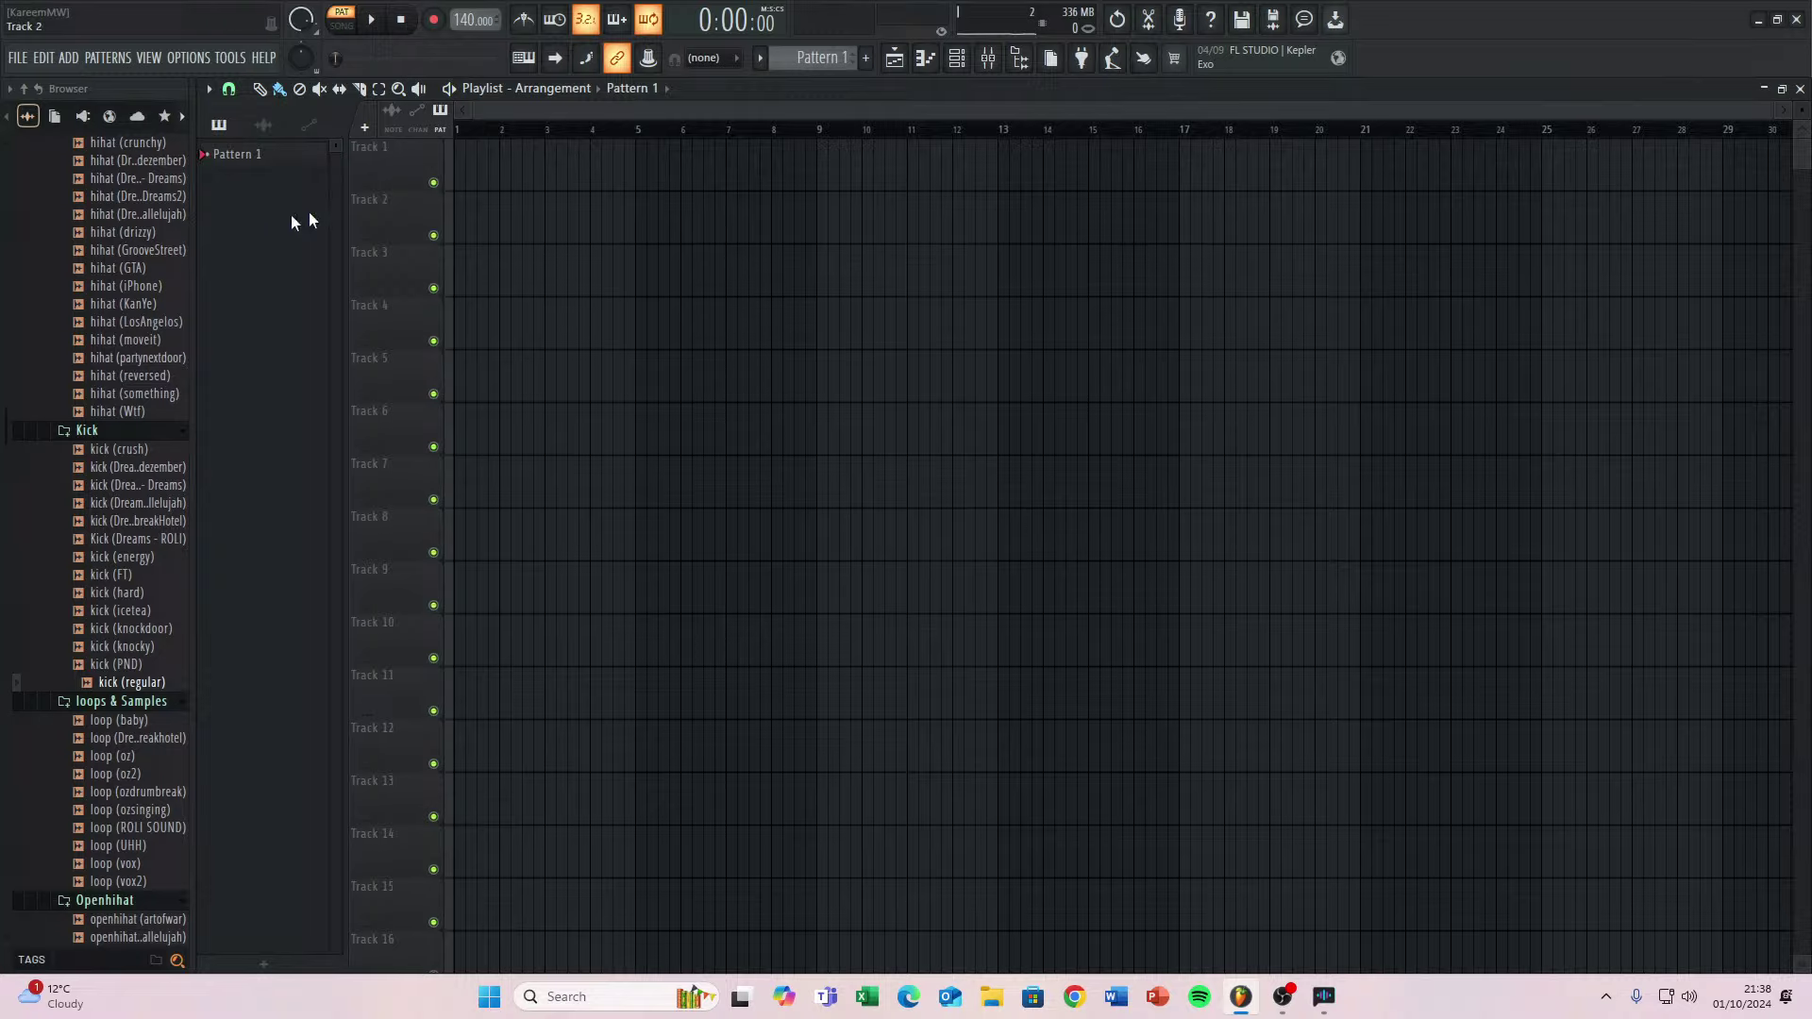
Revert to the last backup and reopen the recent project untitled (autosaved at 1h59).flp.
click(28, 56)
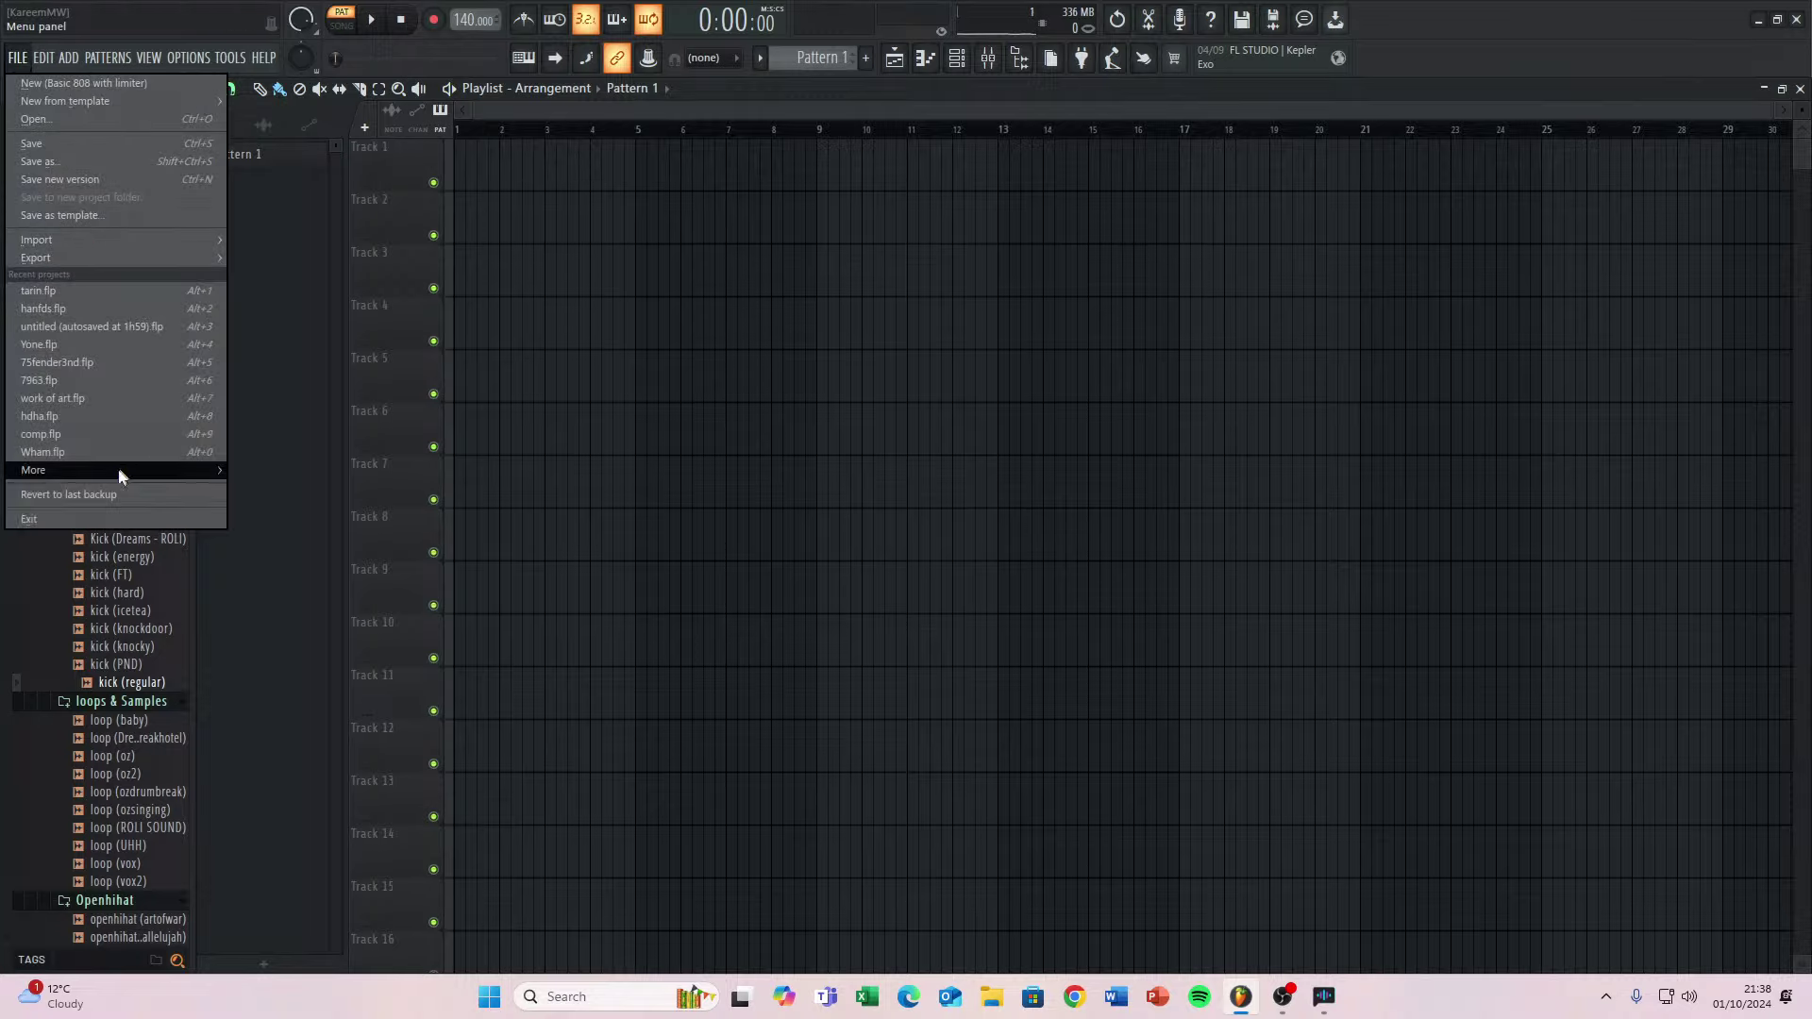
click(86, 494)
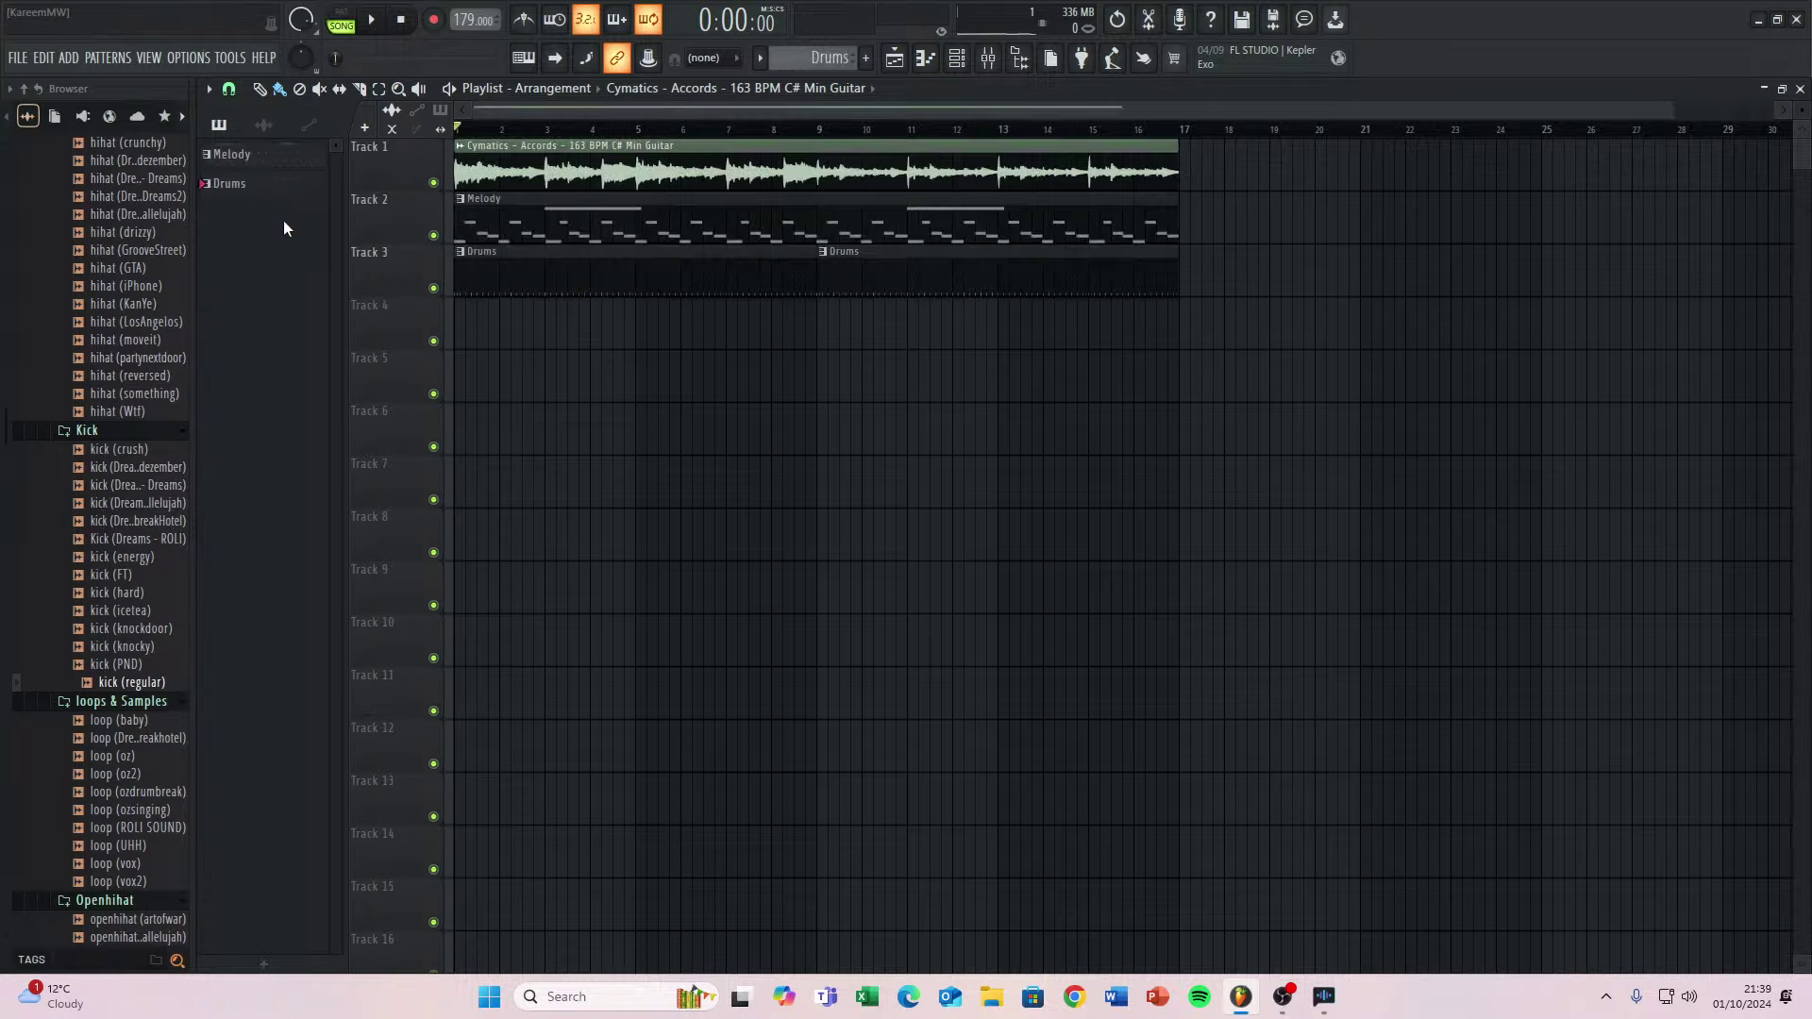
click(14, 59)
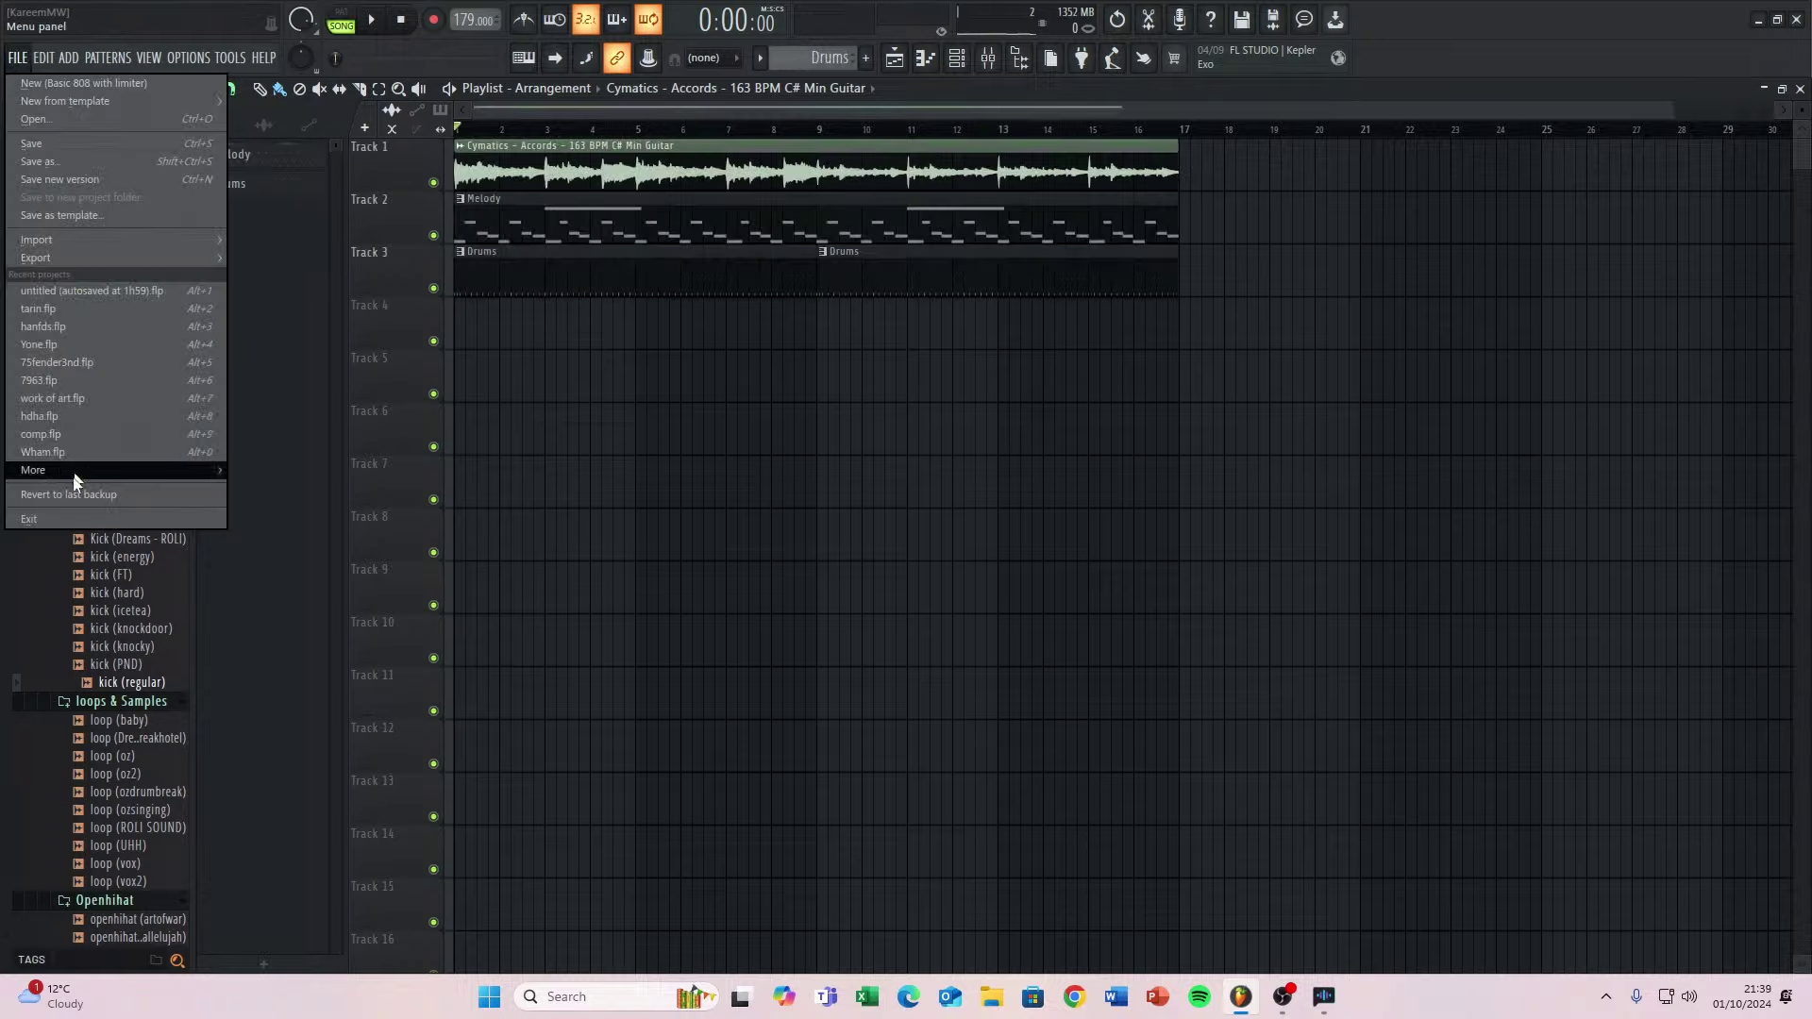
click(96, 293)
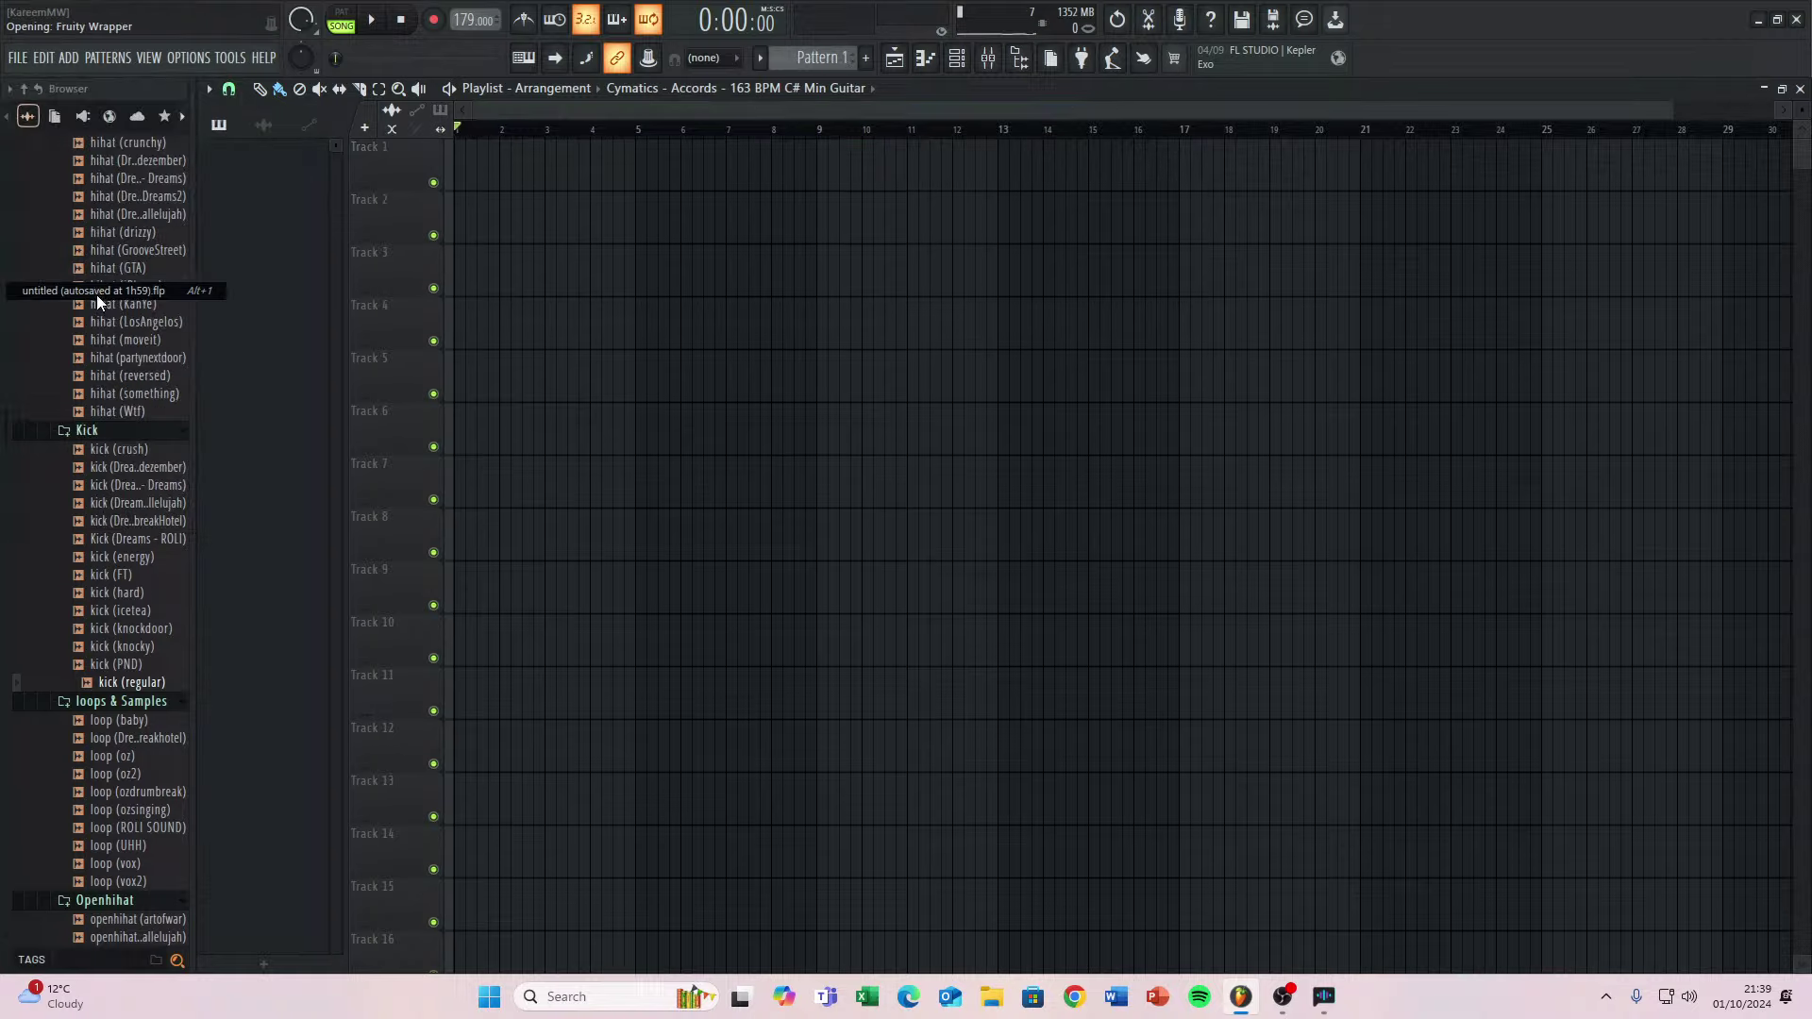
Create a new project from the Empty template.
click(25, 62)
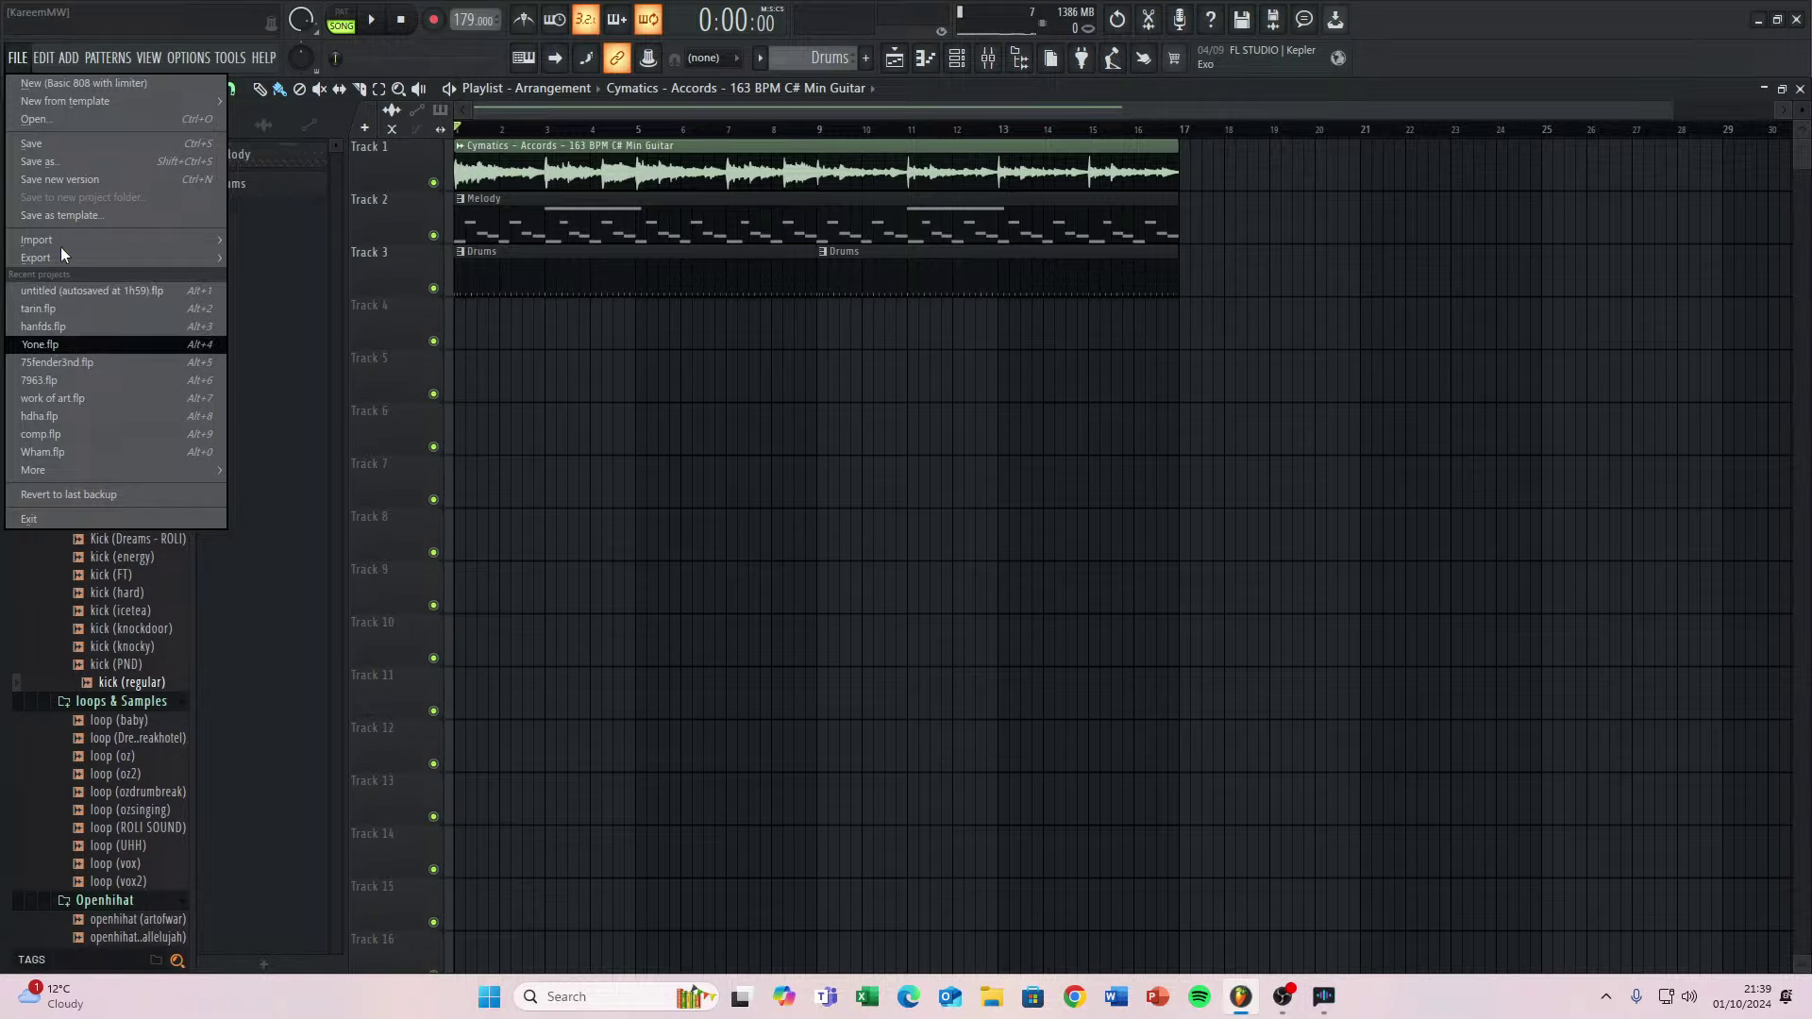
mouse_move(77, 100)
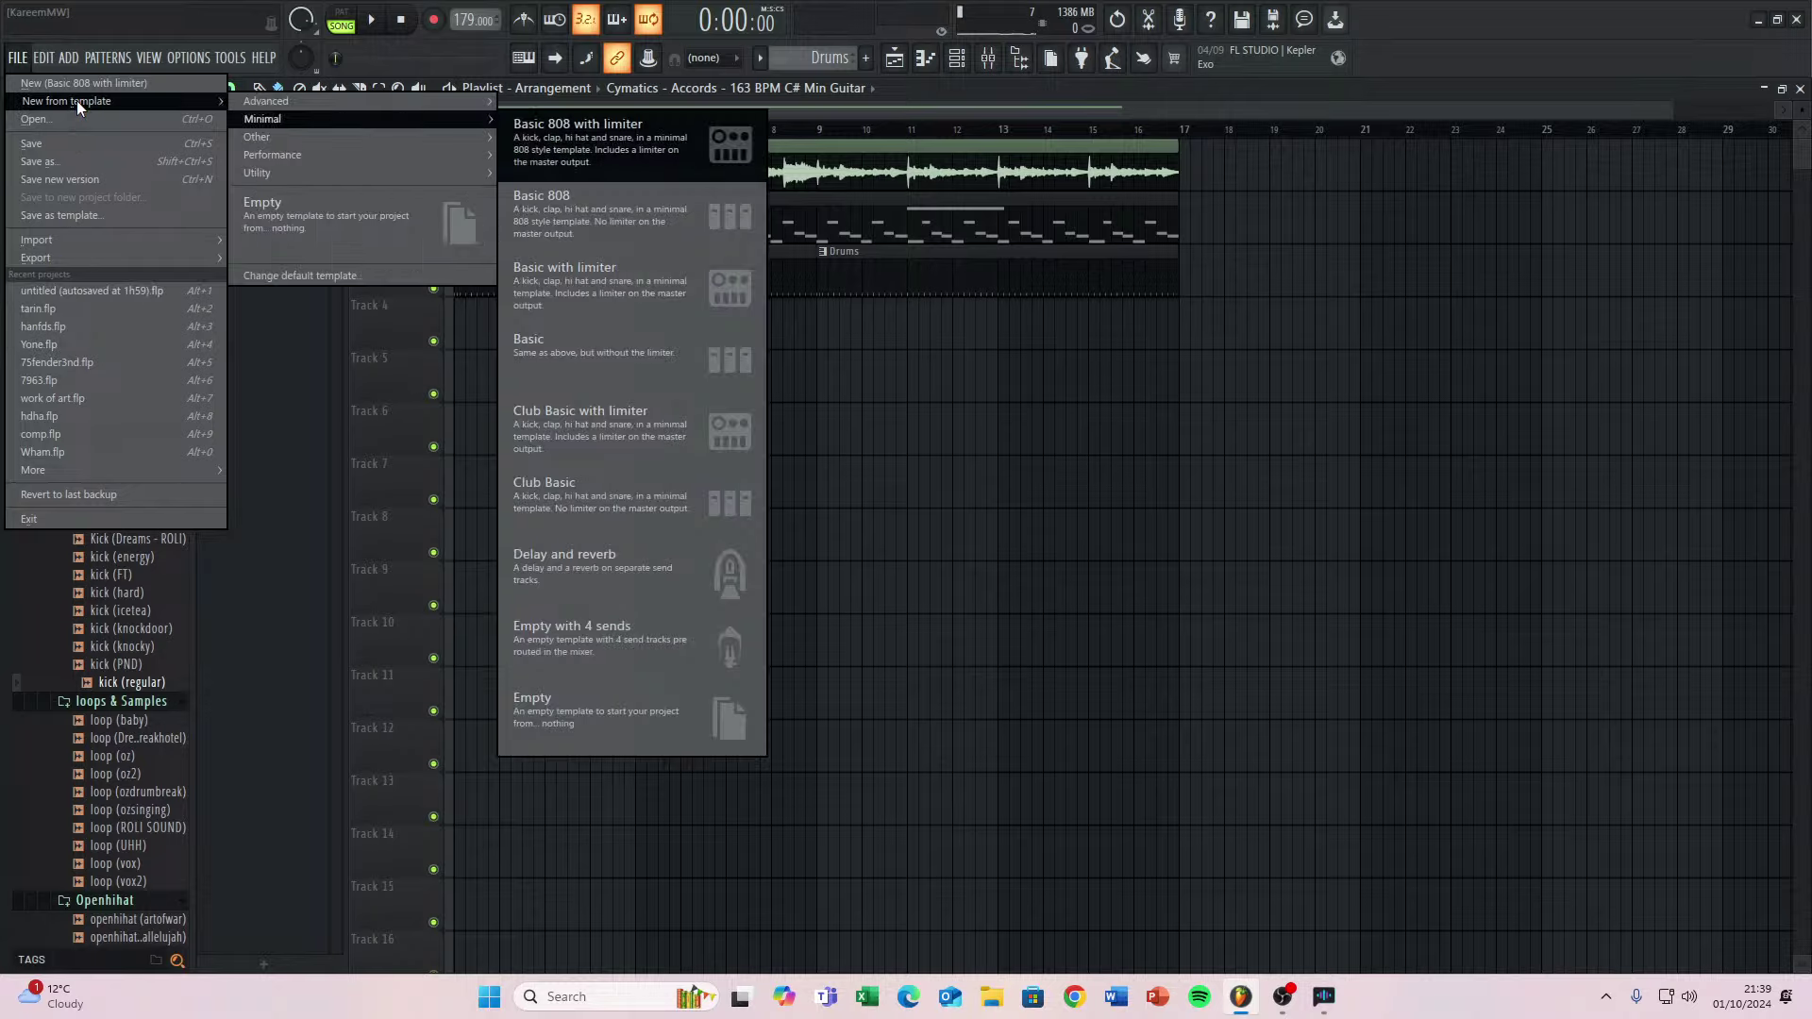
click(293, 226)
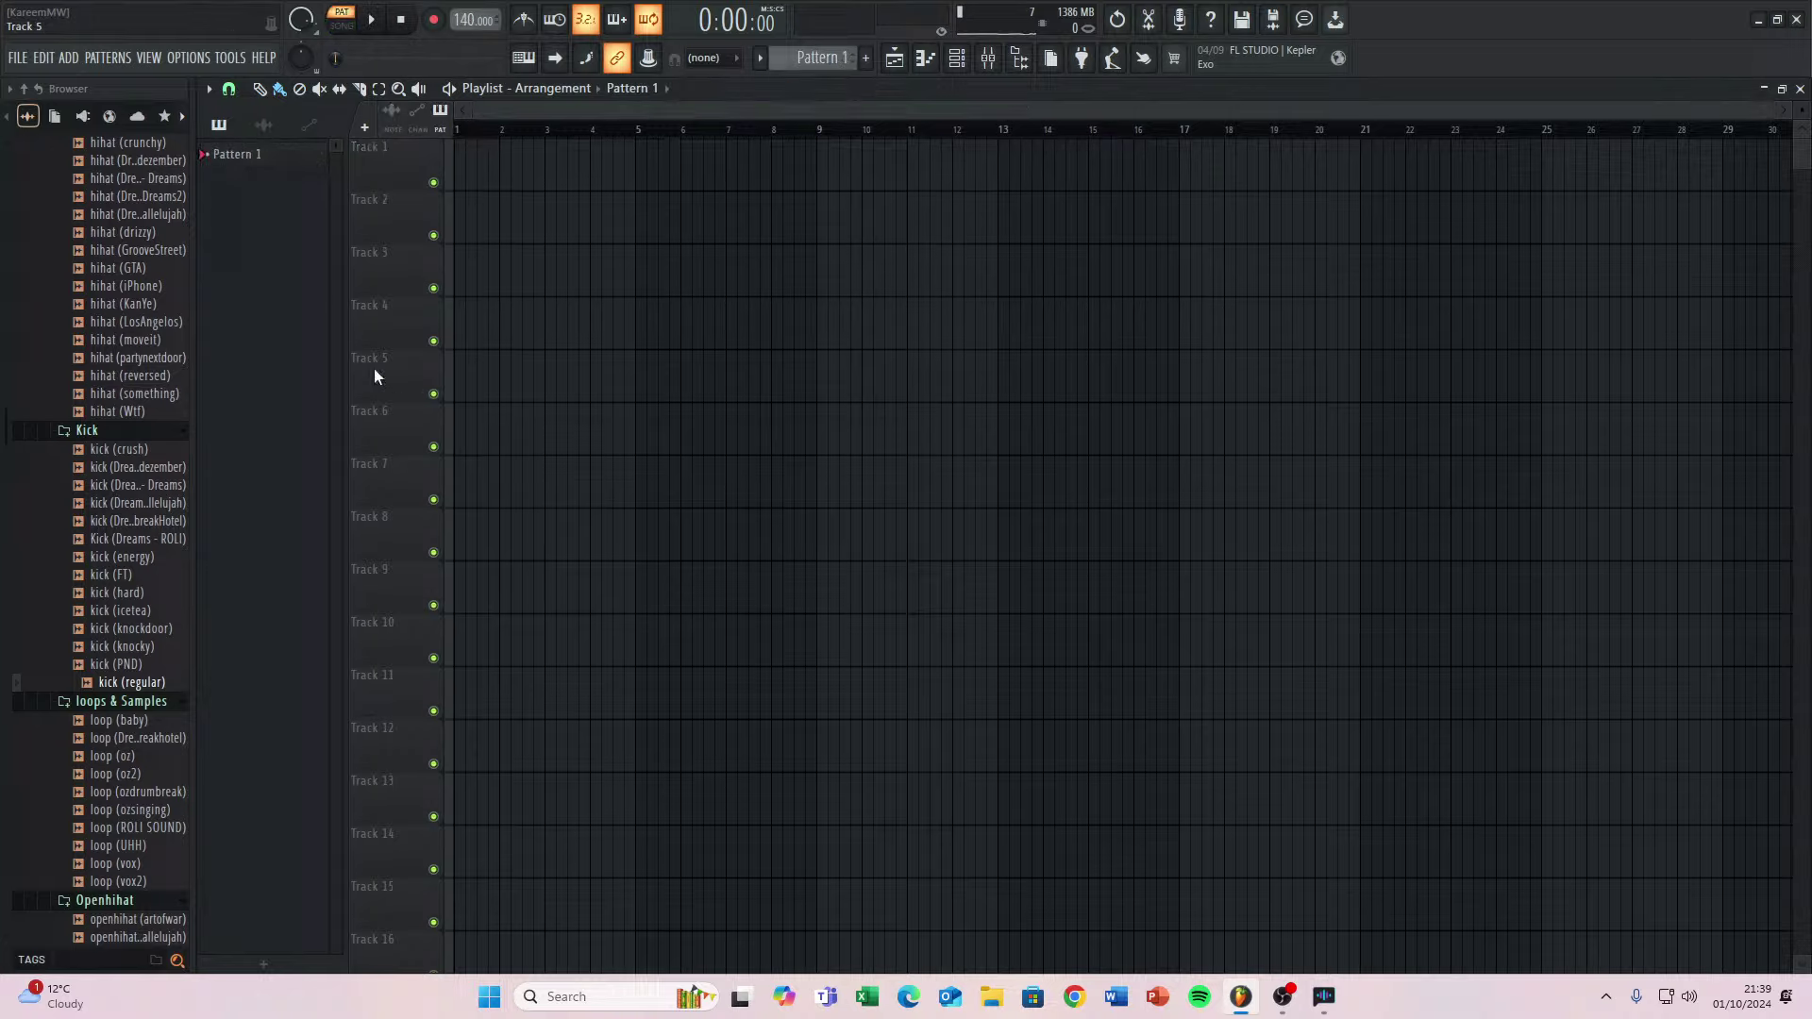
click(1283, 998)
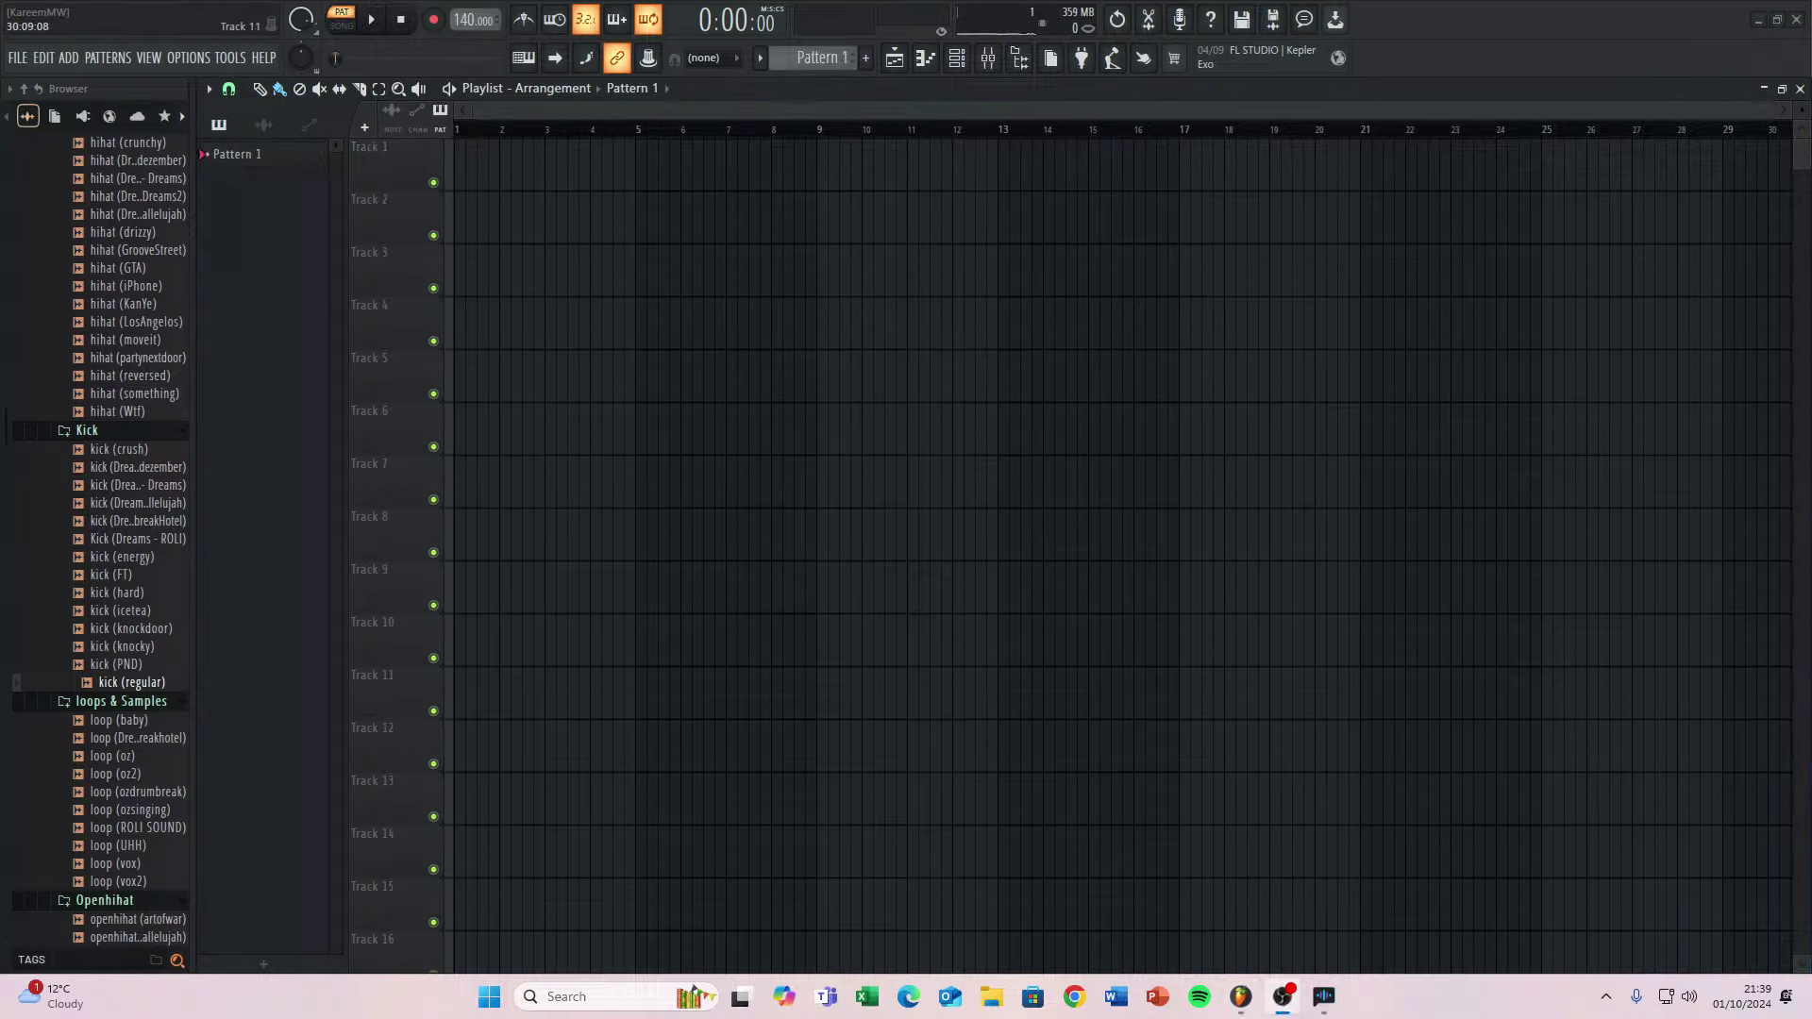
Find the loops of the Horizons - Gospel Melody Collection in the browser and preview Next Up - 160 BPM G Min.
scroll(132, 453, up, 8)
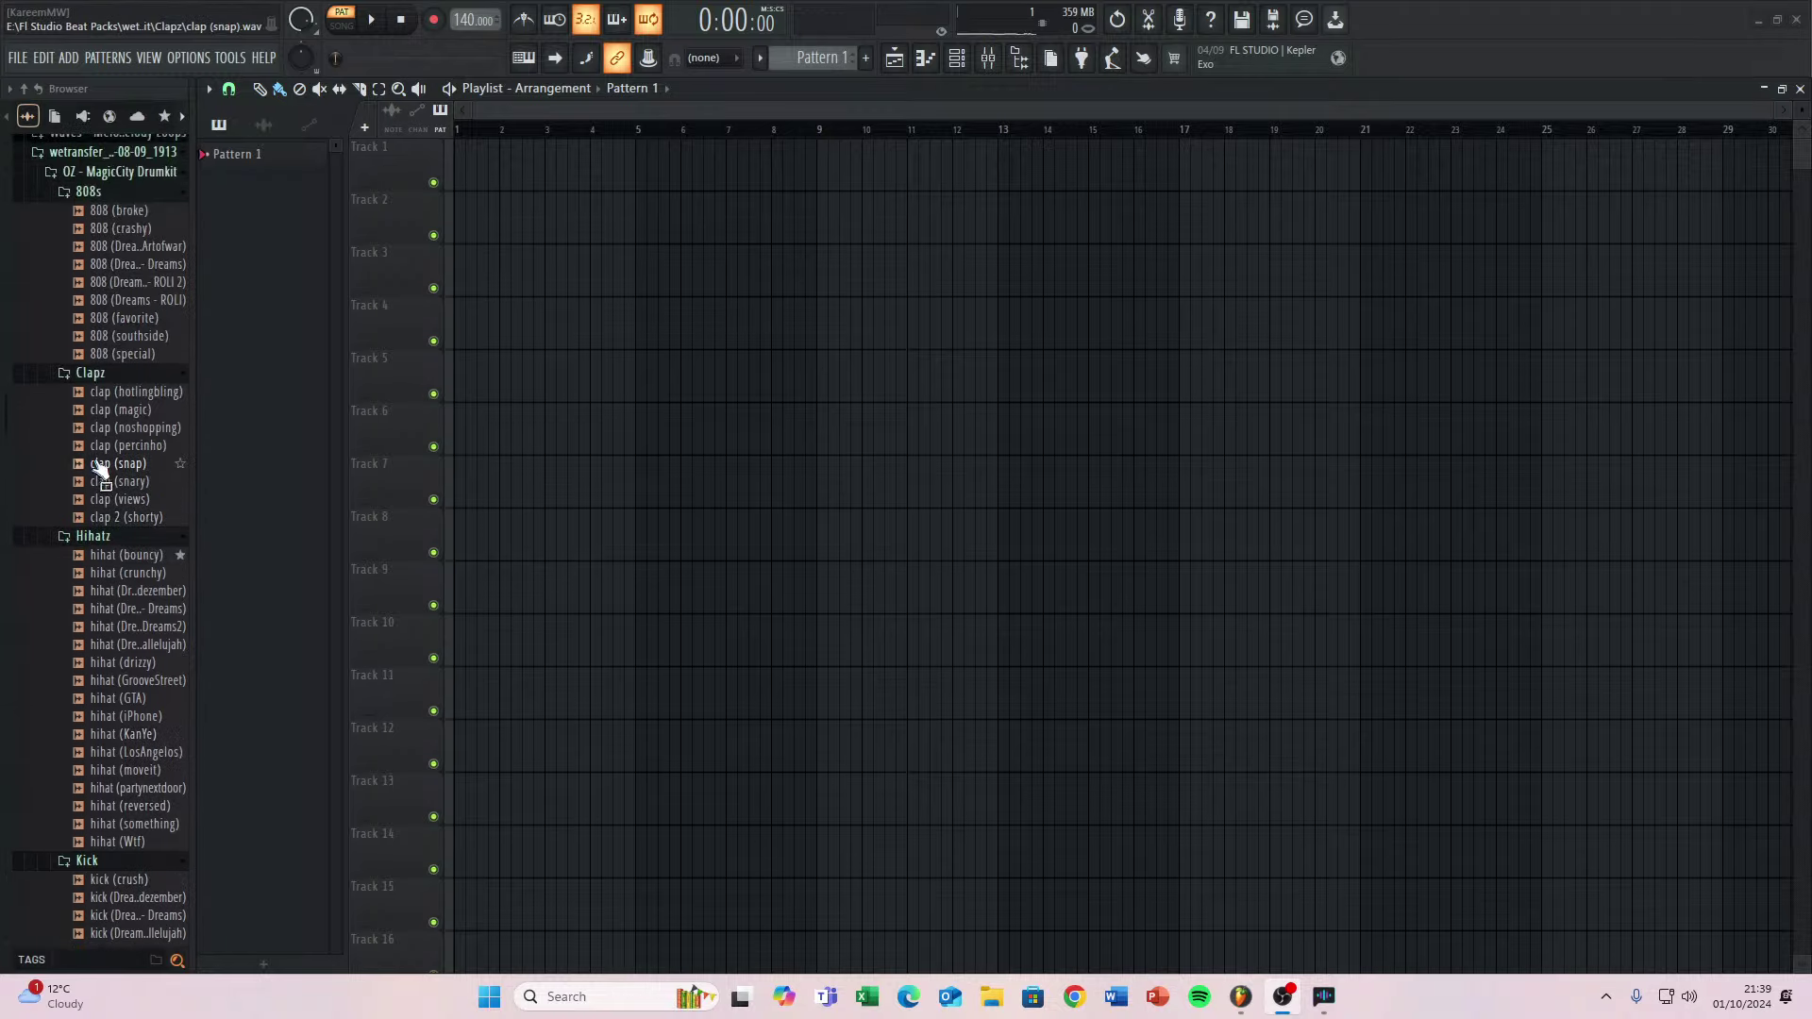
click(83, 646)
scroll(85, 614, up, 15)
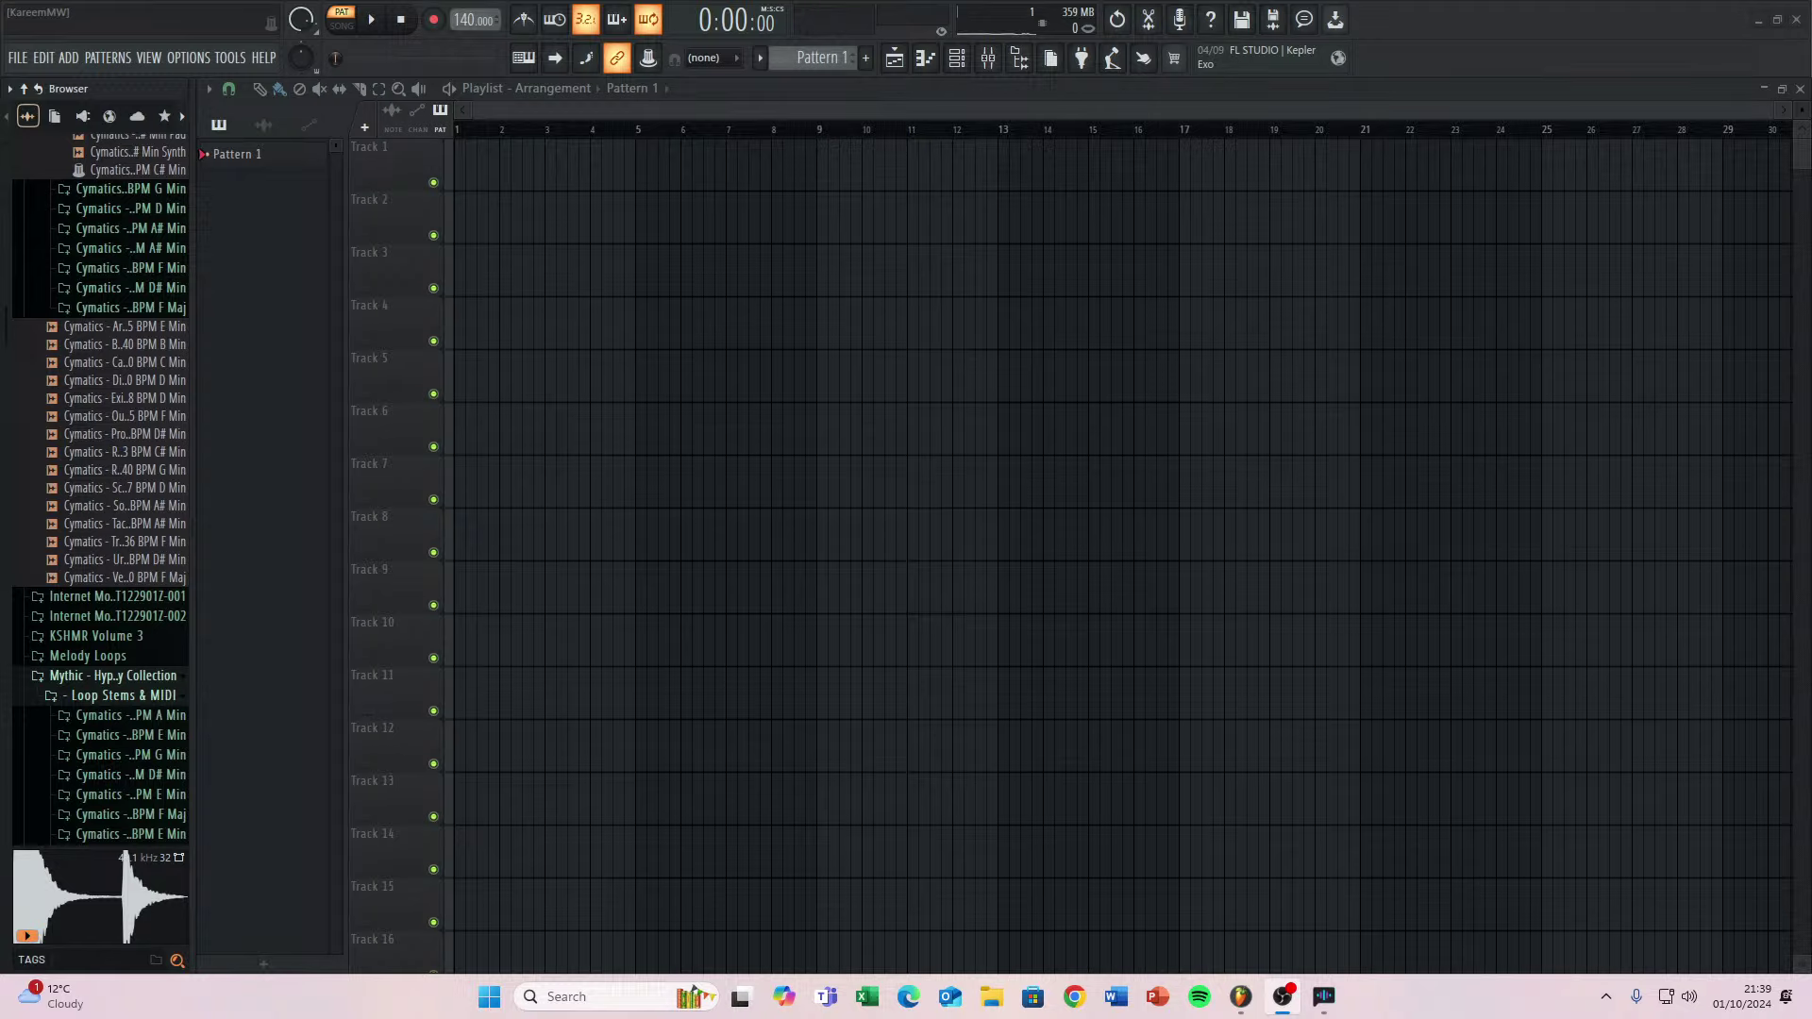
scroll(151, 553, up, 10)
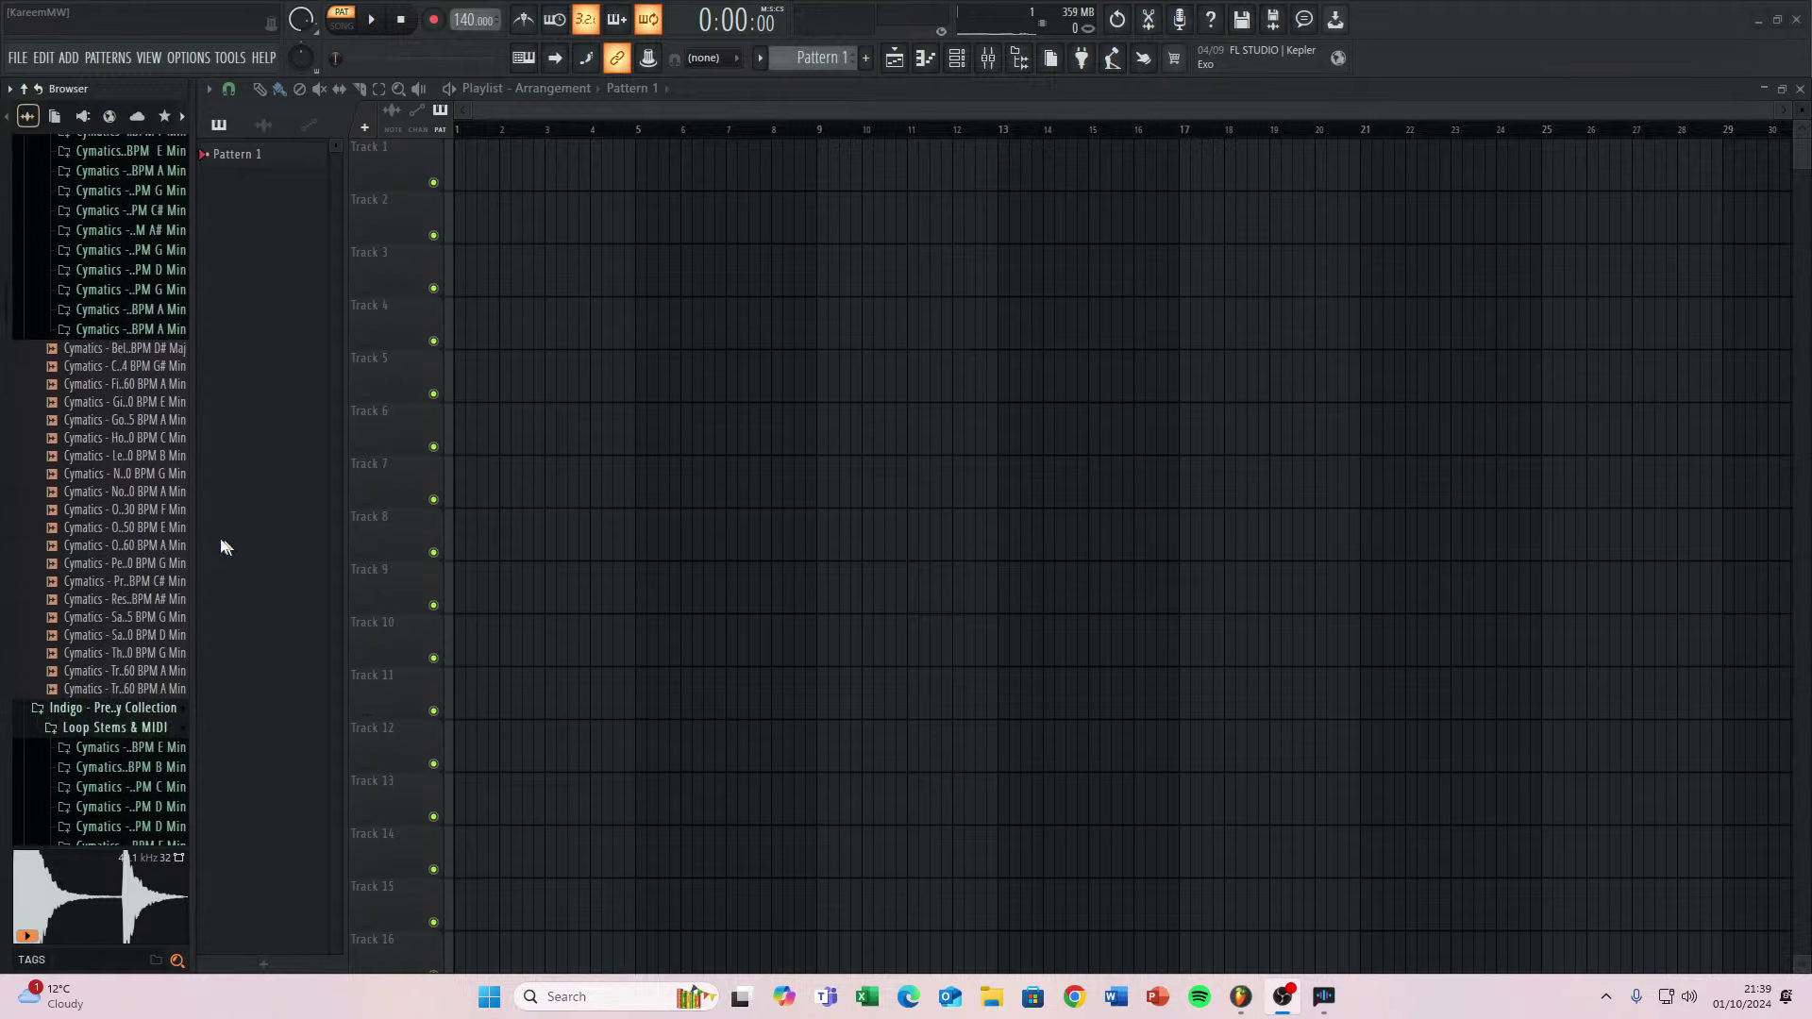
click(92, 475)
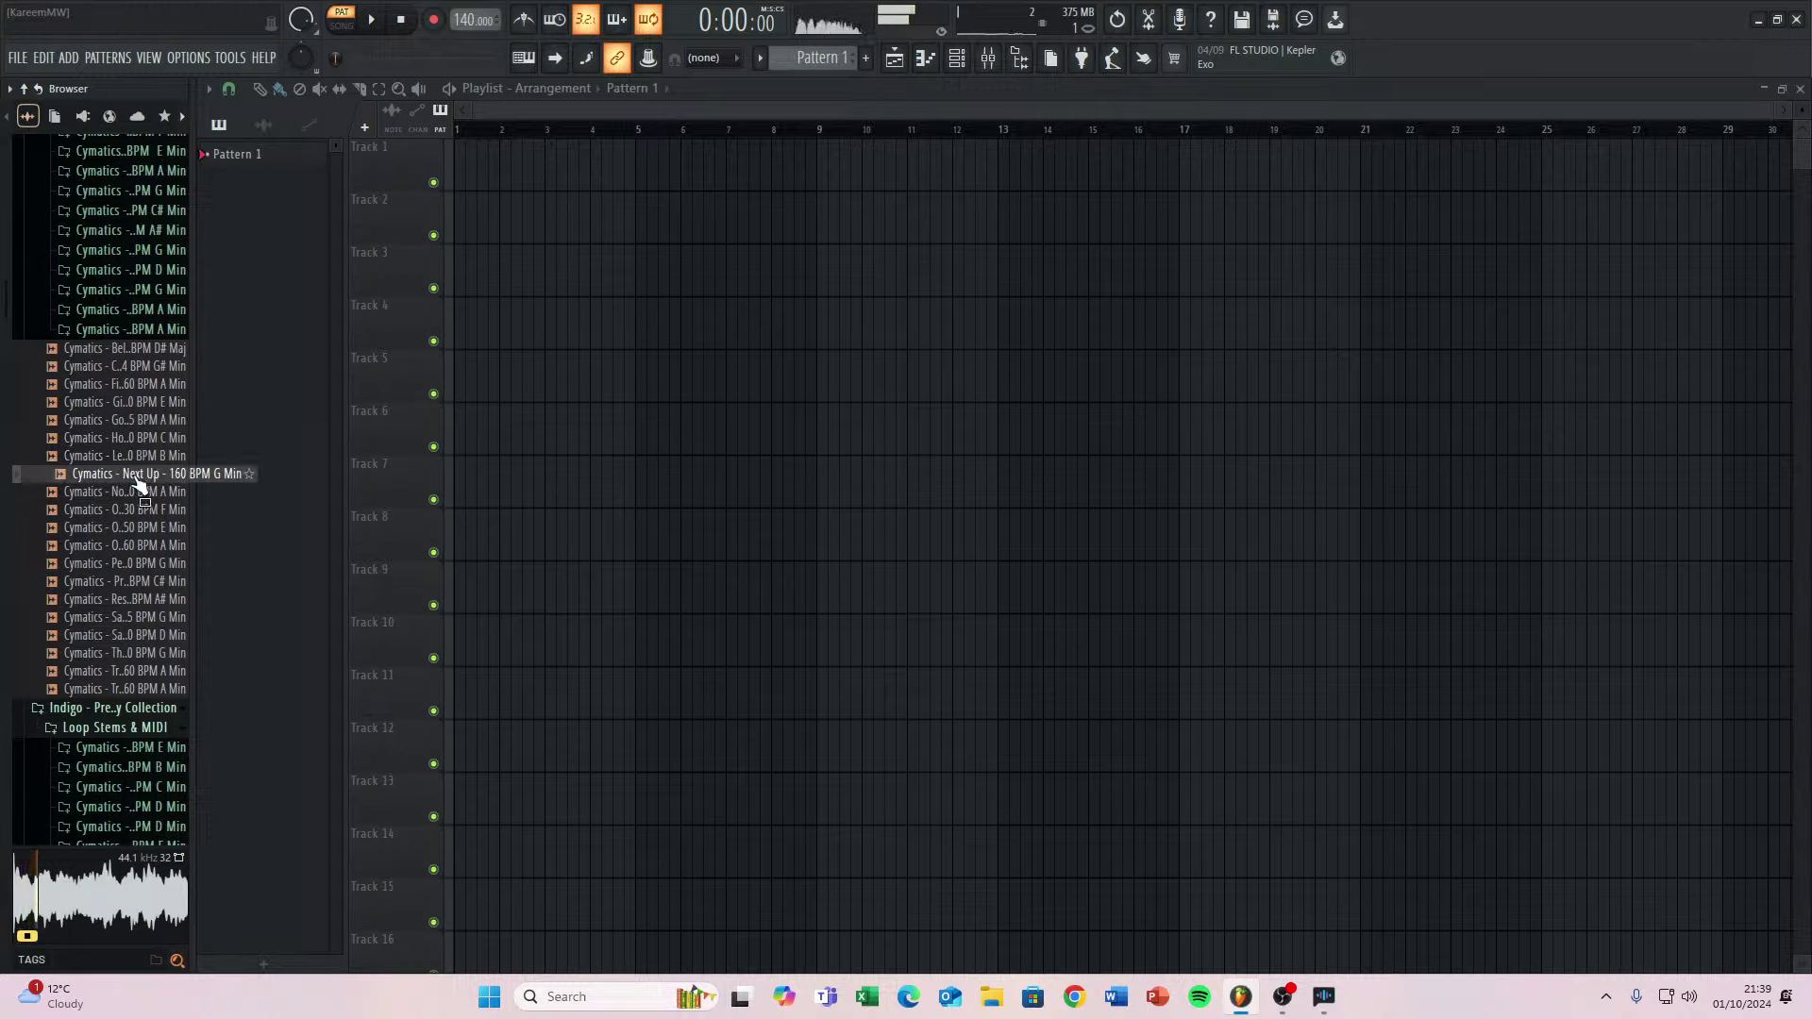
Audition several more melody loops in the Horizons collection, from Next Up down to the 160 BPM A Min loops.
scroll(138, 483, up, 7)
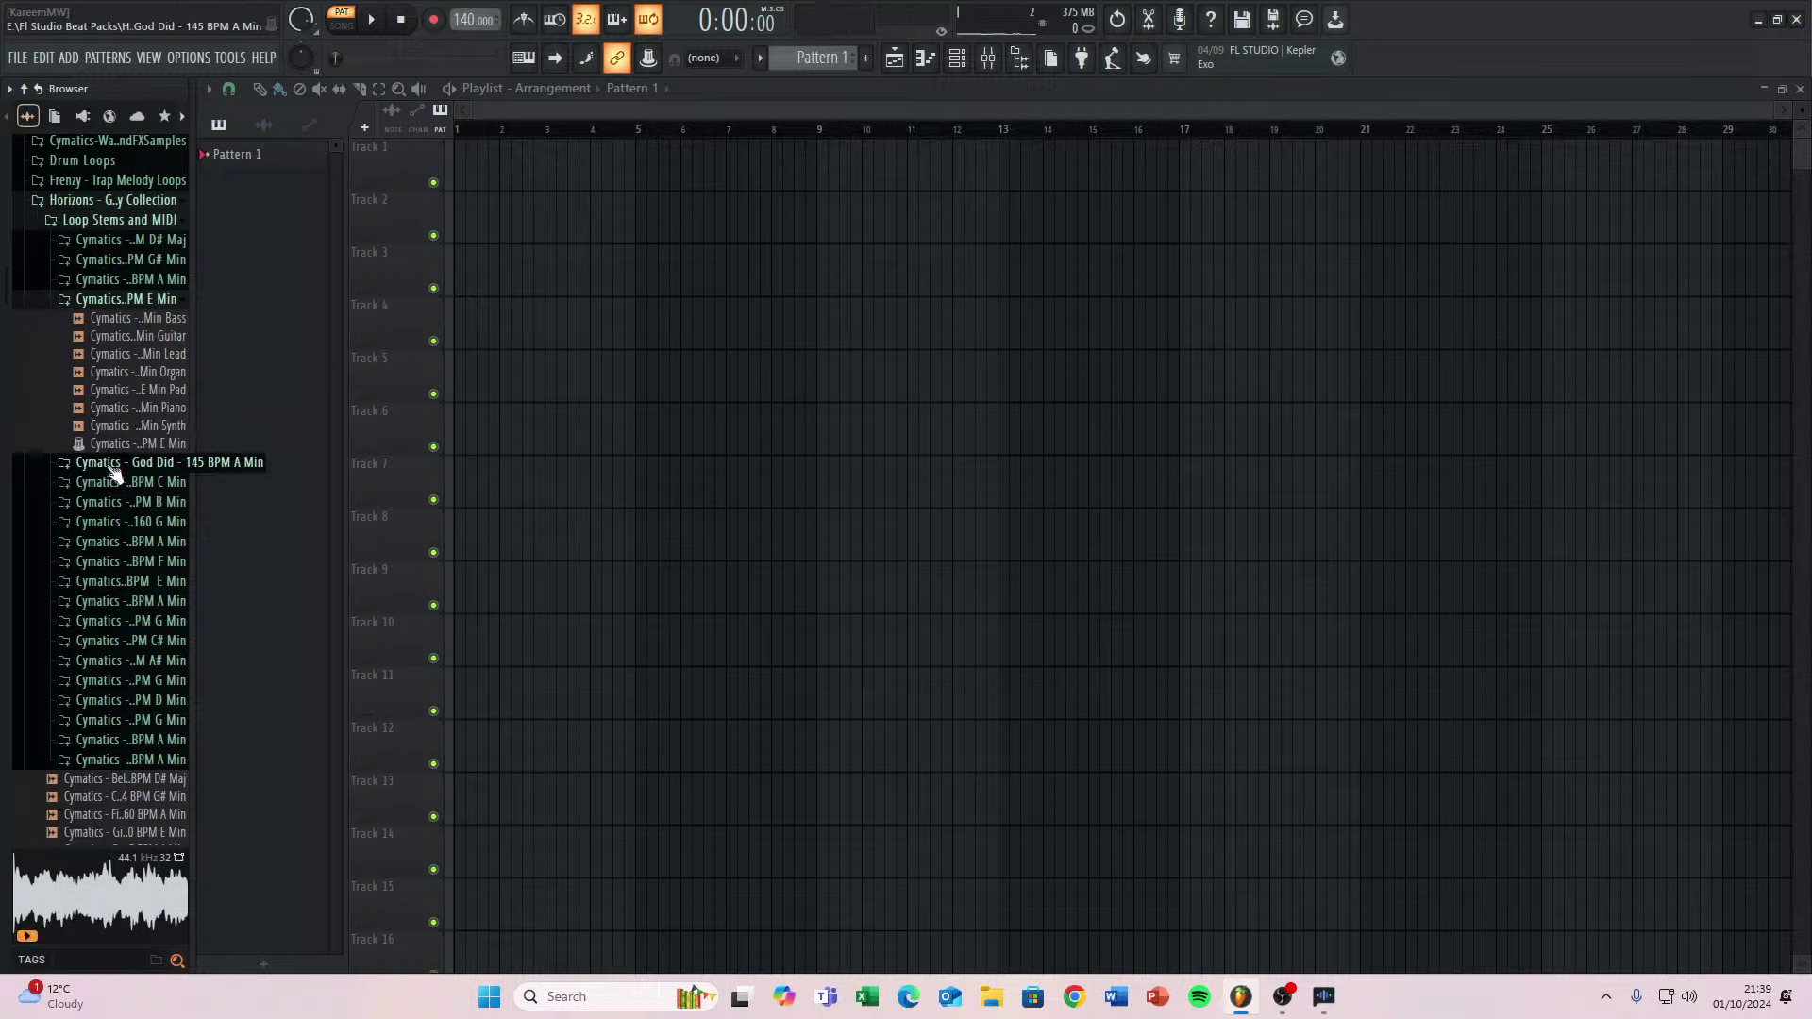
scroll(103, 547, down, 4)
click(120, 694)
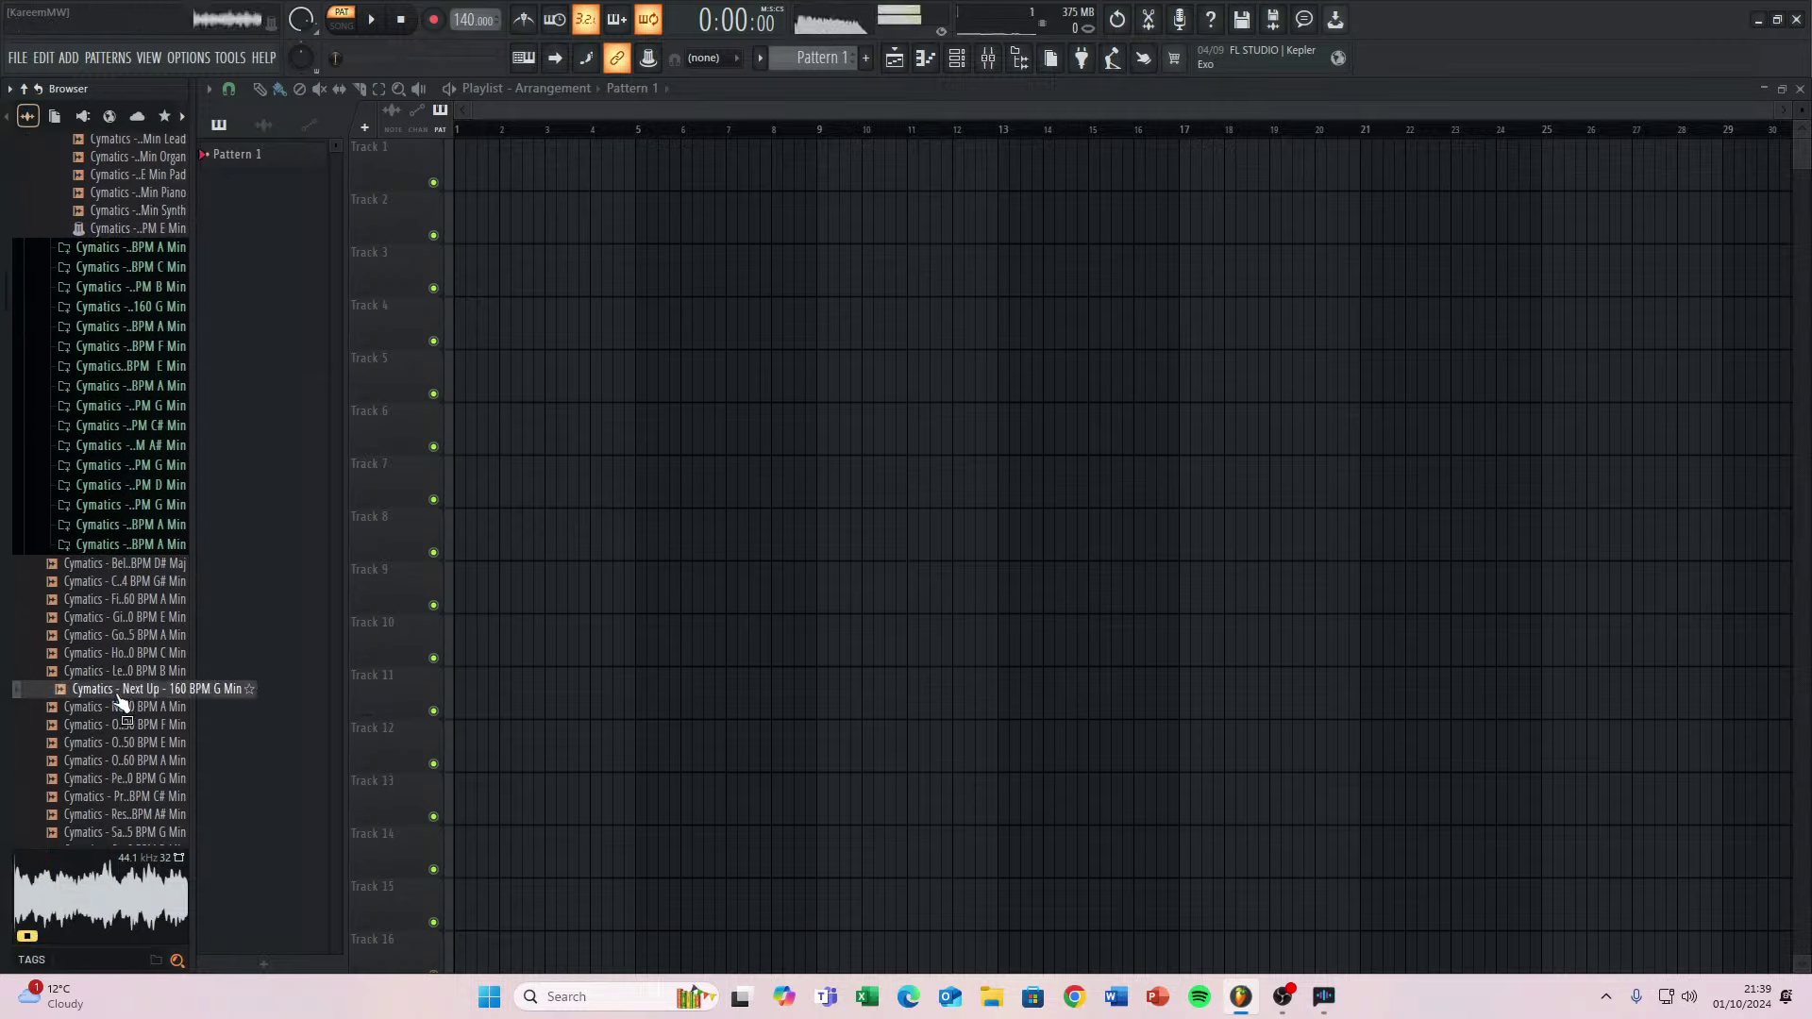
click(123, 759)
click(121, 816)
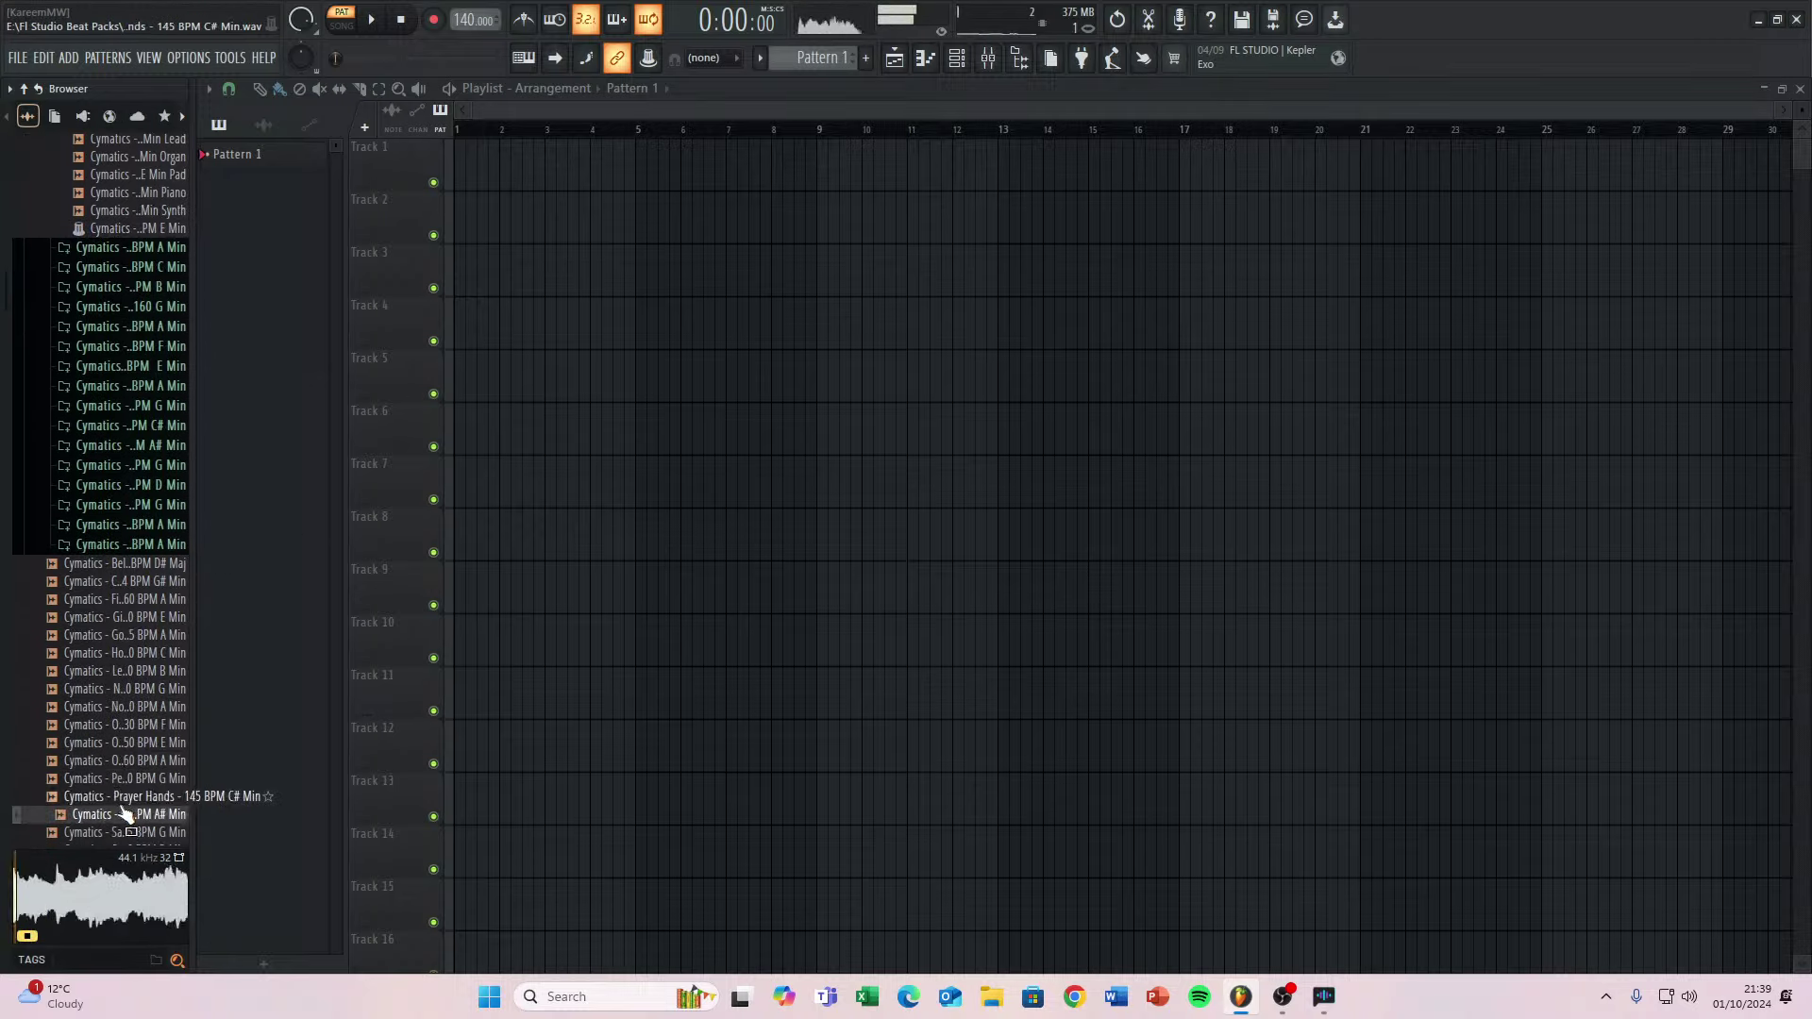
scroll(122, 814, down, 4)
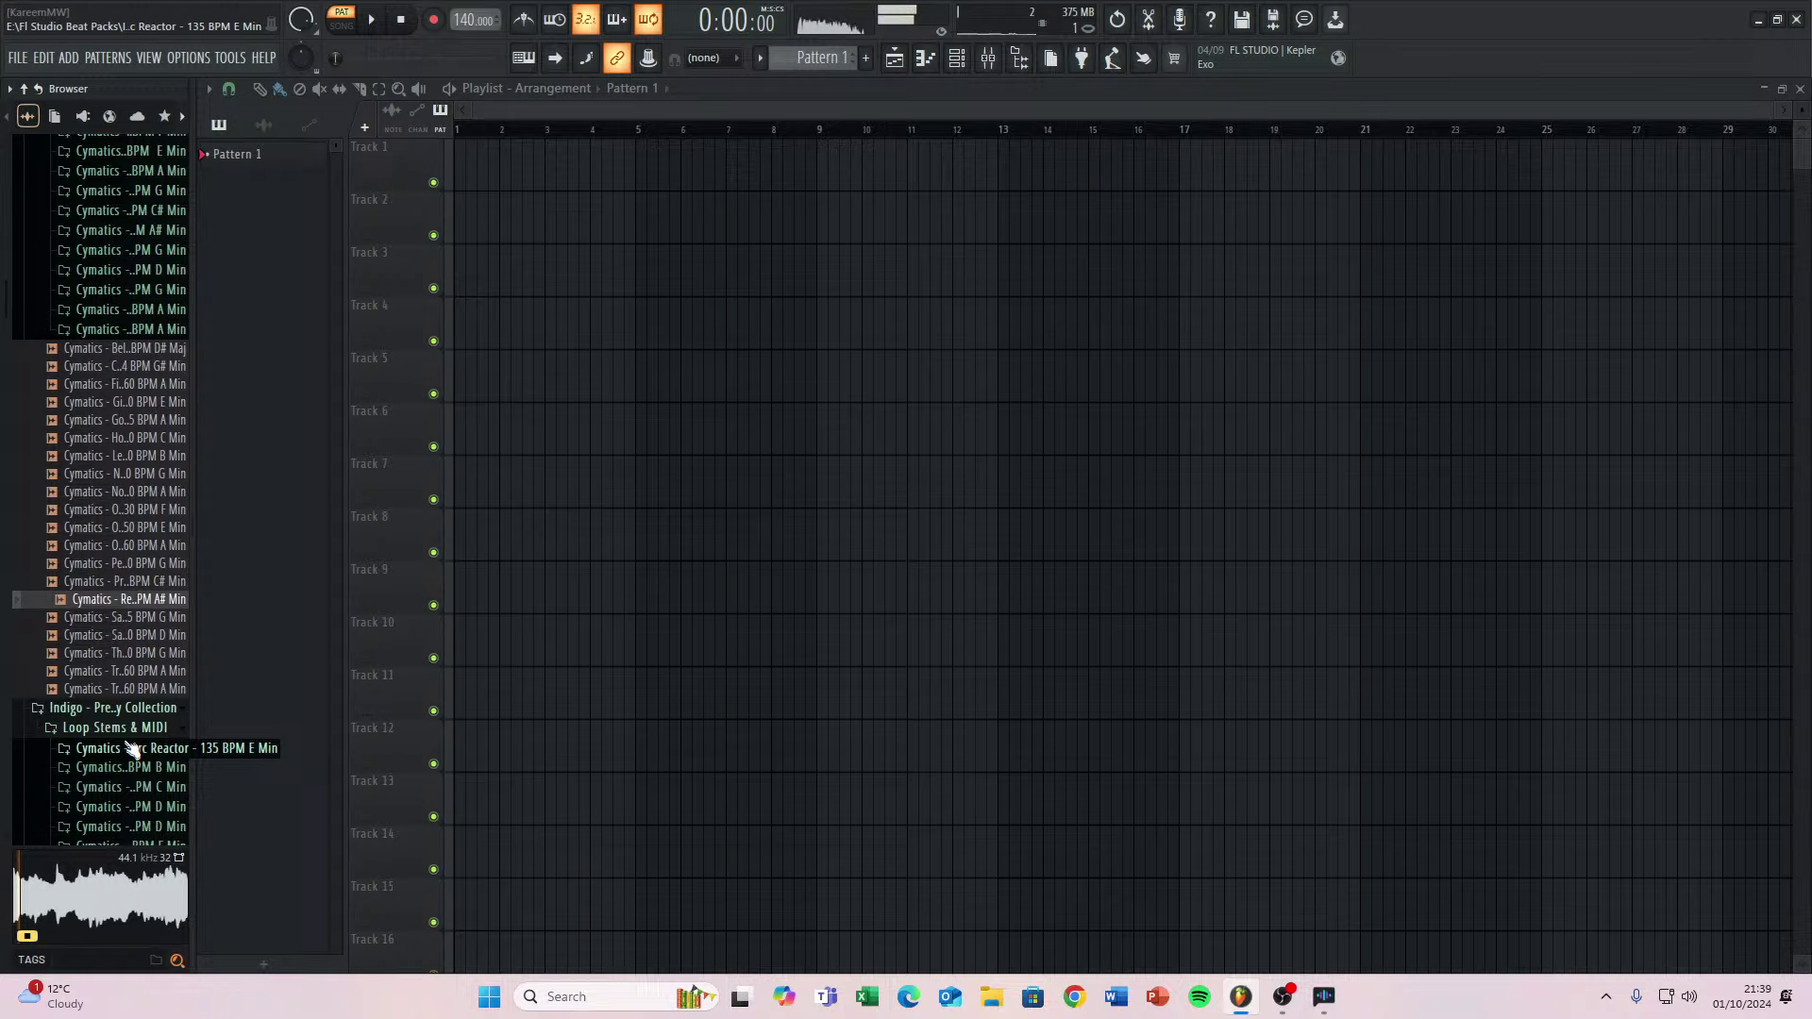
click(108, 637)
click(115, 652)
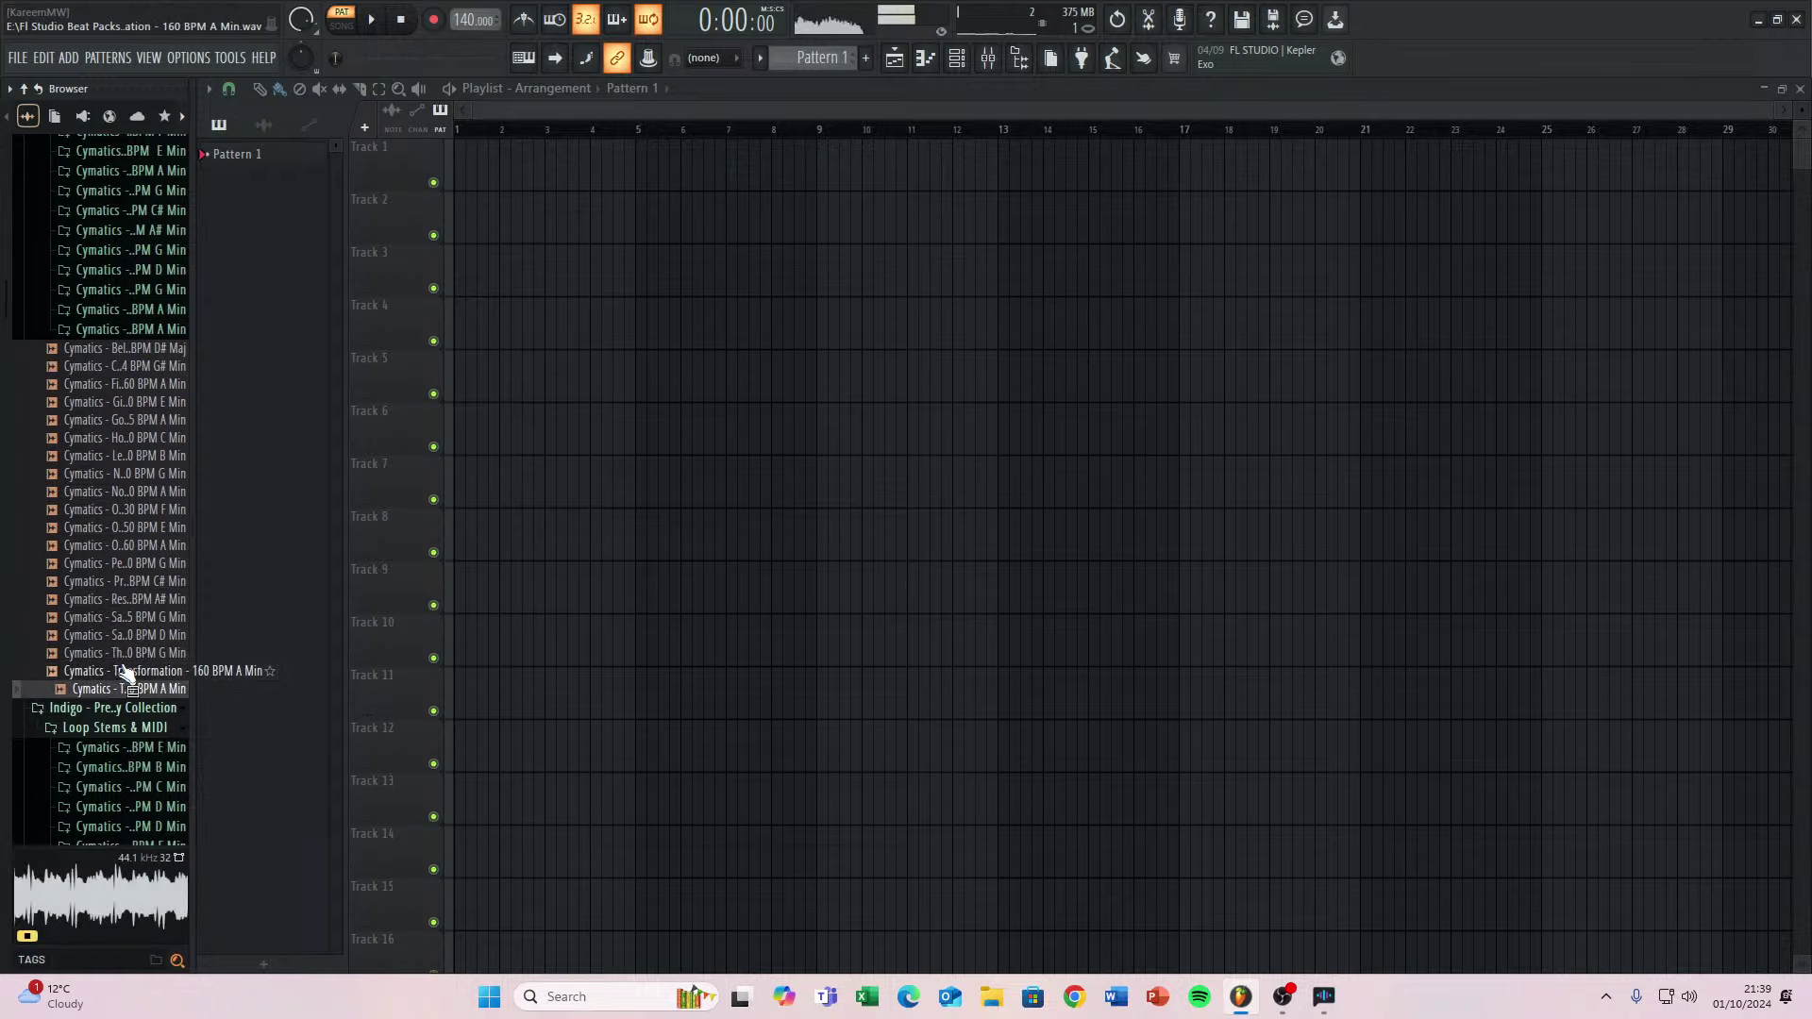
Collapse the Horizons Give Up and Loop Stems and MIDI folders and expand the Frenzy - Trap Melody Loops folder.
scroll(133, 647, up, 12)
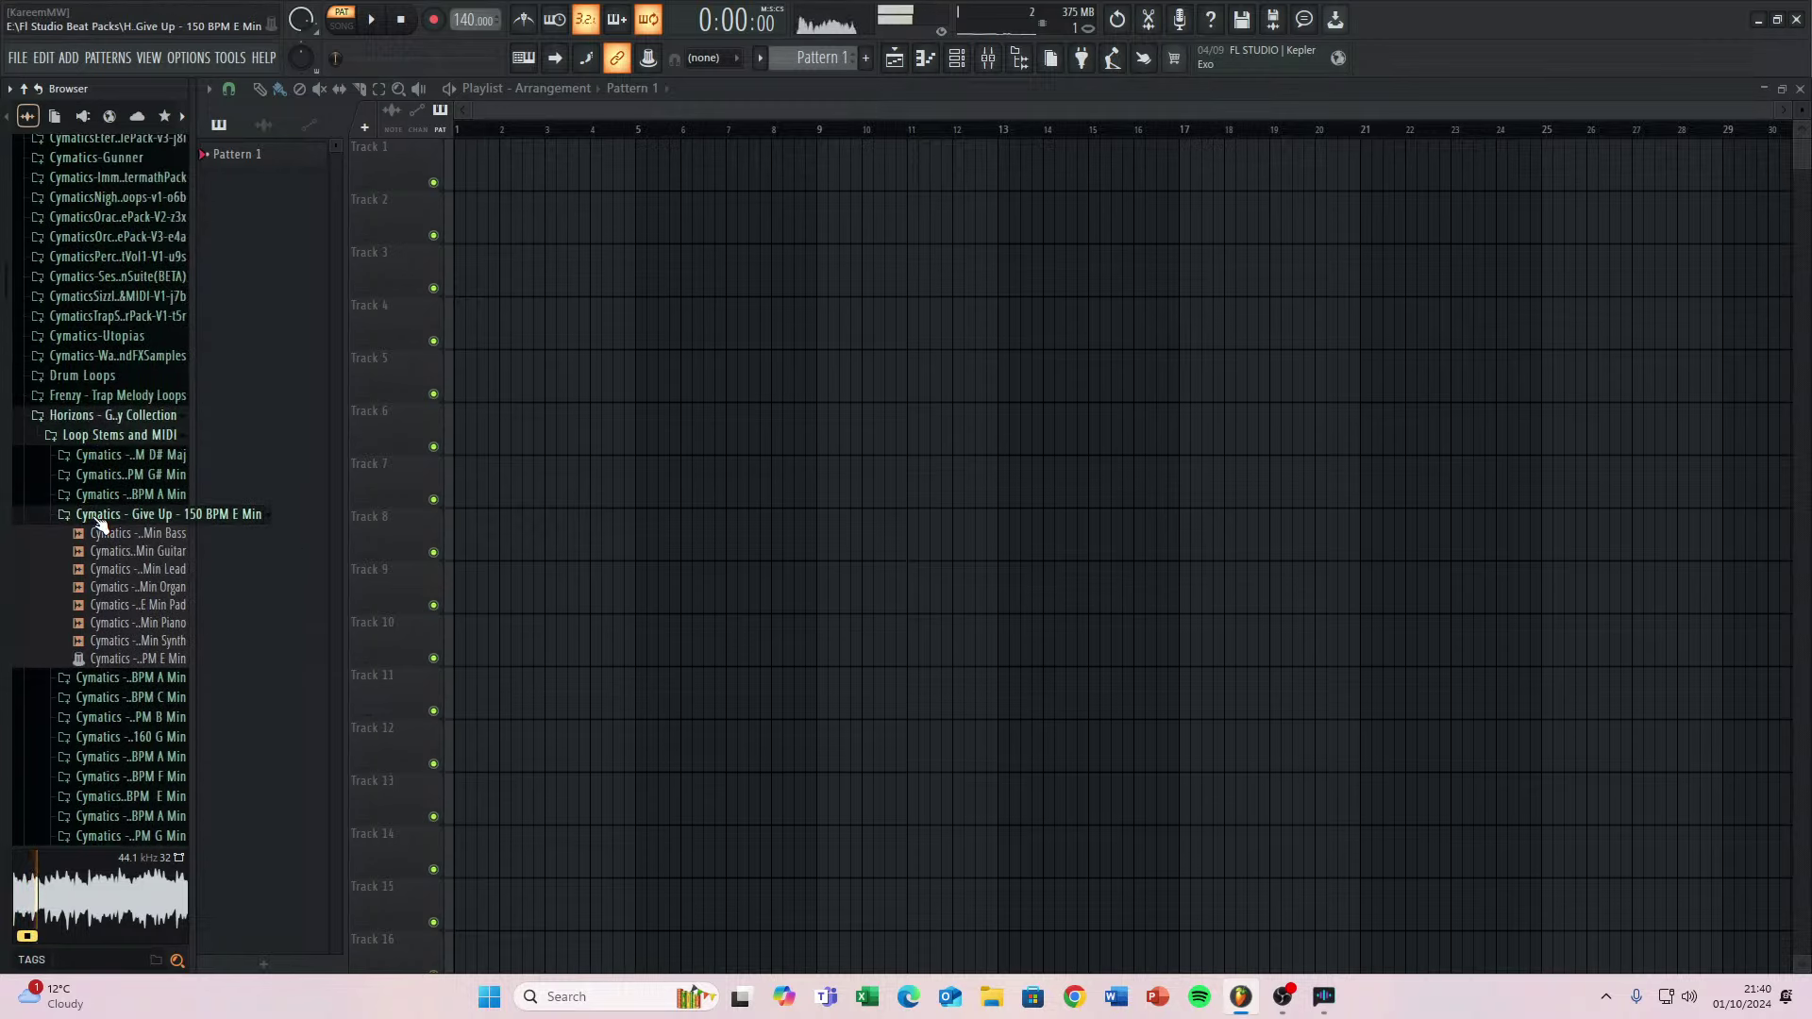
click(99, 524)
click(89, 435)
scroll(94, 510, up, 4)
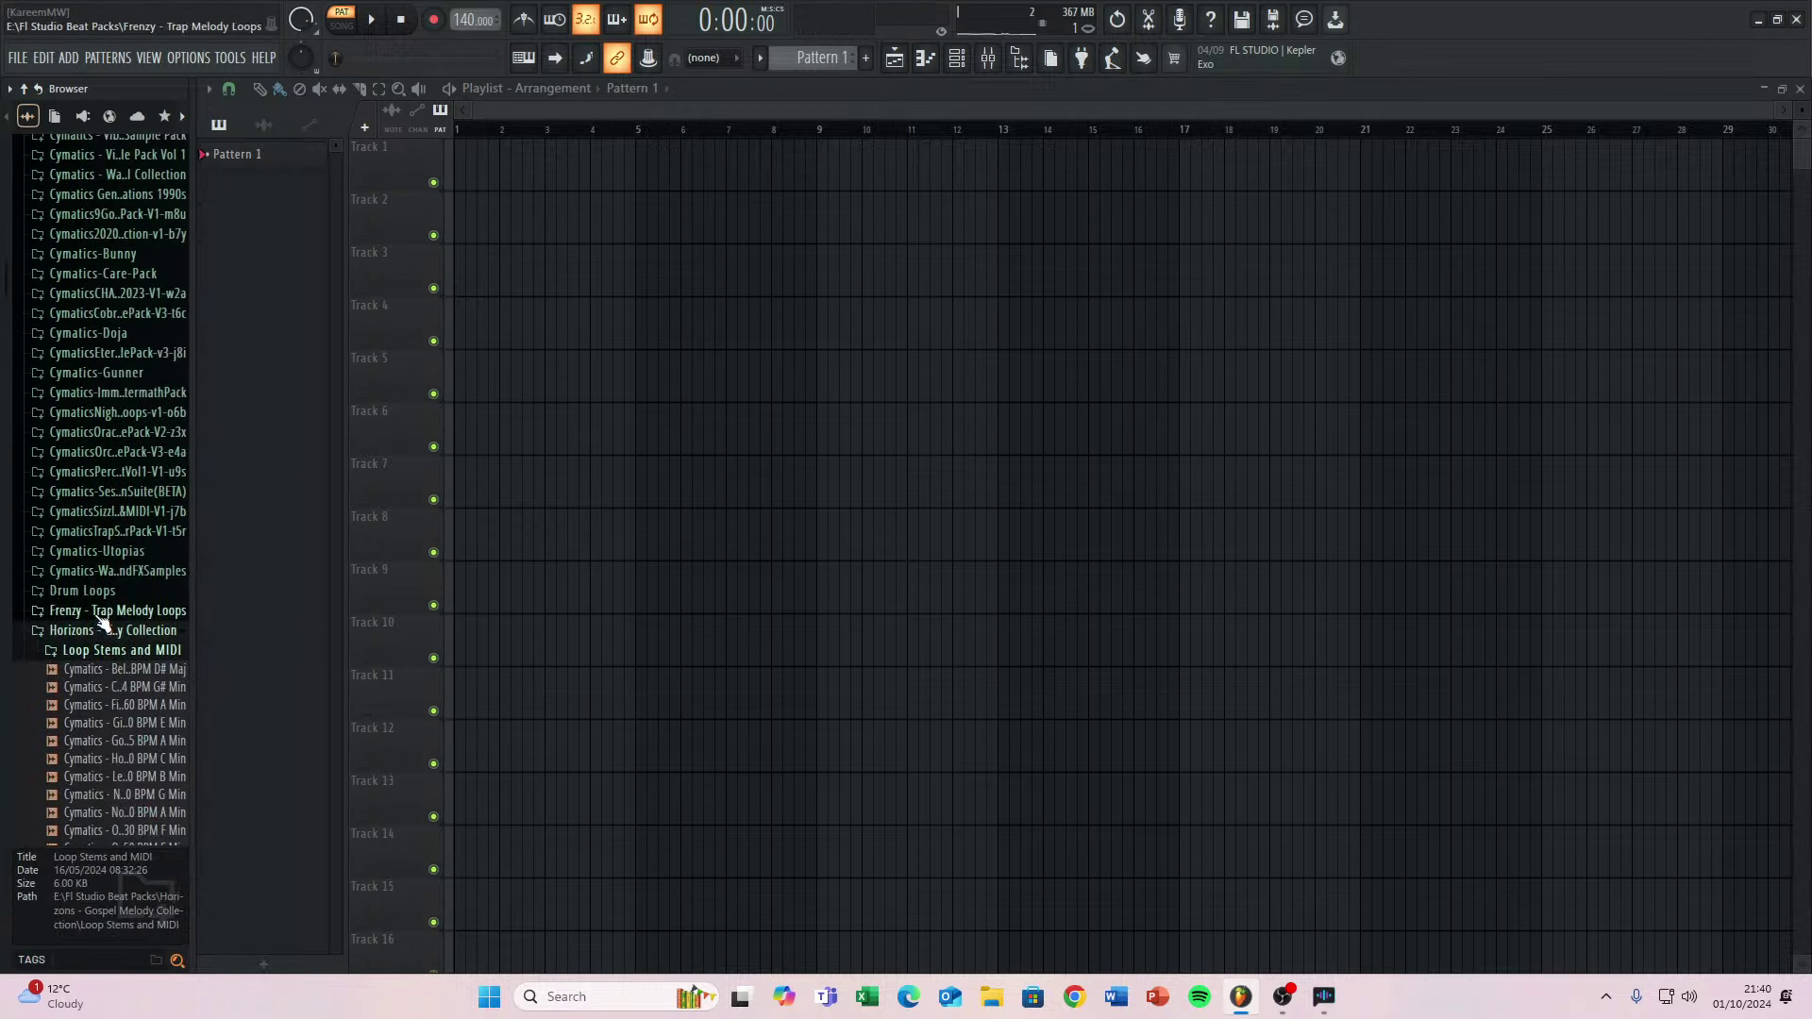
click(99, 614)
Audition melody loops in the Frenzy - Trap Melody Loops folder, ending with Zones - 140 BPM C Min.
click(103, 550)
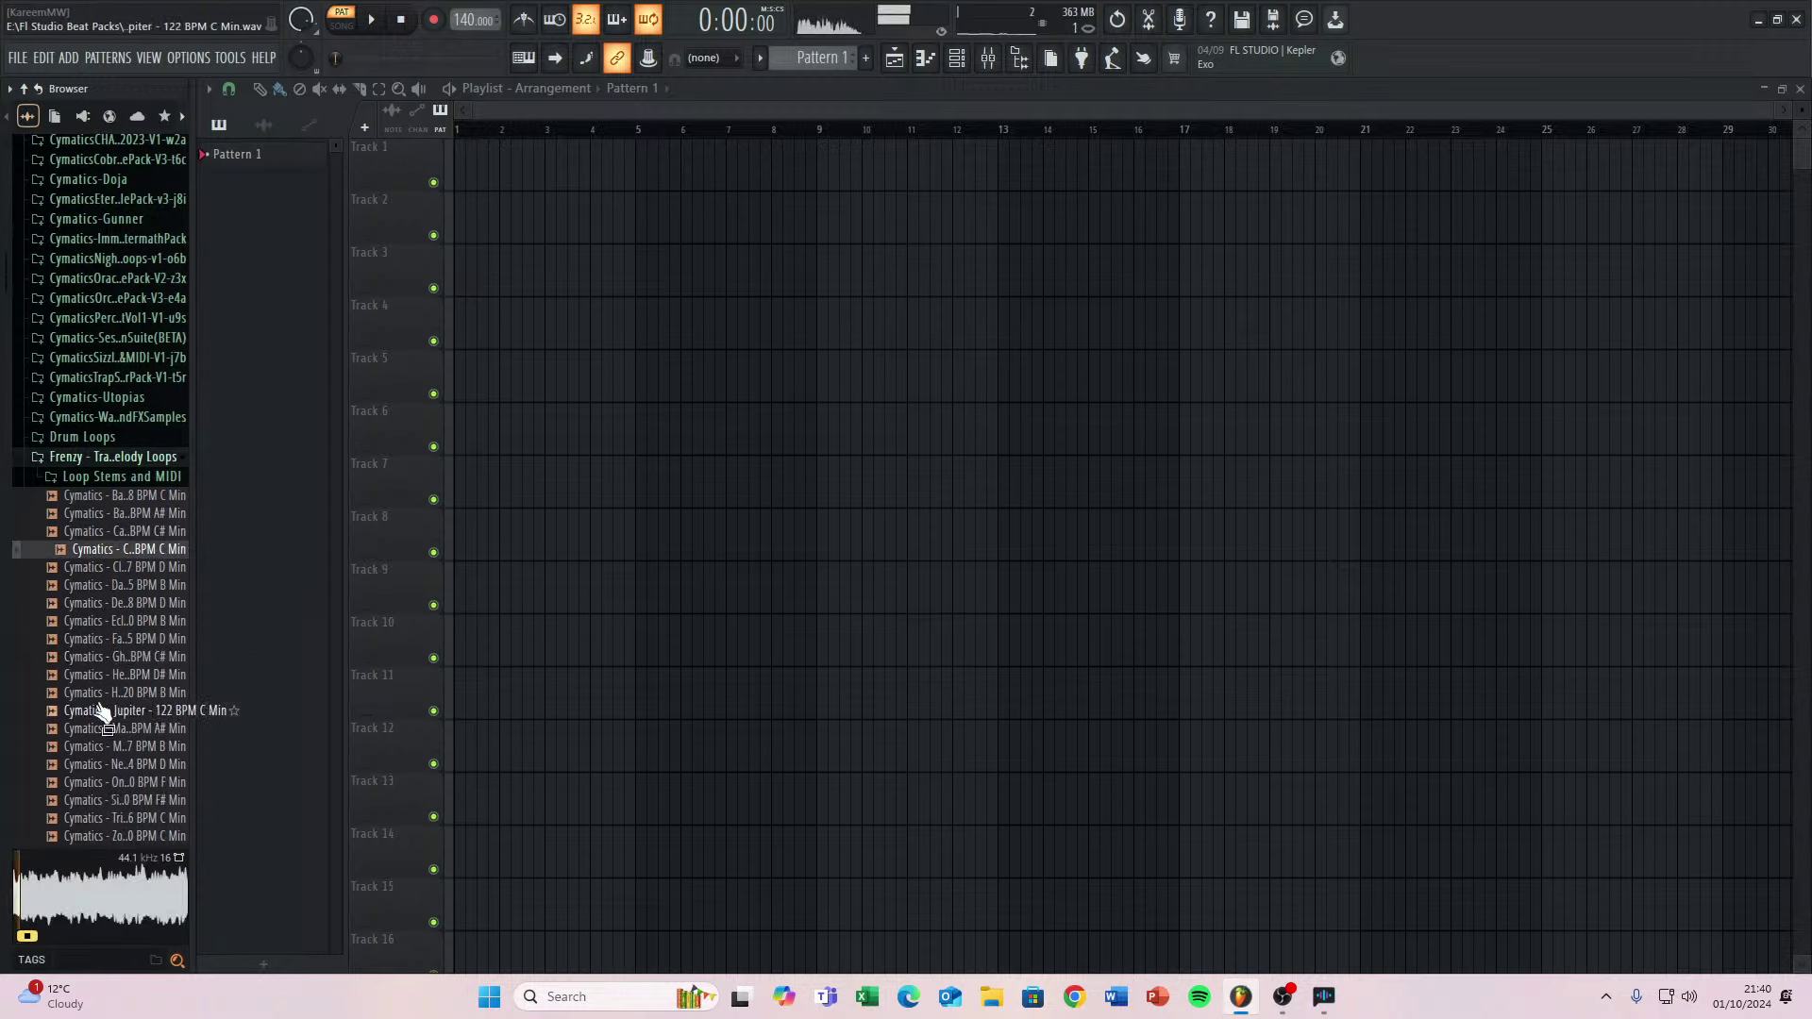
click(113, 657)
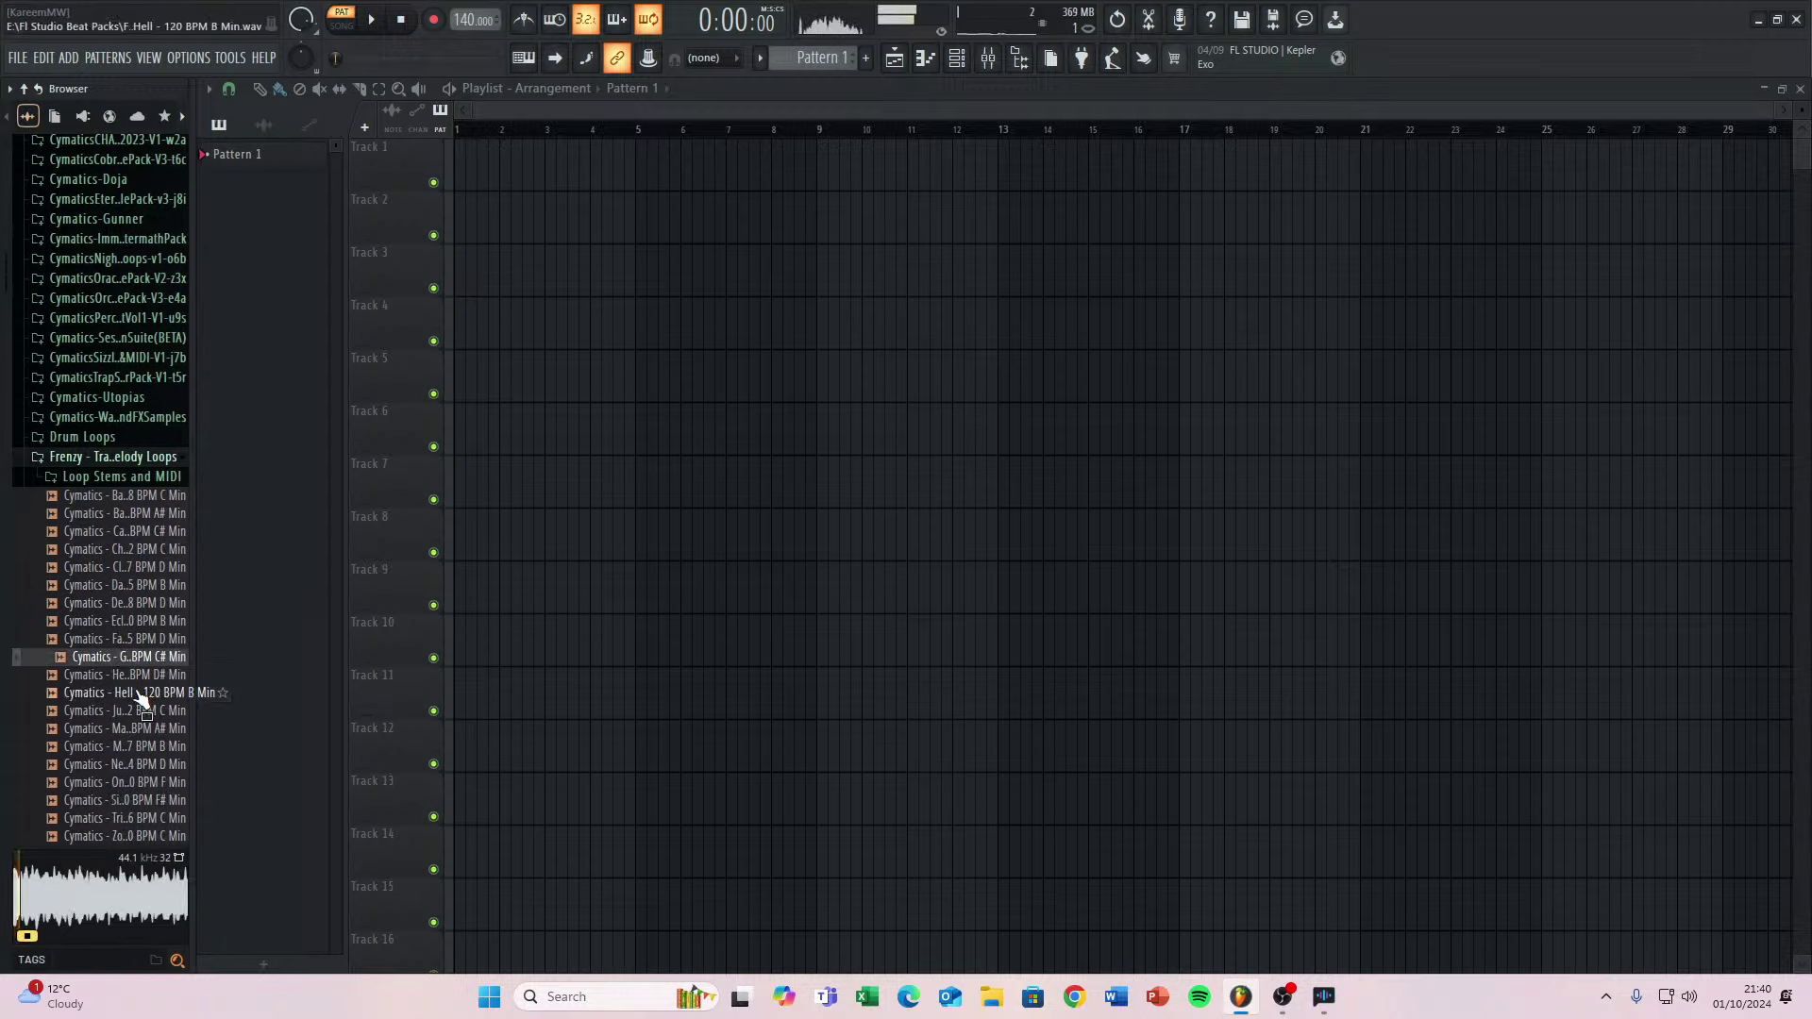
click(139, 696)
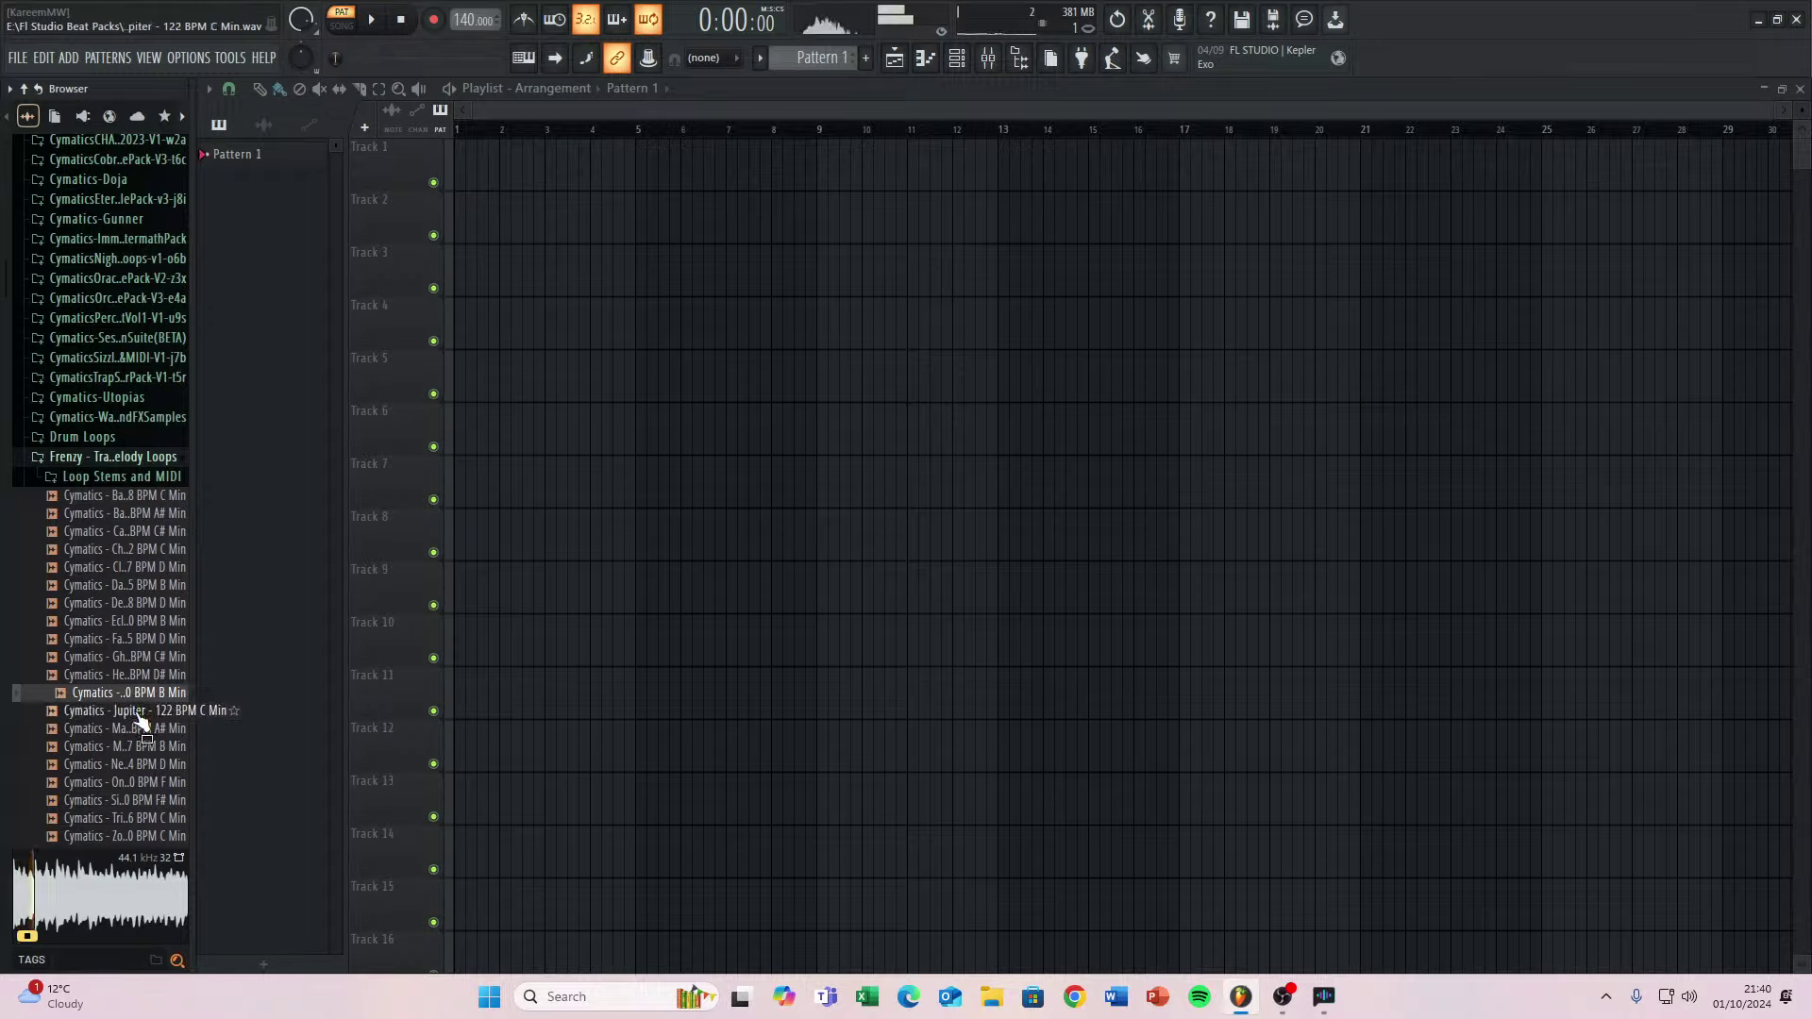
click(138, 731)
click(127, 766)
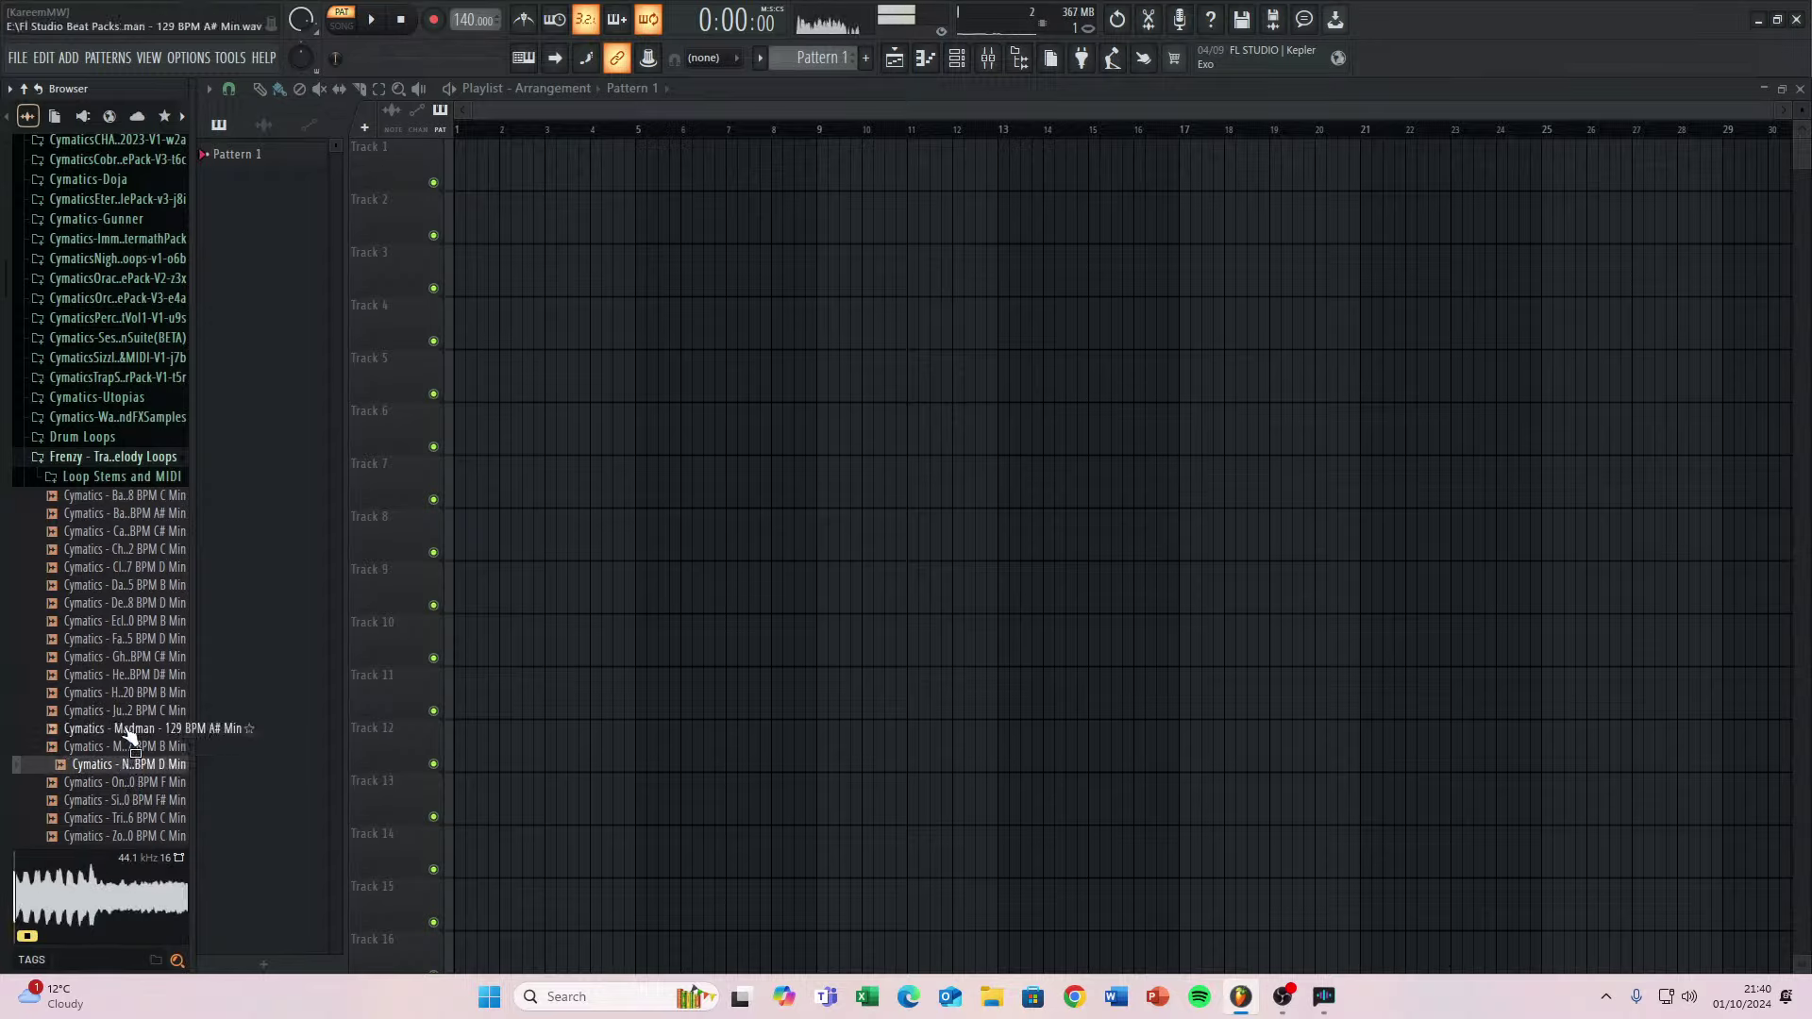
click(123, 786)
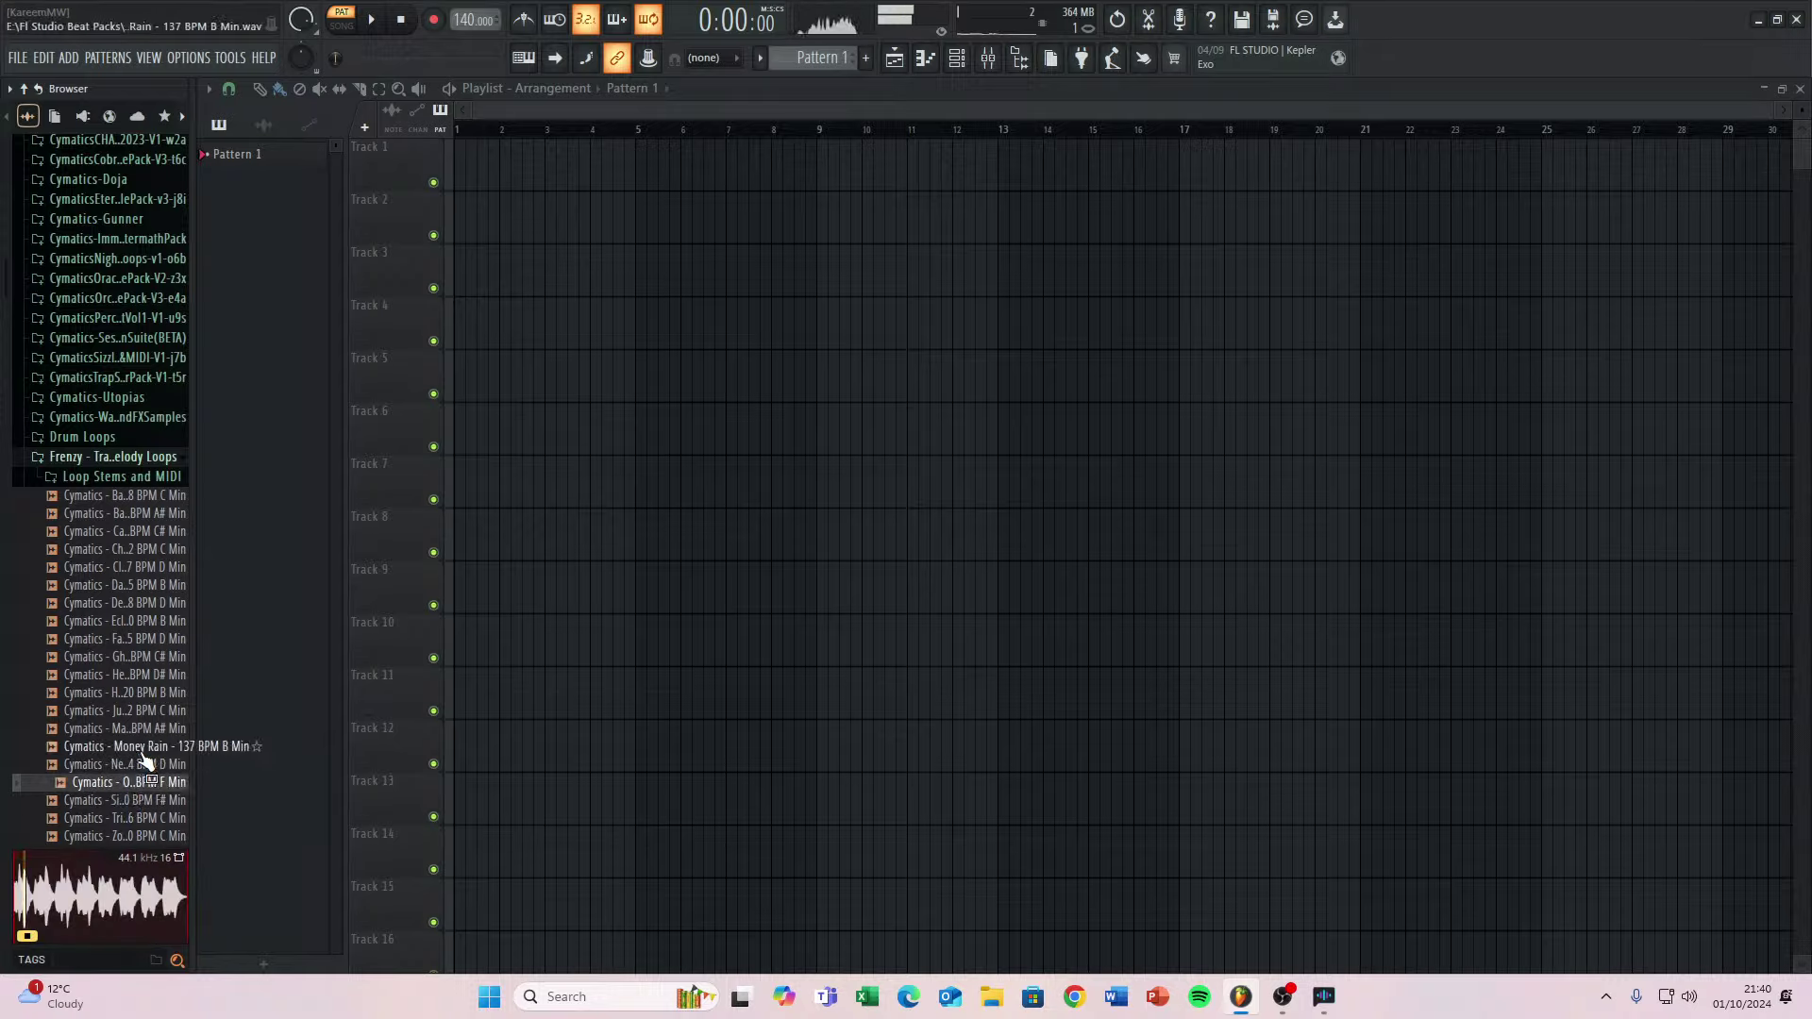
key(Down)
key(Down)
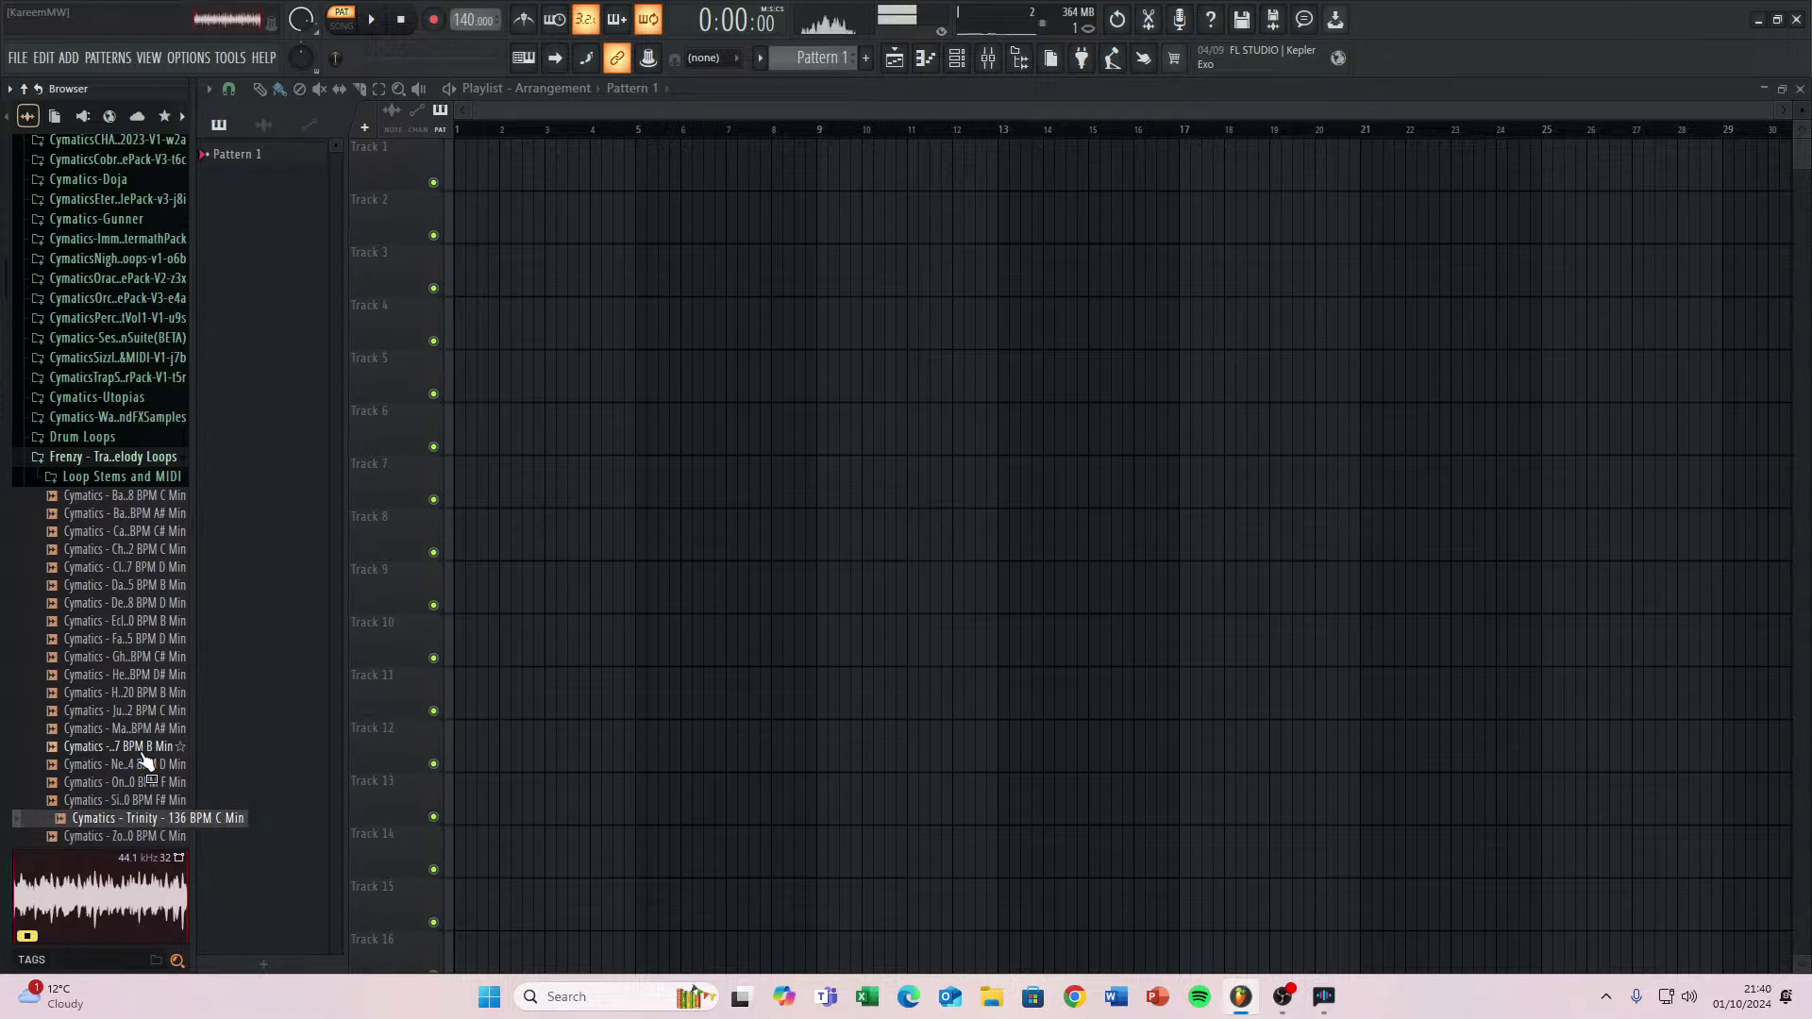
key(Down)
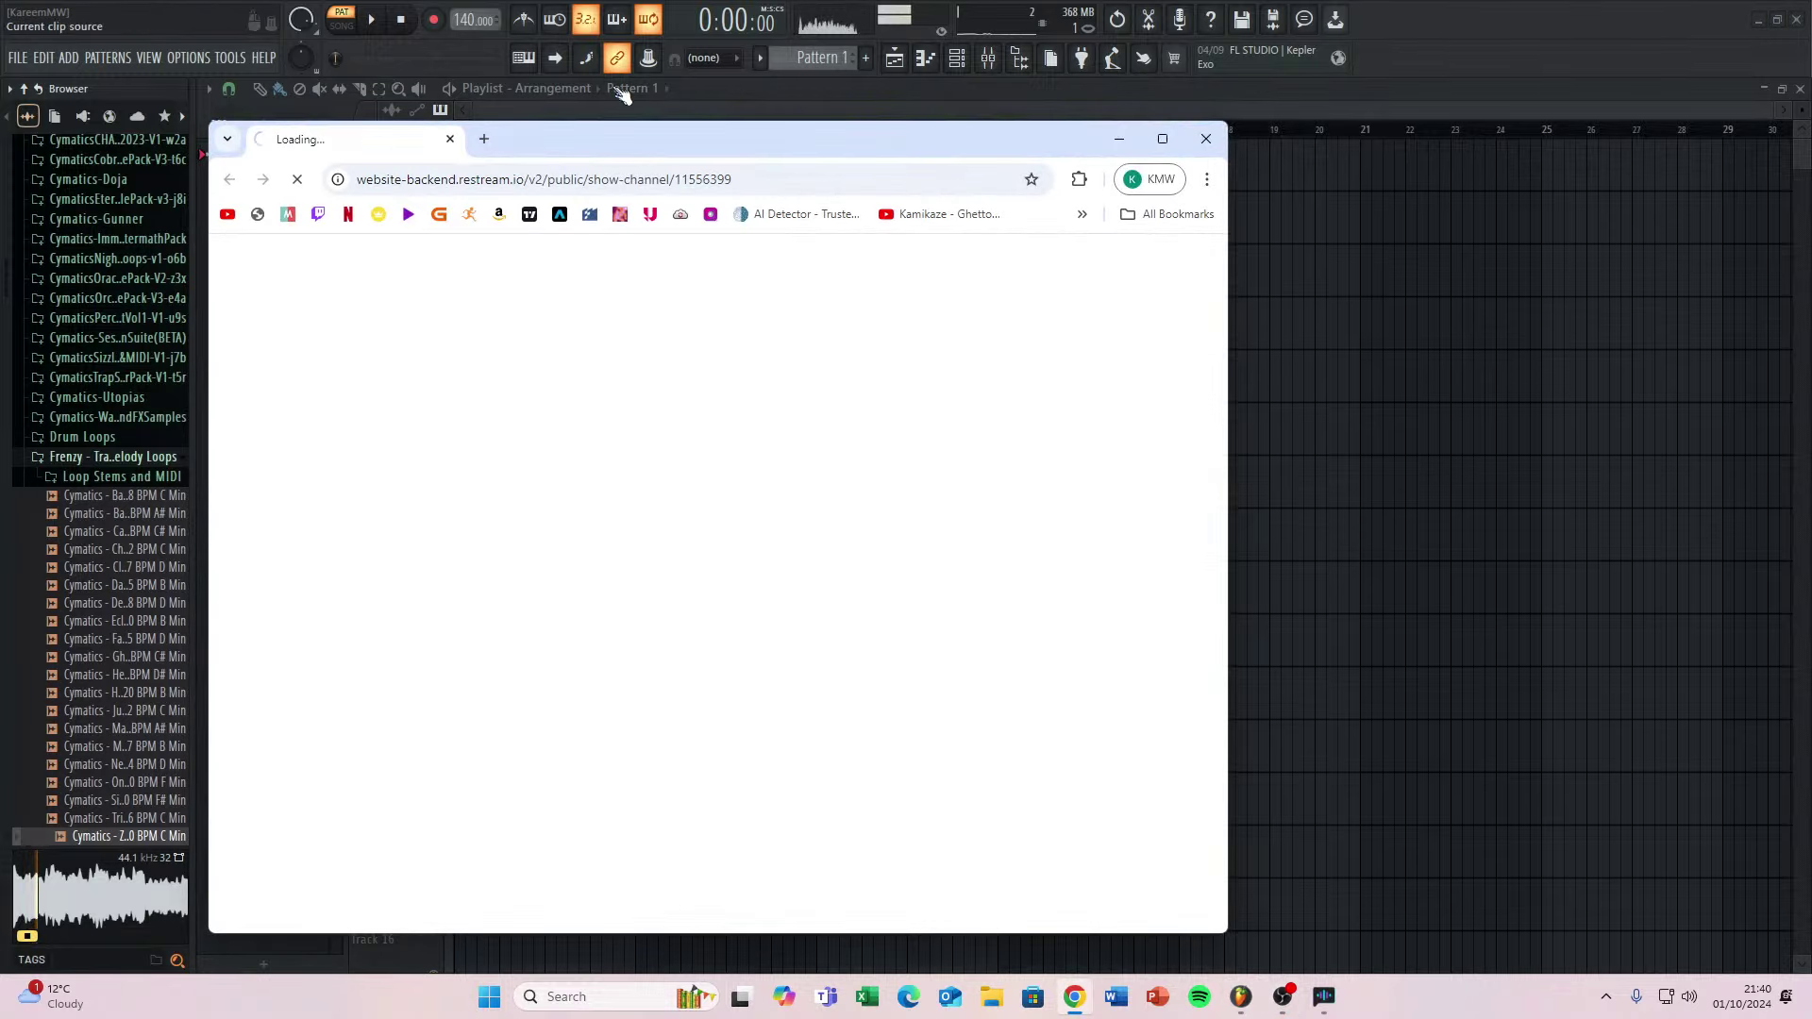
Move the web browser window out of the way and place the Zones - 140 BPM C Min loop on Track 1 at bar 1.
drag(663, 148, 1811, 349)
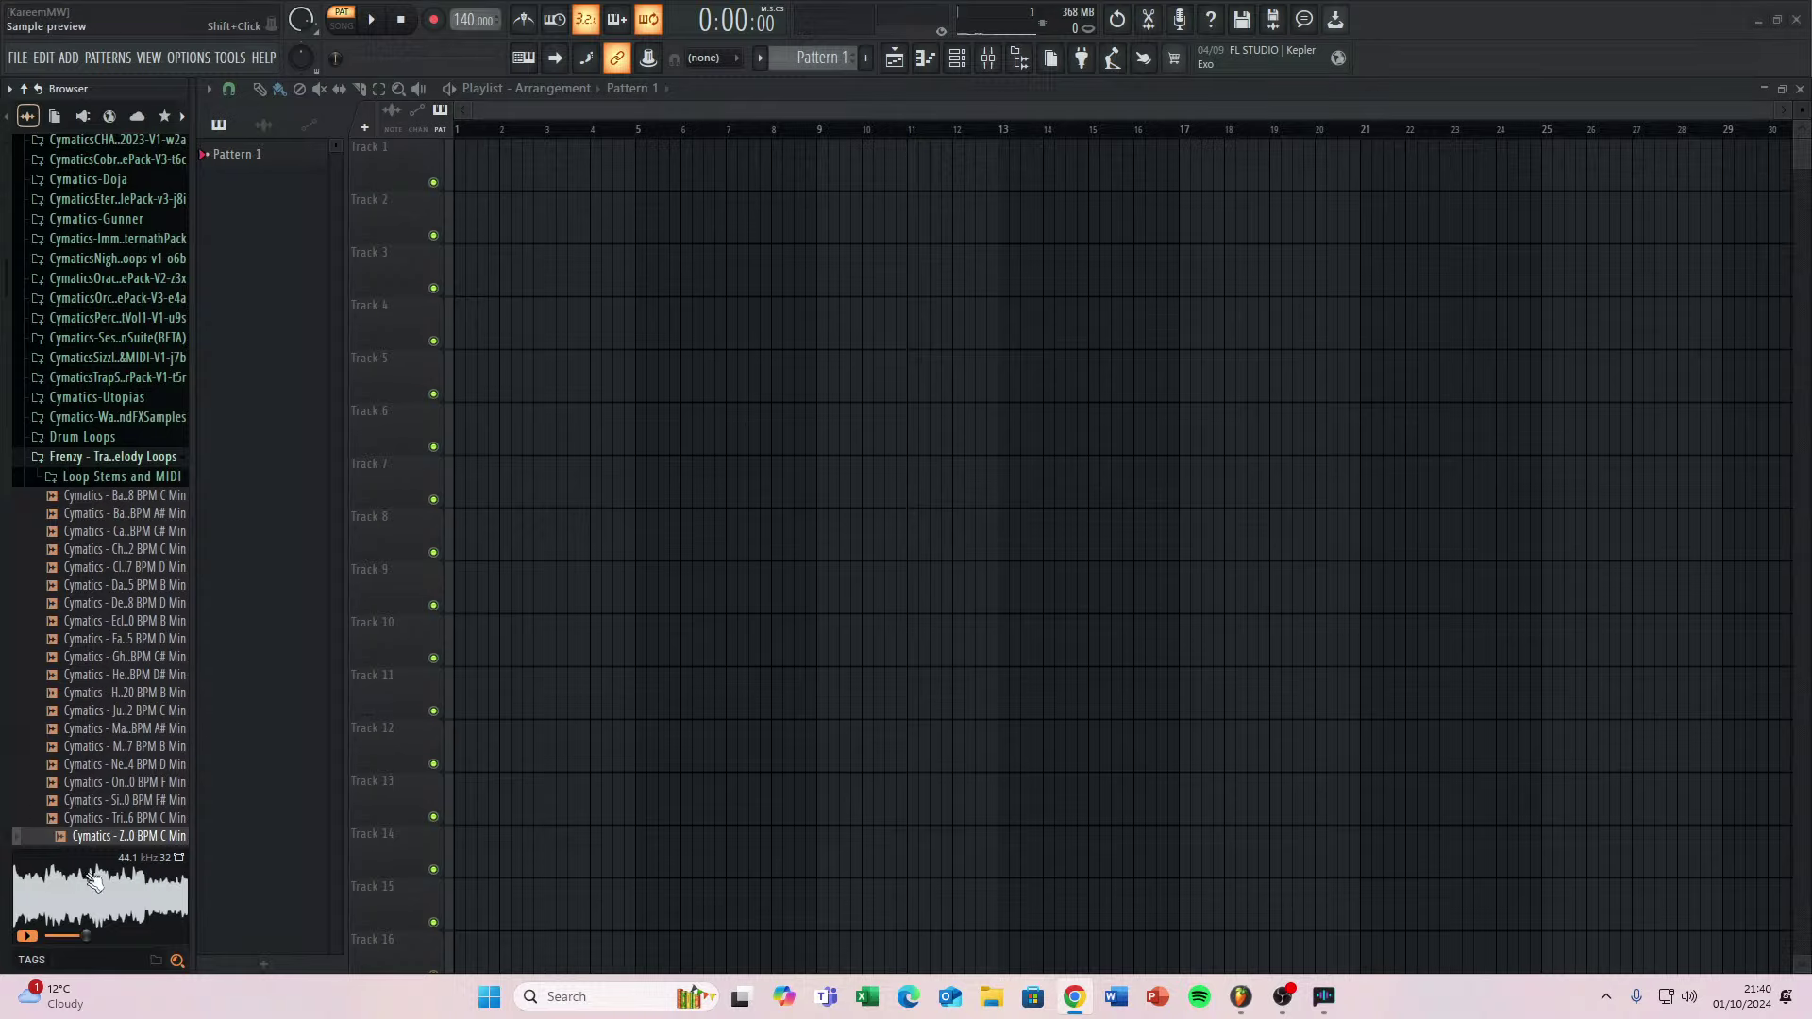
drag(130, 839, 455, 167)
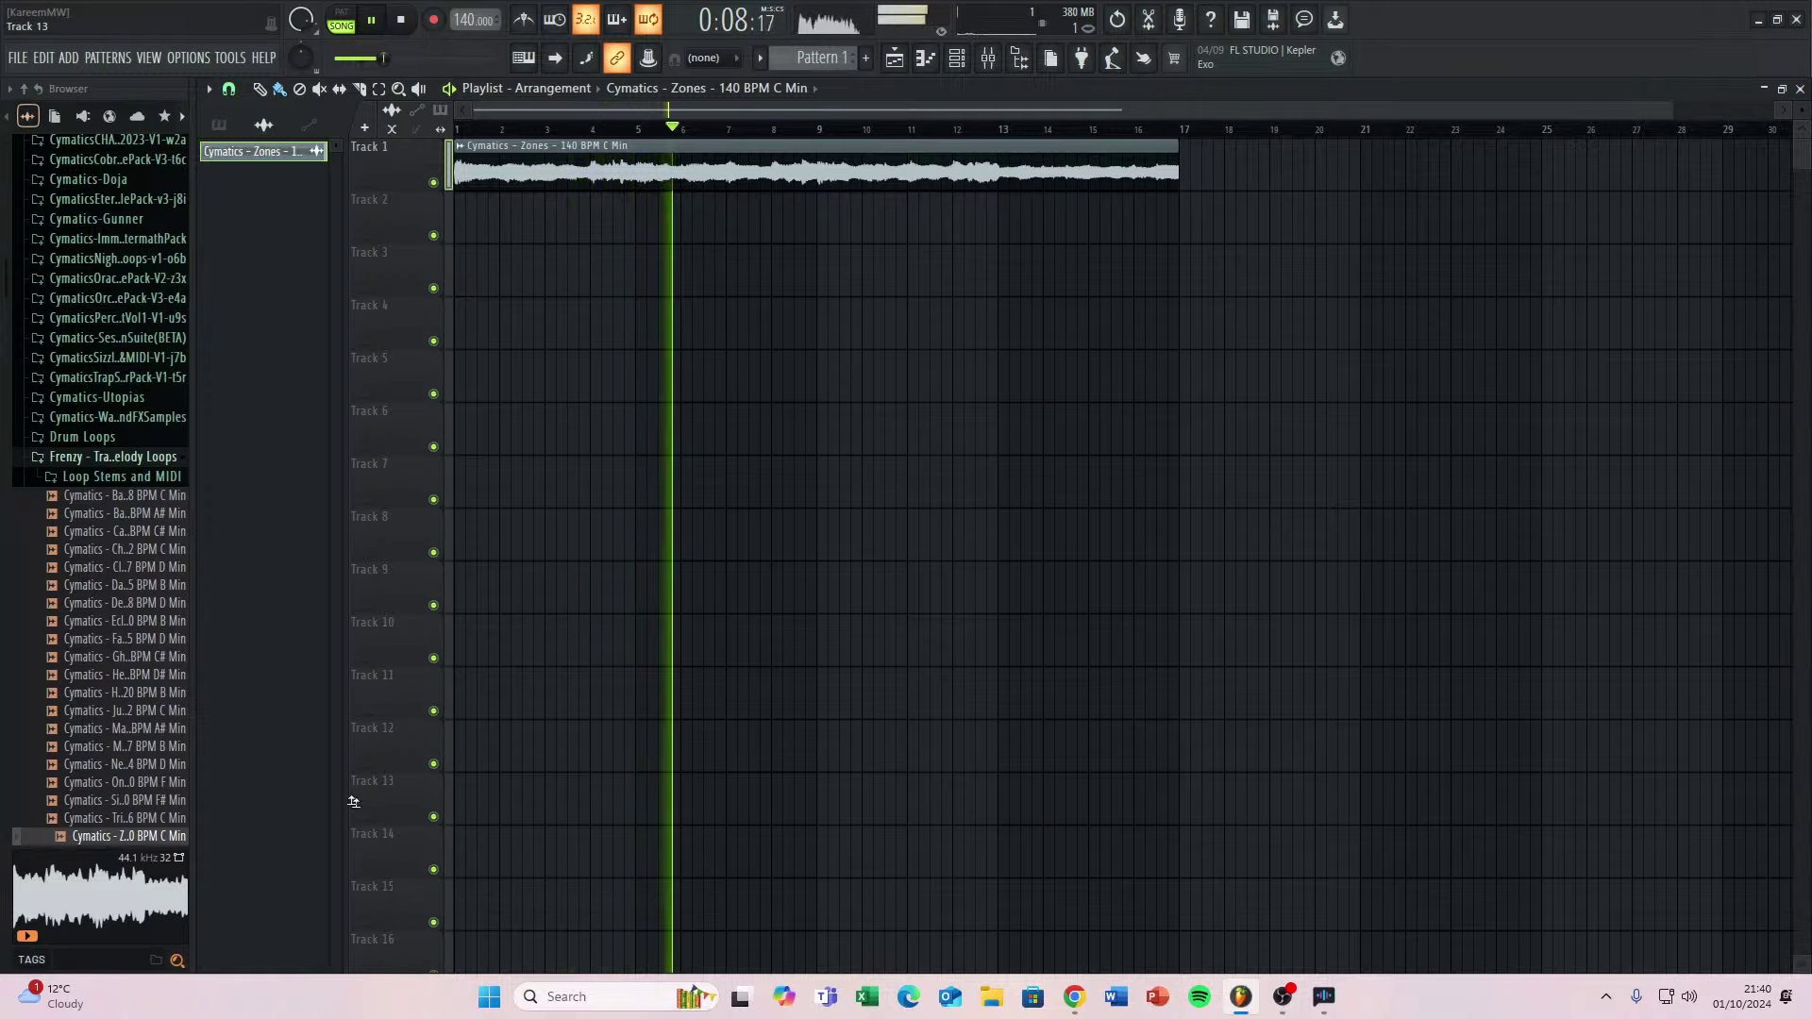
Expand the Frenzy Loop Stems and MIDI folder and its Zones - 140 BPM C Min stem folder.
scroll(81, 745, down, 2)
click(101, 747)
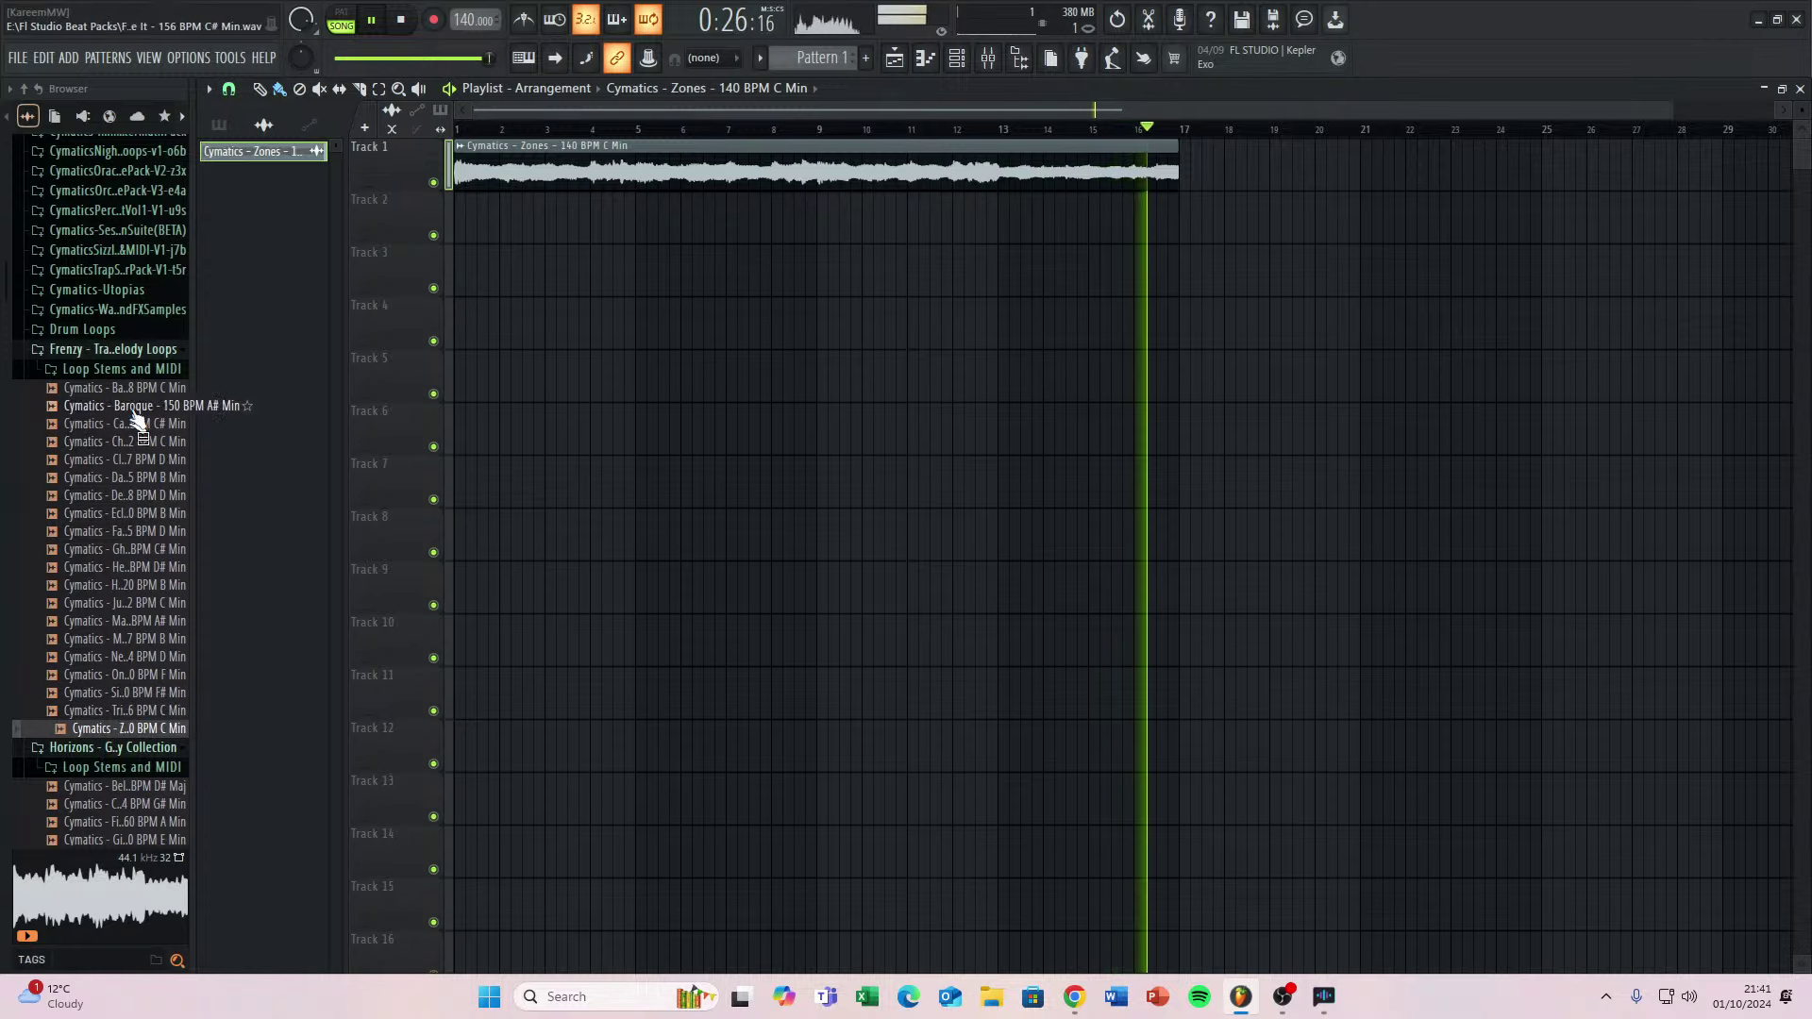
click(108, 369)
click(115, 767)
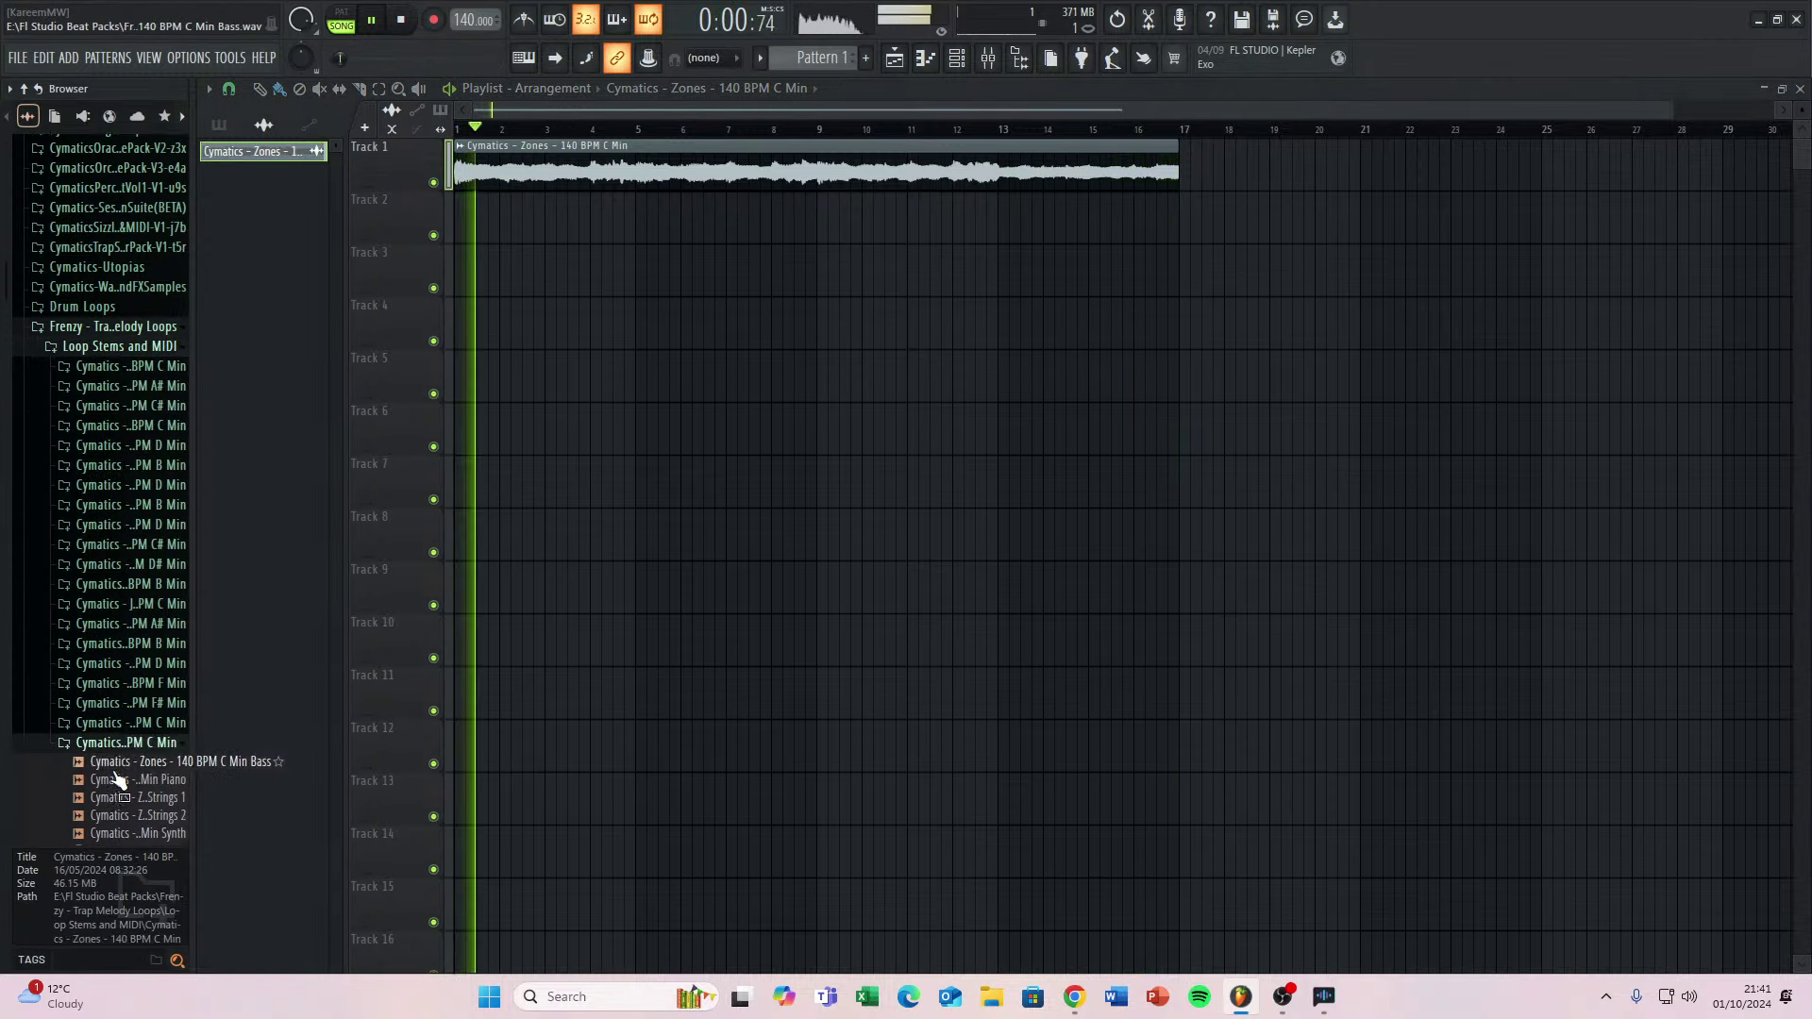
Place the Zones Bass, Piano, Strings 1, Strings 2 and Synth stems at bar 1 on Tracks 2 to 6.
drag(113, 763, 449, 342)
drag(142, 800, 469, 379)
drag(142, 818, 462, 430)
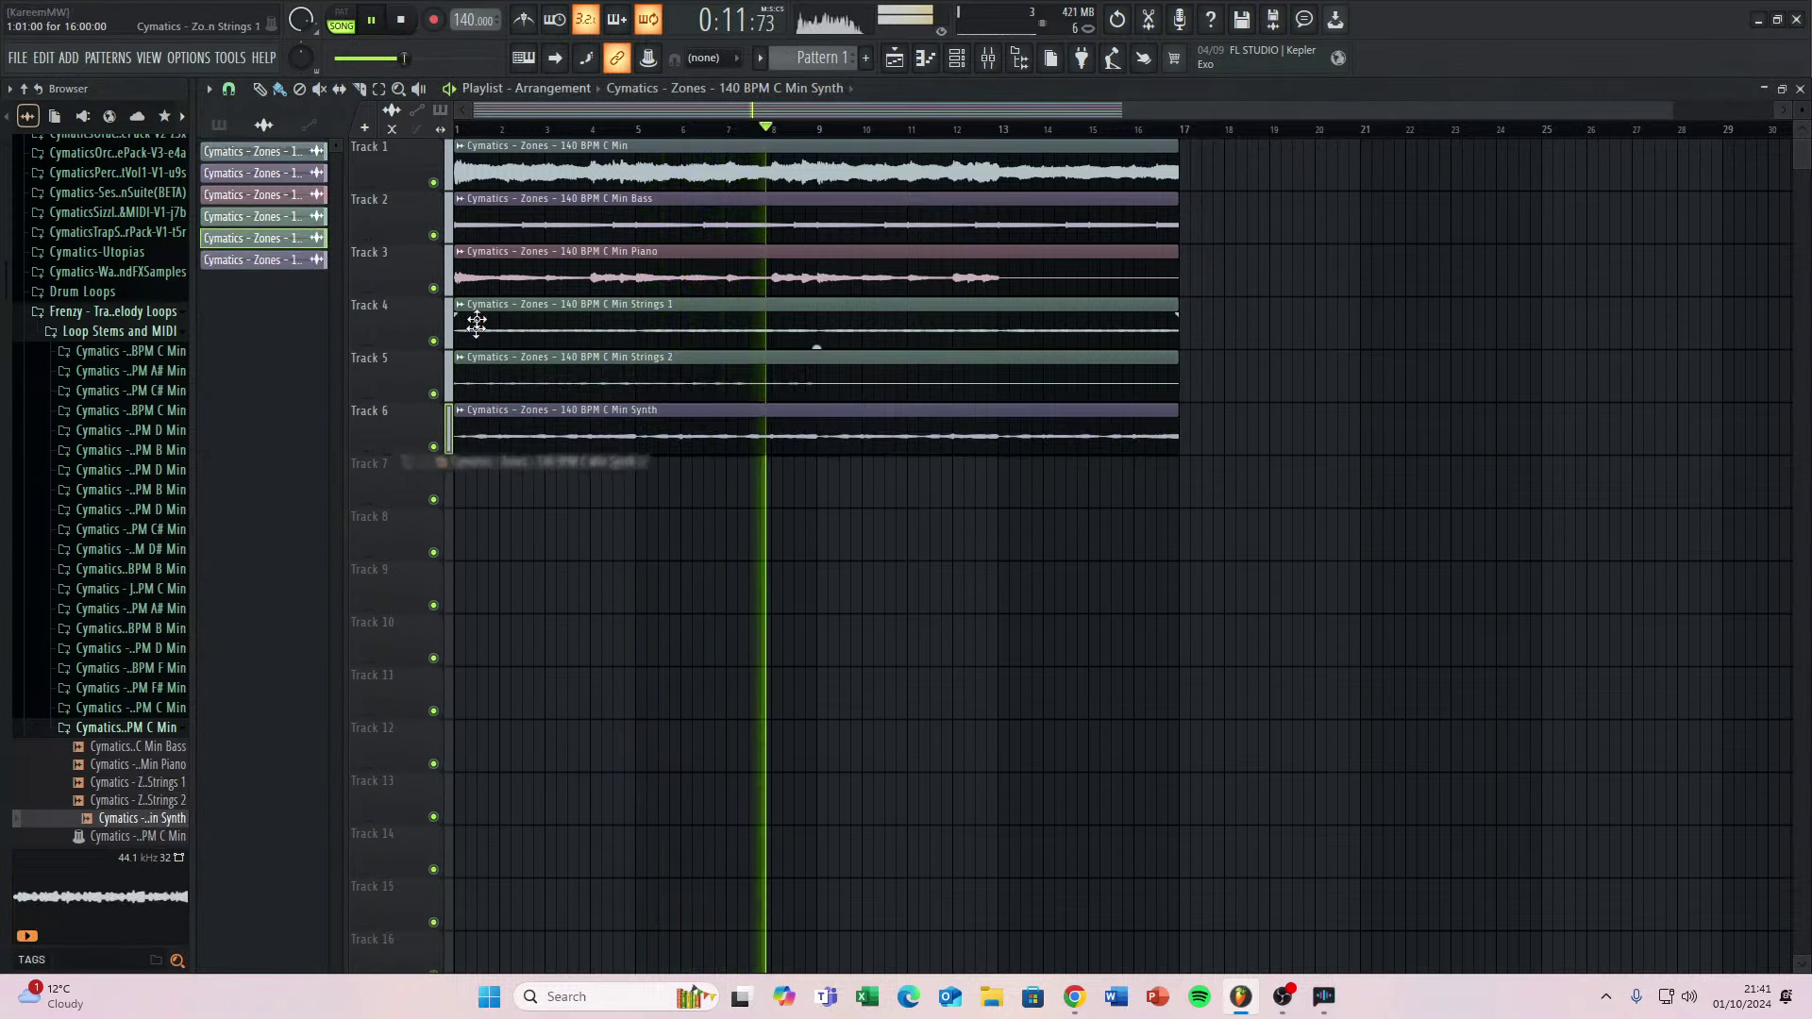
Solo Track 1 briefly, unsolo it, and mute the stem Tracks 2 to 6 individually.
right_click(434, 183)
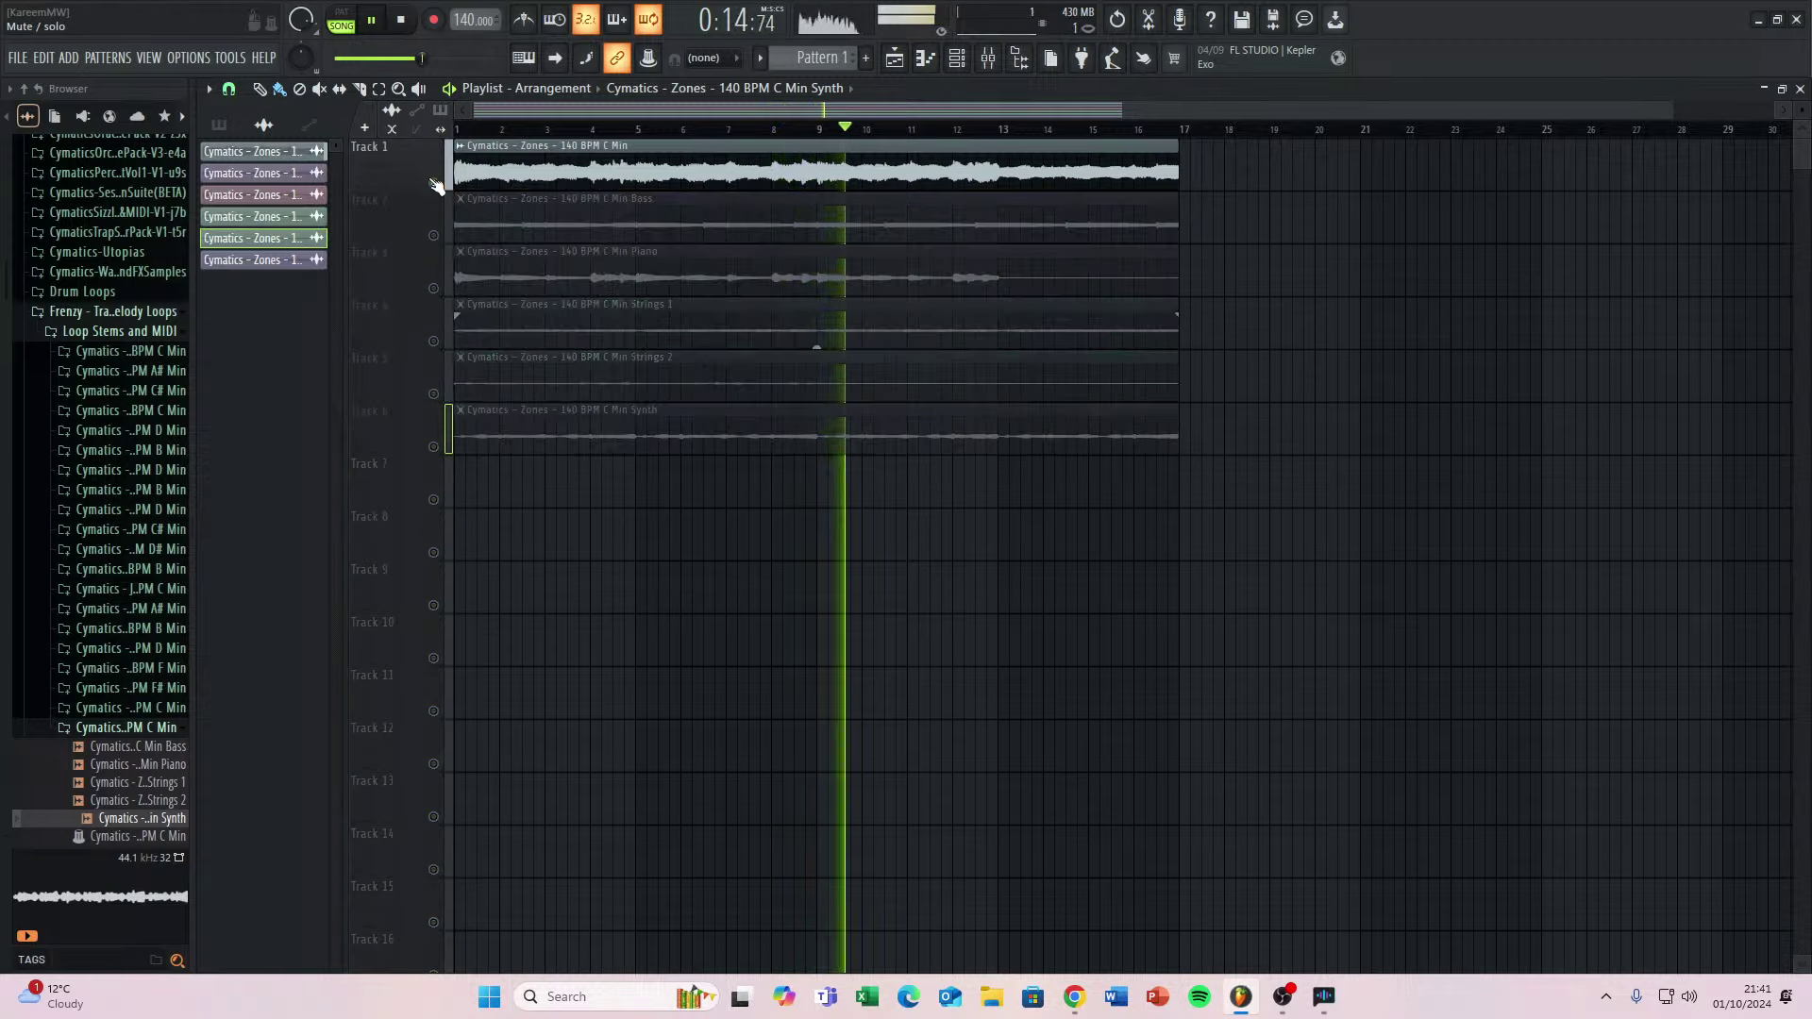
right_click(434, 184)
click(434, 236)
click(434, 289)
click(434, 342)
click(434, 395)
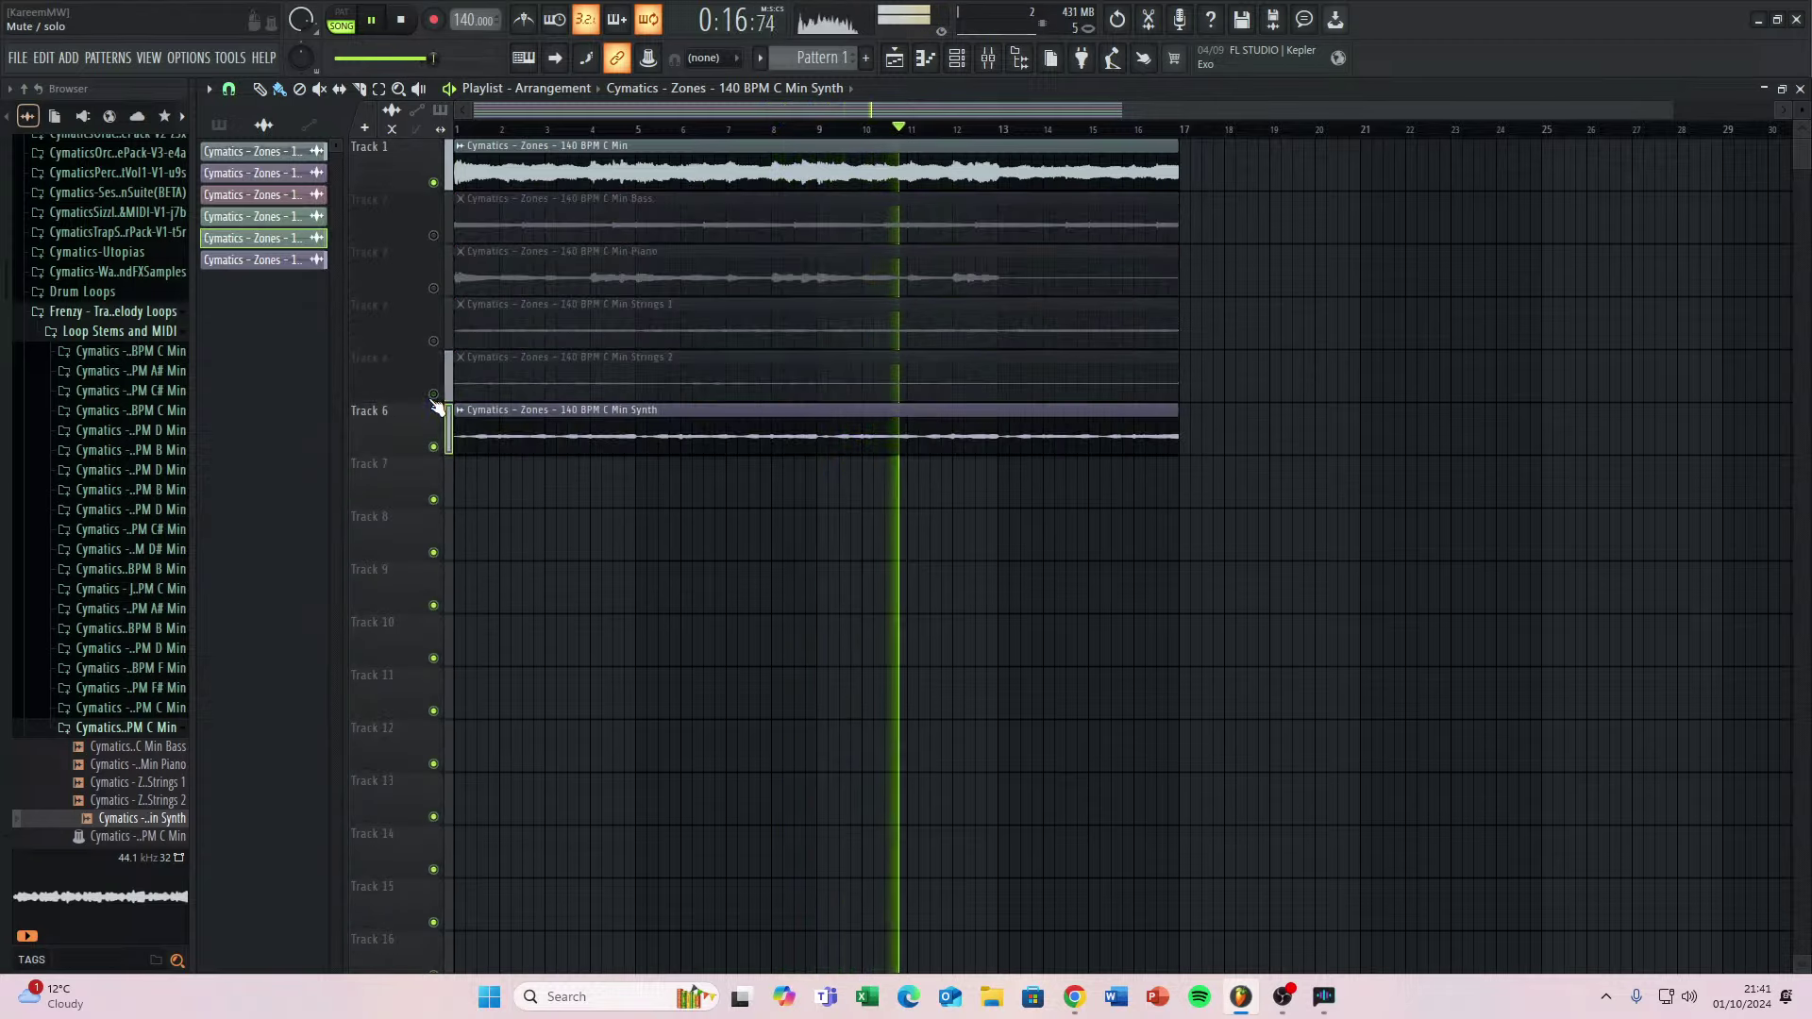
click(434, 448)
Open the channel settings of the full Zones loop on Track 1 and turn on the metronome.
double_click(641, 167)
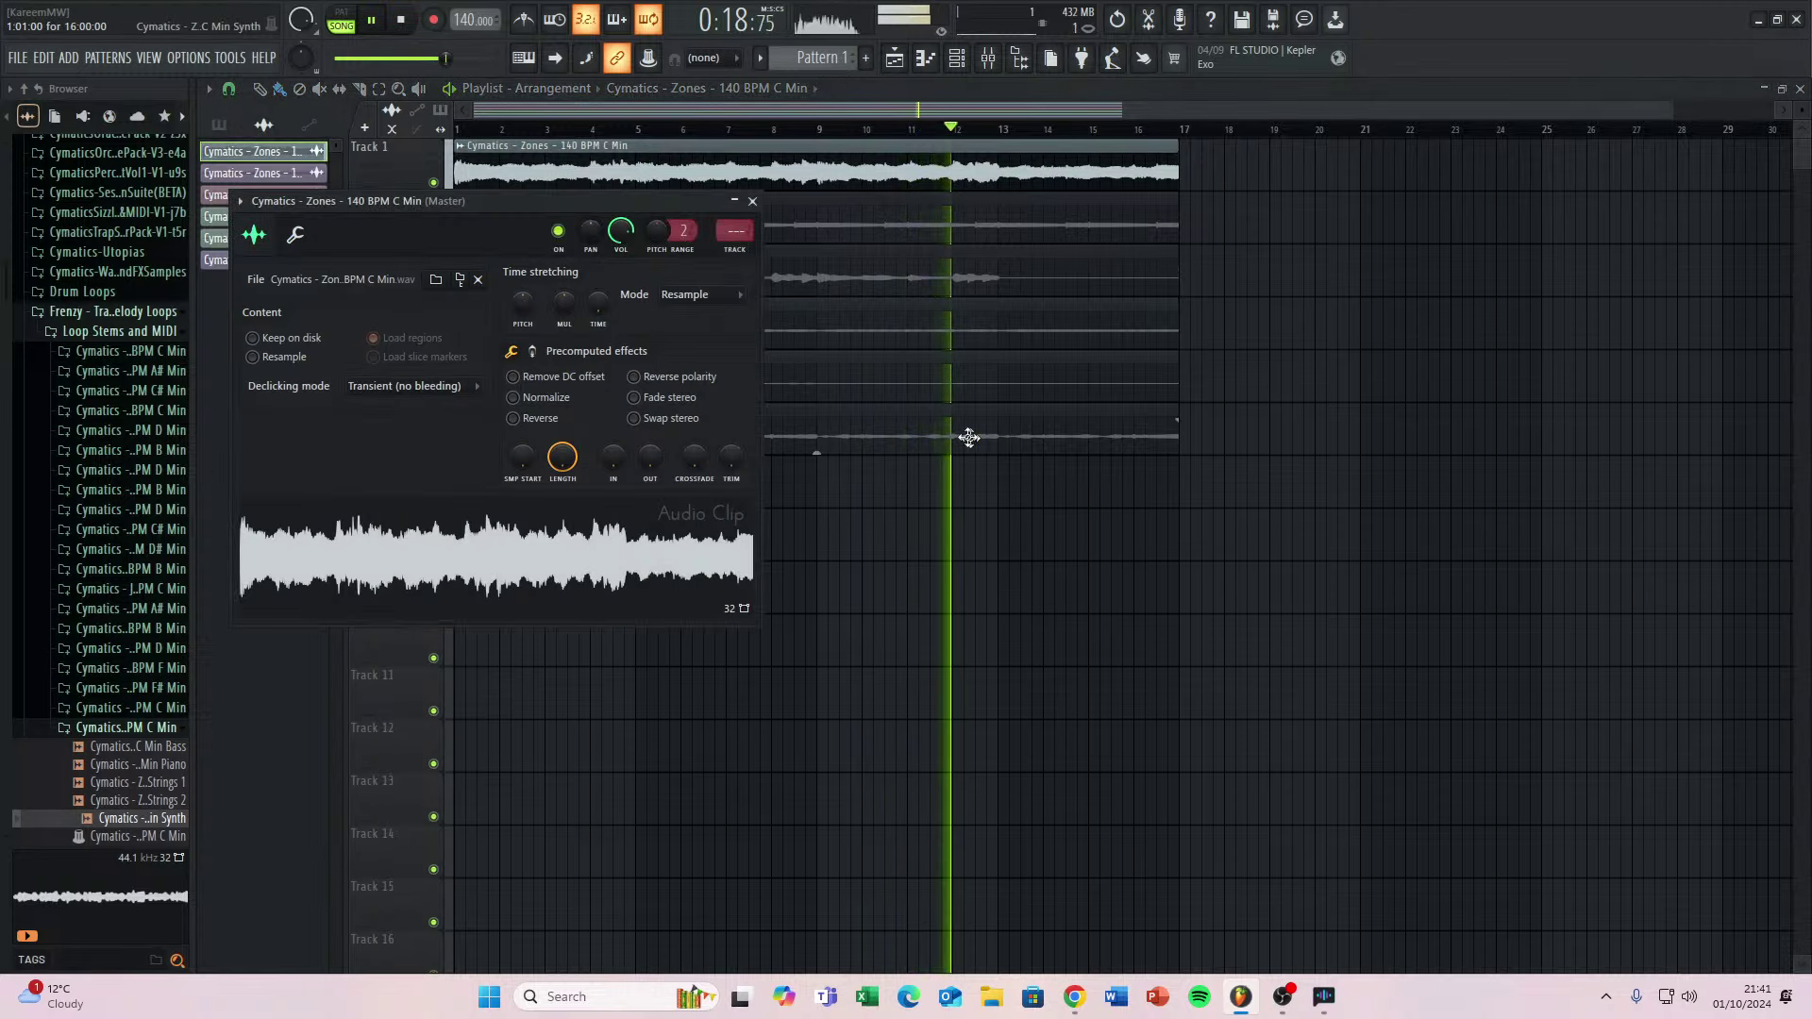
click(524, 20)
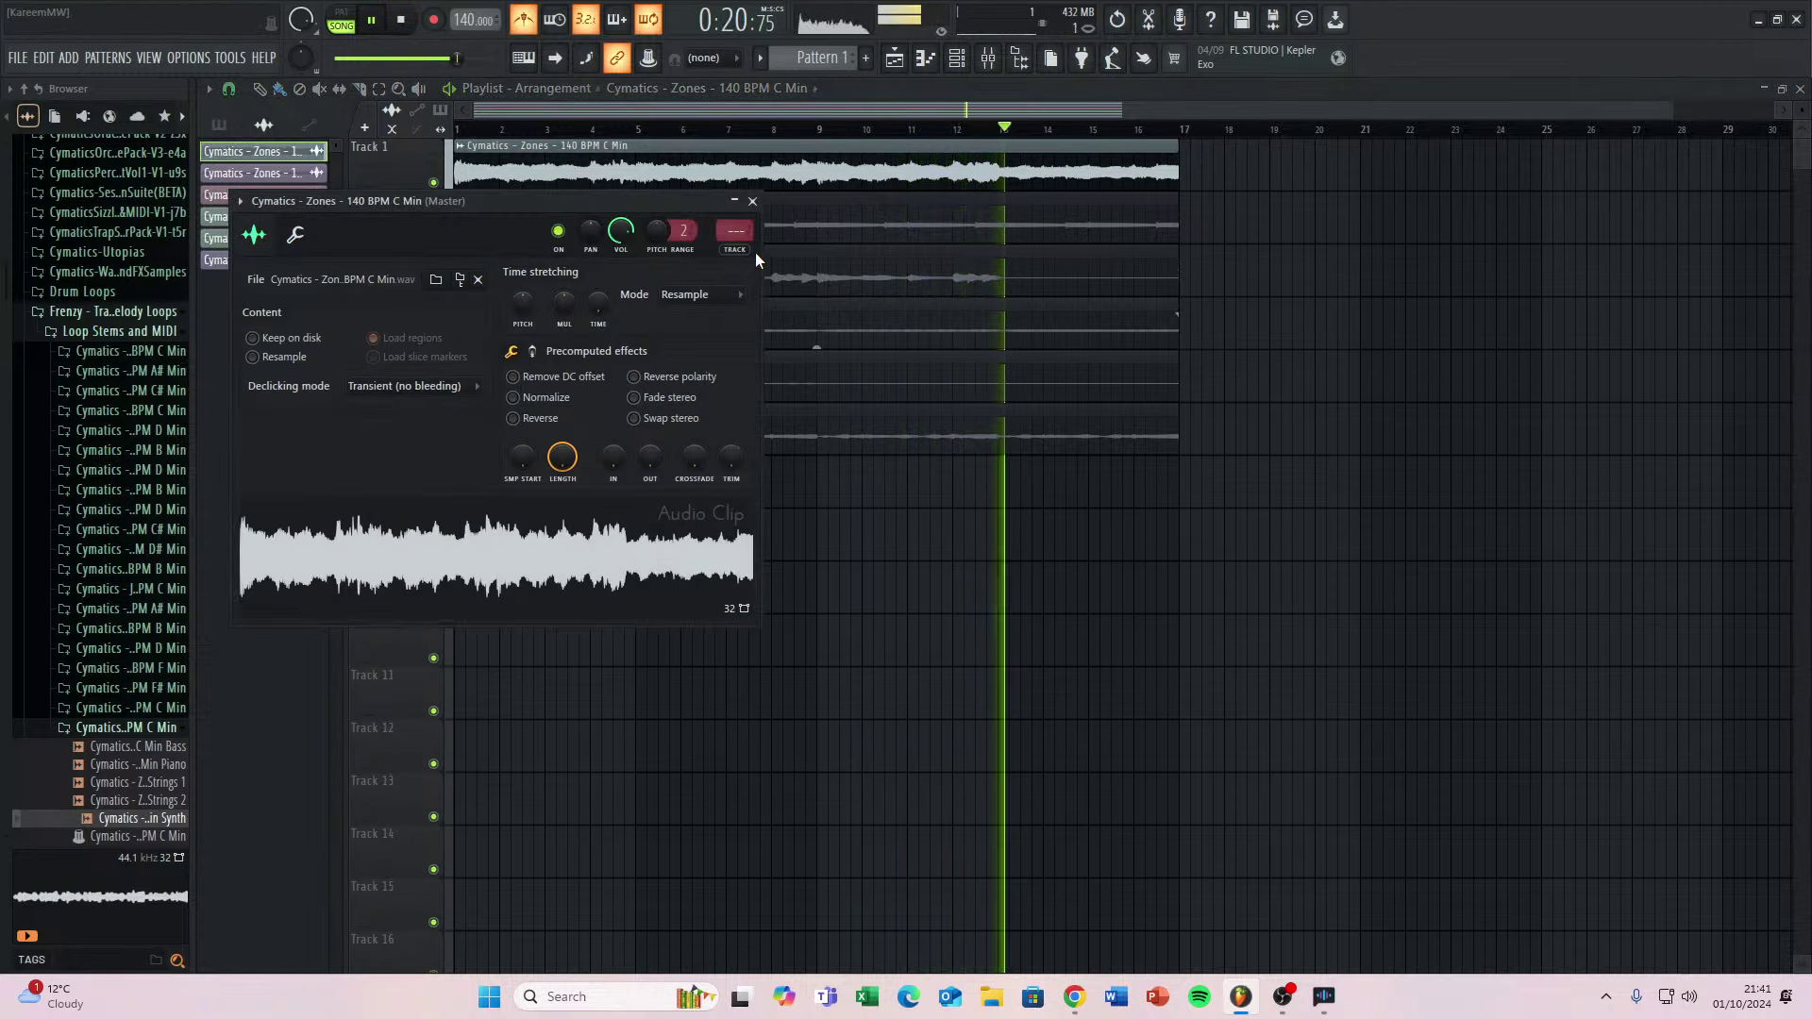
Set the time stretching mode of the full Zones loop on Track 1 to Stretch and close its channel settings.
click(752, 201)
double_click(740, 170)
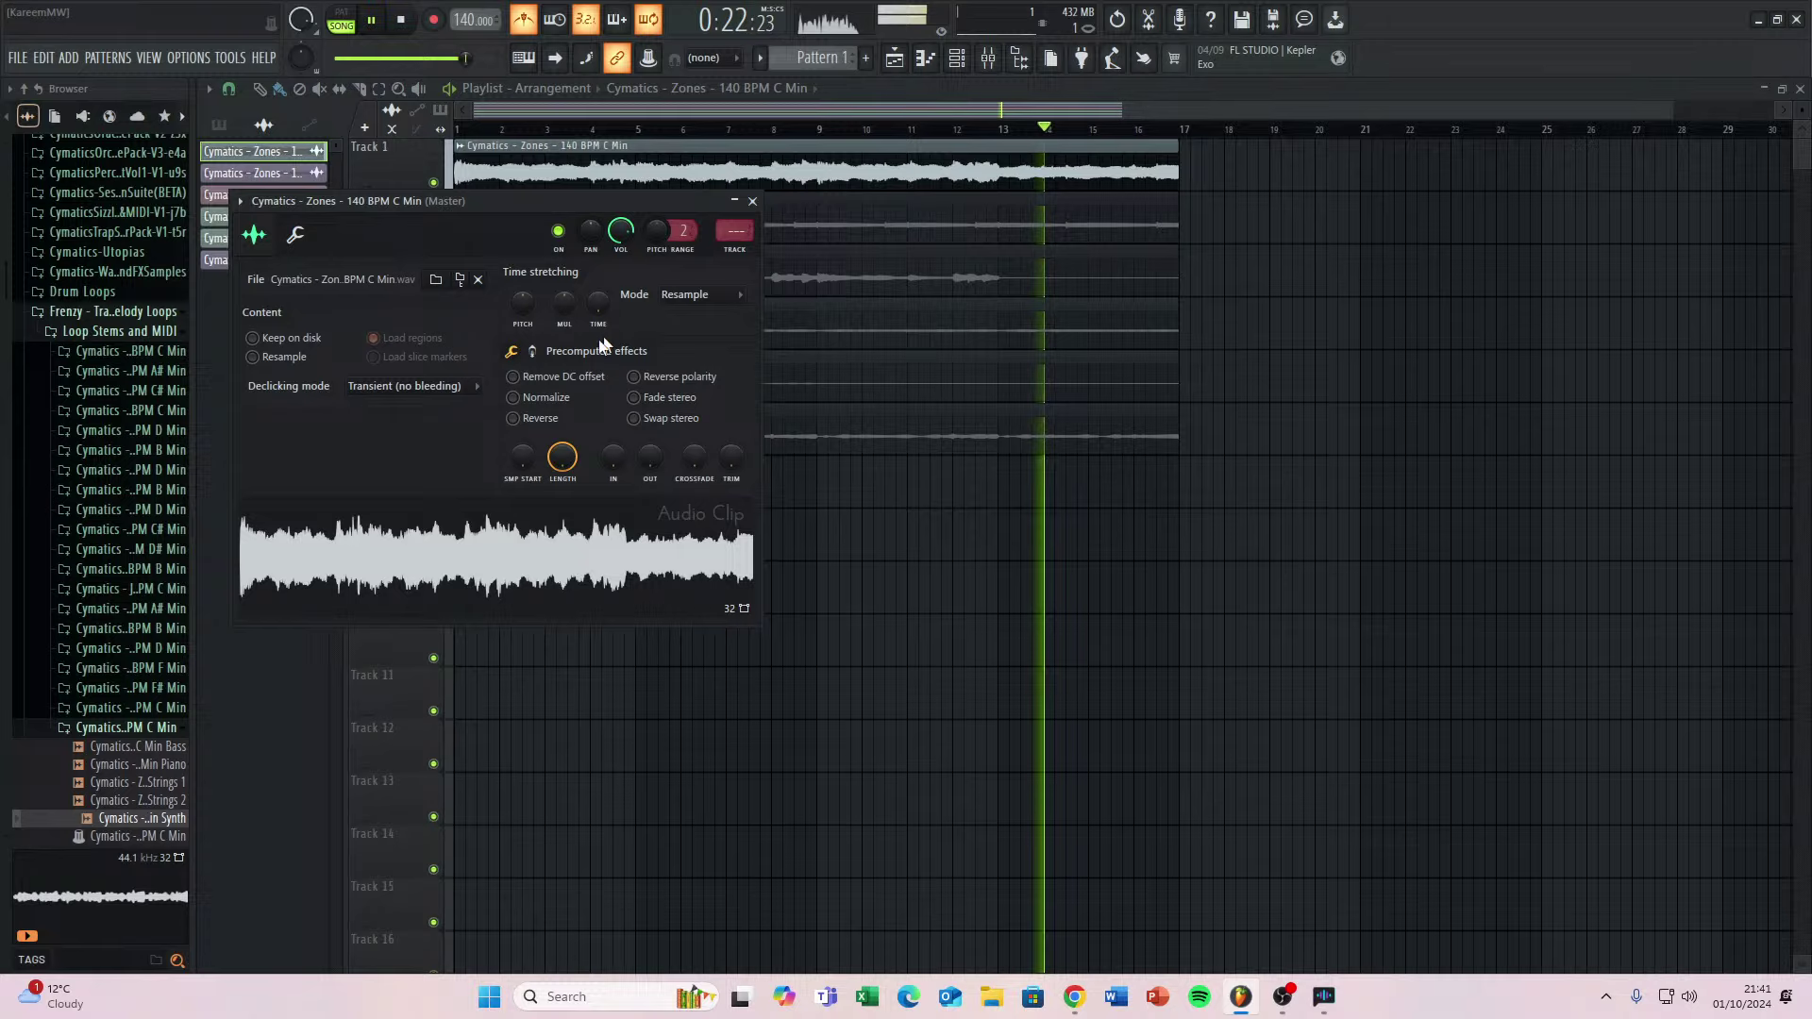
click(749, 302)
click(704, 349)
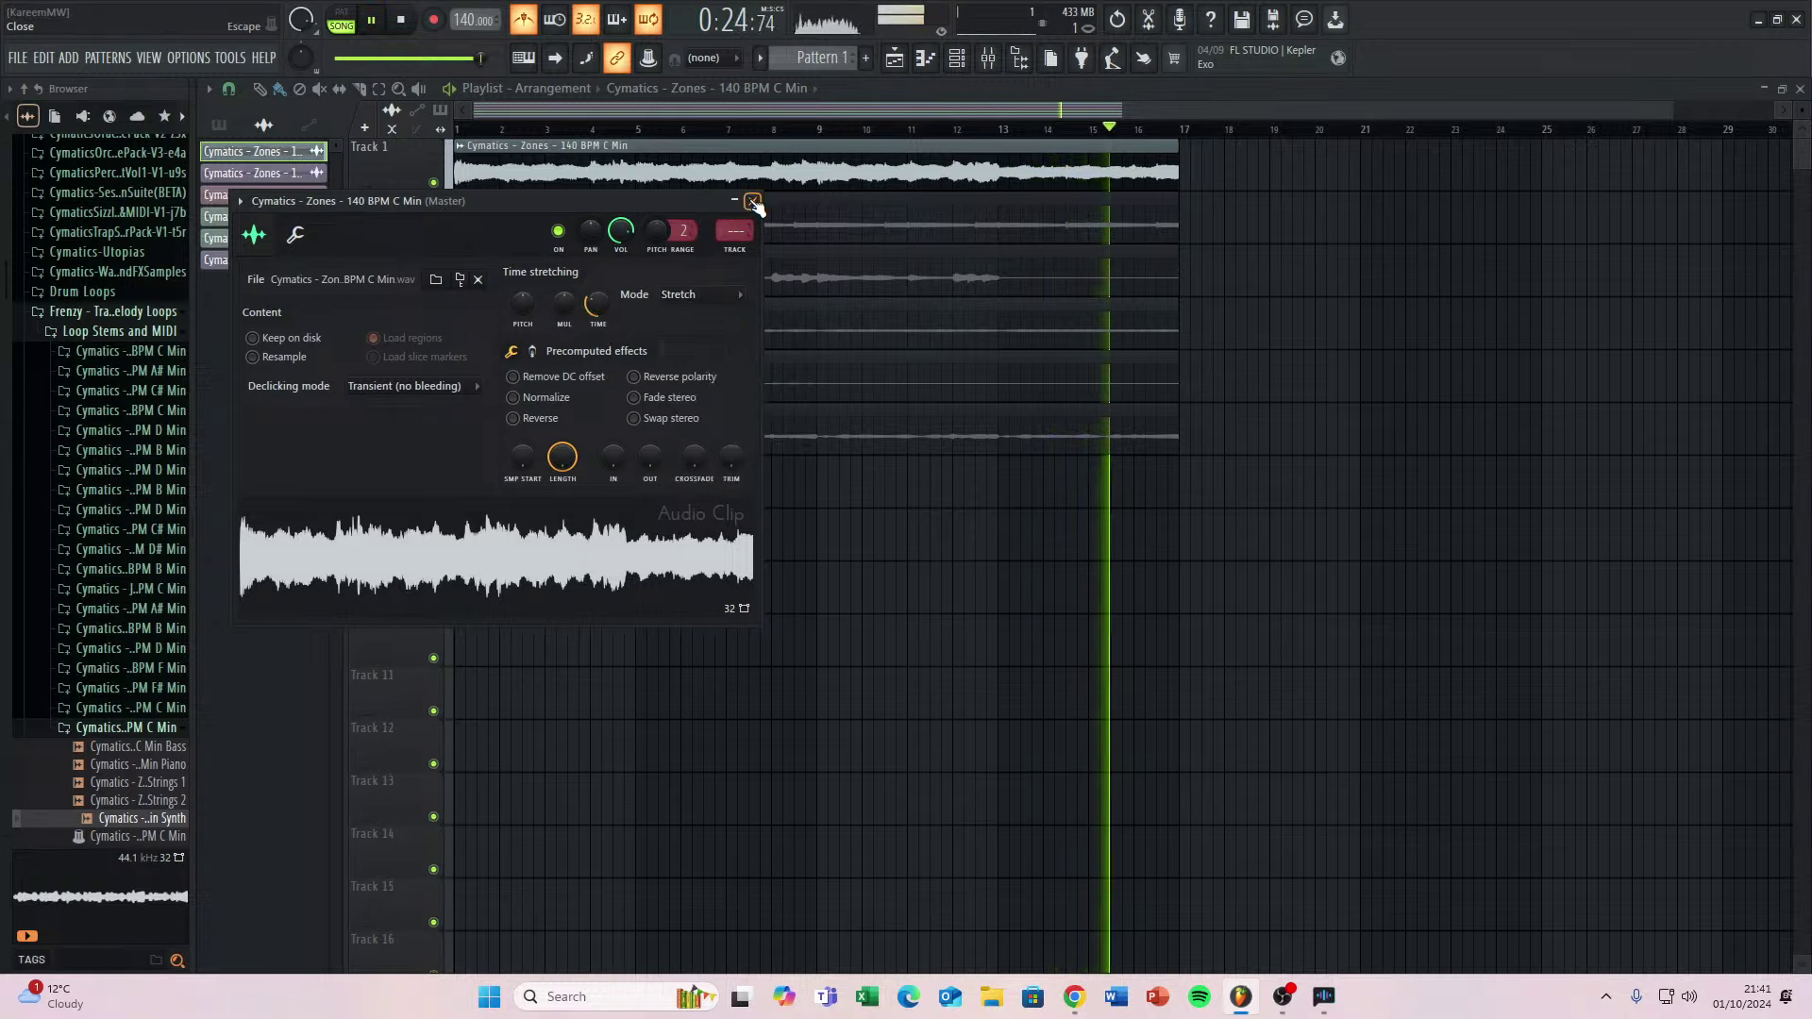
click(752, 201)
double_click(748, 223)
click(765, 216)
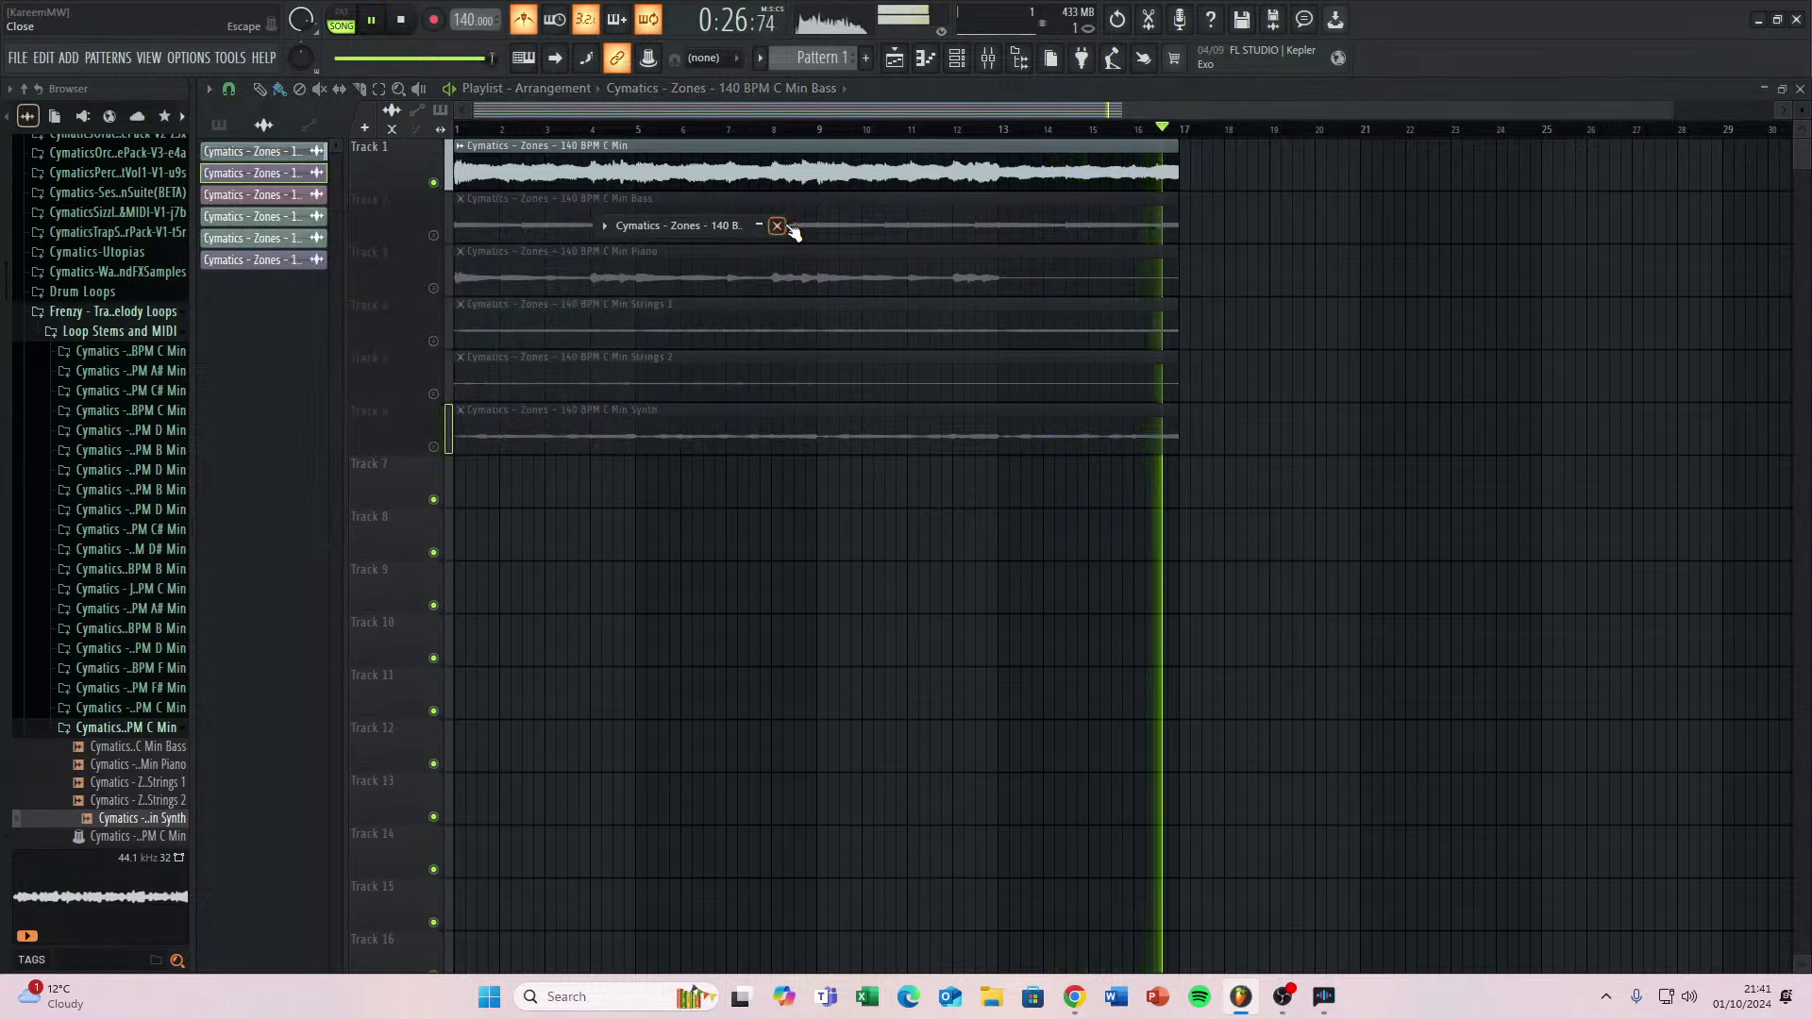
click(778, 226)
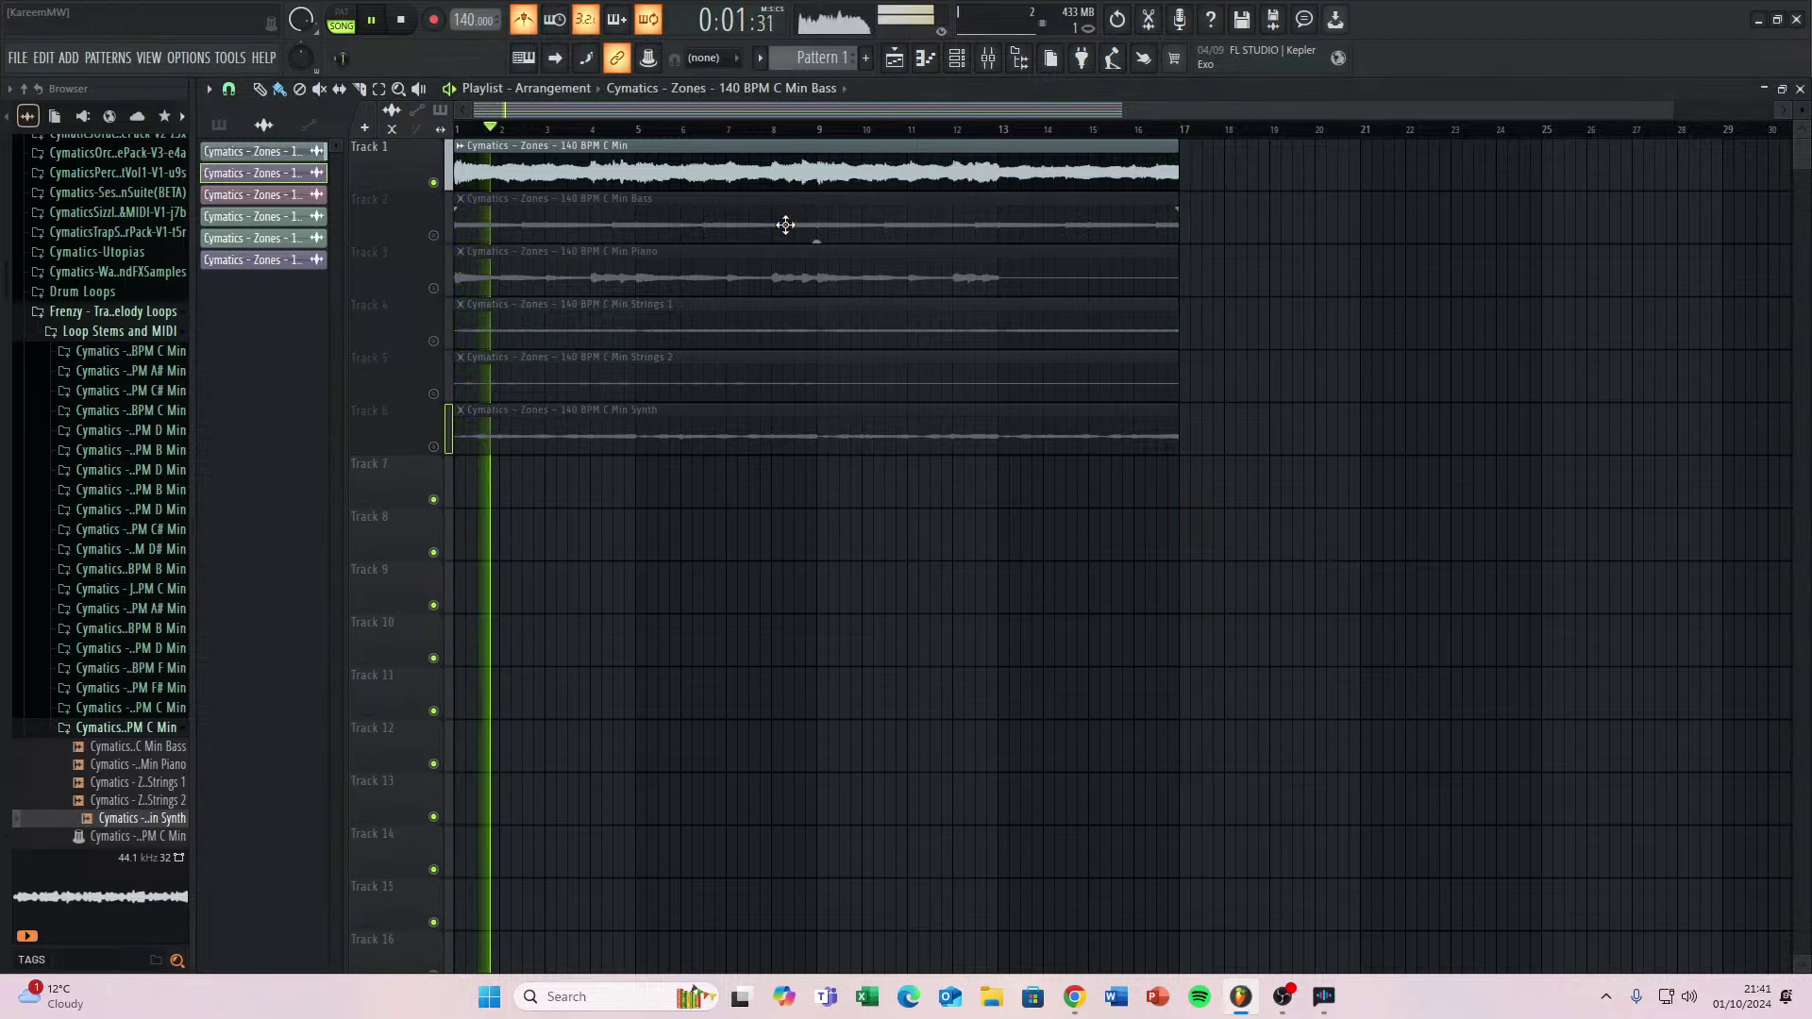
double_click(785, 225)
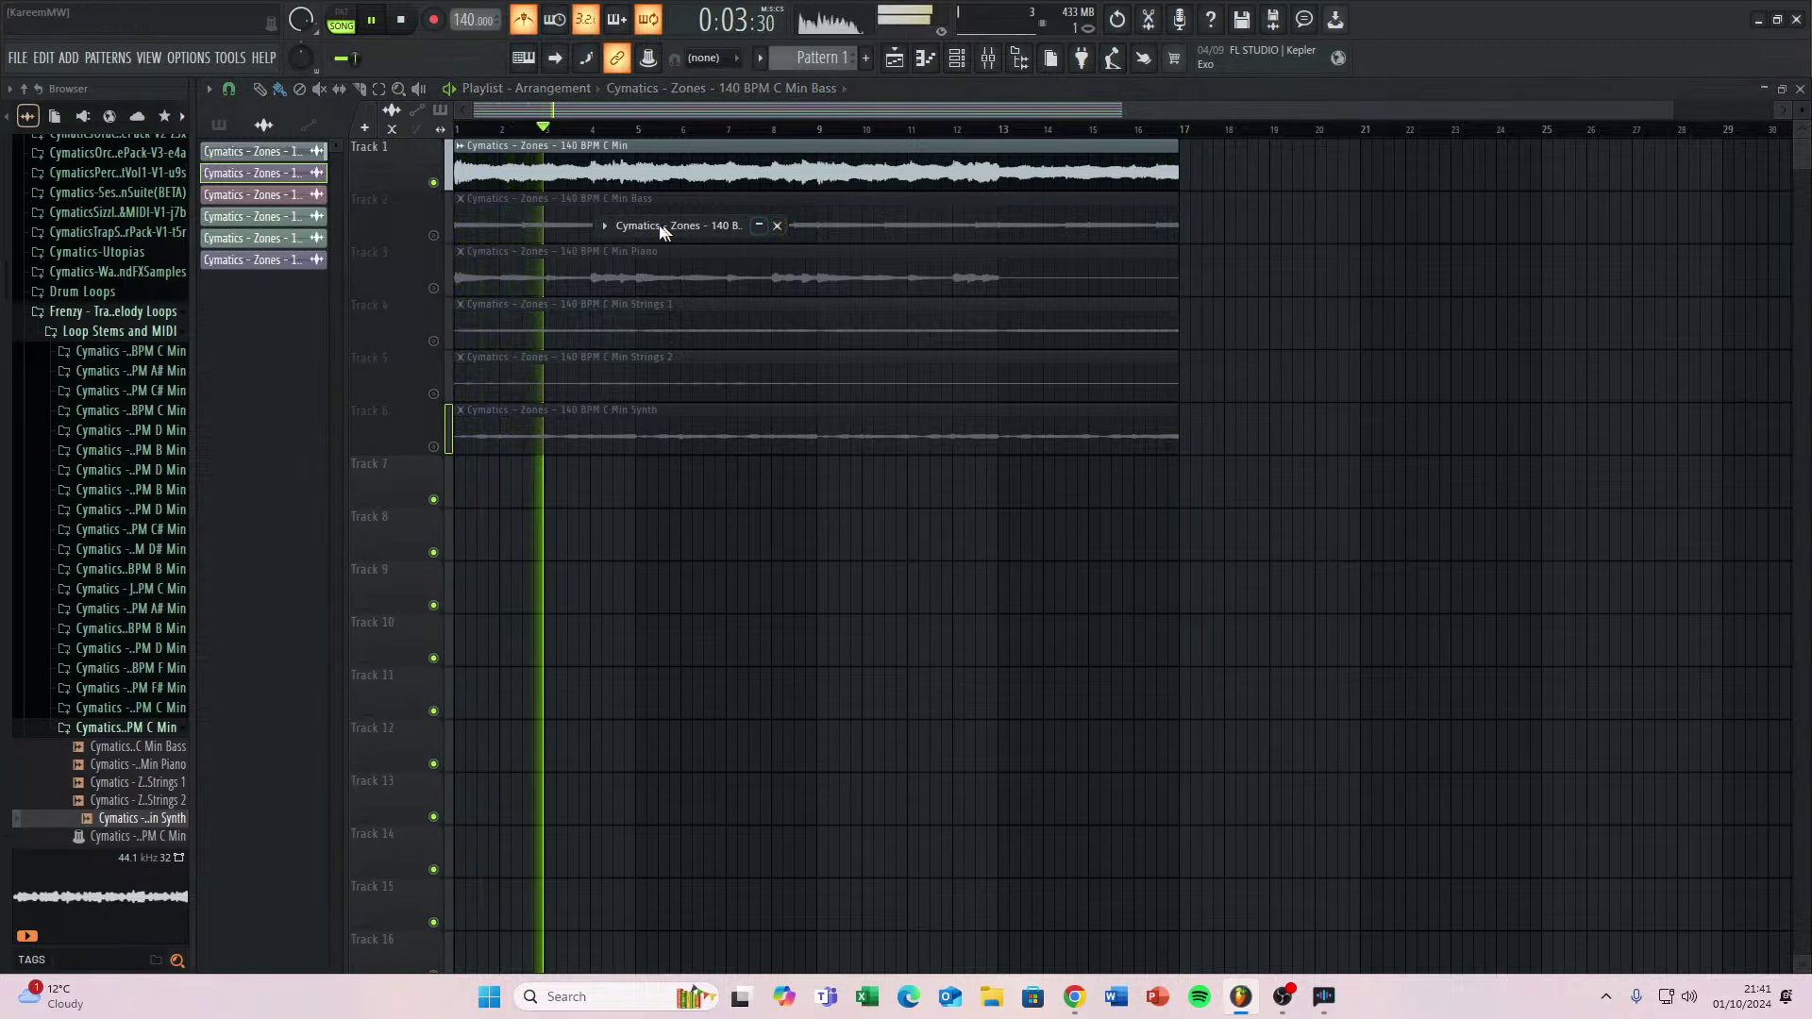
click(606, 226)
click(736, 225)
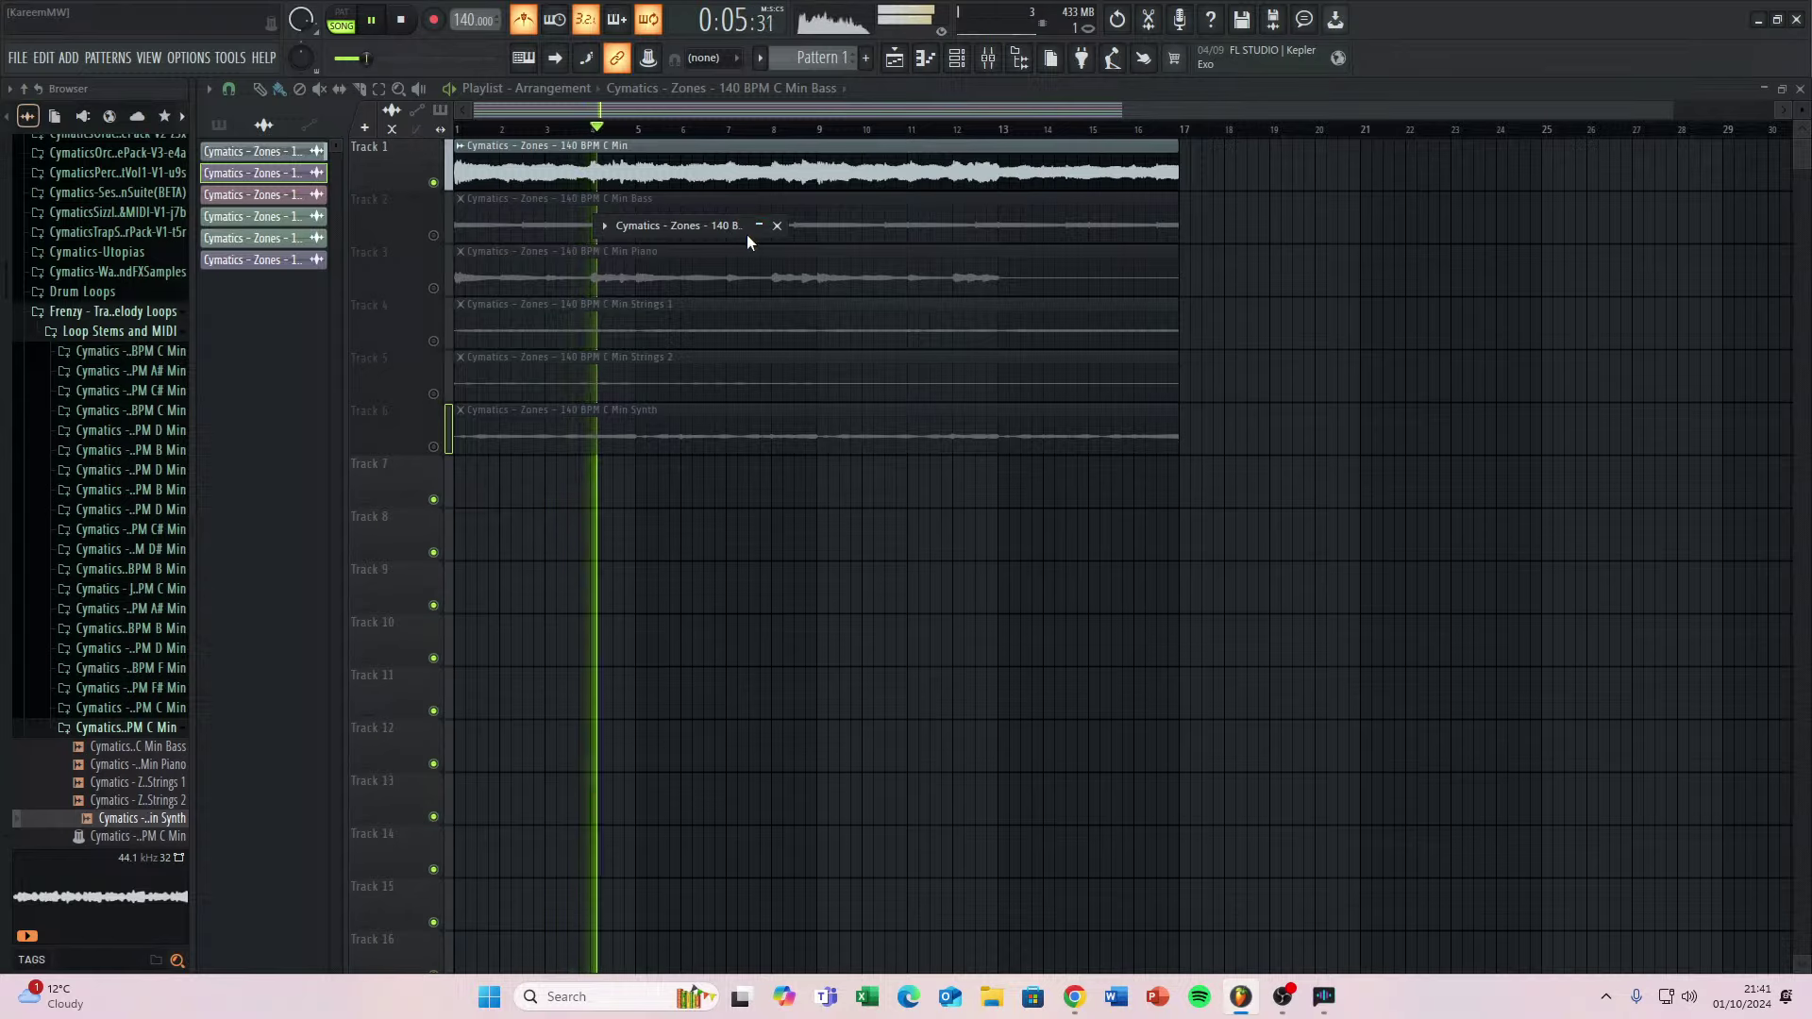
click(777, 225)
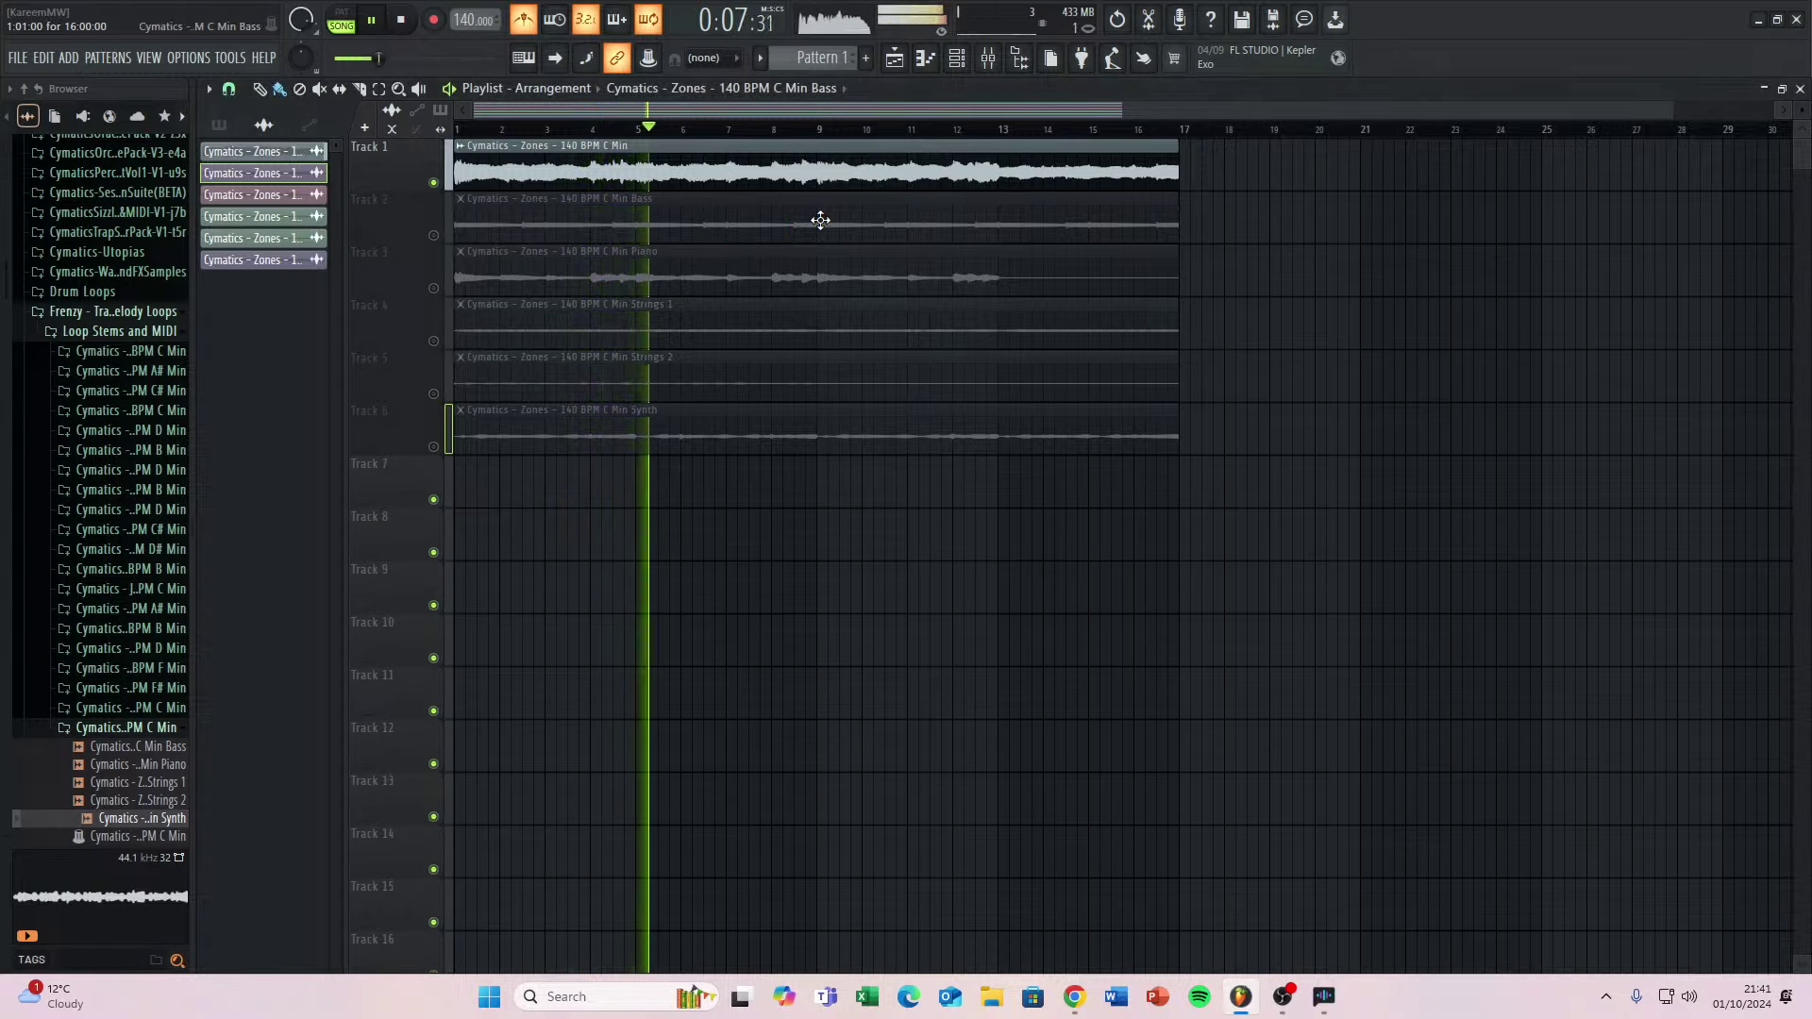
Set the time stretching mode of the Bass stem on Track 2 to Stretch and close its channel settings.
double_click(820, 219)
click(759, 225)
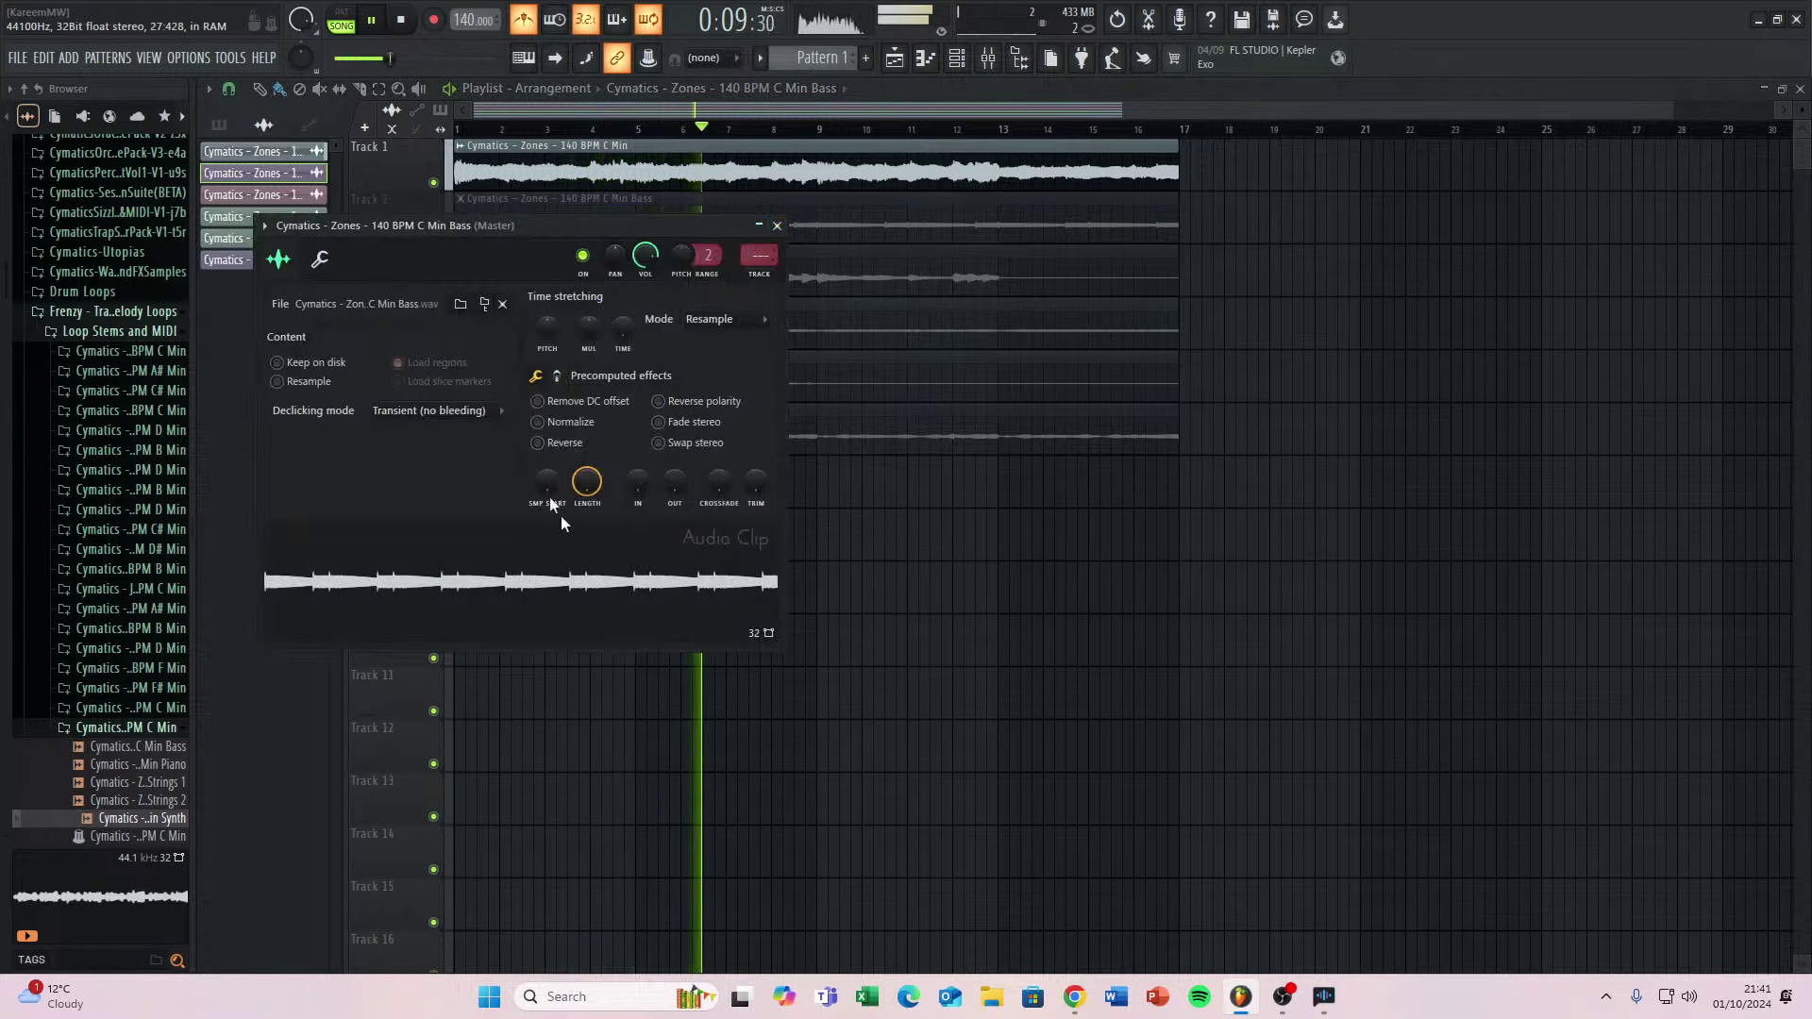
click(733, 321)
click(711, 382)
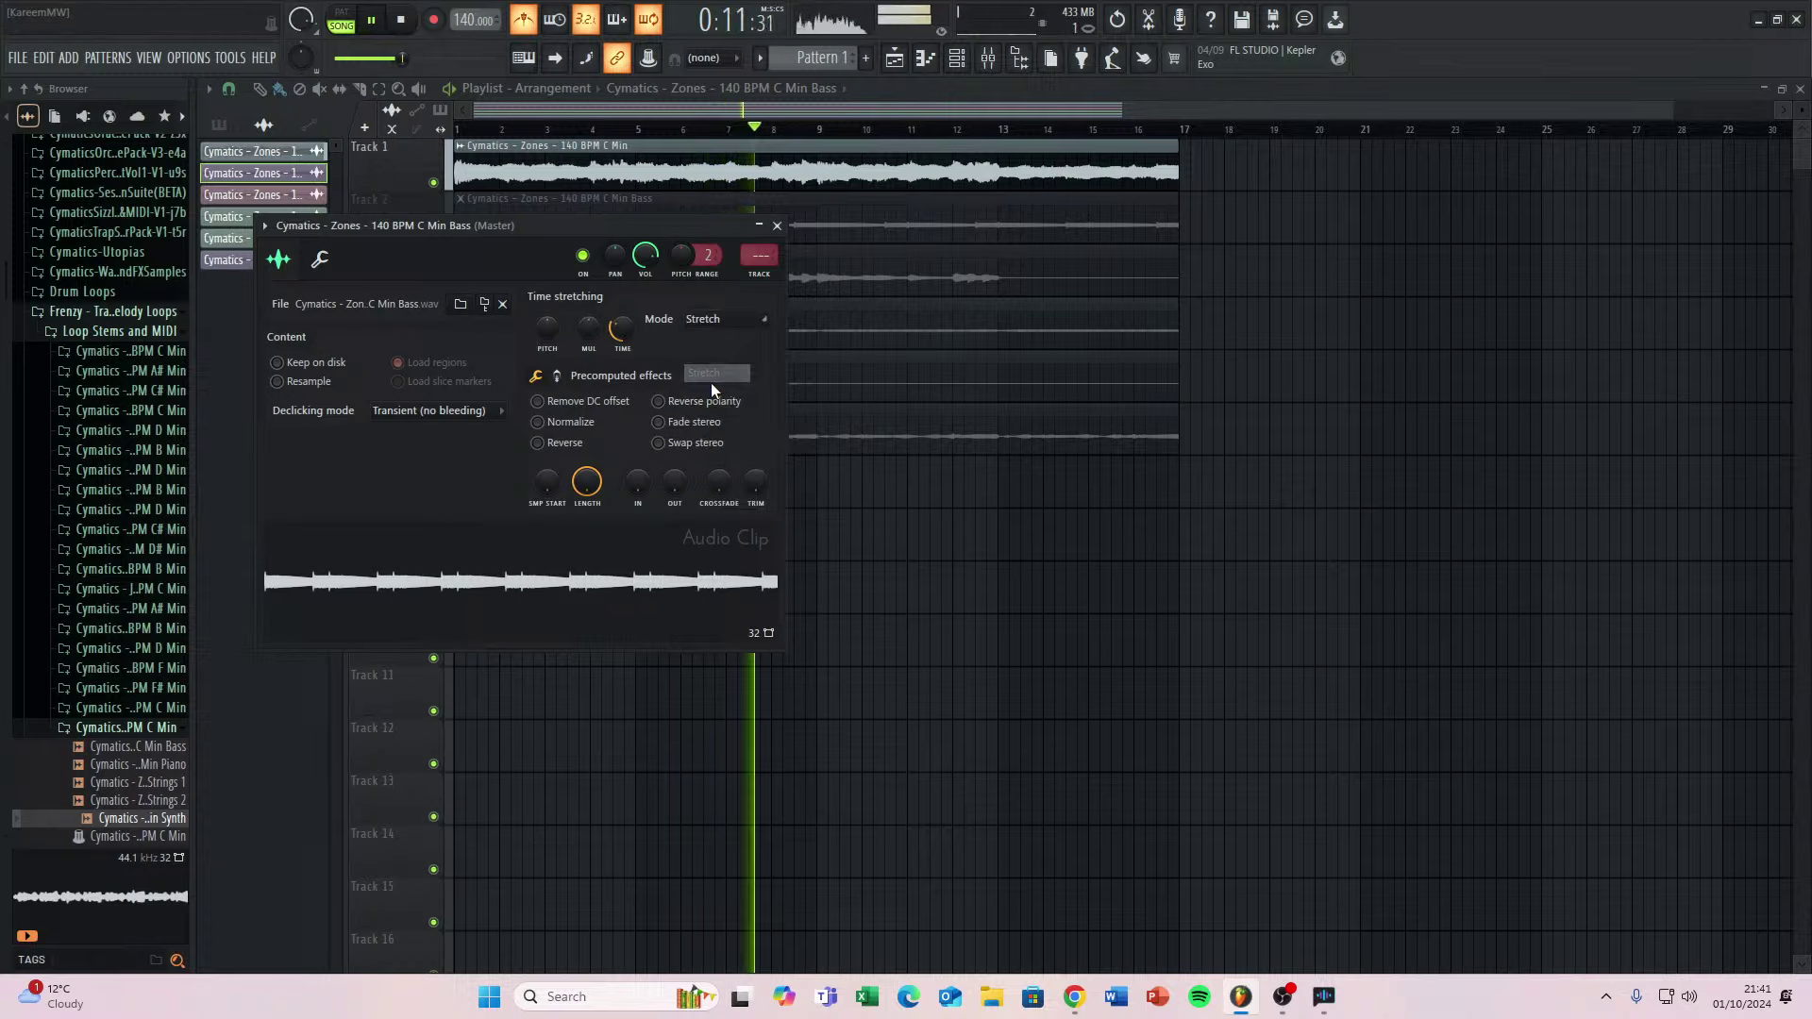
click(777, 227)
Set the time stretching mode of the Piano and Strings 1 stems to Stretch.
double_click(782, 276)
click(741, 346)
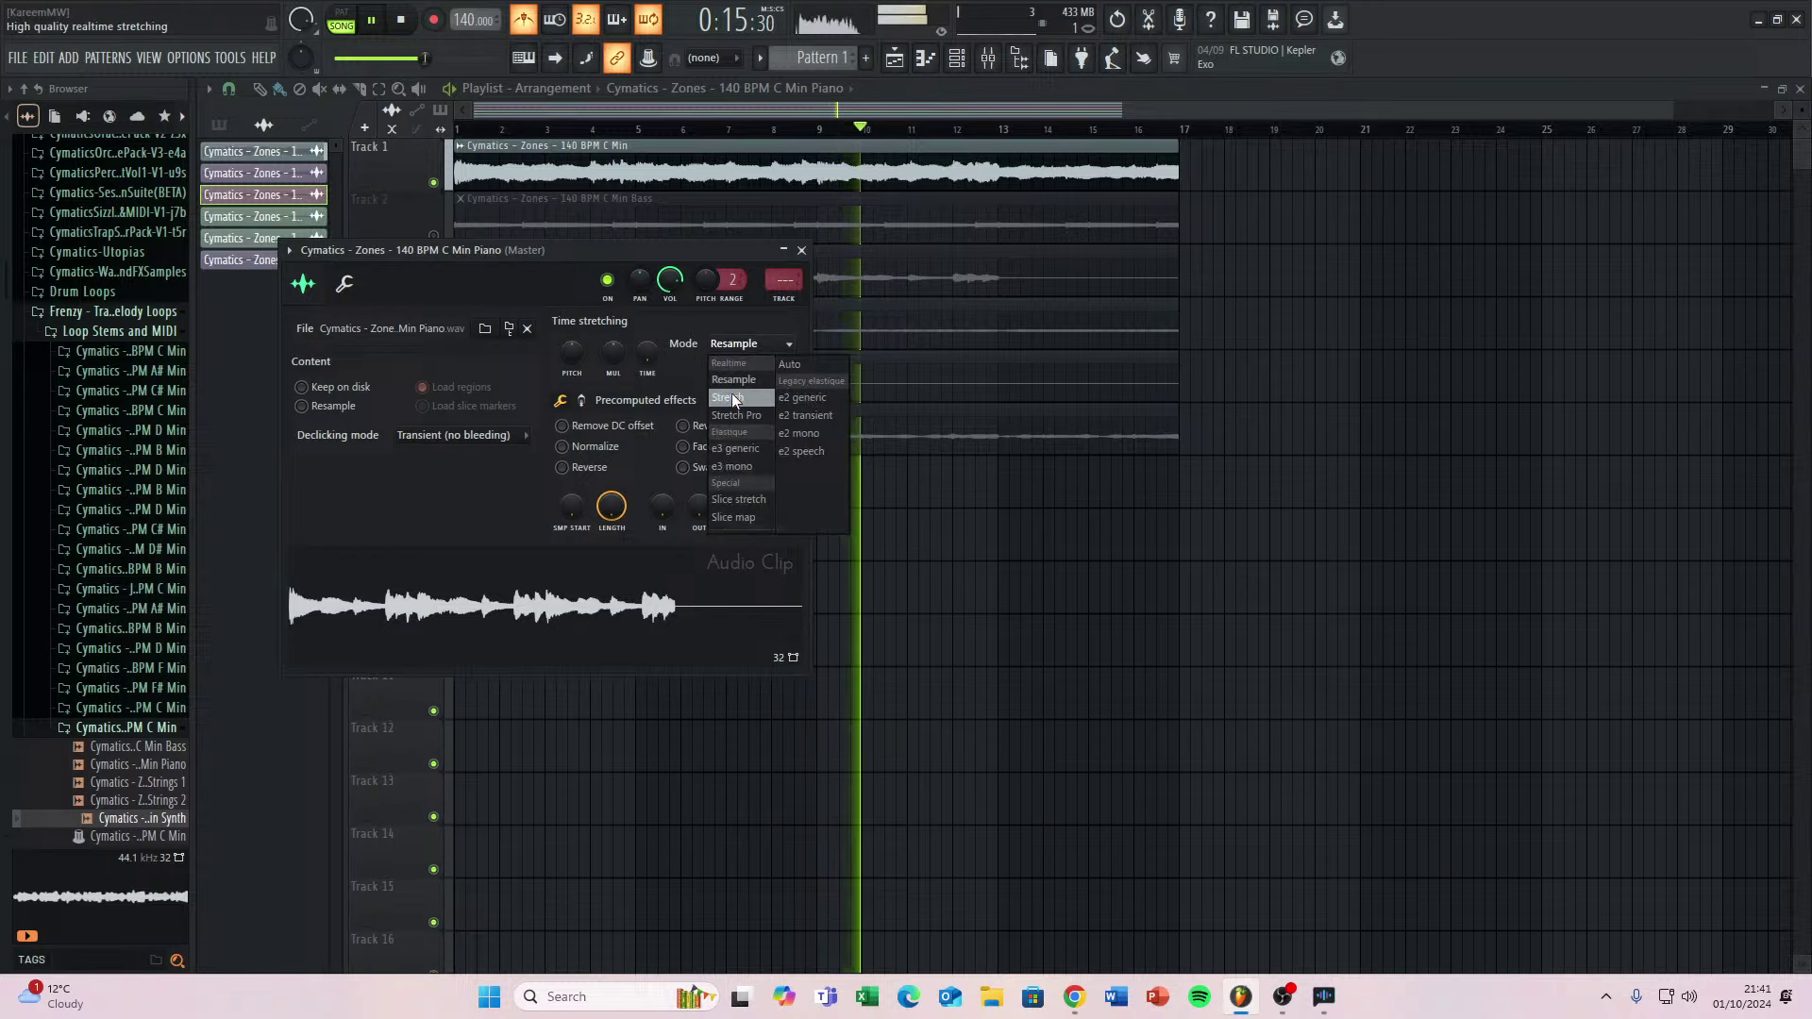
click(717, 401)
click(801, 250)
double_click(802, 319)
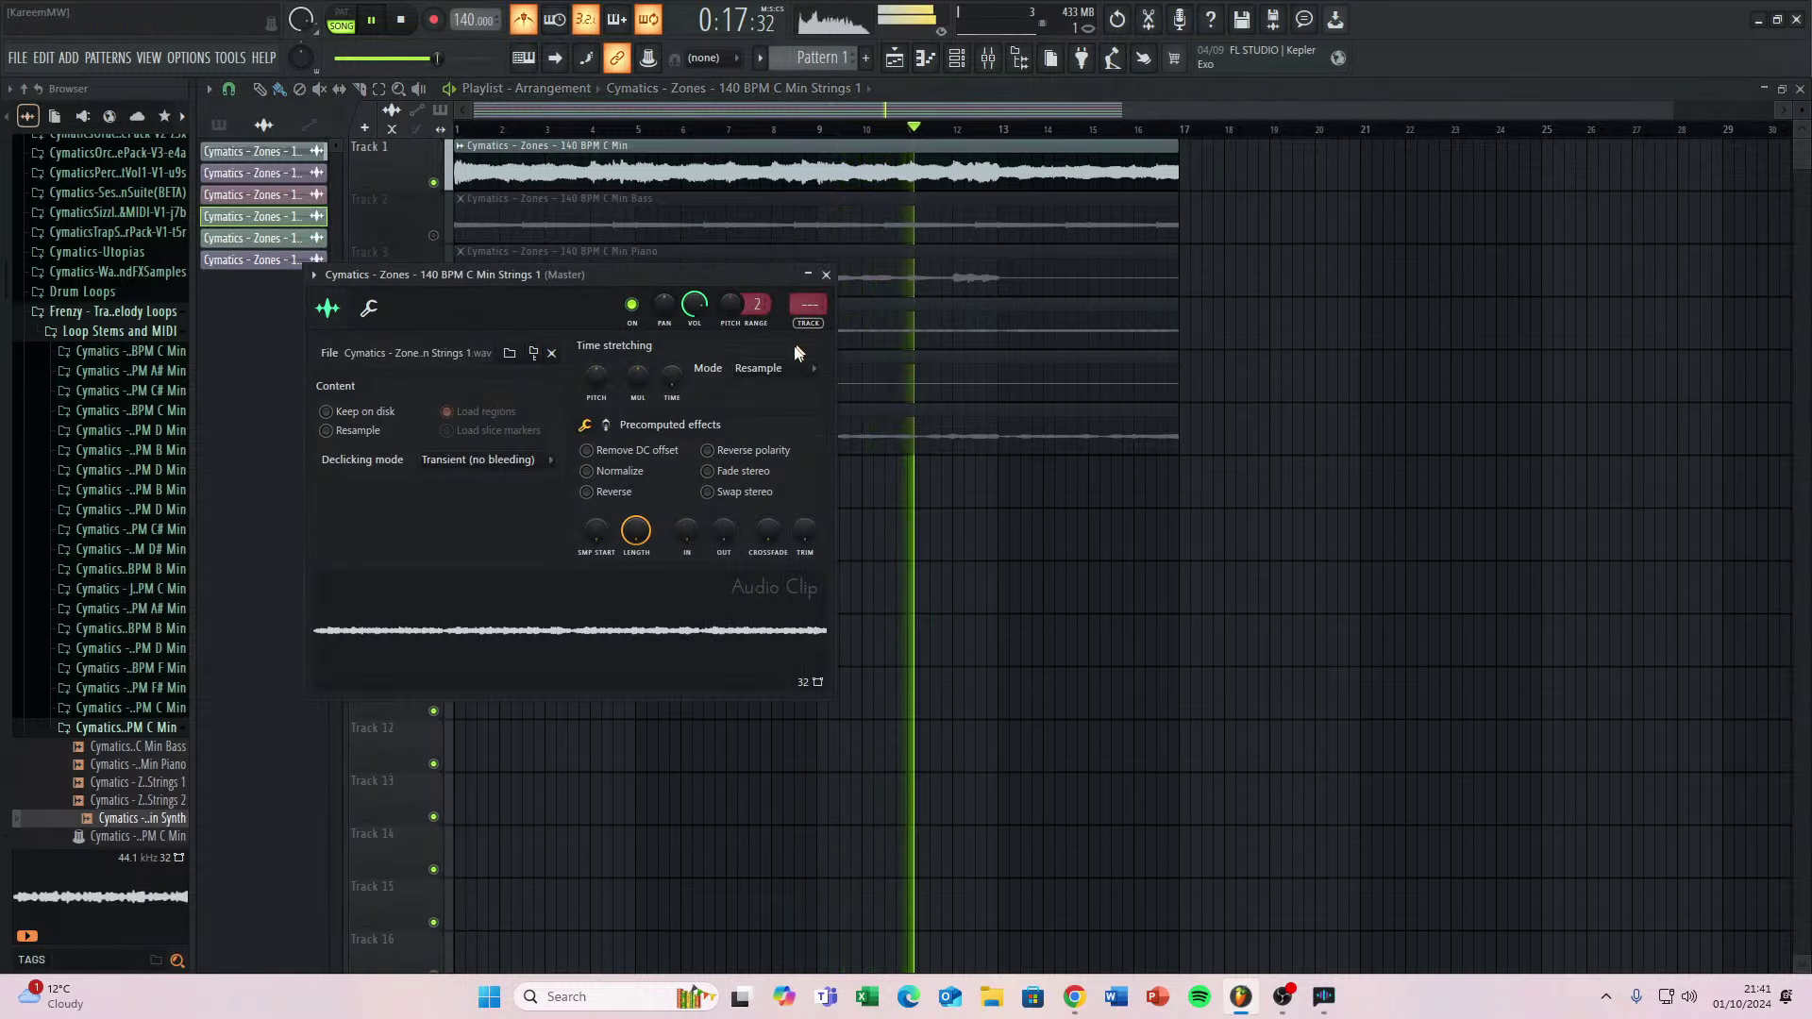
click(791, 366)
click(749, 421)
Set the time stretching mode of the Strings 2 and Synth stems to Stretch and close the channel settings.
double_click(1000, 385)
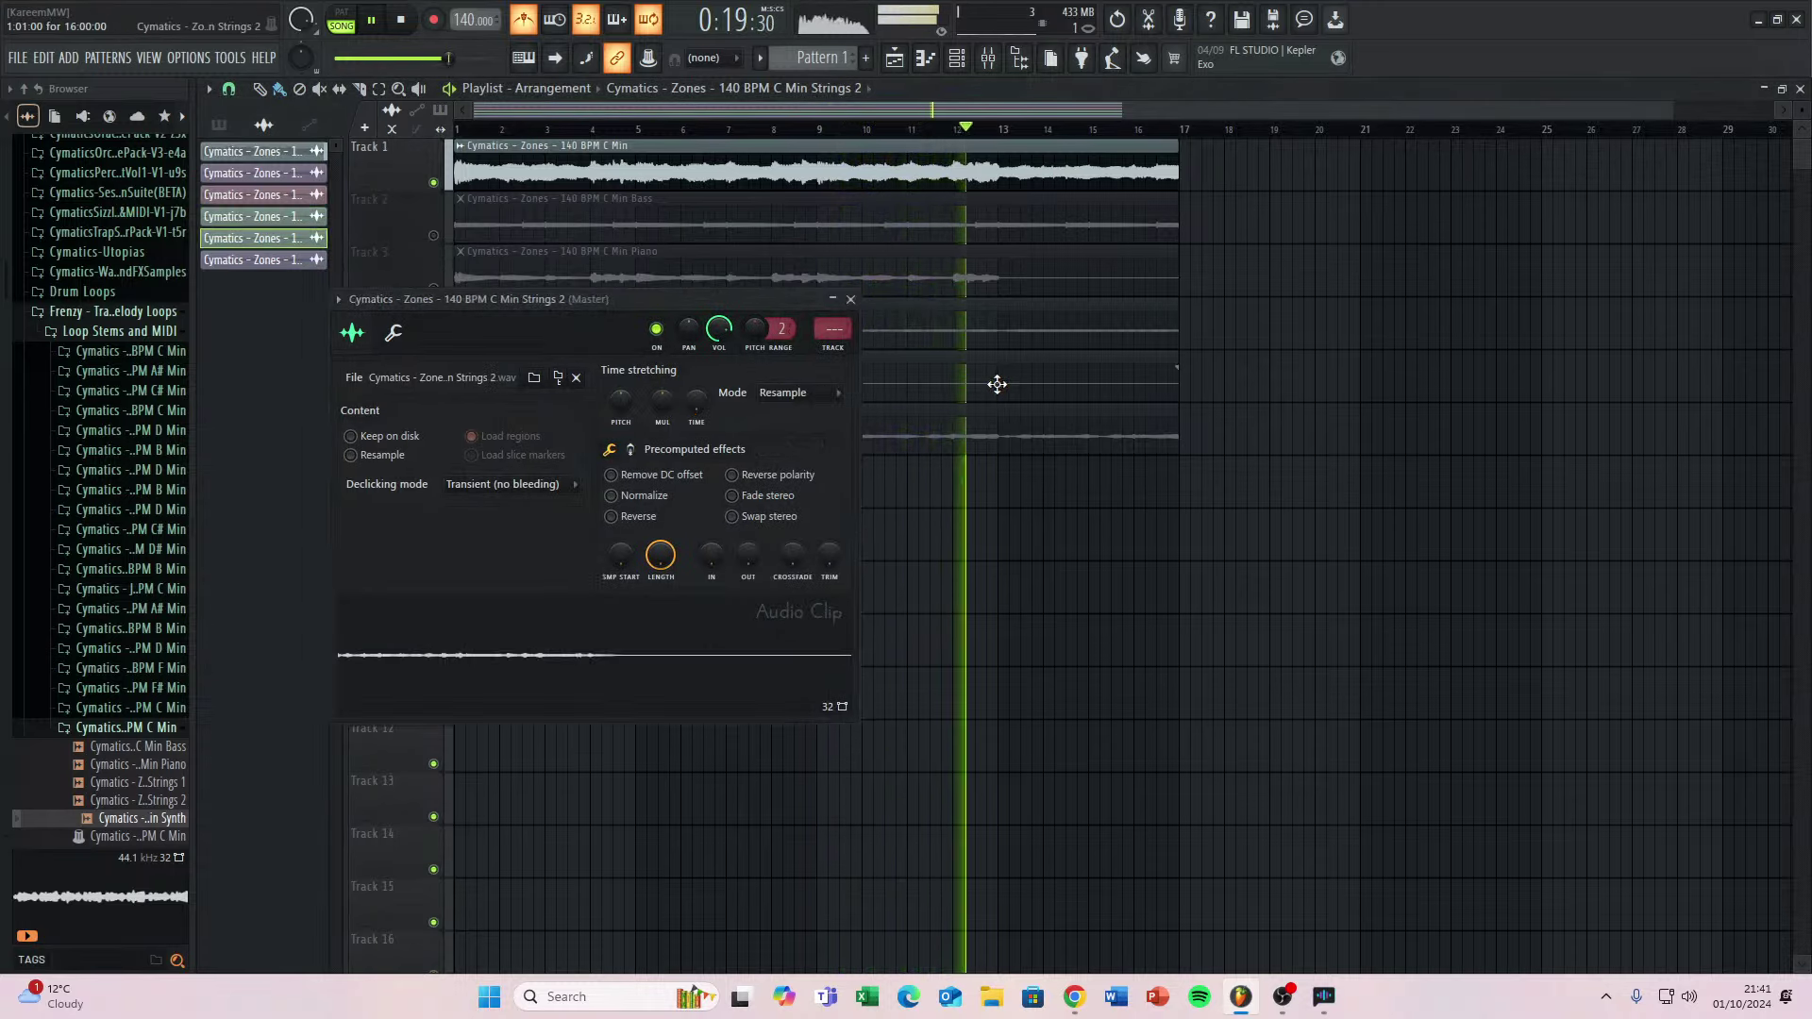
click(800, 393)
click(785, 453)
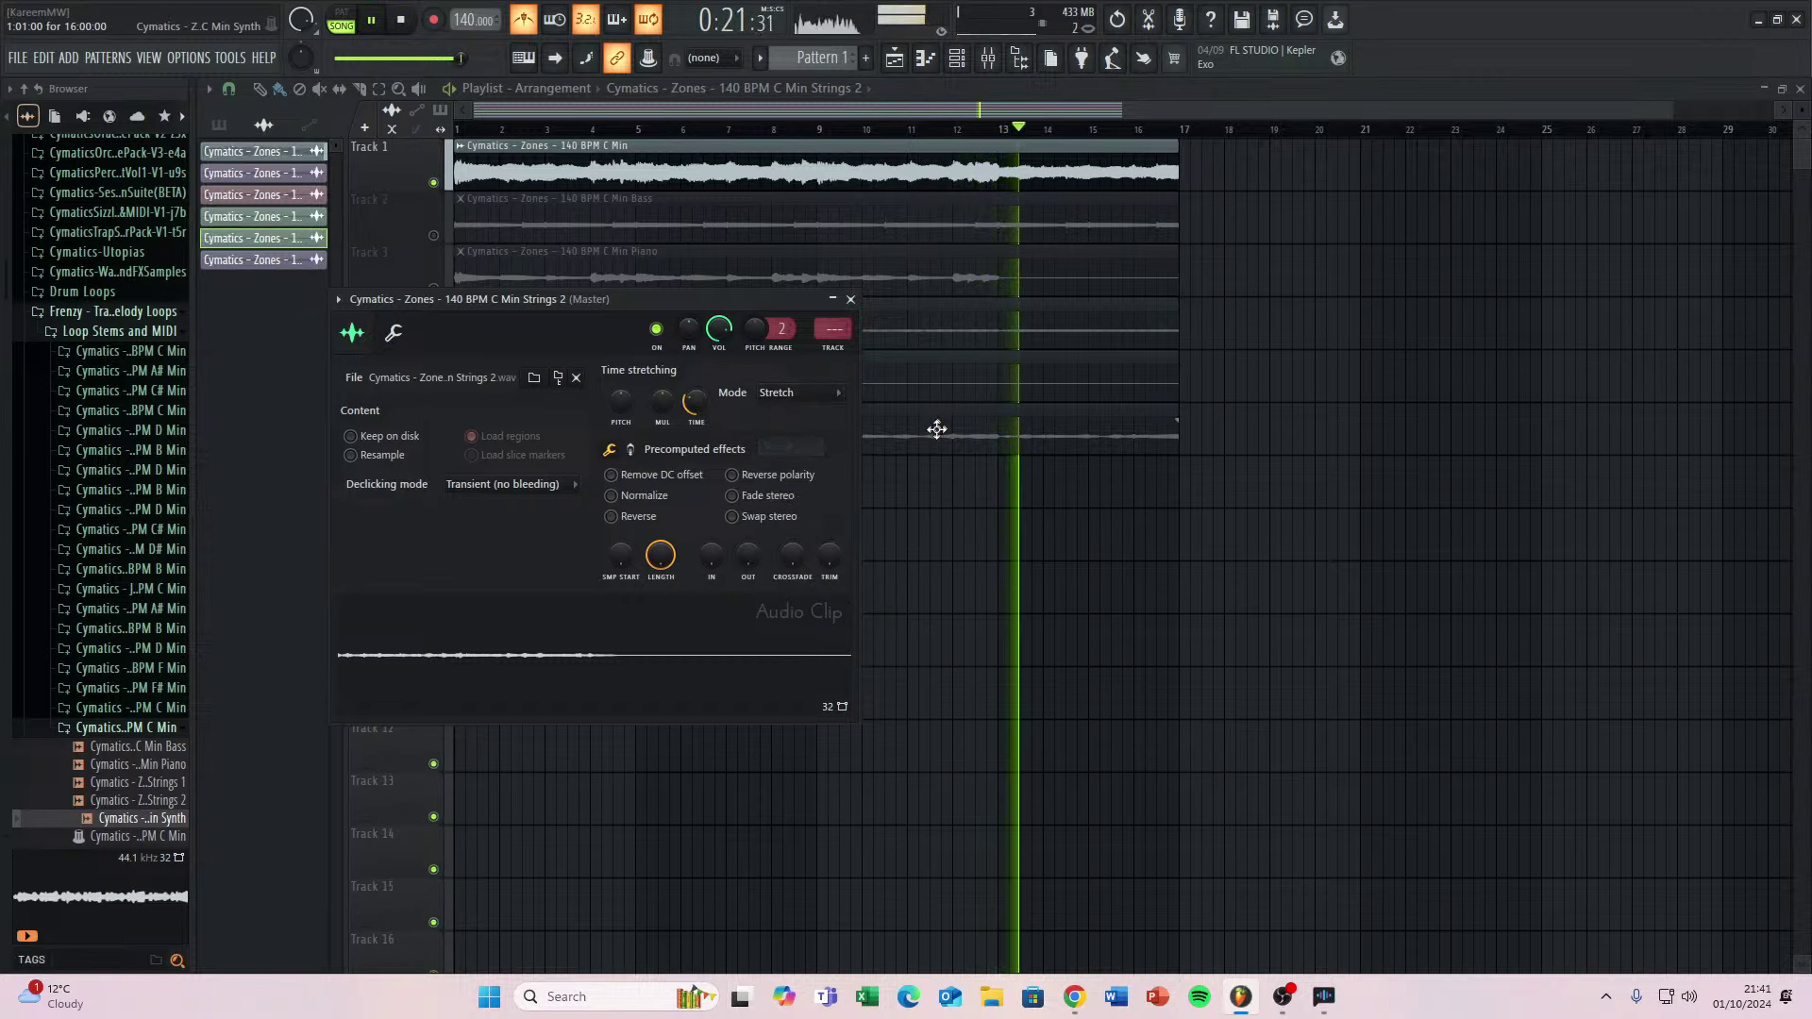
double_click(934, 428)
click(811, 418)
click(814, 470)
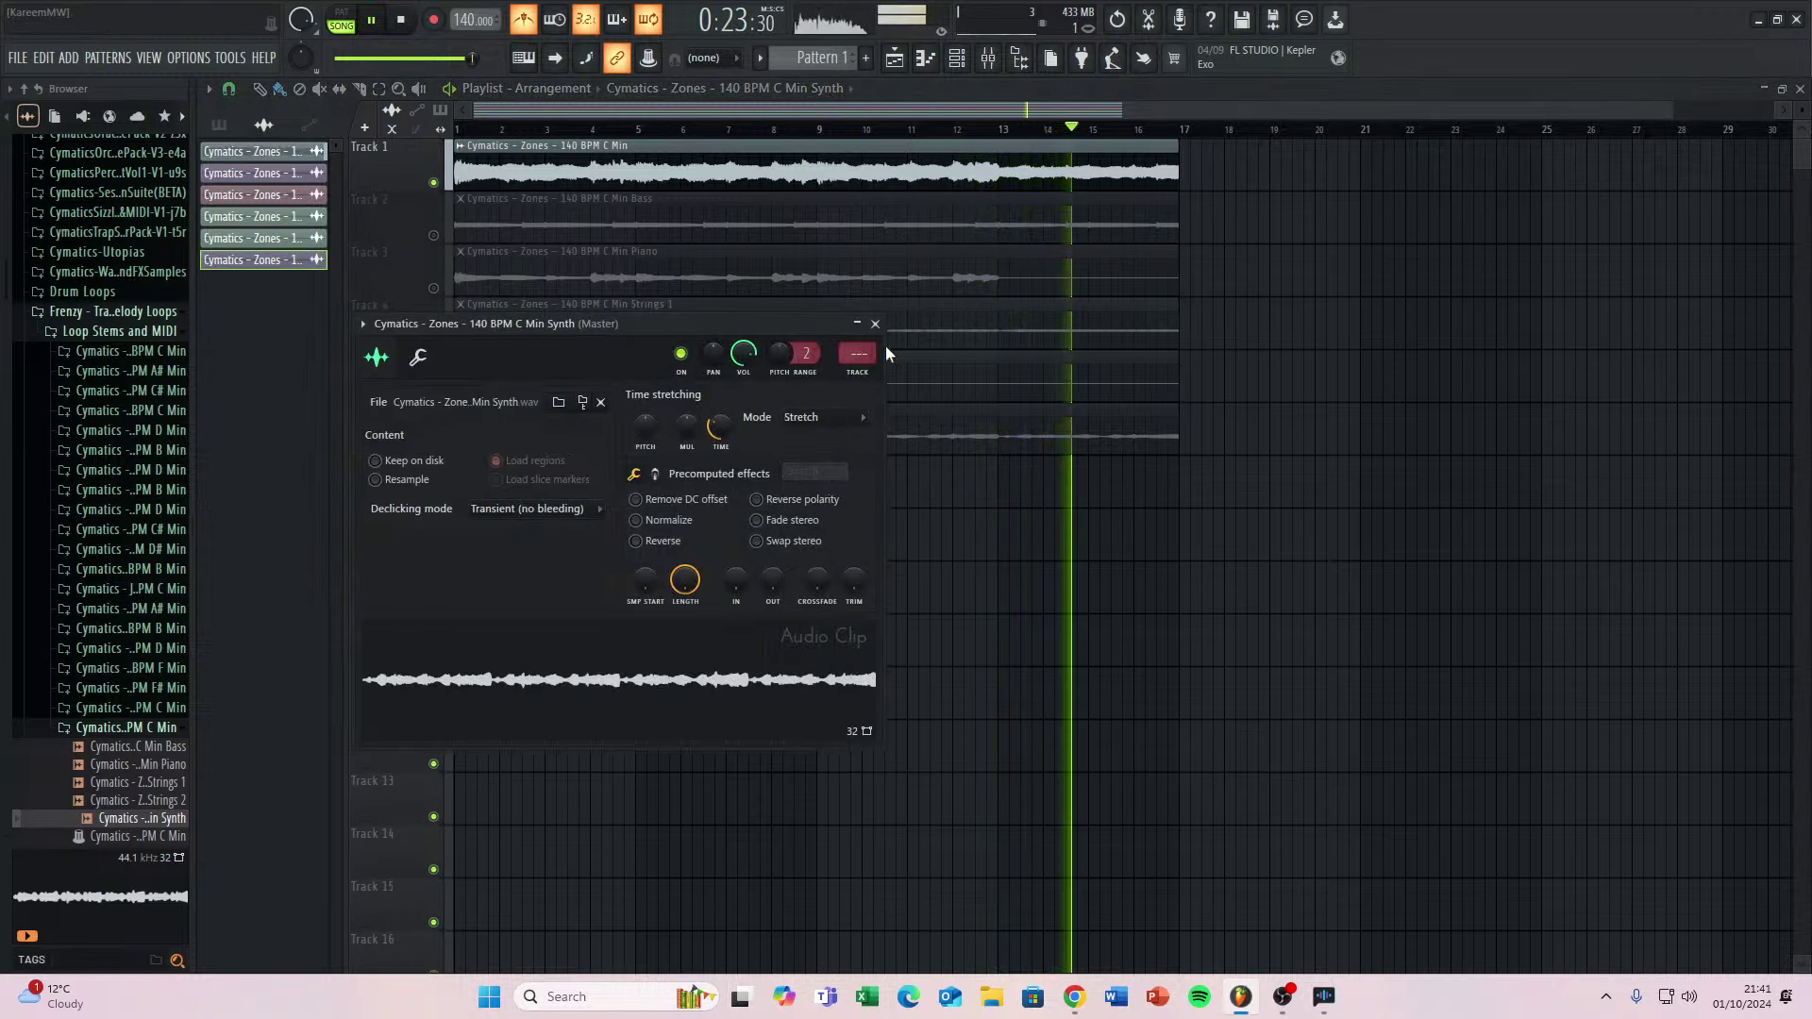
click(875, 324)
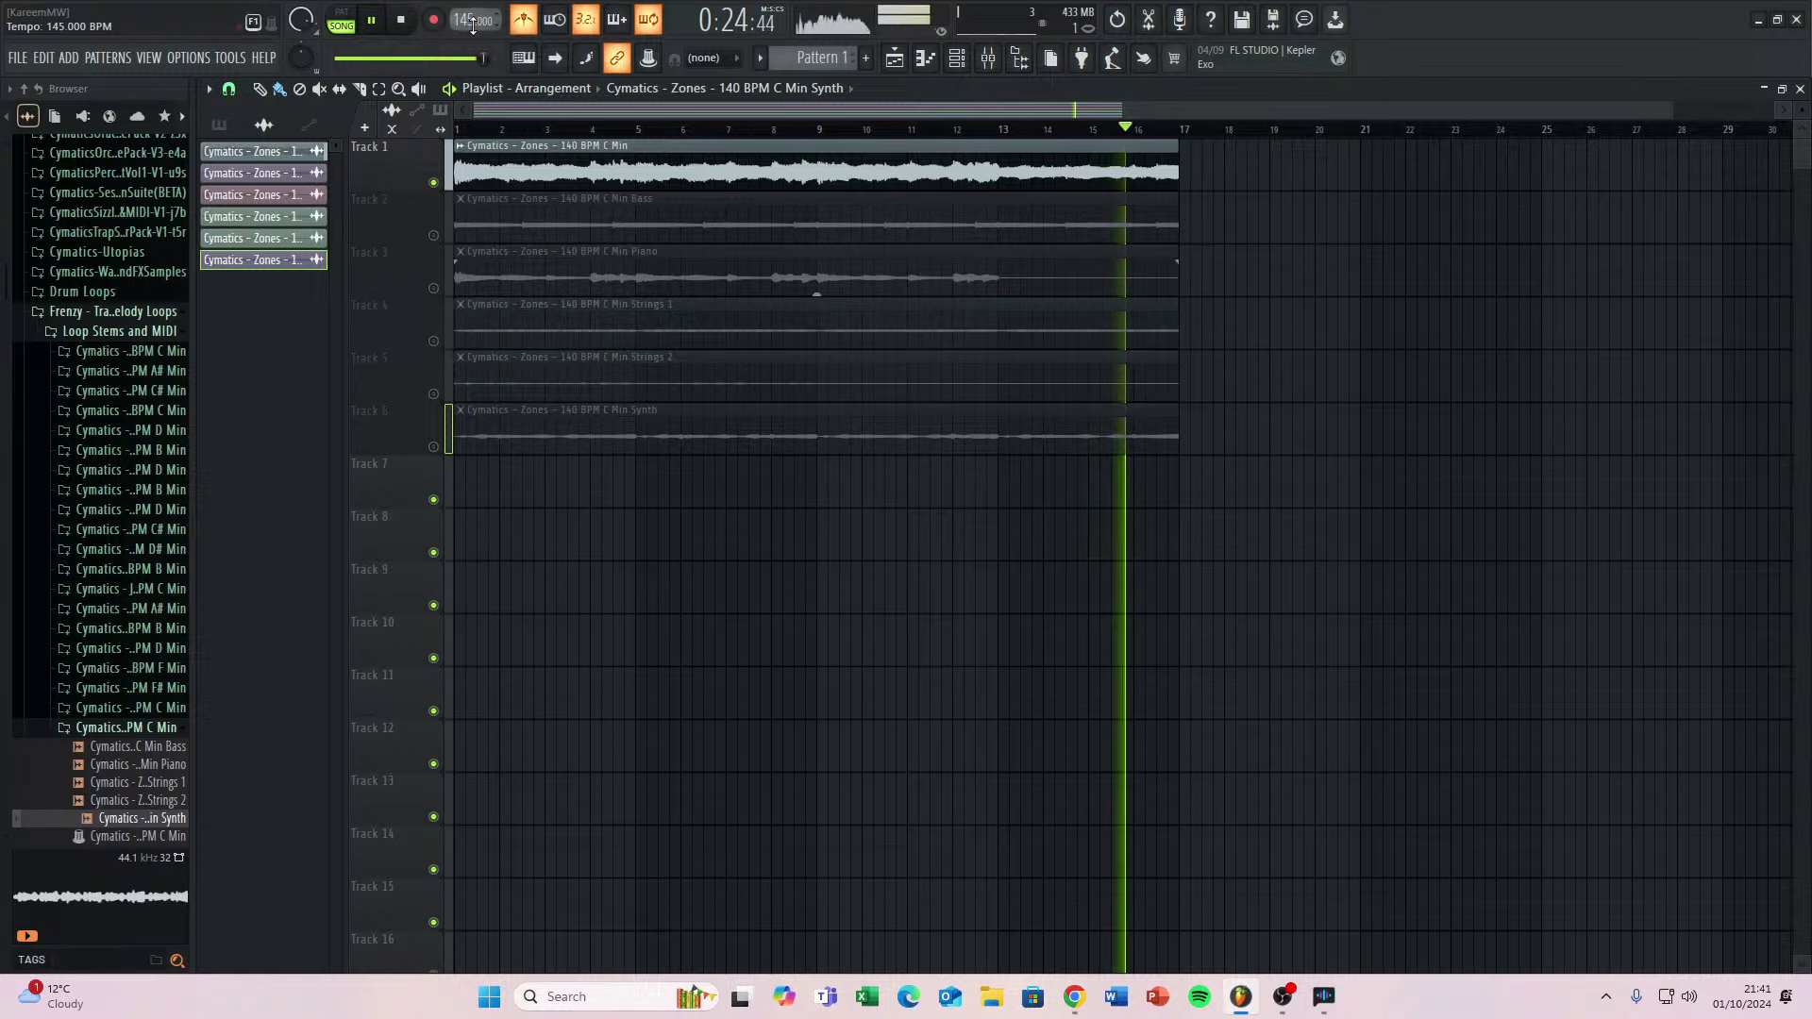
Raise the project tempo in stages to 170 BPM while the loop plays.
scroll(474, 25, up, 10)
scroll(474, 25, up, 9)
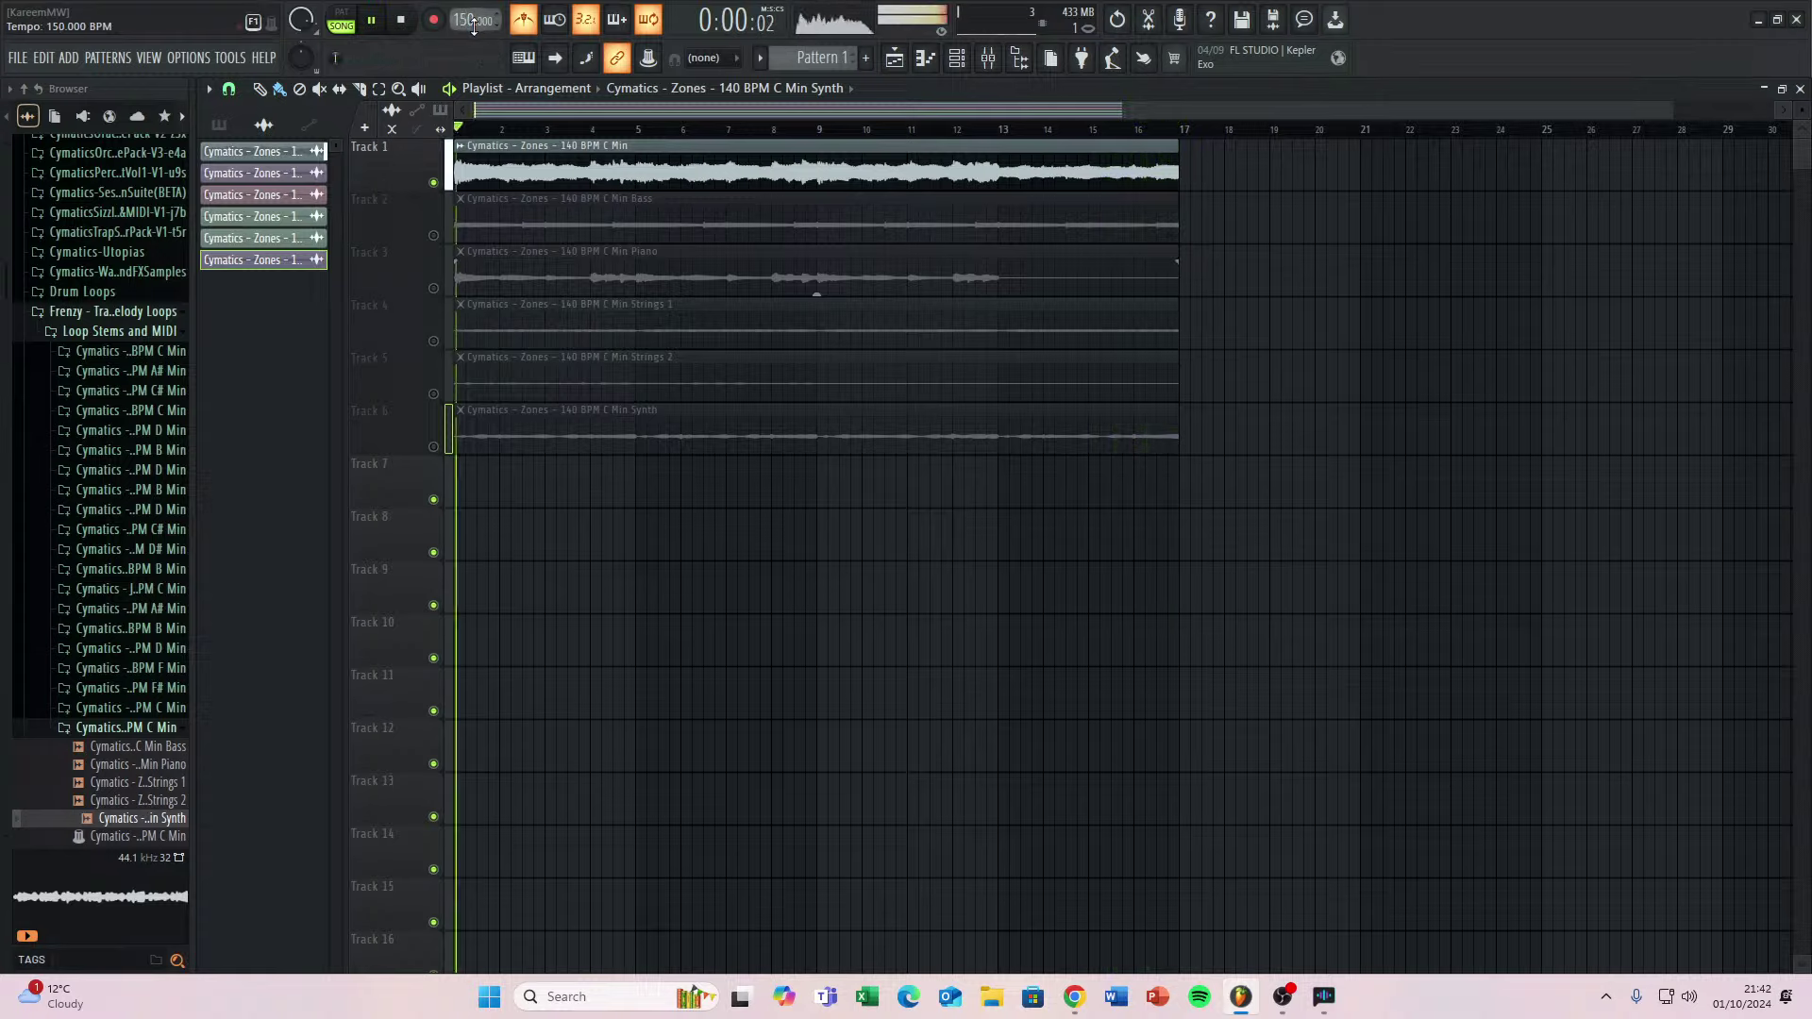
scroll(474, 26, up, 1)
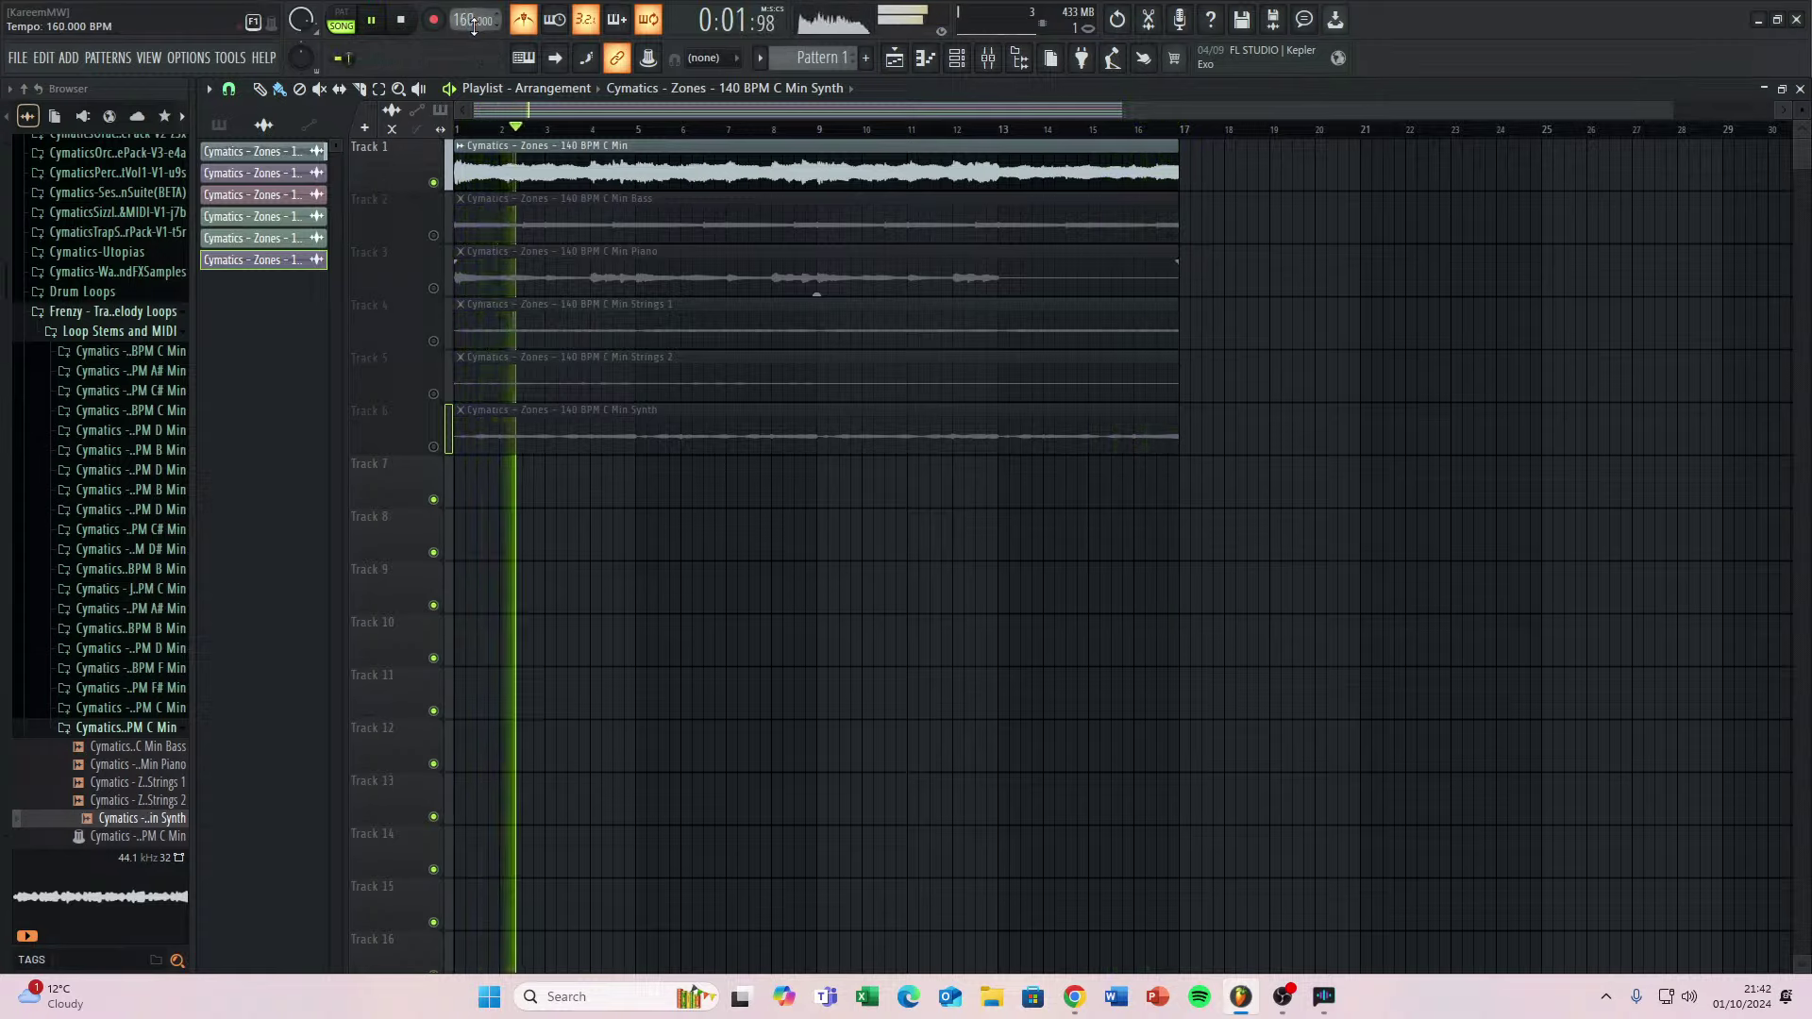
right_click(300, 59)
click(340, 72)
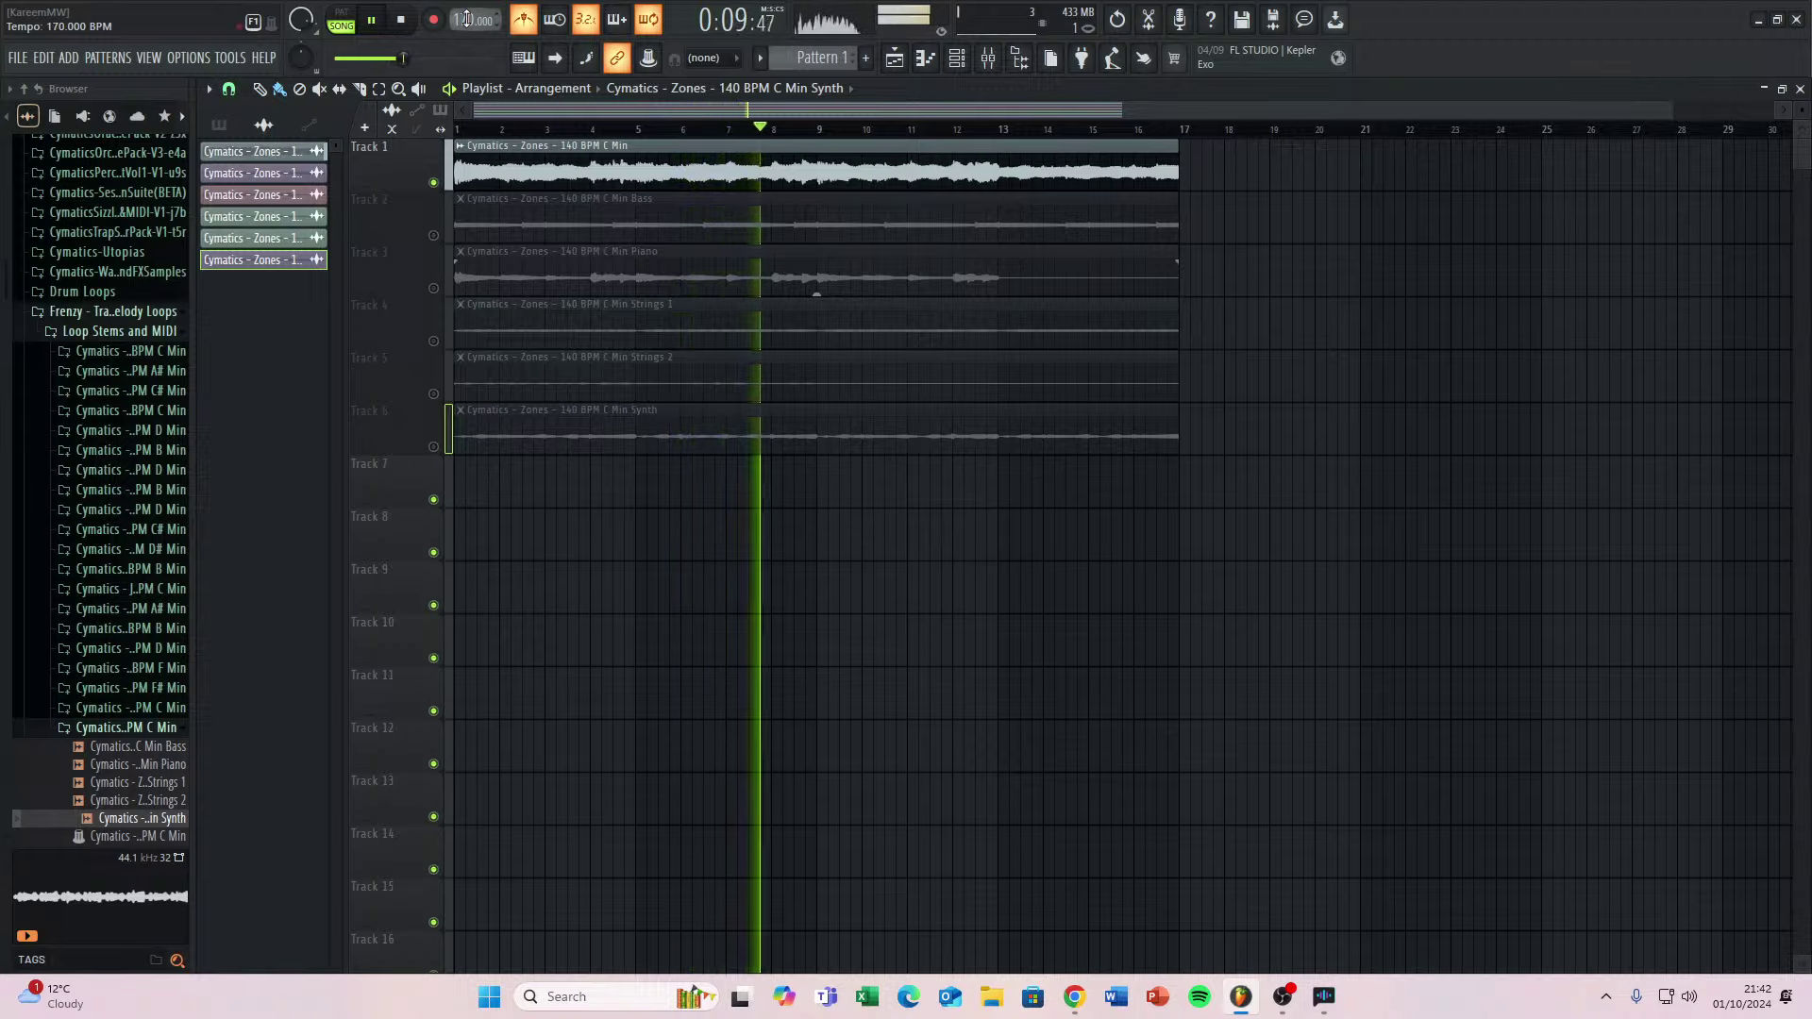
scroll(466, 19, down, 2)
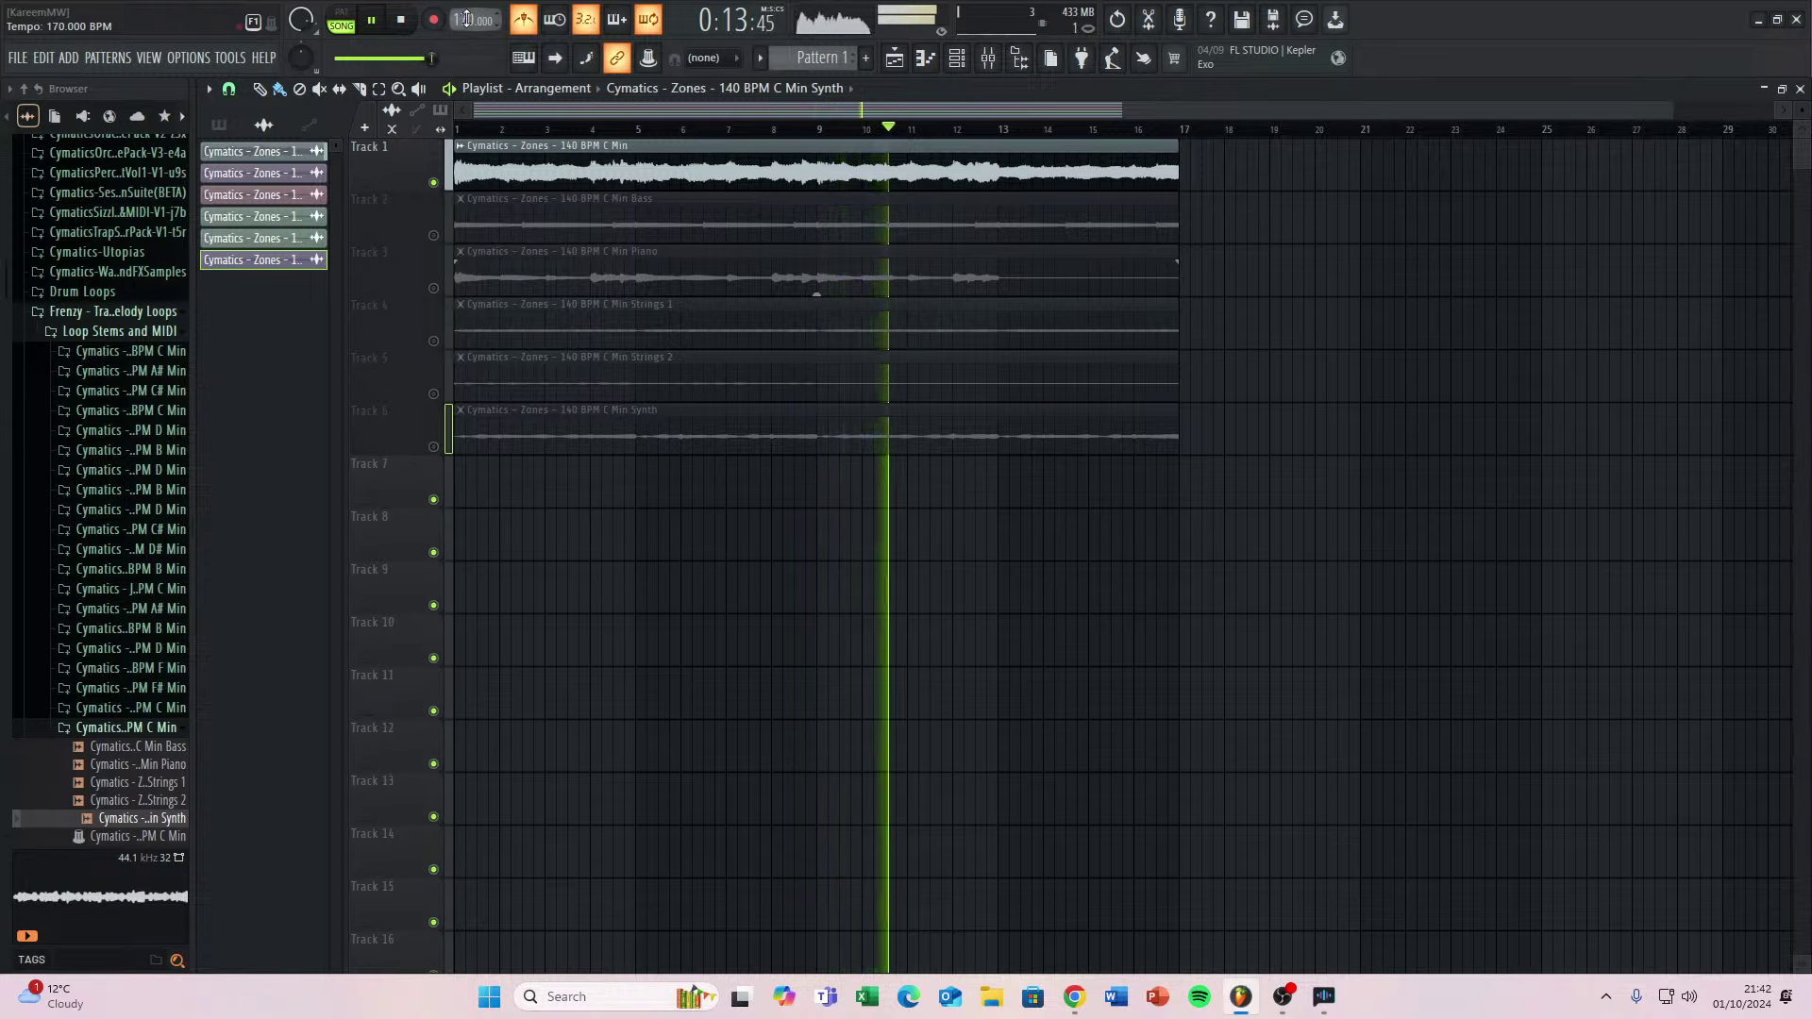
Raise the time stretching pitch of the full Zones loop on Track 1 slightly and set the project tempo to 180 BPM.
double_click(641, 146)
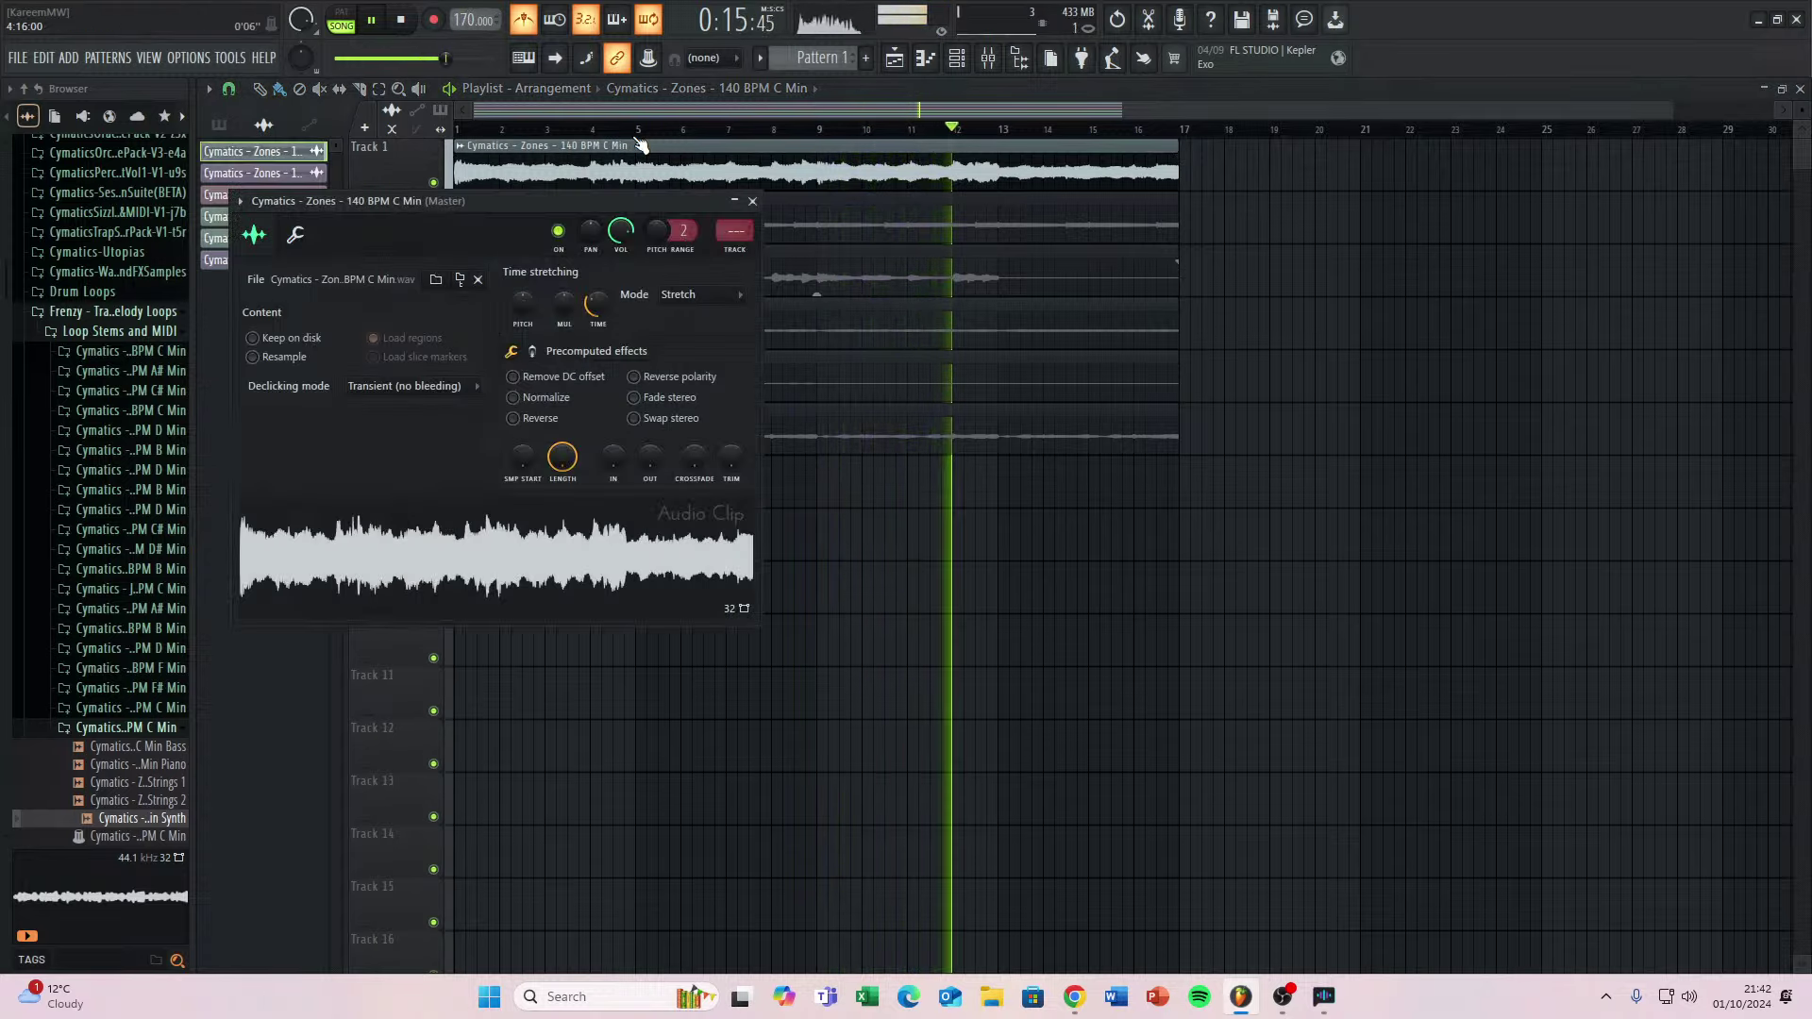
drag(524, 303, 524, 292)
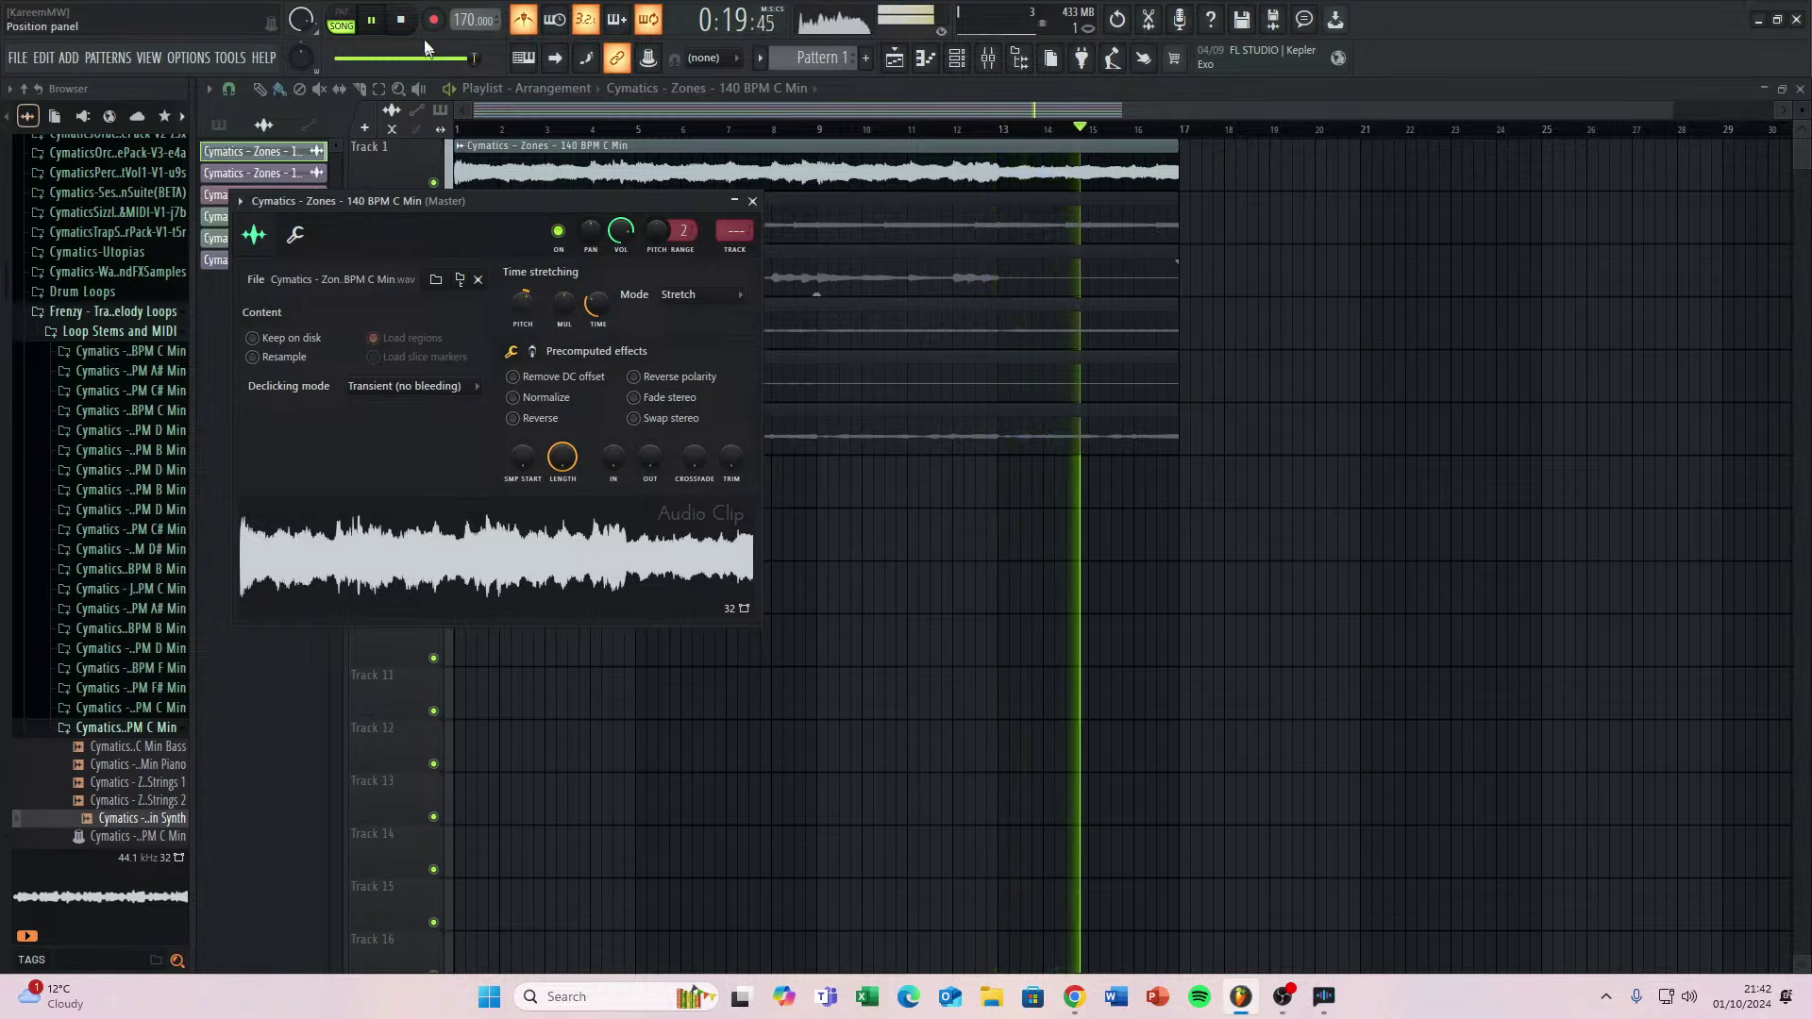
drag(459, 19, 459, 9)
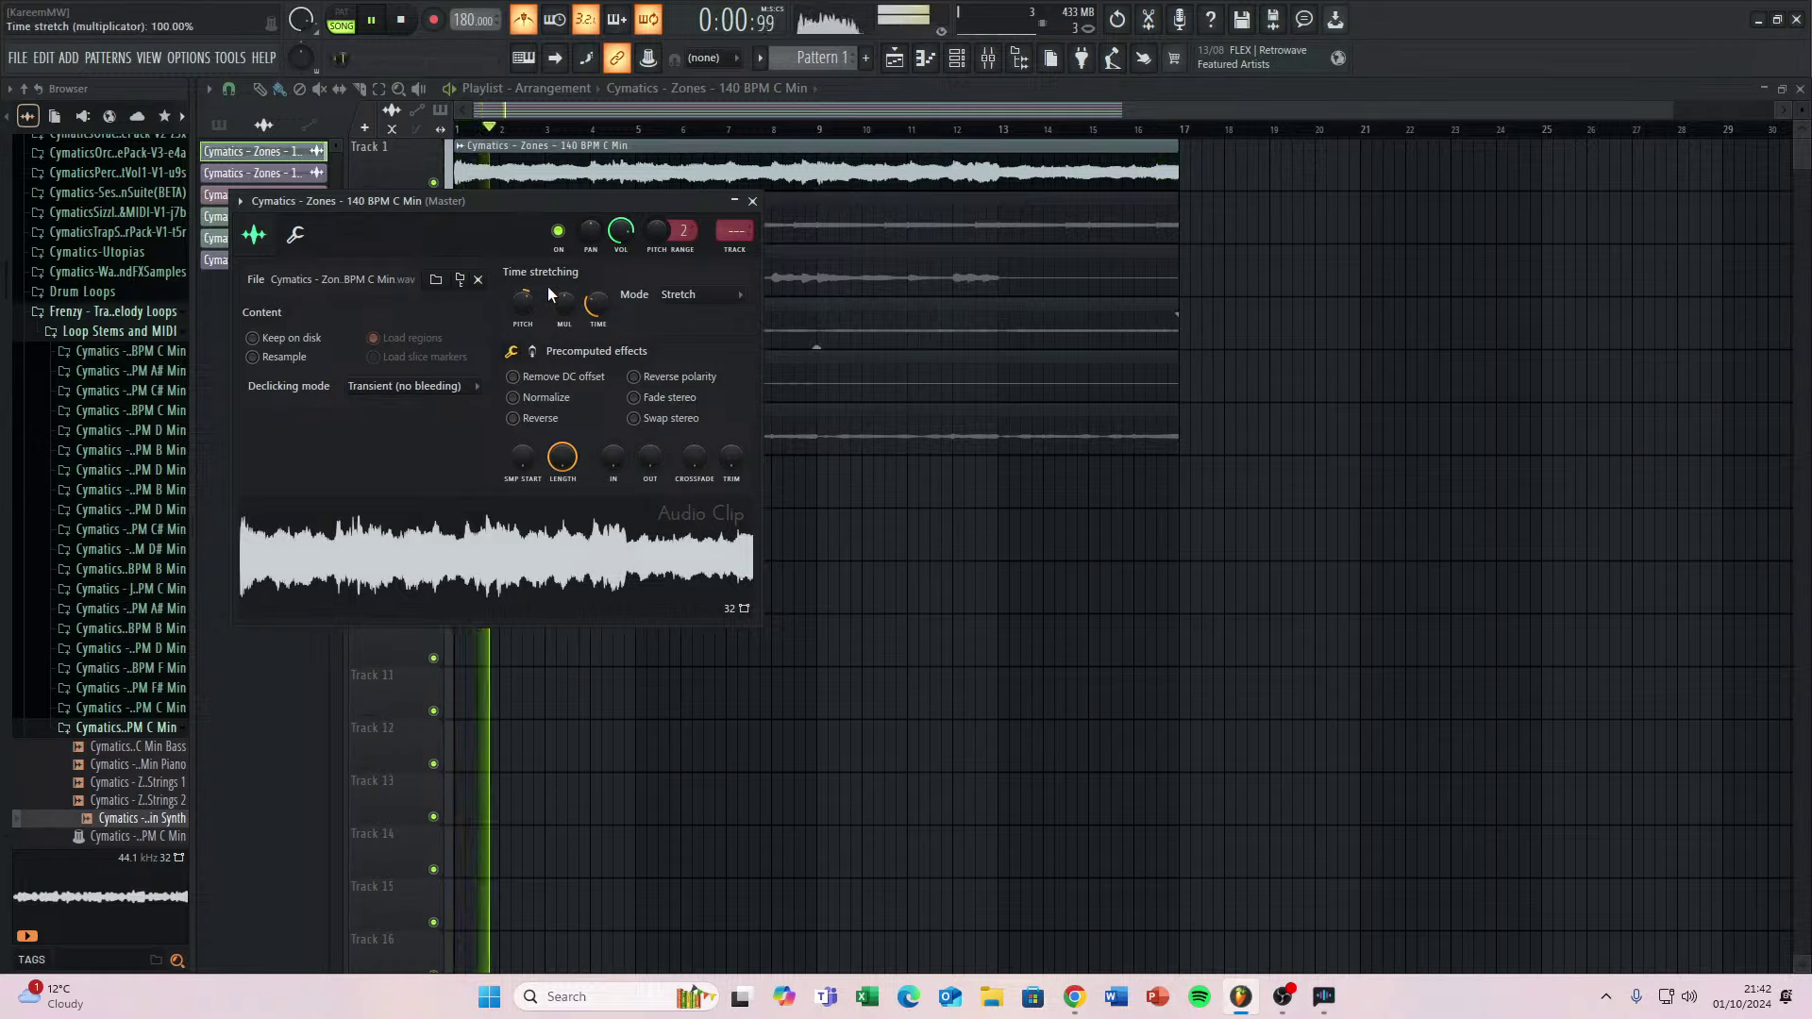
Lower the full Zones loop's pitch shift to -200 cents, try resetting it, and close its channel settings.
drag(529, 304, 529, 330)
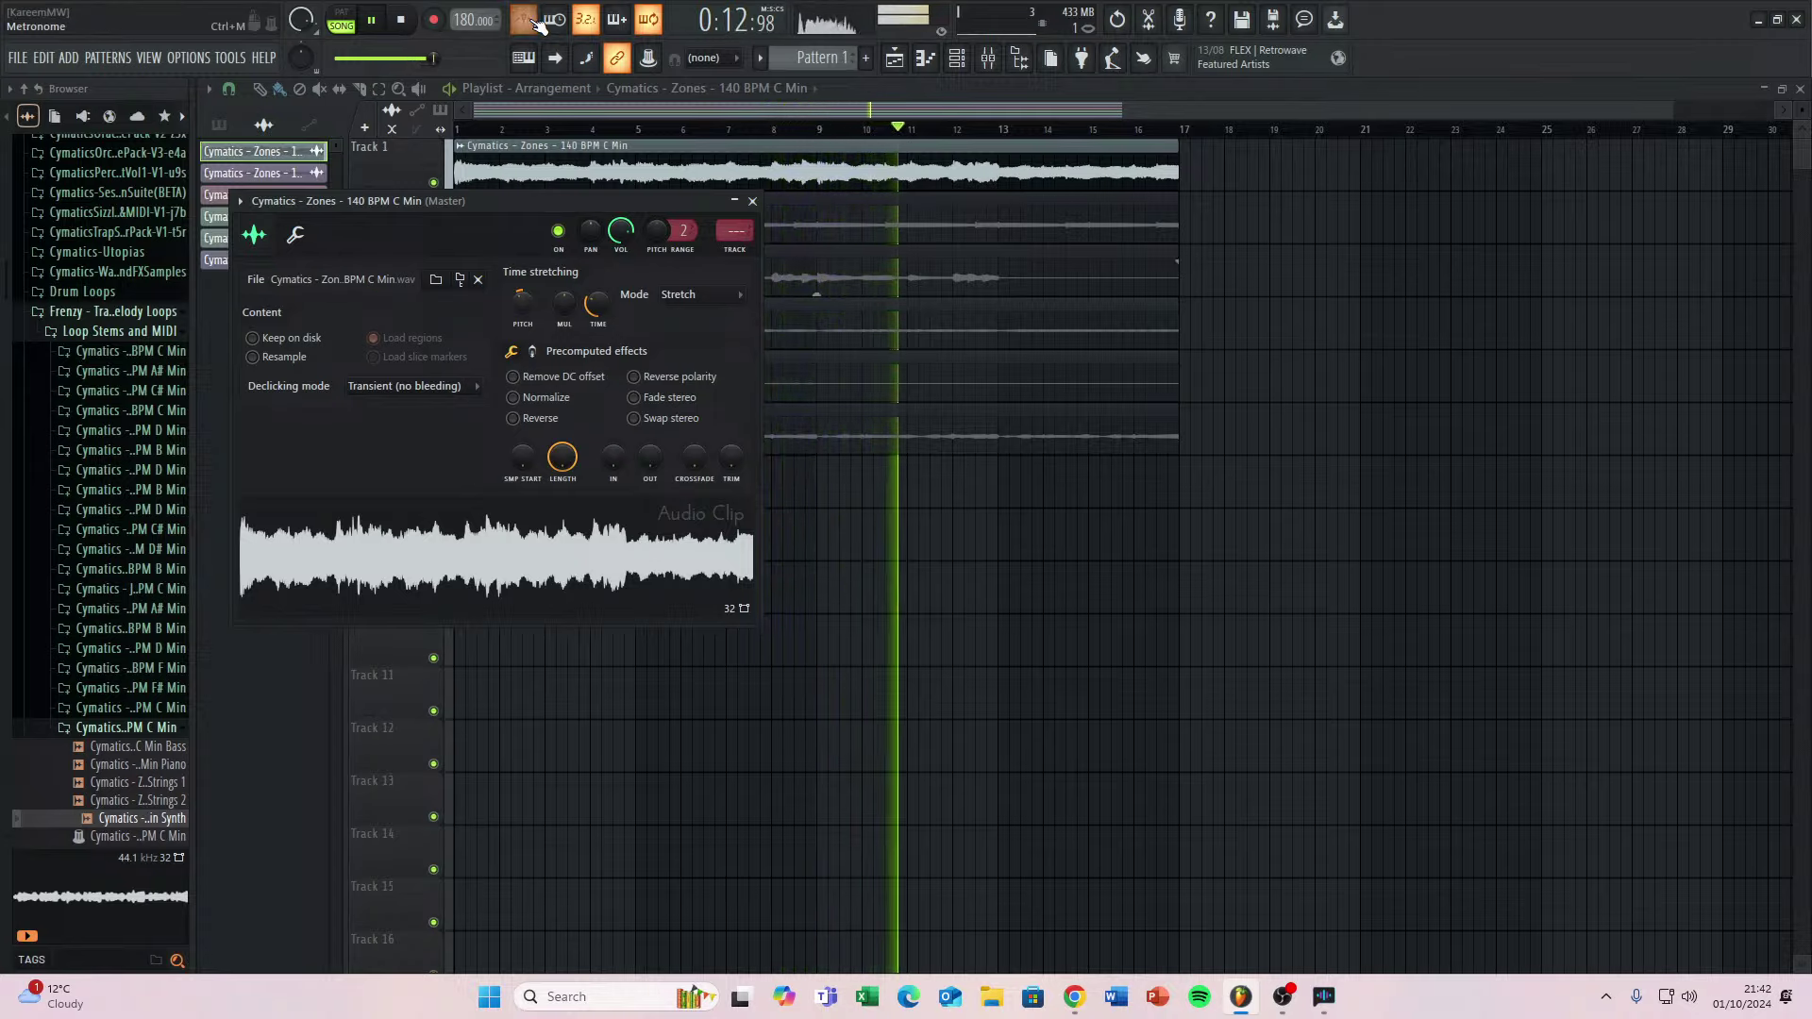
right_click(525, 293)
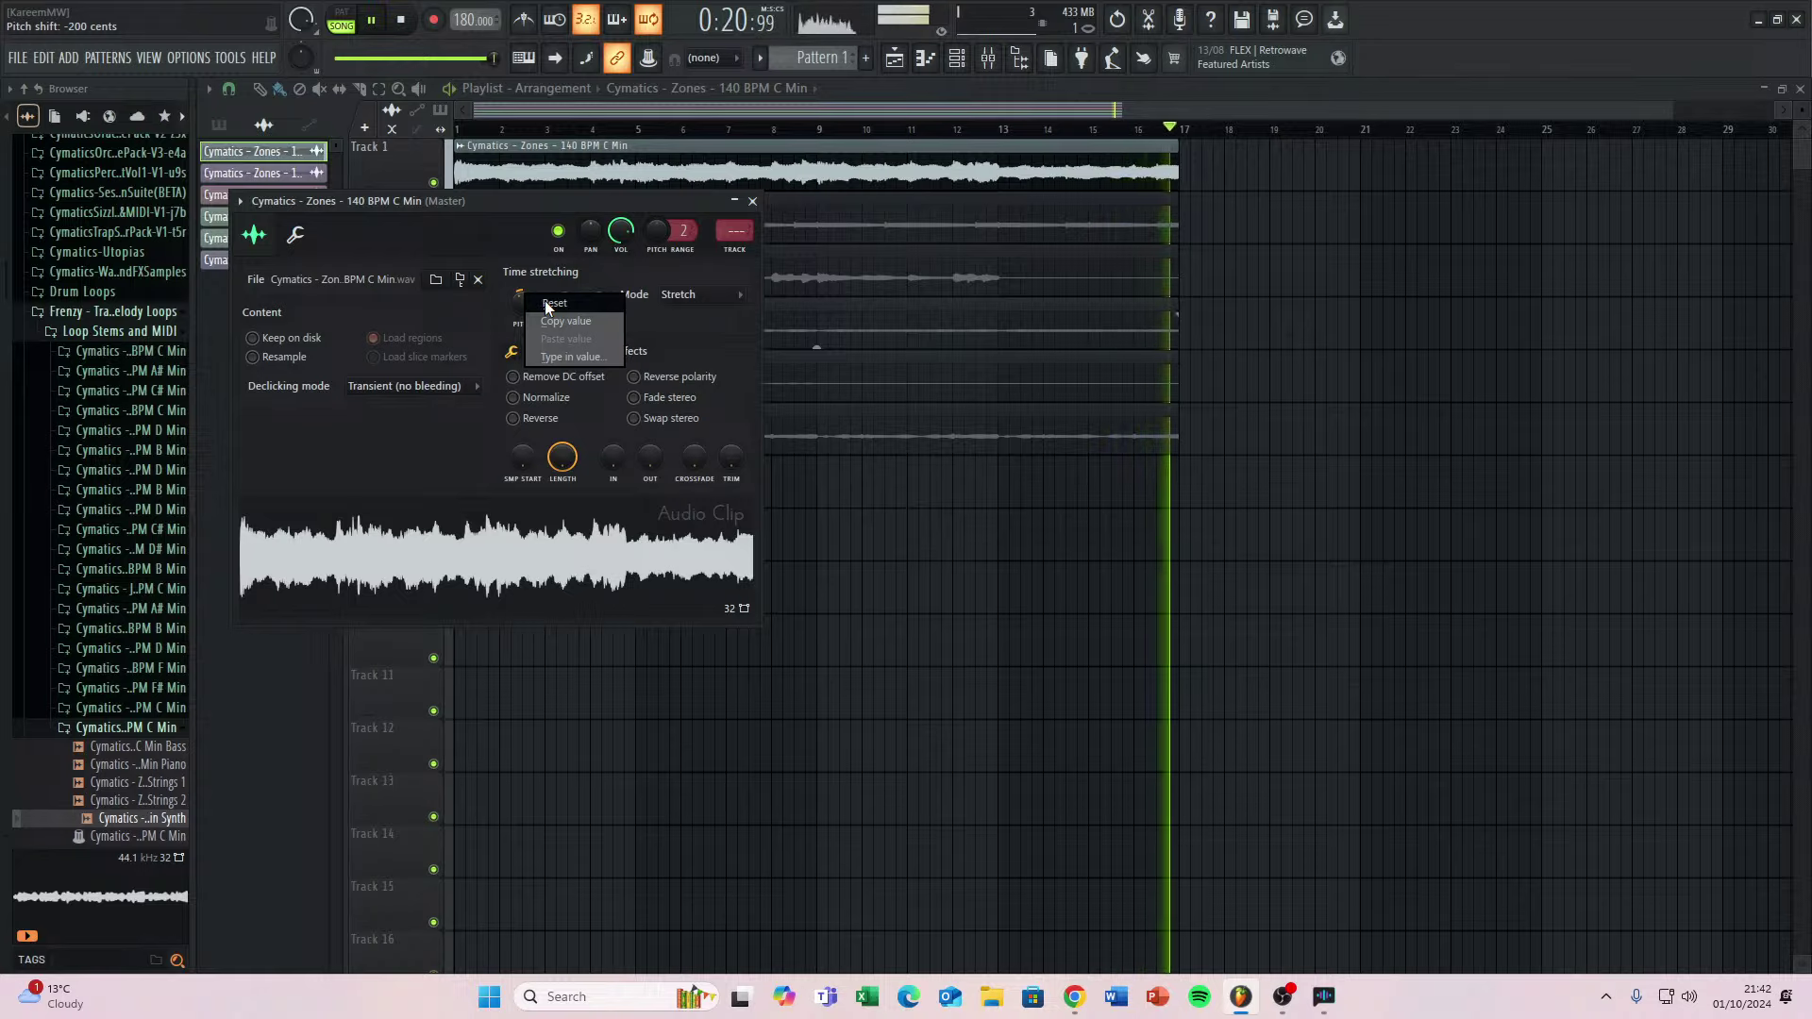
click(546, 303)
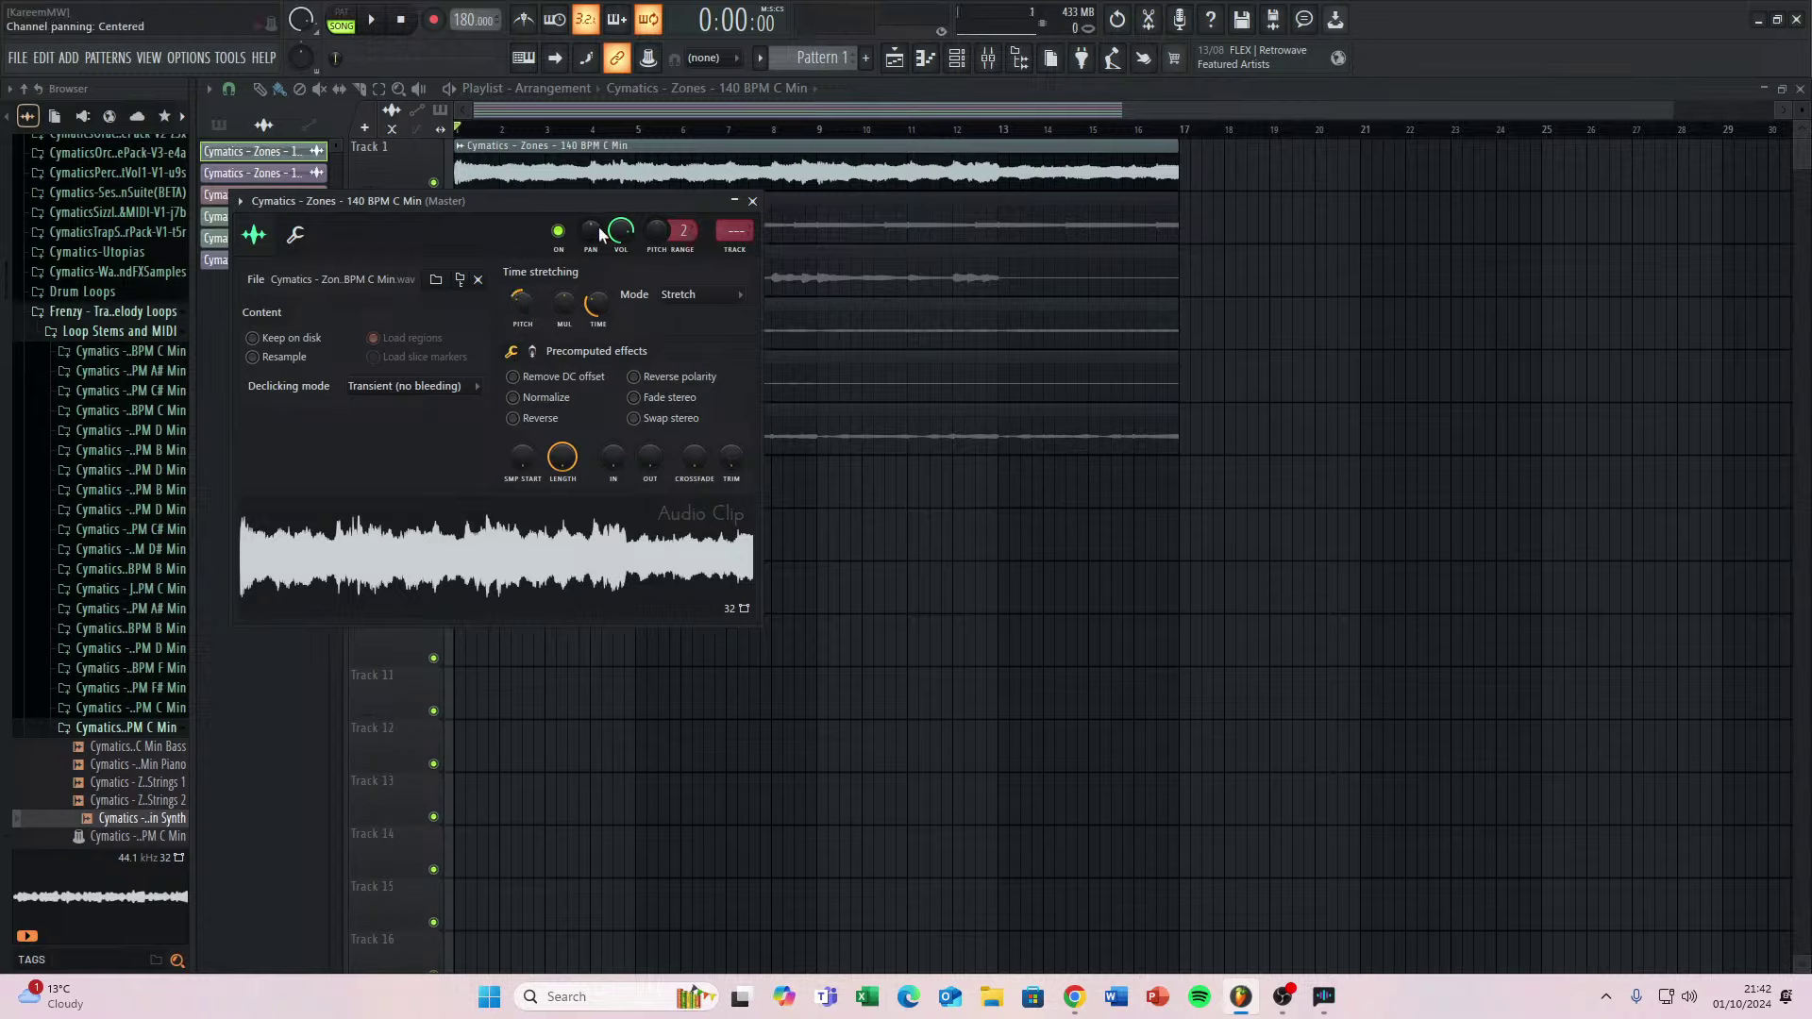
click(752, 202)
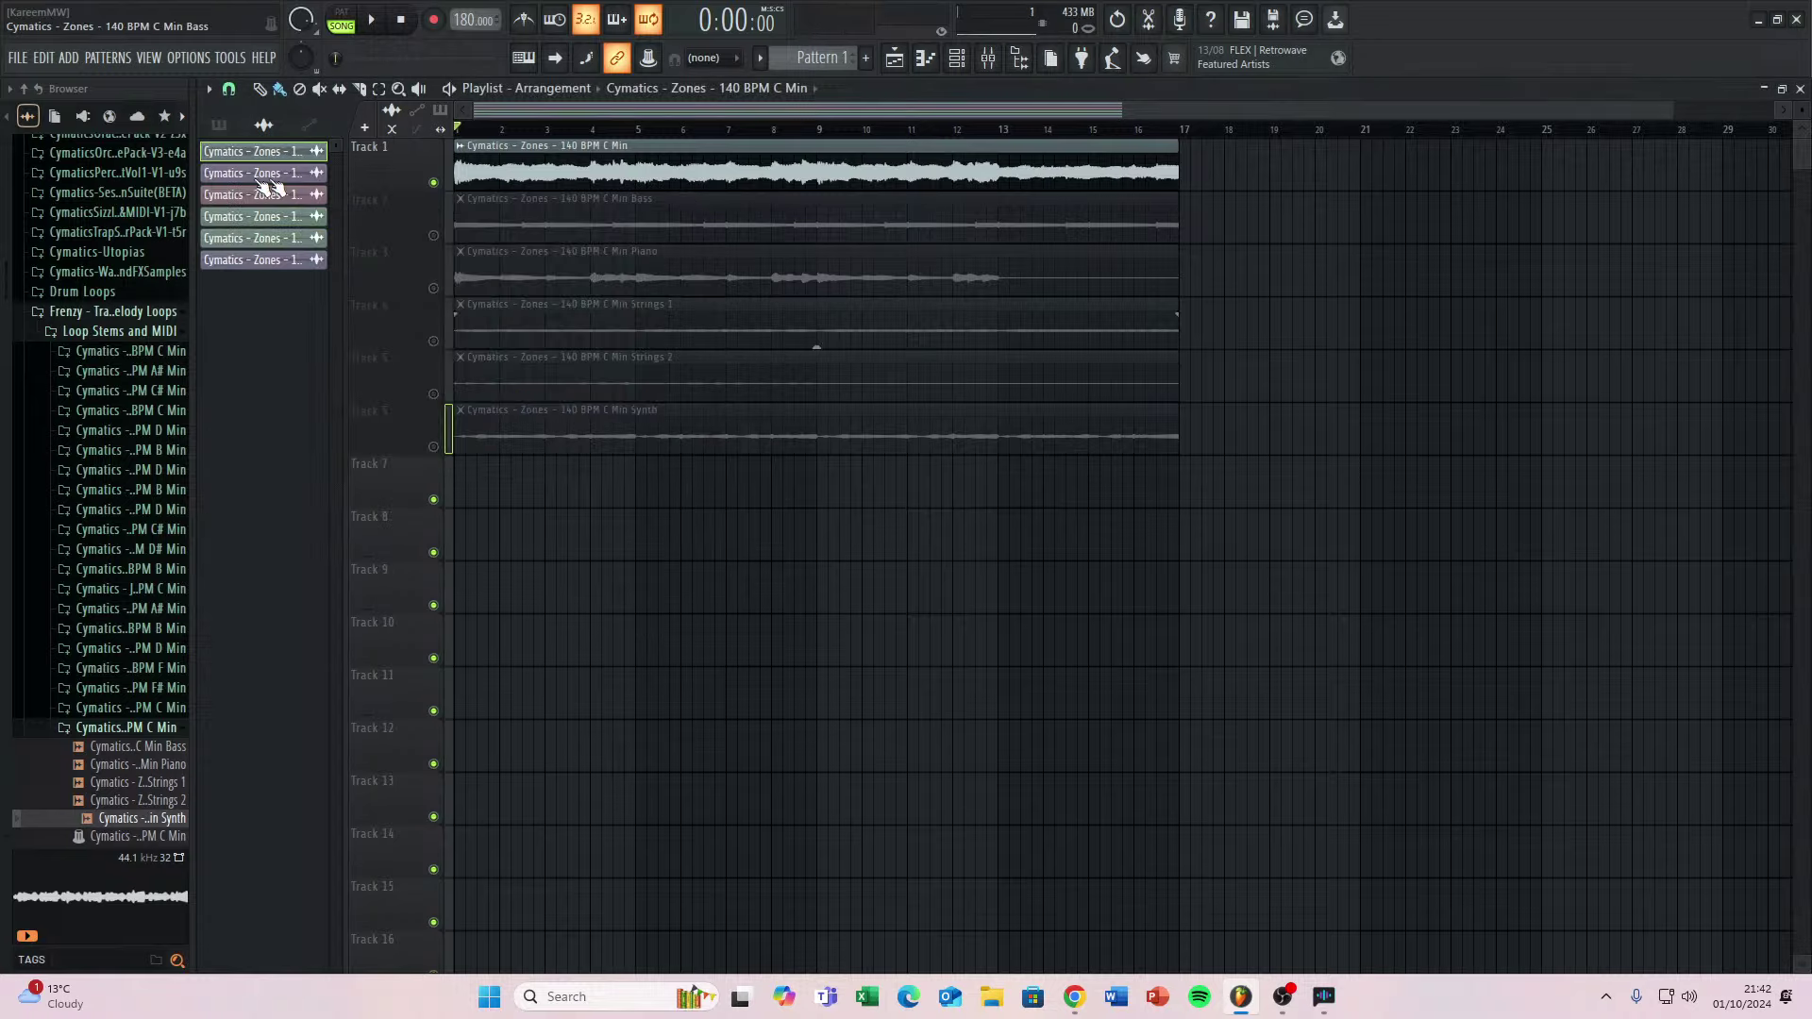
Mute the full loop on Track 1 and unmute the stem Tracks 2 to 6.
click(433, 183)
click(433, 235)
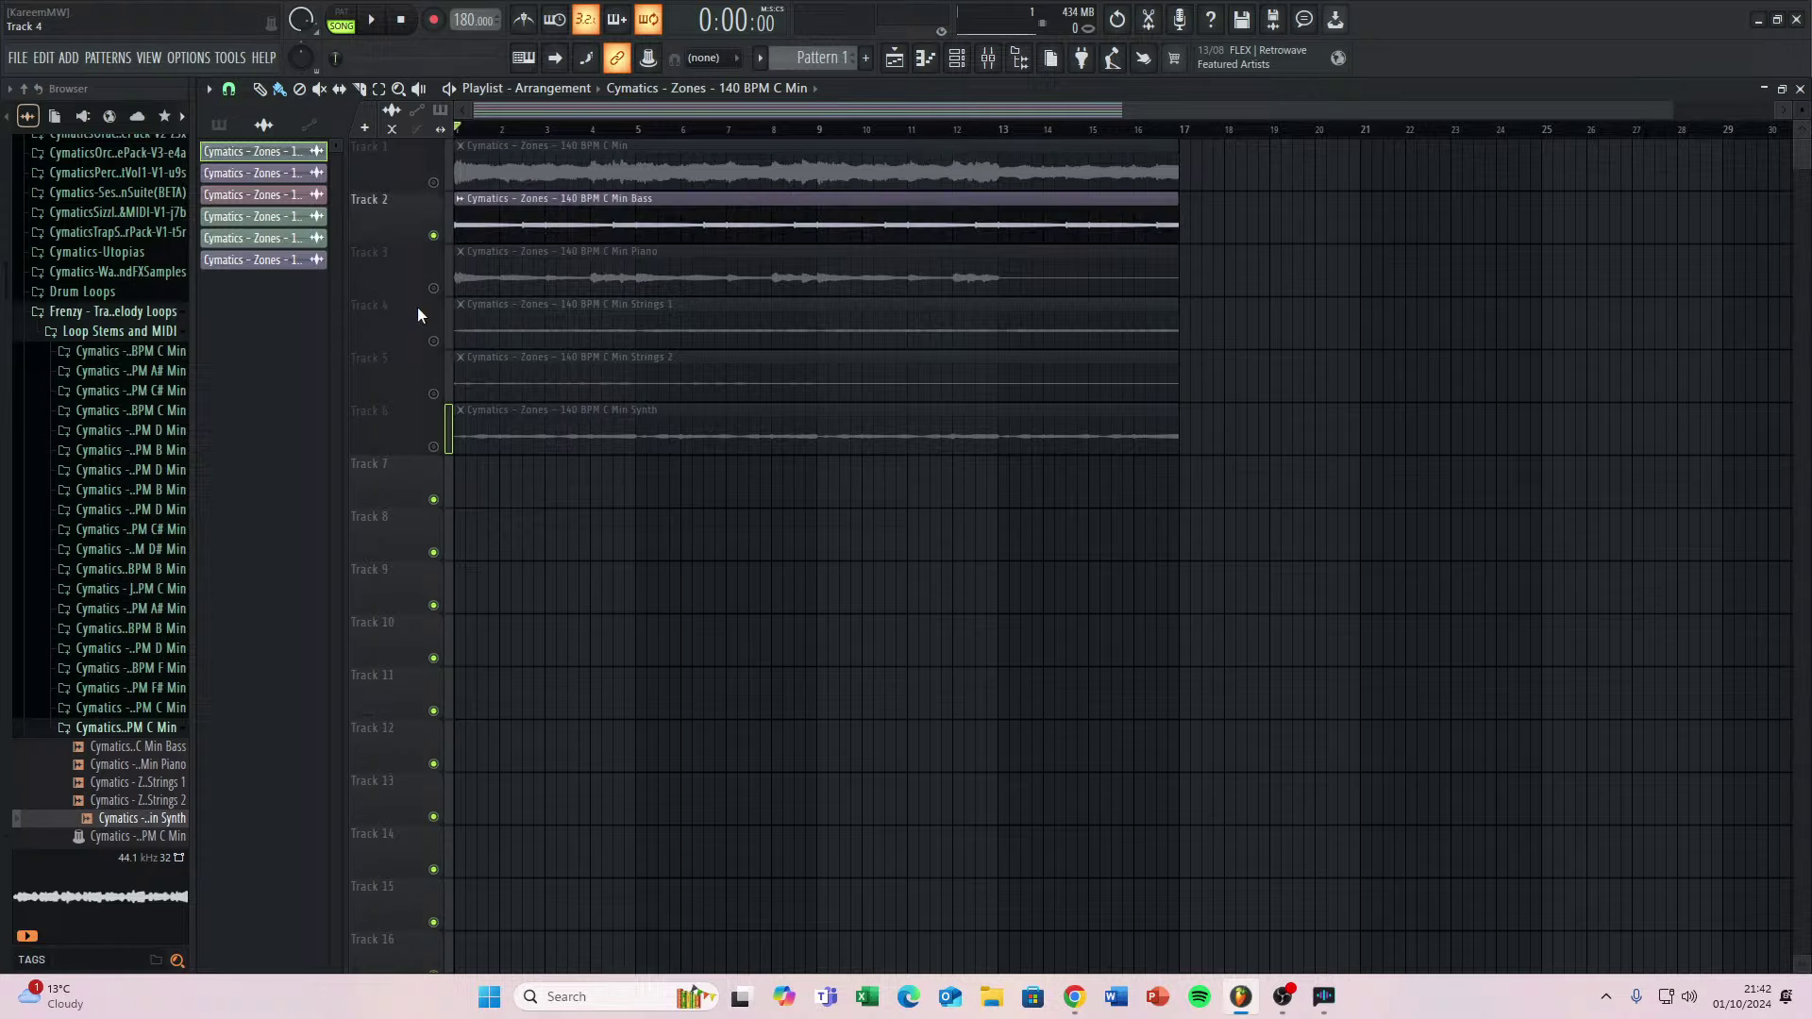
click(433, 288)
click(433, 341)
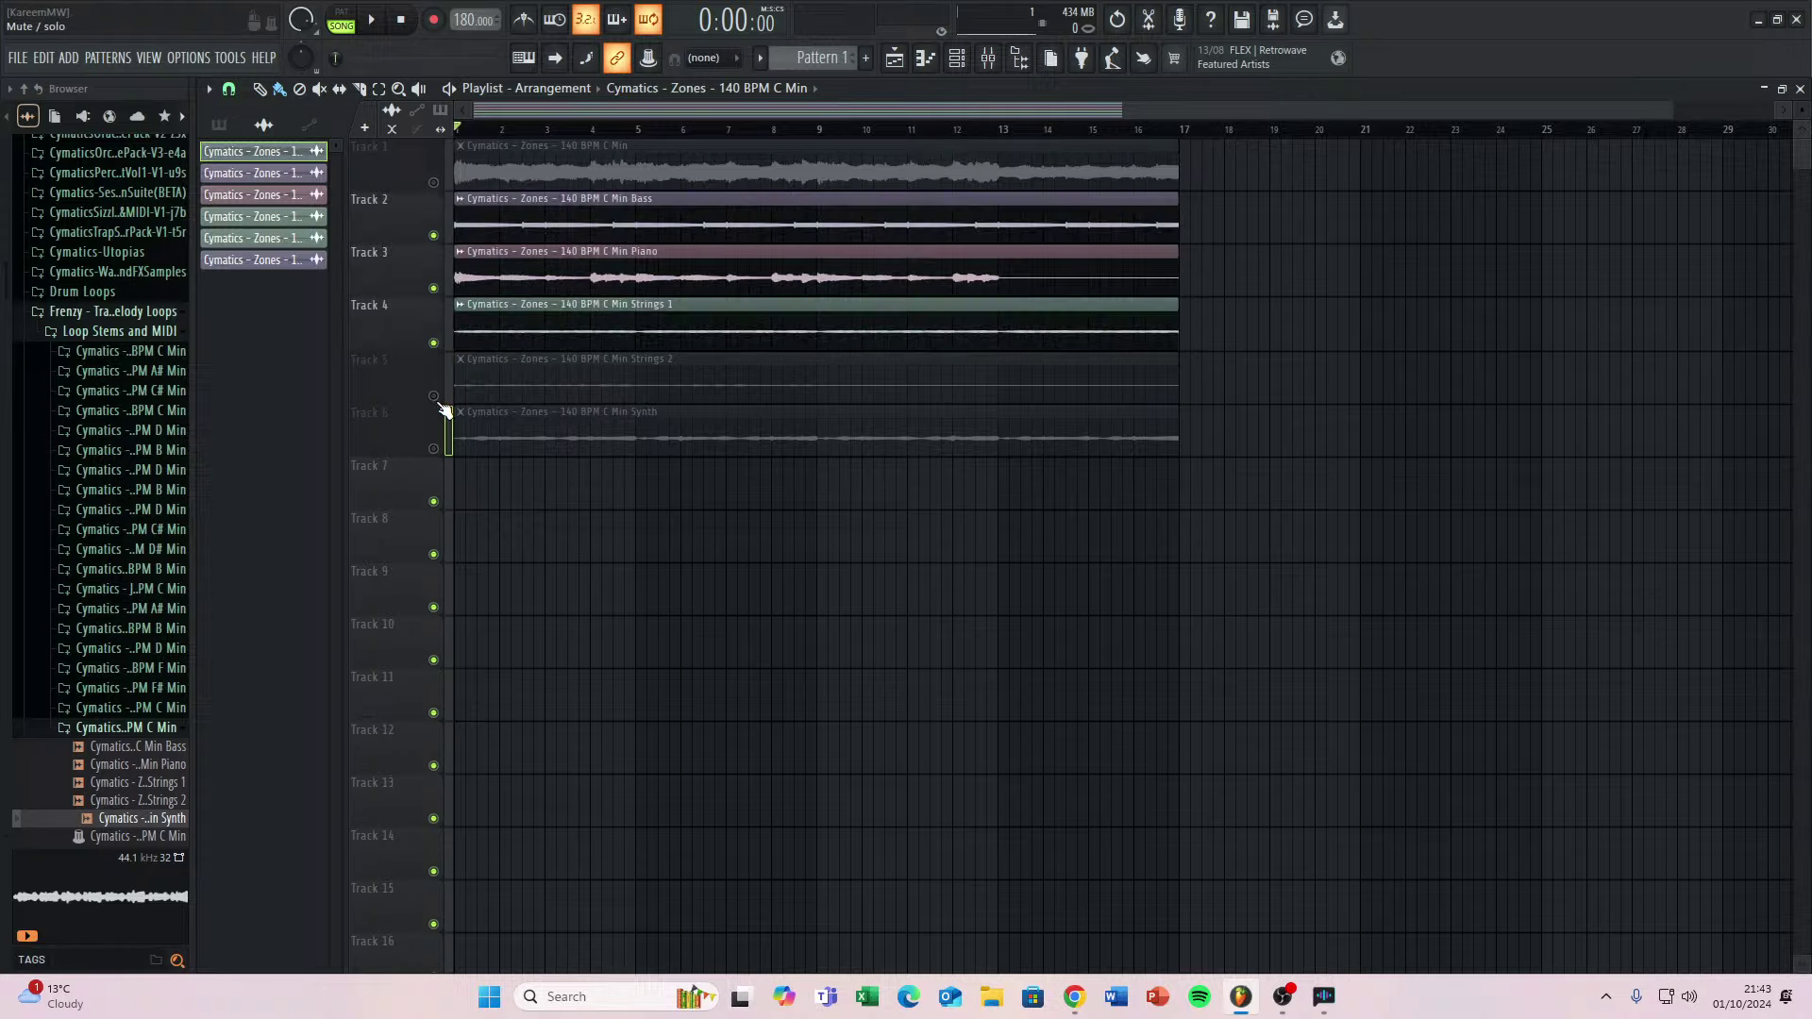
click(433, 393)
click(433, 446)
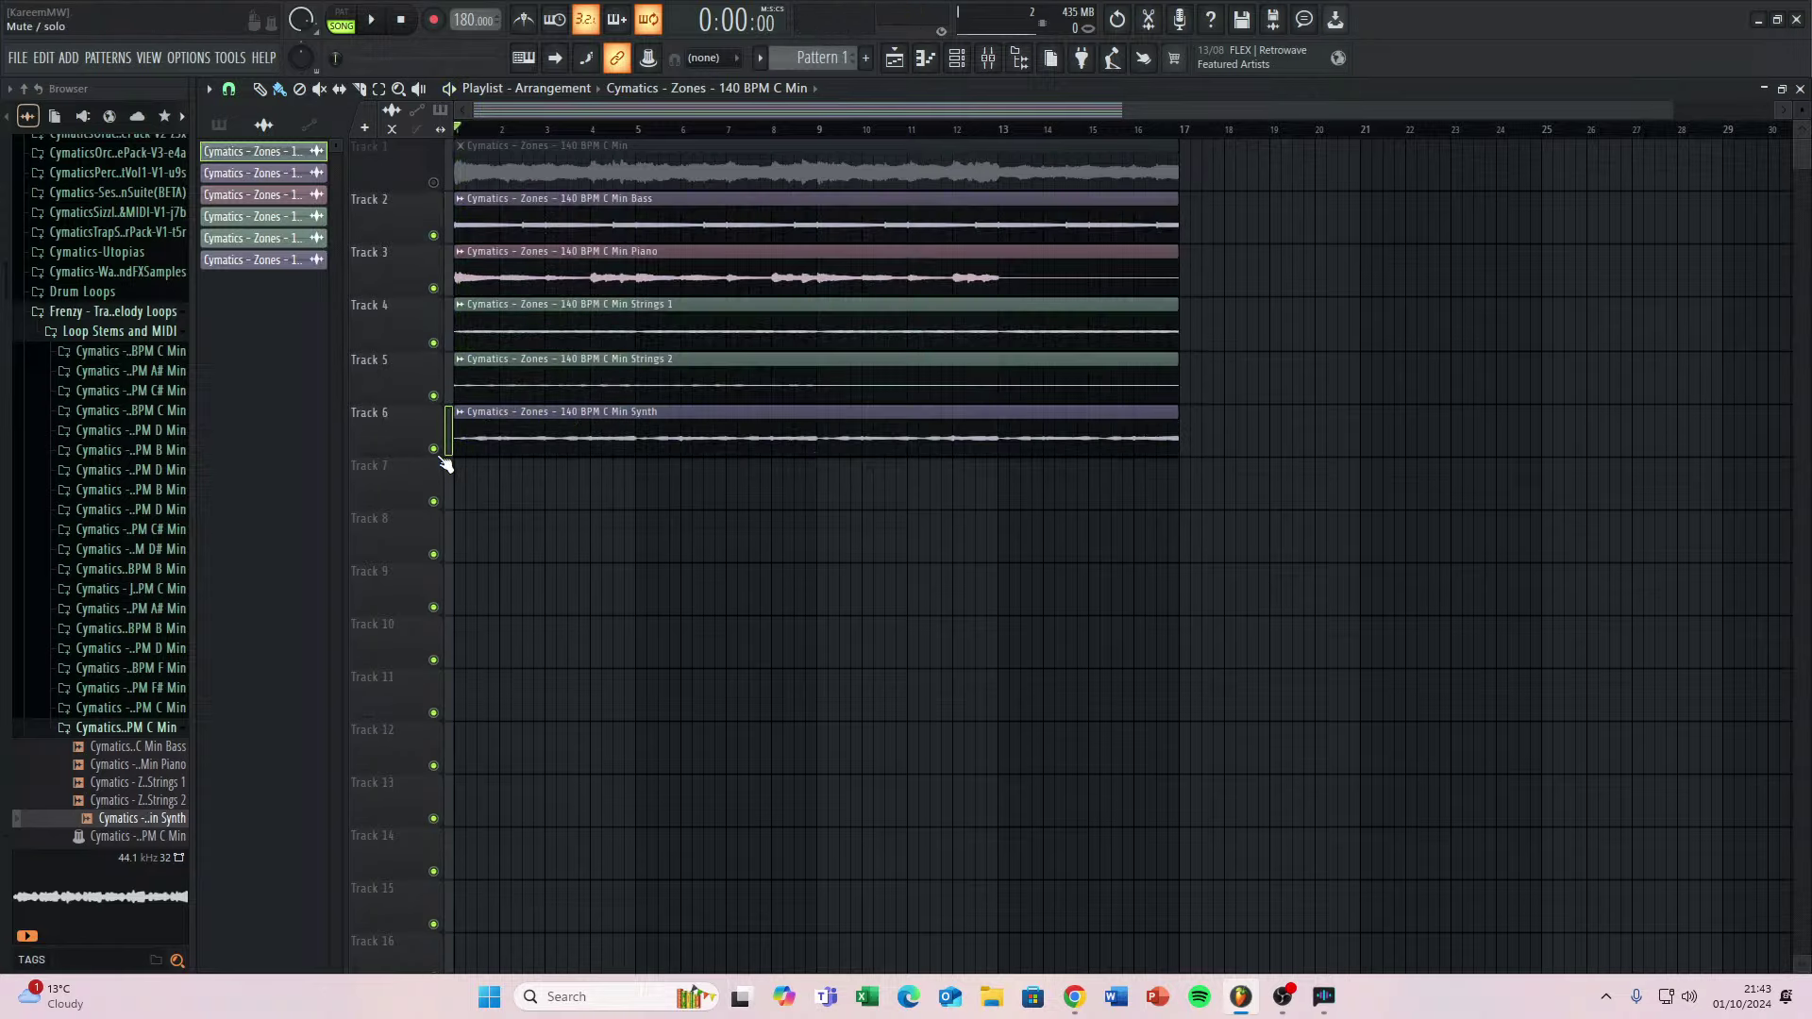
Toggle the Strings 2 mute off and on, and play briefly with the Piano stem muted before unmuting it.
click(434, 396)
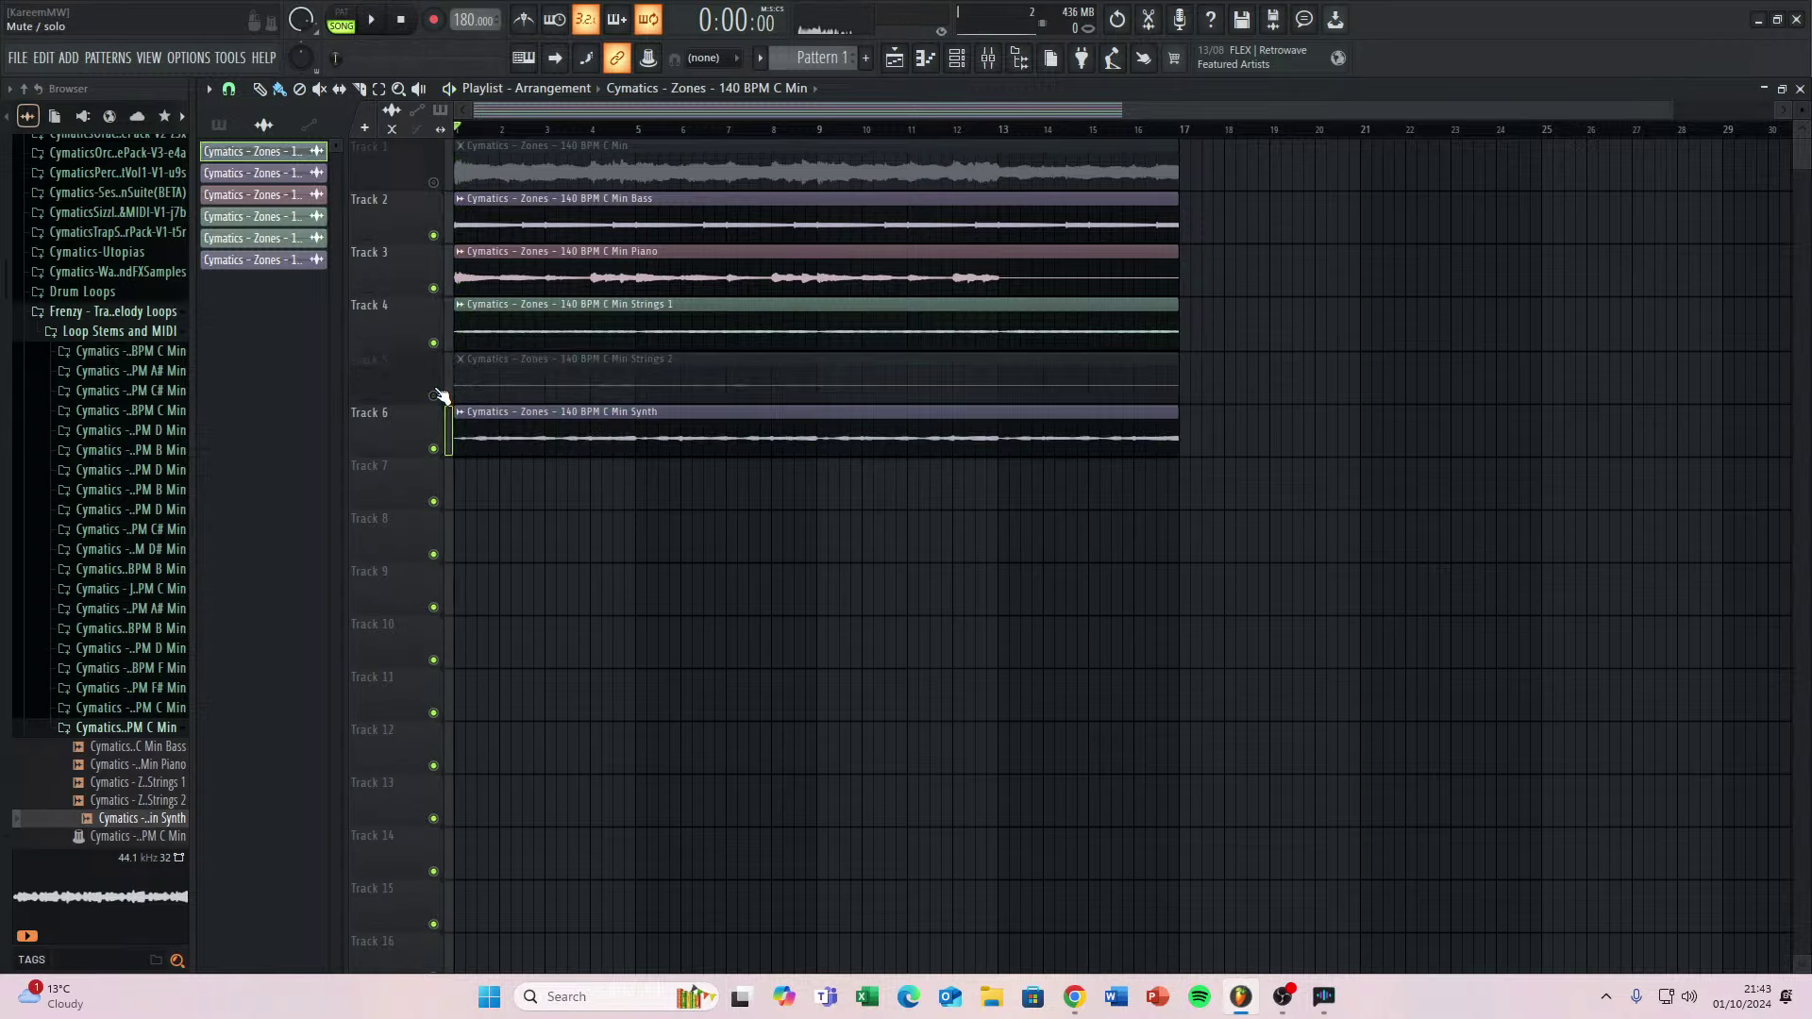
click(434, 396)
click(435, 289)
key(space)
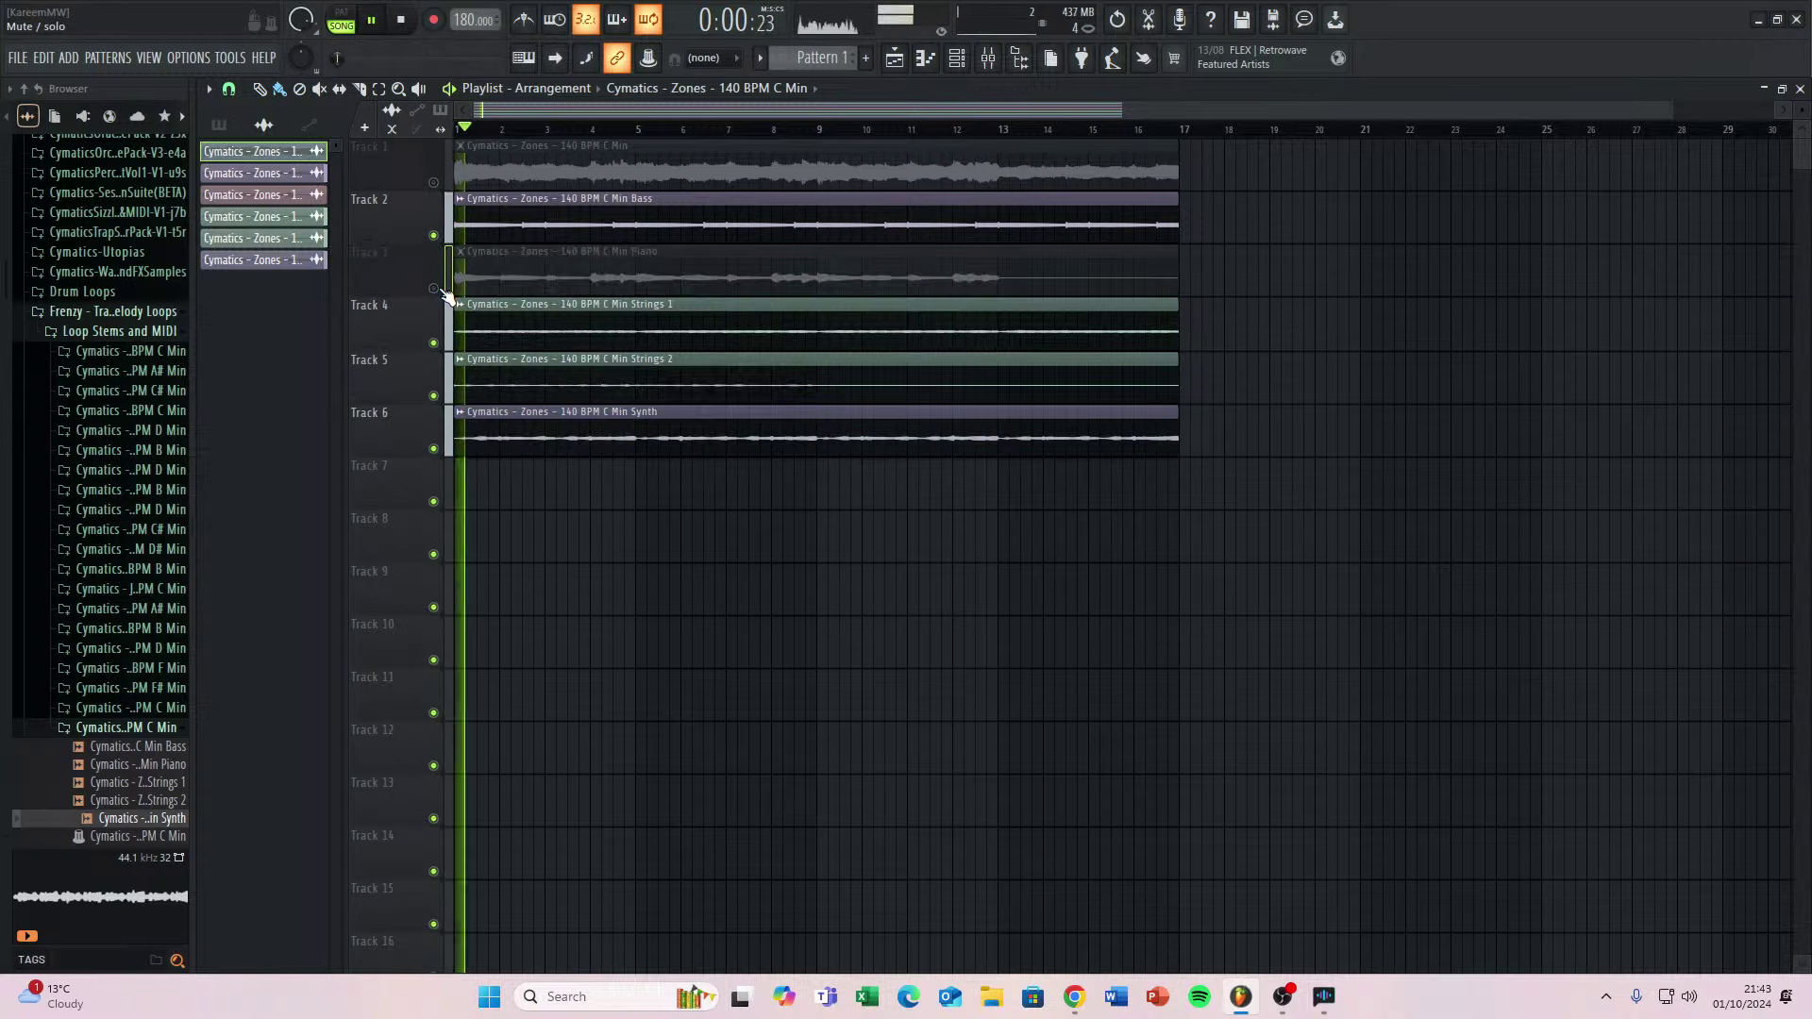
key(space)
click(436, 289)
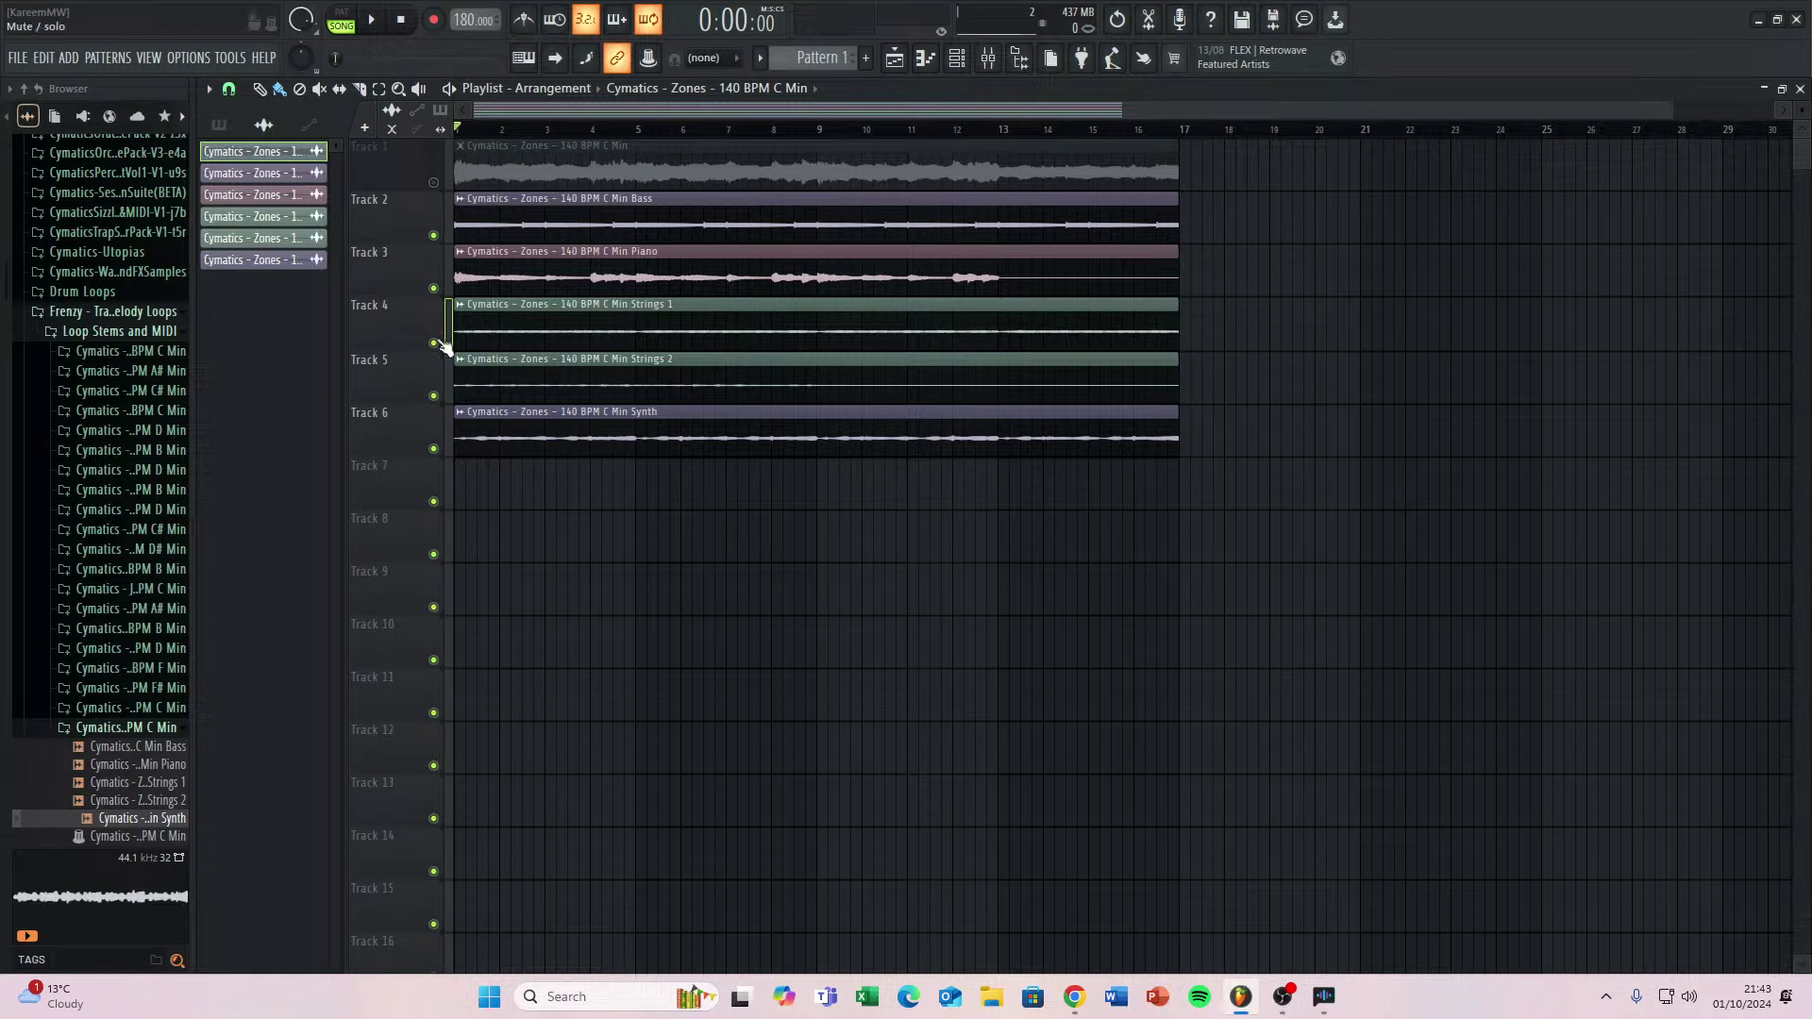
Play briefly with the Strings 1, Bass and Strings 2 stems muted in turn, unmuting each one again.
click(434, 339)
key(space)
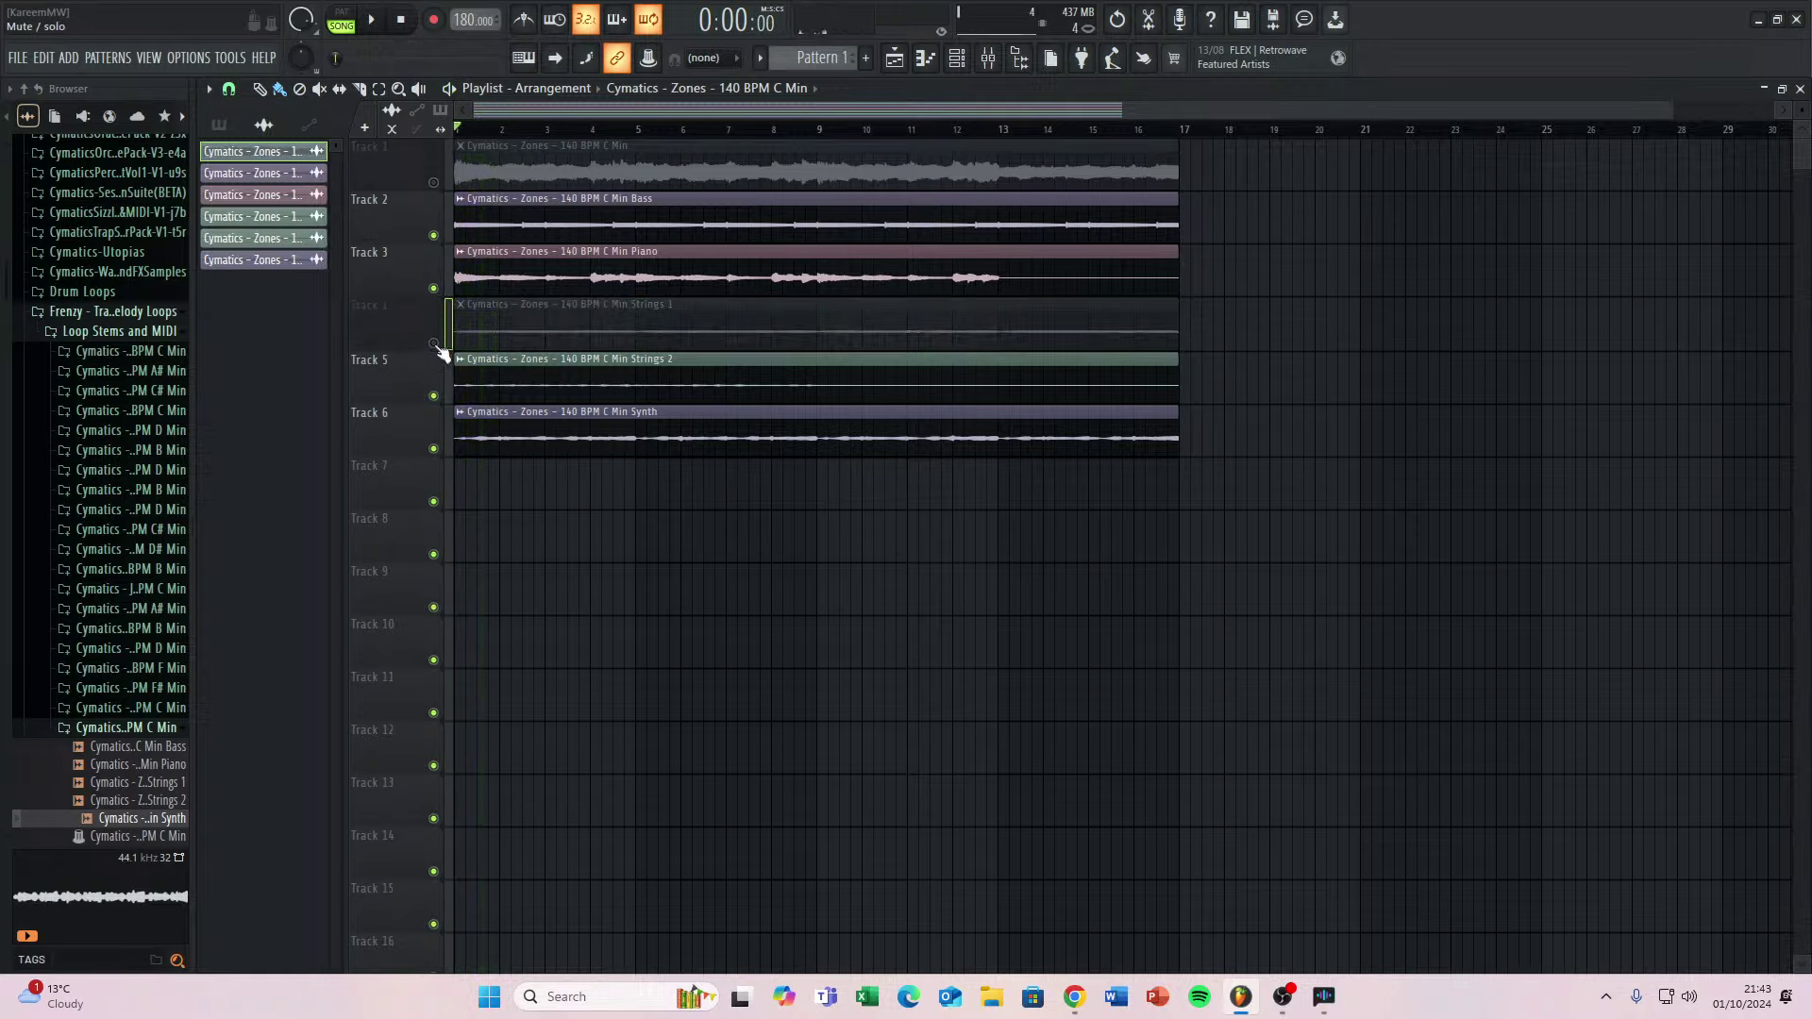
click(434, 343)
click(434, 236)
key(space)
key(space)
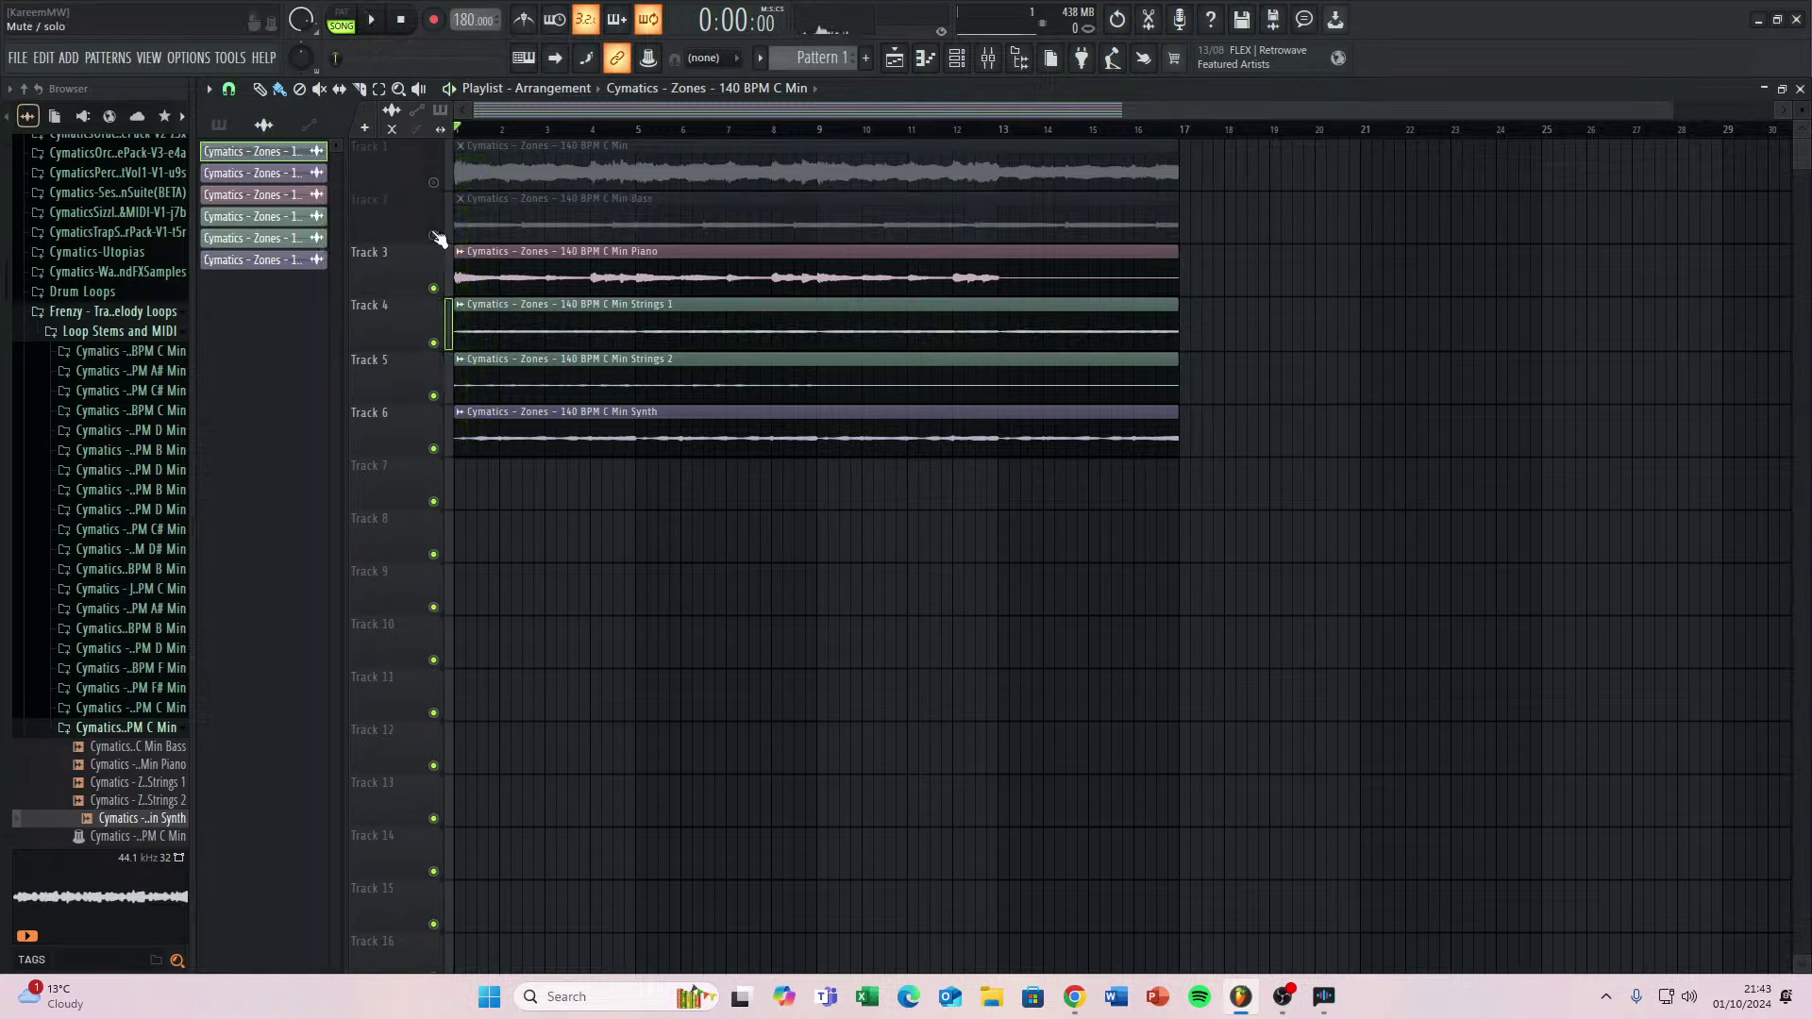
click(434, 235)
click(434, 397)
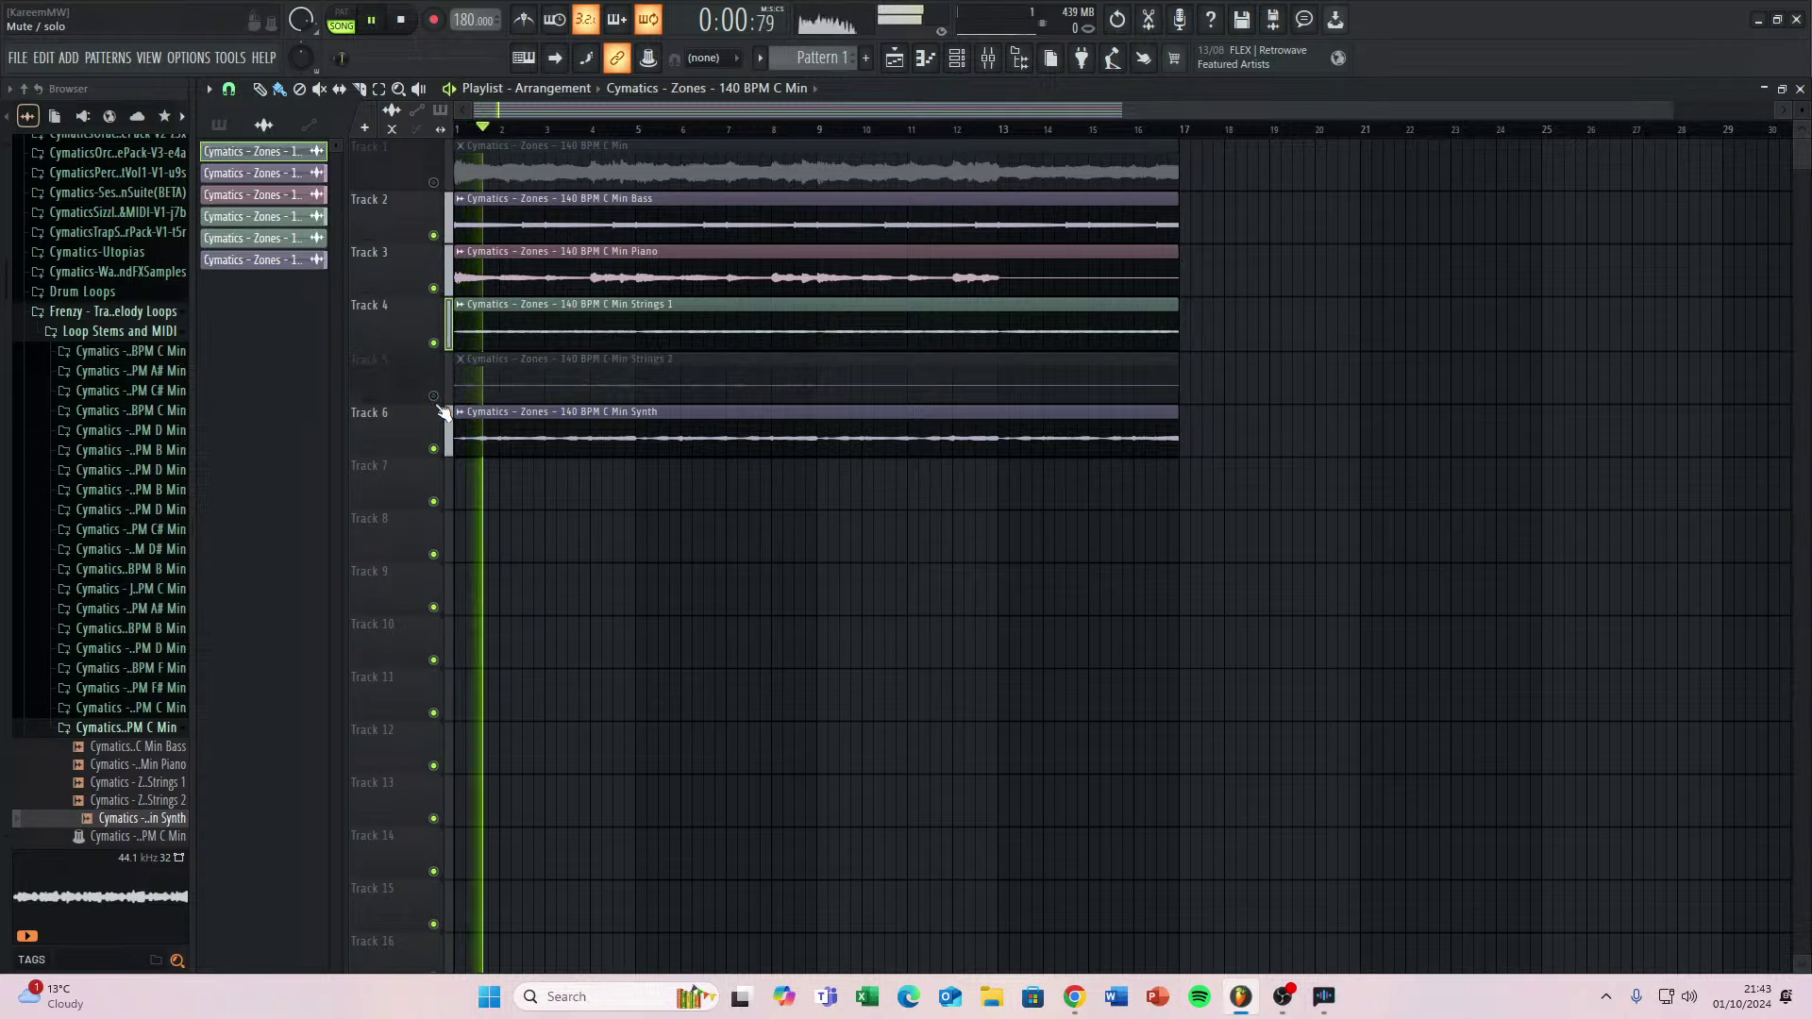
key(space)
click(434, 396)
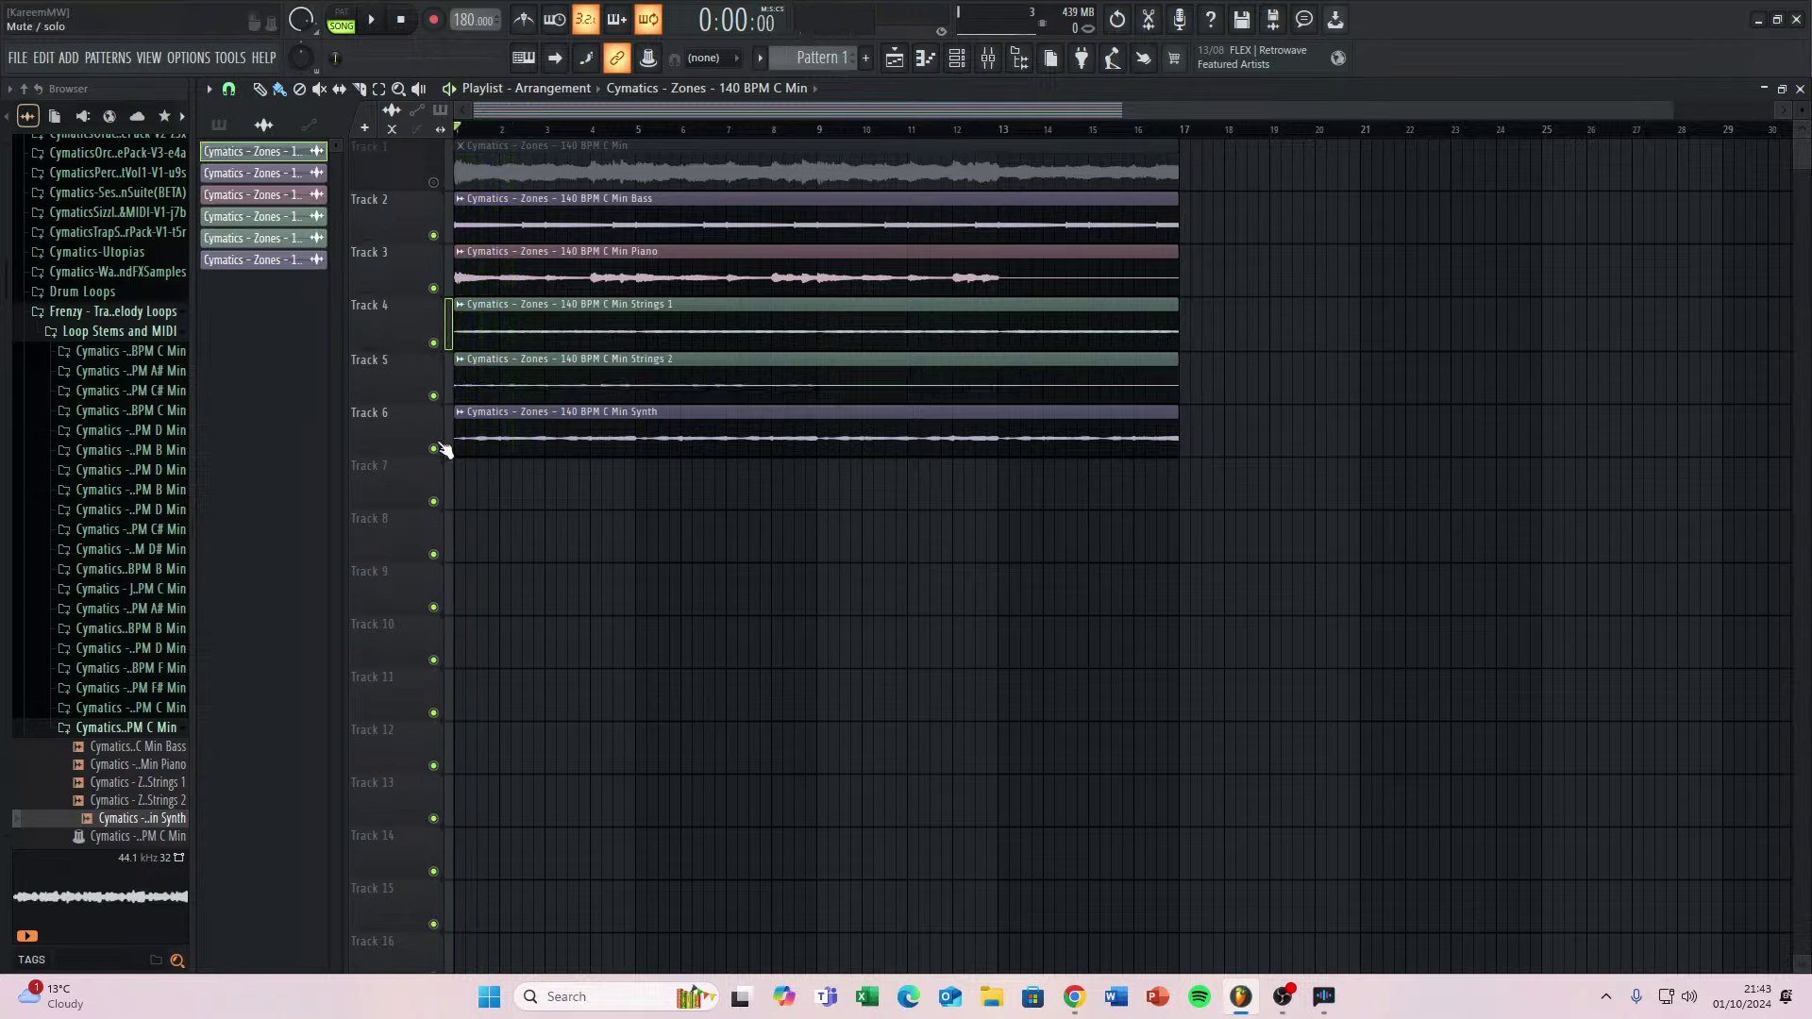
Mute the Synth, Strings 2 and Piano stems and play the remaining Bass and Strings 1.
click(434, 450)
key(space)
click(434, 397)
key(space)
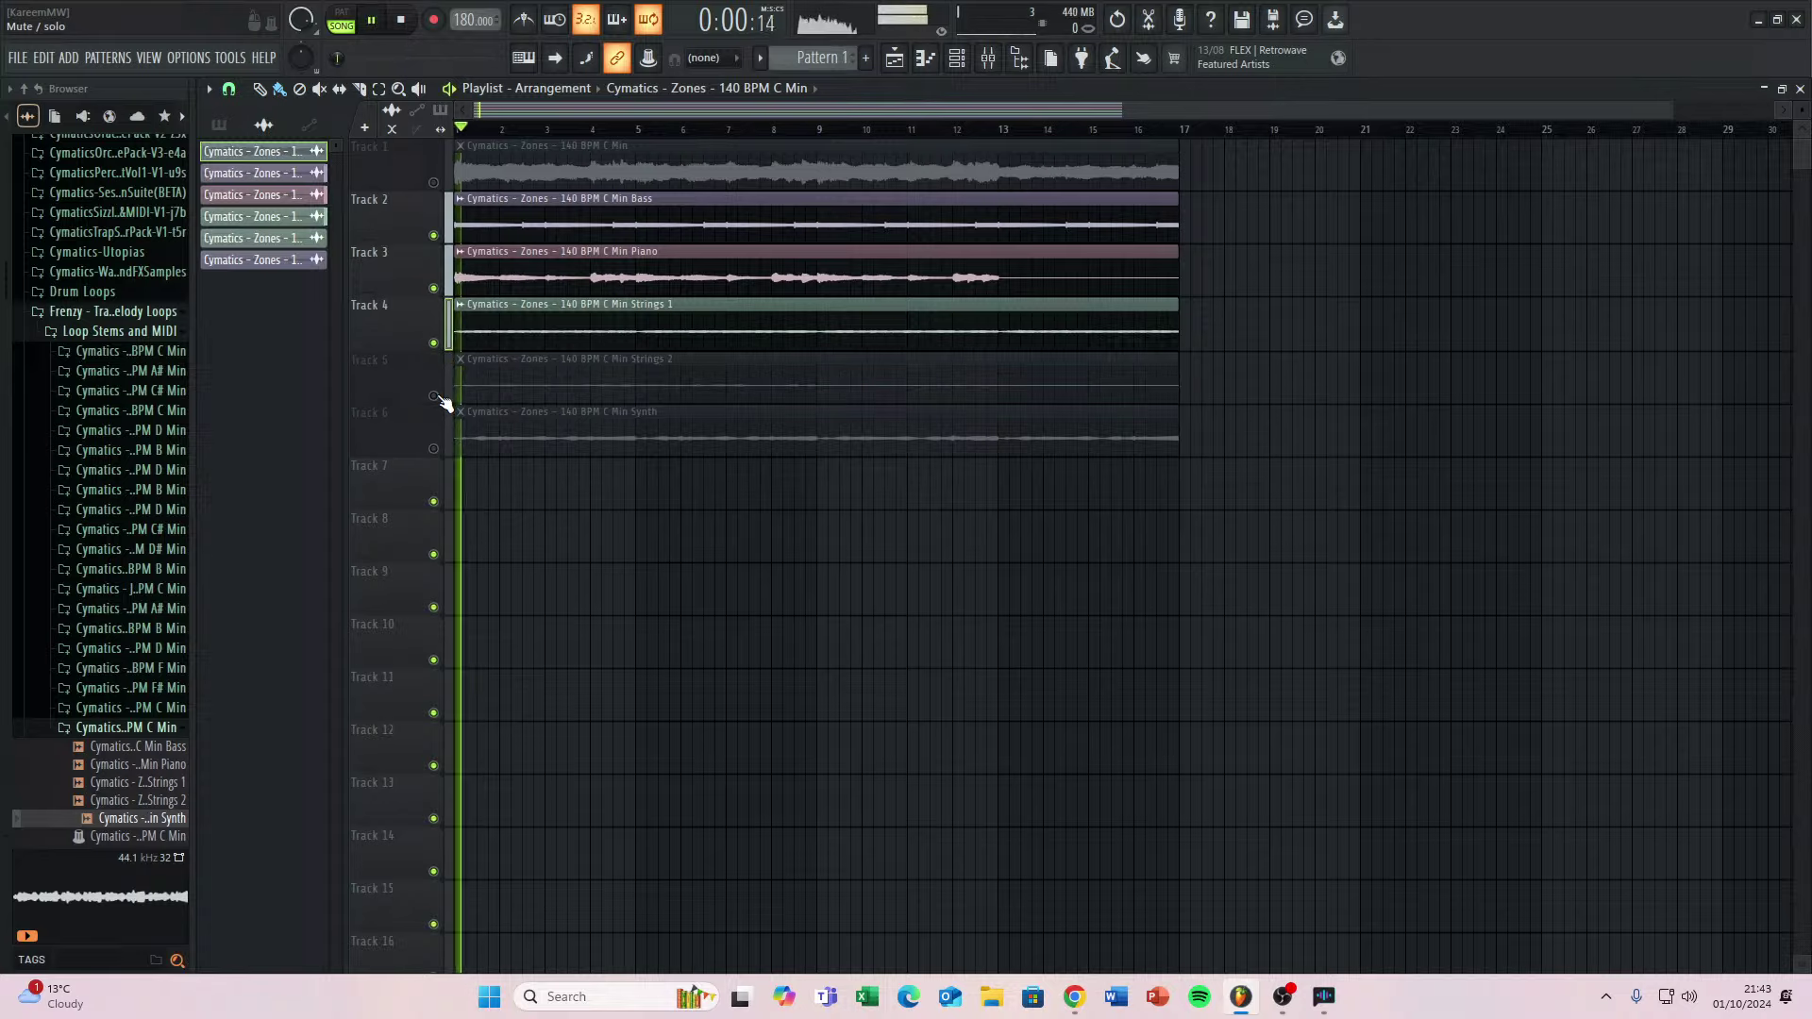
key(space)
click(434, 288)
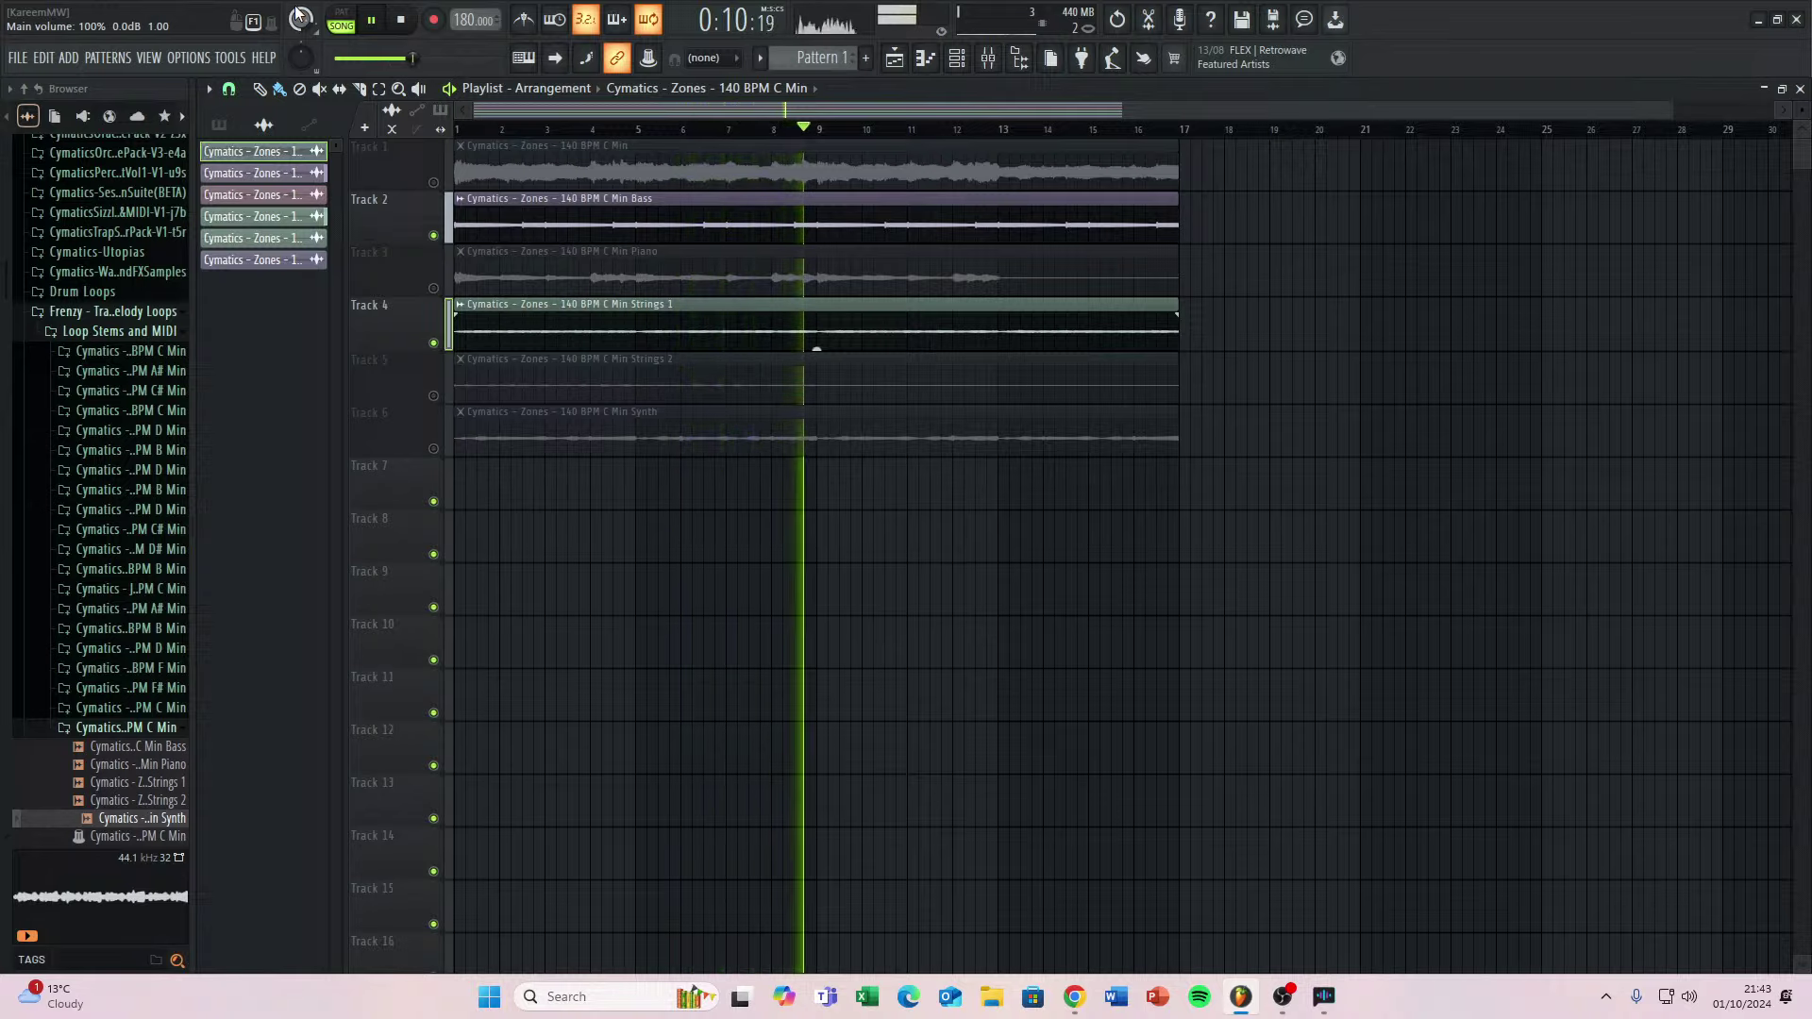
Mute the Strings 1 stem and bring the Piano and Synth stems back in during playback.
click(433, 343)
click(435, 289)
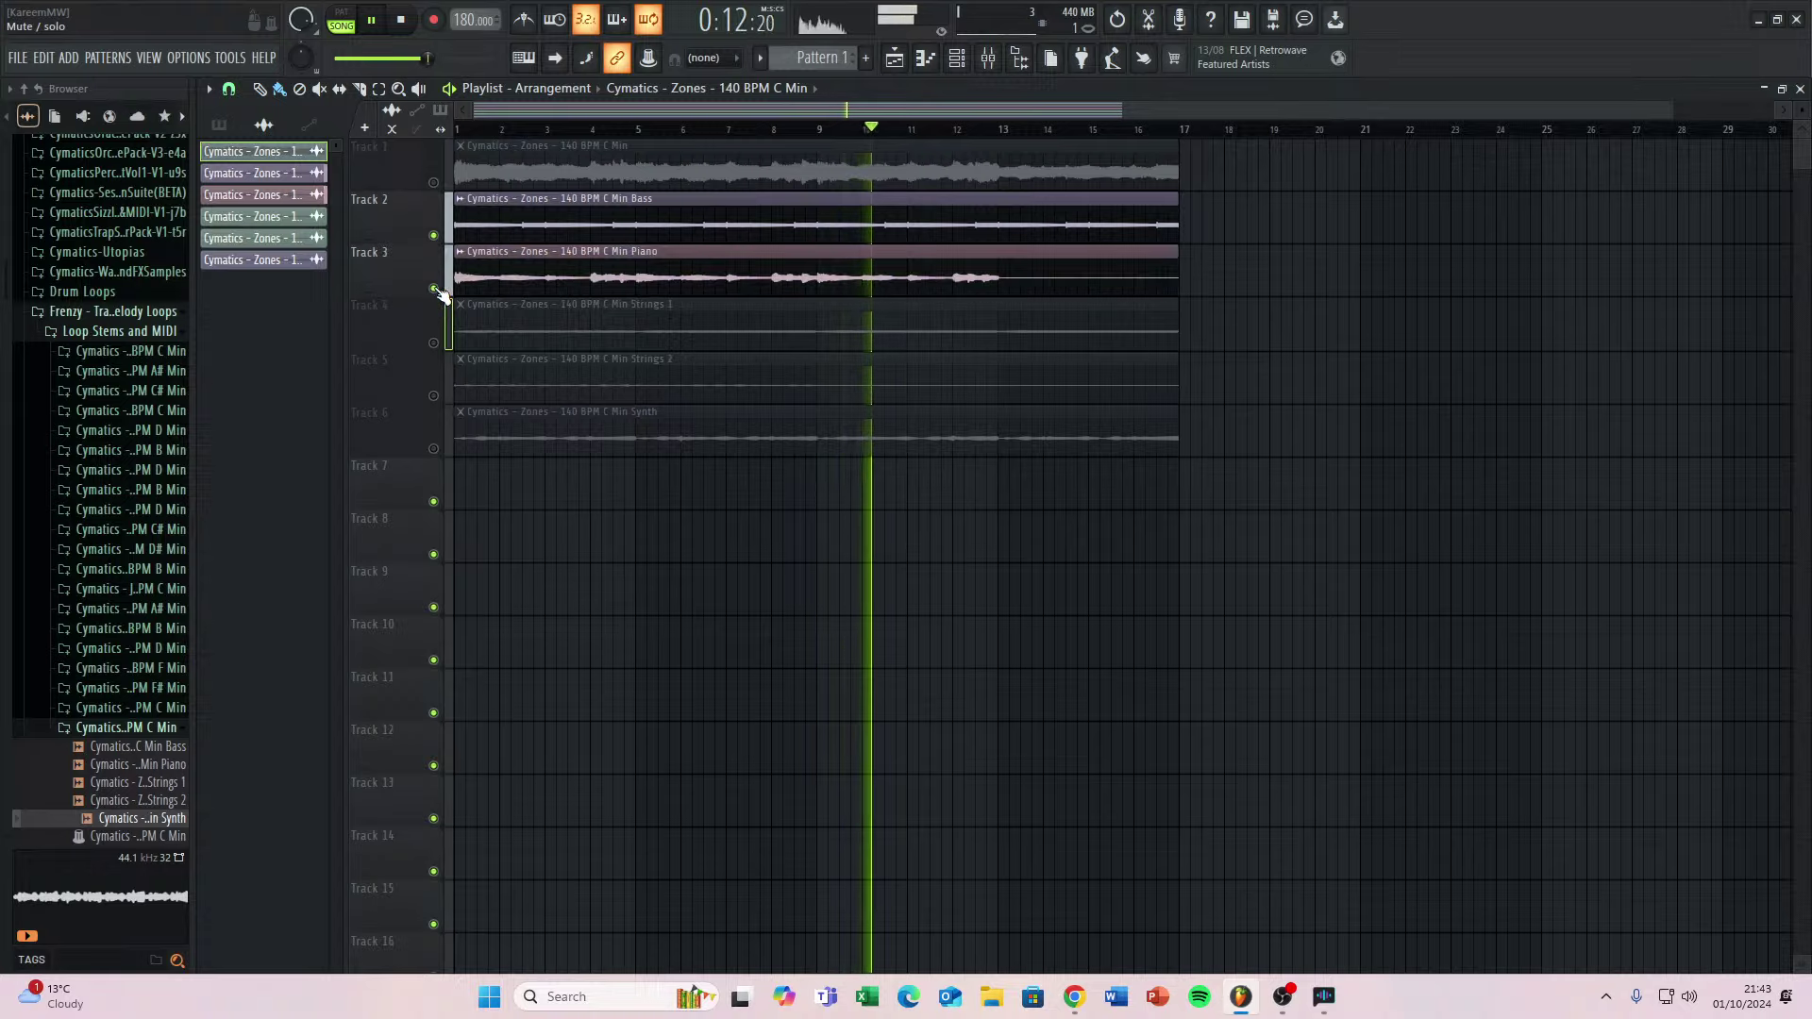
click(434, 450)
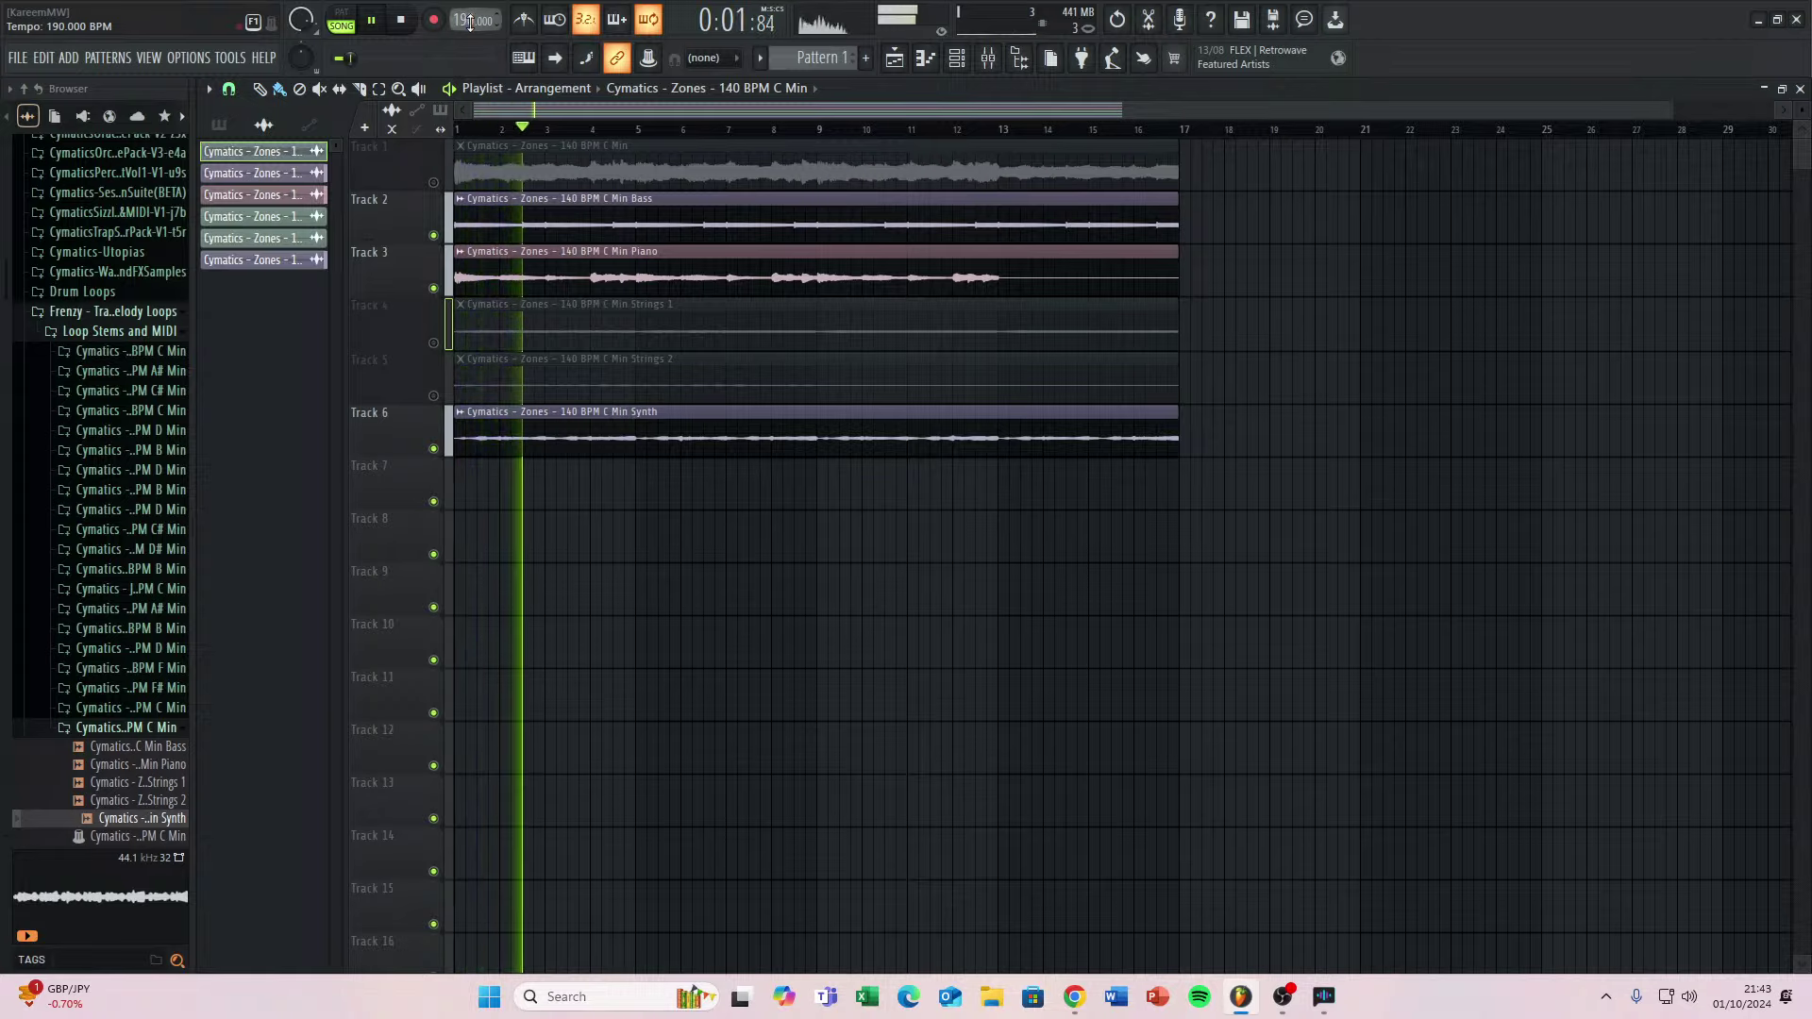
Raise the project tempo to 240 BPM.
scroll(470, 20, up, 20)
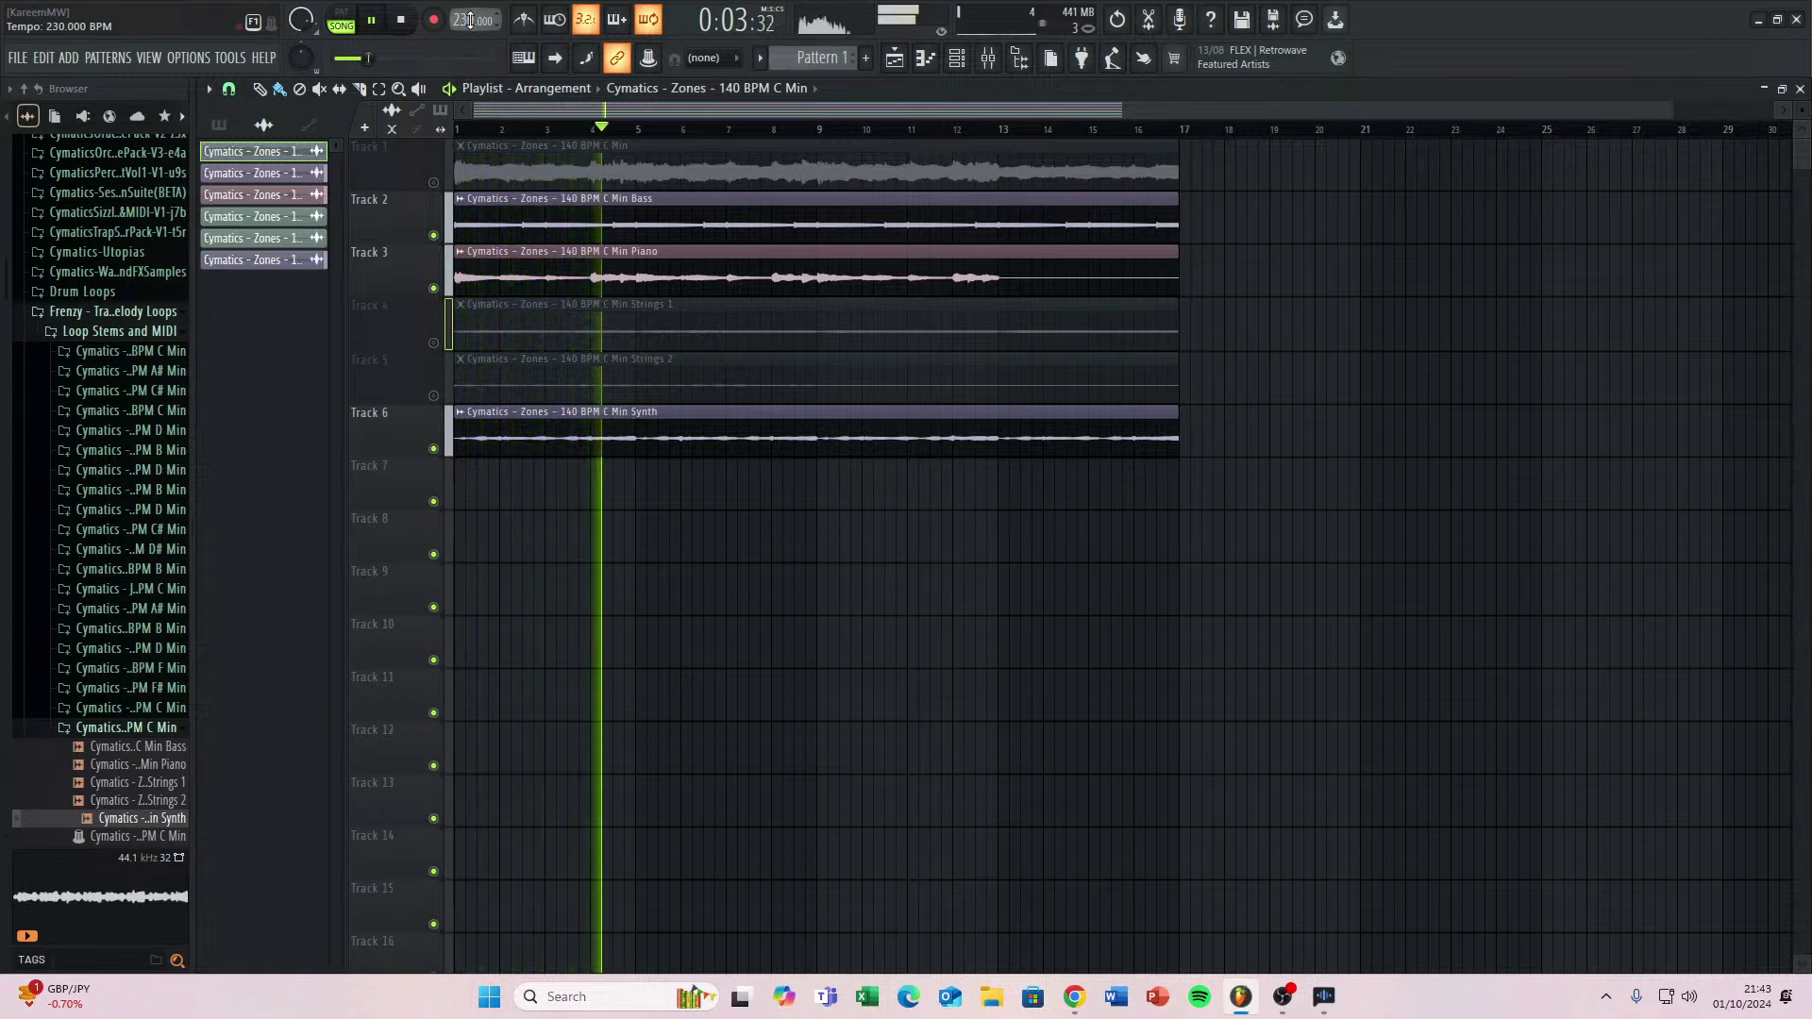
scroll(470, 21, up, 10)
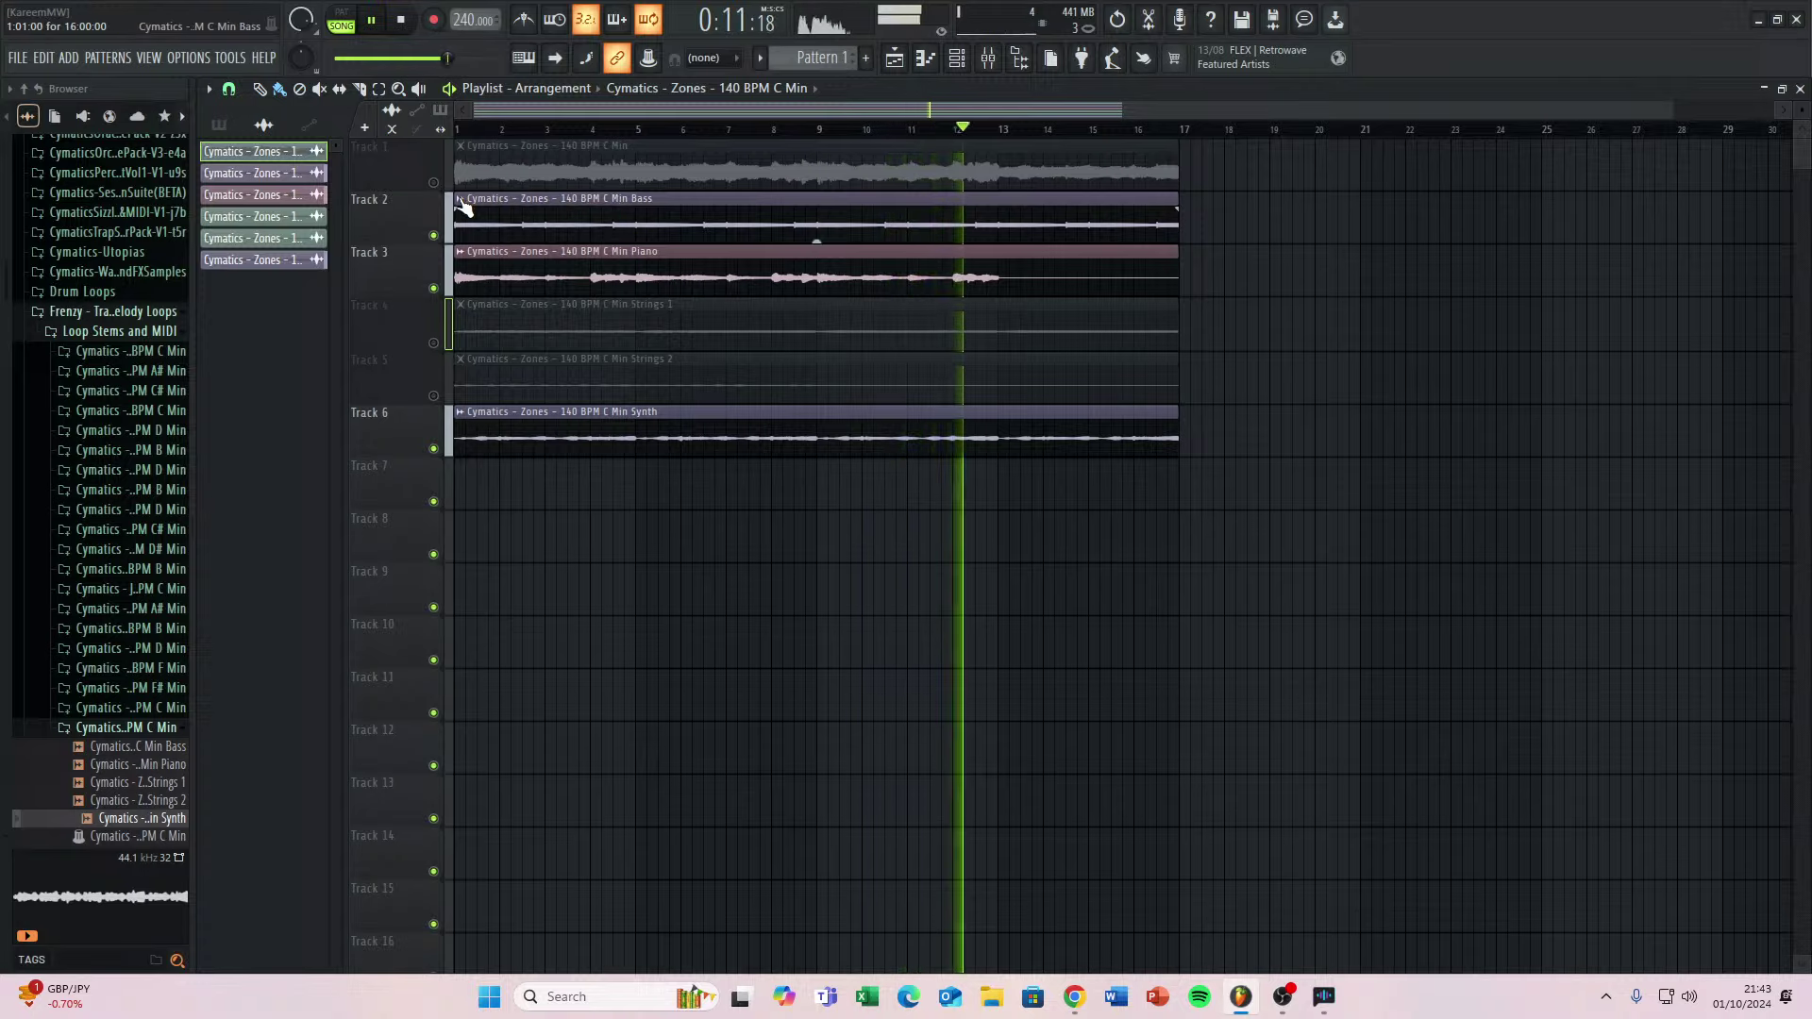
Unmute the Strings 2 and Strings 1 stems, checking the Strings 2 clip's channel settings in between.
click(435, 341)
click(435, 340)
click(434, 396)
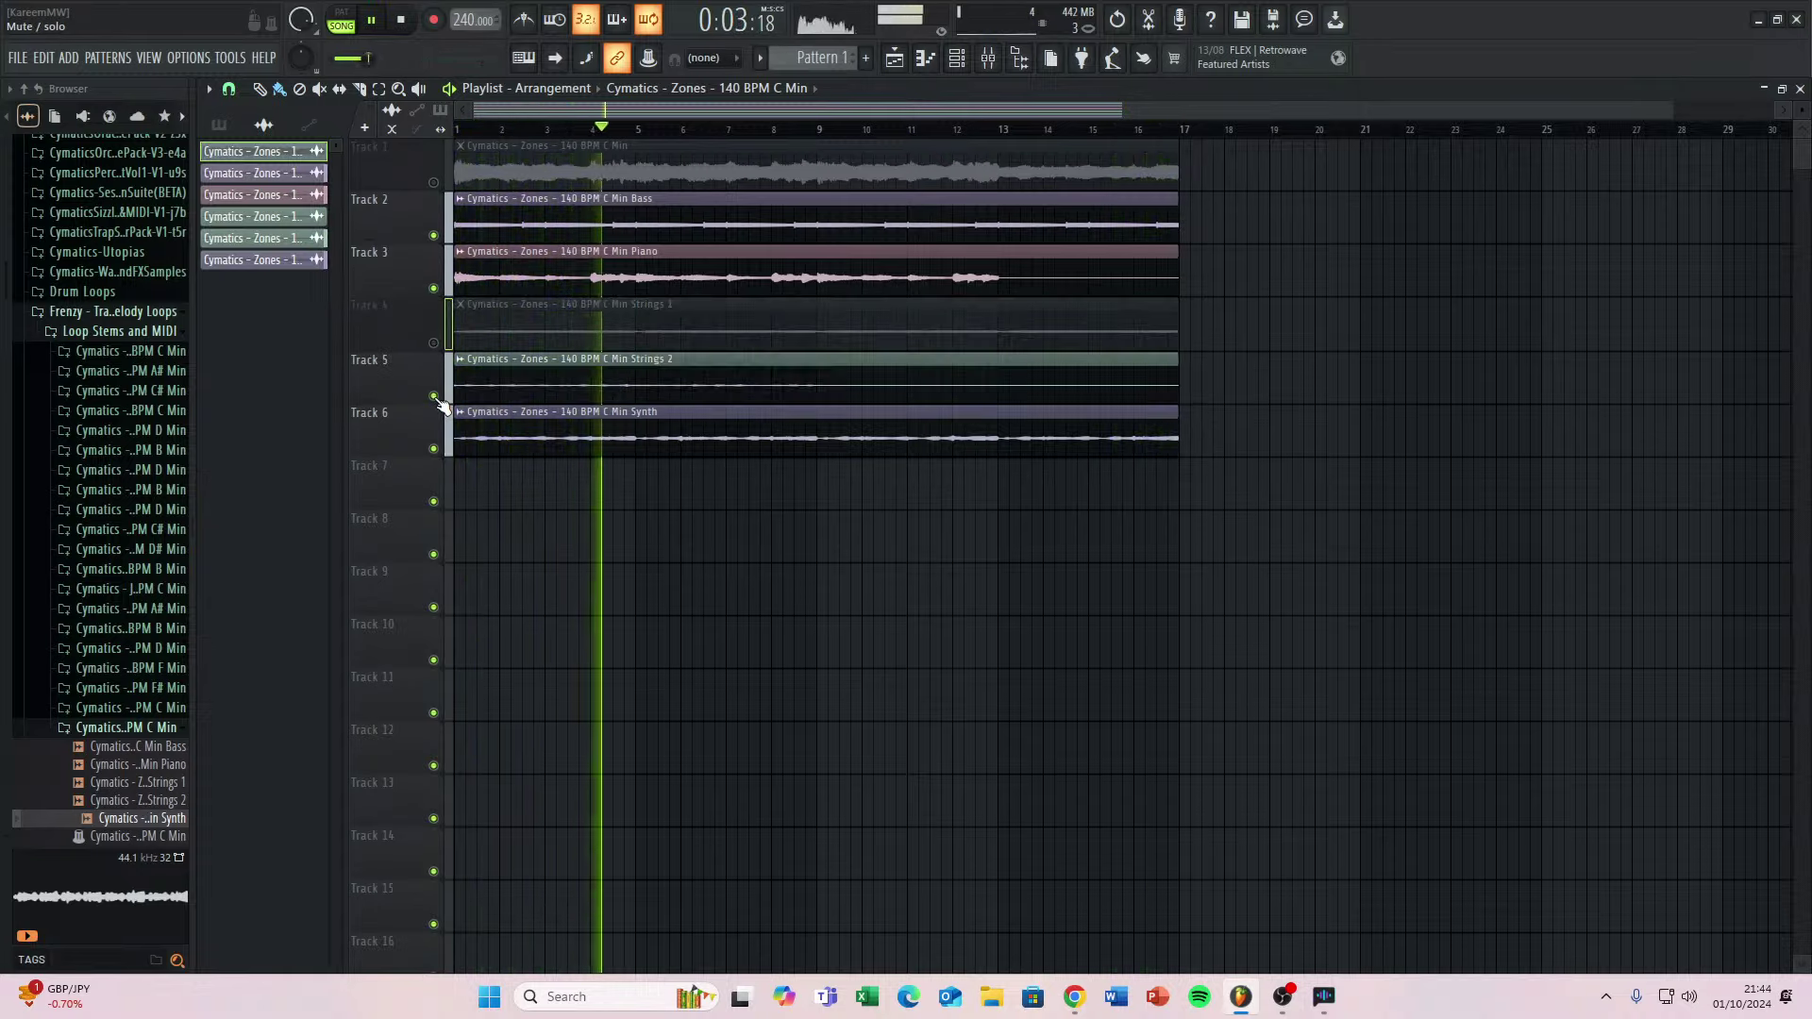
double_click(491, 378)
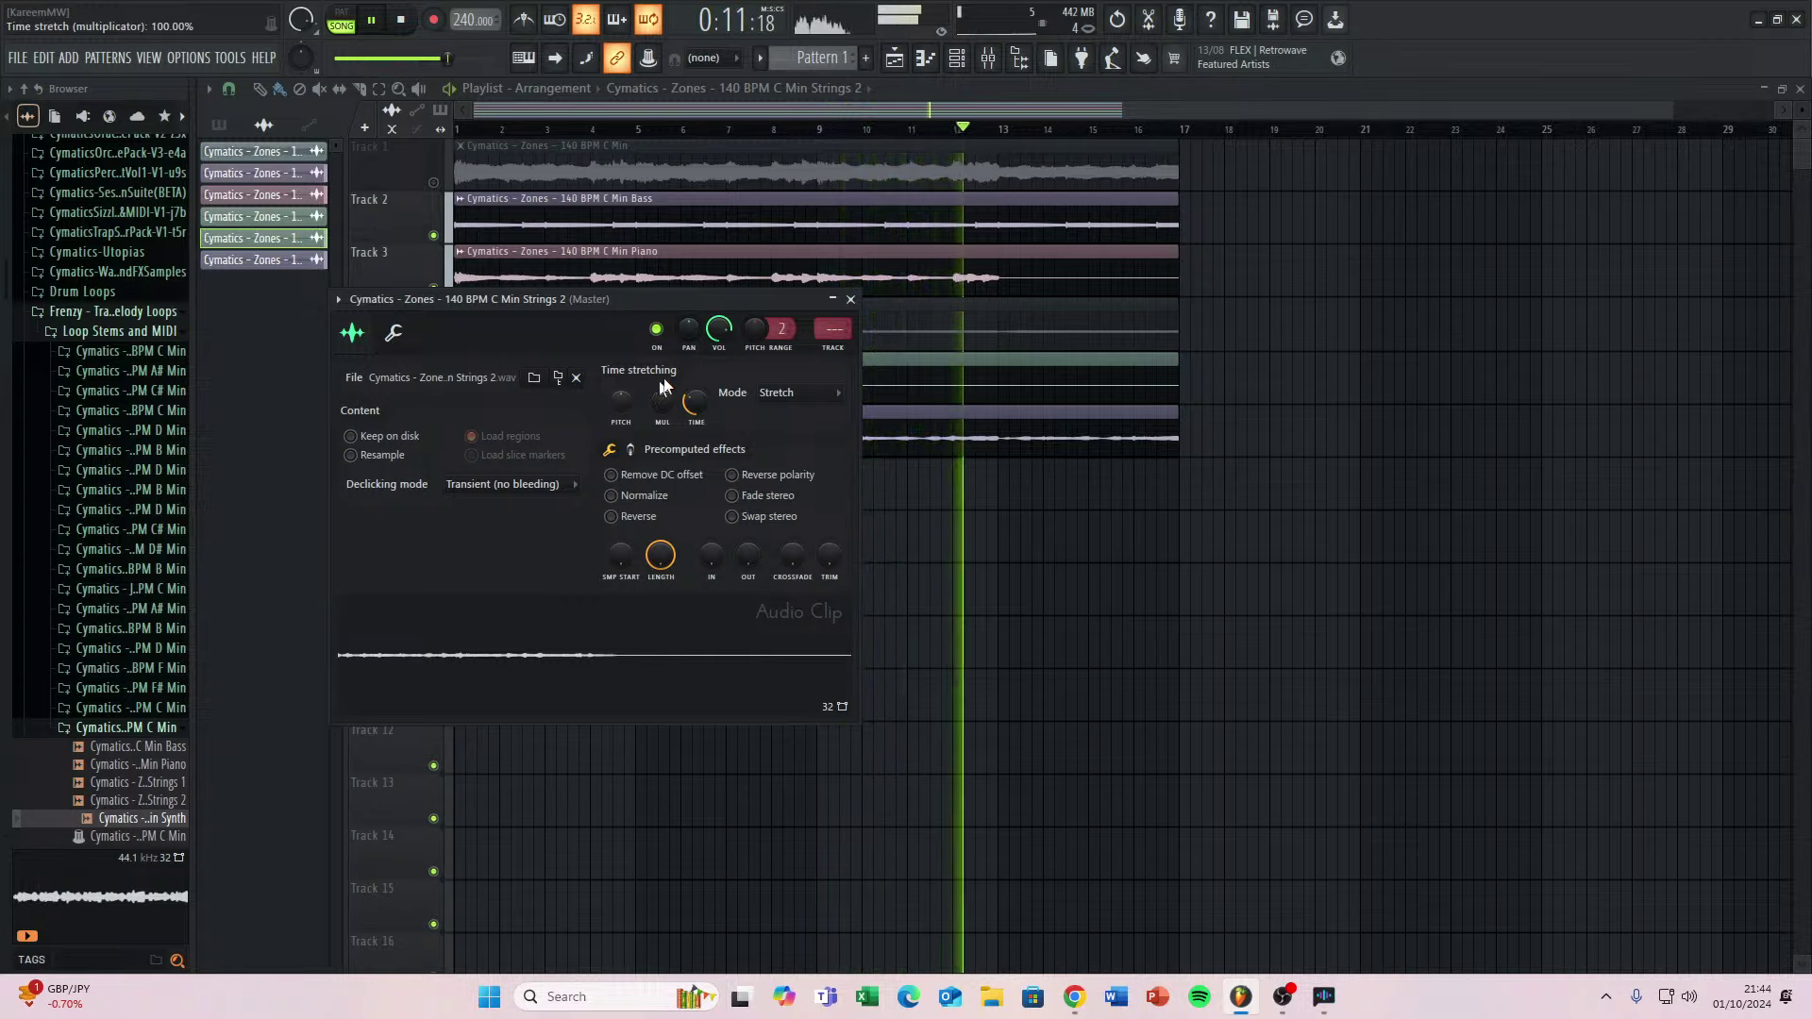
click(850, 299)
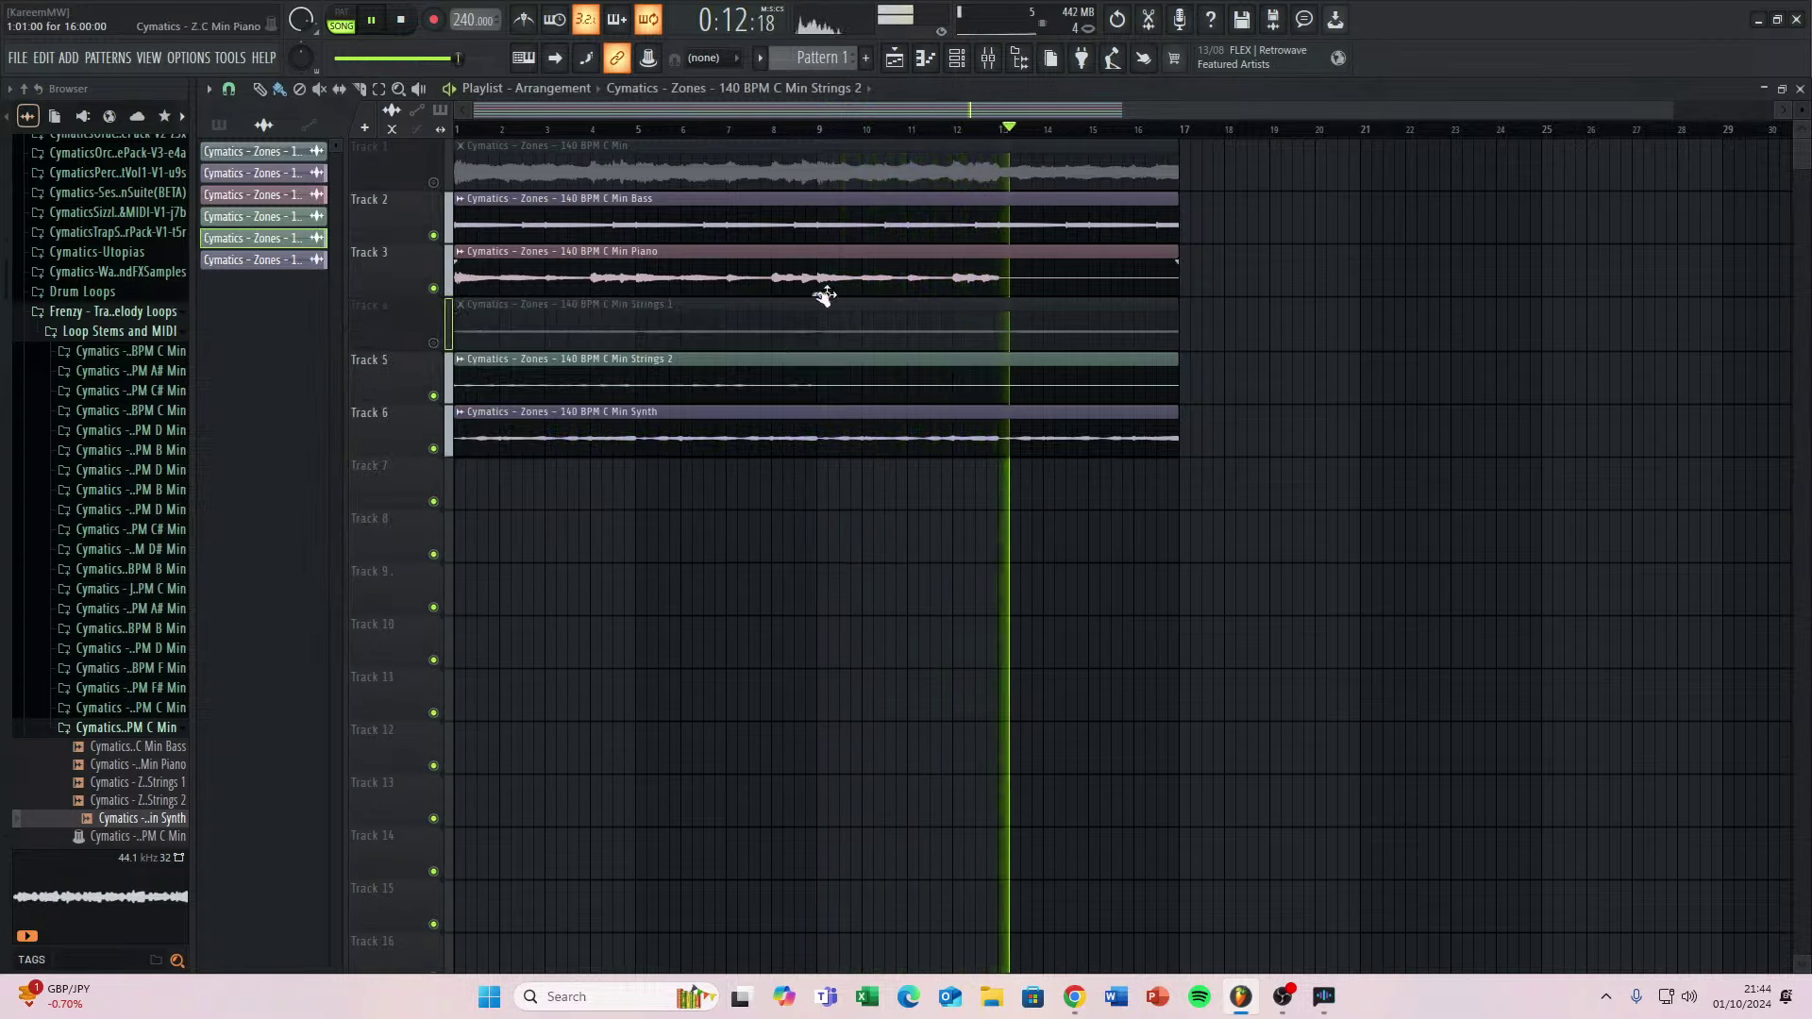
click(436, 343)
Turn on the metronome and check the Bass clip's channel settings before closing them.
click(532, 20)
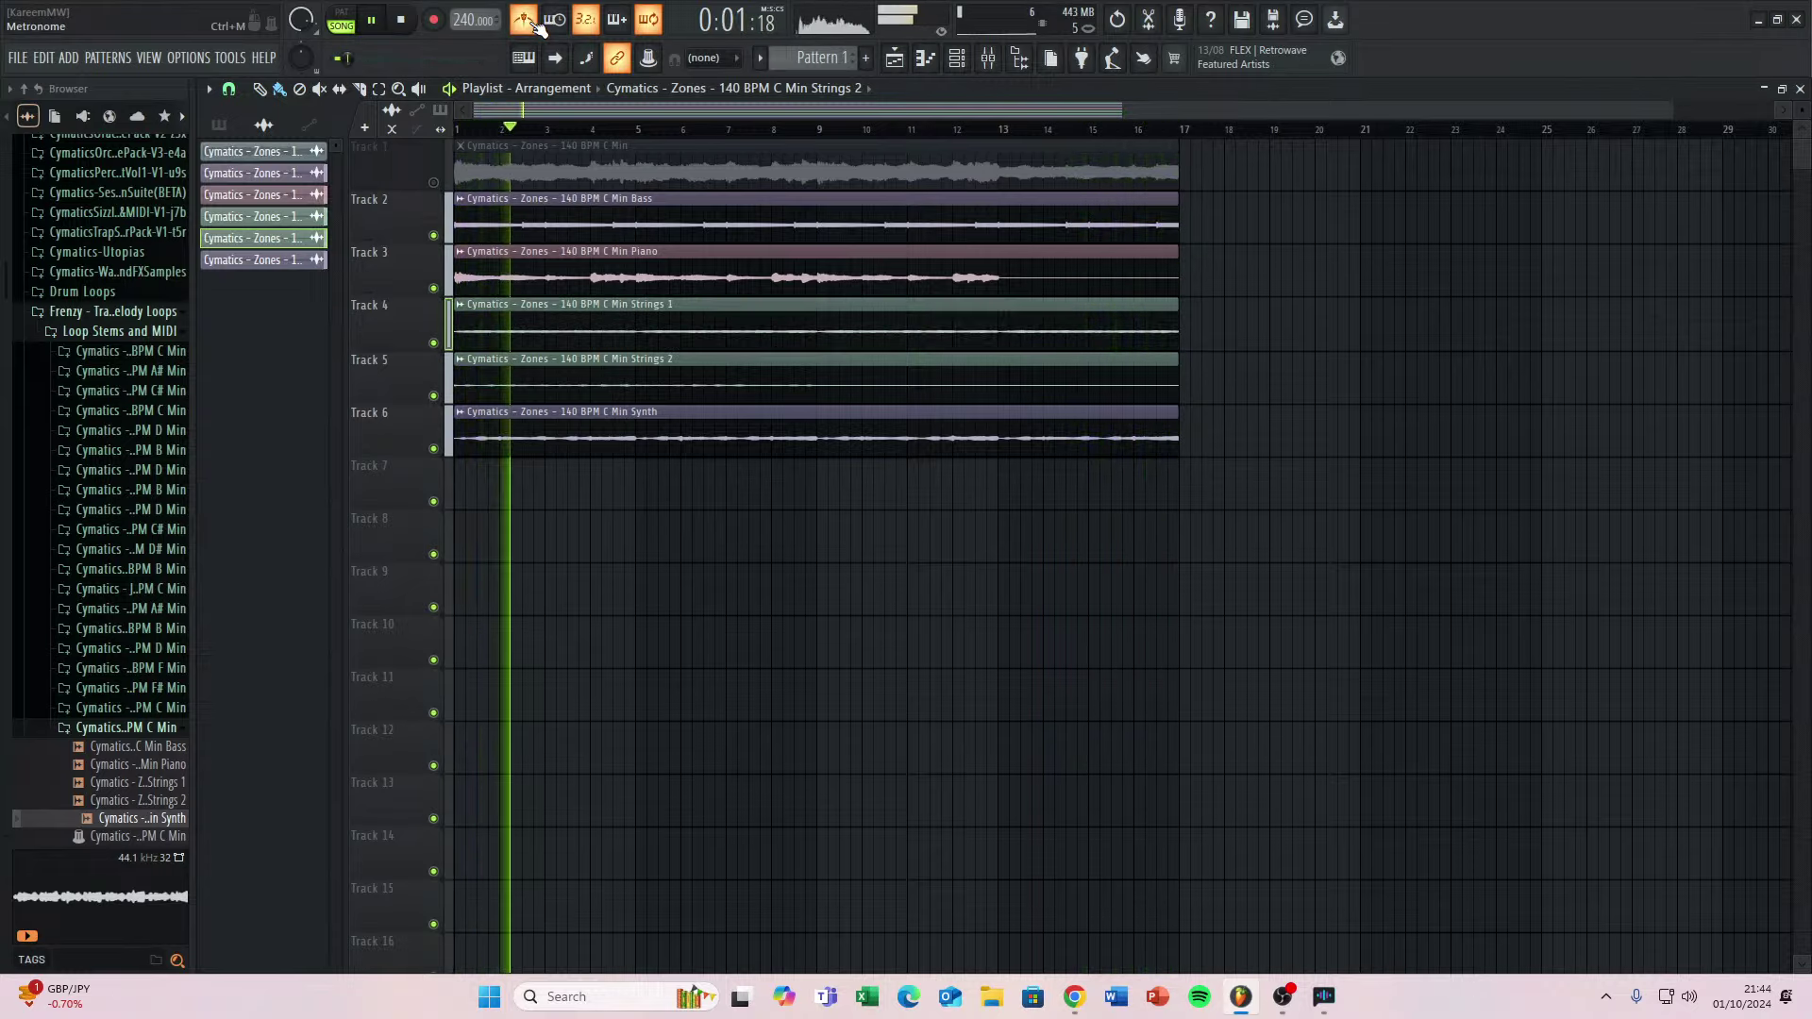
double_click(528, 228)
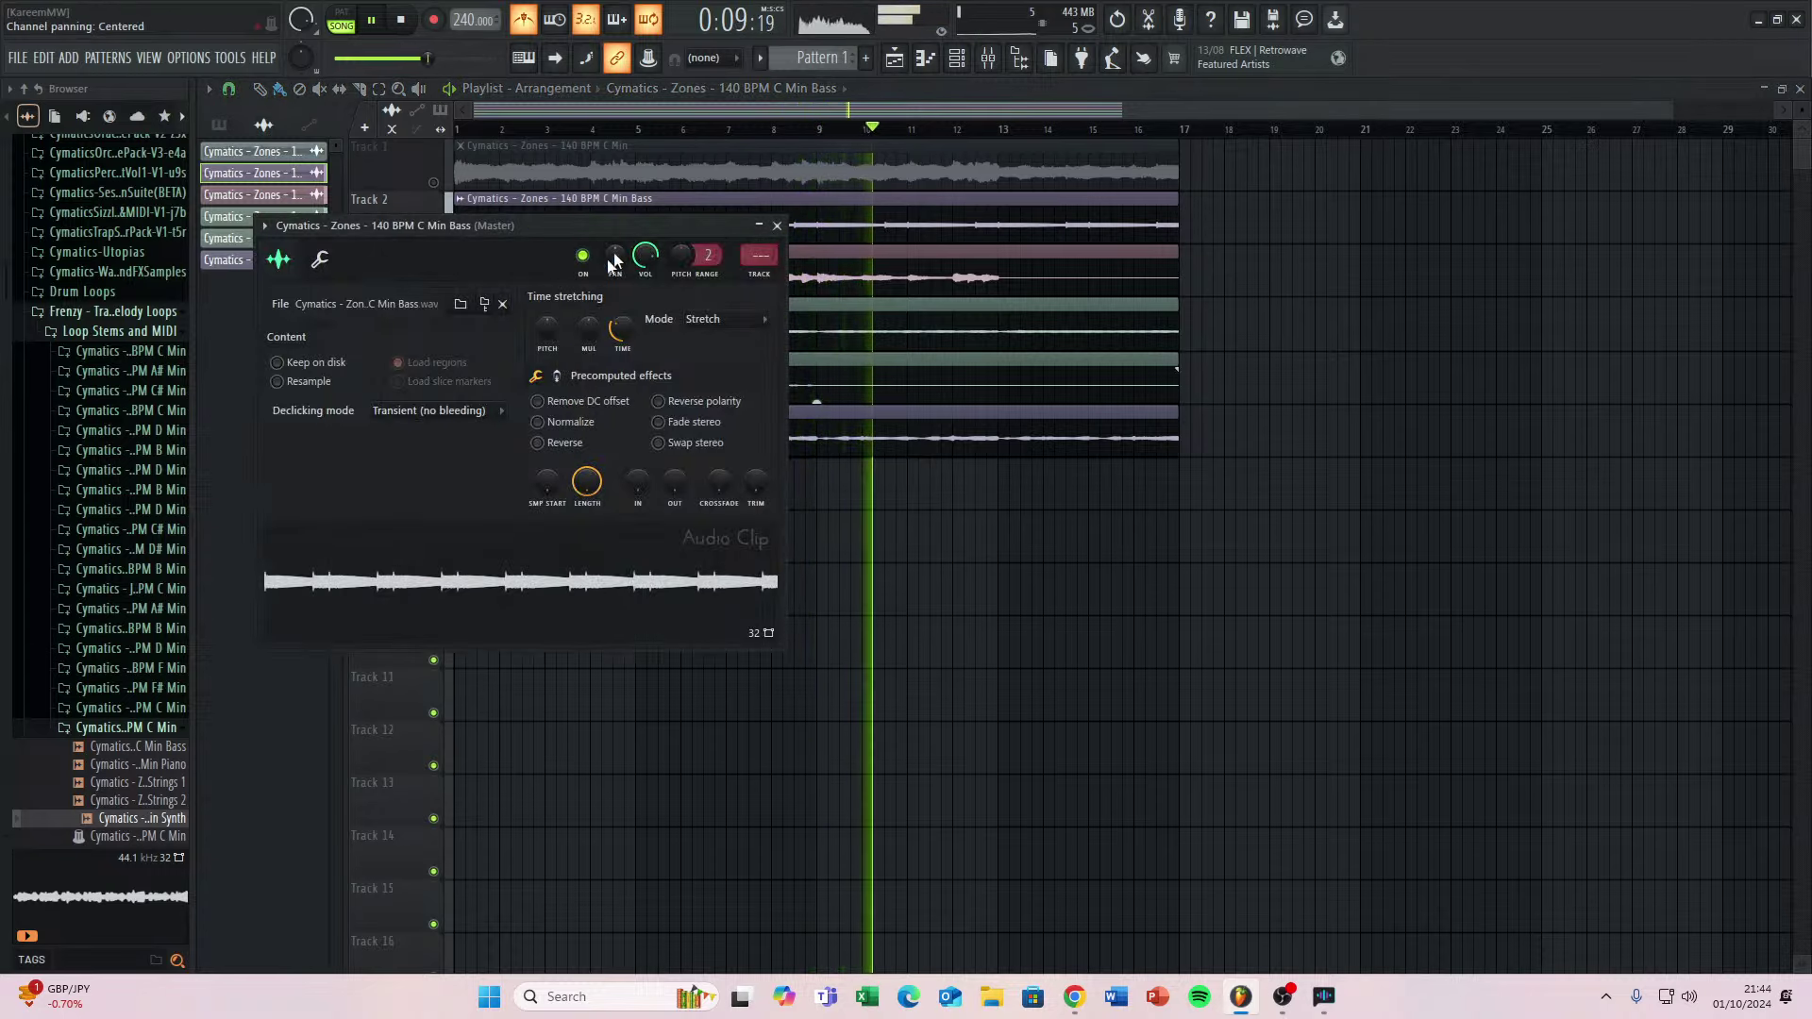
click(777, 226)
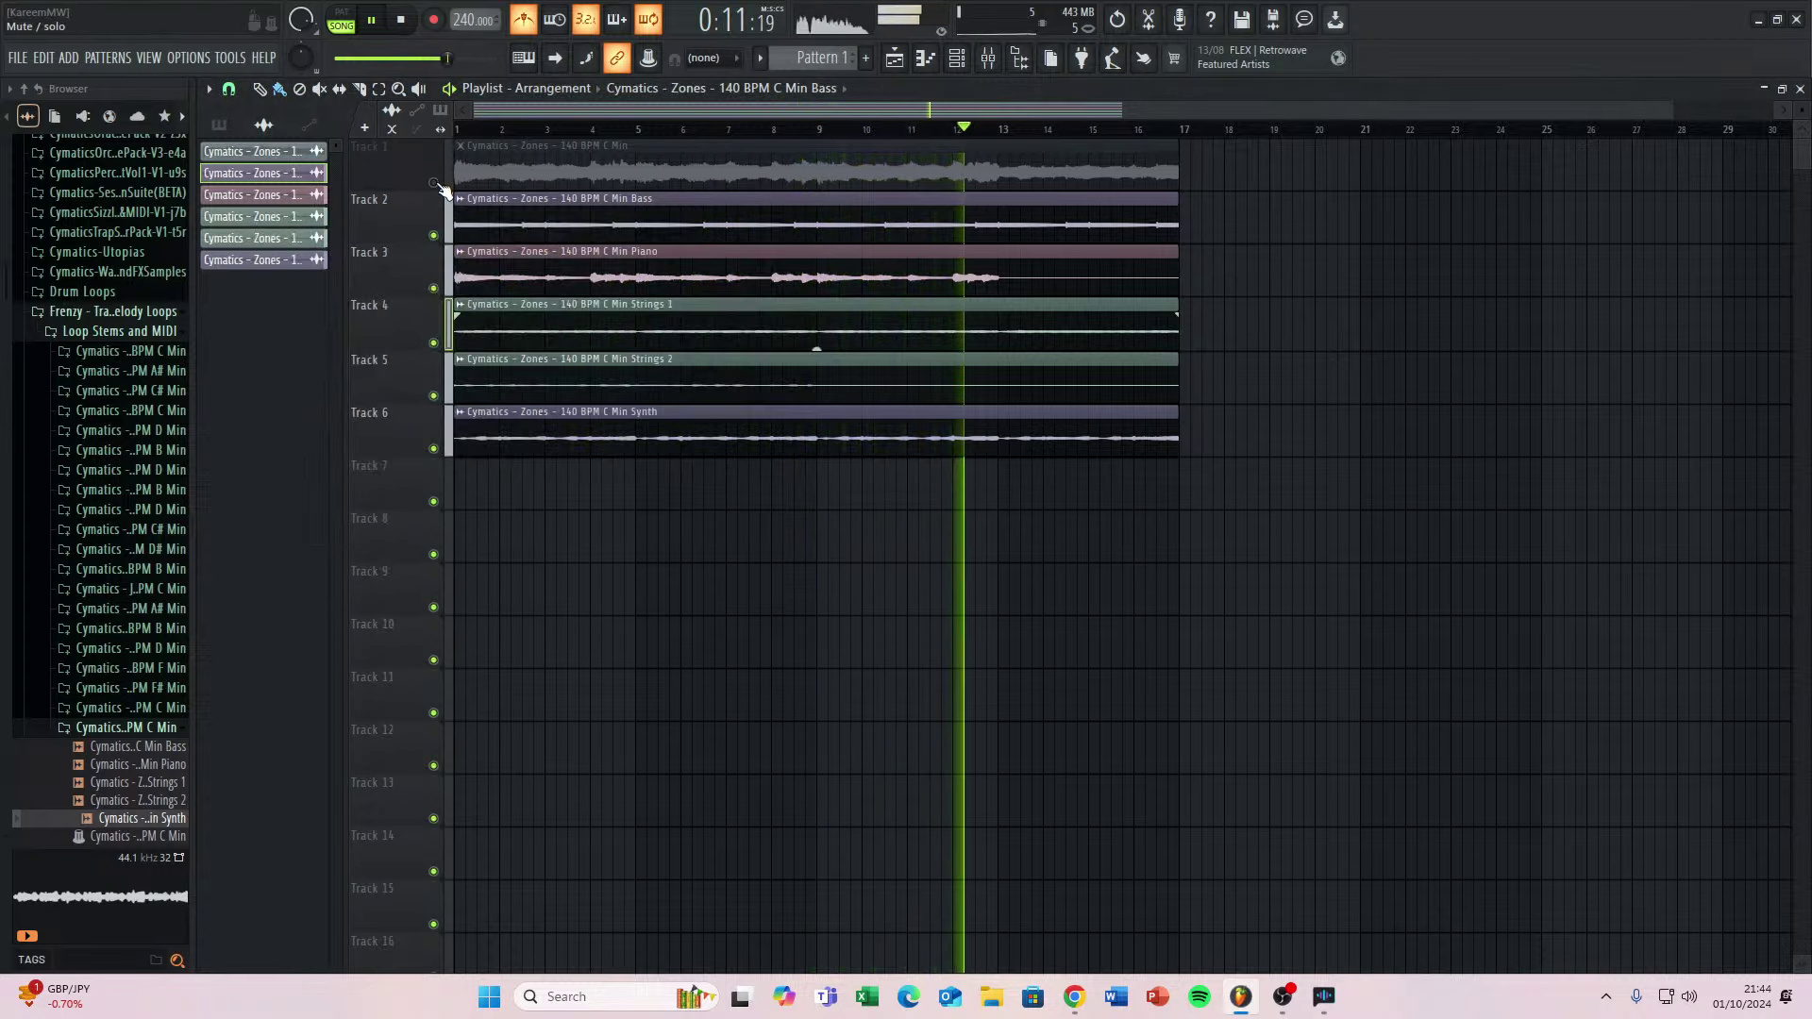
Solo the full Zones loop on Track 1 and set its time stretching pitch shift to -200 cents.
right_click(433, 182)
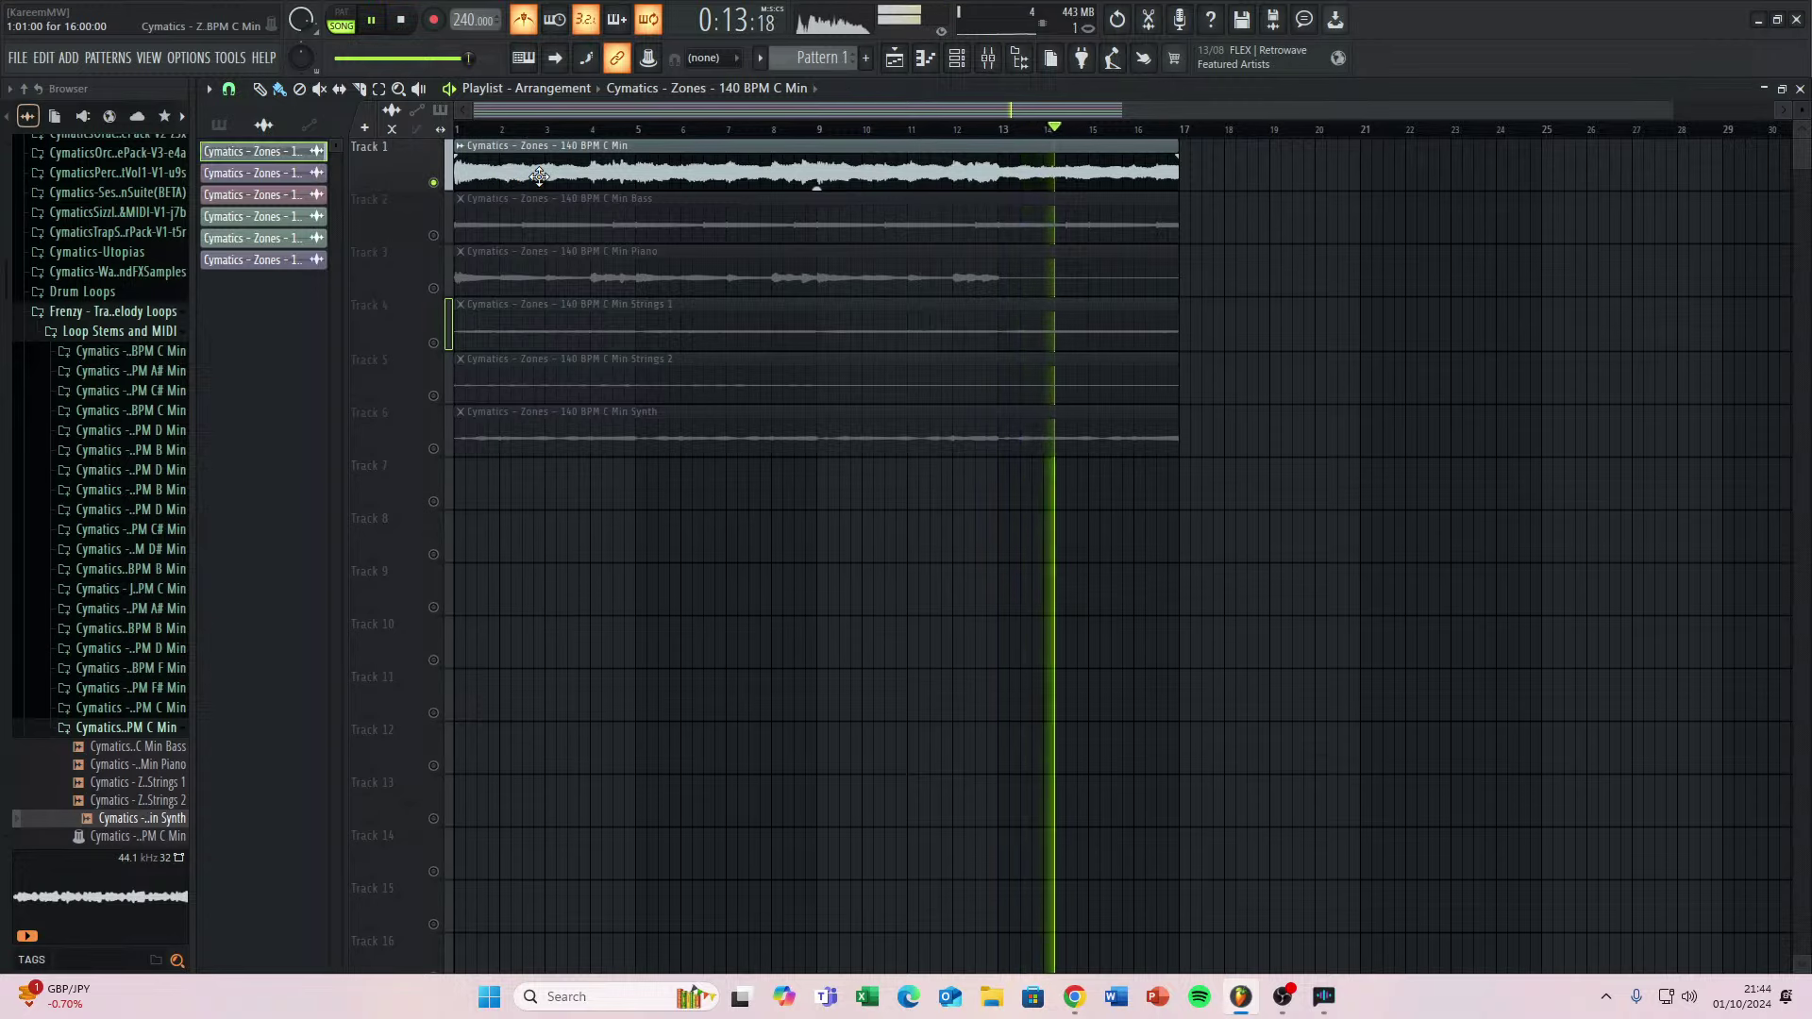
double_click(505, 182)
scroll(511, 308, up, 2)
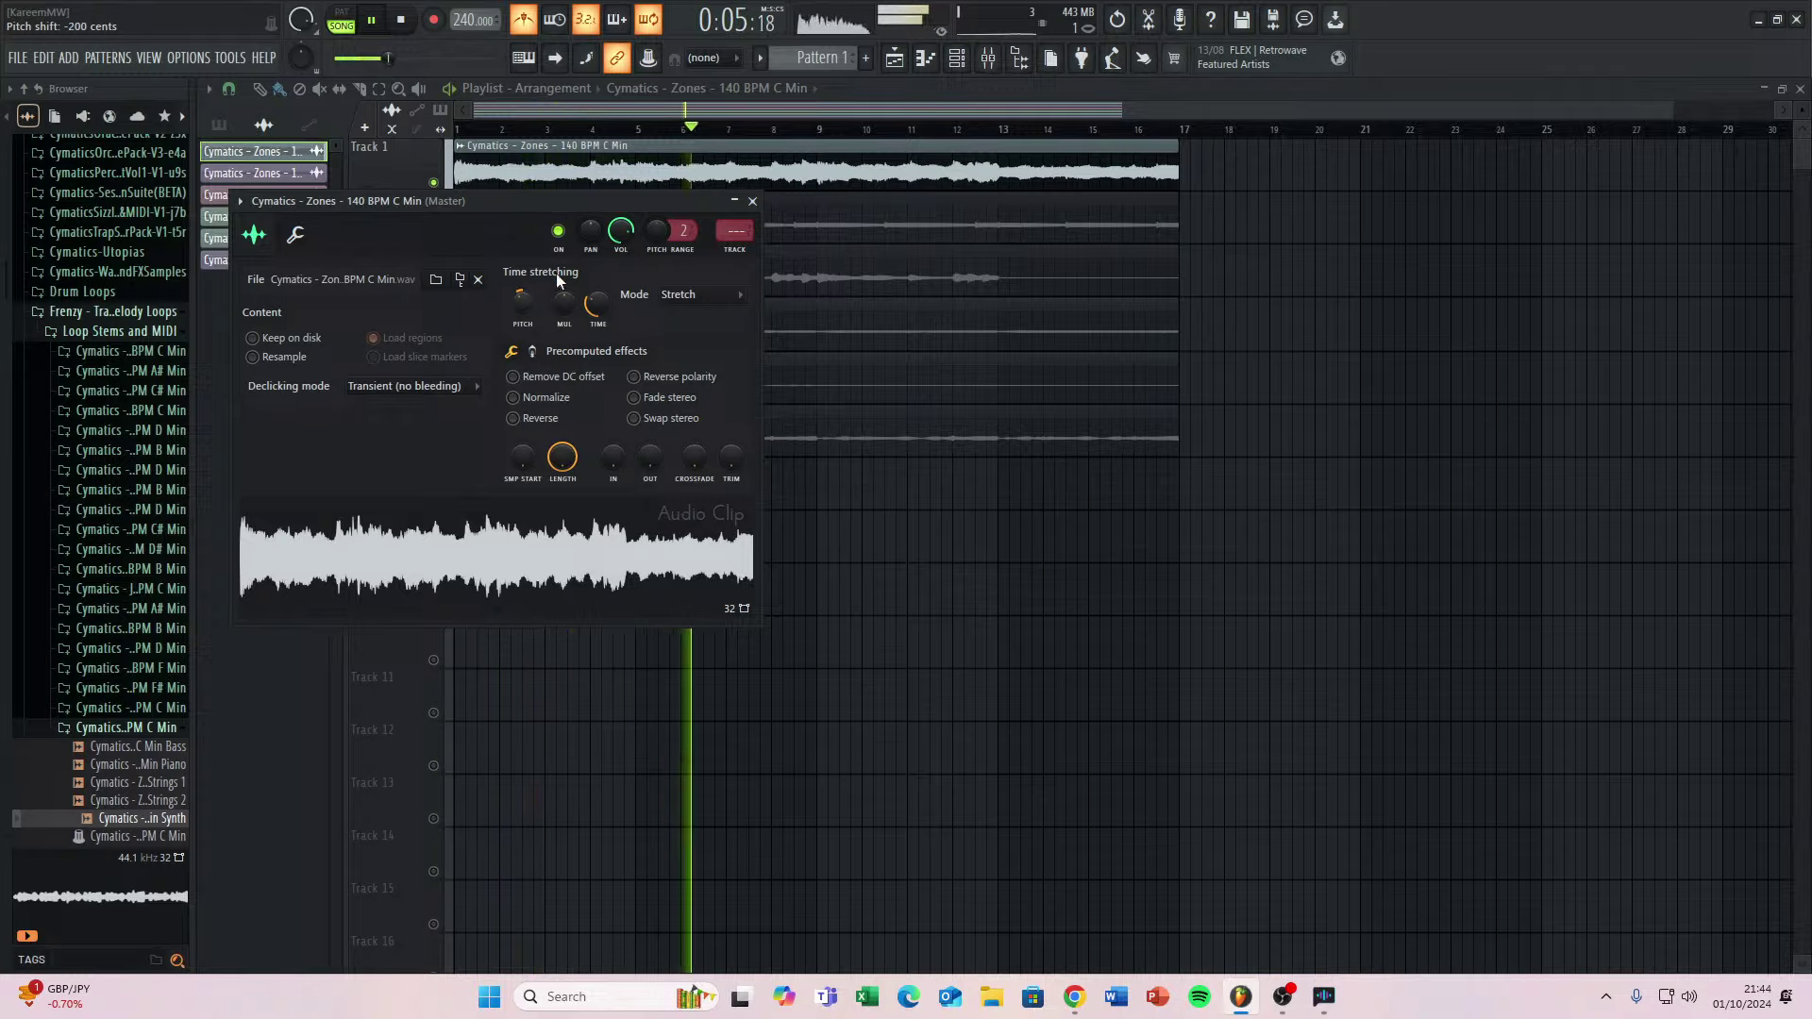
click(753, 202)
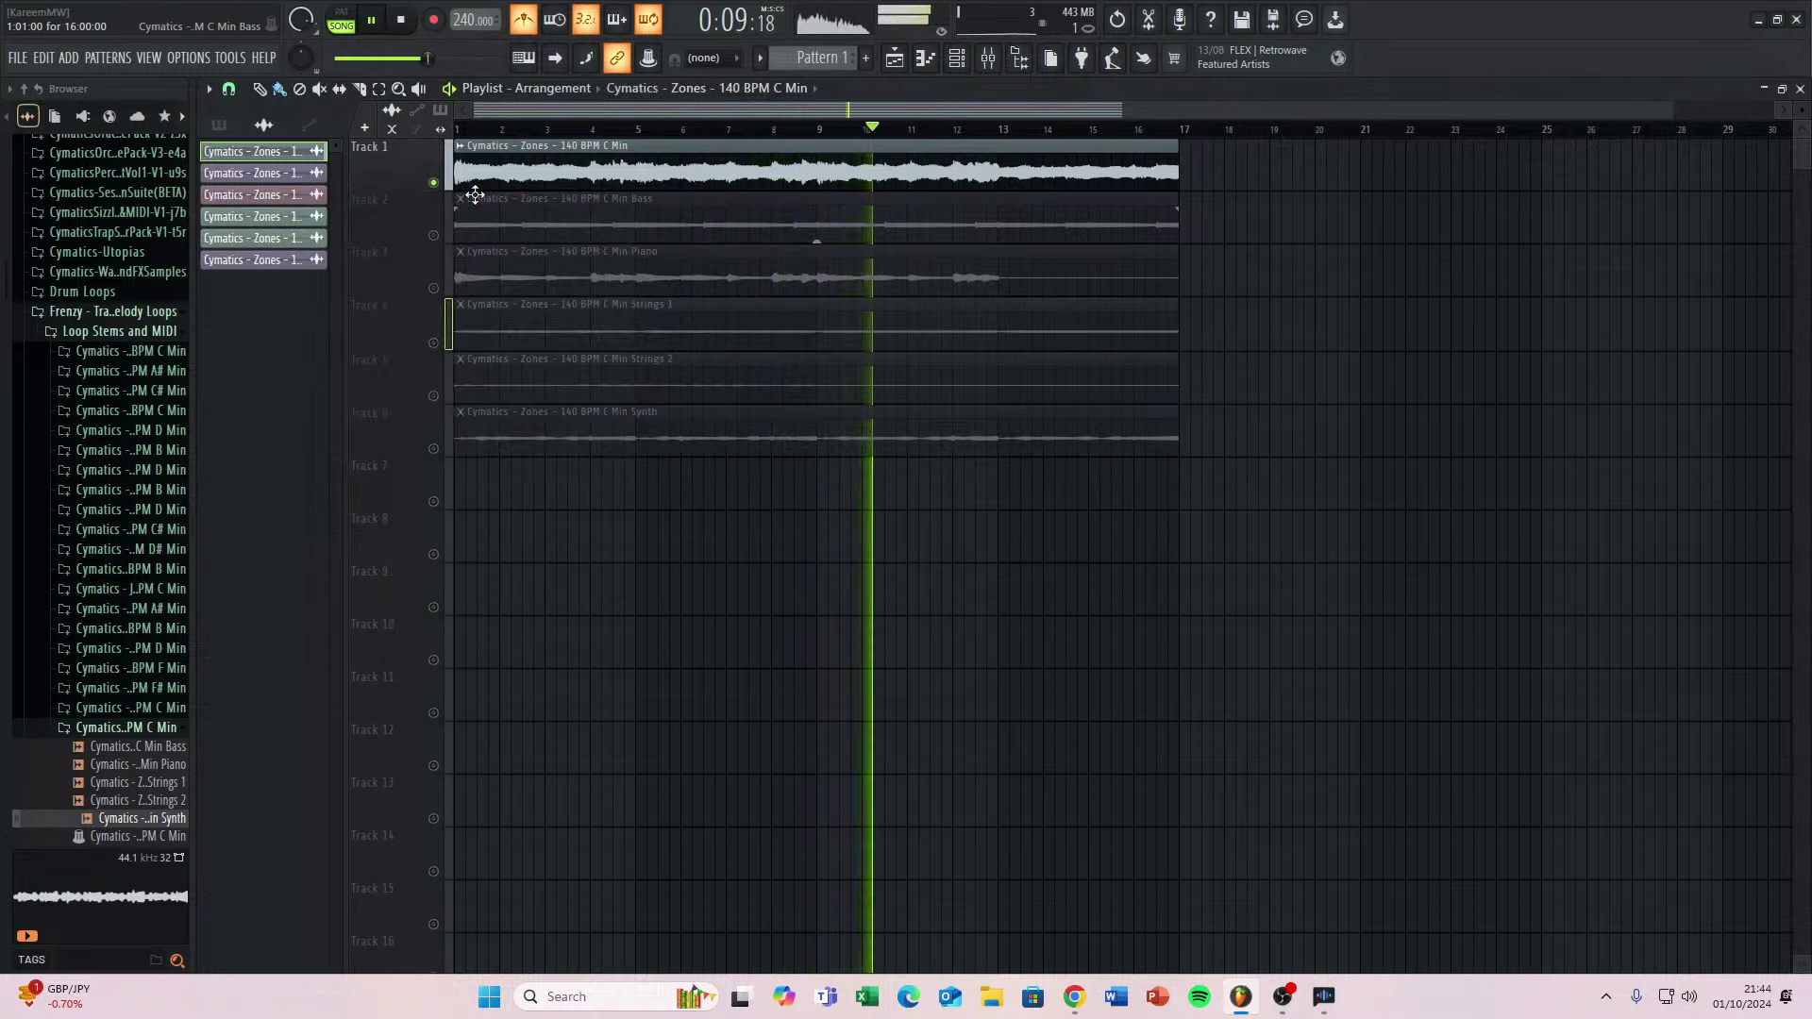
Rename Pattern 1 to Drums, place it at bar 1 of Track 7, and unmute that track.
click(869, 63)
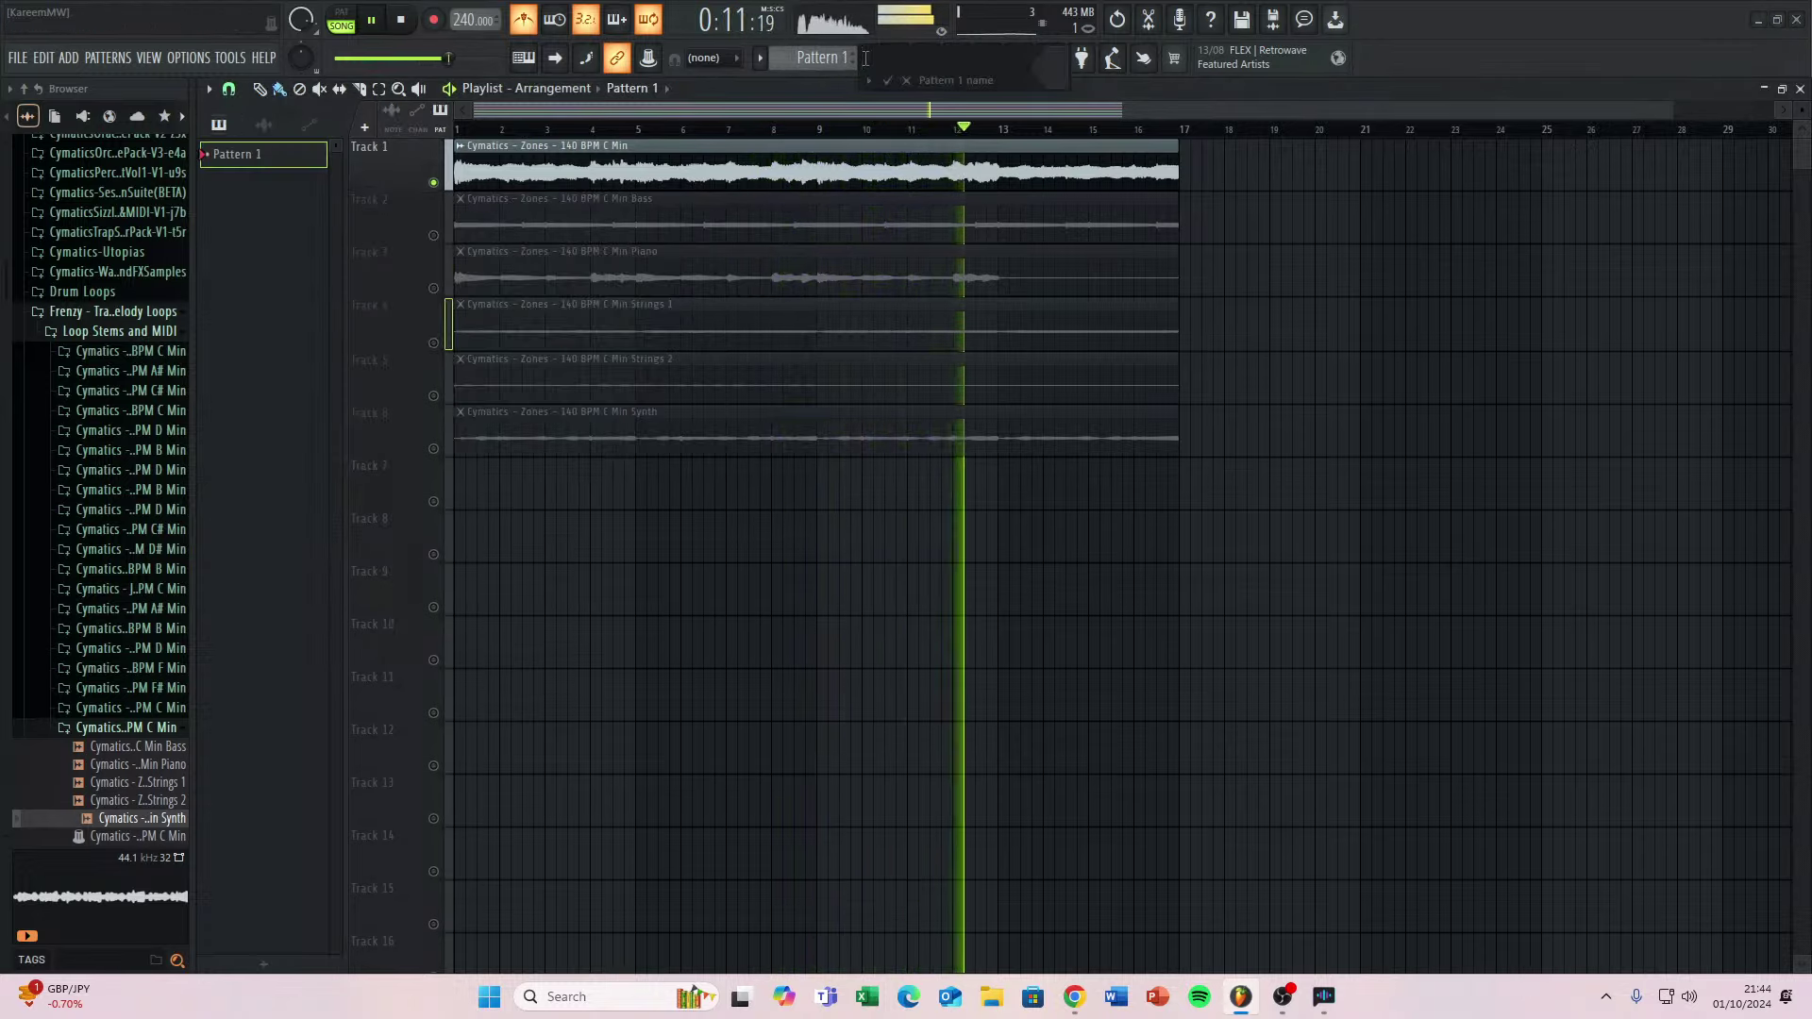
text(Drums)
key(Return)
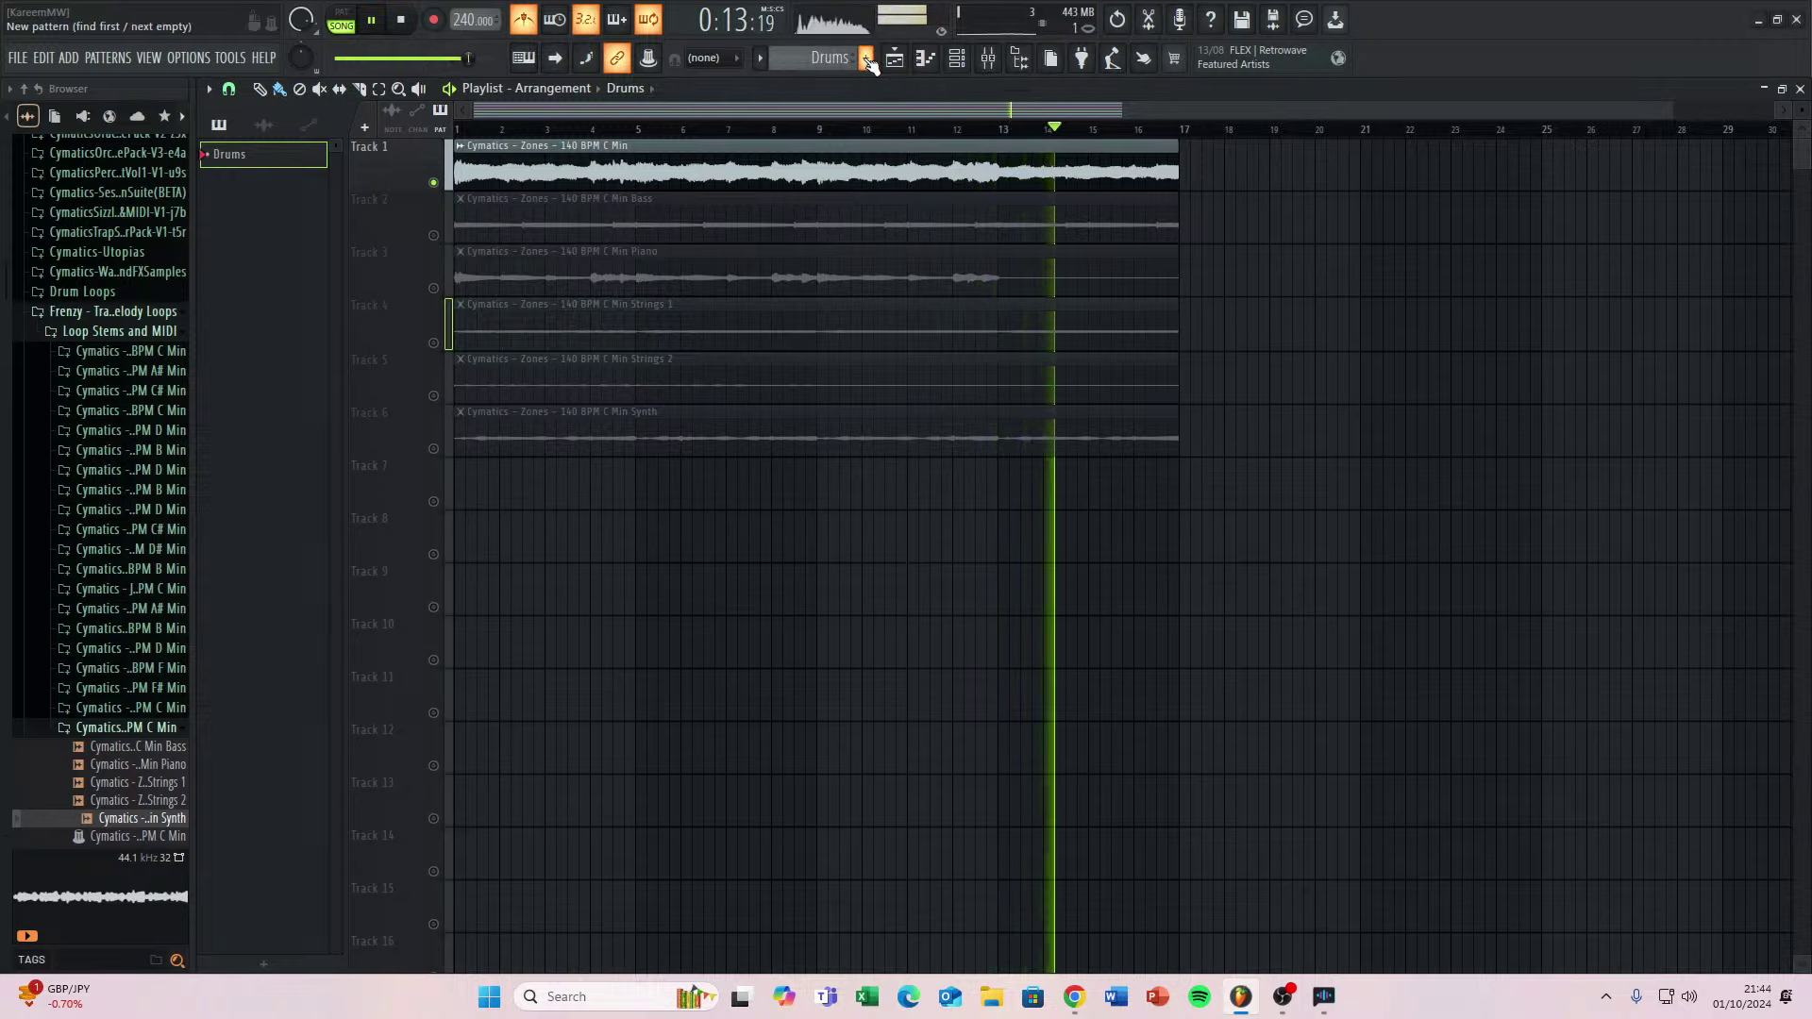
click(464, 486)
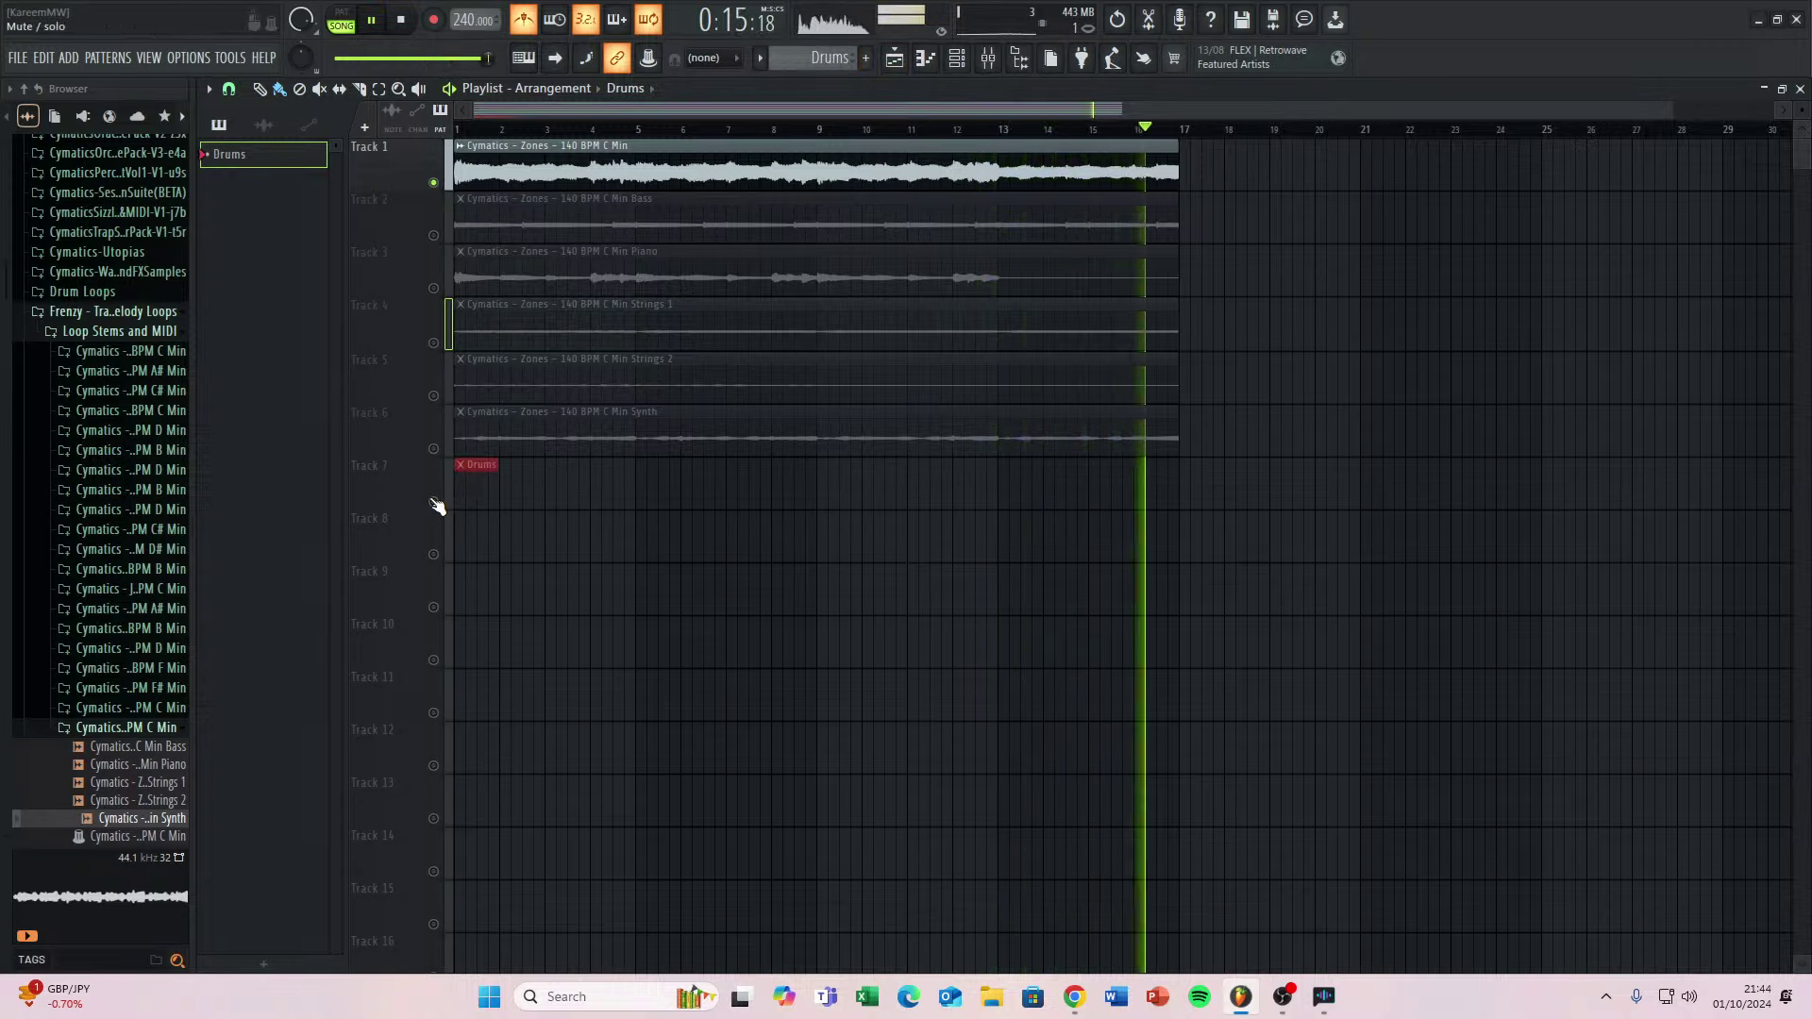
click(435, 502)
Add kick (FT) from the OZ - MagicCity Drumkit as a new channel and show the channel rack's step grid.
scroll(132, 522, down, 15)
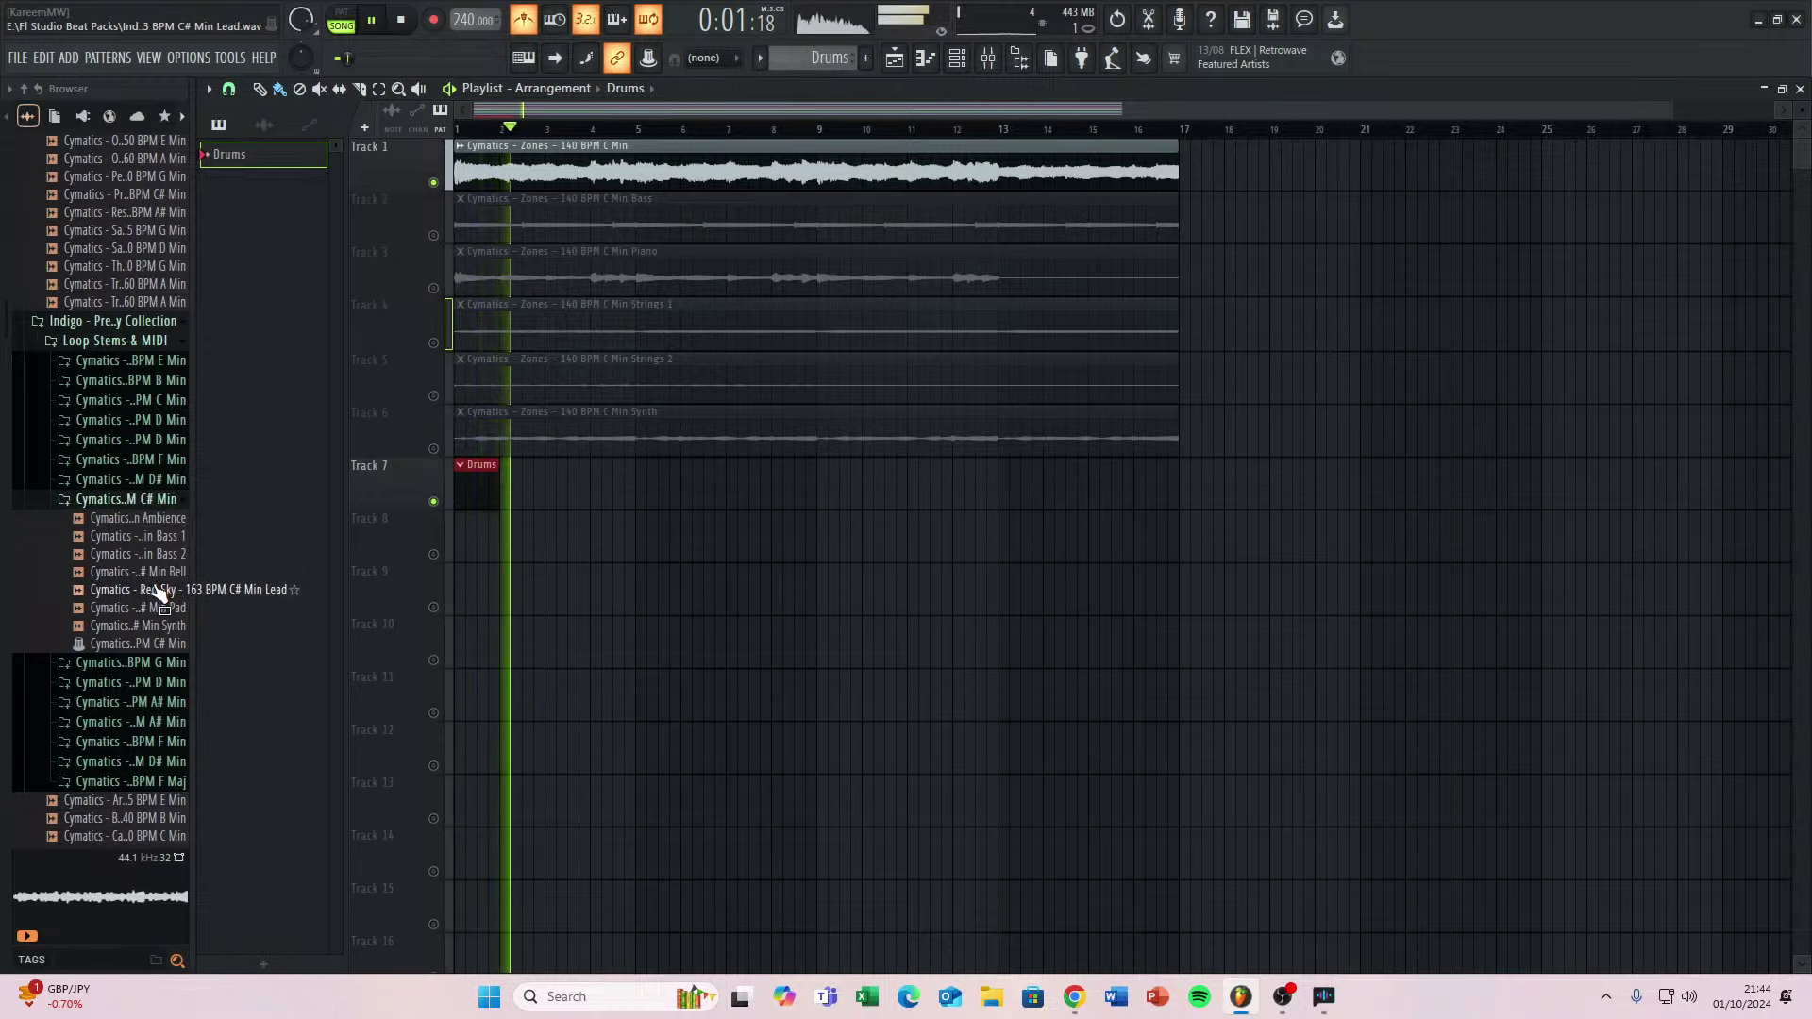
scroll(94, 519, down, 12)
scroll(88, 528, down, 10)
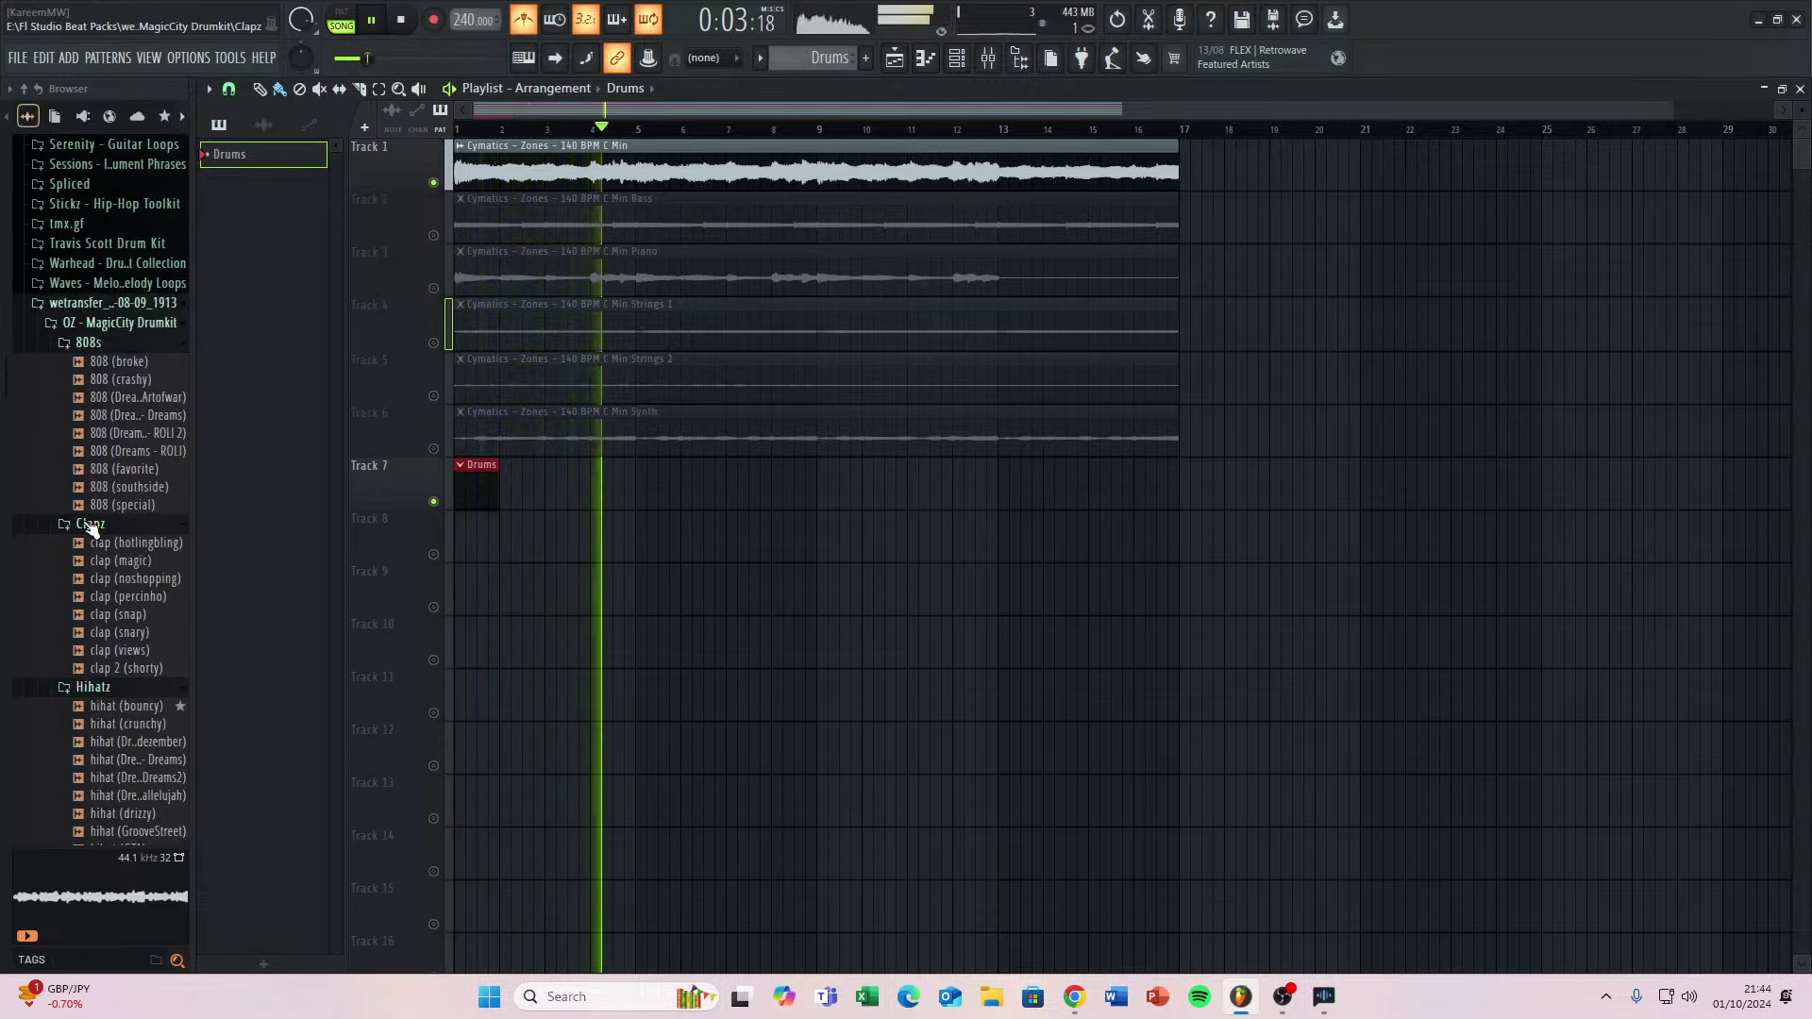
scroll(120, 621, down, 4)
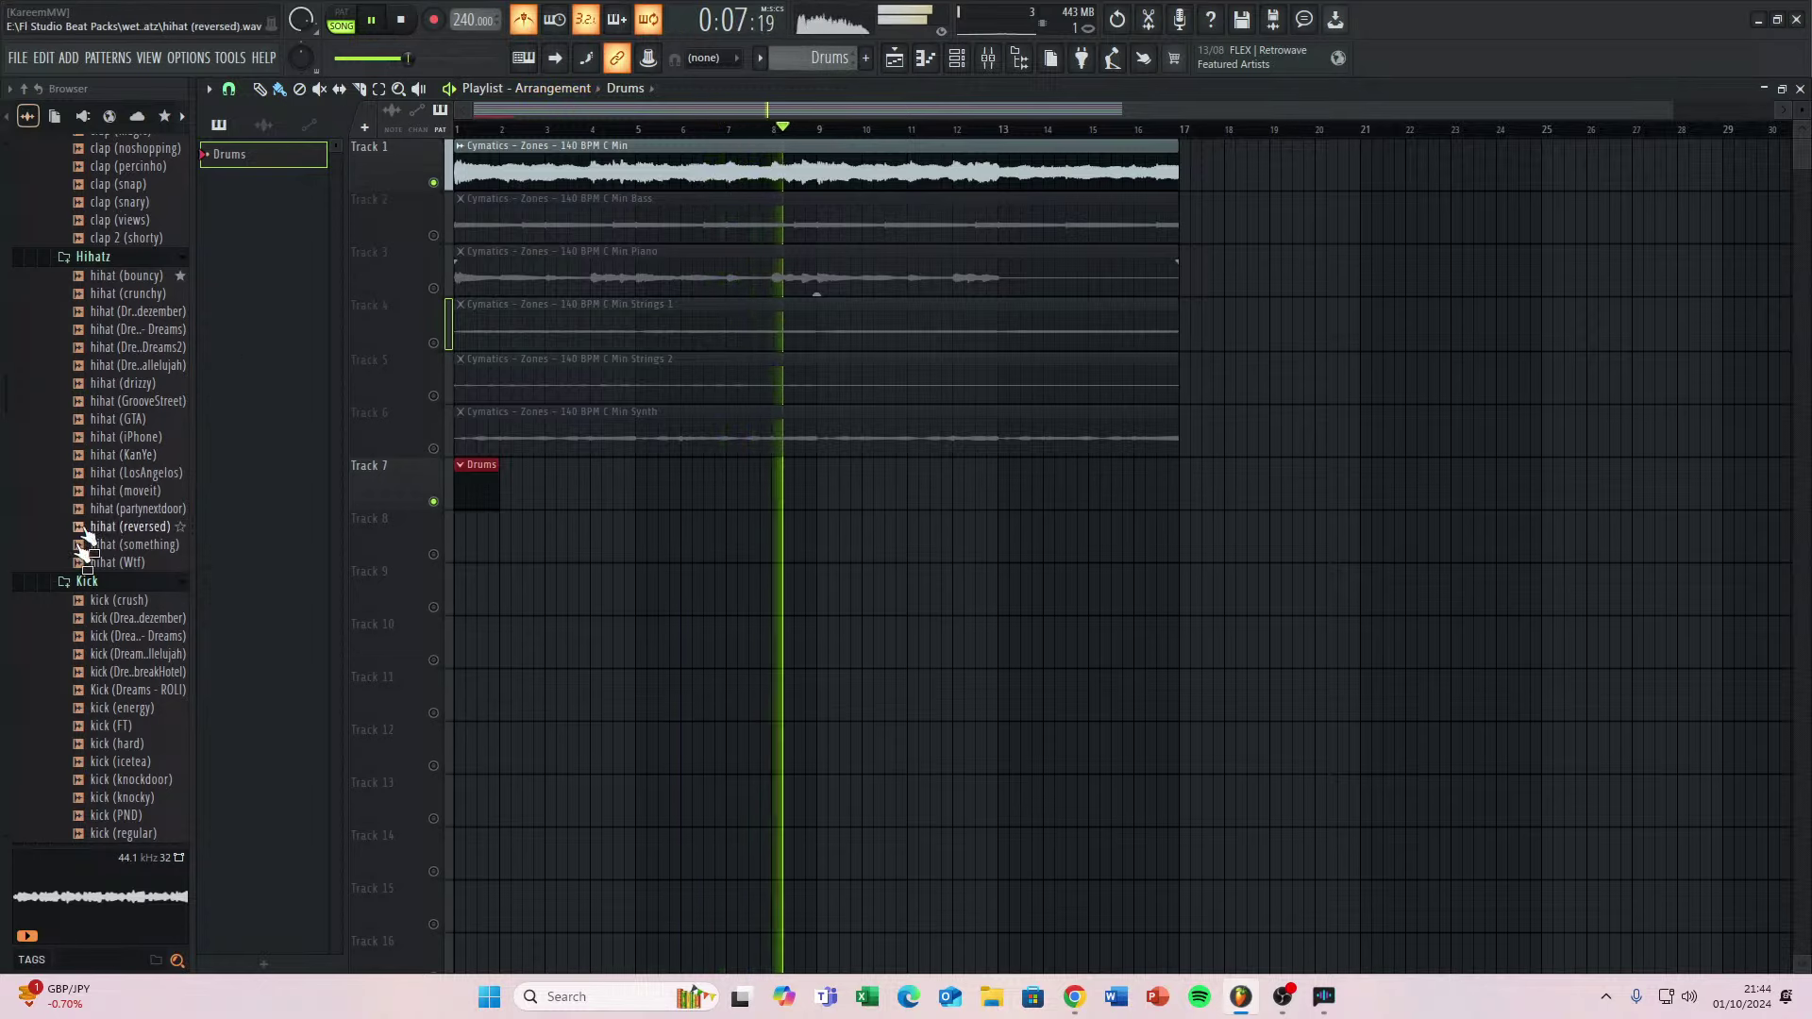
click(110, 726)
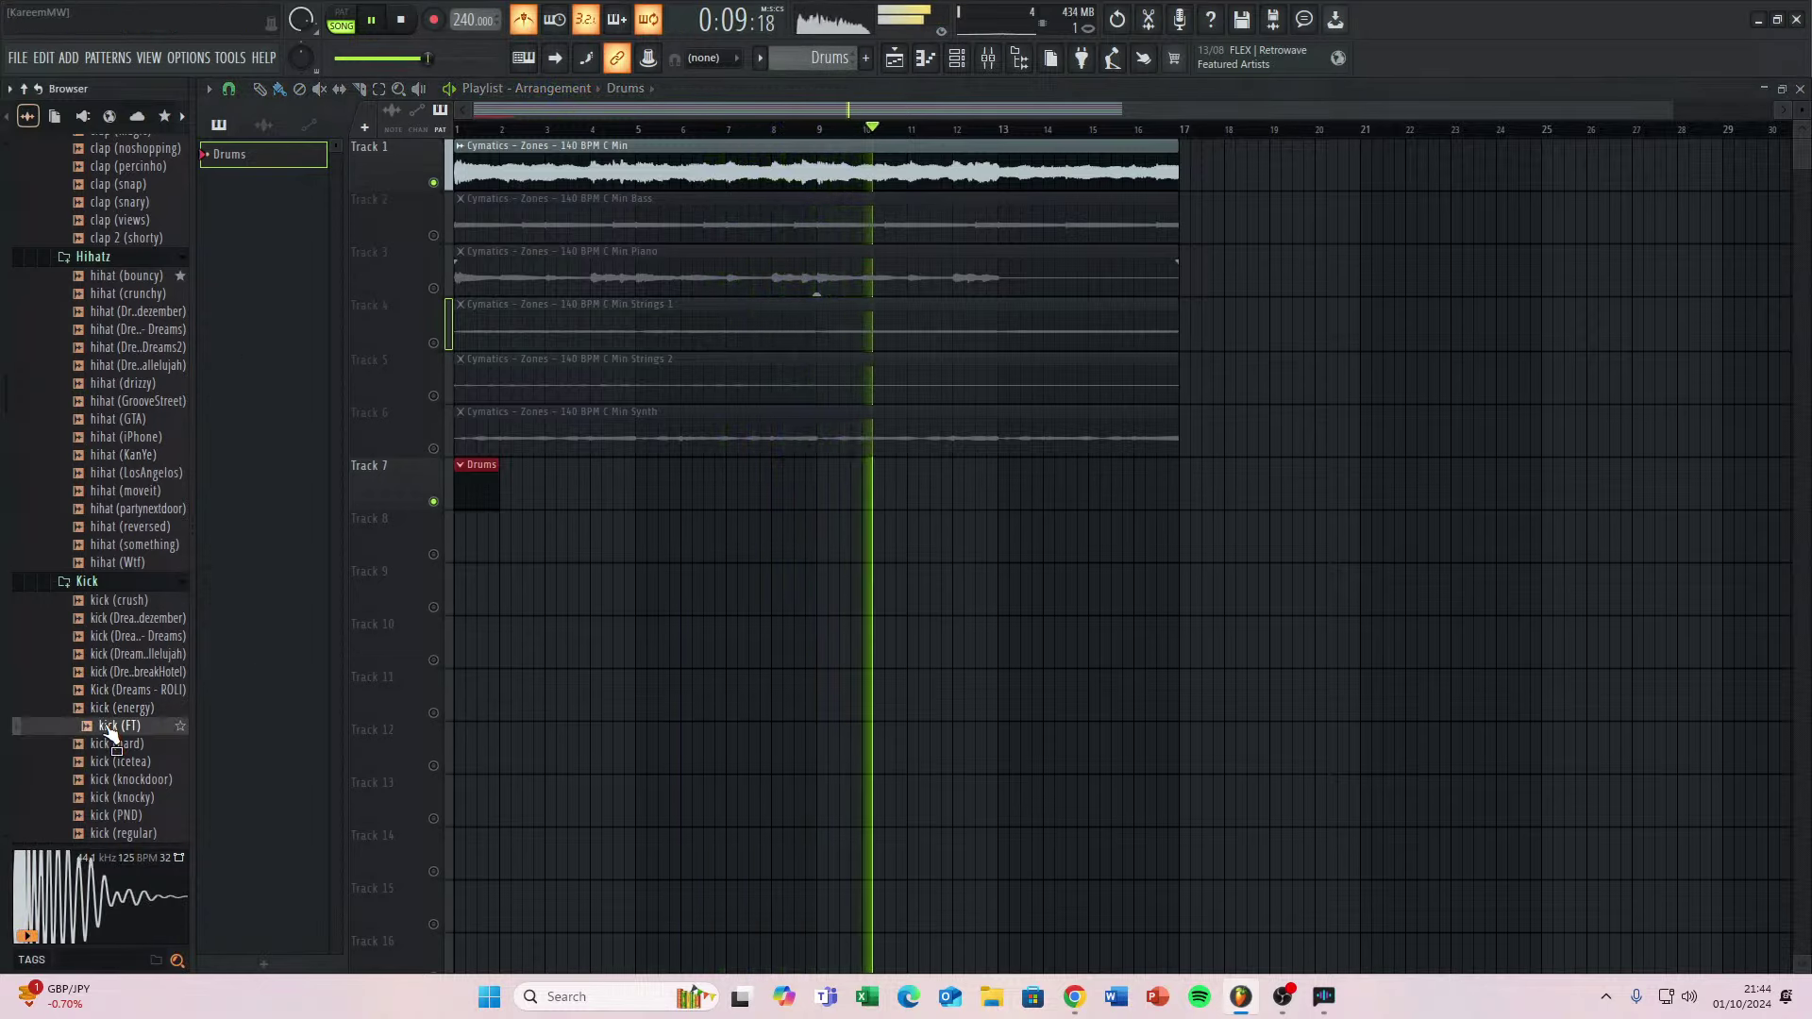
click(957, 59)
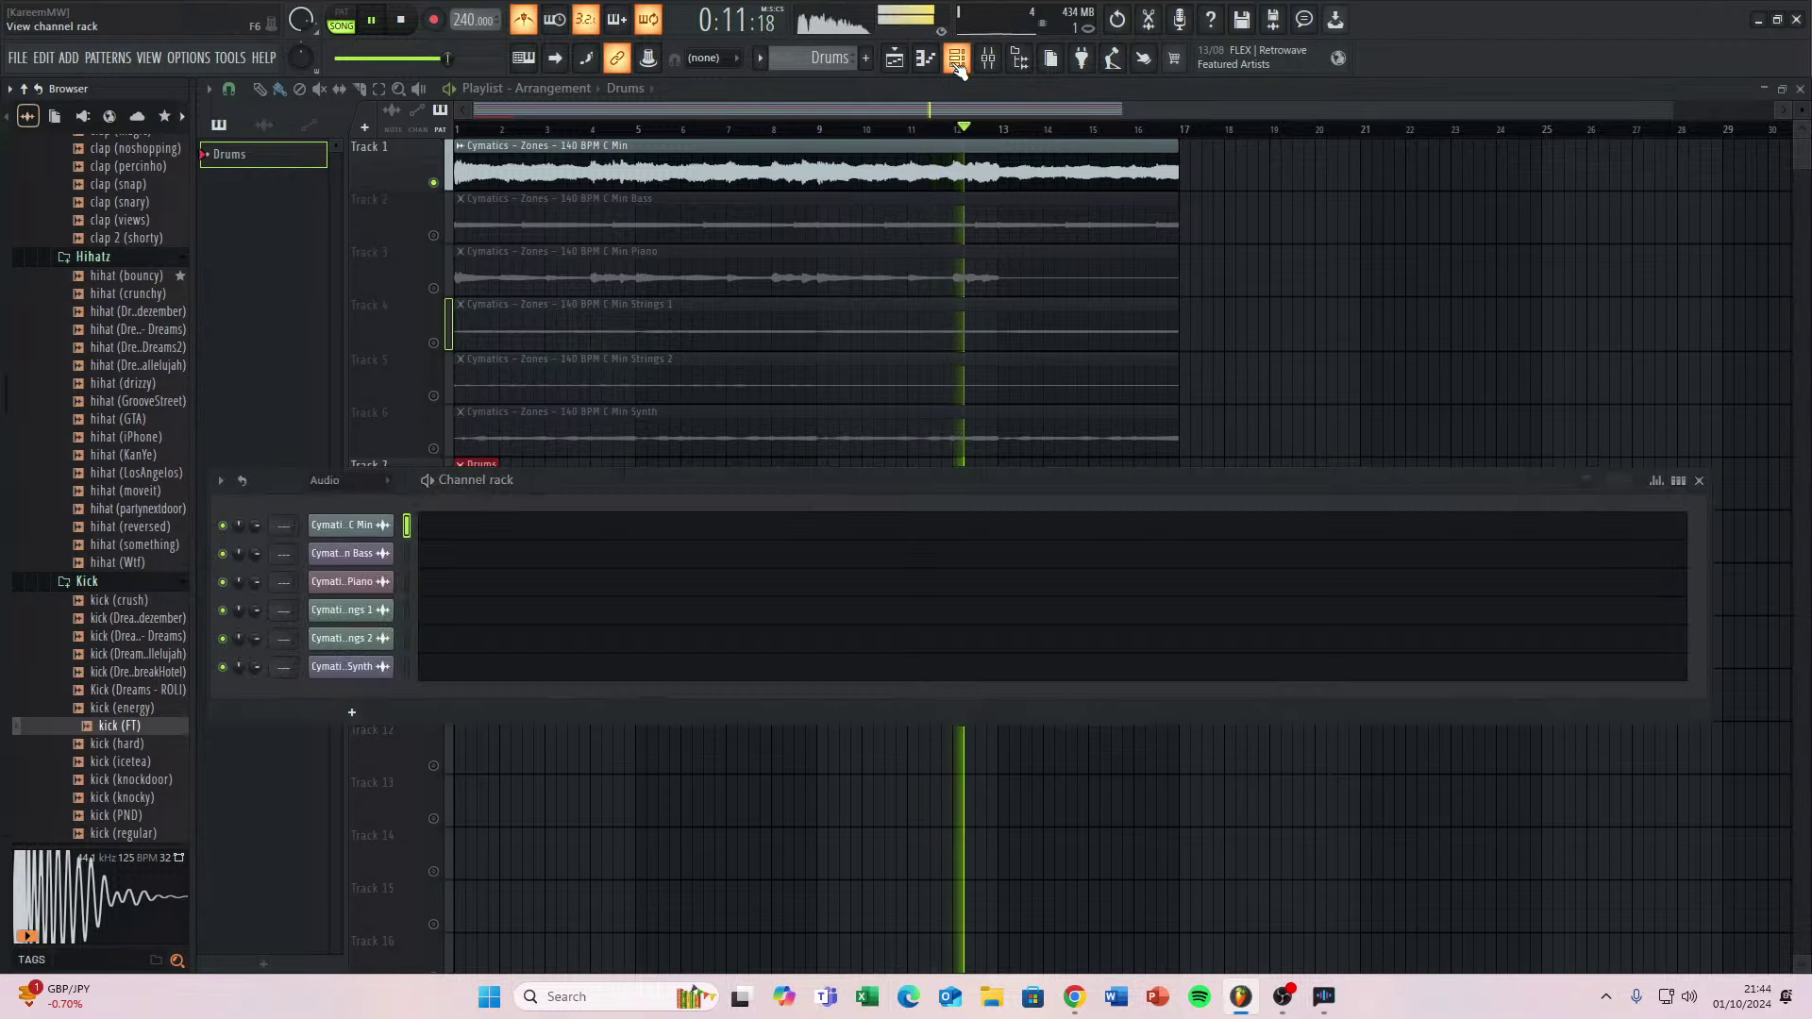
drag(137, 725, 392, 708)
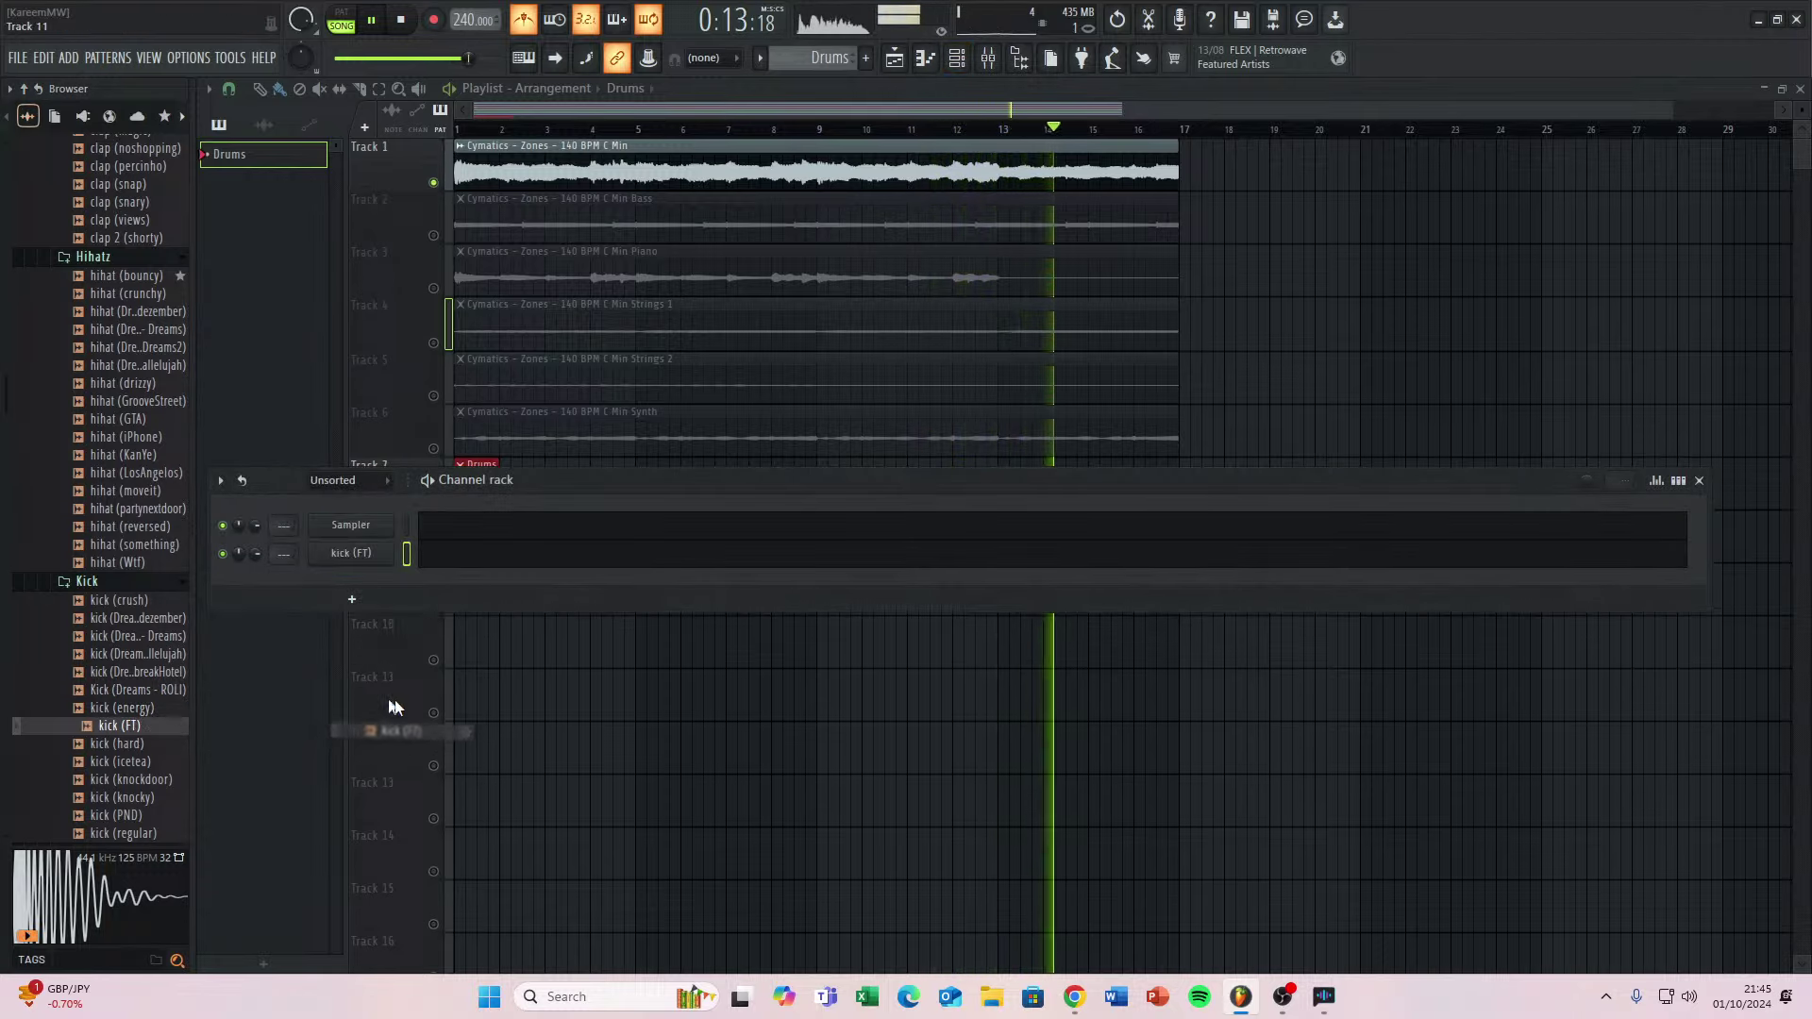
click(1678, 481)
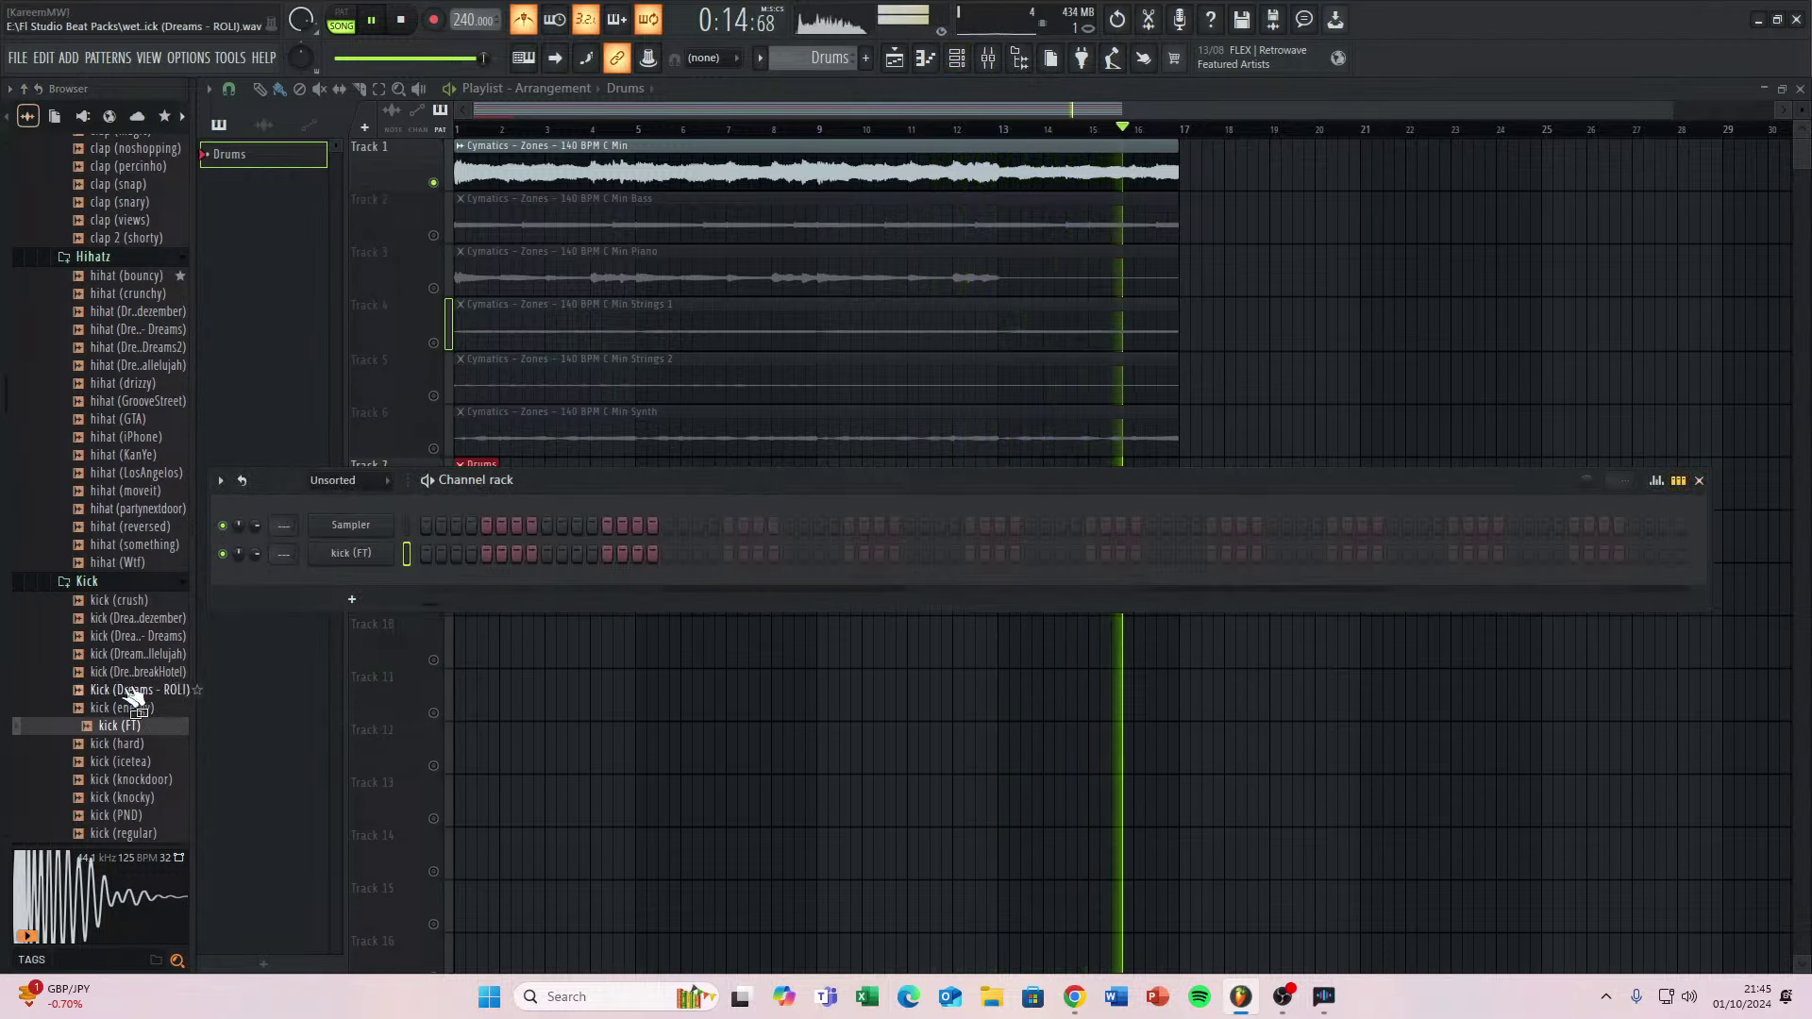
Program kick (FT) hits on steps 1, 13, 25 and 49 of the Drums pattern and play it back.
click(428, 553)
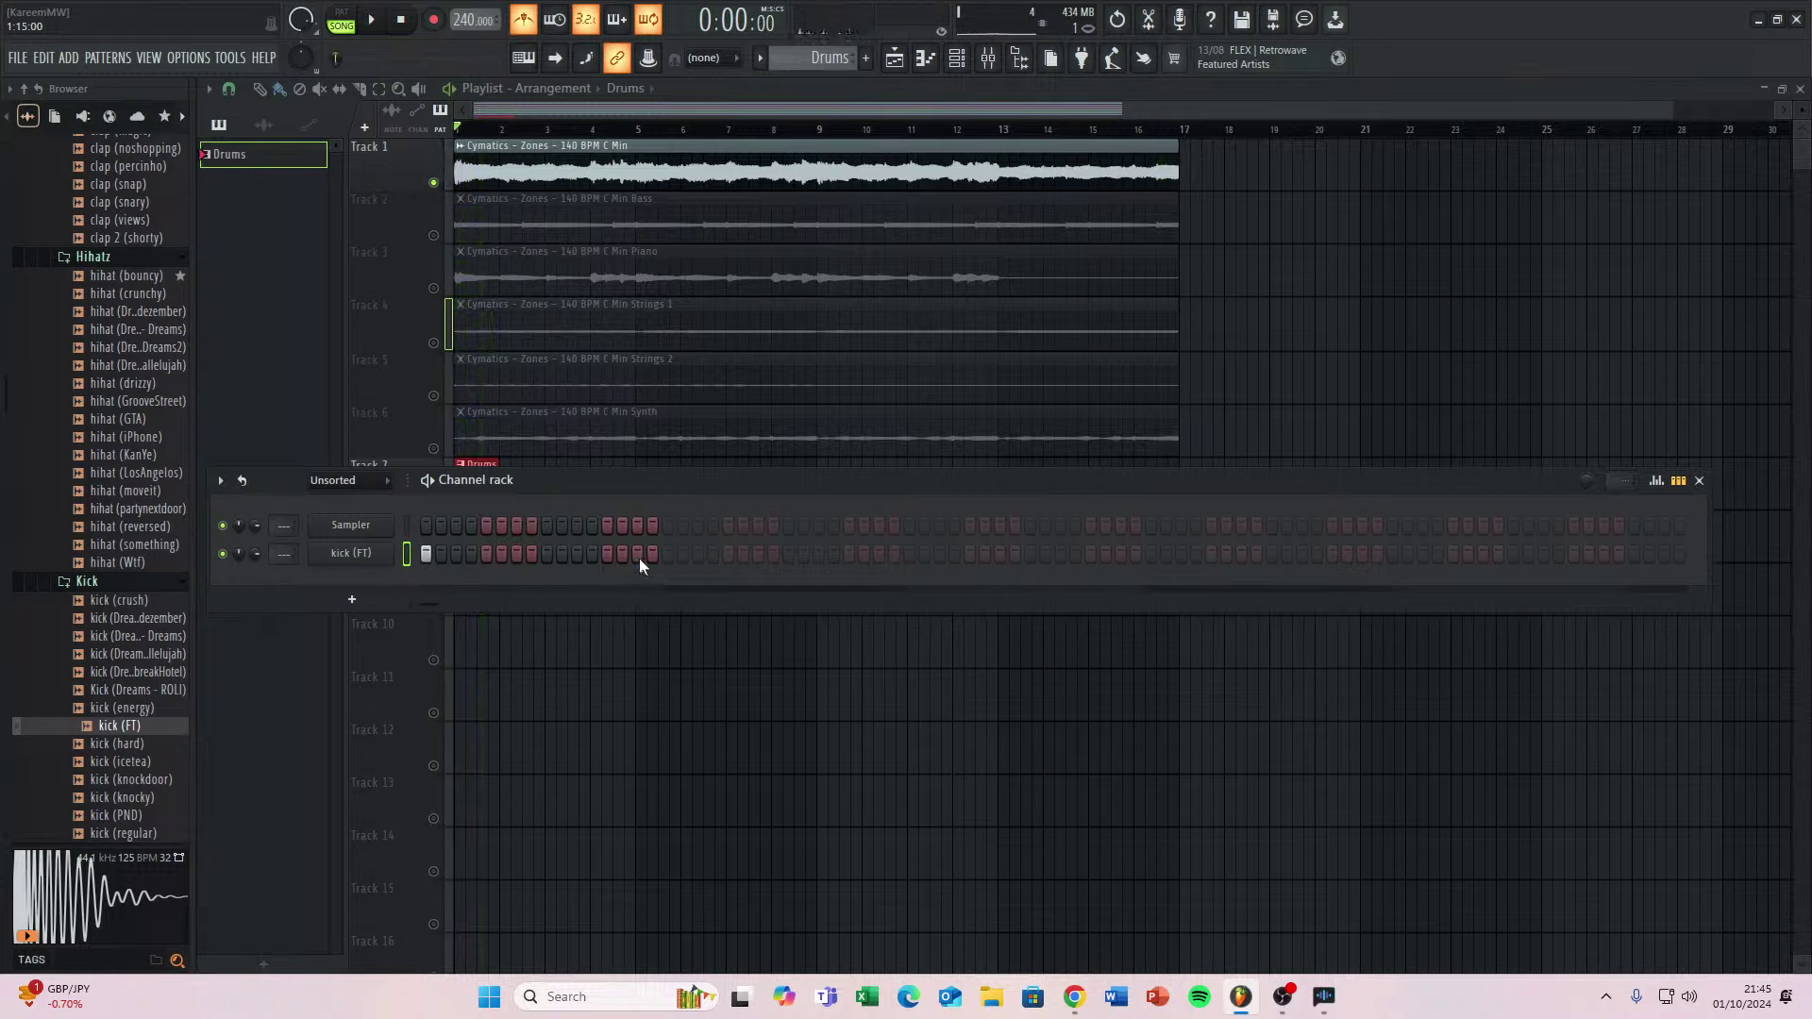
click(606, 554)
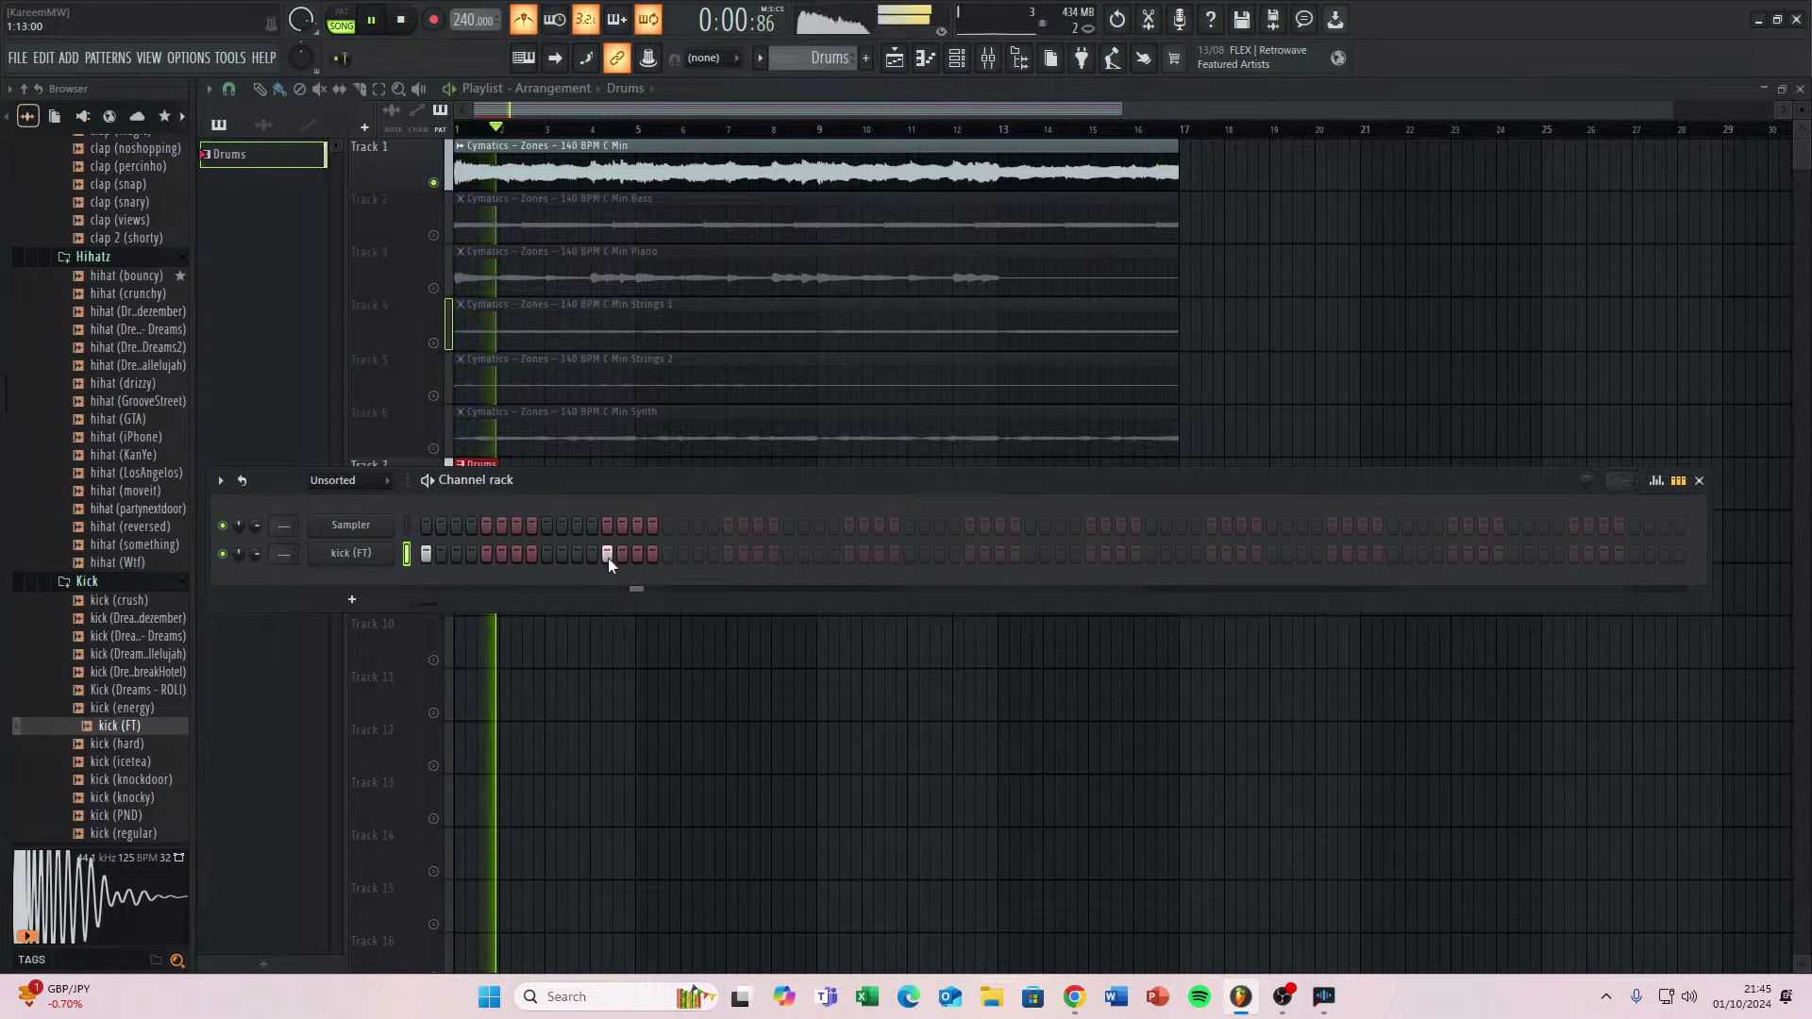
click(727, 554)
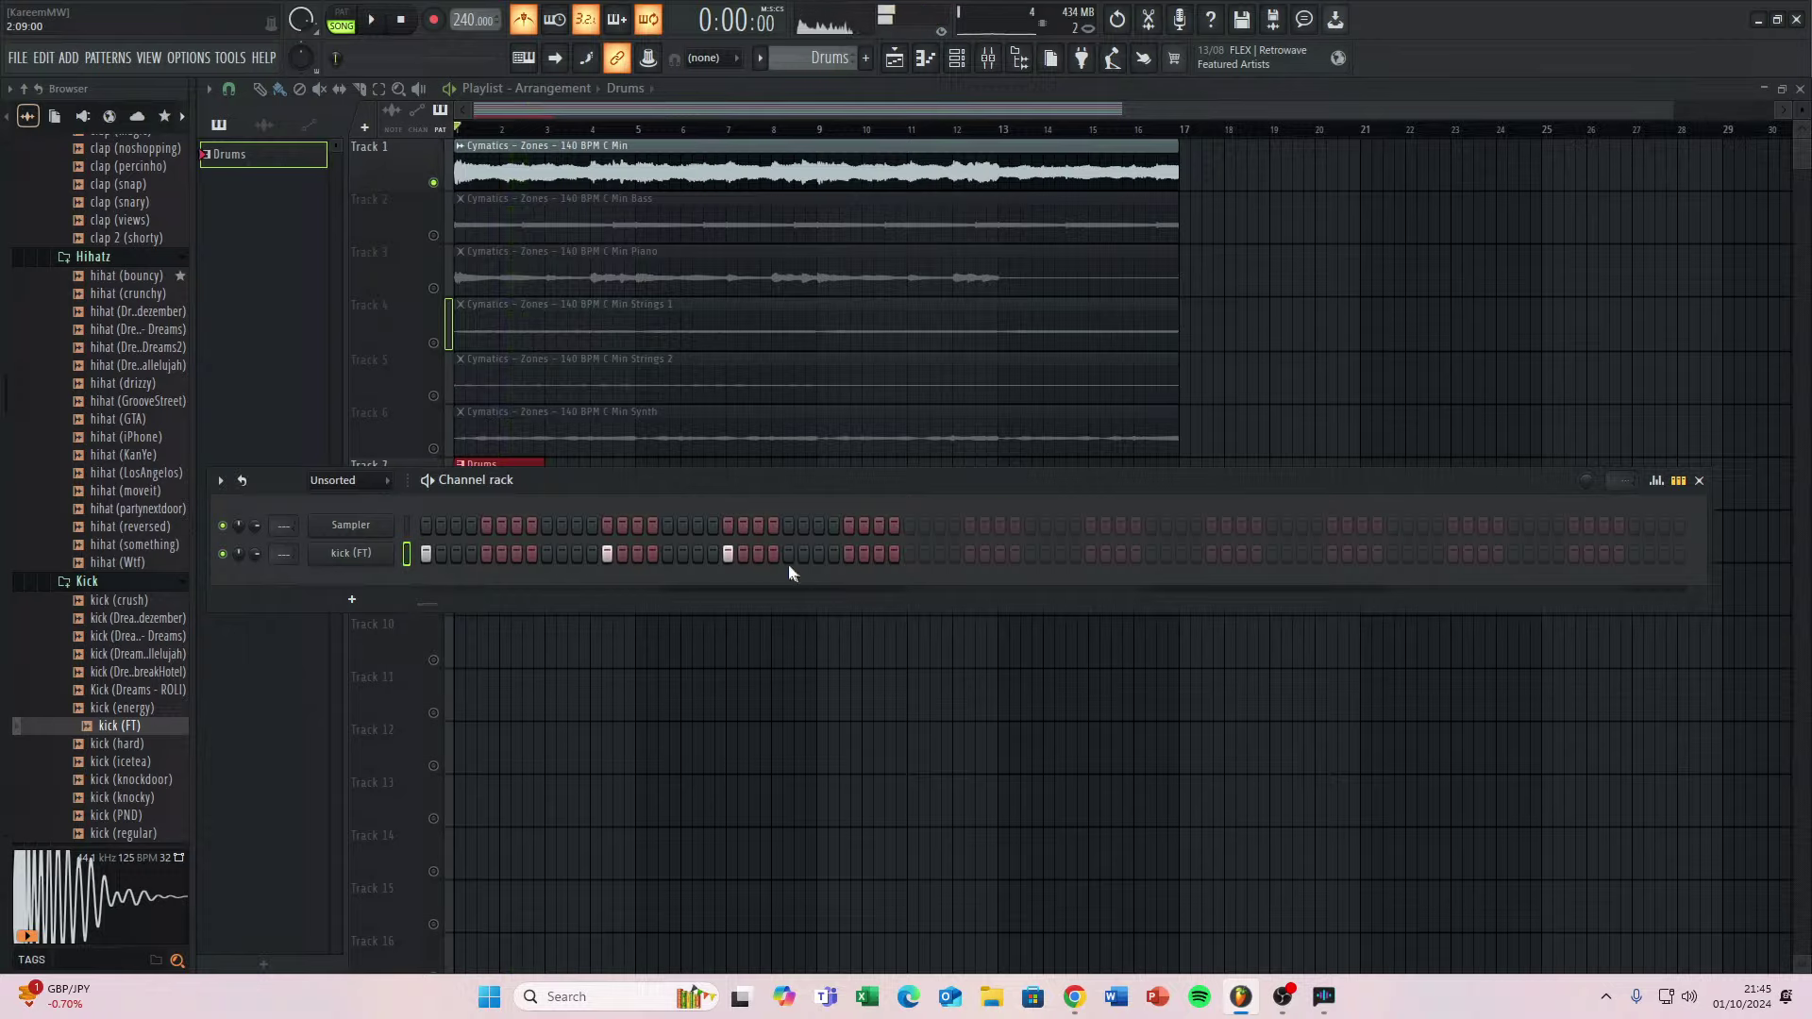
click(727, 554)
click(758, 554)
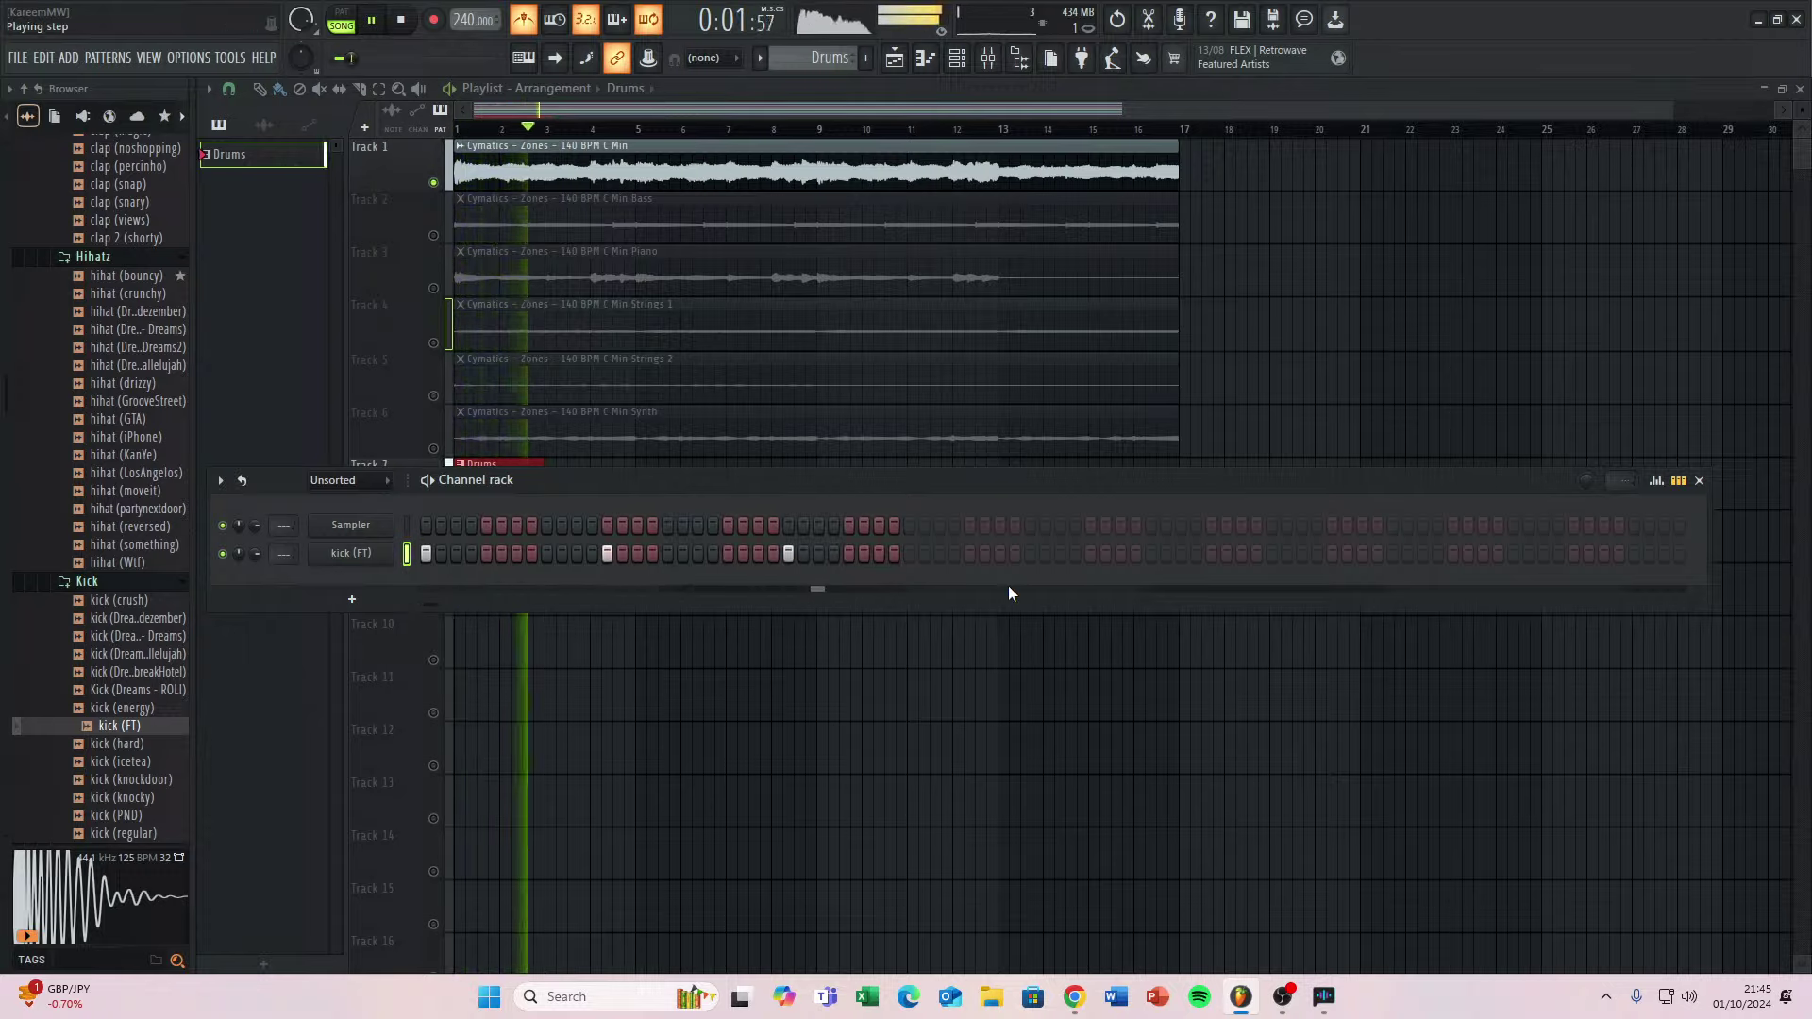
click(1150, 554)
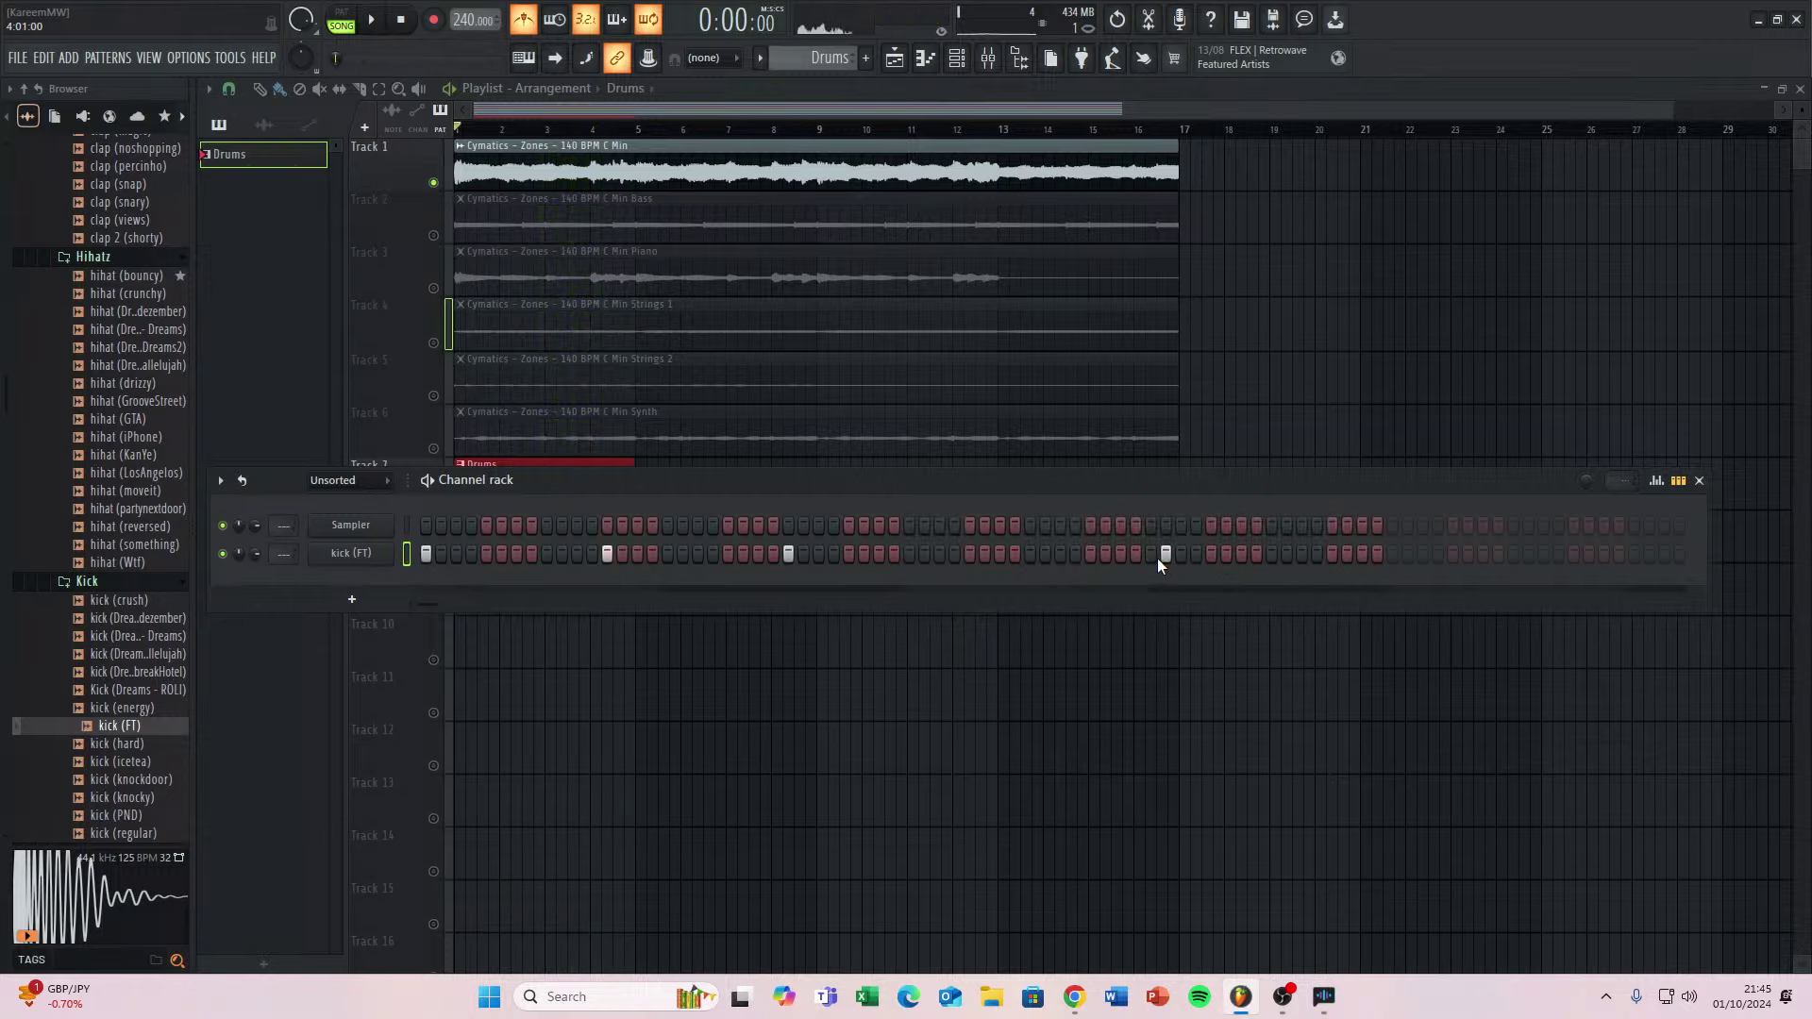
key(space)
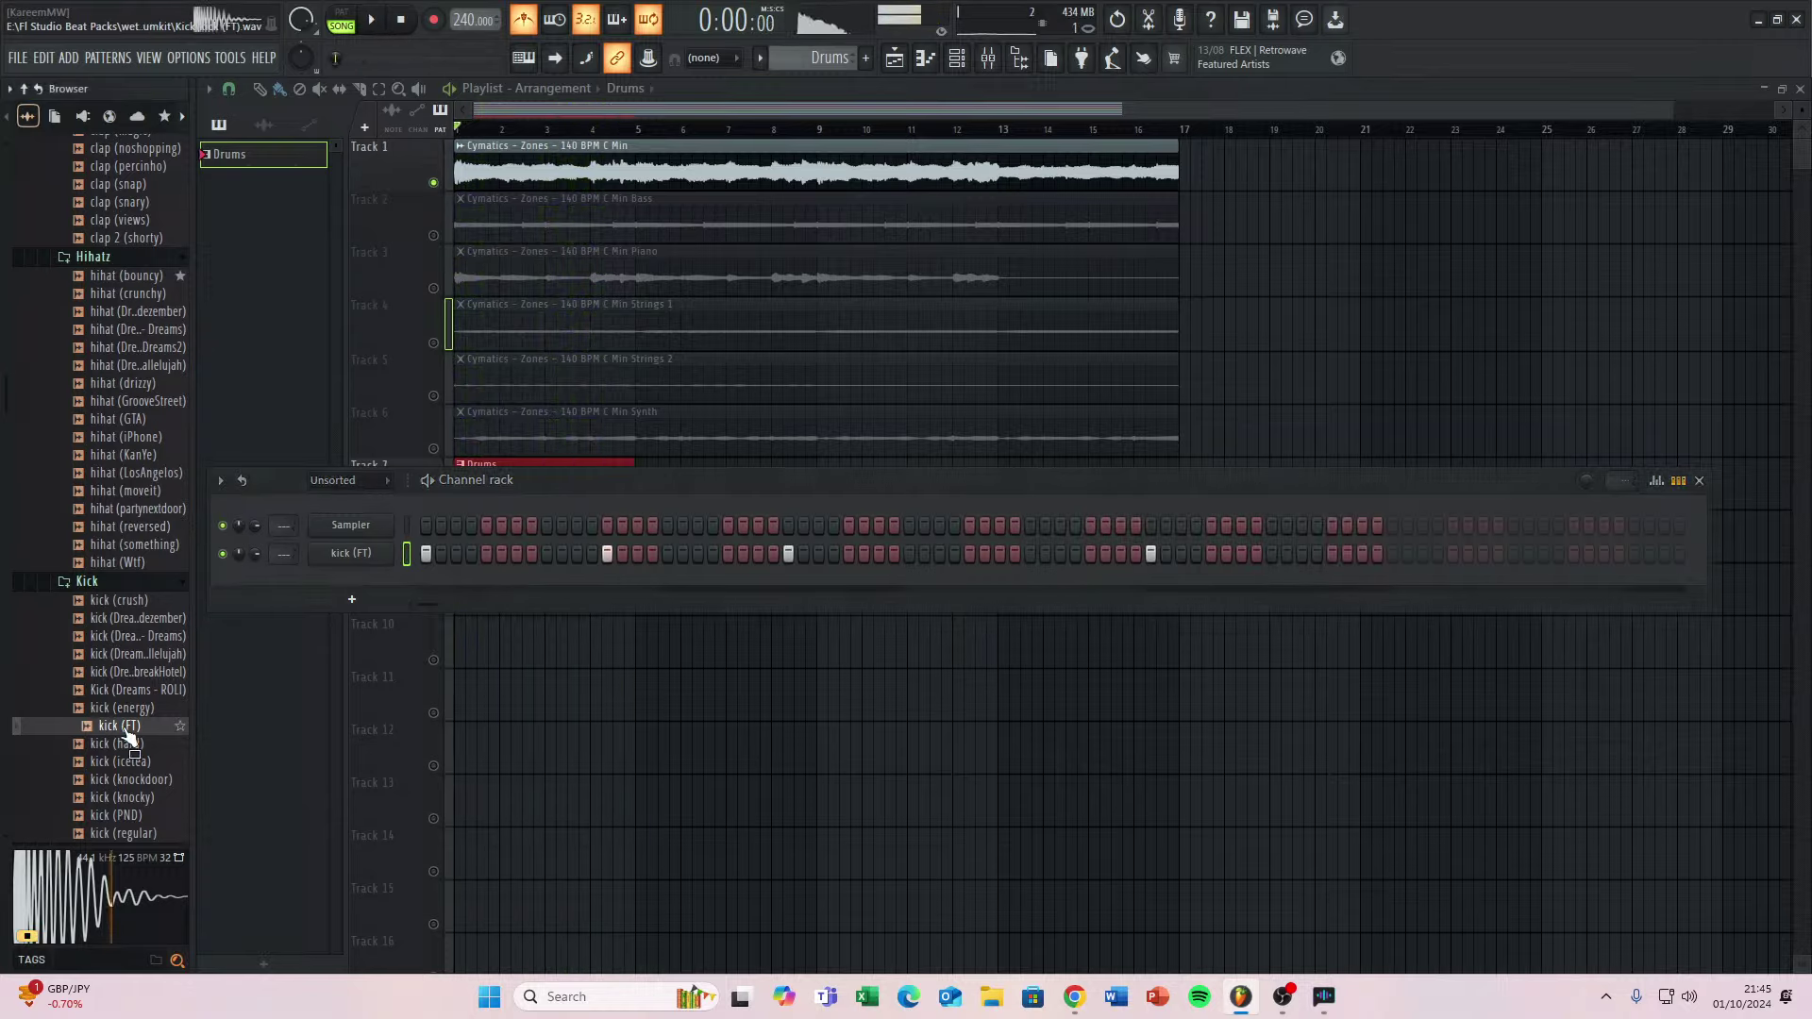
Audition the energy, FT and hard kicks and replace the kick channel's sample with kick (hard).
click(128, 712)
click(128, 728)
click(125, 745)
click(130, 710)
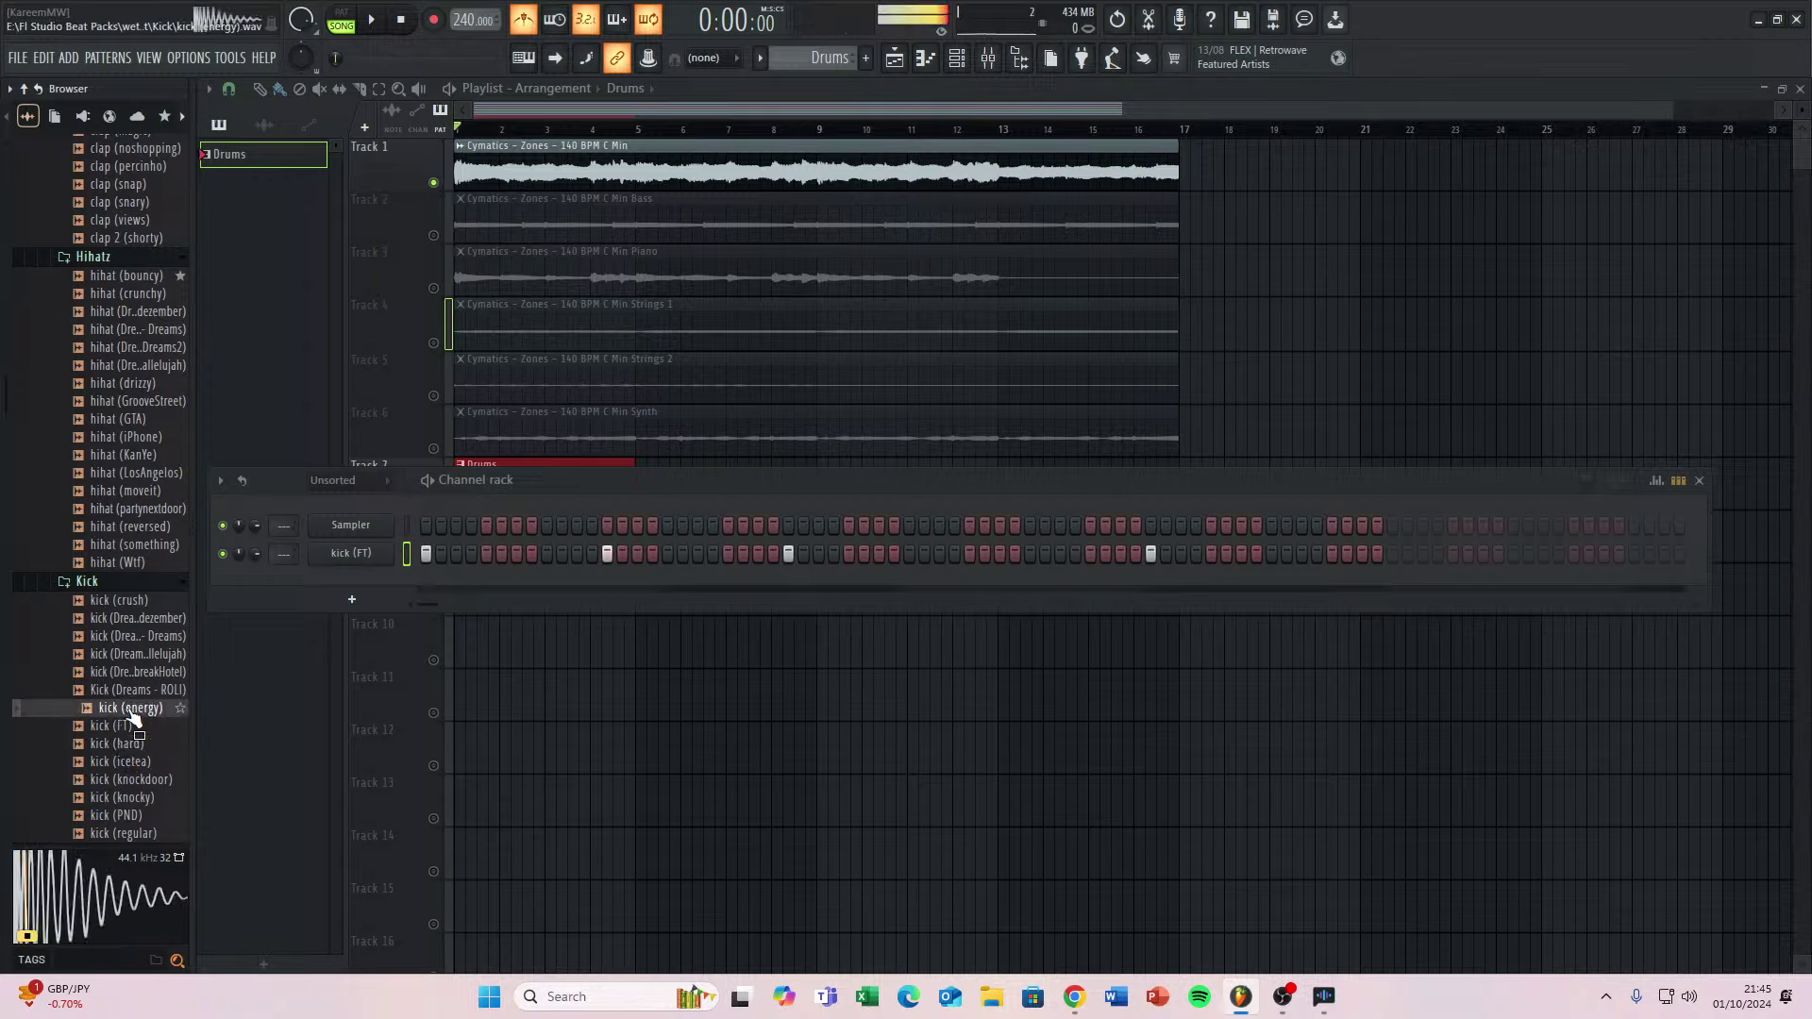
click(126, 747)
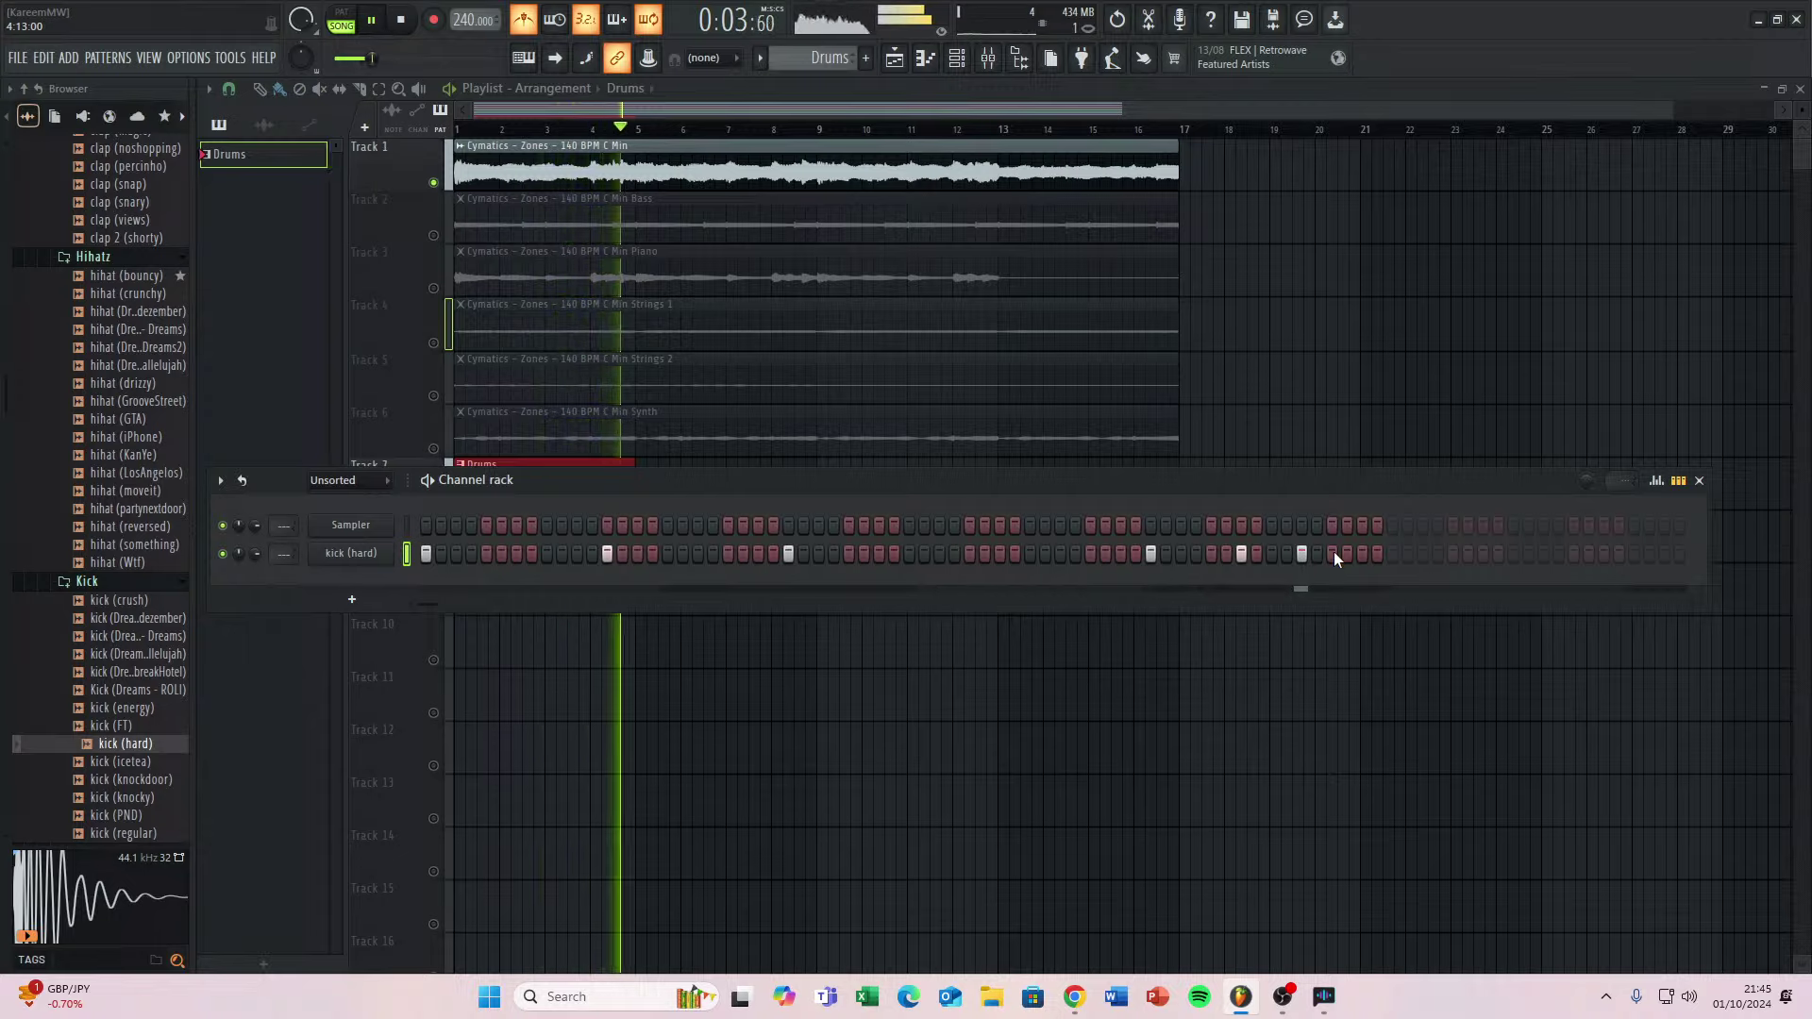
Add kick (hard) hits on steps 55, 61 and 65 of the Drums pattern while playing it back.
key(space)
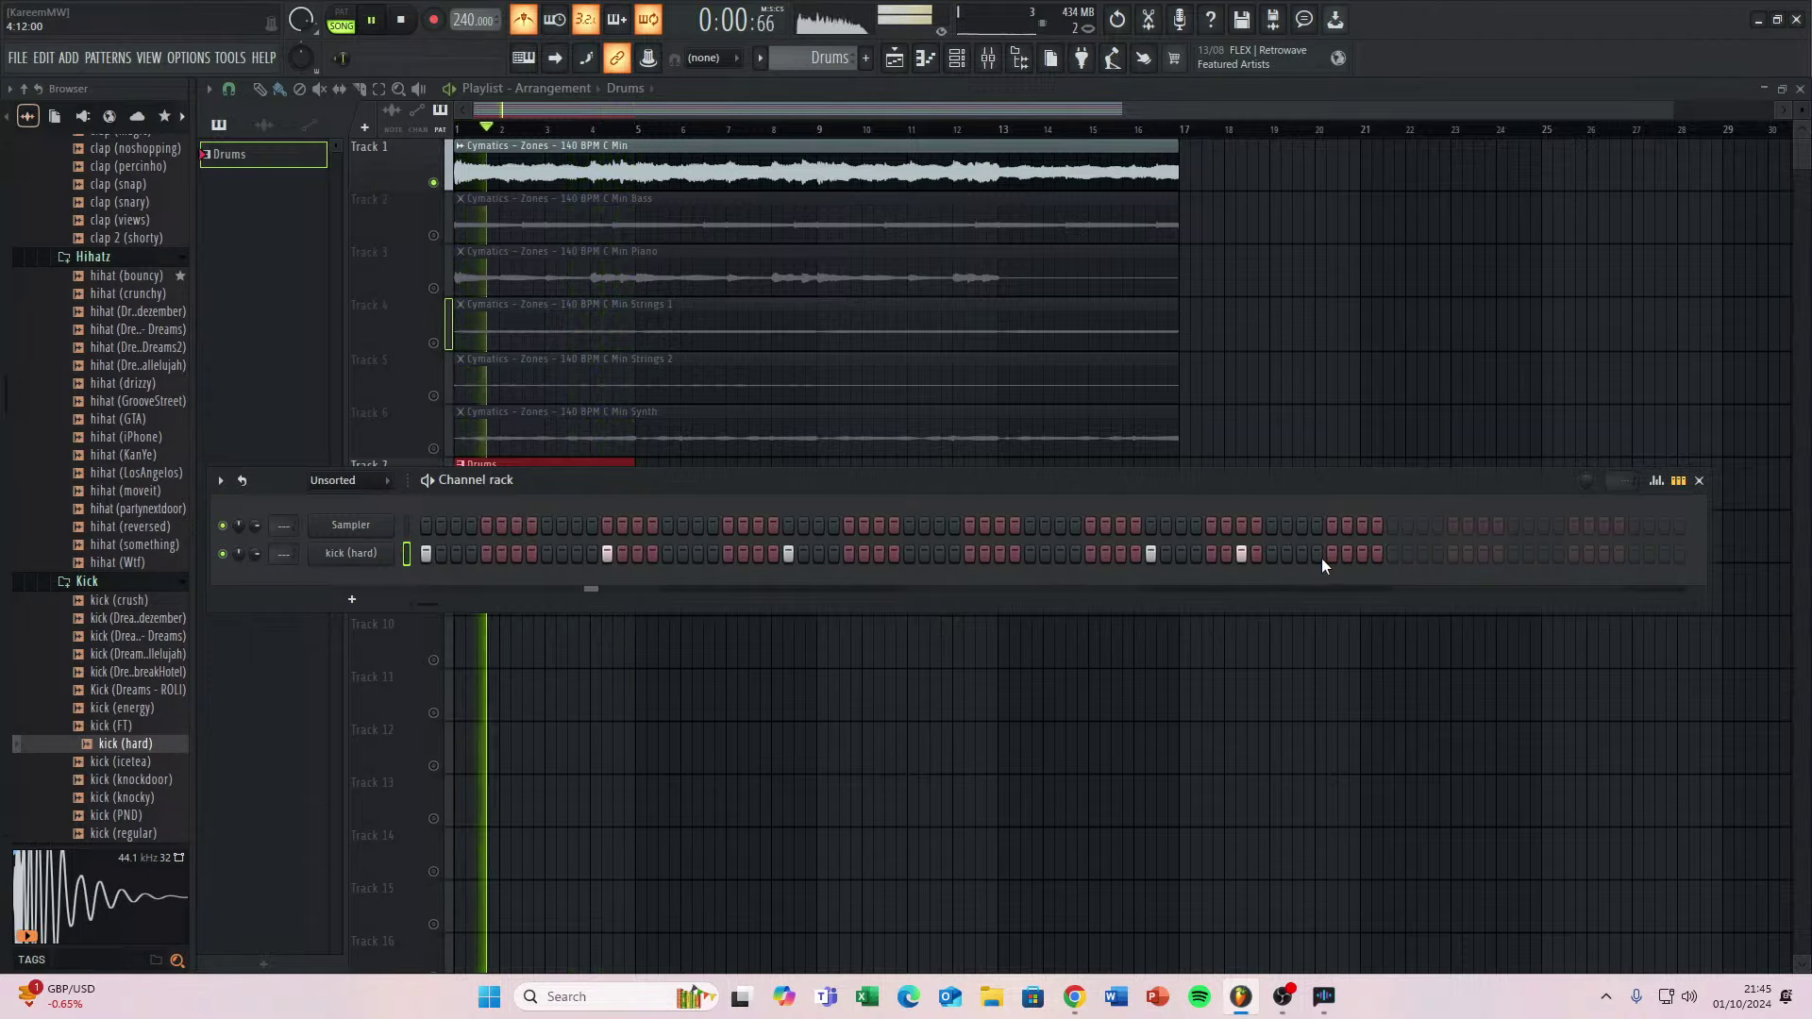
click(1391, 553)
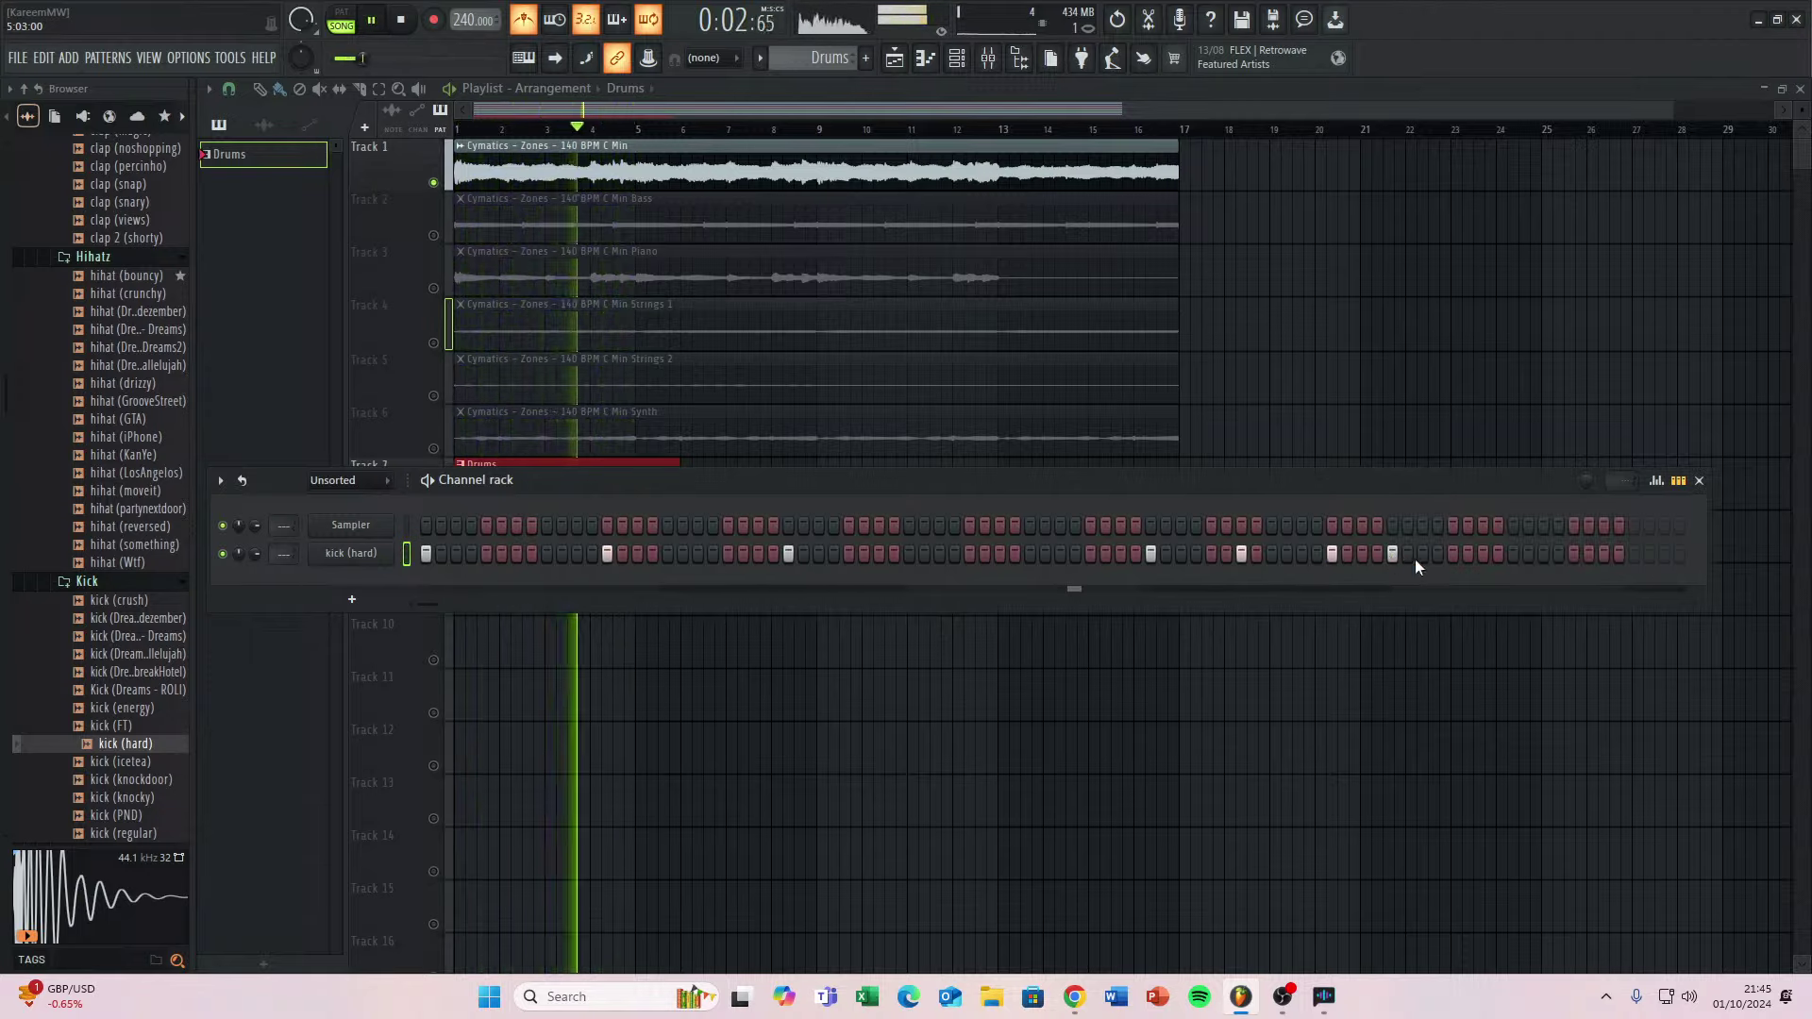
click(1515, 553)
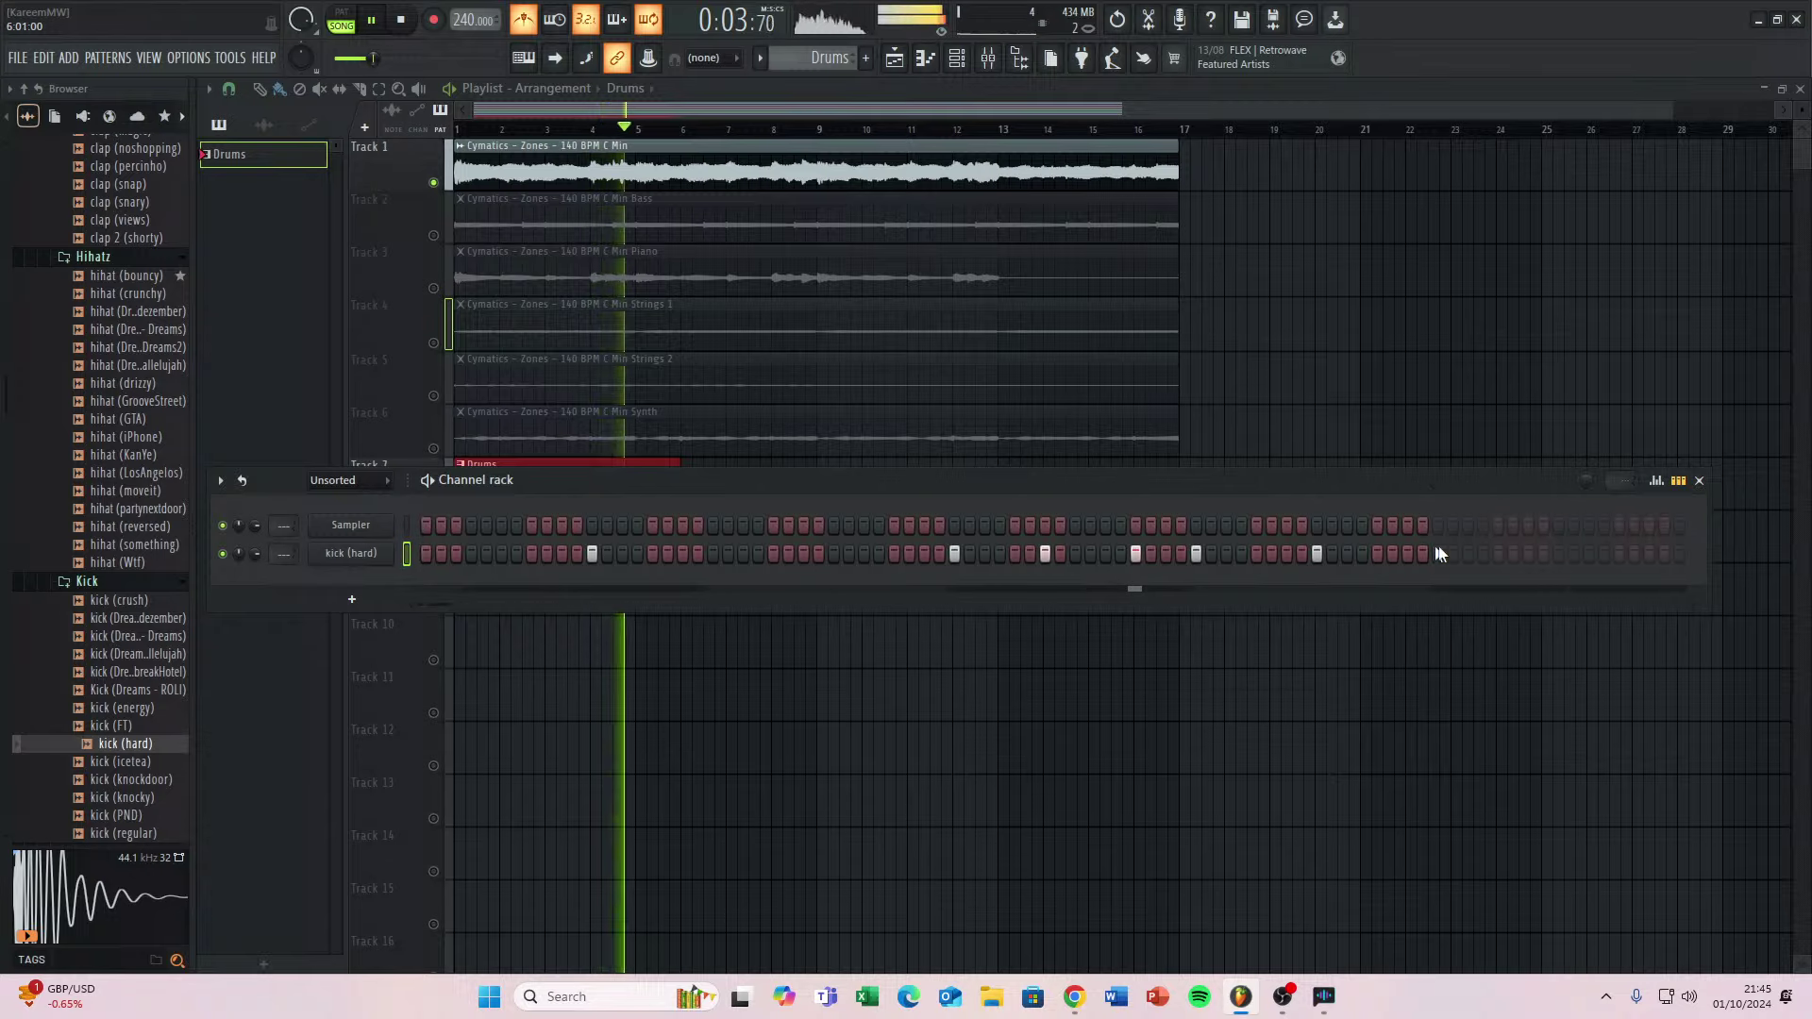
key(space)
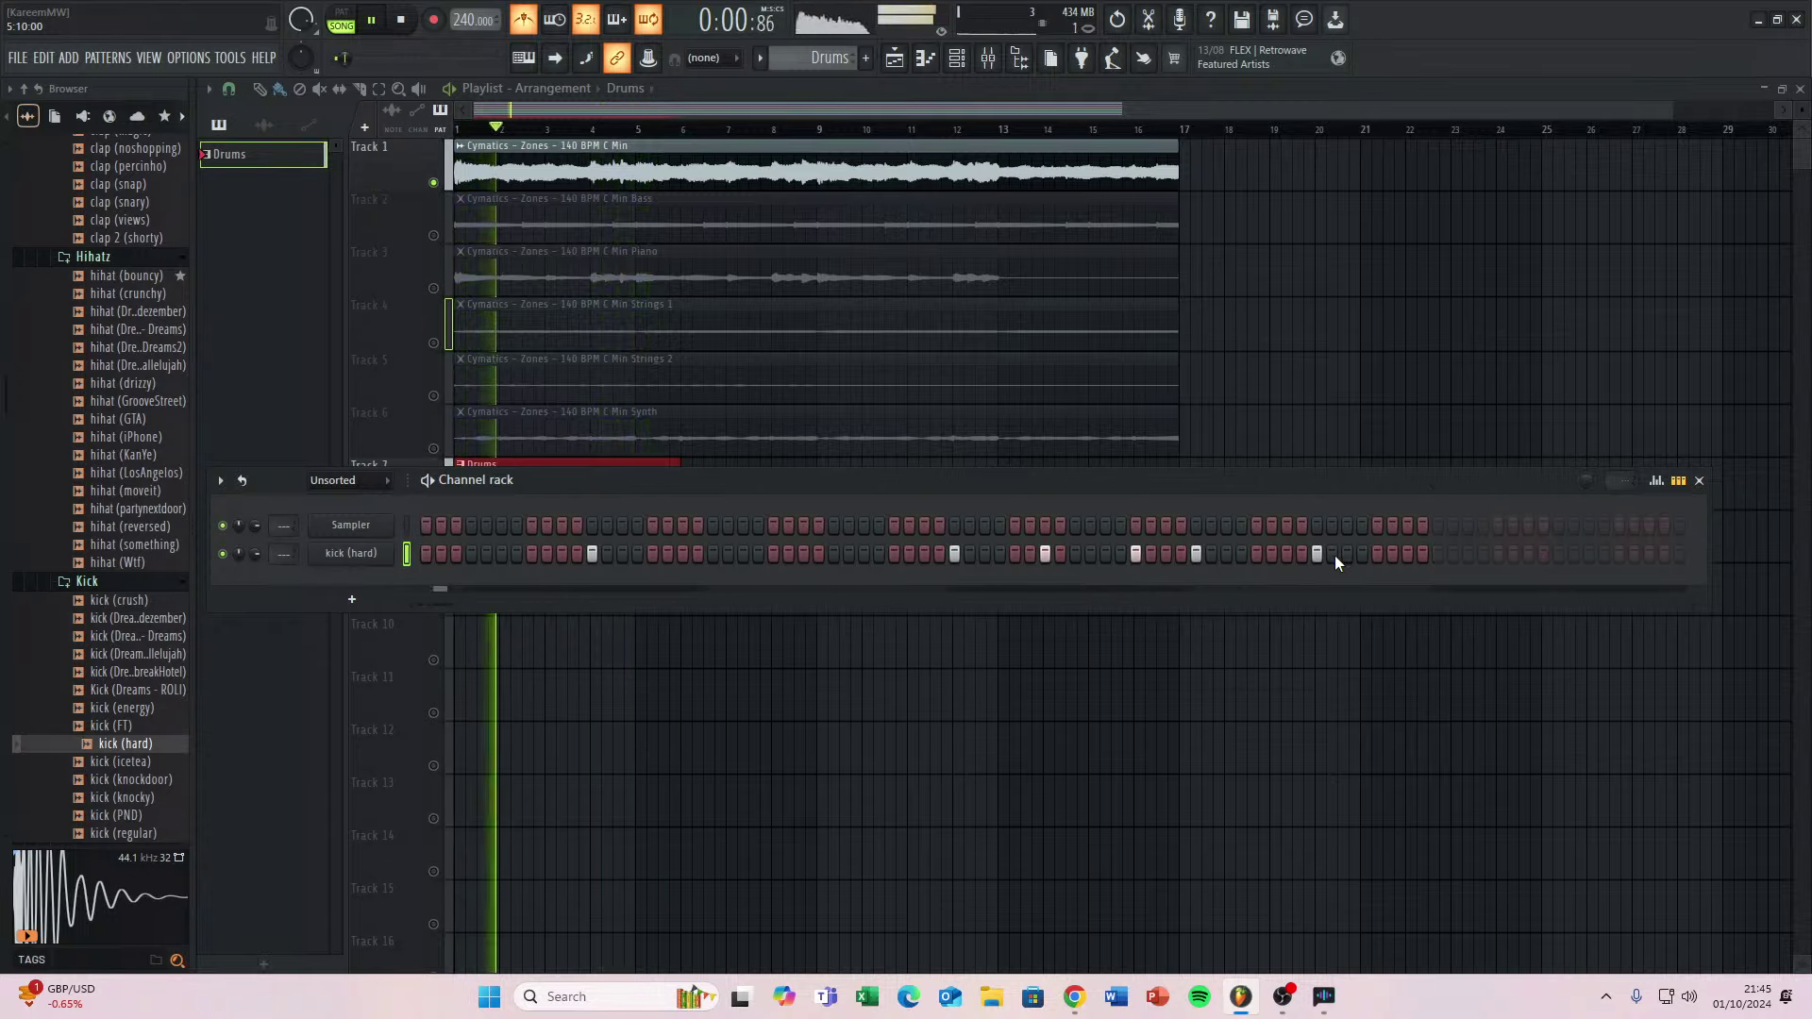
click(1314, 553)
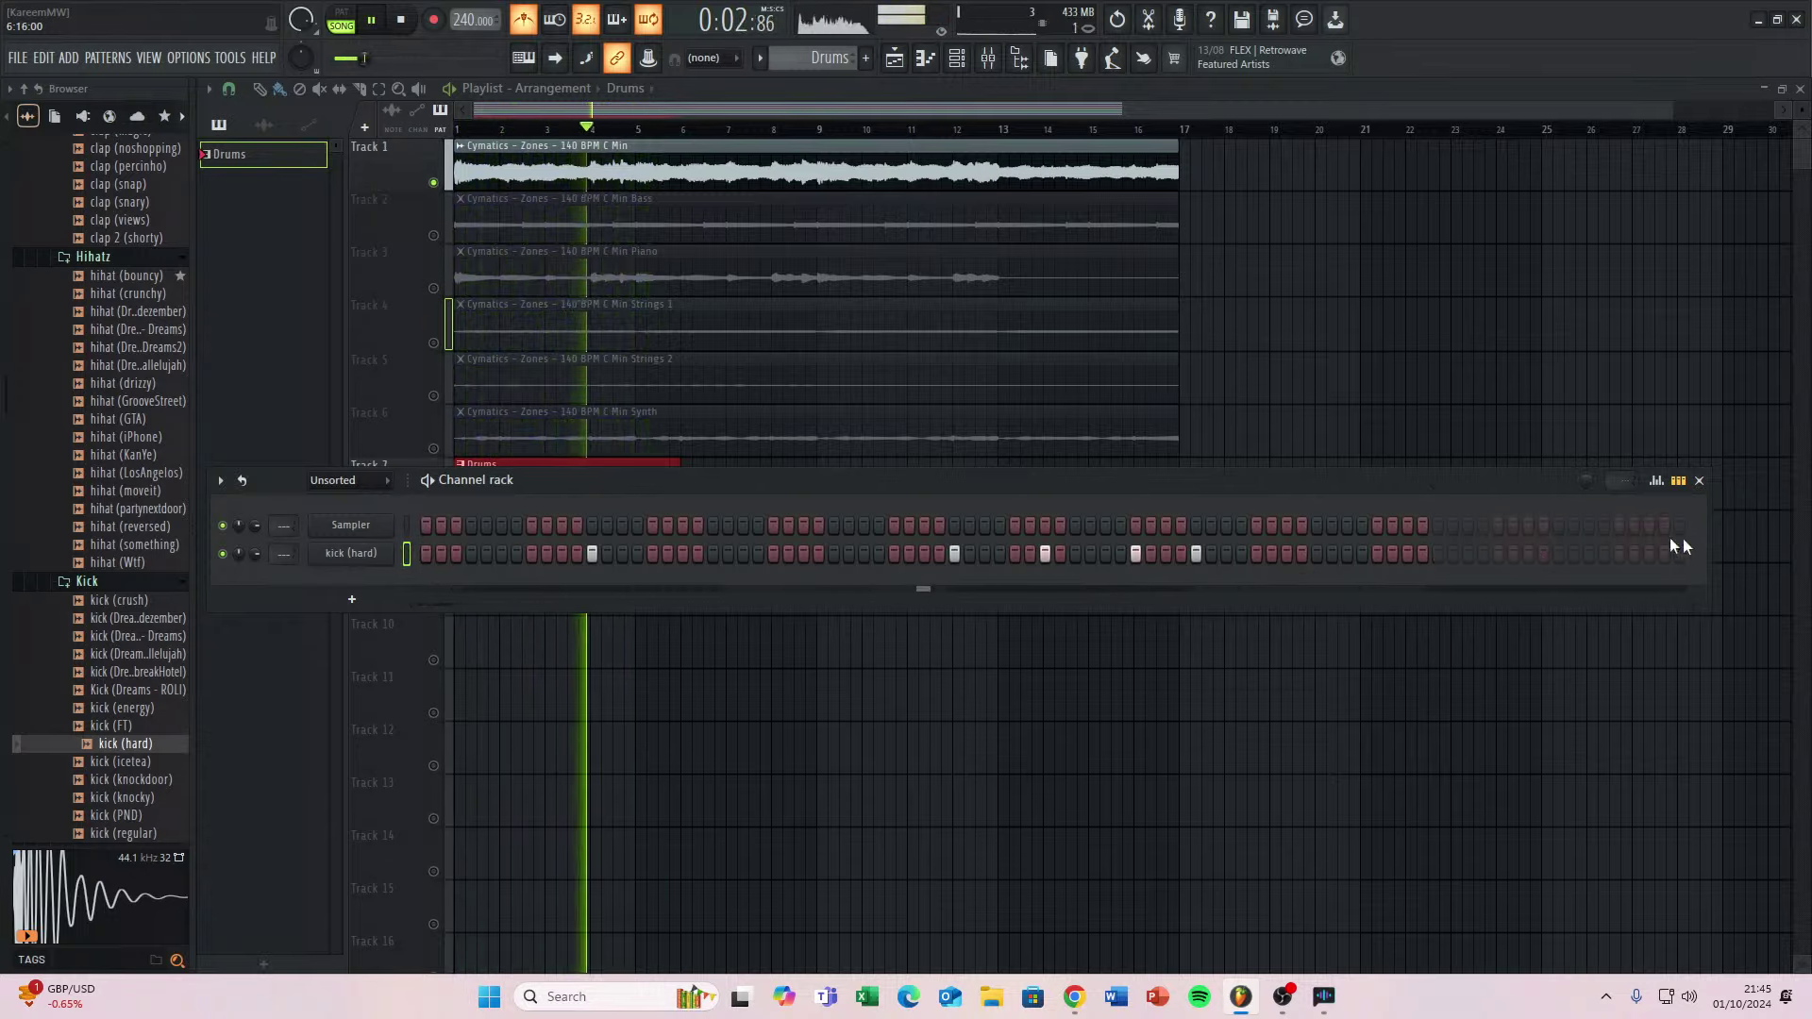
Switch the channel rack from the step grid to note previews and move it below Track 7.
click(1678, 480)
drag(849, 487, 831, 573)
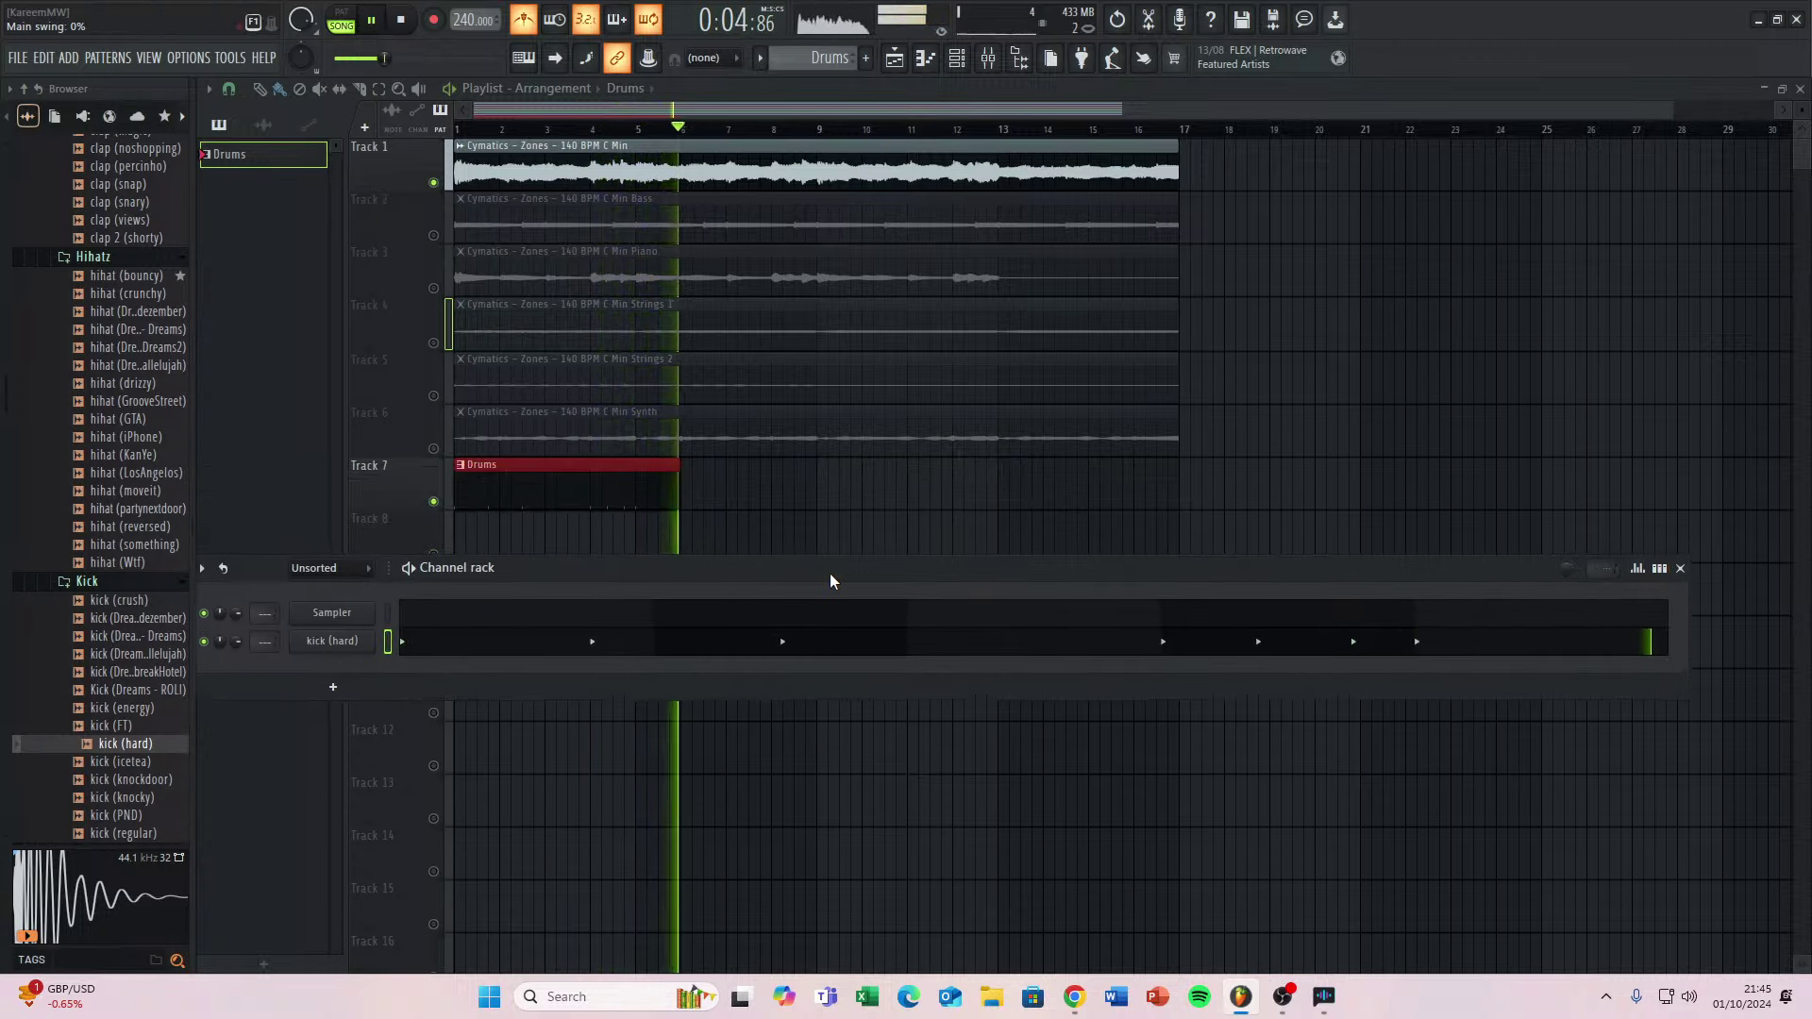
key(space)
click(767, 622)
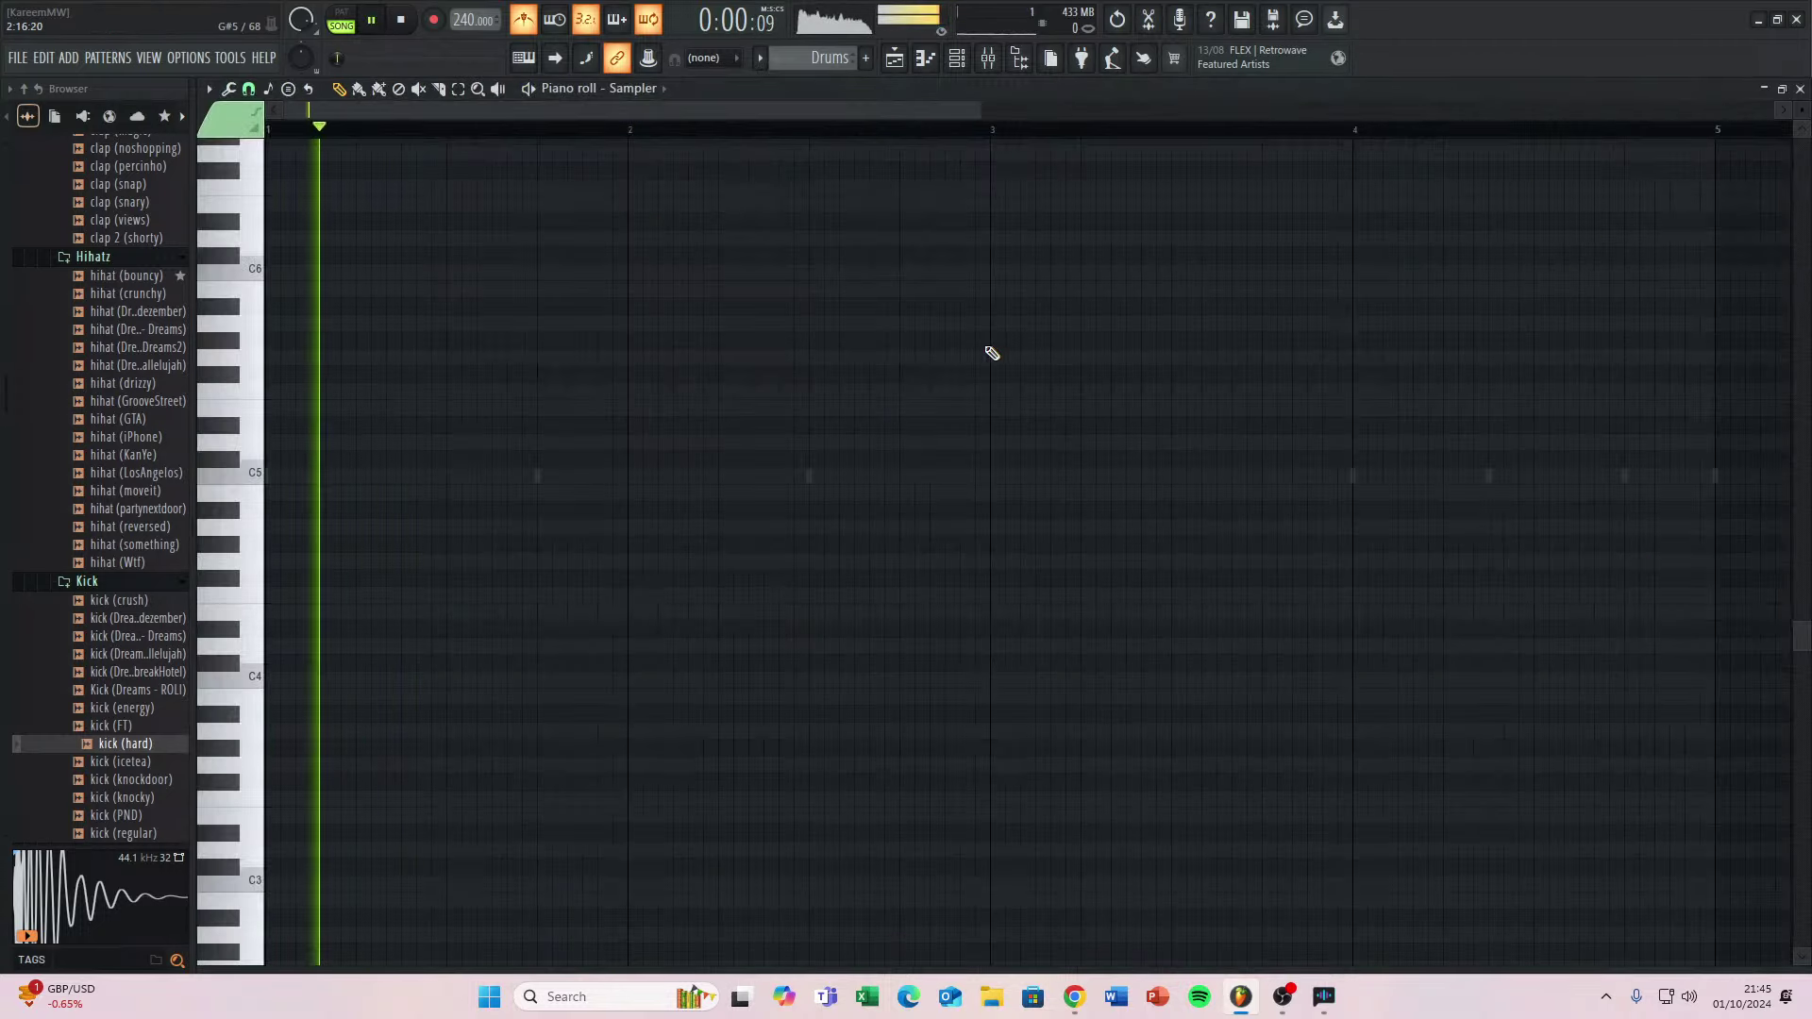
key(space)
scroll(991, 353, down, 5)
click(1799, 90)
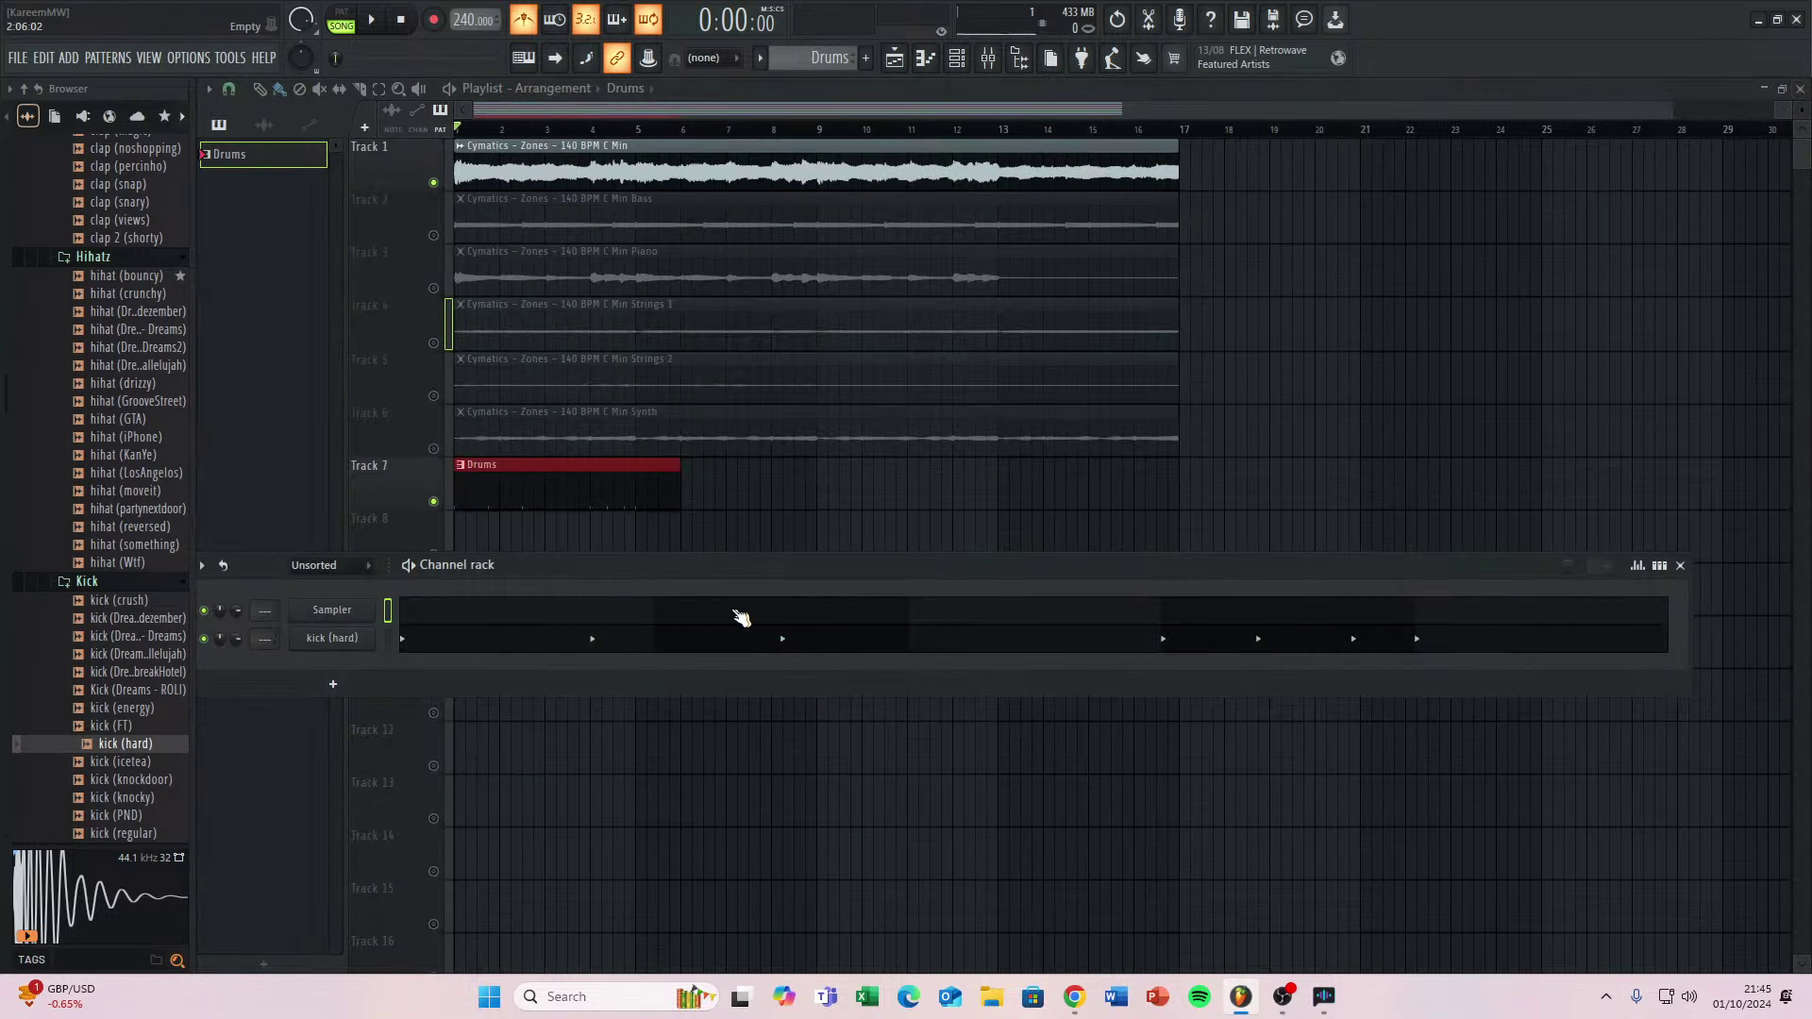
Open kick (hard) in the piano roll and delete the hit at the start of bar 5.
click(550, 649)
scroll(510, 372, down, 2)
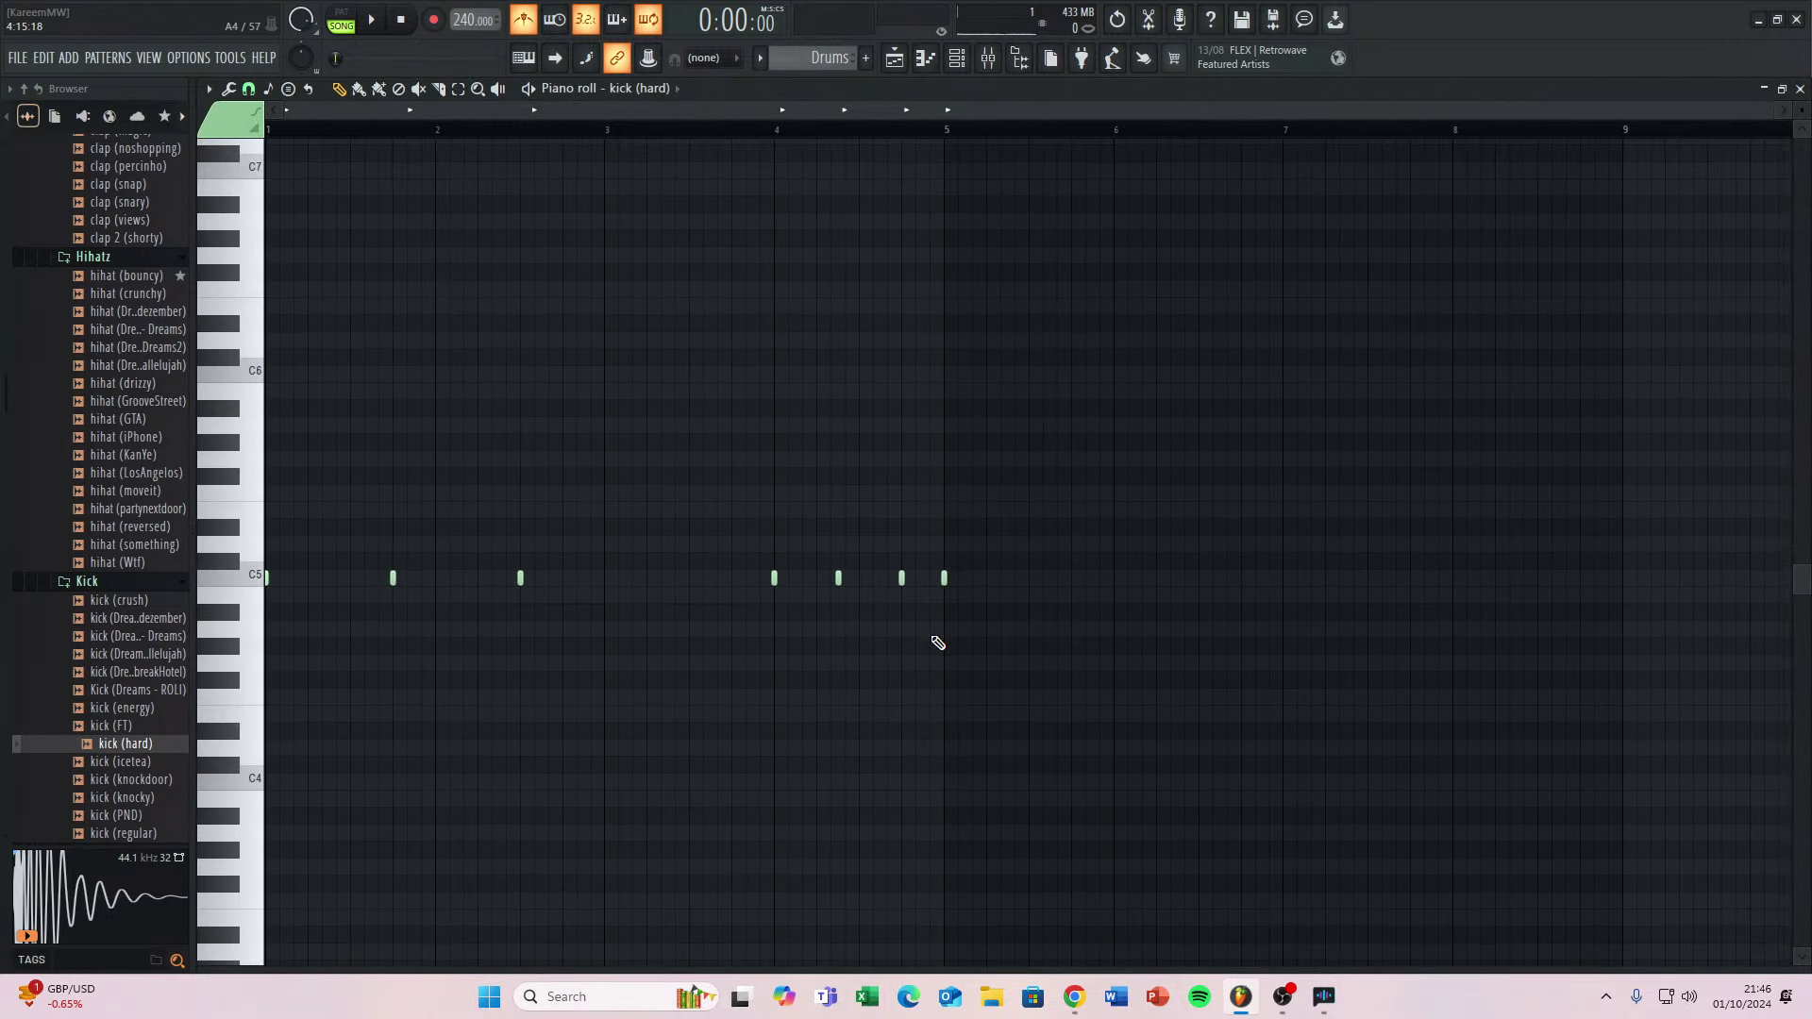
right_click(945, 578)
Duplicate the six kick (hard) notes of bars 1–4 so the copy starts exactly at bar 5, and play it back.
mouse_move(194, 434)
mouse_down()
mouse_move(906, 836)
mouse_move(1058, 736)
mouse_up()
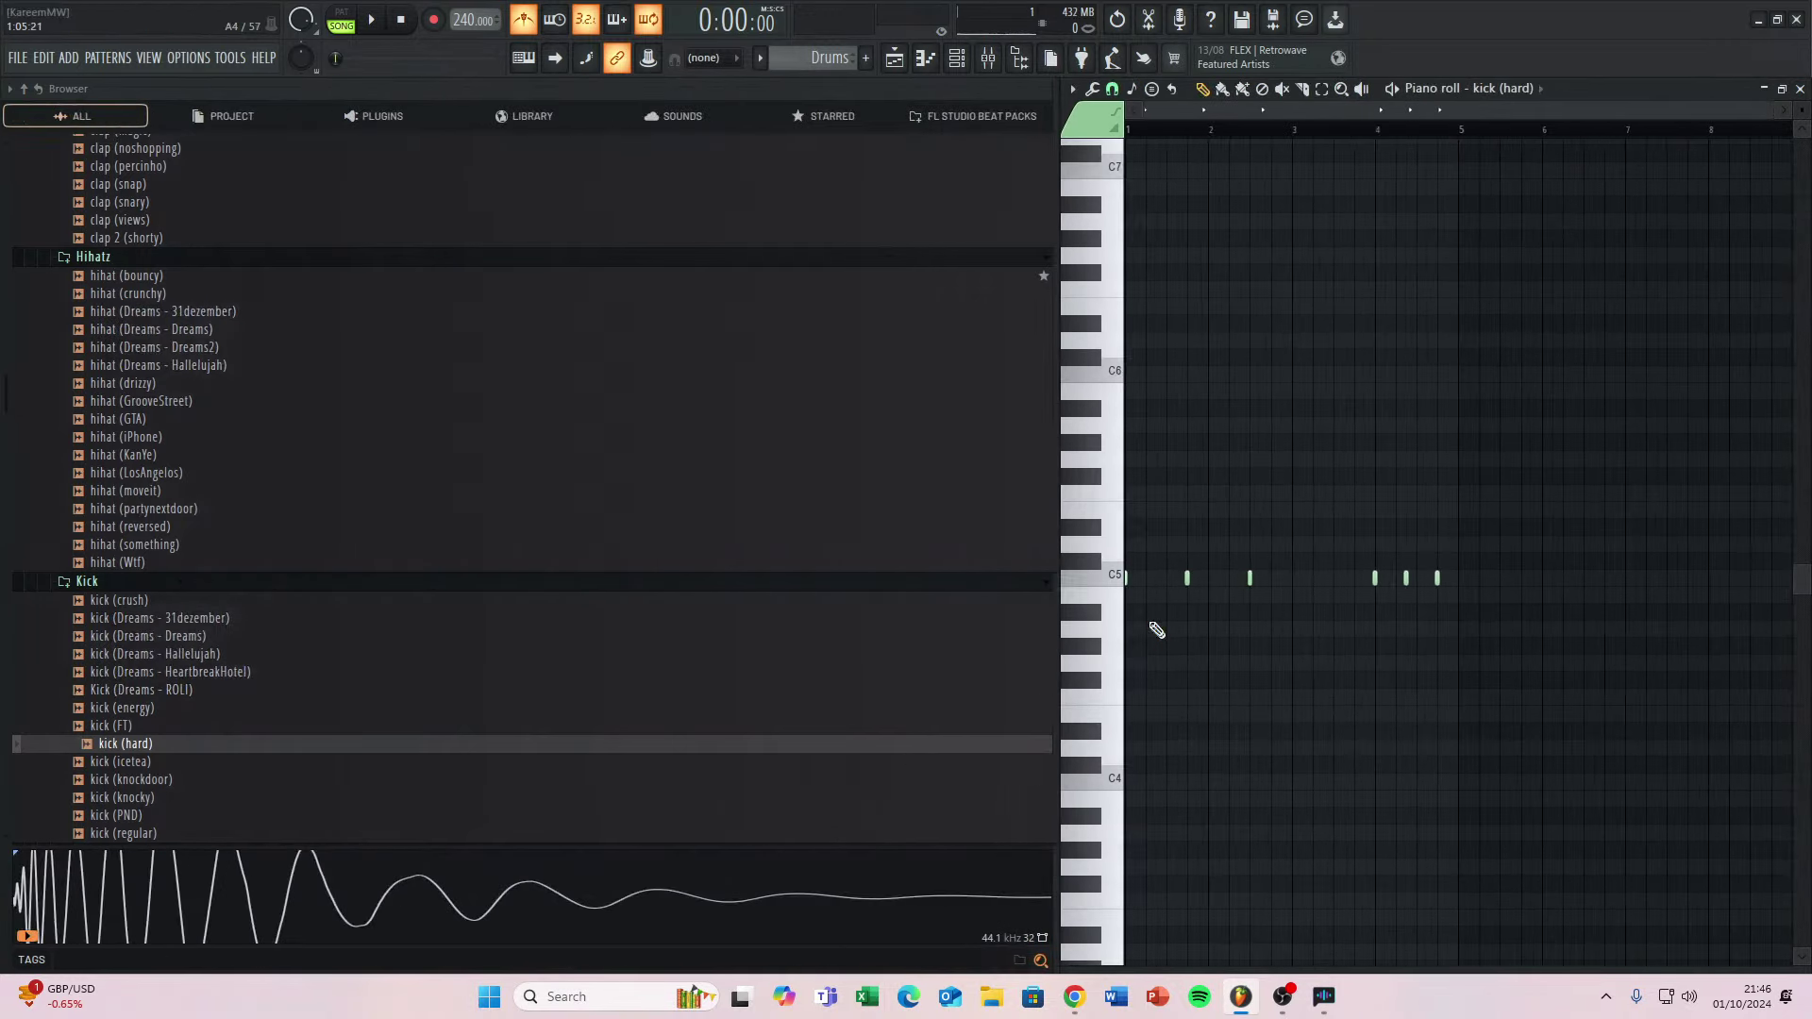
drag(1052, 555, 236, 555)
mouse_move(279, 425)
mouse_down()
mouse_move(256, 582)
mouse_move(831, 717)
mouse_up()
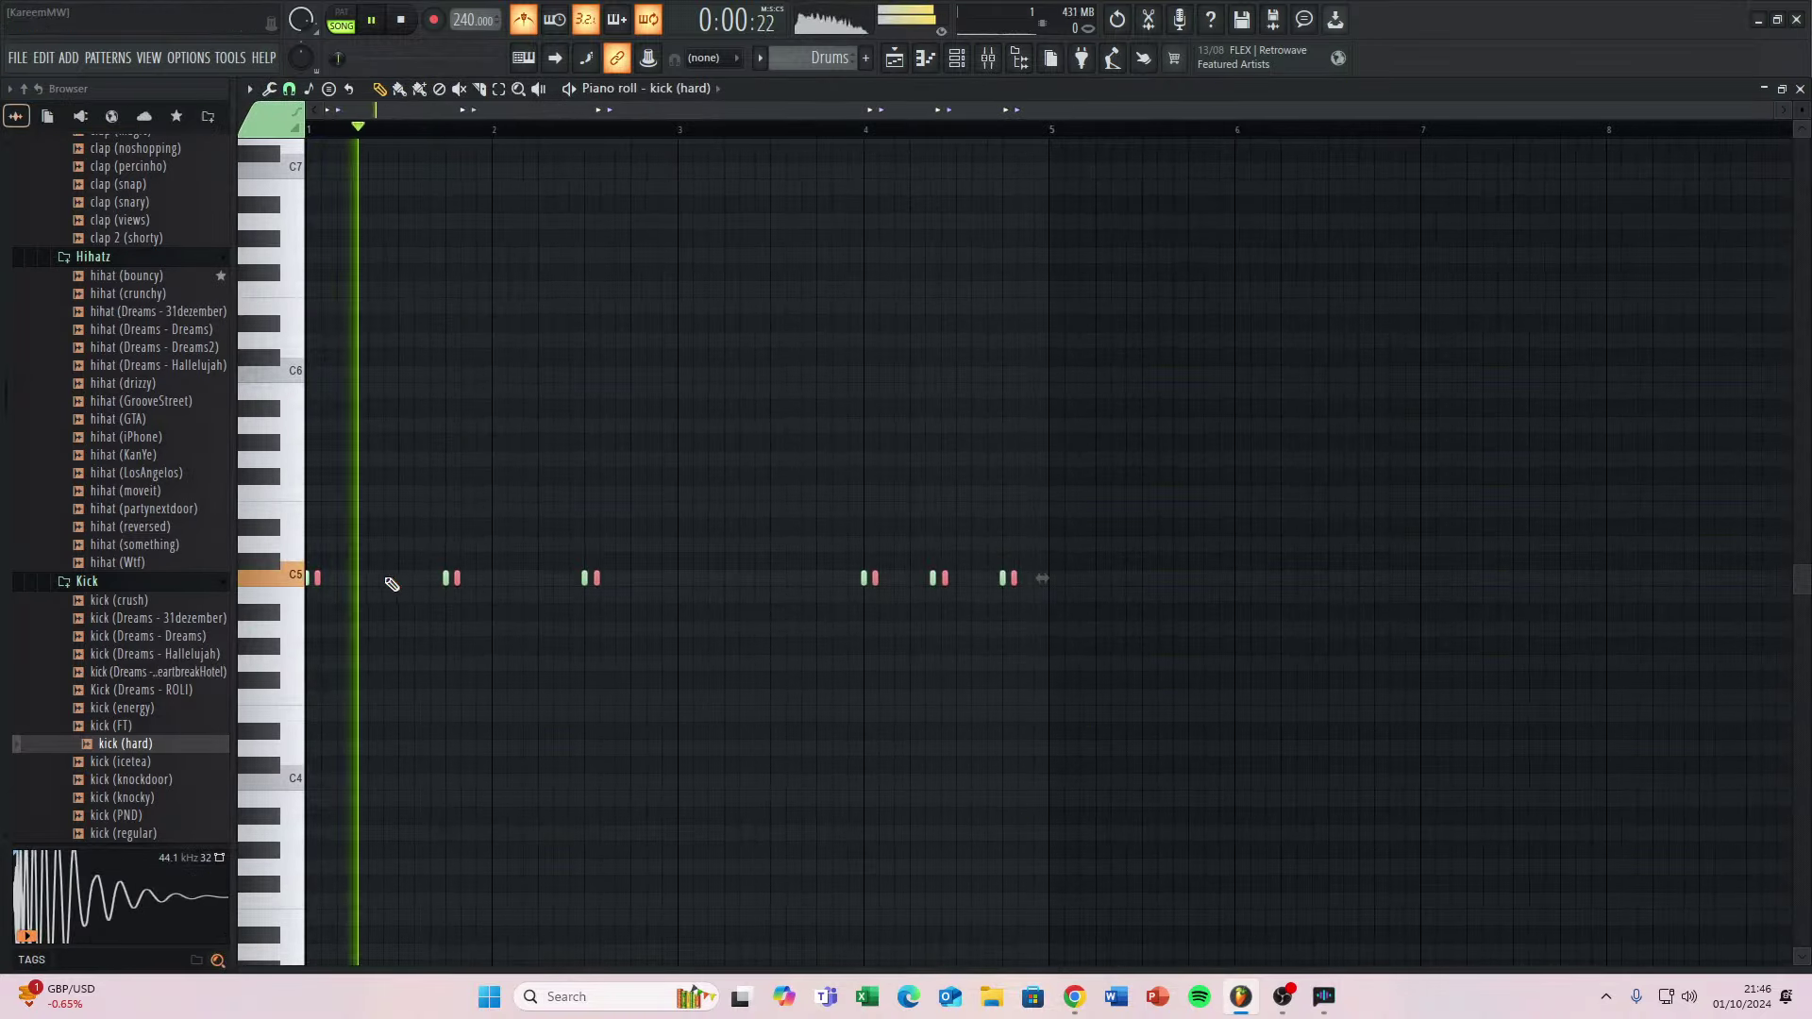
drag(315, 579, 1114, 560)
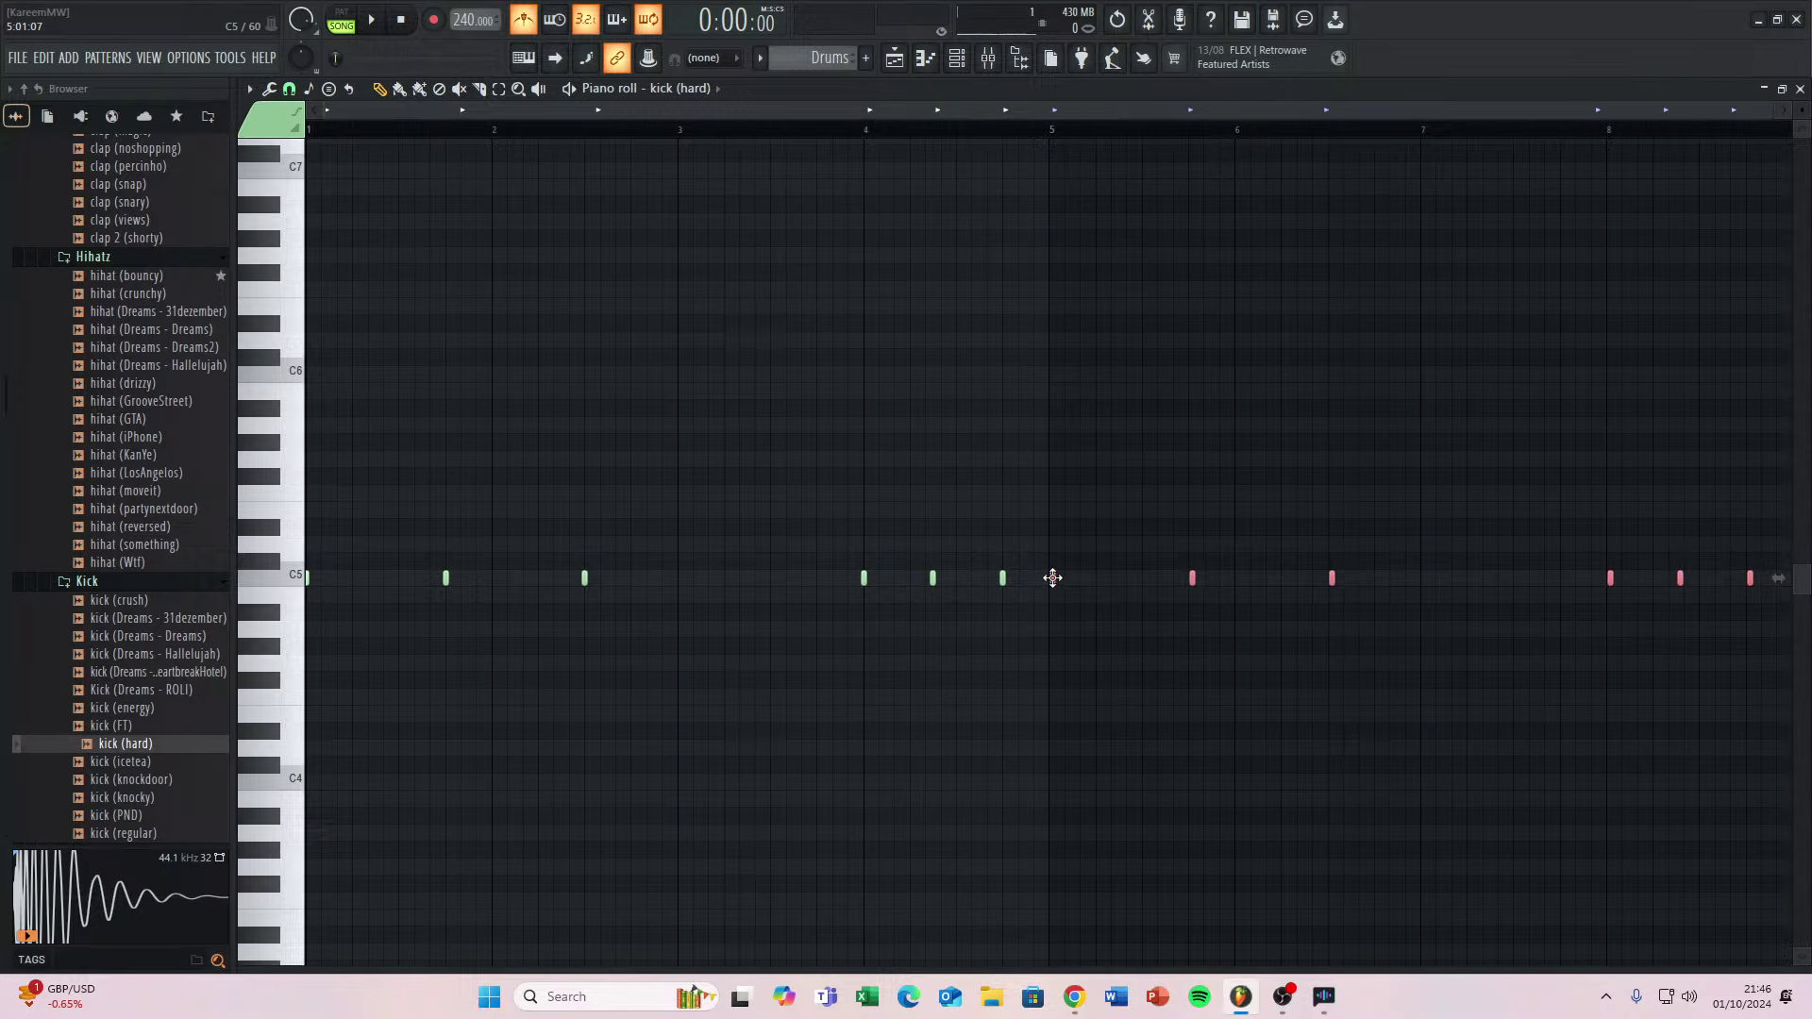
scroll(1054, 585, up, 3)
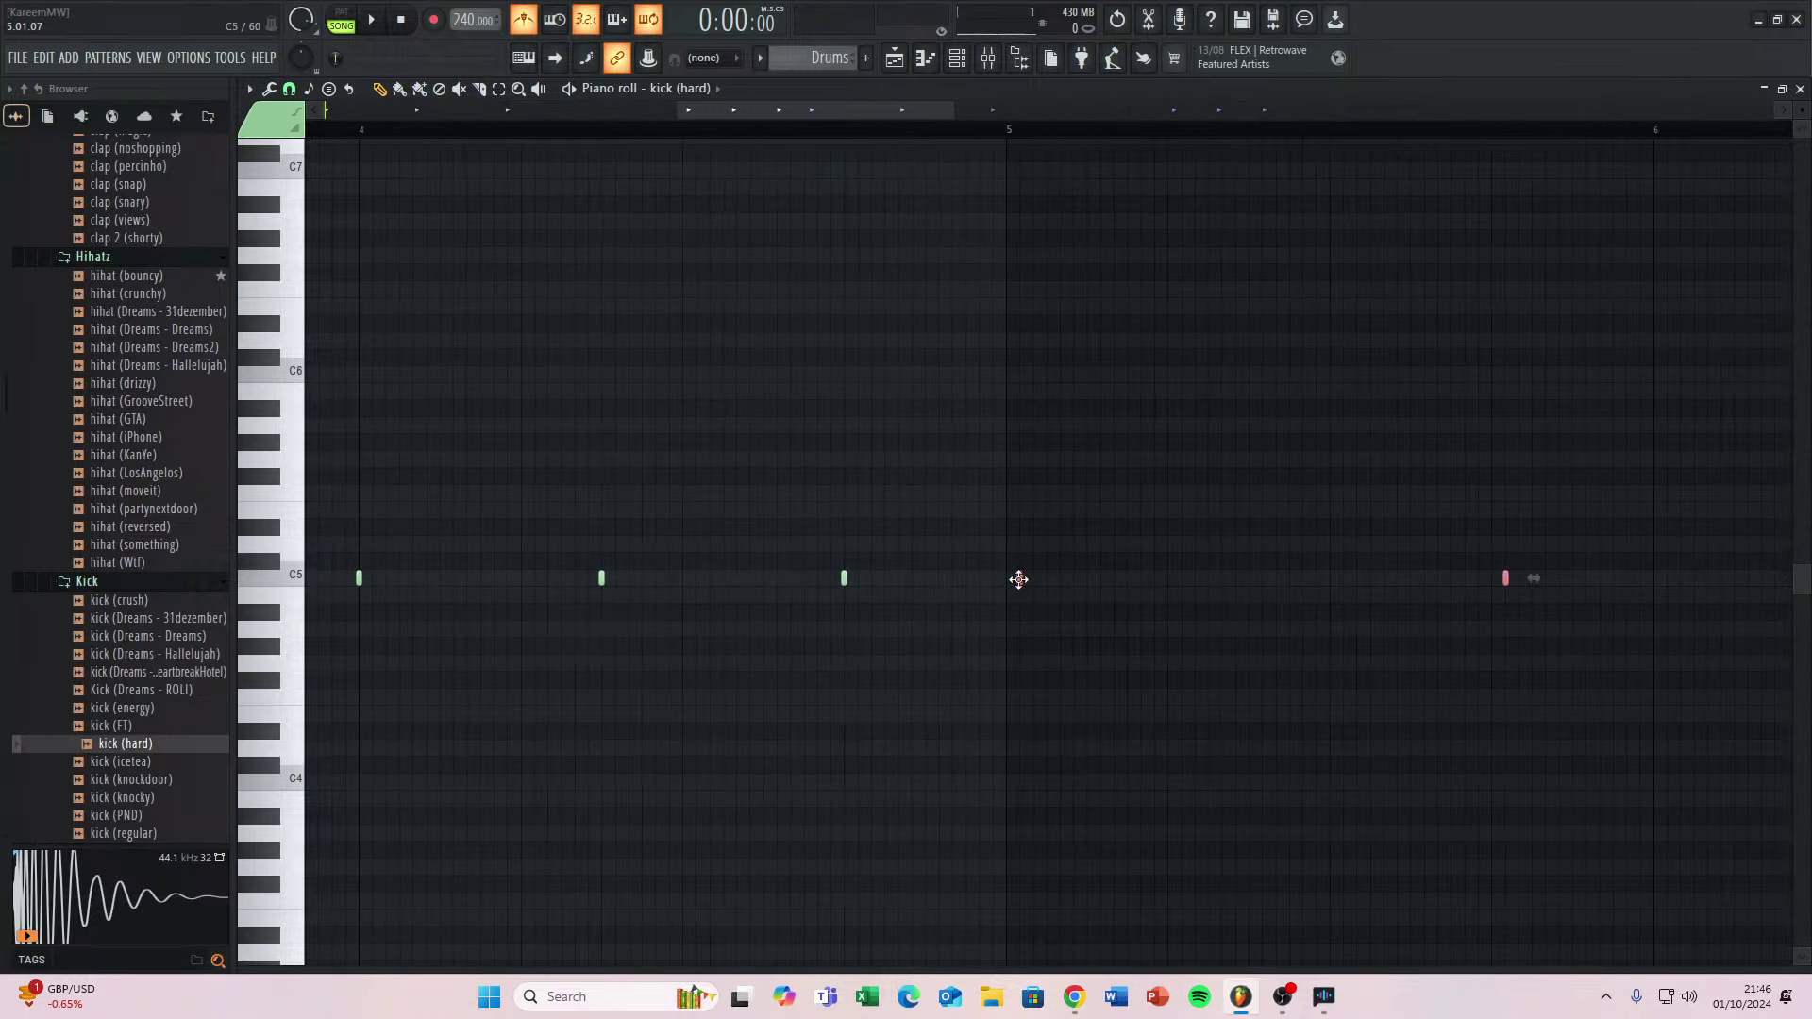
key(space)
scroll(1009, 585, down, 4)
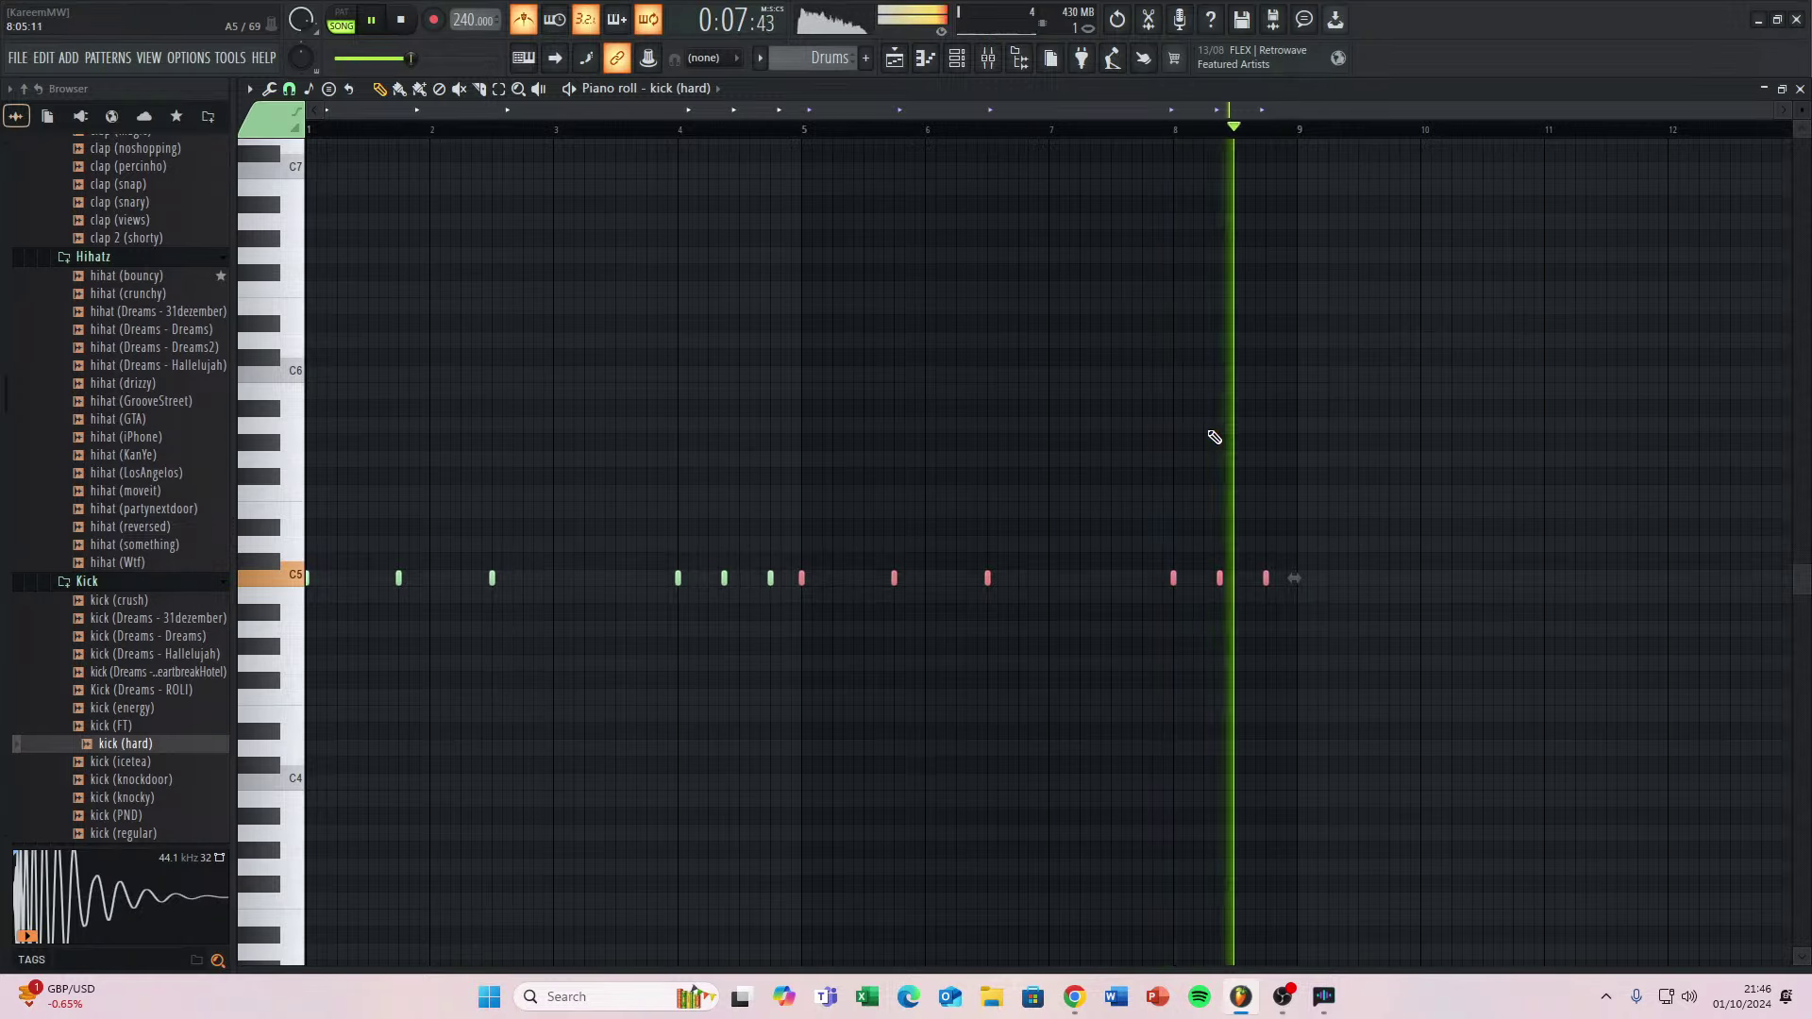
Listen to the Drums clip in the playlist, and duplicate all kick (hard) notes of bars 1–8 so the copy starts at bar 9.
click(1800, 89)
key(F6)
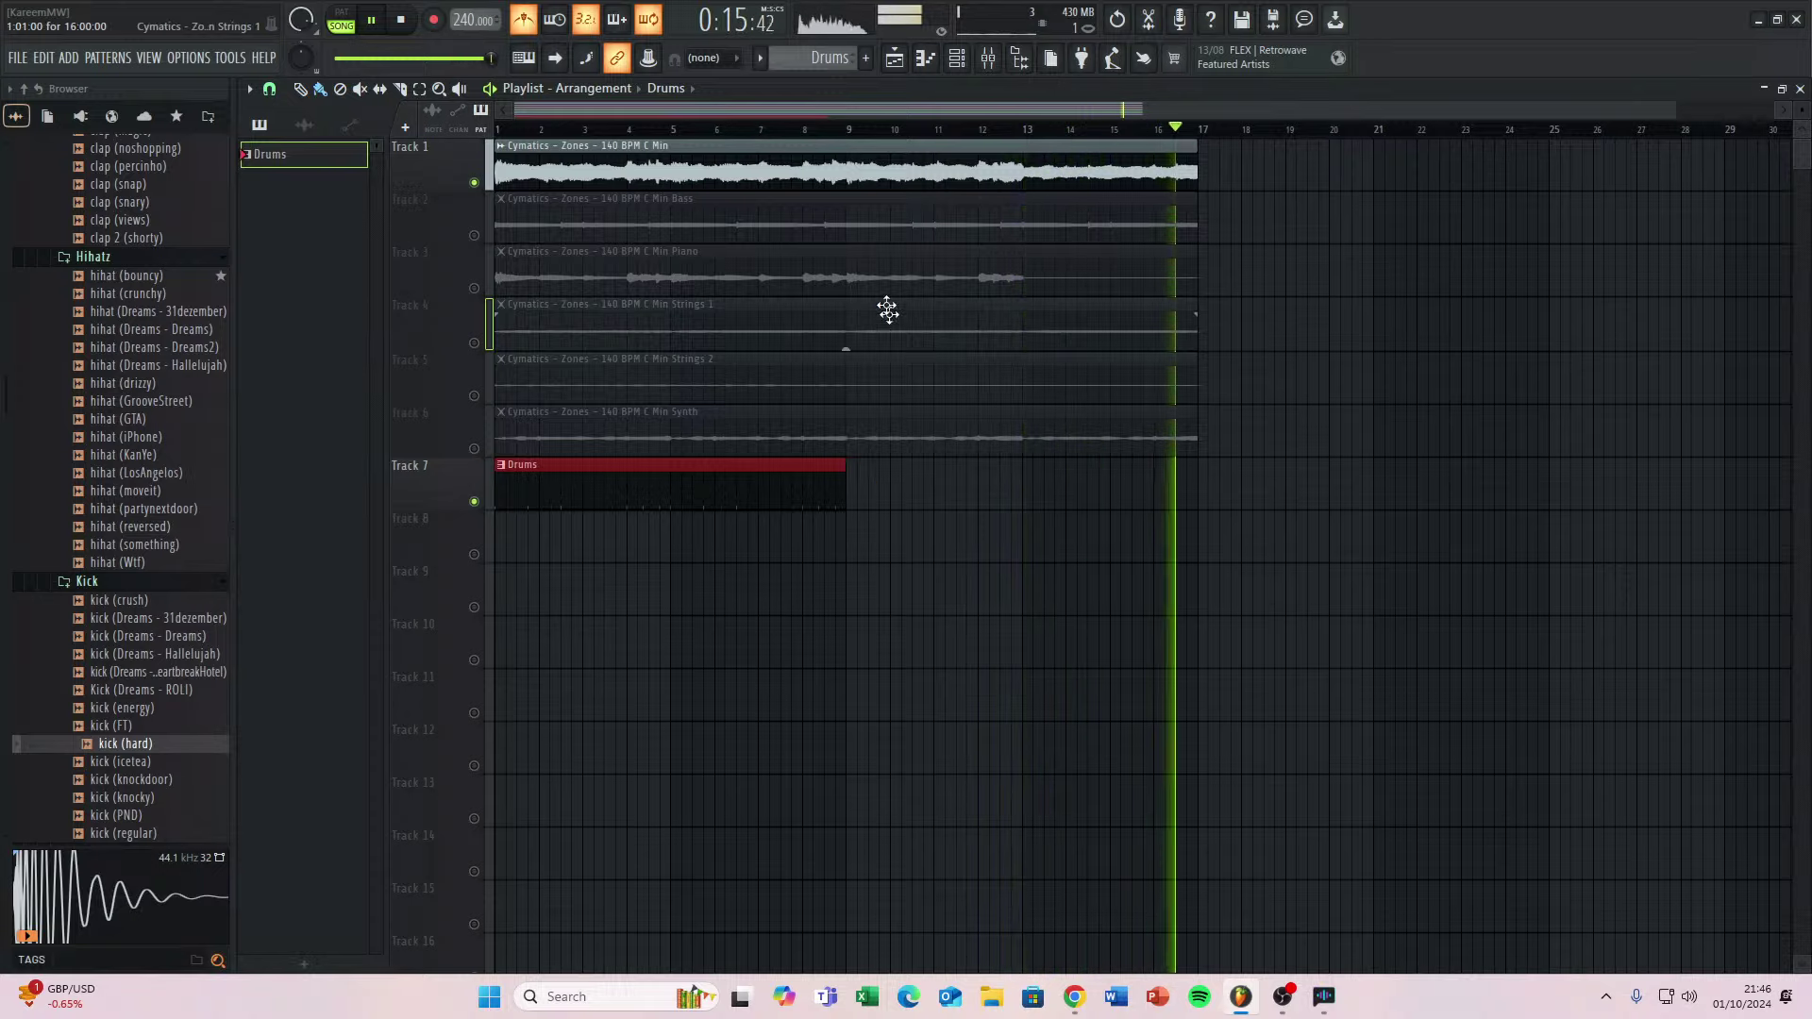
click(956, 58)
click(639, 645)
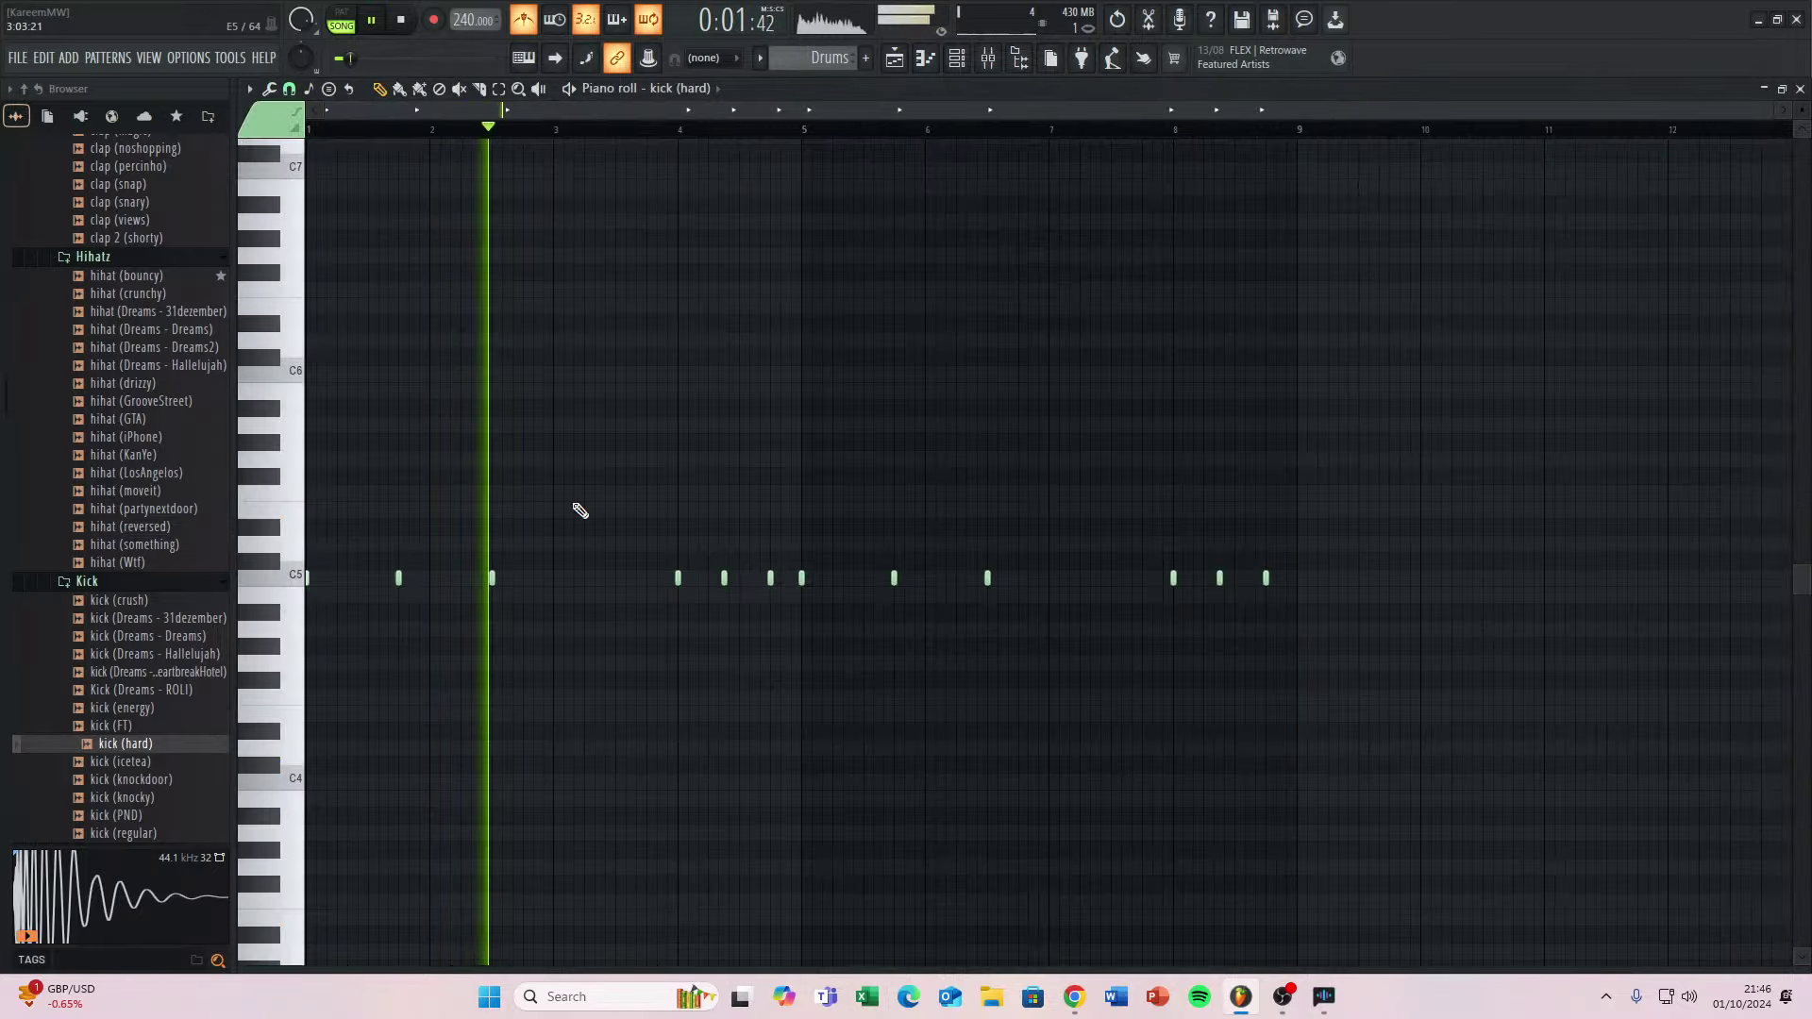
key(ctrl+a)
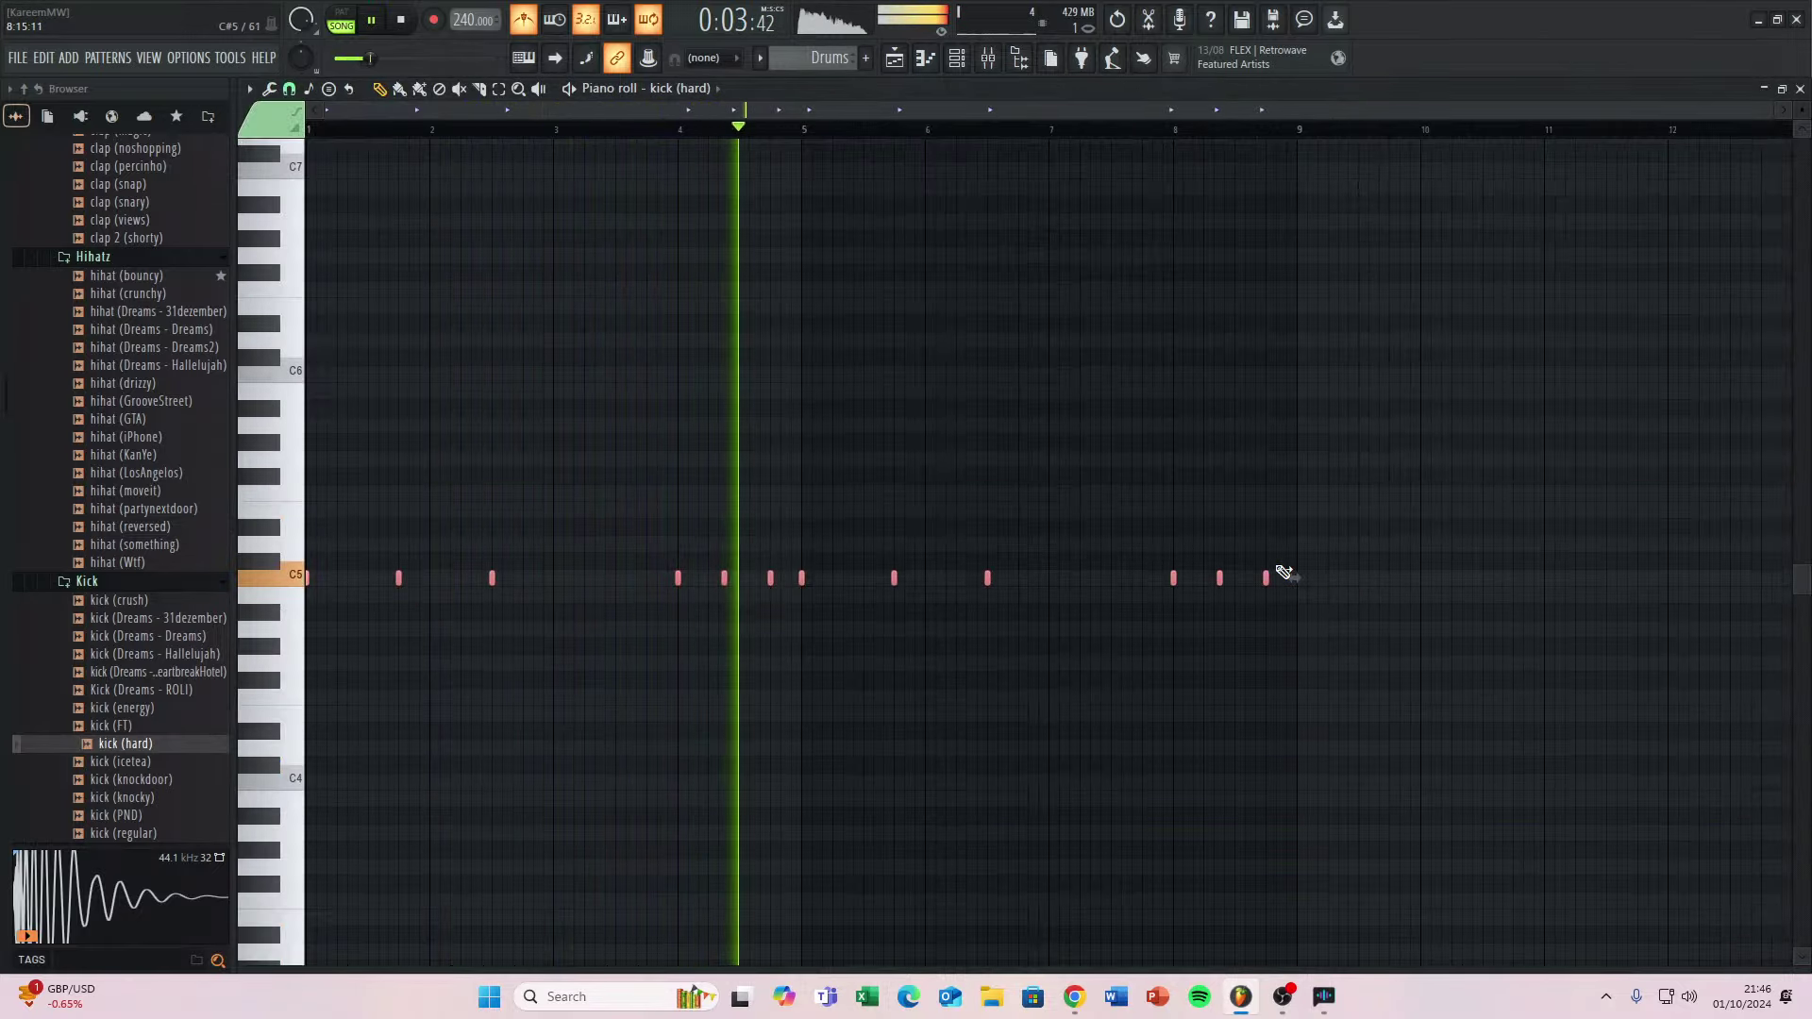
drag(1267, 577, 1274, 576)
key(space)
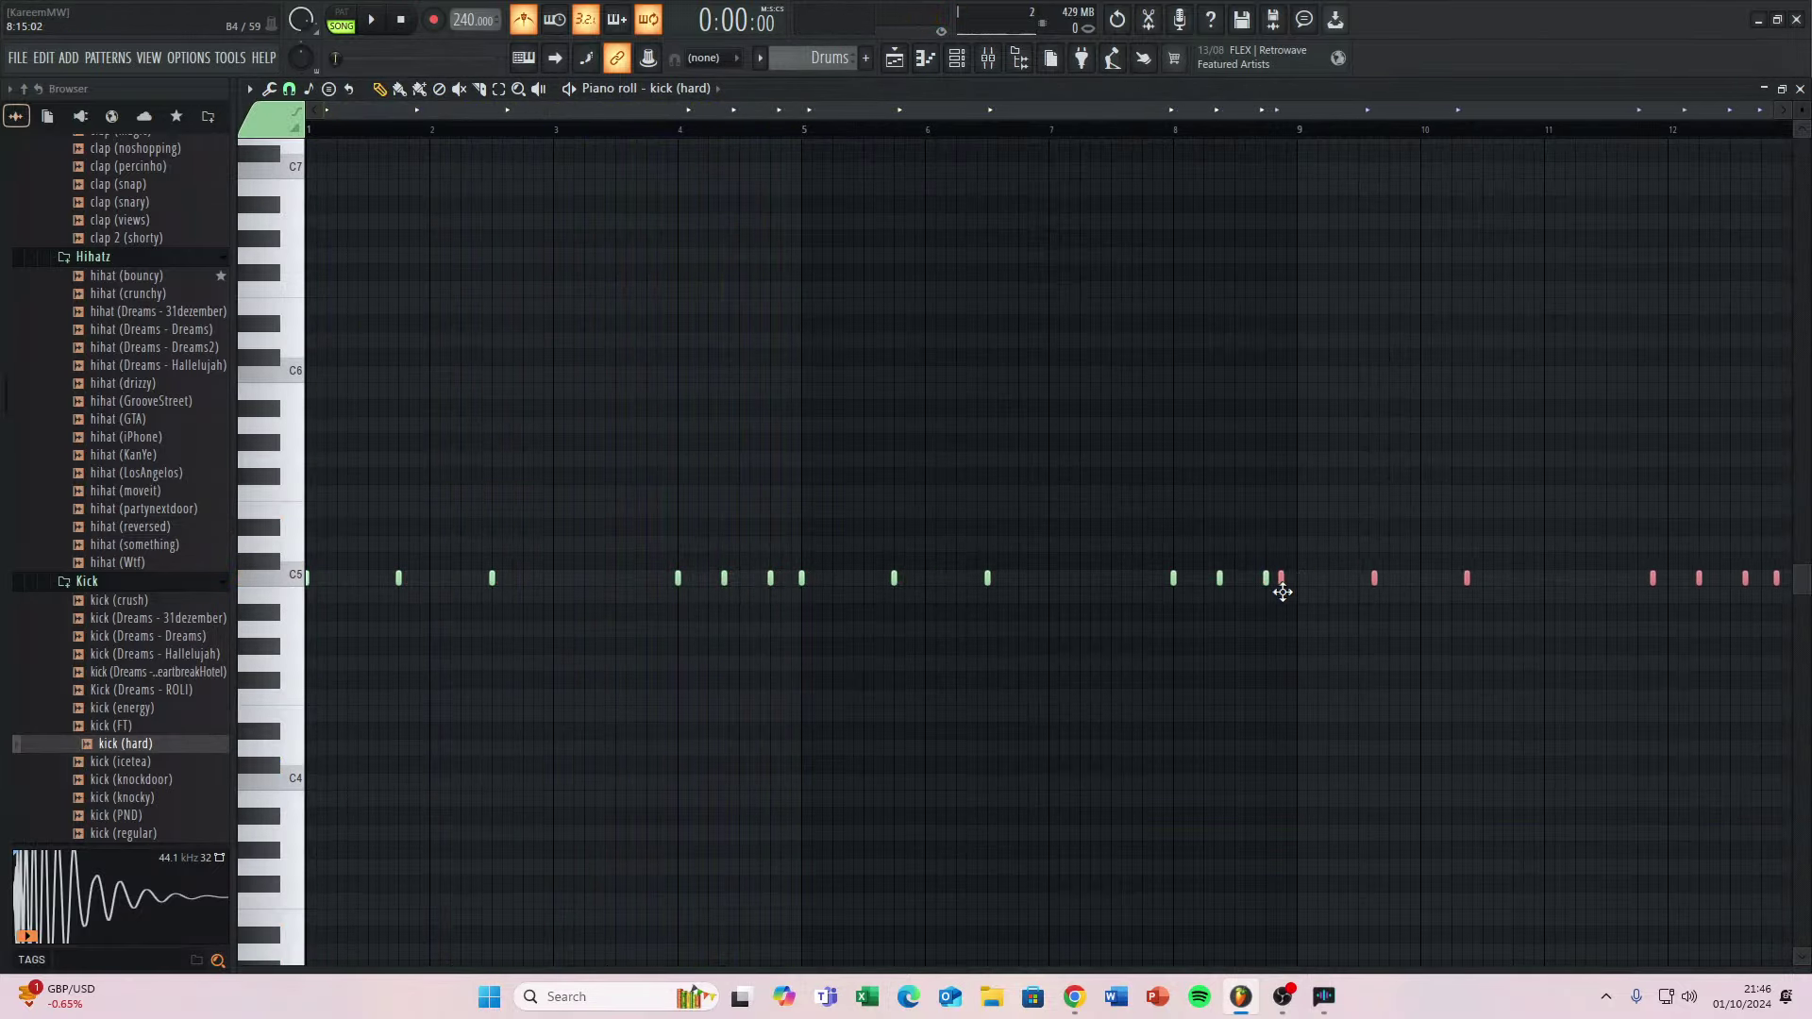
scroll(1301, 595, up, 5)
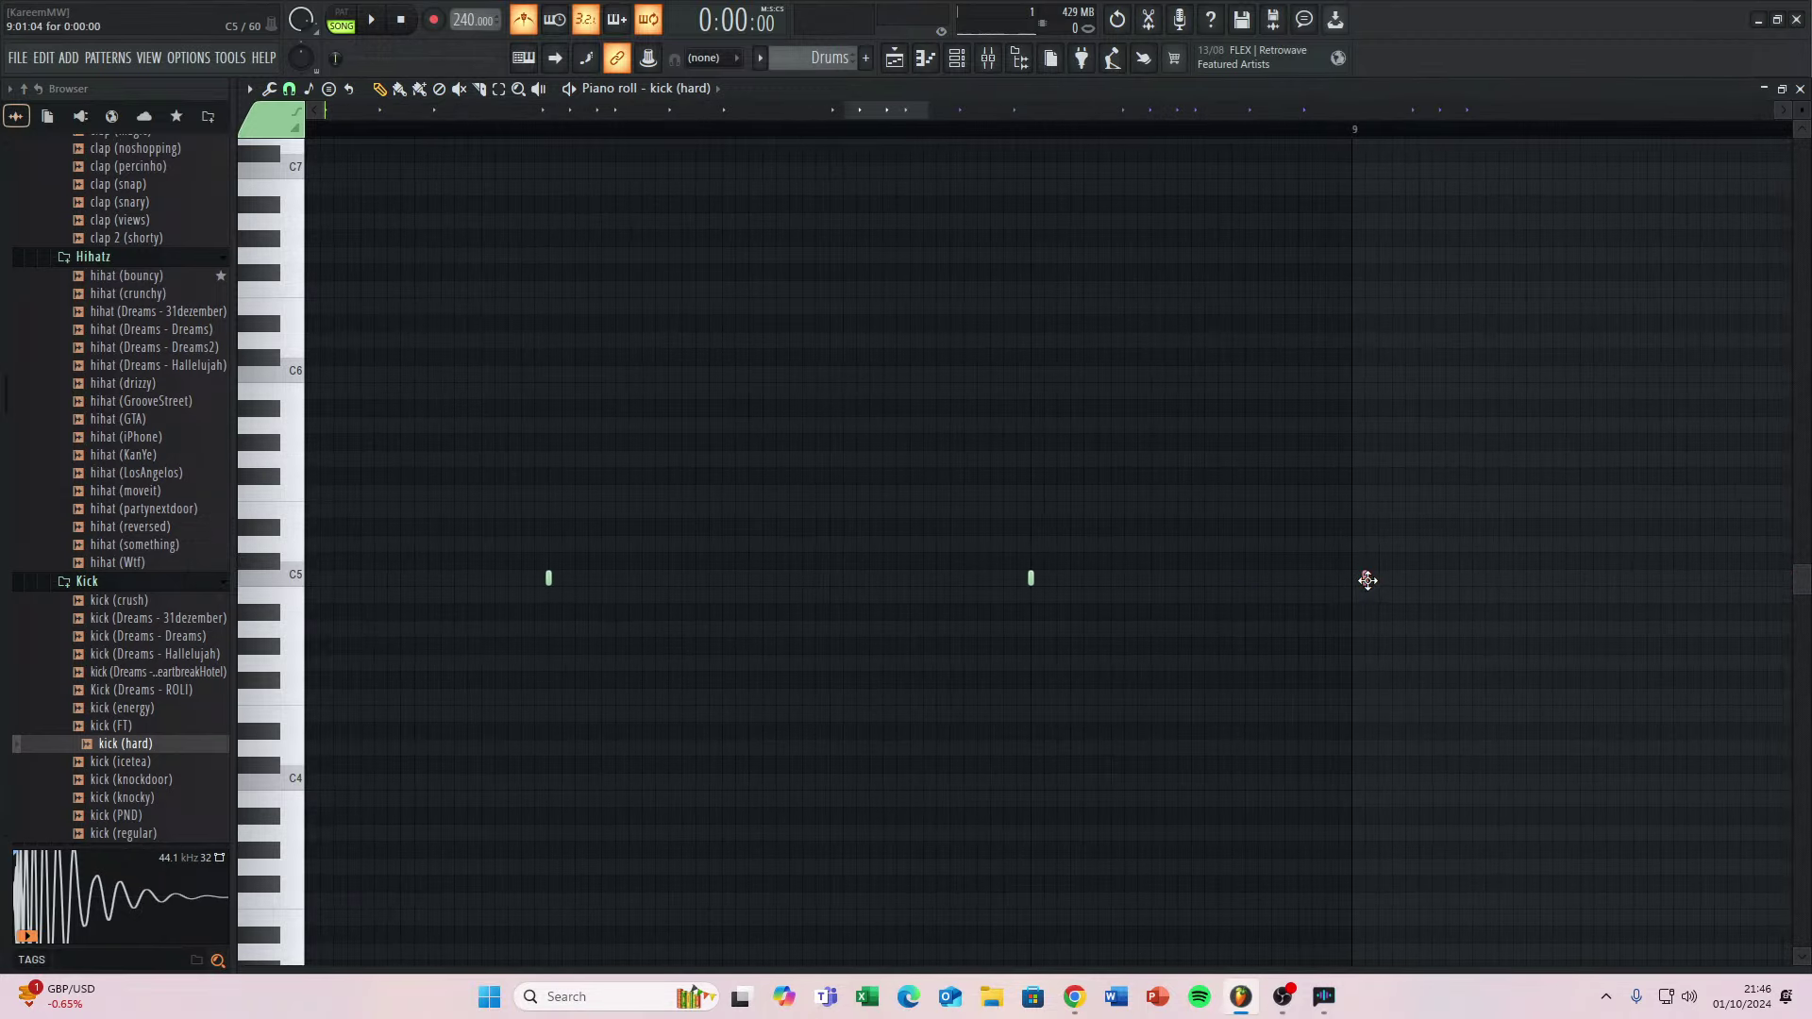
key(space)
scroll(1233, 619, down, 5)
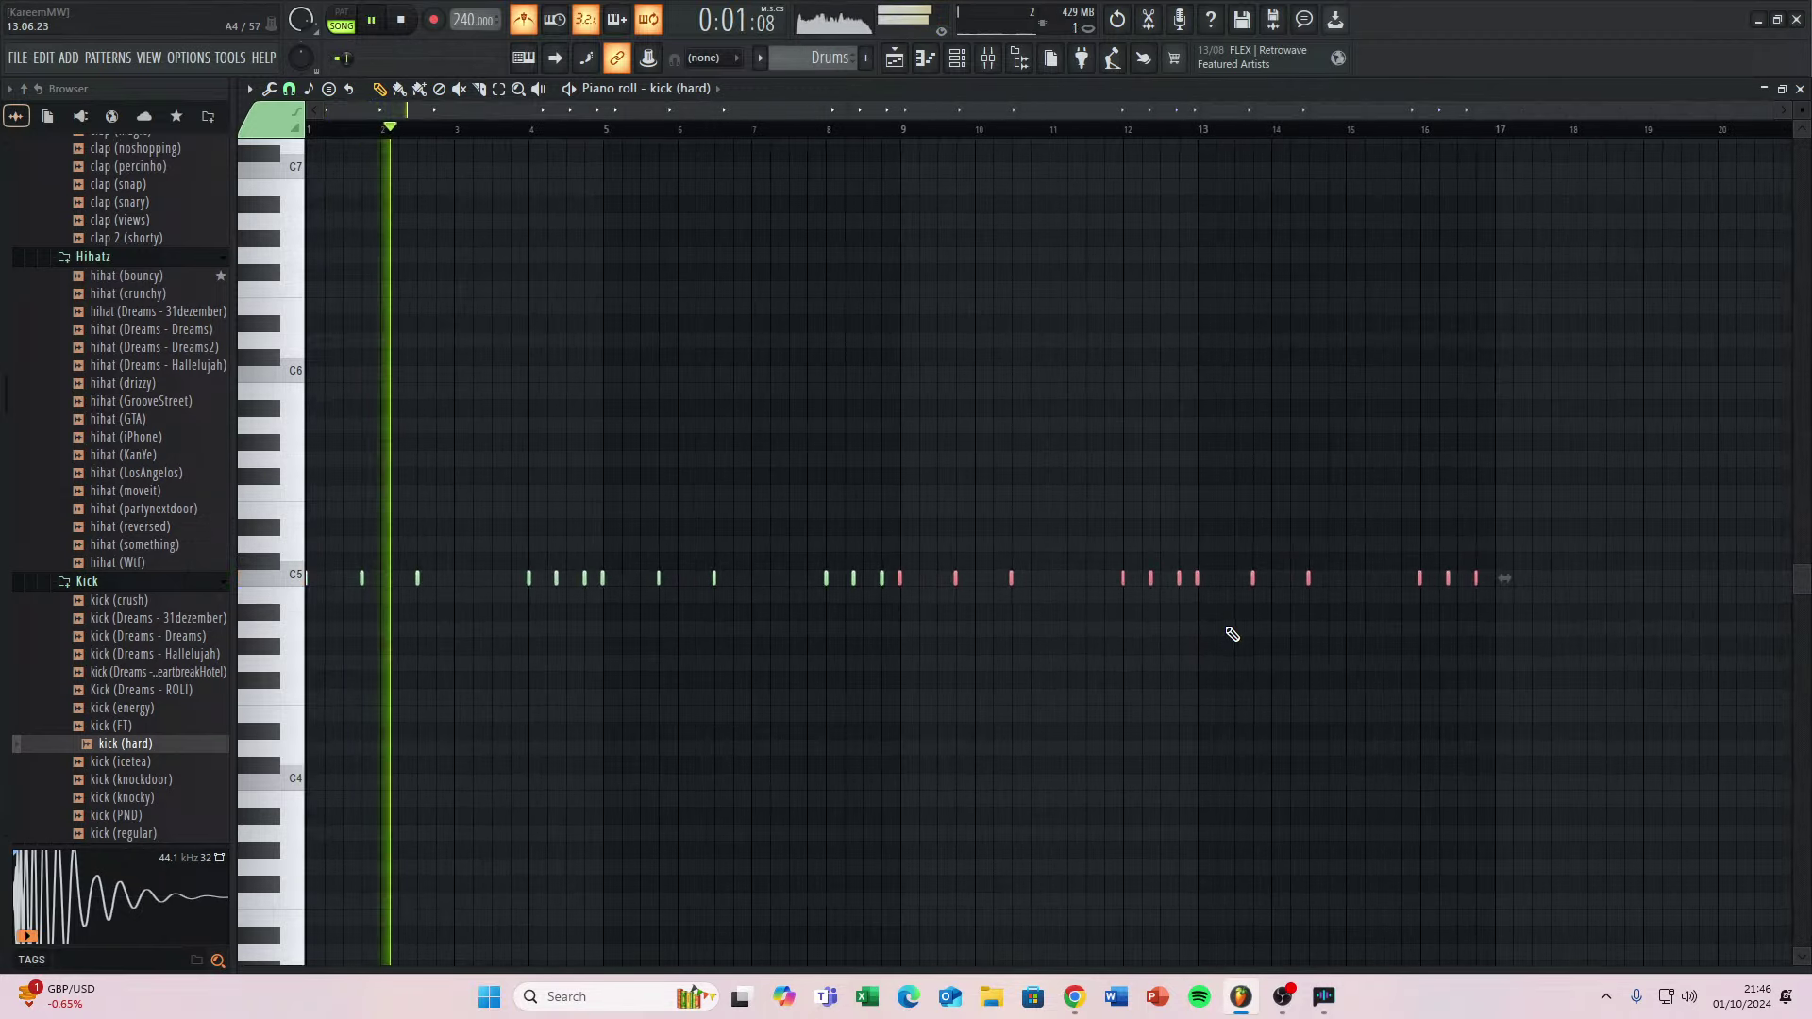
Reopen the kick (hard) piano roll with no notes selected and restart playback from the beginning.
key(space)
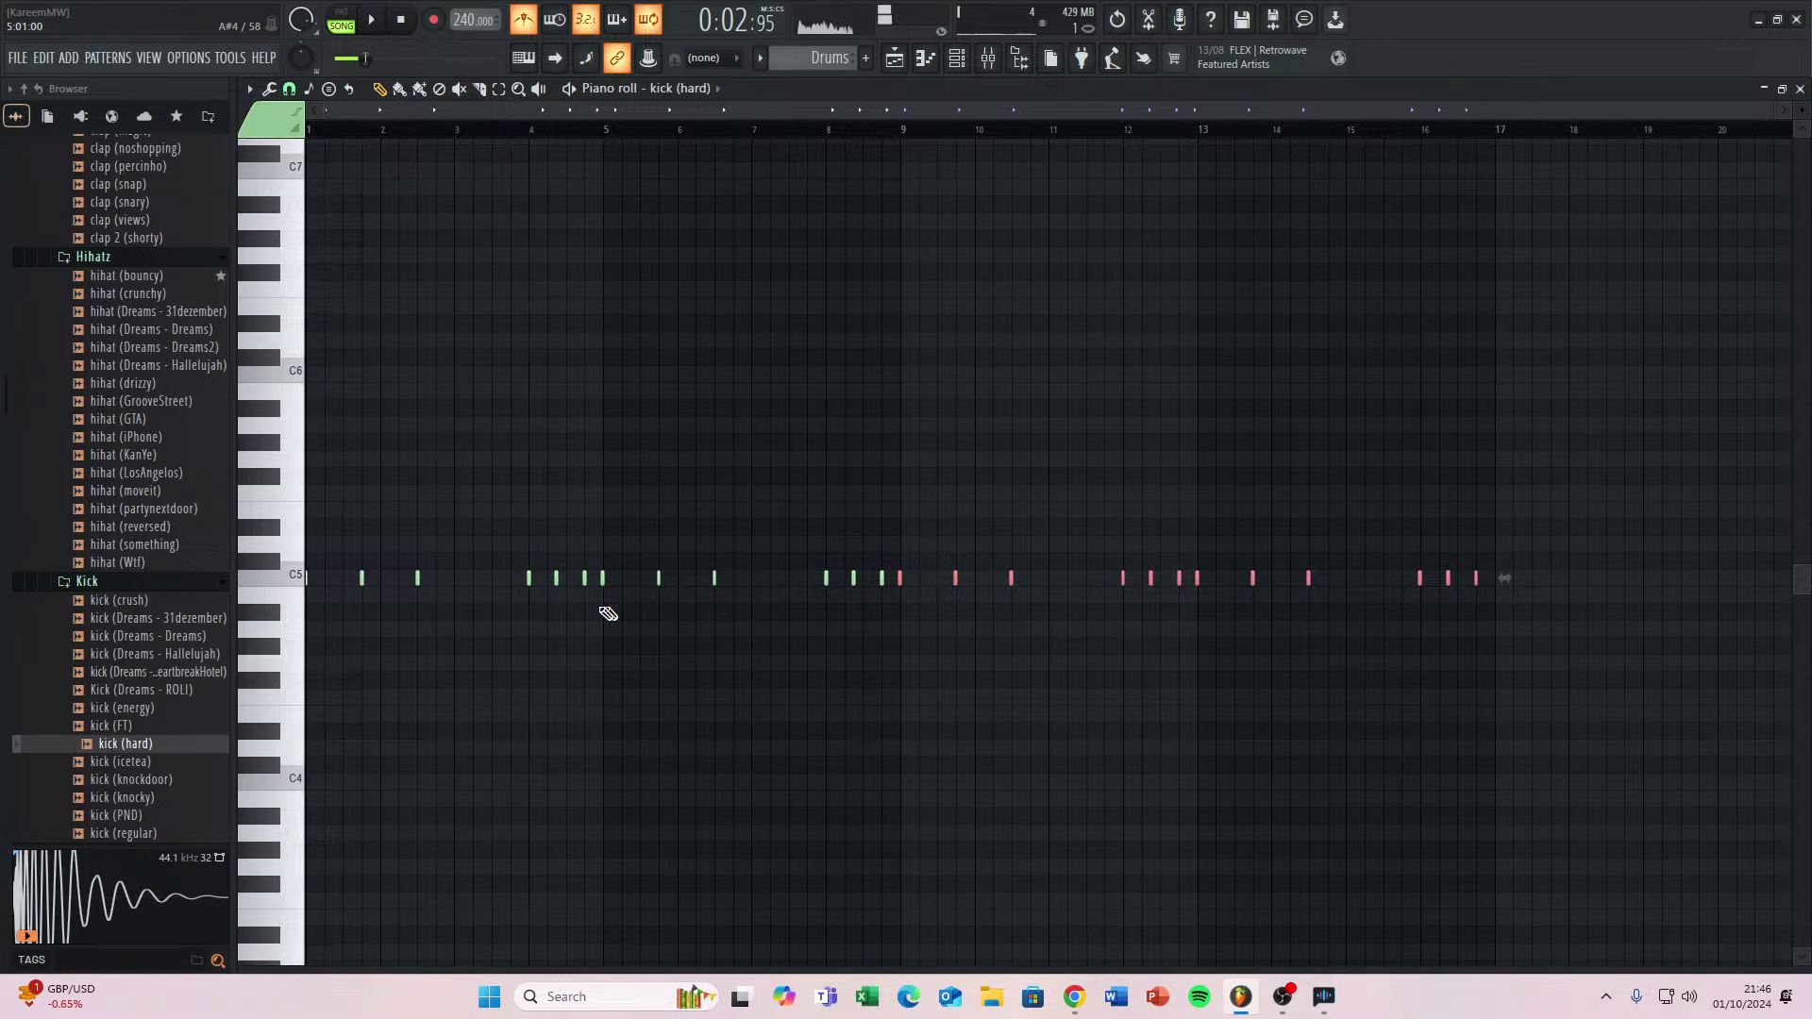
scroll(520, 614, up, 3)
scroll(520, 614, up, 1)
key(space)
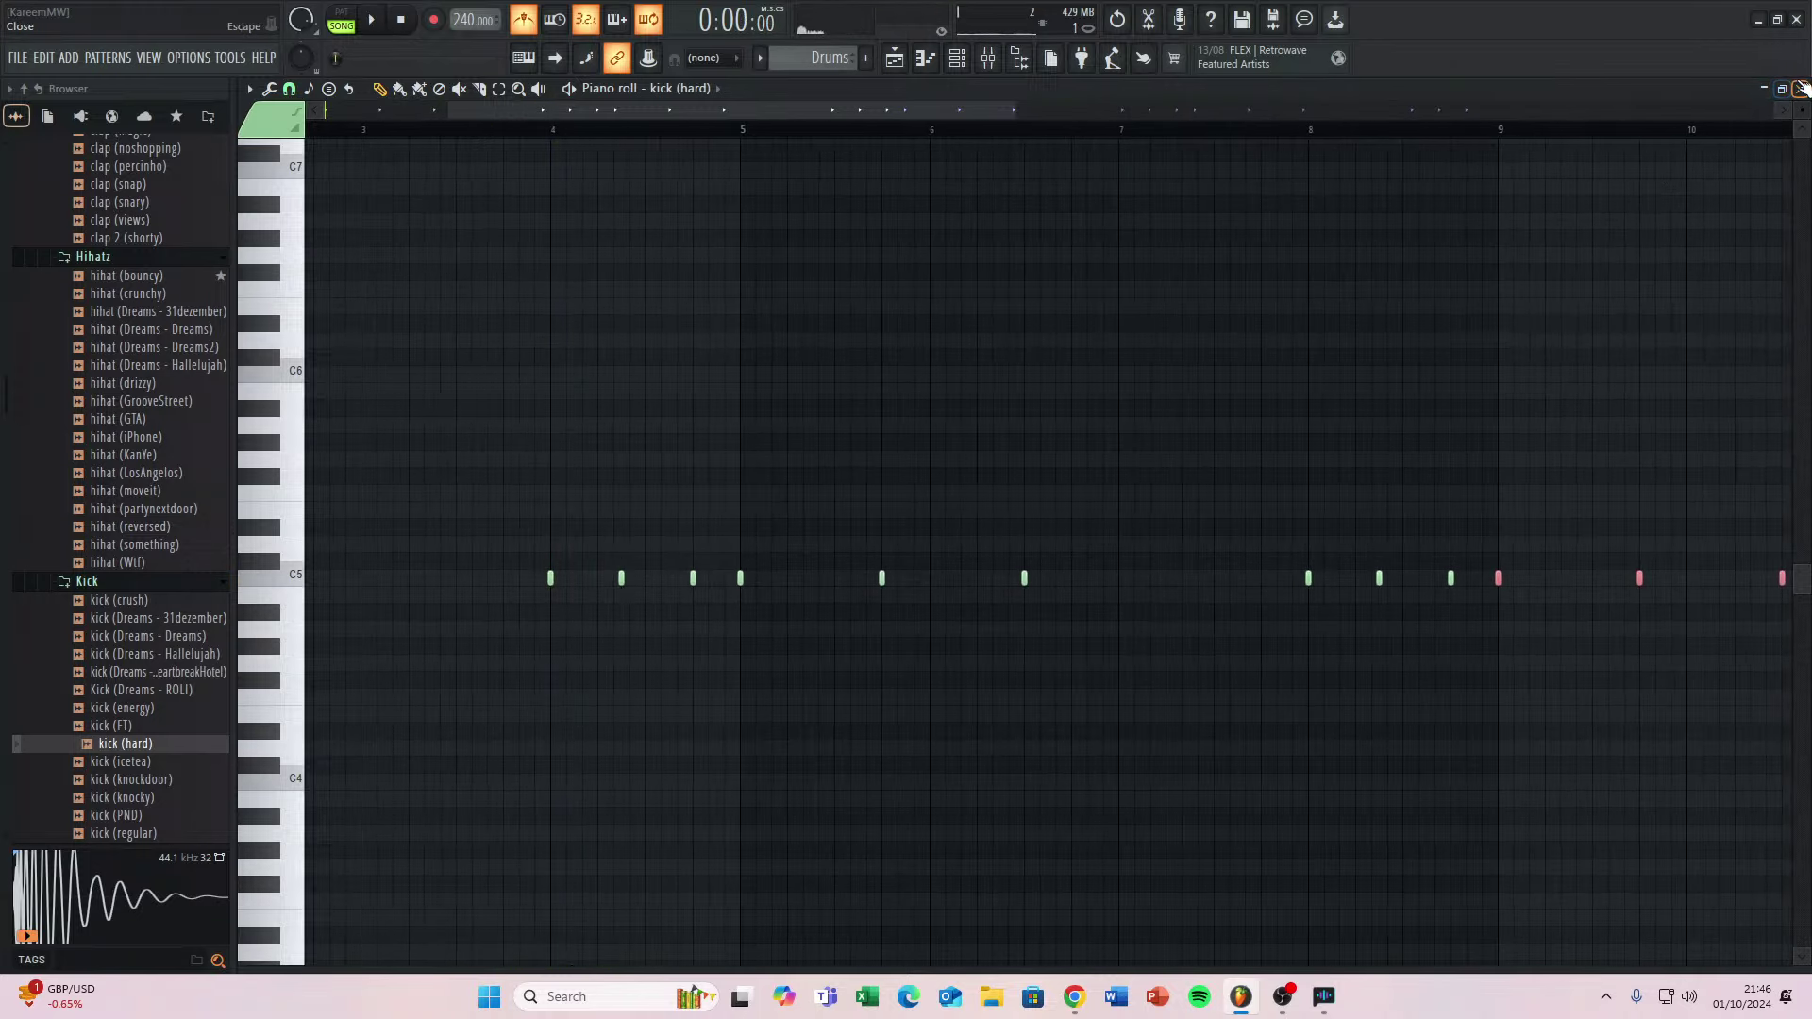
click(1801, 89)
click(573, 638)
key(space)
key(space)
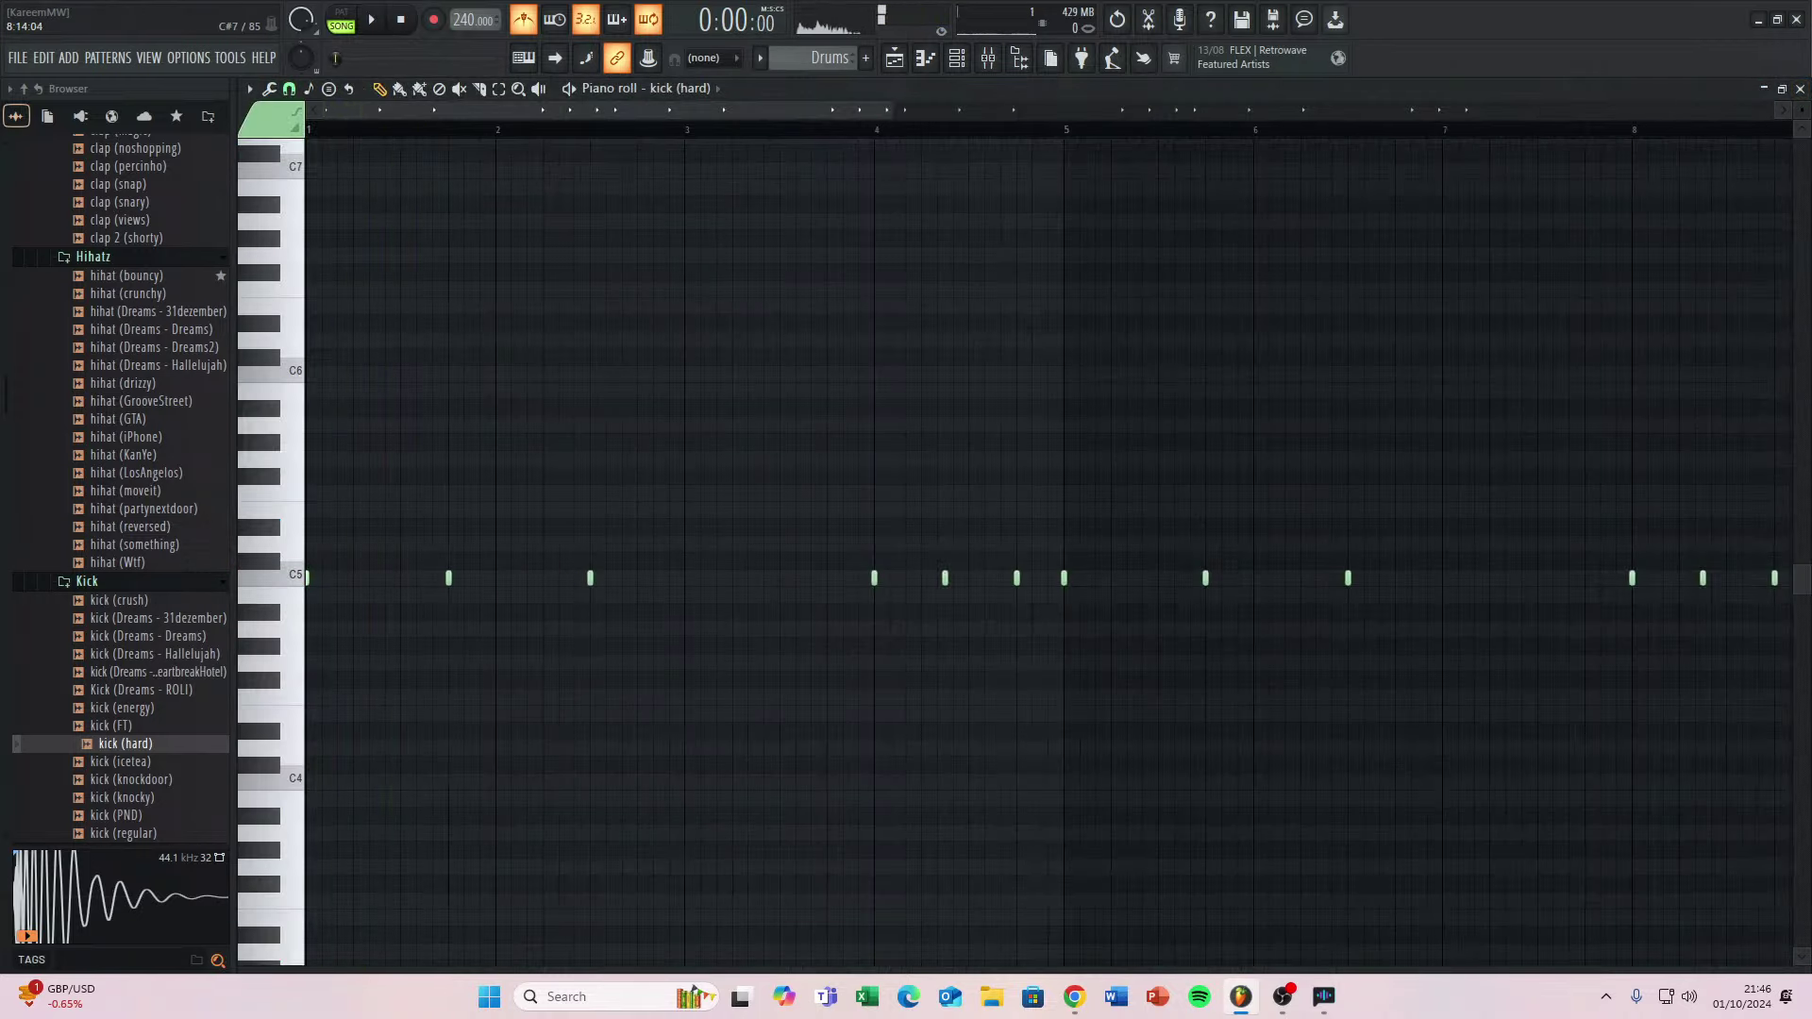
Add three extra kick (hard) hits in bar 3, just after step 11, on step 13 and just after step 14, and play them.
scroll(849, 611, up, 3)
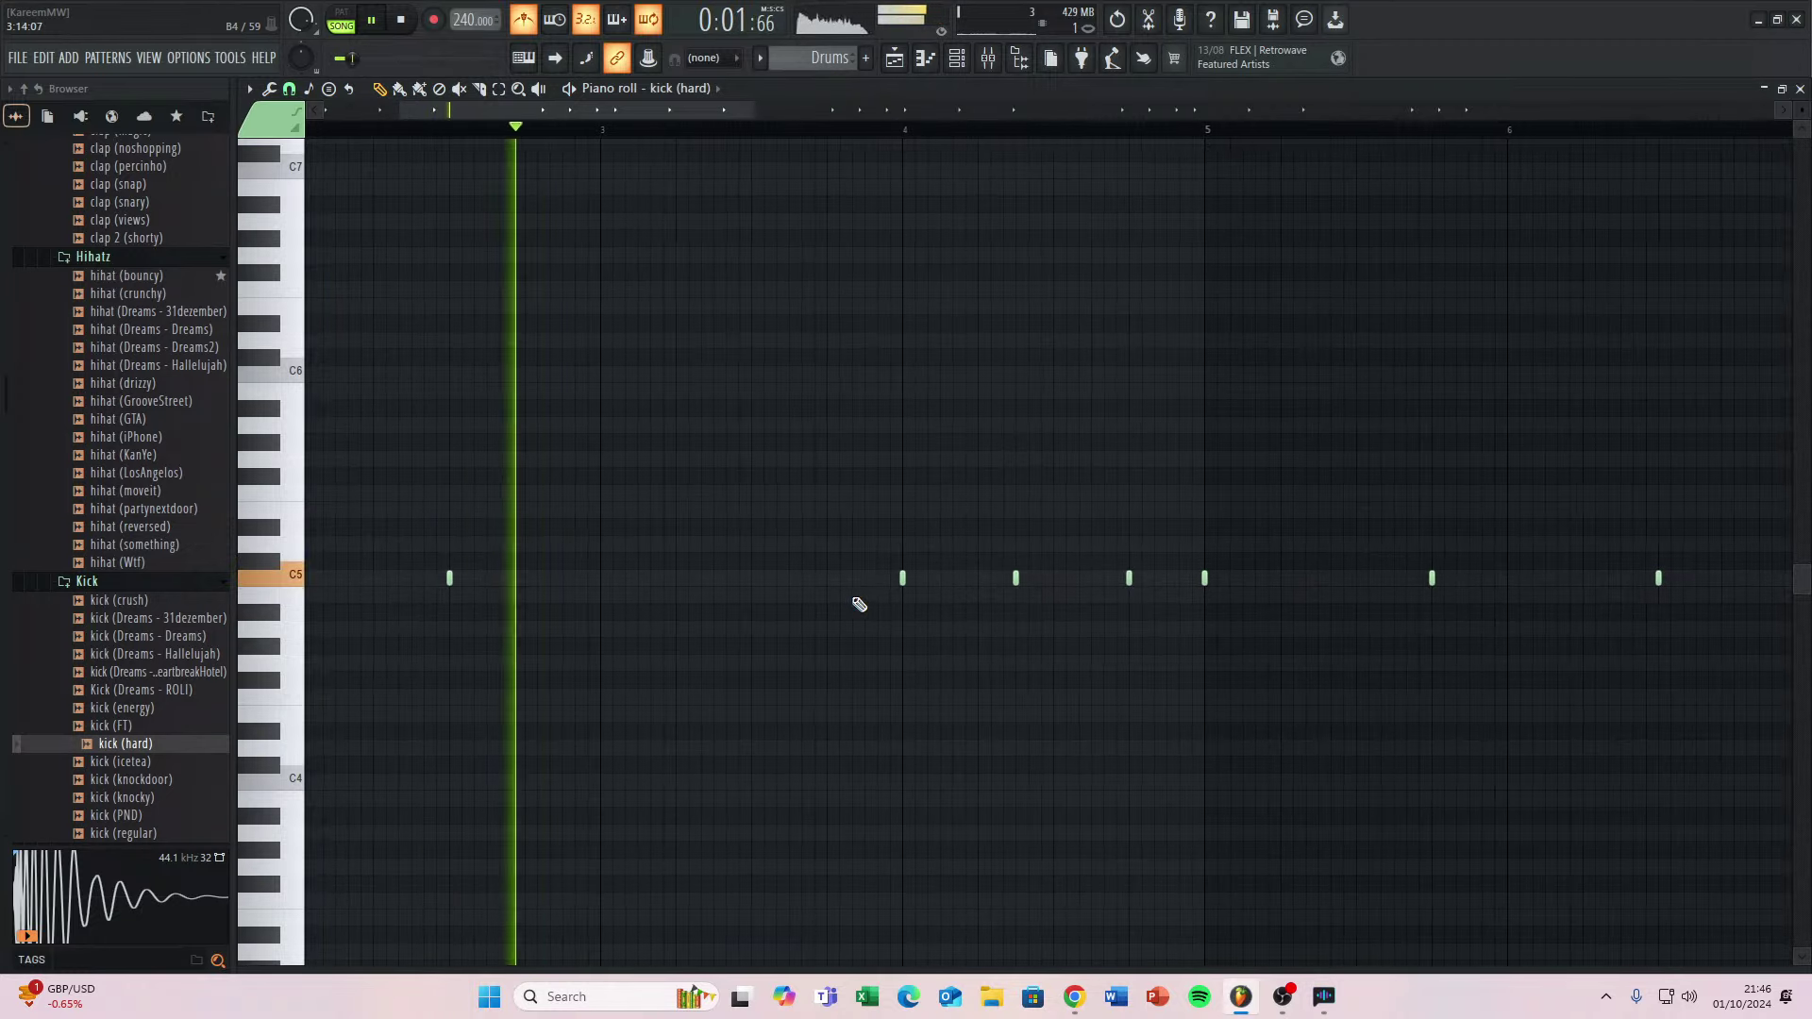
key(space)
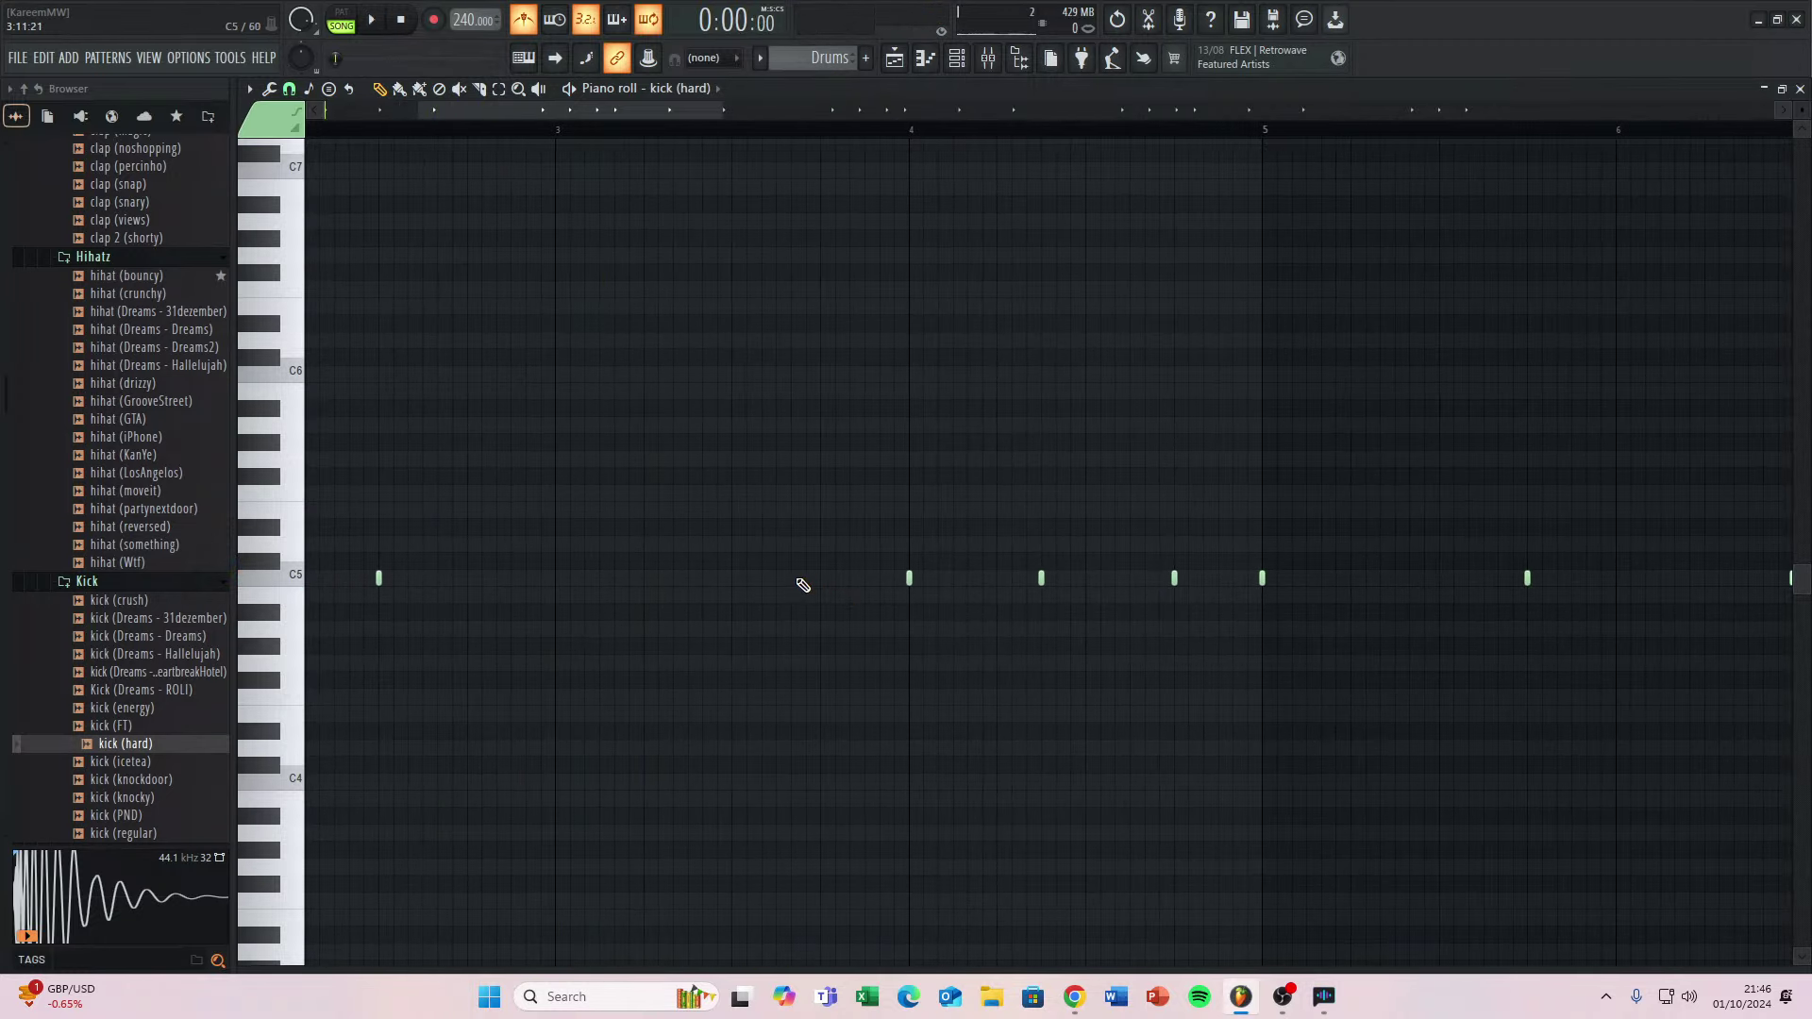
scroll(850, 597, up, 1)
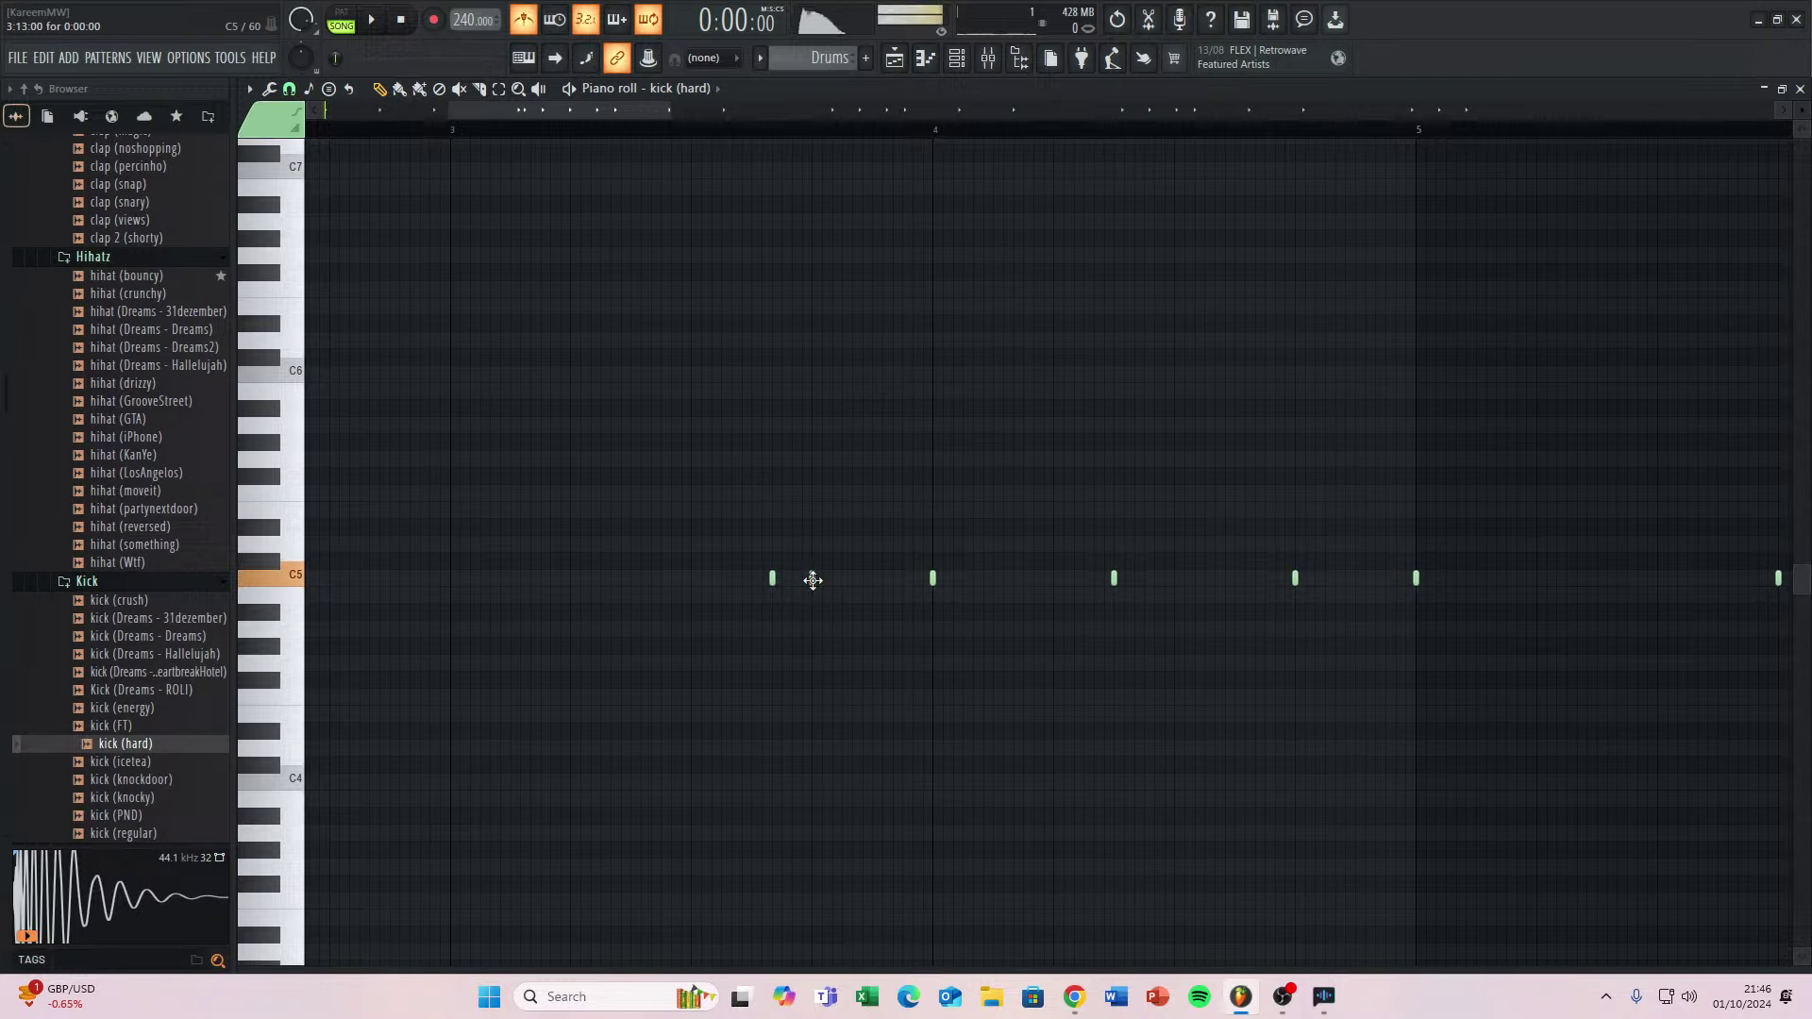
scroll(899, 527, up, 3)
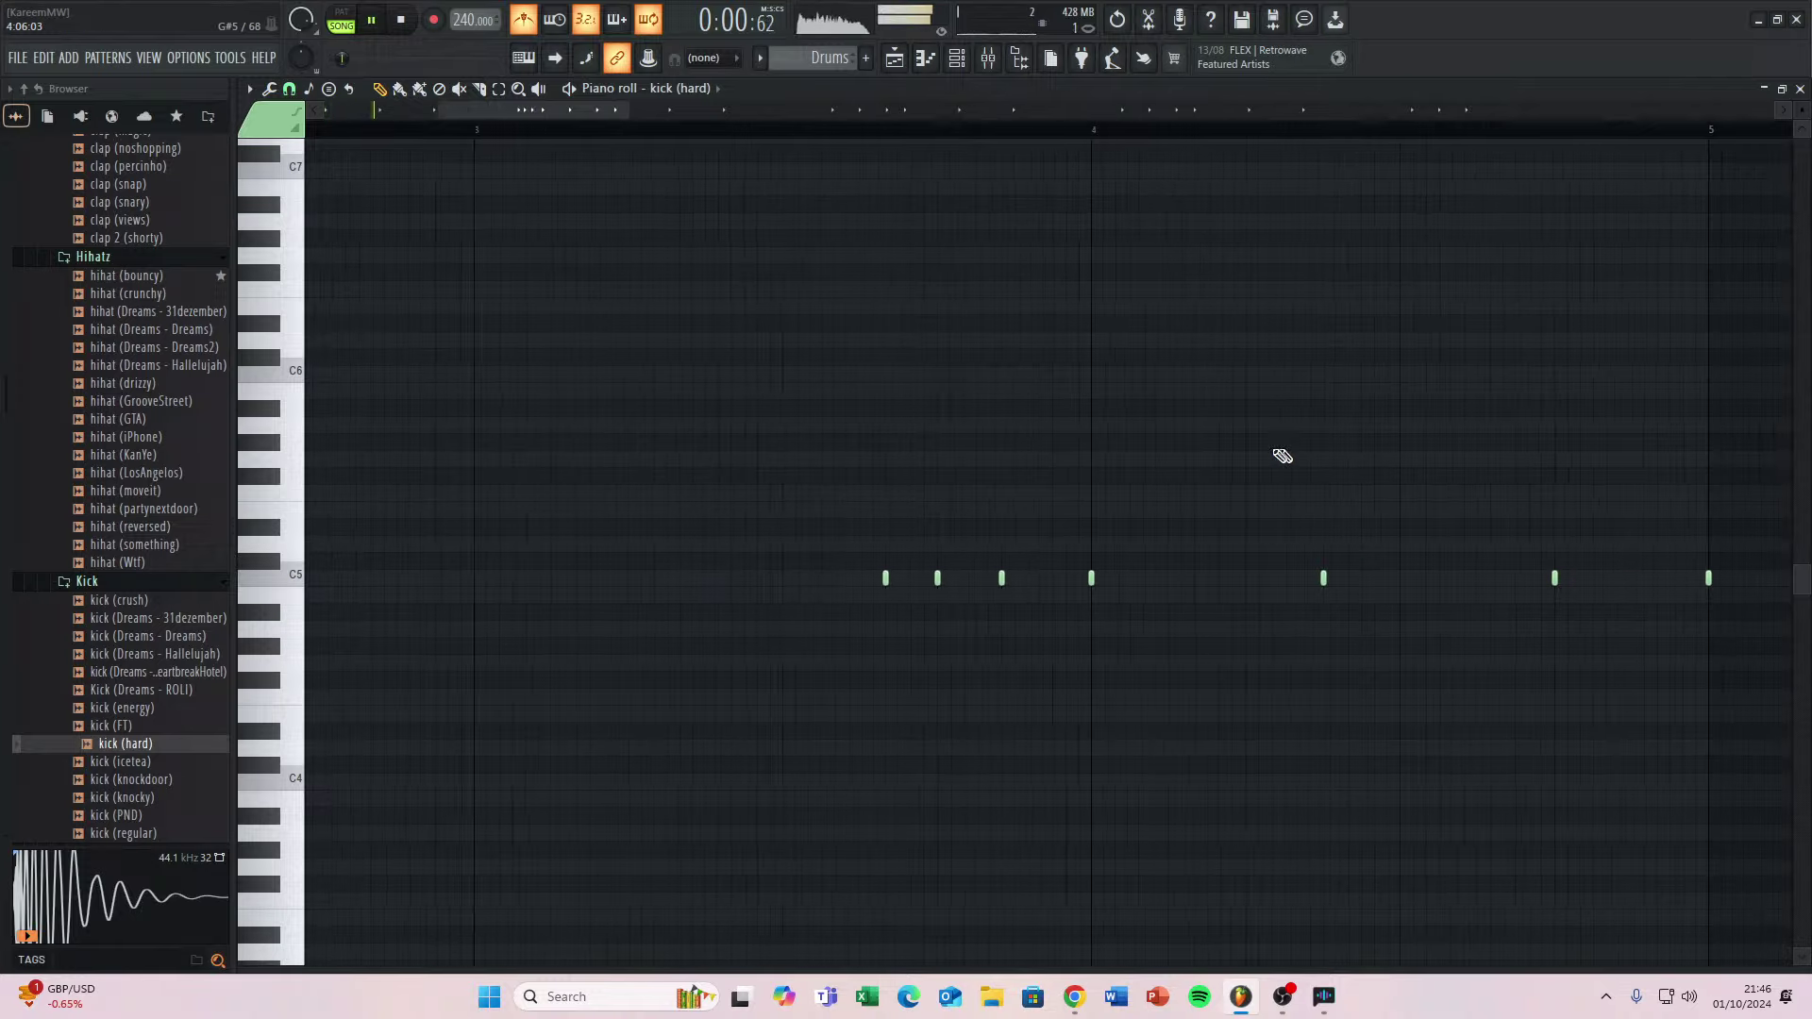
scroll(1282, 456, down, 1)
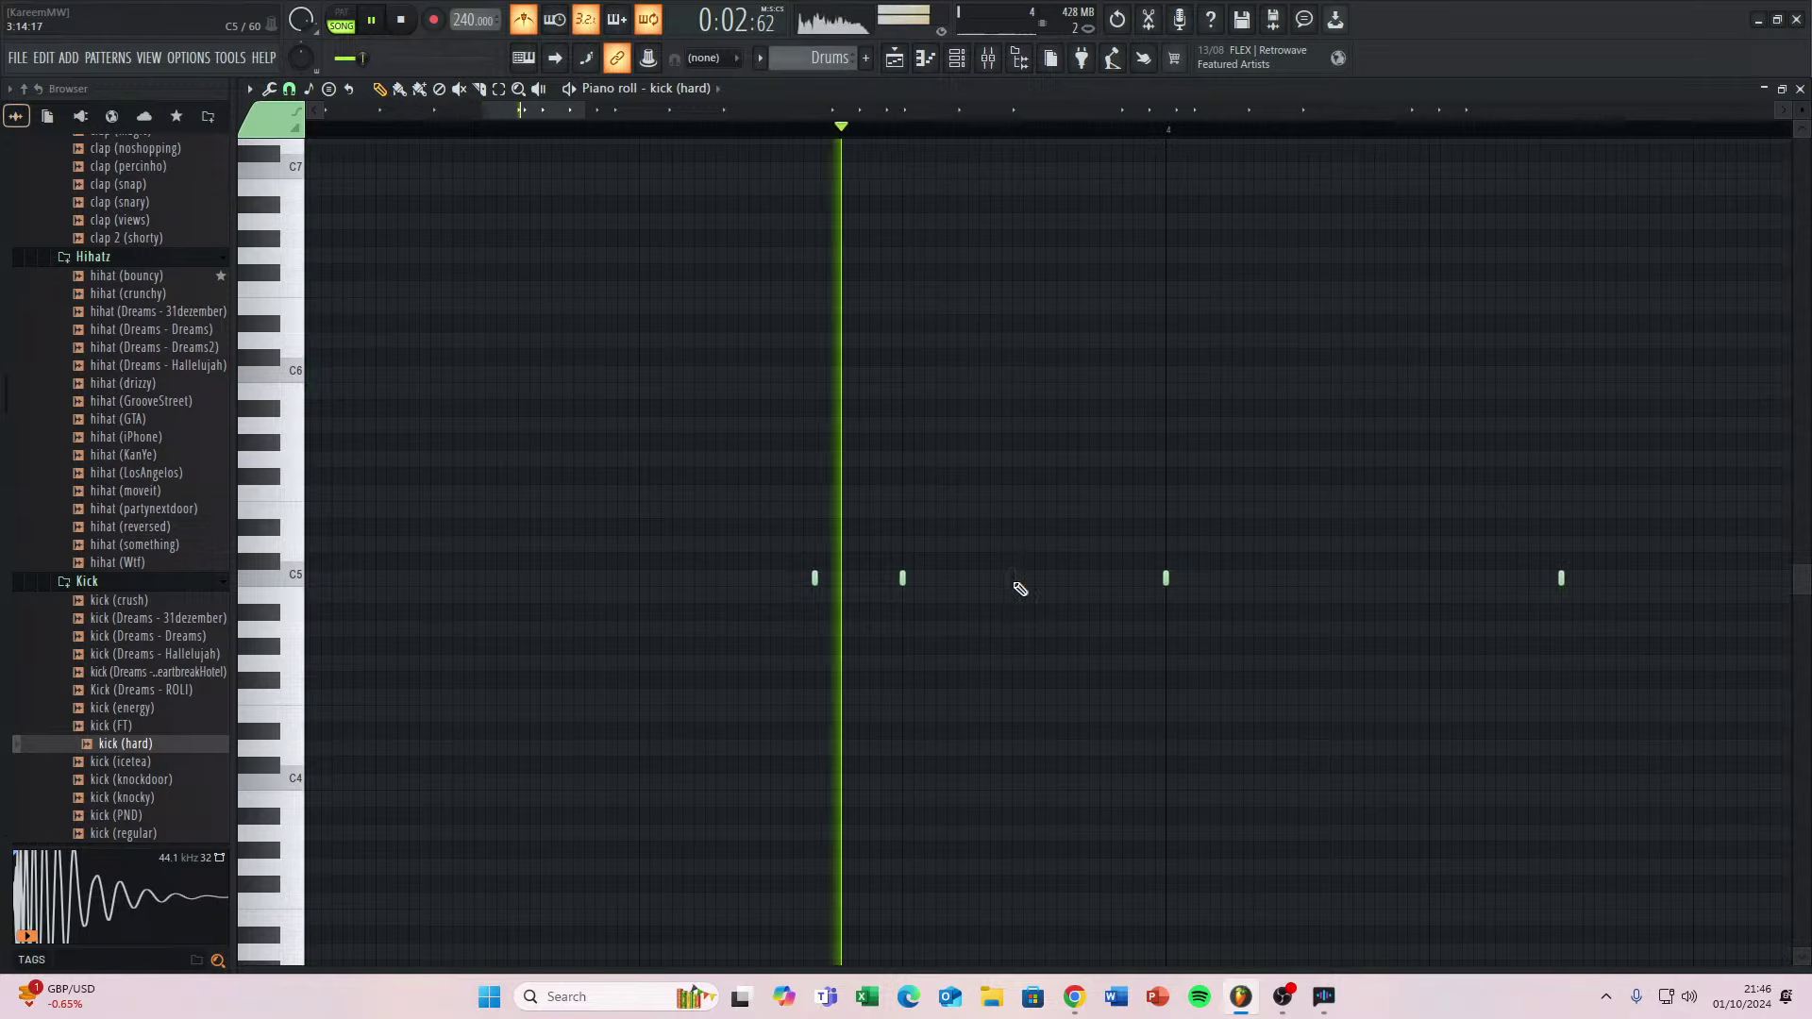
Replace the kick (hard) hit just after step 14 of bar 3 with one on step 15.
key(space)
right_click(1012, 579)
scroll(1029, 585, up, 1)
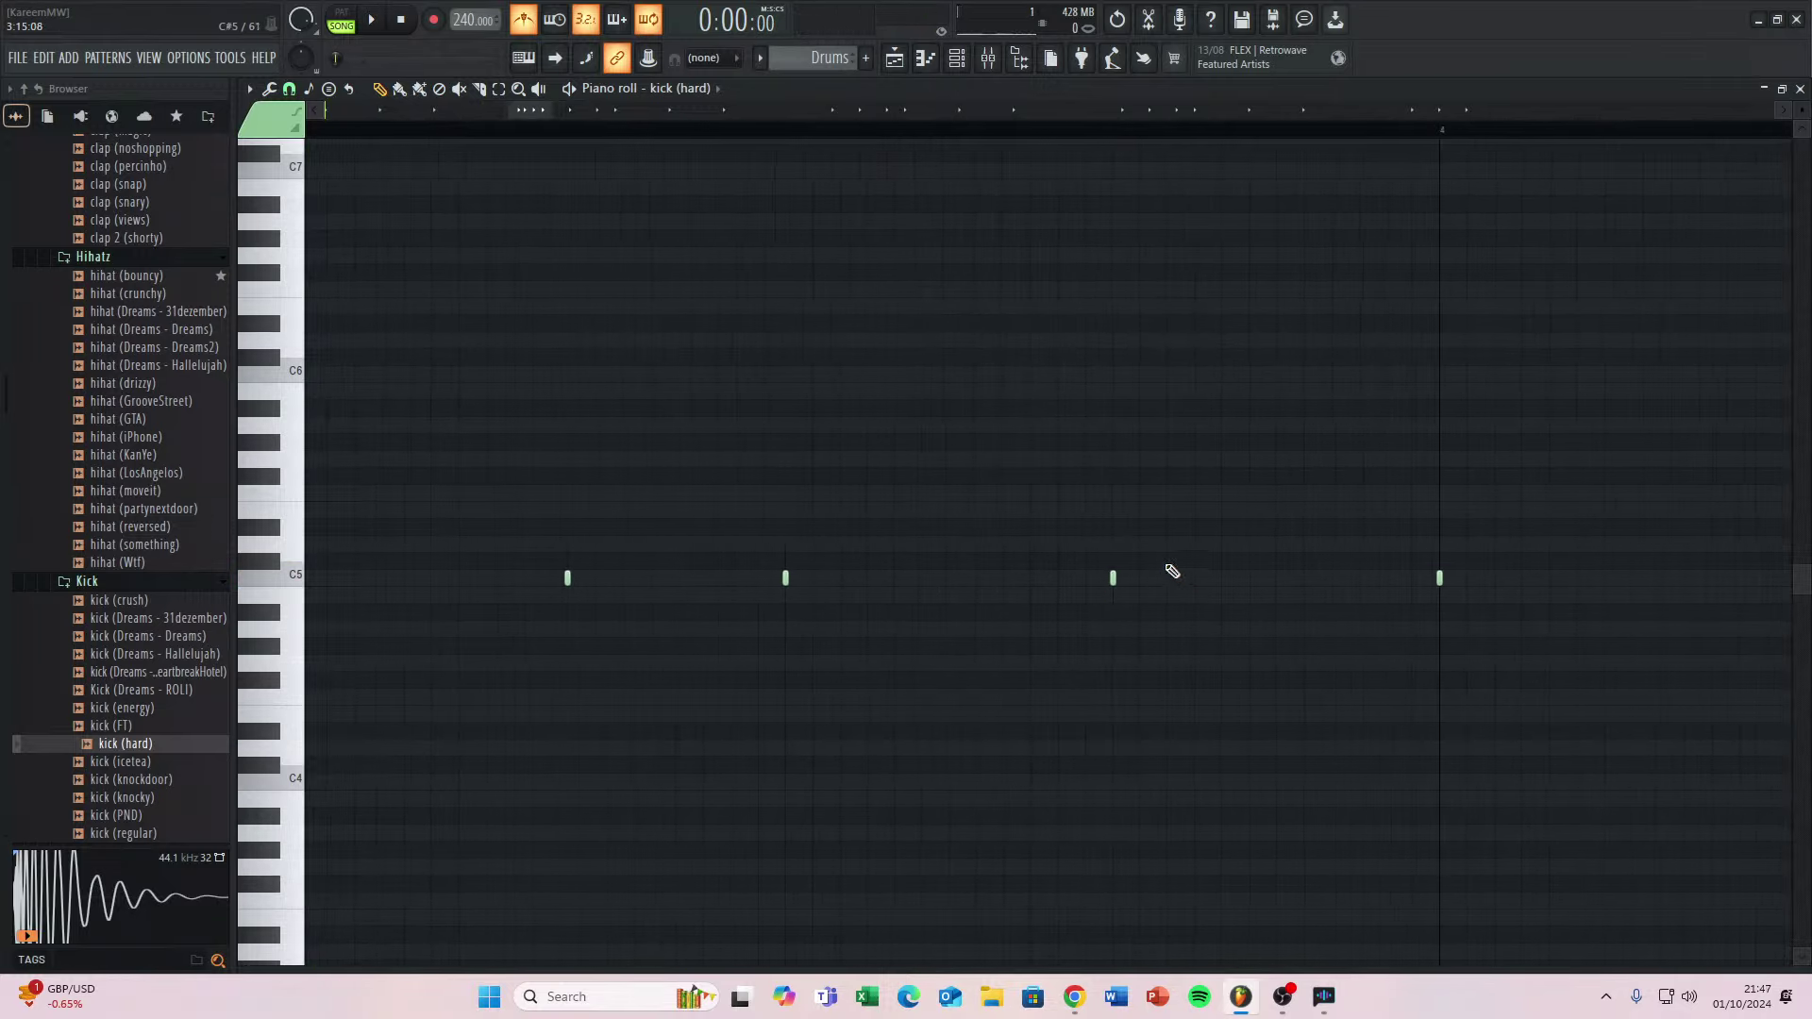
scroll(1156, 562, down, 7)
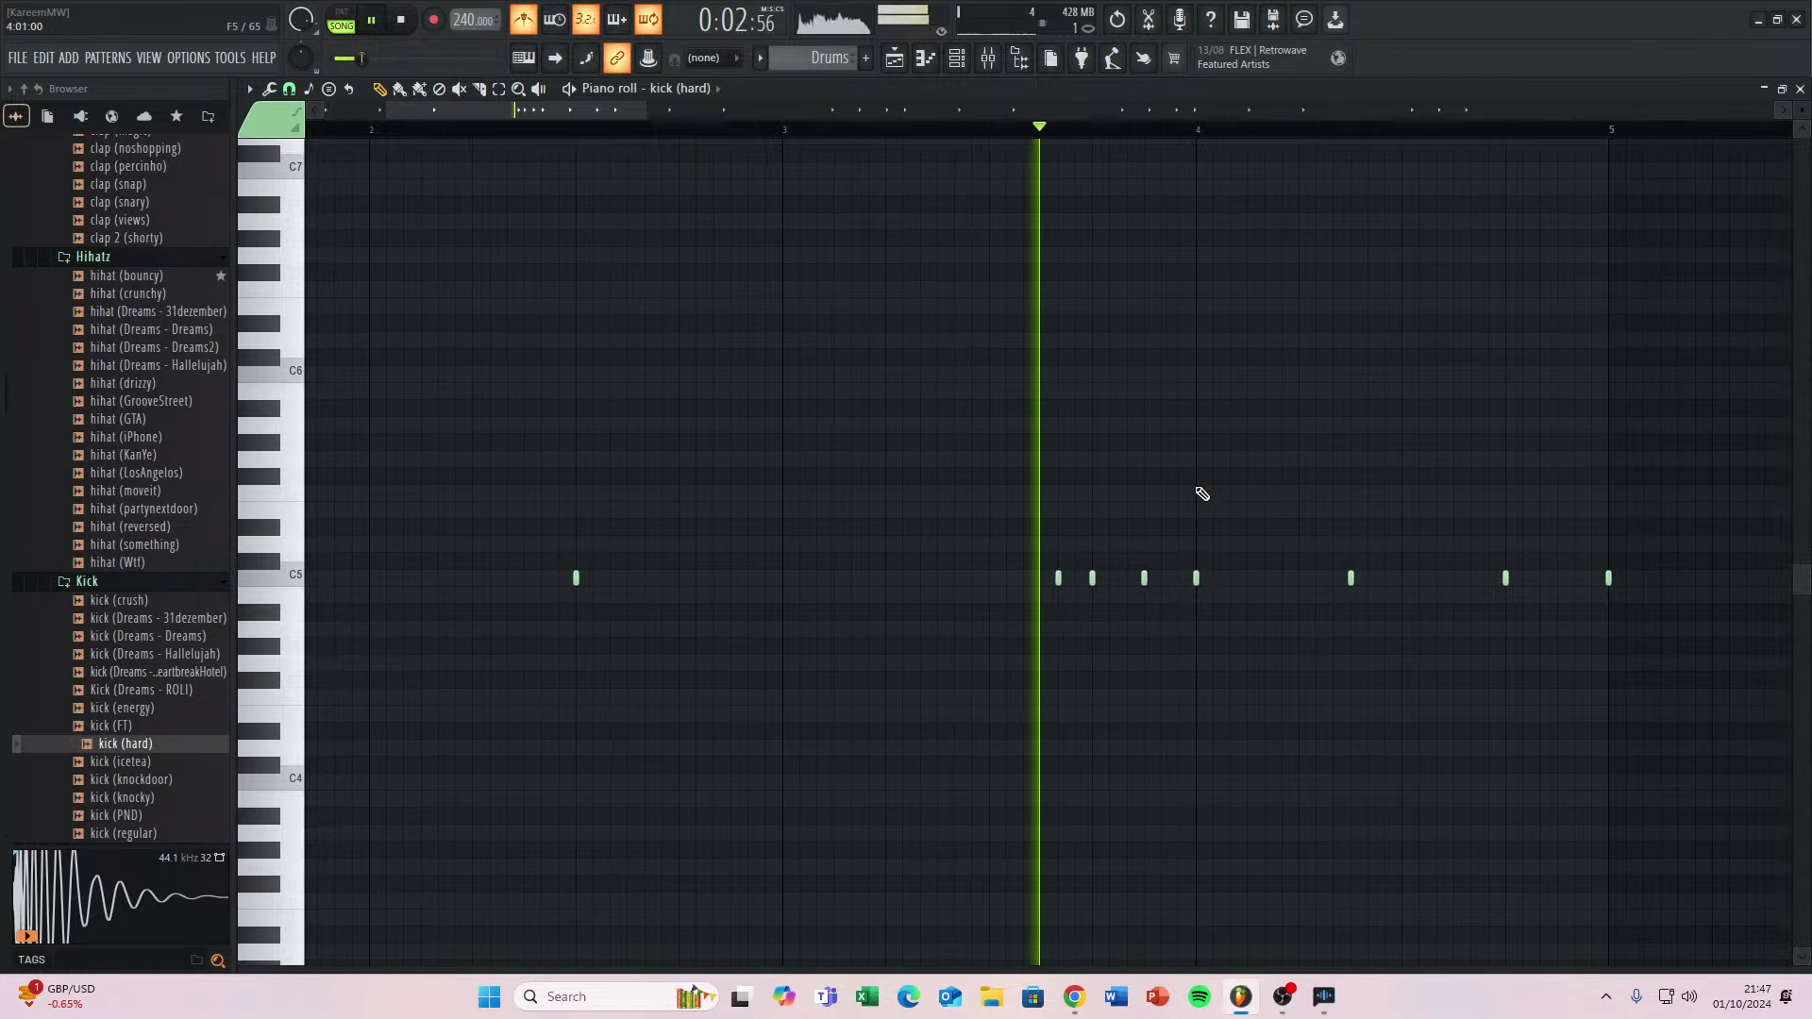
Delete the bar 3 kick (hard) hits on step 15 and just after step 11, and play the pattern back.
key(space)
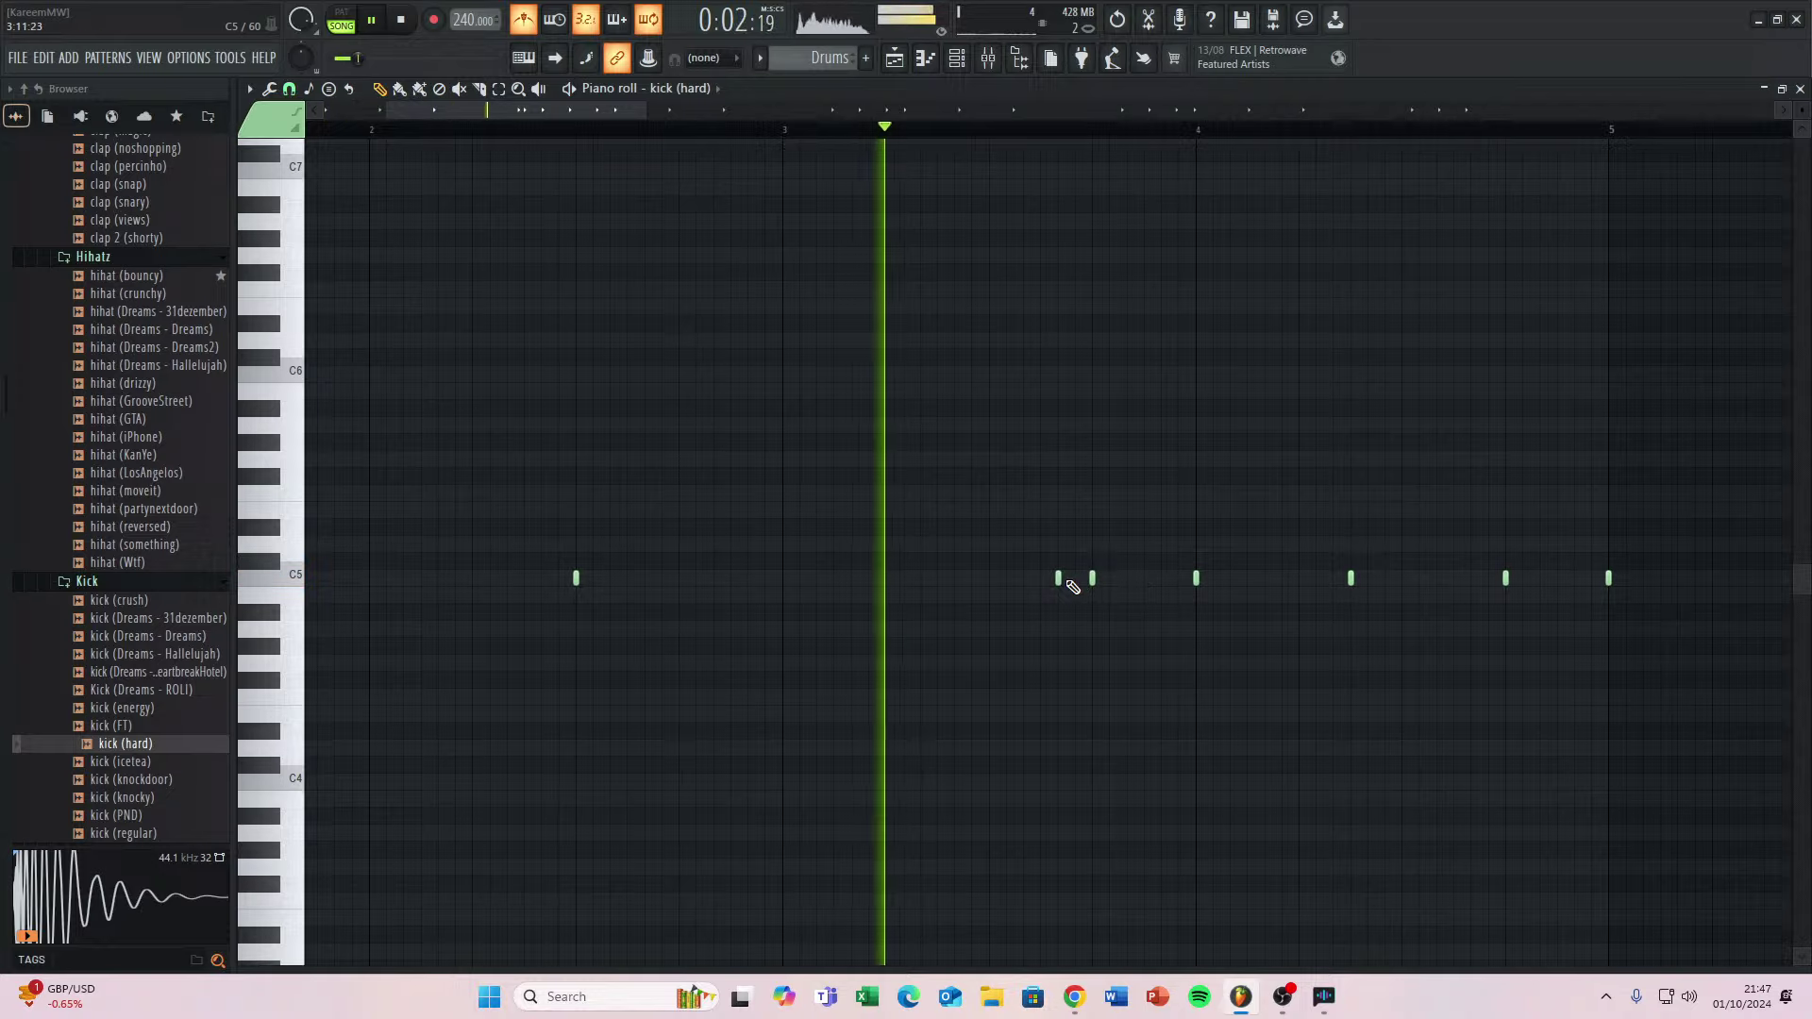
right_click(1058, 582)
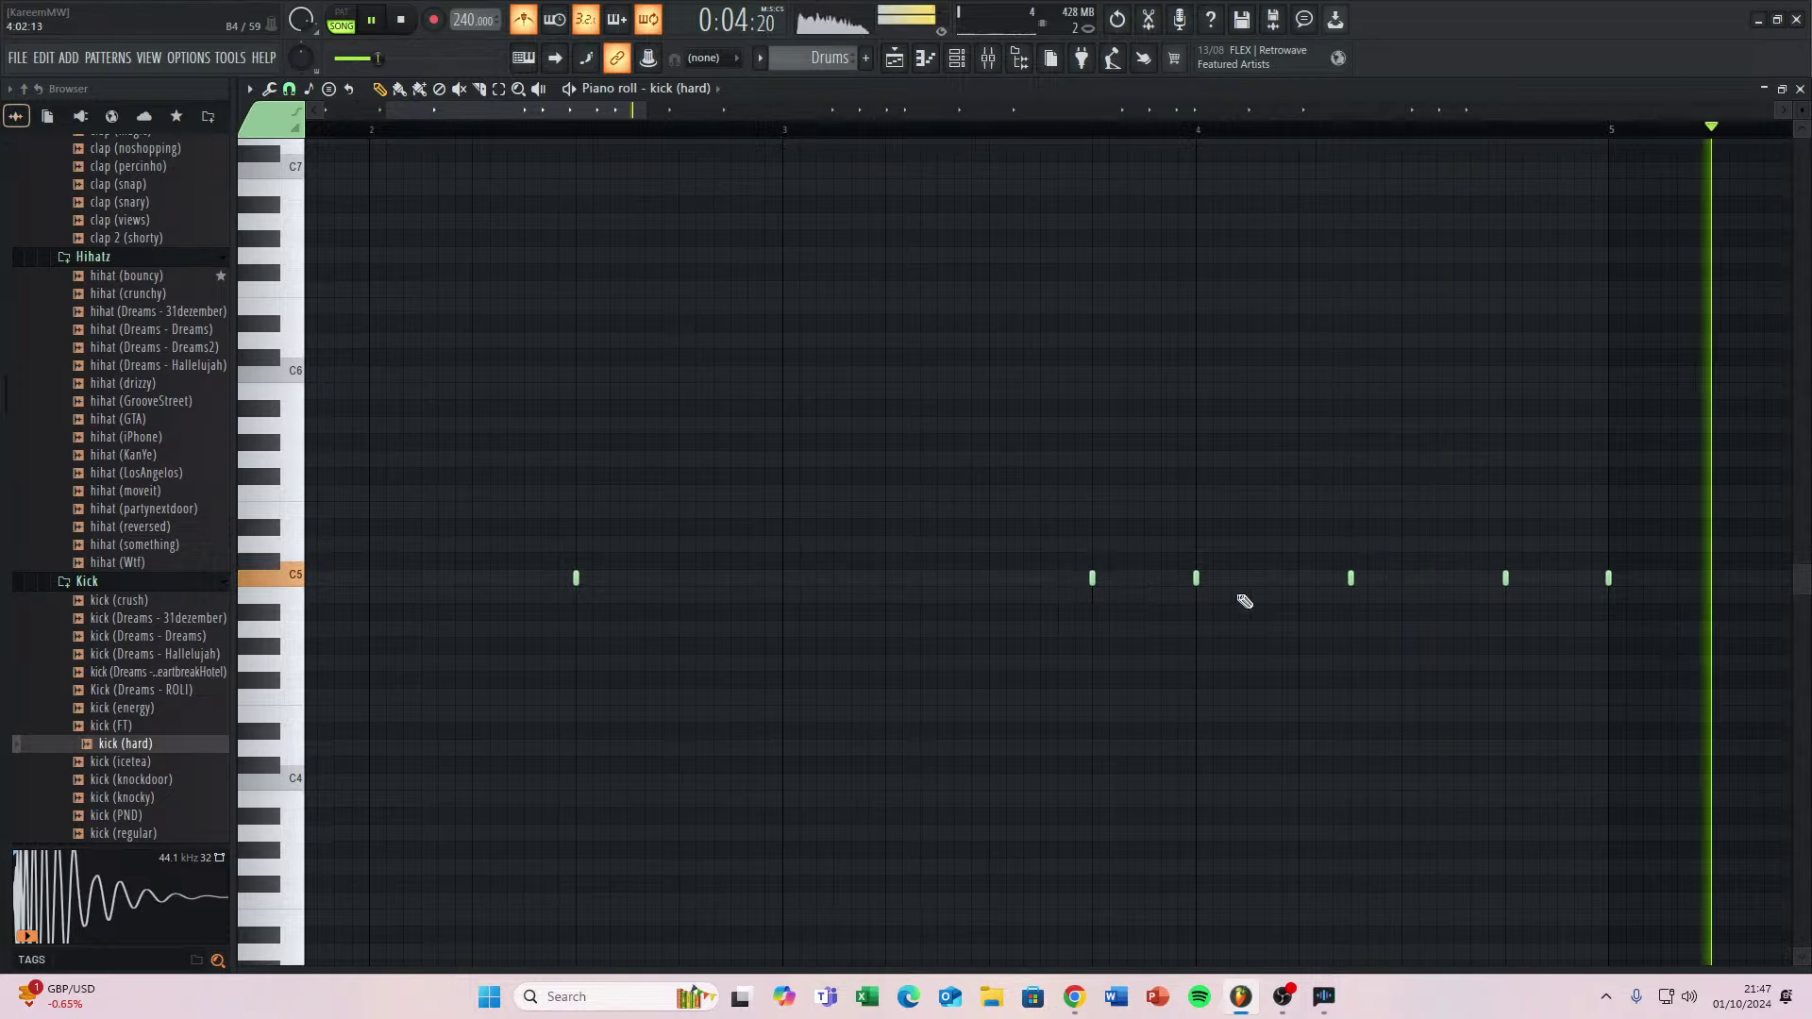
ctrl+scroll(1283, 588, down, 2)
ctrl+scroll(1289, 595, down, 1)
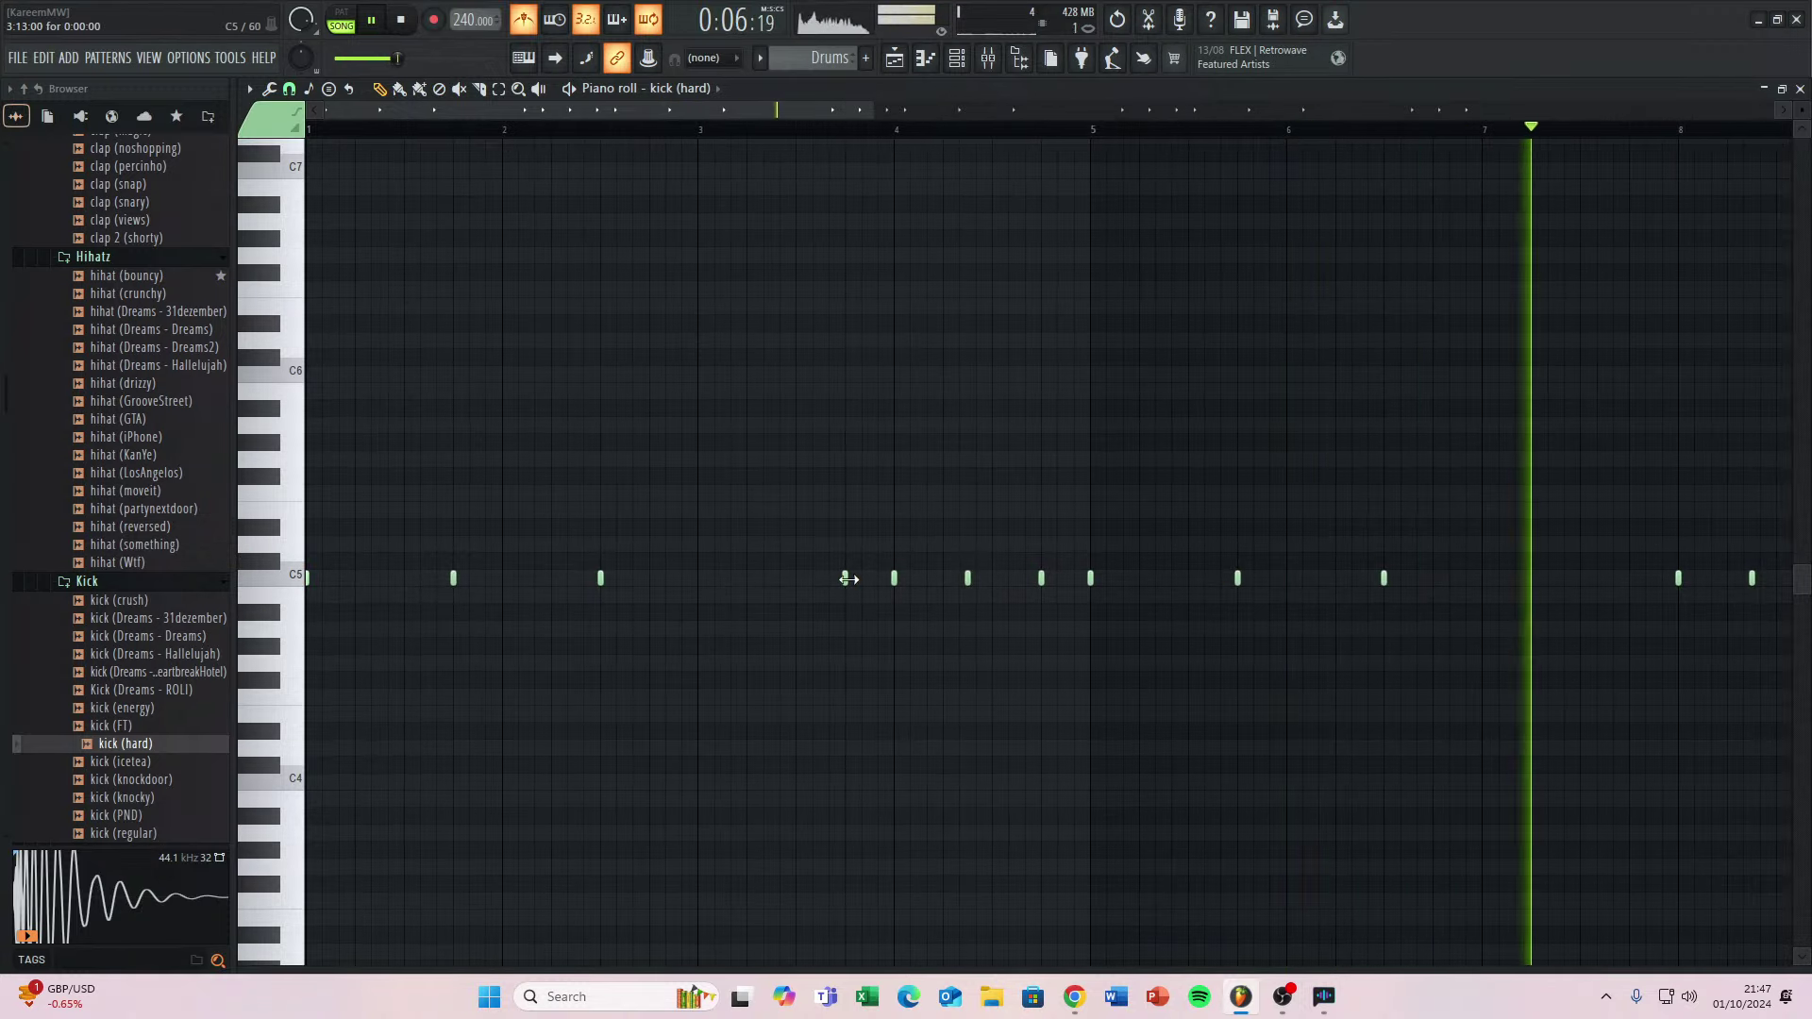
Delete the kick (hard) hits on step 13 of bar 3 and steps 7 and 13 of bar 16, and turn off the metronome.
scroll(1079, 566, down, 3)
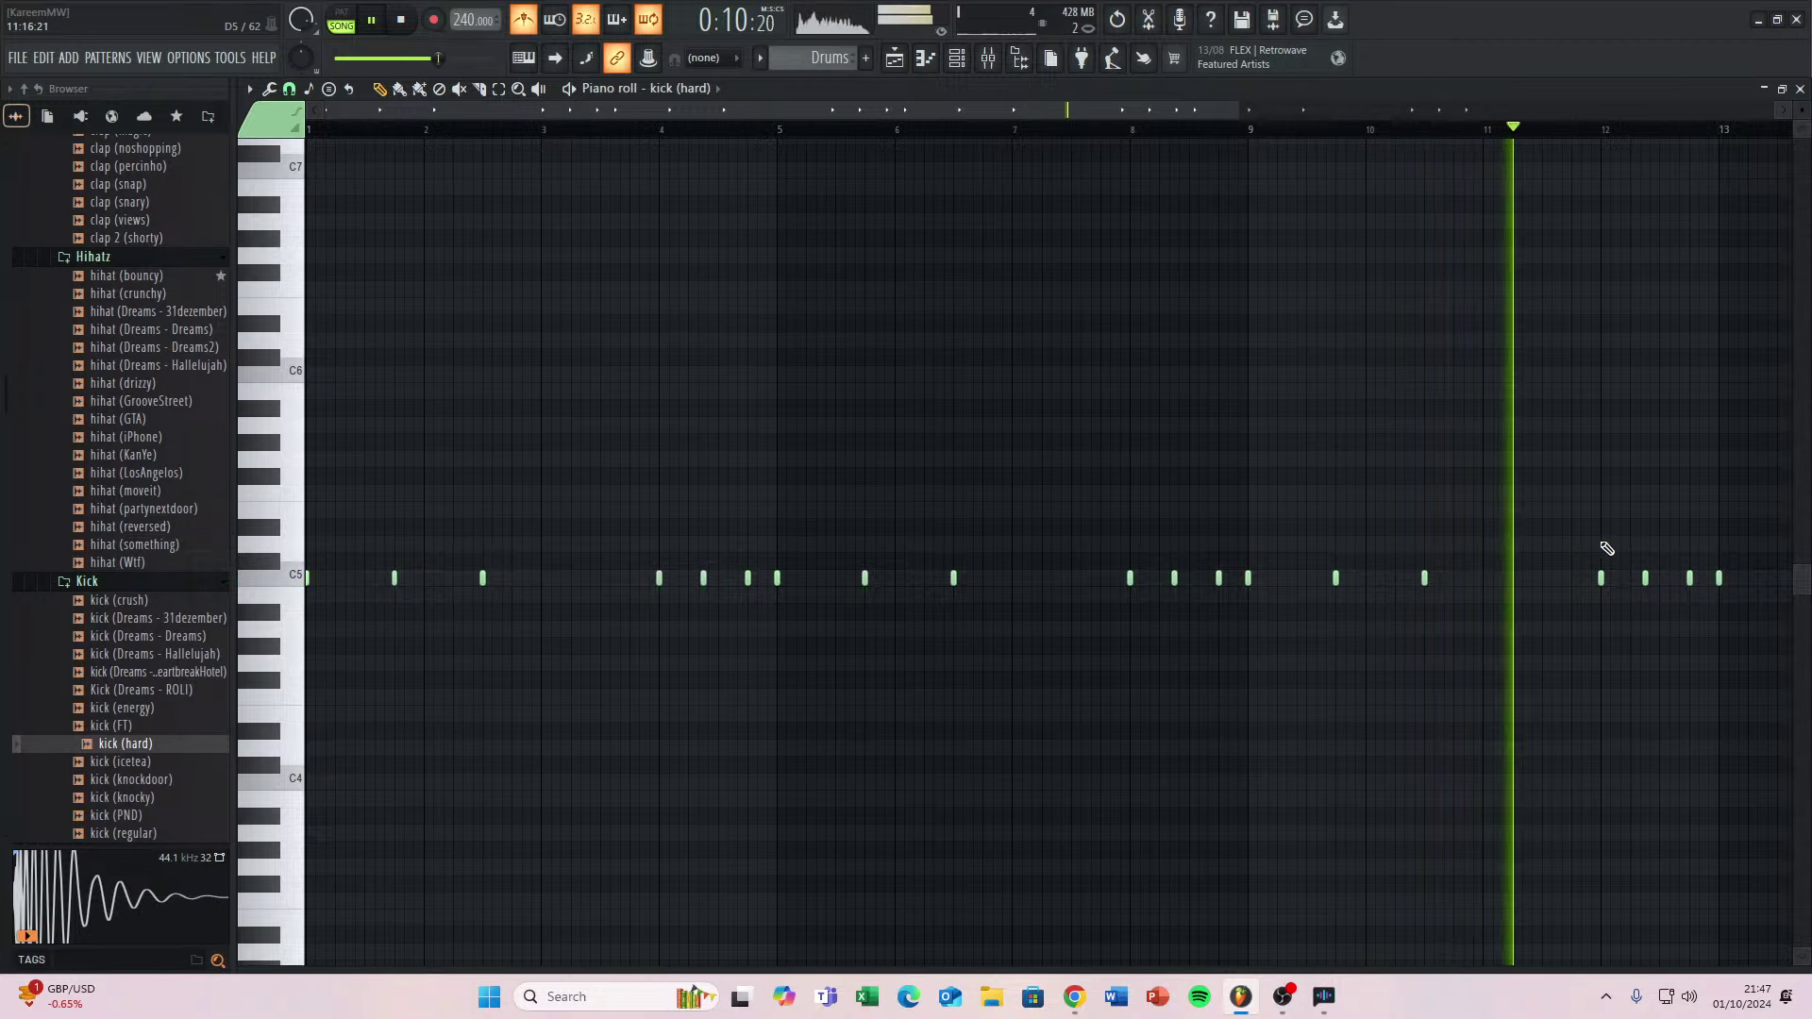
scroll(1625, 546, down, 3)
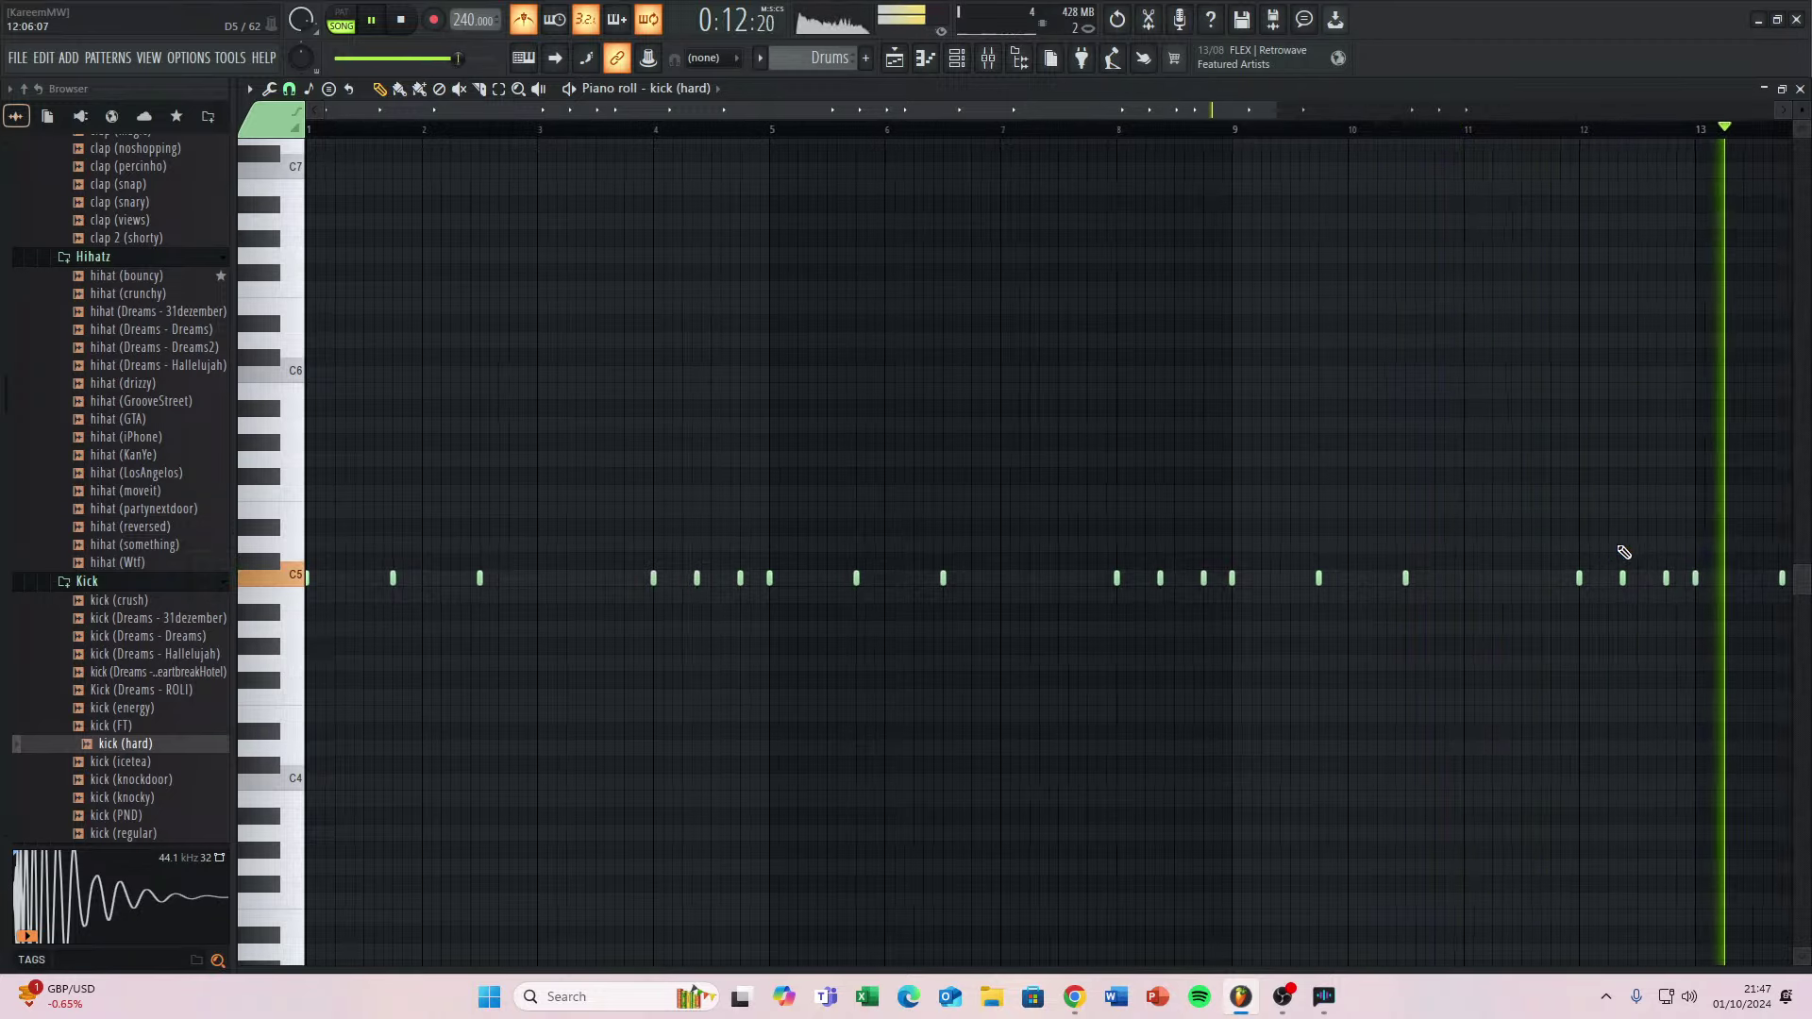
scroll(1609, 533, down, 2)
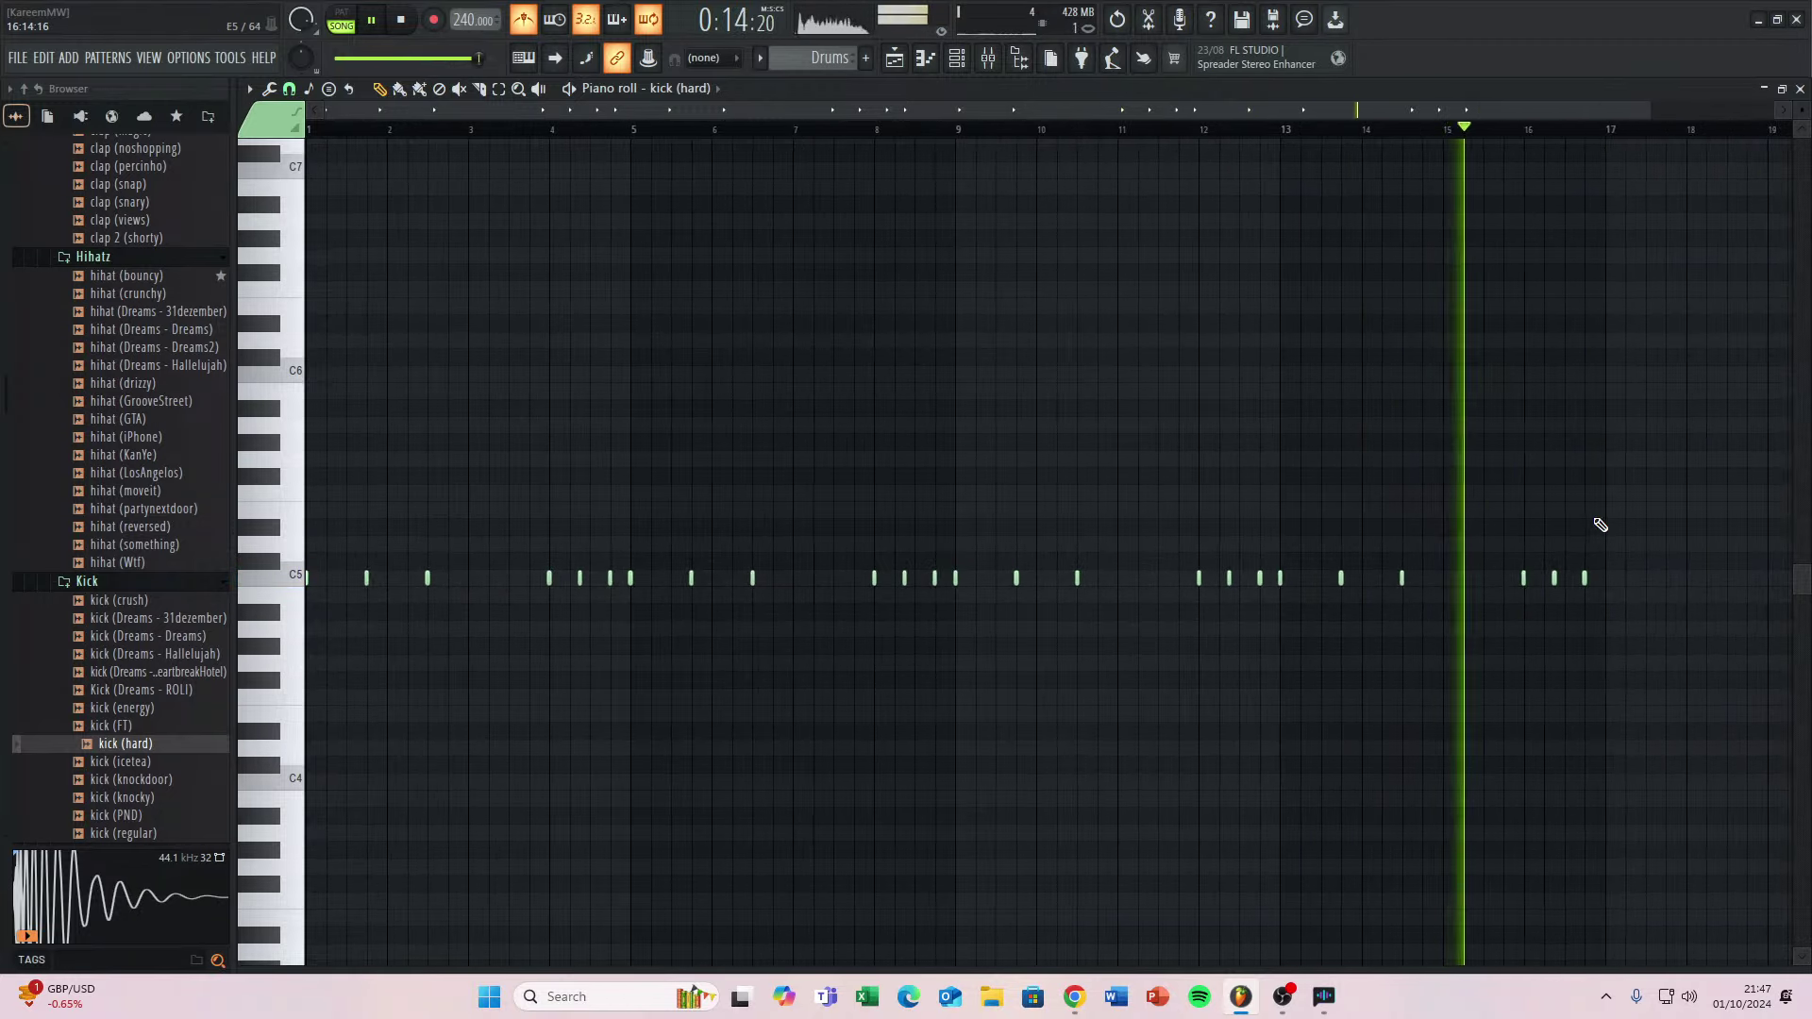
scroll(1589, 584, up, 1)
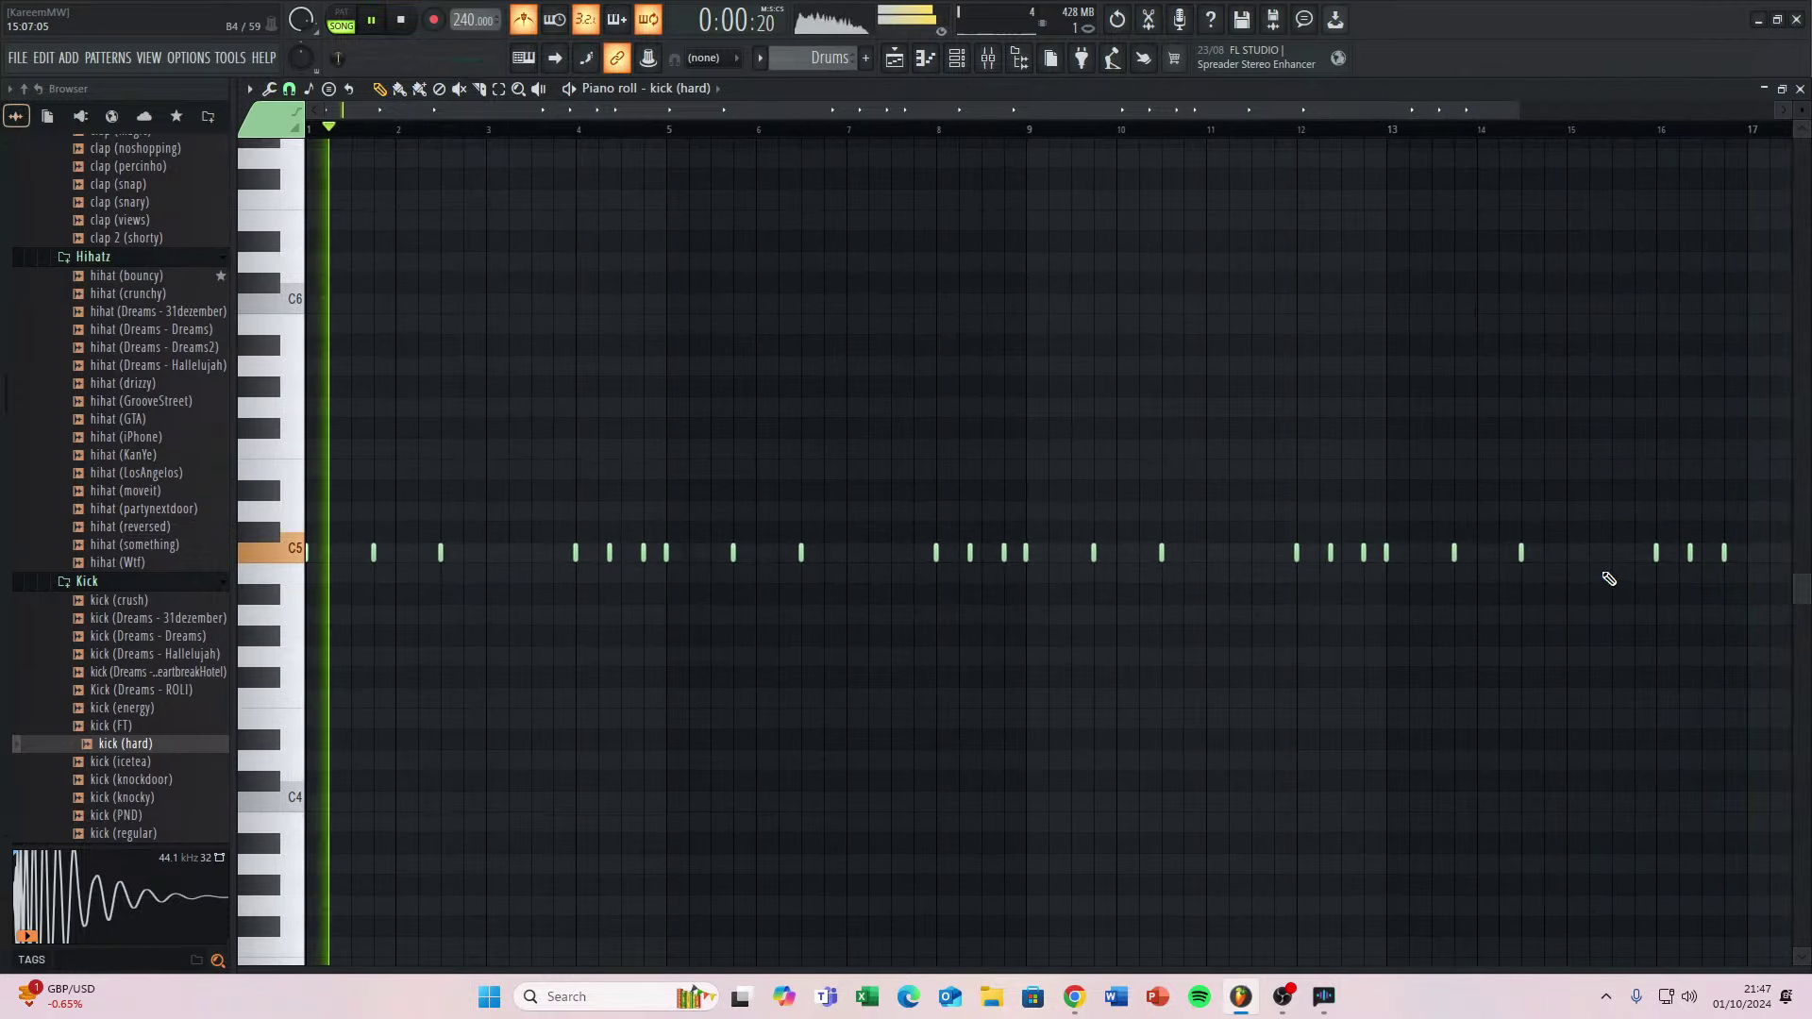
scroll(1617, 563, down, 1)
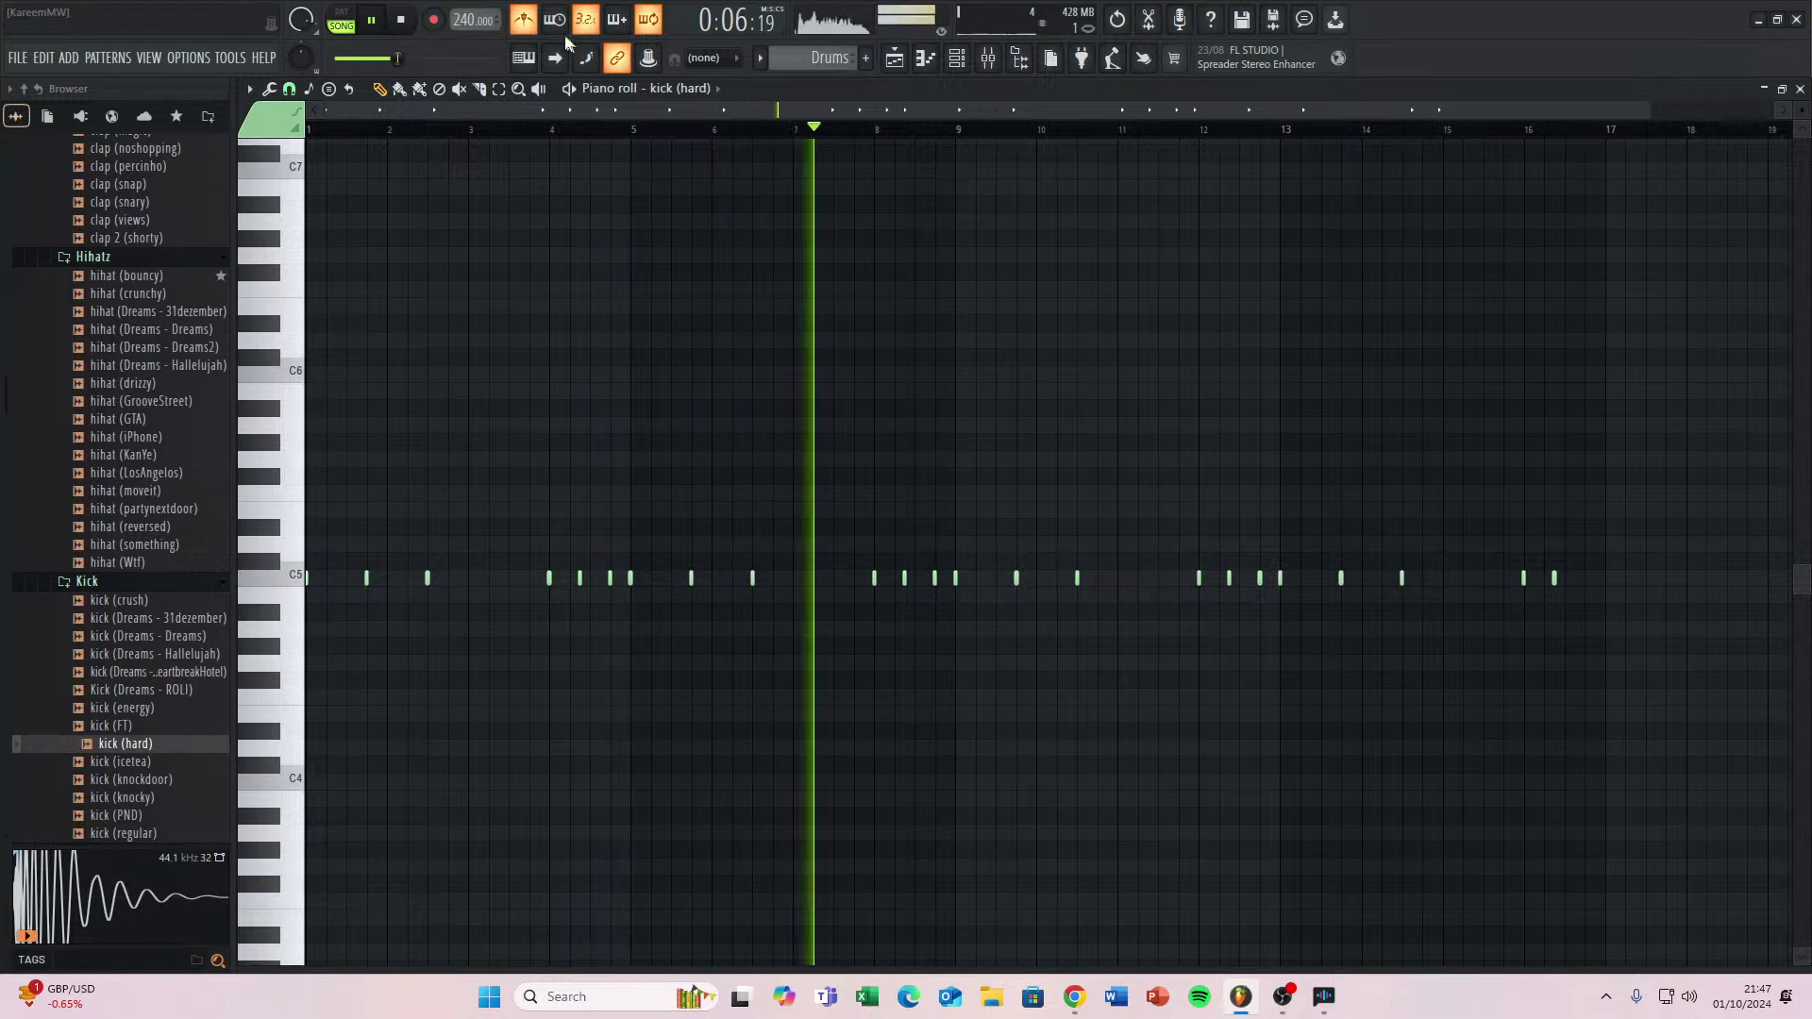
click(532, 27)
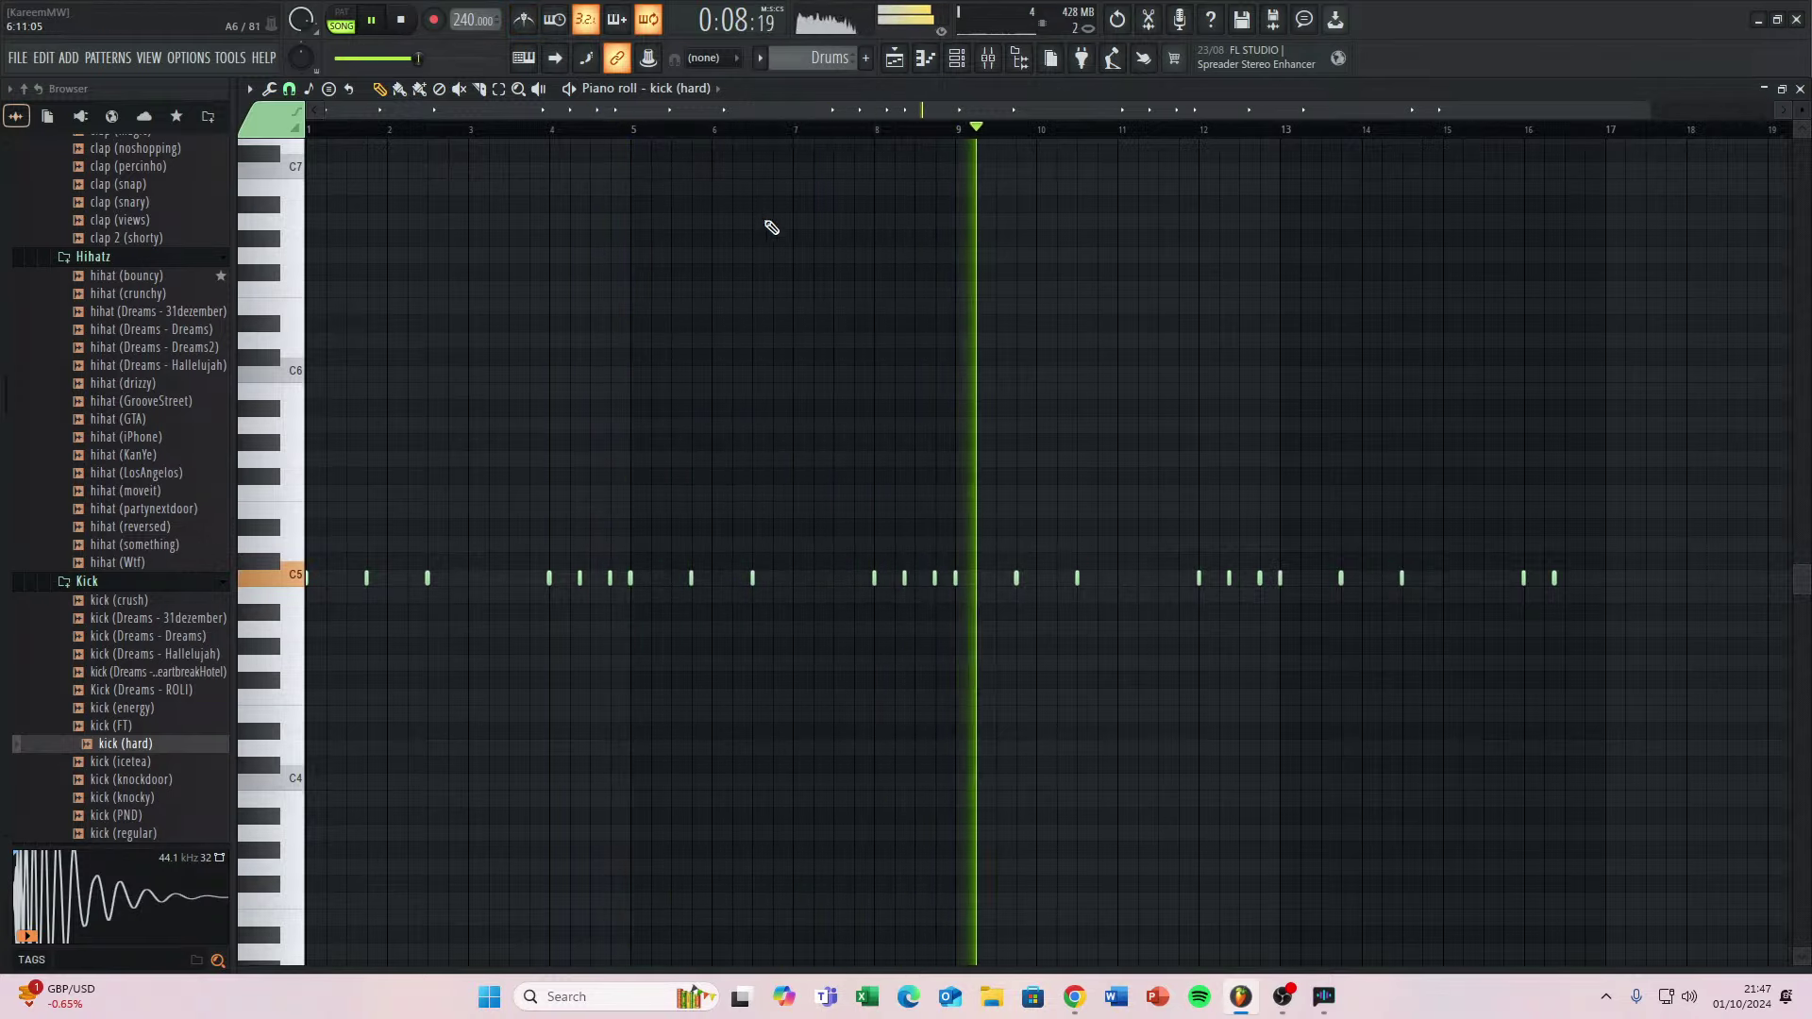
scroll(1093, 377, up, 1)
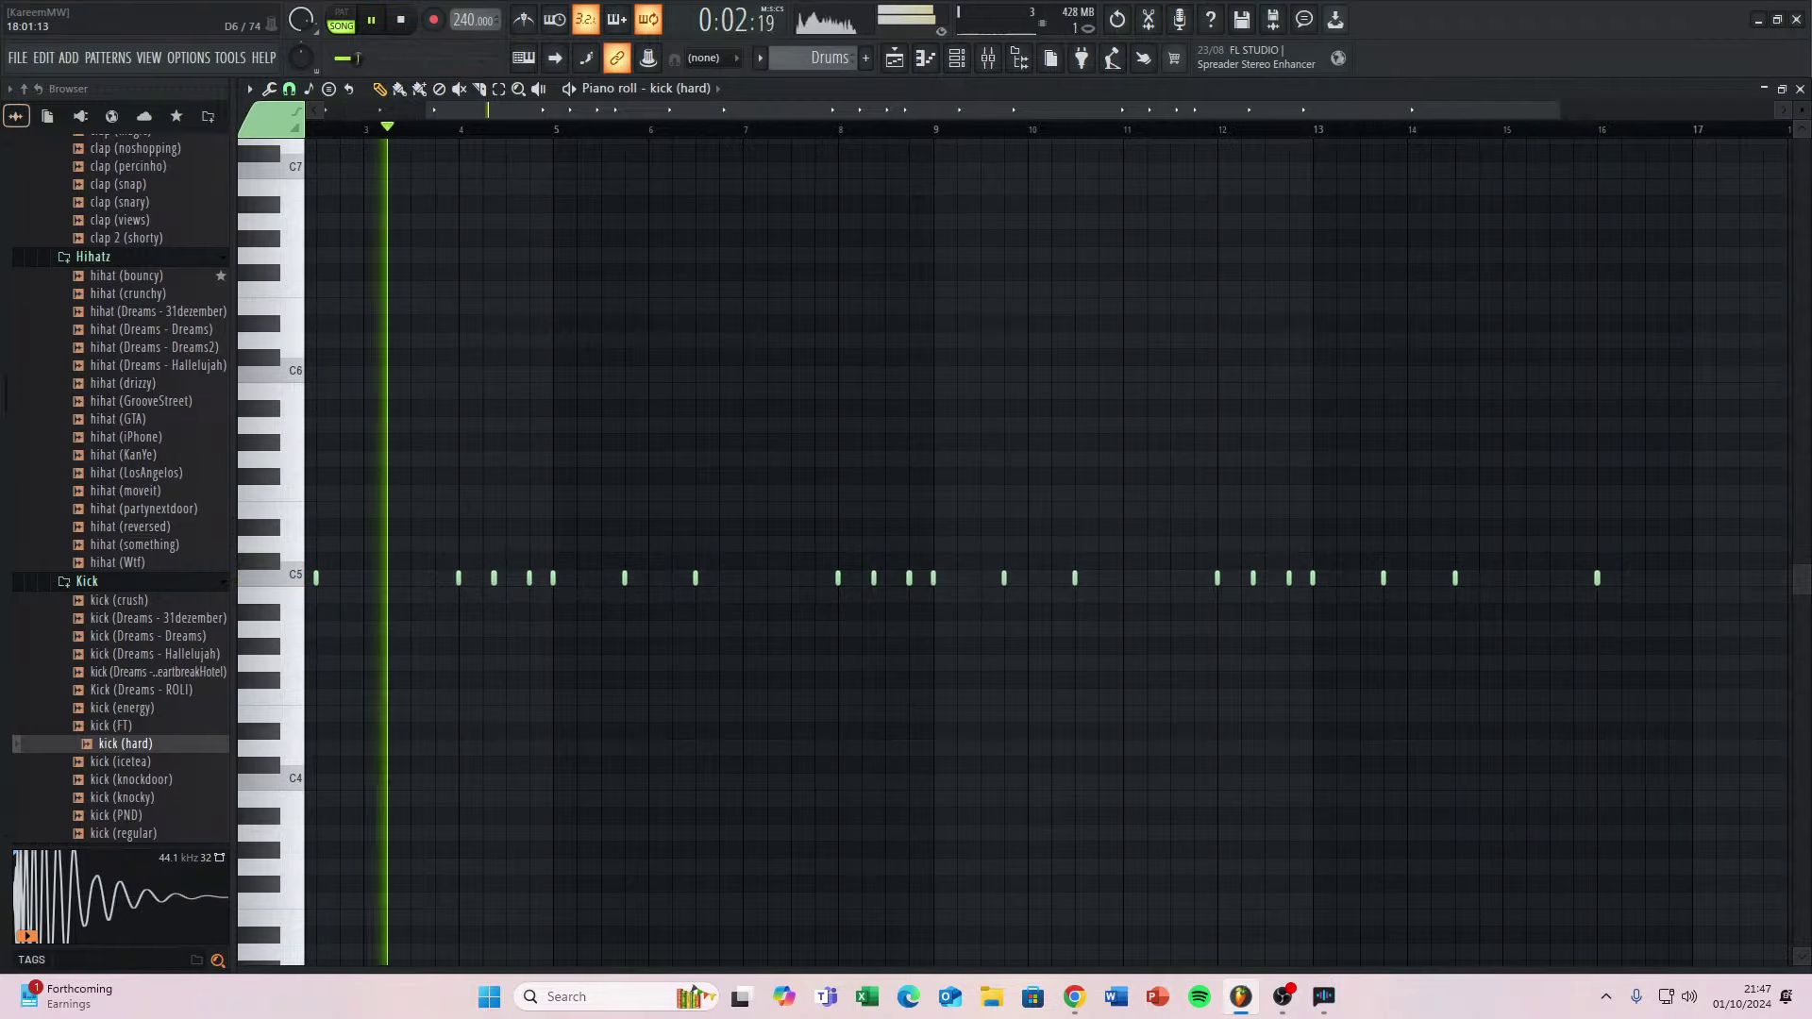
Close the piano roll and switch the channel rack to the step sequencer view of the kick (hard) pattern.
click(1782, 88)
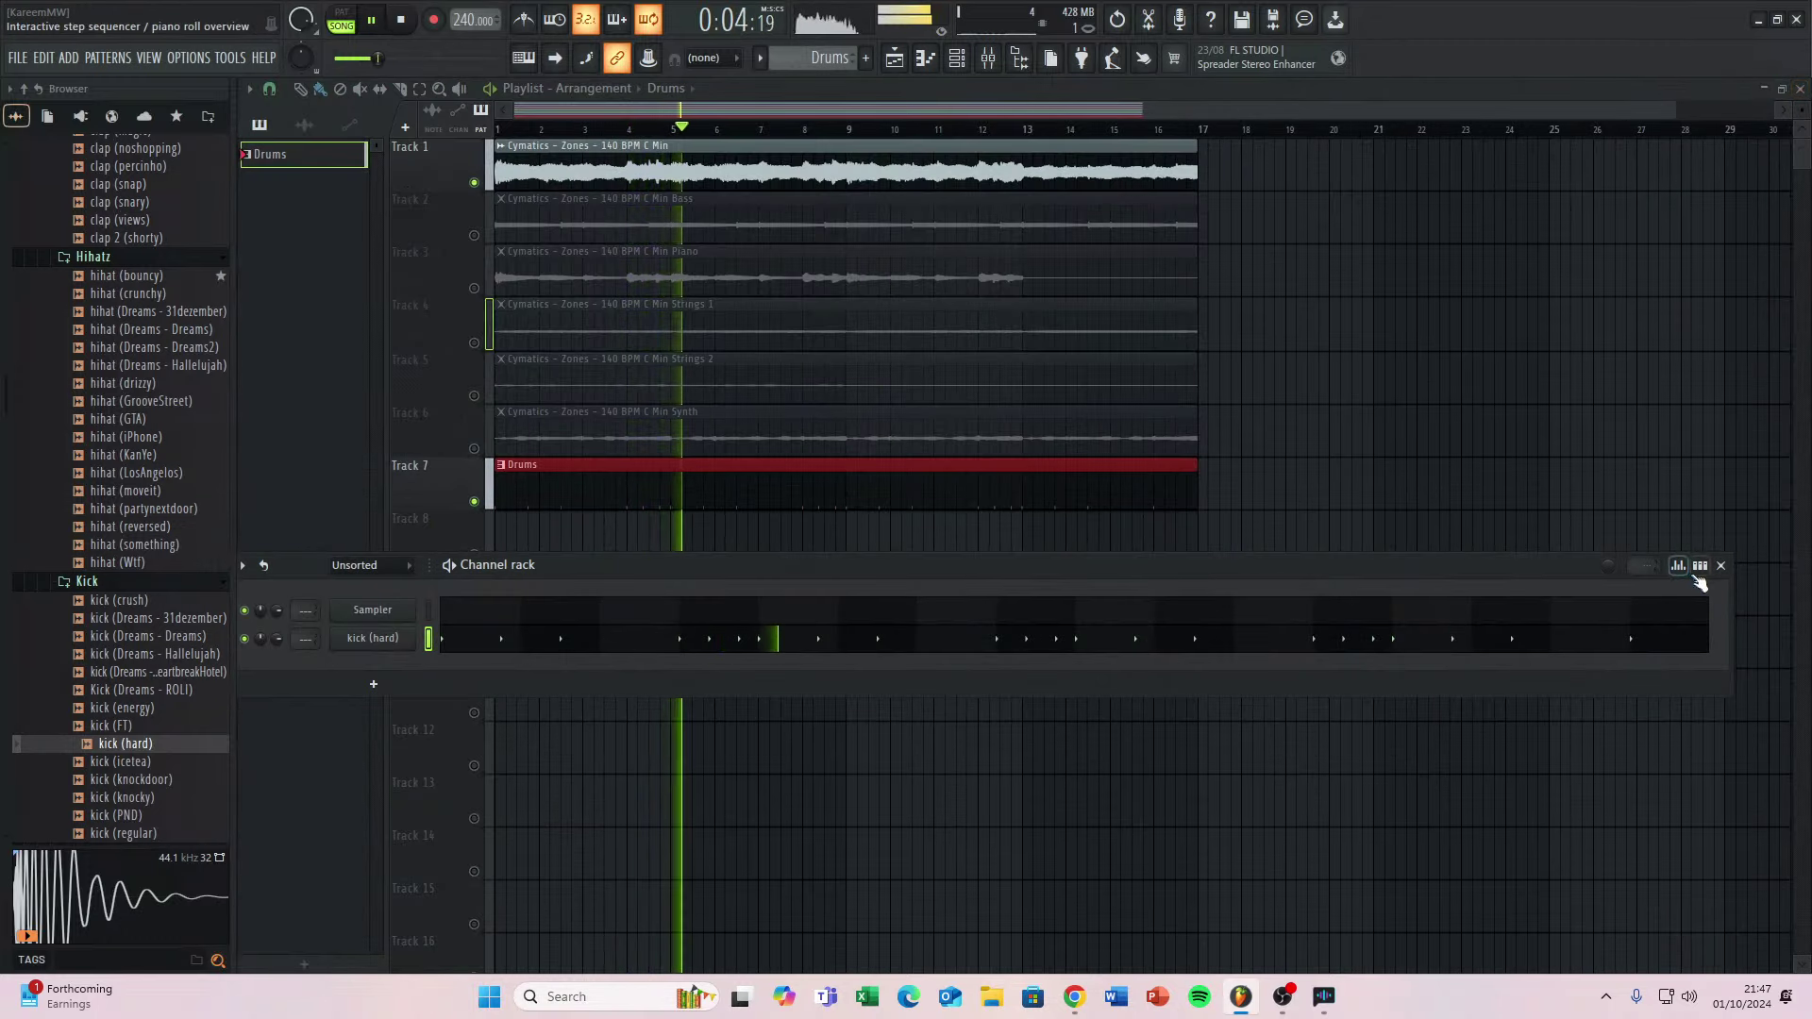
drag(1519, 640, 511, 635)
drag(1273, 635, 817, 615)
drag(1125, 616, 945, 614)
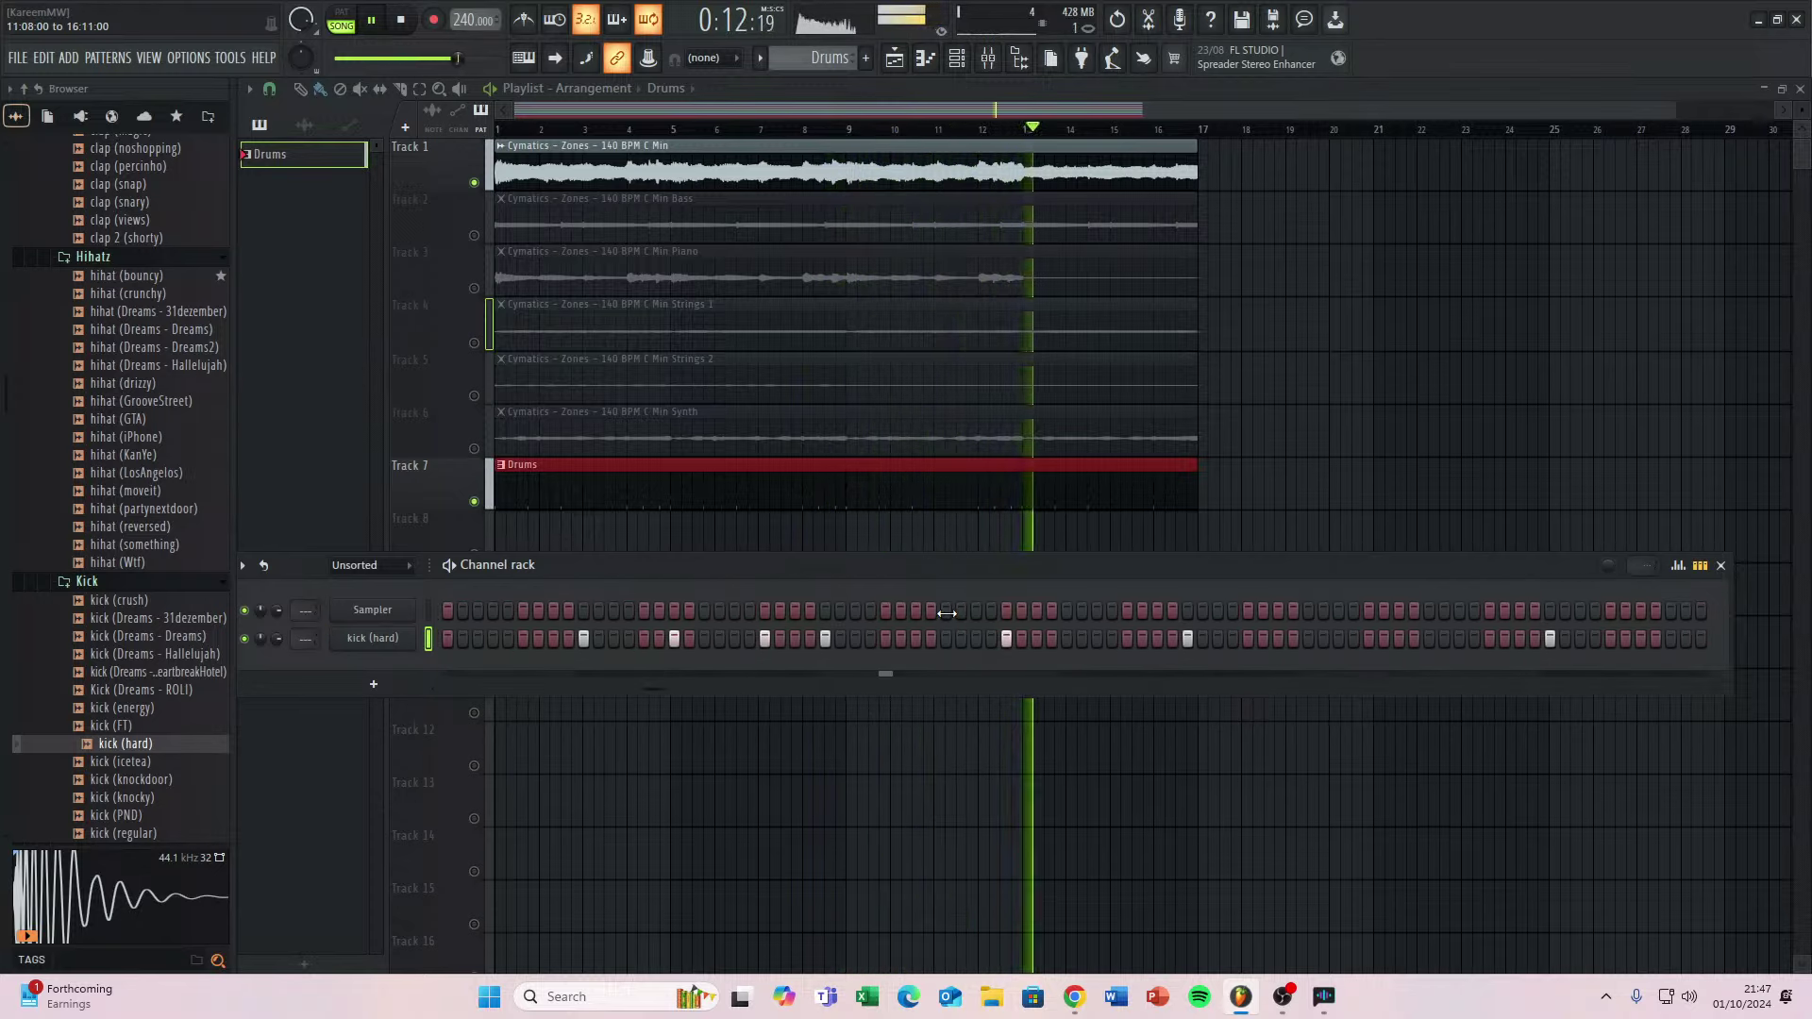
drag(1217, 624, 944, 624)
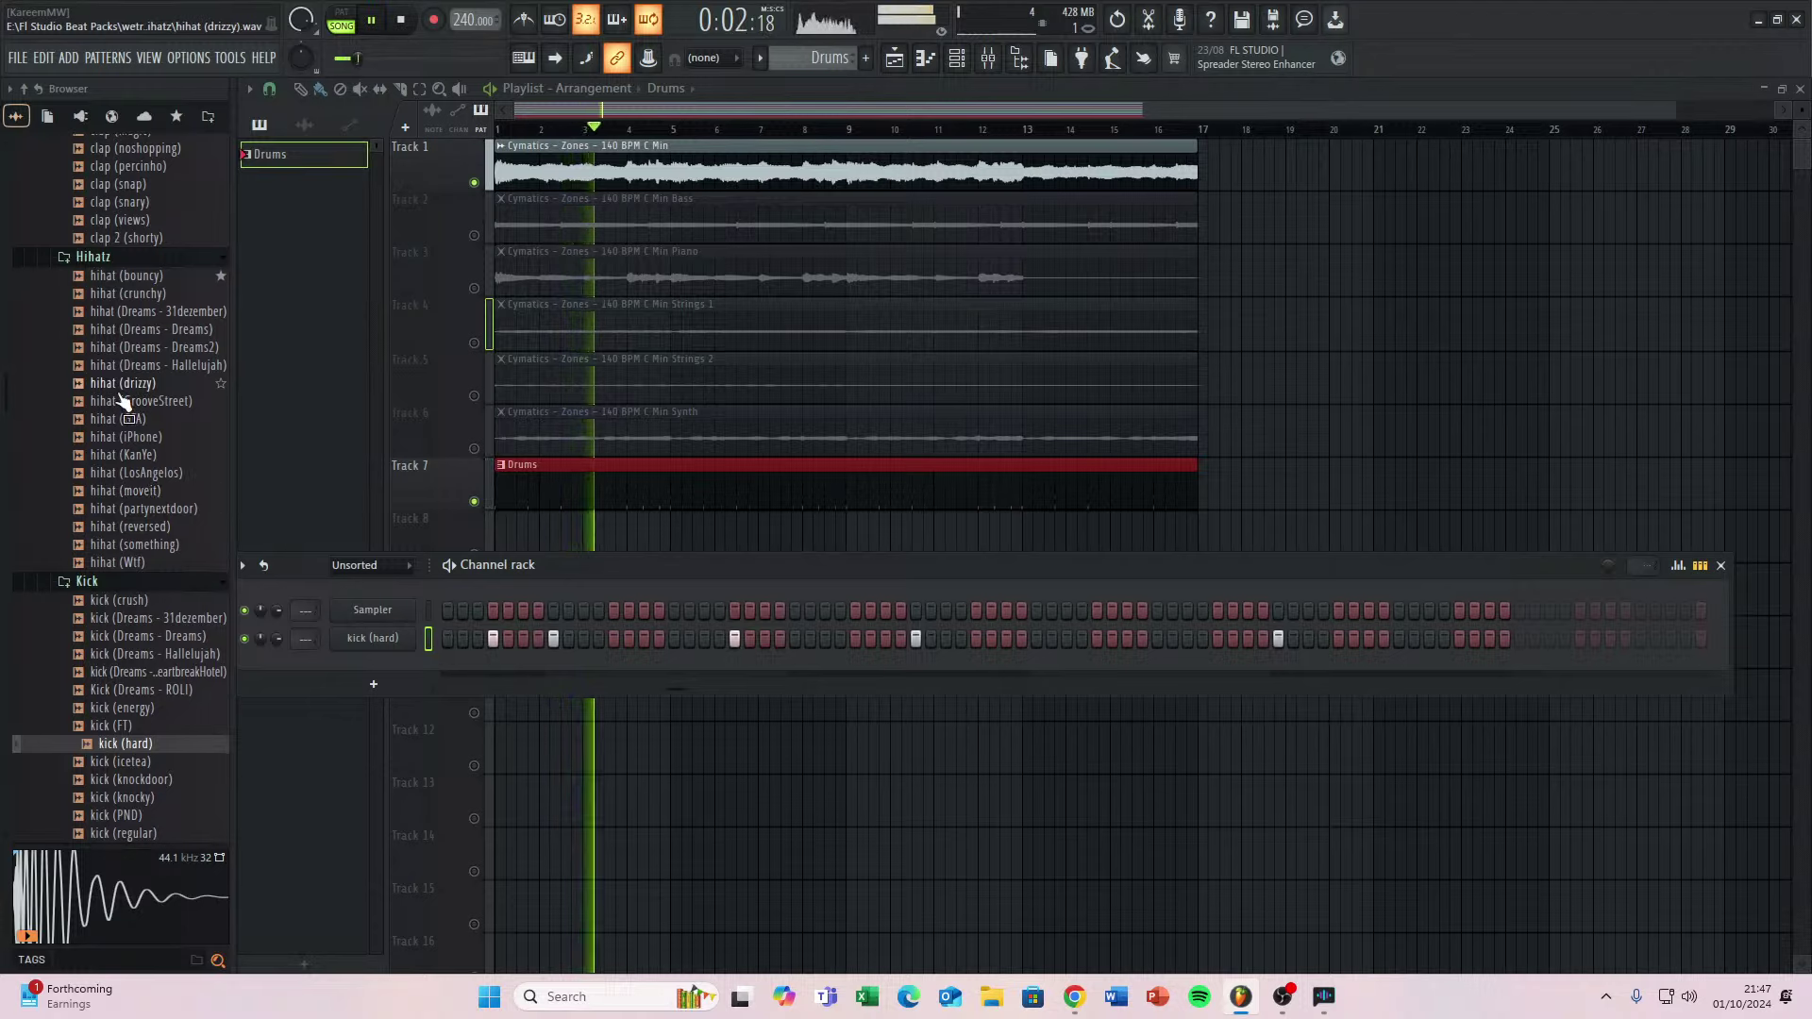
Audition the hihat (drizzy), hihat (something) and hihat (Wtf) samples from the Hihatz folder.
click(121, 384)
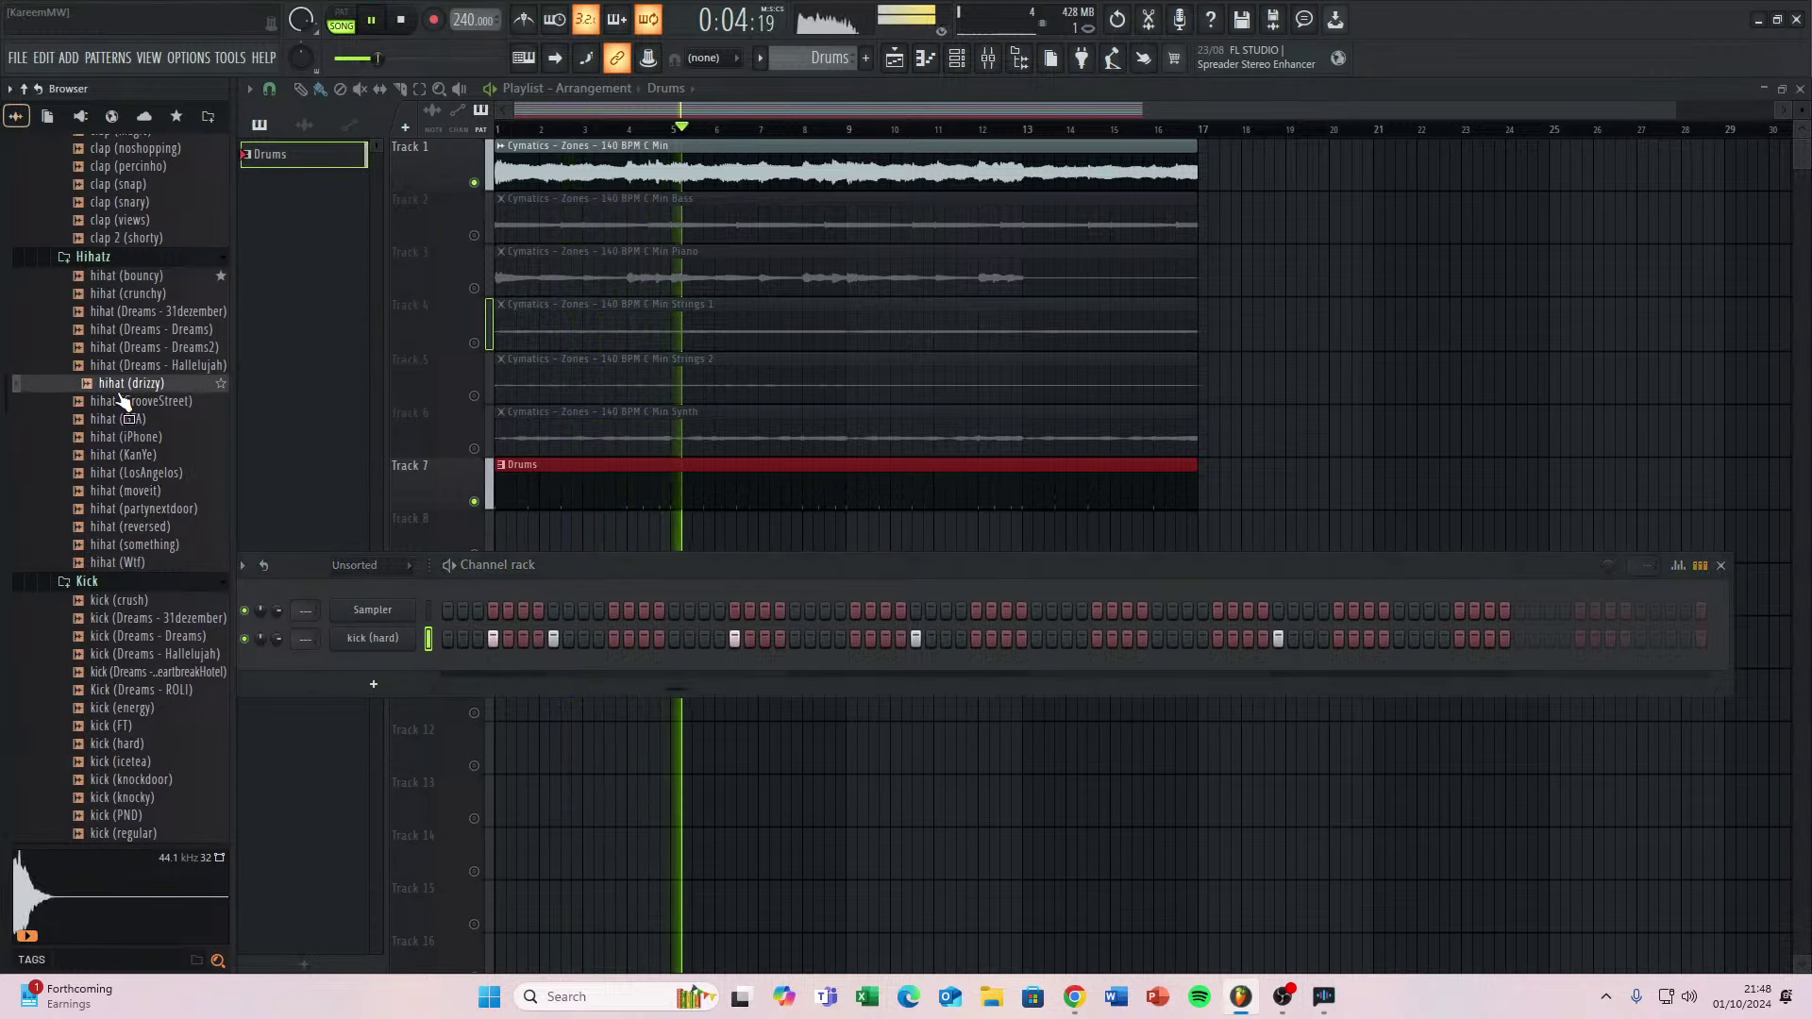
click(142, 545)
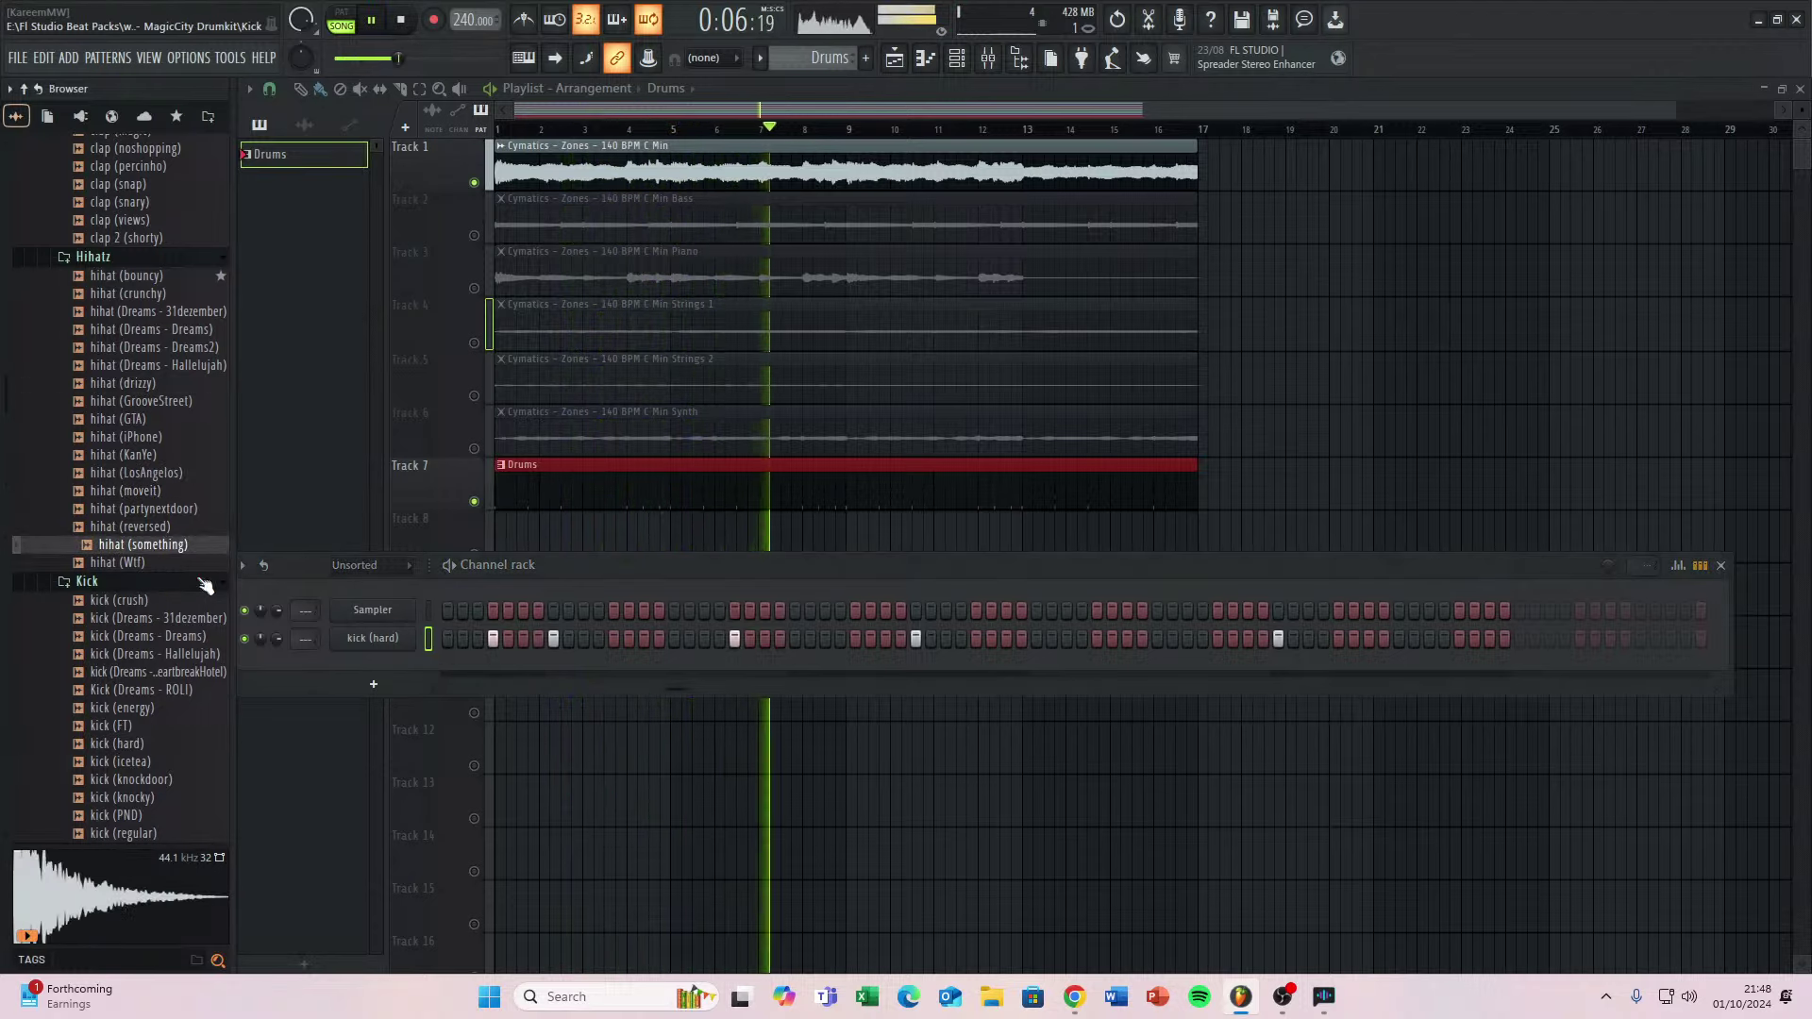
click(146, 562)
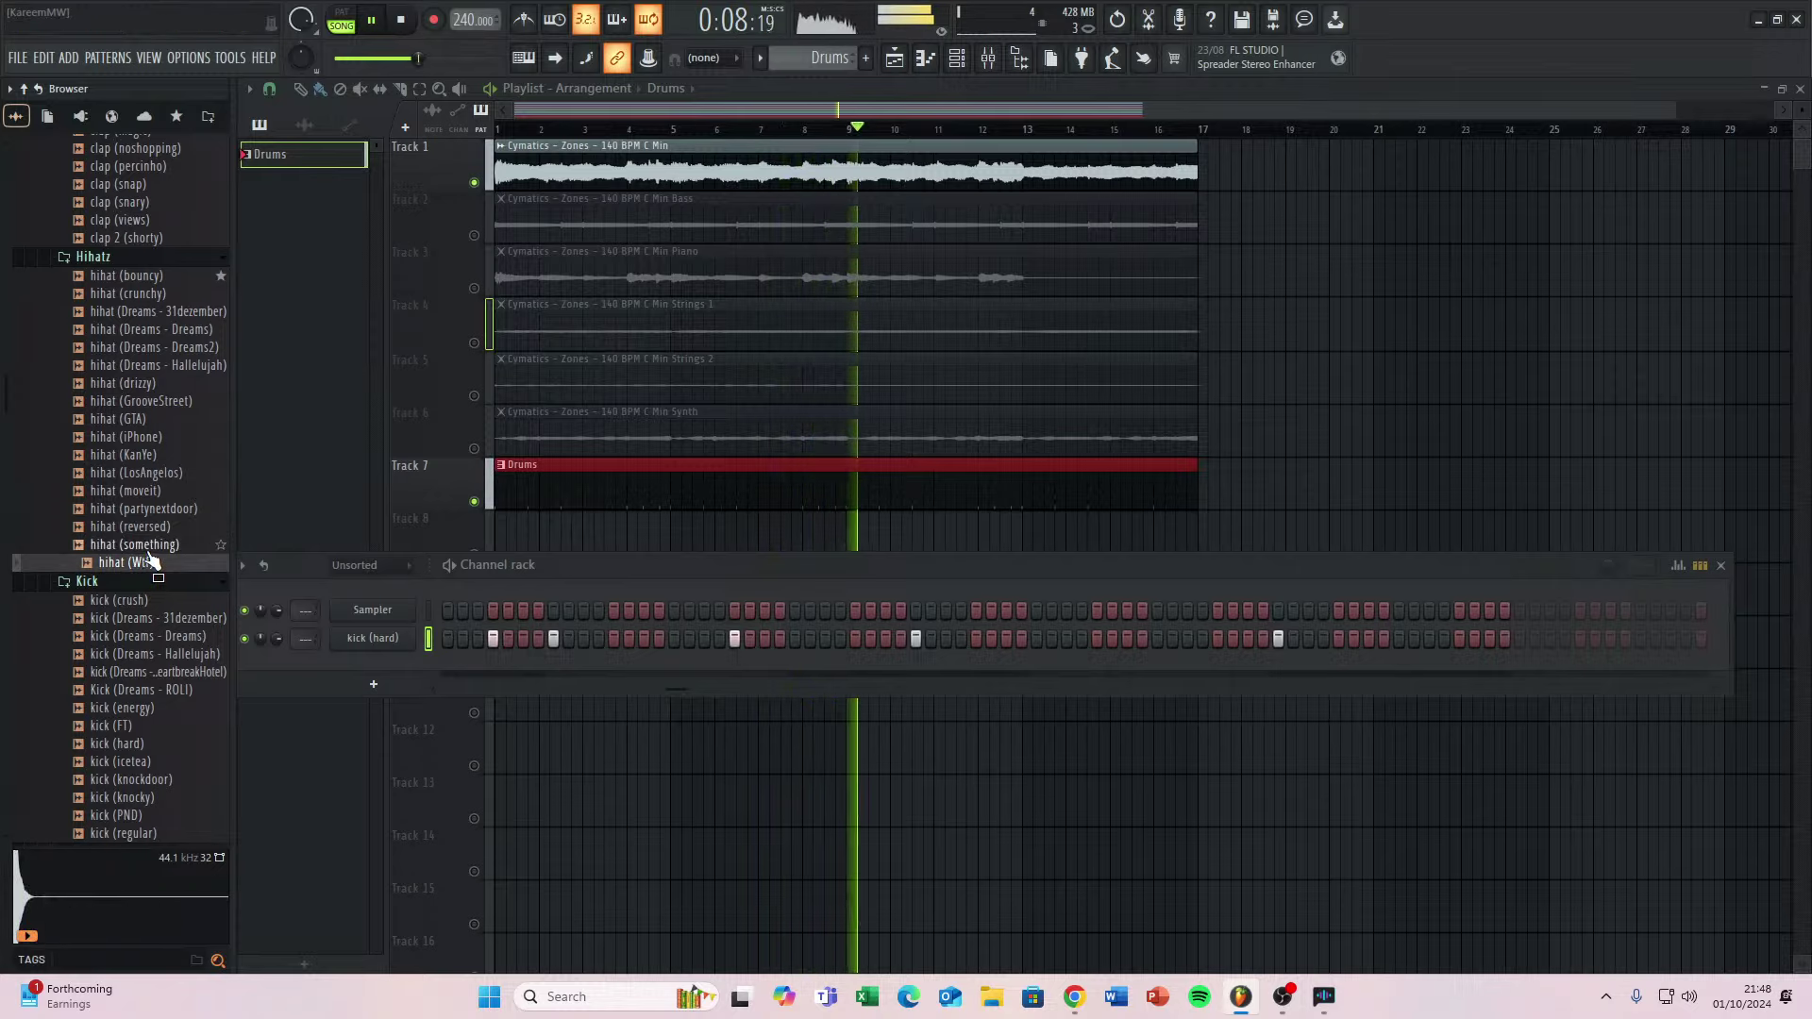
Add hihat (Wtf) as a new channel and fill it with a hit every 2 steps.
drag(141, 545, 376, 667)
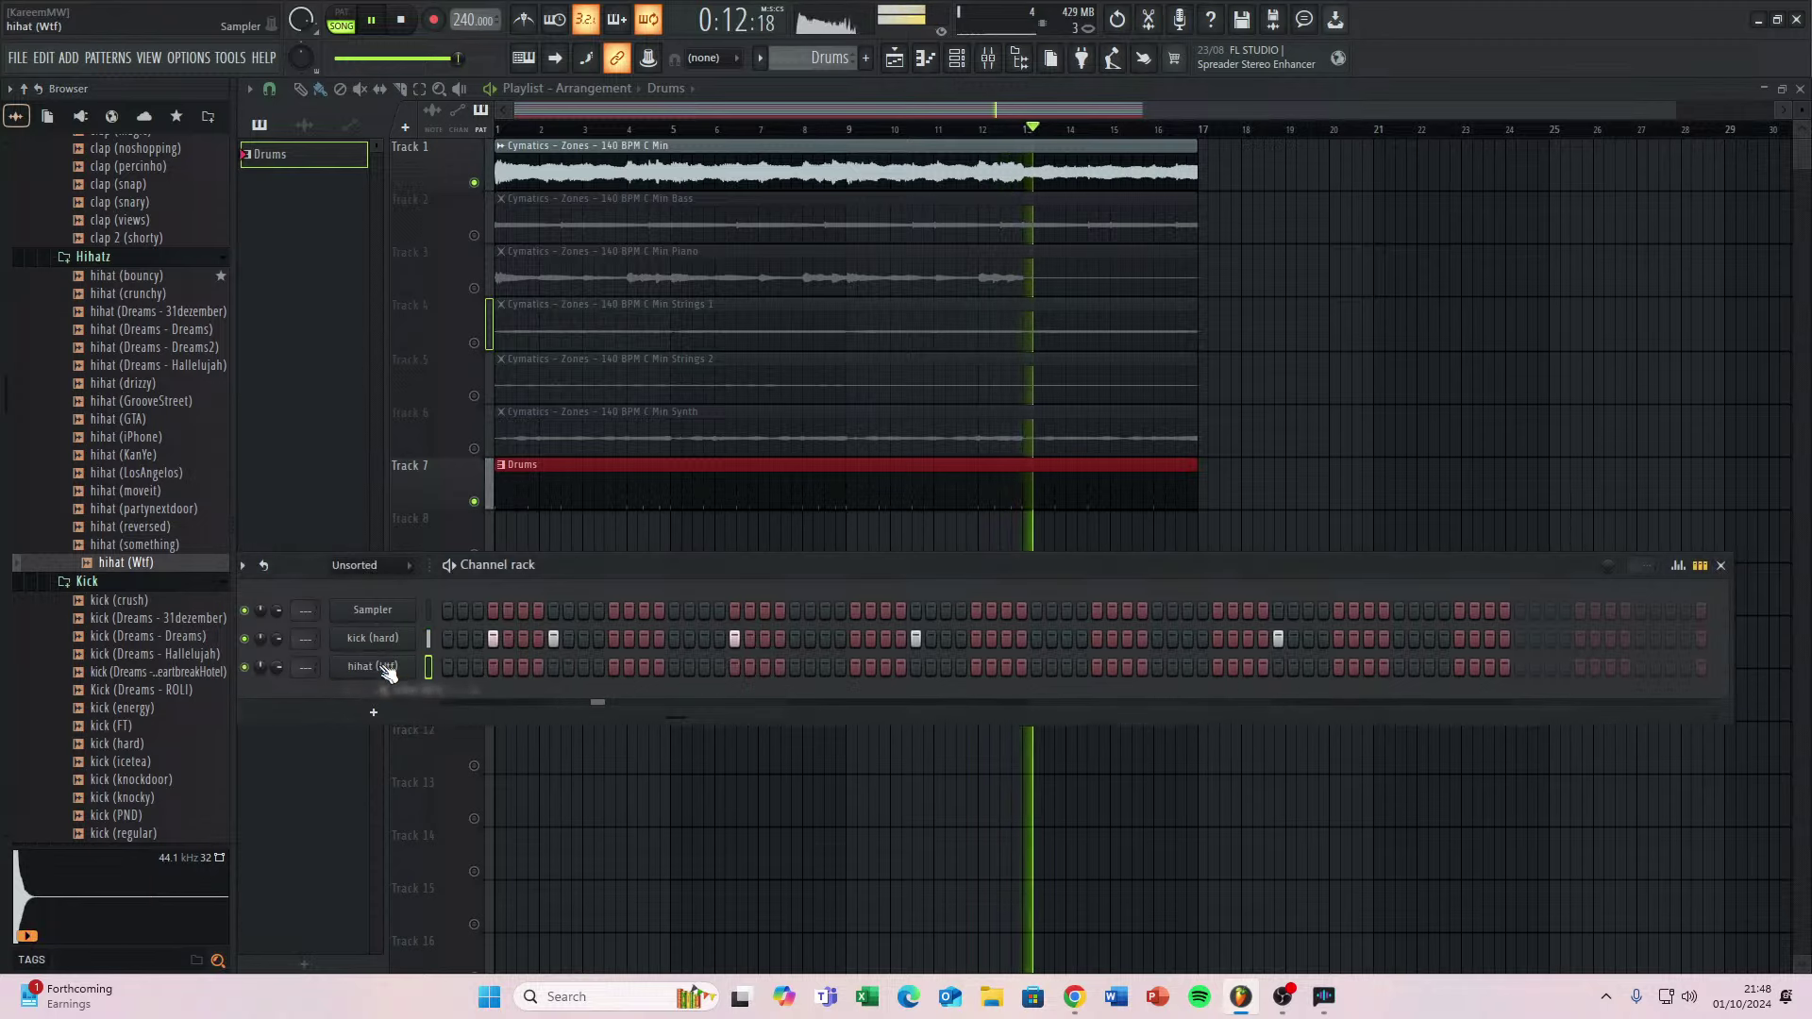
right_click(376, 667)
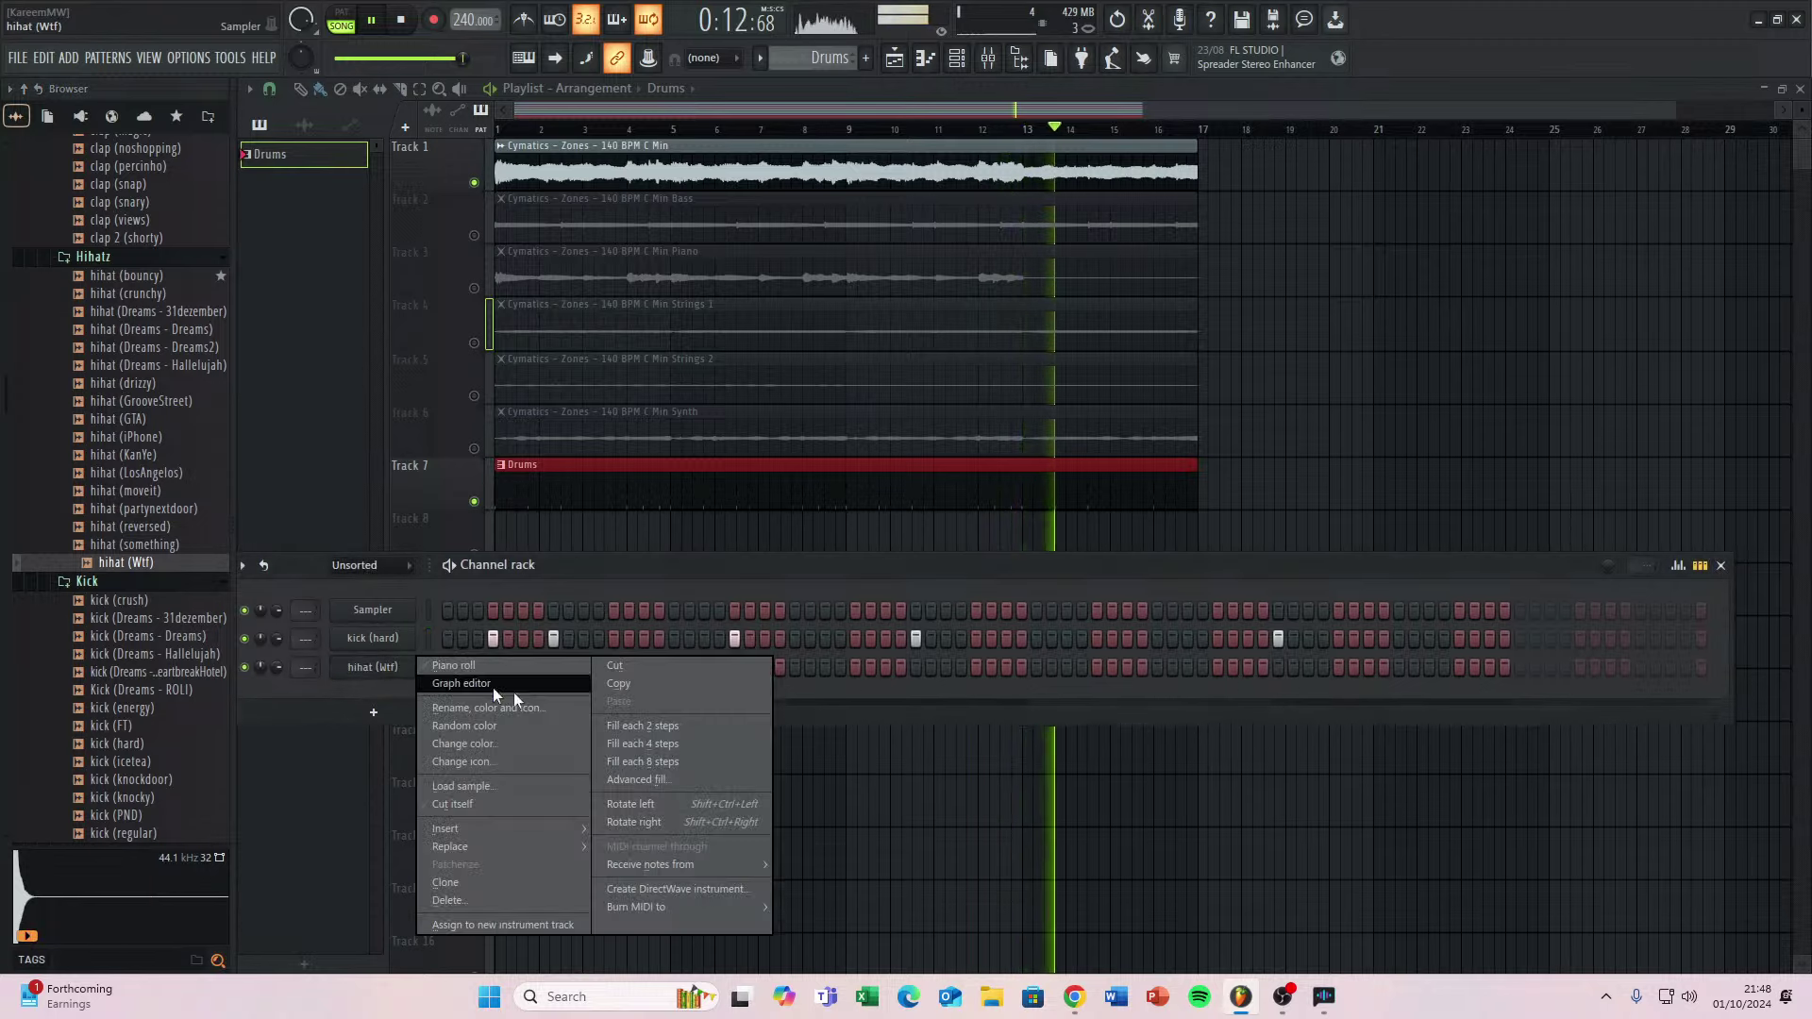
click(683, 725)
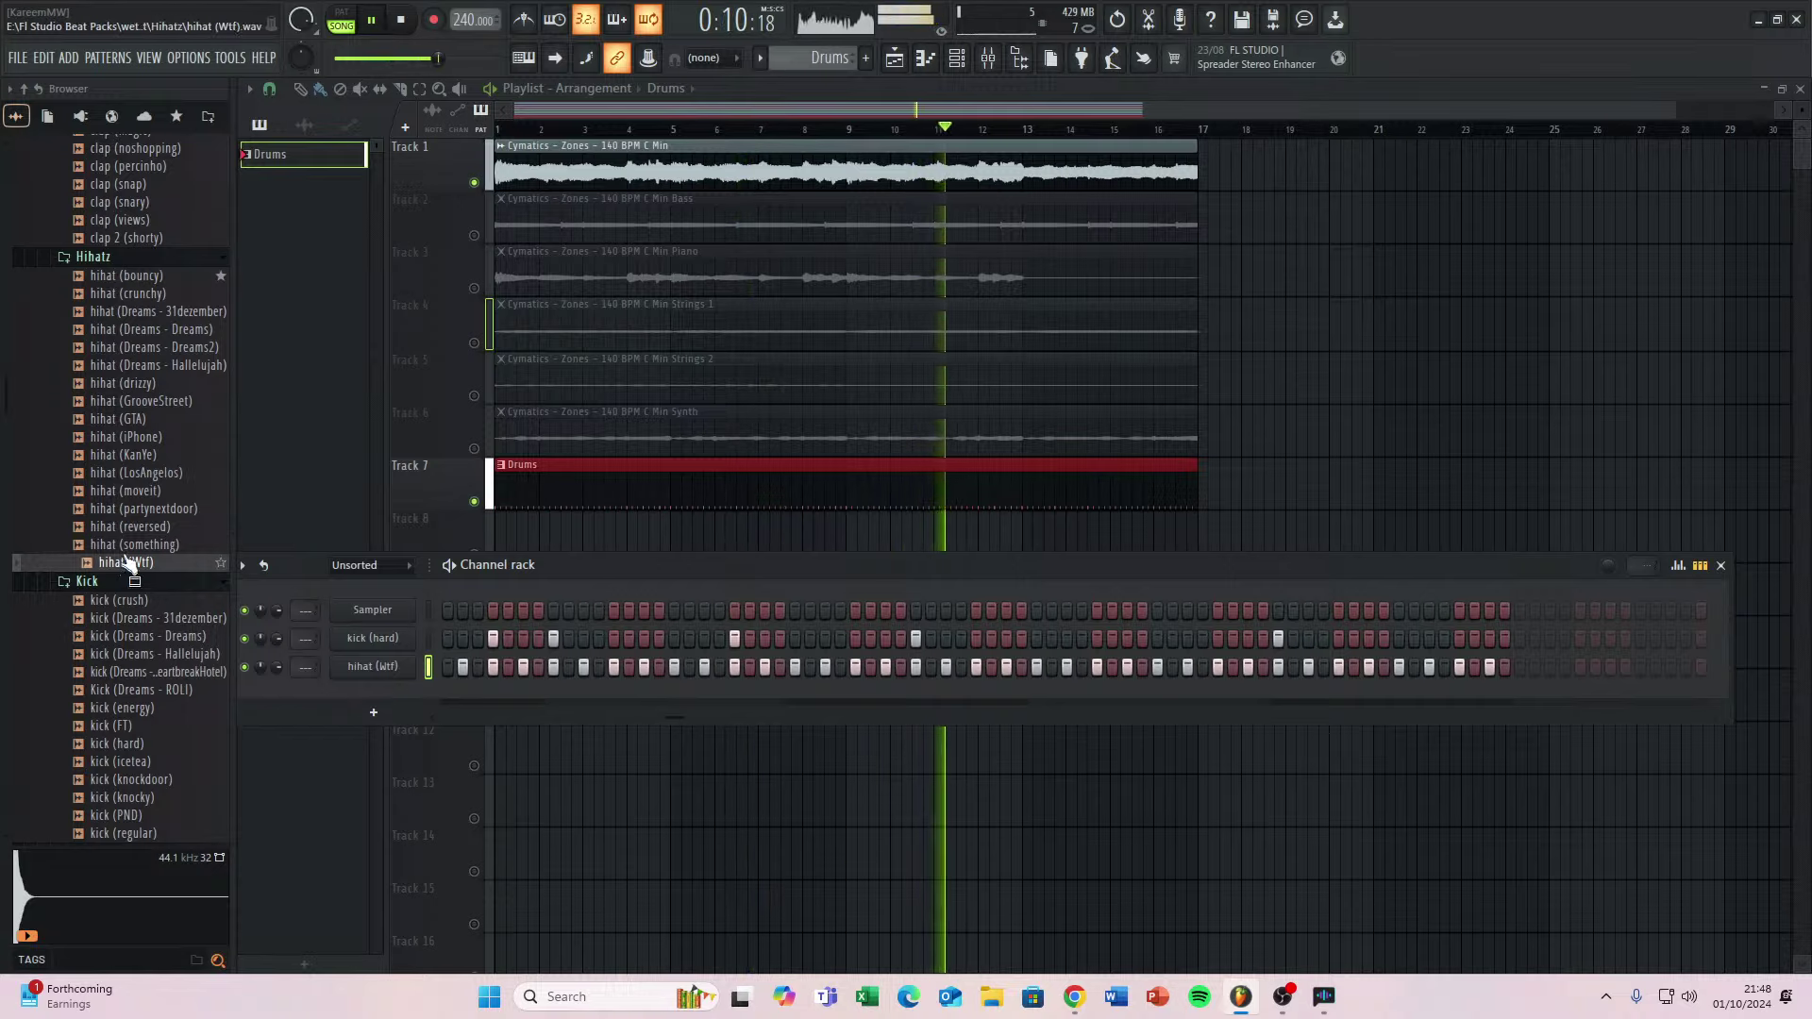
Audition the samples in the Clapz folder and add clap (percinho) as a new channel below the hi-hat.
scroll(132, 564, up, 6)
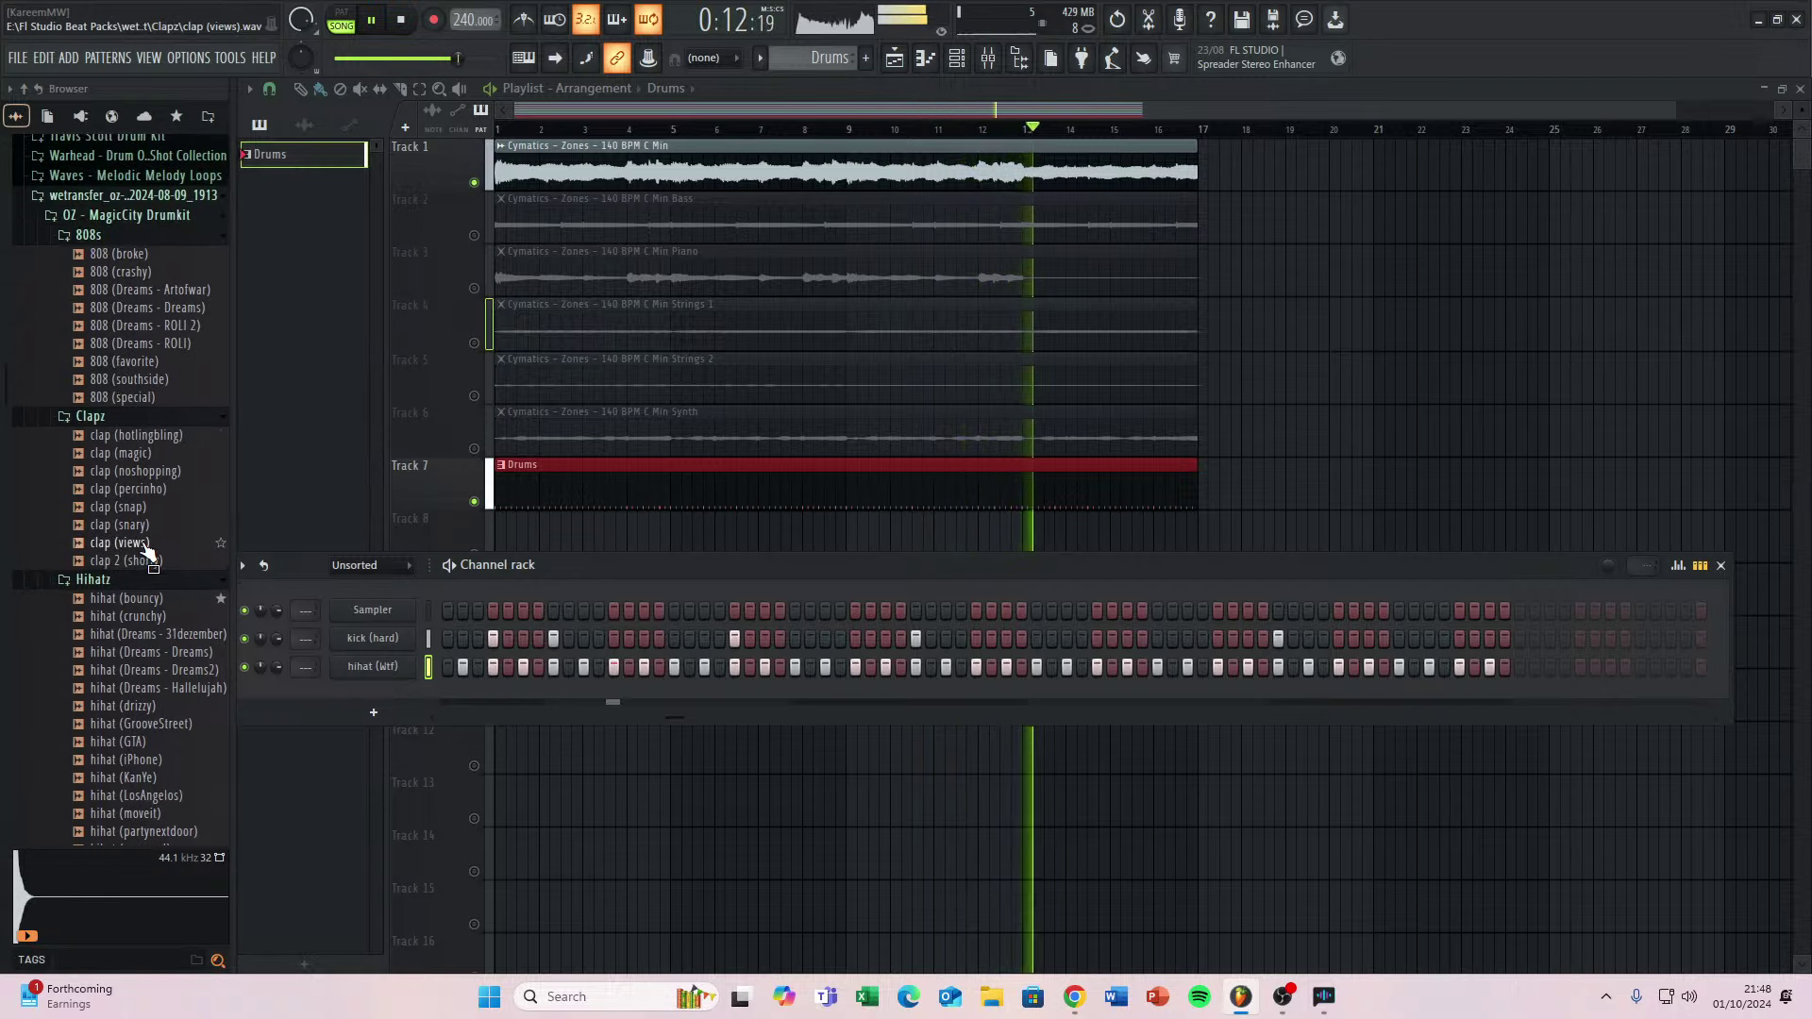
click(127, 490)
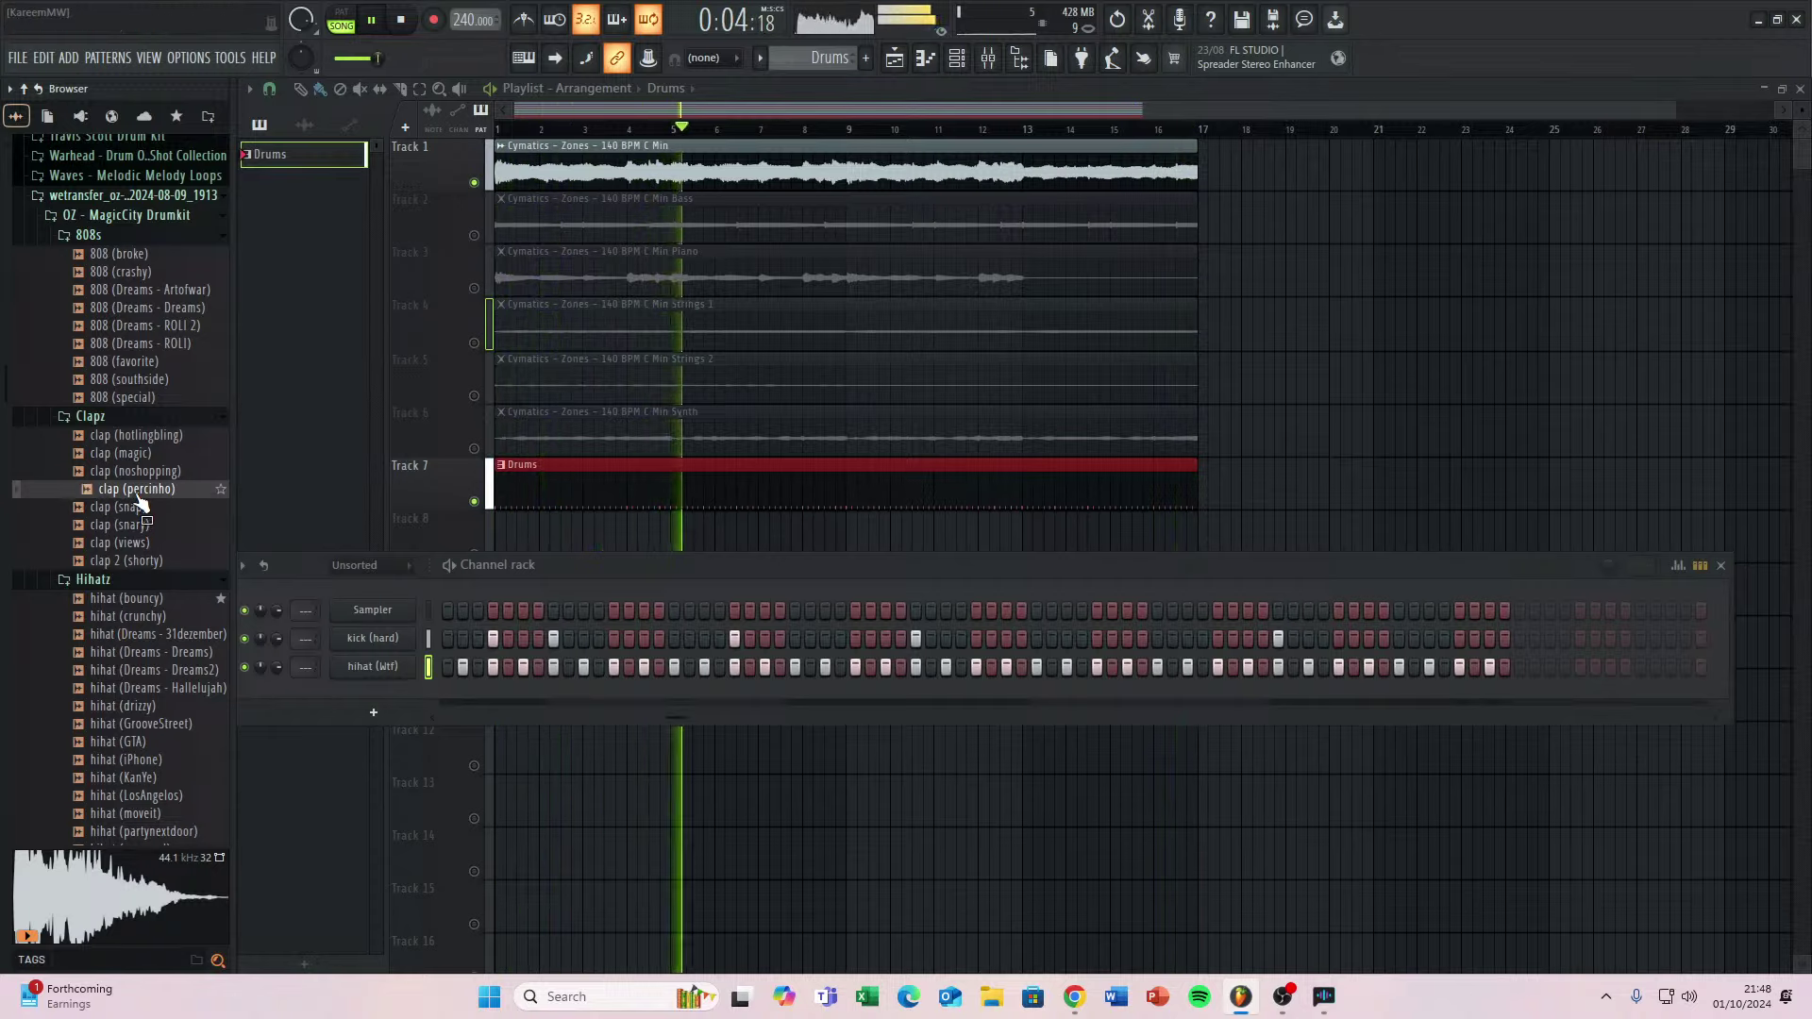
click(138, 542)
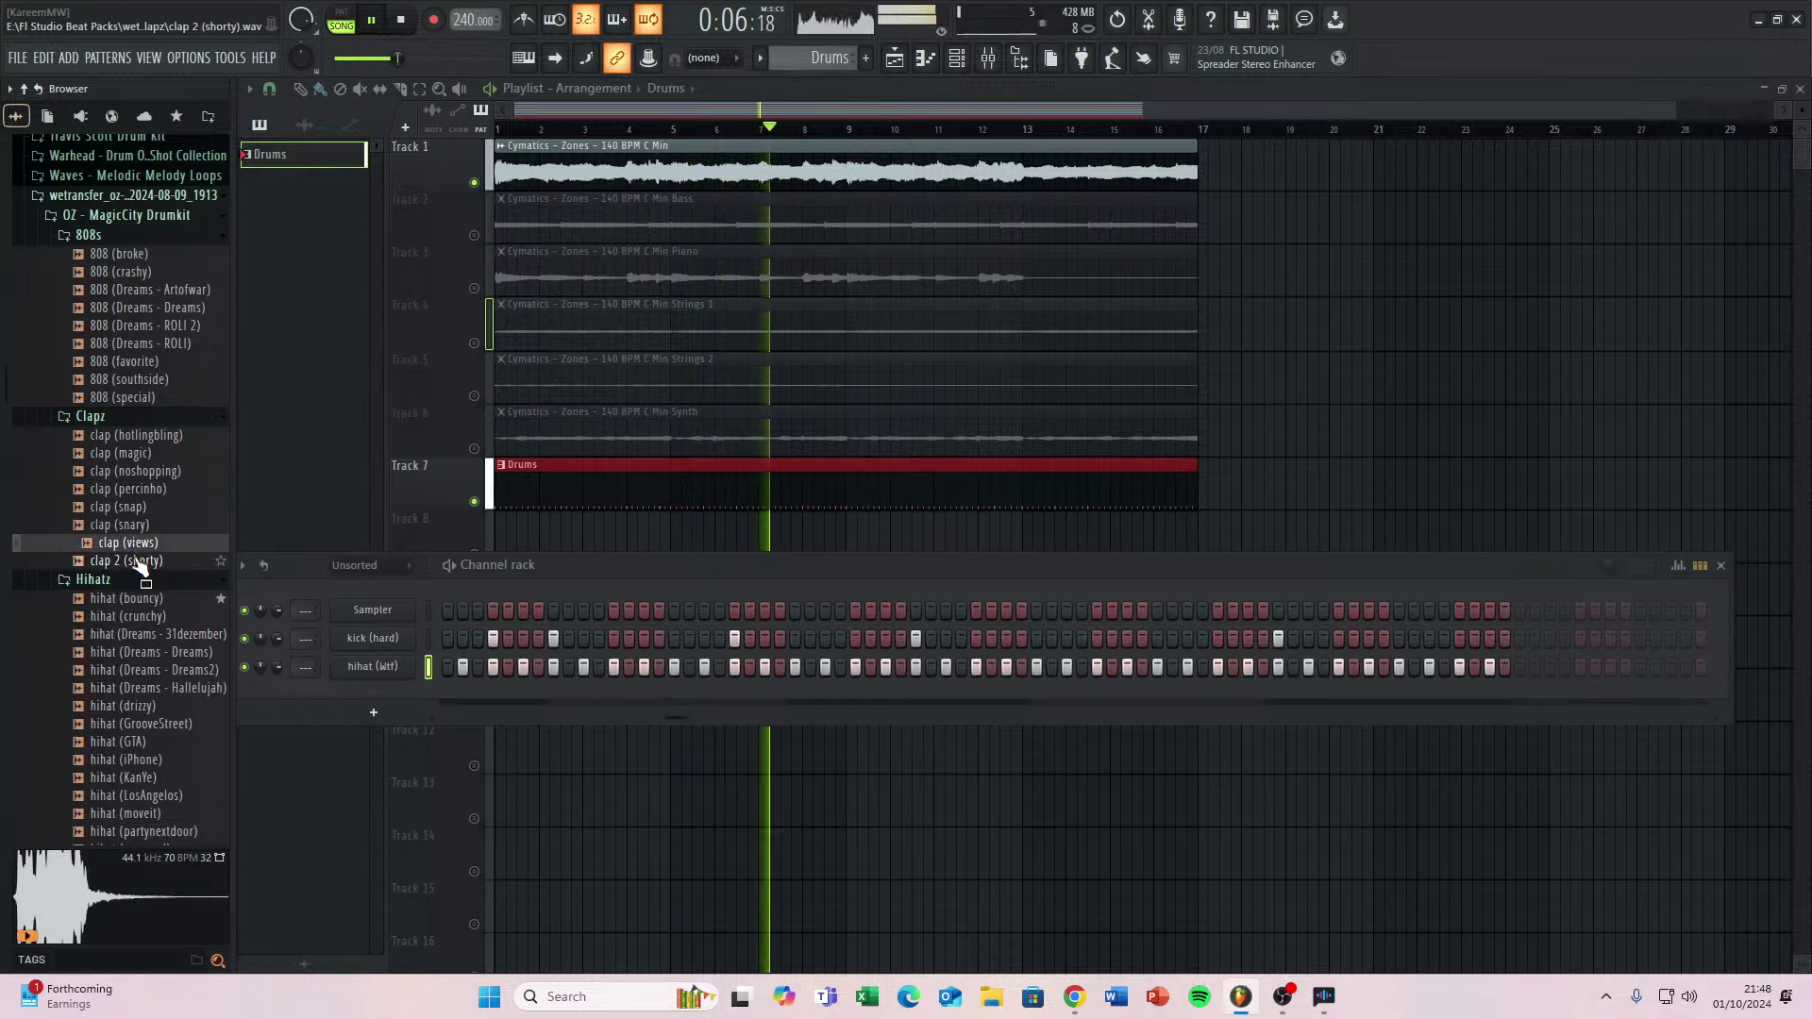
click(140, 560)
click(142, 436)
click(139, 455)
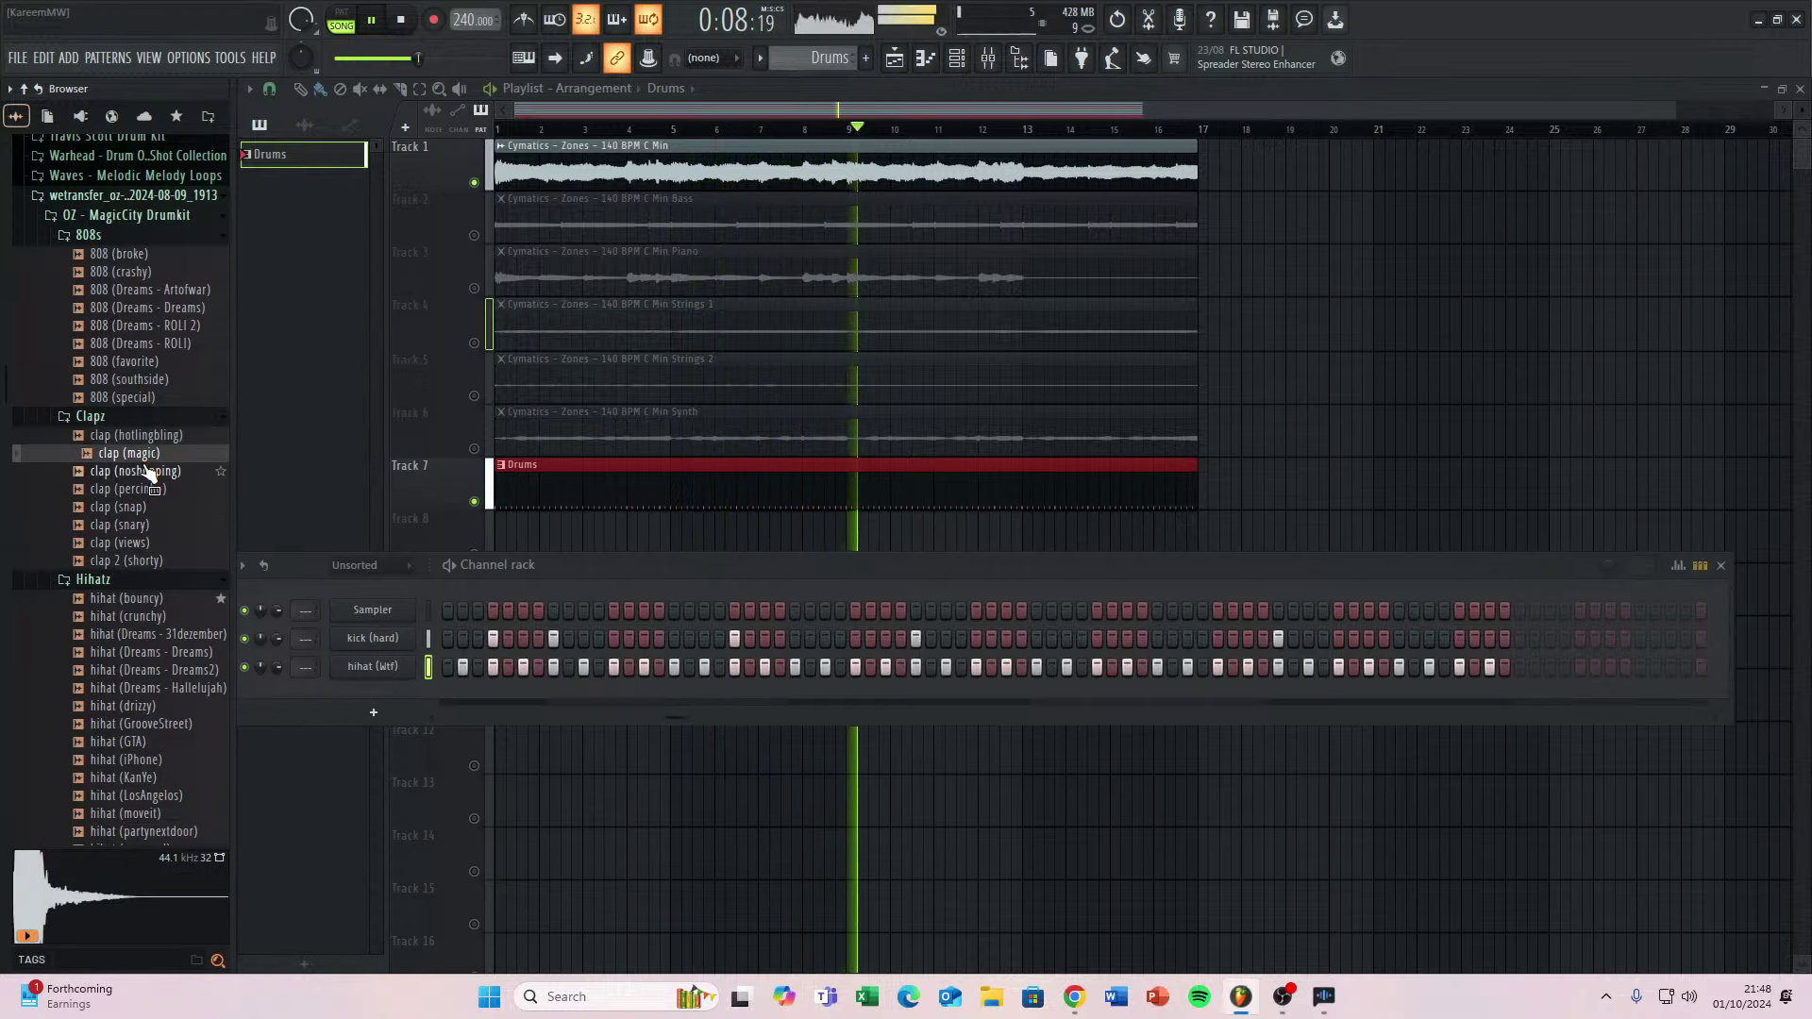
click(146, 471)
drag(148, 489, 377, 691)
drag(631, 754, 231, 728)
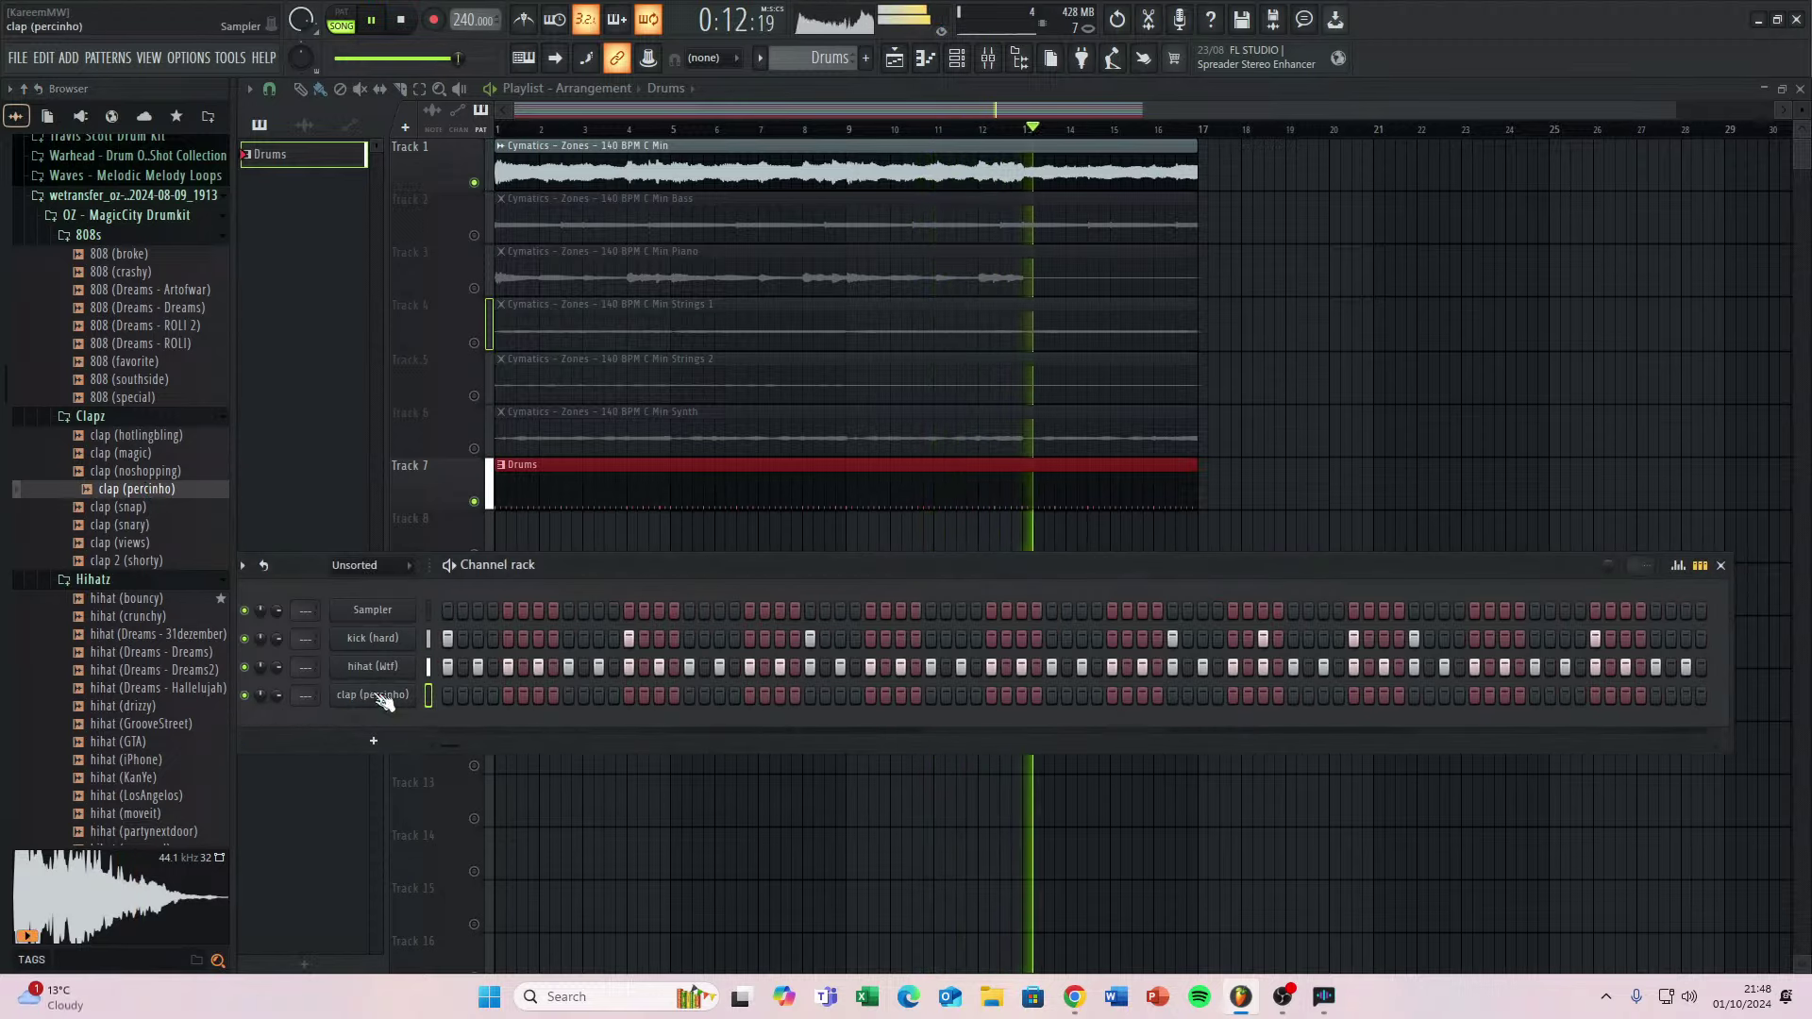
click(629, 699)
click(631, 699)
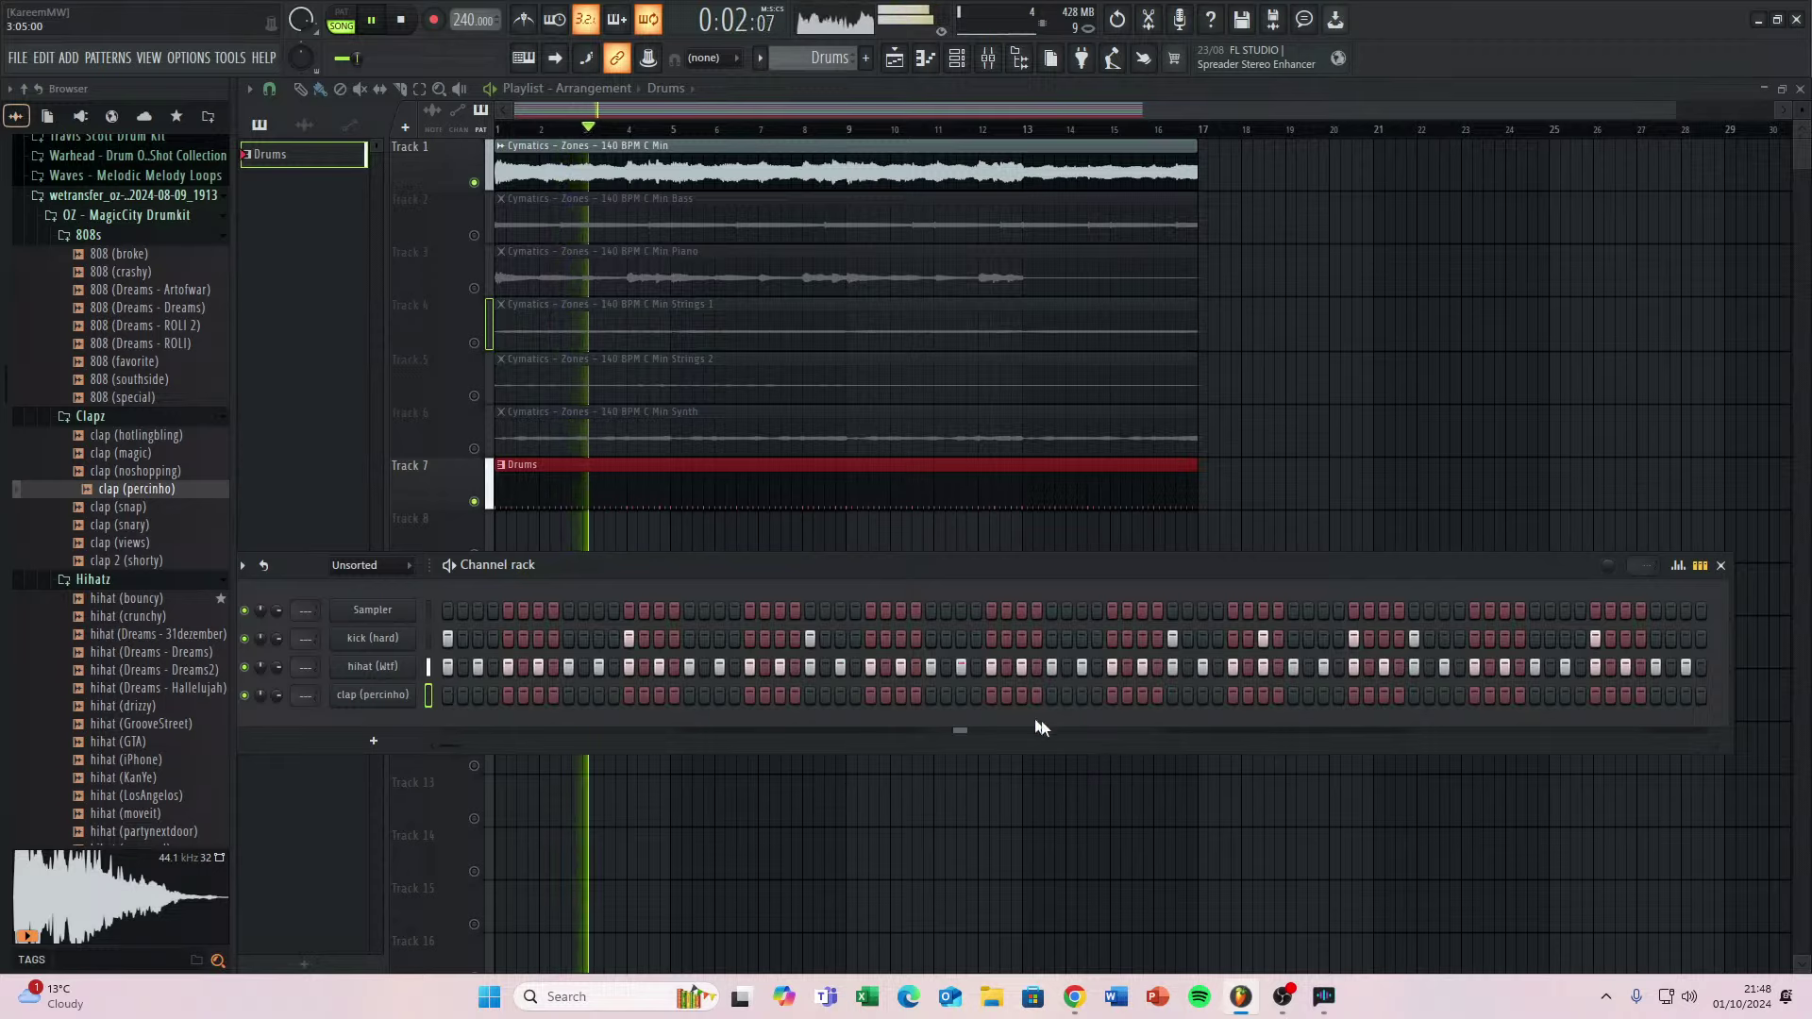
click(1112, 698)
Restart playback and add clap (percinho) hits on step 1 of bars 2, 4, 6, 8 and 10.
key(space)
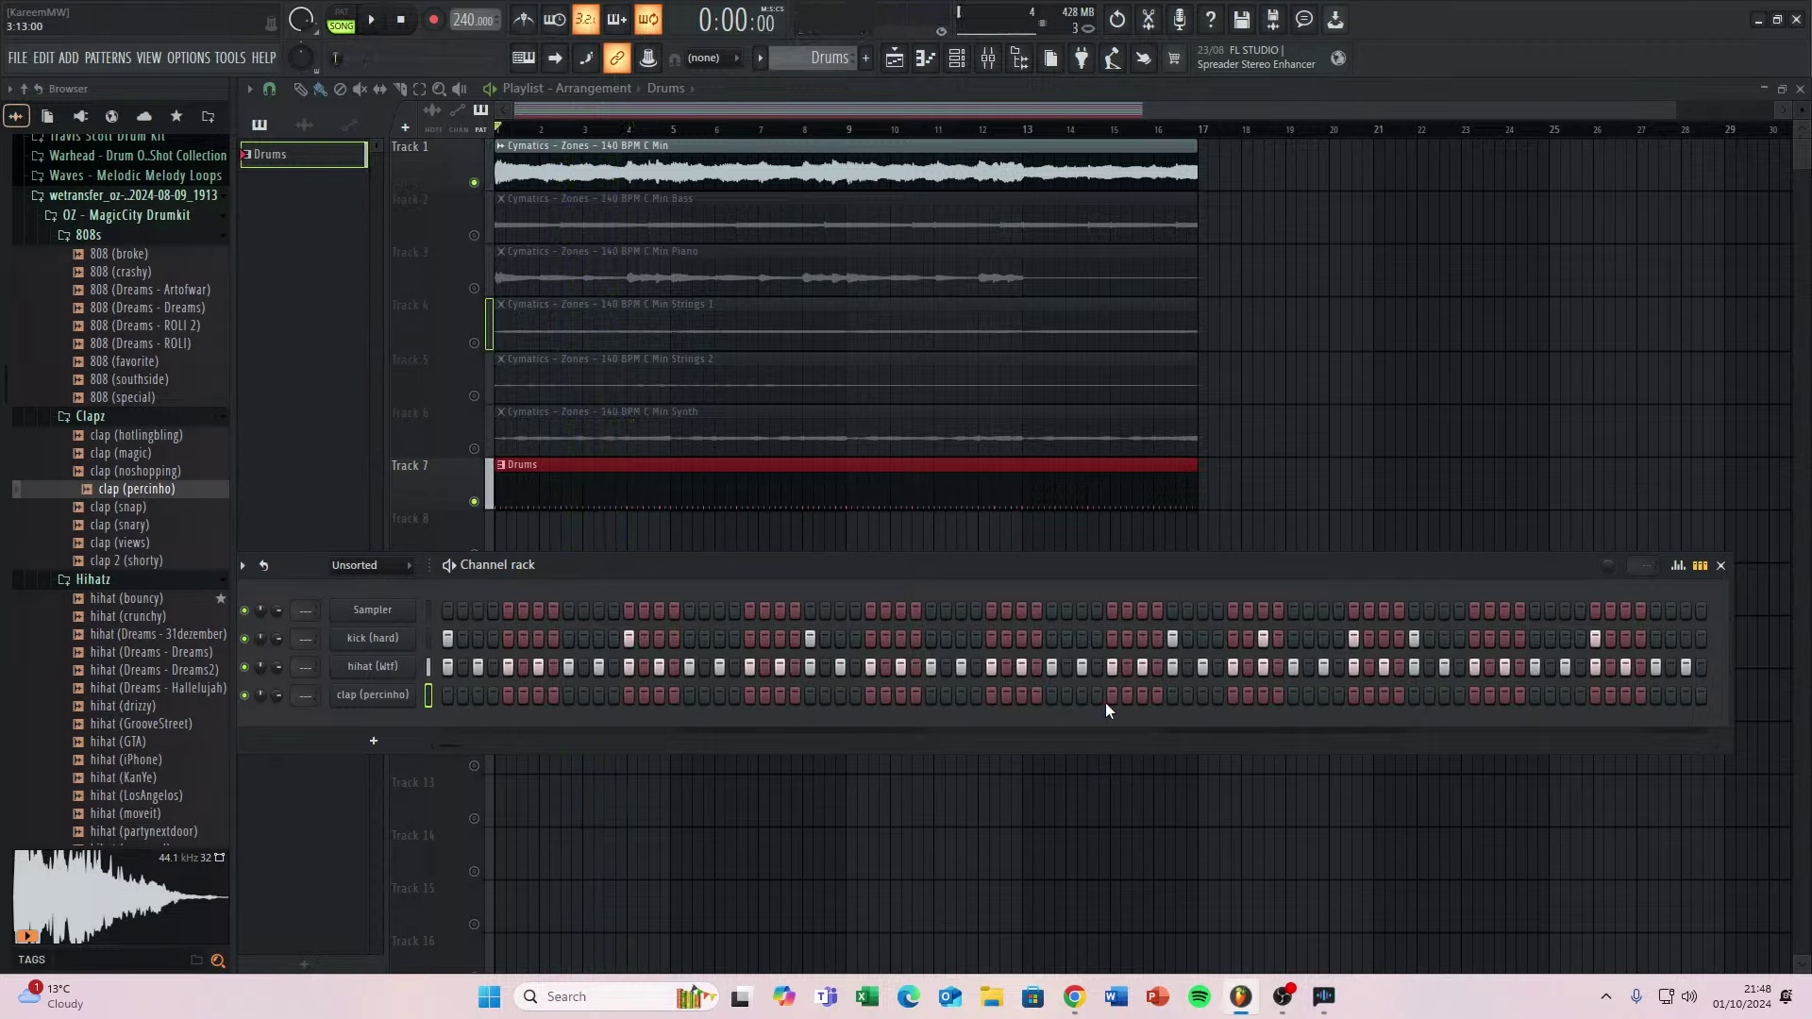
key(space)
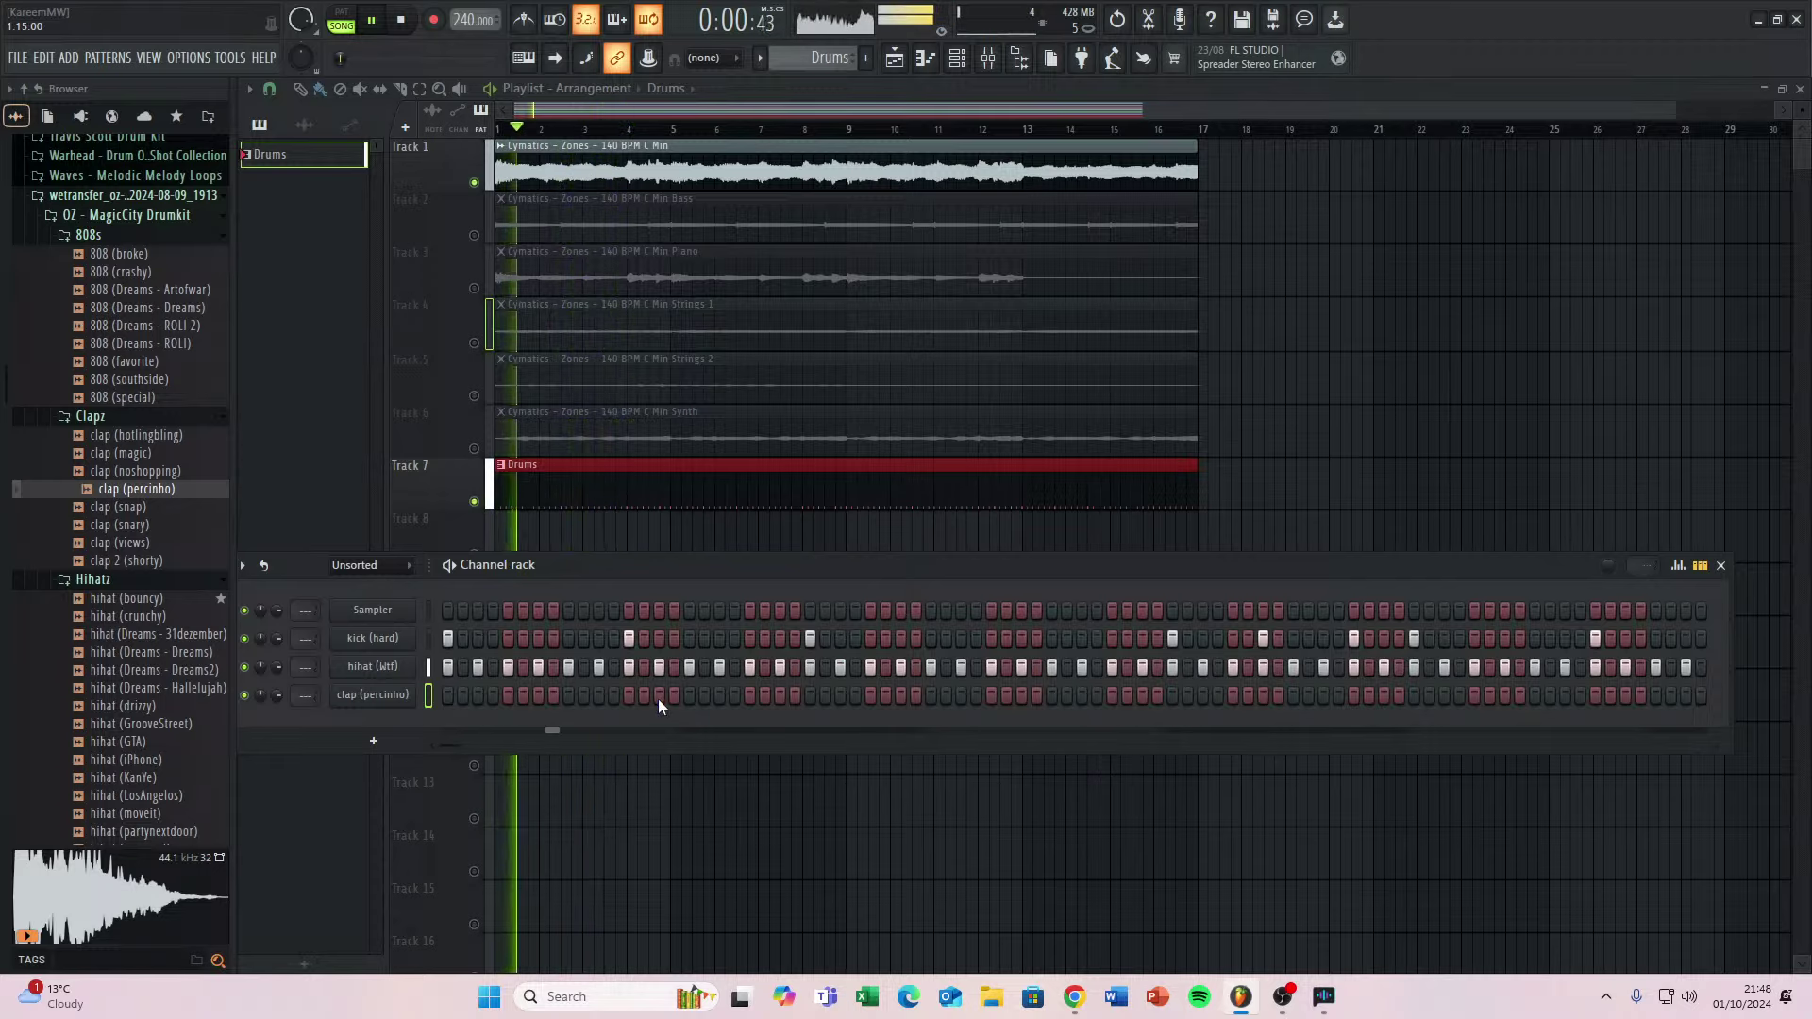
key(space)
key(space)
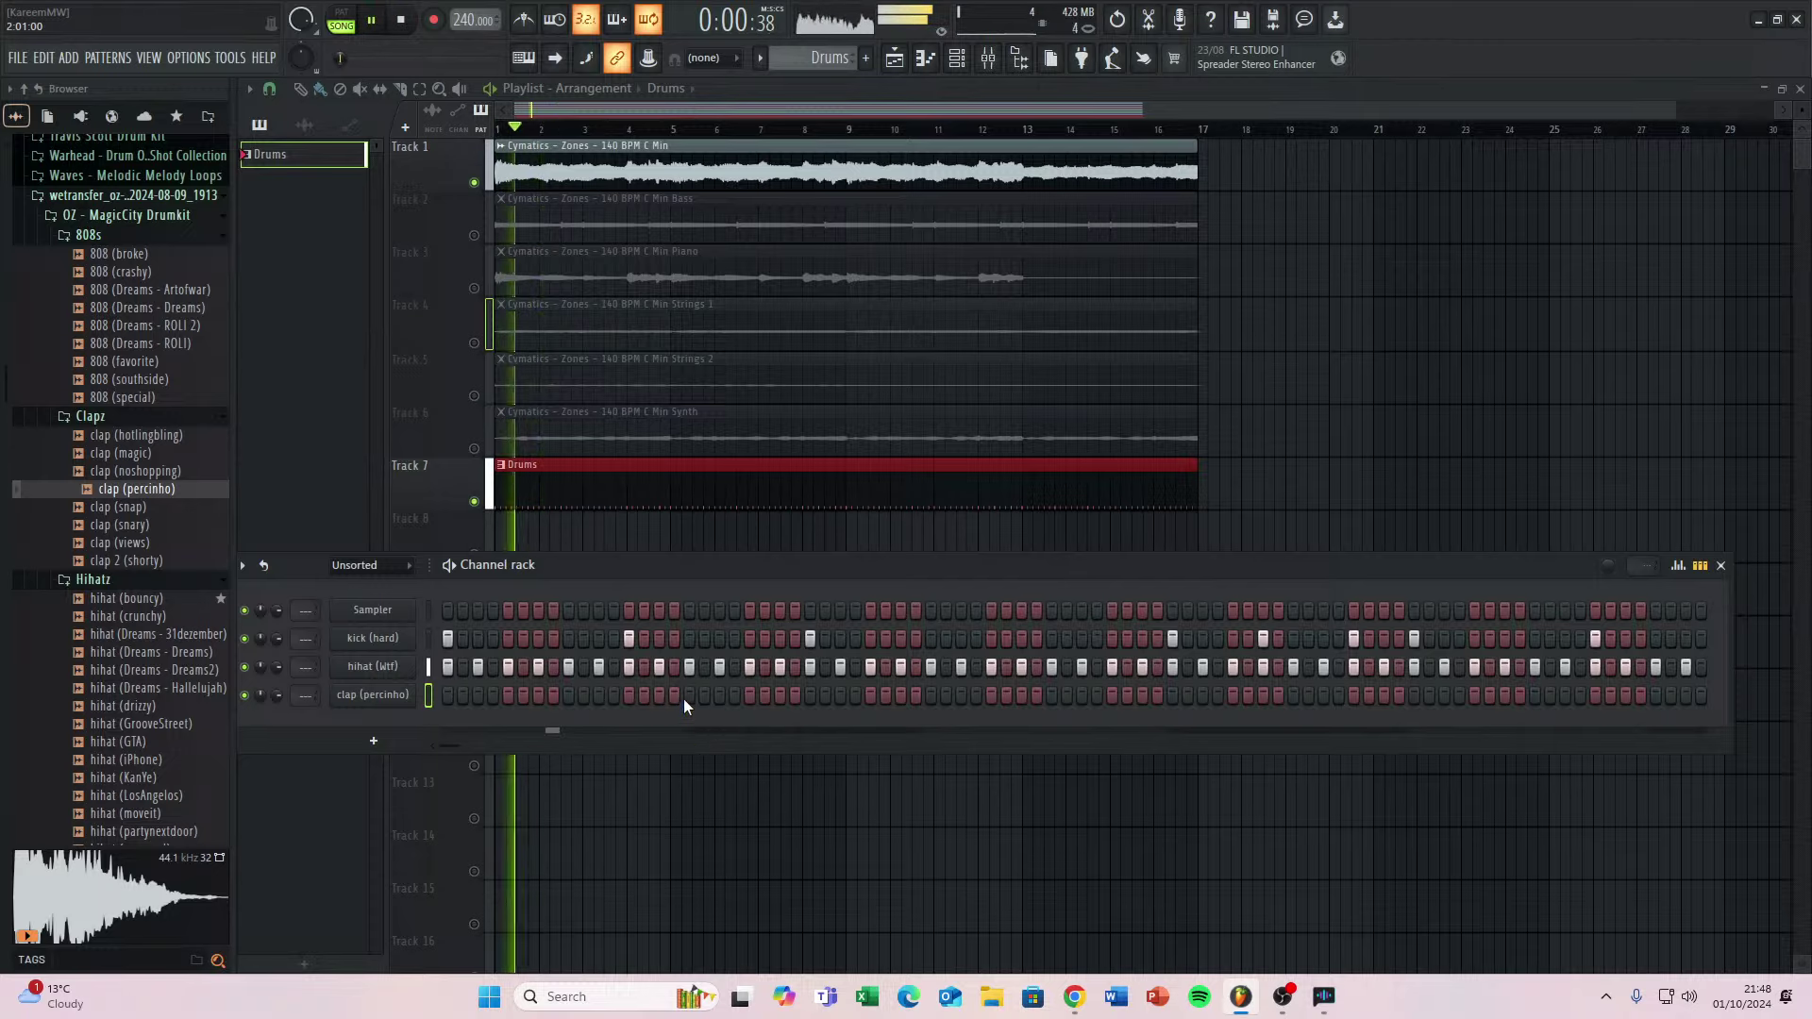
click(687, 696)
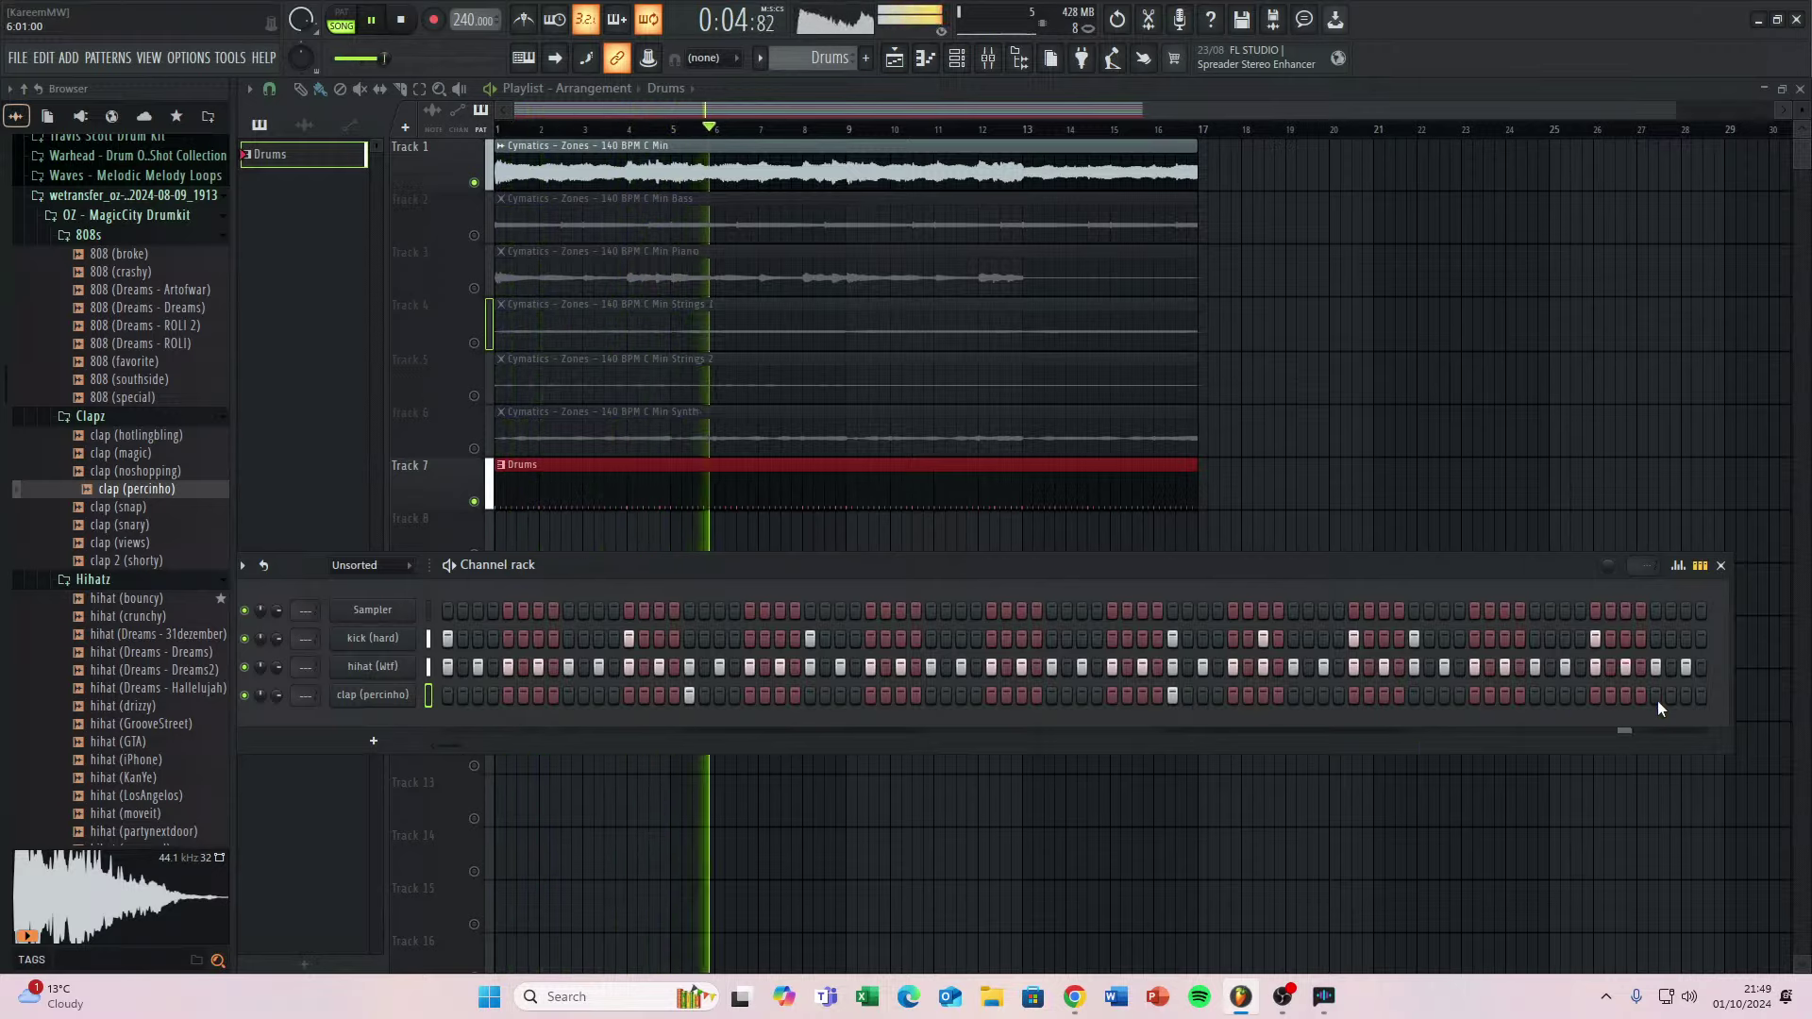
scroll(1623, 741, right, 3)
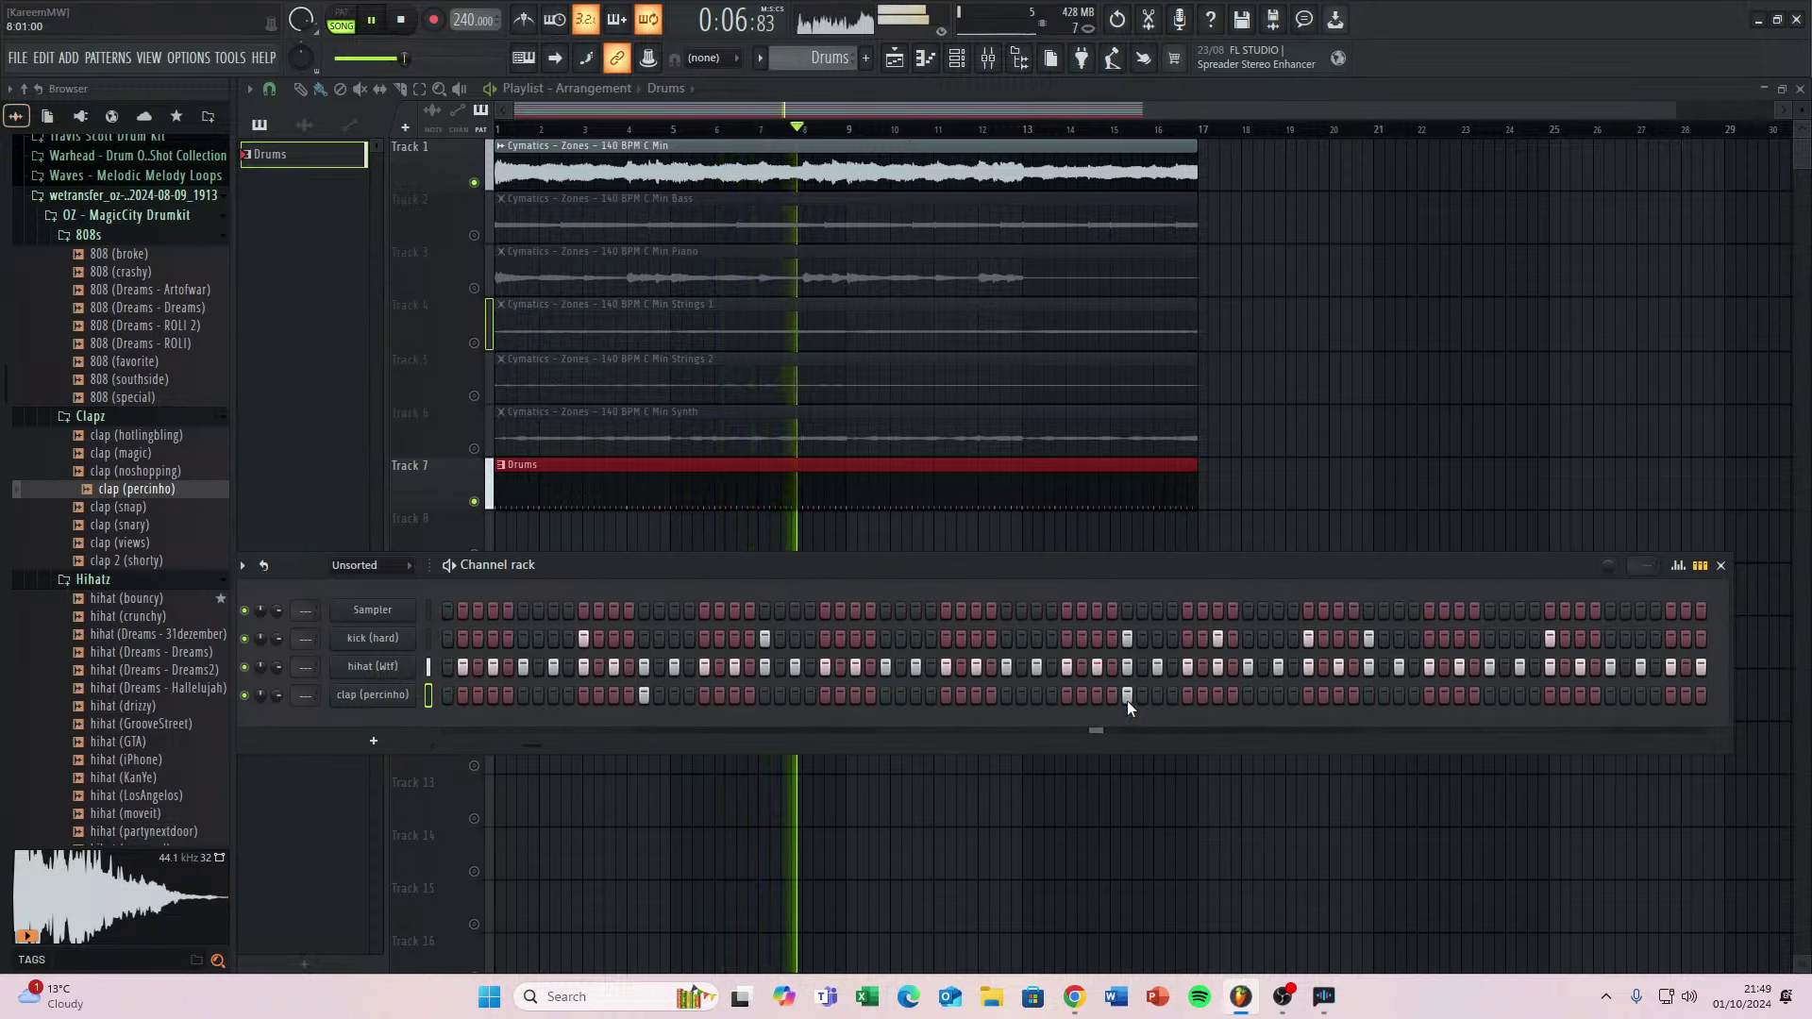
scroll(785, 692, left, 2)
click(1084, 693)
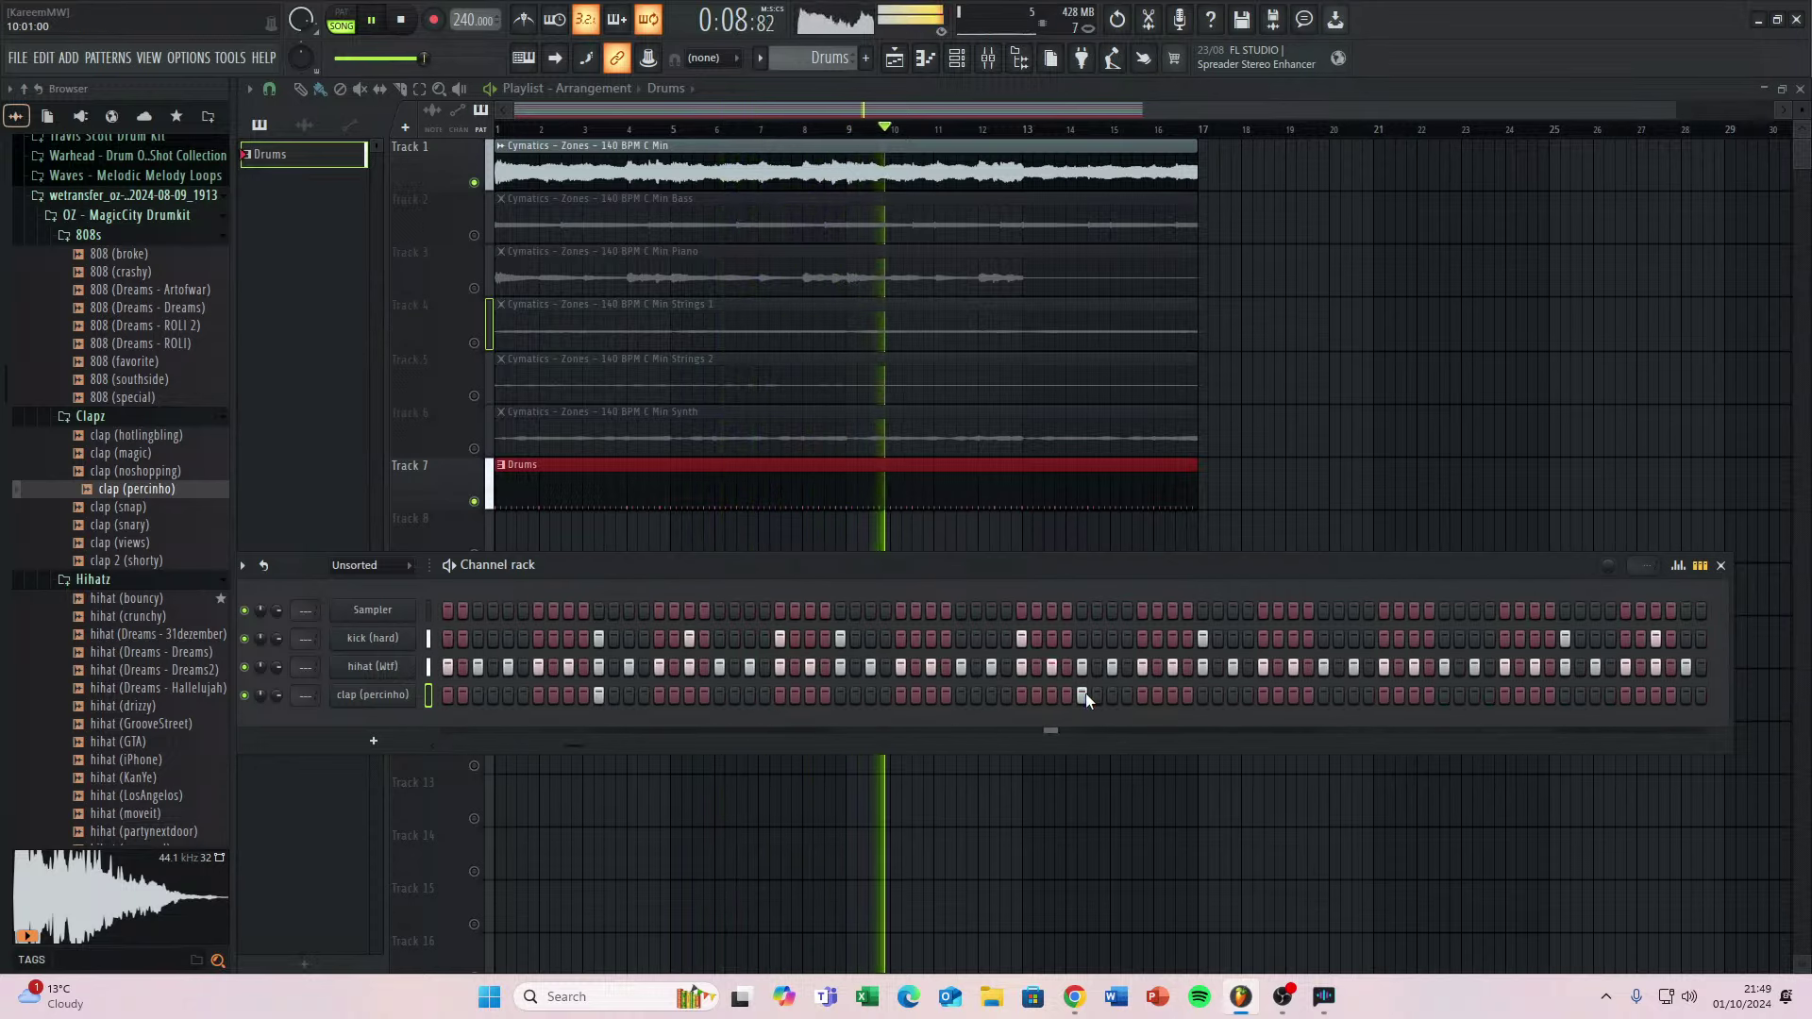
Add clap (percinho) hits on step 1 of bars 12, 14 and 16, plus an extra hit on step 9 of bar 16.
scroll(1064, 742, right, 2)
click(1083, 694)
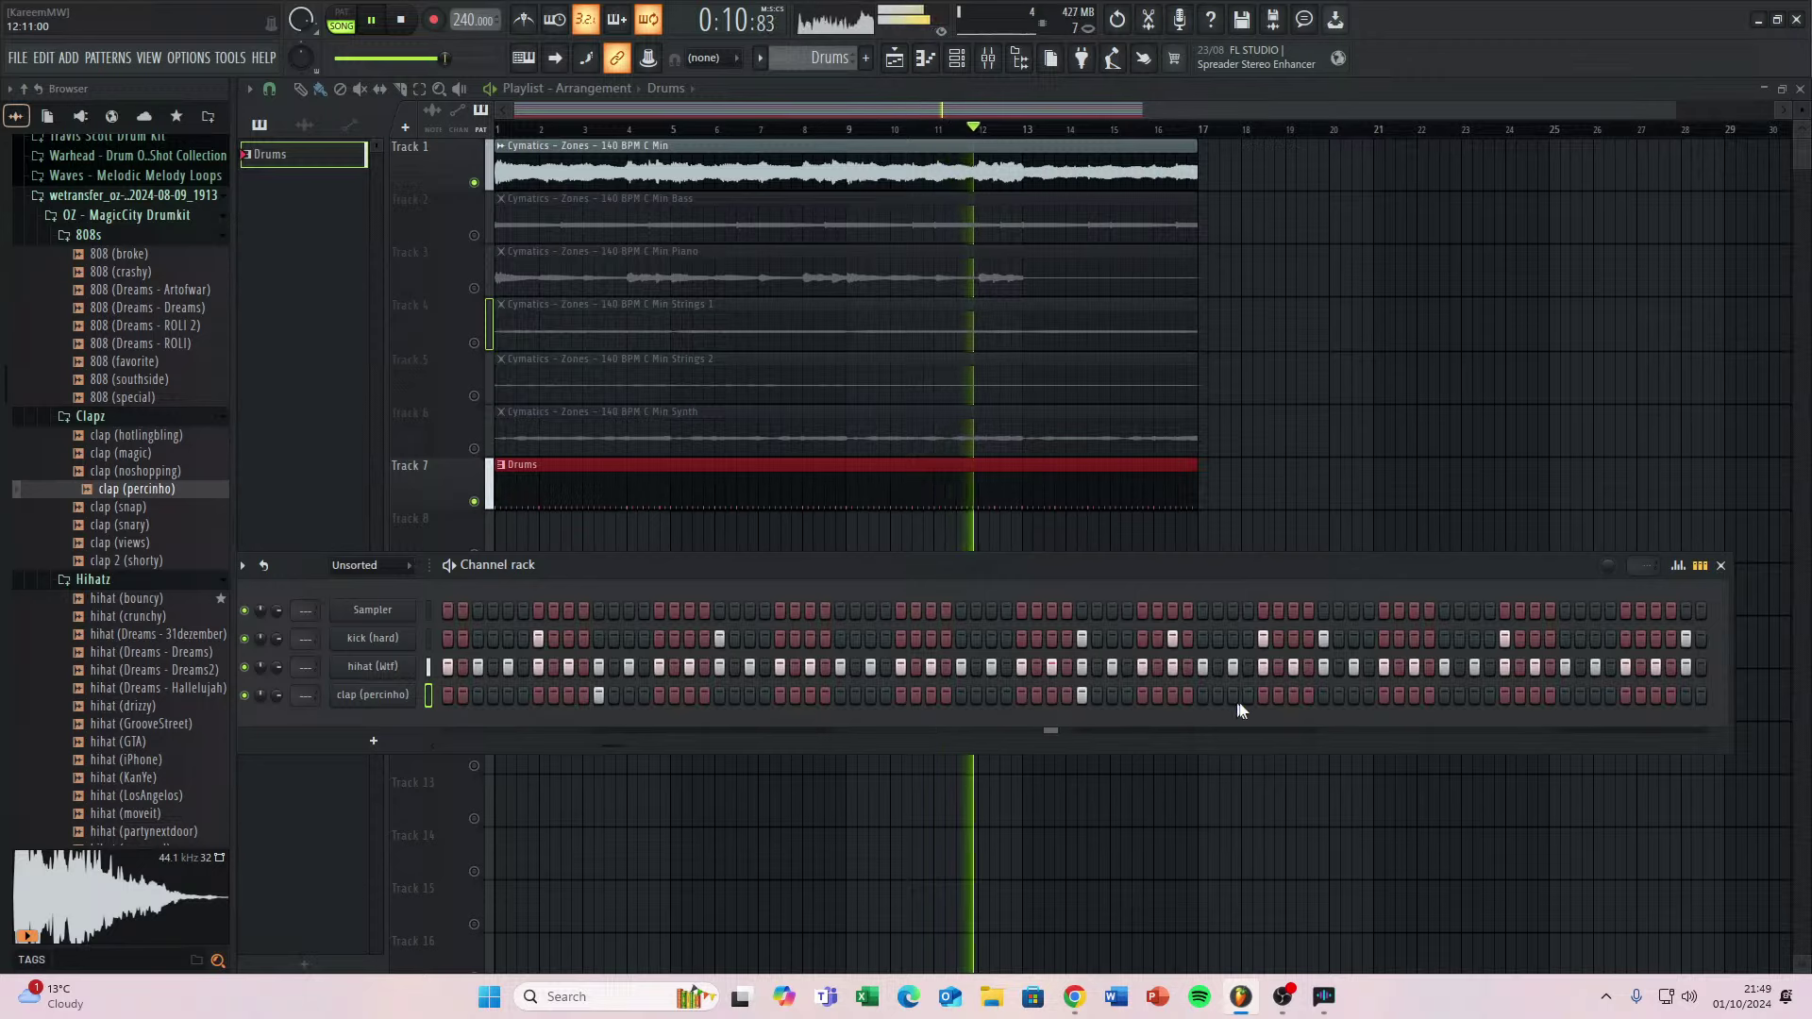
scroll(1208, 698, right, 1)
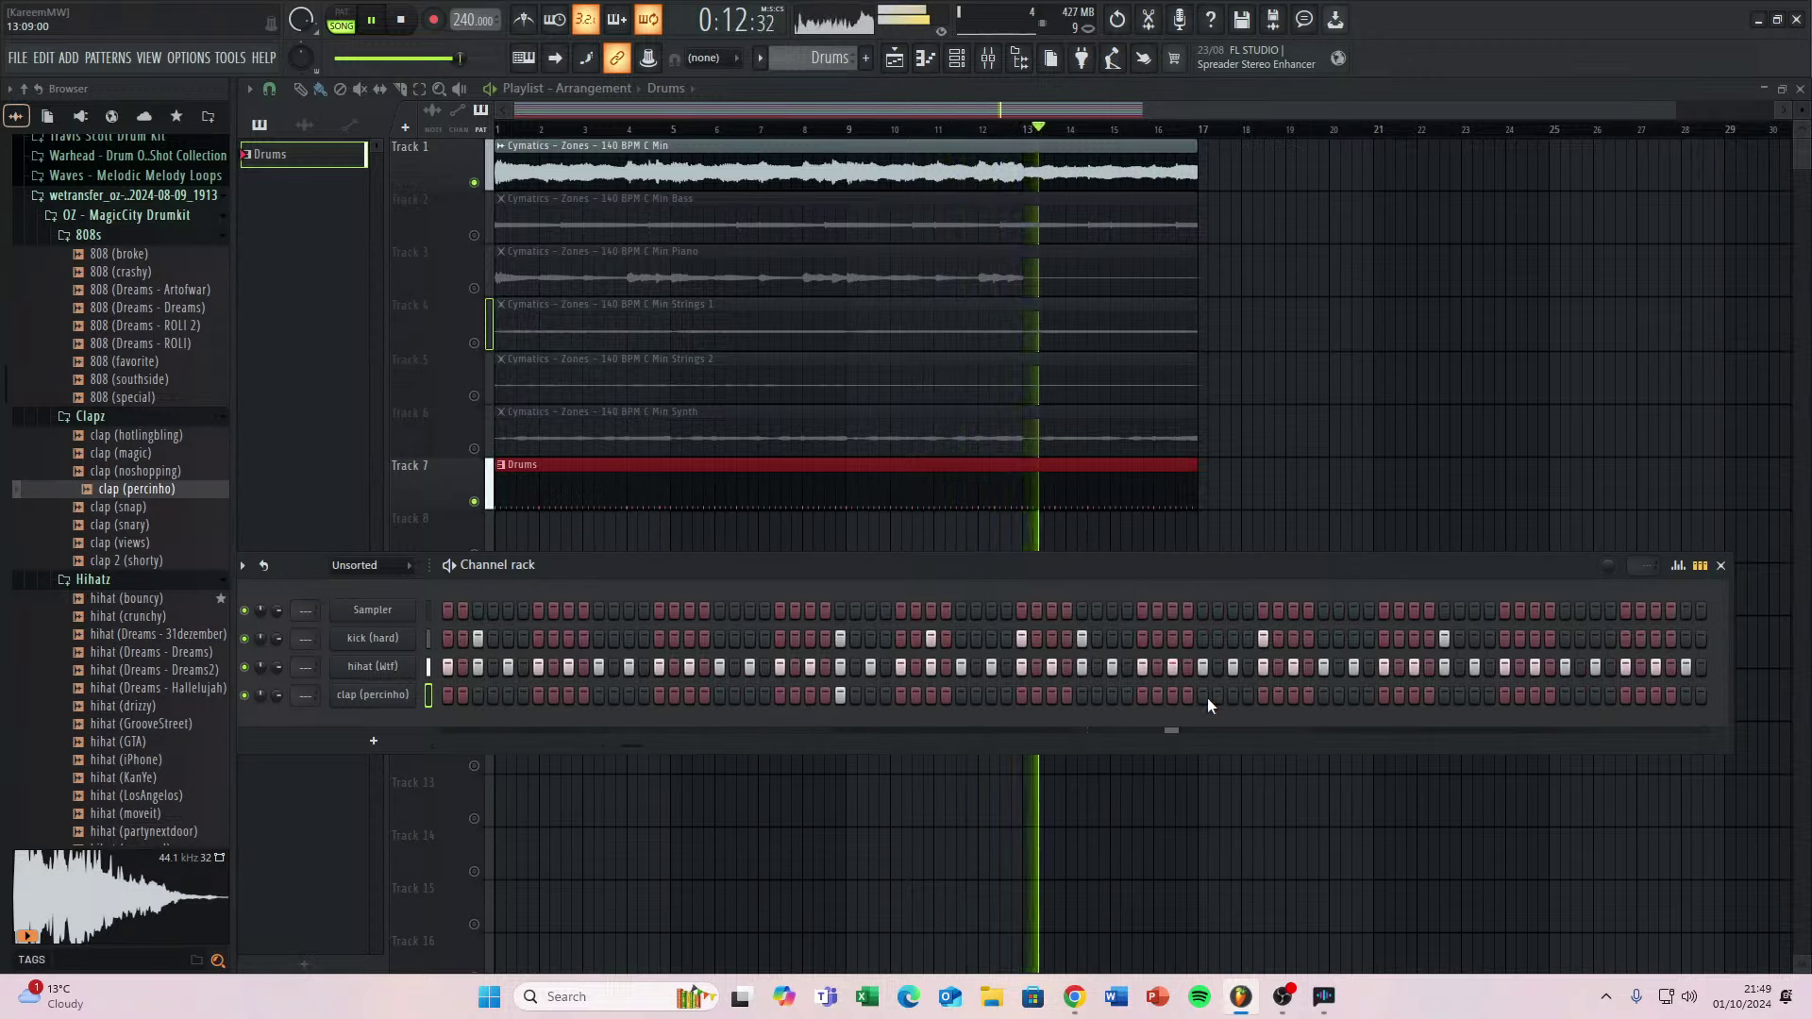
click(1323, 696)
scroll(1421, 710, right, 2)
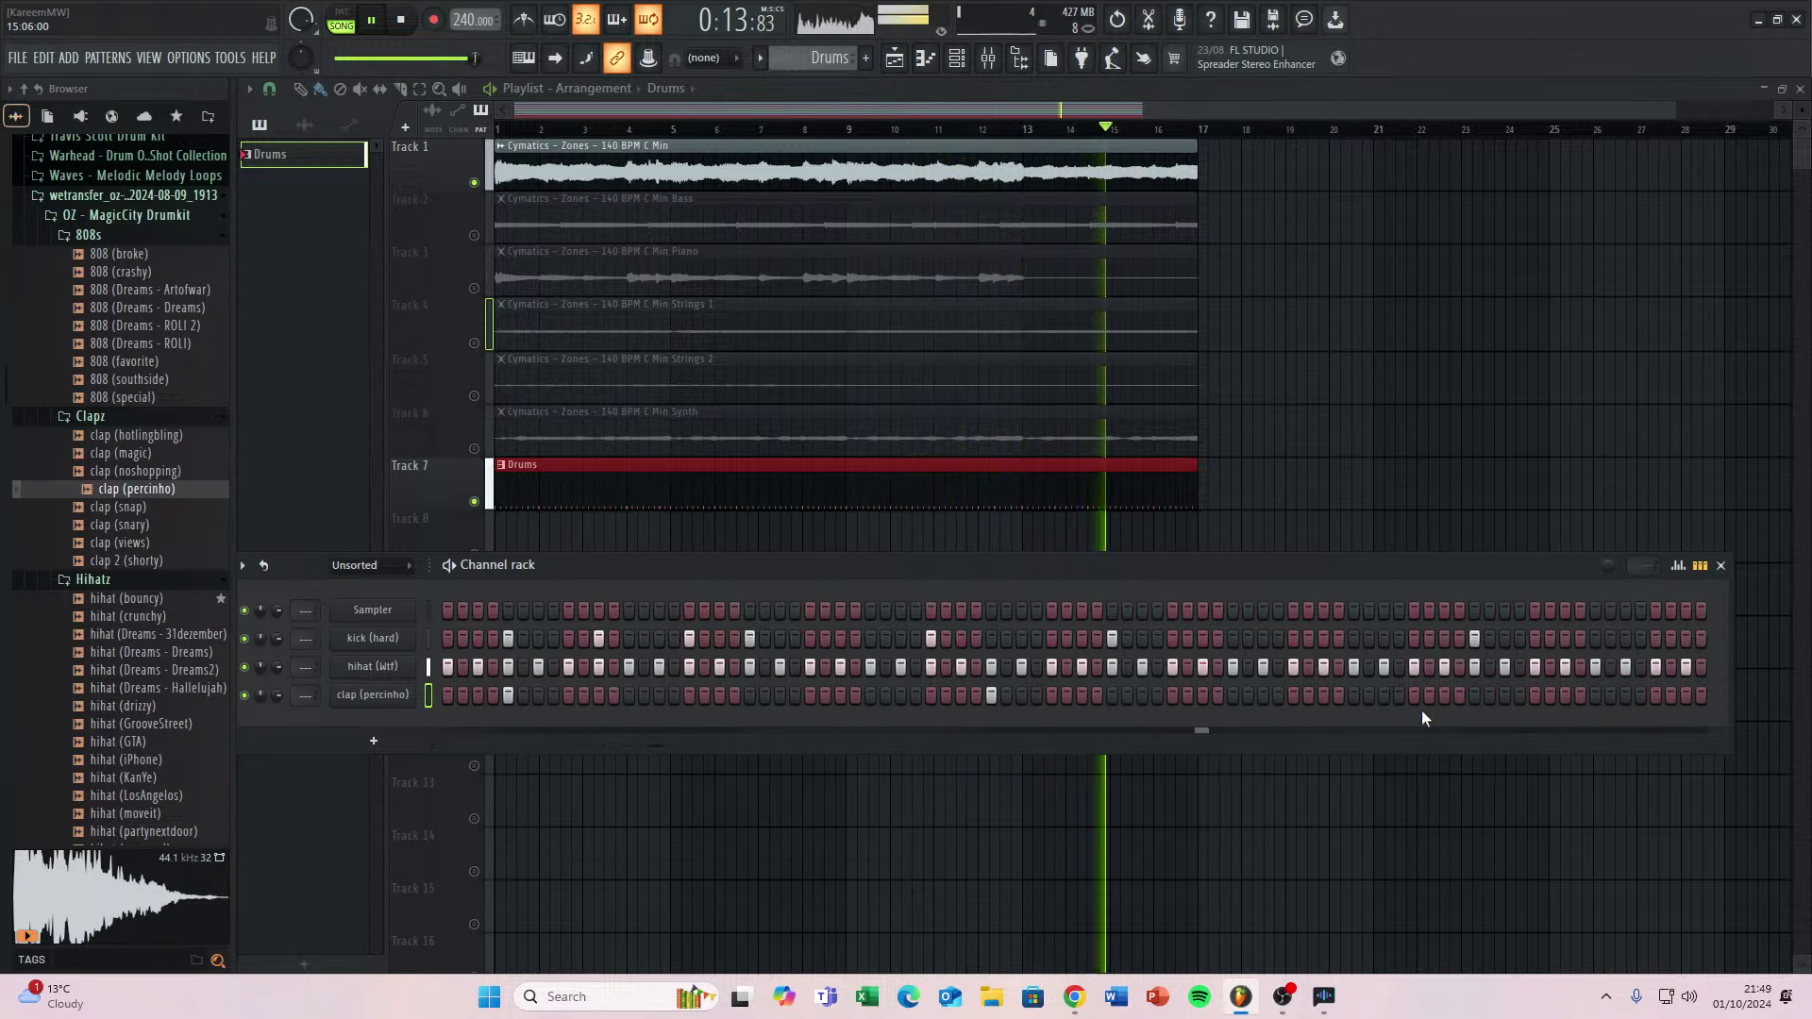
click(1473, 695)
scroll(1396, 699, right, 1)
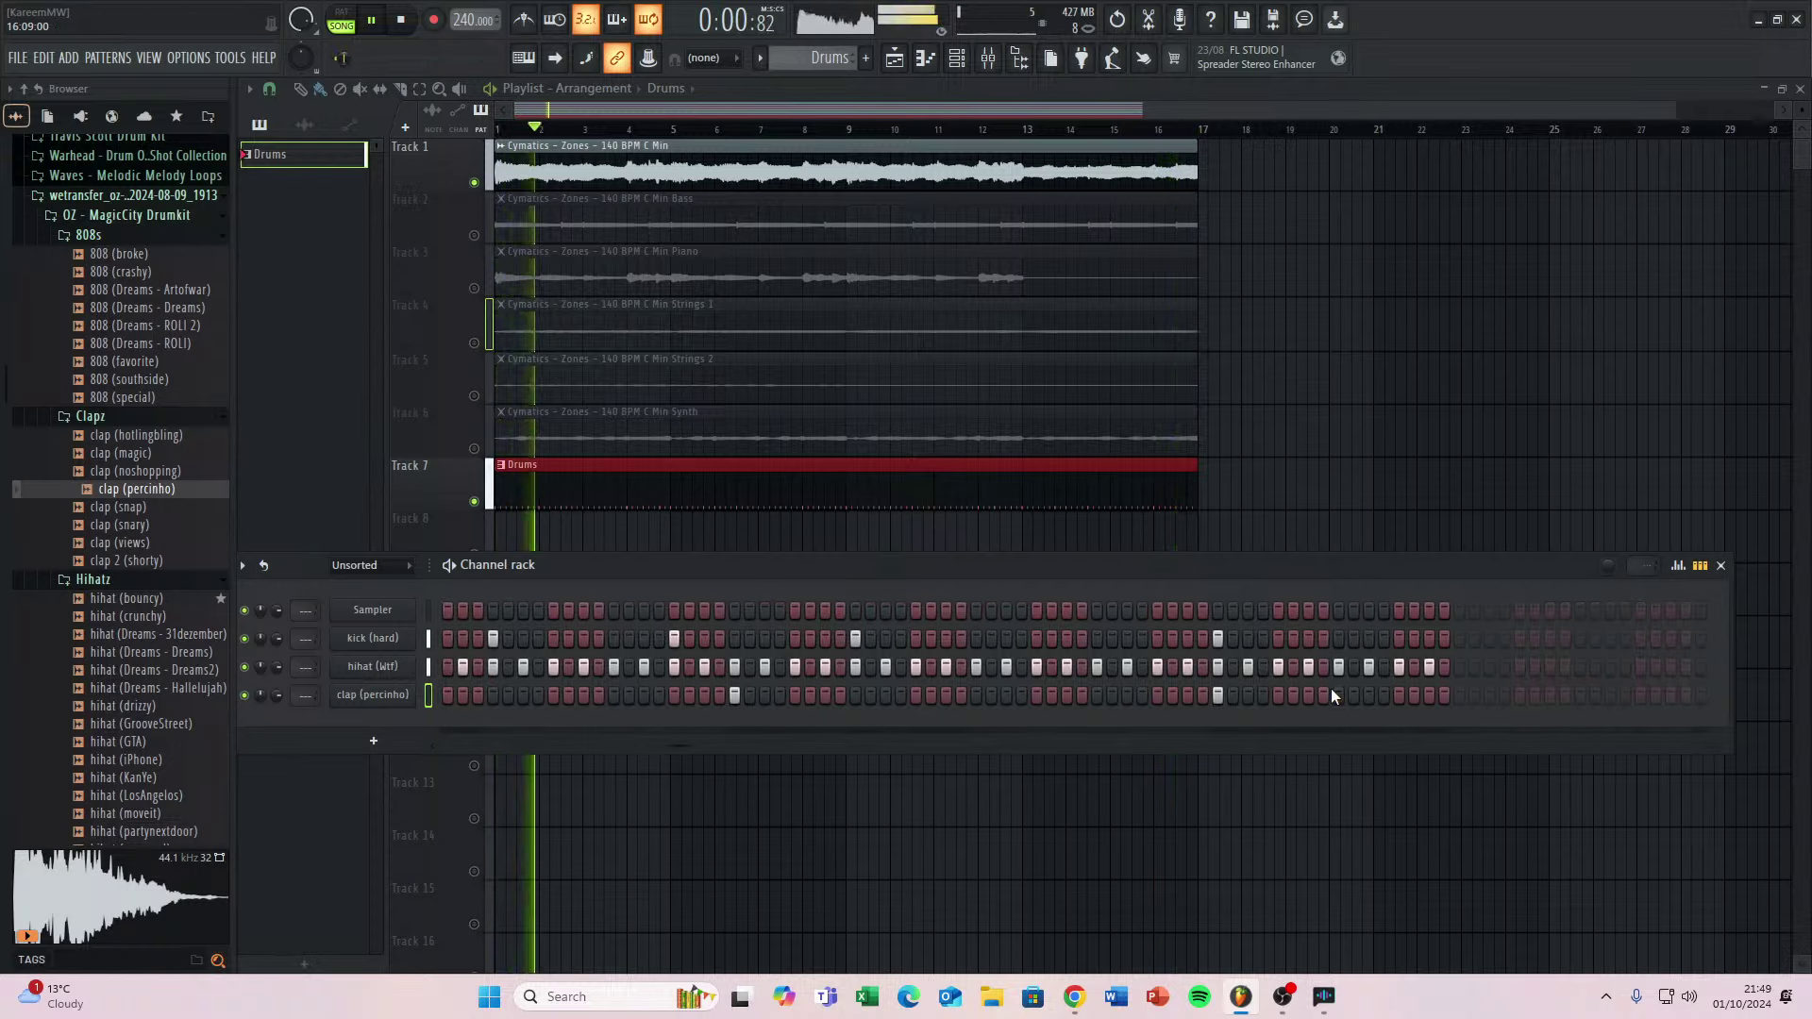
click(1338, 695)
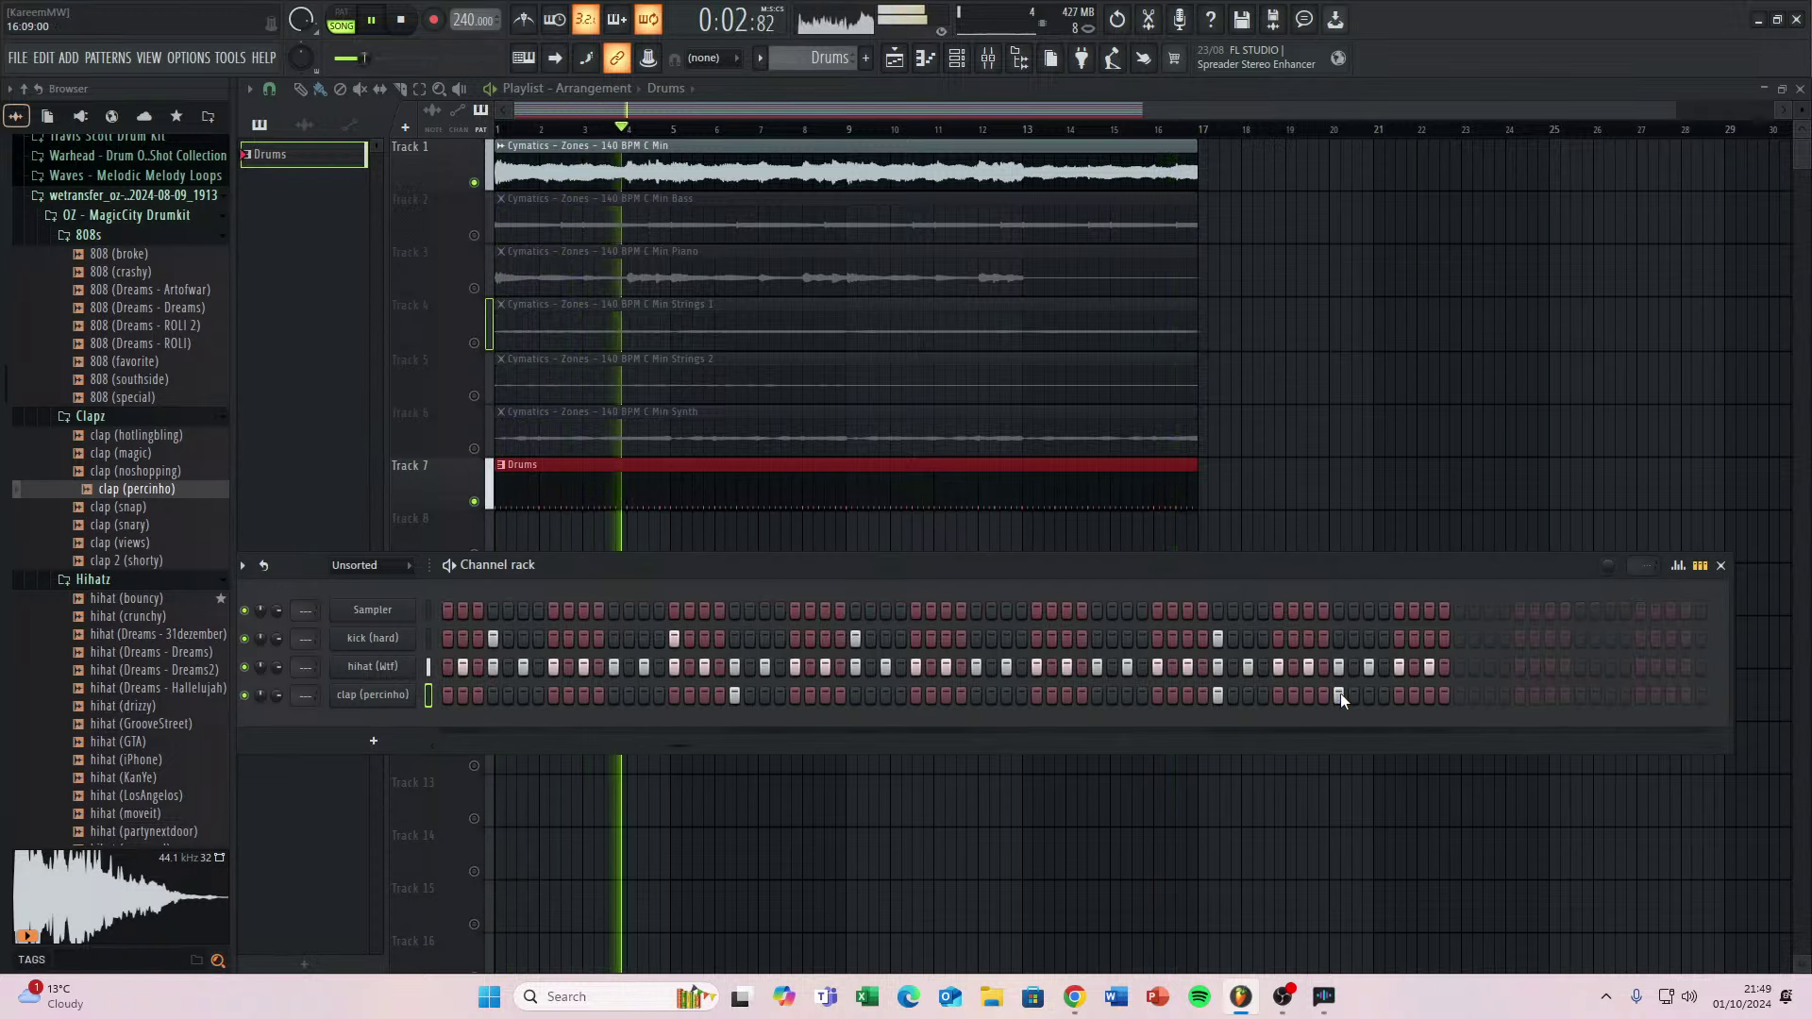
Audition samples in the Snarez folder and add snare (Dreams - 31dezember) as a new channel below the clap.
scroll(109, 528, down, 10)
scroll(123, 567, down, 6)
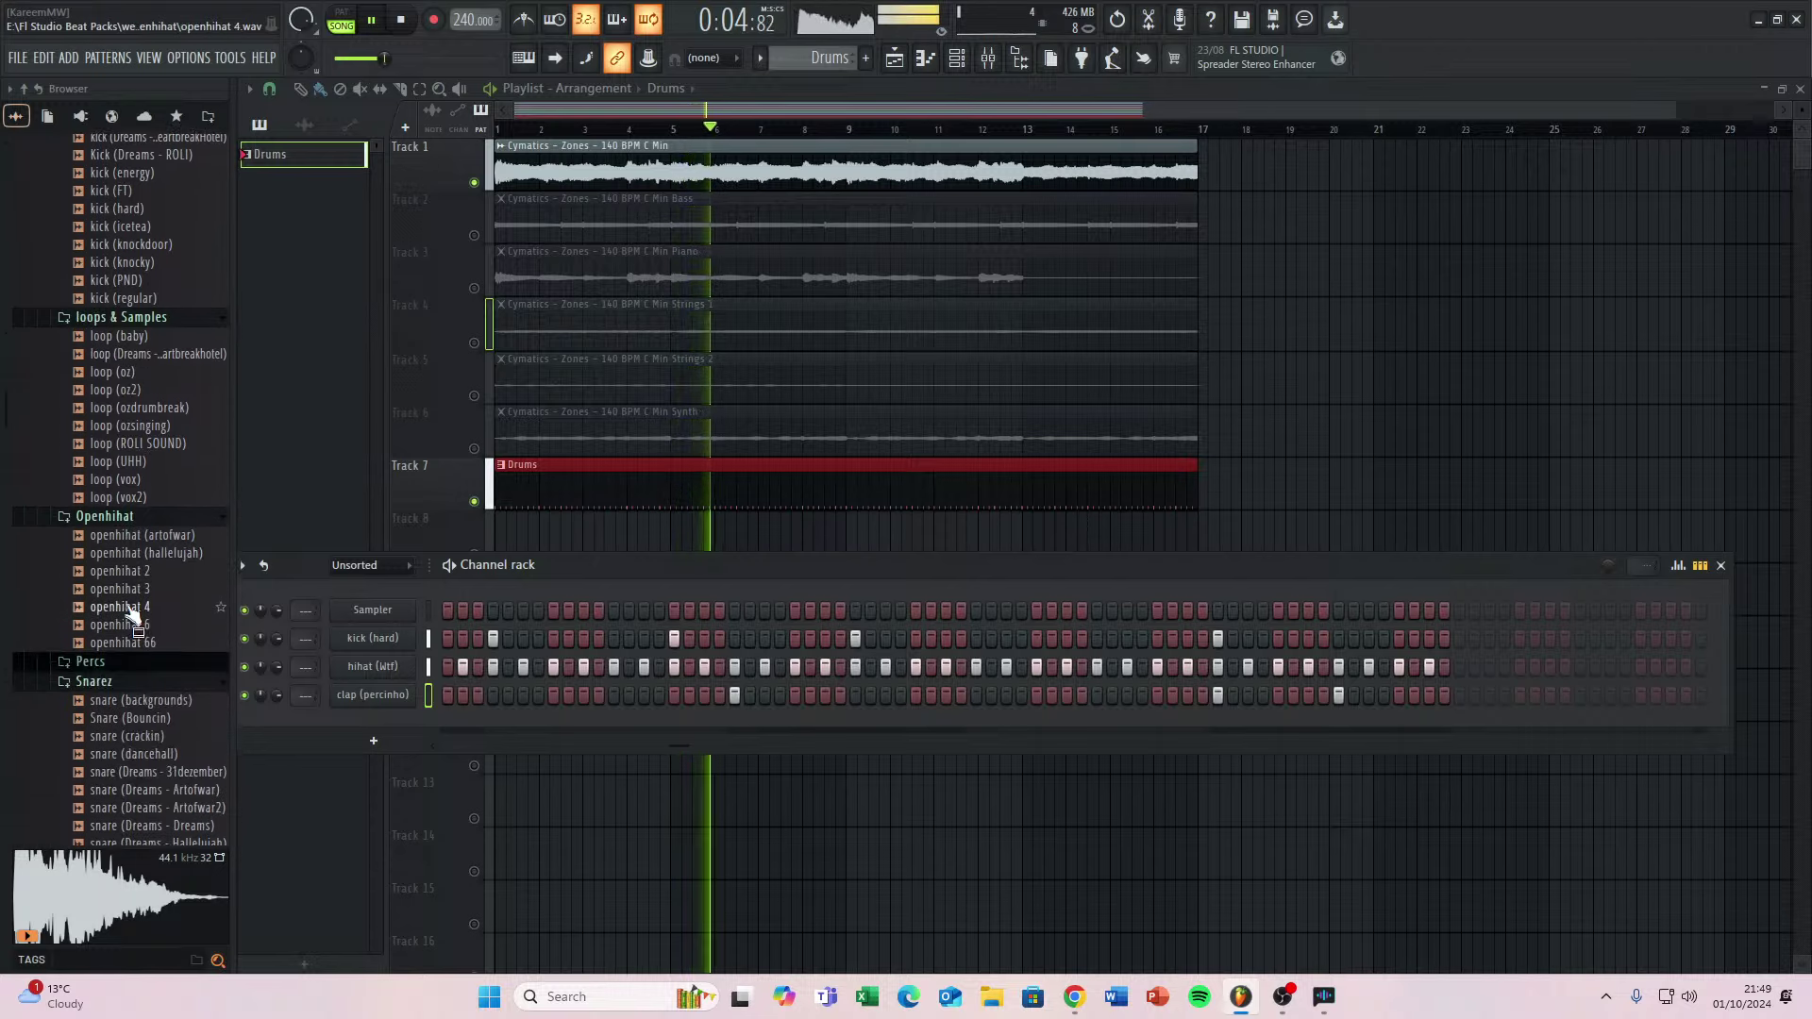
click(132, 715)
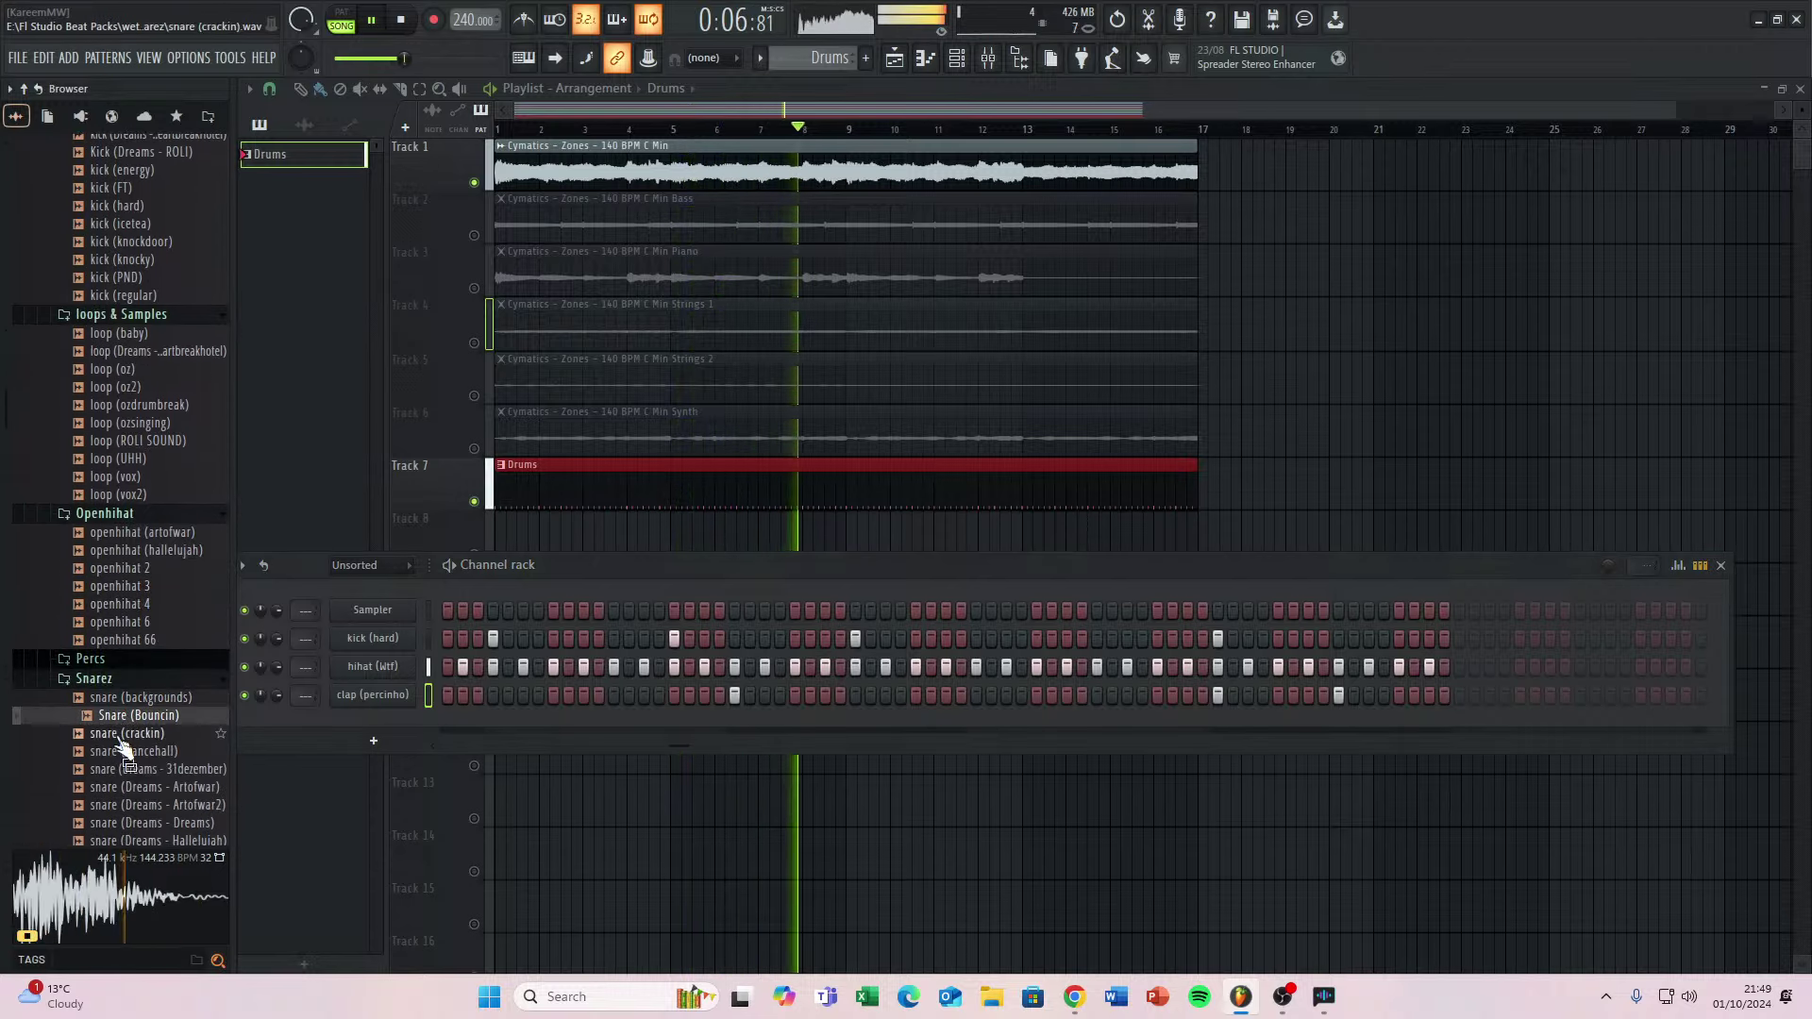
click(132, 769)
scroll(213, 613, down, 6)
scroll(142, 519, up, 3)
click(139, 466)
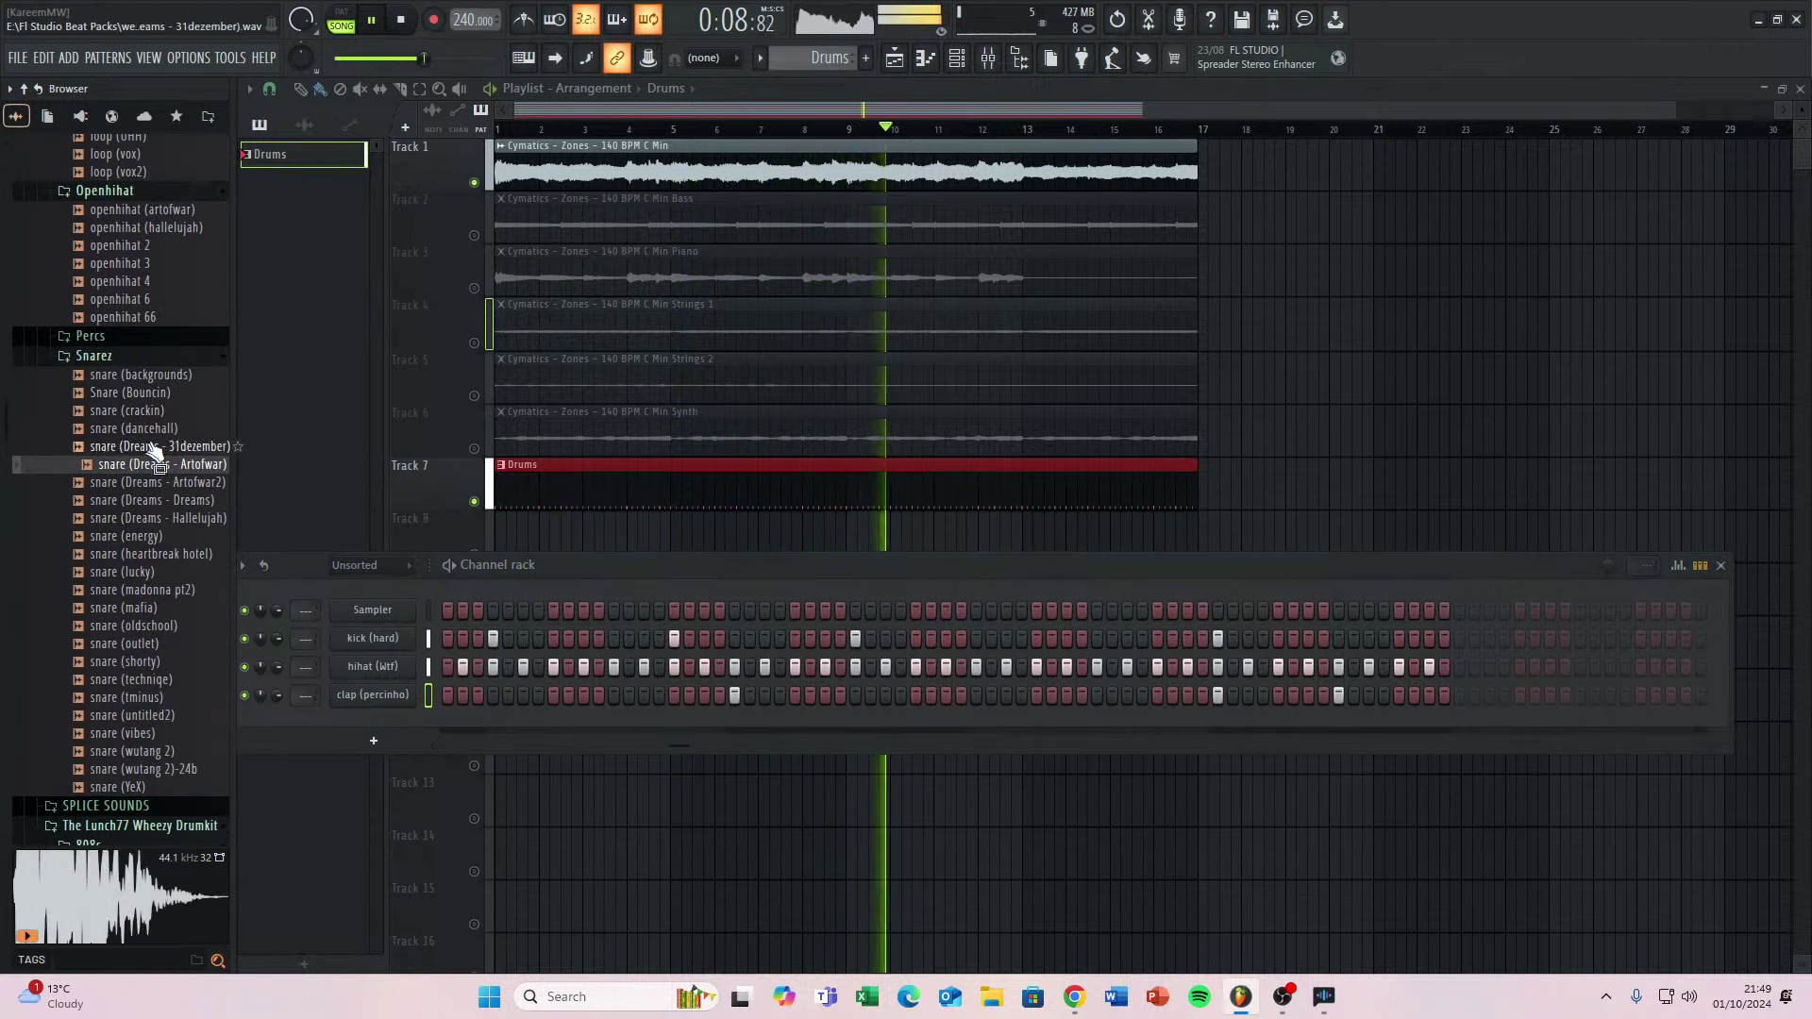
click(156, 431)
click(162, 453)
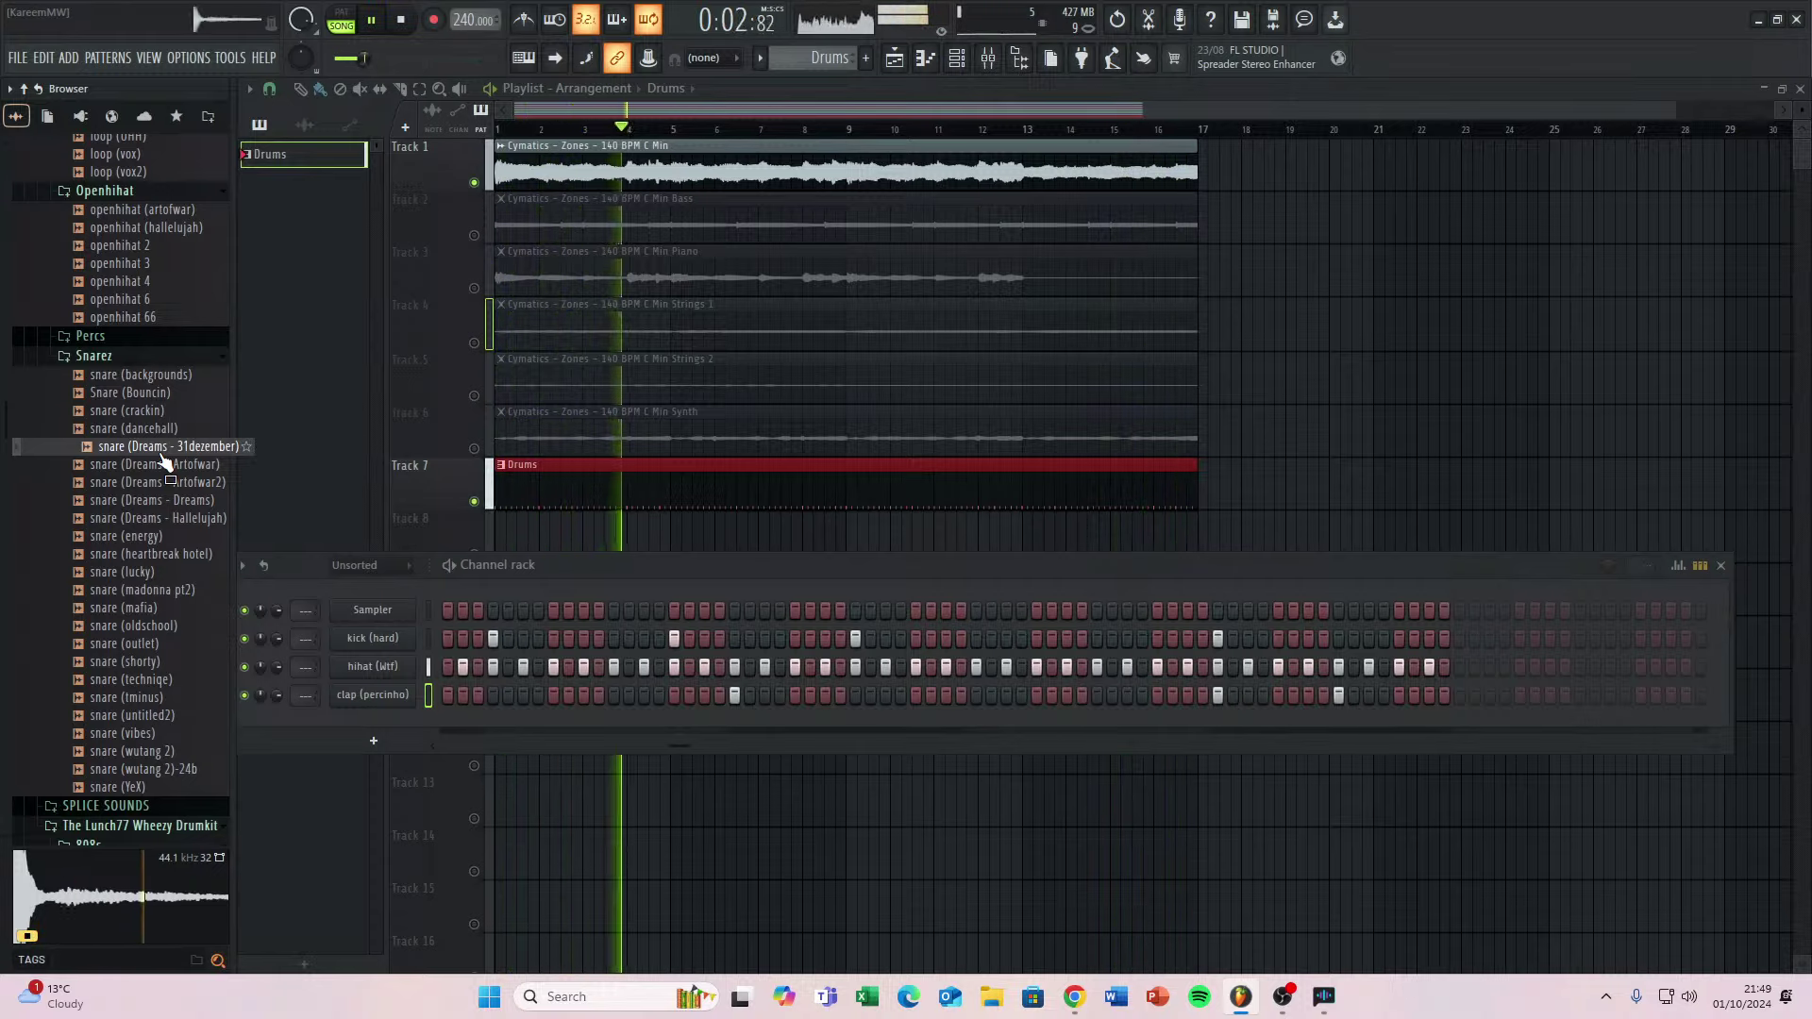
drag(163, 448, 349, 725)
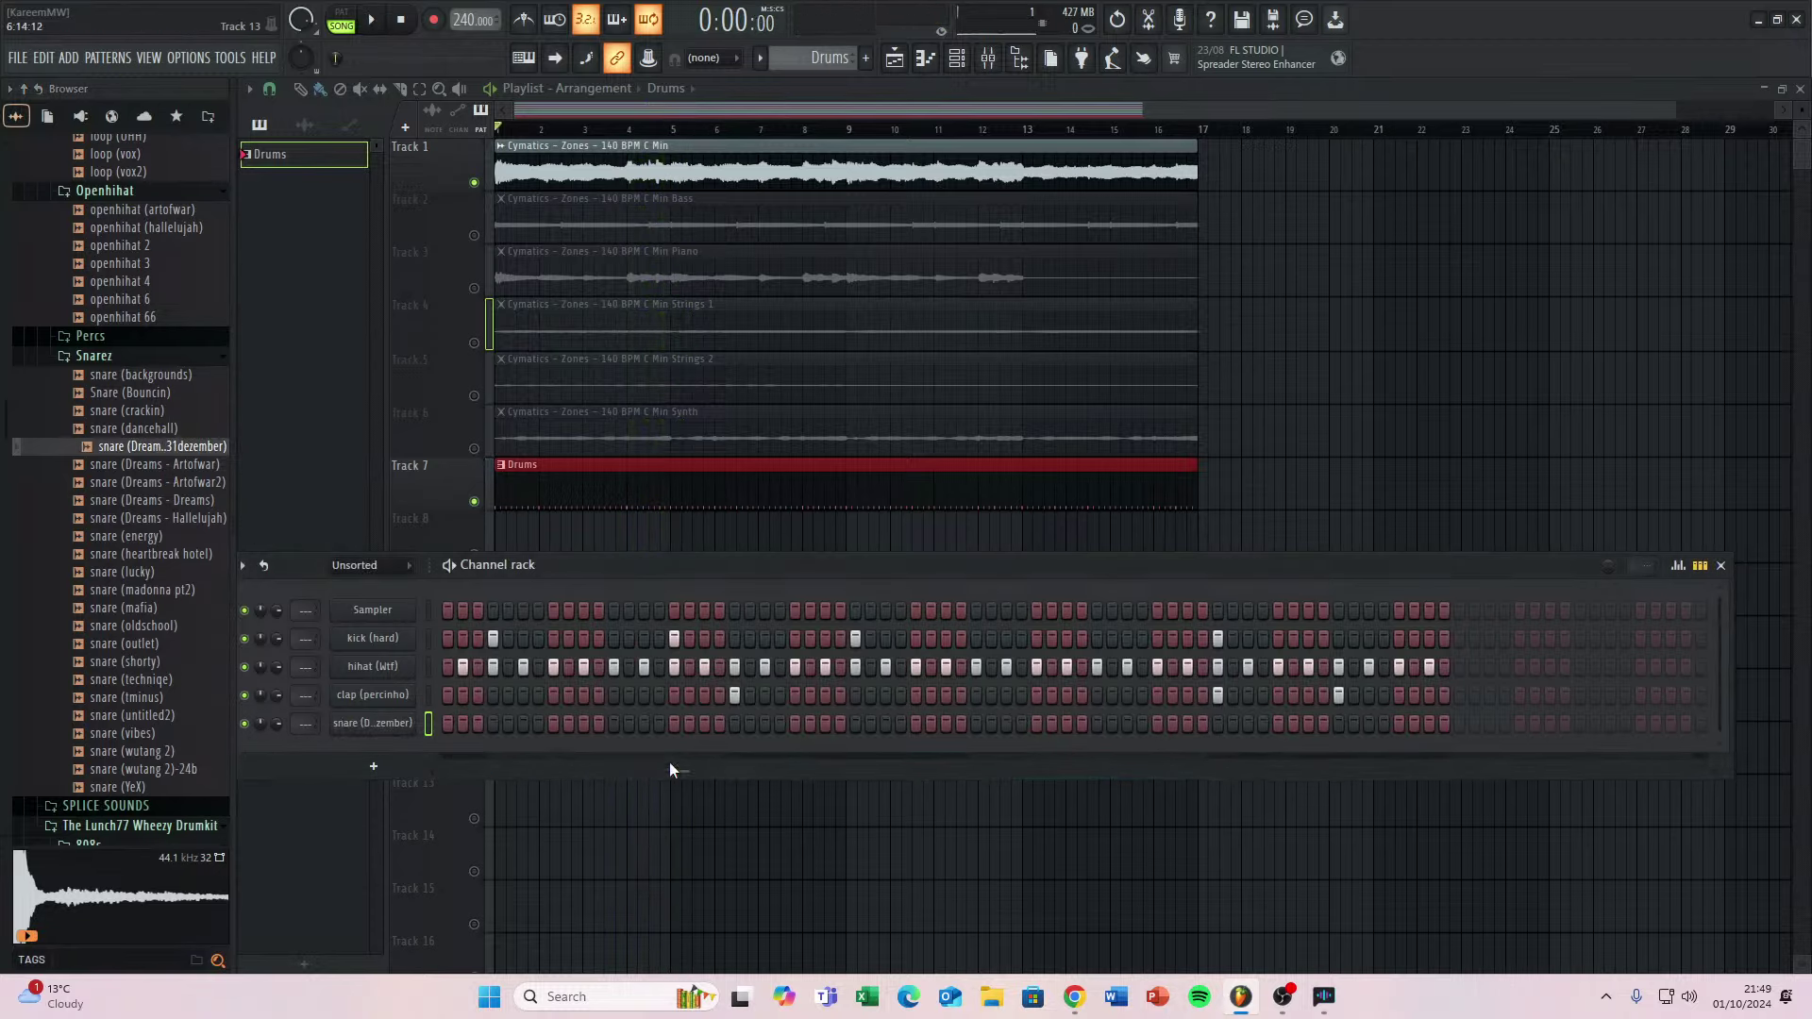
Try snare hits on step 9 of bars 5, 9 and 14 and play the pattern back.
key(space)
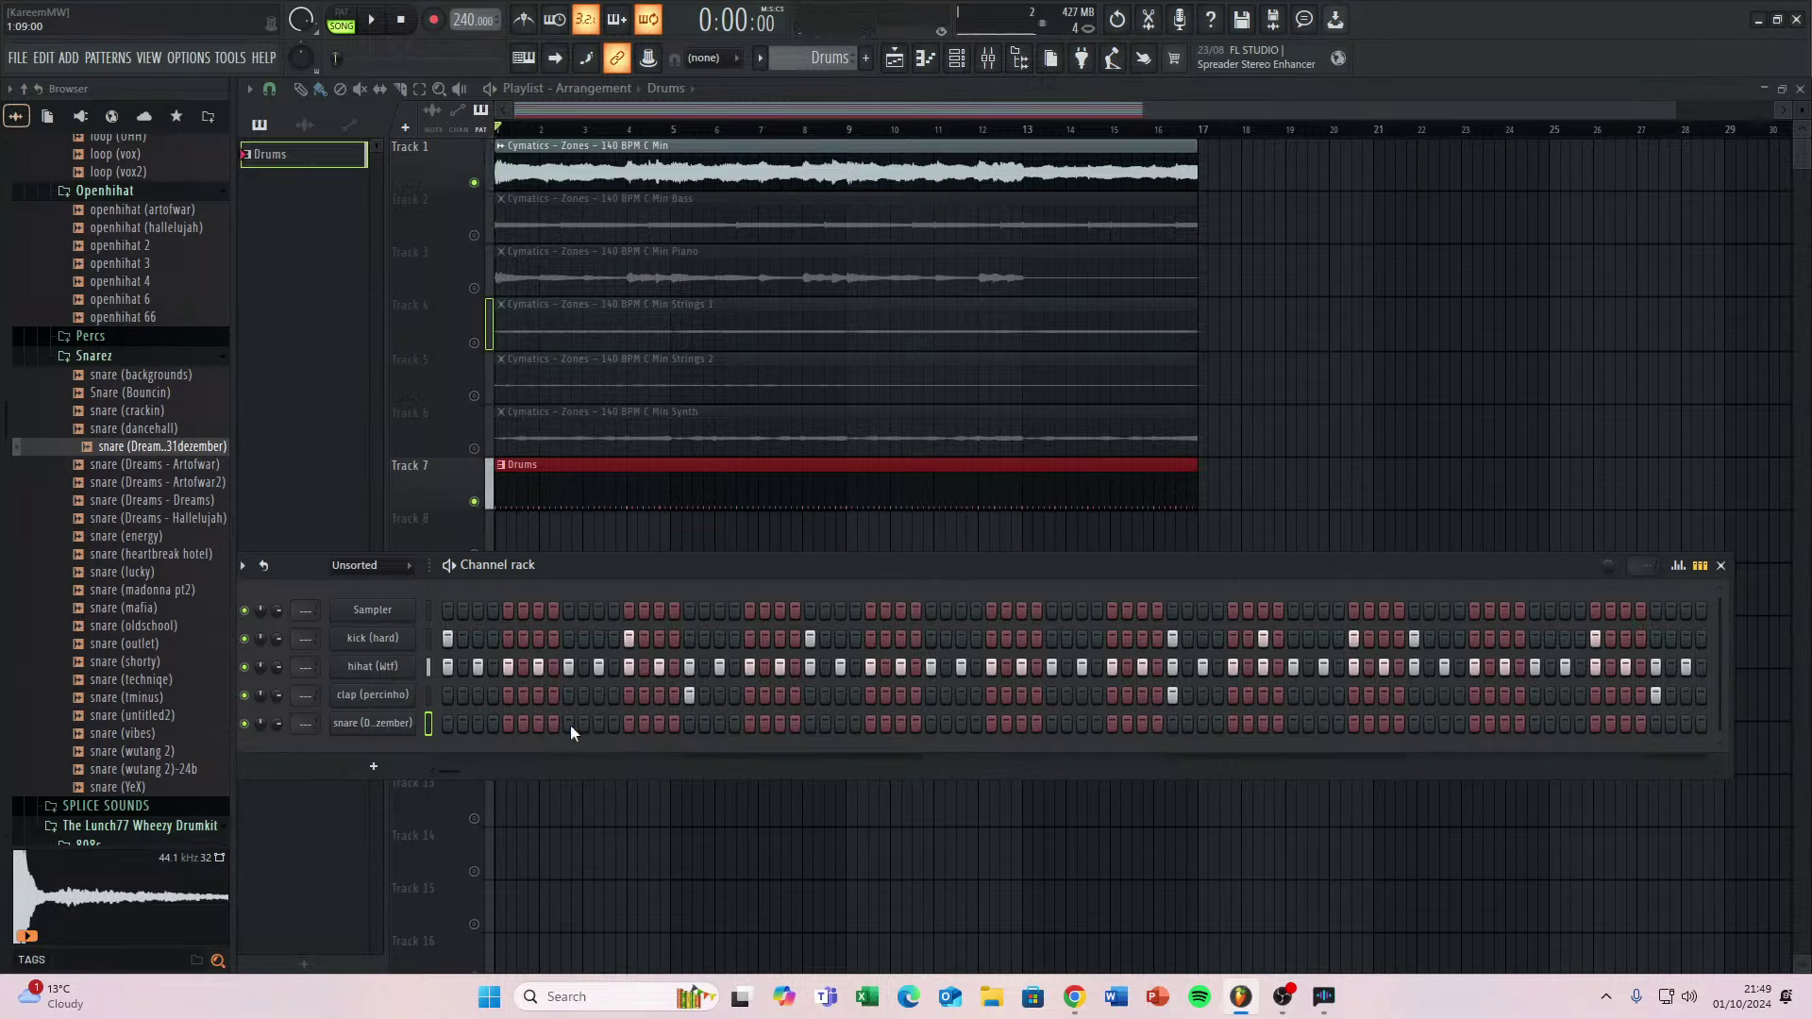
click(569, 723)
key(space)
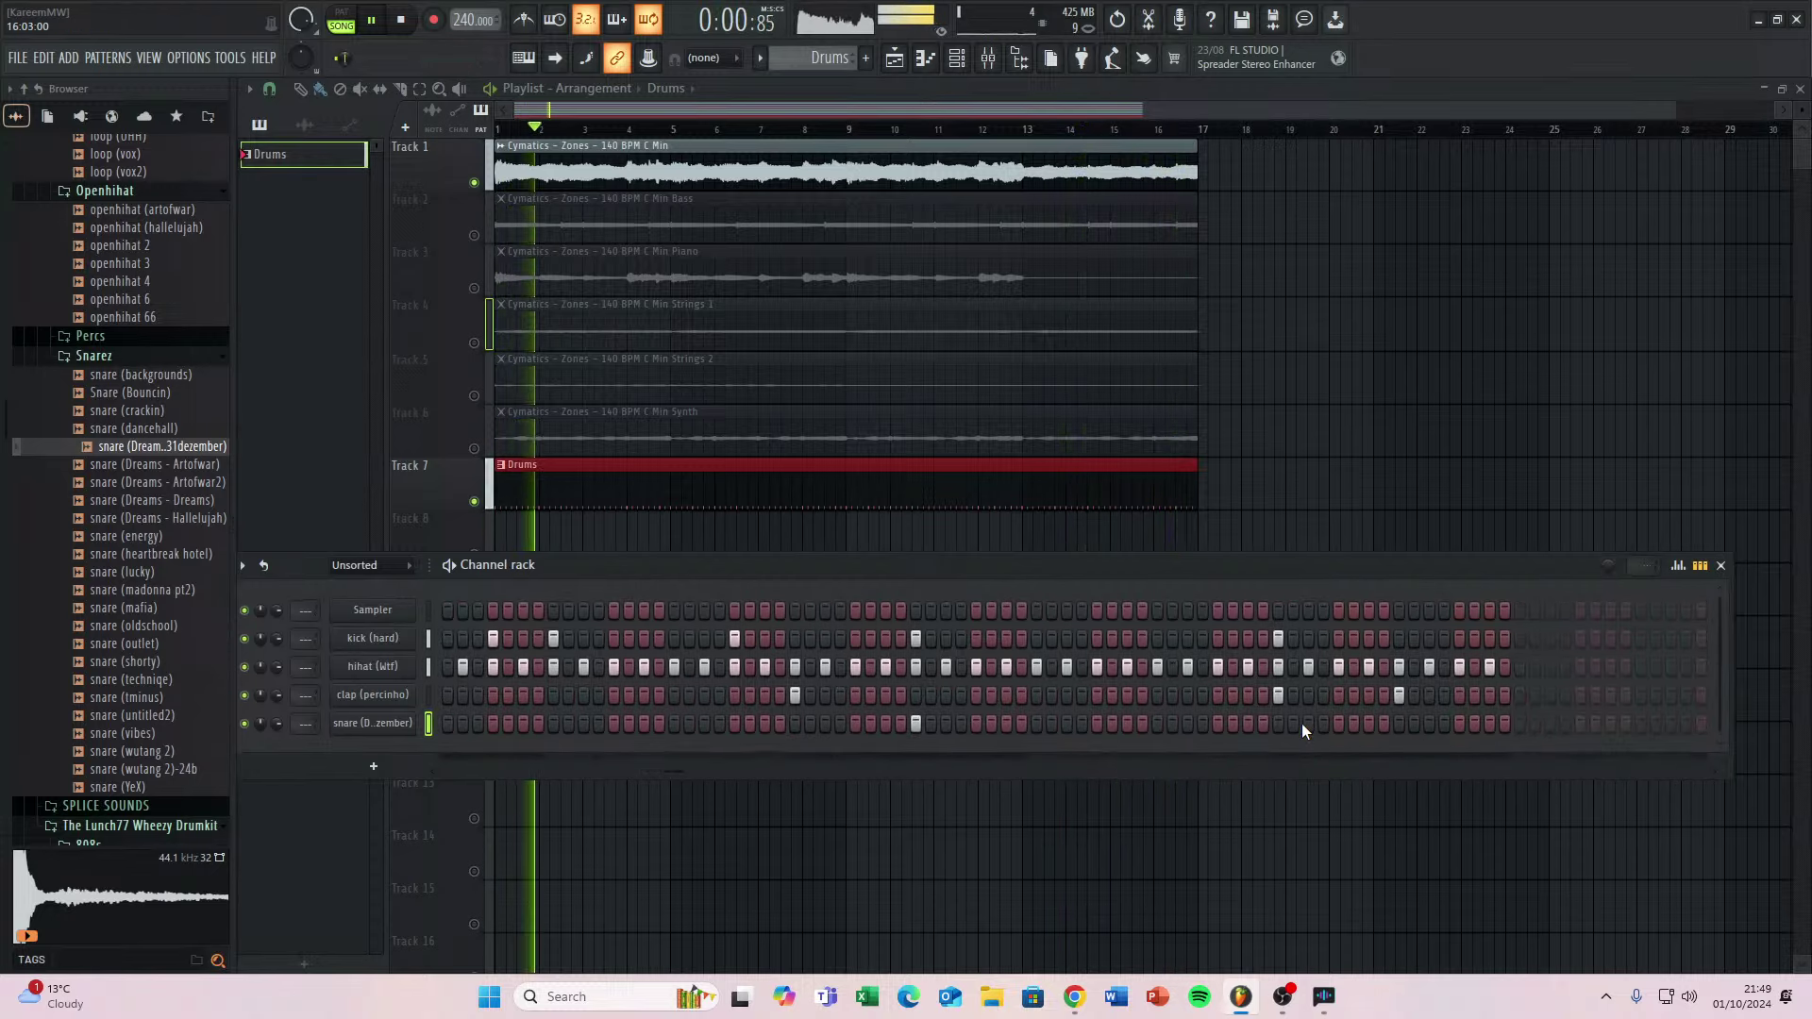
drag(722, 651, 1344, 651)
key(space)
key(space)
drag(672, 730, 1286, 692)
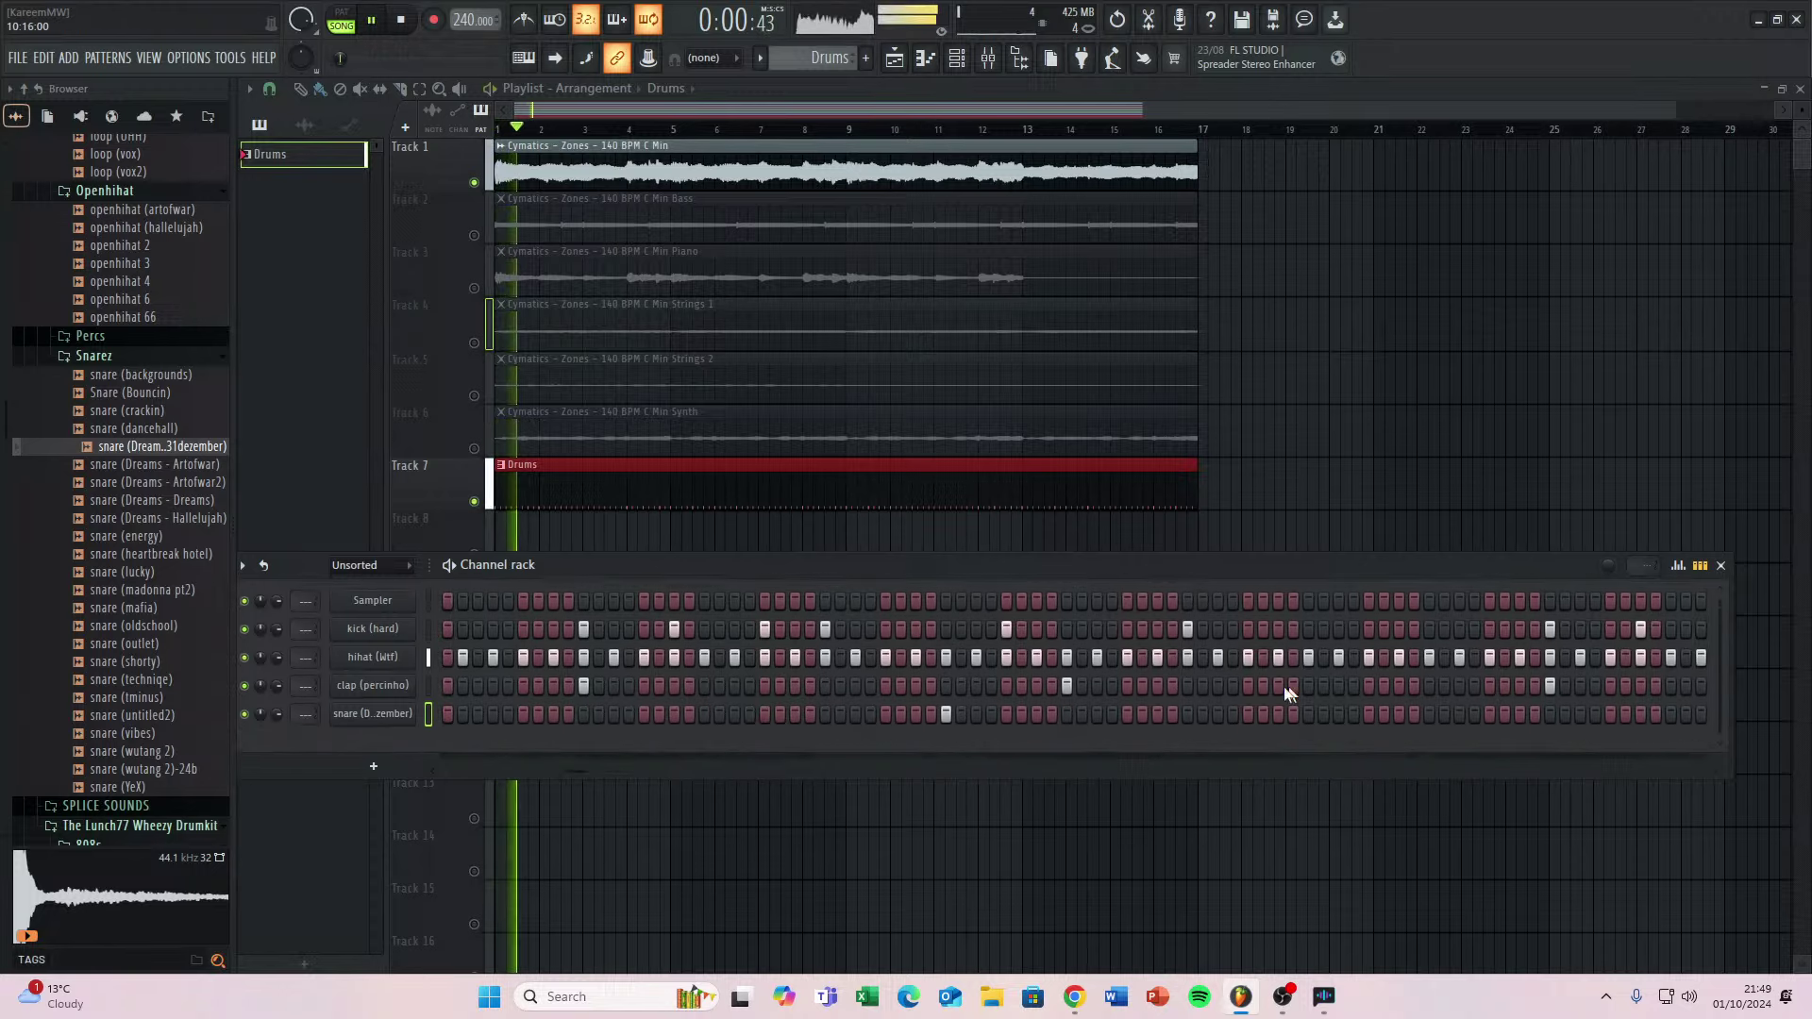
mouse_move(668, 696)
mouse_down()
mouse_move(1238, 676)
mouse_move(987, 705)
mouse_move(1364, 704)
mouse_up()
key(space)
key(space)
key(space)
key(space)
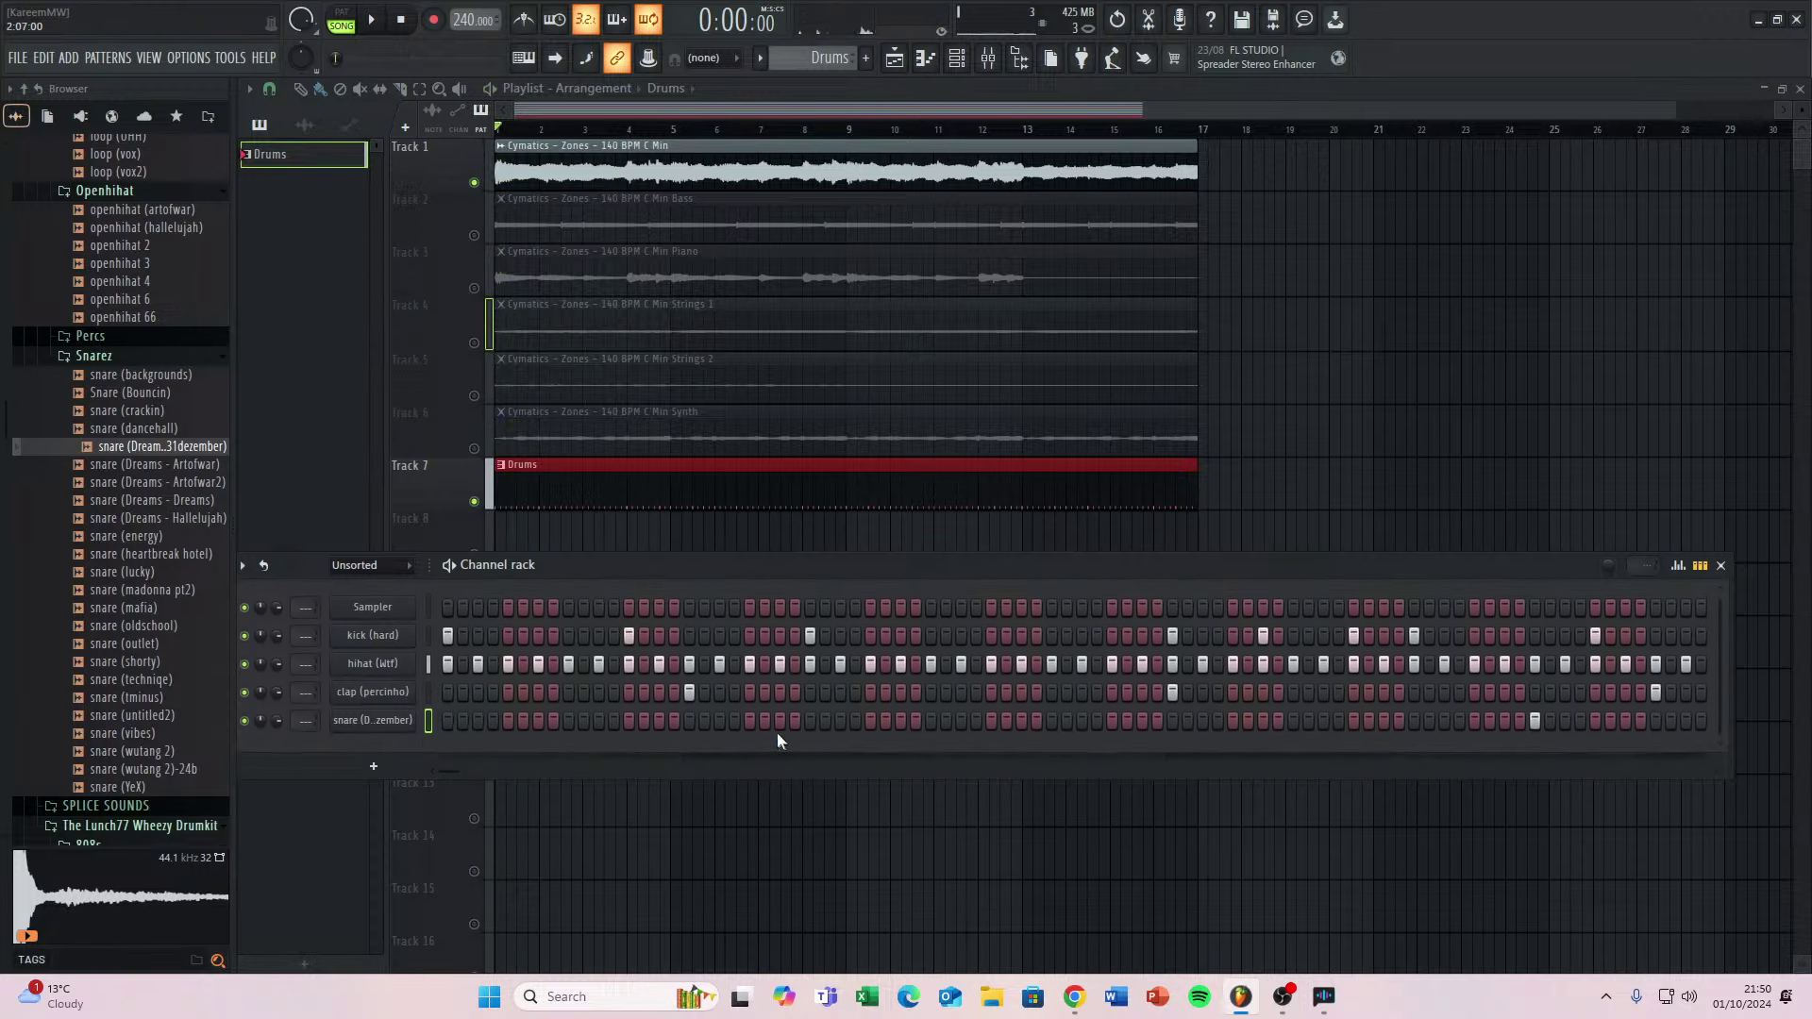
Try a snare hit on step 9 of bar 2 during playback.
click(810, 721)
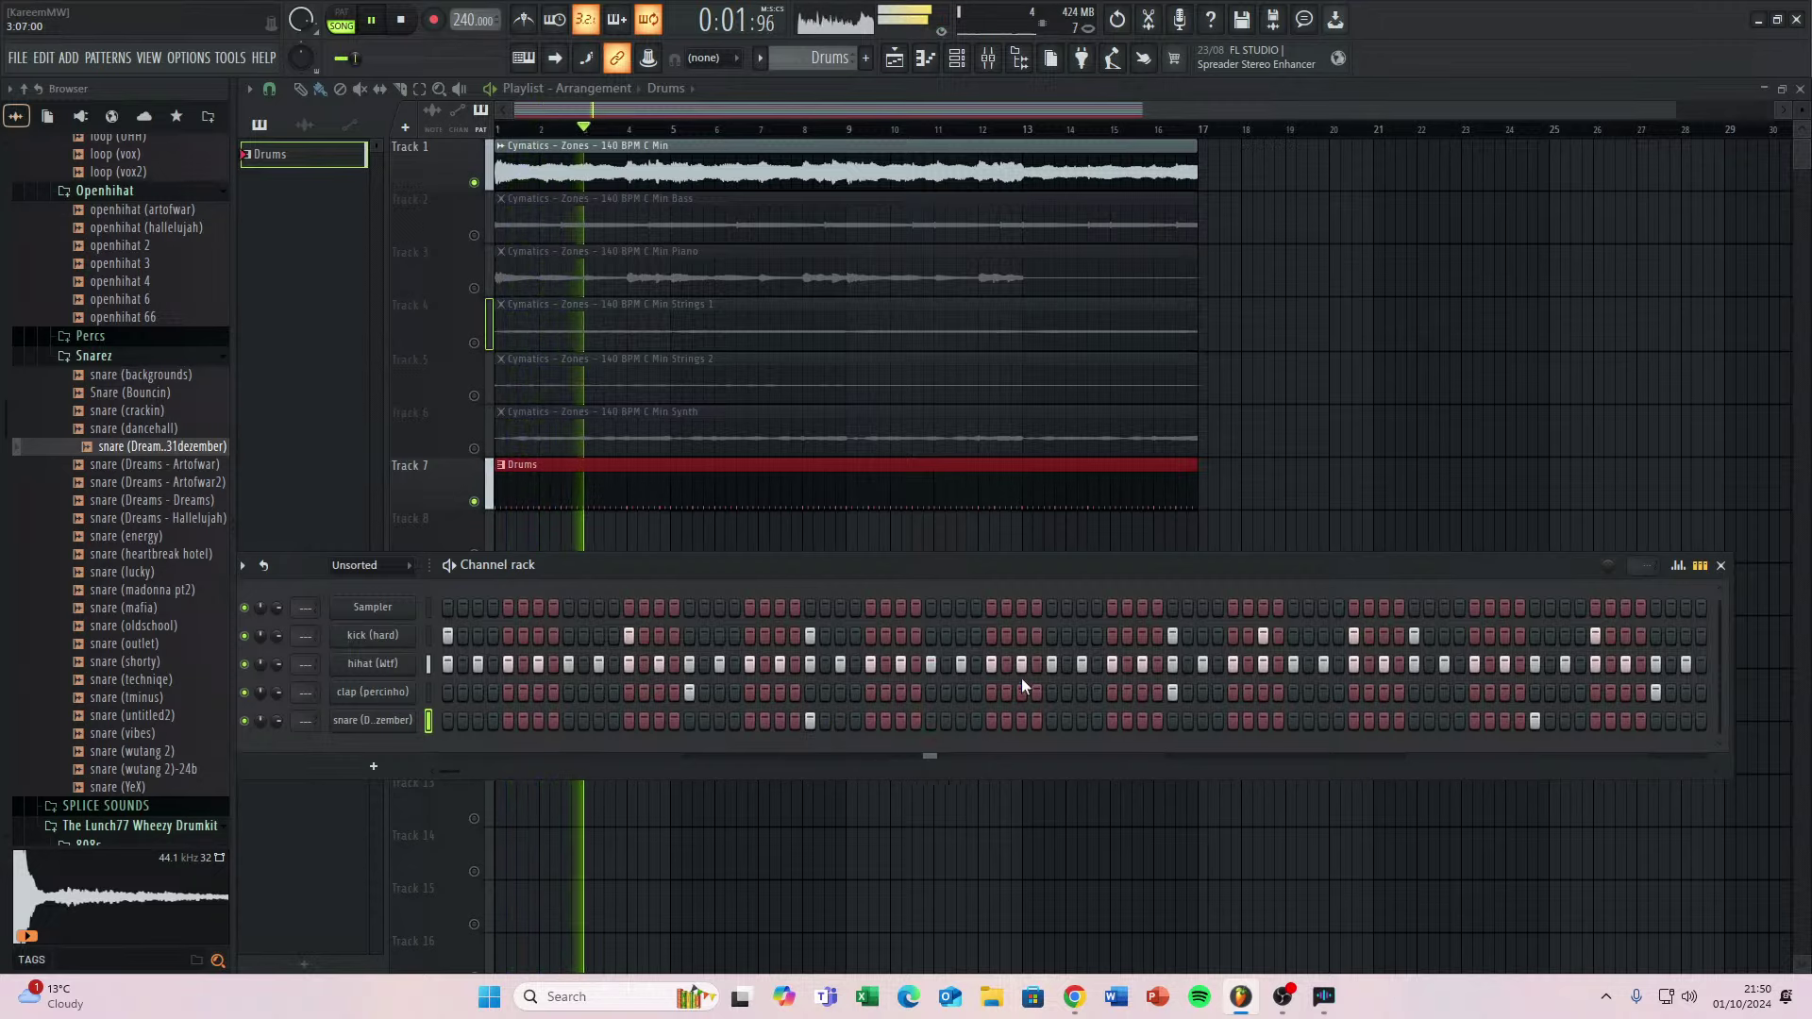
key(space)
key(space)
click(810, 721)
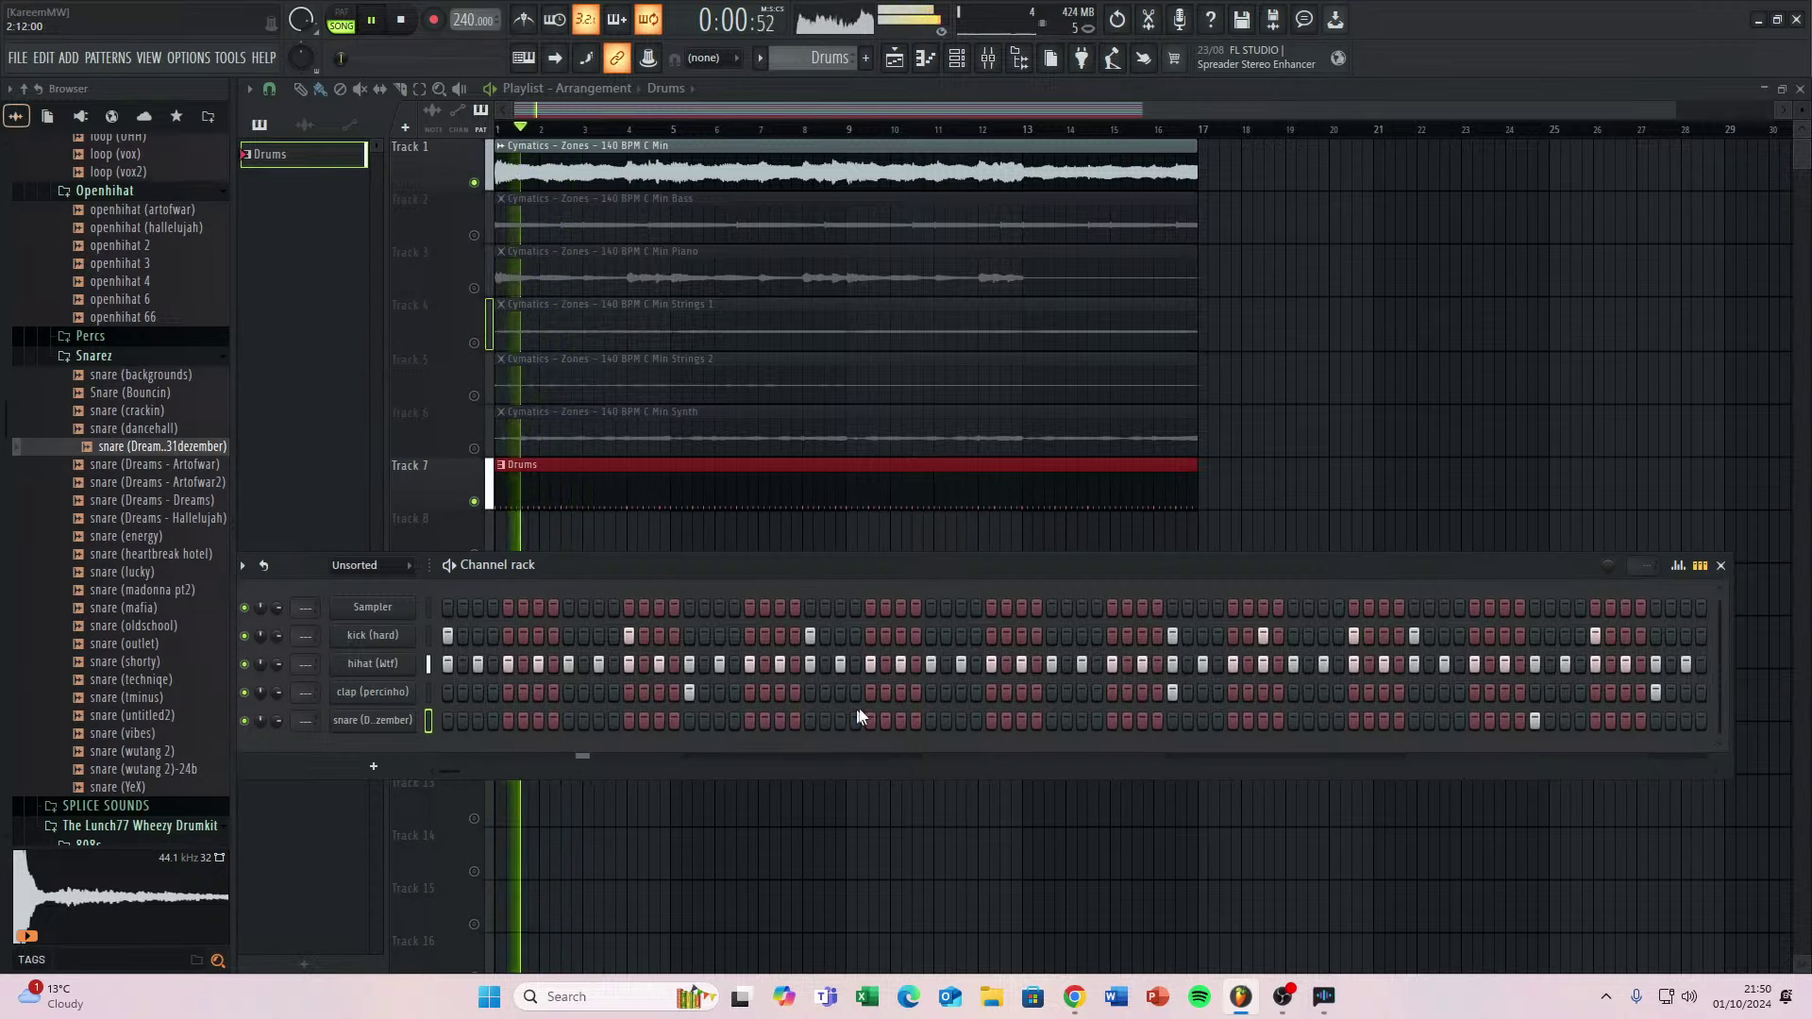
Add snare hits on step 9 of bars 3 and 7 and remove the one in bar 5.
click(1052, 722)
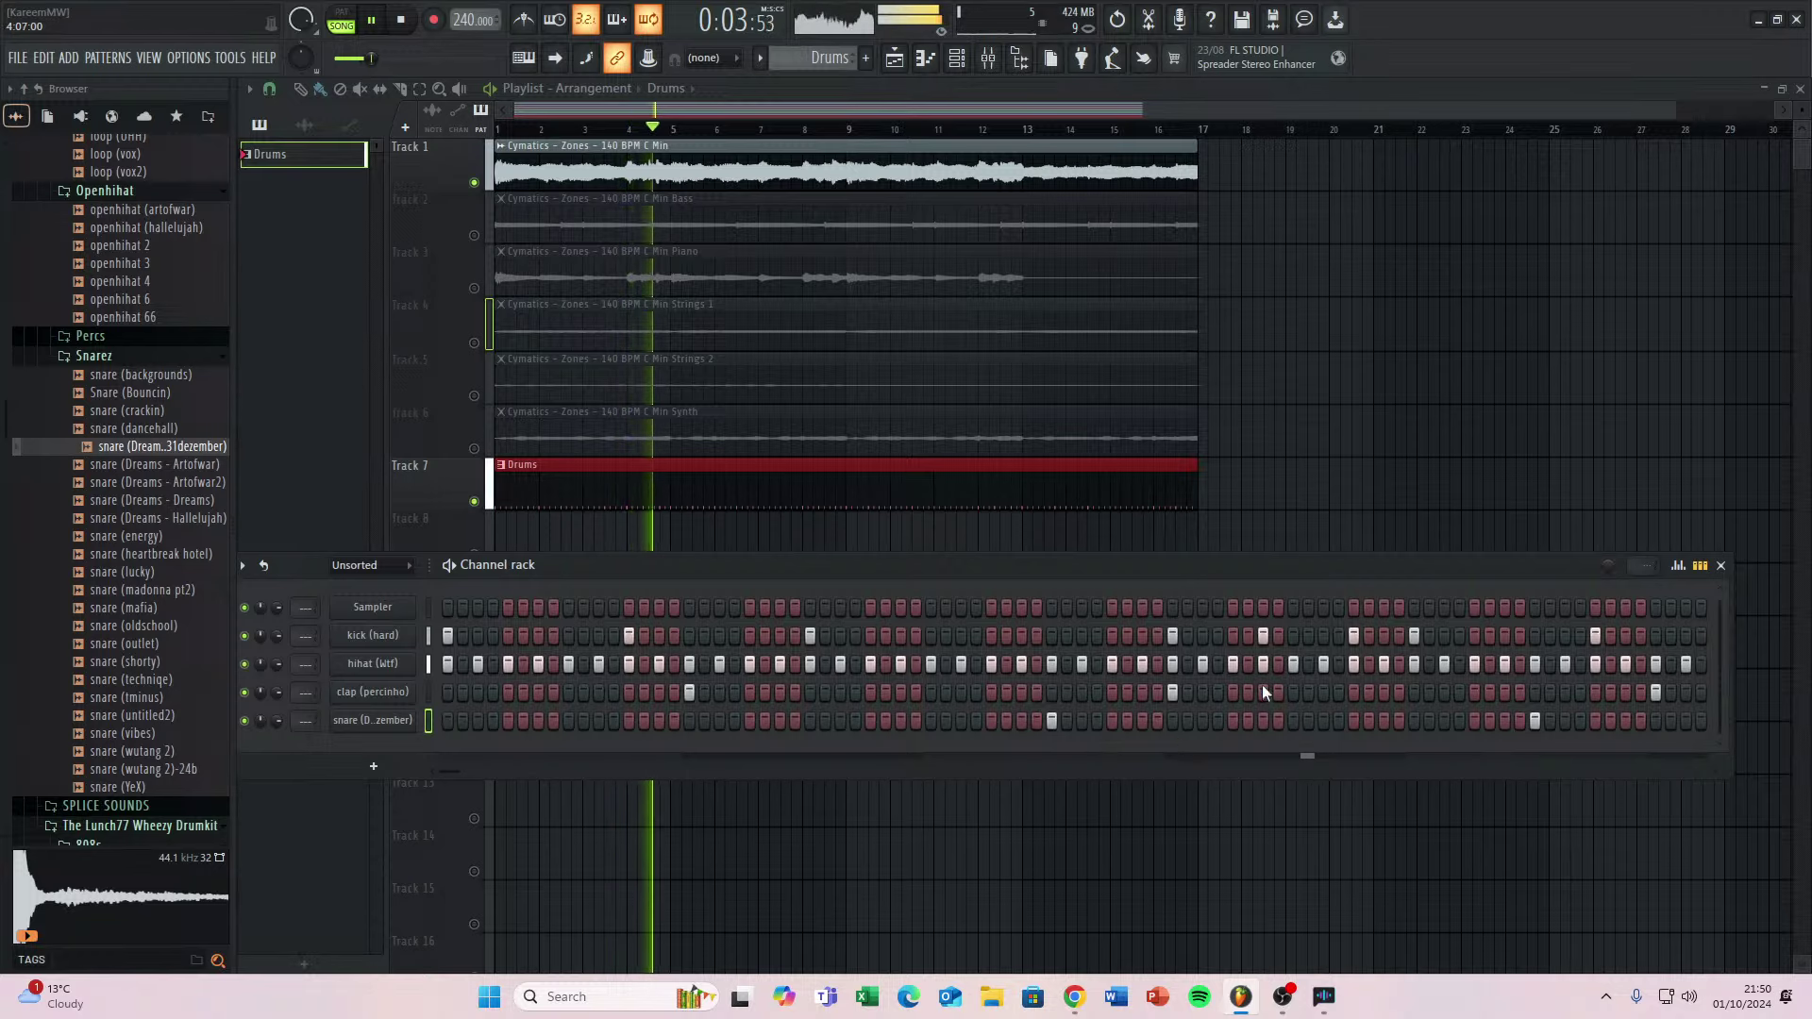
drag(1263, 692, 872, 702)
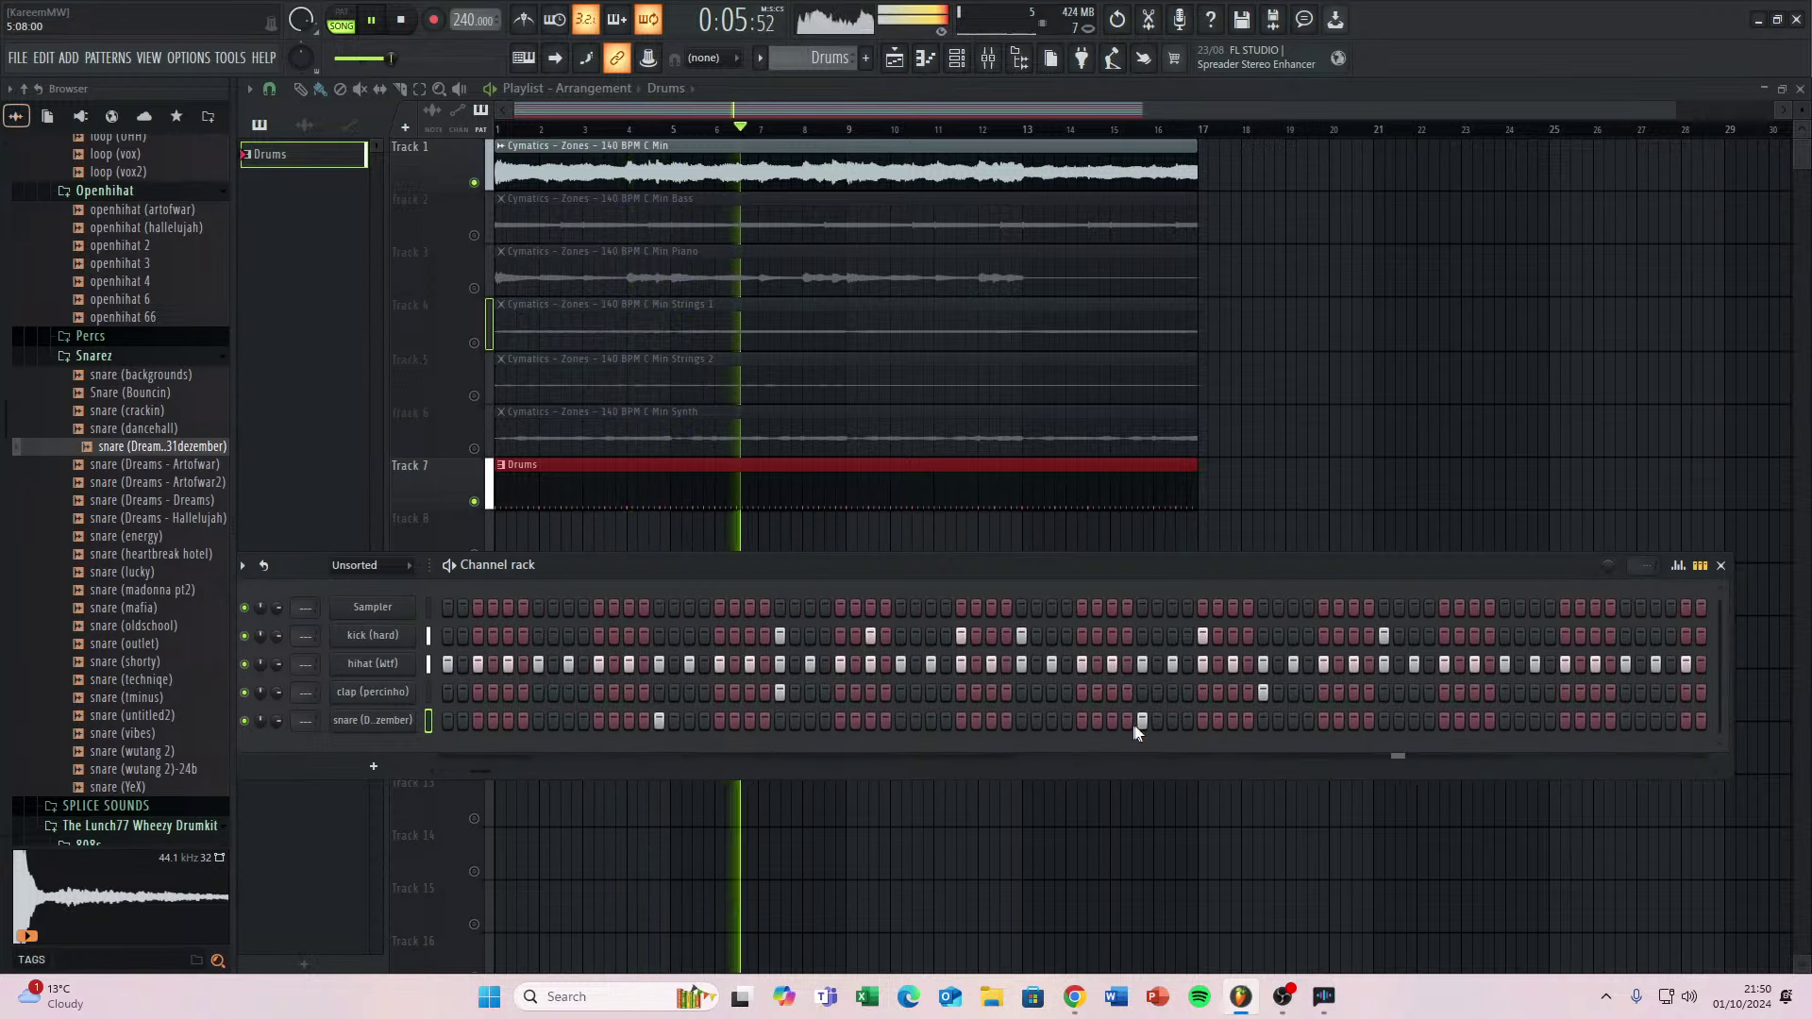
drag(863, 696, 733, 690)
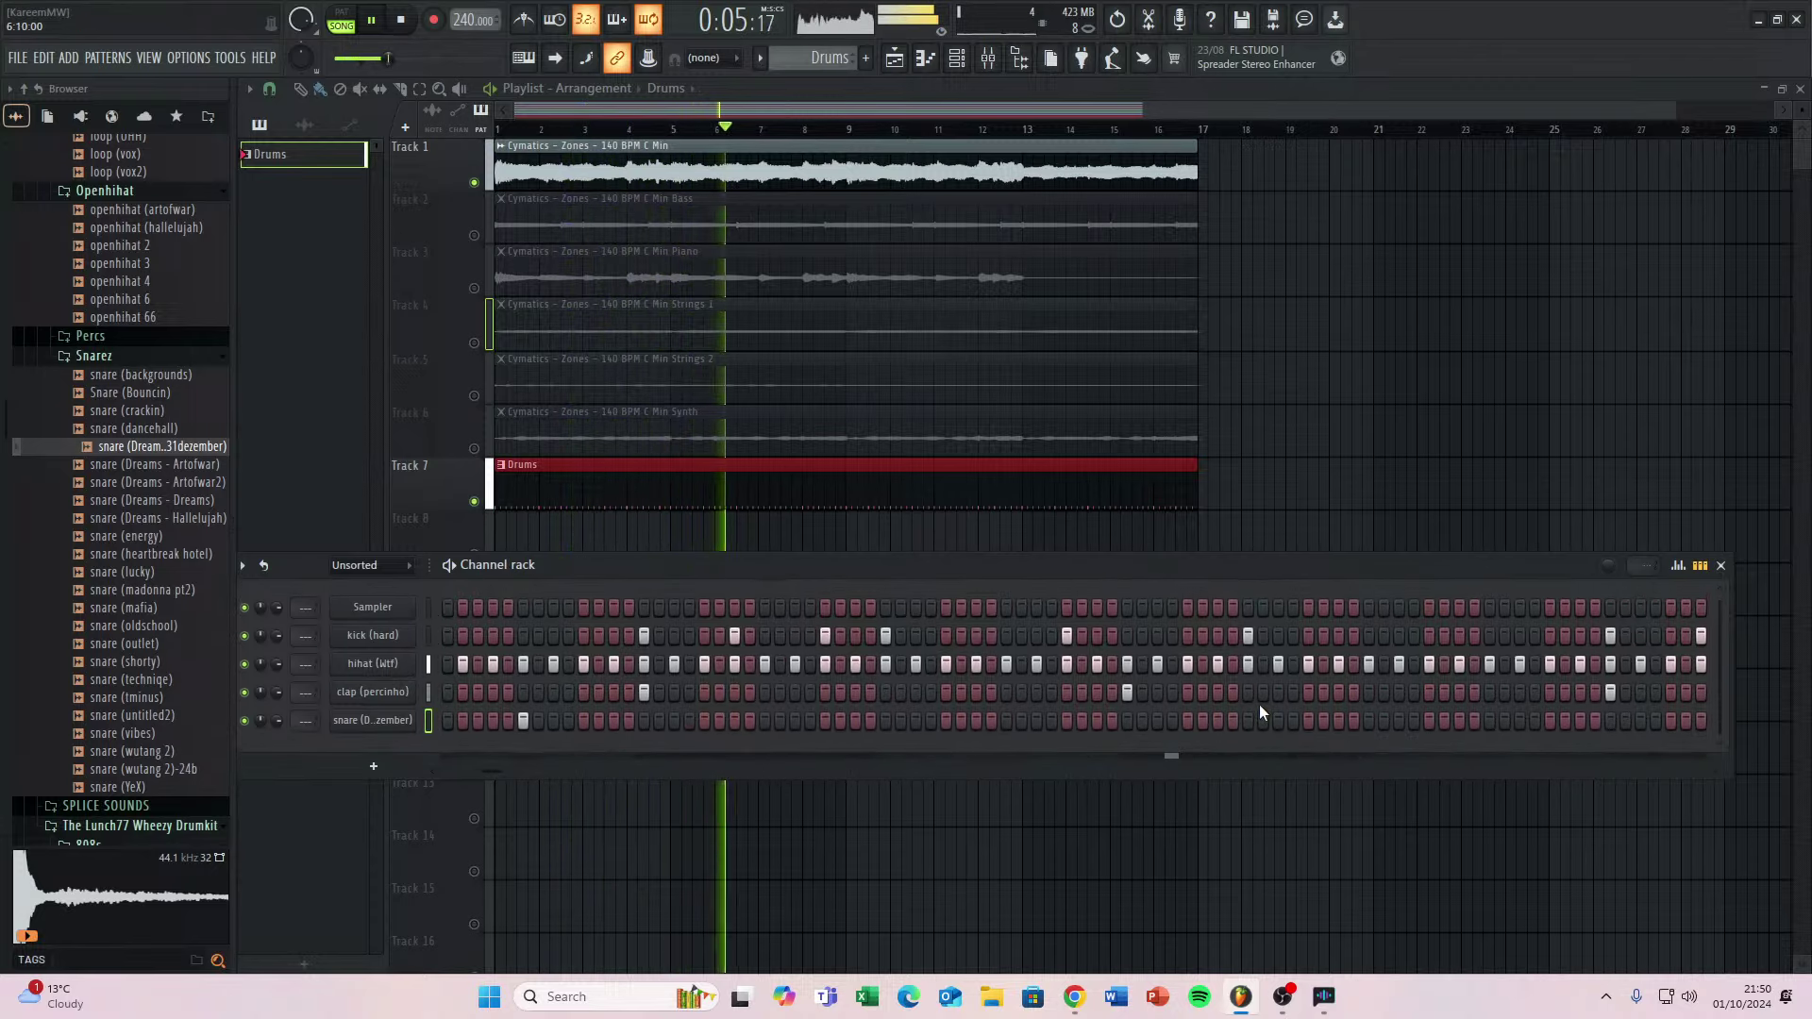
drag(1260, 706, 789, 711)
click(1020, 726)
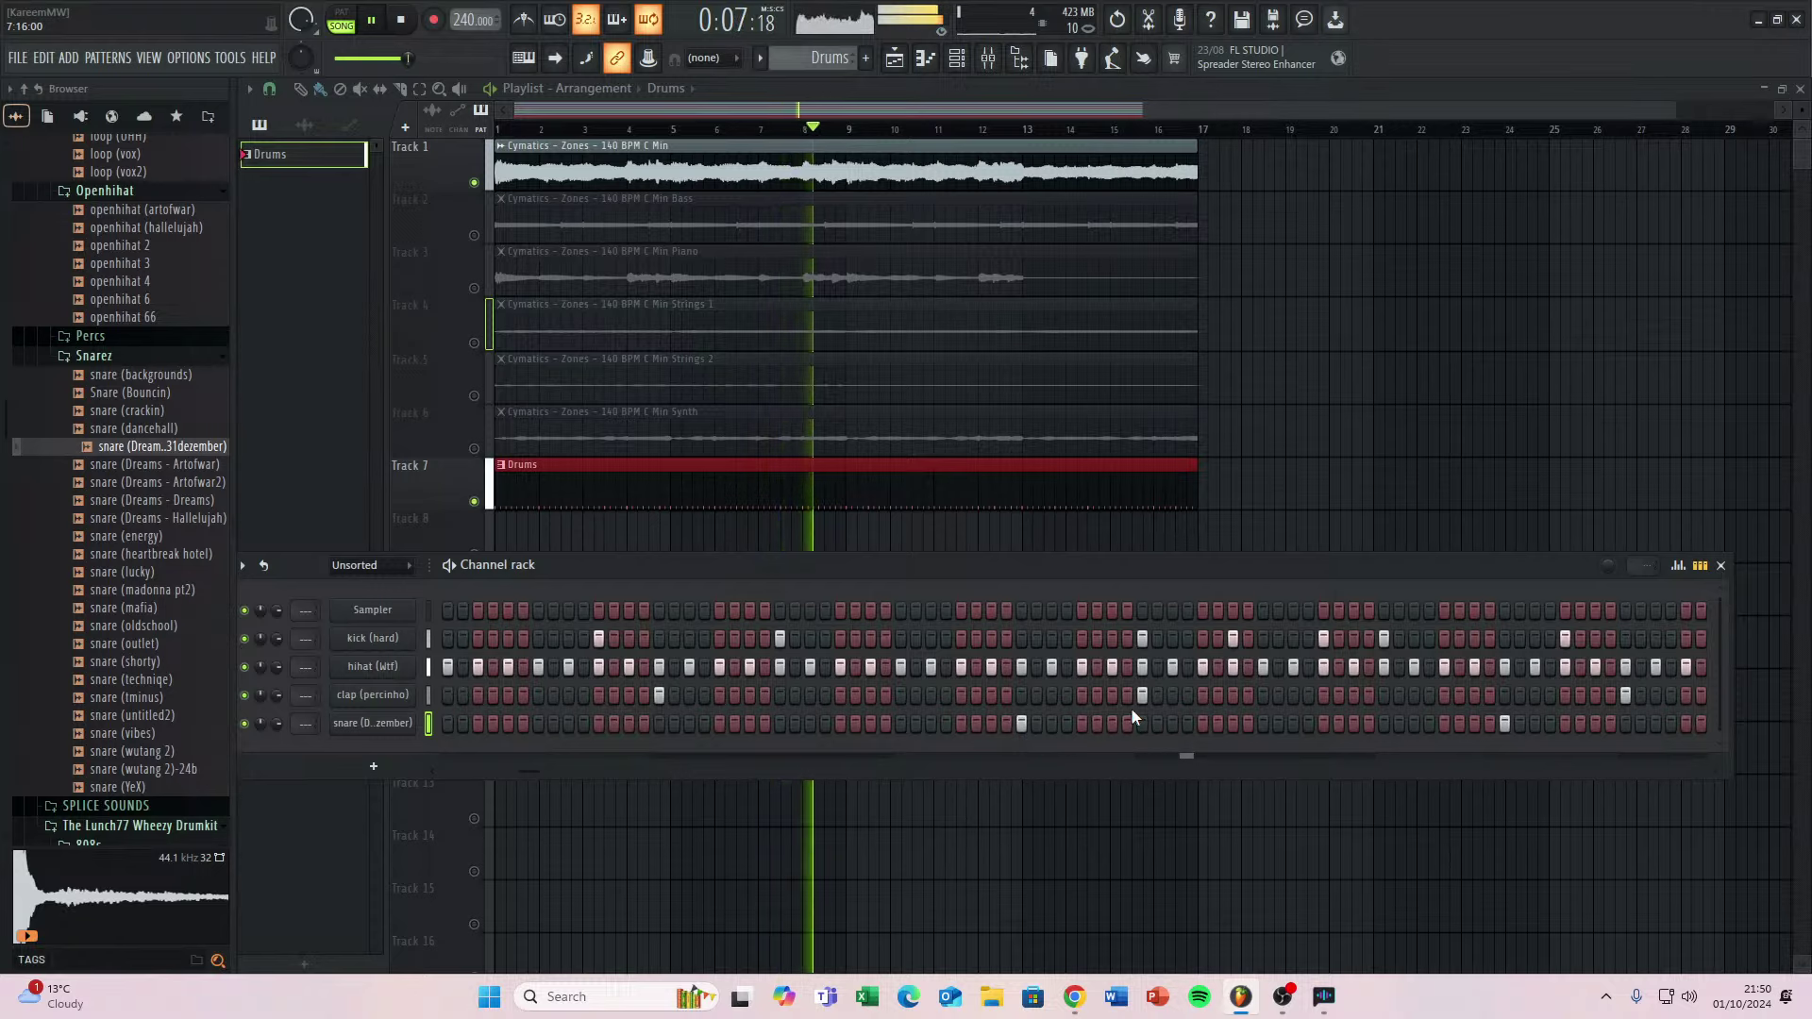
Add a snare hit on step 9 of bar 11 and remove the ones in bars 9 and 14.
drag(1131, 705, 911, 699)
drag(1361, 711, 976, 719)
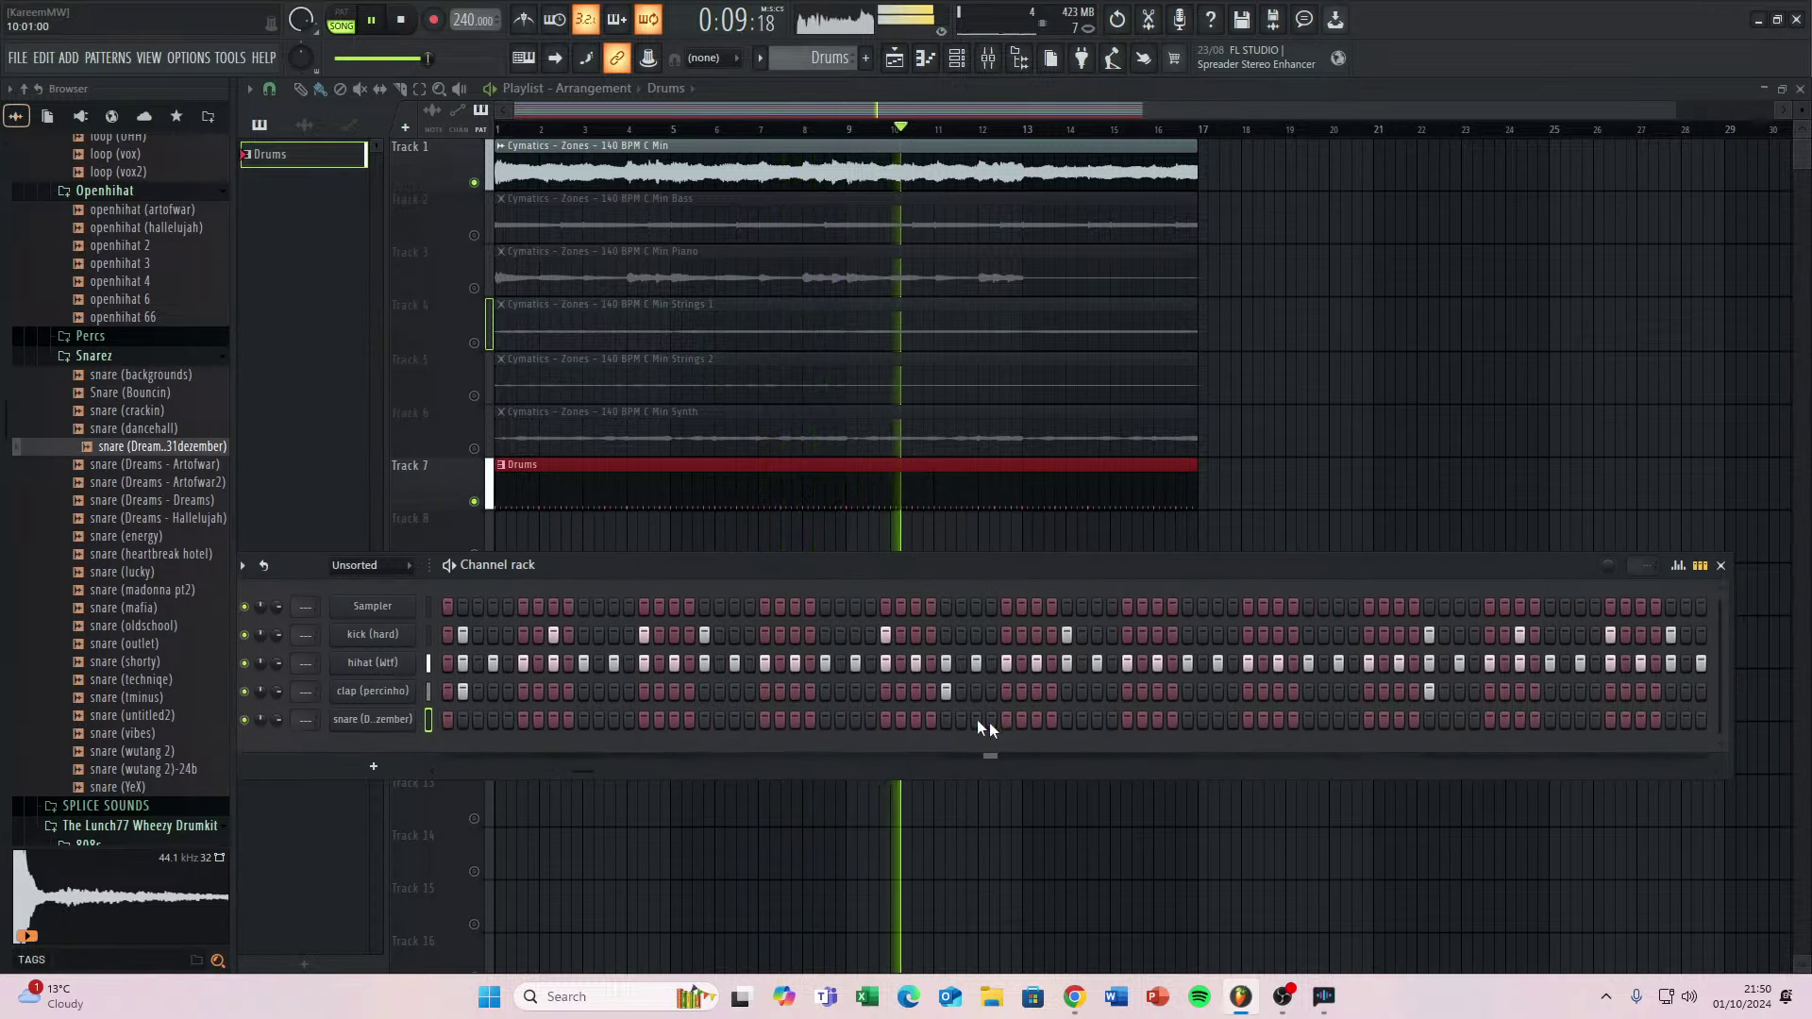
click(1308, 721)
drag(1378, 724, 1027, 724)
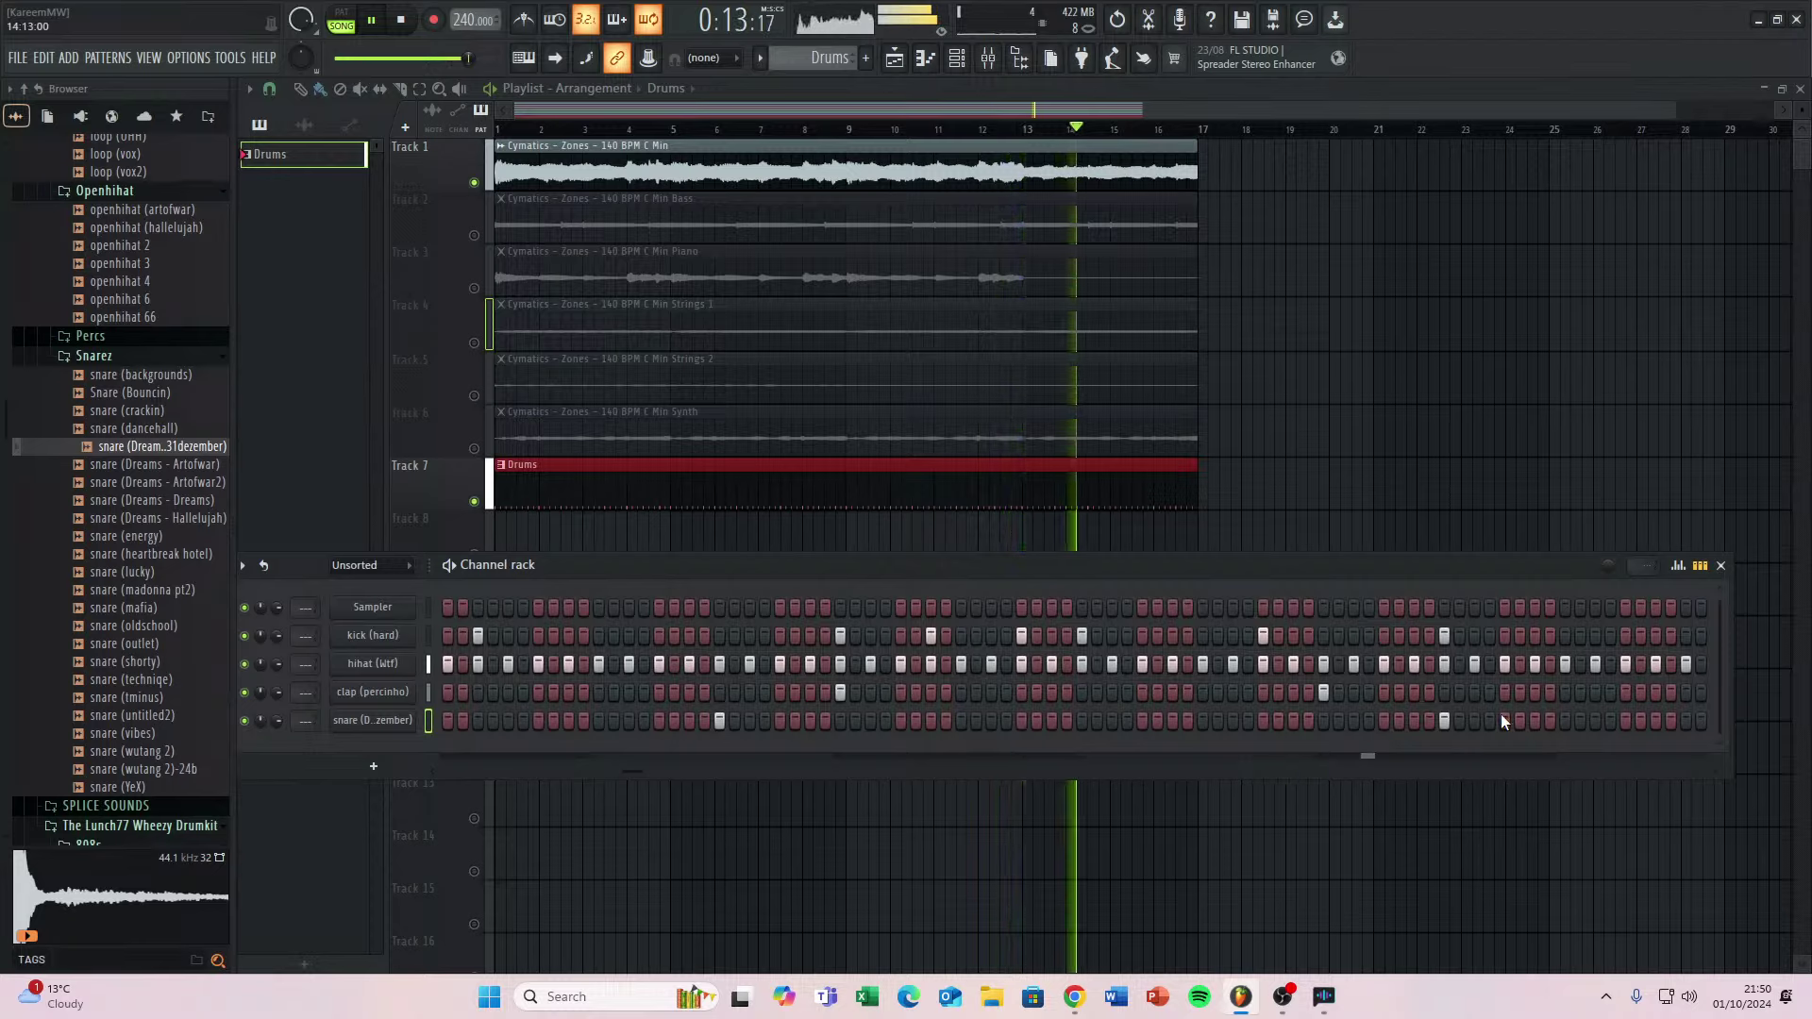
drag(1500, 713, 1347, 720)
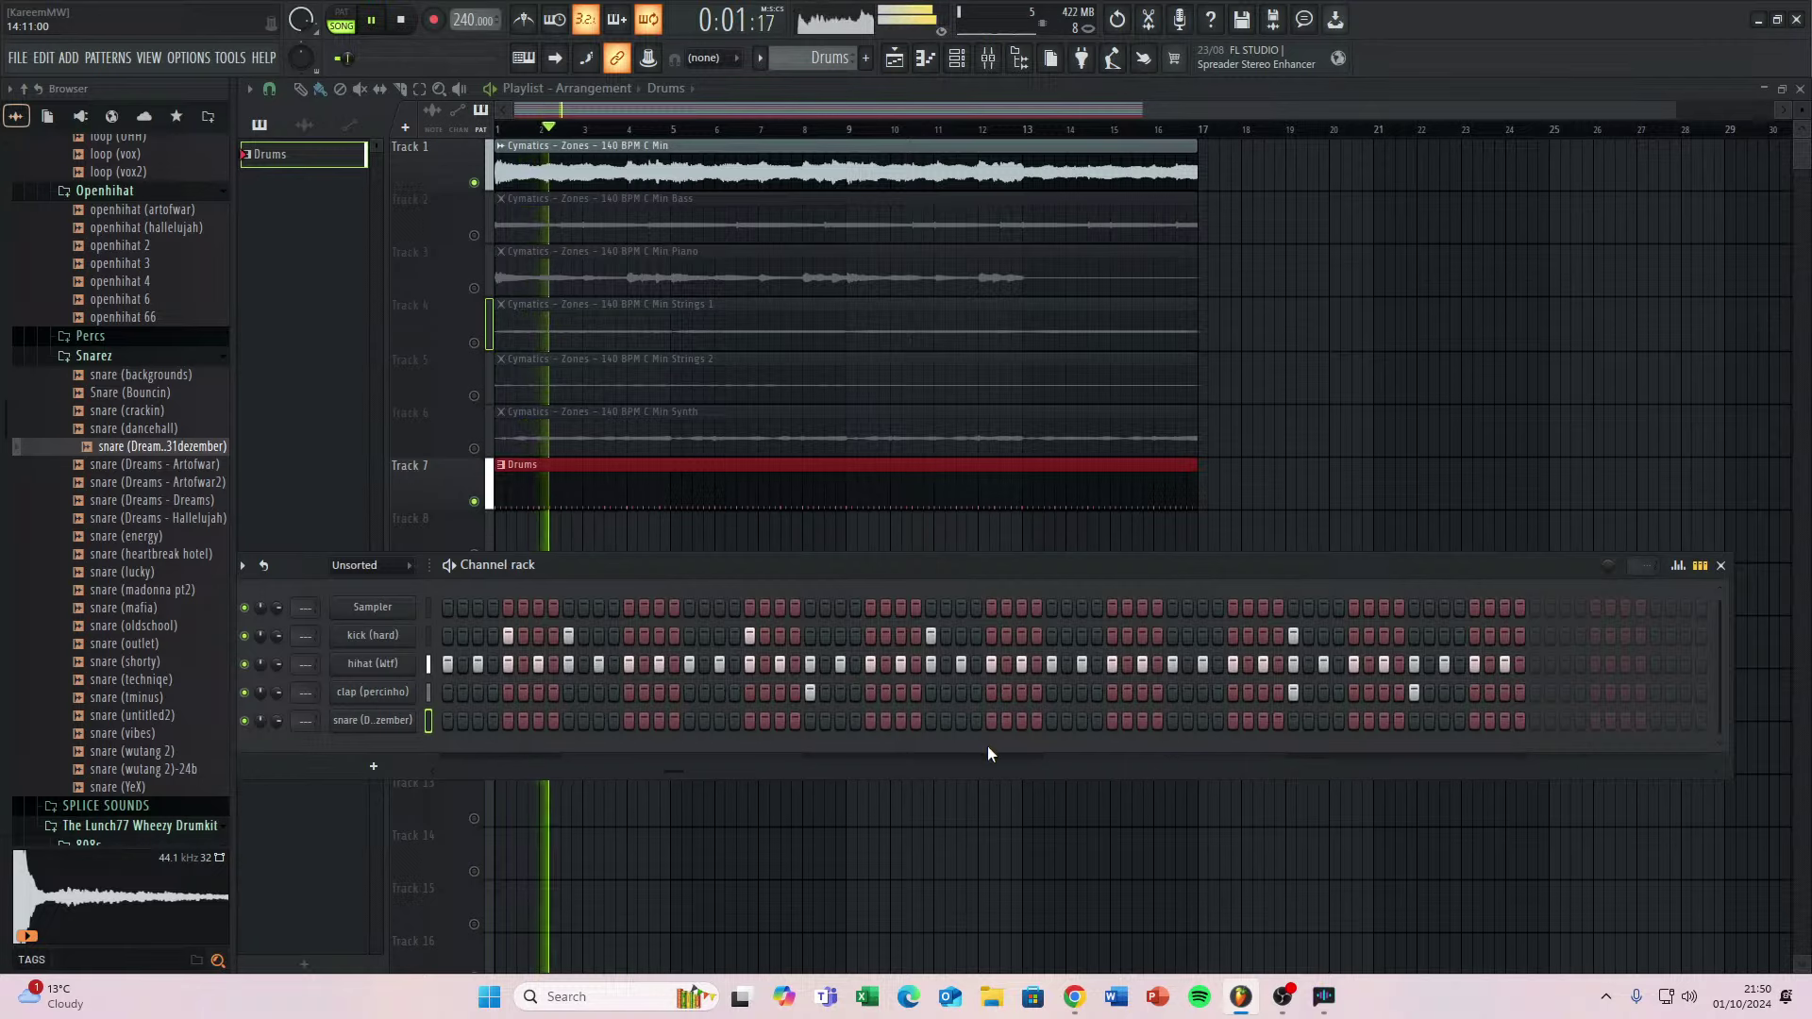
Listen through the Drums pattern and remove the snare hit on step 9 of bar 3.
scroll(92, 604, down, 4)
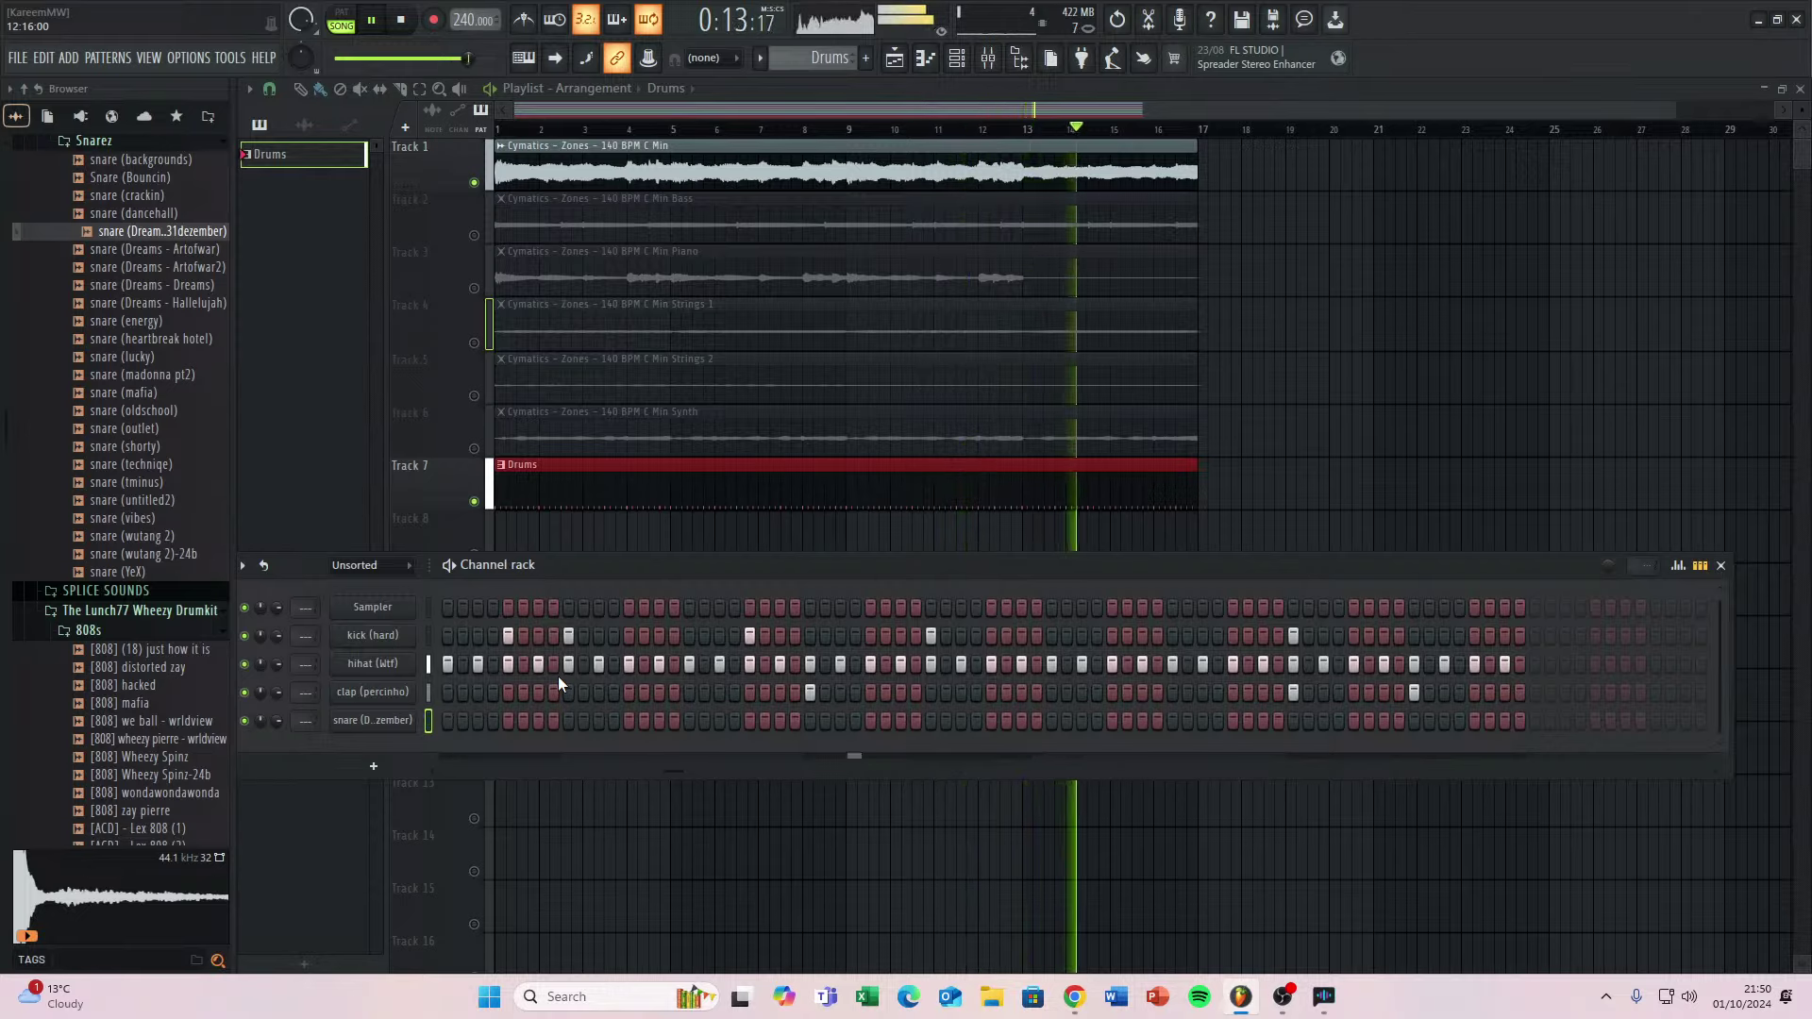
click(601, 665)
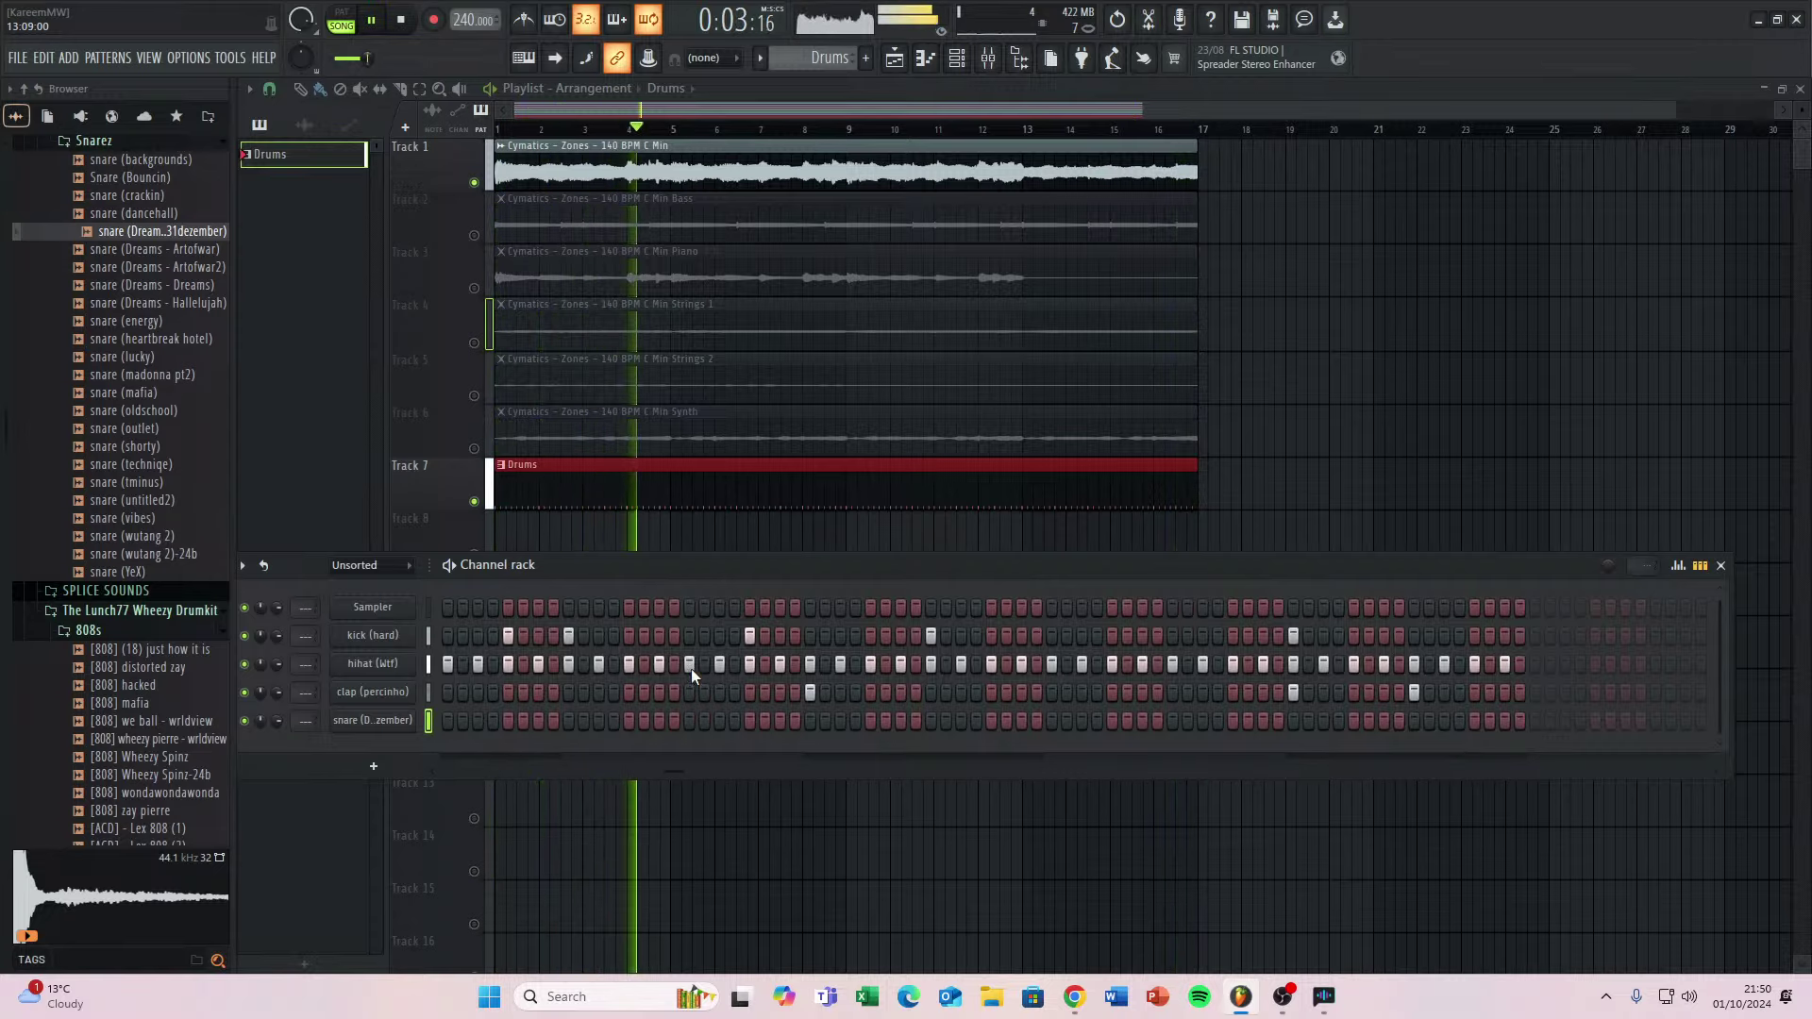
drag(511, 679, 1396, 696)
key(space)
key(space)
drag(632, 696, 1159, 711)
drag(719, 706, 1022, 705)
key(space)
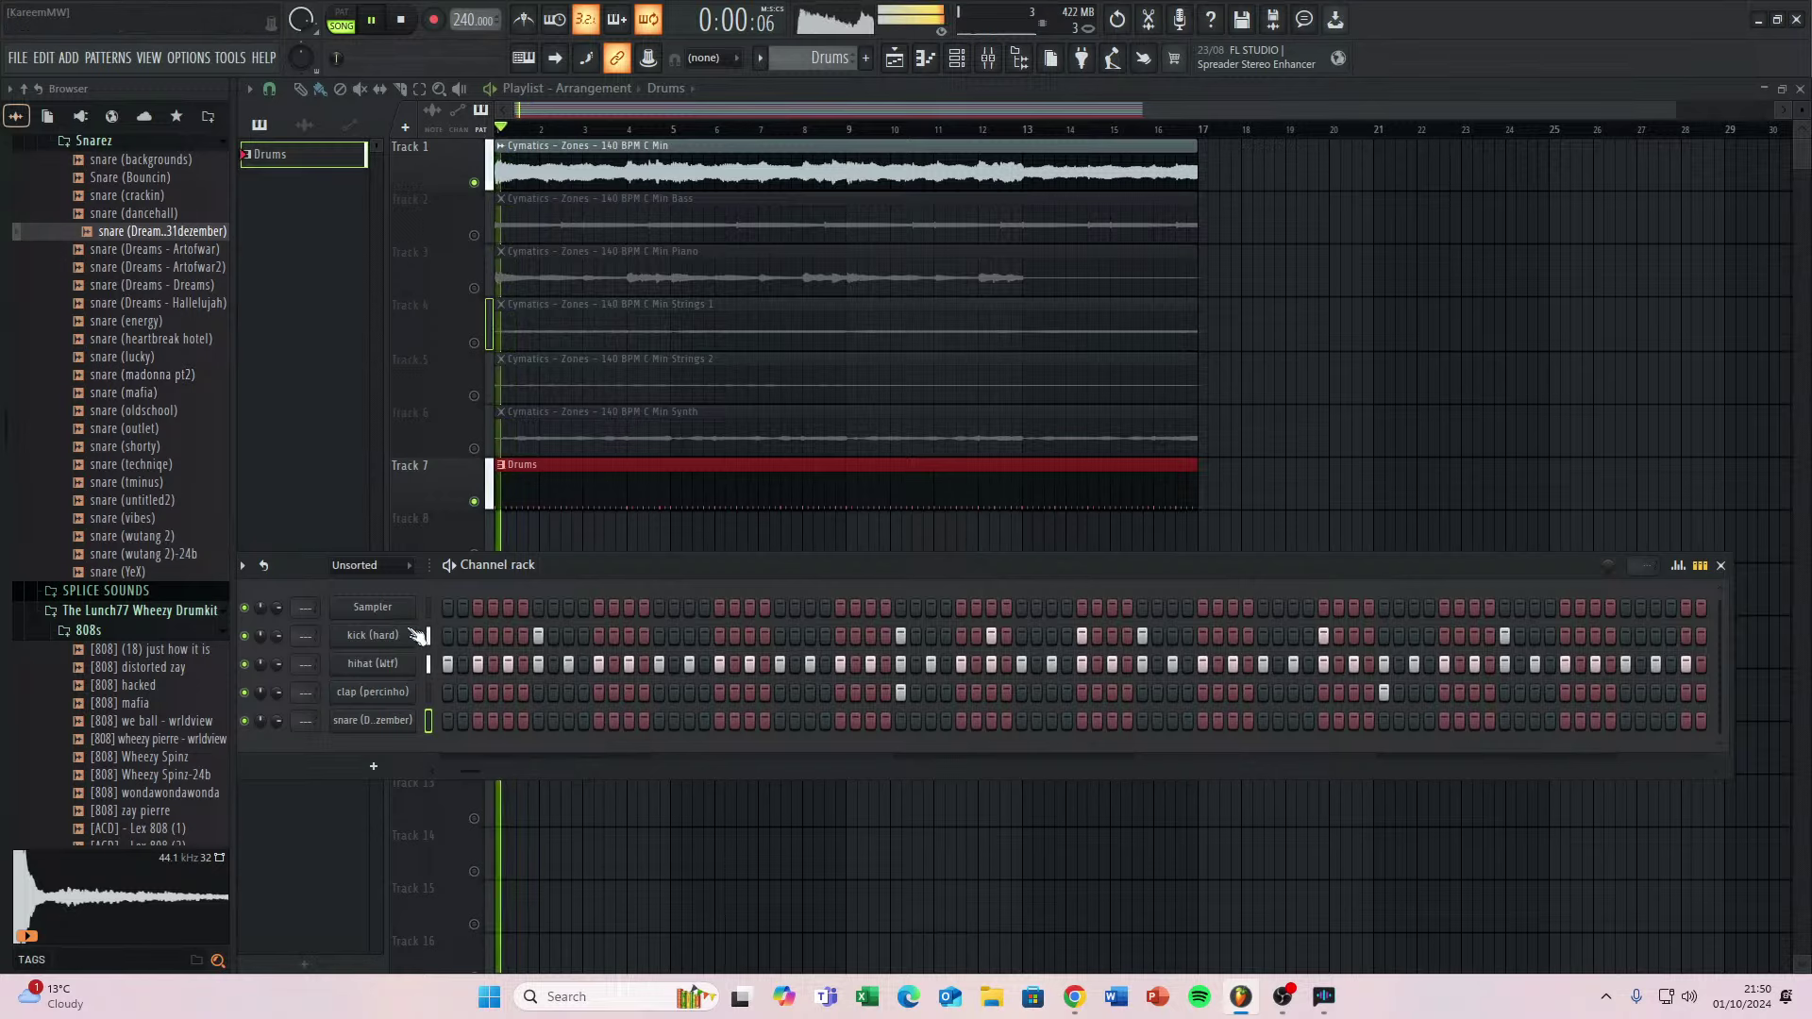
drag(566, 668, 918, 707)
key(space)
key(space)
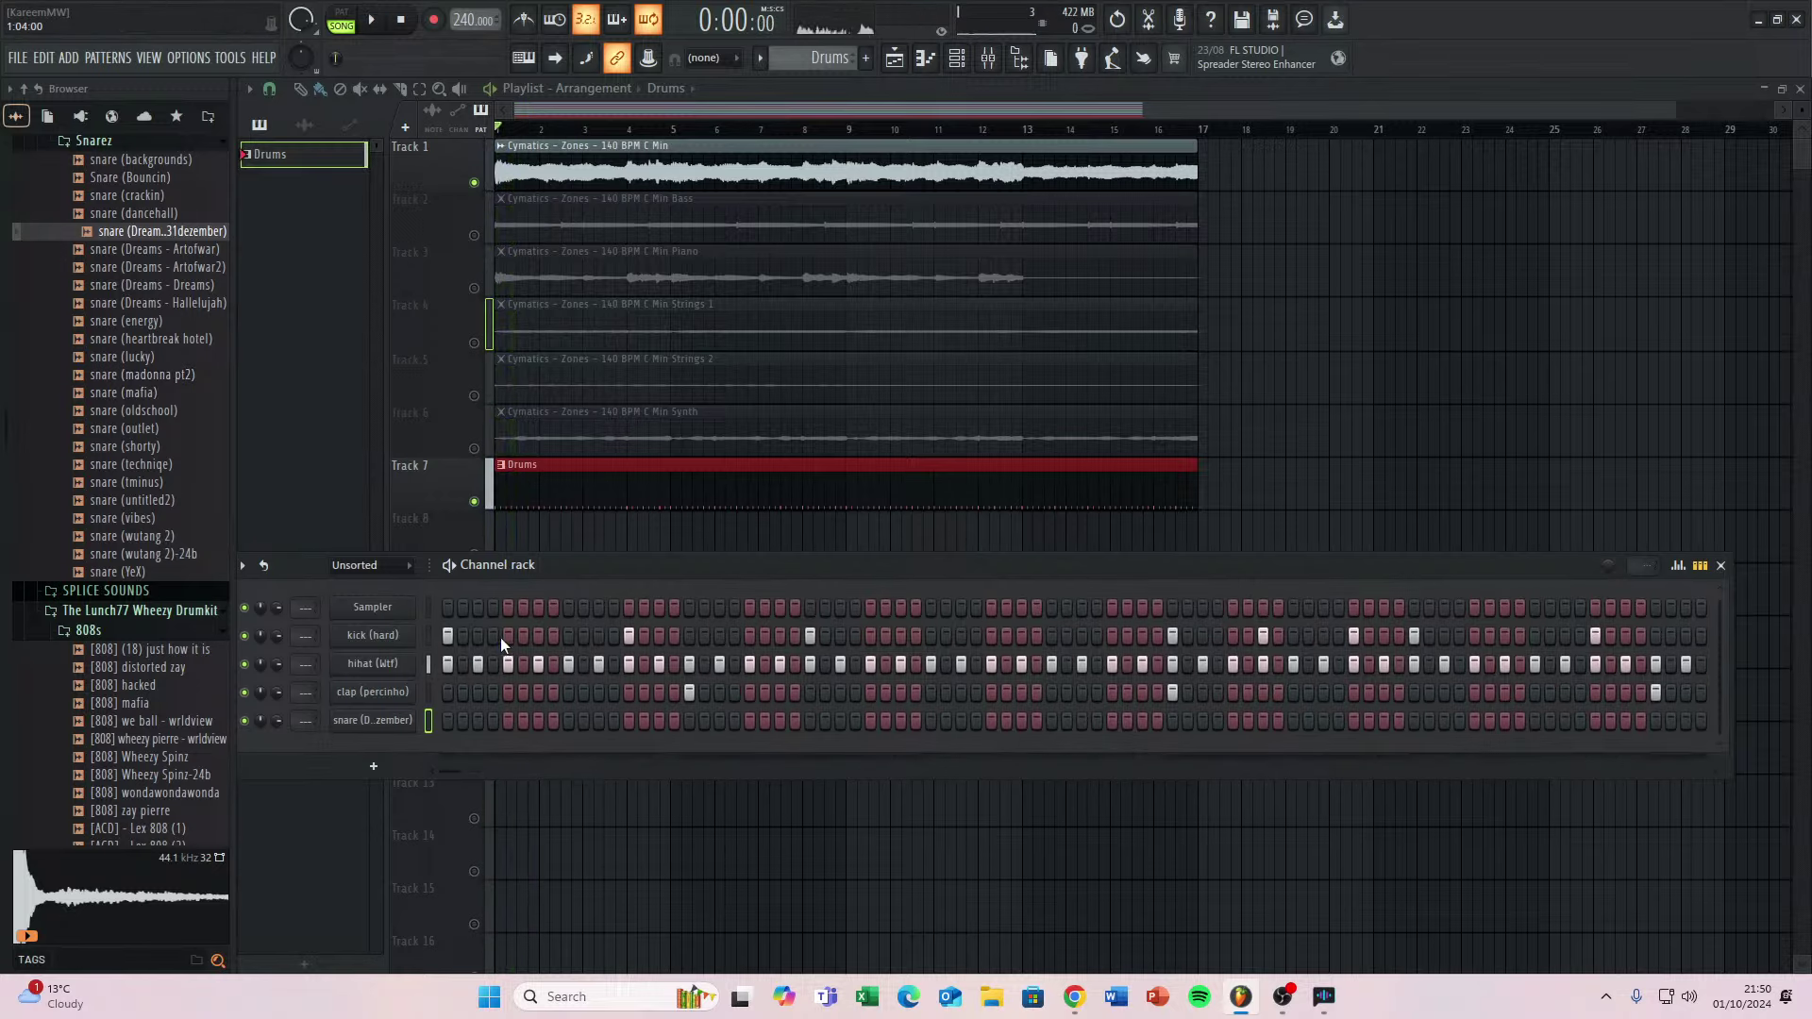
Try an extra kick (hard) hit on step 5 of bar 1, settle it on step 7 instead, and restart playback.
click(507, 634)
key(space)
click(508, 635)
click(538, 635)
key(space)
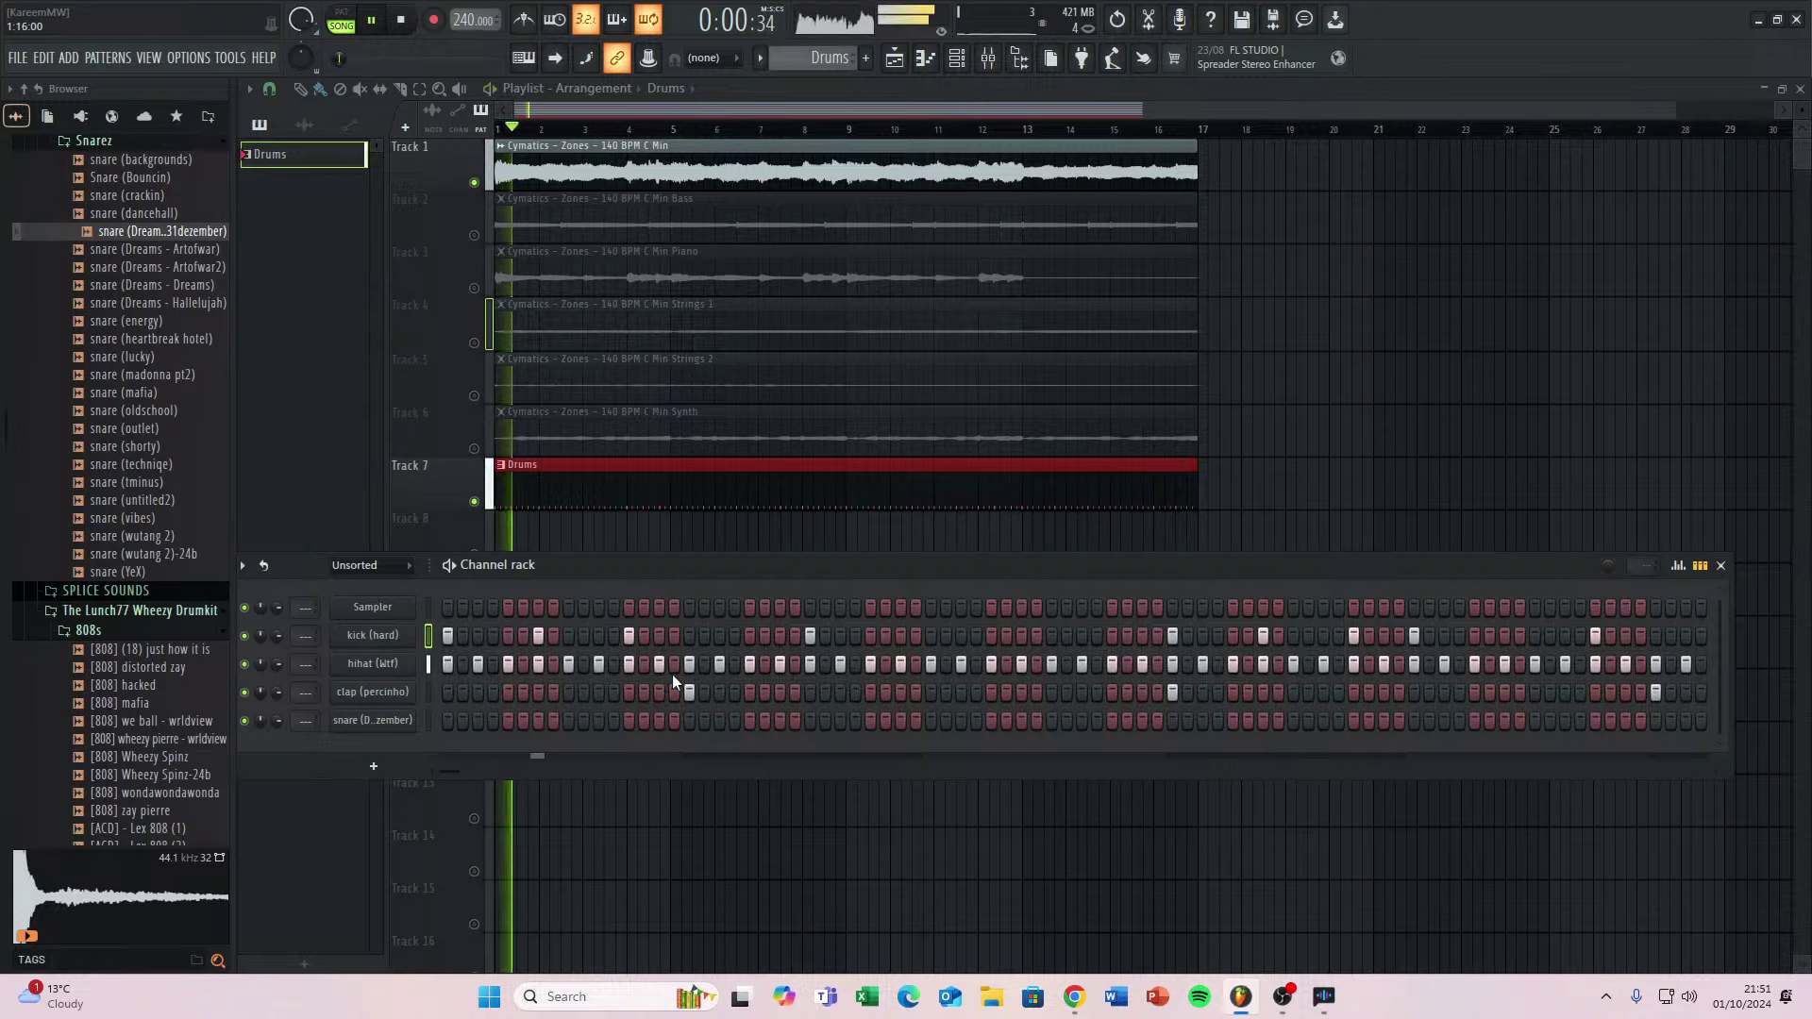
Add a kick (hard) hit on step 7 of bar 5 and drop the trial kick on step 13 of bar 2.
click(874, 634)
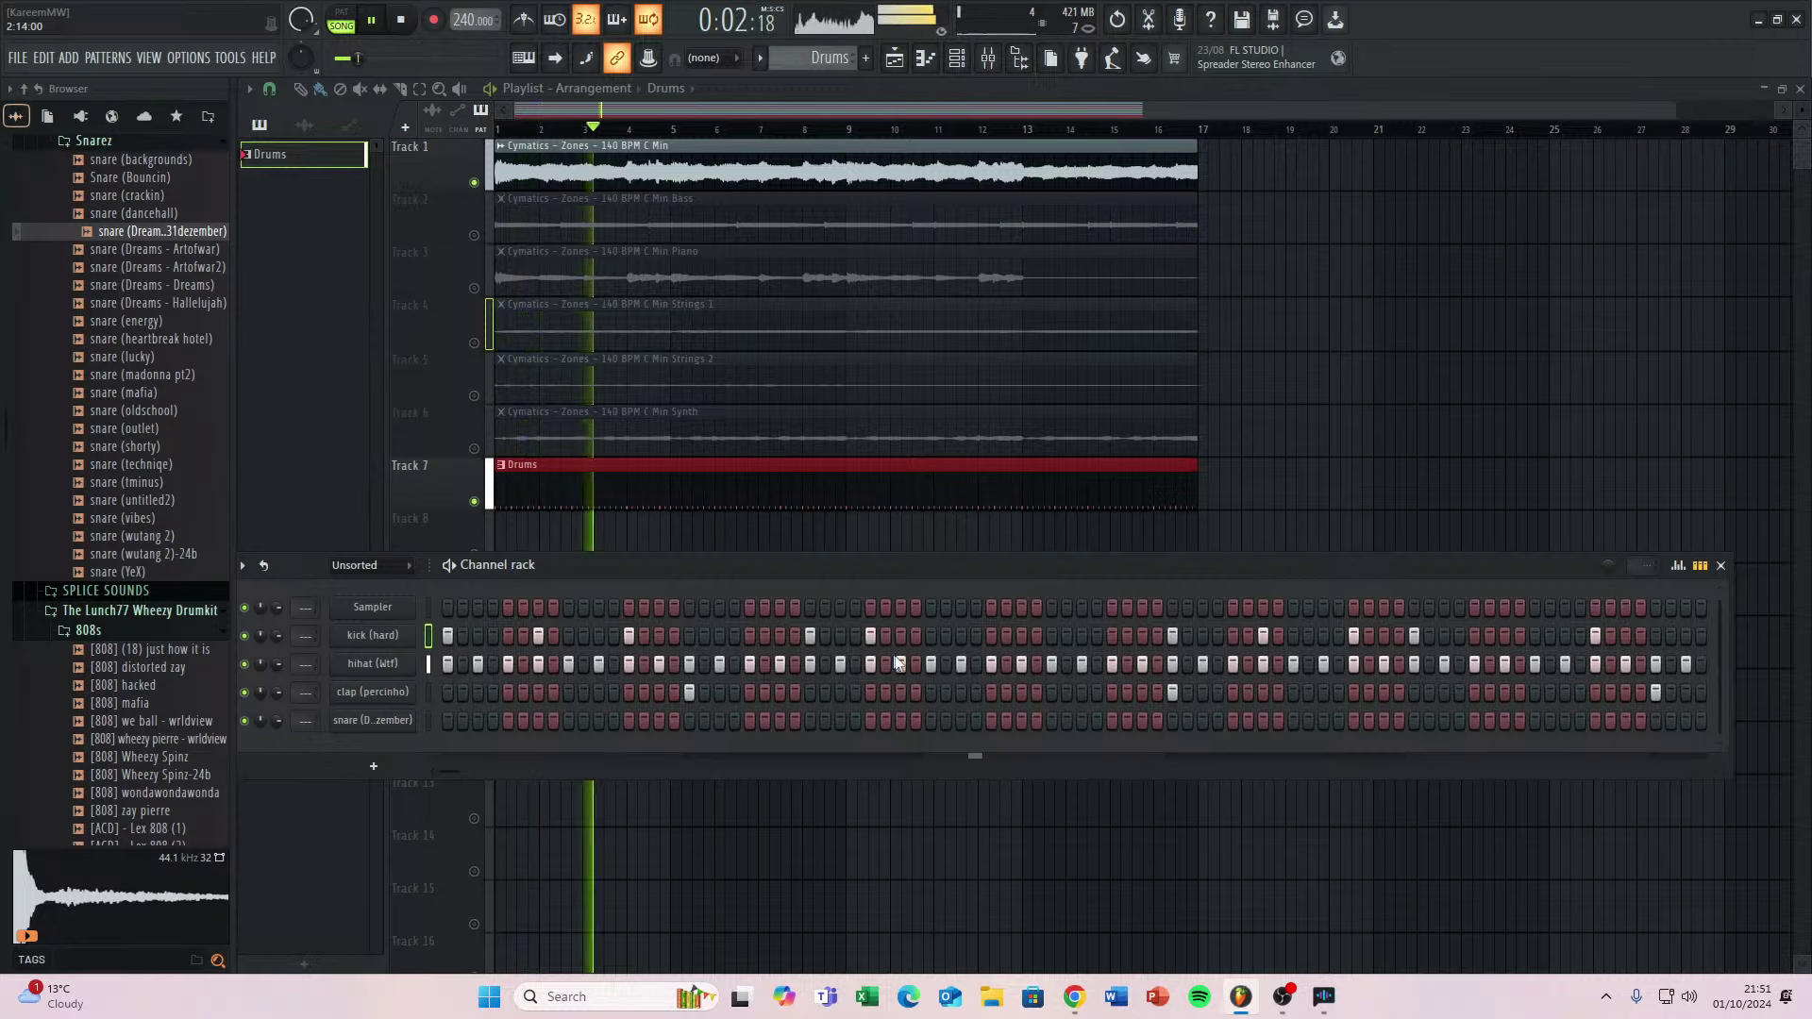
drag(1437, 676, 1142, 662)
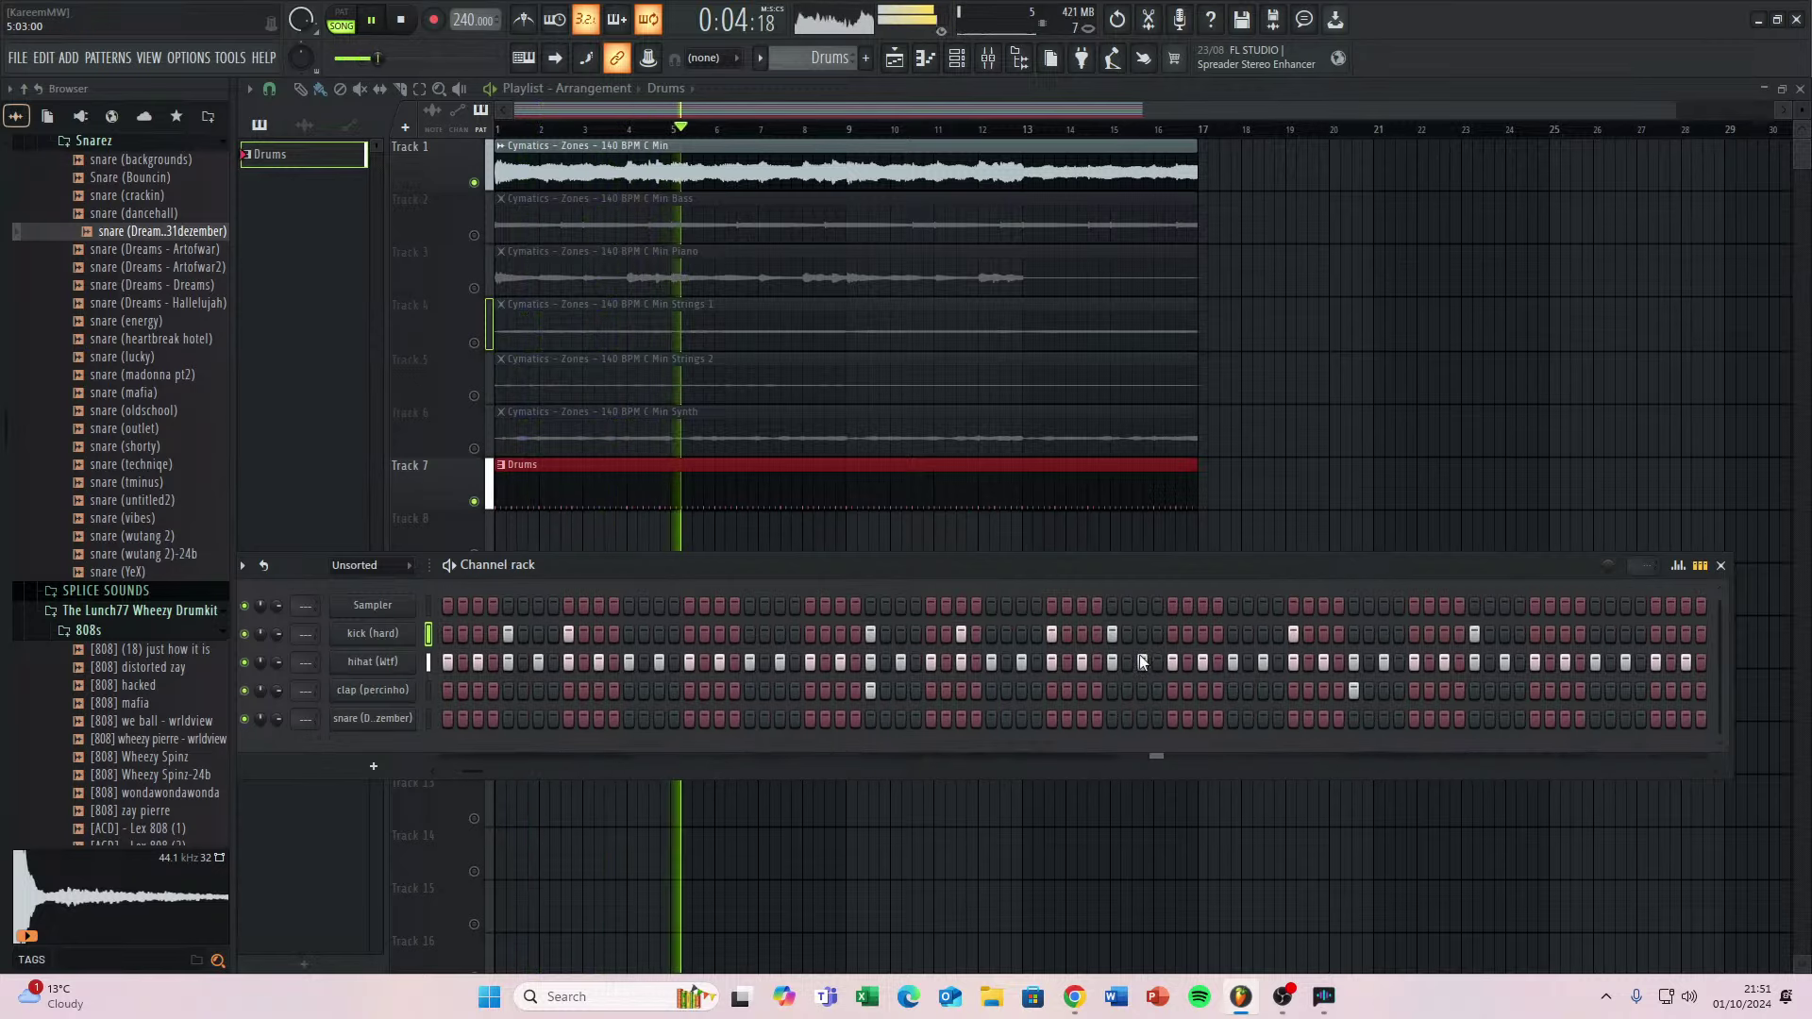
key(space)
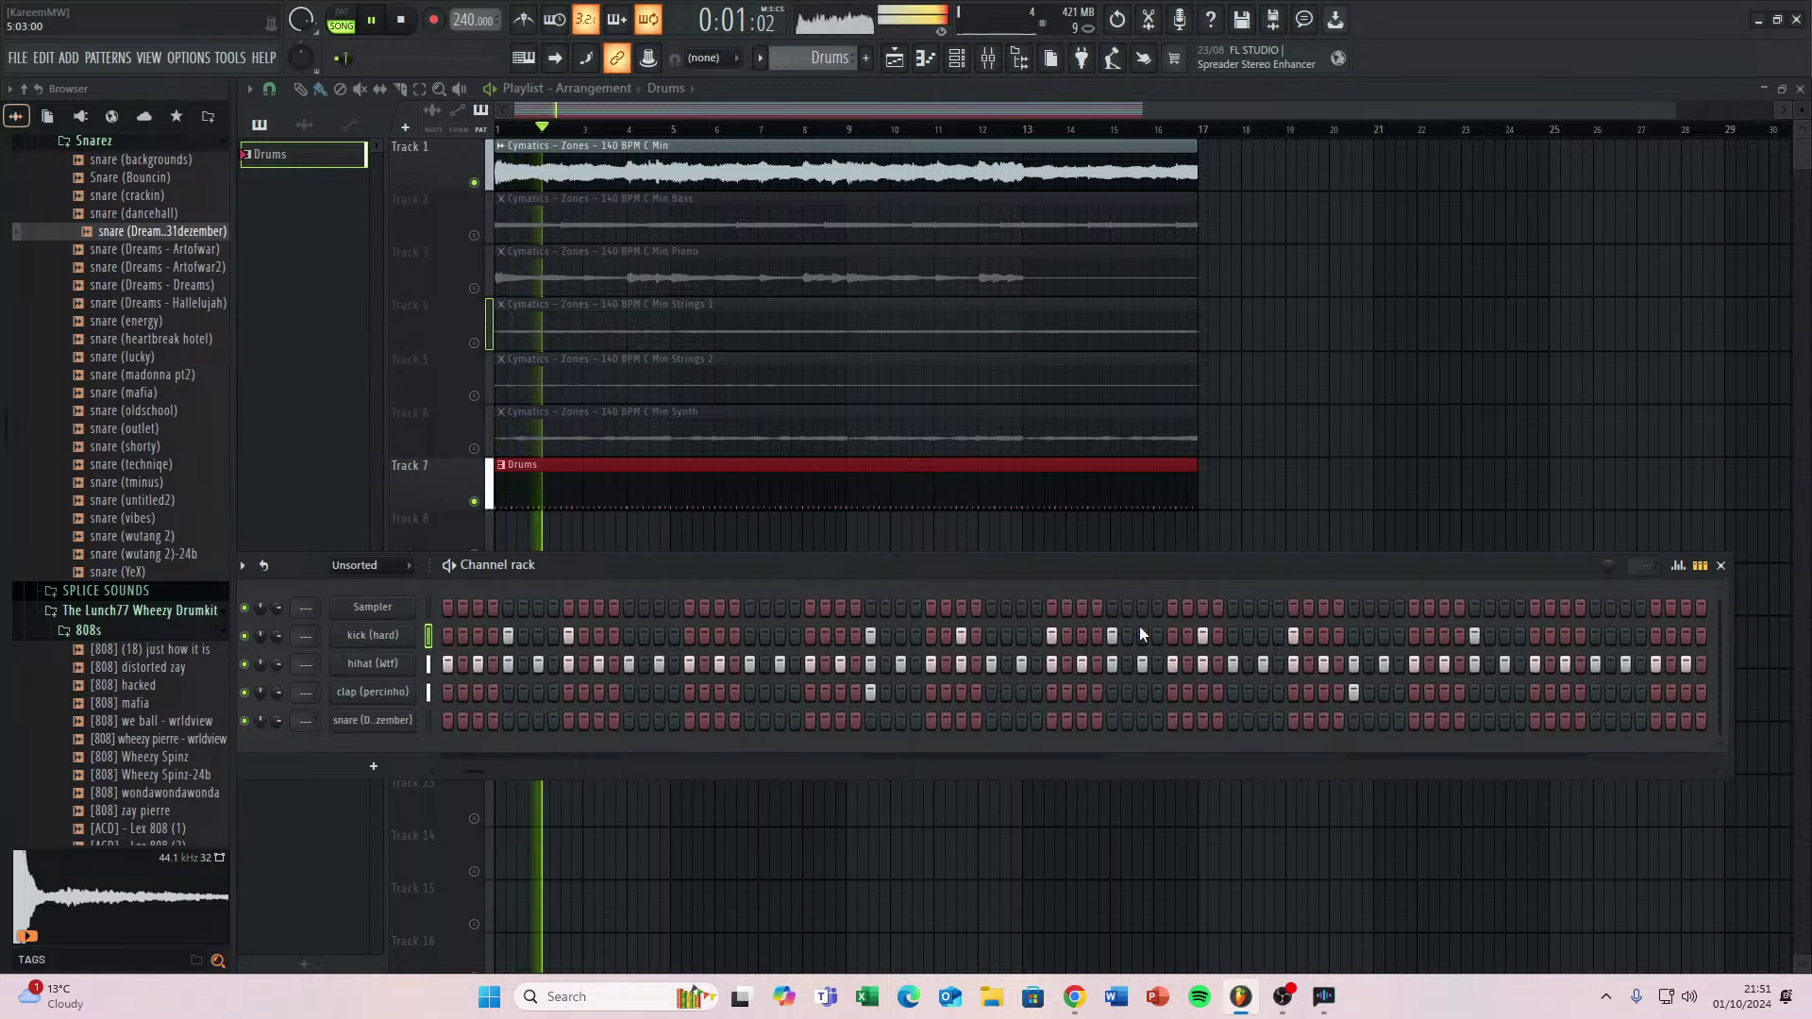
right_click(567, 636)
key(space)
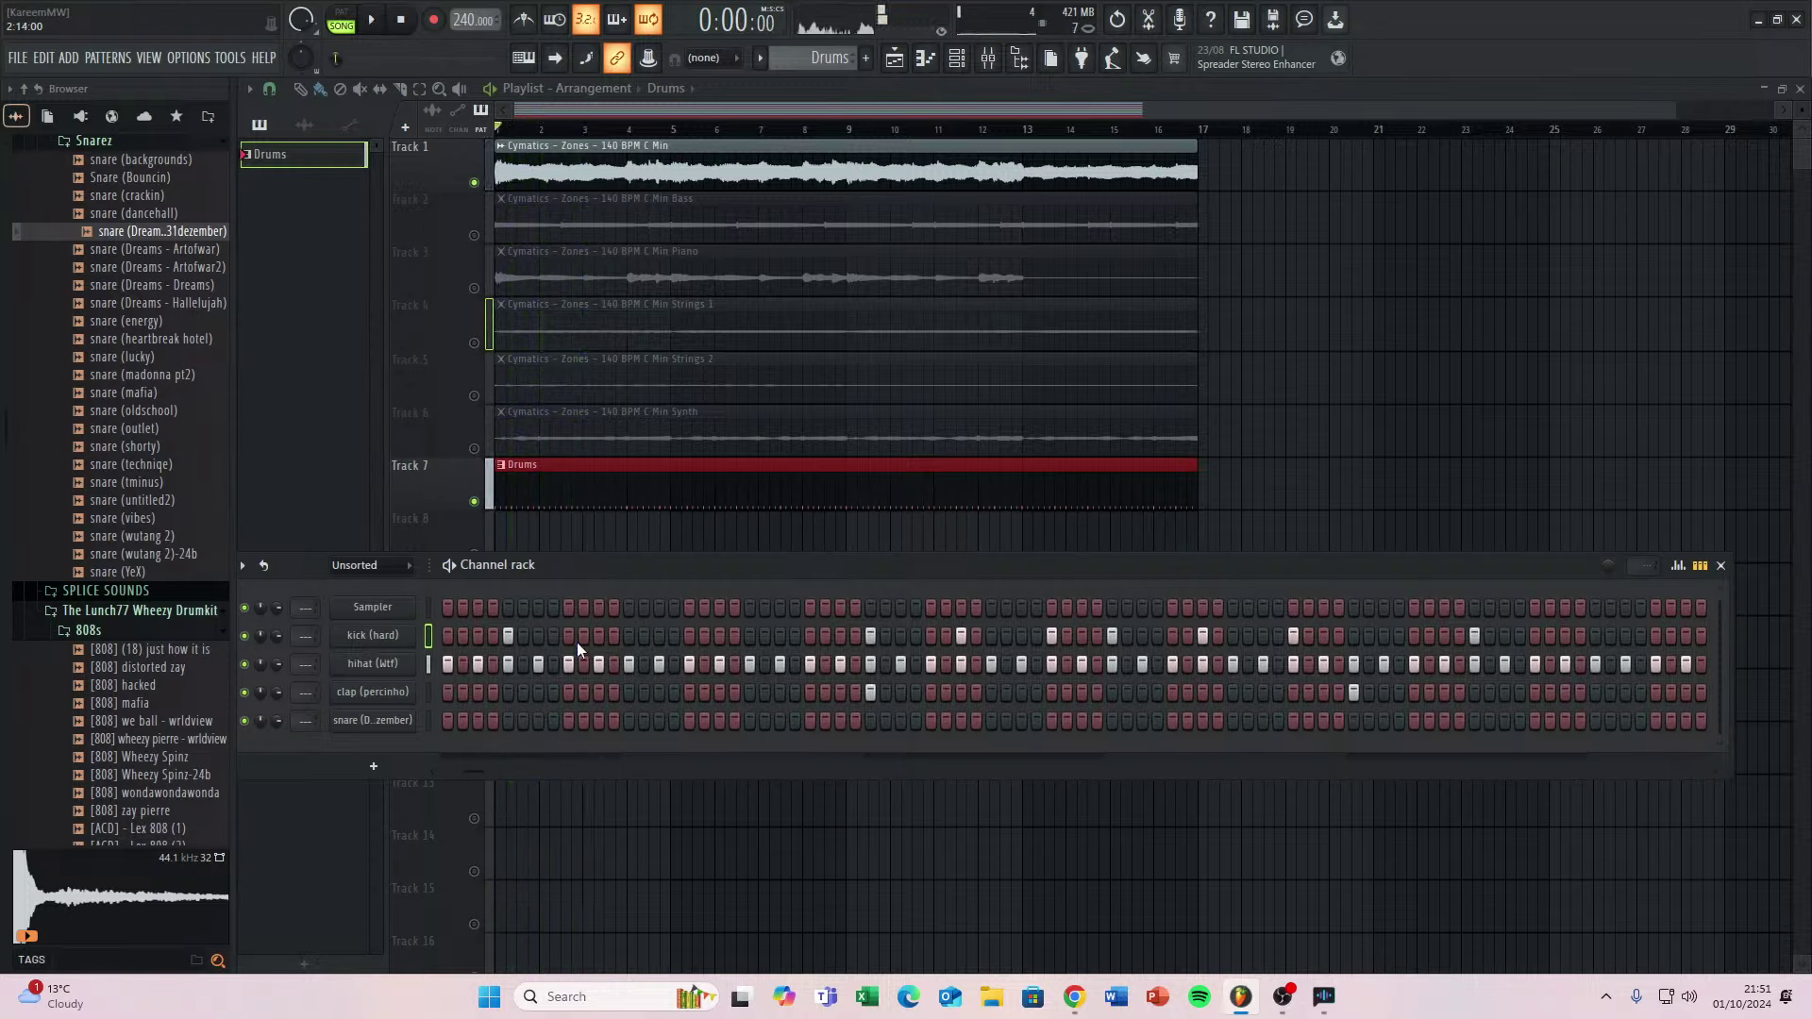
key(space)
Add a kick (hard) hit on step 7 of bar 13 and restart playback.
scroll(578, 639, left, 1)
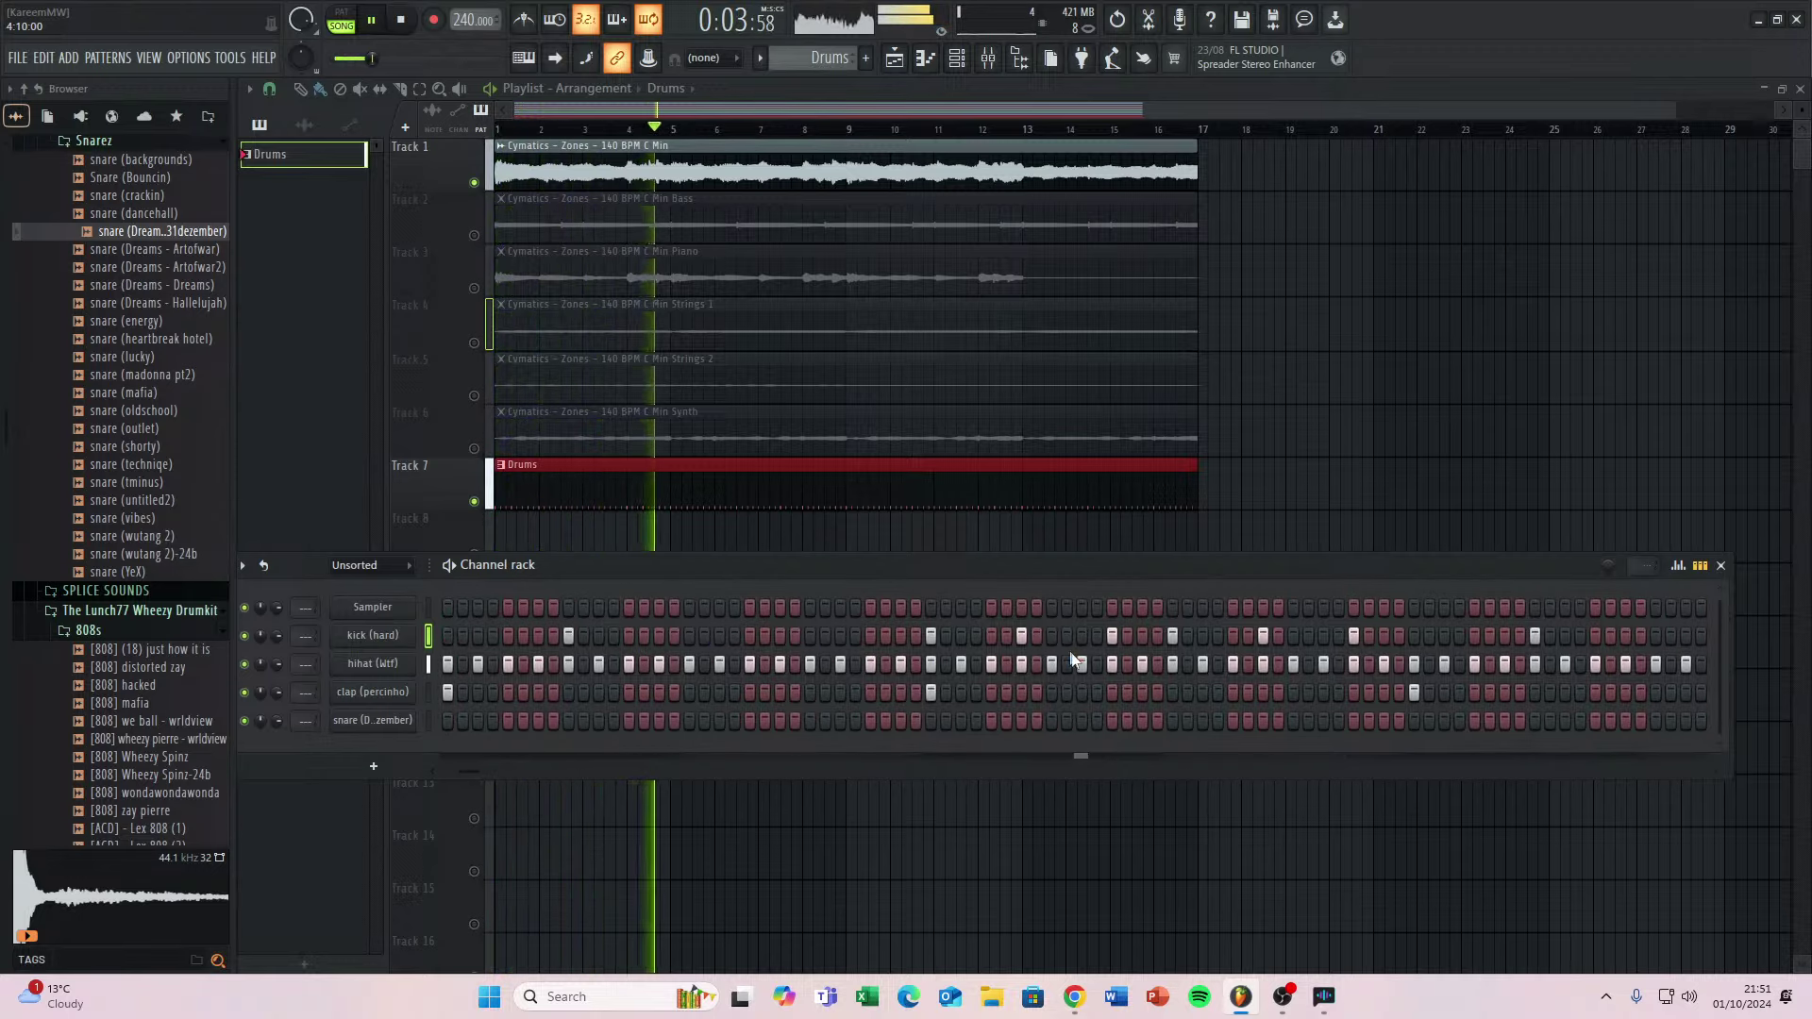
drag(1410, 663, 955, 667)
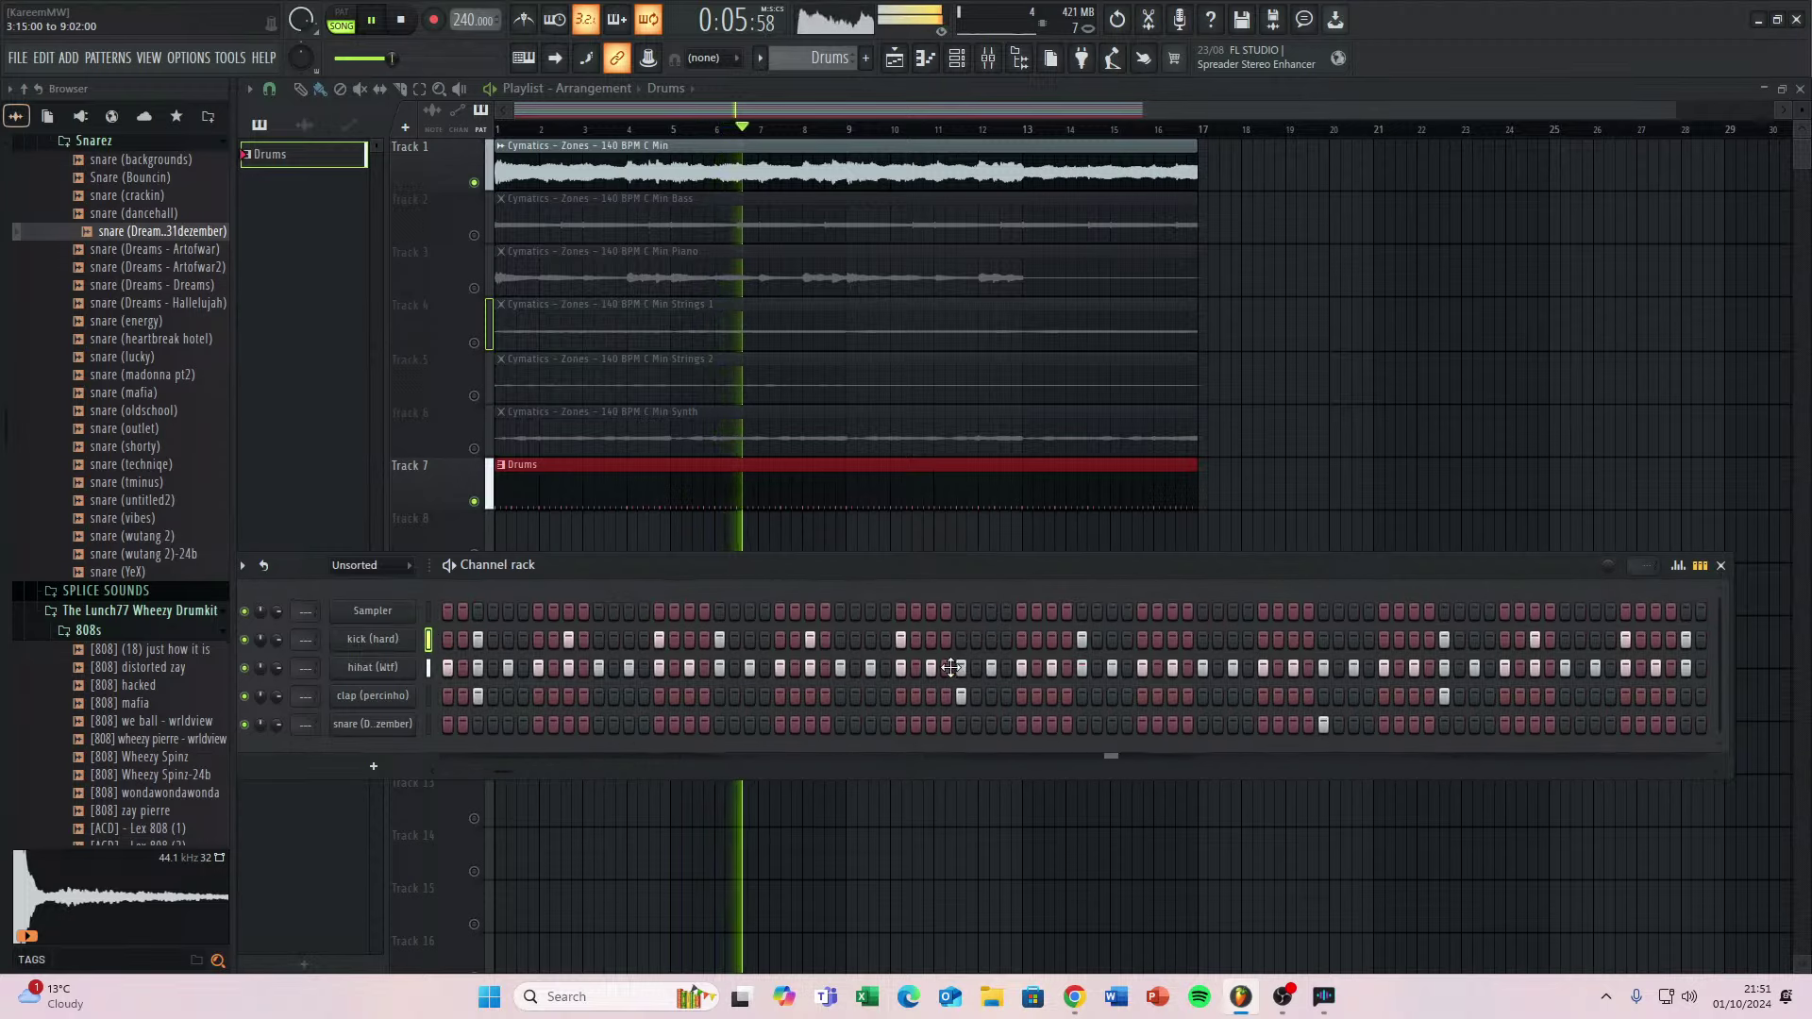
drag(1461, 685, 808, 670)
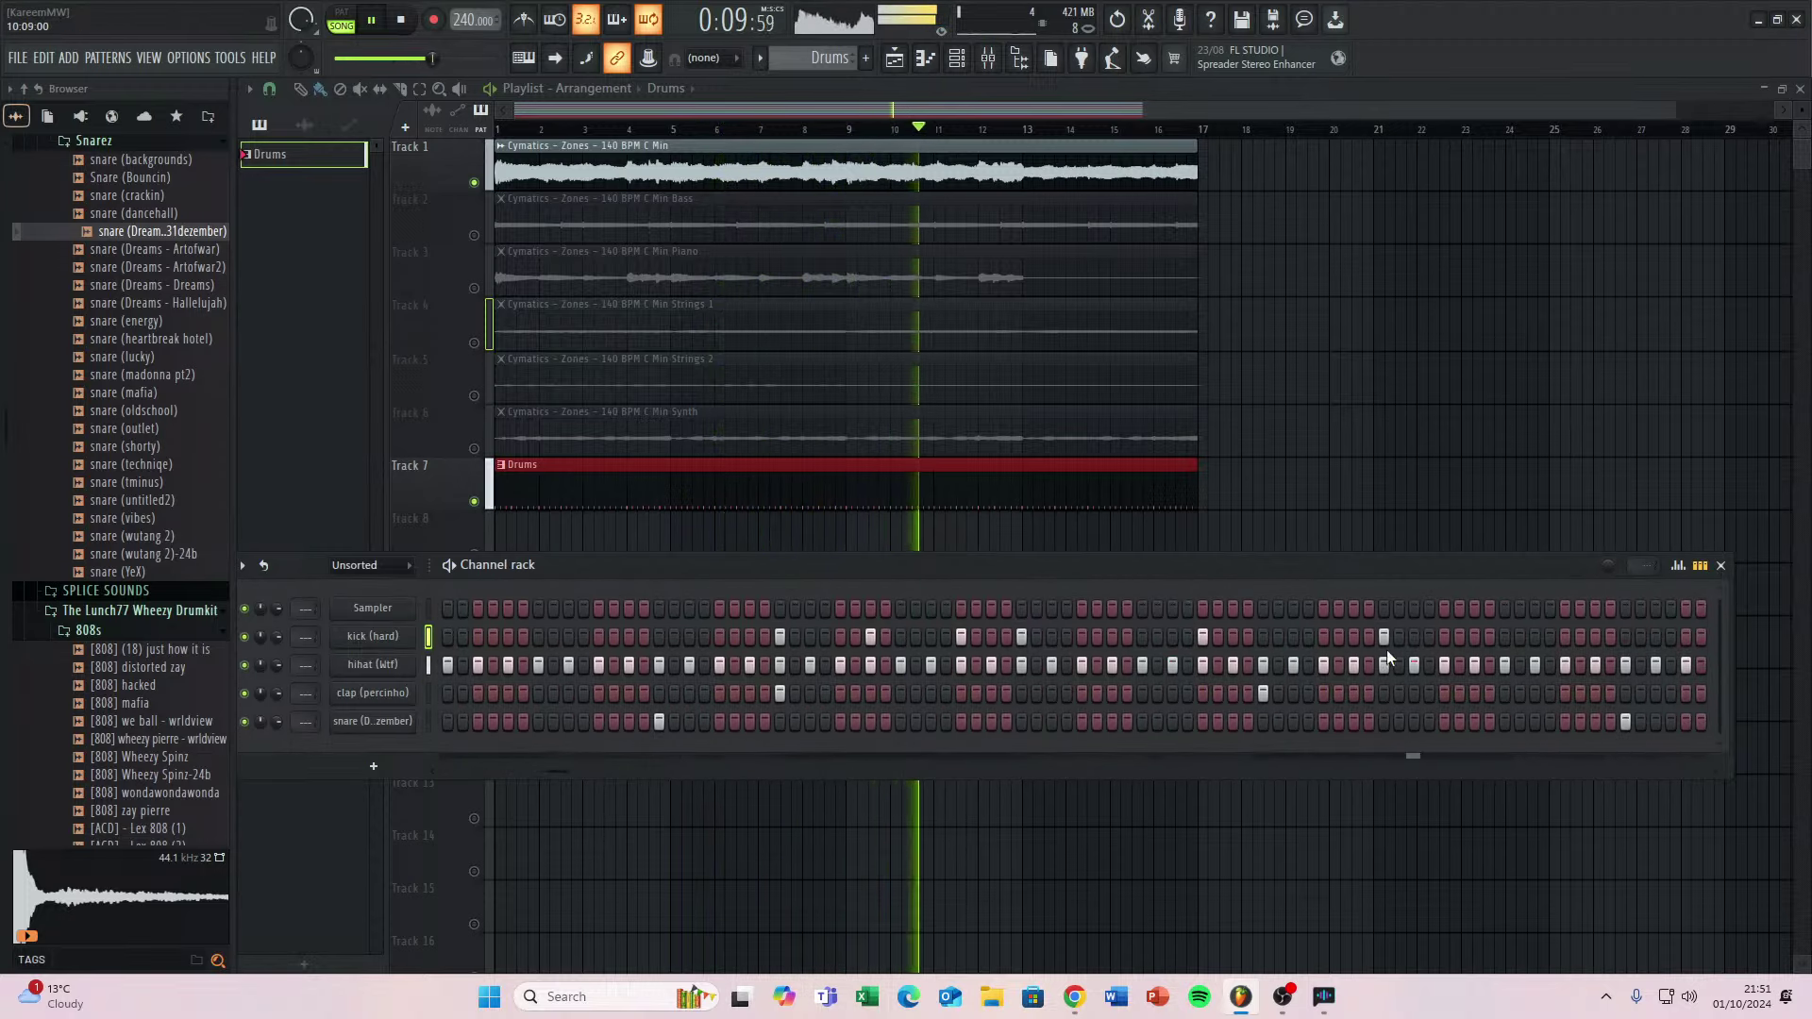
drag(1387, 658, 1025, 667)
drag(1403, 667, 1097, 662)
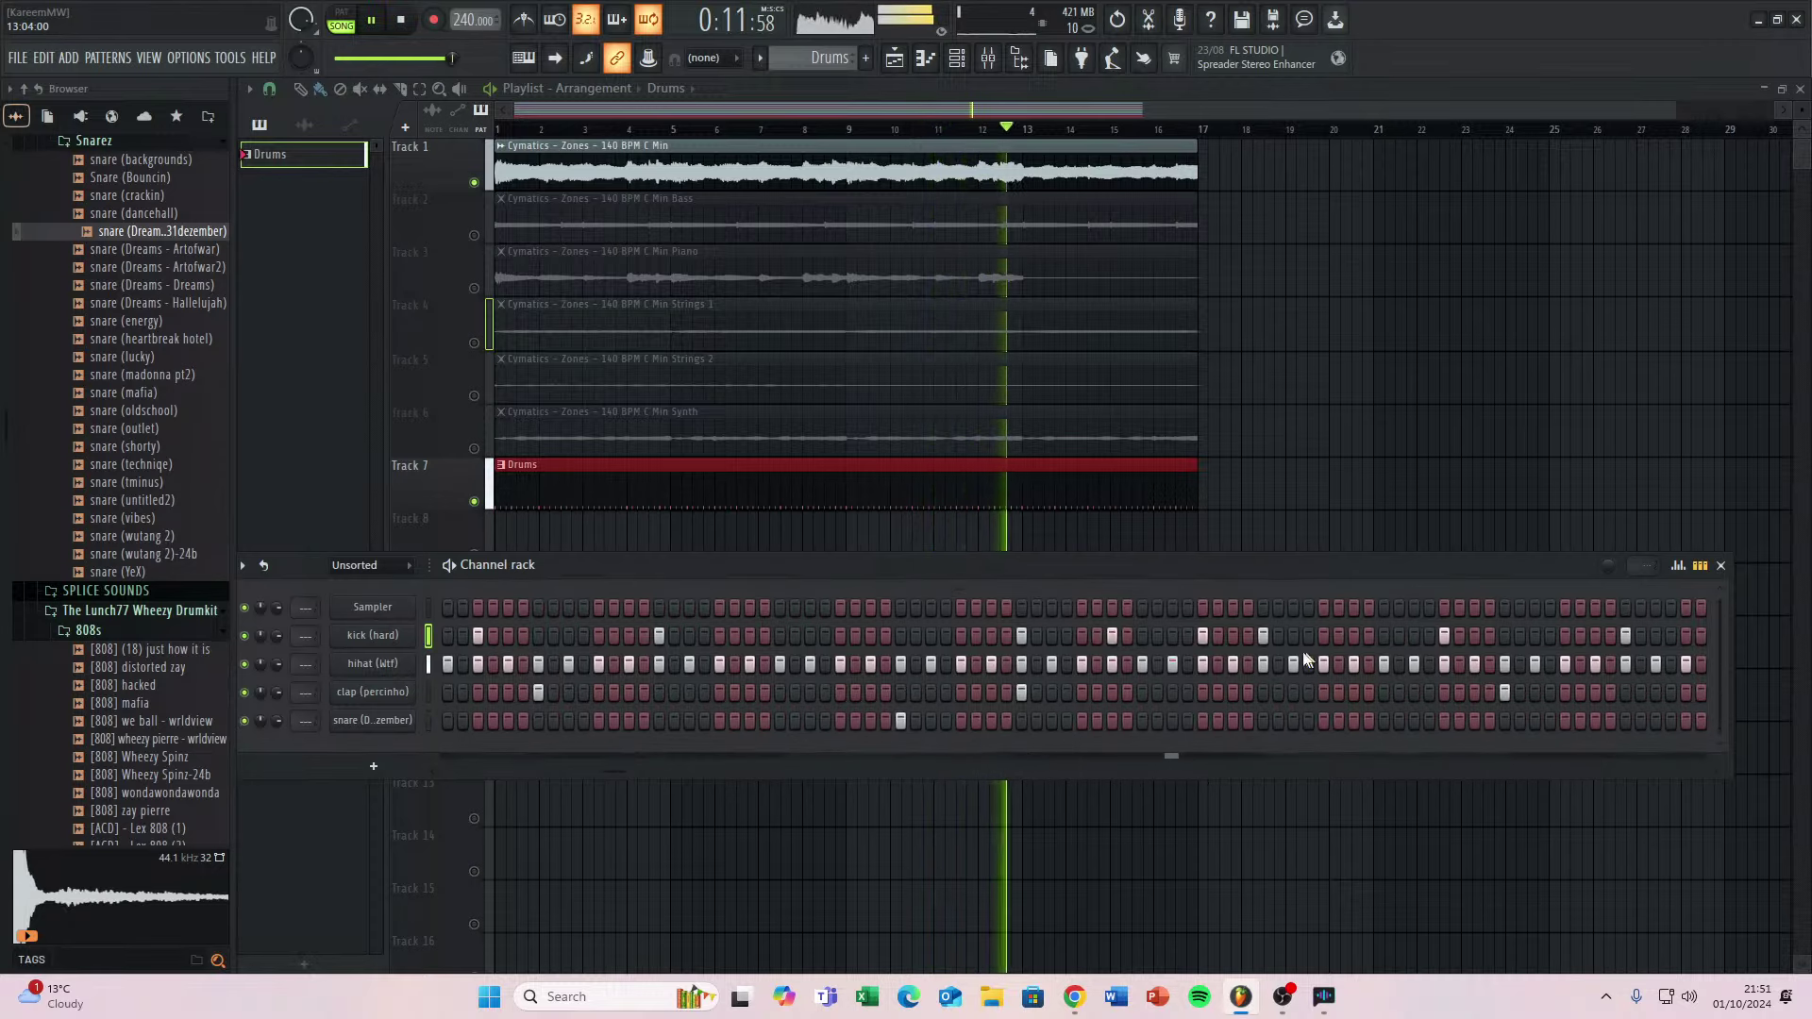
drag(1542, 649, 1210, 646)
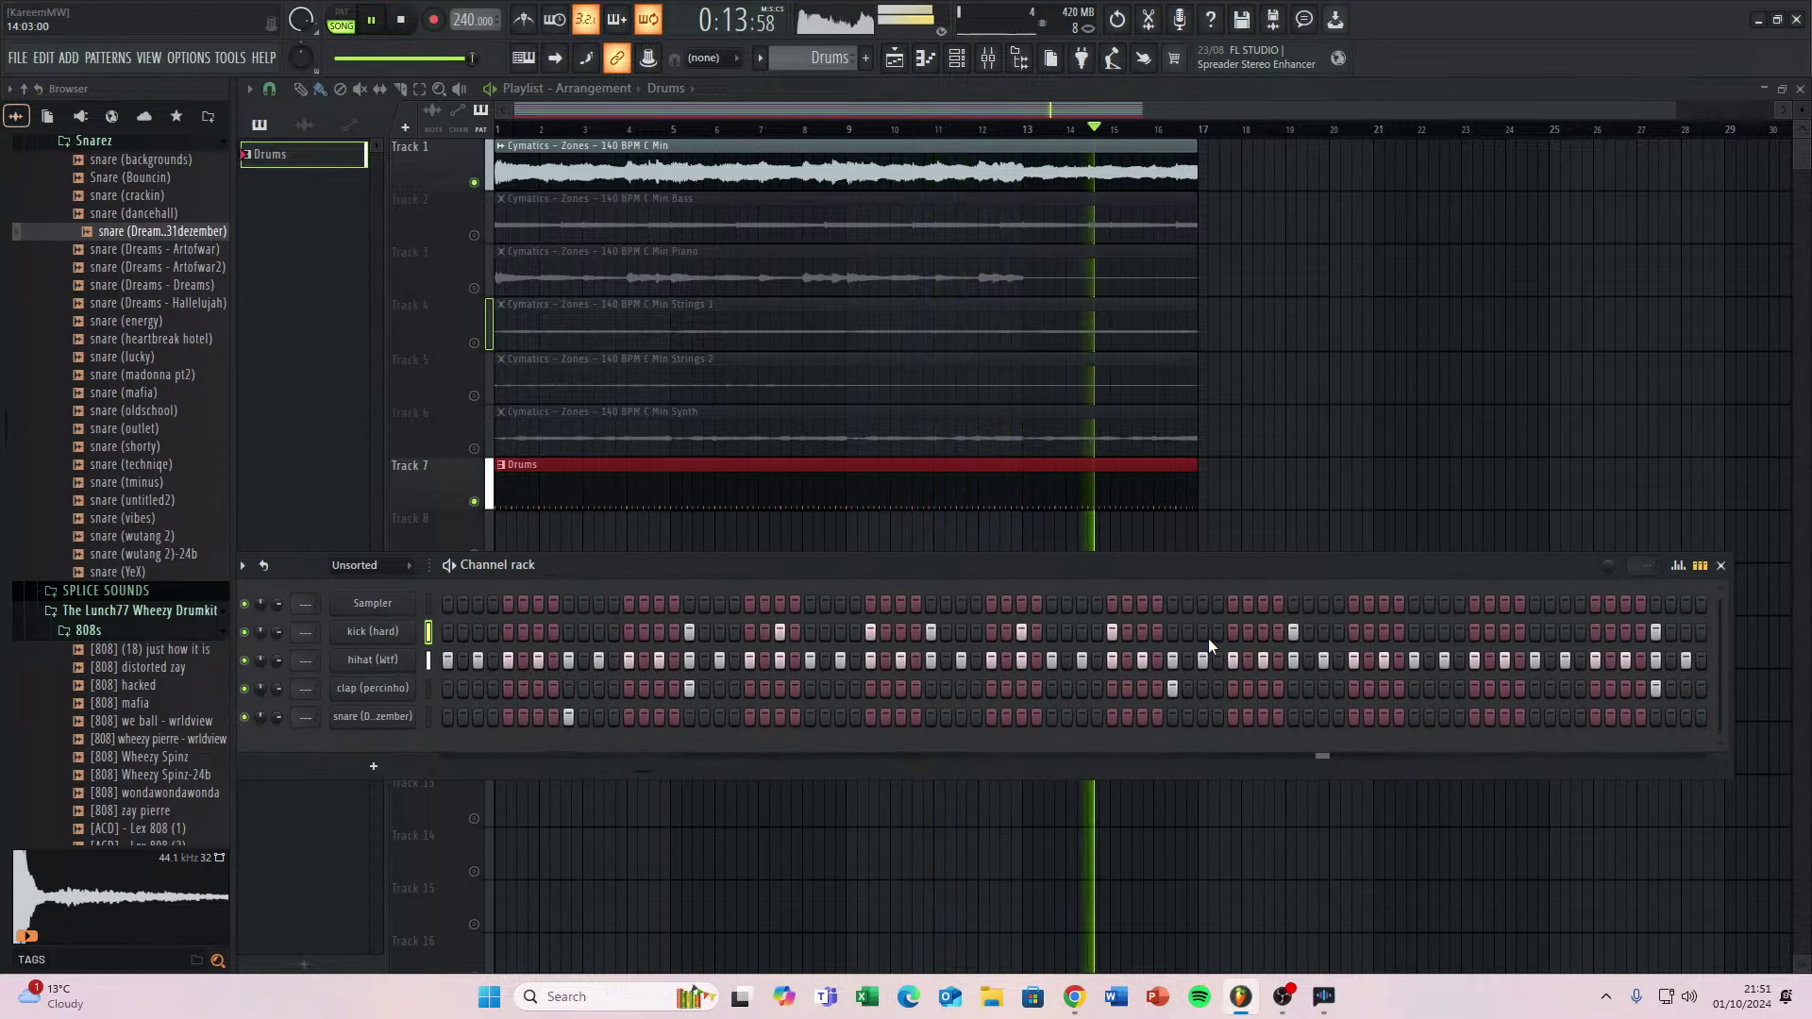
key(space)
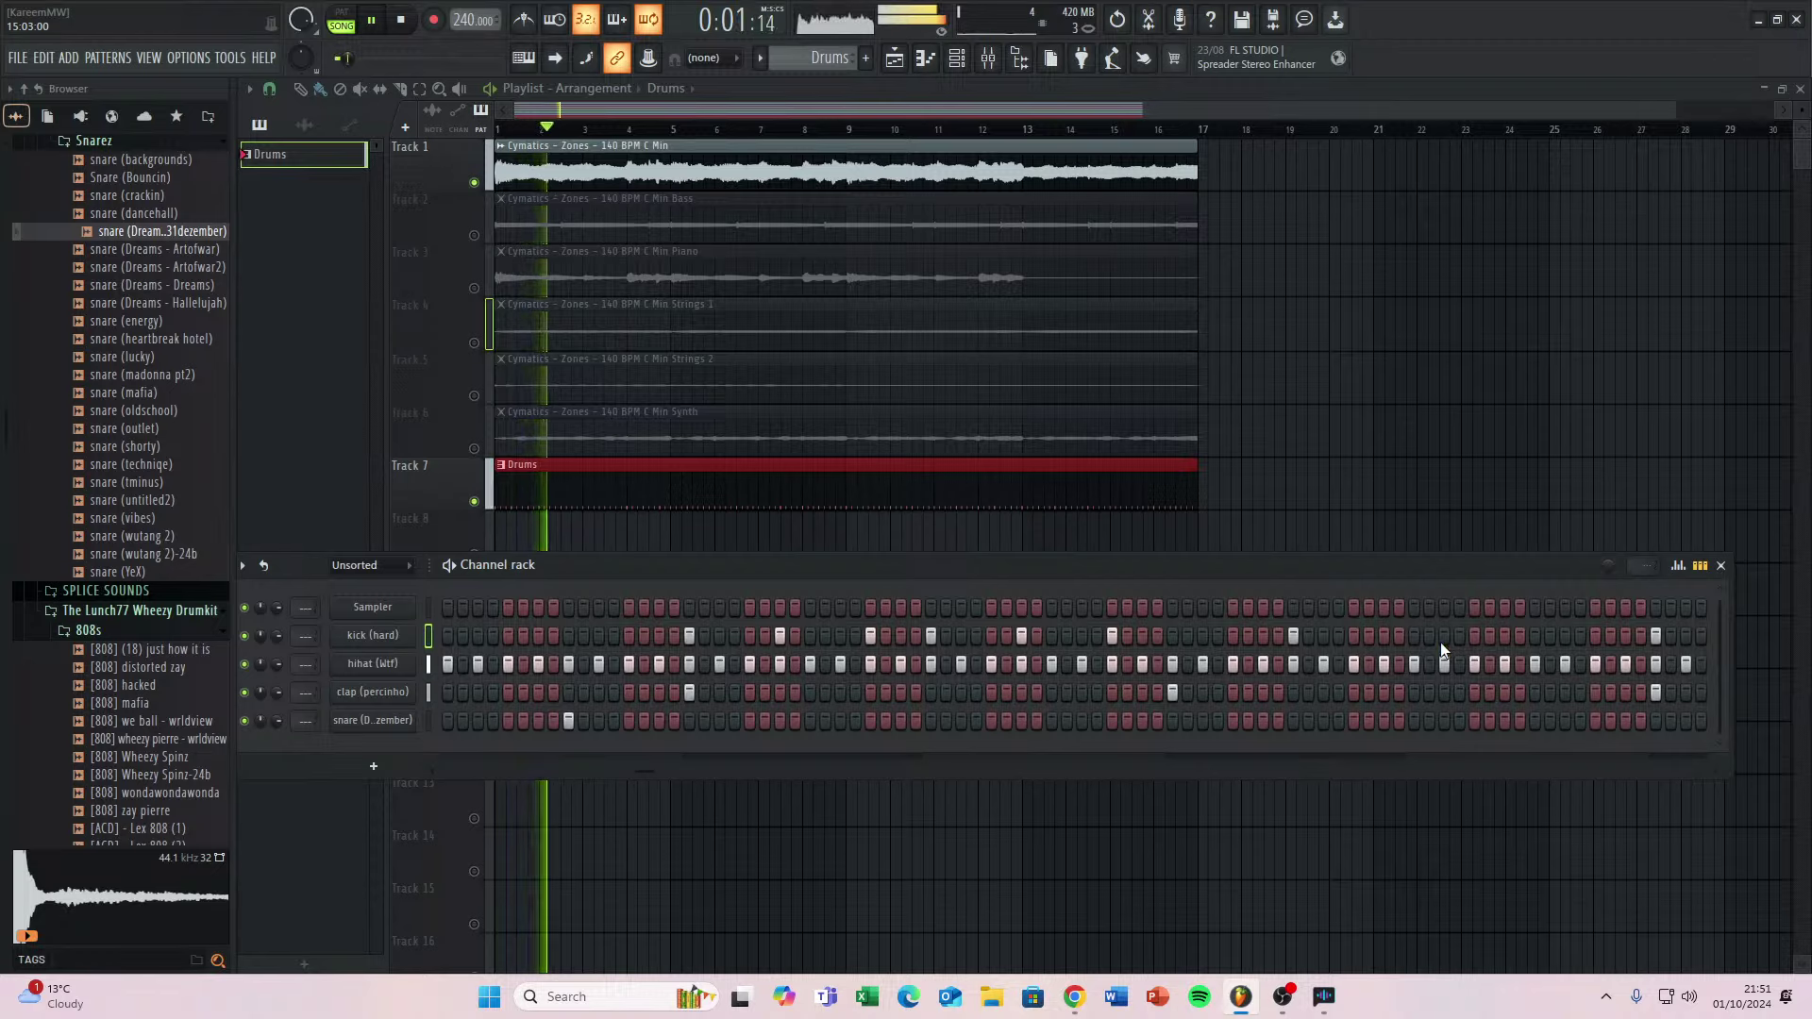
Mute the snare (Dreams - 31dezember) channel while the pattern plays.
drag(943, 637, 1544, 639)
drag(881, 651, 1379, 678)
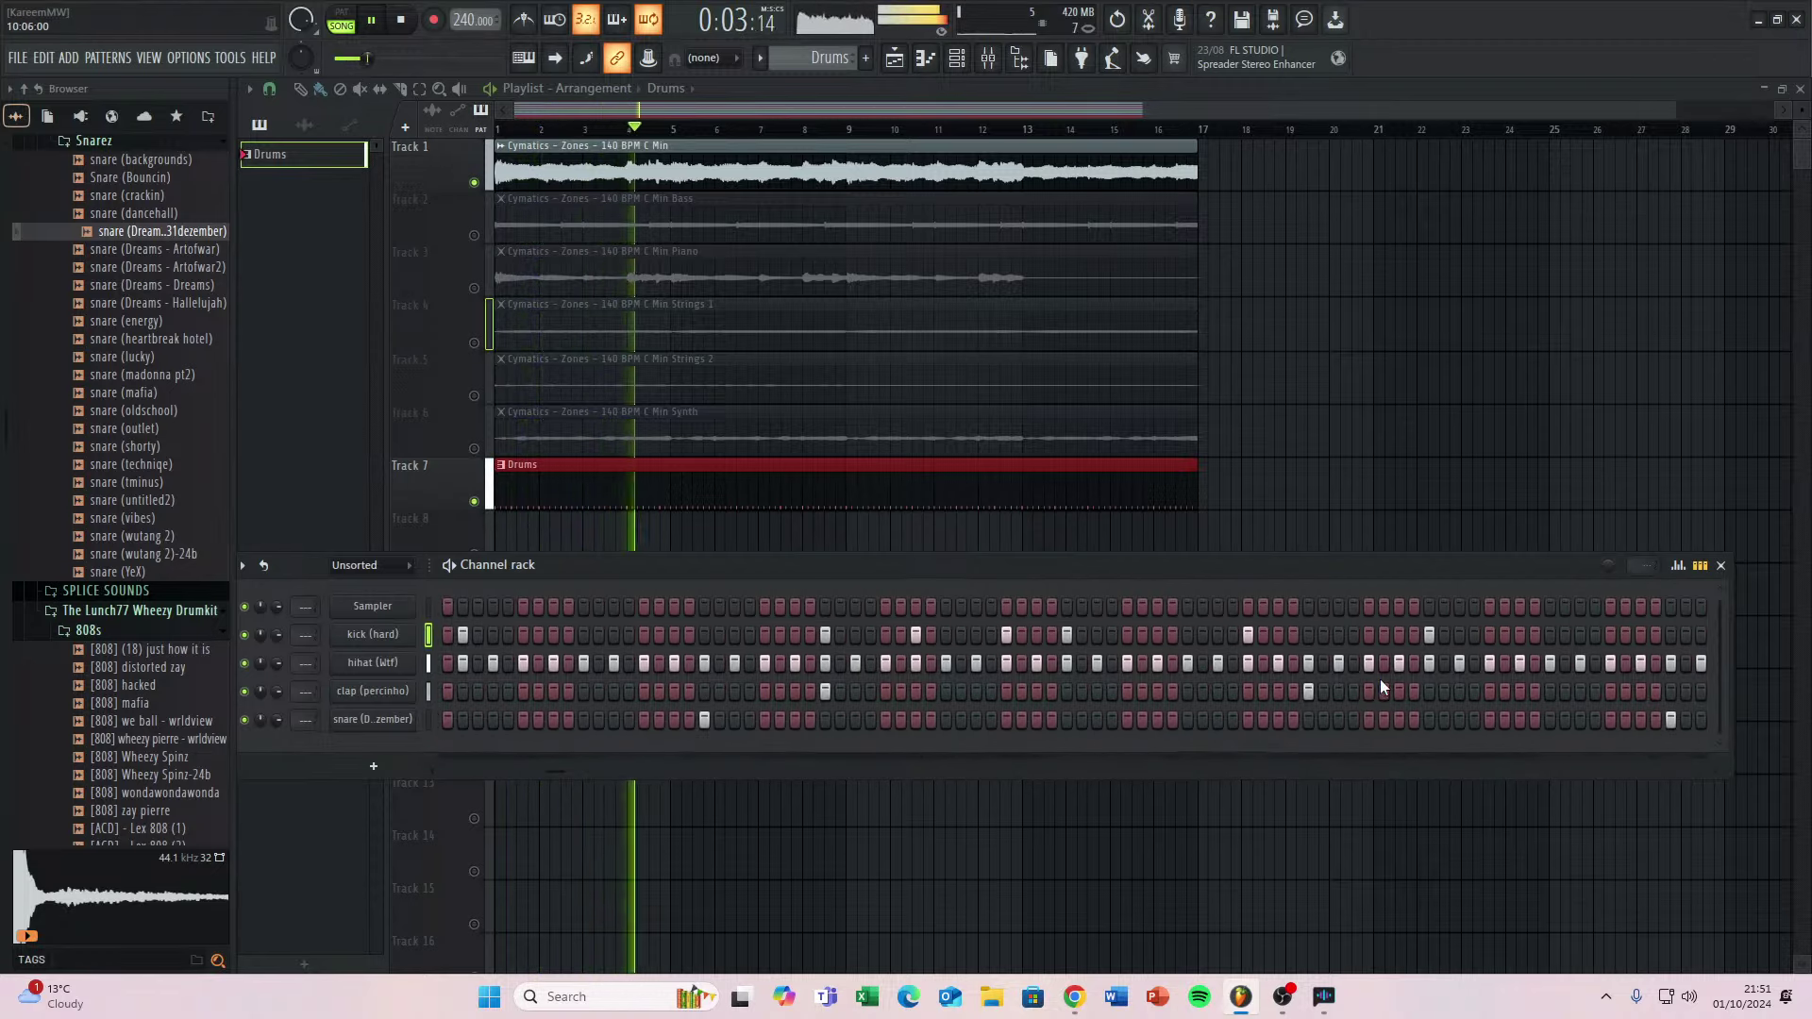
click(244, 720)
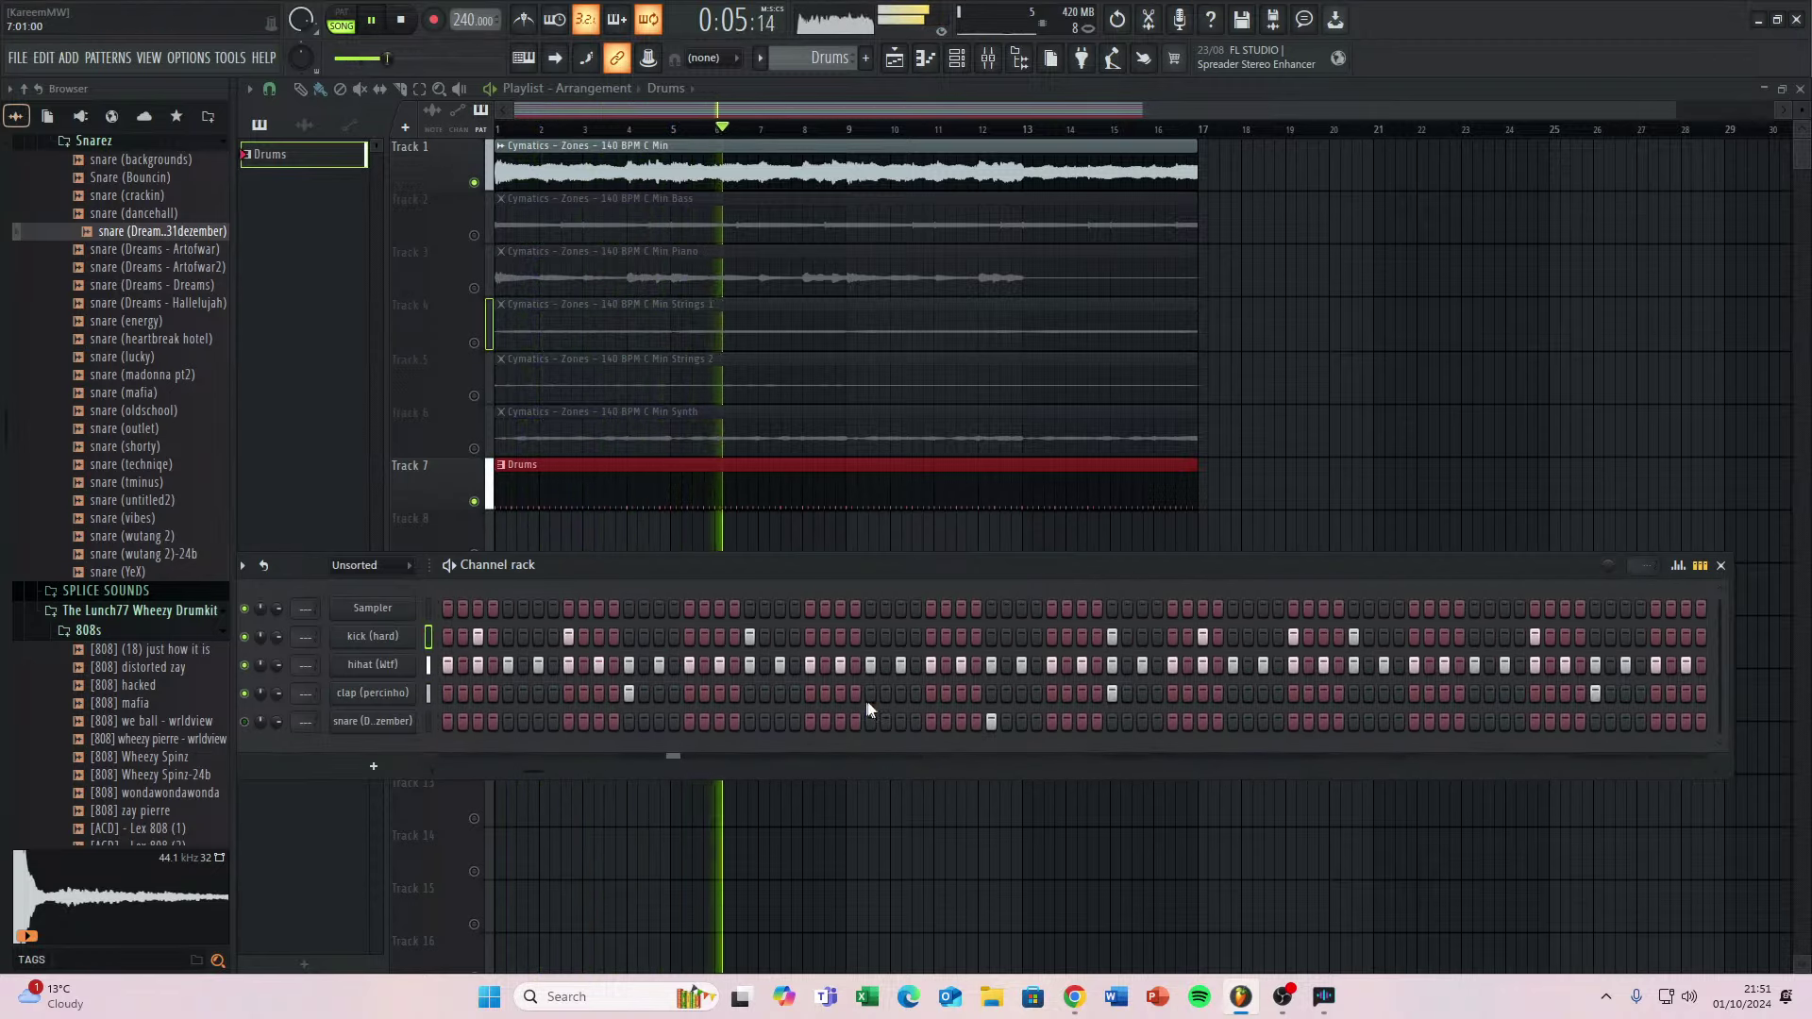
Add kick (hard) hits on steps 7, 10, 11 and 15 of bar 16.
drag(1229, 708, 1085, 642)
drag(1340, 675, 992, 651)
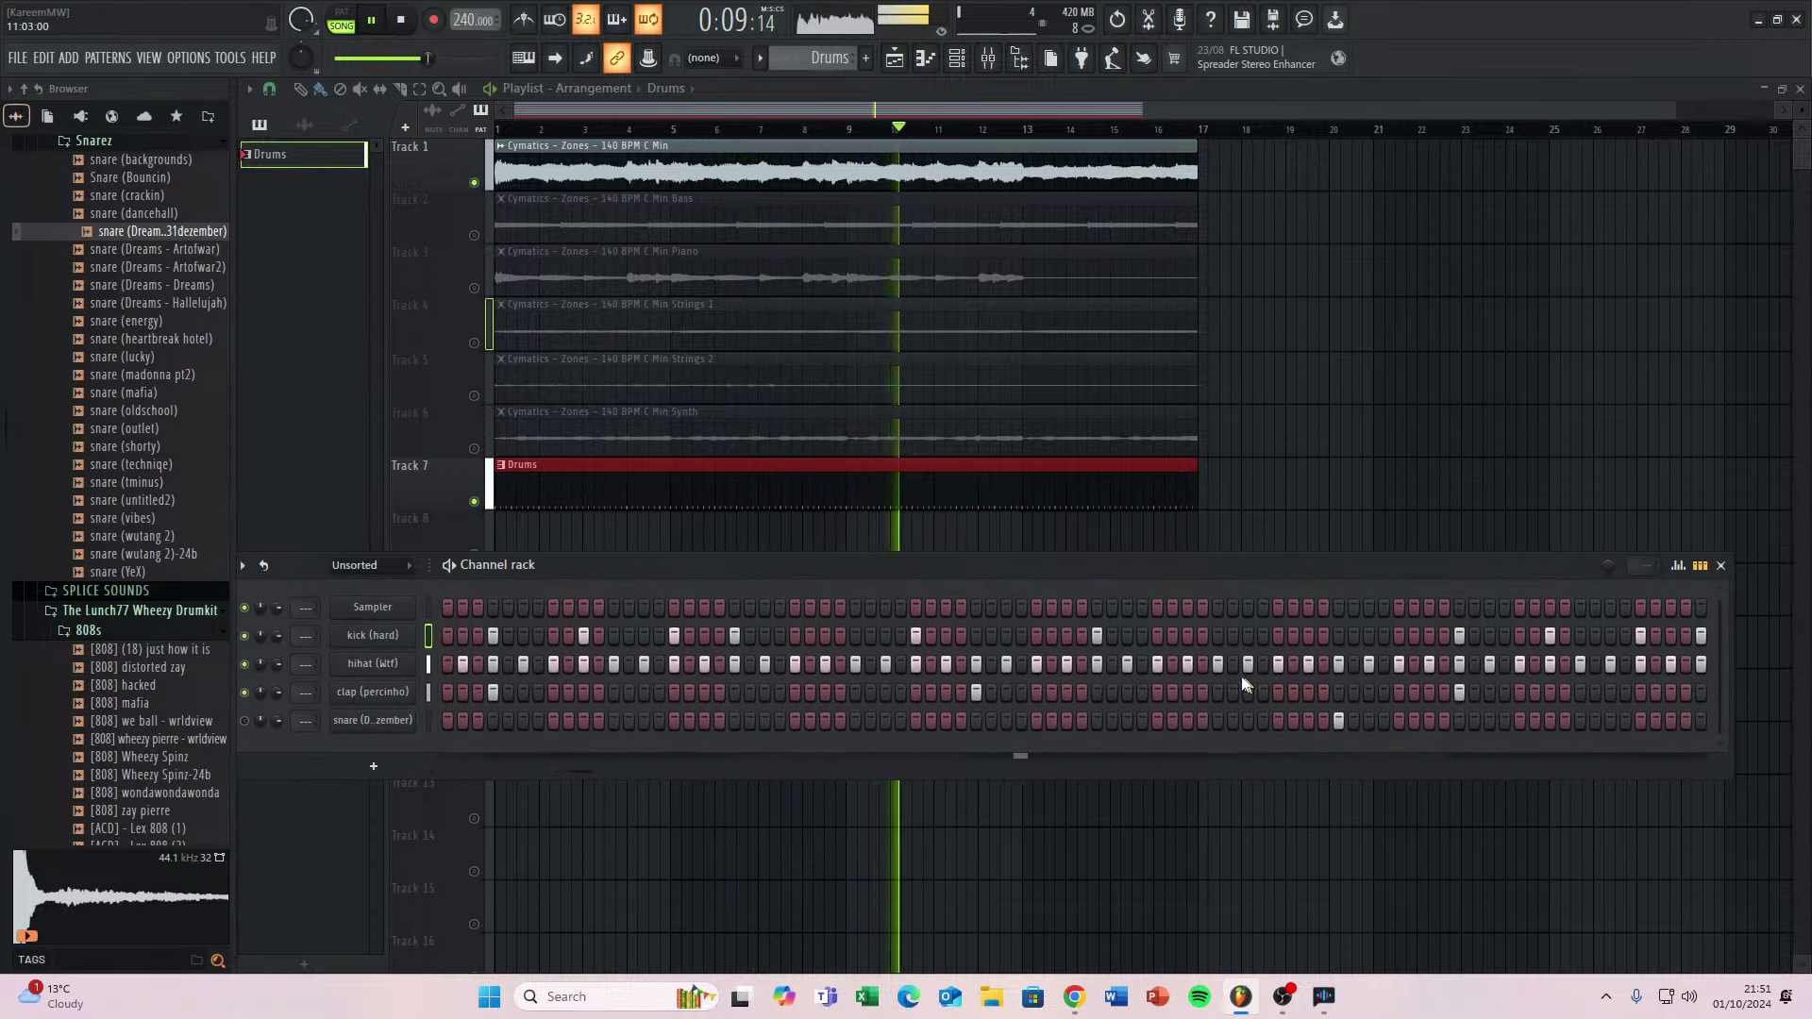
drag(1264, 686, 896, 664)
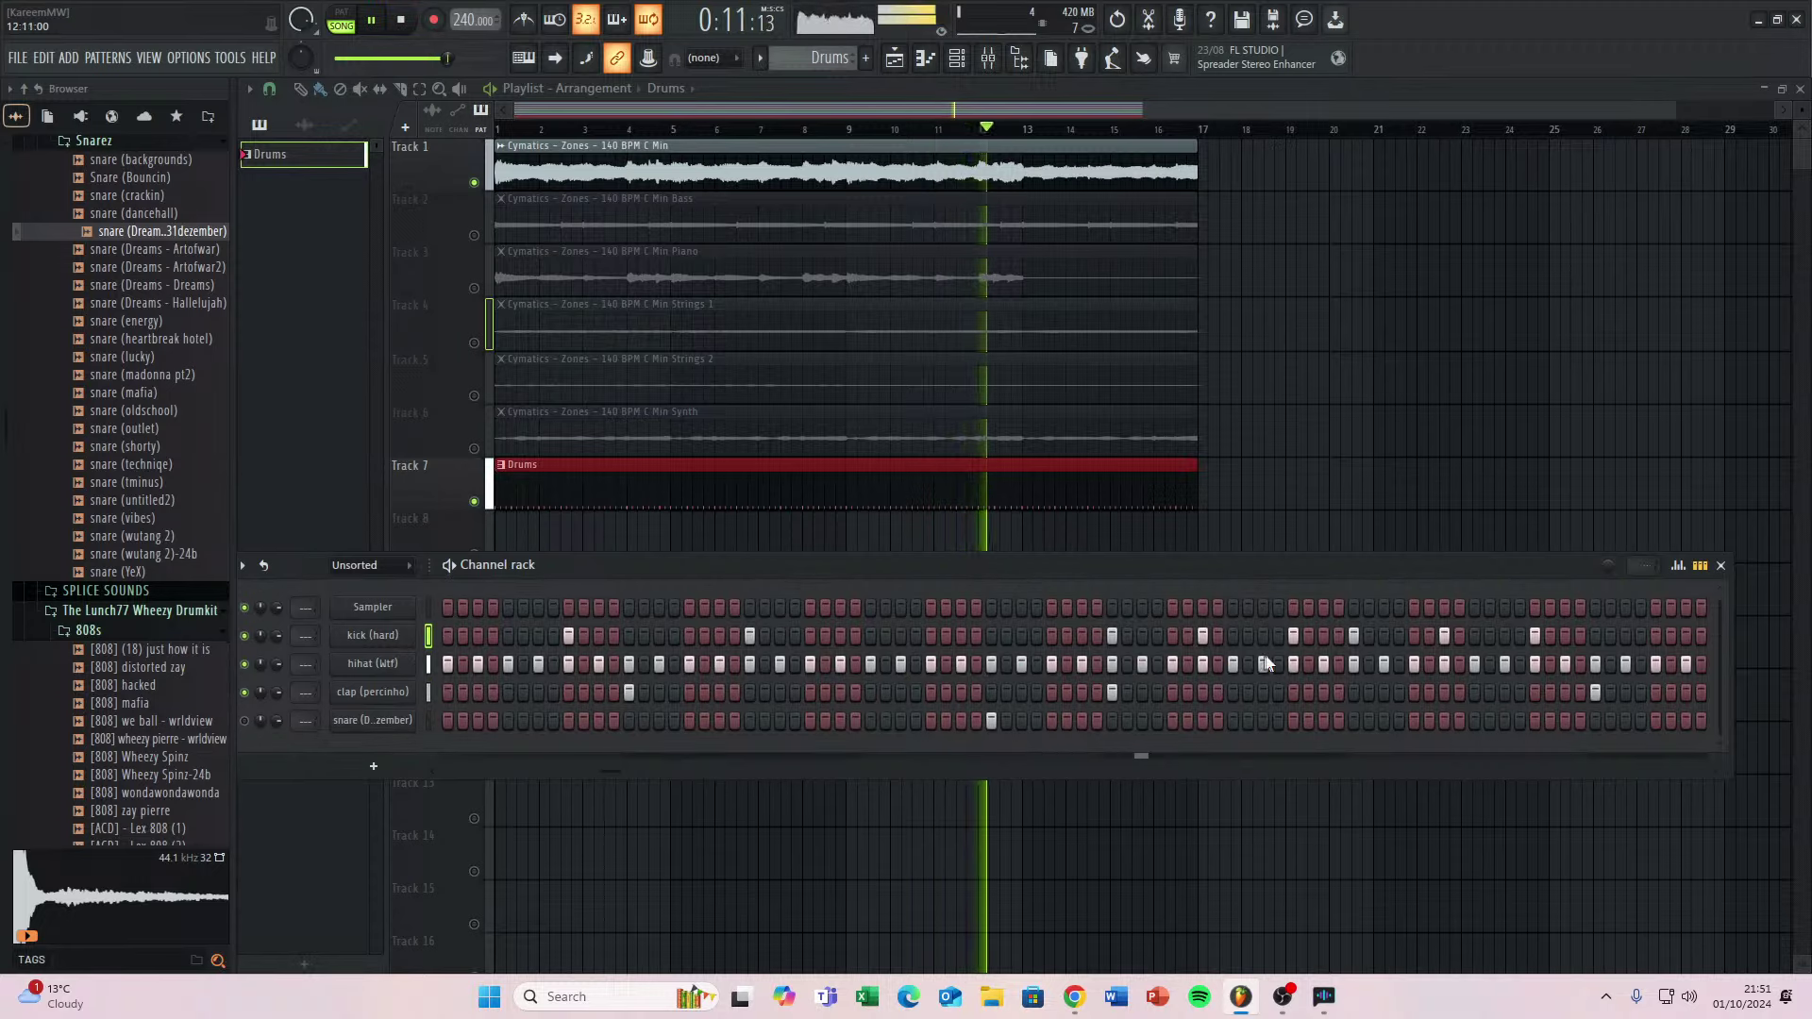
drag(1257, 668, 930, 669)
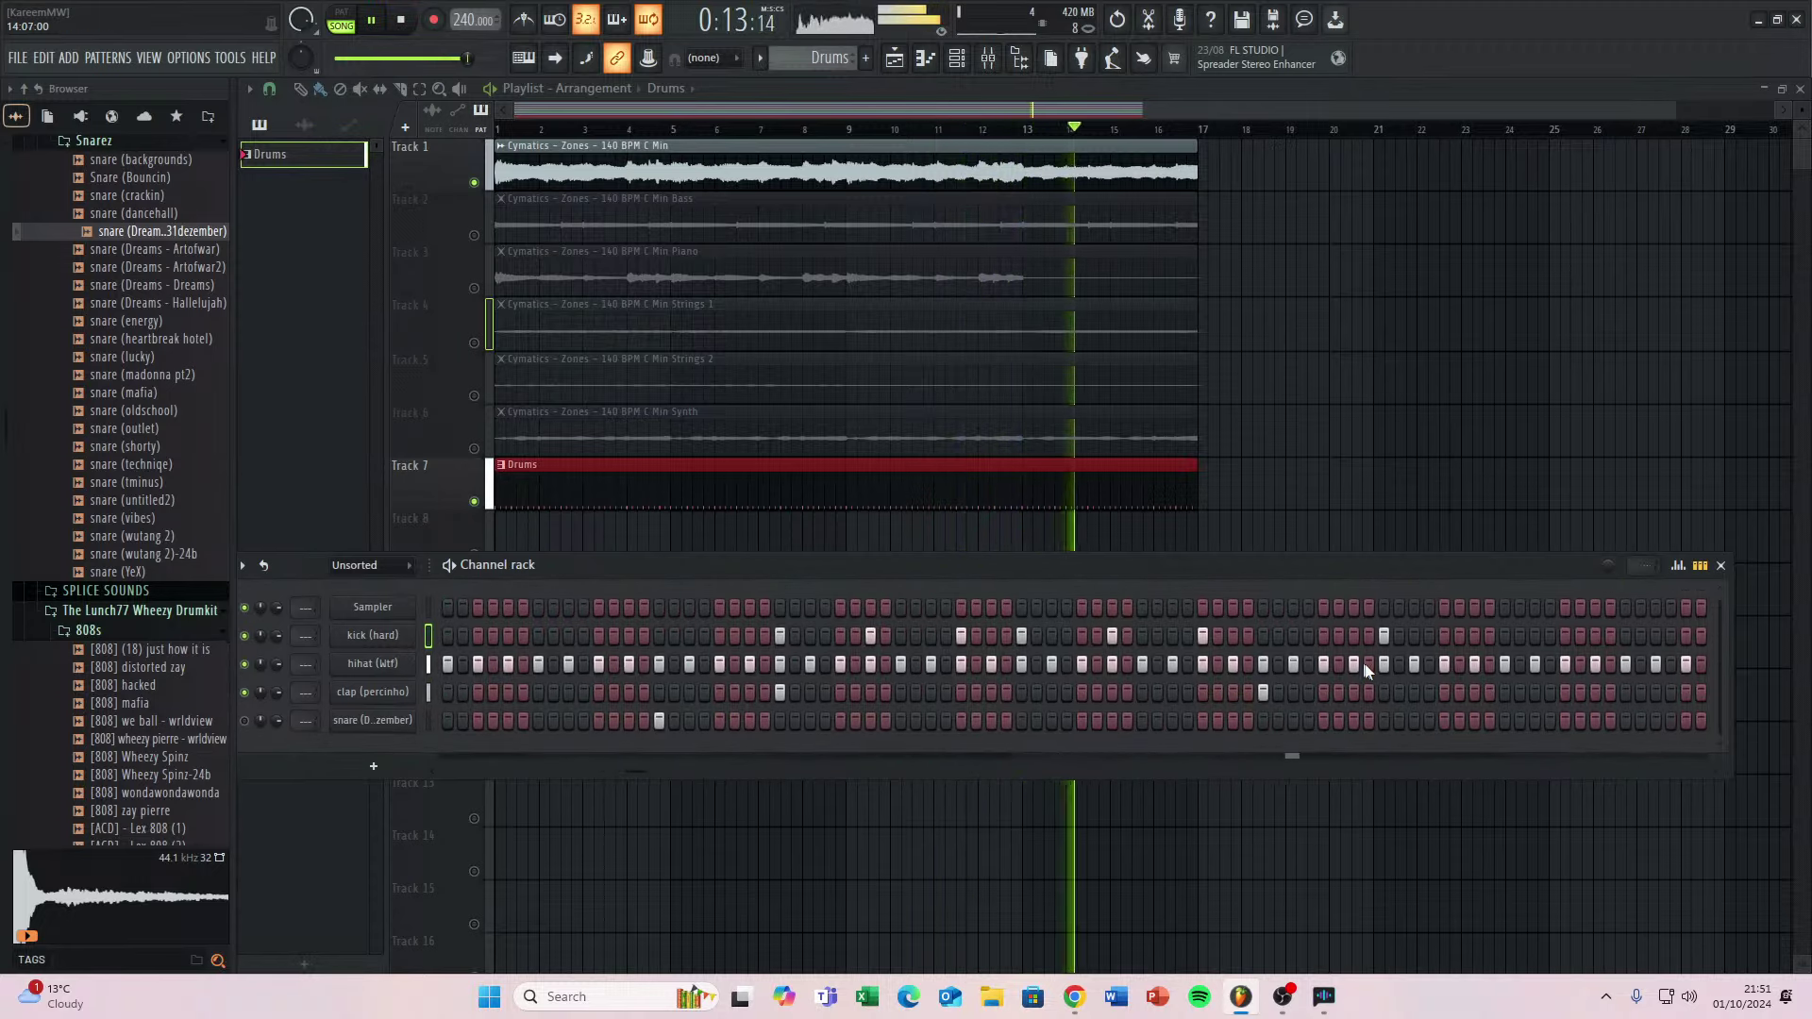
drag(1404, 665, 1030, 641)
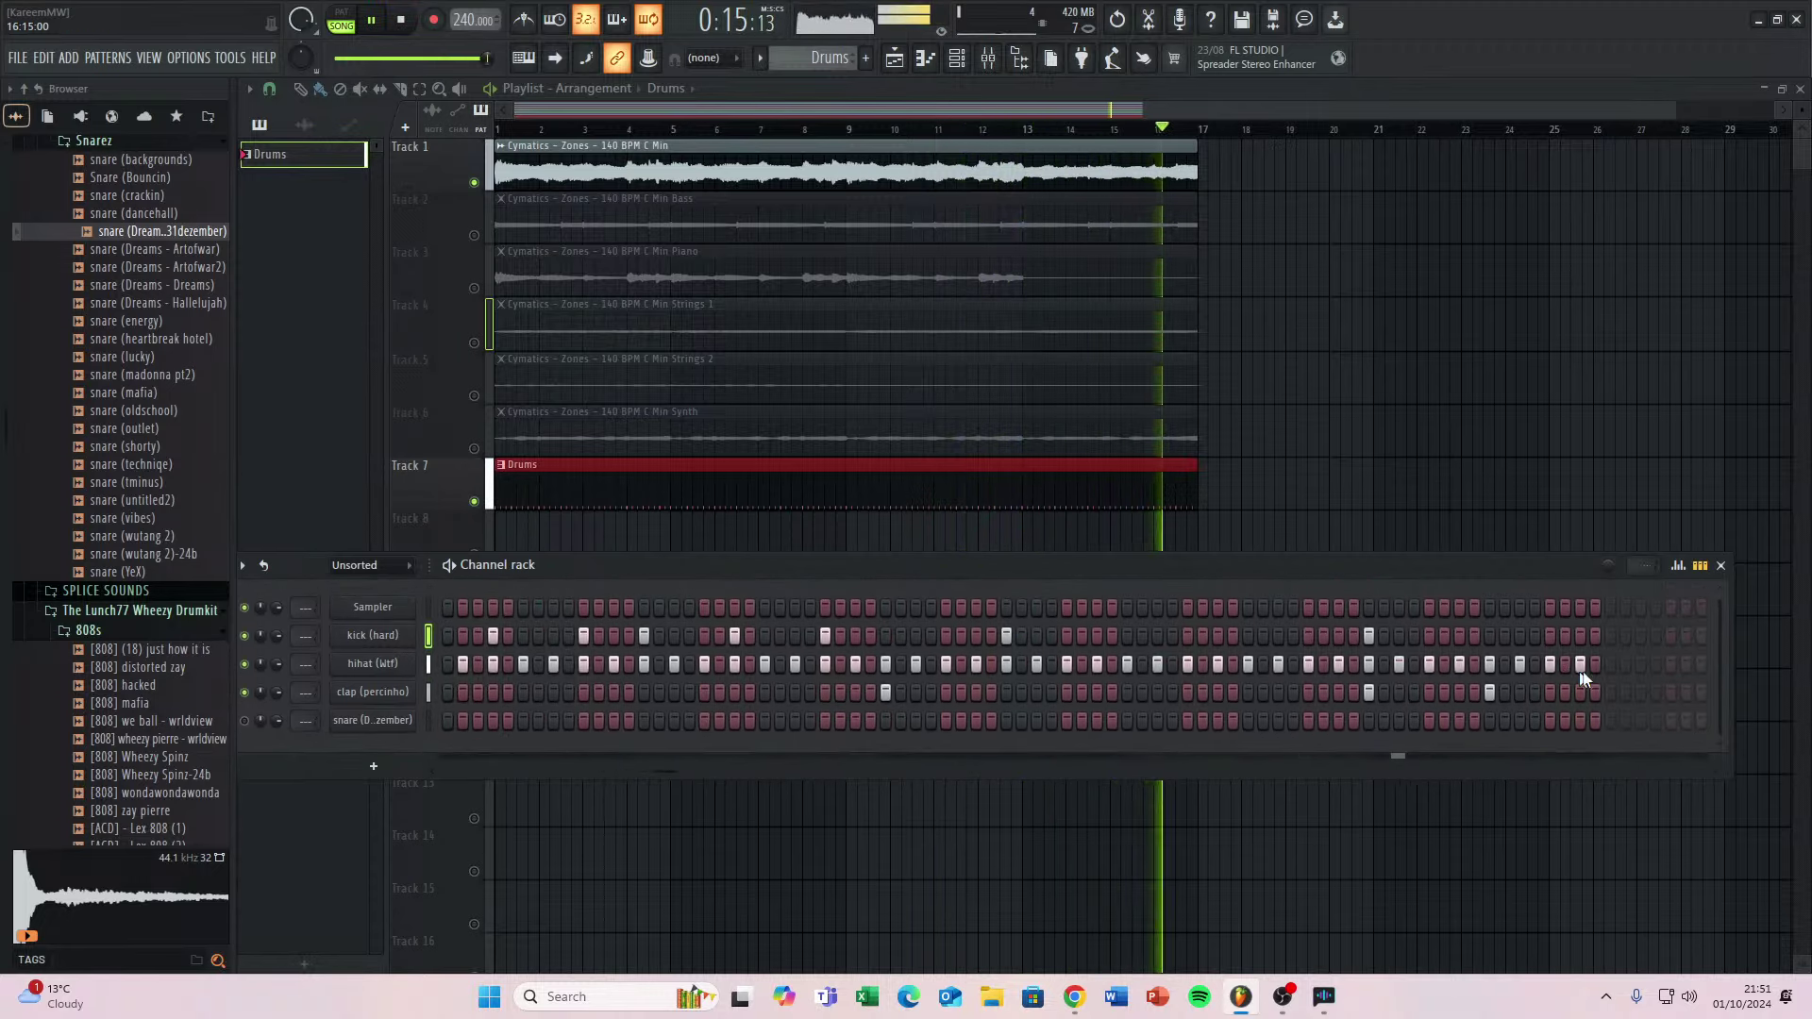
key(space)
click(1461, 635)
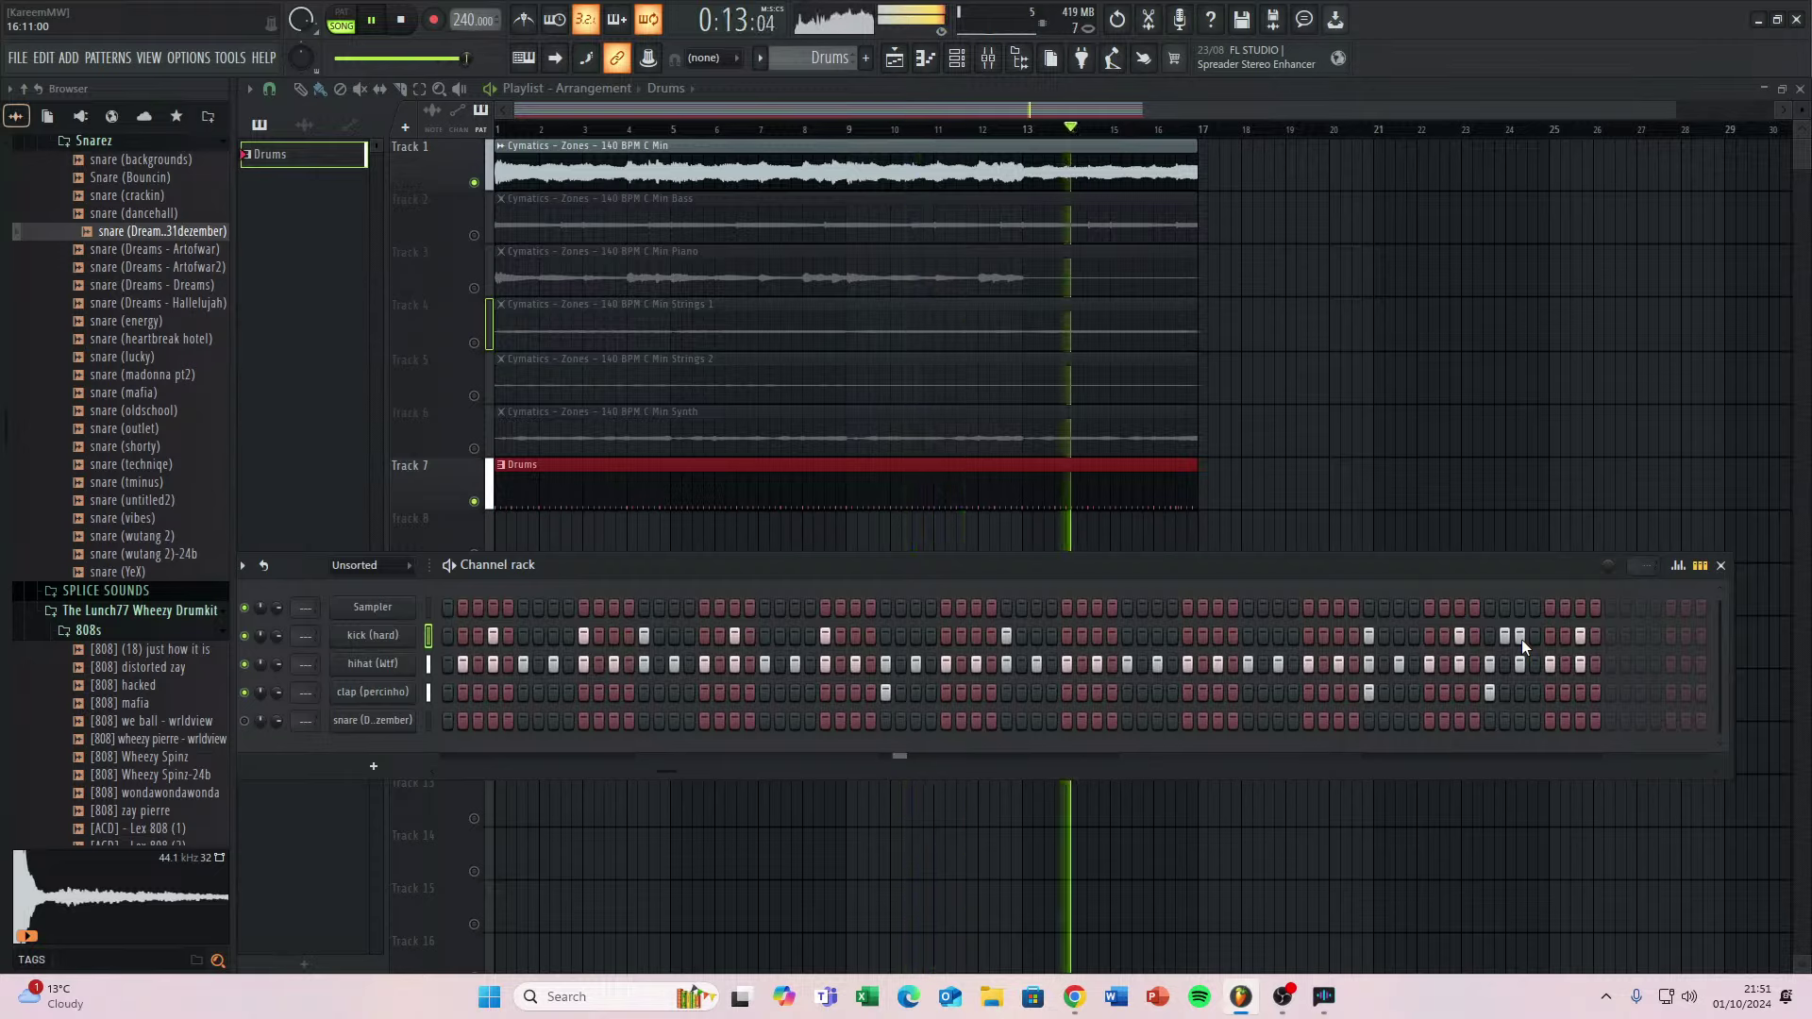
key(space)
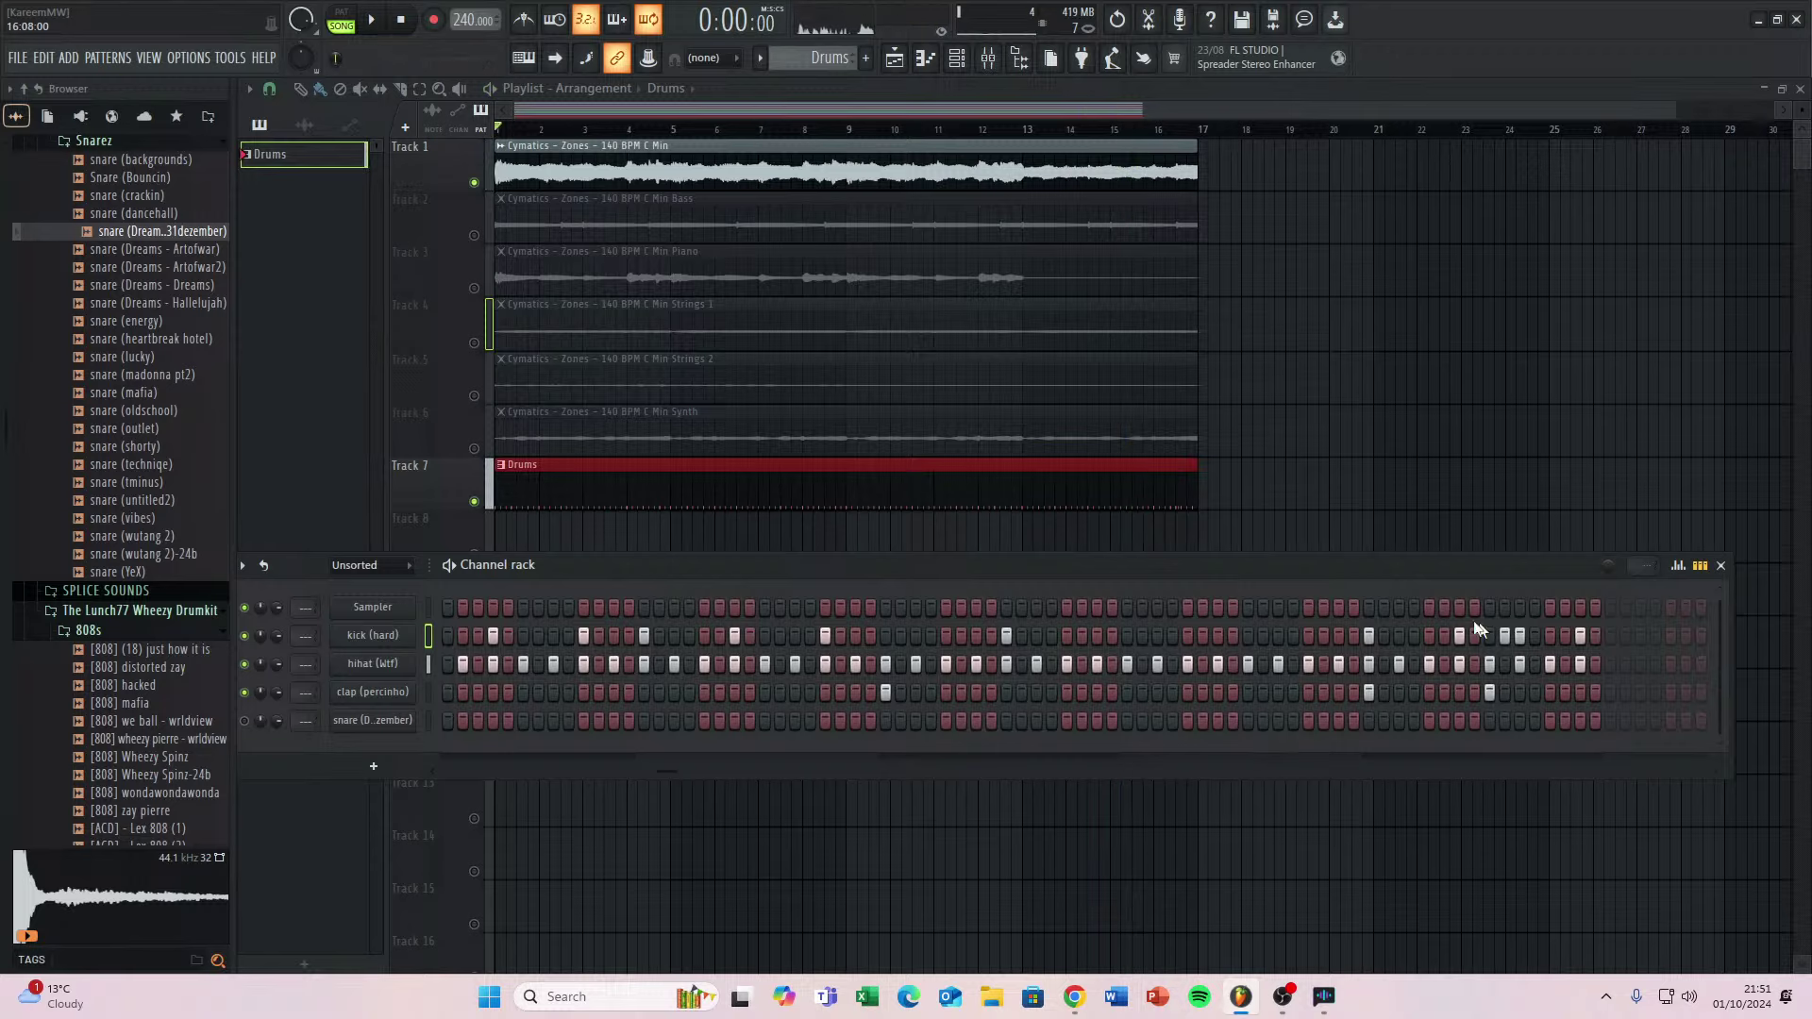
Move the playback start to about bar 9 and listen to the second half of the arrangement.
drag(540, 129, 871, 208)
click(956, 58)
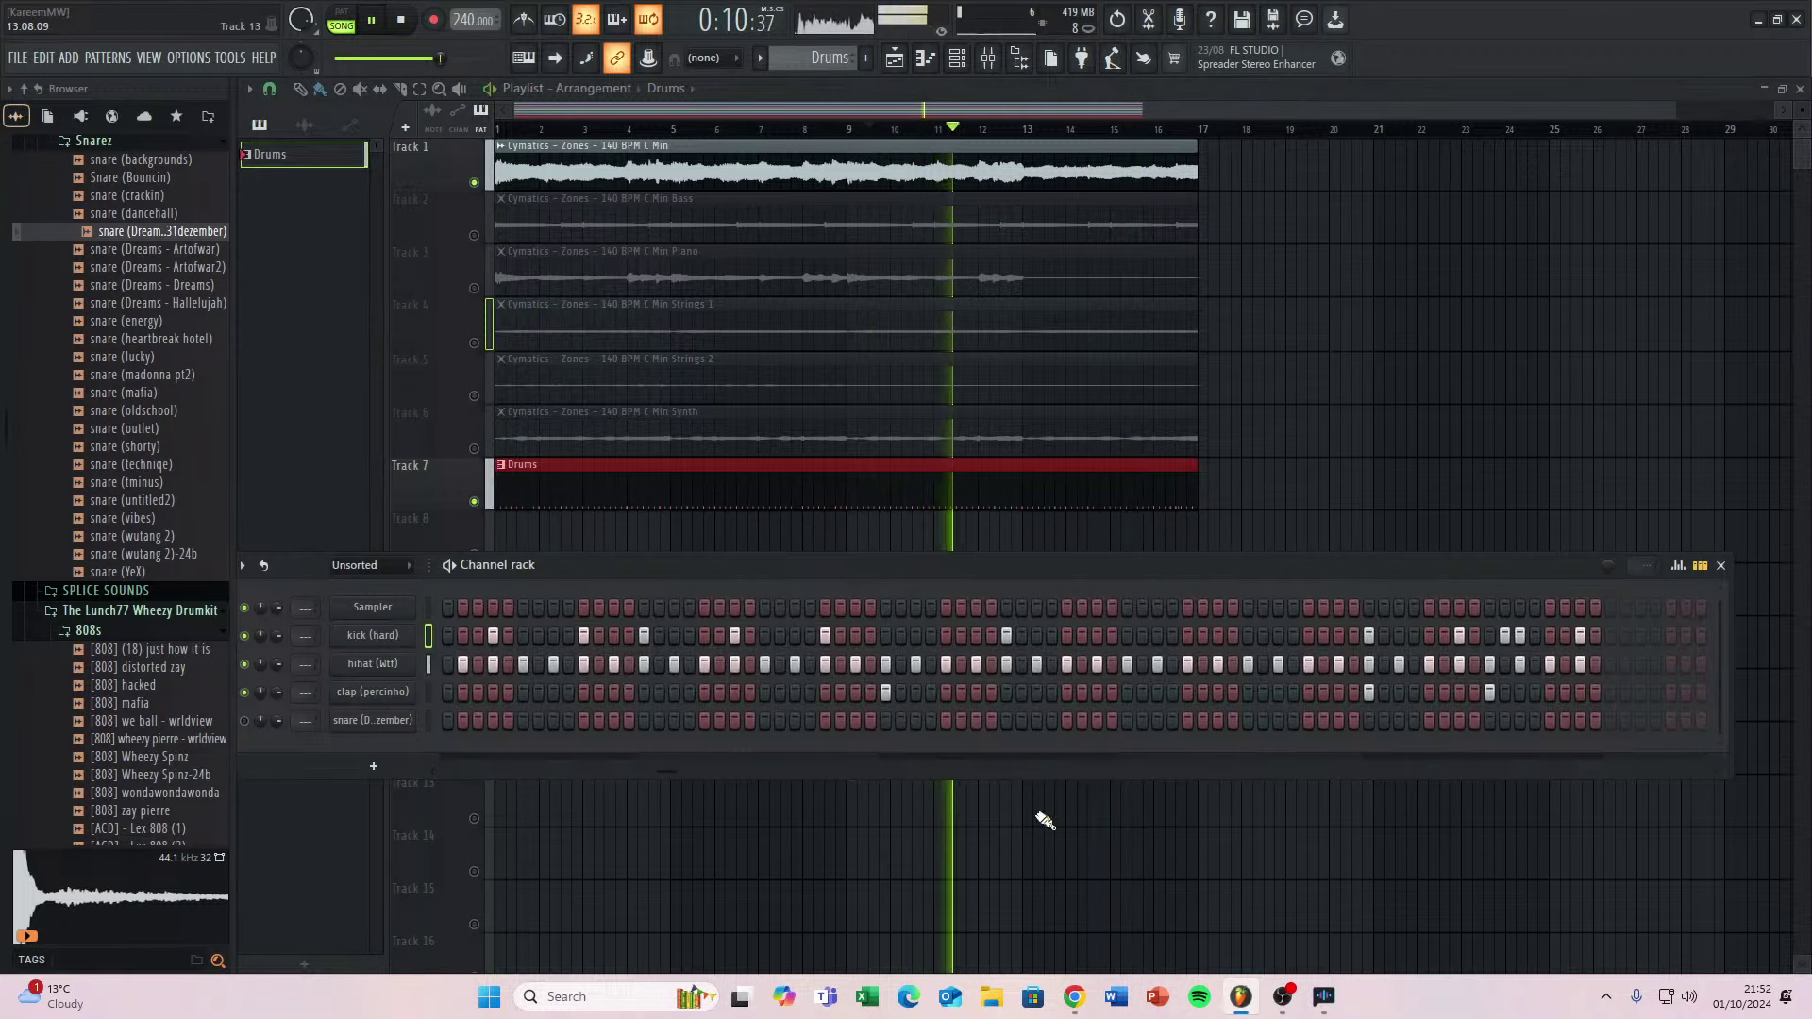
key(space)
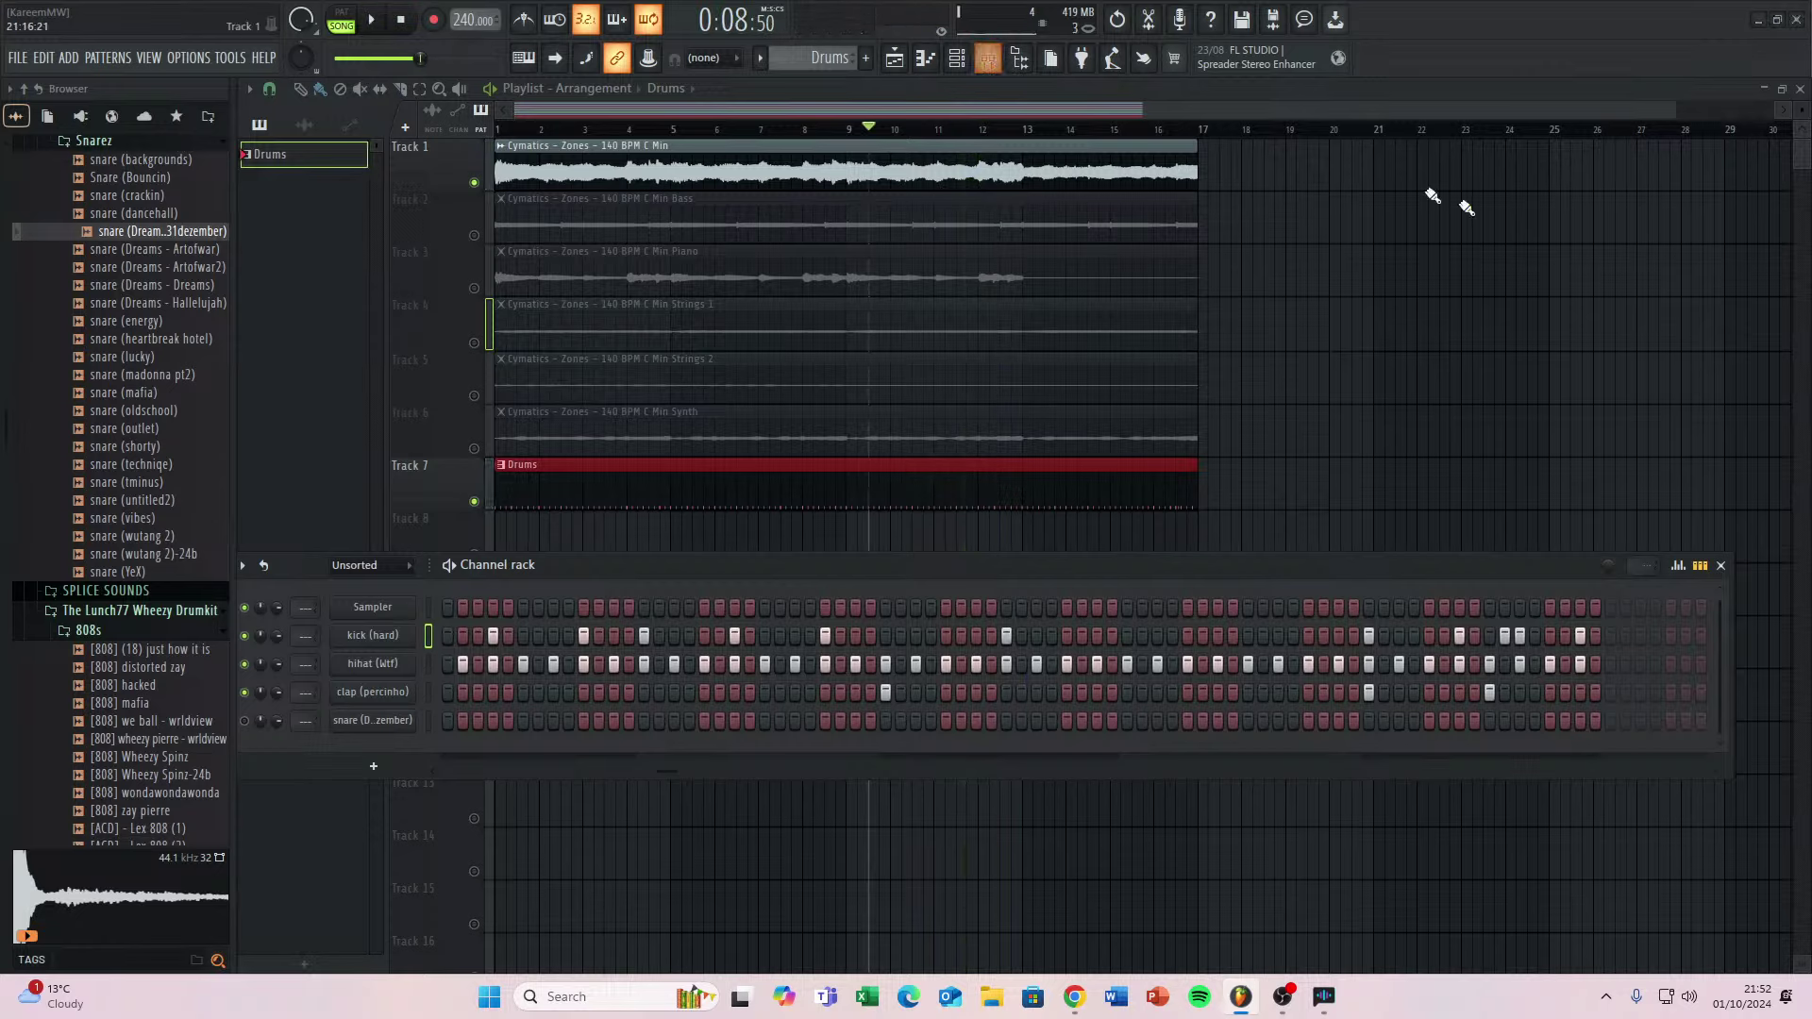
key(space)
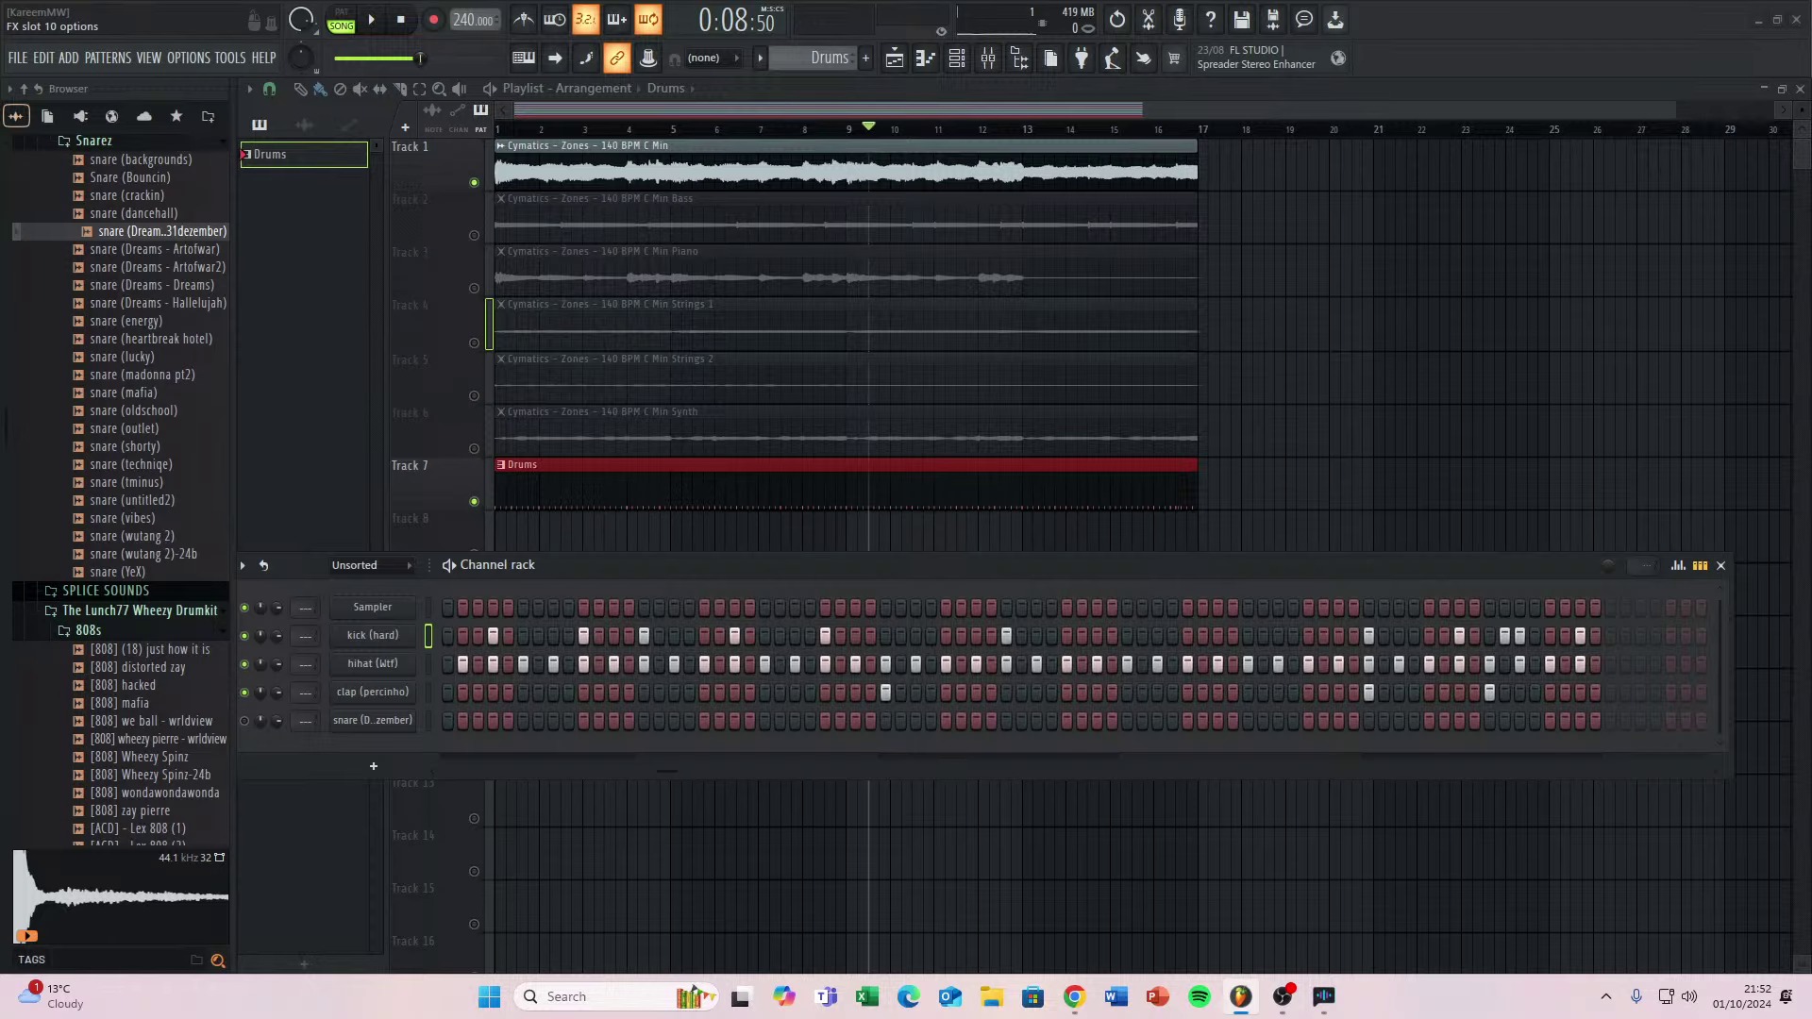
click(906, 250)
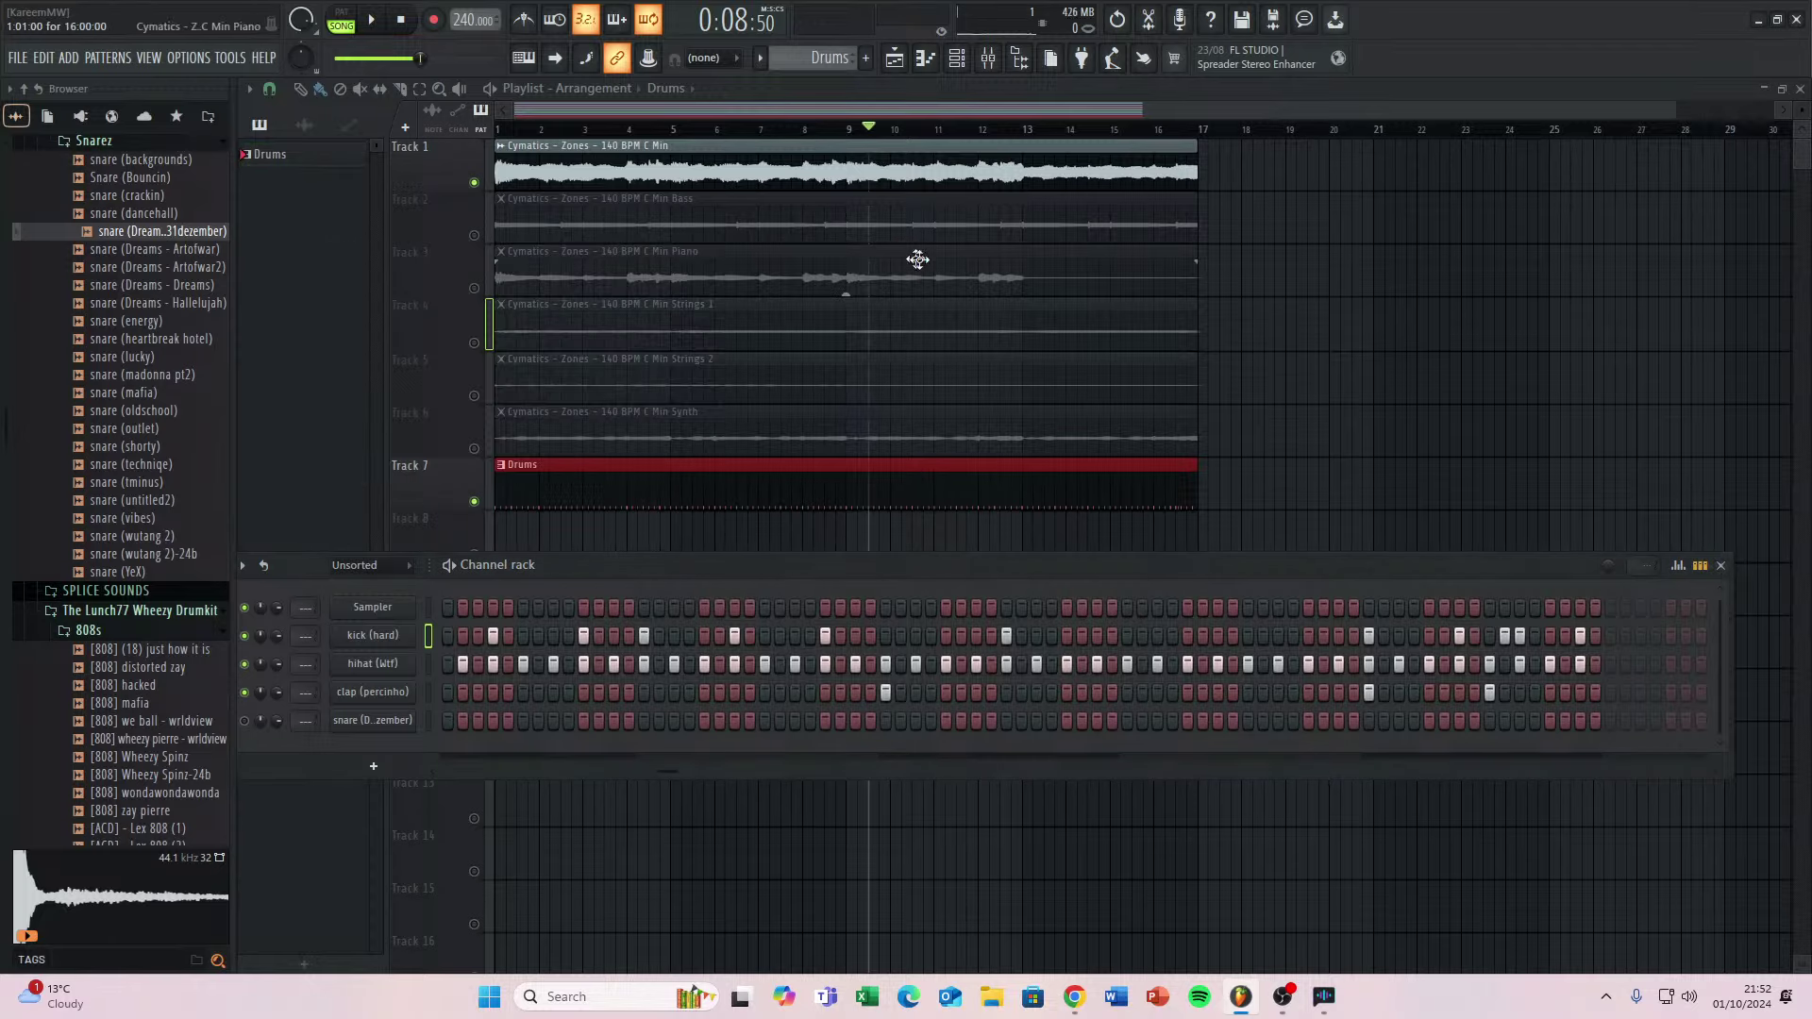
key(space)
Add a kick (hard) hit on step 15 of bar 14 and replay from about bar 9.
key(F6)
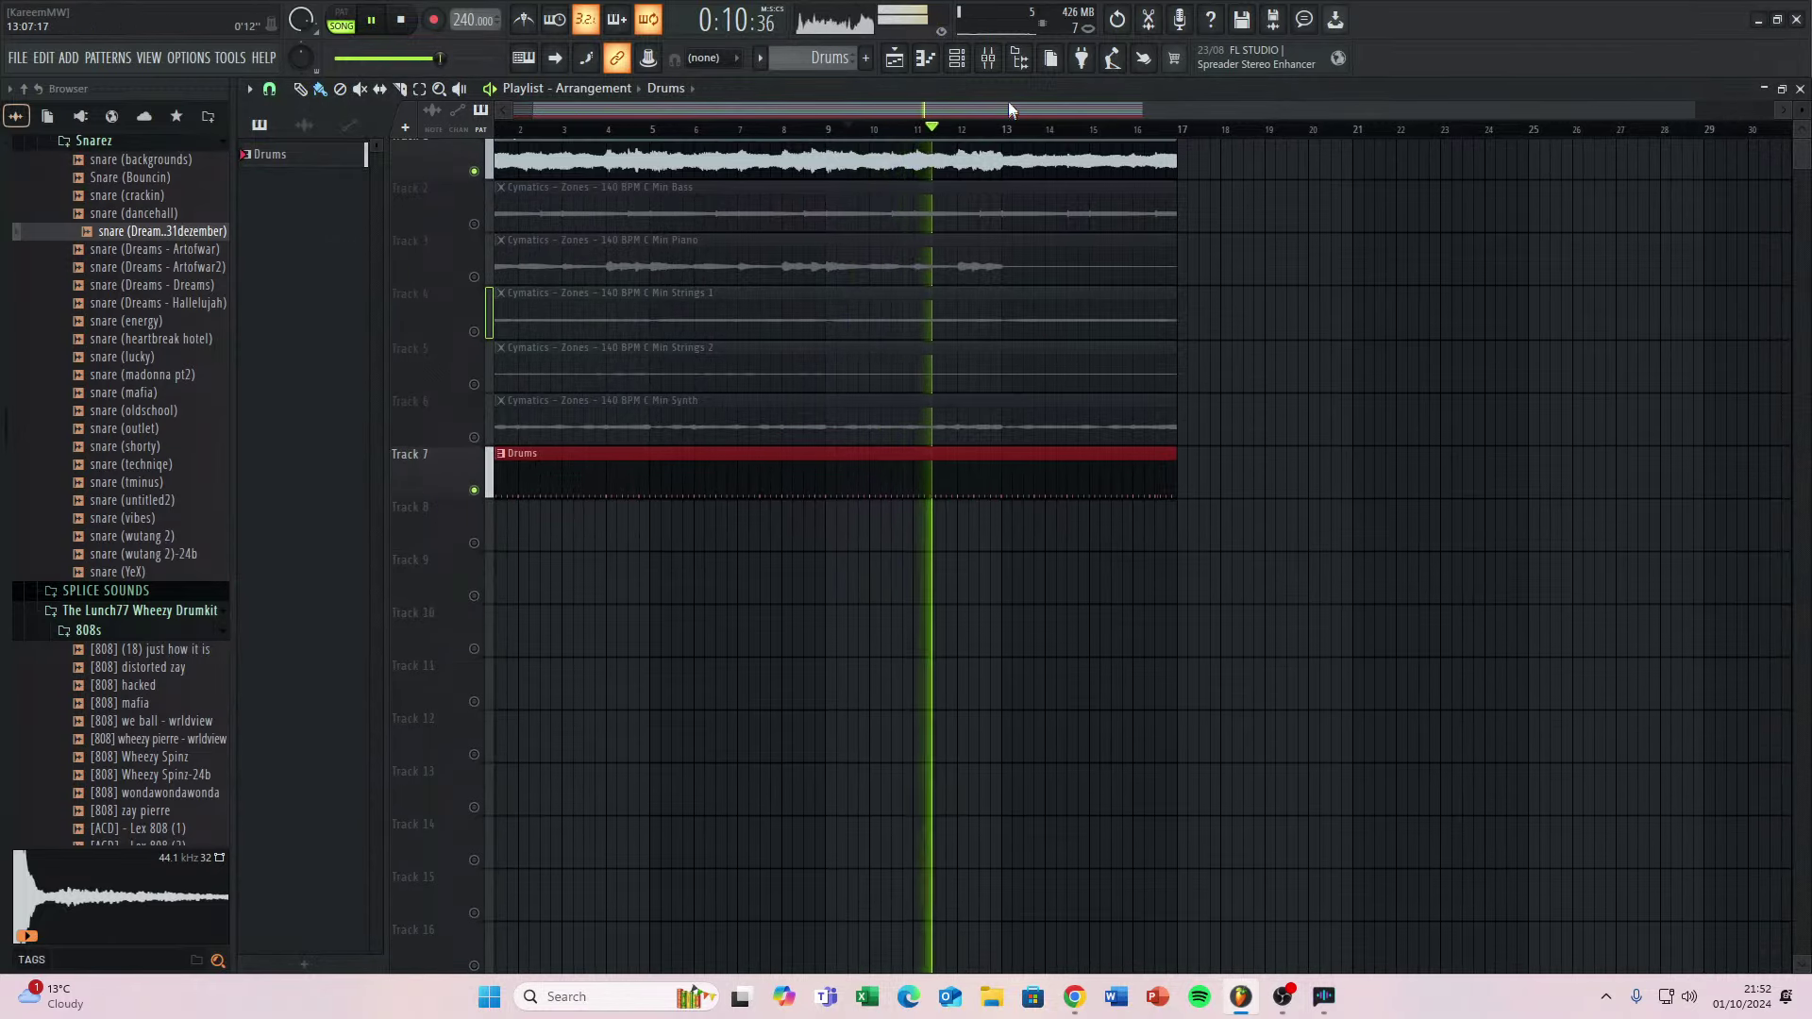
key(F6)
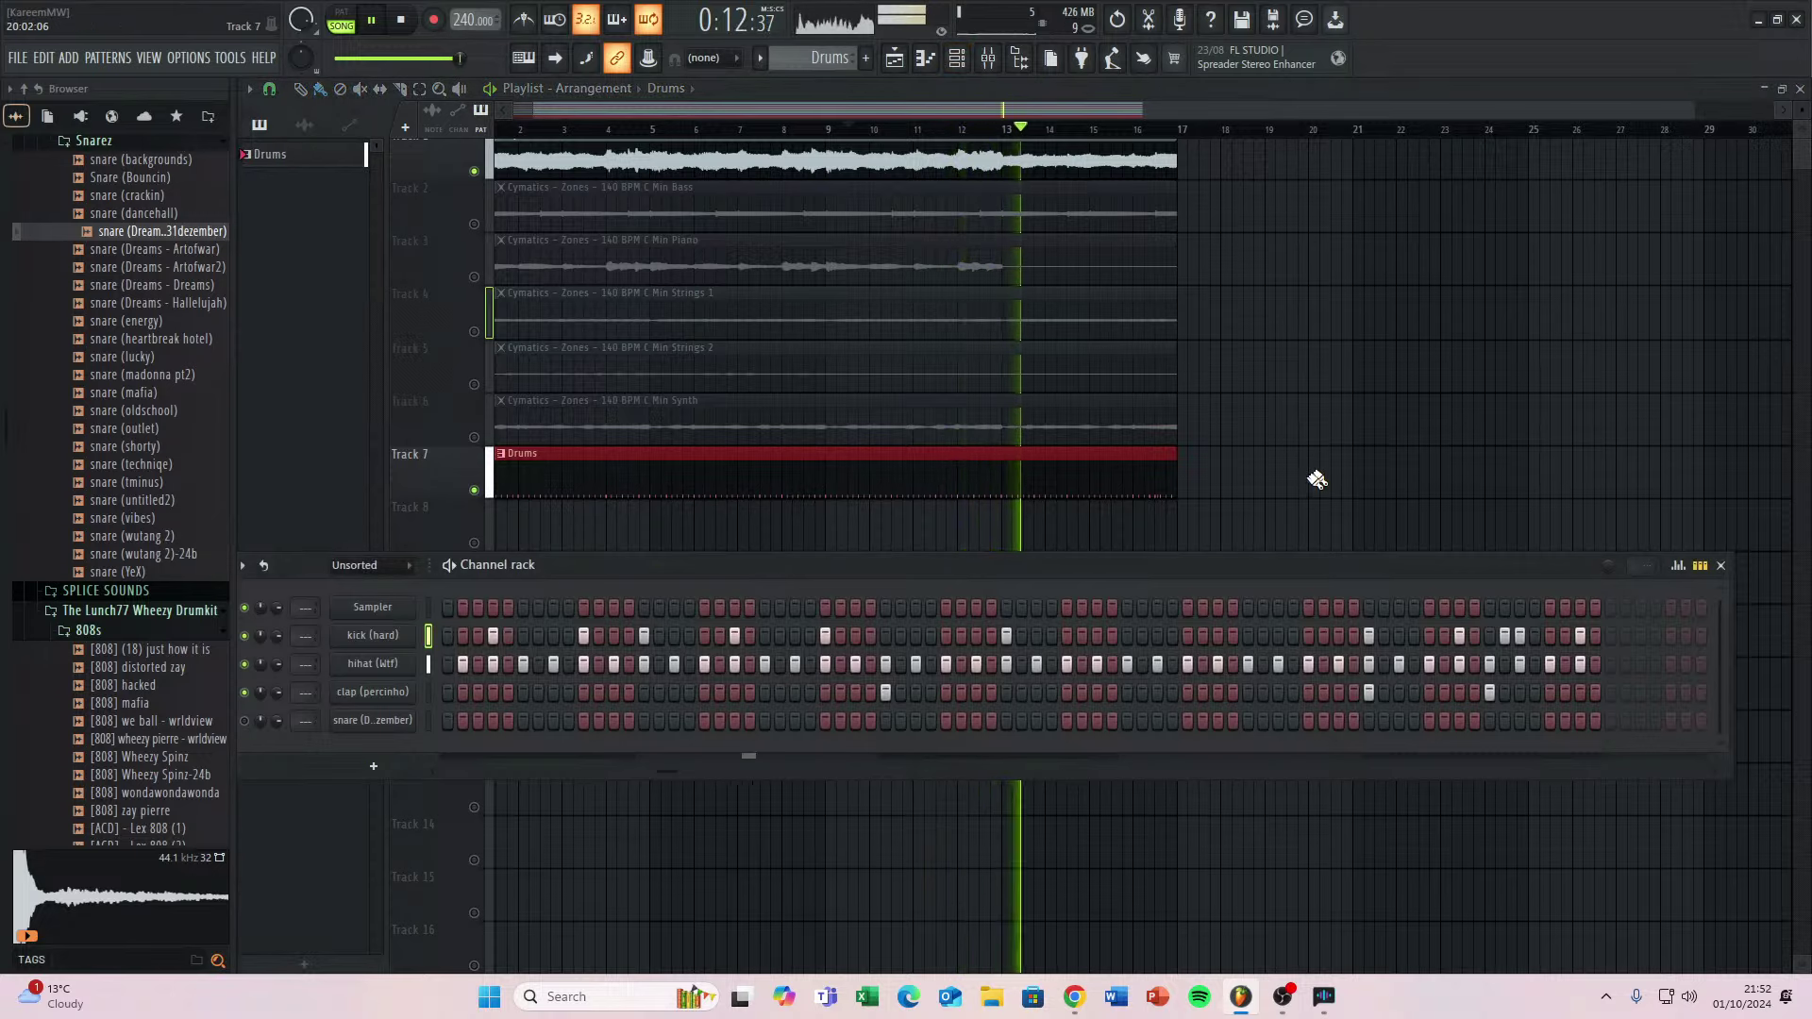
key(space)
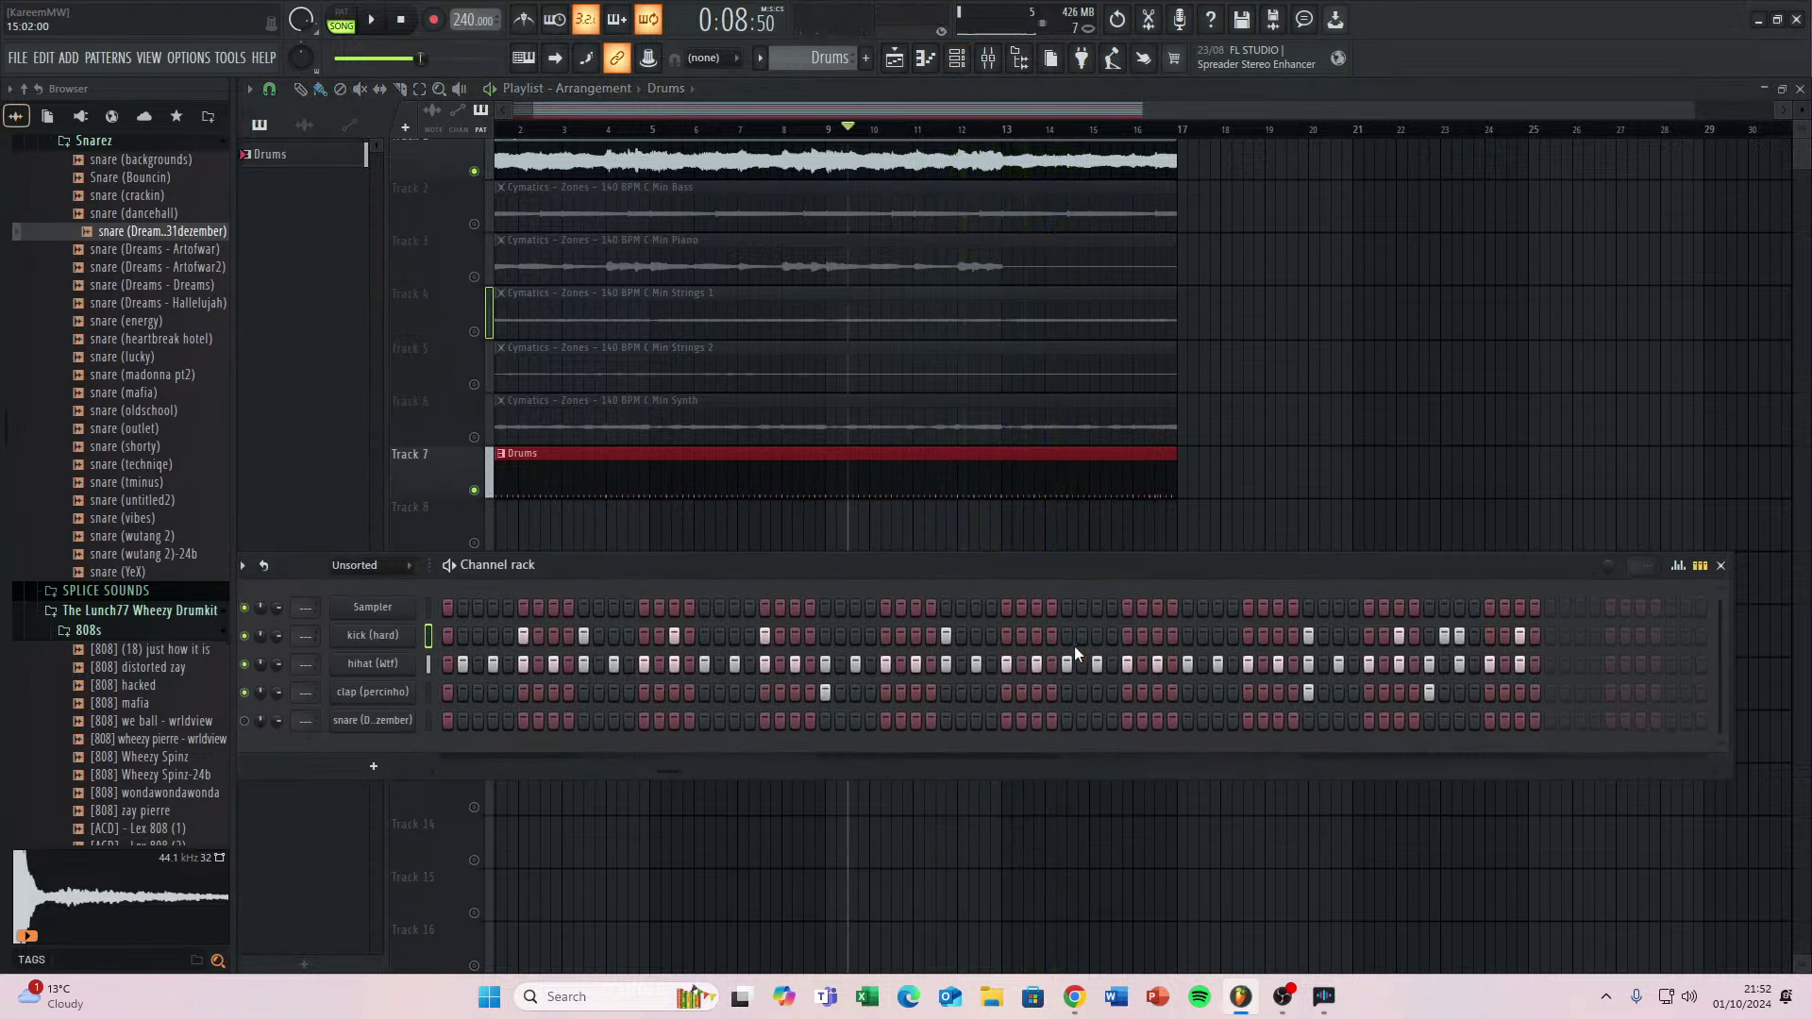
key(space)
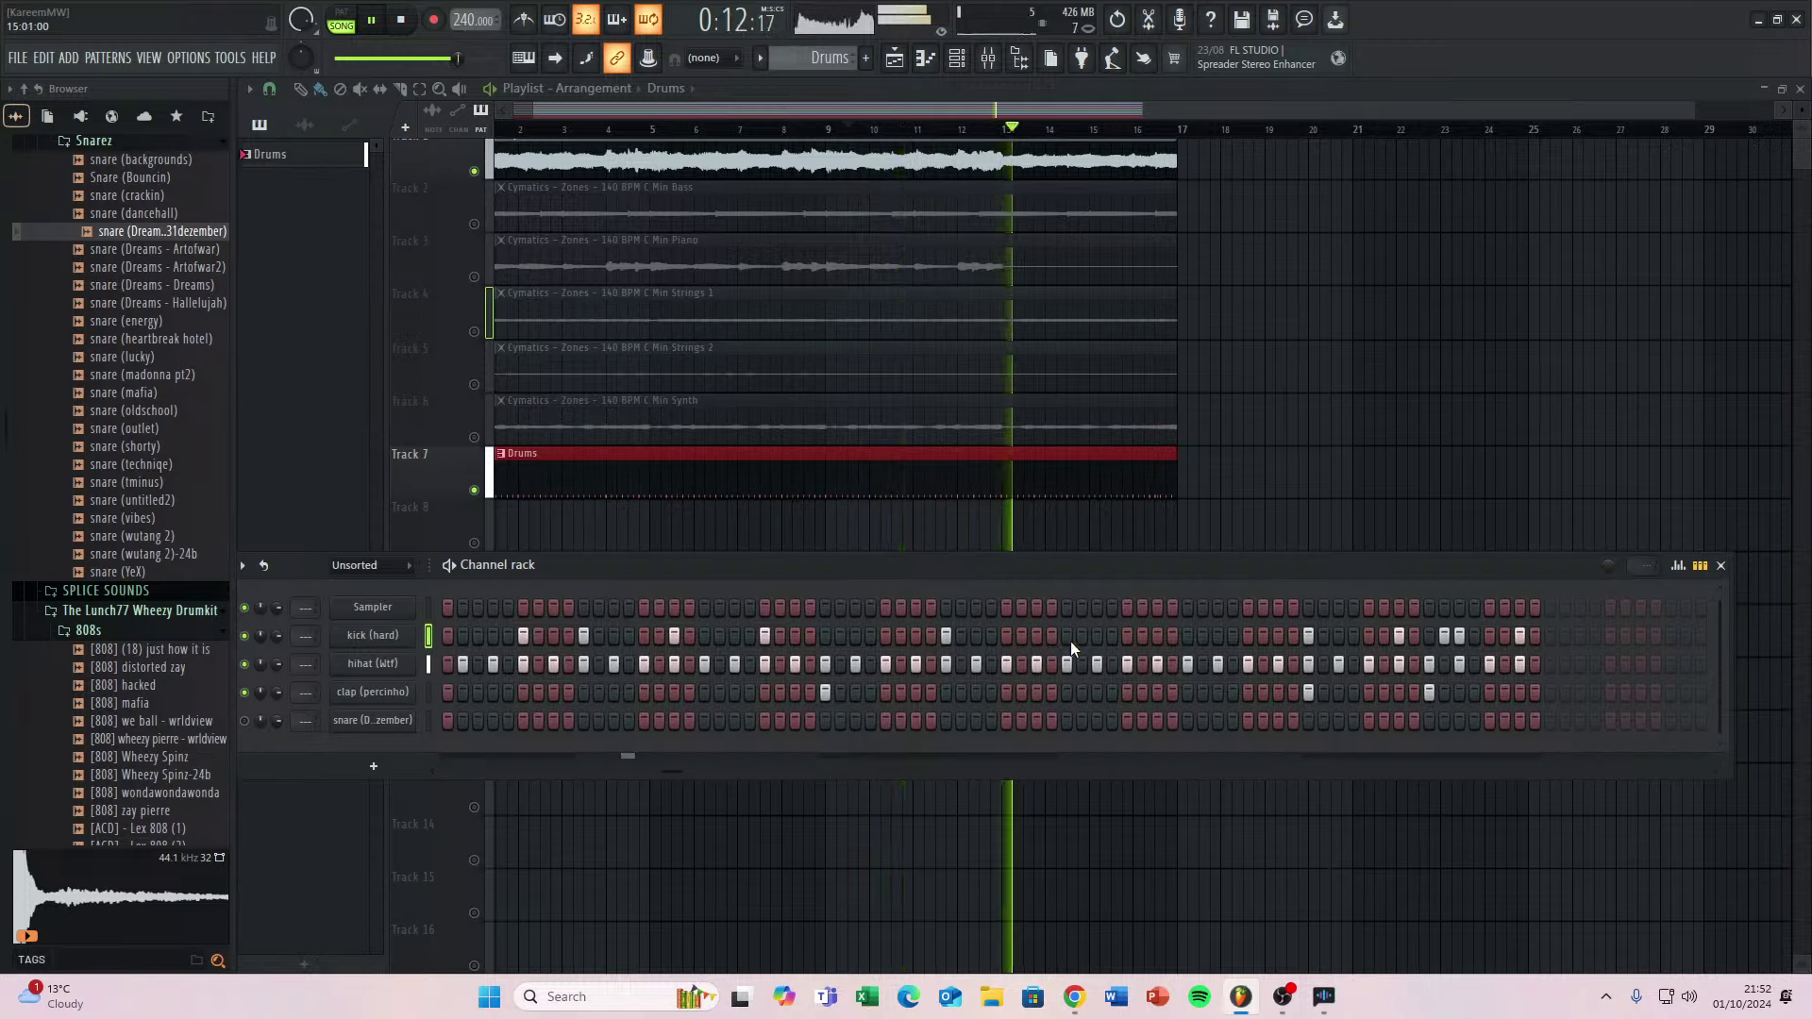
key(space)
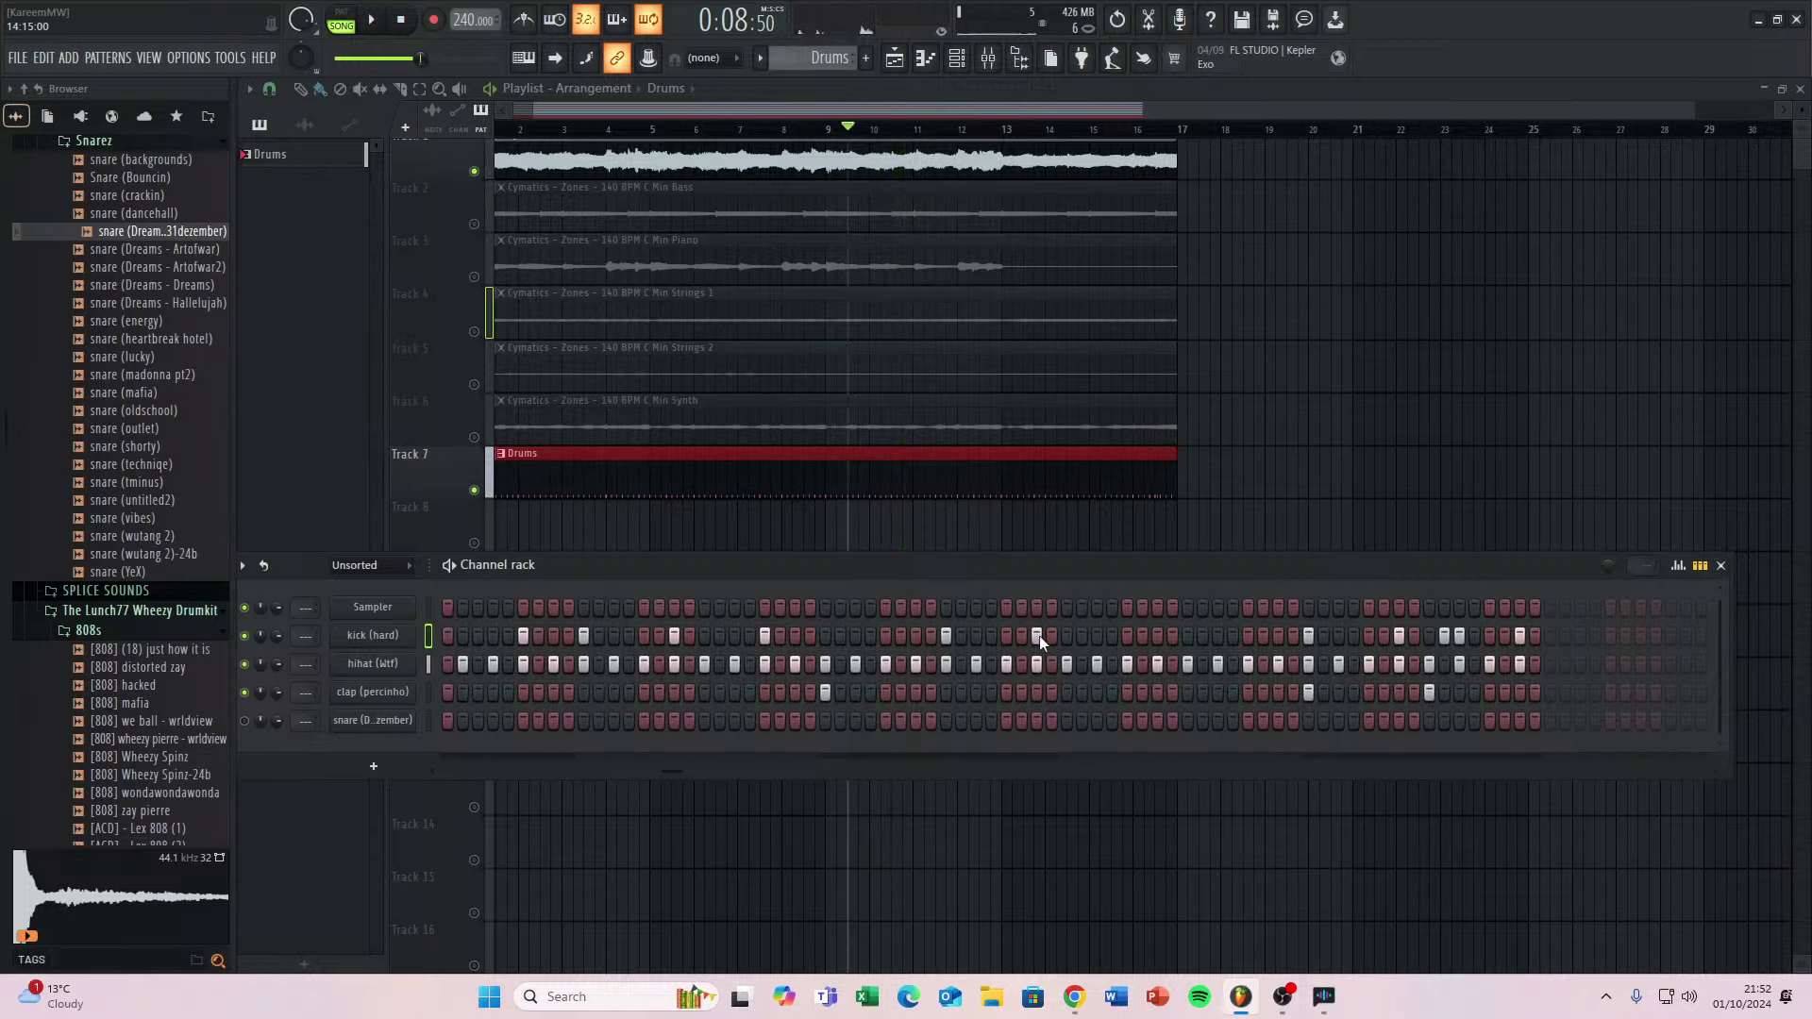
key(space)
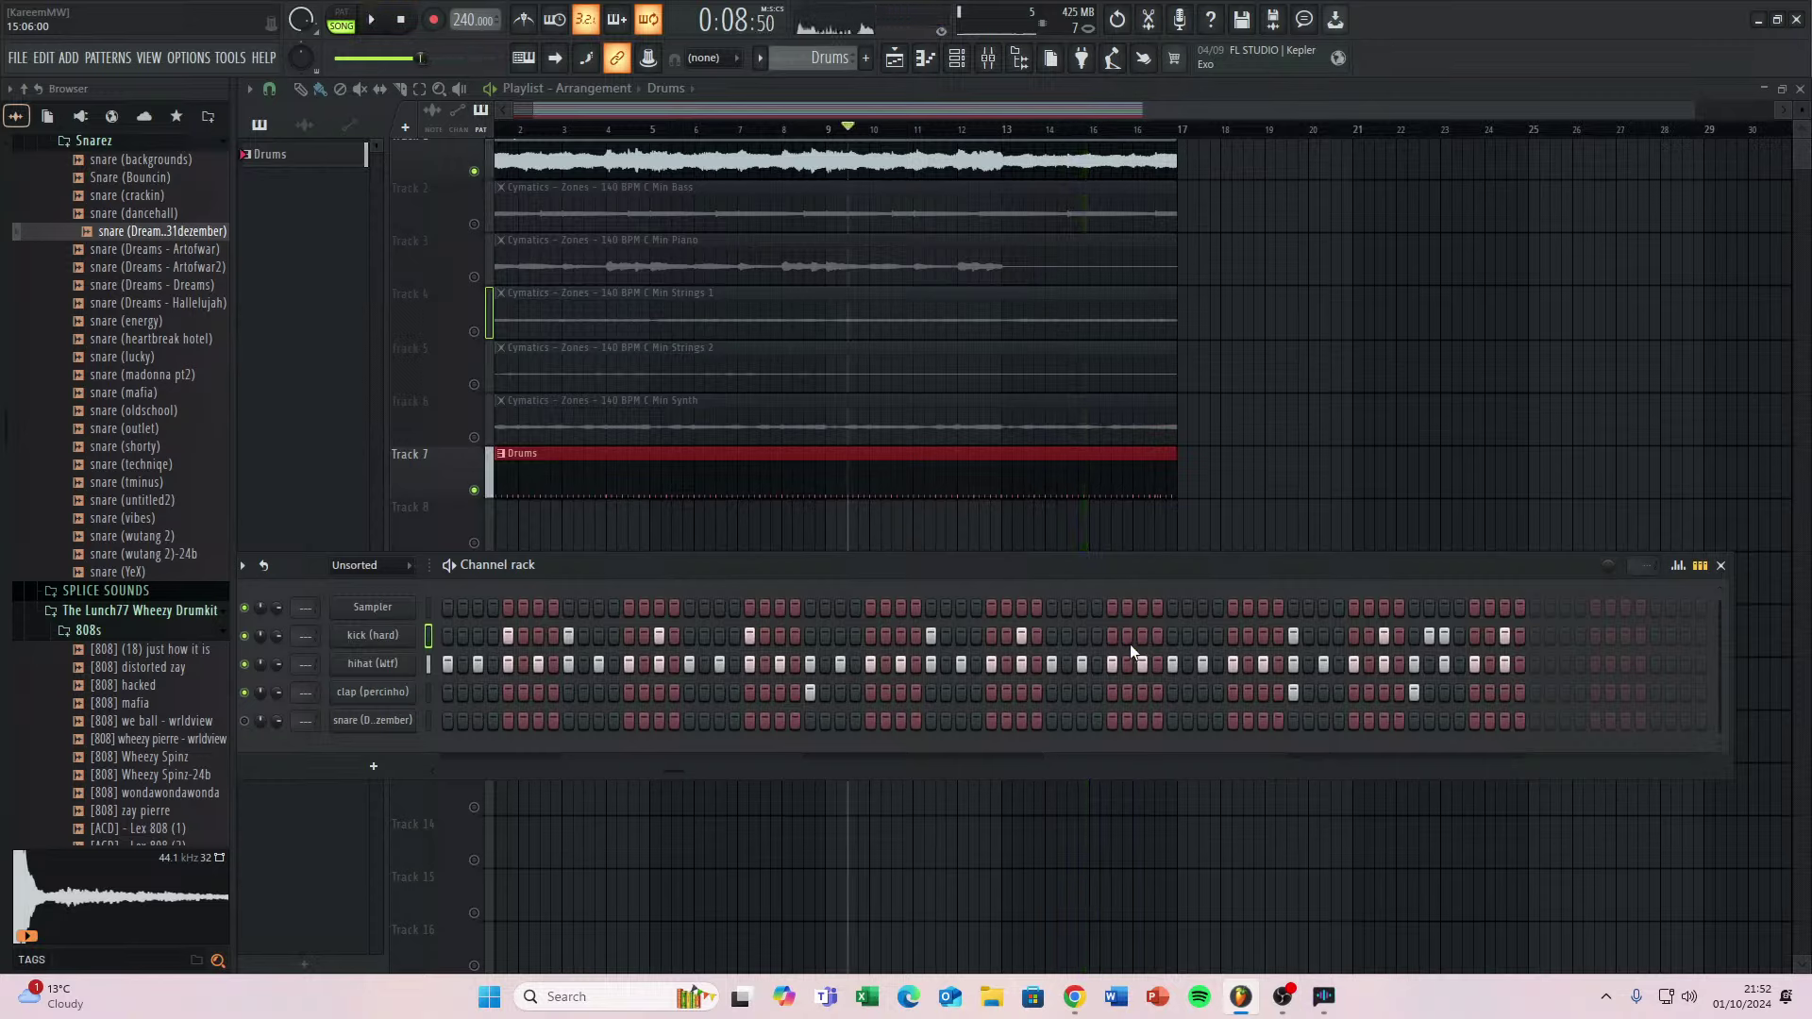
Add a kick (hard) hit on step 5 and a clap (percinho) hit on step 9 of bar 15.
key(space)
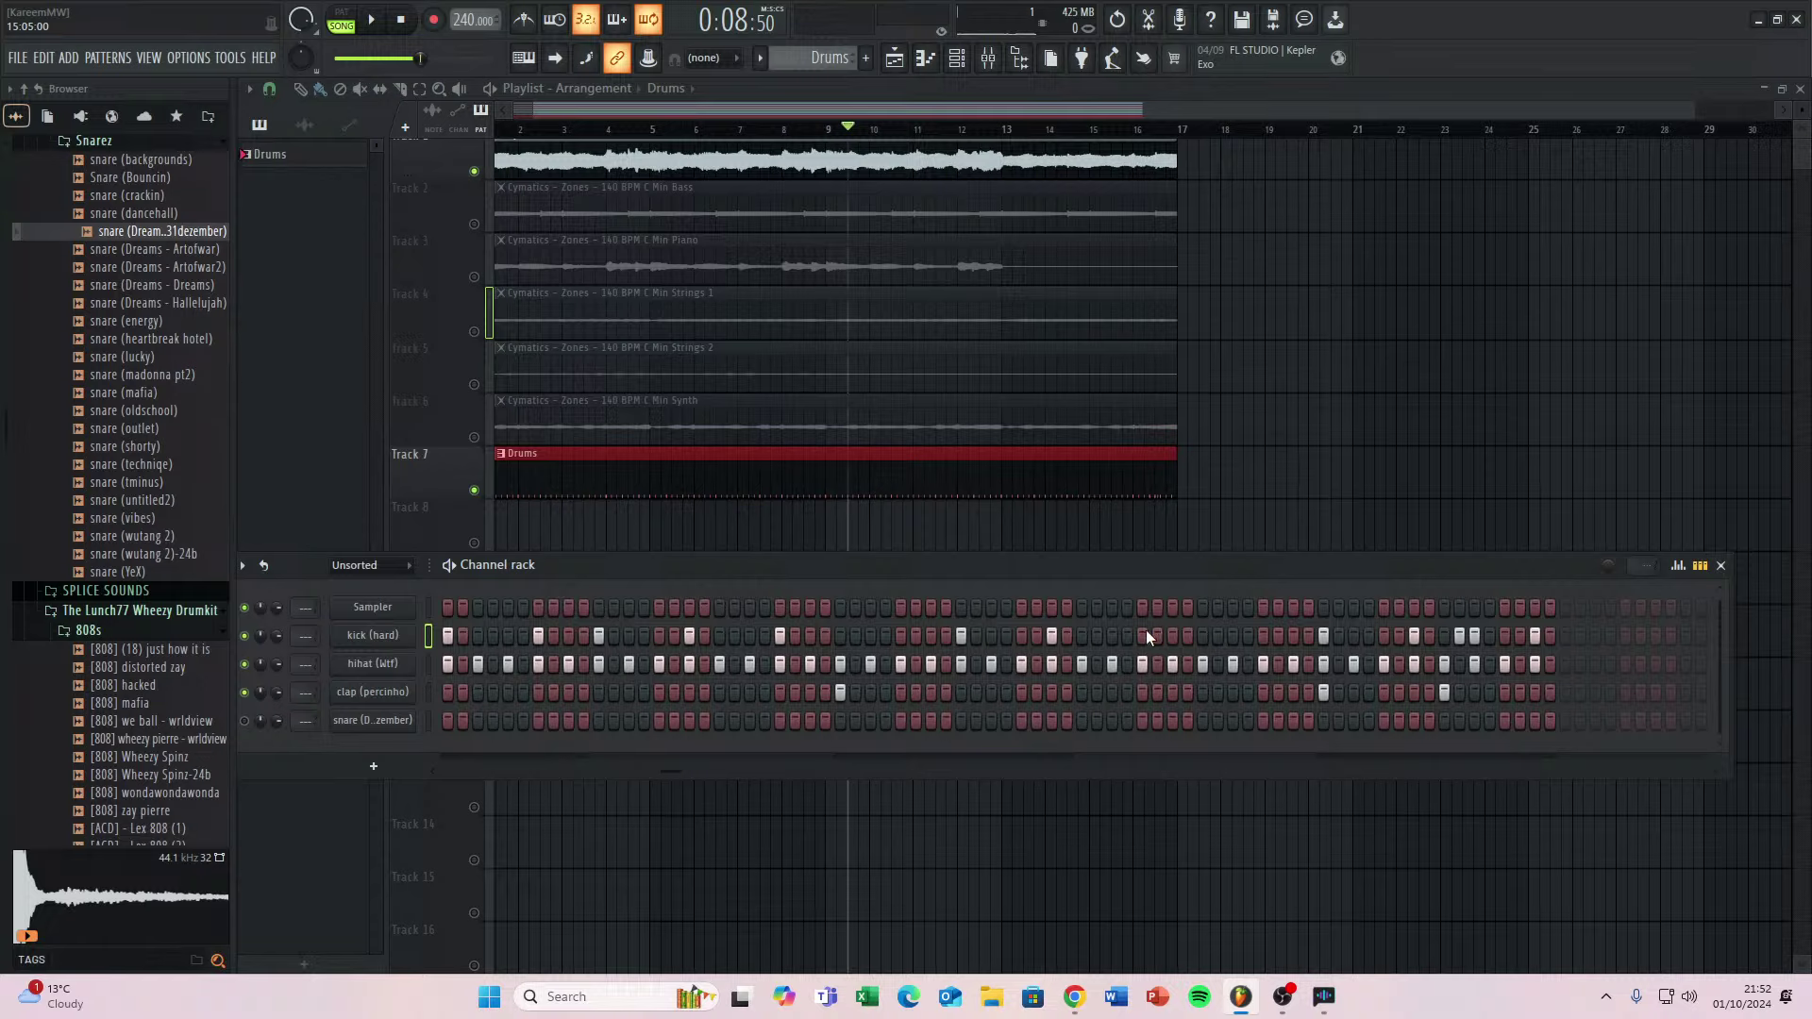
key(space)
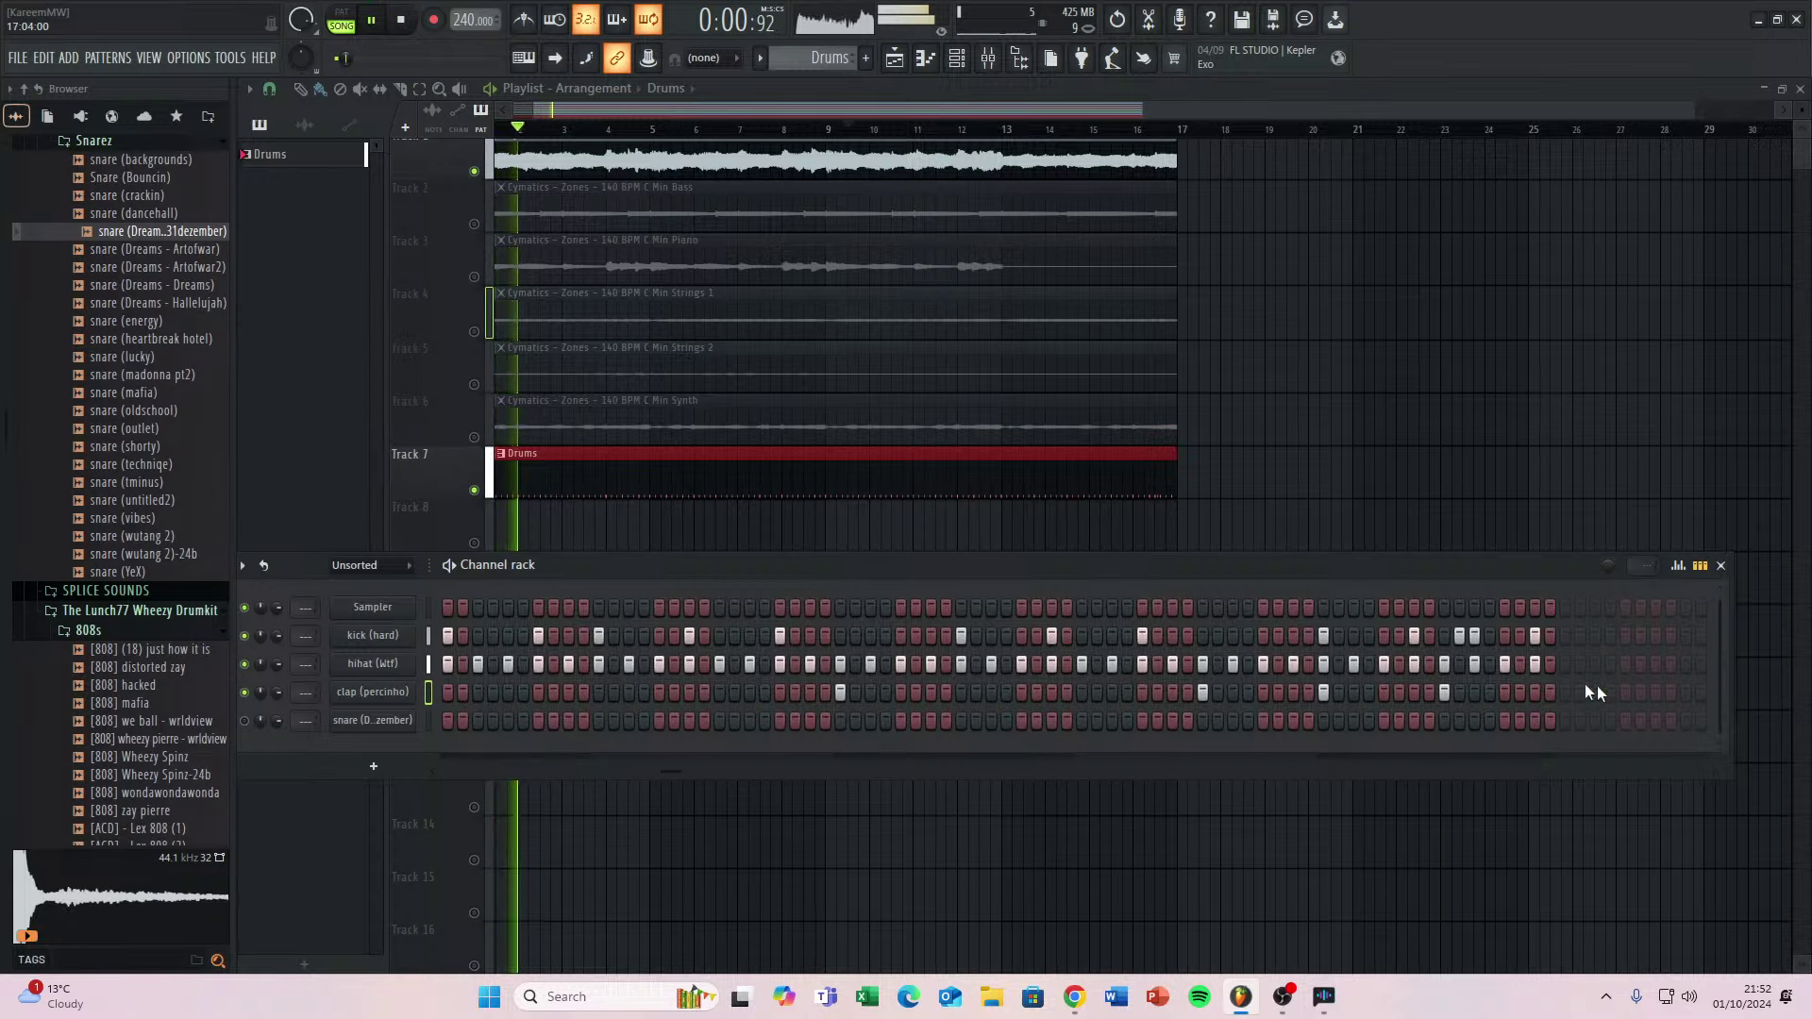
Remove the kick (hard) hits on steps 10 and 11 and the clap (percinho) hits on steps 1 and 9 of bar 16.
click(1459, 636)
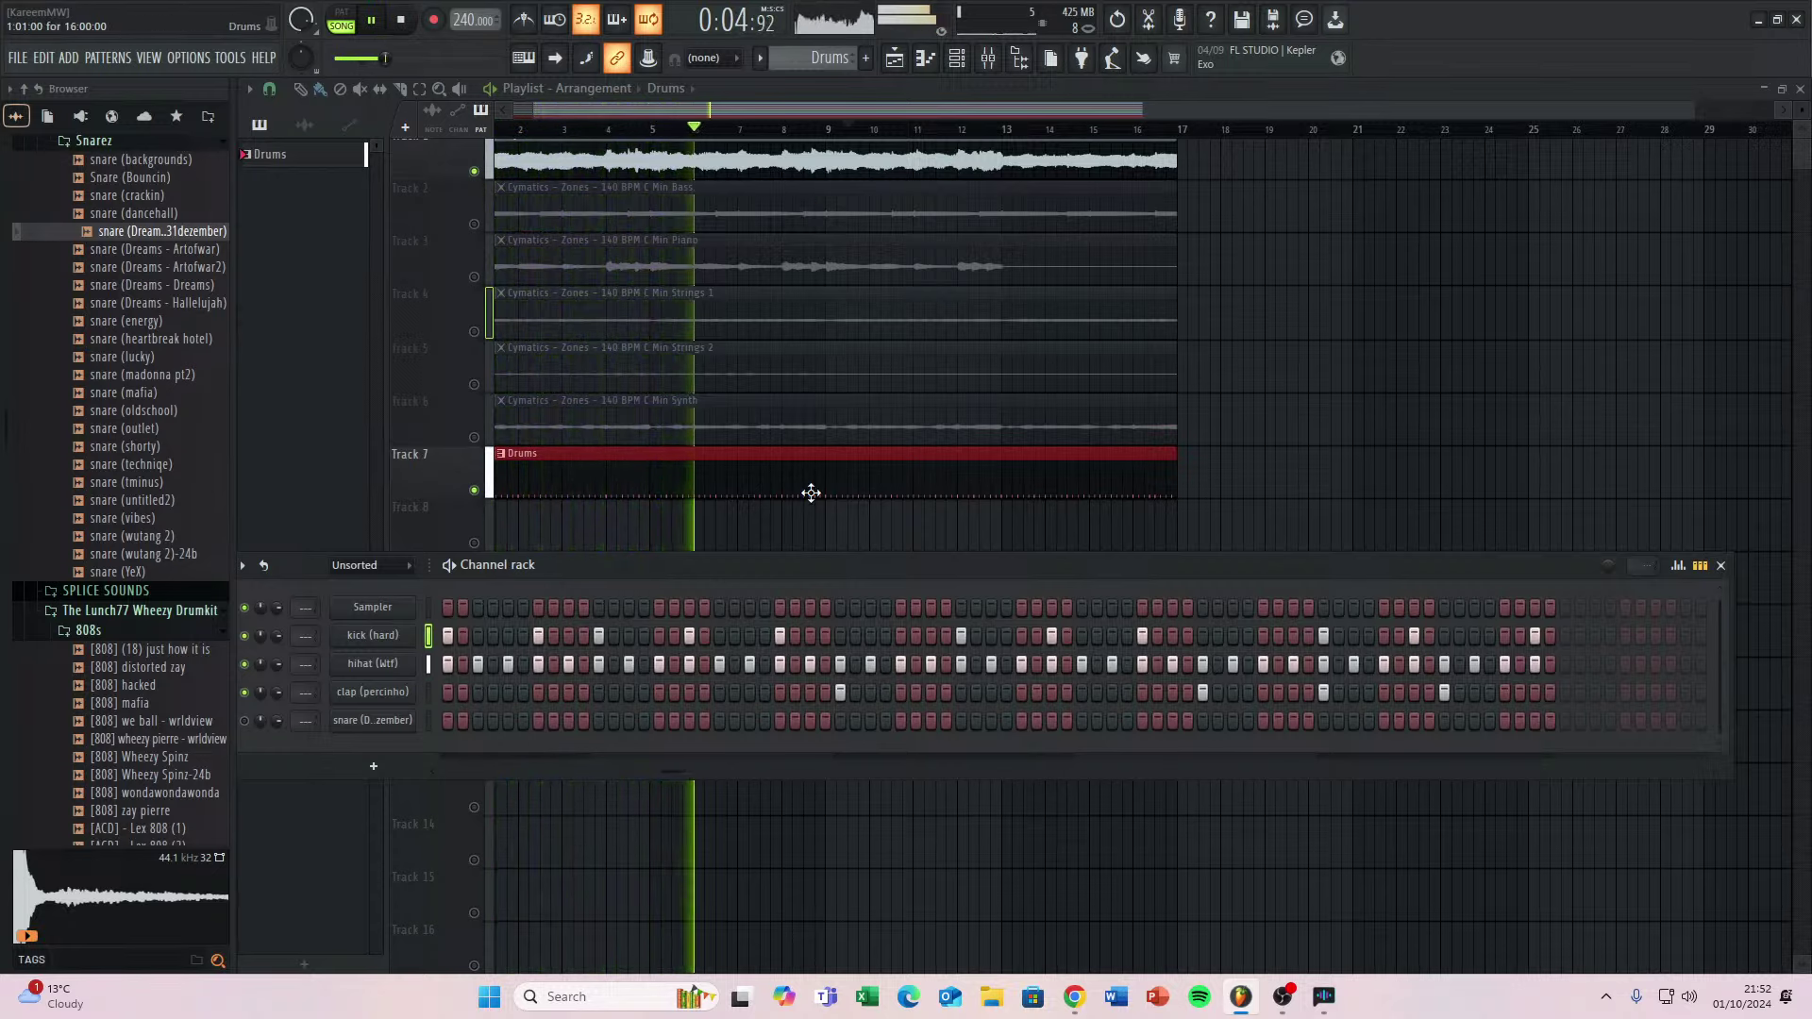
drag(769, 628, 1076, 633)
drag(614, 634, 590, 595)
drag(1314, 643, 1024, 636)
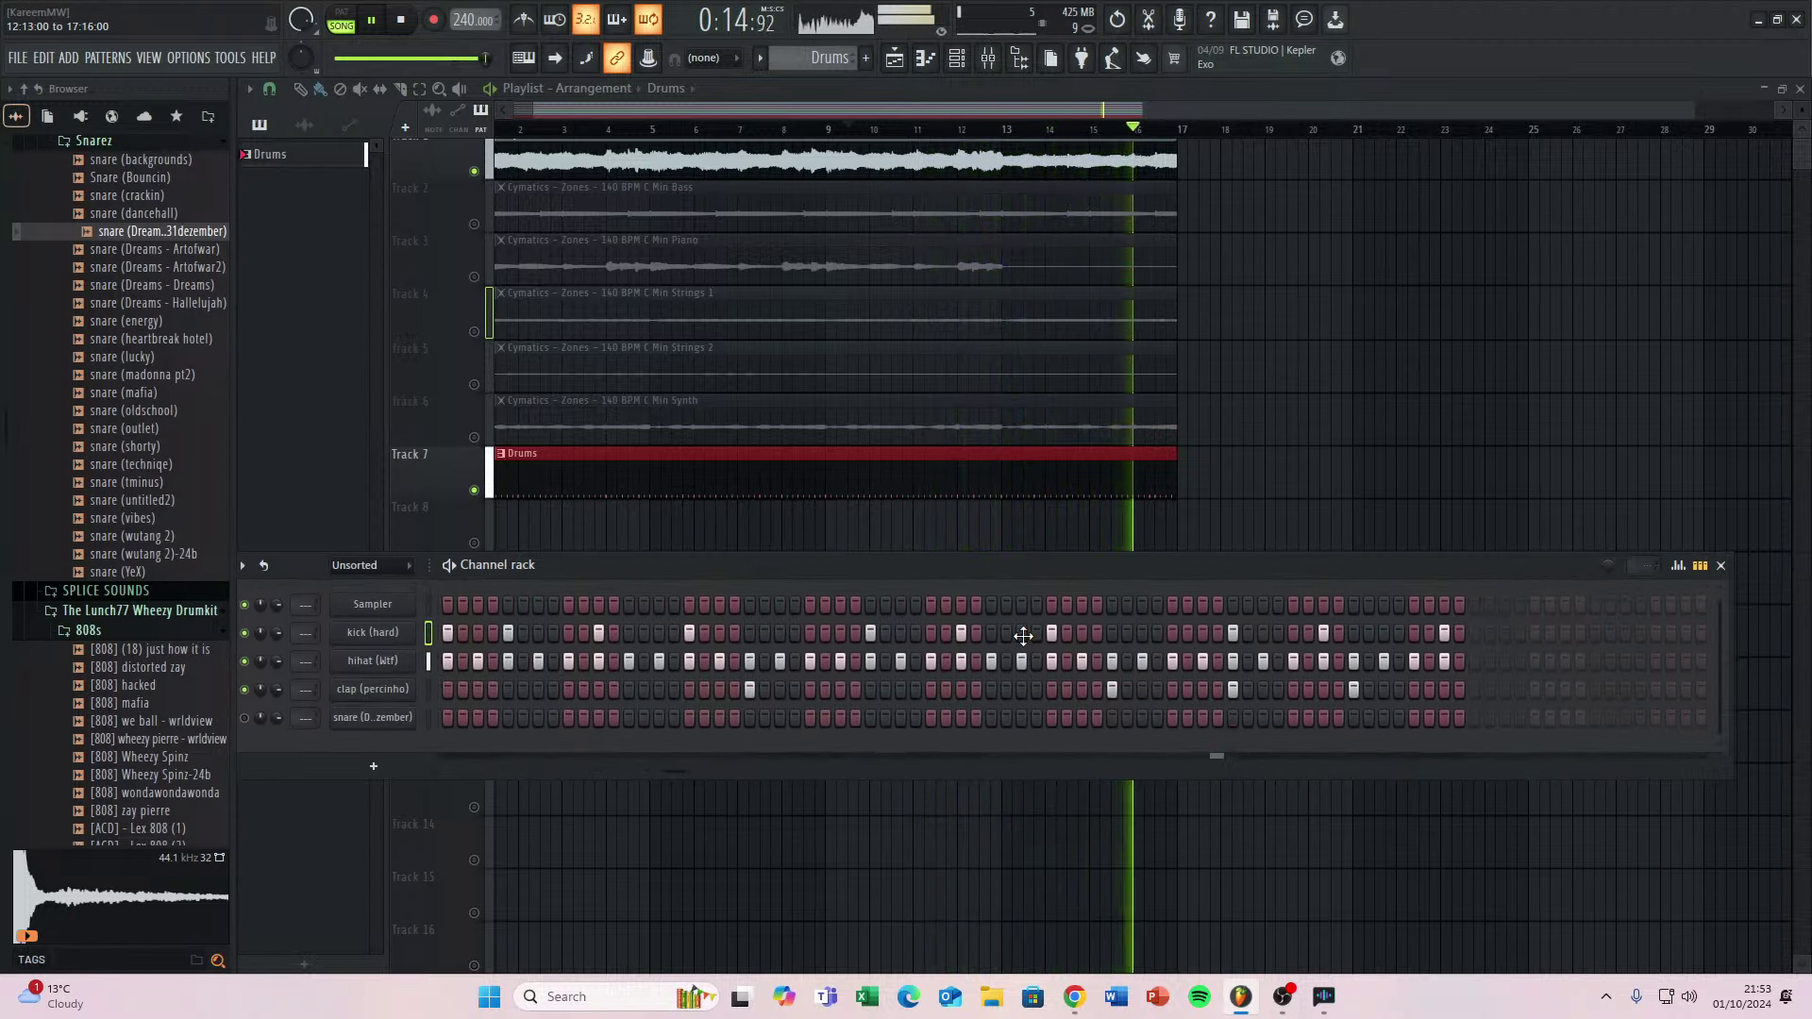
right_click(1229, 694)
right_click(1352, 694)
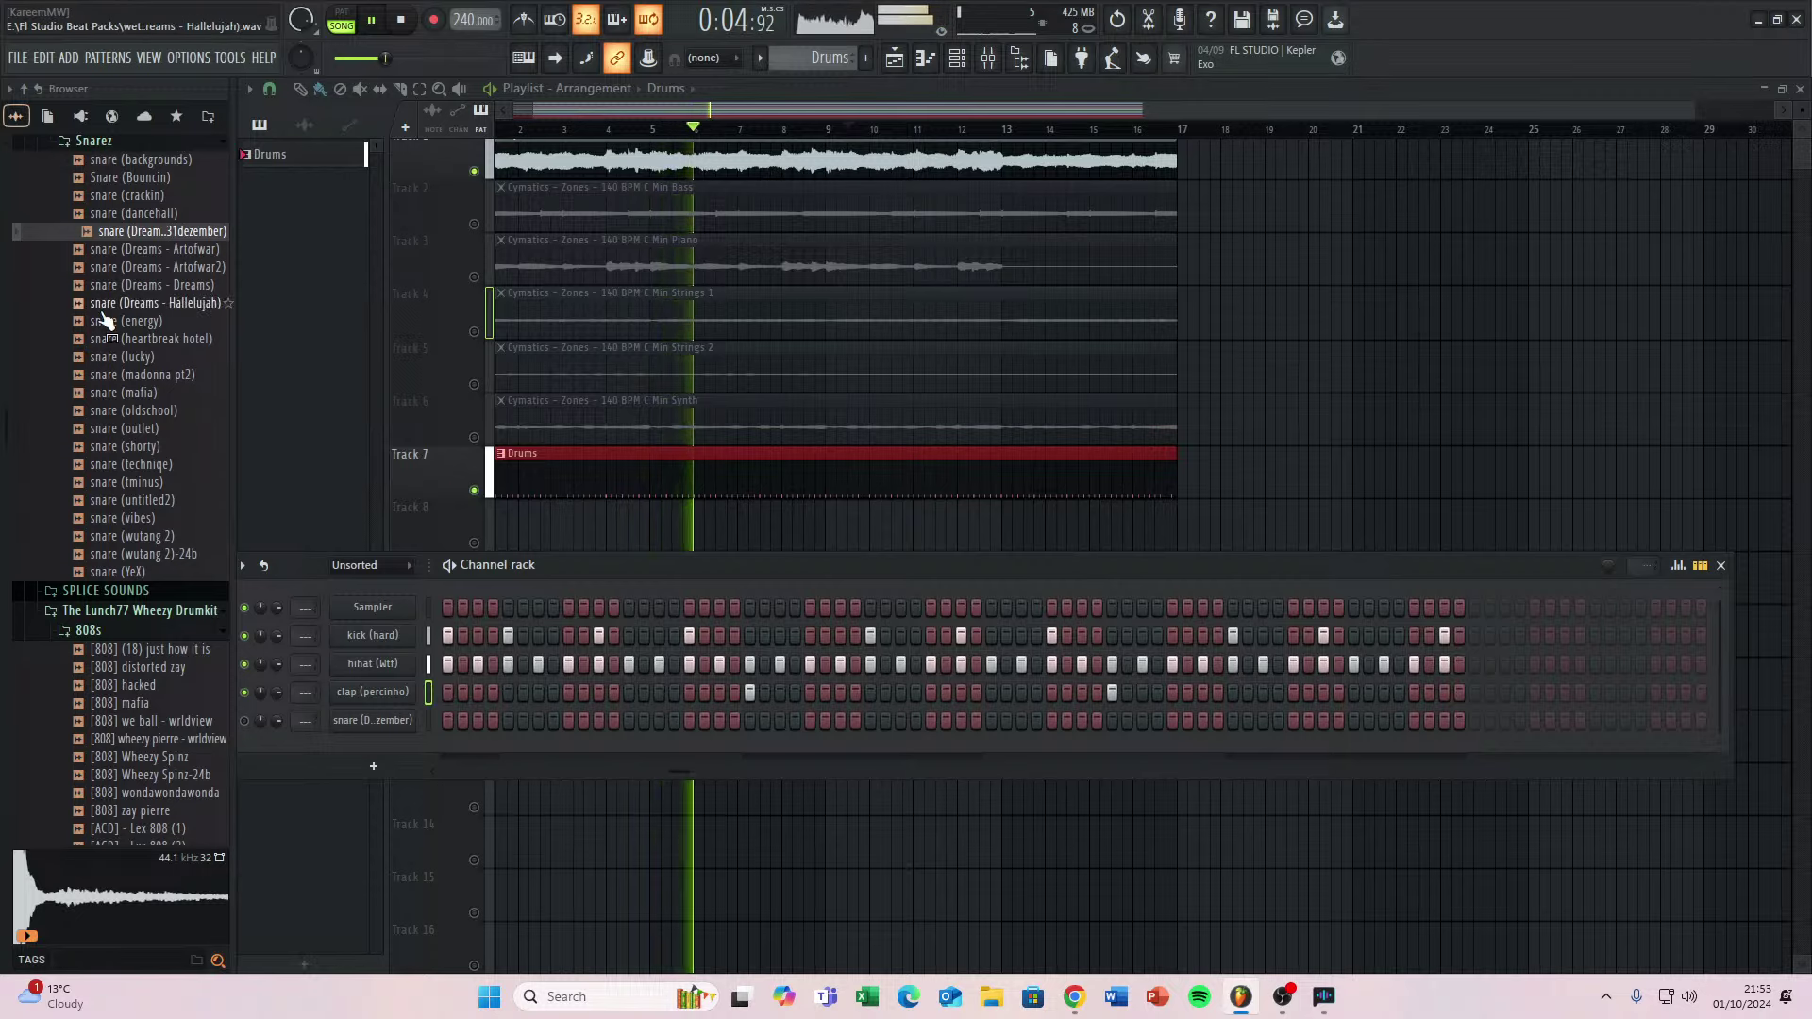
Audition samples in the Claps folder against the beat, from Clap (Krazy but True) to clap for da carter 6 (1).
scroll(110, 416, down, 15)
scroll(139, 590, down, 20)
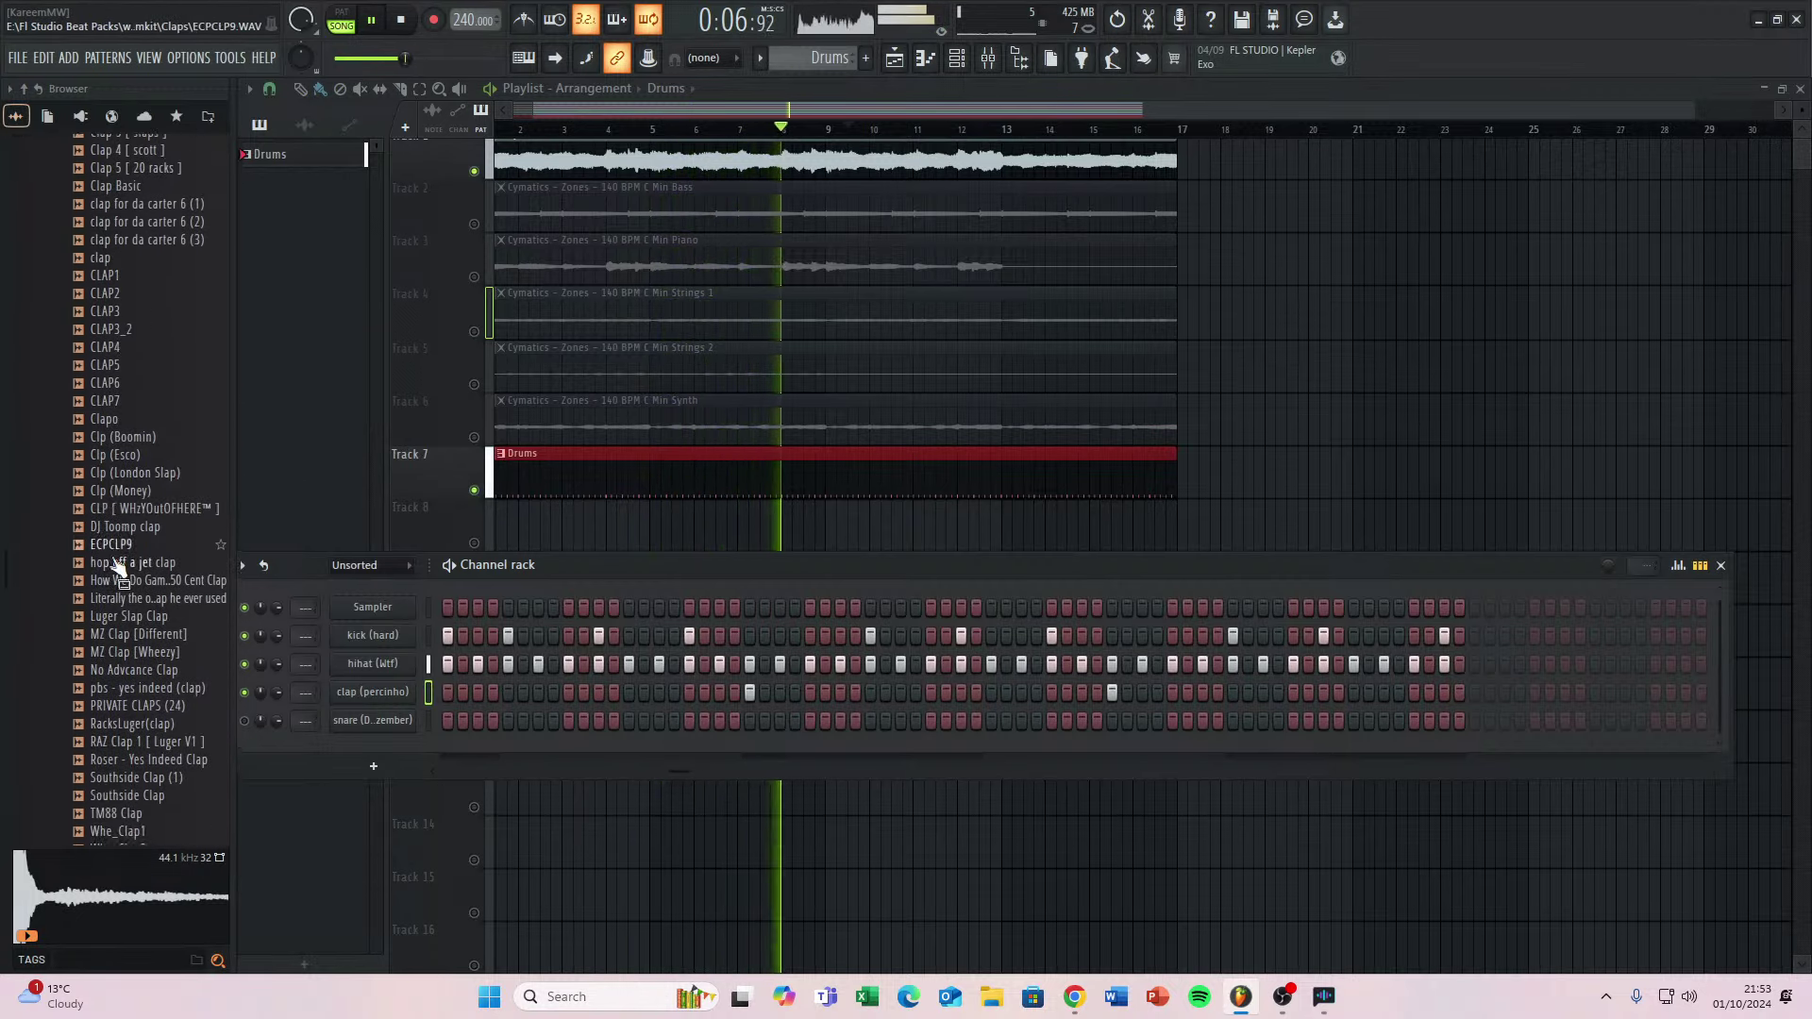
click(125, 455)
click(138, 459)
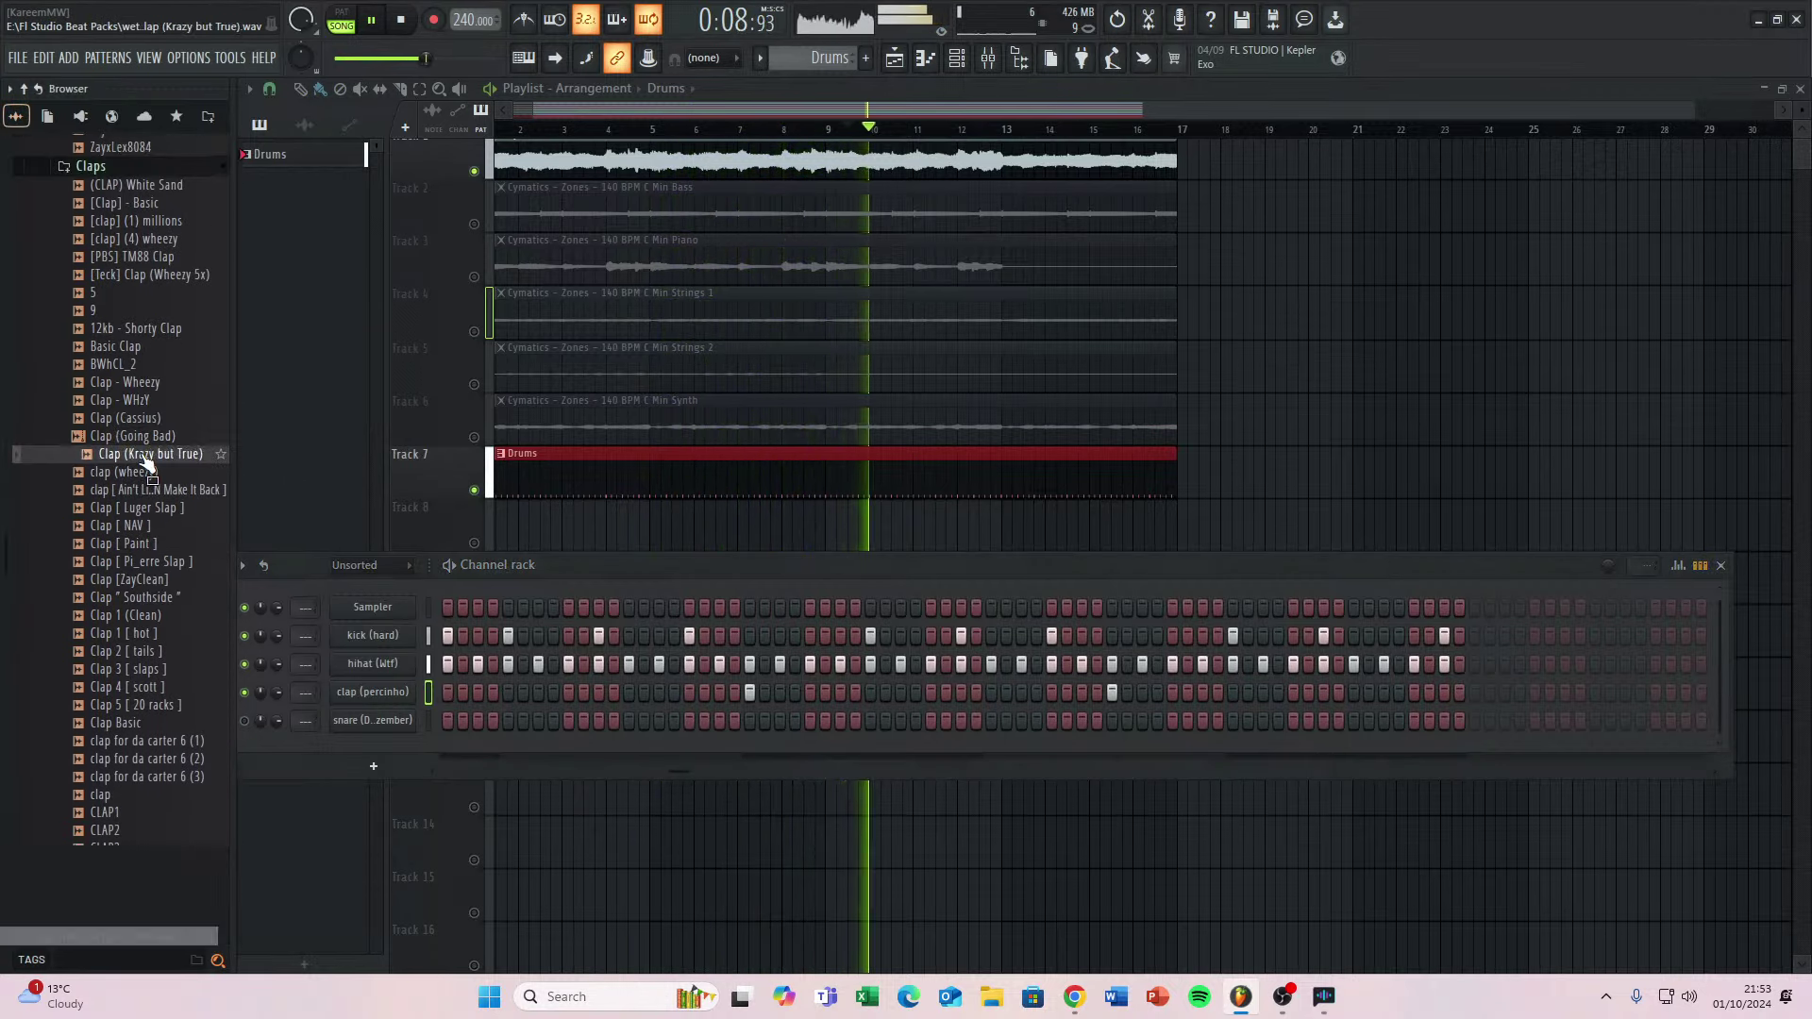
click(137, 471)
click(140, 632)
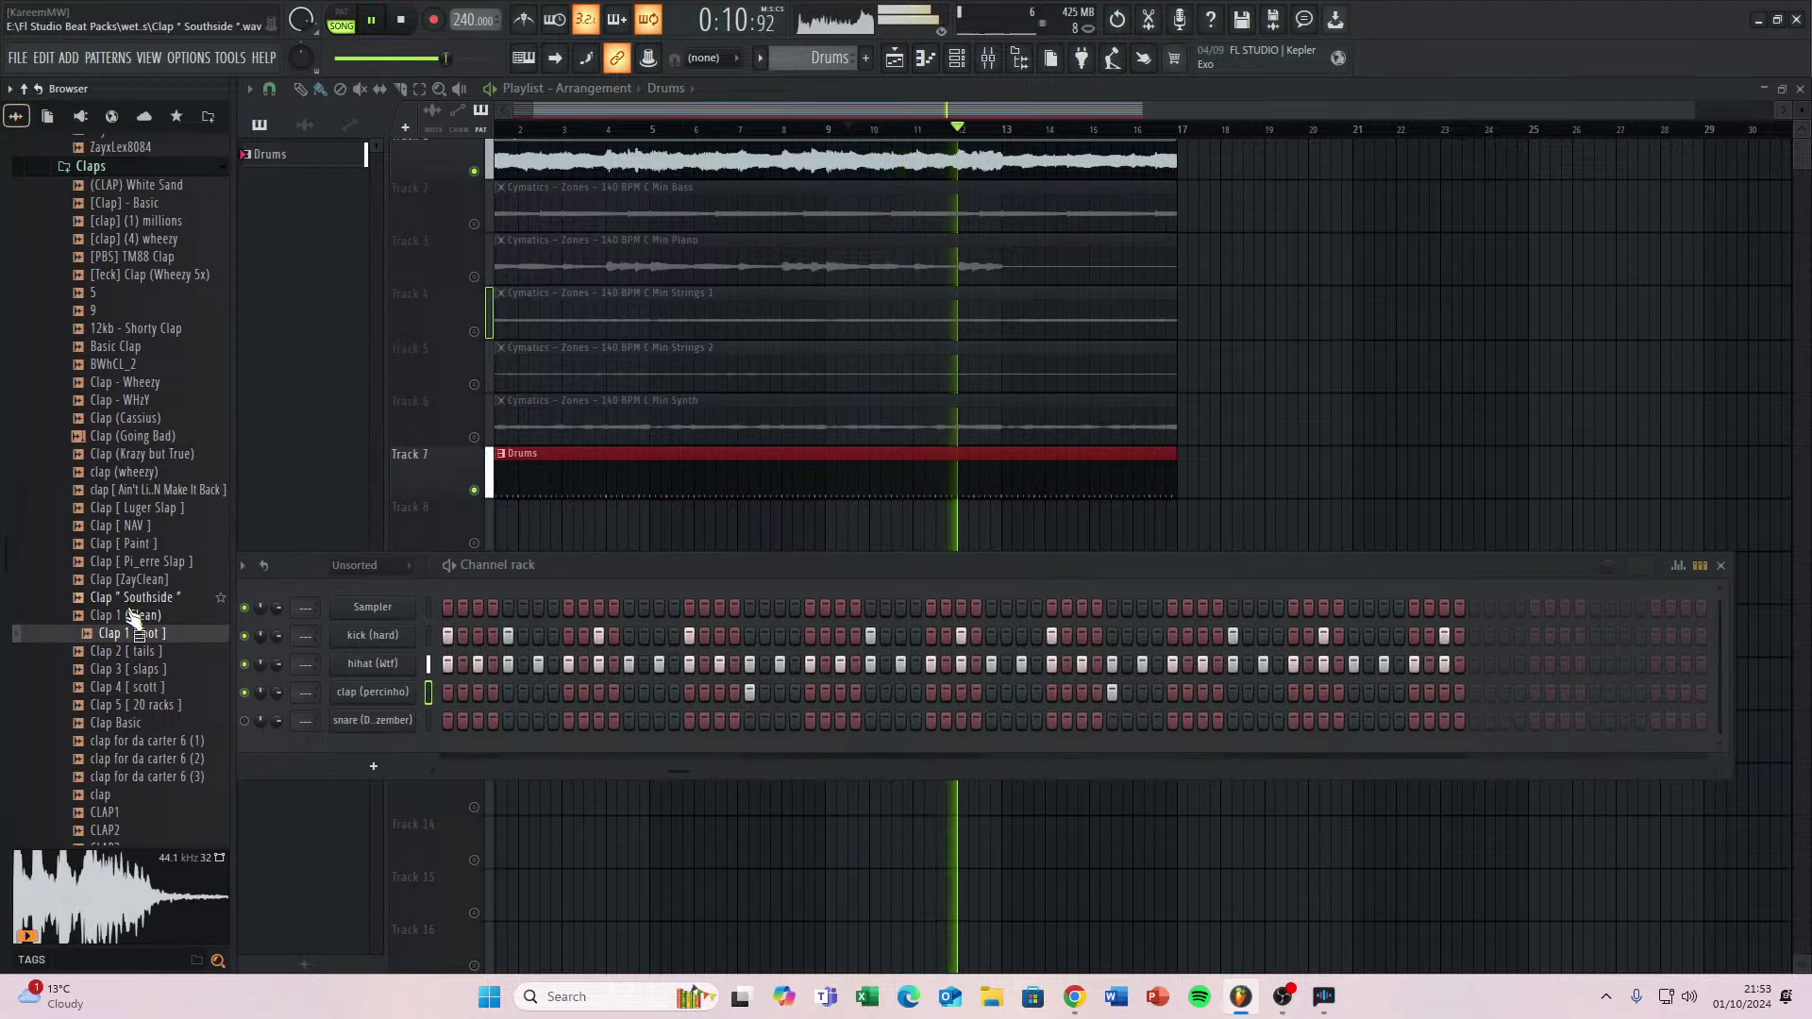
click(140, 703)
click(139, 688)
click(134, 650)
click(123, 755)
click(139, 742)
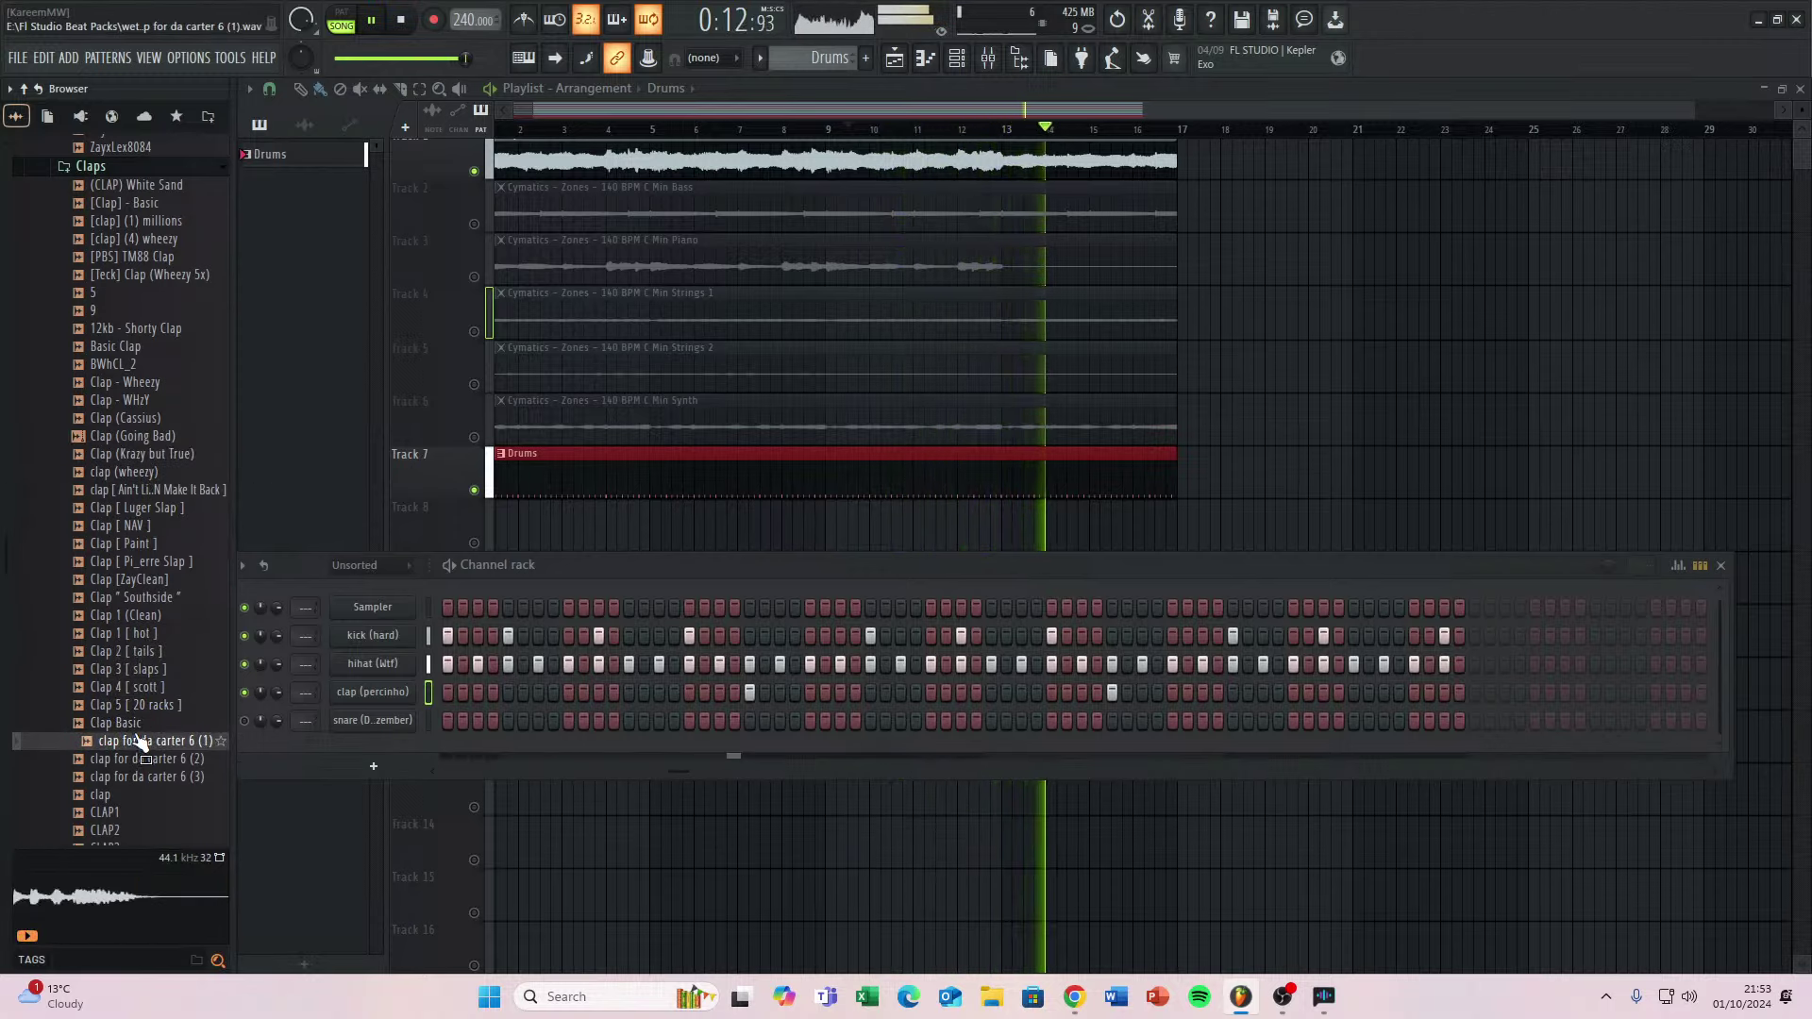
Audition the Clp samples and replace the clap (percinho) channel's sound with Clp (London Slap).
scroll(140, 742, down, 8)
click(123, 616)
click(115, 598)
click(113, 580)
click(112, 563)
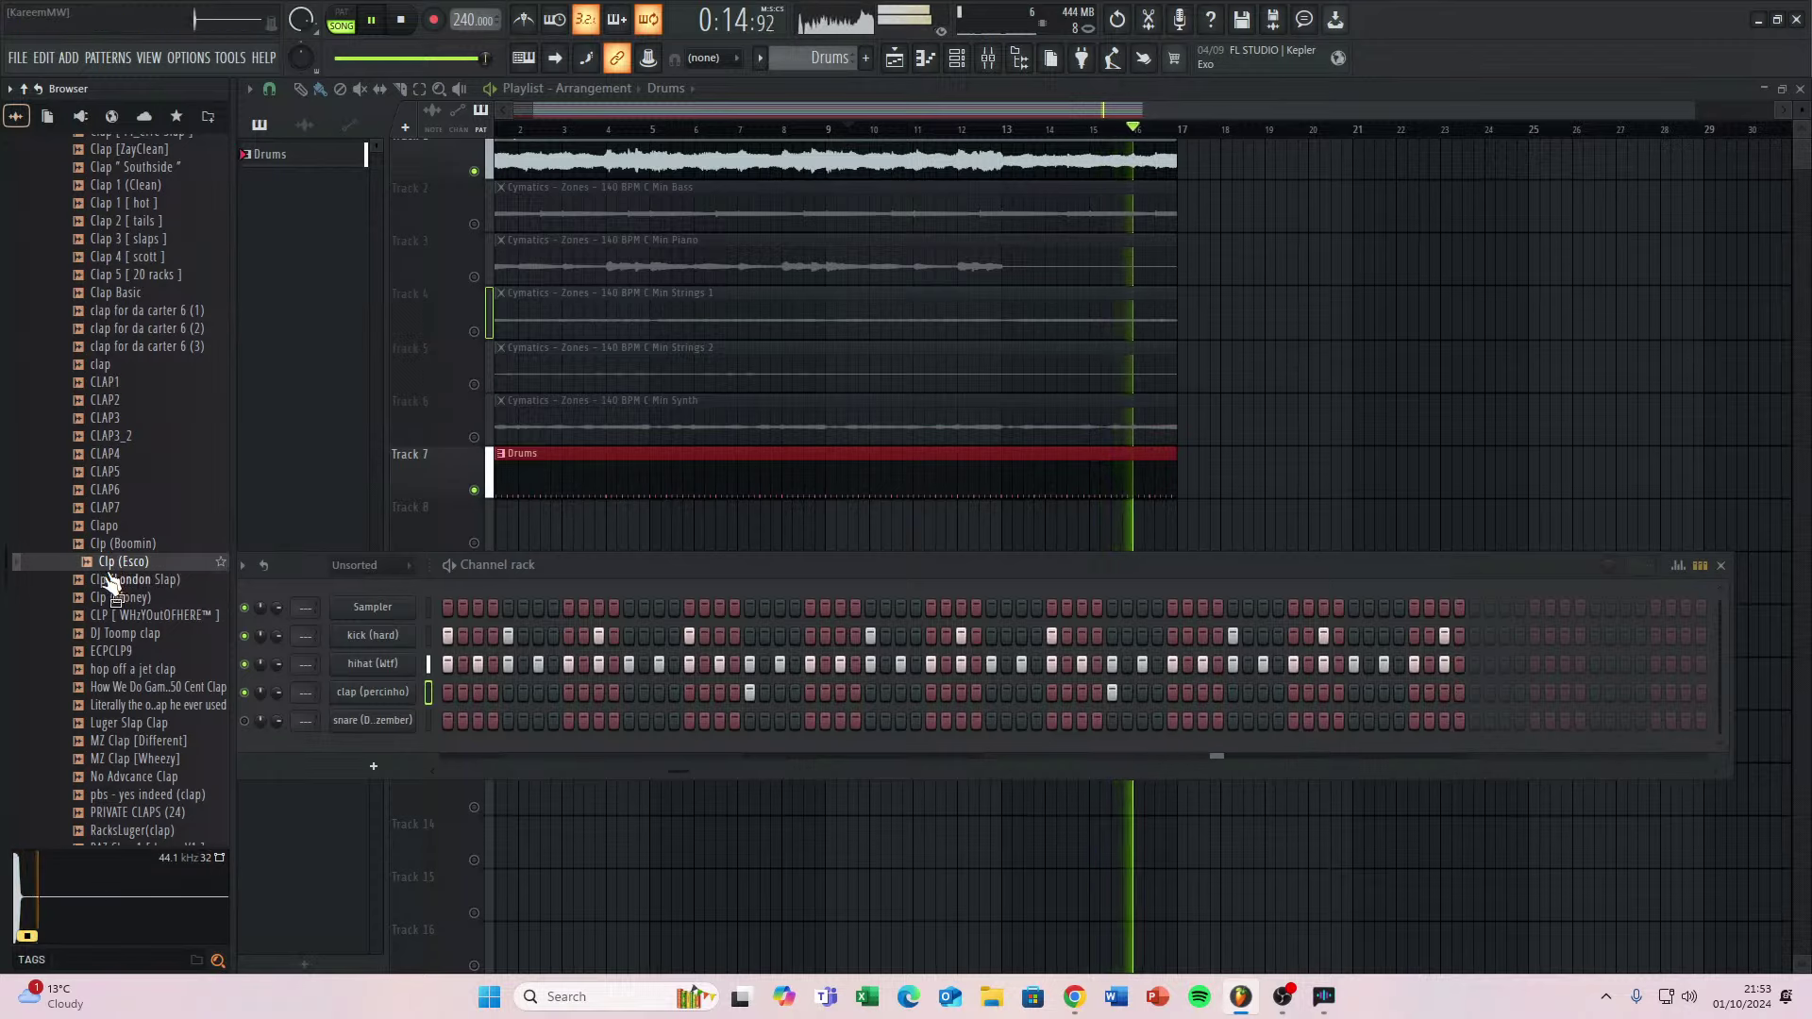
click(111, 580)
click(111, 565)
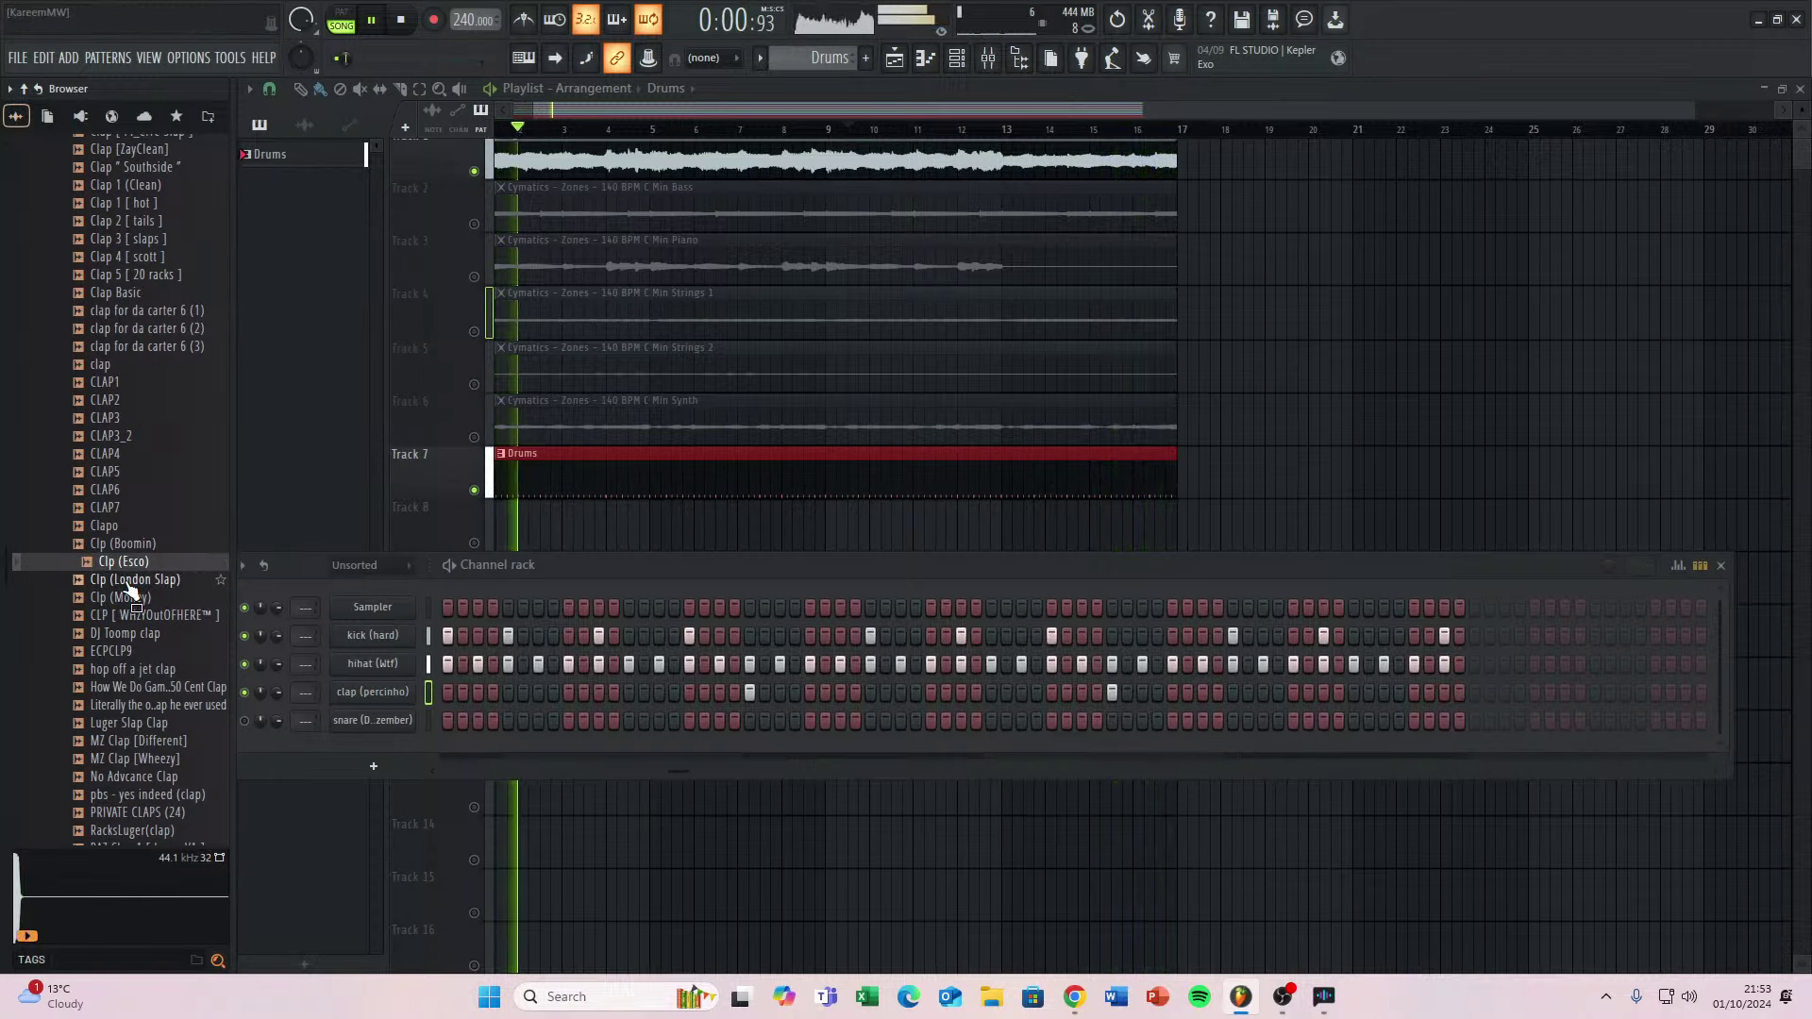
click(129, 582)
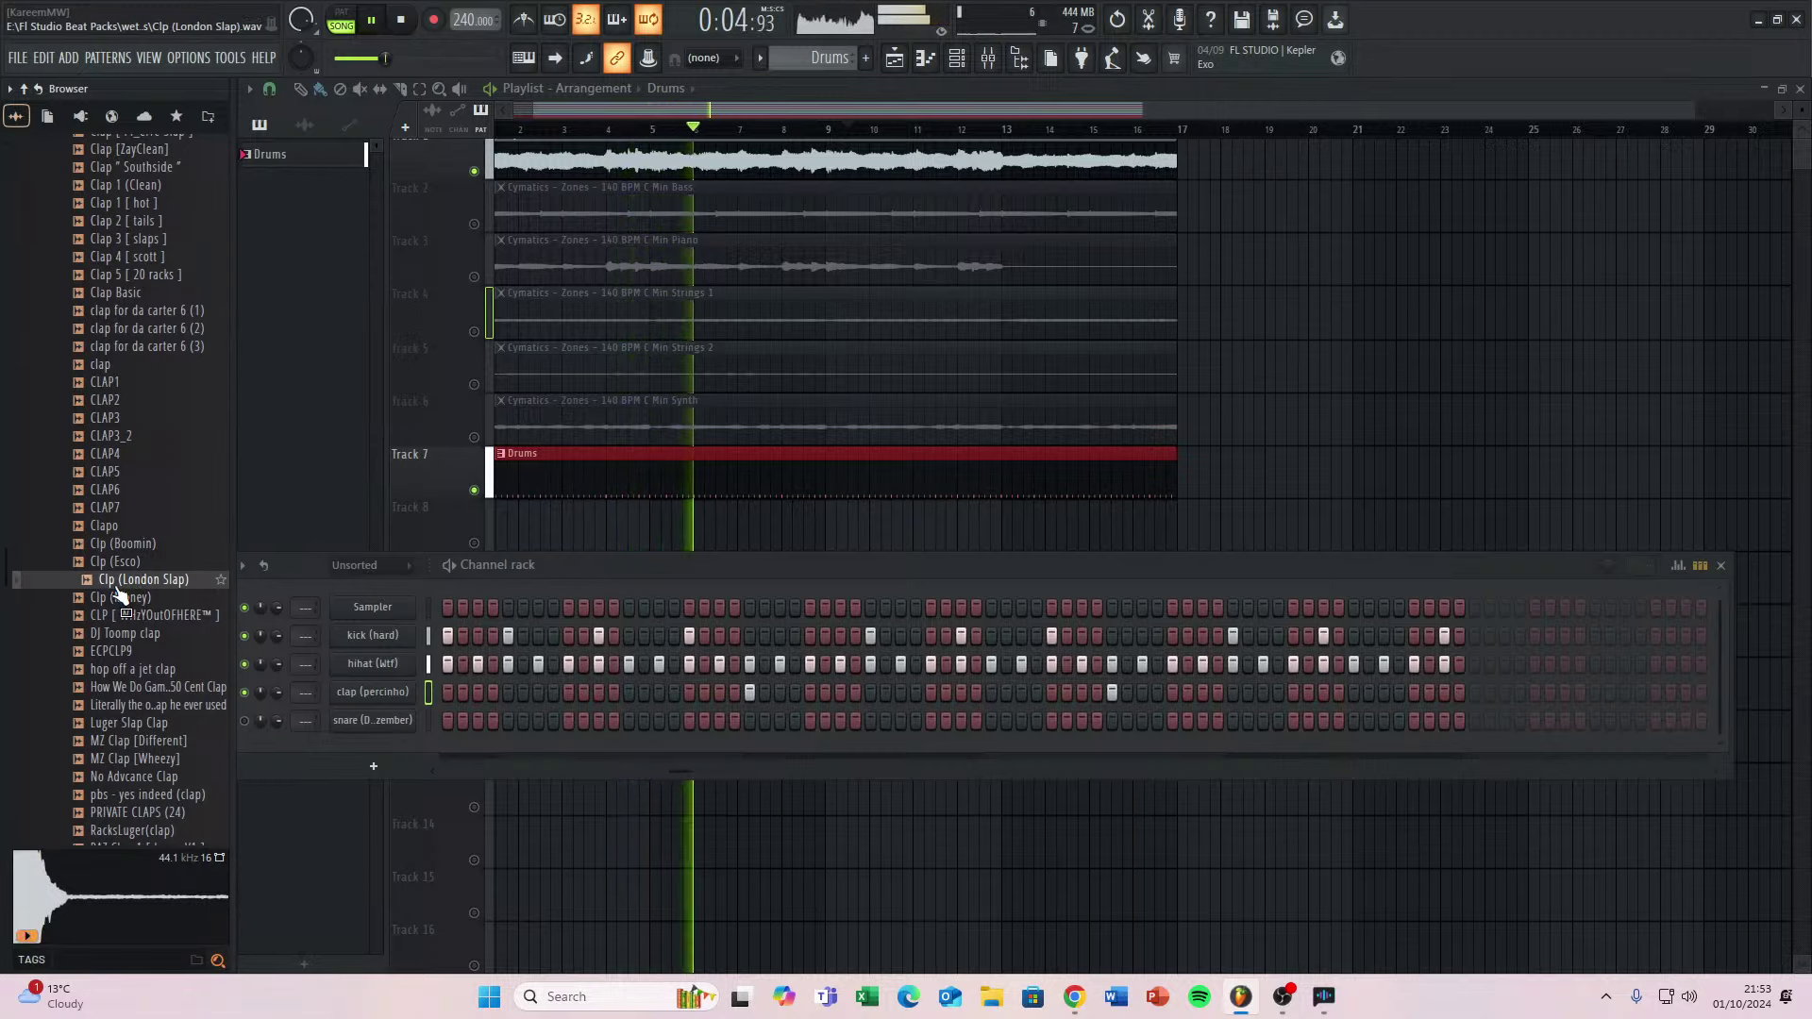
drag(116, 585, 340, 692)
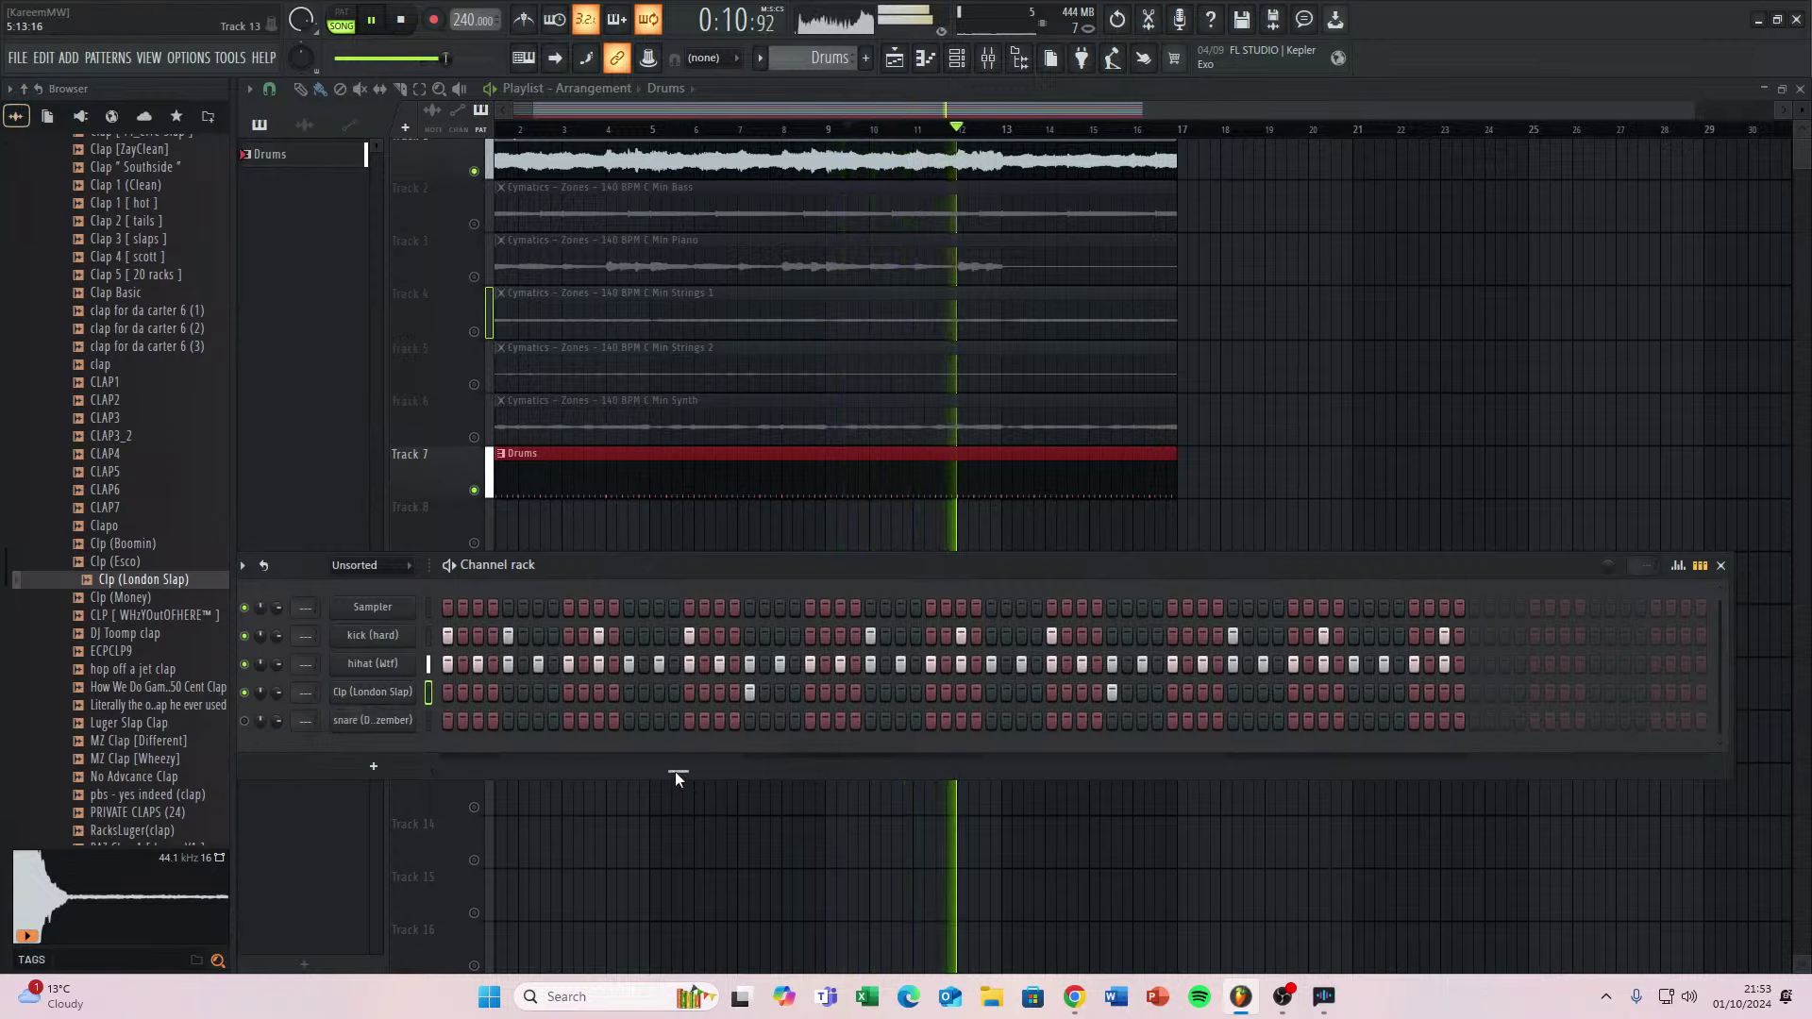
Replay the beat with the Clp (London Slap) sound and review the drum steps across the pattern.
drag(672, 773, 675, 773)
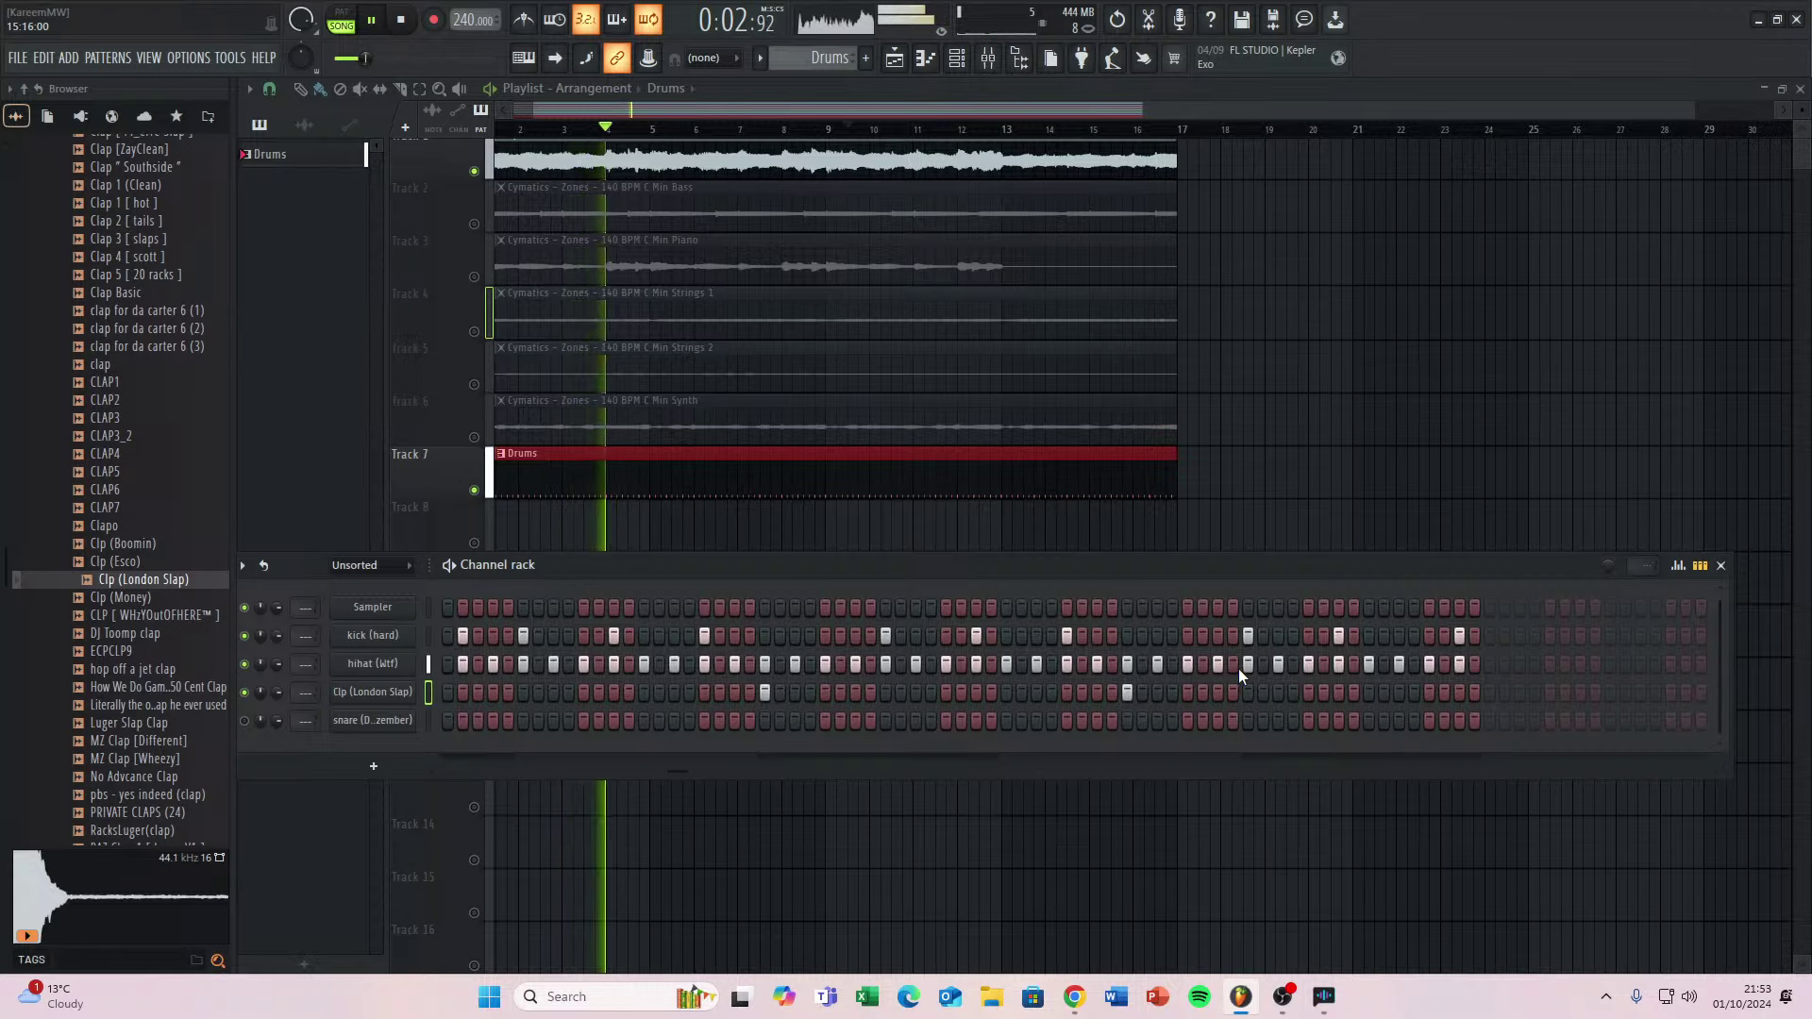
drag(801, 666, 1406, 659)
drag(904, 673, 1391, 660)
key(space)
key(space)
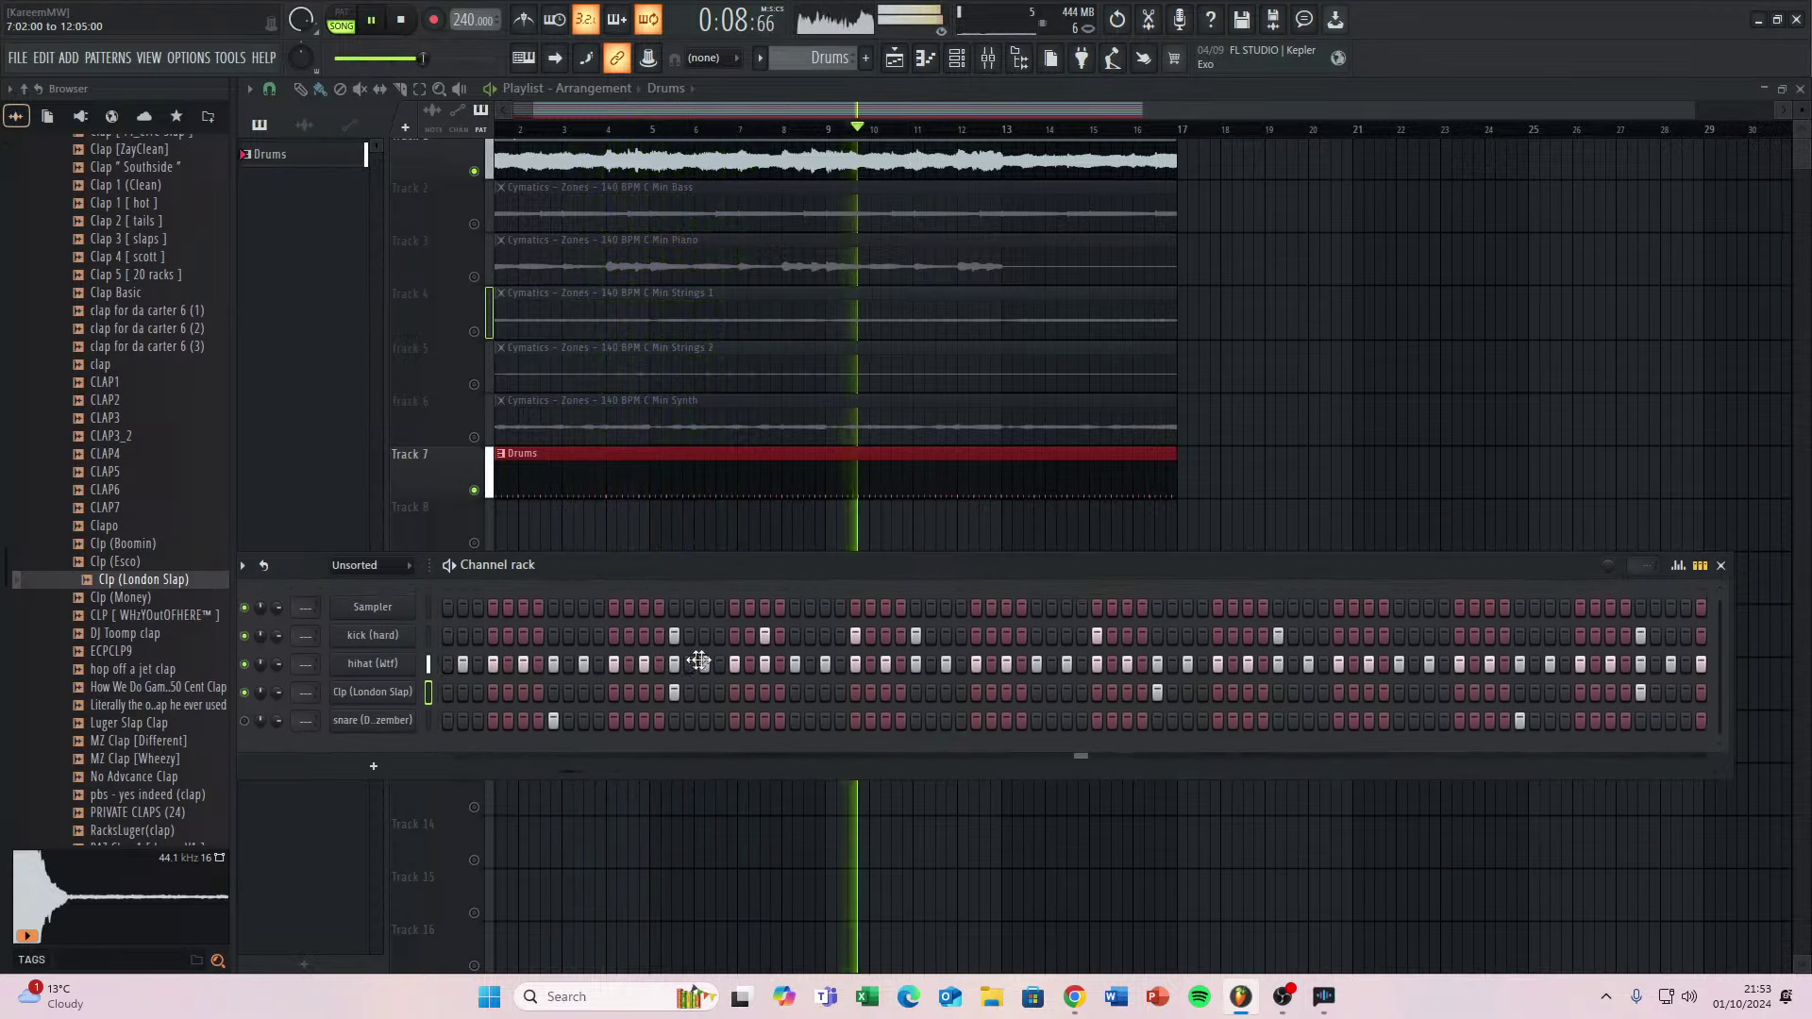
drag(696, 660, 1103, 660)
key(space)
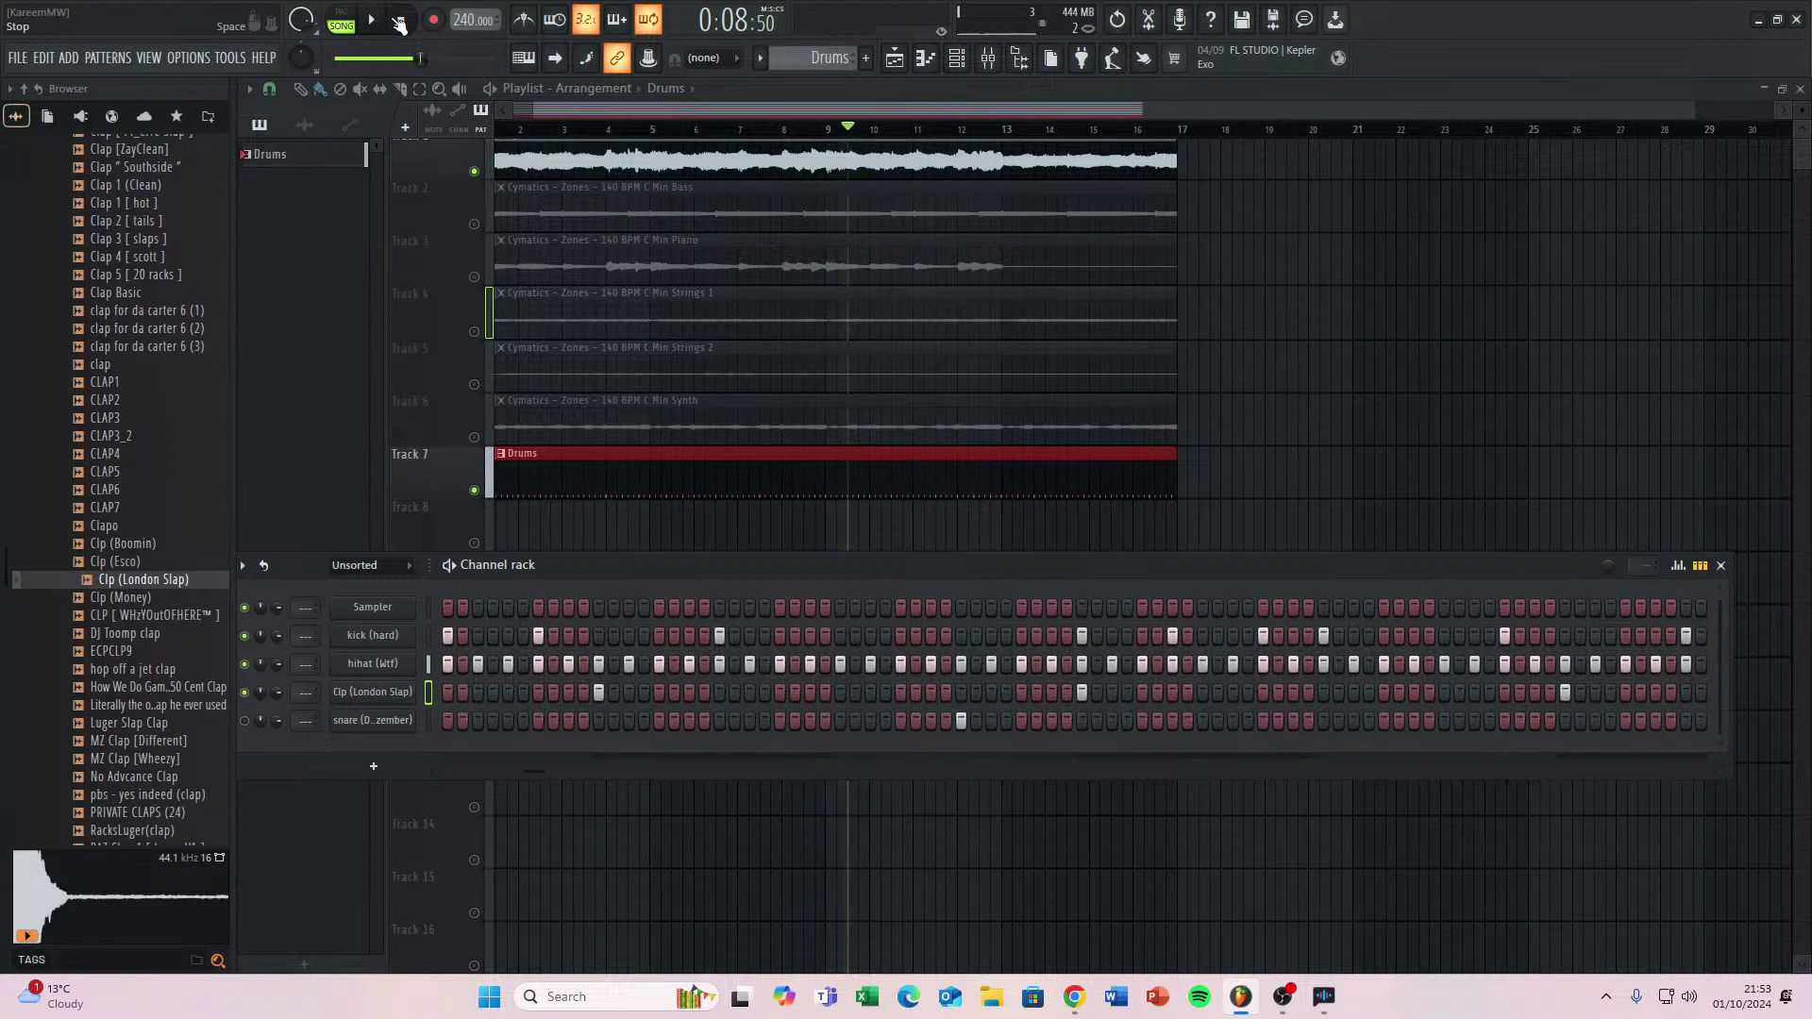
drag(589, 669, 771, 688)
key(alt+Tab)
key(alt+Tab)
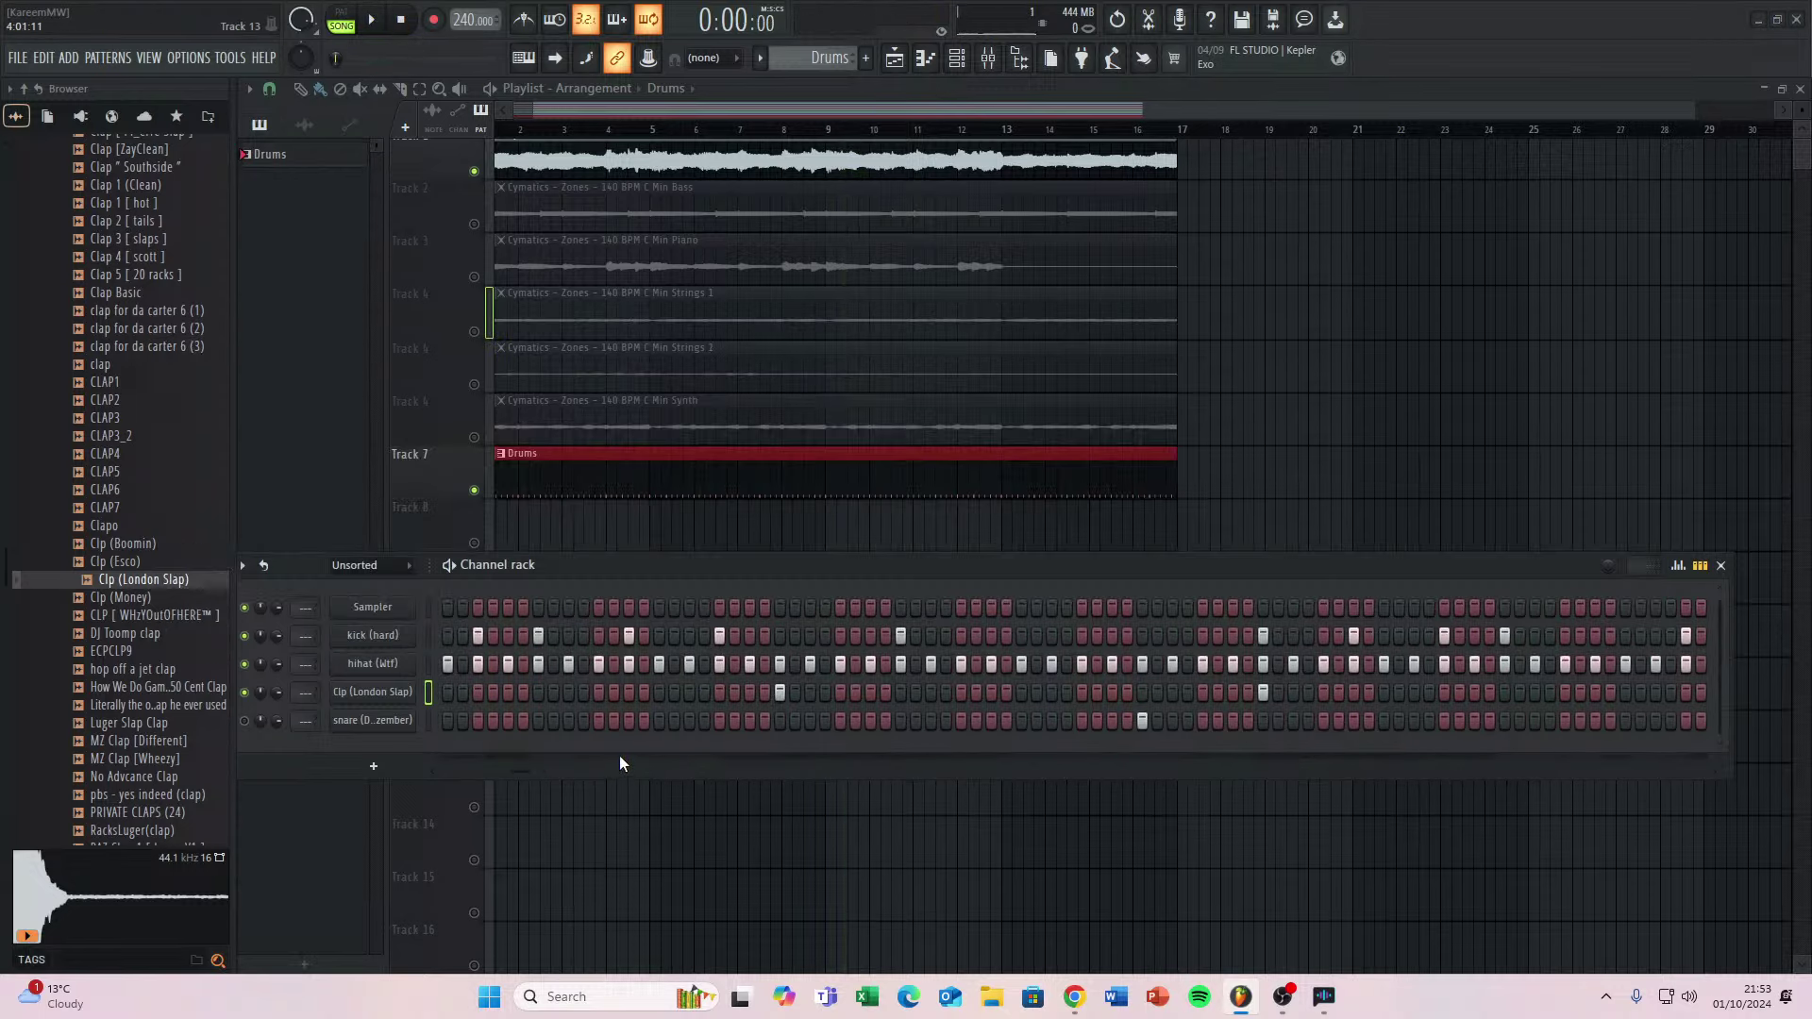
Open the kick (hard) channel of the Drums pattern in the piano roll.
key(F6)
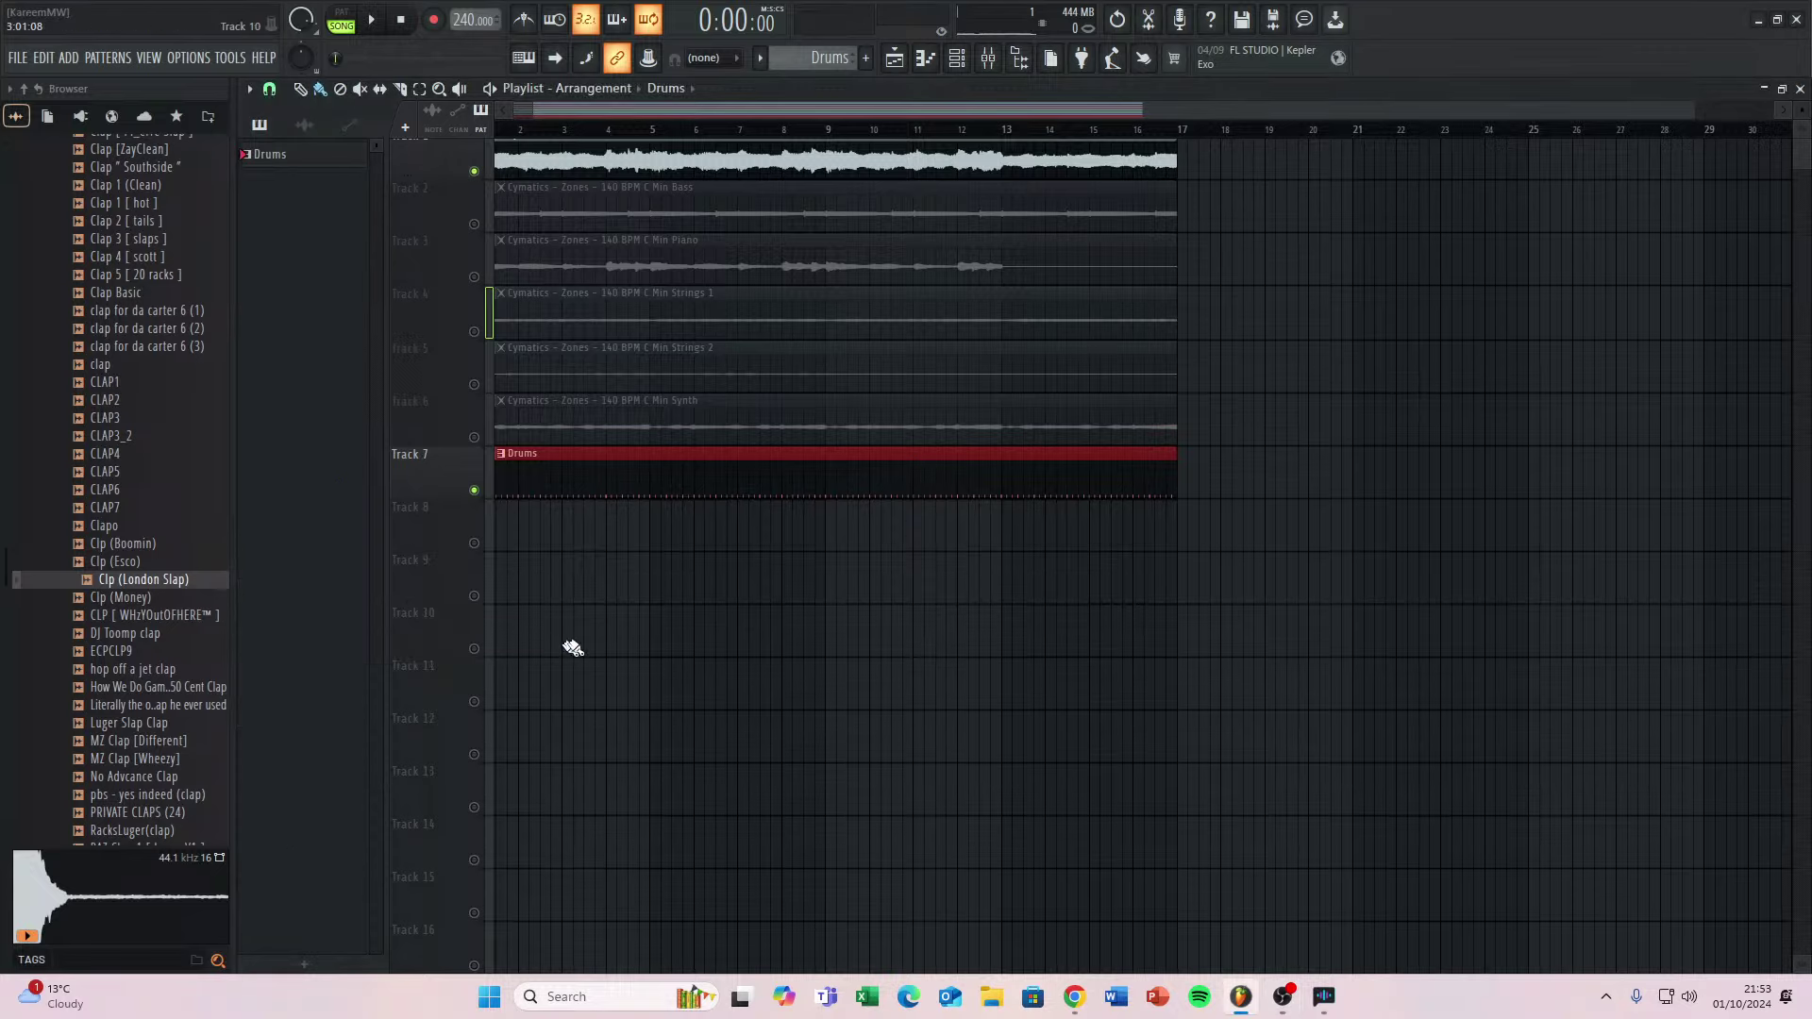
double_click(723, 470)
drag(444, 514, 1339, 501)
scroll(736, 510, down, 6)
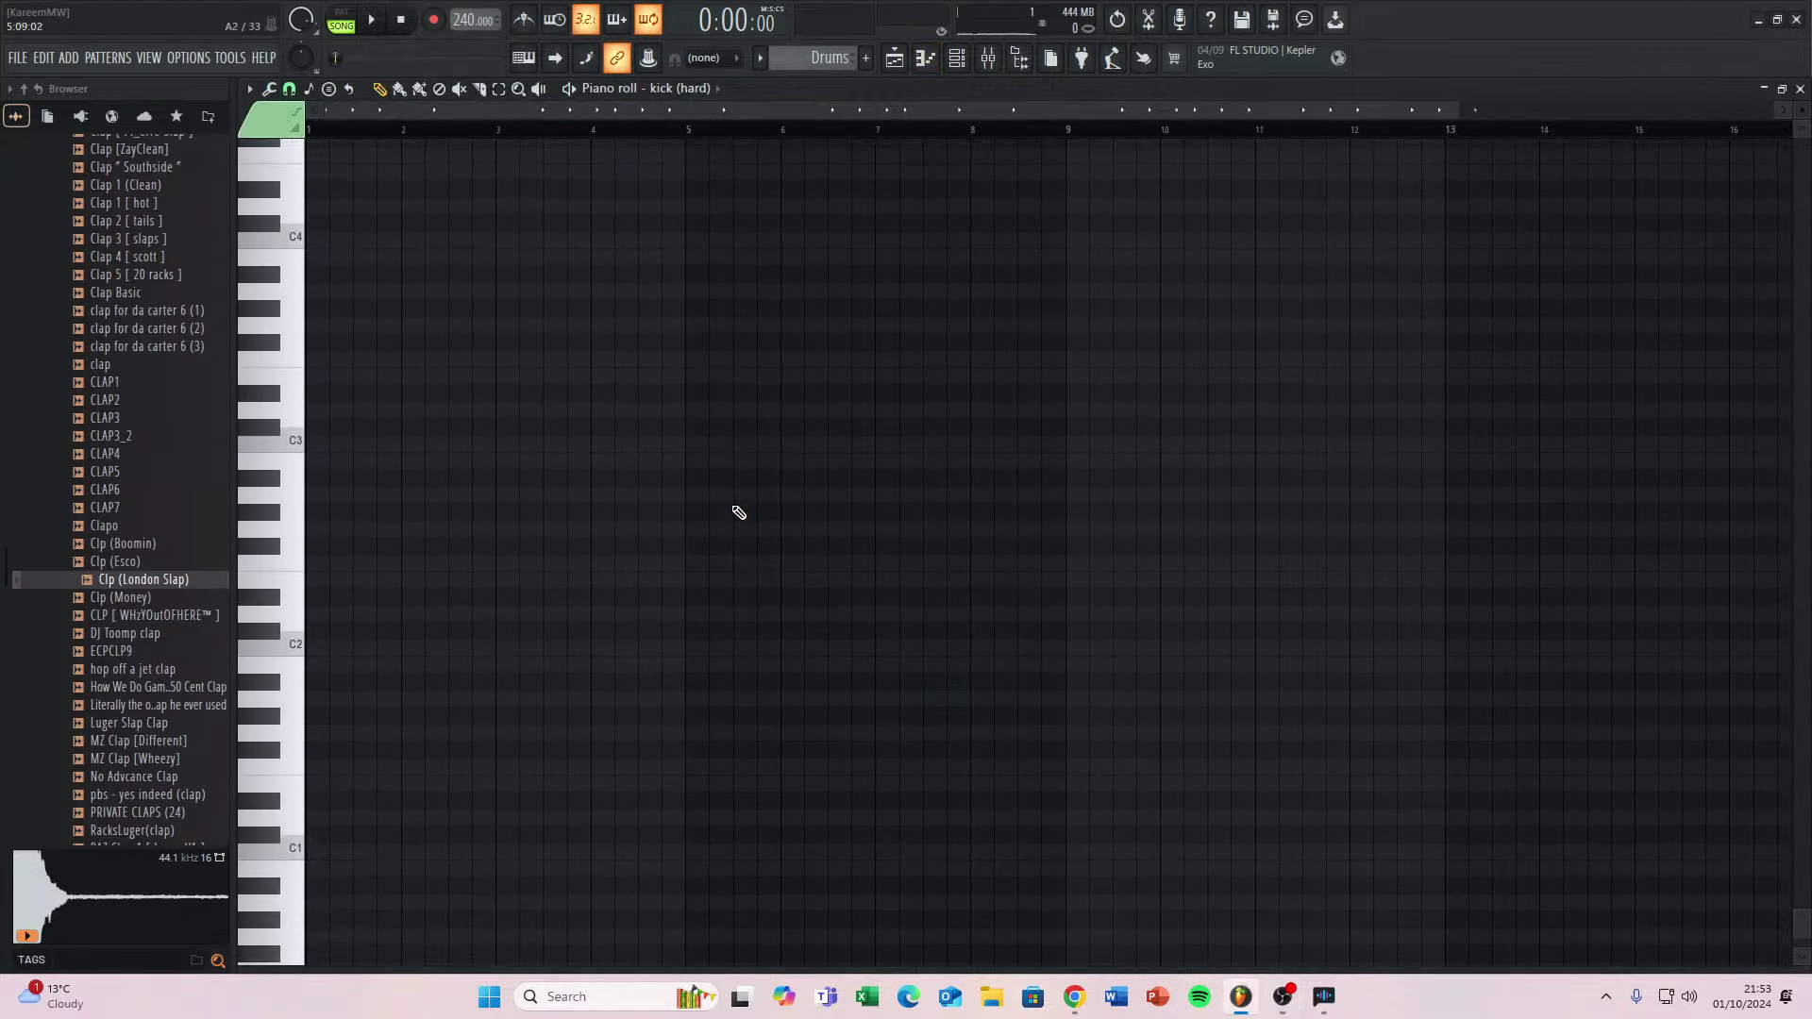
Check the kick (hard) notes in the piano roll, close it and play the beat from the channel rack.
scroll(690, 546, up, 2)
scroll(690, 546, up, 3)
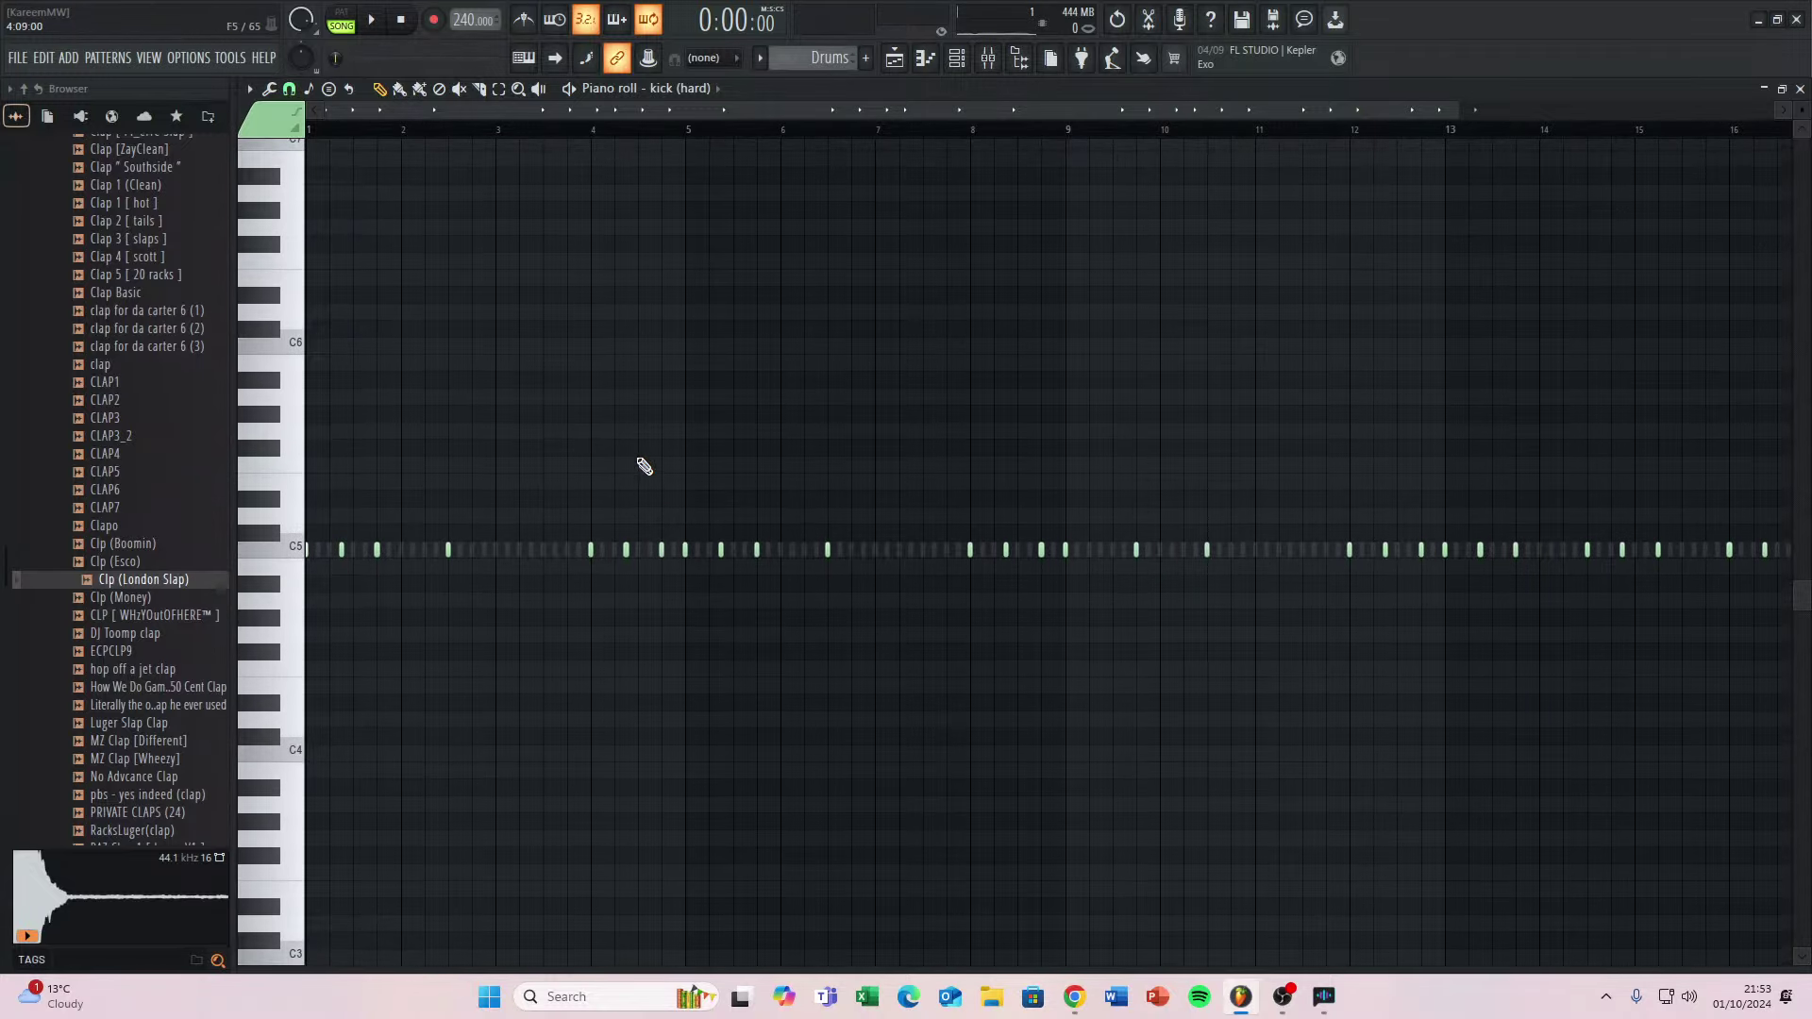
click(1799, 88)
click(981, 60)
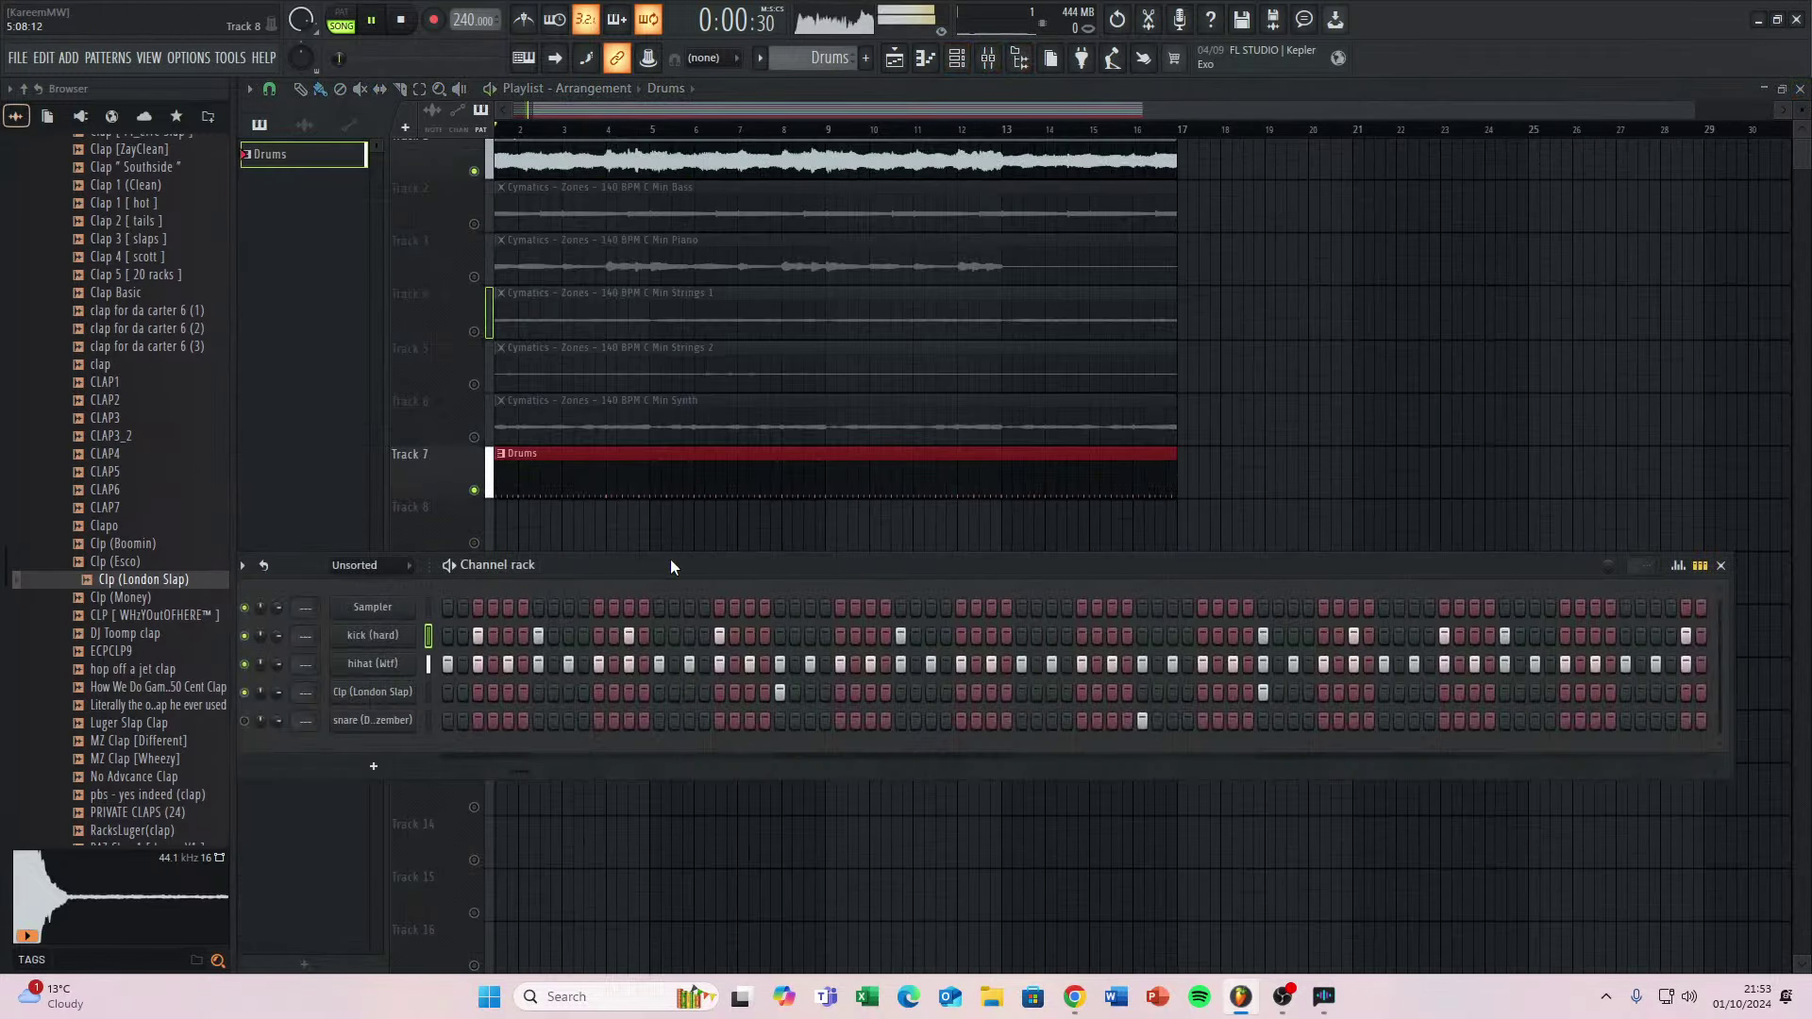
key(space)
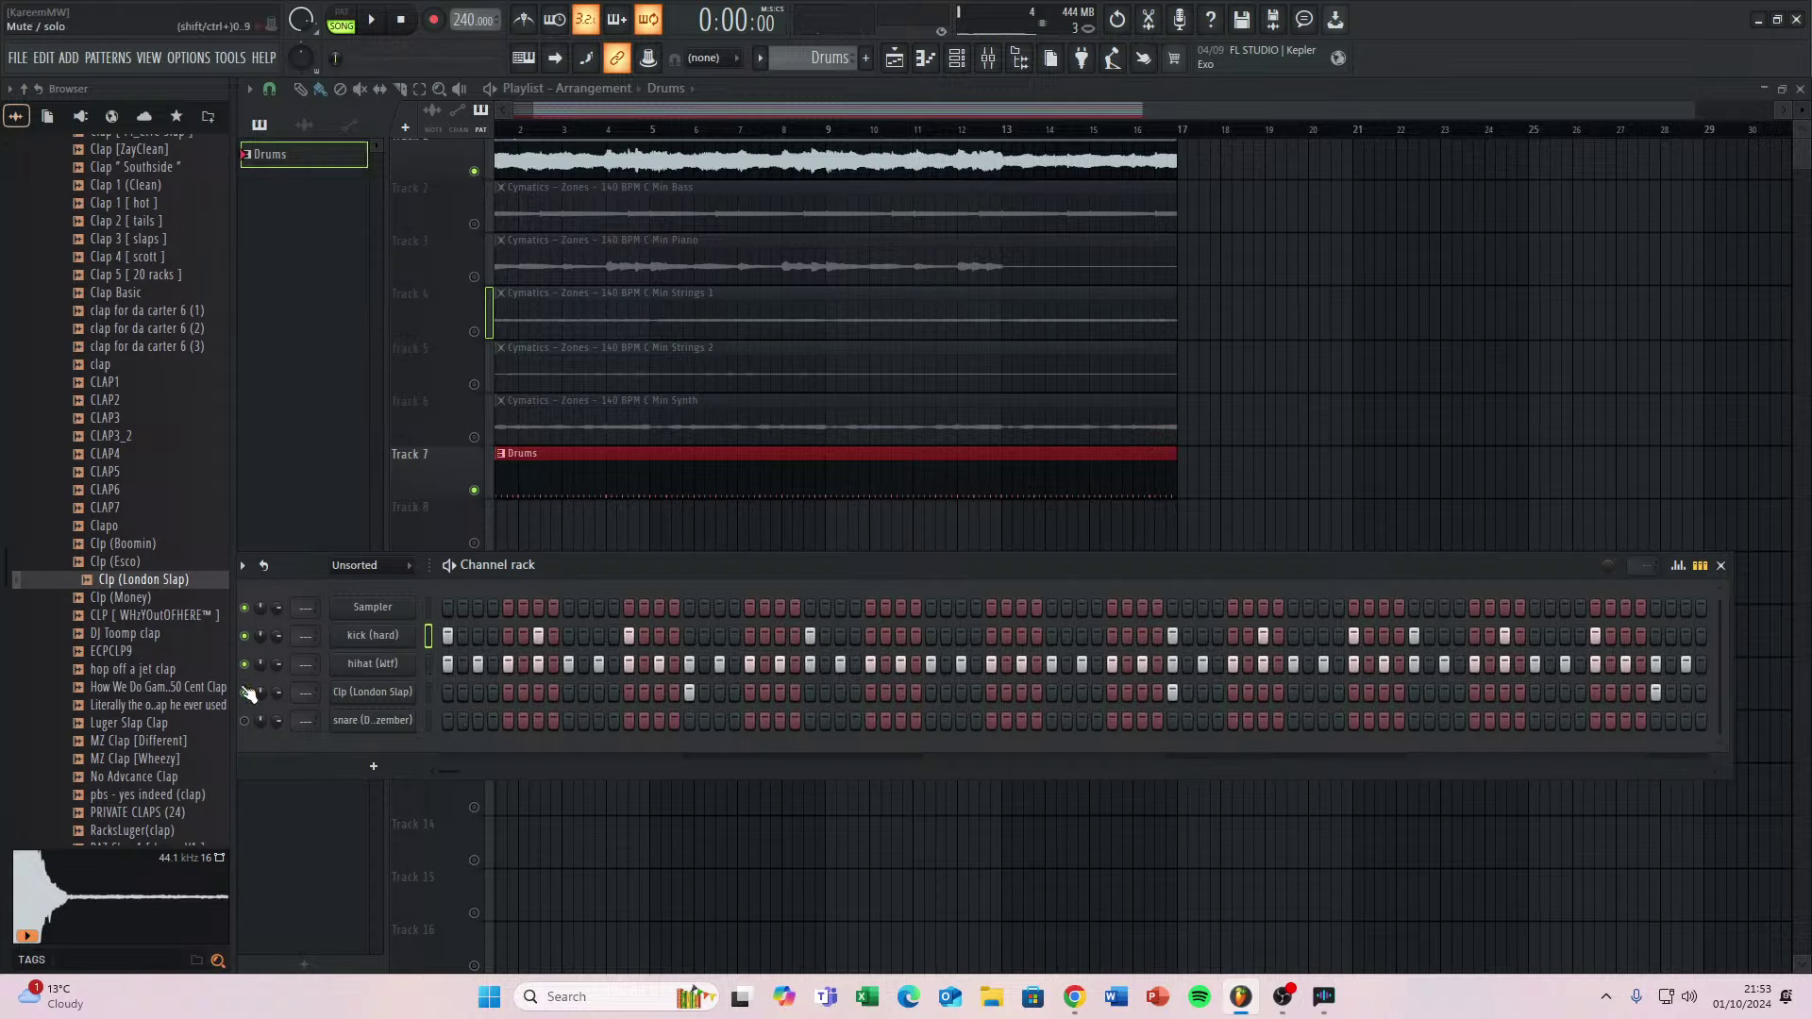
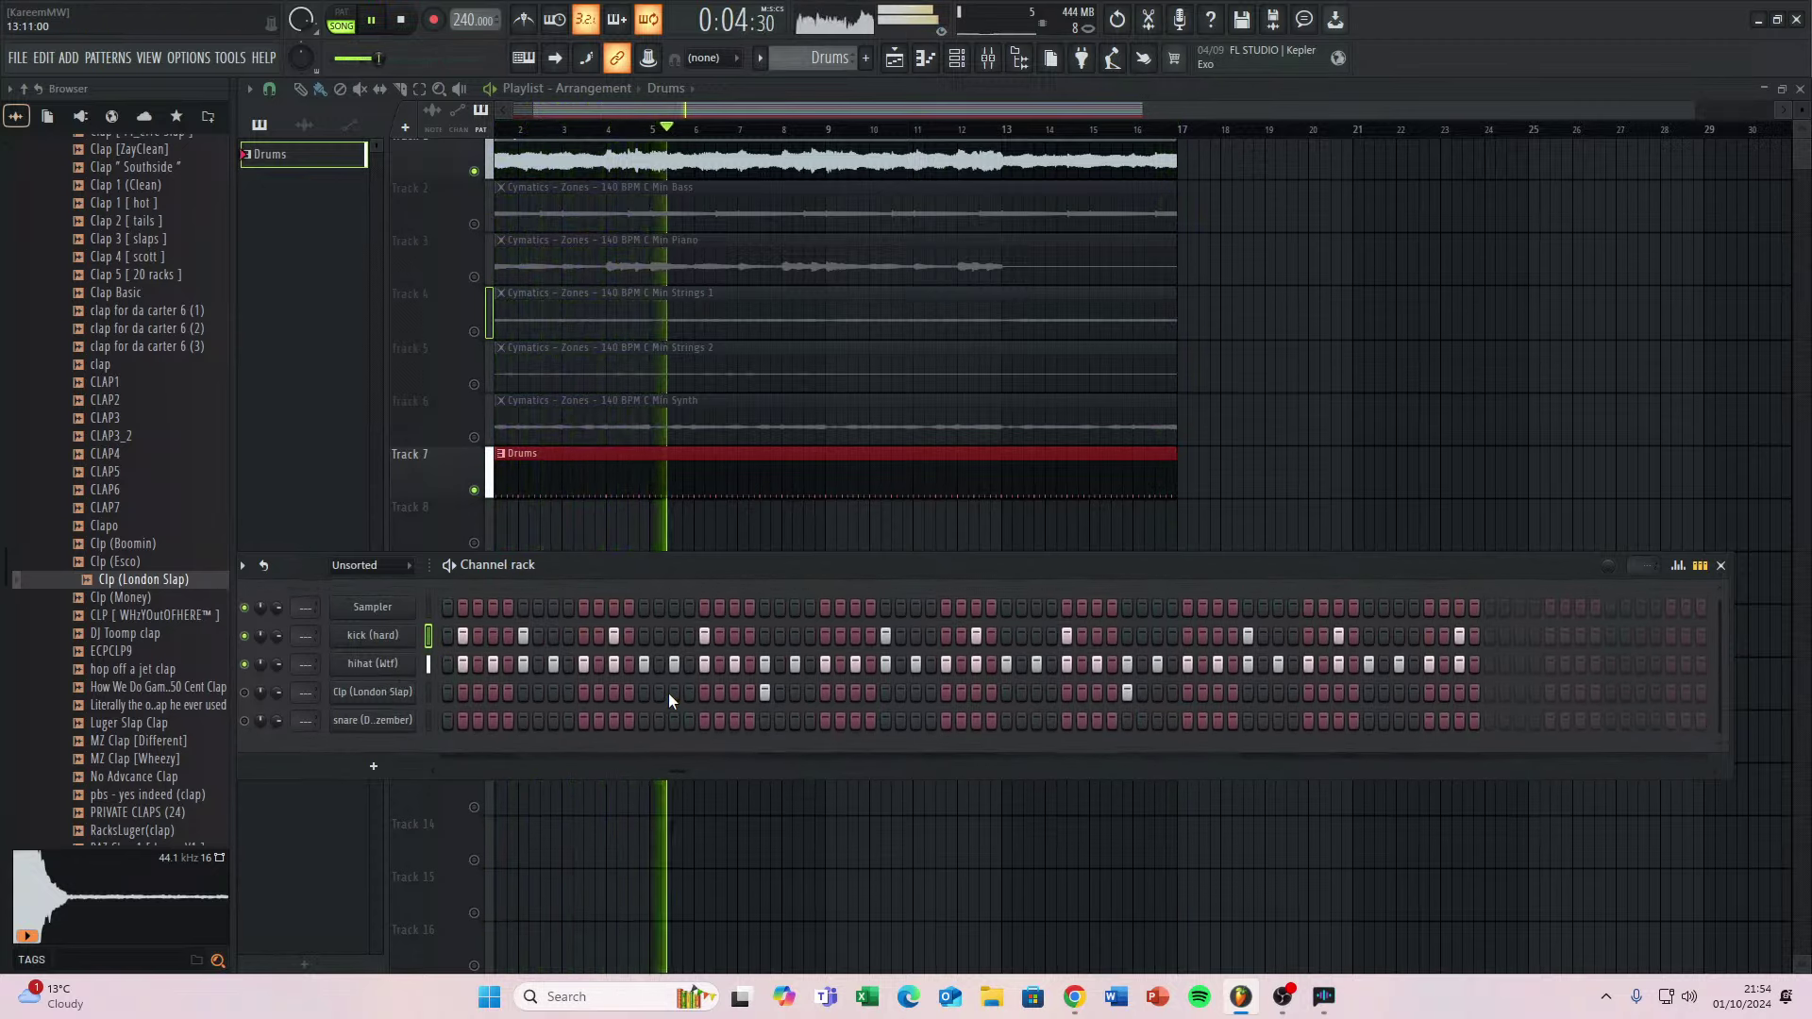
Audition the remaining Claps samples against the beat, from ECPCLP9 past pbs - yes indeed (clap) to YM Clap 1.
click(133, 653)
click(138, 672)
click(135, 705)
click(143, 797)
scroll(141, 774, down, 6)
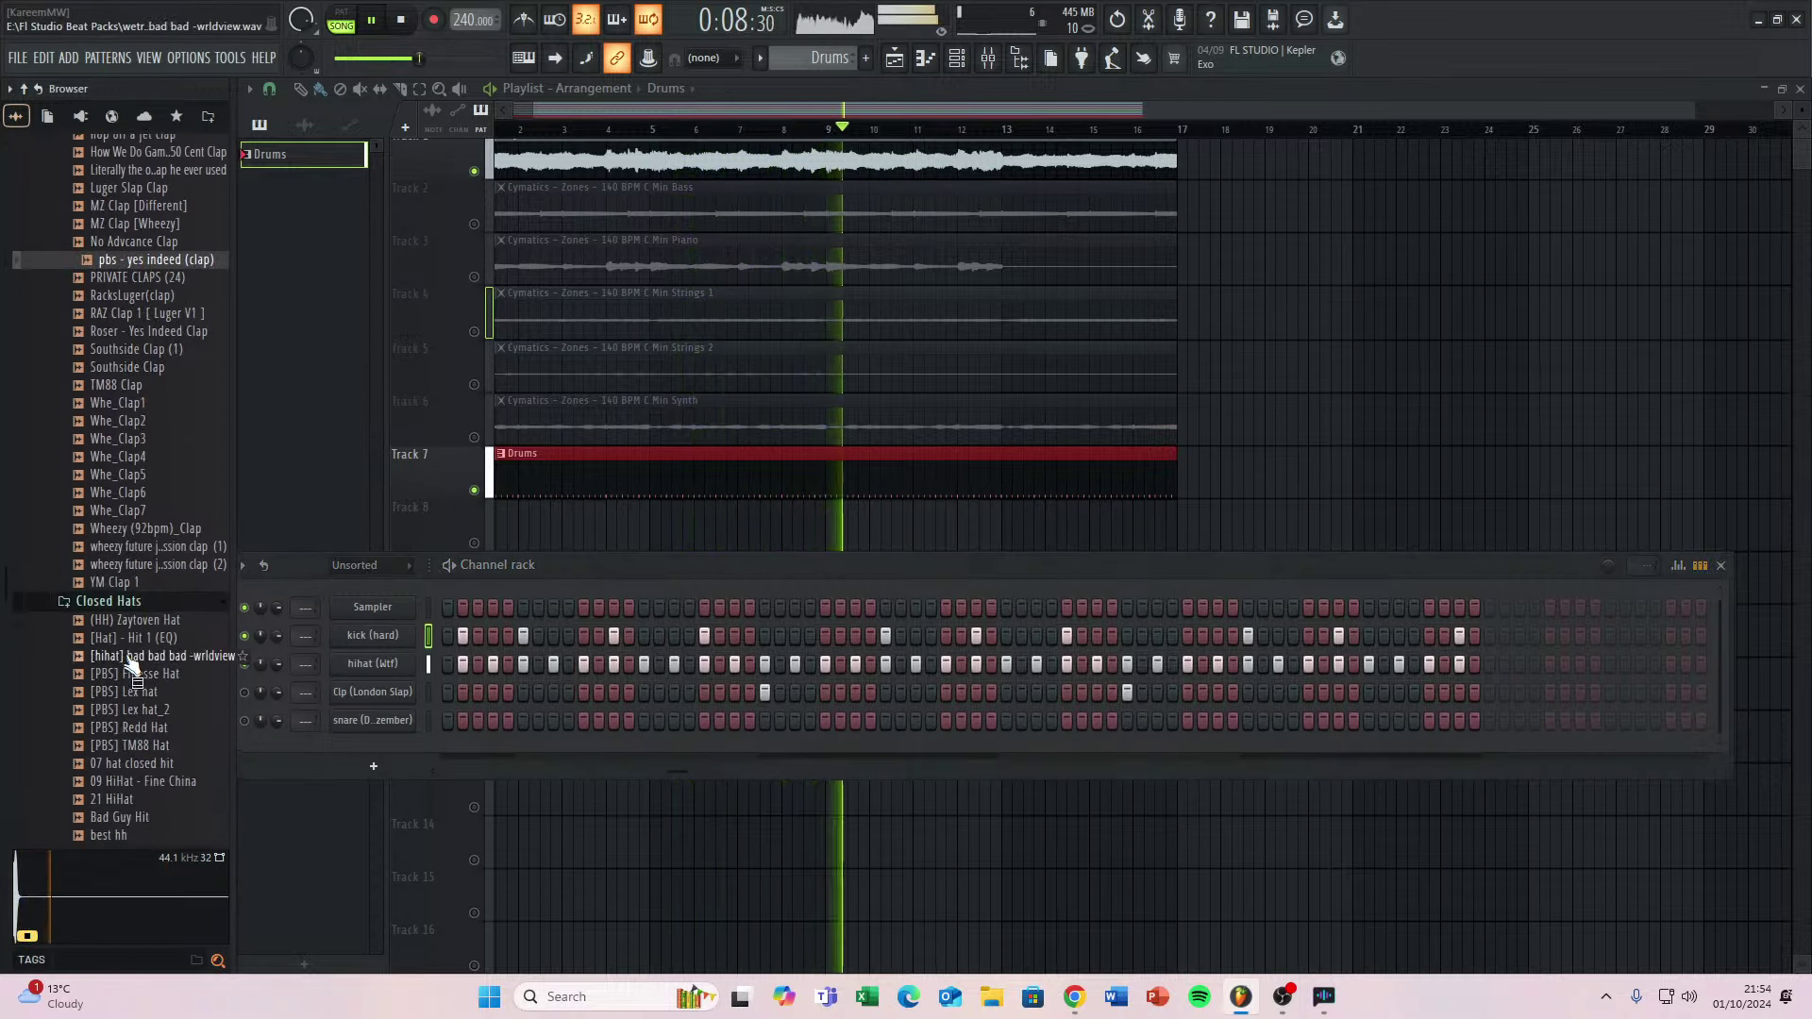
click(138, 492)
click(142, 564)
click(142, 581)
Audition Closed Hats samples against the beat, from [PBS] Lex hat through best hh and hh [digital] to Hi Hat [ Hit 1 ].
click(147, 641)
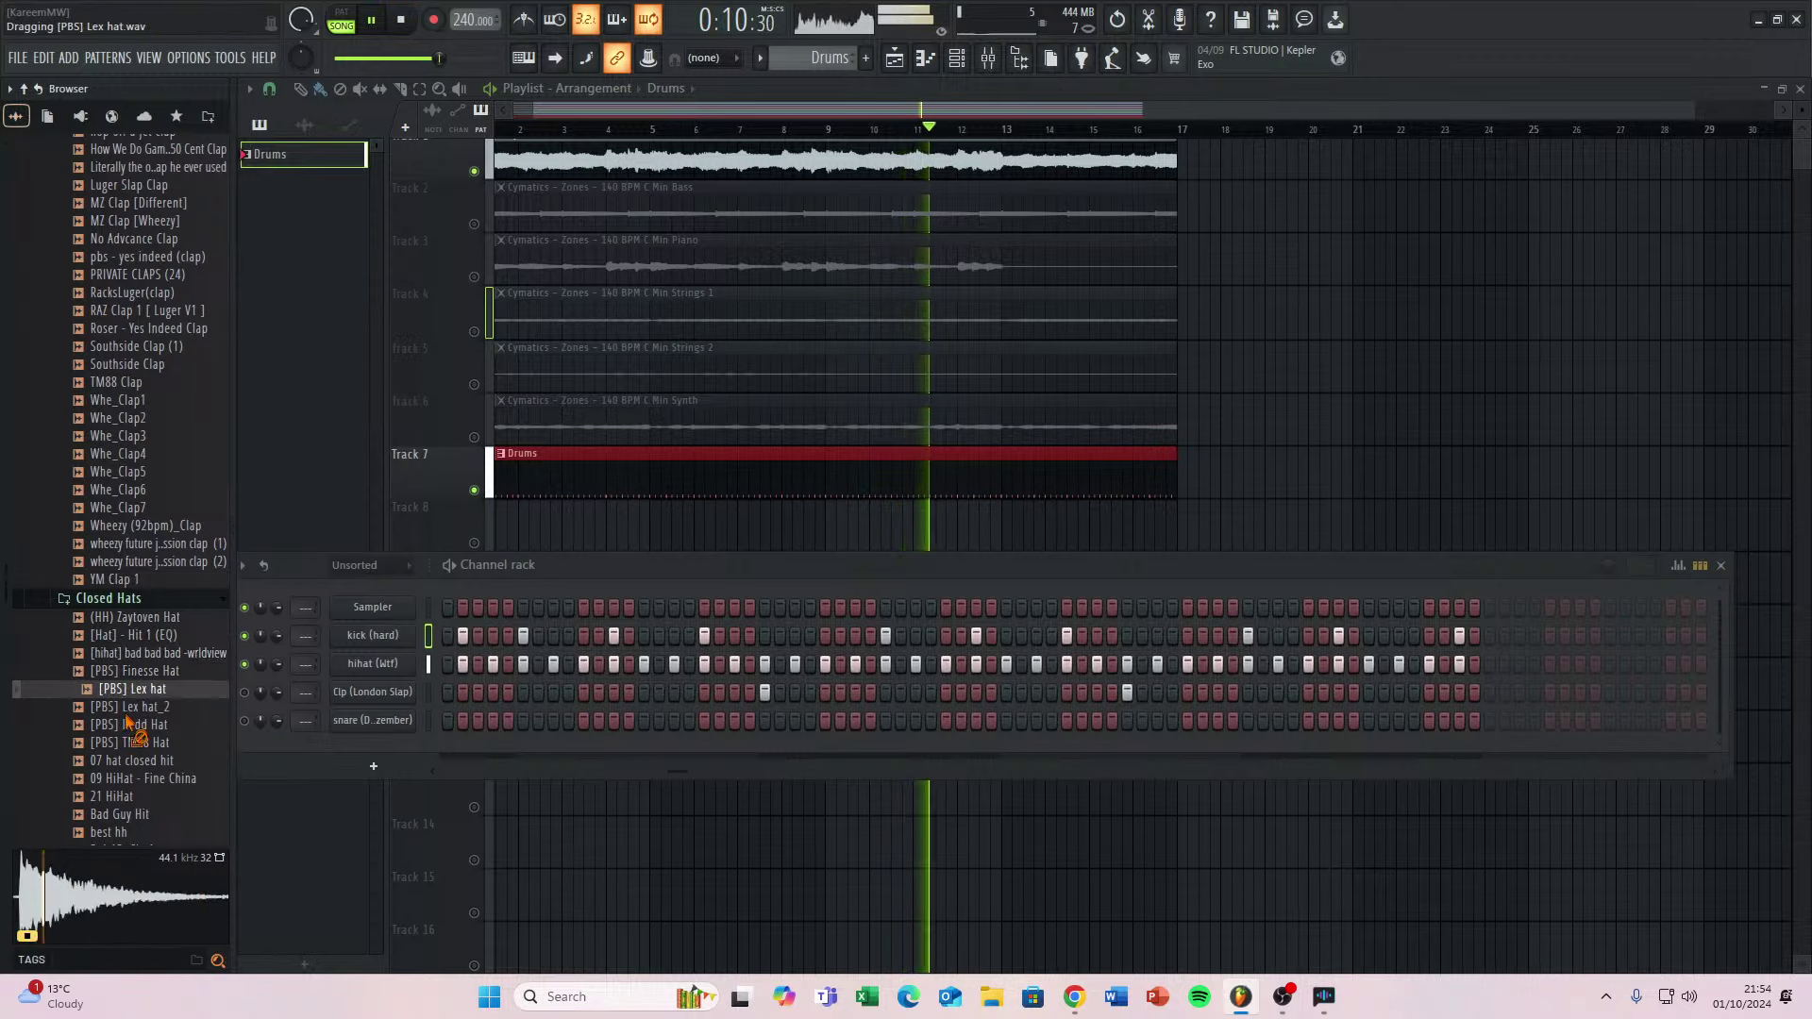
scroll(133, 736, down, 6)
click(123, 512)
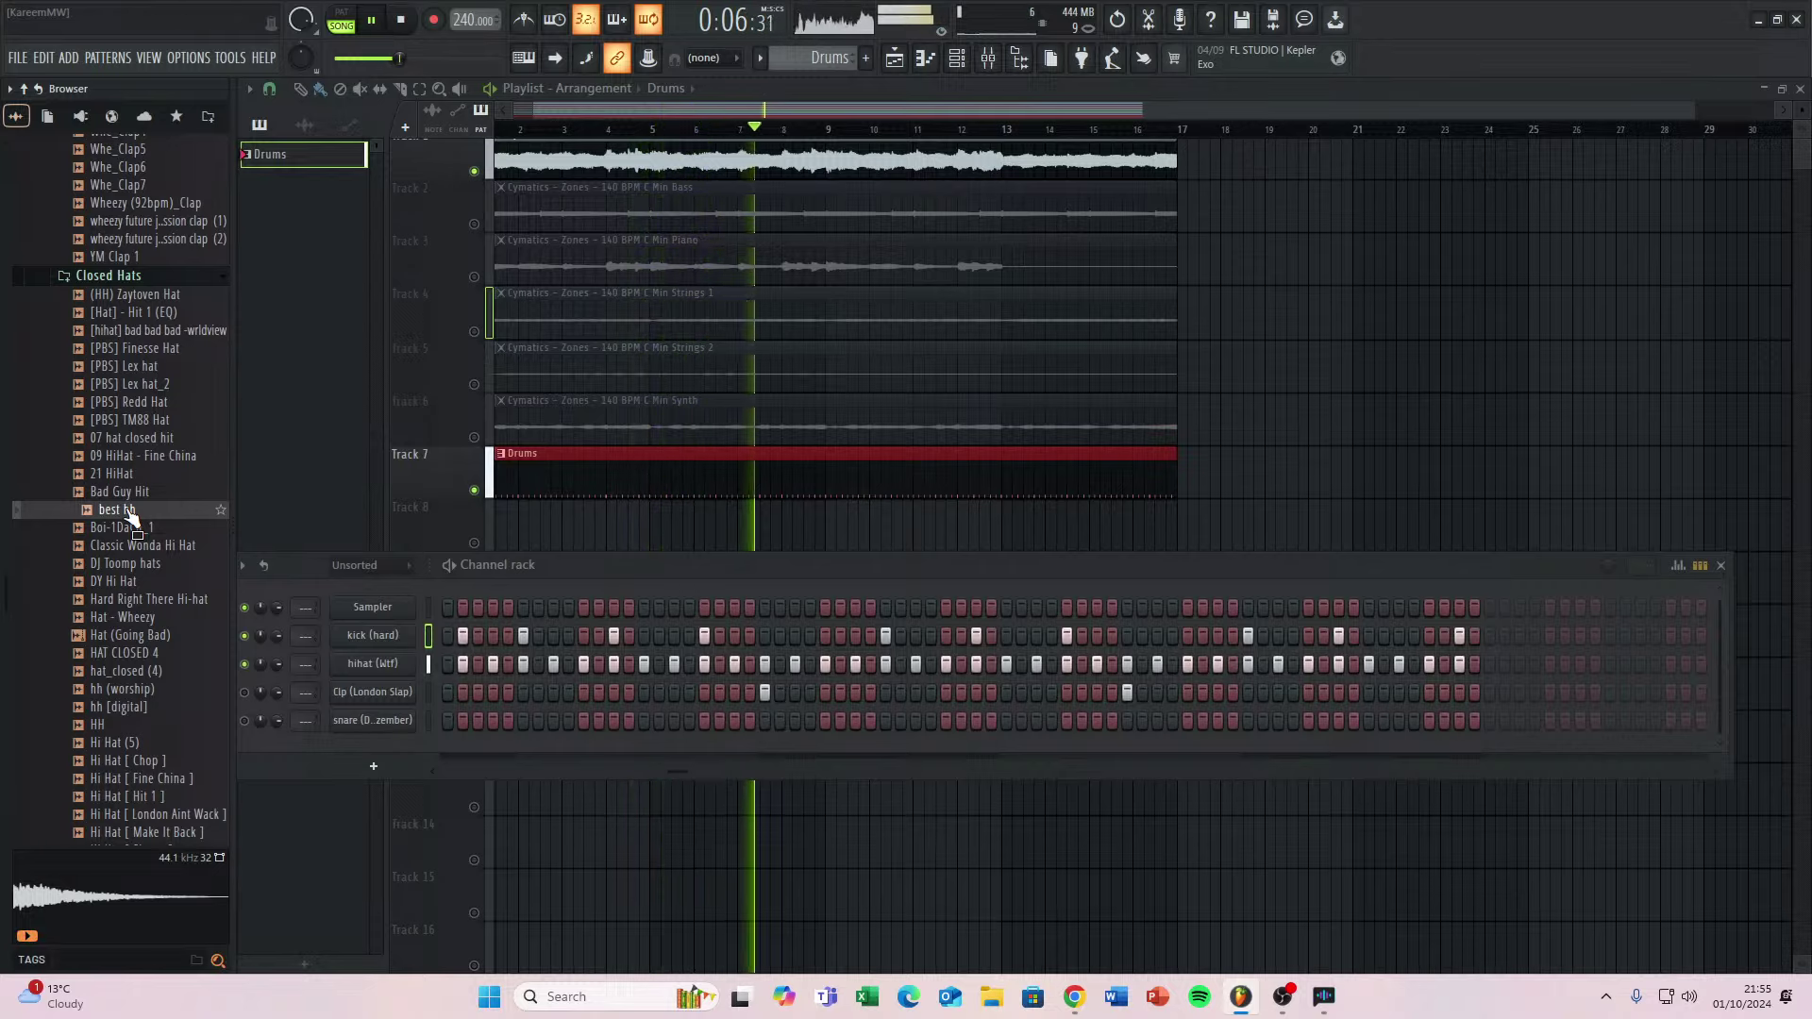
click(138, 707)
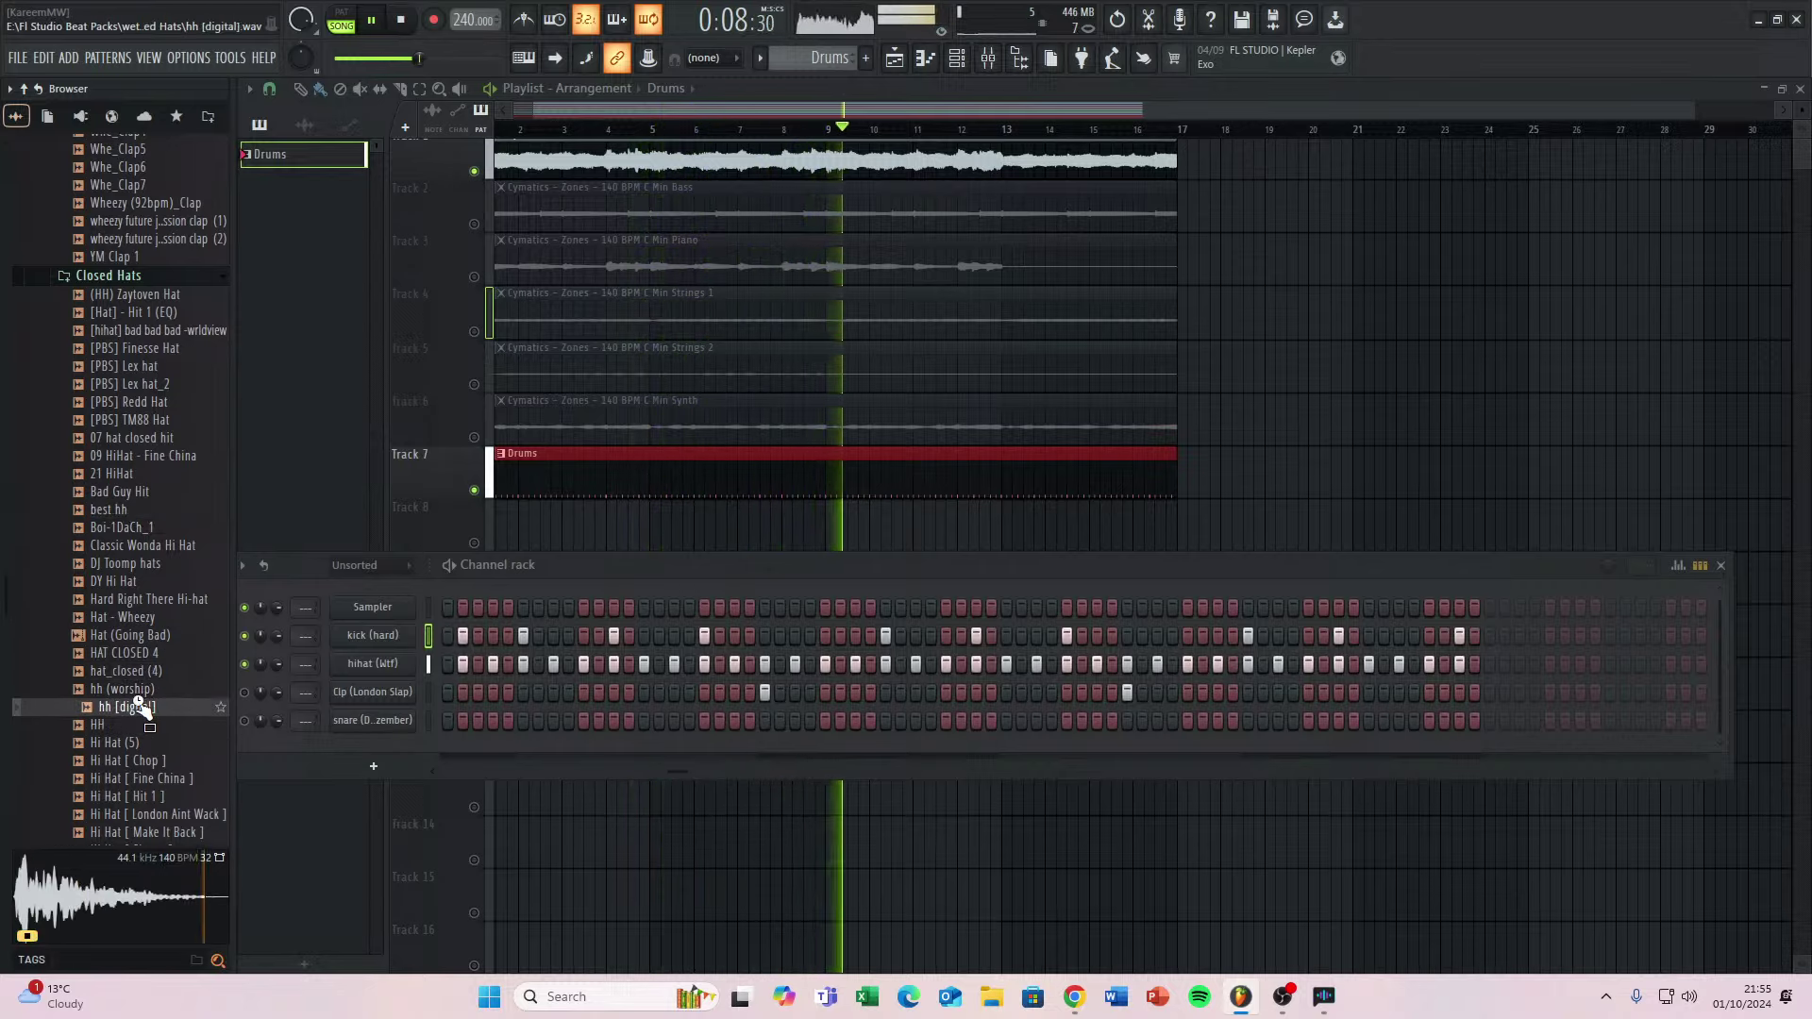
key(Down)
key(Down)
key(Down)
key(Down)
key(Down)
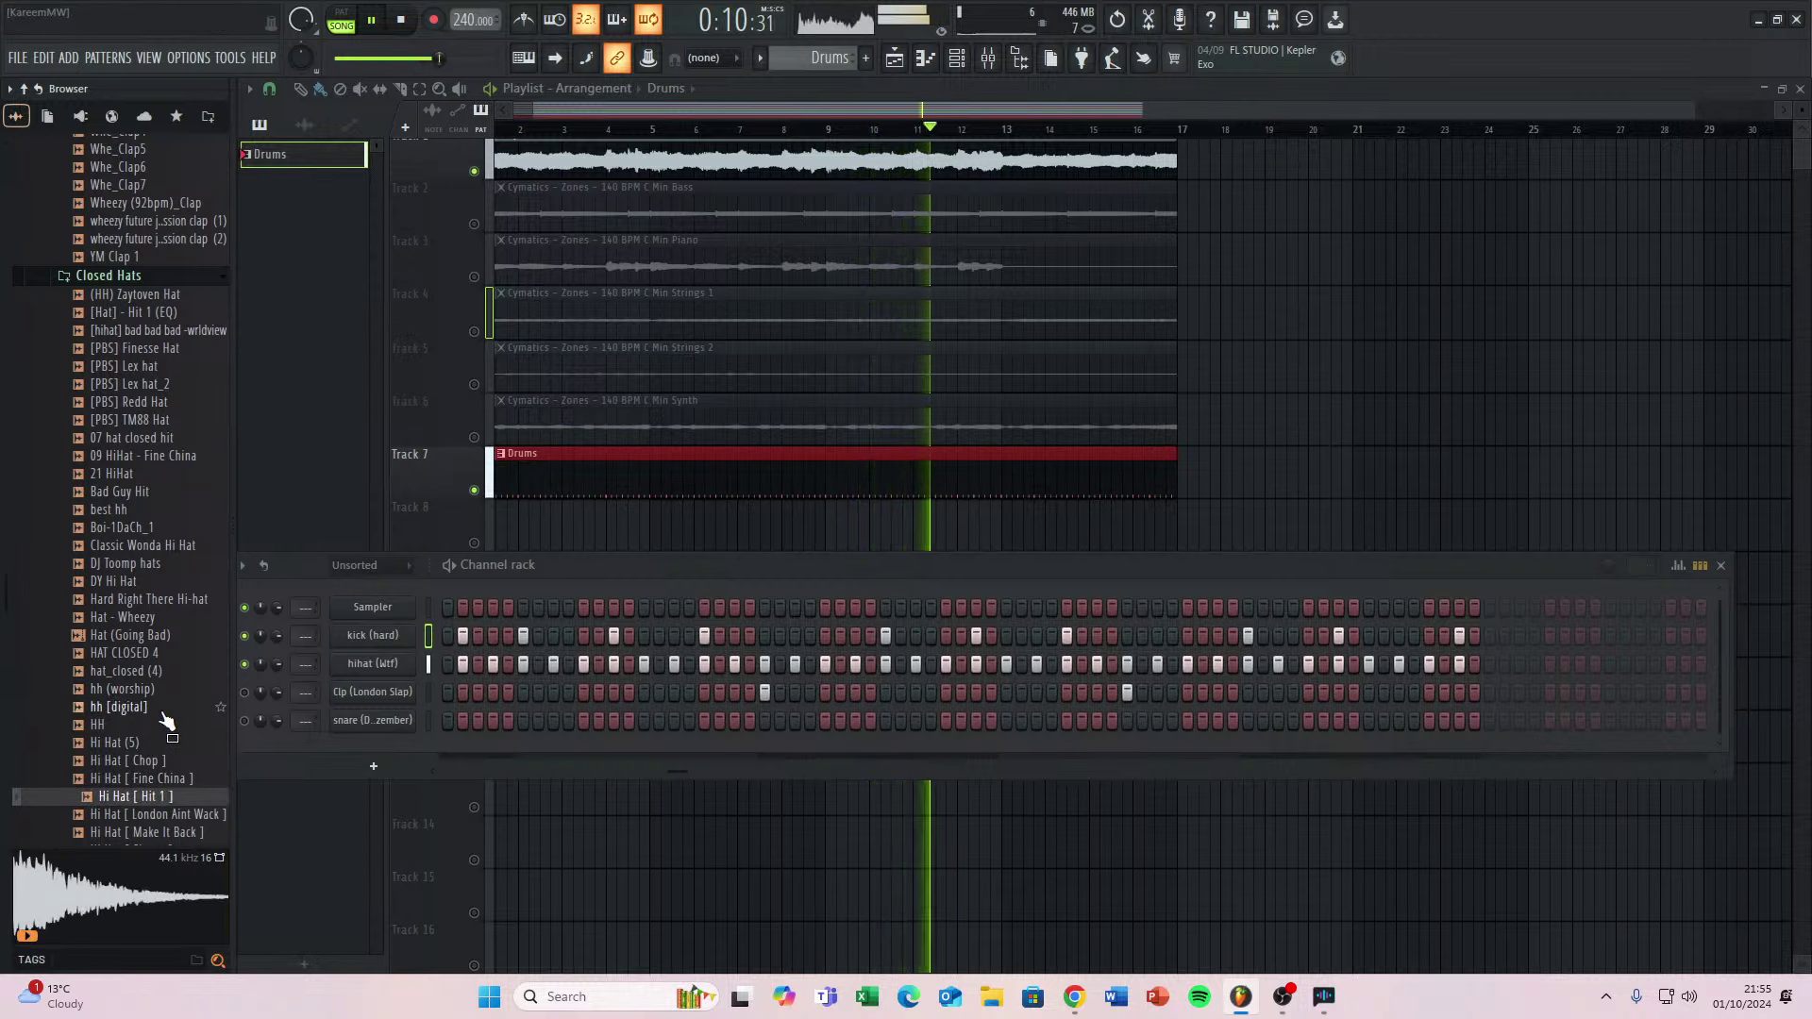
Audition the hi-hat samples from Hi Hat [ London Aint Wack ] down to Hi-Hat 3 [ deposit ].
key(Down)
key(Down)
key(Down)
key(Down)
key(Down)
key(Down)
key(Down)
key(Down)
key(Down)
key(Down)
key(Down)
key(Down)
key(Down)
key(Down)
key(Down)
key(Down)
key(Down)
key(Down)
key(Down)
key(Down)
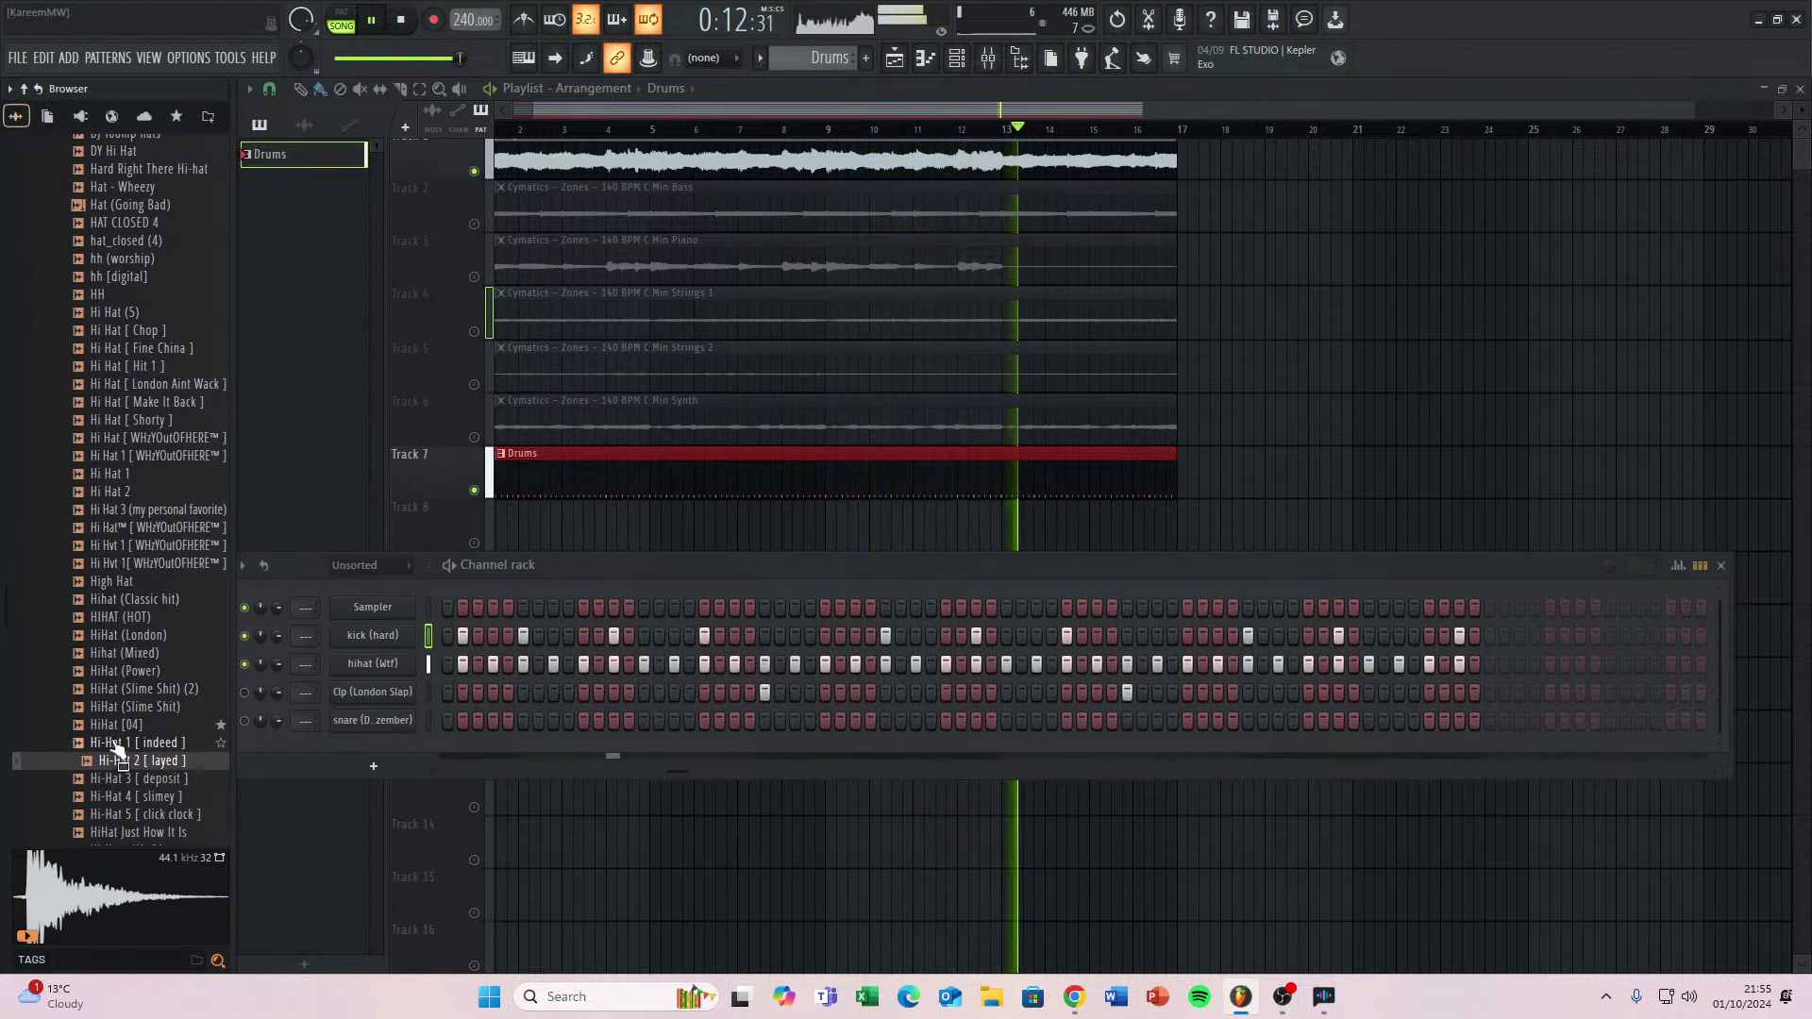
click(149, 695)
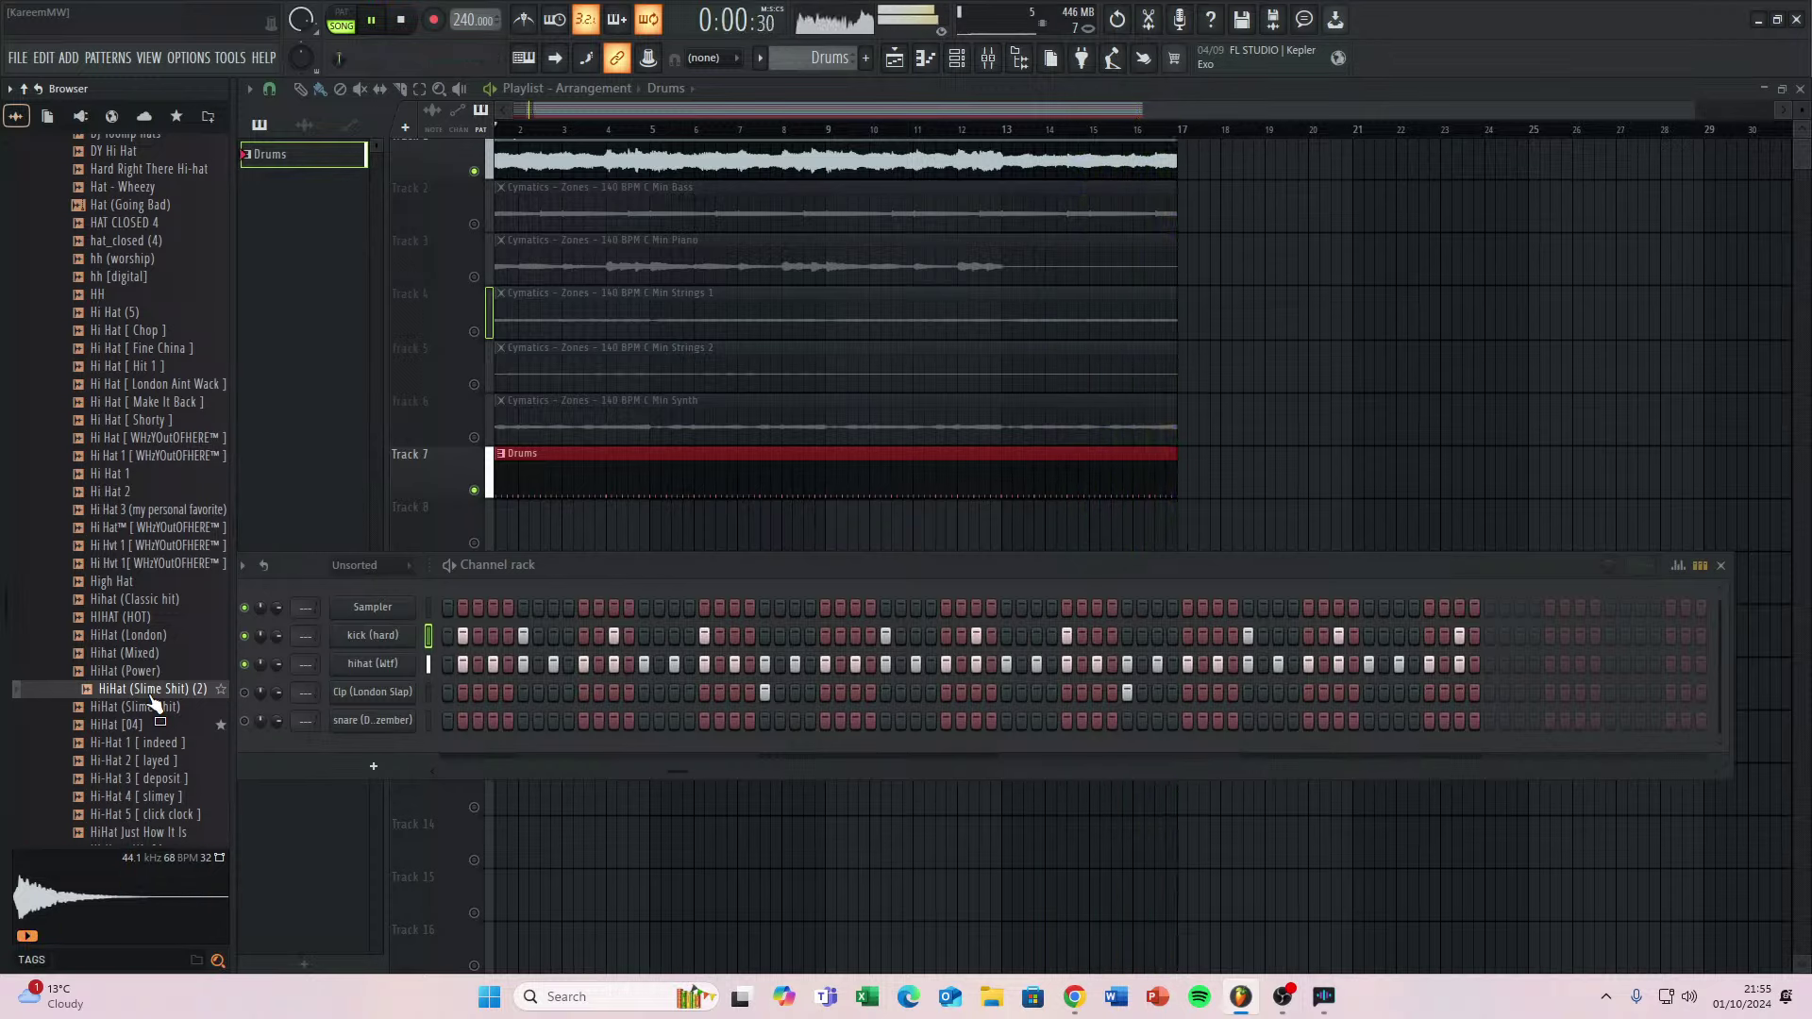
click(139, 745)
click(141, 780)
Audition samples further down the Closed Hats folder, including Hi-Hats_V1_21, HIHATS1 and hop off a jet hihat 2.
scroll(135, 736, down, 10)
click(124, 609)
scroll(125, 612, down, 2)
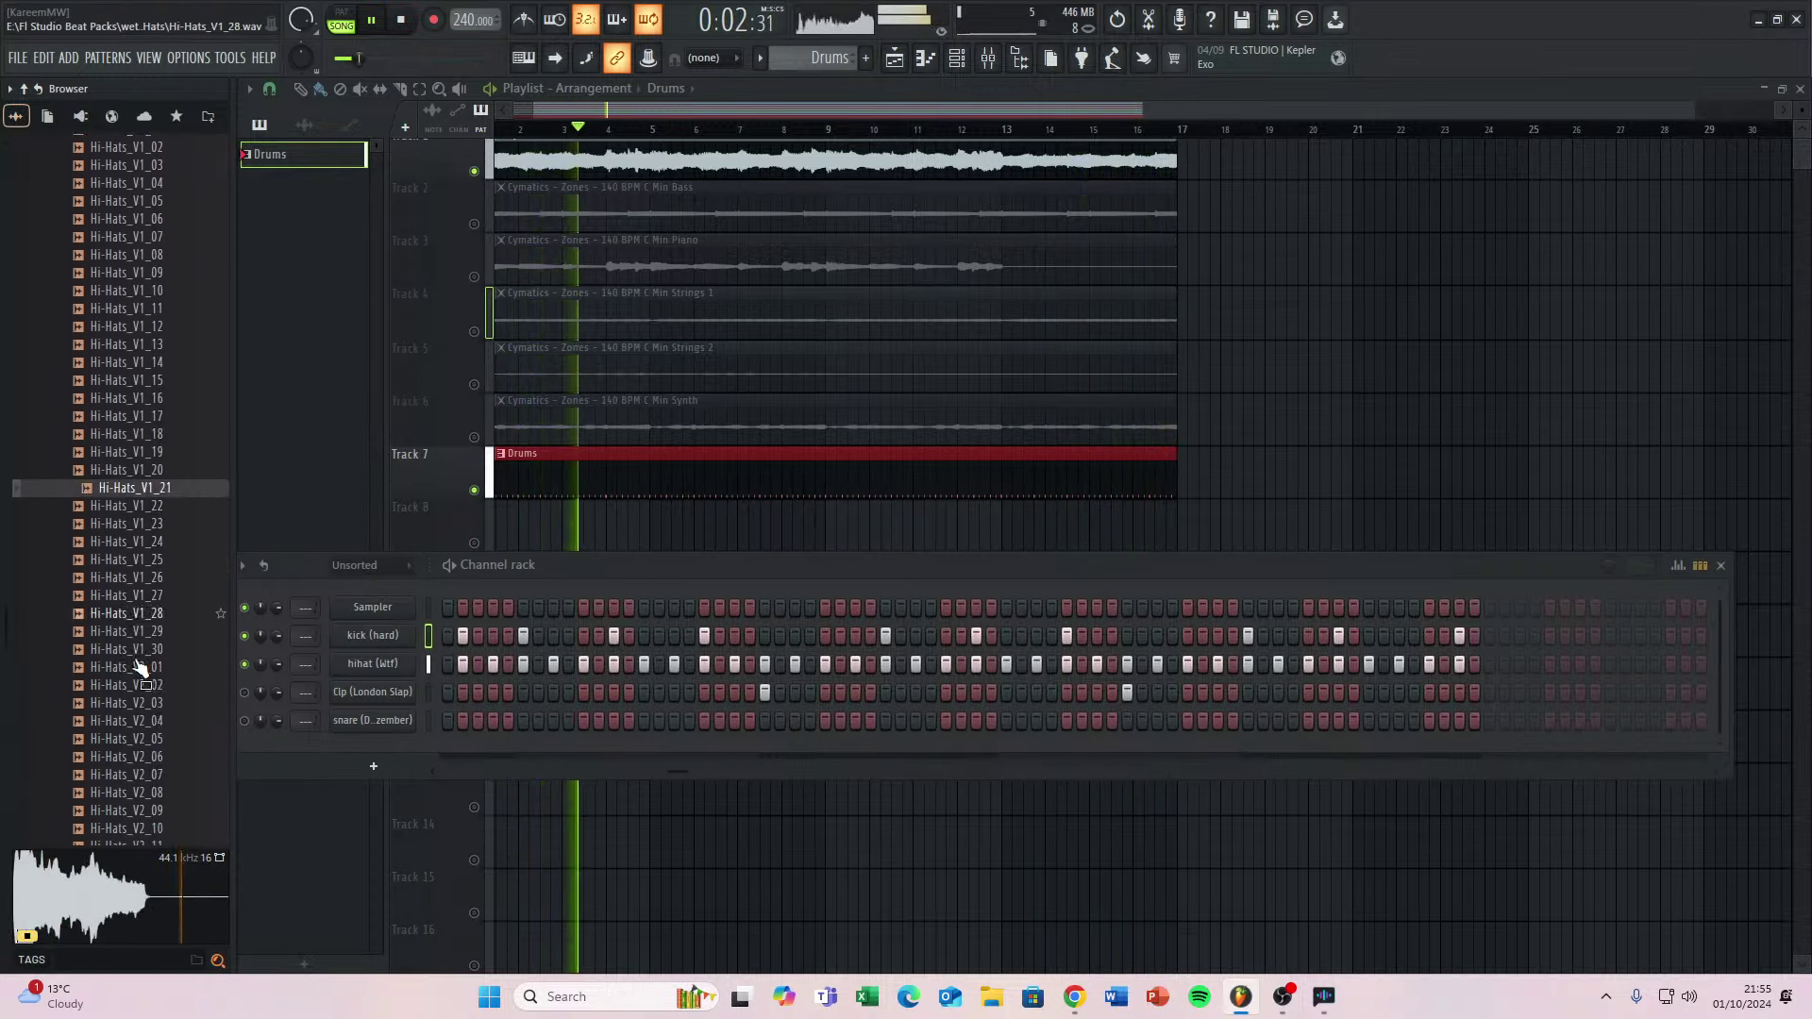
scroll(132, 651, down, 3)
click(109, 549)
scroll(112, 576, down, 8)
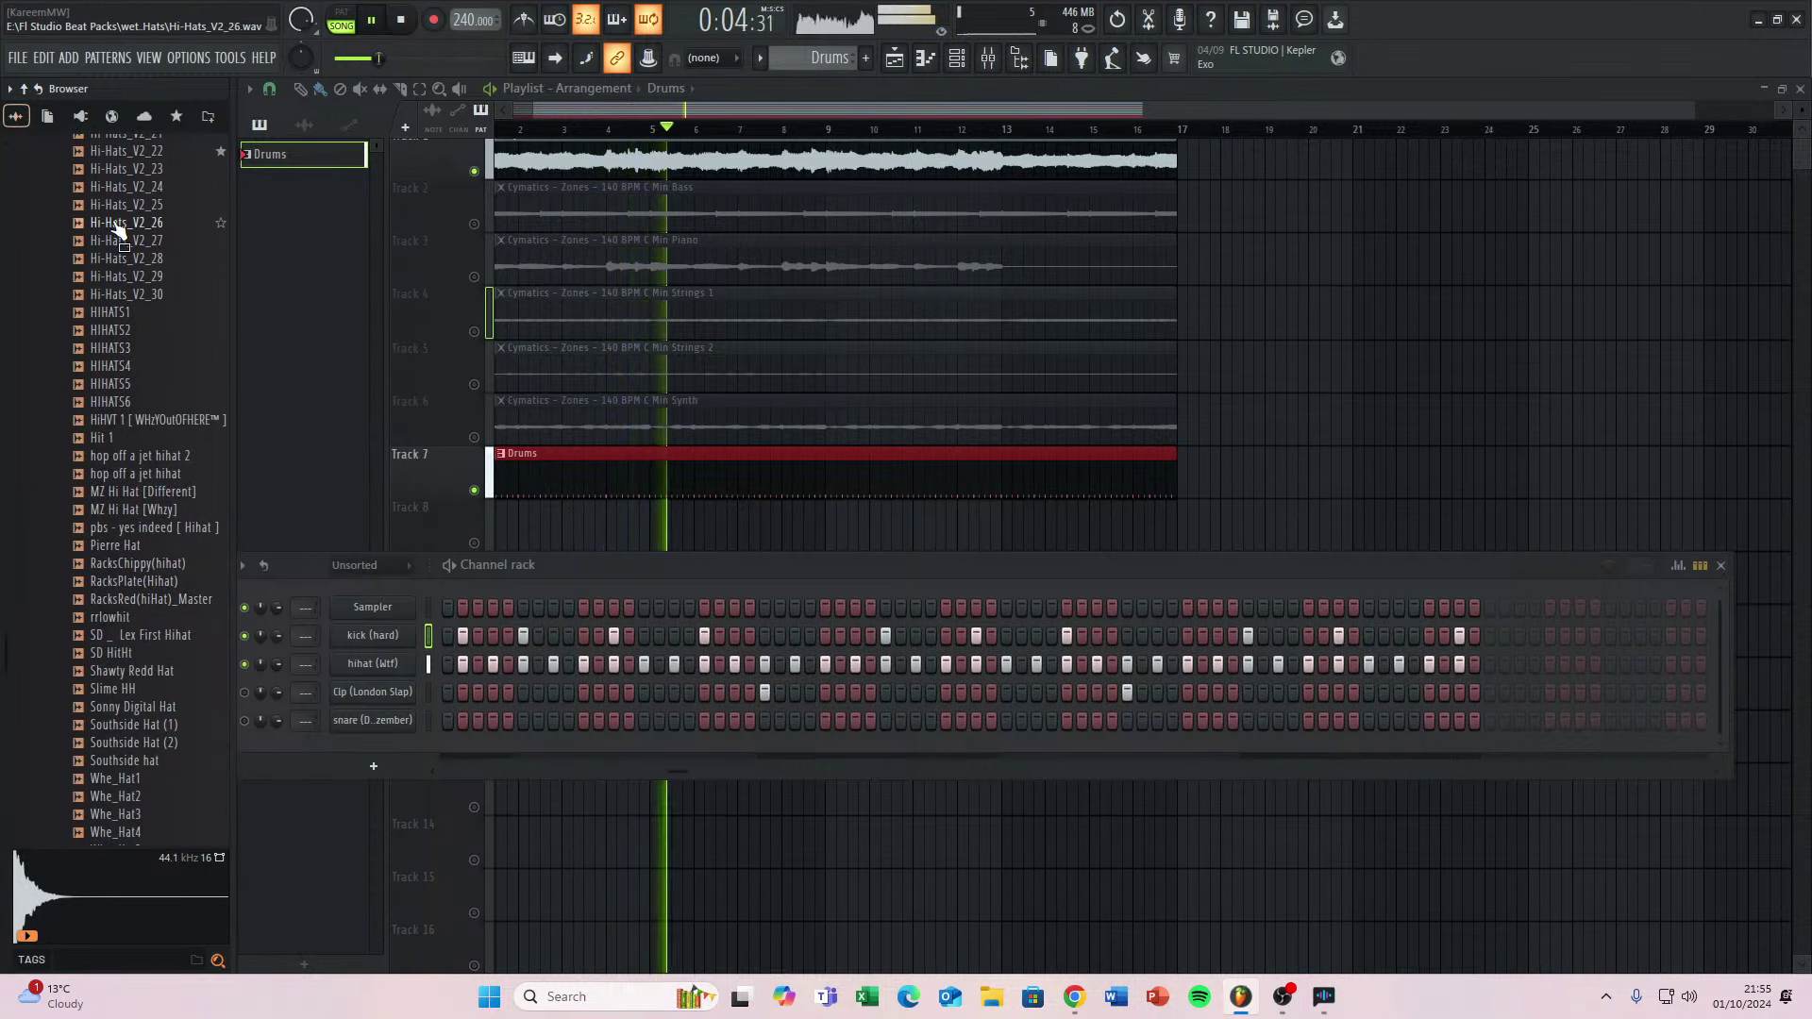
click(118, 312)
click(144, 458)
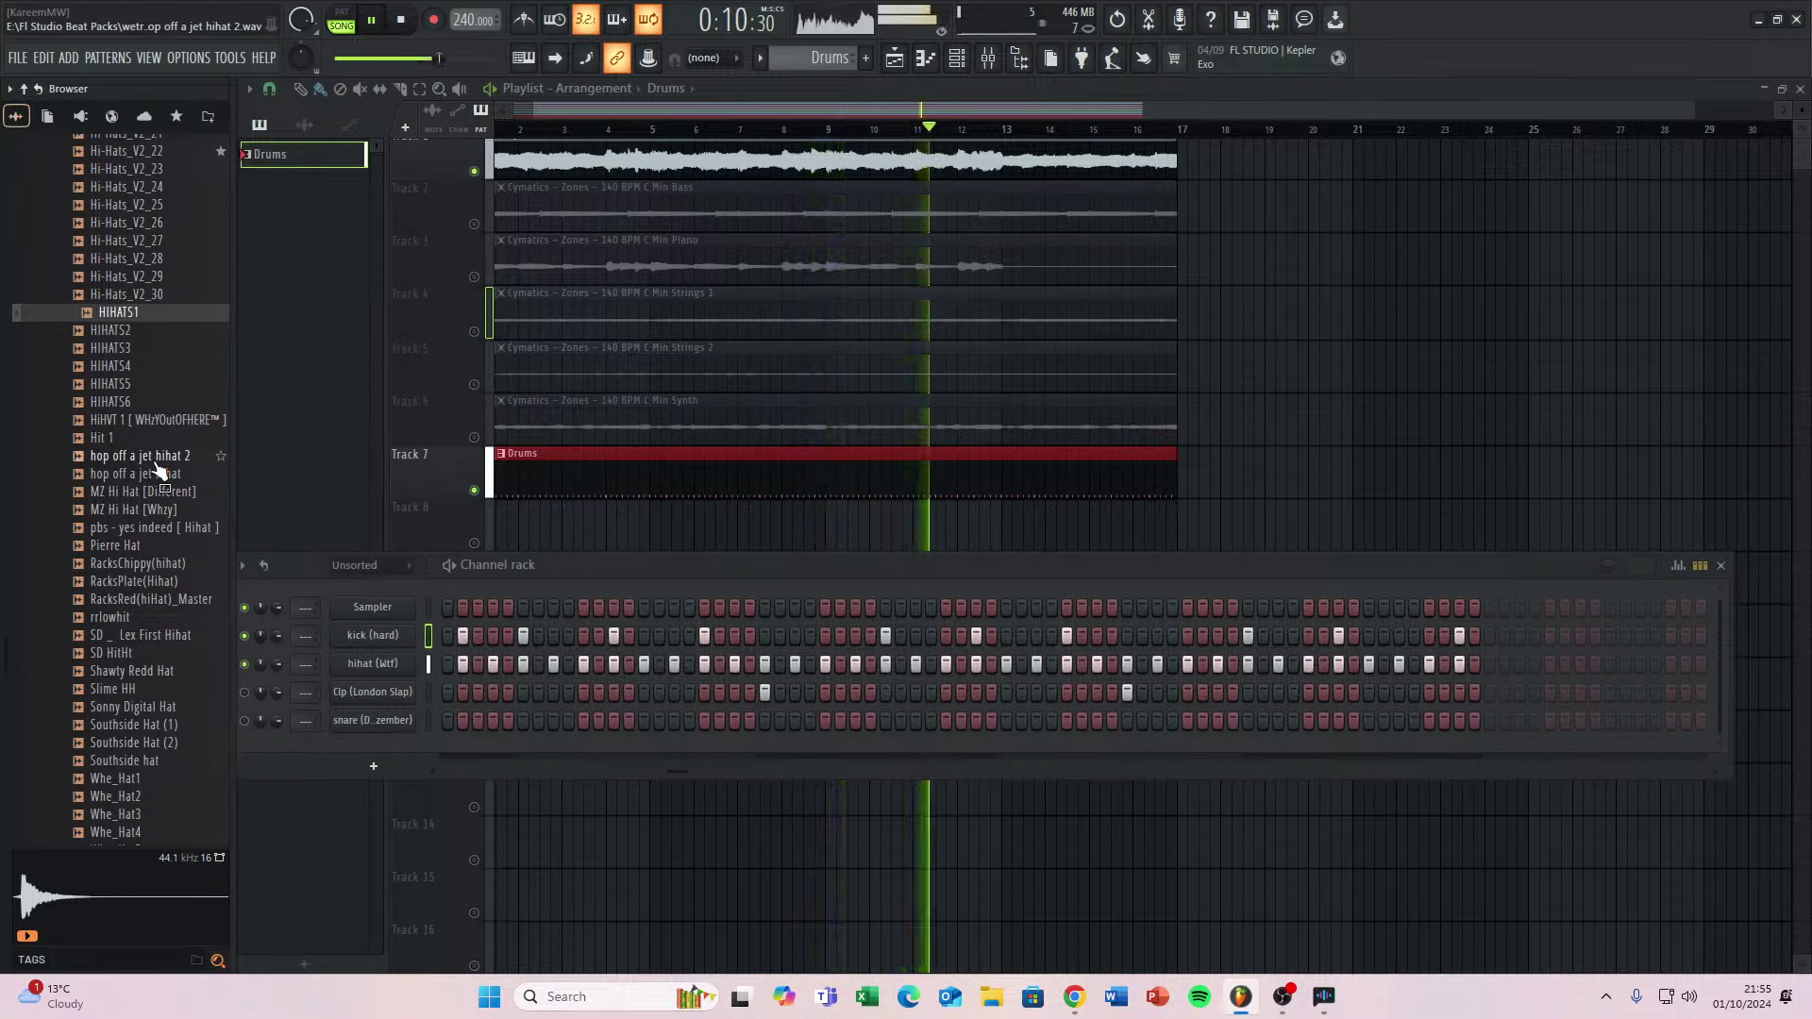
scroll(186, 671, down, 8)
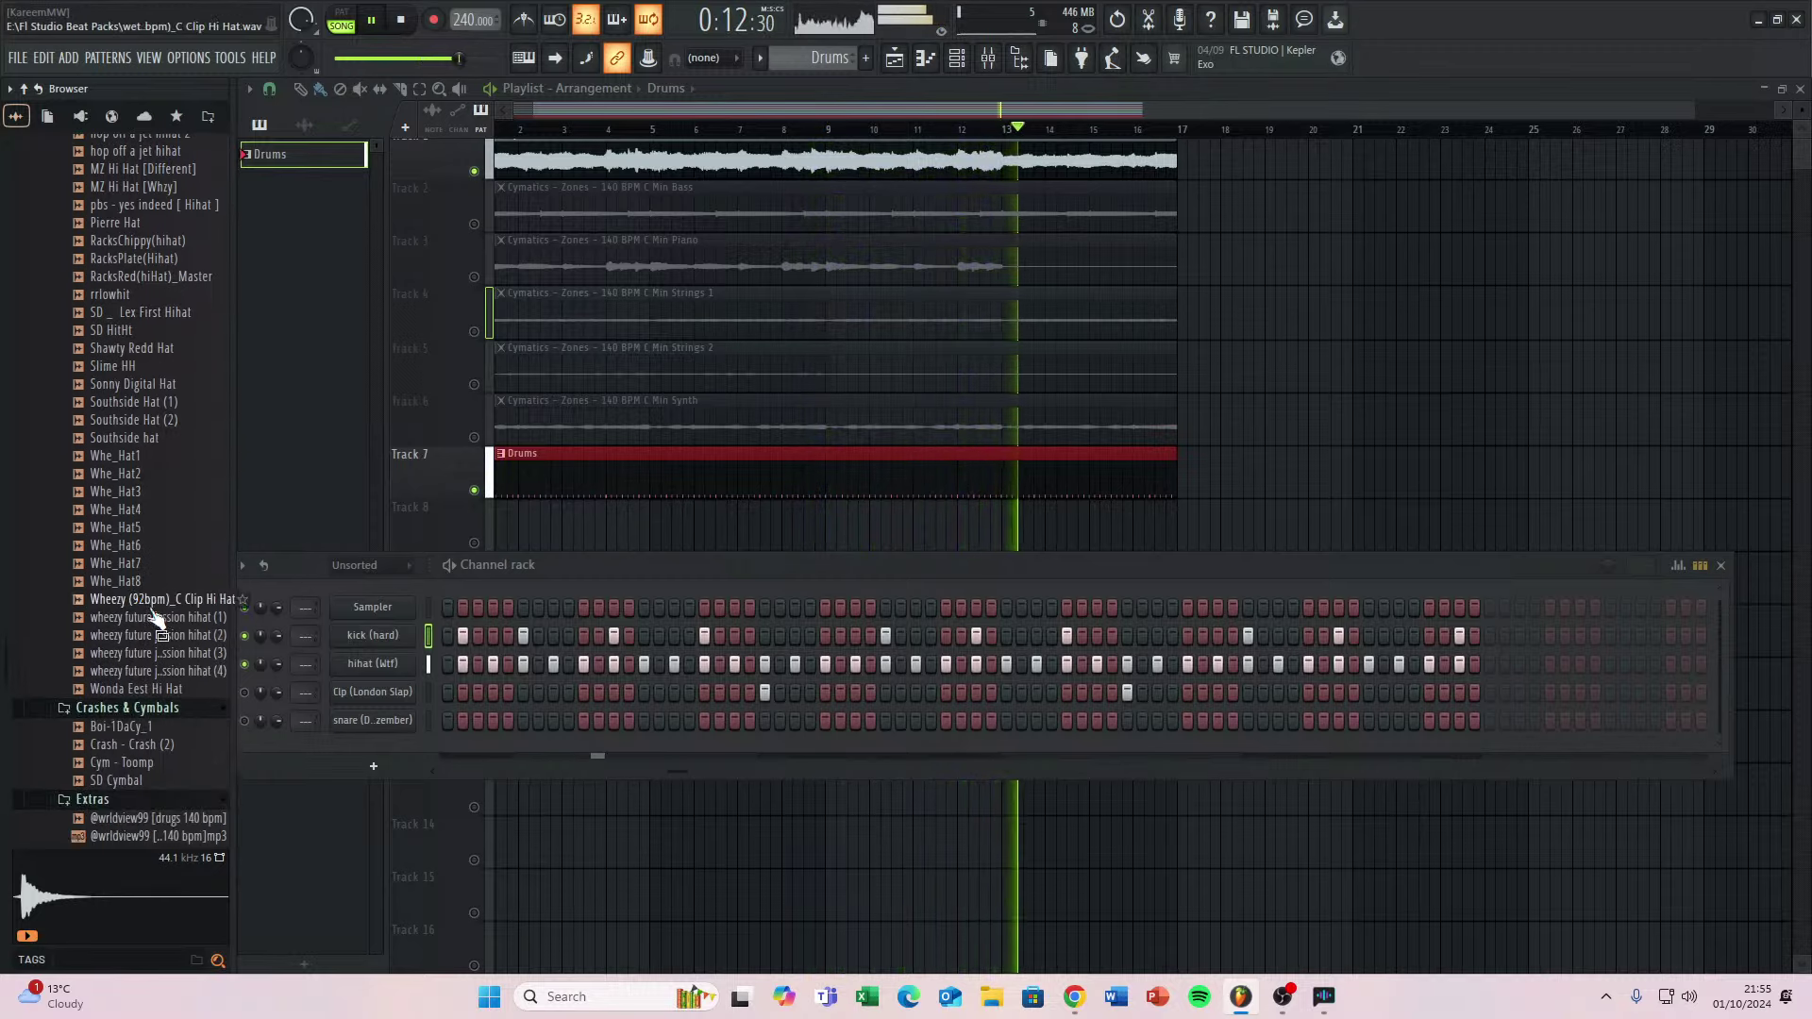
Audition SD Cymbal and Crash - Crash (2) from Crashes & Cymbals against the beat and stop playback.
scroll(129, 626, down, 2)
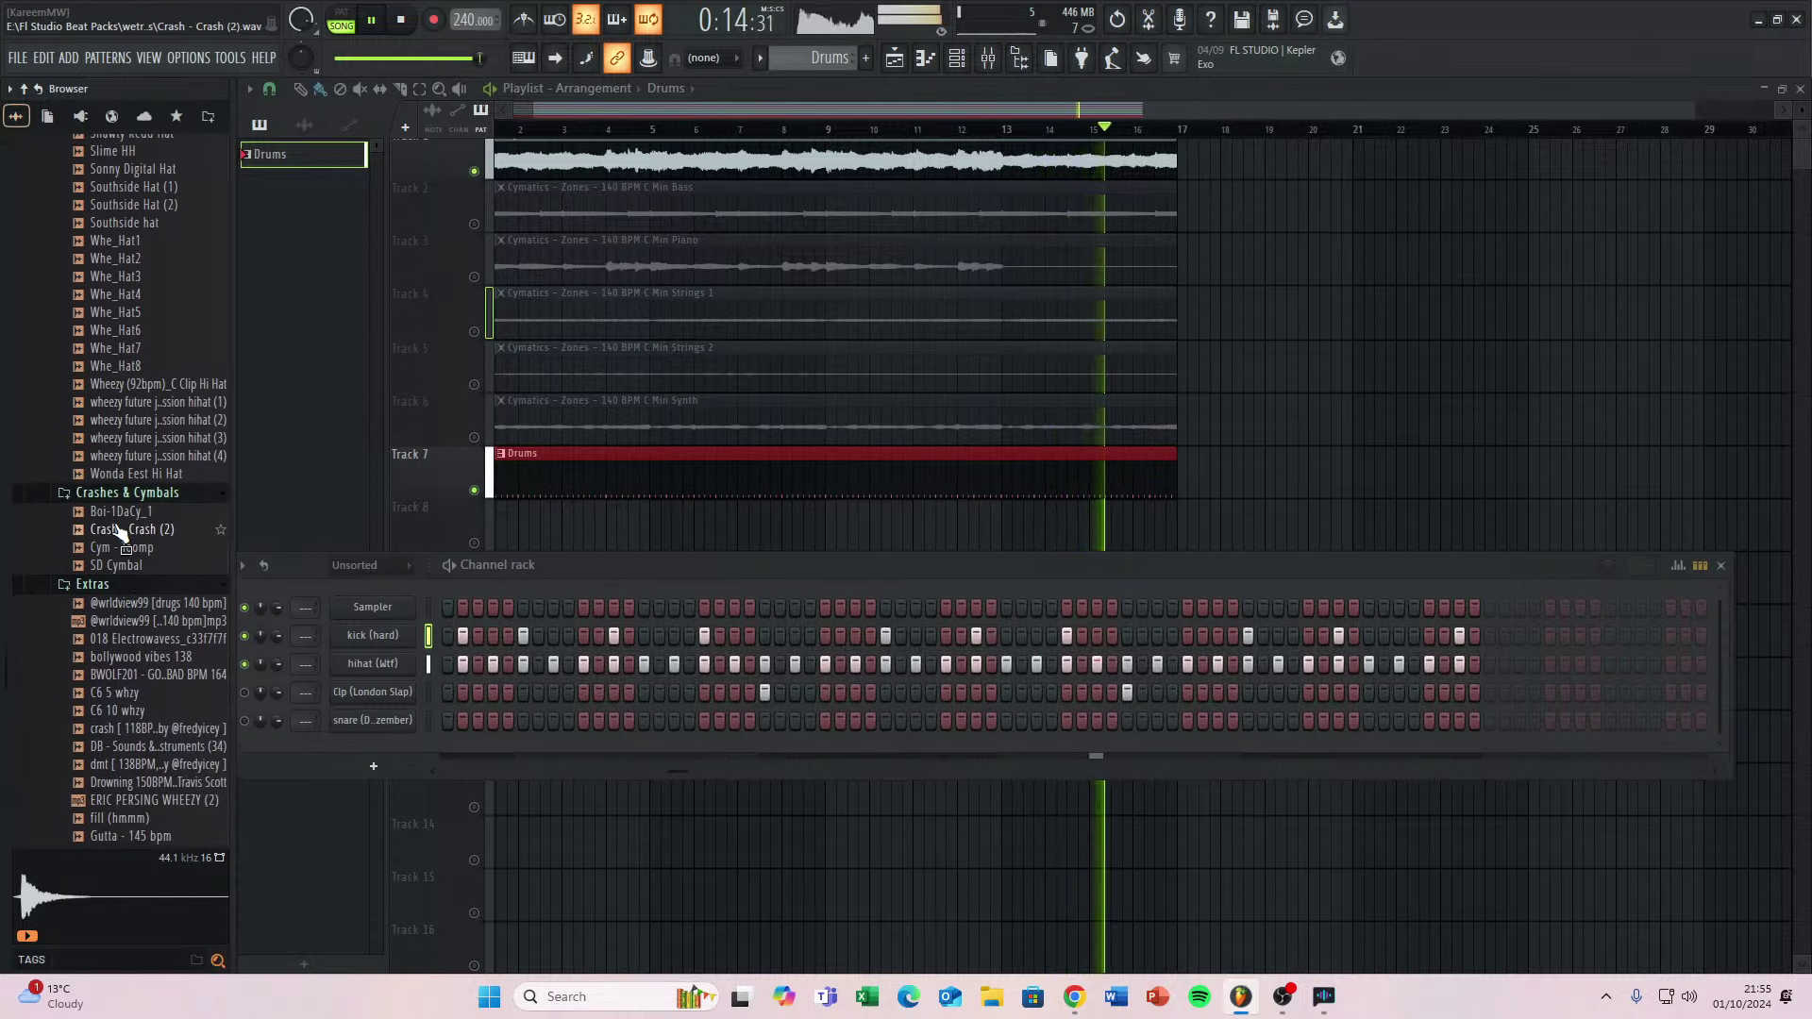
click(126, 566)
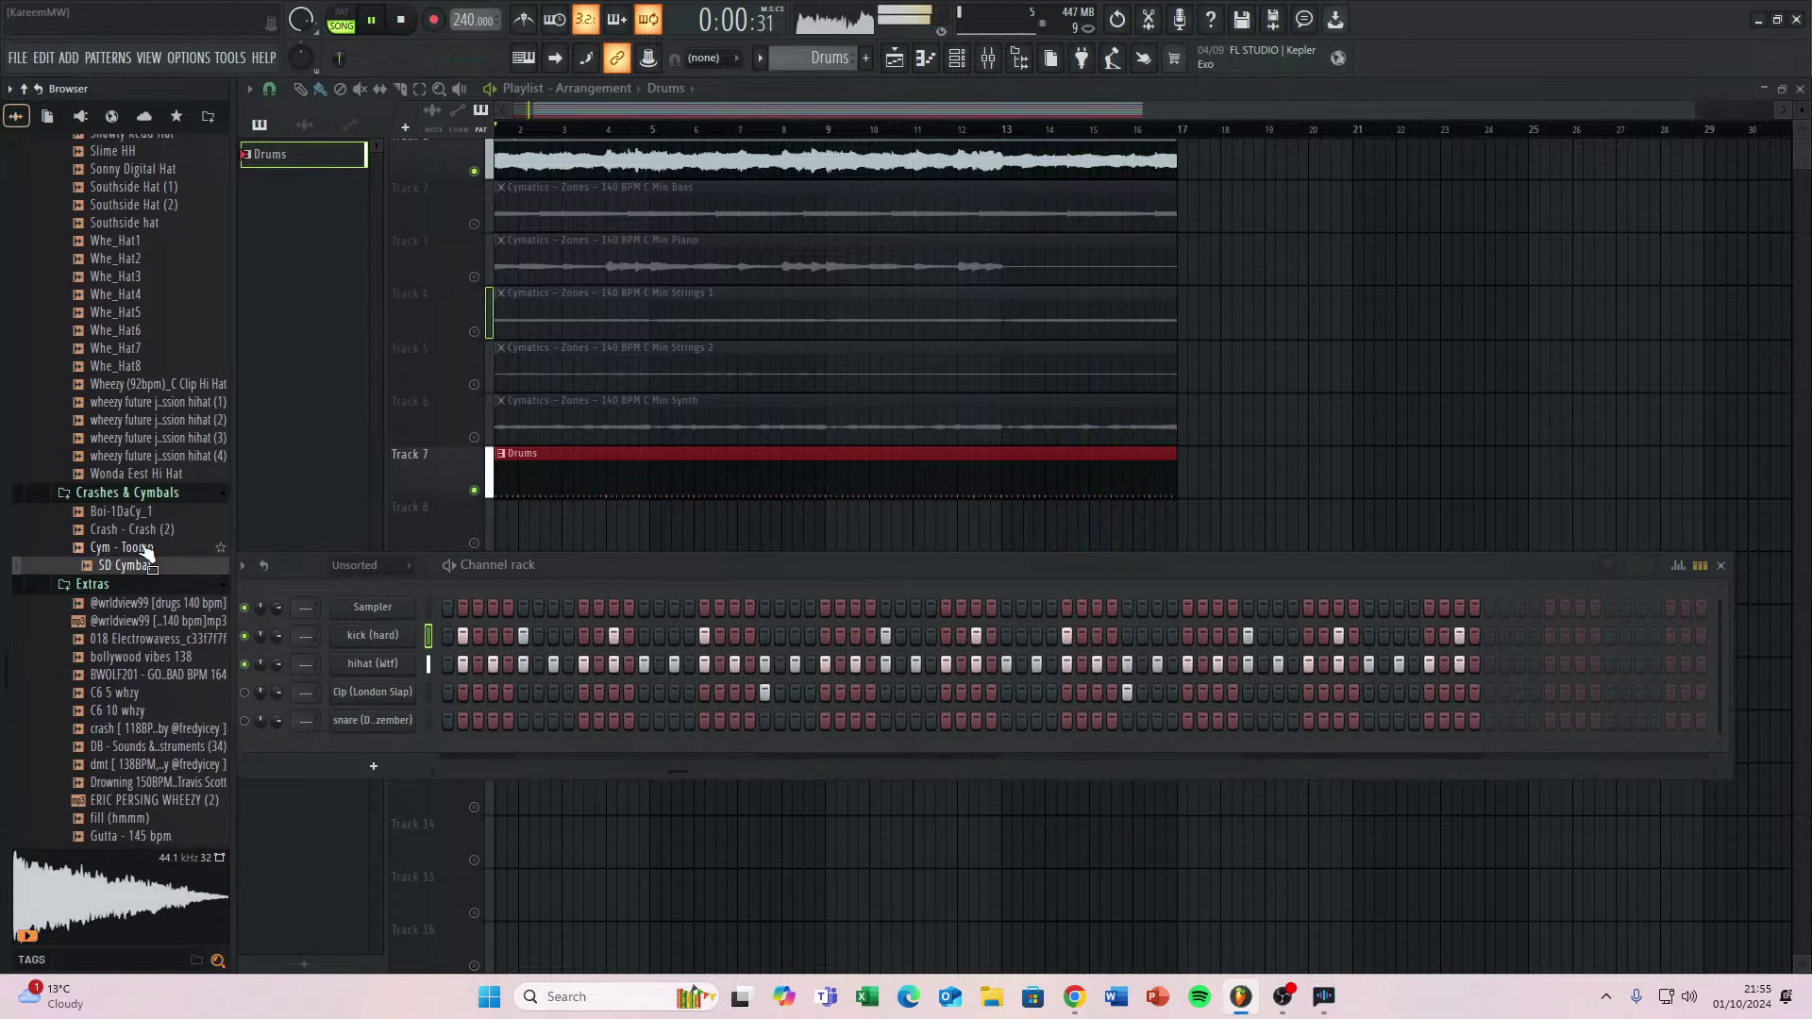
click(148, 531)
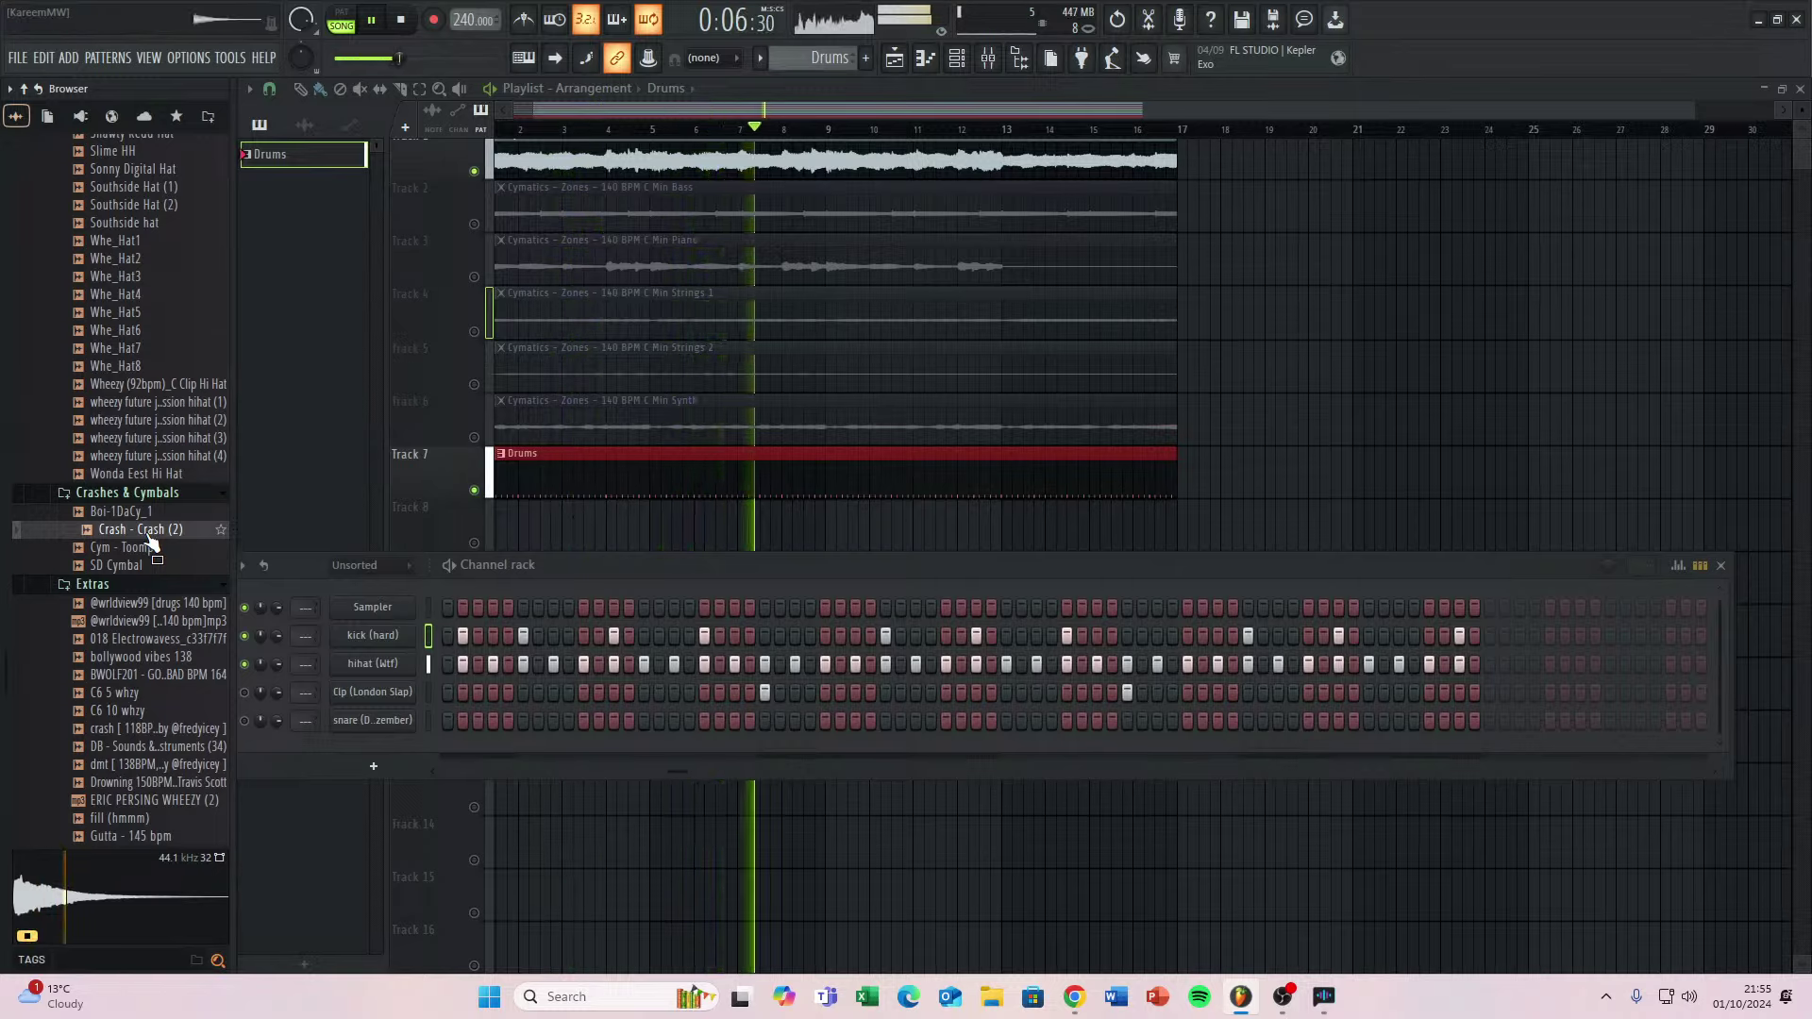
key(space)
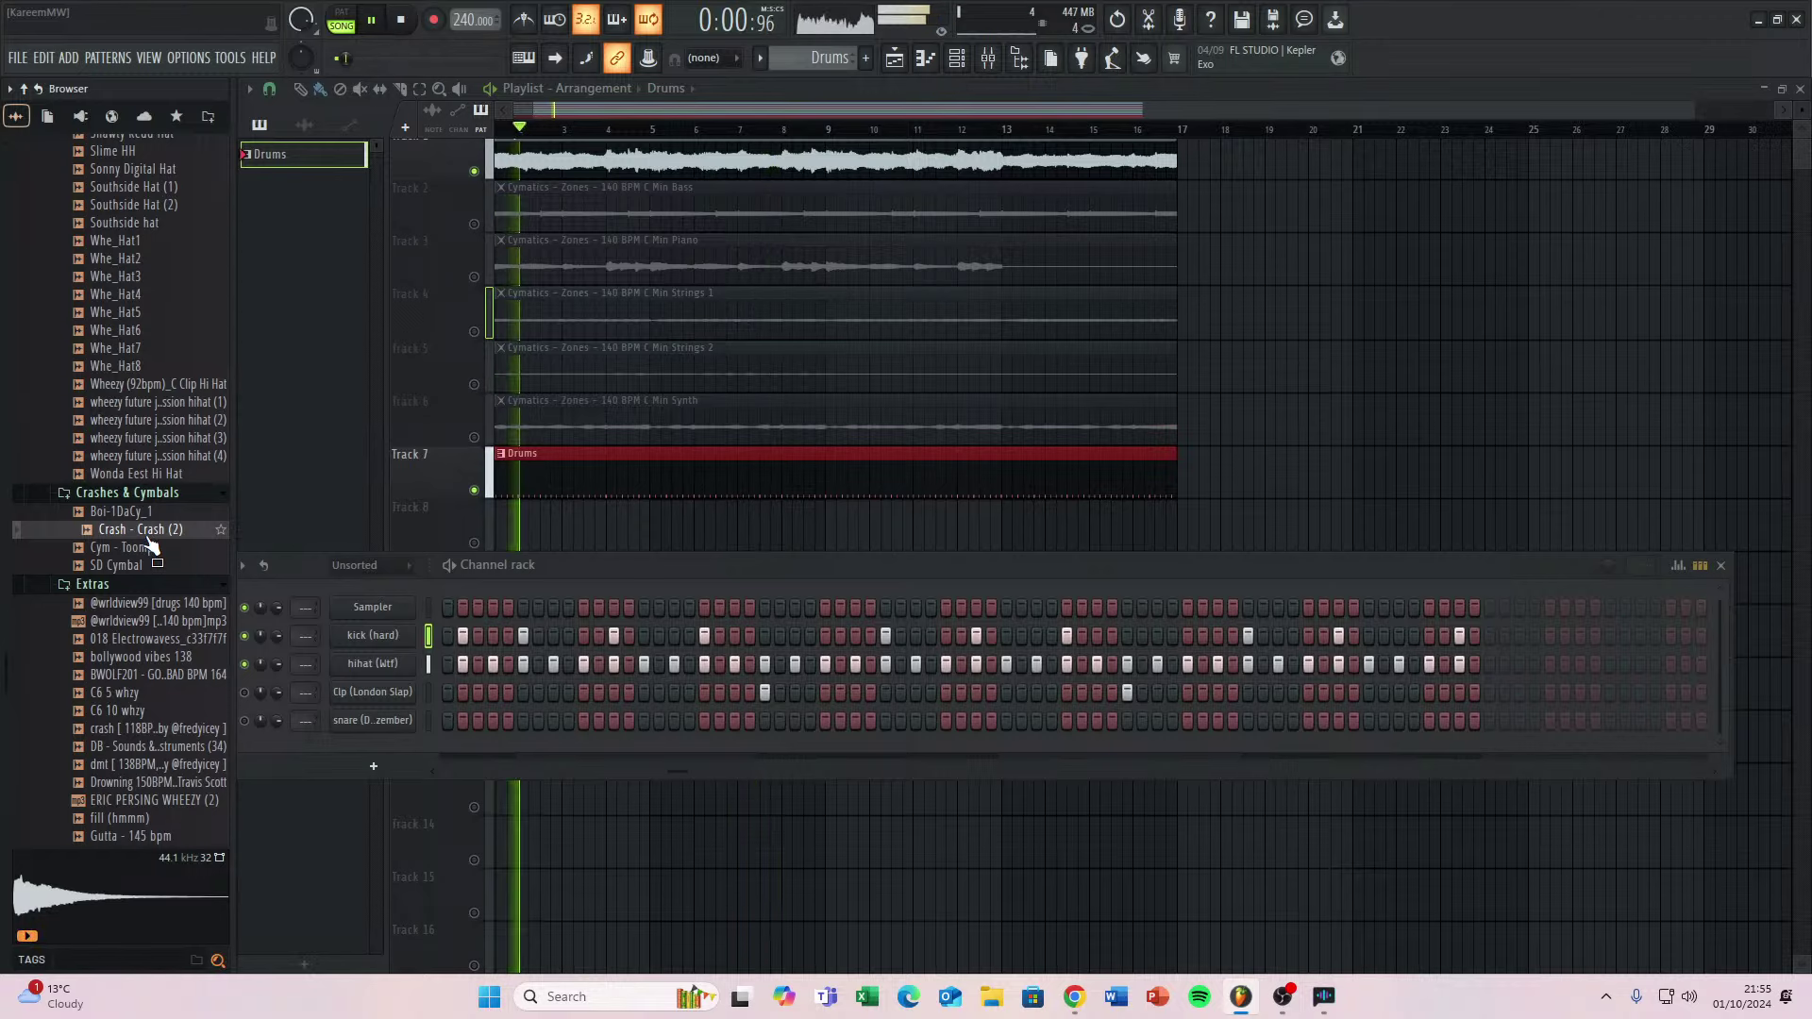
key(space)
Audition samples in the Percs folder, including Metro Ambient Perc 3 and MZ Perc [Hot Vox].
scroll(89, 629, down, 4)
click(108, 605)
scroll(110, 607, down, 2)
scroll(113, 618, down, 15)
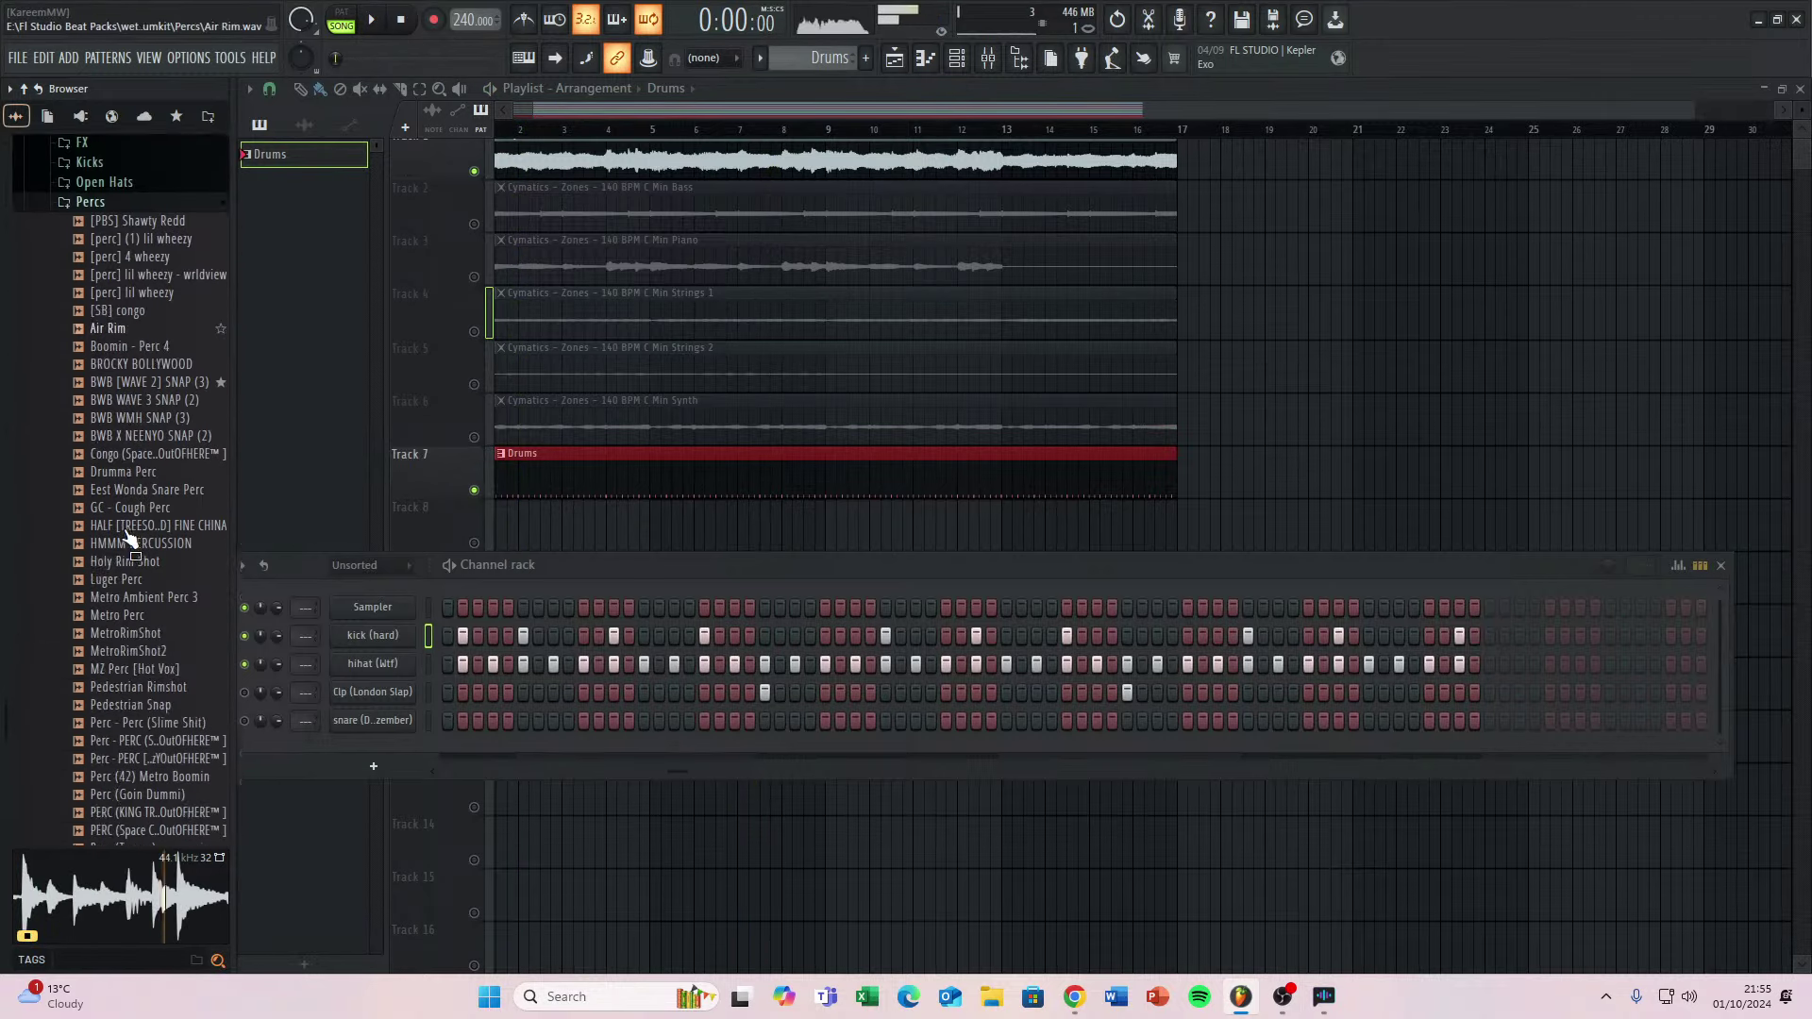
click(146, 663)
click(145, 664)
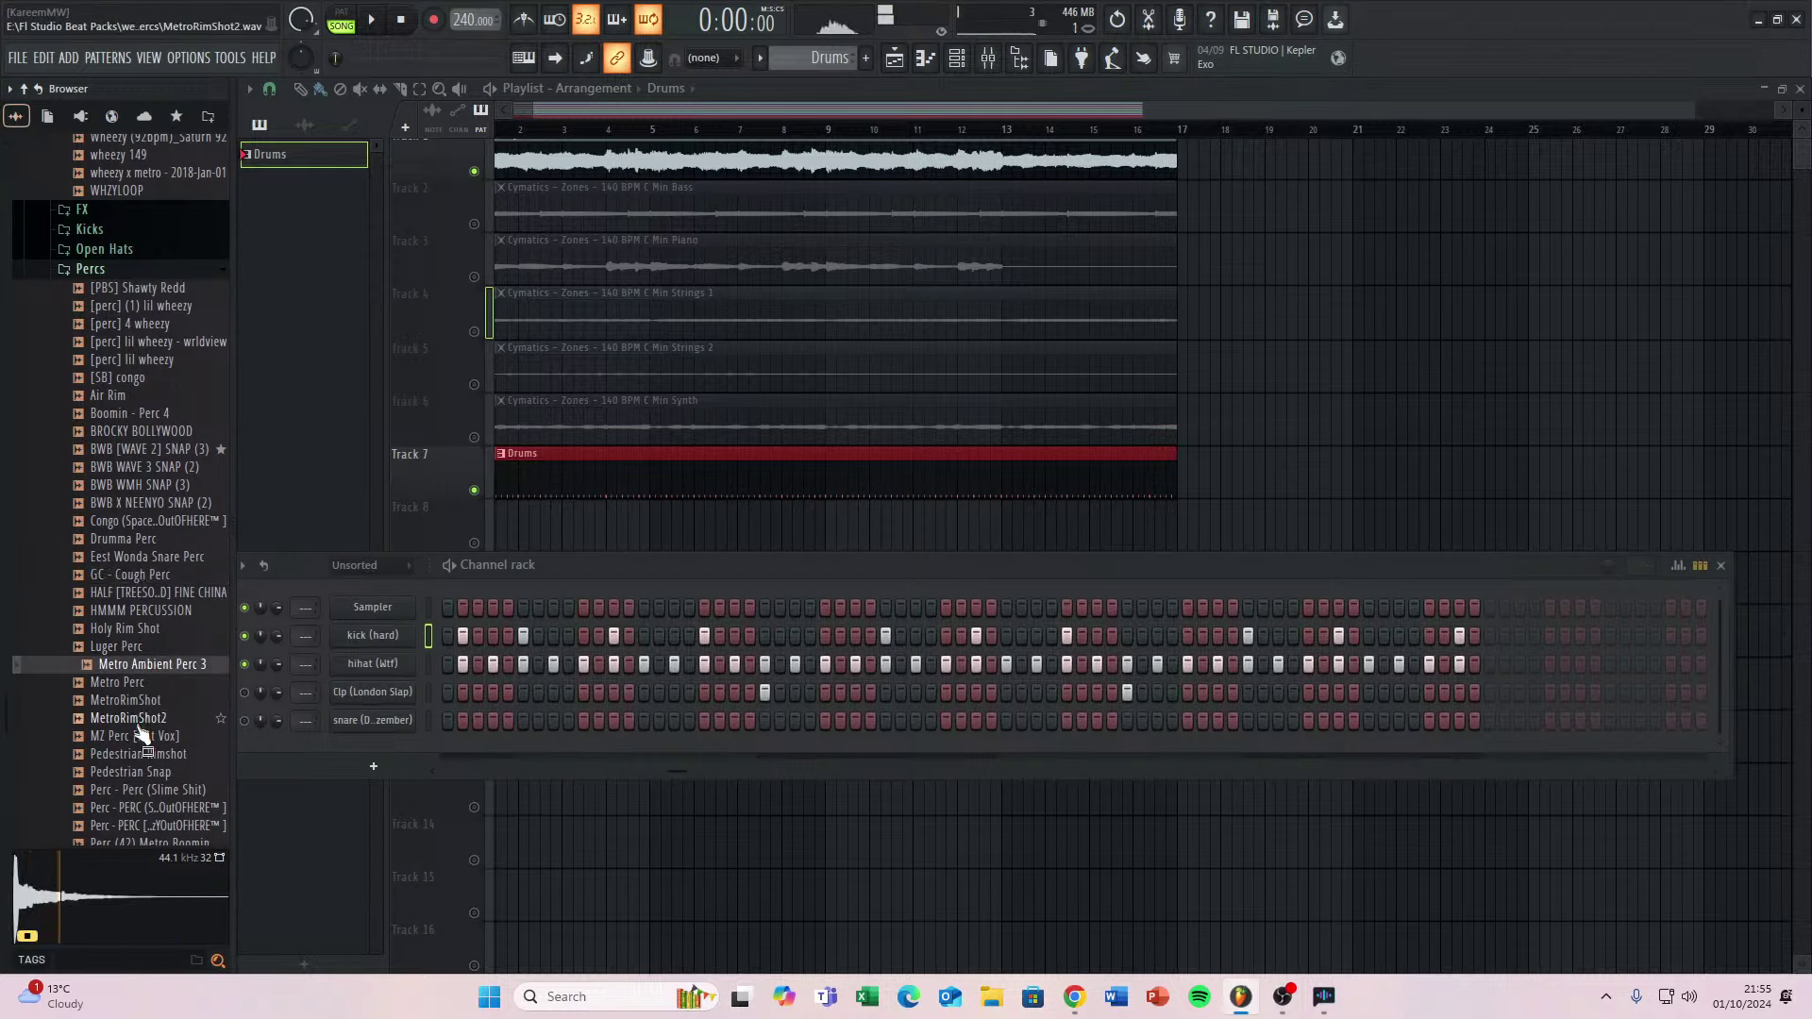
click(142, 736)
click(144, 789)
Audition more Percs samples, including Perc [ Mimic ], percs_snr and the Poppin Perc sounds.
scroll(143, 761, down, 7)
click(151, 453)
click(143, 540)
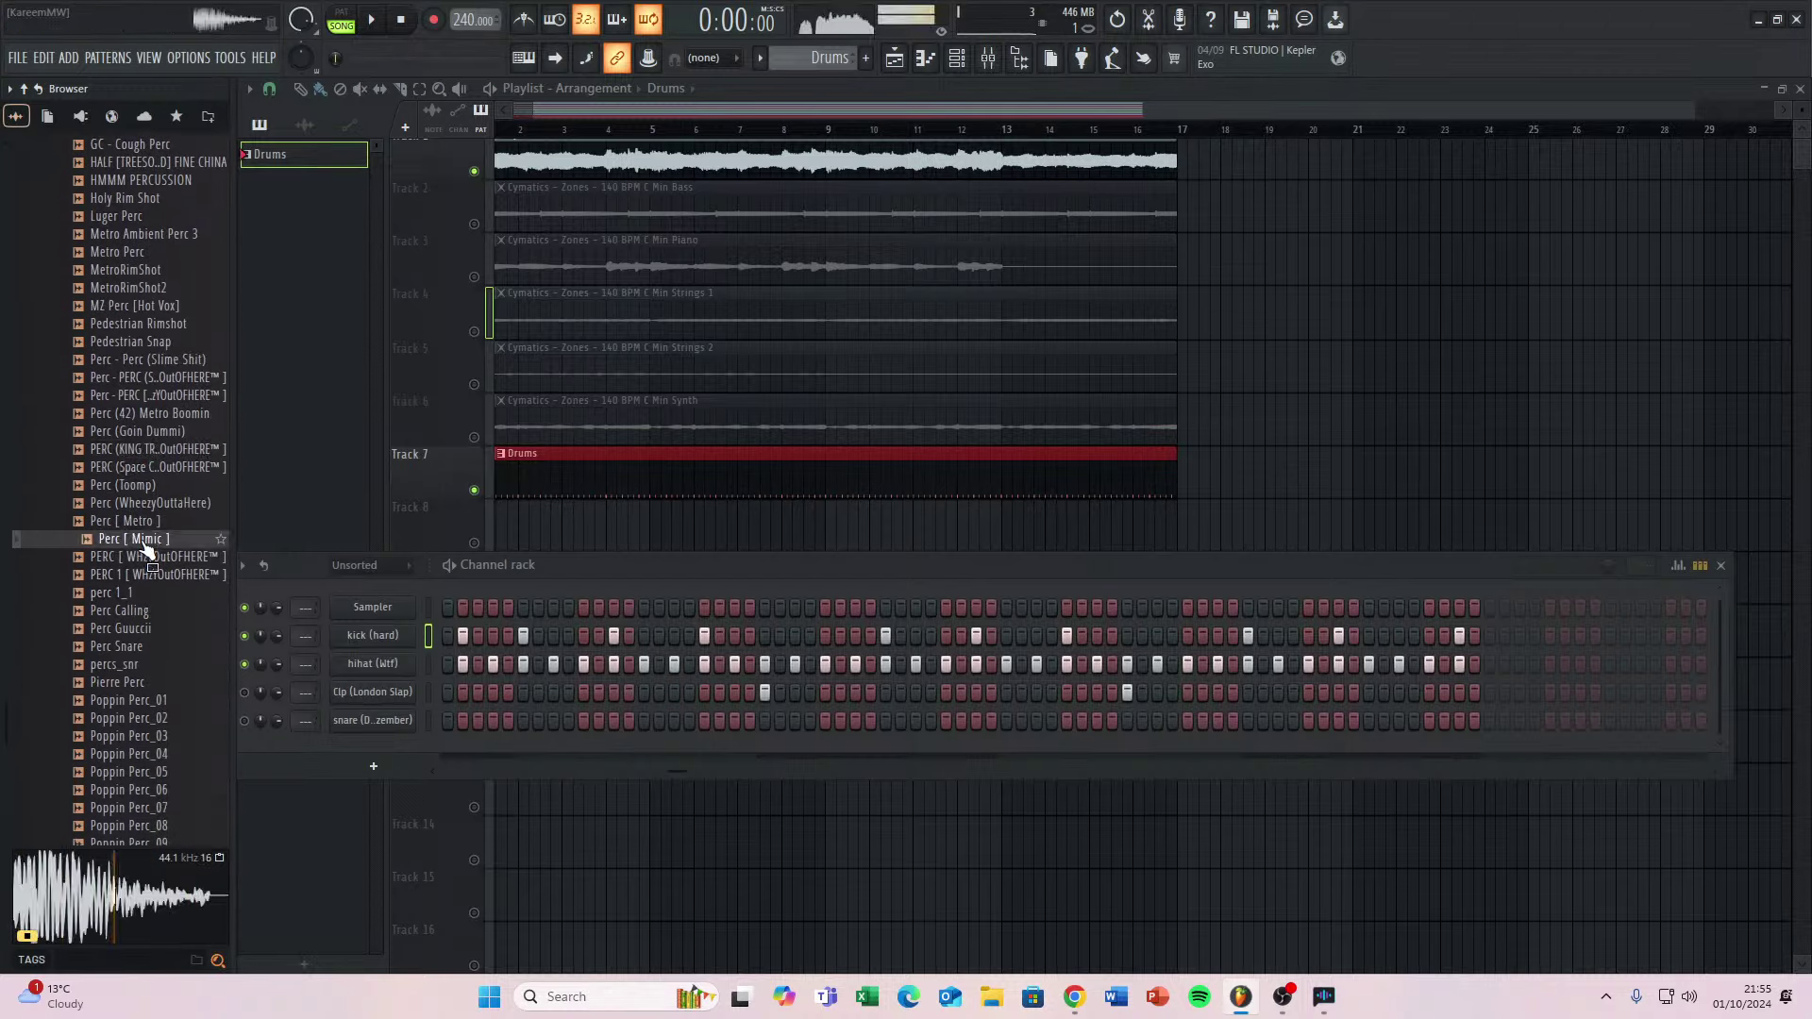
click(132, 665)
scroll(141, 698, down, 9)
click(143, 633)
scroll(139, 718, down, 15)
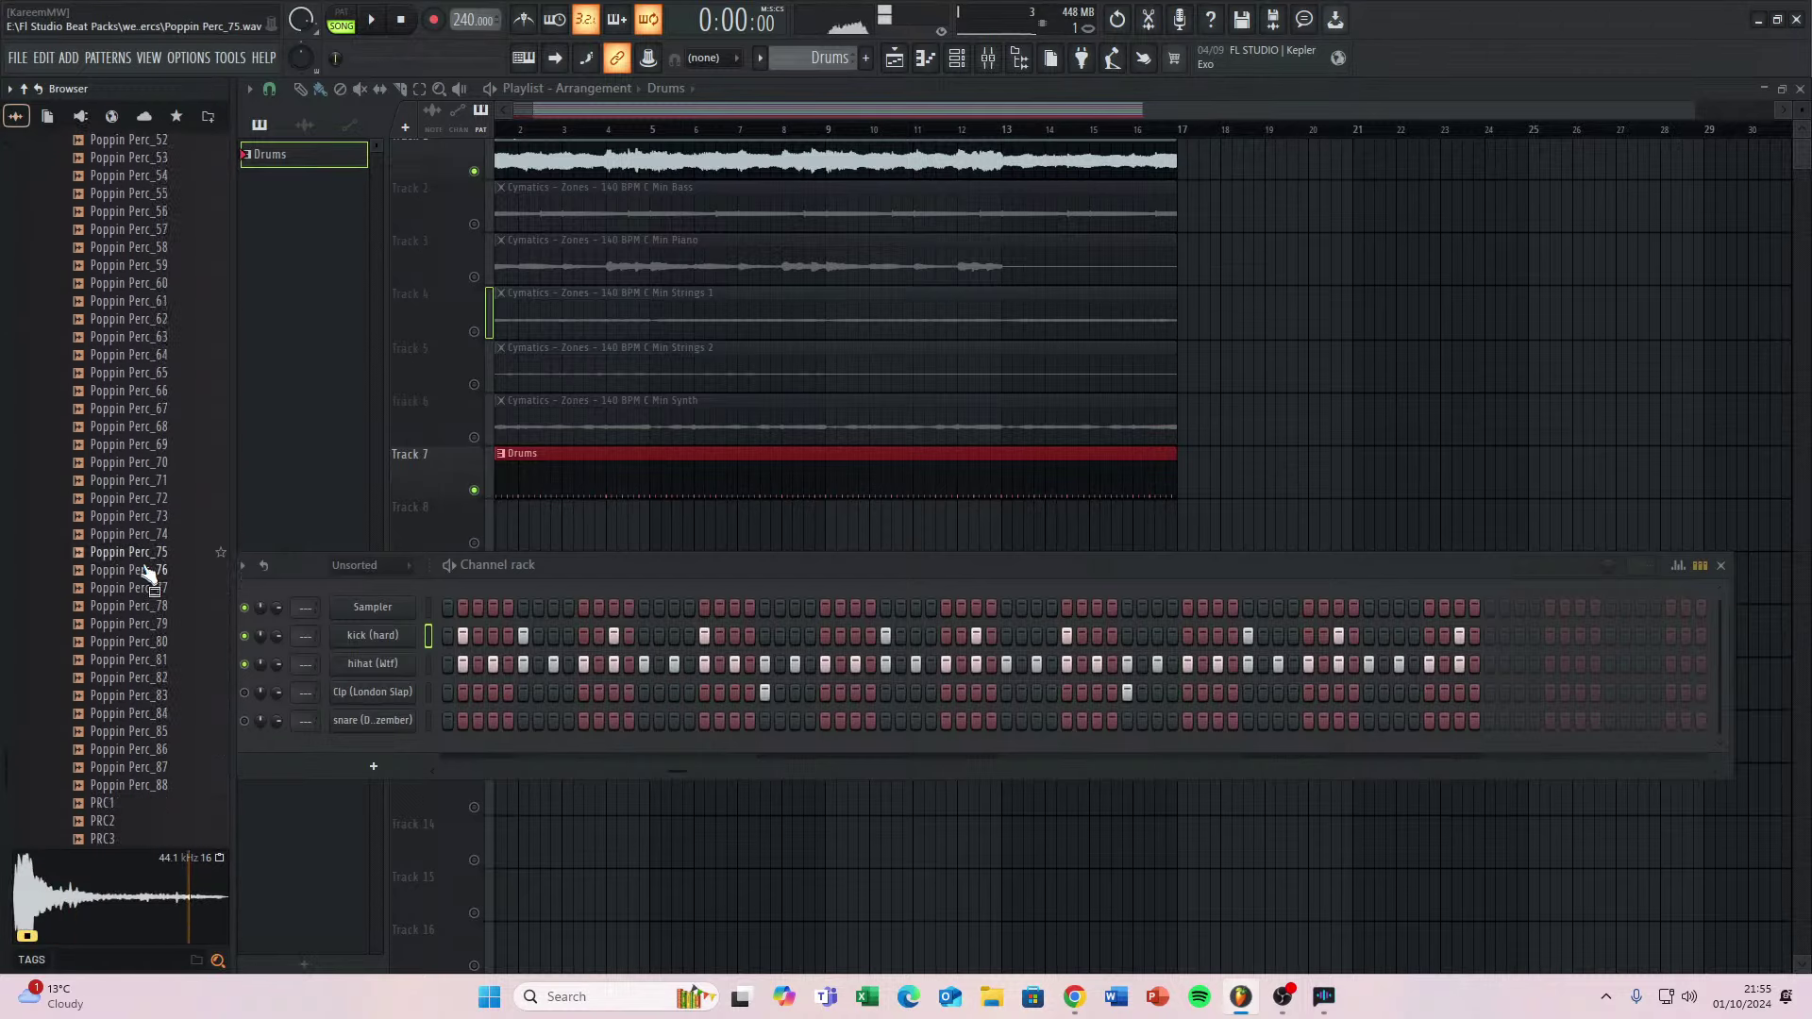
click(110, 632)
Browse to the Snares folder and audition its first samples, including [snare] (12) we ball and [Snare] - Bump.
click(111, 664)
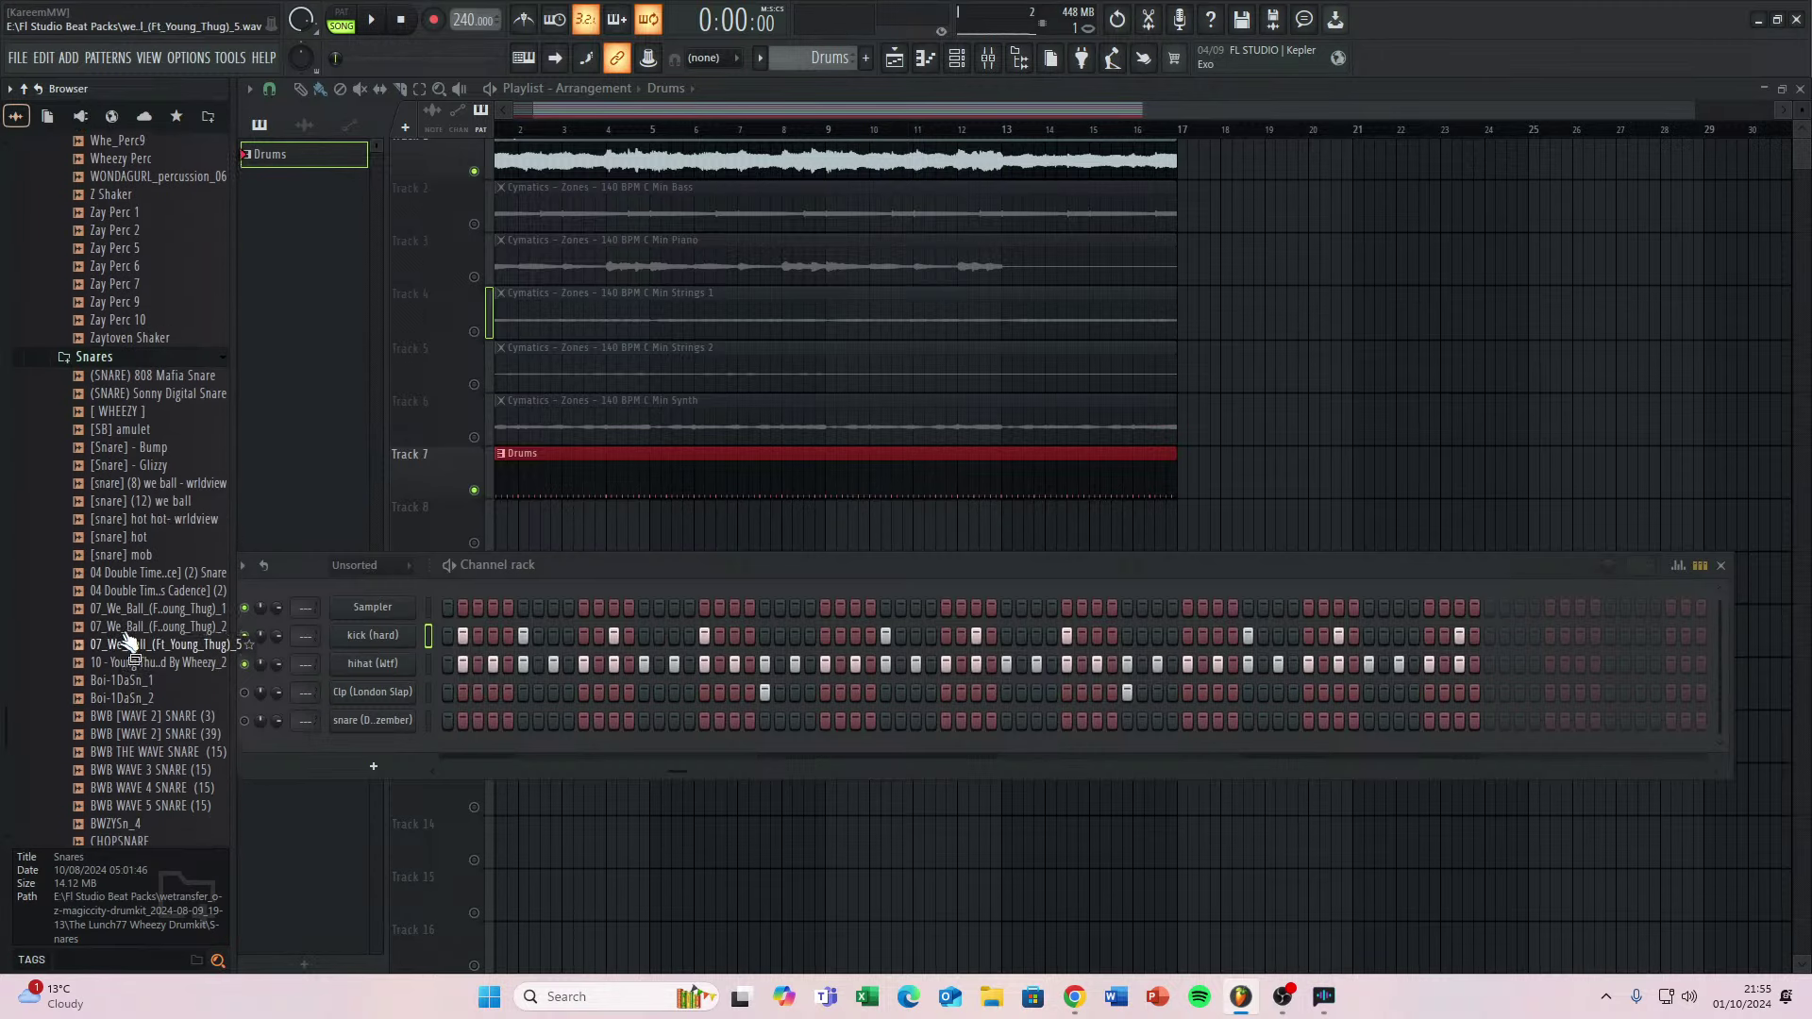
click(151, 371)
click(142, 281)
click(154, 227)
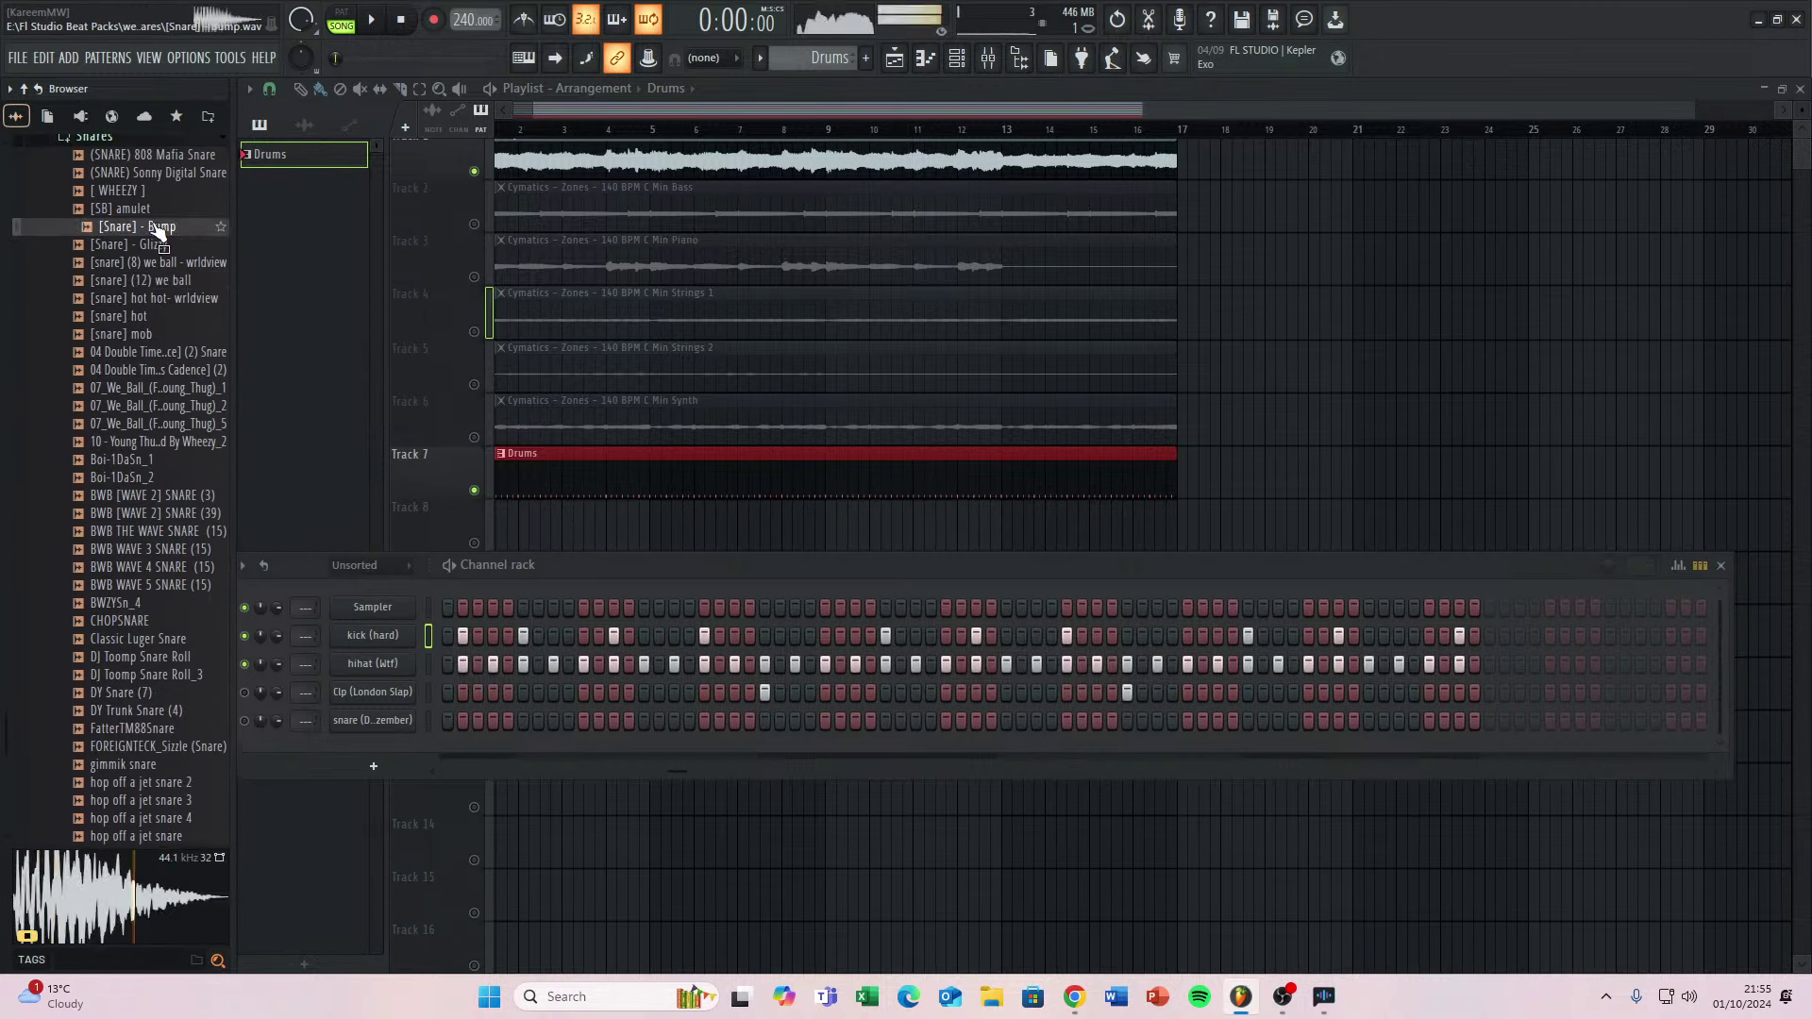
click(160, 173)
Audition Snares samples from BWZYSn_4 through DY Trunk Snare (4), hop off a jet snare 3 and RacksLOndon(snare) to REDD Snare (6).
click(118, 603)
click(132, 709)
click(147, 800)
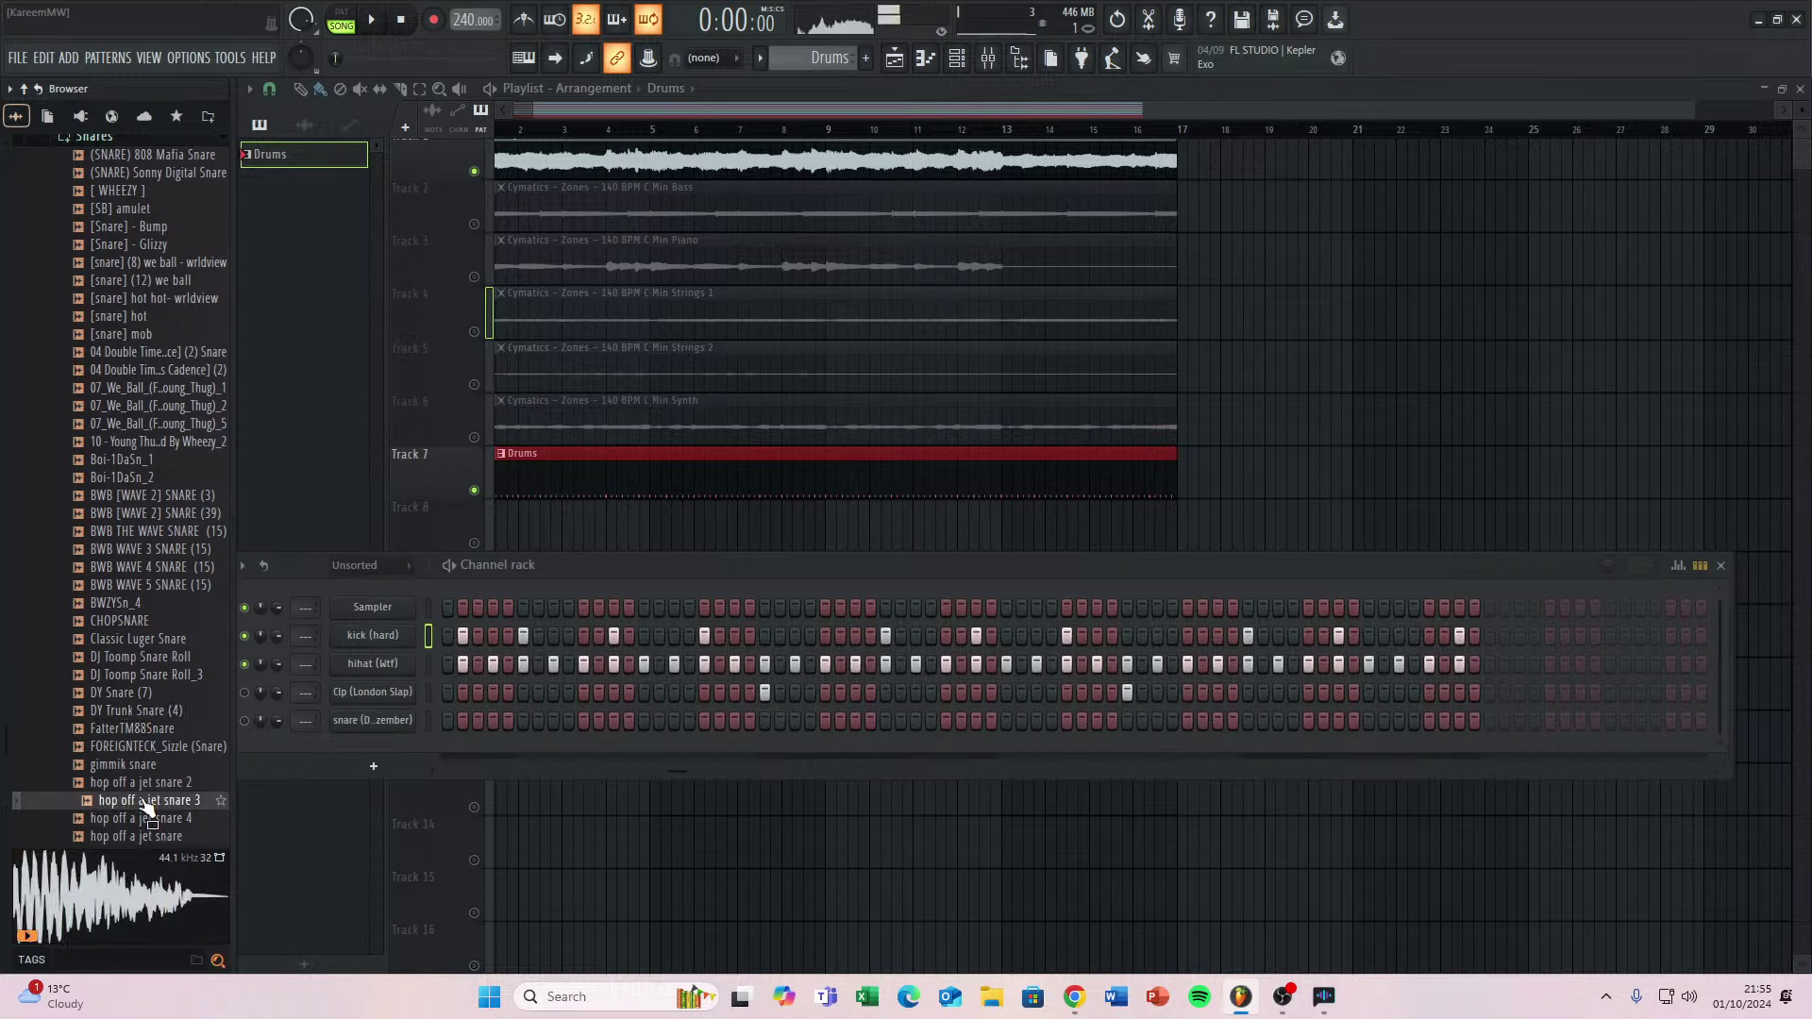
click(142, 838)
scroll(137, 802, down, 8)
click(111, 604)
click(123, 712)
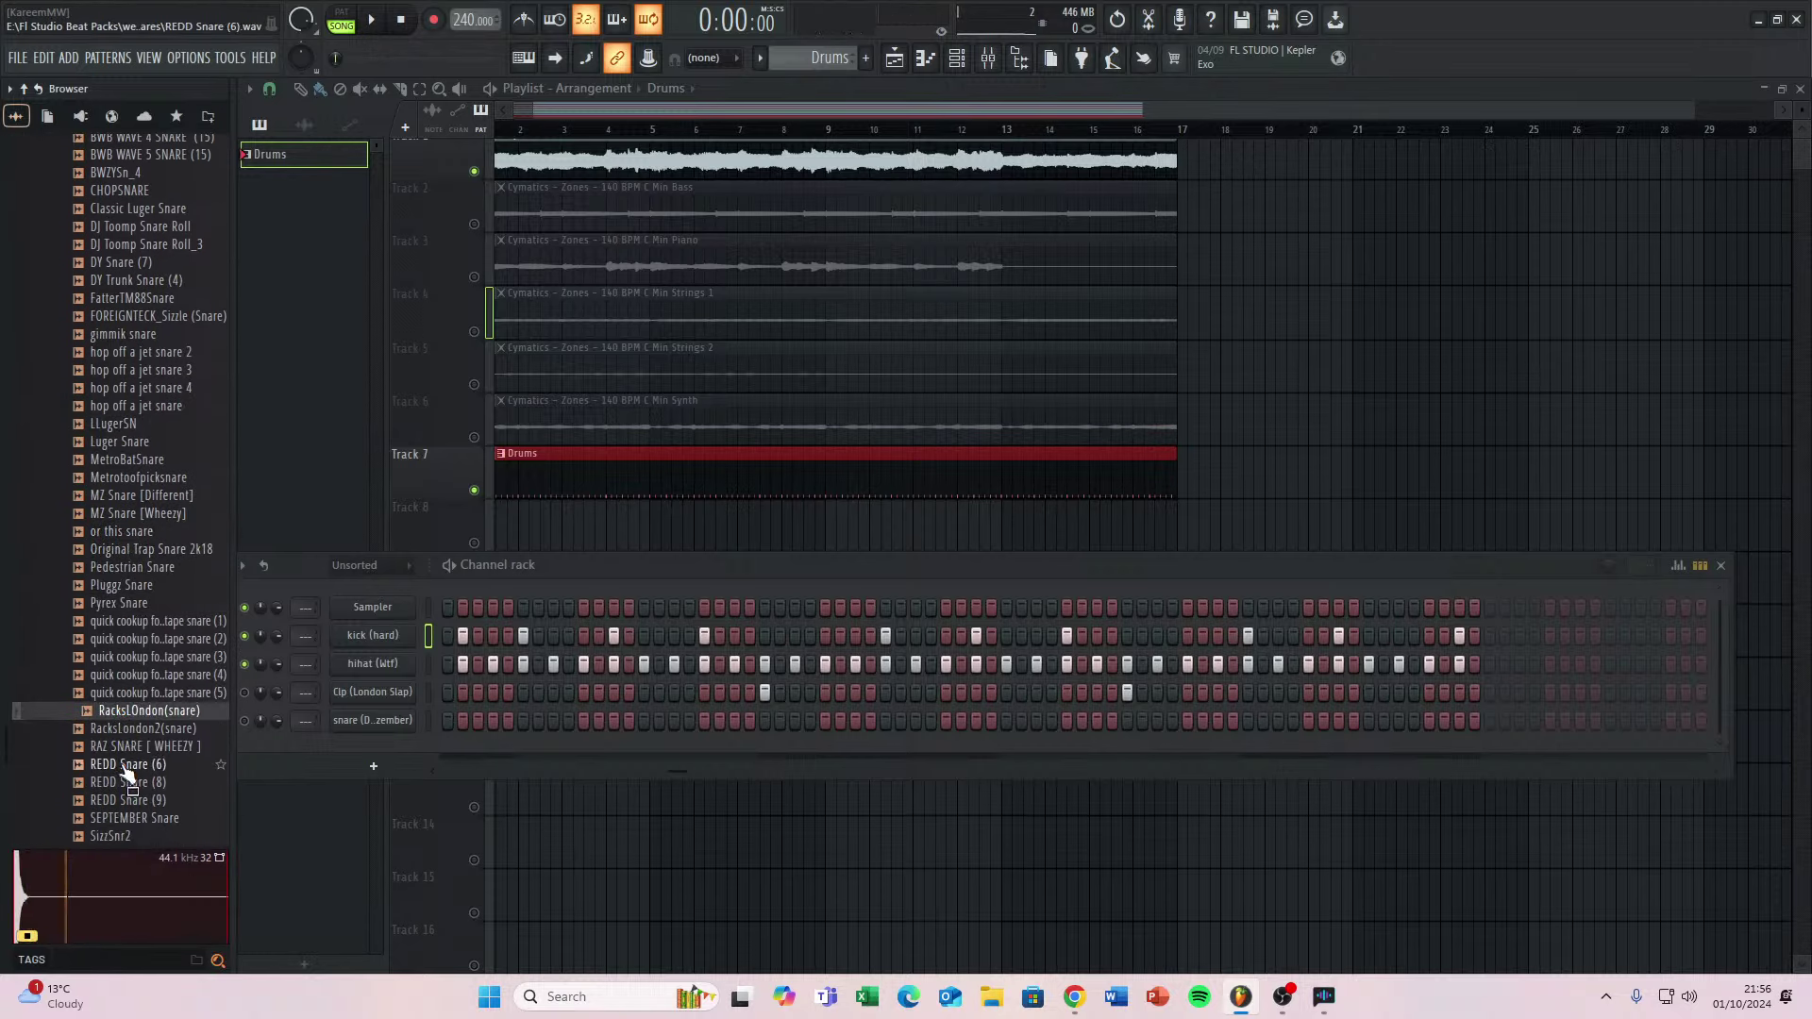
click(120, 766)
Replace the Clp (London Slap) channel's sound with RacksLOndon(snare) and unmute the channel.
click(155, 714)
drag(160, 723, 368, 700)
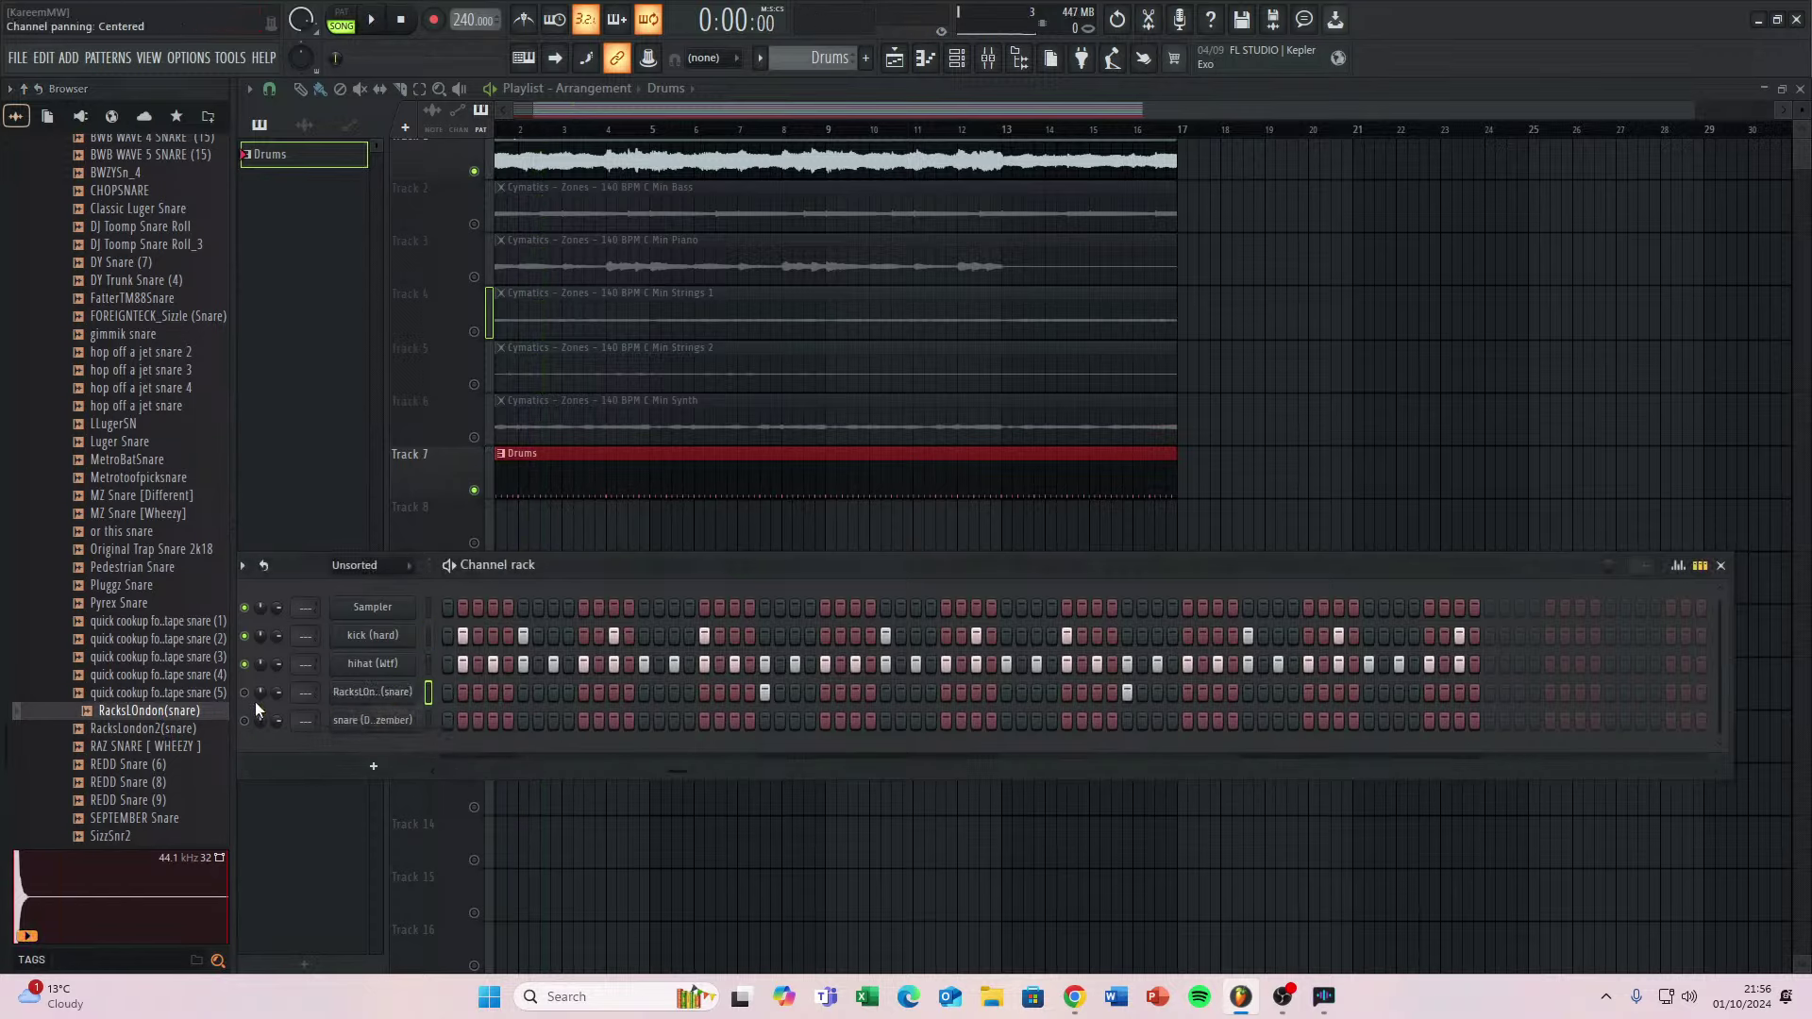
click(245, 693)
Play the beat with the new snare, review the earlier drum steps, and open the RacksLOndon(snare) channel's sampler settings.
key(space)
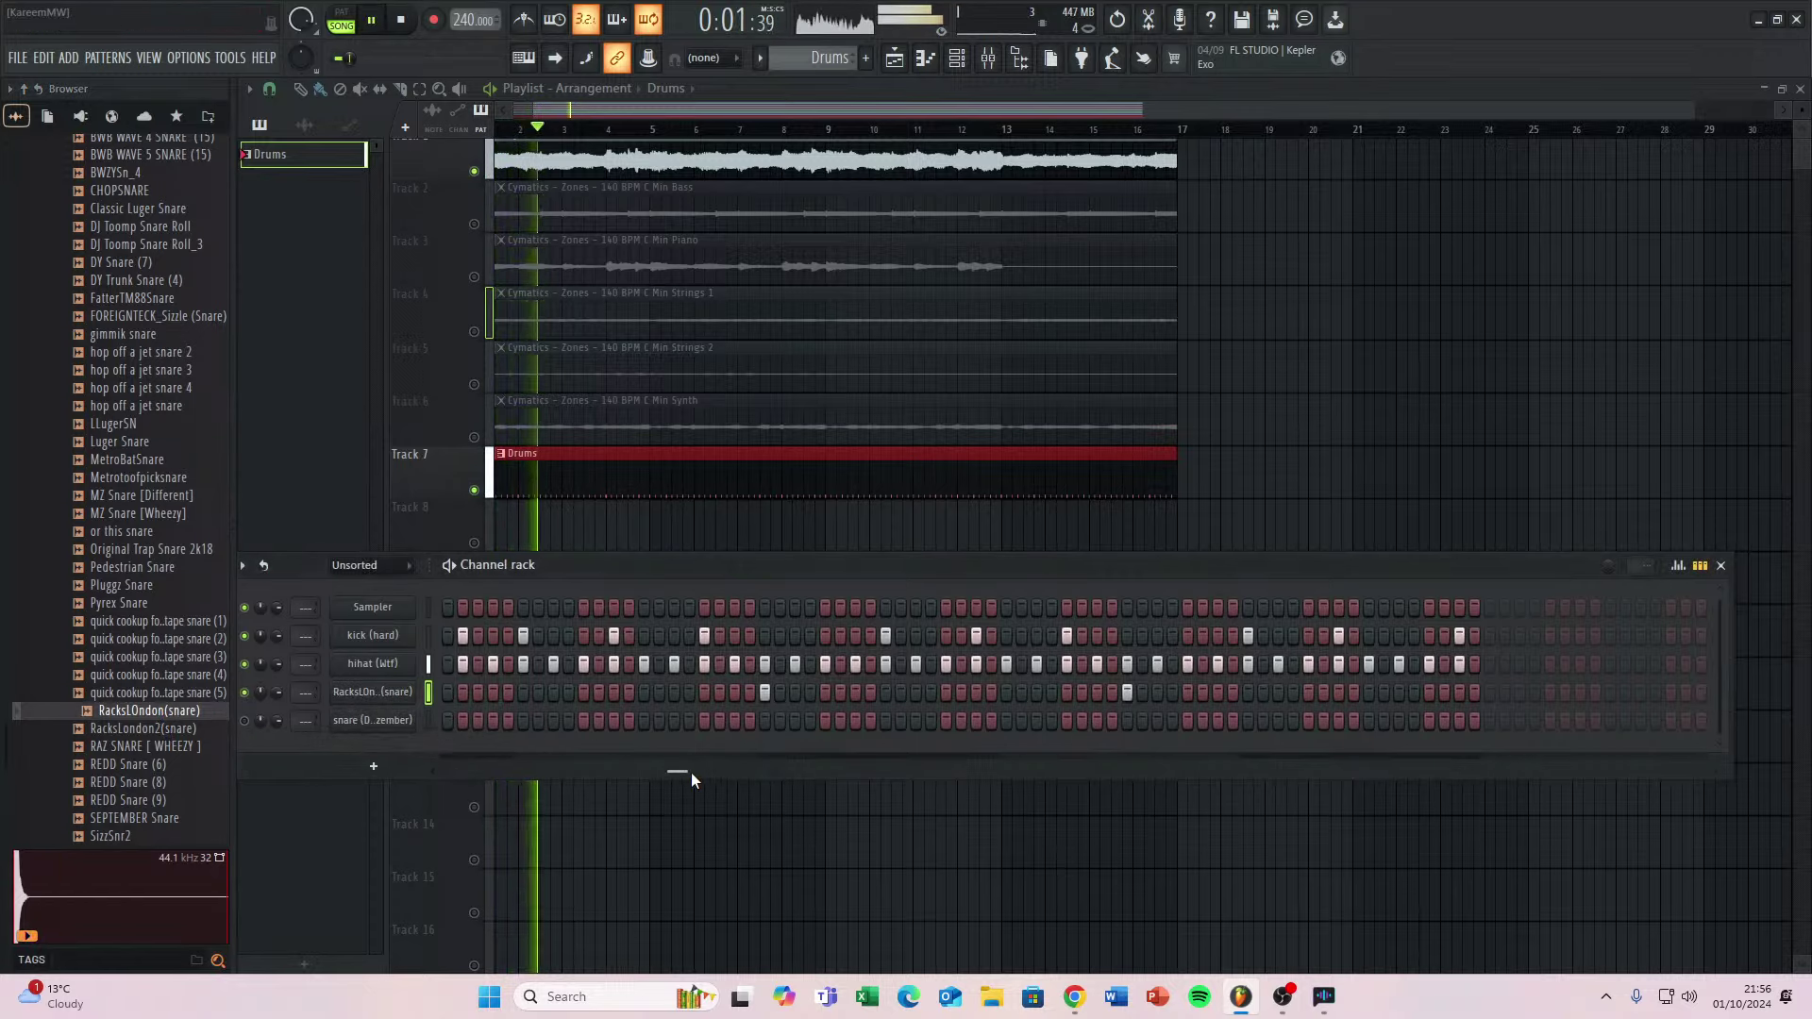
drag(690, 772, 485, 758)
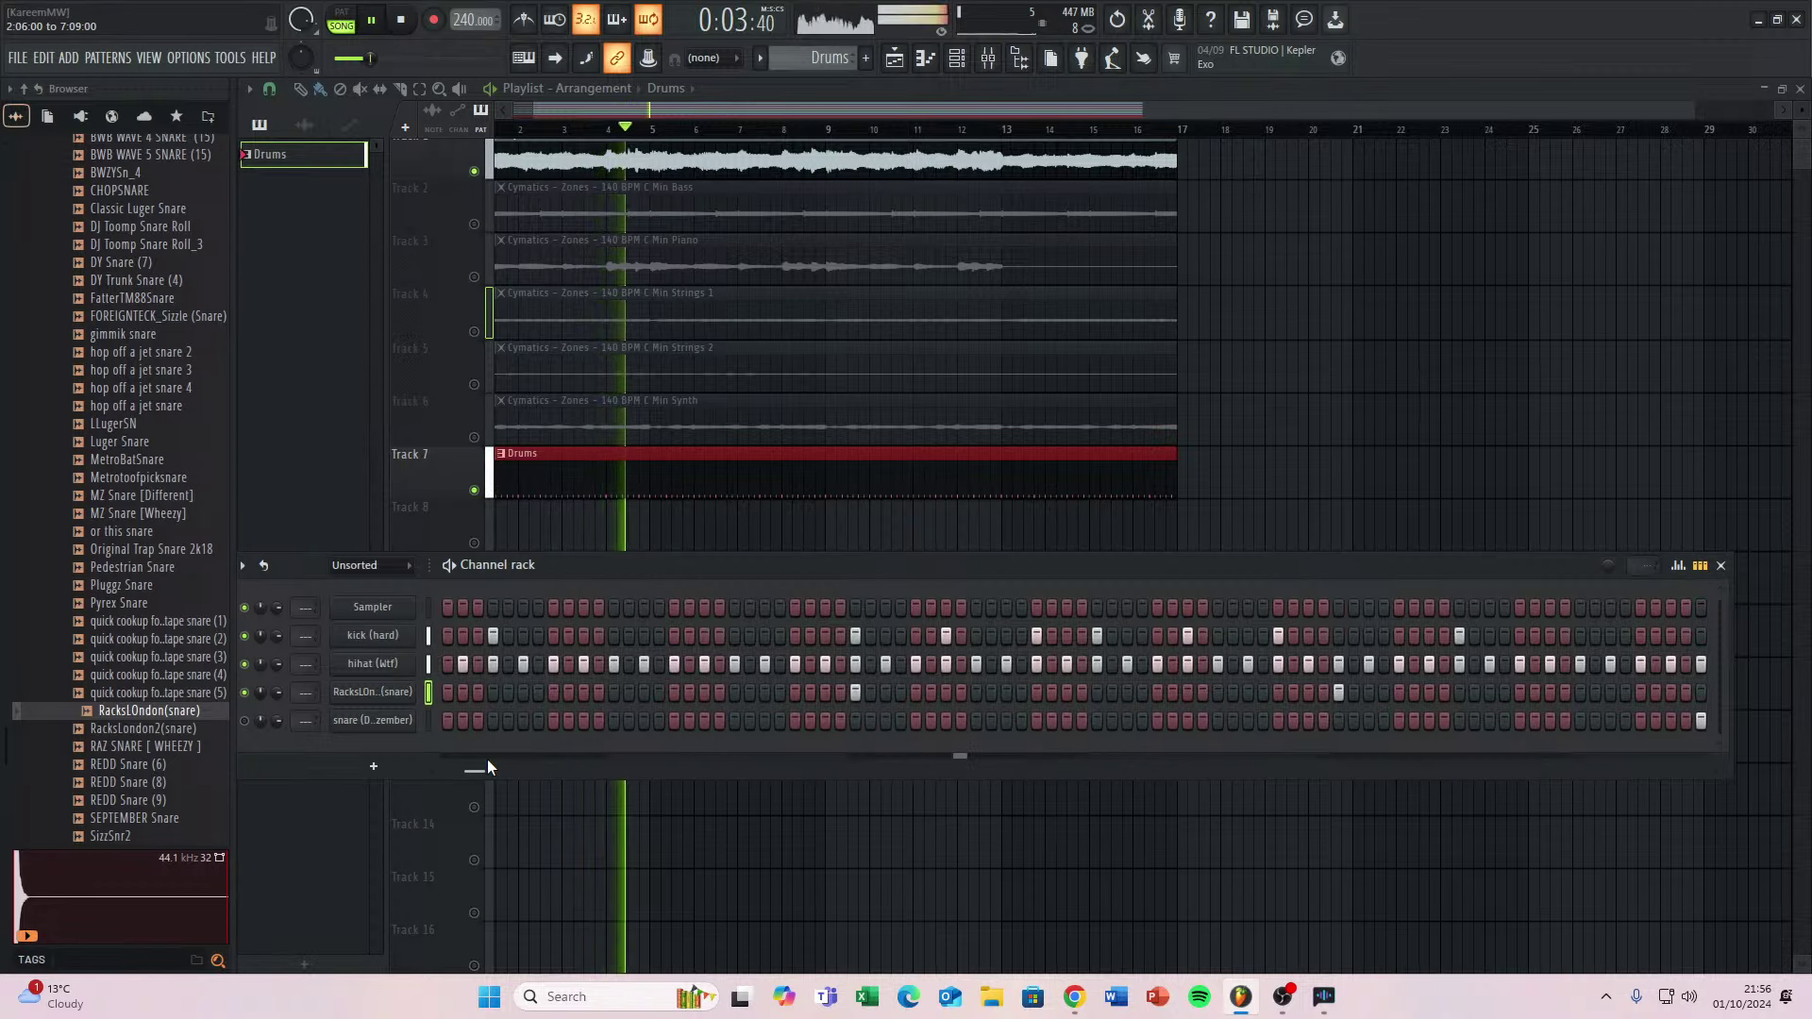
key(space)
click(382, 722)
click(382, 698)
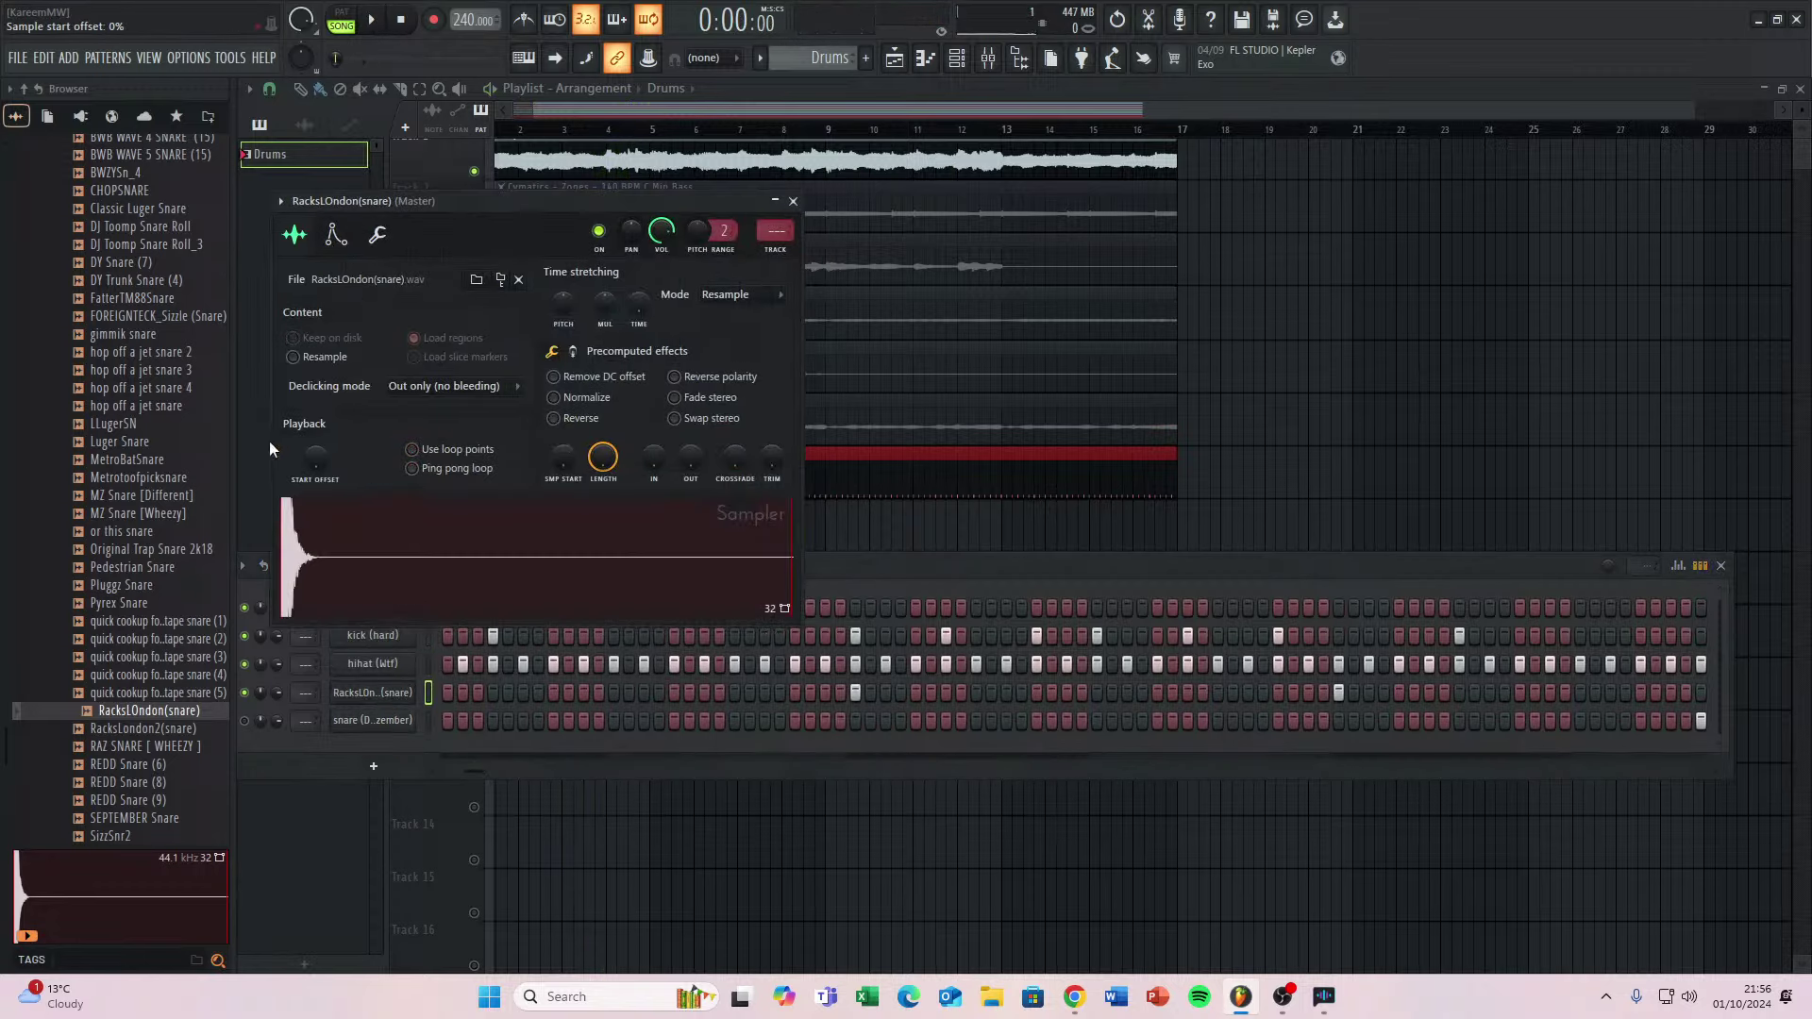
Replay the beat and add a RacksLOndon(snare) hit in bar 4 on the same step as the second kick hit.
key(space)
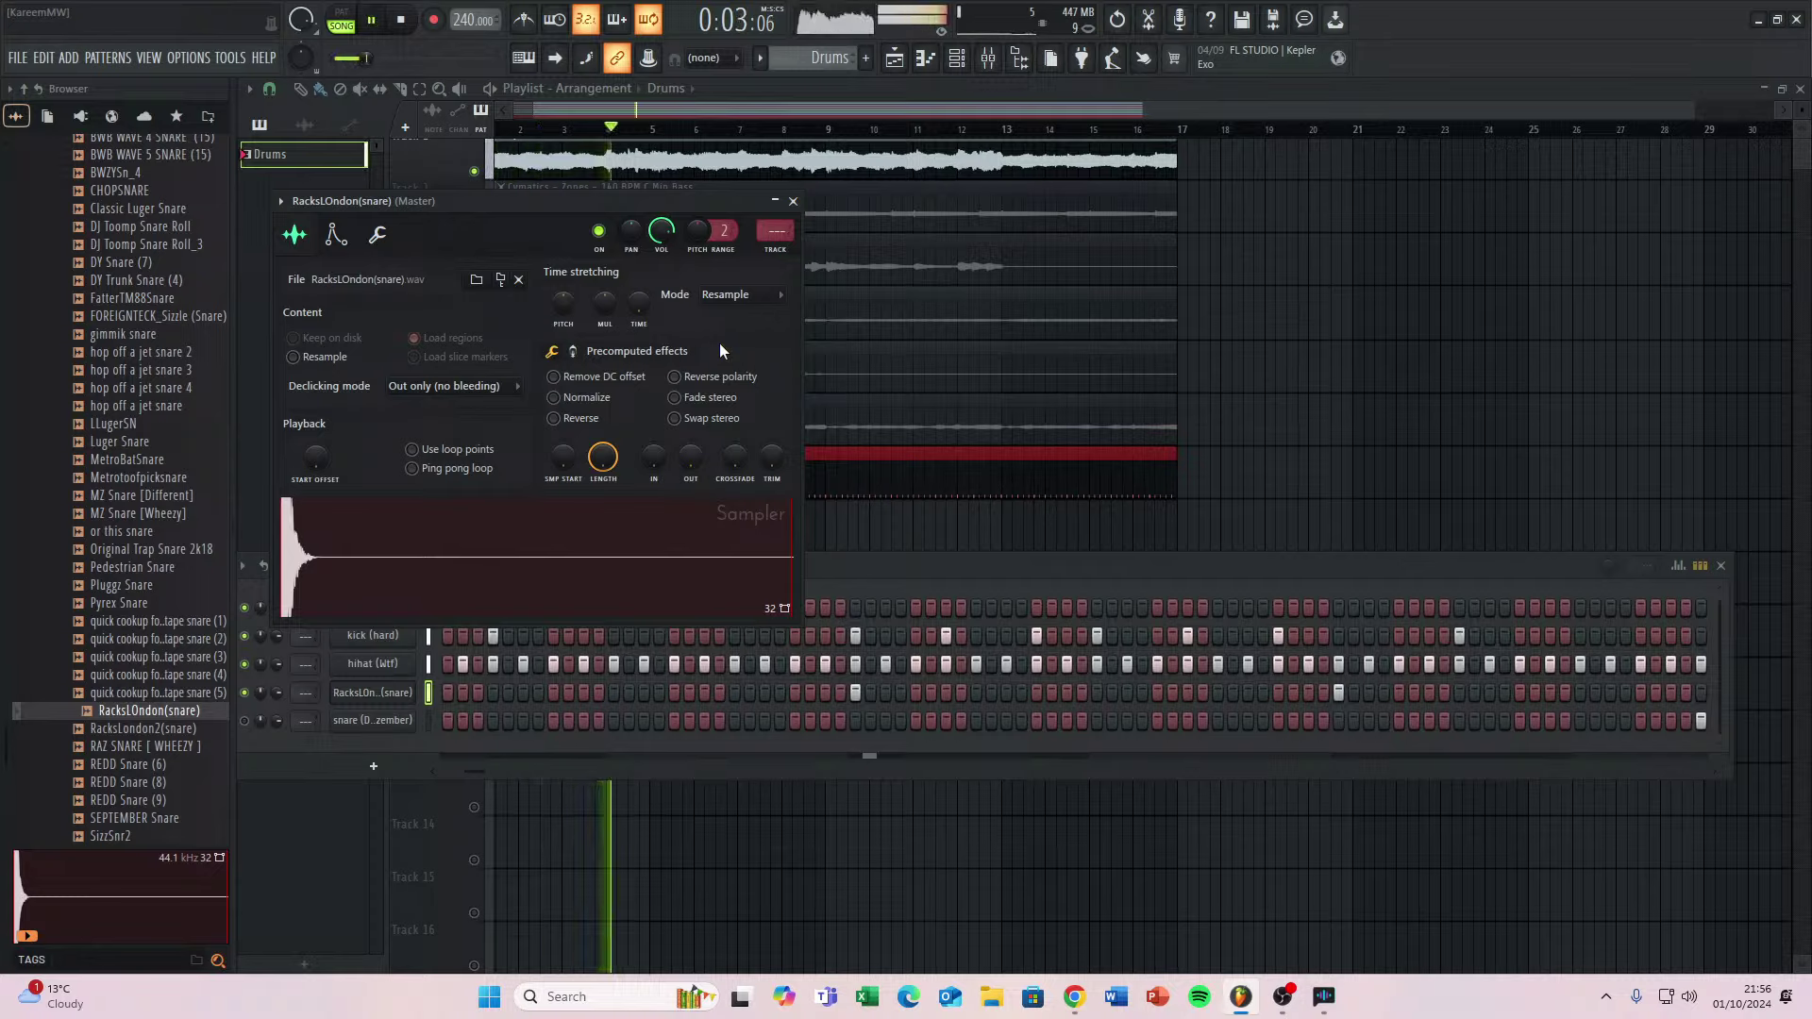
key(space)
key(space)
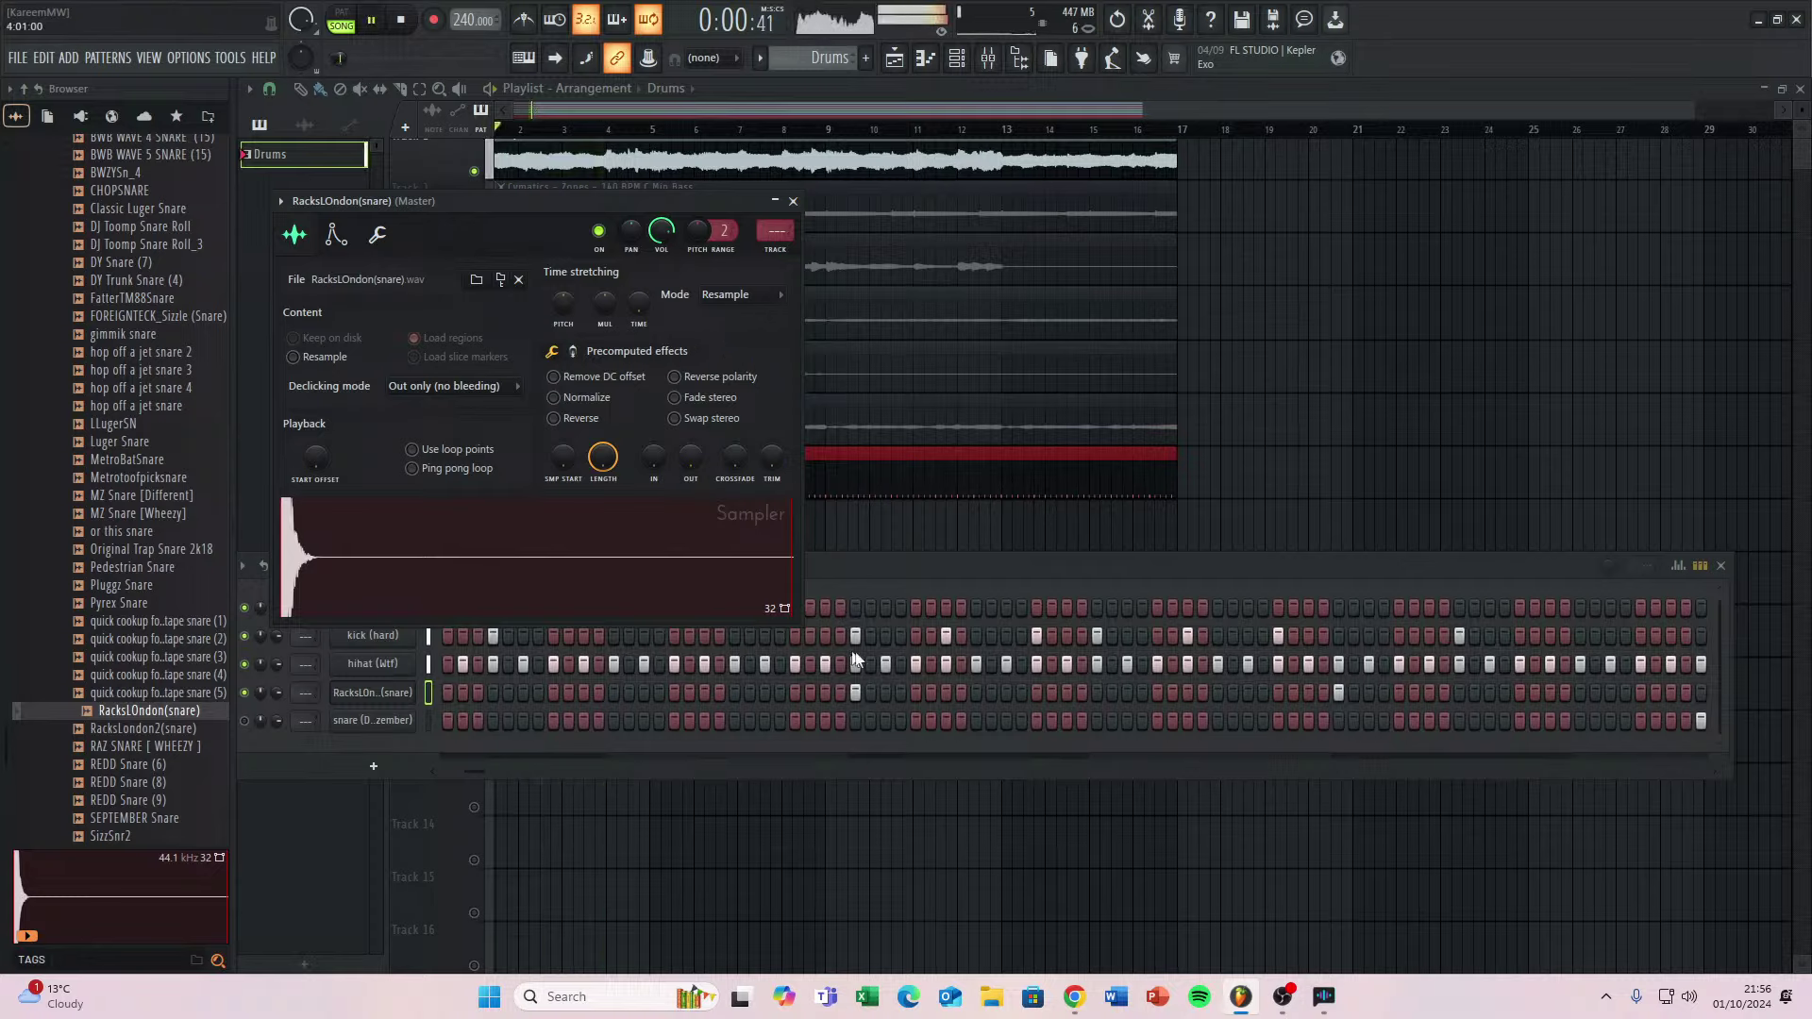
click(944, 694)
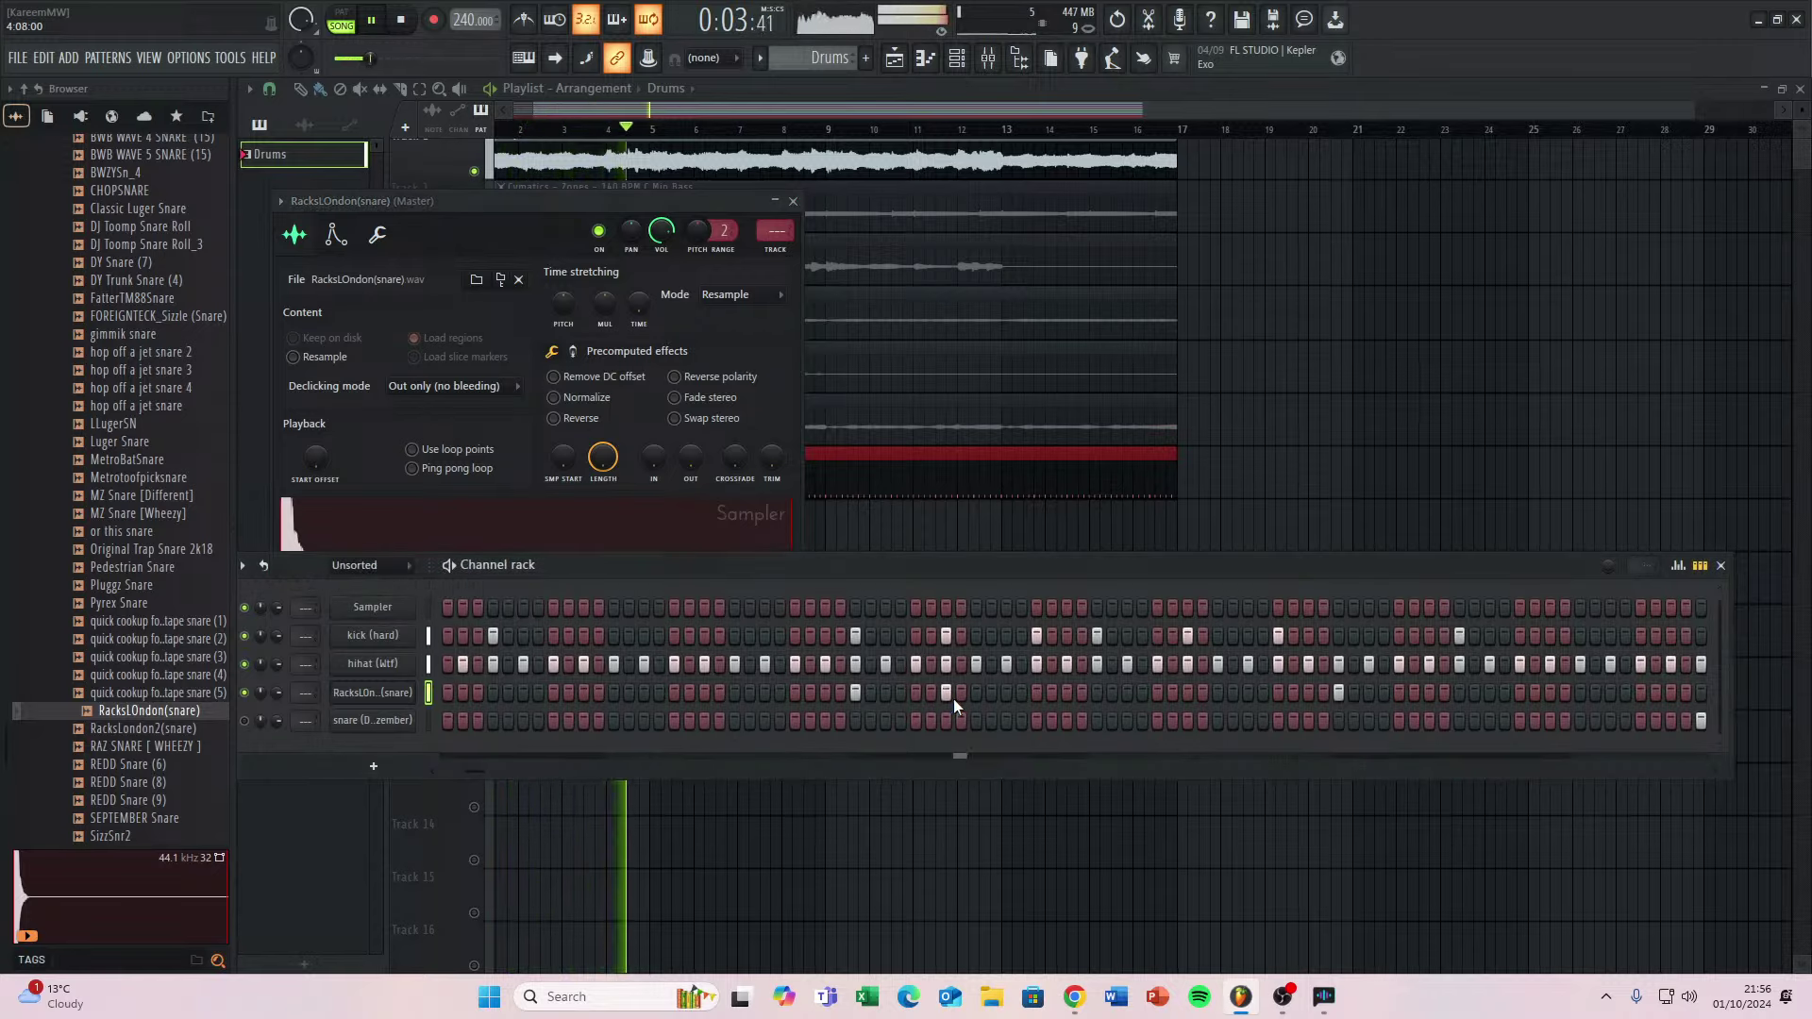
key(space)
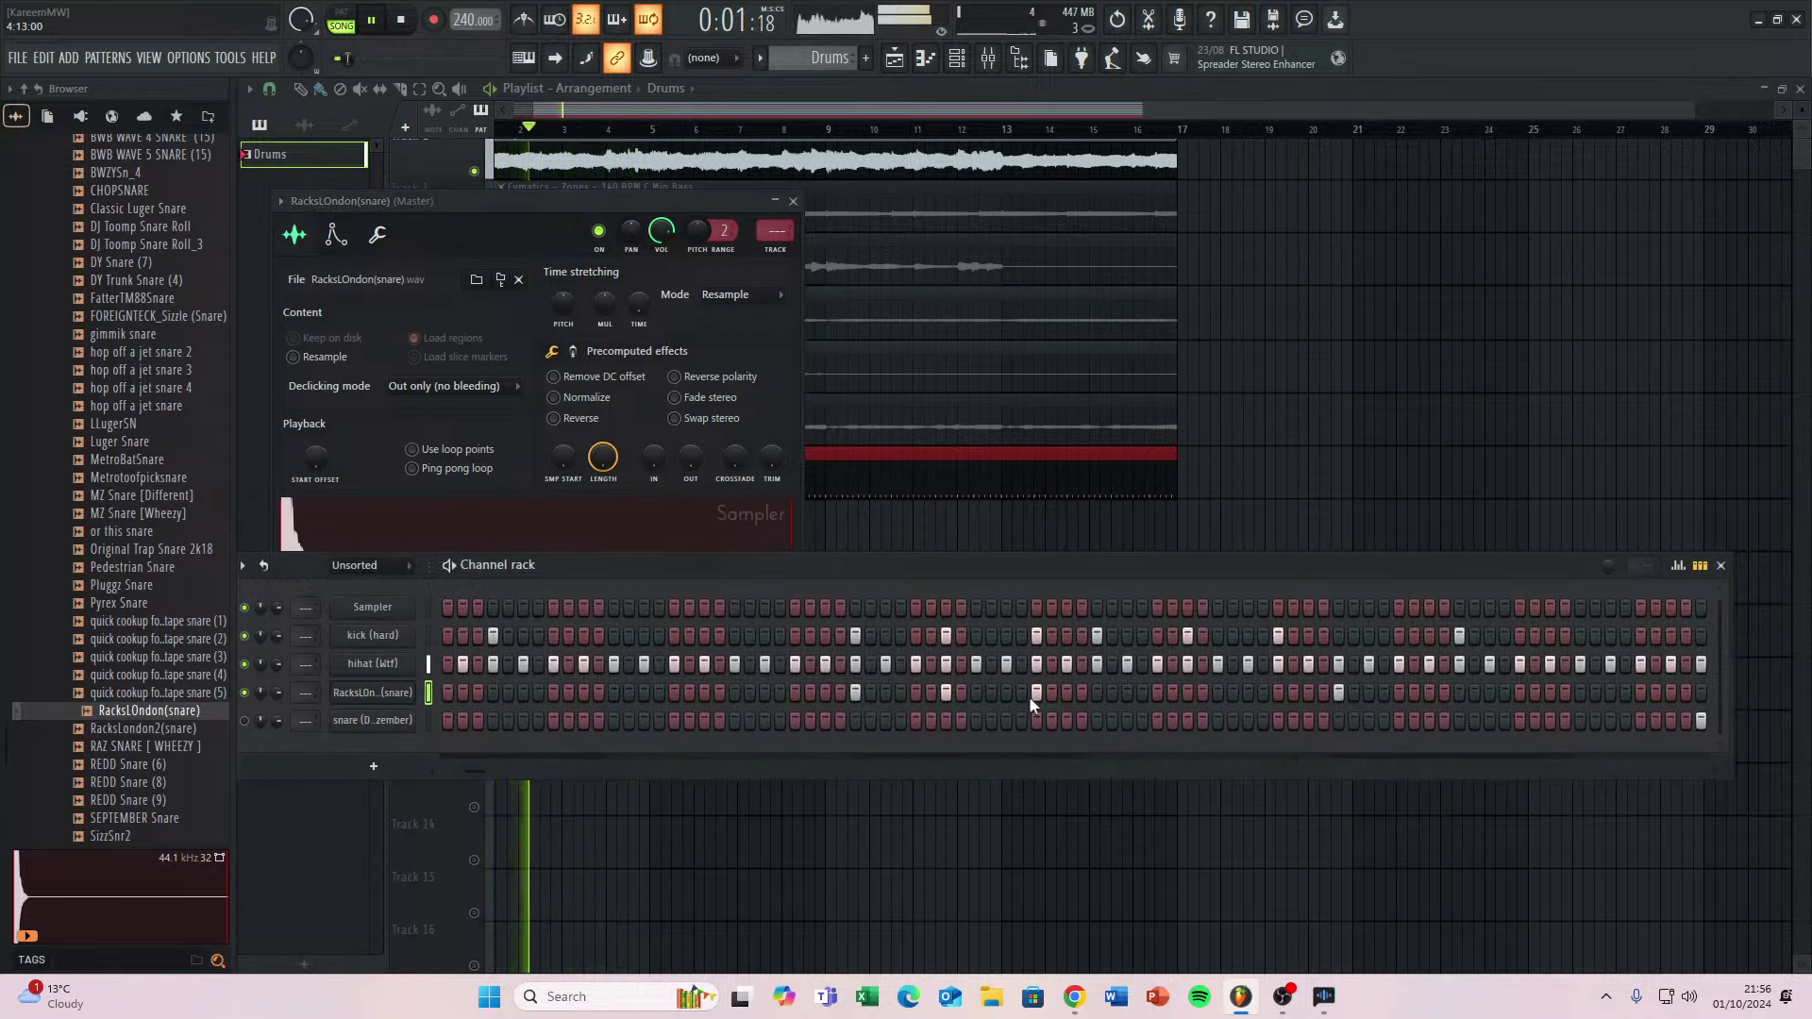
Remove the extra RacksLOndon(snare) hits after the first step of bar 4 and add kick (hard) hits on steps 13 and 15 of bar 3.
key(space)
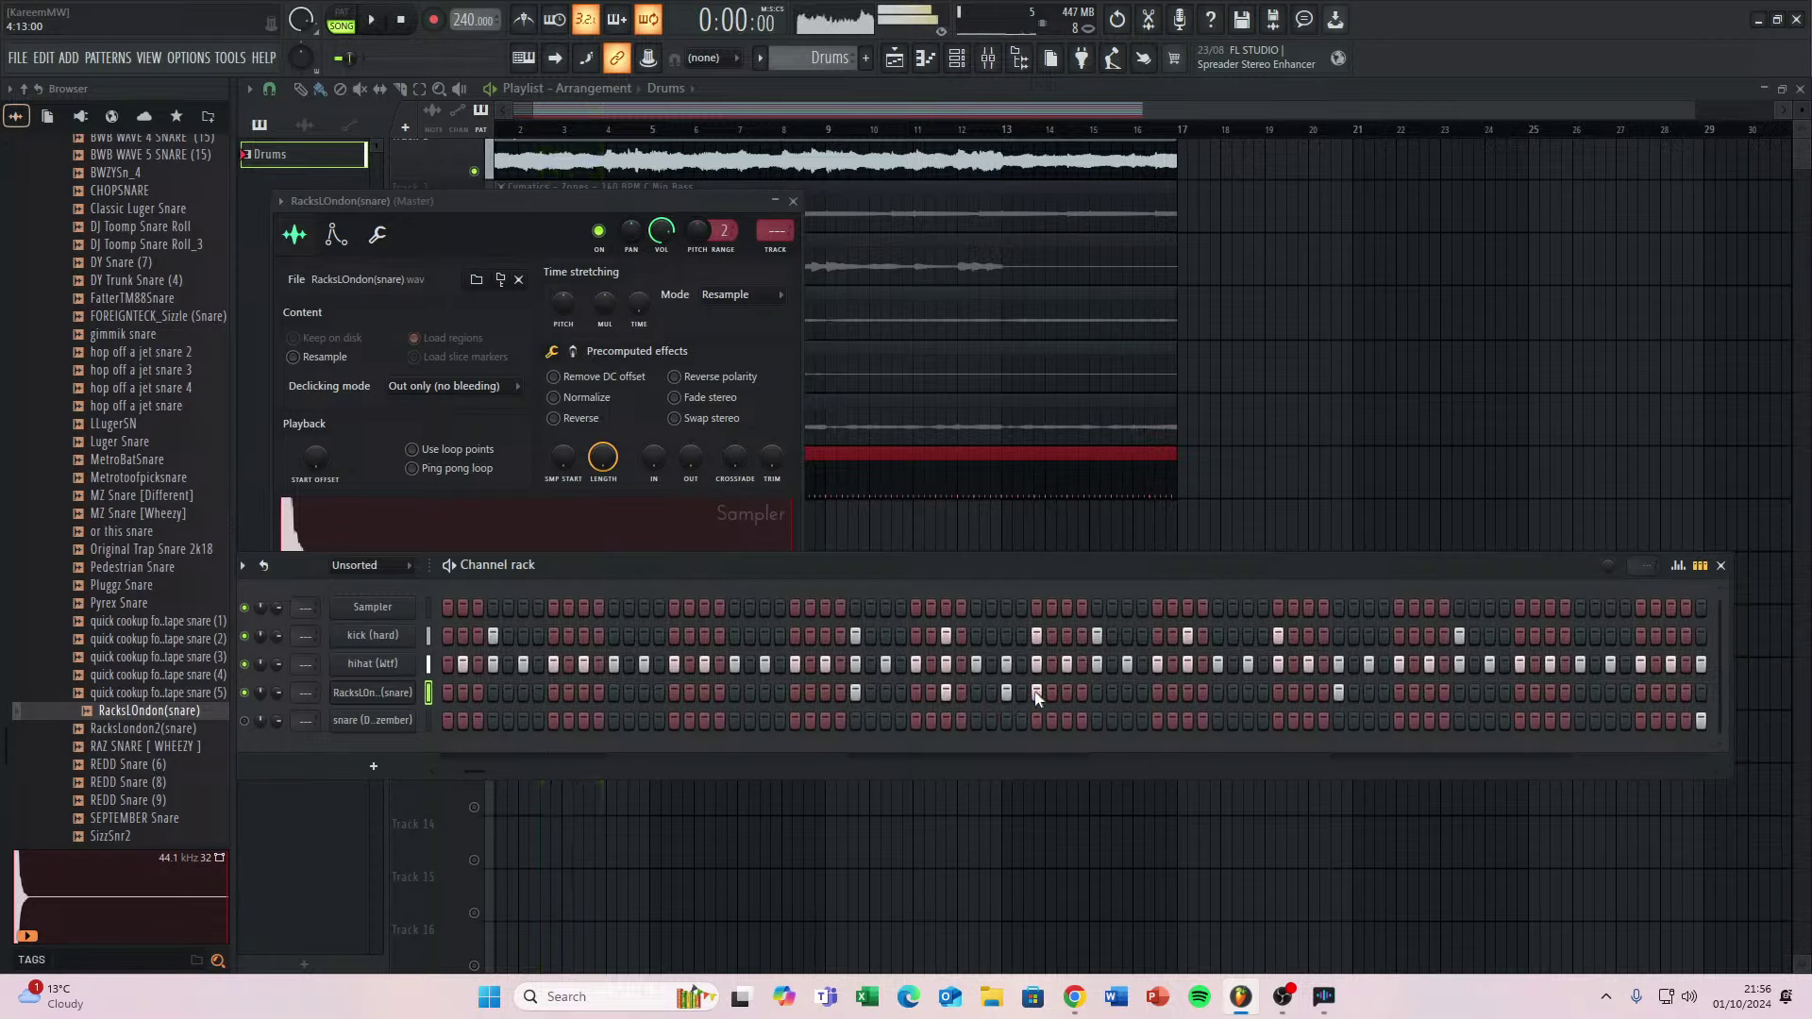
right_click(1006, 692)
right_click(945, 692)
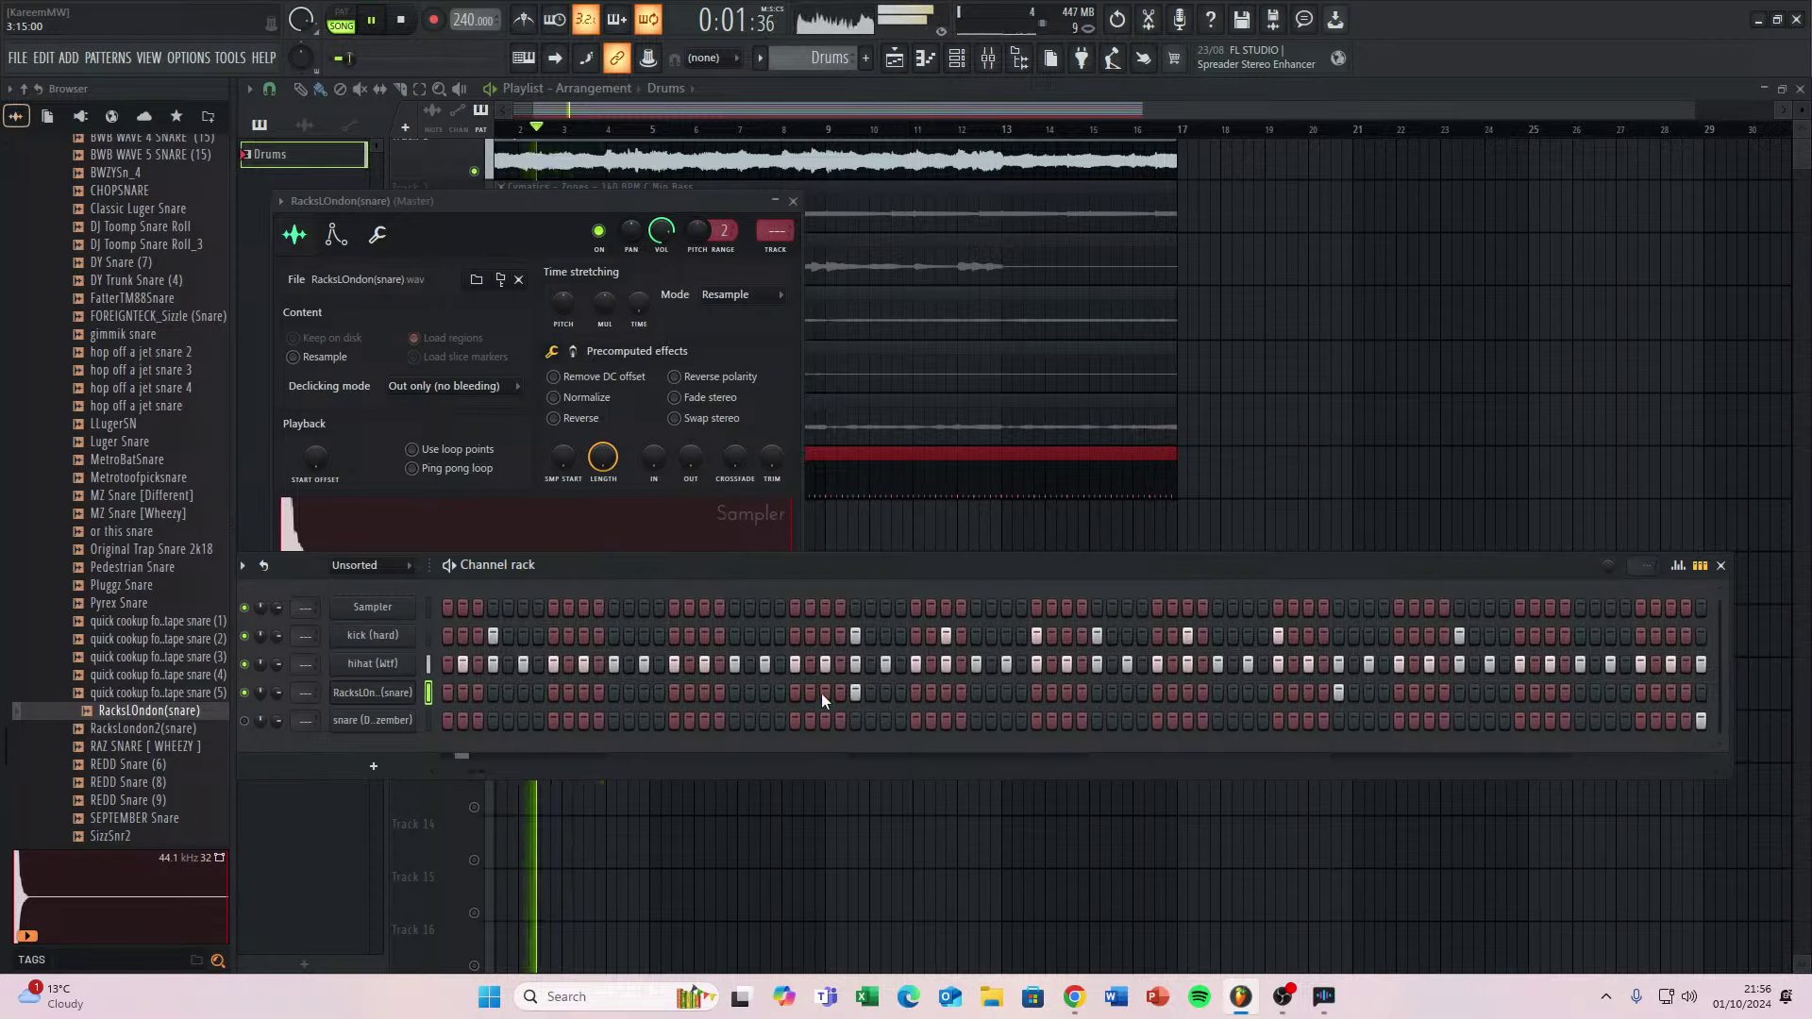
key(space)
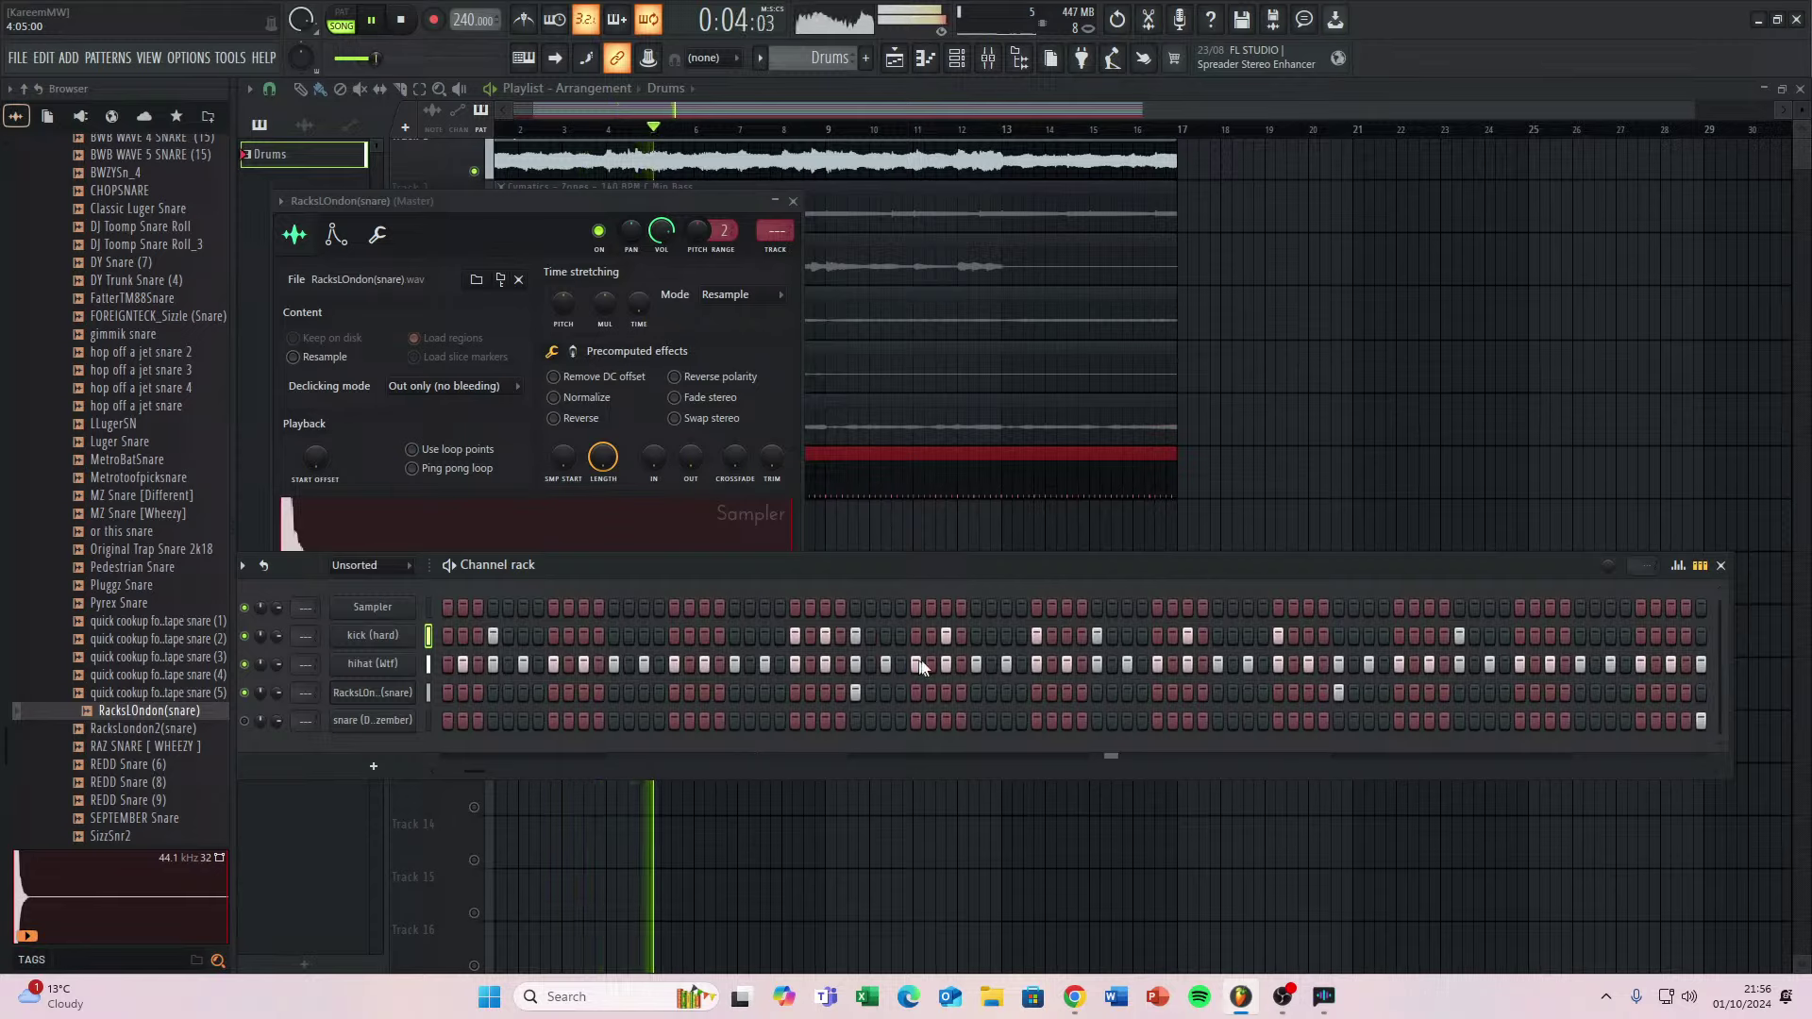
Play the beat through and review the kick, hi-hat and snare steps along the whole Drums pattern.
drag(1419, 696, 817, 692)
drag(1293, 701, 858, 692)
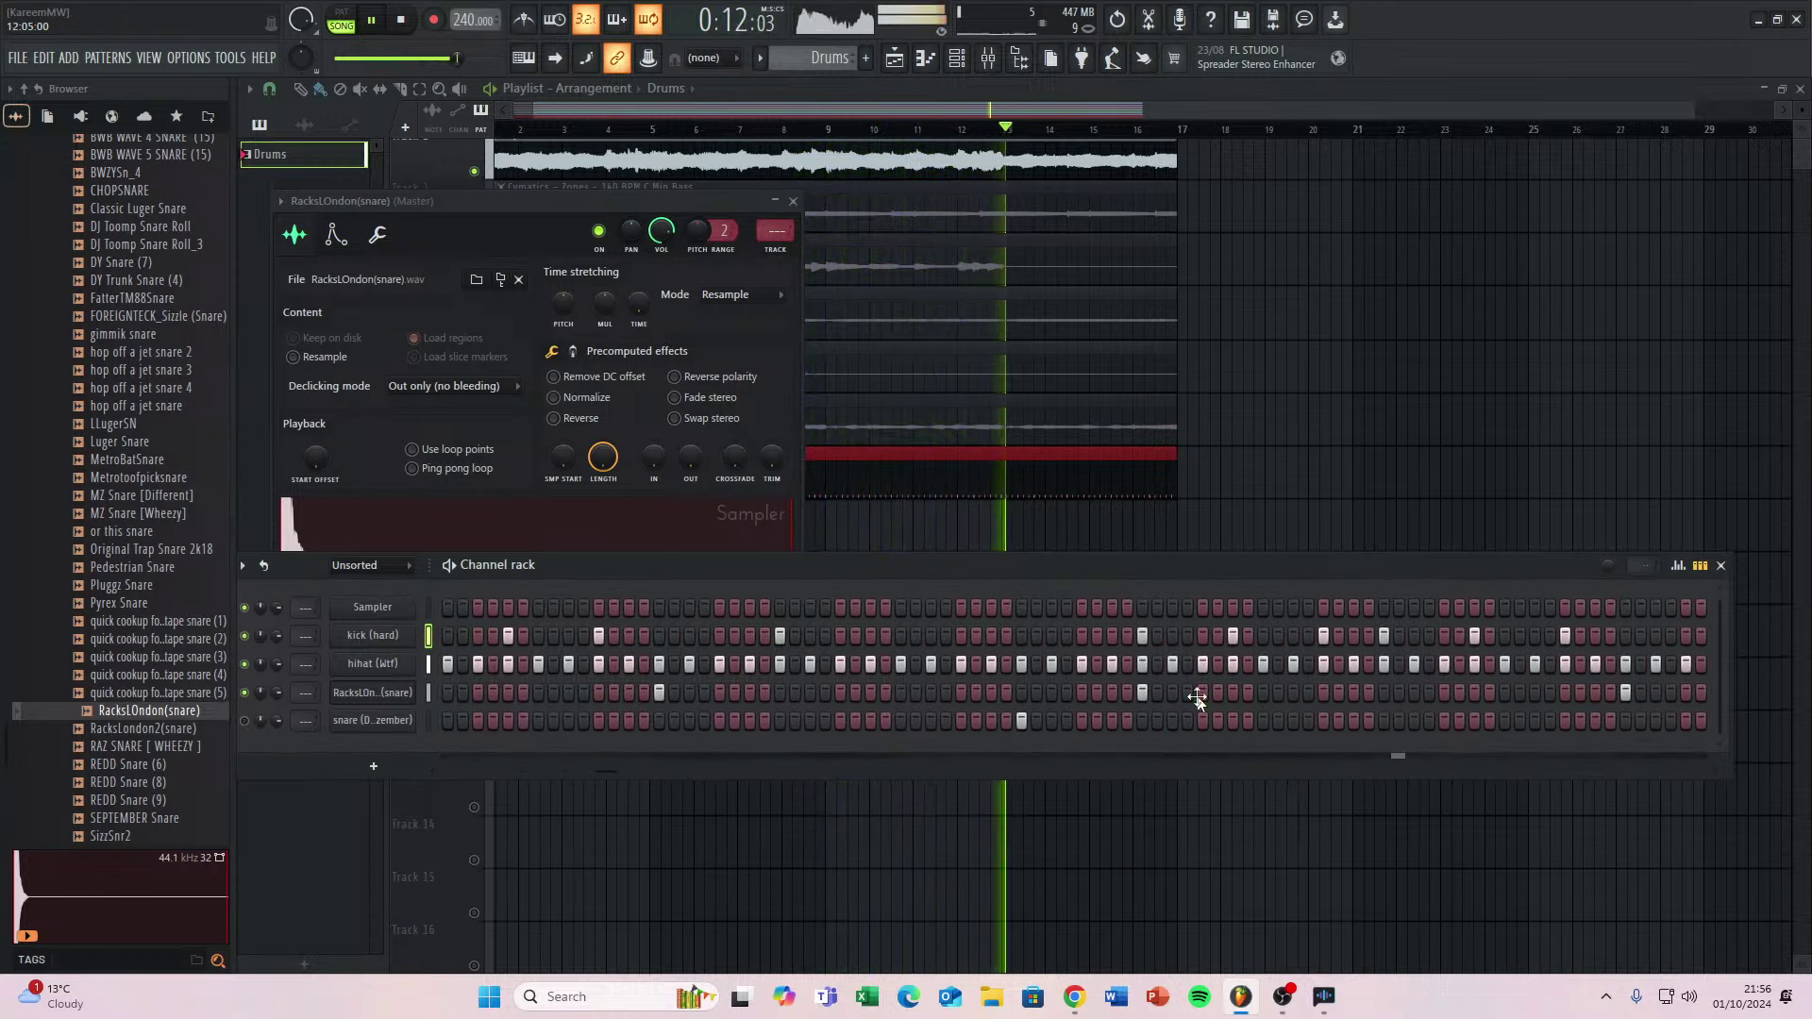
drag(1194, 696, 991, 683)
drag(1353, 682, 968, 677)
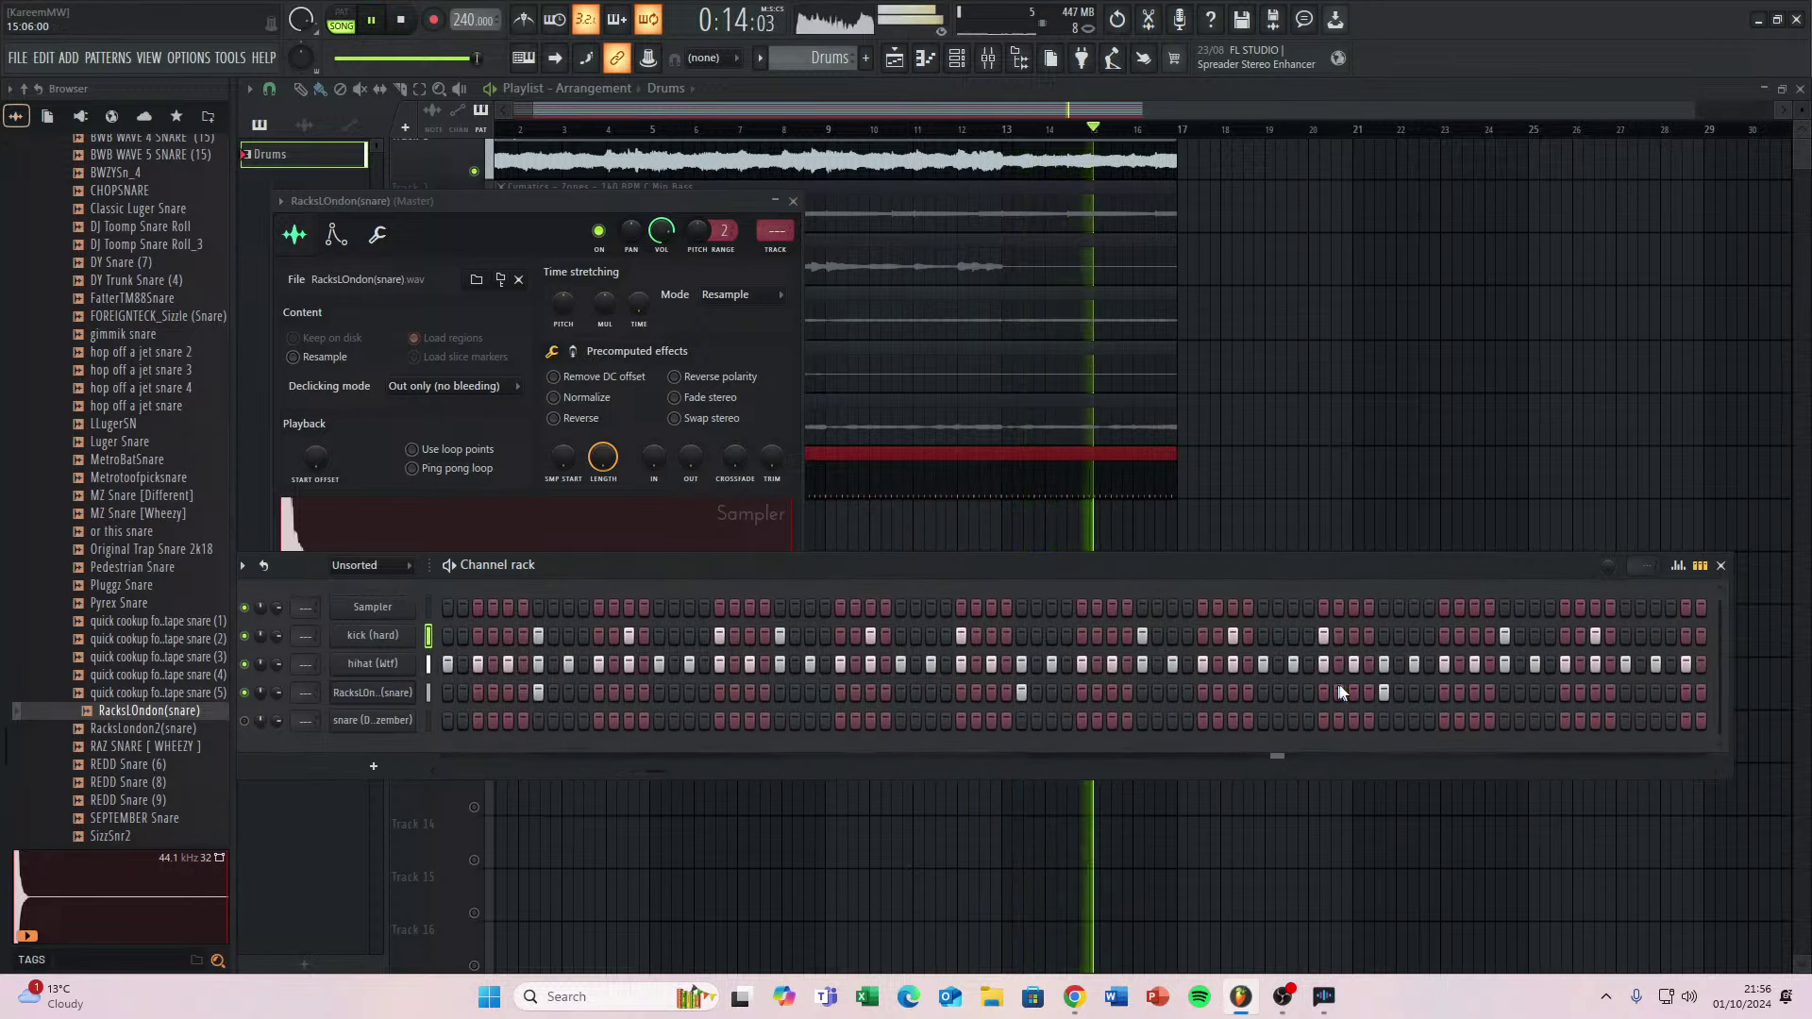
drag(1338, 682, 1057, 677)
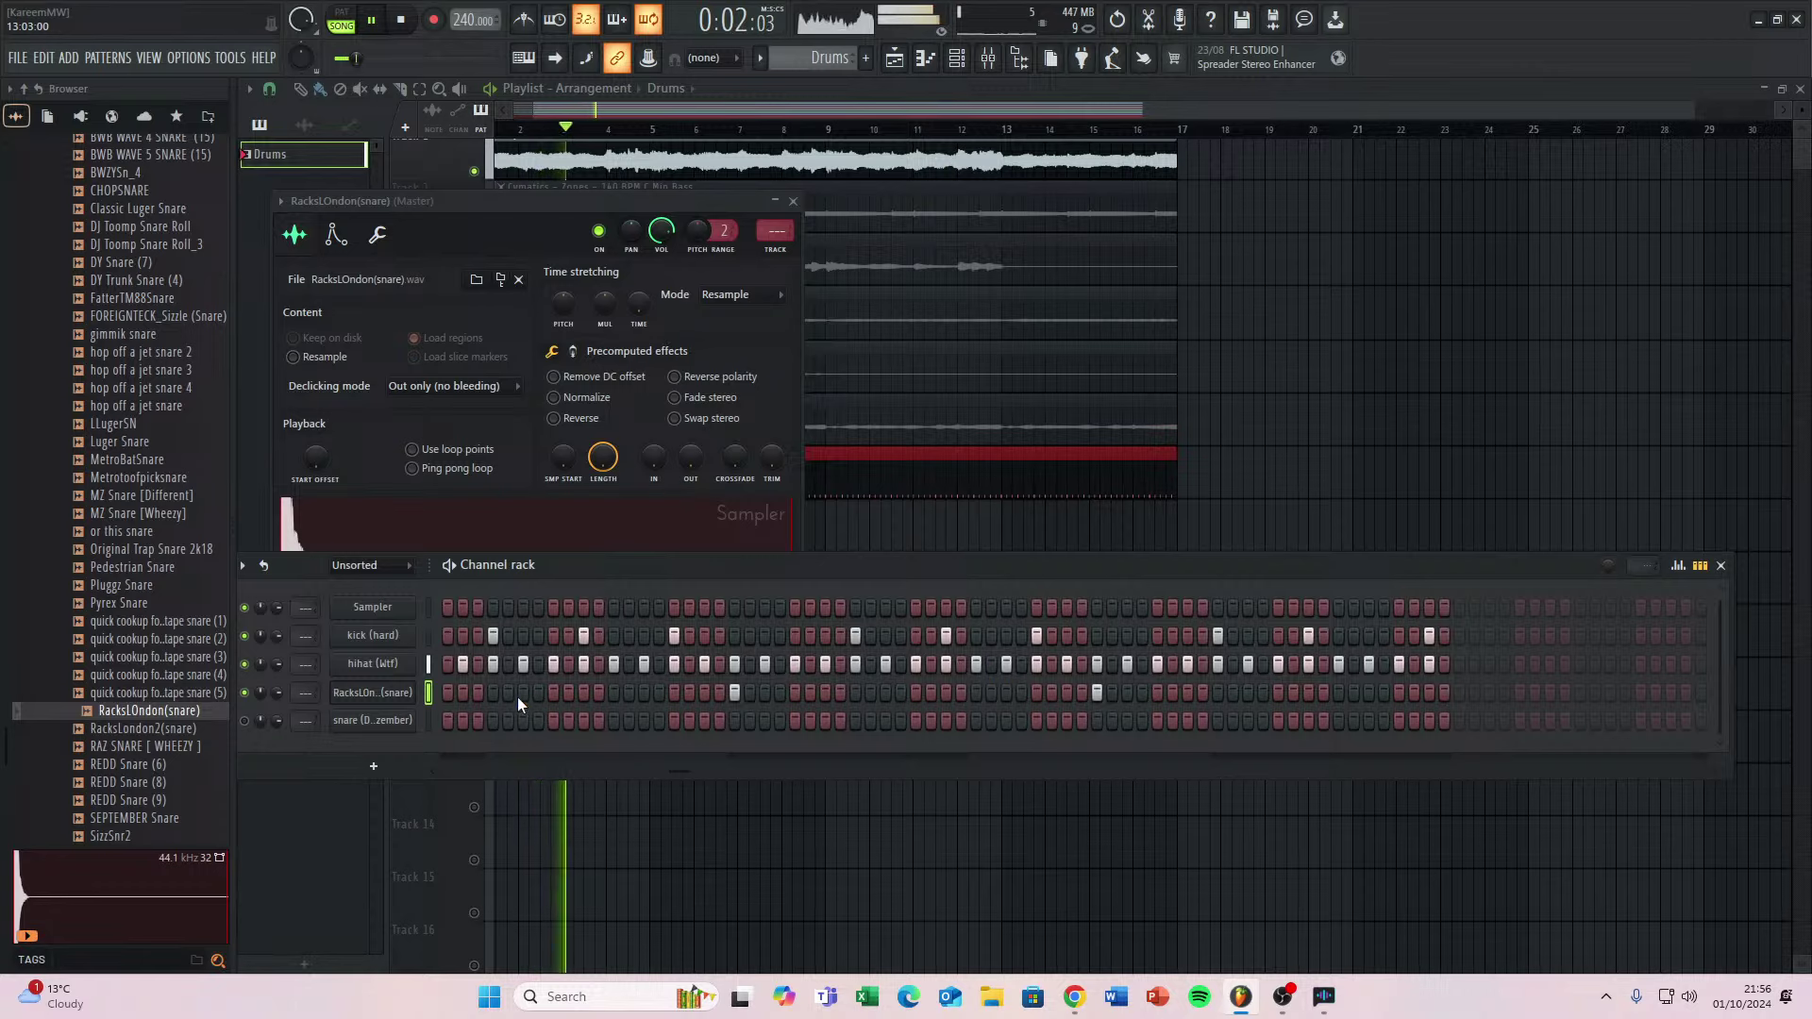
drag(517, 703, 1353, 704)
drag(676, 694, 694, 704)
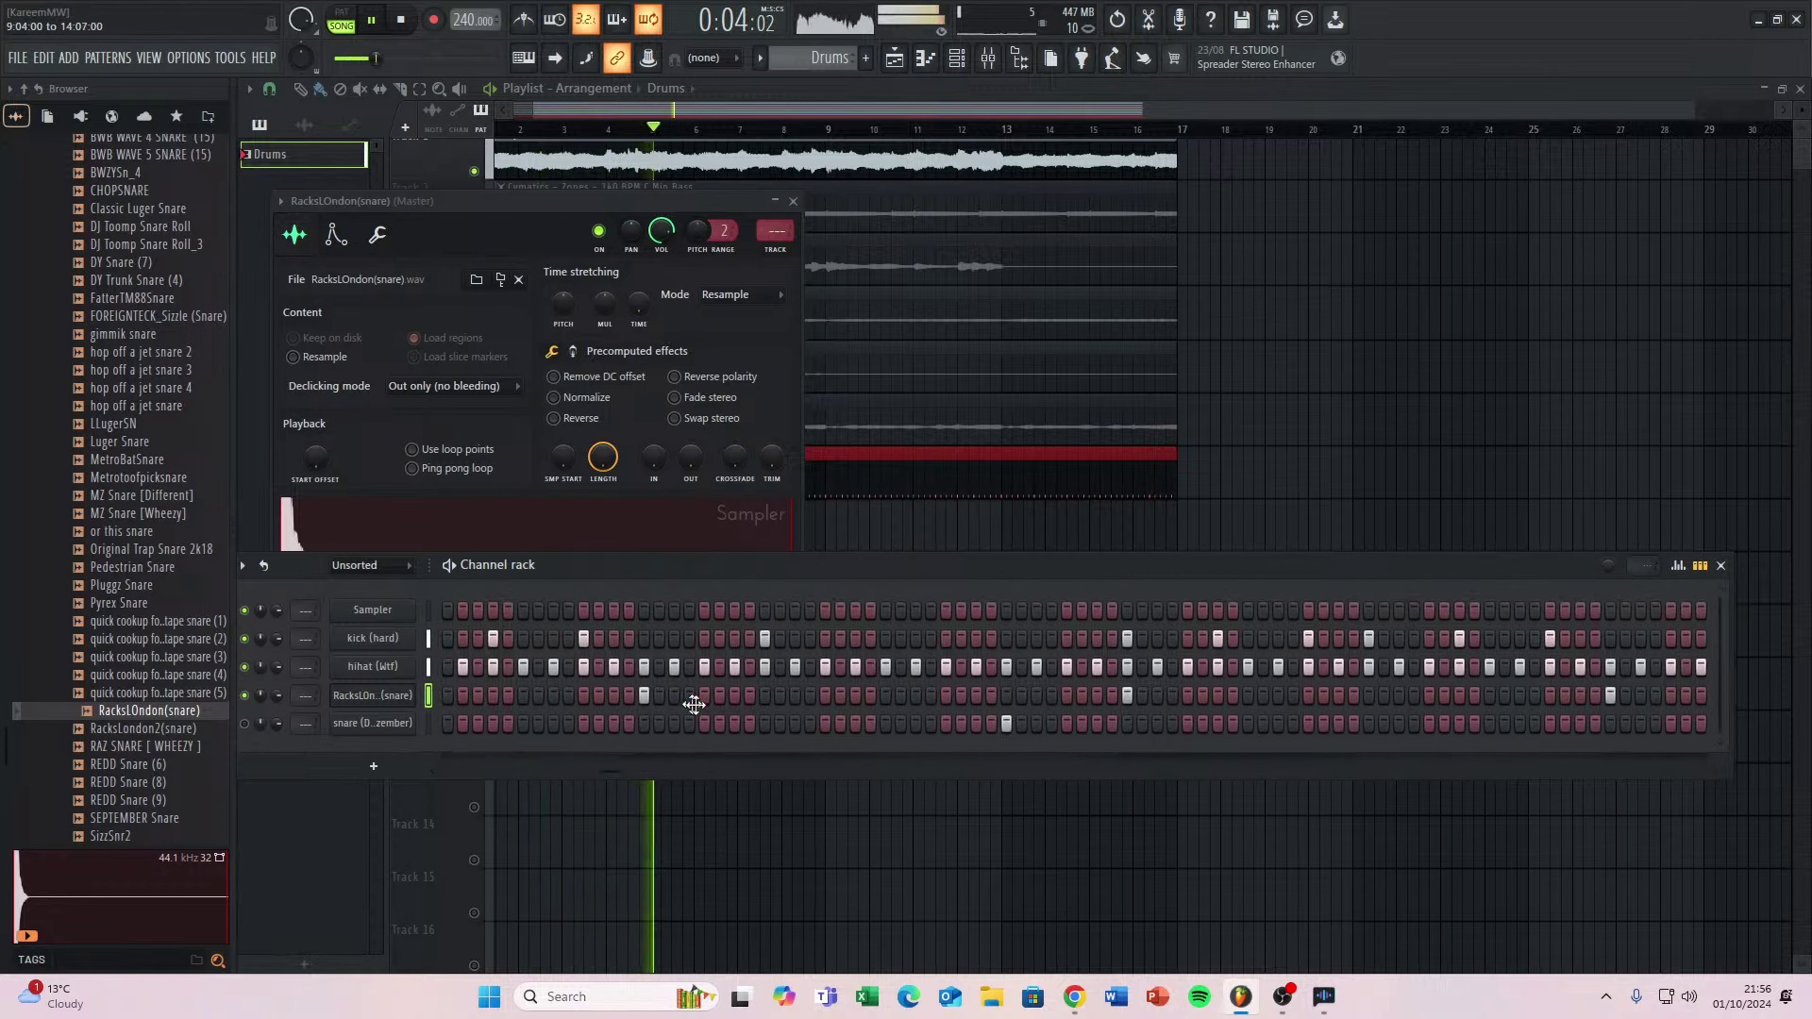
drag(960, 704, 1414, 700)
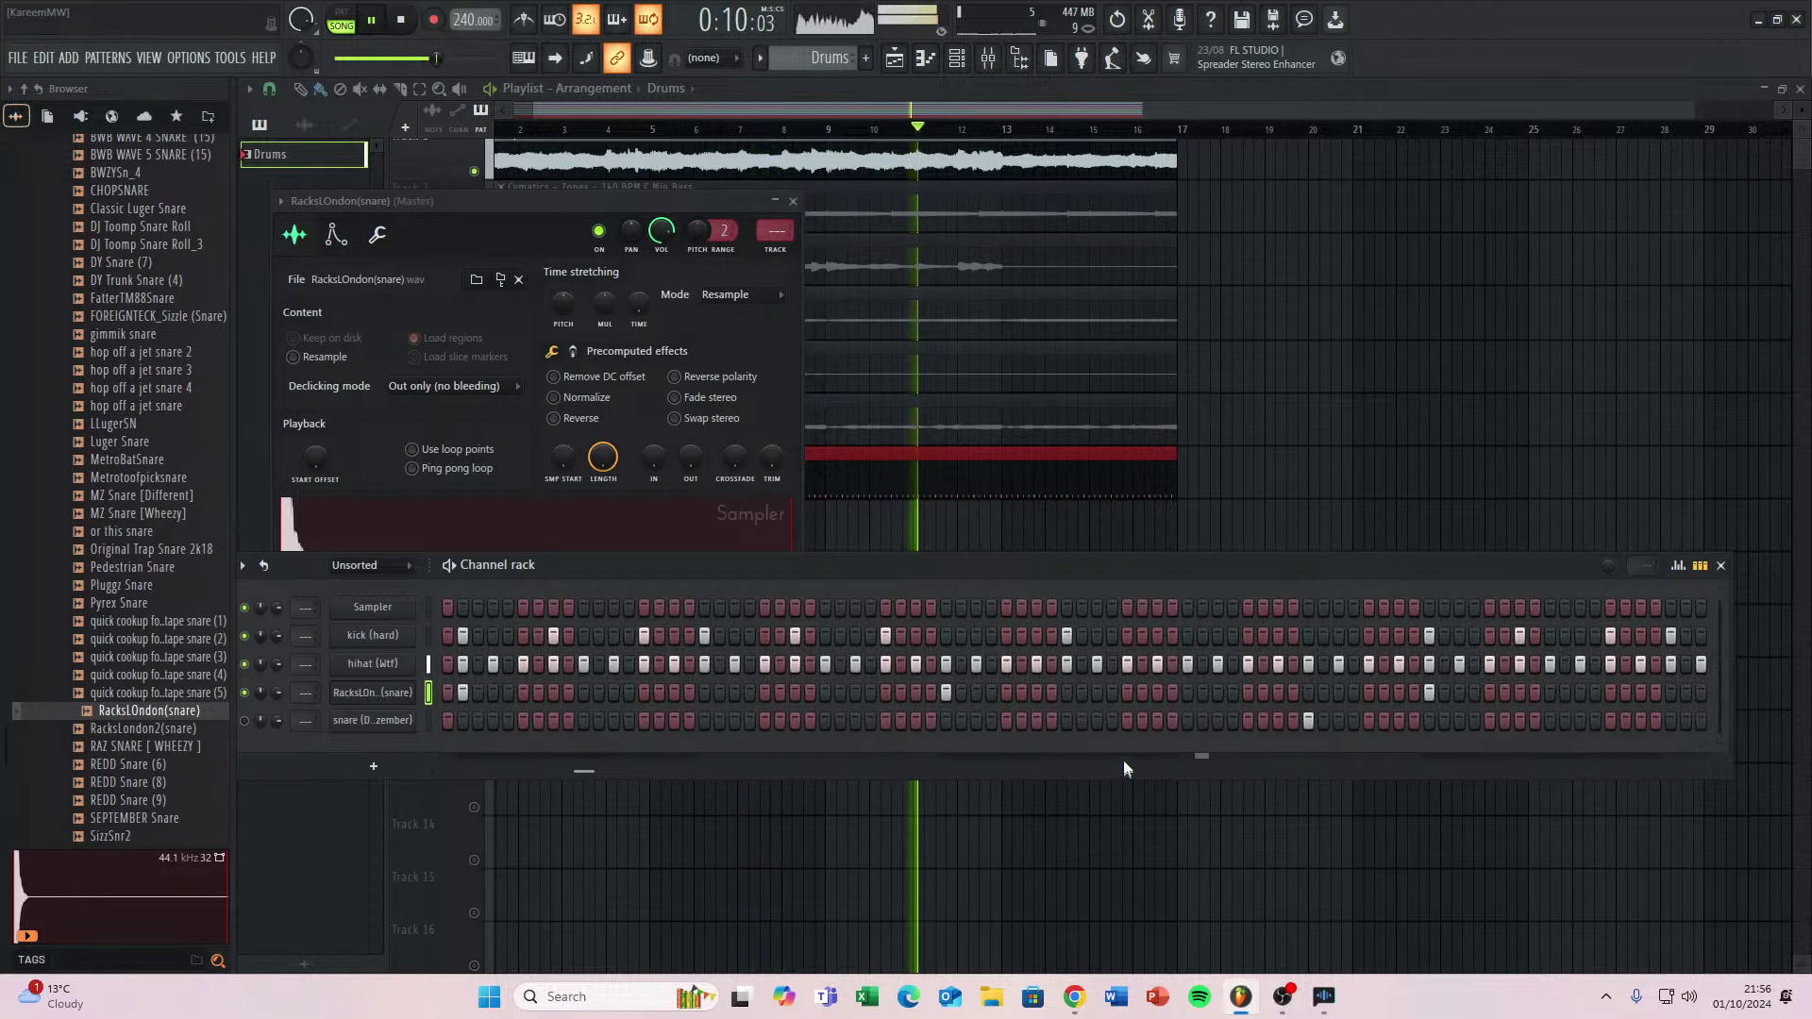
drag(1271, 714, 1002, 698)
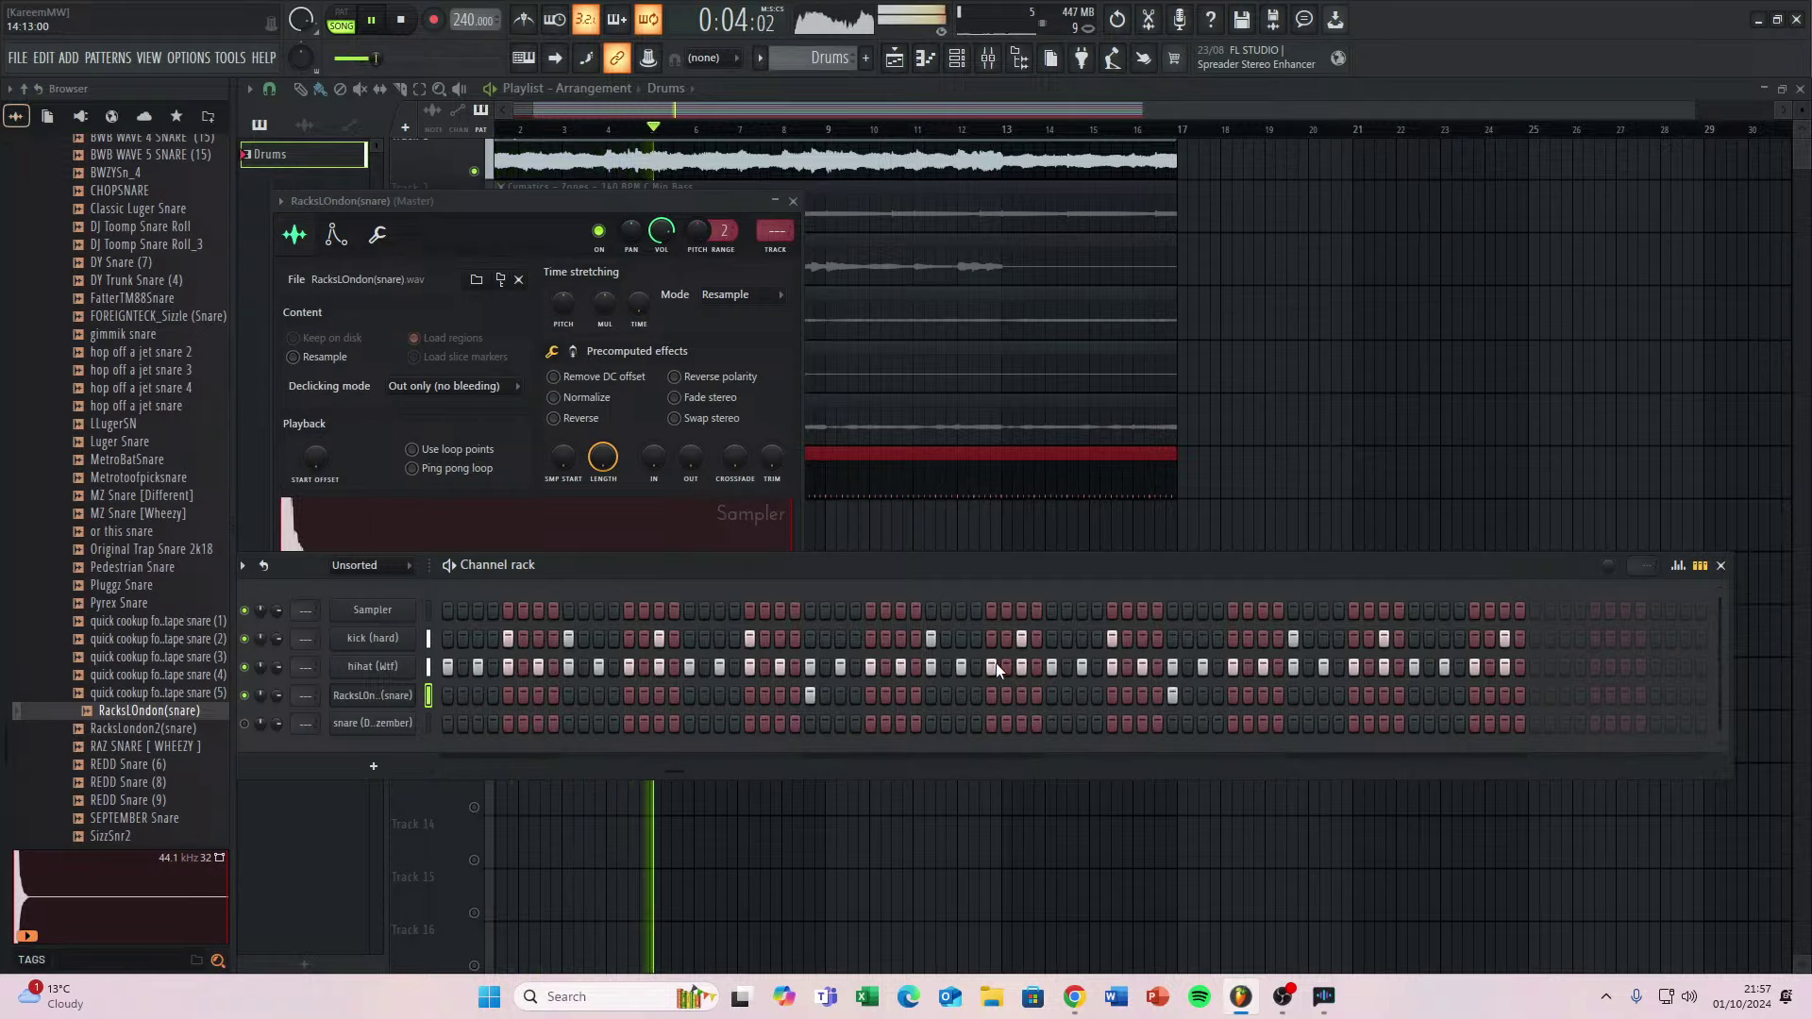
Compare the beat with the main Zones melody track muted and unmuted, and check the melody clip's channel settings.
click(476, 174)
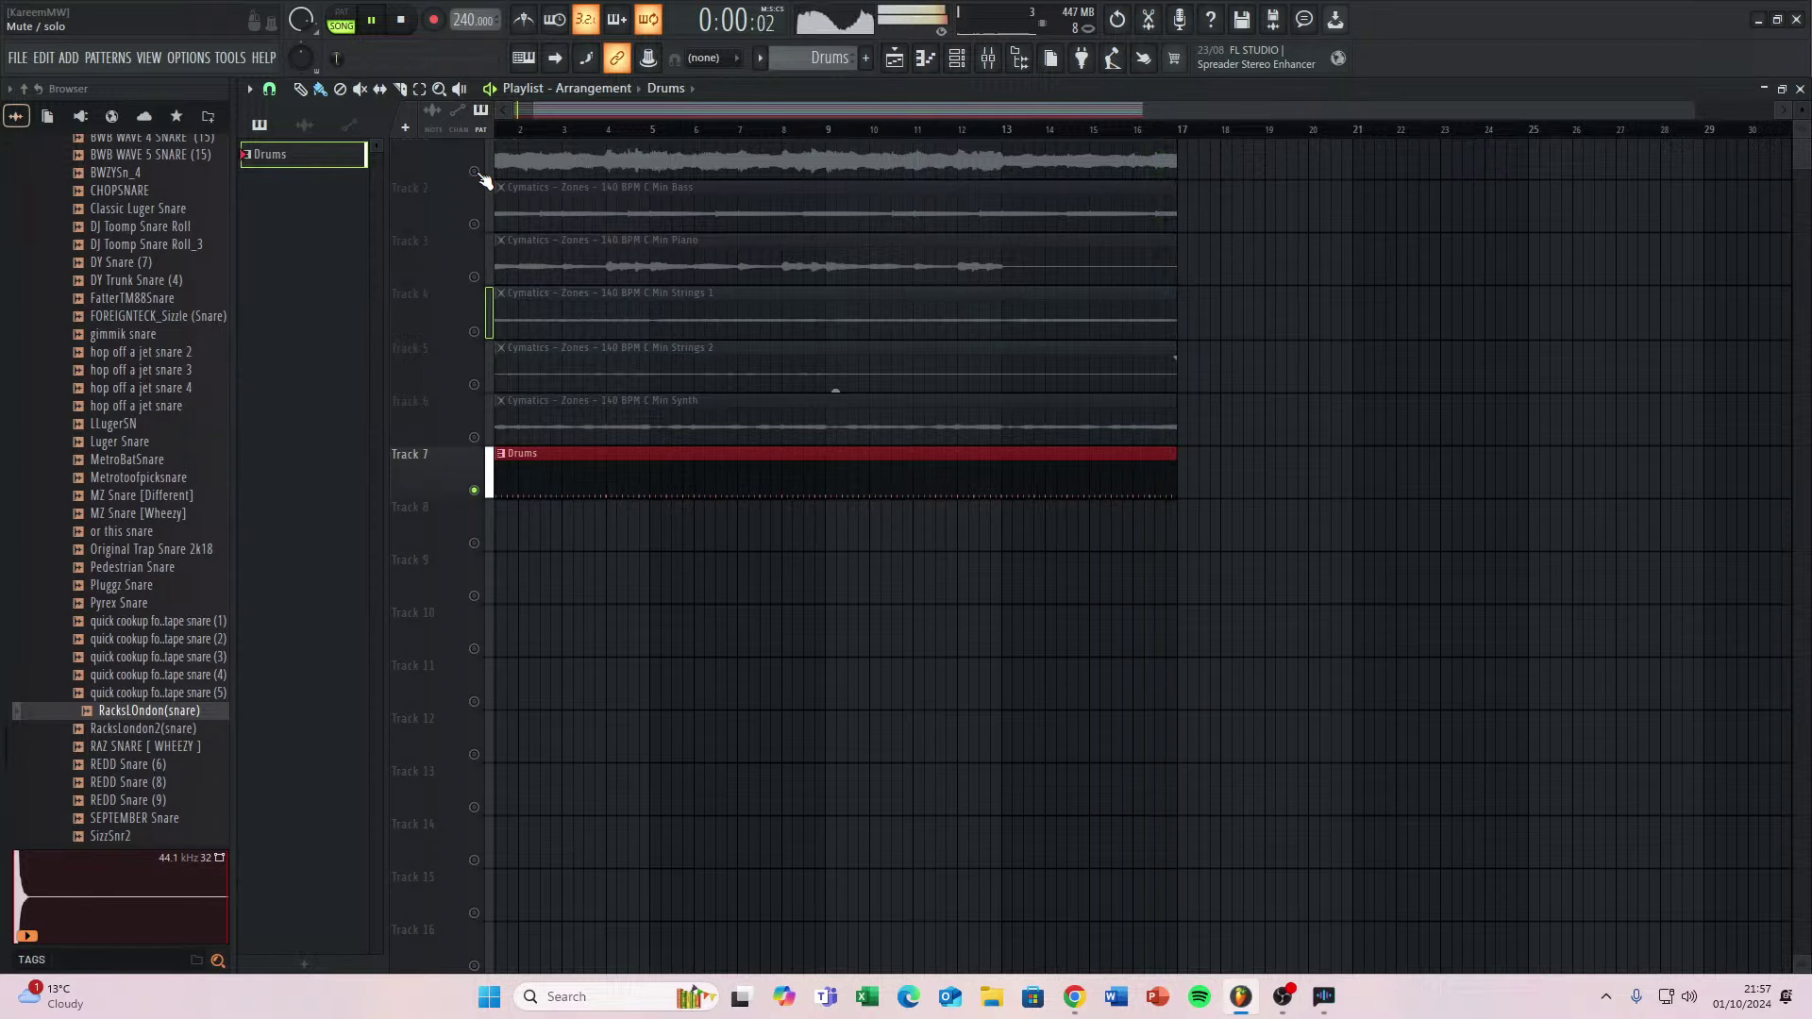
click(482, 176)
scroll(671, 385, up, 1)
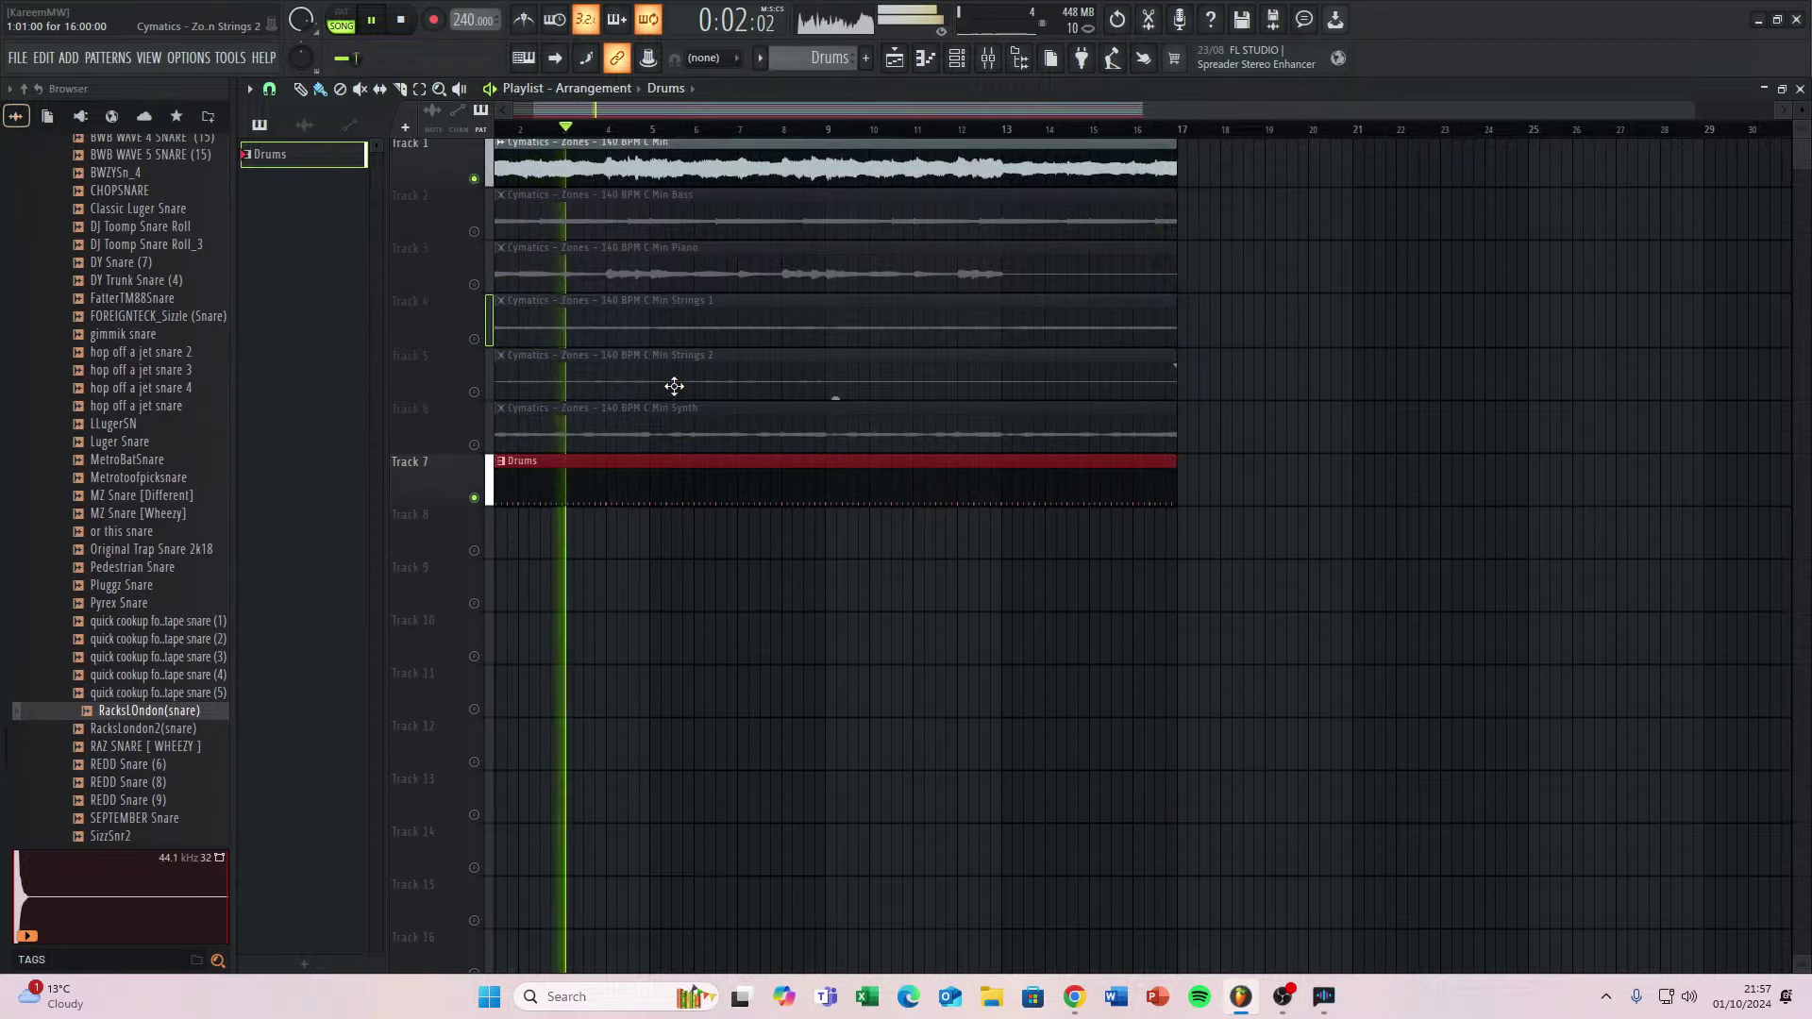
double_click(636, 173)
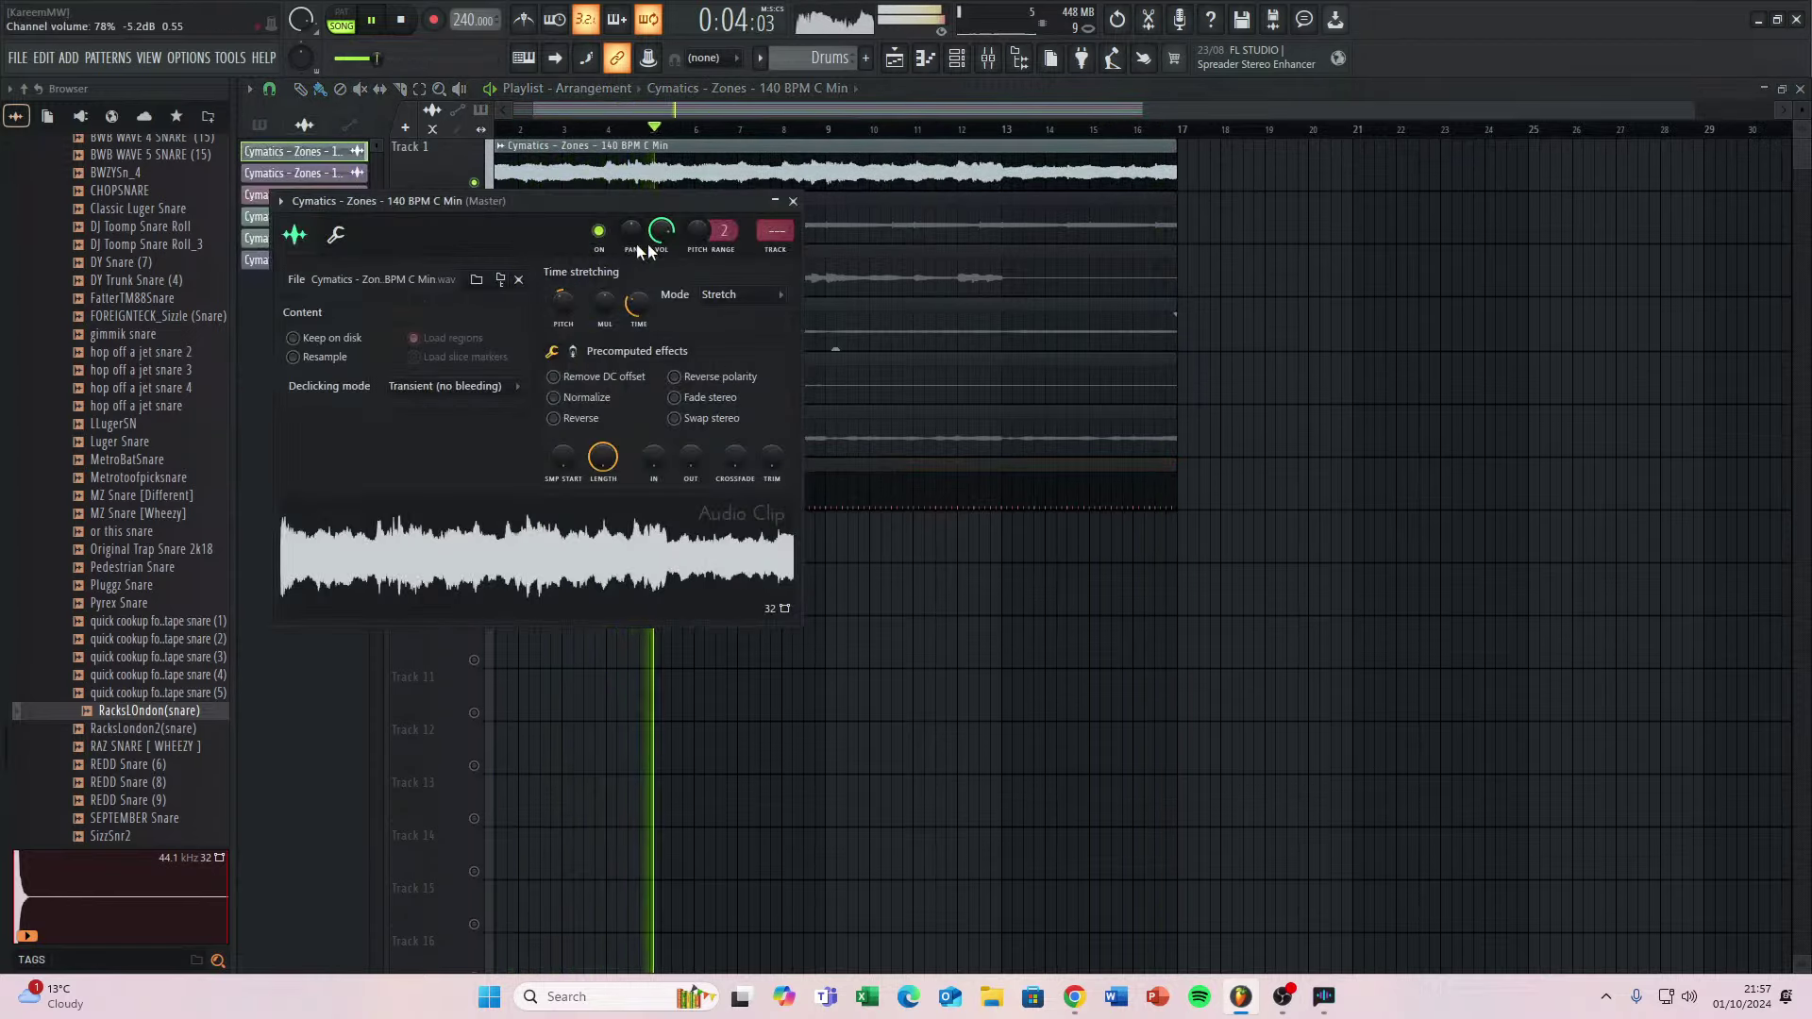
click(793, 201)
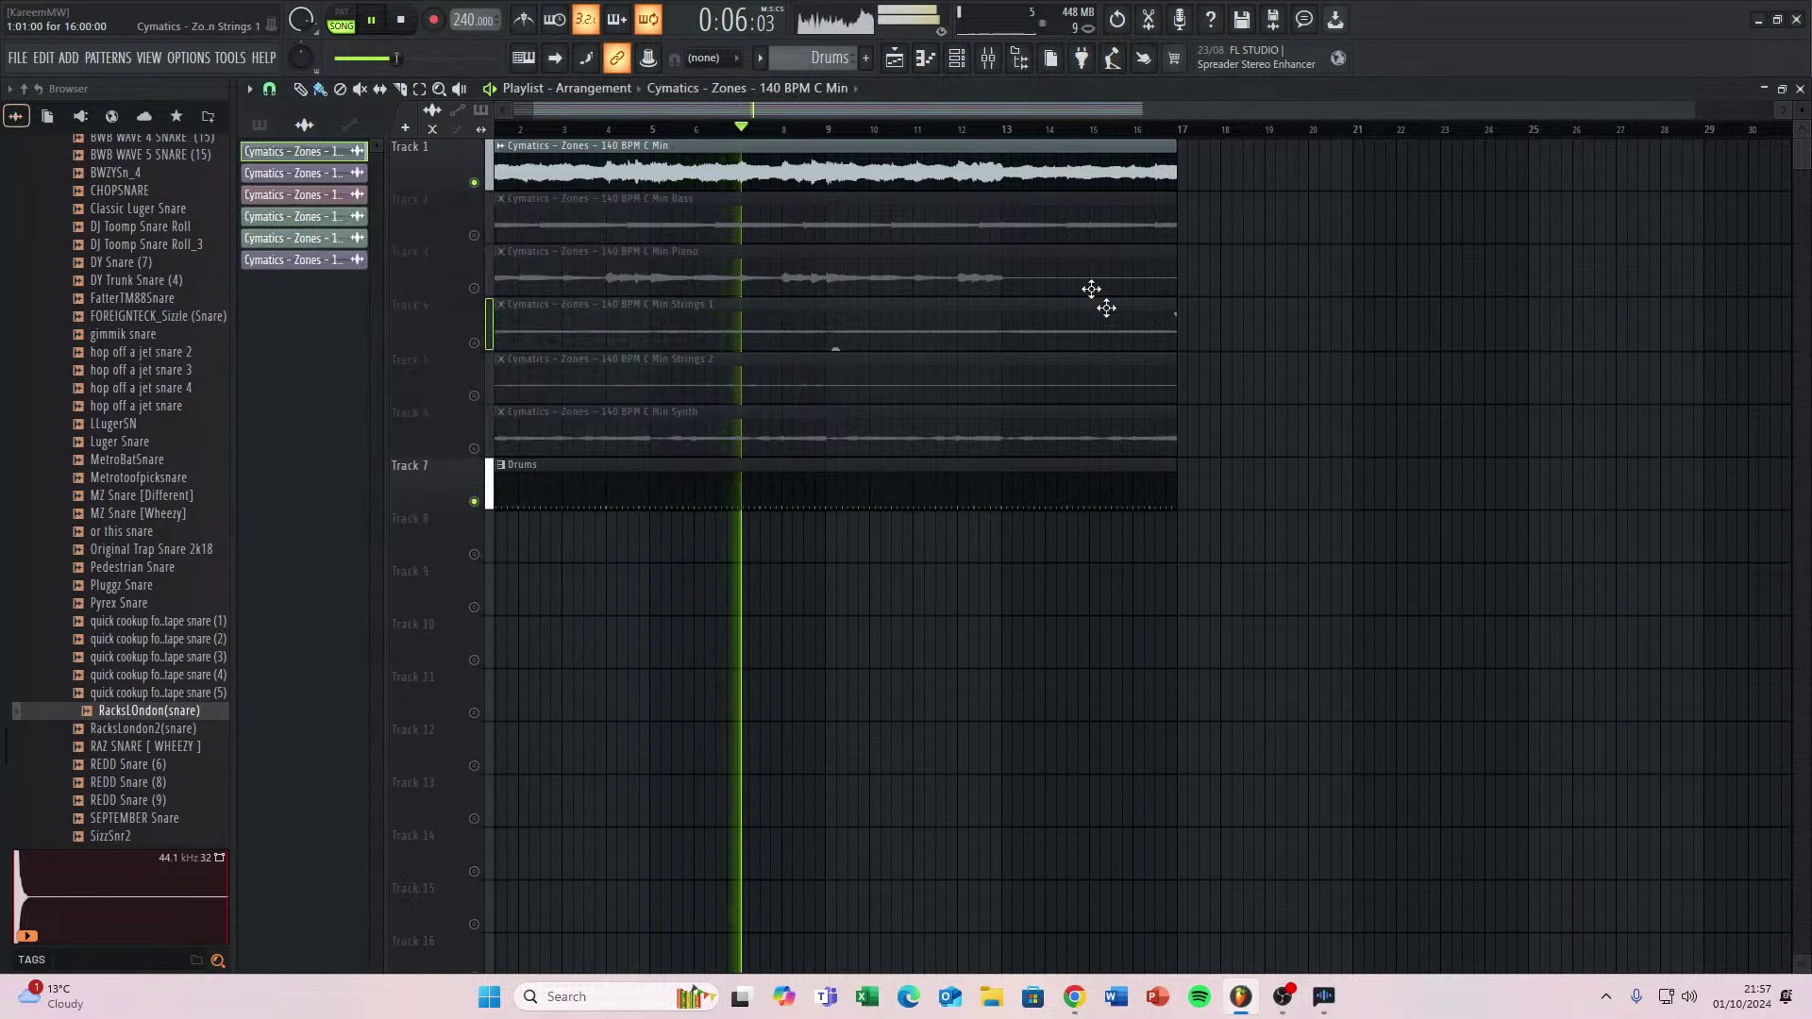
Select the five Zones stem channels from Bass to Synth in the Channel rack and show all channel groups together.
click(964, 64)
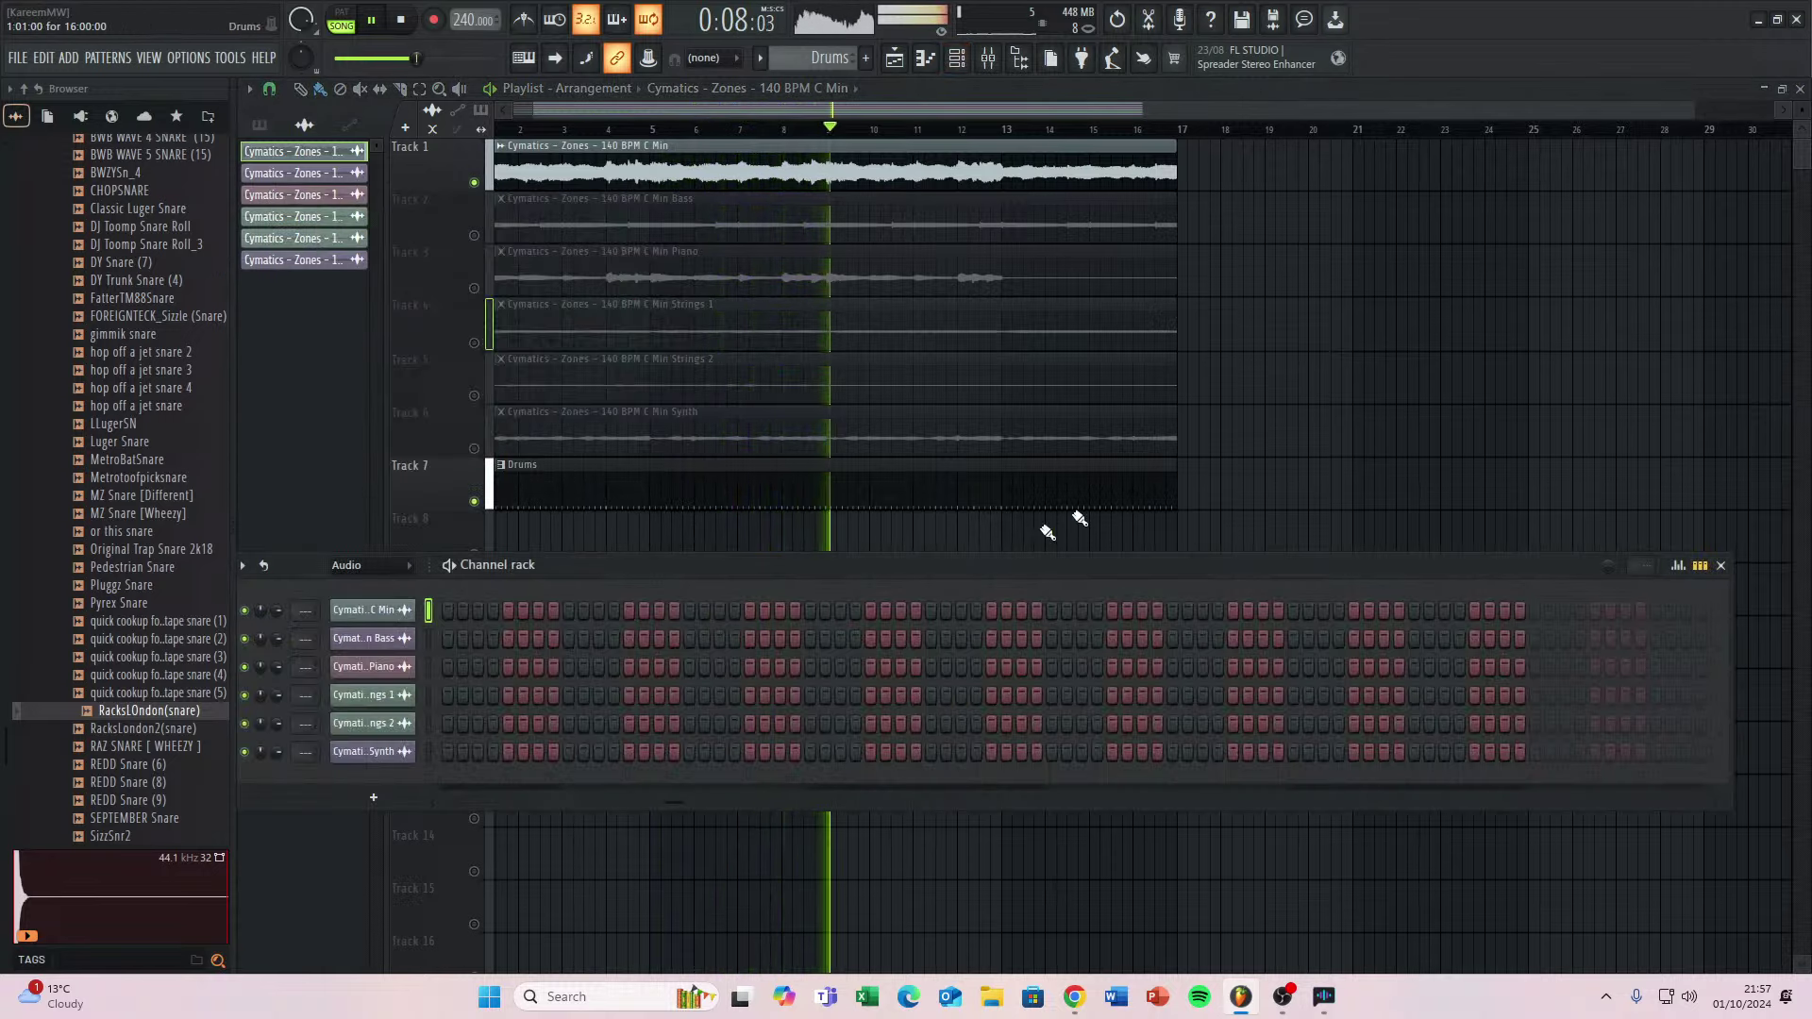
click(429, 639)
drag(435, 643, 429, 752)
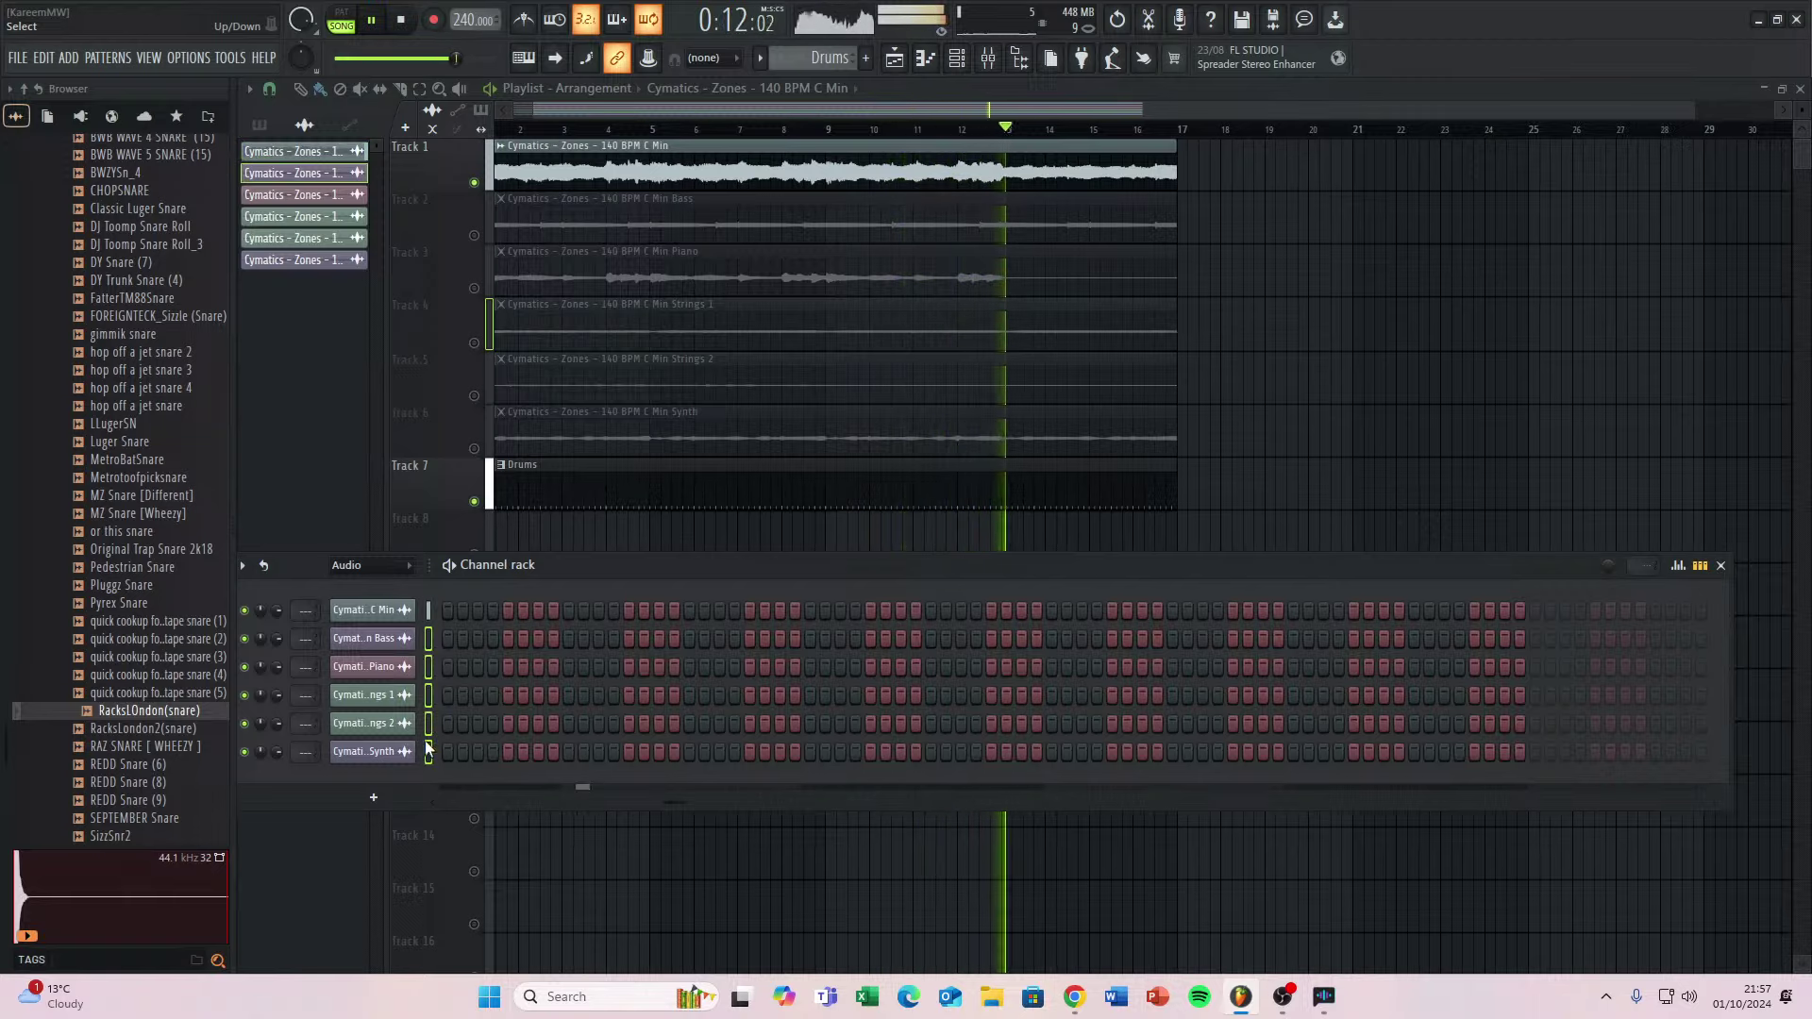
click(365, 565)
click(366, 585)
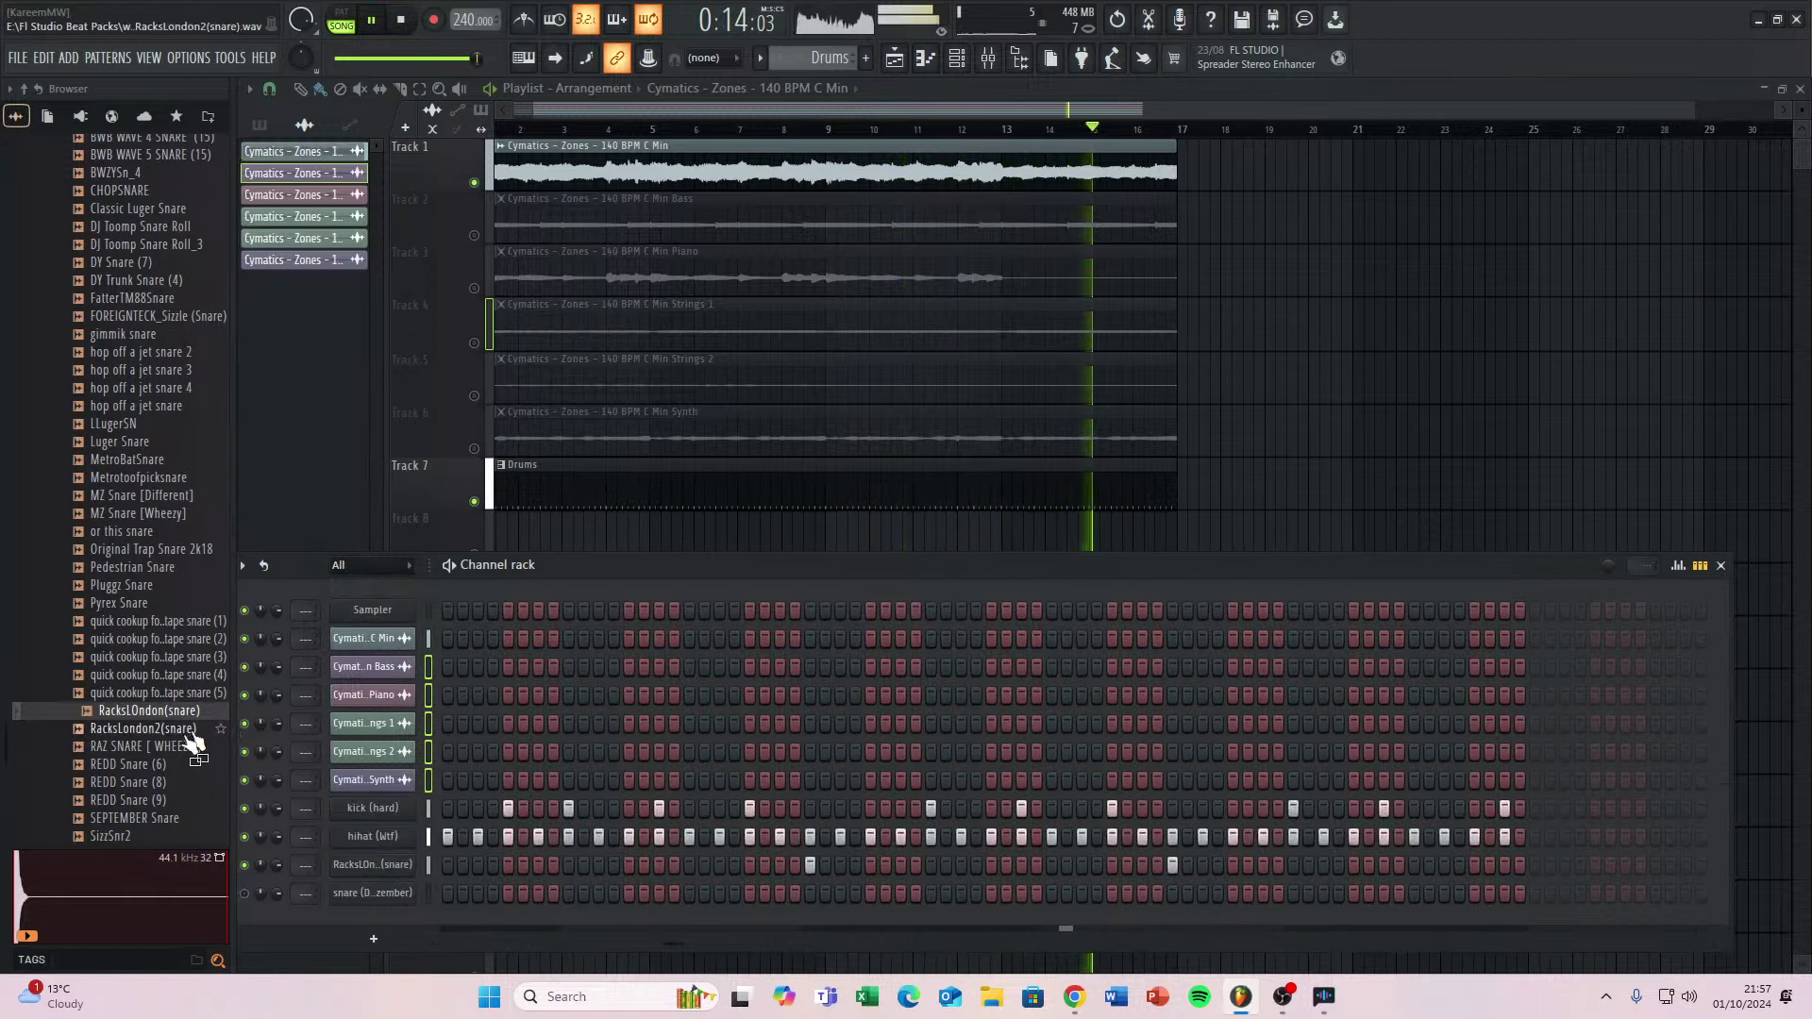
scroll(132, 660, down, 10)
scroll(120, 628, down, 10)
scroll(118, 519, up, 15)
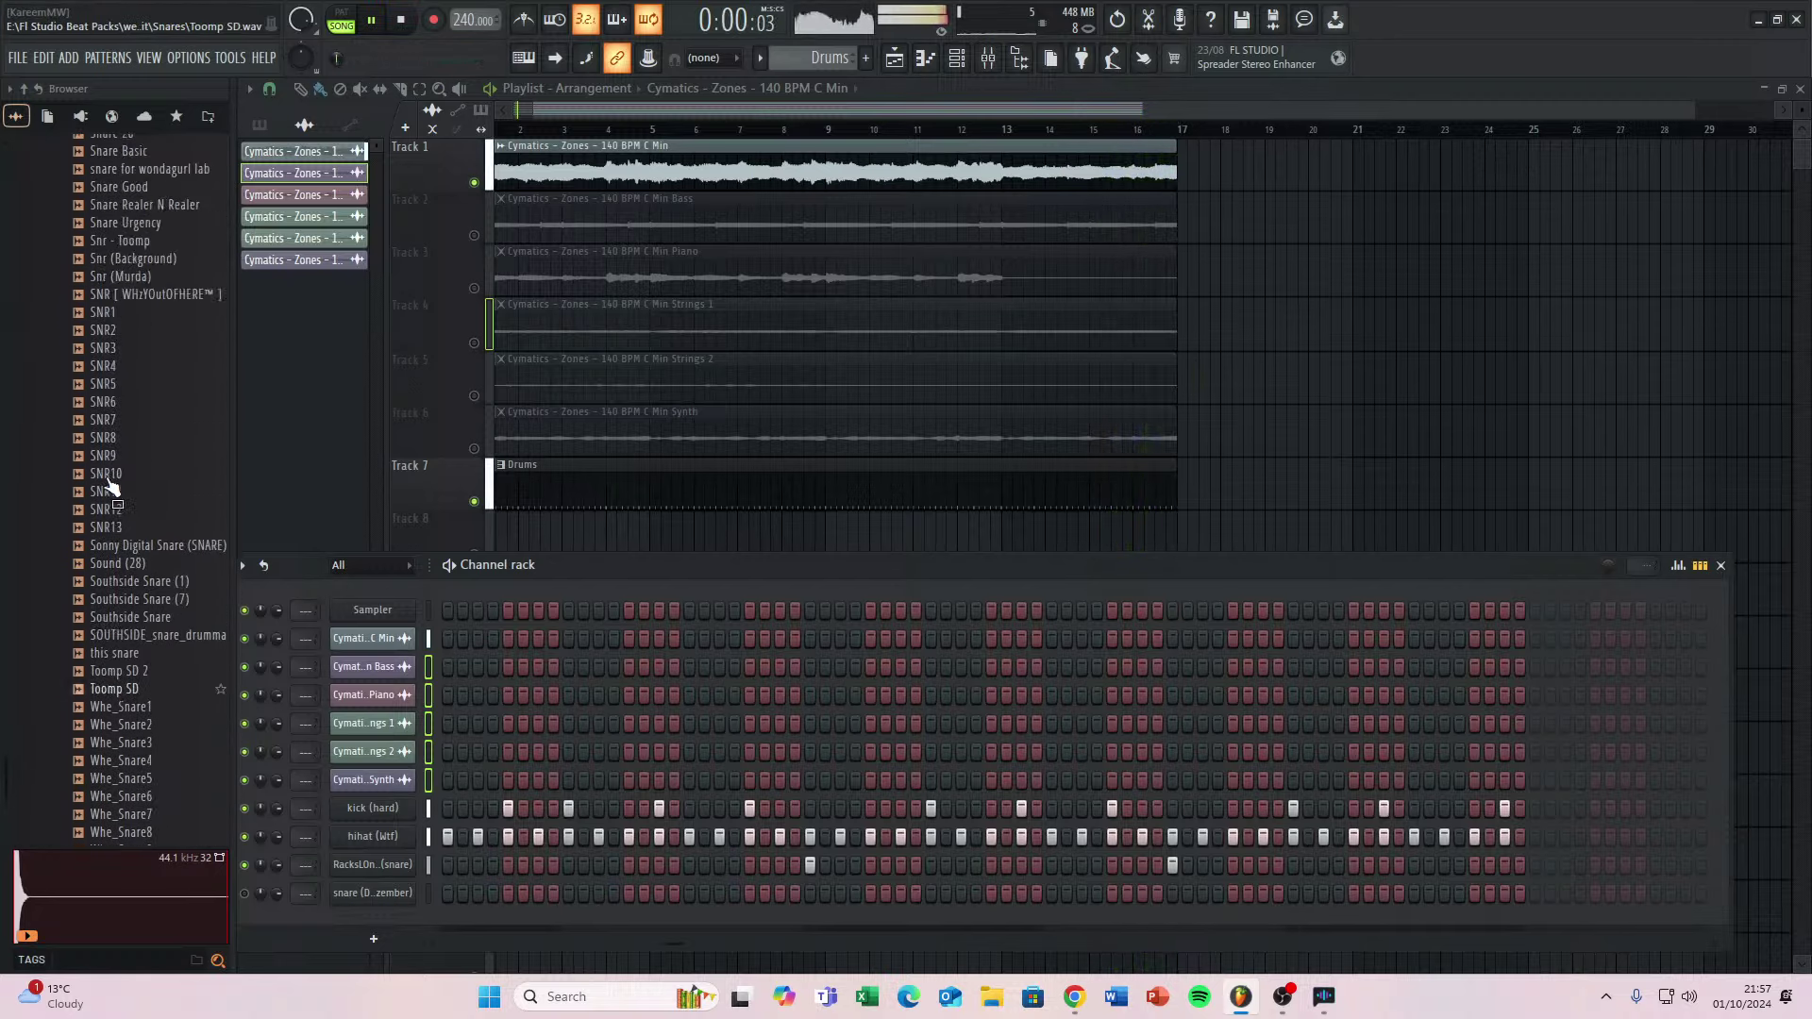
scroll(122, 432, up, 20)
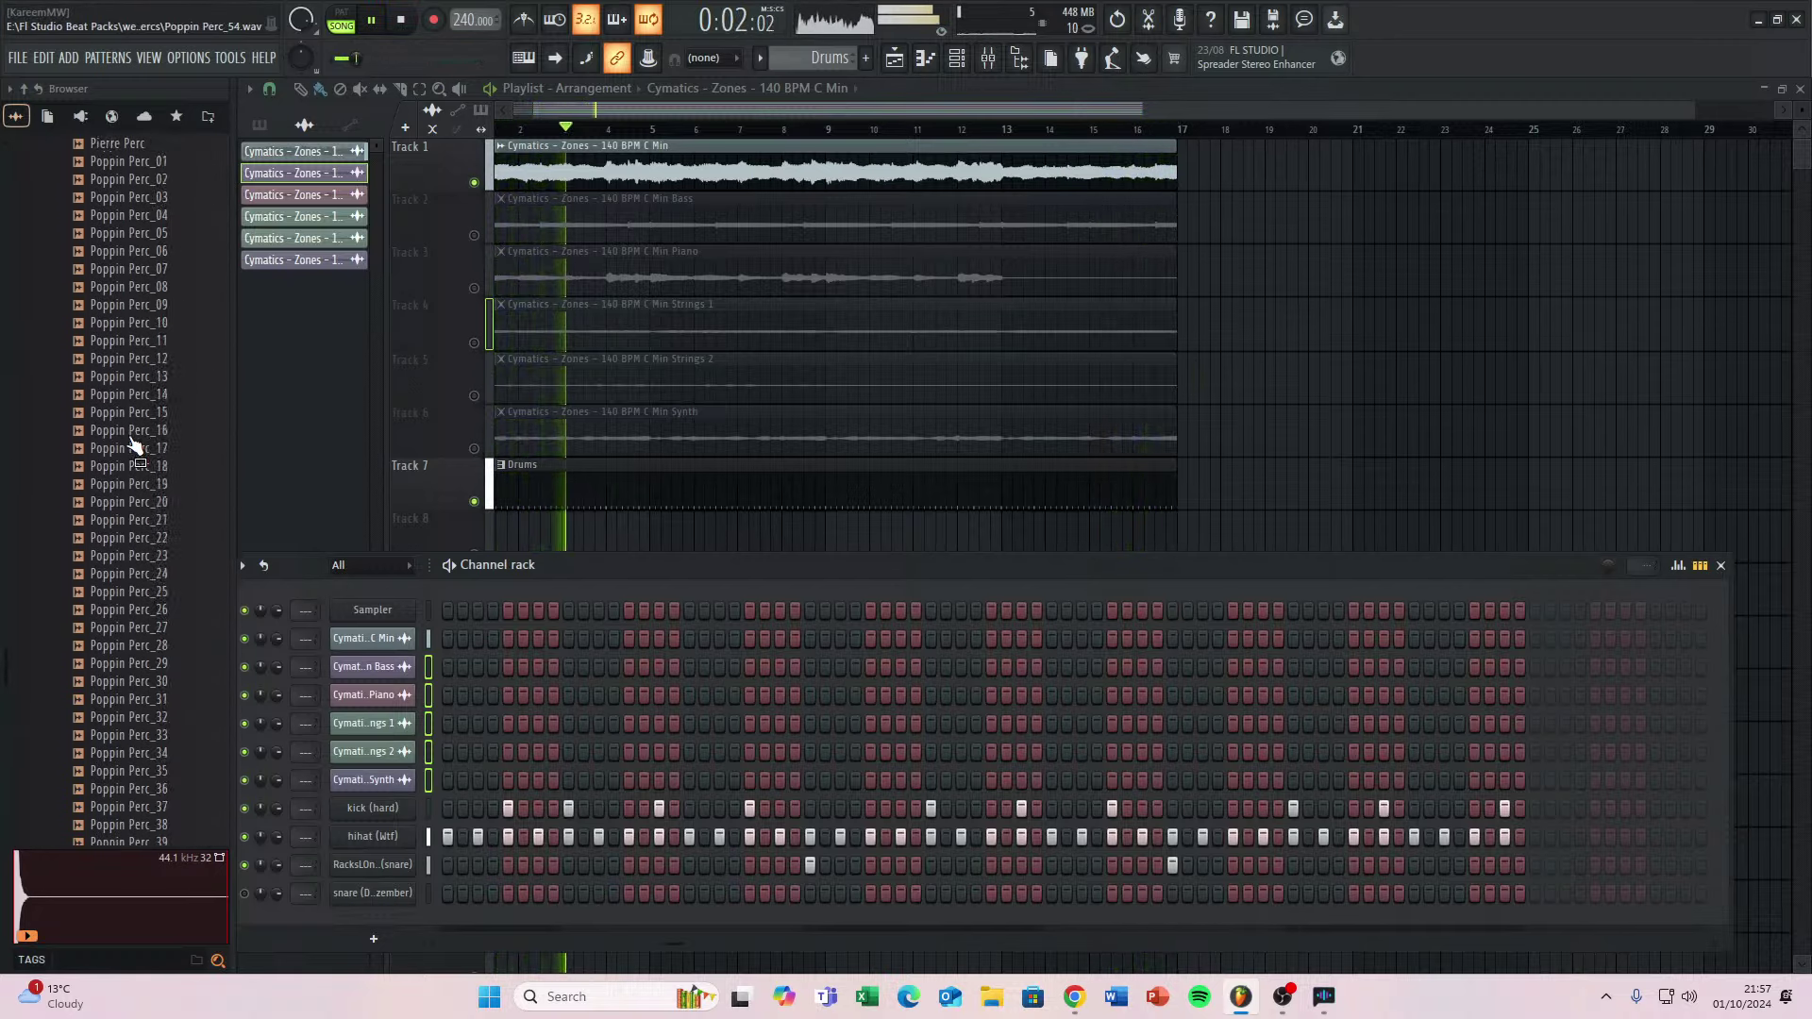
scroll(120, 456, up, 10)
click(137, 631)
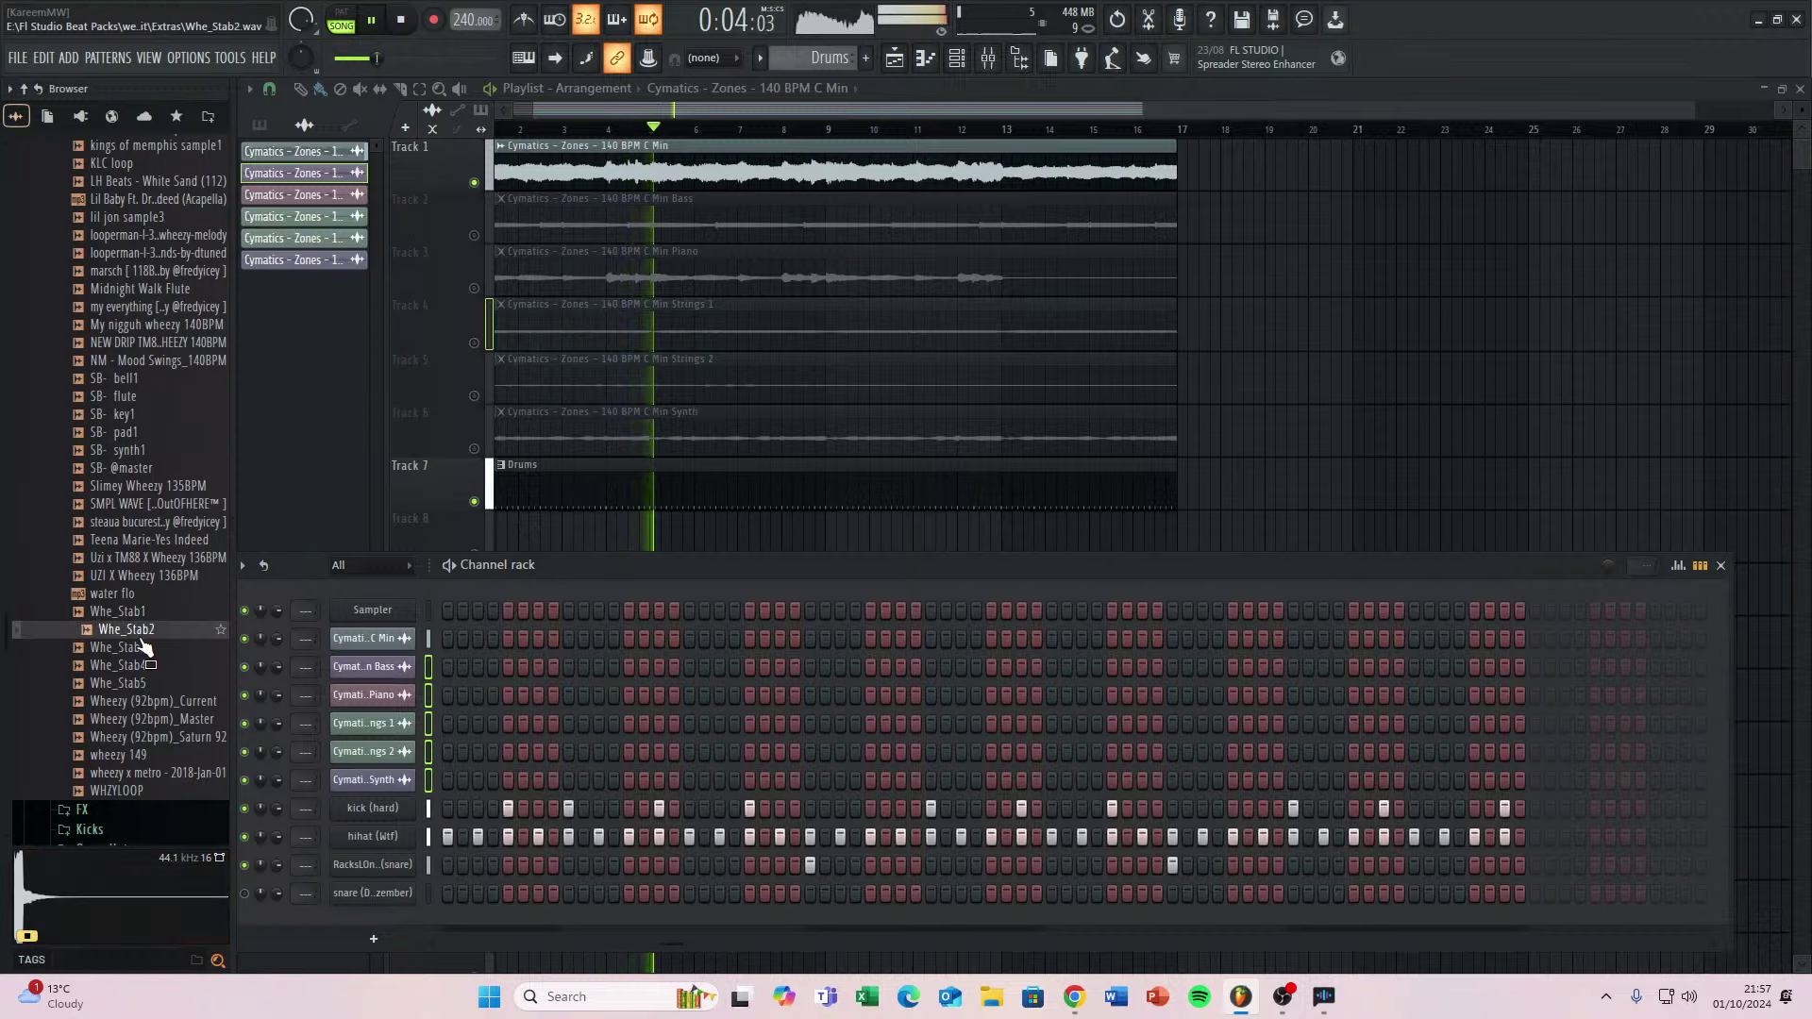
click(142, 701)
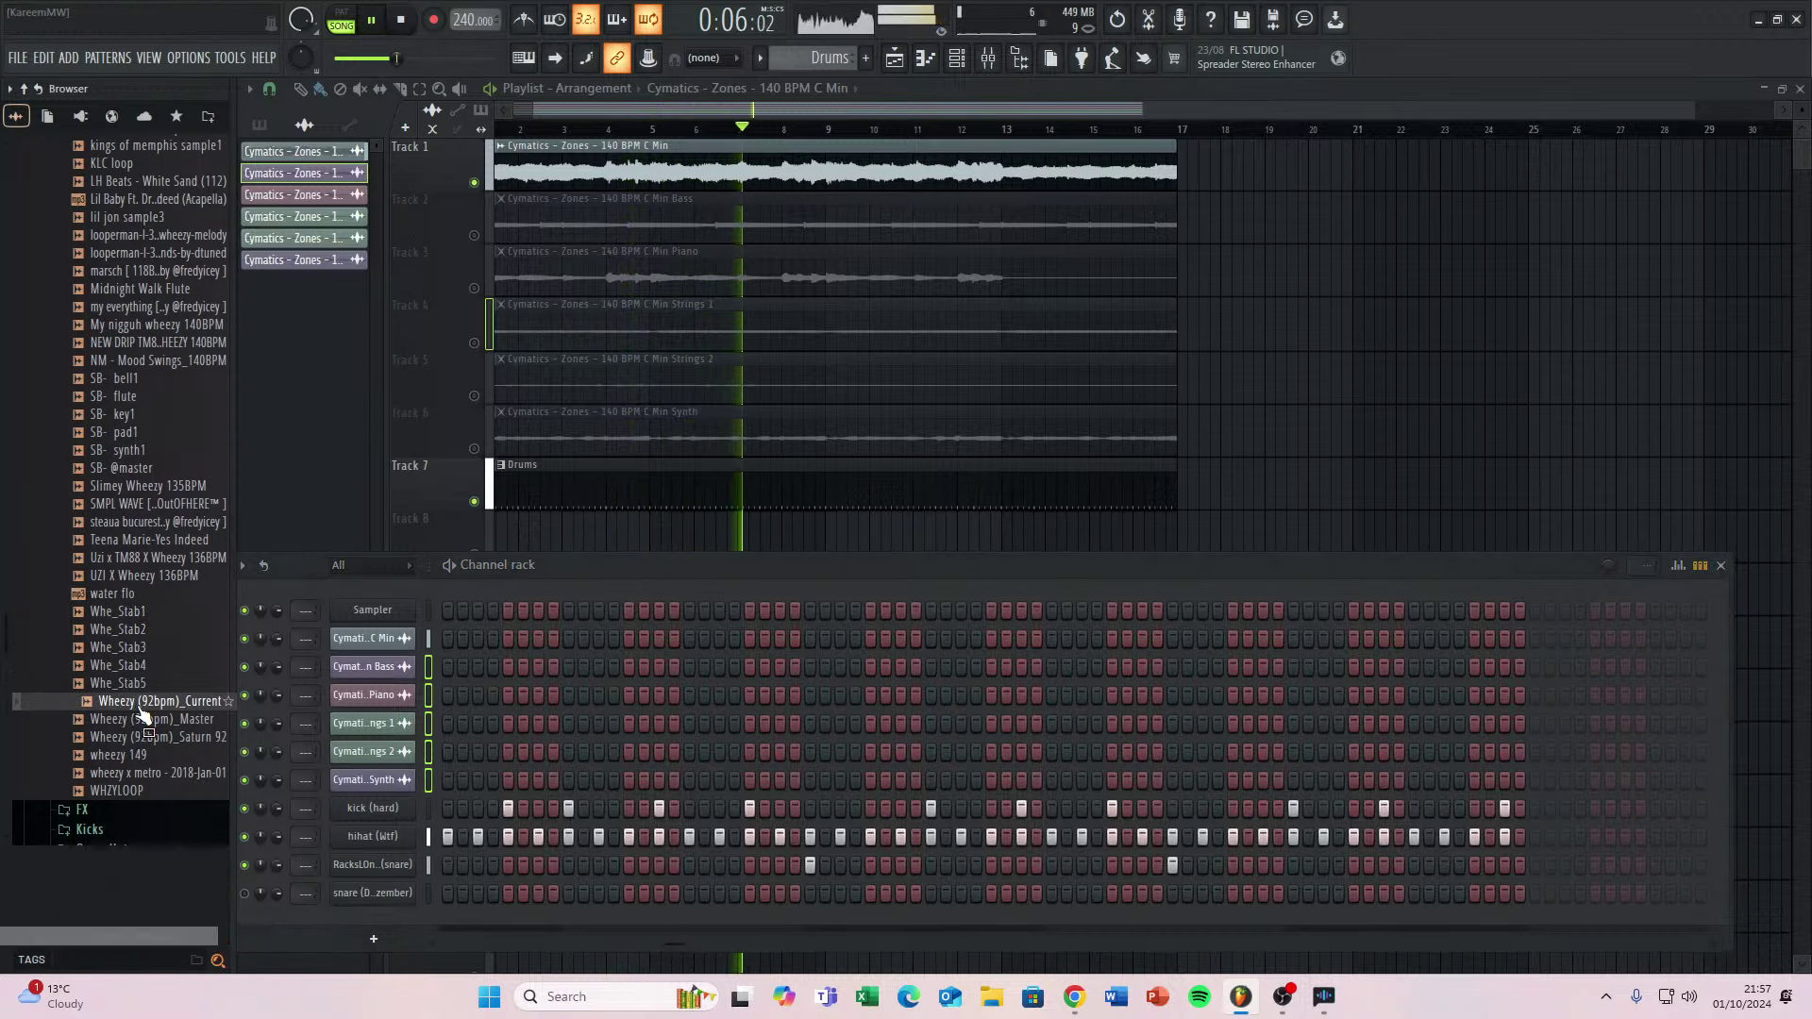
scroll(156, 731, up, 6)
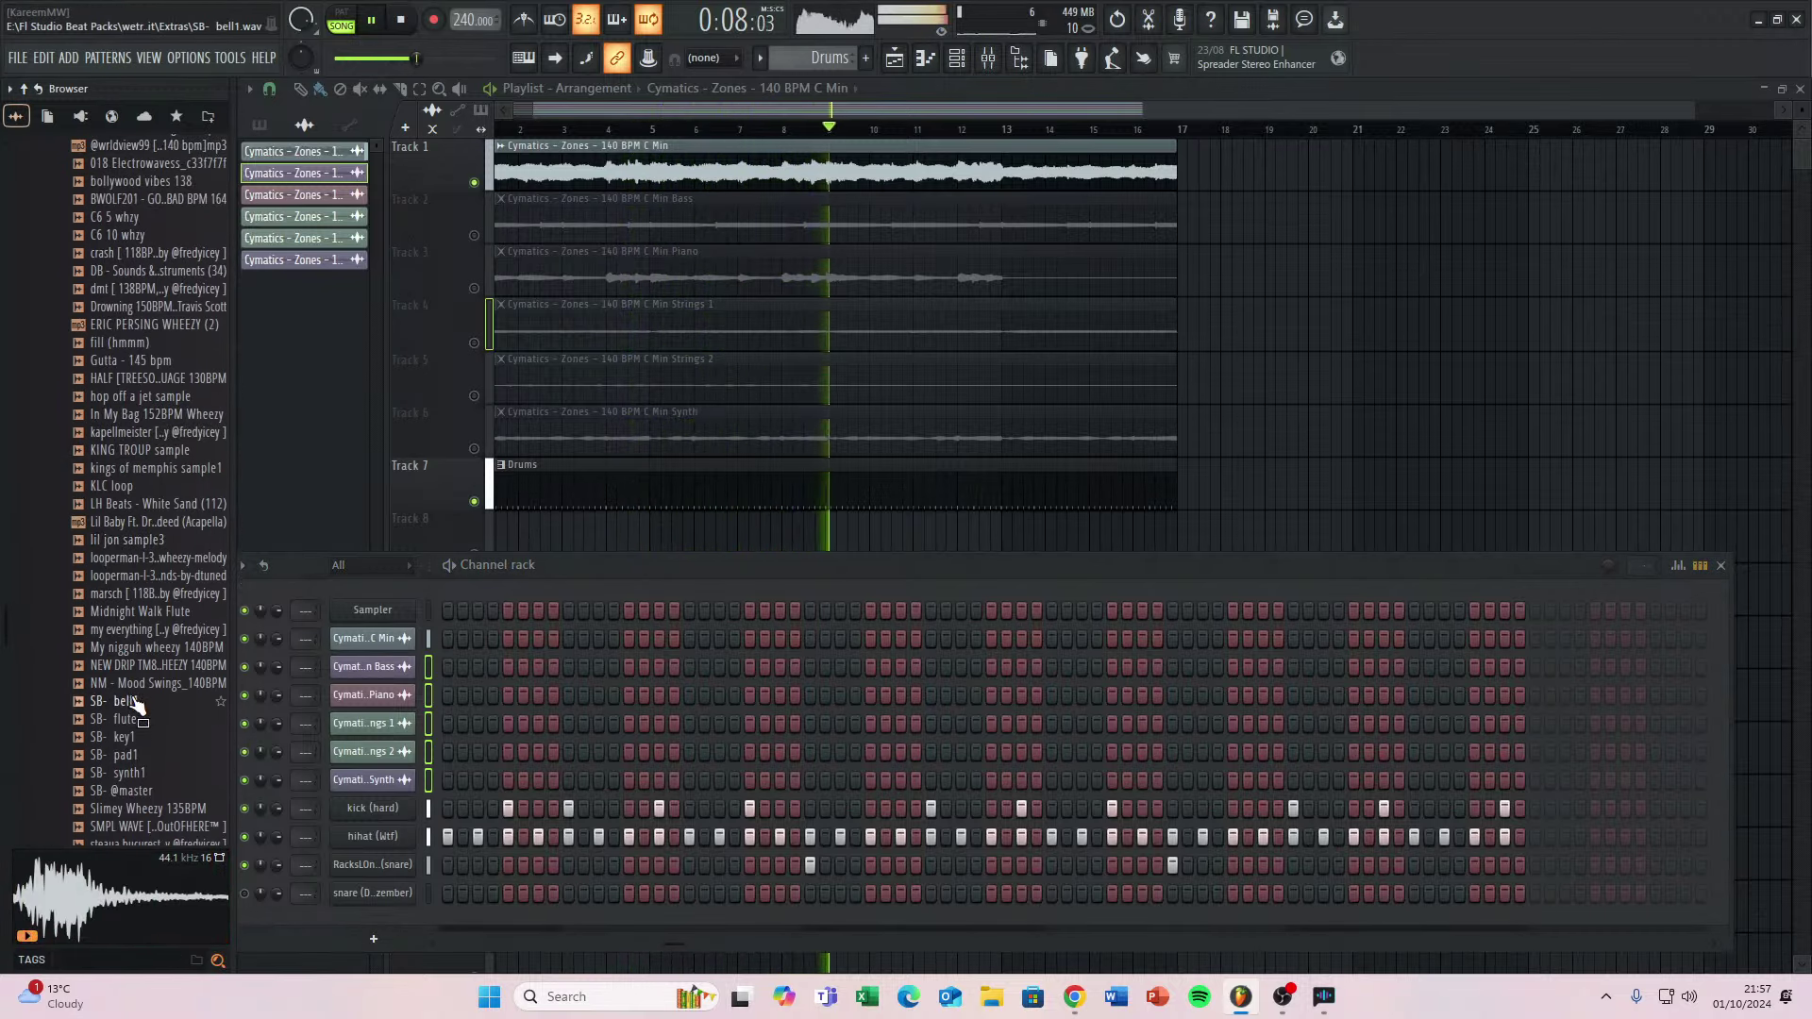
click(149, 721)
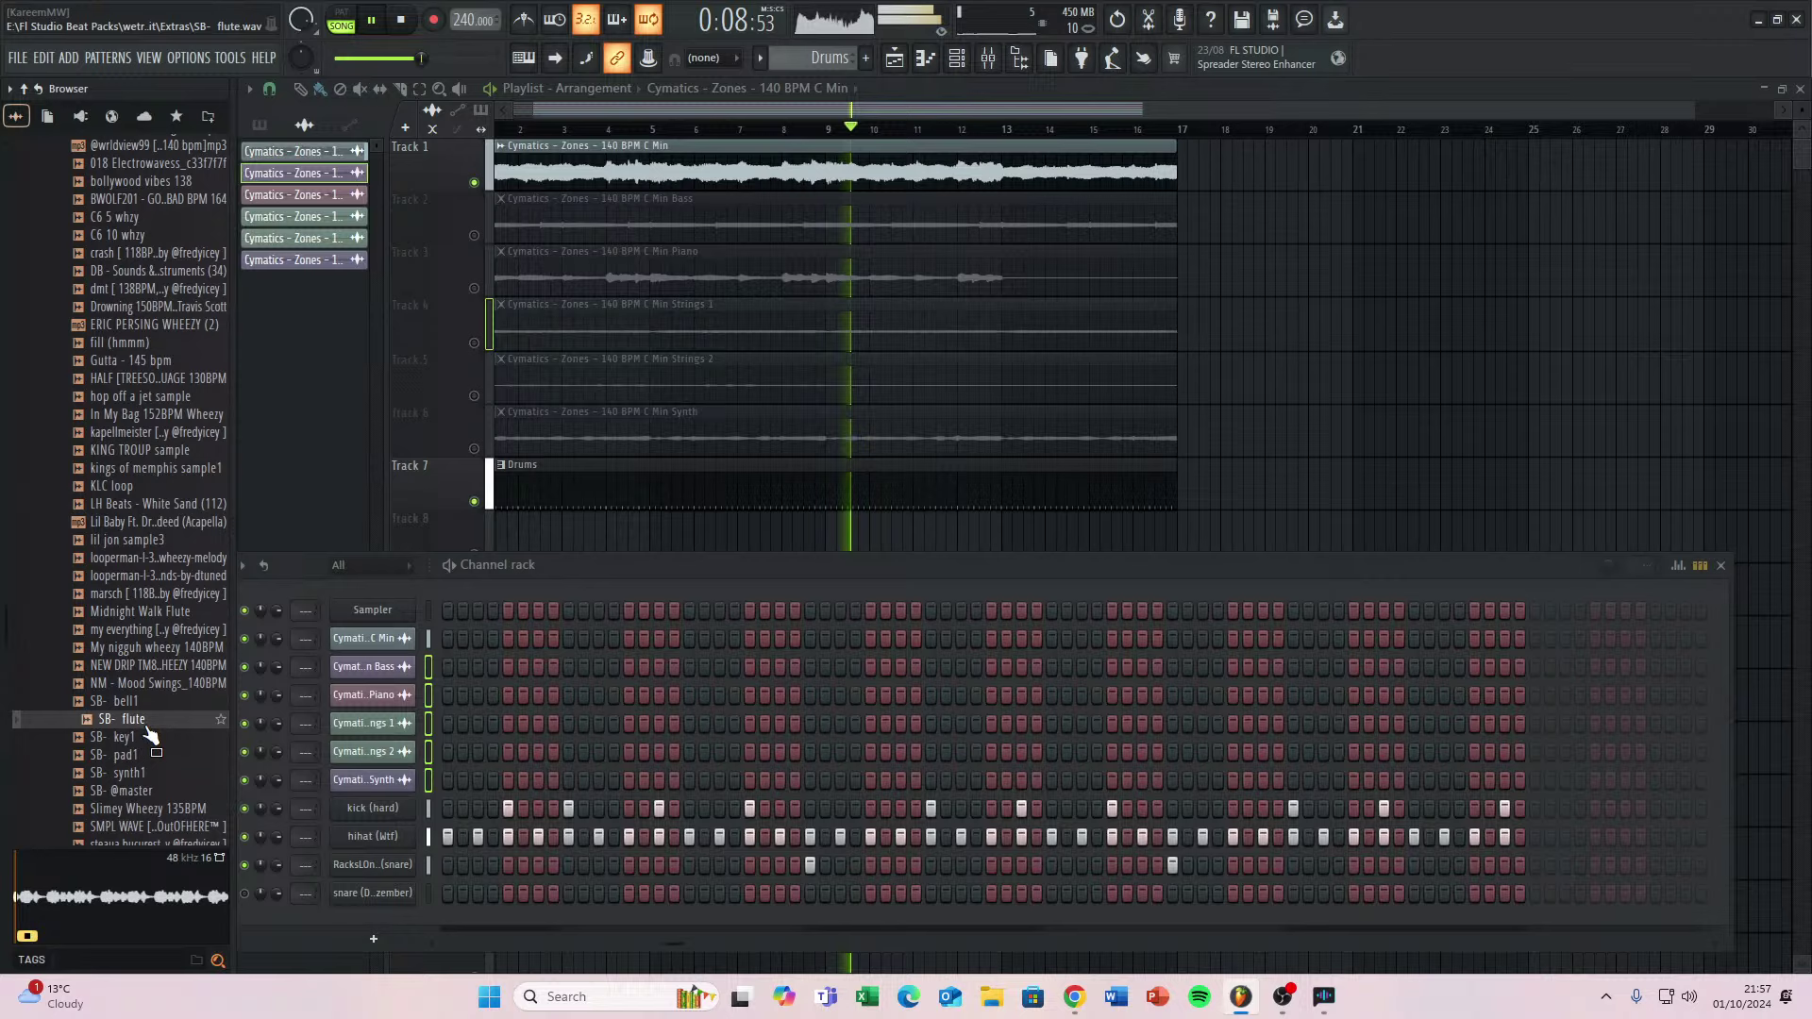
click(142, 791)
Audition the Boi-1DaCy_1, Crash - Crash (2) and Cym - Toomp samples from Crashes & Cymbals against the beat.
scroll(142, 755, up, 10)
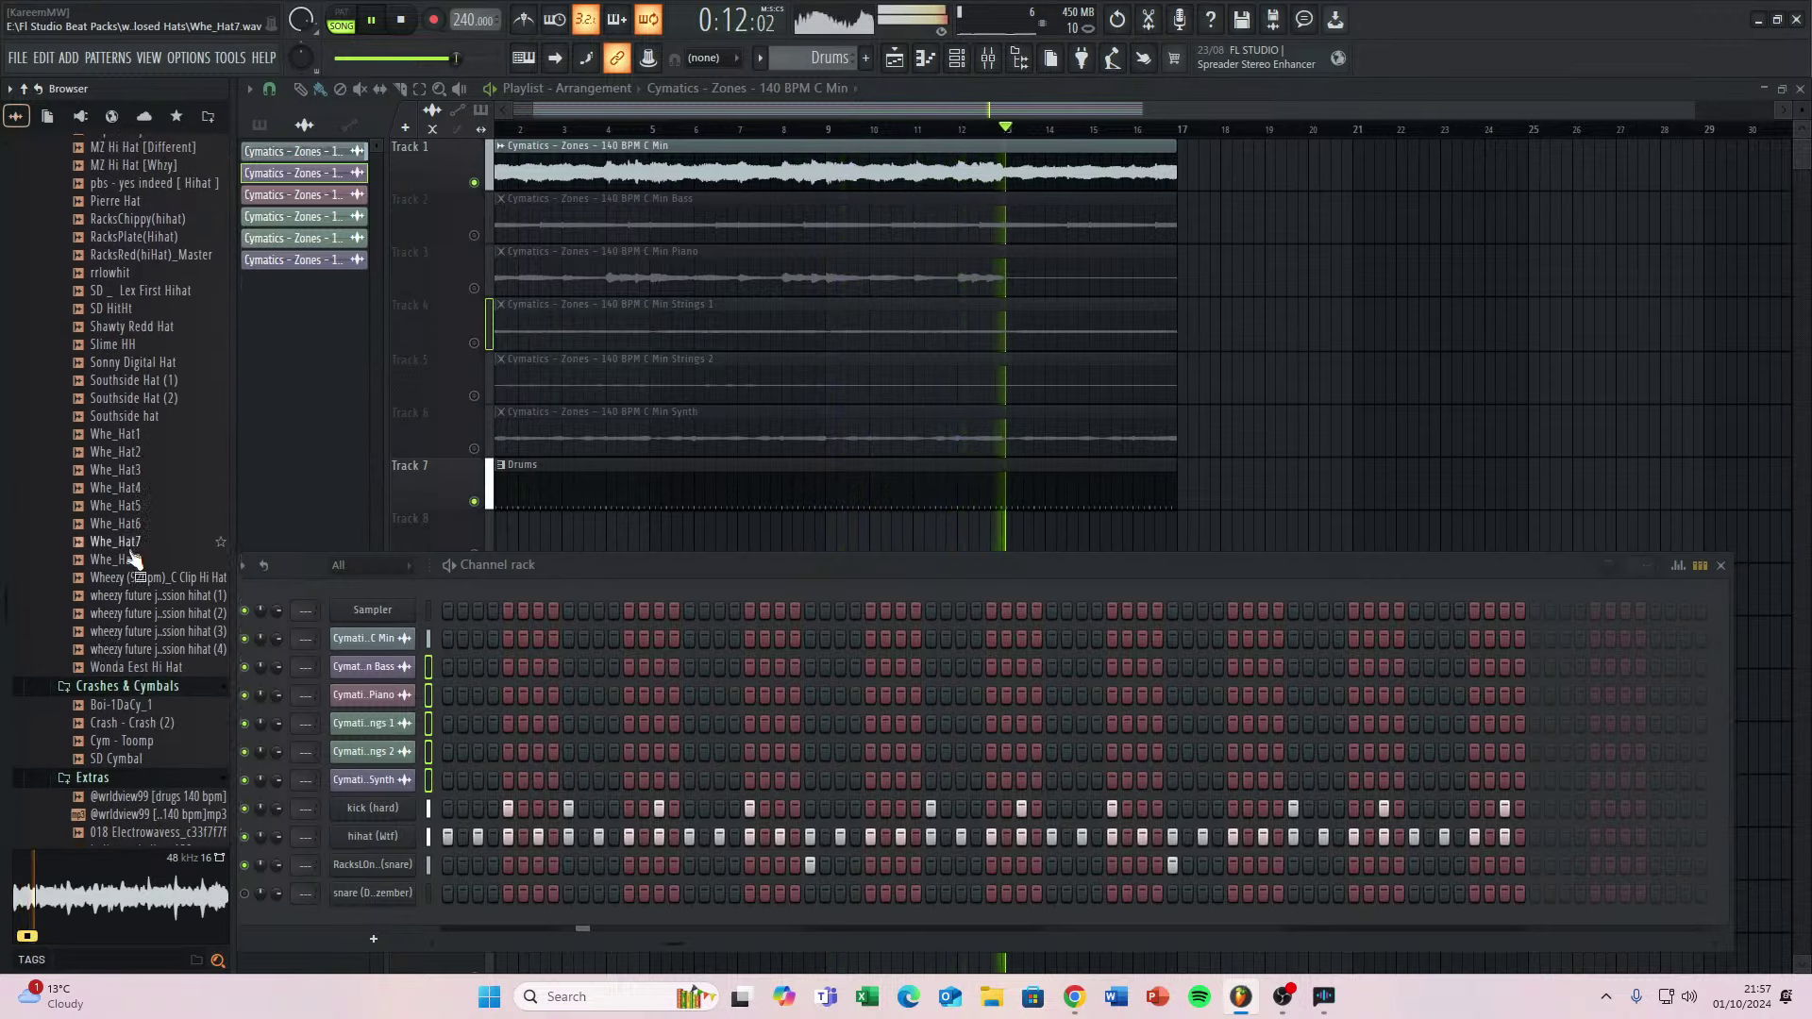
click(122, 701)
click(142, 612)
click(146, 594)
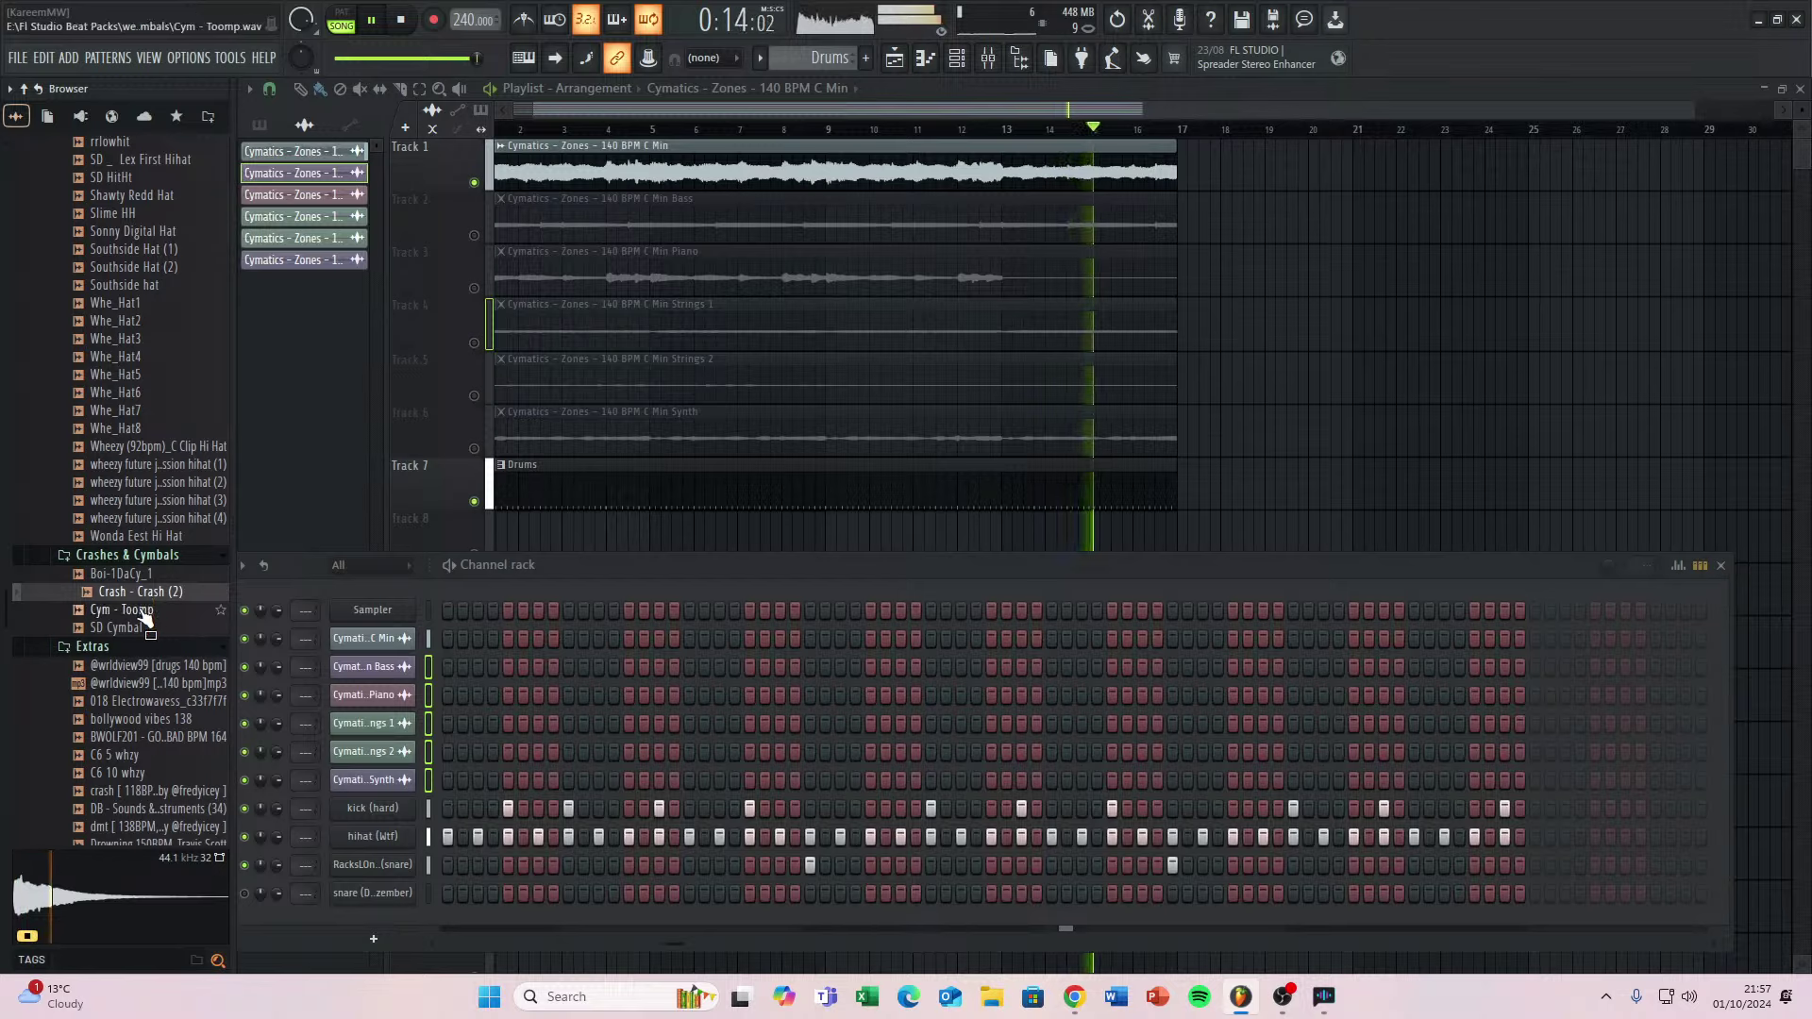
click(141, 612)
click(144, 576)
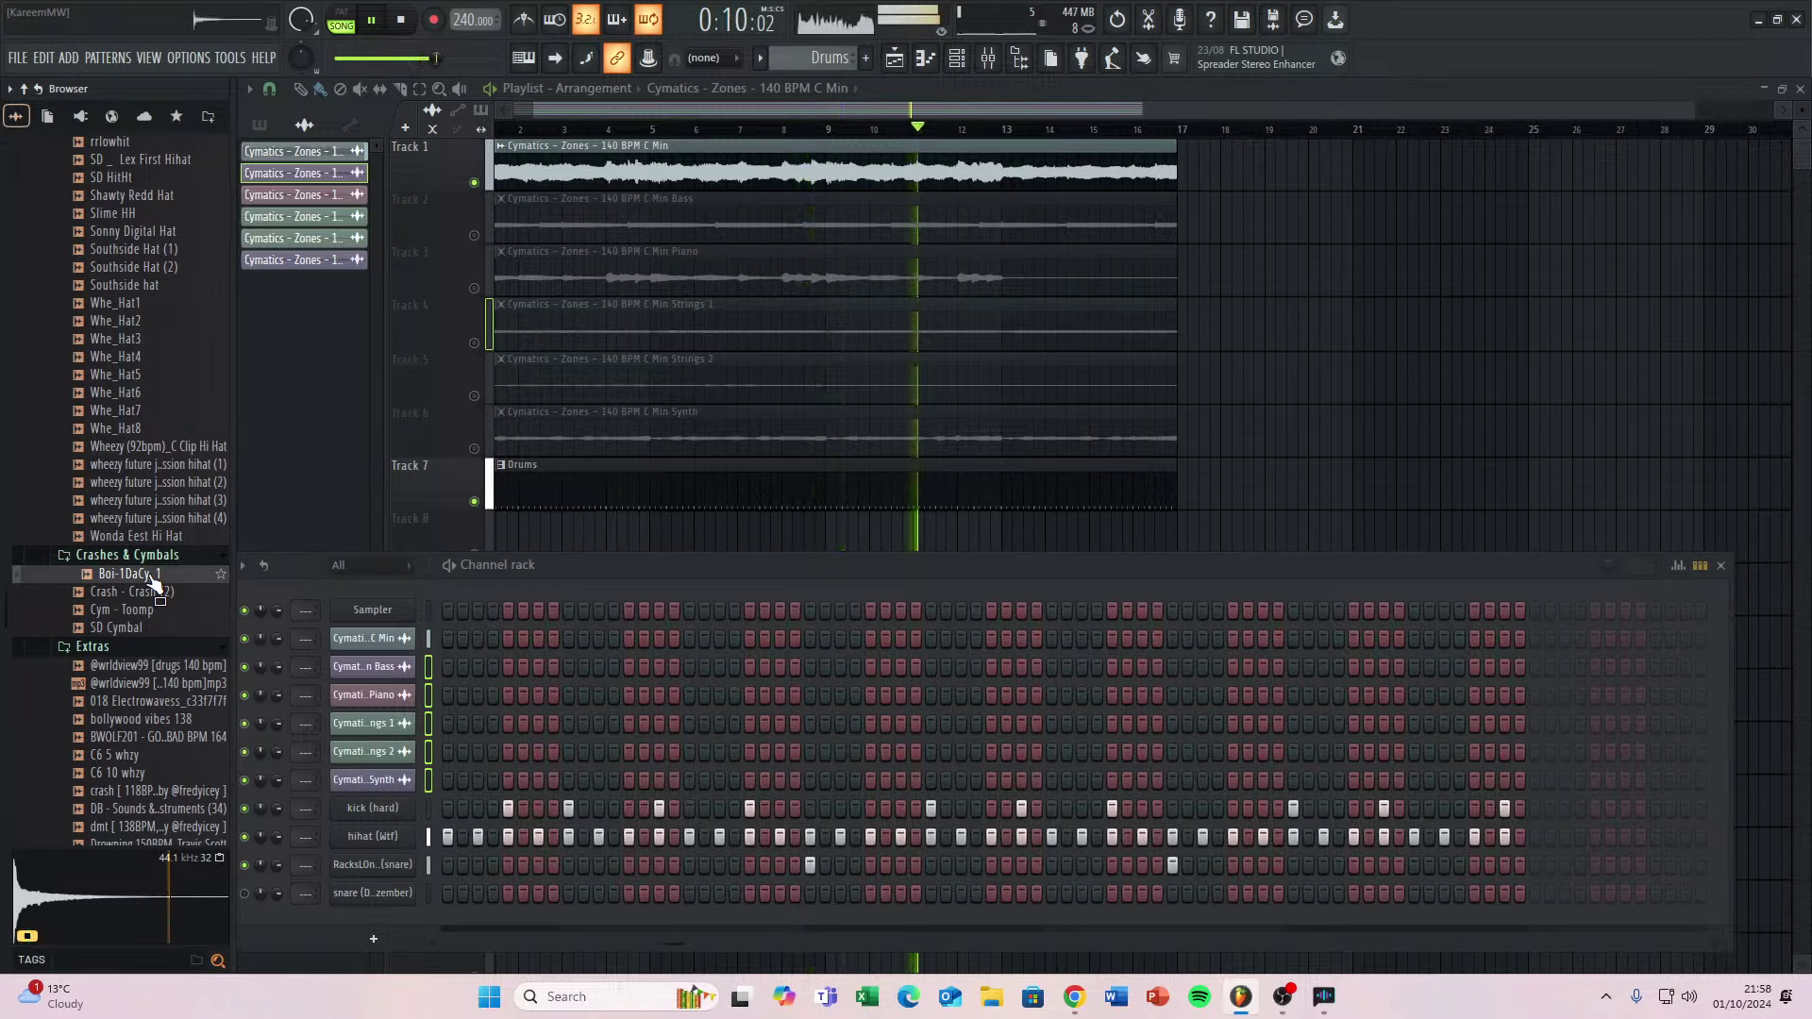
click(145, 607)
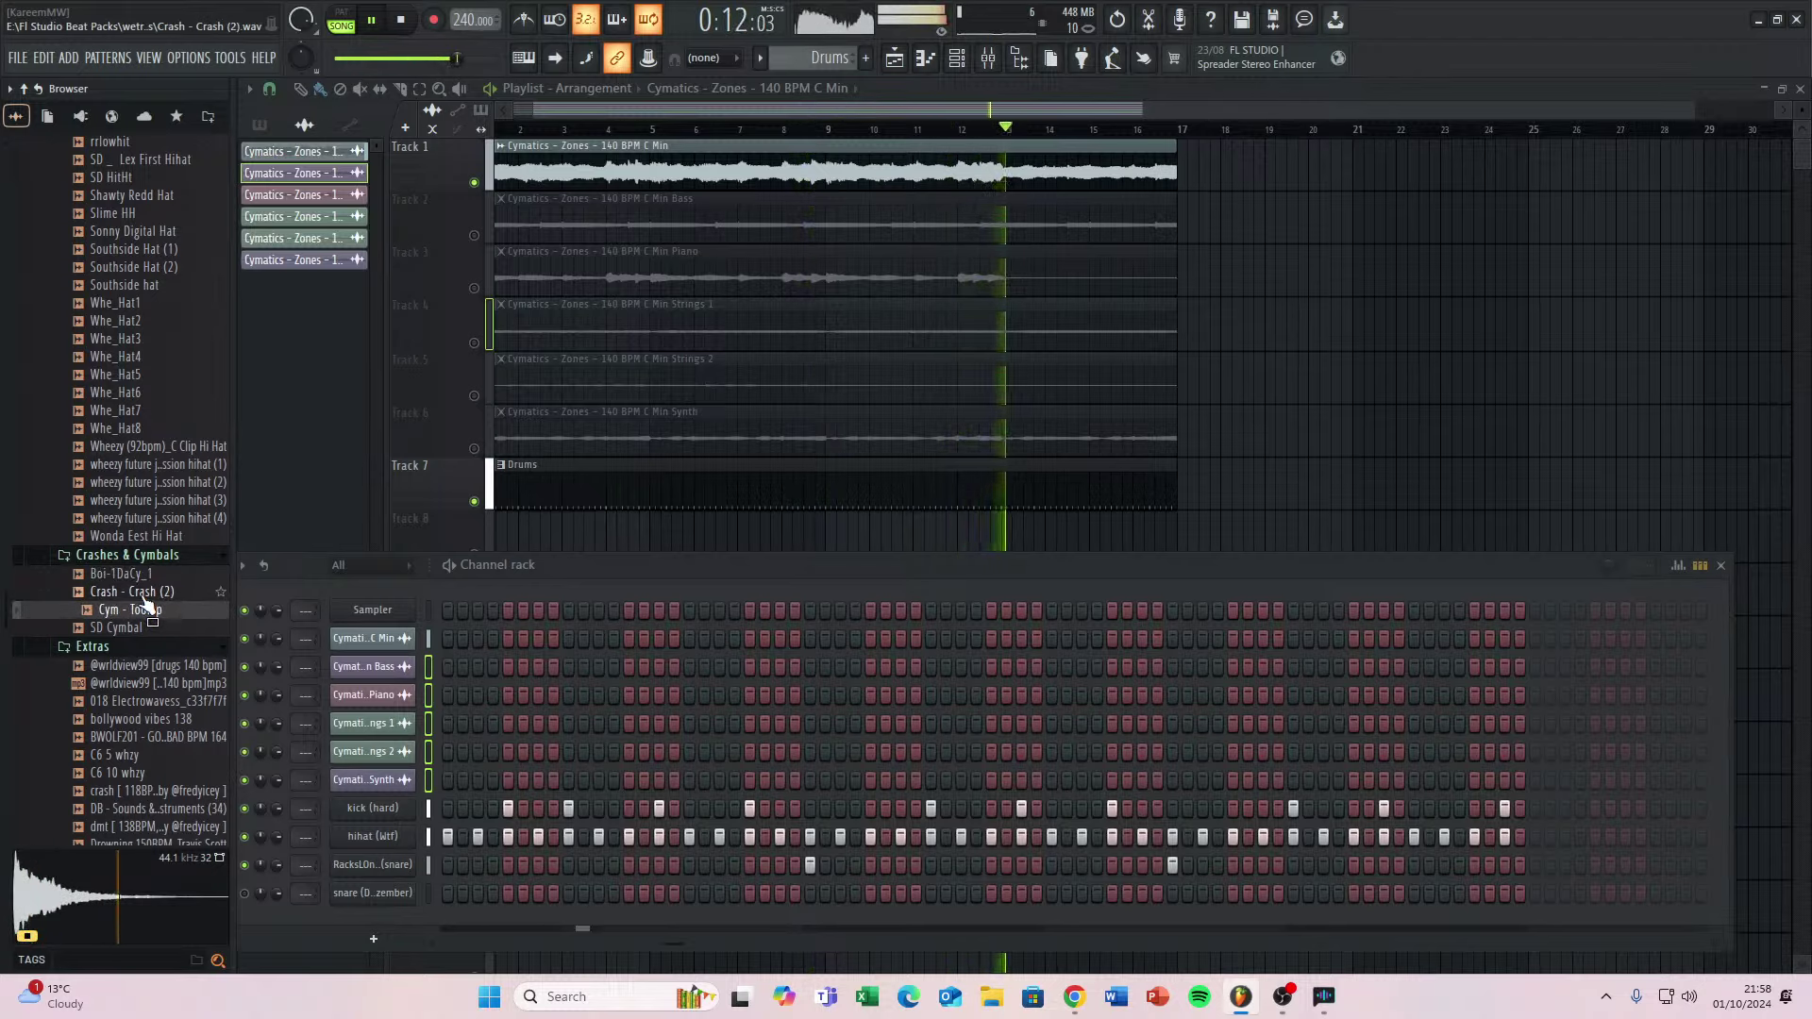
click(146, 594)
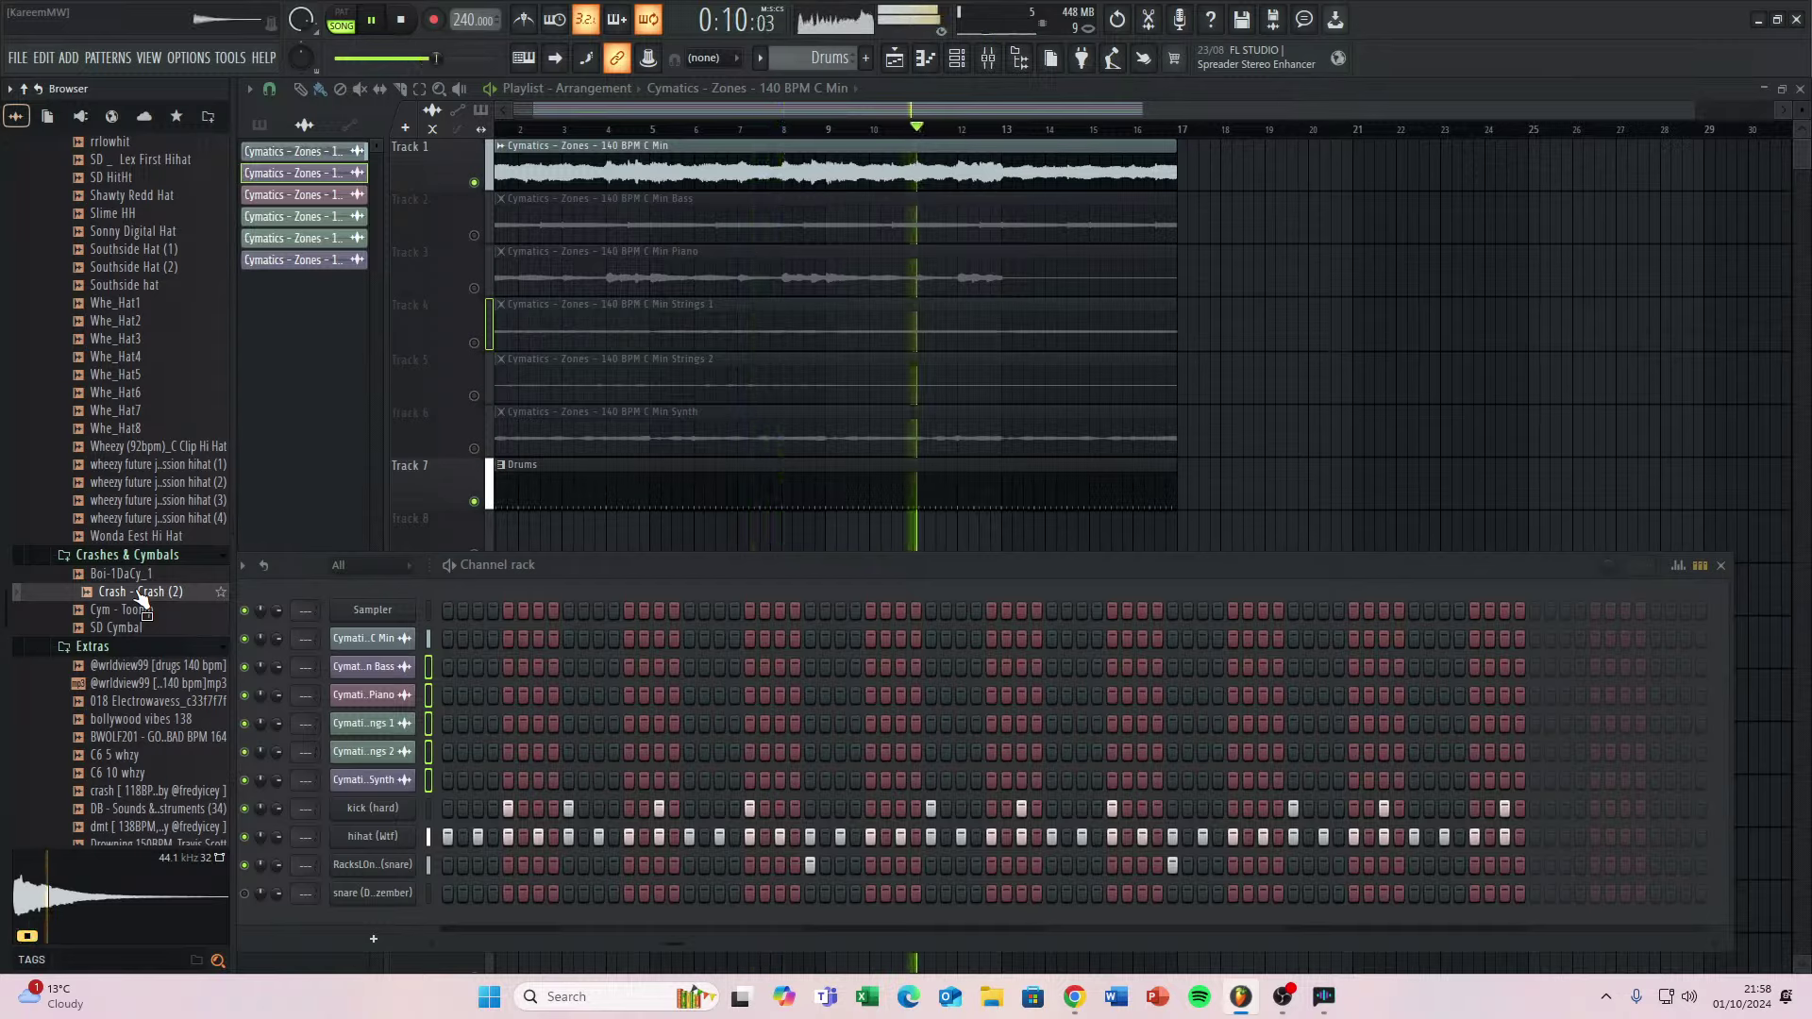
Add Crash - Crash (2) as a new channel and place crash hits on step 9 of bars 2 and 10.
drag(140, 596, 398, 921)
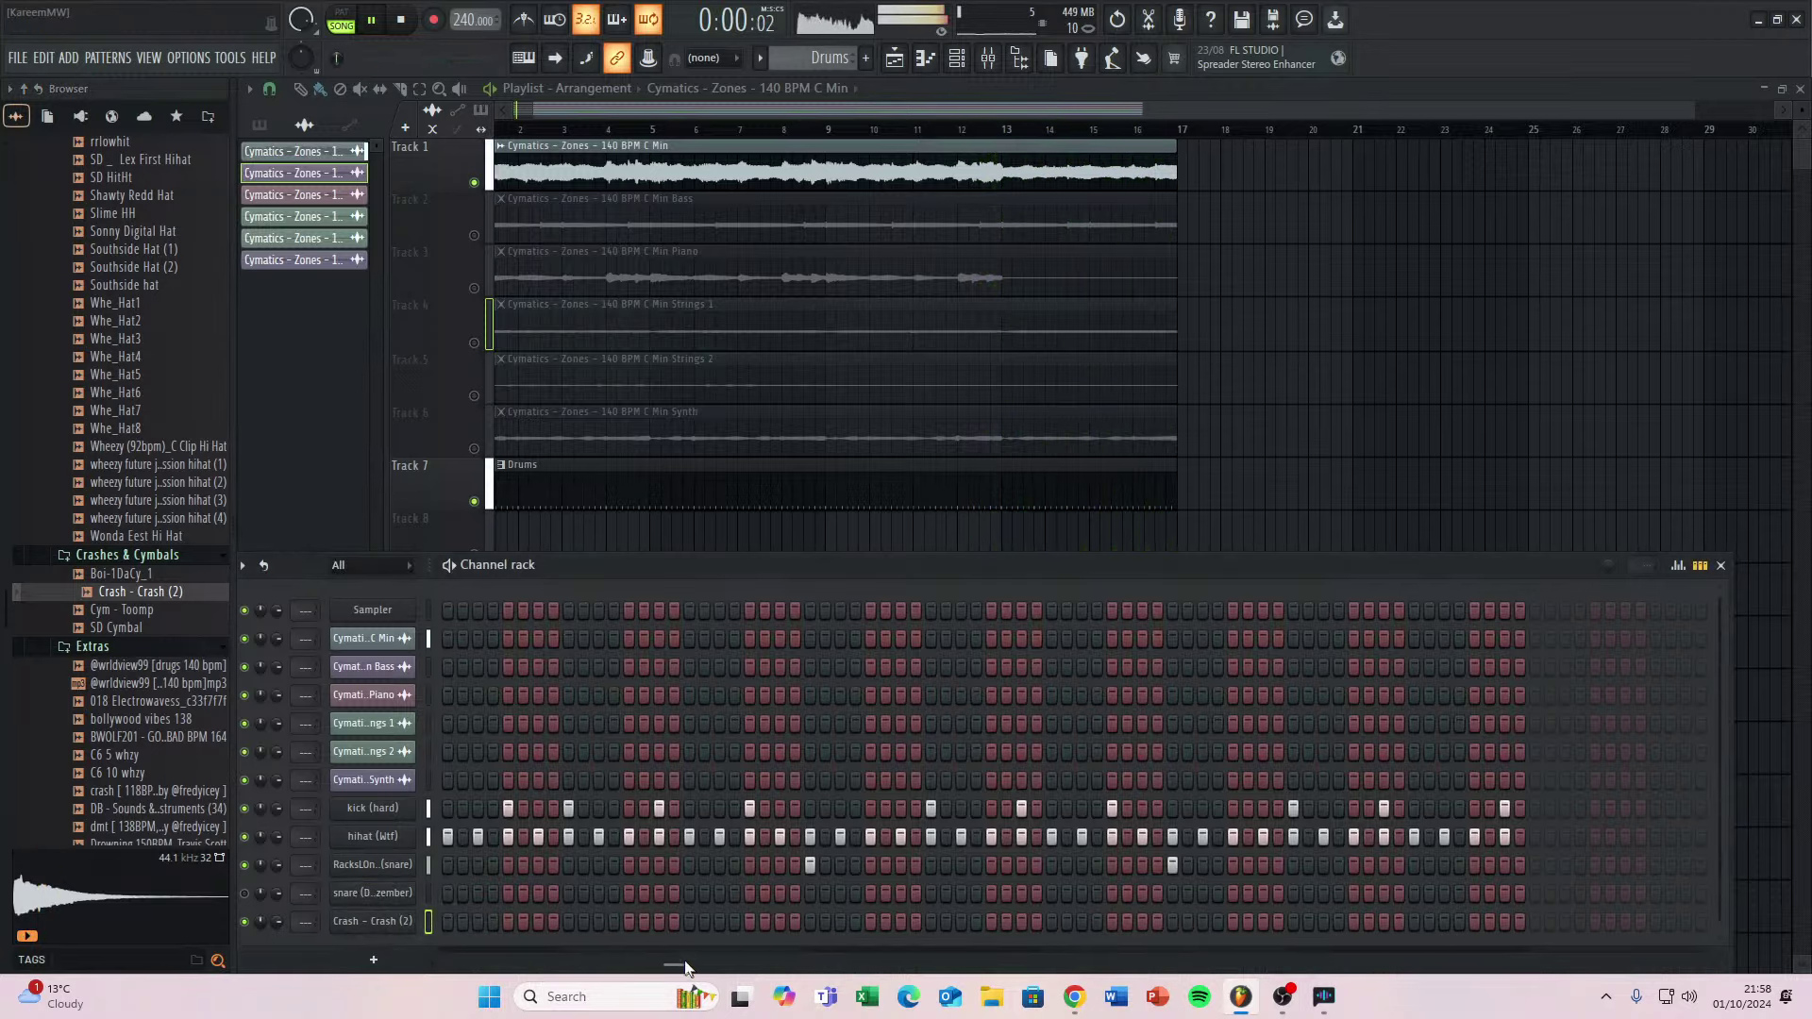
click(809, 921)
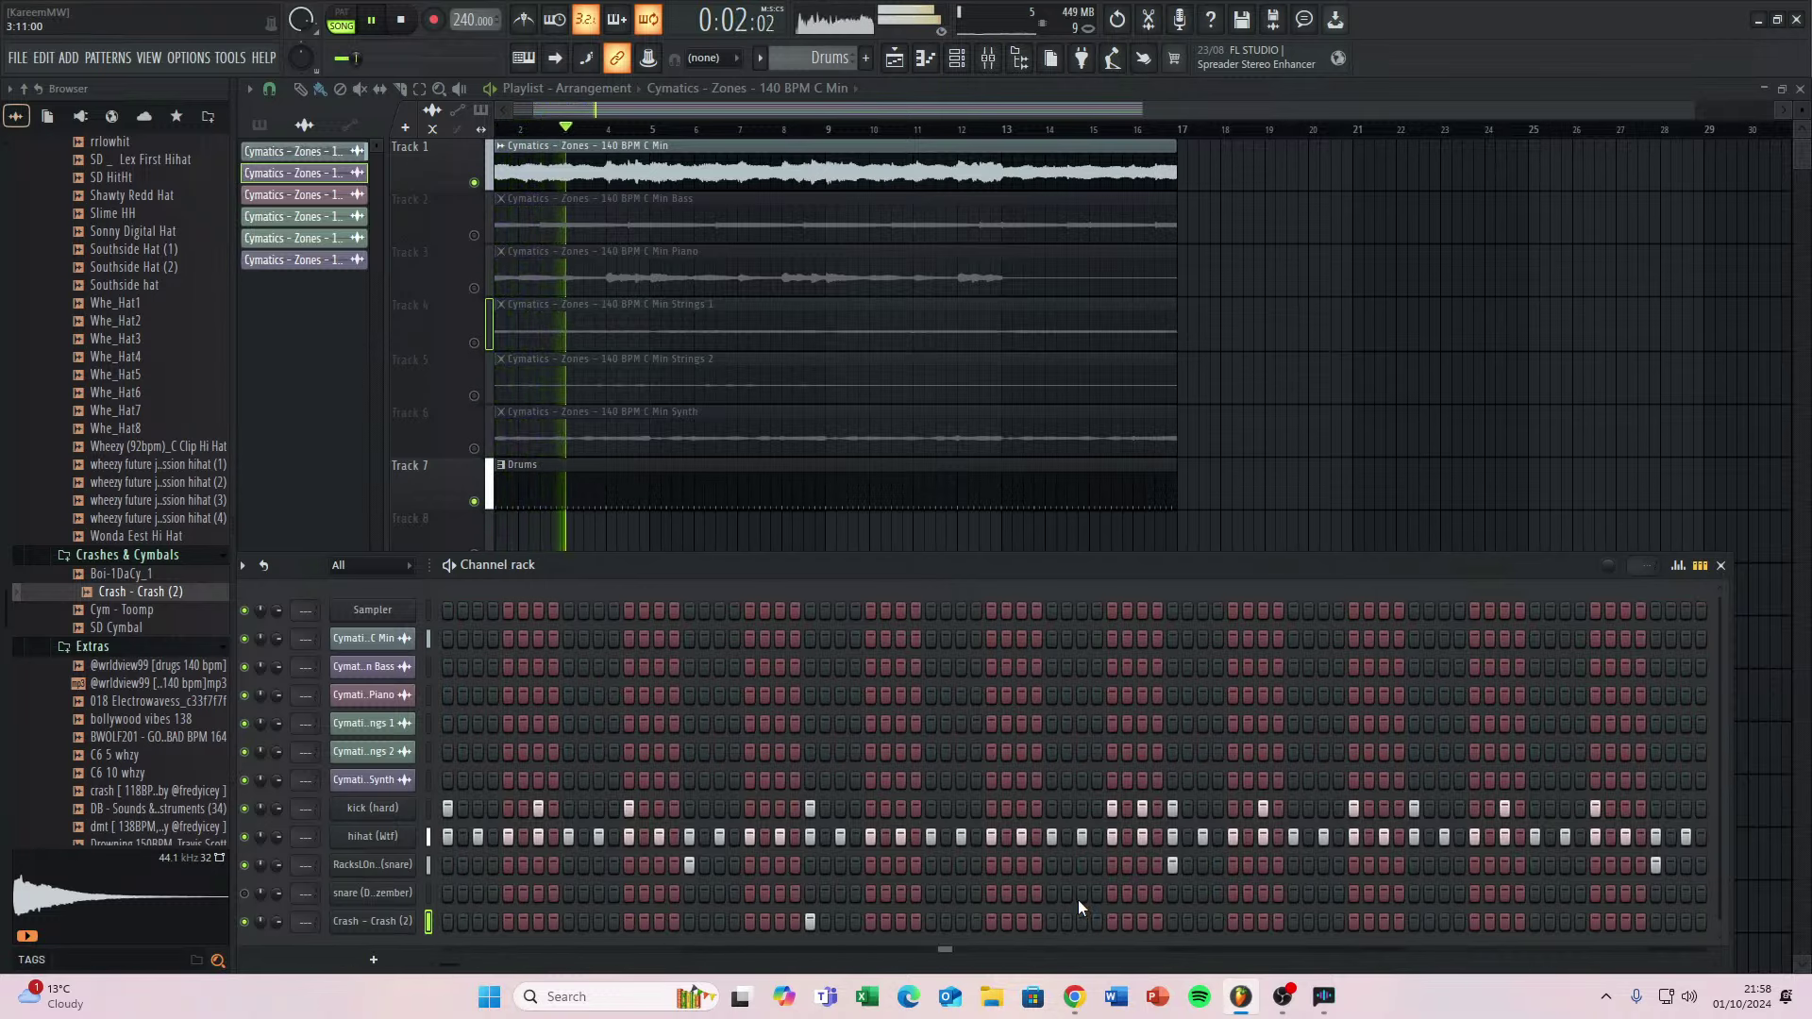
drag(1078, 898, 472, 856)
mouse_move(1145, 897)
mouse_down()
mouse_move(978, 877)
mouse_move(783, 891)
mouse_up()
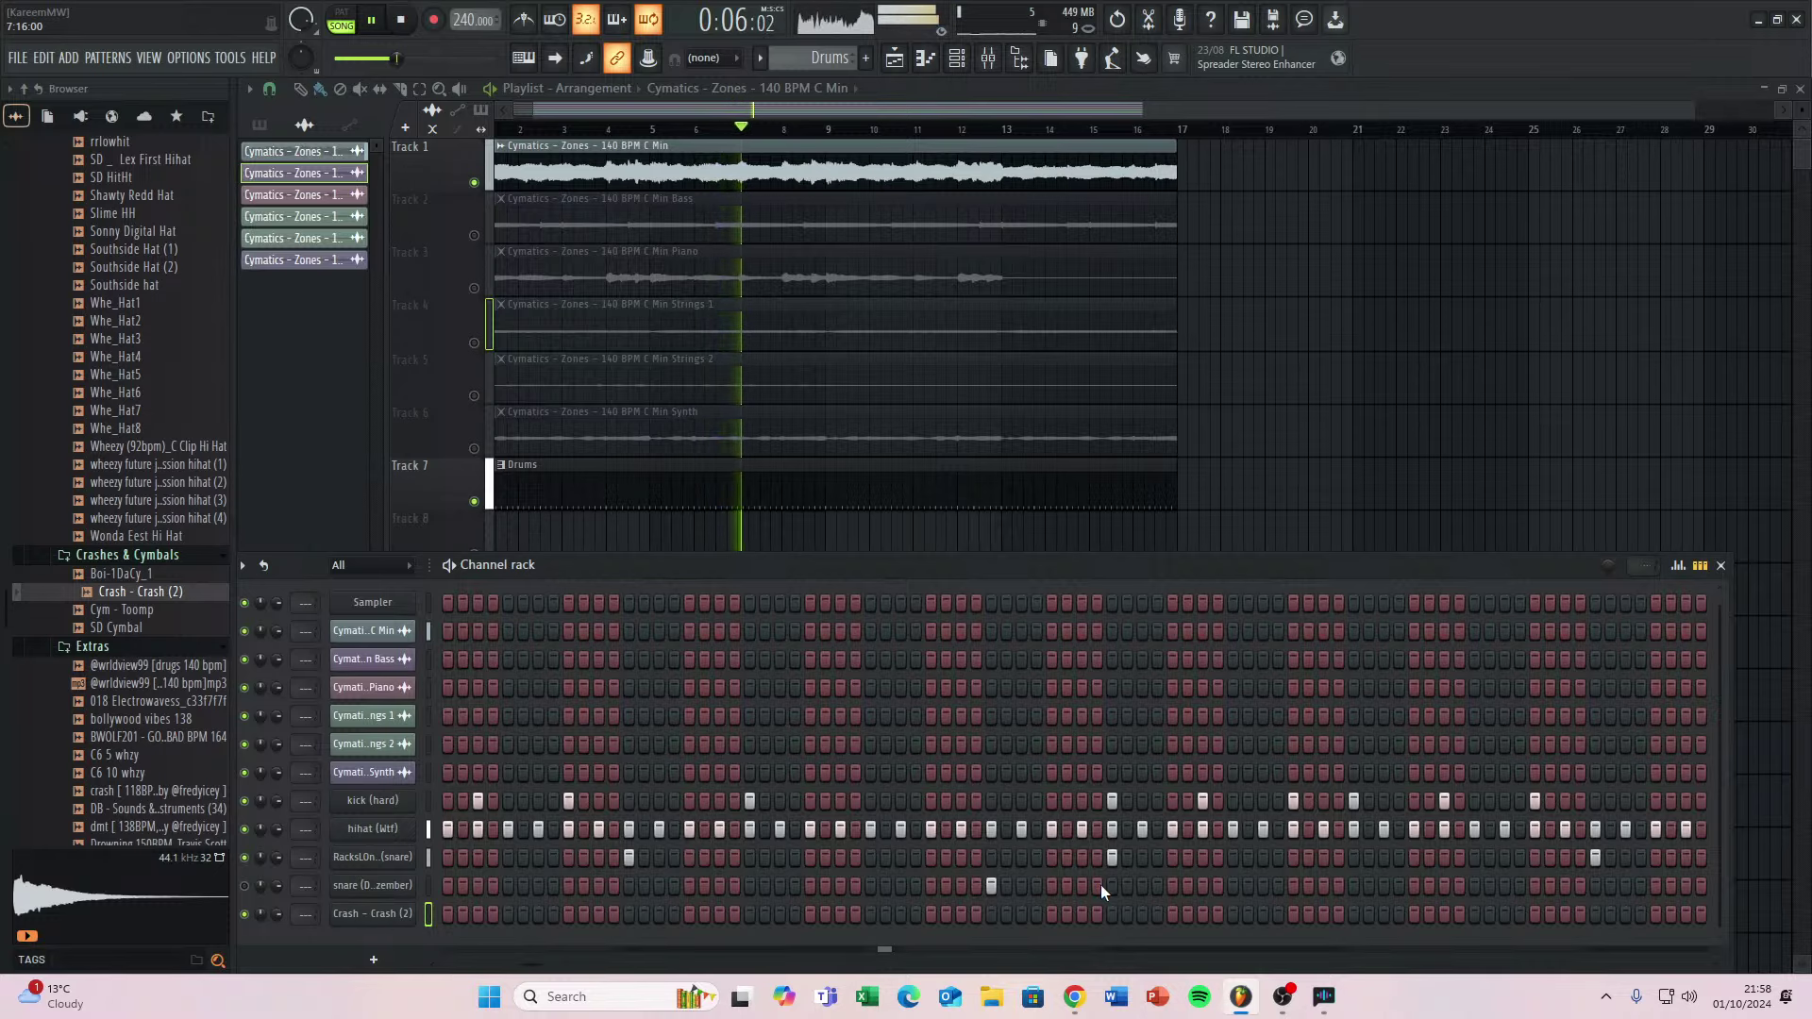
drag(1101, 887, 798, 892)
drag(1232, 910, 1070, 904)
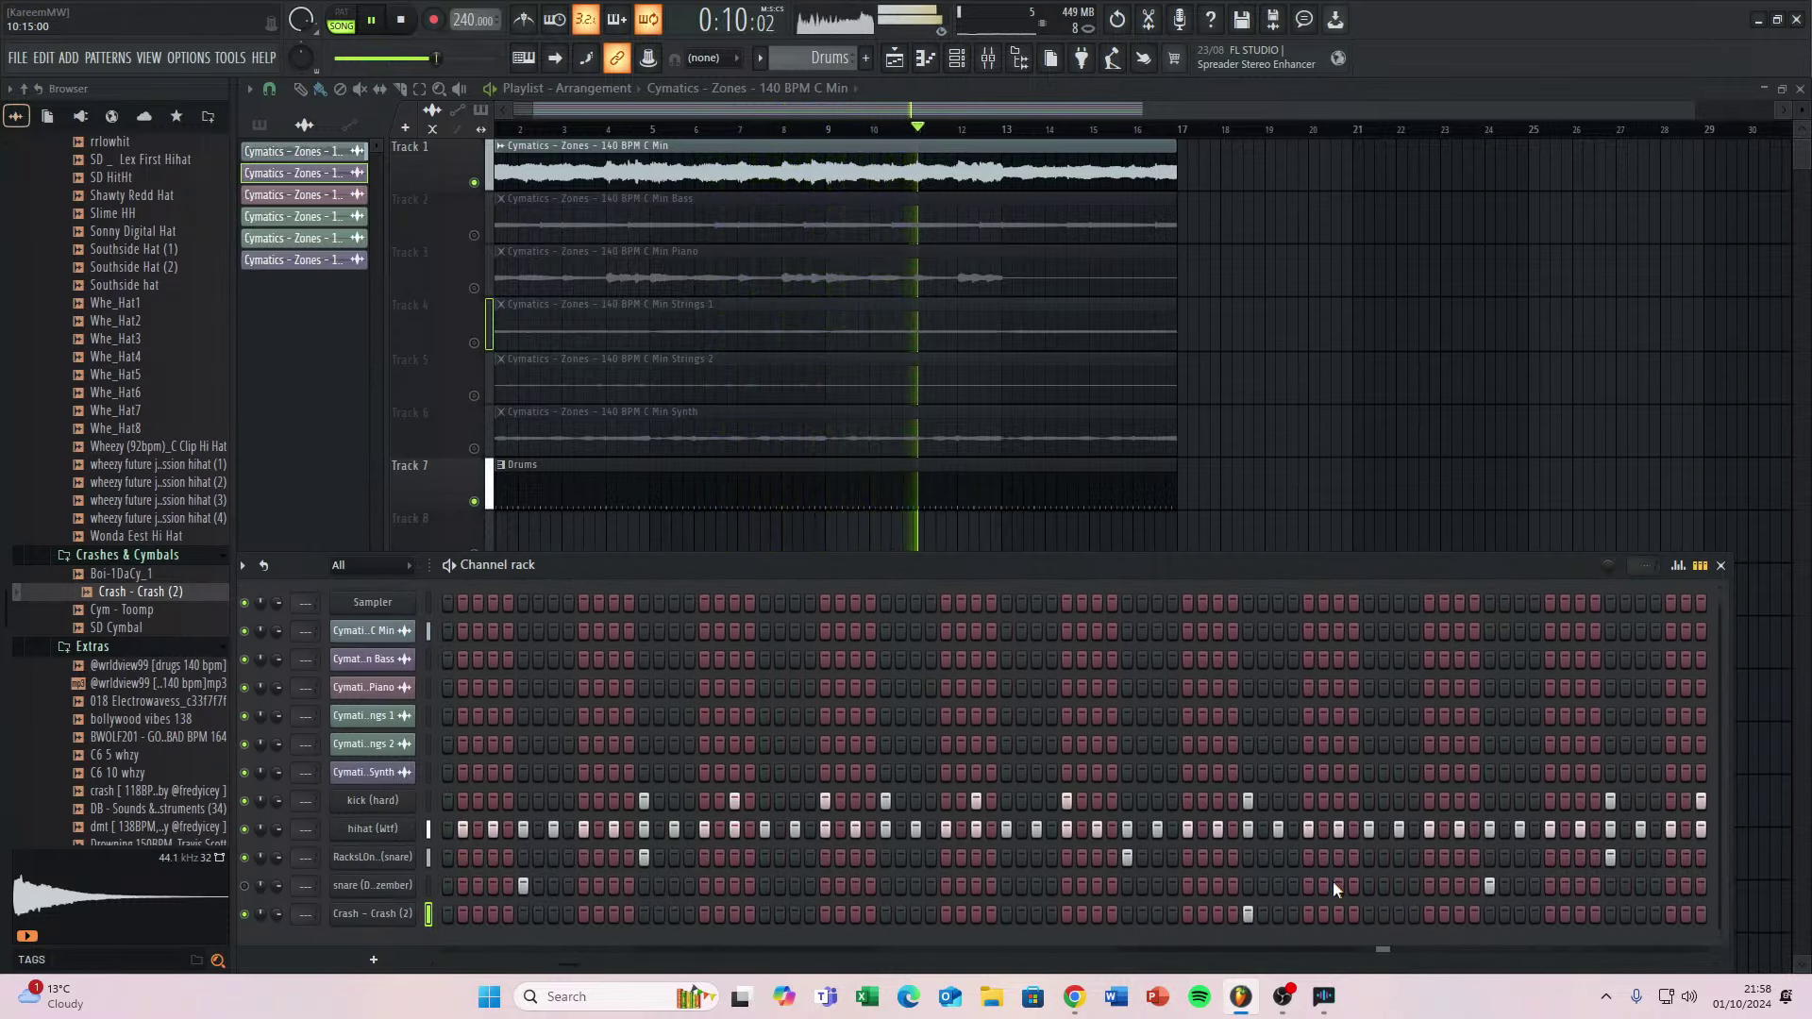
drag(1332, 880, 673, 876)
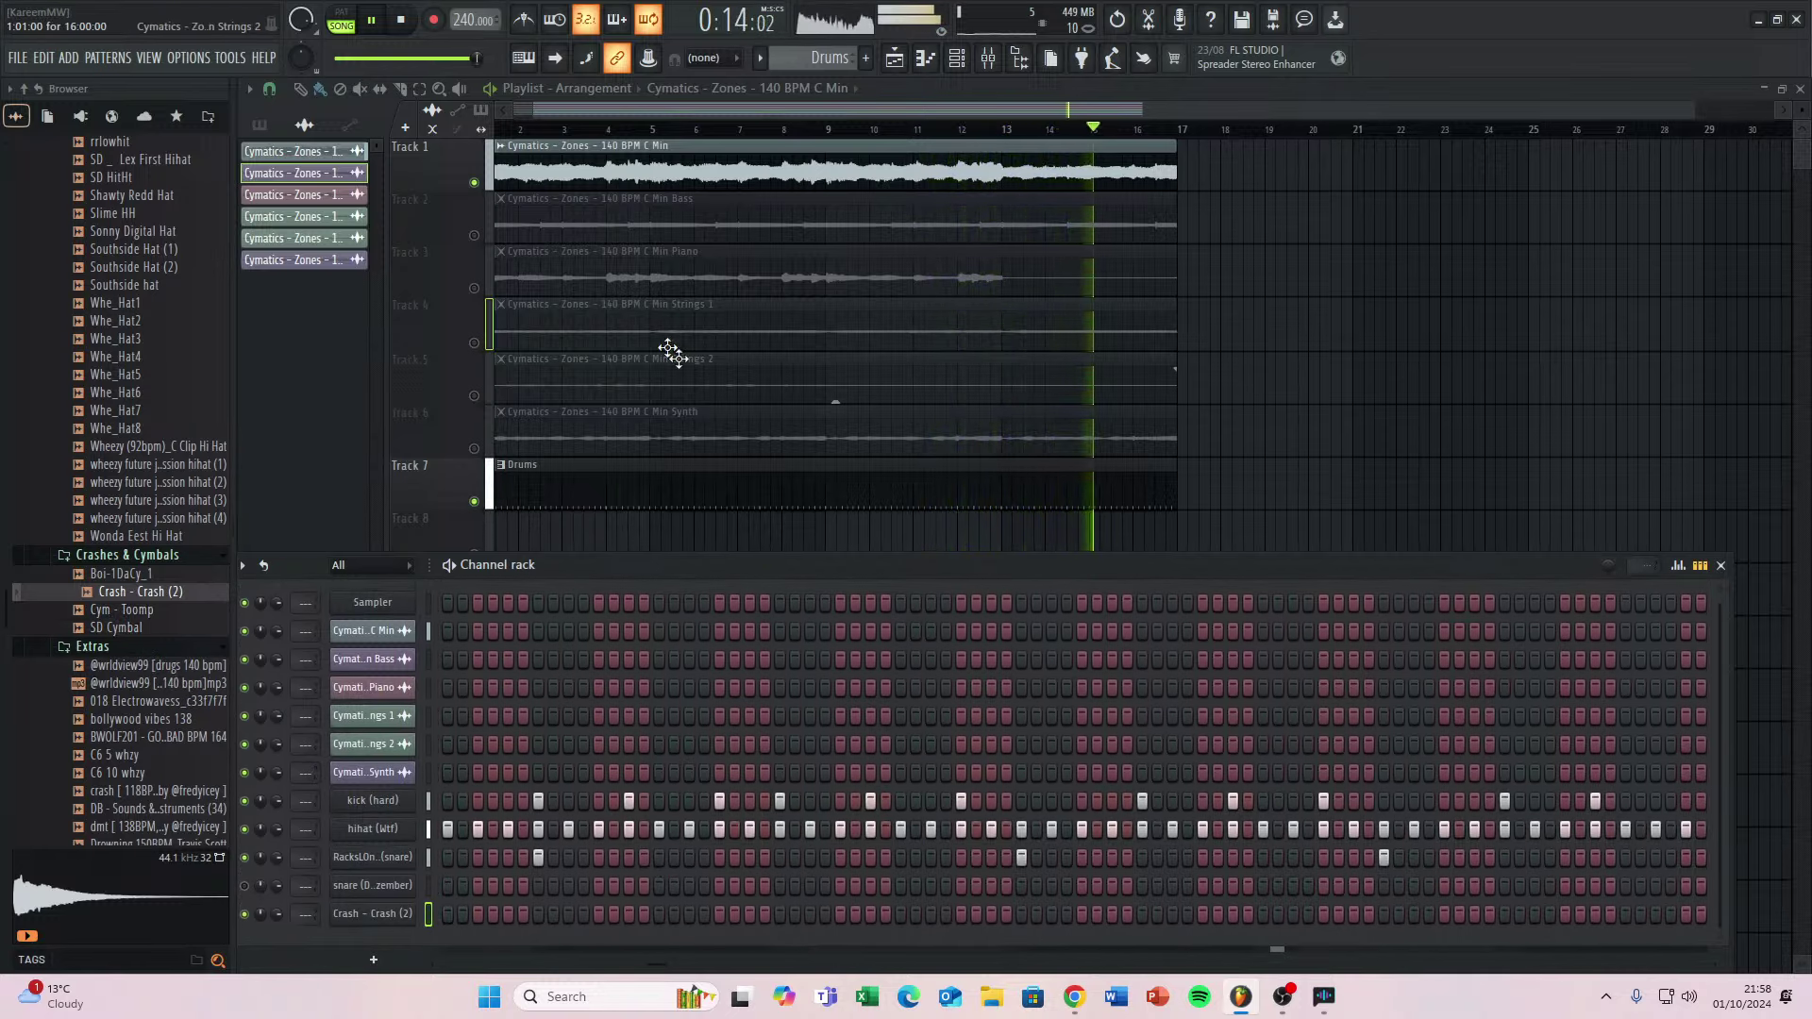
Close the Channel rack, mute the main Zones melody track and unmute the Zones Bass track.
key(F6)
click(487, 180)
click(490, 238)
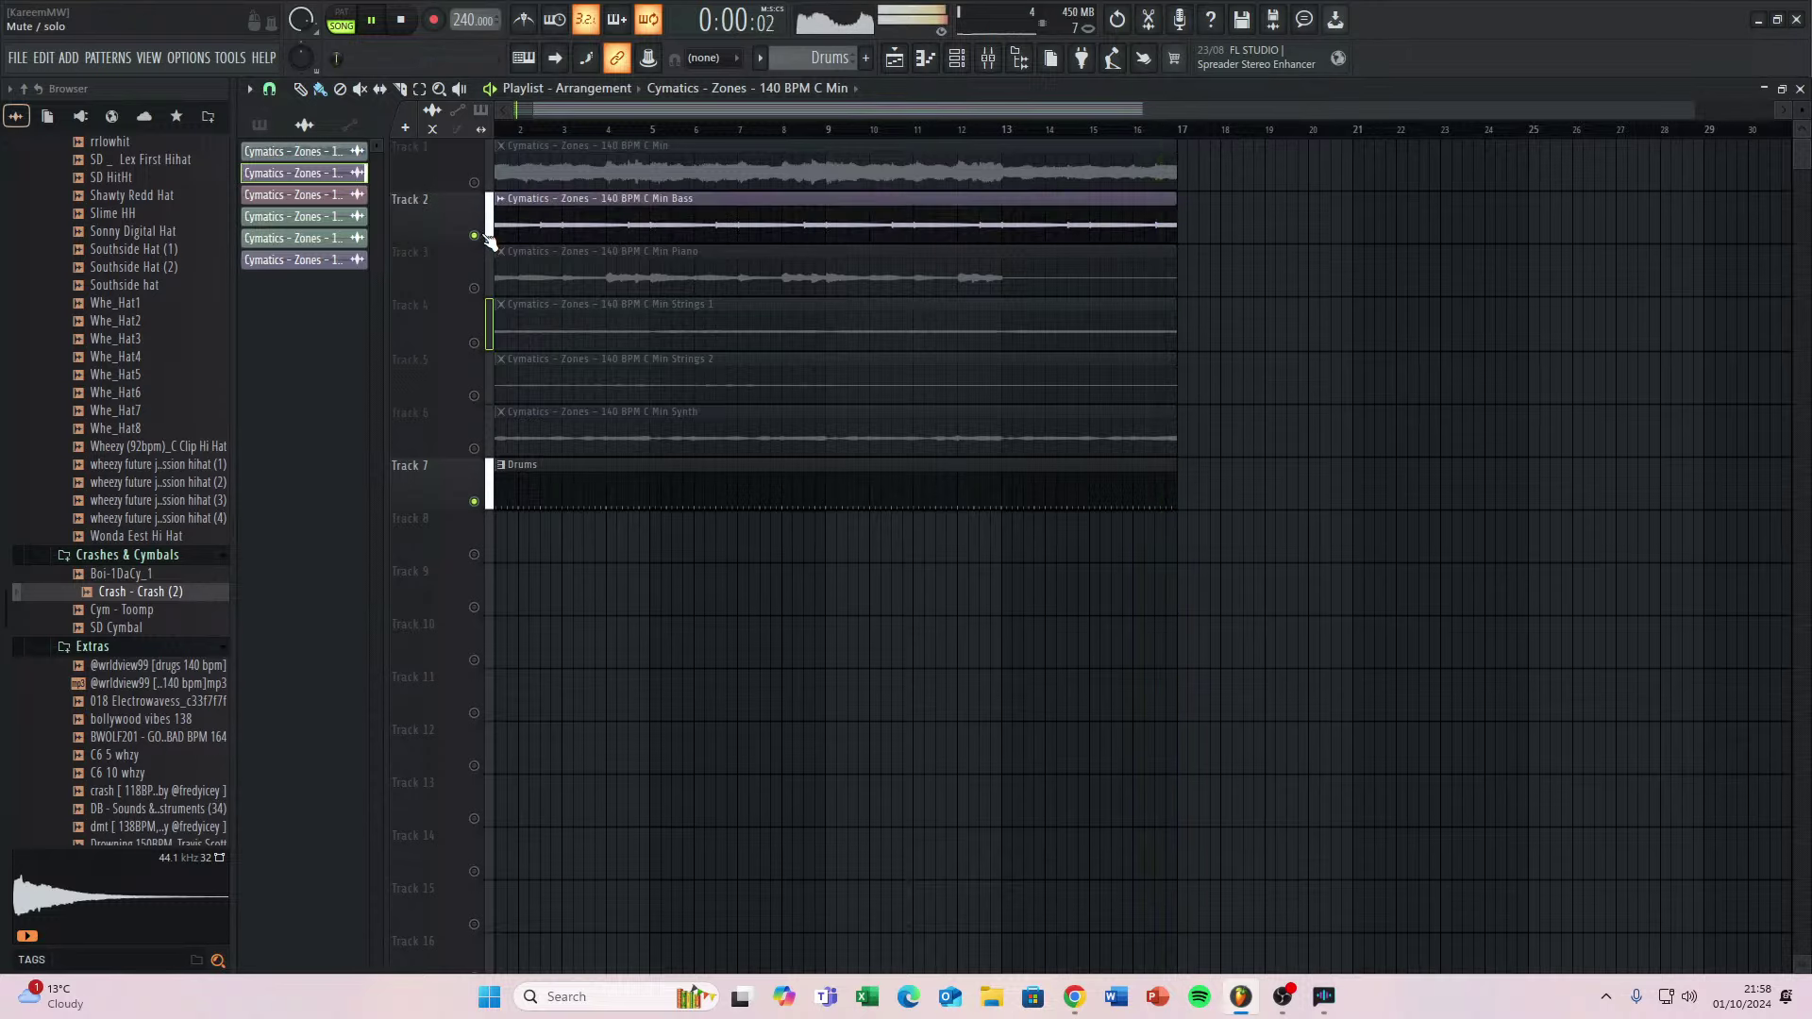
Open the Zones Bass clip's settings, reset its time-stretching pitch to the default, and stop playback.
double_click(533, 233)
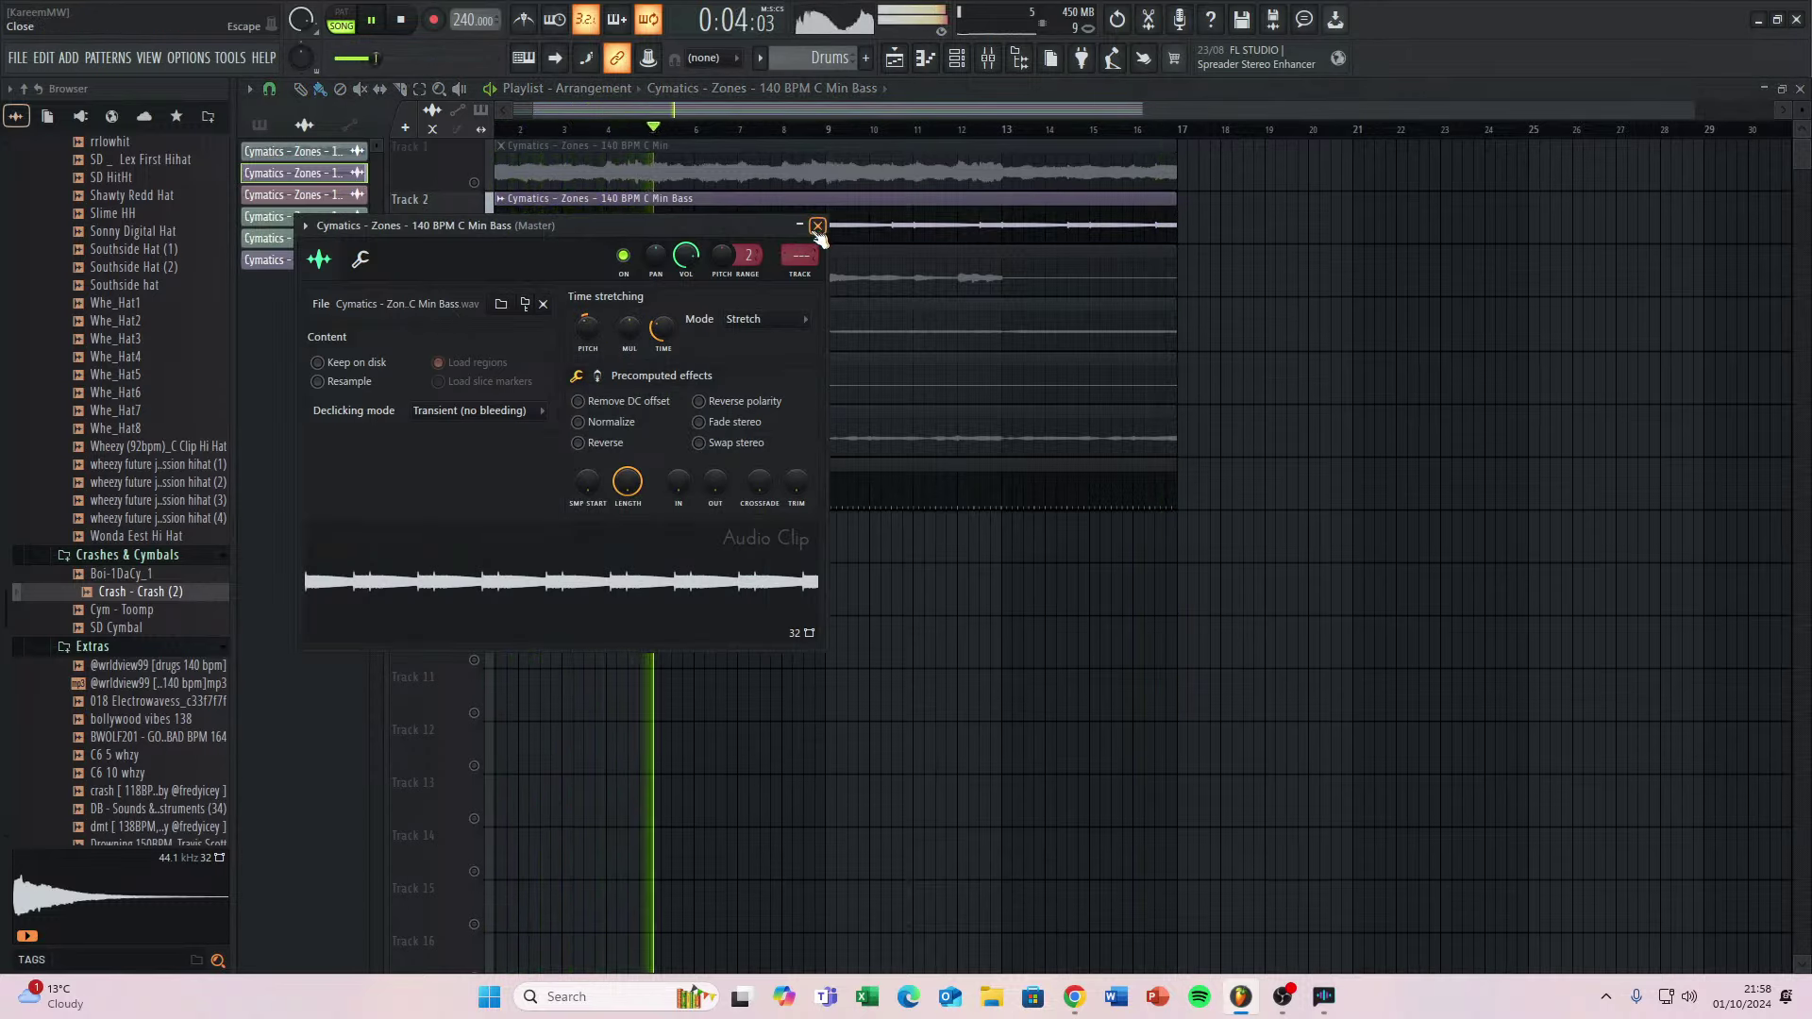
right_click(589, 321)
click(621, 345)
key(space)
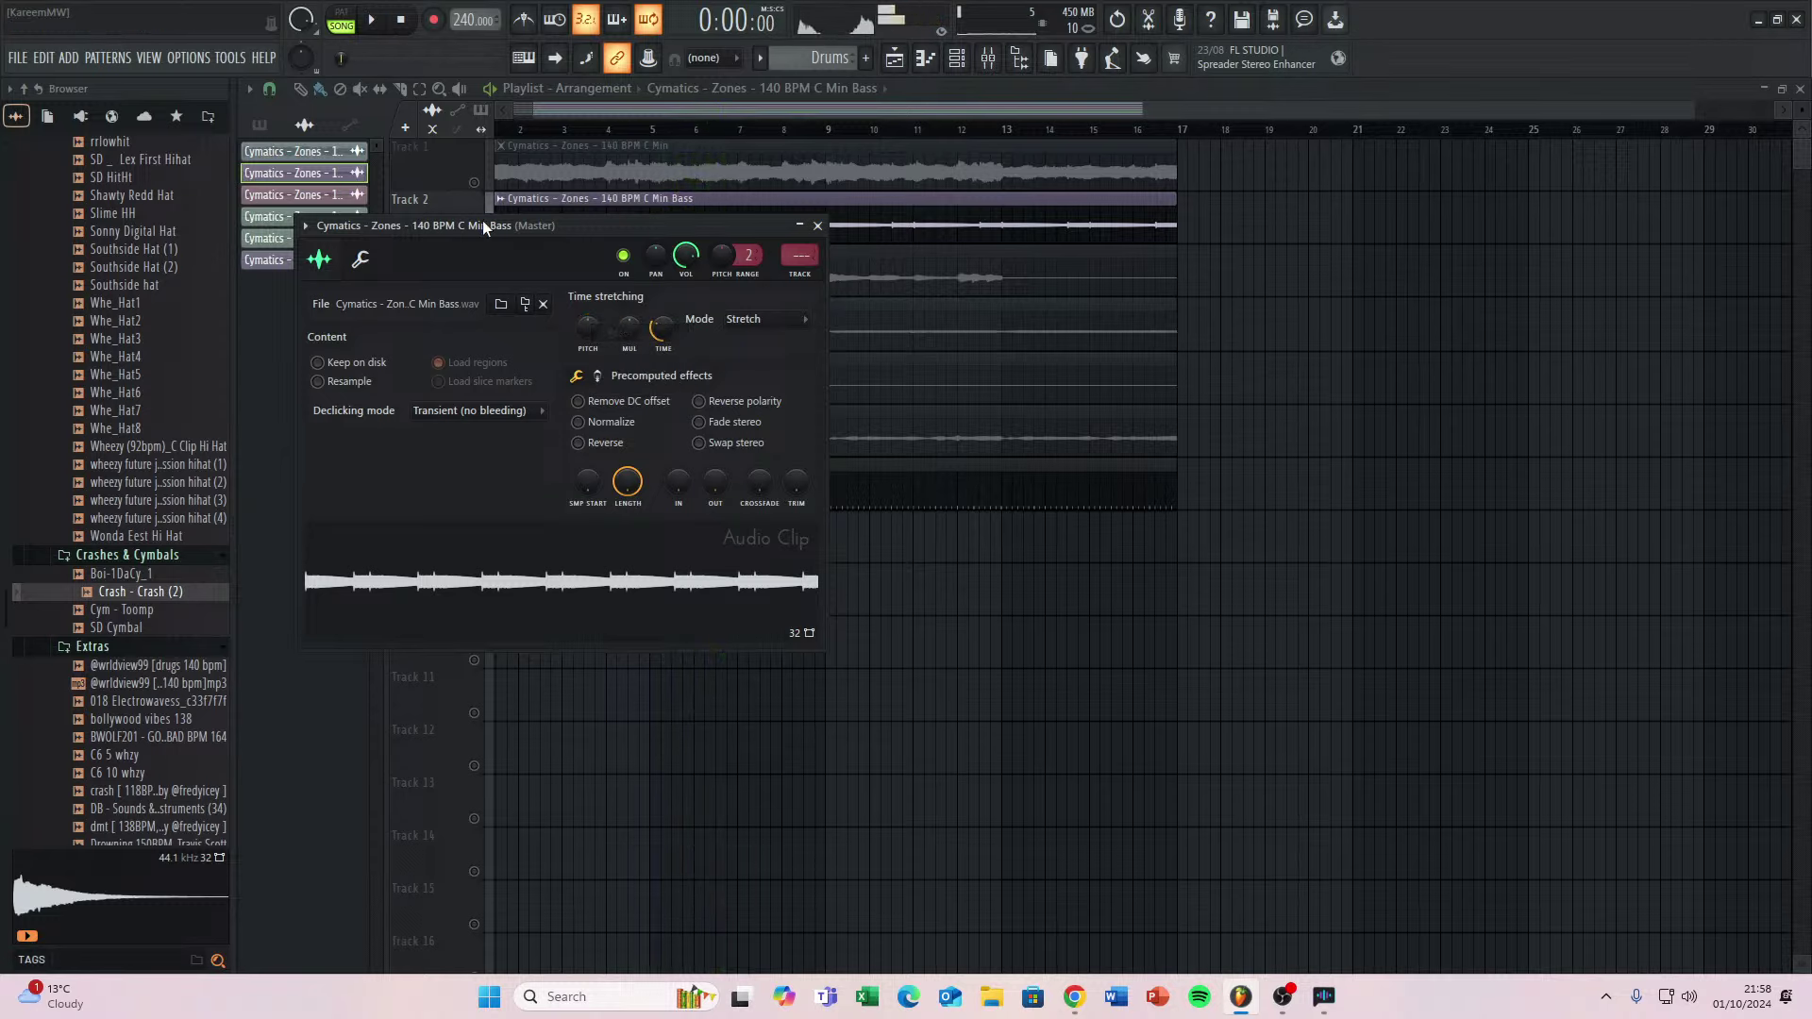
Delete the snare channel just above Crash - Crash (2) and route the channels from Zones Bass downward to separate mixer tracks starting at track 1.
click(817, 227)
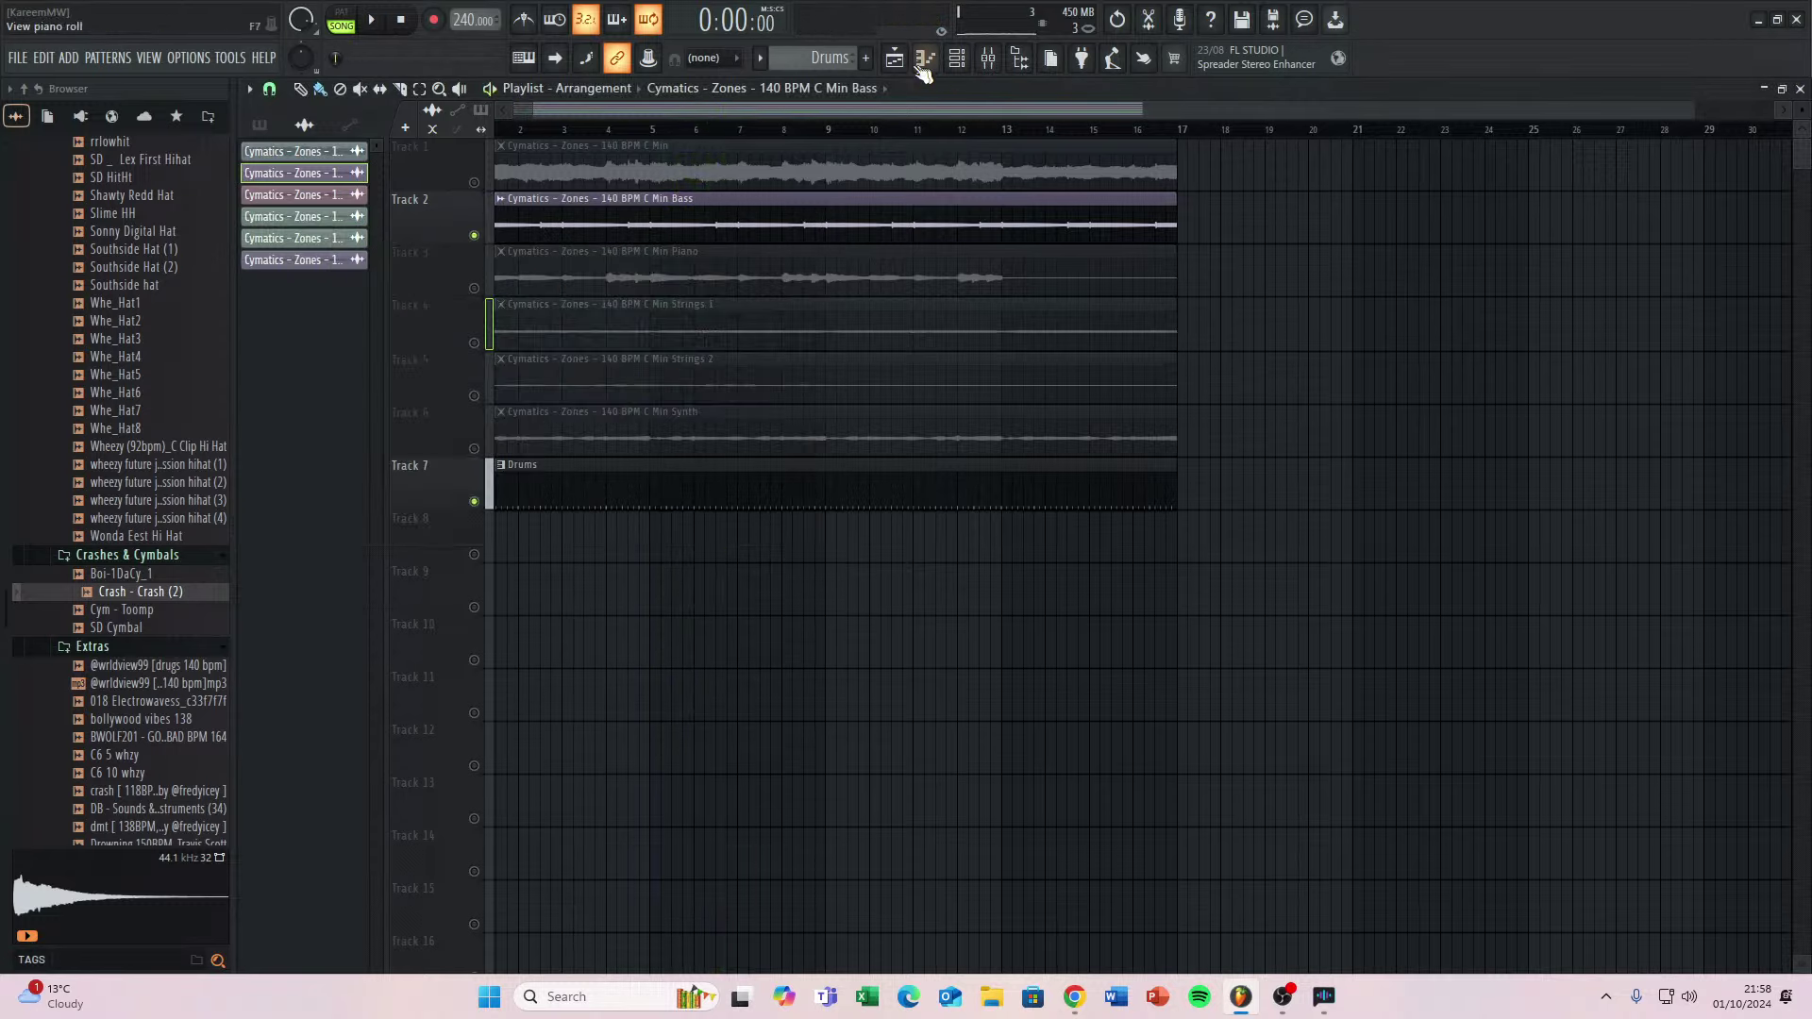
click(959, 59)
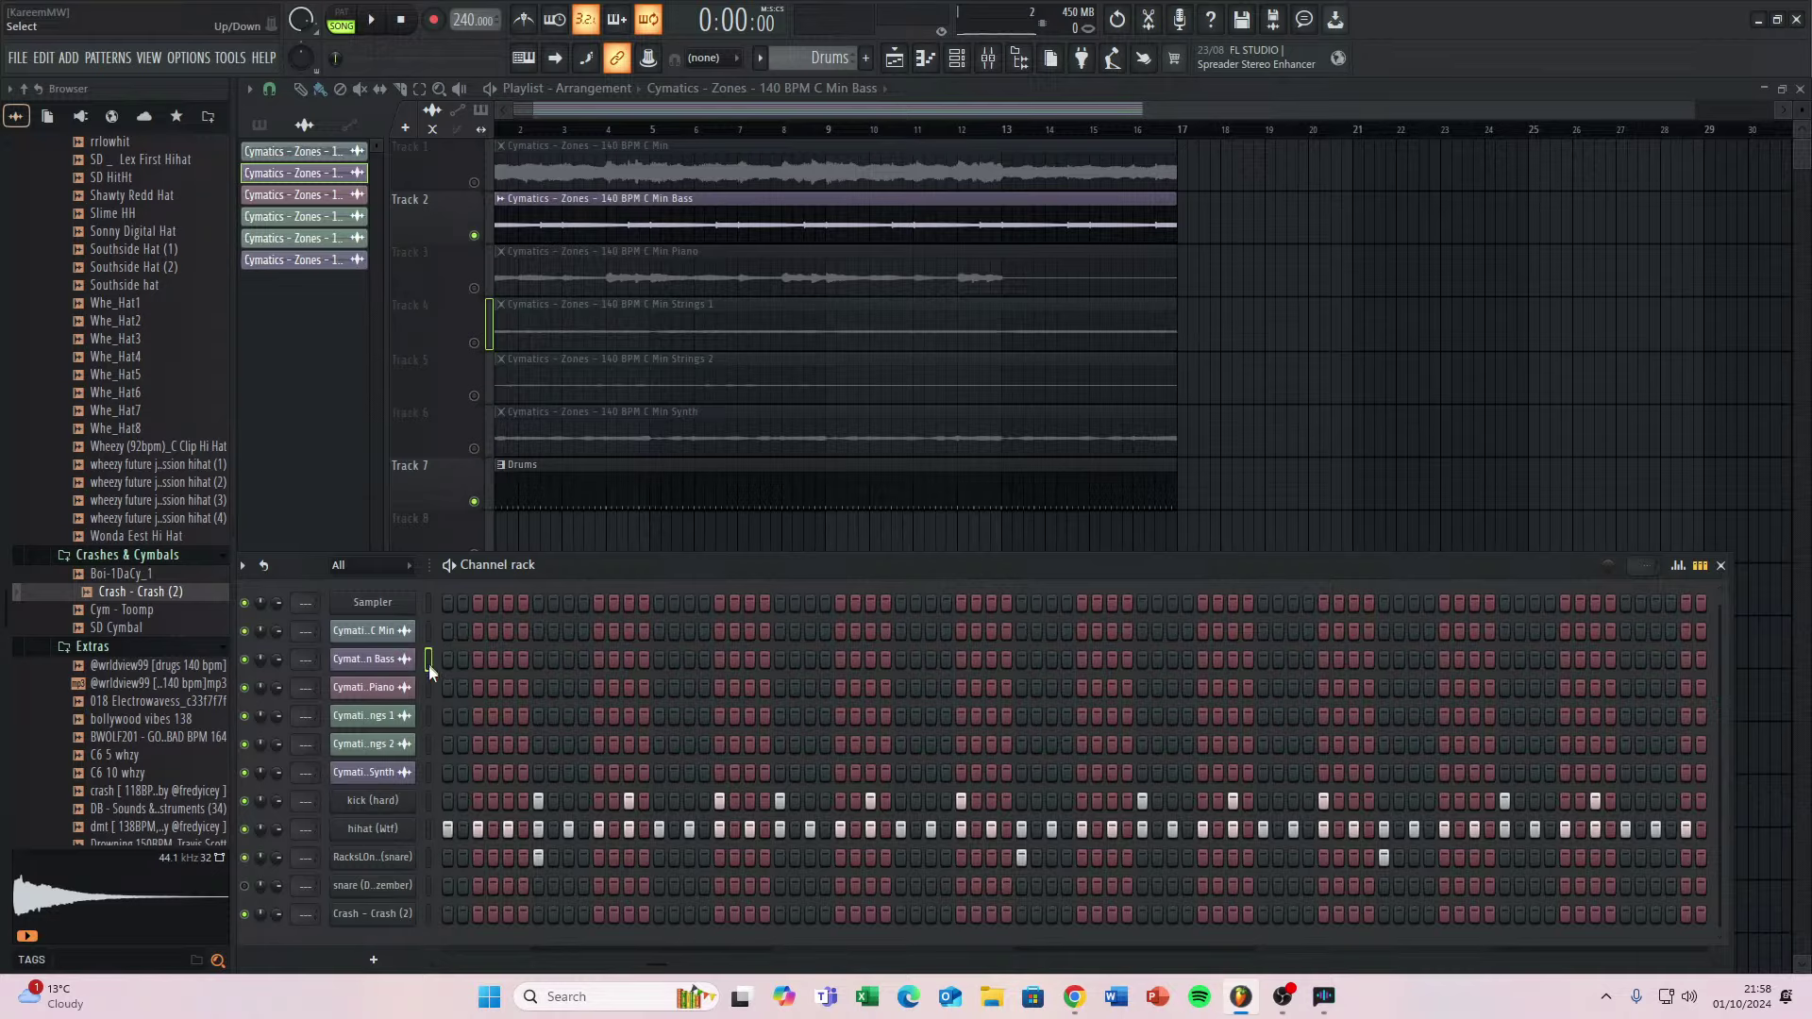
right_click(367, 891)
click(461, 919)
click(974, 564)
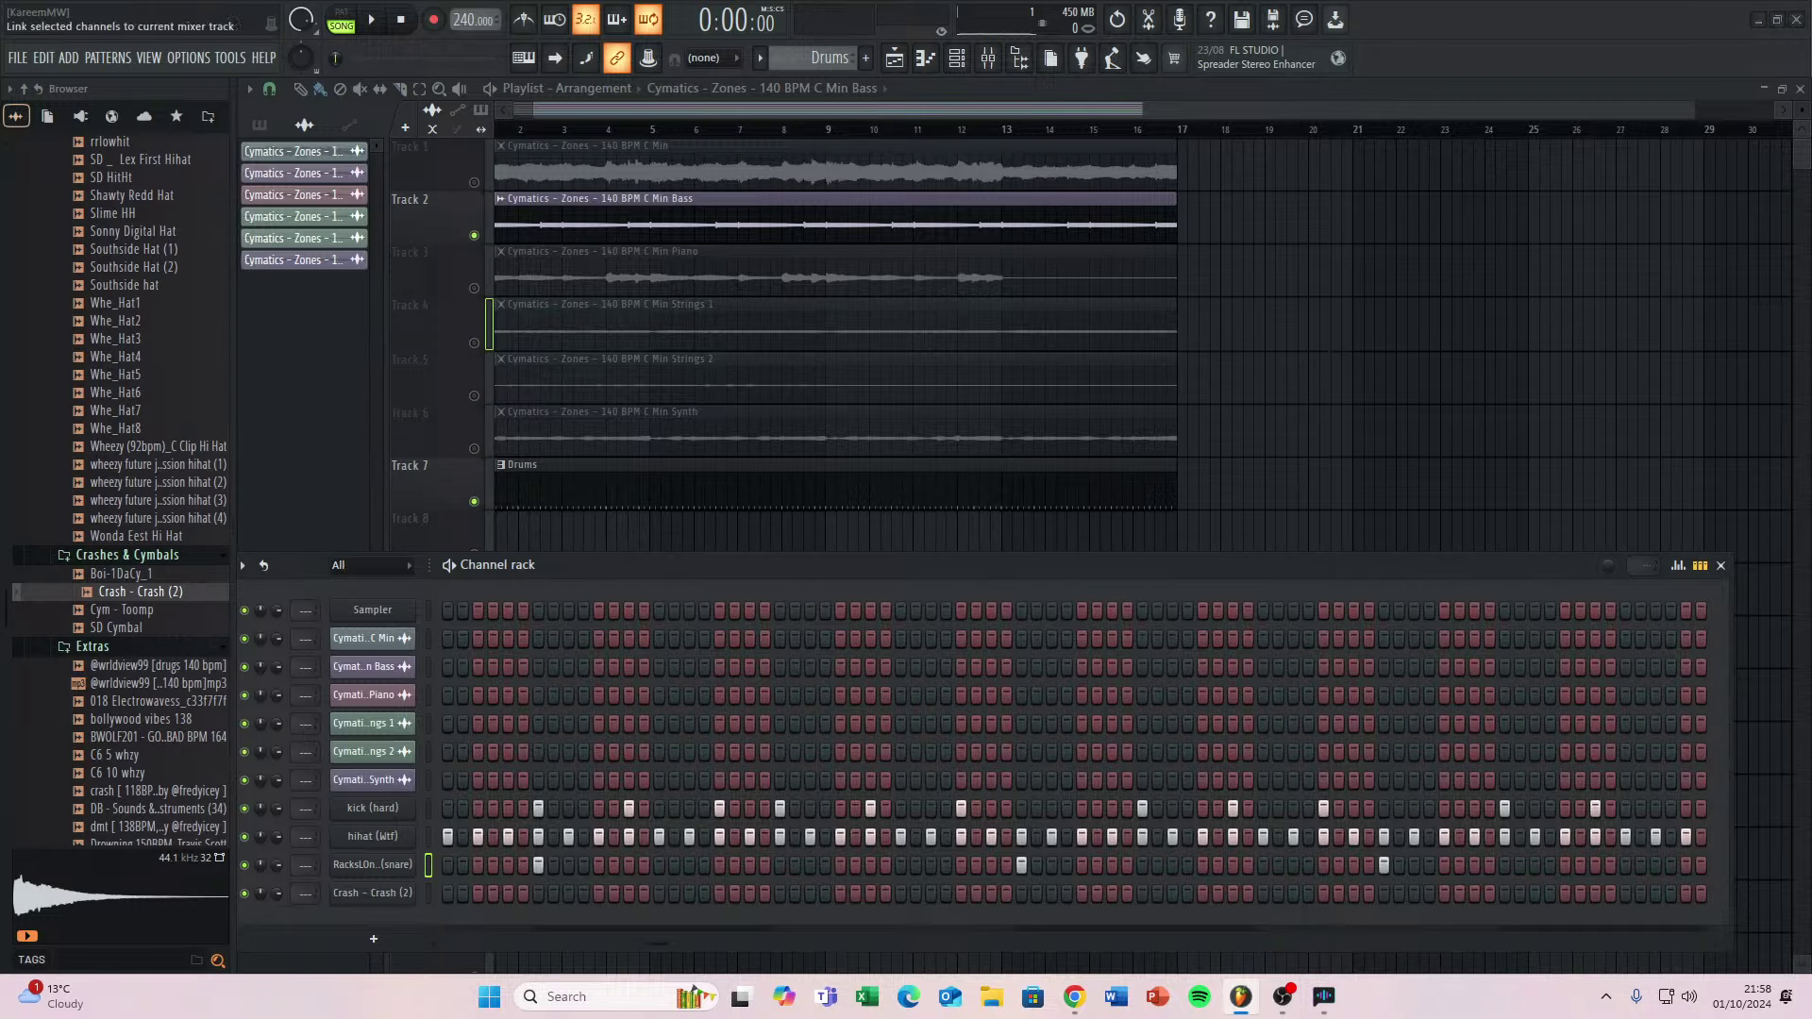
click(426, 640)
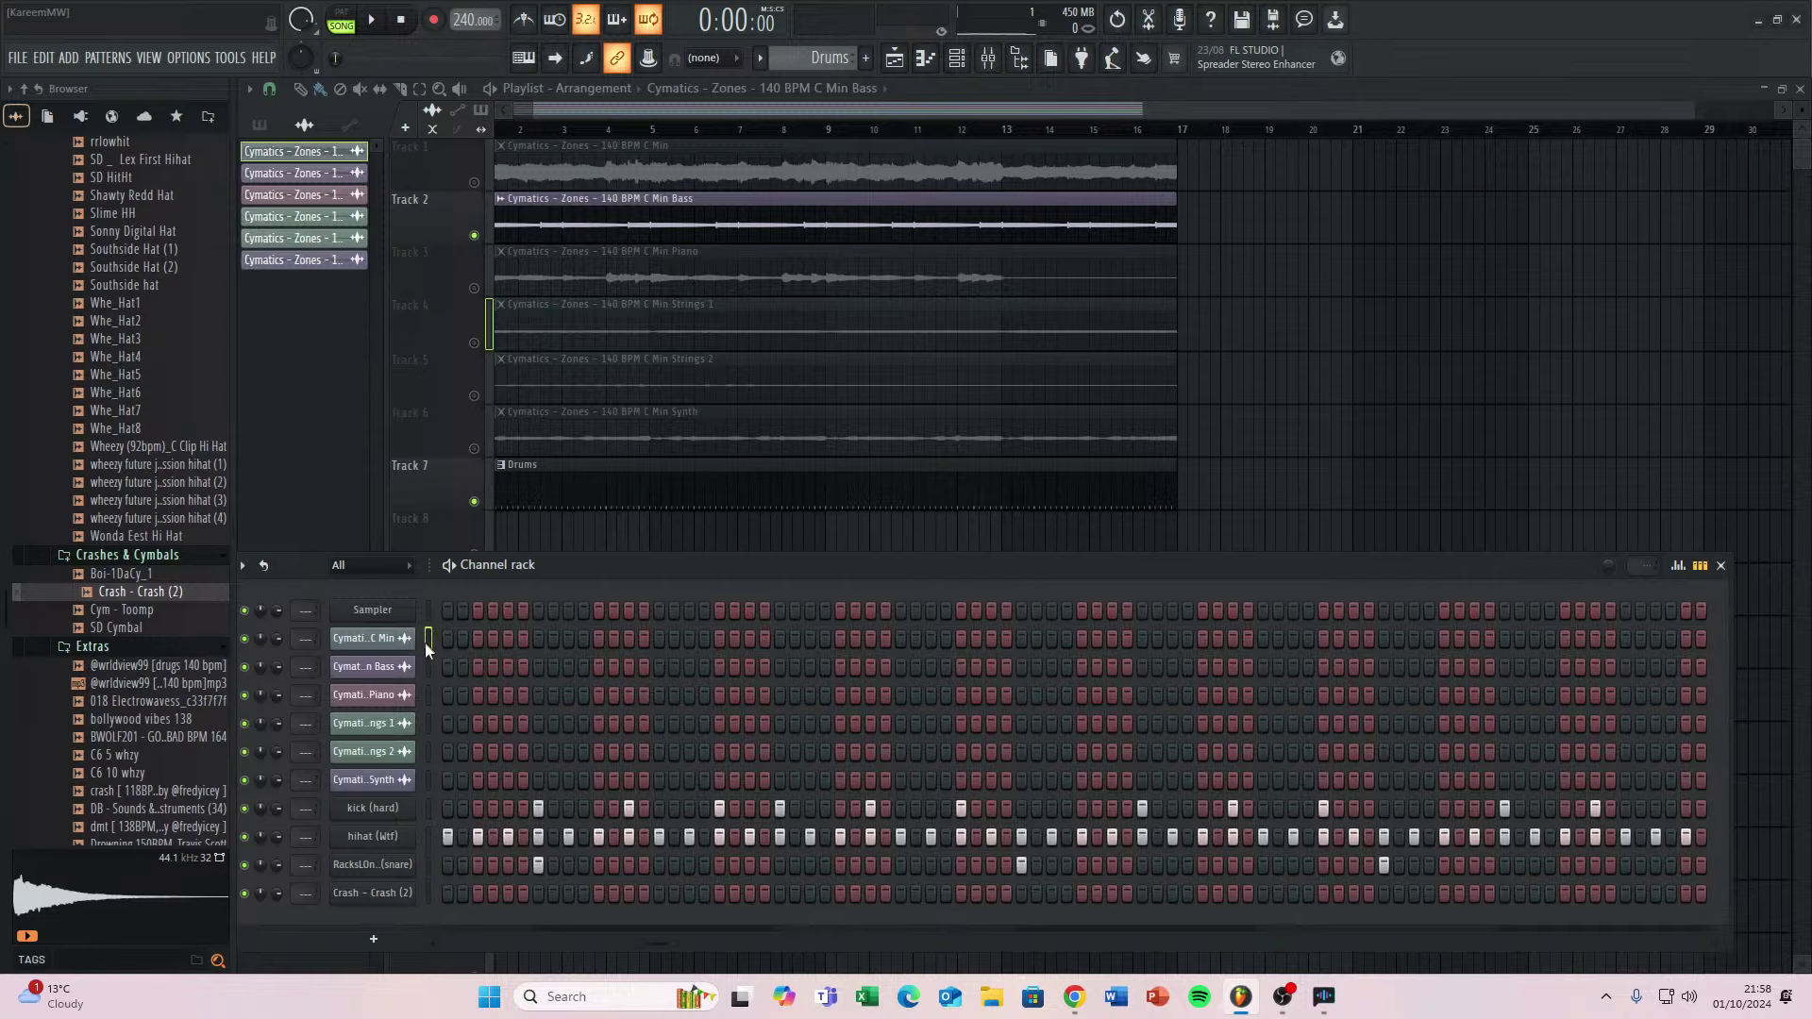
click(427, 668)
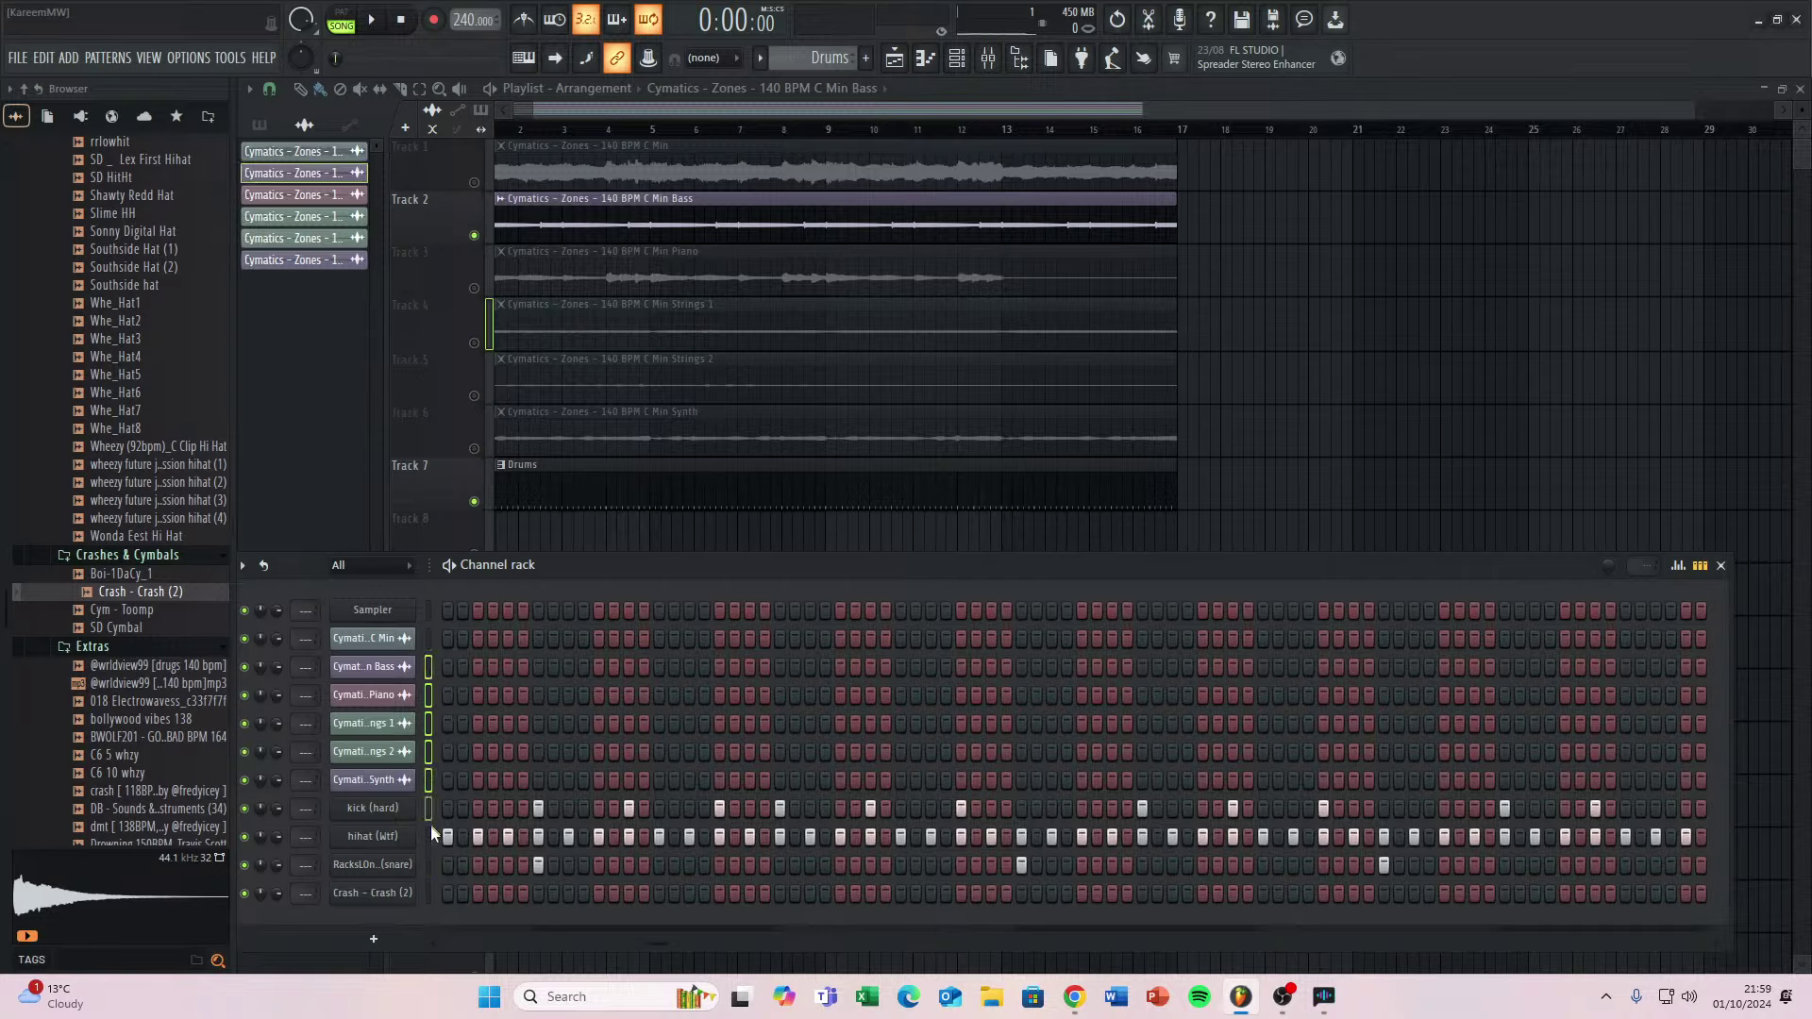
Unmute the Zones Piano, Strings 1, Strings 2 and Synth tracks and play them with the bass and drums.
click(475, 288)
click(475, 343)
key(space)
click(475, 395)
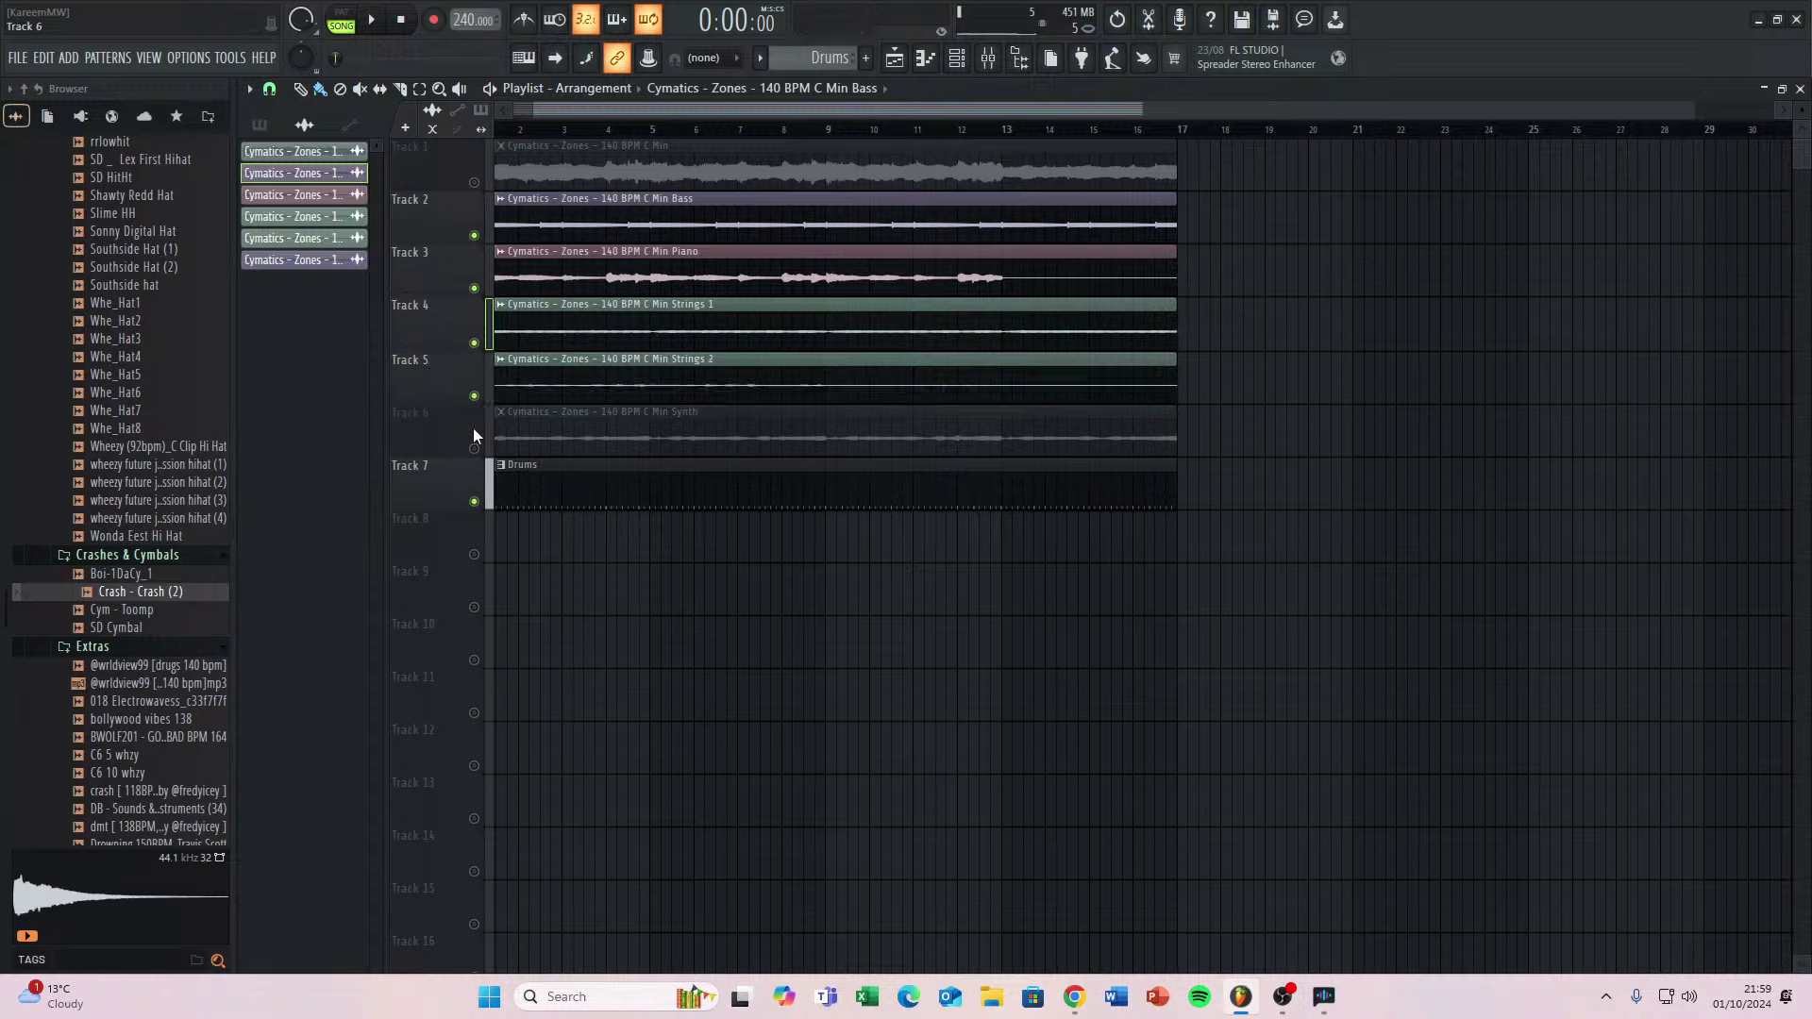
click(475, 447)
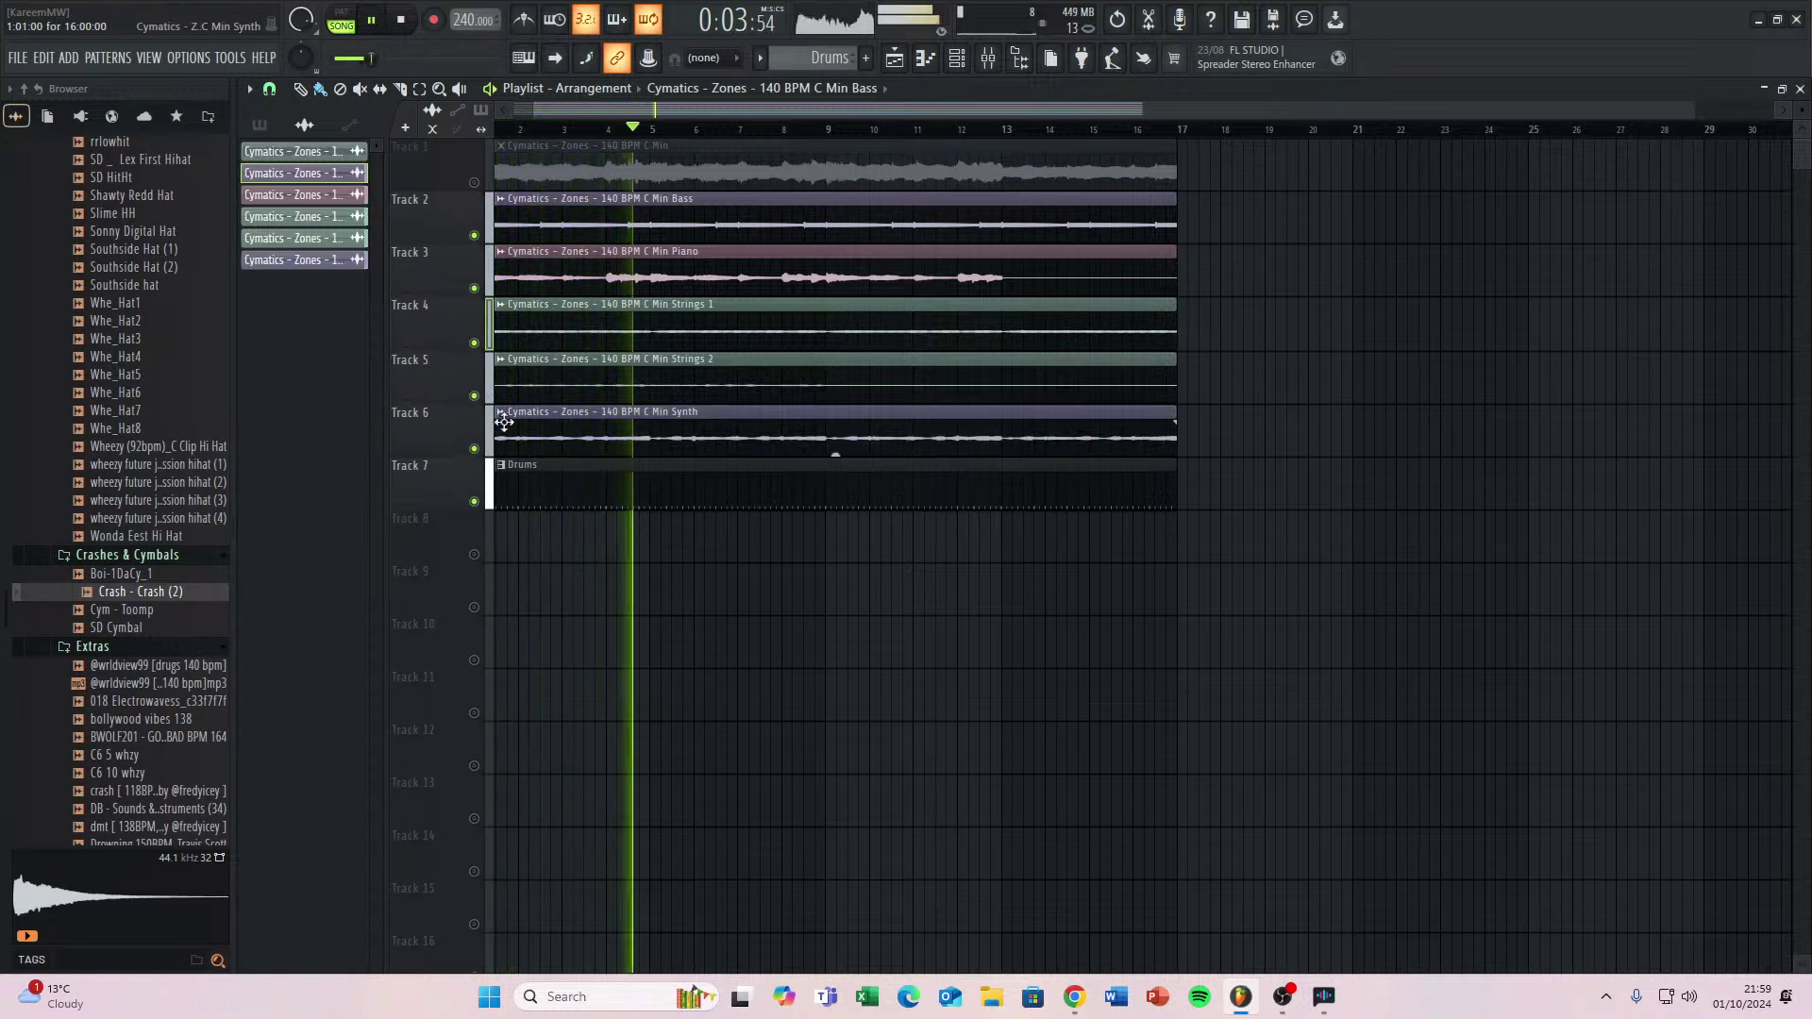
Try a time-stretching pitch shift of -200 cents on the Zones Bass clip, reset it to the default and close the clip's settings.
double_click(598, 231)
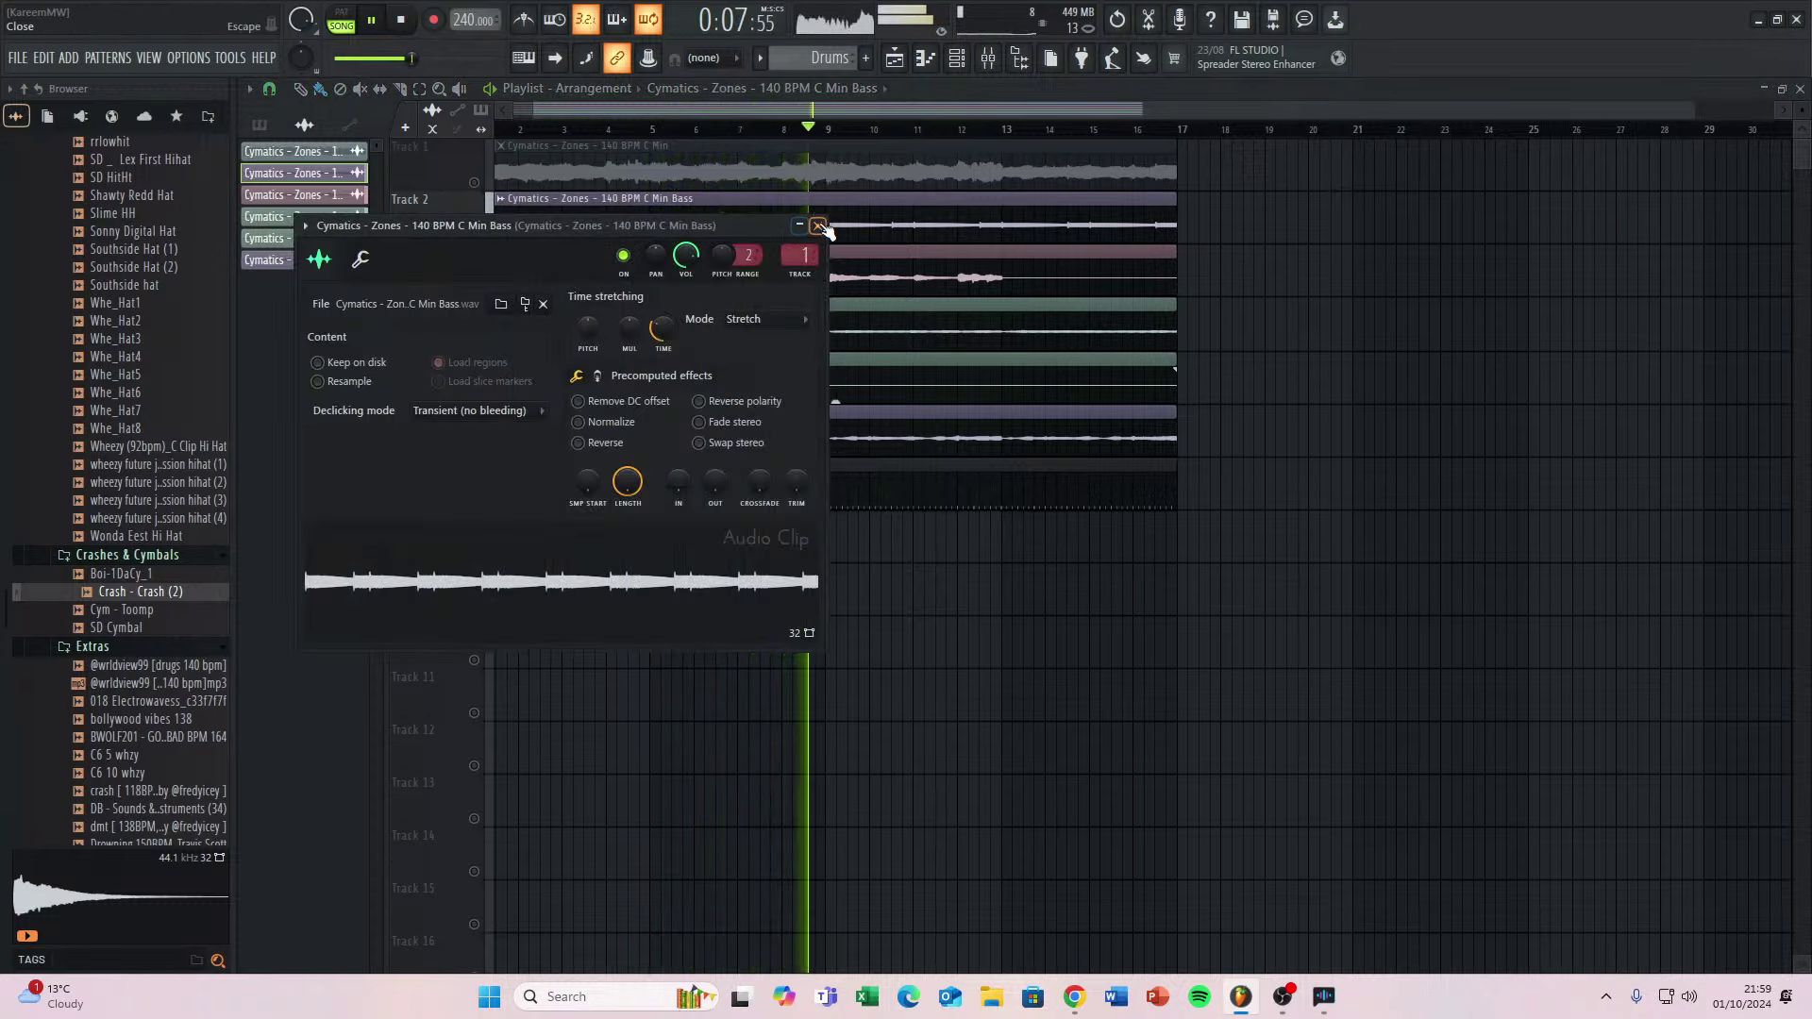
drag(593, 326, 592, 387)
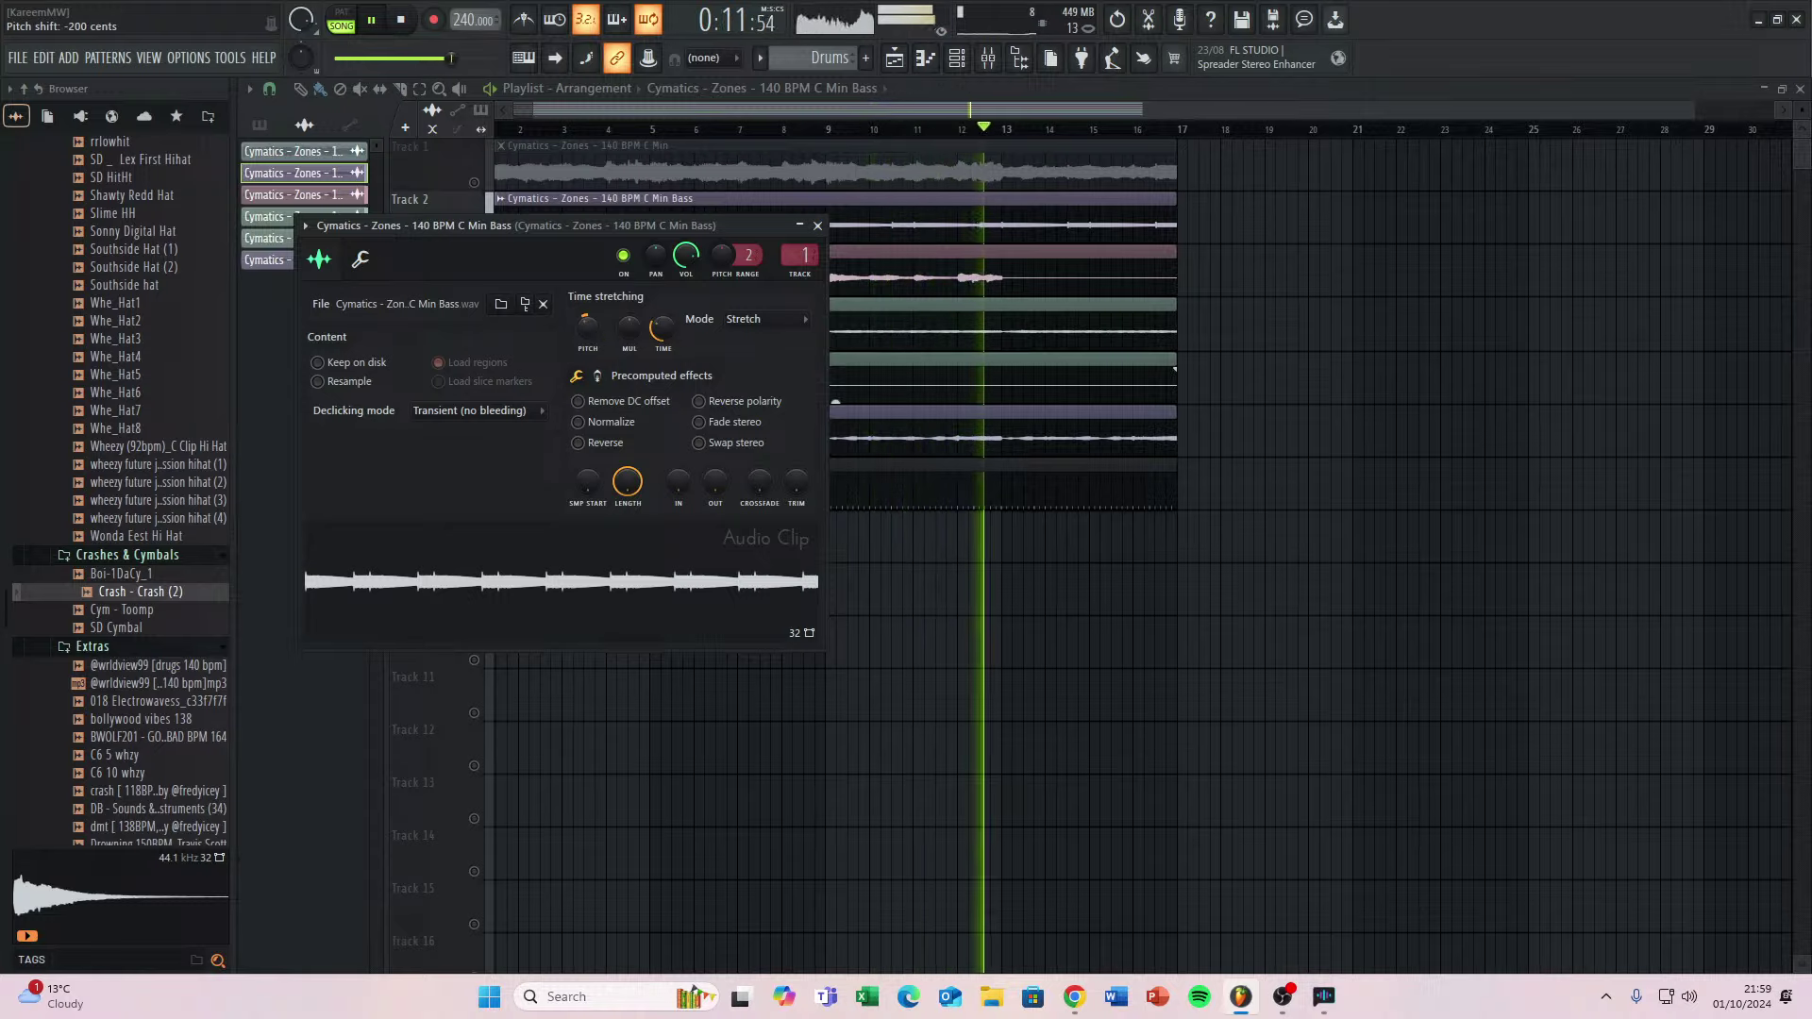
right_click(596, 332)
click(619, 339)
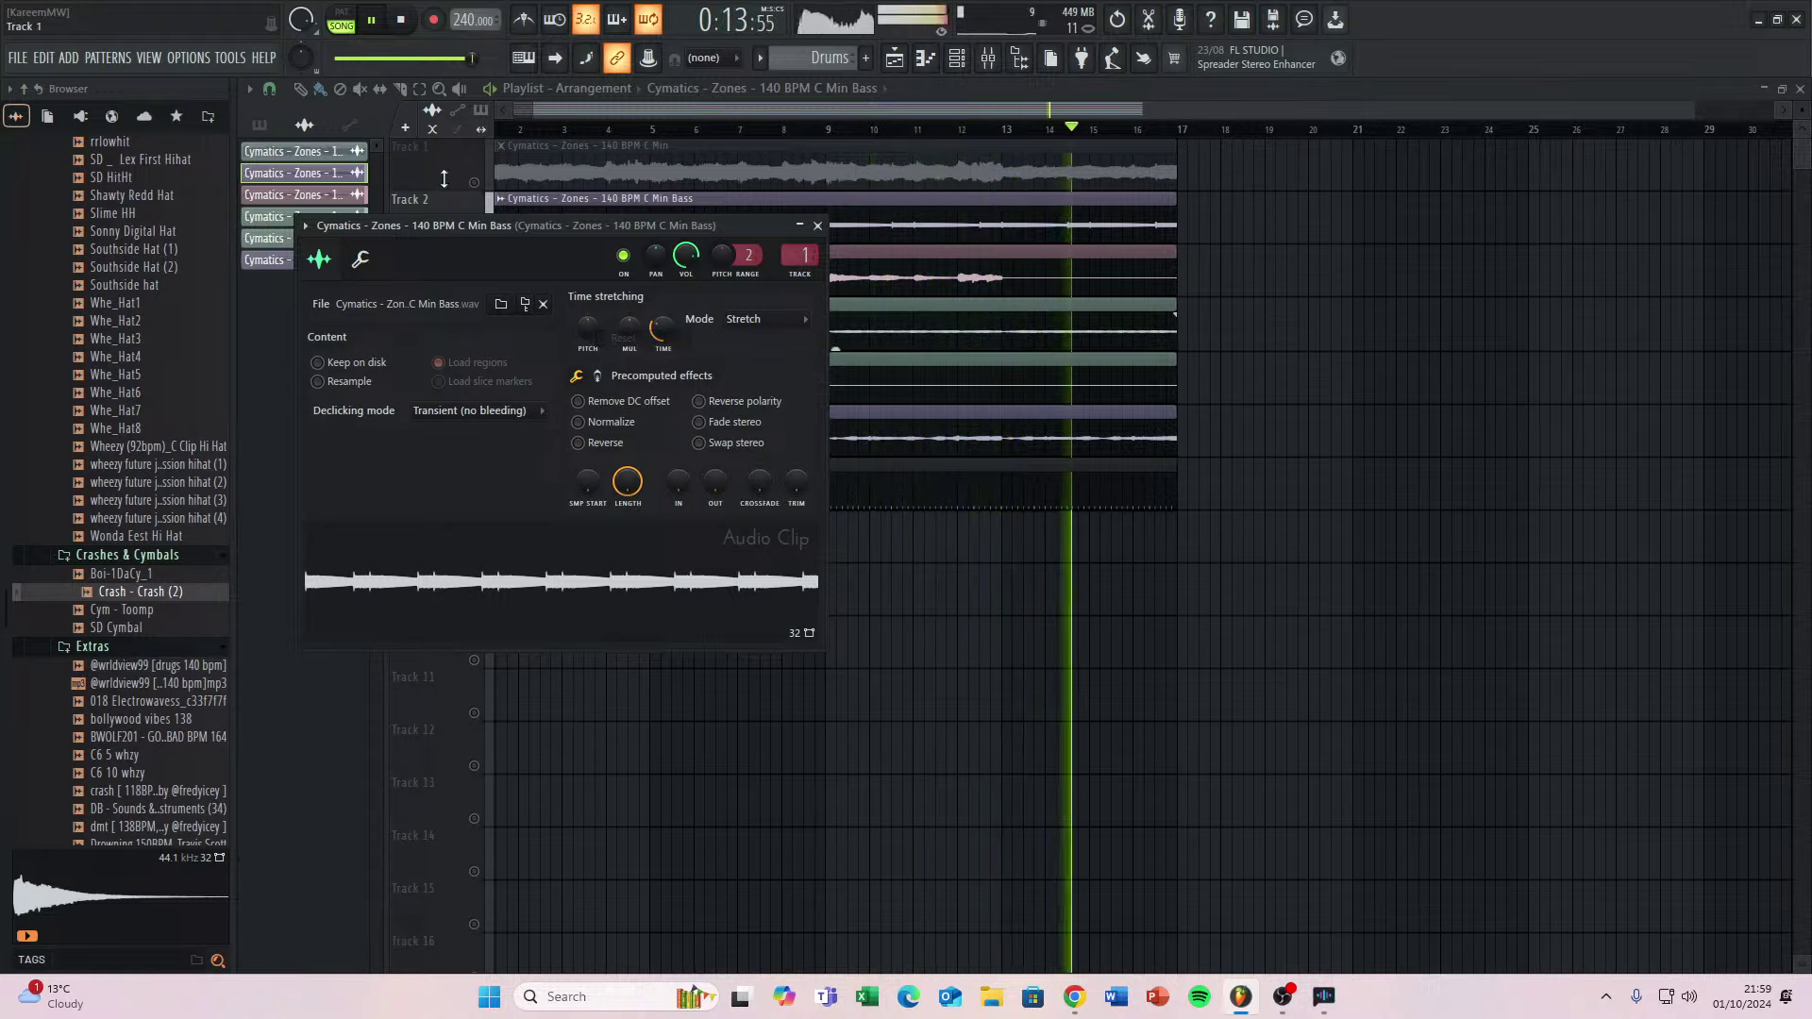
drag(461, 58, 481, 59)
click(816, 226)
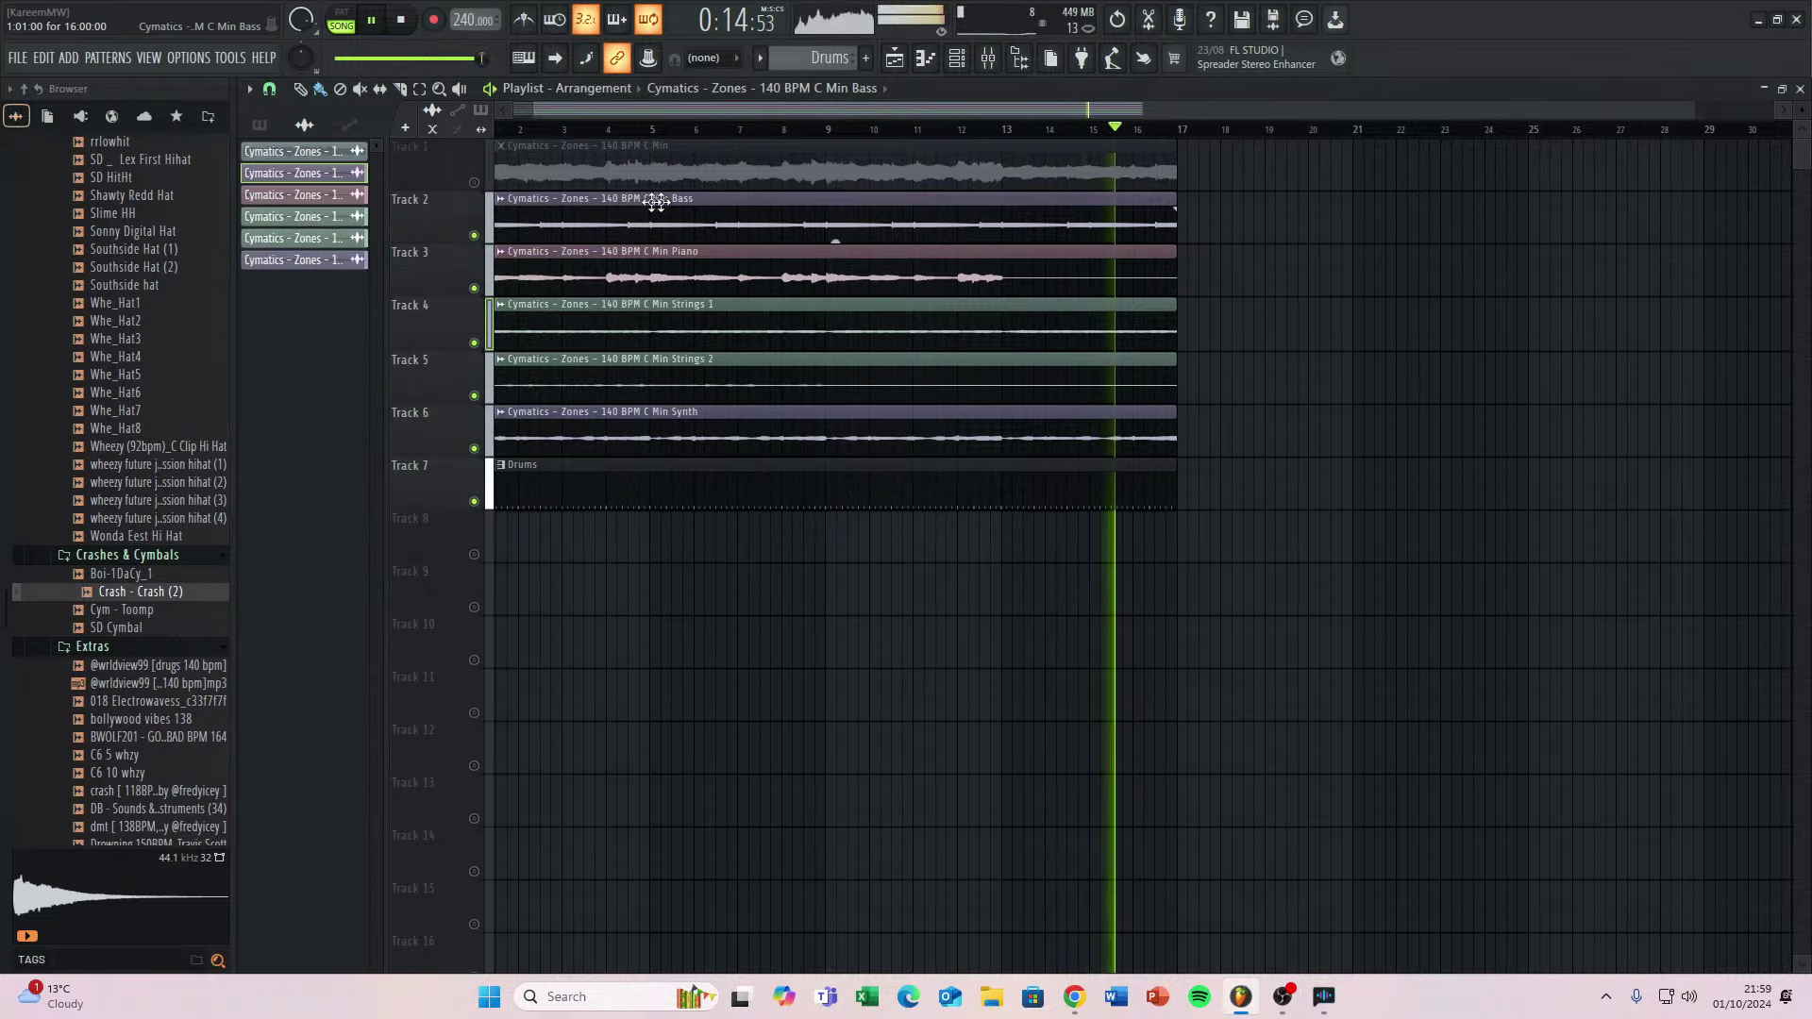
Solo the main Zones melody with the Drums for comparison, mute the melody to leave only Drums active, and stop playback.
click(473, 183)
right_click(474, 182)
click(474, 501)
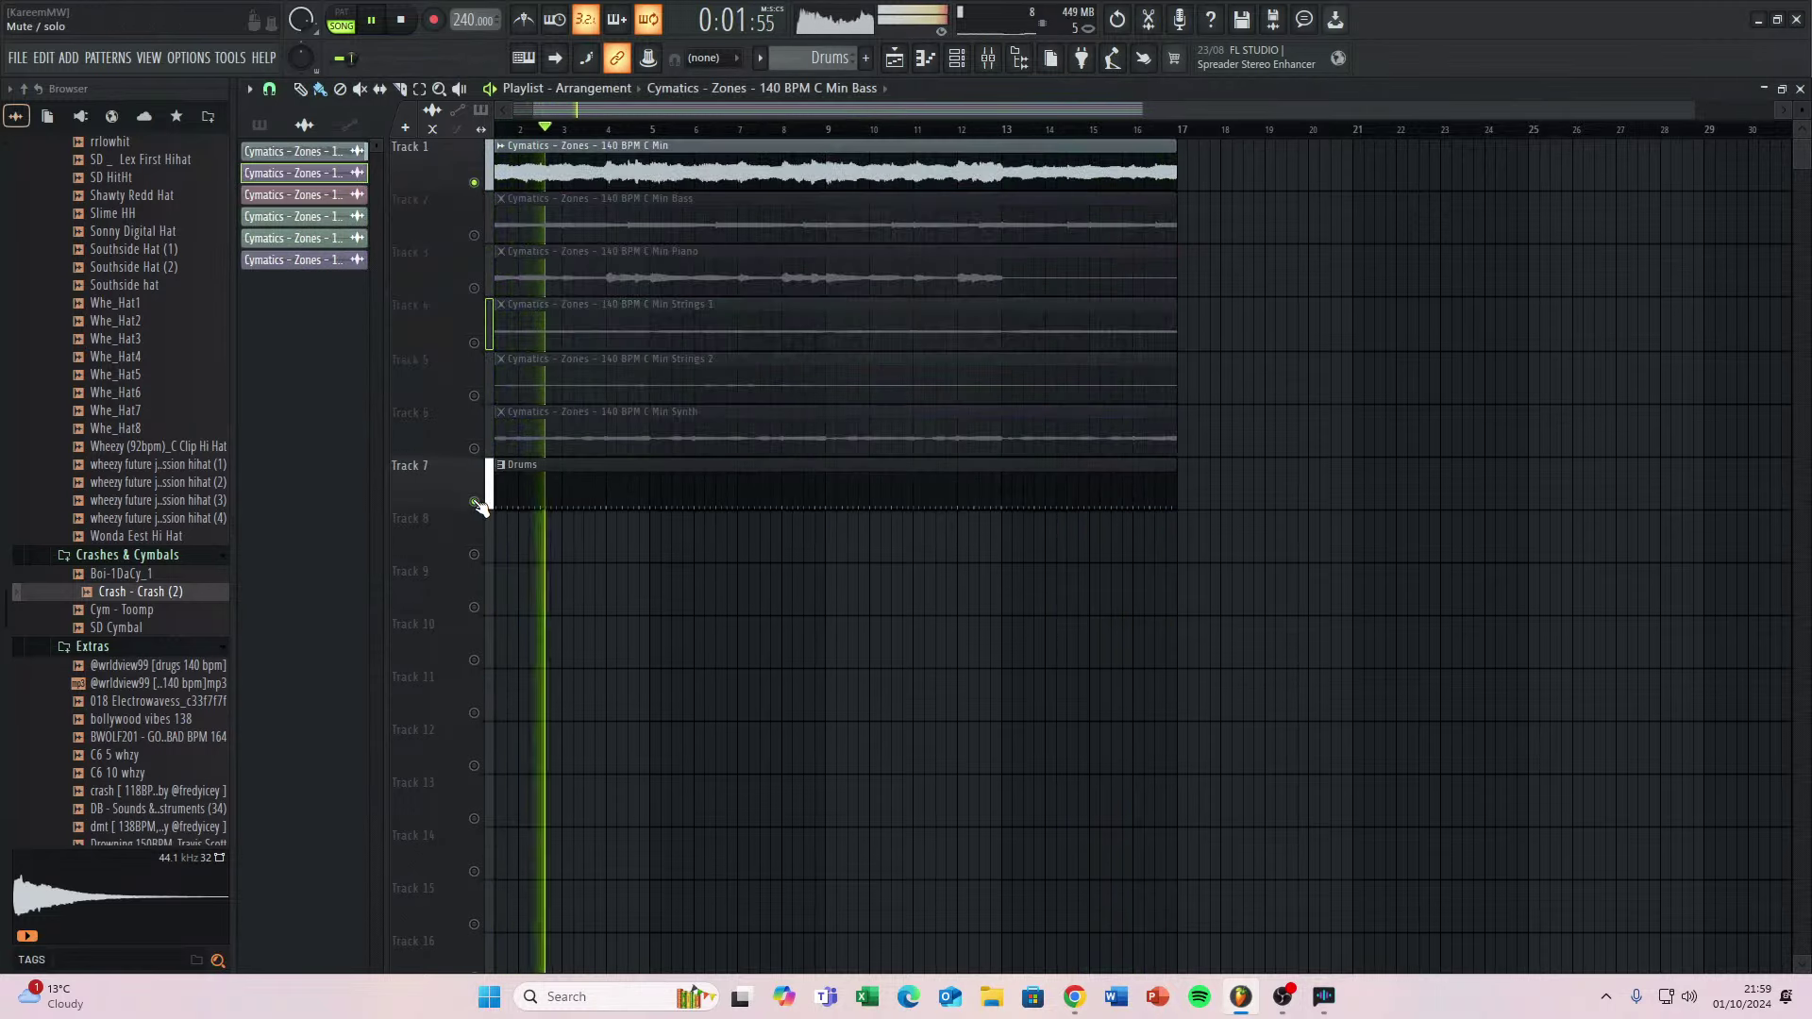
click(473, 182)
key(space)
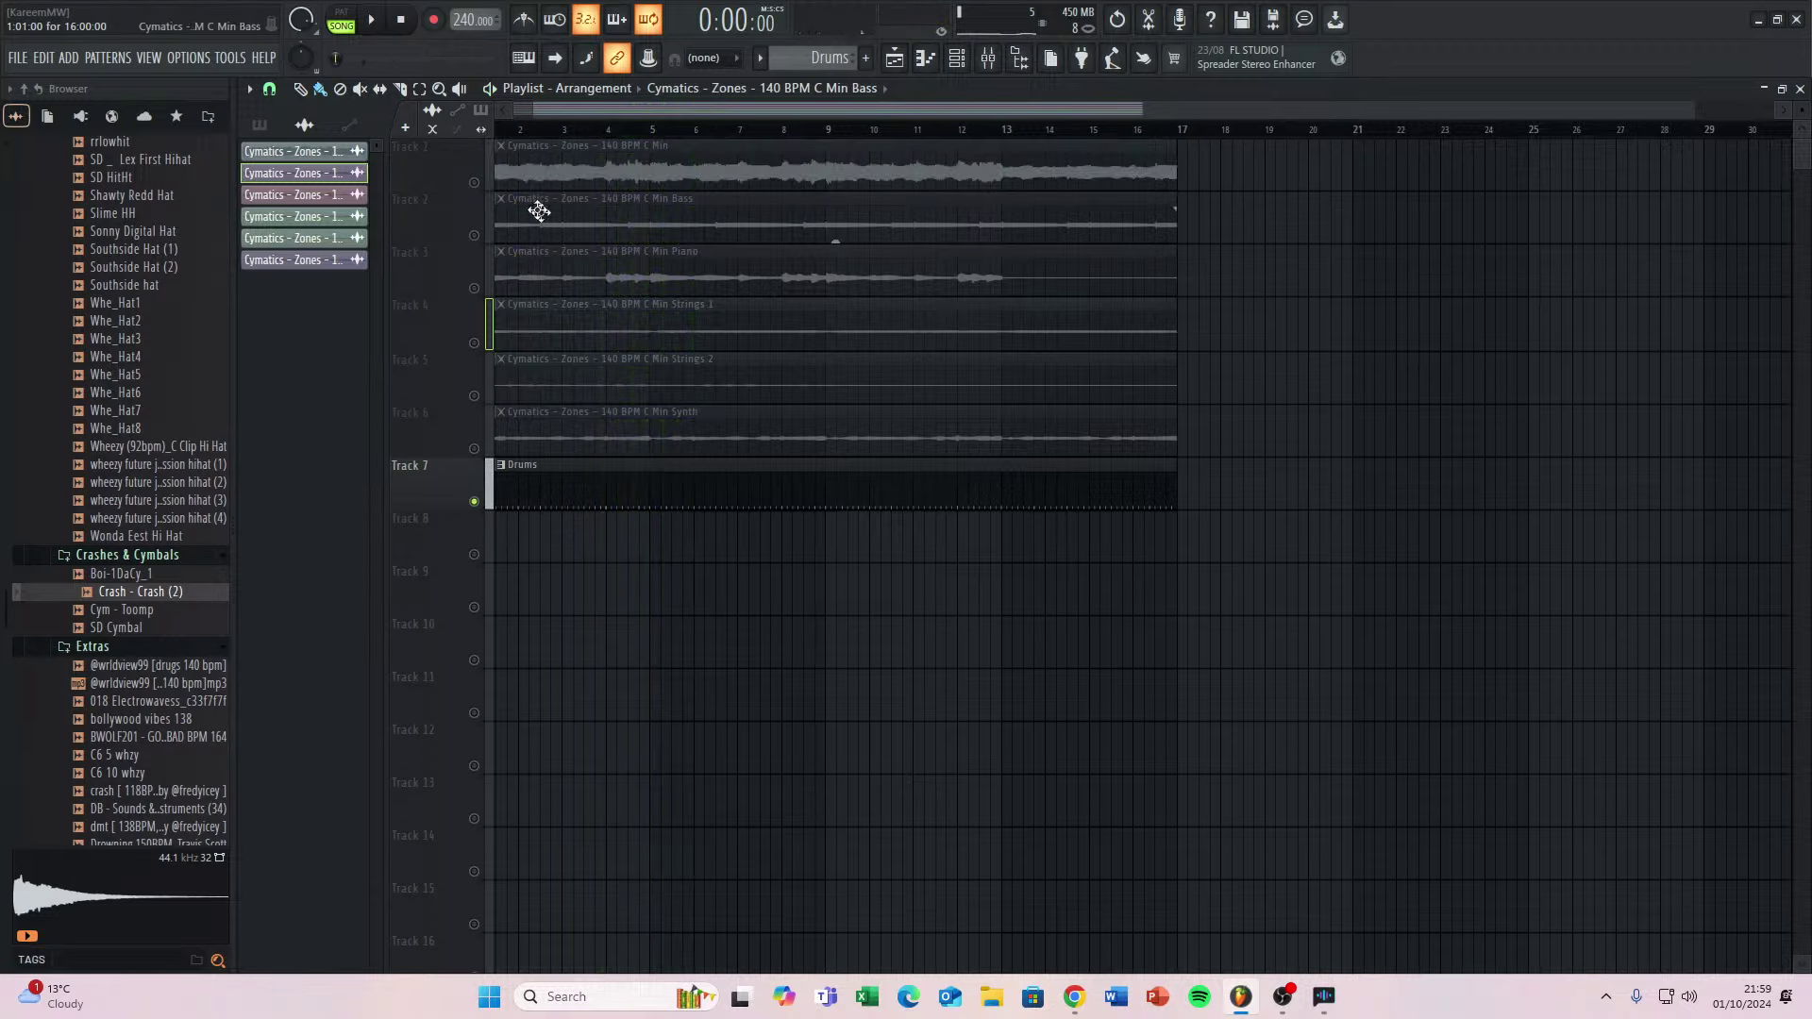
Set the time-stretching pitch of the Zones Bass and Zones Piano clips to -200 cents.
double_click(531, 208)
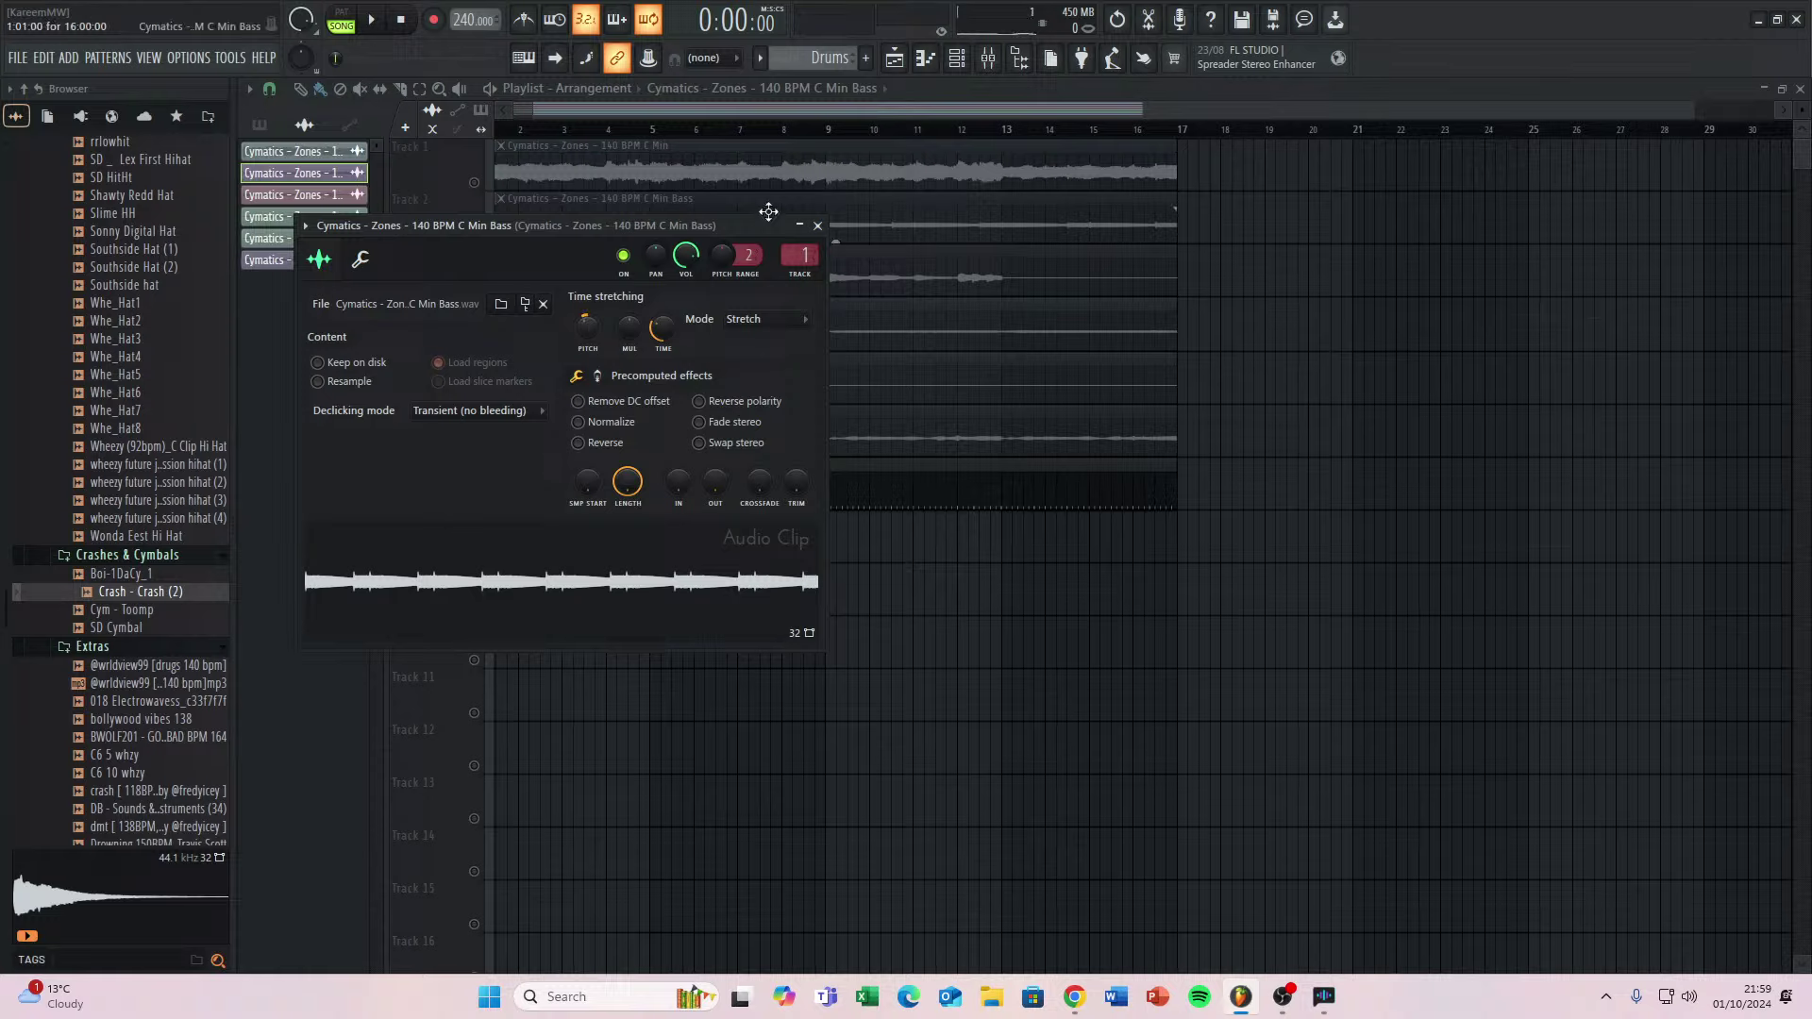
click(817, 227)
double_click(526, 283)
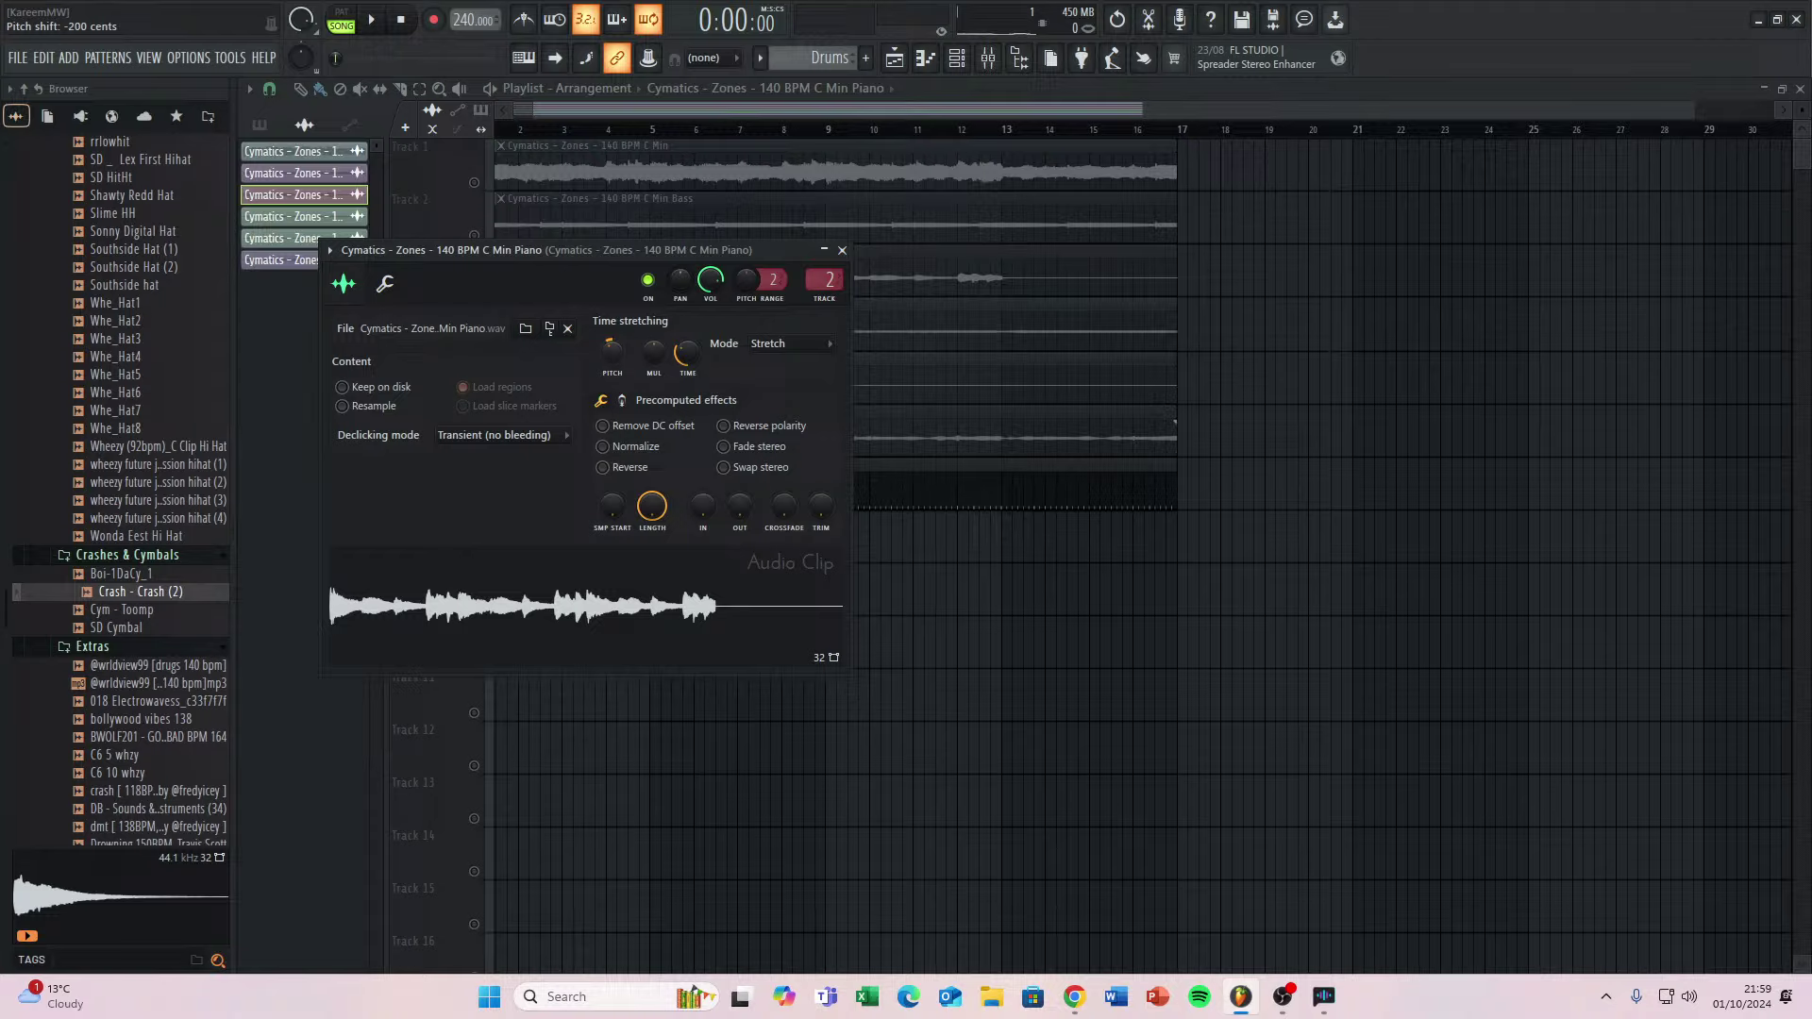
click(843, 250)
double_click(768, 287)
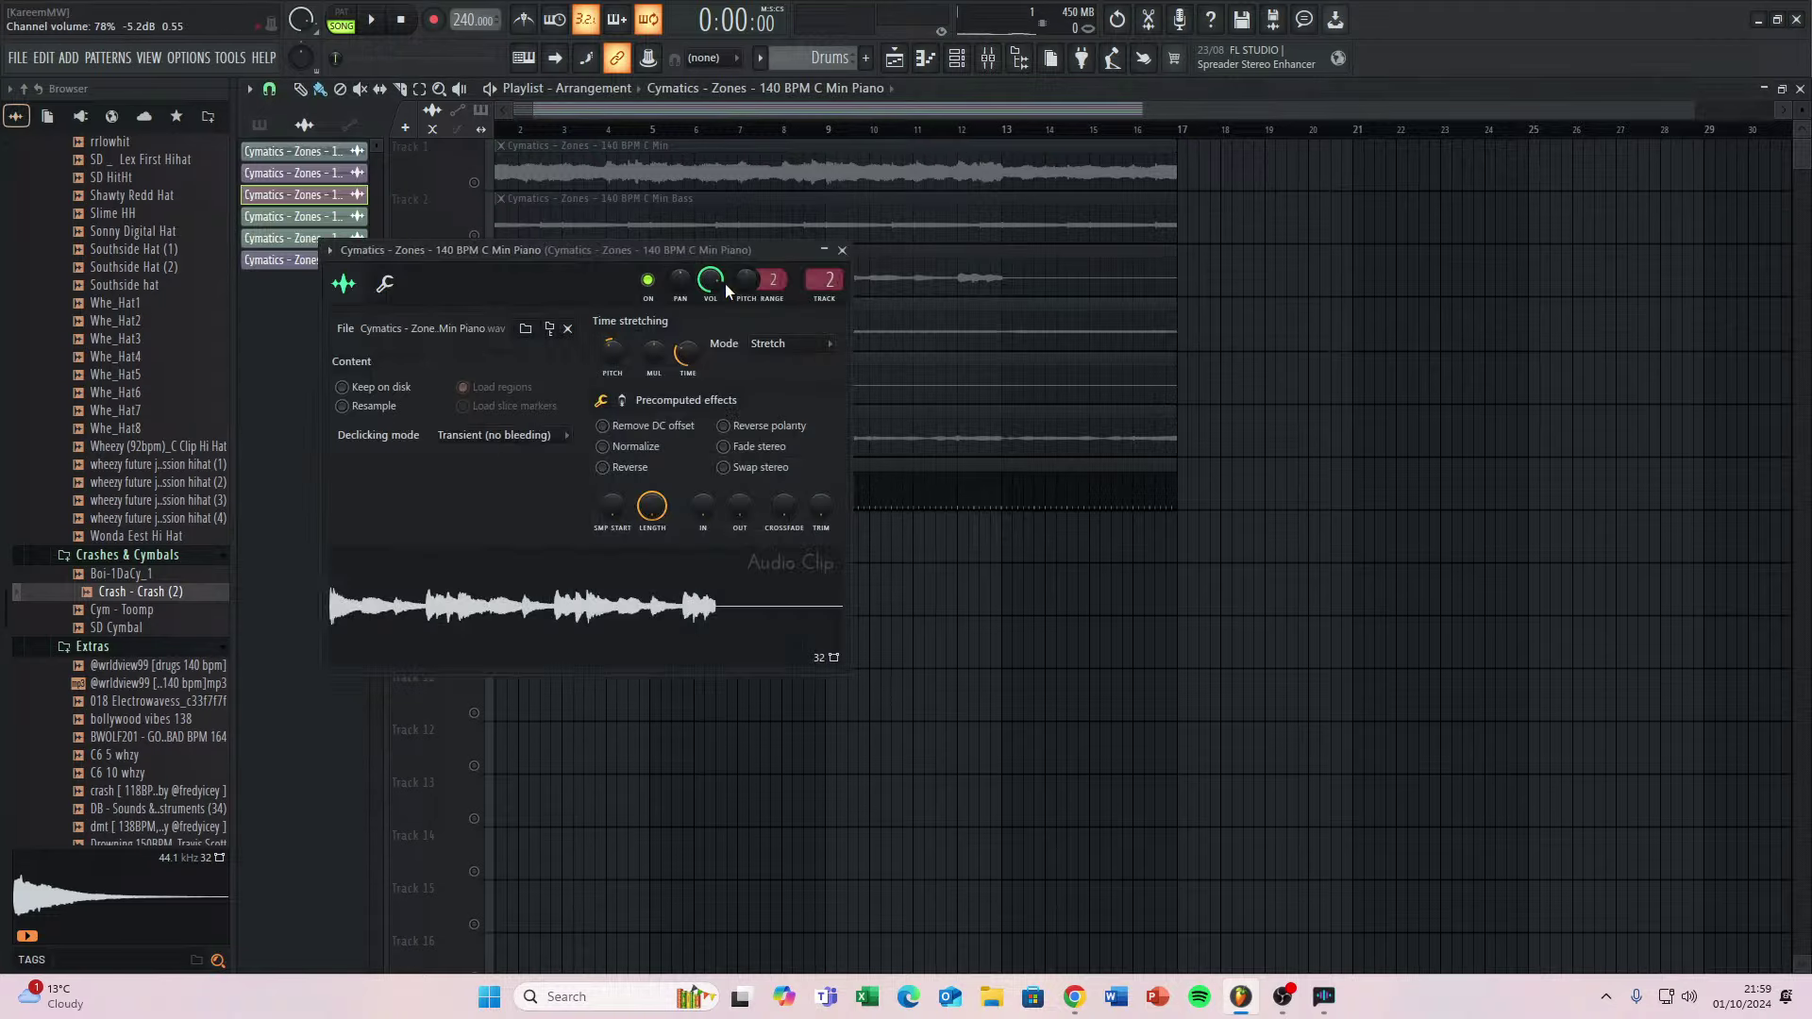
click(843, 250)
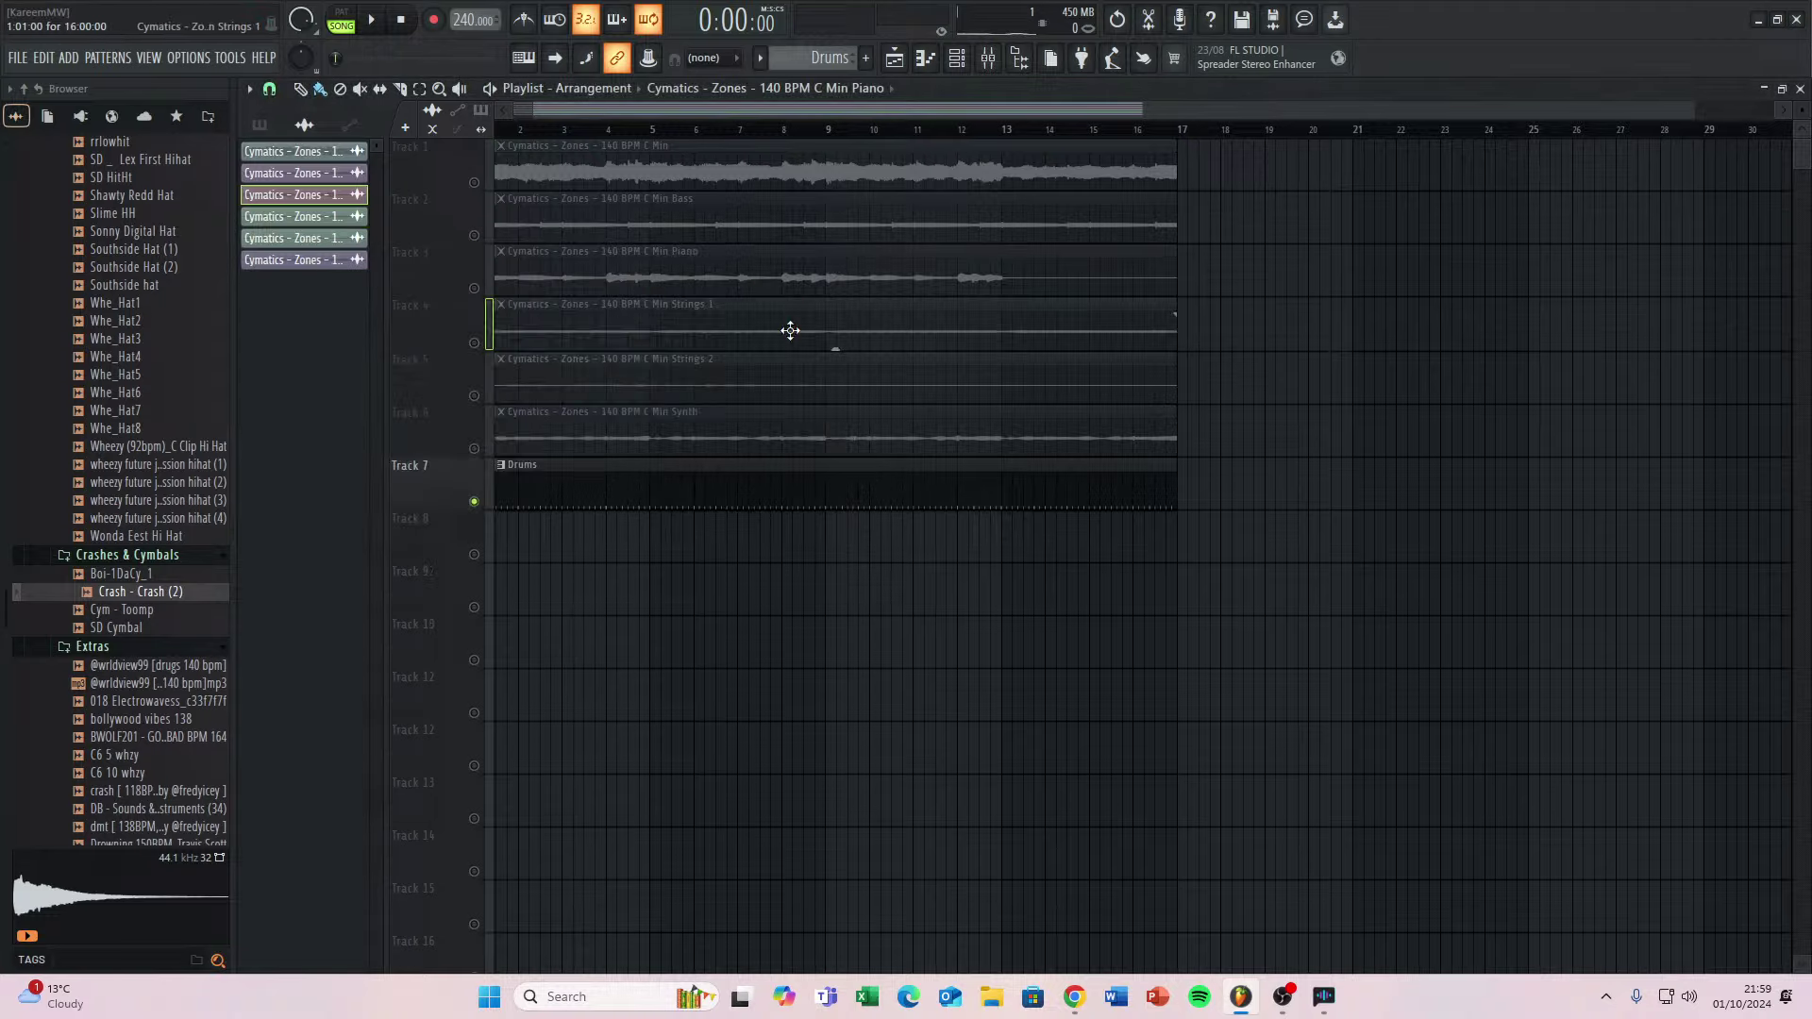
Set the time-stretching pitch of the Zones Strings 1, Strings 2 and Synth clips to -200 cents.
double_click(789, 324)
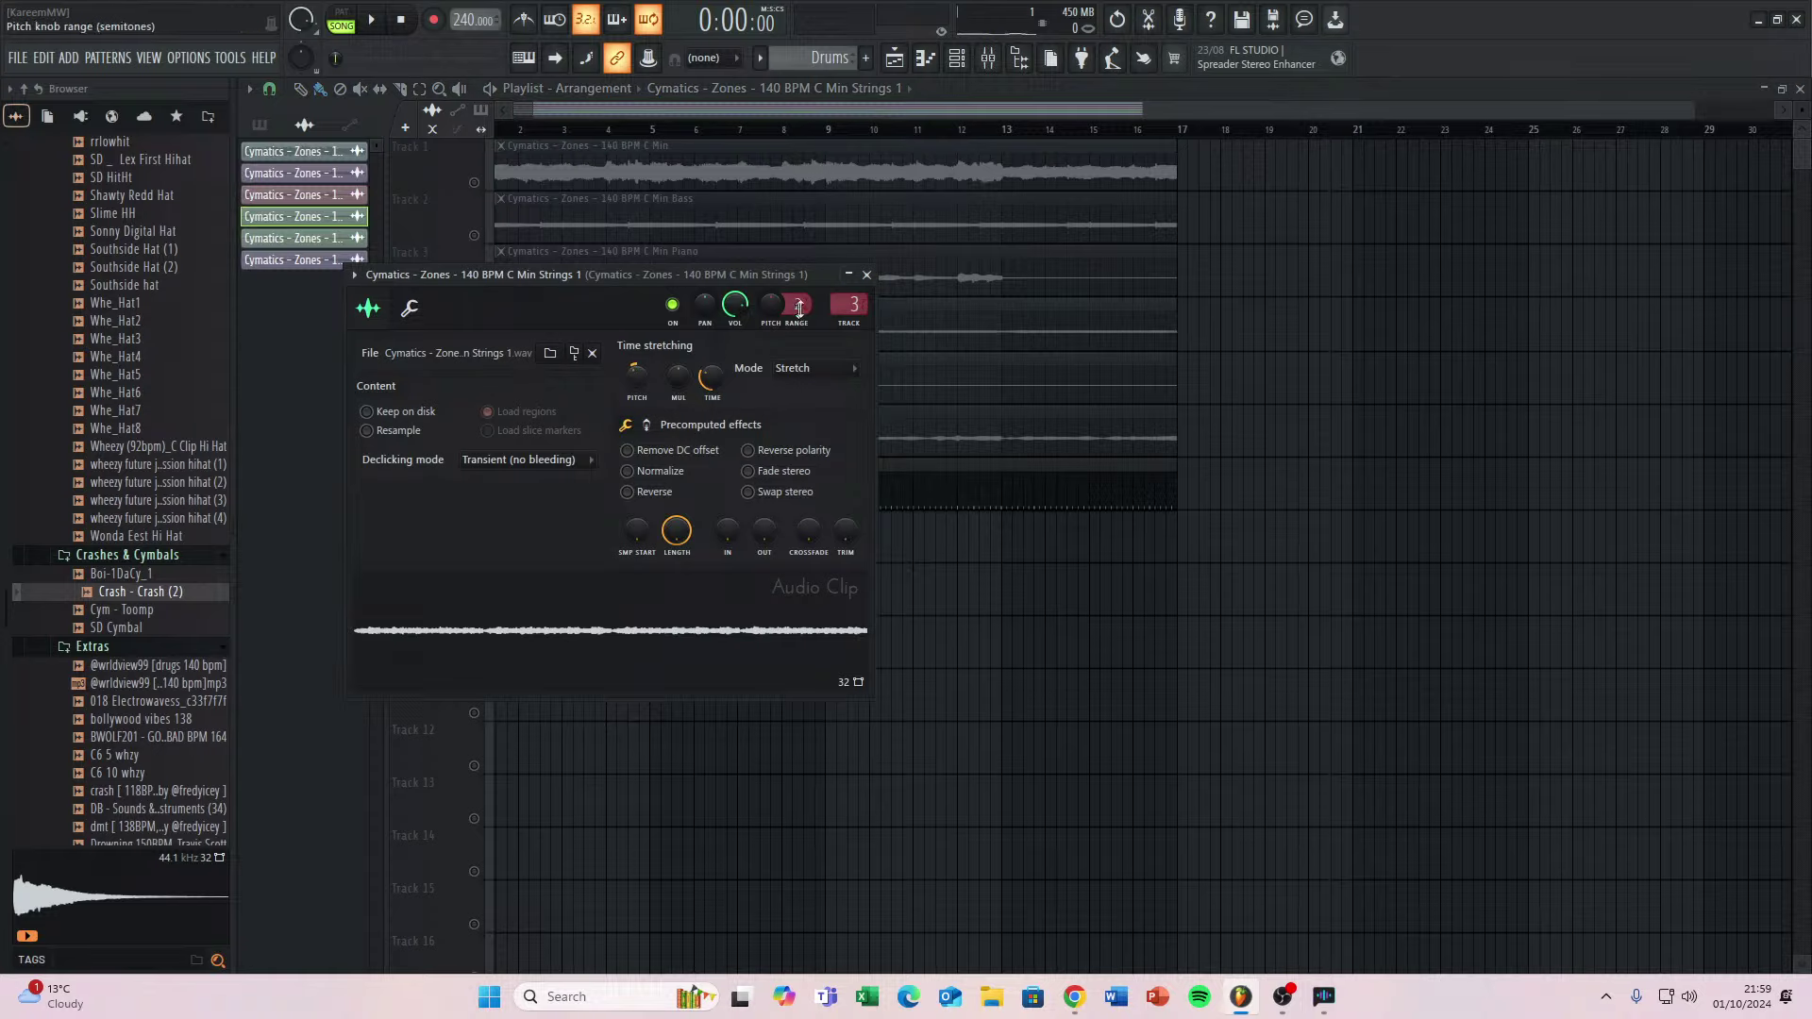
click(866, 275)
double_click(589, 386)
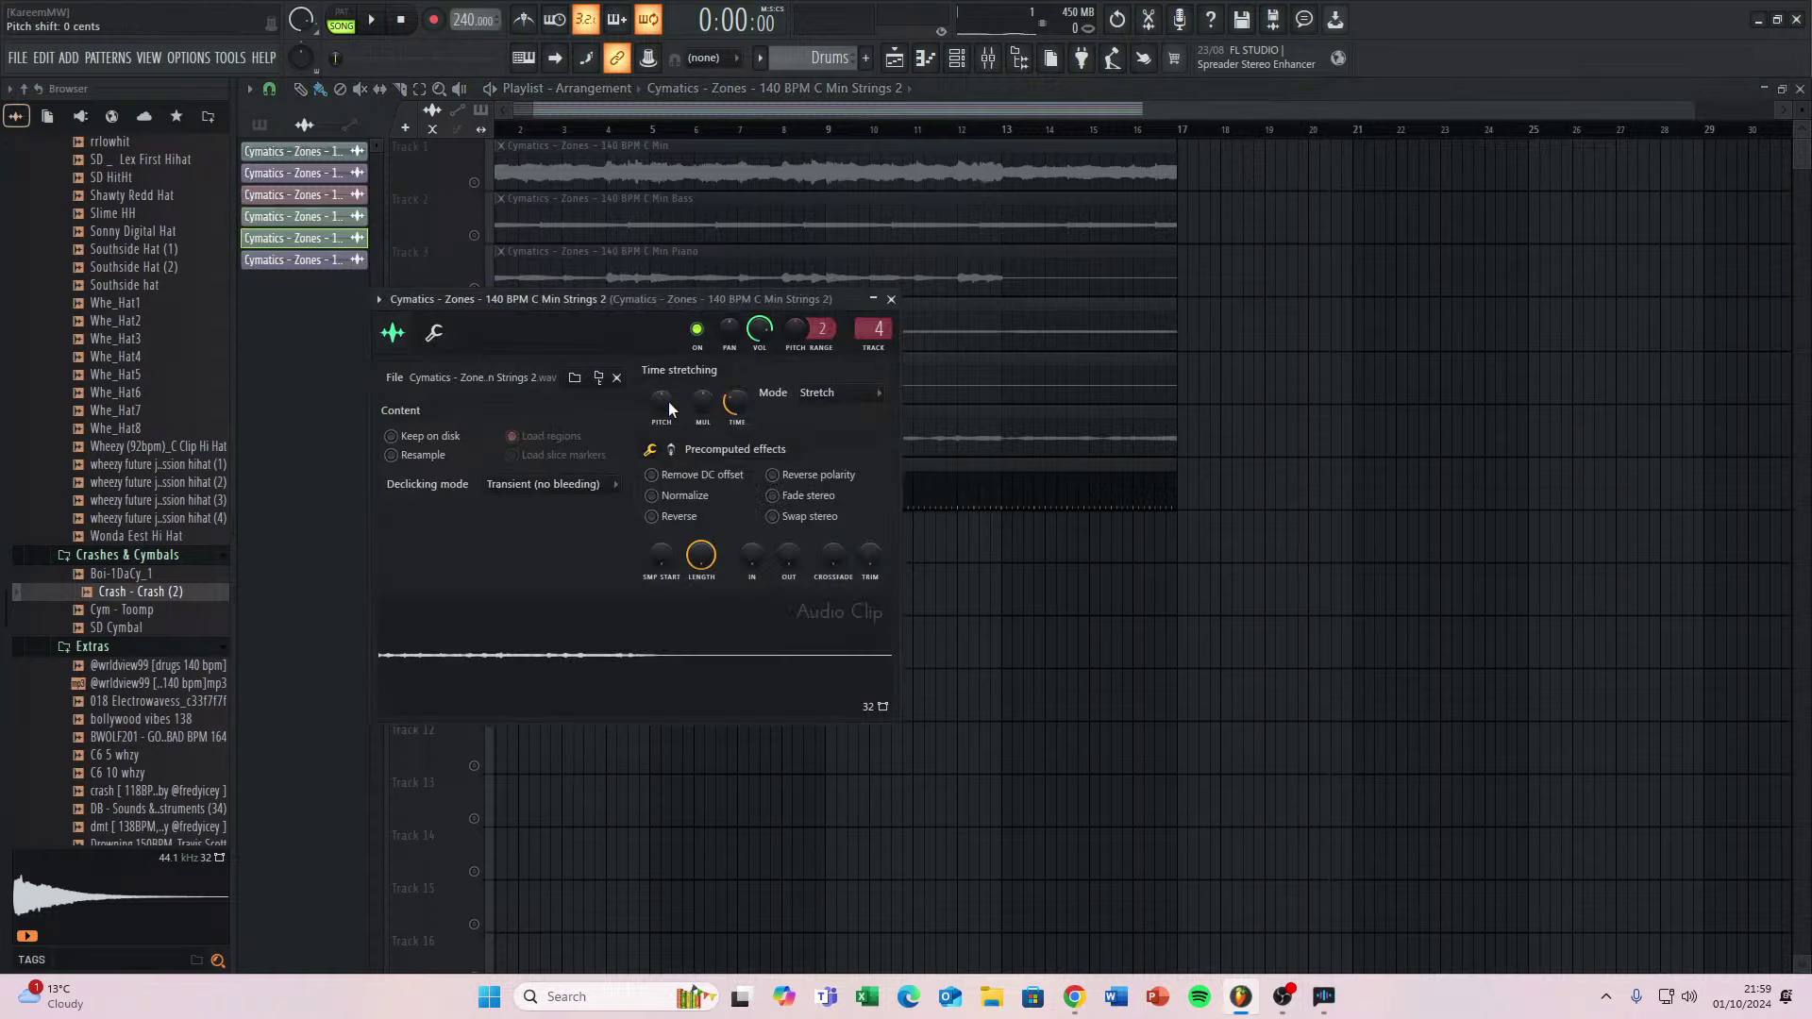
click(891, 299)
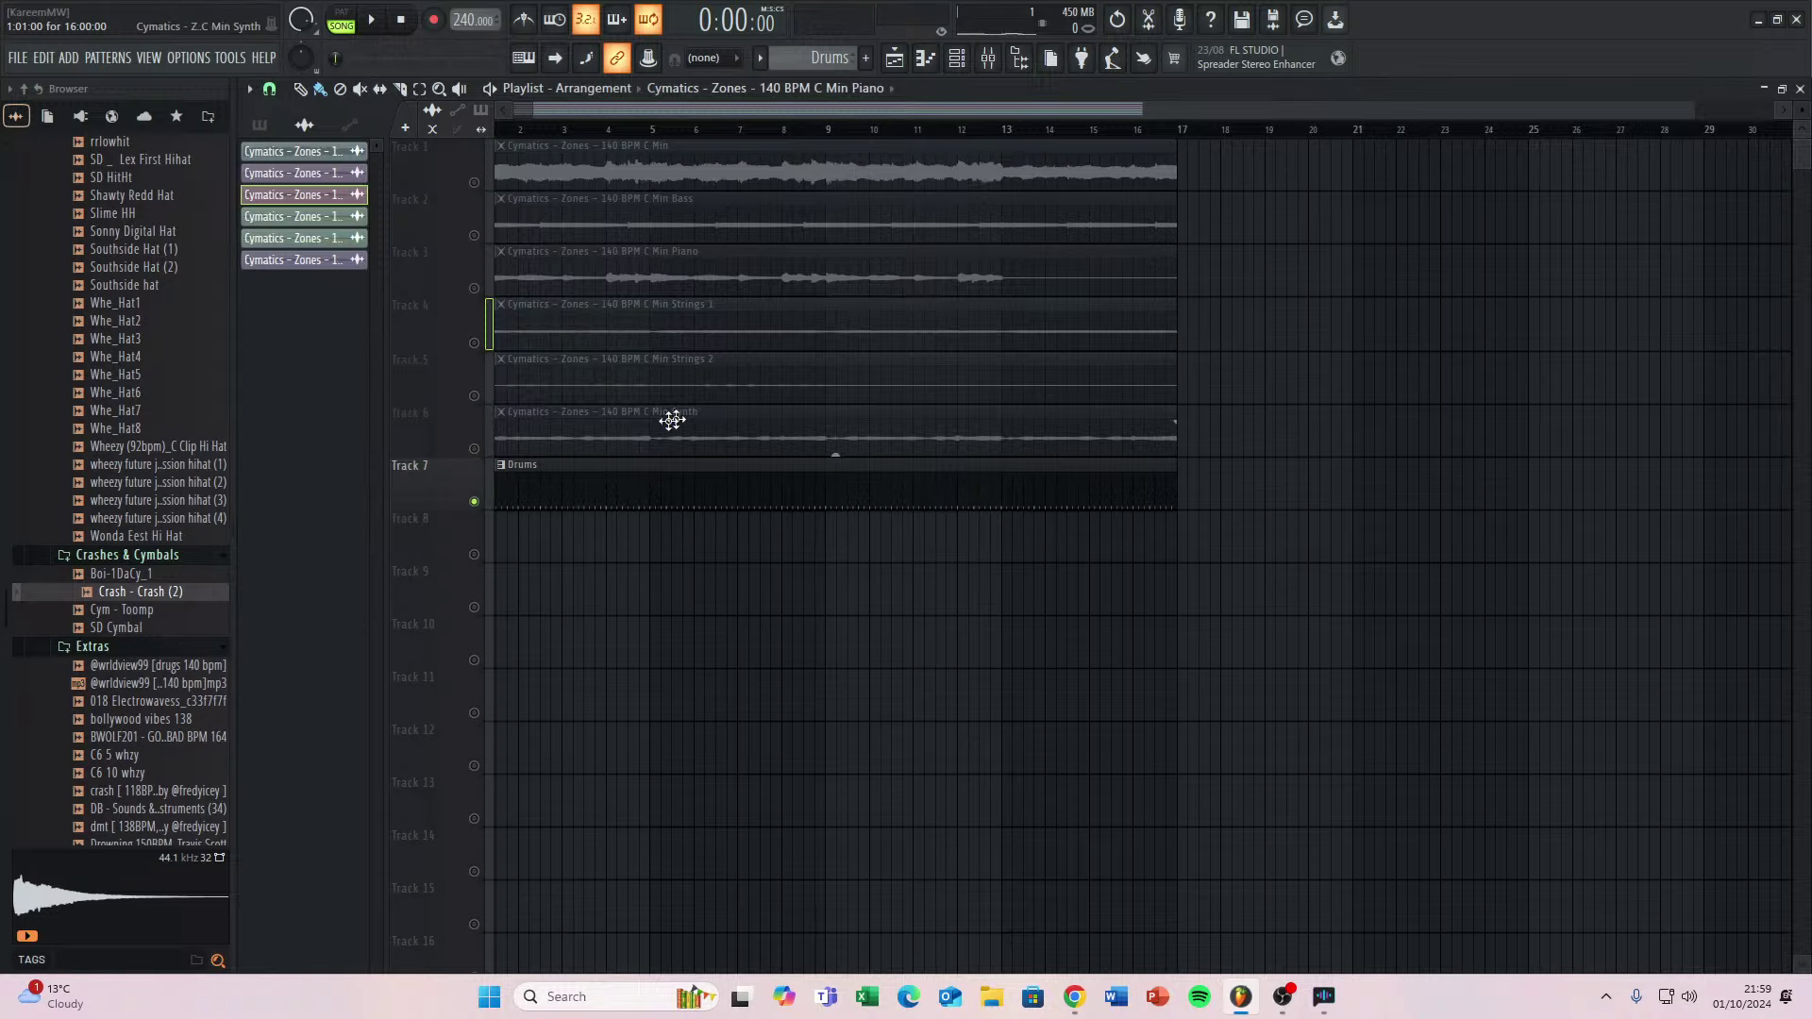
double_click(611, 422)
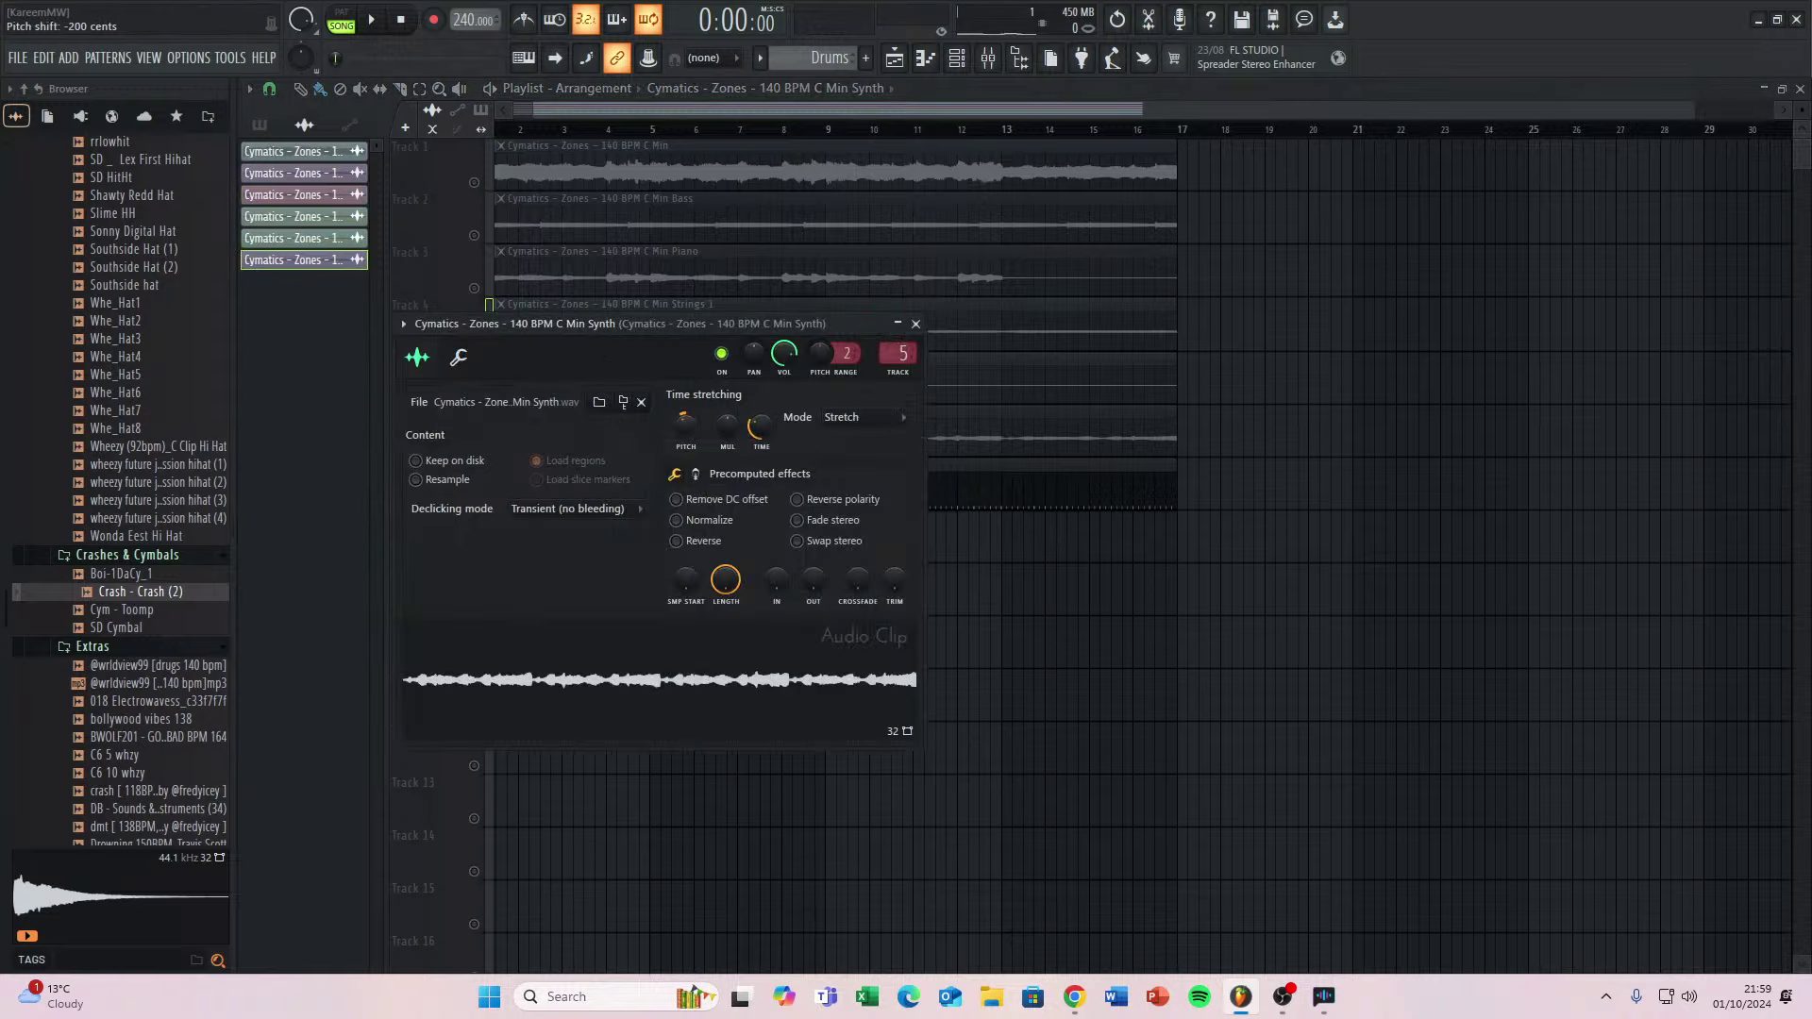
click(916, 324)
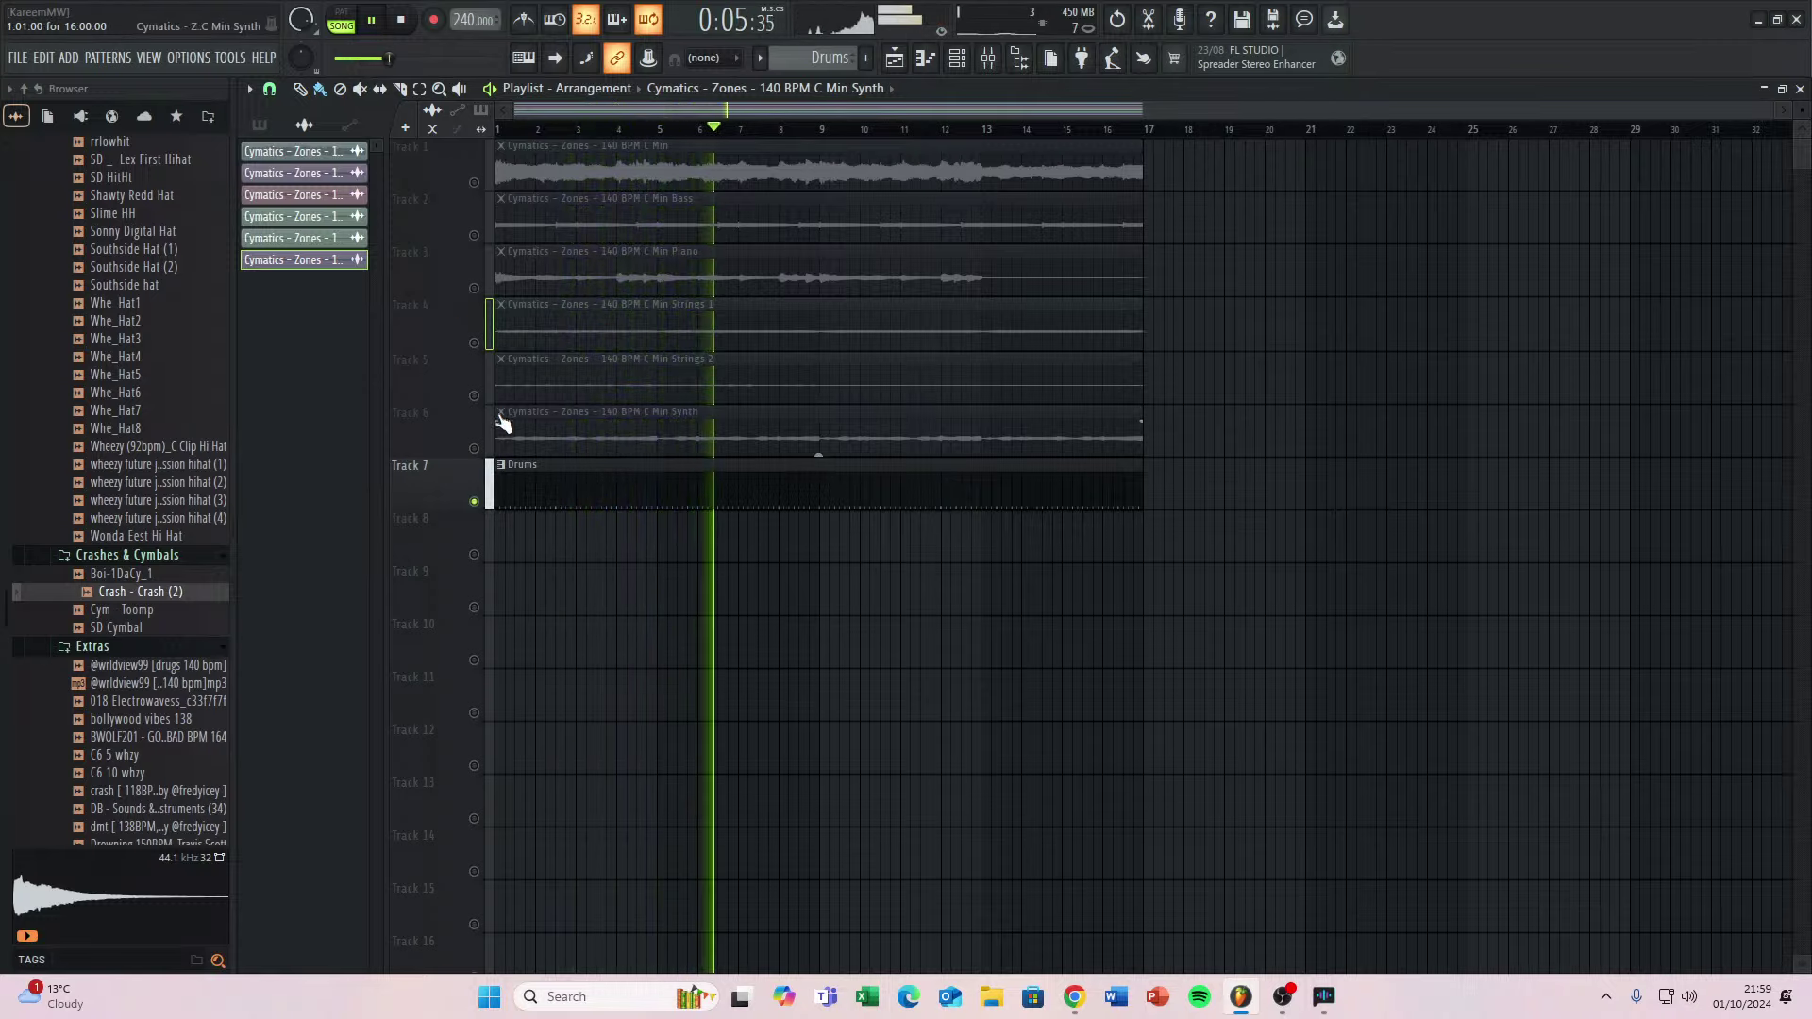
Unmute the Zones Synth track, duplicate the clips on all seven tracks to bar 17, and restart playback from the beginning.
click(475, 449)
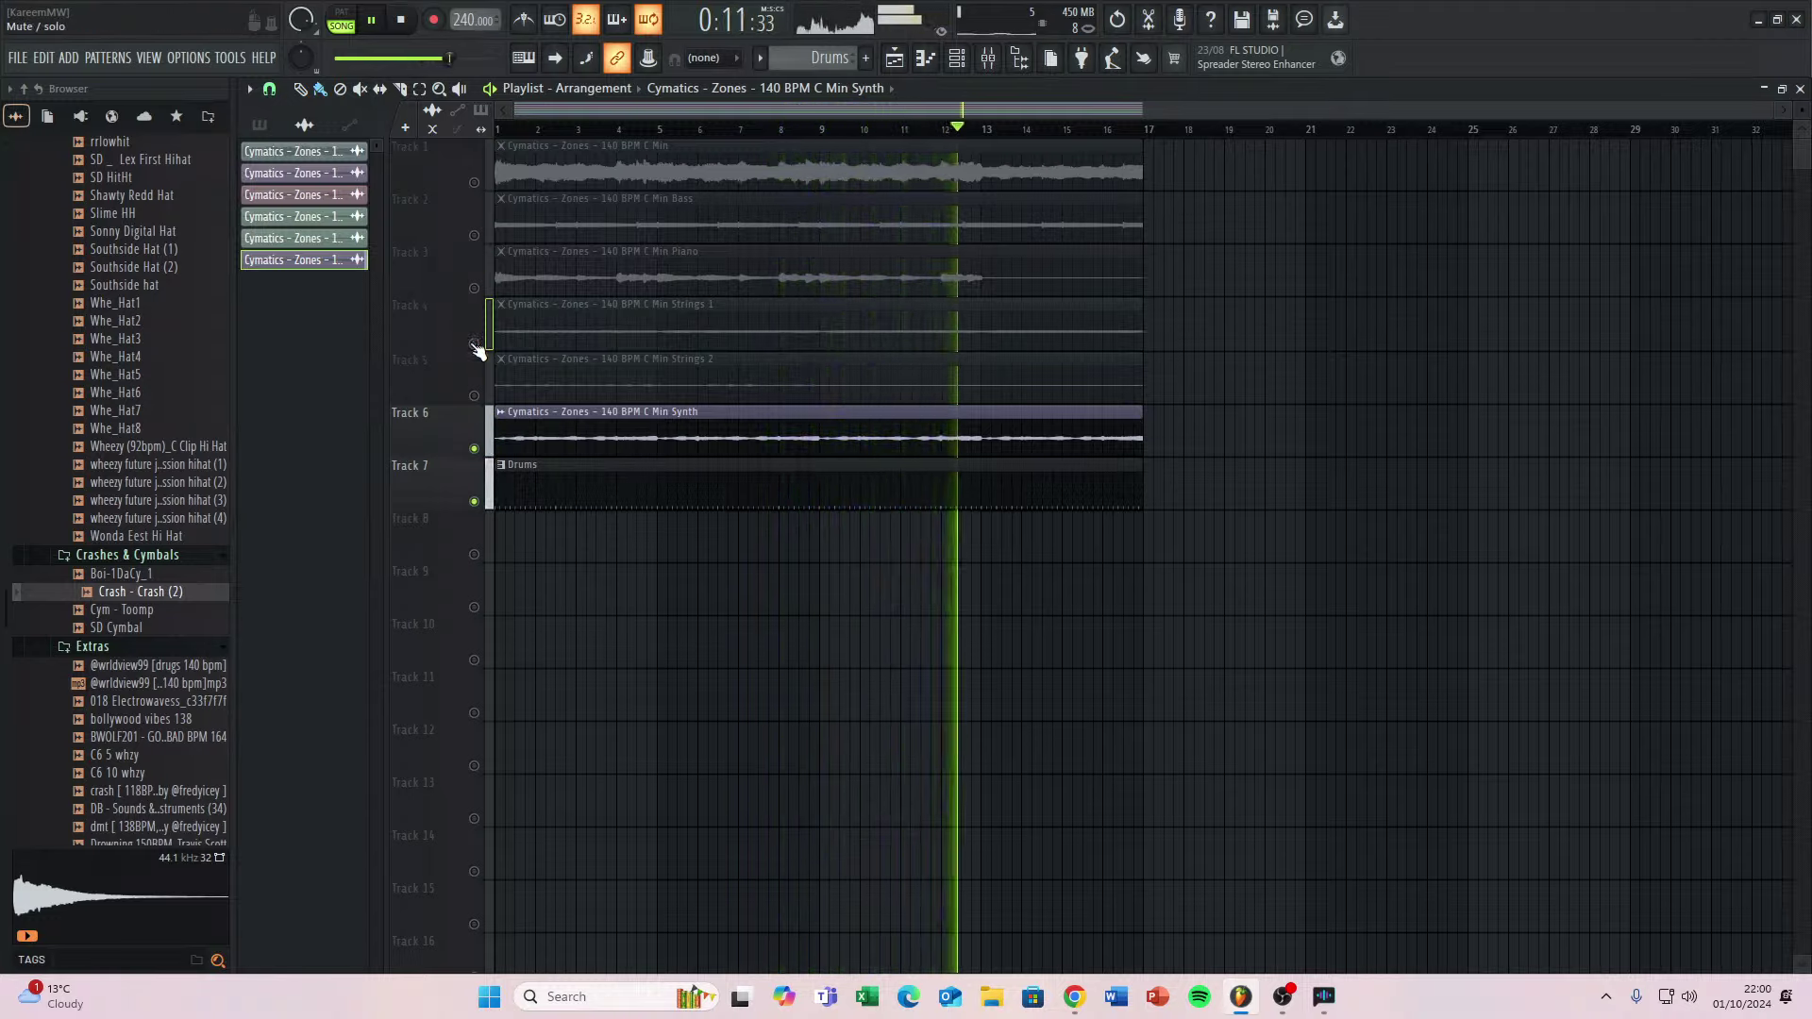
drag(569, 562, 1292, 133)
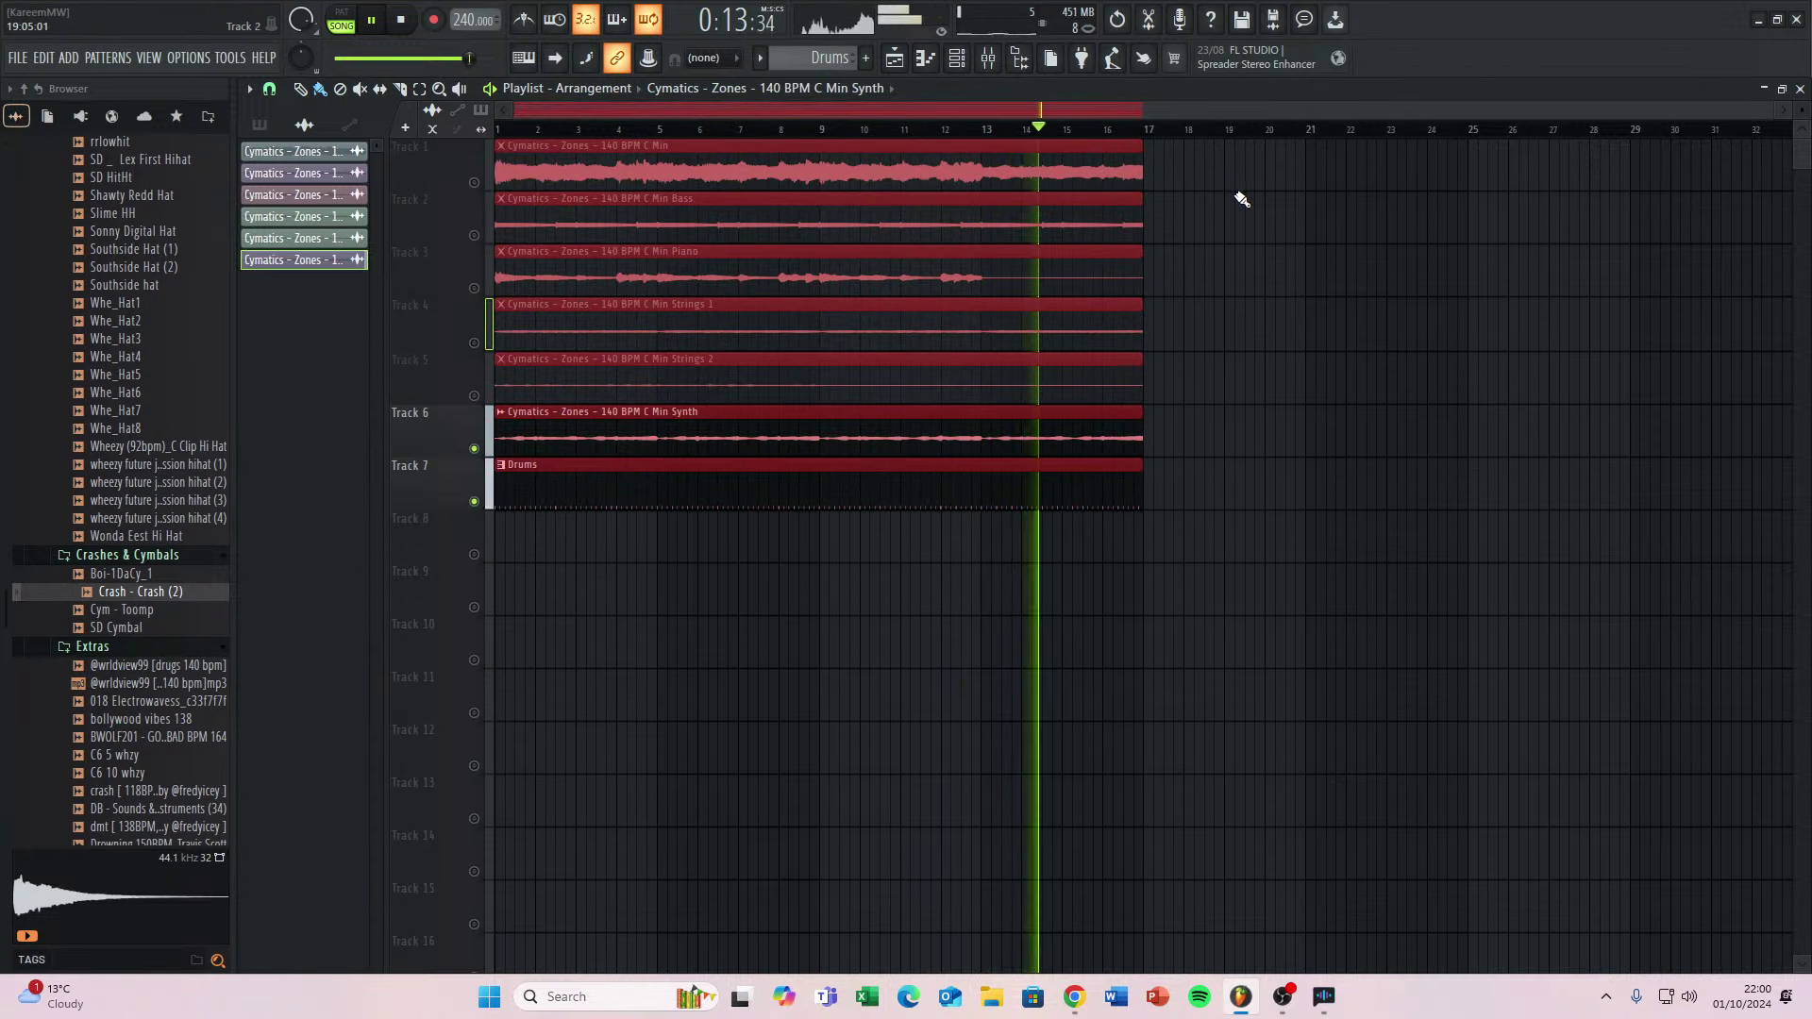
key(ctrl+b)
drag(1148, 160, 1689, 174)
key(ctrl+z)
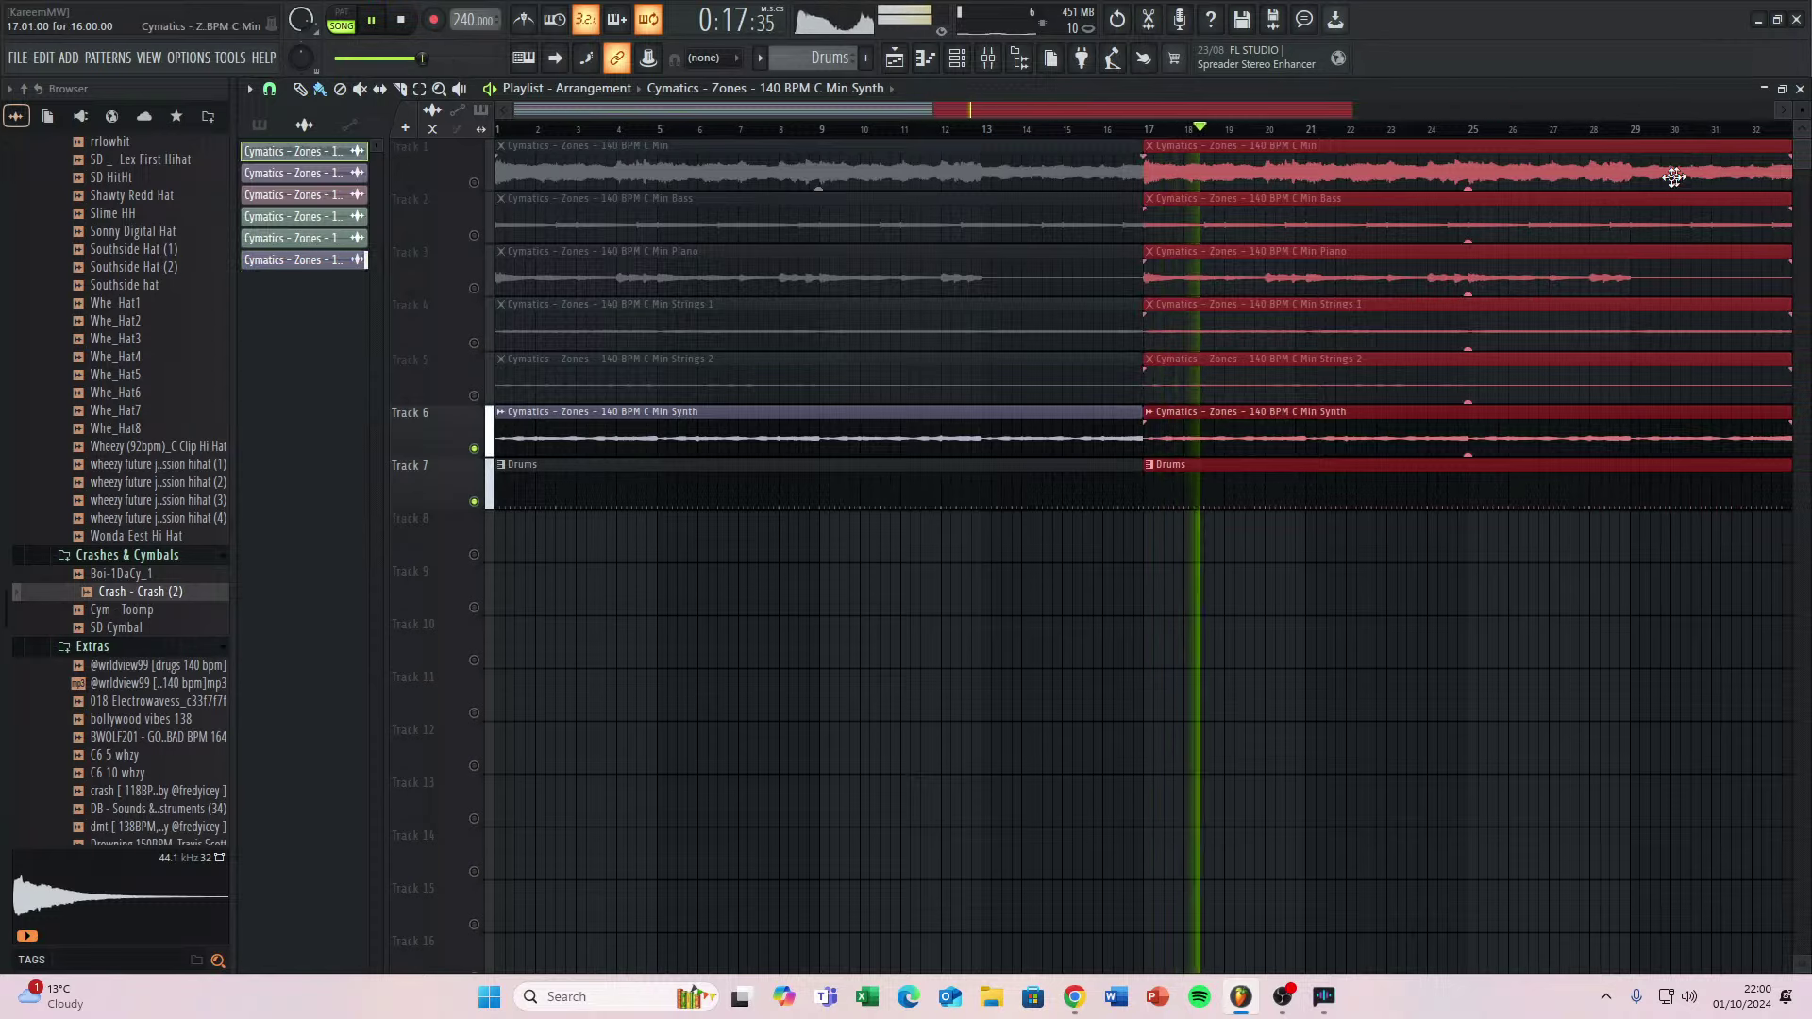
key(space)
key(space)
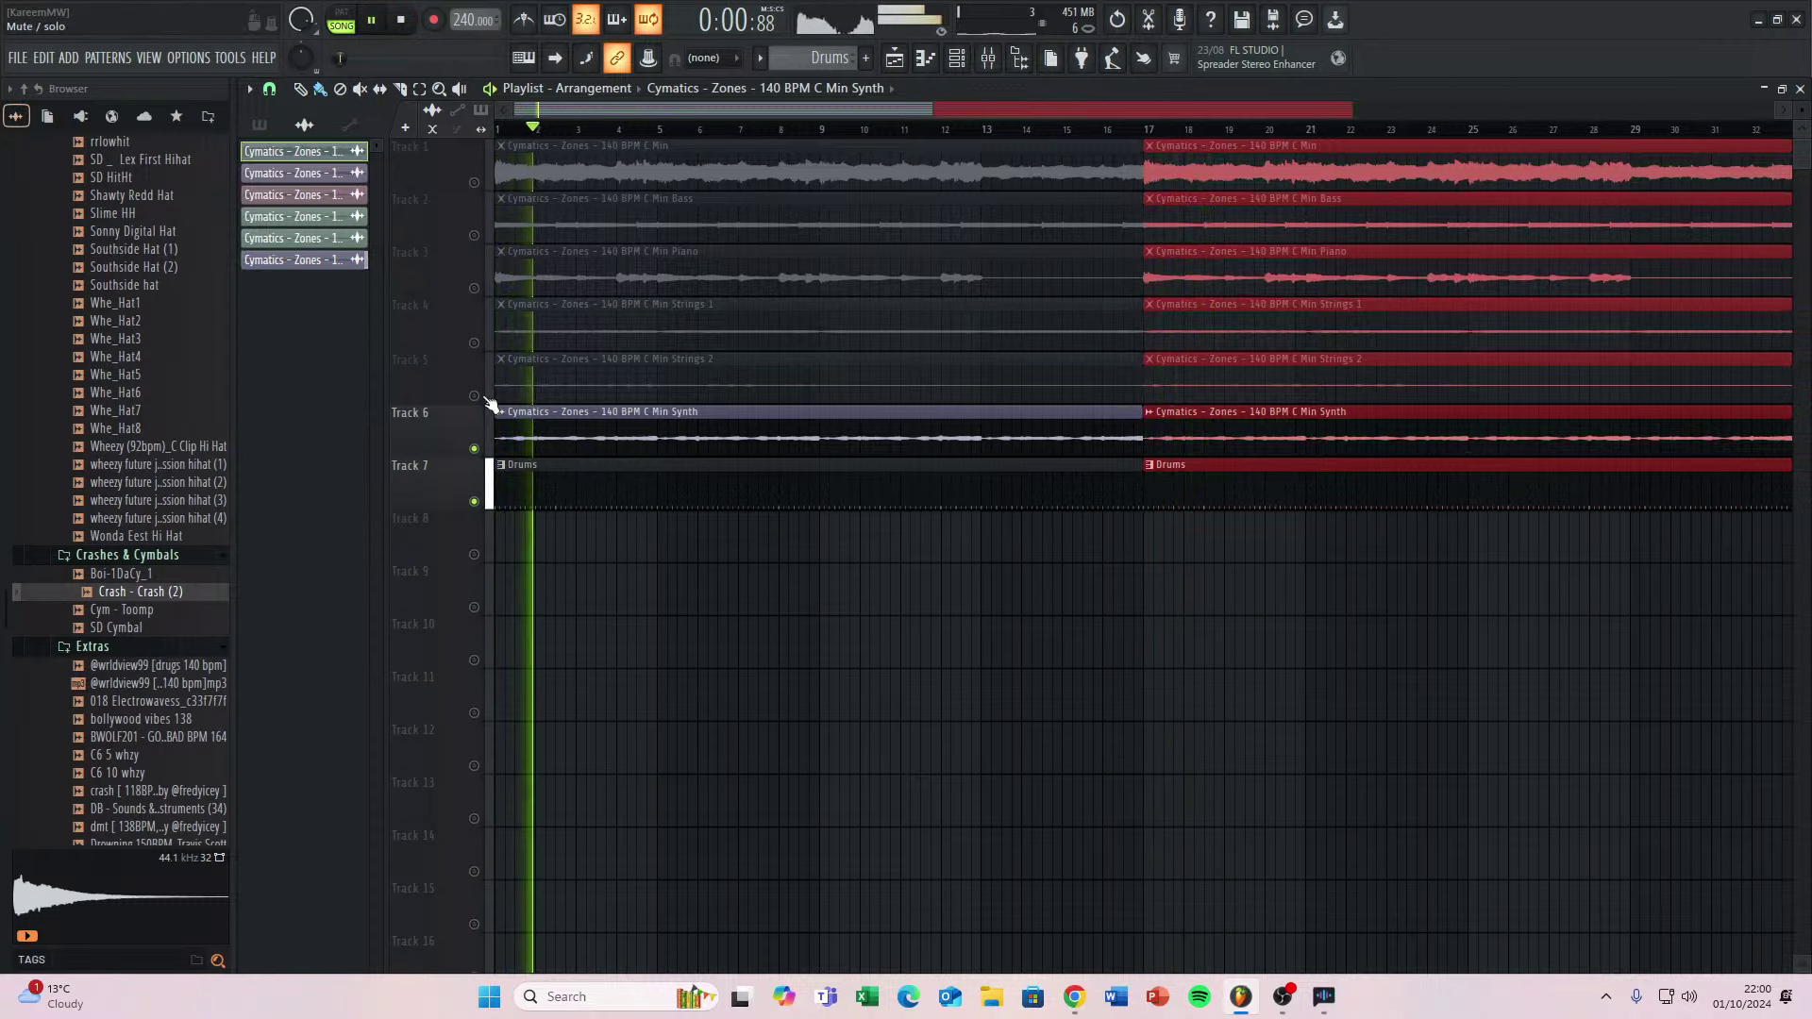
Copy all clips from bars 1–32 to bar 33 and clear the selection.
scroll(934, 414, down, 2)
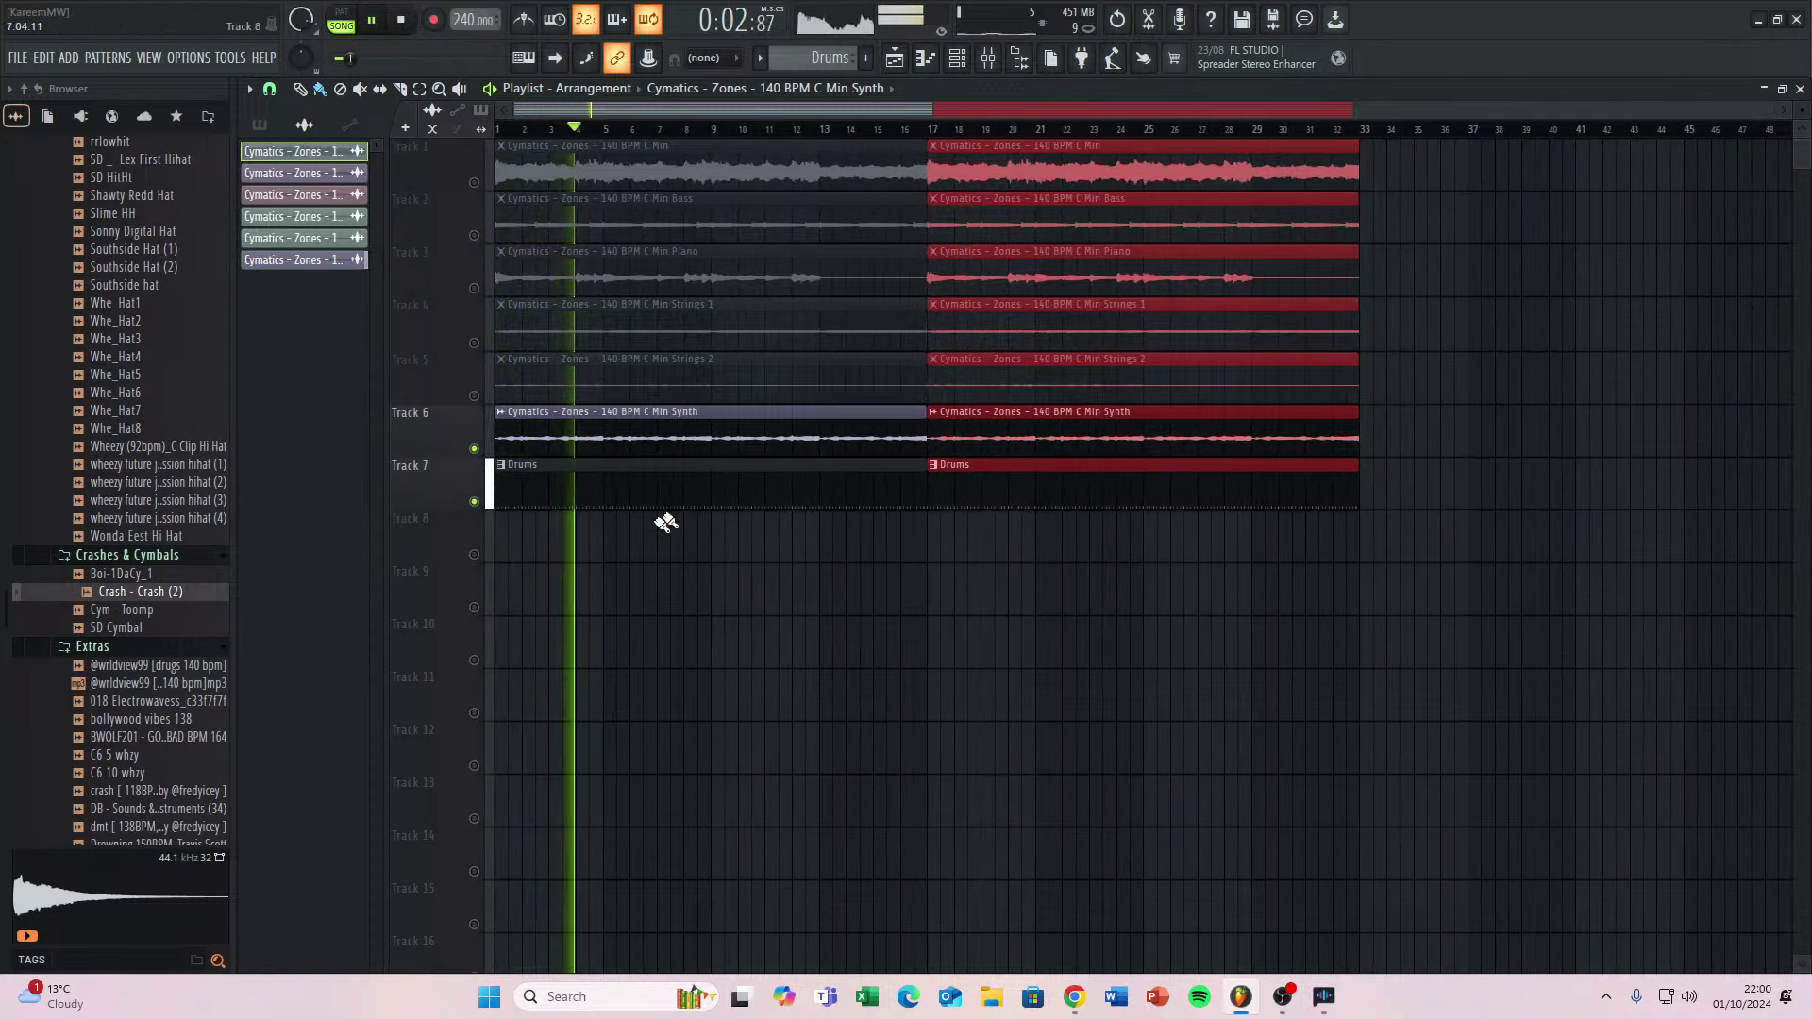
drag(596, 615, 1191, 156)
drag(594, 173, 1478, 197)
scroll(1477, 196, down, 2)
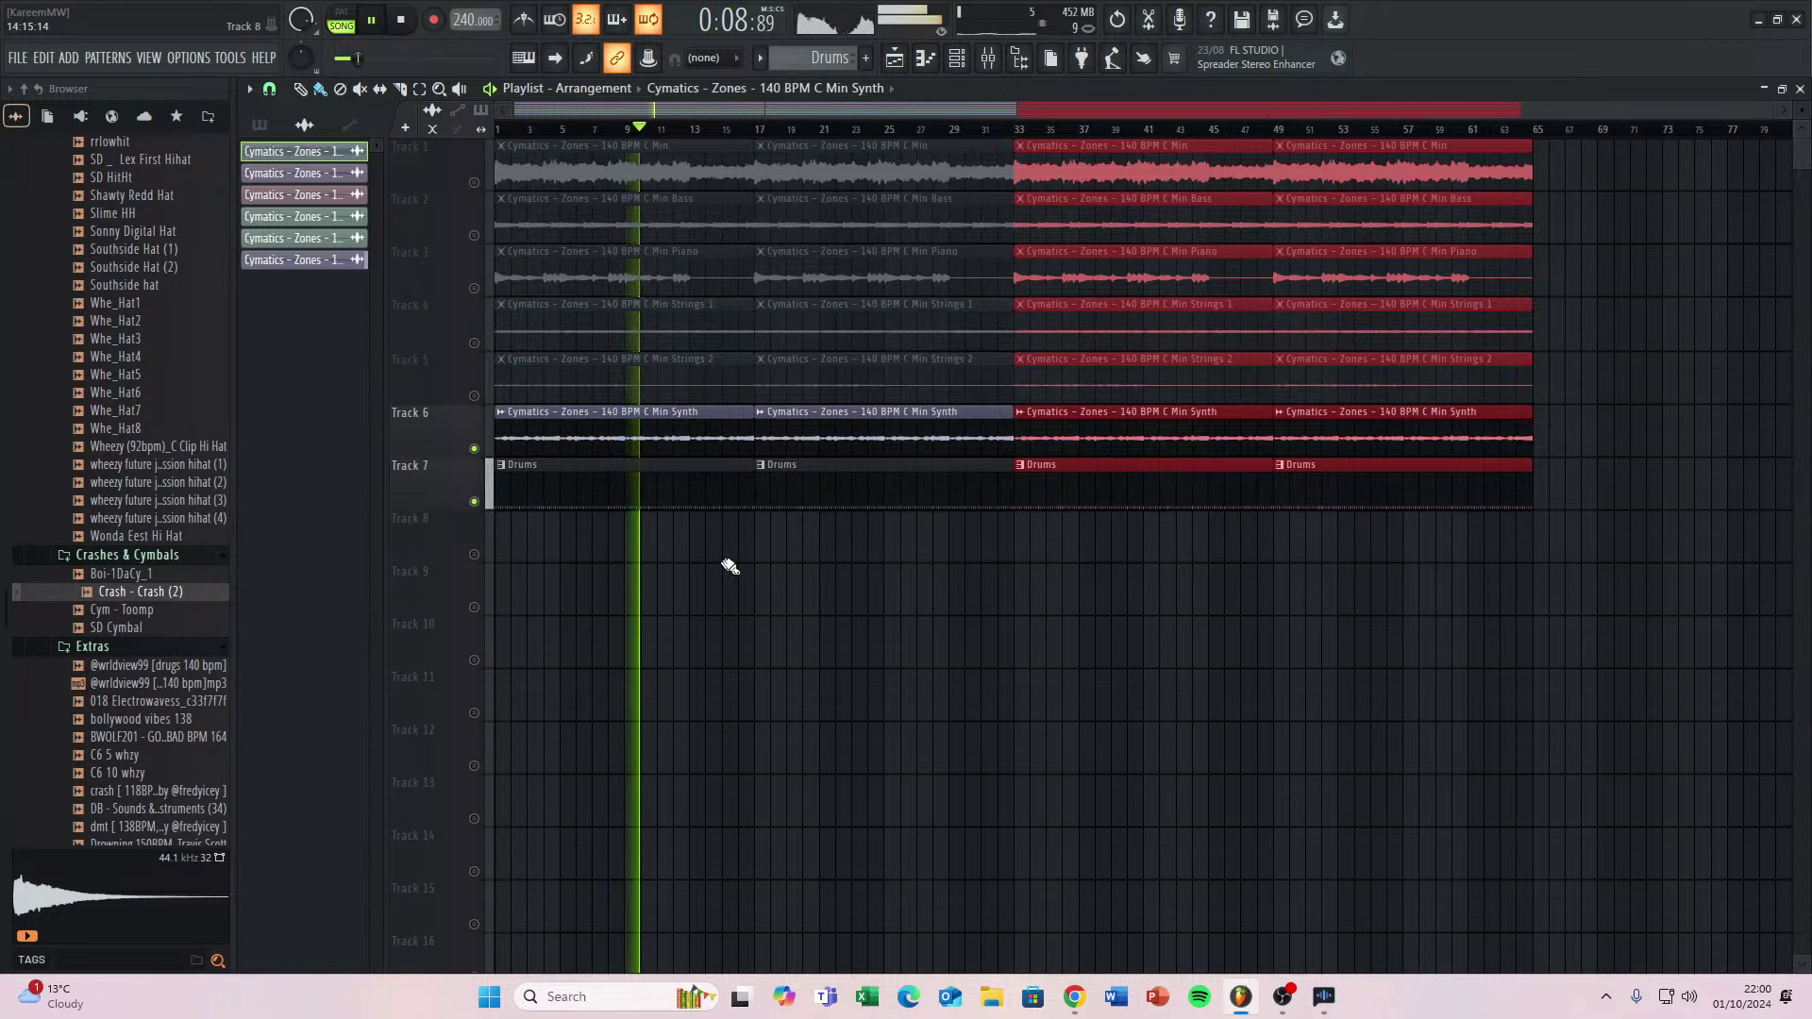
ctrl+click(1095, 631)
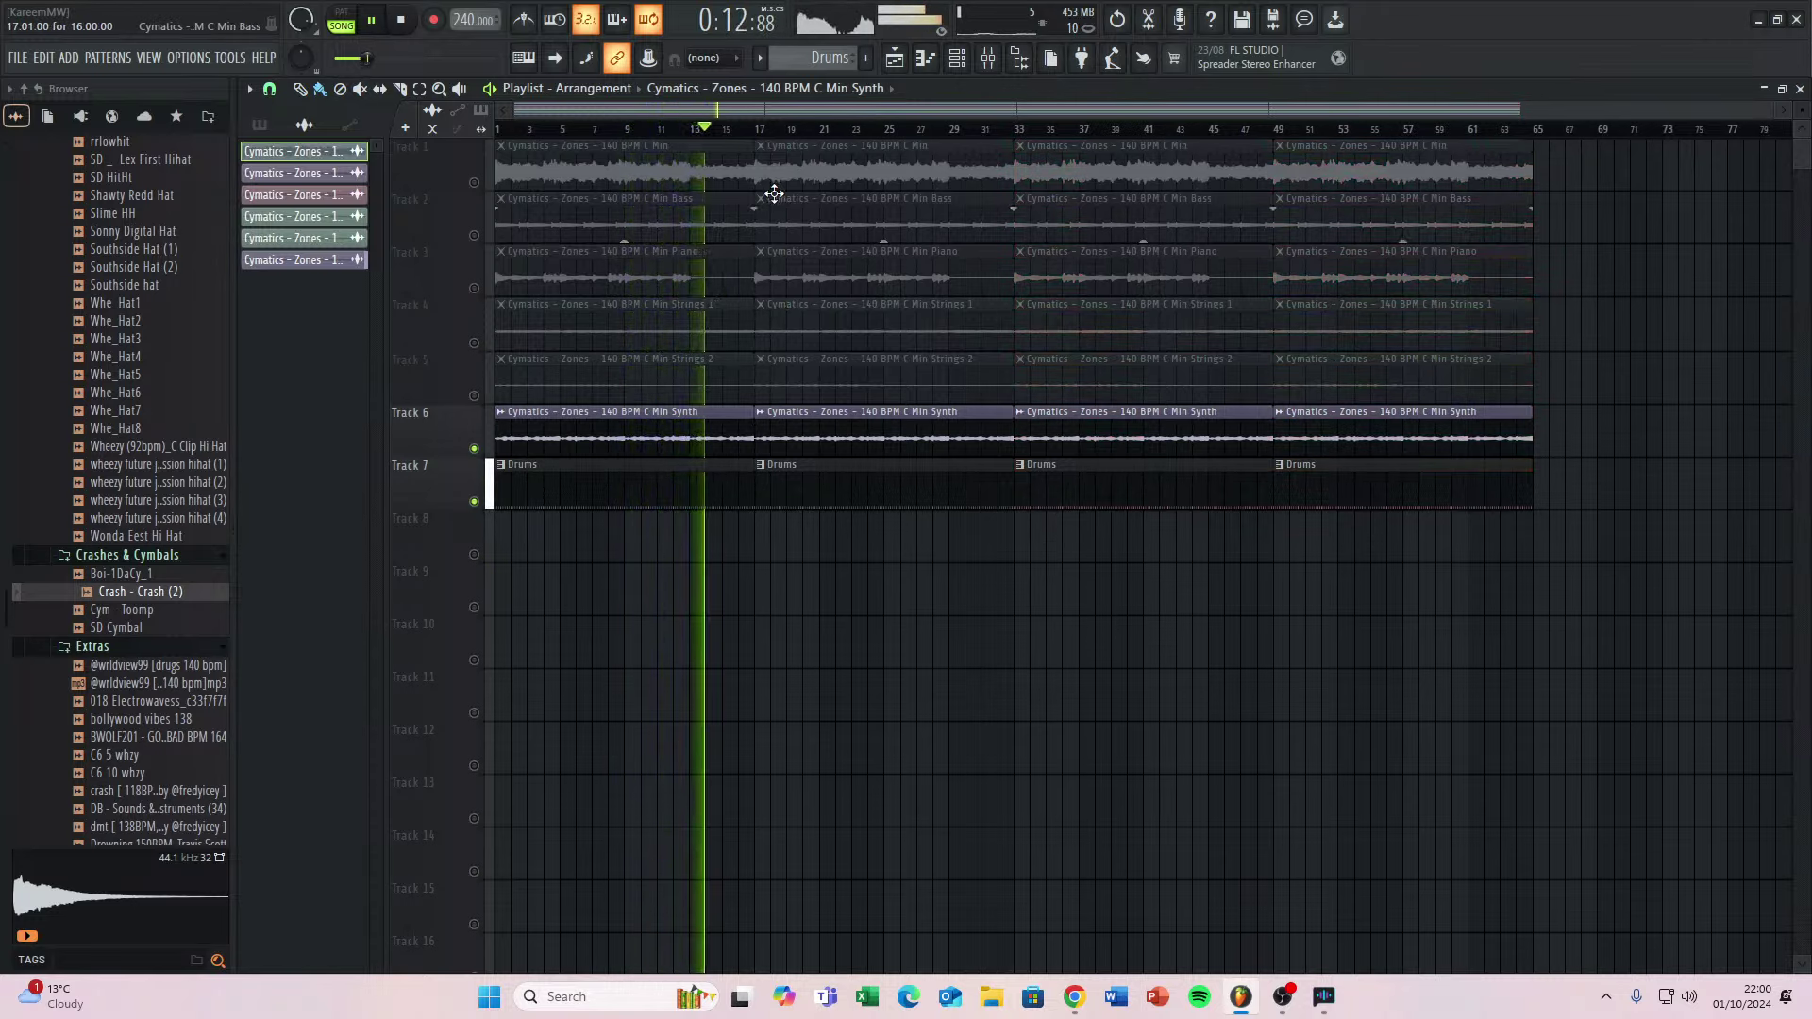
Unmute the Zones Strings 2 track and copy all clips from bars 1–64 so the copies start at bar 65.
click(474, 396)
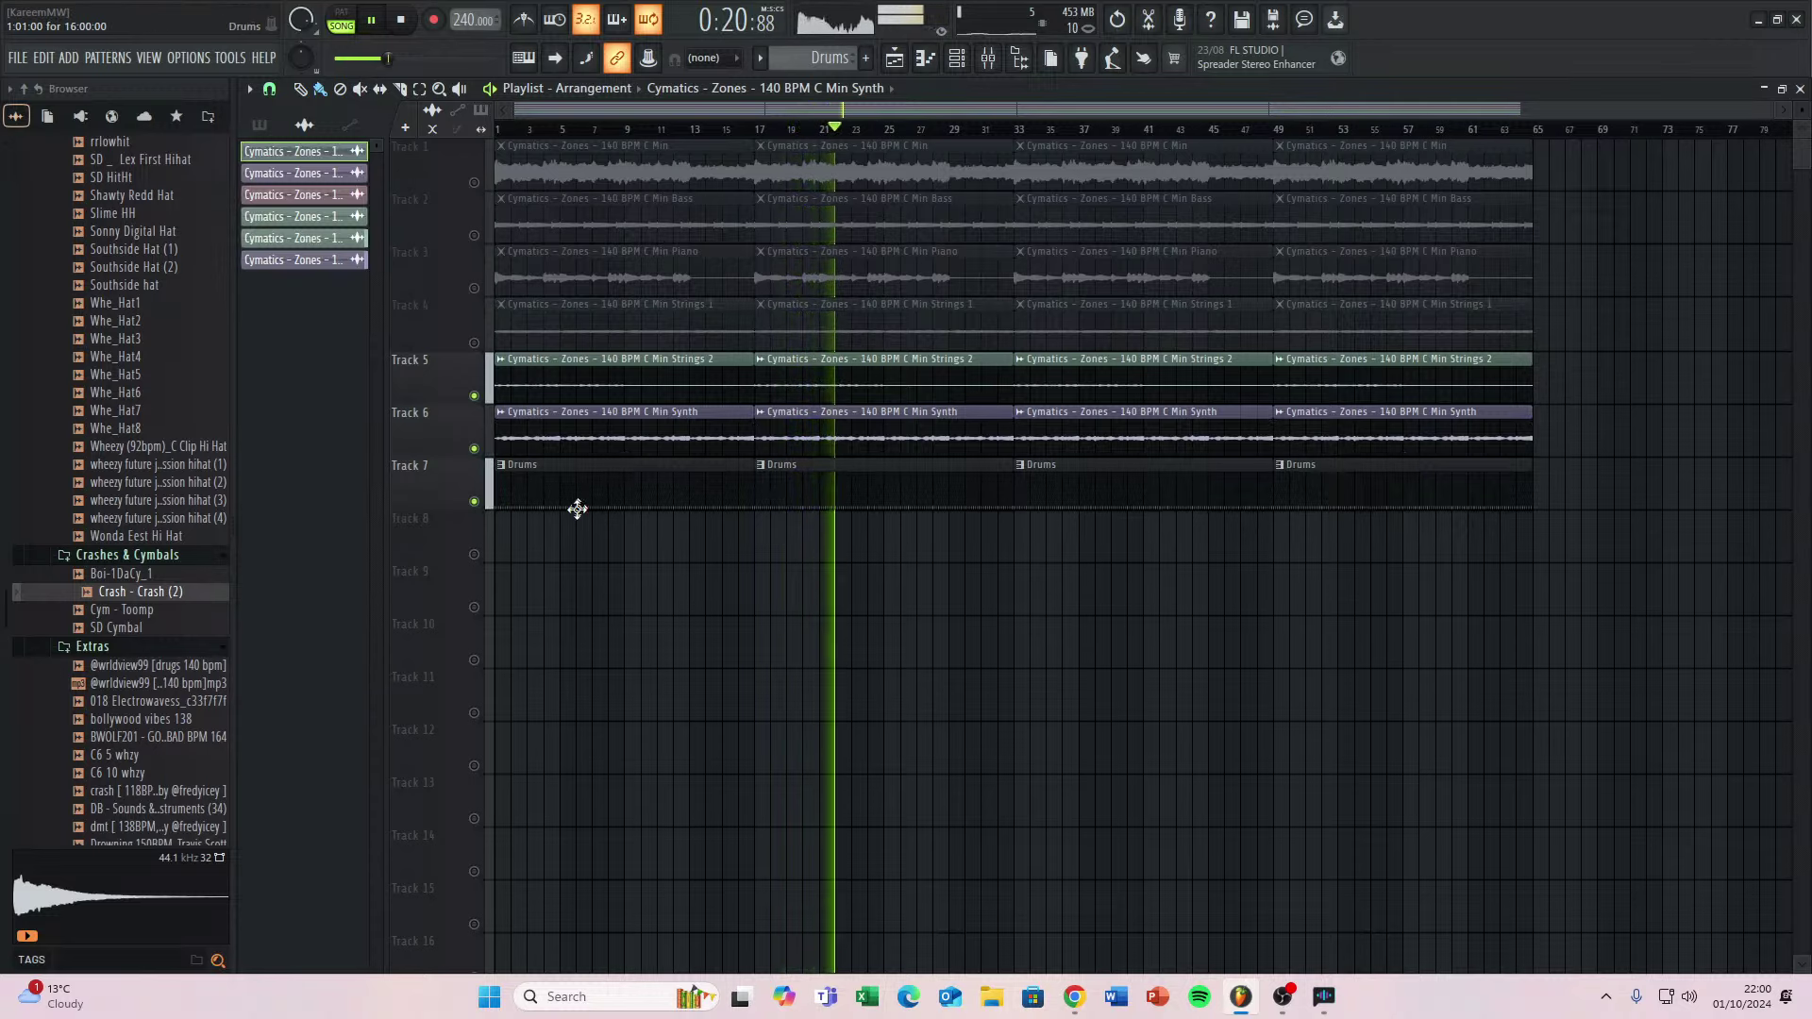
drag(577, 552, 1581, 198)
mouse_move(563, 174)
mouse_down()
mouse_move(680, 186)
mouse_move(703, 158)
mouse_move(1071, 148)
mouse_move(1642, 163)
mouse_move(1600, 168)
mouse_up()
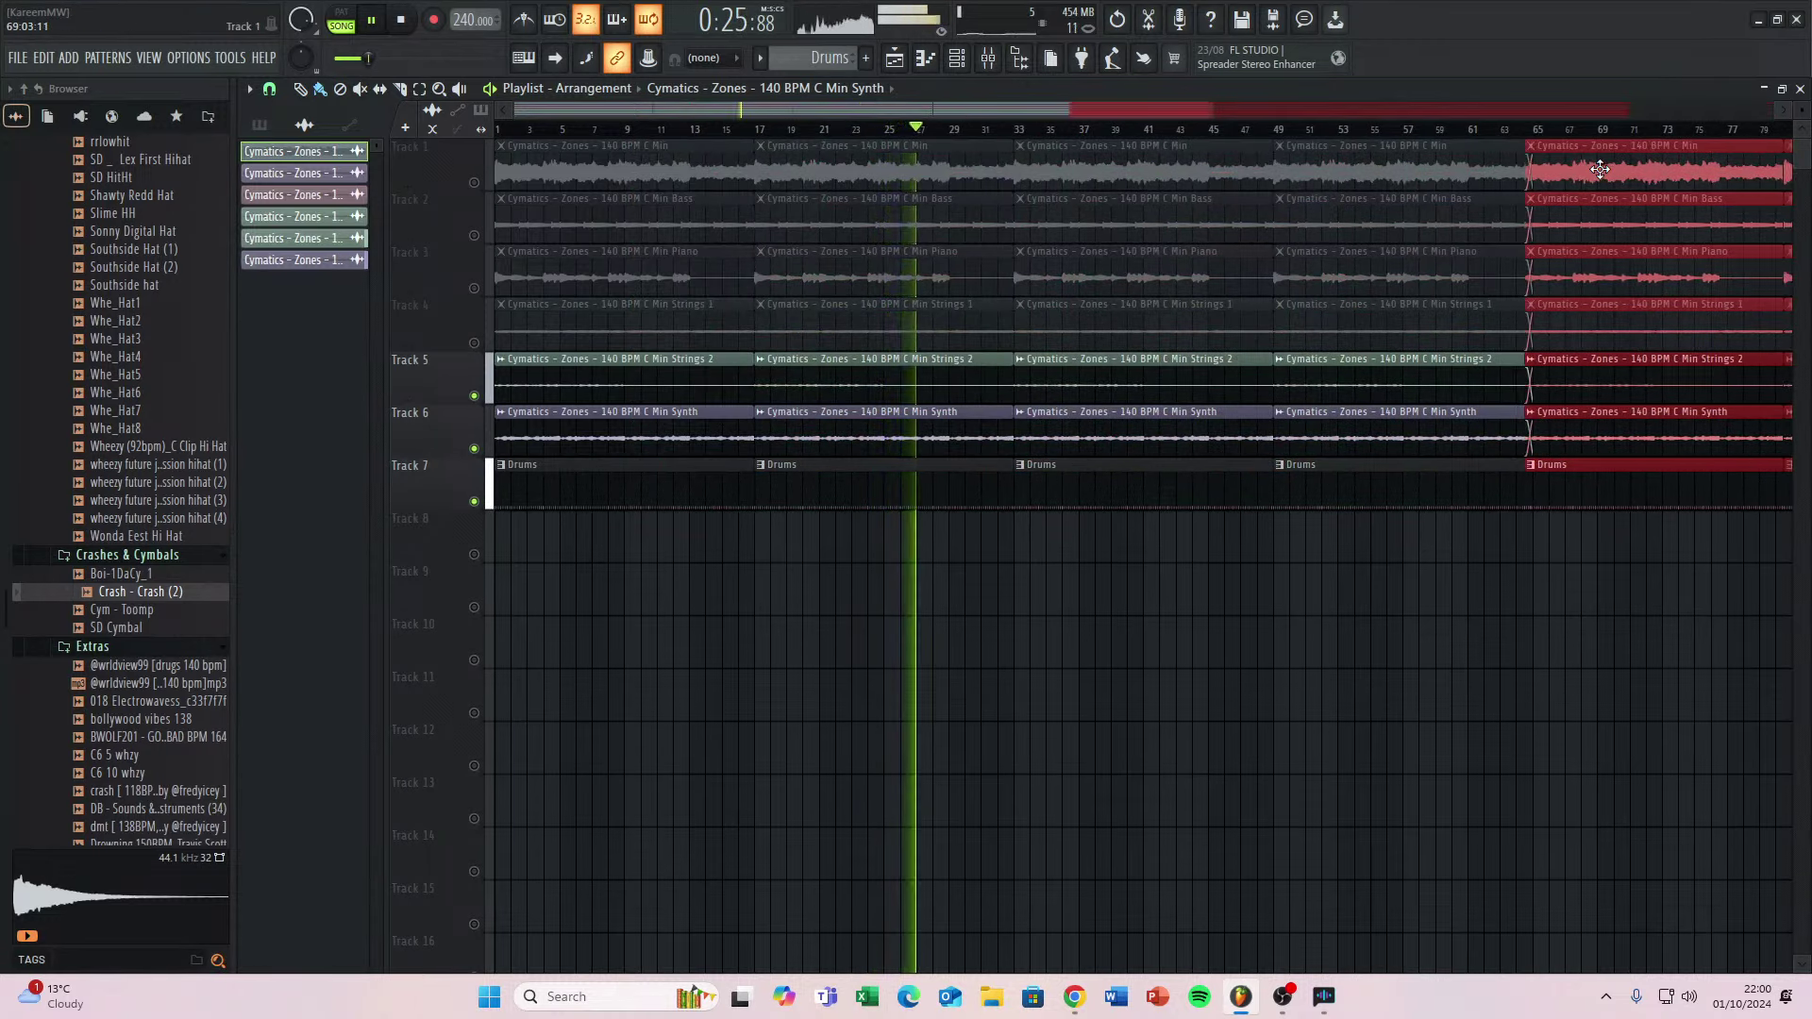
scroll(1604, 166, up, 3)
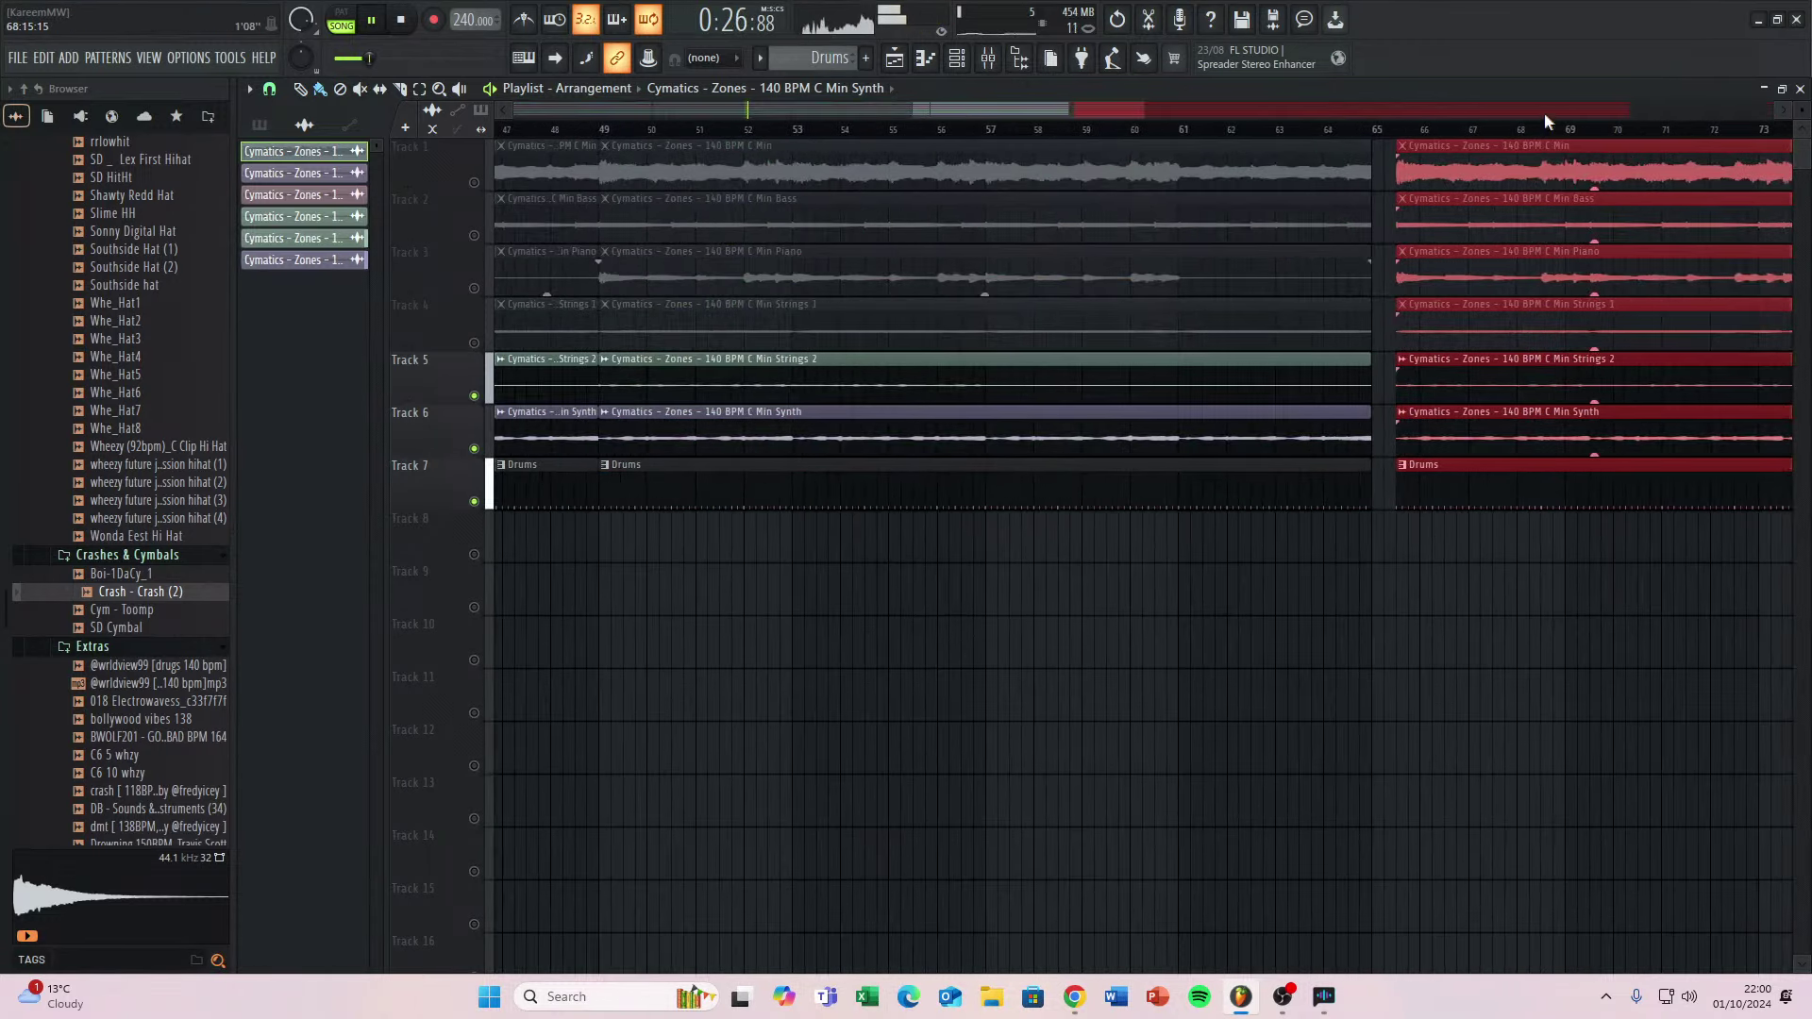
scroll(1266, 266, down, 4)
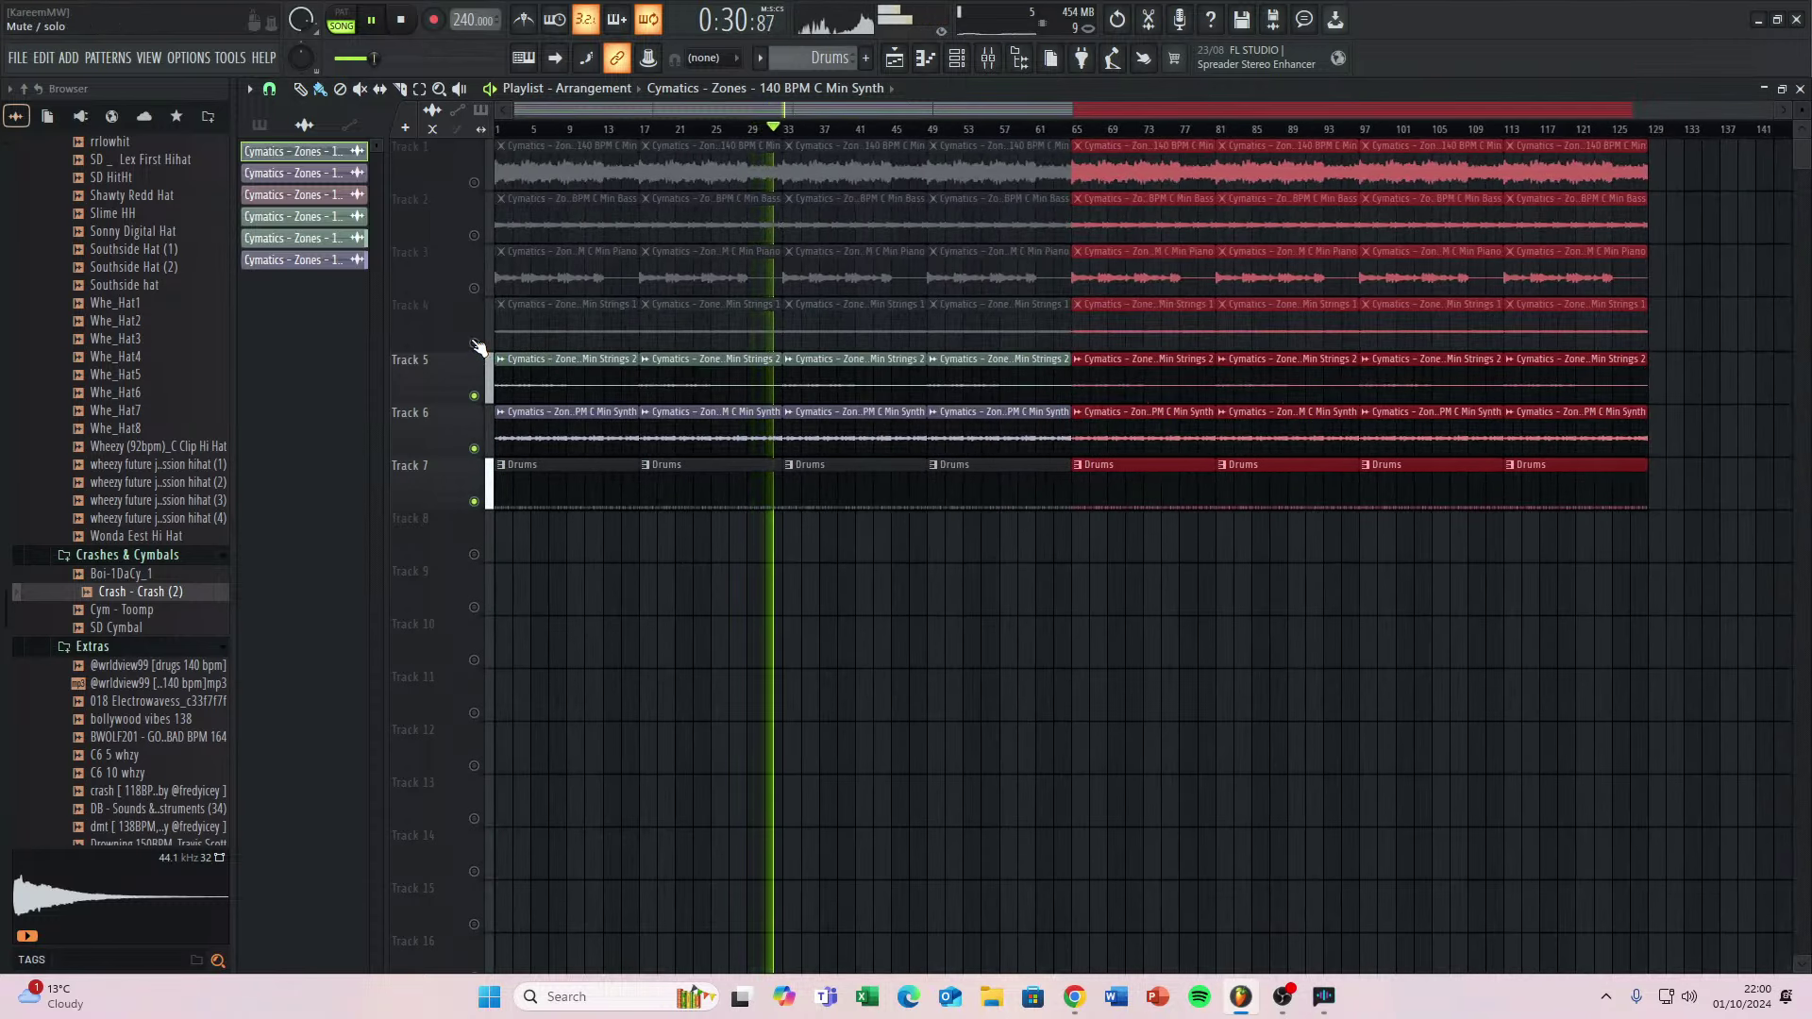
Unmute the Zones Strings 1 track and check the clip settings of Strings 1, Strings 2 and Synth.
click(475, 343)
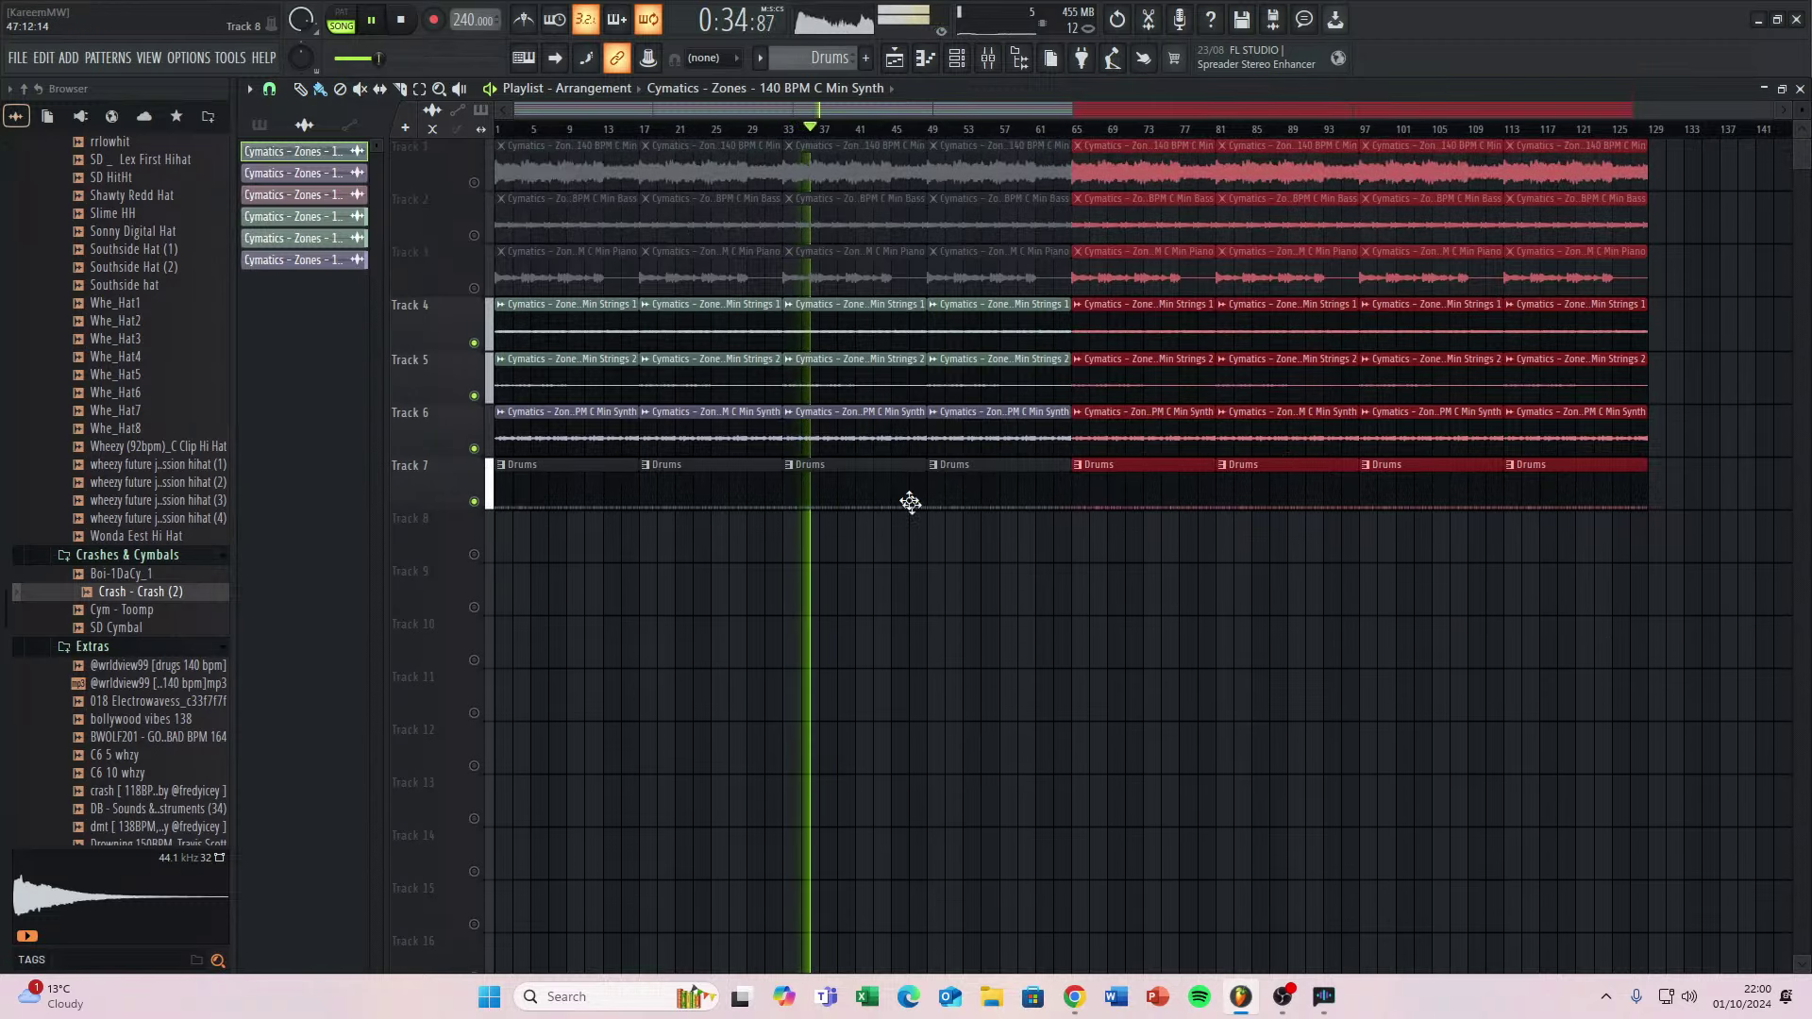
double_click(860, 328)
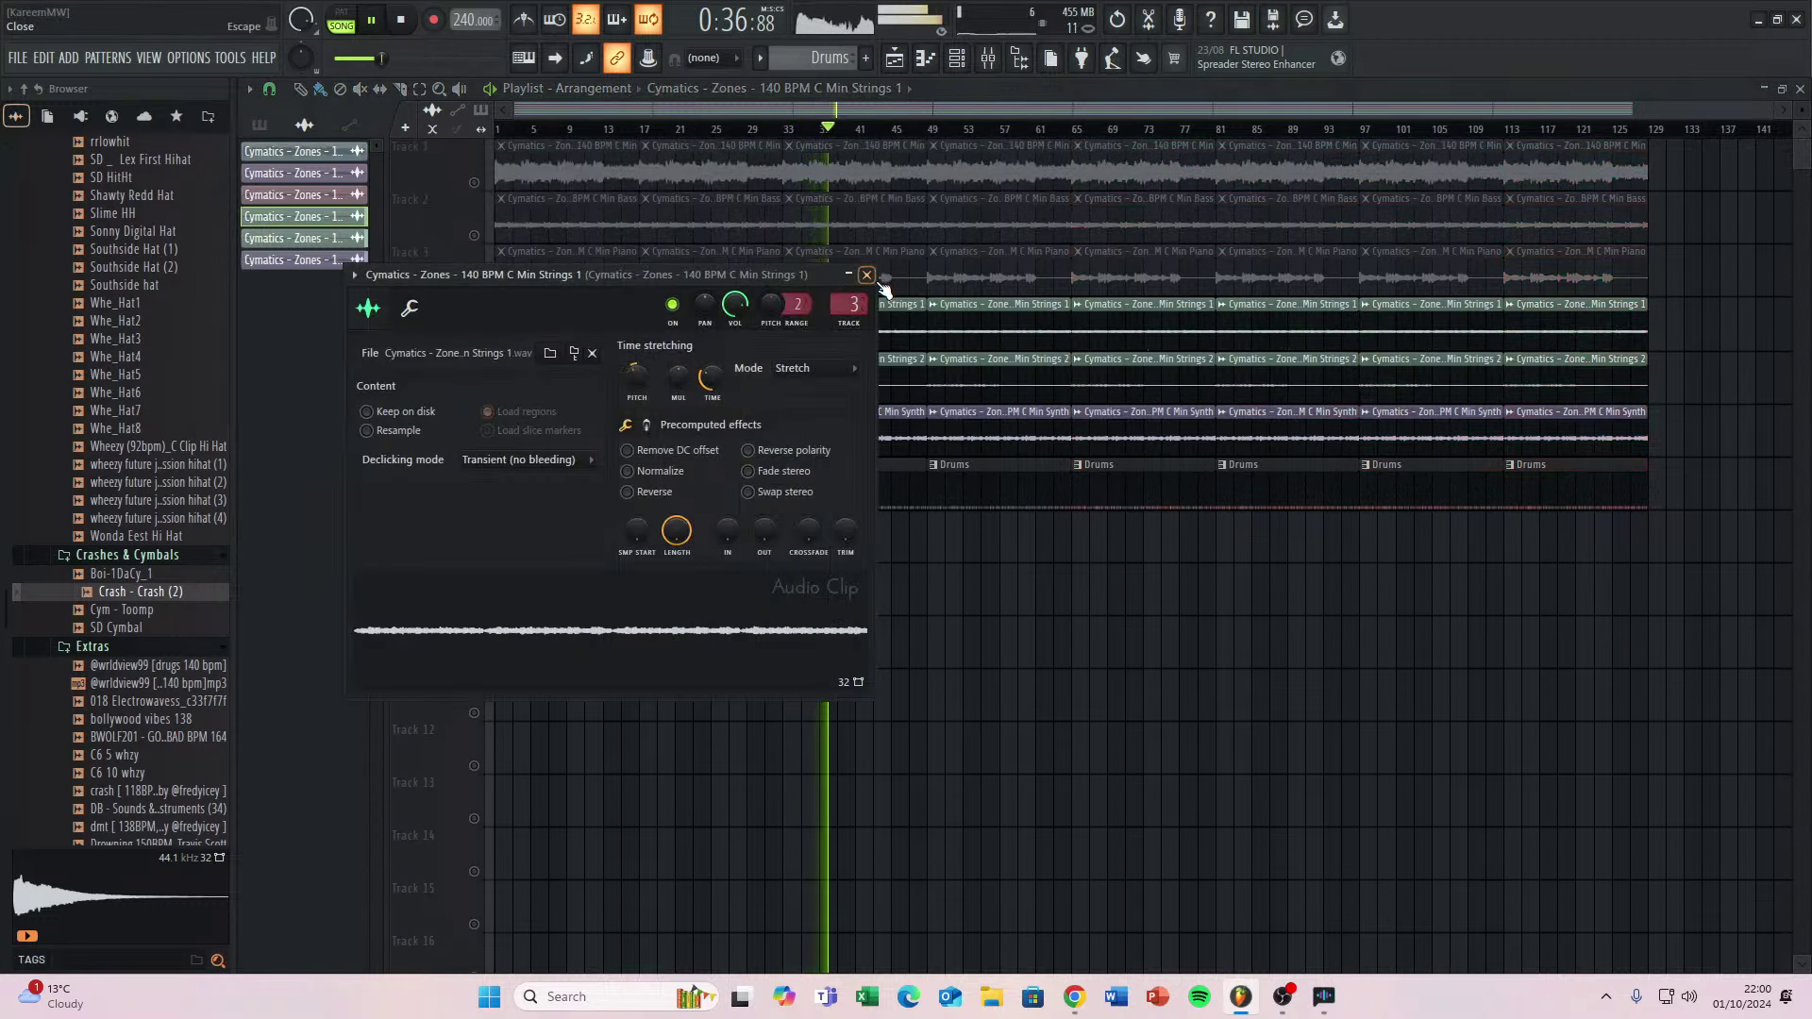
click(868, 276)
double_click(861, 383)
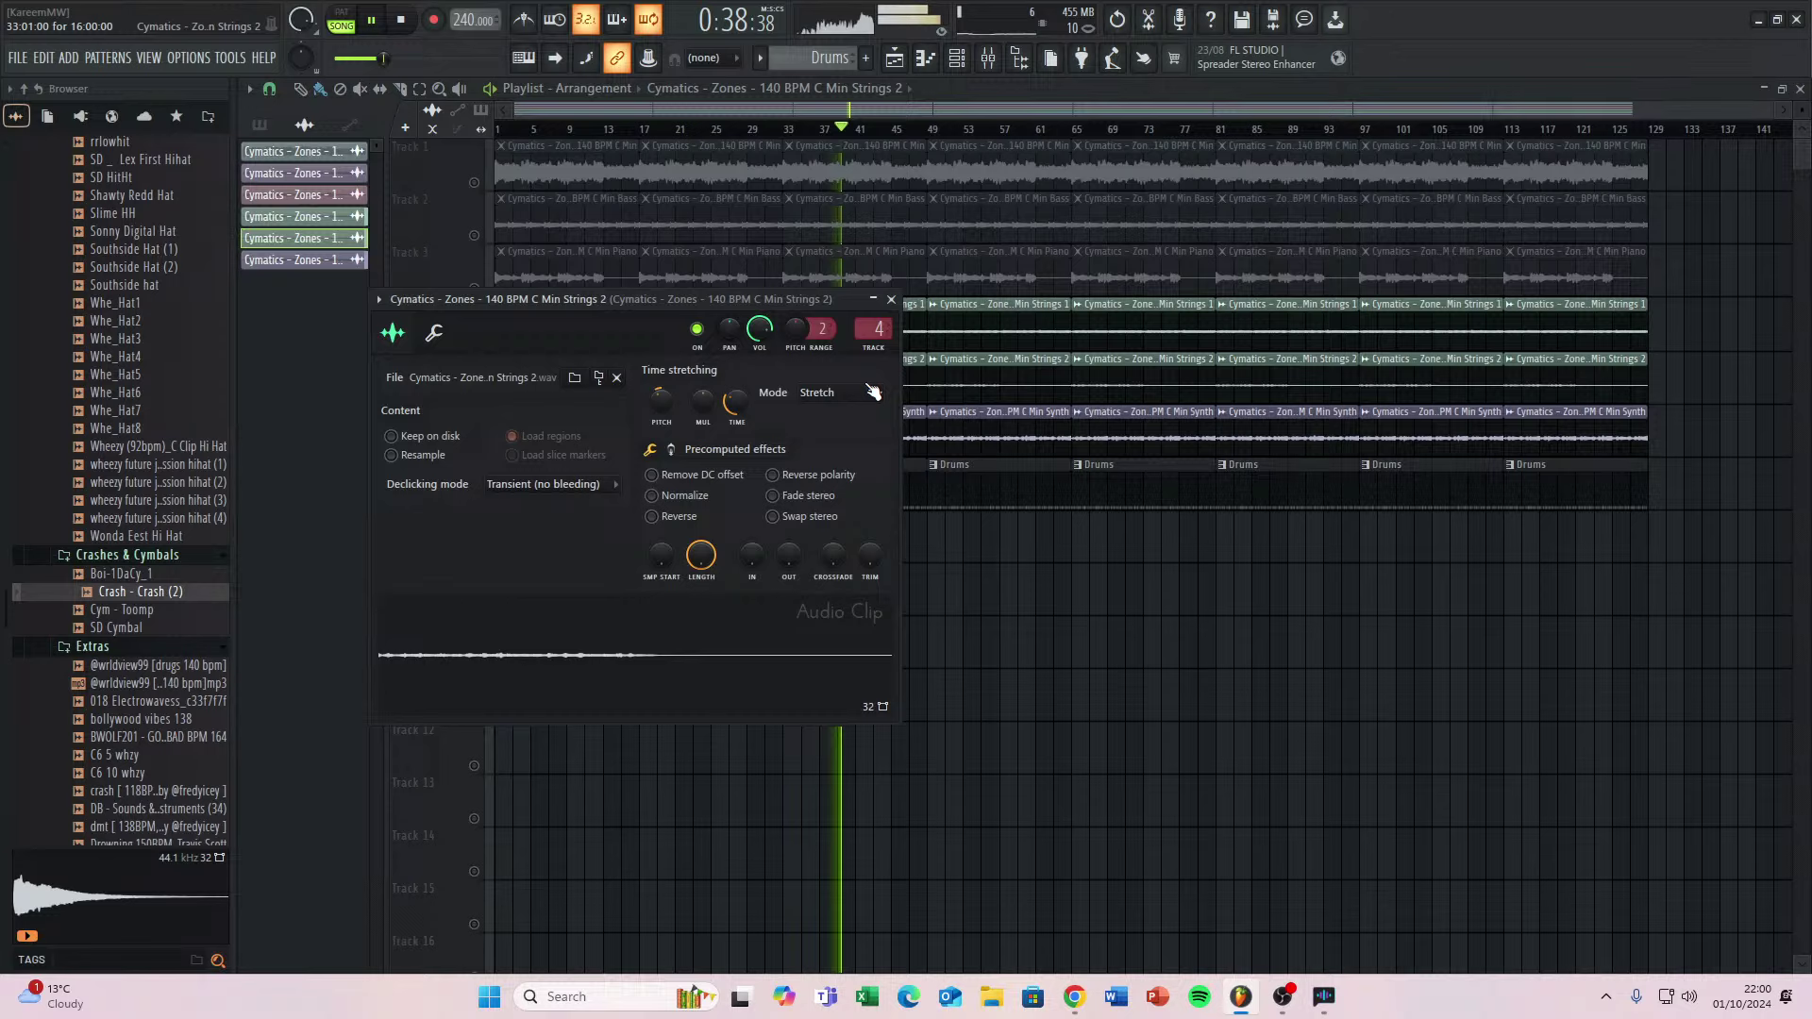
click(891, 299)
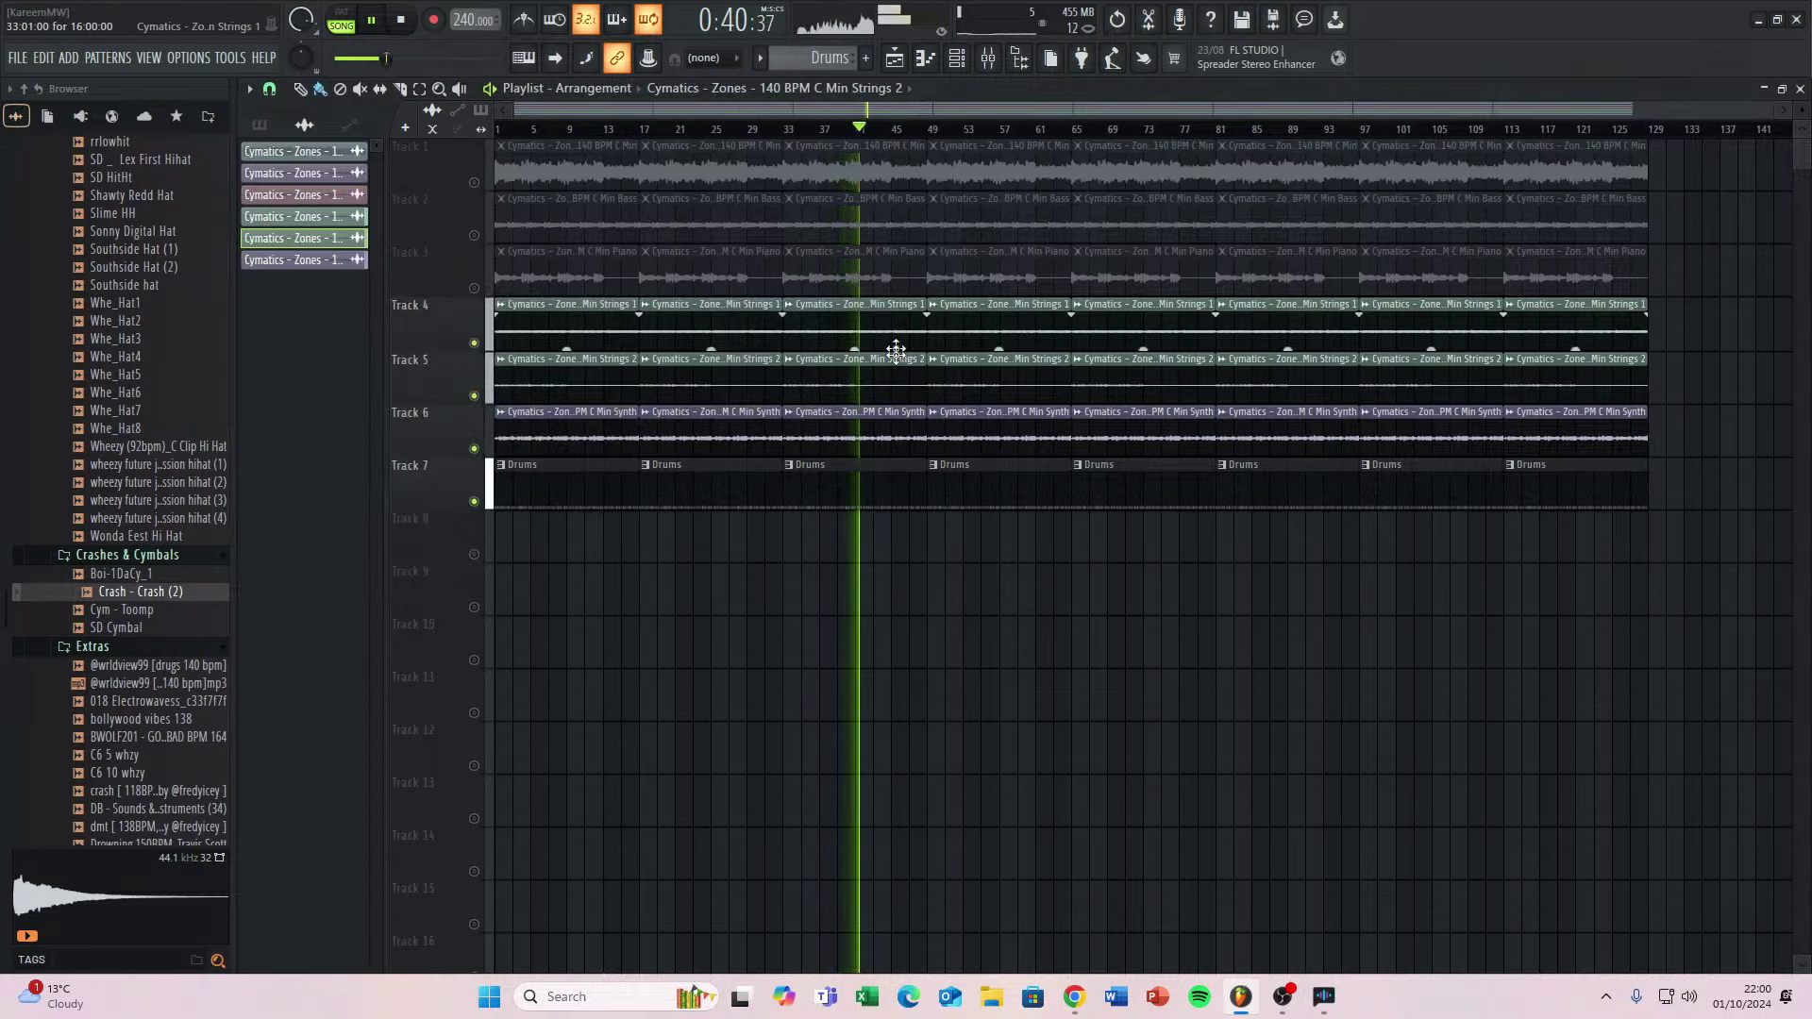
double_click(892, 432)
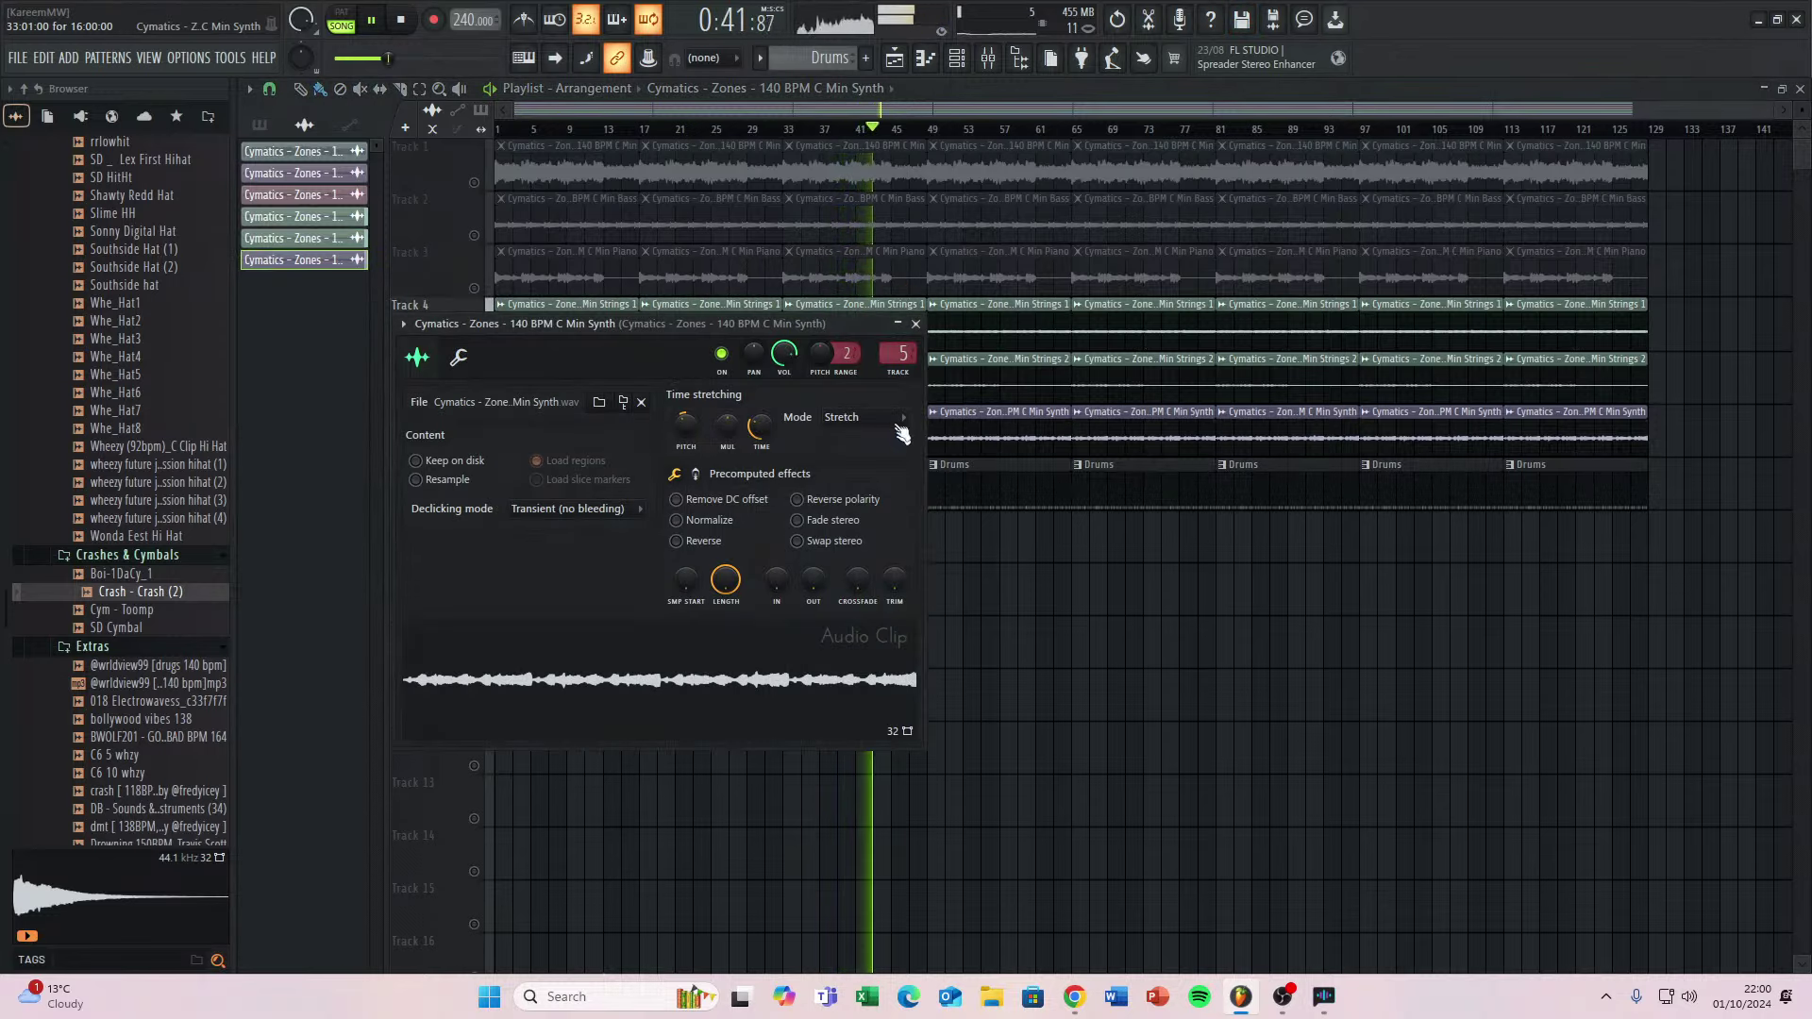
click(915, 324)
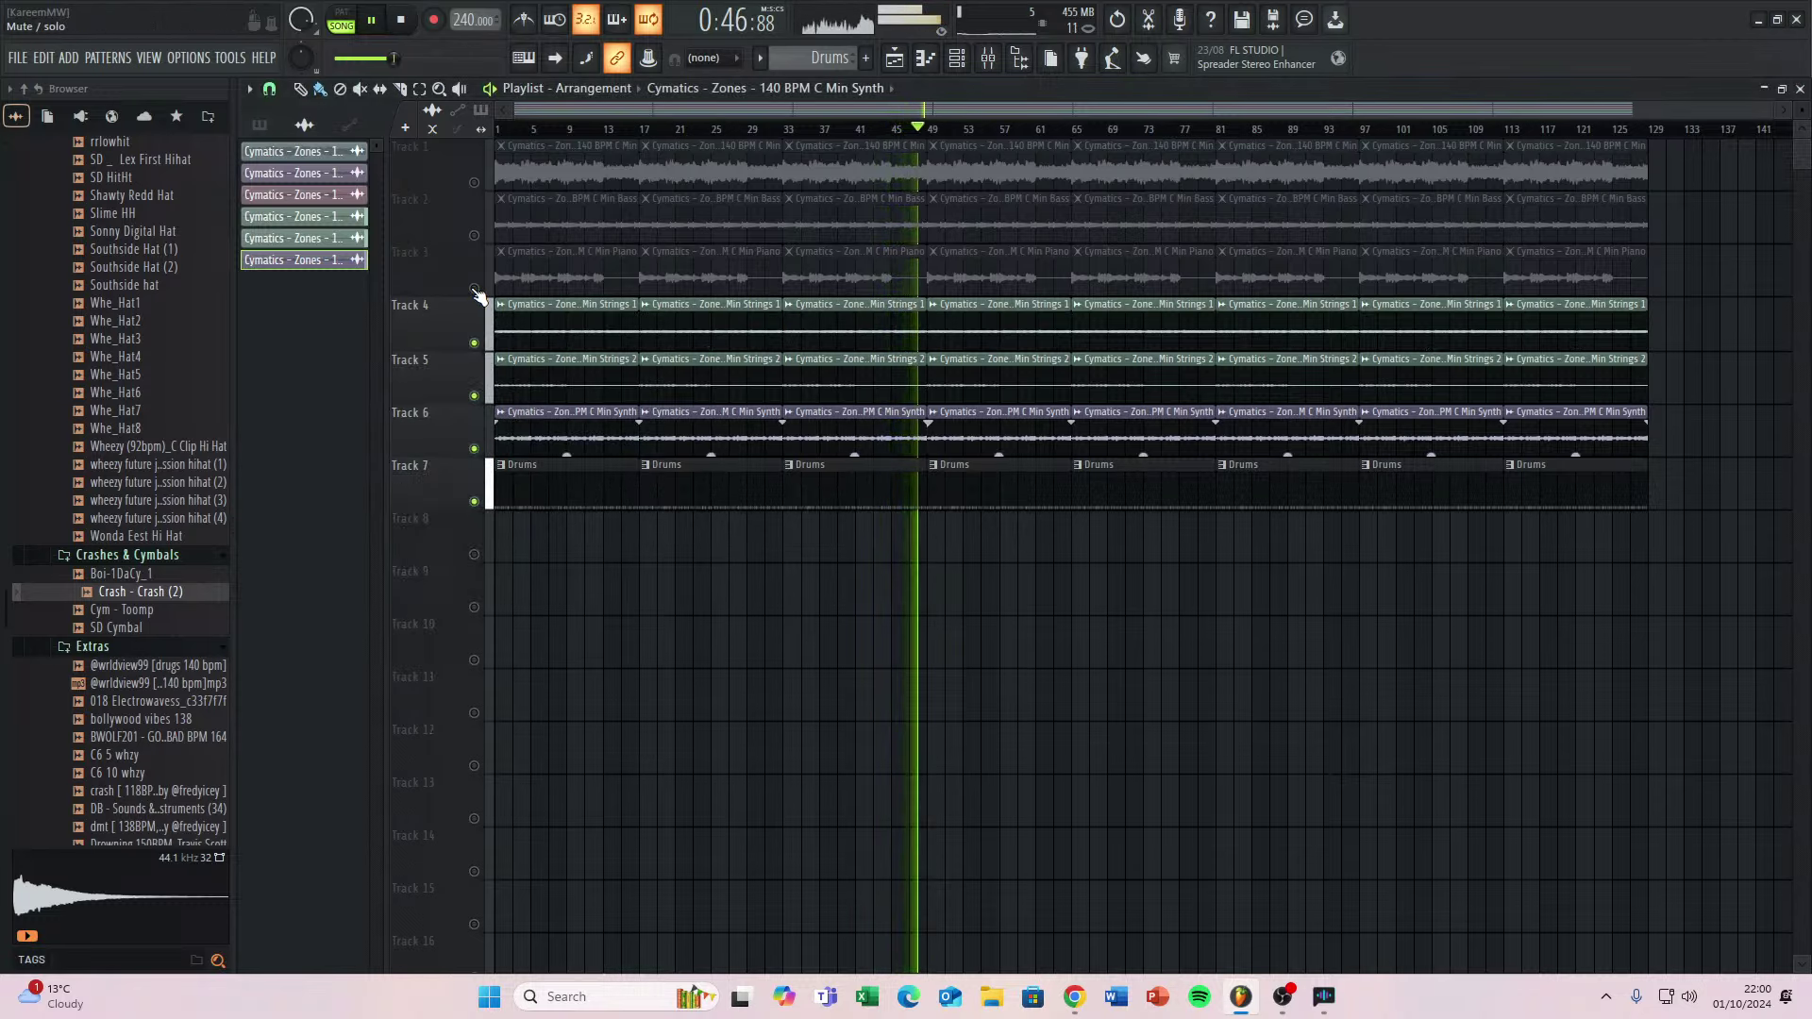
Unmute the Zones Piano and Bass tracks during playback to hear them with the strings, synth and drums.
click(474, 288)
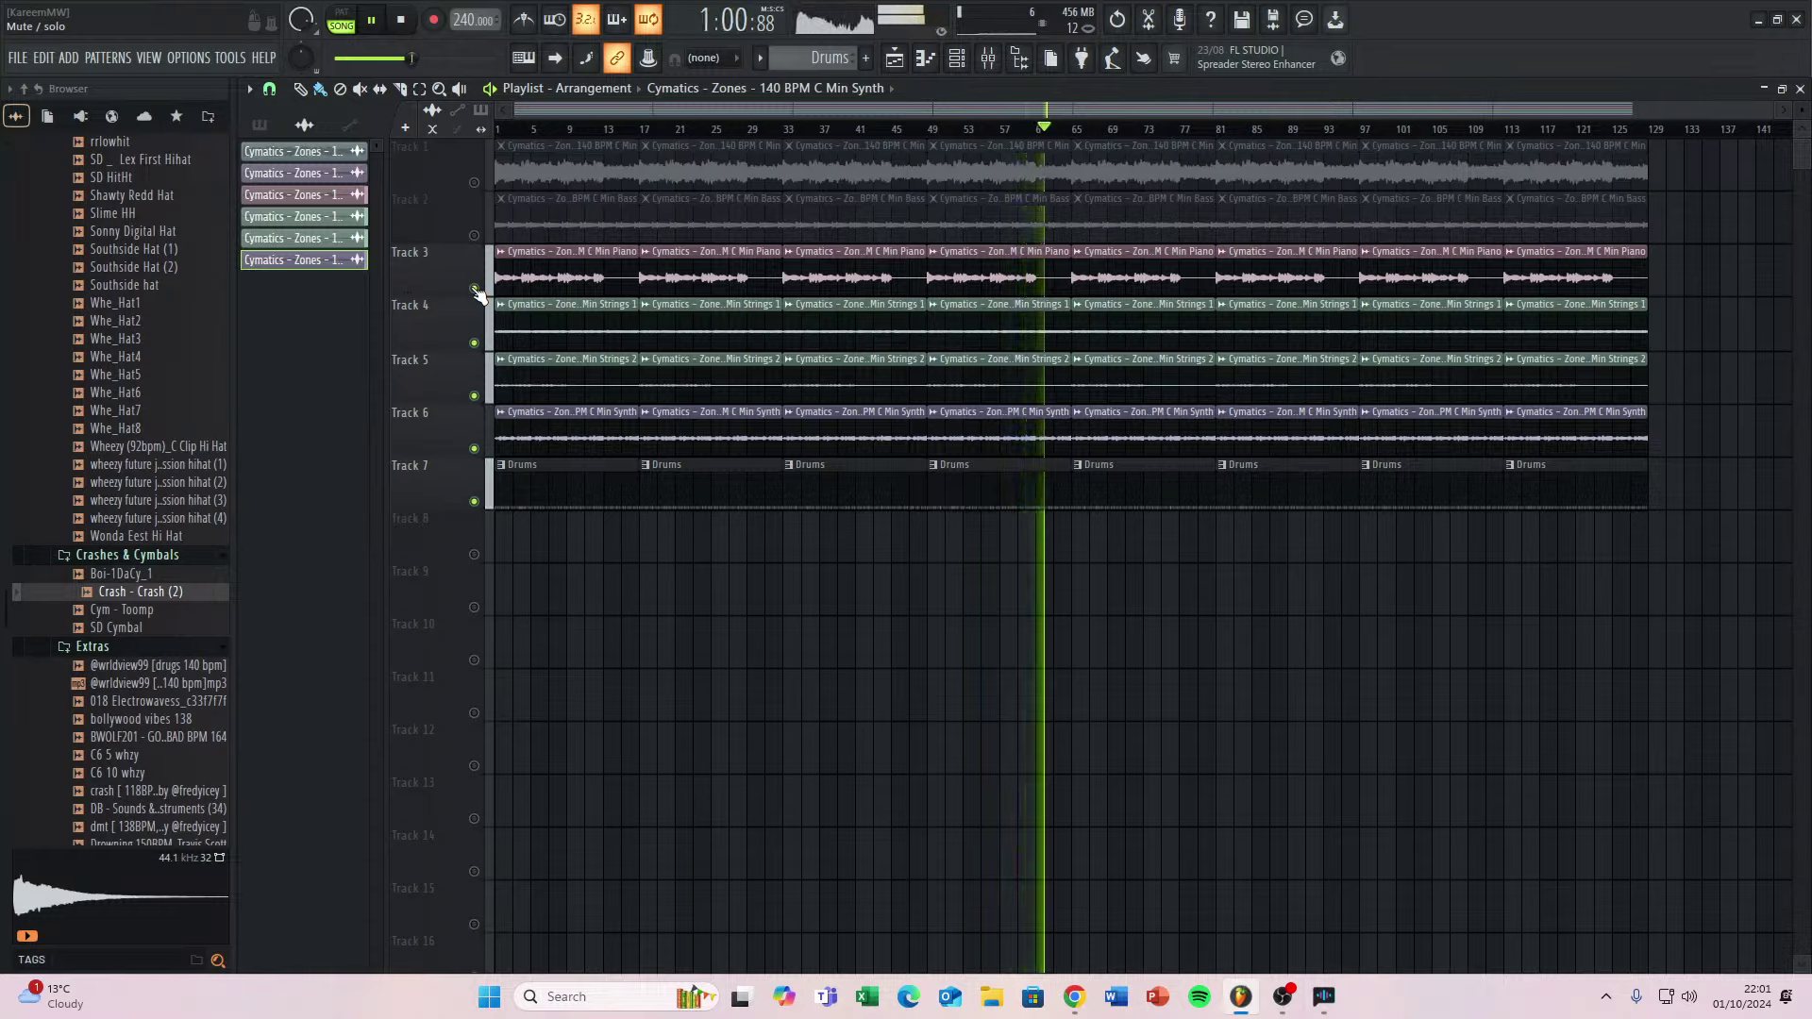
click(474, 236)
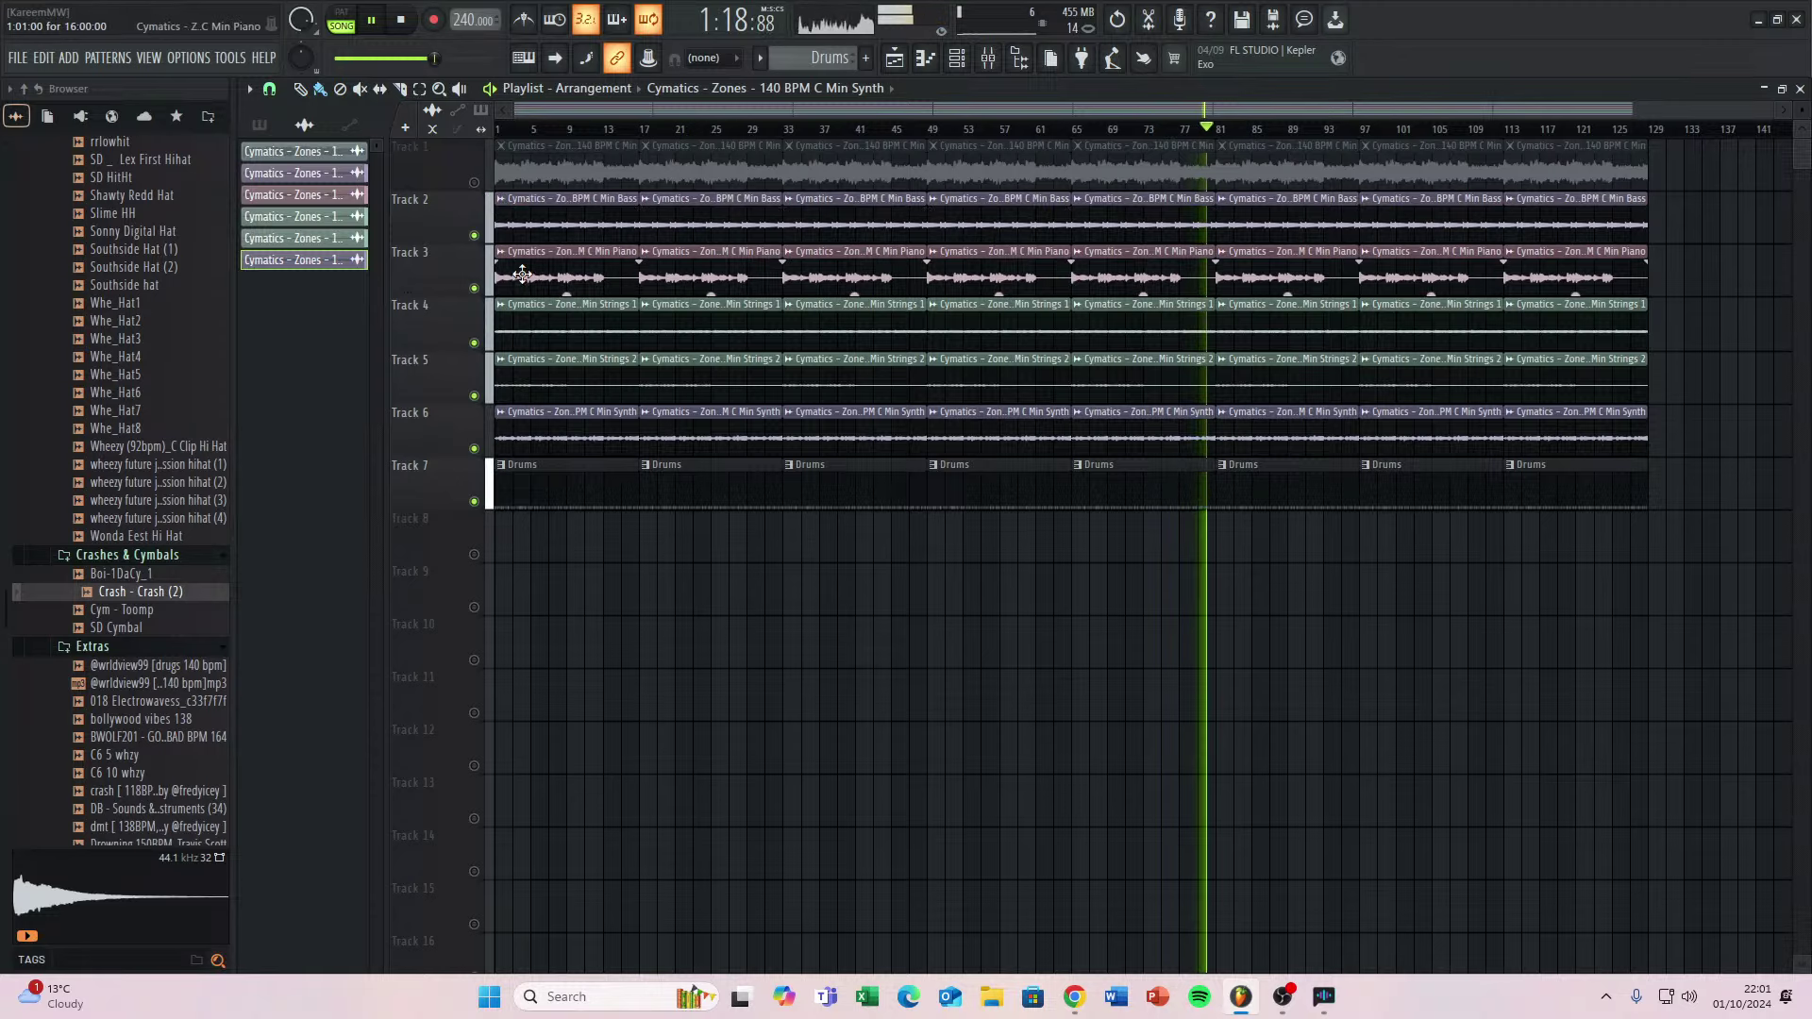
Mute the Zones Strings 1, Piano, Strings 2, Synth and Bass tracks and stop playback.
click(473, 342)
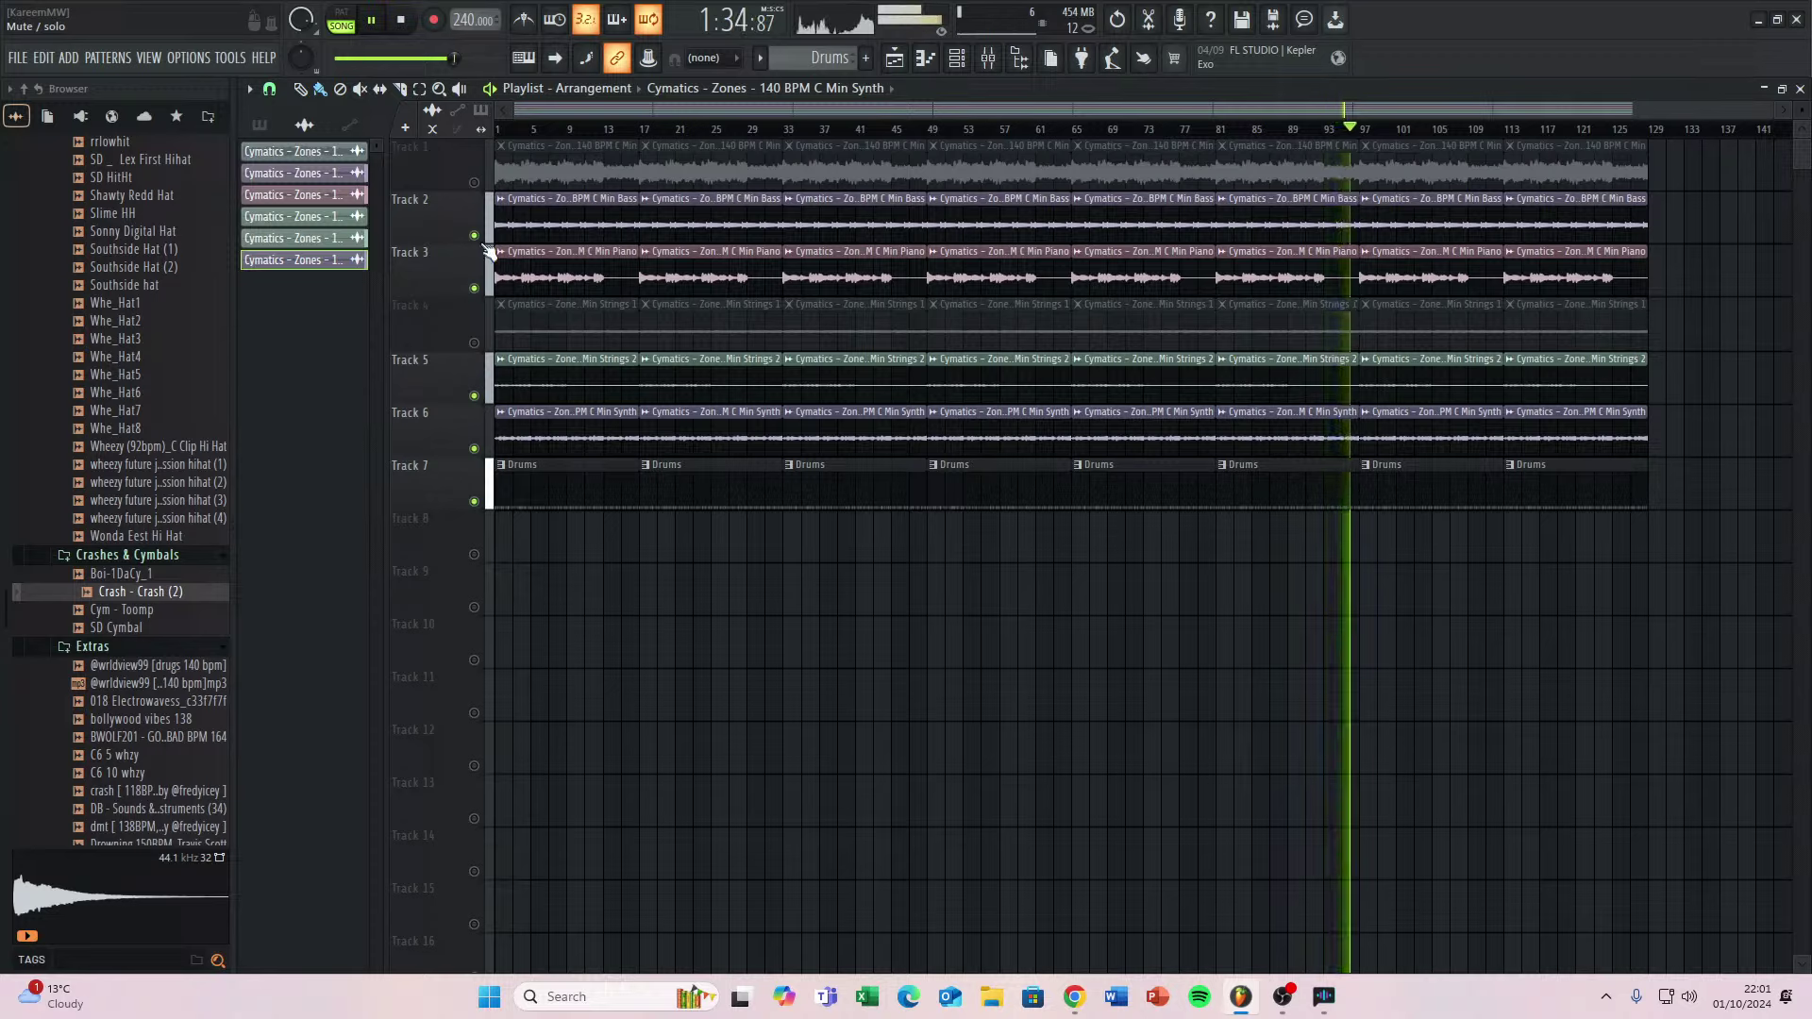
click(475, 287)
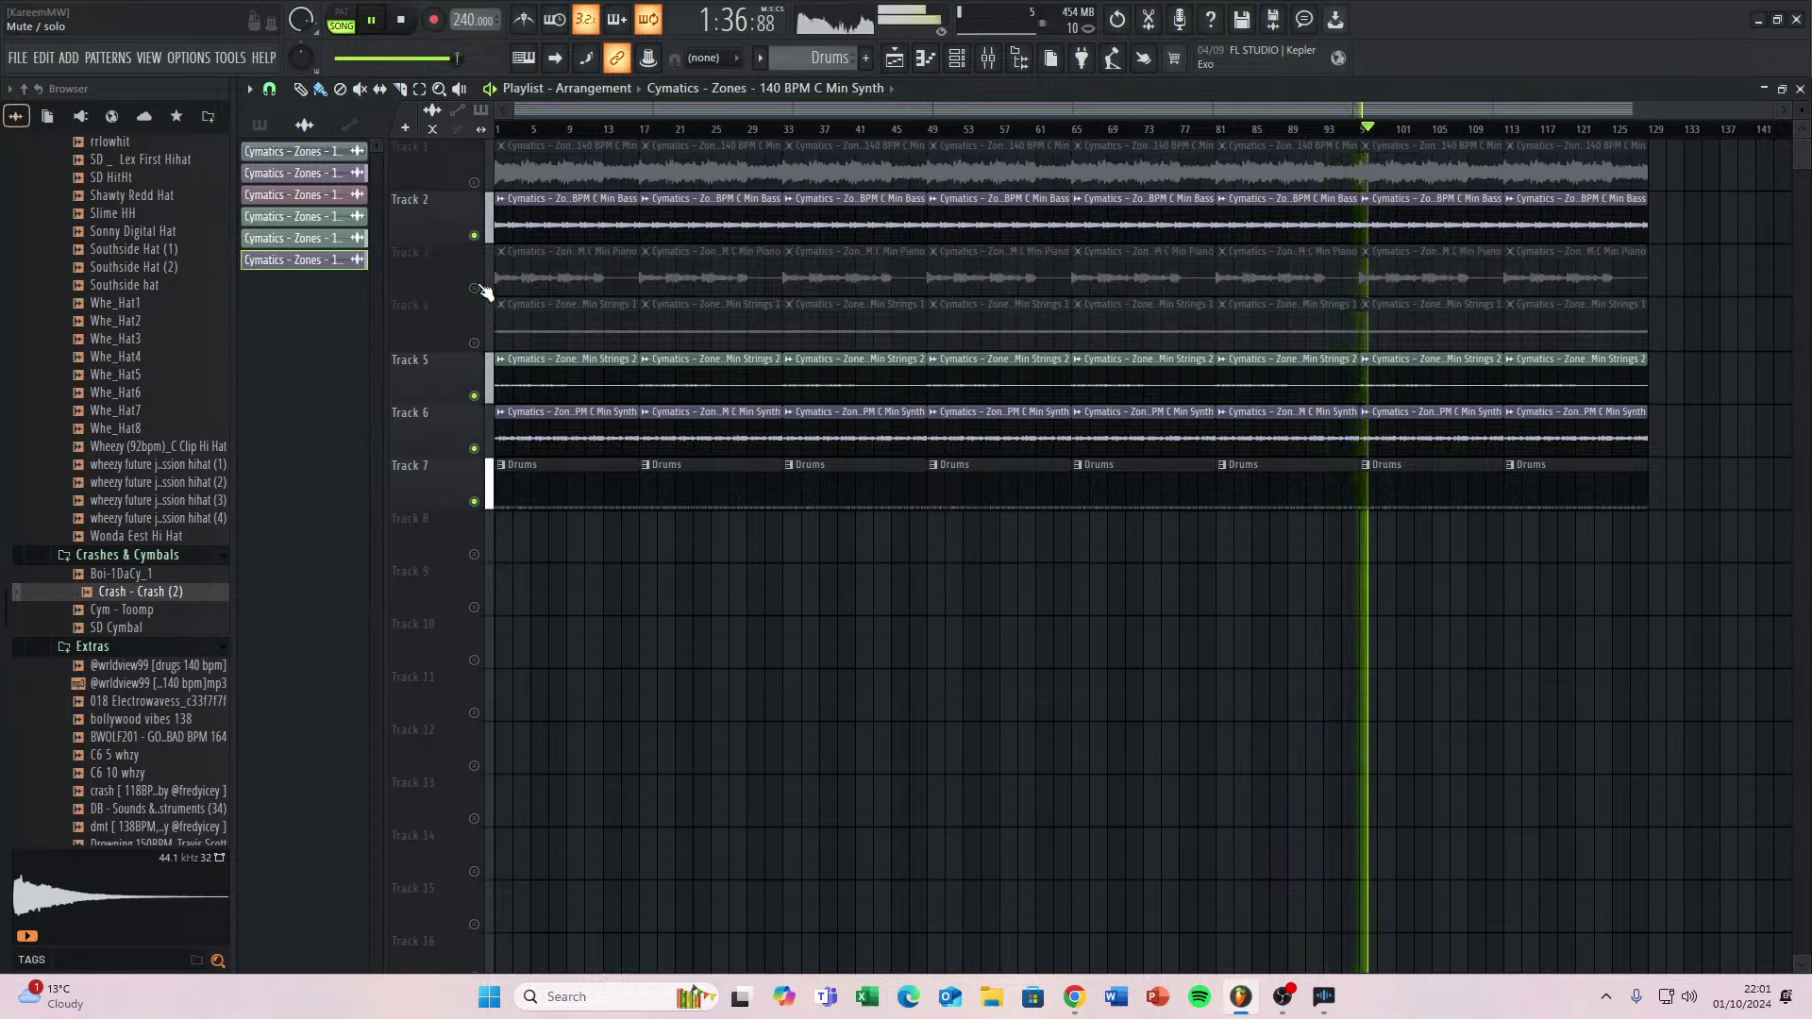
click(474, 396)
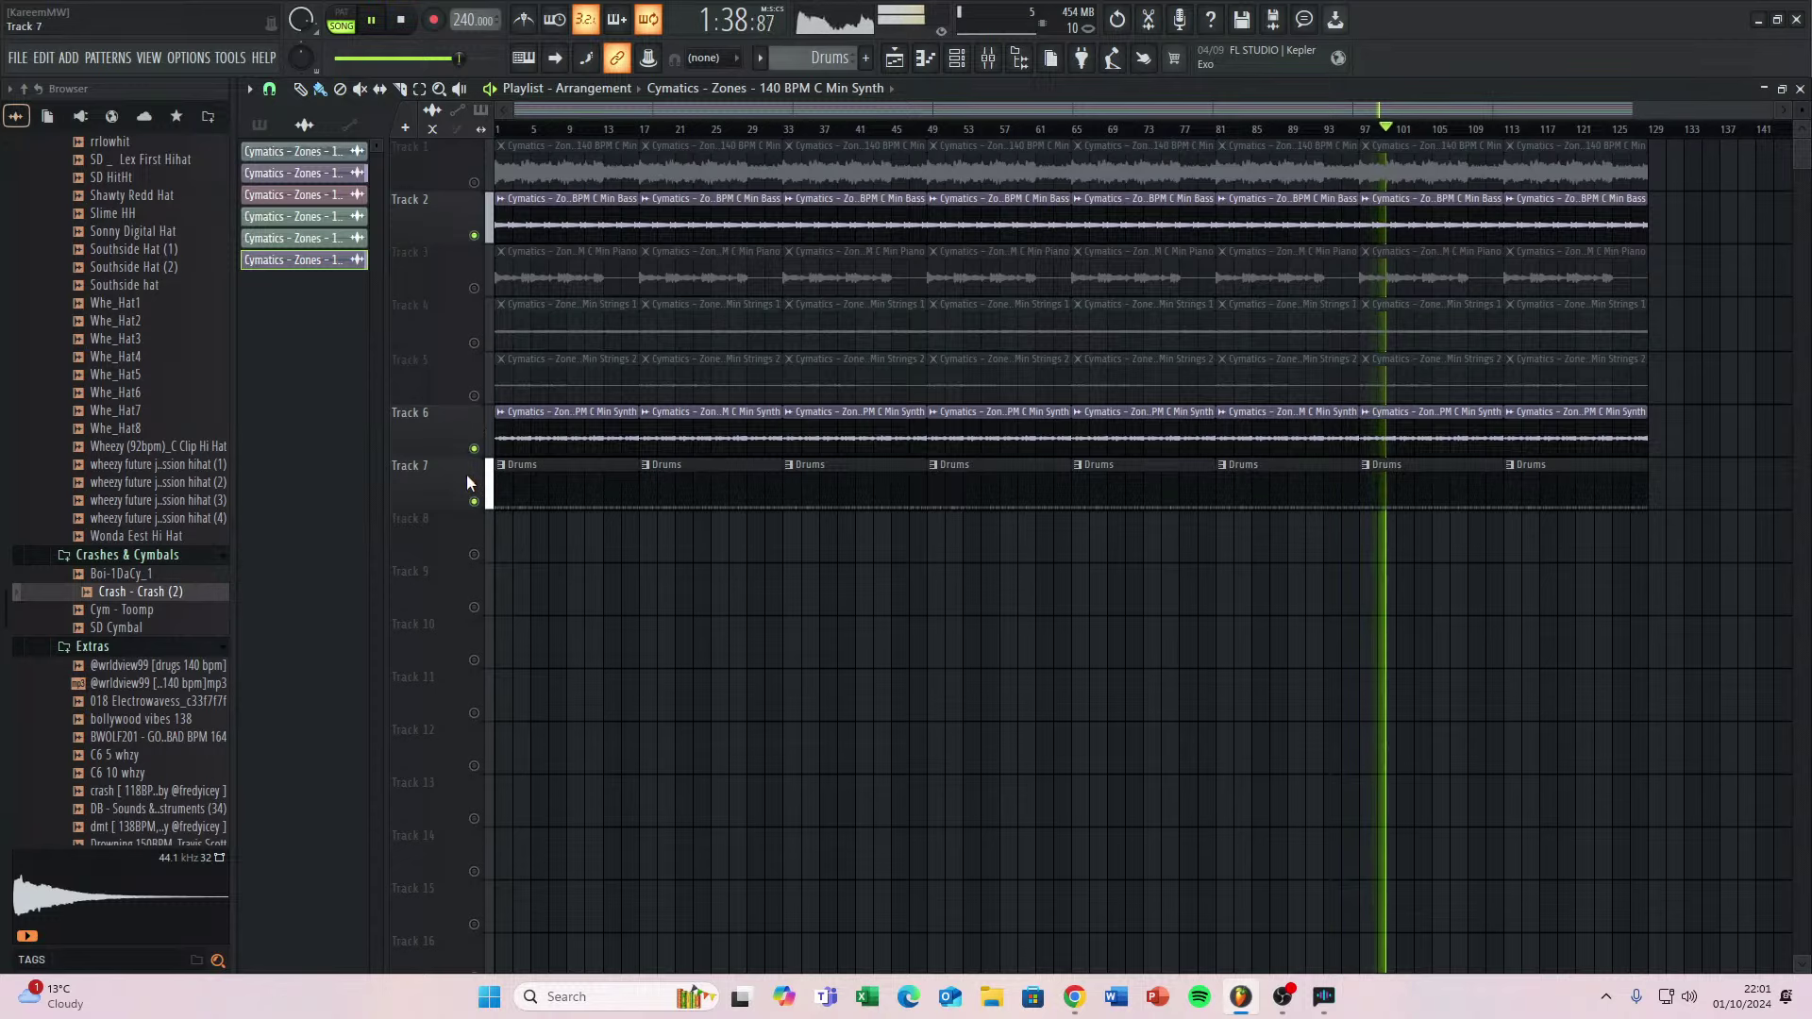
click(474, 449)
click(475, 236)
key(space)
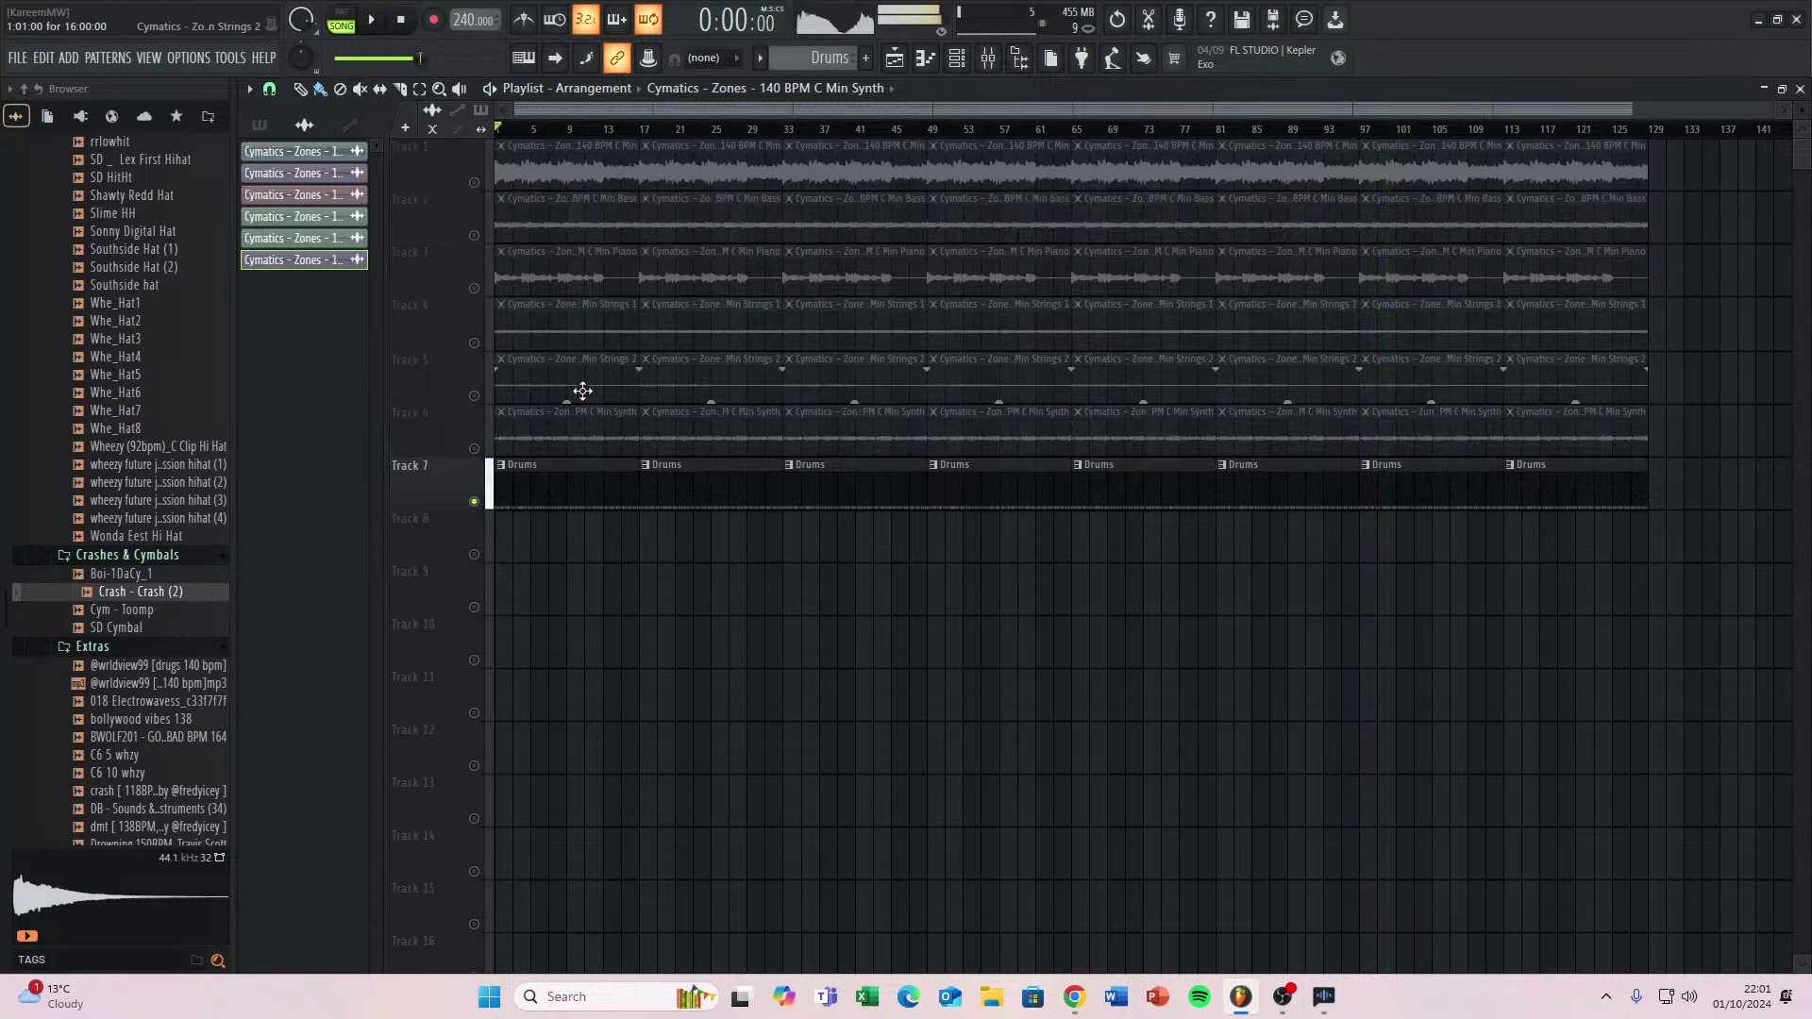
Audition the Zones Bass track together with the drums and switch the clip picker to patterns.
scroll(566, 497, down, 5)
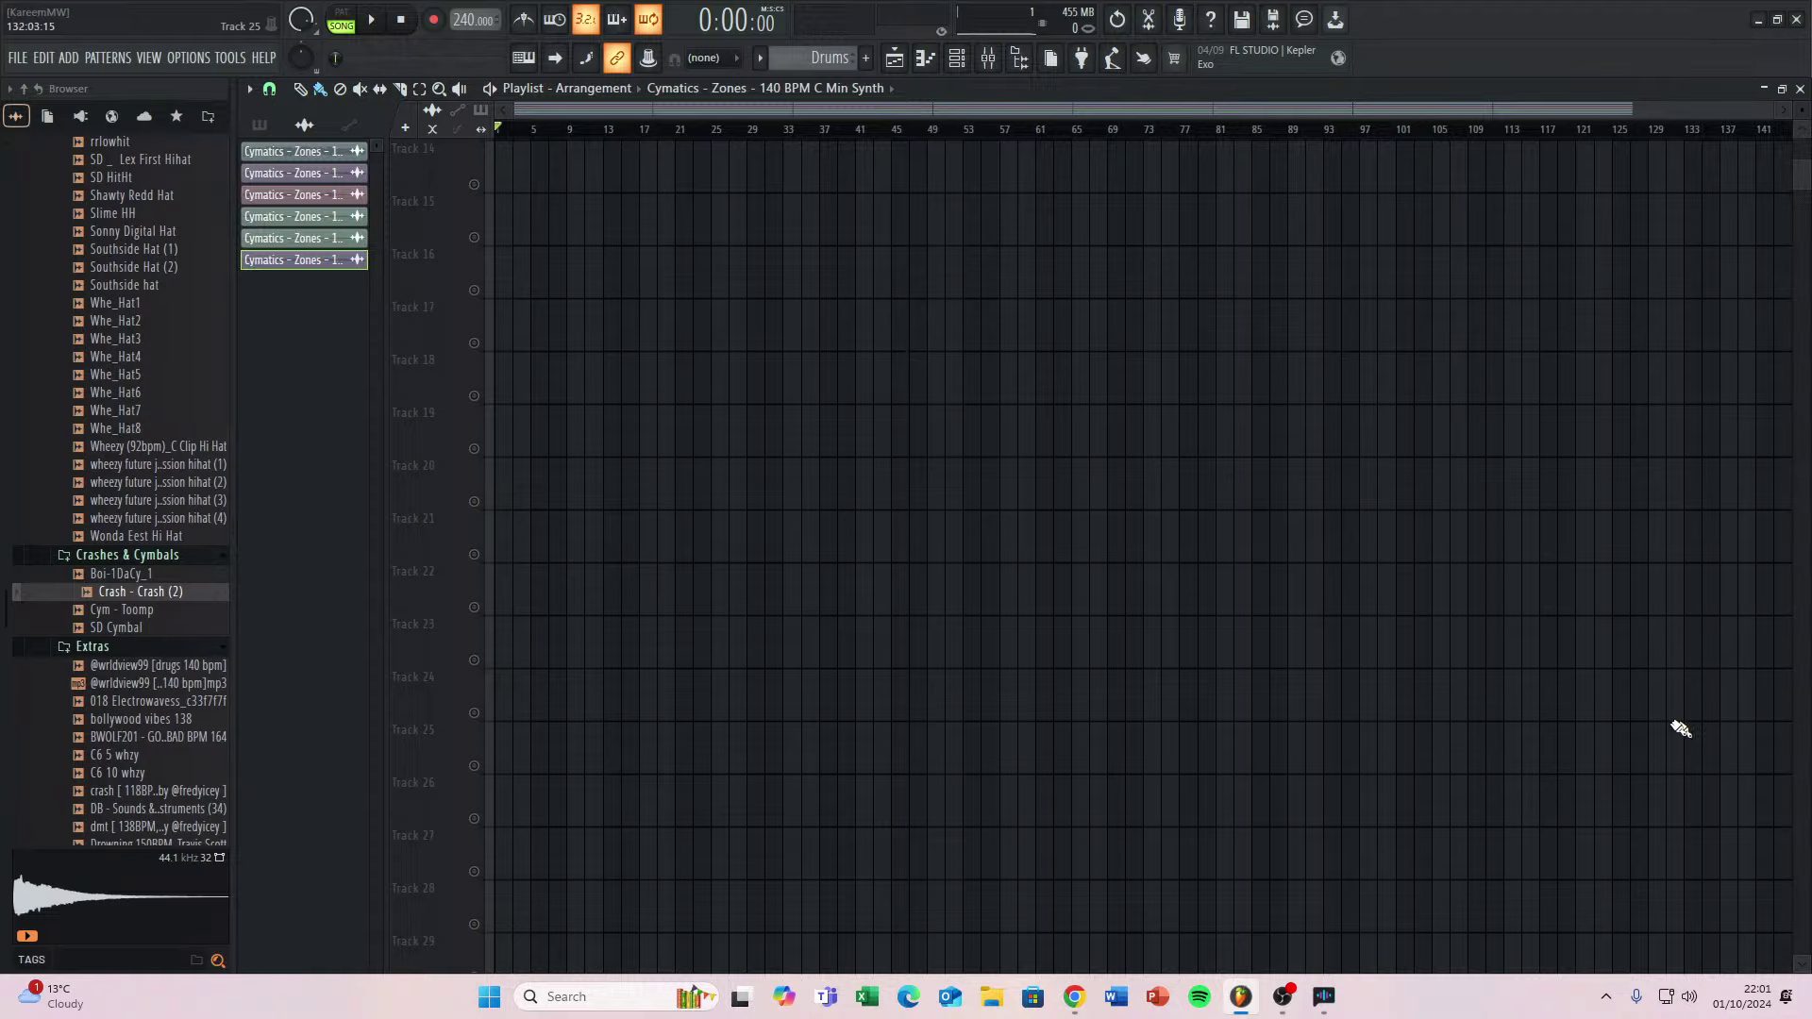
scroll(708, 579, up, 5)
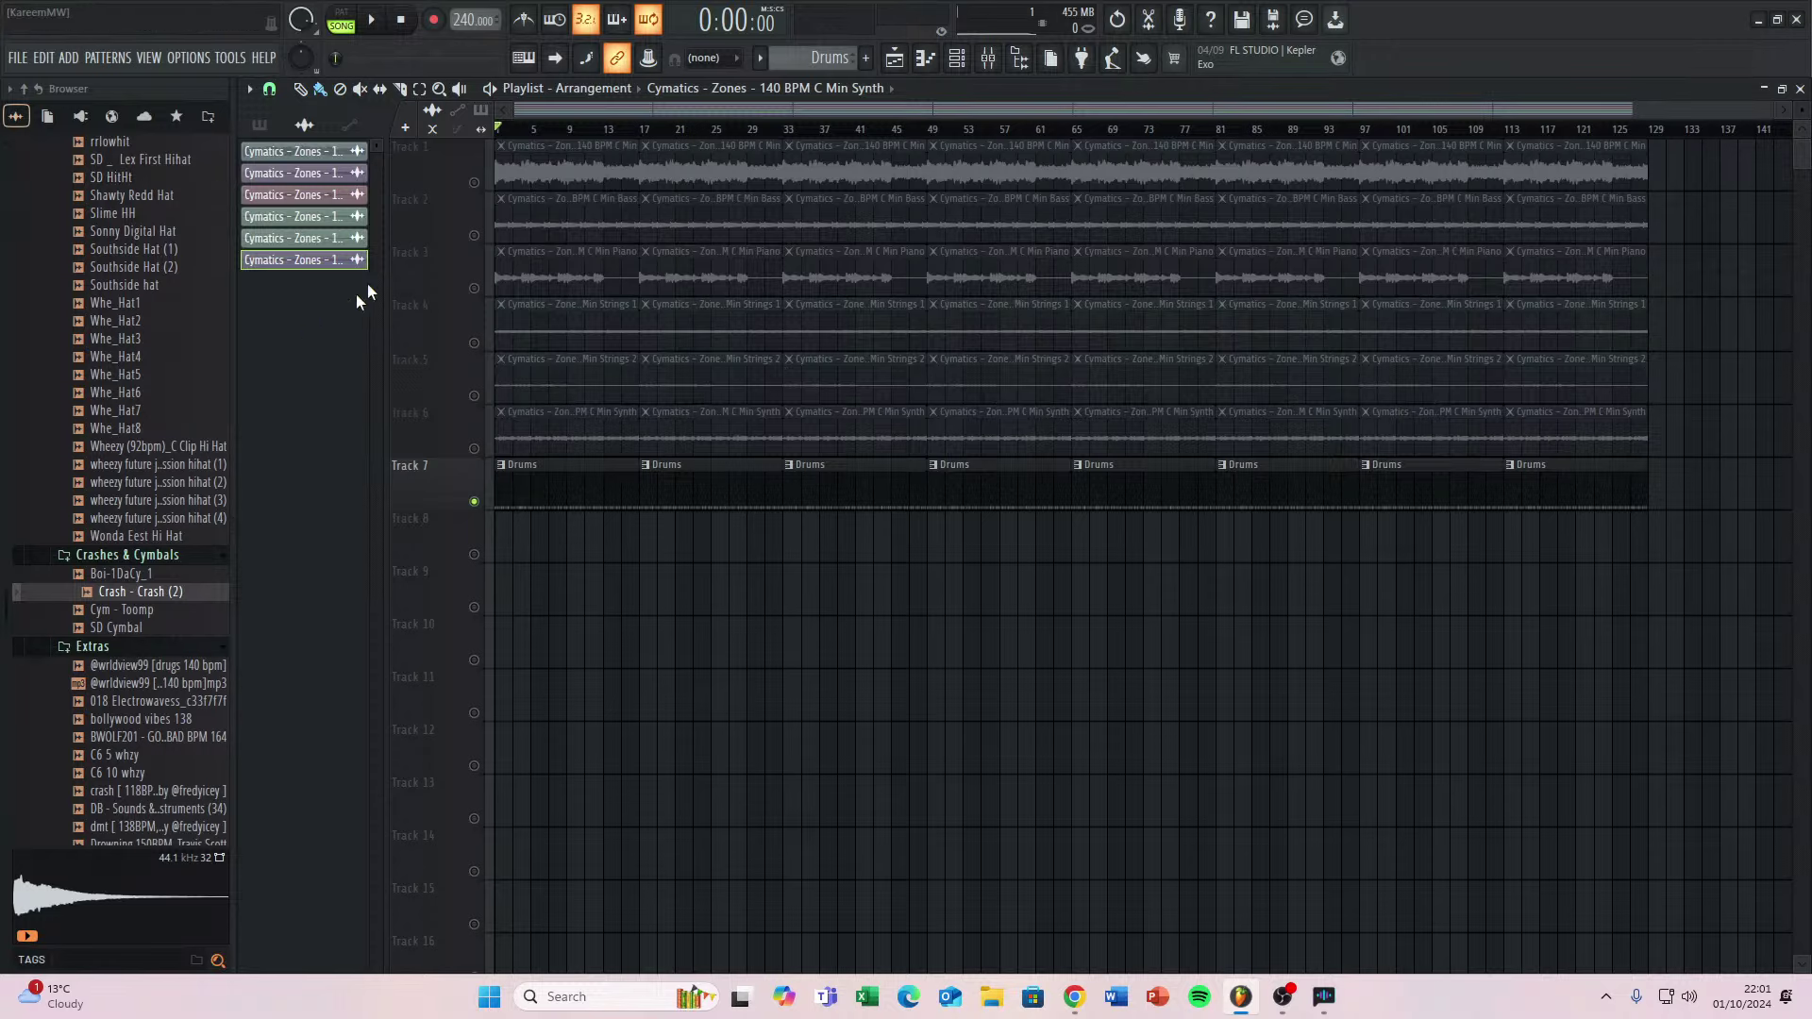
click(475, 235)
click(475, 288)
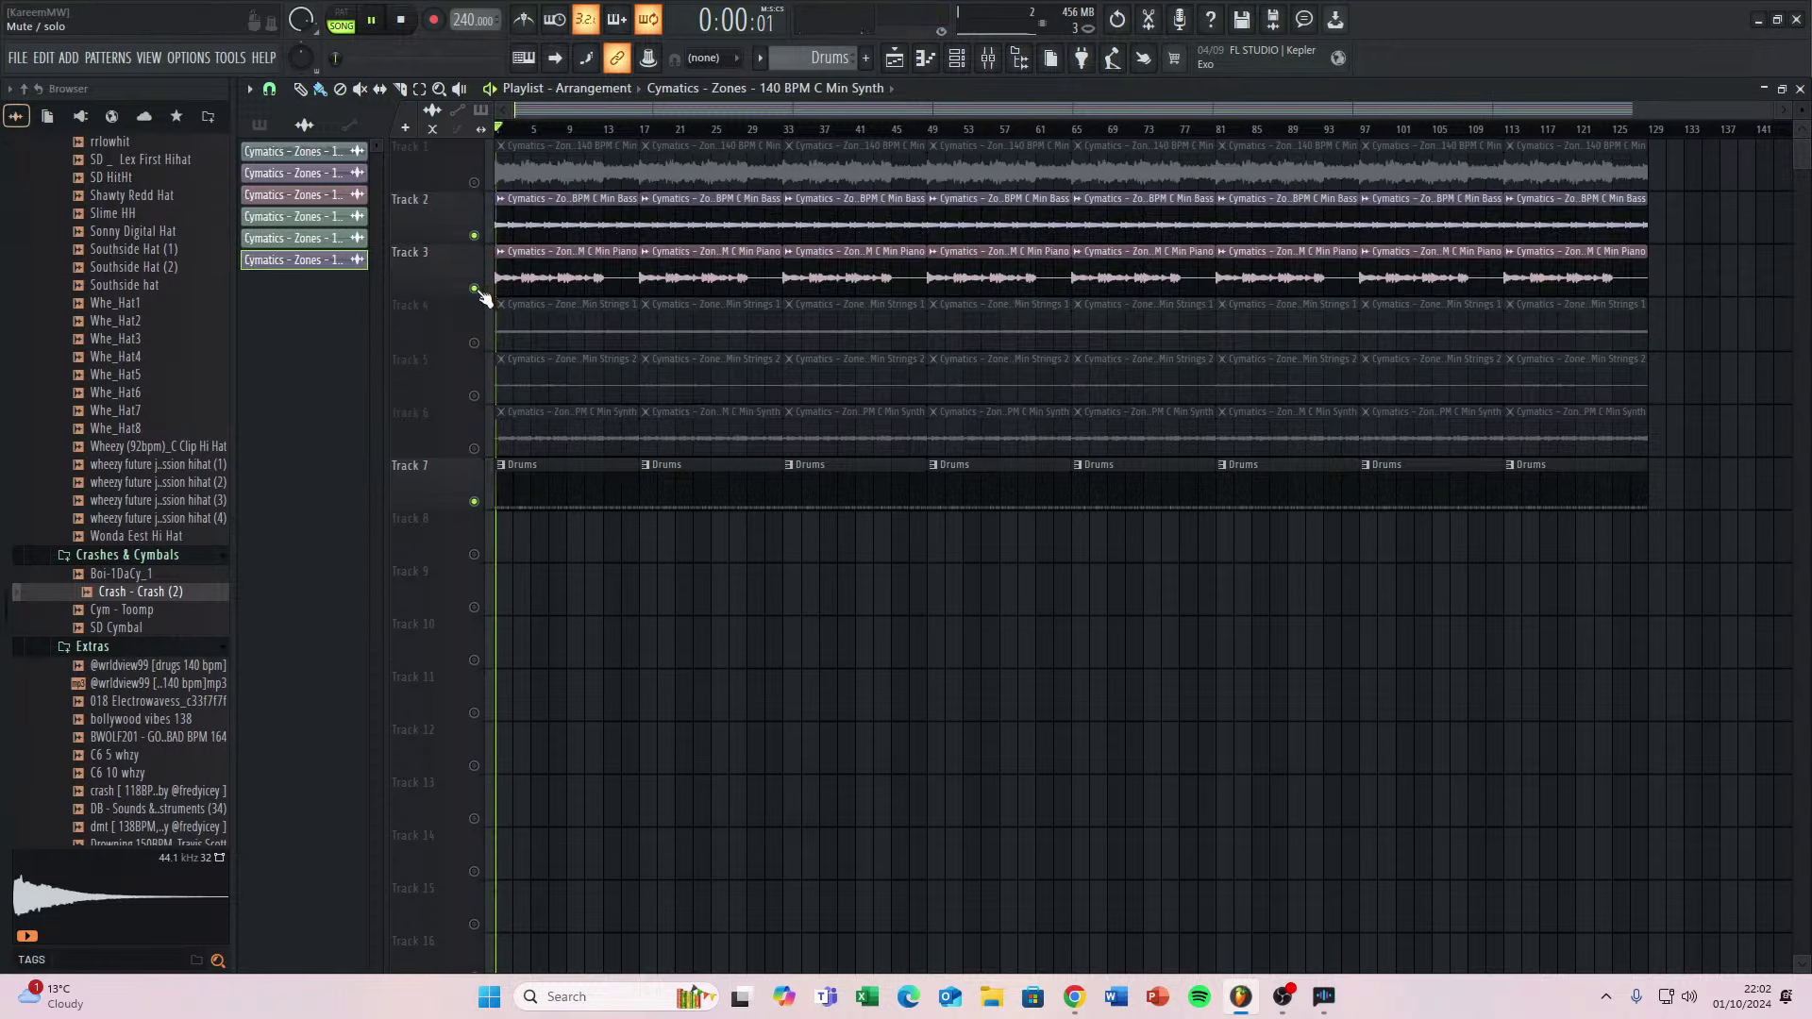
click(475, 288)
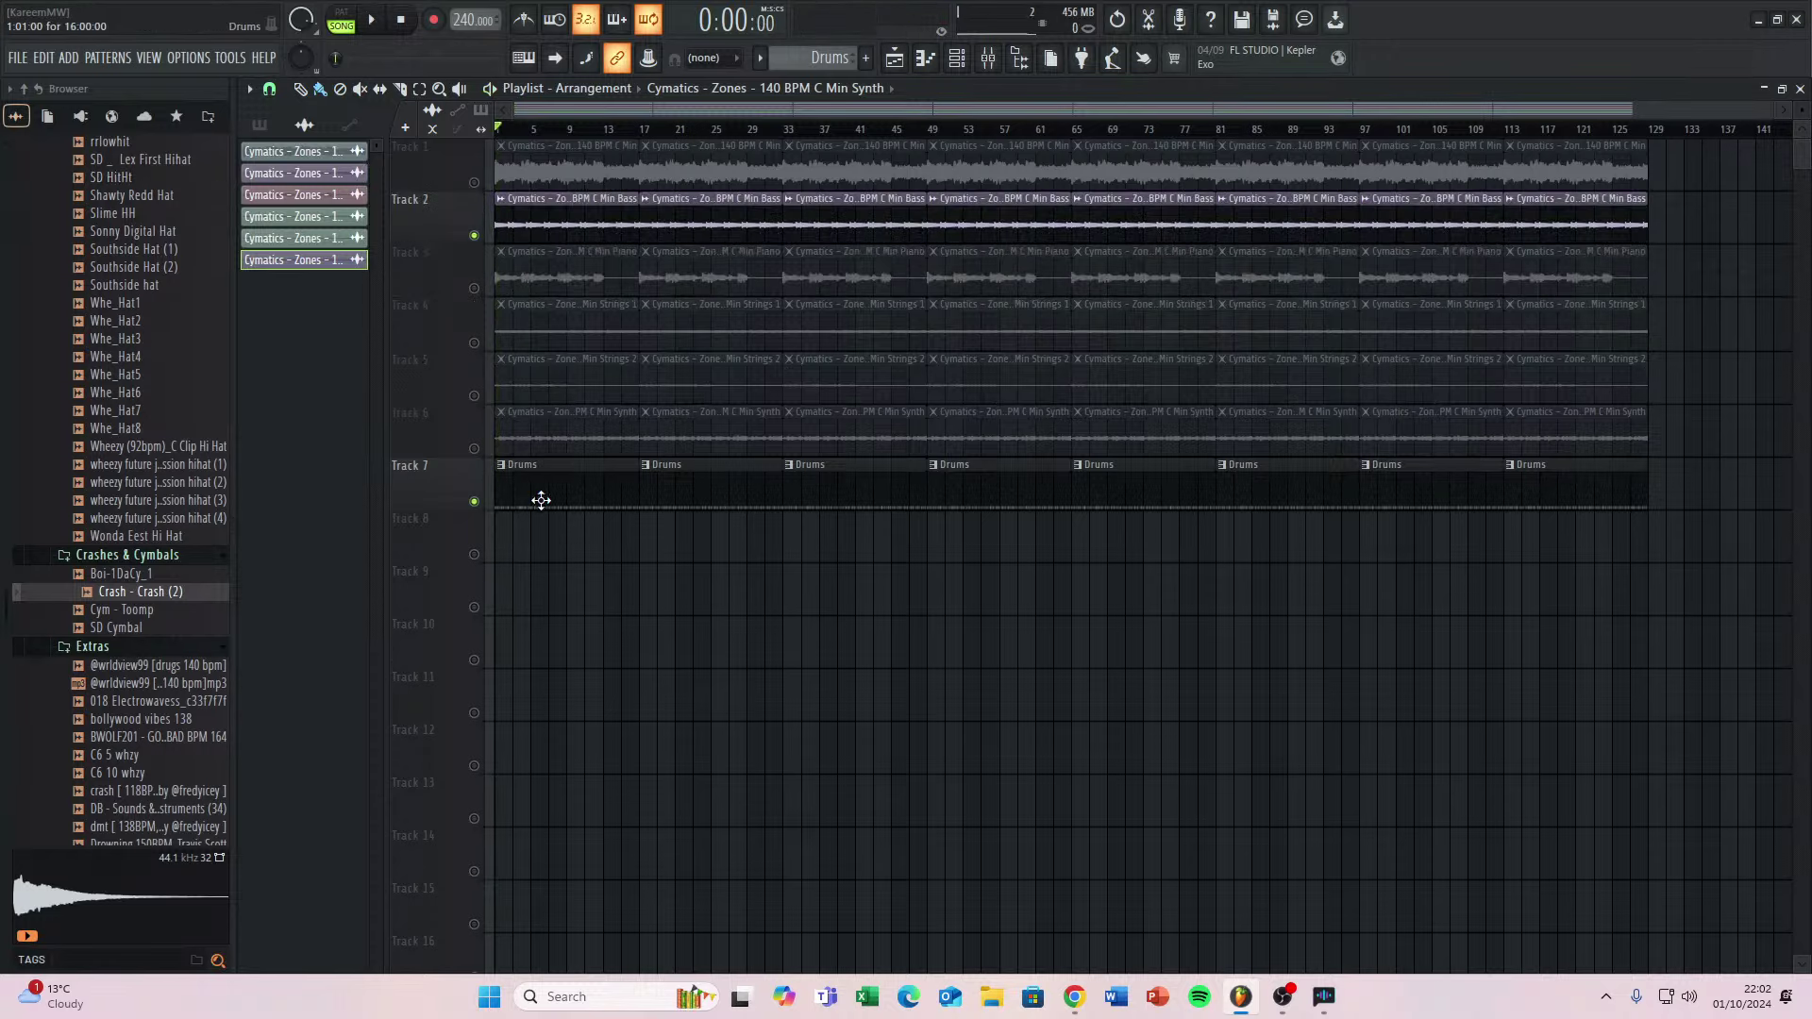
click(259, 124)
key(space)
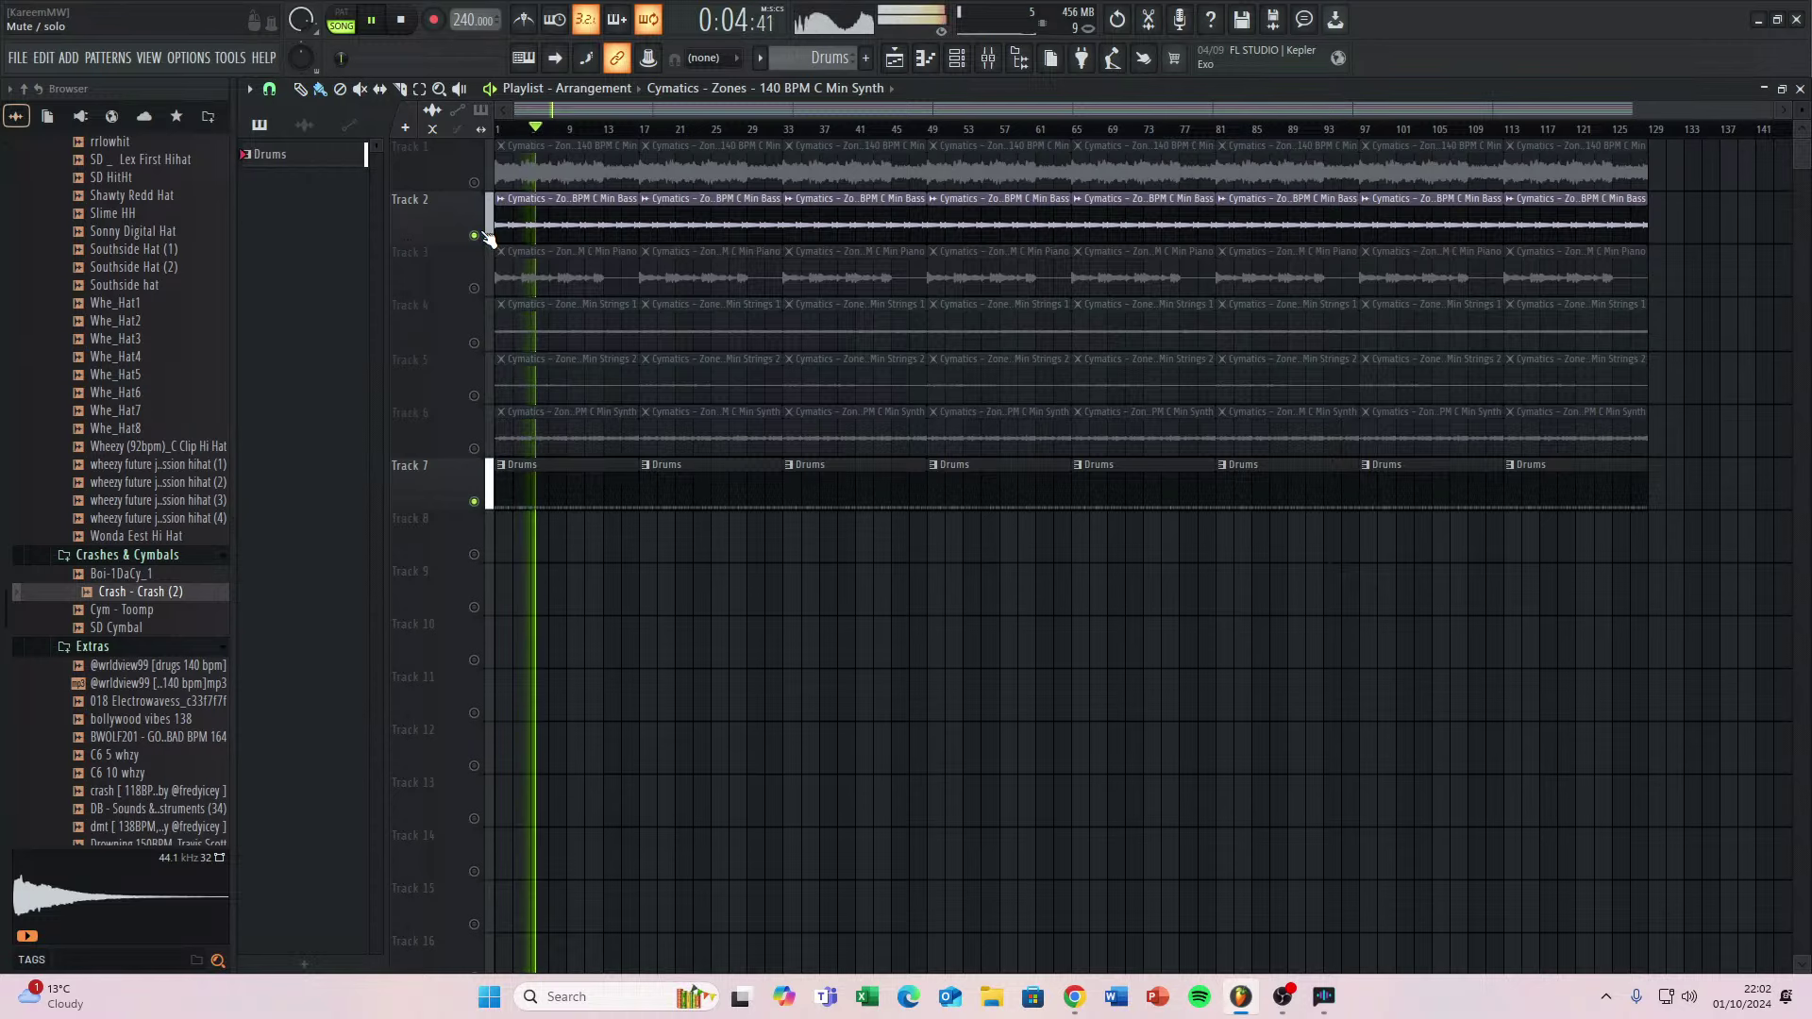
key(space)
Check the kick notes in the Drums pattern and open the options of the hihat (Wtf) channel in the channel rack.
double_click(538, 489)
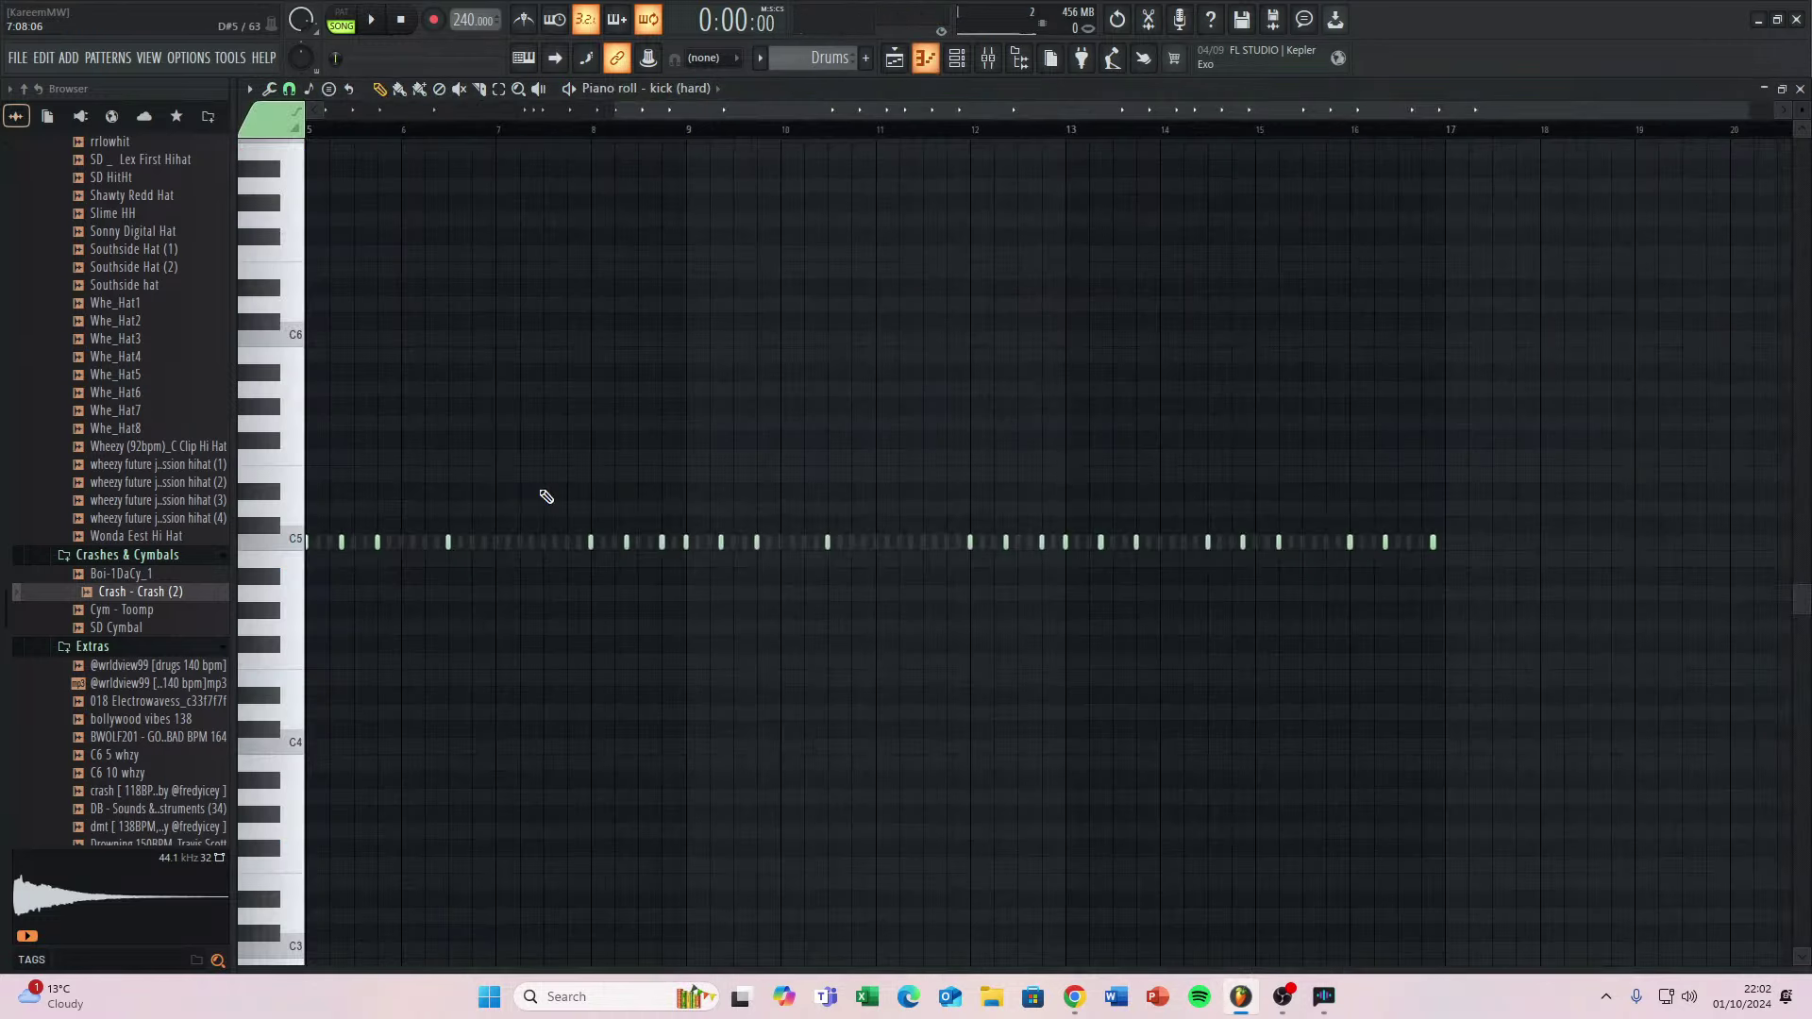
click(1800, 90)
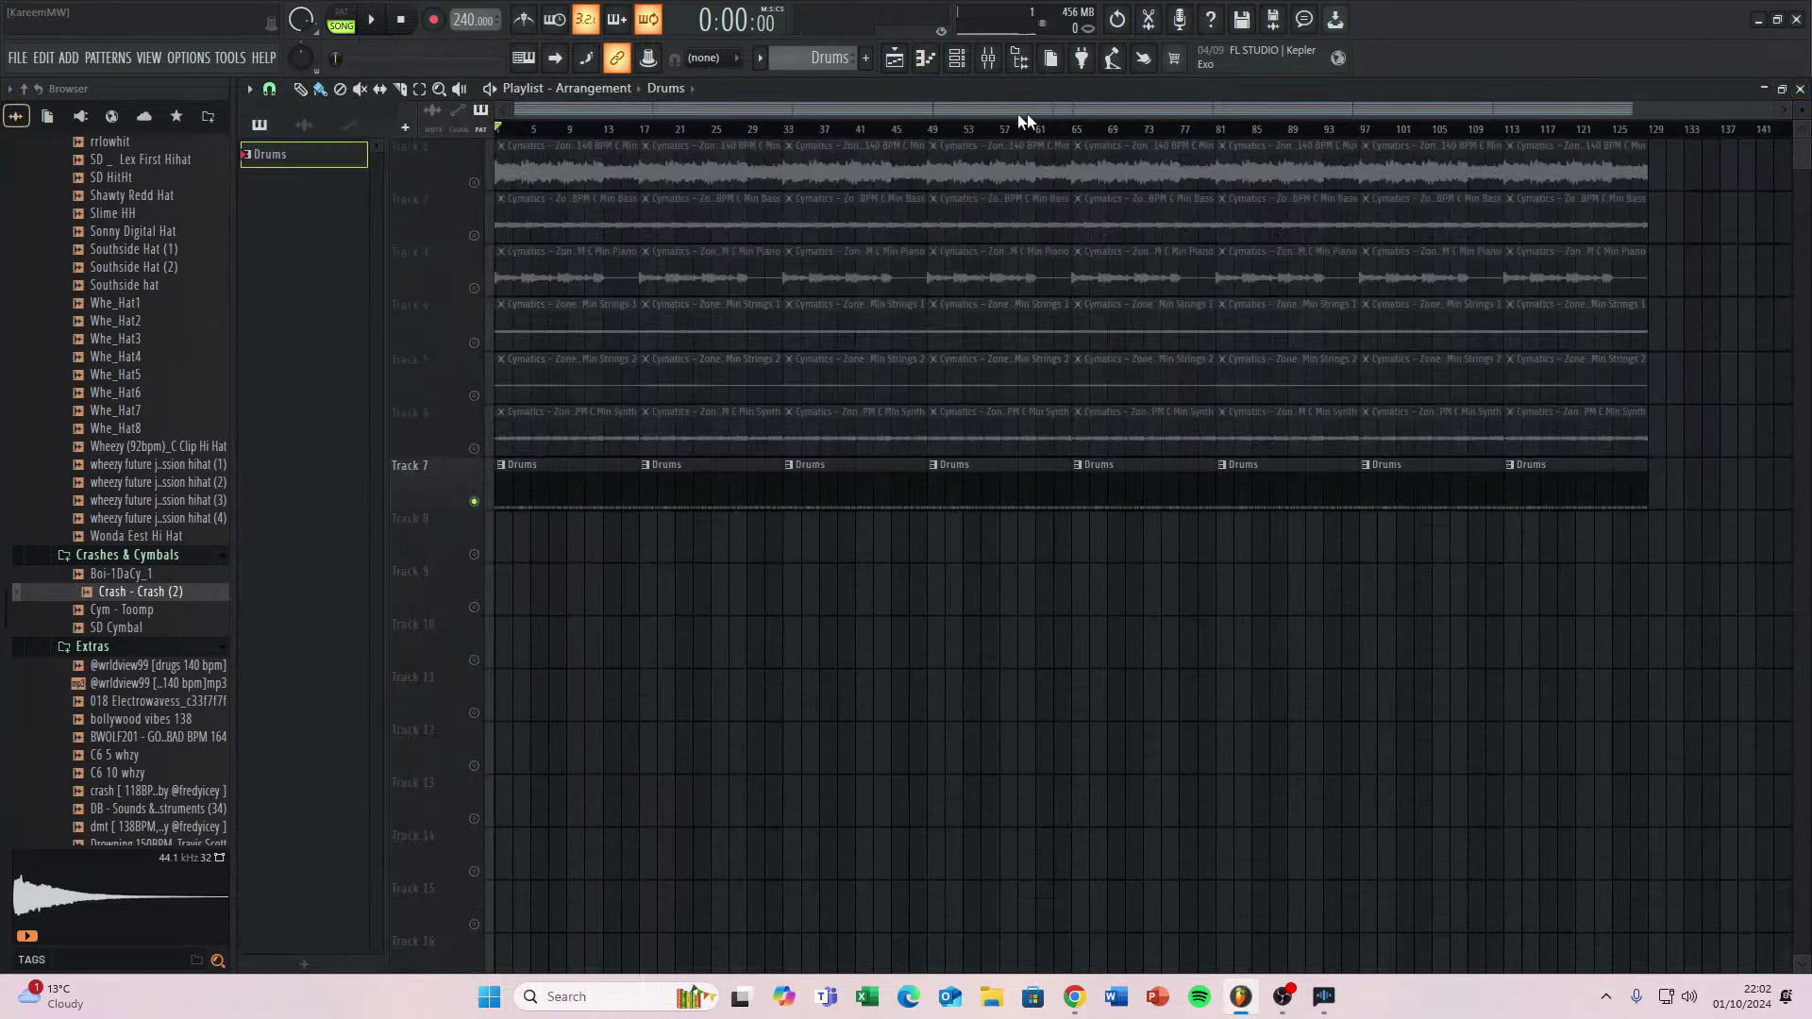
click(957, 60)
right_click(413, 840)
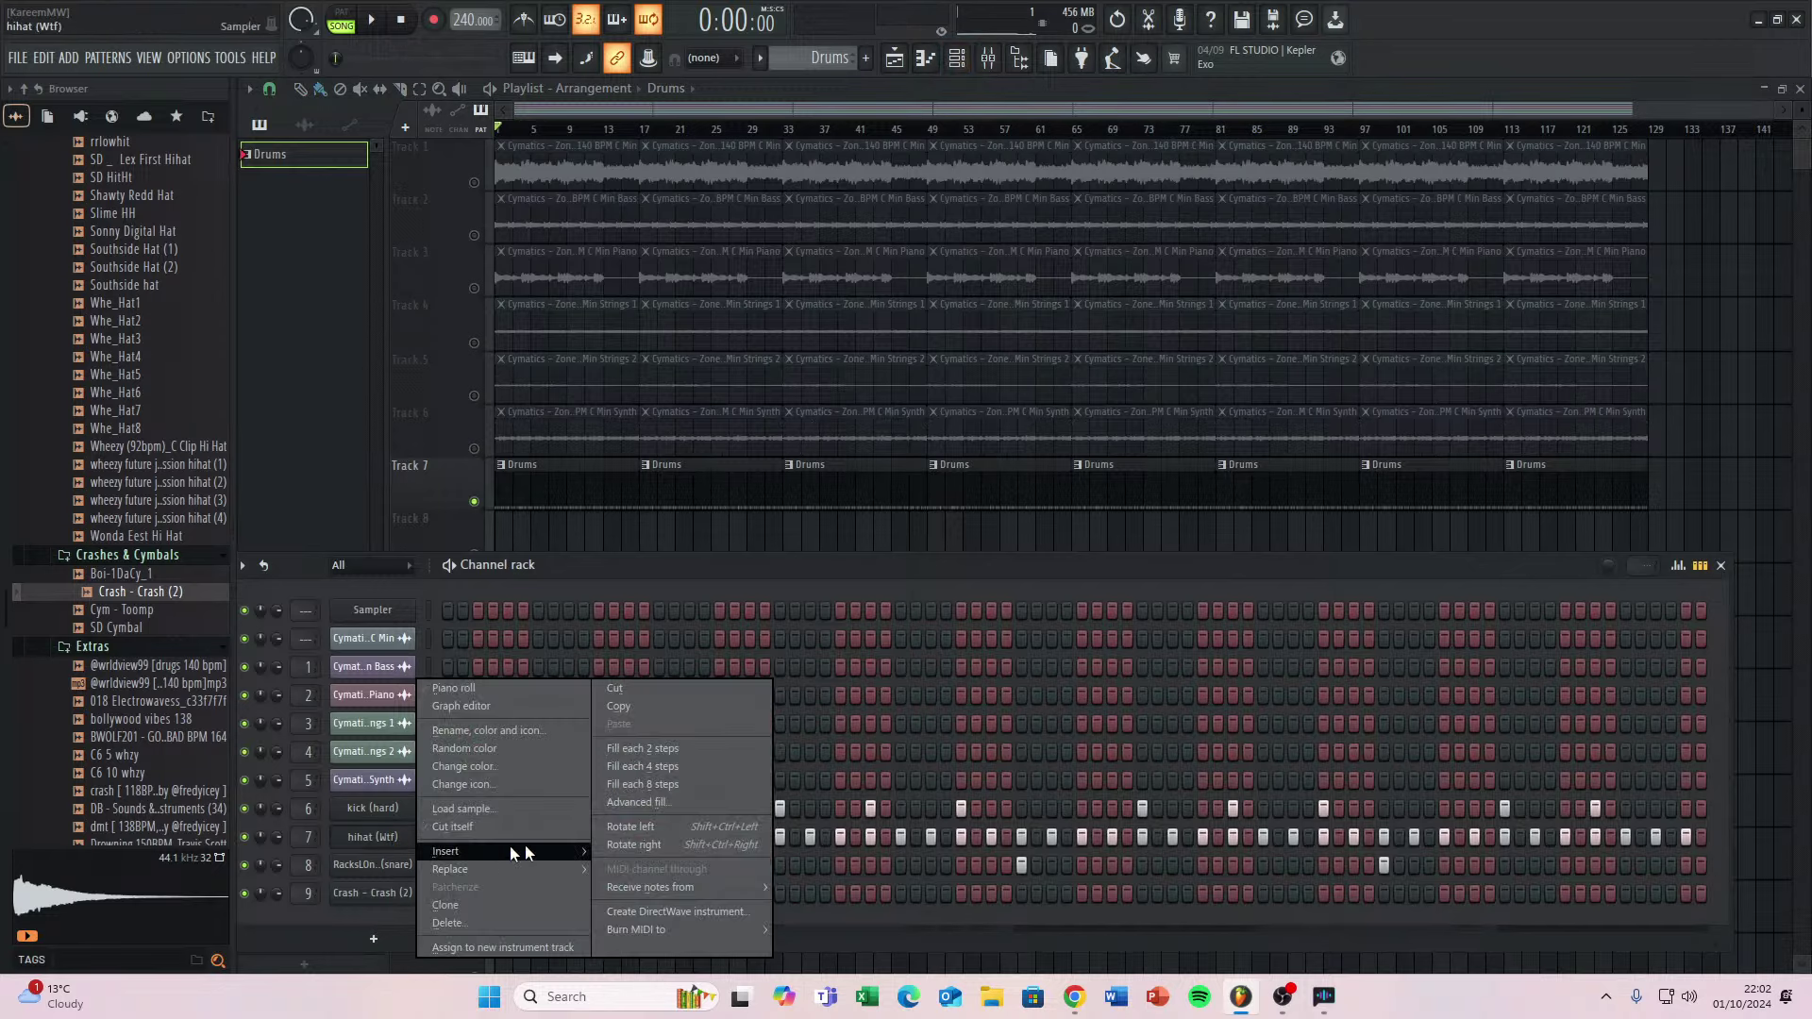
Fill the hihat channel on every 4 steps and unmute Track 1 to hear it with the drums.
click(670, 769)
click(473, 448)
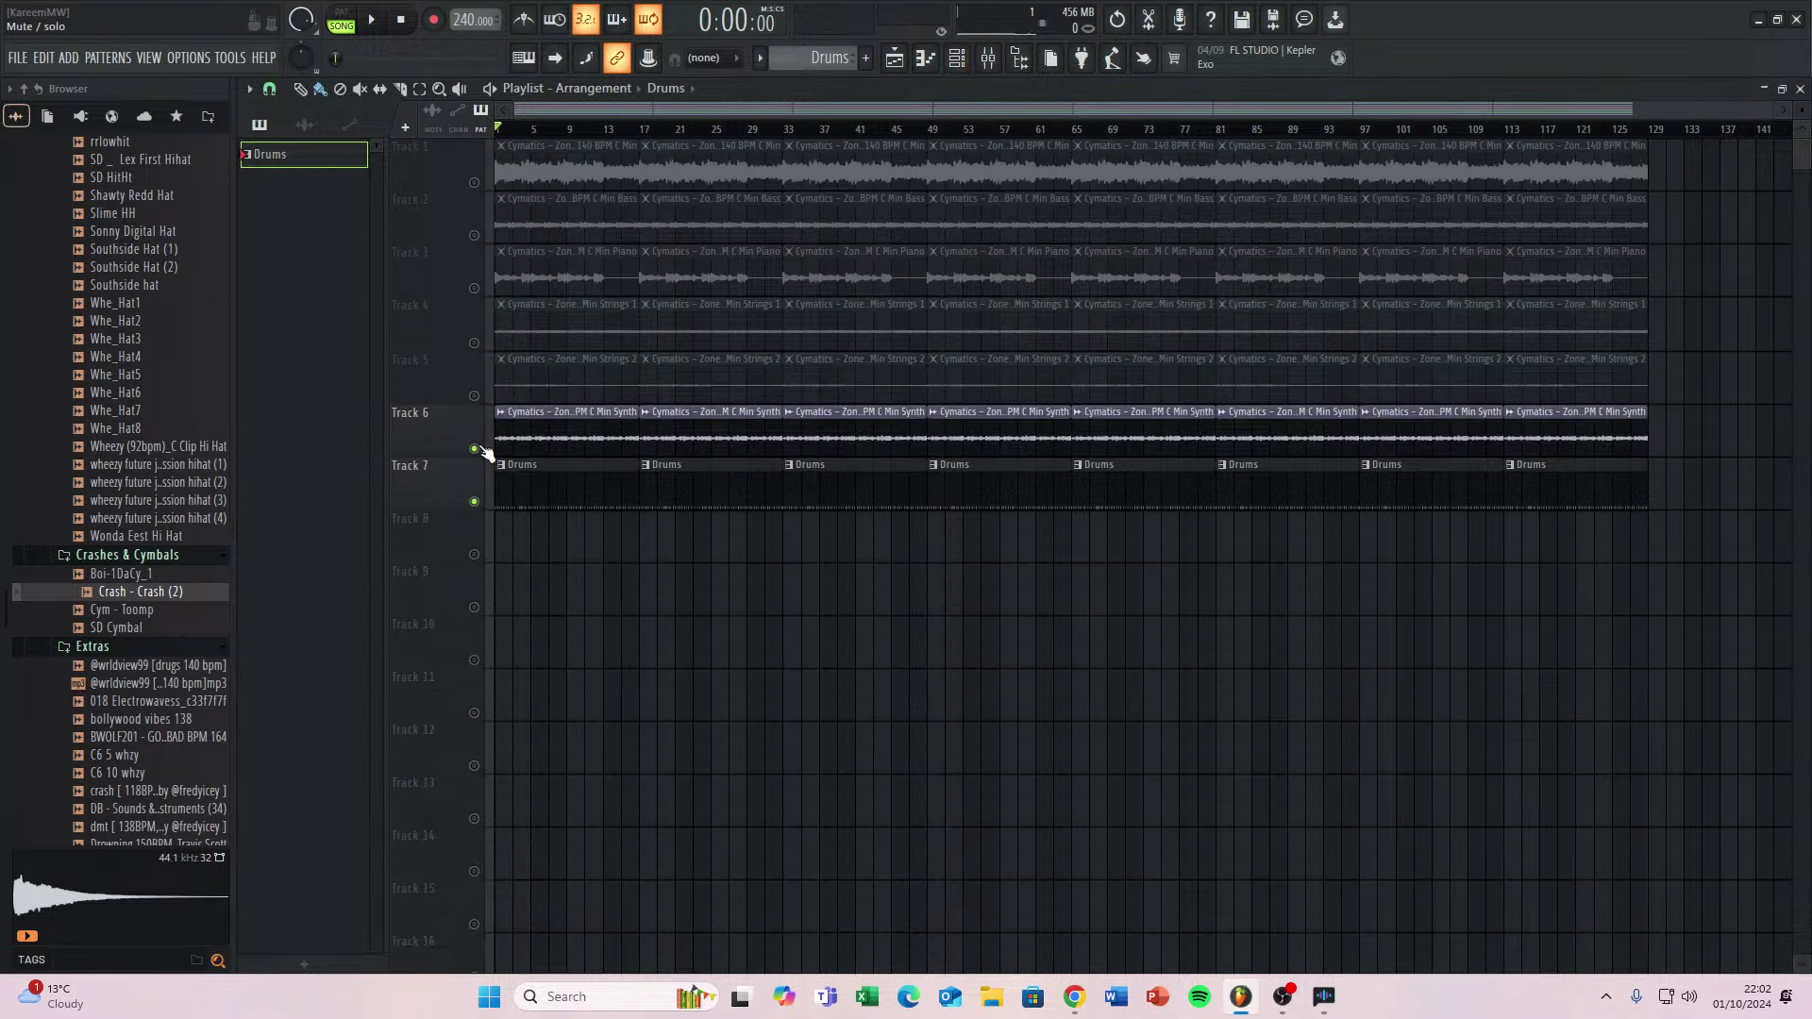
click(474, 448)
click(474, 183)
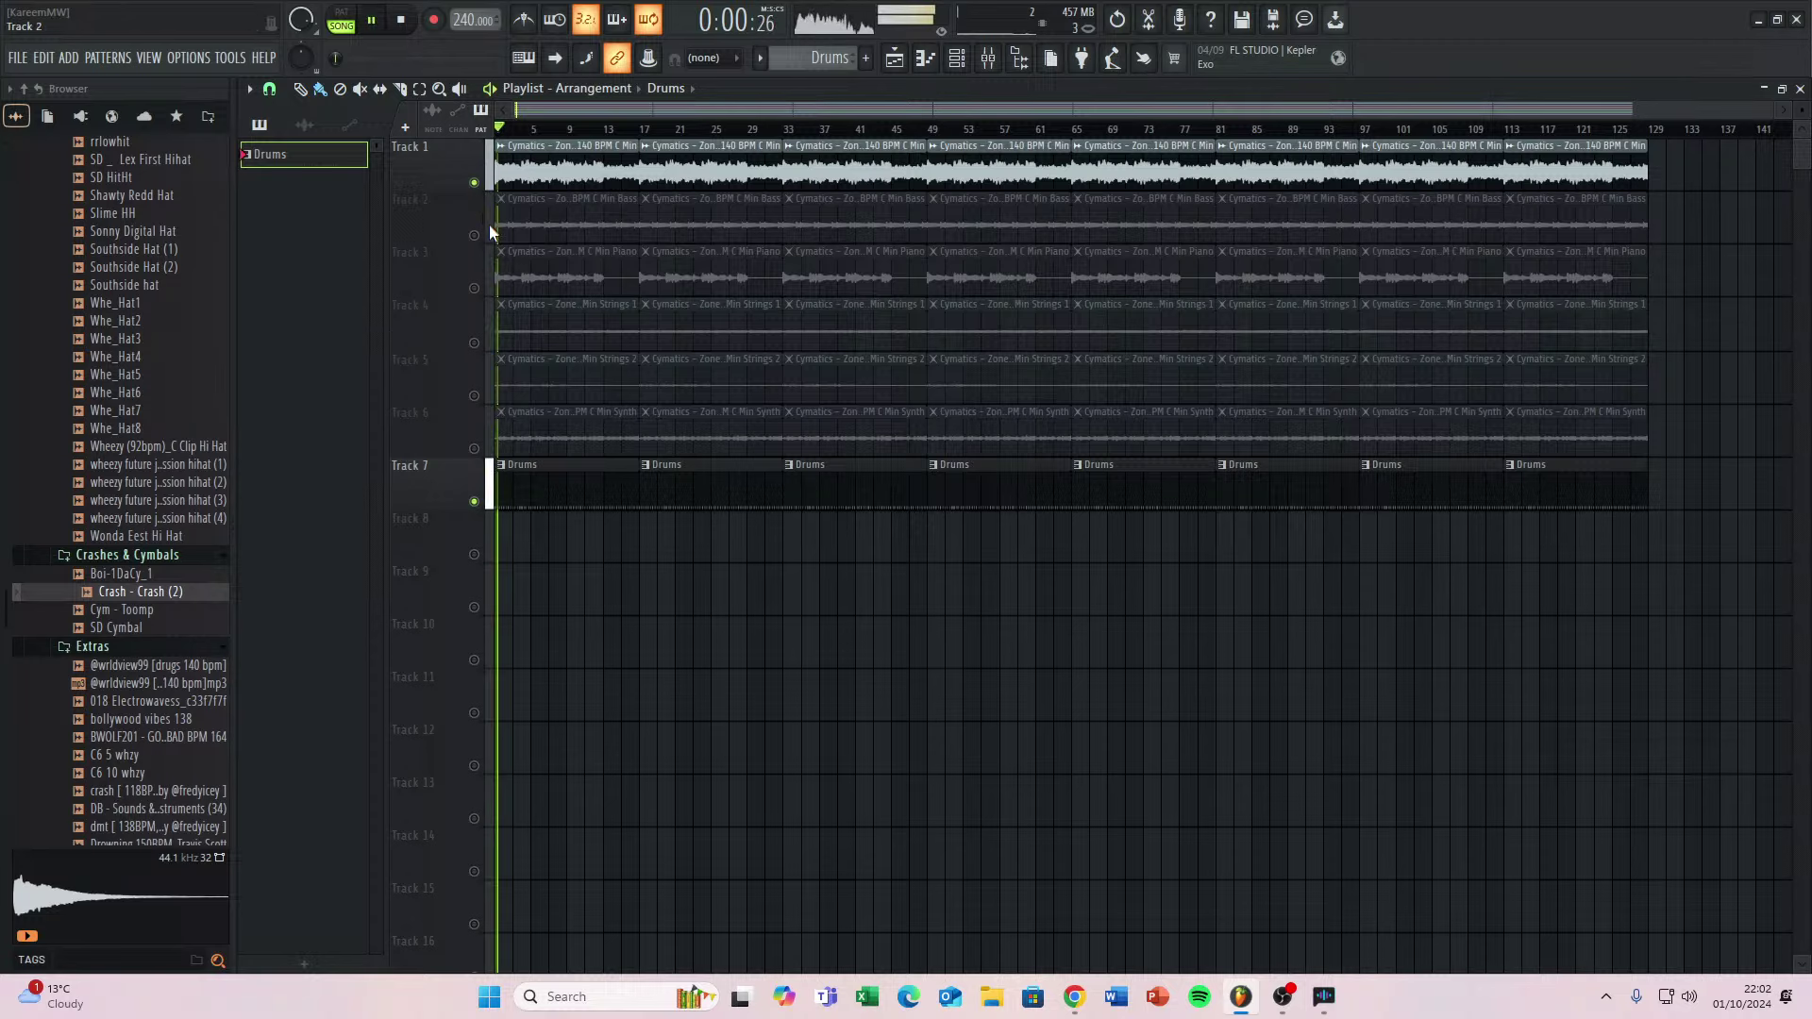
Show the Channel rack, undo the playlist track mute changes and stop playback.
click(956, 58)
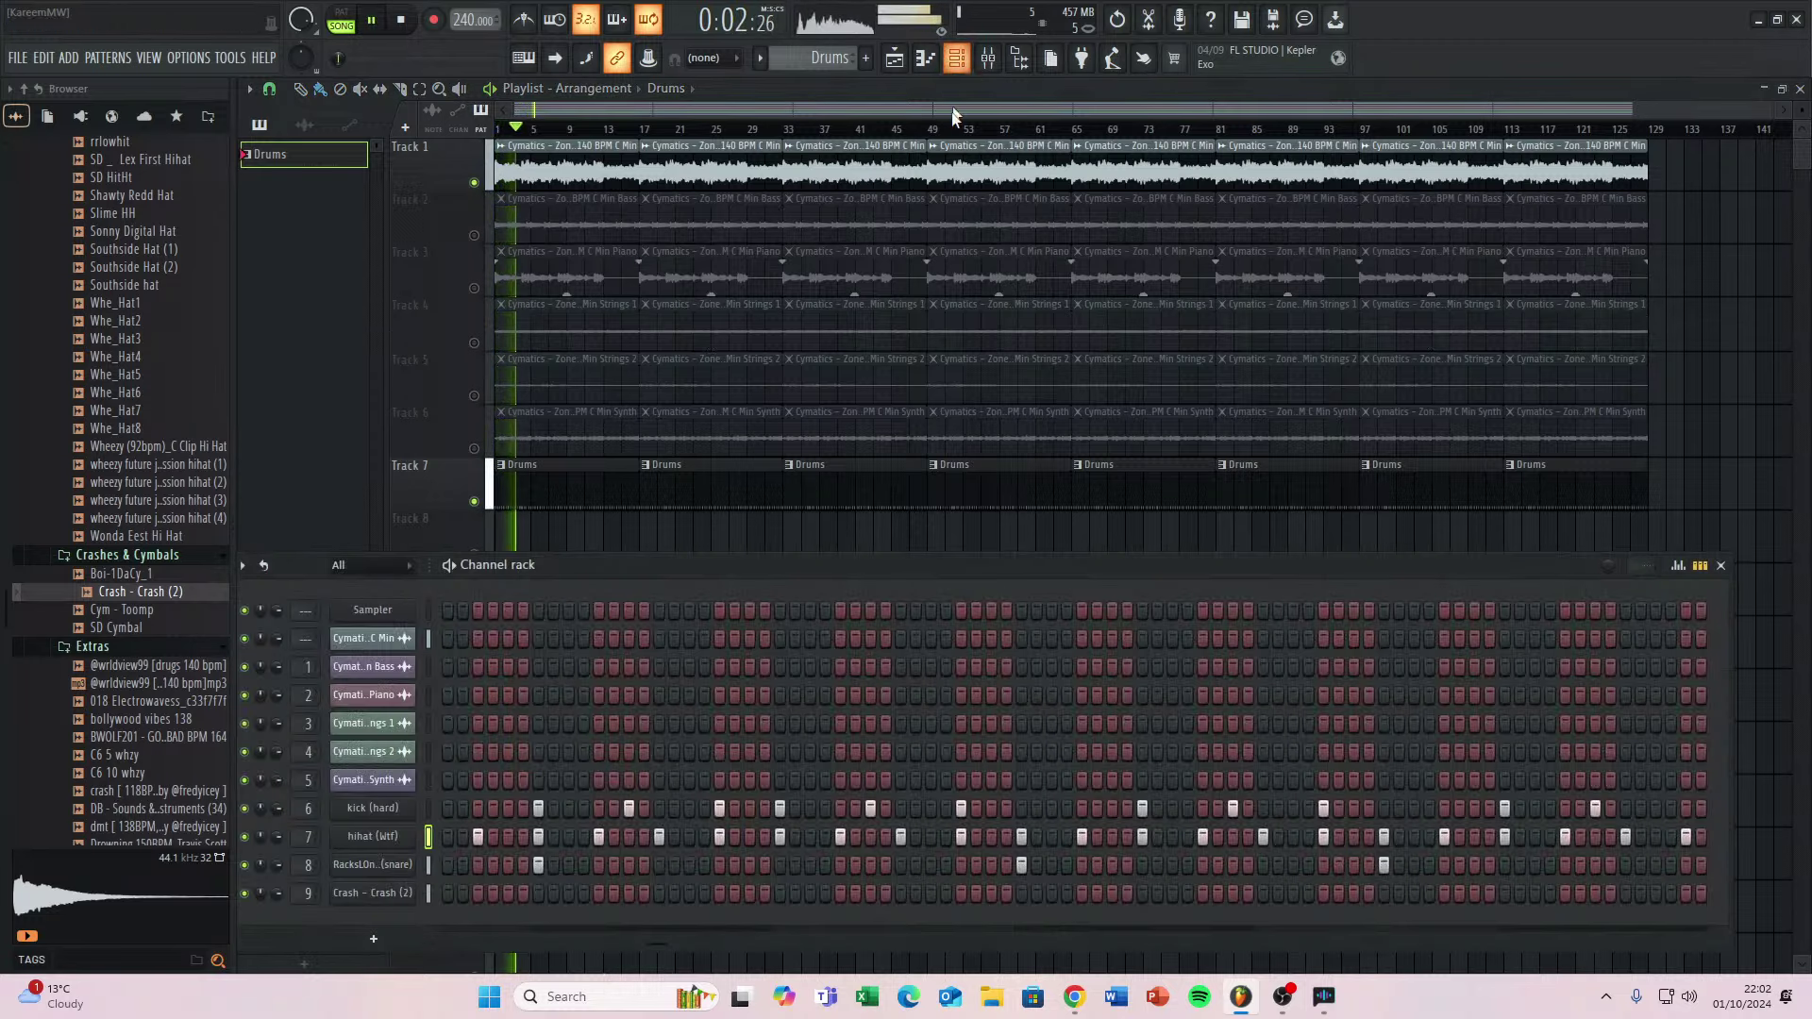
key(ctrl+alt+z)
key(ctrl+alt+z)
key(ctrl+alt+z)
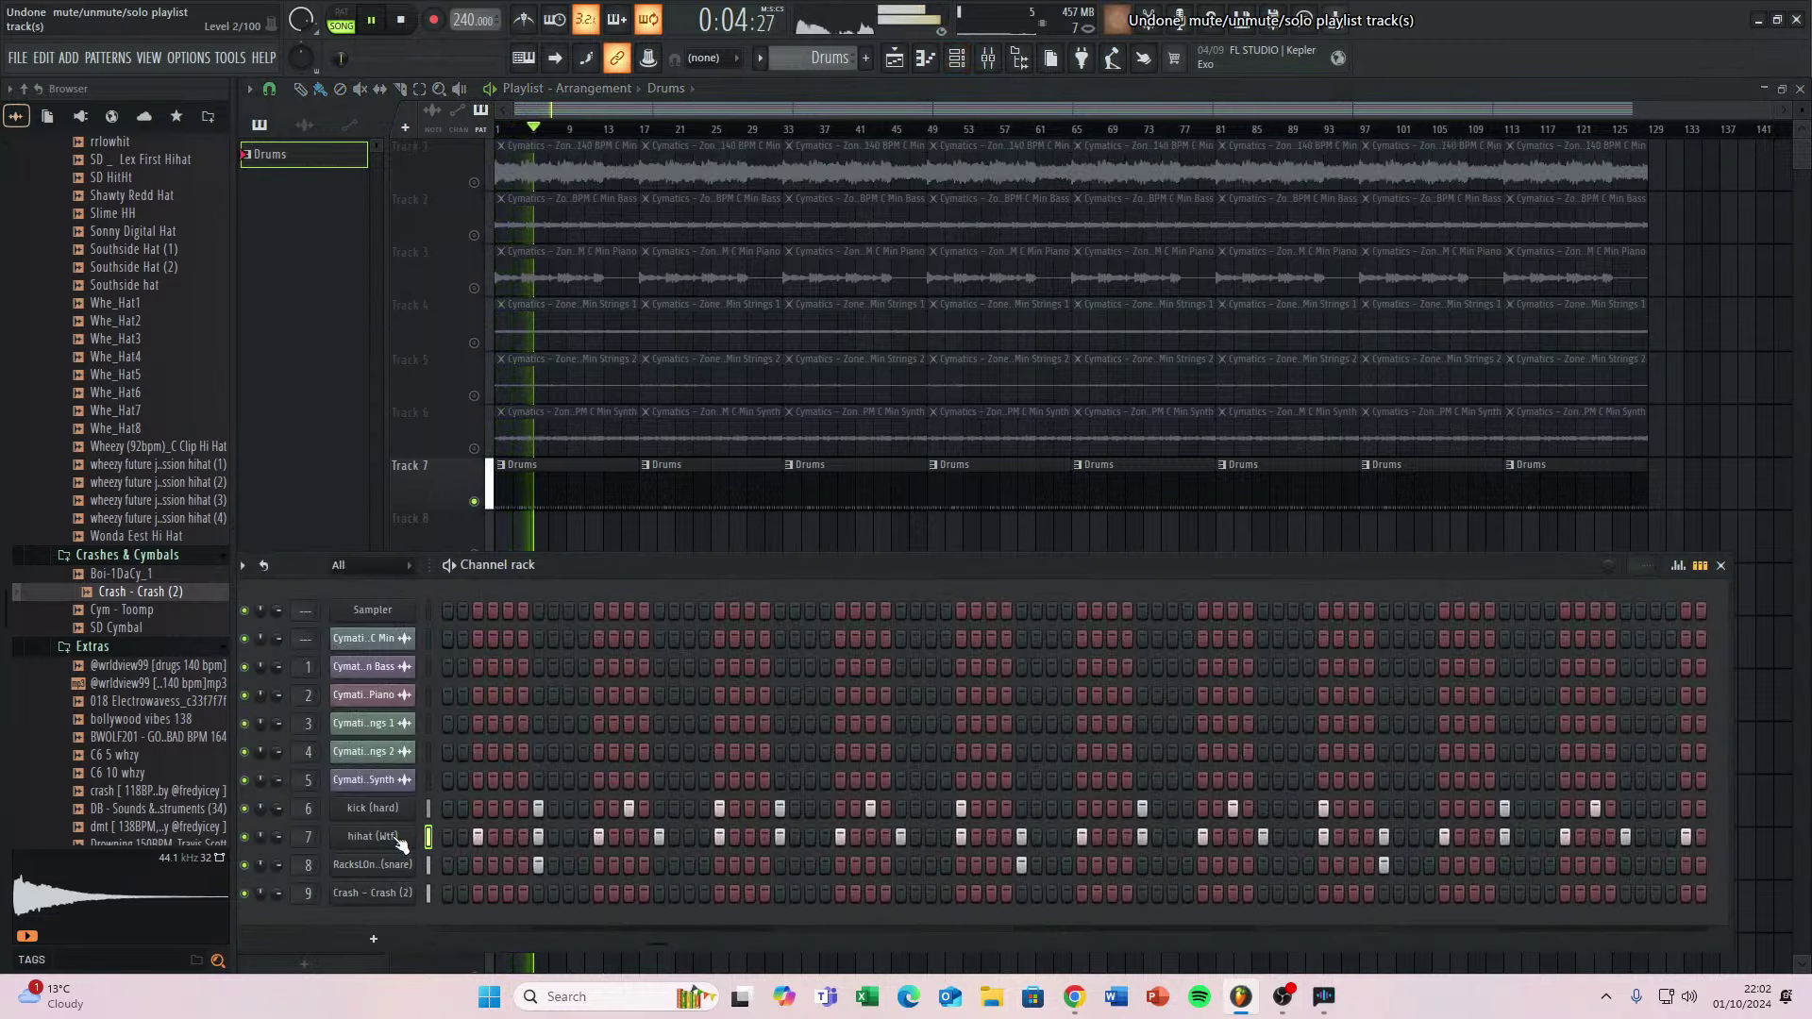
key(space)
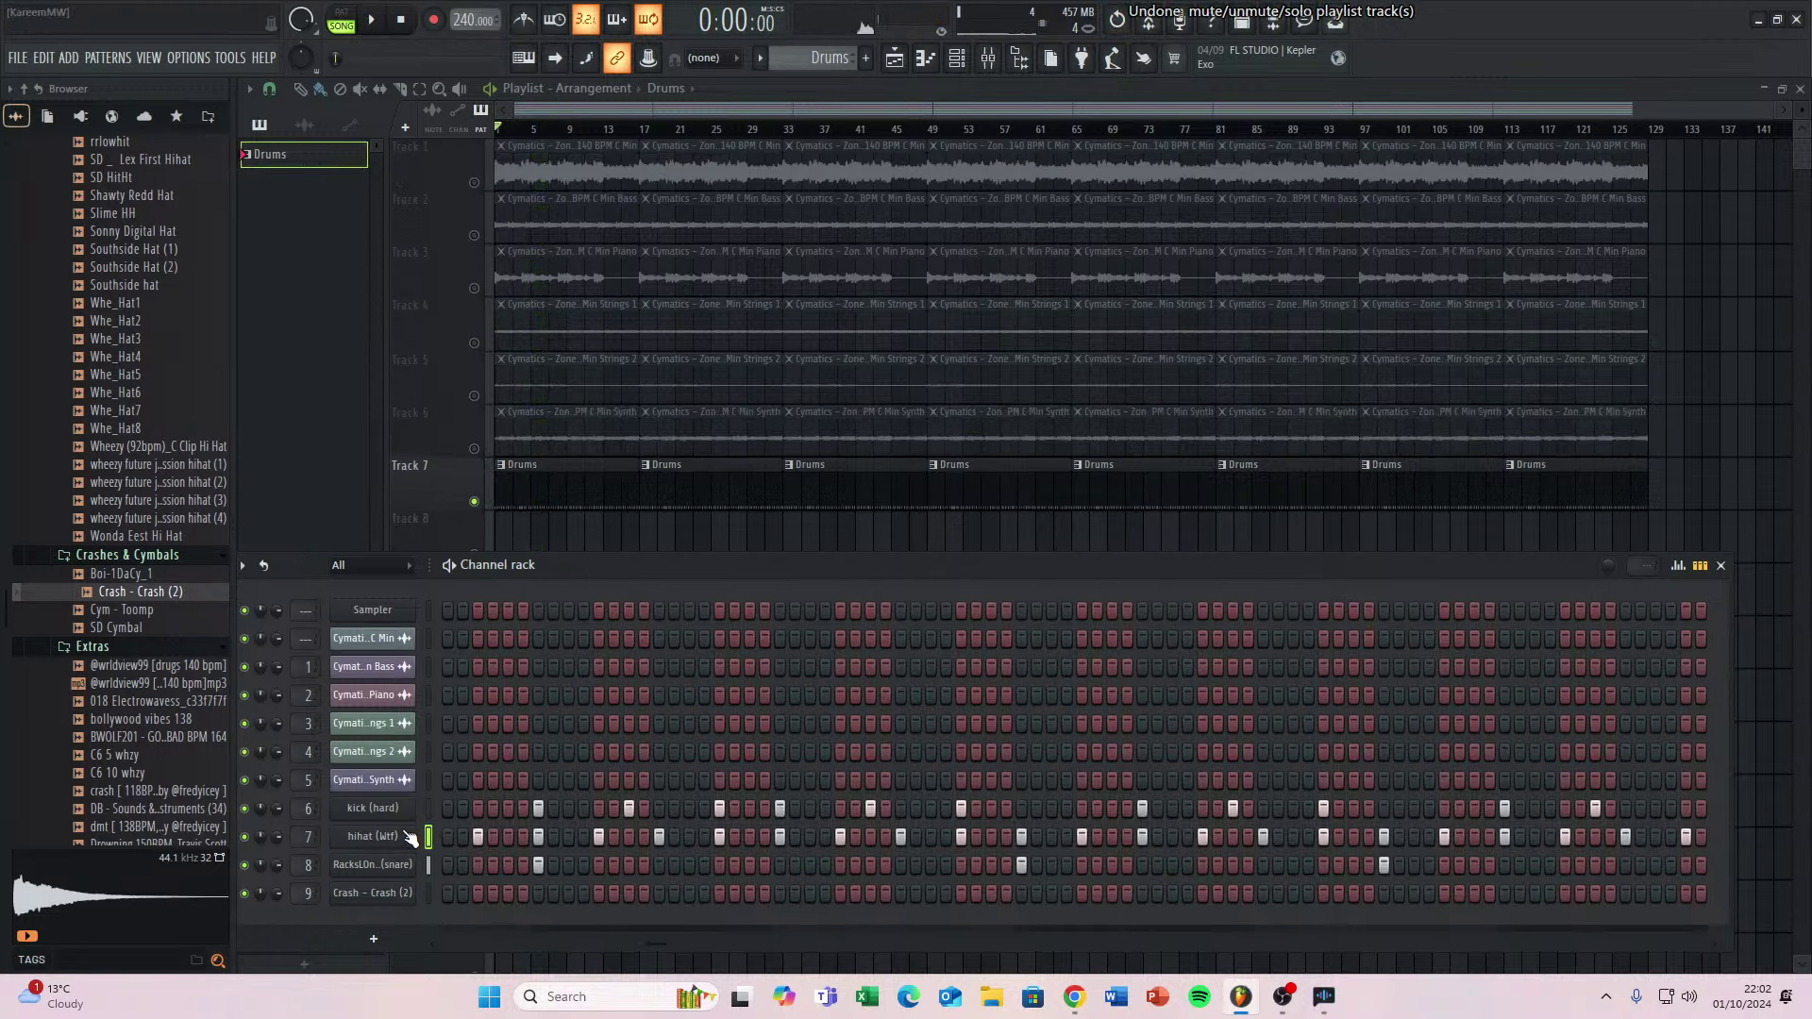
Fill the hihat channel on every 2 steps, preview the pattern and close the Channel rack.
right_click(396, 838)
click(648, 747)
key(space)
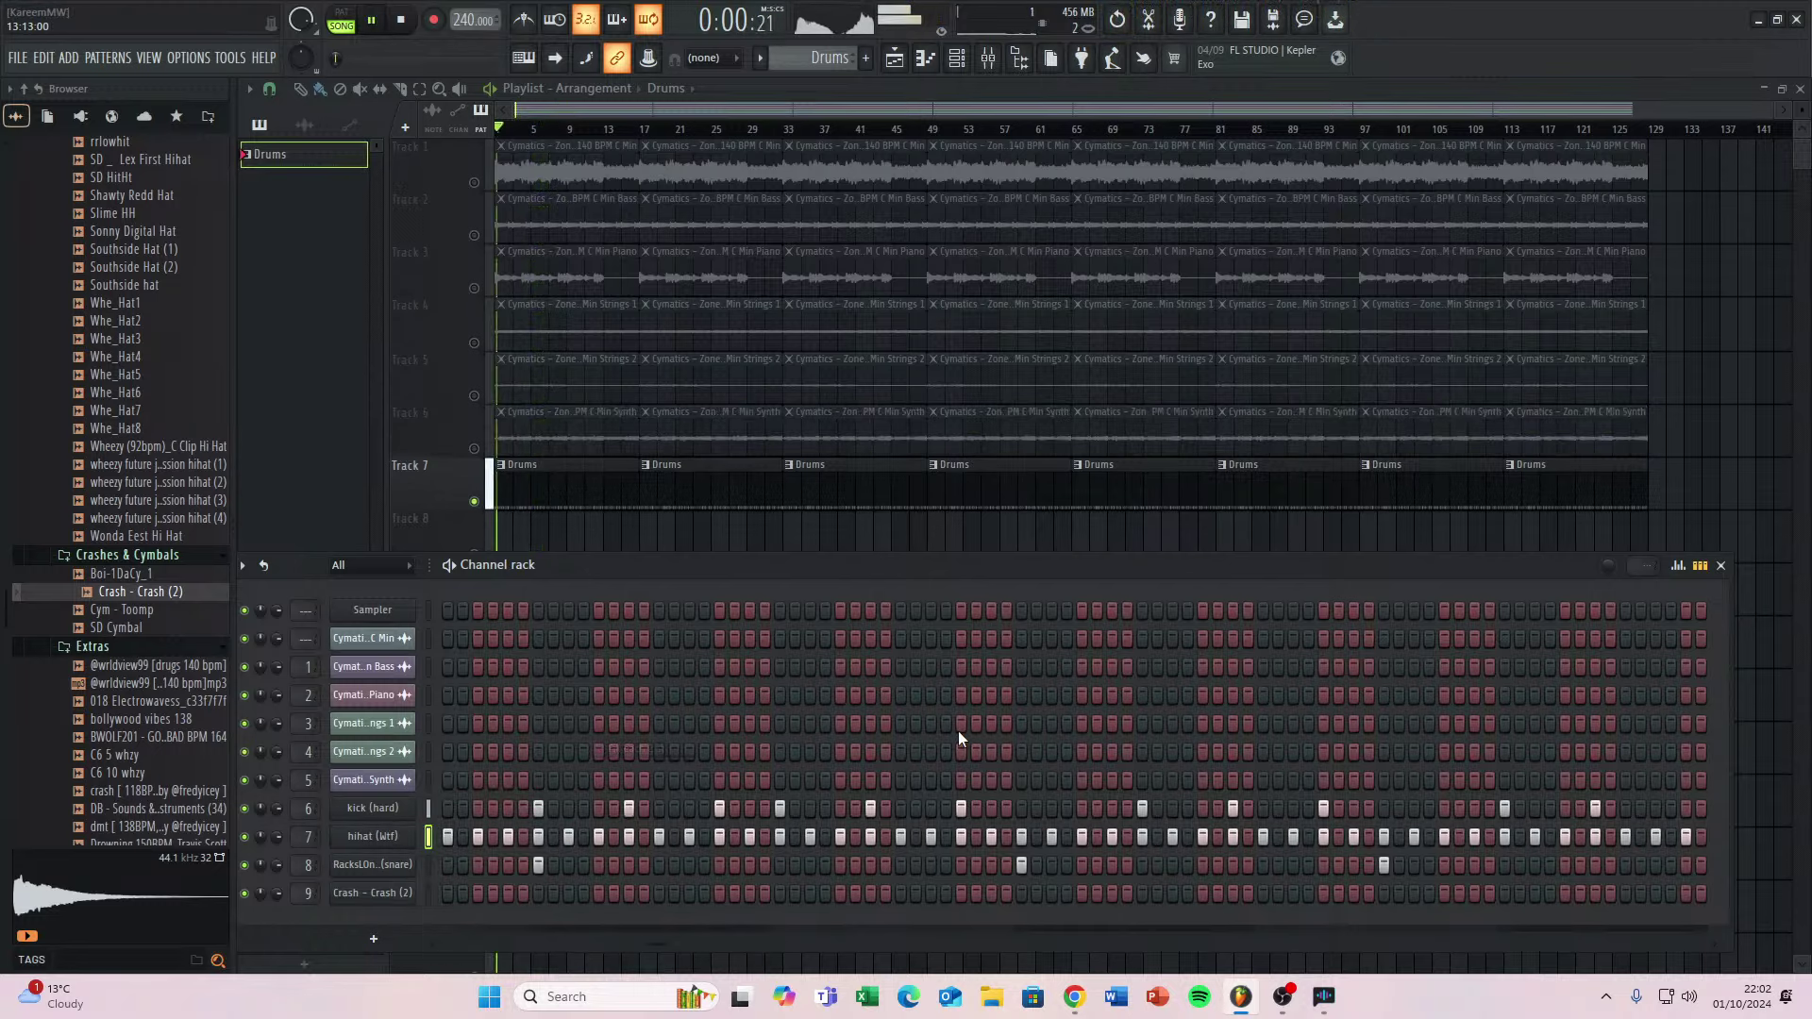
click(1723, 564)
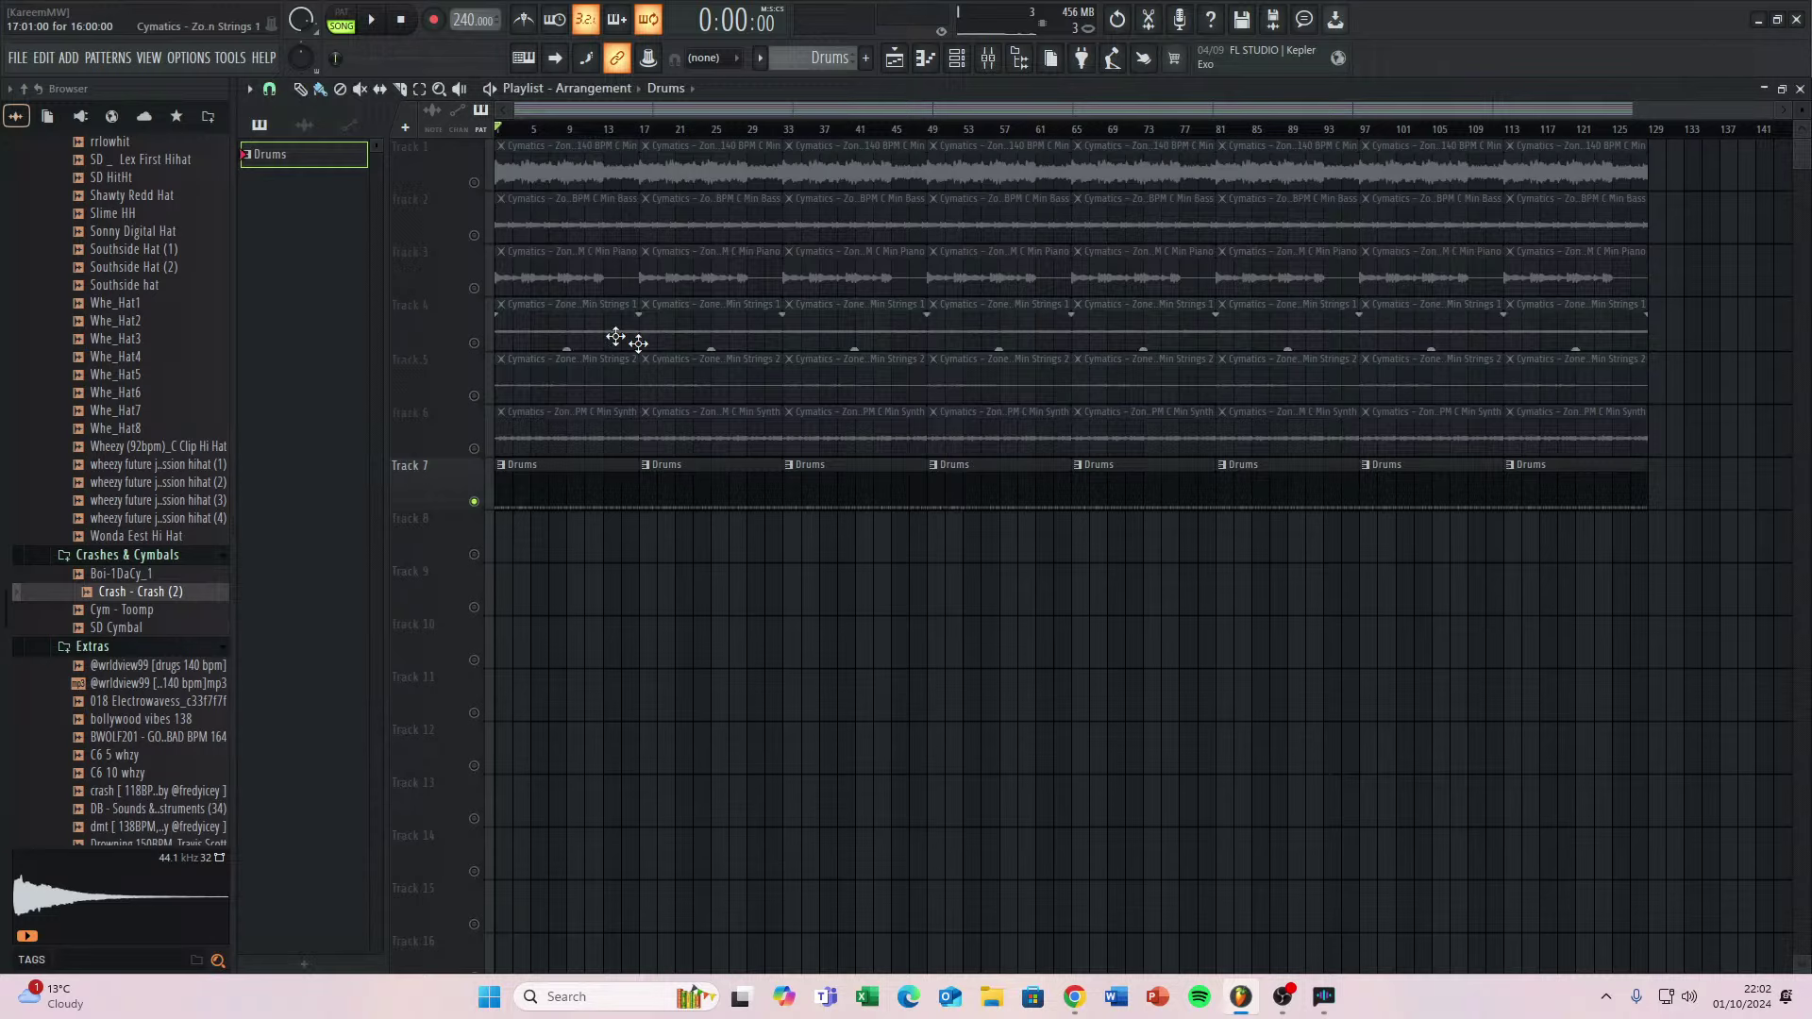
Delete the first Drums clip on Track 7, and mute Track 1 again after trying it with its clips intact.
click(475, 182)
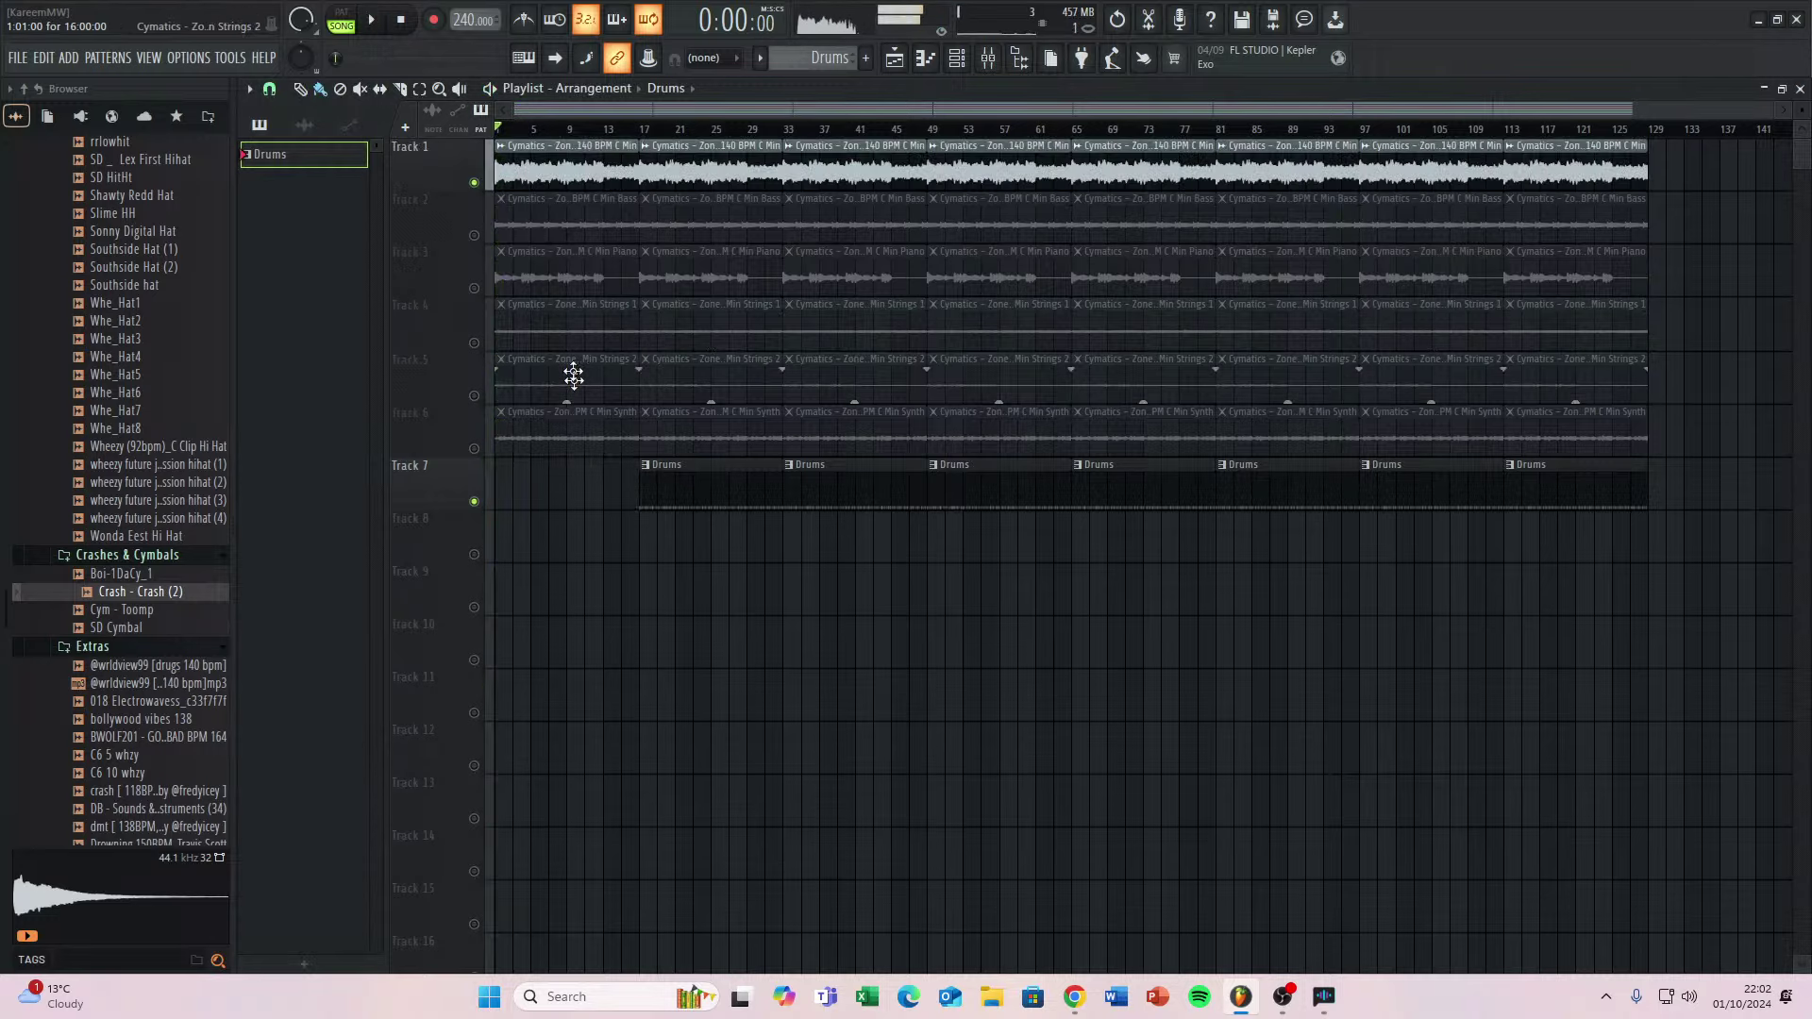
right_click(536, 168)
key(ctrl+z)
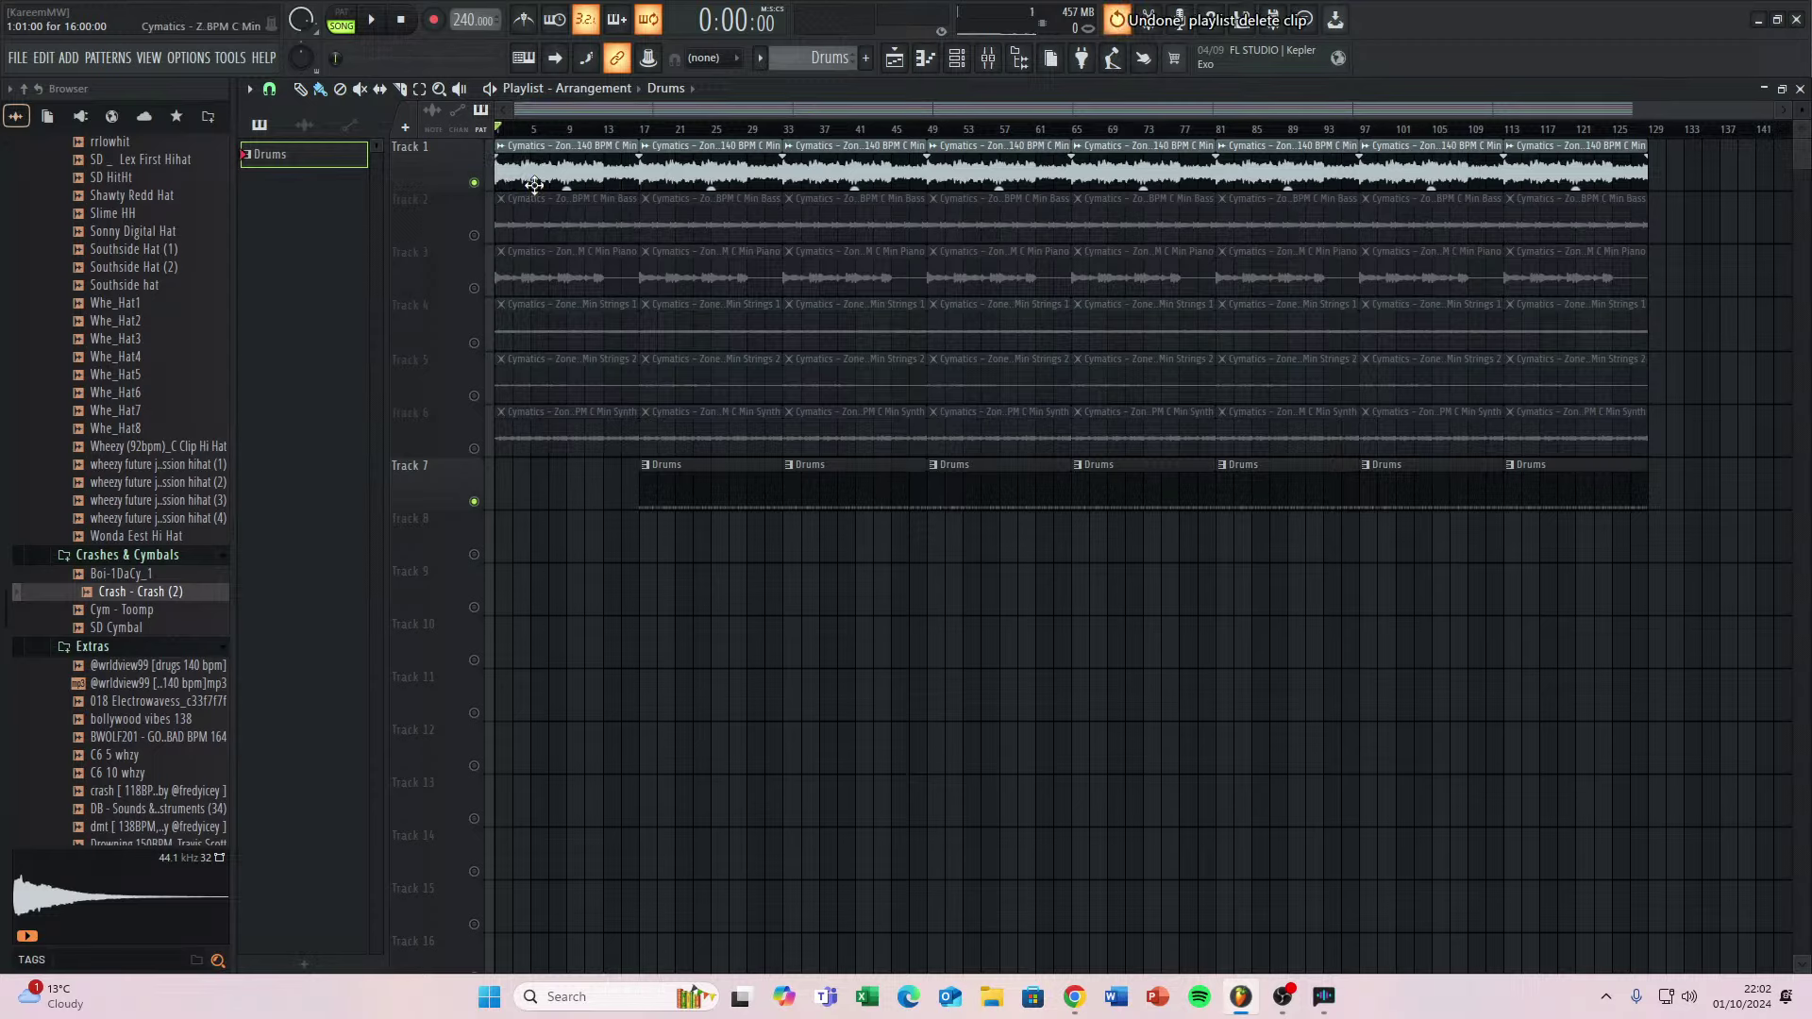
click(474, 184)
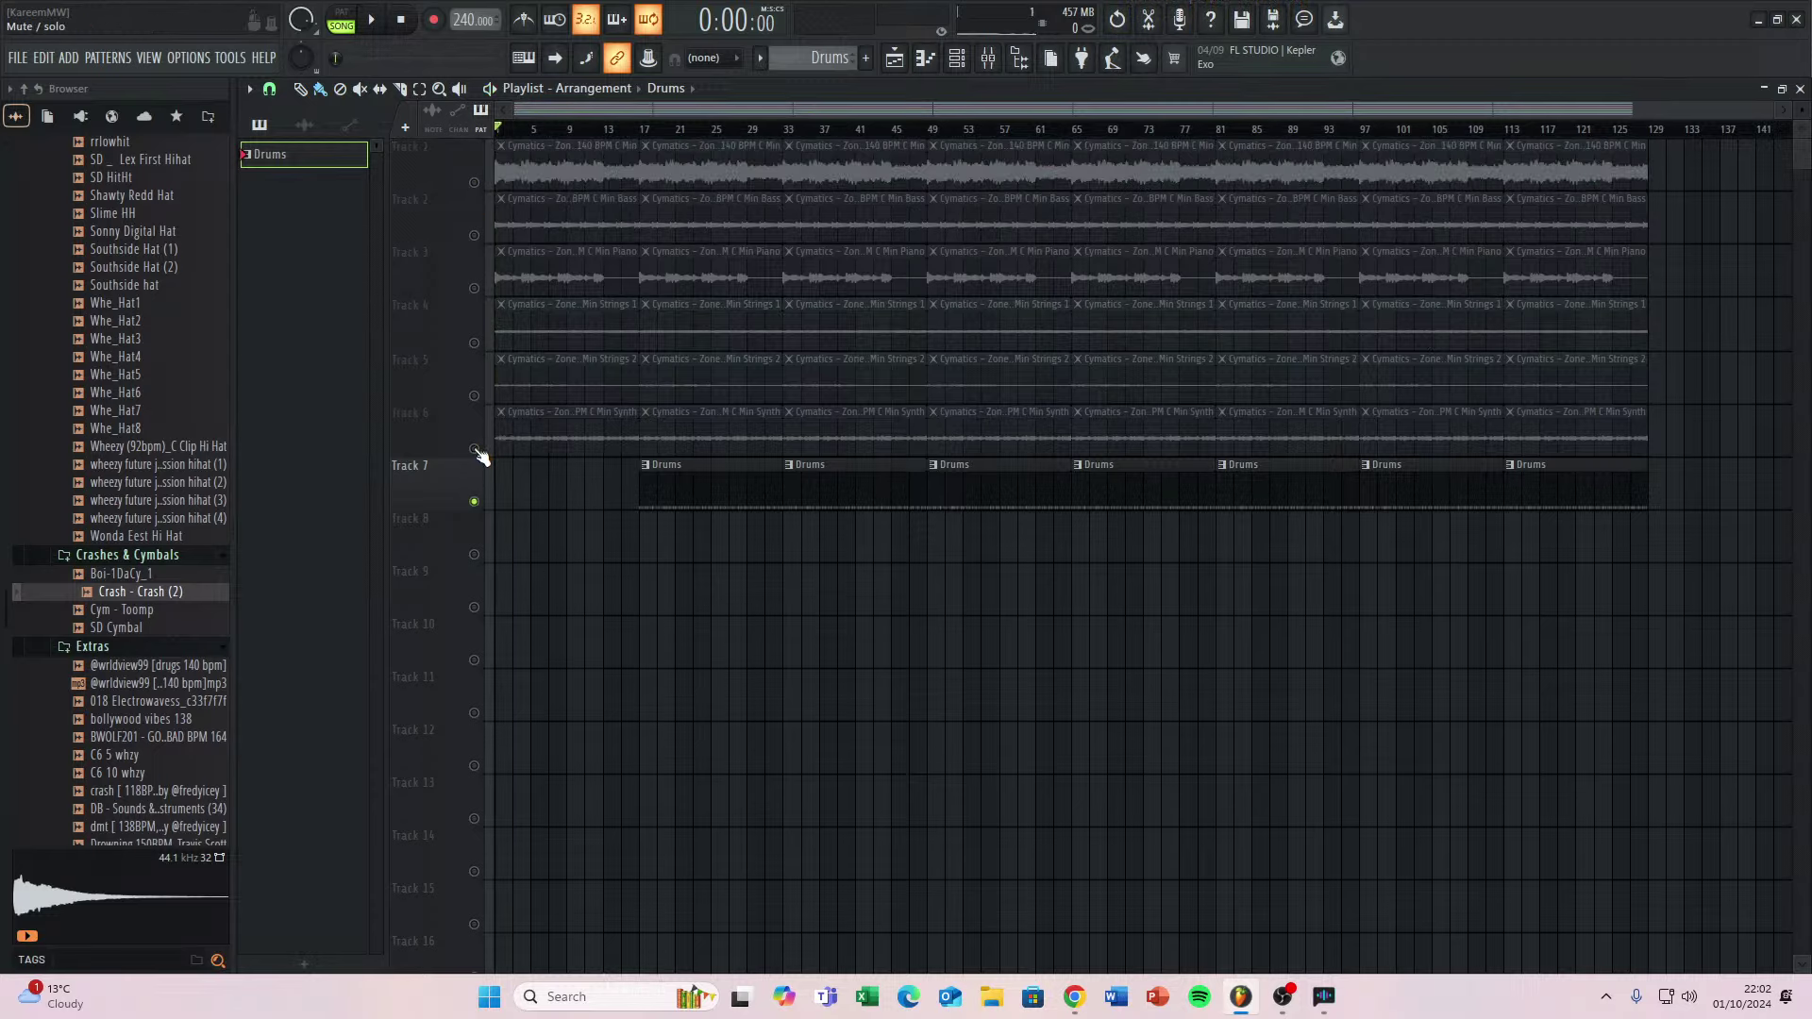
Audition the synth on Track 6 and Strings 2 on Track 5 in turn, muting each one again.
click(475, 449)
key(space)
click(474, 448)
click(475, 396)
key(space)
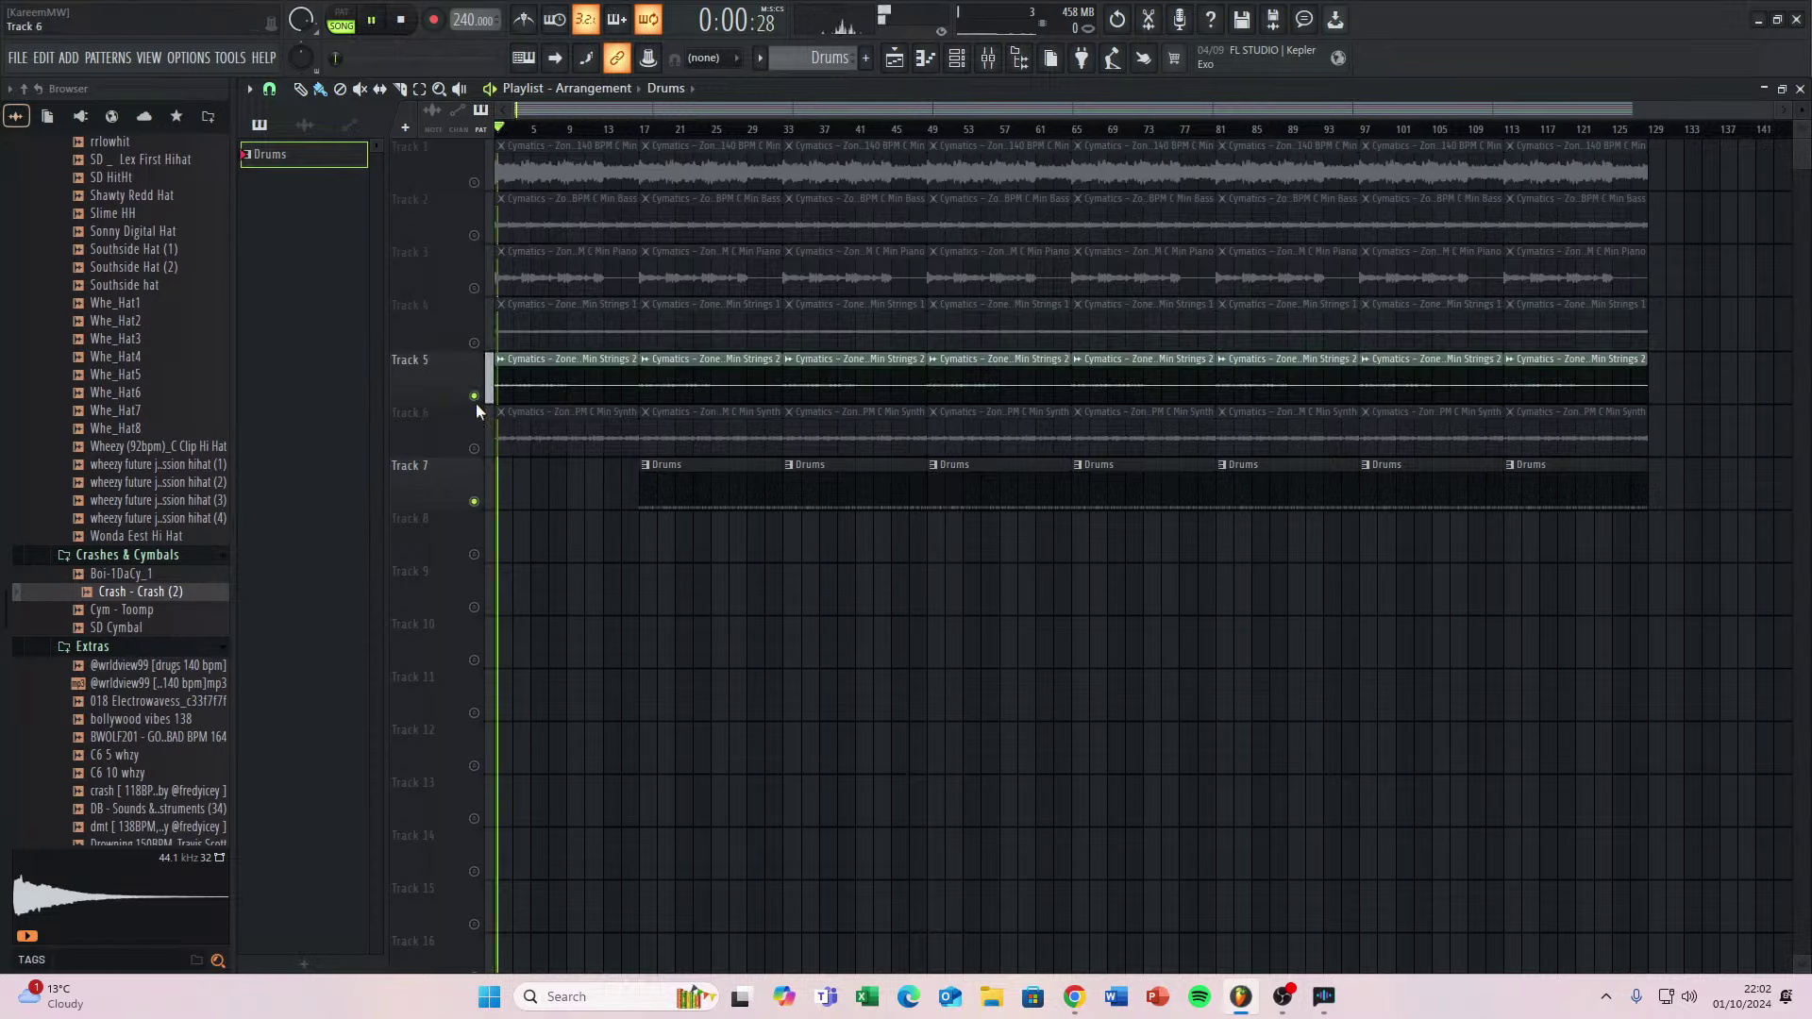
key(space)
click(475, 397)
Unmute the piano on Track 3 and play the arrangement from the start.
click(474, 288)
key(space)
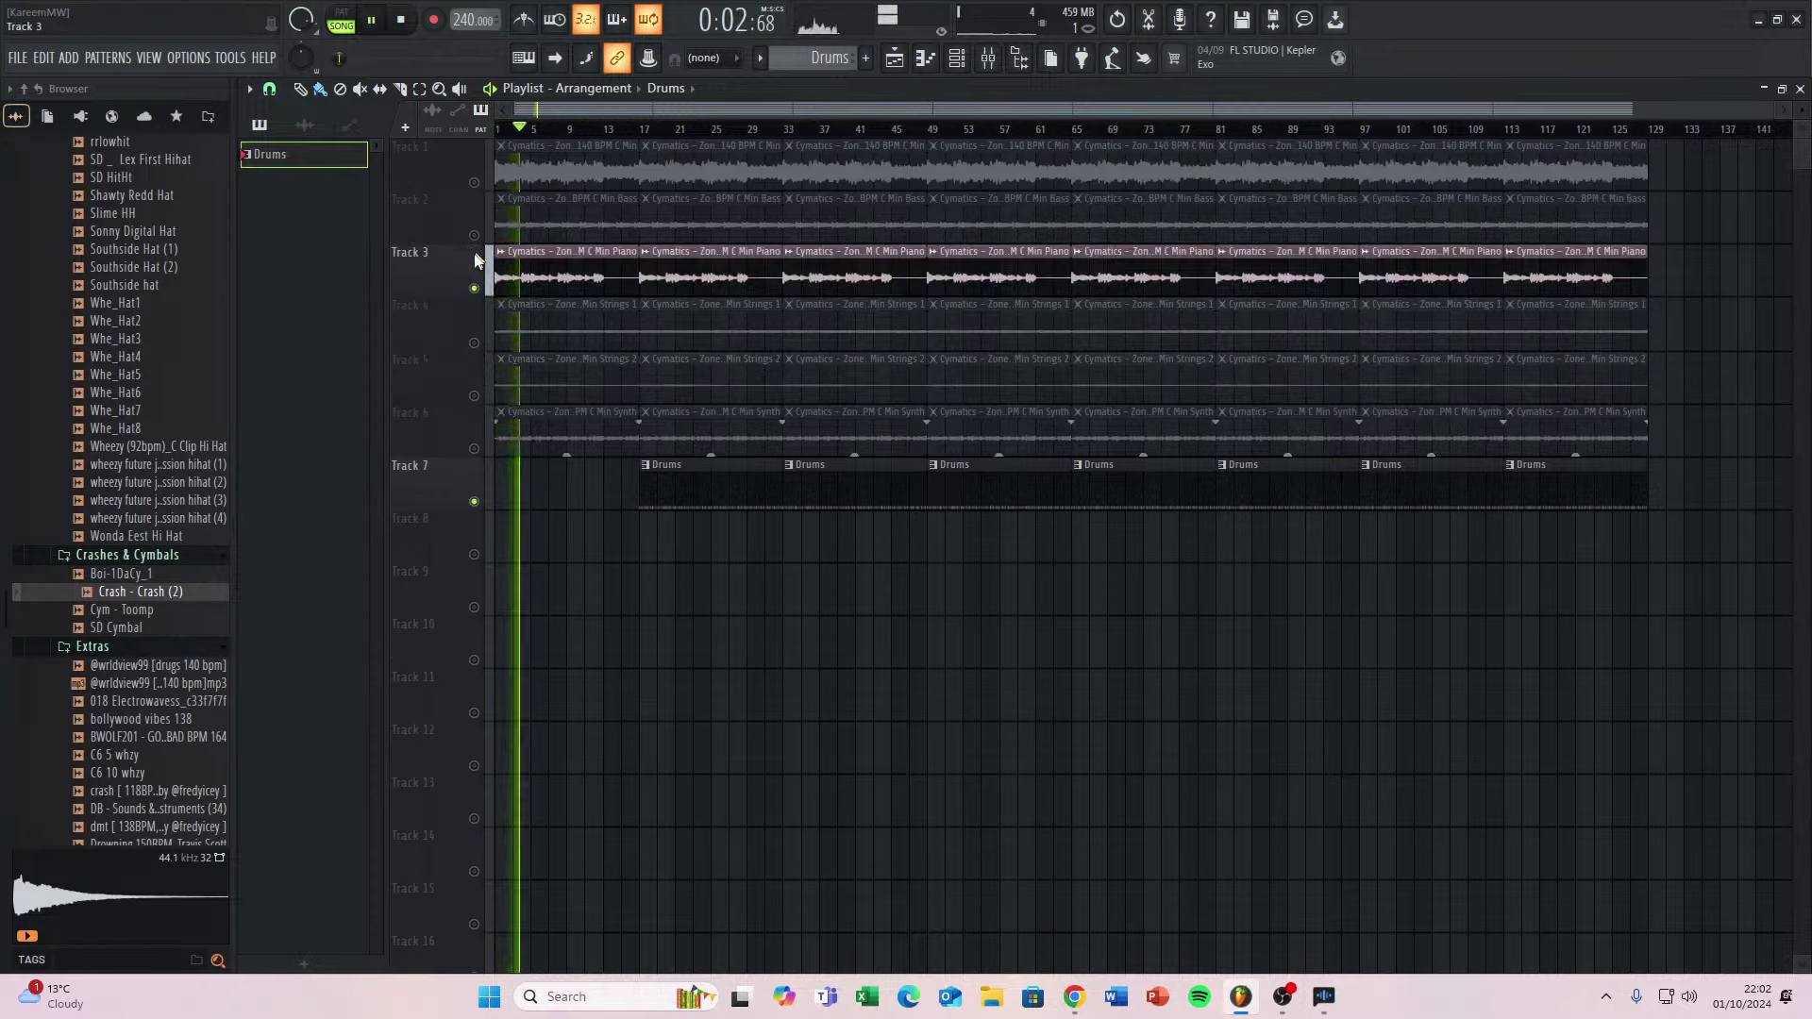
click(474, 395)
click(474, 395)
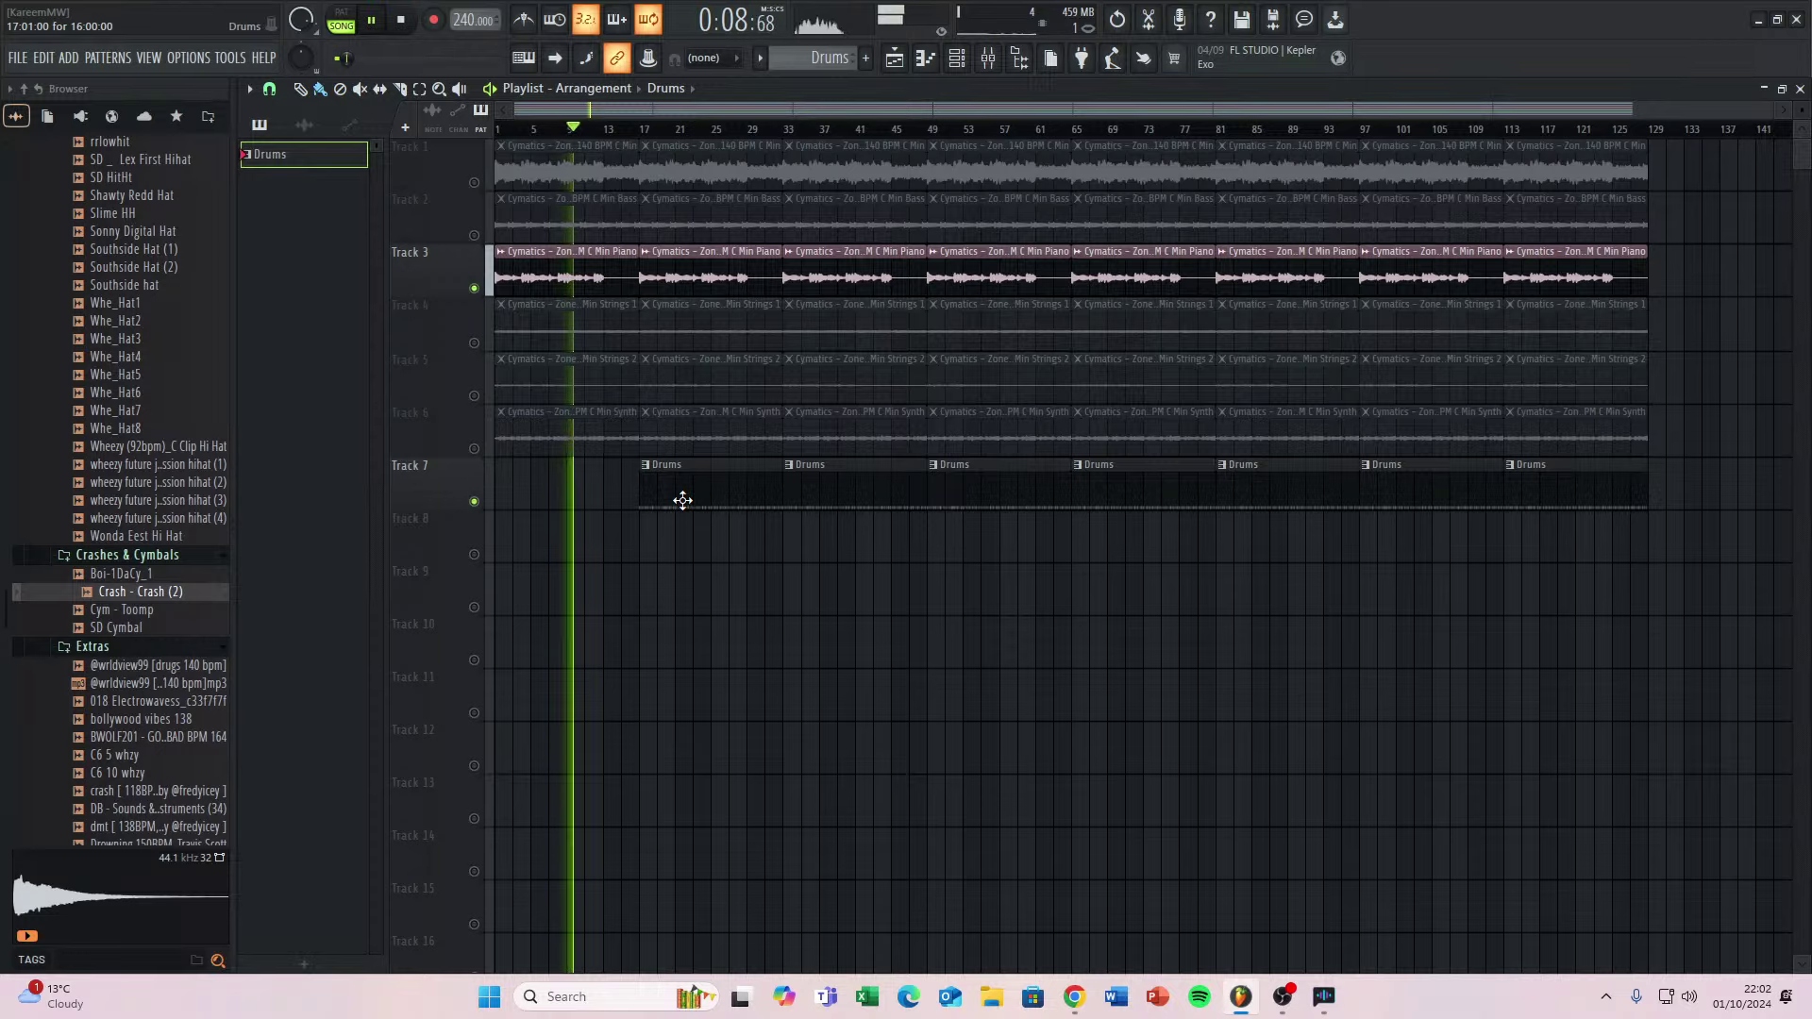
Unmute the synth on Track 6, add a fade-in across its whole first clip and play it back.
click(474, 449)
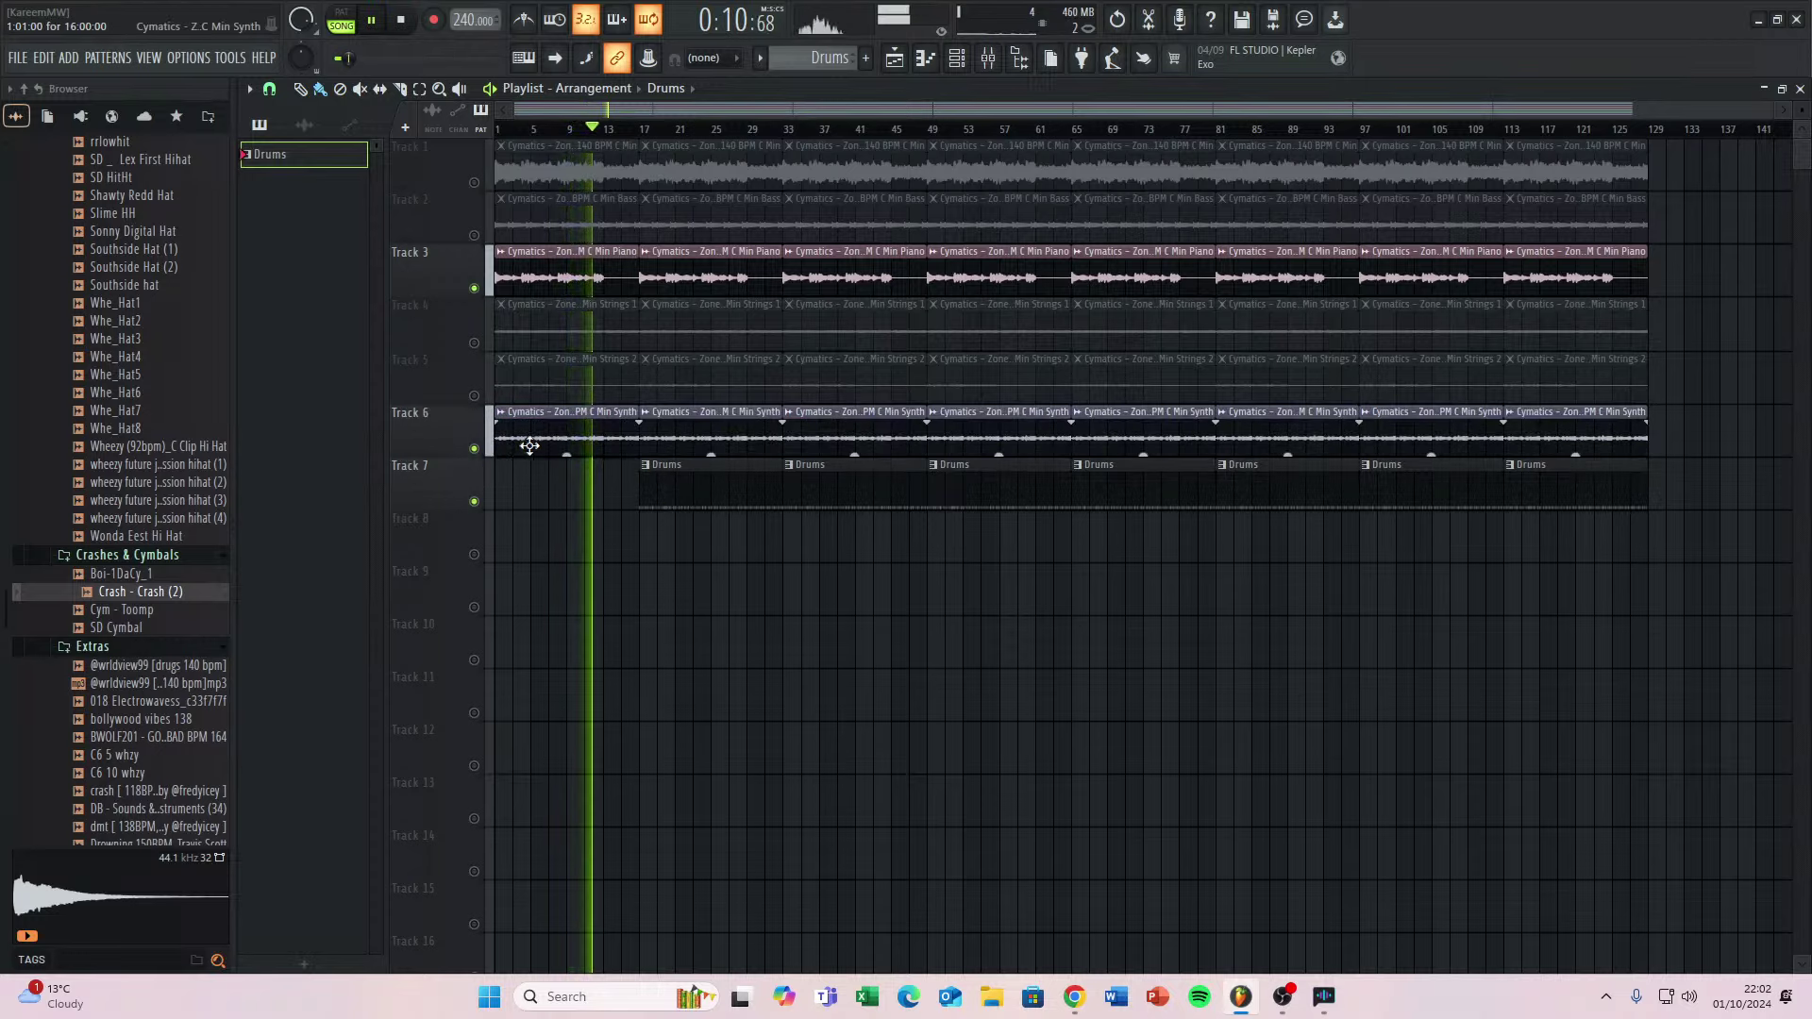
scroll(491, 432, up, 3)
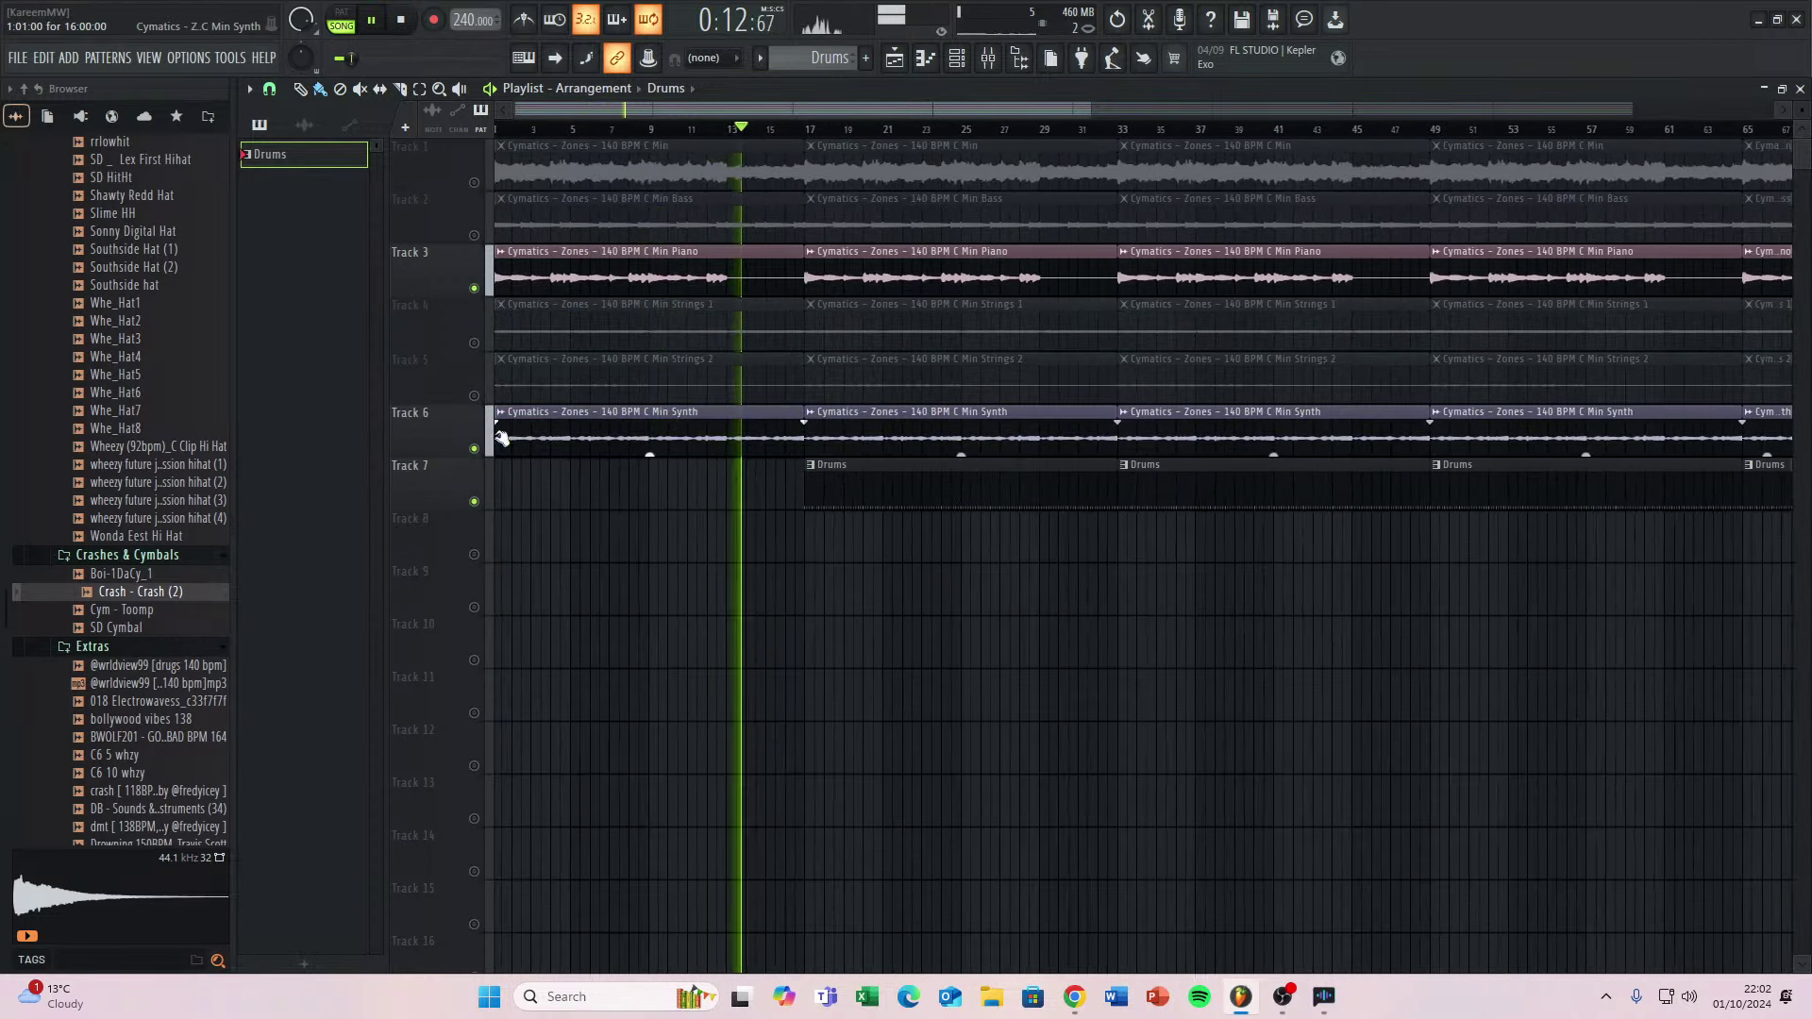
key(space)
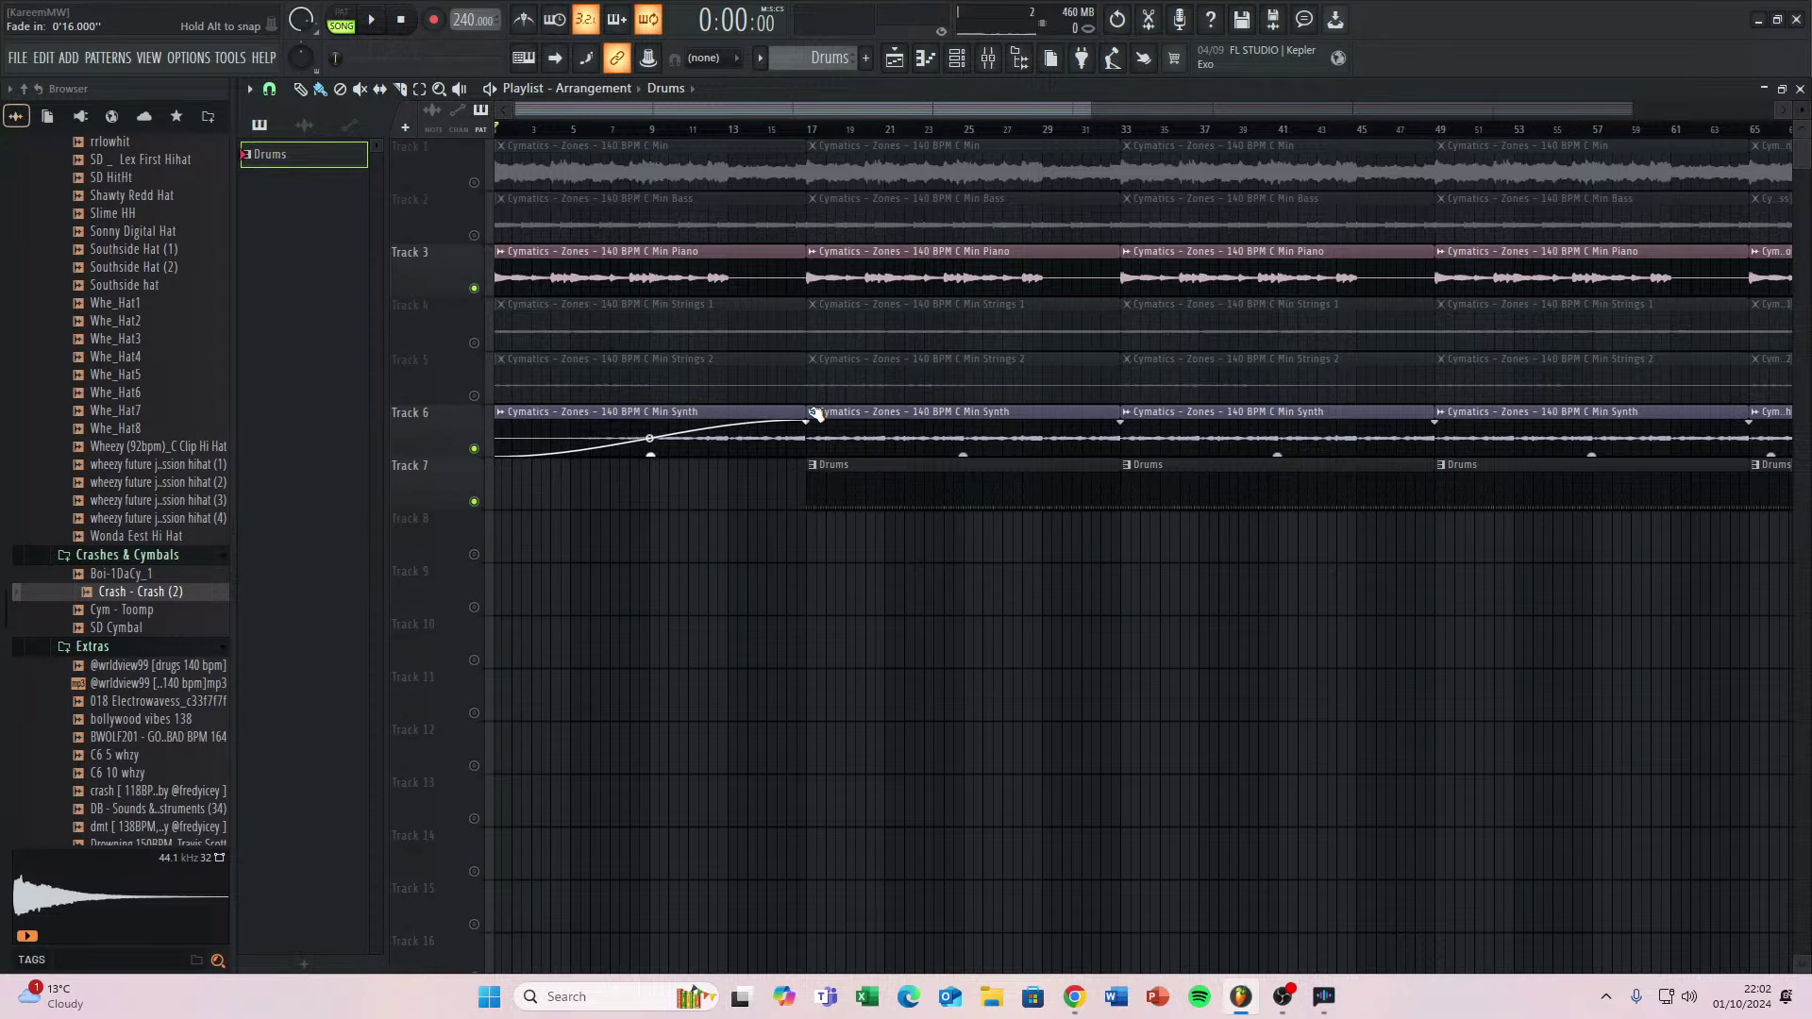
scroll(680, 519, down, 1)
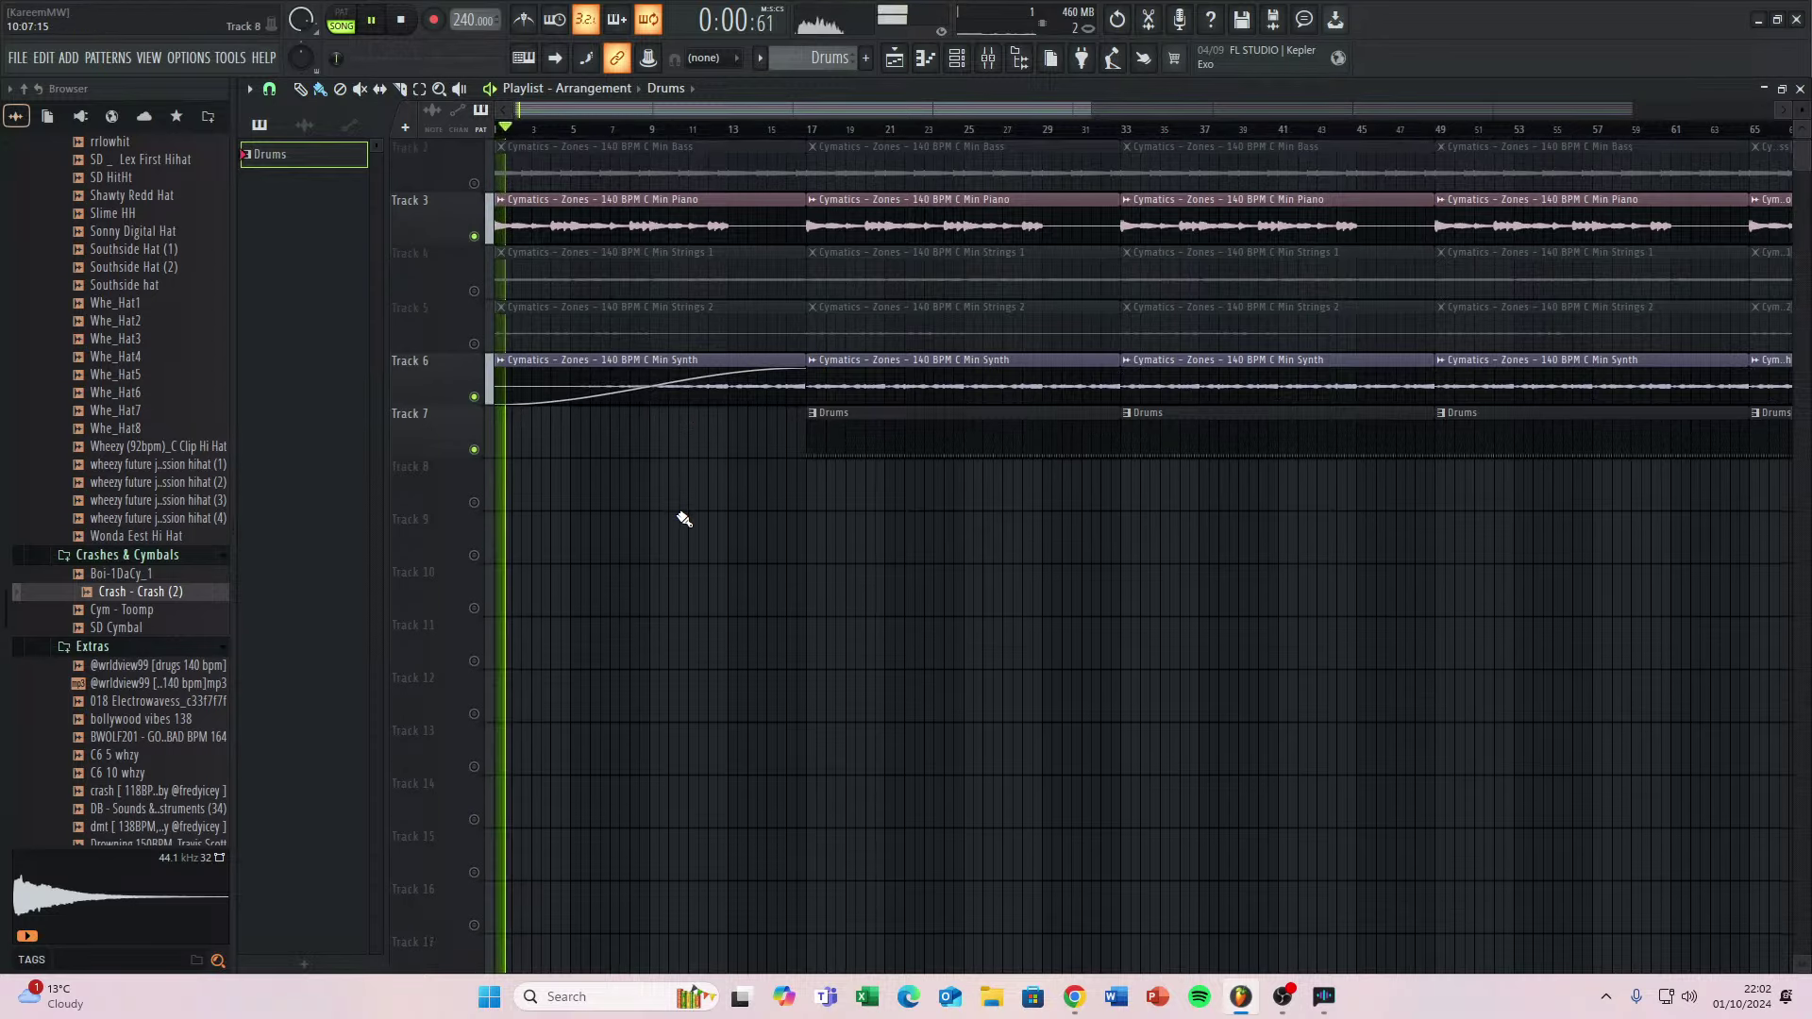
scroll(651, 515, down, 3)
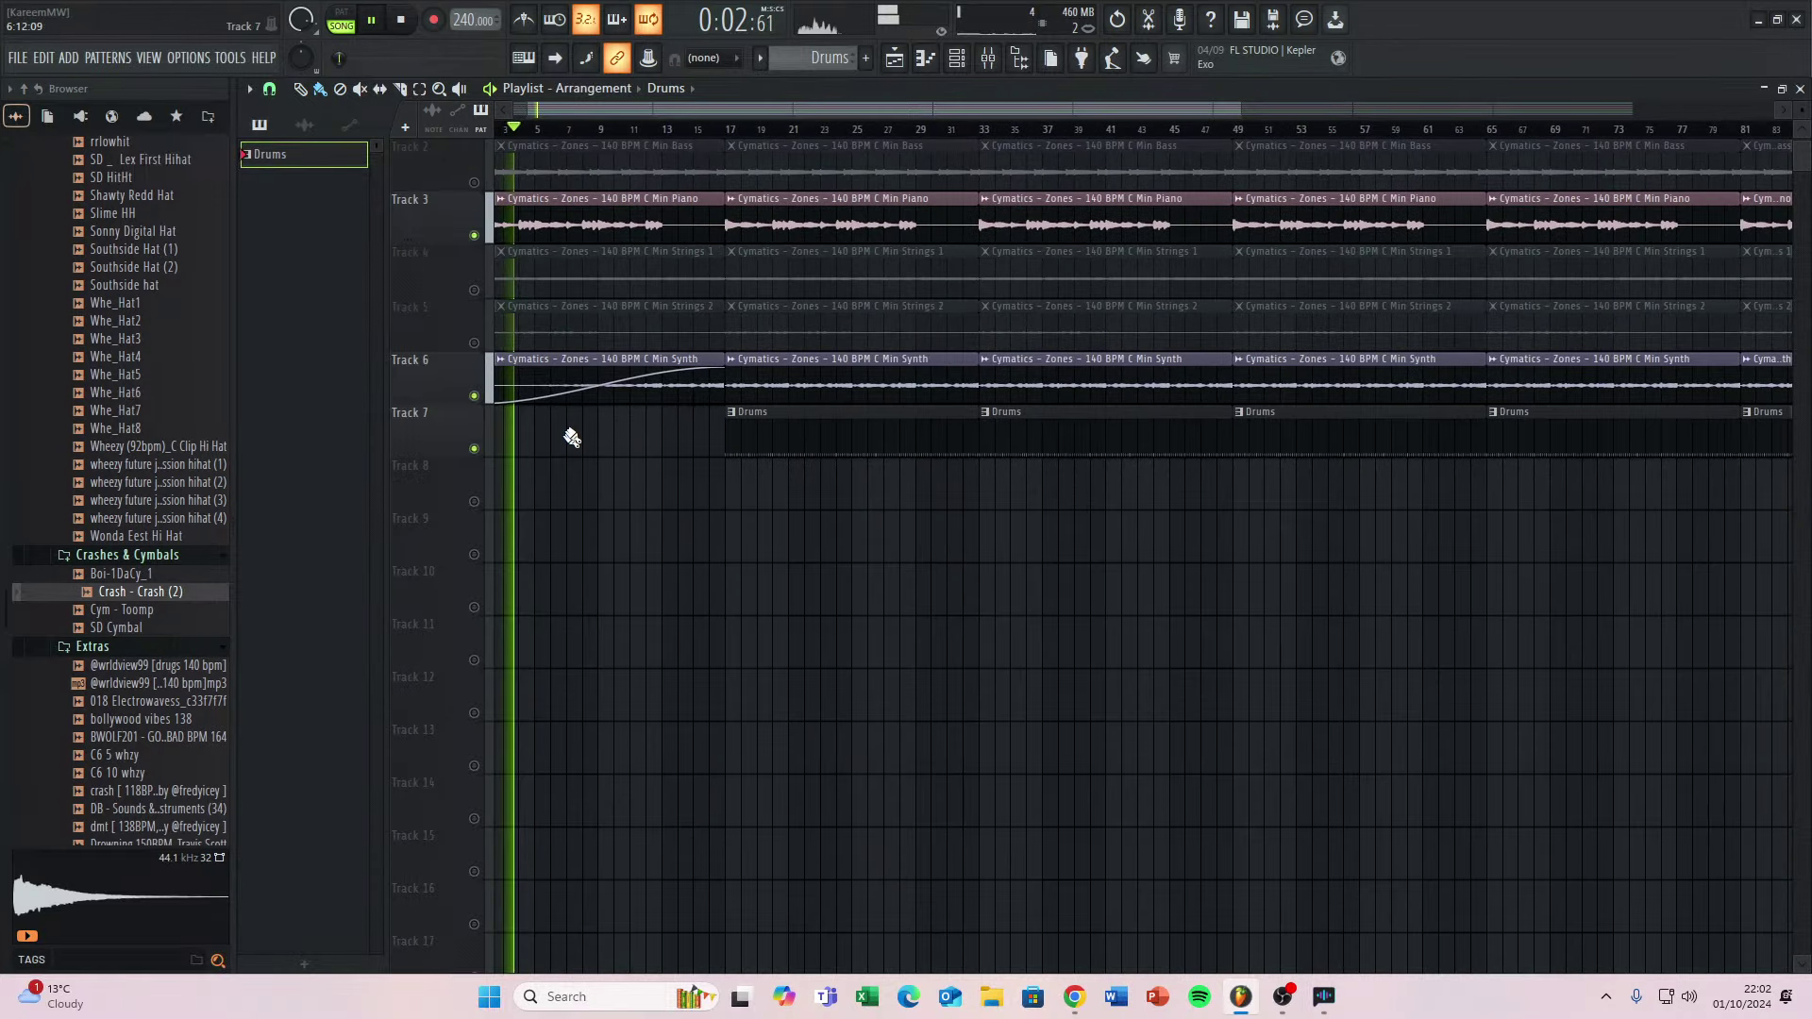
scroll(614, 429, up, 3)
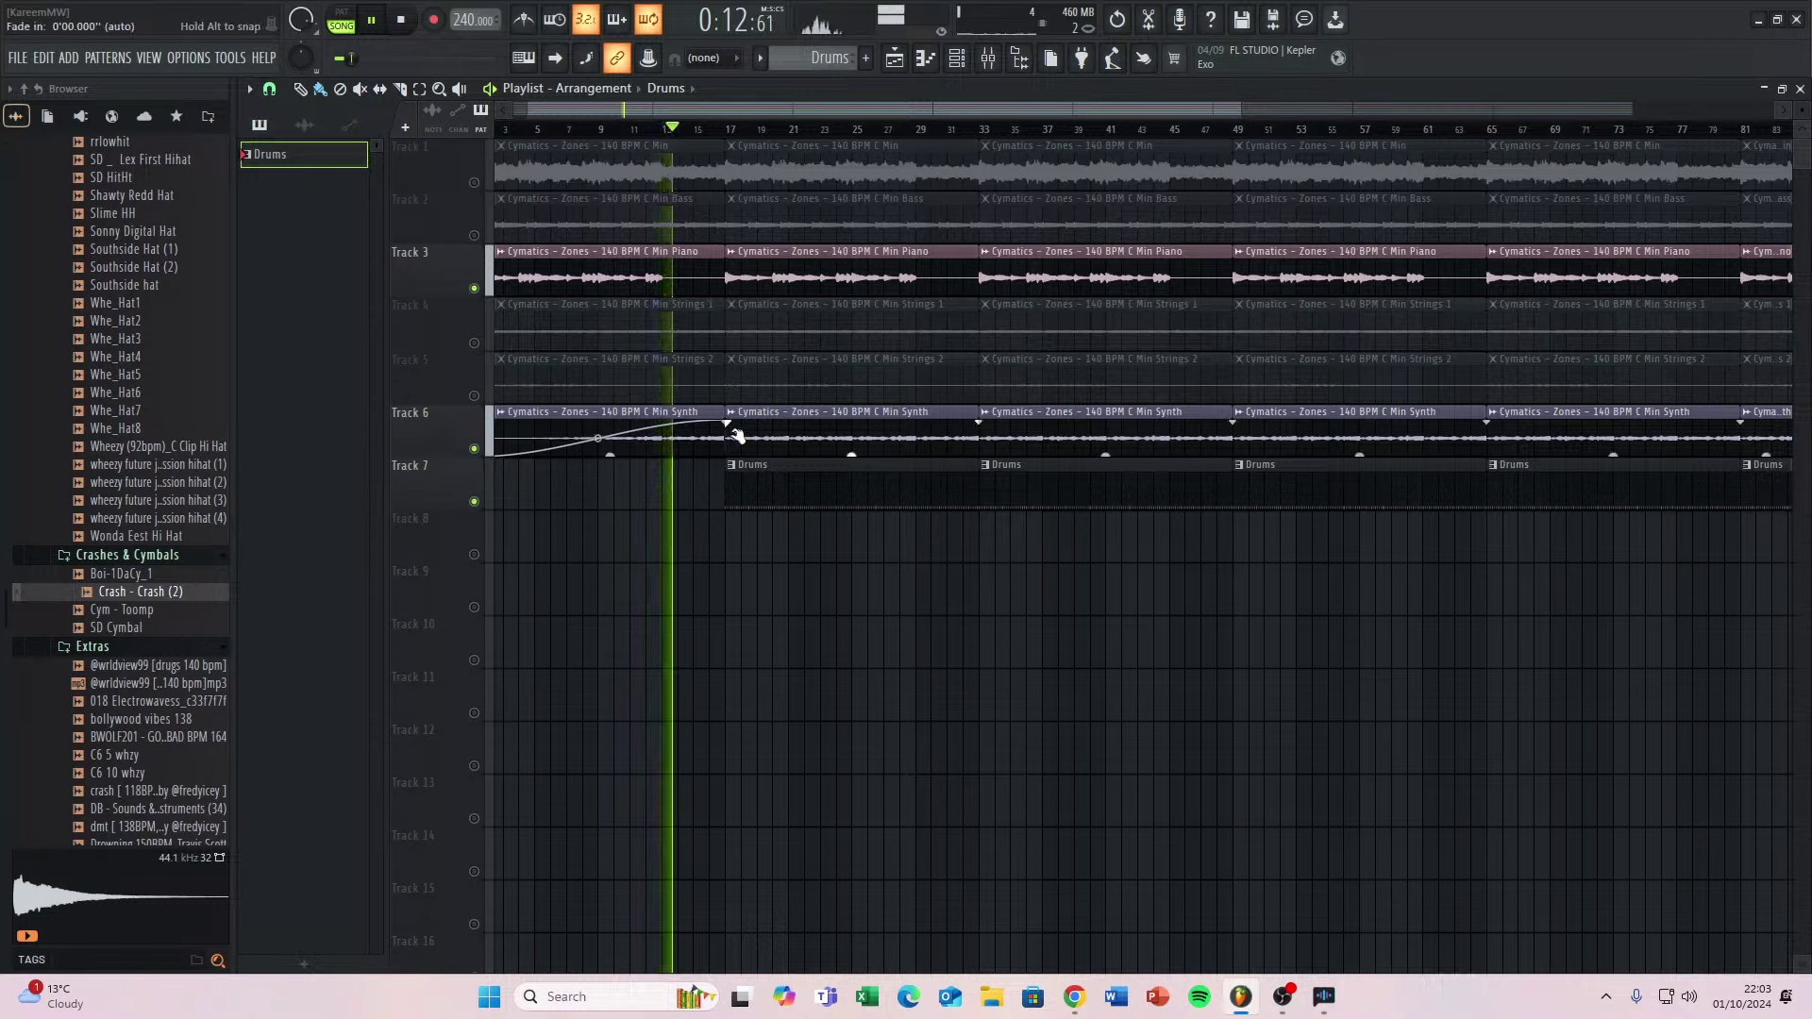
Unmute Strings 2 on Track 5 and delete the Drums clip starting at bar 17.
click(475, 396)
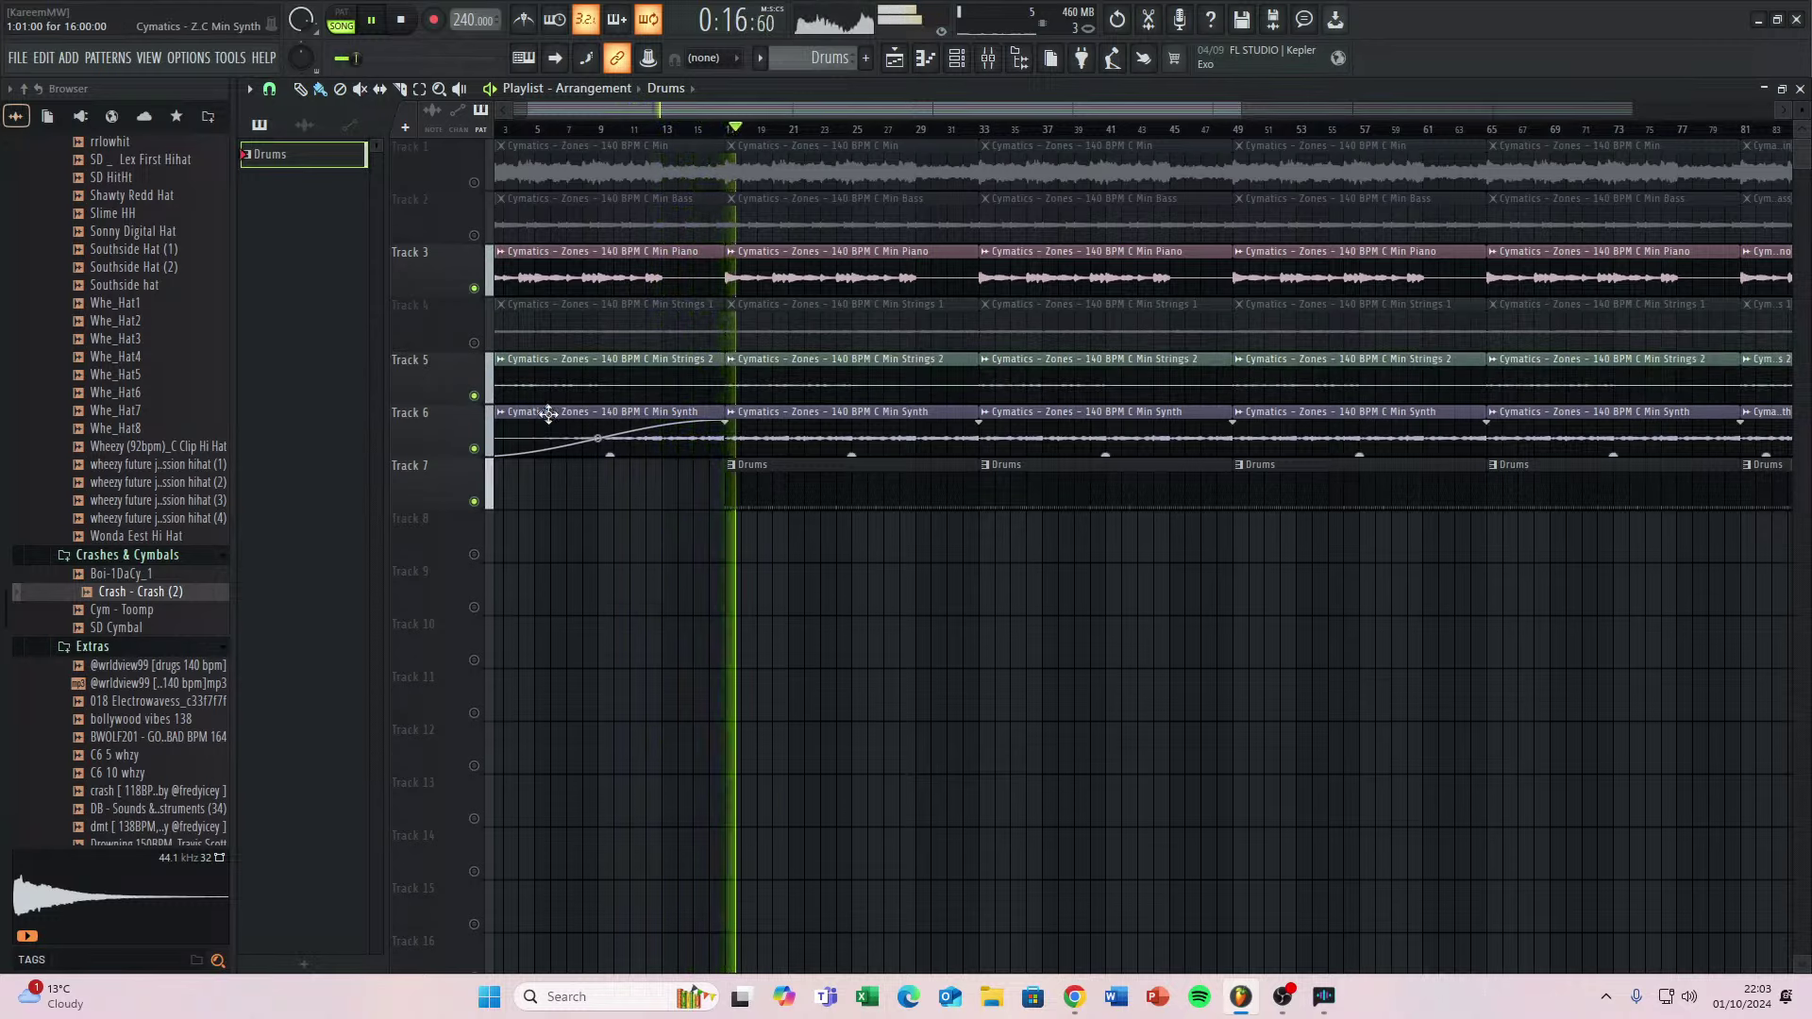
right_click(757, 499)
key(space)
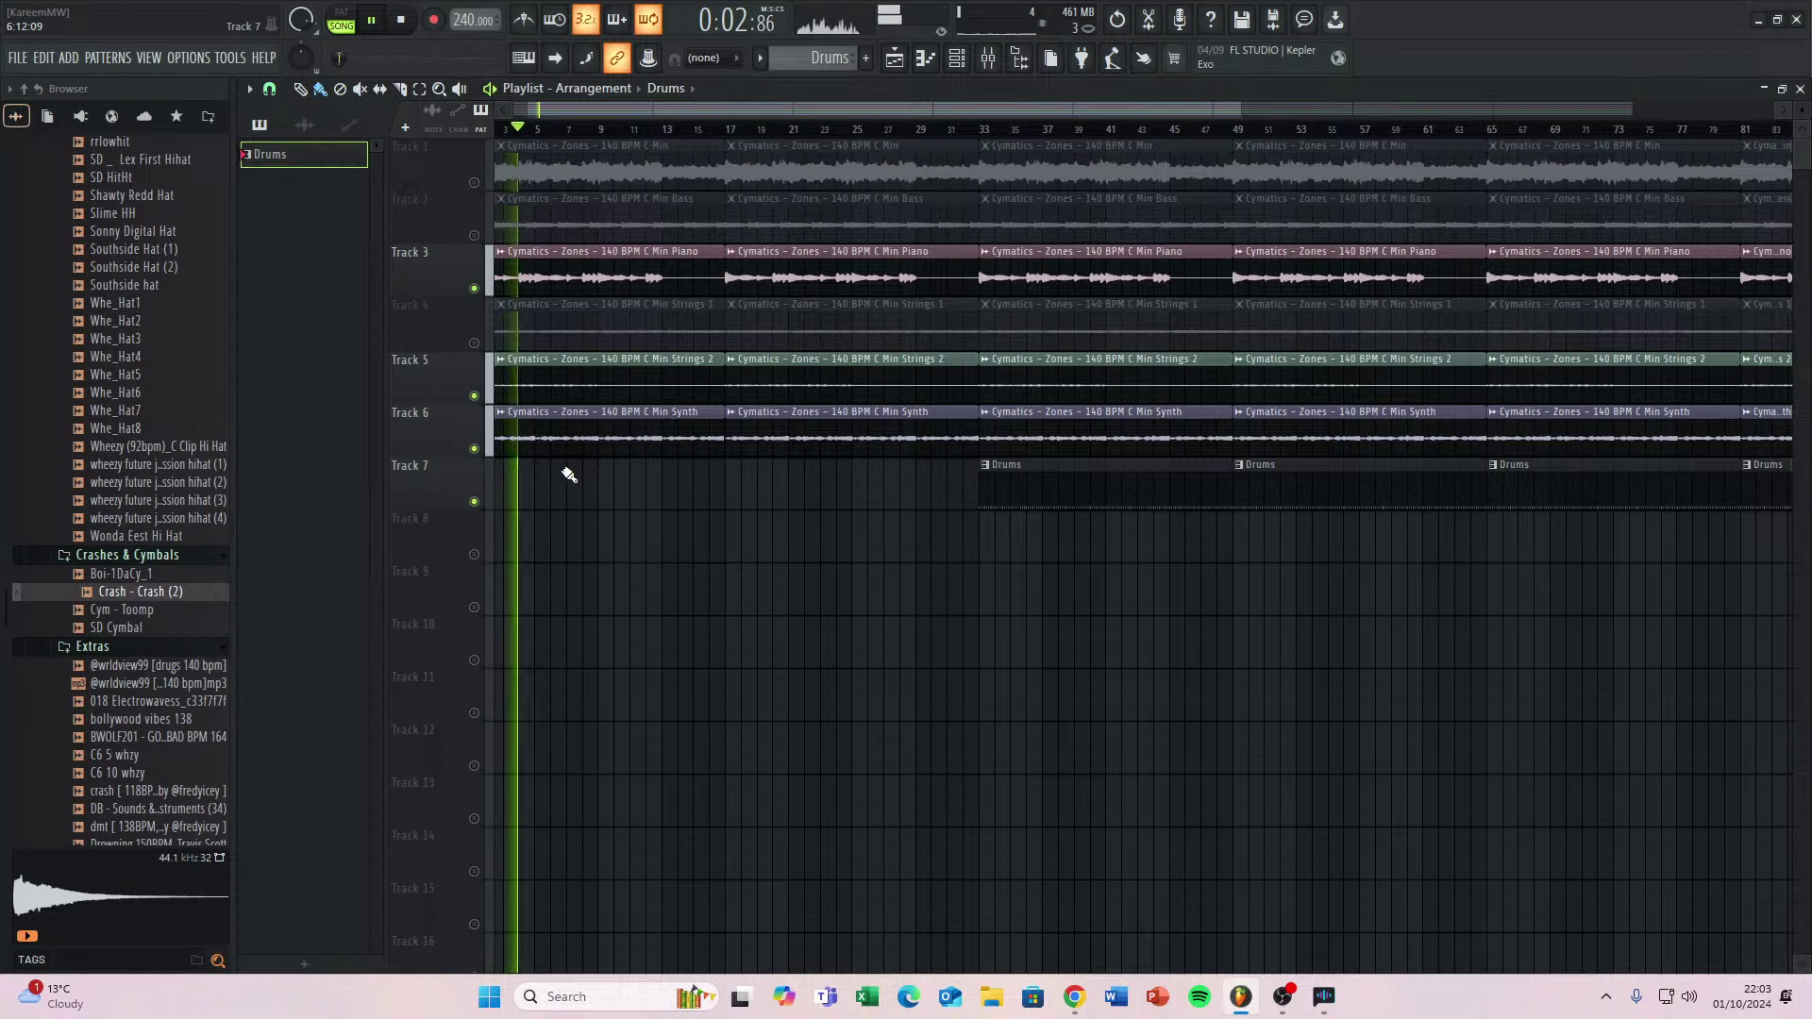
Delete the first synth clip on Track 6 and the first Strings 2 clip on Track 5.
right_click(513, 426)
key(space)
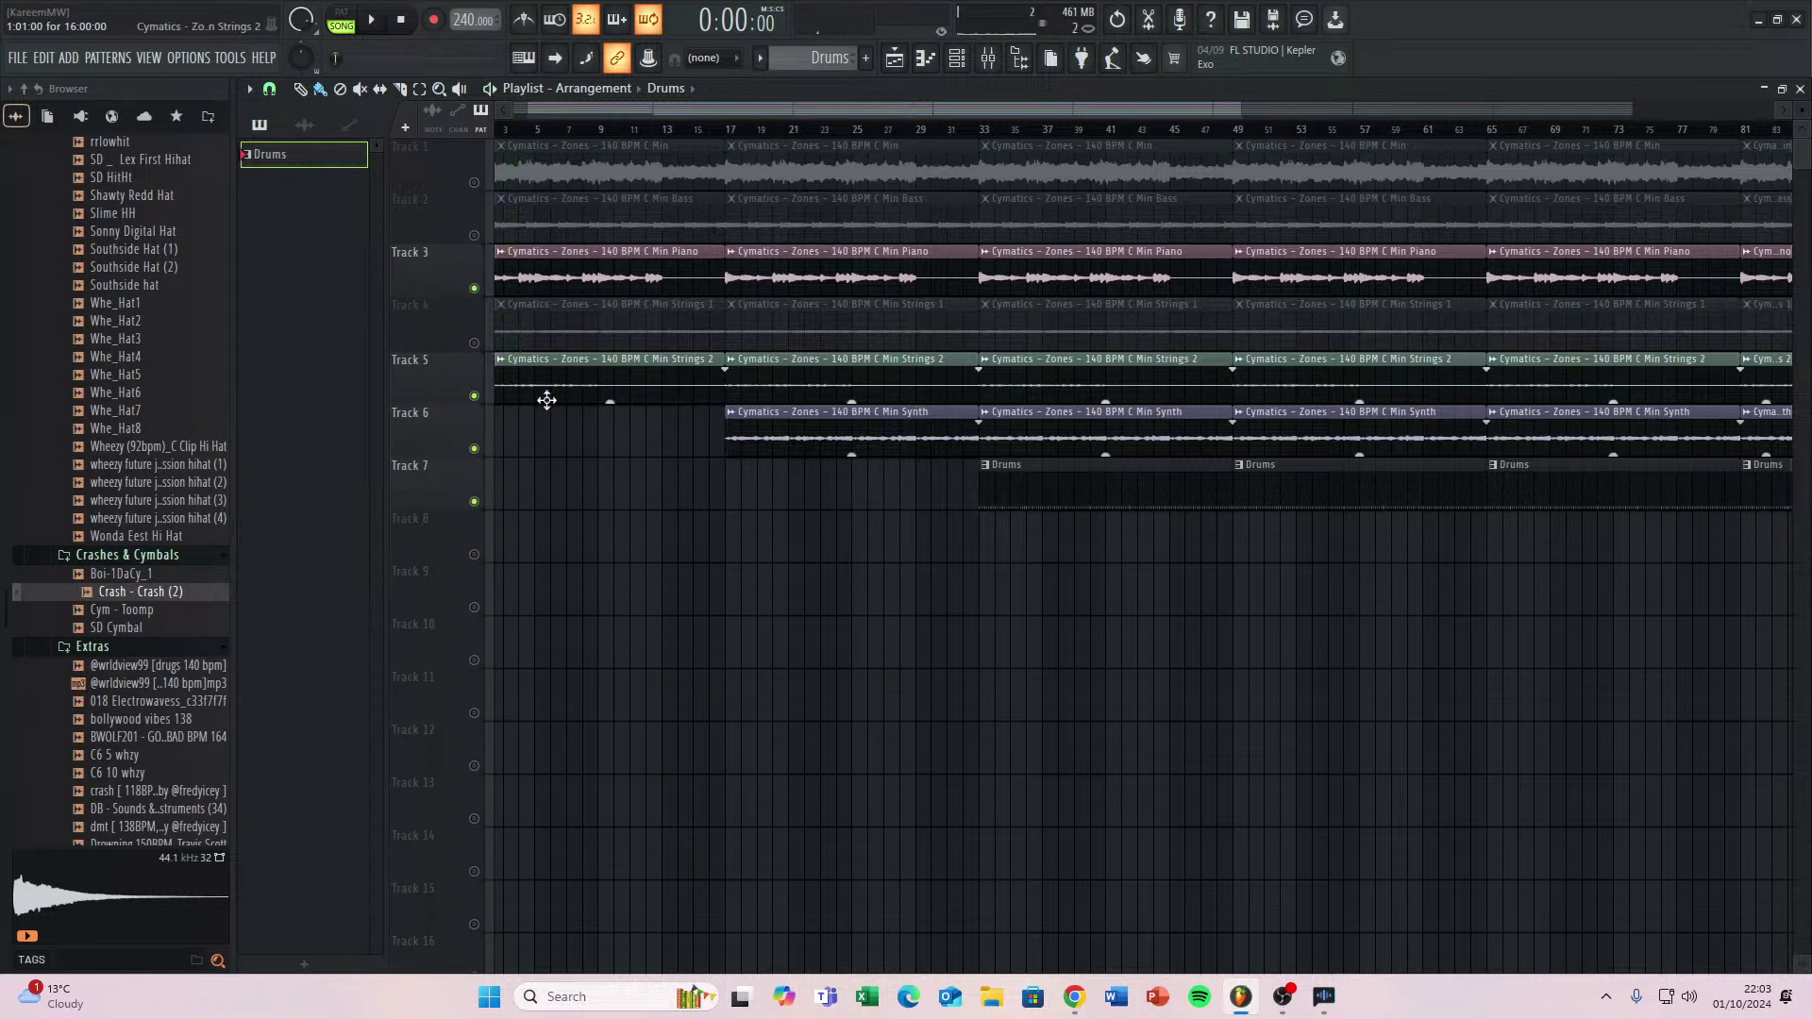
right_click(546, 397)
key(space)
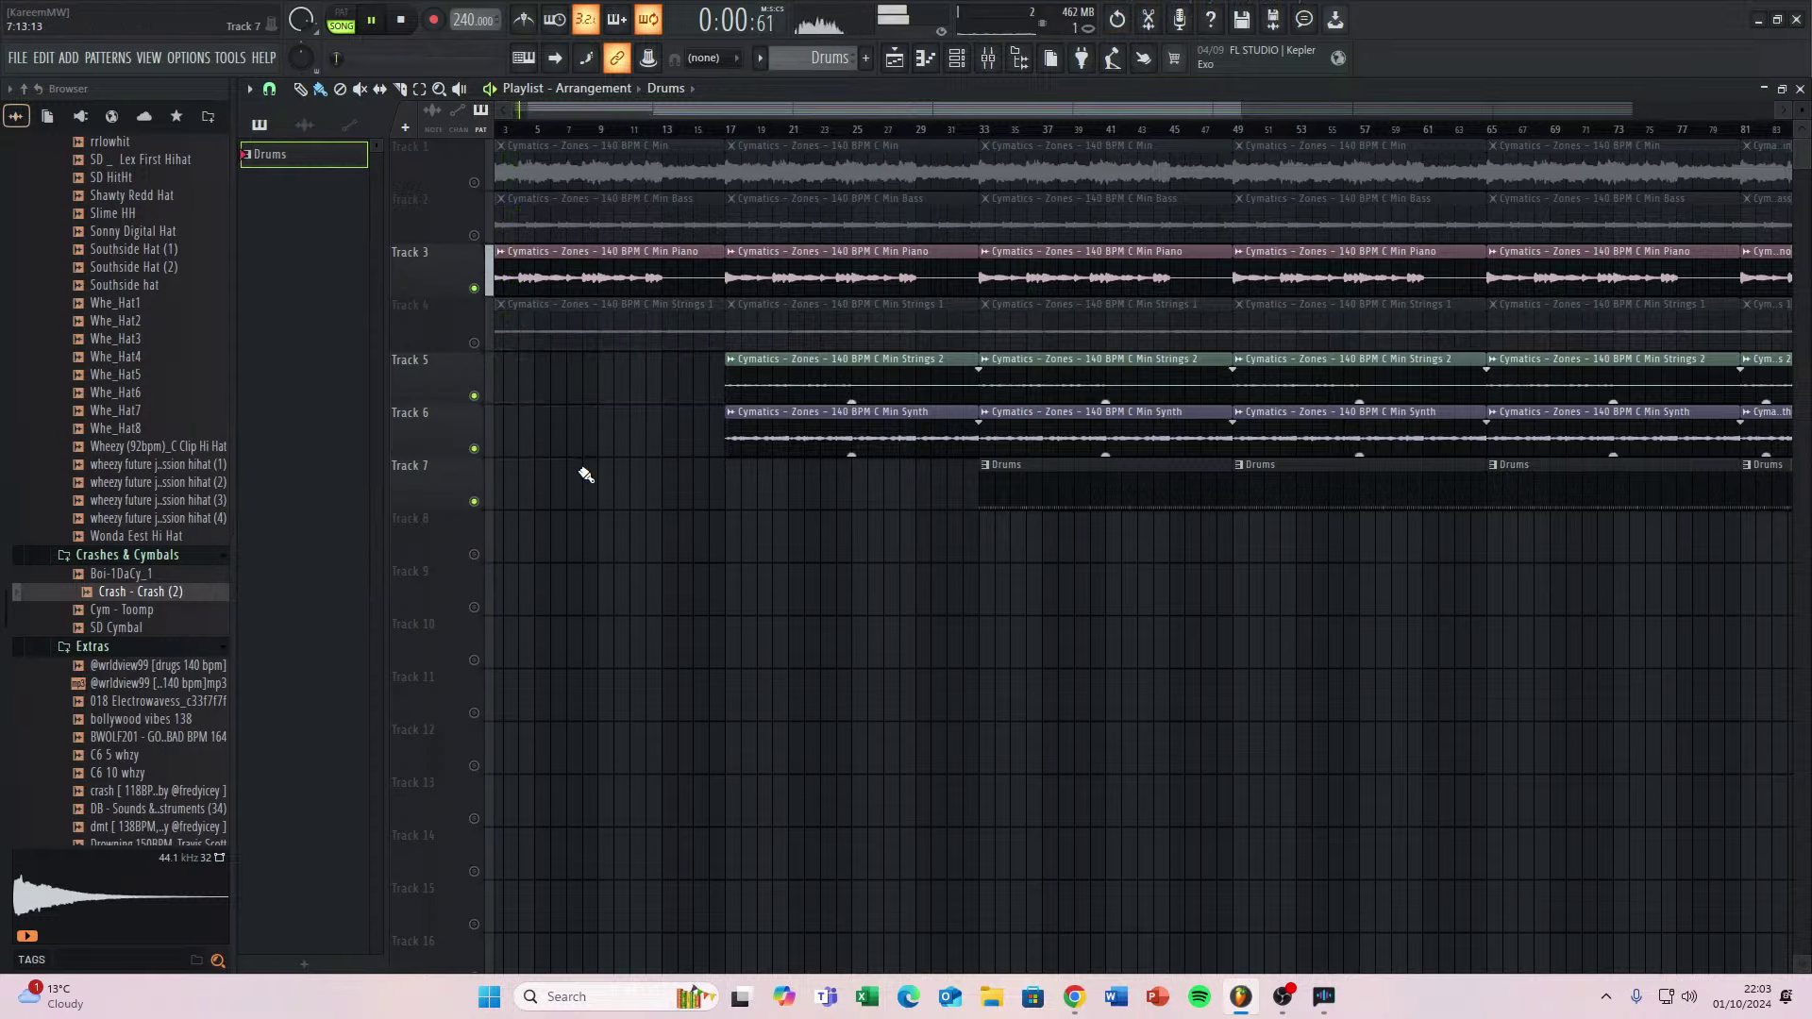
Unmute Strings 1 on Track 4, preview it and delete its first clip.
scroll(561, 434, down, 3)
key(space)
click(476, 344)
key(space)
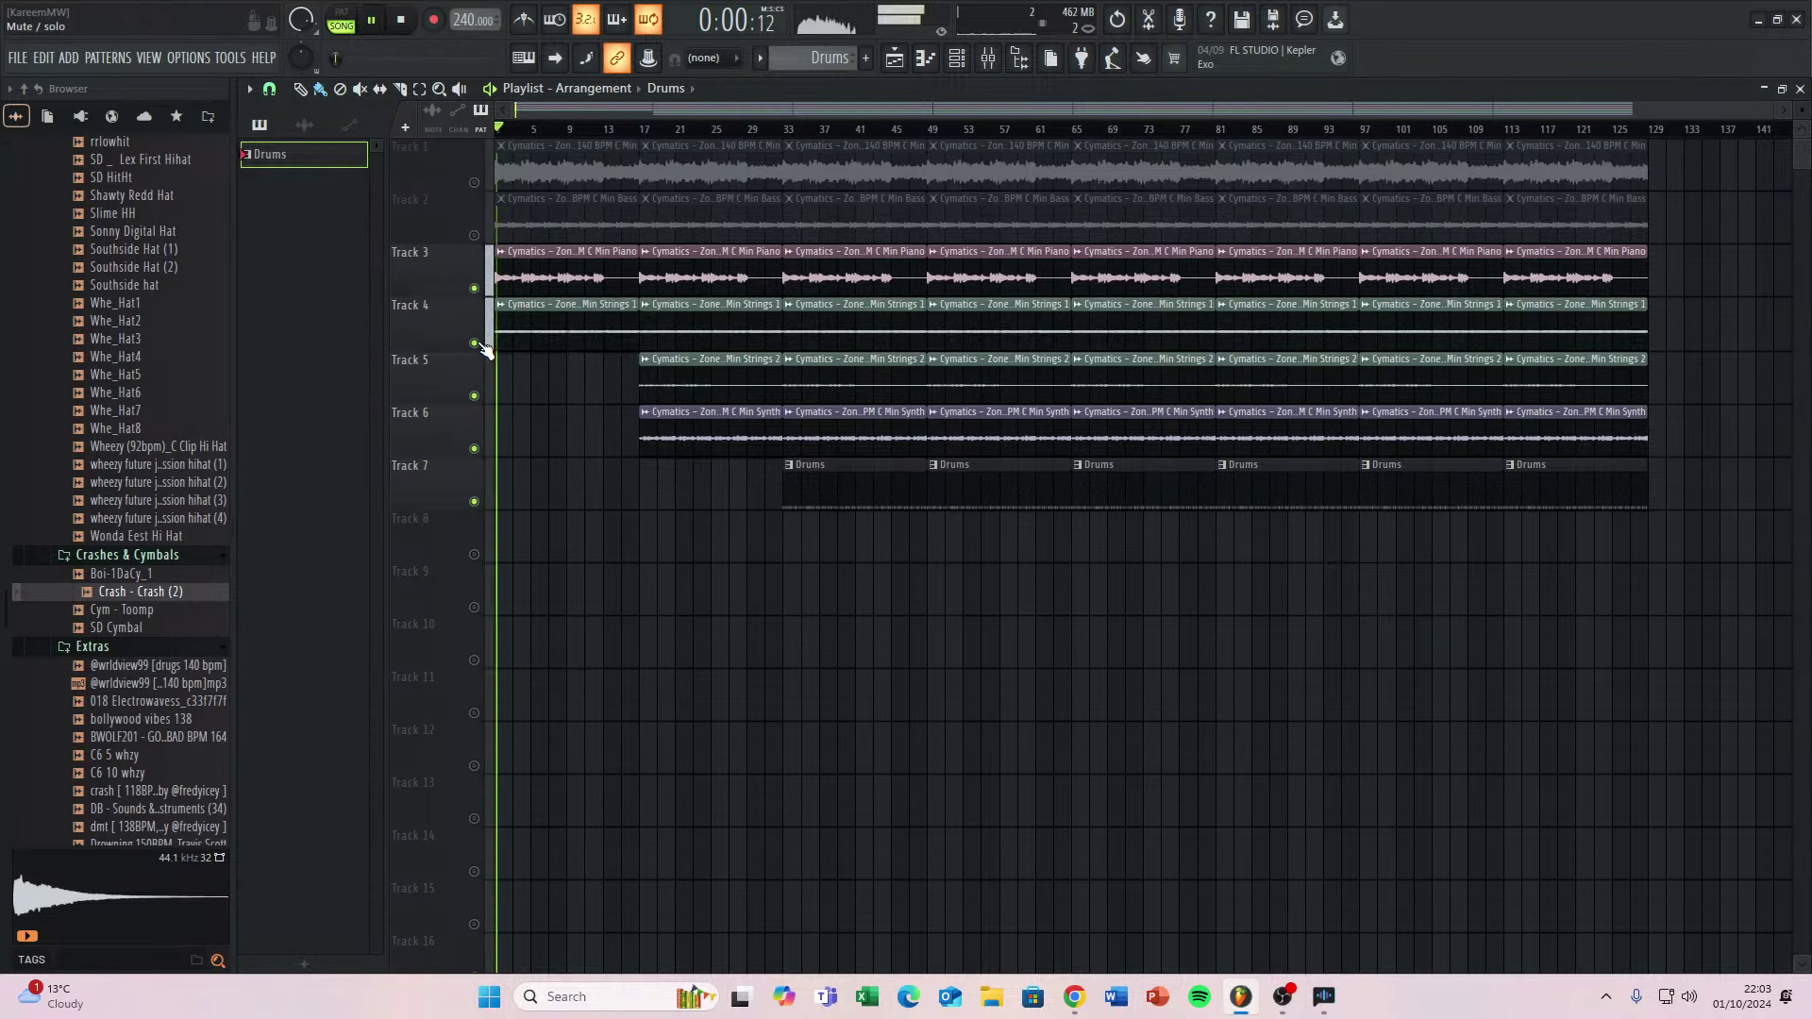
key(space)
right_click(534, 342)
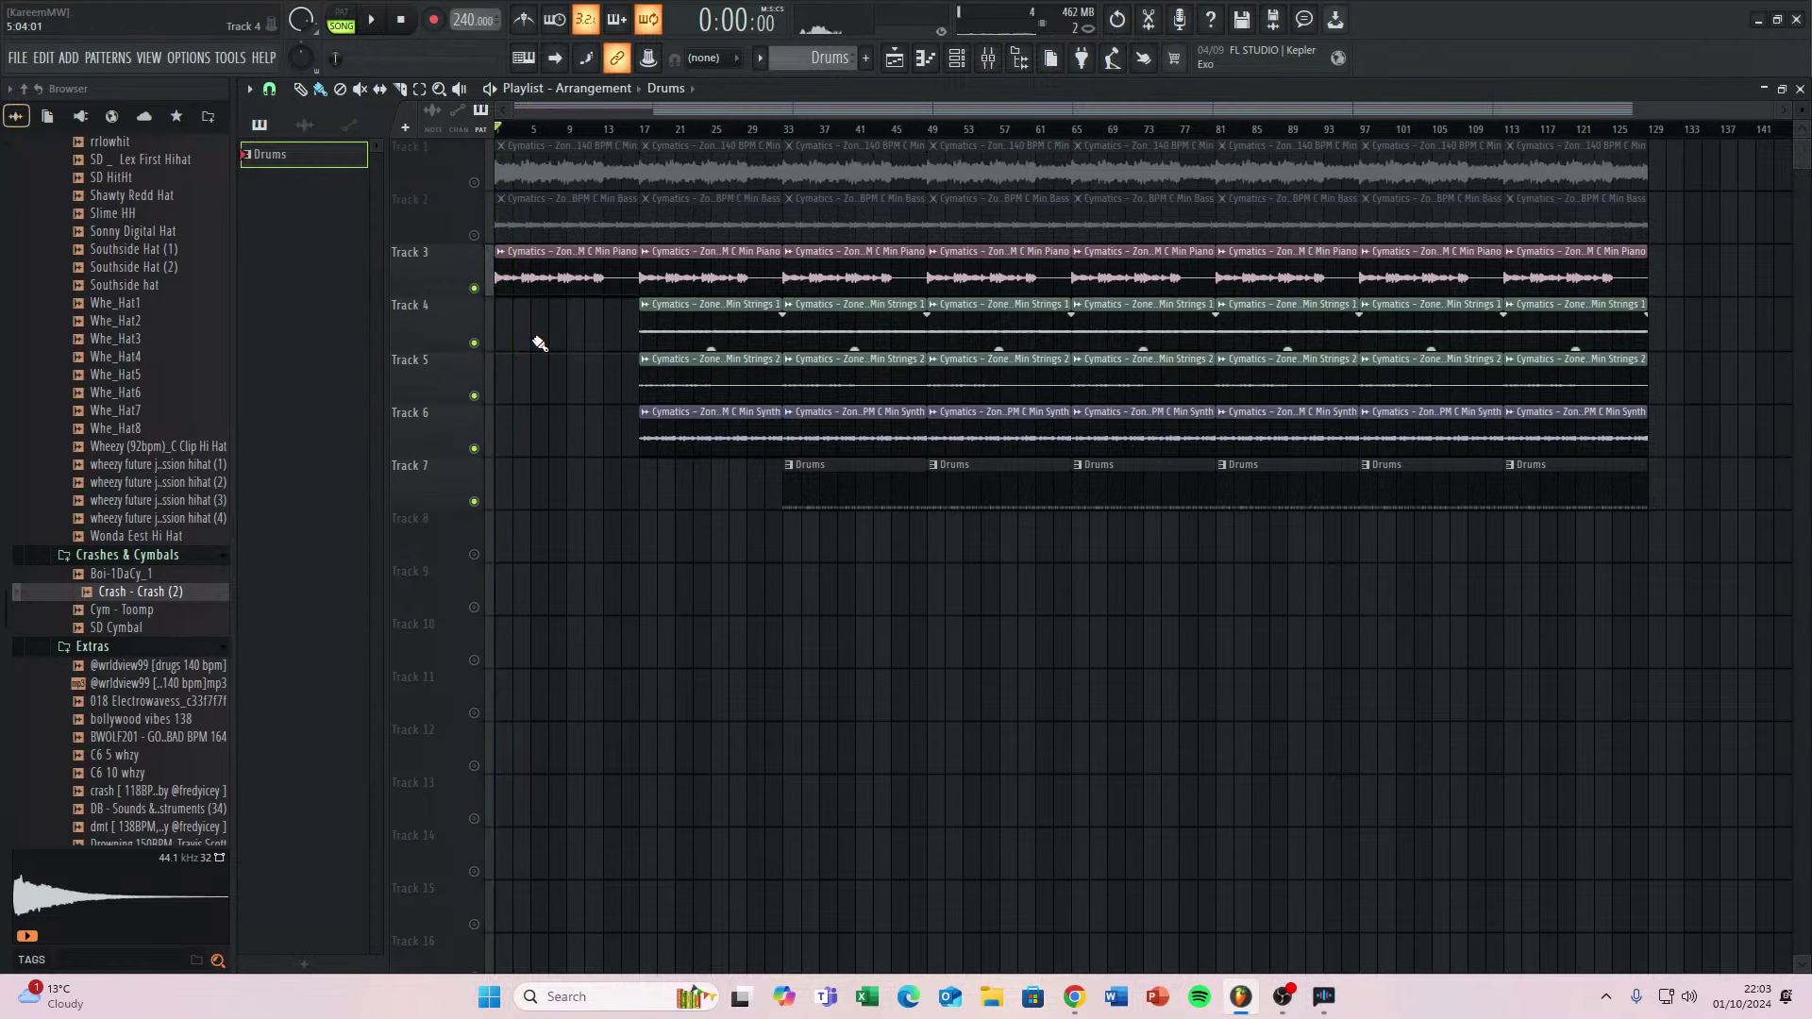
Place a Strings 1 clip at bar 1 of Track 4 and fade it in over its full length.
click(646, 333)
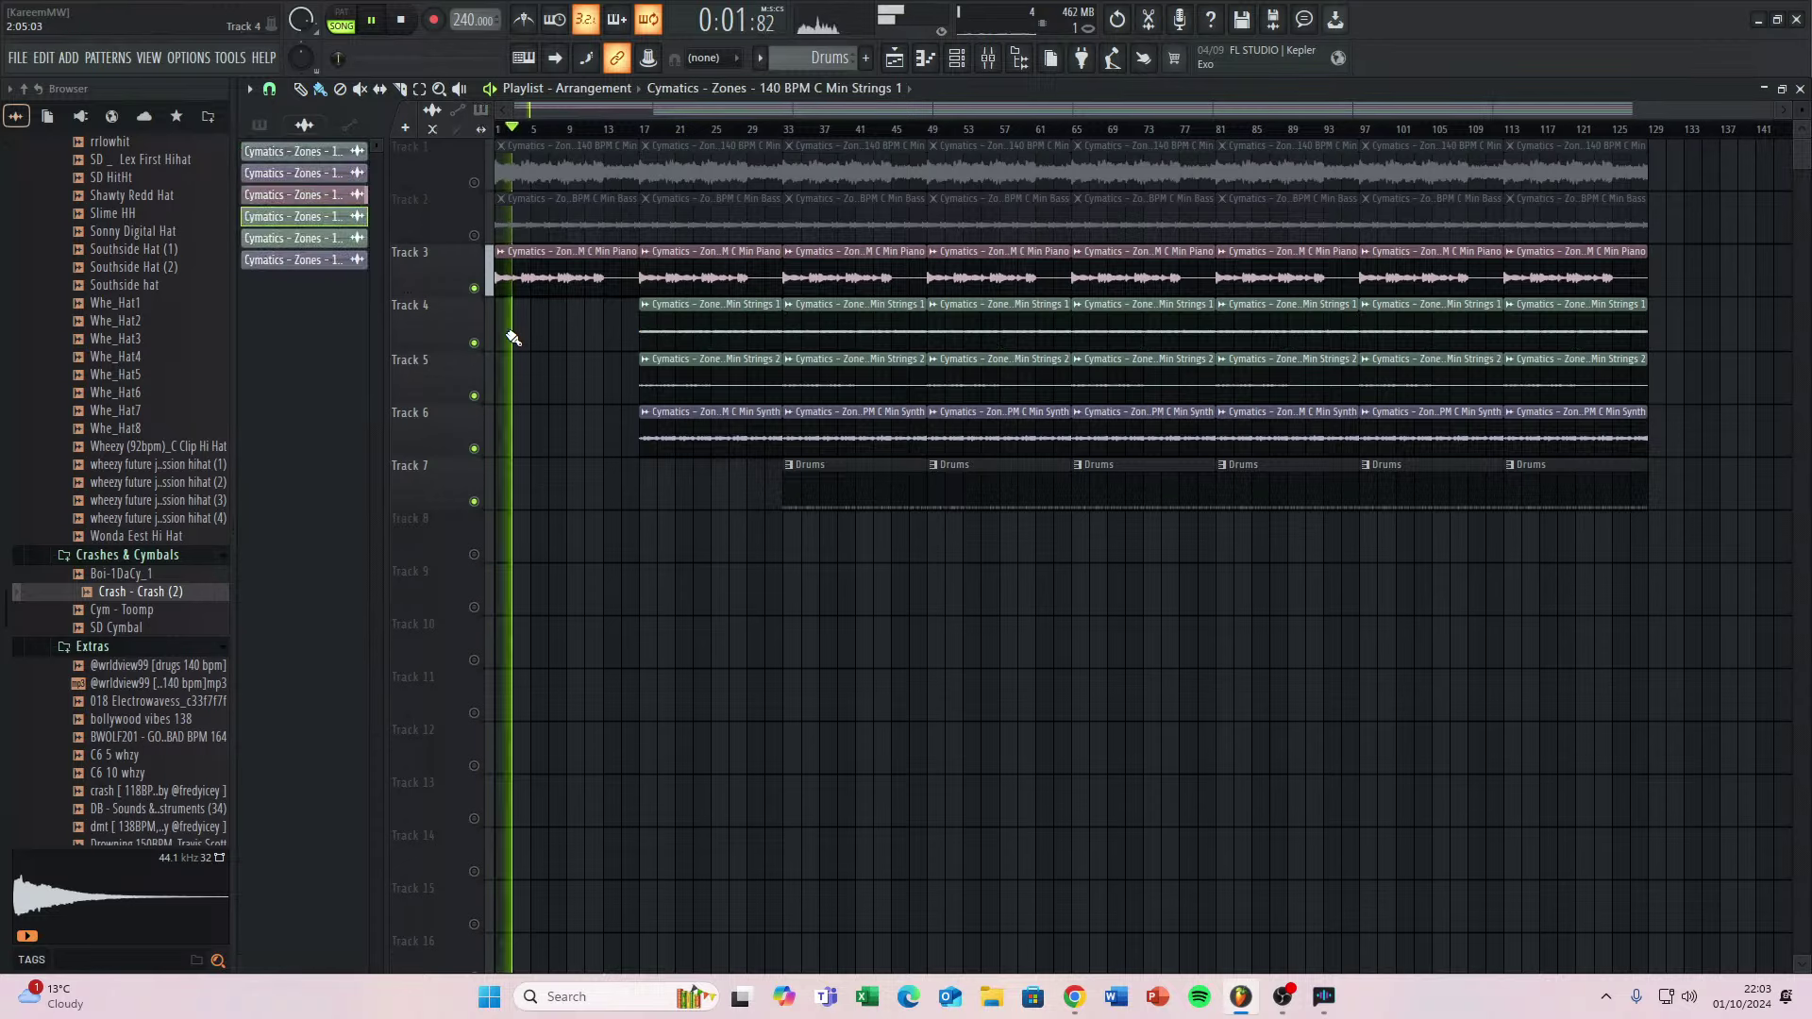
click(501, 326)
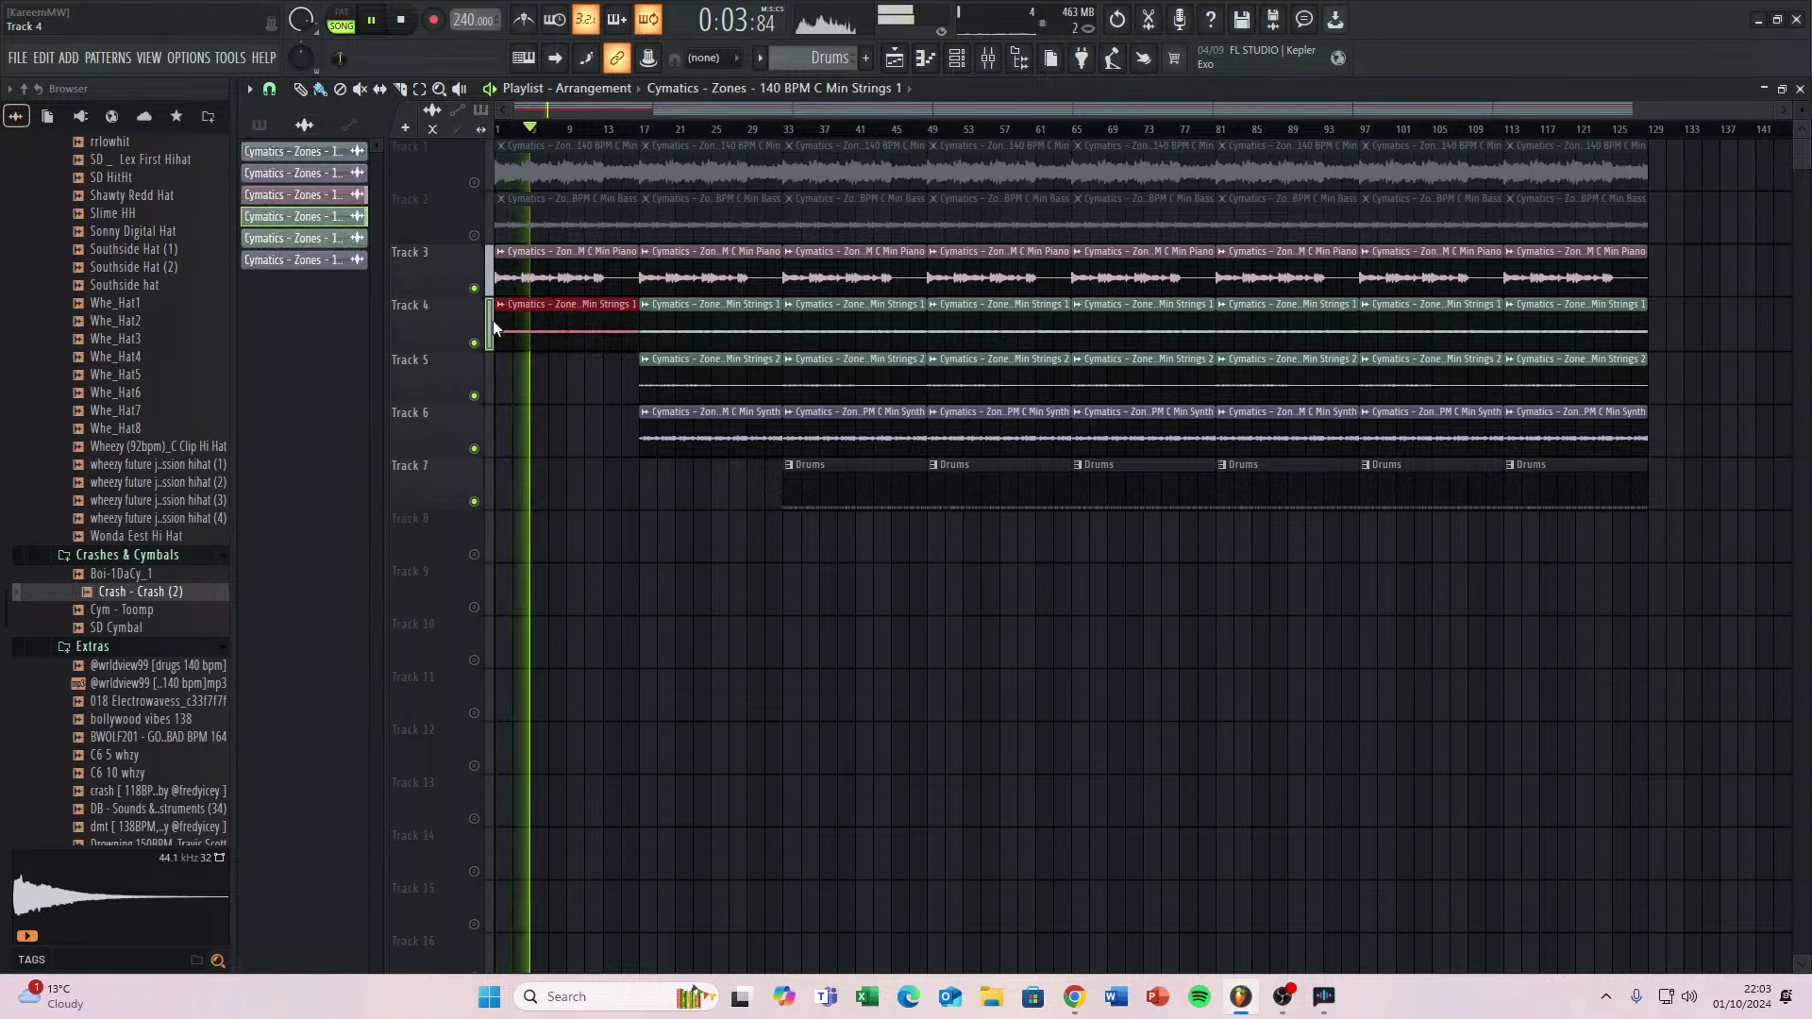
drag(556, 319, 688, 343)
ctrl+scroll(581, 436, up, 1)
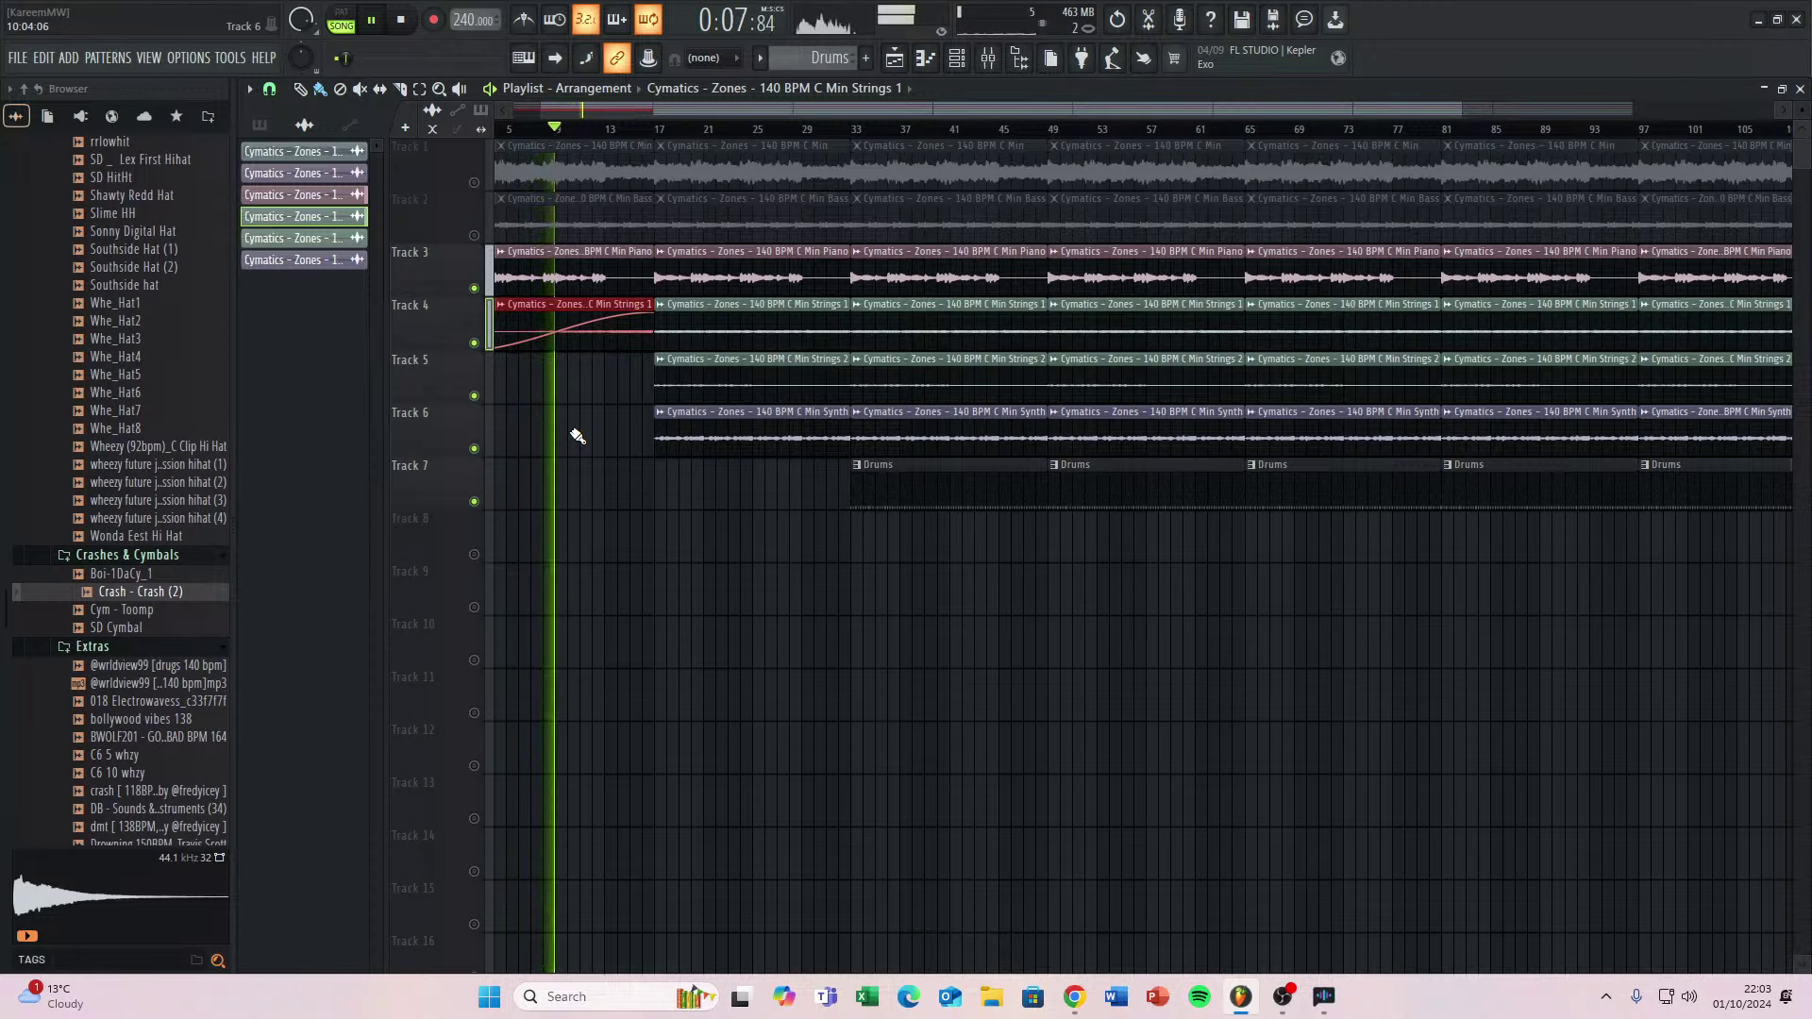
ctrl+scroll(574, 349, up, 2)
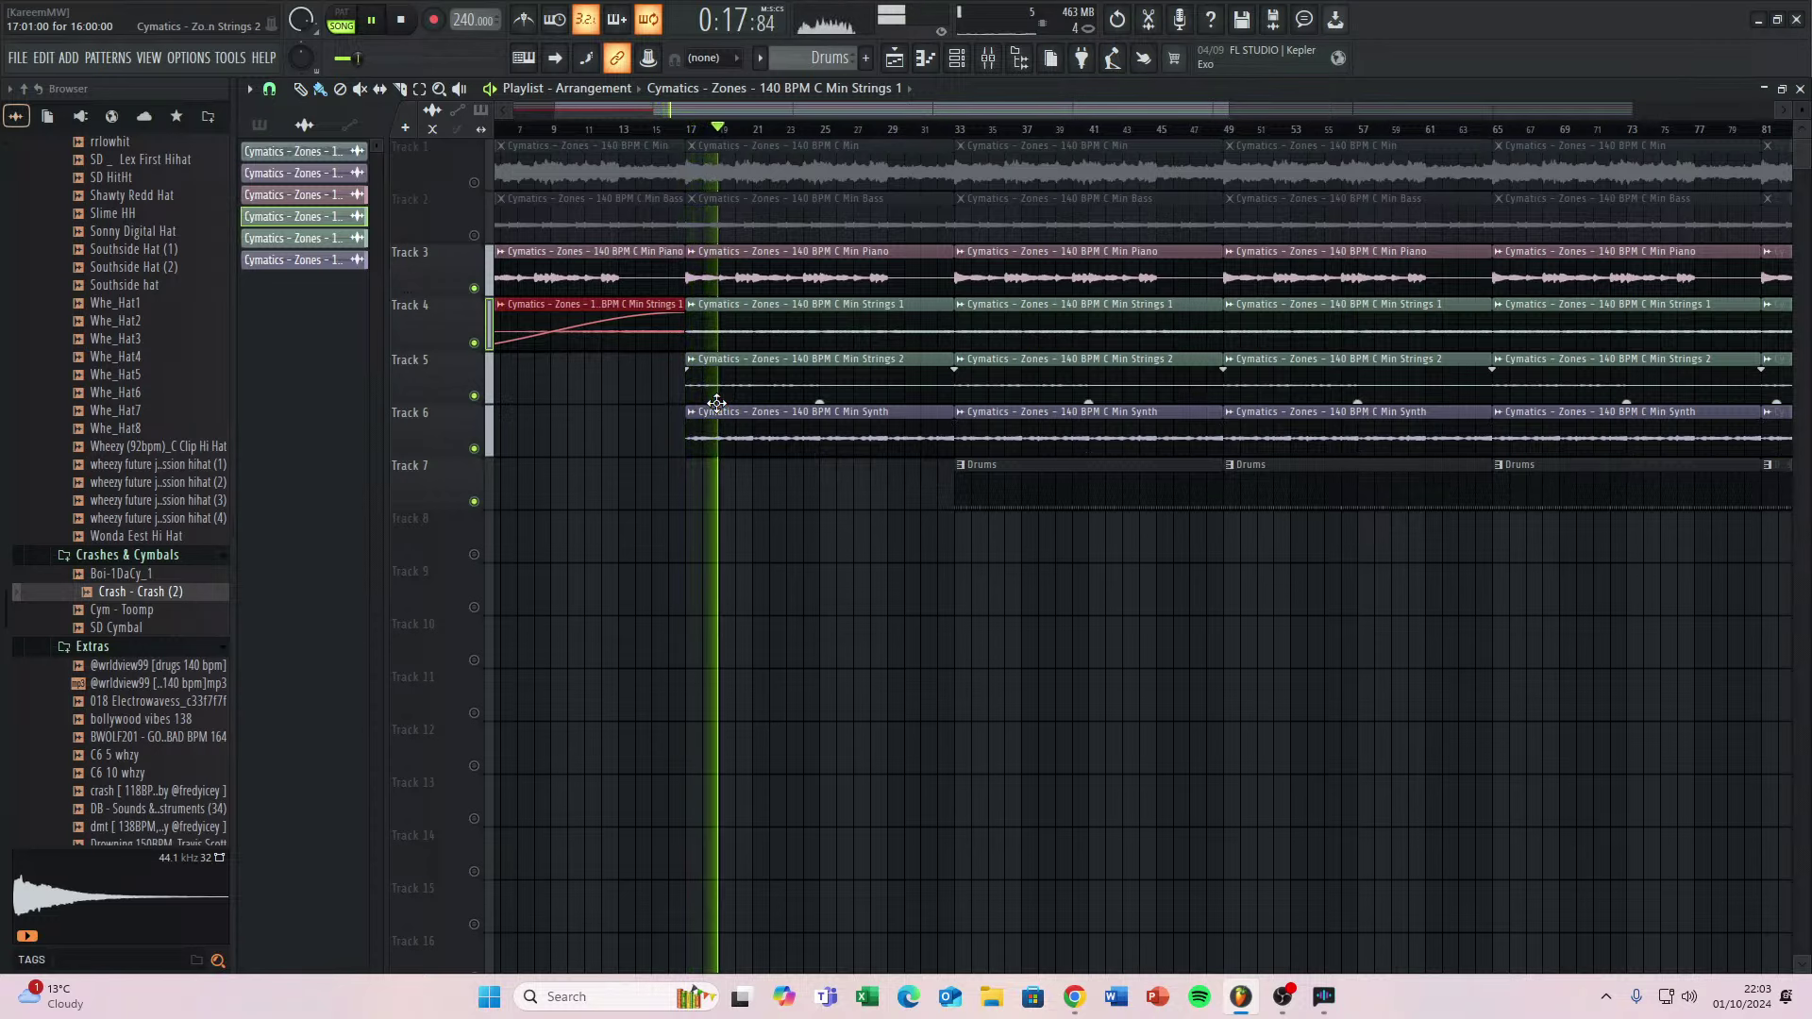
Unmute the bass on Track 2, delete its first two clips and replay the arrangement from the start.
scroll(717, 403, down, 1)
scroll(717, 404, down, 2)
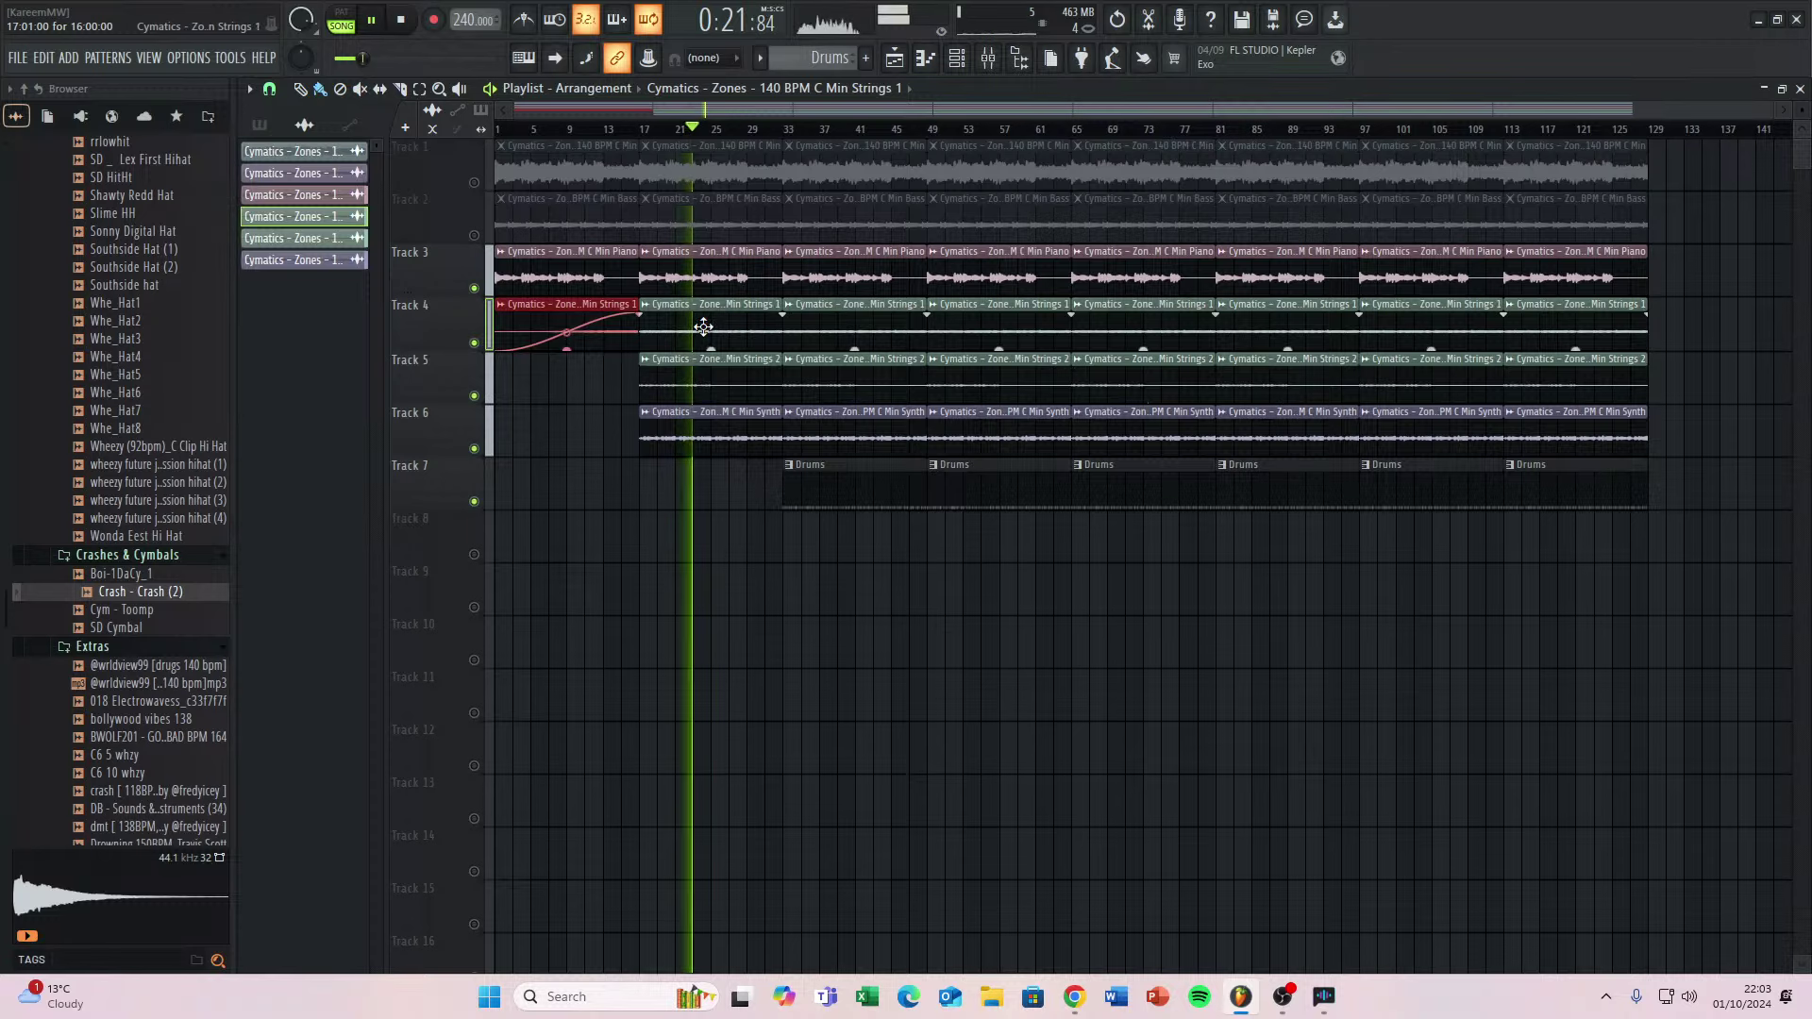
scroll(745, 348, up, 2)
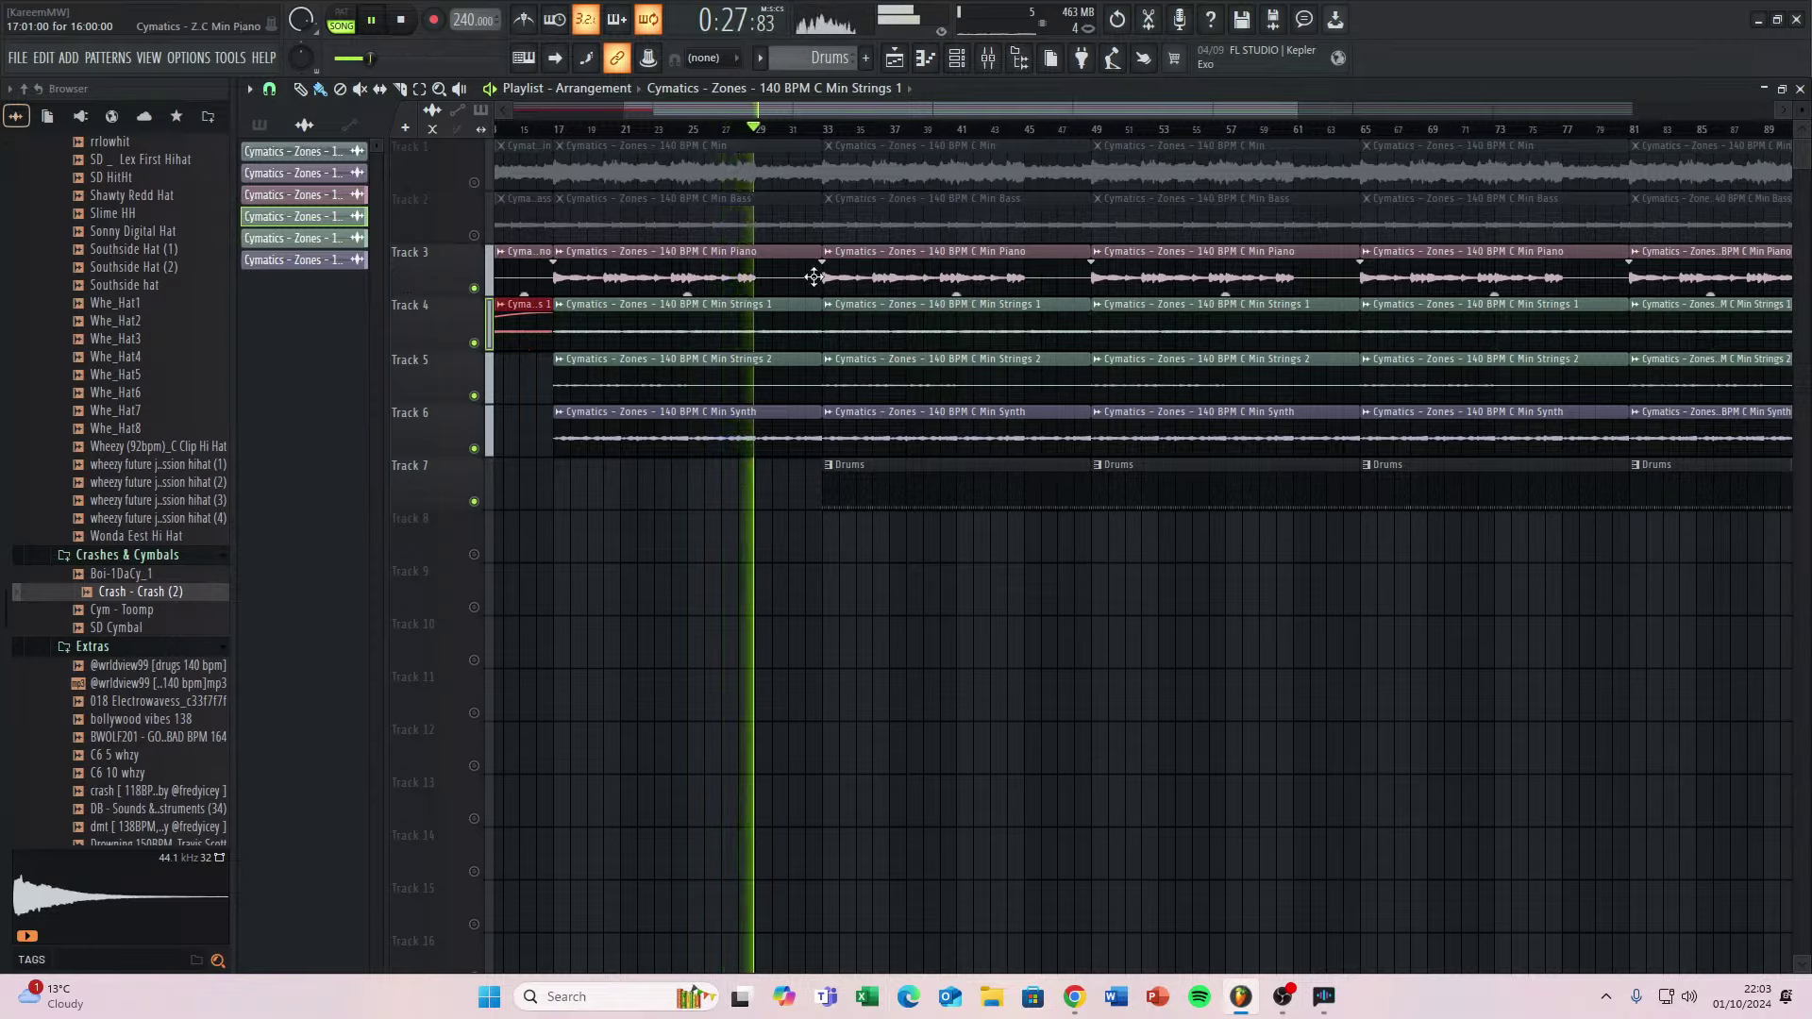
click(475, 236)
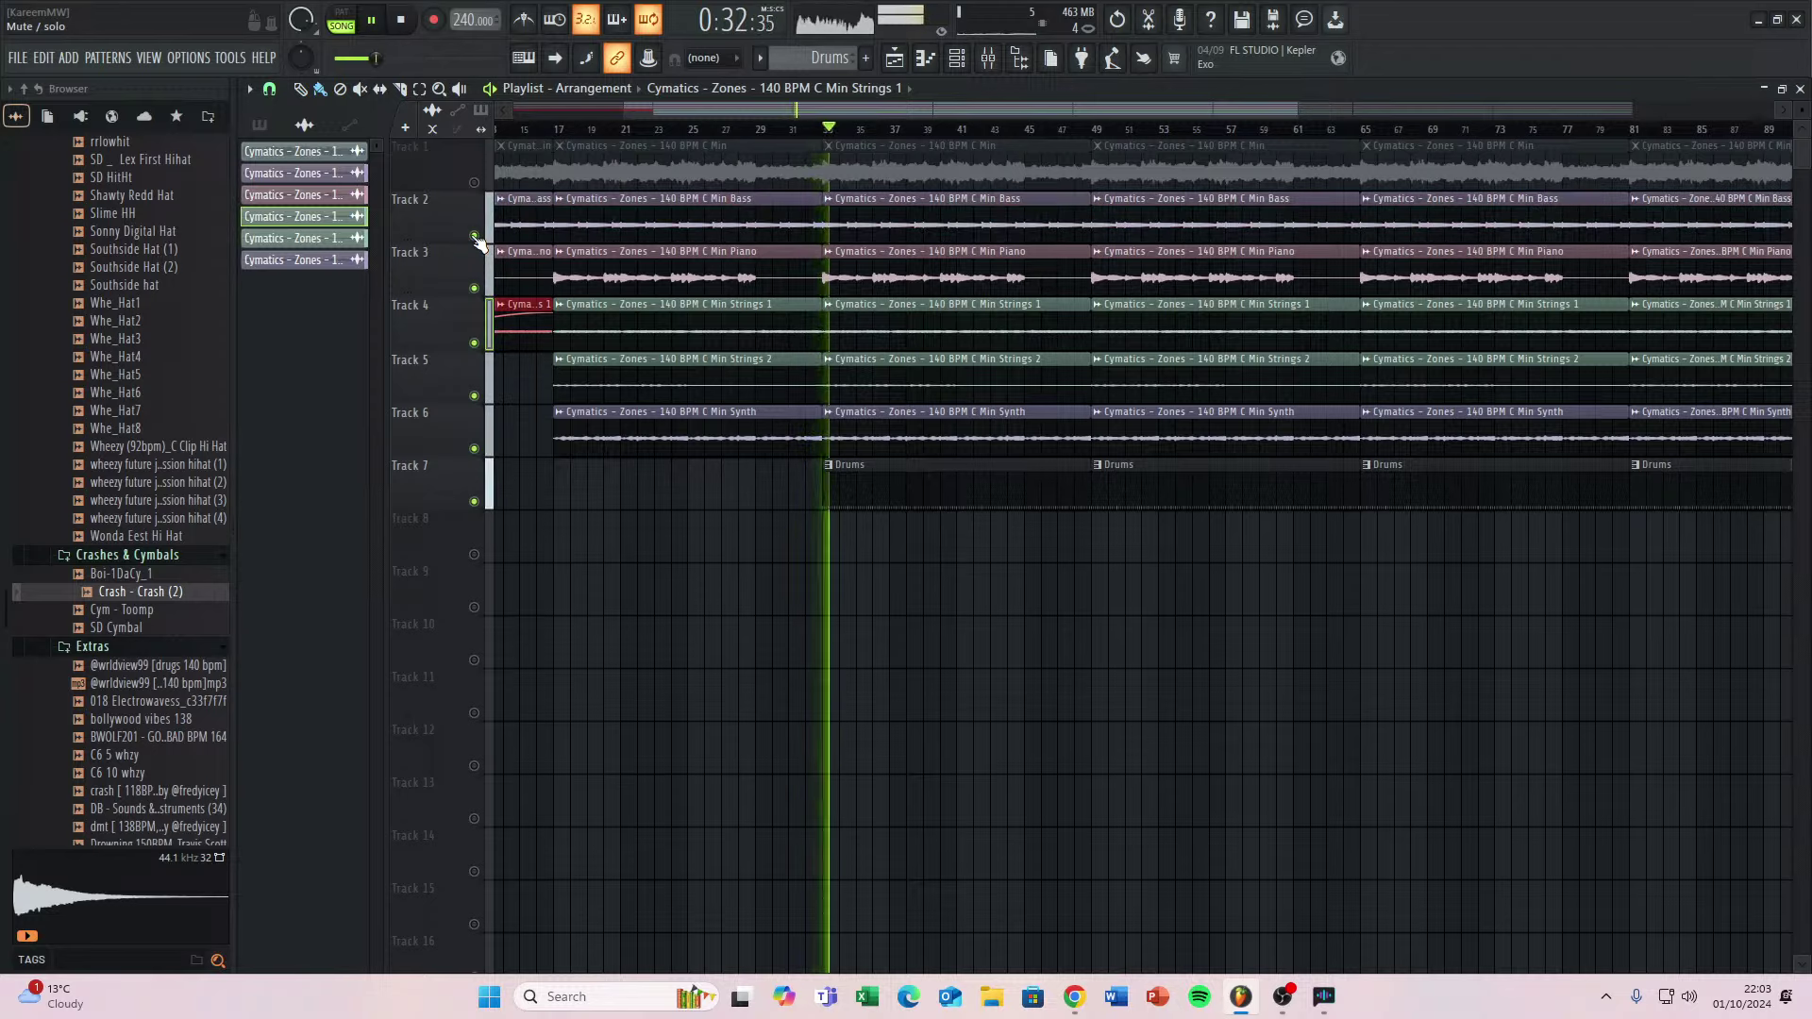
right_click(586, 228)
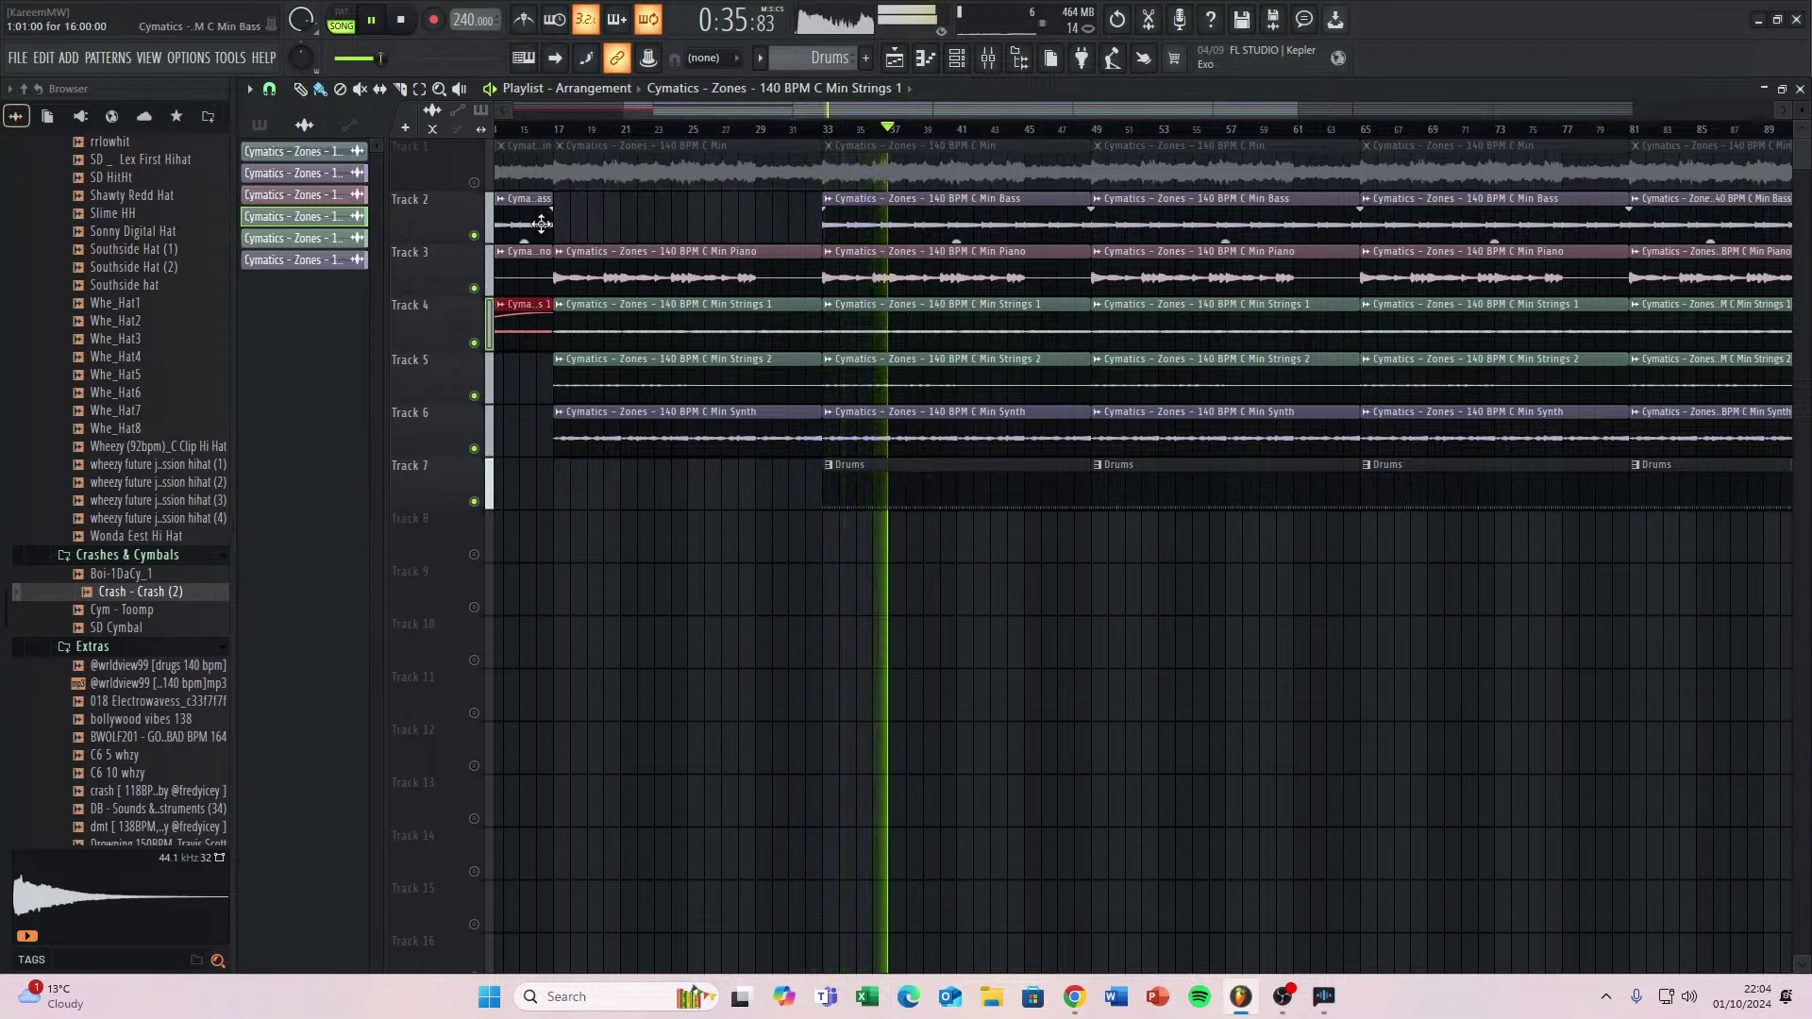
scroll(635, 225, down, 3)
right_click(586, 226)
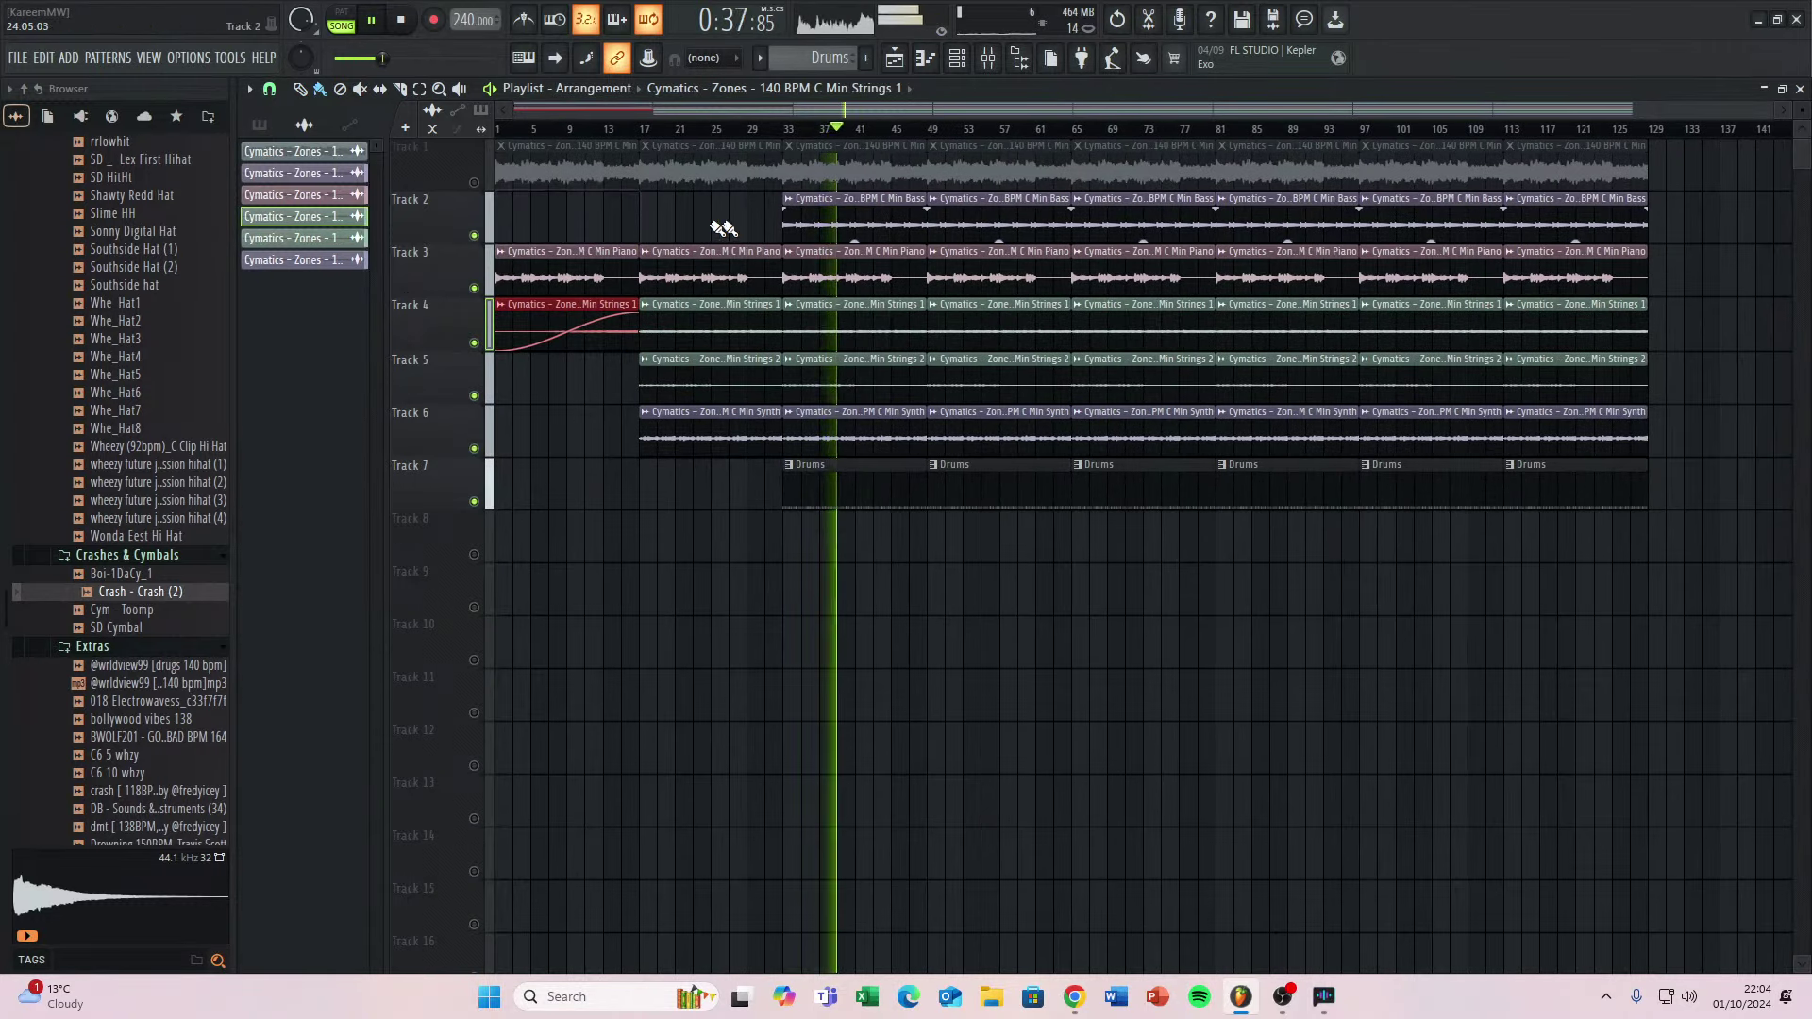
key(space)
key(space)
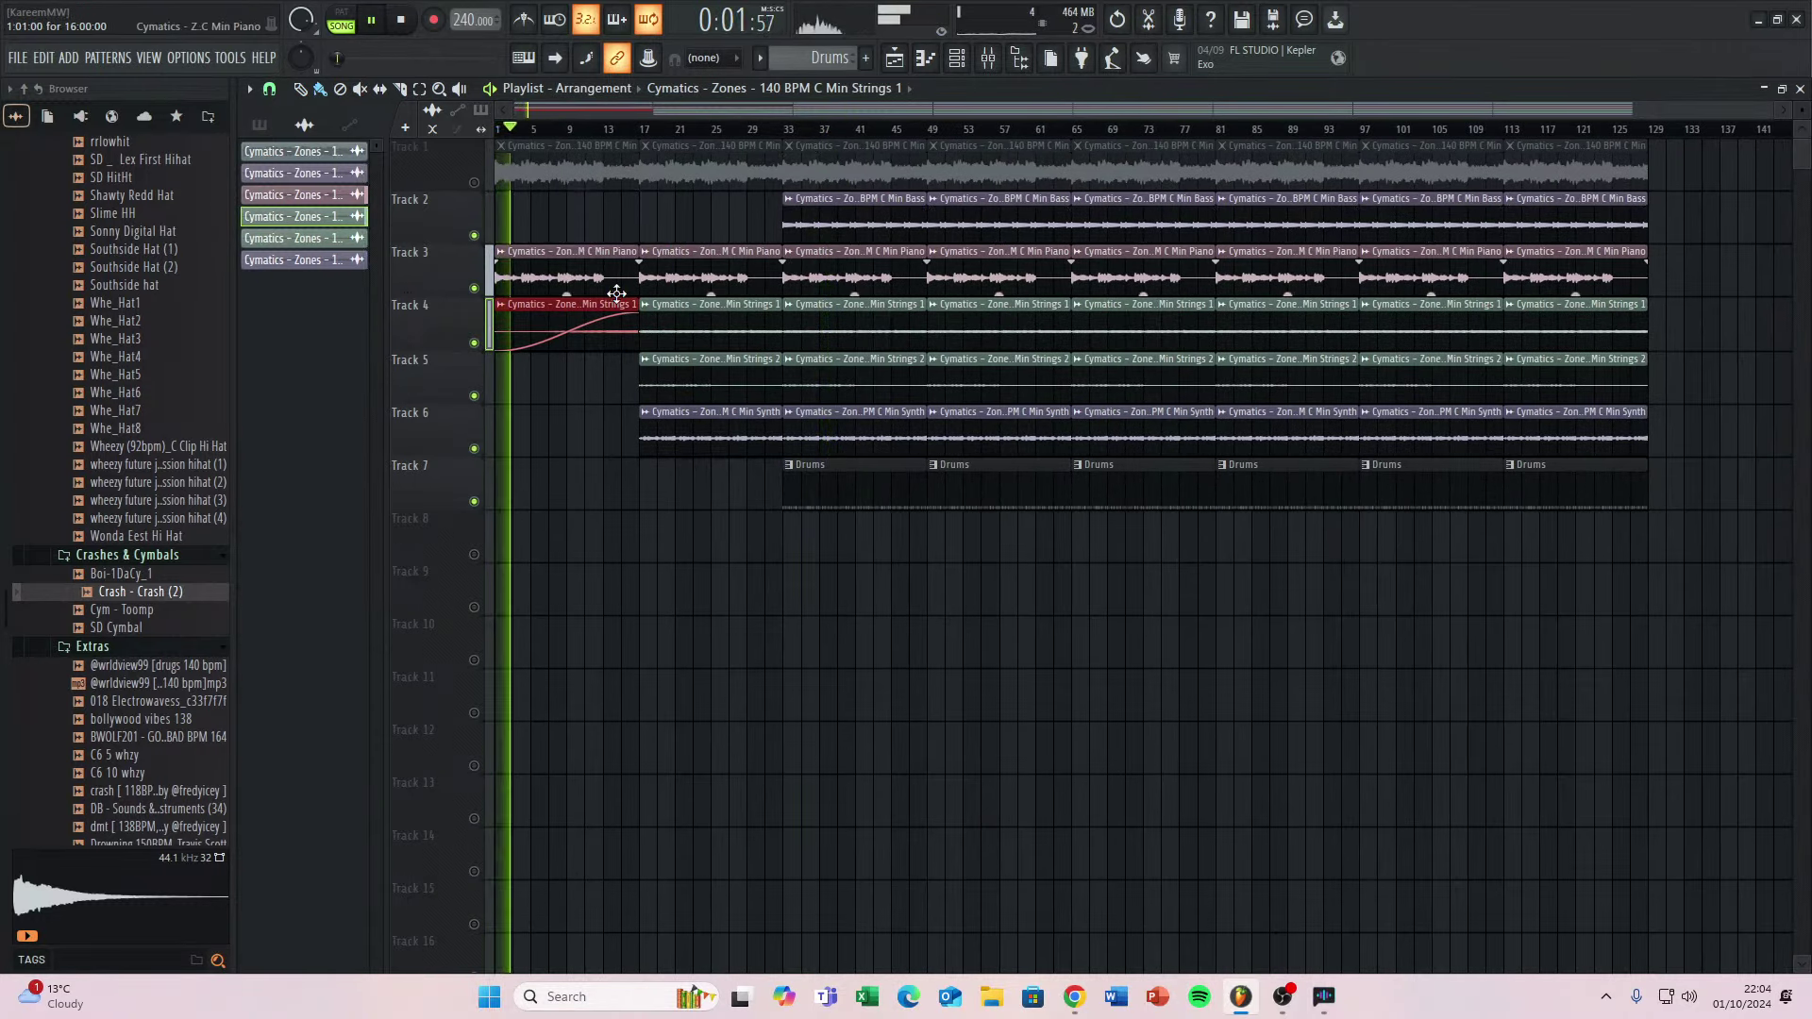
Shorten the first Strings 1 clip's fade-in to peak around bar 9, fade out to its end, and set the fade-in tension to -33%.
scroll(616, 293, up, 4)
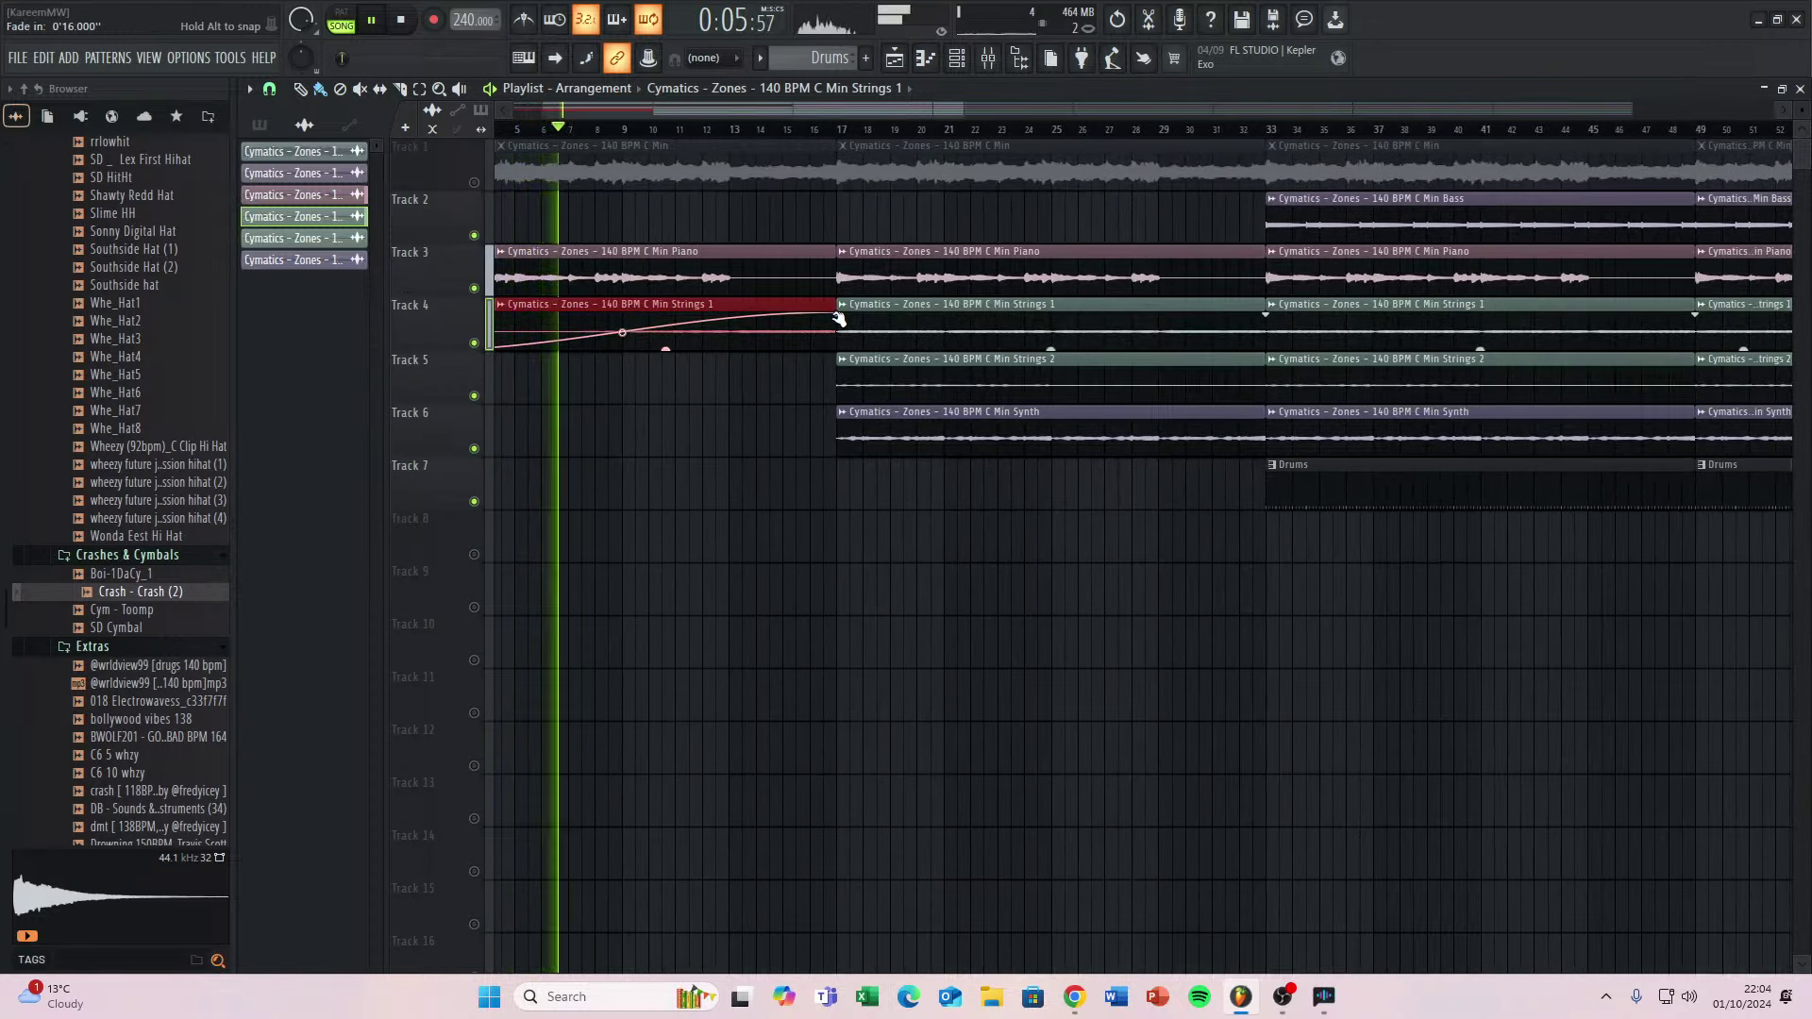
key(space)
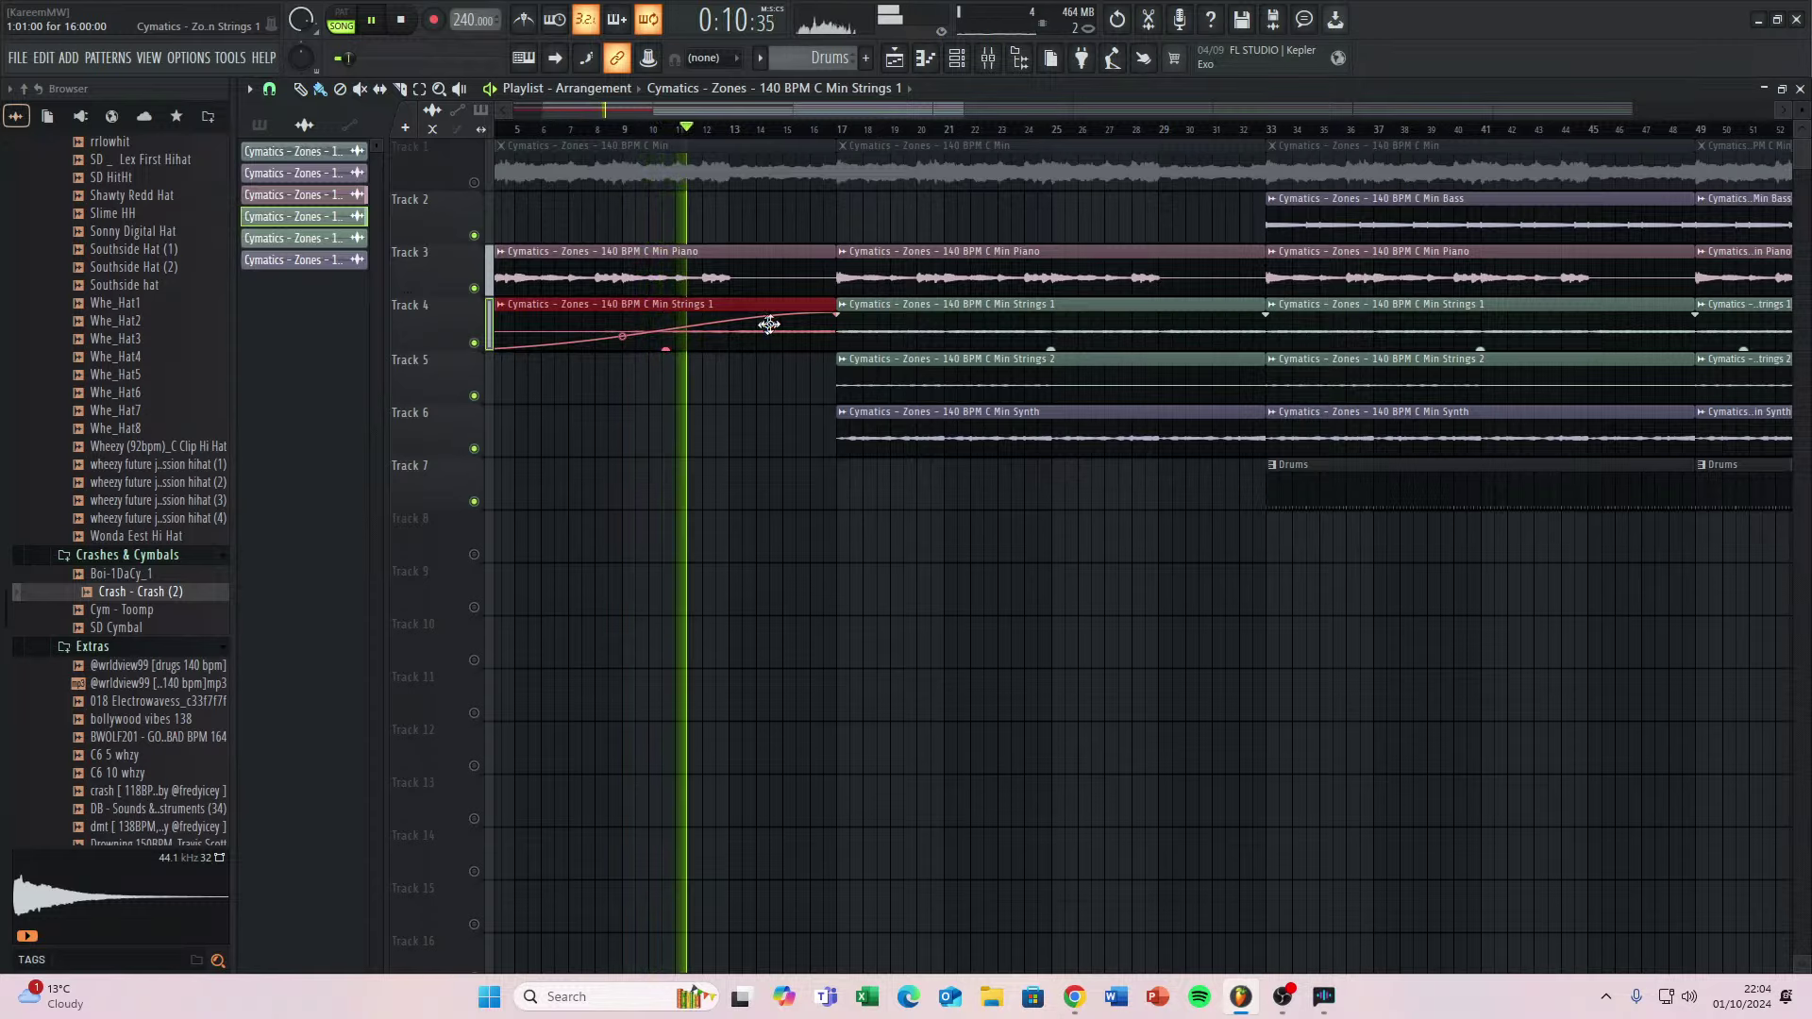
key(space)
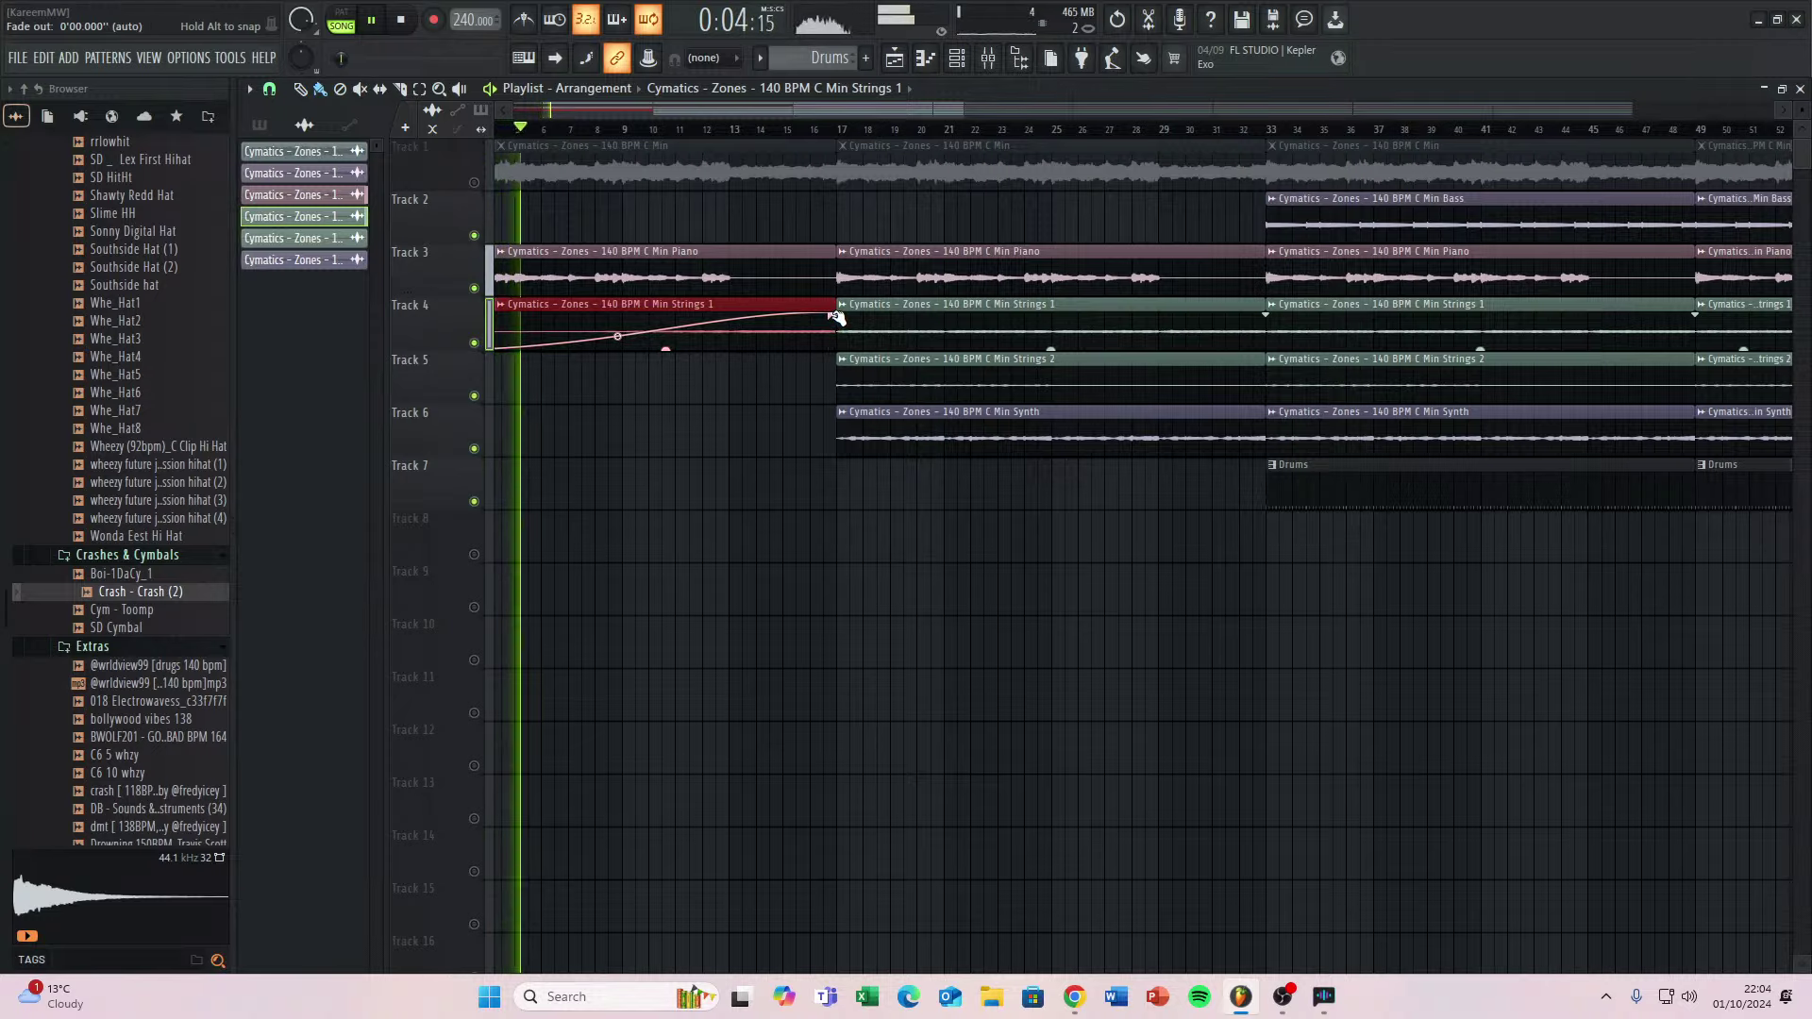
drag(820, 322, 665, 324)
key(space)
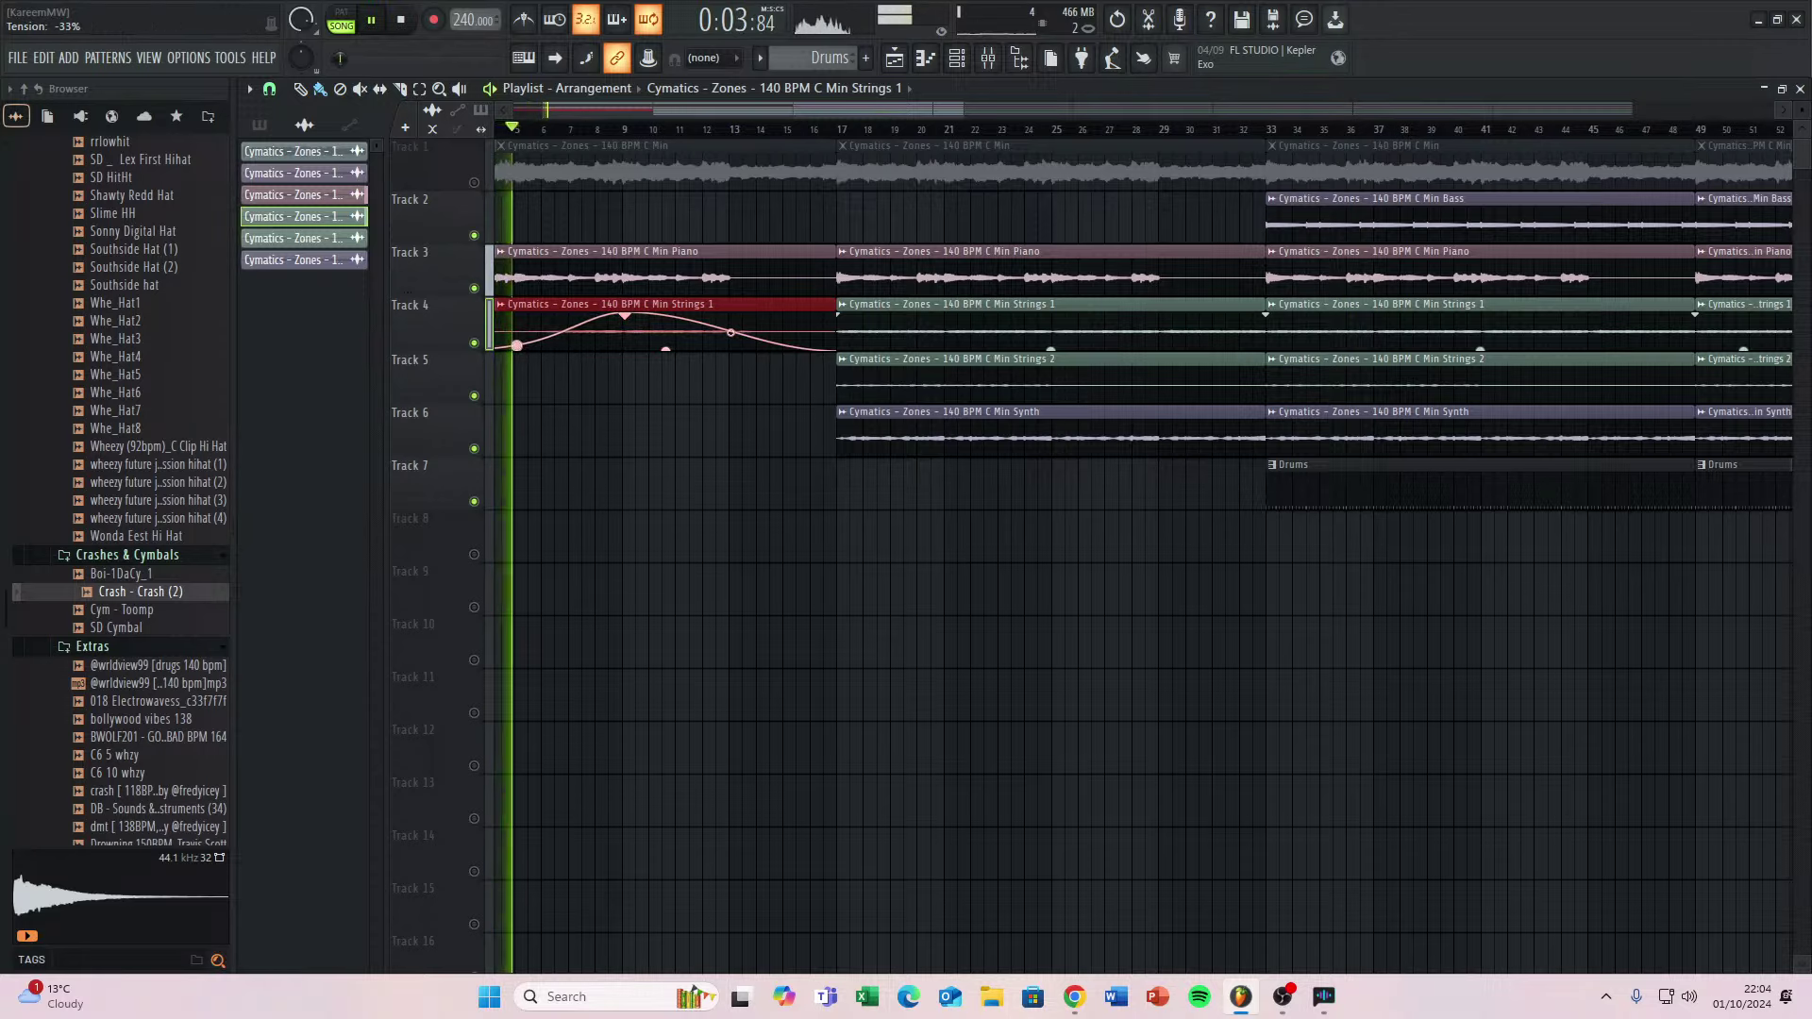
scroll(538, 404, down, 5)
drag(534, 393, 699, 409)
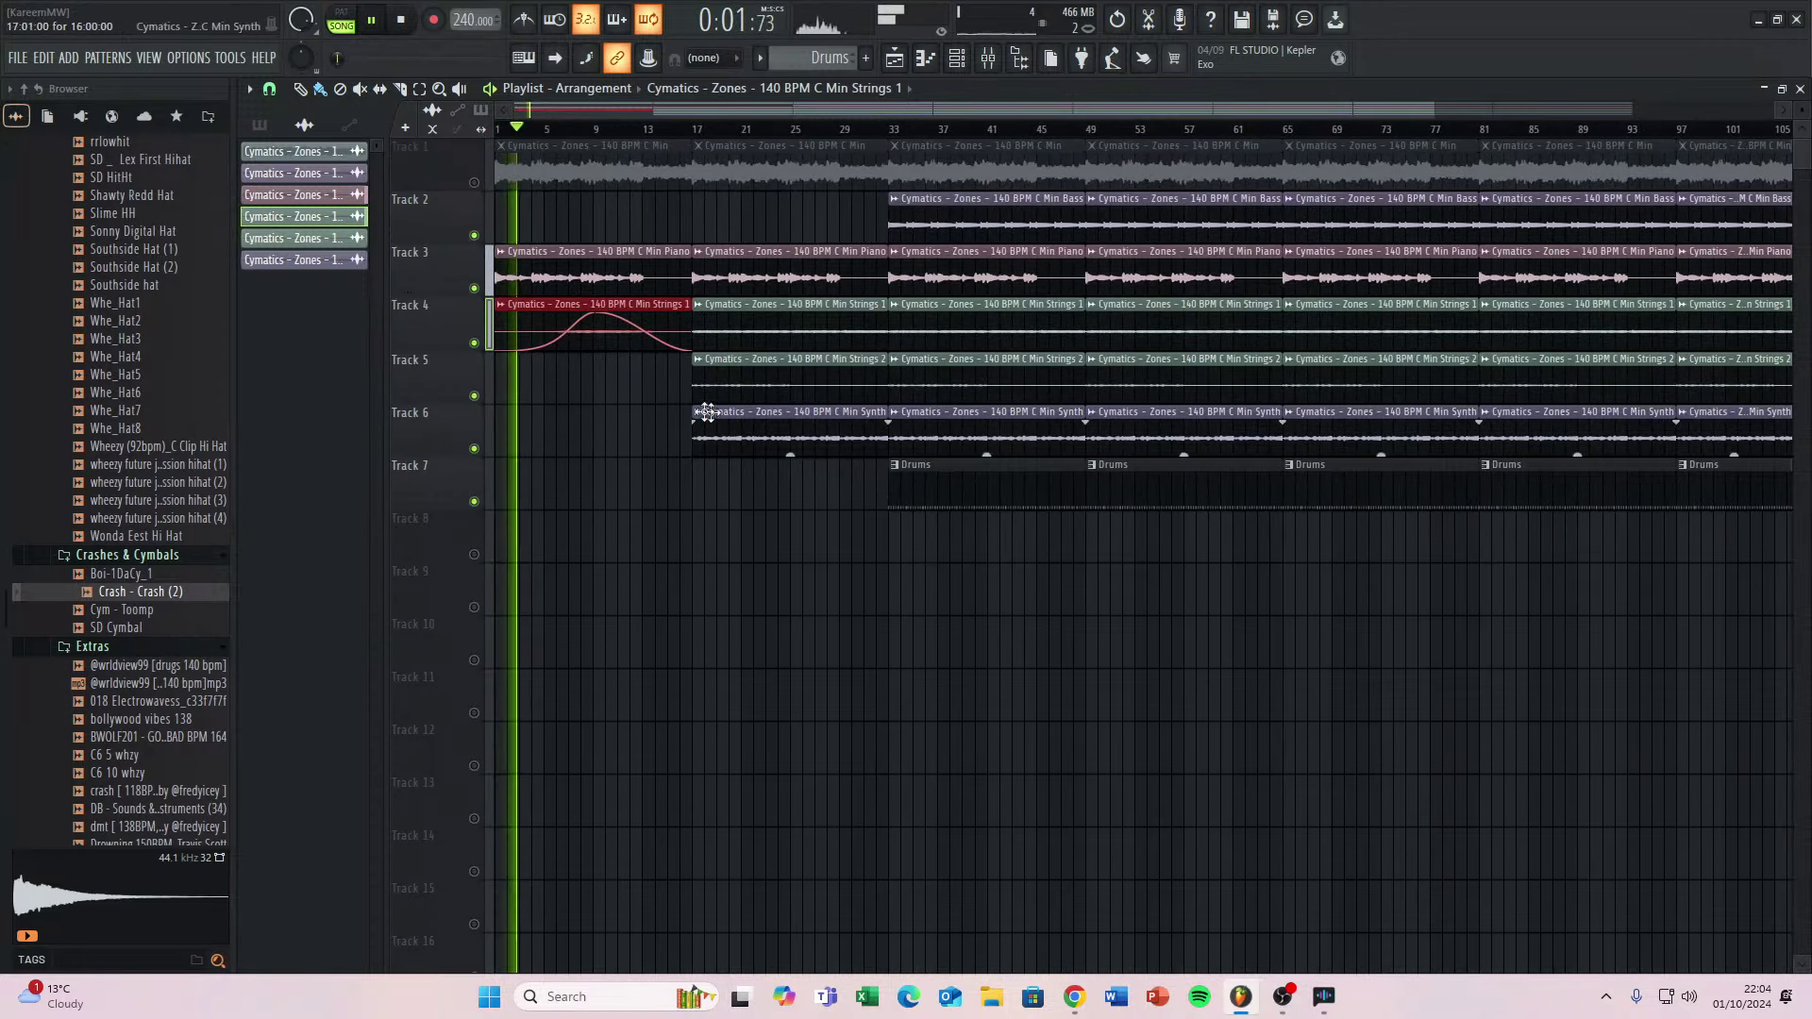
scroll(539, 374, up, 4)
scroll(538, 374, up, 2)
key(space)
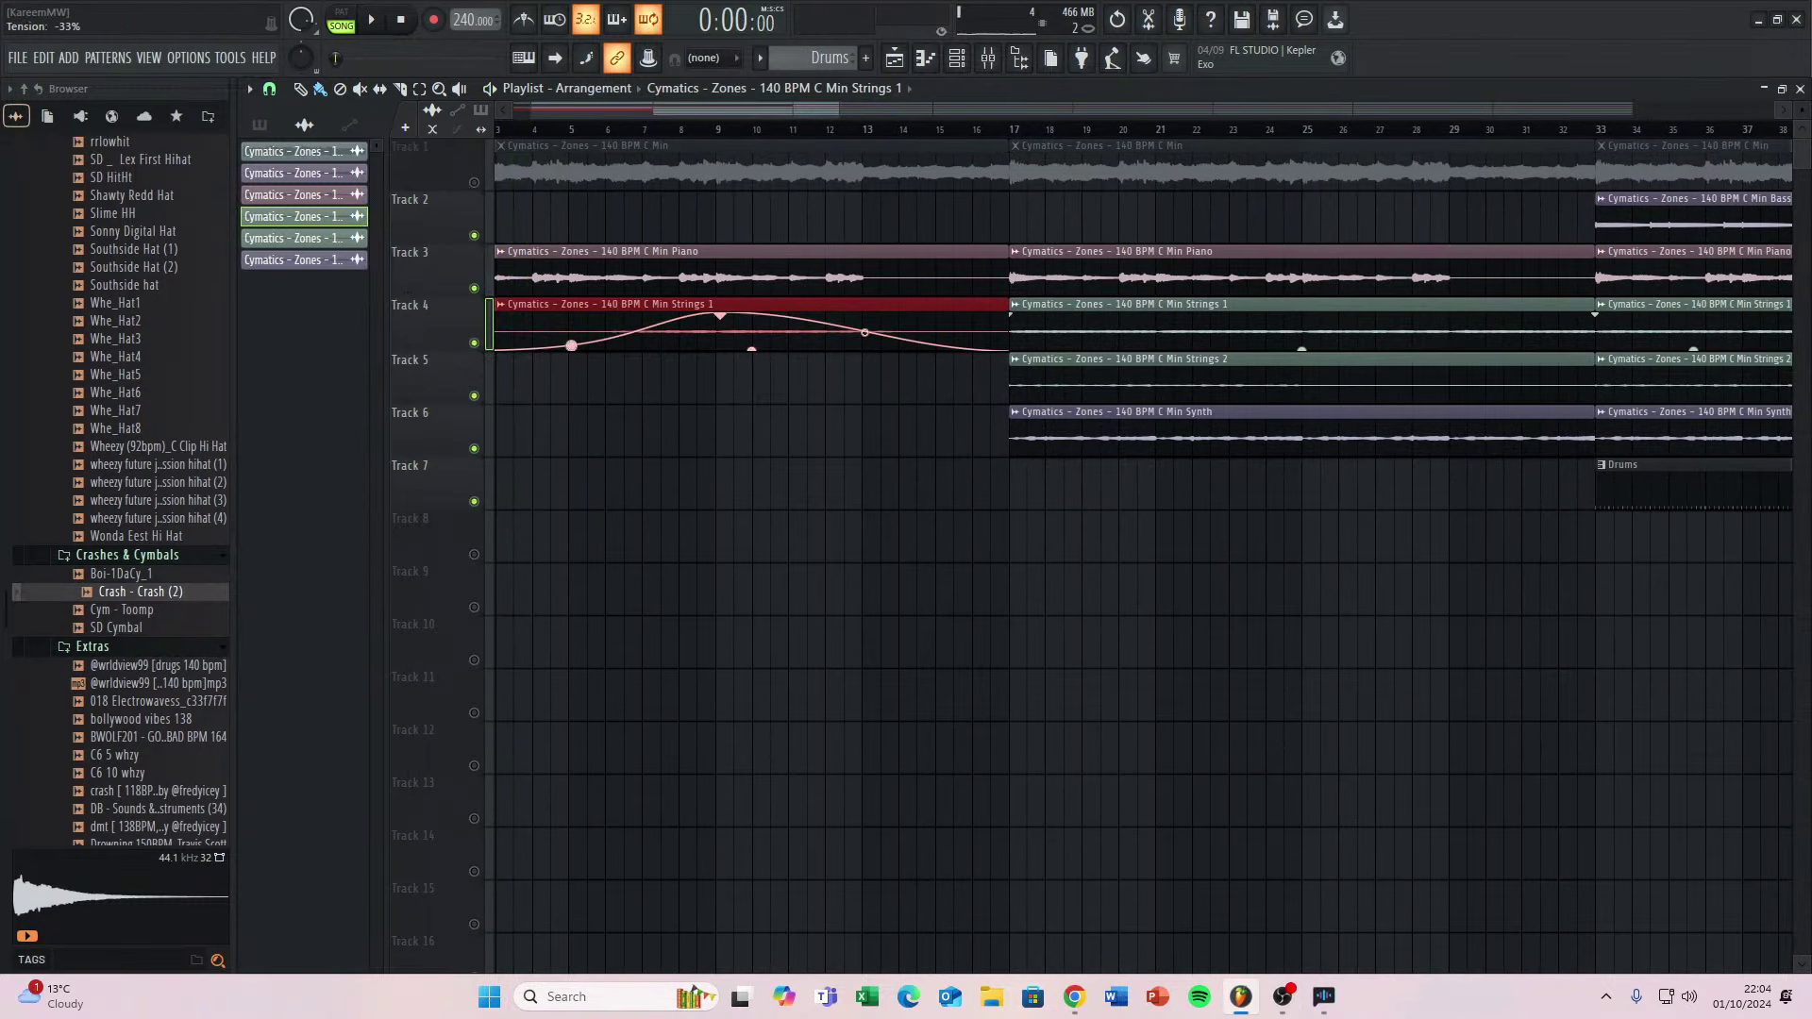
scroll(538, 412, down, 1)
scroll(522, 400, up, 1)
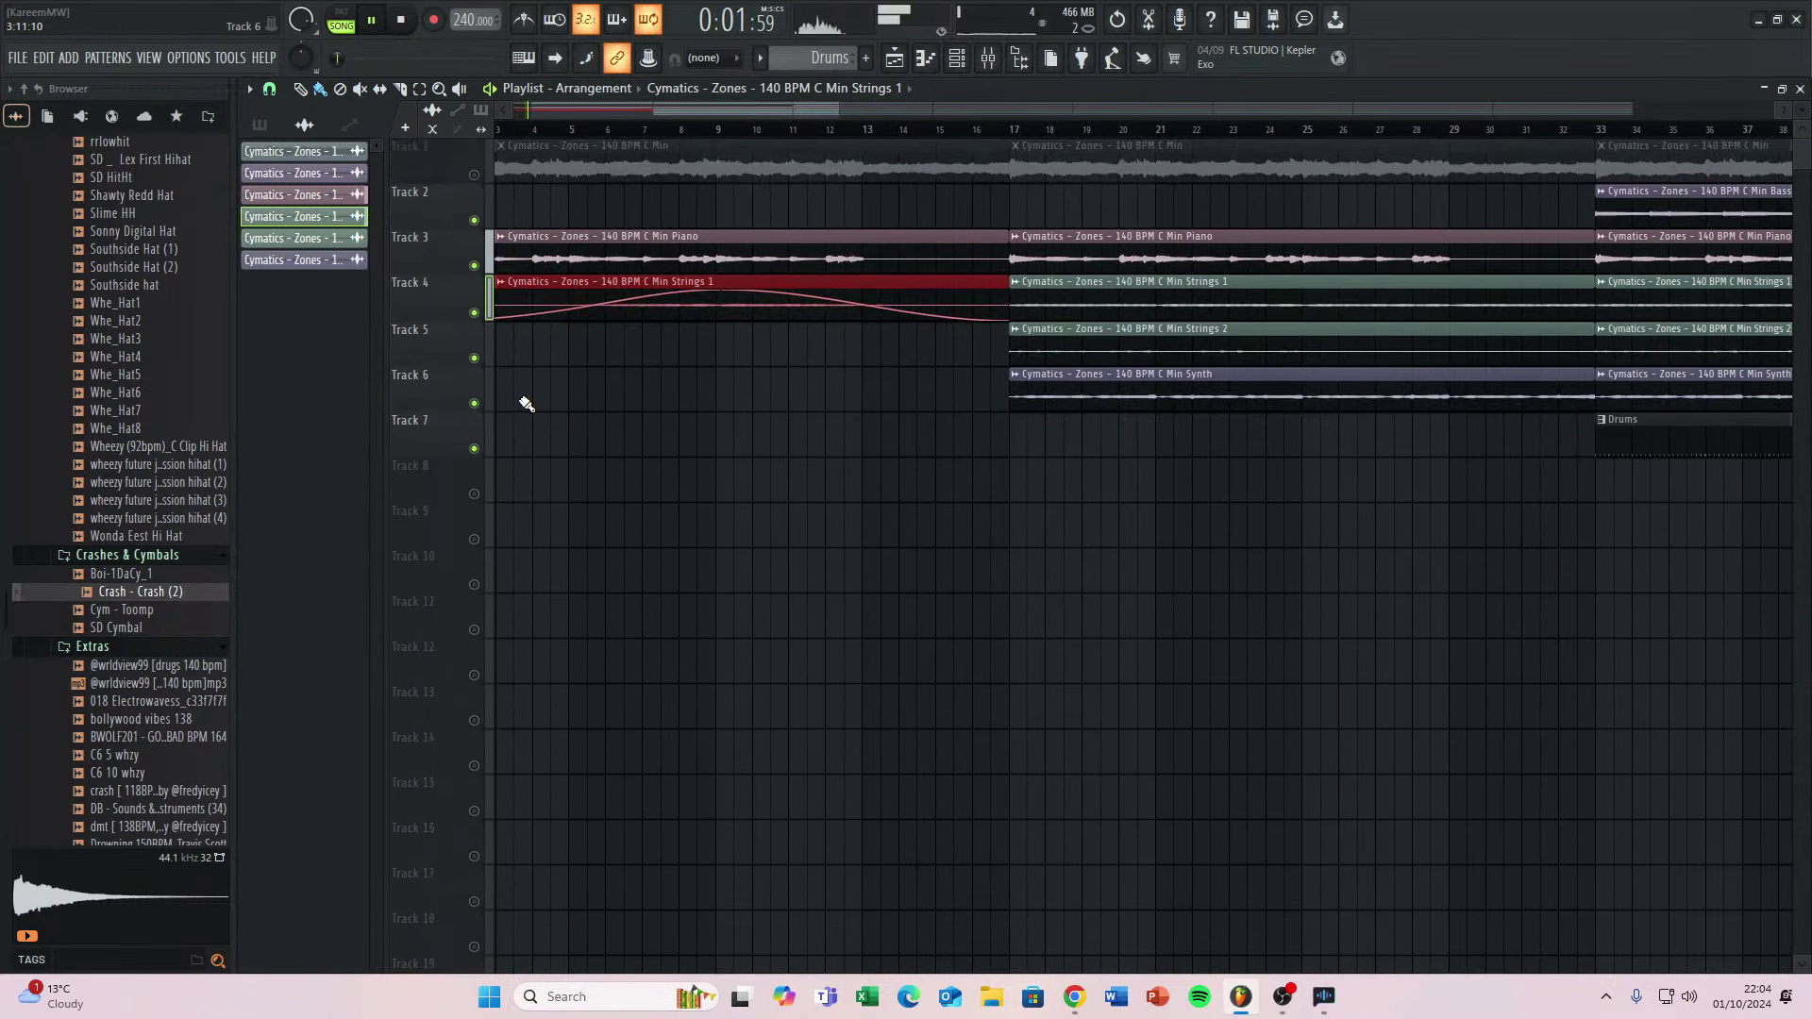
Set the first Strings 1 clip's fade-out tension to -63%, move its peak to around bar 7.5 and set the fade-in tension to -33%.
drag(566, 402, 731, 476)
scroll(788, 303, up, 3)
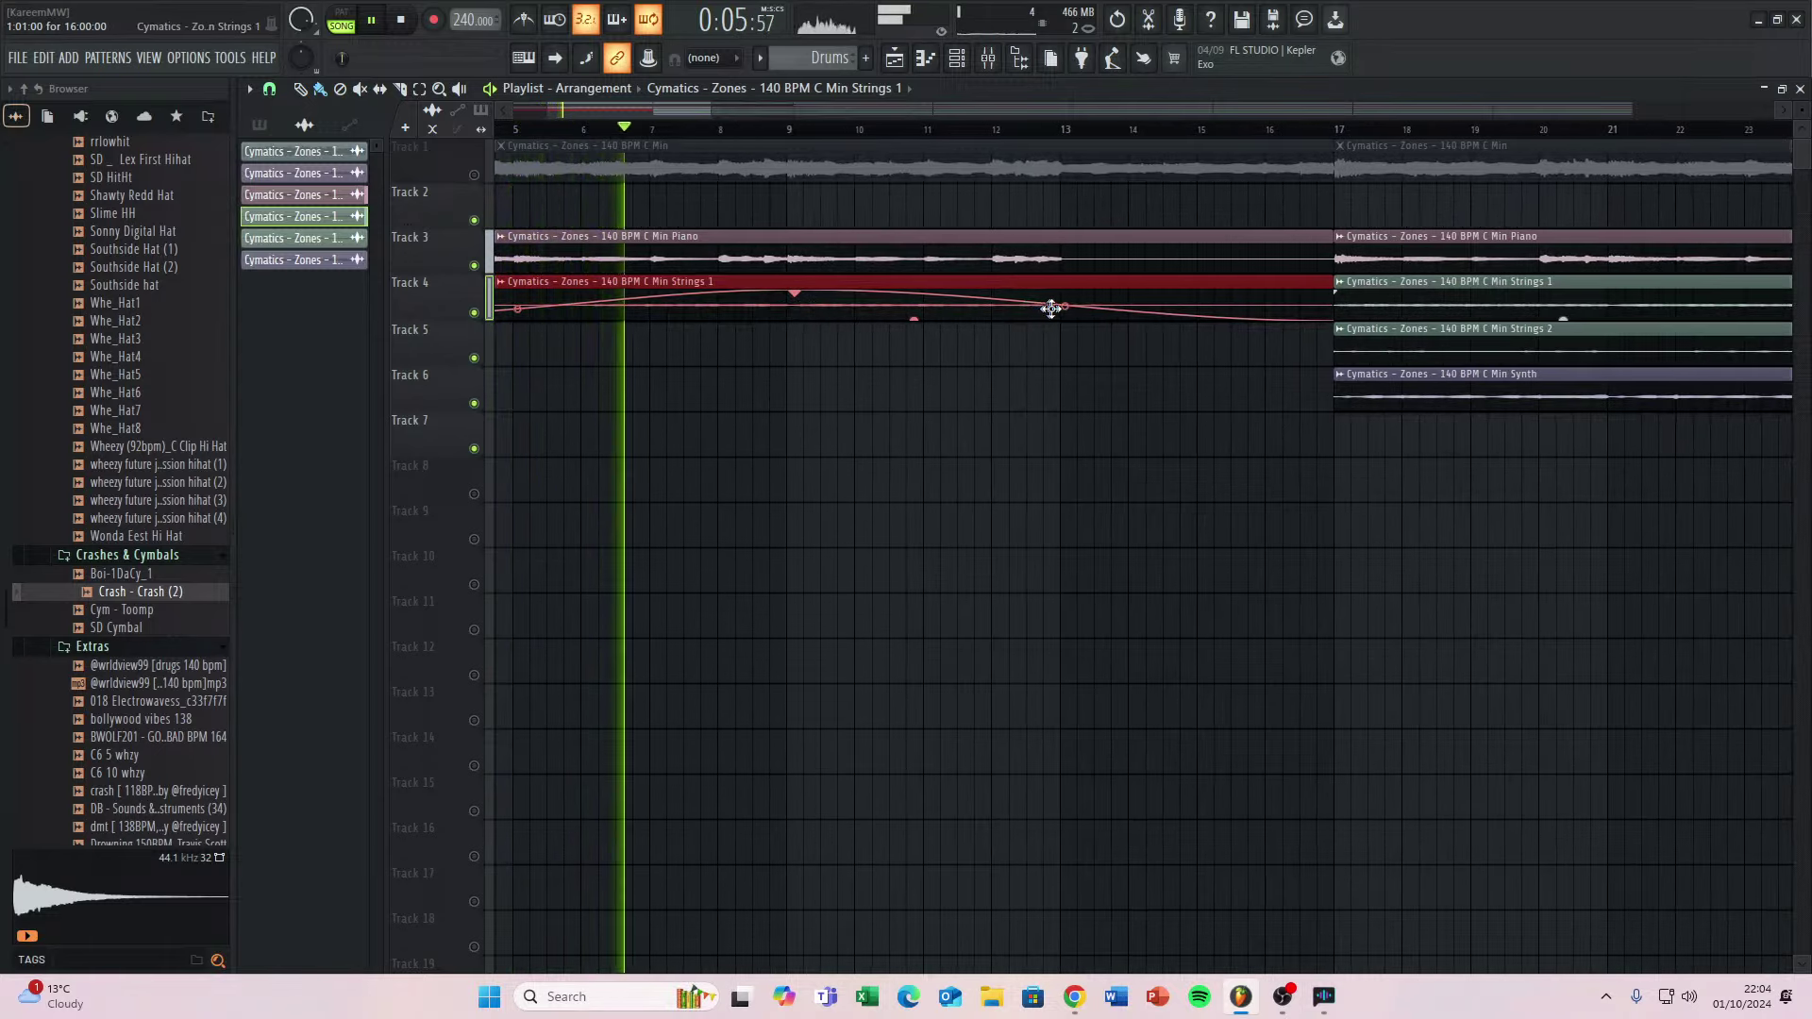
drag(1064, 305, 1065, 315)
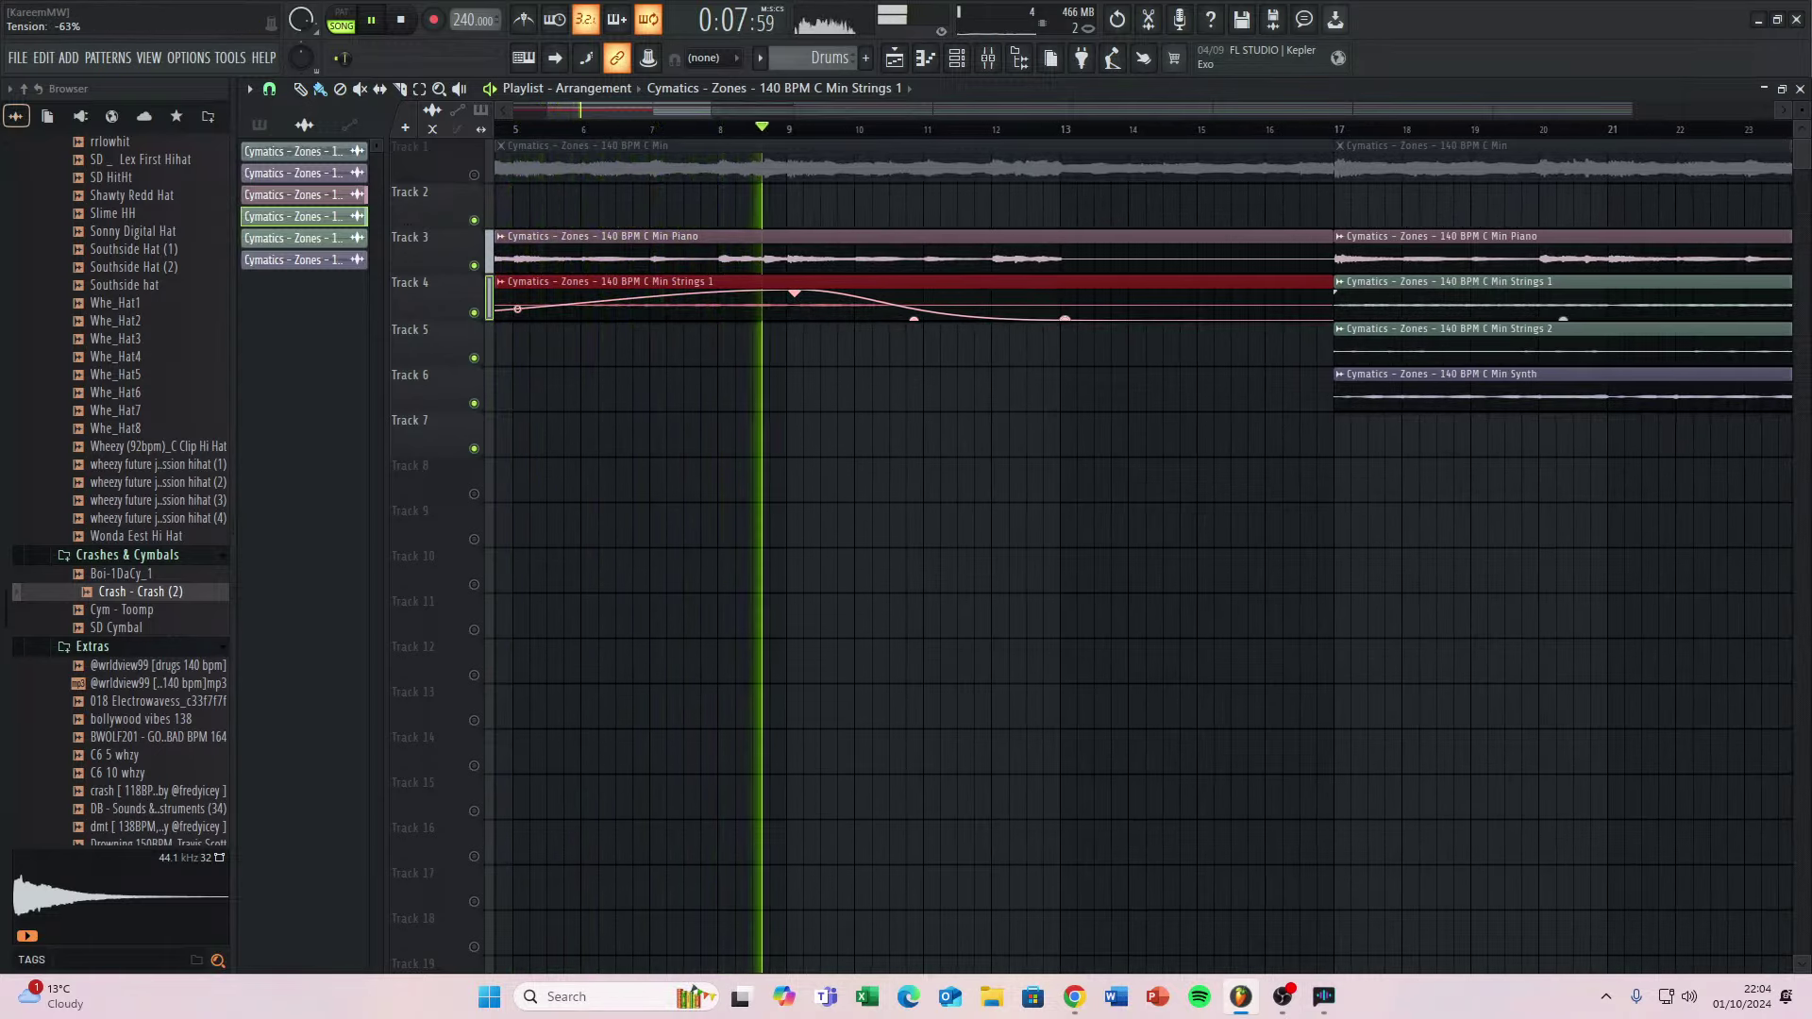
key(space)
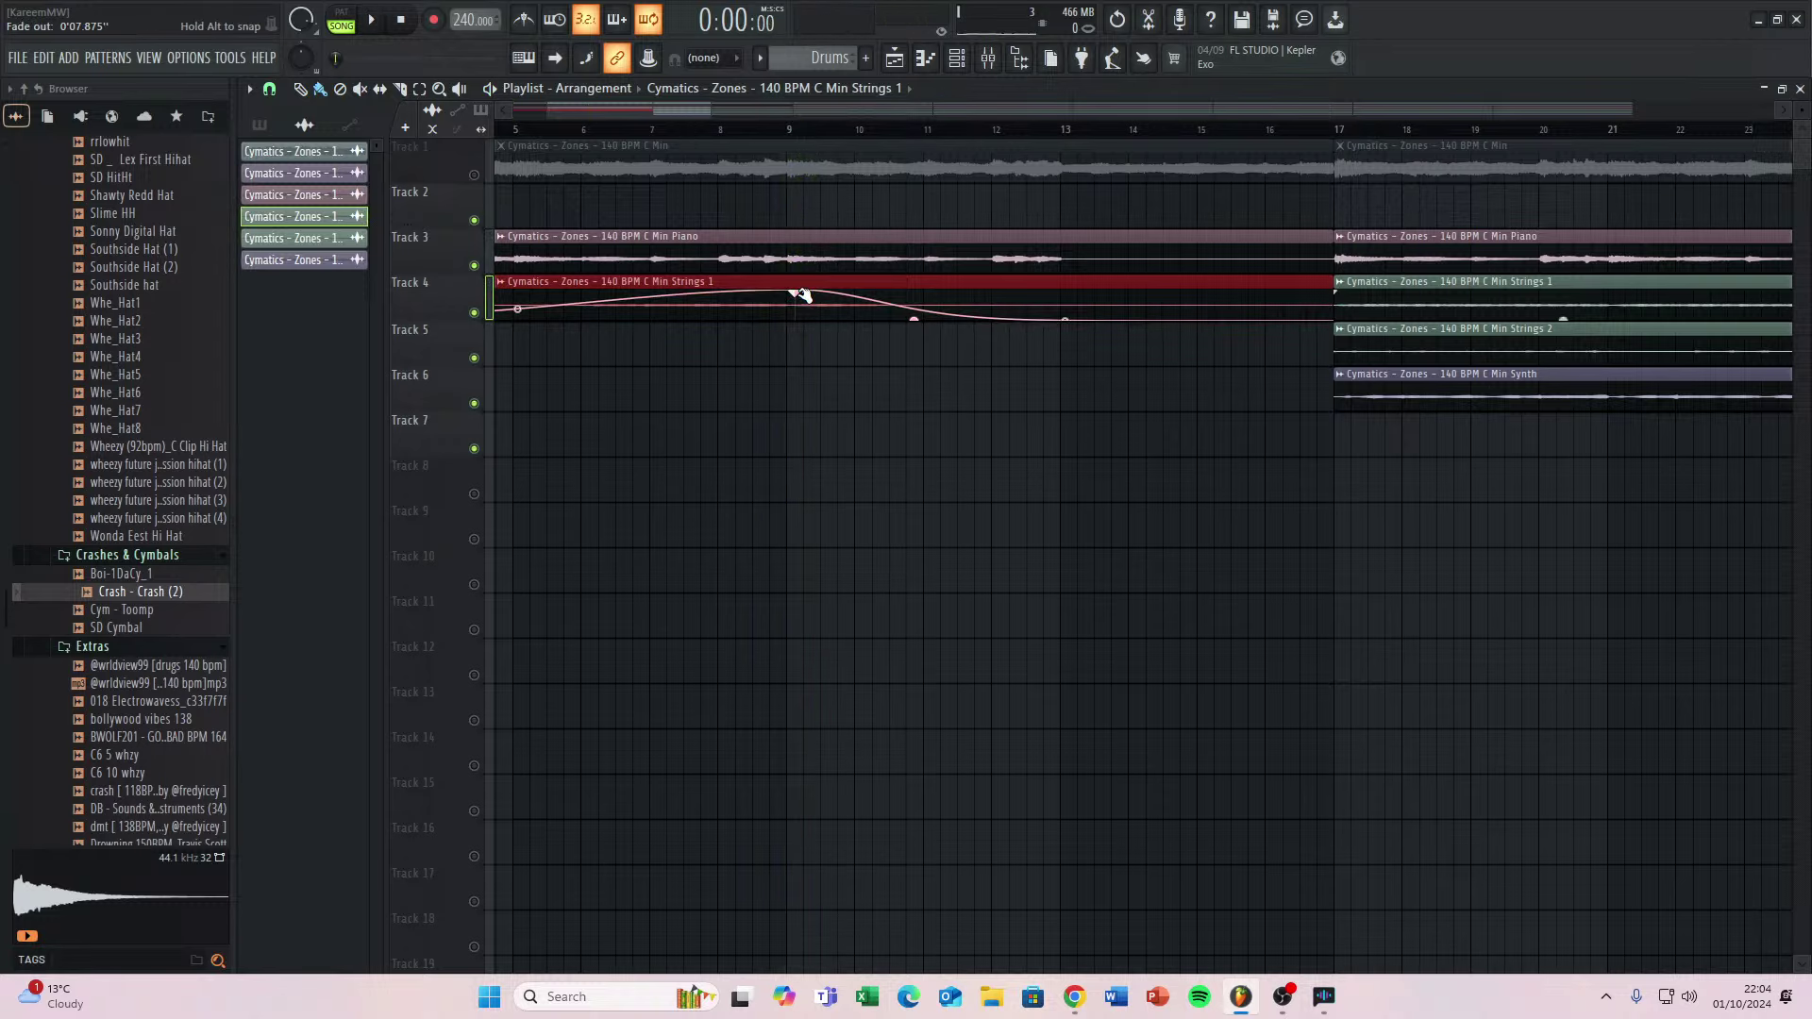
scroll(577, 416, down, 4)
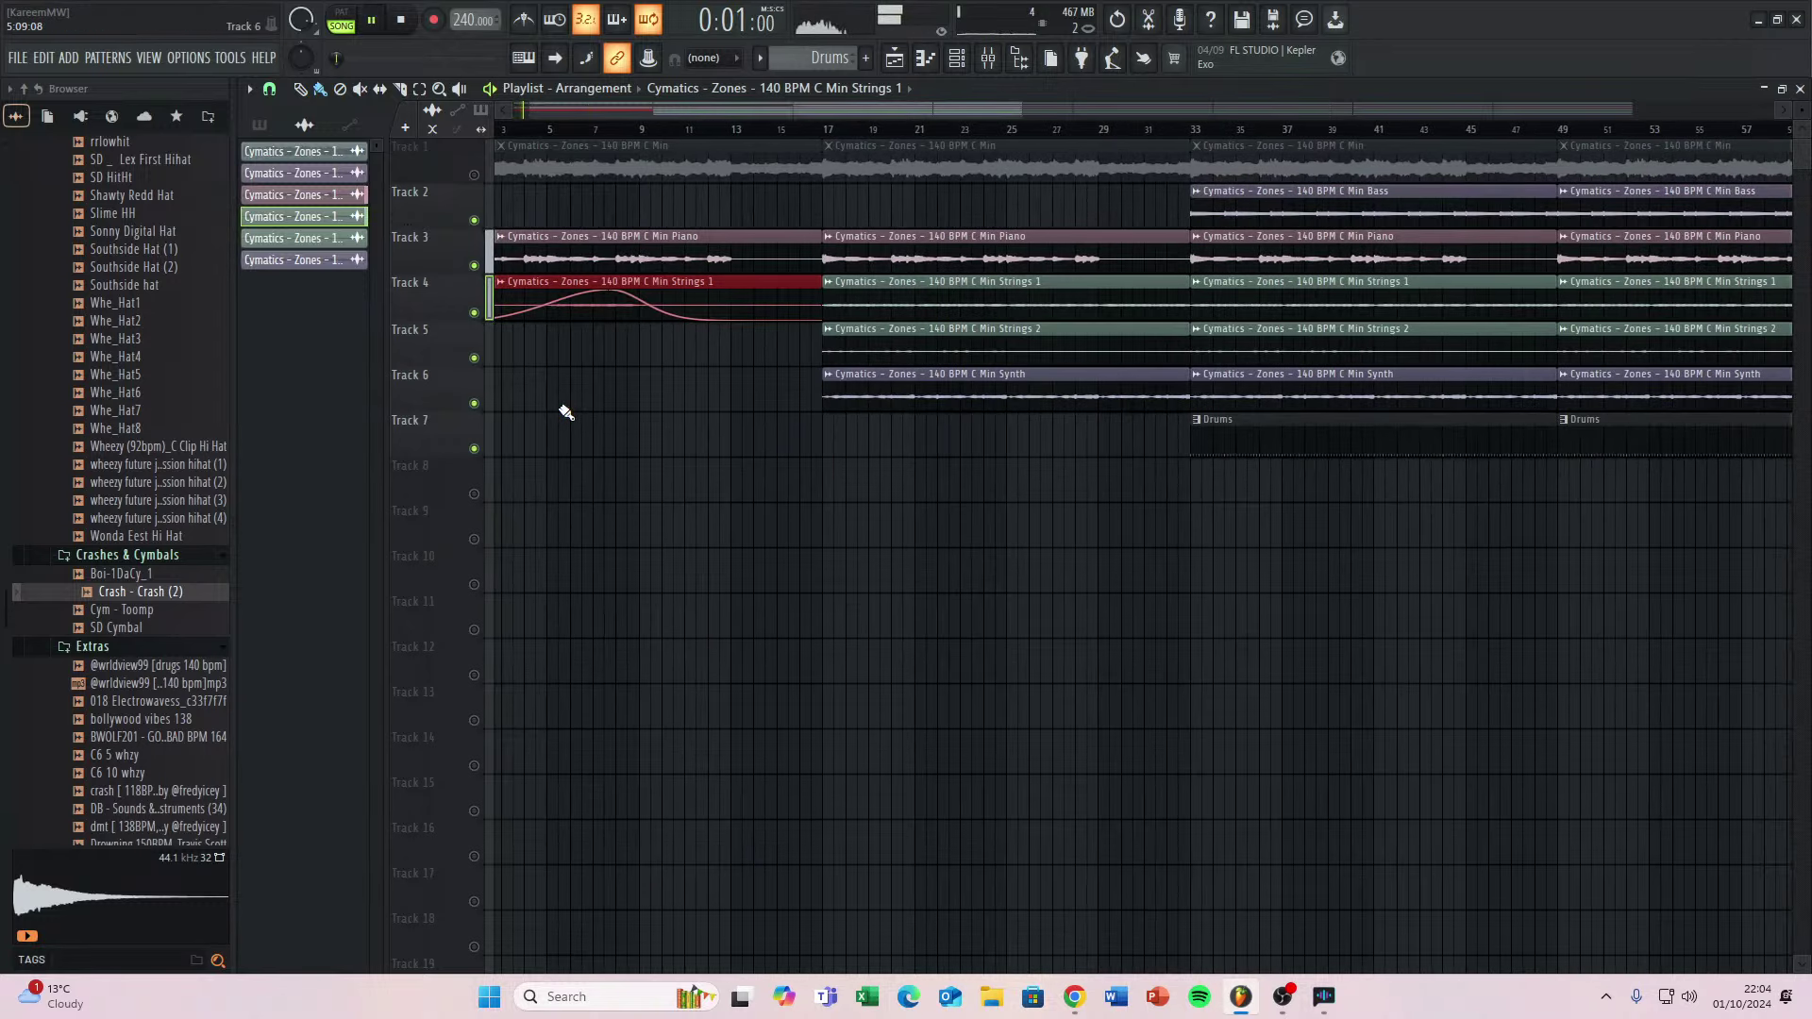
drag(572, 310, 574, 316)
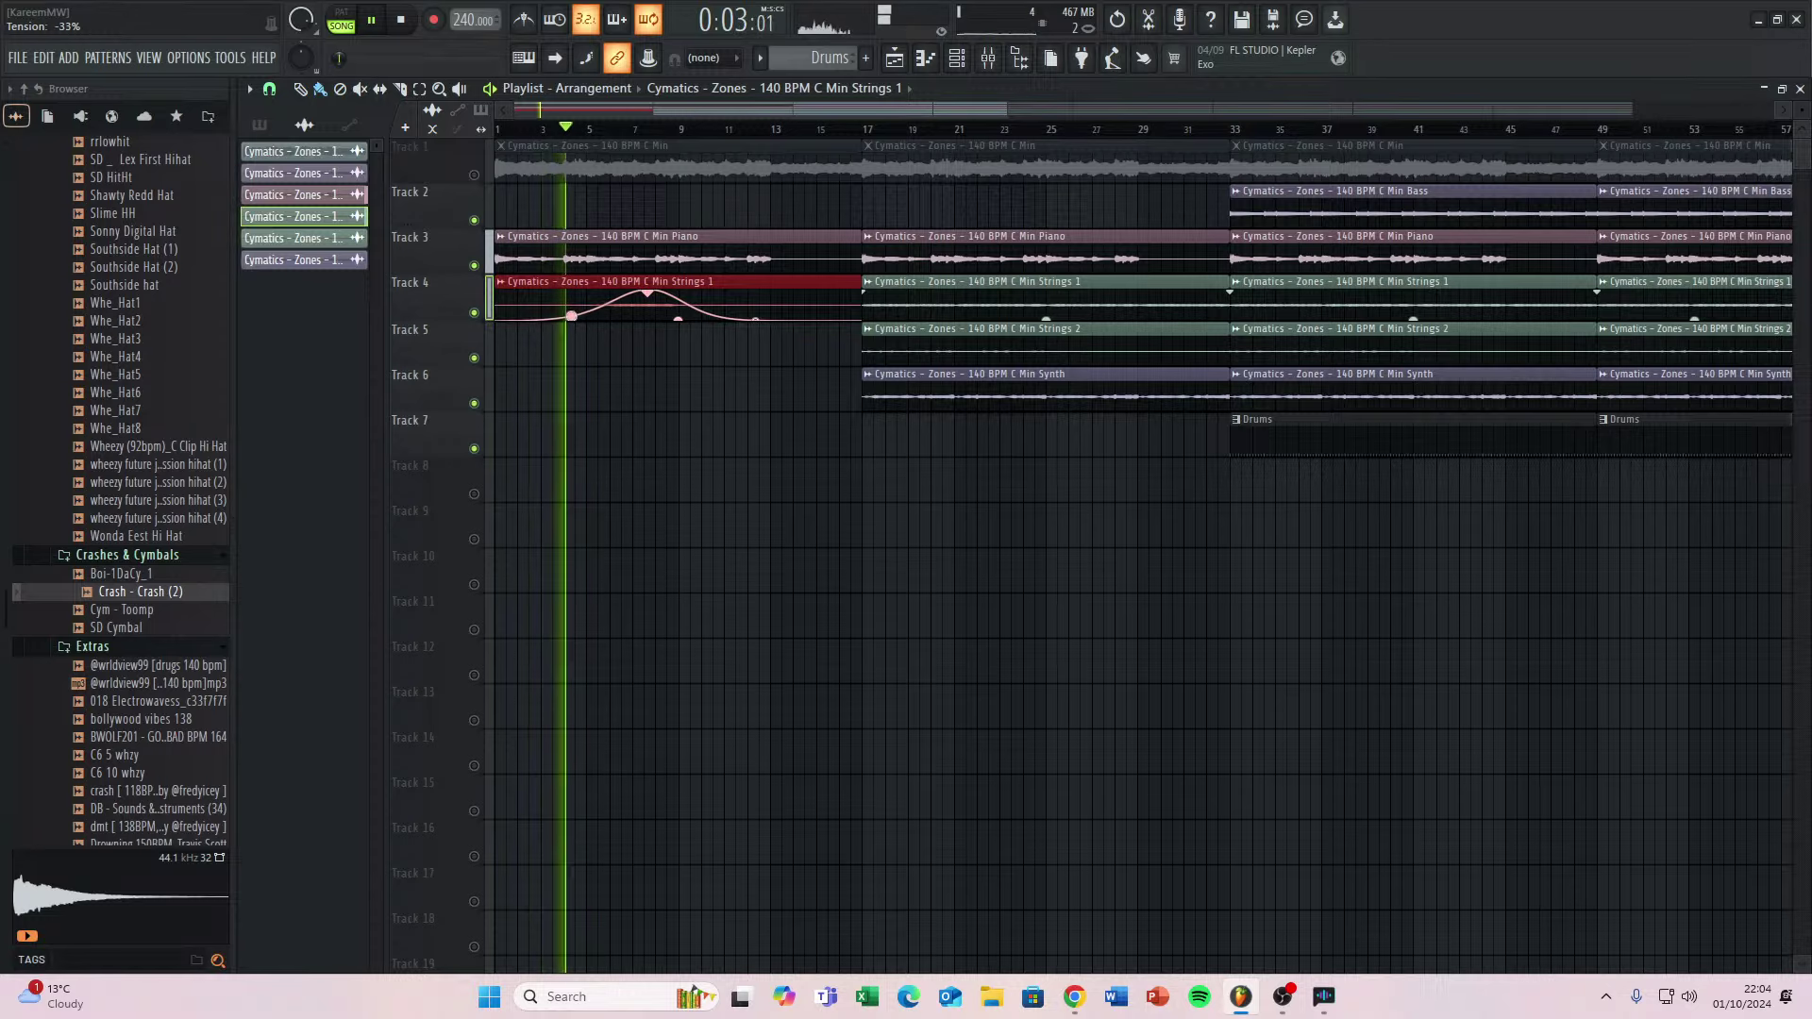
Play the intro from the start to judge how the faded Strings 1 clip leads towards bar 17.
key(space)
key(space)
scroll(660, 324, up, 2)
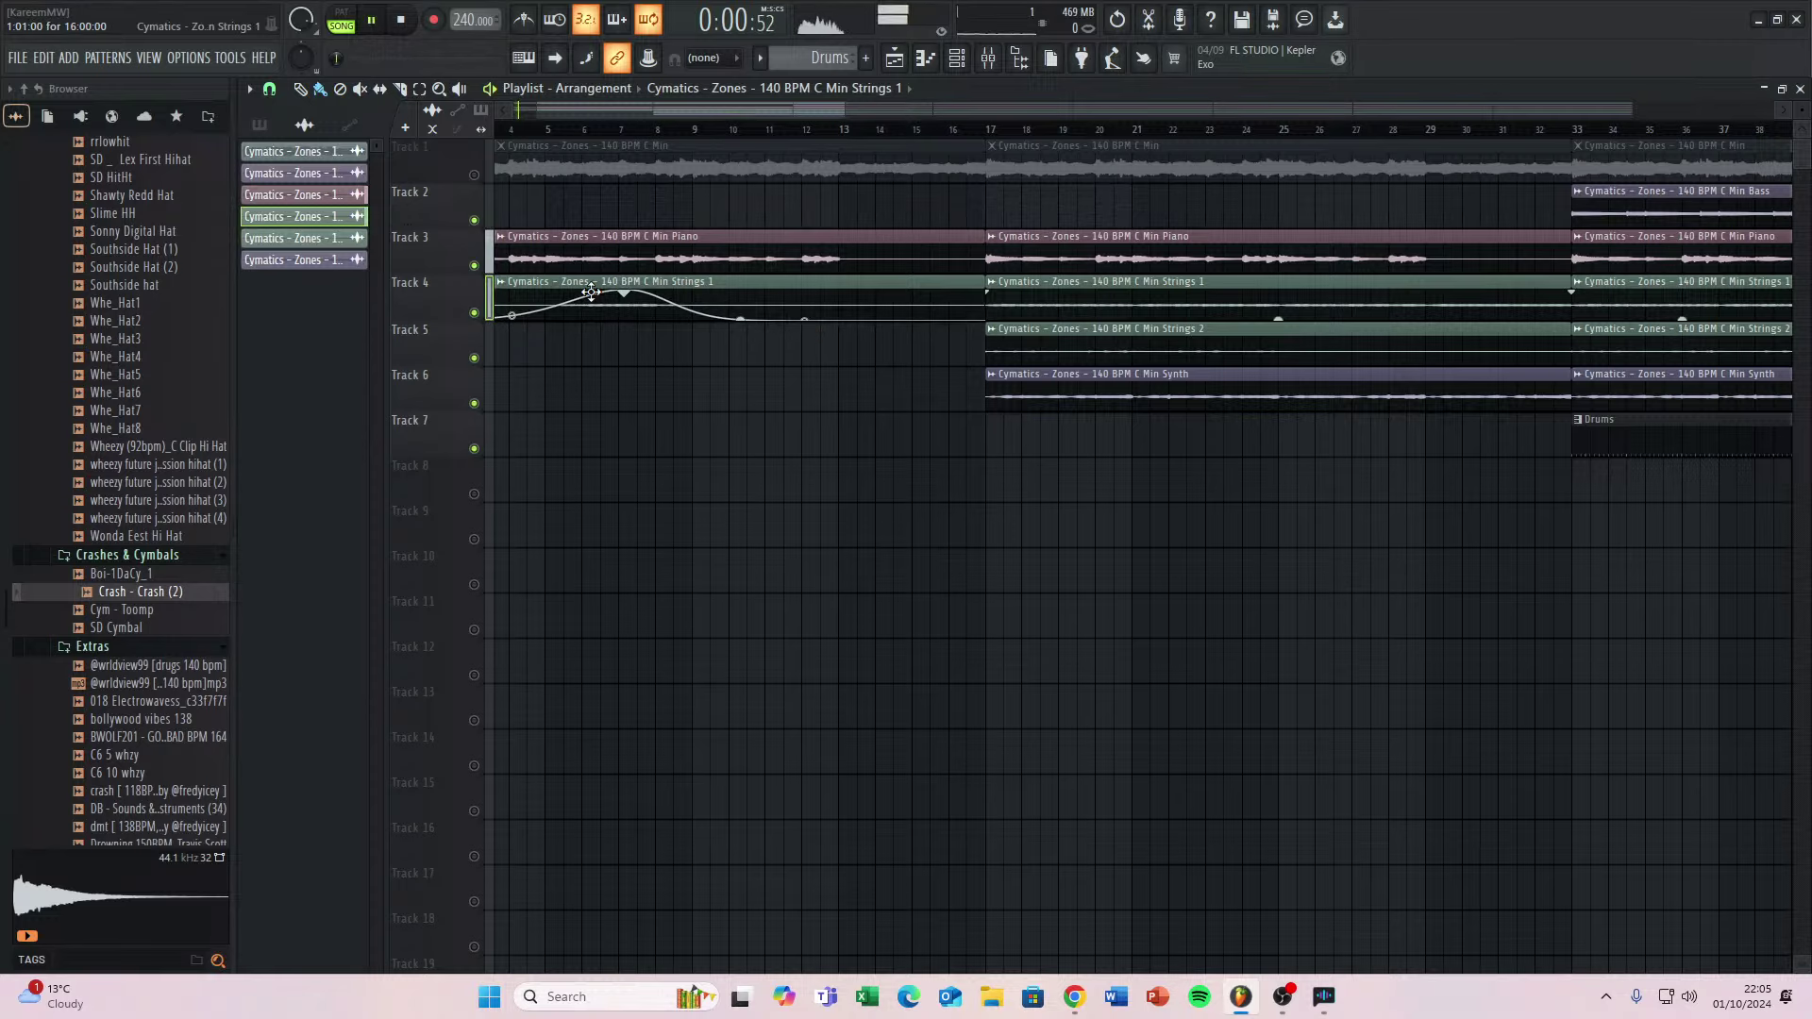
scroll(513, 388, up, 3)
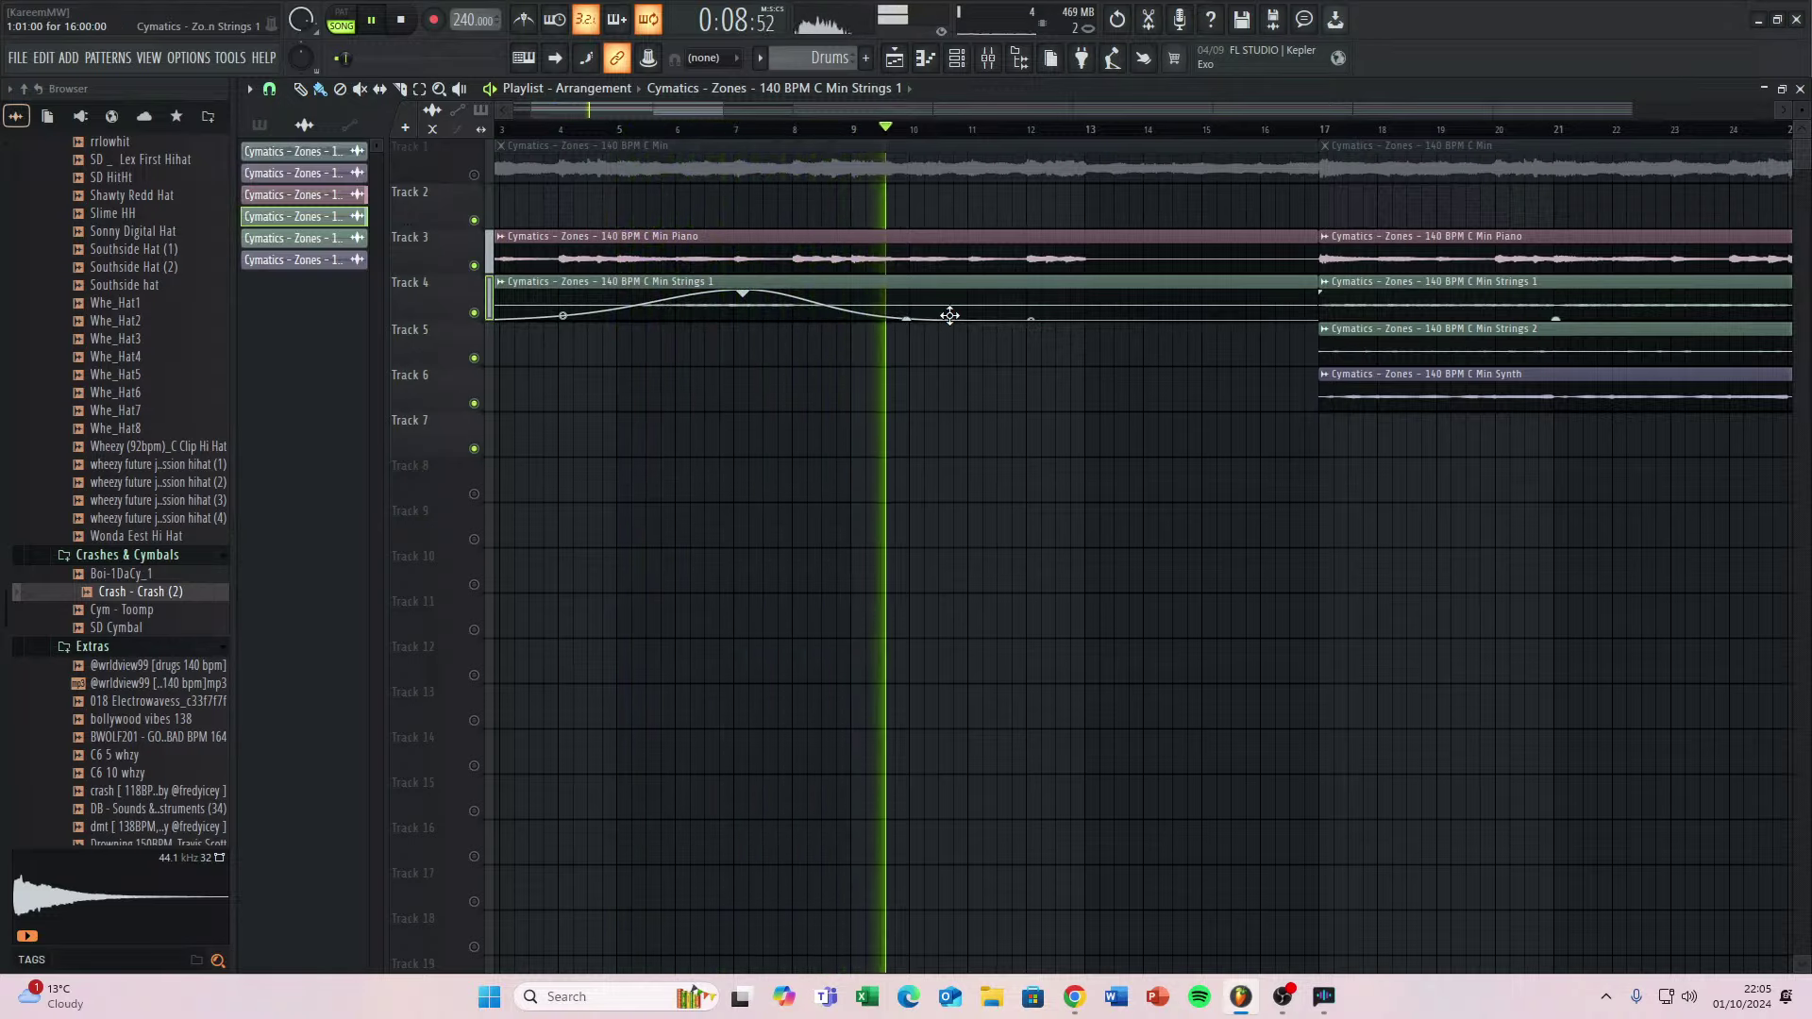
scroll(943, 338, down, 3)
scroll(922, 346, up, 2)
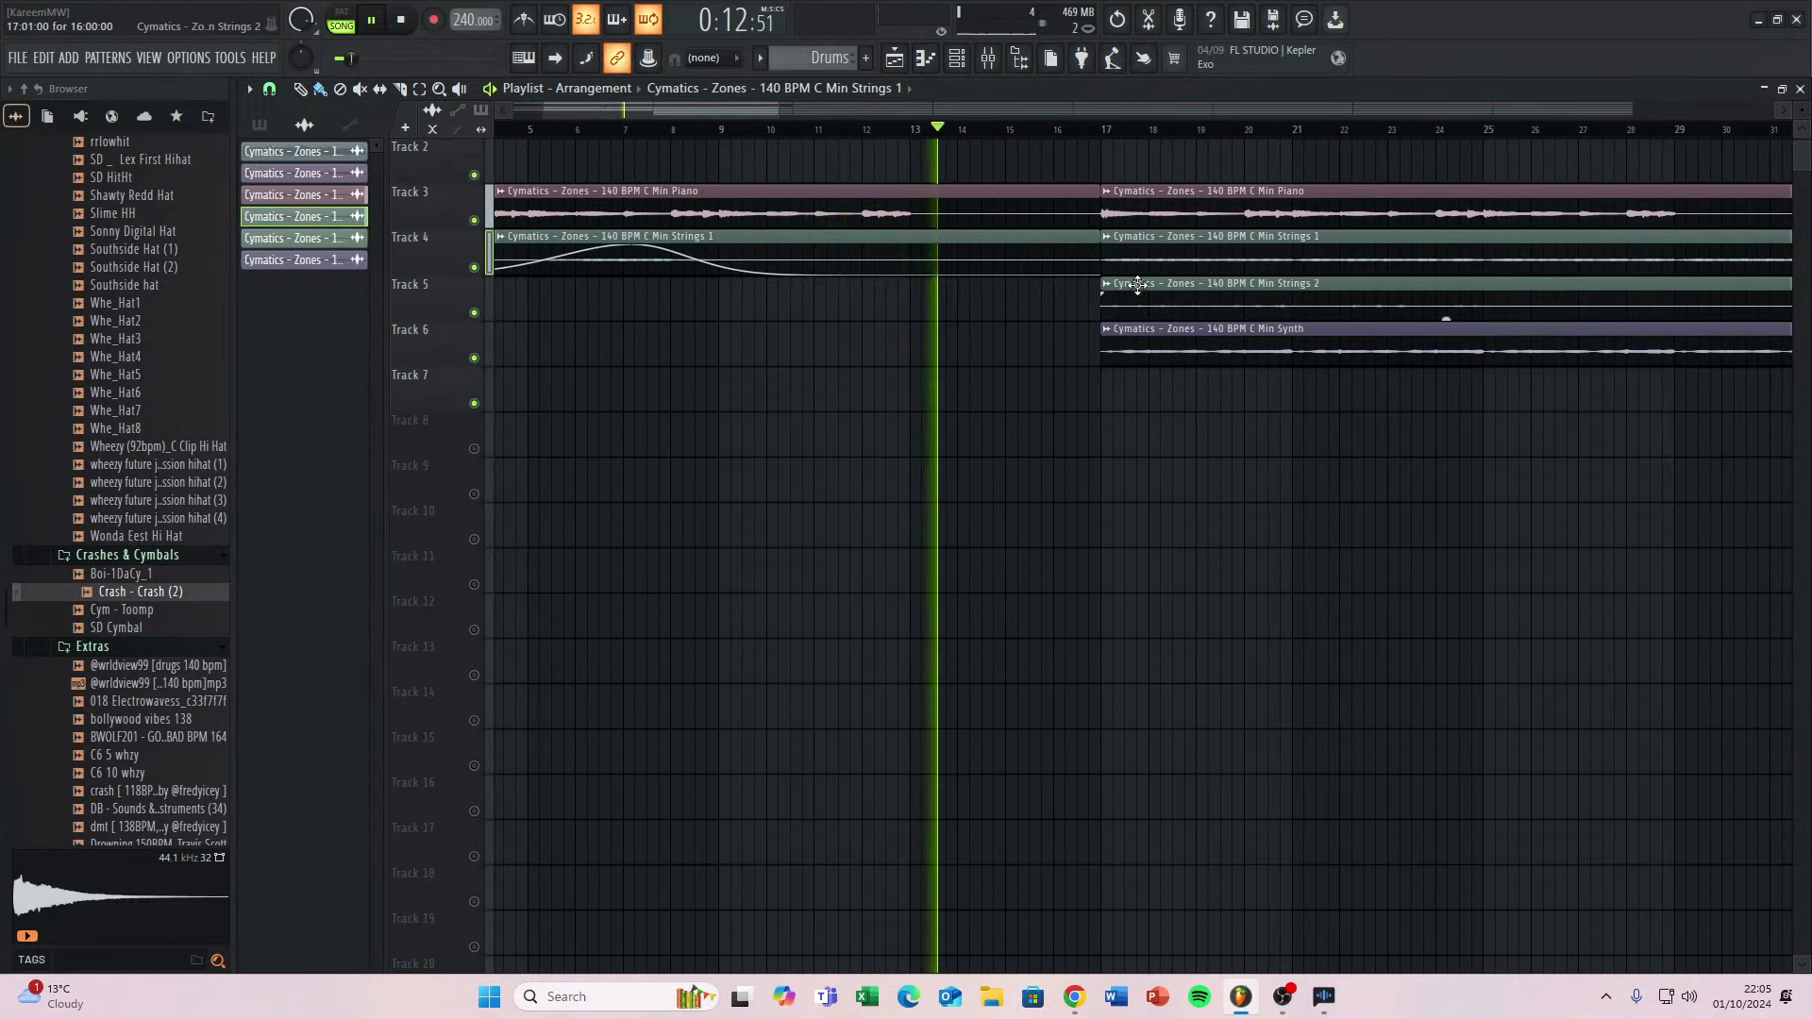
scroll(1127, 291, up, 1)
key(space)
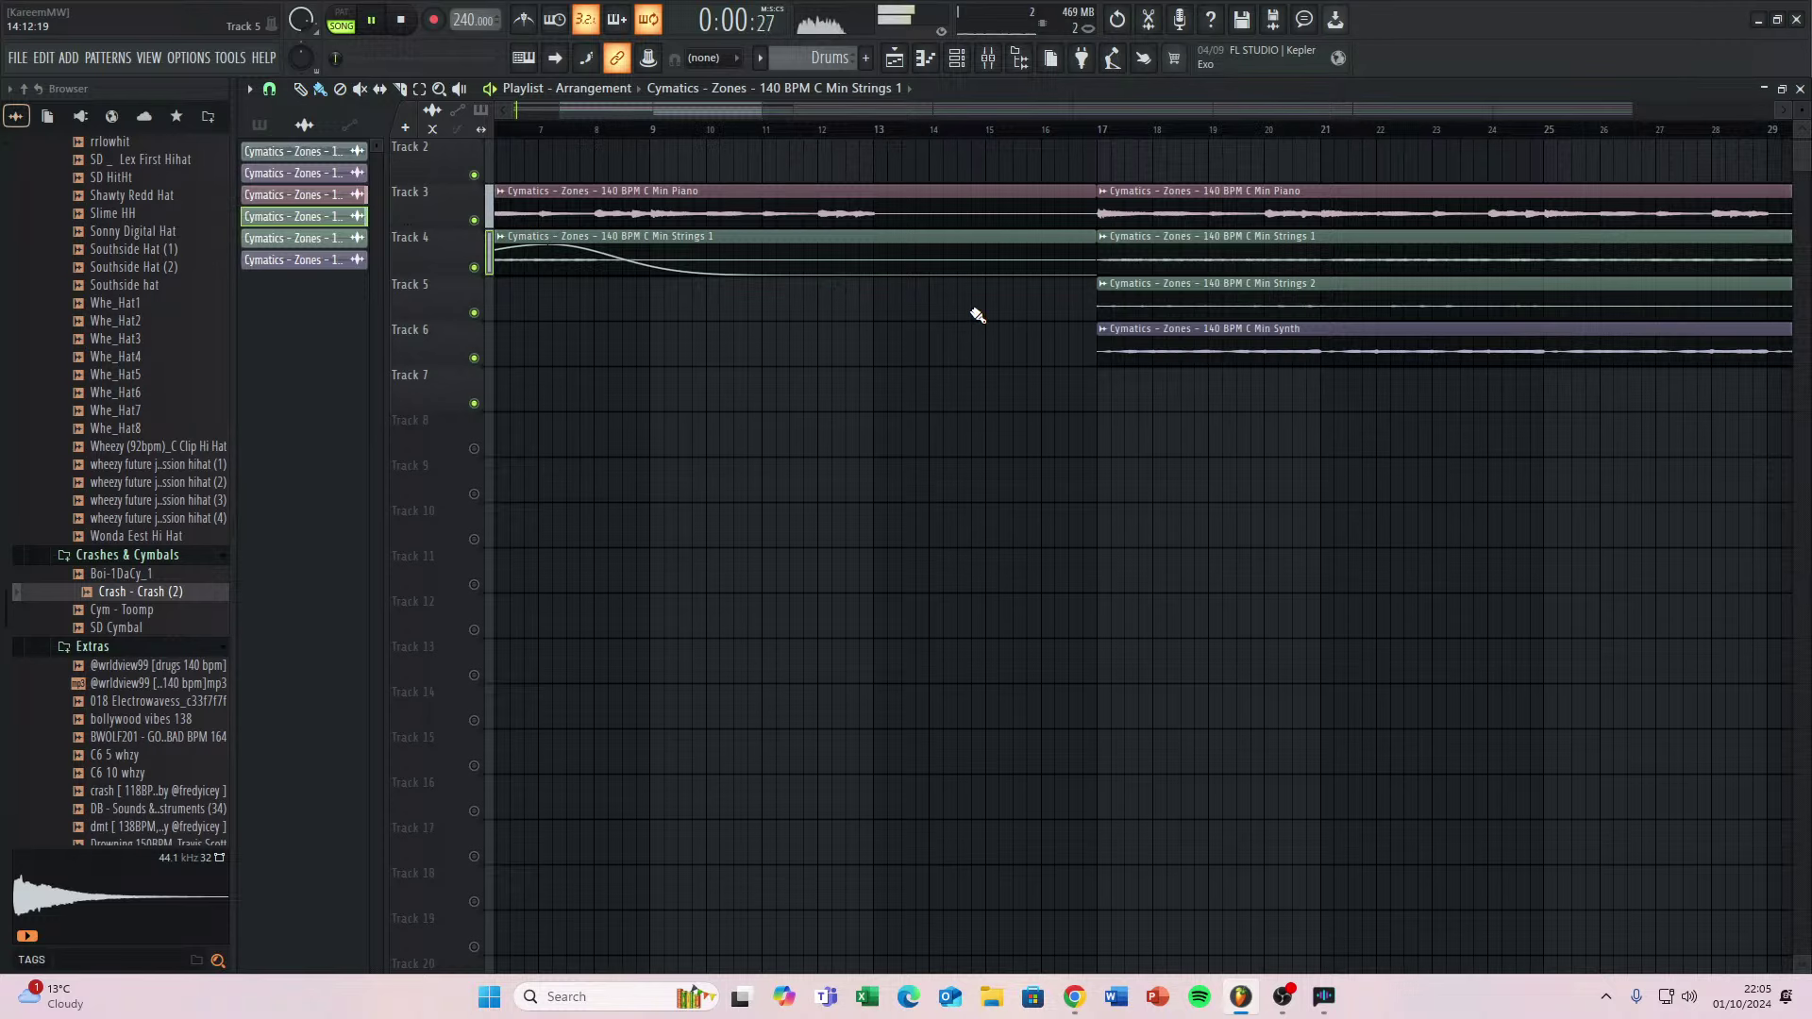
Try a Strings 2 clip at bar 1 of Track 5, audition it with the intro and delete it.
scroll(978, 315, down, 5)
scroll(827, 339, up, 1)
key(space)
click(802, 351)
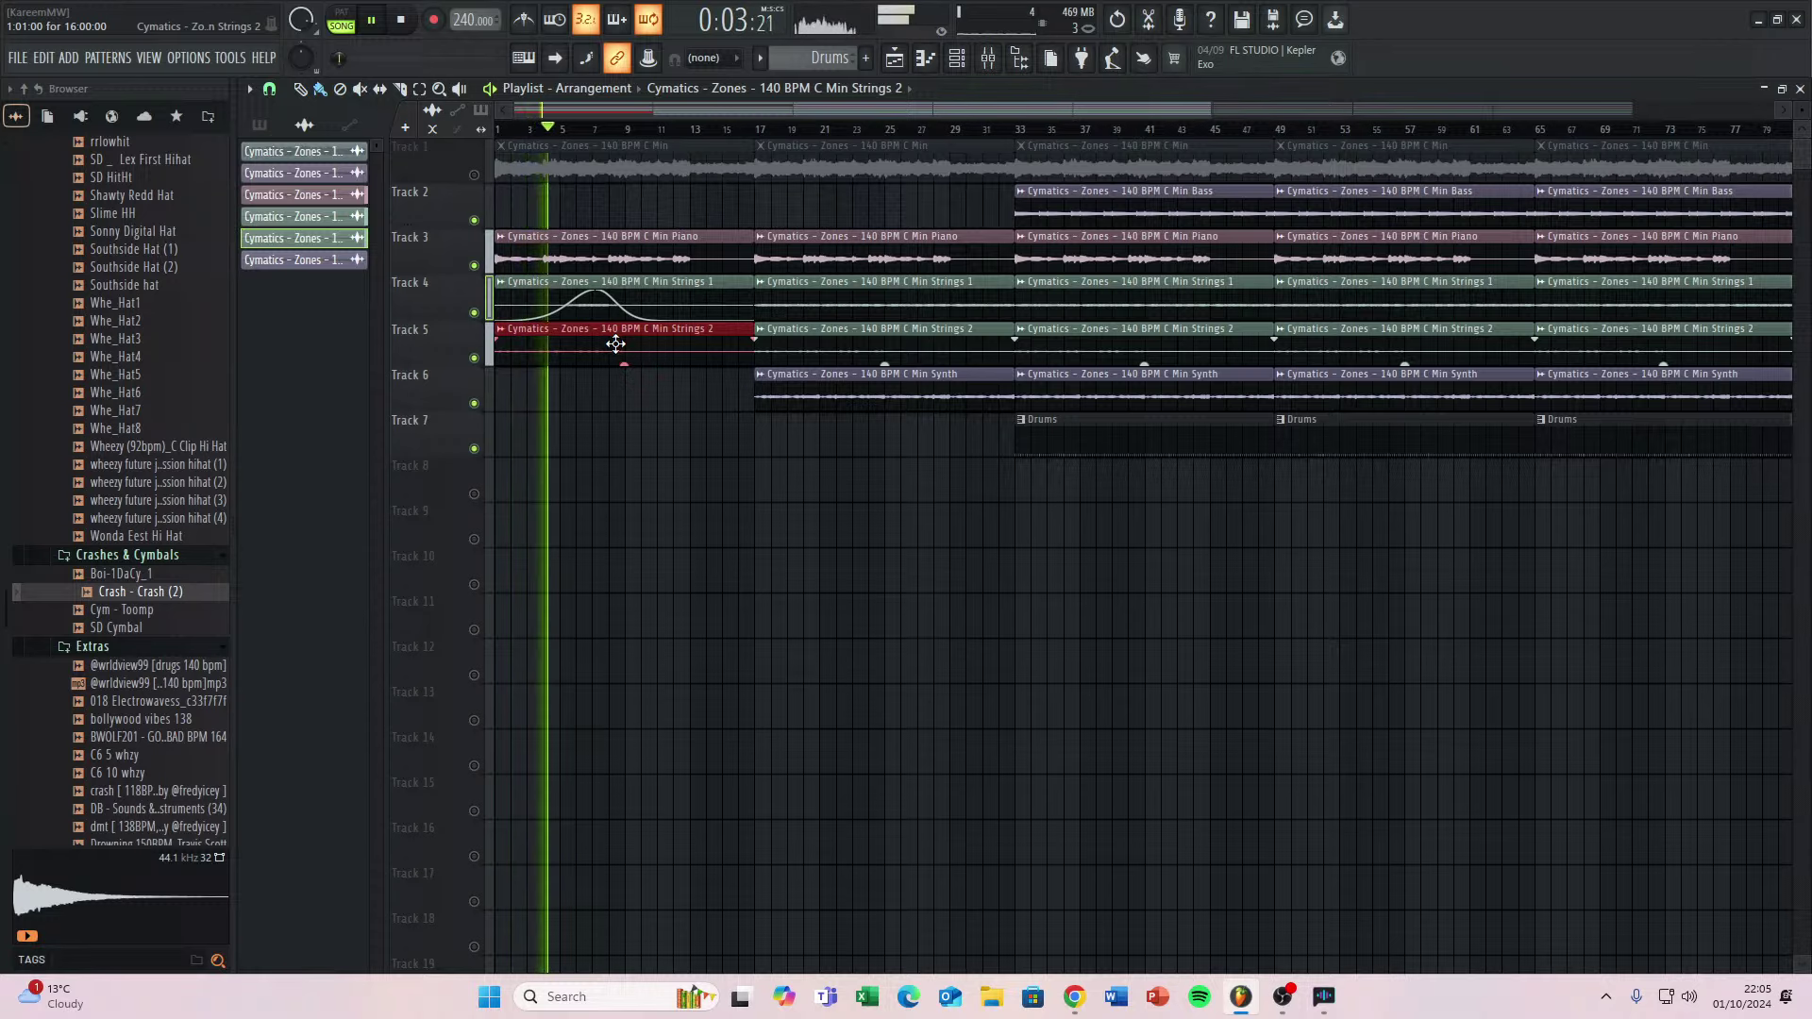
scroll(633, 376, up, 2)
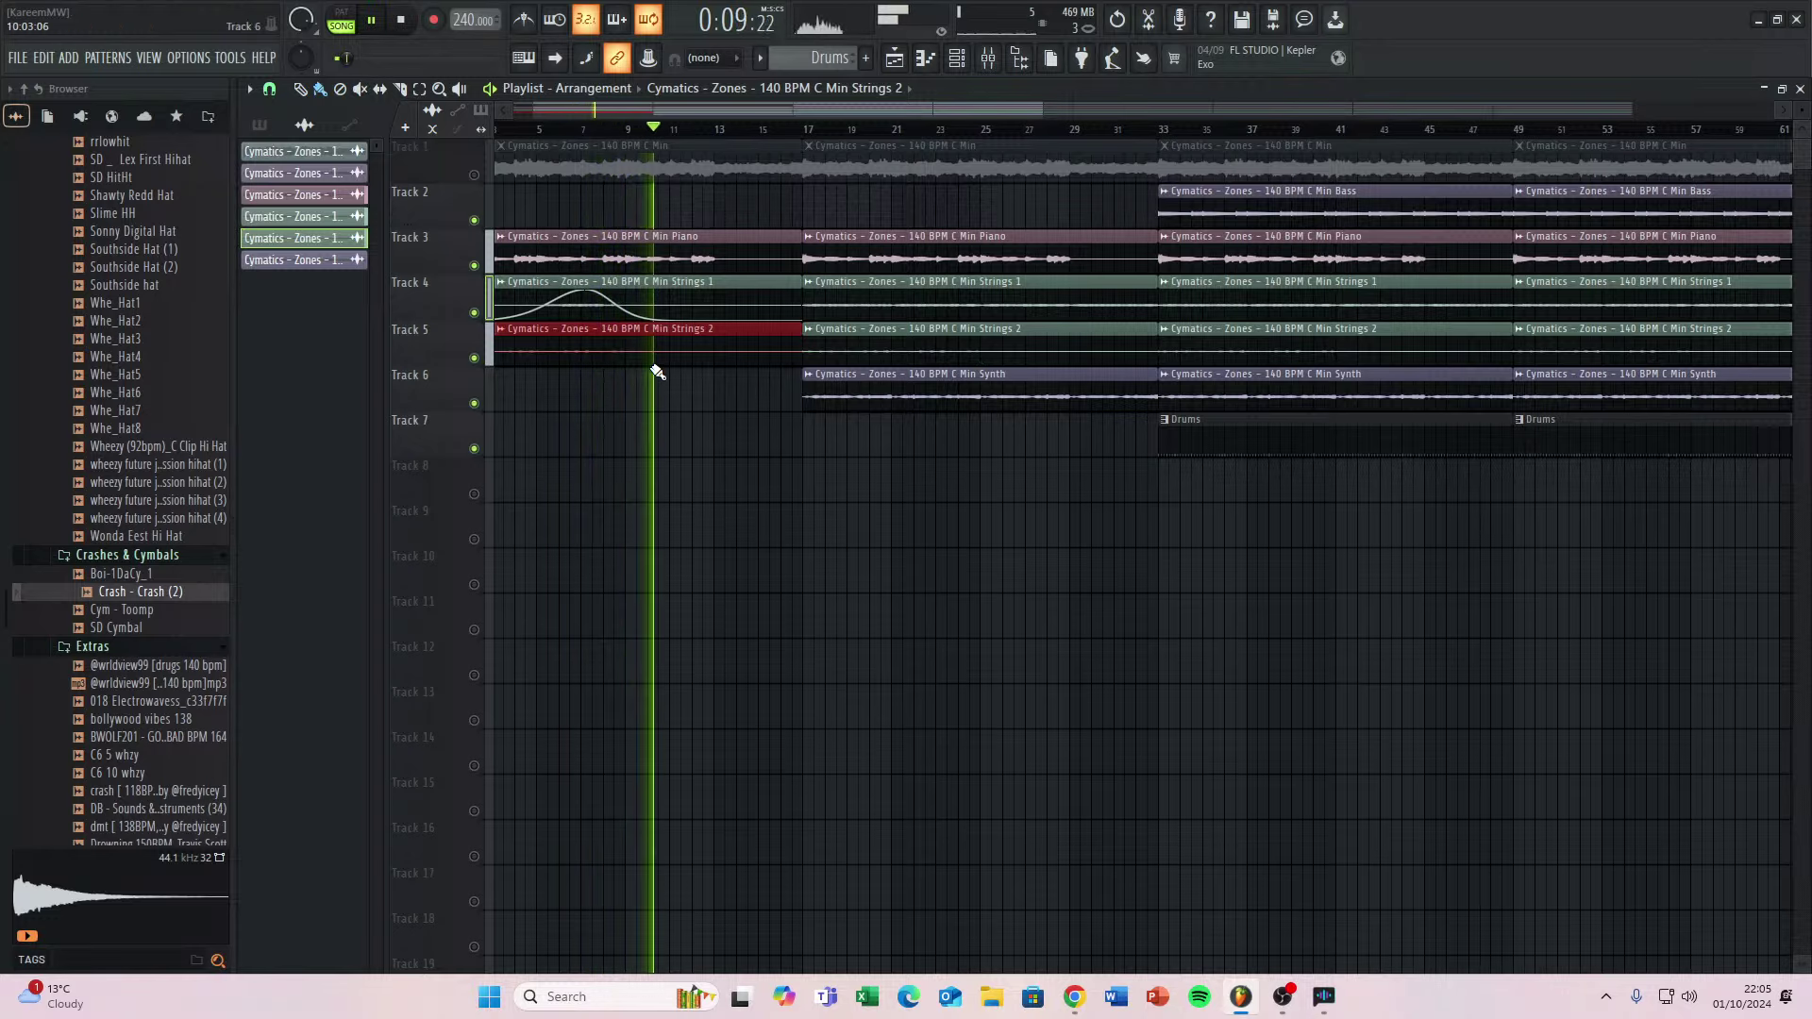
right_click(686, 351)
key(space)
key(space)
Try slicing the second Strings 1 clip on Track 4 at bar 29.
scroll(707, 356, up, 2)
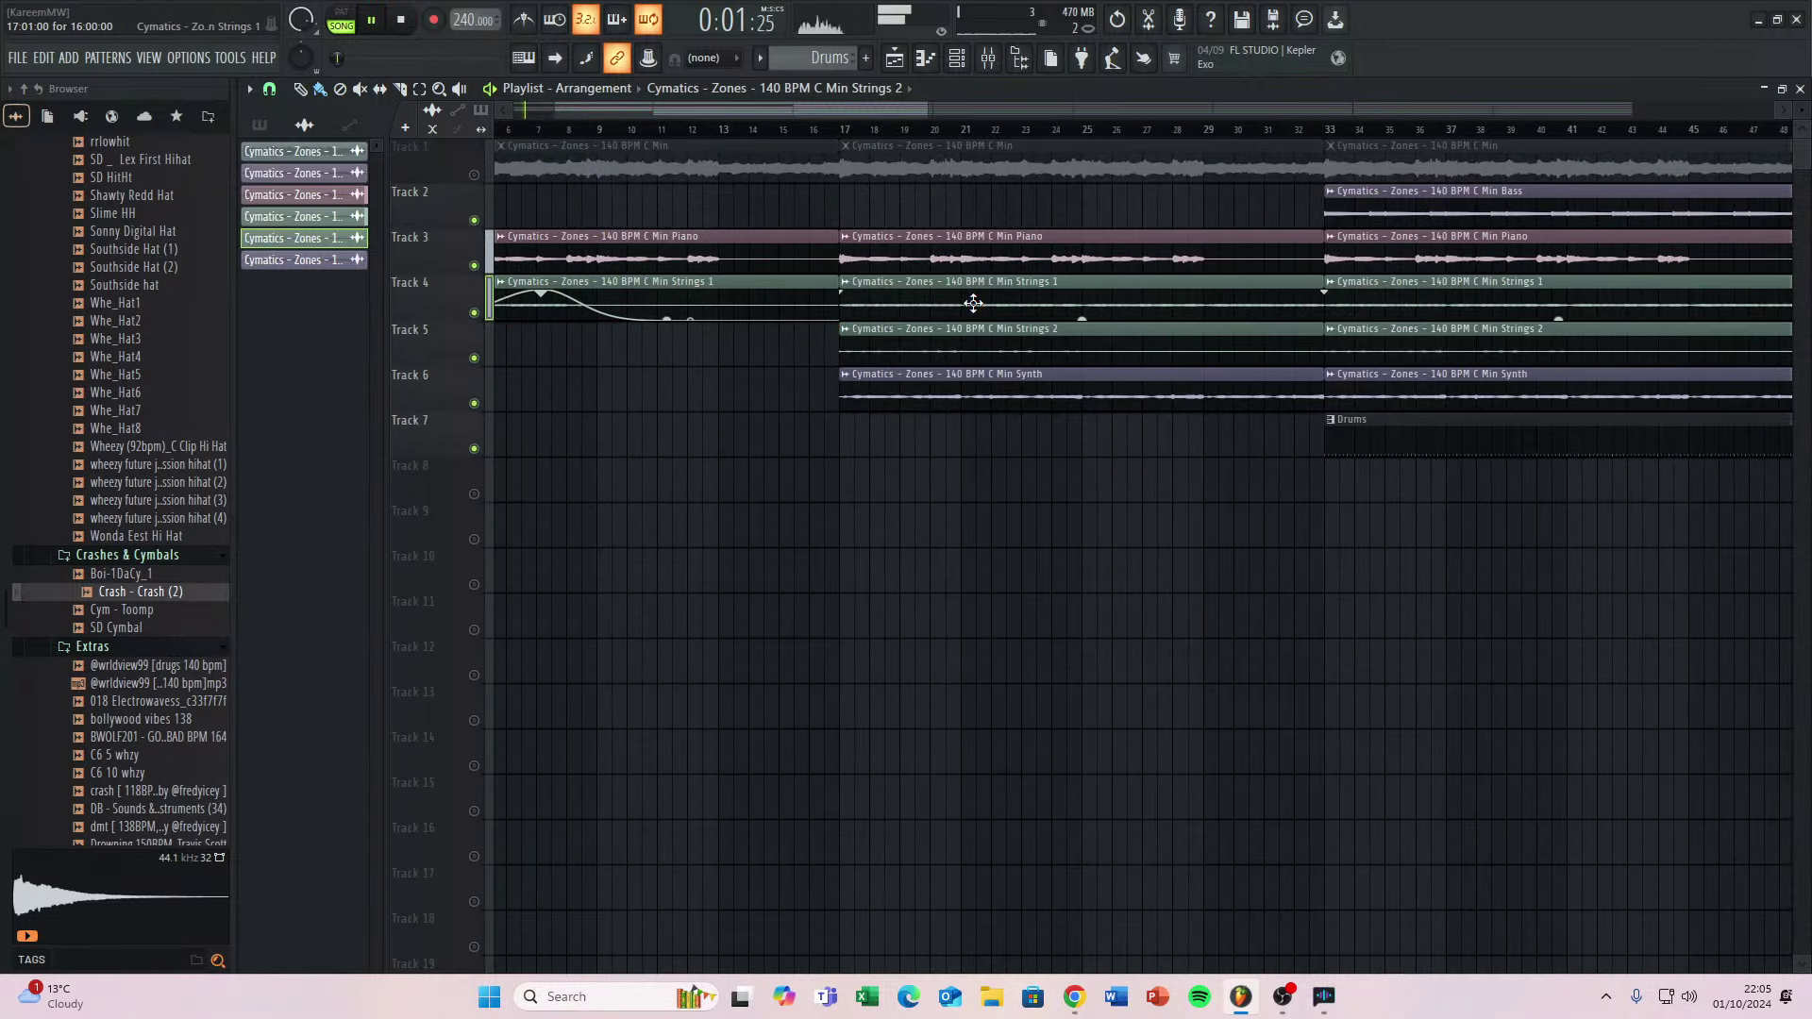
scroll(1017, 230, down, 1)
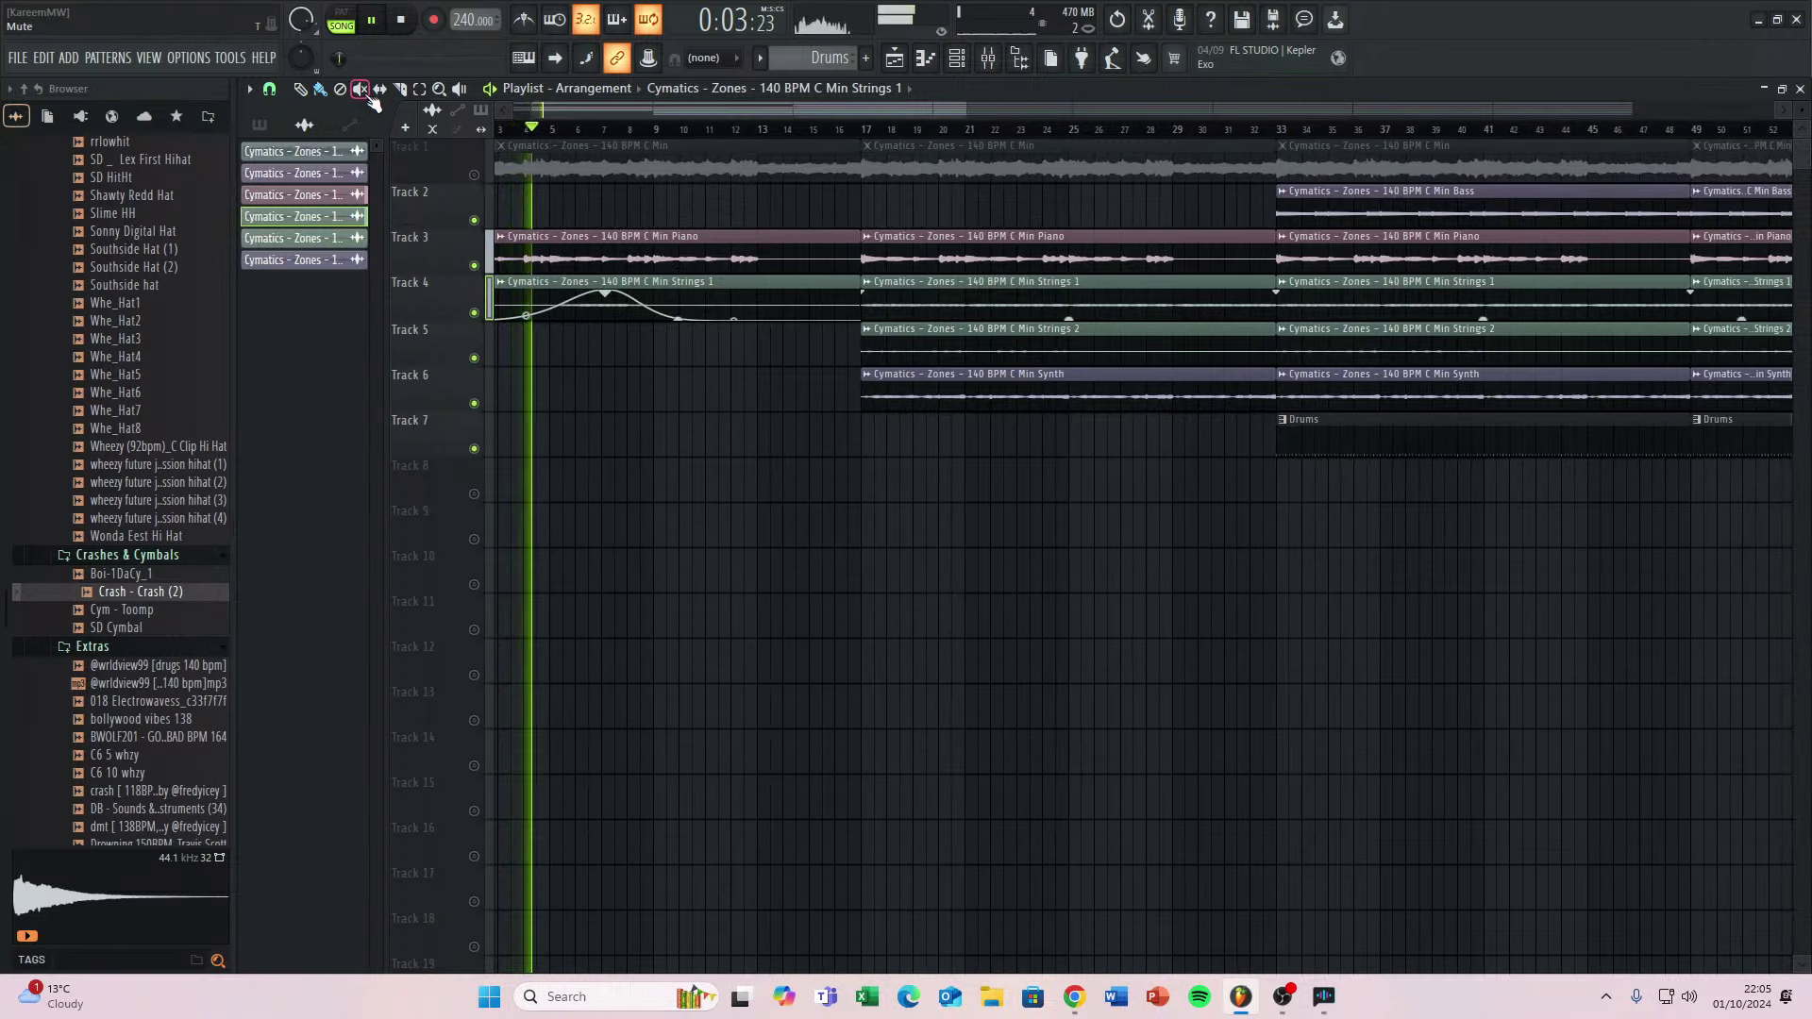
click(1180, 291)
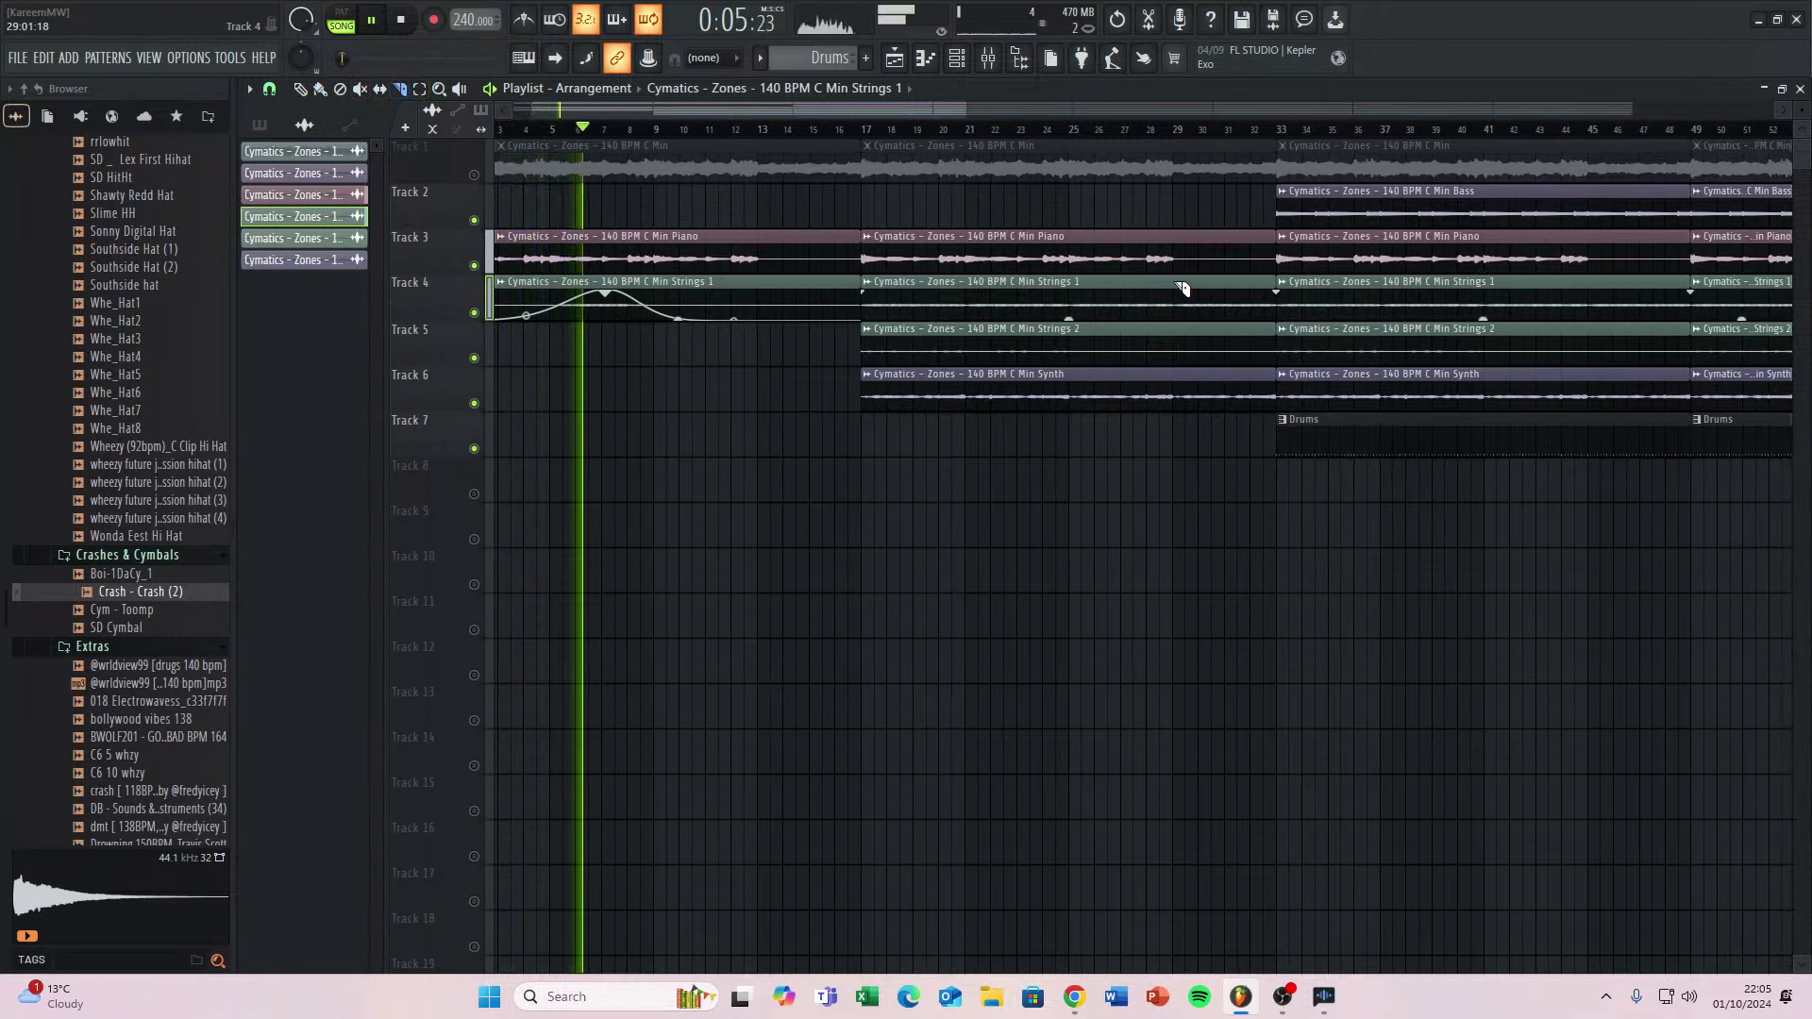
key(space)
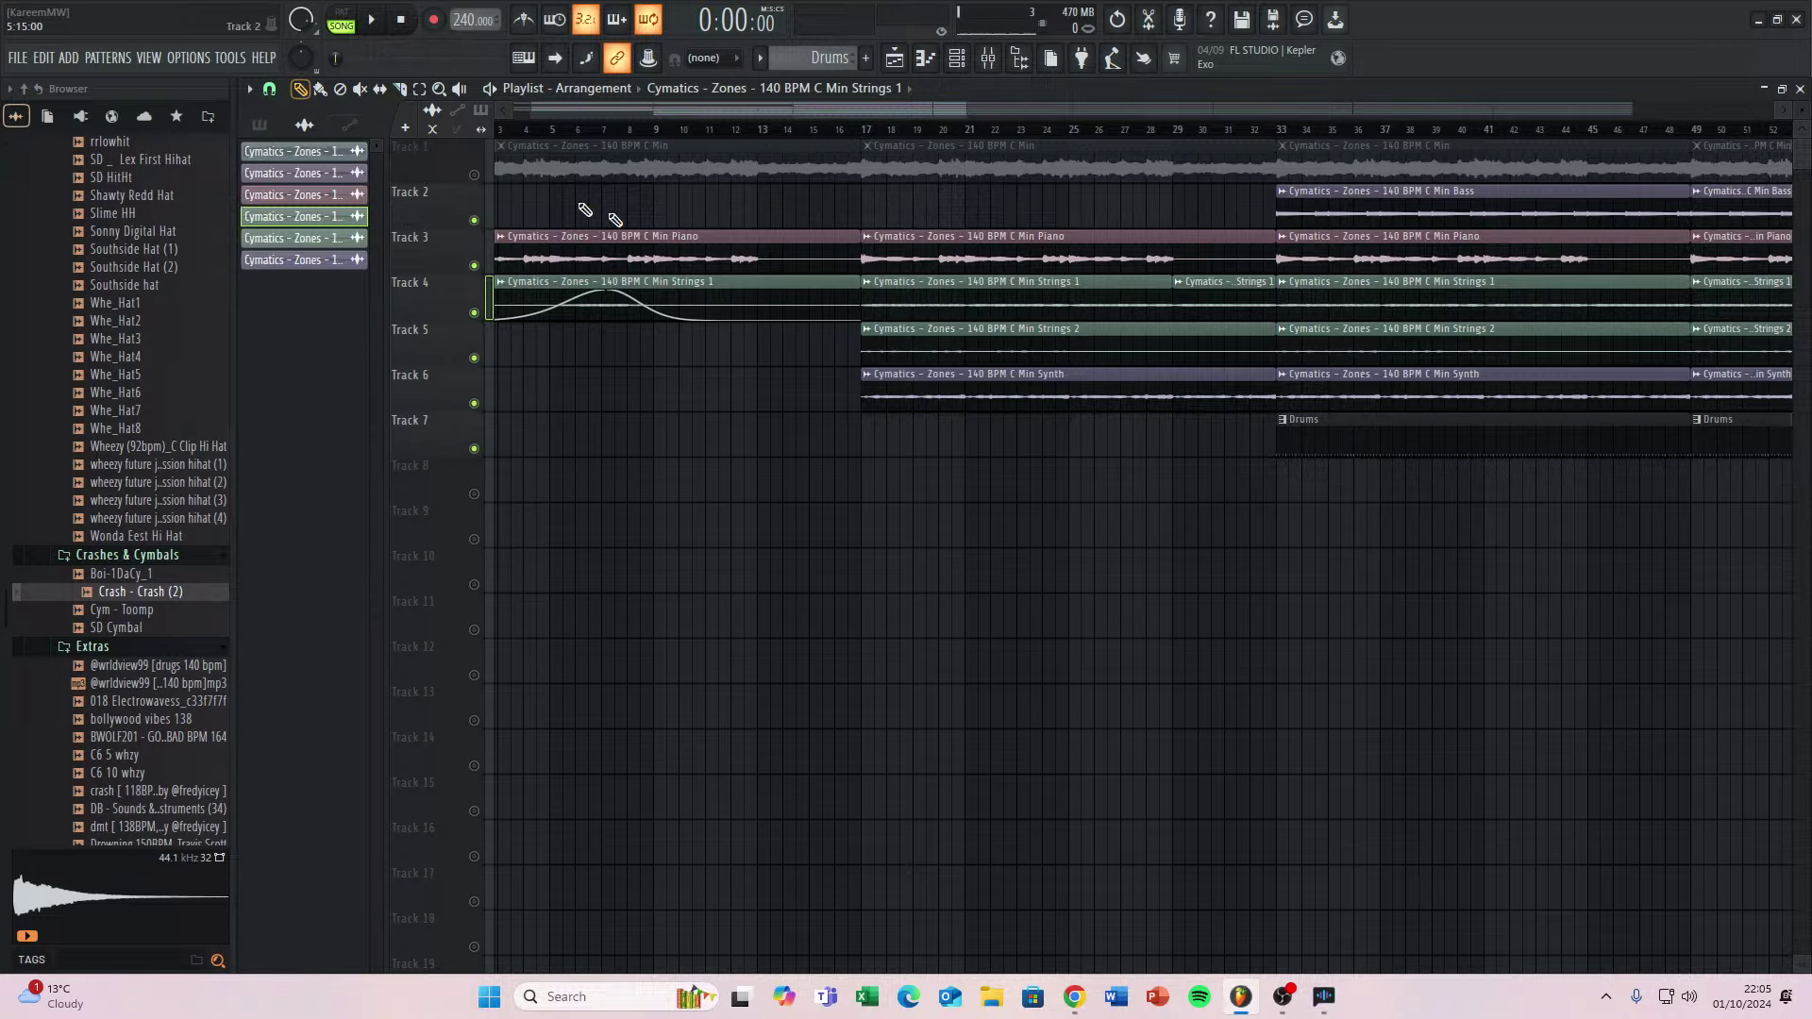
double_click(748, 299)
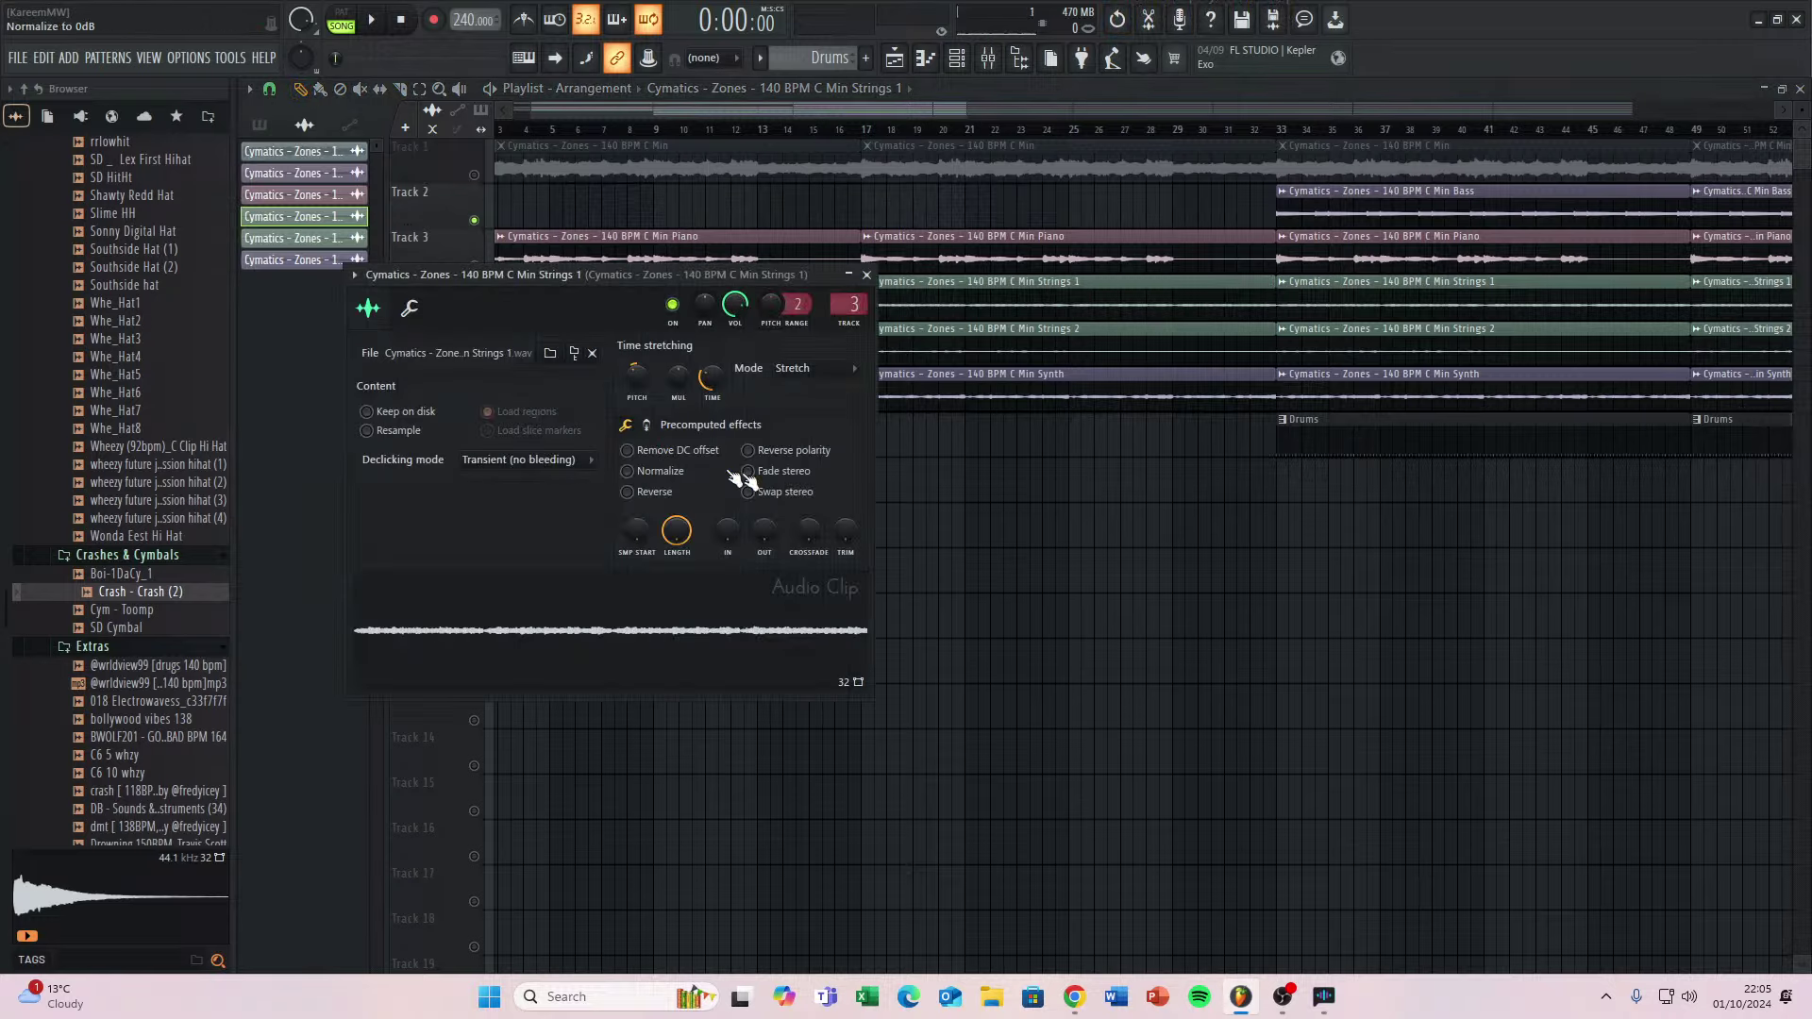
click(870, 274)
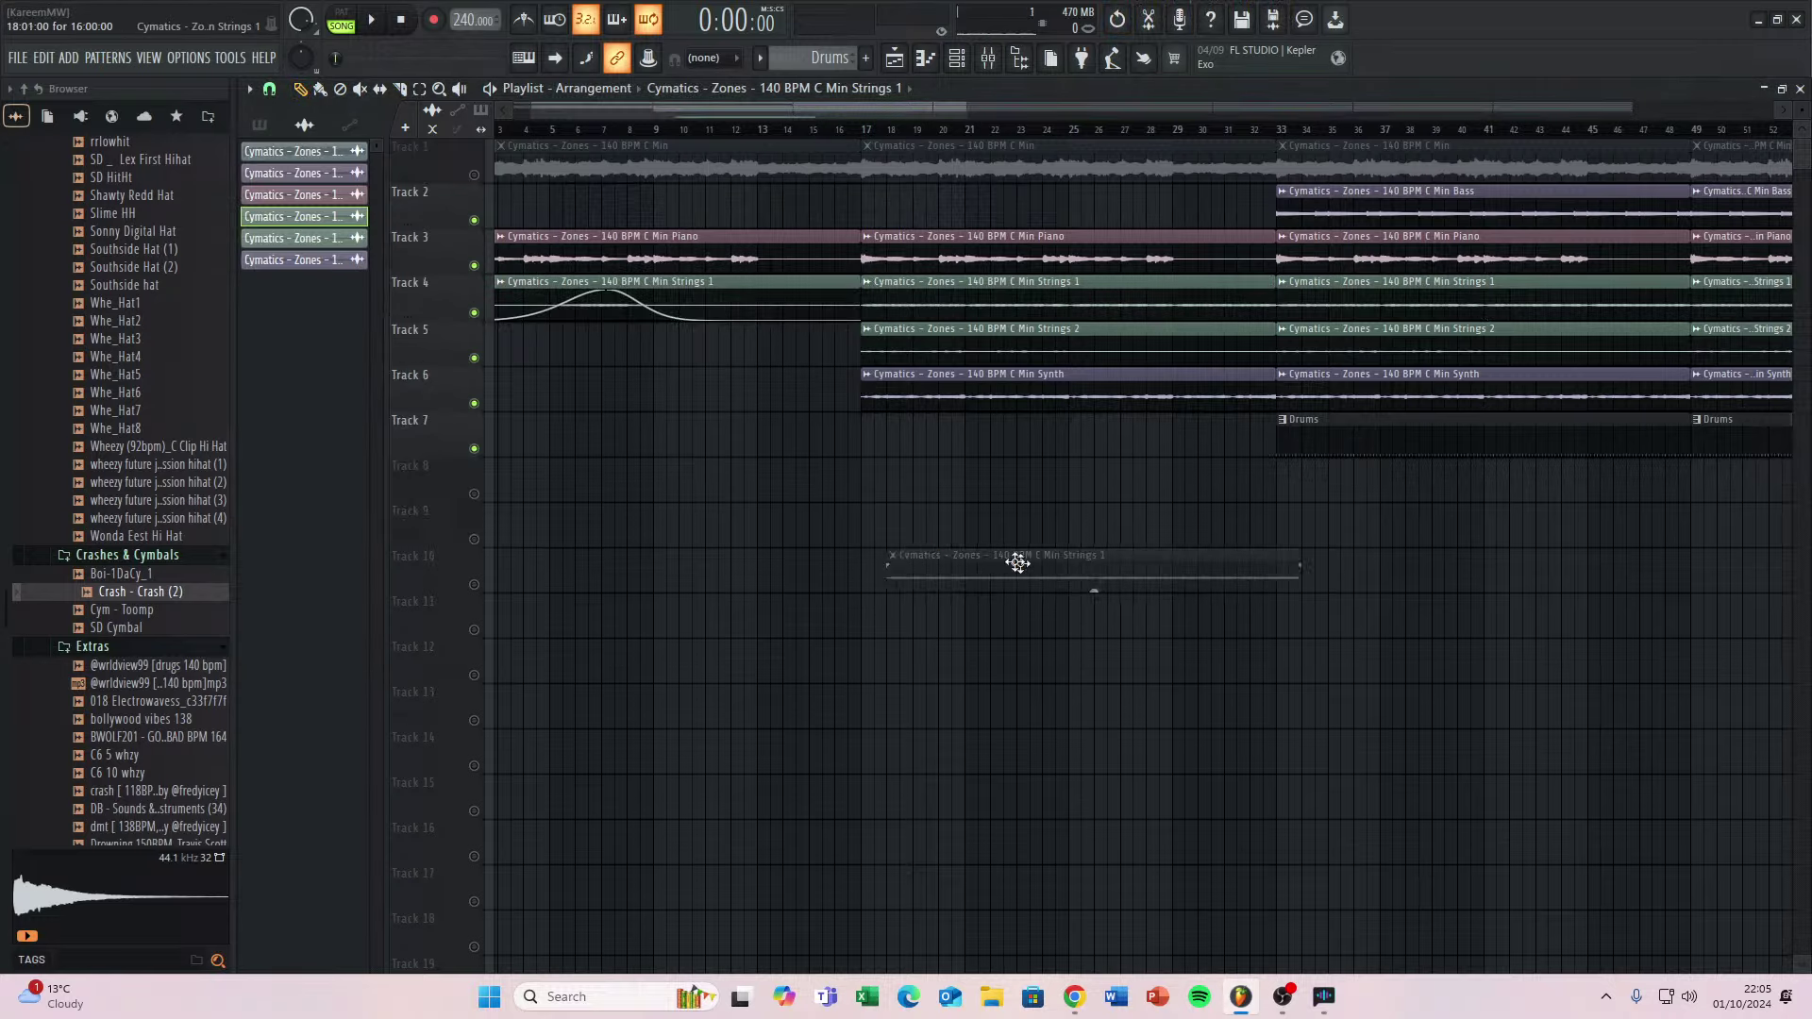
Place a Strings 1 clip at bar 1 of Track 5, slice it at bar 13 and delete the part before the cut.
drag(1018, 563, 526, 331)
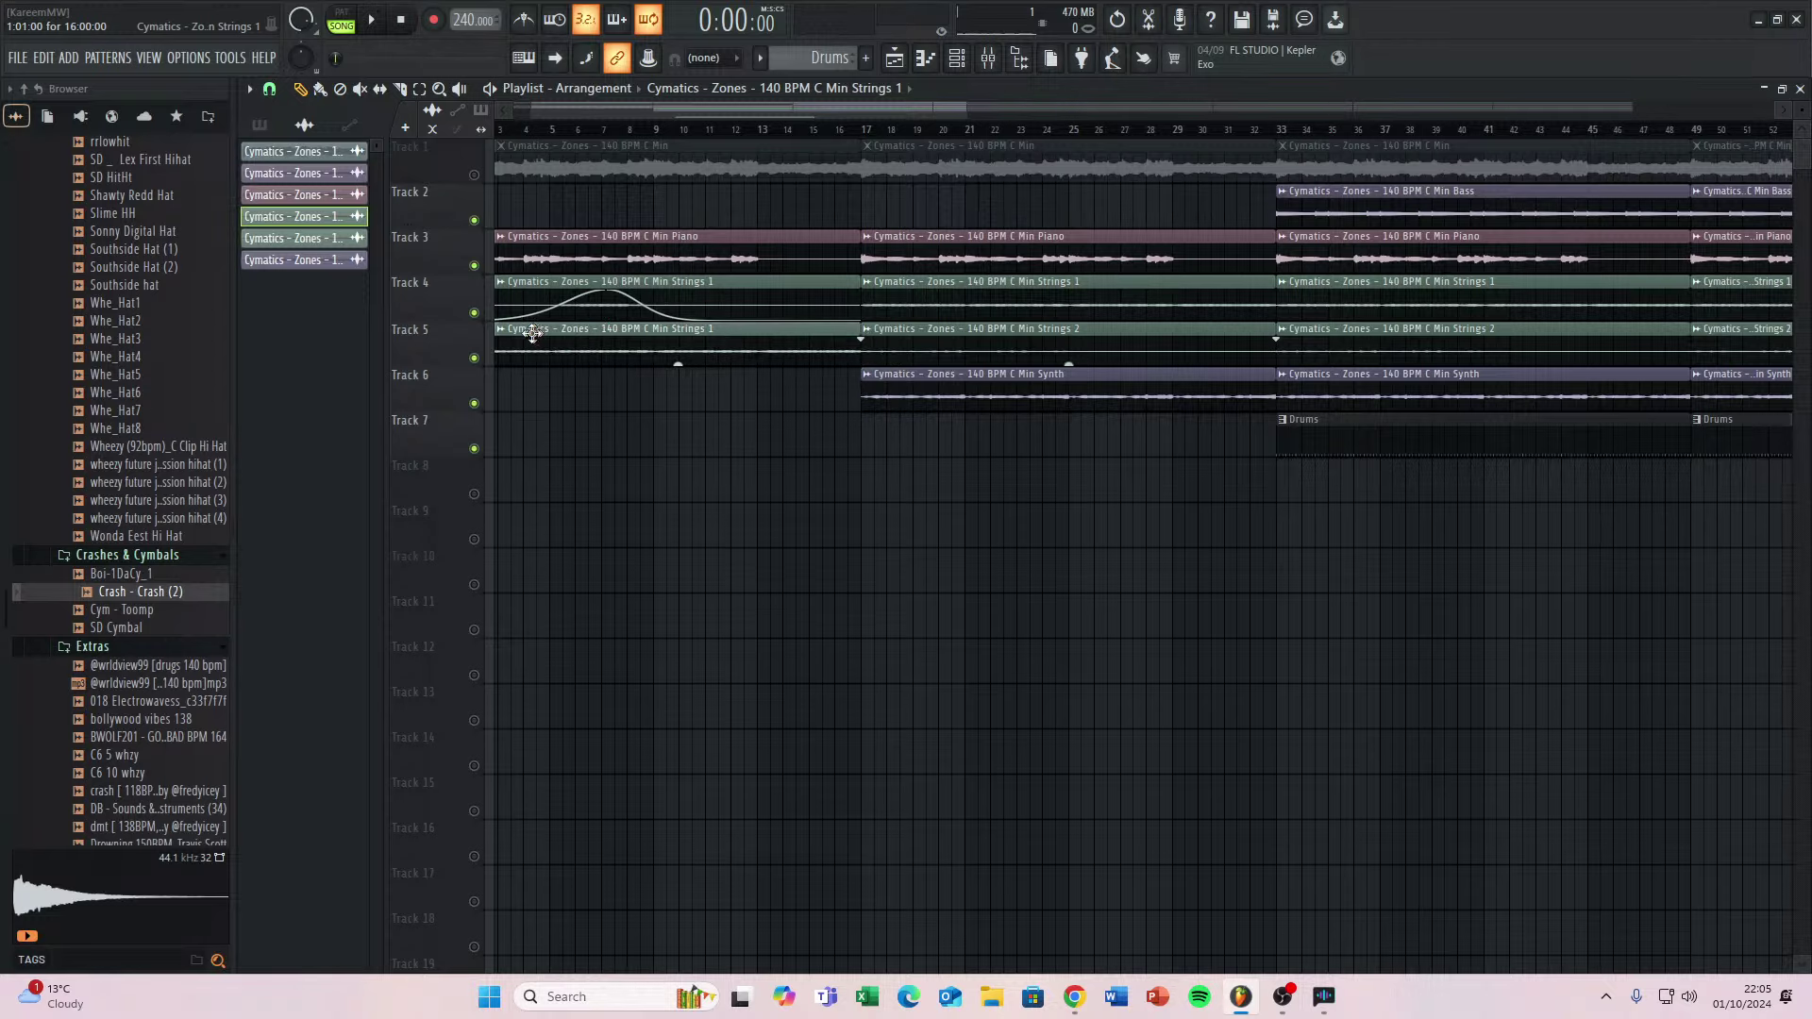
scroll(745, 378, up, 2)
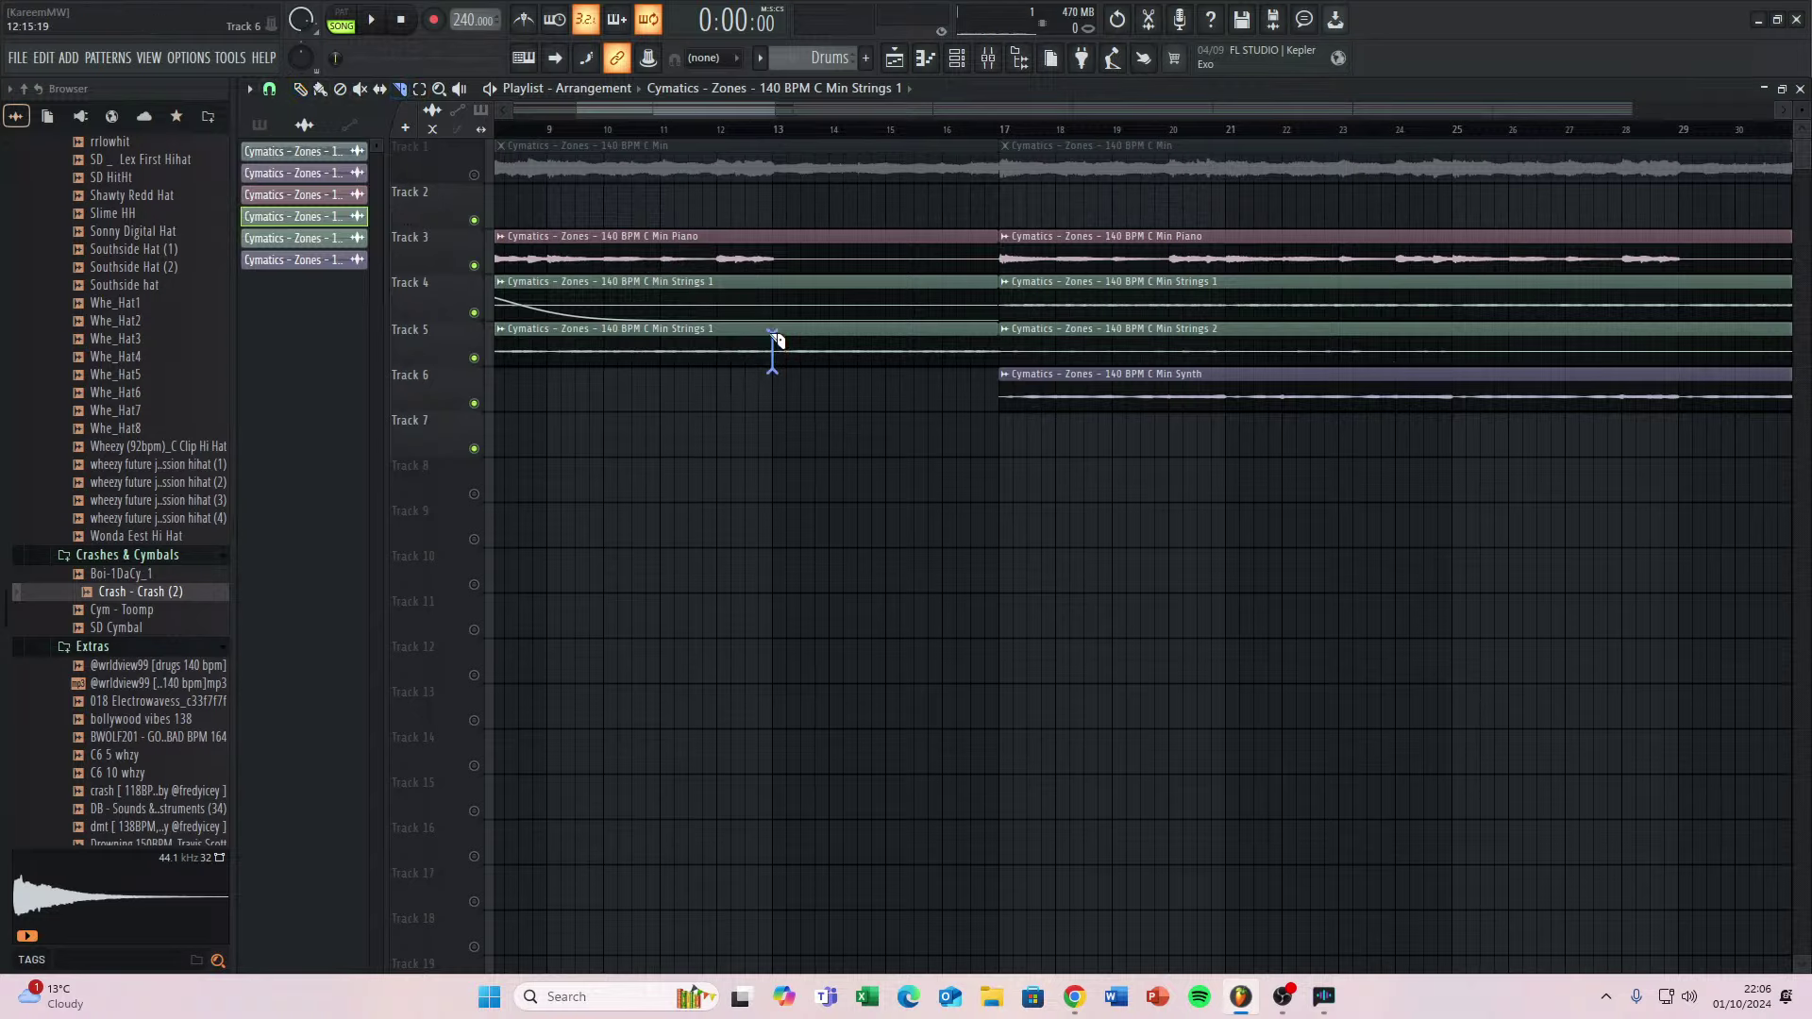
right_click(672, 345)
scroll(566, 378, down, 5)
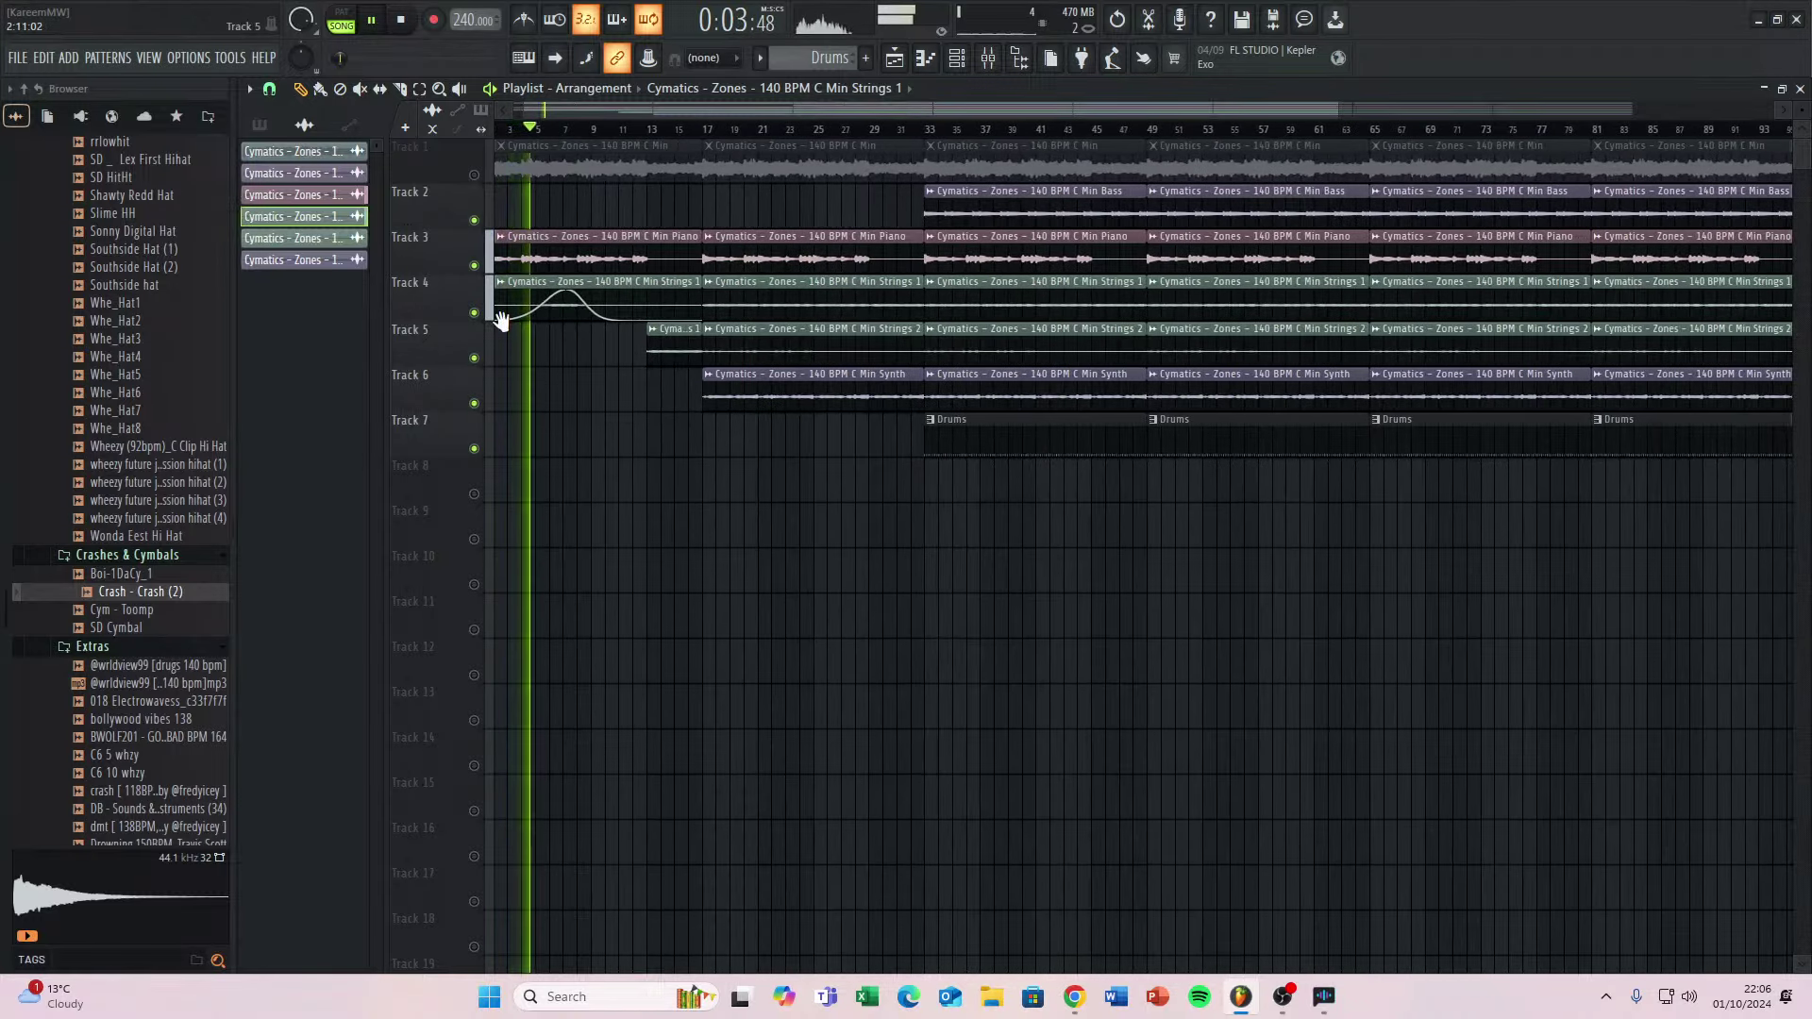
Play the intro and add a short fade-in of about 0.2 s to the Strings 1 piece at bar 13 of Track 5.
drag(501, 321, 557, 440)
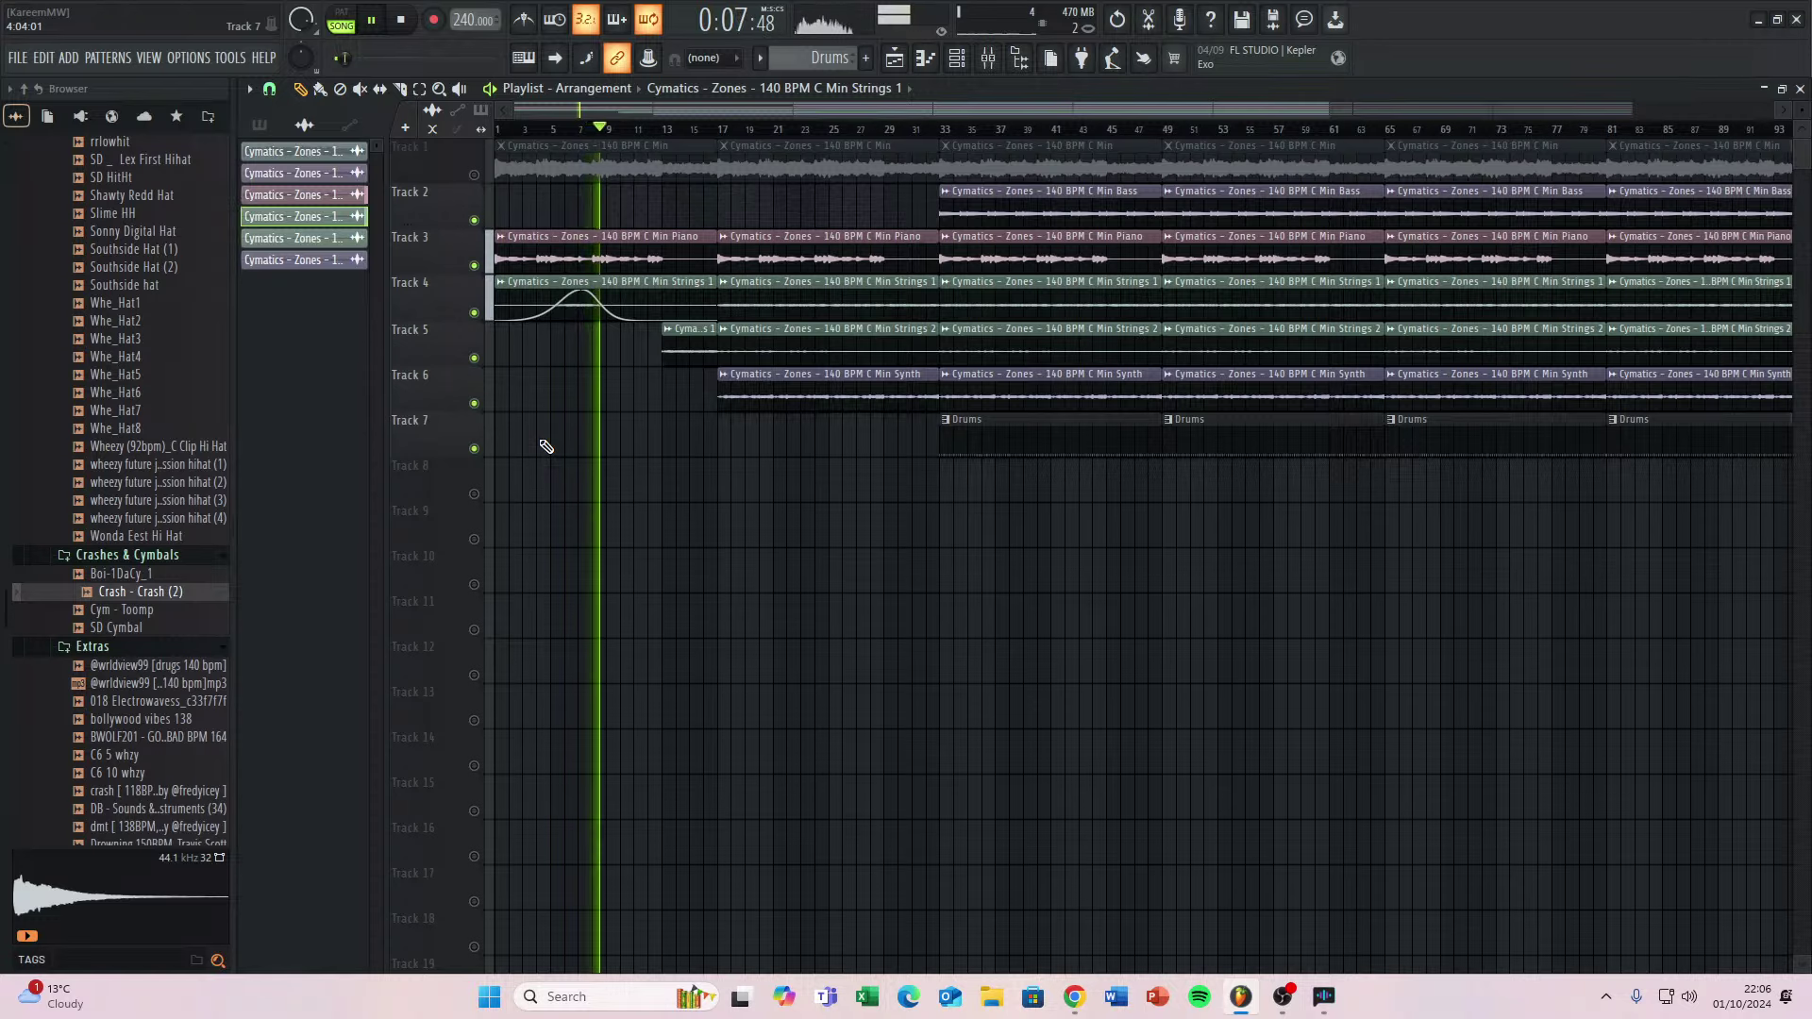
scroll(698, 349, up, 5)
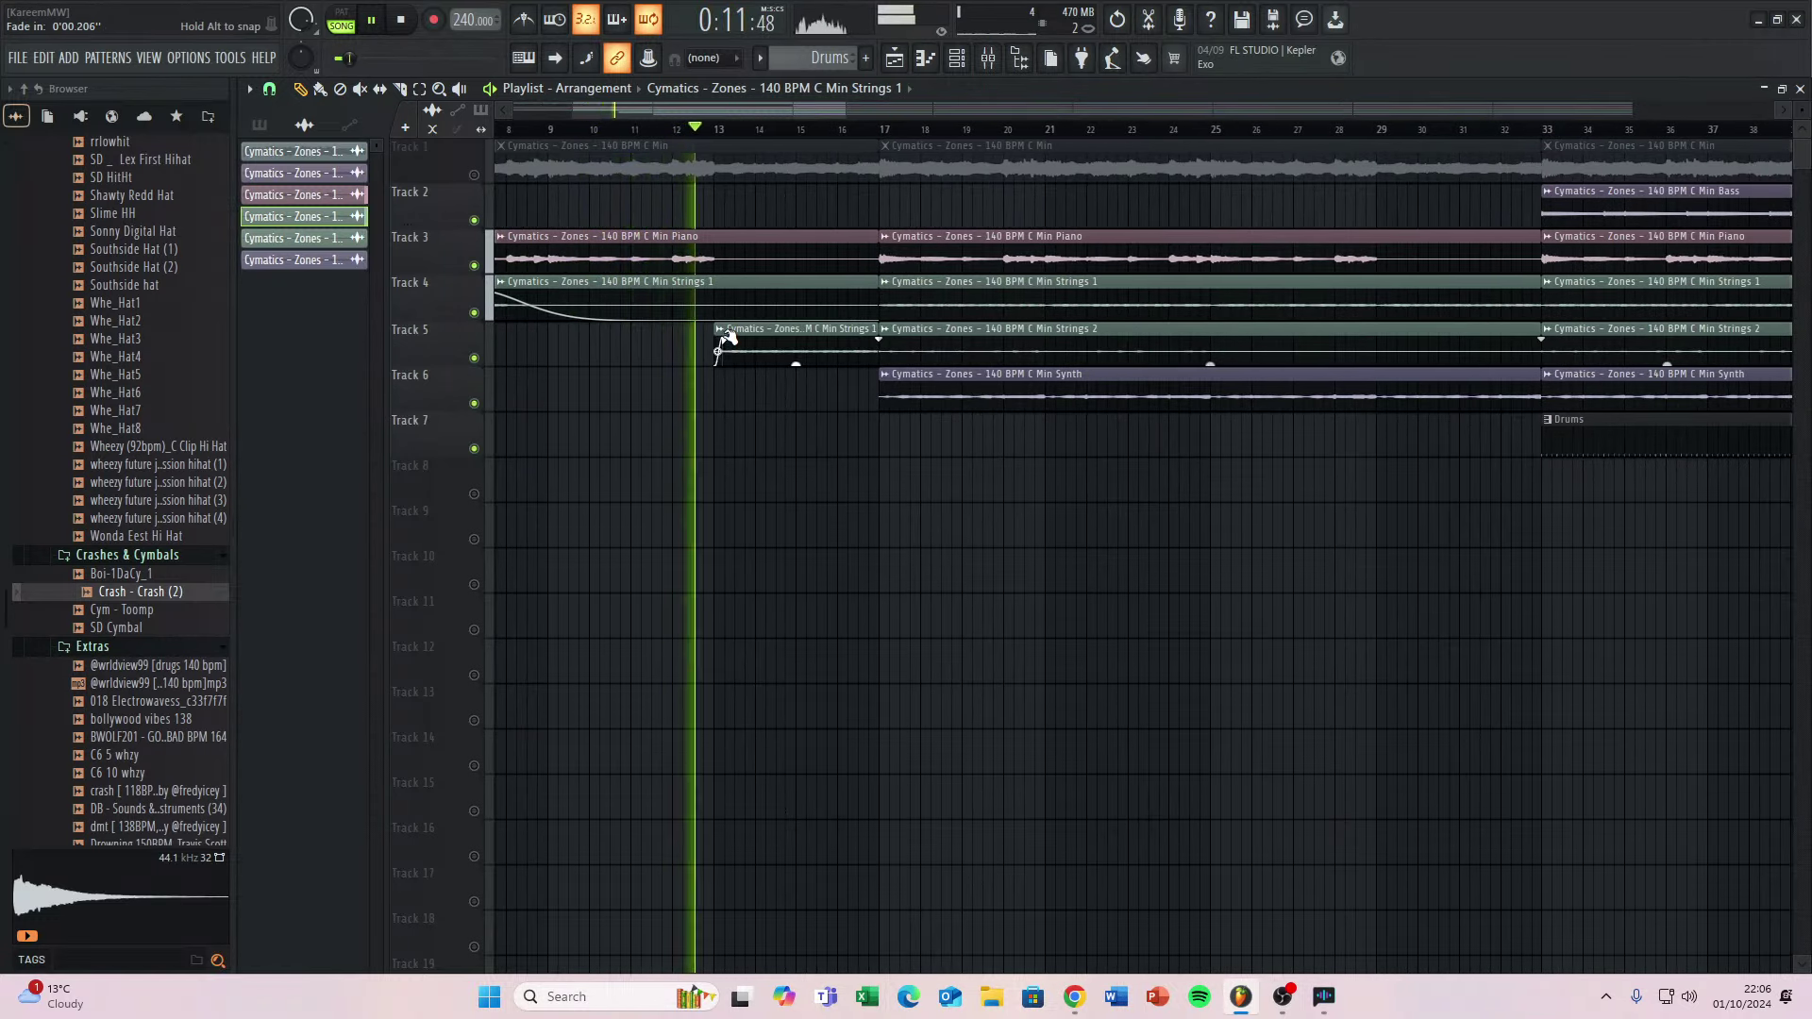
drag(720, 341, 727, 336)
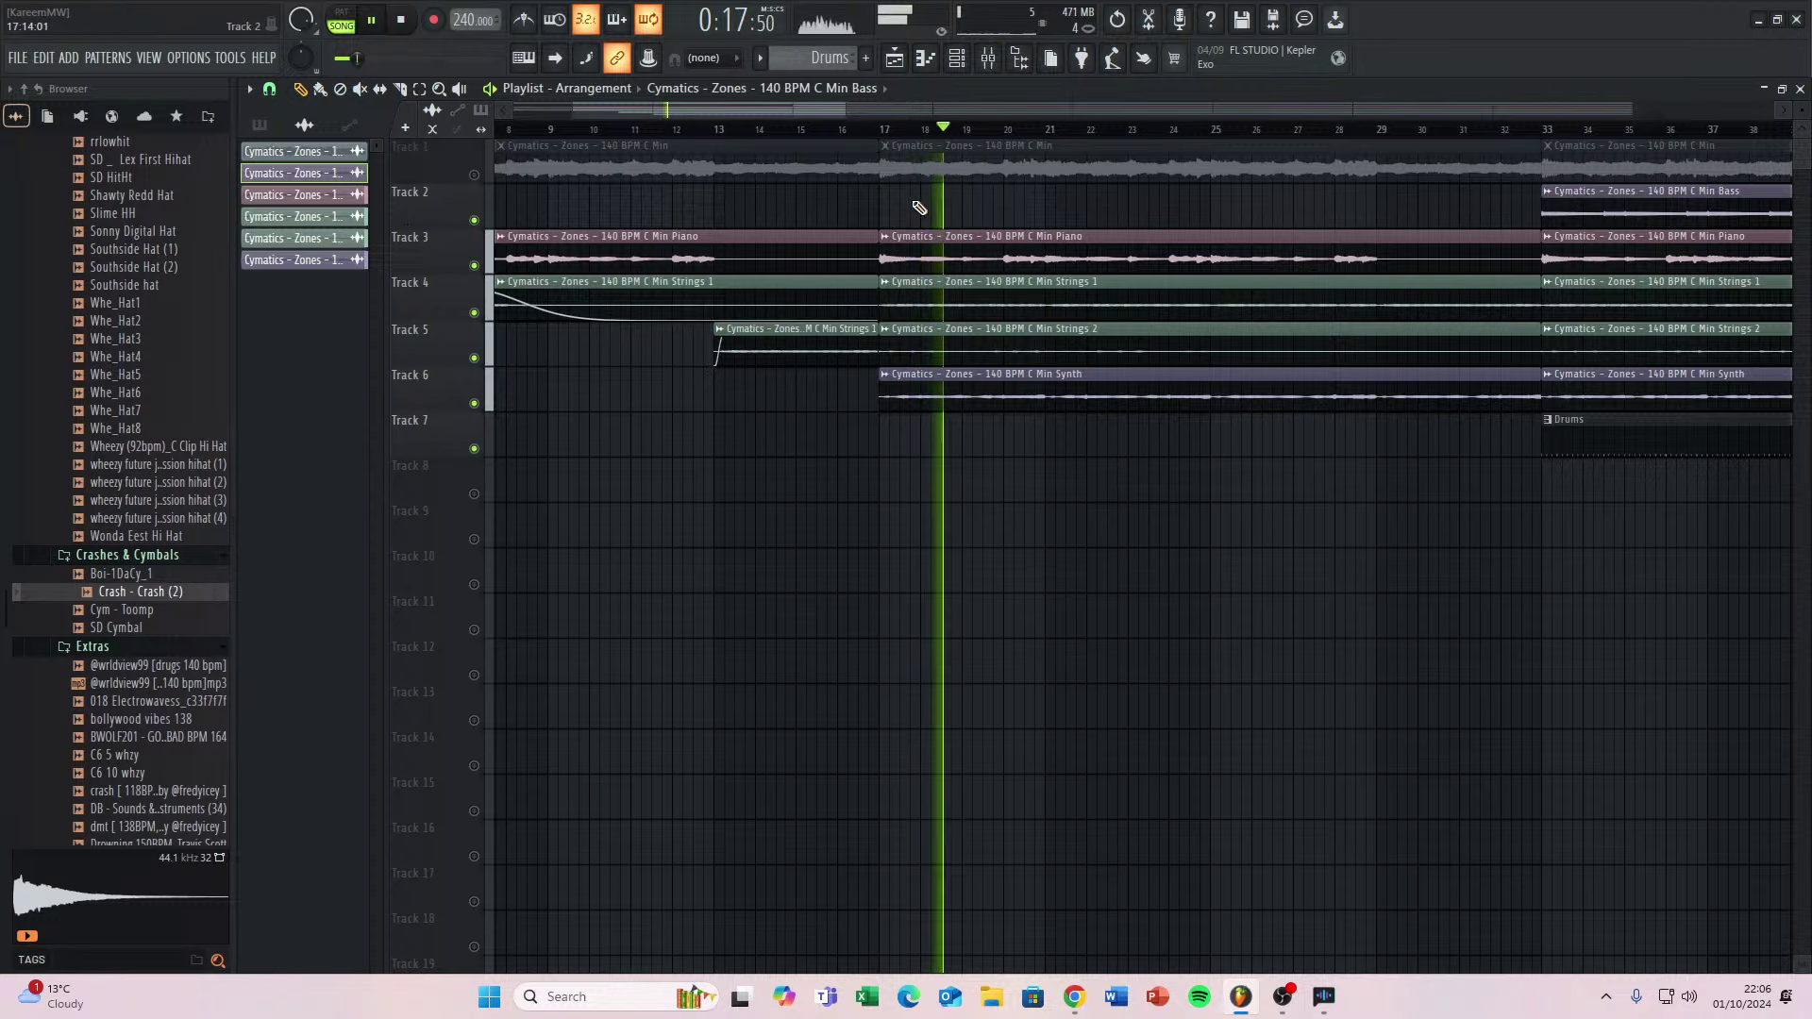
Place a bass clip at bar 17 of Track 2 and replay the arrangement from the start.
click(885, 202)
key(space)
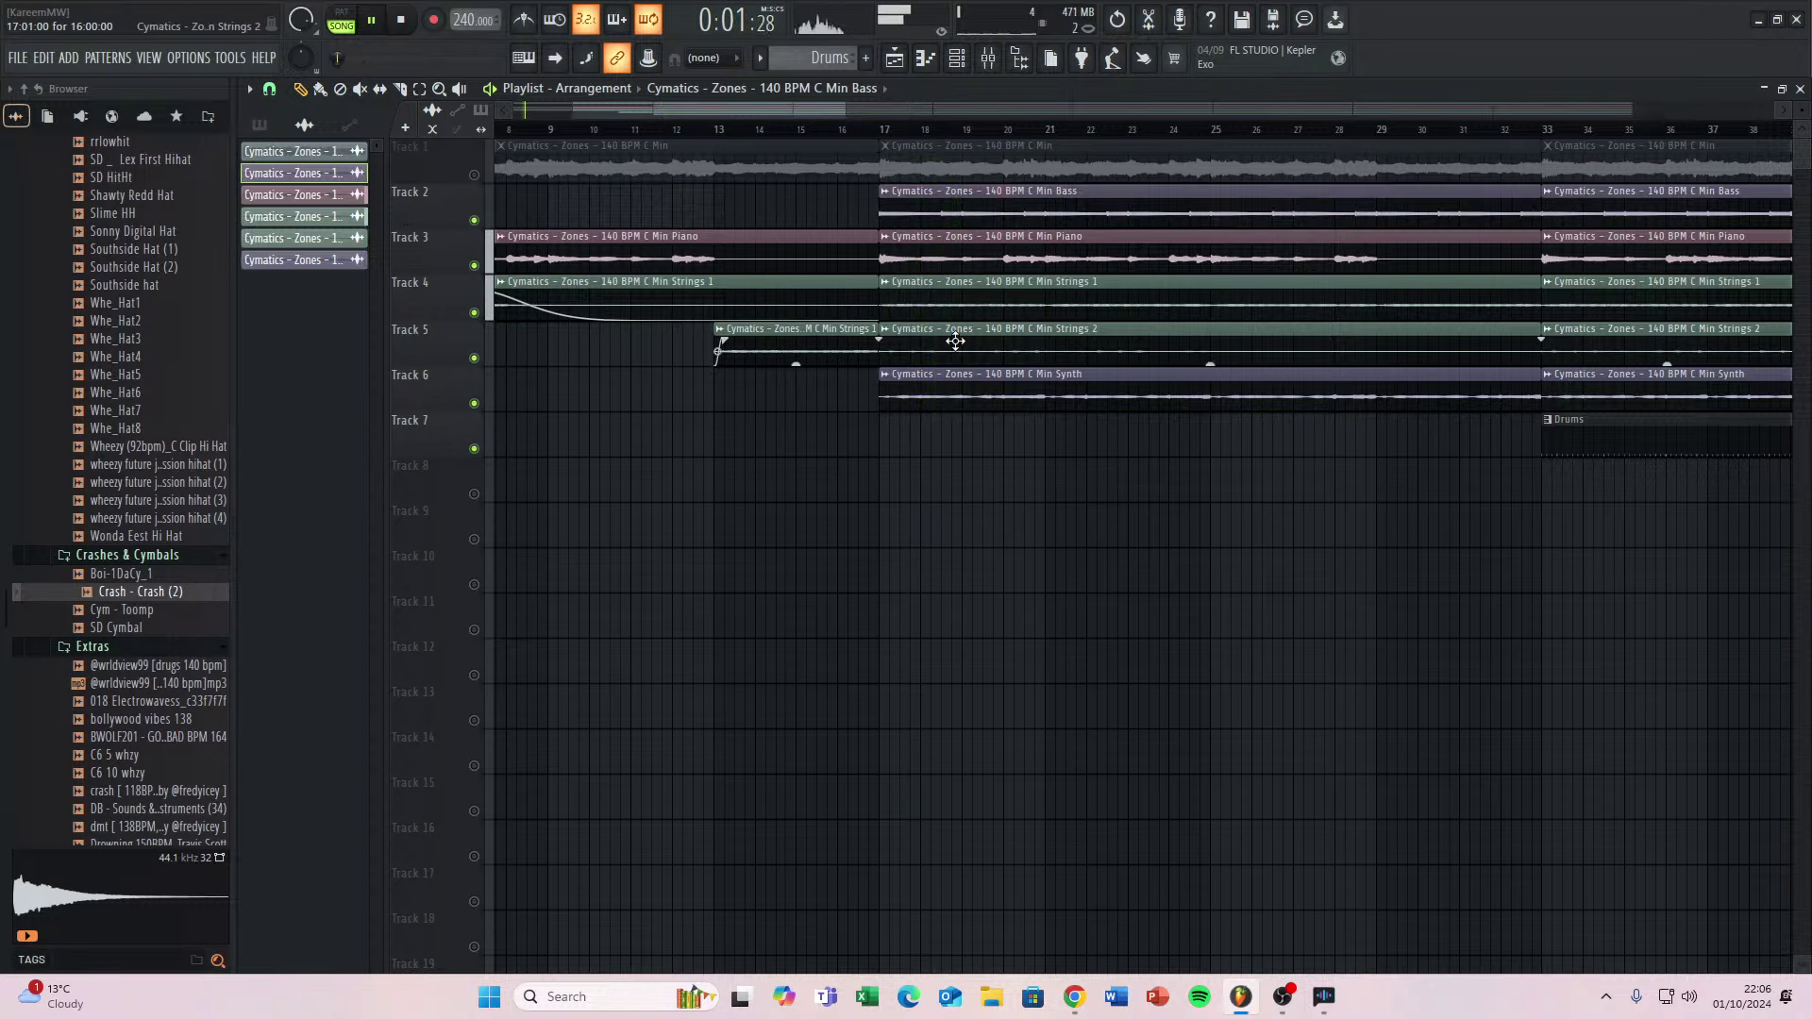
scroll(955, 341, down, 4)
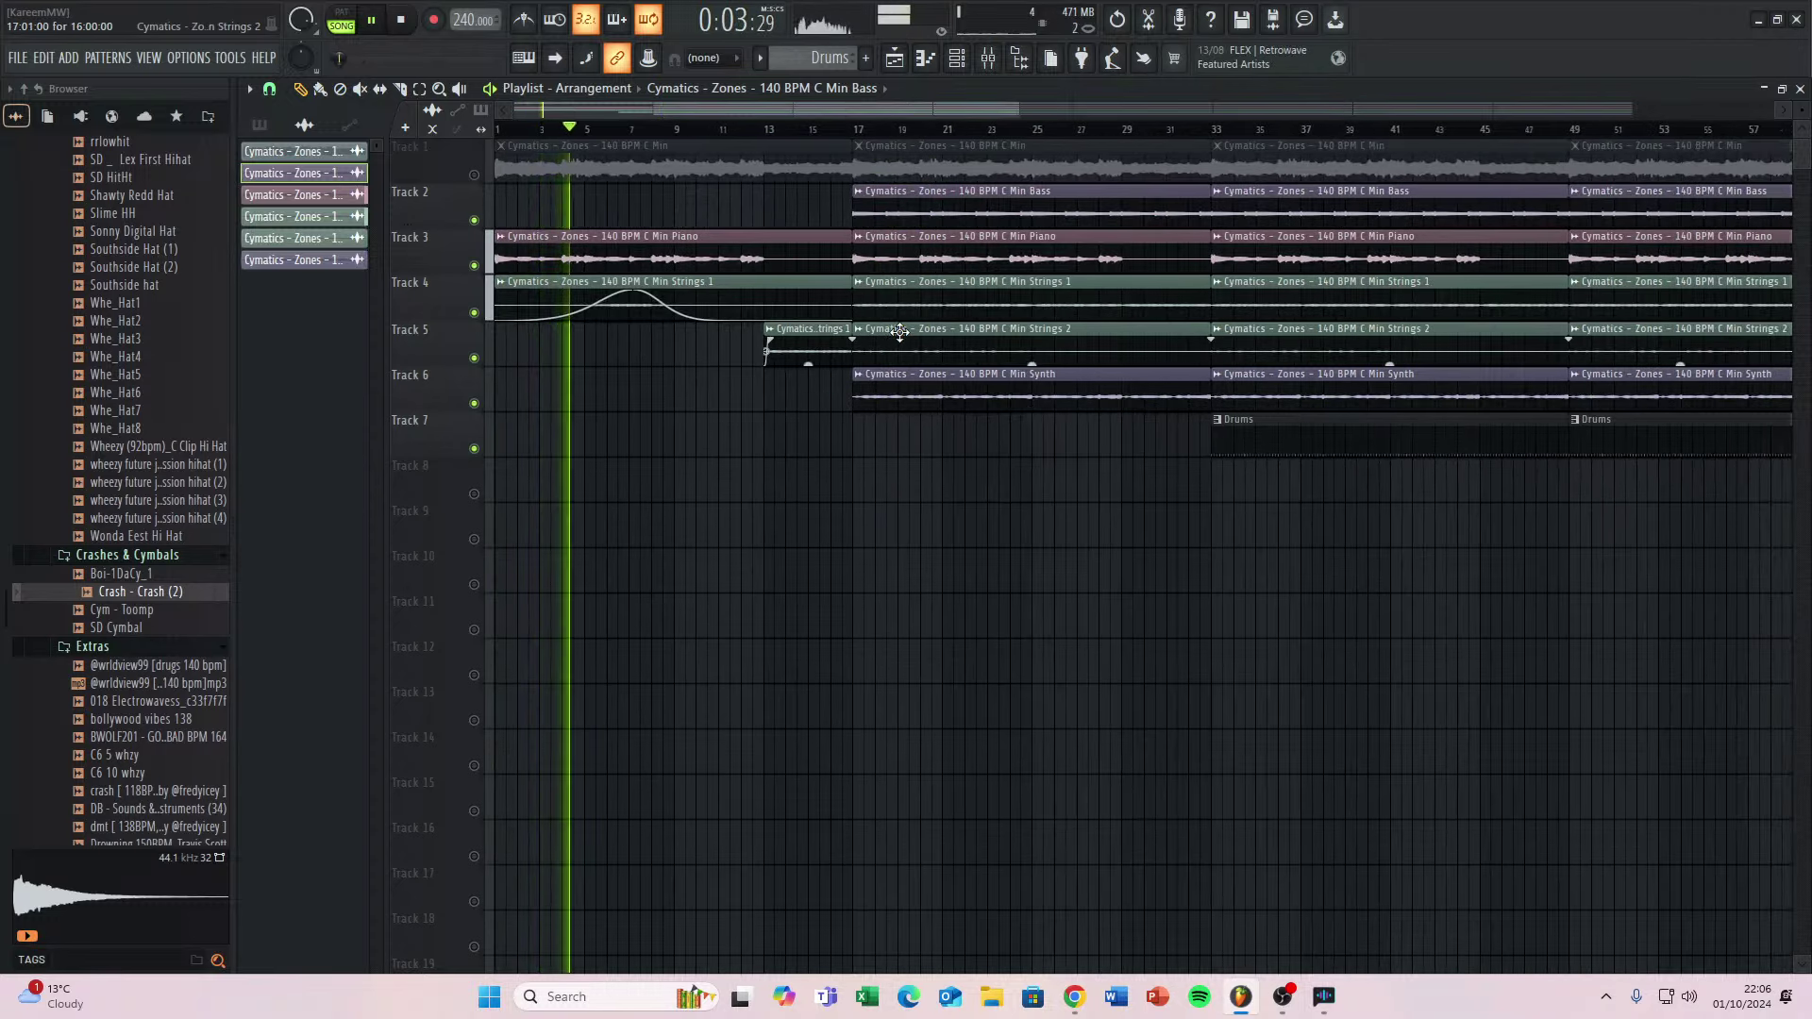
Delete the synth clip at bar 17 of Track 6 and place a Drums clip at bar 17 of Track 7.
right_click(924, 384)
scroll(917, 394, down, 3)
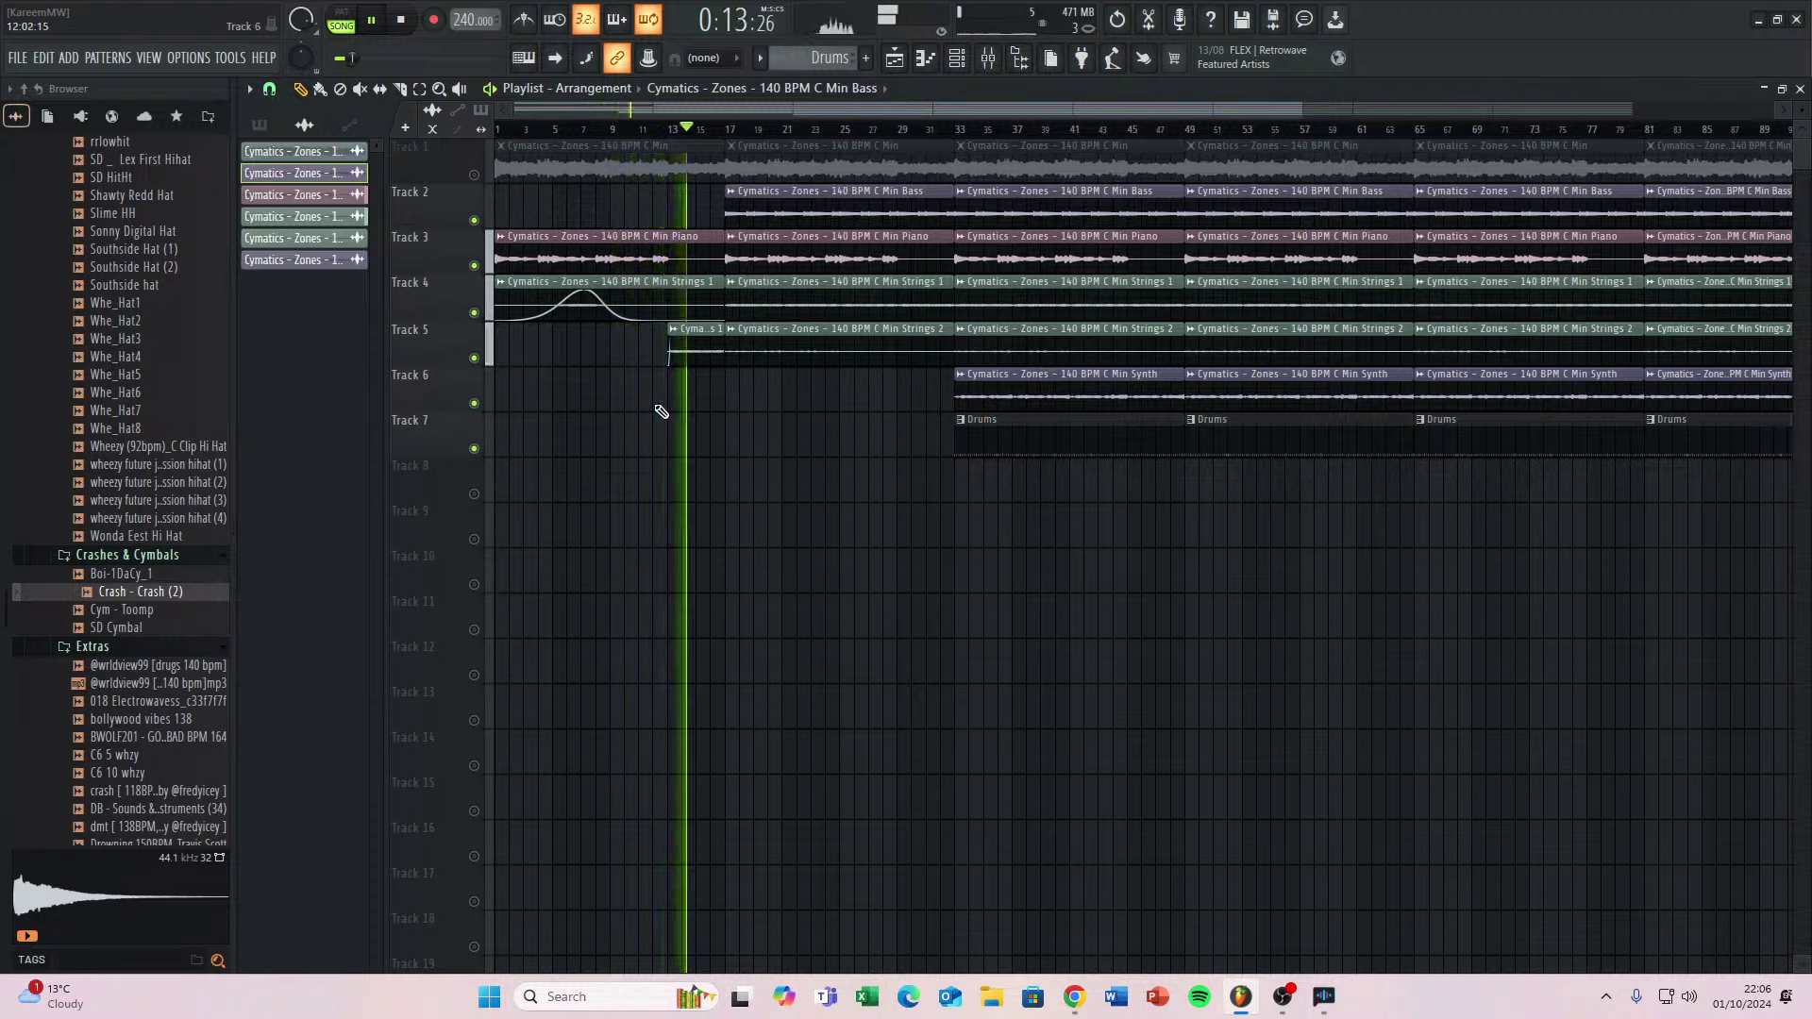
click(992, 437)
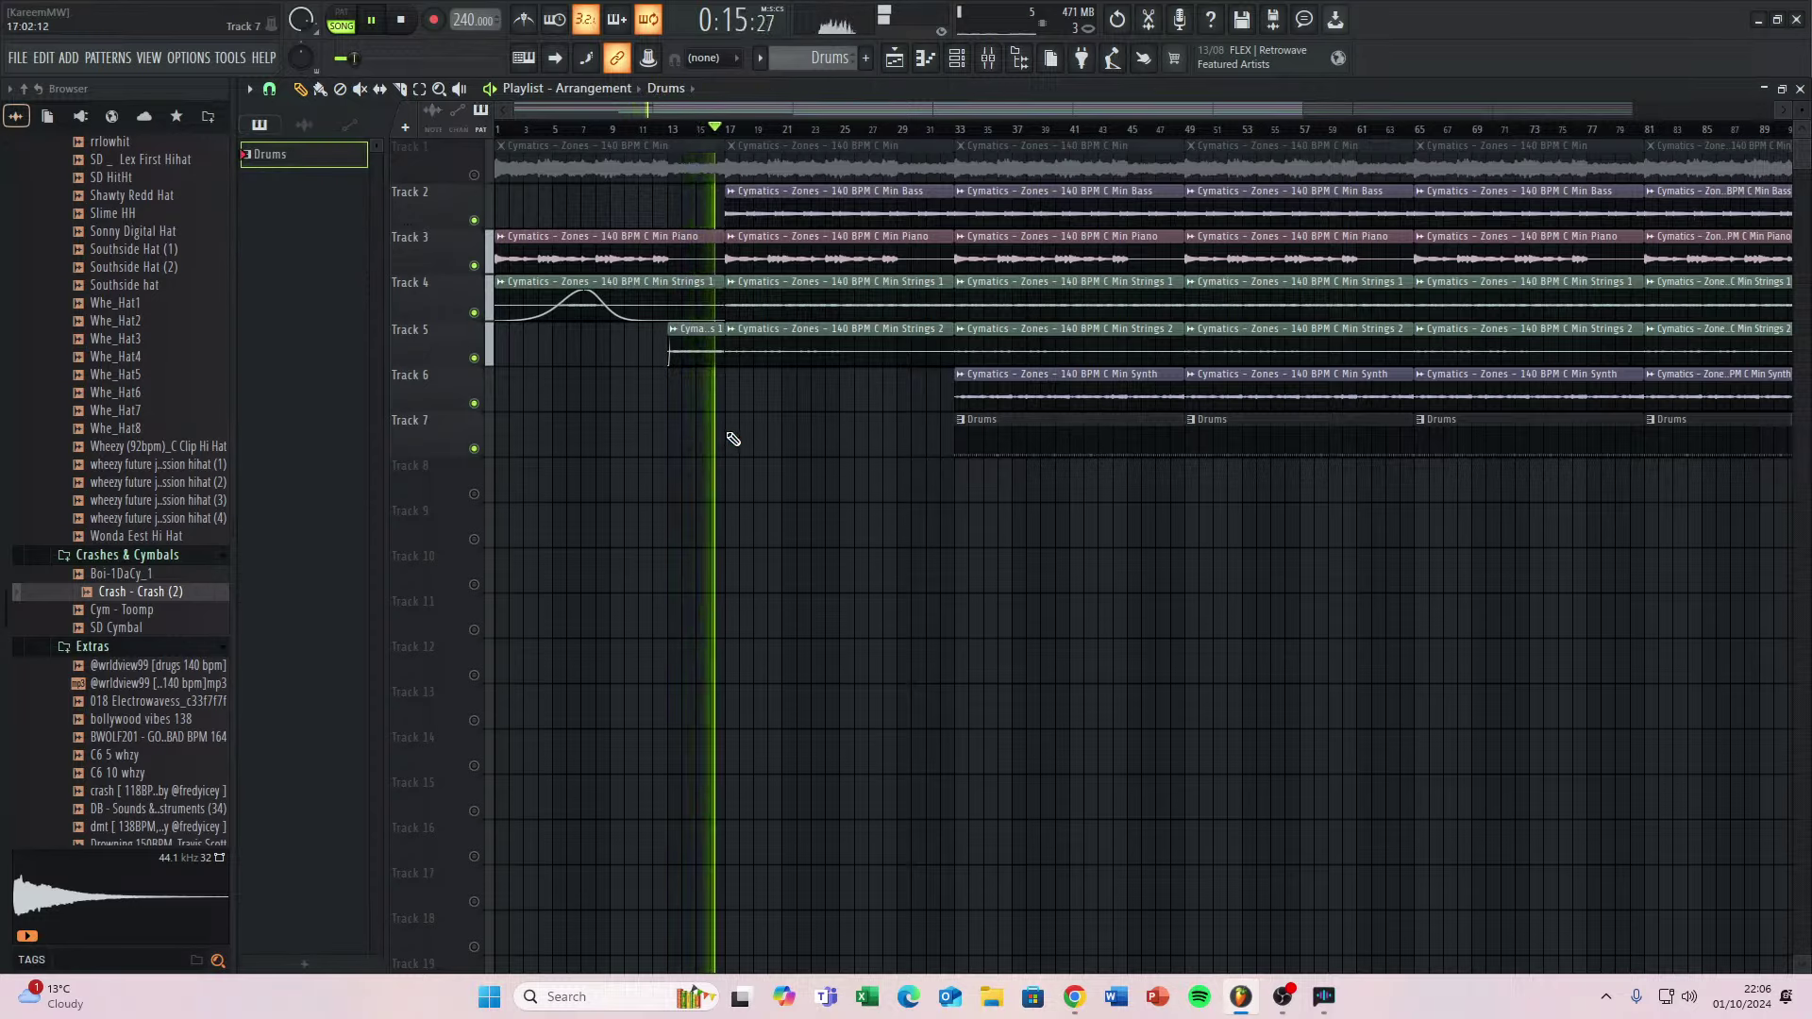
click(733, 439)
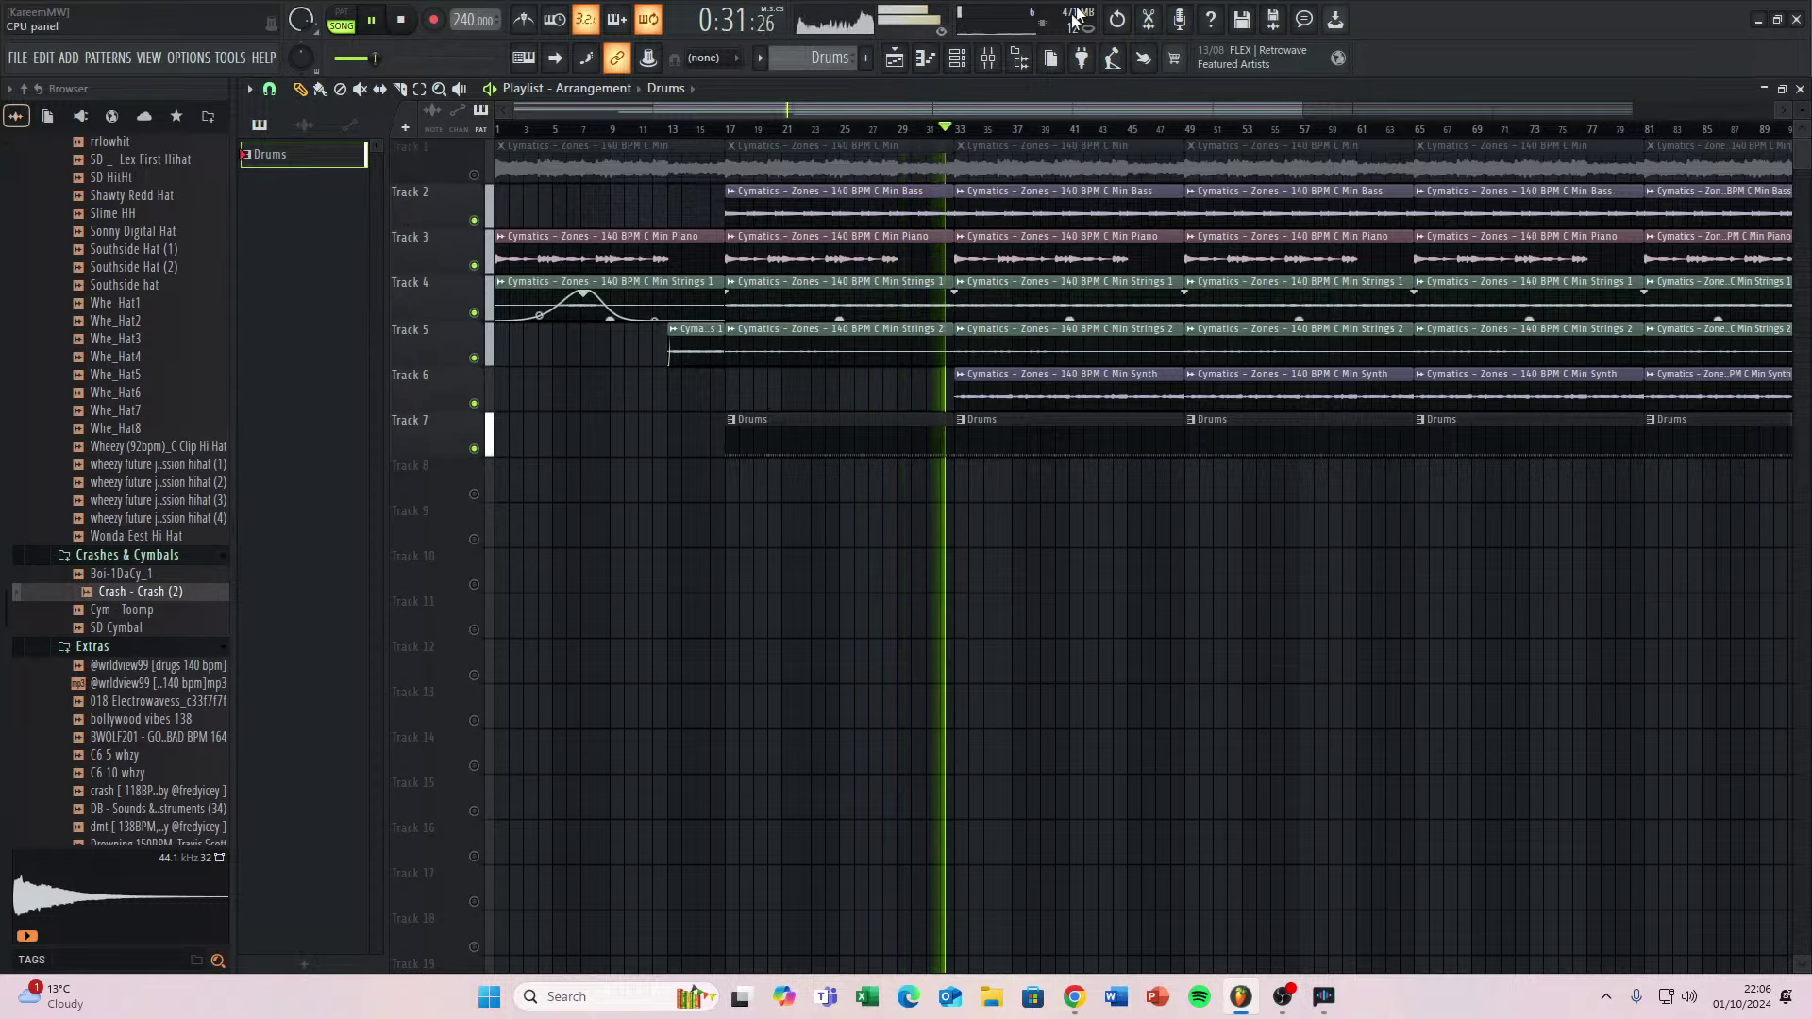
Try deleting the Strings 1 clip at bar 33 of Track 4, and place it back at the same bar.
right_click(986, 304)
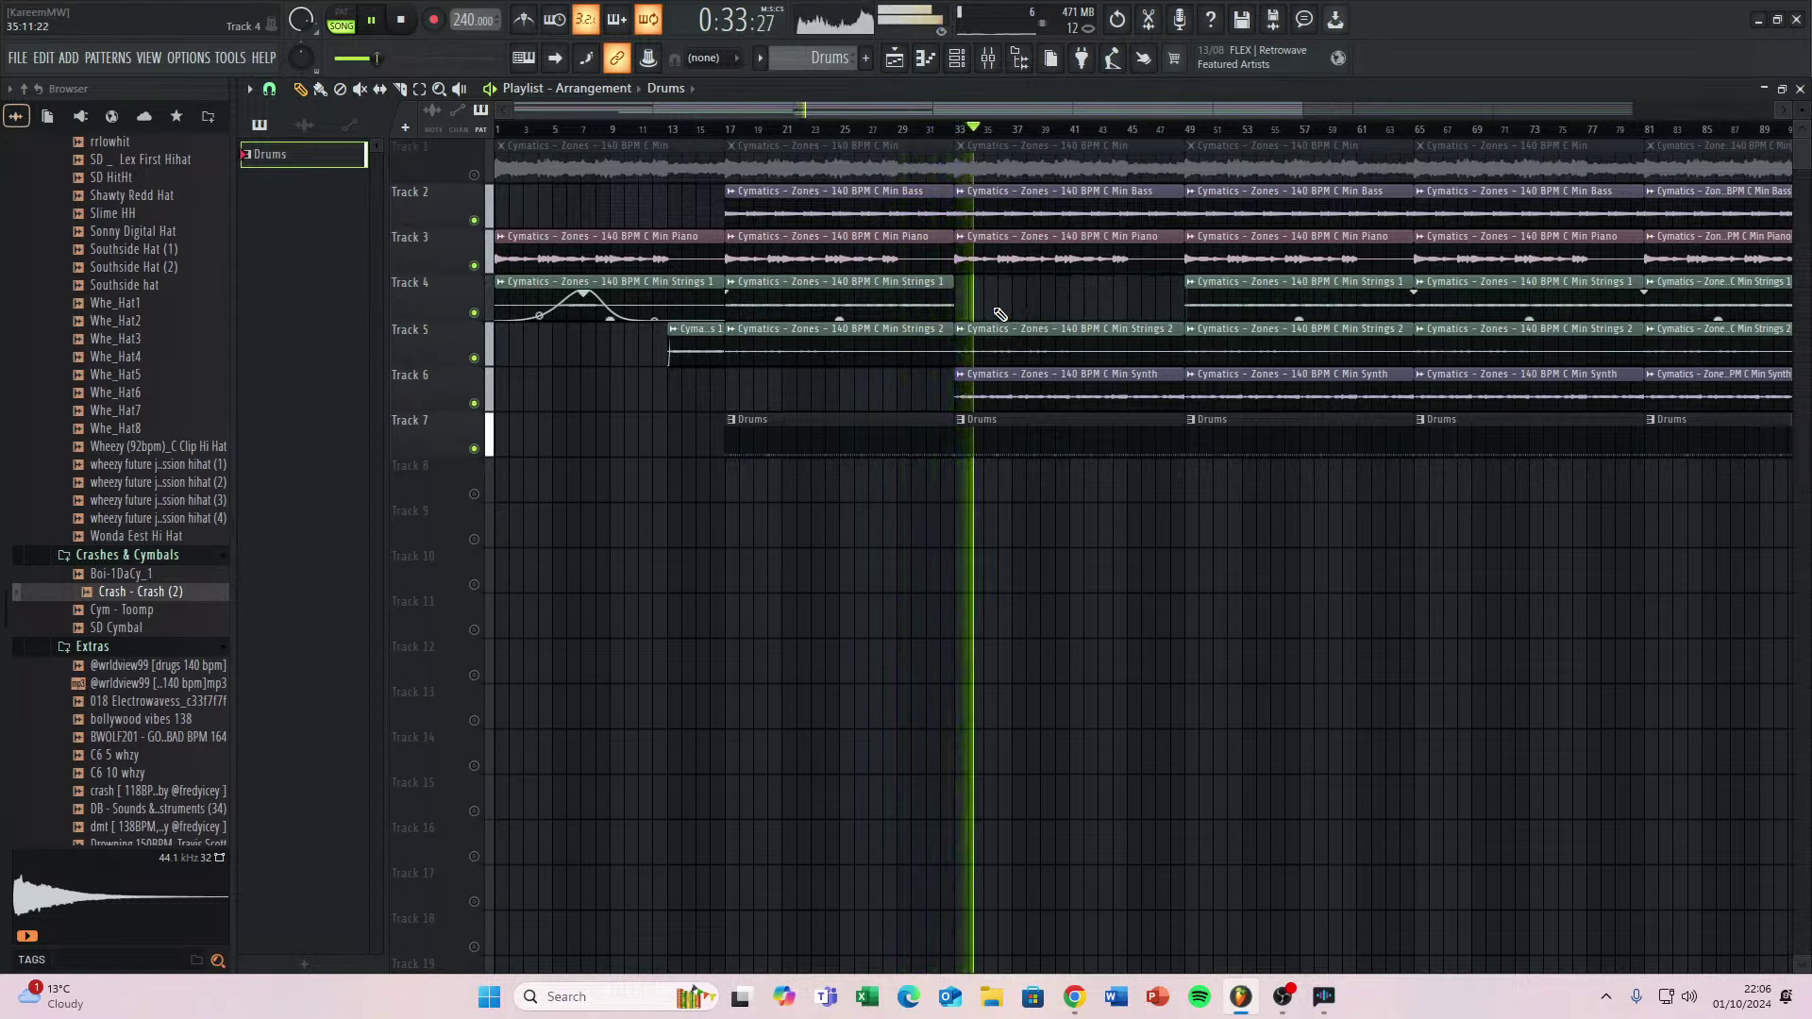
click(1205, 308)
click(964, 300)
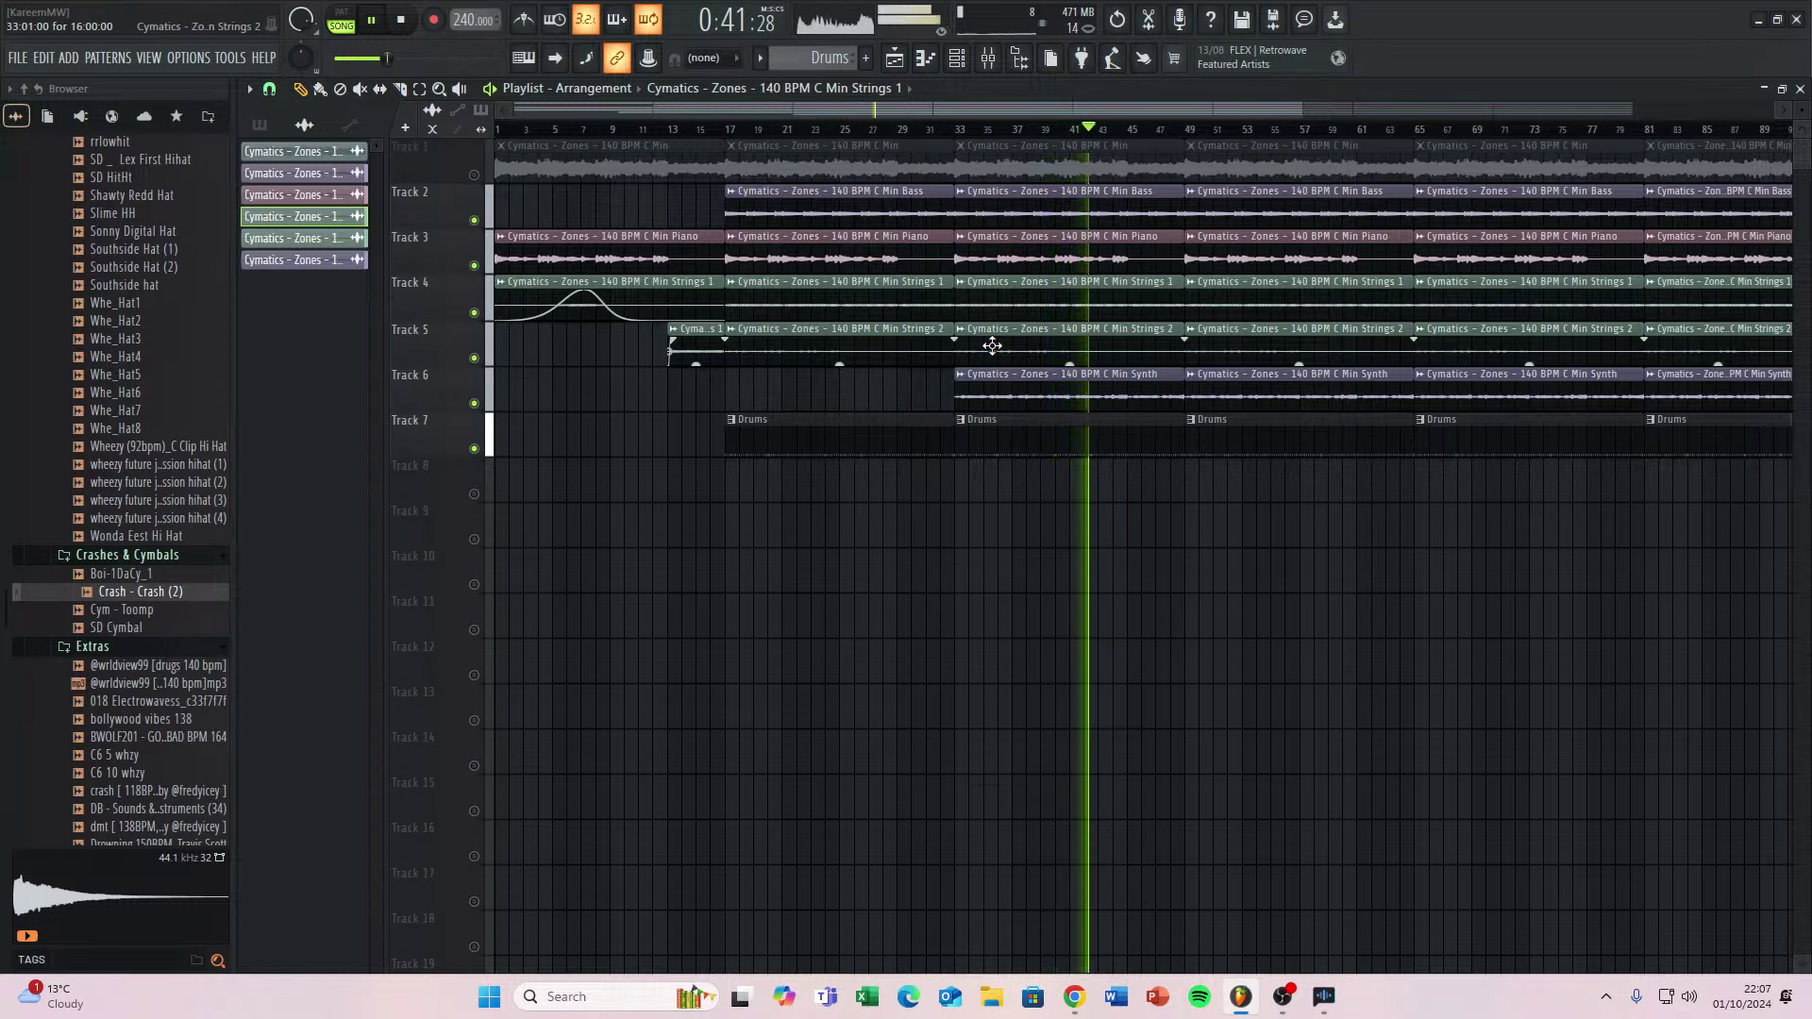
Delete the bass, piano and Drums clips at bar 49 of Tracks 2, 3 and 7.
scroll(1253, 389, up, 2)
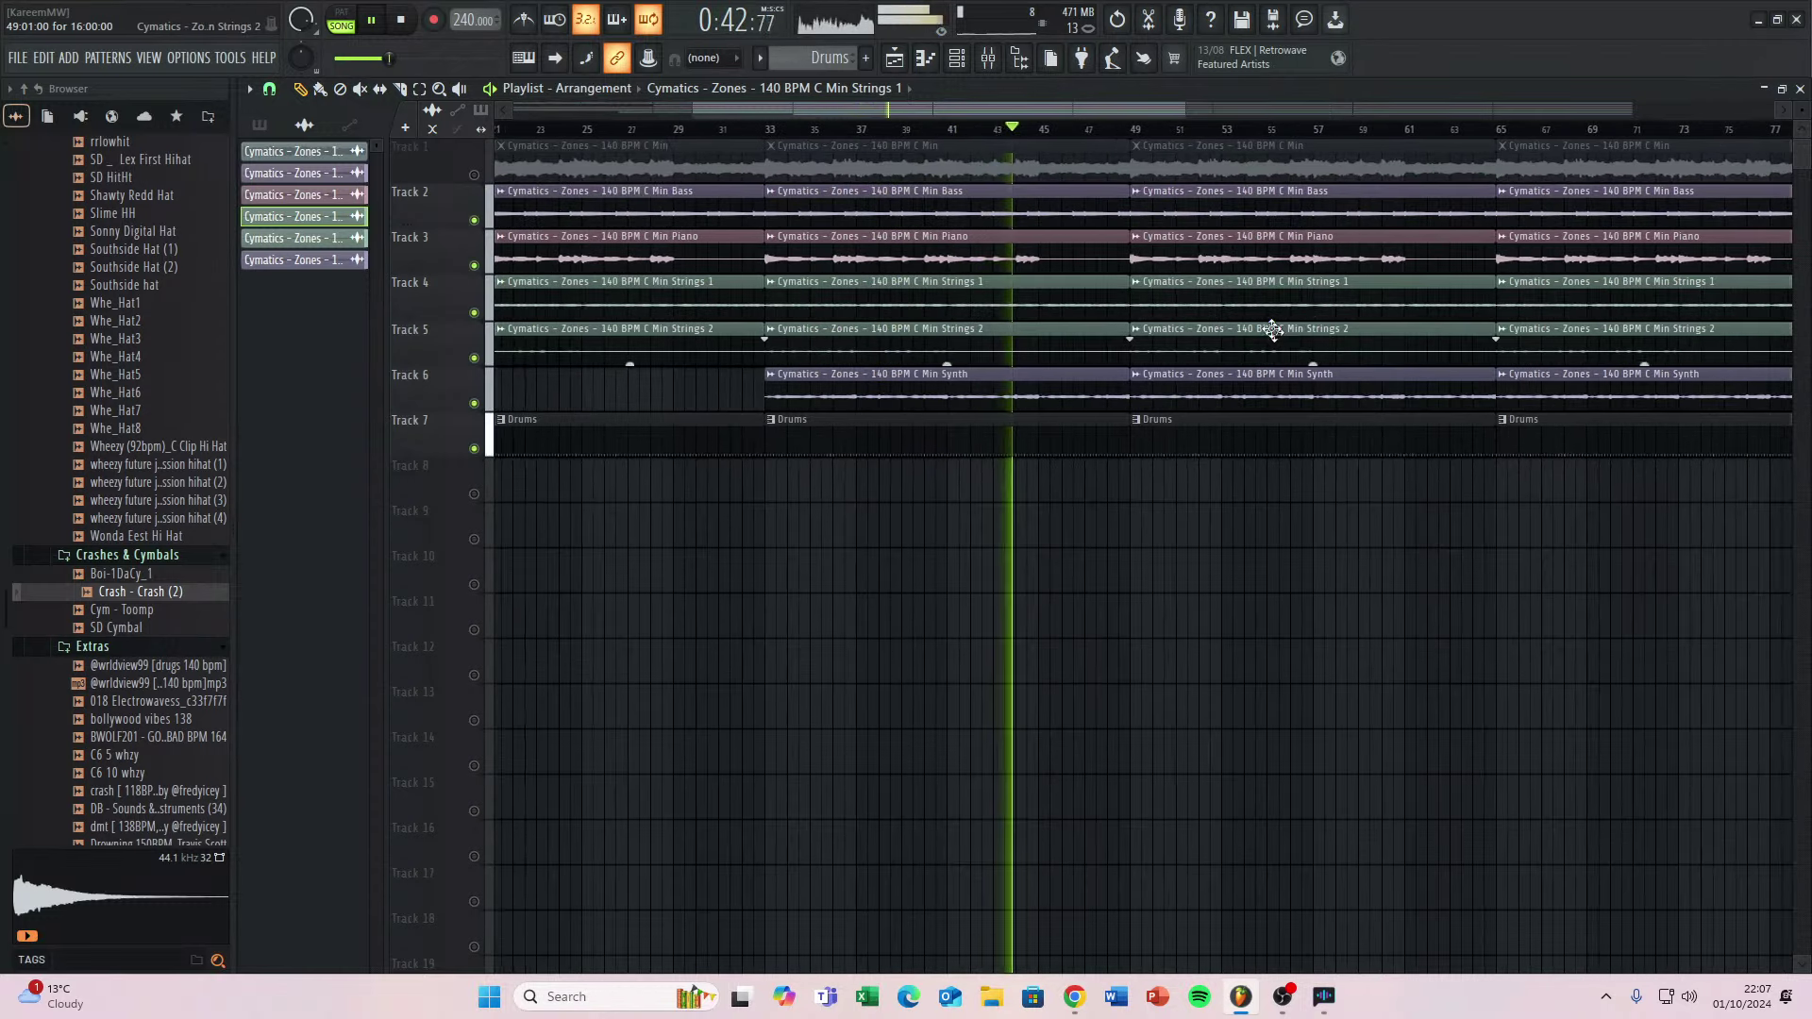
right_click(1266, 218)
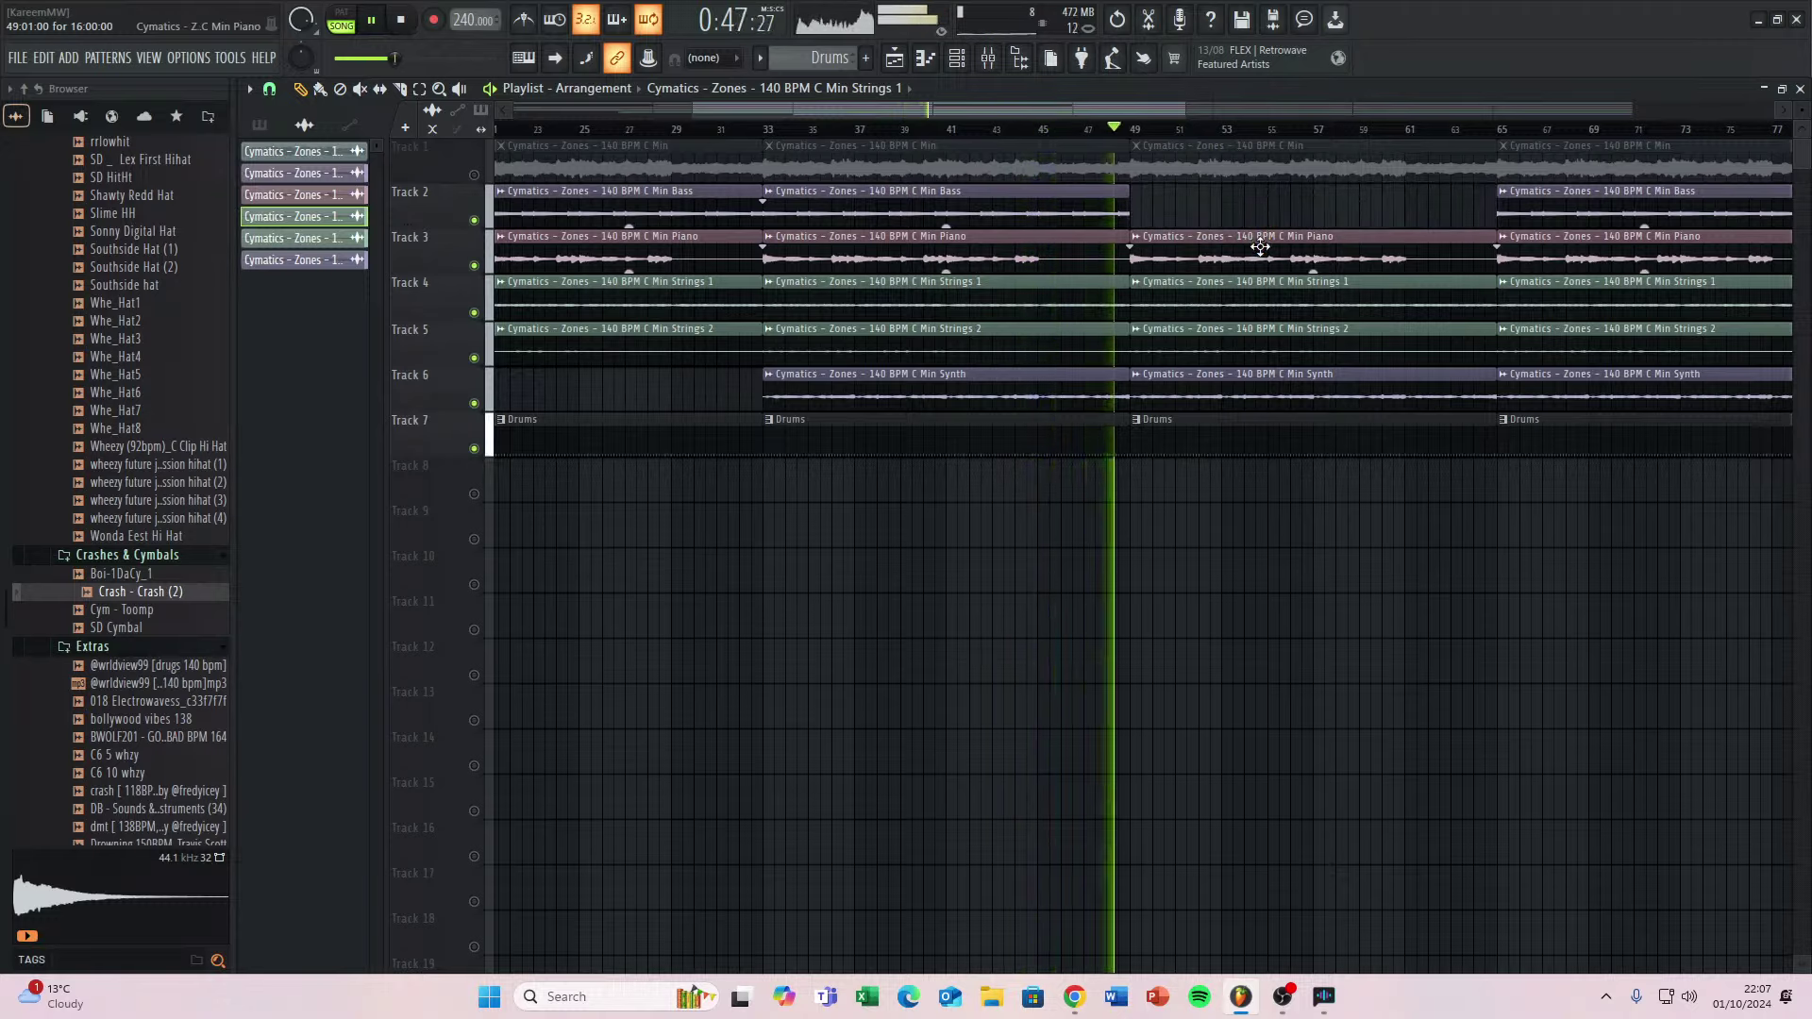
right_click(1261, 242)
right_click(1225, 440)
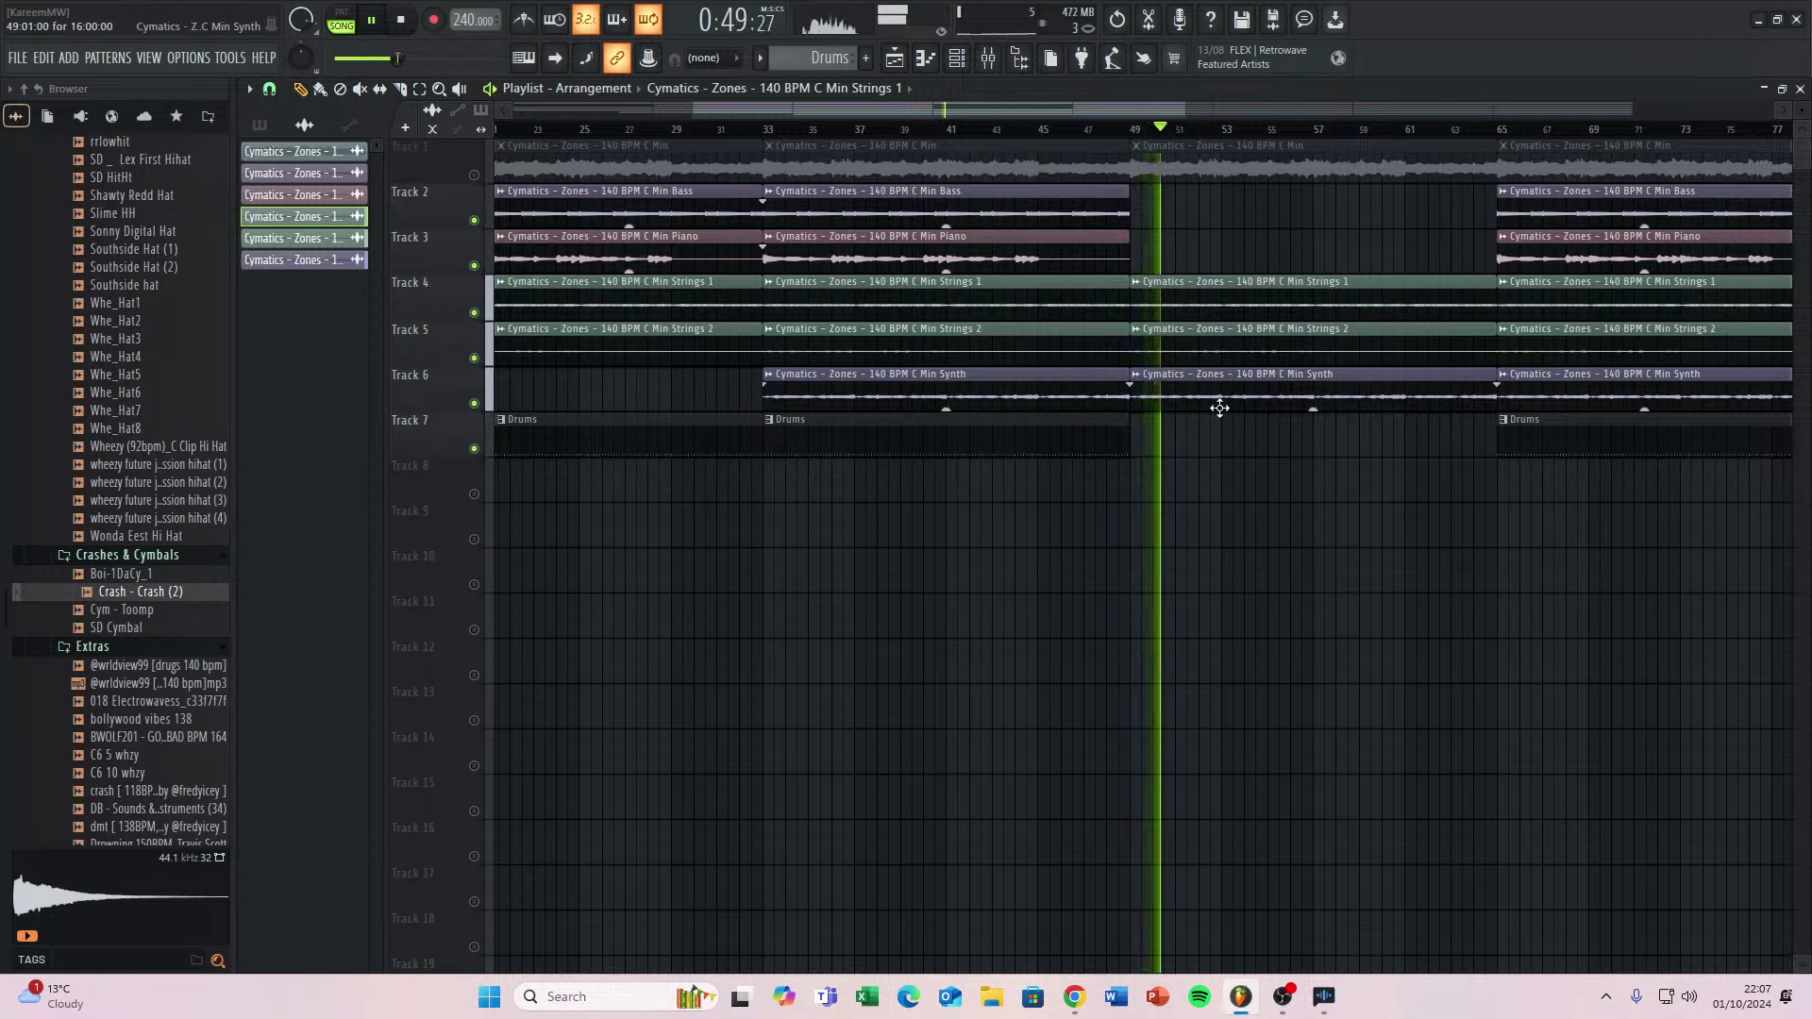
Replay the arrangement from about bar 44 and place a bass clip back at bar 49 of Track 2.
key(space)
key(space)
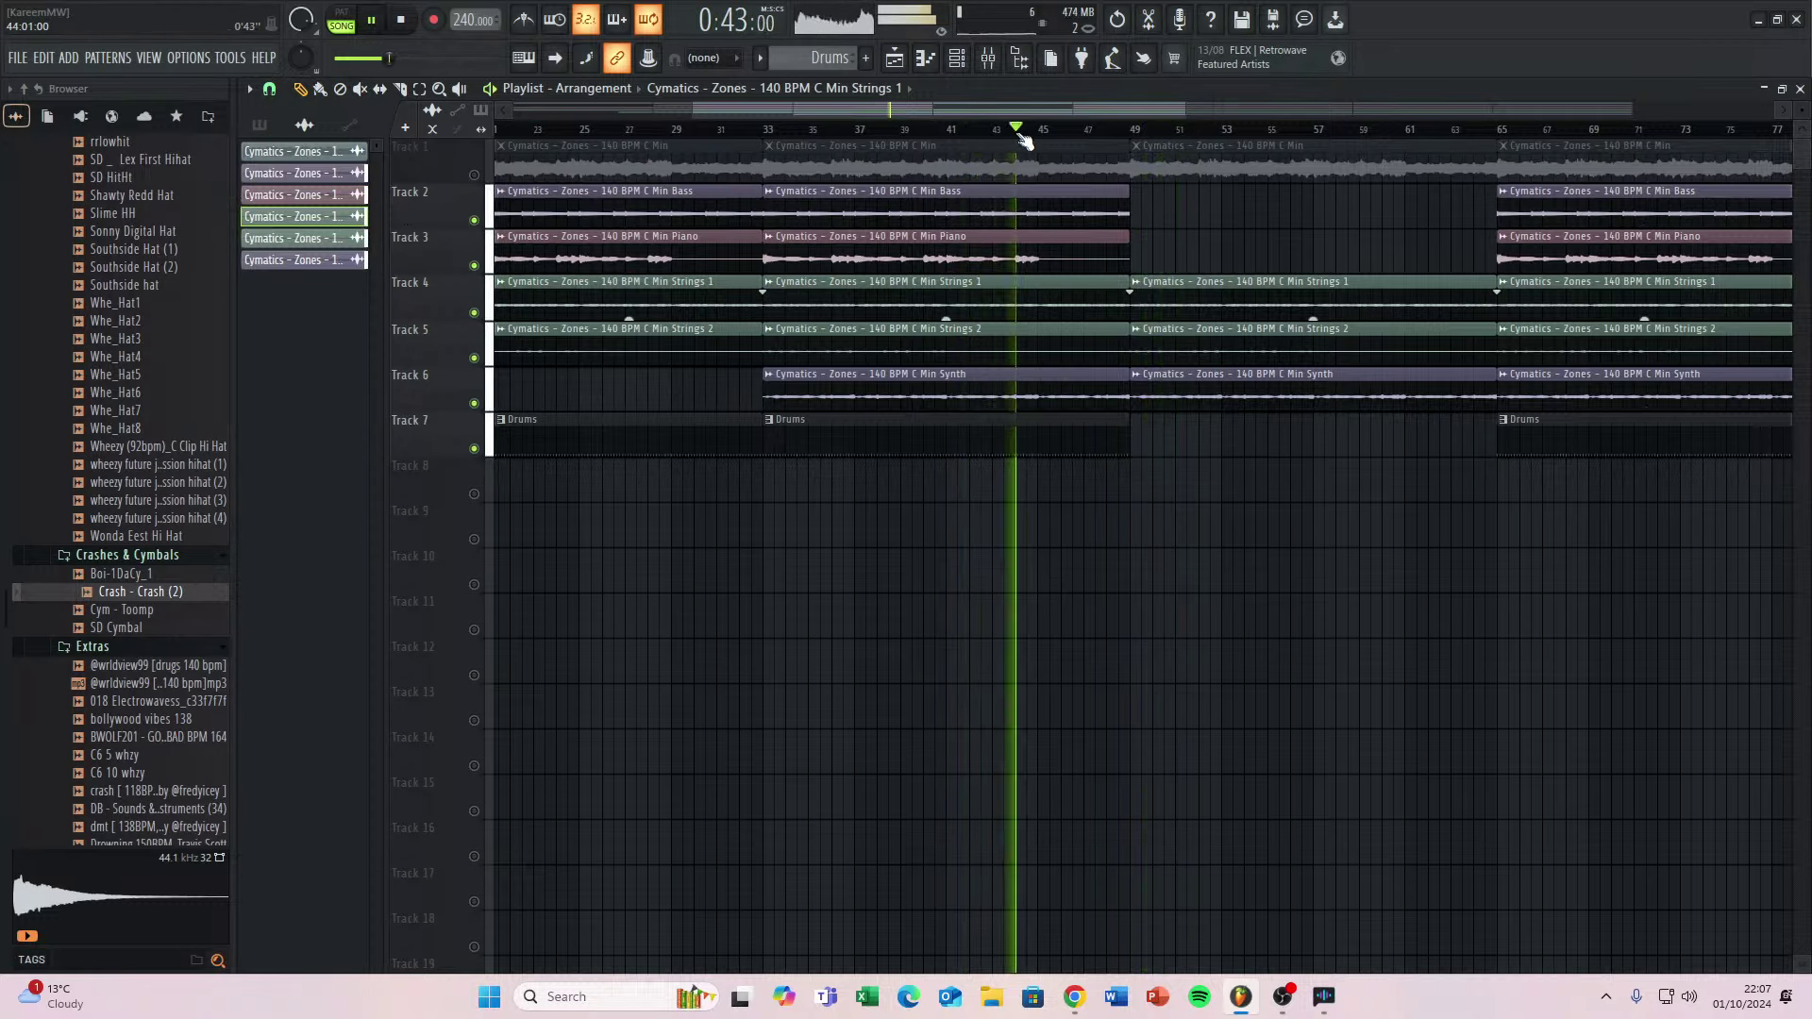
click(1093, 265)
click(1092, 211)
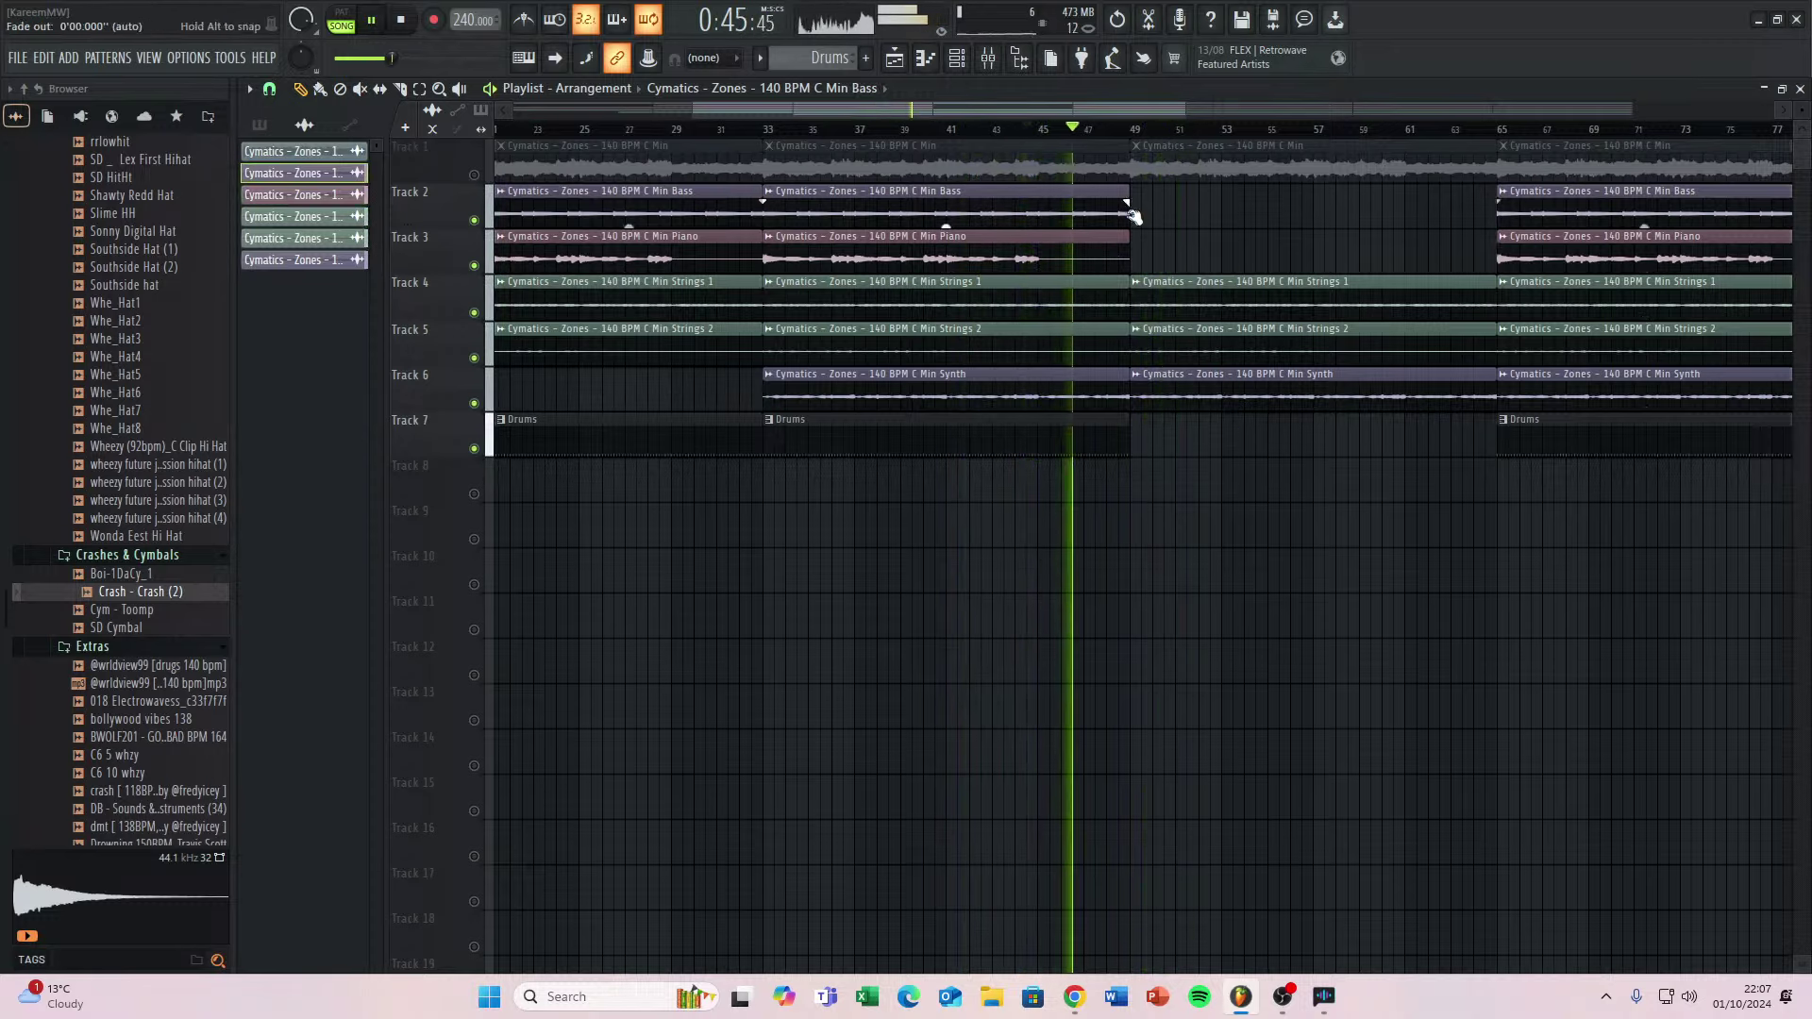
click(1133, 207)
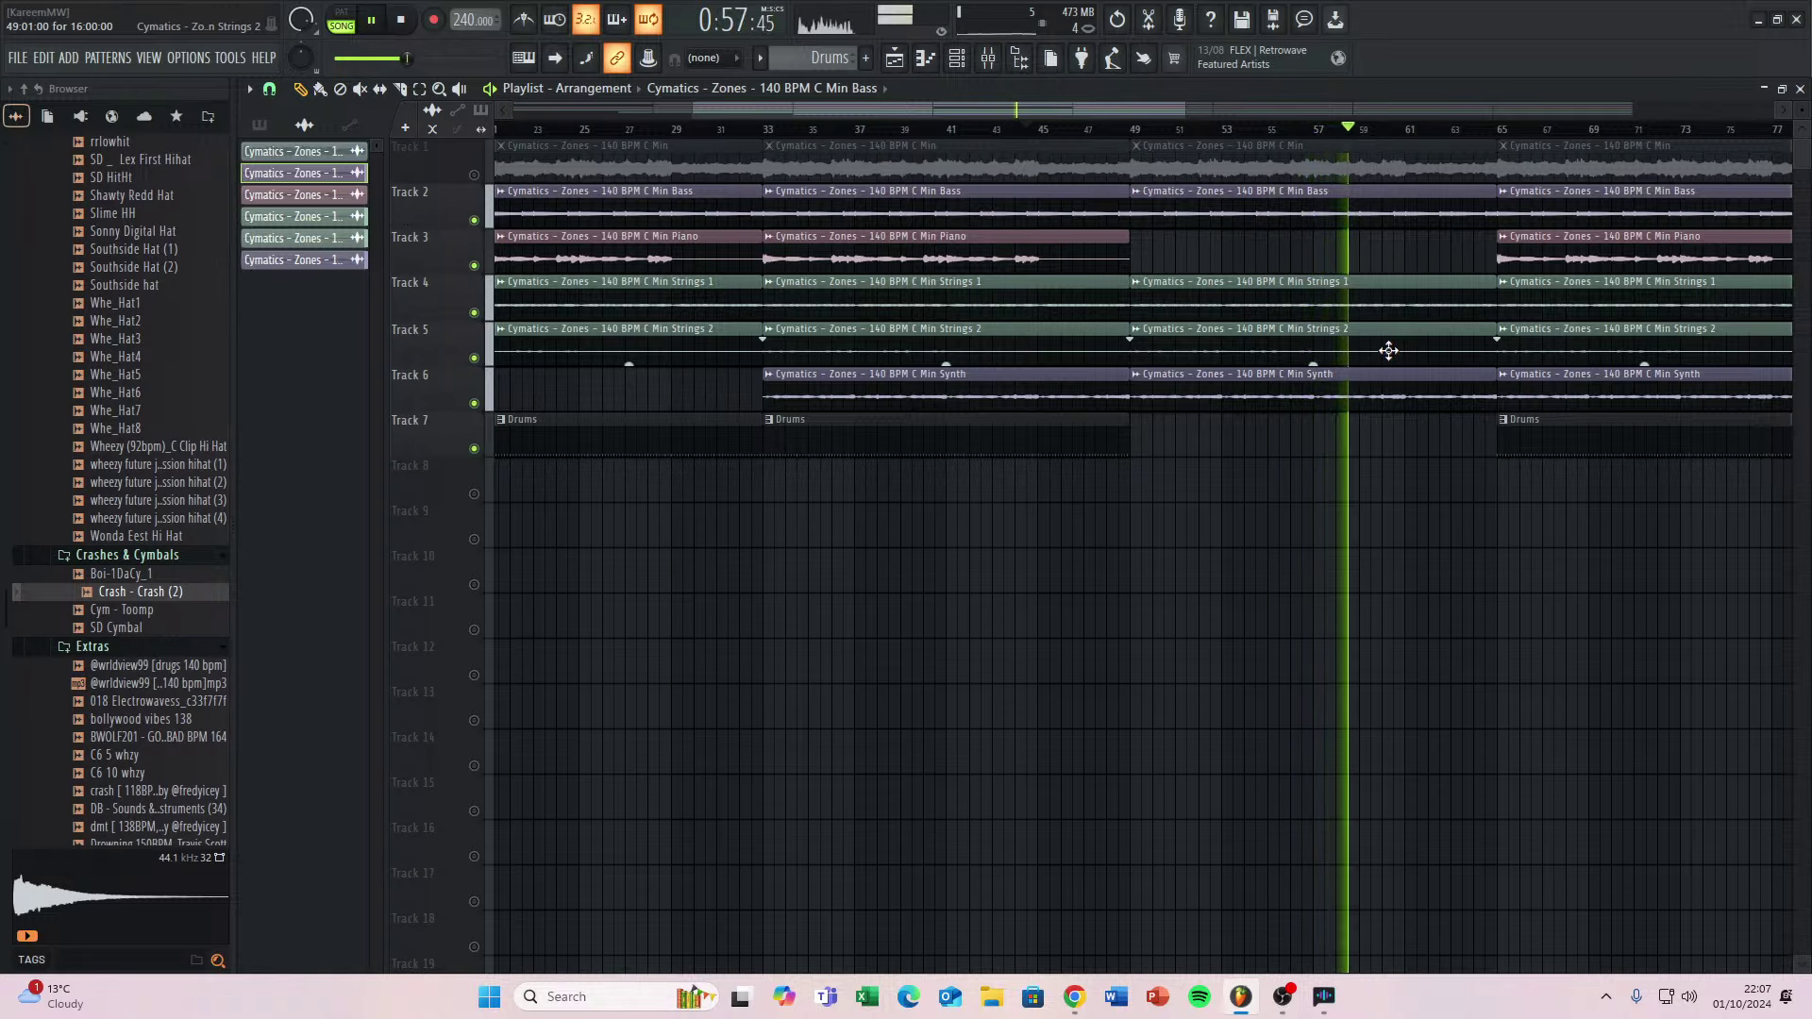
Delete the Drums, synth and Strings 2 clips at bar 65 of Tracks 7, 6 and 5.
scroll(1388, 348, down, 3)
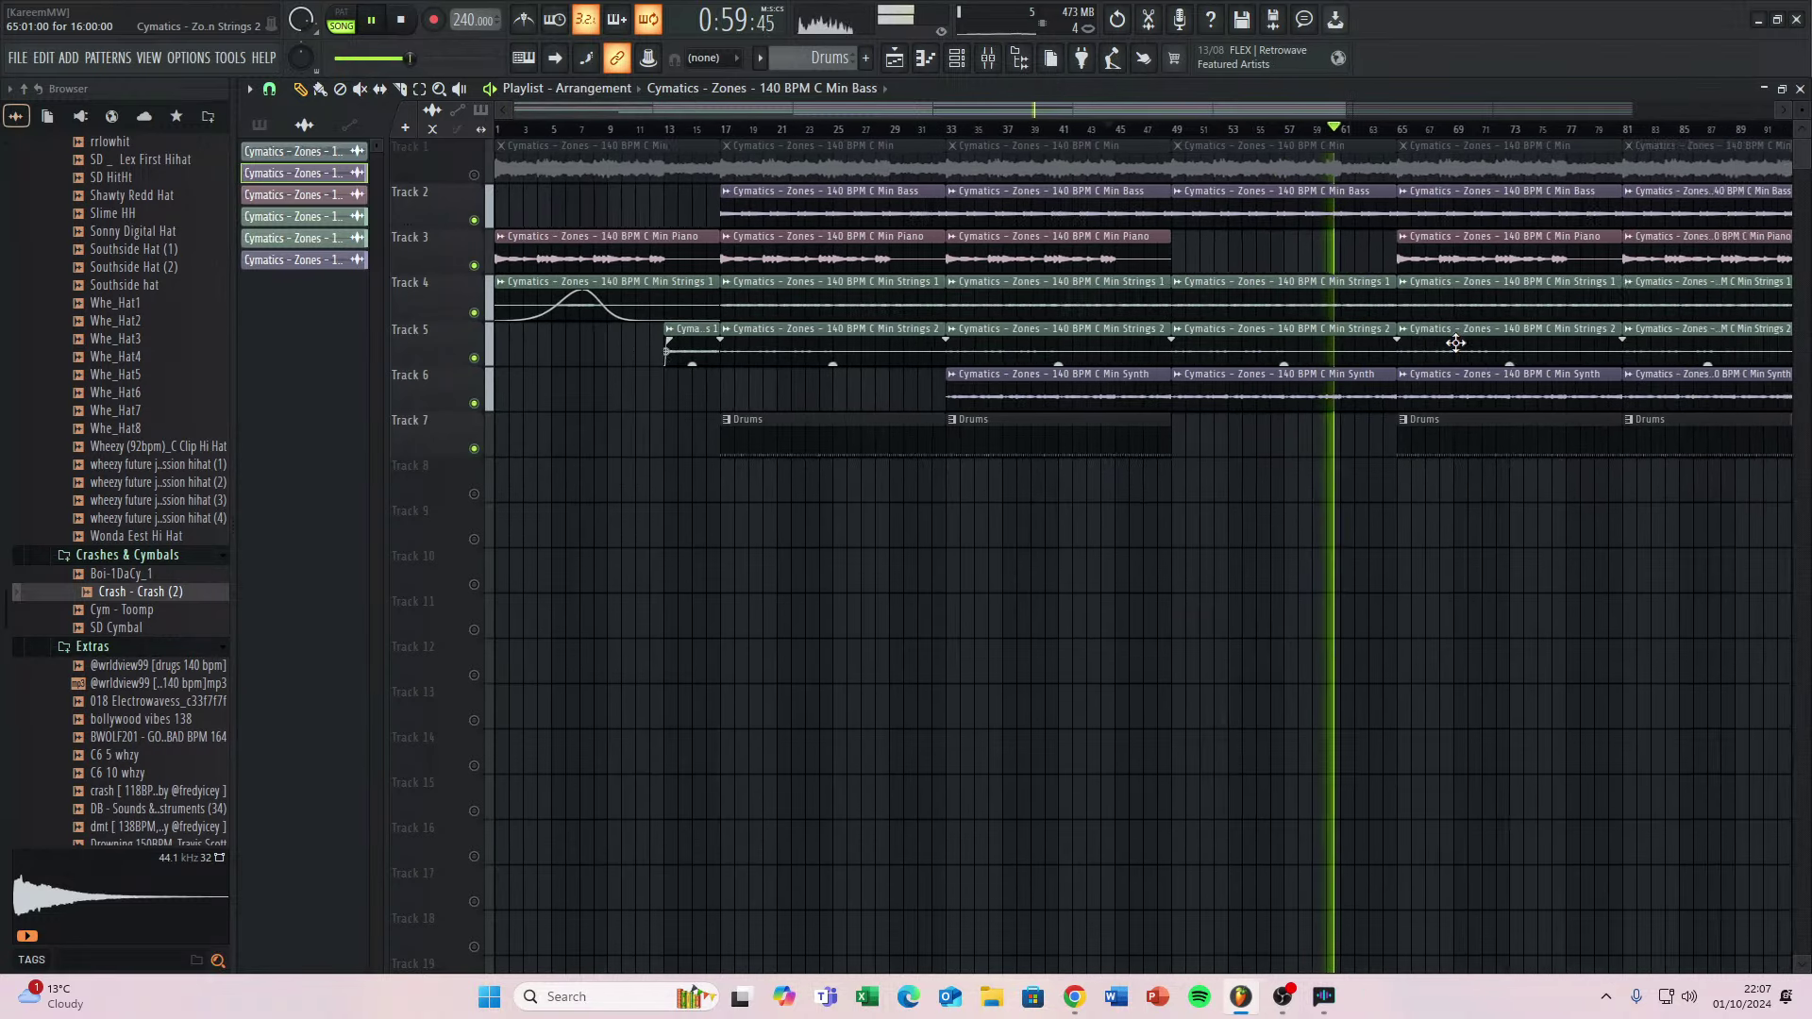
scroll(1452, 349, up, 3)
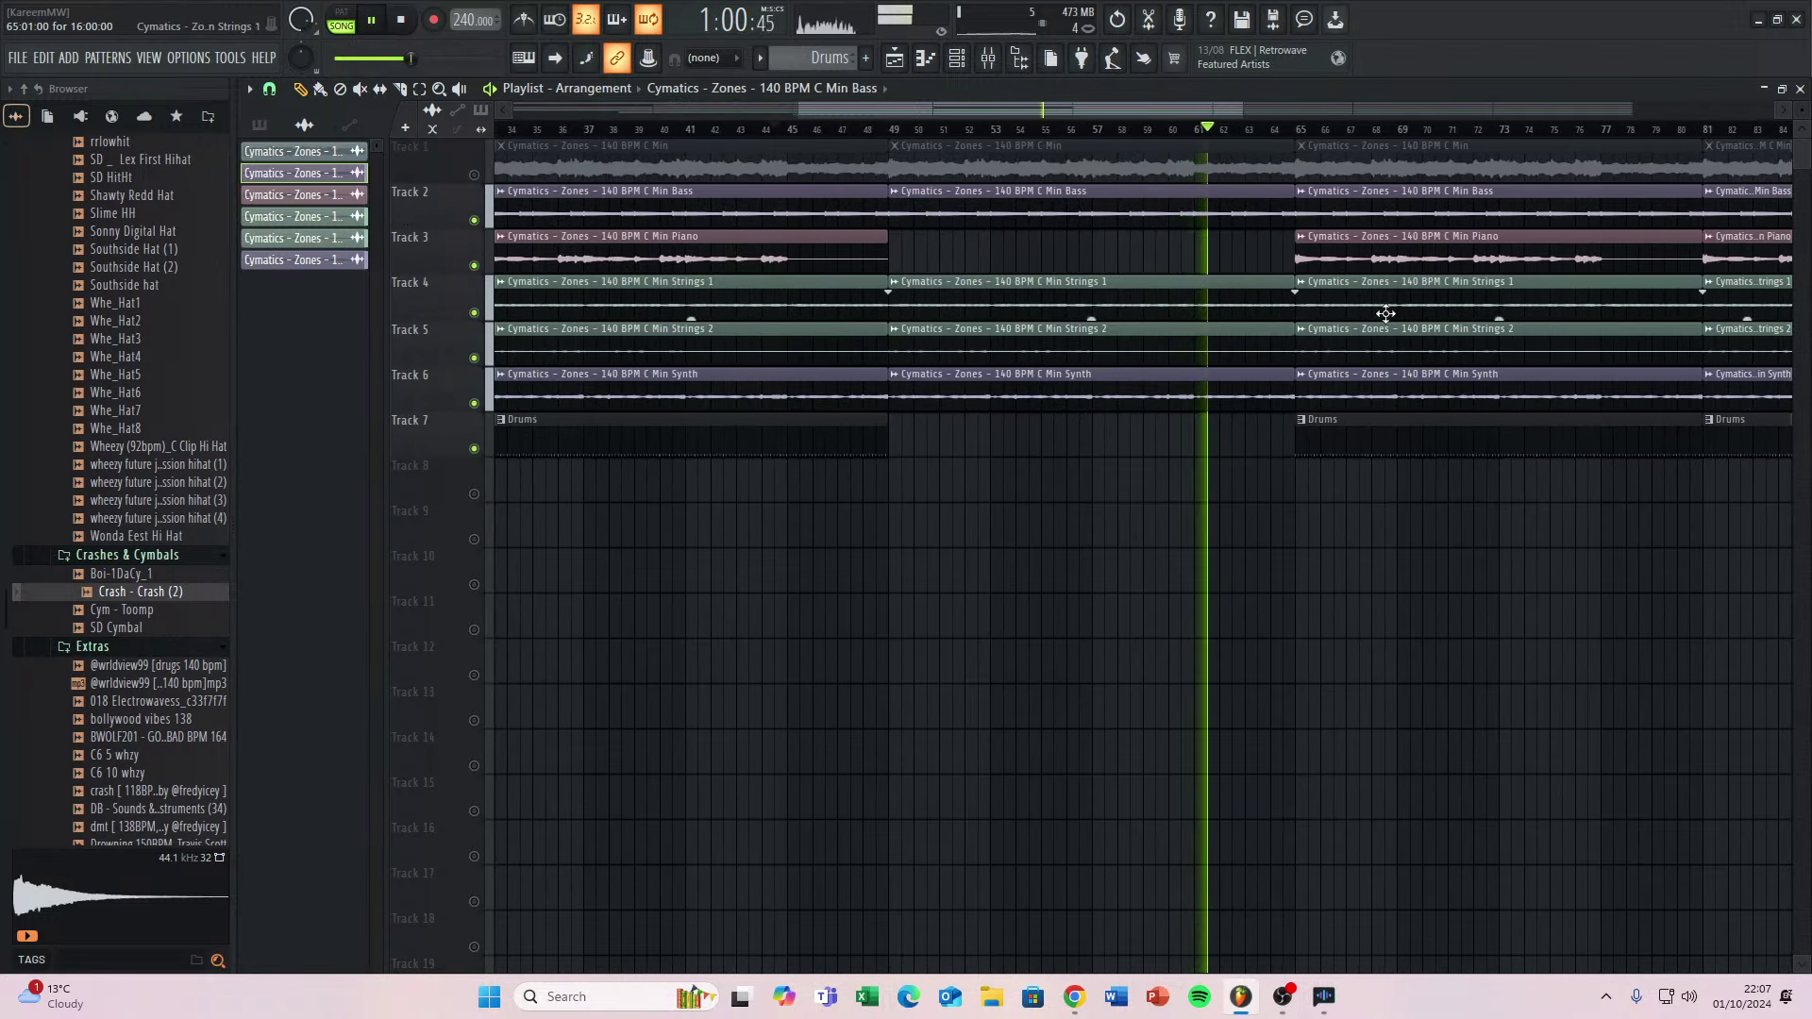
right_click(1391, 432)
right_click(1396, 387)
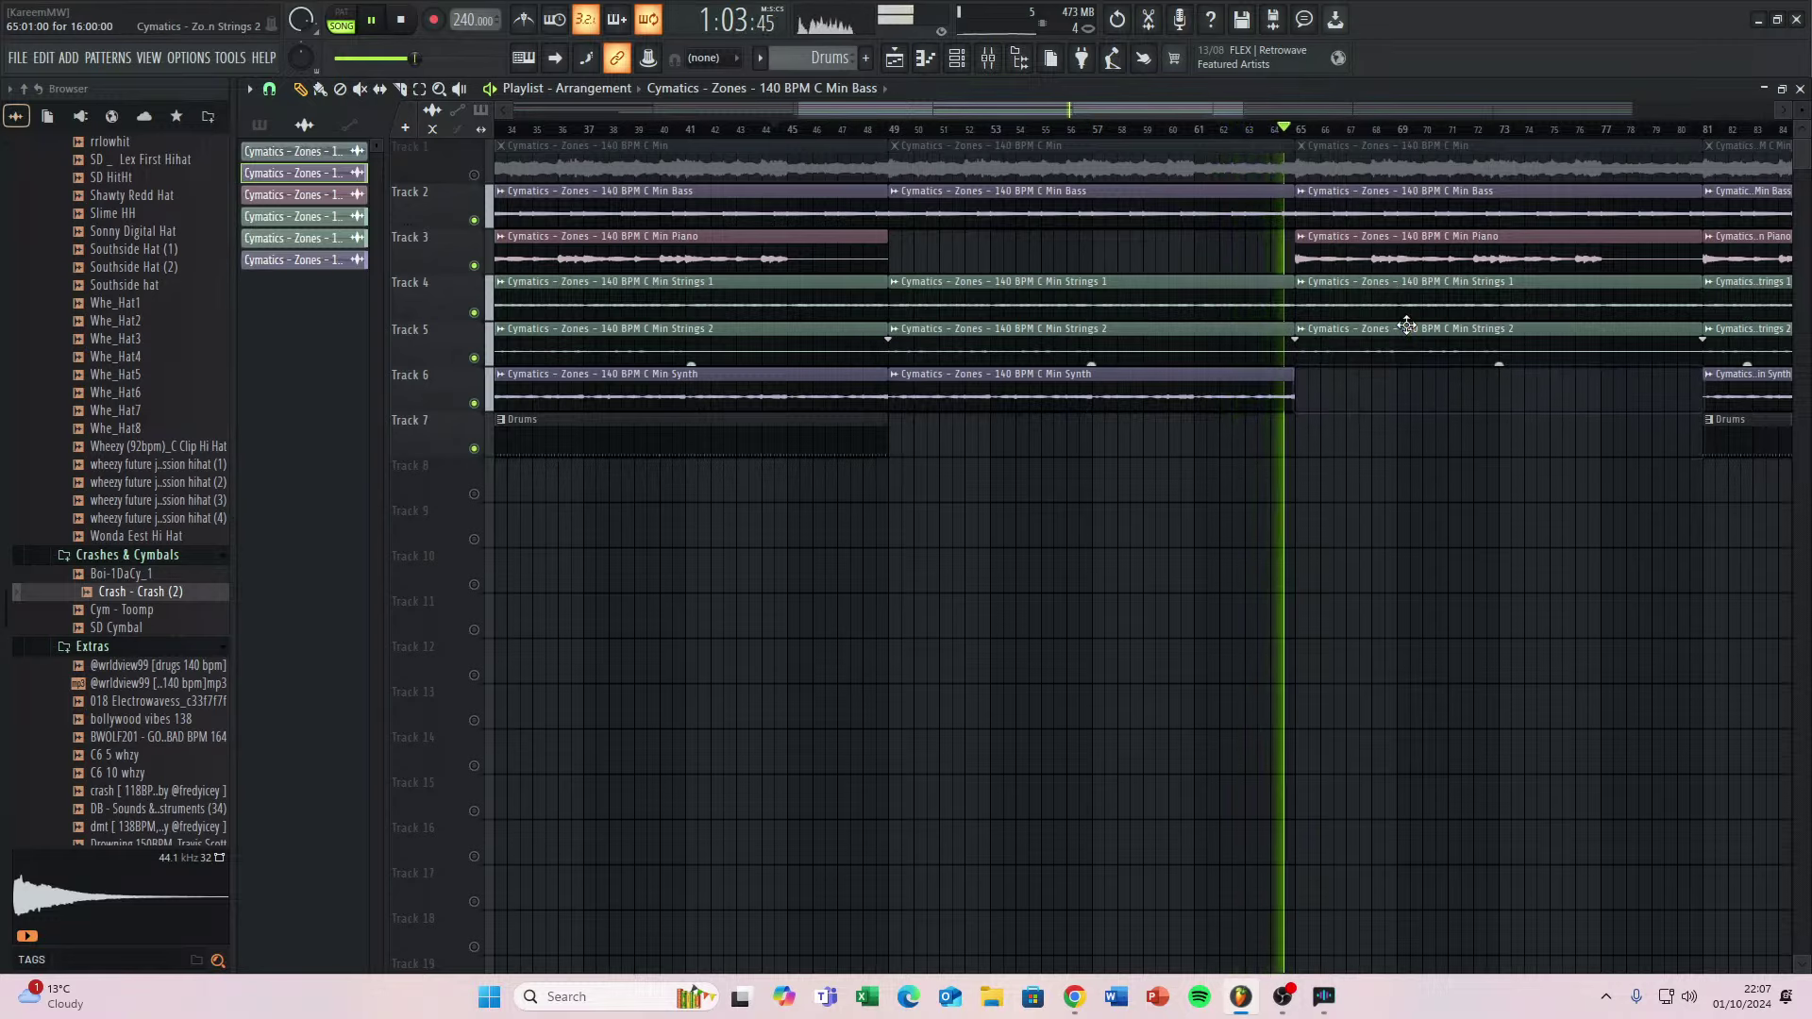
right_click(1406, 340)
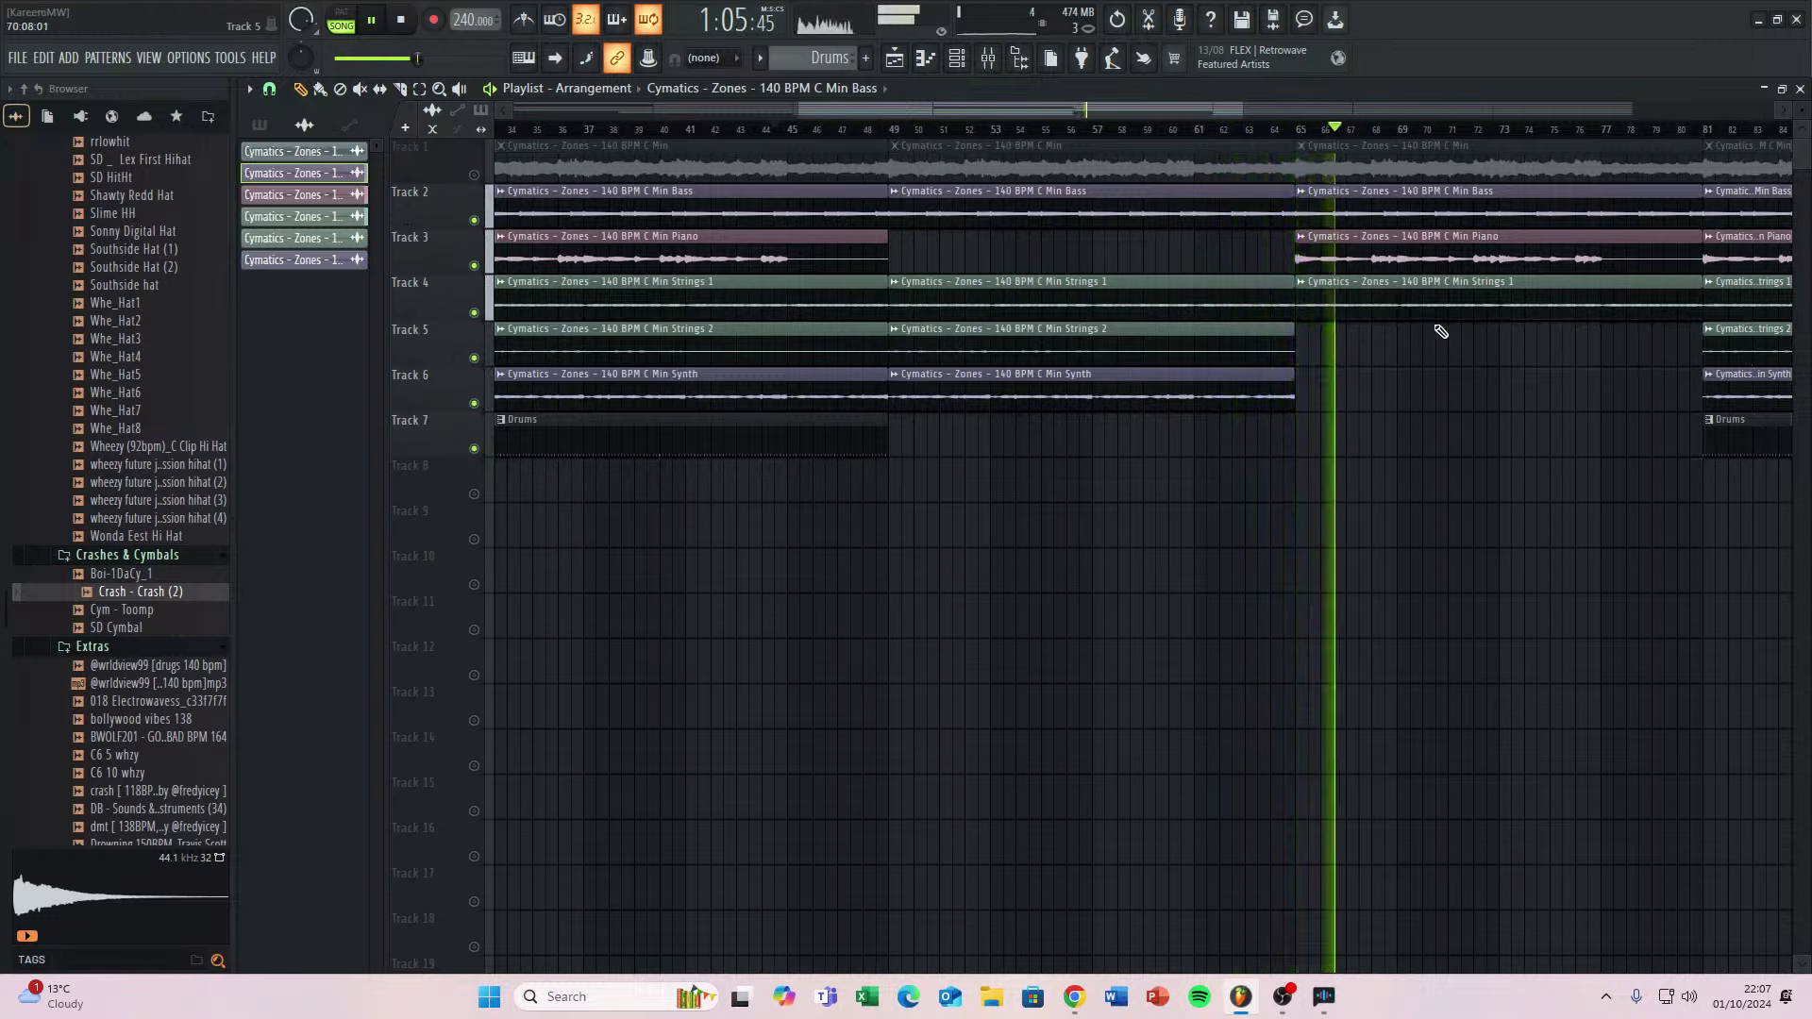
Delete the last clips at bar 113 for Strings 2, synth, Drums, bass and Strings 1, keeping only the piano.
scroll(1439, 343, down, 4)
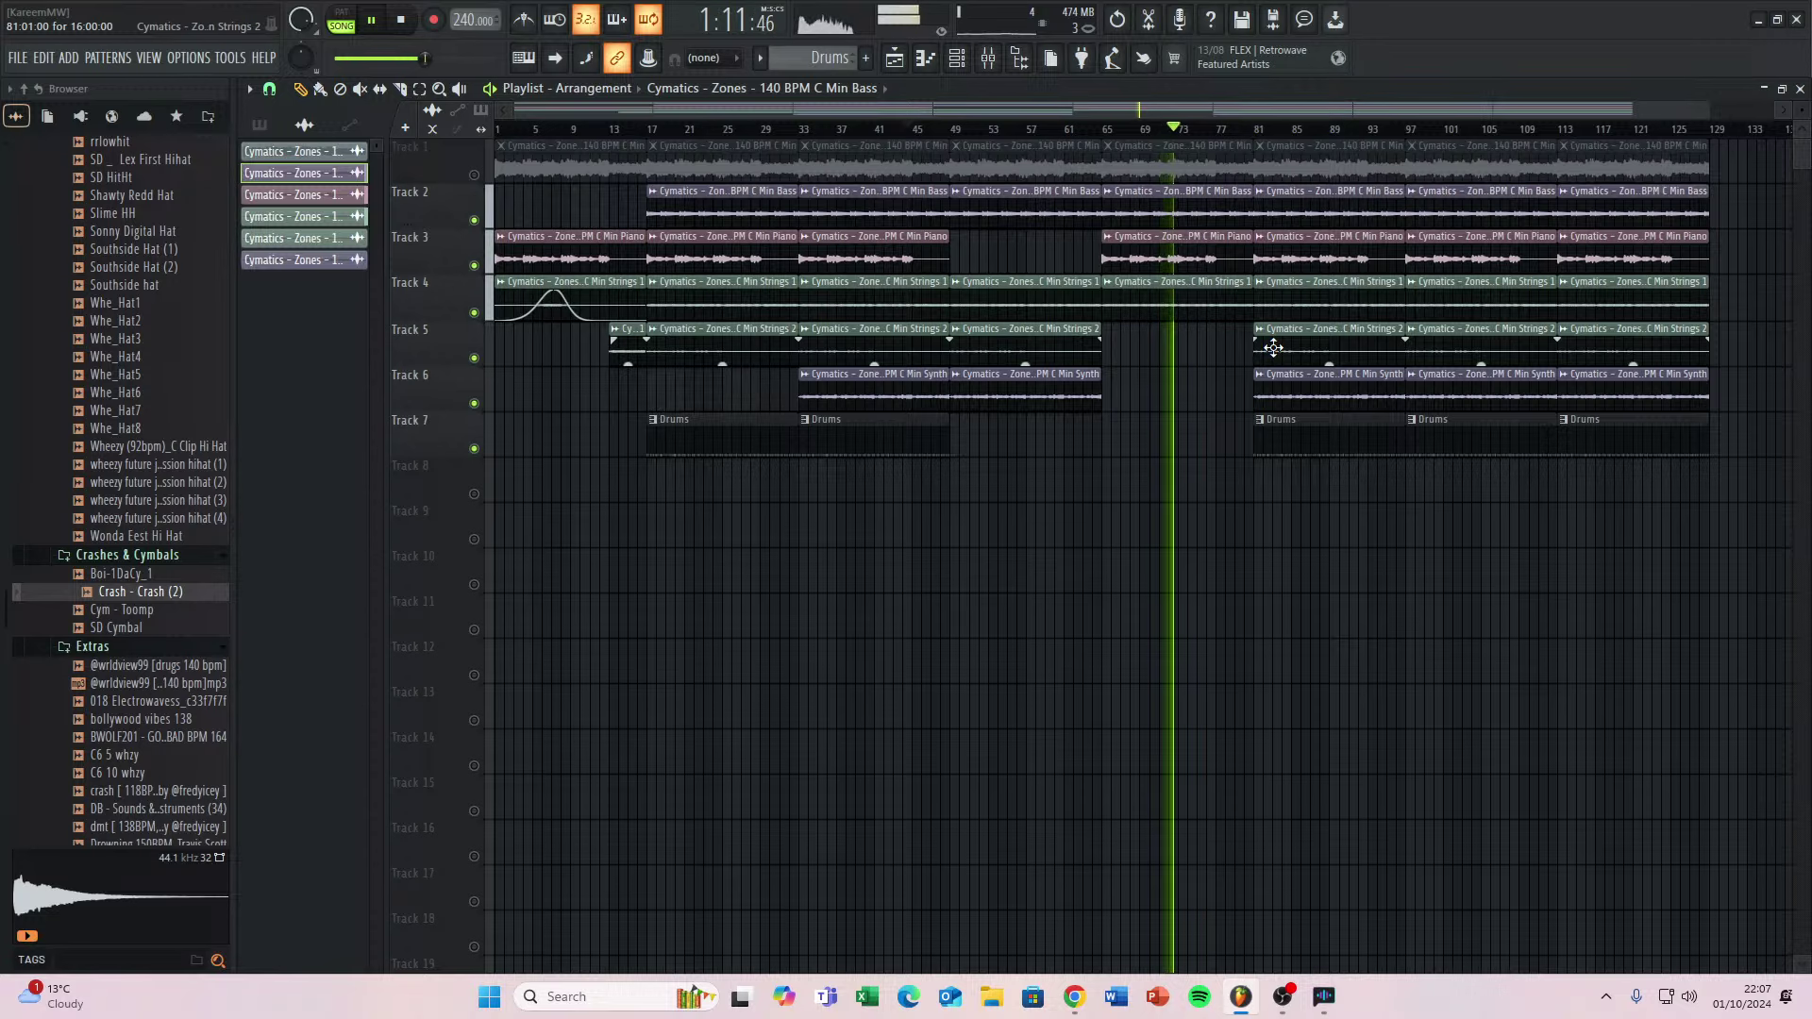
scroll(1267, 348, up, 4)
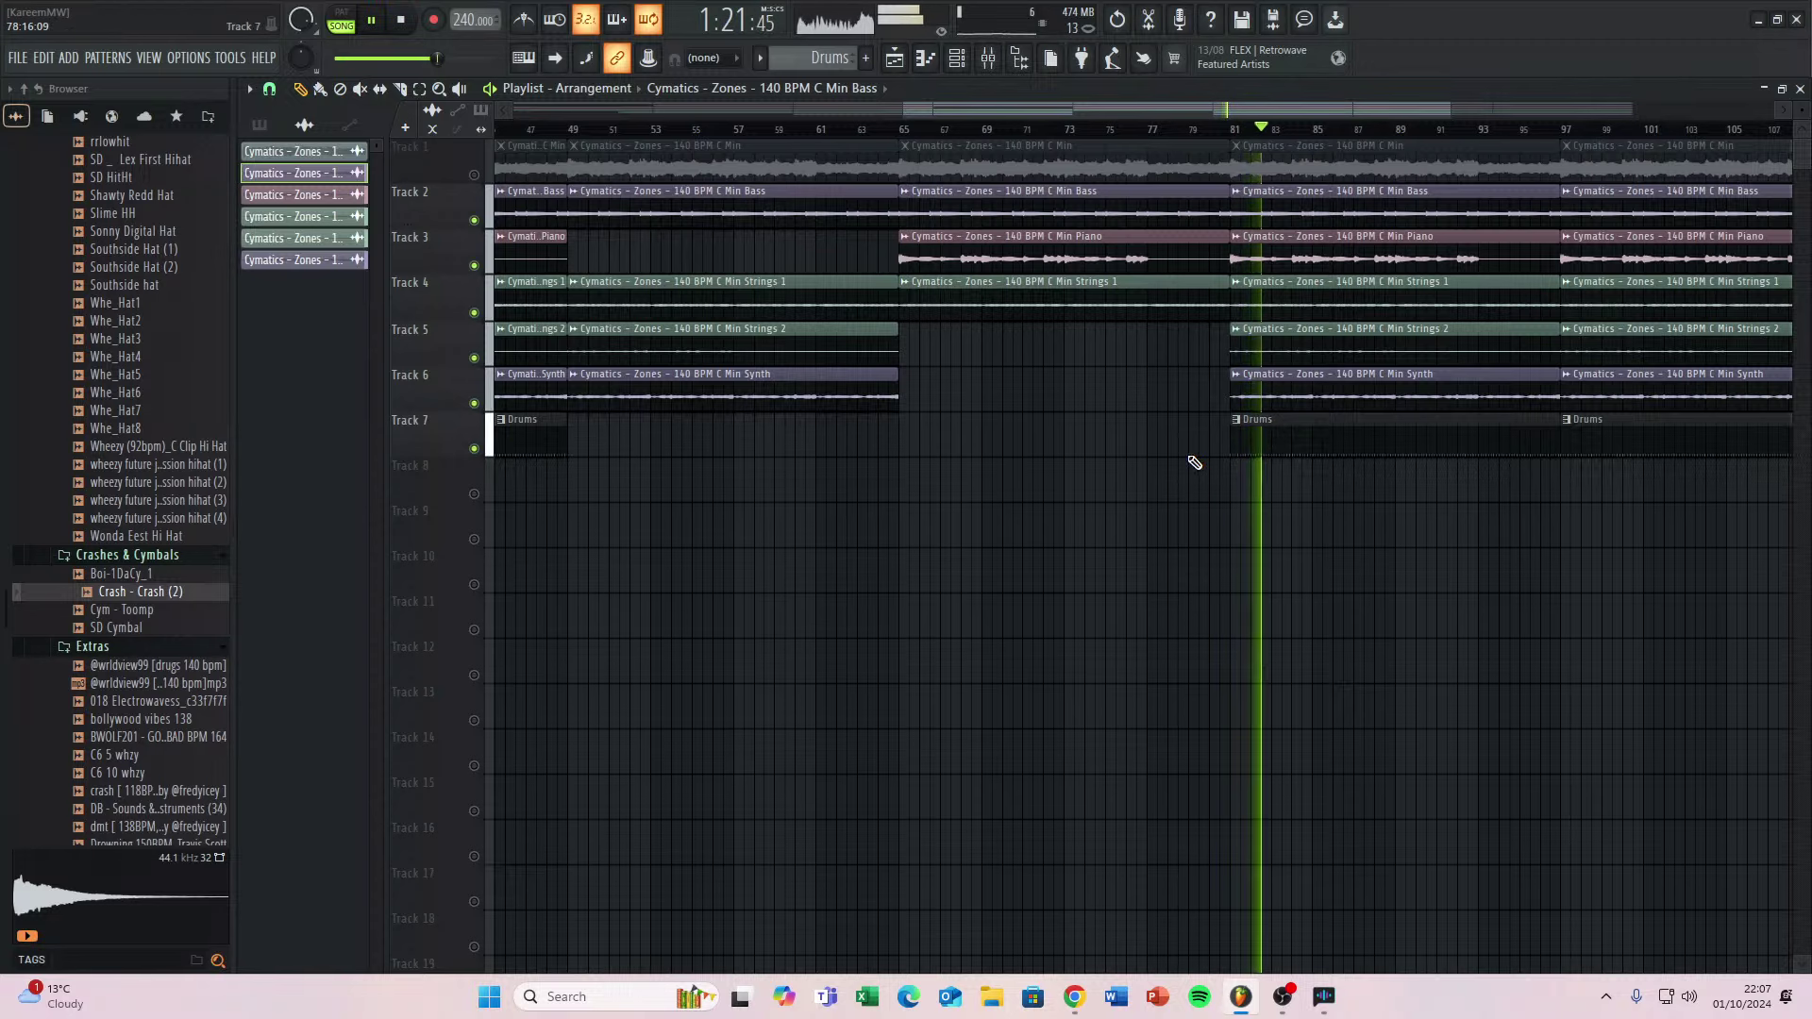
scroll(1151, 453, down, 3)
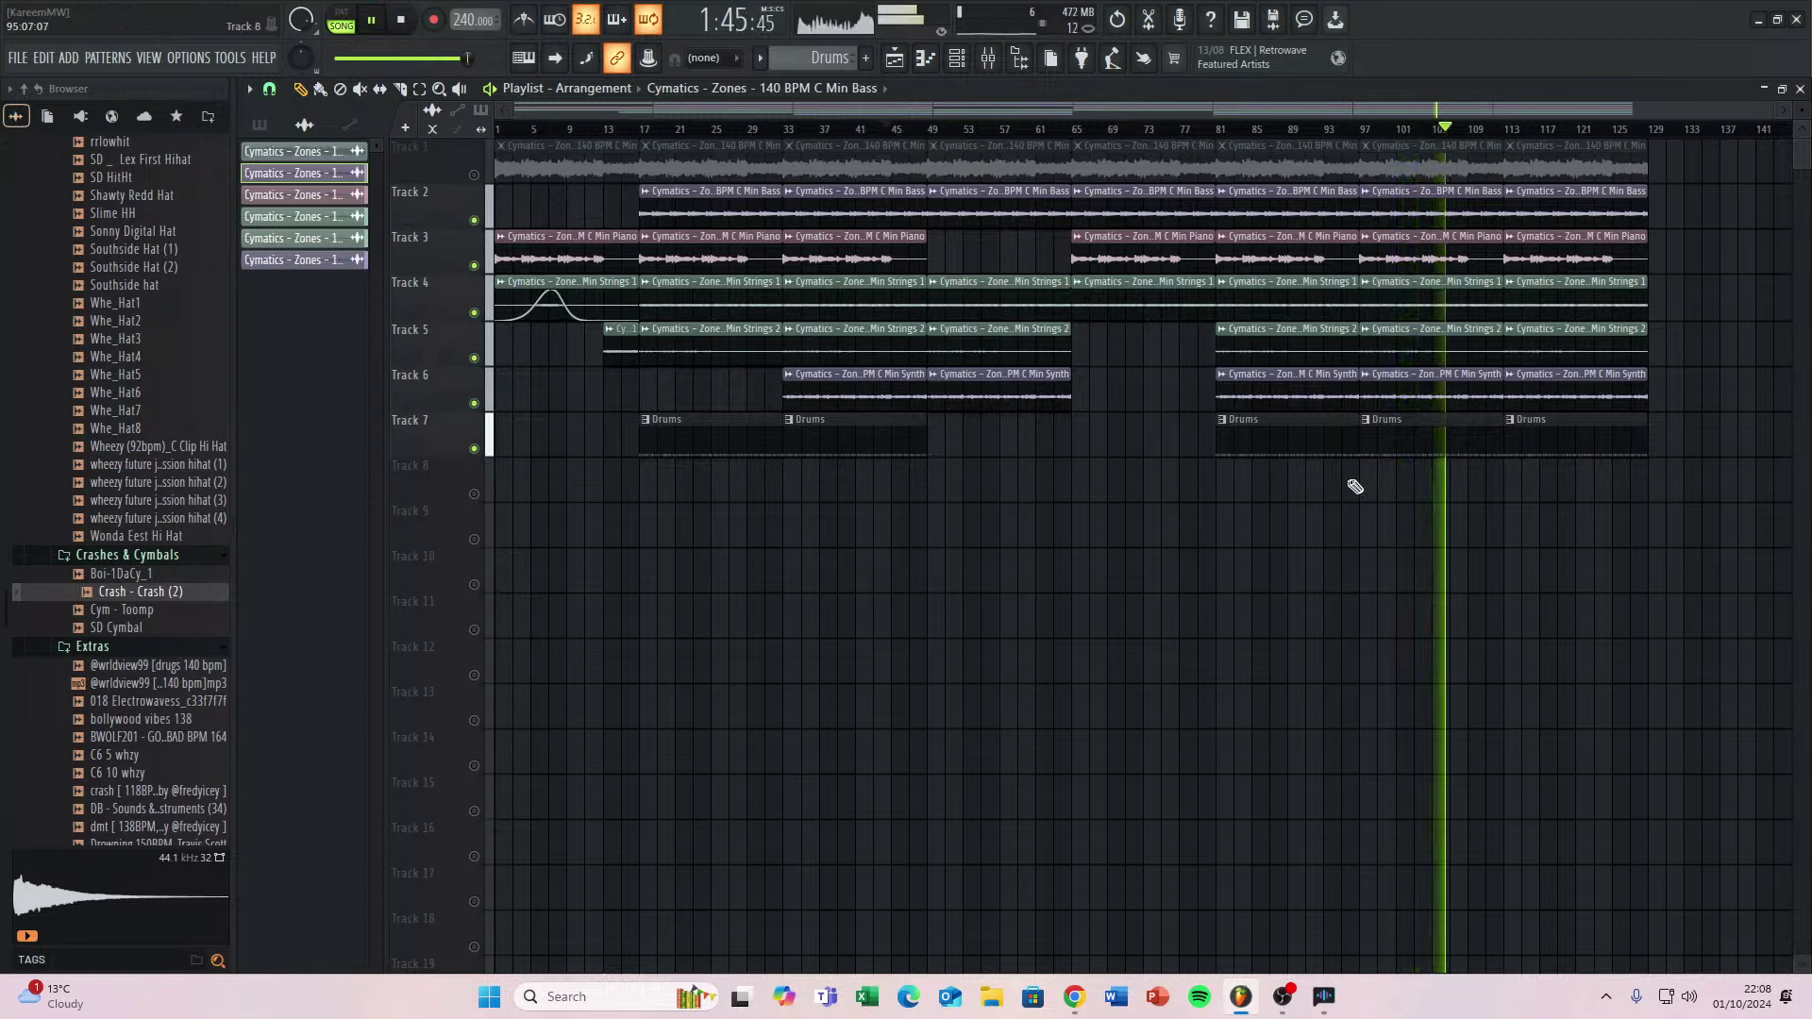
right_click(1554, 353)
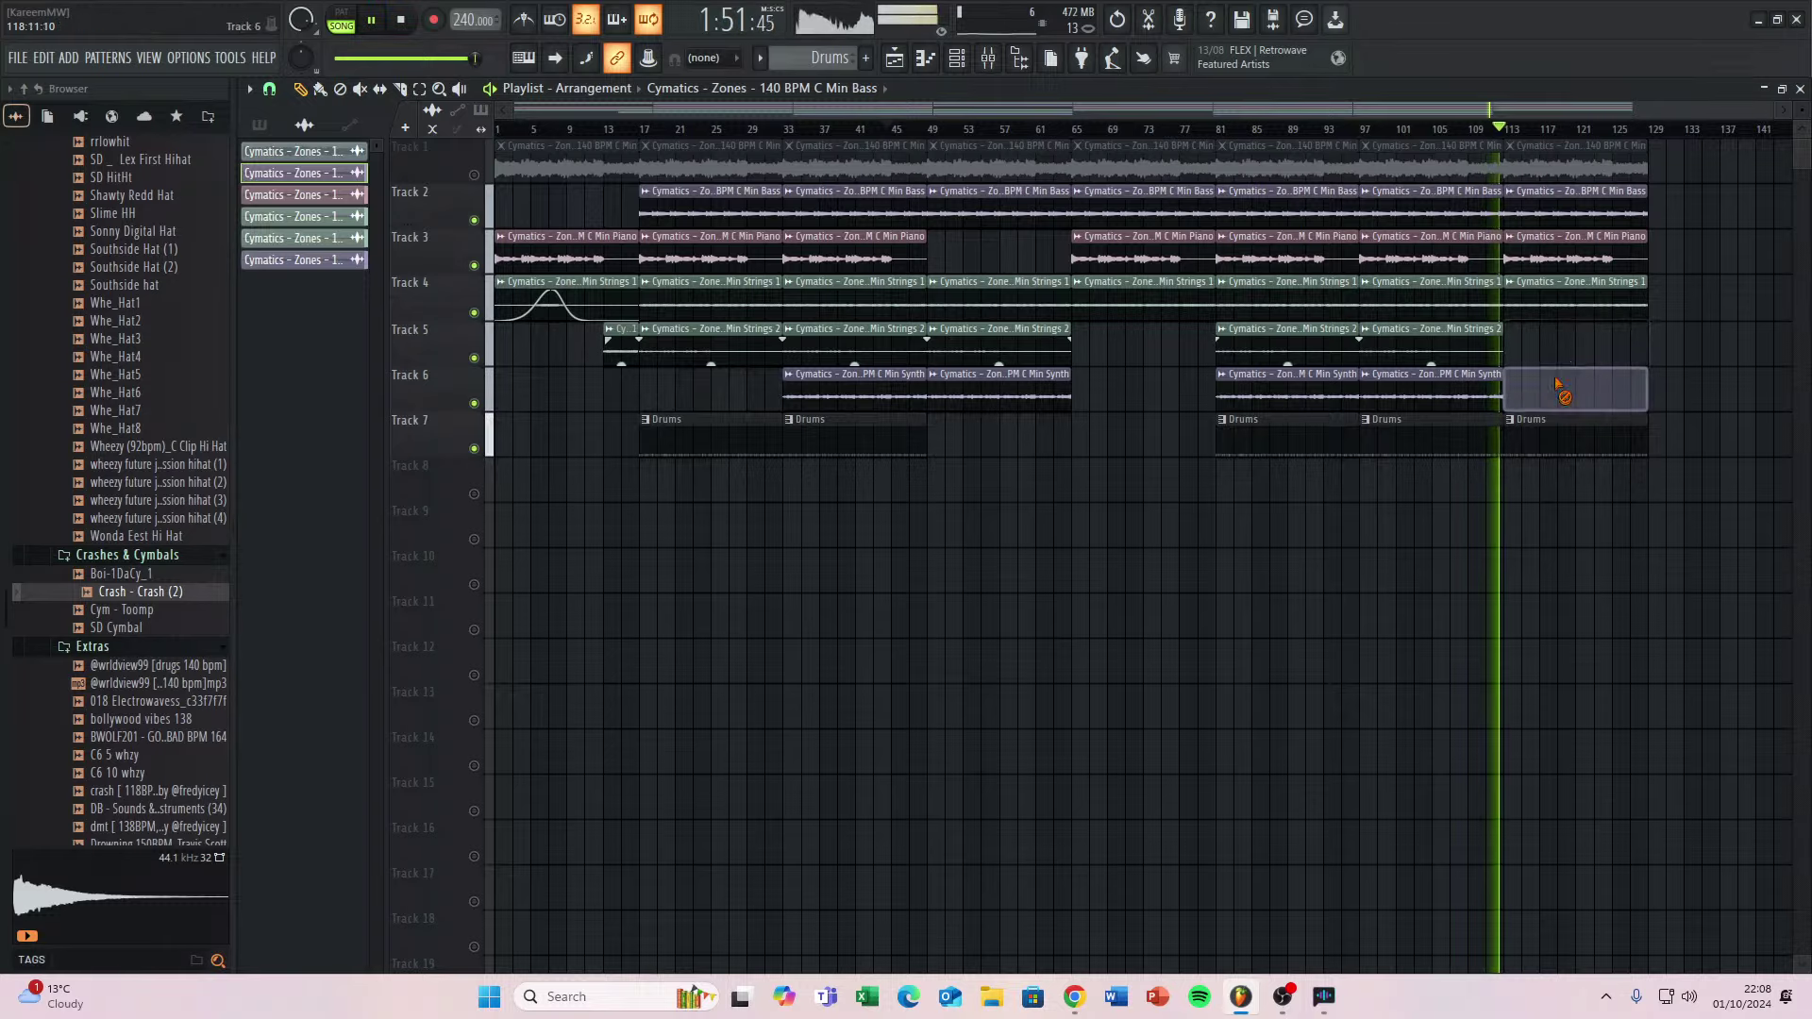
right_click(1557, 392)
right_click(1565, 428)
right_click(1567, 218)
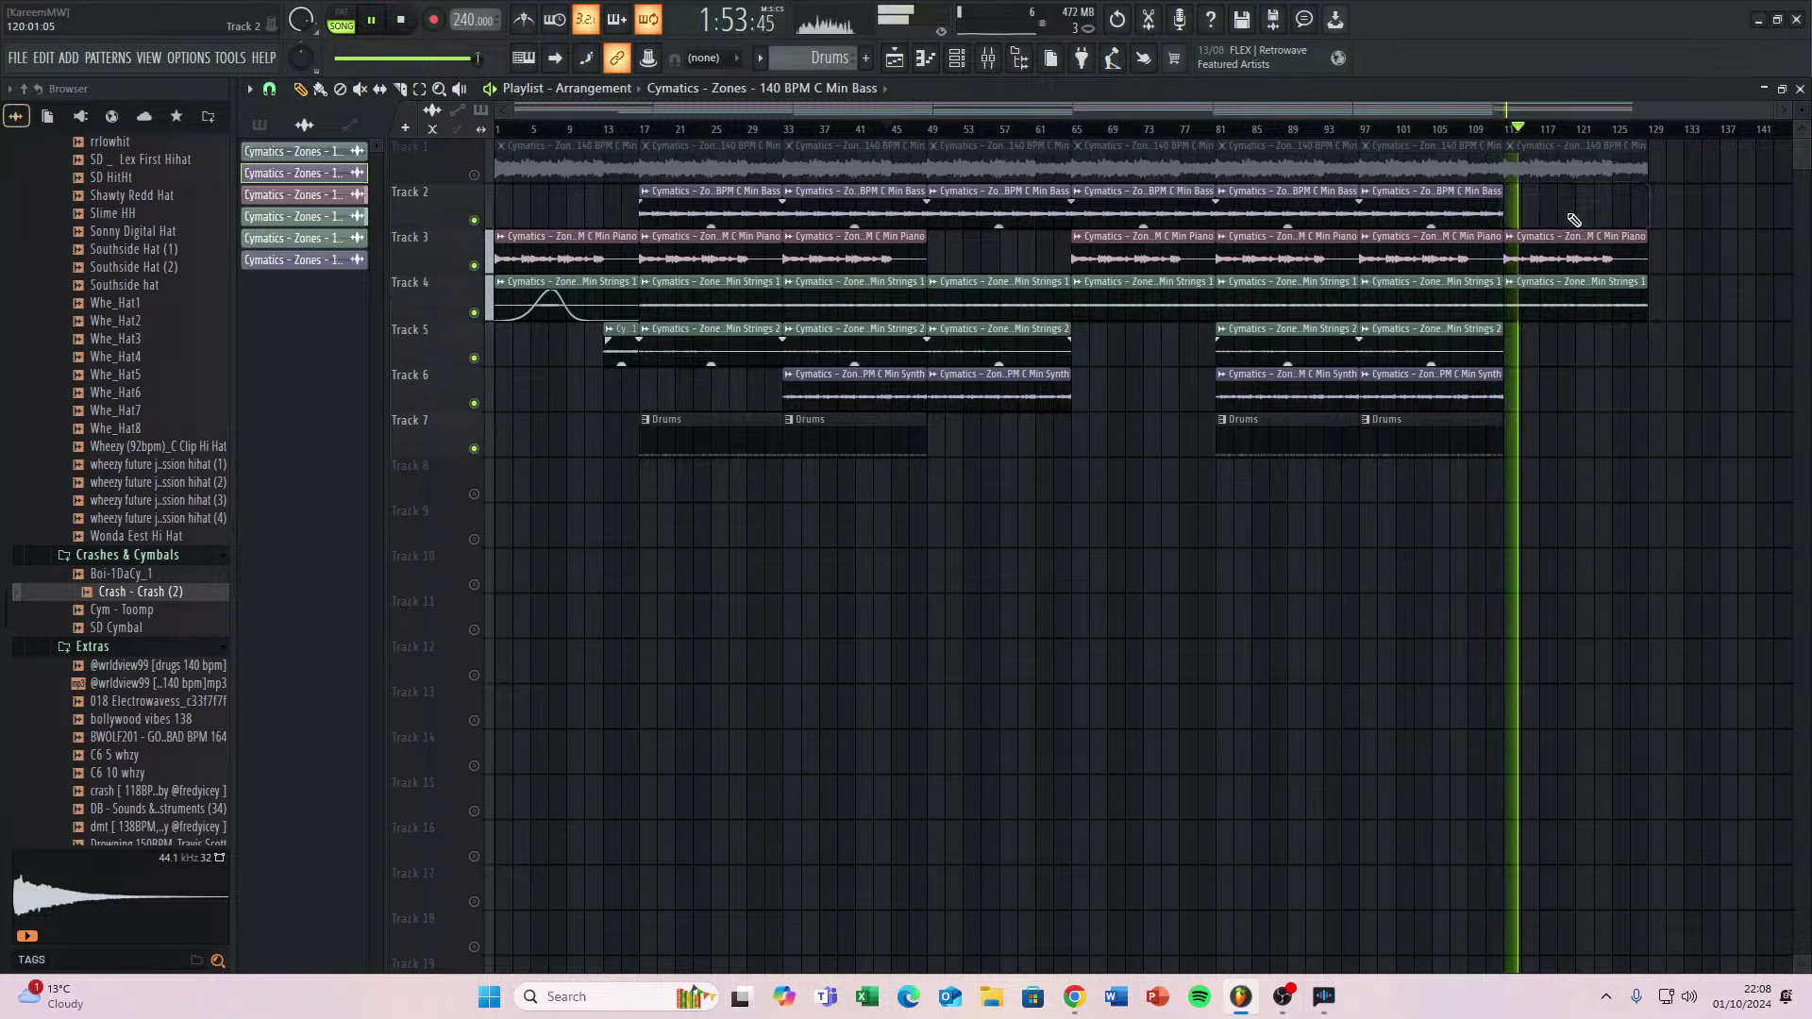
right_click(1592, 306)
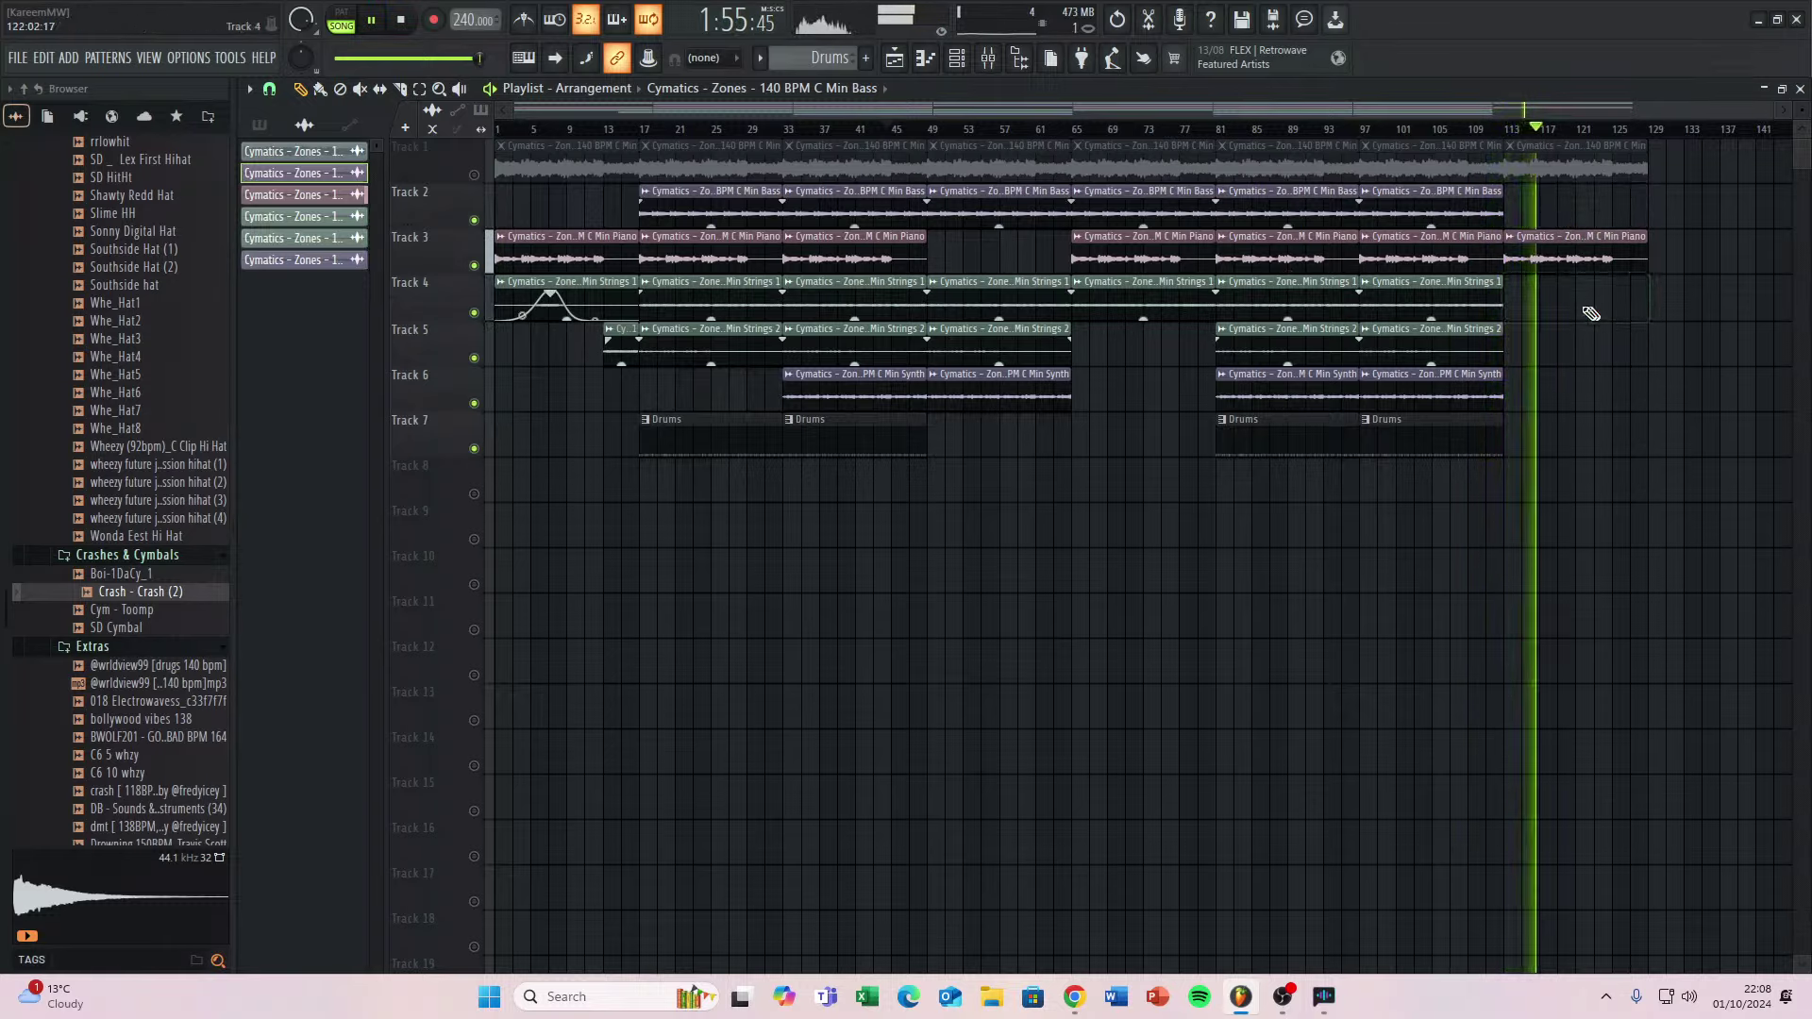
Place a bass clip near bar 113 and move it to bar 113 of Track 2.
click(1519, 351)
double_click(1526, 355)
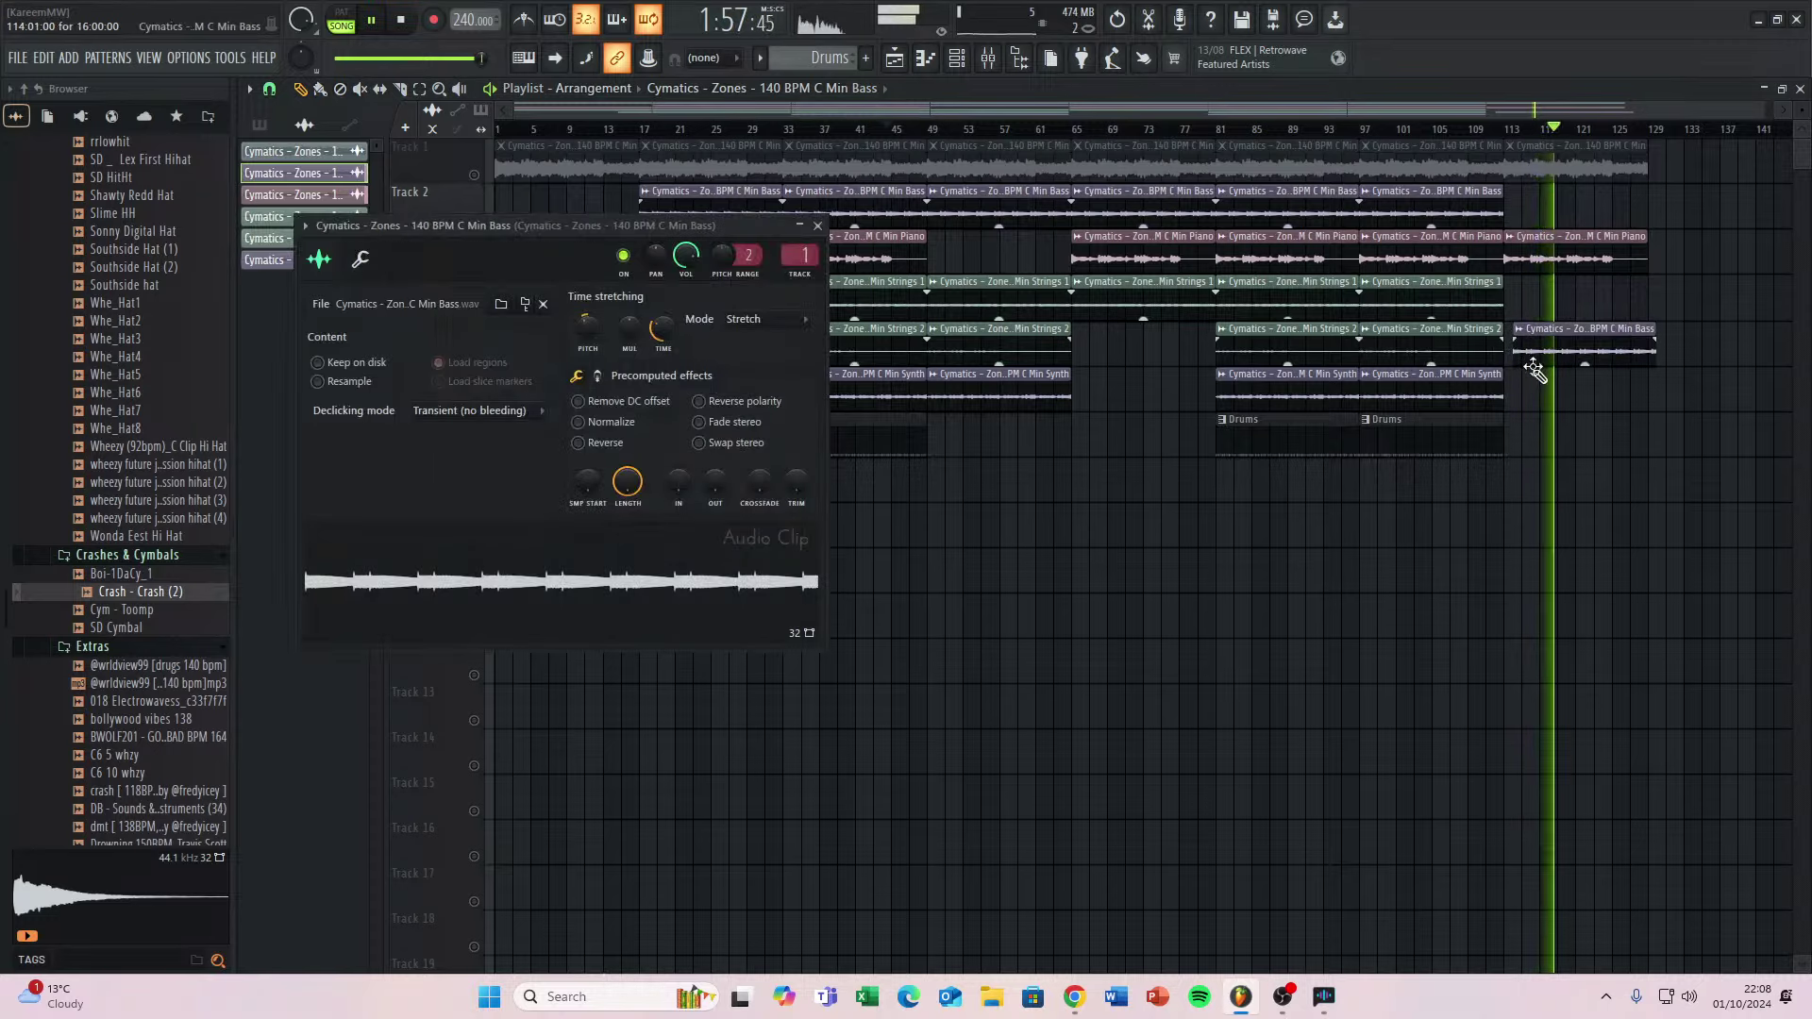
click(818, 226)
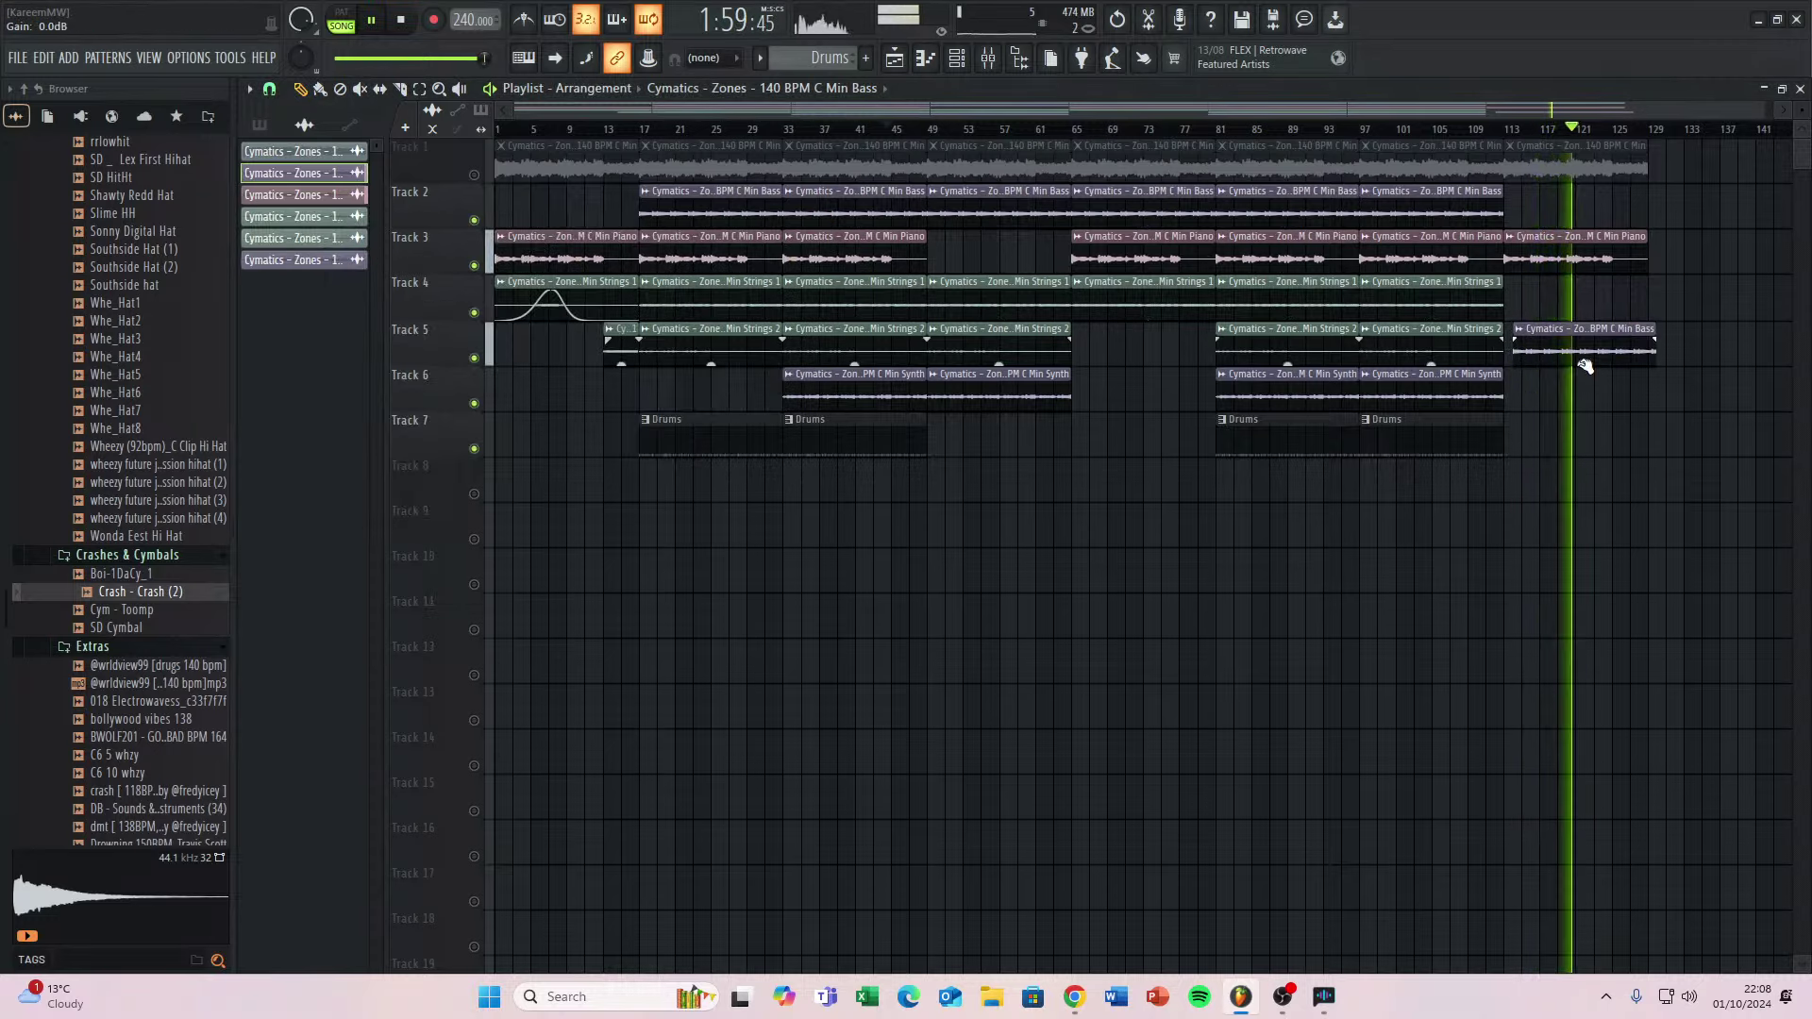
drag(1568, 363, 1557, 198)
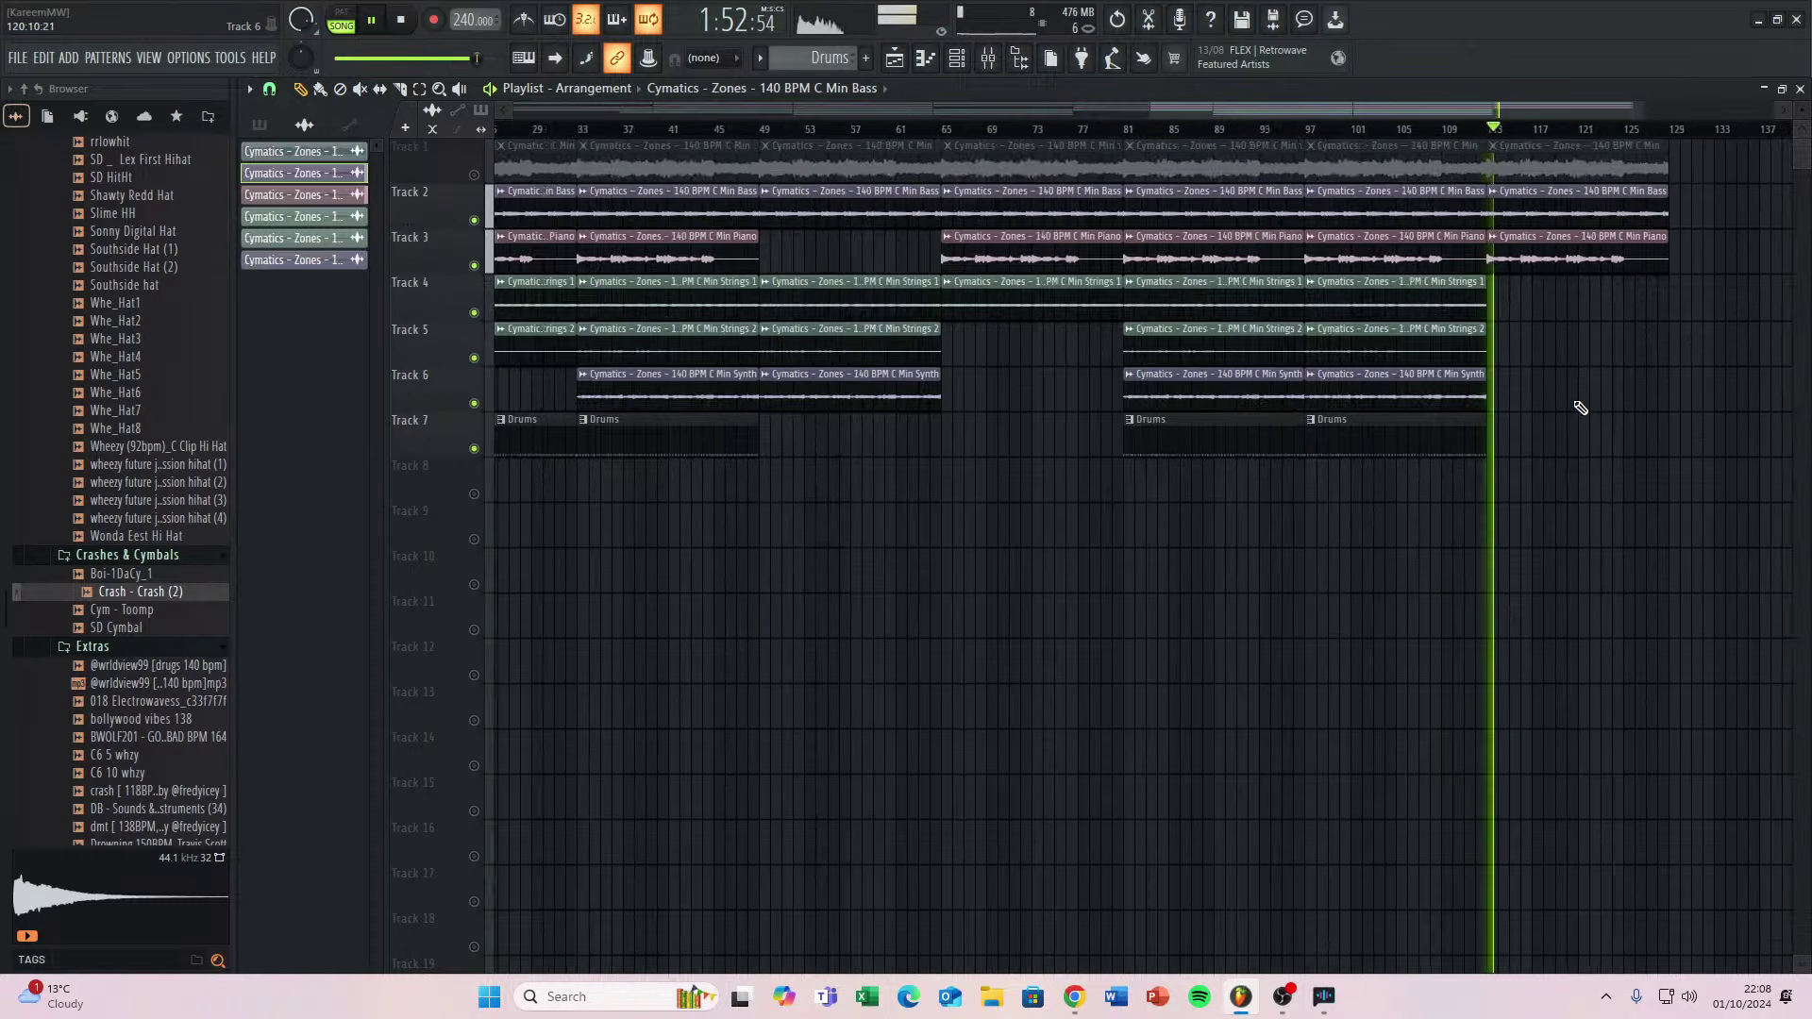
Play the ending from bar 113, add a Strings 1 clip at bar 113 of Track 4, and stop playback.
scroll(1581, 408, up, 5)
scroll(1557, 363, down, 6)
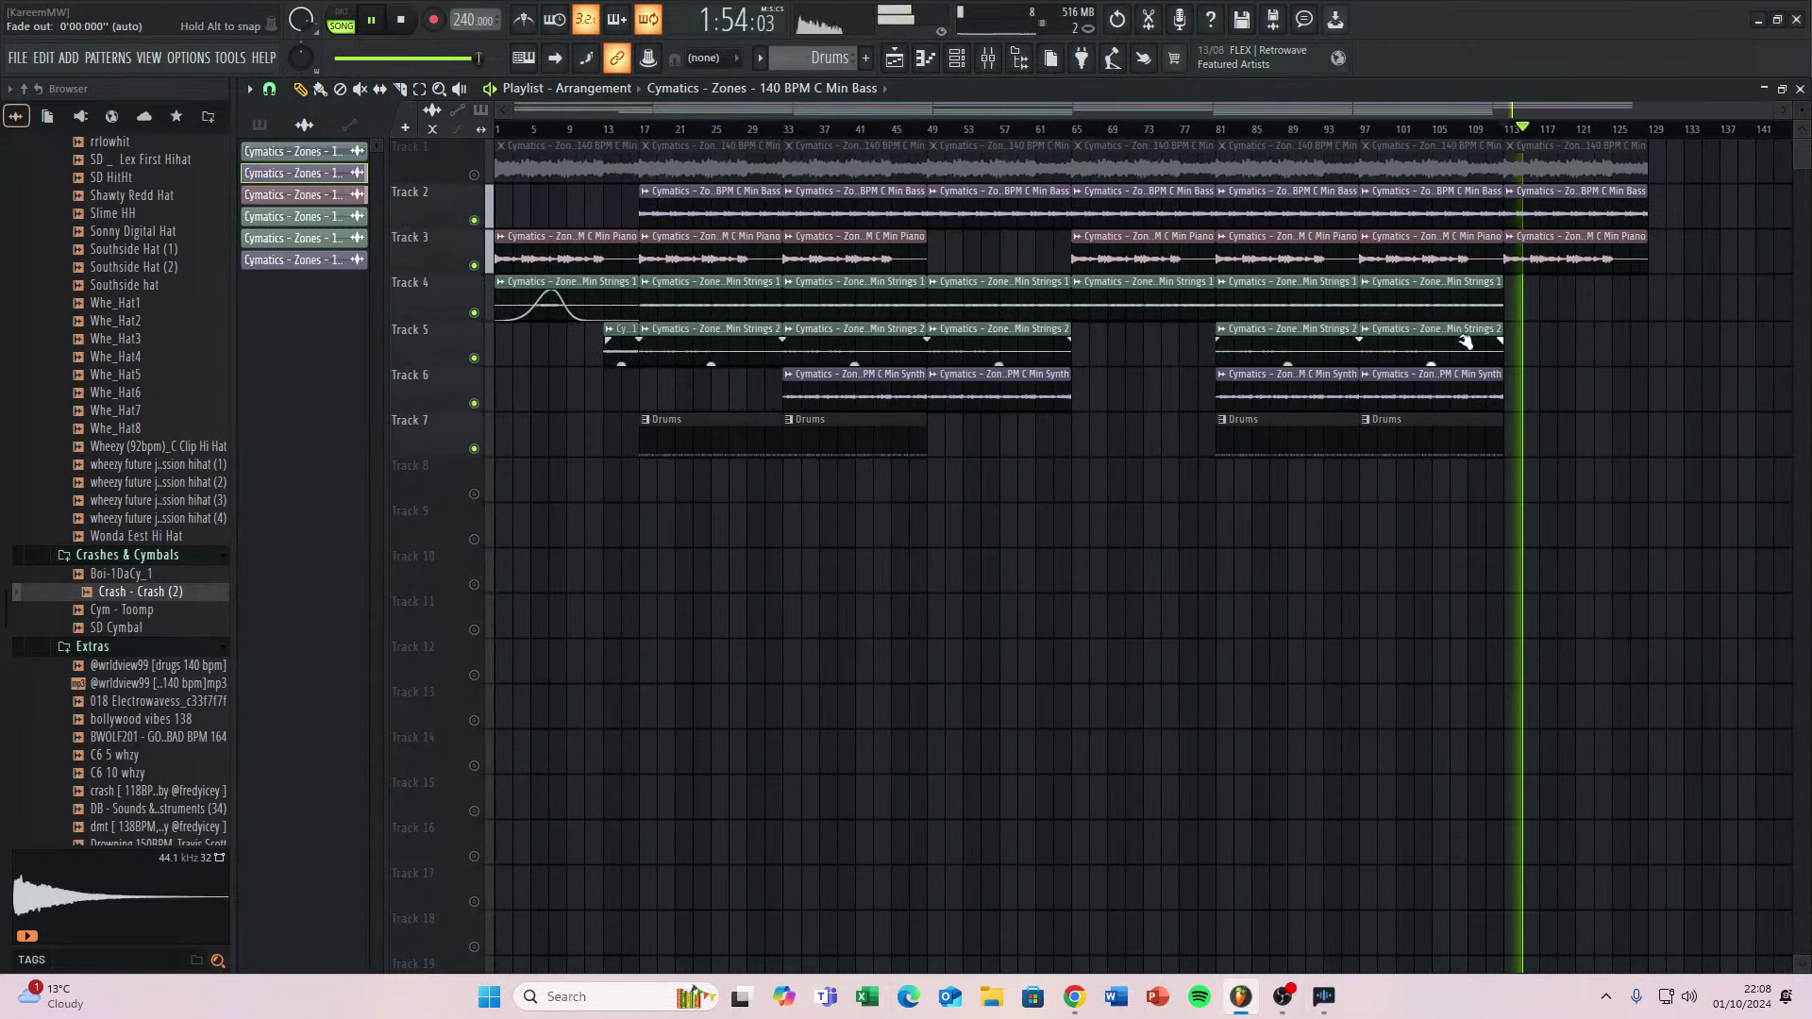
scroll(1654, 336, up, 2)
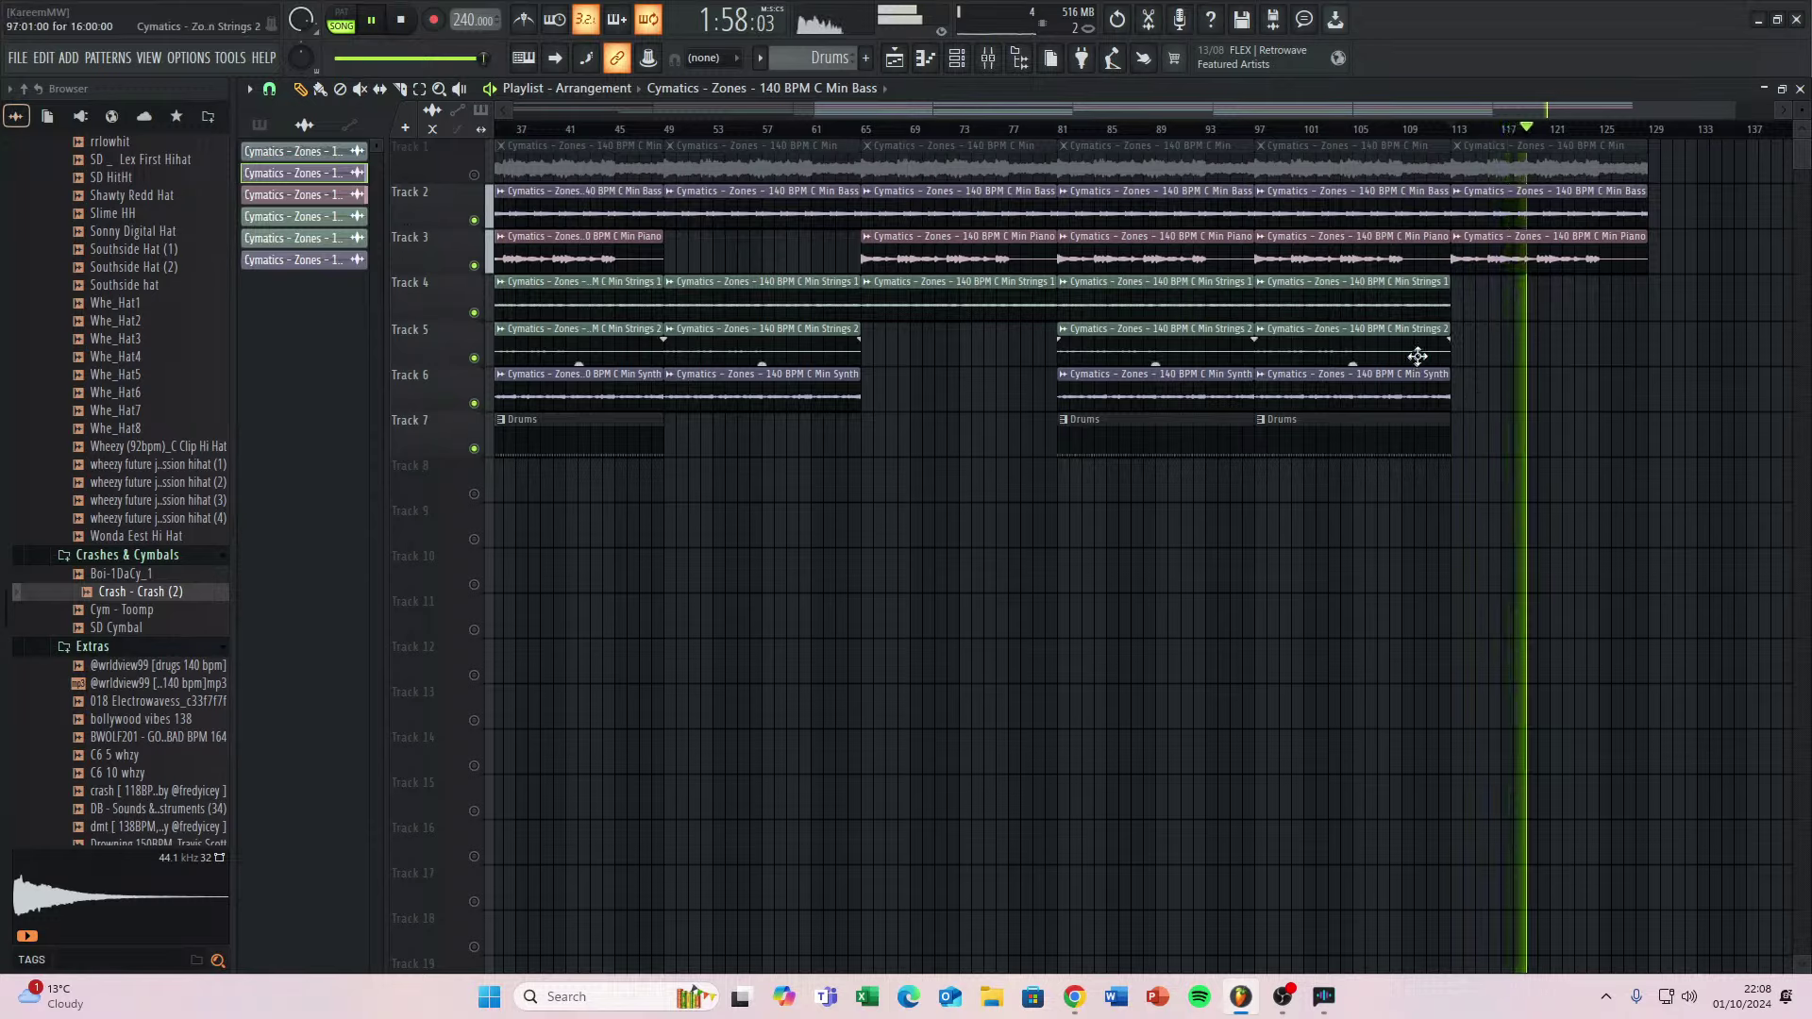
click(1459, 302)
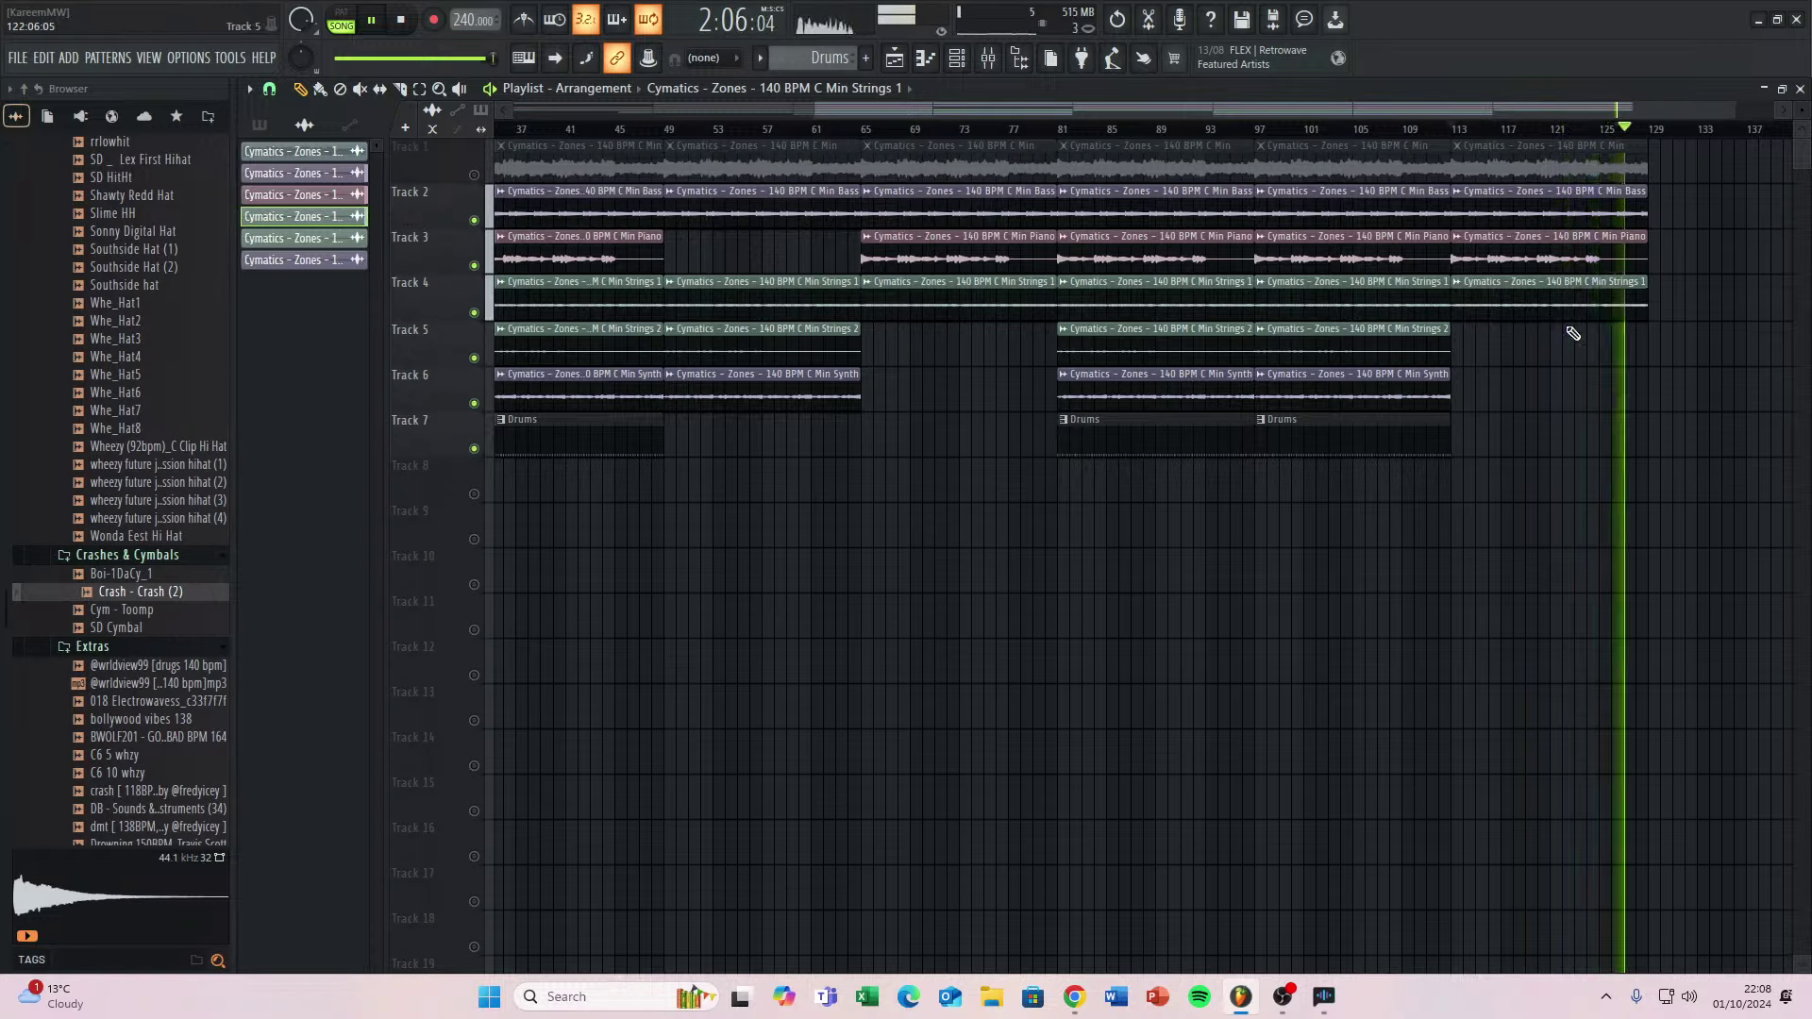
key(space)
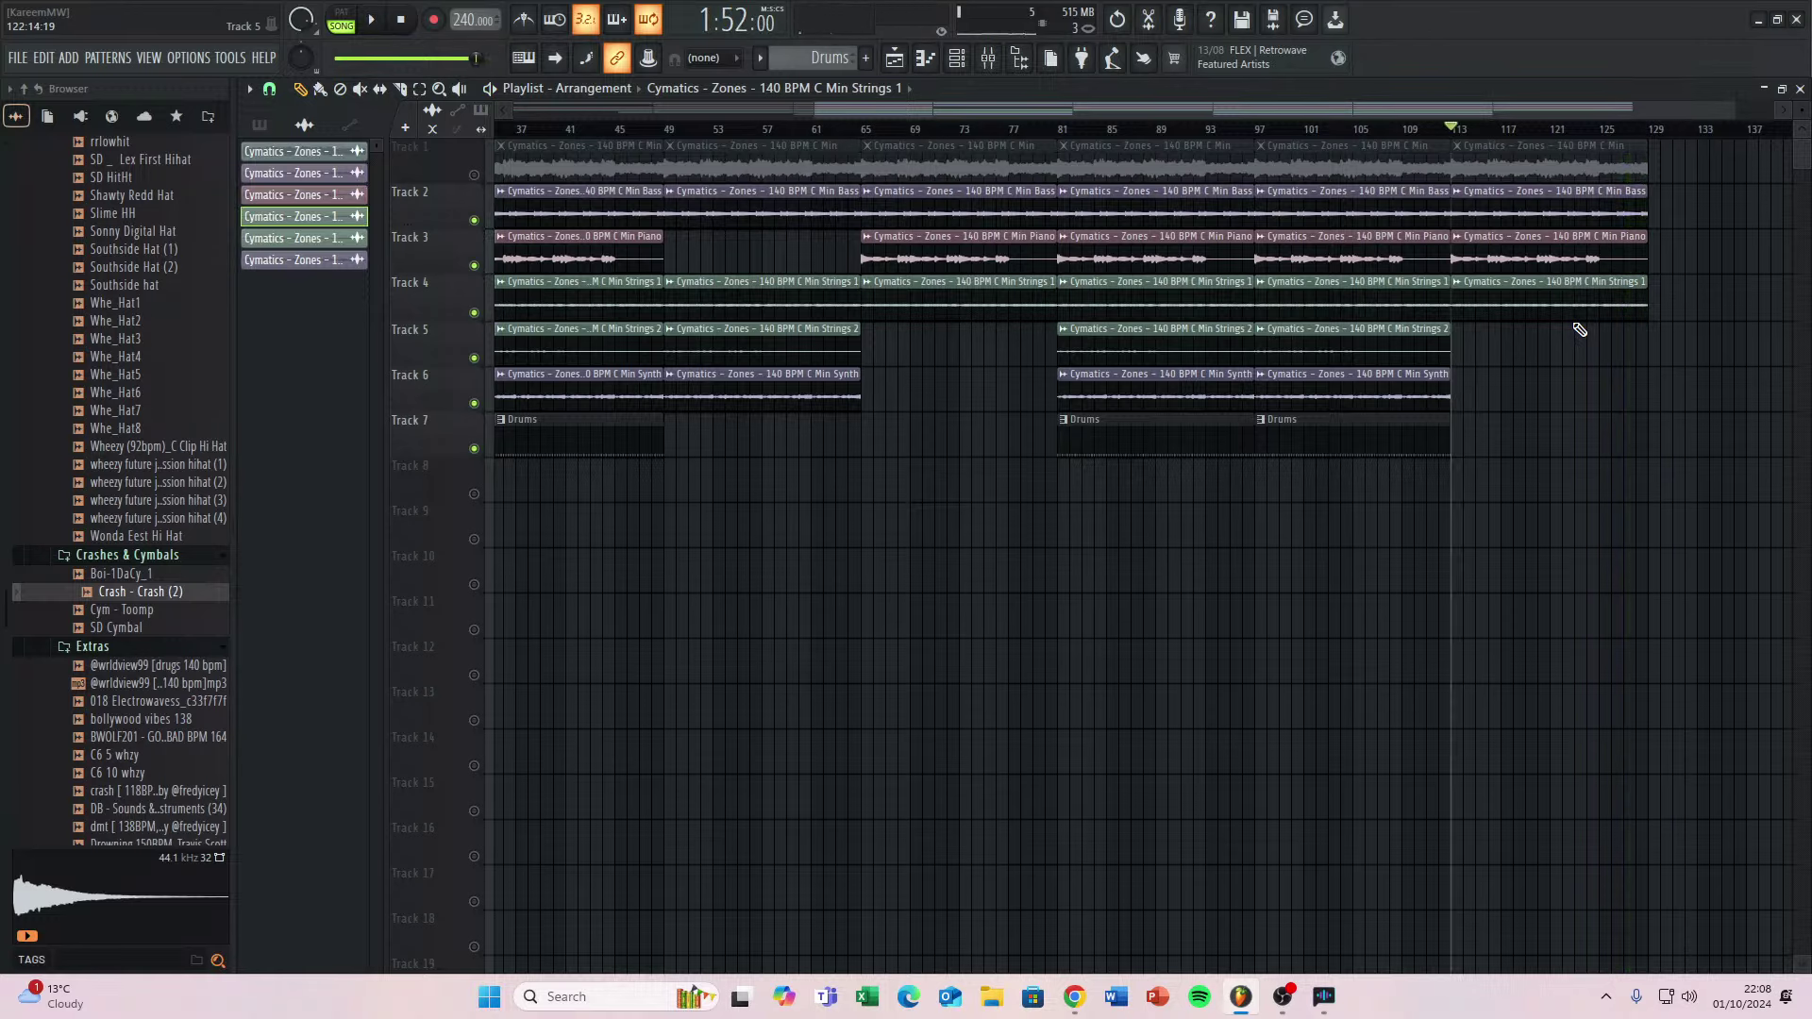
Slice the last Strings 1 clip on Track 4 at bar 125 and delete the part before the cut.
scroll(1416, 299, up, 3)
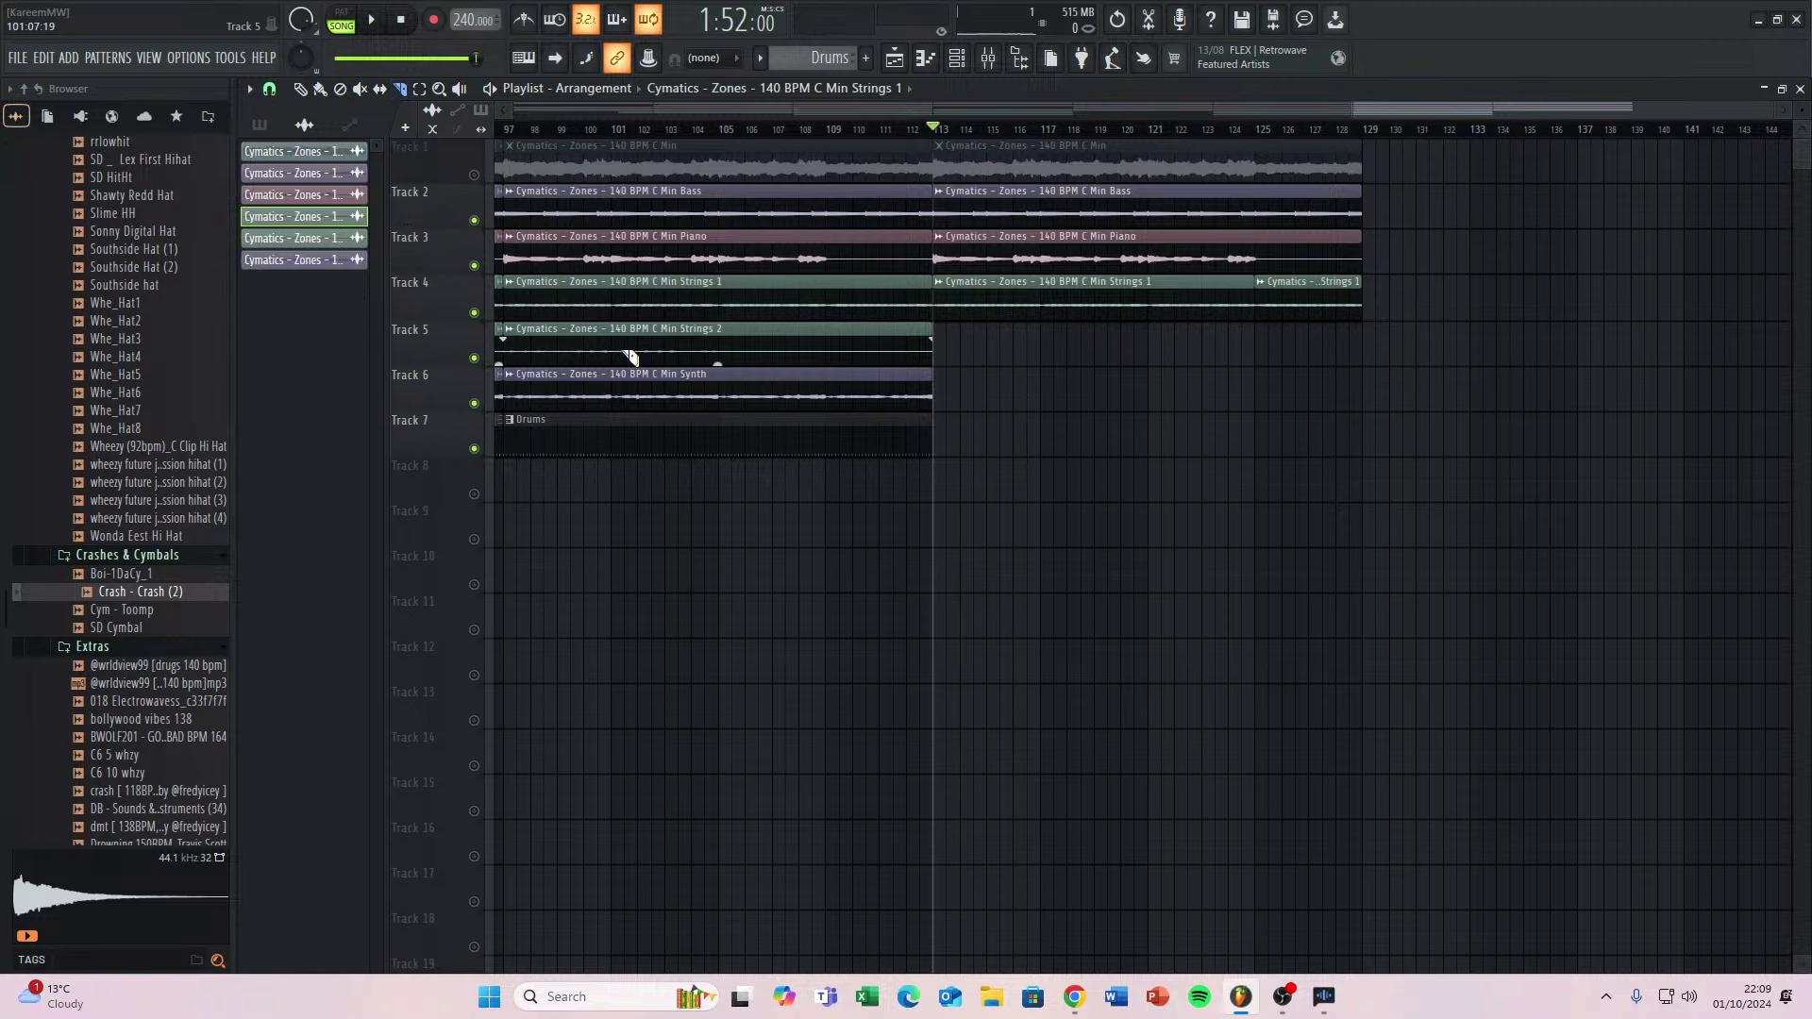
scroll(631, 357, down, 3)
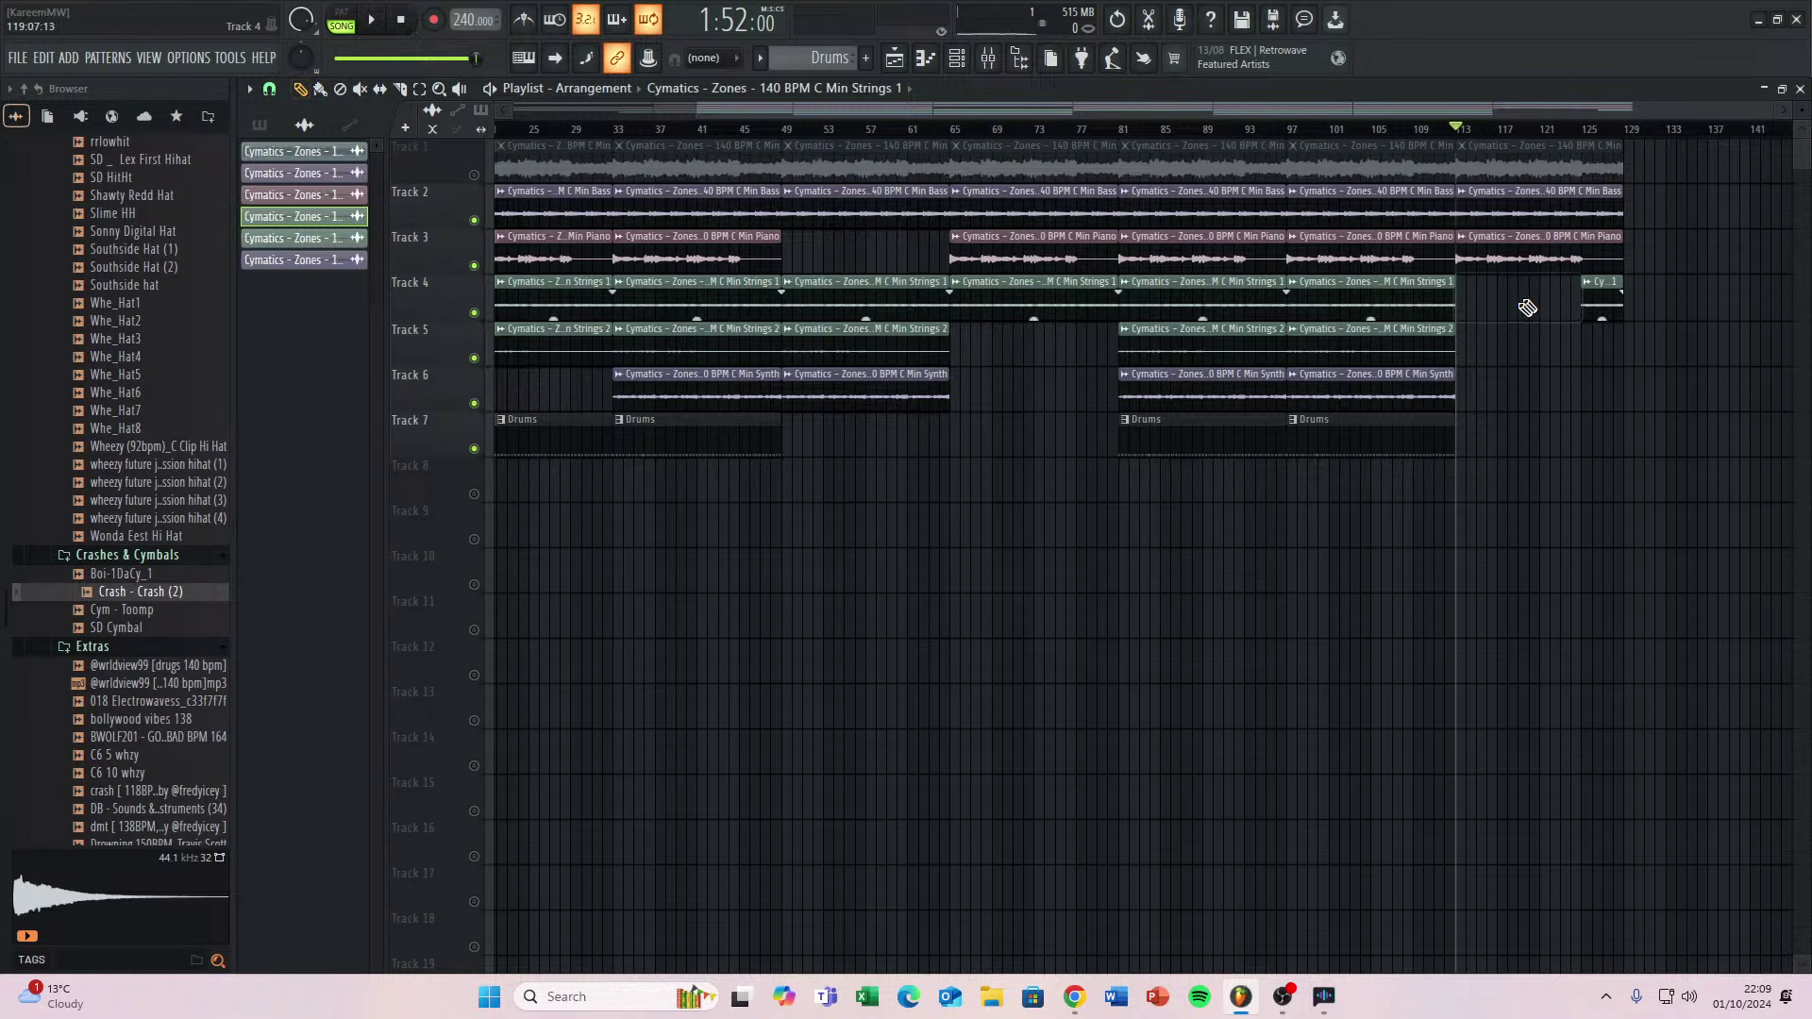
scroll(1388, 511, down, 1)
scroll(610, 493, down, 5)
scroll(641, 377, up, 5)
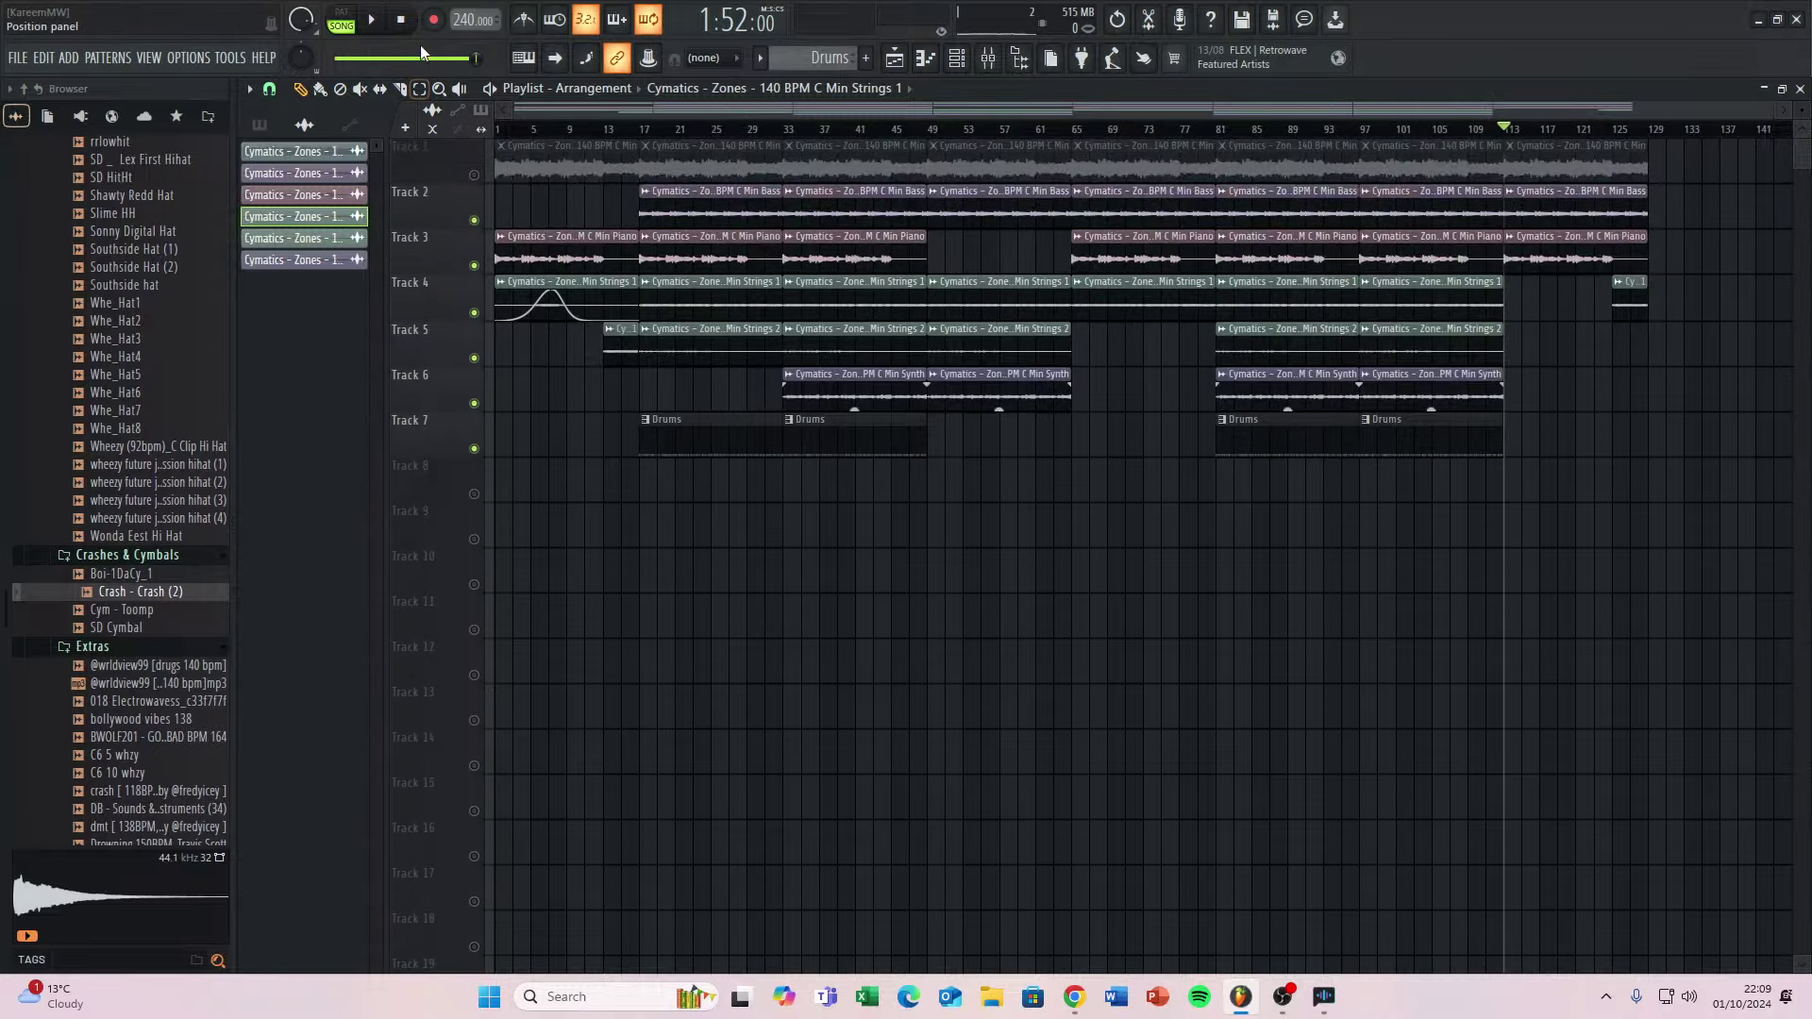
Play the arrangement from the start and replay the transition into bar 17 from shortly before it.
click(492, 135)
key(space)
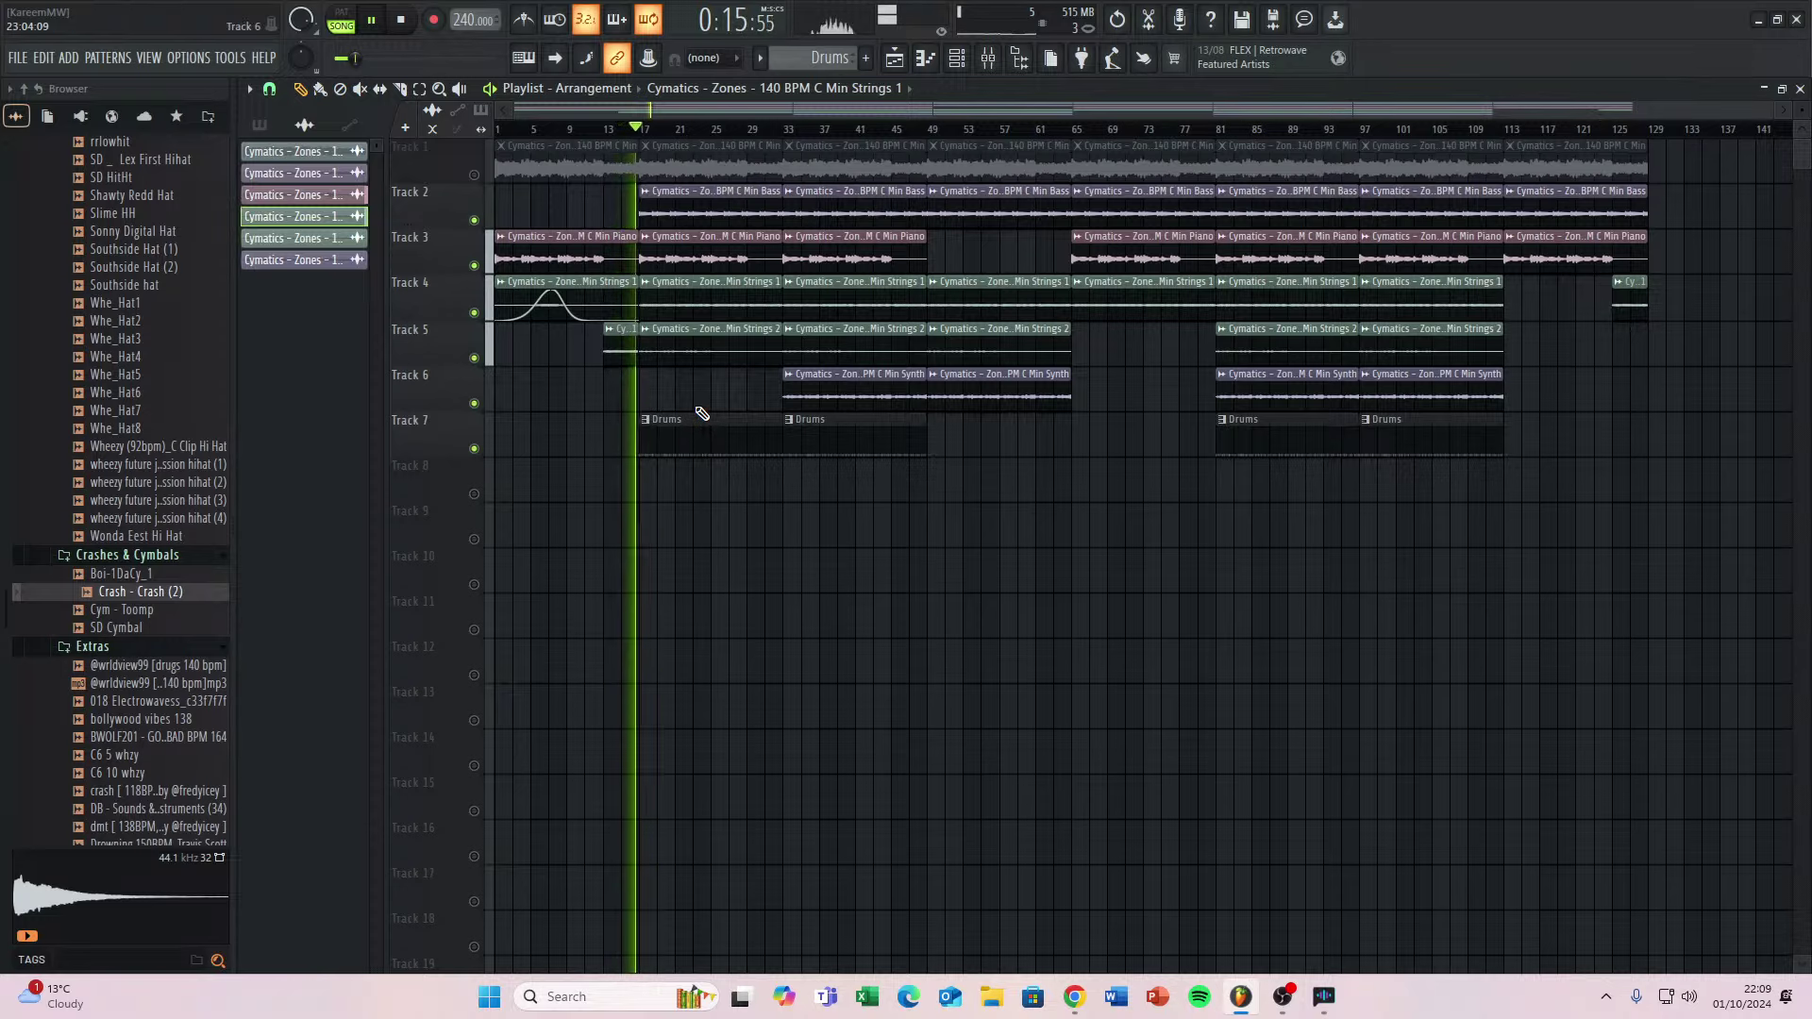
scroll(702, 413, up, 3)
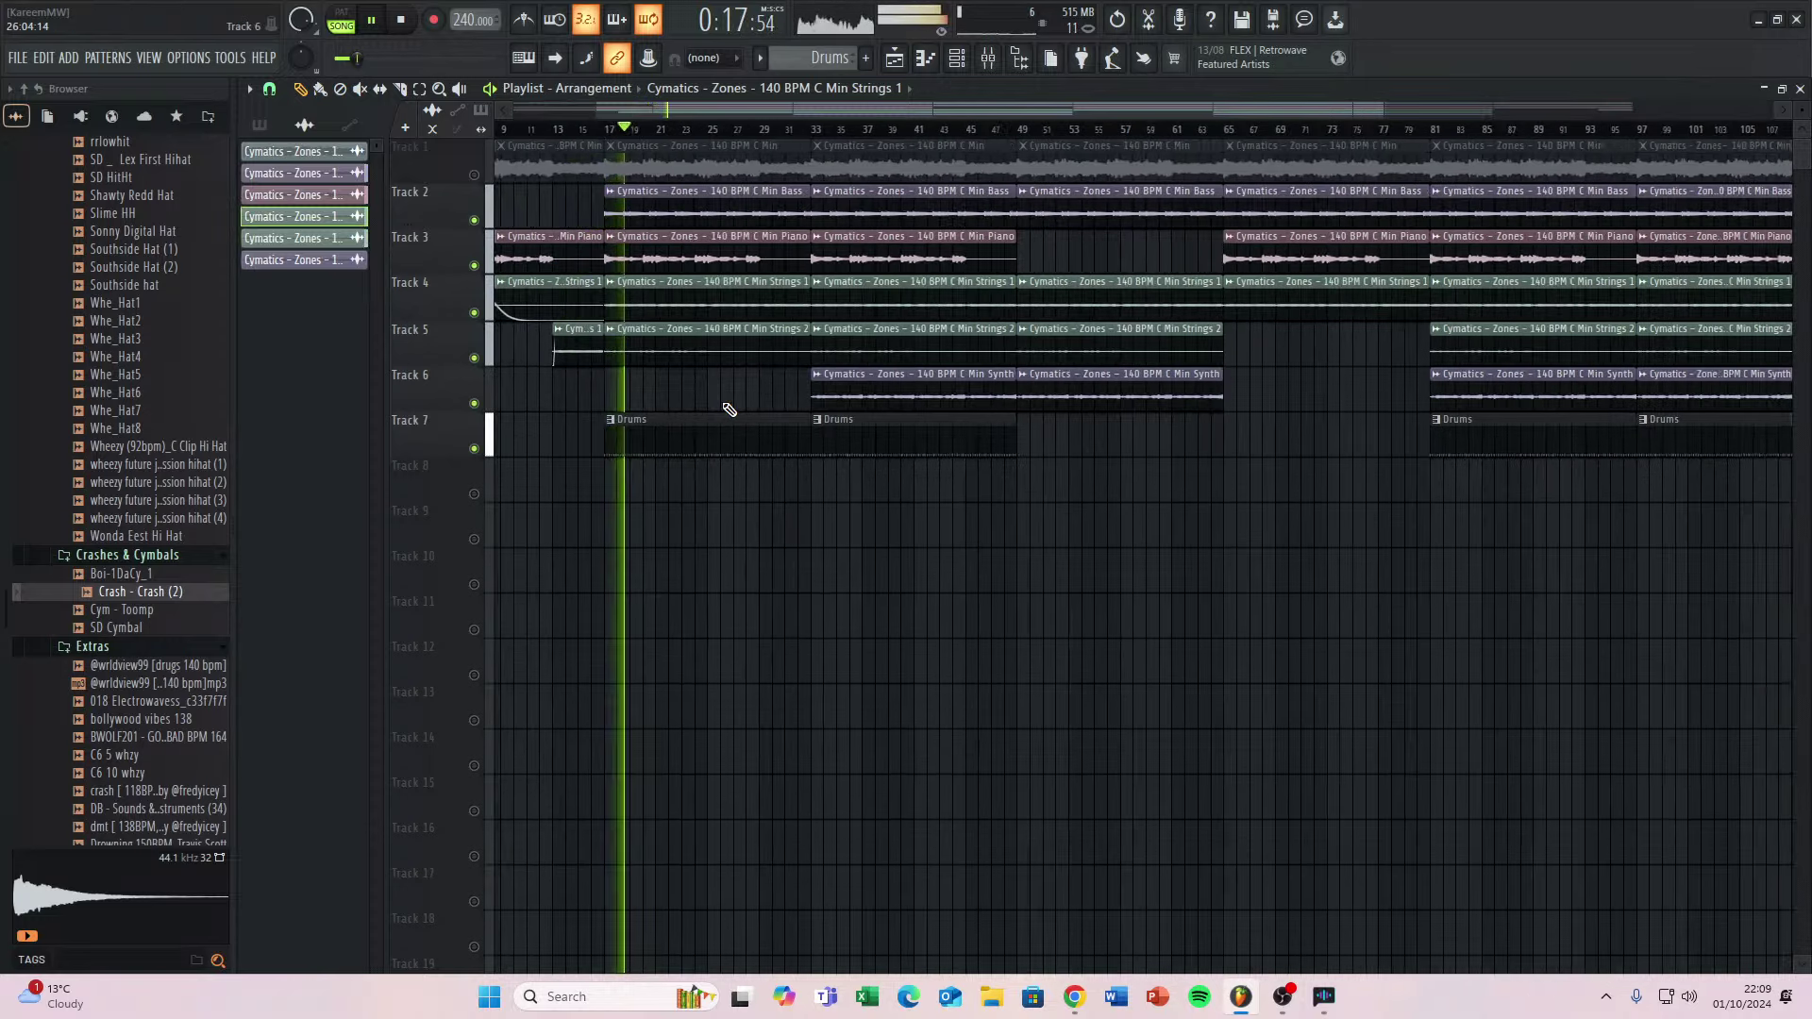
scroll(635, 296, up, 2)
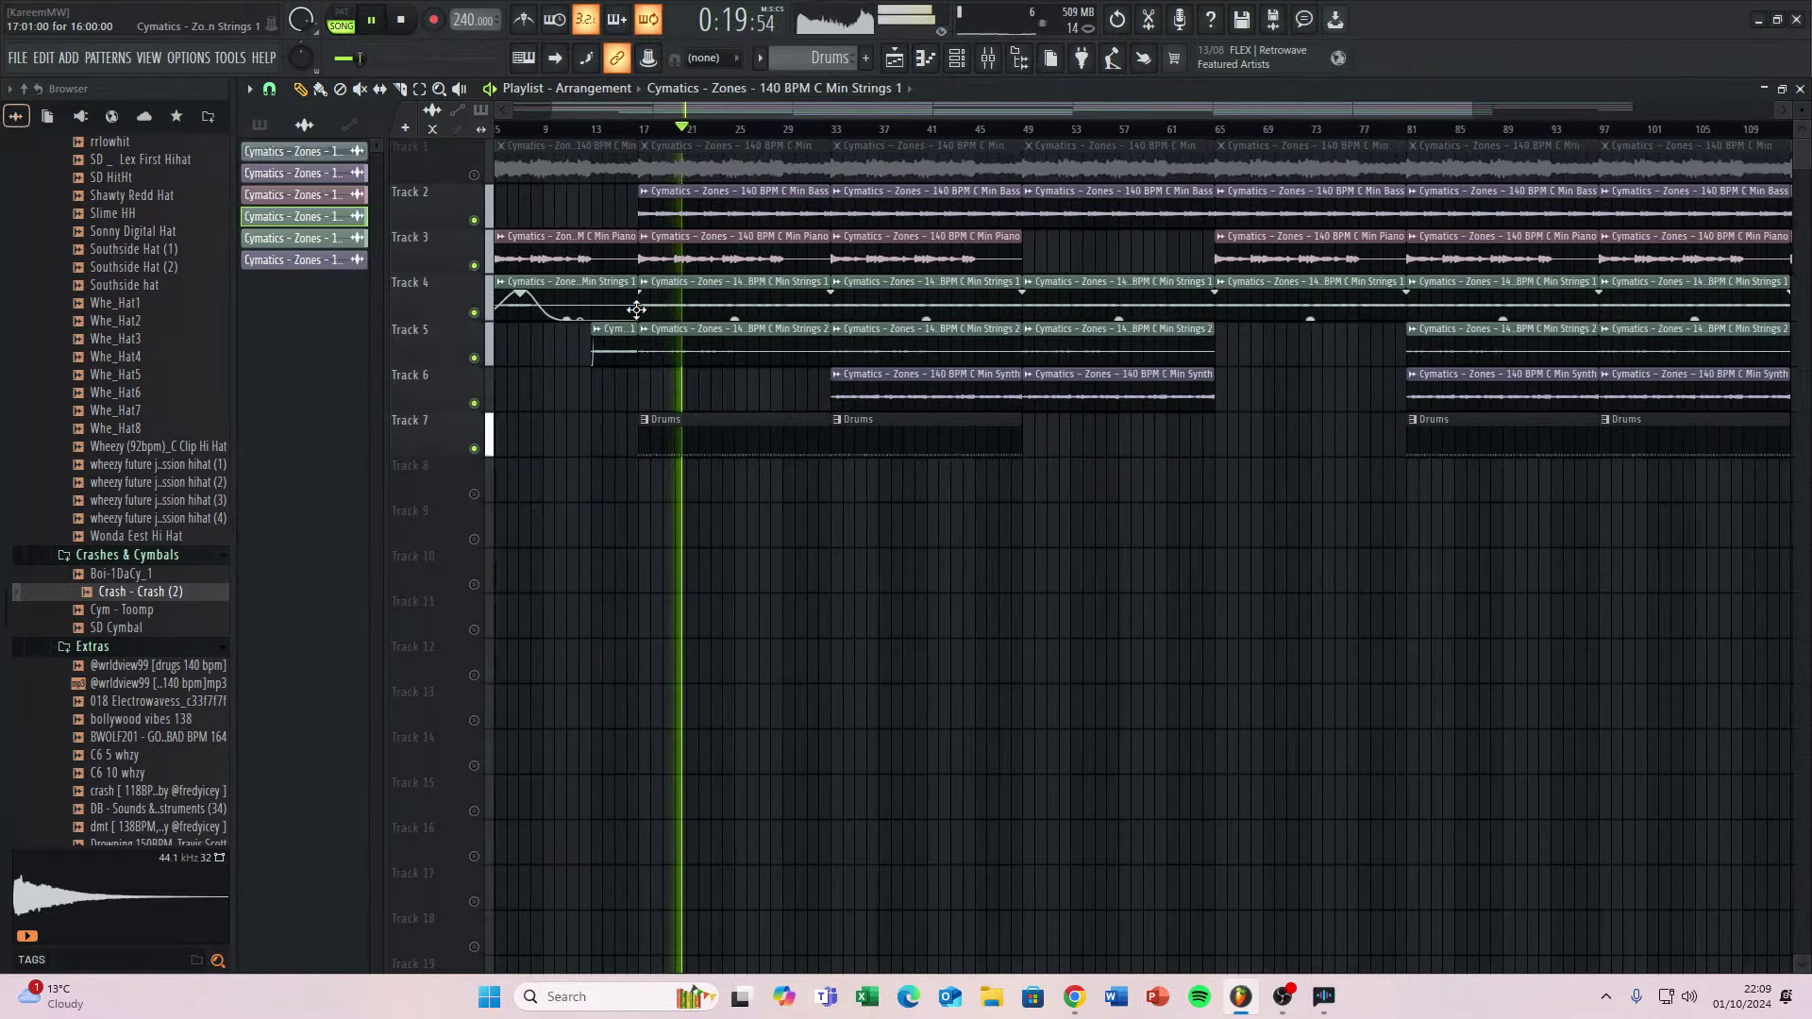
key(space)
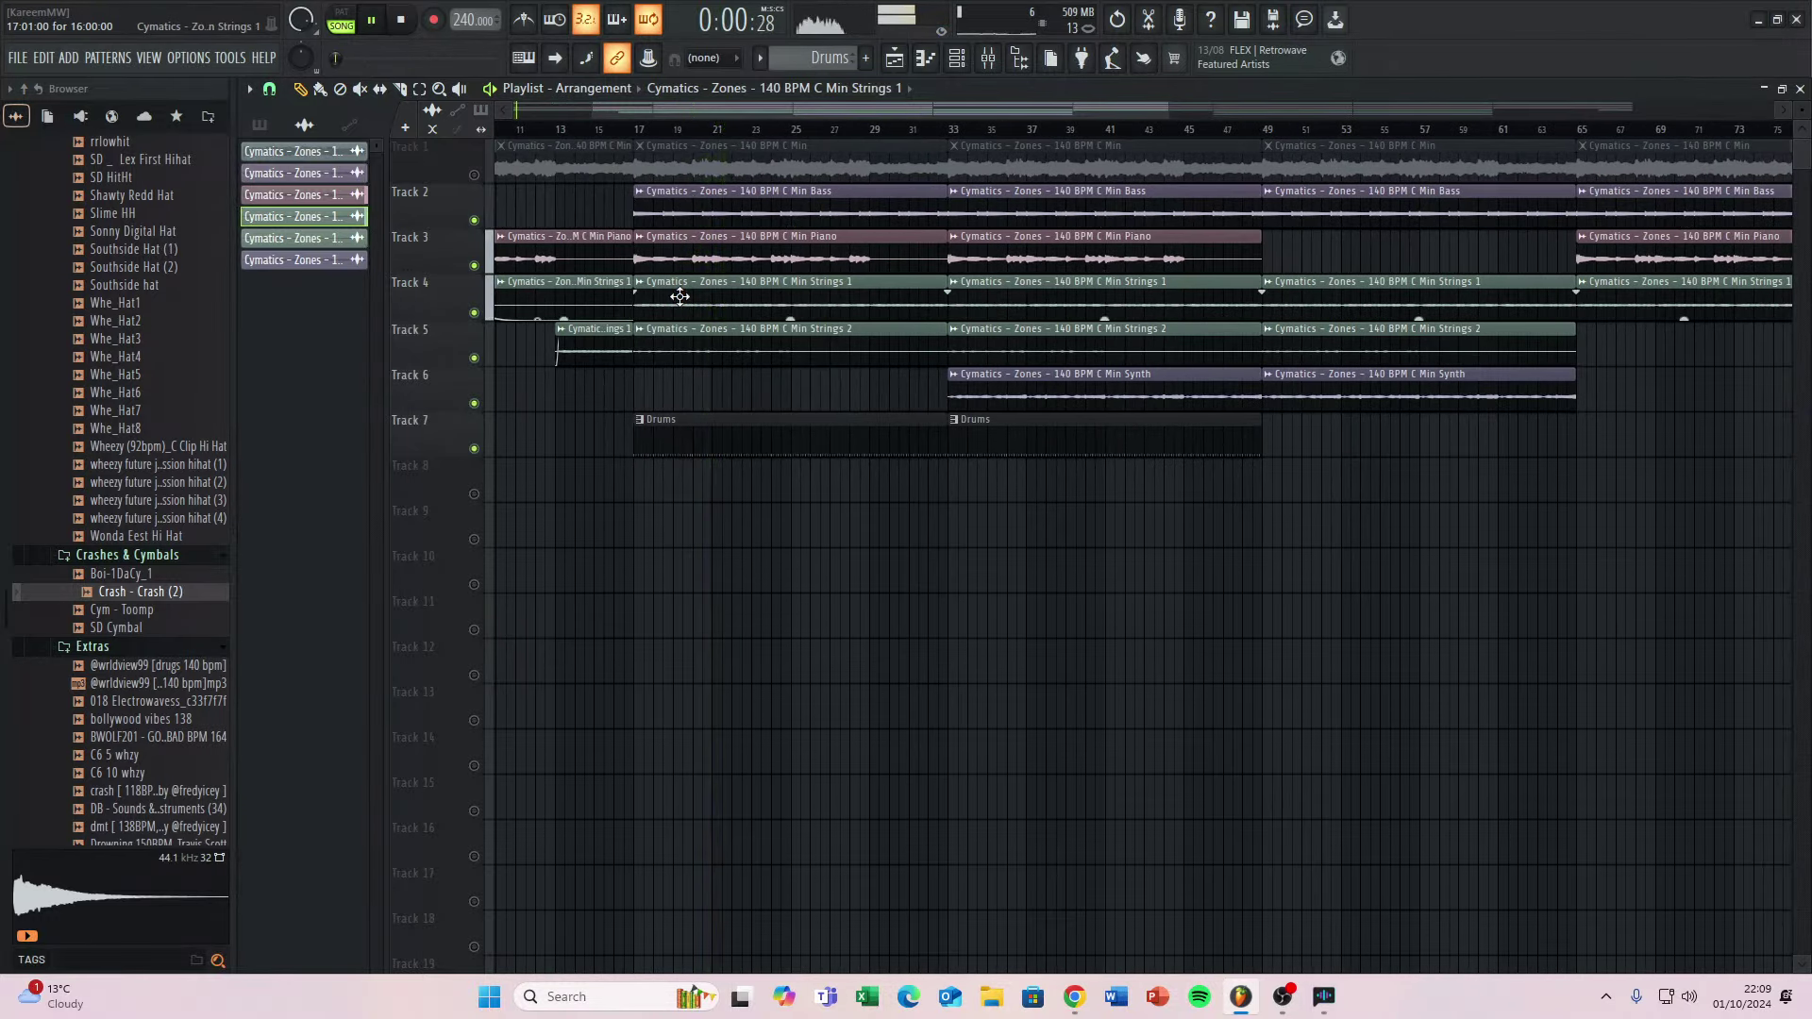
scroll(678, 296, down, 5)
click(625, 140)
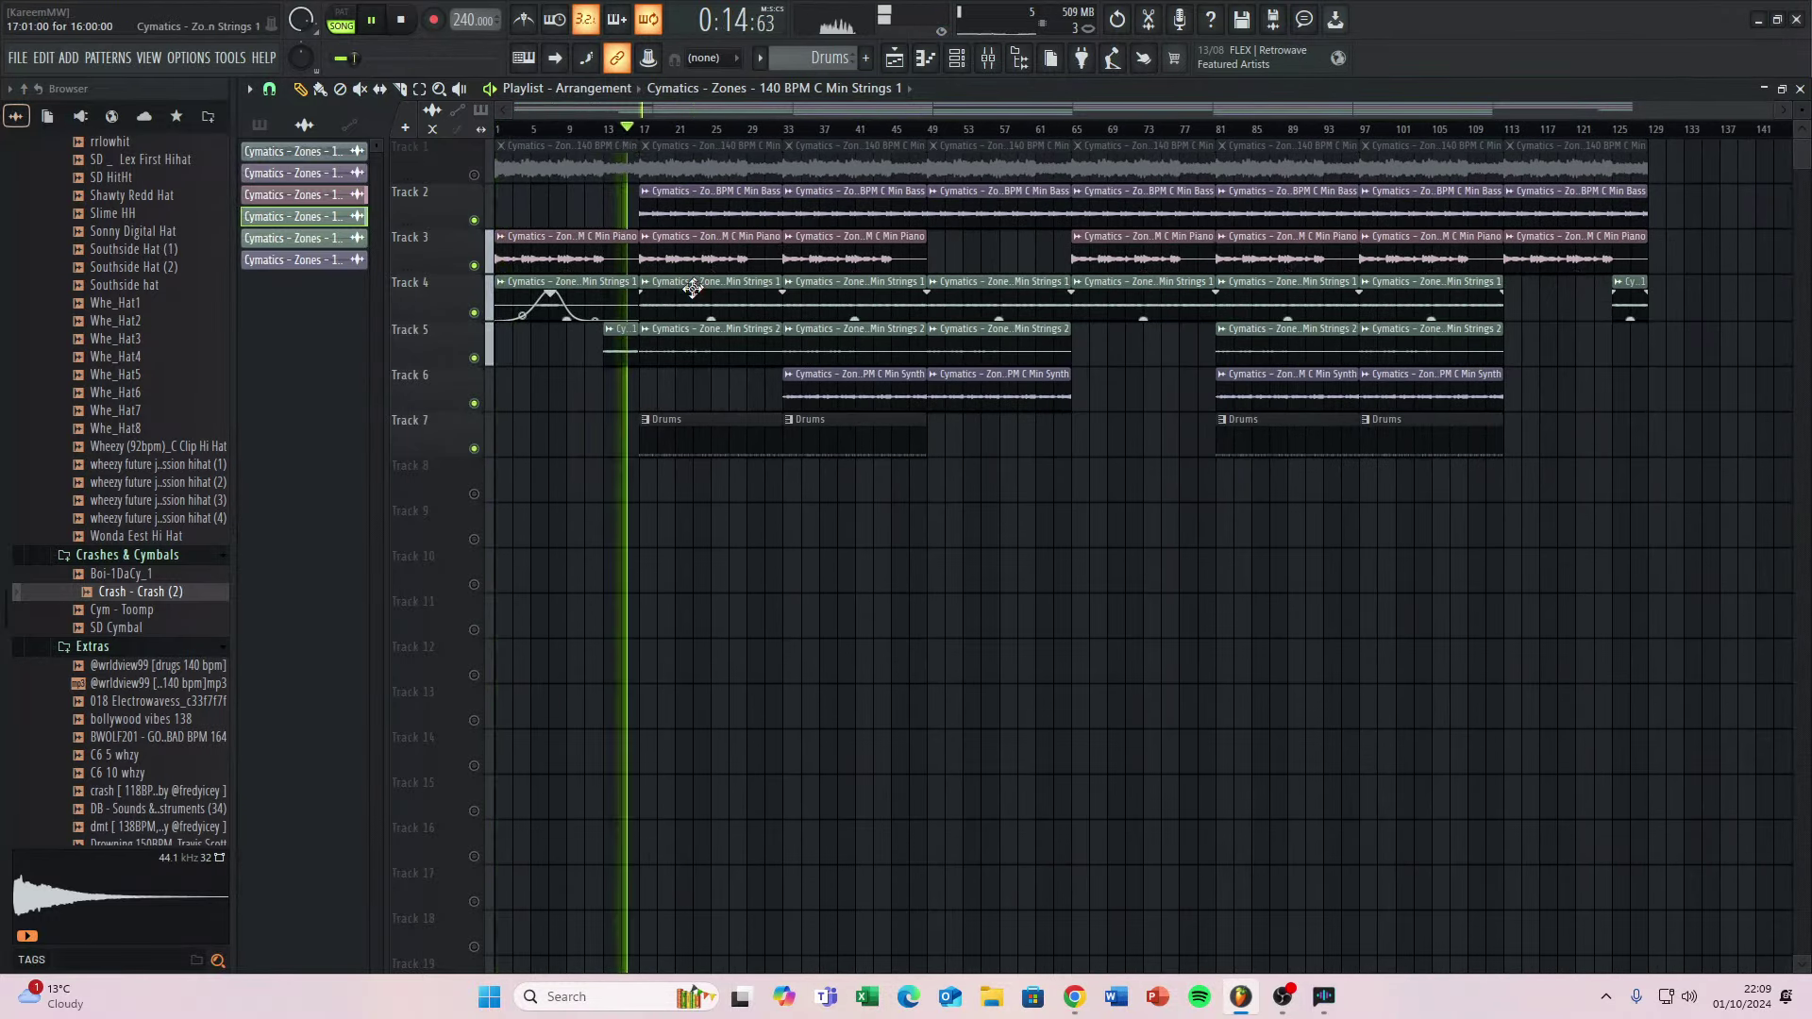
Restore the Strings 1 clip at bar 17 of Track 4 and delete the Strings 2 clip at bar 17 of Track 5 instead.
scroll(722, 529, up, 2)
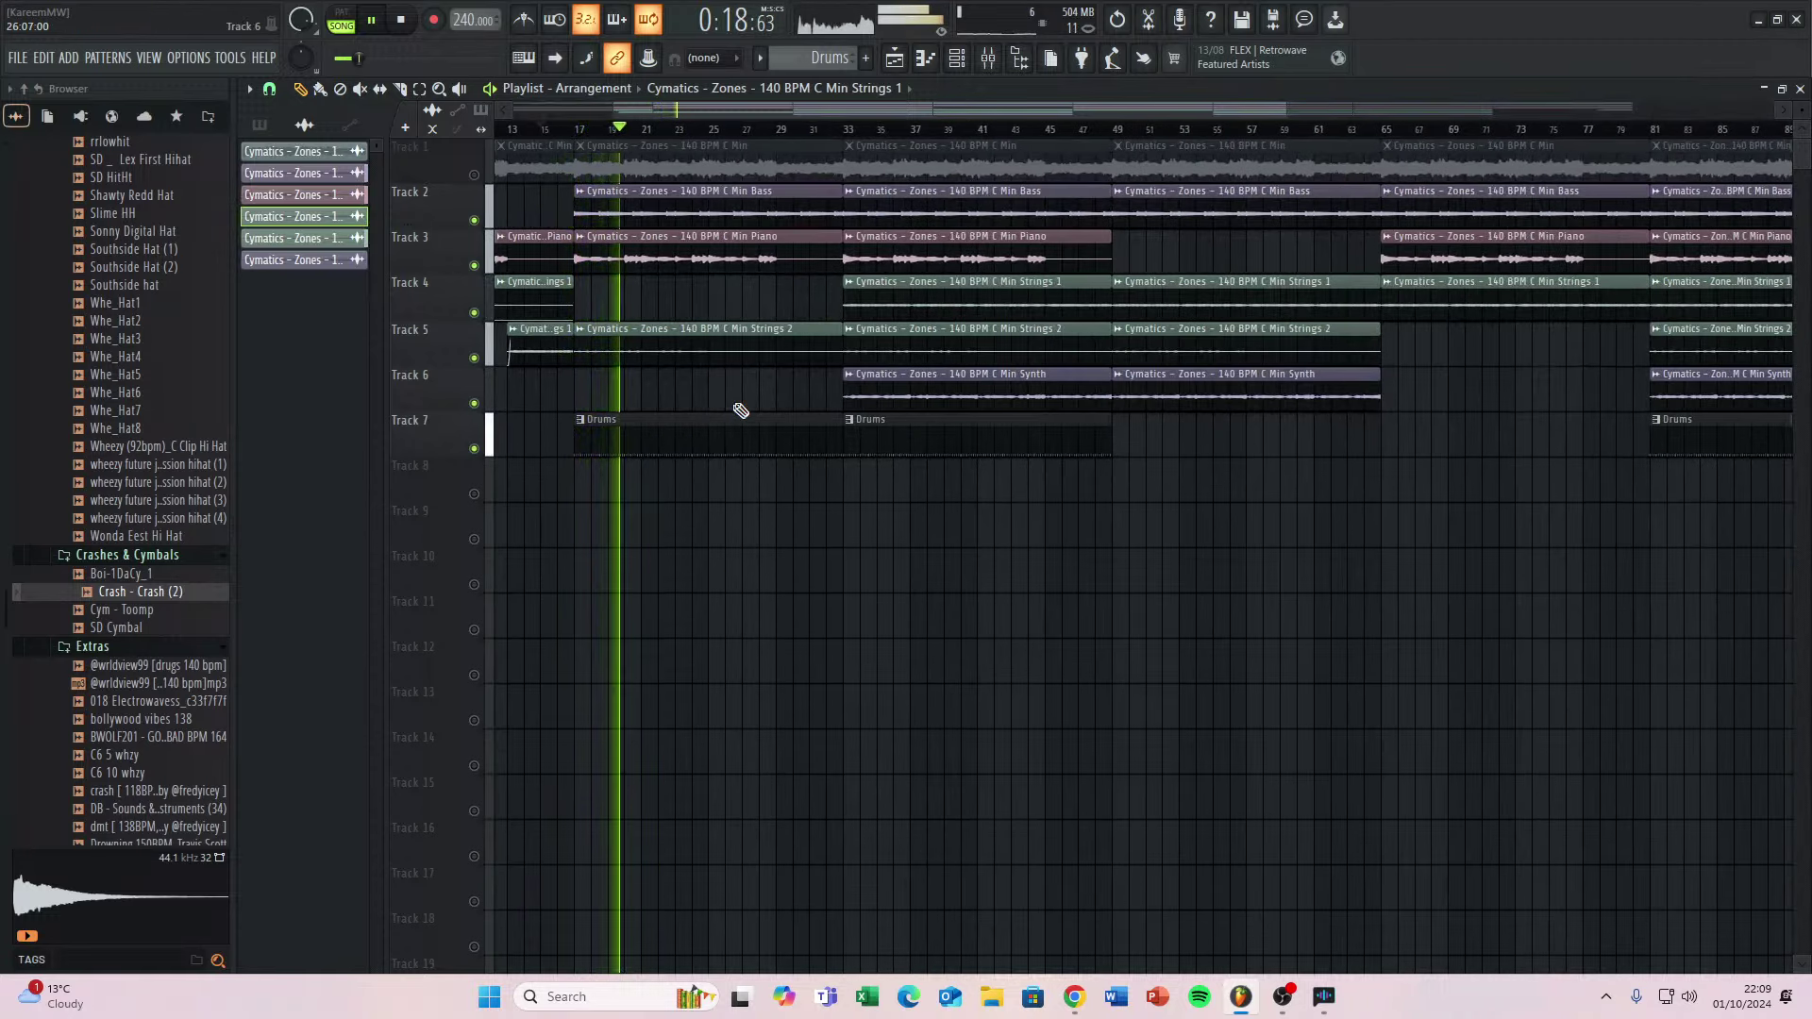
click(584, 302)
key(space)
key(space)
right_click(658, 354)
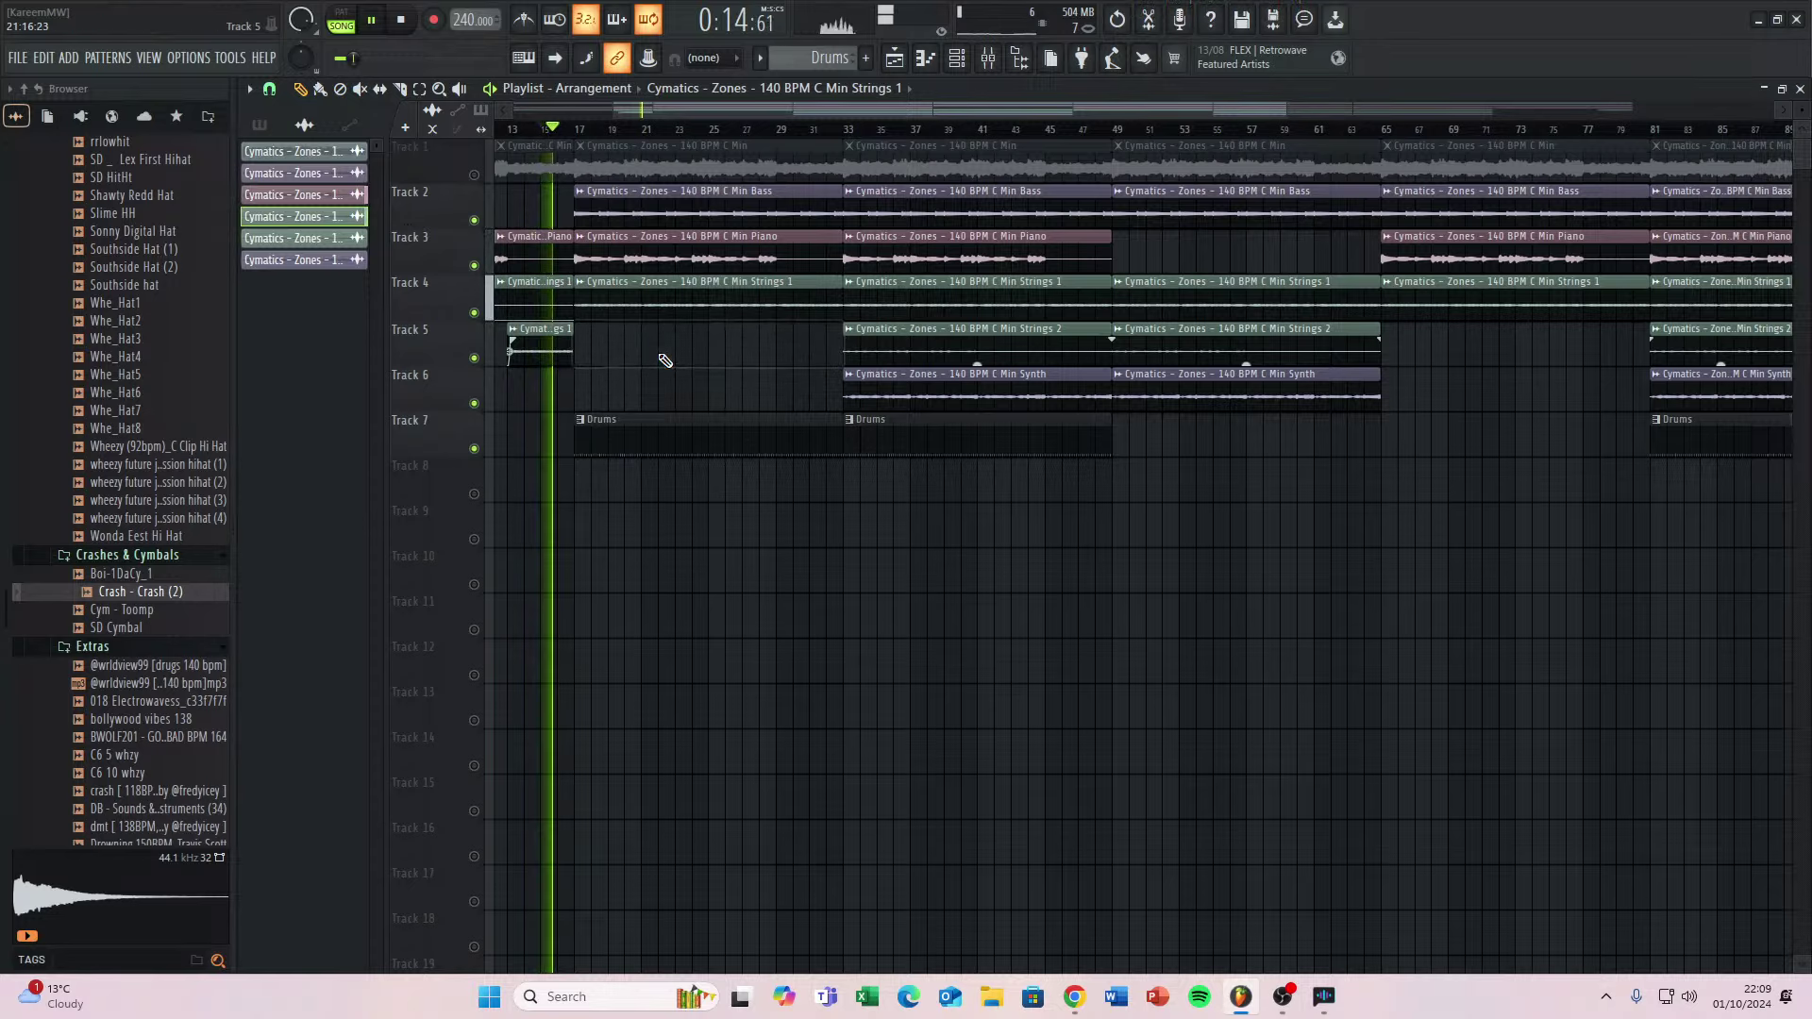
Place a Strings 2 clip at bar 17 of Track 5, undo the deletion of the Synth clip at bar 33, and stop playback.
click(897, 332)
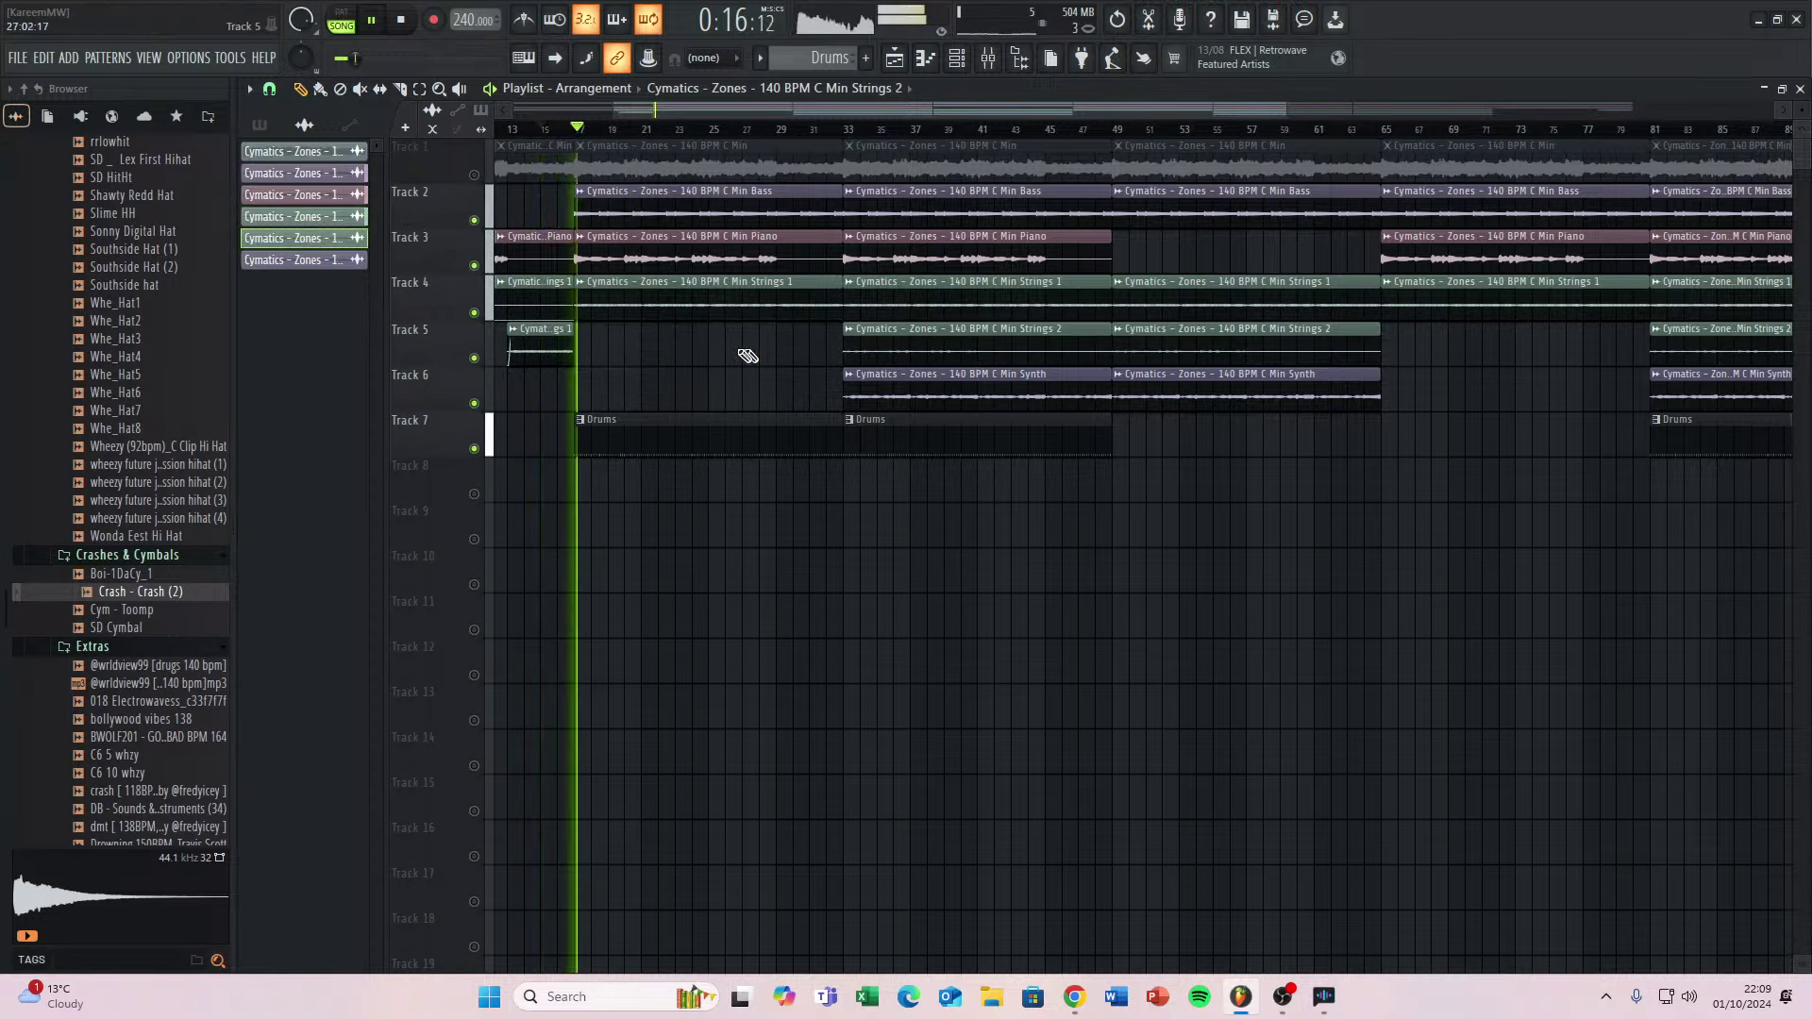
click(588, 354)
right_click(896, 391)
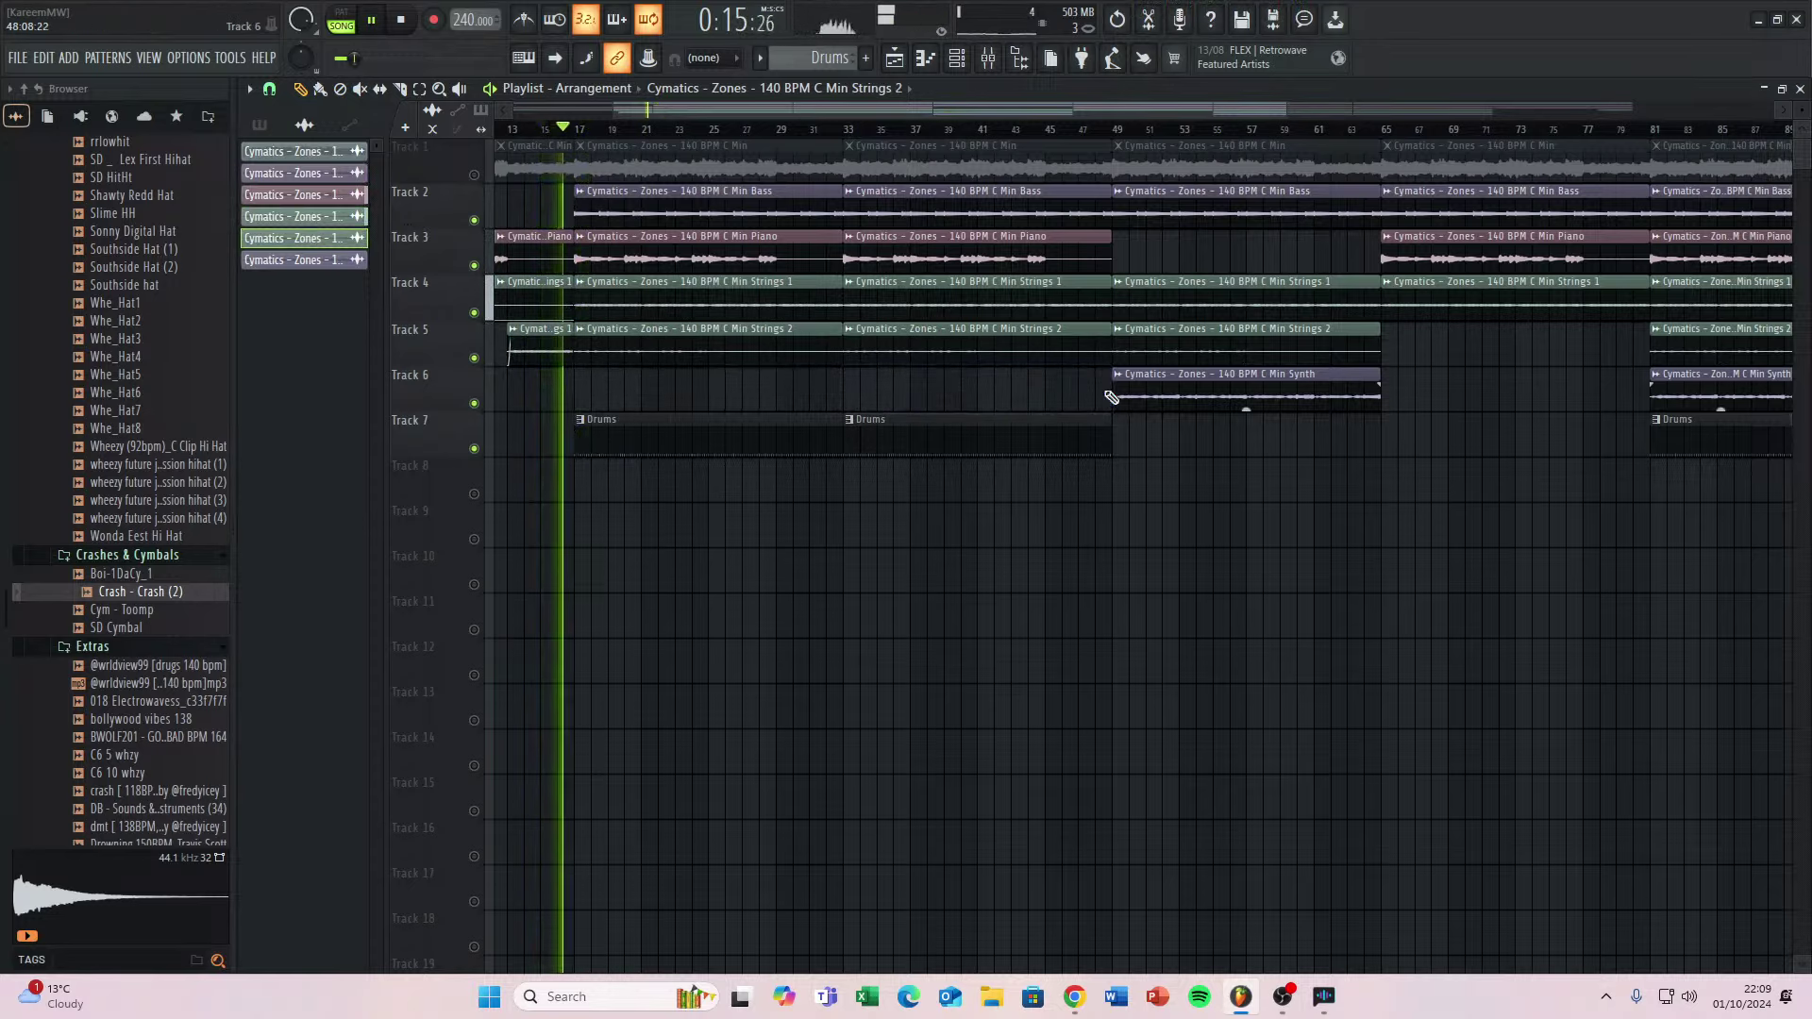
key(ctrl+z)
key(space)
Lock every used playlist track, Track 1 through Track 7, to its content.
right_click(423, 387)
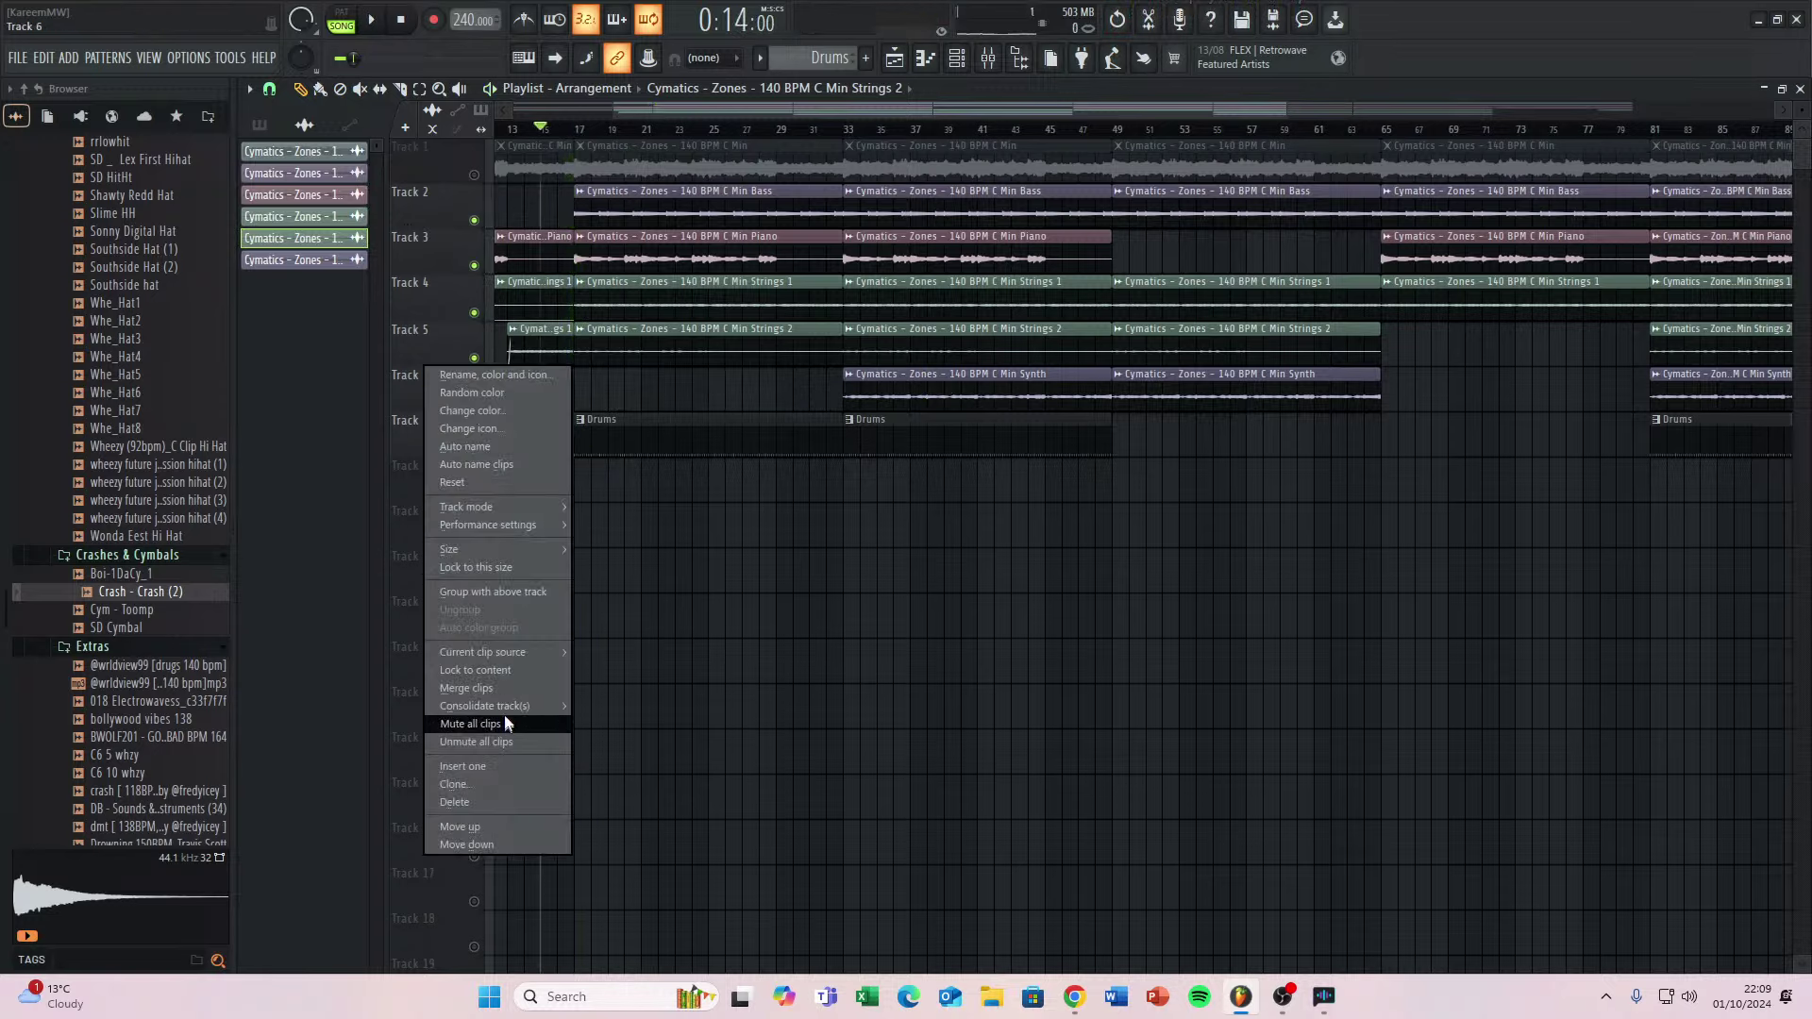
click(496, 672)
right_click(436, 349)
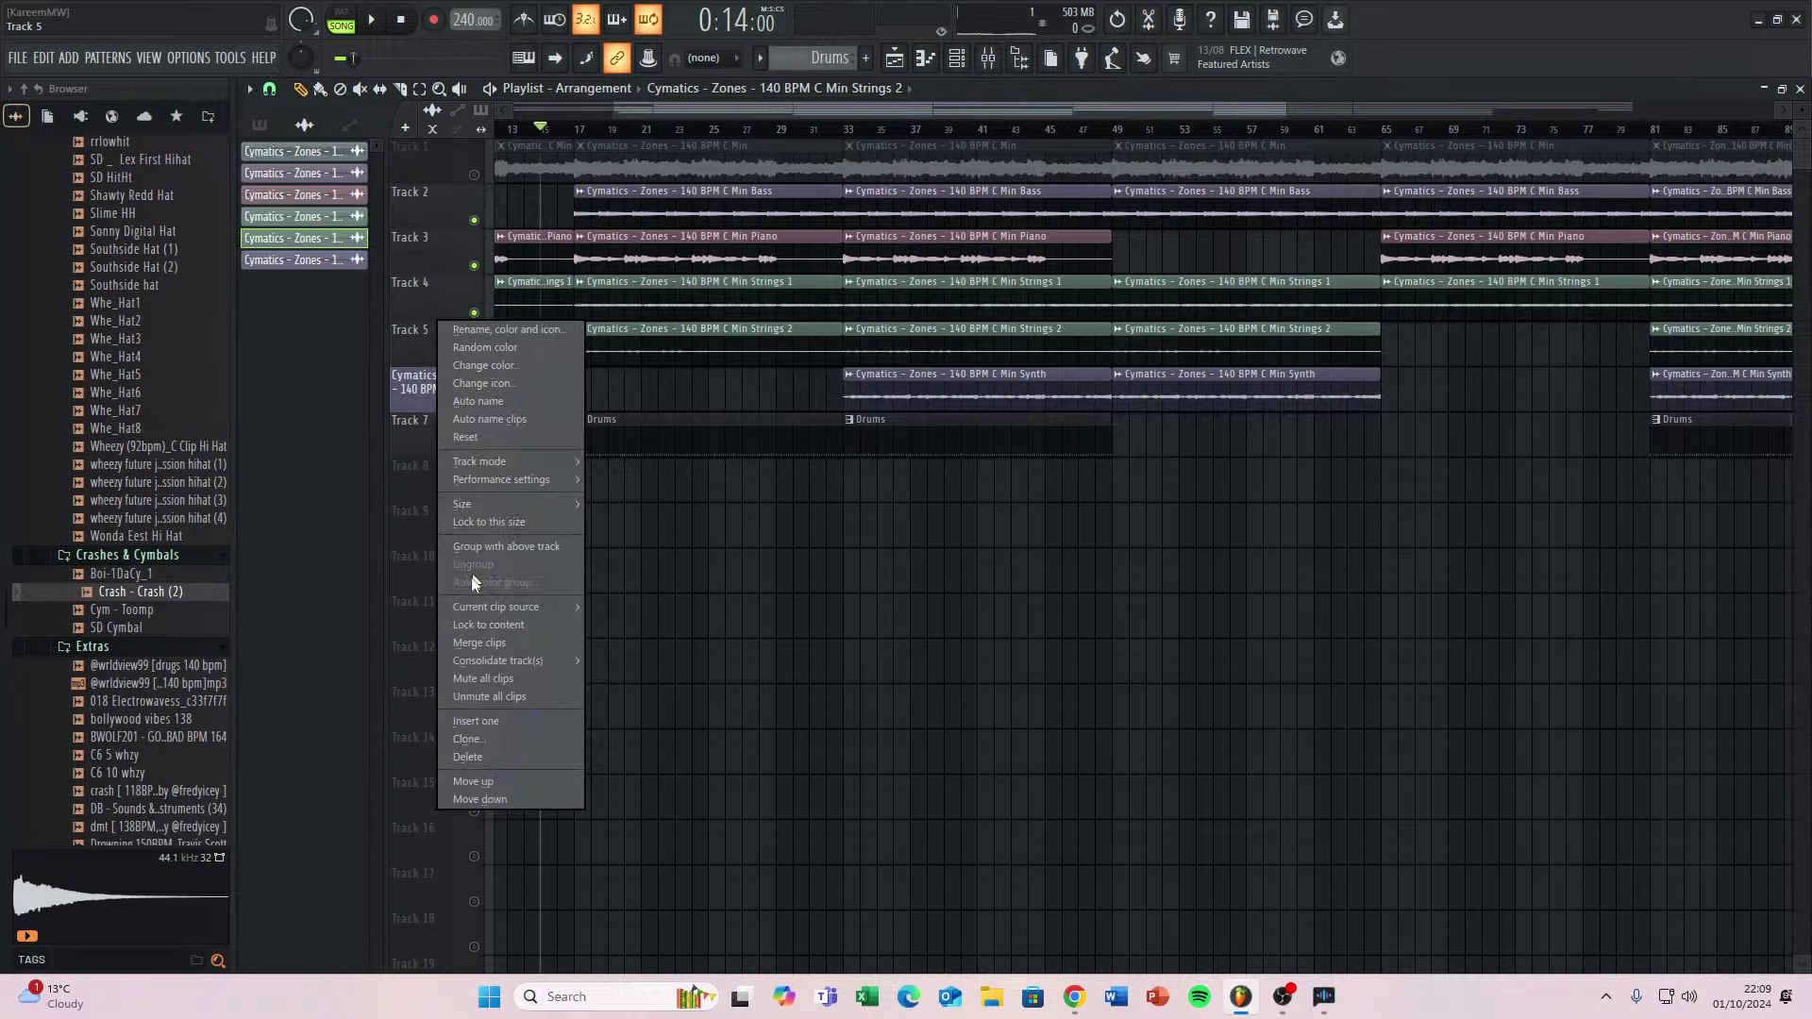
click(455, 630)
right_click(416, 314)
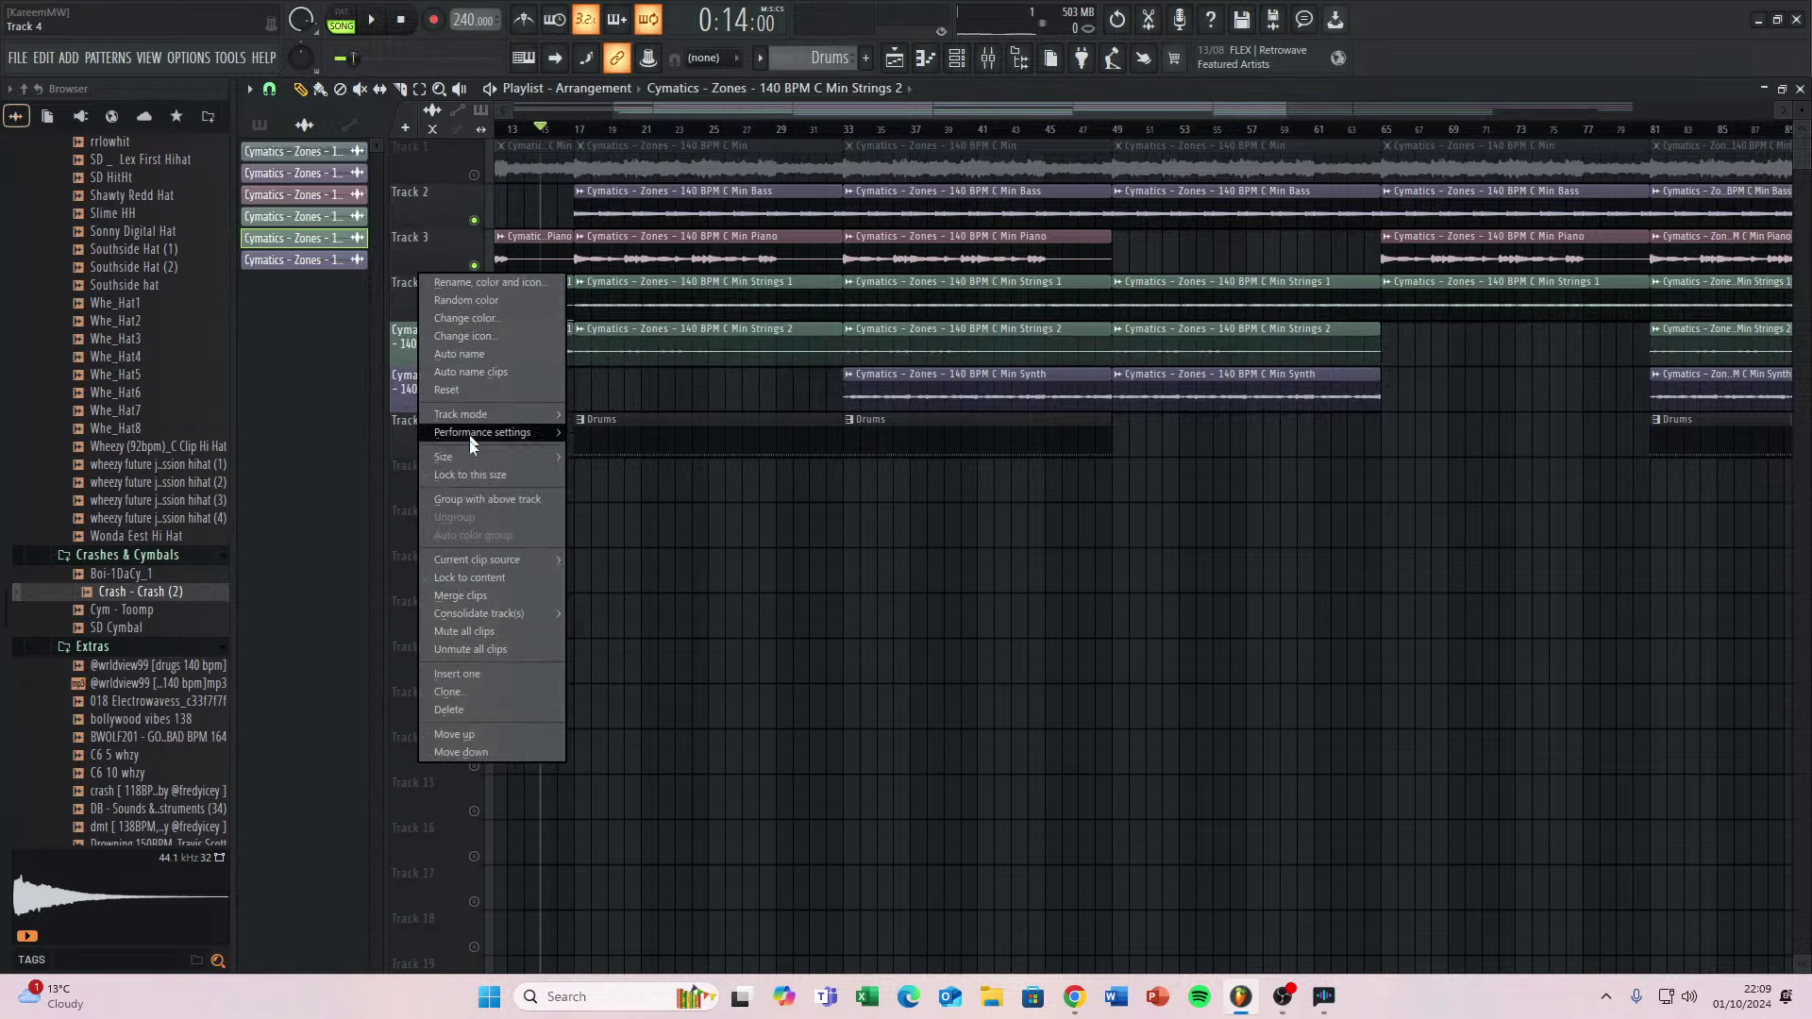
click(463, 577)
right_click(442, 251)
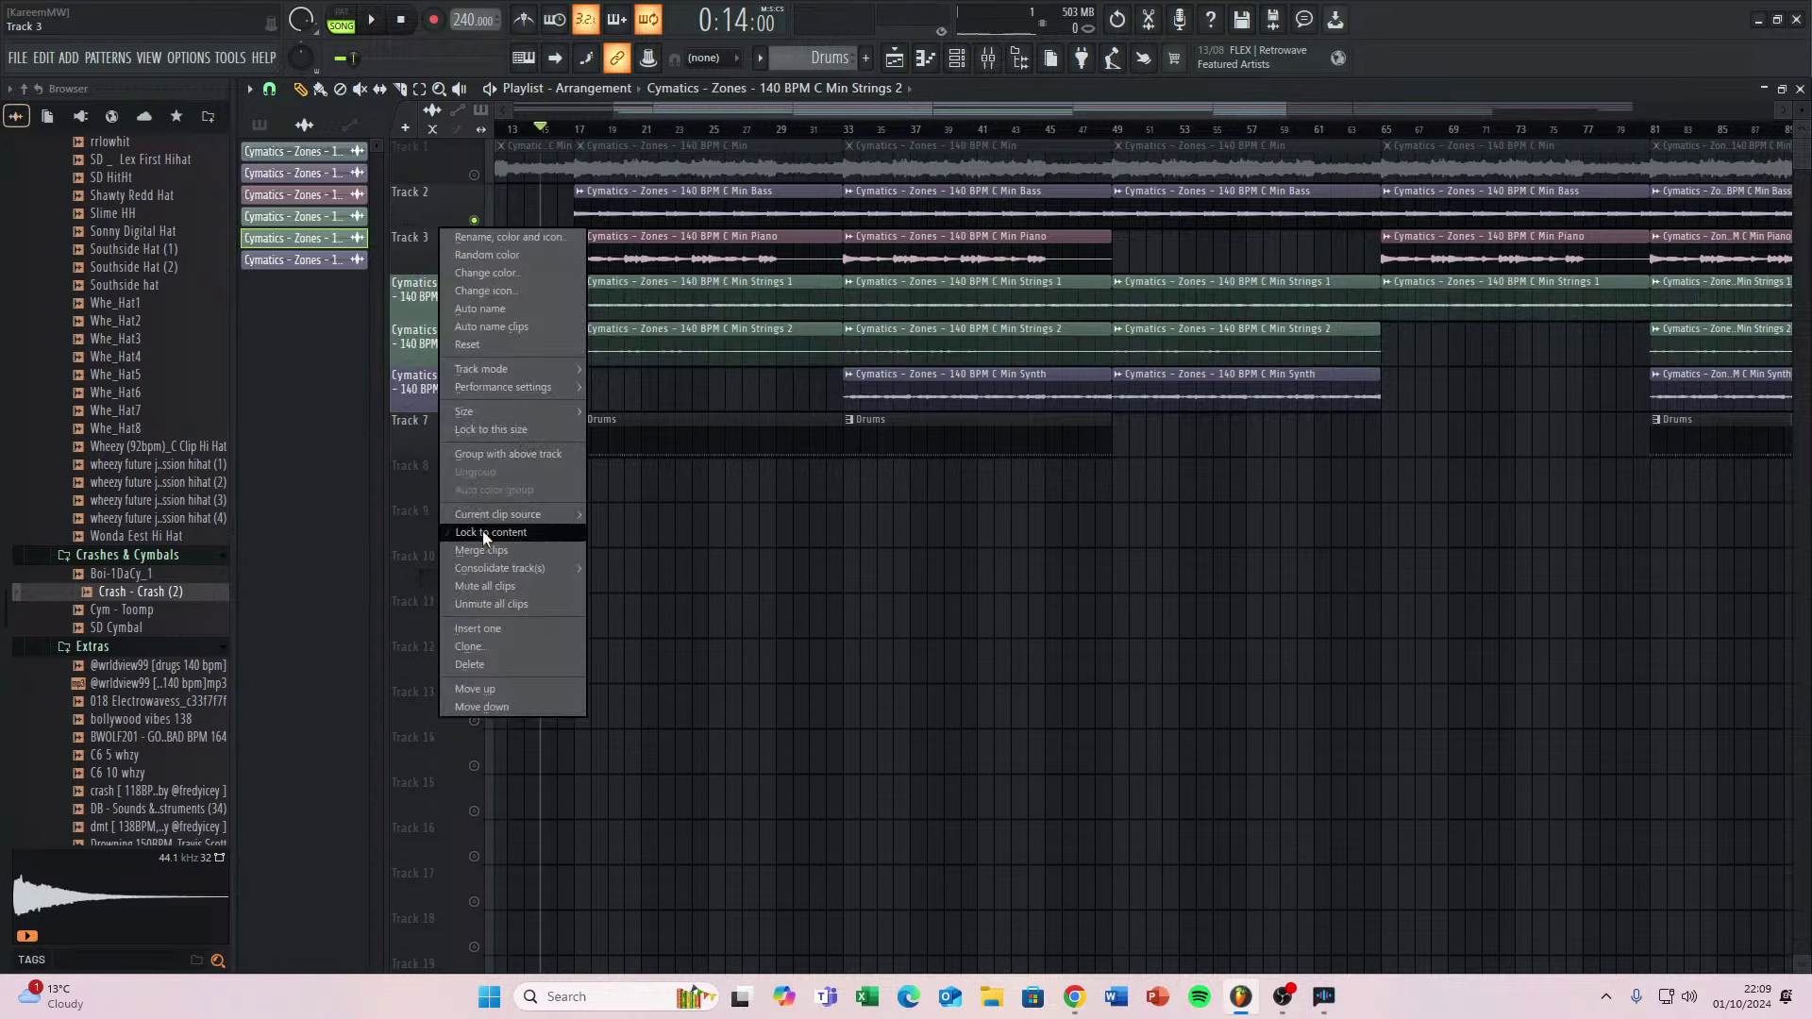
click(483, 530)
right_click(422, 198)
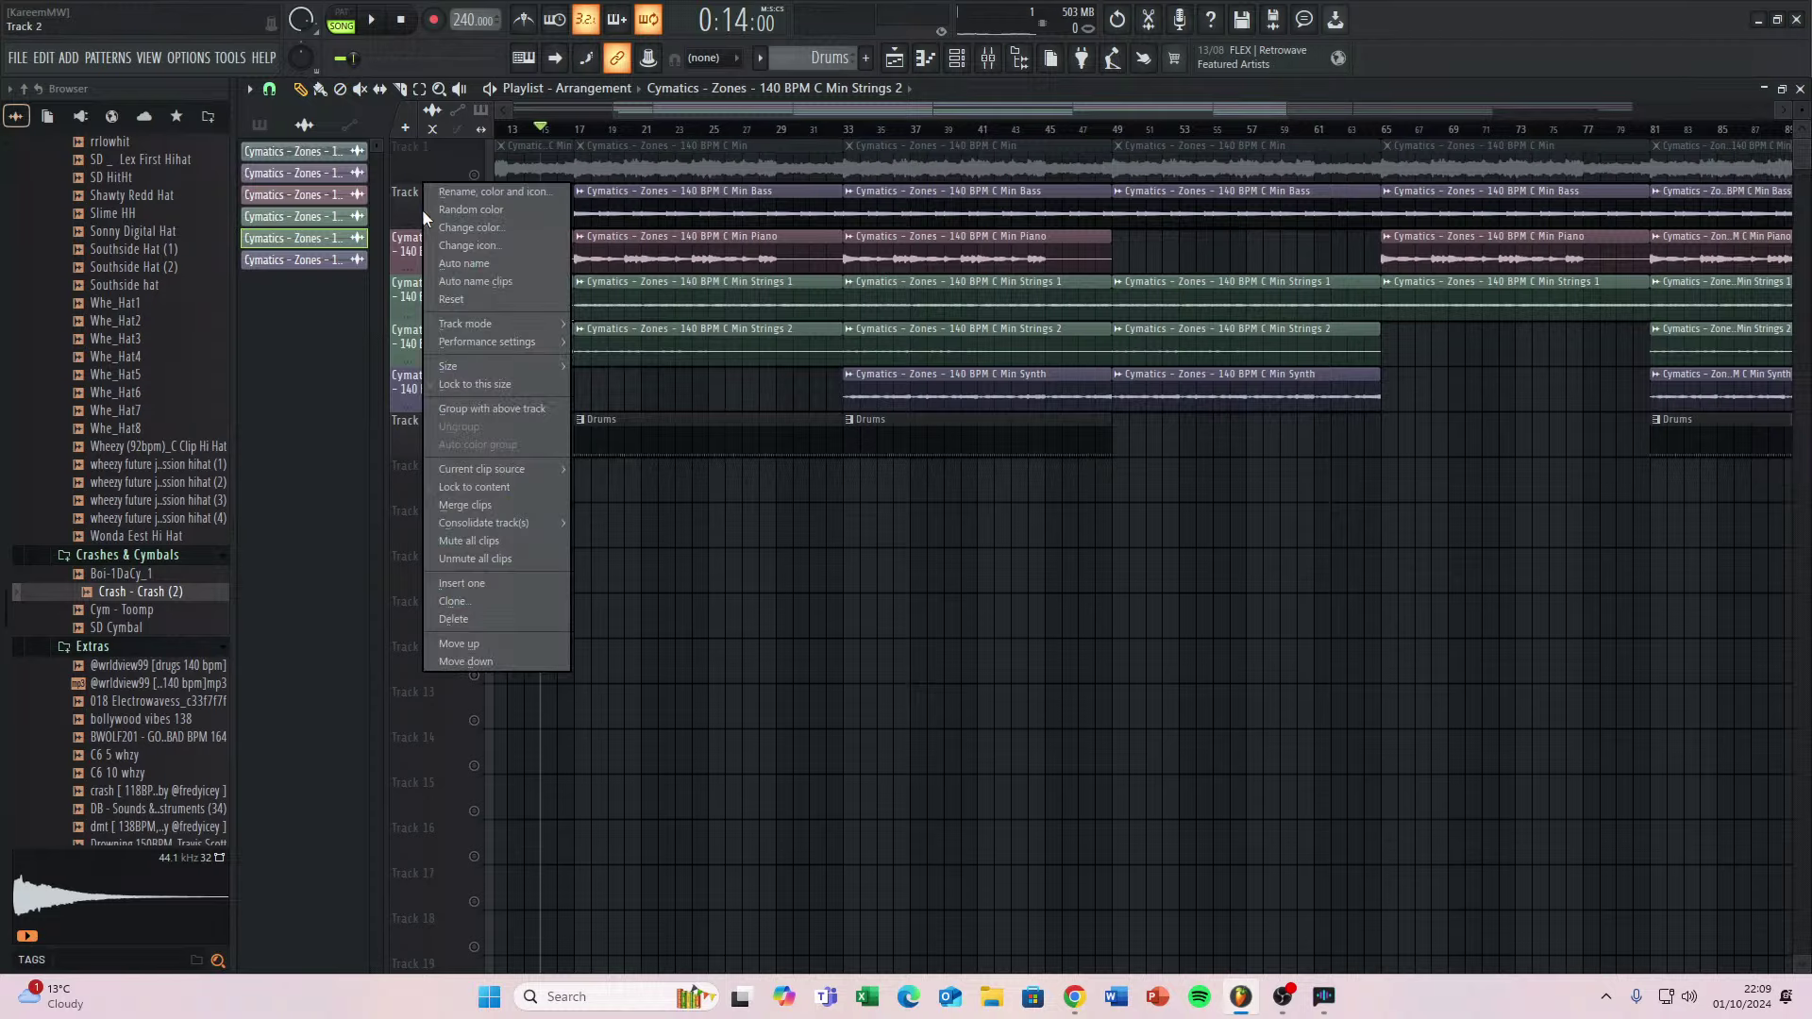
click(454, 487)
right_click(422, 150)
click(478, 444)
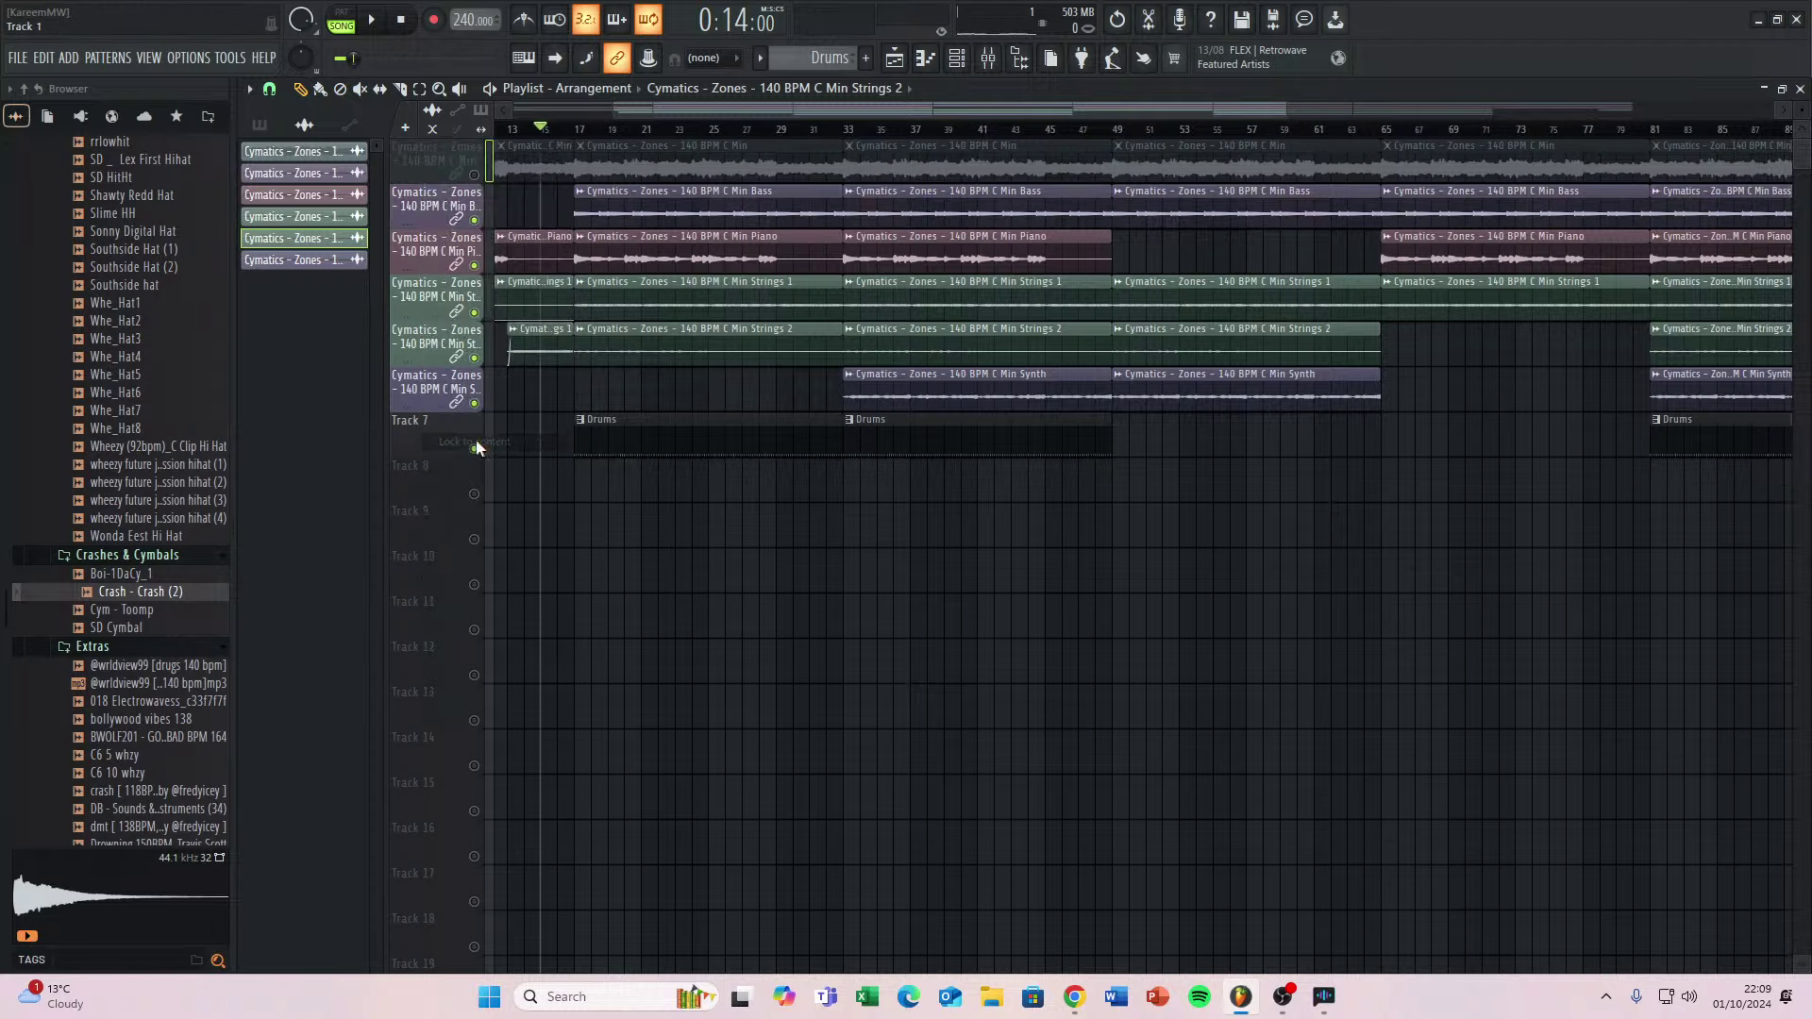
right_click(430, 437)
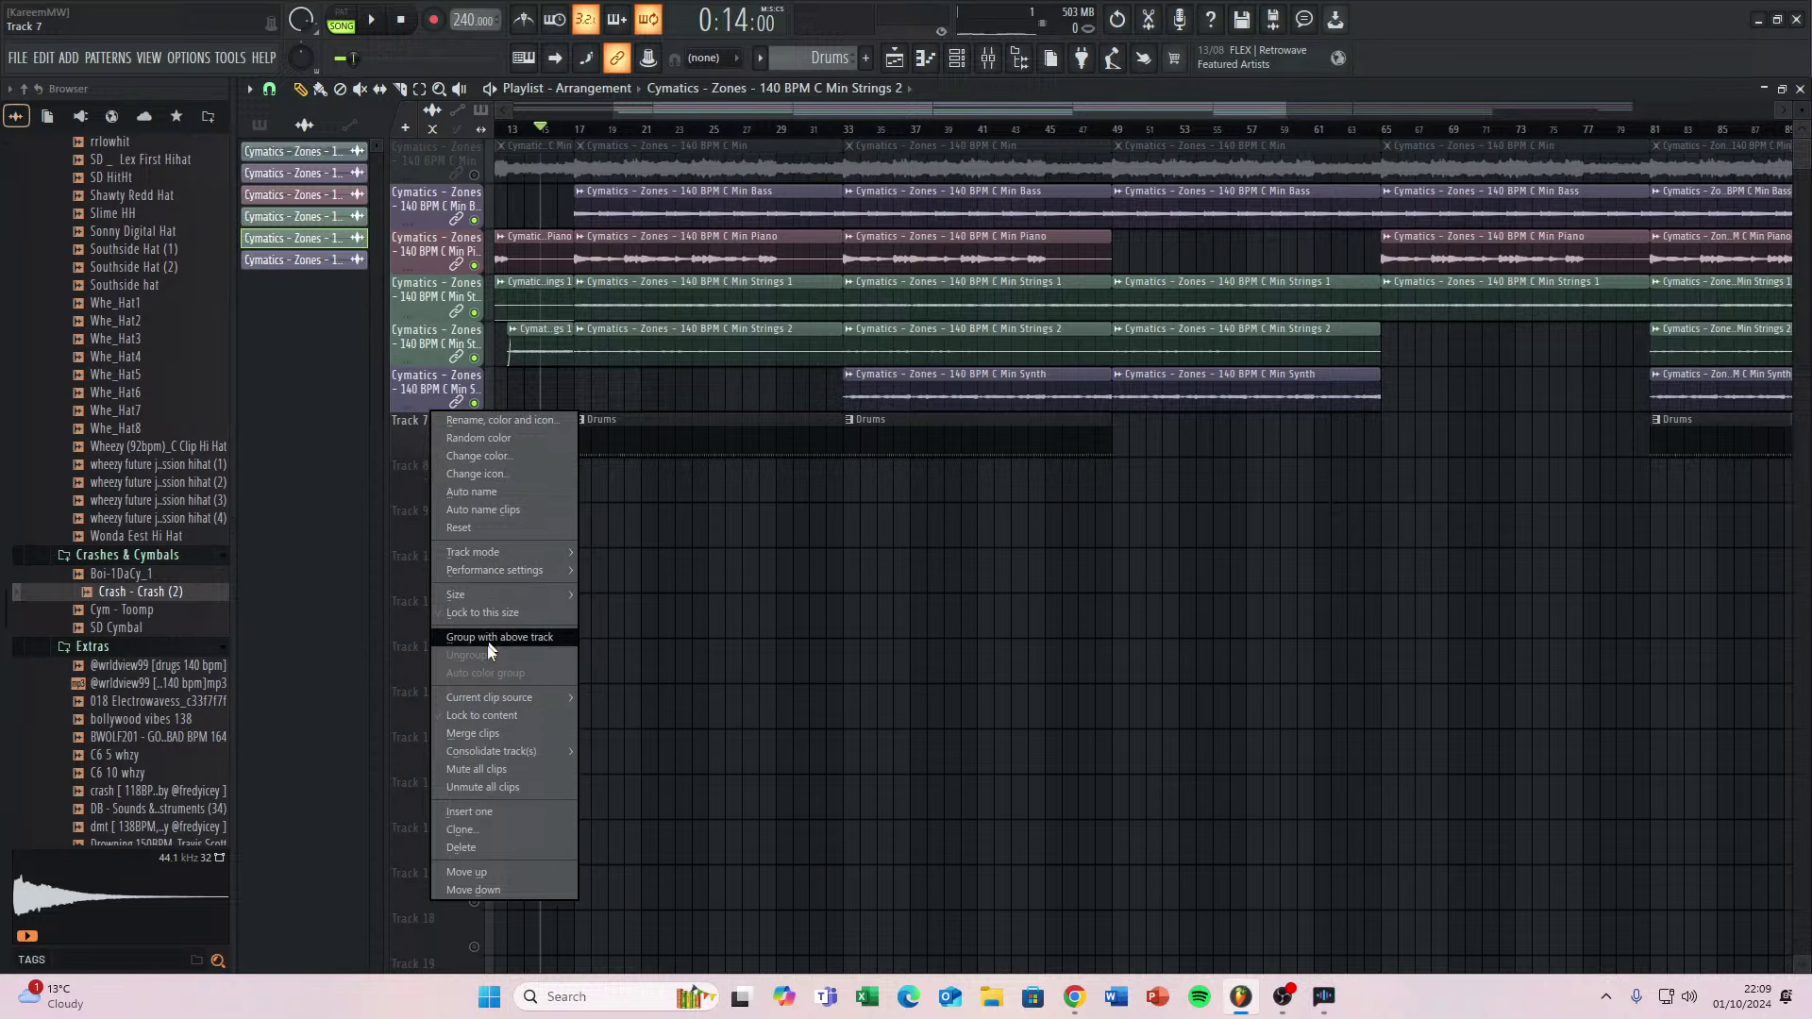
click(479, 716)
Play the arrangement through the sections at bars 17 and 33 and examine how the instrument clips are layered.
ctrl+scroll(698, 423, down, 3)
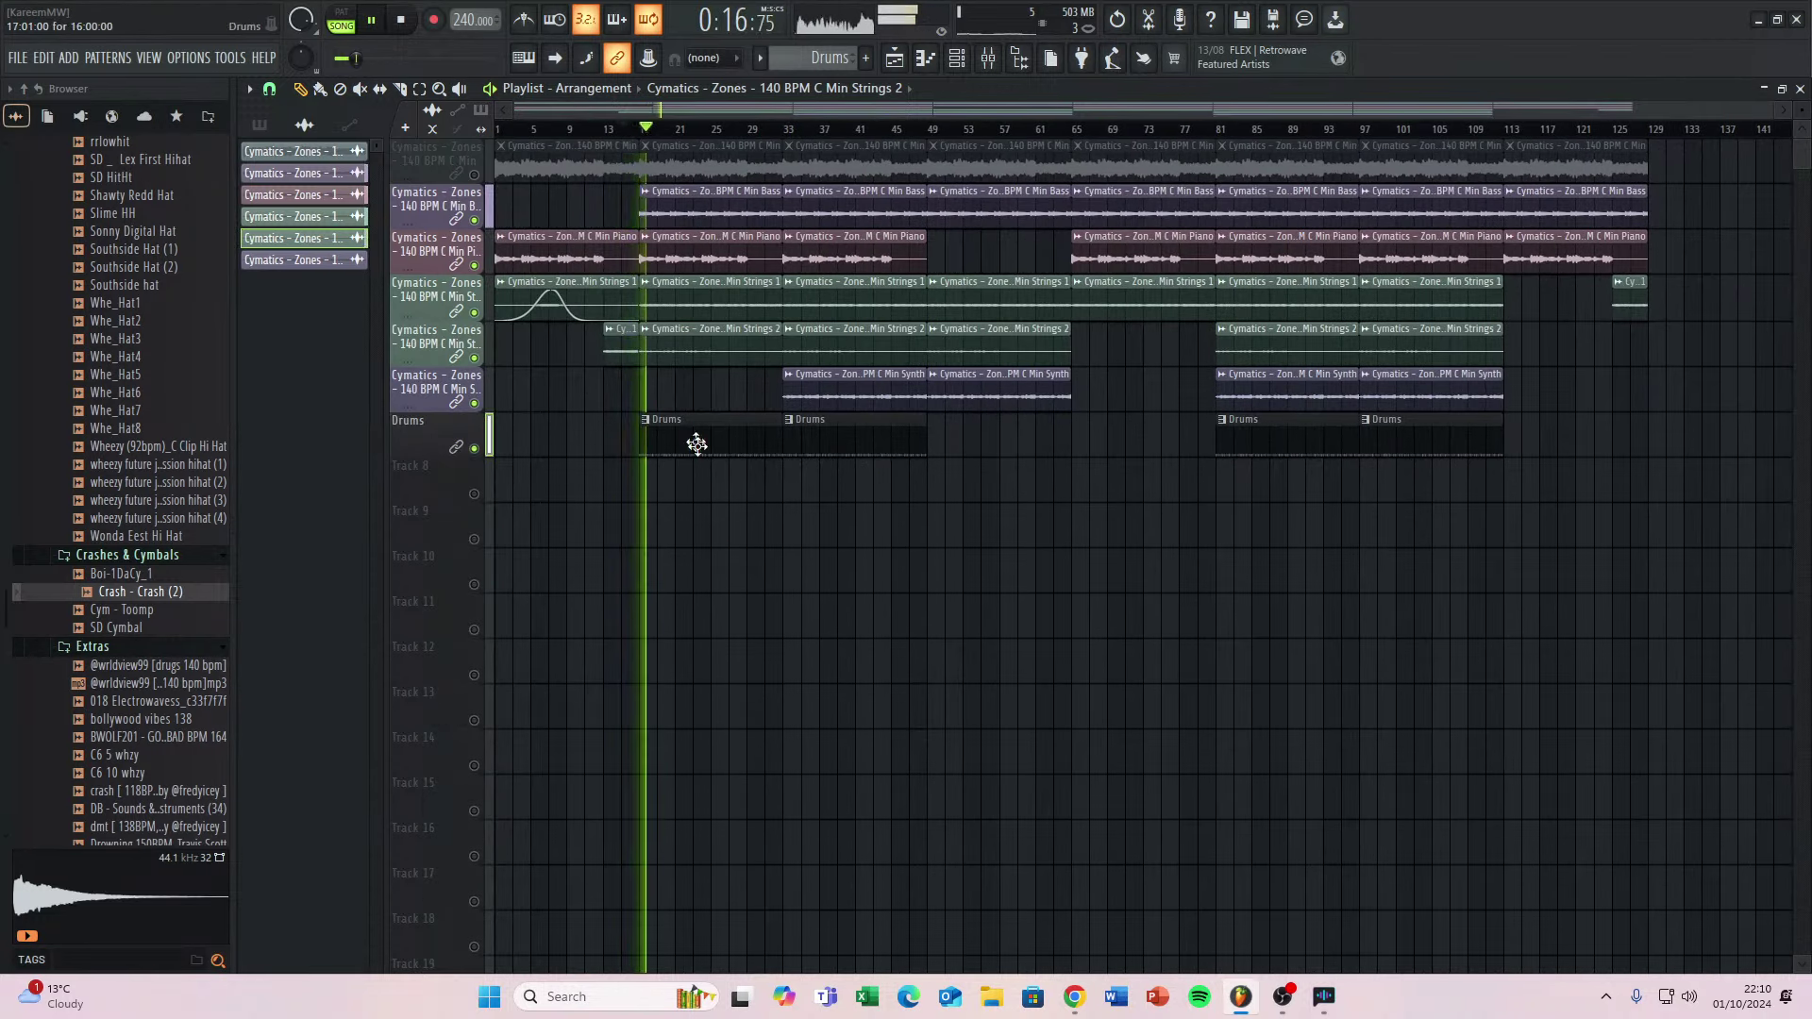
ctrl+scroll(690, 494, up, 4)
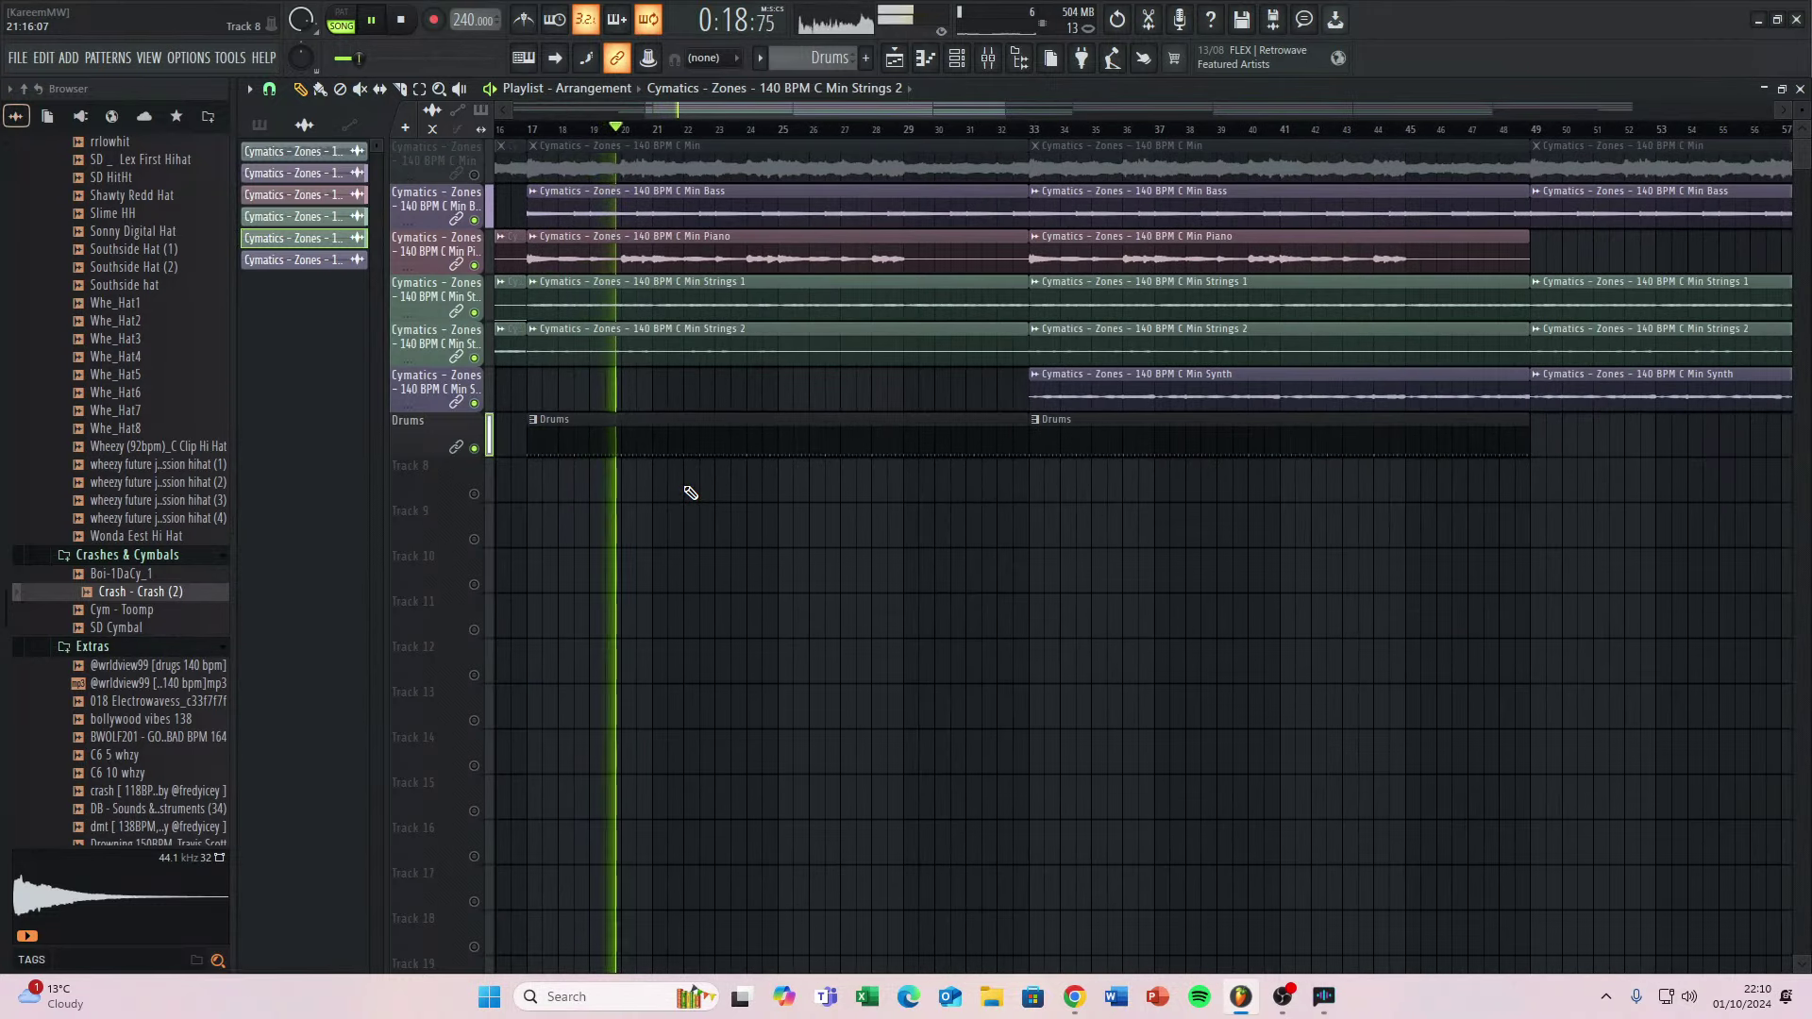
ctrl+scroll(690, 493, down, 1)
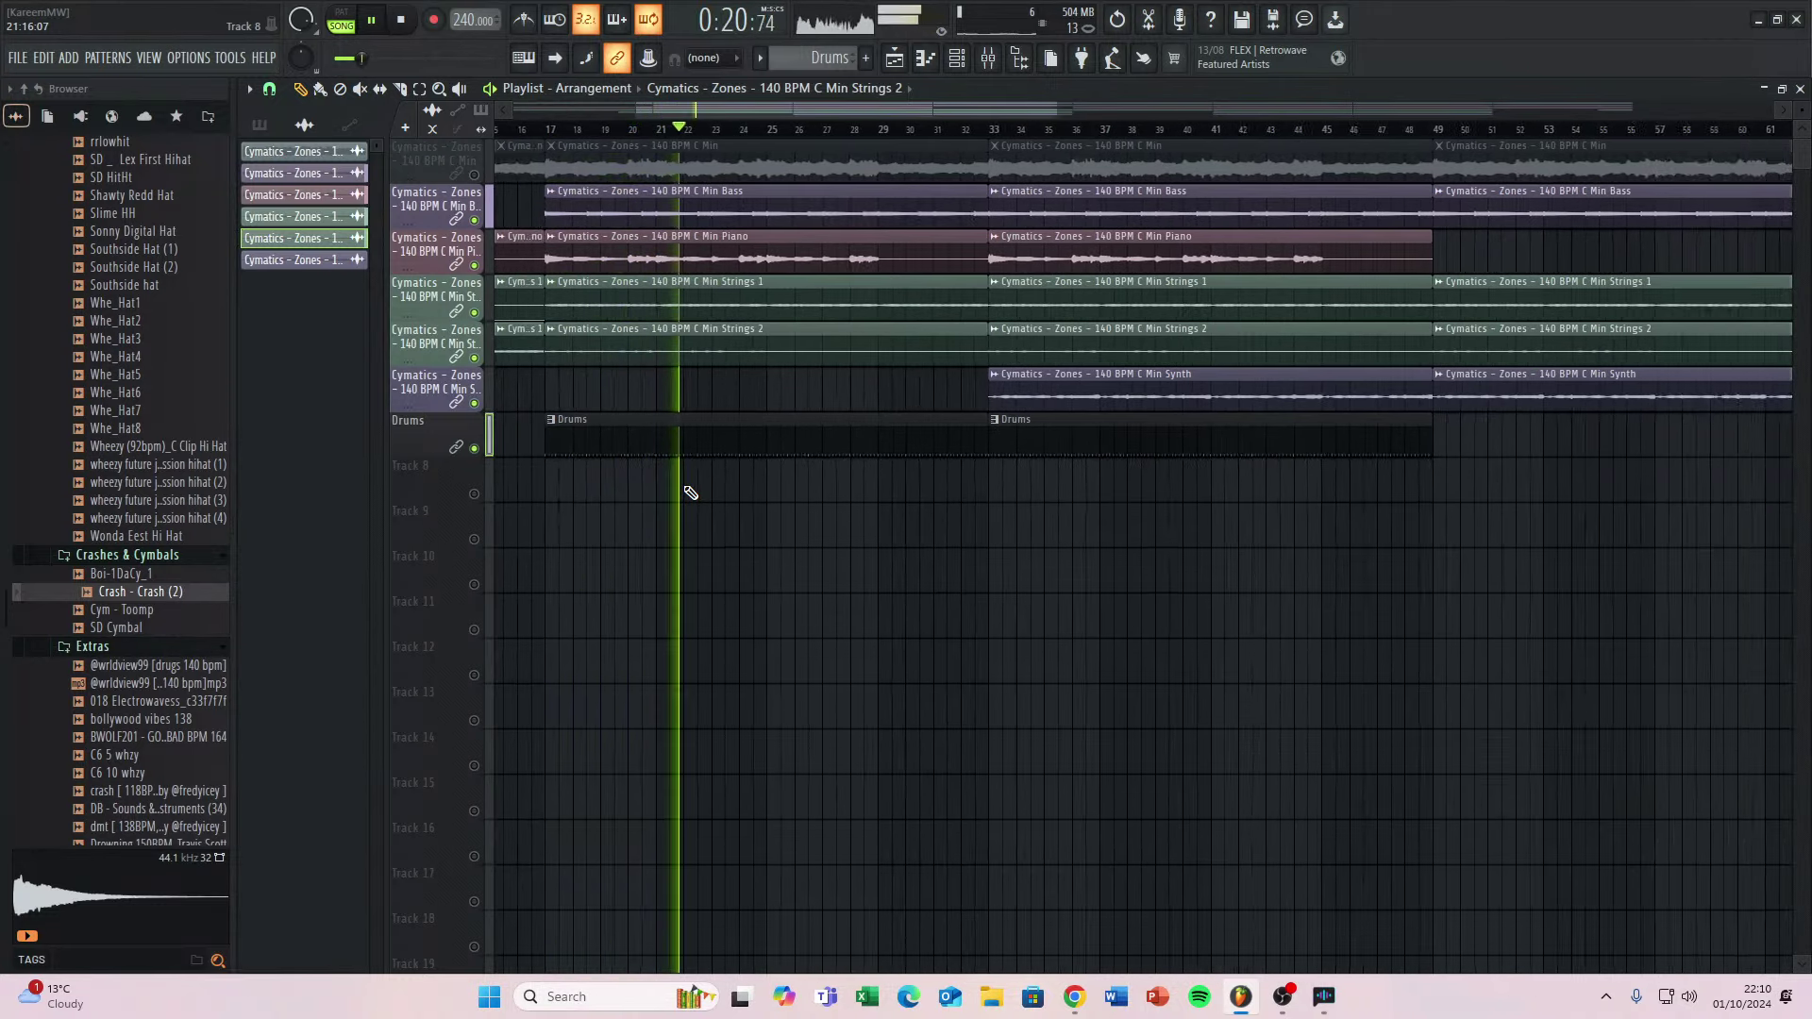
ctrl+scroll(703, 486, down, 3)
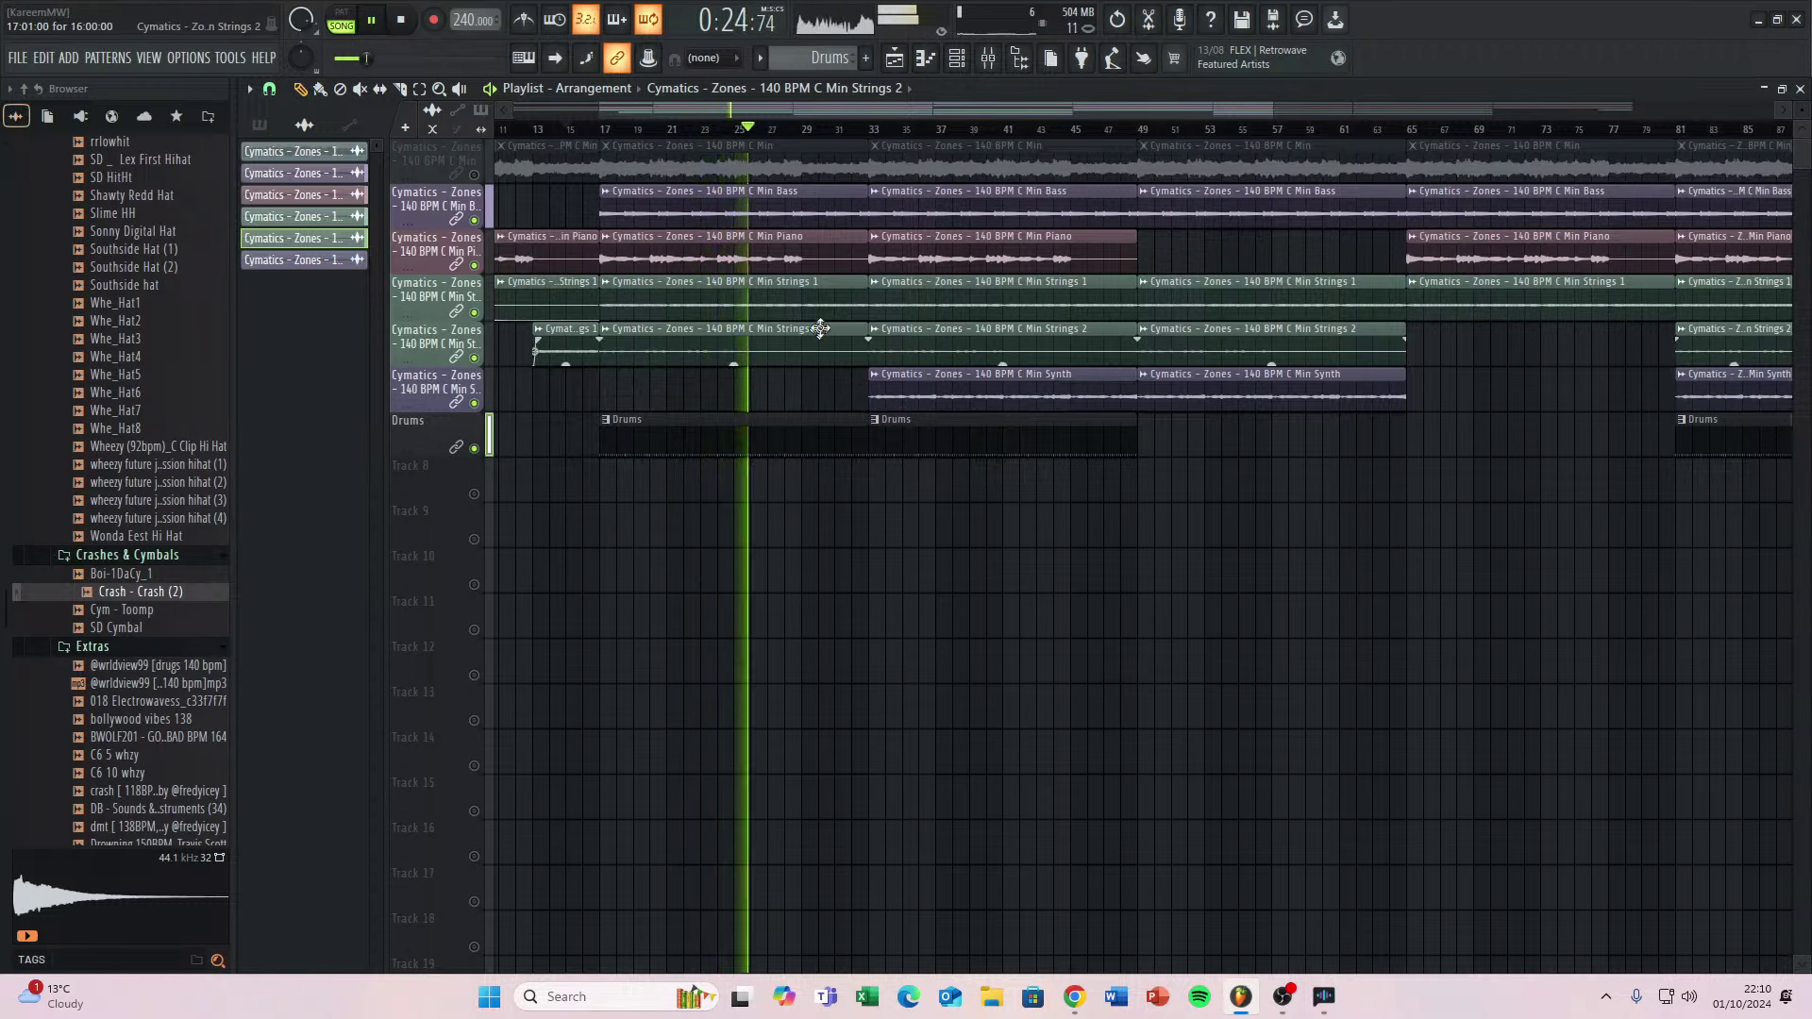
ctrl+scroll(825, 321, up, 4)
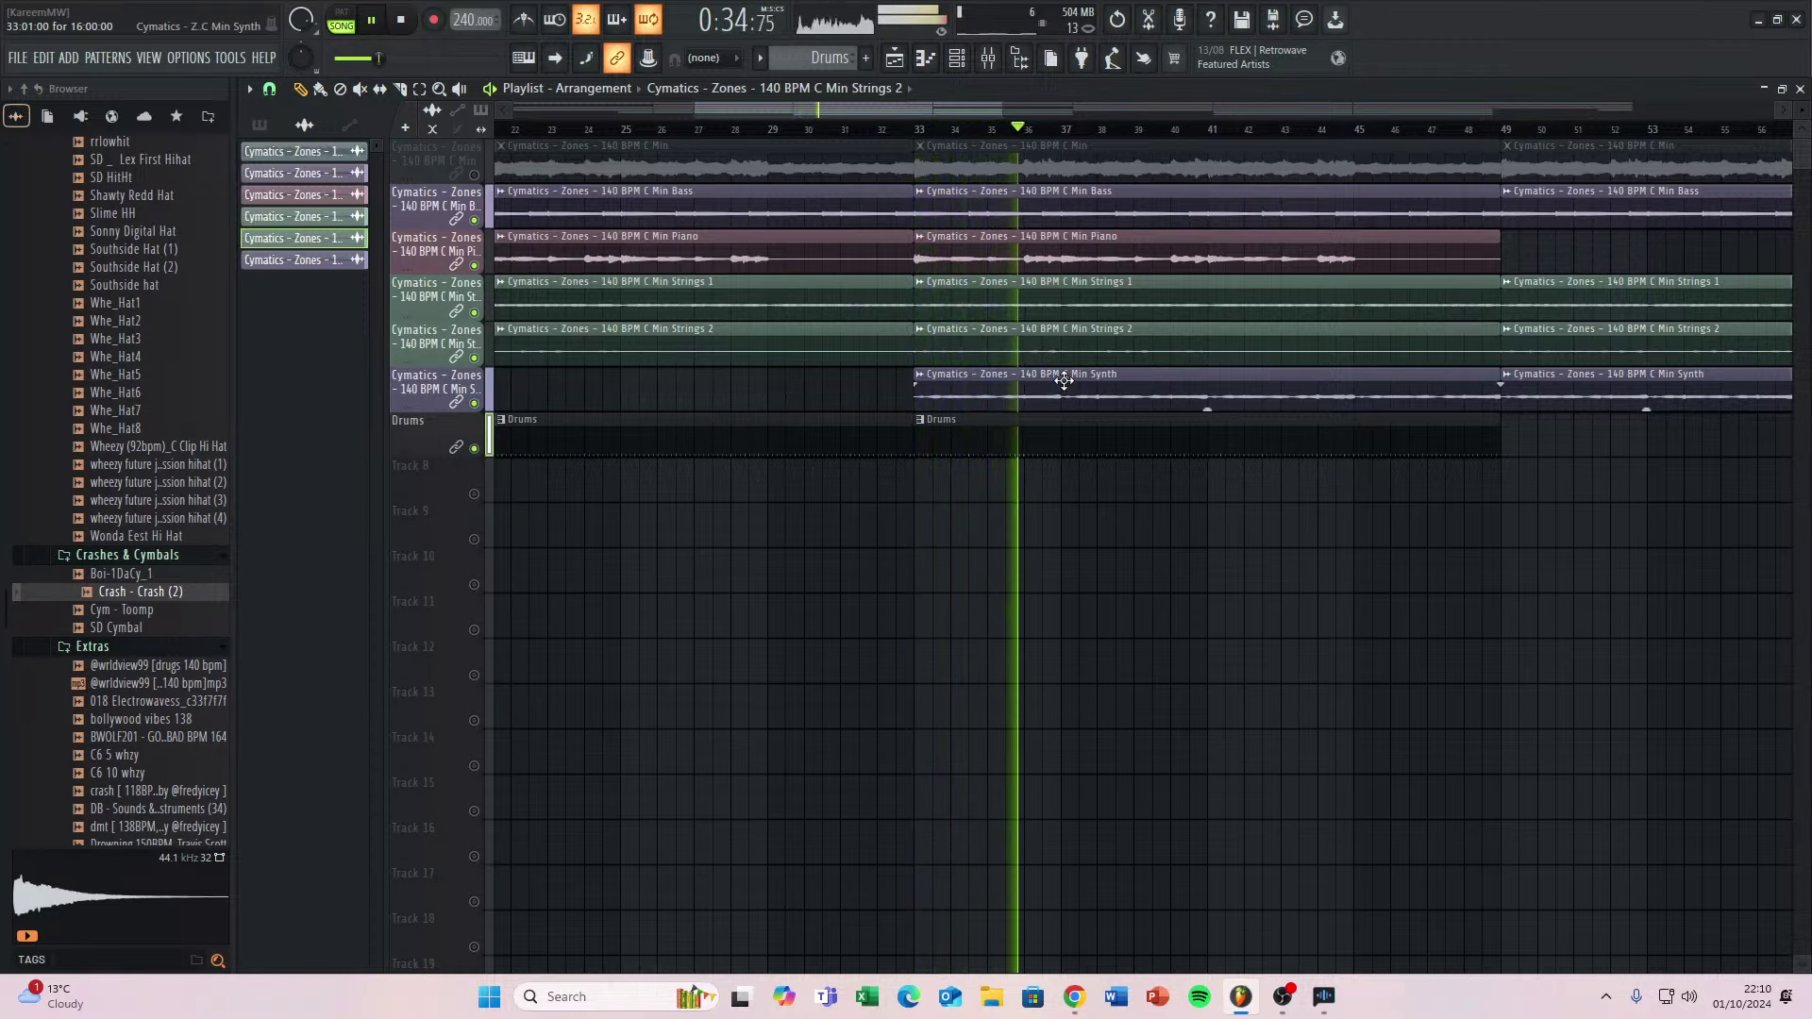
scroll(1101, 443, down, 3)
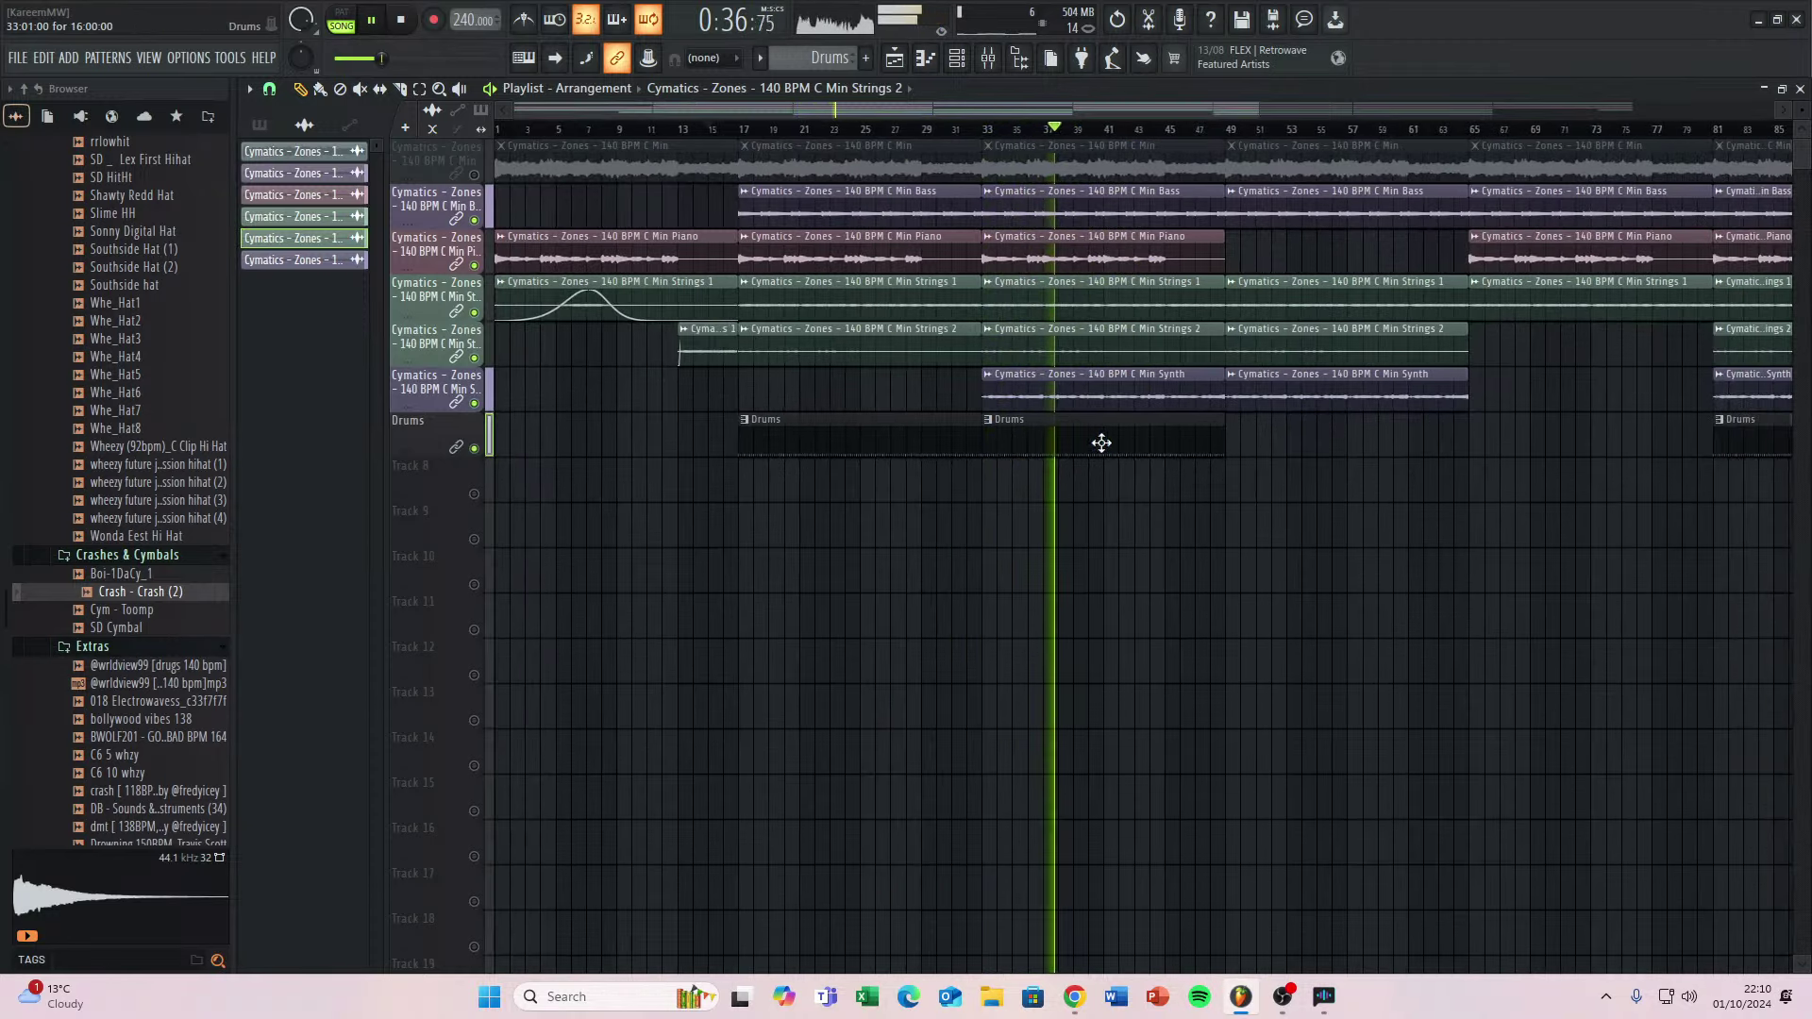
scroll(1102, 434, down, 1)
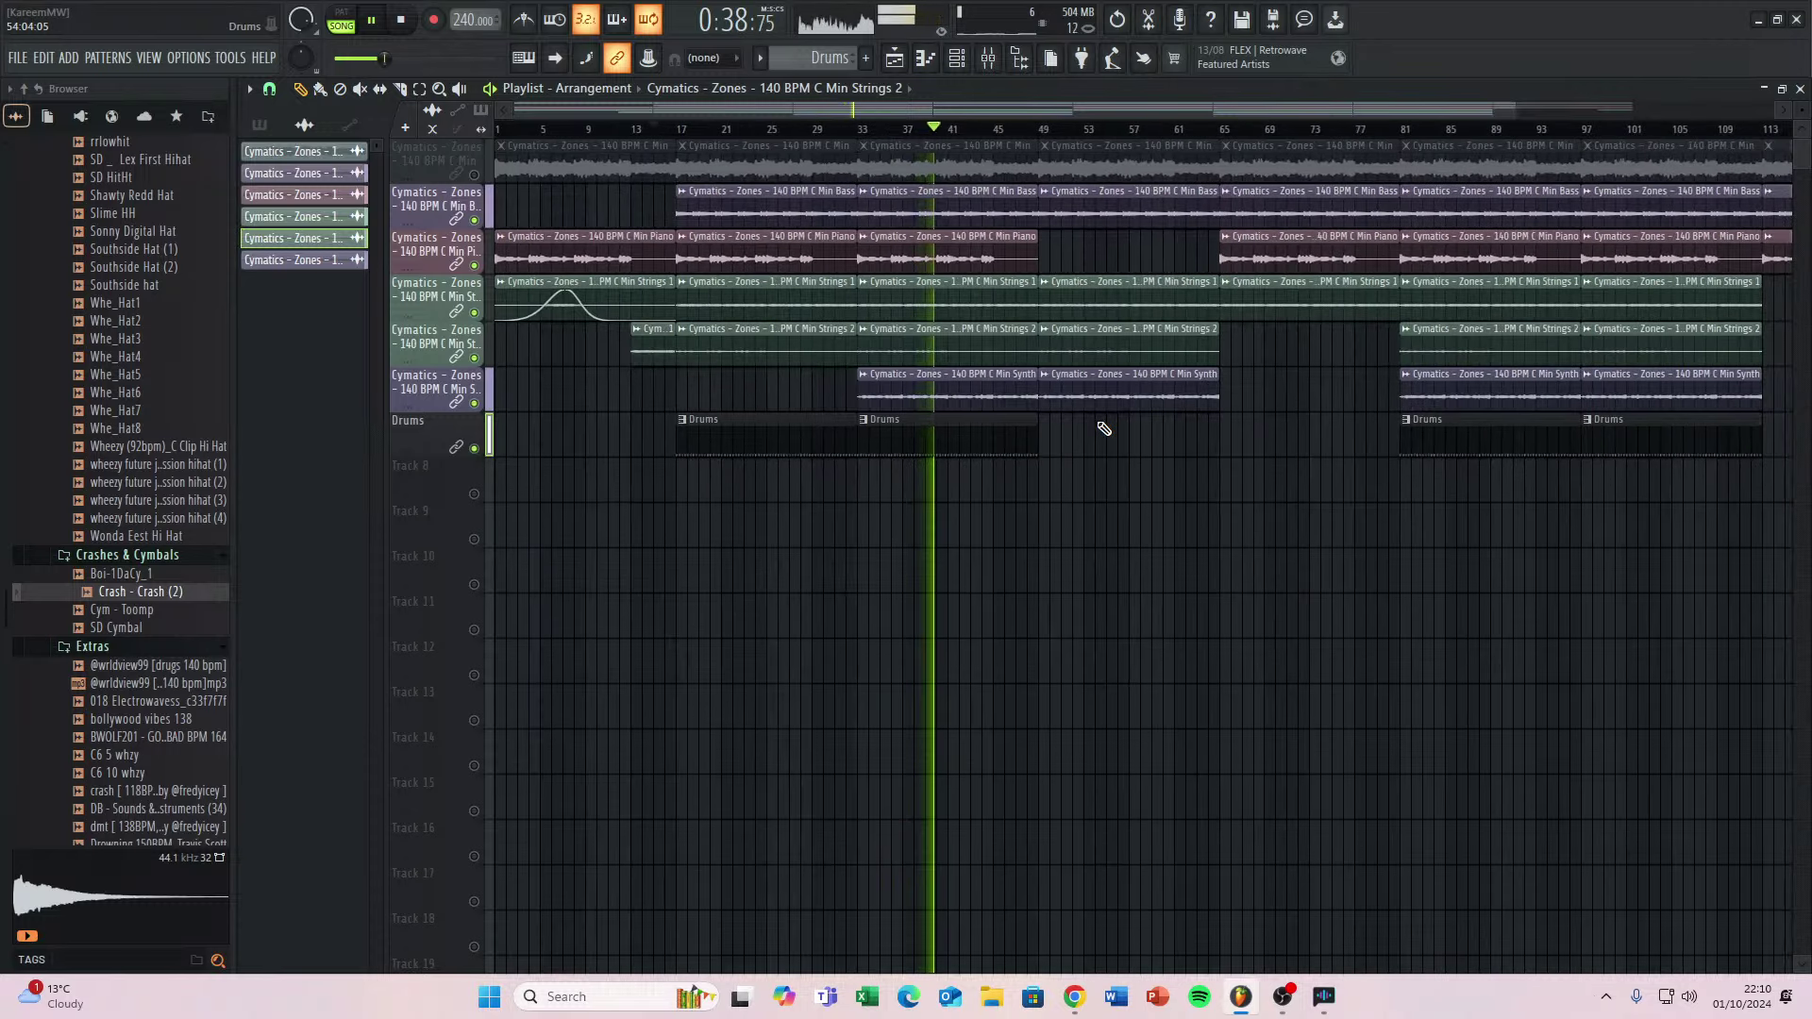
scroll(1031, 312, up, 5)
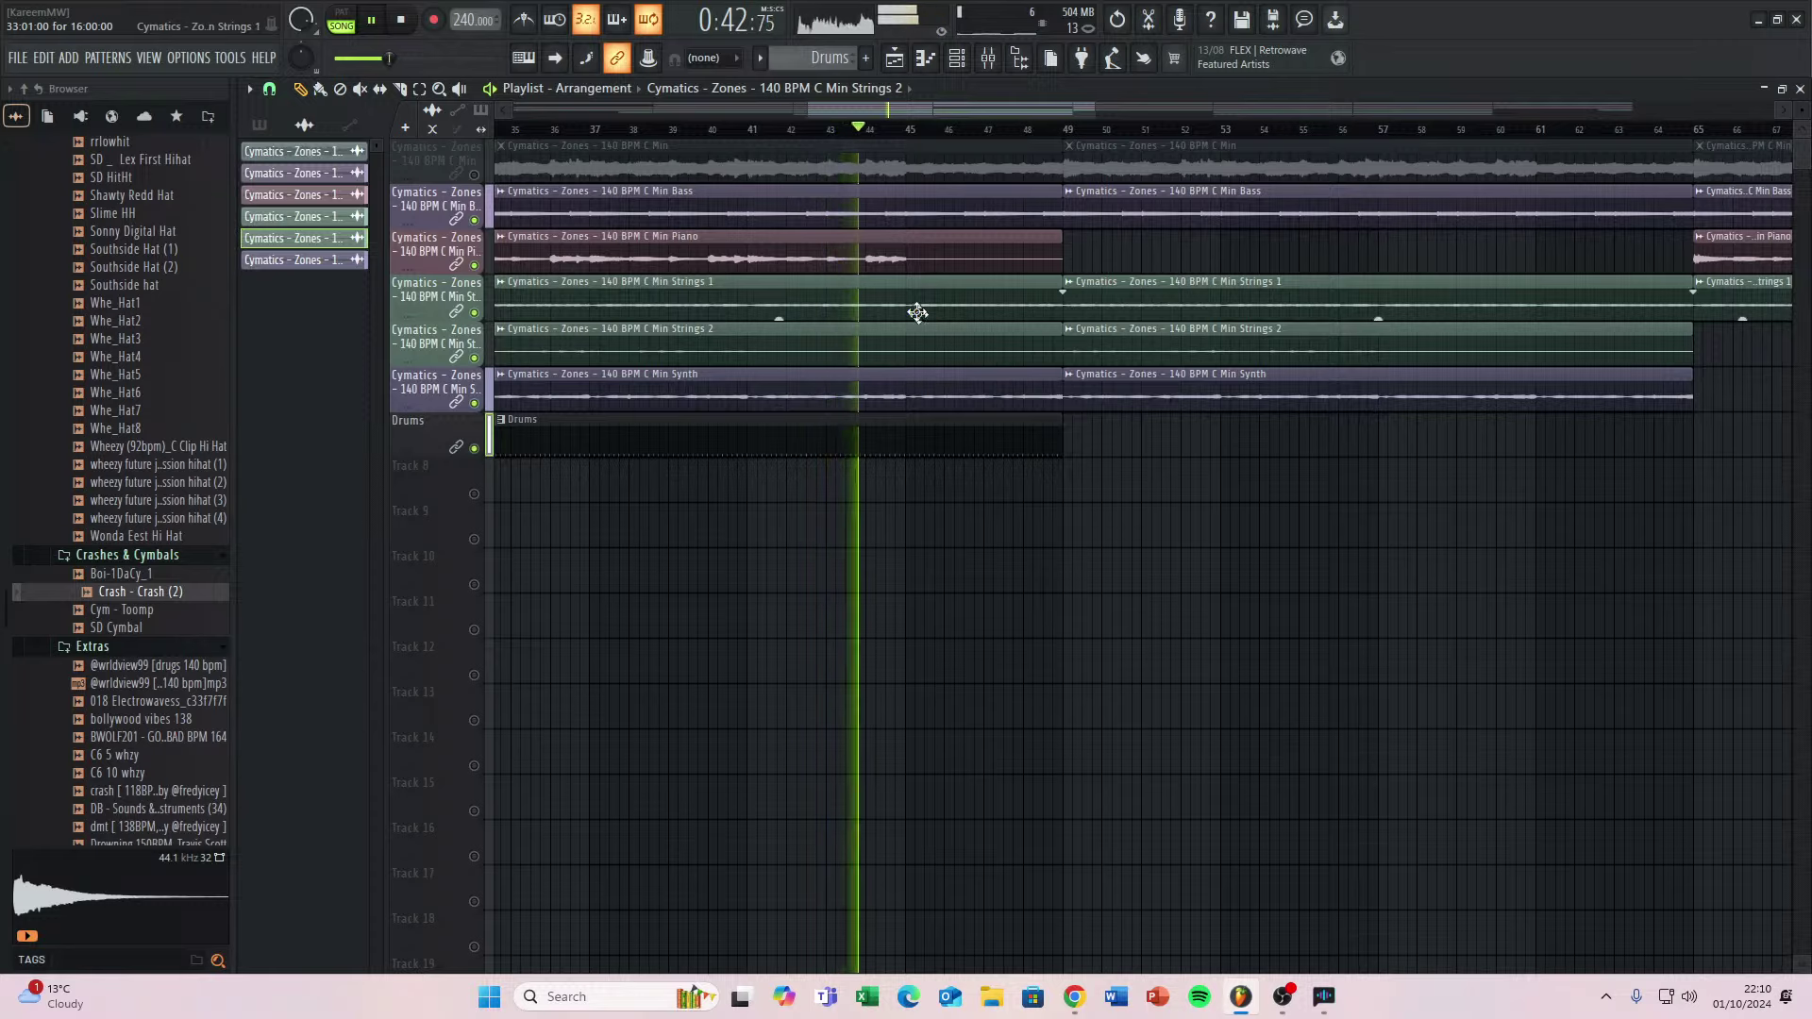
Try slicing the Strings 1 clip at bar 45, removing the part up to bar 49, and play the transition.
click(401, 89)
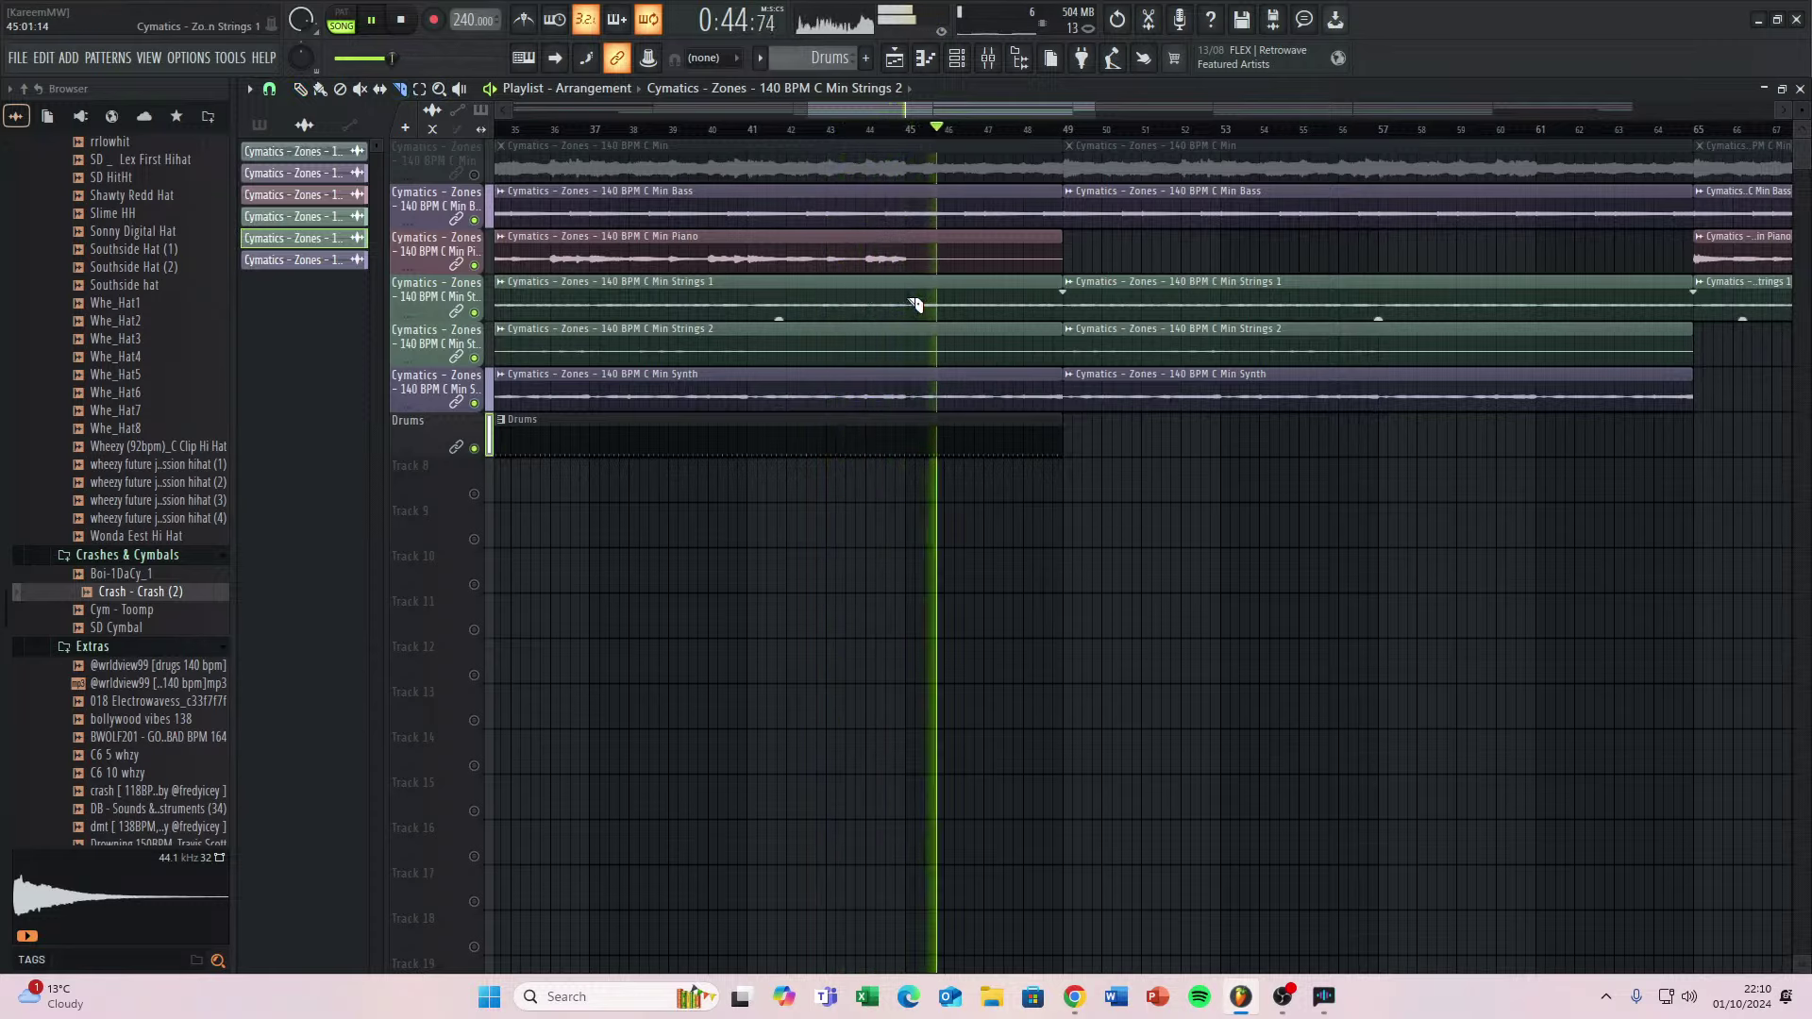
drag(917, 296, 908, 323)
key(space)
right_click(977, 310)
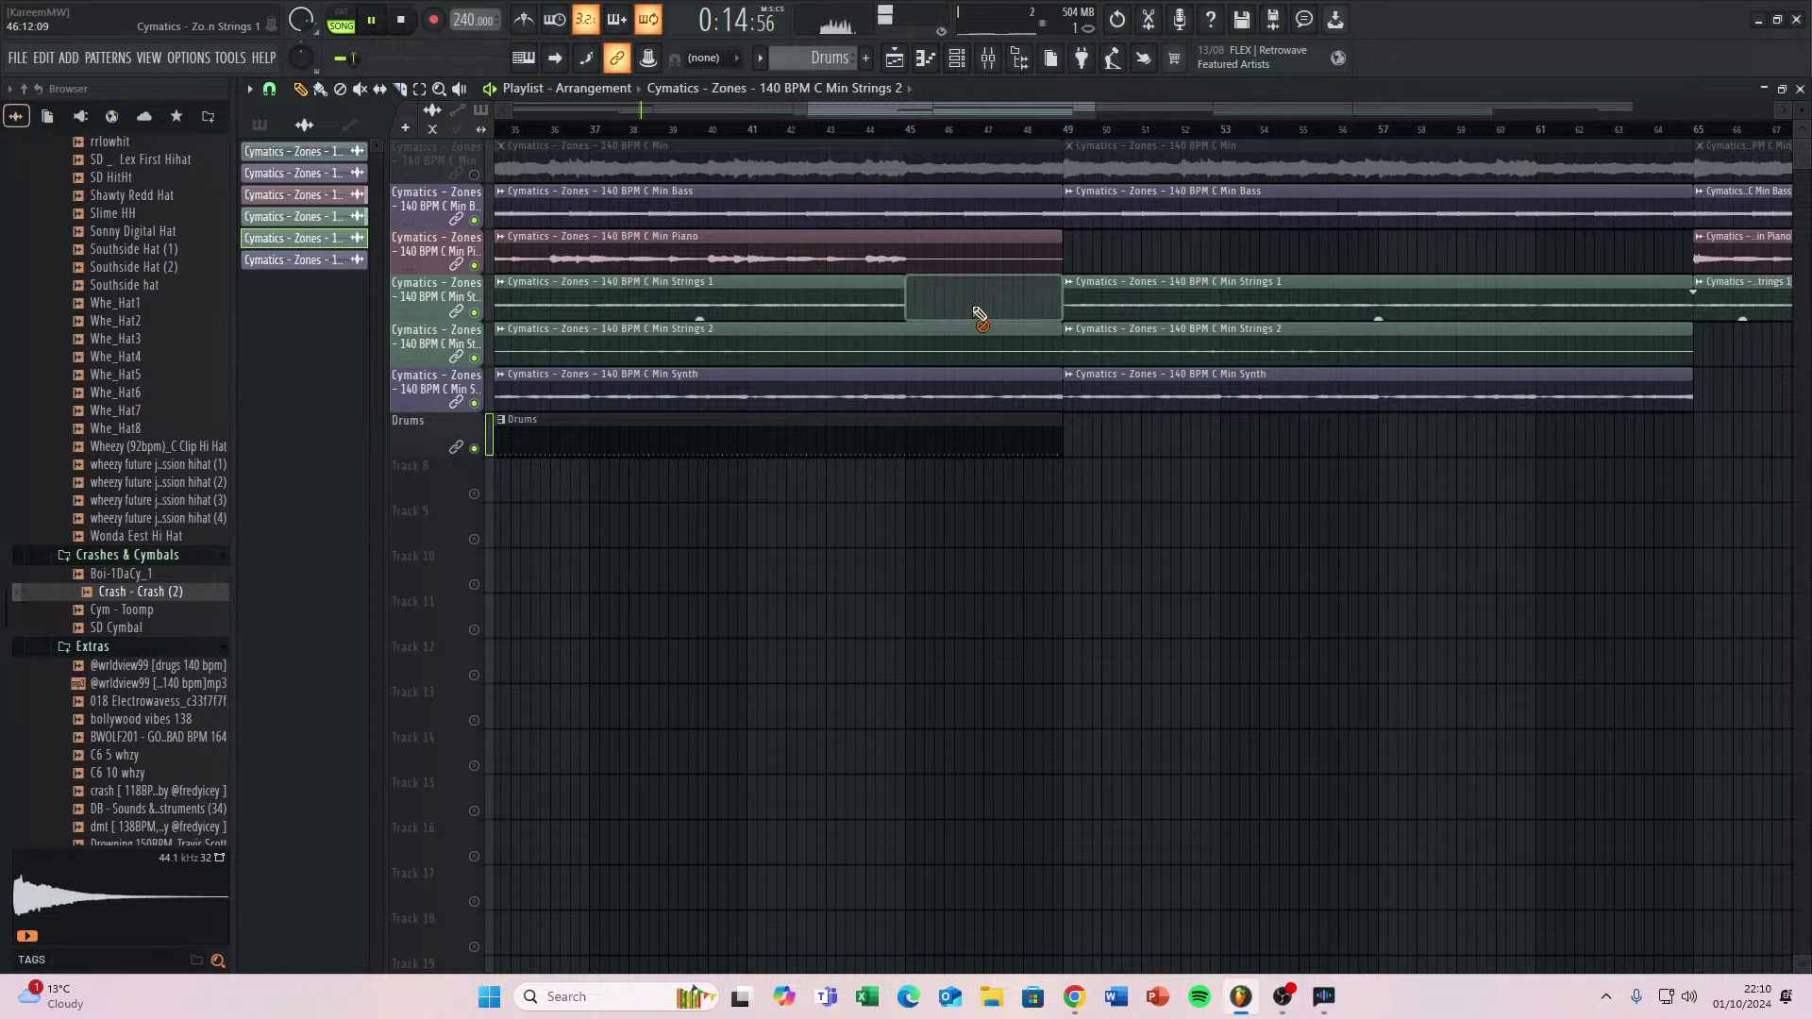
scroll(623, 358, down, 6)
key(space)
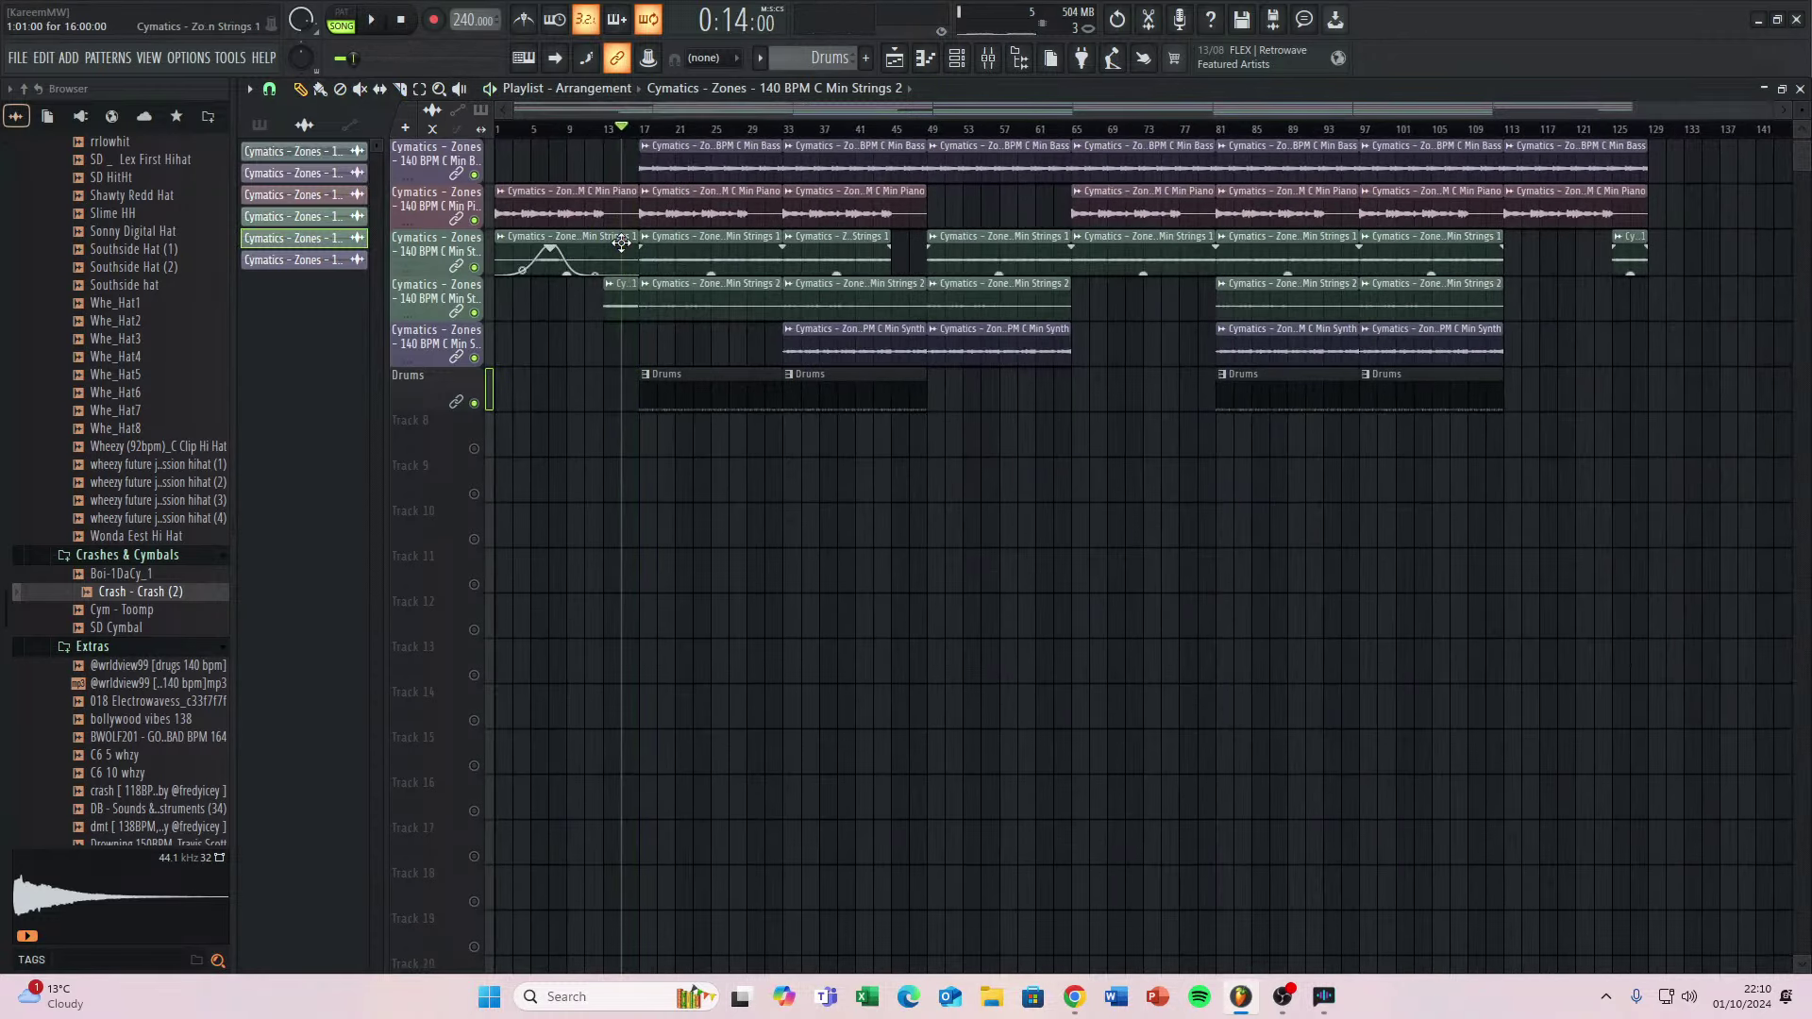
key(space)
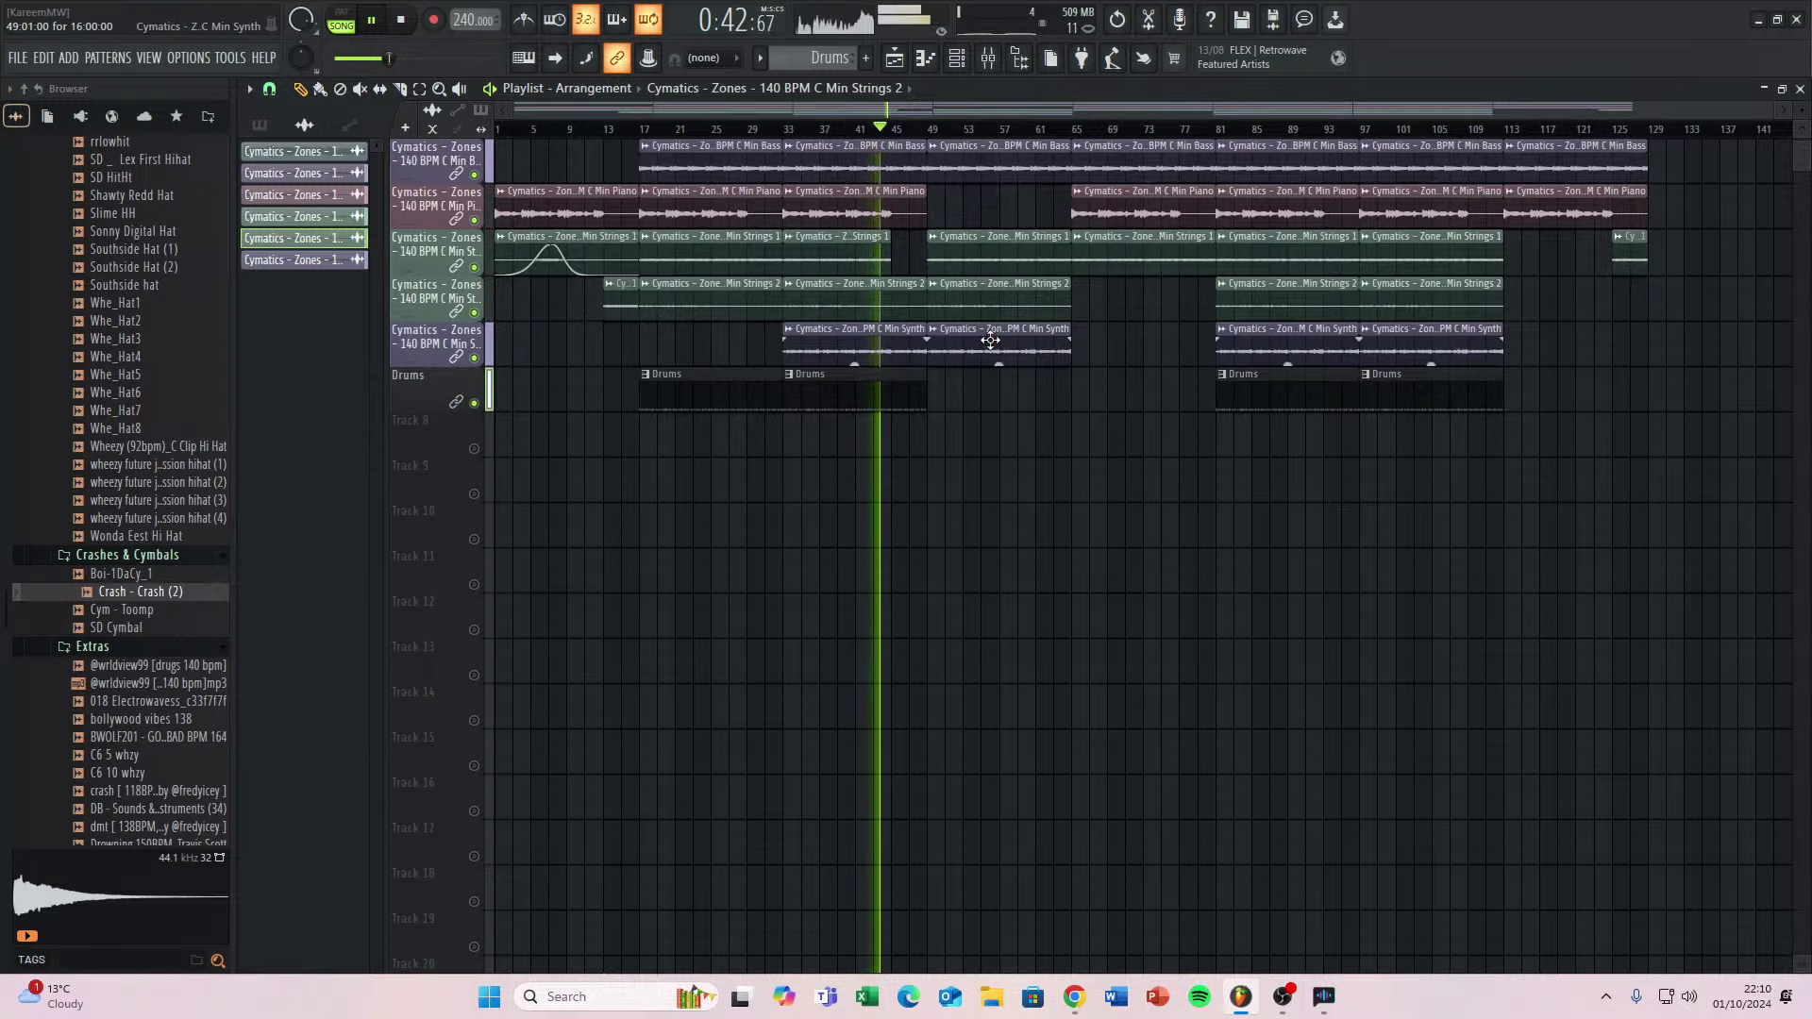
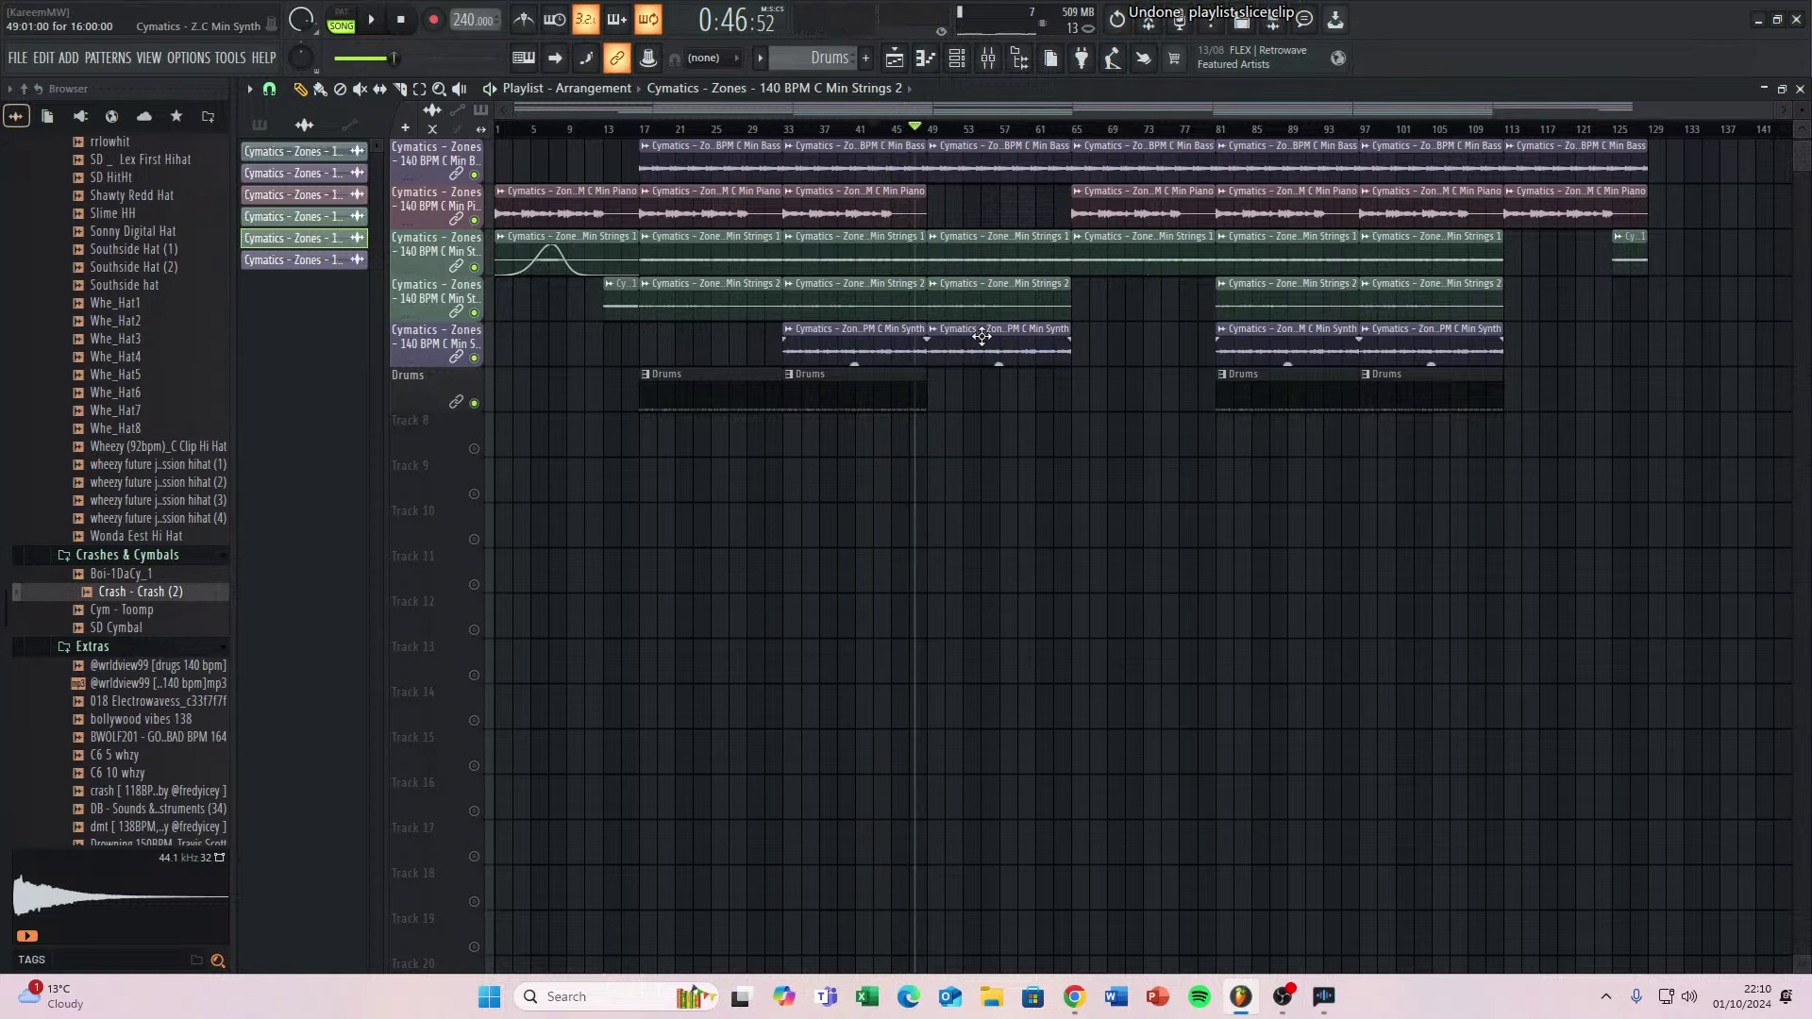
Play into bar 49, delete the Synth clip at bar 49, and place a Synth clip at bar 65 of the same track.
key(space)
right_click(982, 337)
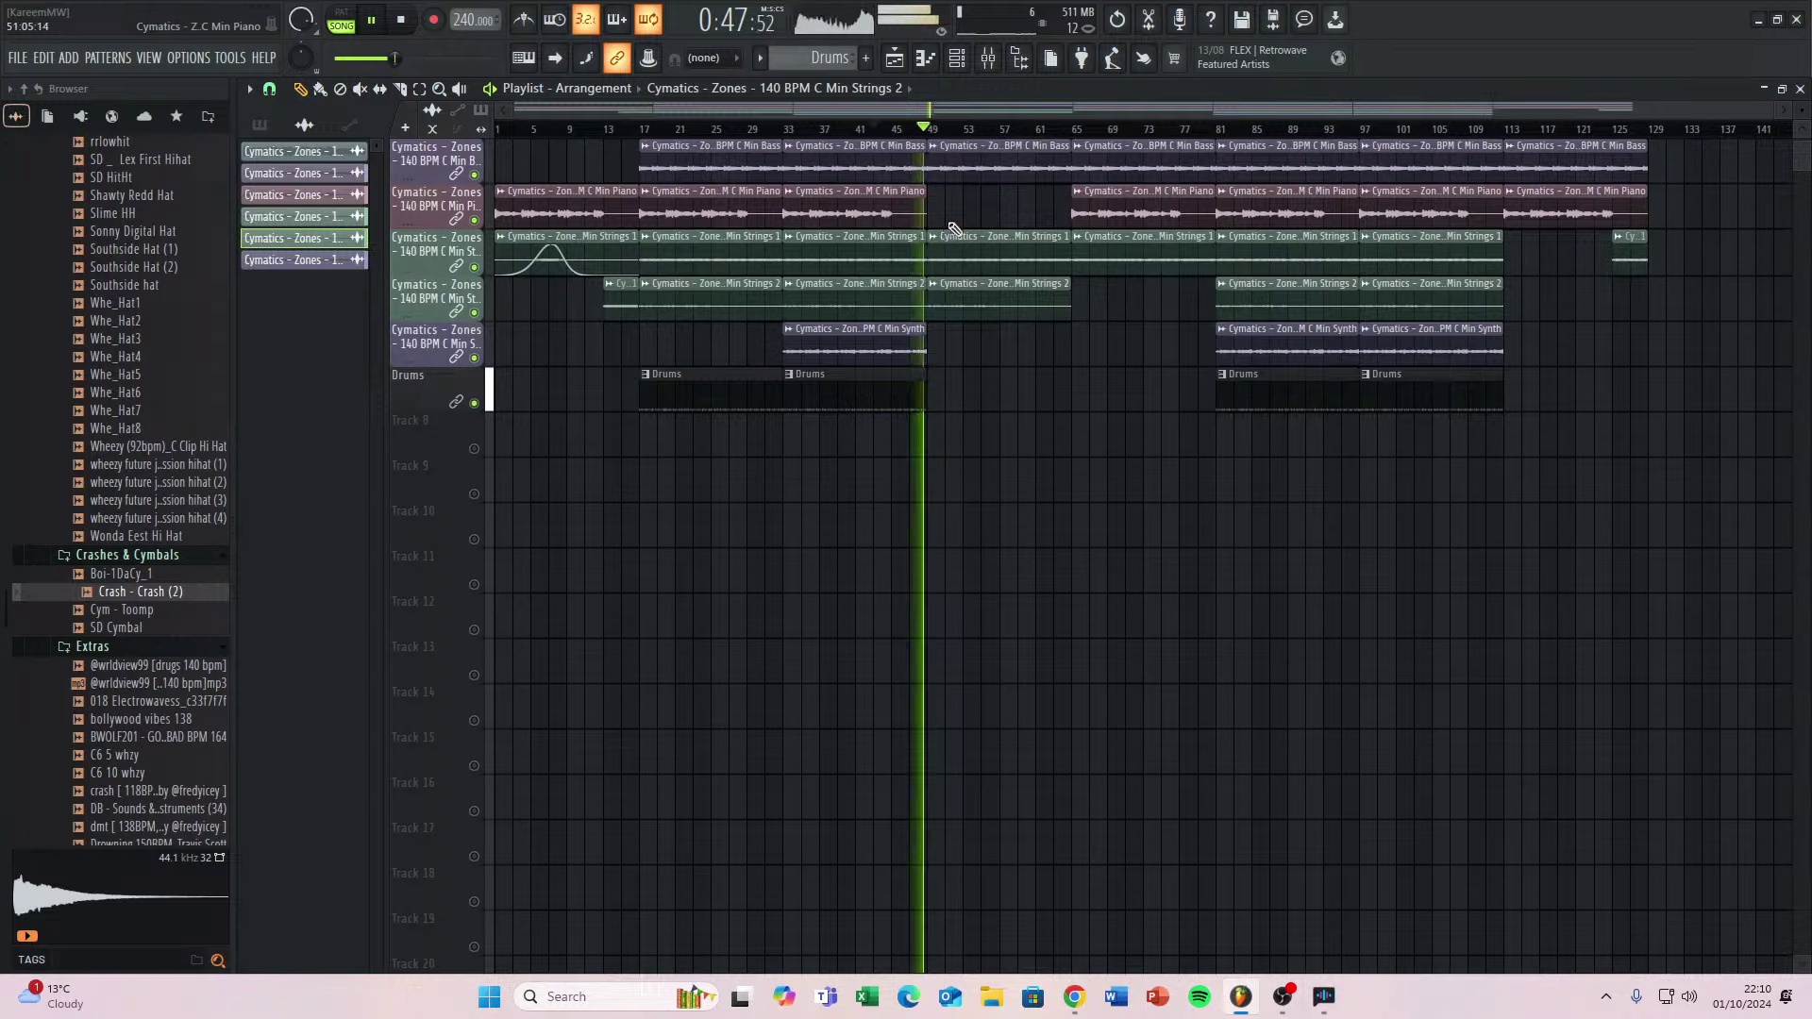
click(911, 347)
click(939, 347)
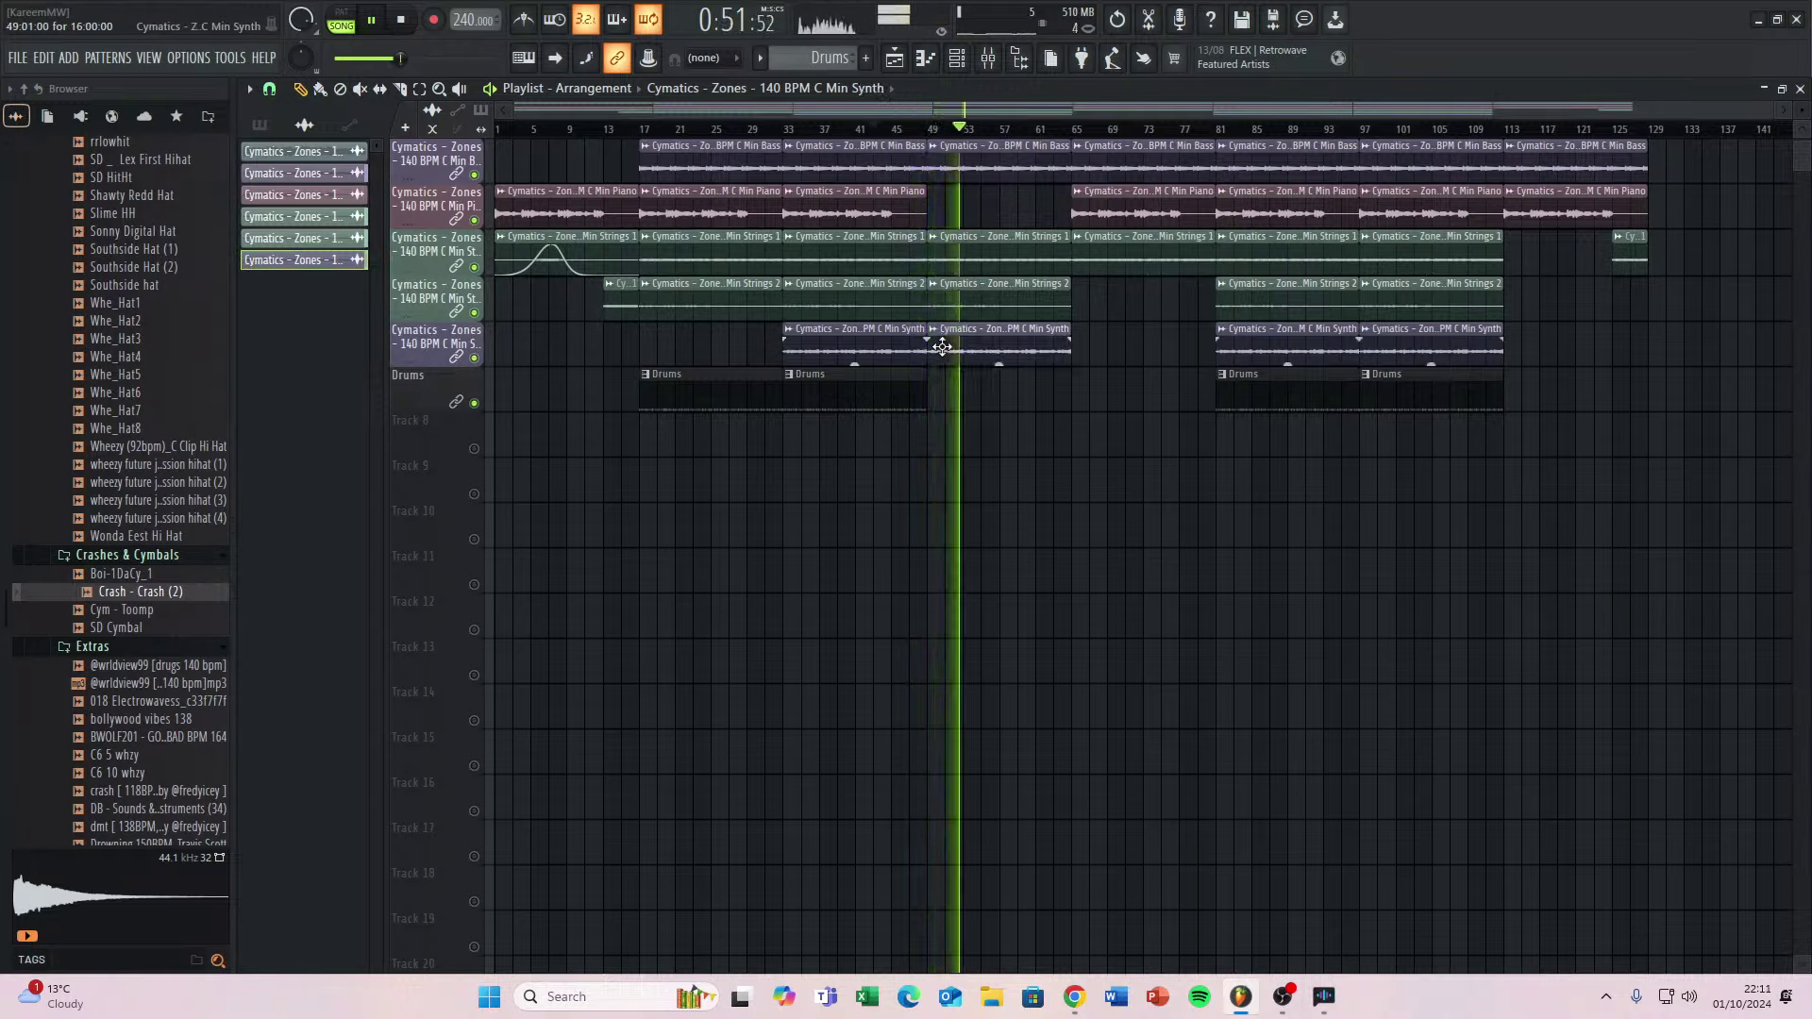
right_click(941, 347)
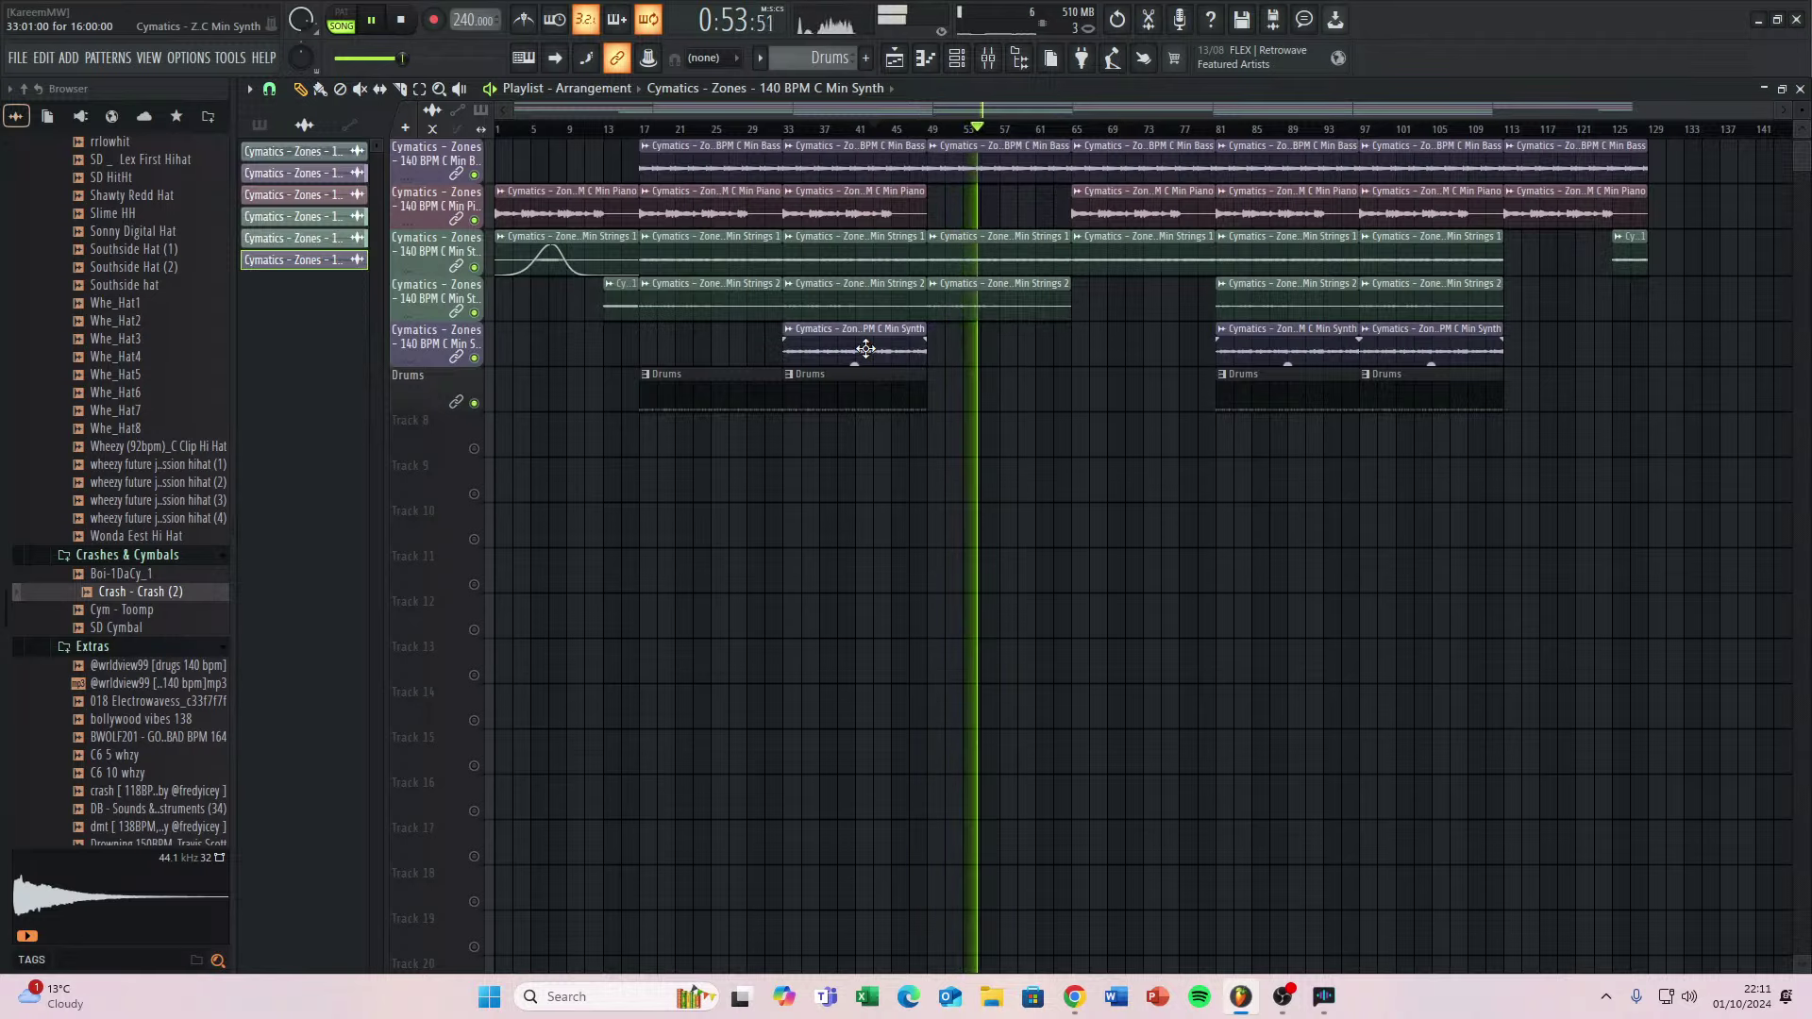
click(1082, 348)
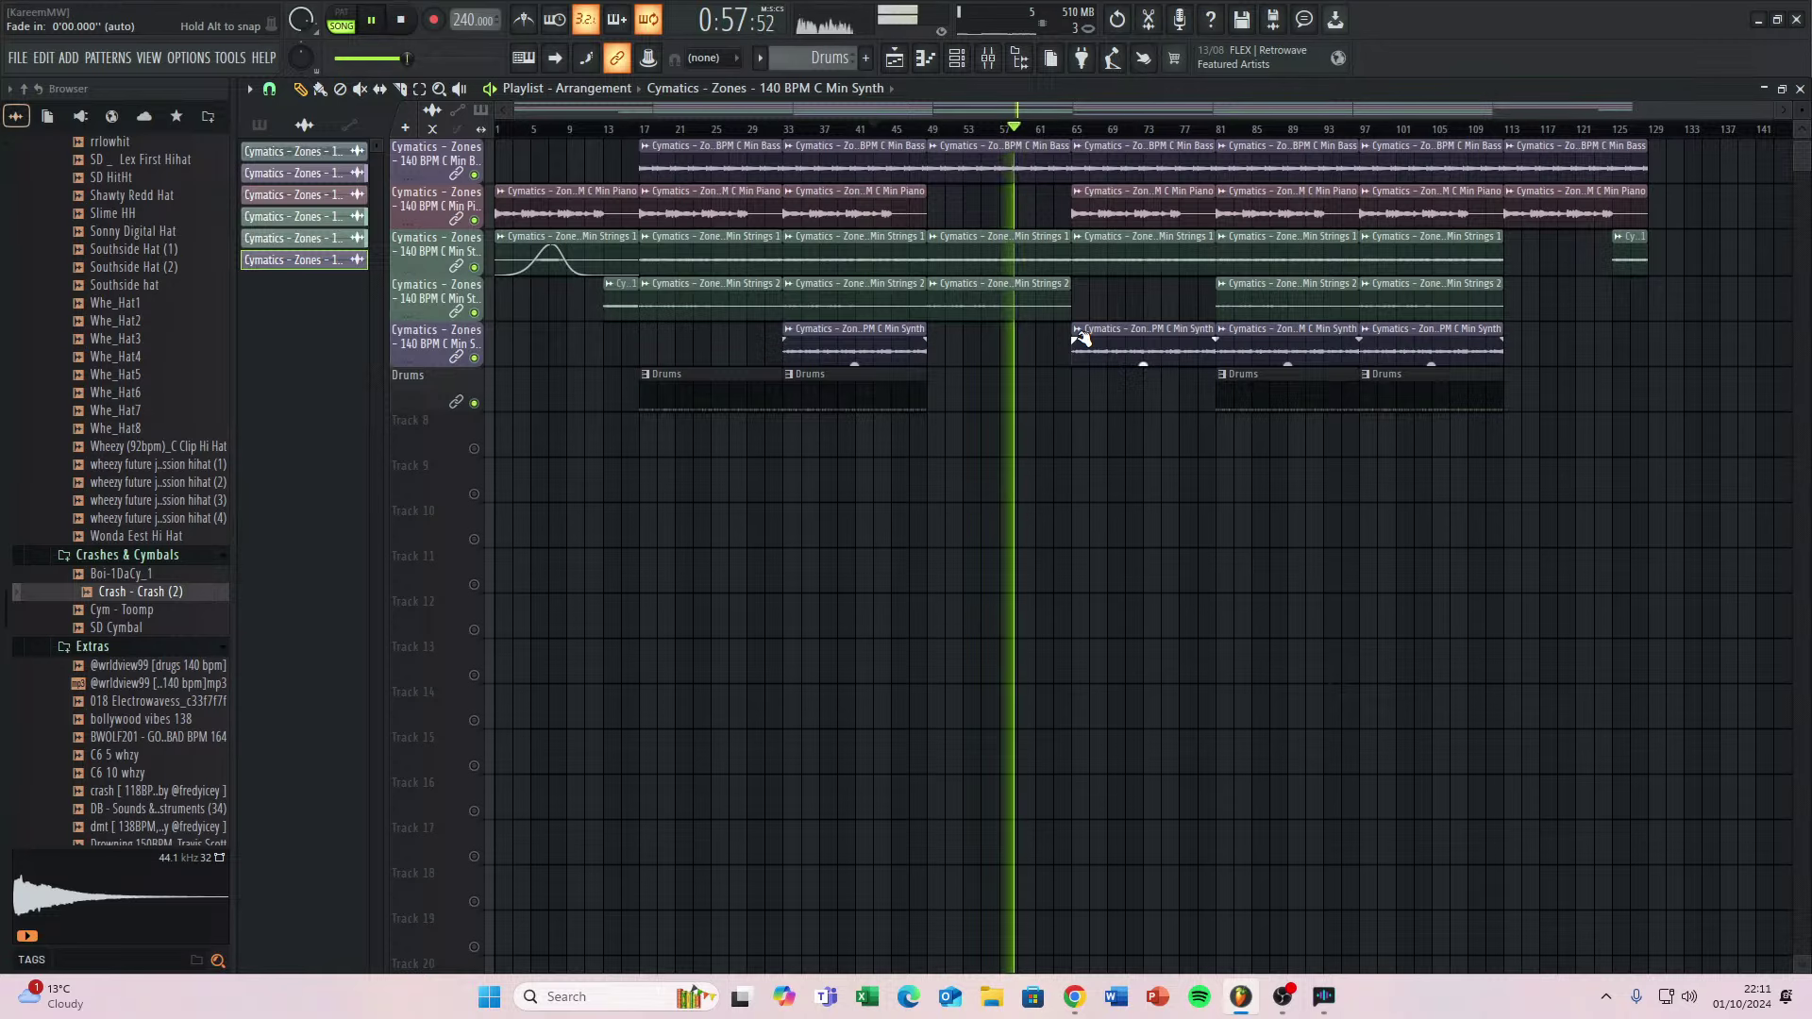
Place a Drums clip at bar 65 of the Drums track, directly before the existing Drums clip at bar 81.
scroll(1081, 336, up, 1)
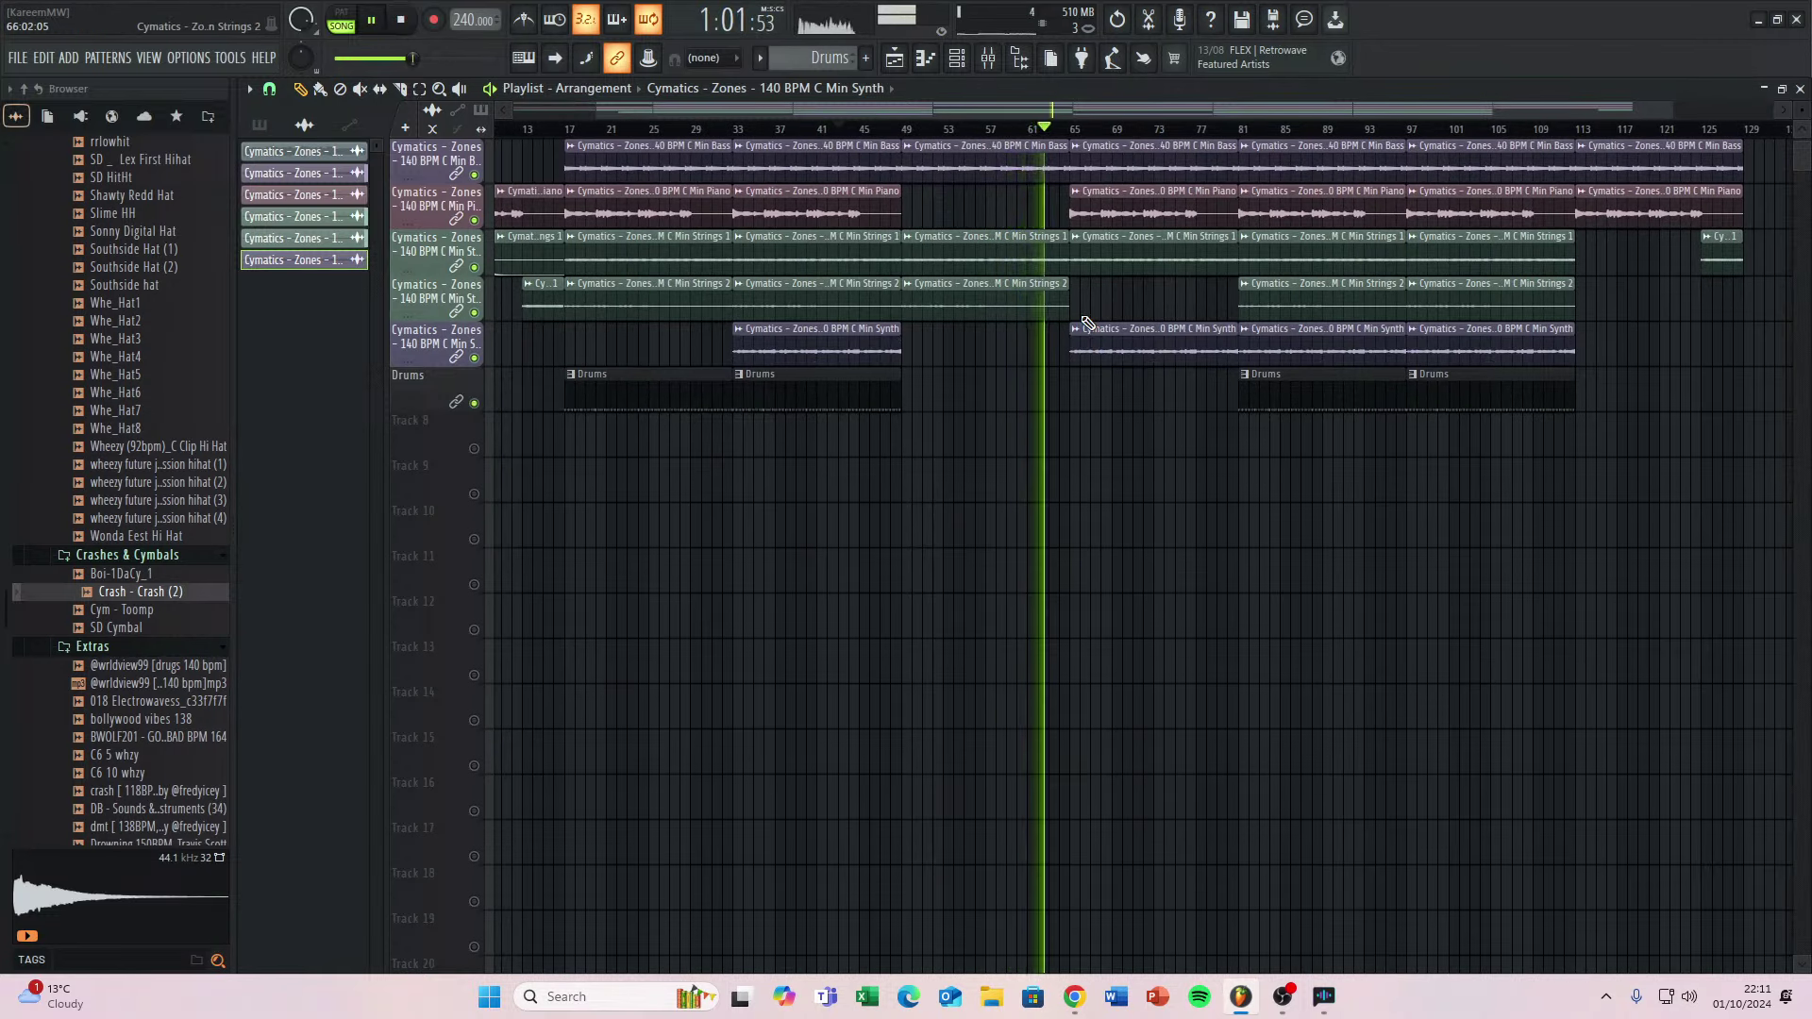
click(1286, 393)
click(1076, 387)
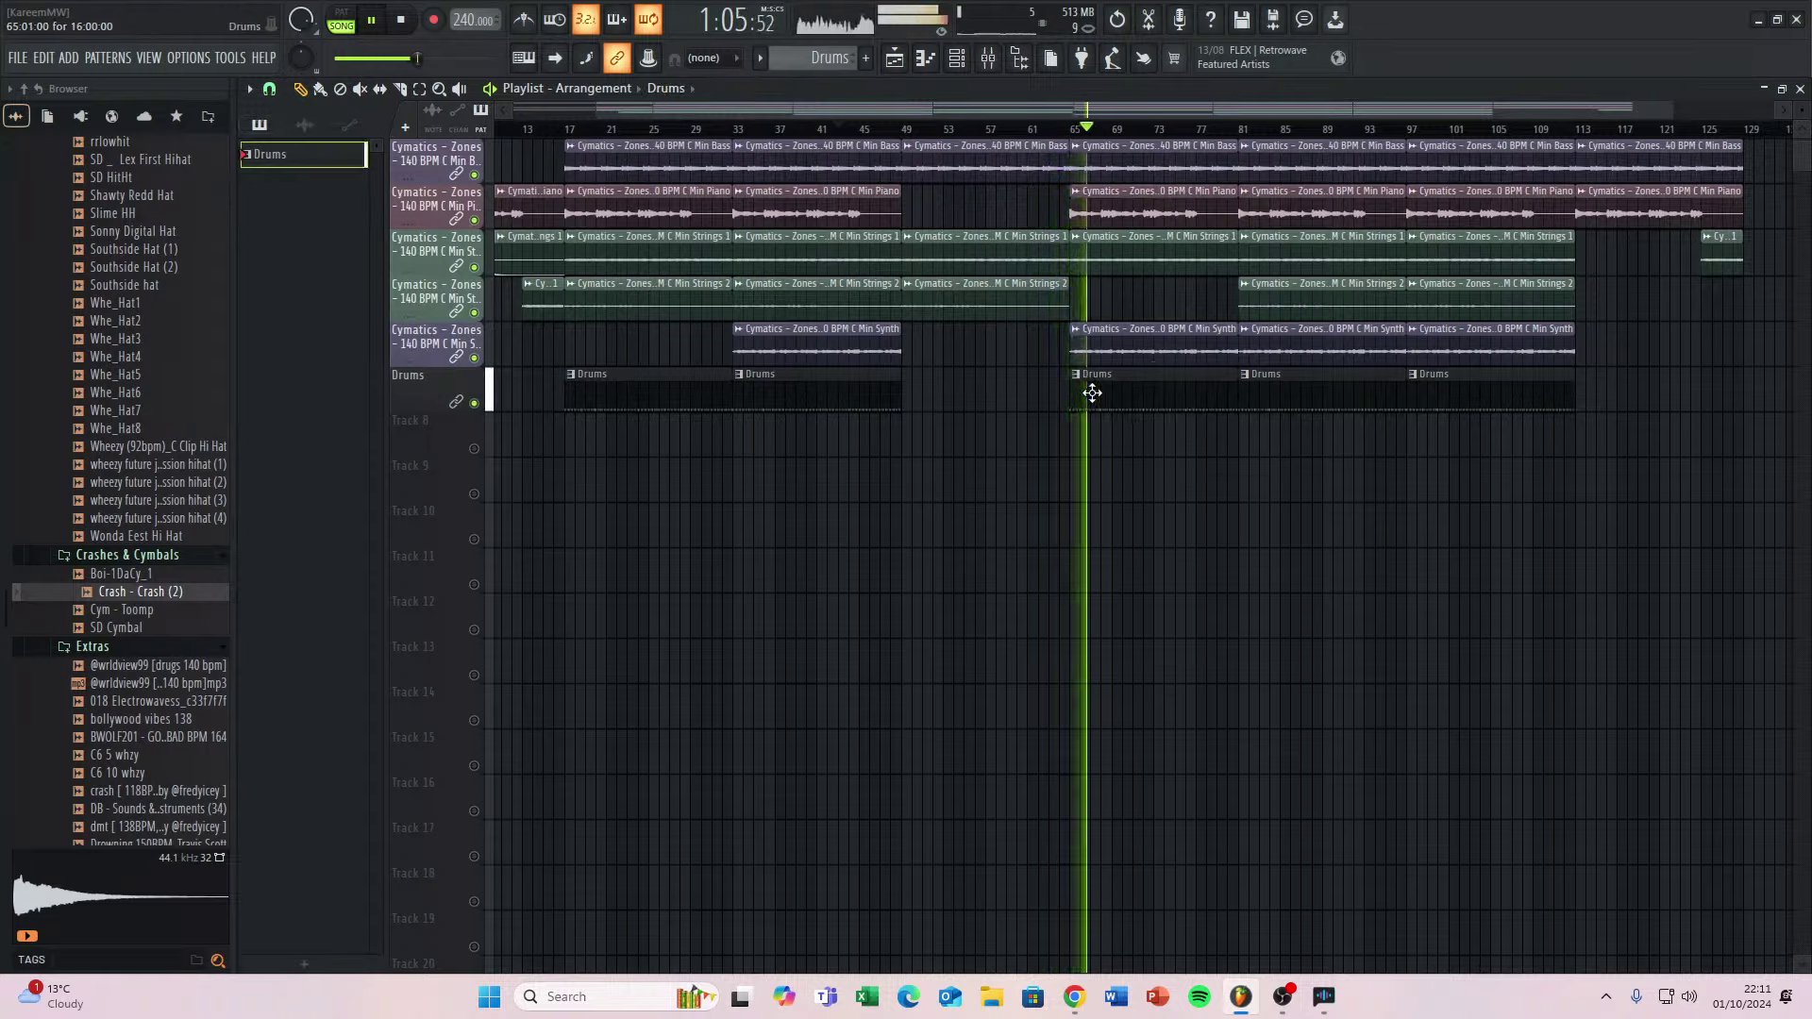
right_click(1085, 390)
click(1076, 386)
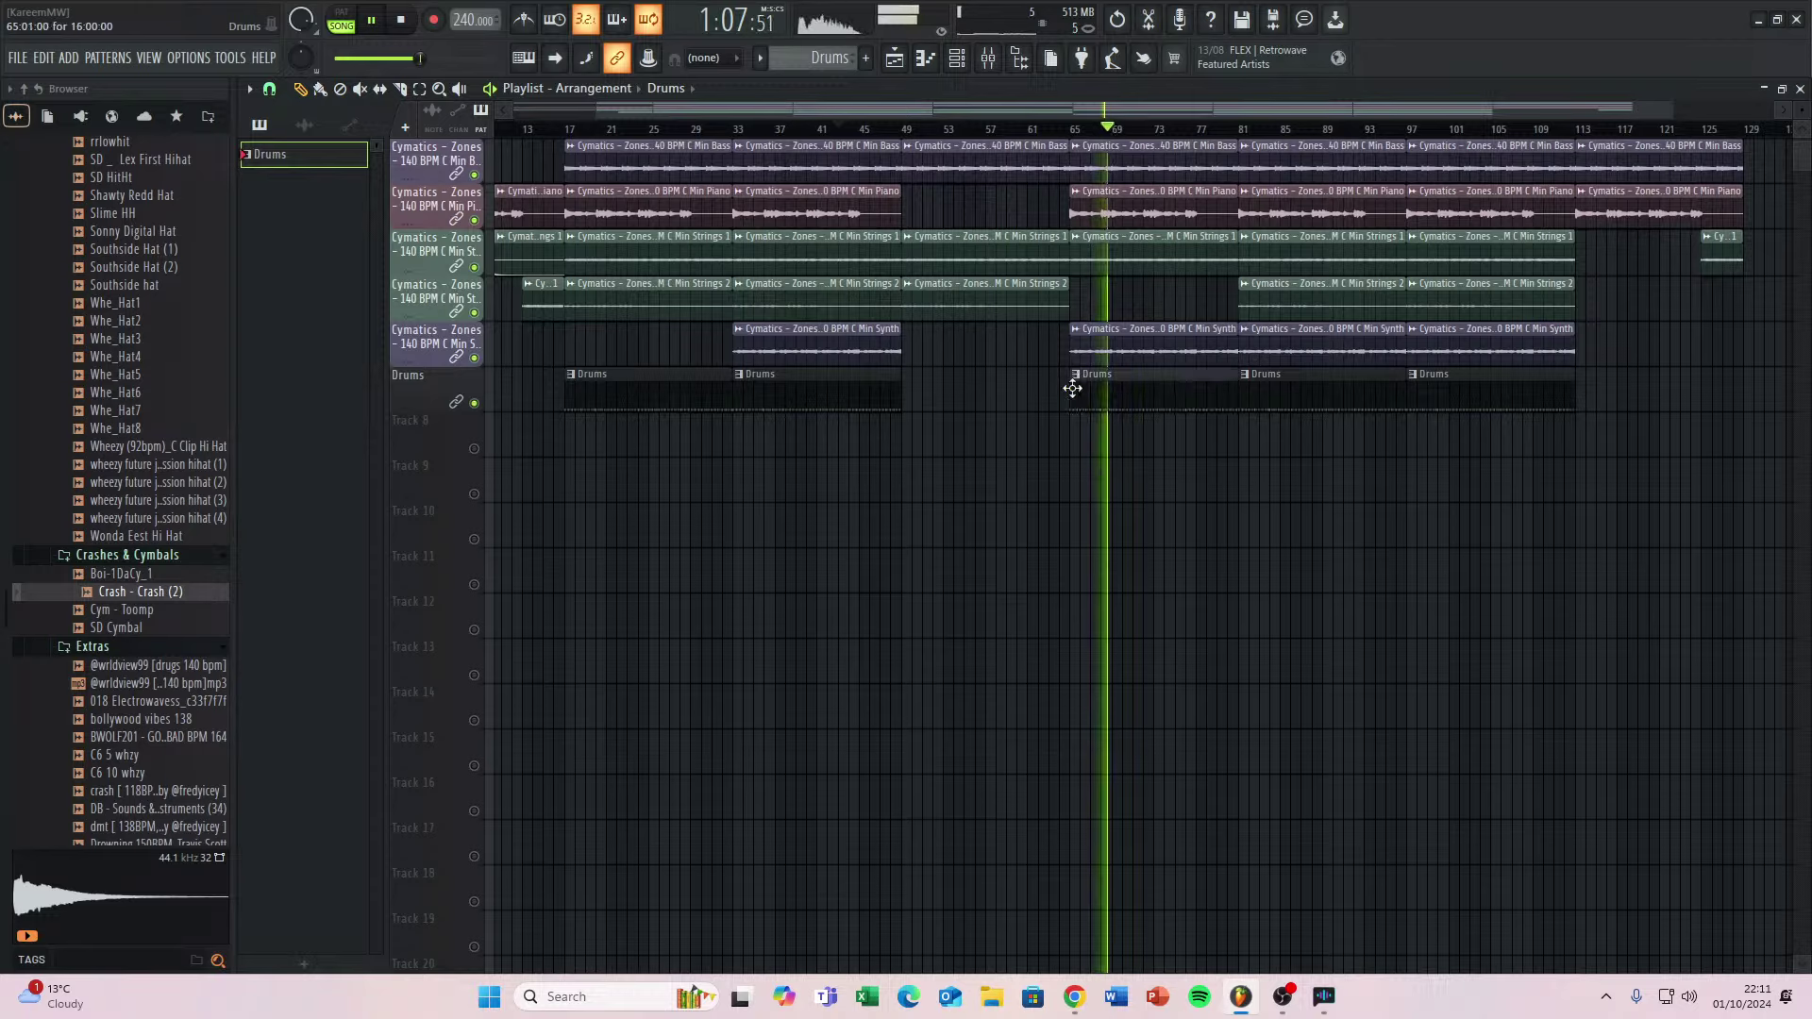
right_click(421, 393)
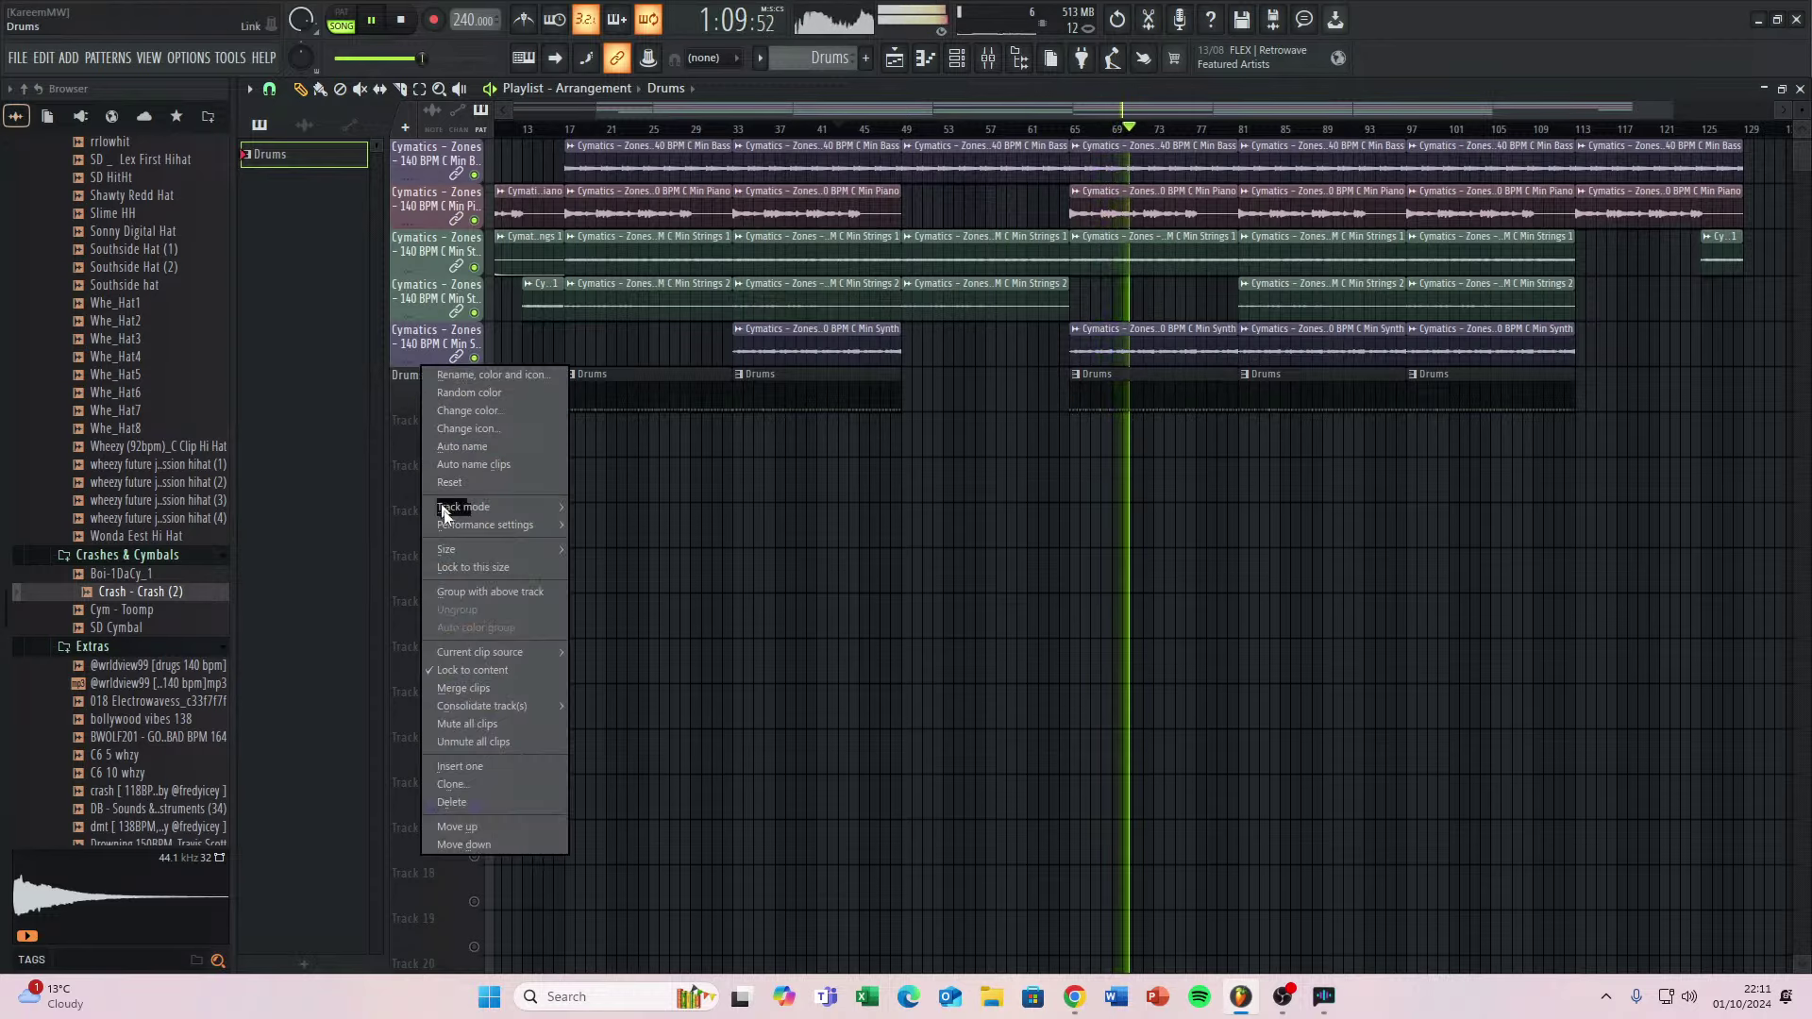
click(681, 766)
Delete the Bass clip at bar 81 and mute the Strings 1 track while the section plays.
scroll(1045, 533, up, 1)
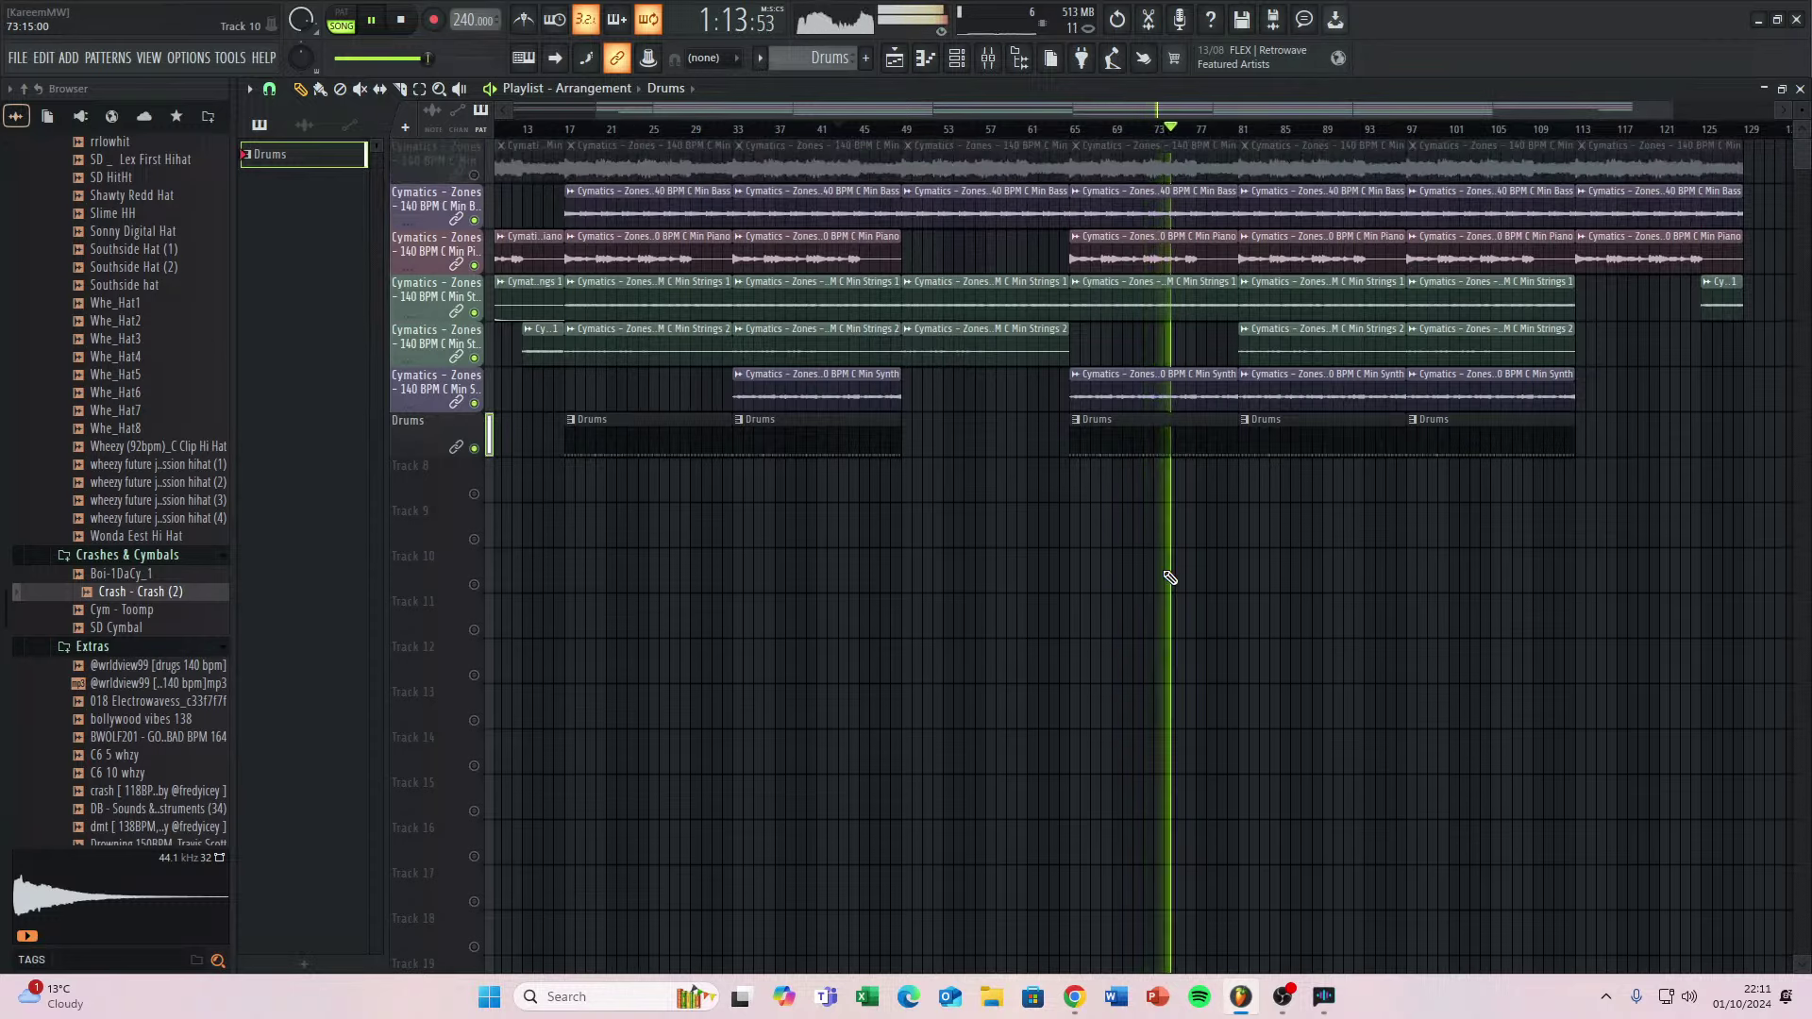
right_click(1299, 223)
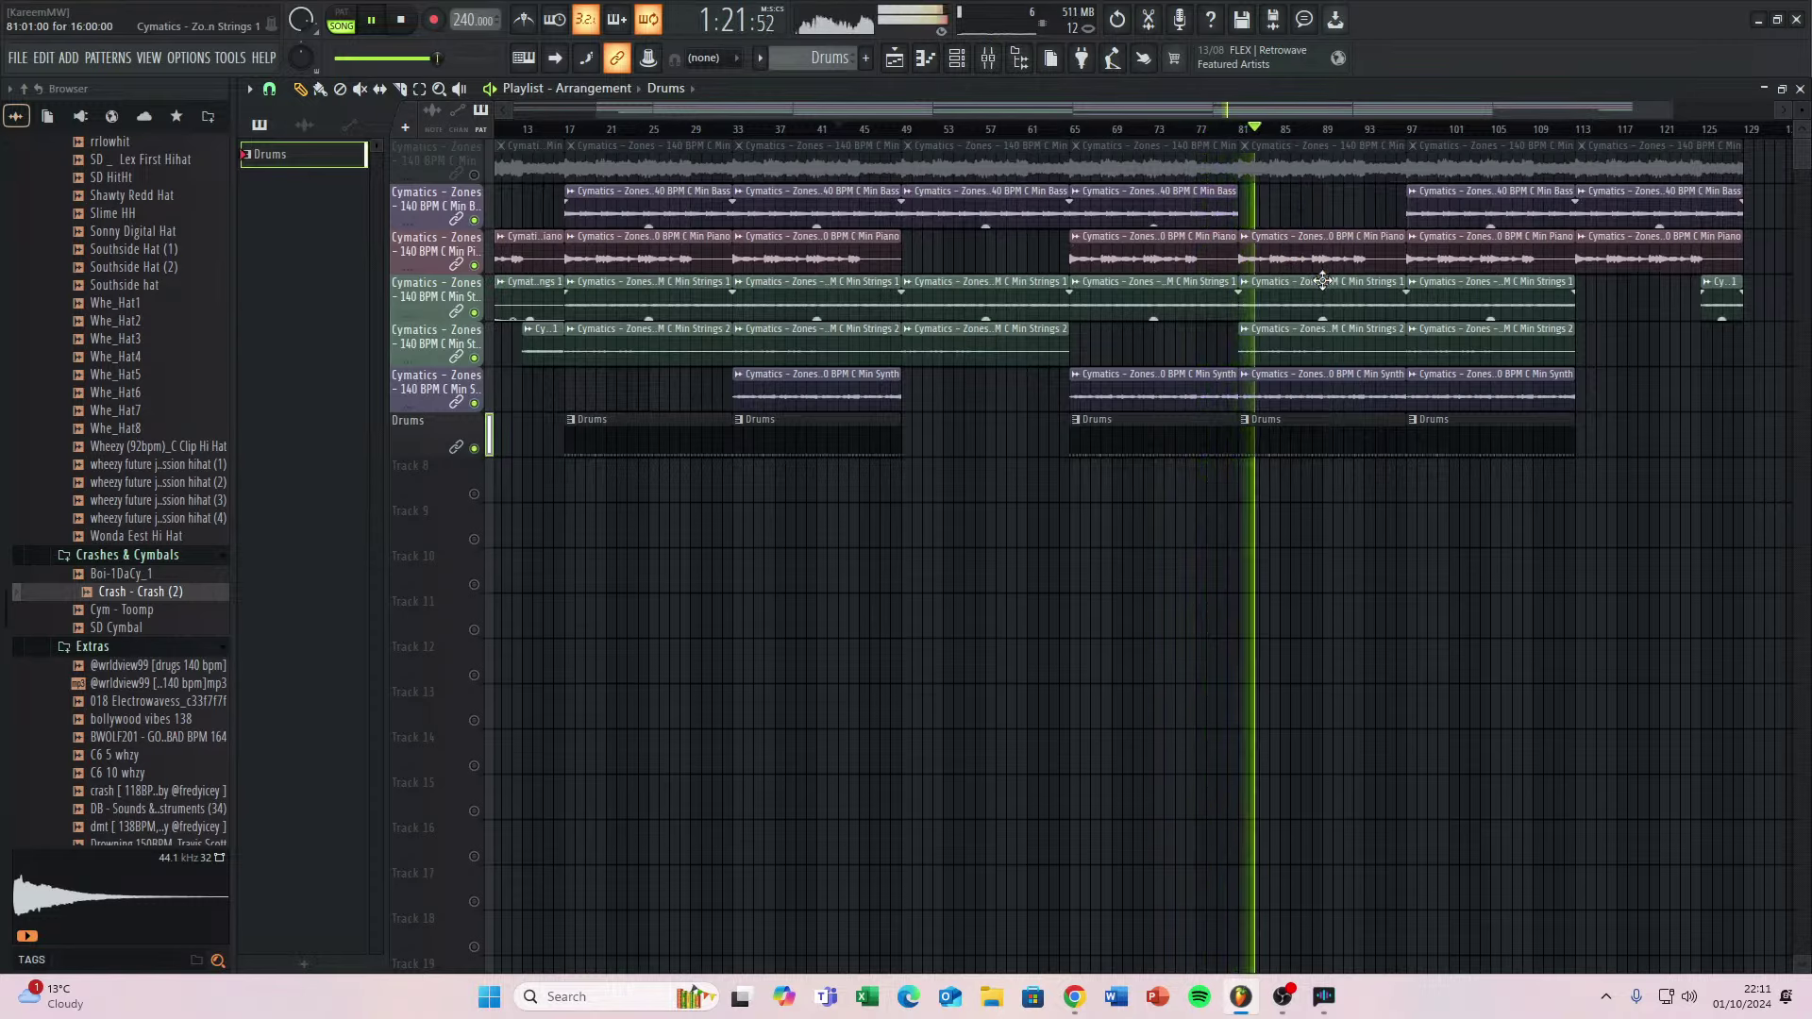
scroll(1341, 252, down, 1)
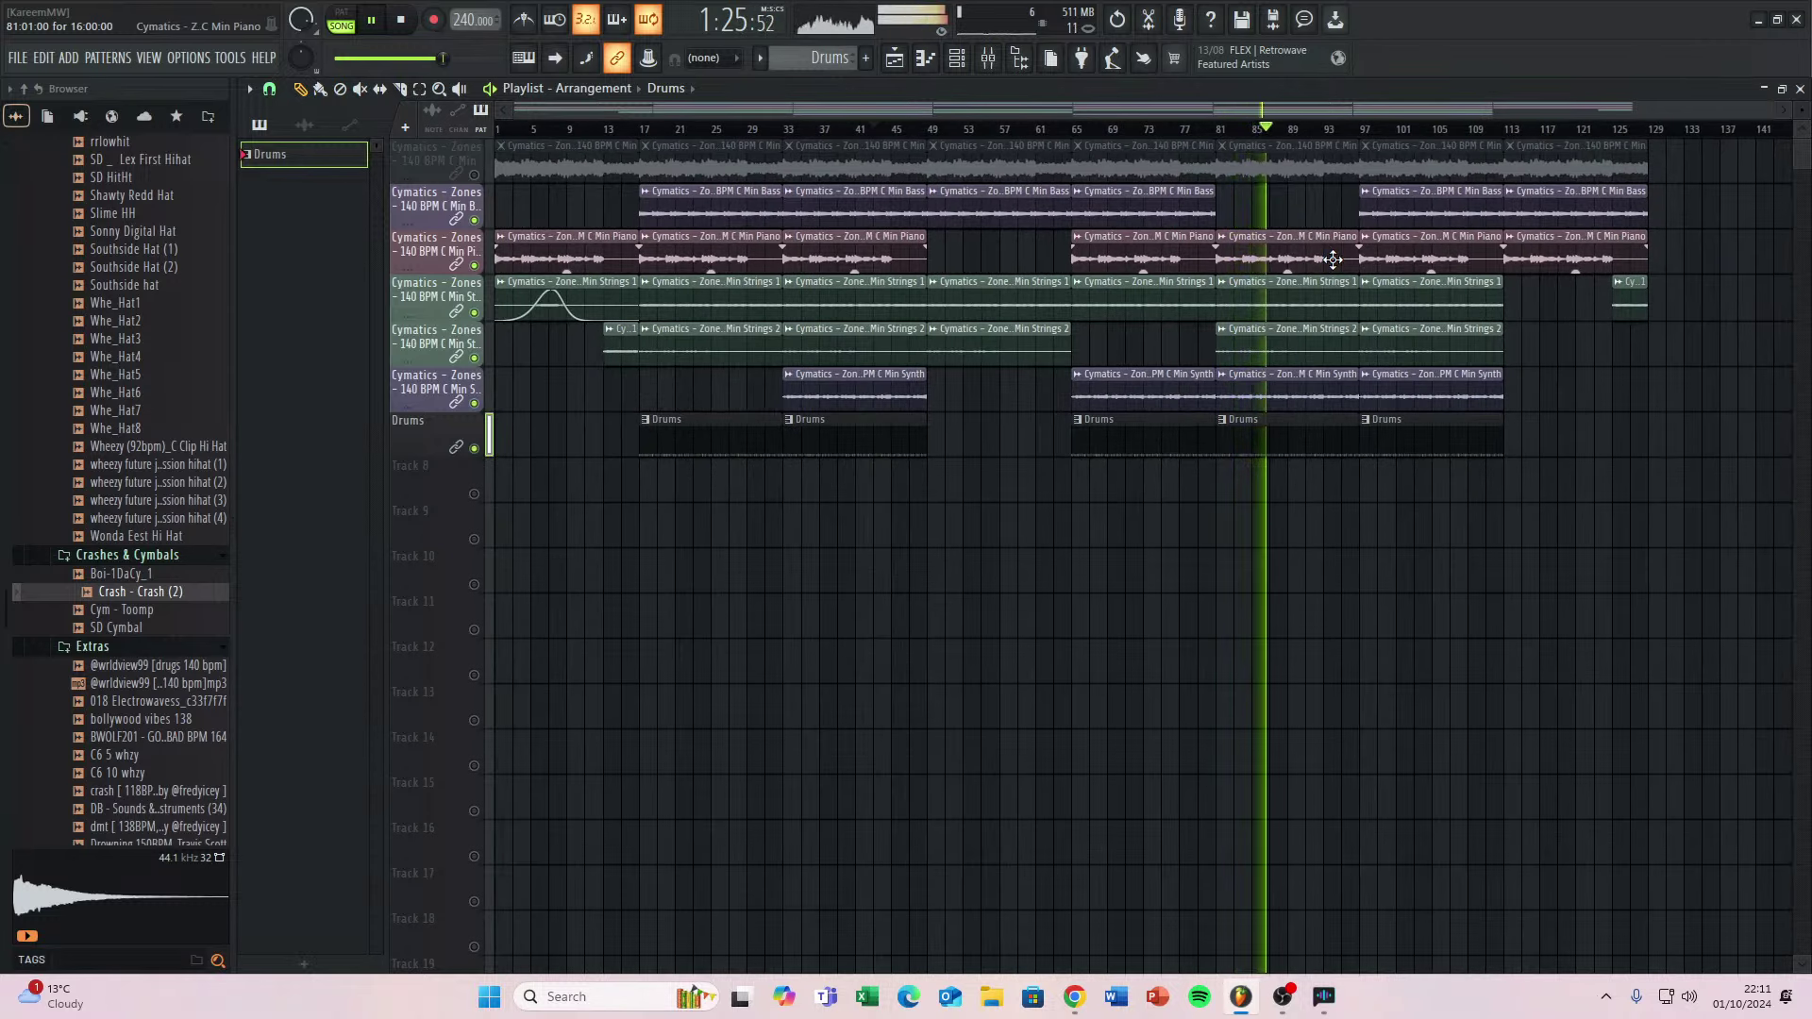
scroll(1325, 302, up, 3)
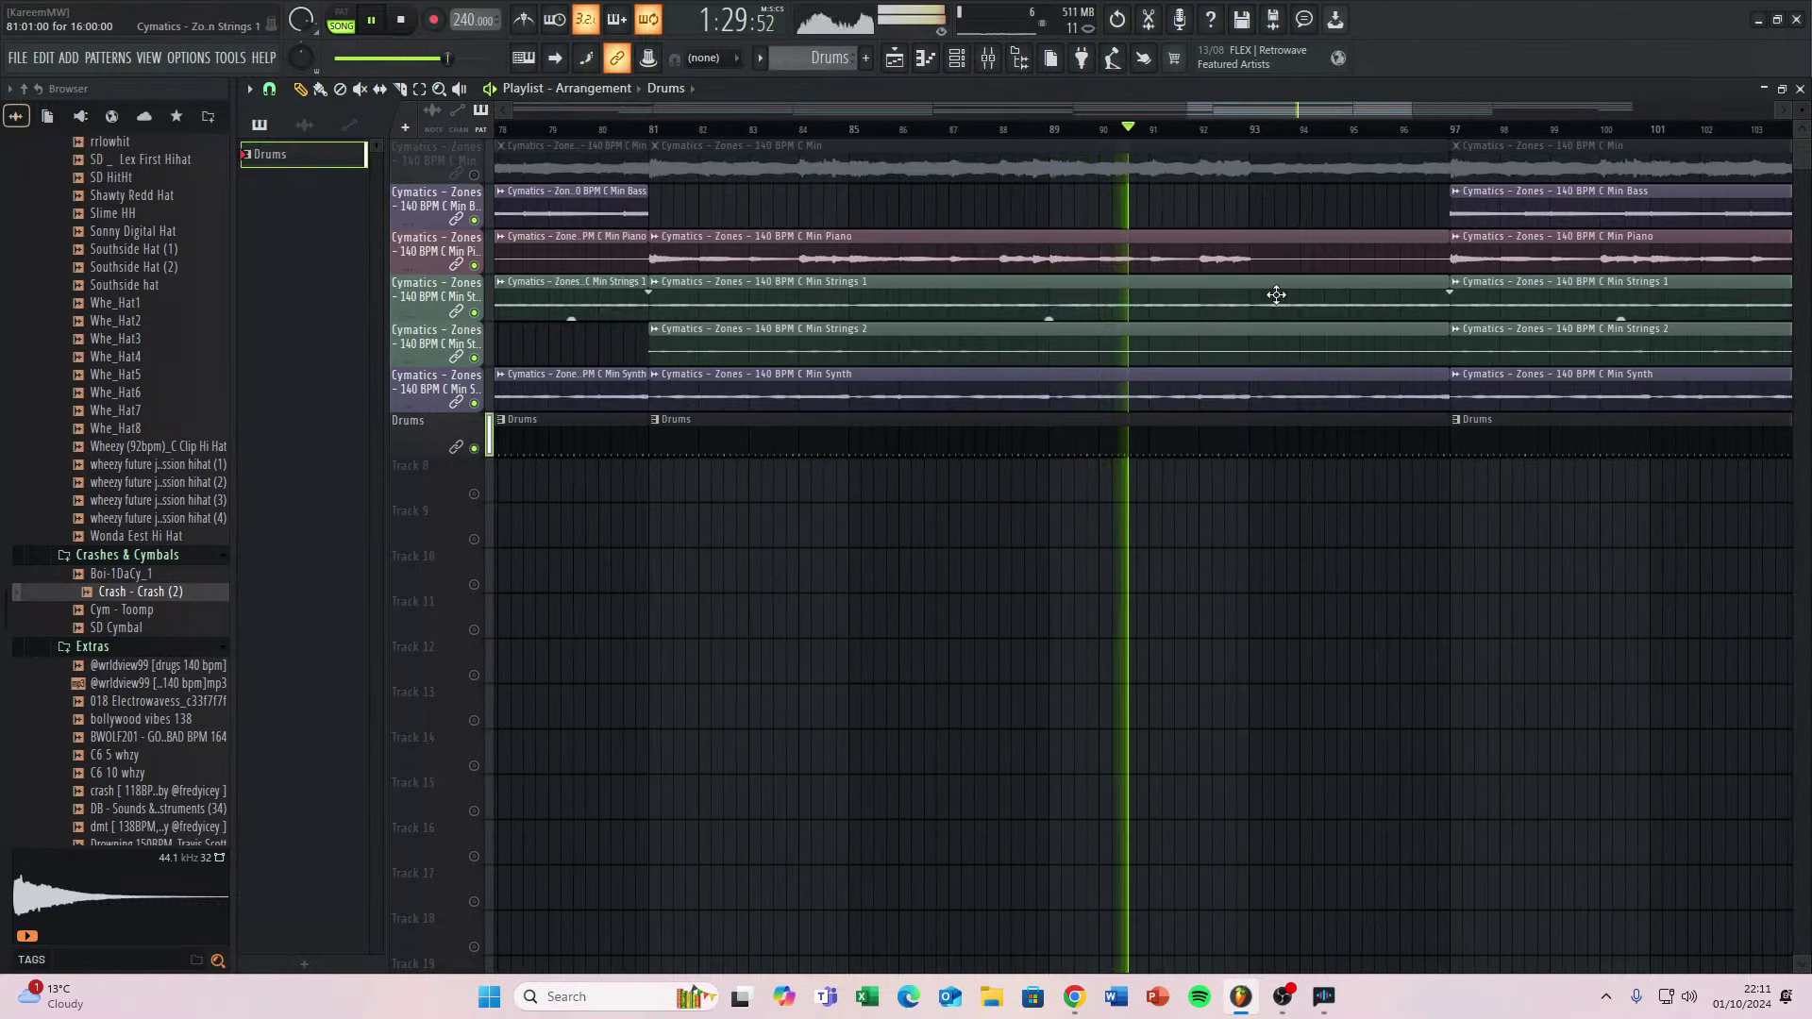
click(475, 314)
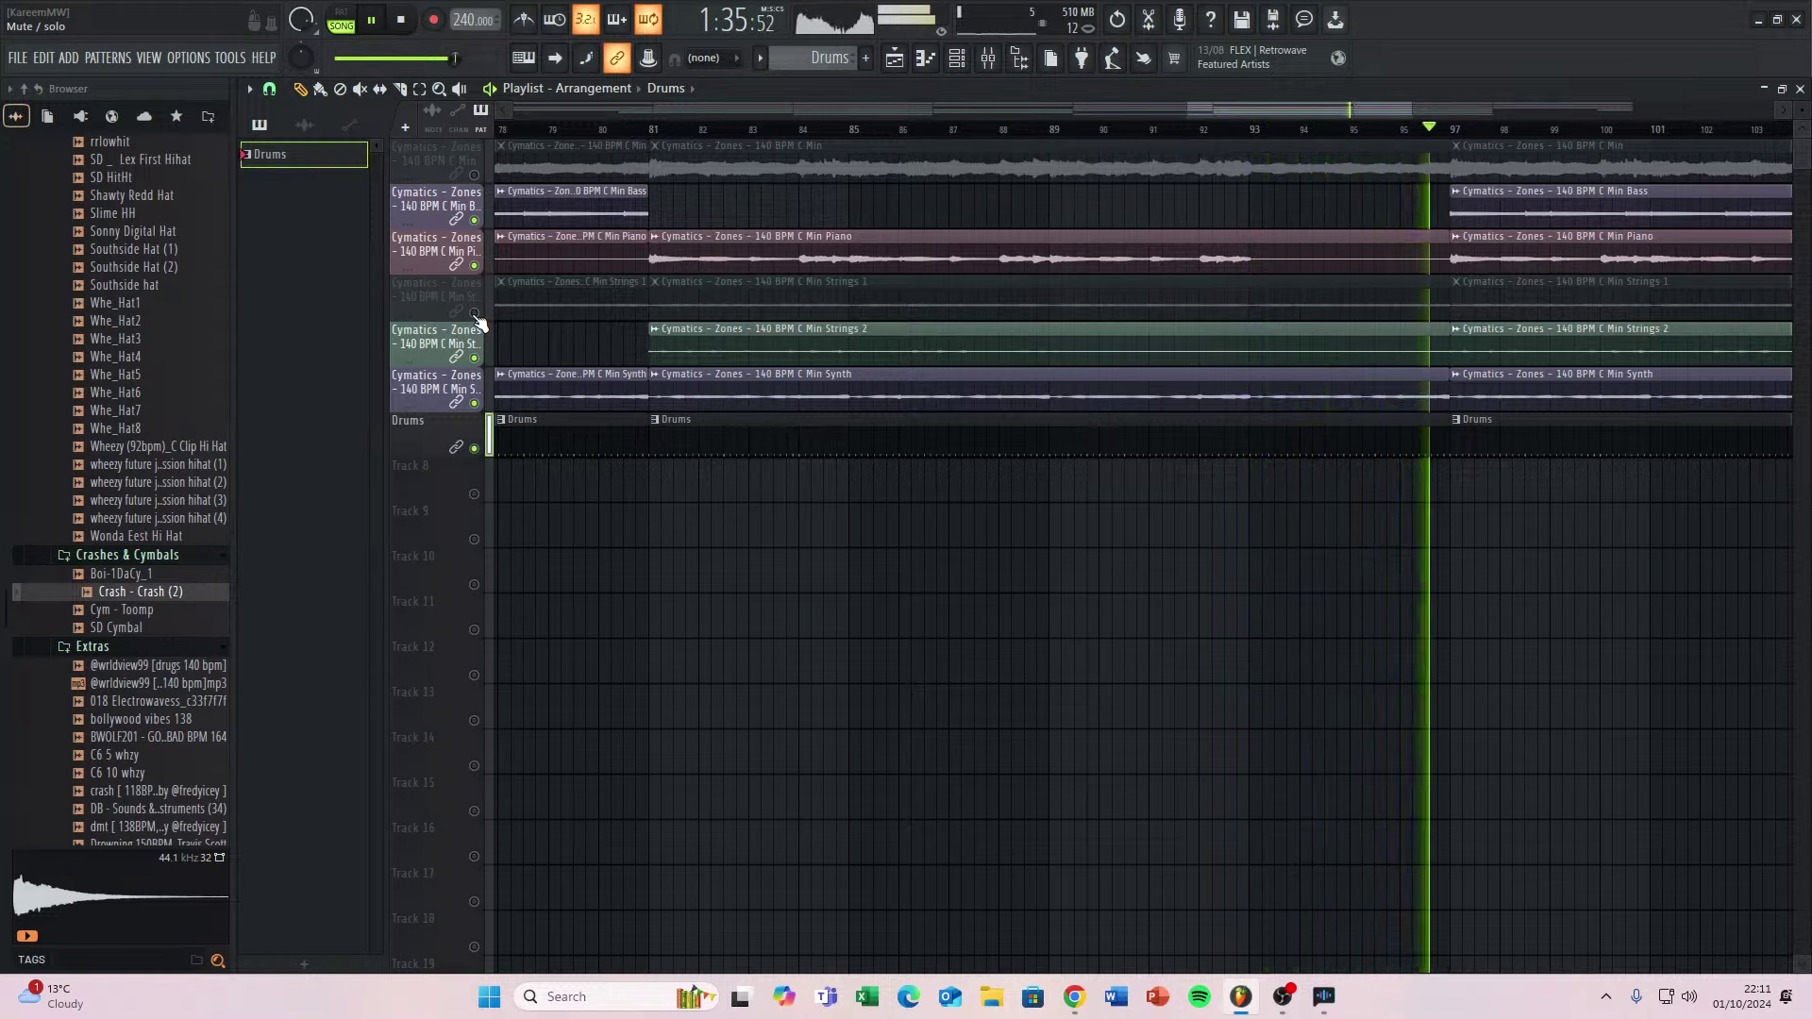
Unmute the Strings 1 track, and play the section just before bar 65.
click(475, 314)
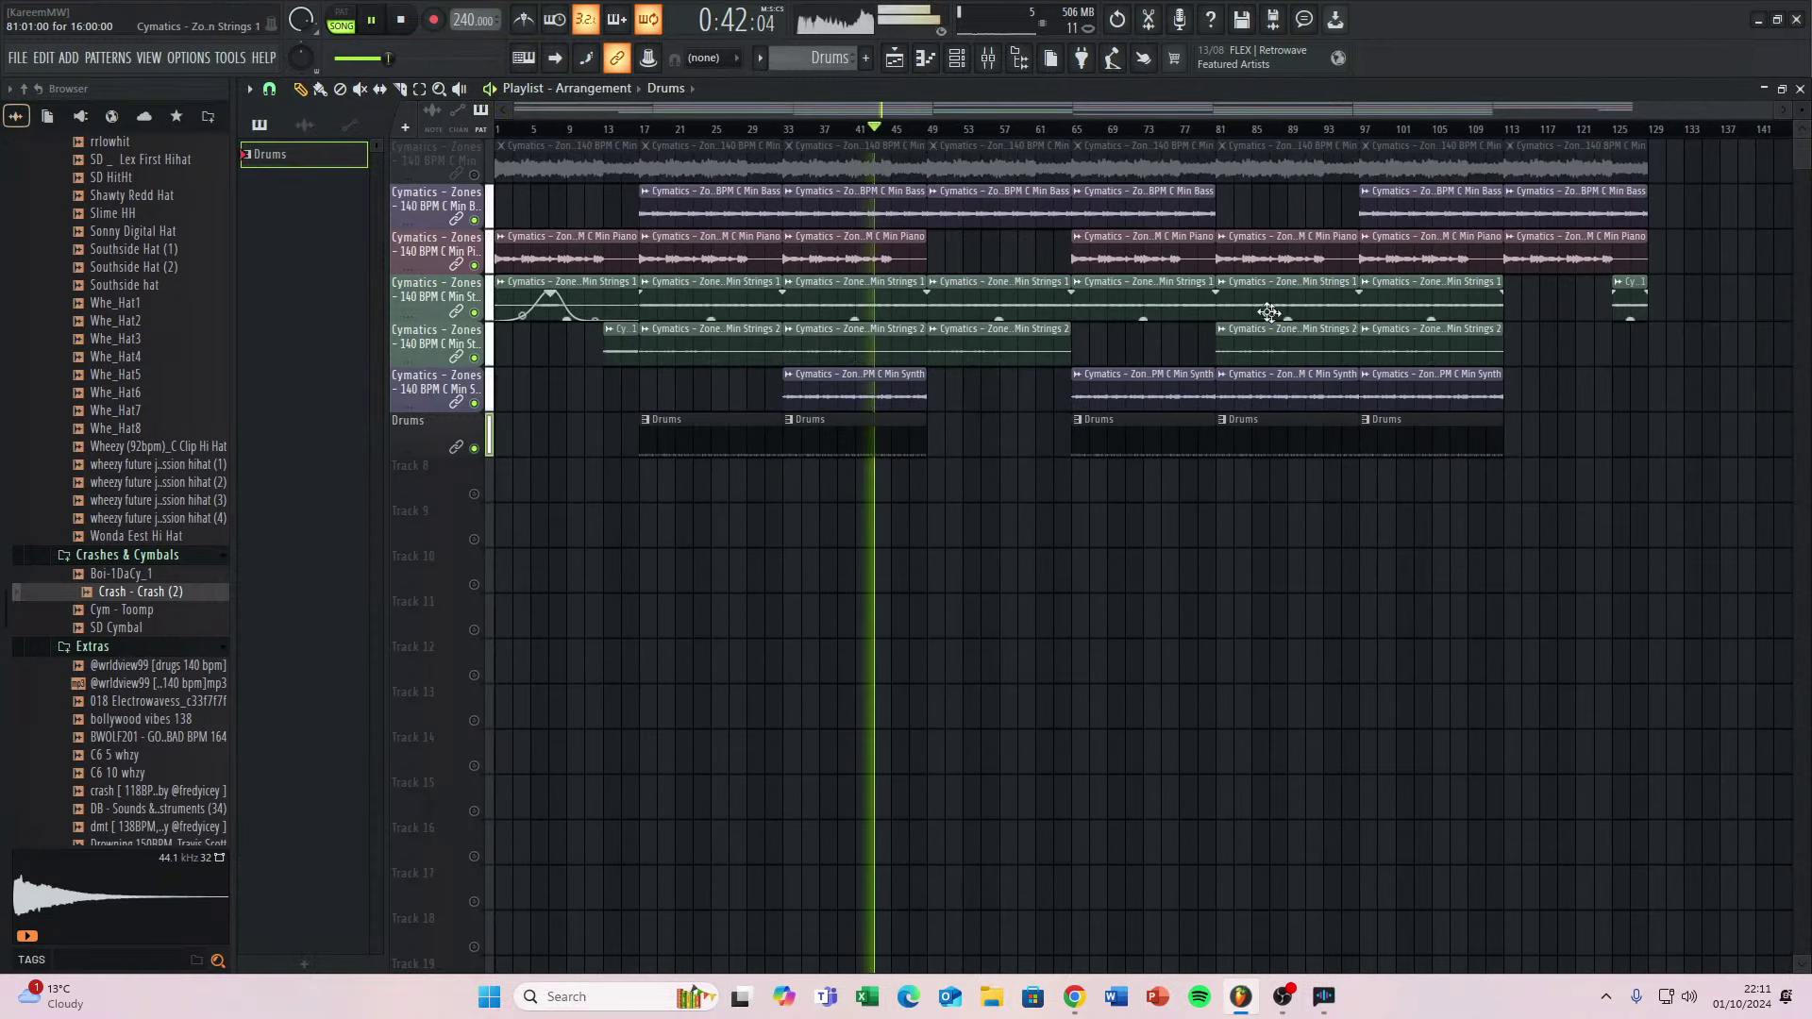
click(1114, 129)
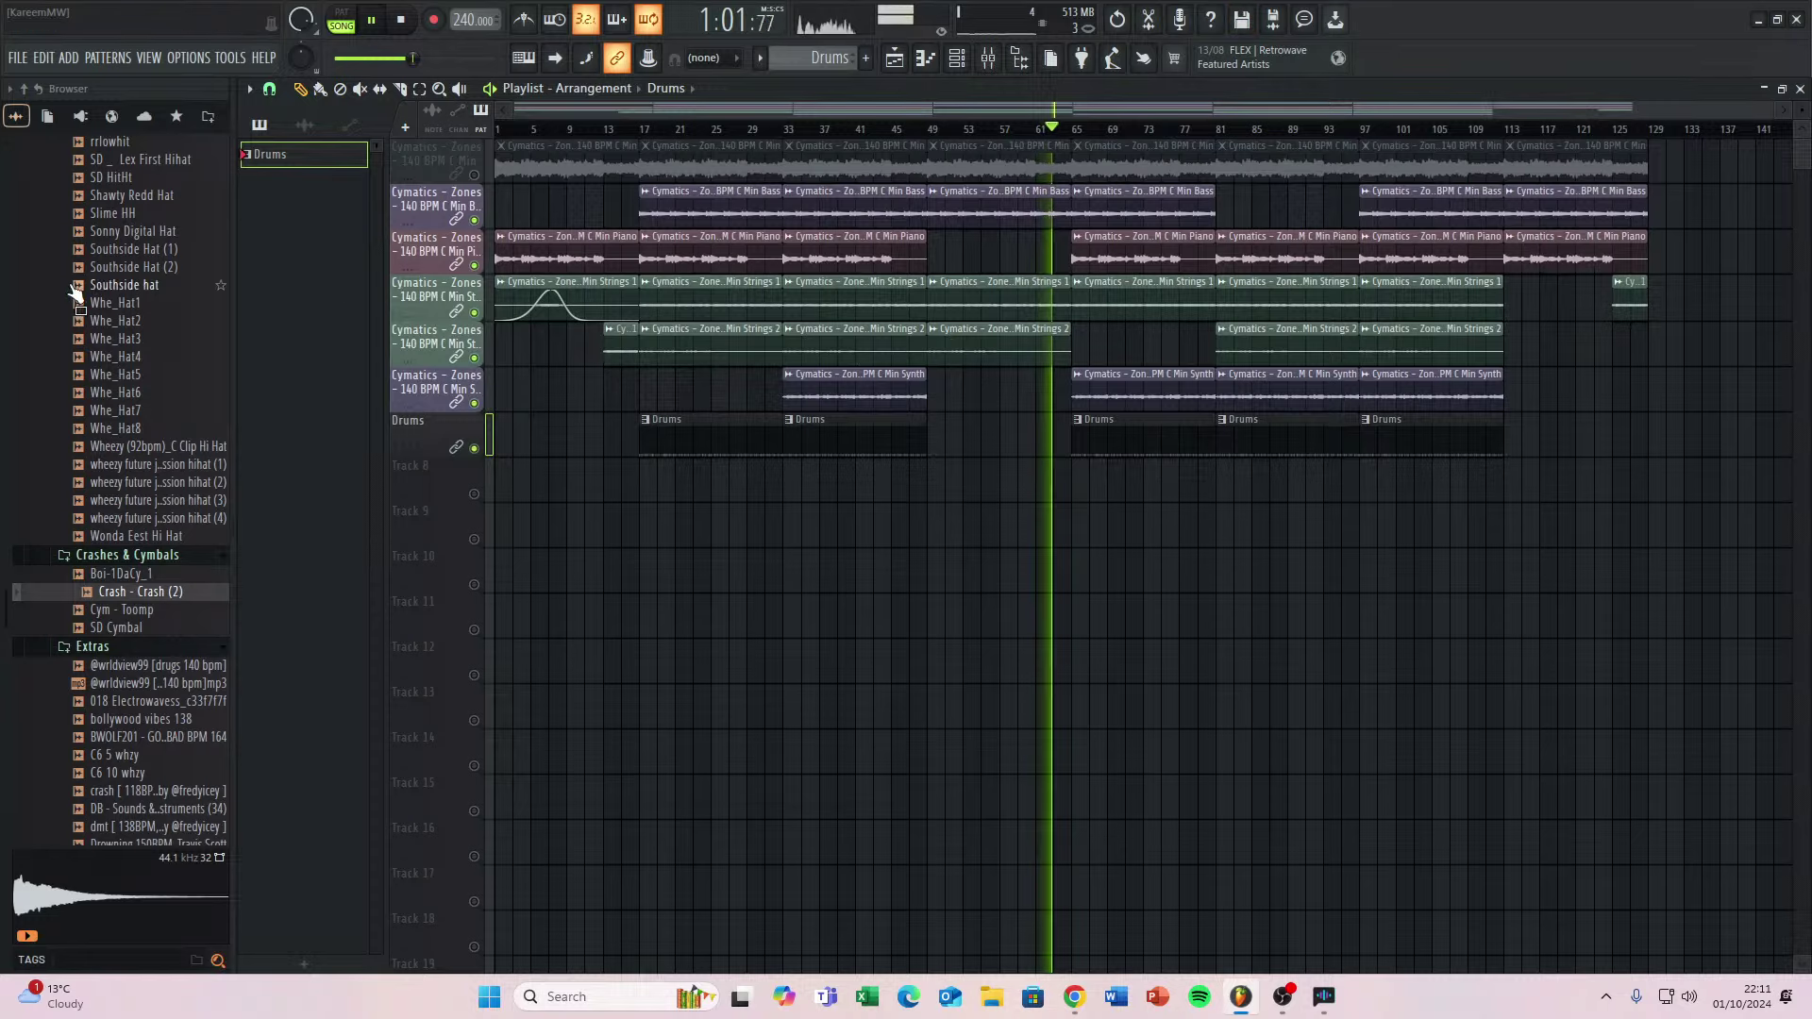
key(space)
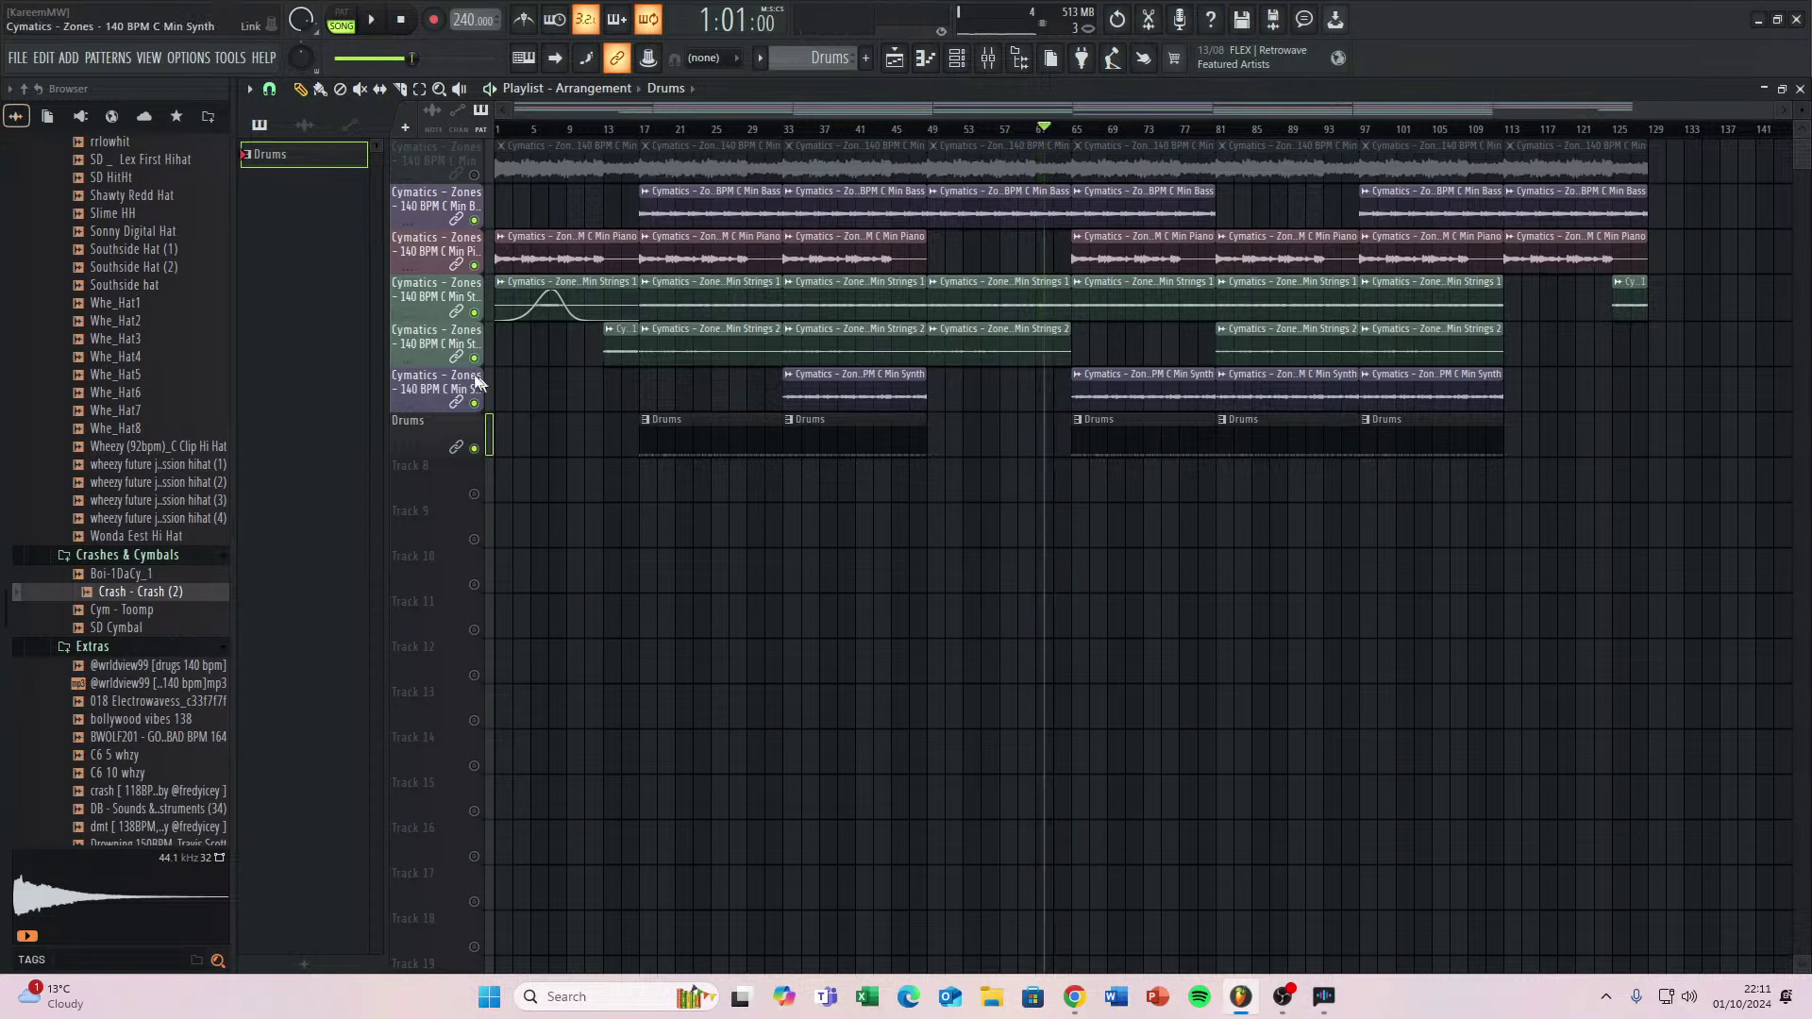
right_click(416, 428)
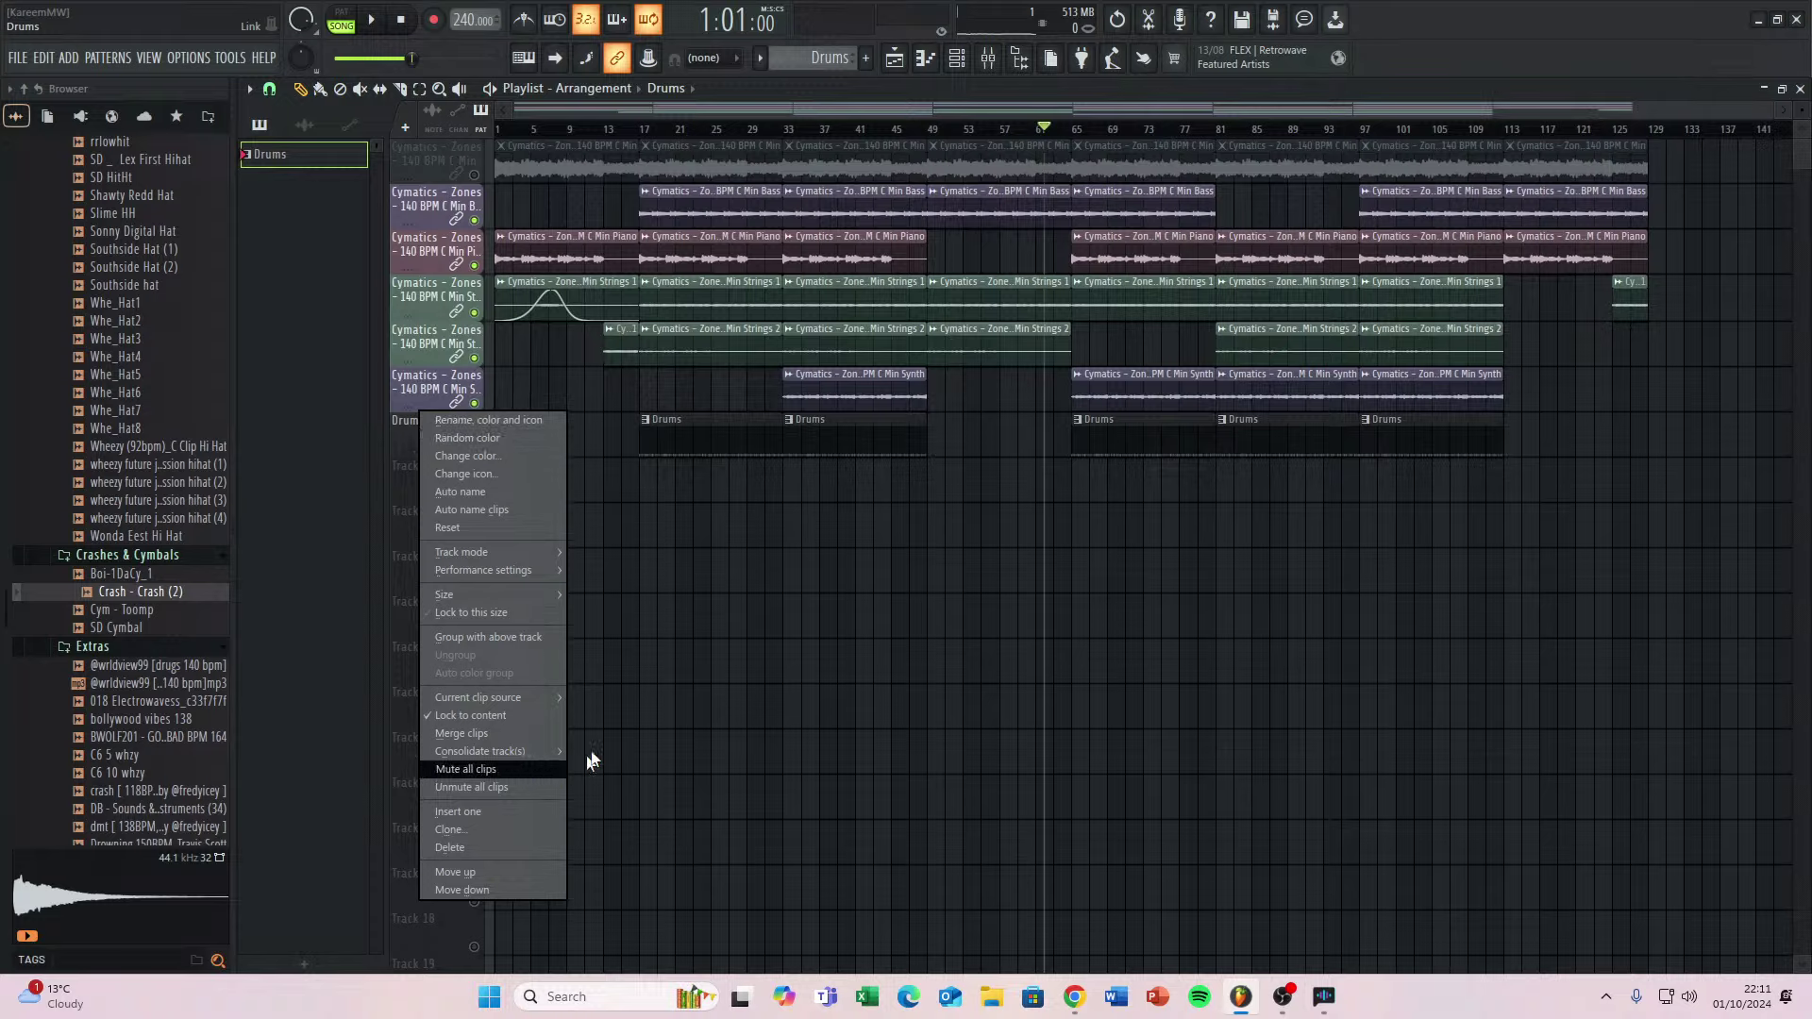
right_click(672, 427)
key(ctrl+z)
right_click(417, 439)
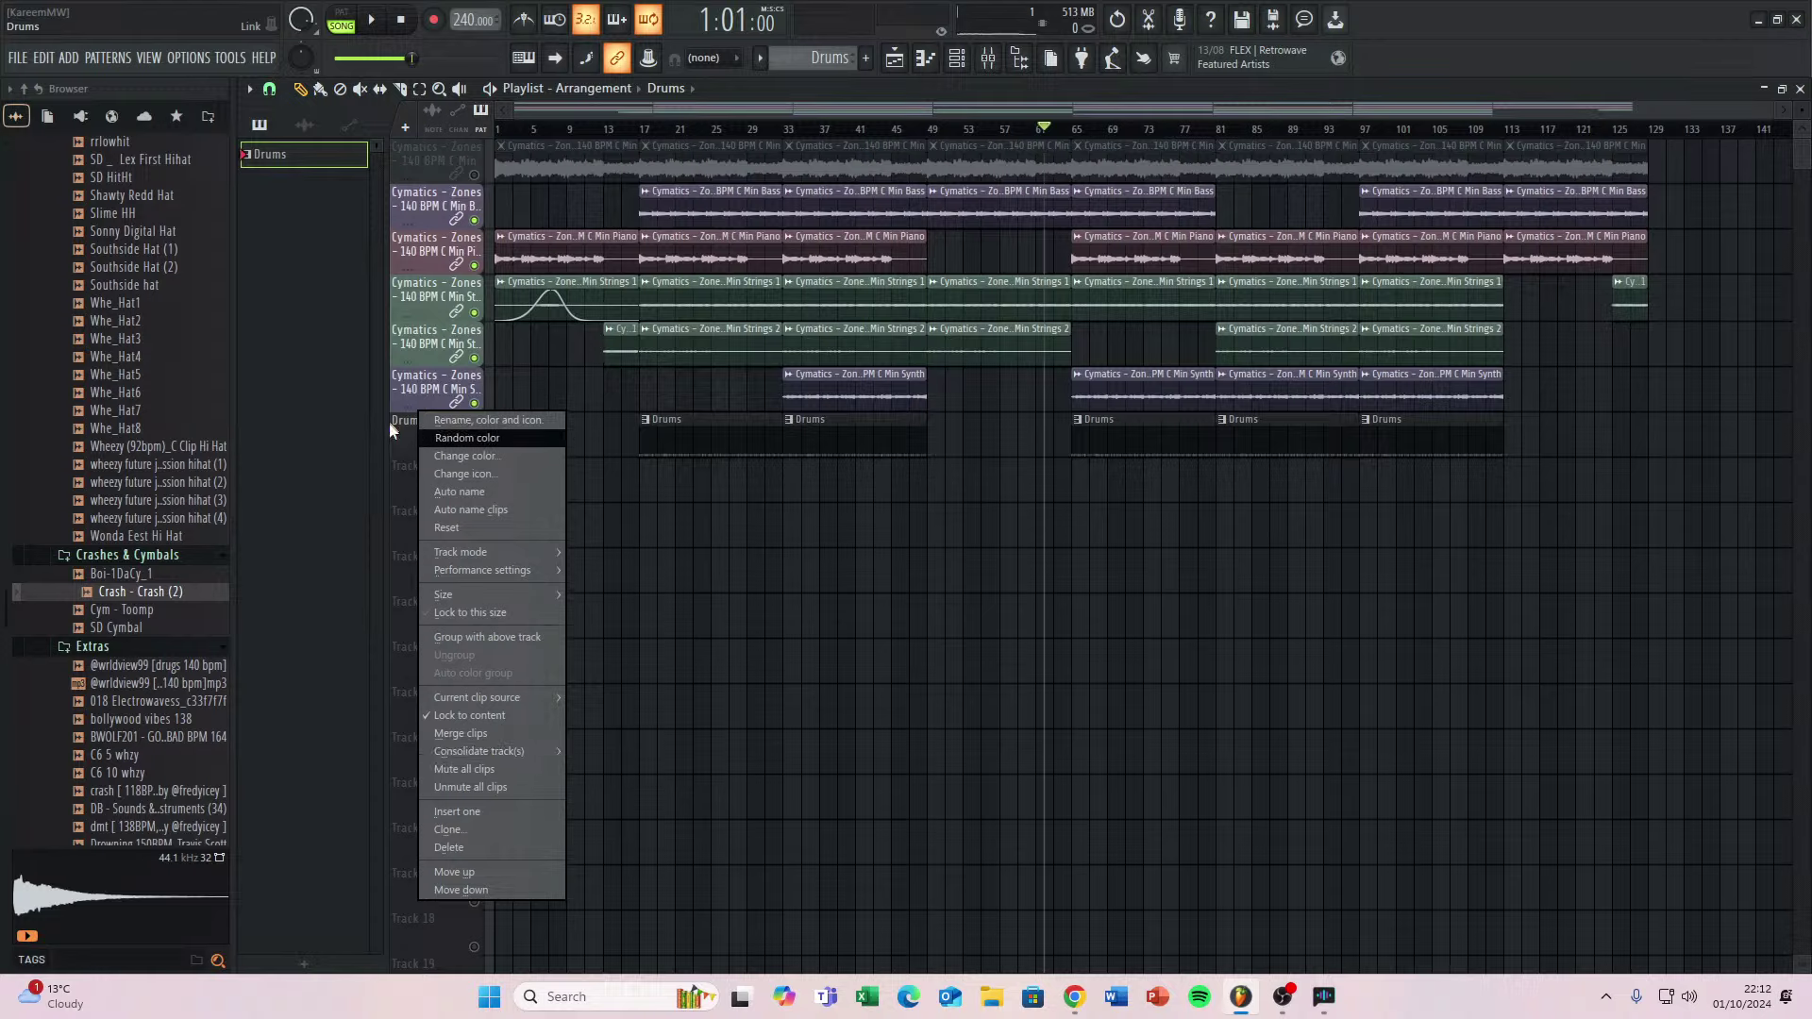
Split the Drums pattern by channel, and move the bar 17 kick clip to Track 8 and hihat clip to Track 9.
right_click(304, 151)
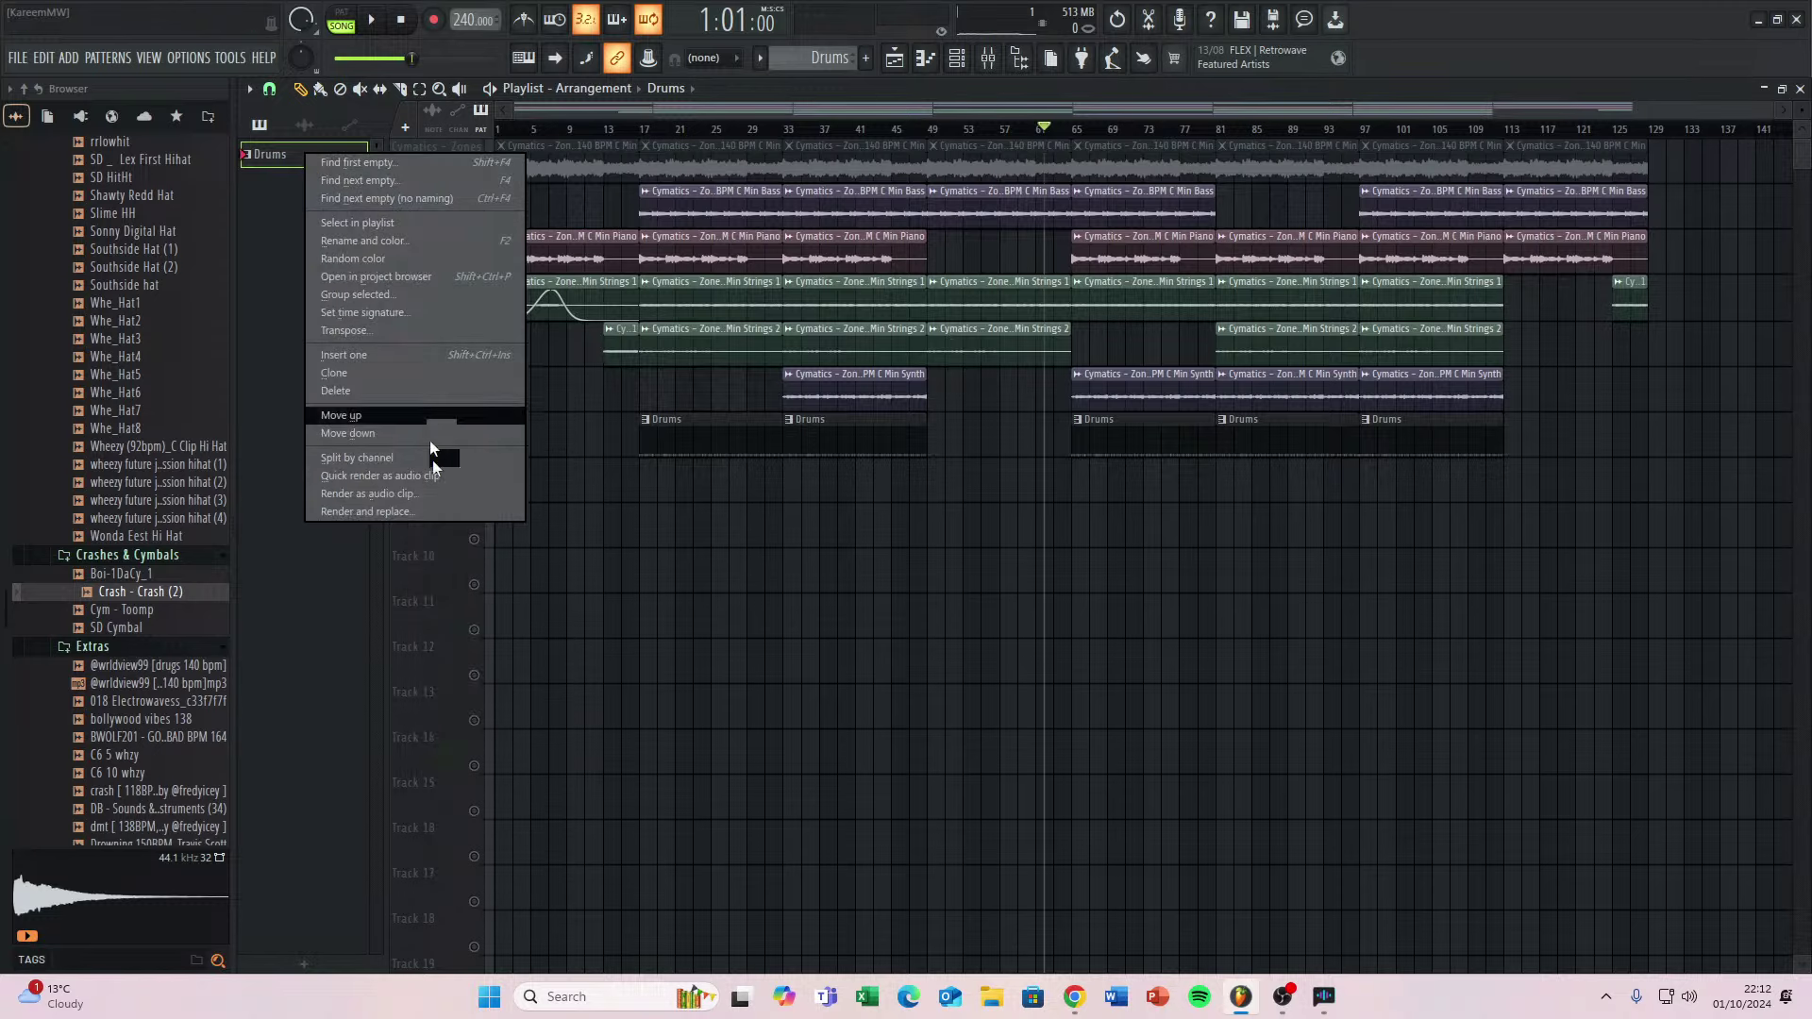
click(358, 458)
drag(690, 444, 684, 496)
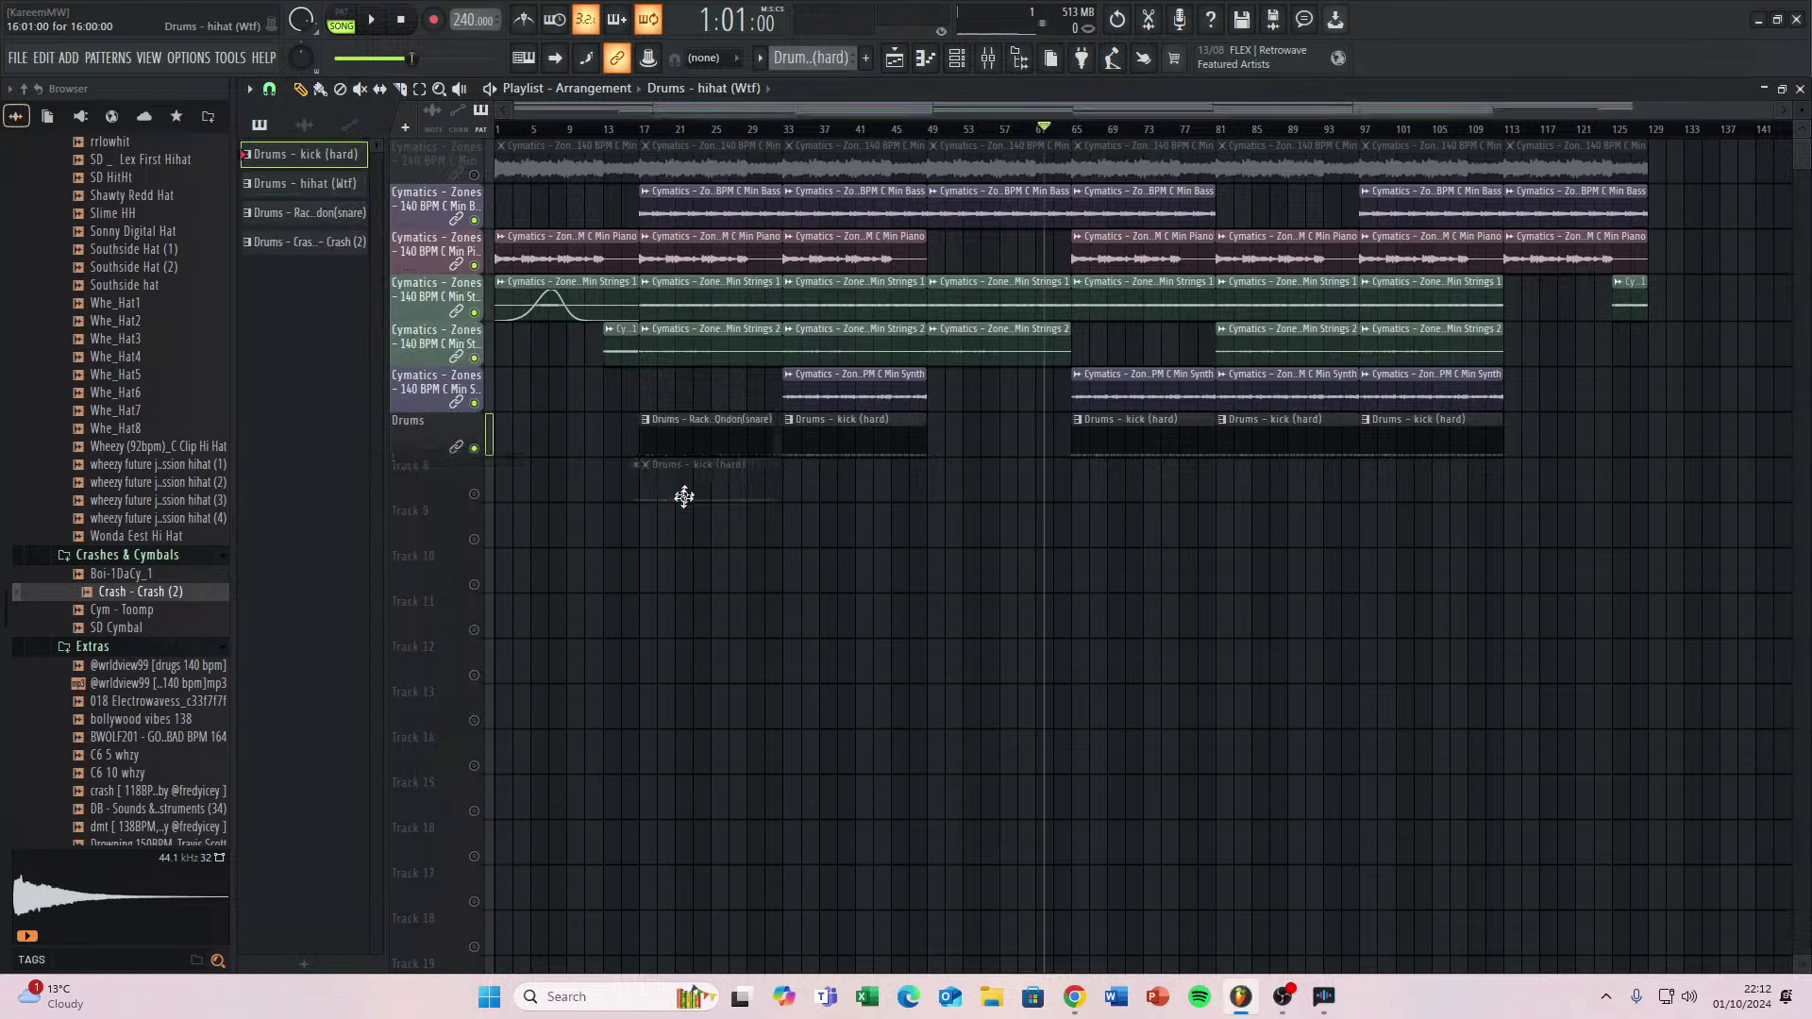
click(694, 535)
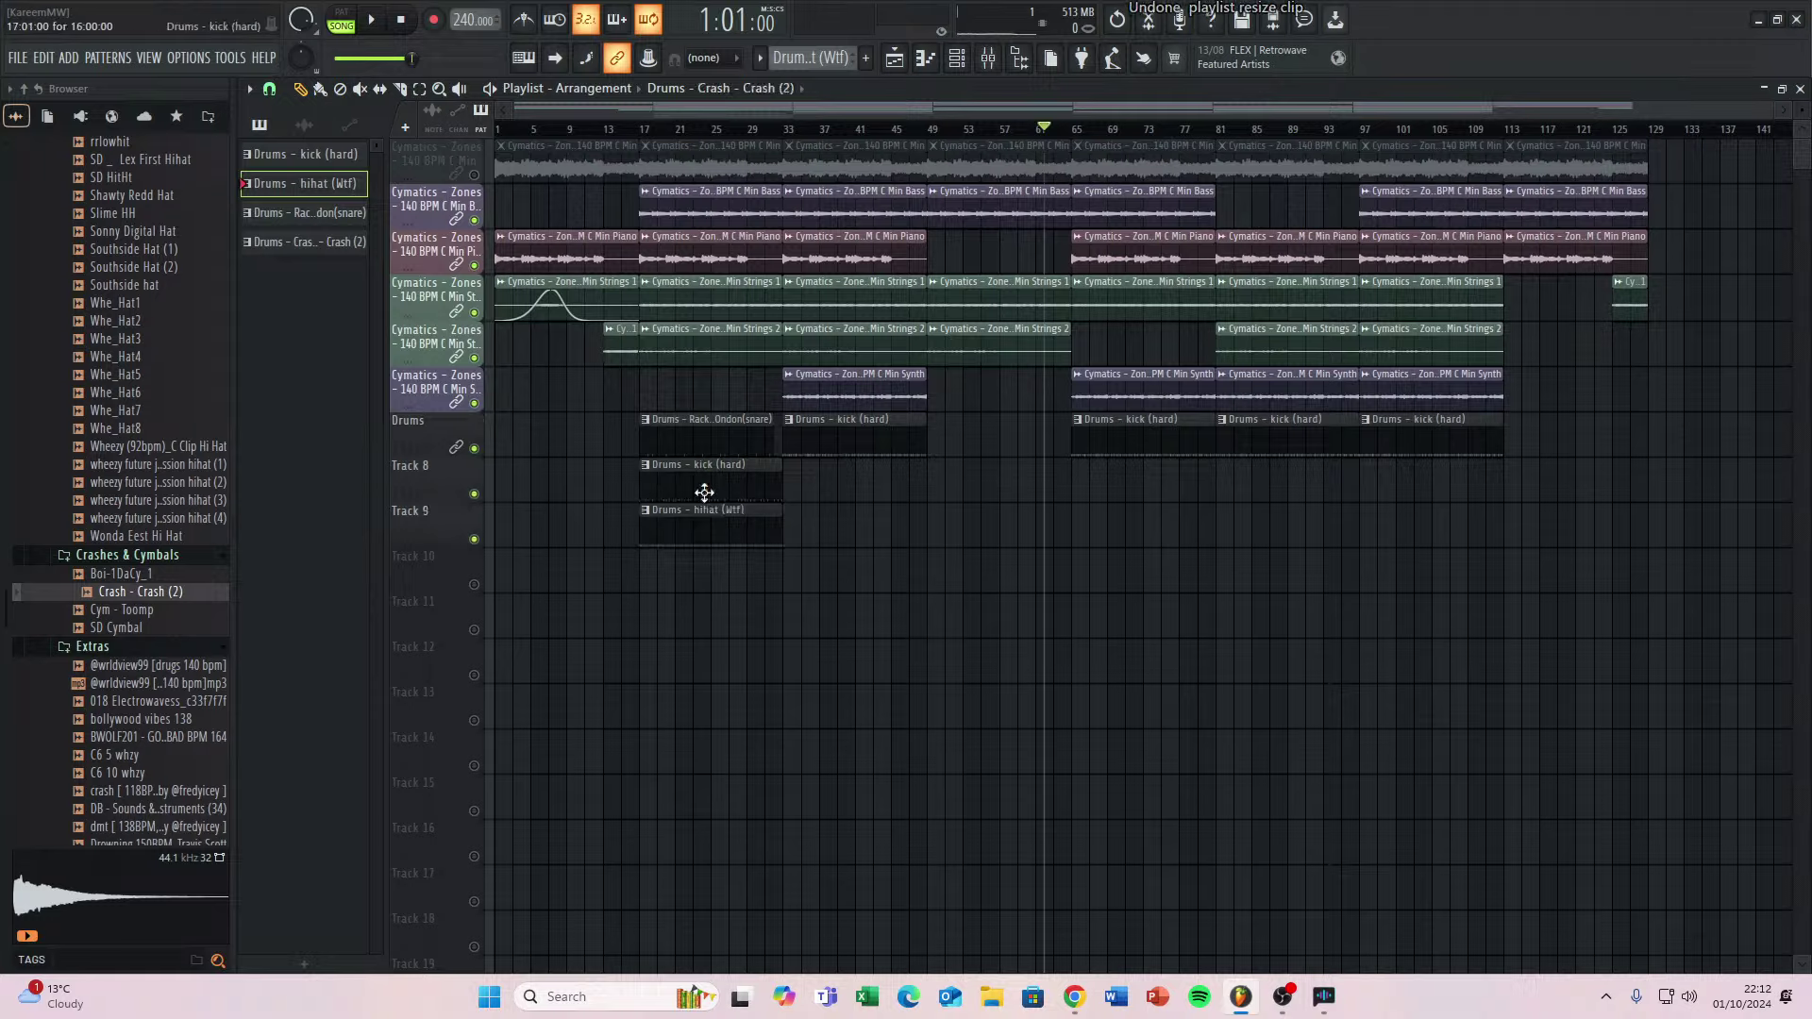
Unmute all playlist tracks, and mute the full loop track above the Bass track again.
key(ctrl+z)
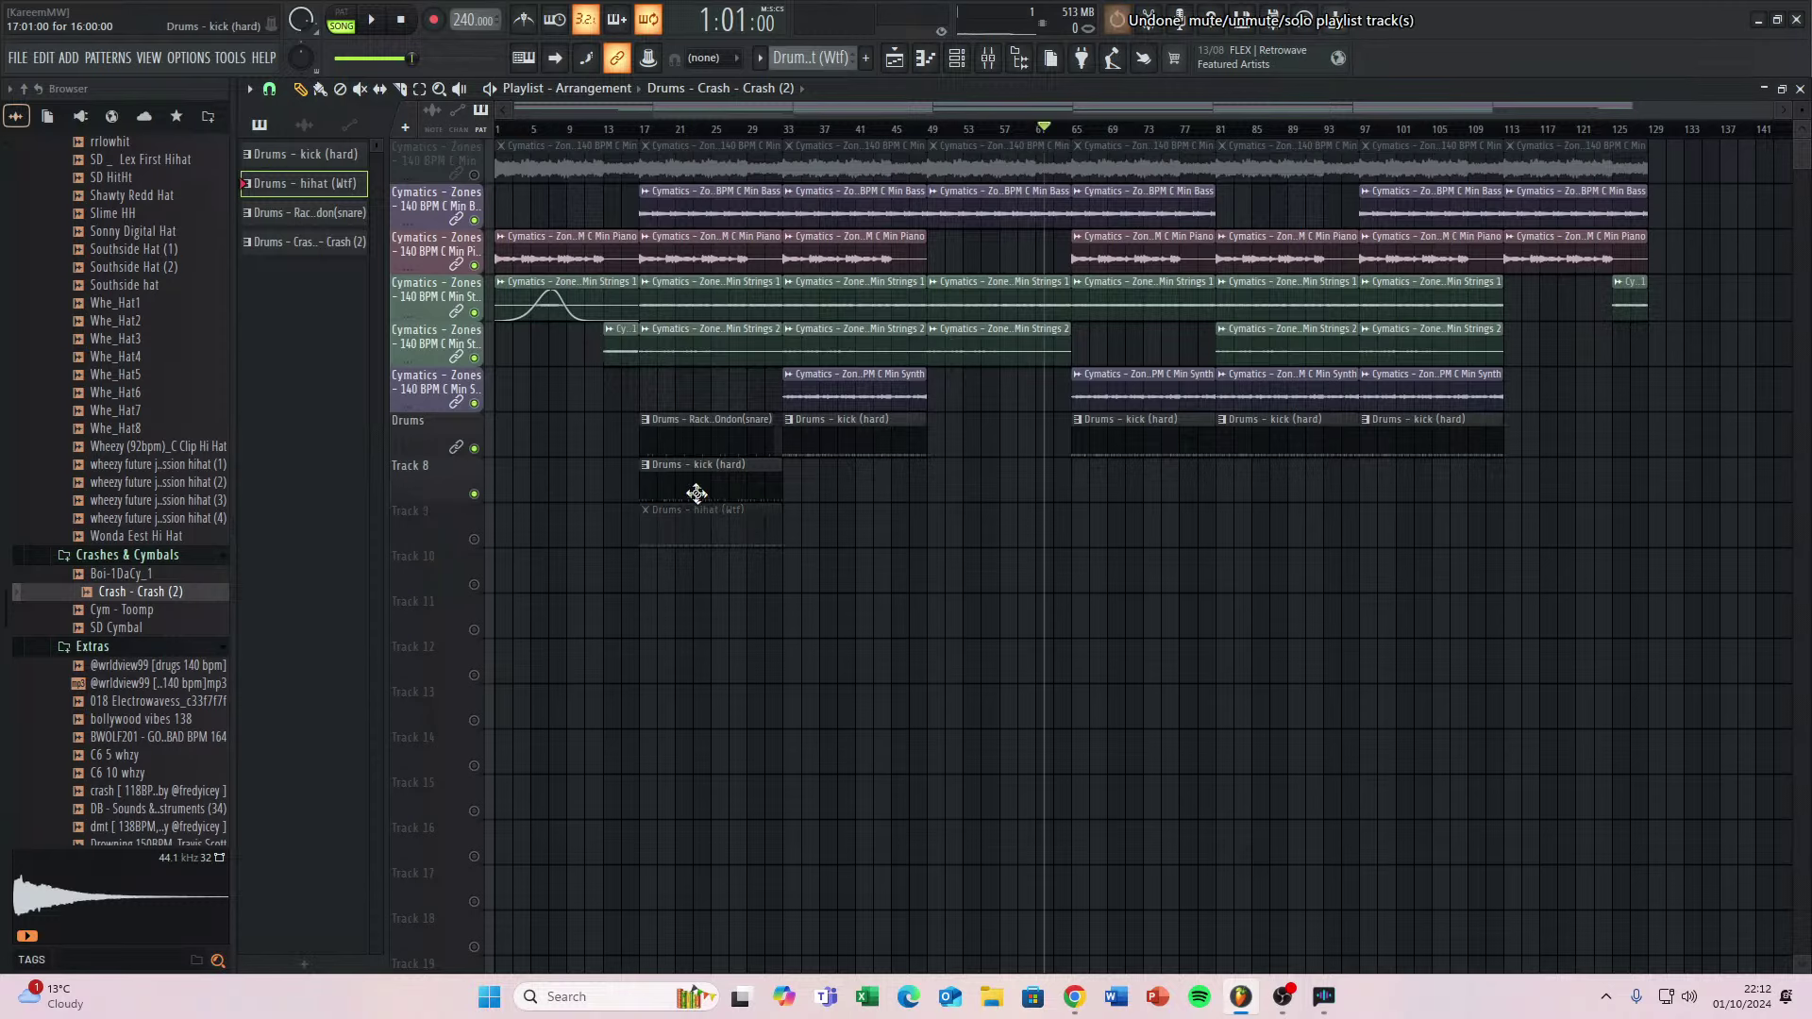
right_click(478, 541)
right_click(478, 541)
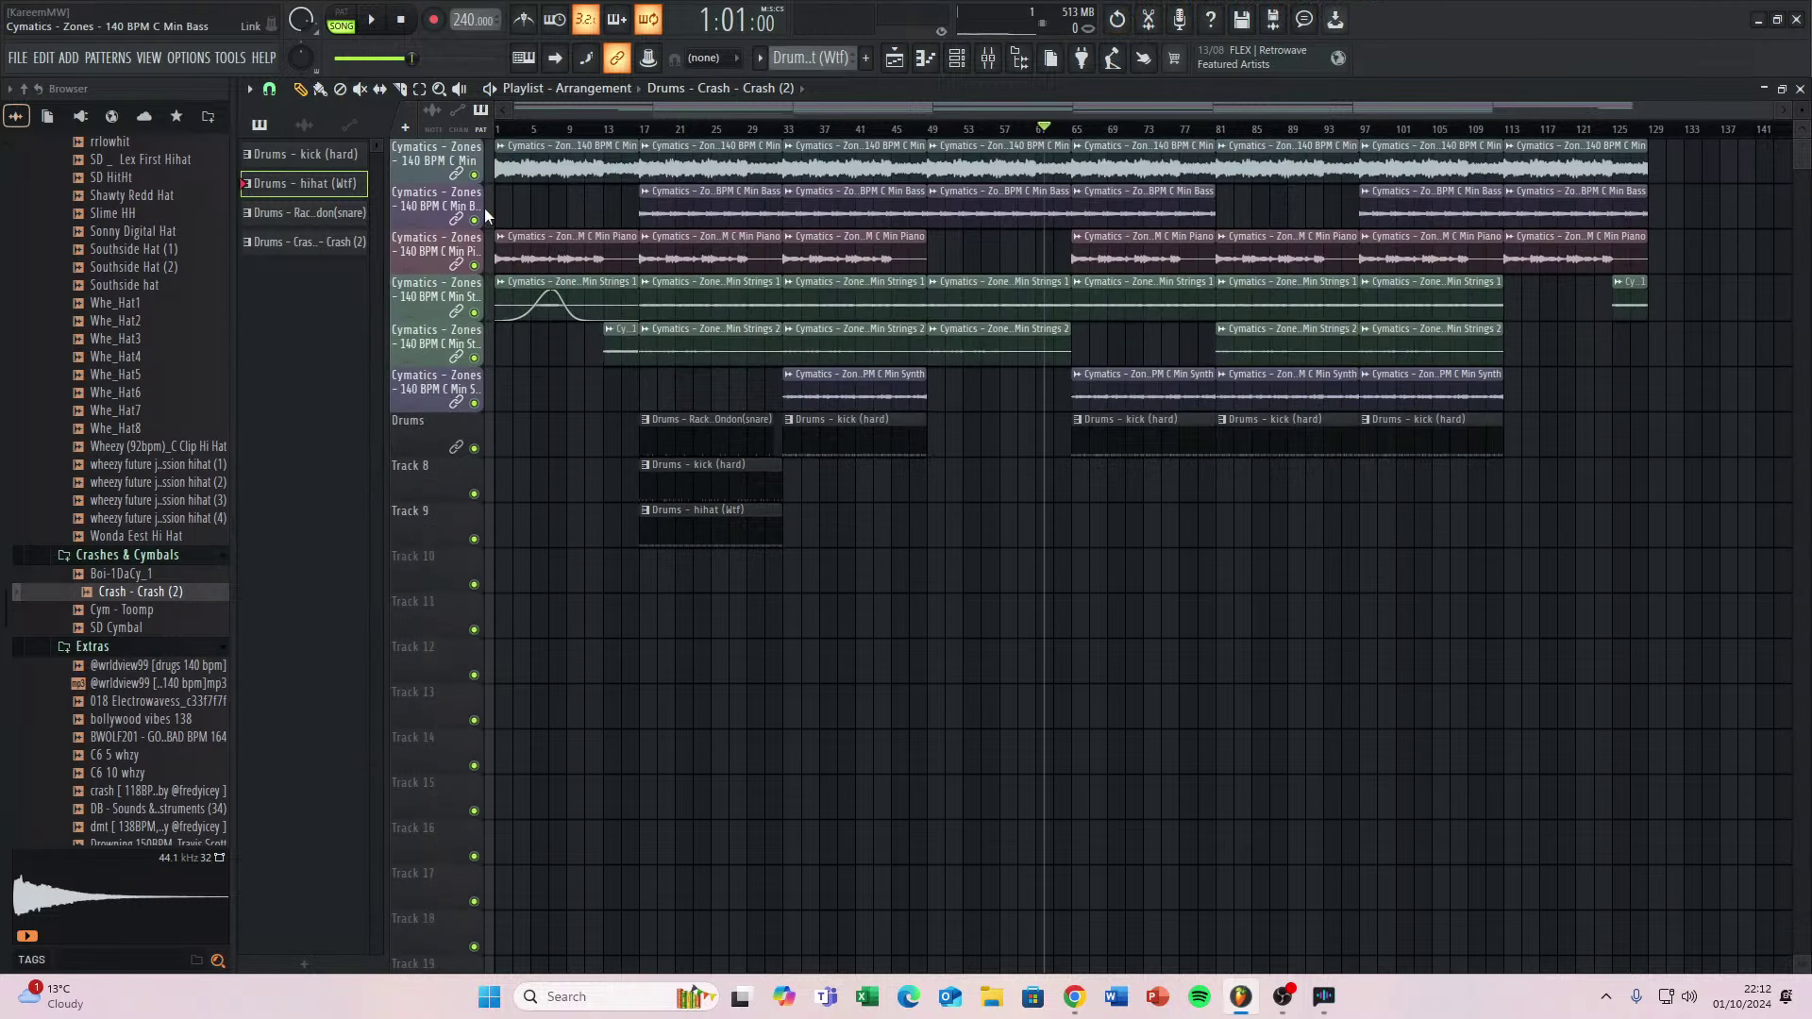
click(475, 175)
Spread the kick, hihat, snare and crash clips at bars 17 and 33 over four separate tracks.
click(700, 535)
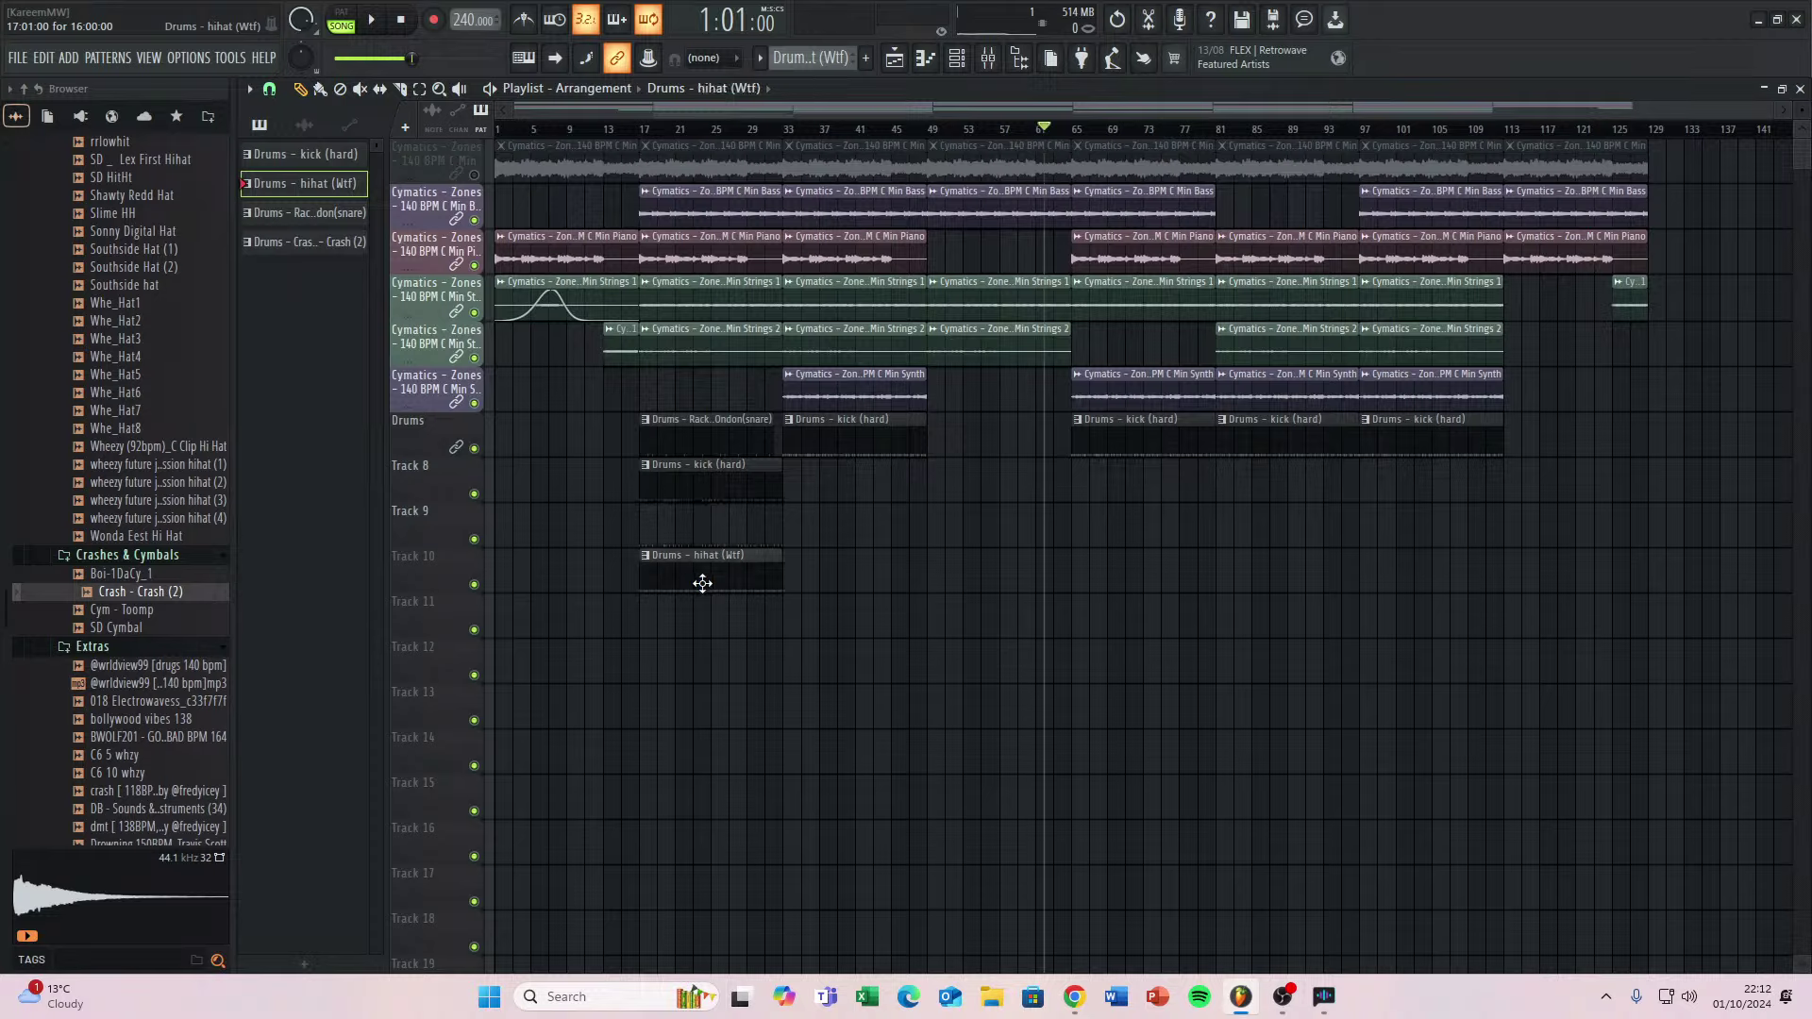
mouse_move(701, 573)
mouse_down()
mouse_move(698, 611)
mouse_move(695, 559)
mouse_up()
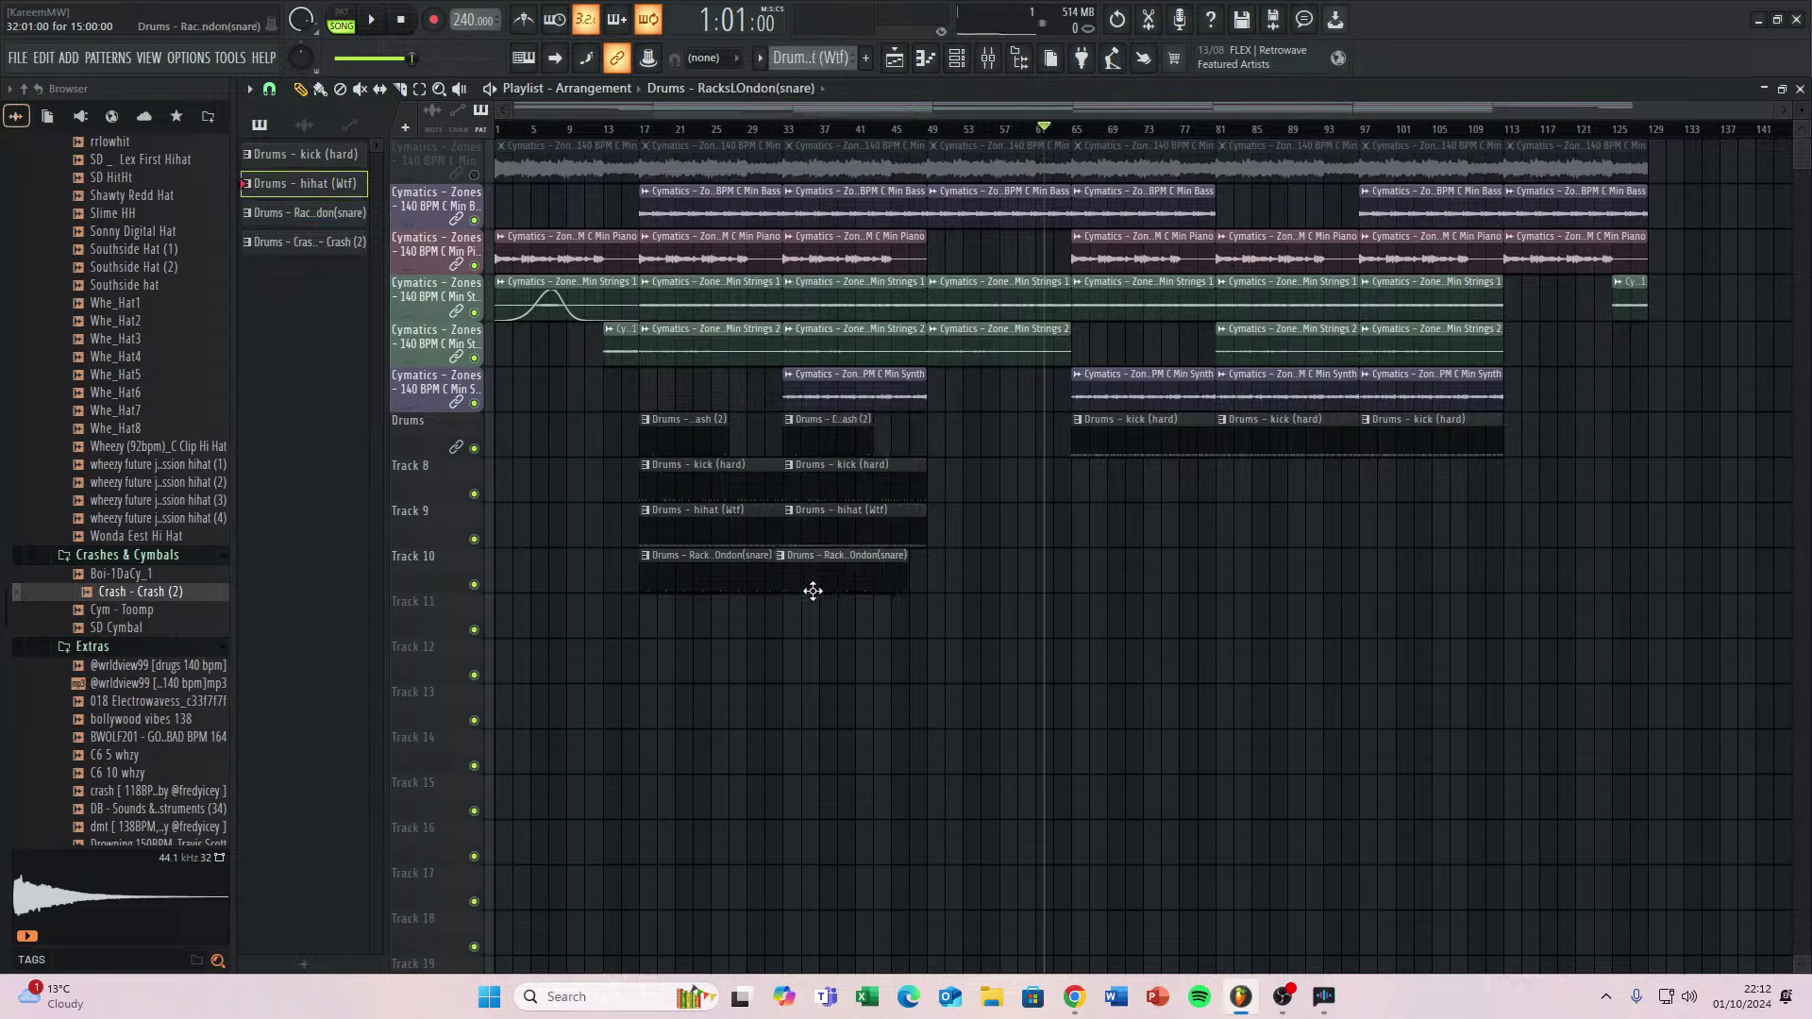
Replace the drum clips at bars 65, 81 and 97 with copies of the separated crash, kick, hihat and snare clips.
drag(1106, 514, 1514, 451)
drag(686, 683, 944, 410)
key(ctrl+c)
key(ctrl+v)
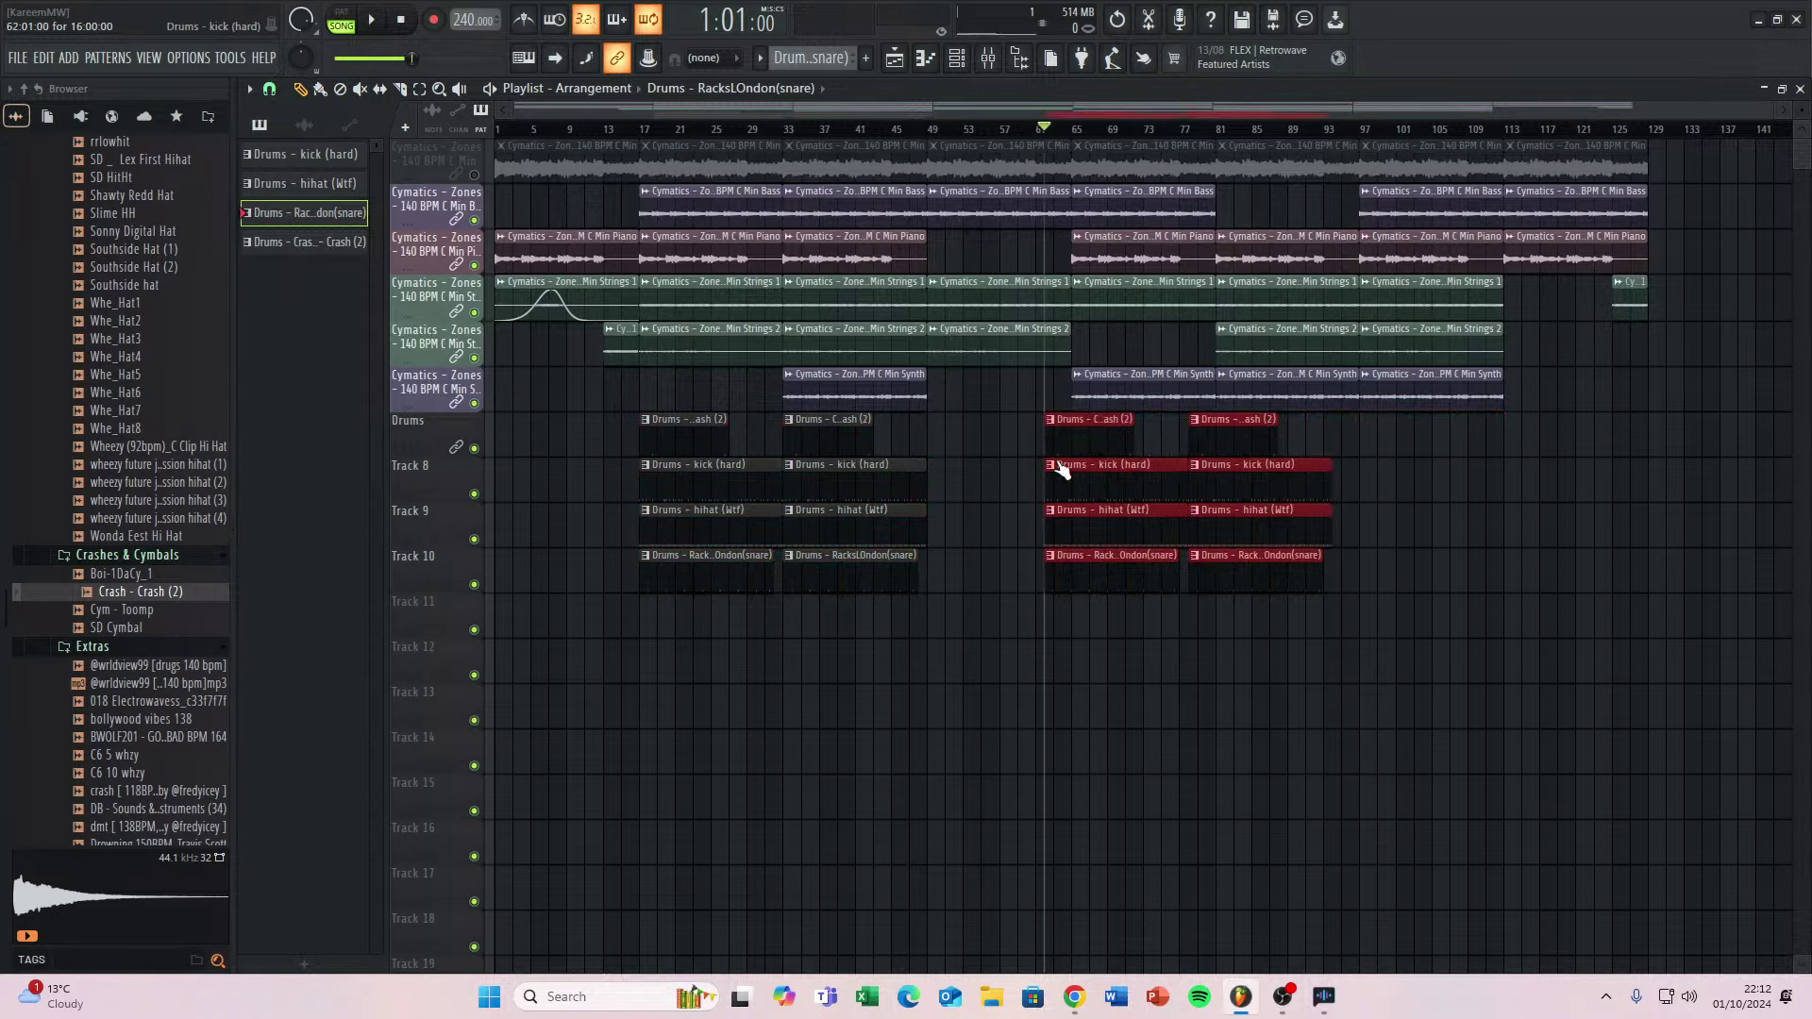
drag(1060, 469, 1107, 442)
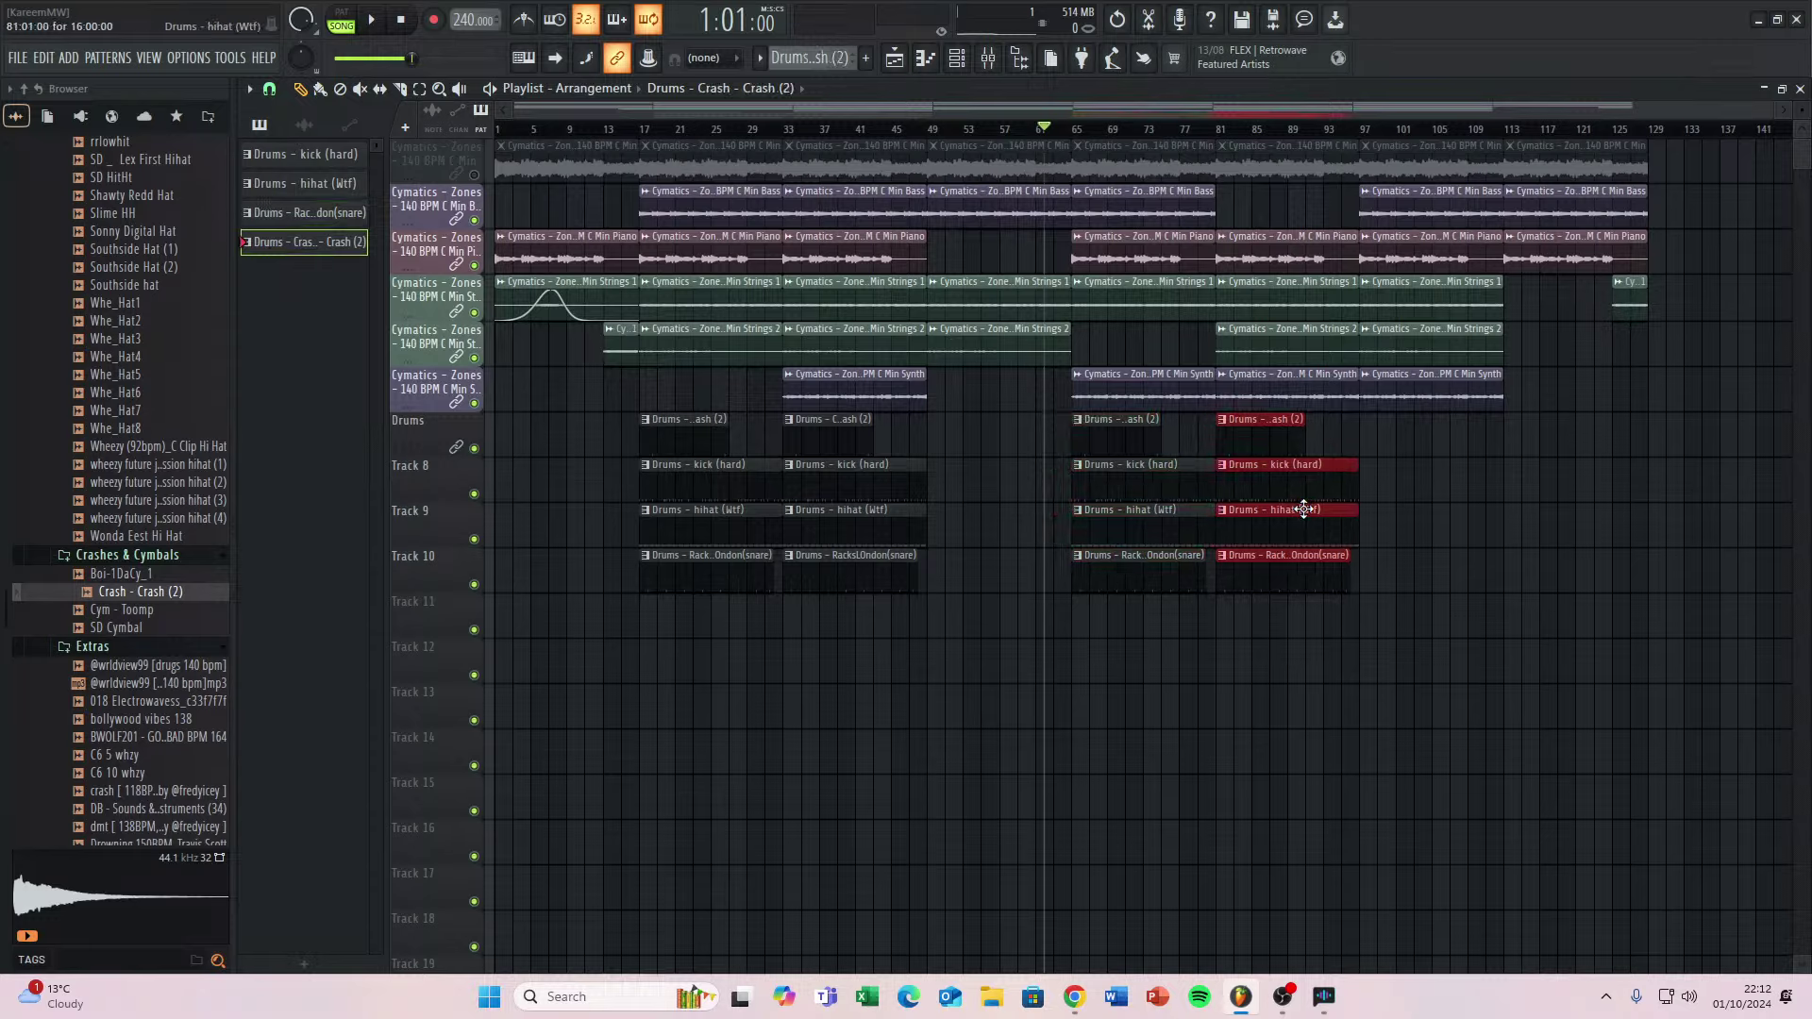
drag(1073, 437, 1389, 436)
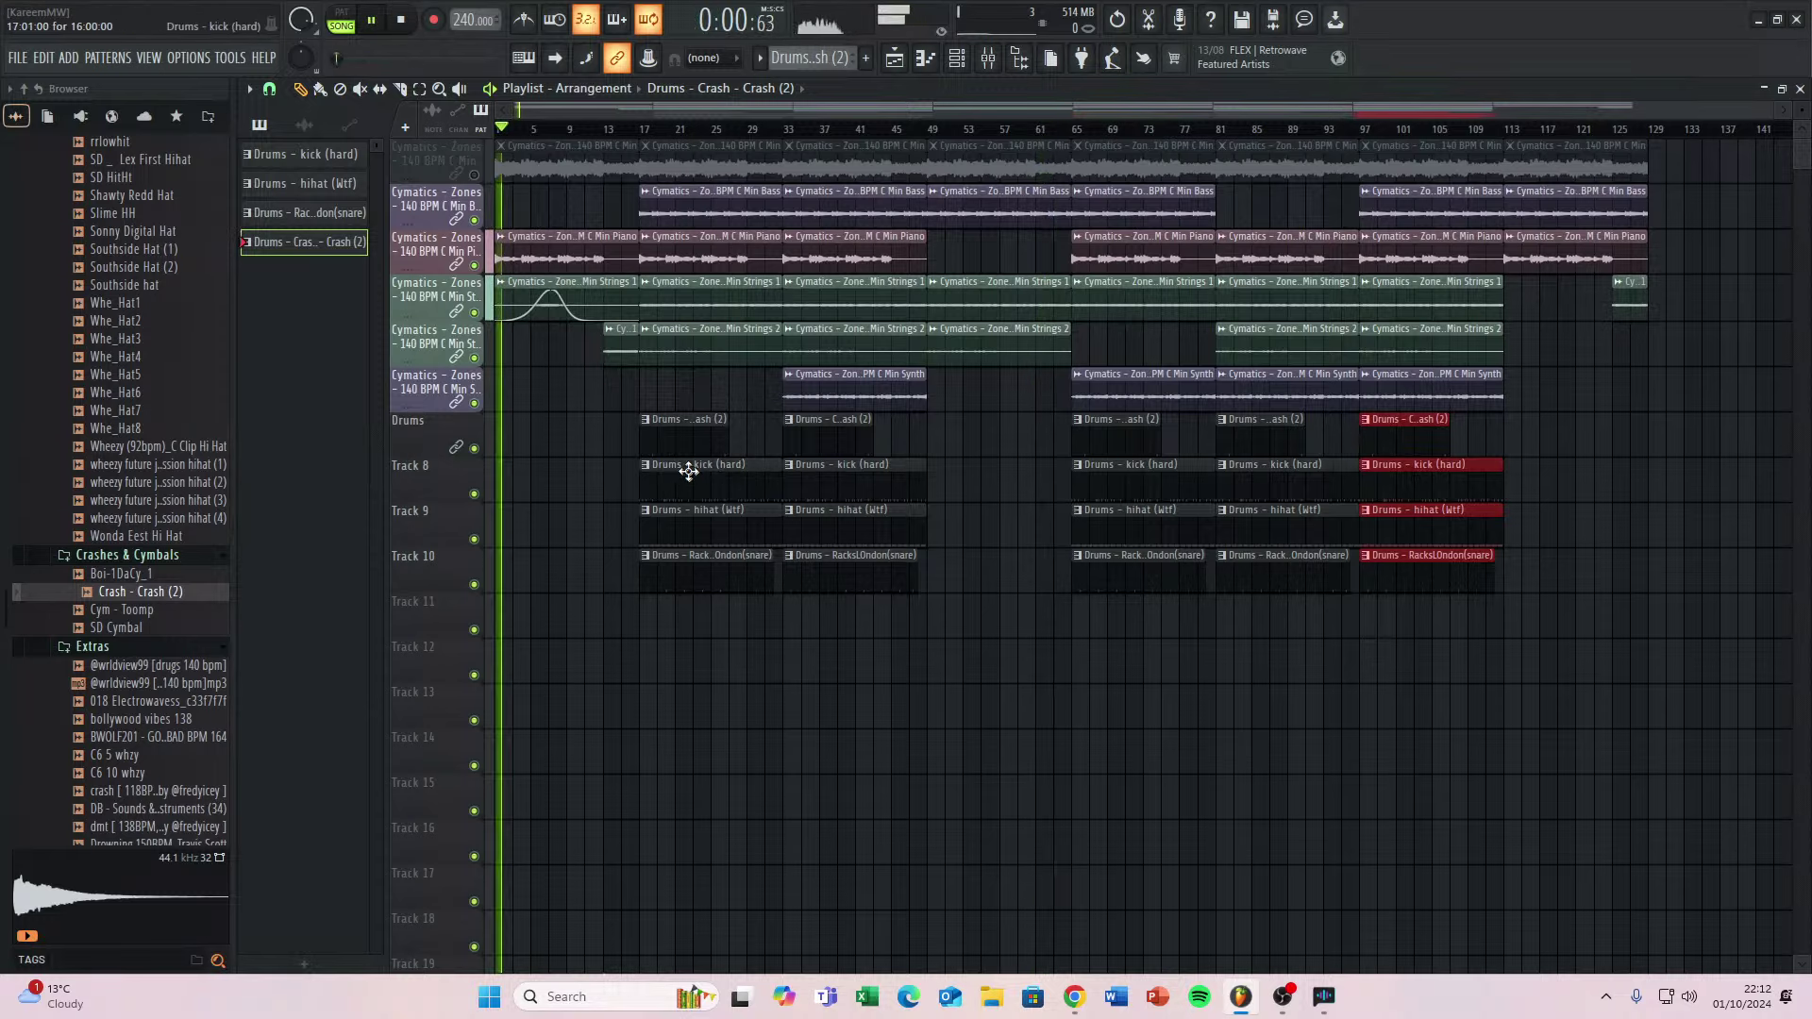
scroll(628, 494, up, 3)
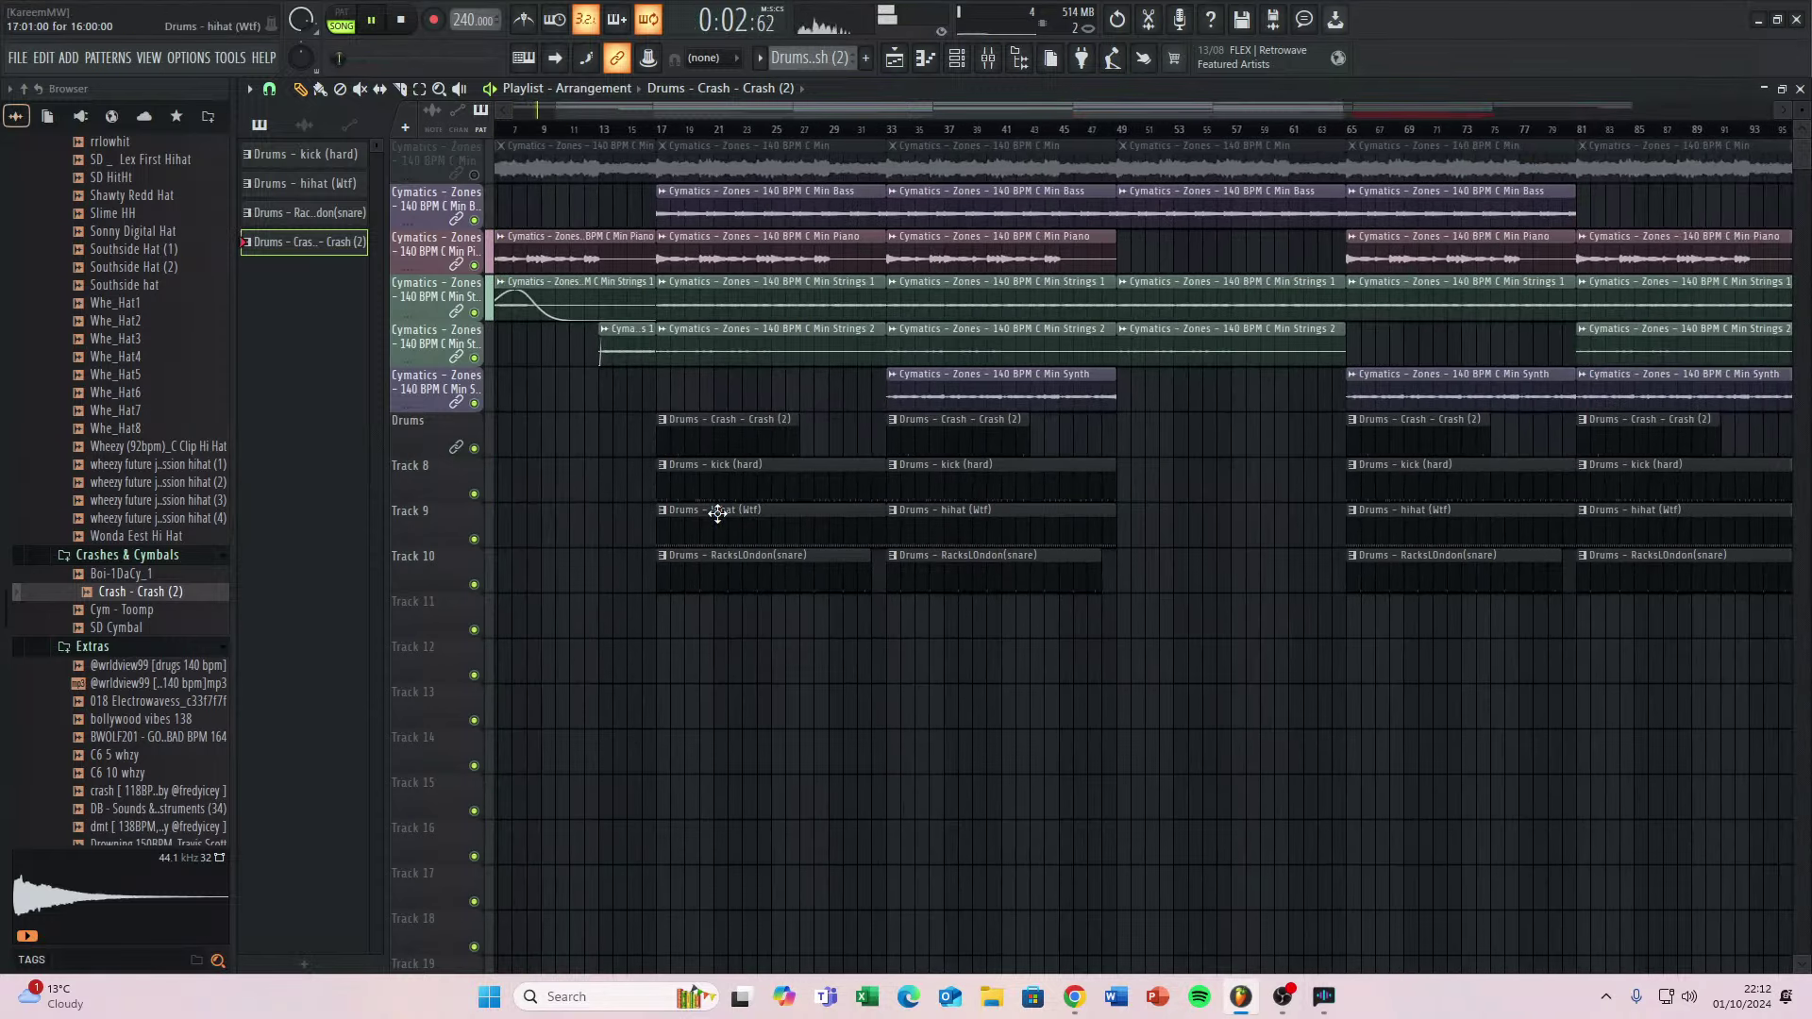
scroll(490, 516, down, 3)
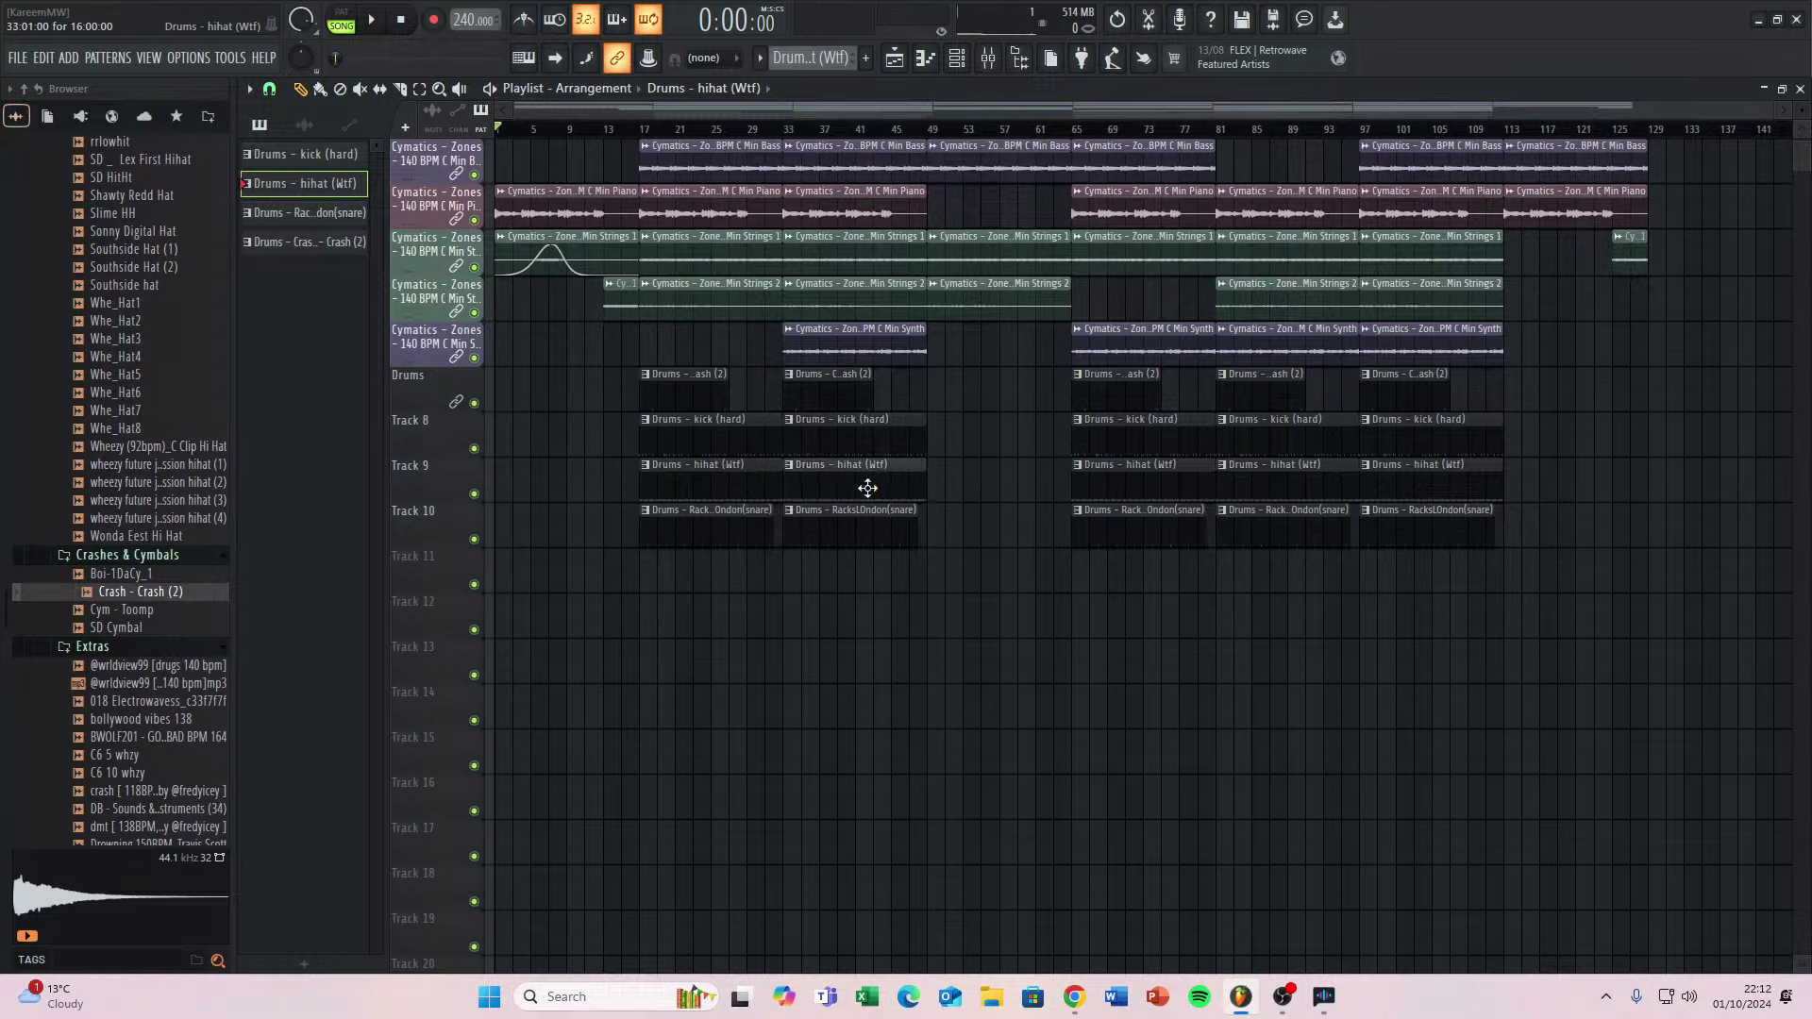
mouse_move(671, 525)
mouse_down()
mouse_move(667, 591)
mouse_move(684, 513)
mouse_up()
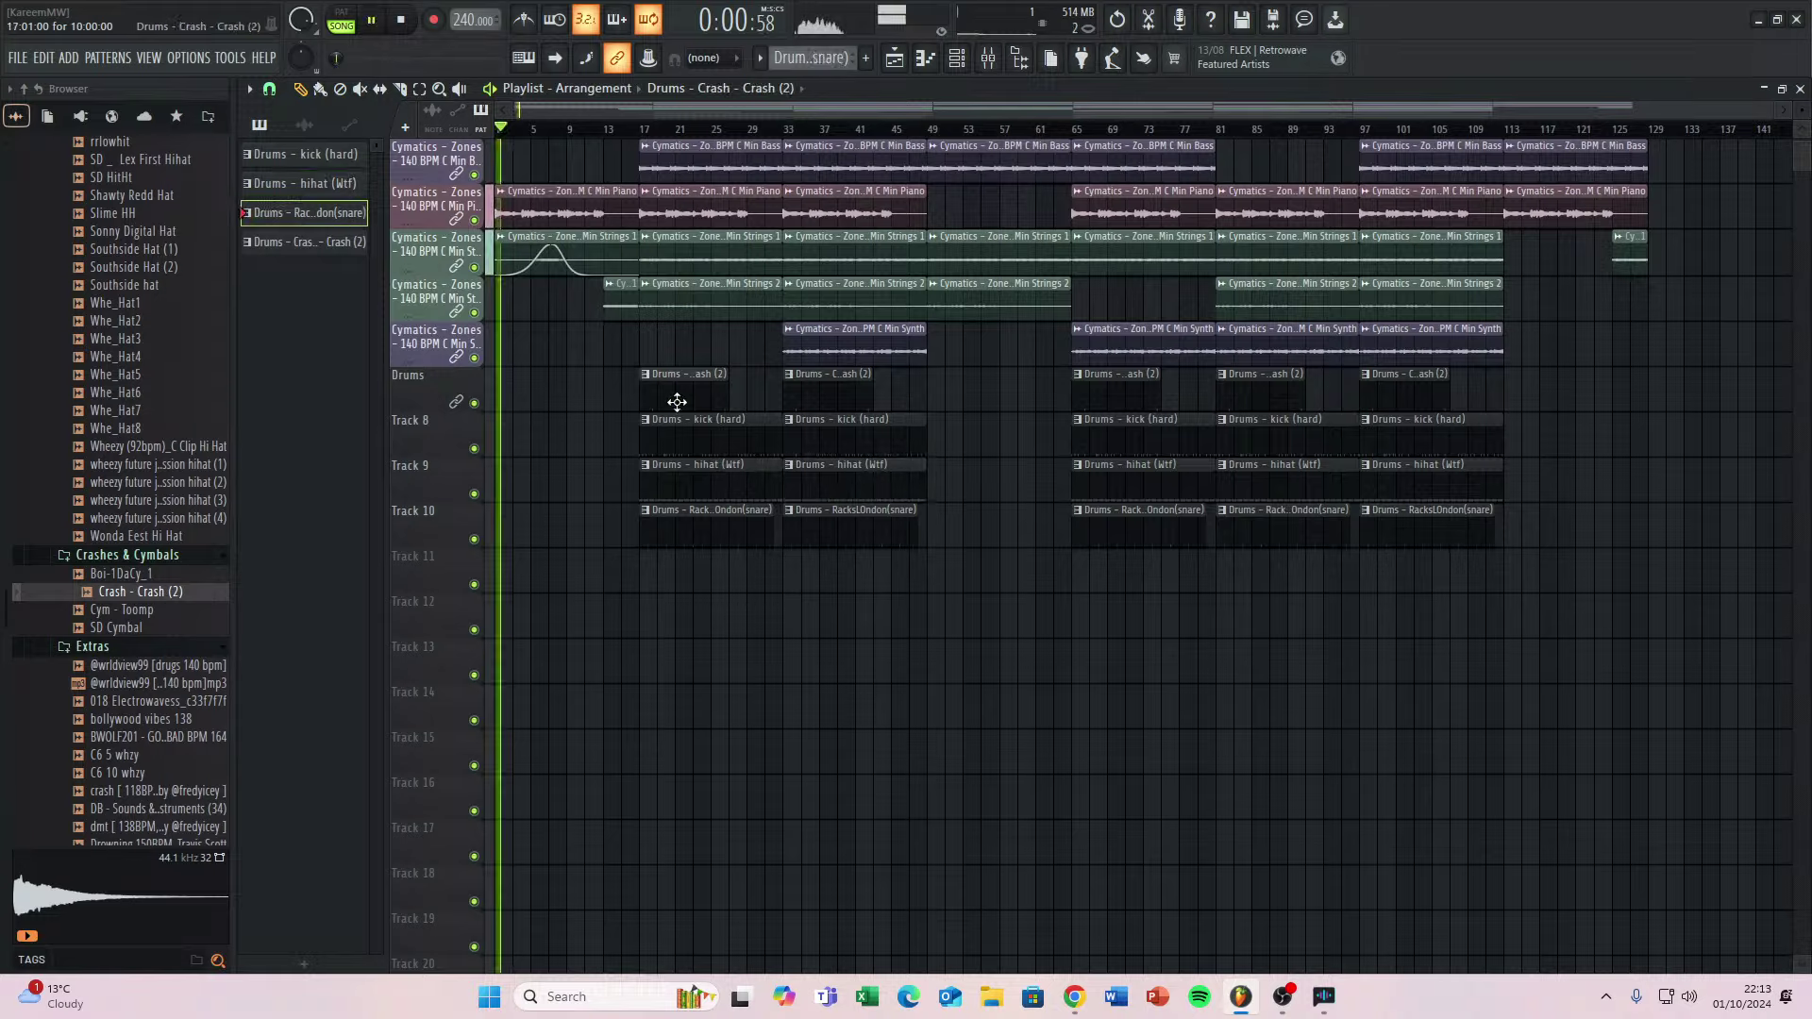
mouse_move(676, 402)
mouse_down()
mouse_move(684, 346)
mouse_move(677, 422)
mouse_move(678, 333)
mouse_move(676, 397)
mouse_up()
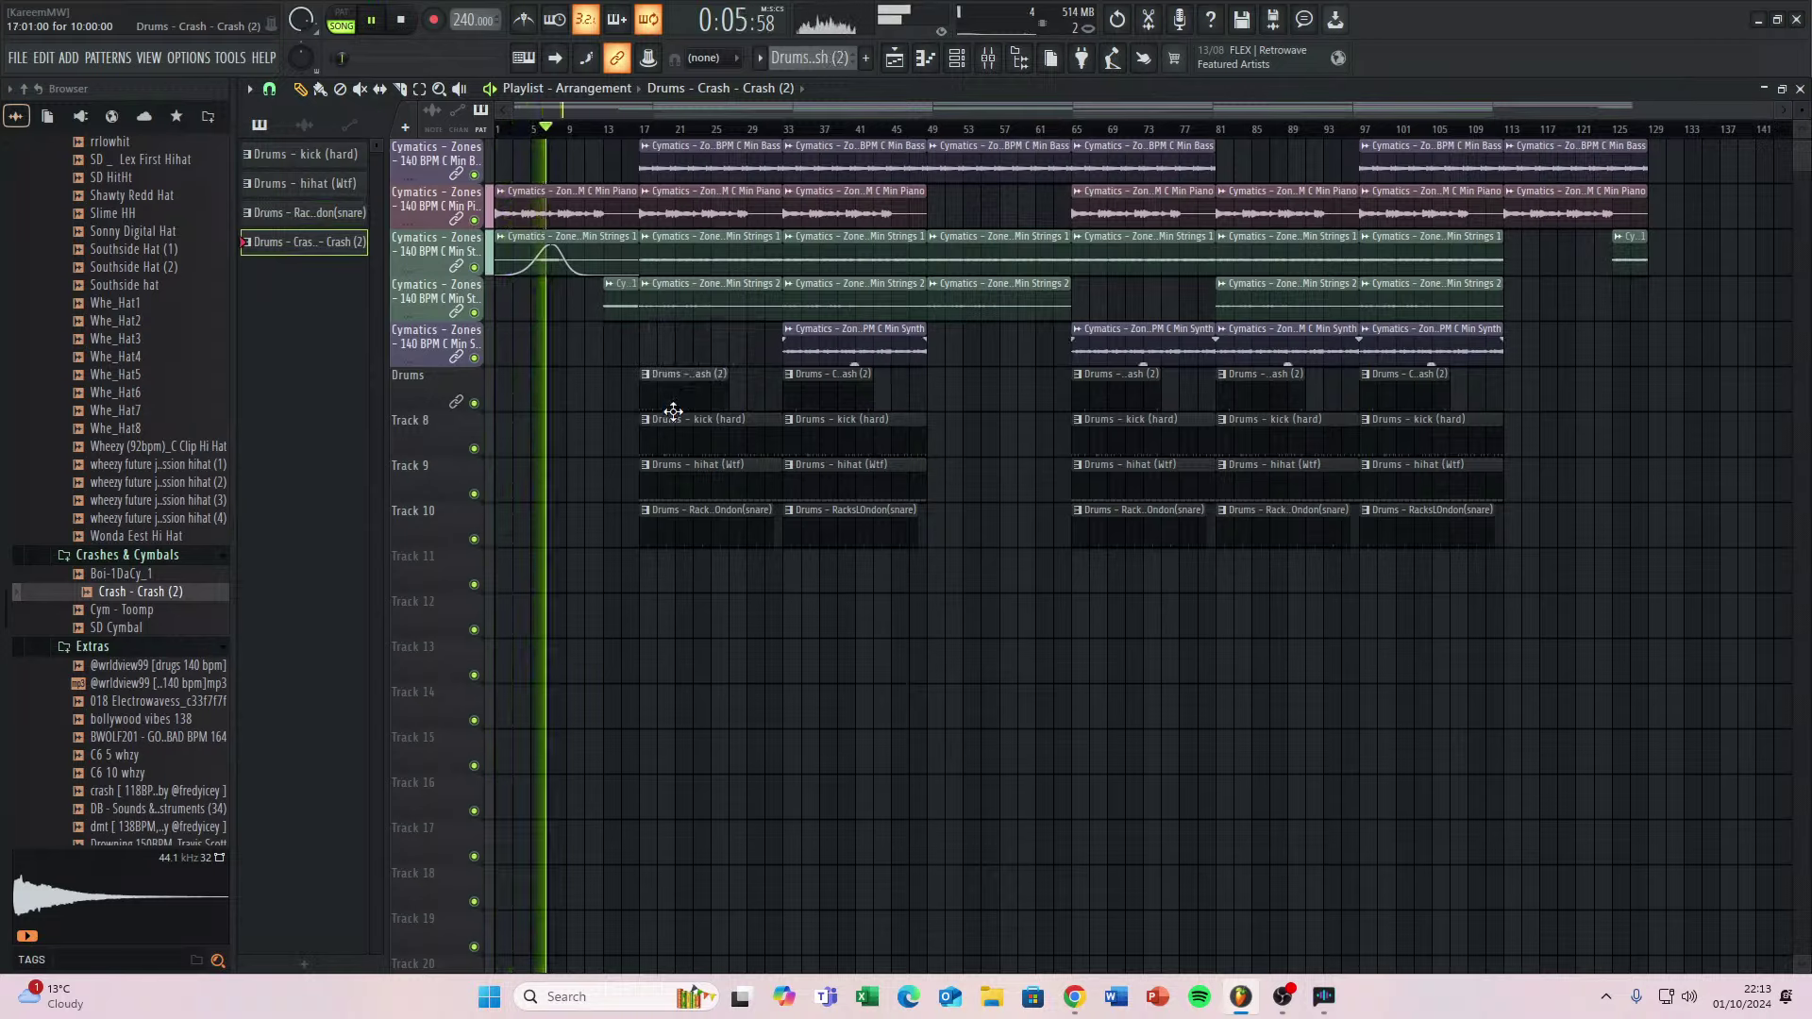
Try turning Lock to content off and on again for the Drums track.
right_click(430, 399)
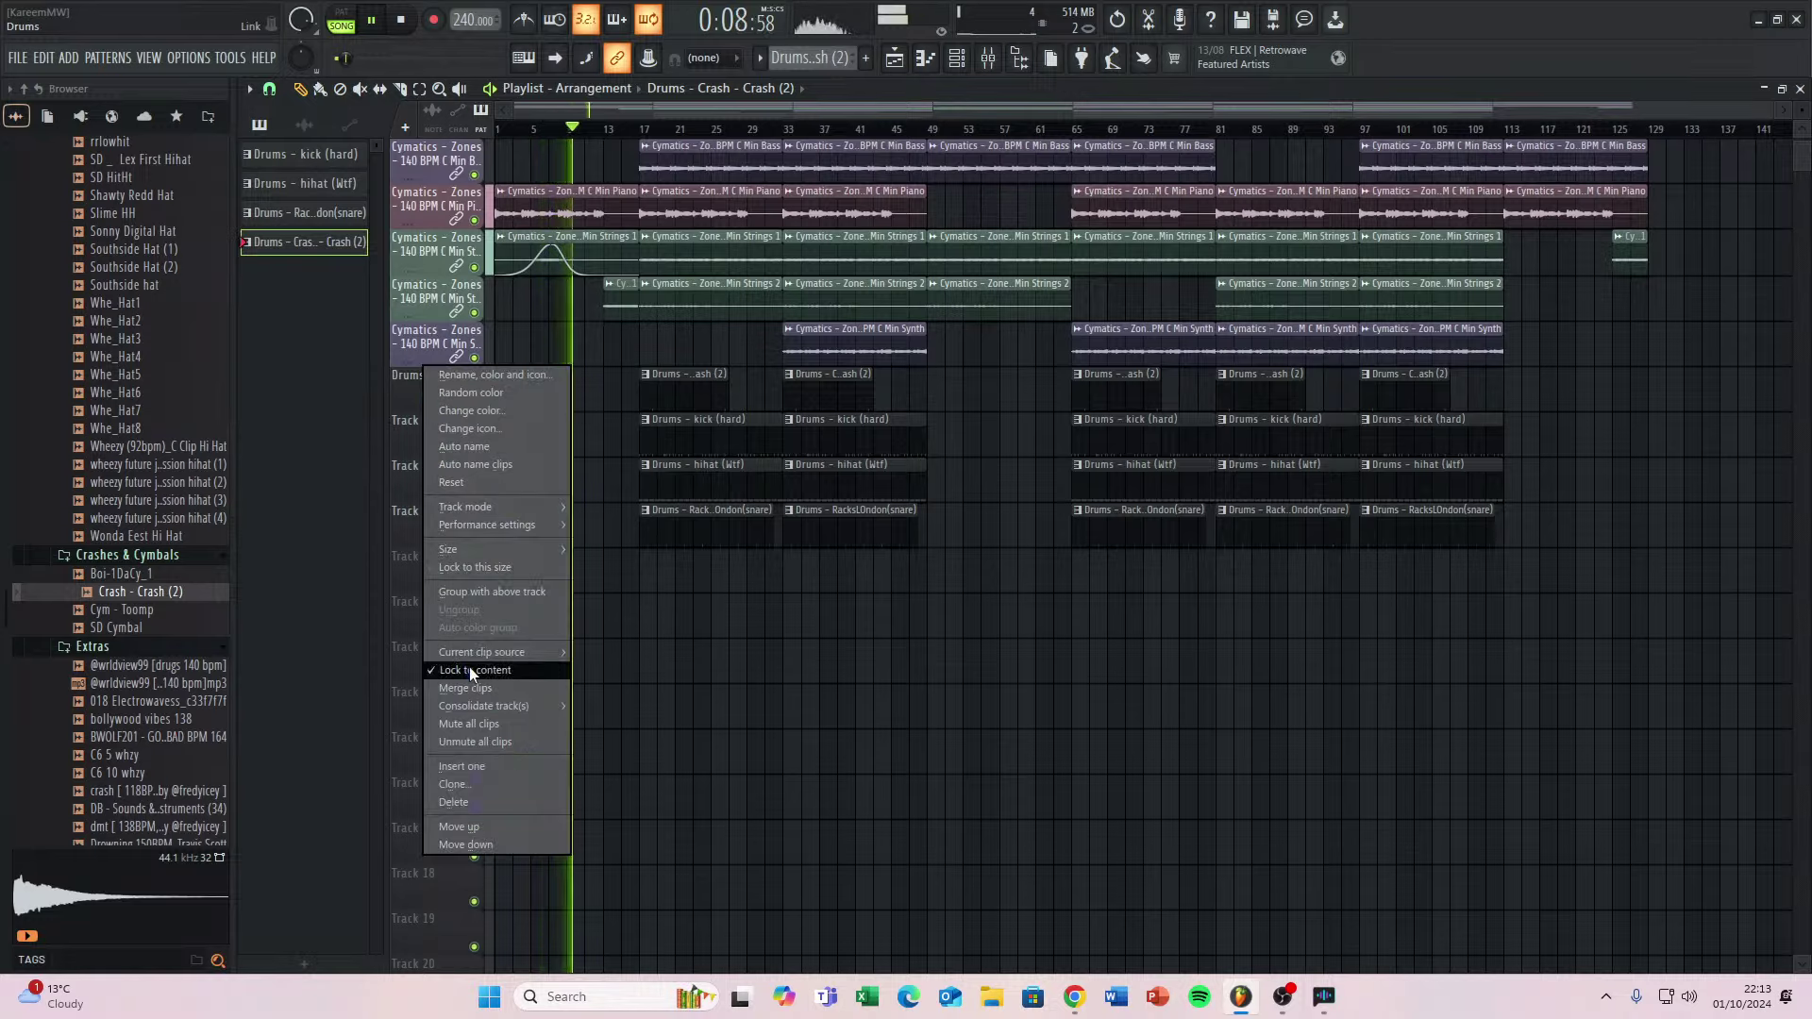
click(474, 672)
right_click(431, 387)
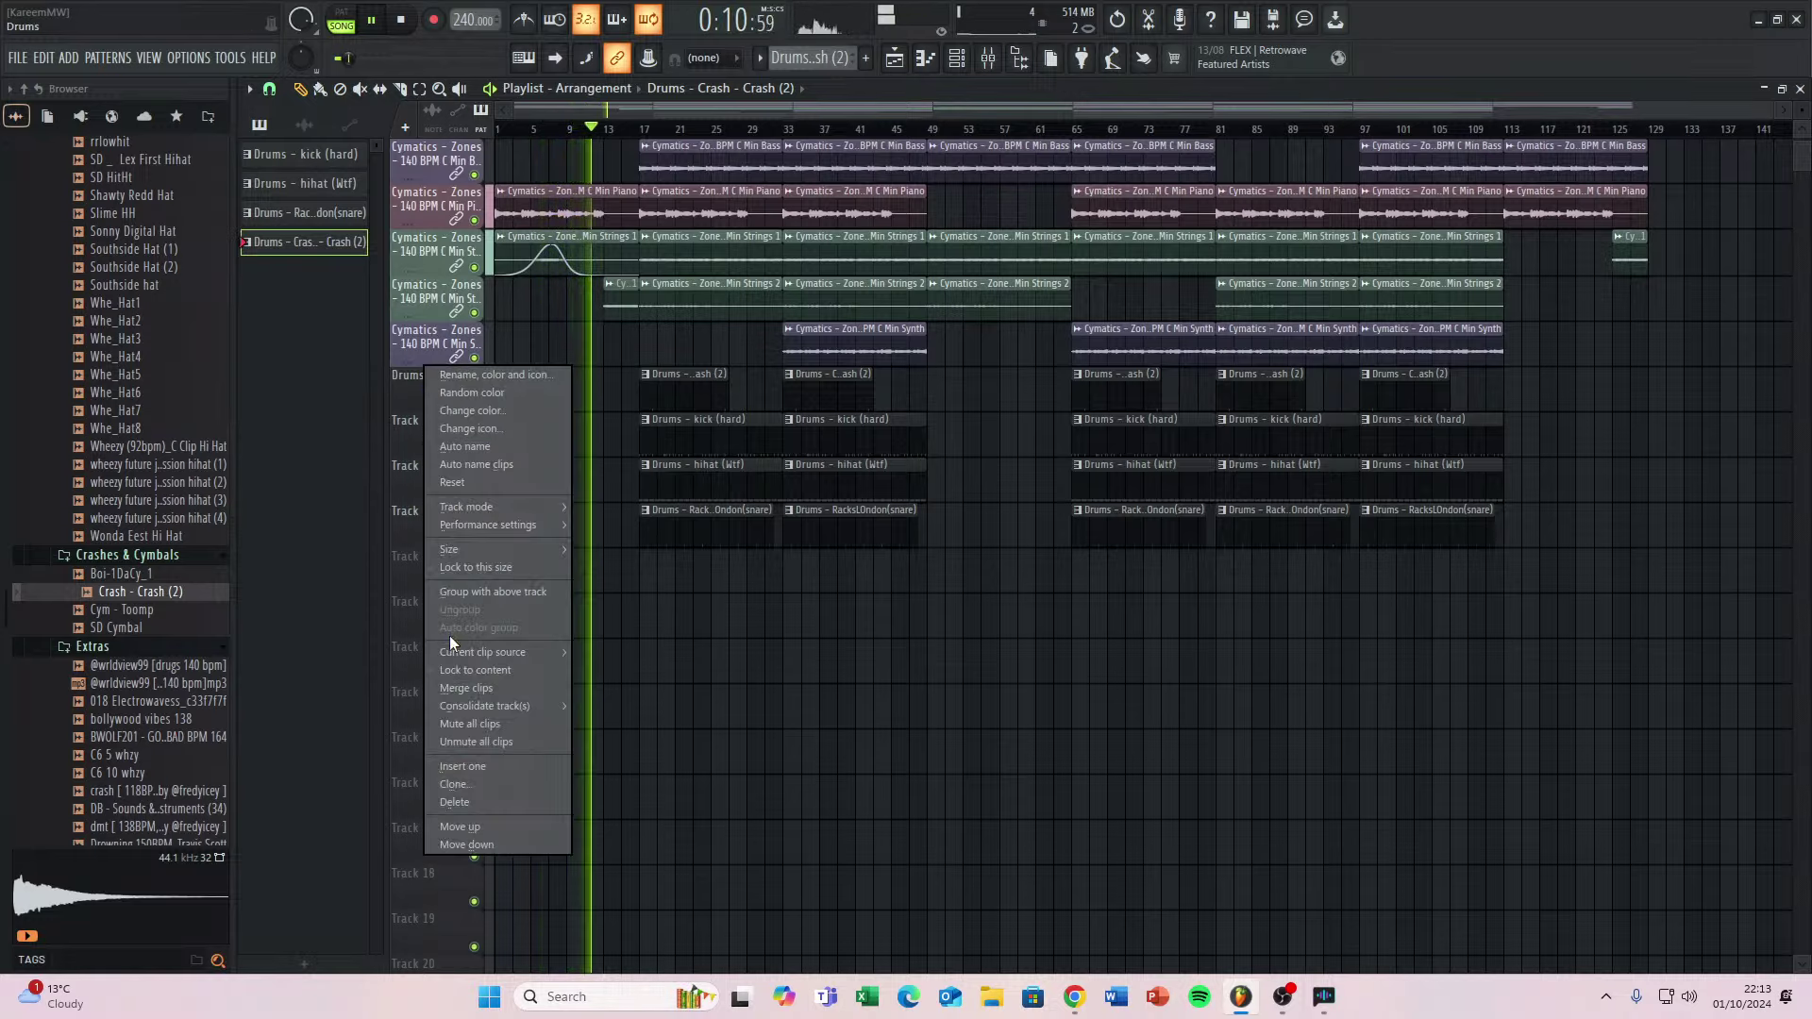
click(456, 671)
key(space)
key(space)
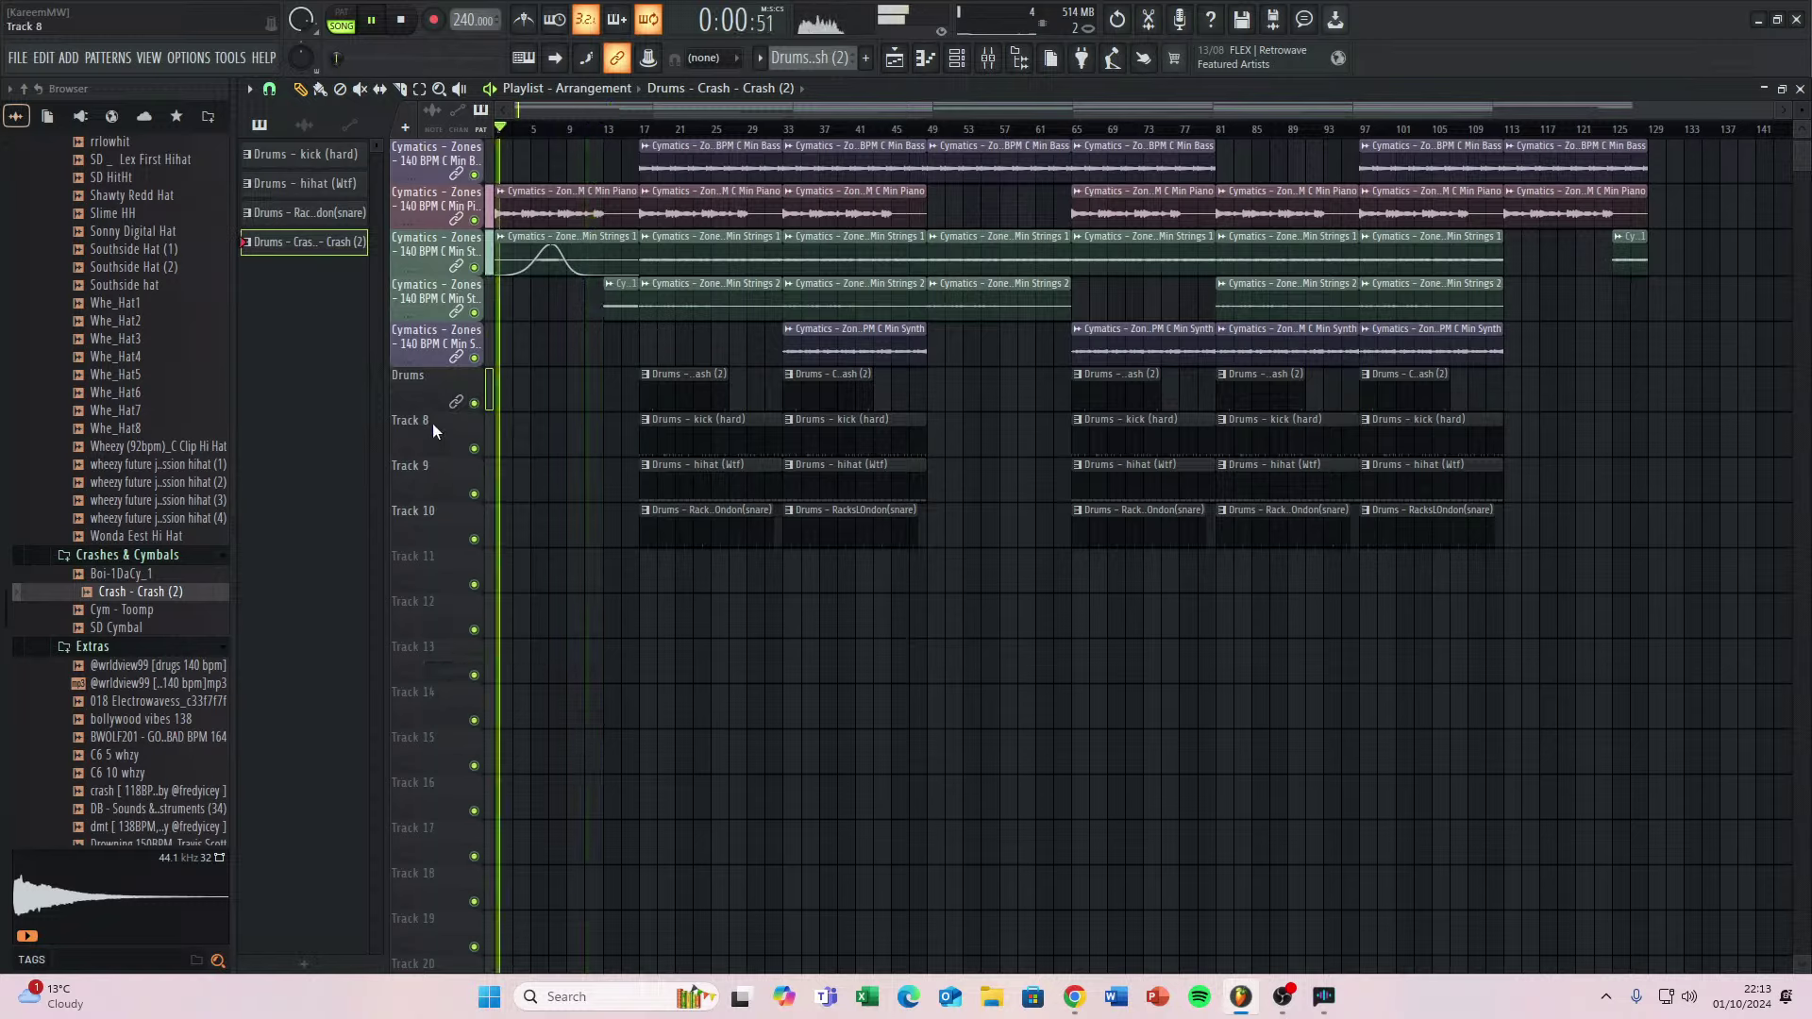
Reset the Drums track's settings, and lock the track again to its crash content.
right_click(415, 383)
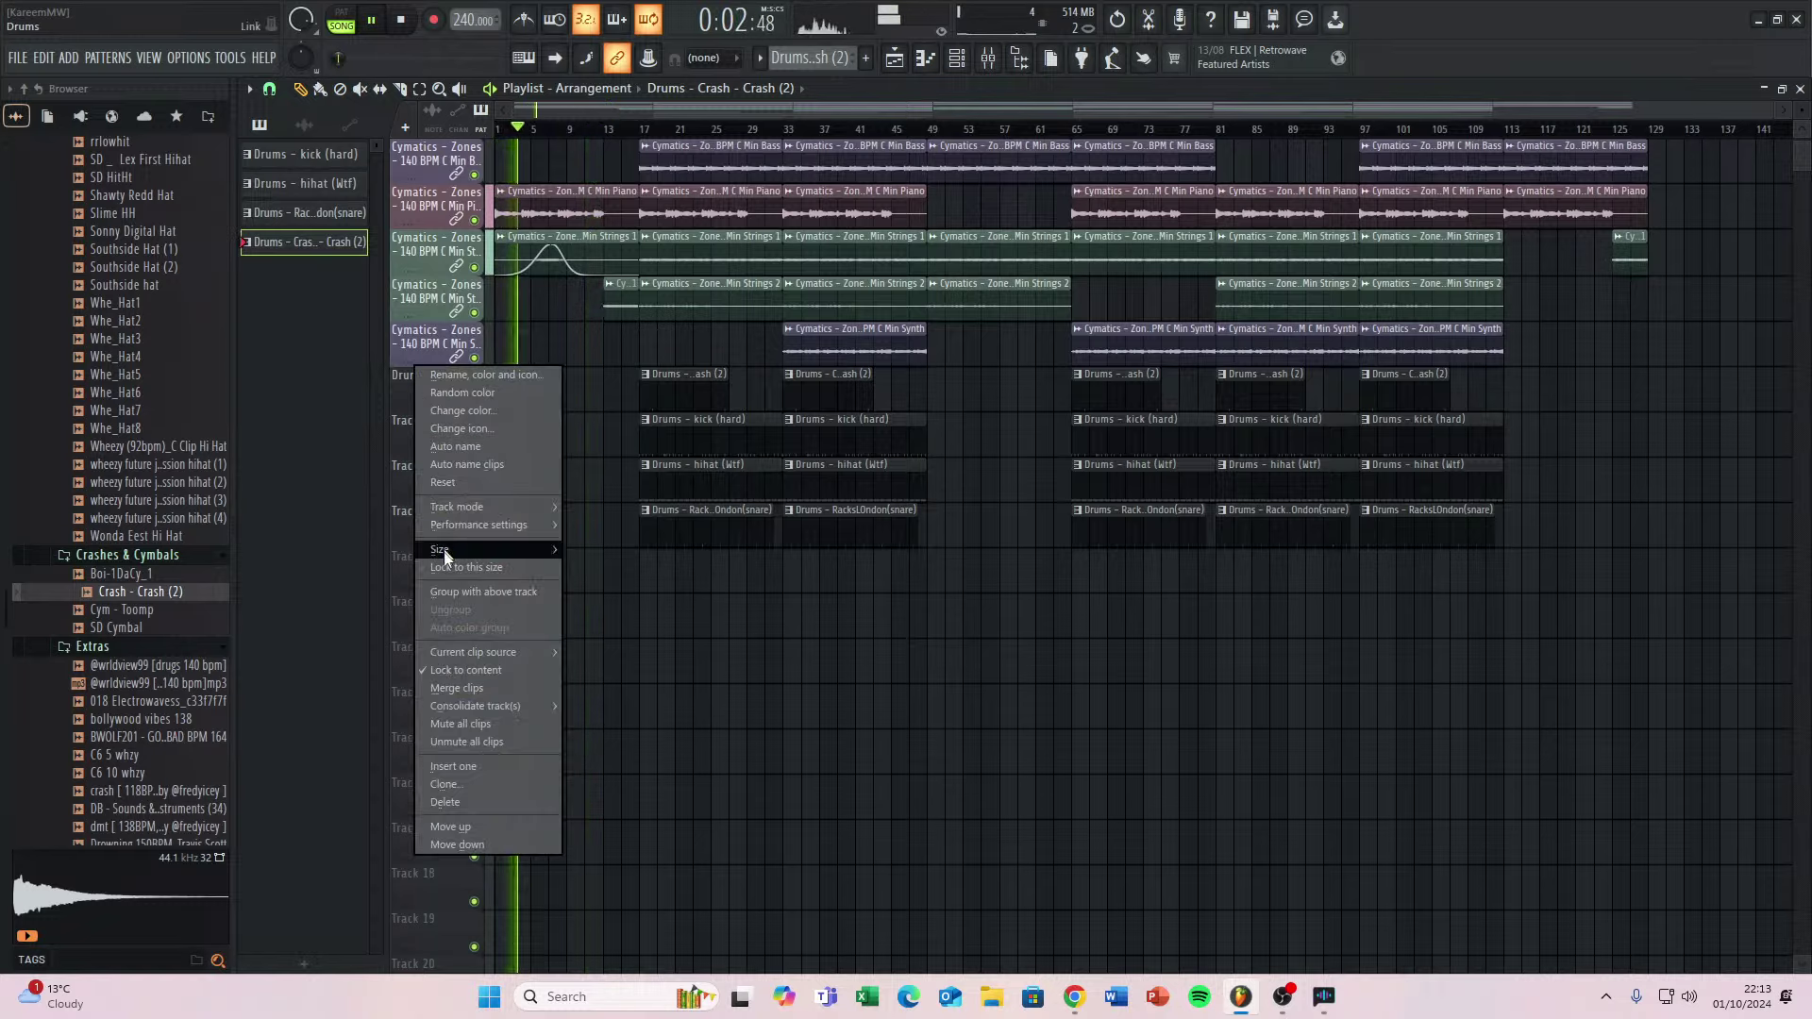
click(471, 483)
key(space)
right_click(423, 382)
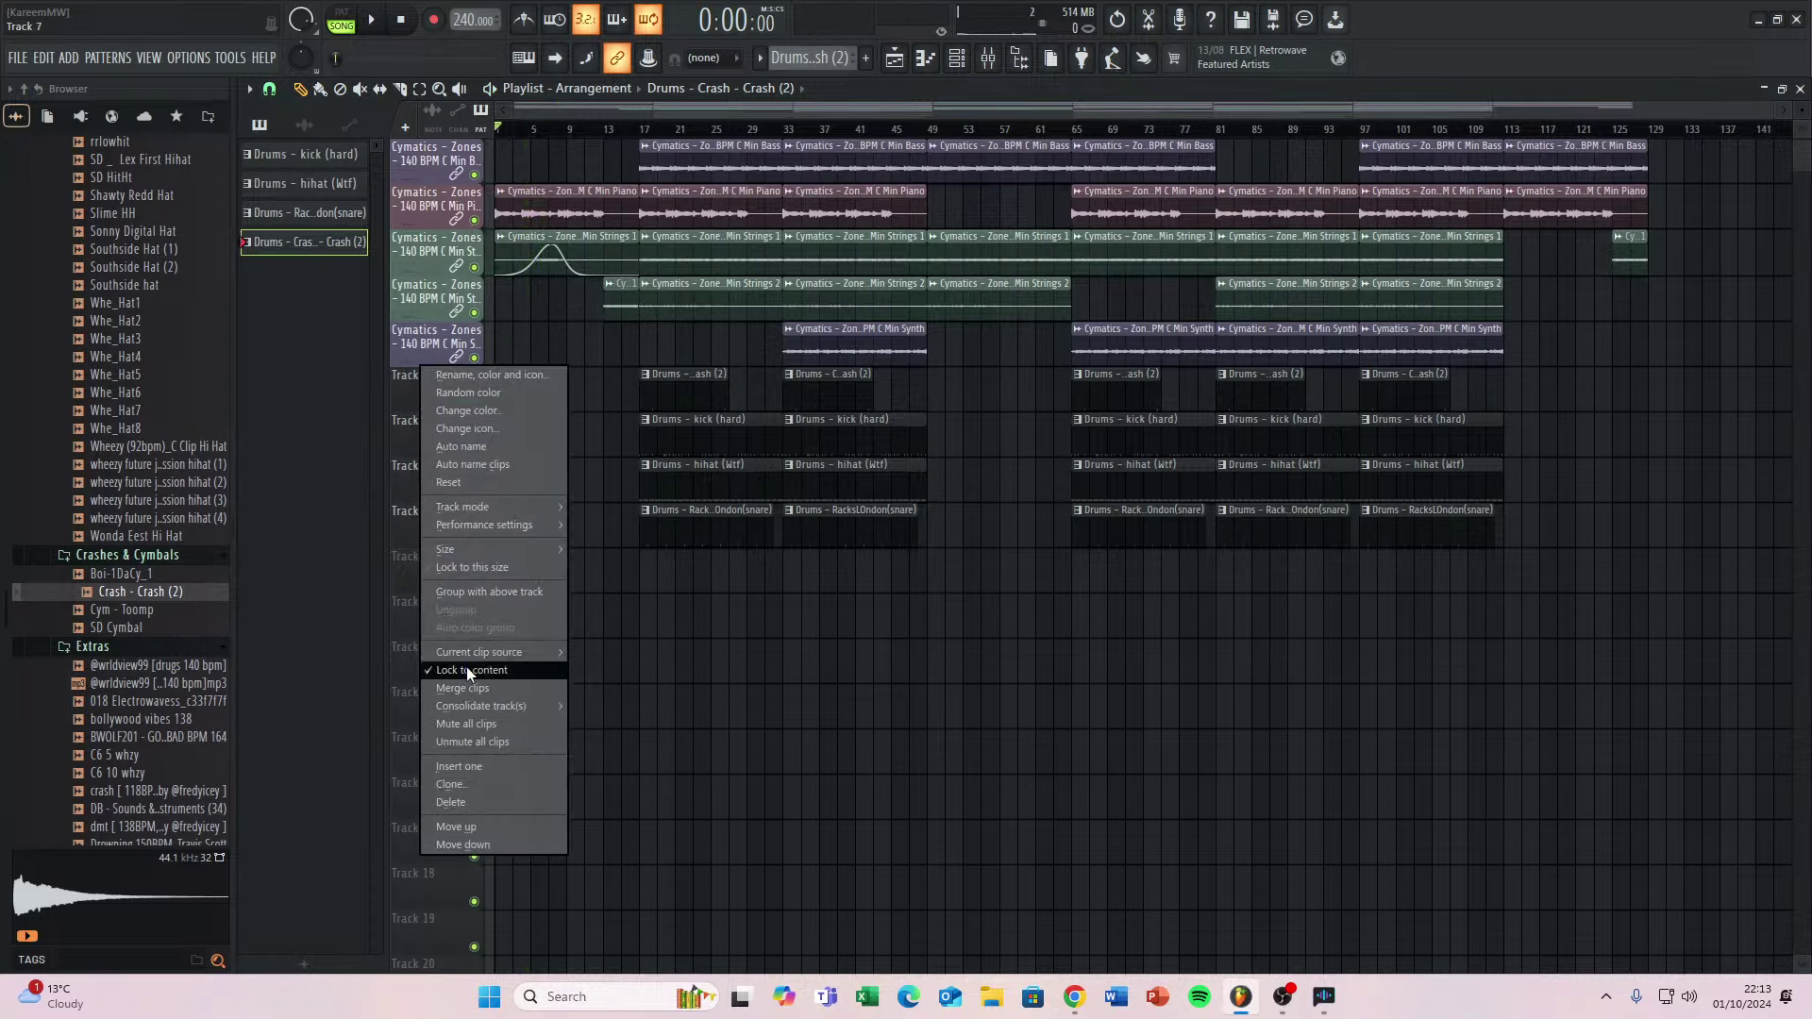
click(466, 672)
right_click(426, 389)
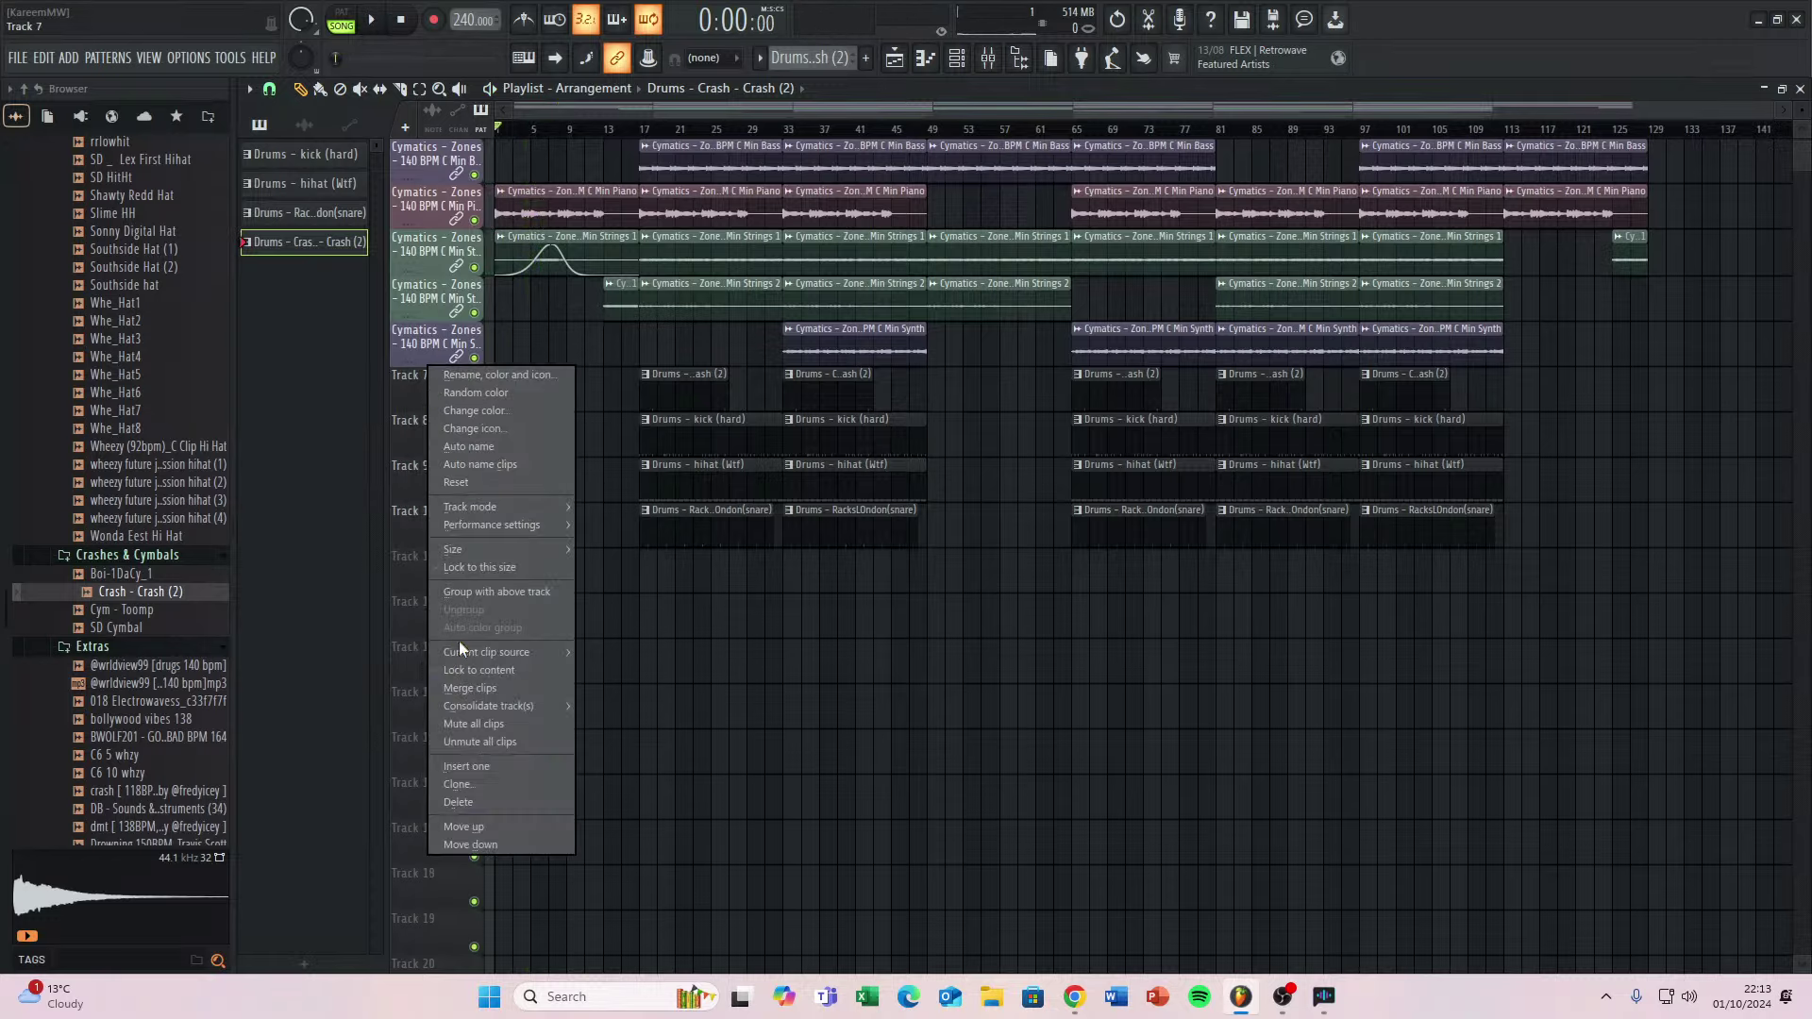
click(462, 672)
Lock Tracks 8, 9 and 10 to their kick, hihat and snare content.
right_click(427, 412)
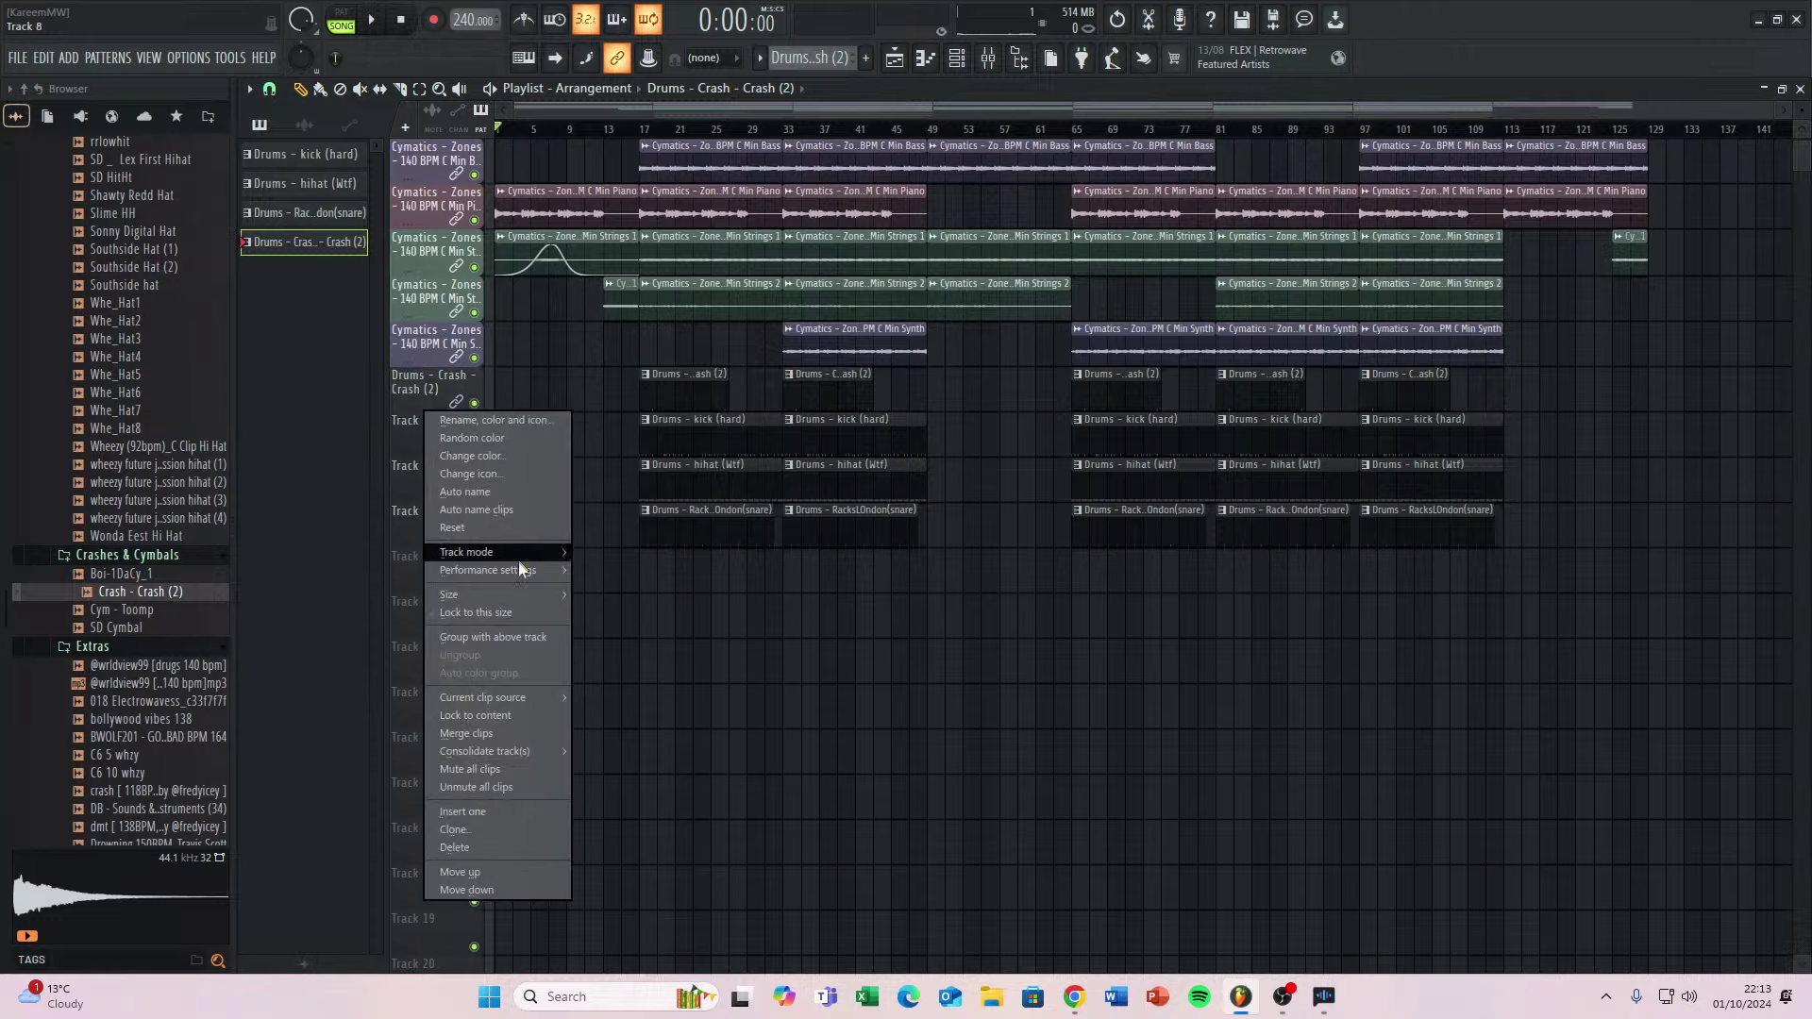
click(466, 709)
right_click(435, 460)
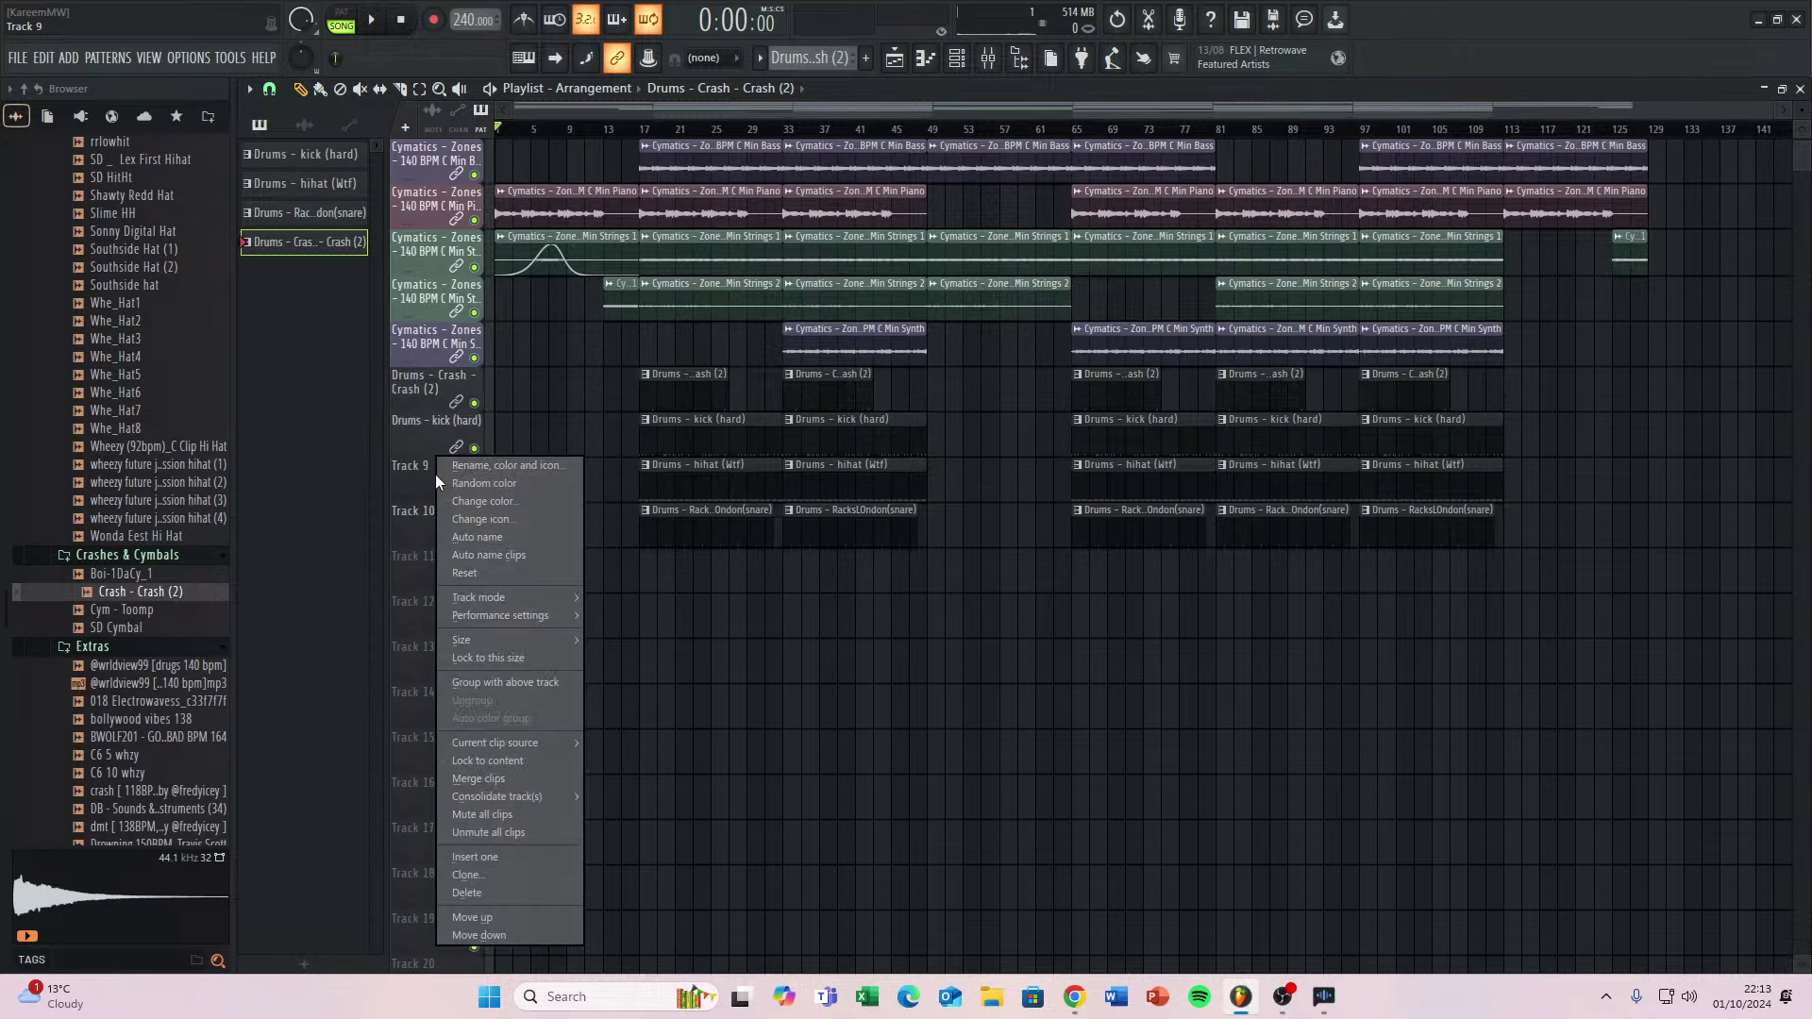
click(464, 761)
right_click(429, 531)
click(489, 774)
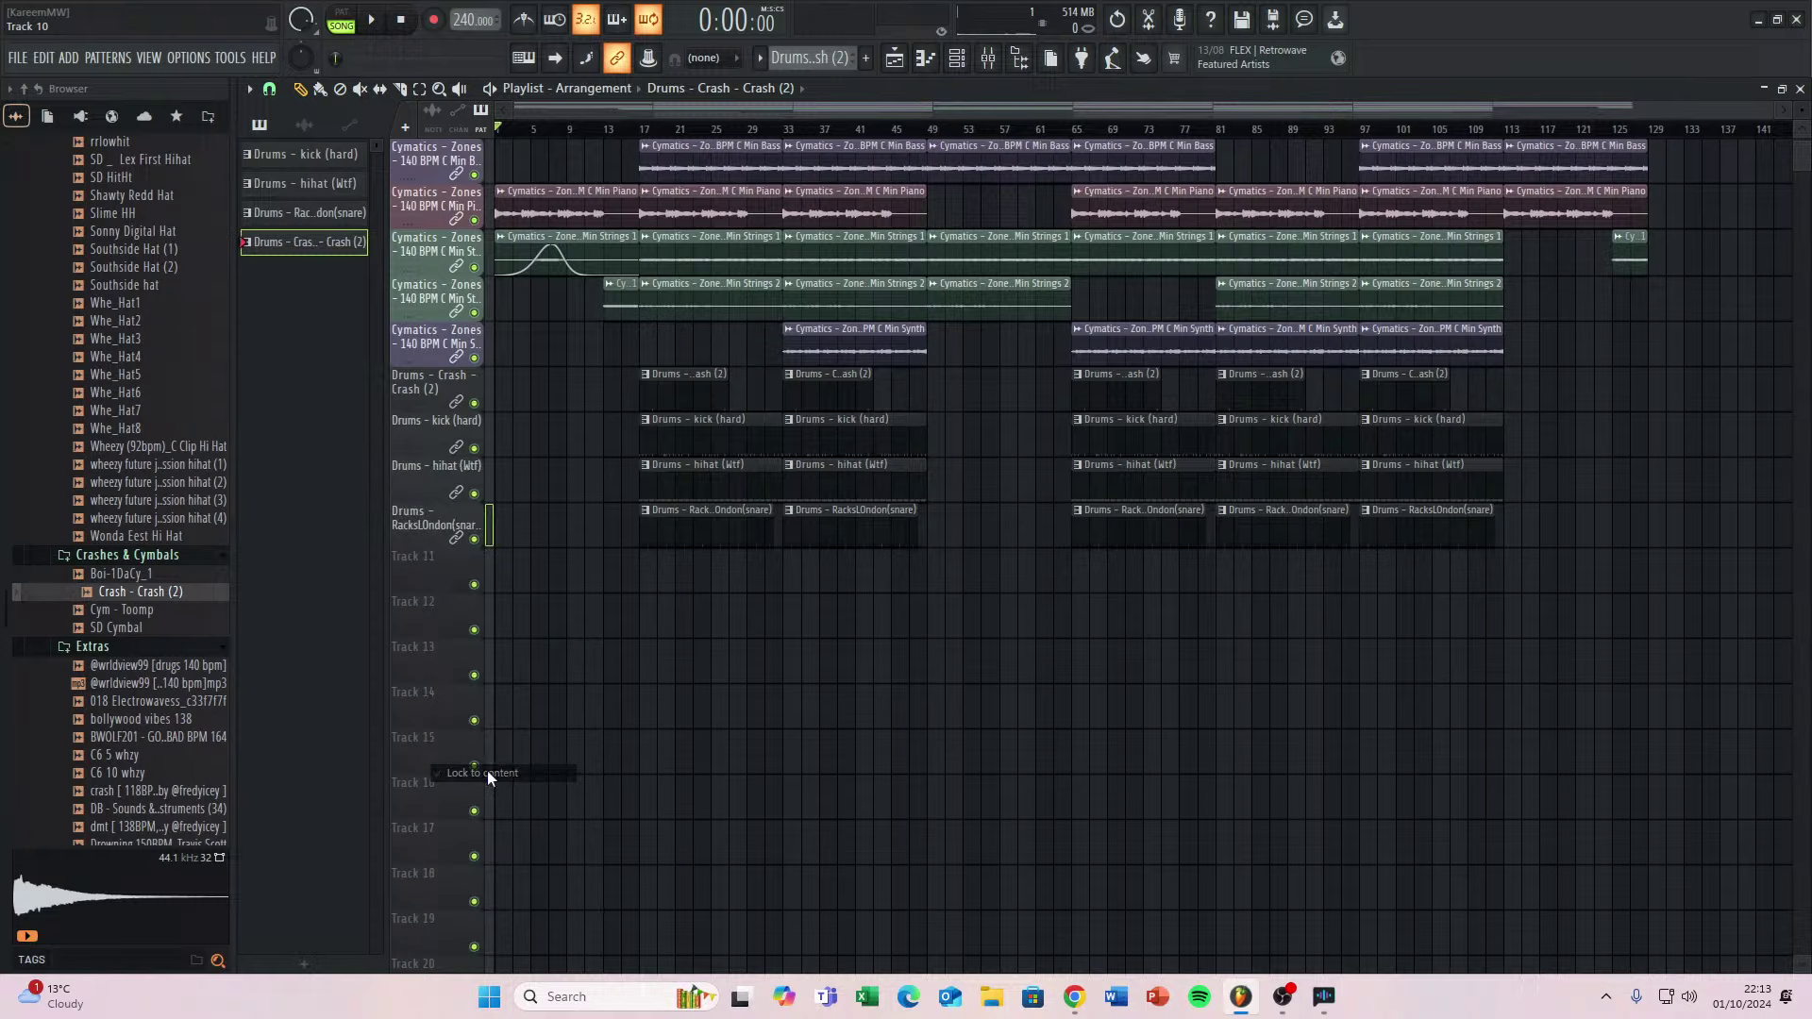
Try a hihat clip and a snare clip at bar 1, and remove both from the intro.
key(space)
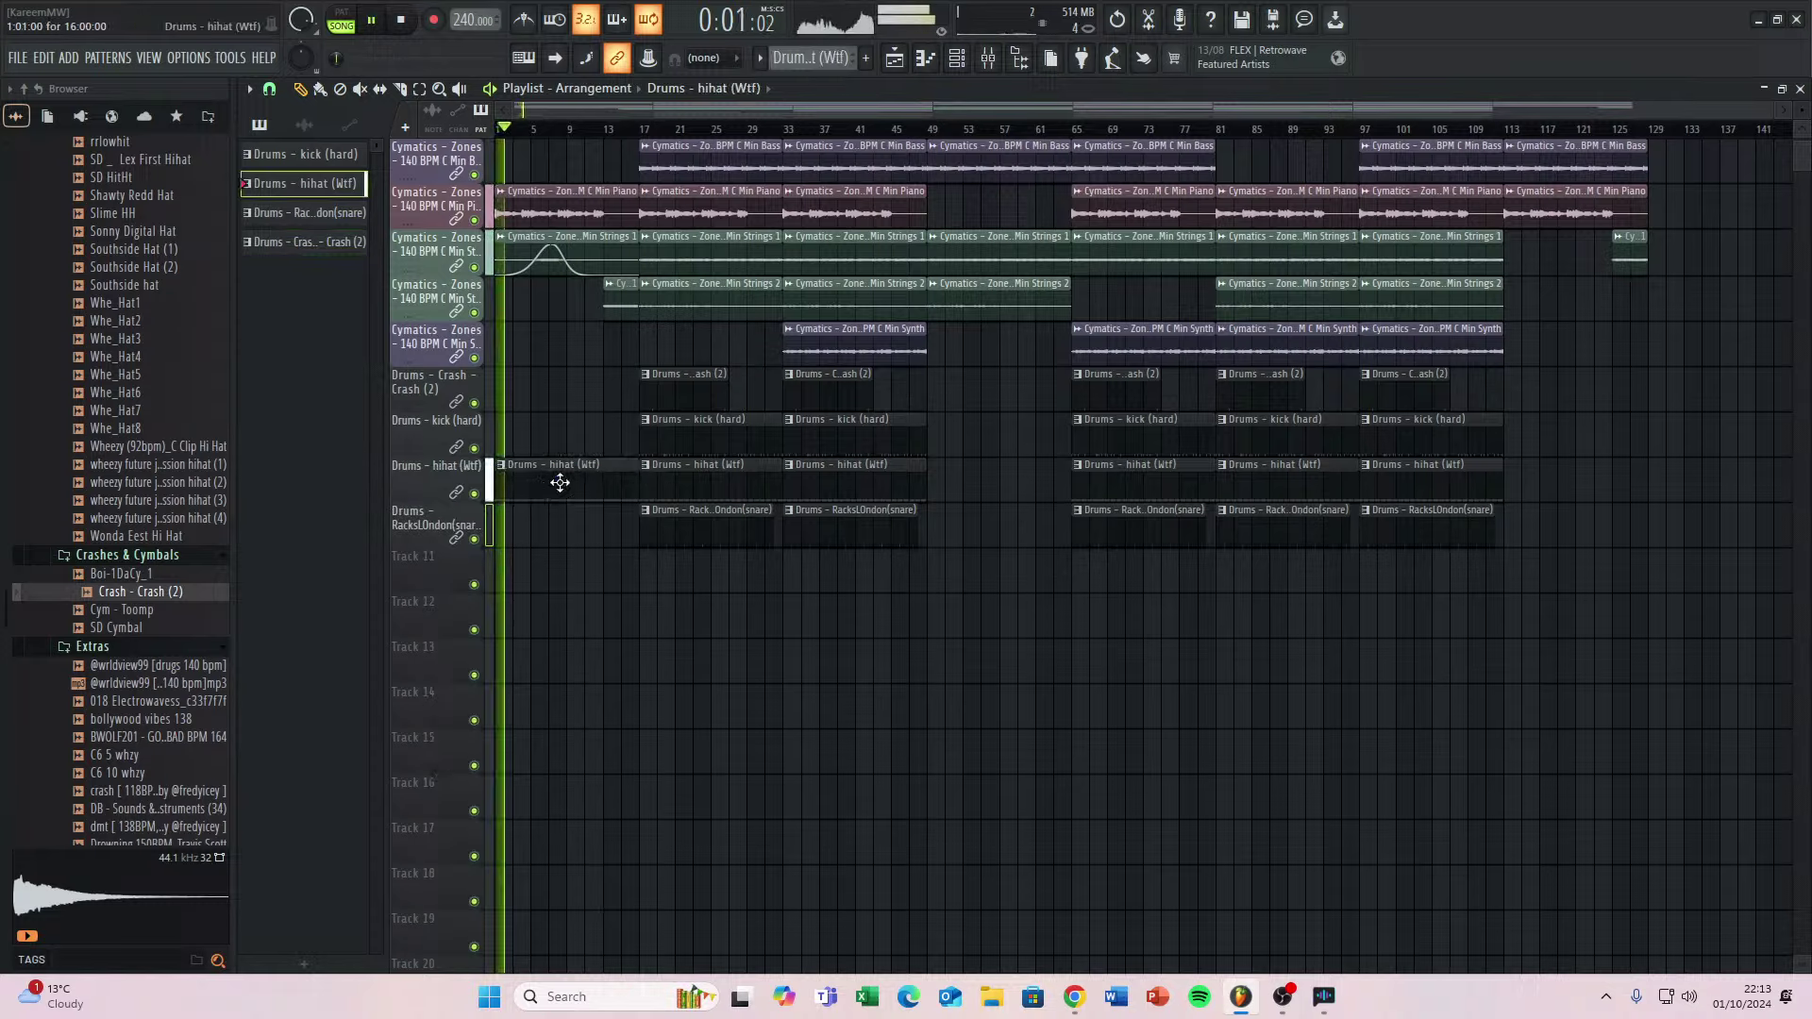
key(space)
drag(561, 489, 685, 454)
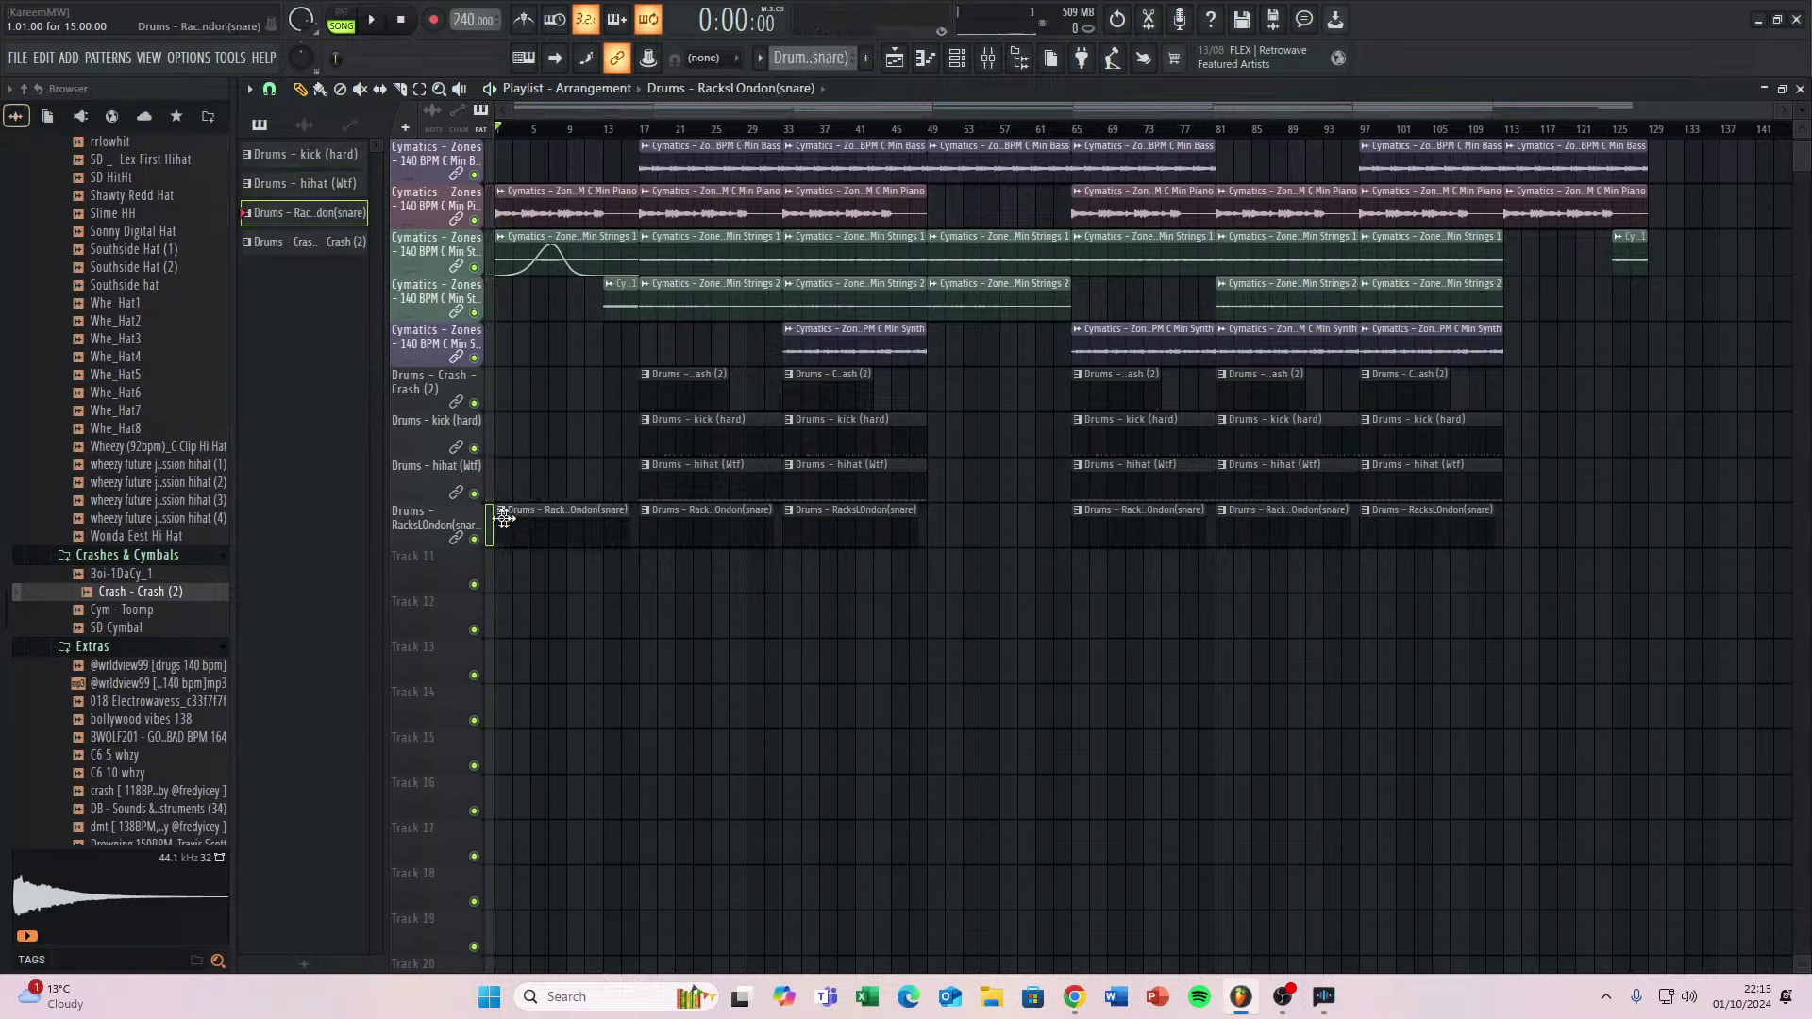
right_click(558, 528)
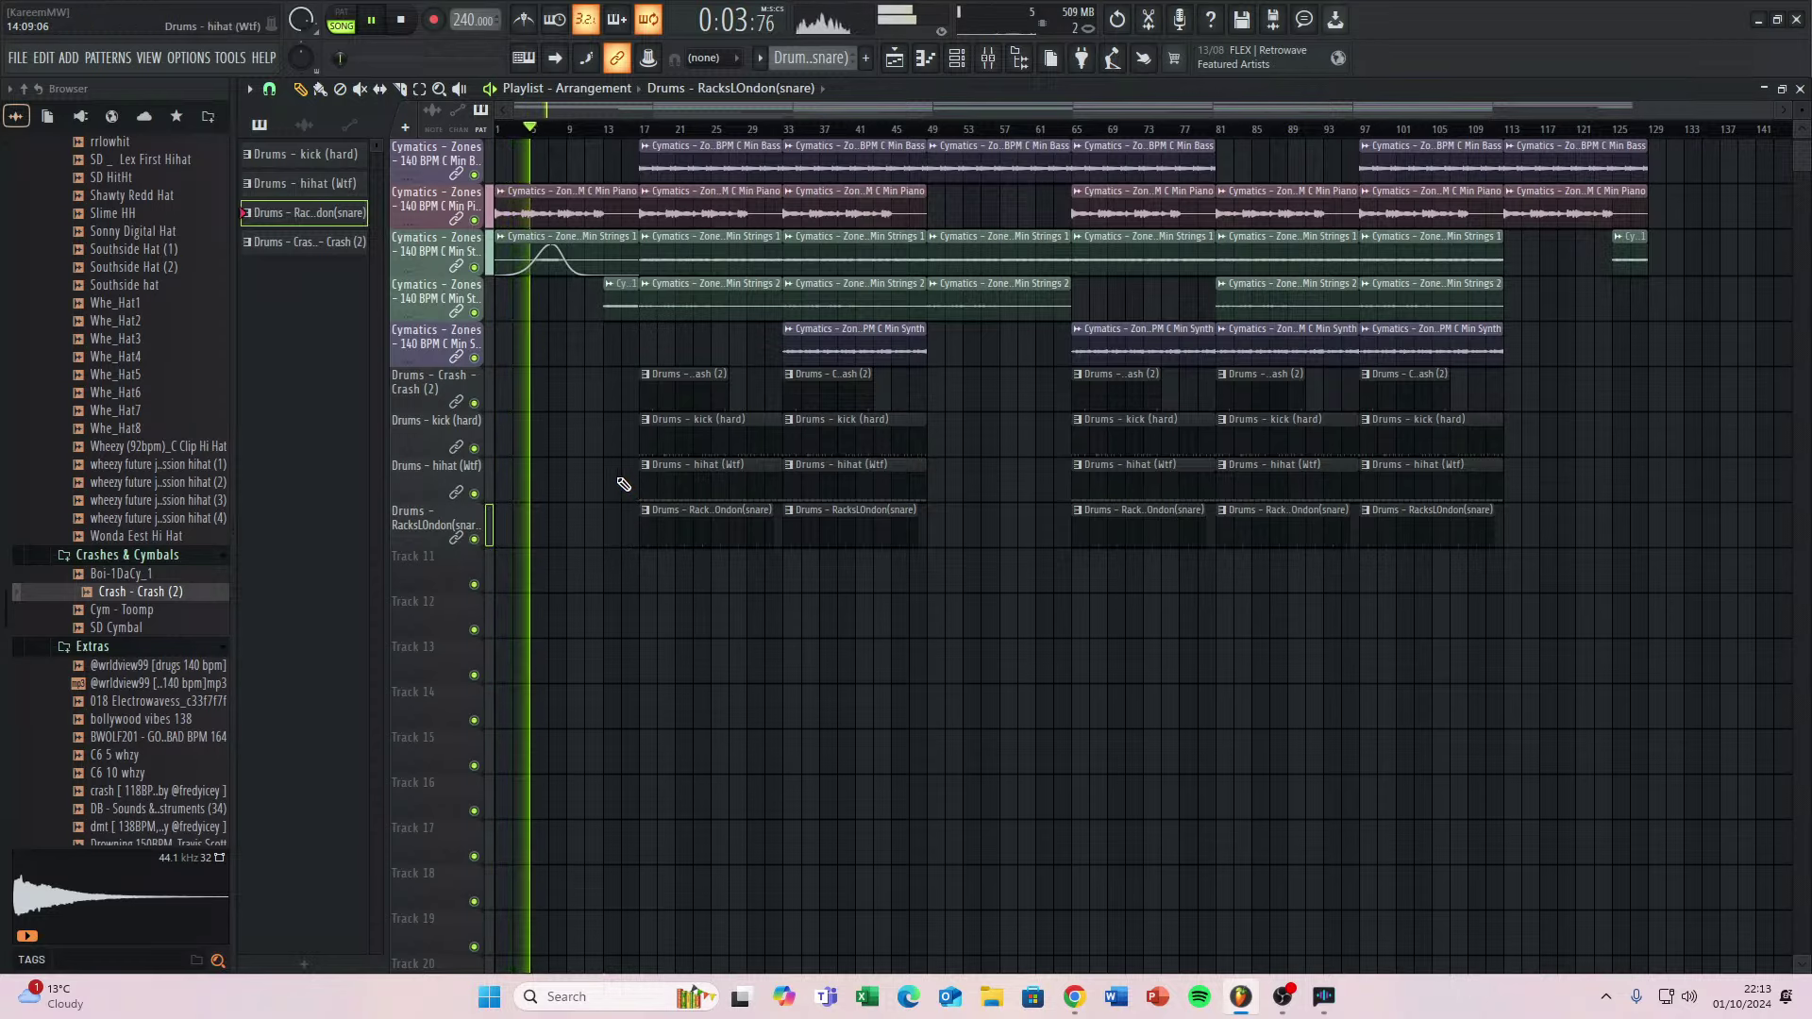
Delete the crash clip at bar 17, and play the intro through the transition into bar 17.
scroll(608, 478, up, 1)
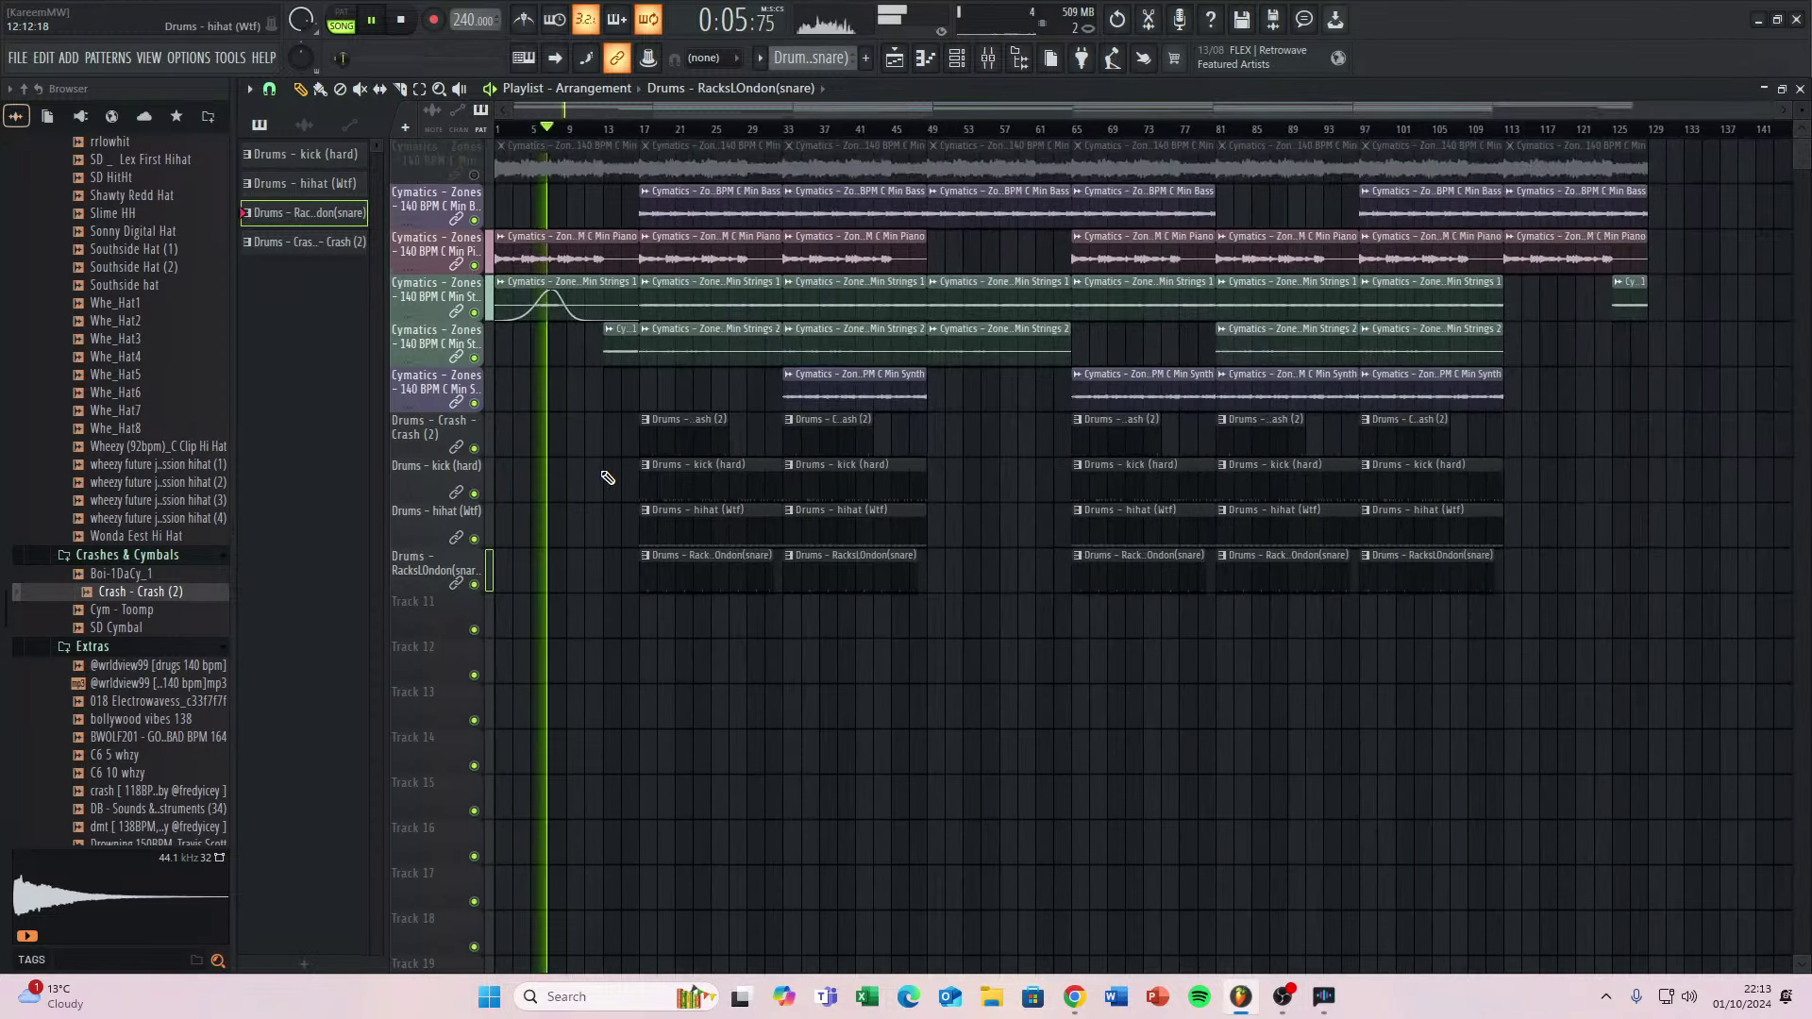
scroll(627, 427, up, 3)
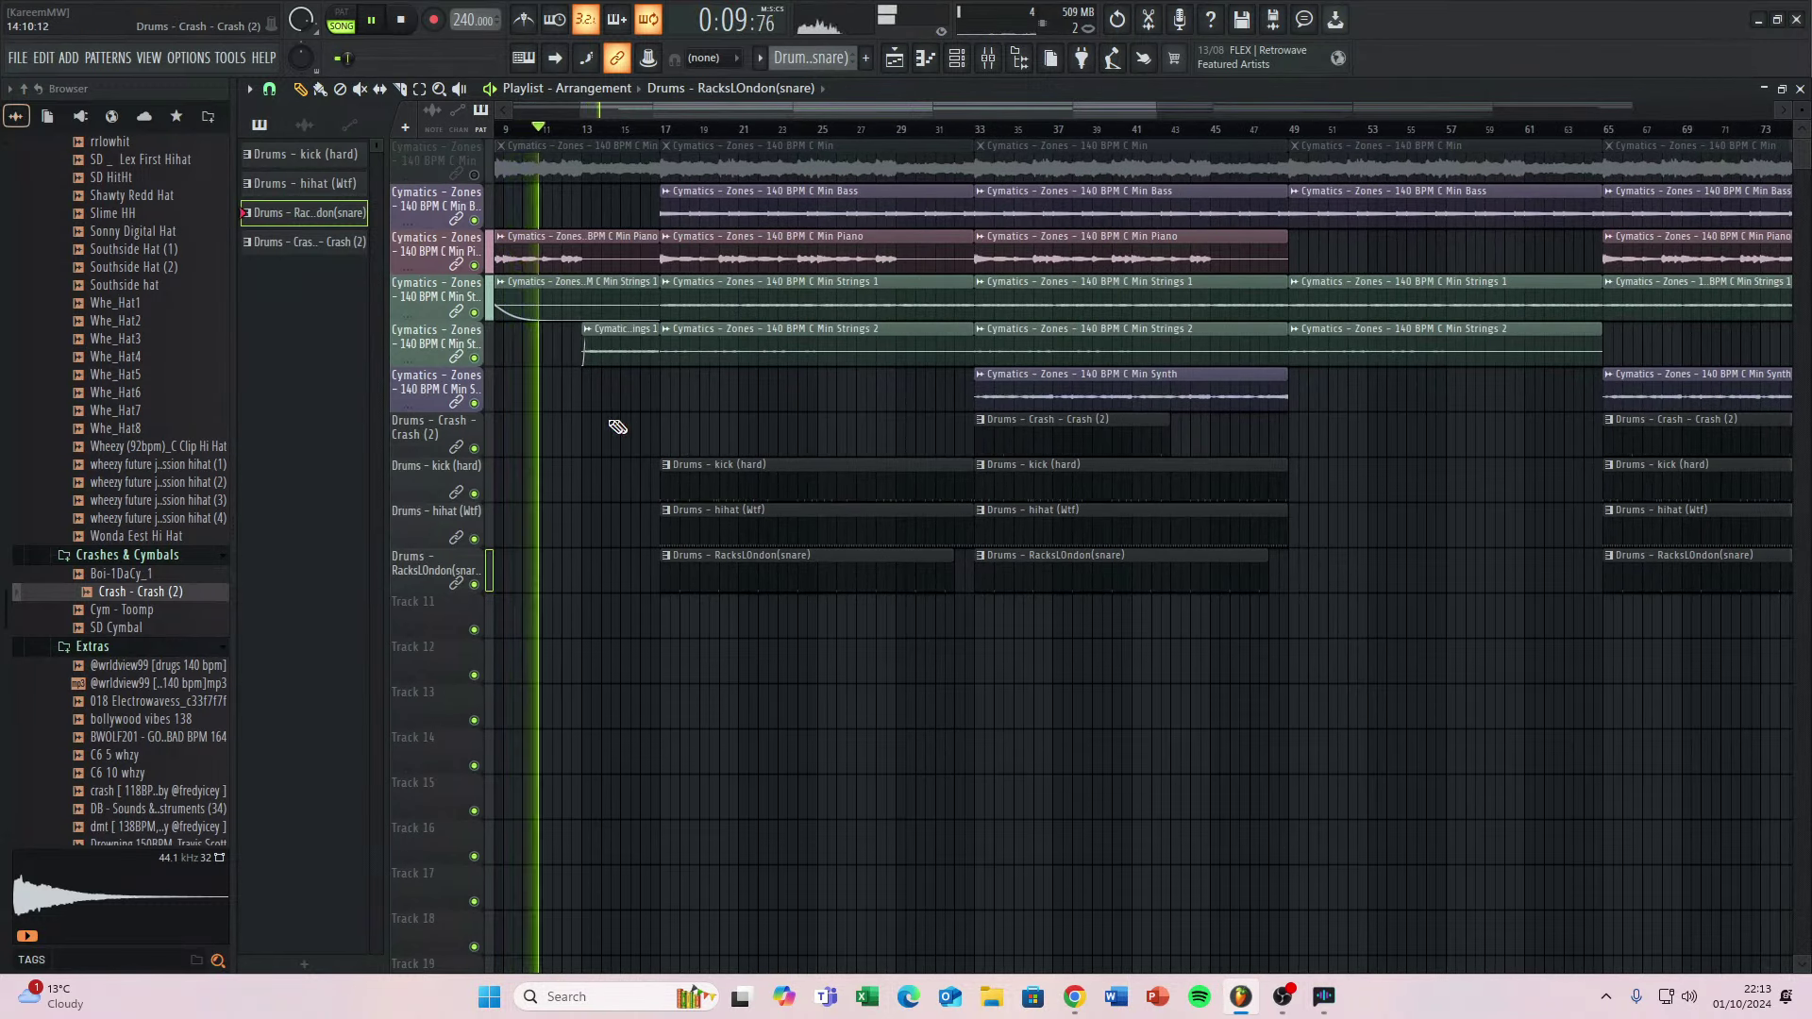
scroll(581, 426, up, 2)
scroll(581, 426, up, 2)
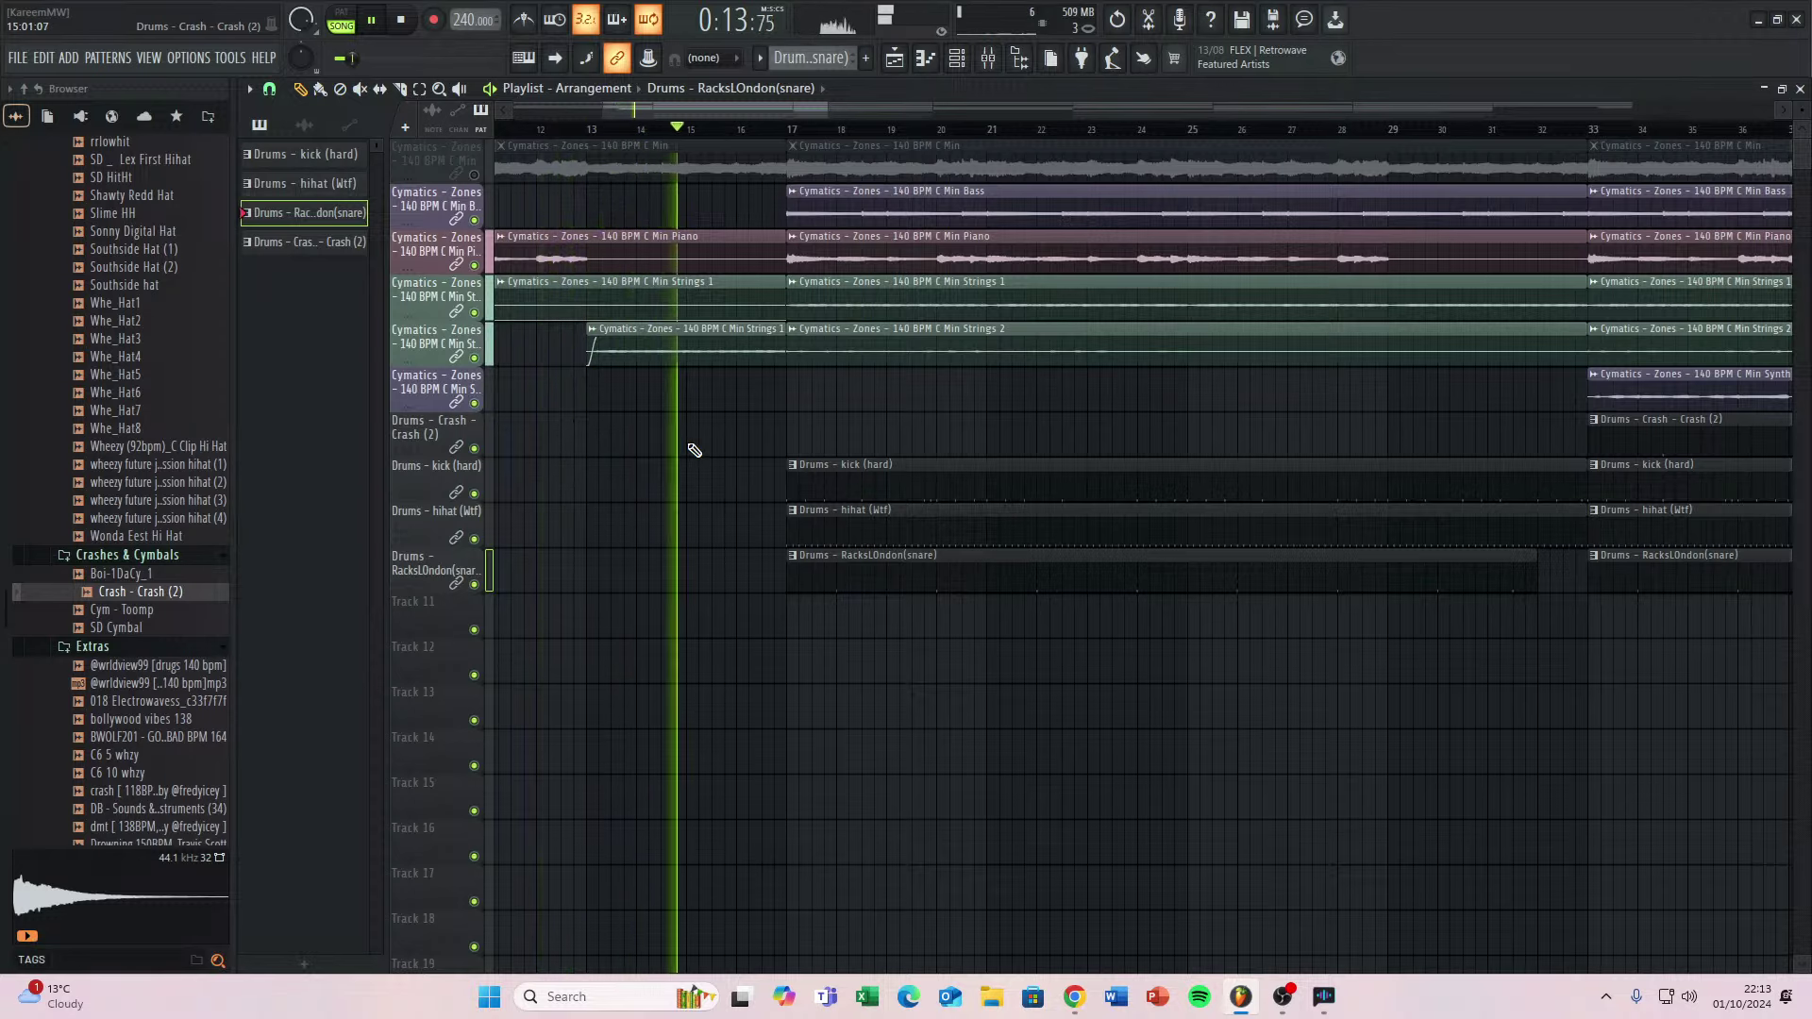
scroll(687, 445, down, 2)
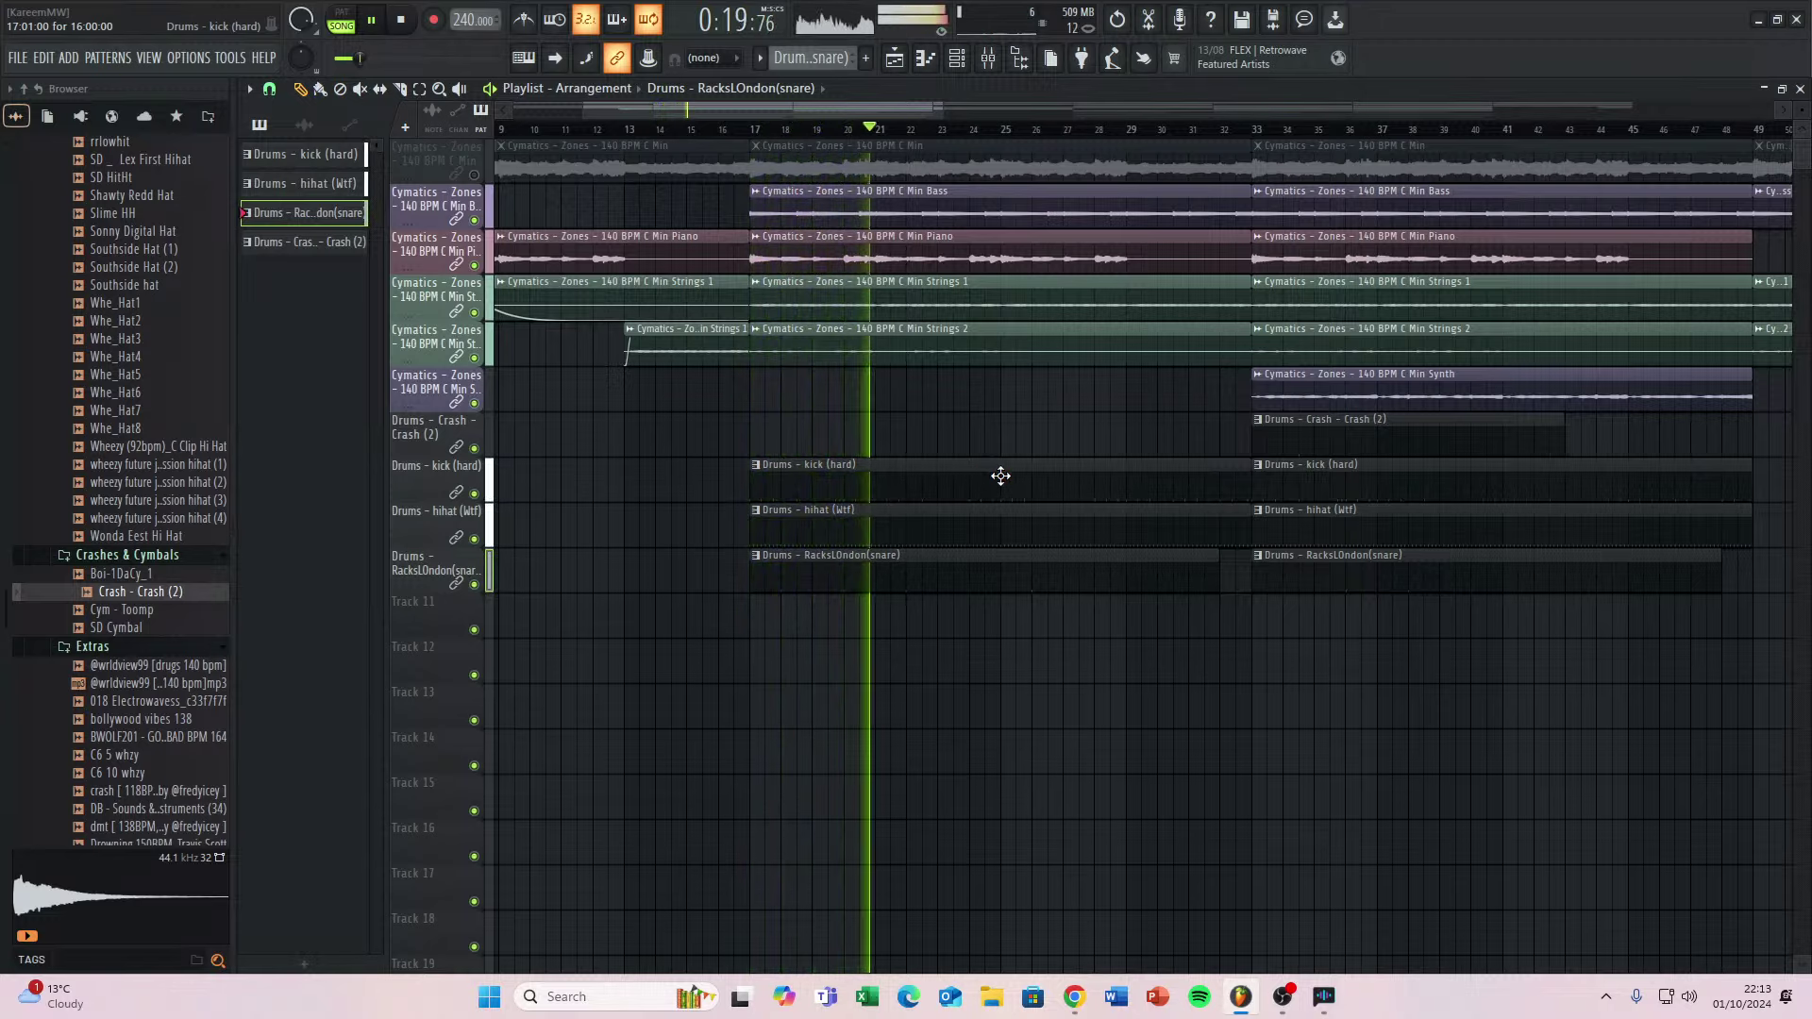
Play on through the section from bar 17, and add a kick clip at bar 49.
scroll(989, 464, down, 2)
drag(982, 457, 760, 430)
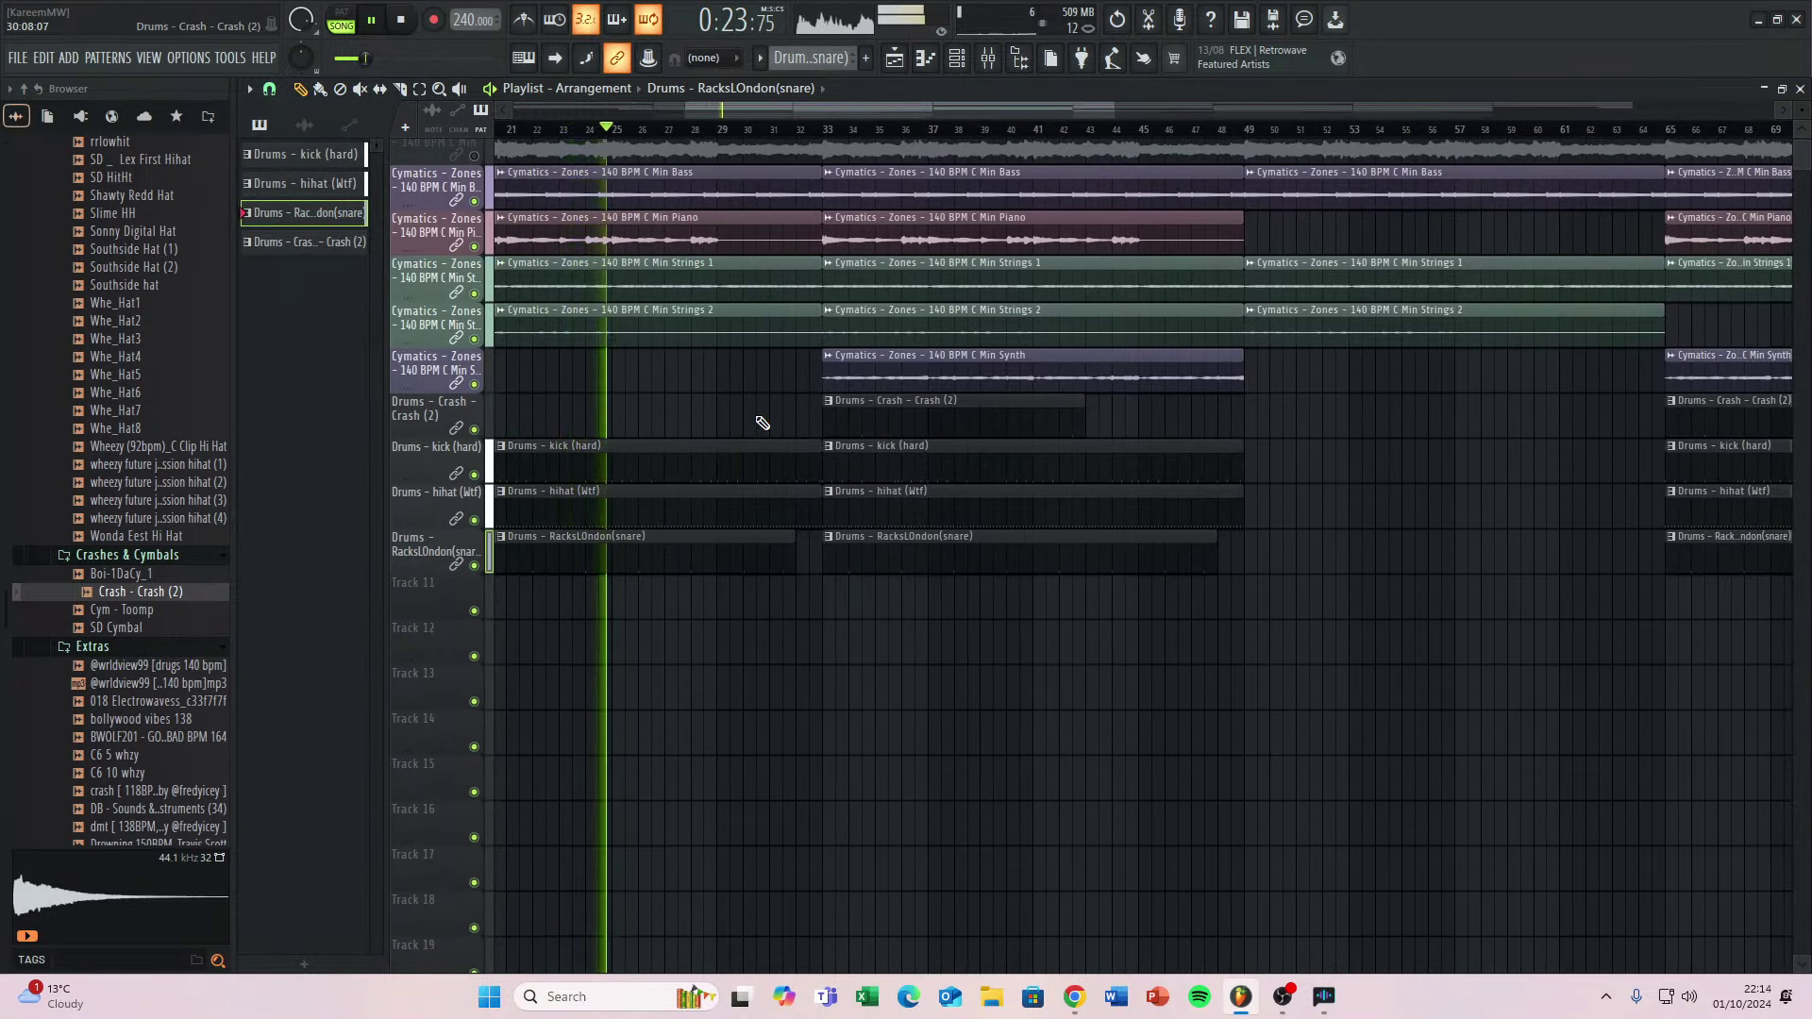
scroll(775, 422, down, 4)
scroll(775, 422, up, 4)
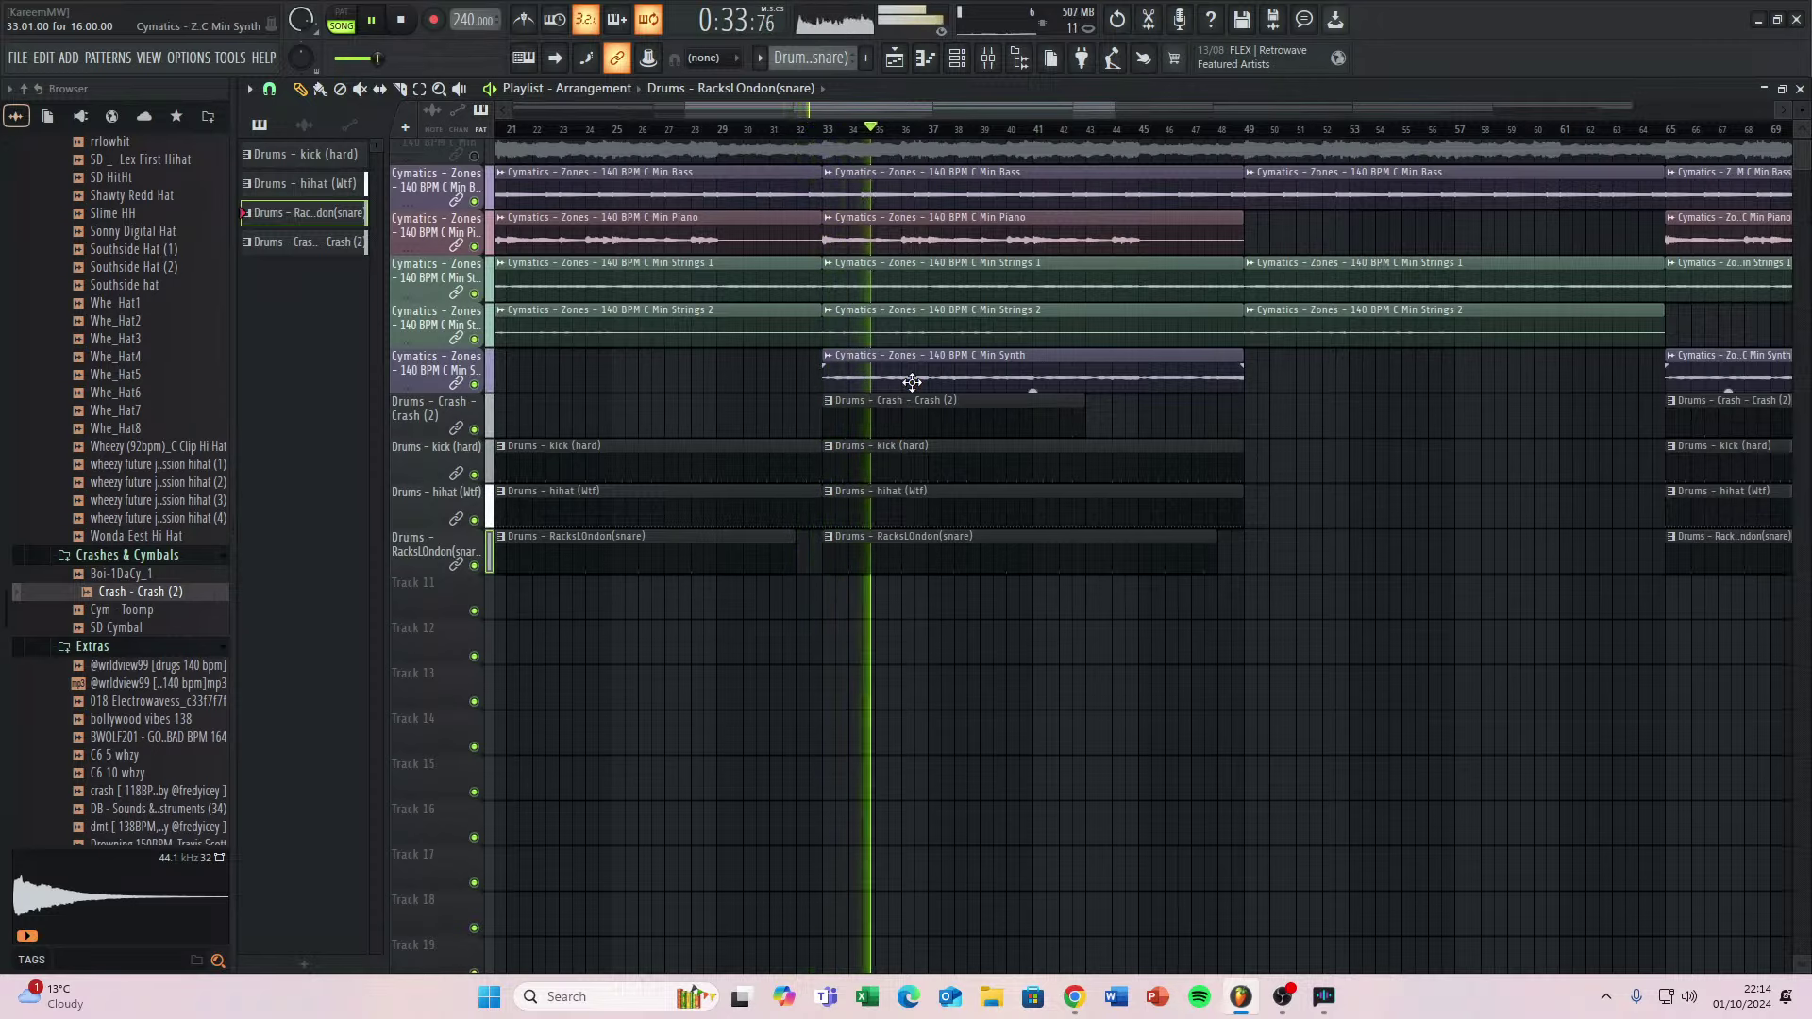
scroll(1091, 529, down, 5)
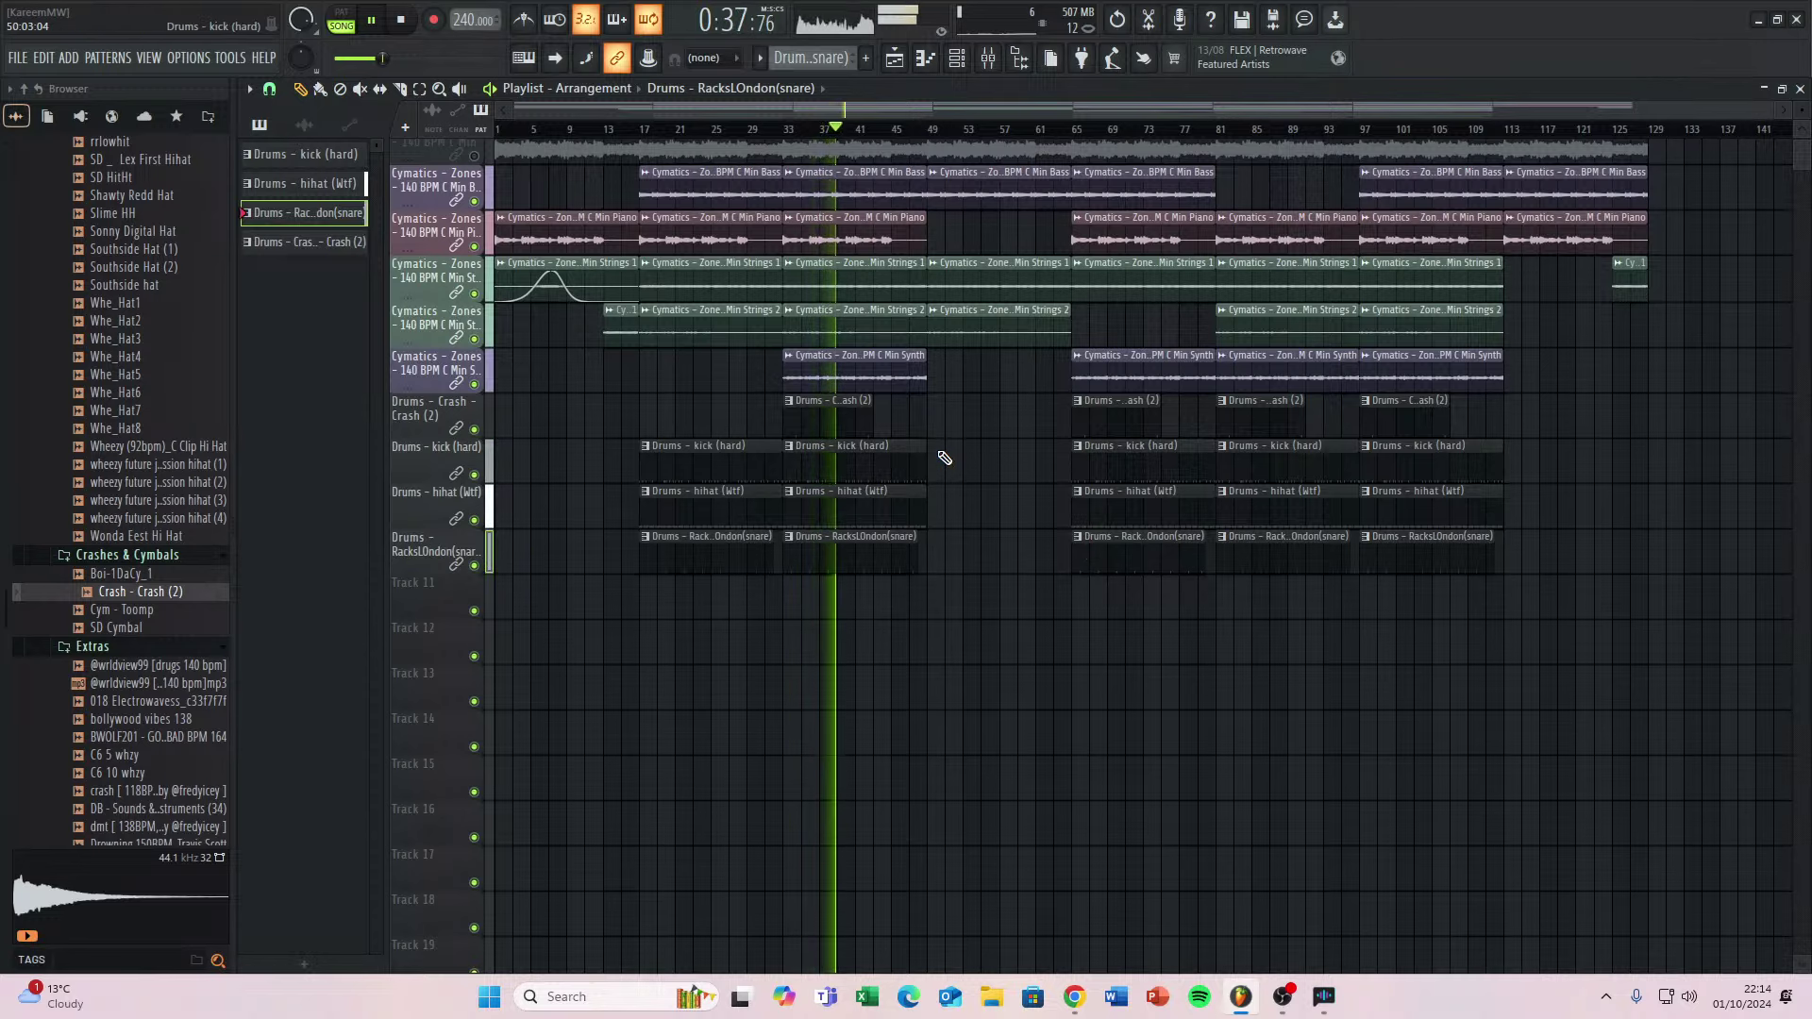
scroll(906, 477, up, 3)
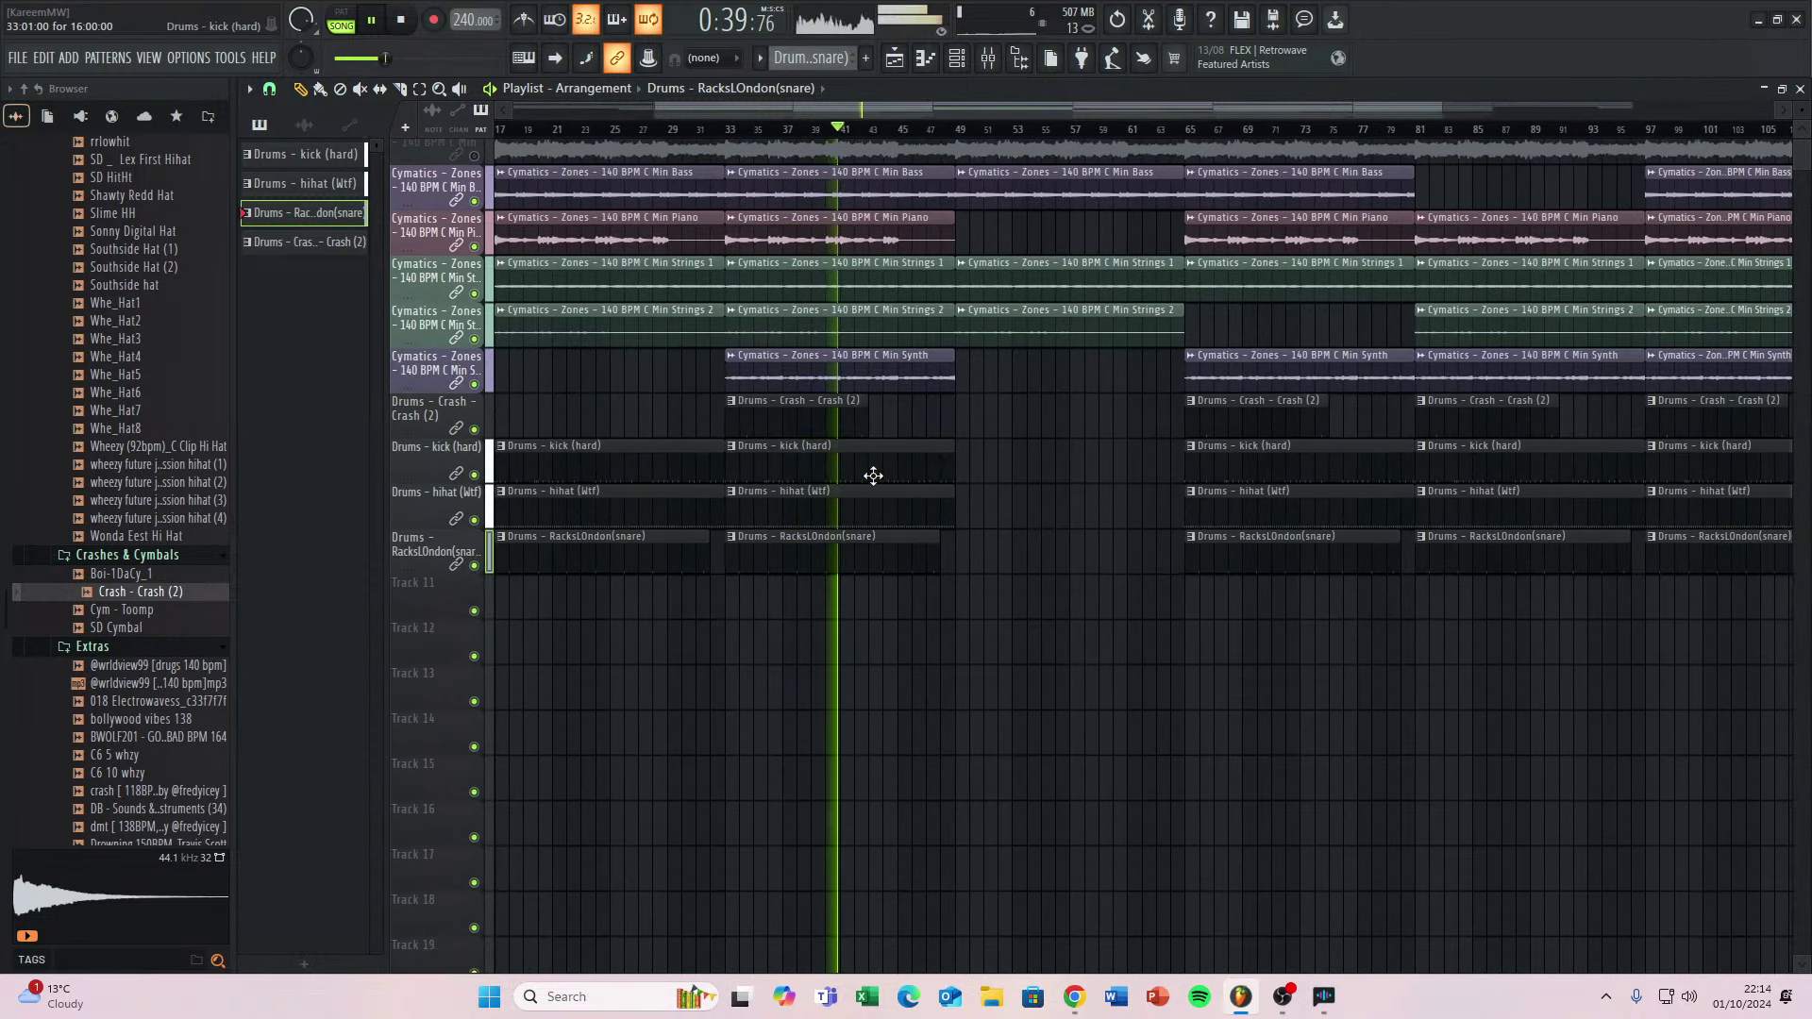
click(873, 464)
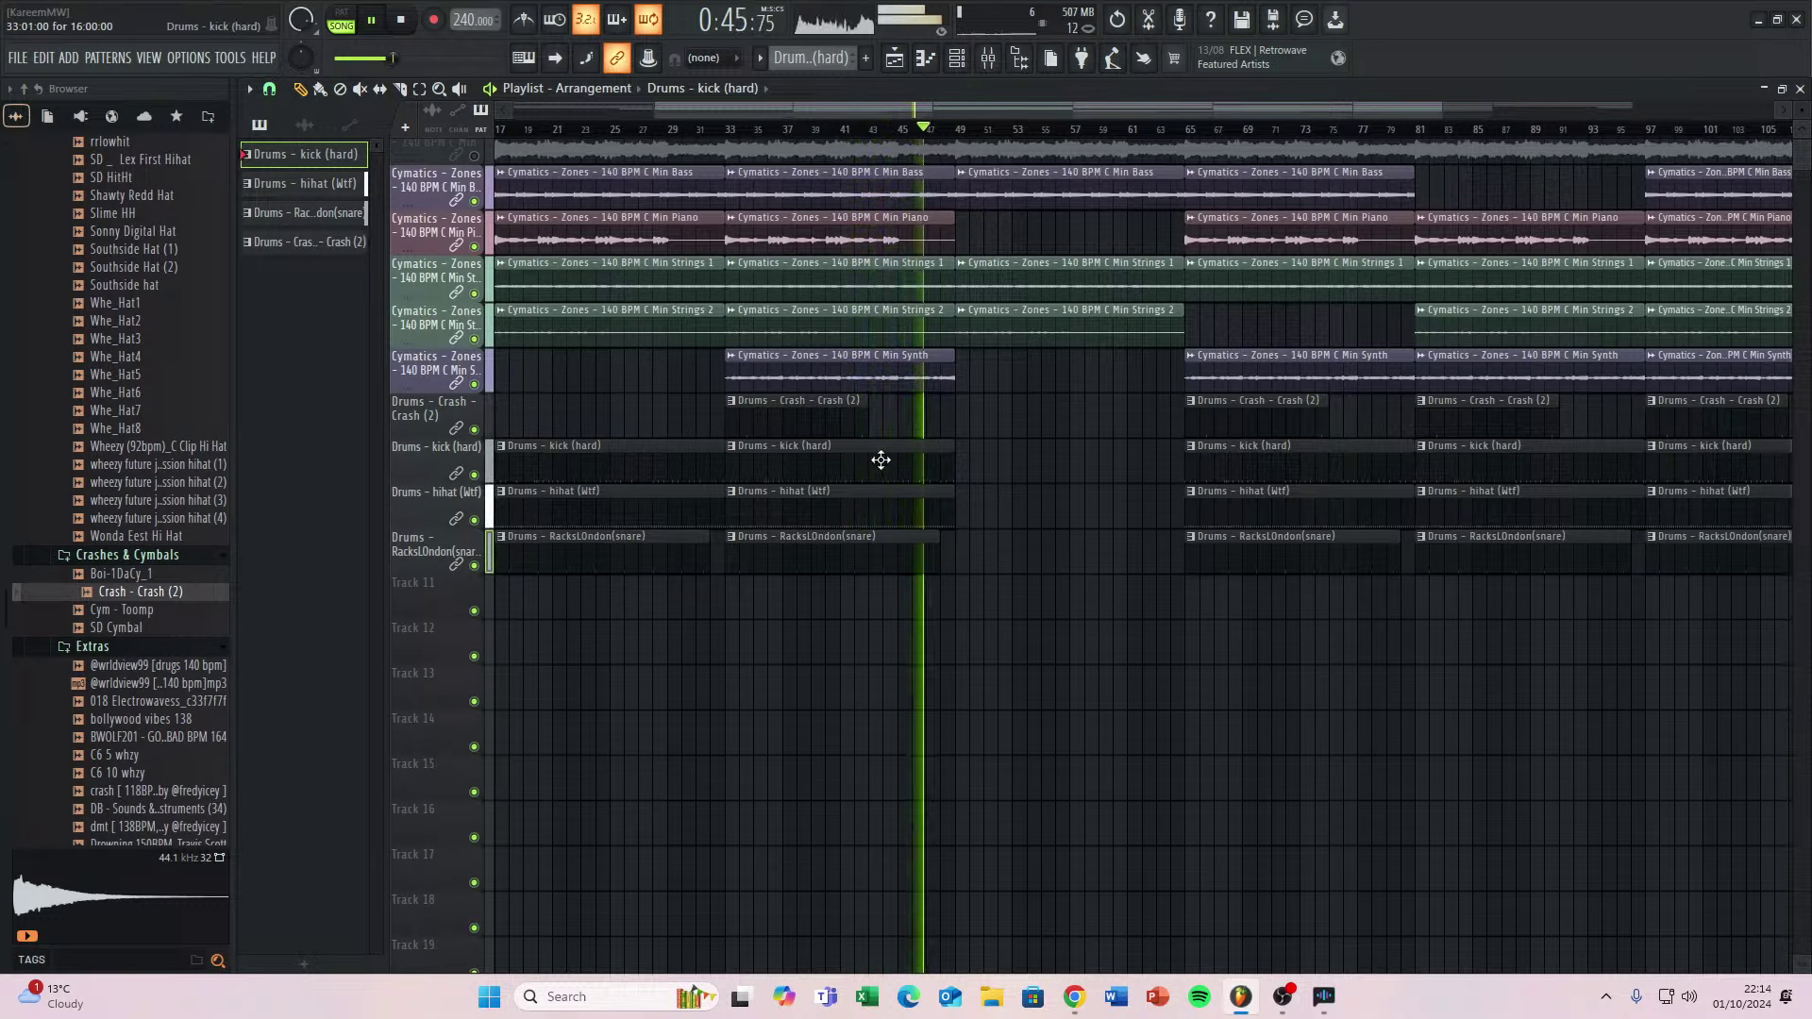
click(960, 460)
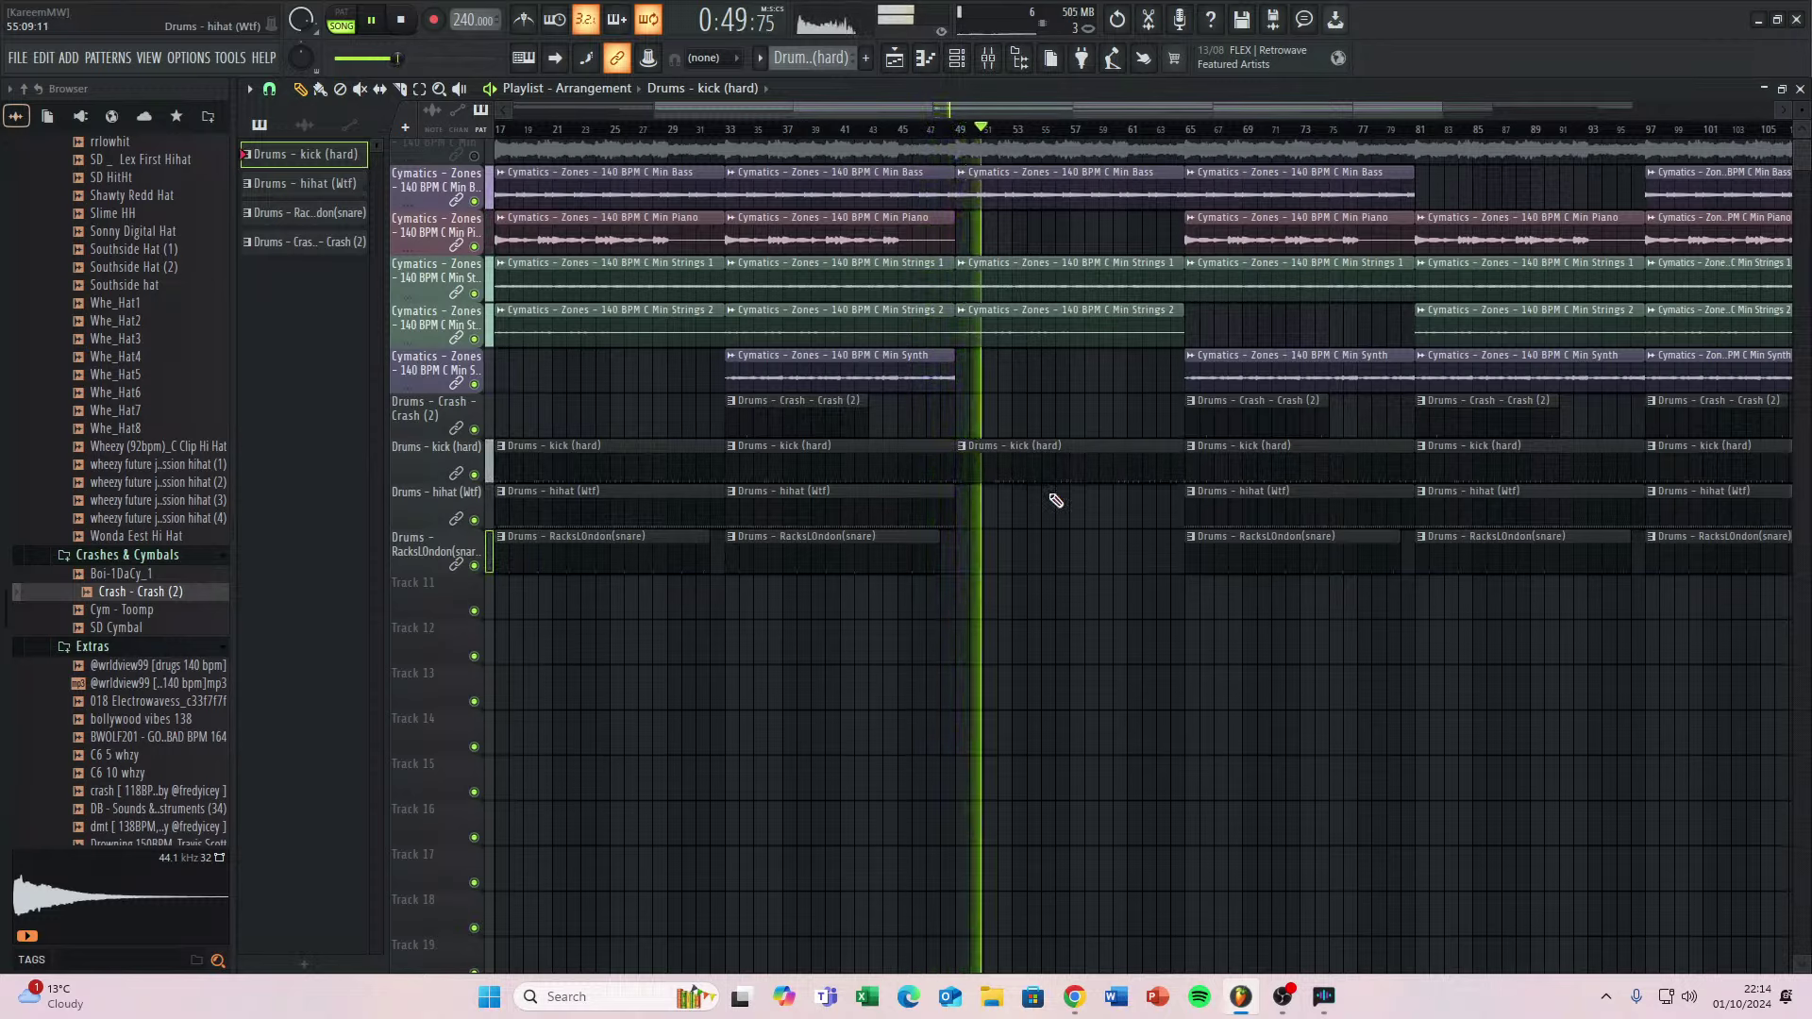
Place a Synth clip at bar 49, slice it at bar 57, and delete the first half.
click(938, 375)
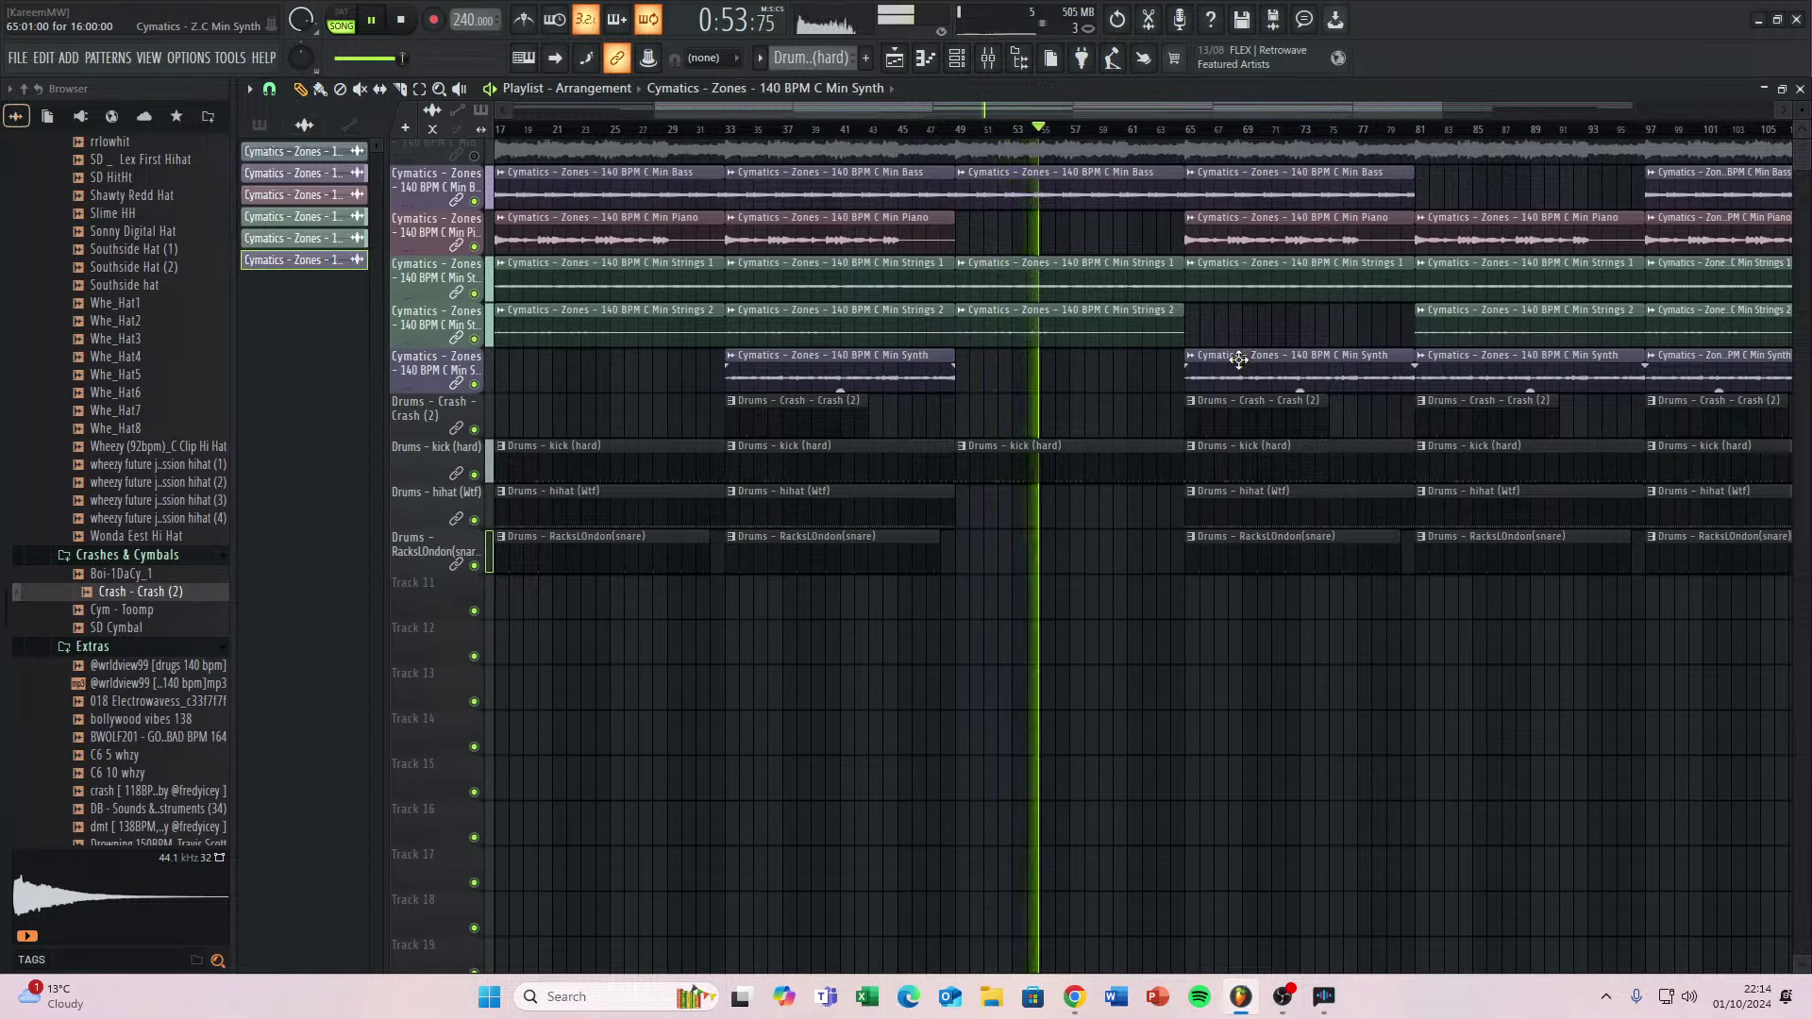
click(962, 375)
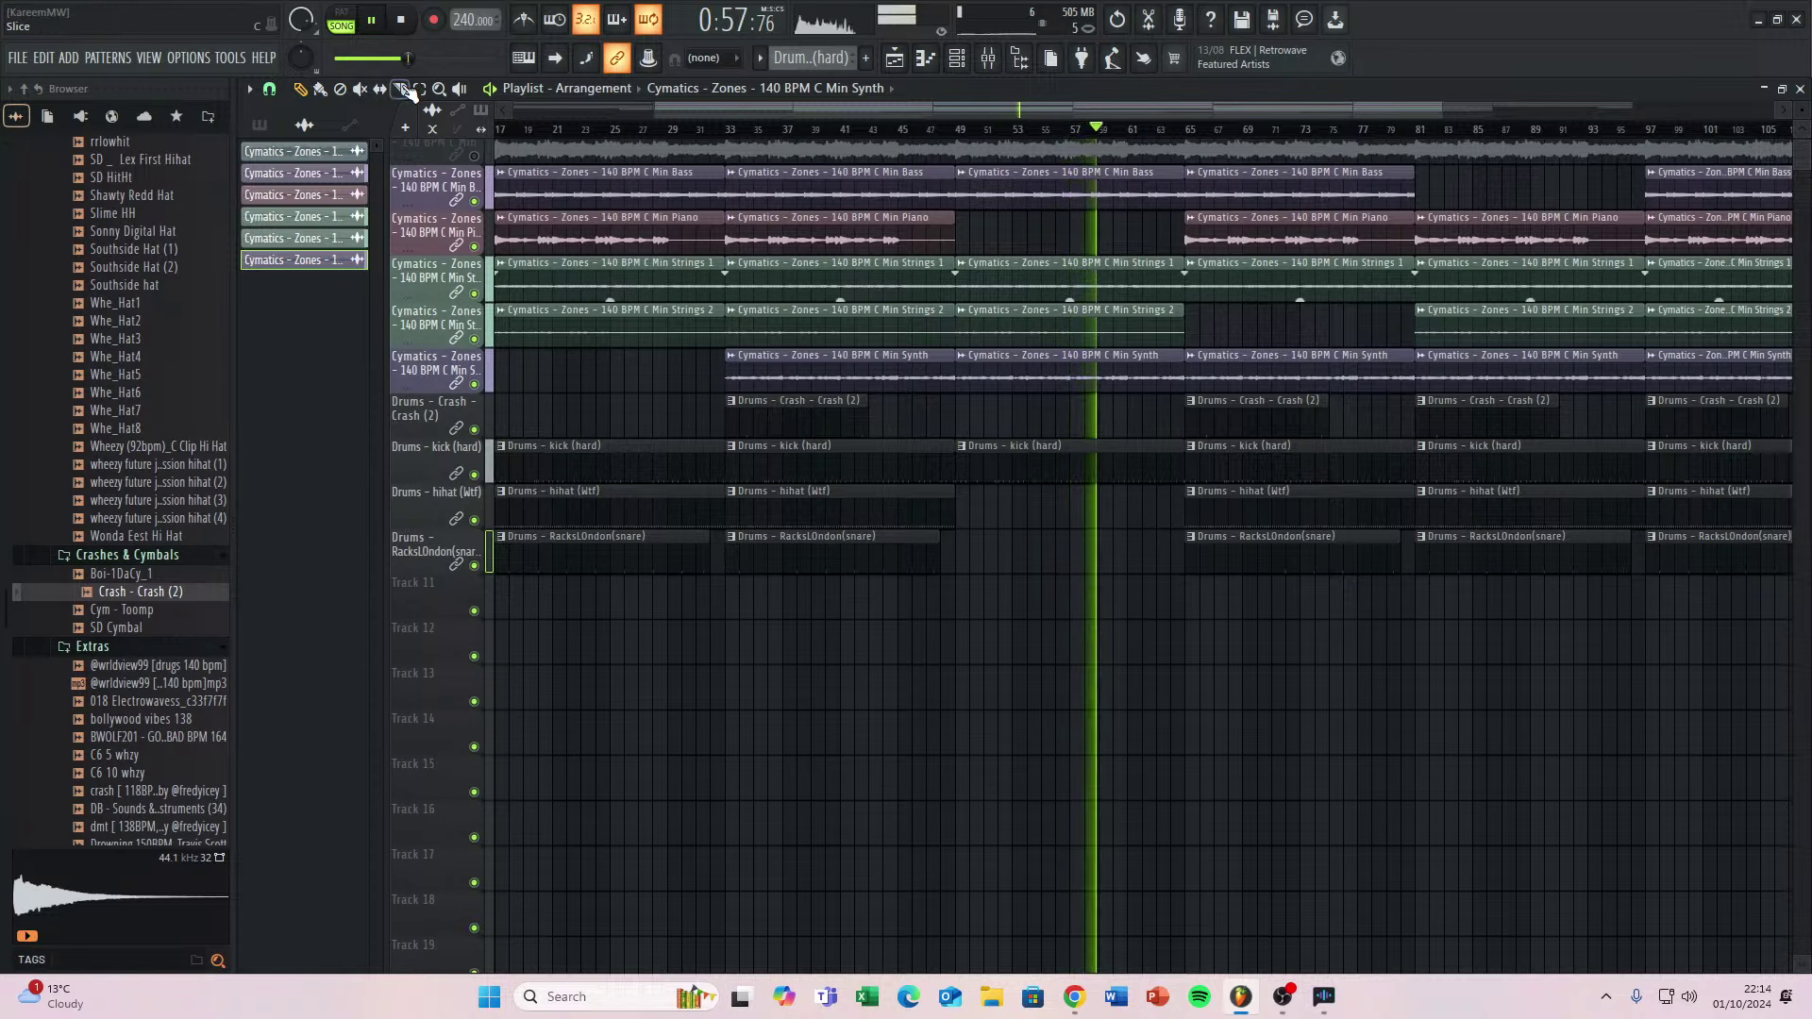
scroll(1085, 396, up, 3)
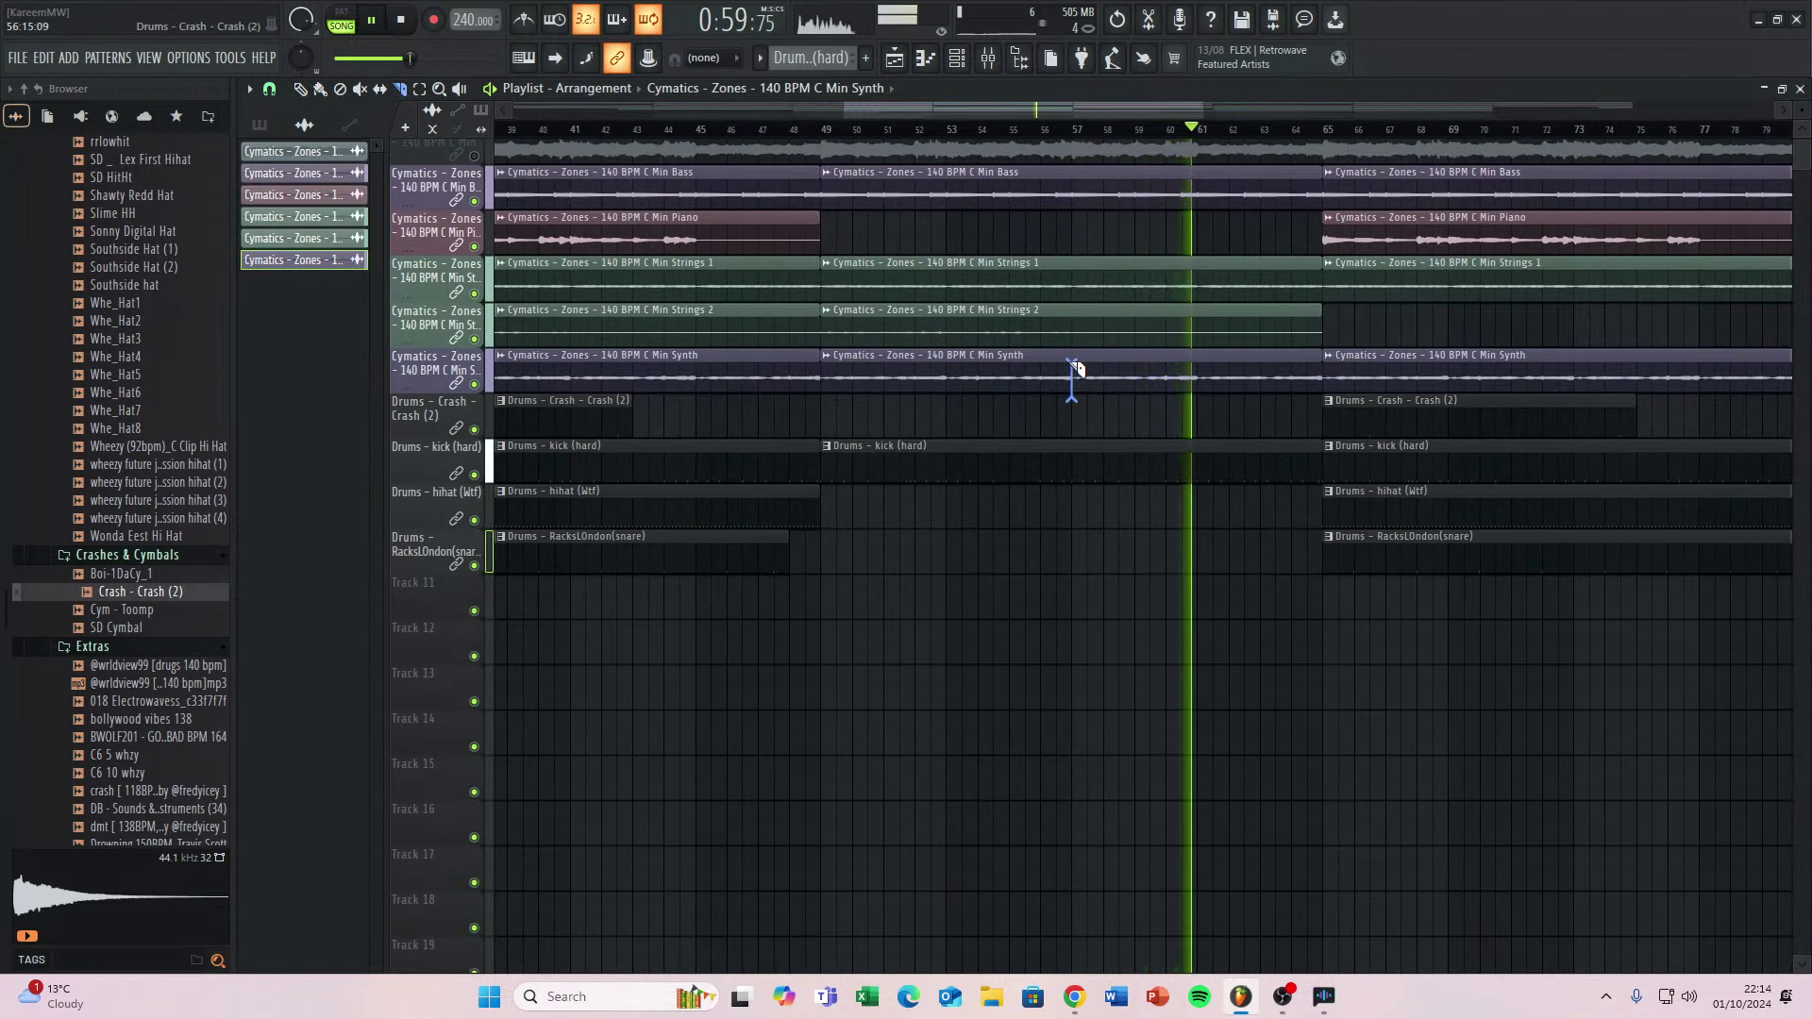
click(1072, 376)
click(302, 90)
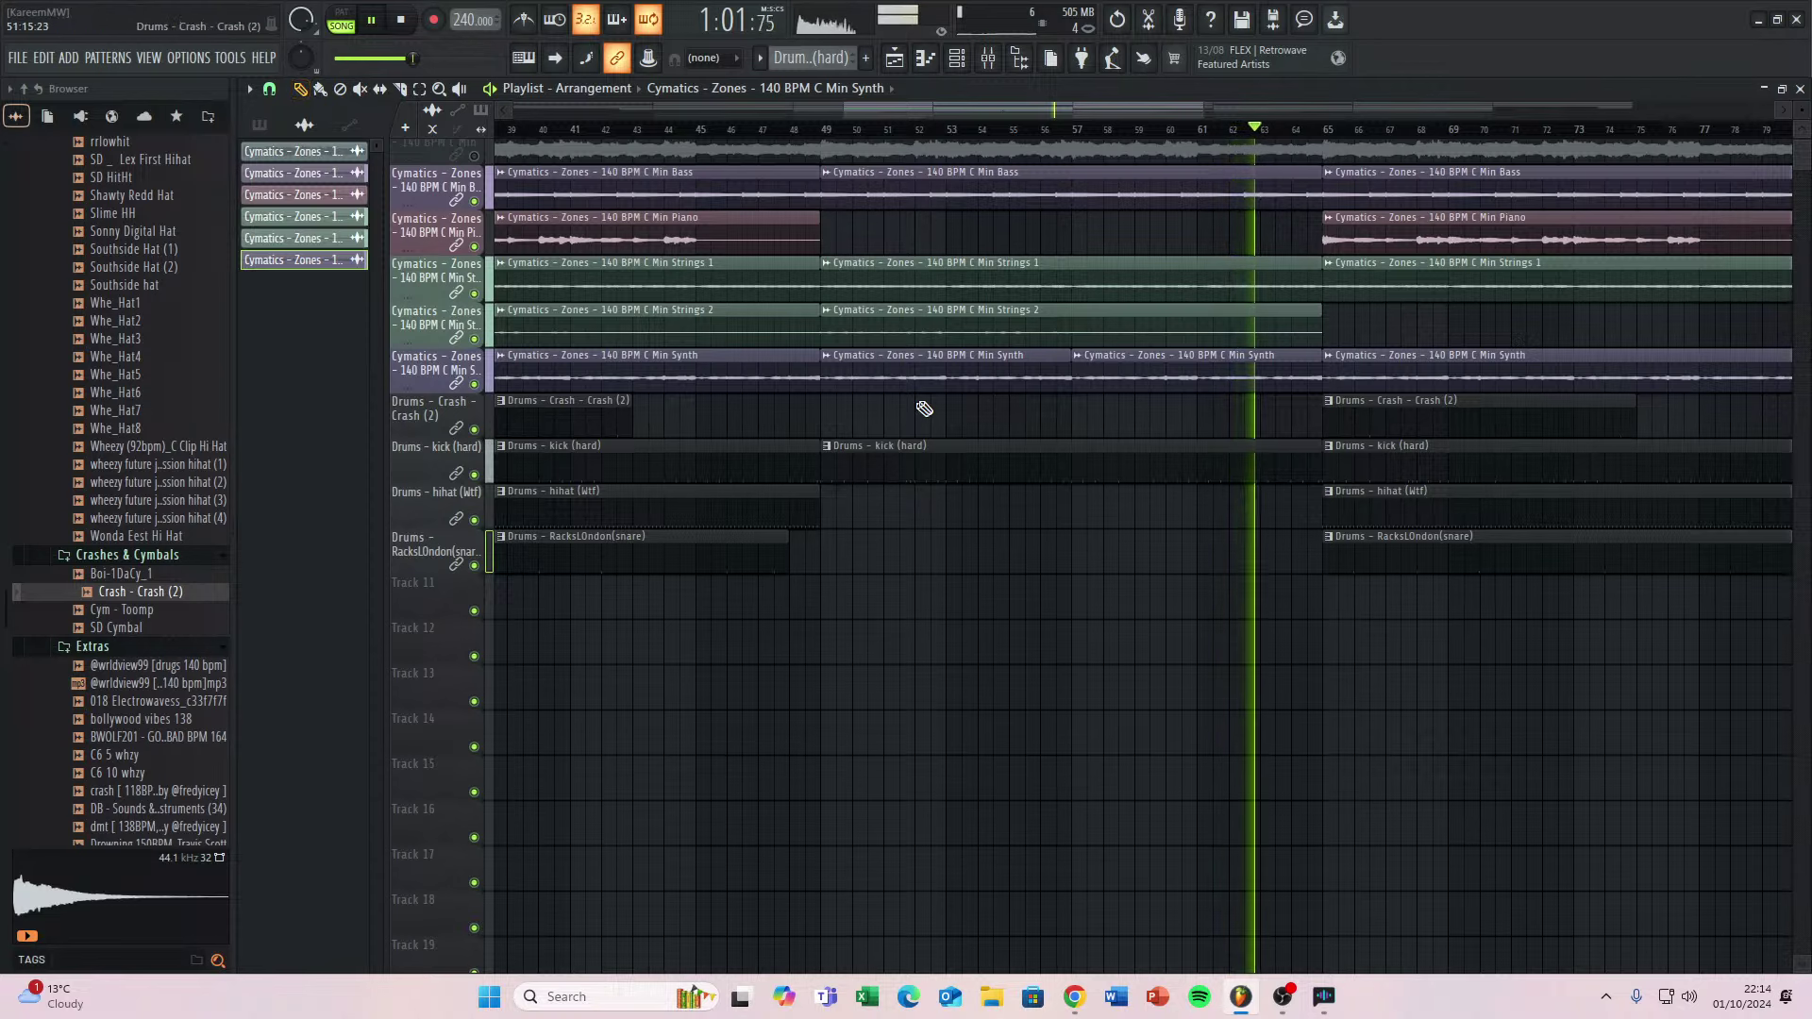
right_click(962, 382)
Delete the crash, kick and Piano clips at bar 65, and replay the transition into that section.
scroll(1219, 406, down, 2)
right_click(1393, 418)
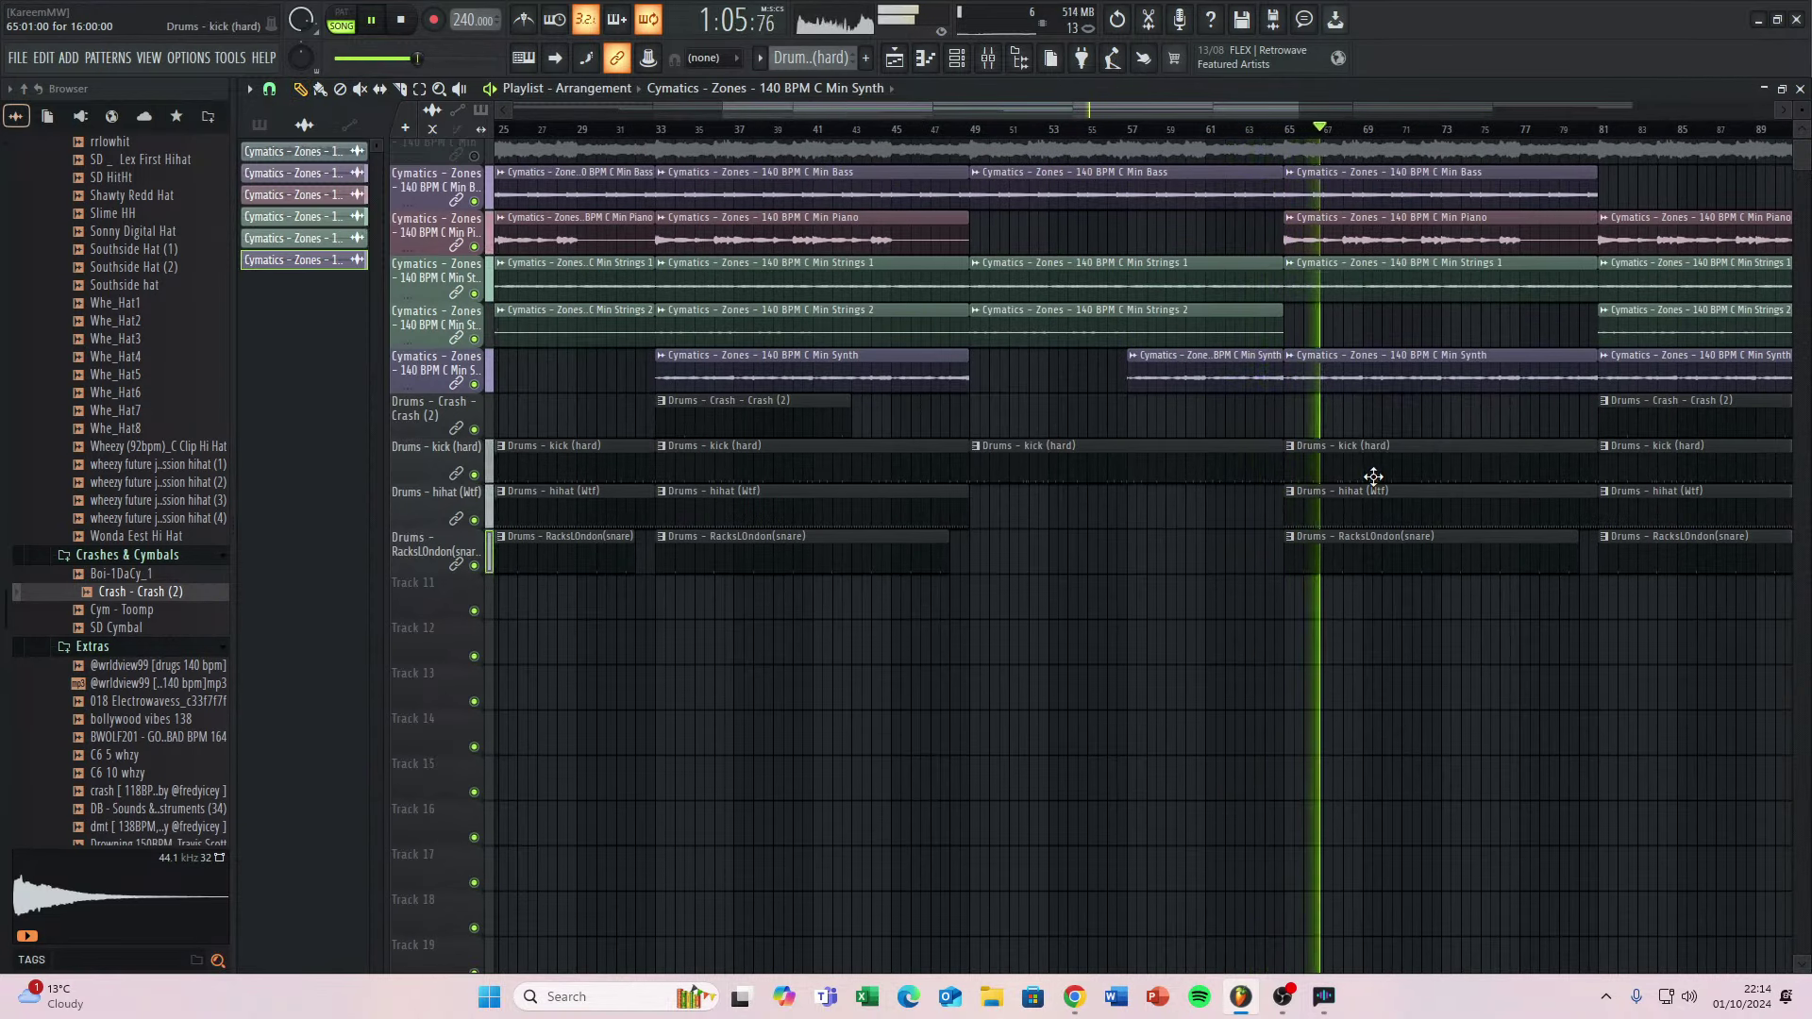
right_click(1373, 471)
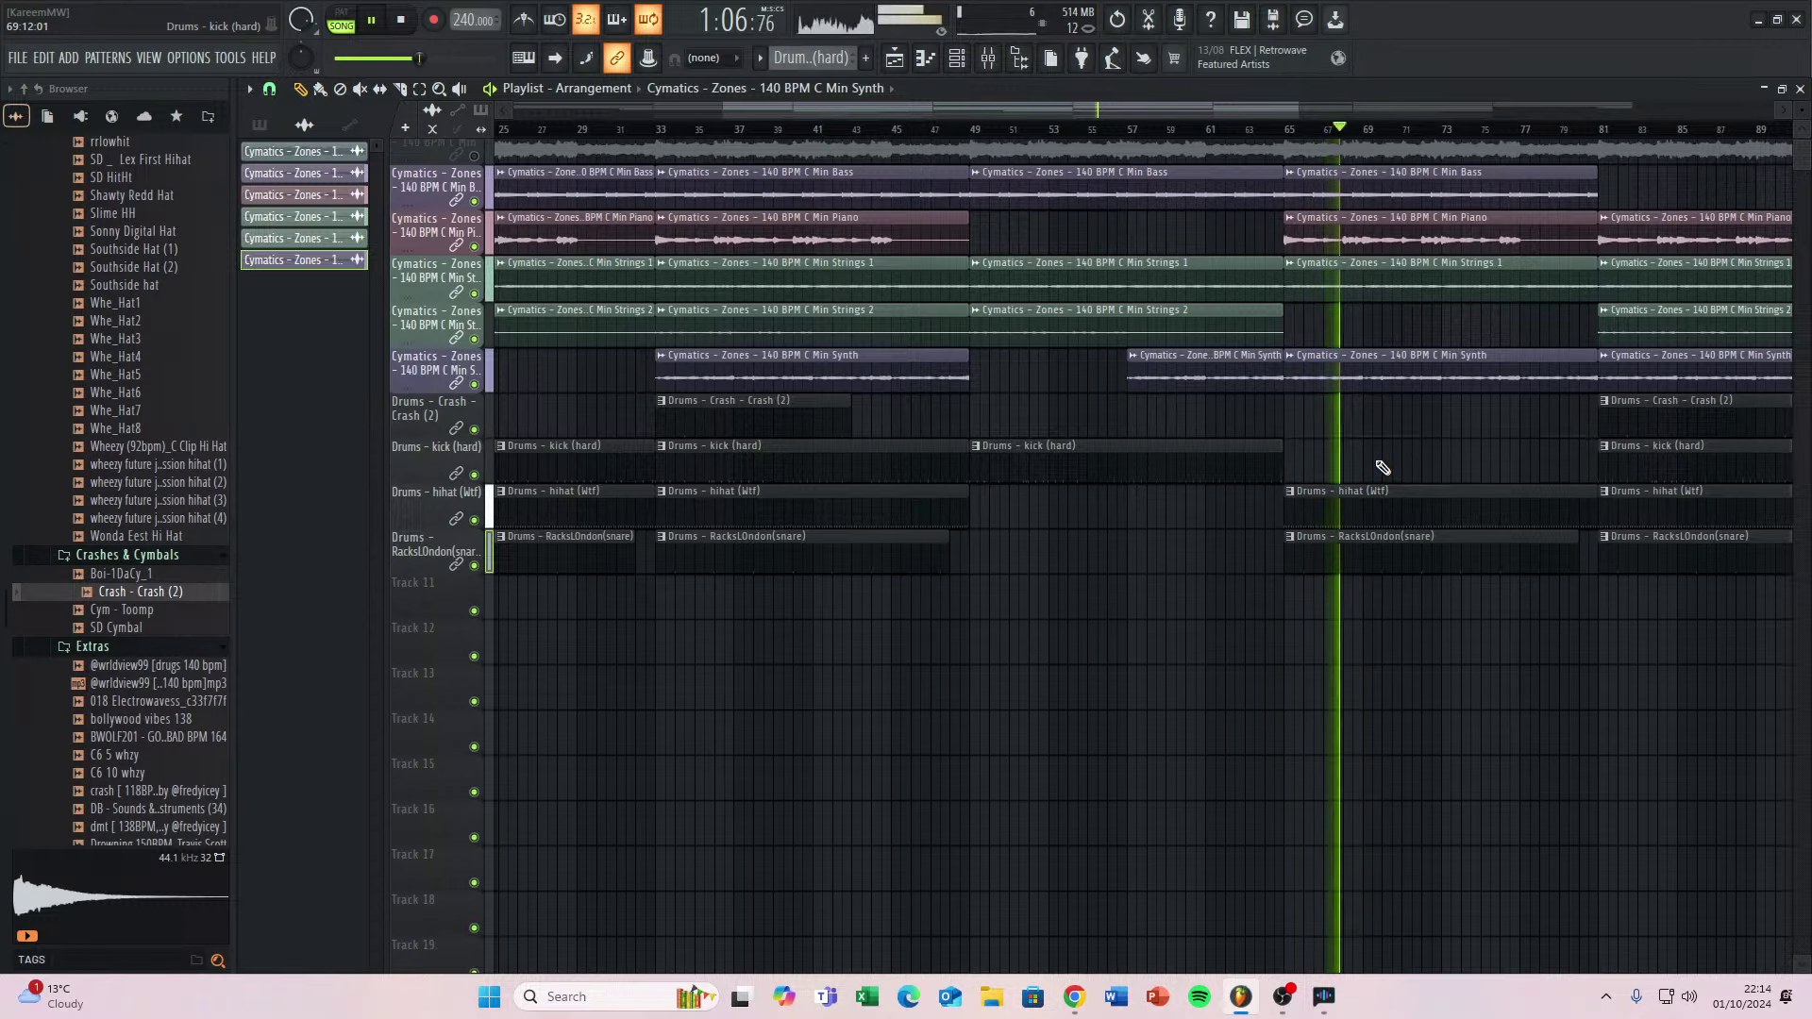
right_click(1369, 234)
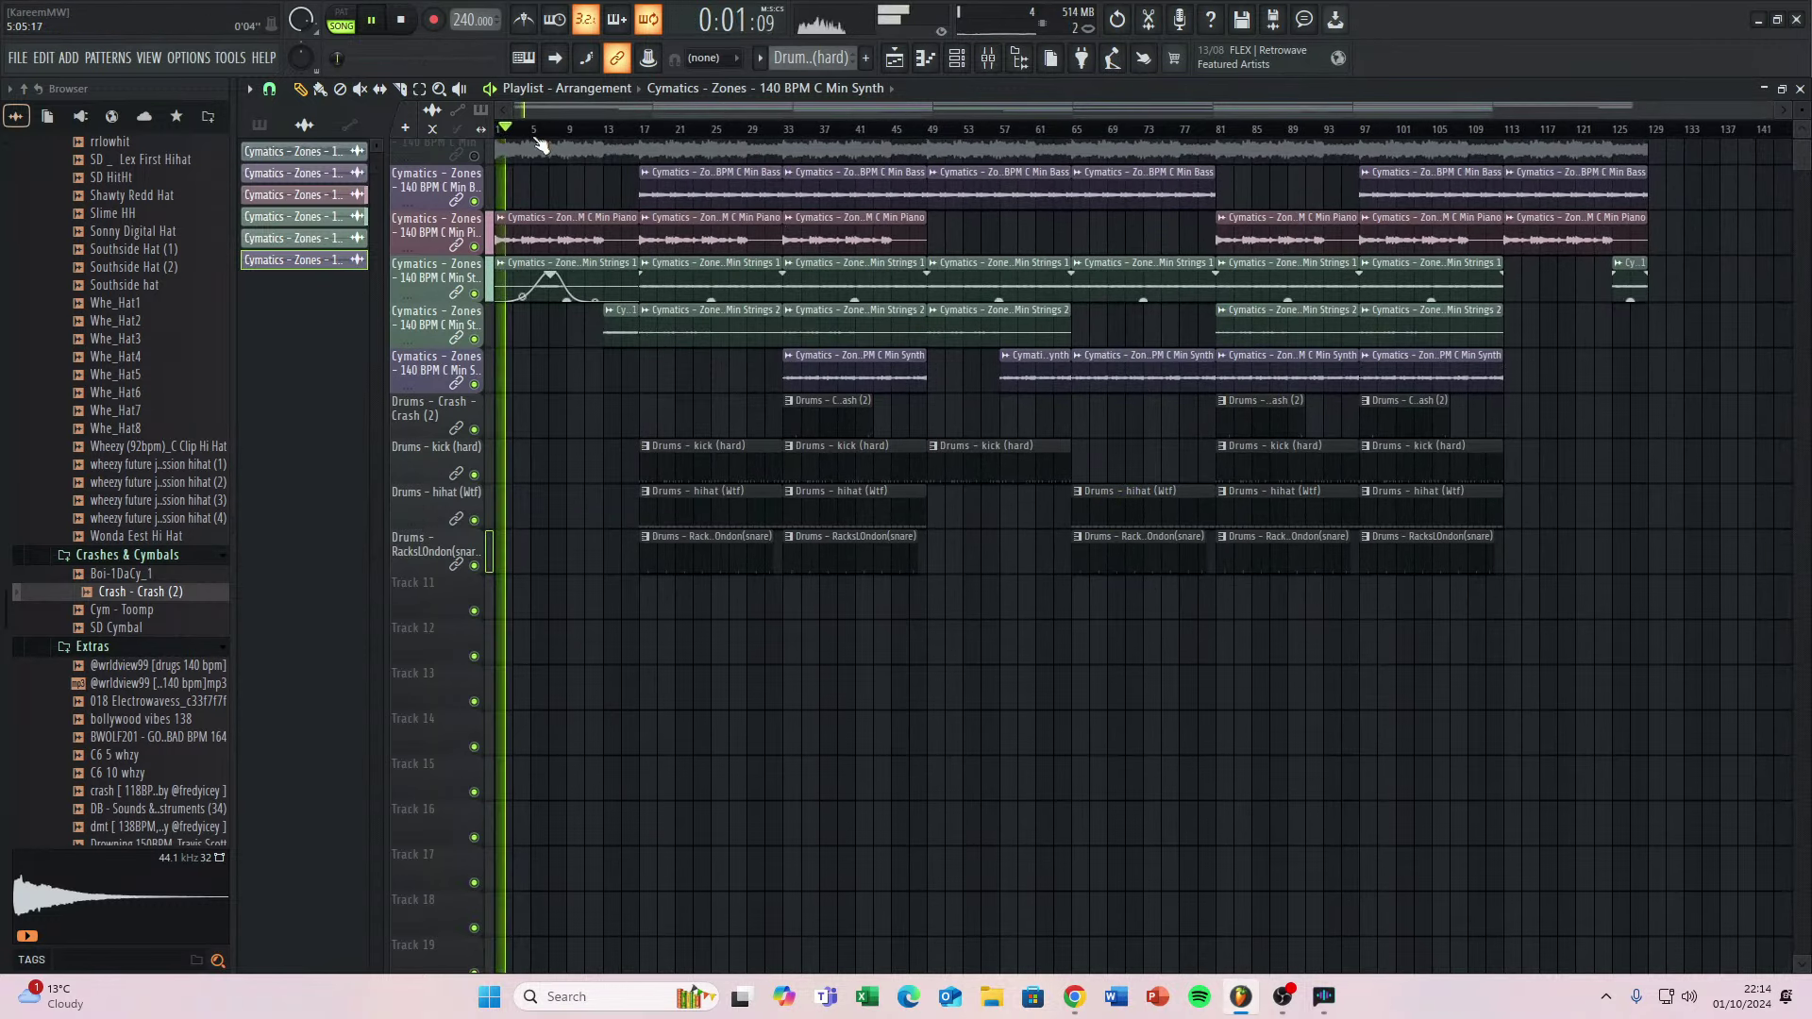
drag(517, 133, 1038, 135)
scroll(1186, 528, up, 3)
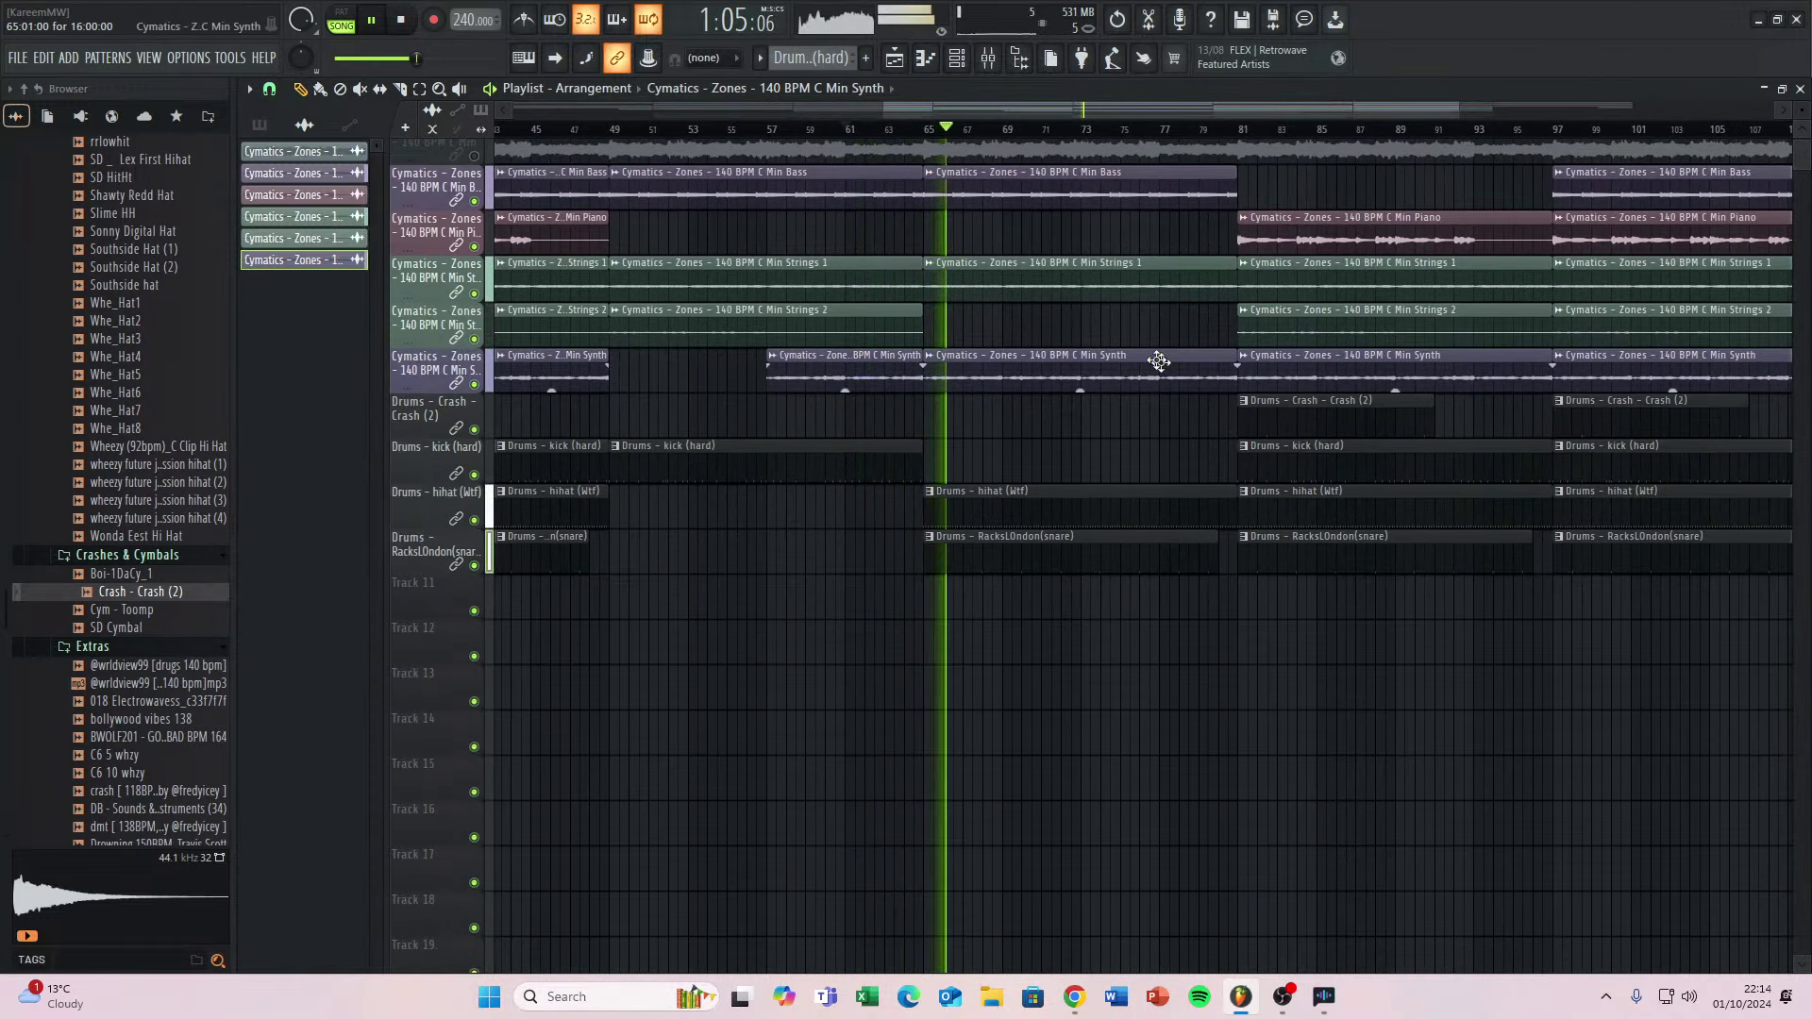
Try replacing the snare clip at bar 65 with a kick clip, and undo both changes.
key(space)
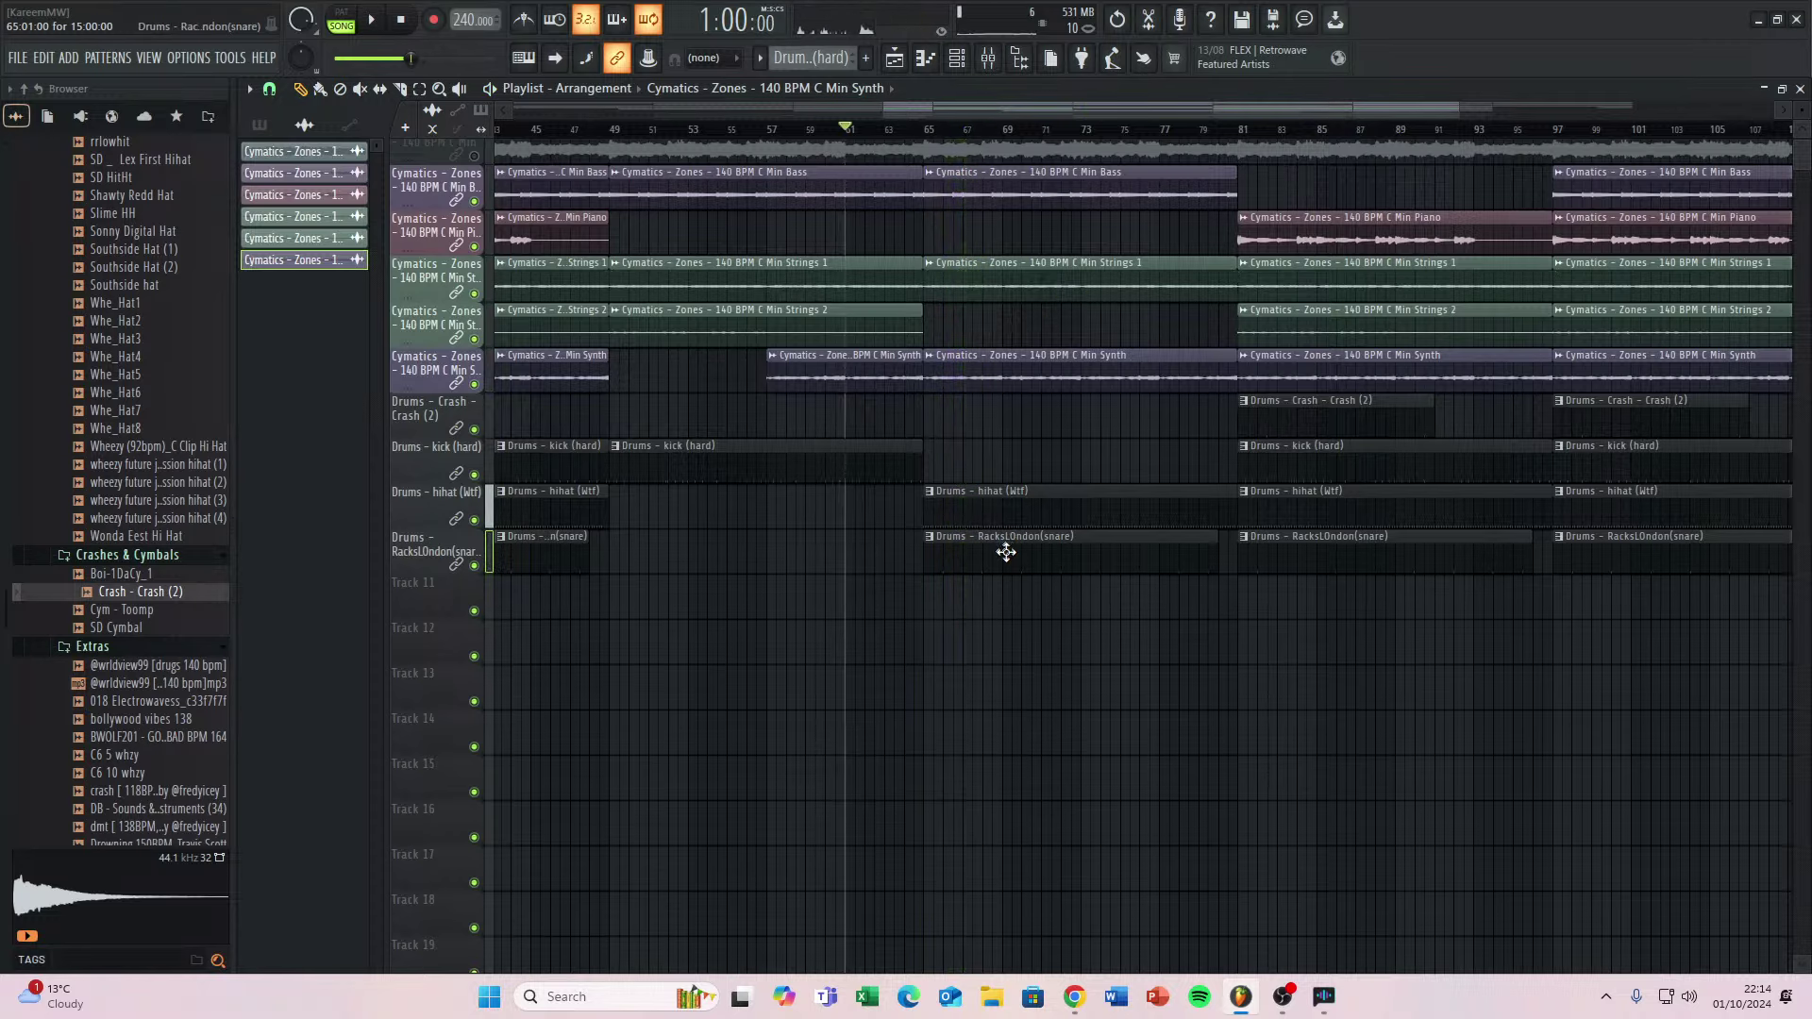
right_click(1006, 552)
key(space)
scroll(1044, 392, down, 1)
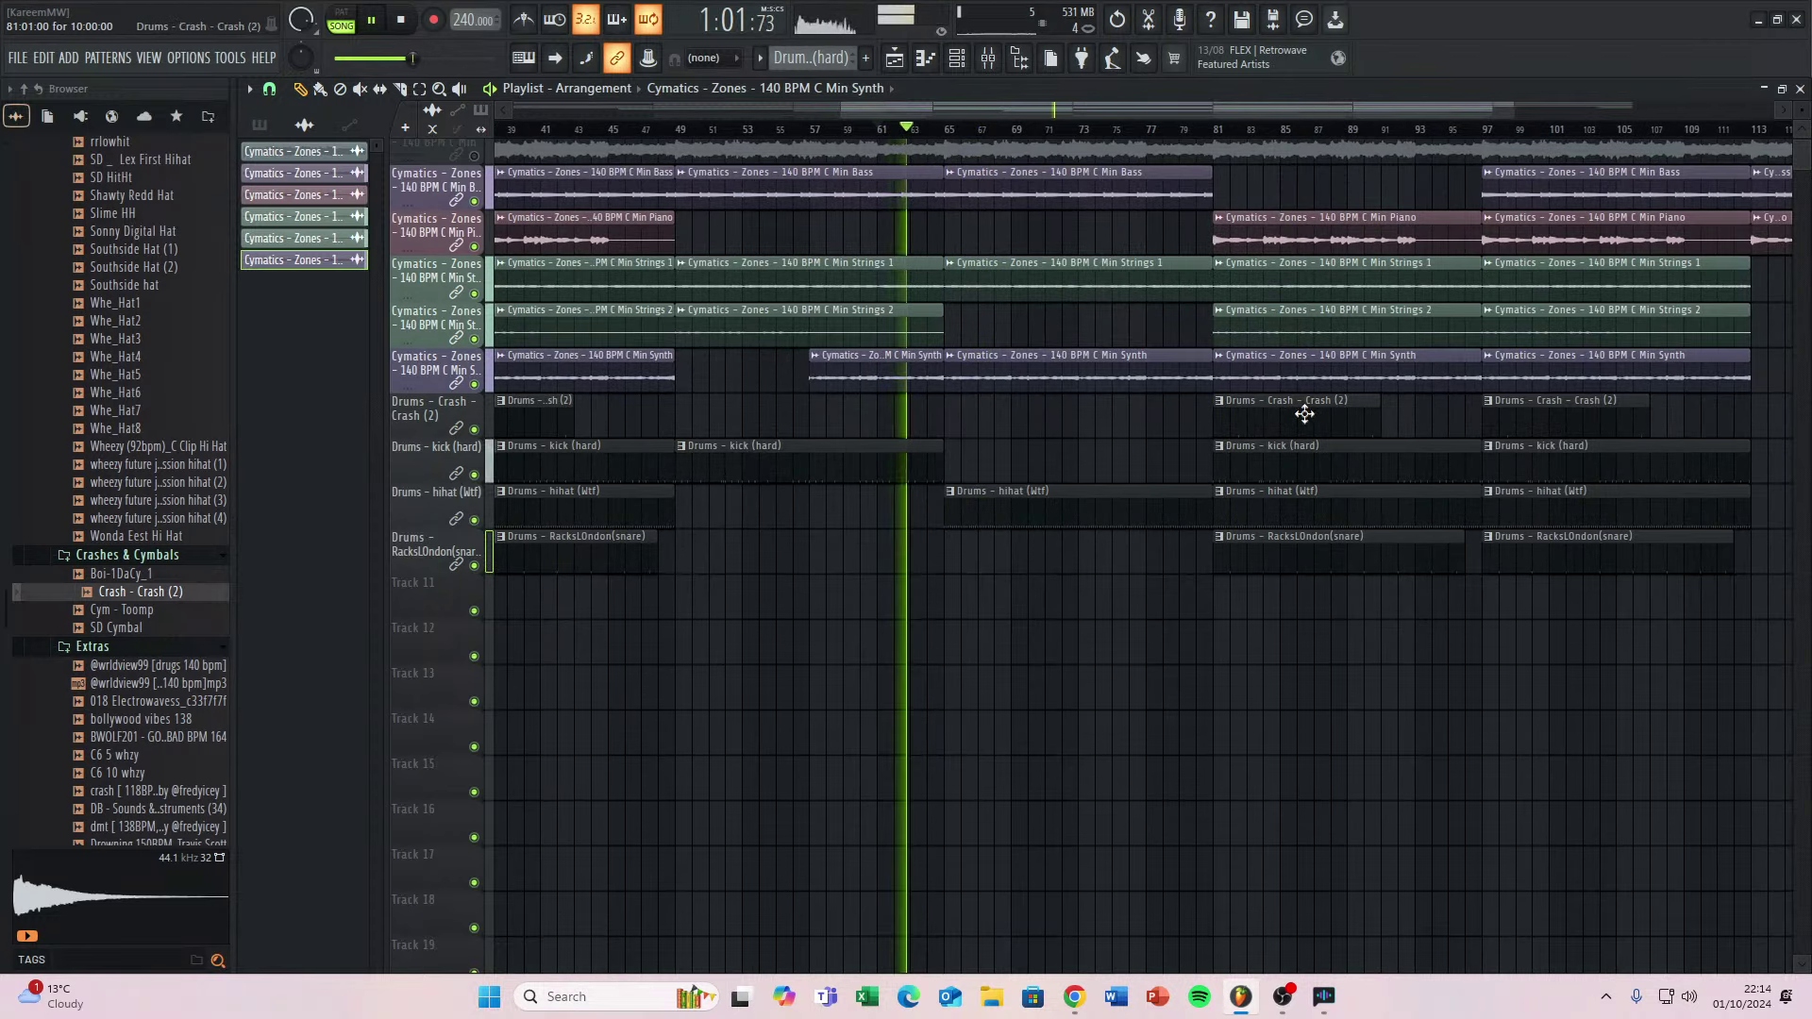
click(1275, 457)
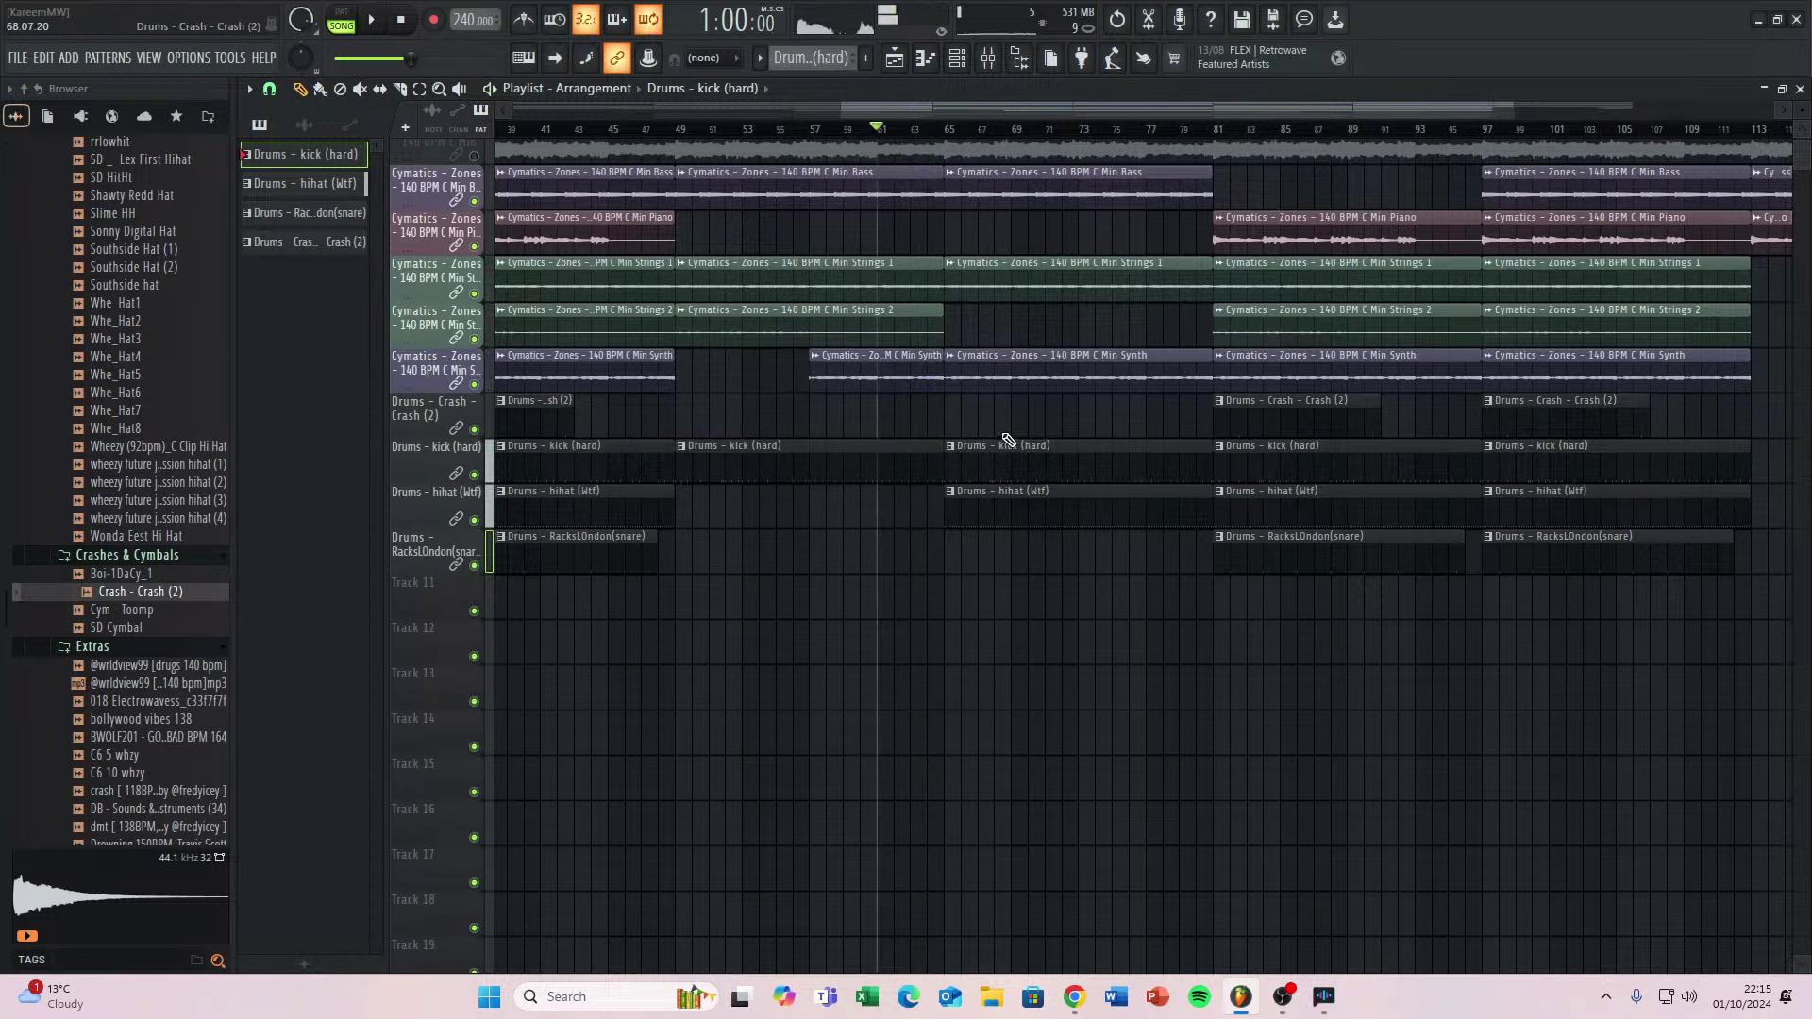
key(ctrl+z)
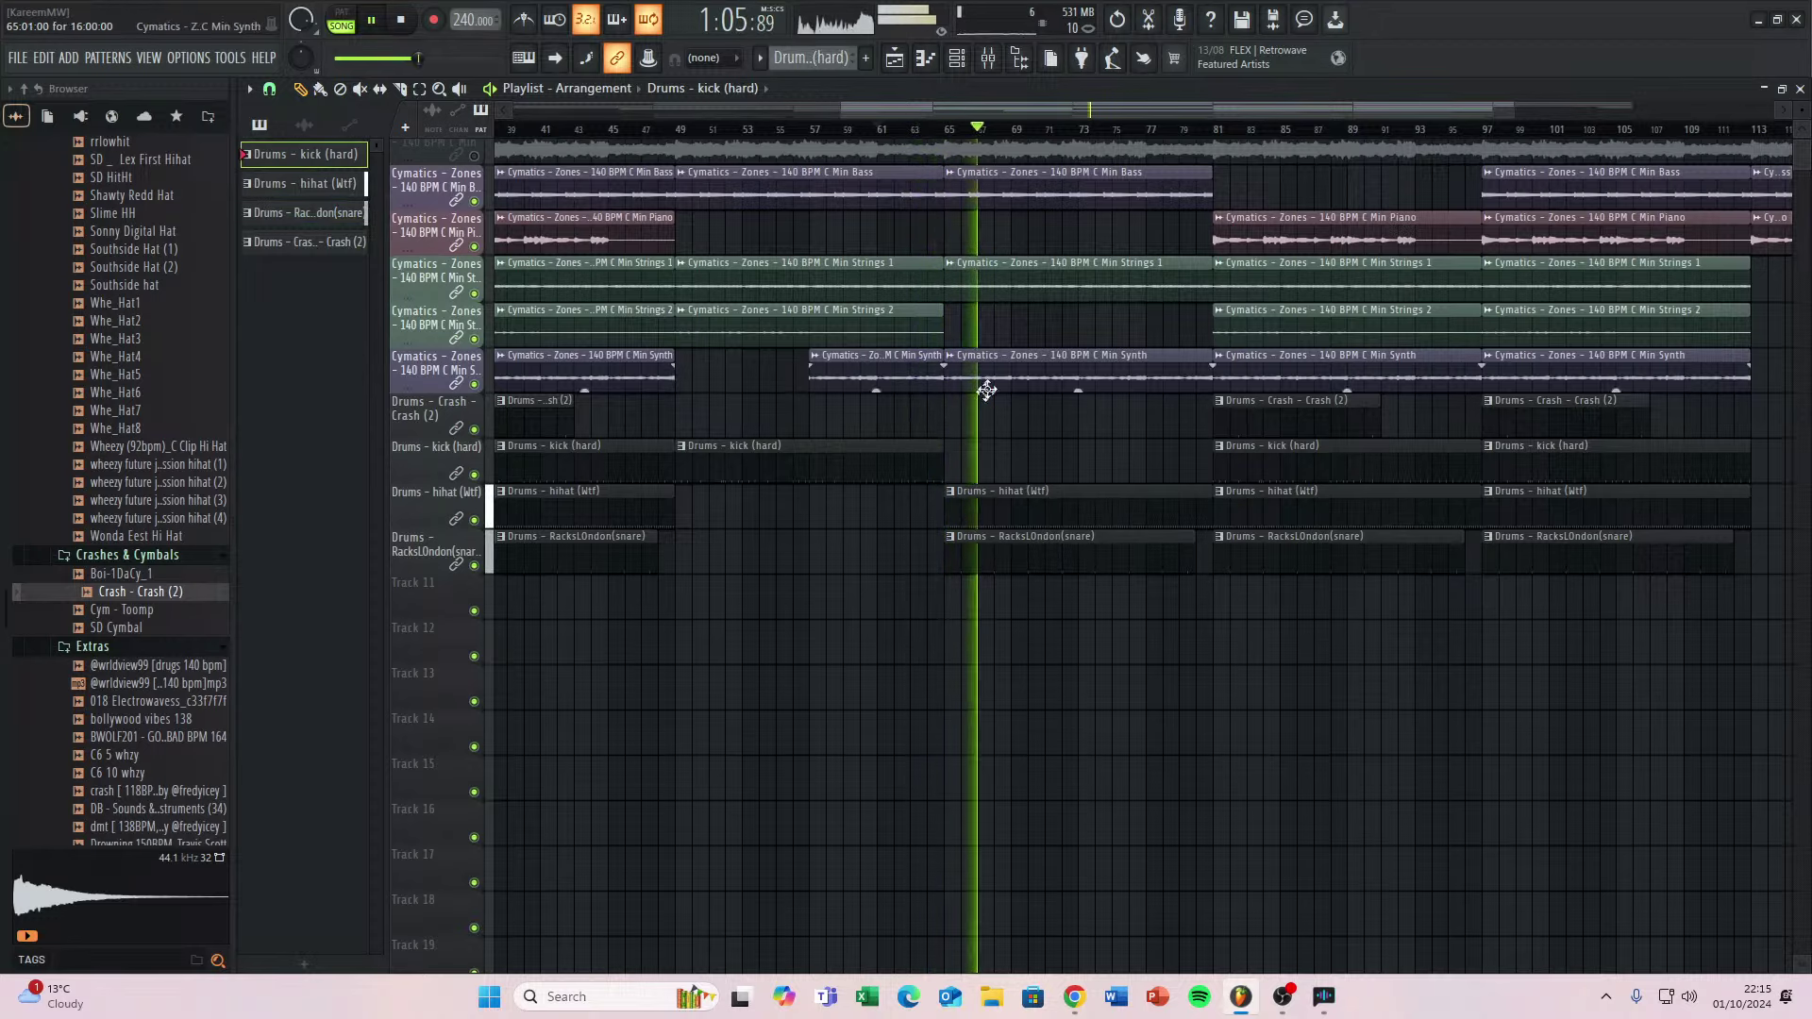
Delete the Strings 1 and Bass clips at bar 65, and add a Strings 2 clip there.
right_click(995, 288)
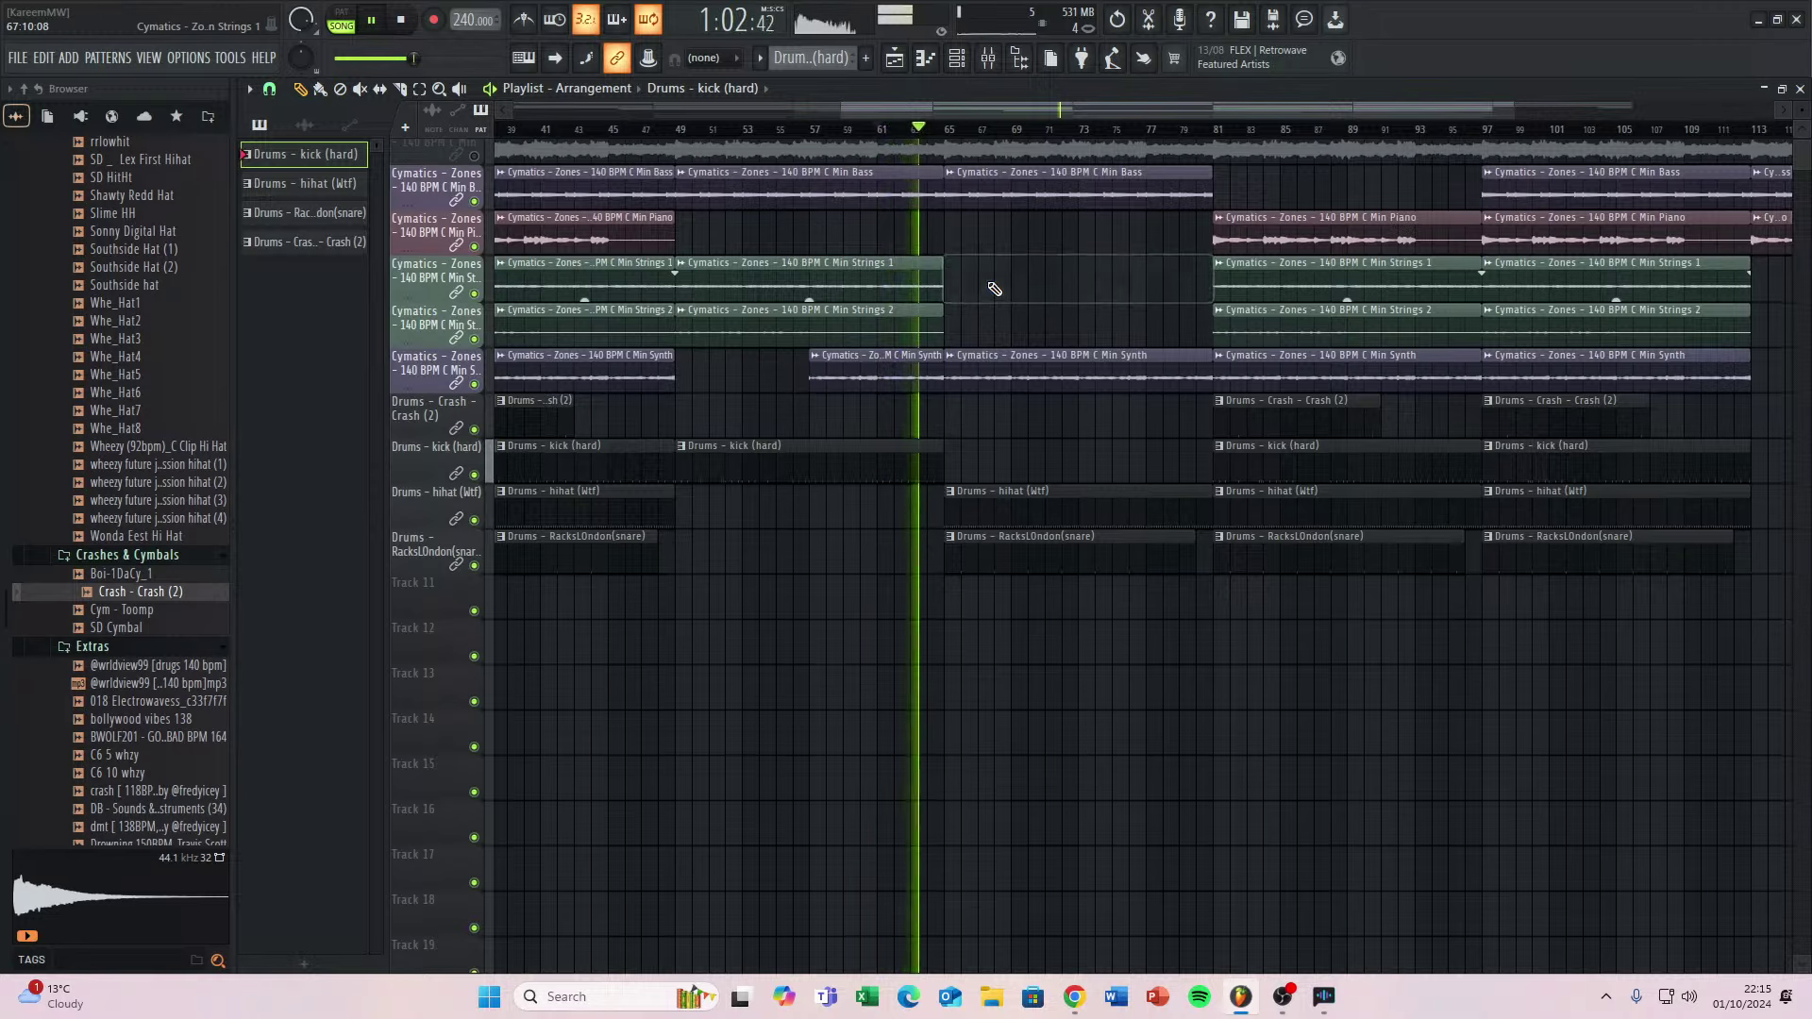
right_click(1037, 193)
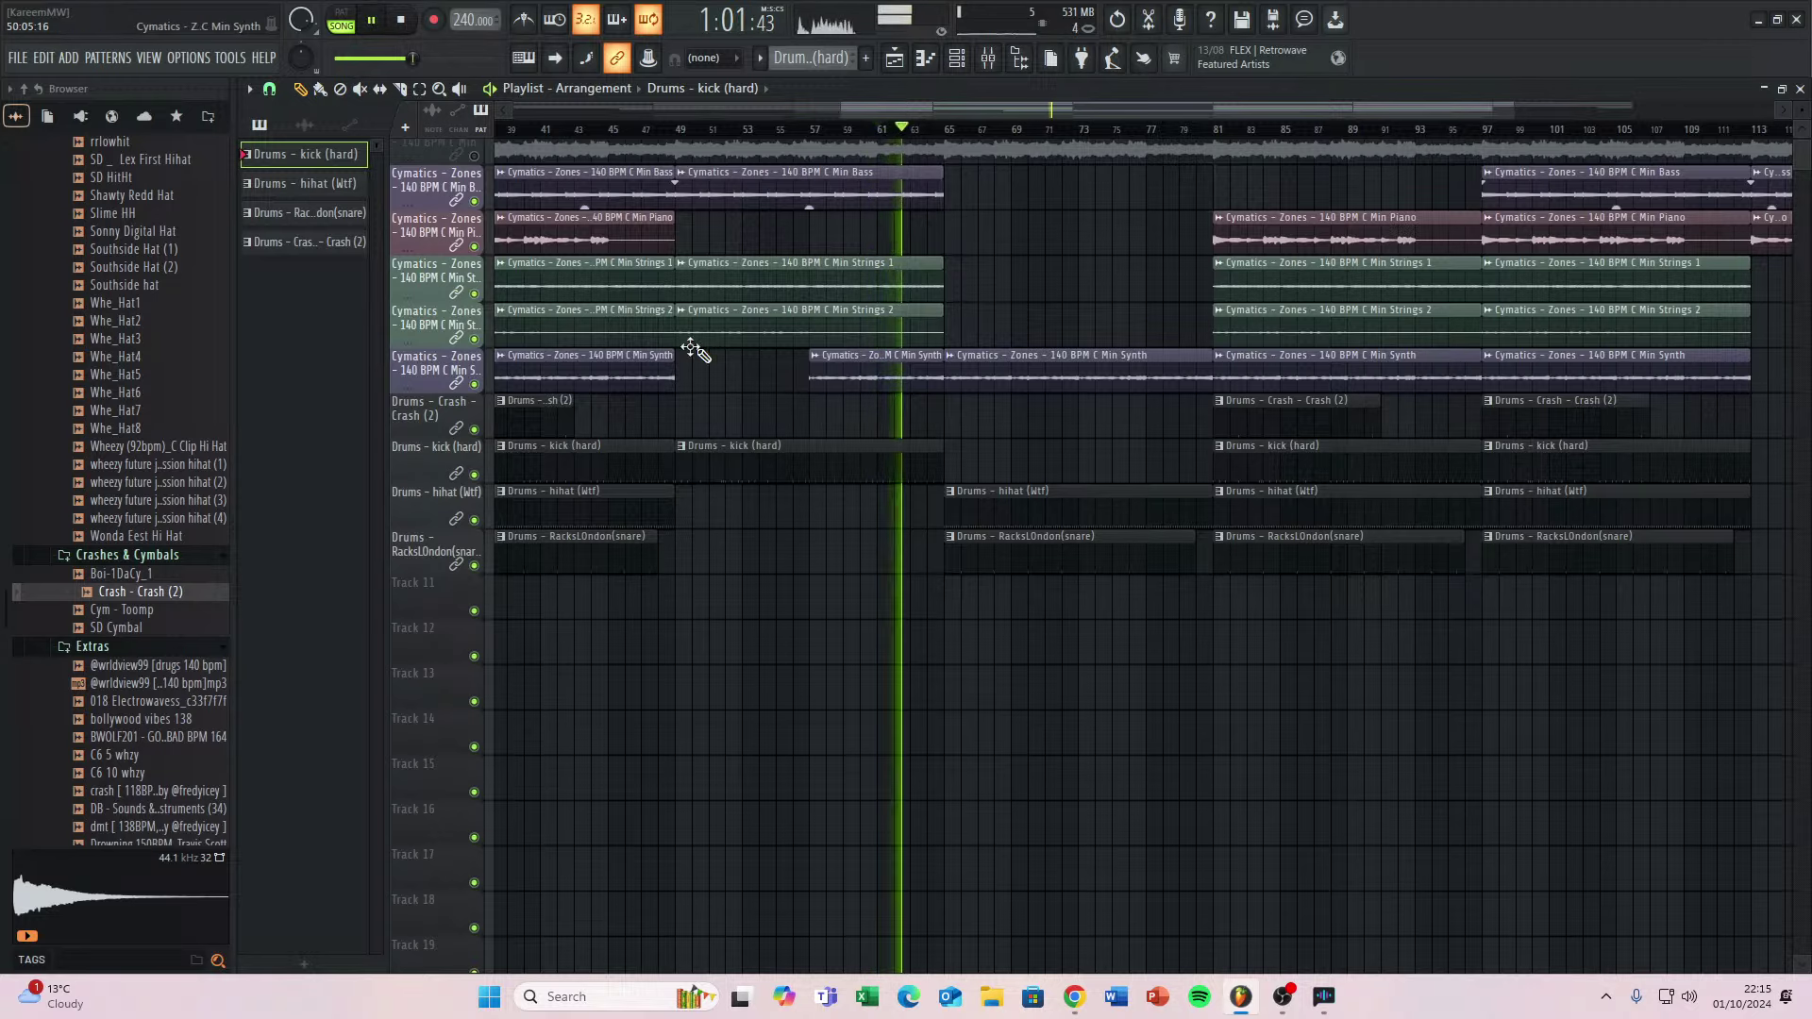
click(581, 319)
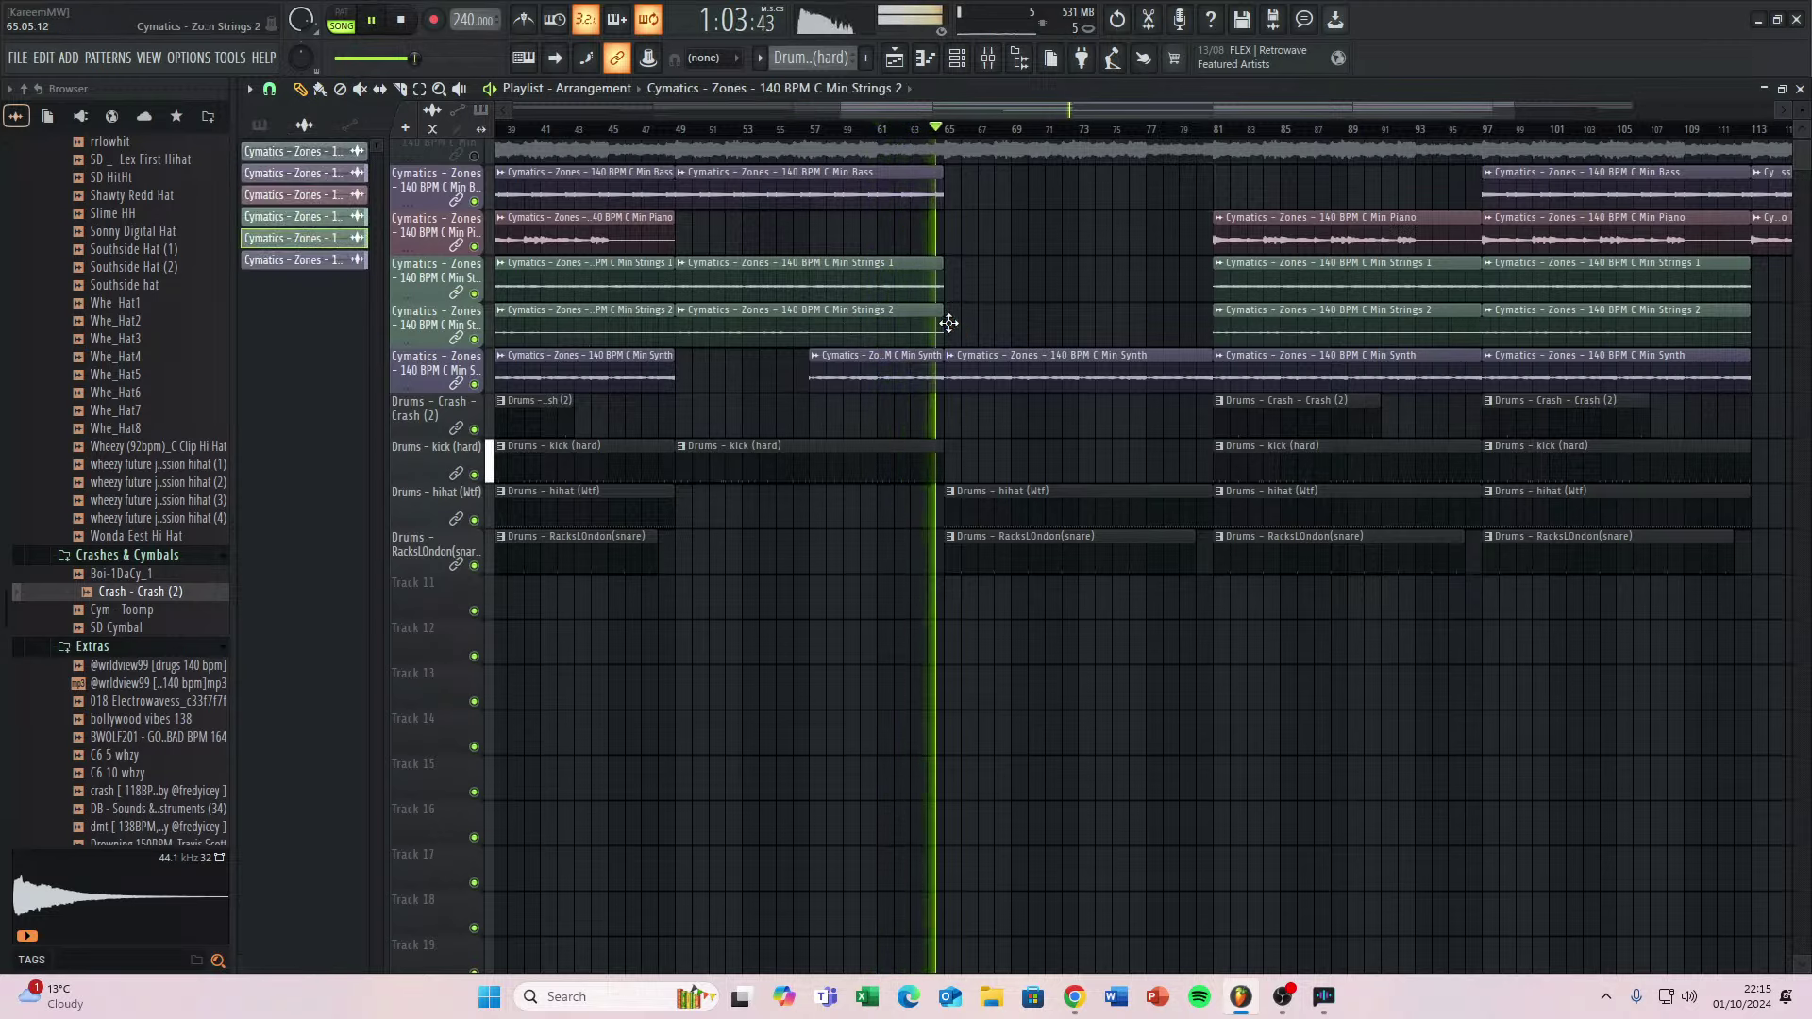
click(951, 319)
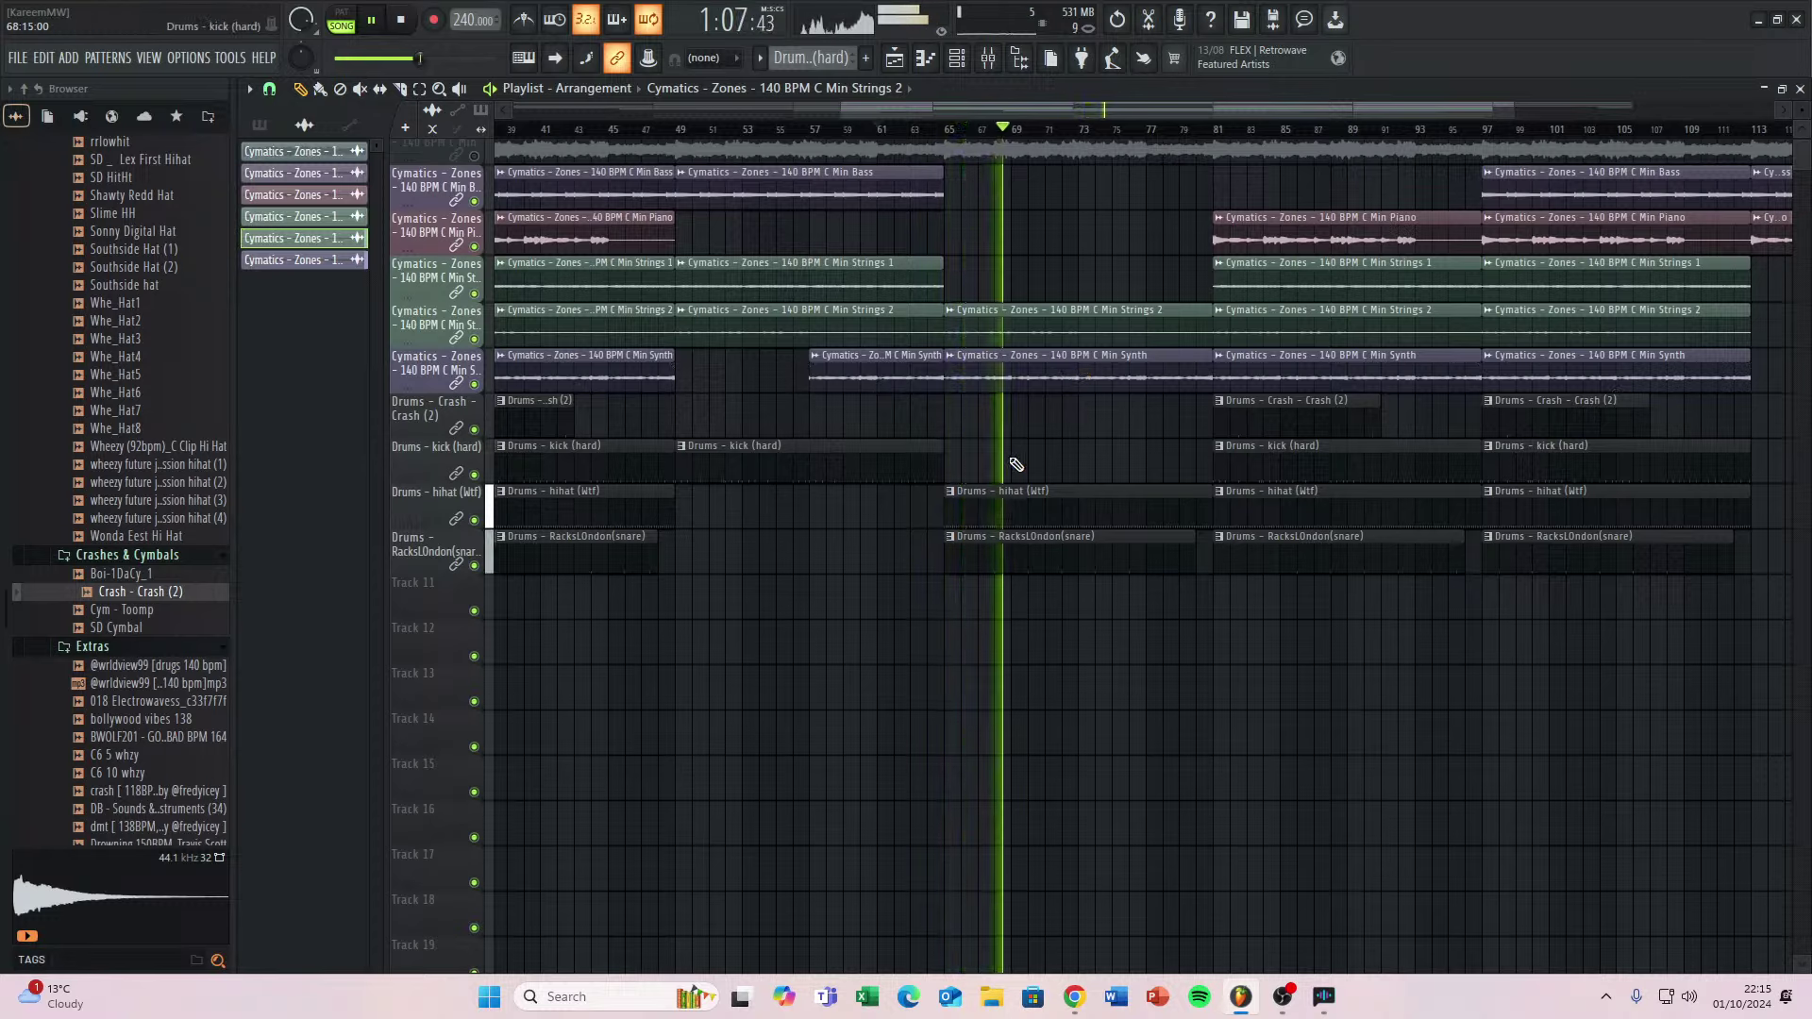
Place a Strings 1 clip at bar 65, slice it at bar 73, and delete the first half.
click(892, 199)
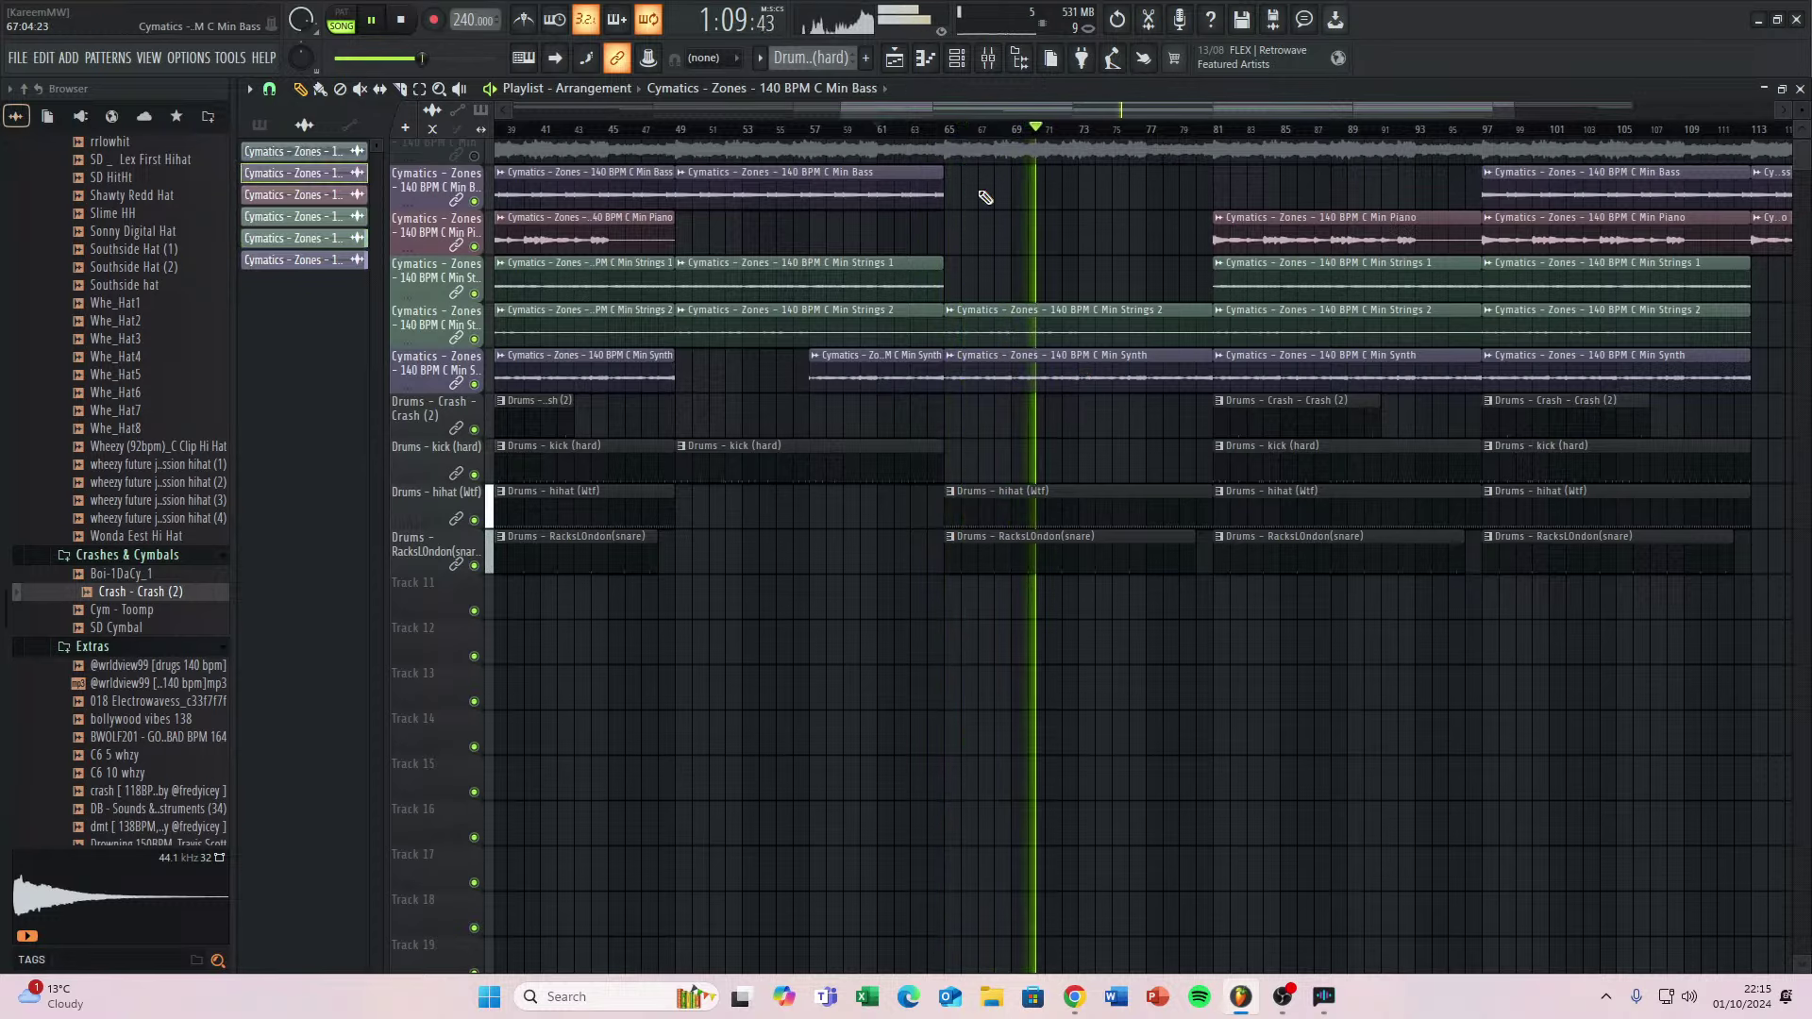
click(914, 267)
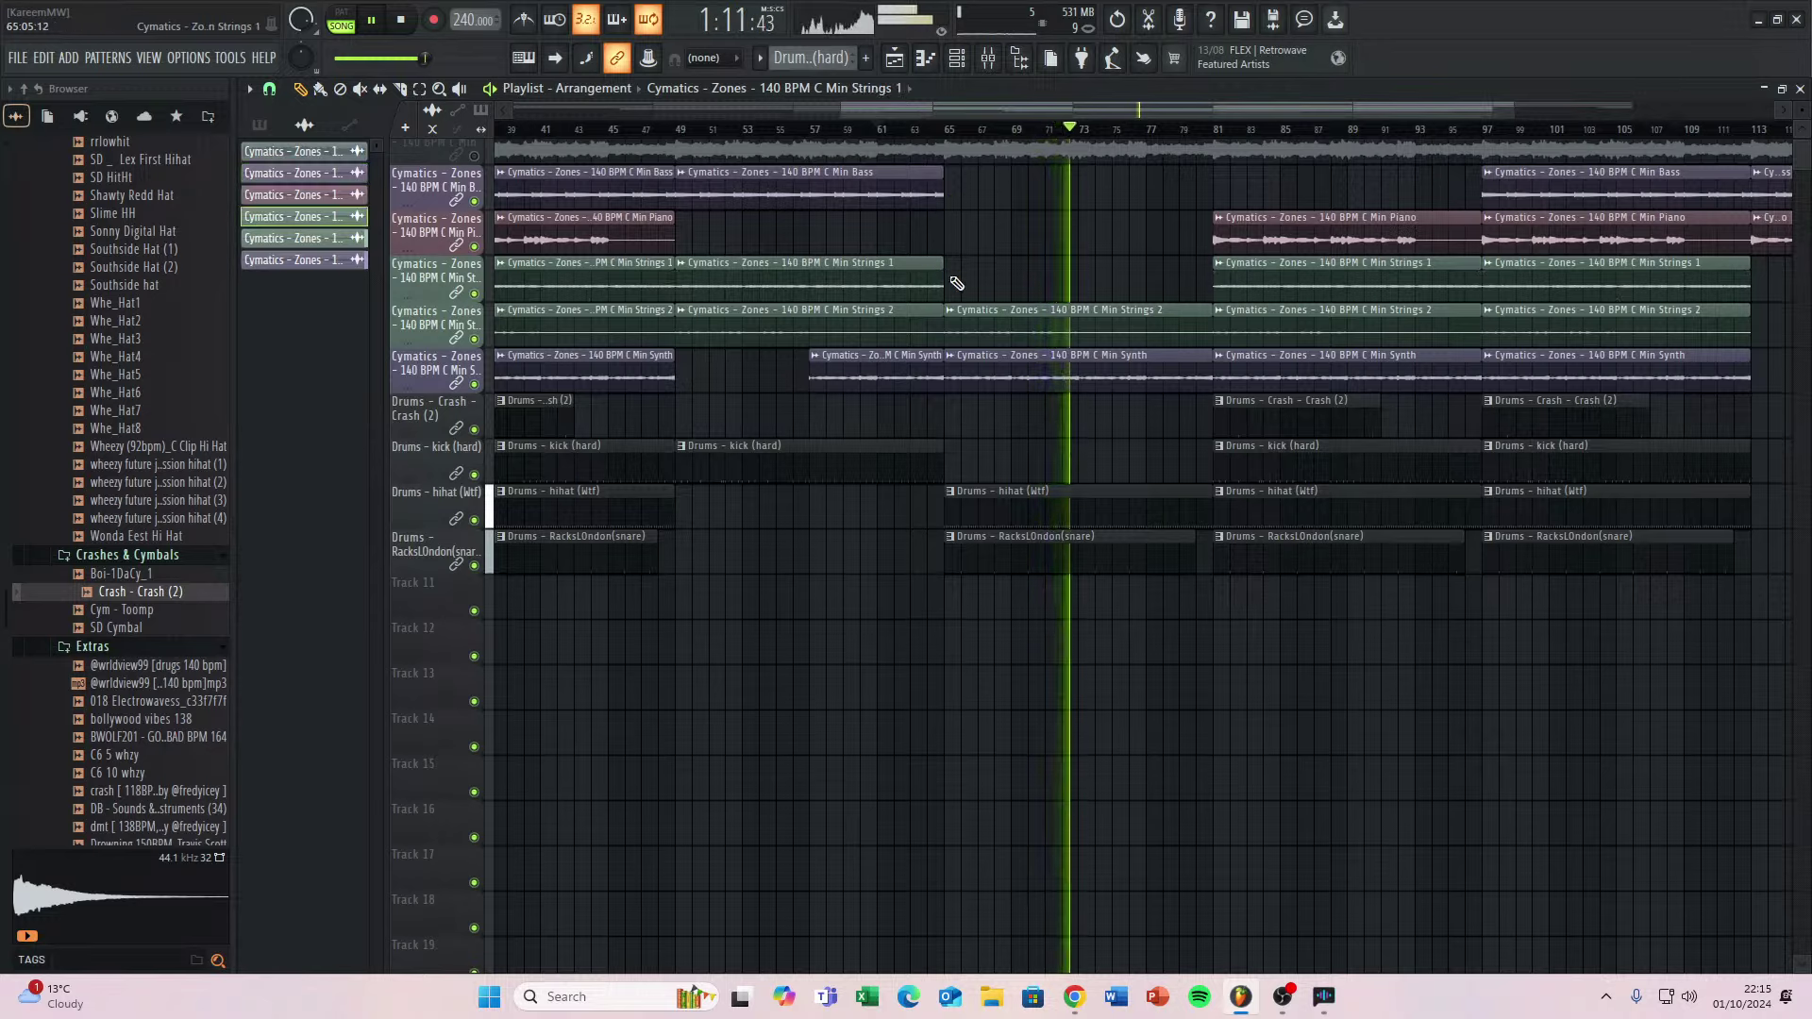
click(946, 275)
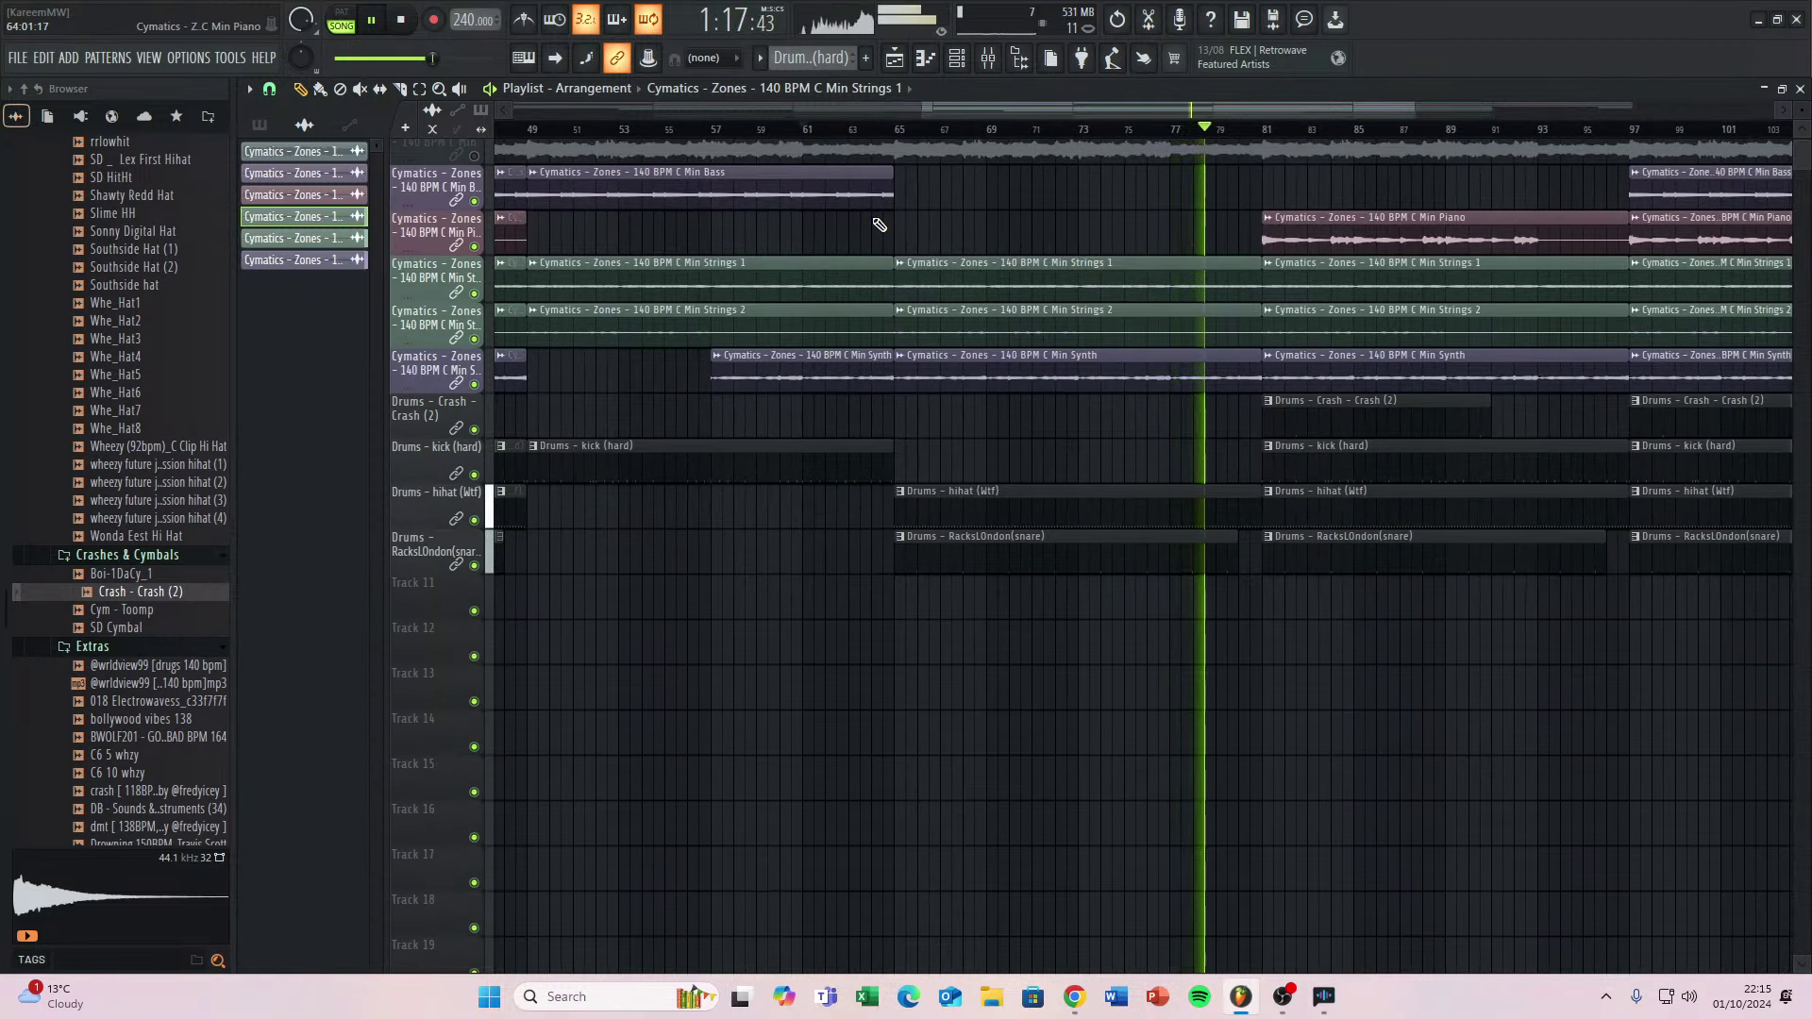
scroll(1047, 230, down, 2)
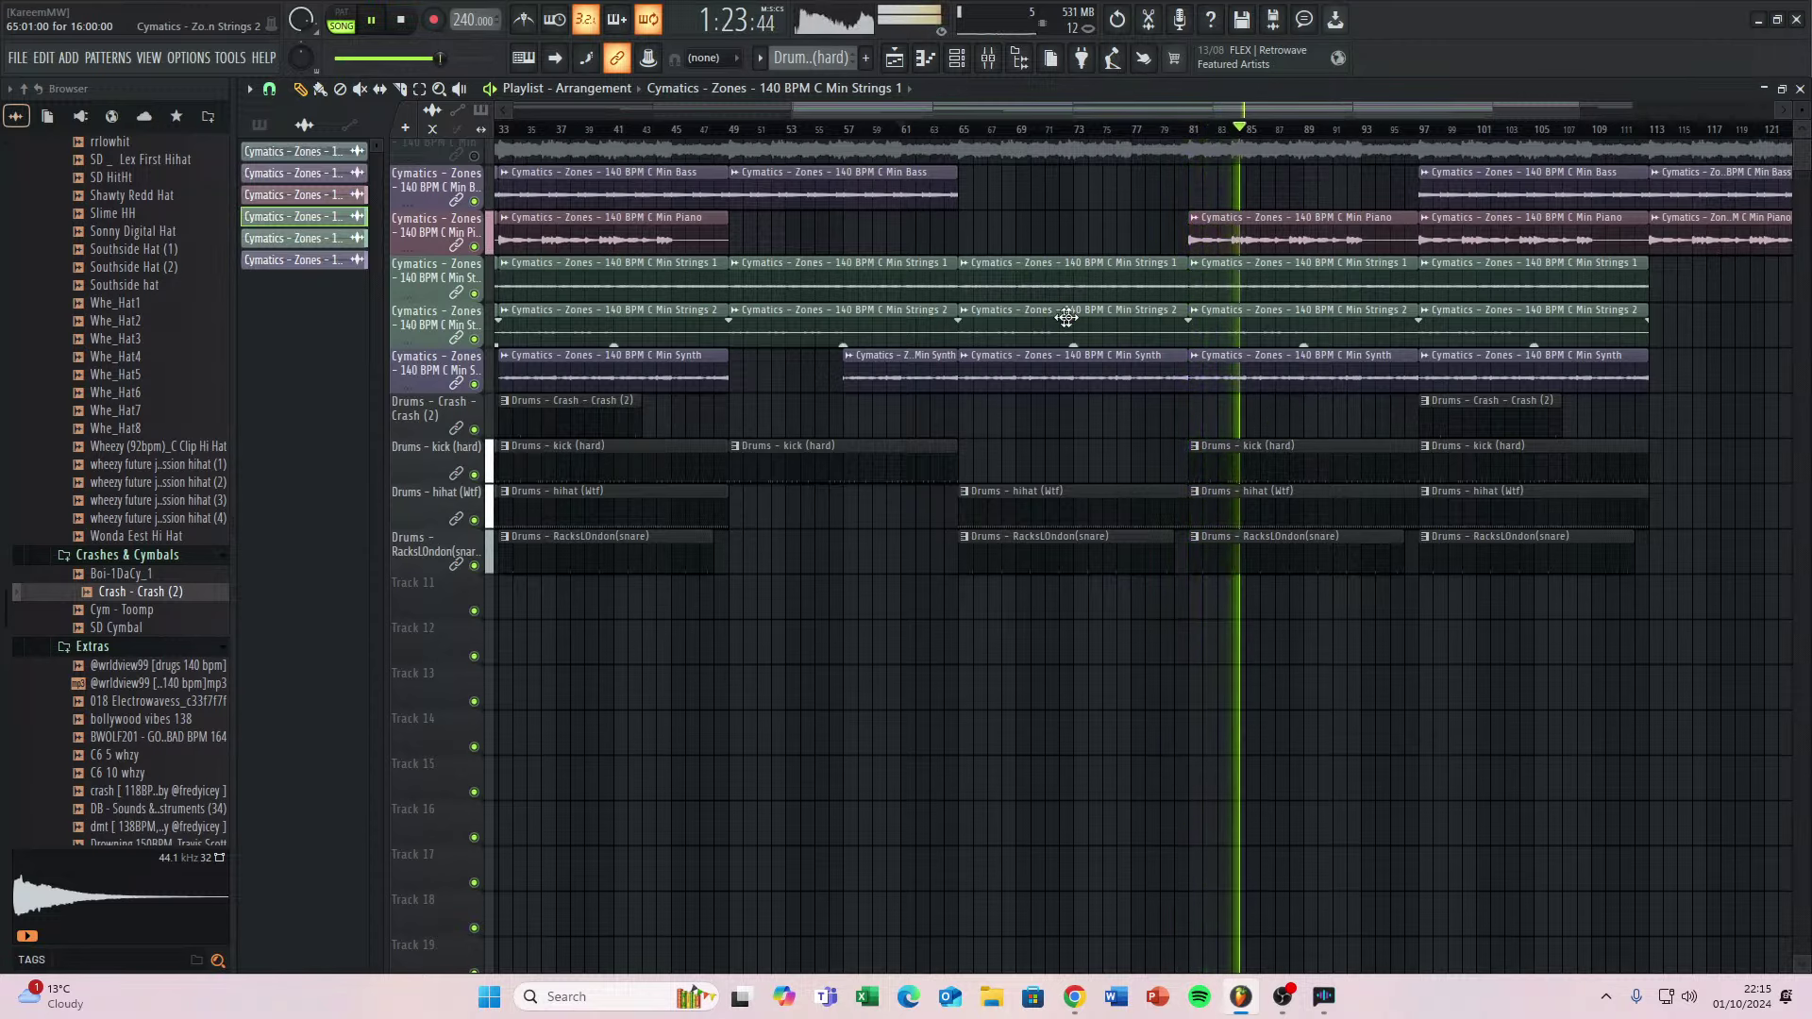
scroll(1083, 251, up, 2)
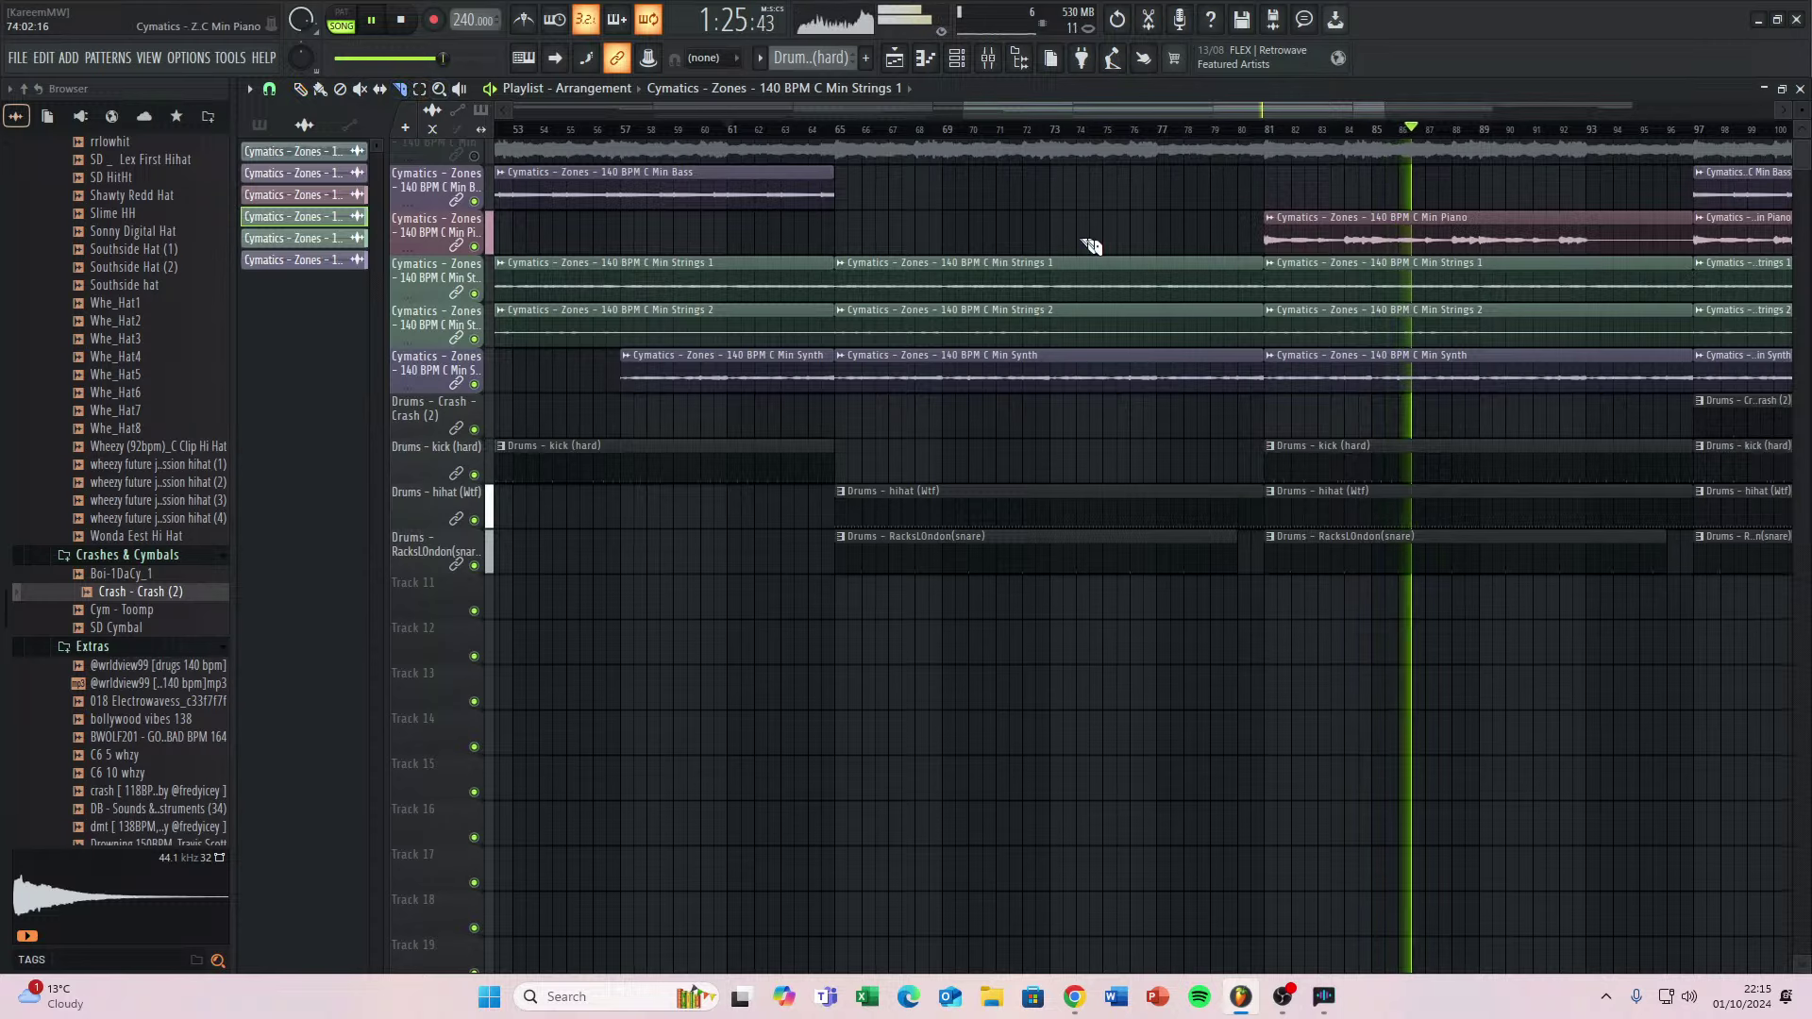
click(1051, 288)
click(302, 91)
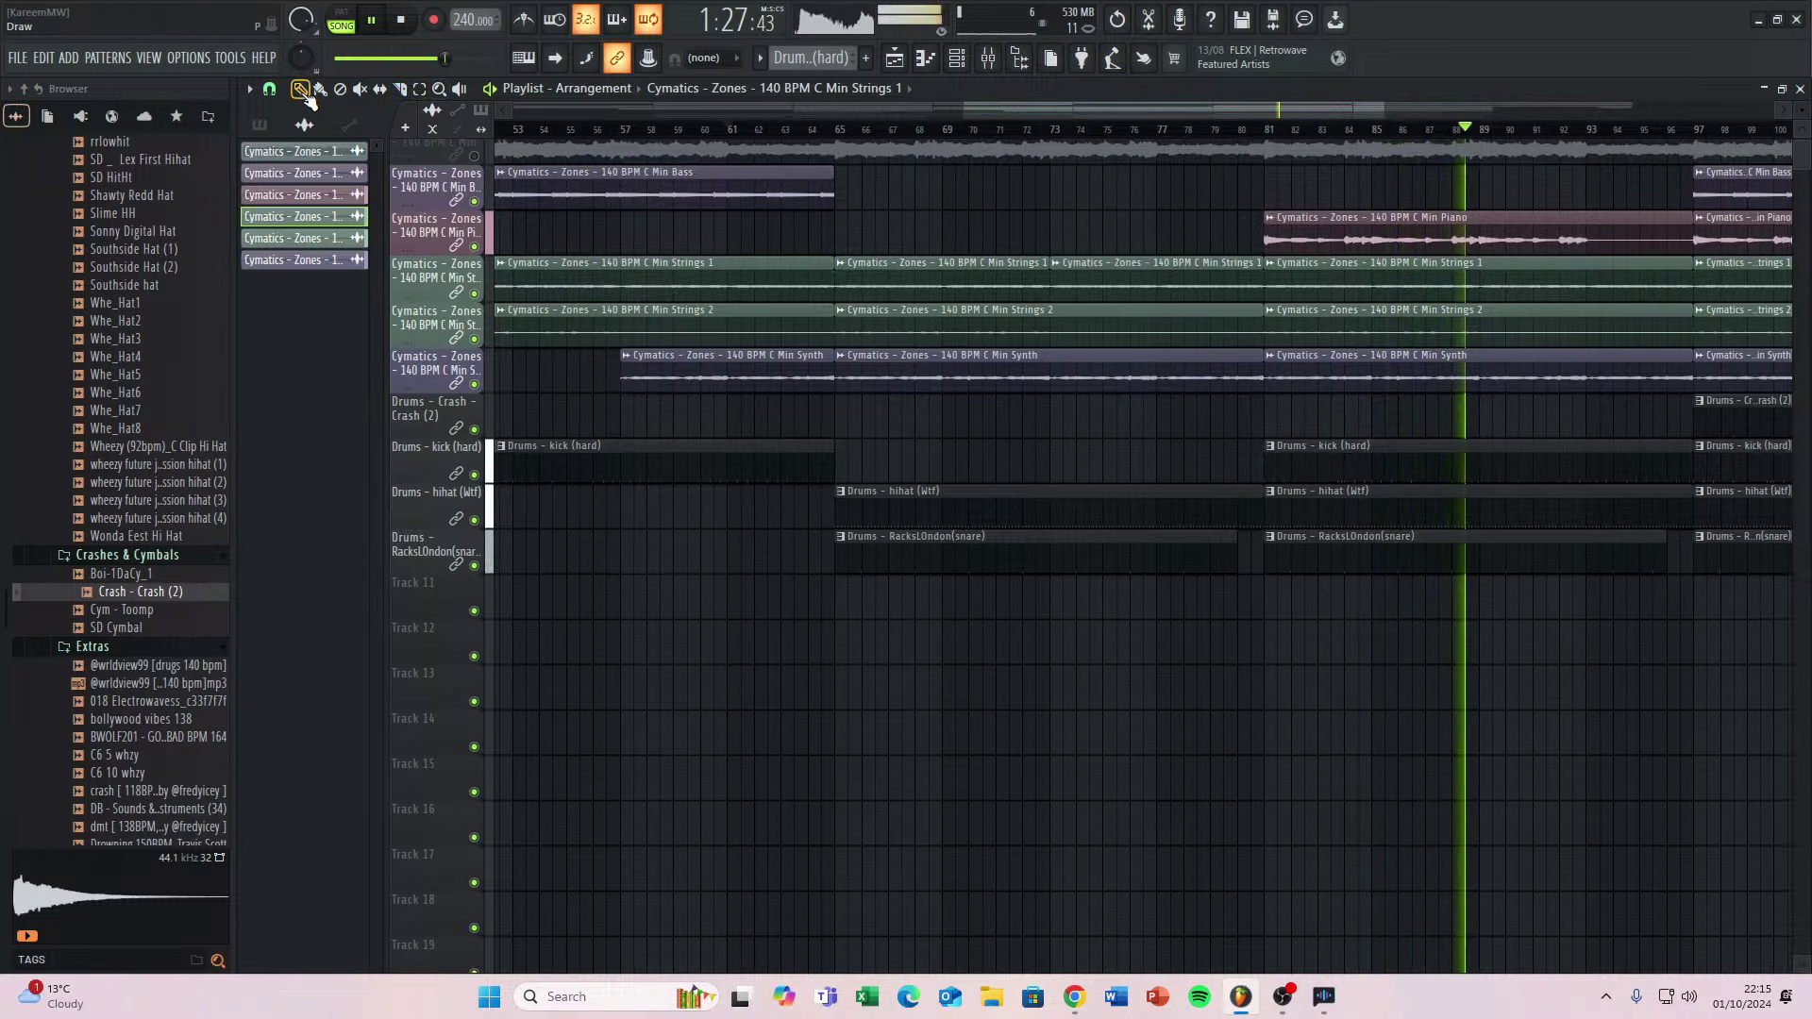
right_click(1018, 273)
Slice the Strings 2 and Synth clips at bar 93, delete their pieces up to bar 97, and restart playback.
scroll(1189, 304, down, 3)
scroll(1458, 313, up, 2)
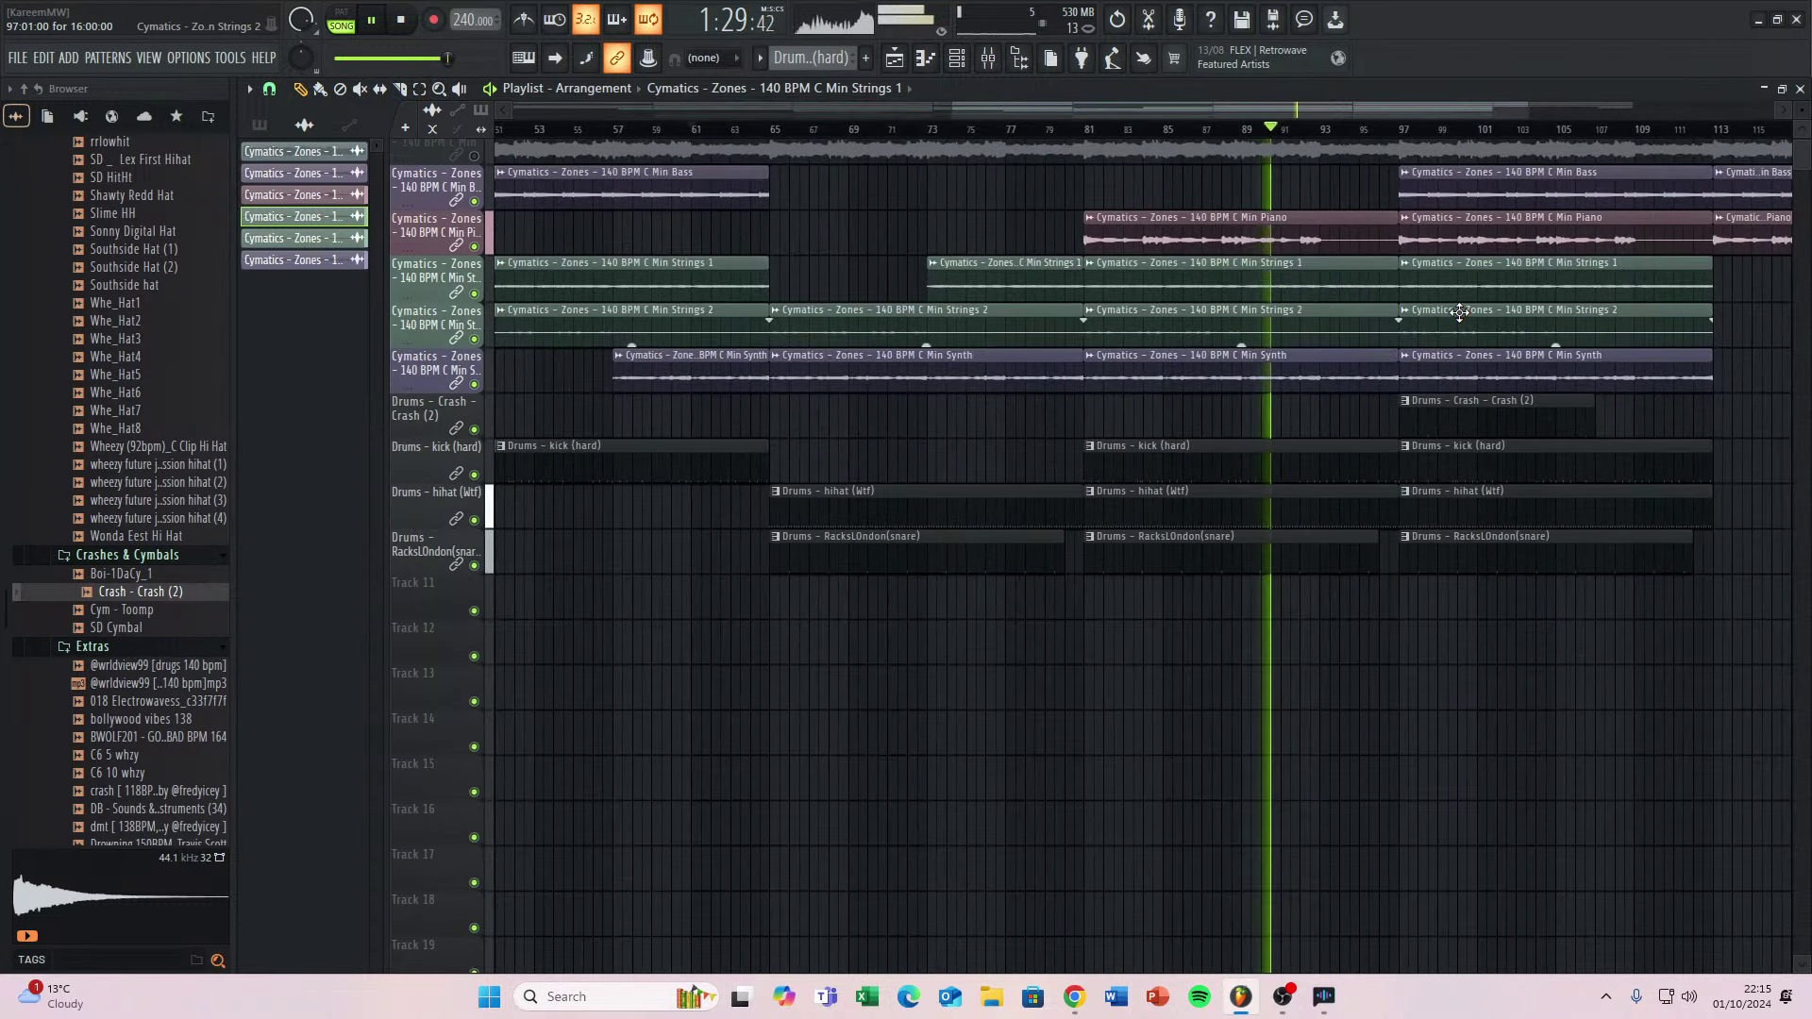
scroll(1415, 312, up, 3)
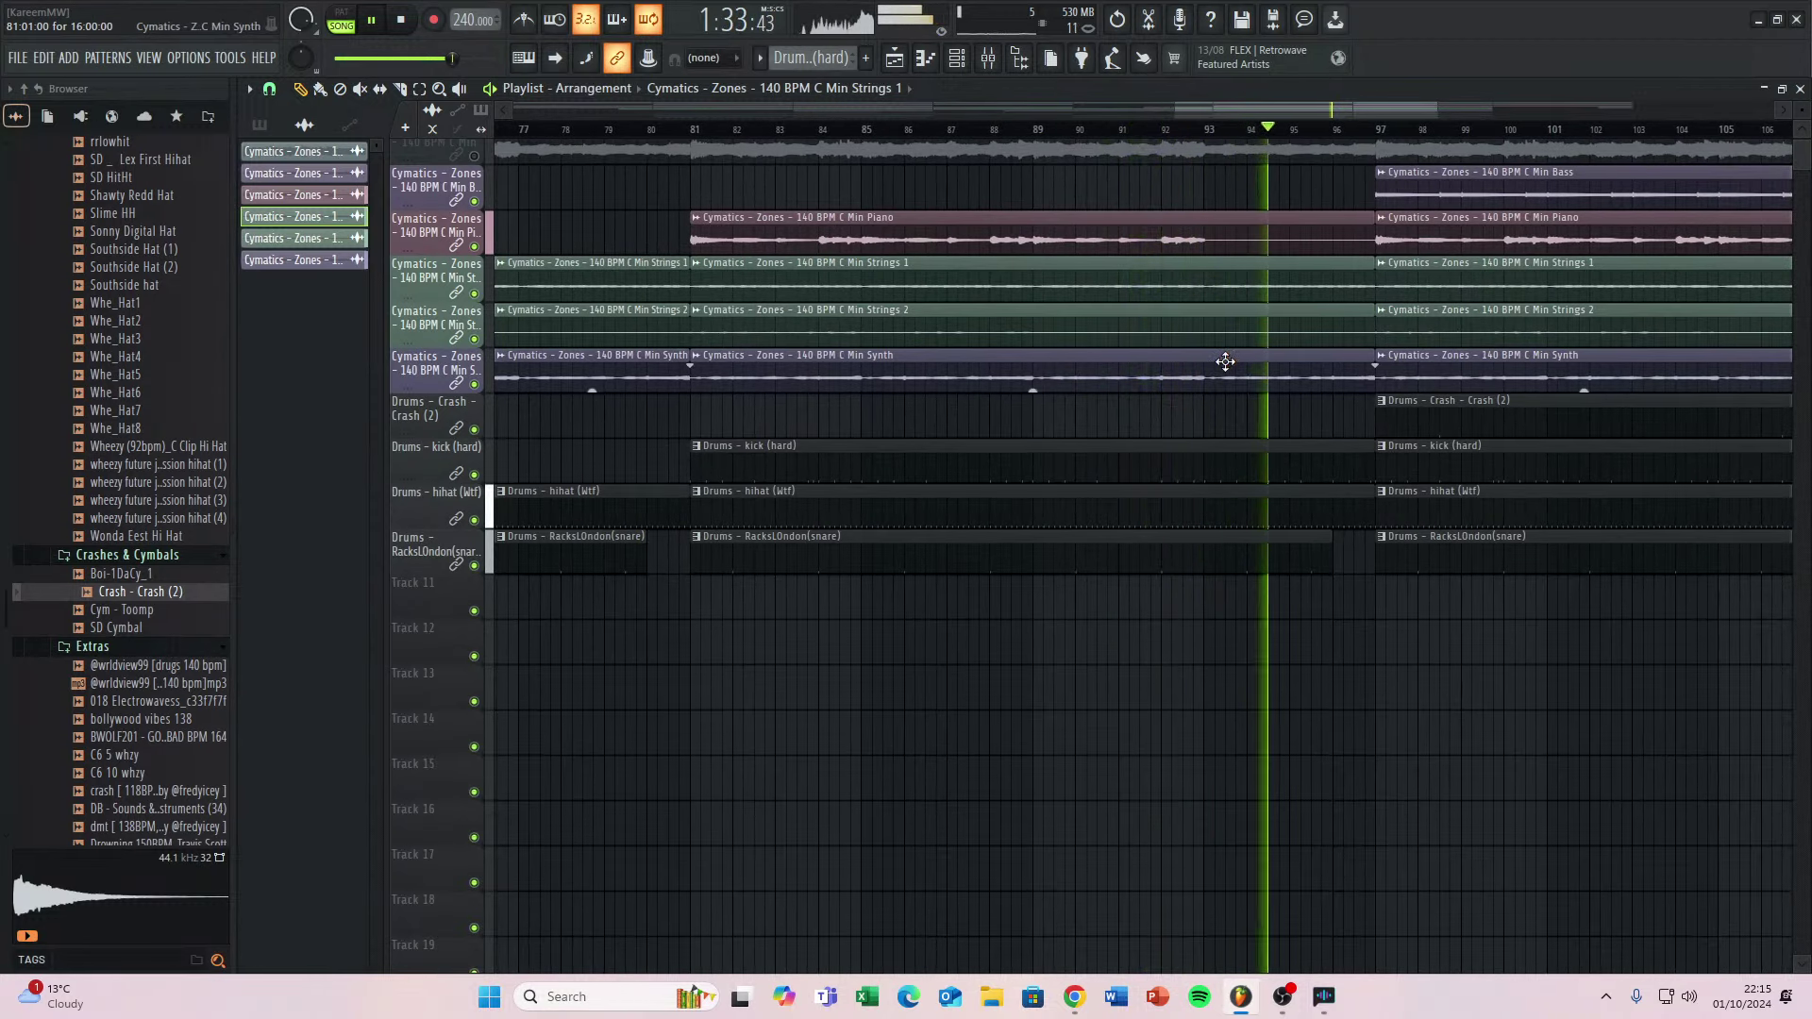
scroll(1273, 351, down, 3)
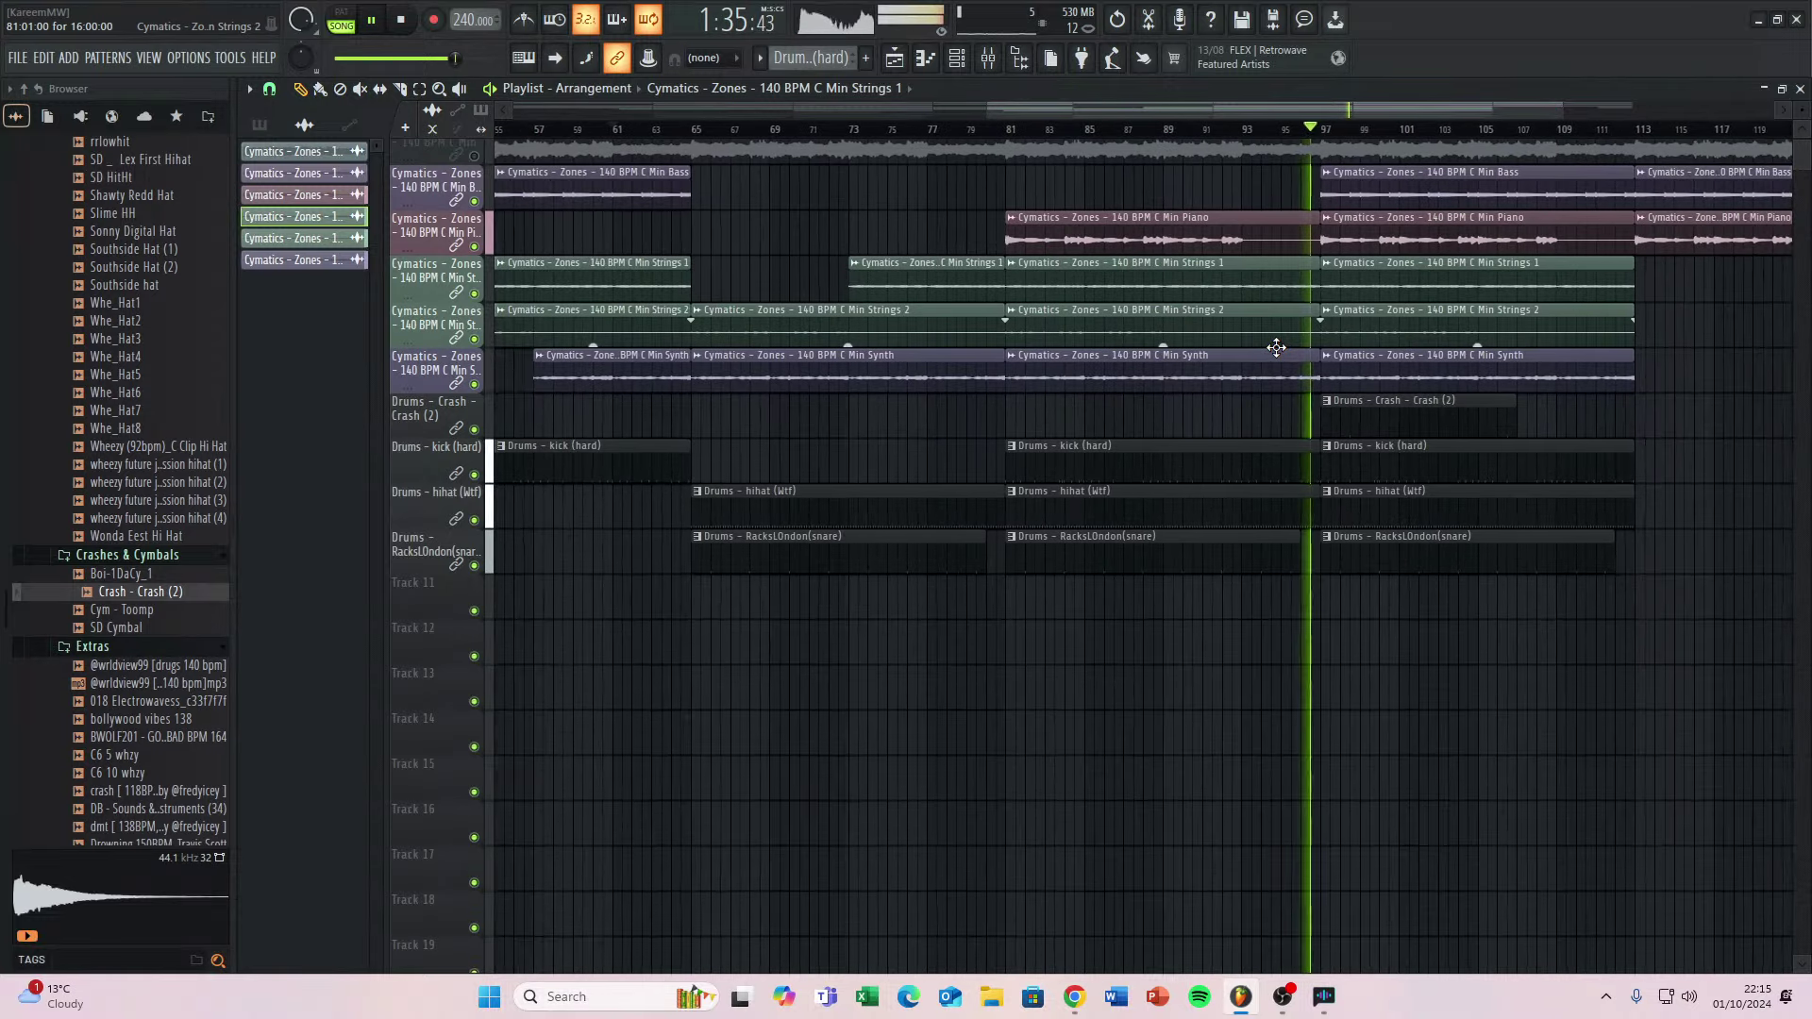
scroll(1340, 391, down, 3)
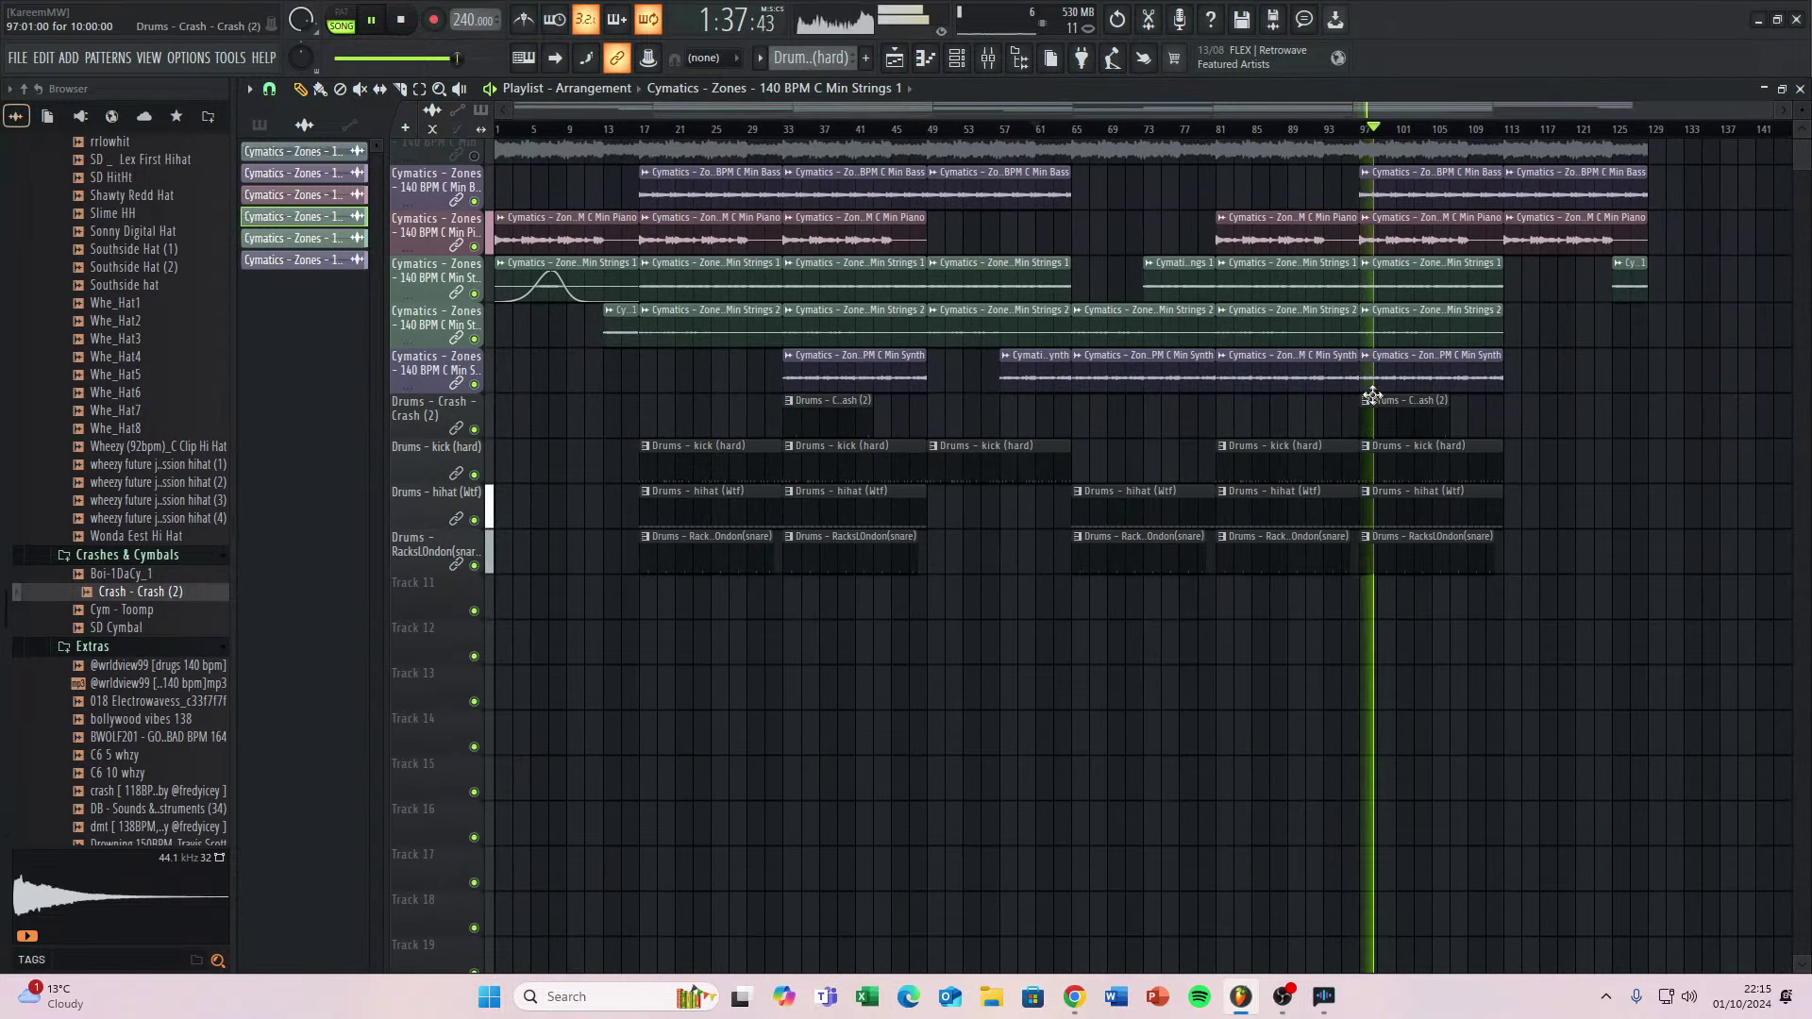
scroll(1372, 394, up, 5)
key(space)
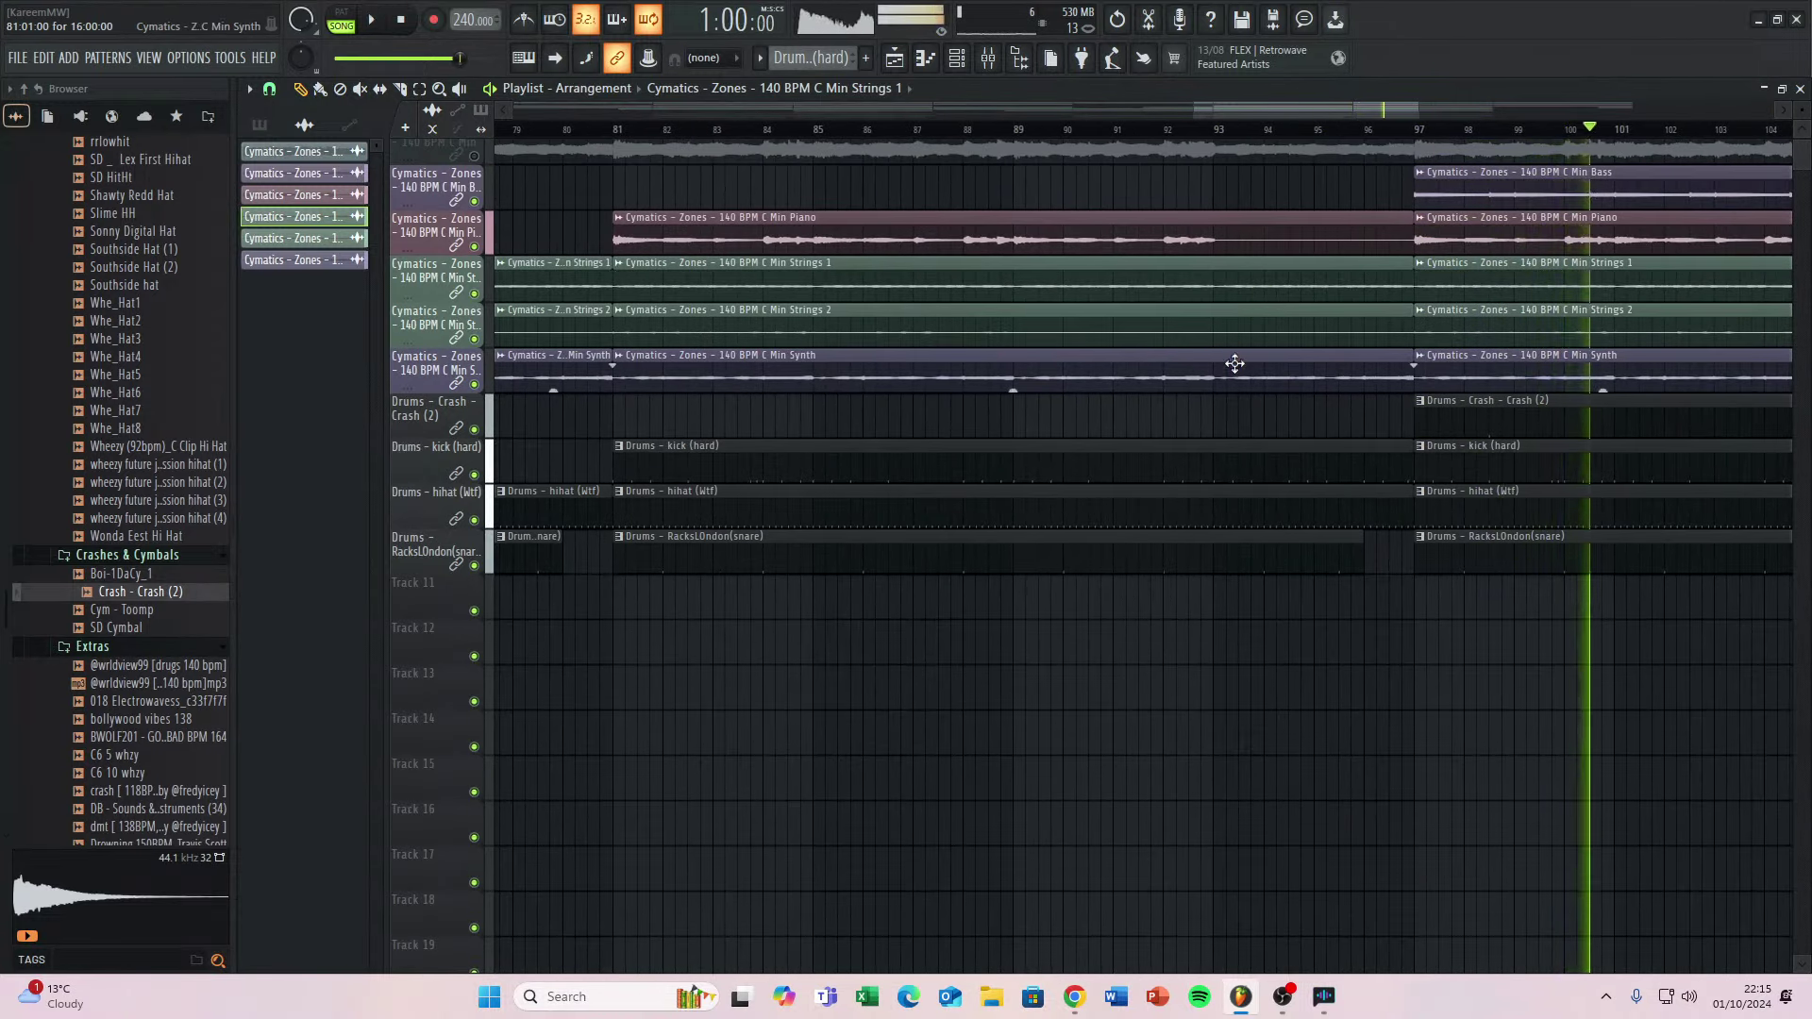
scroll(1255, 387, up, 2)
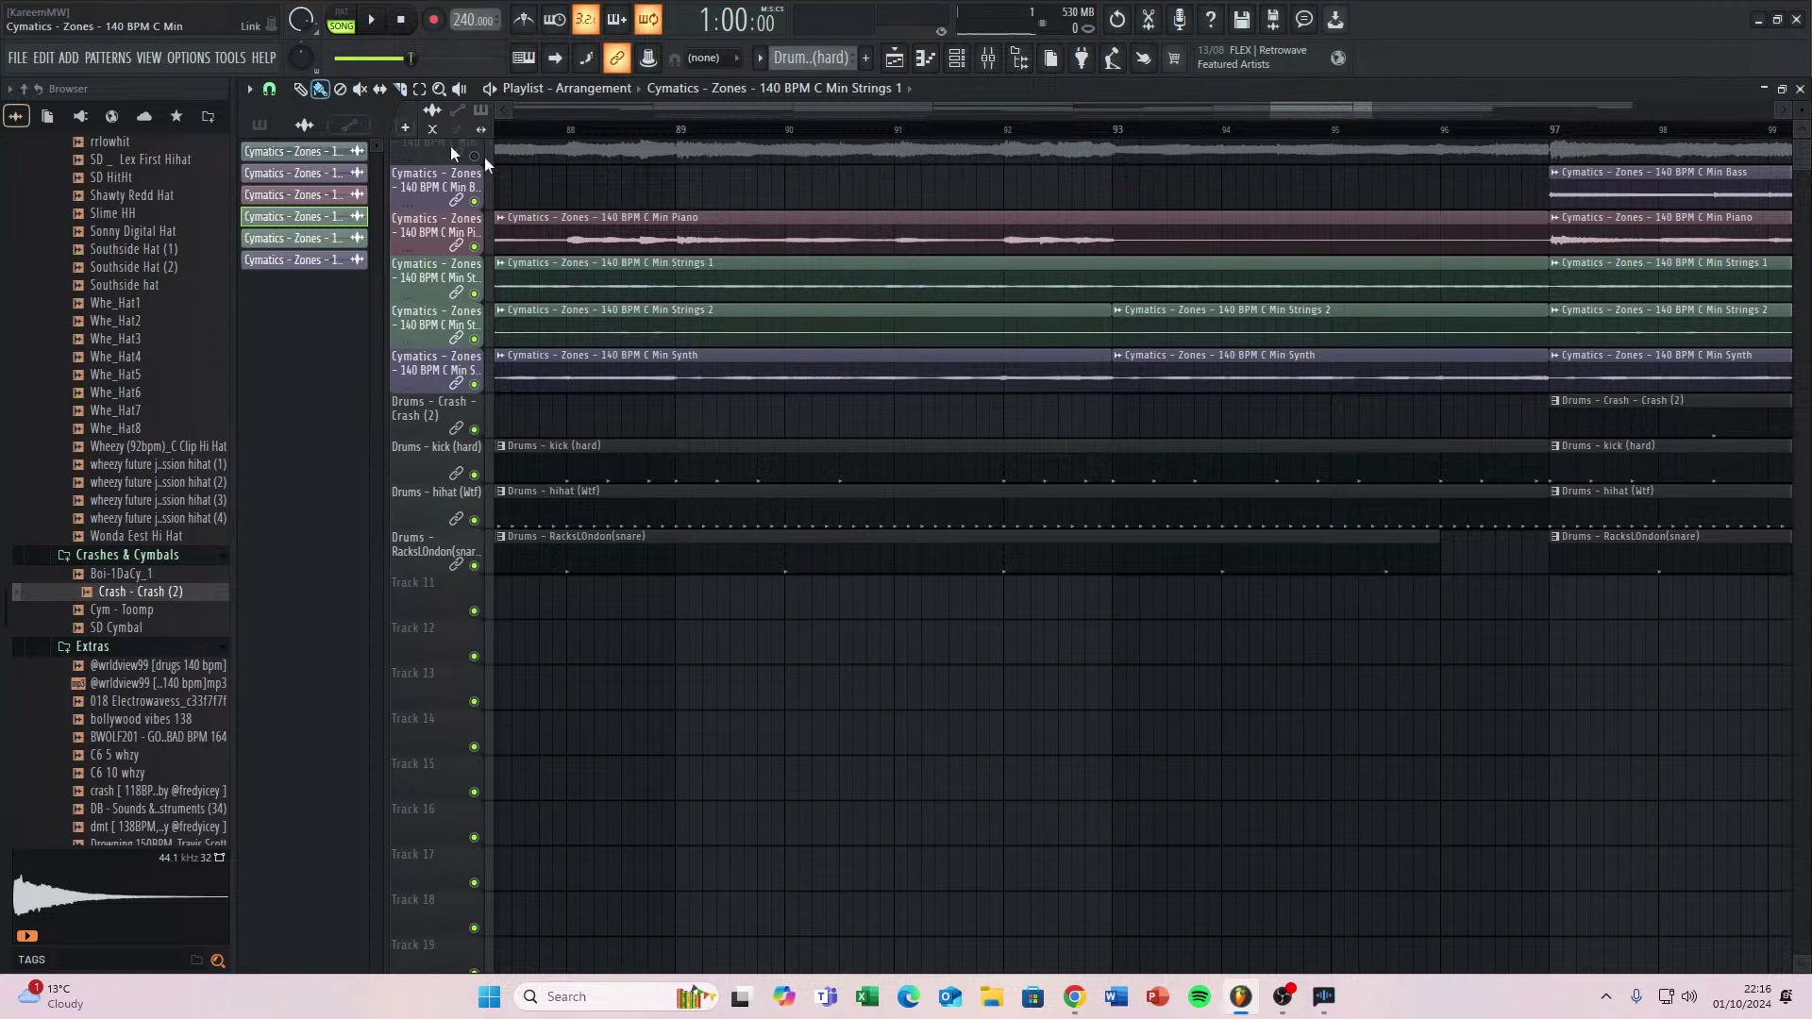
right_click(1199, 337)
right_click(1226, 377)
key(space)
scroll(1326, 396, down, 6)
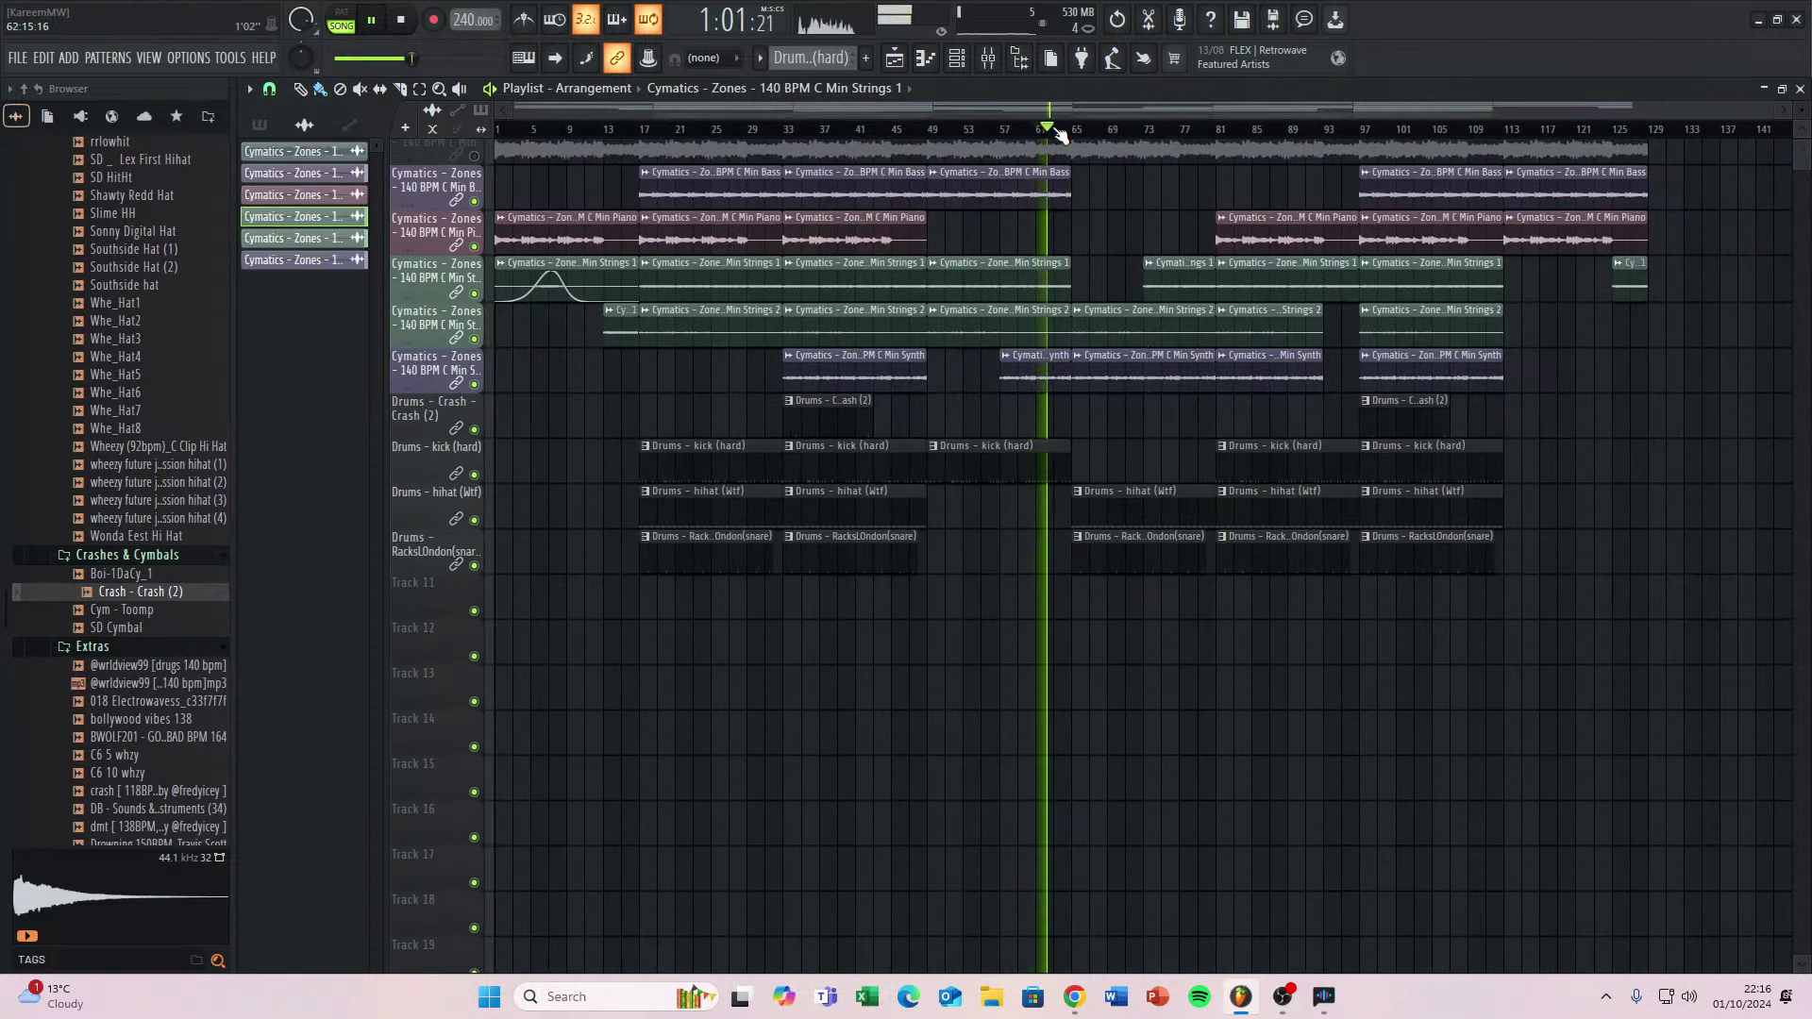
Play the arrangement back from about bar 86 and listen through the break at bar 93.
click(1066, 130)
drag(1071, 134, 1264, 153)
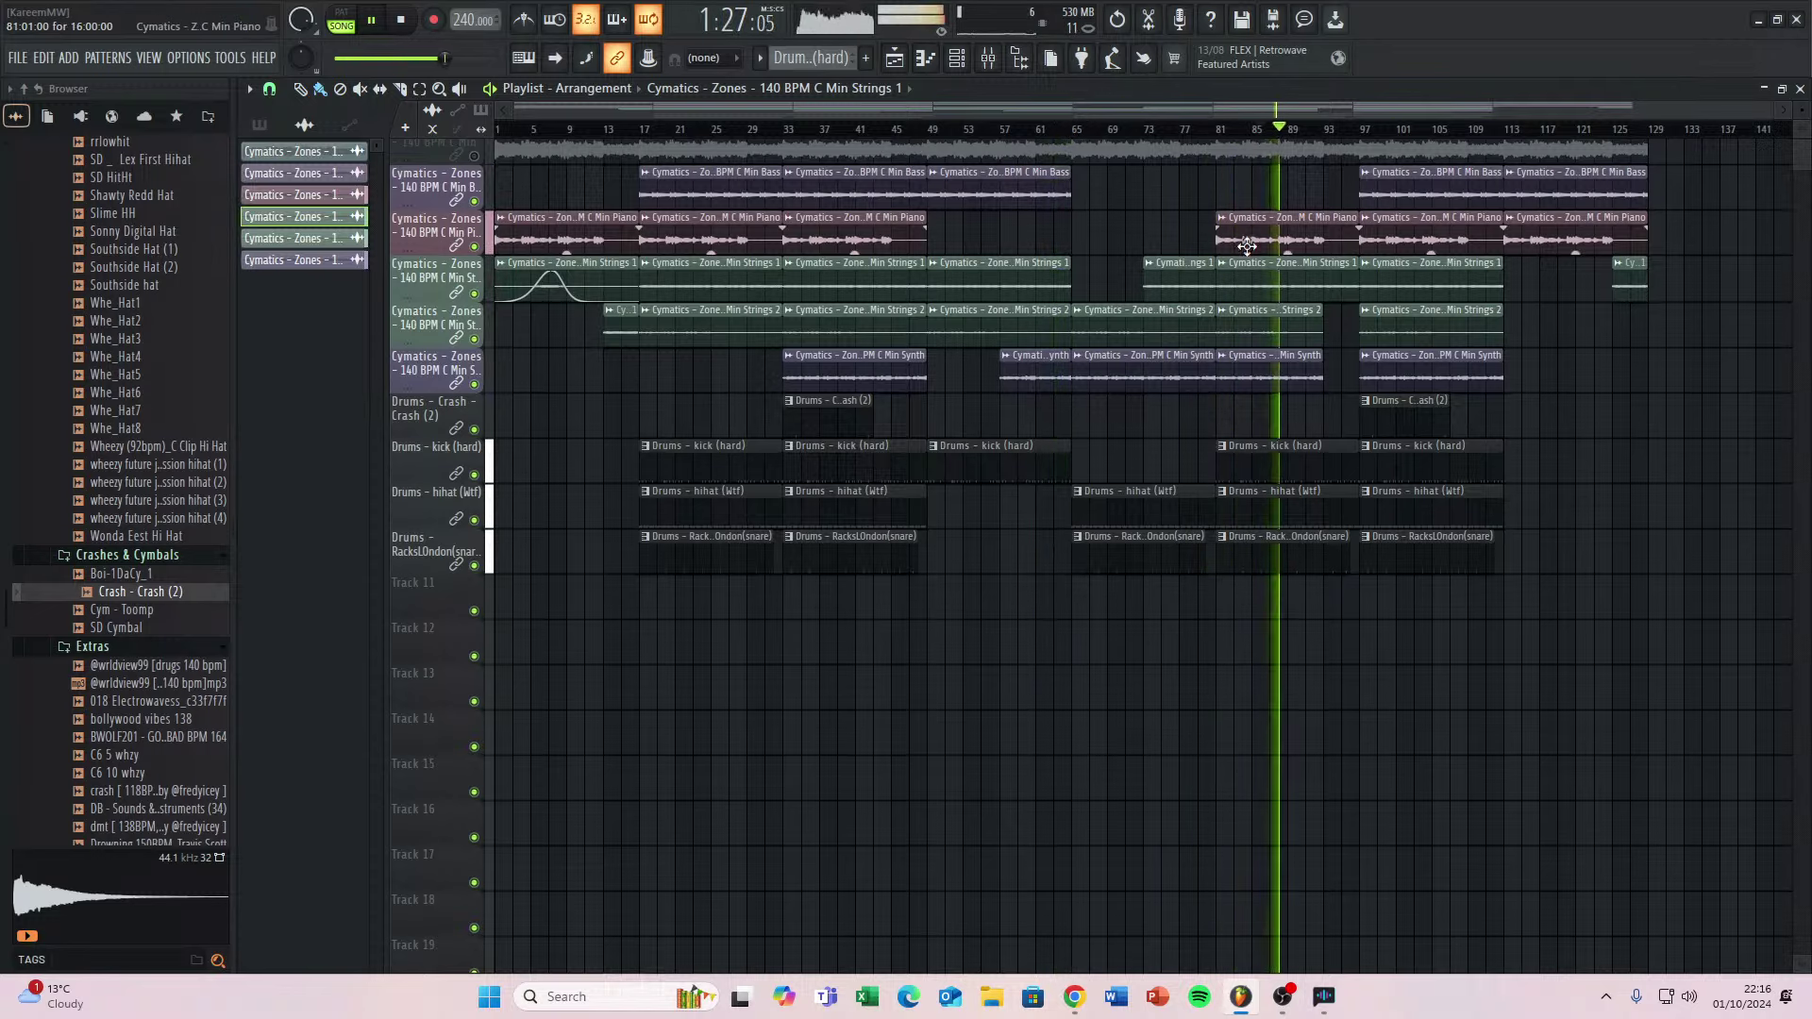
scroll(1342, 296, up, 4)
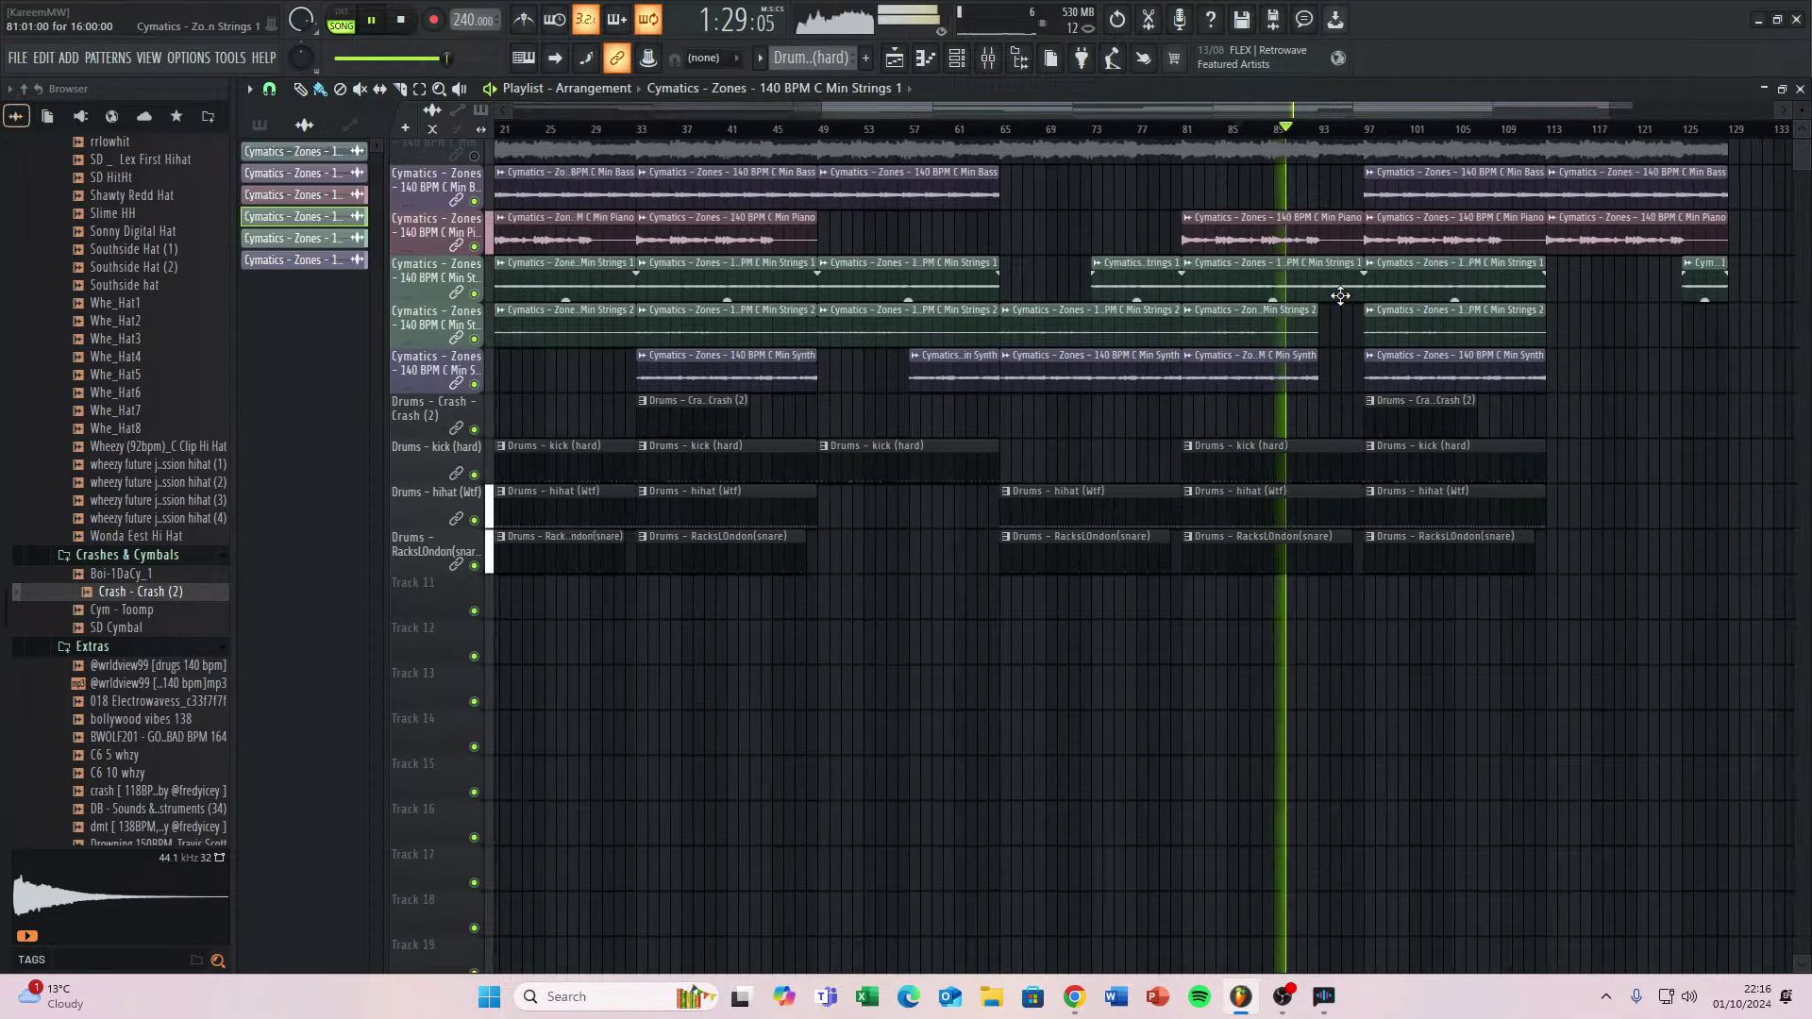
scroll(1339, 296, down, 3)
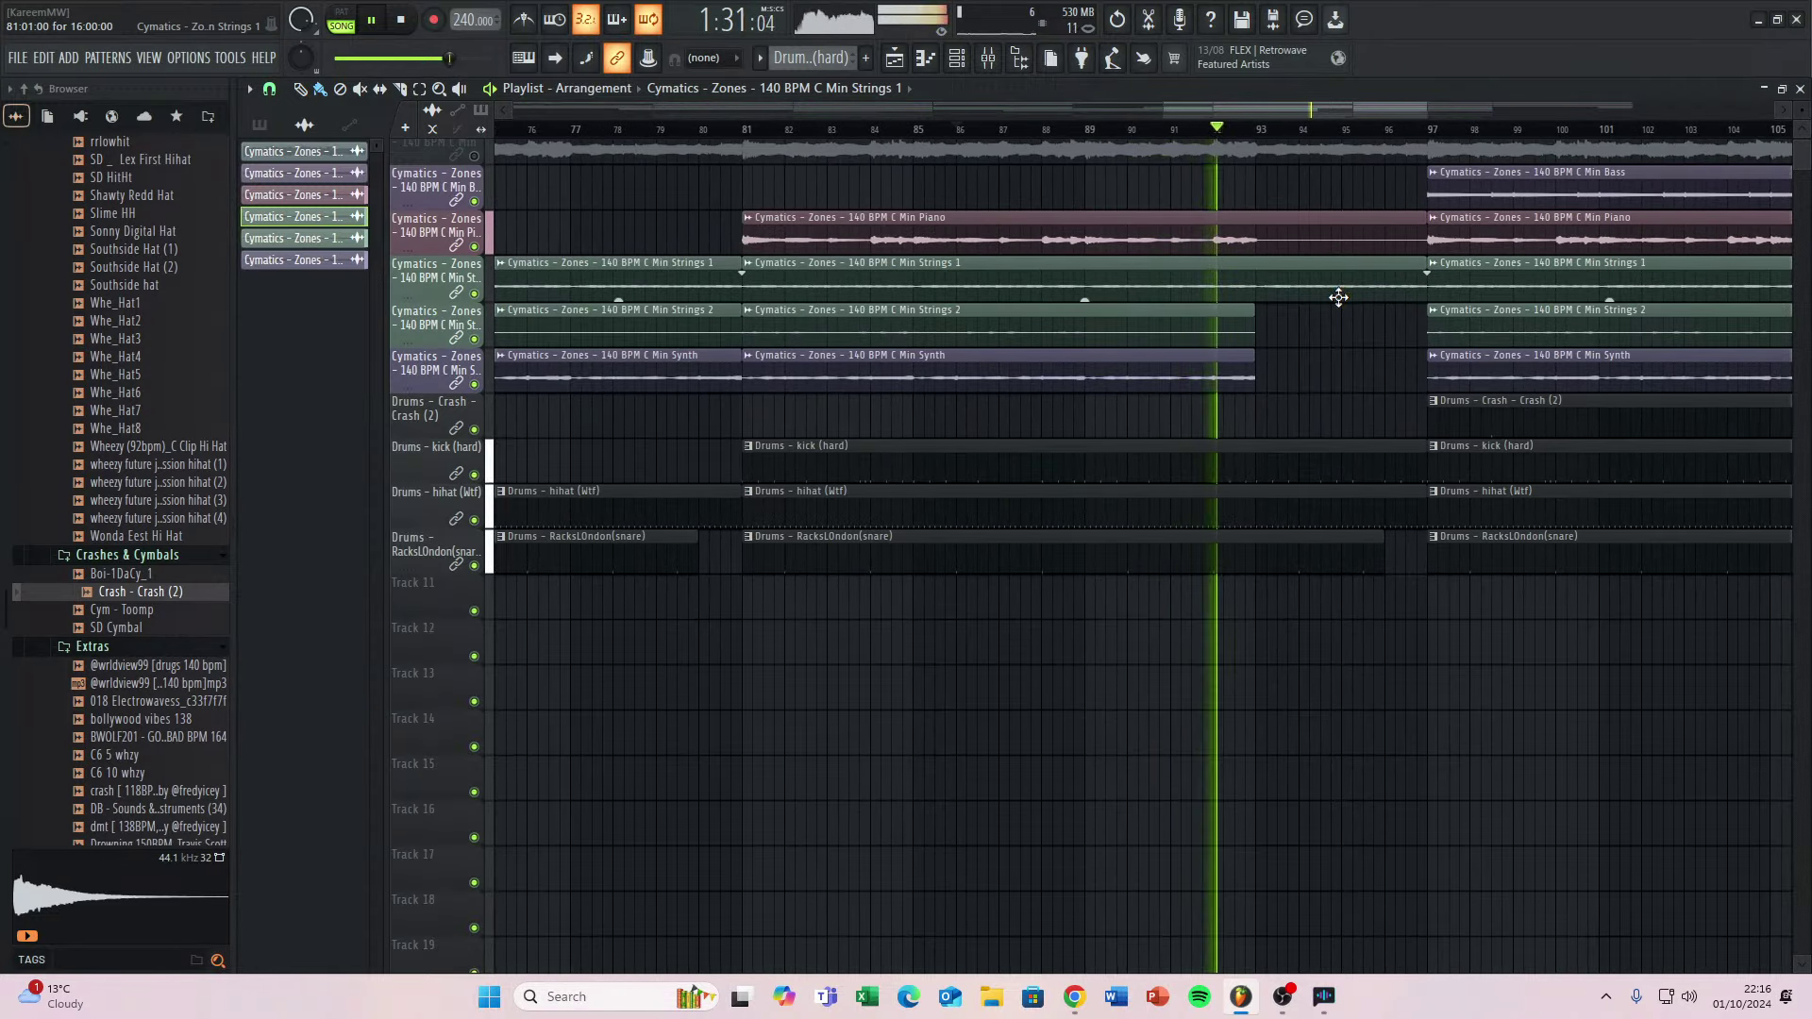
scroll(1127, 311, down, 2)
scroll(1126, 311, down, 2)
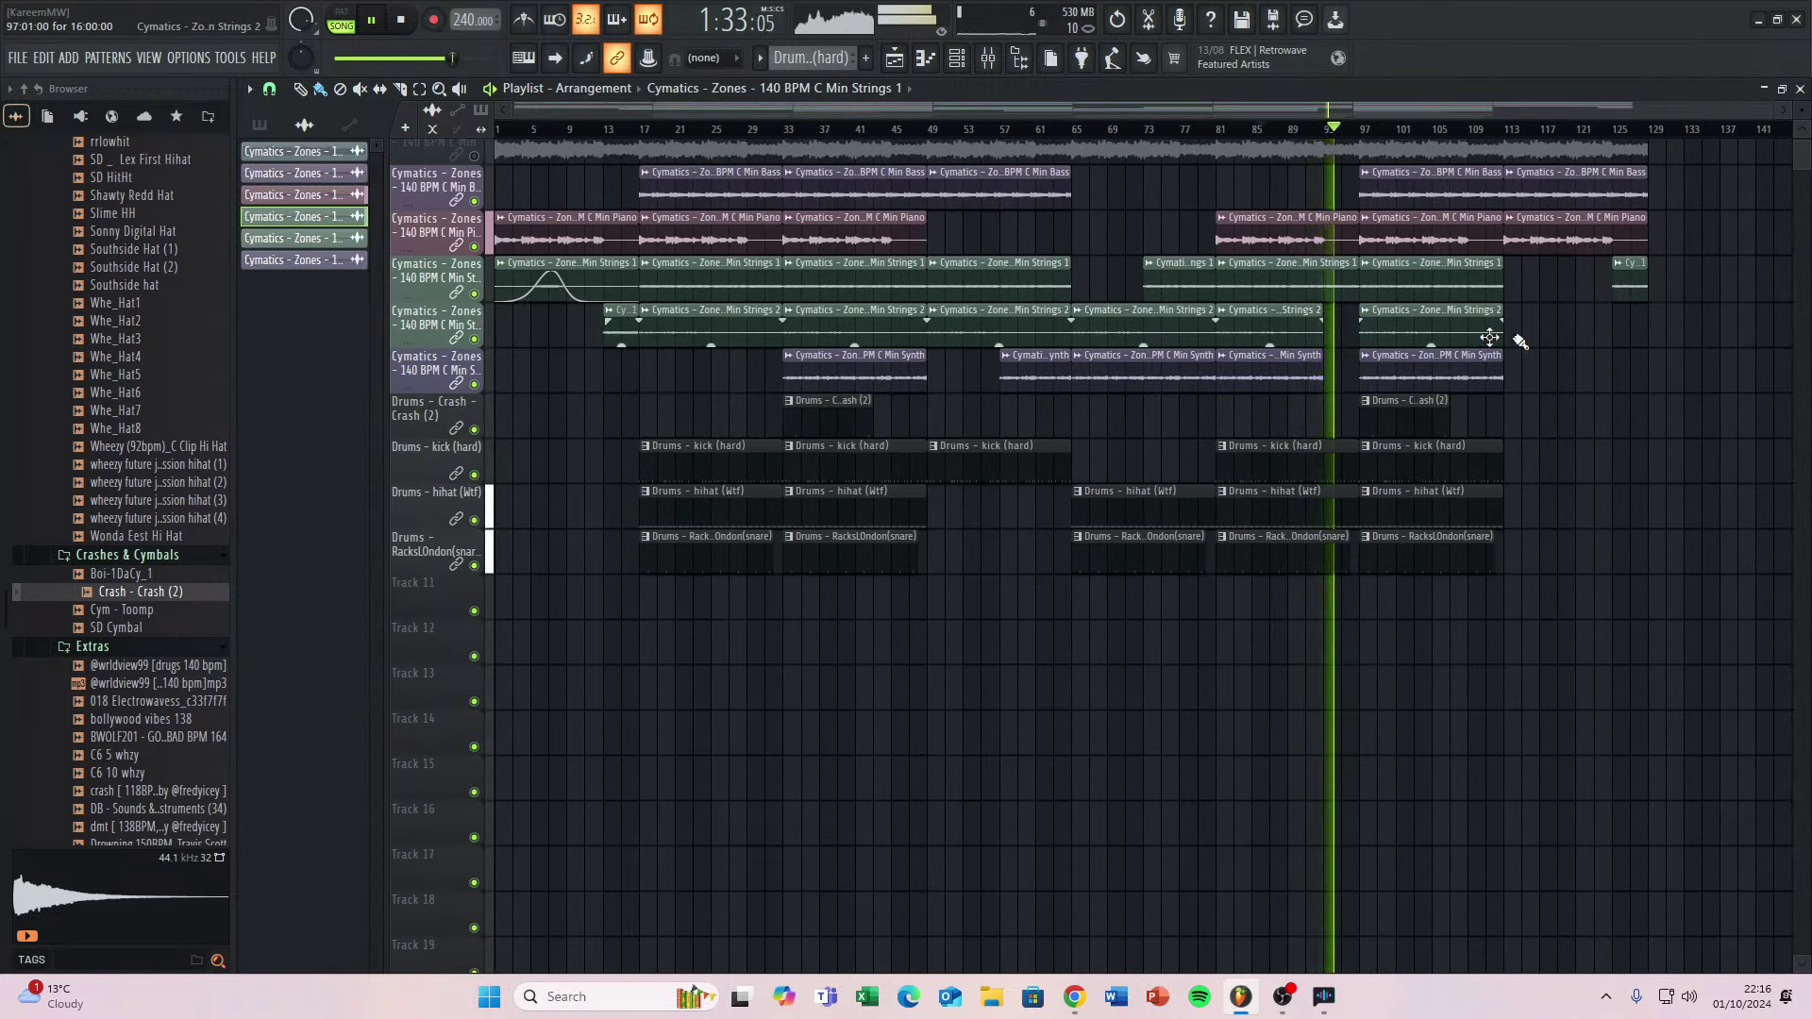
scroll(1288, 330, up, 3)
key(space)
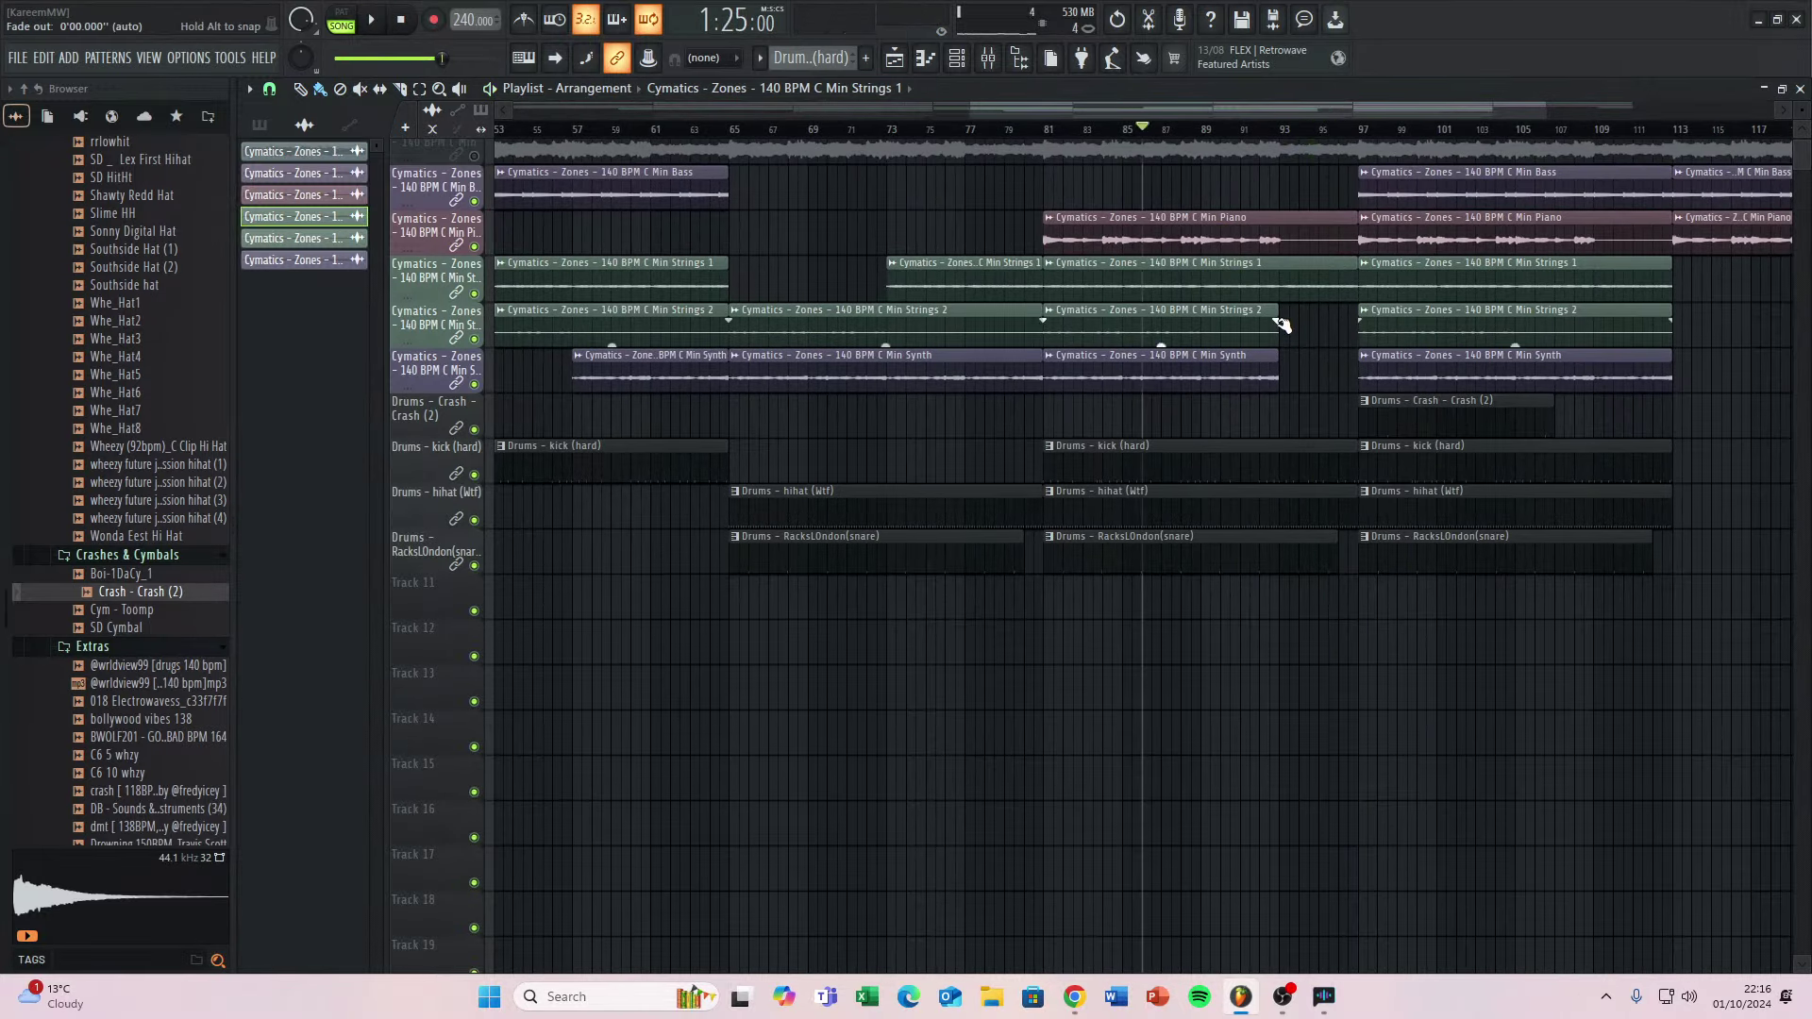
Copy the short Strings 1 piece from bar 13 to bar 93 on the Strings 2 track, and play it back.
scroll(1288, 332, down, 3)
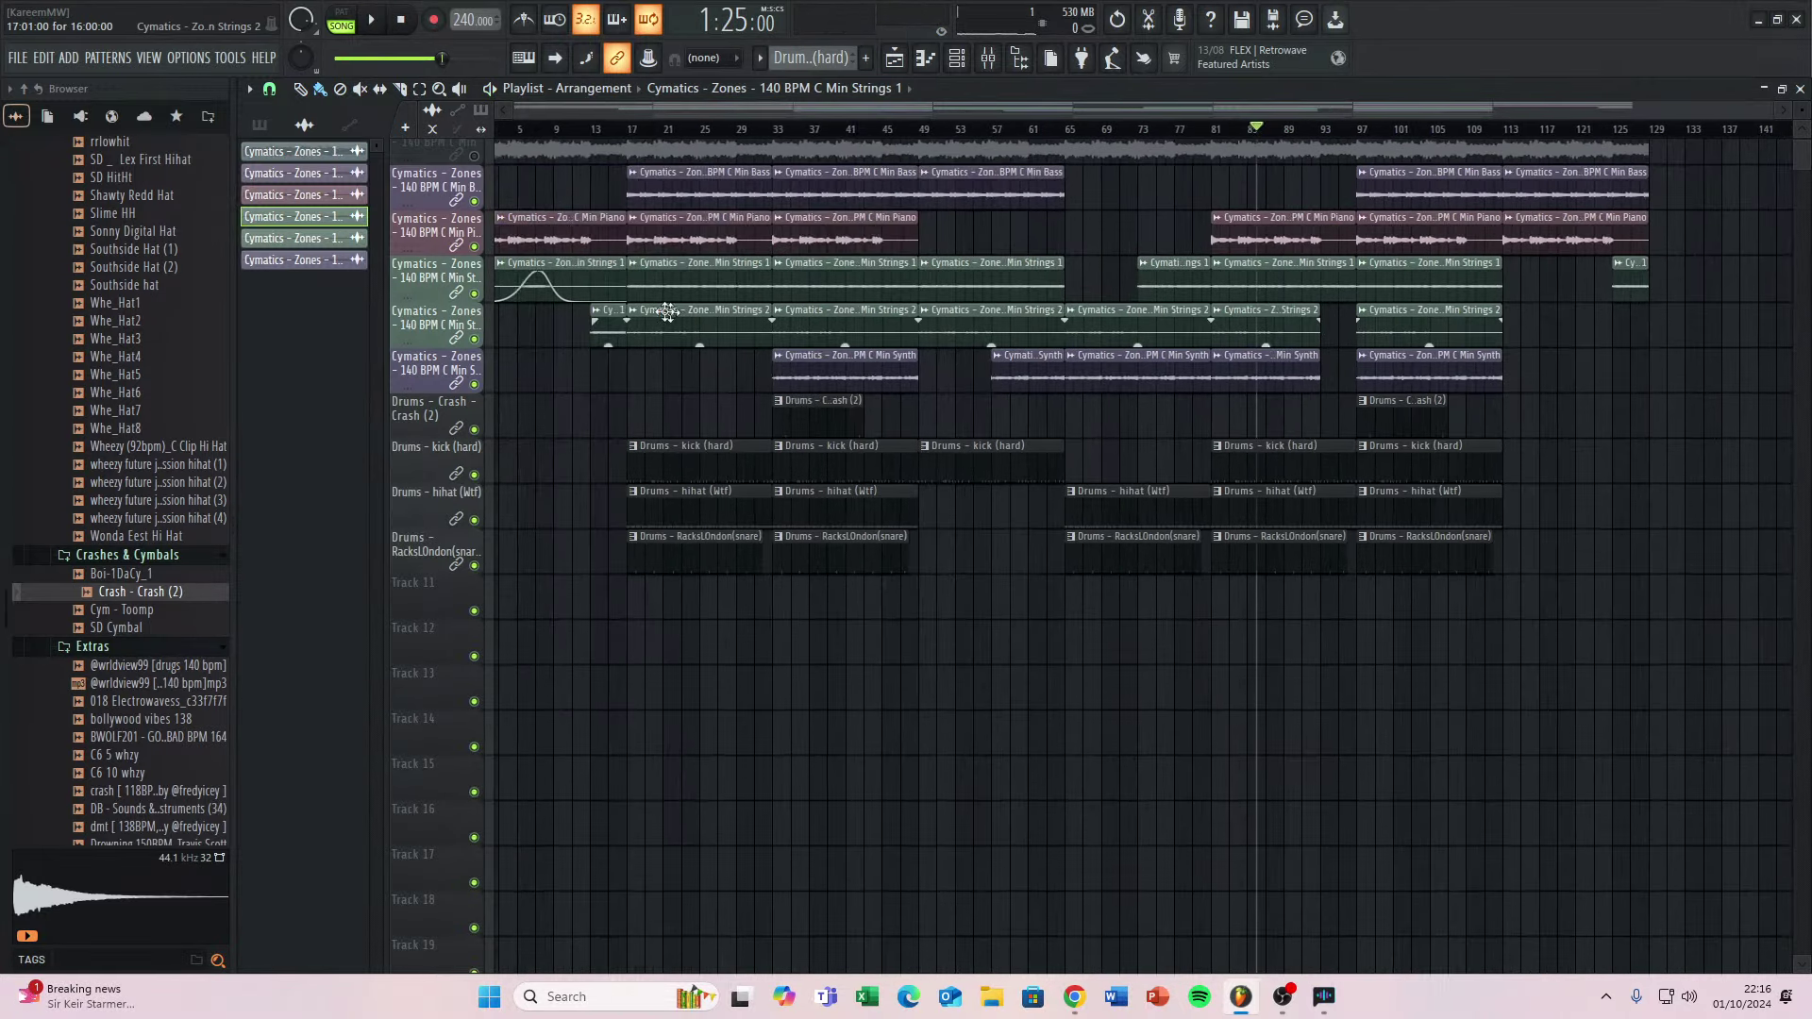
double_click(615, 330)
click(1542, 331)
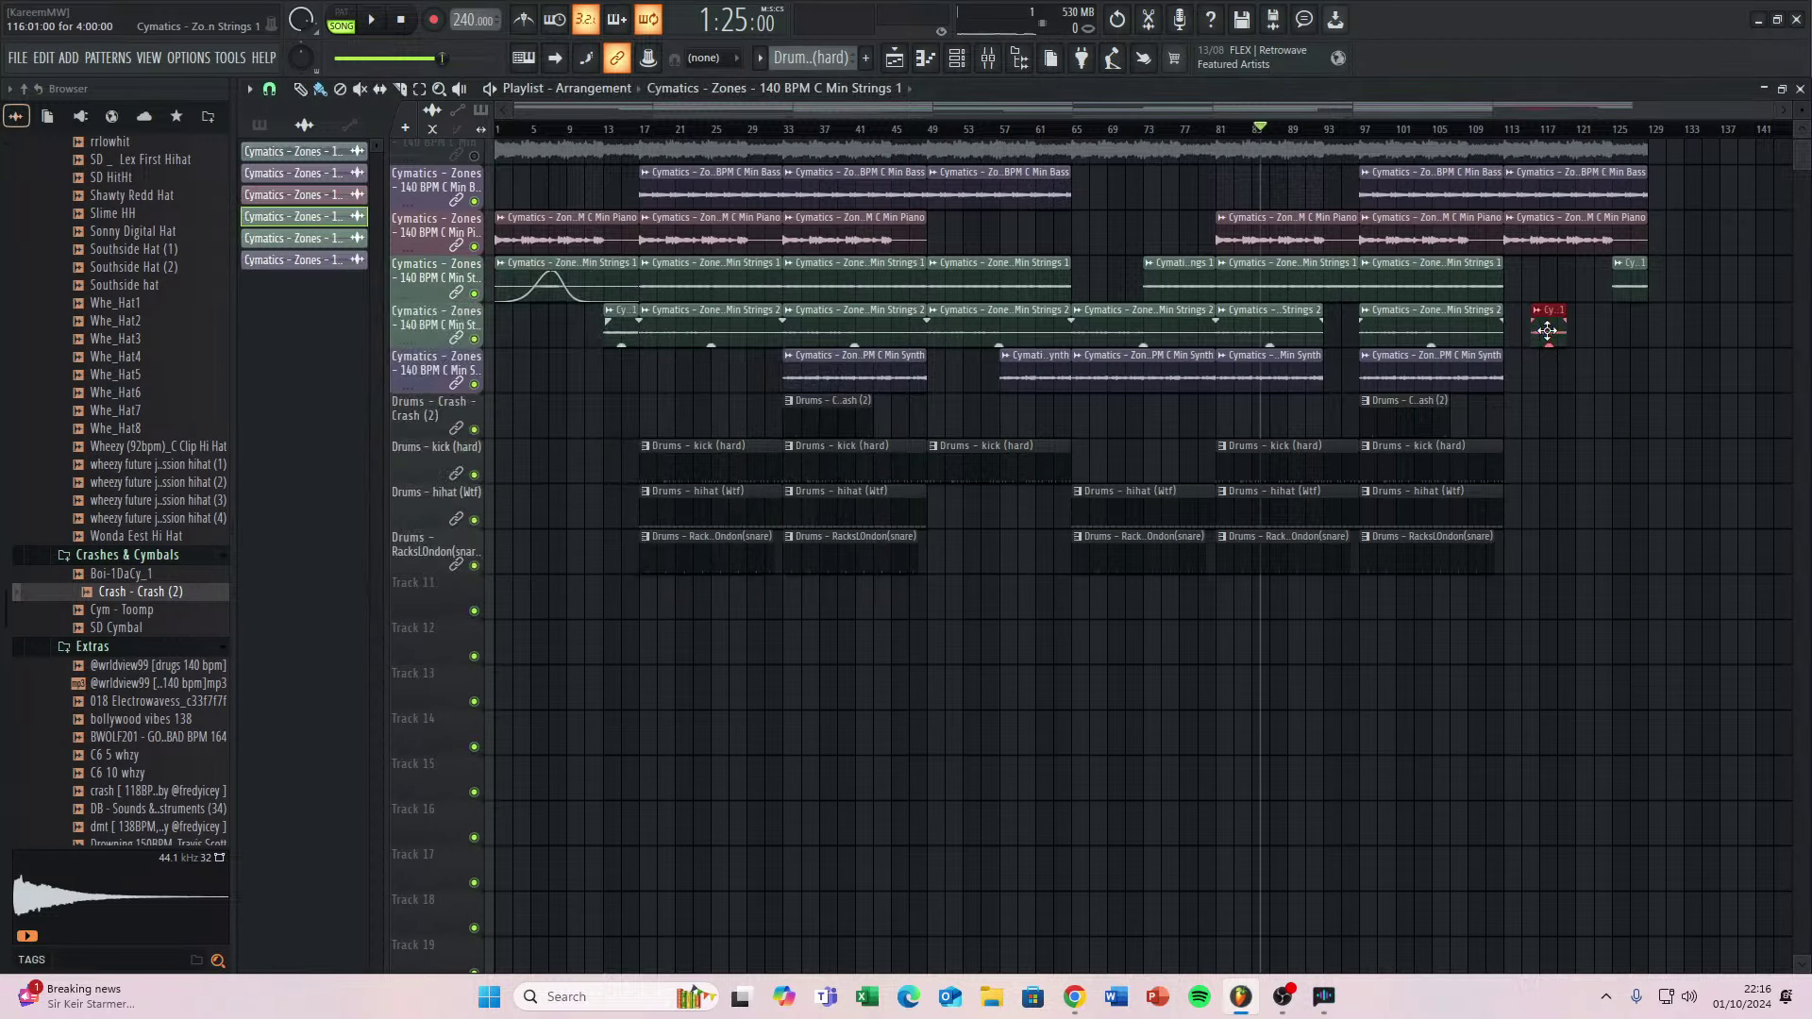
key(space)
scroll(1364, 351, up, 6)
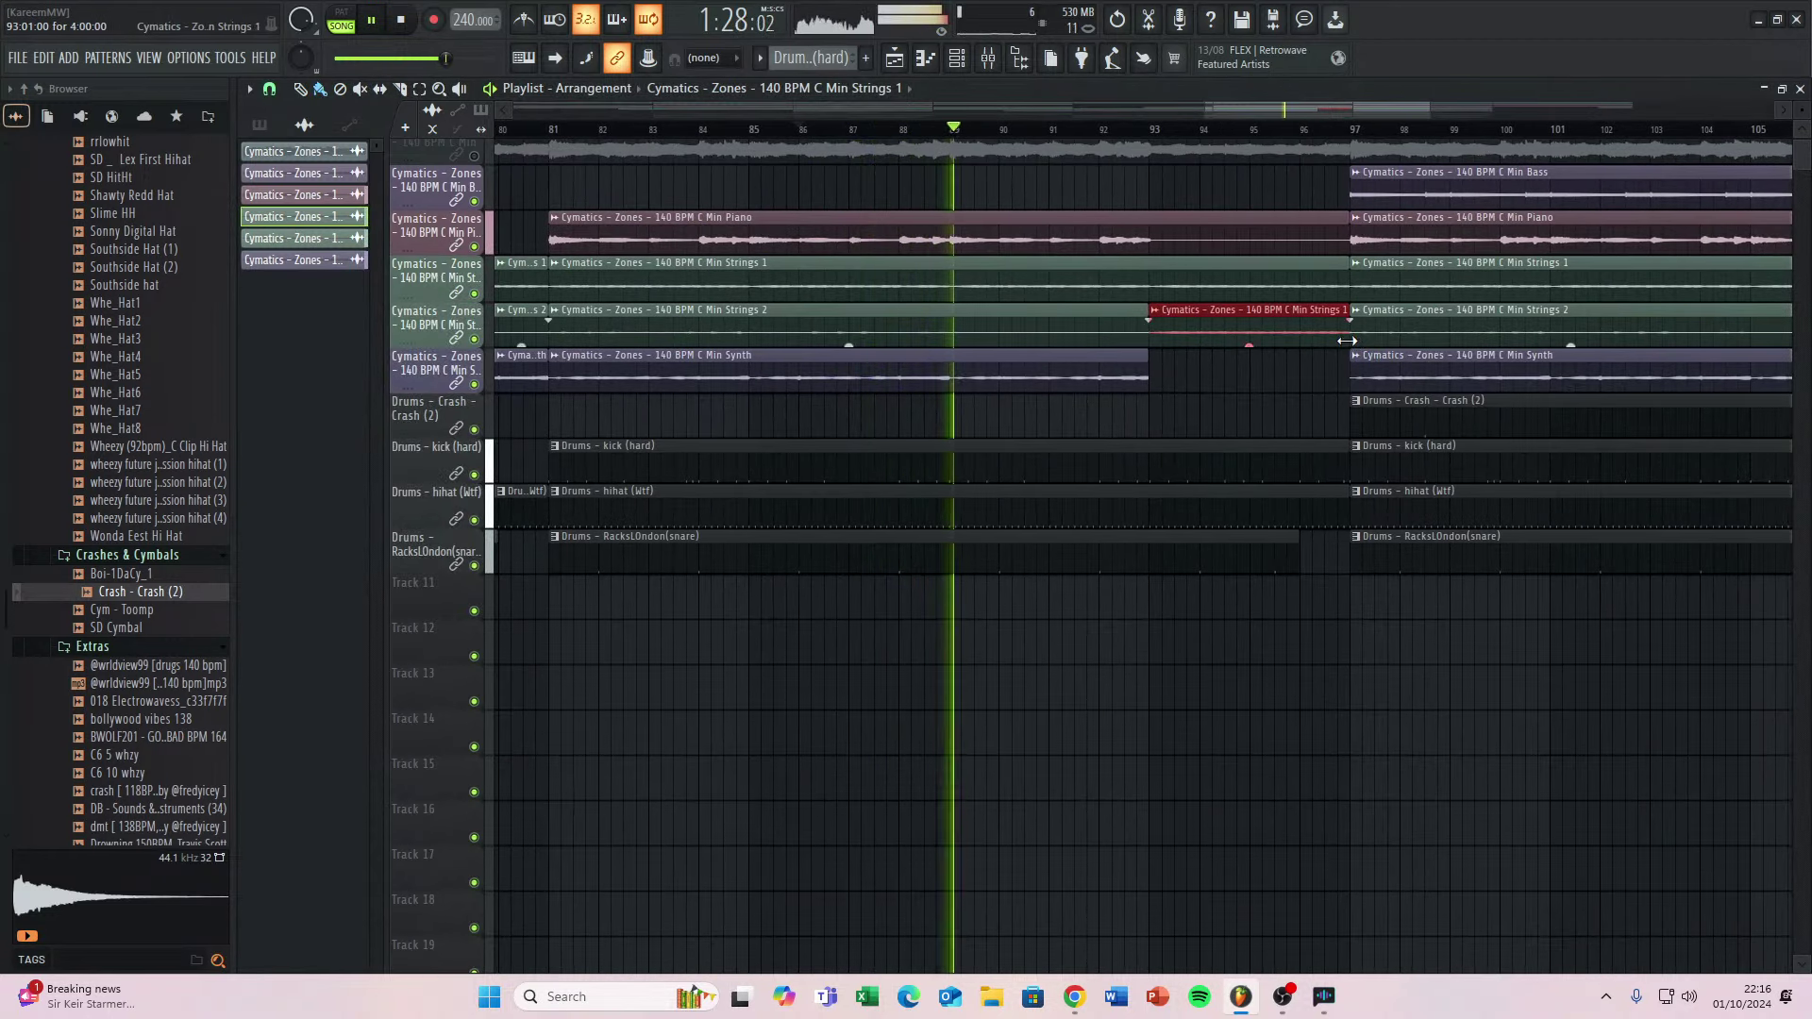
click(1292, 381)
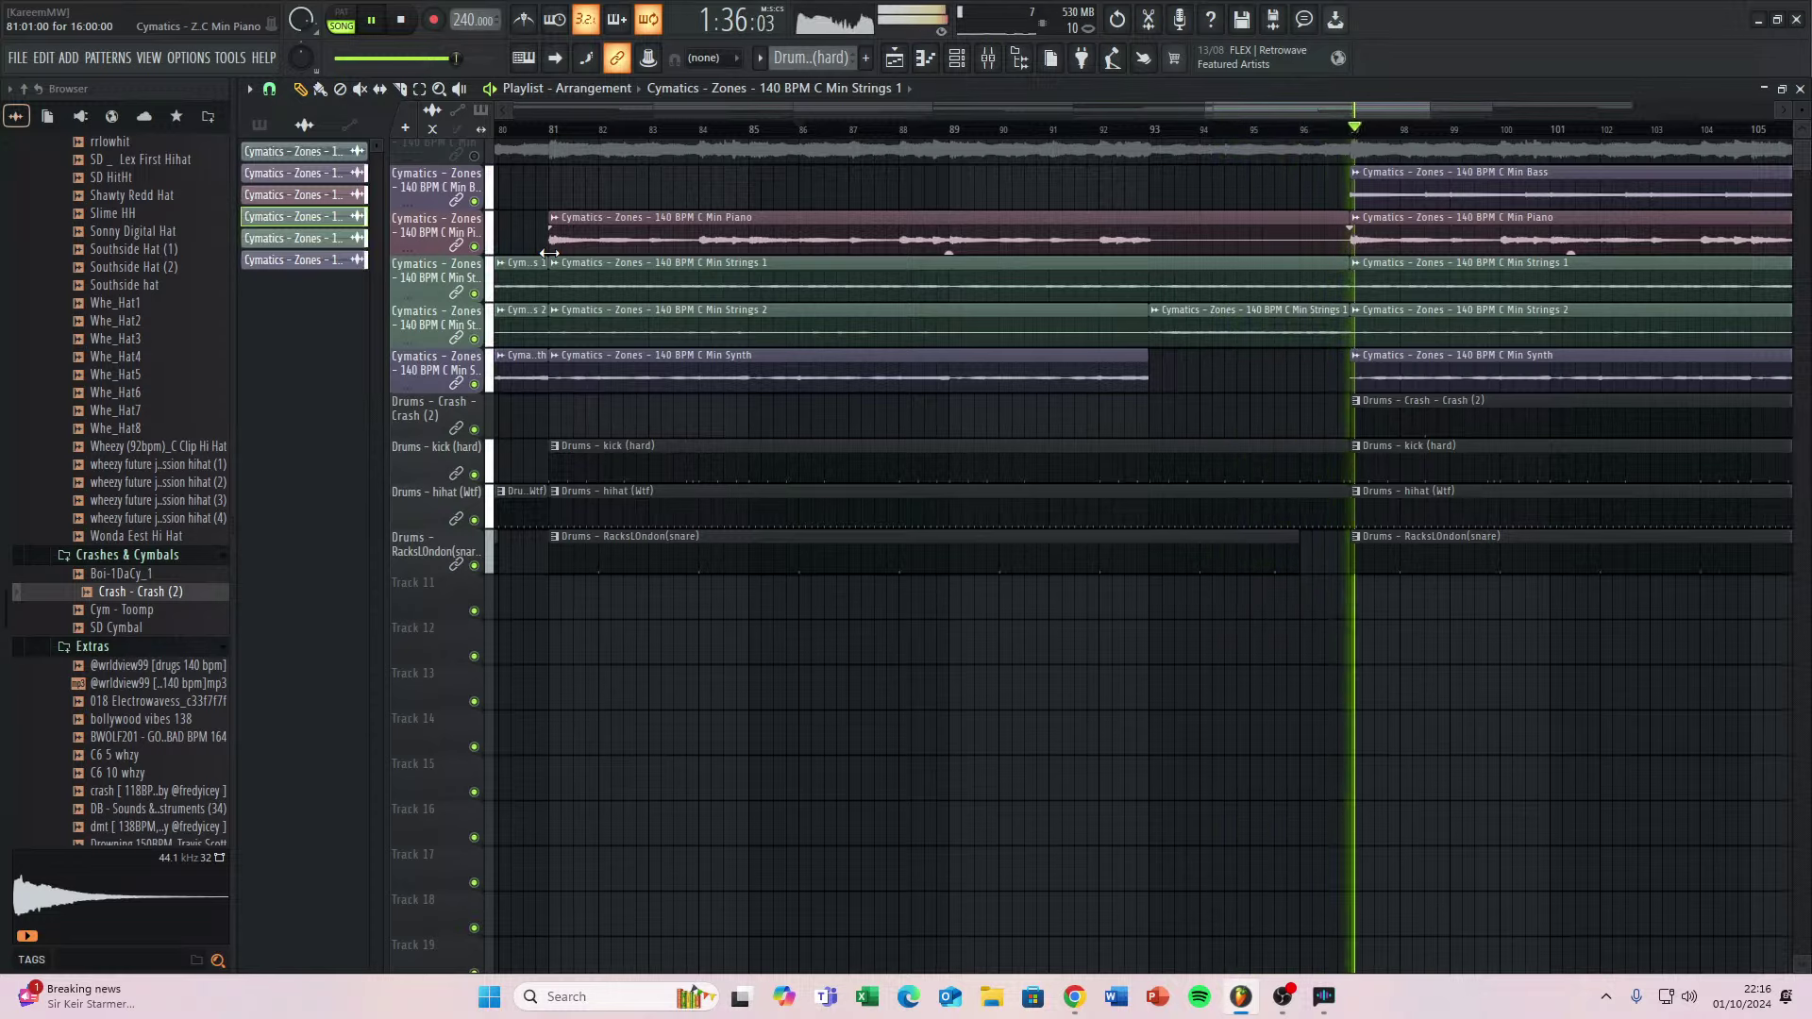
Slice the Strings 1 clip at bar 93, delete its piece up to bar 97, and listen to the change.
key(space)
scroll(1176, 283, up, 3)
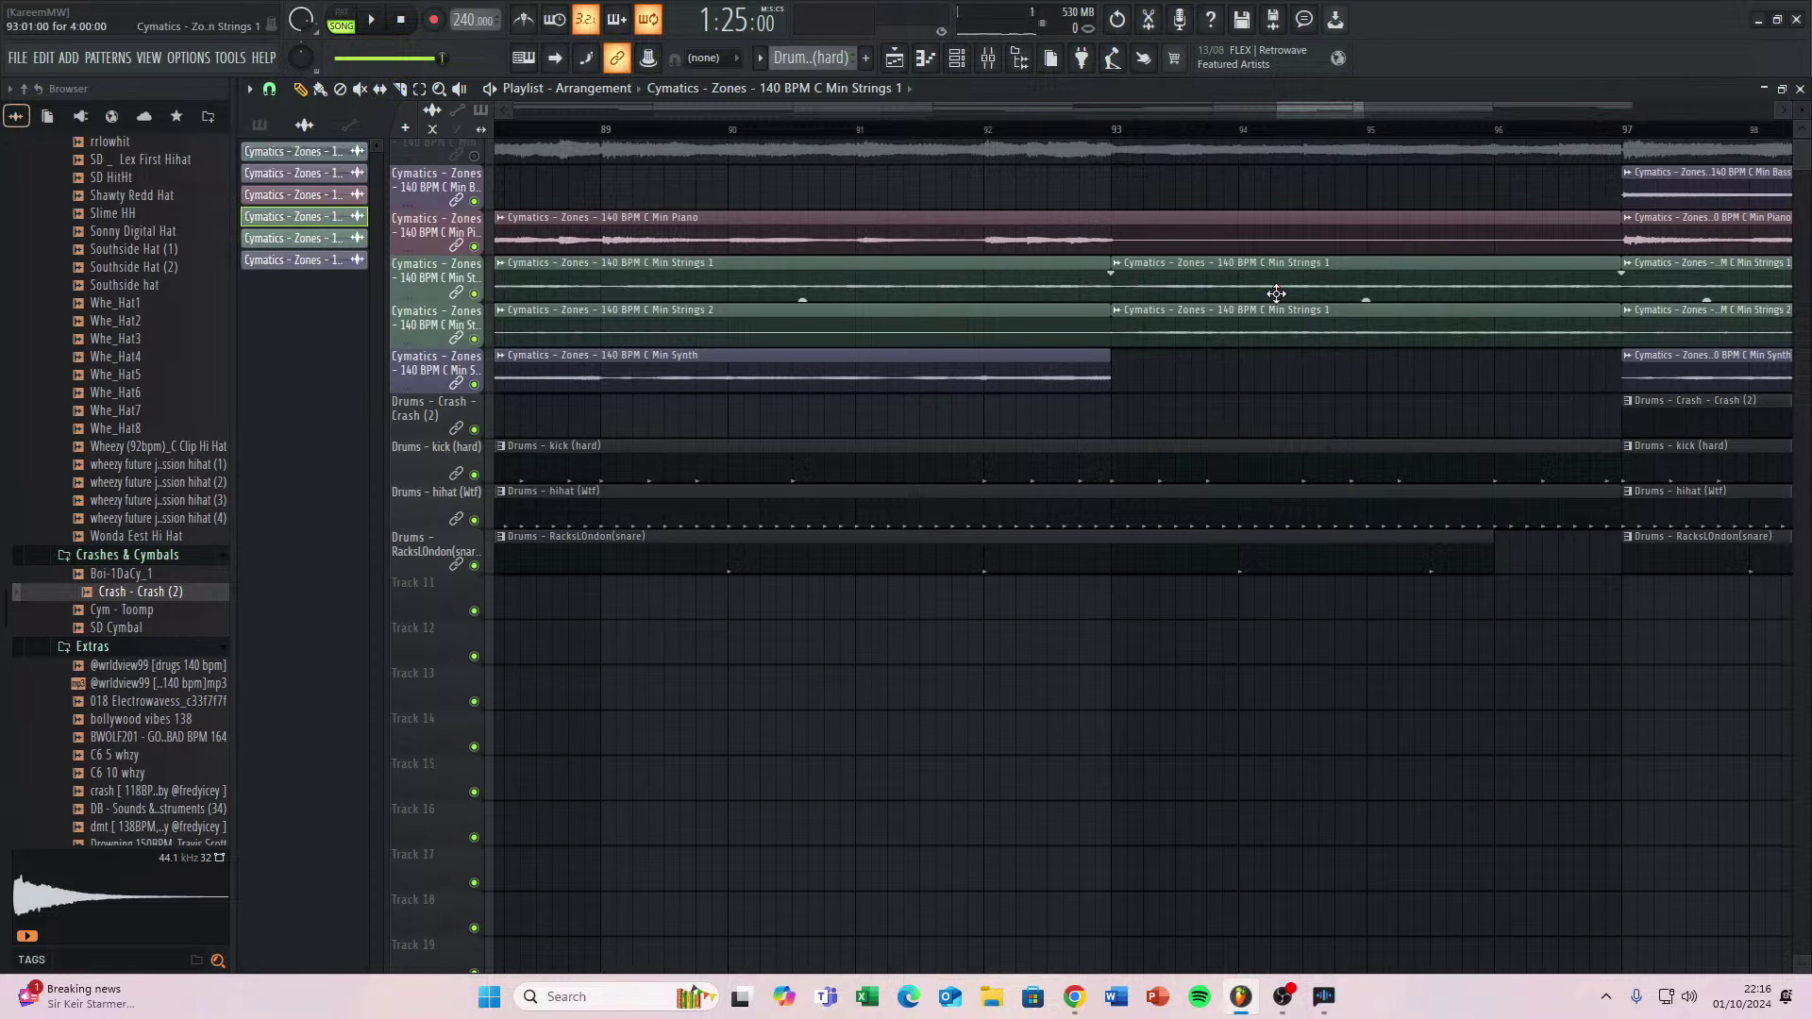
key(space)
scroll(1307, 288, down, 5)
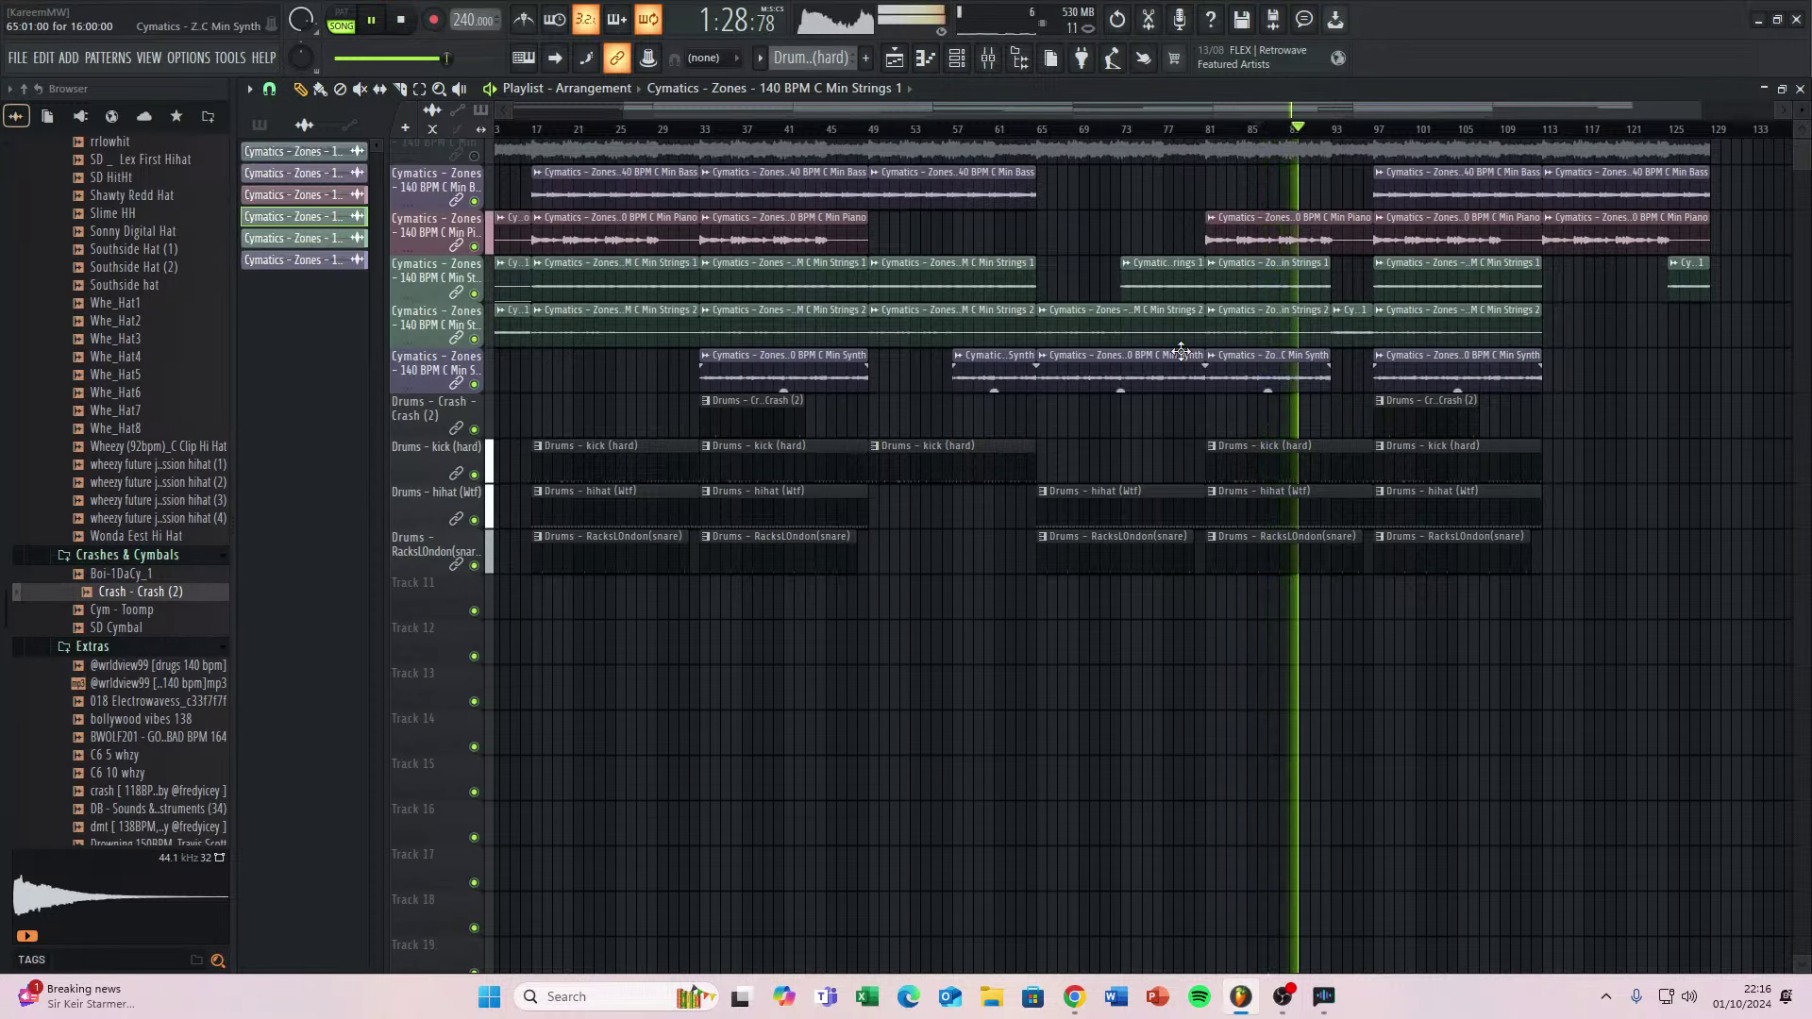
scroll(938, 505, down, 2)
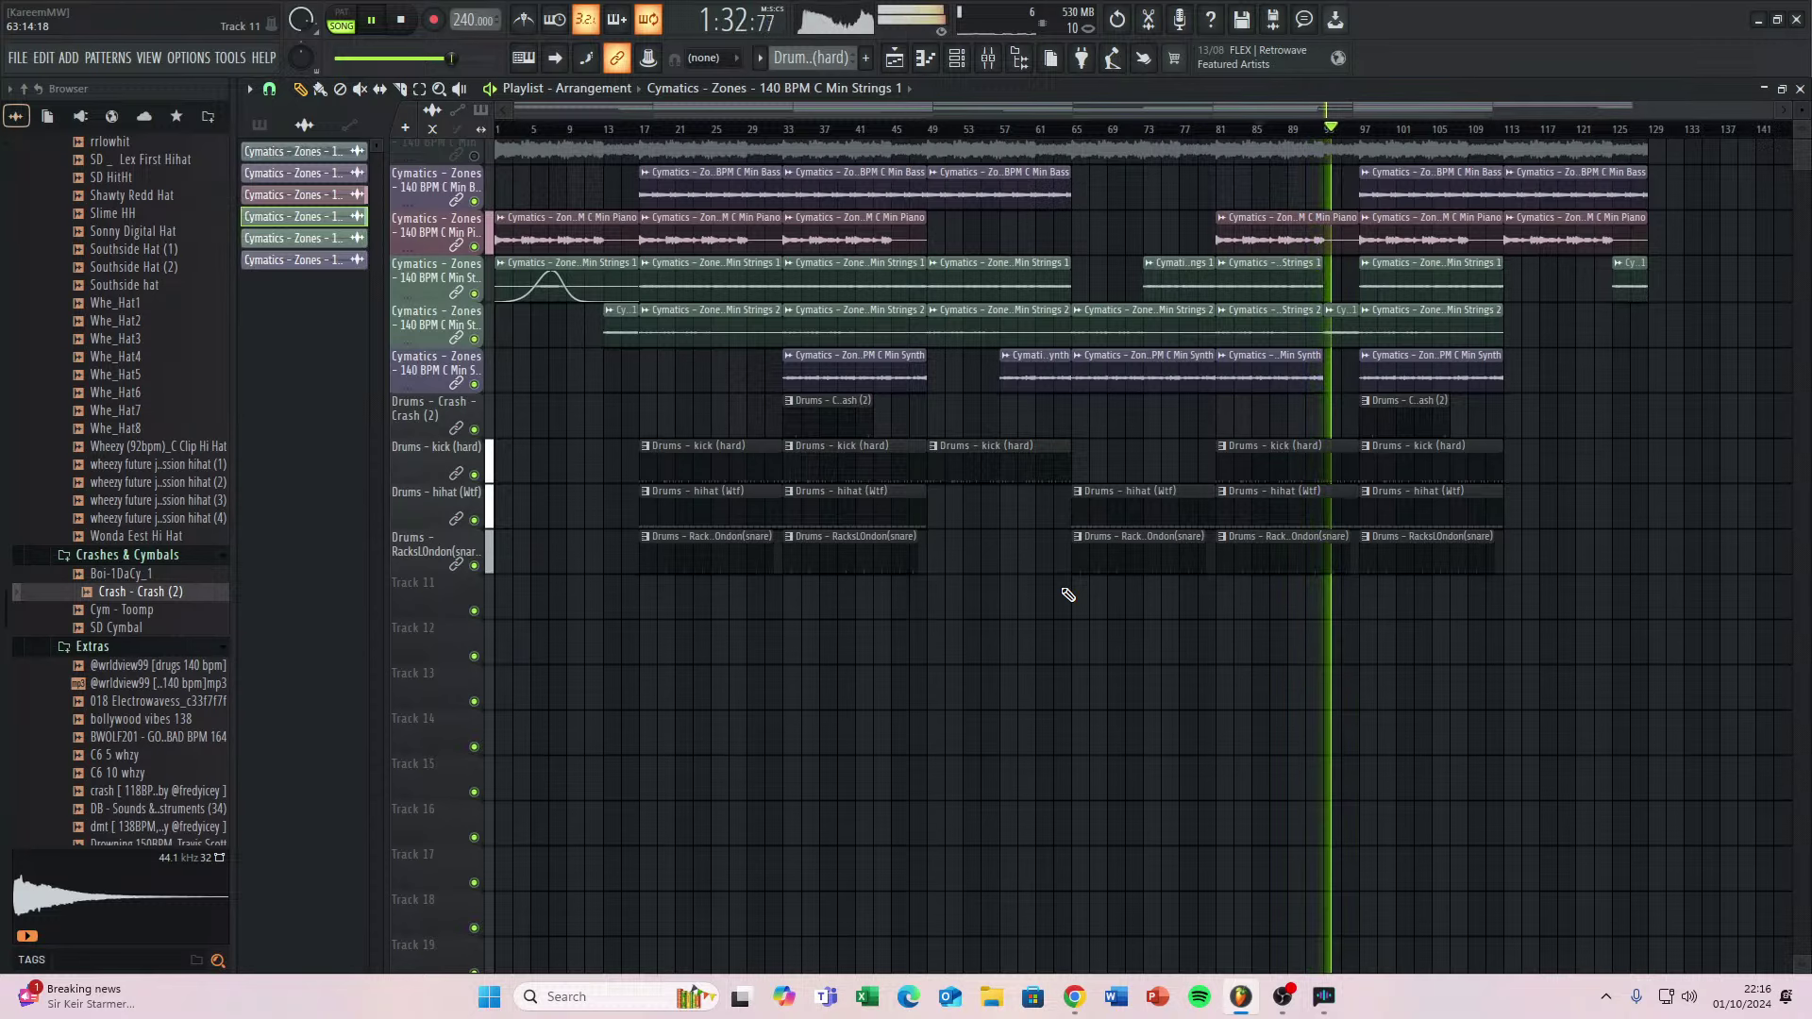
scroll(1068, 594, up, 3)
key(space)
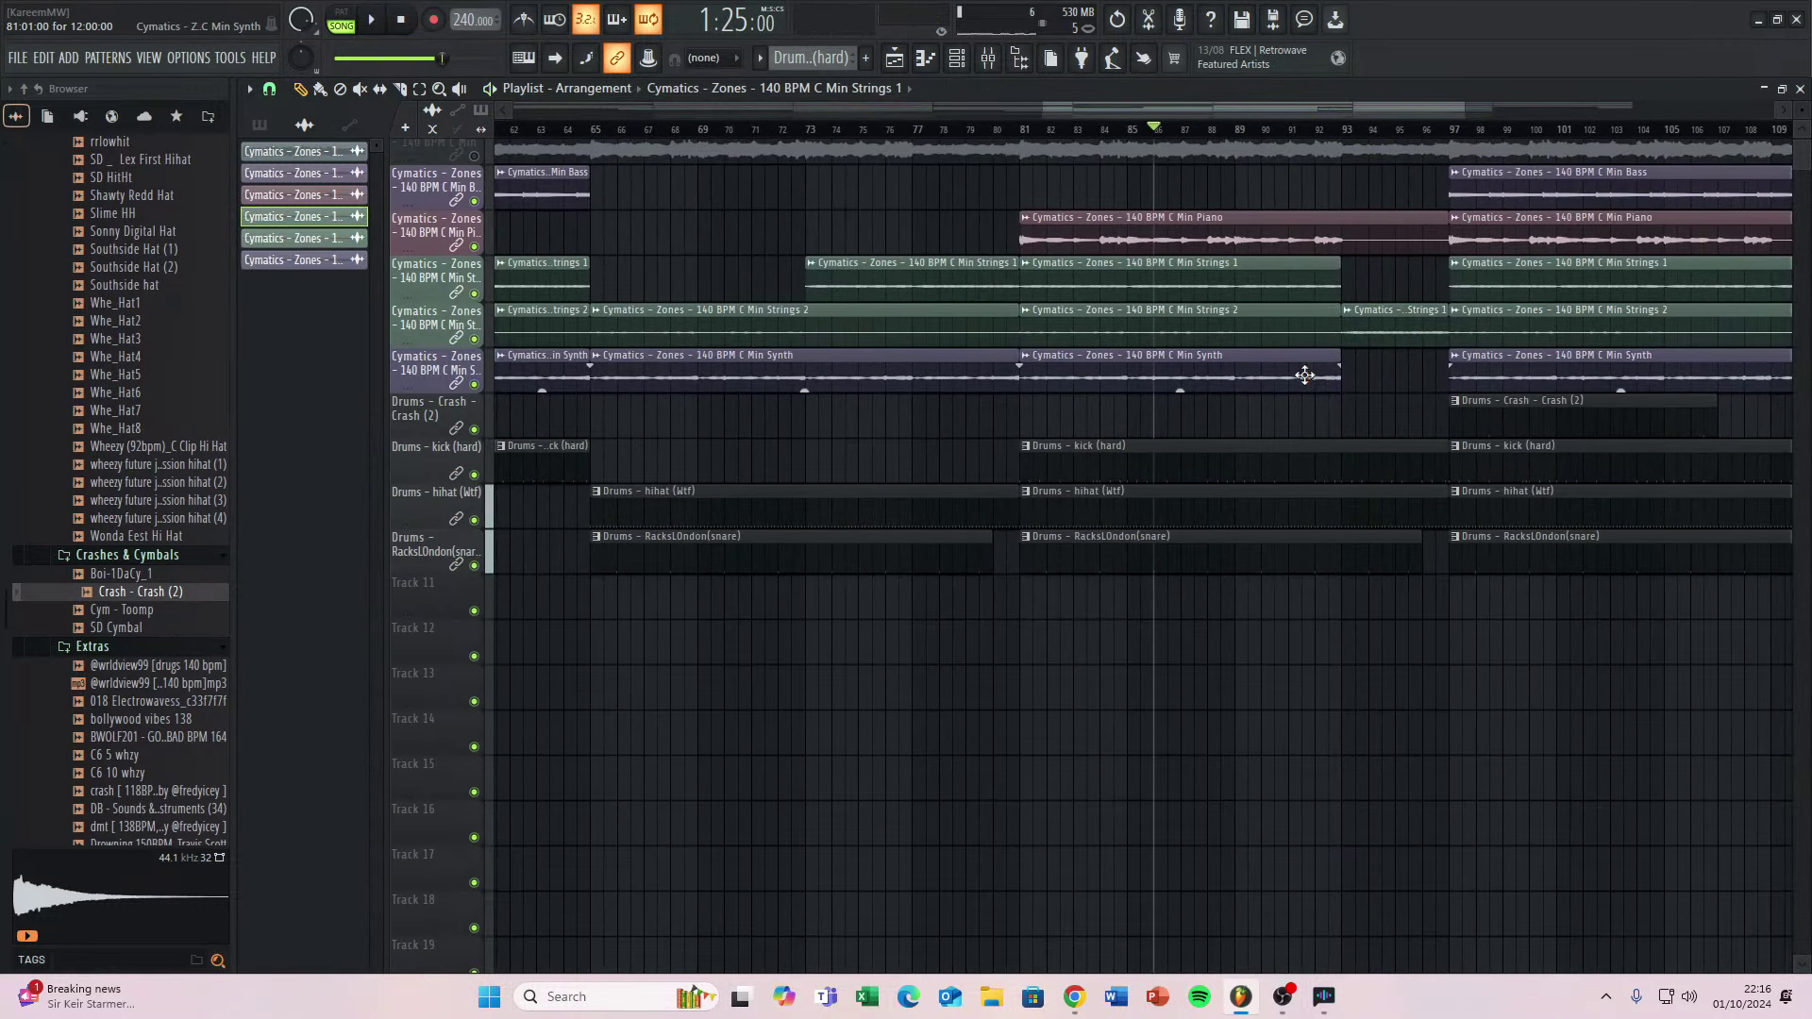
Try a full-length Synth clip in place of the shortened one at bar 81, and cut it back to bar 93.
right_click(1304, 375)
click(1037, 379)
key(space)
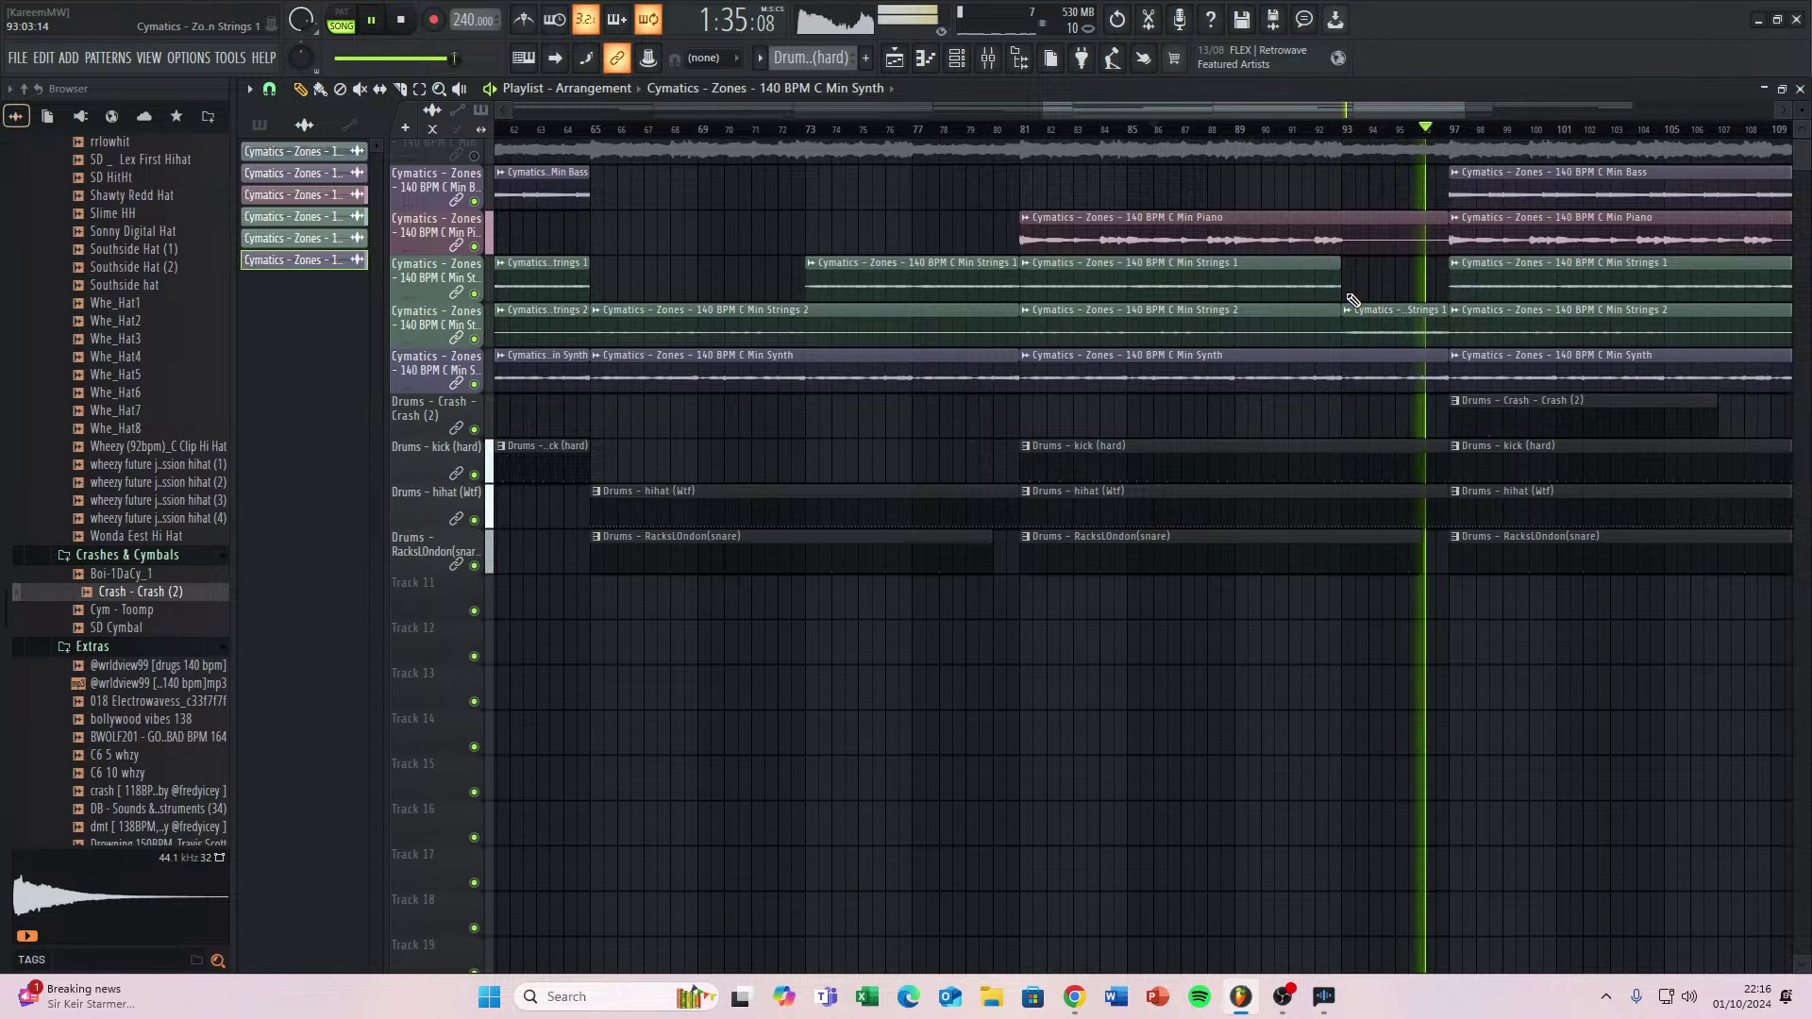
key(space)
scroll(1357, 373, up, 3)
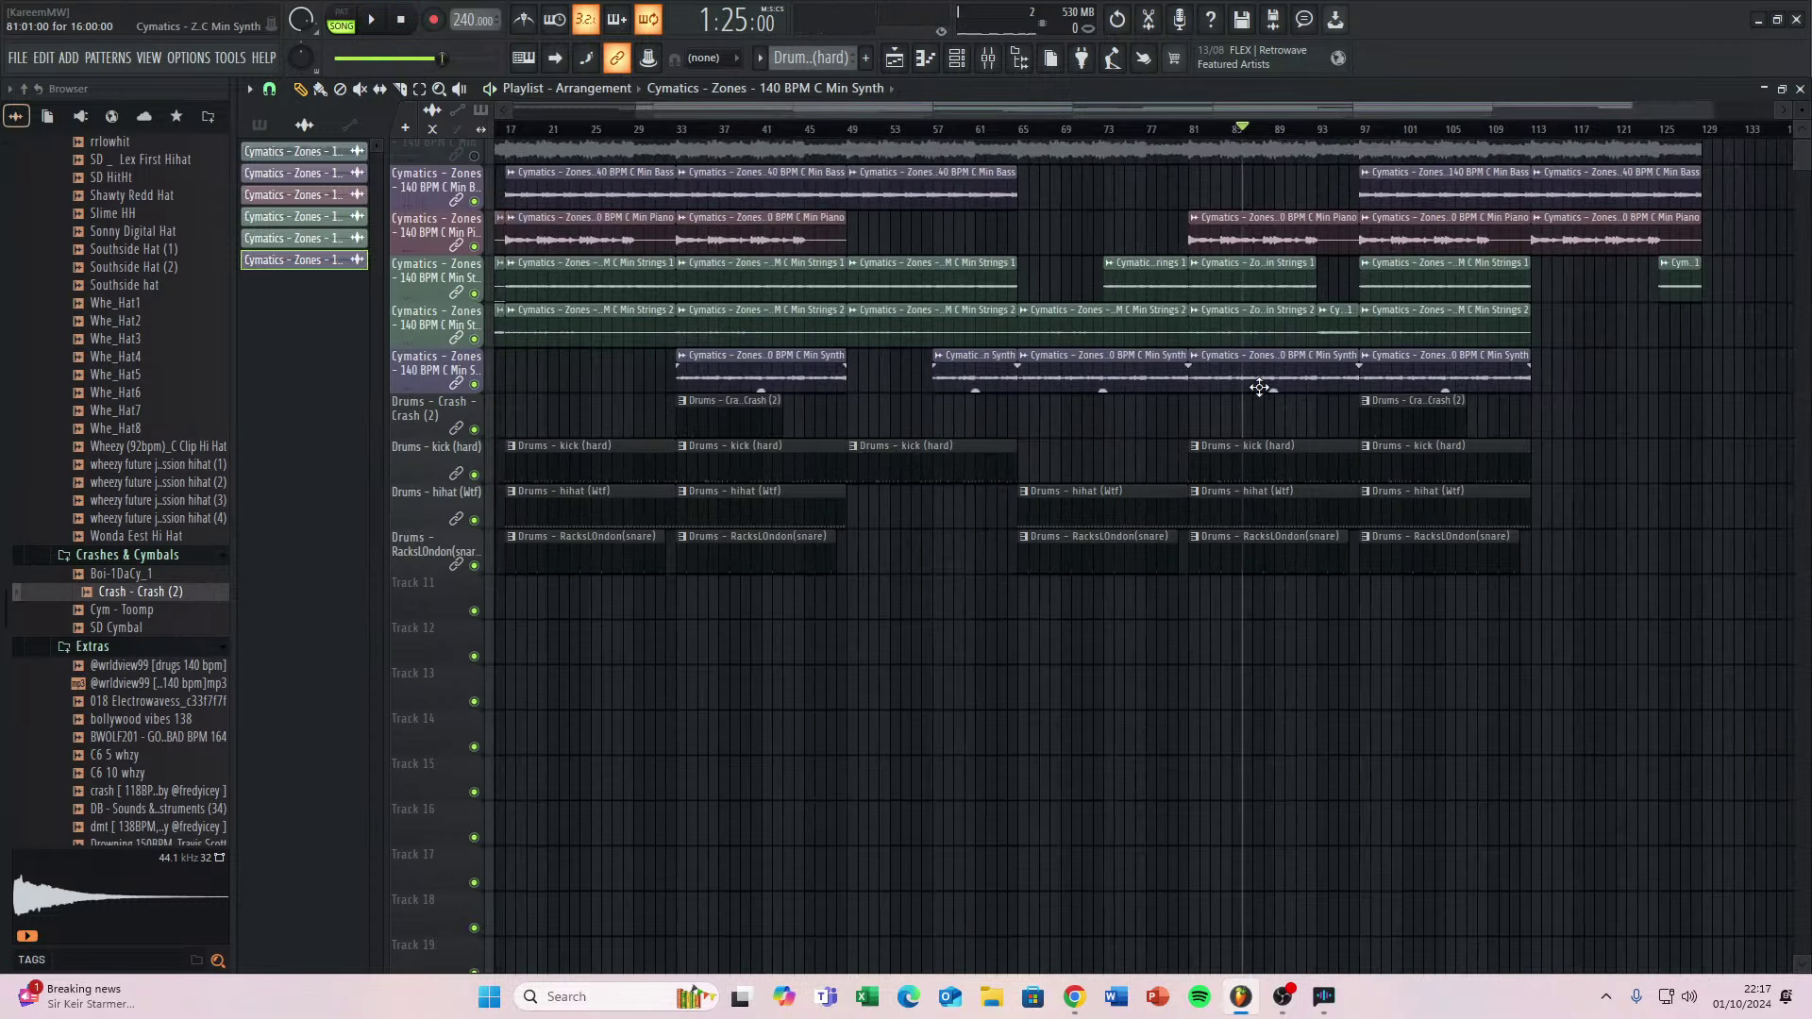
scroll(1198, 376, up, 3)
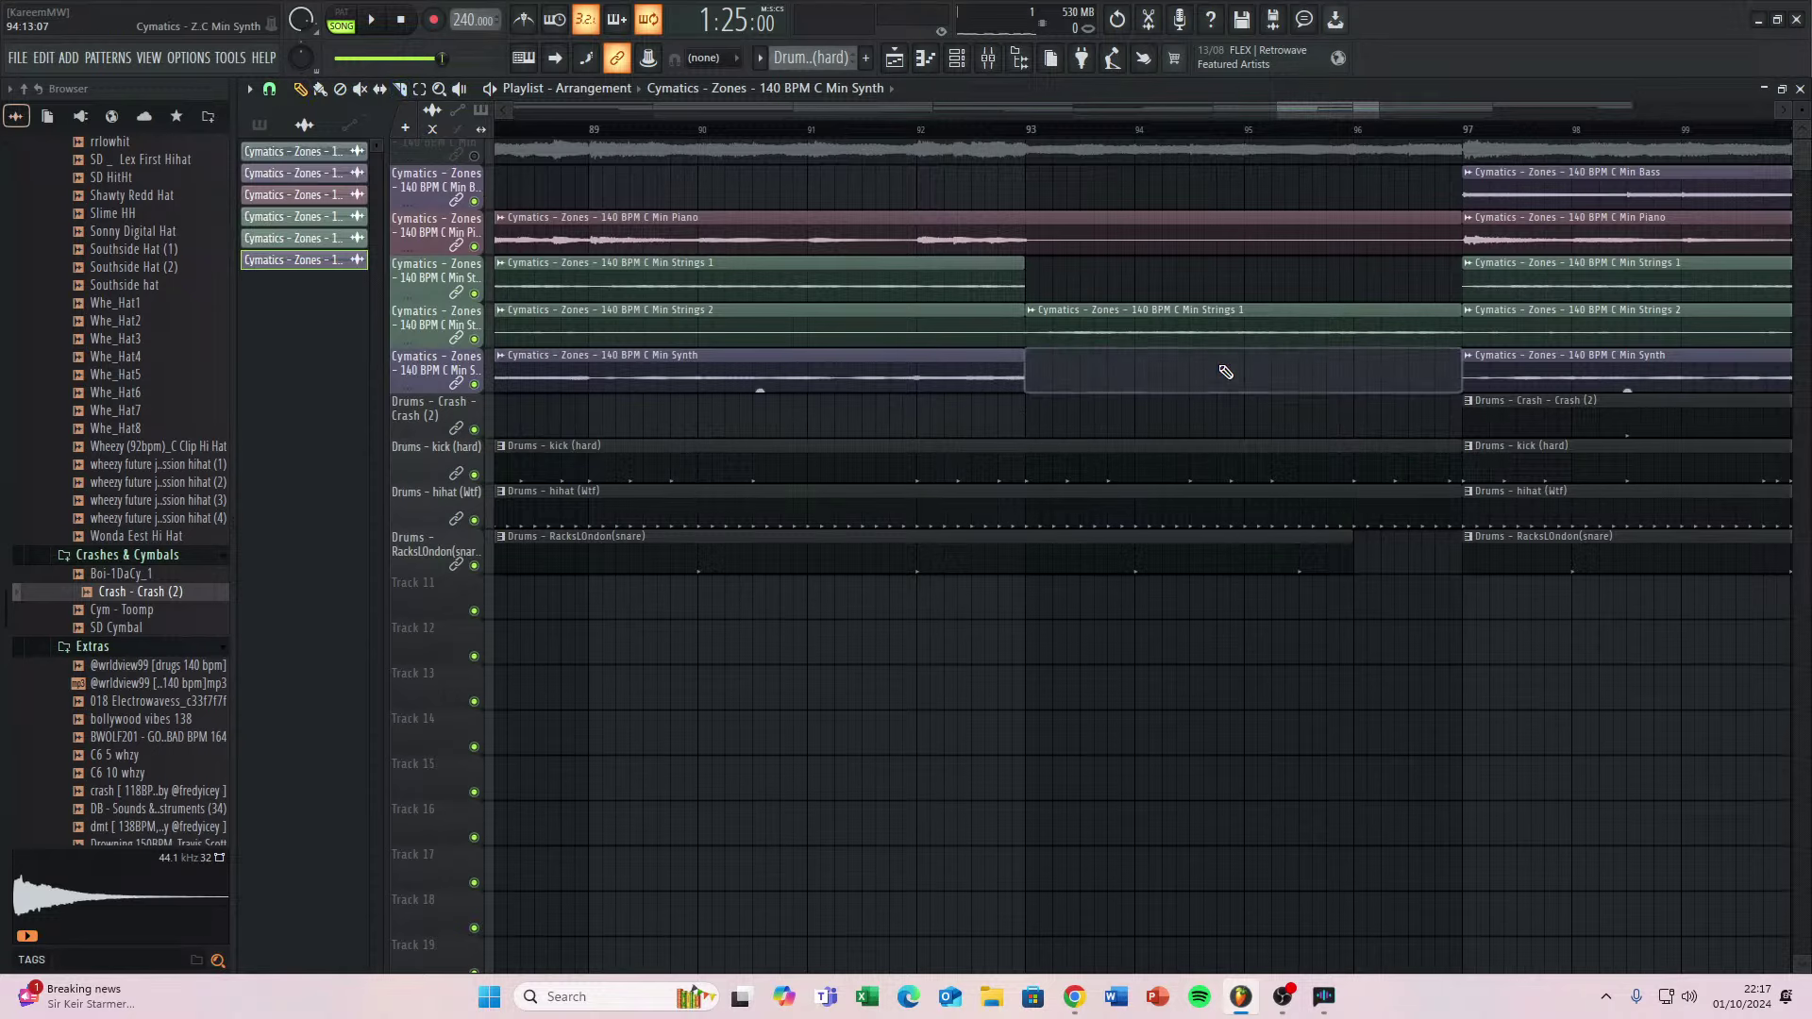
Listen back to the arrangement from about bar 86 through the last chorus and outro.
key(space)
scroll(1227, 372, down, 10)
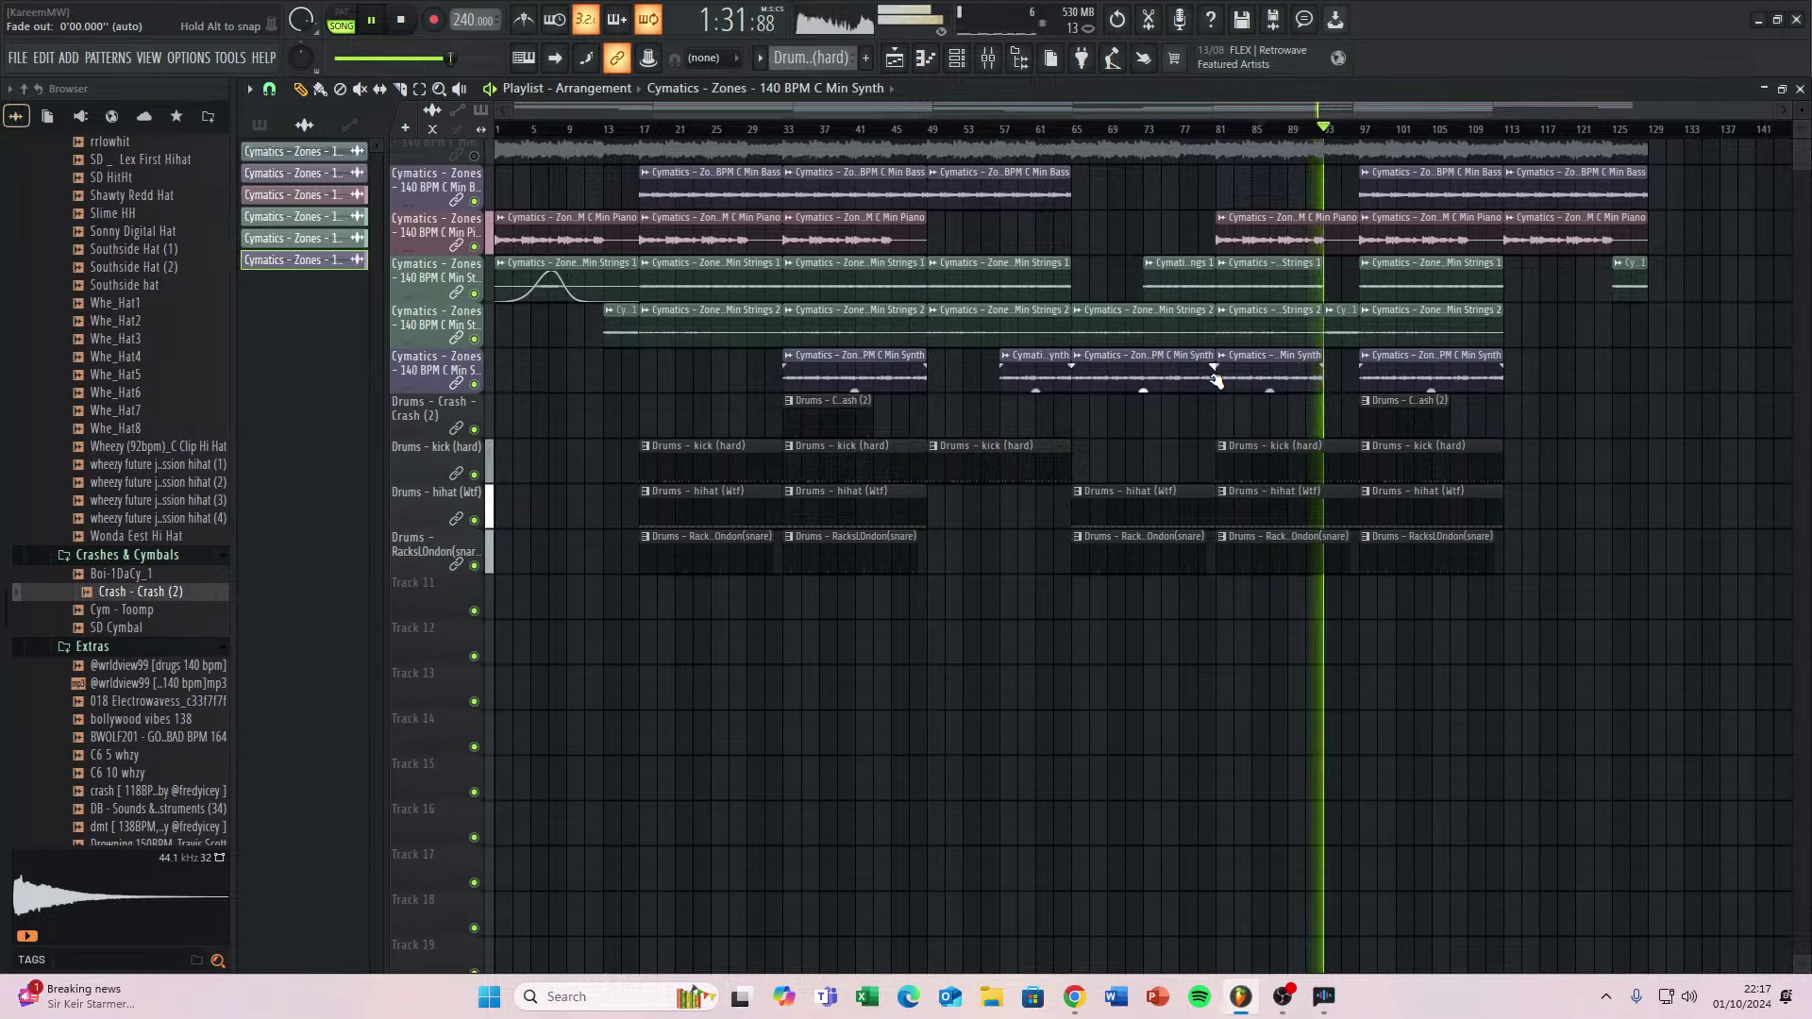
key(space)
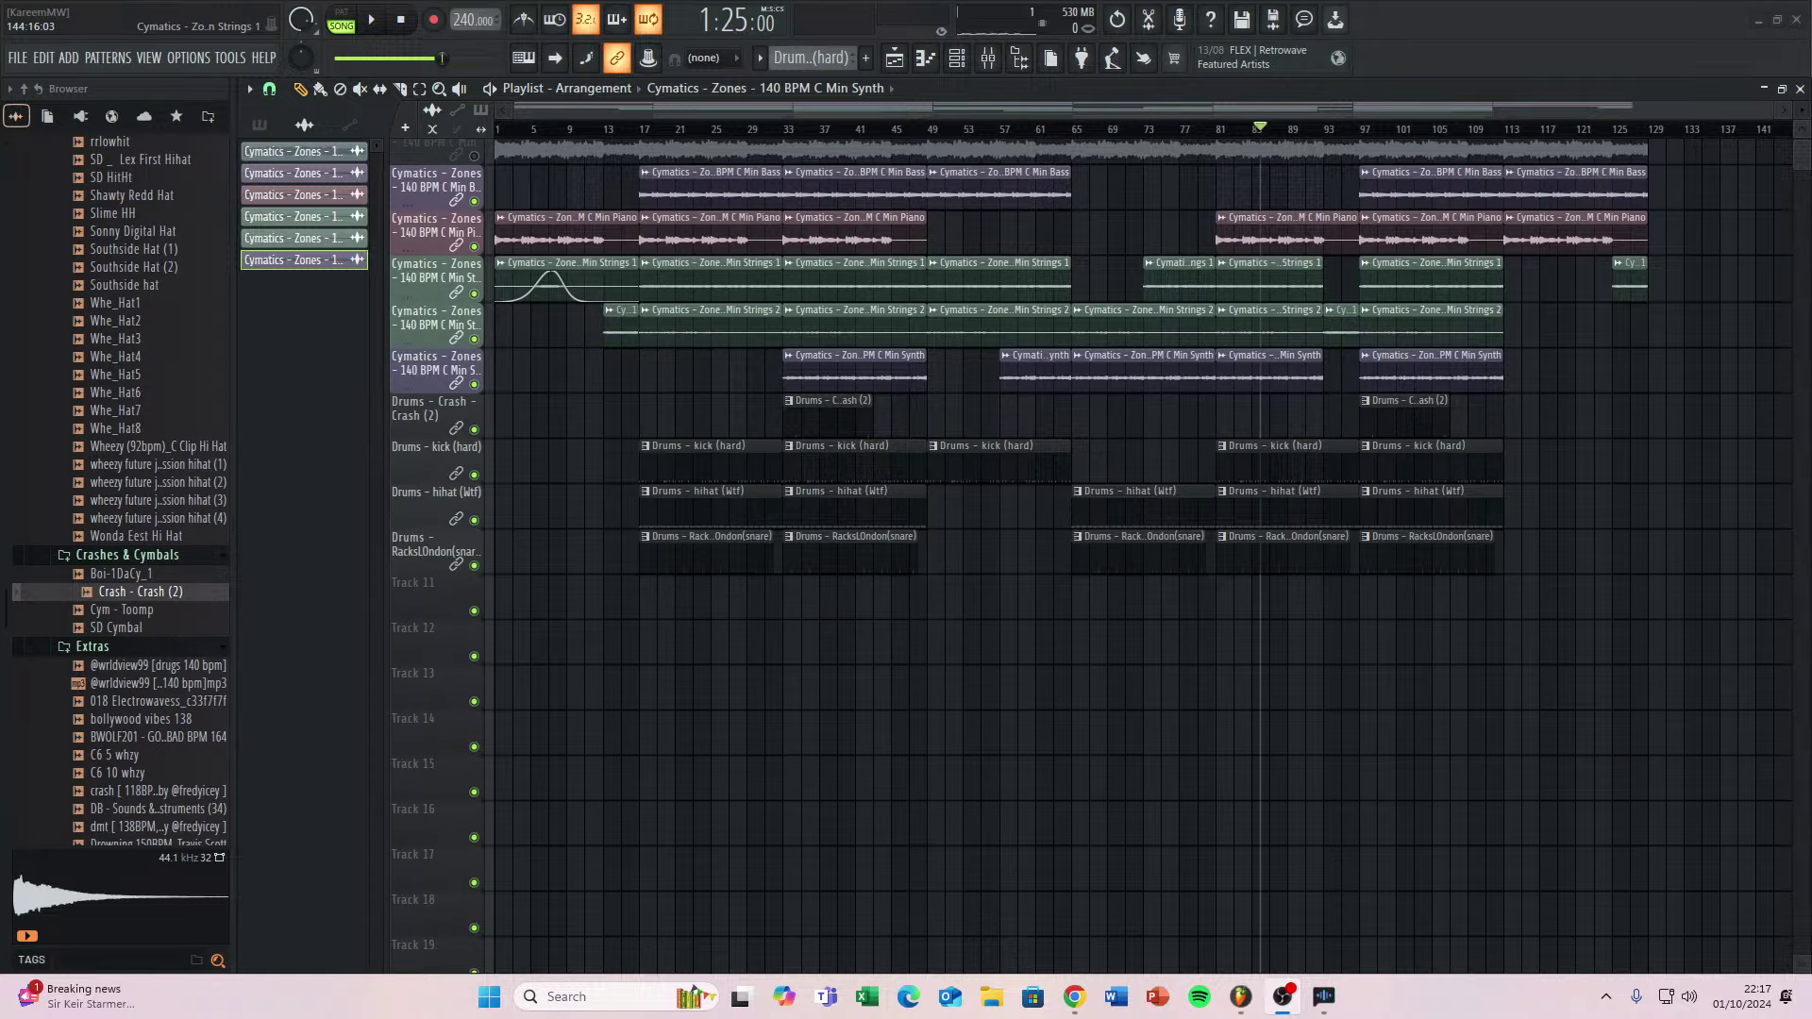
click(372, 21)
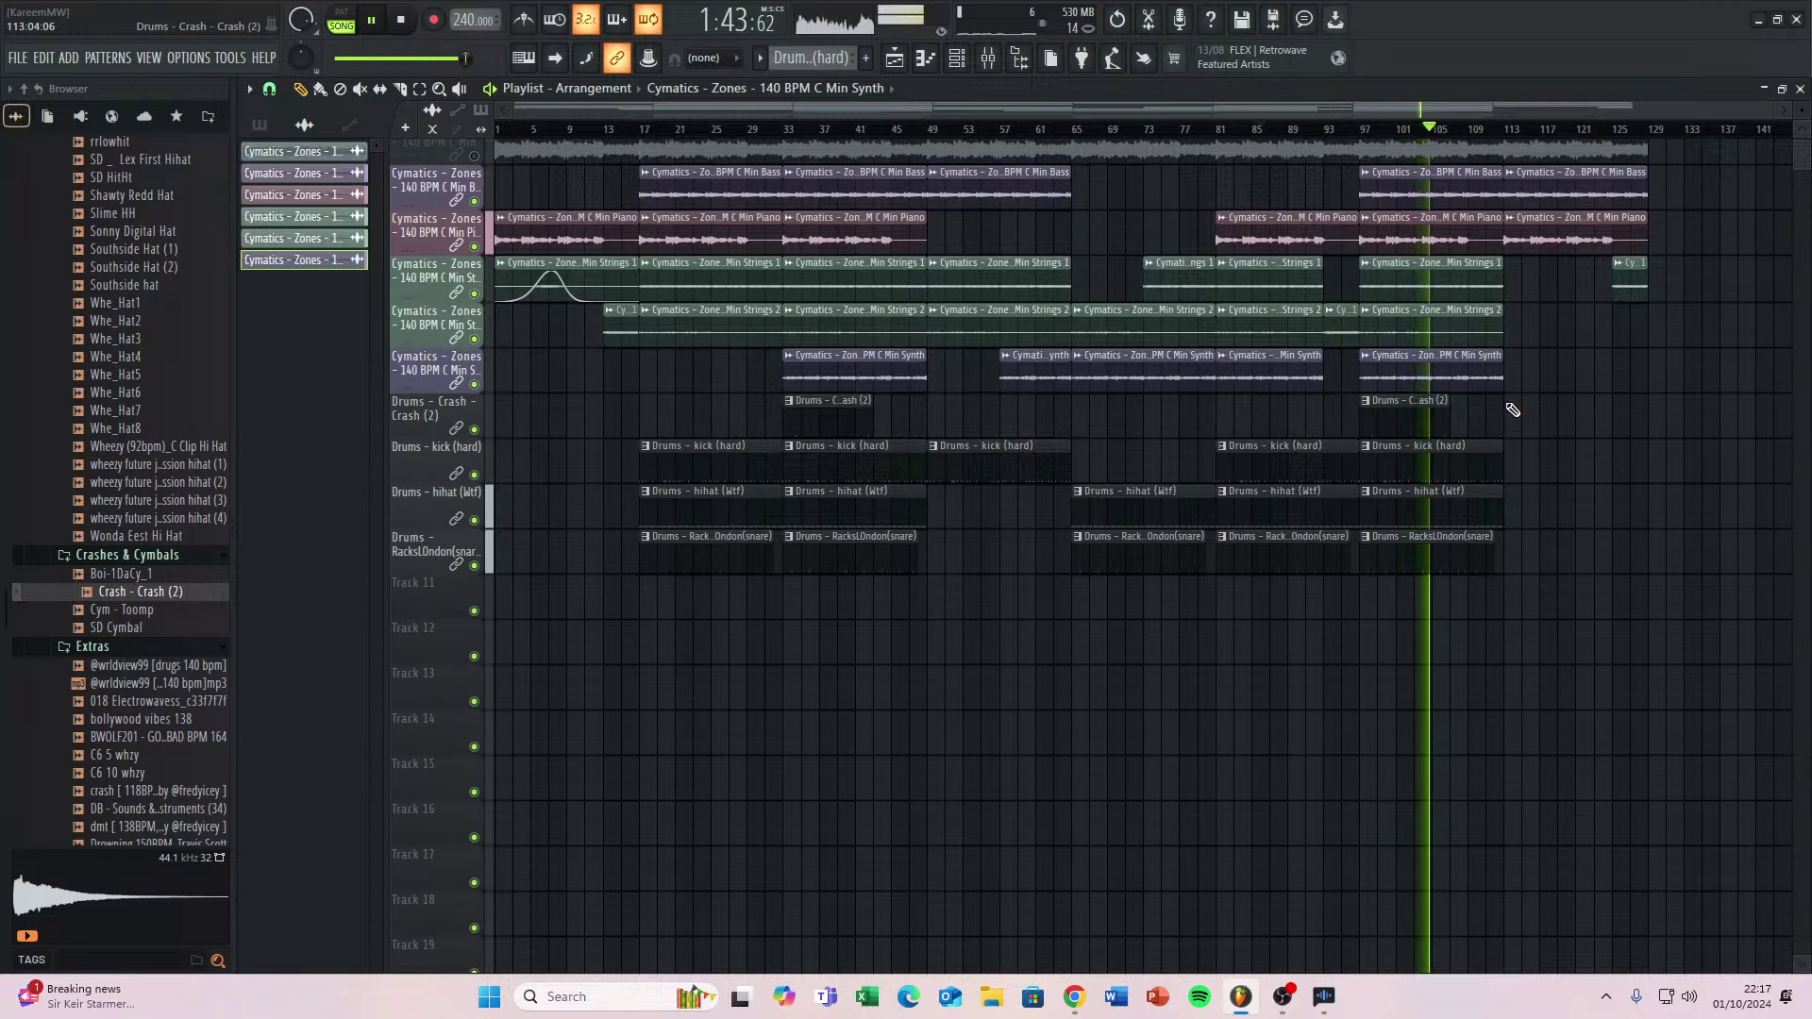
scroll(1571, 470, up, 3)
scroll(1576, 463, down, 4)
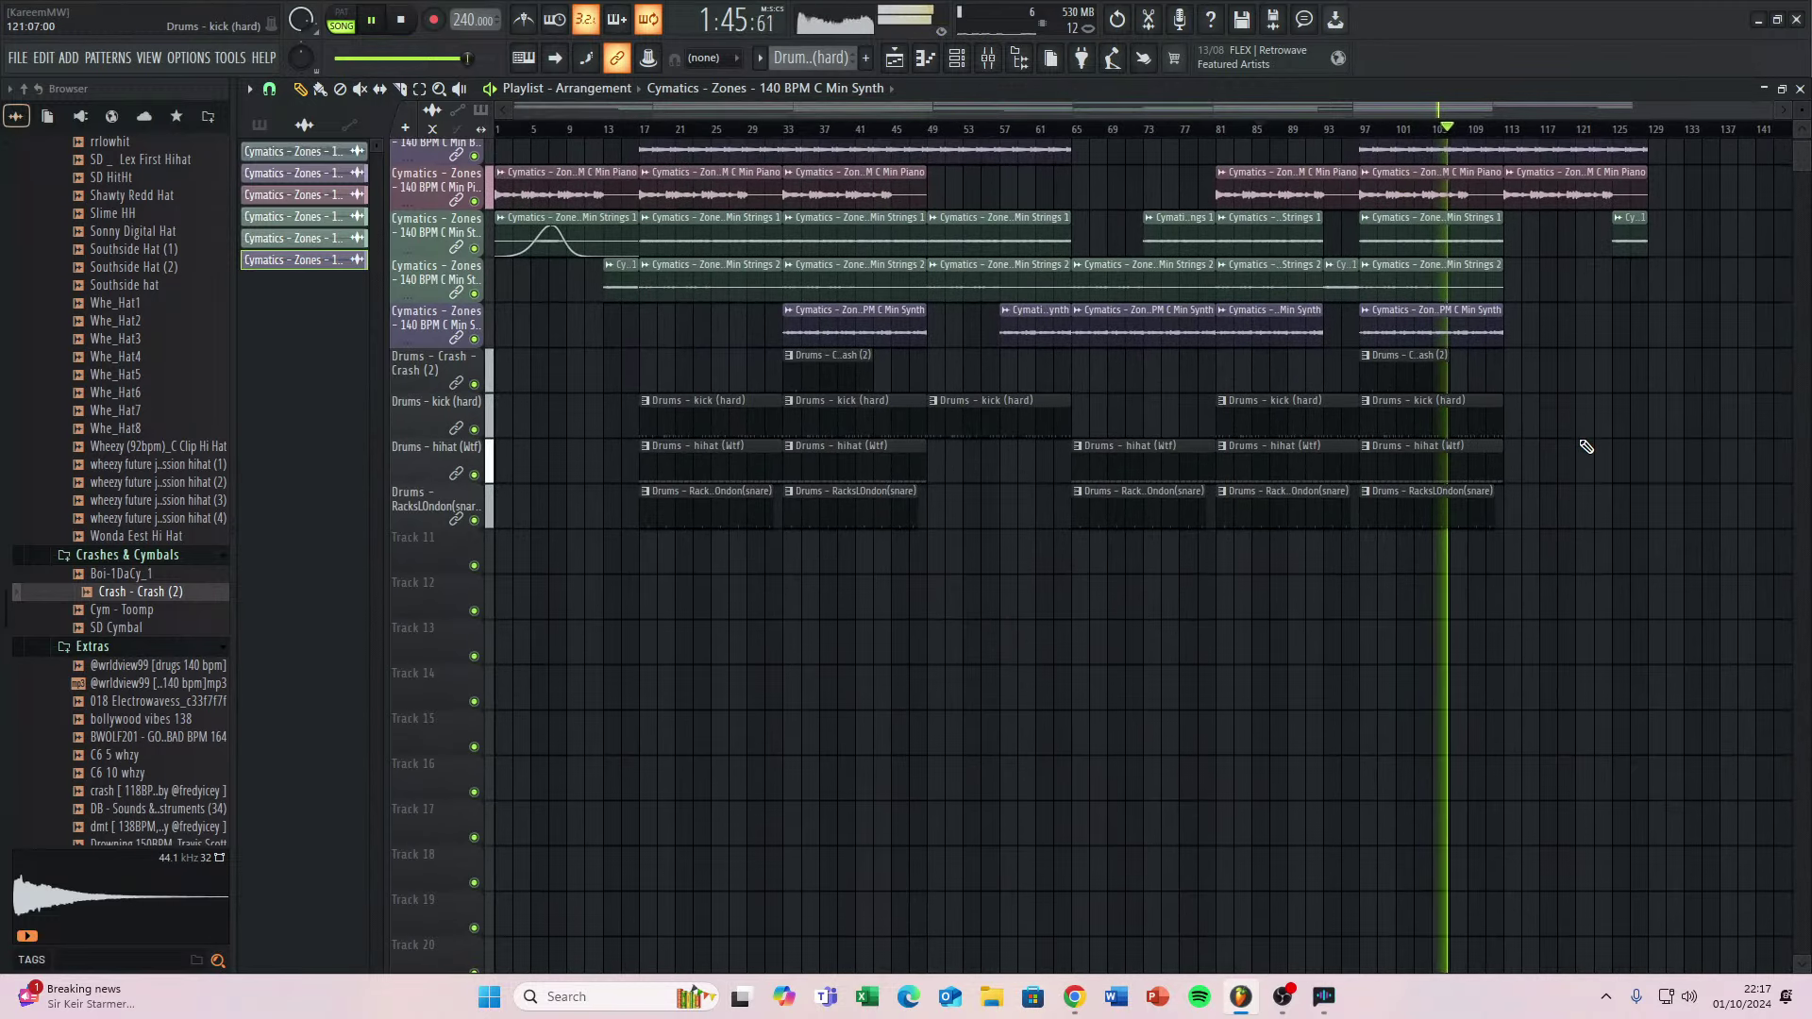
drag(1531, 450, 1205, 512)
scroll(1283, 453, up, 2)
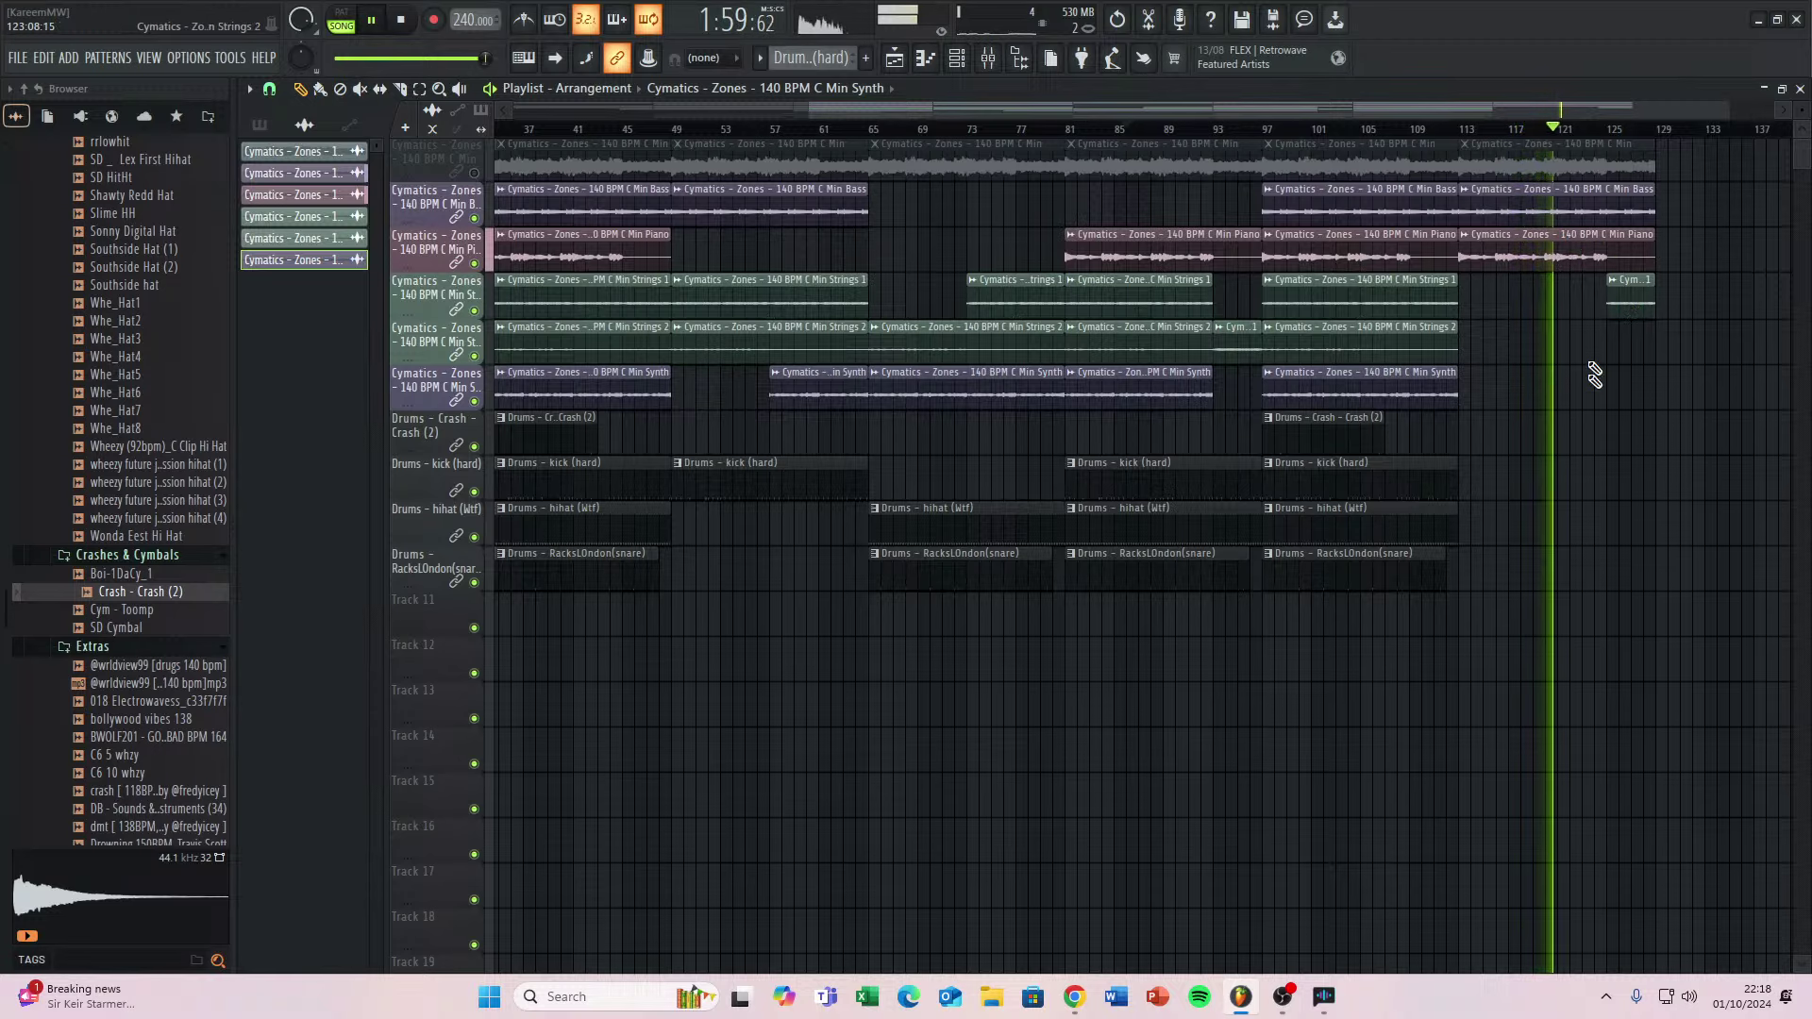
scroll(1618, 409, down, 1)
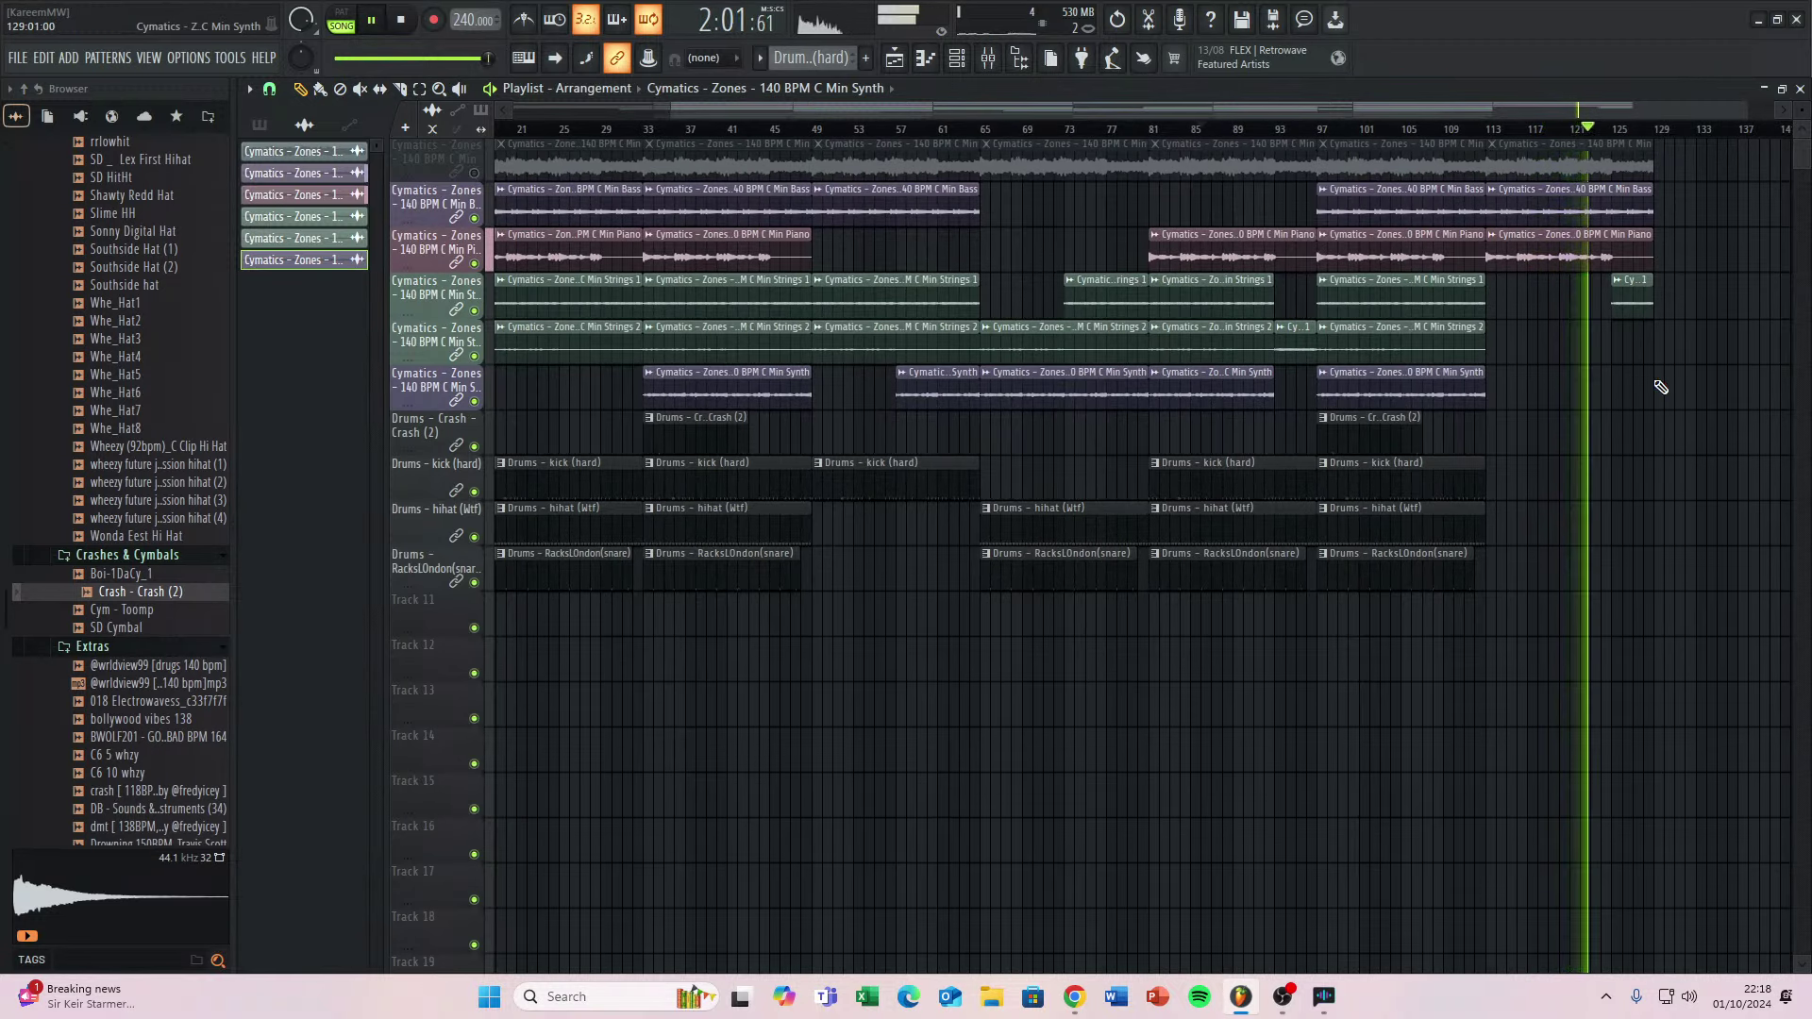
Try a Synth clip at bar 129, remove it, and stop playback.
scroll(1587, 485, down, 1)
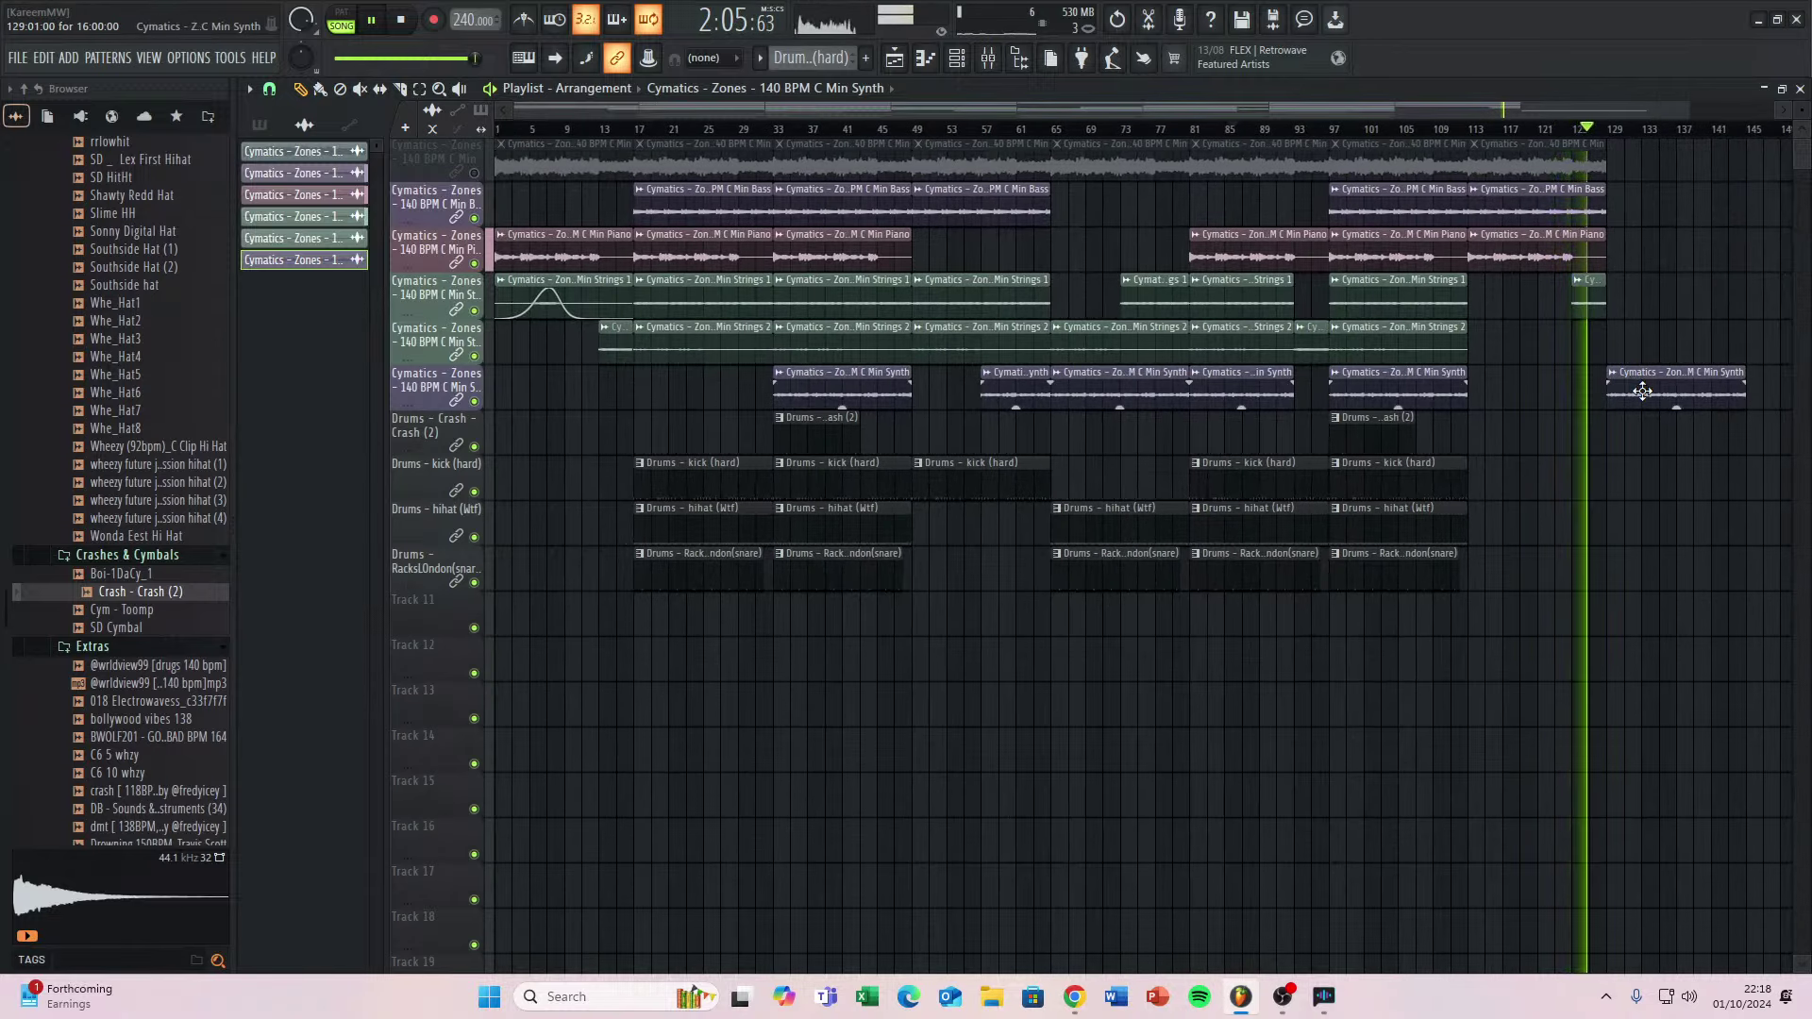
right_click(1612, 396)
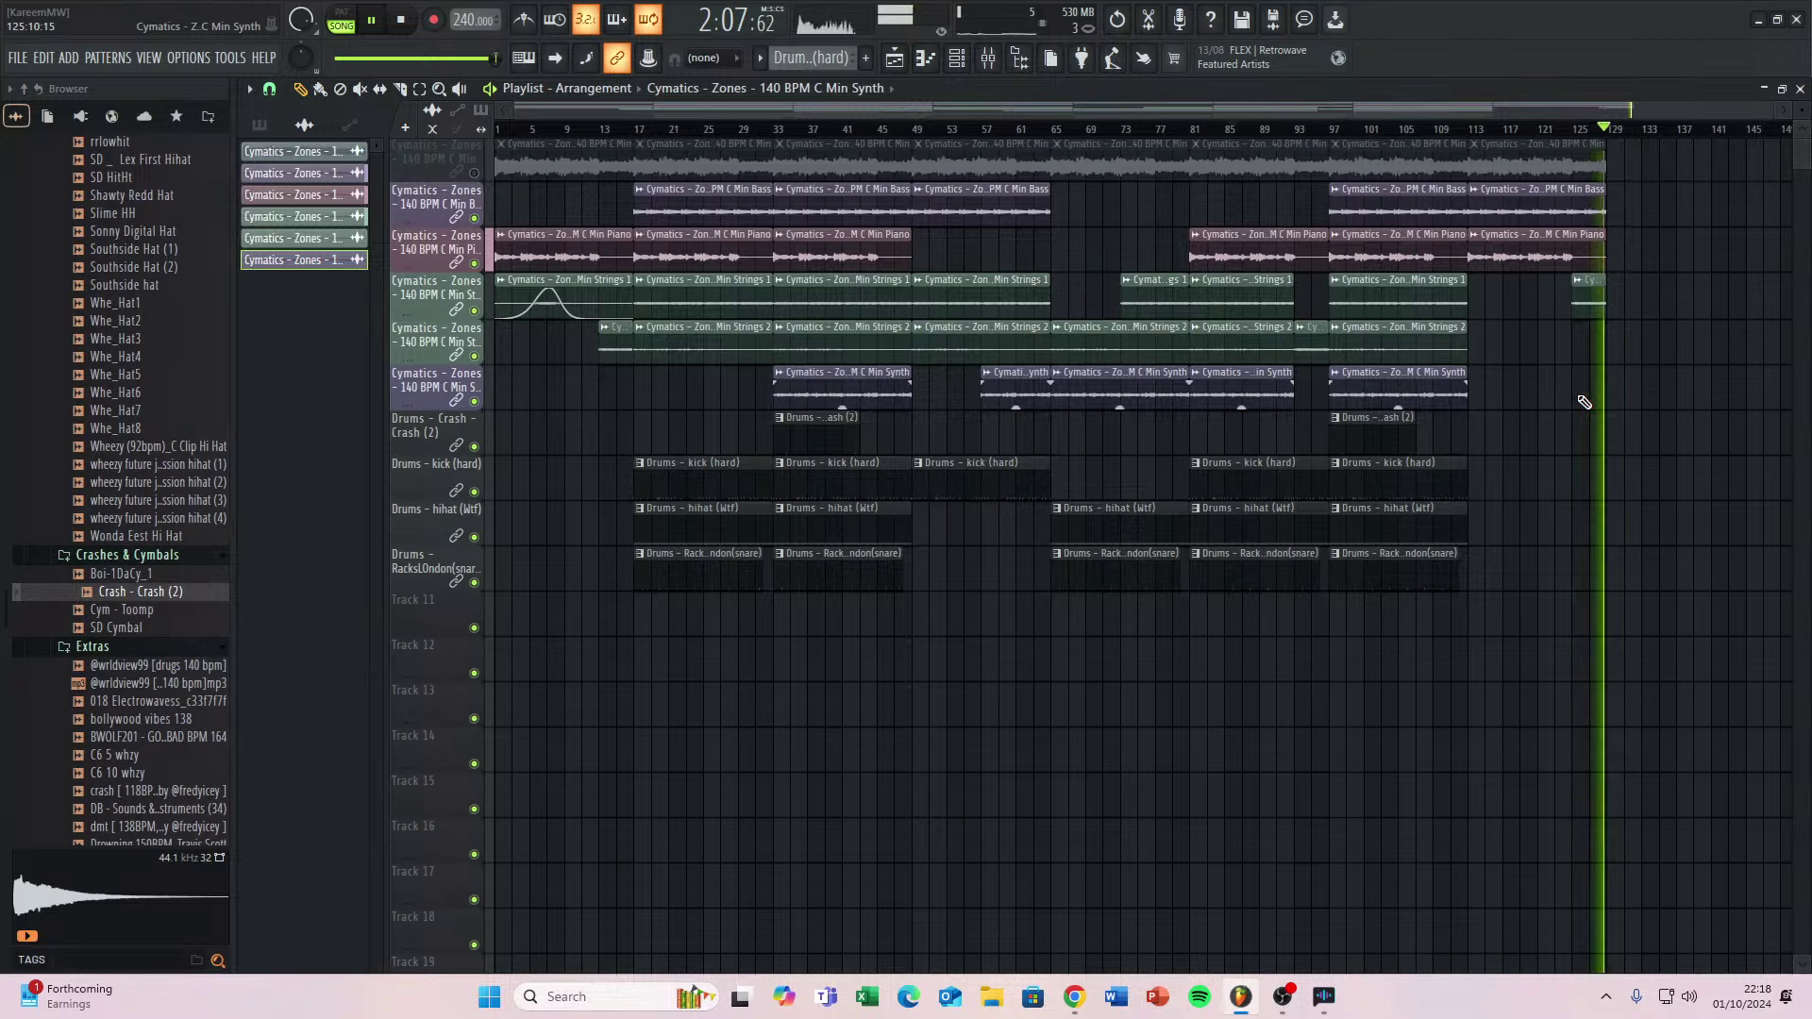
key(space)
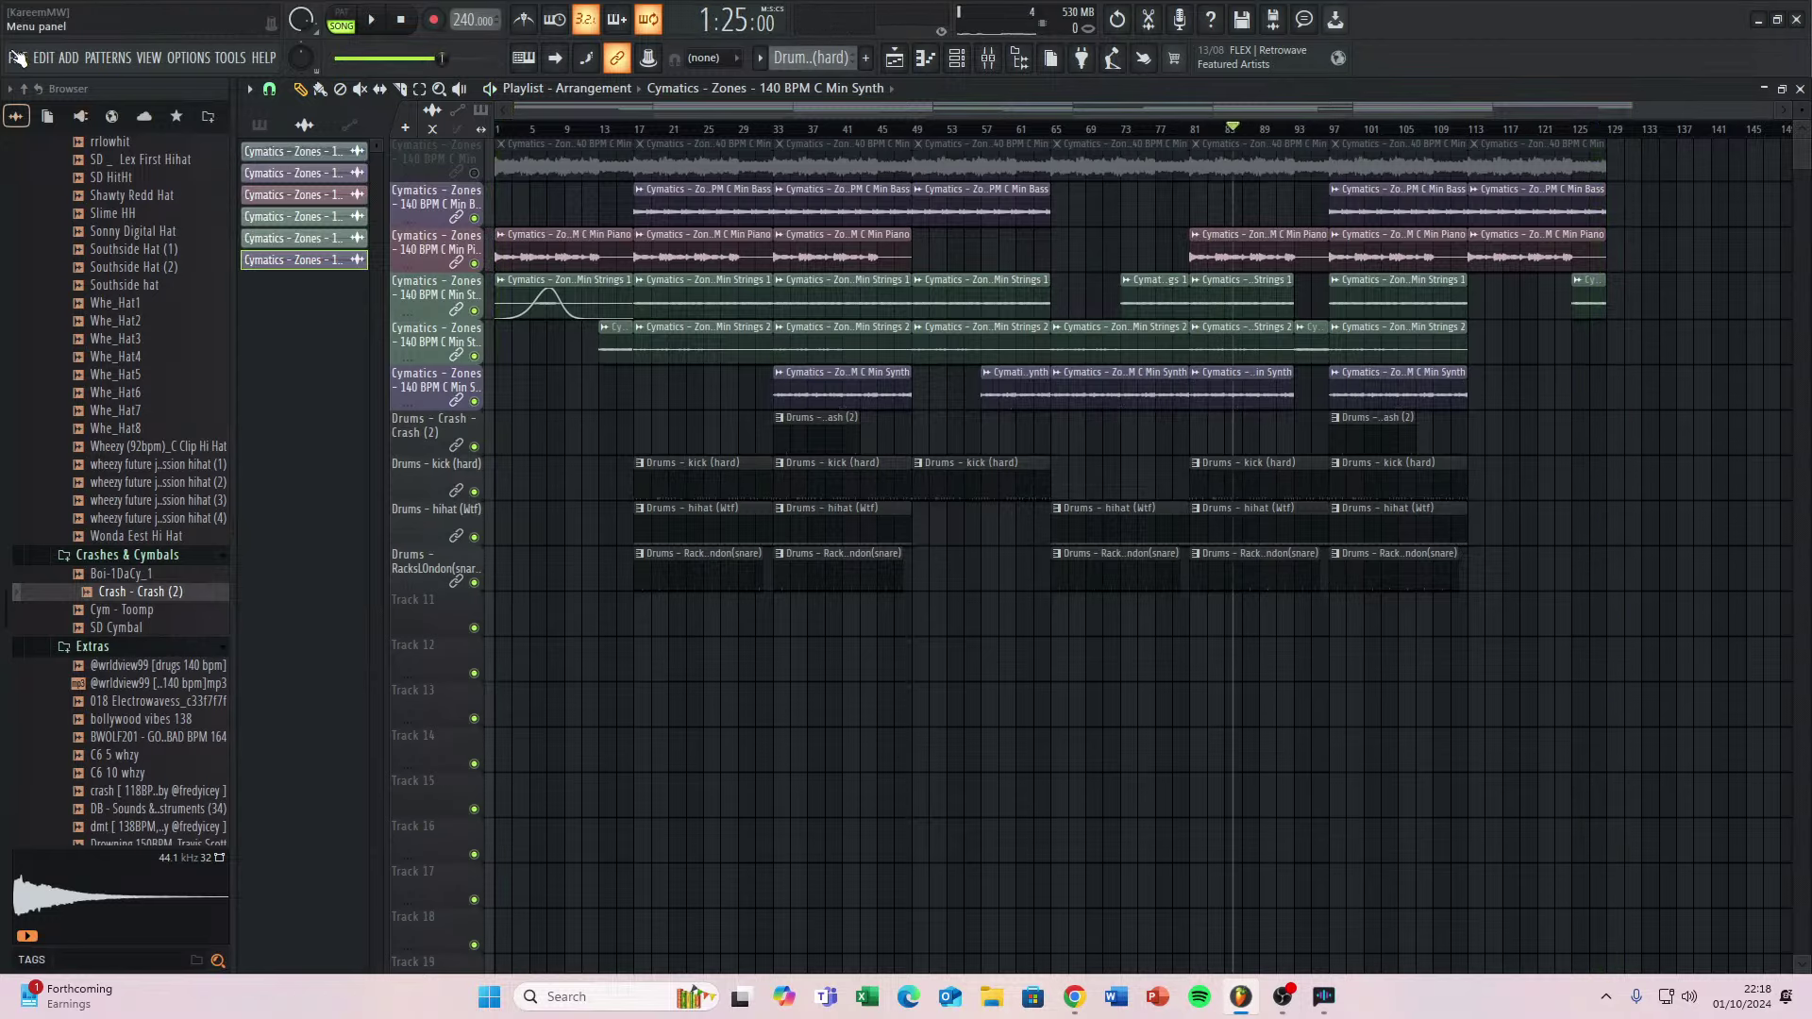
Save the project under the name krate.
click(16, 58)
click(49, 147)
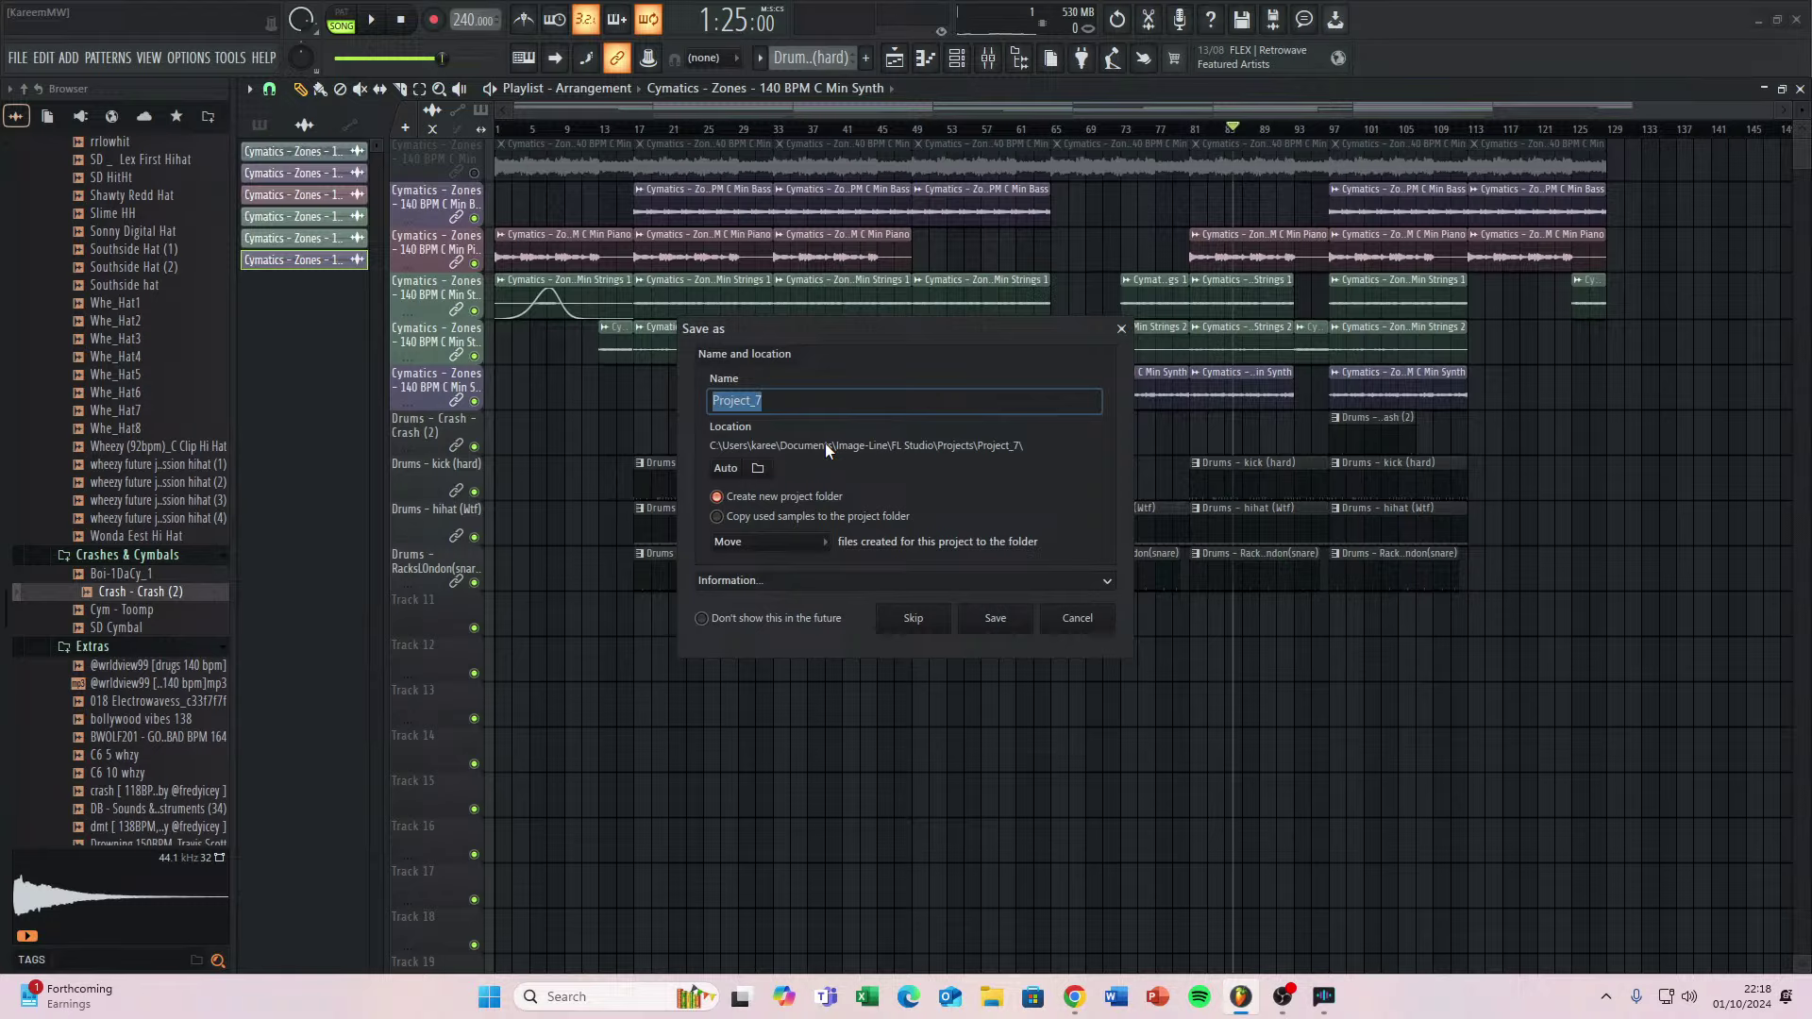
text(krate)
key(Return)
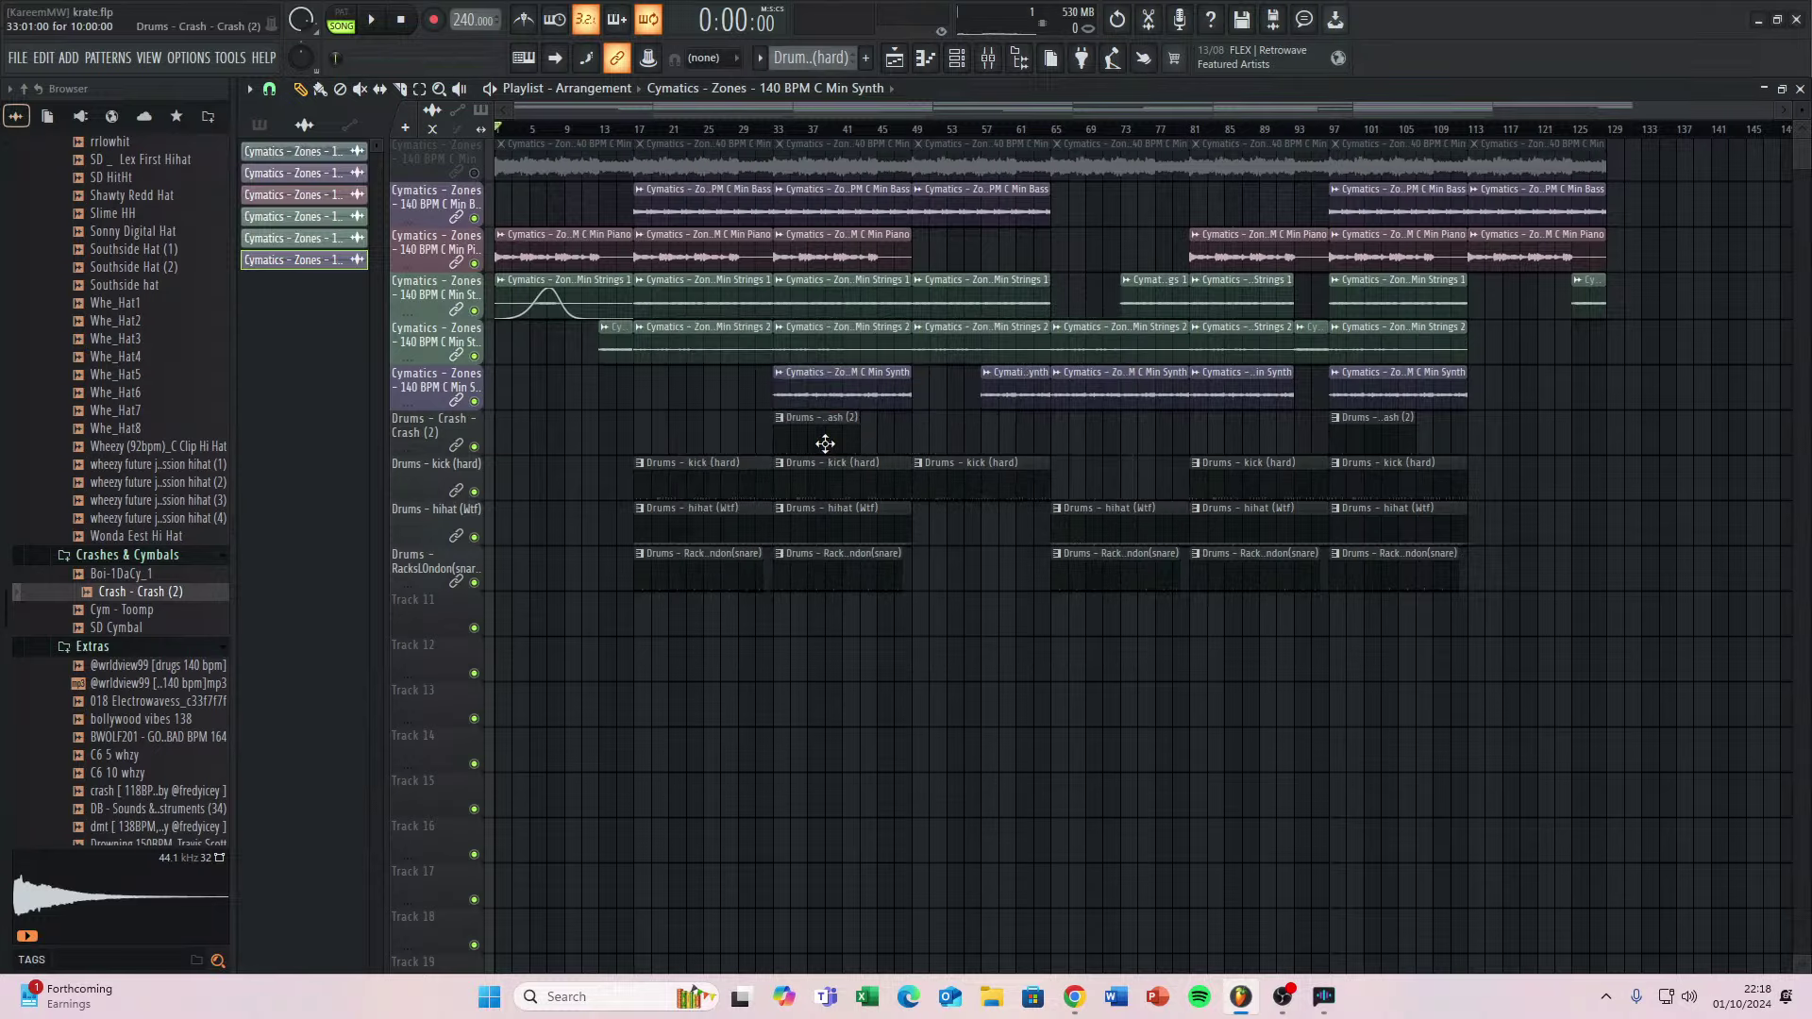
Start a new empty project from a template.
click(17, 59)
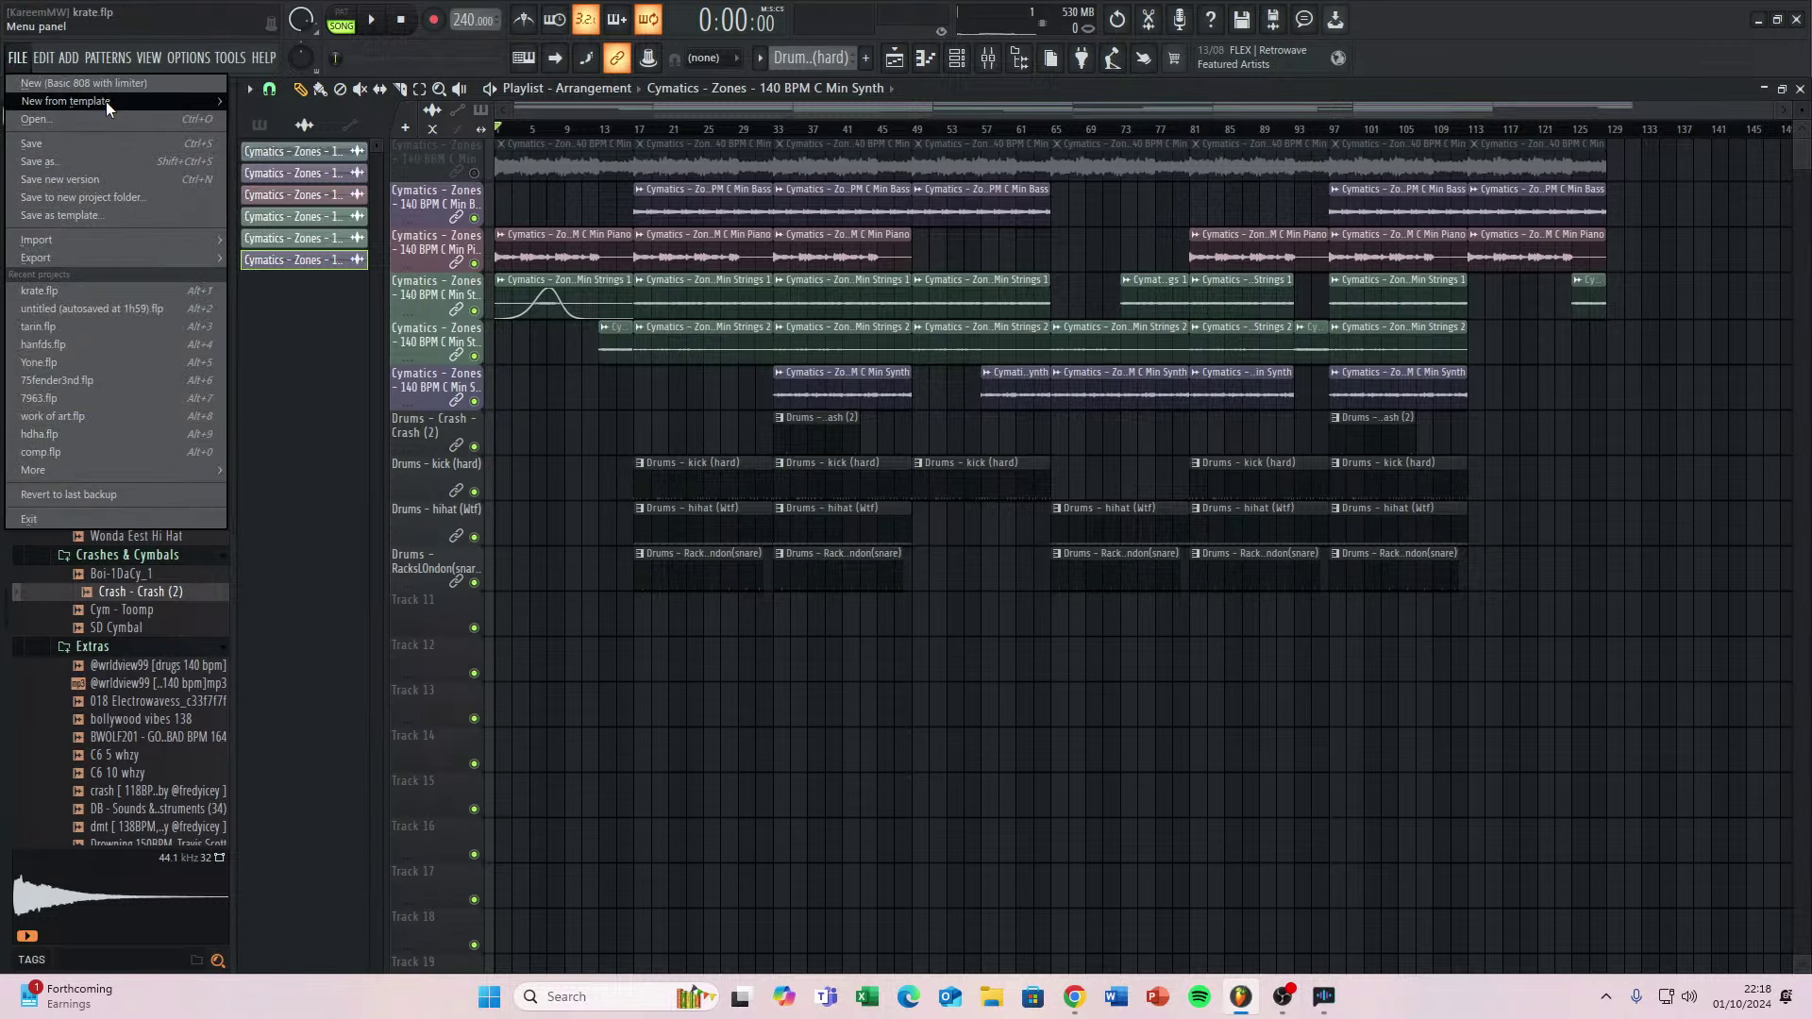
mouse_move(105, 100)
click(315, 231)
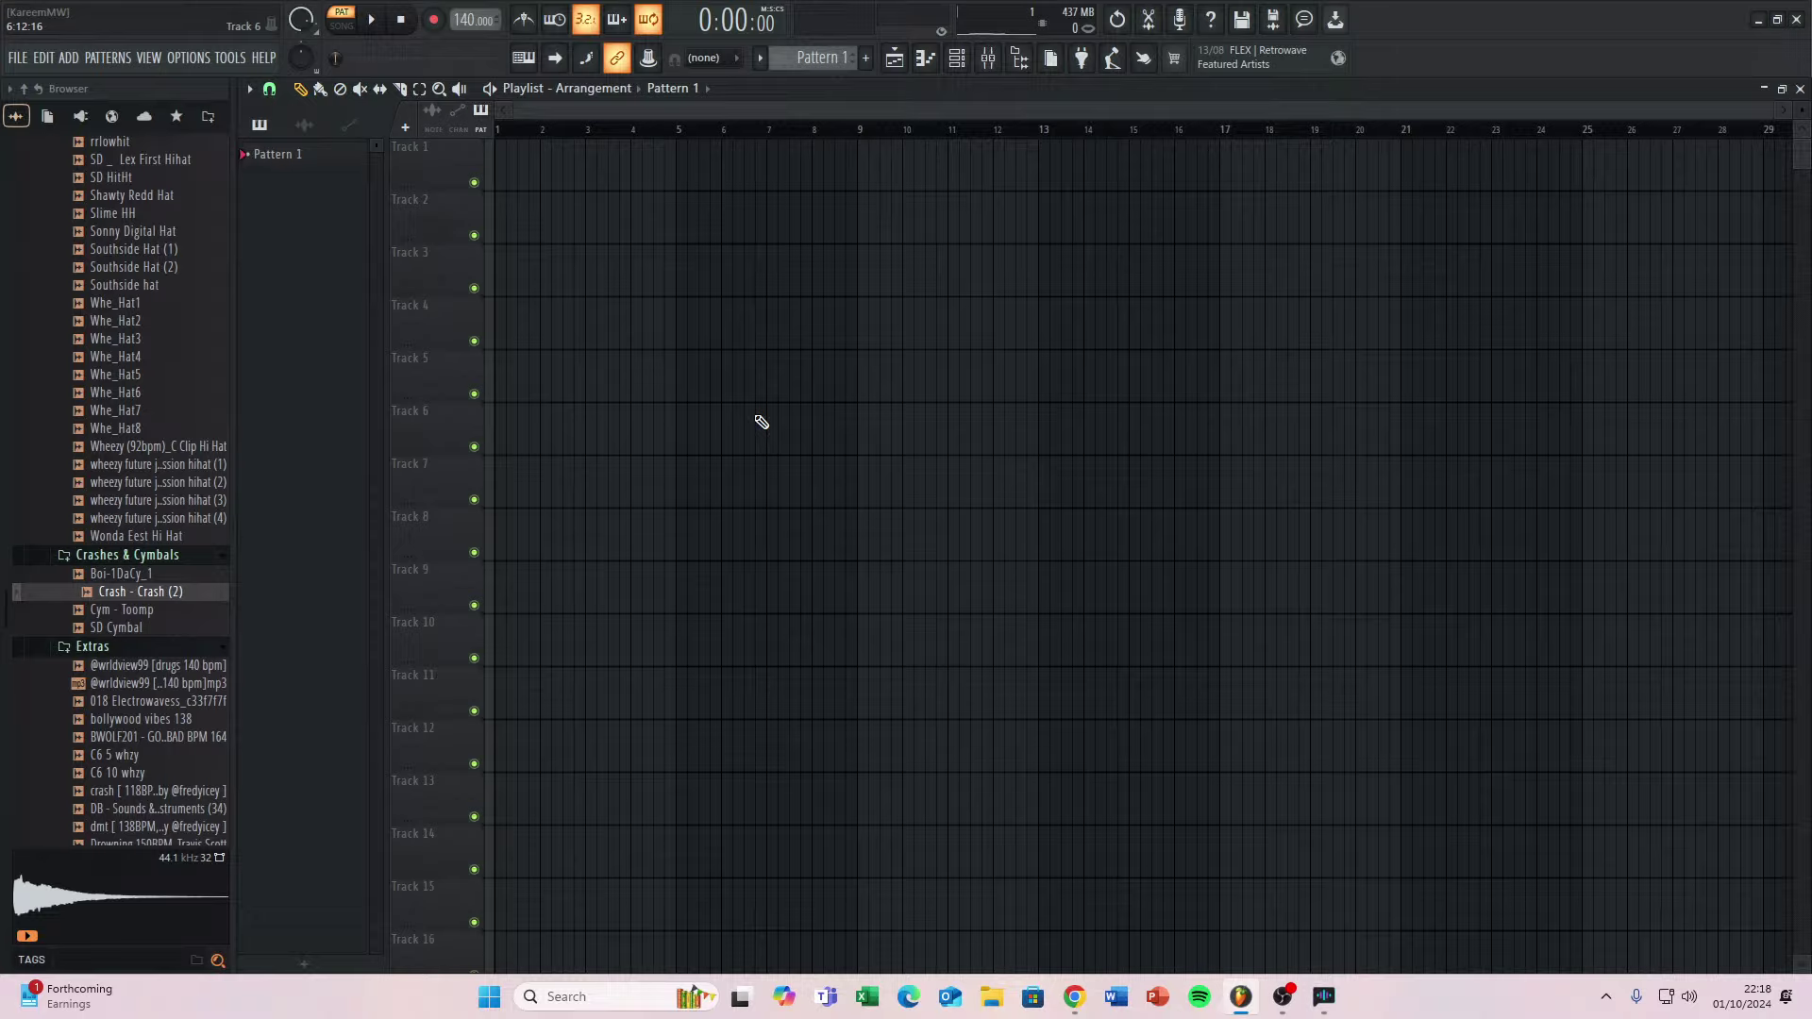
Find the Mythic - Hyperpop Melody Collection folder among the sample packs and collapse it.
scroll(94, 421, down, 20)
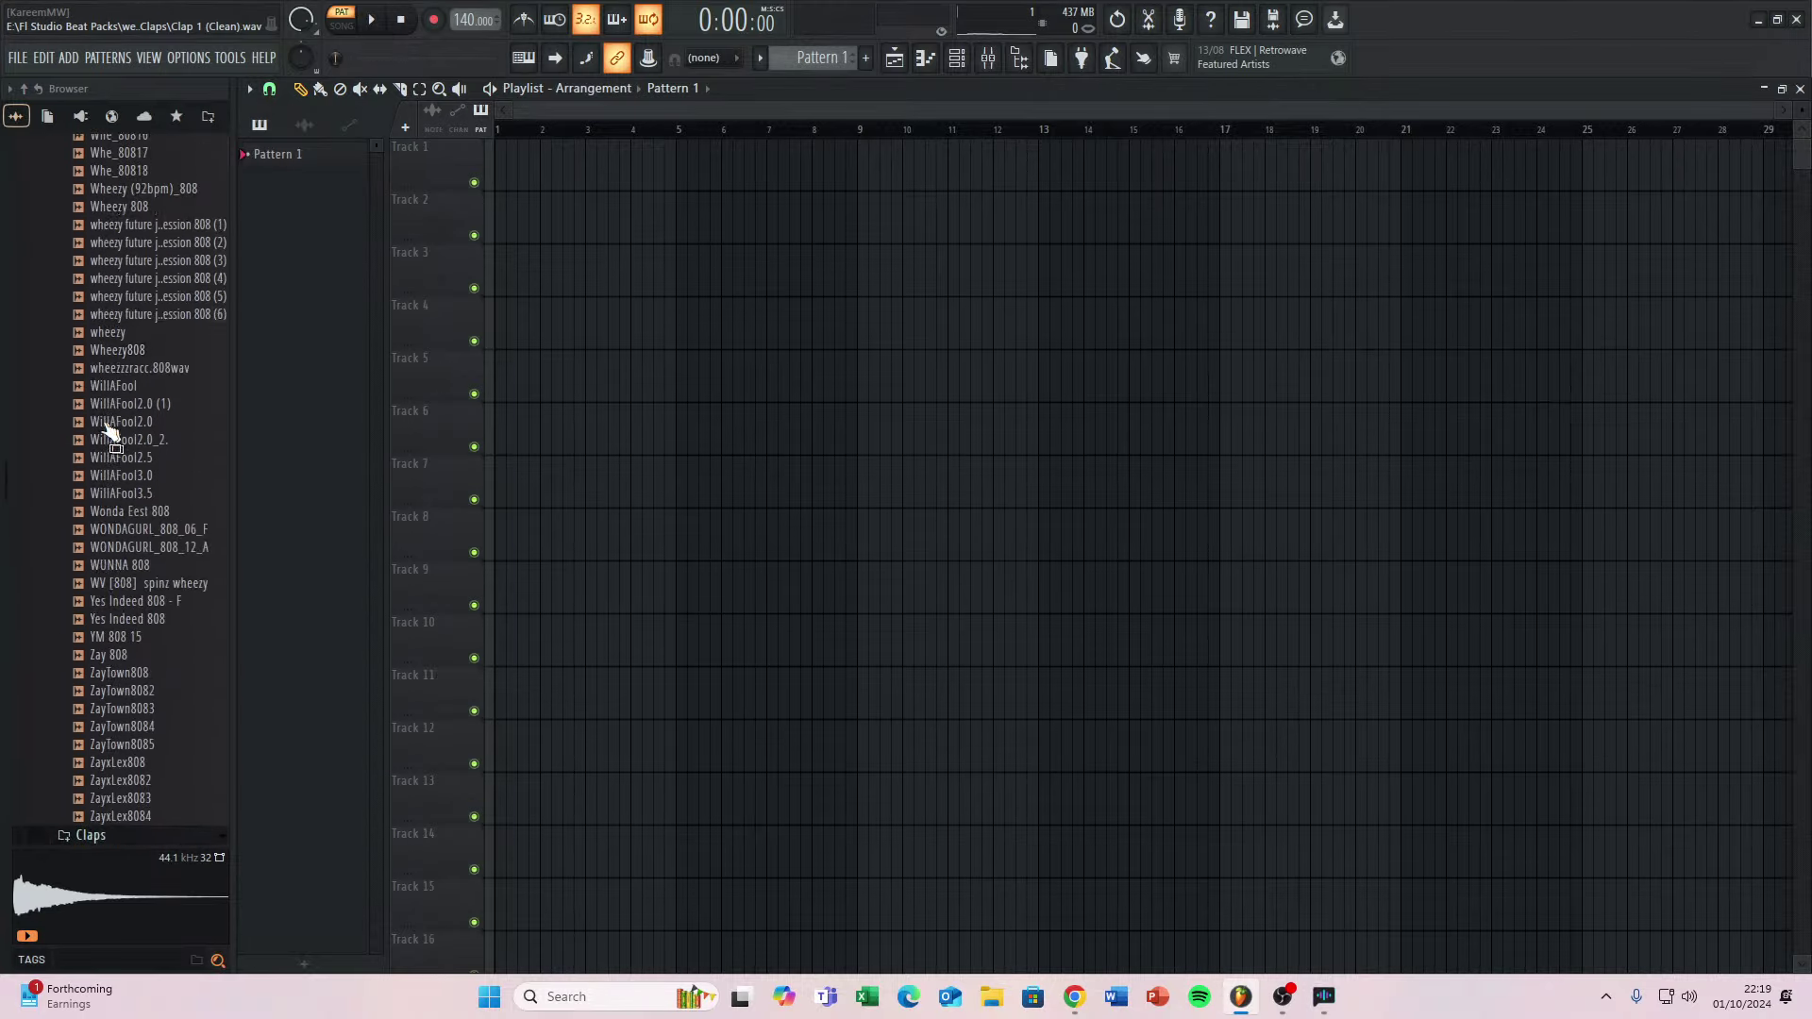
scroll(106, 432, down, 20)
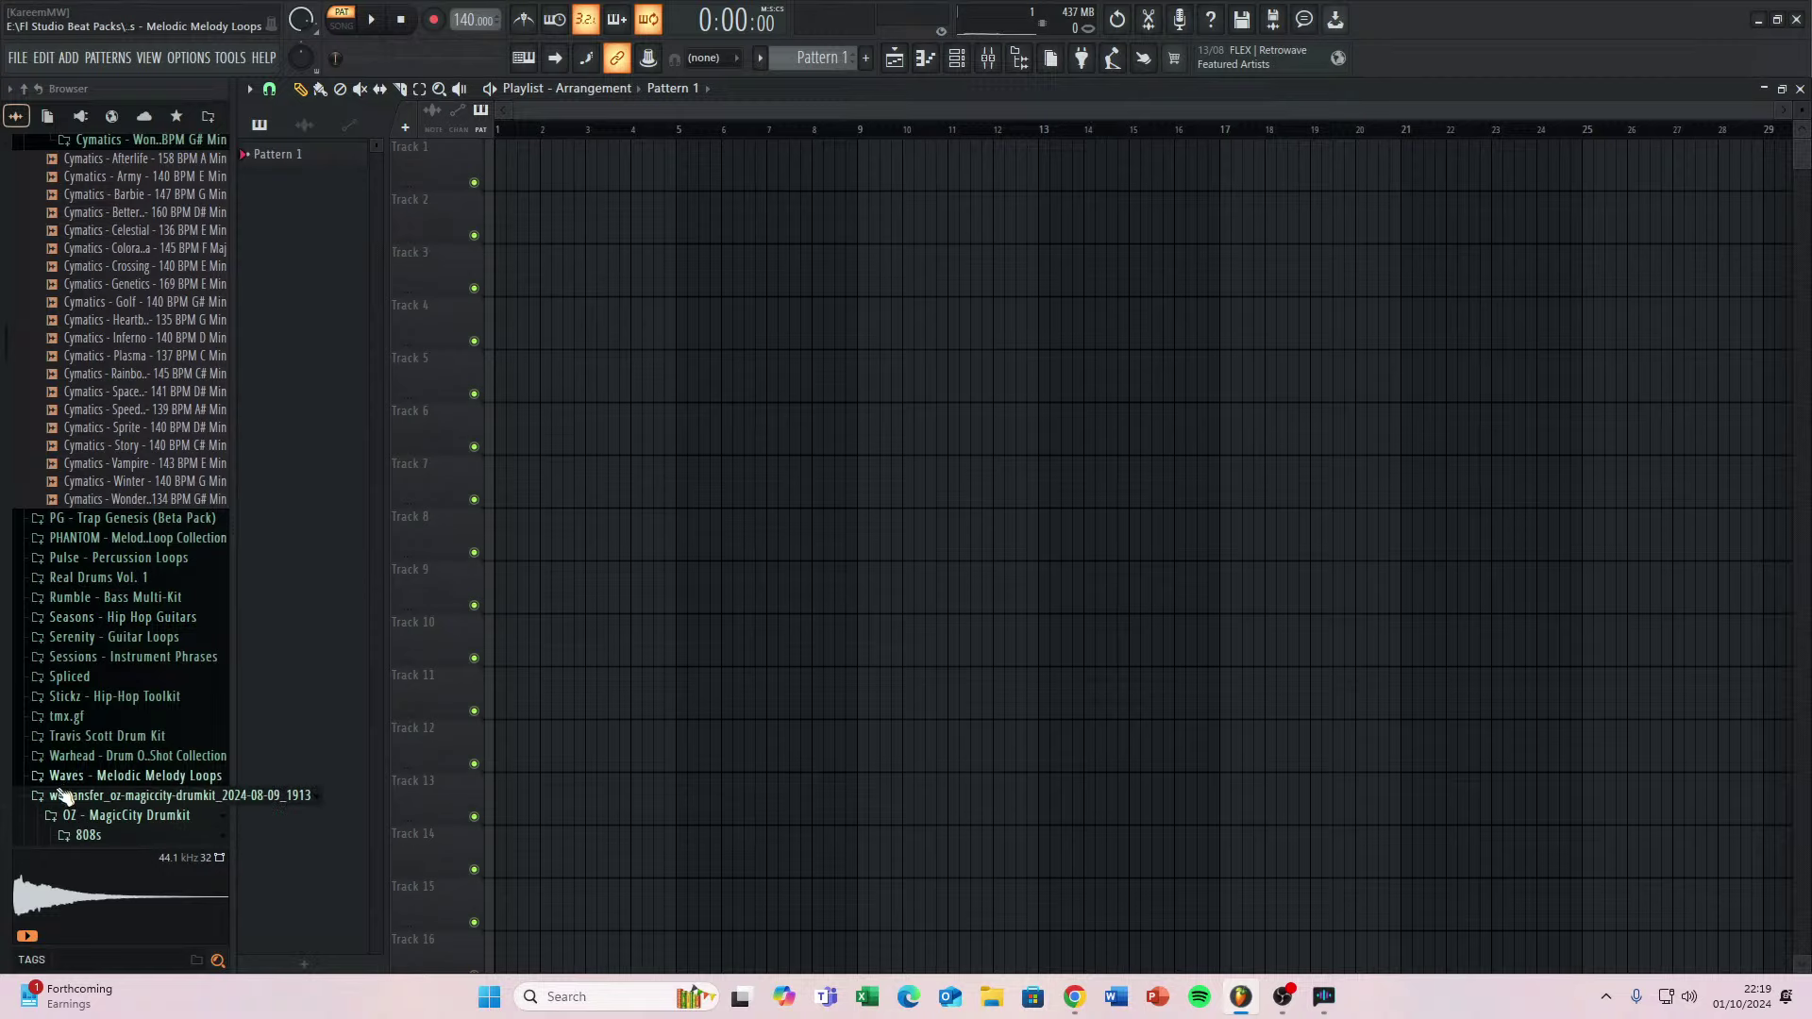
scroll(174, 747, up, 10)
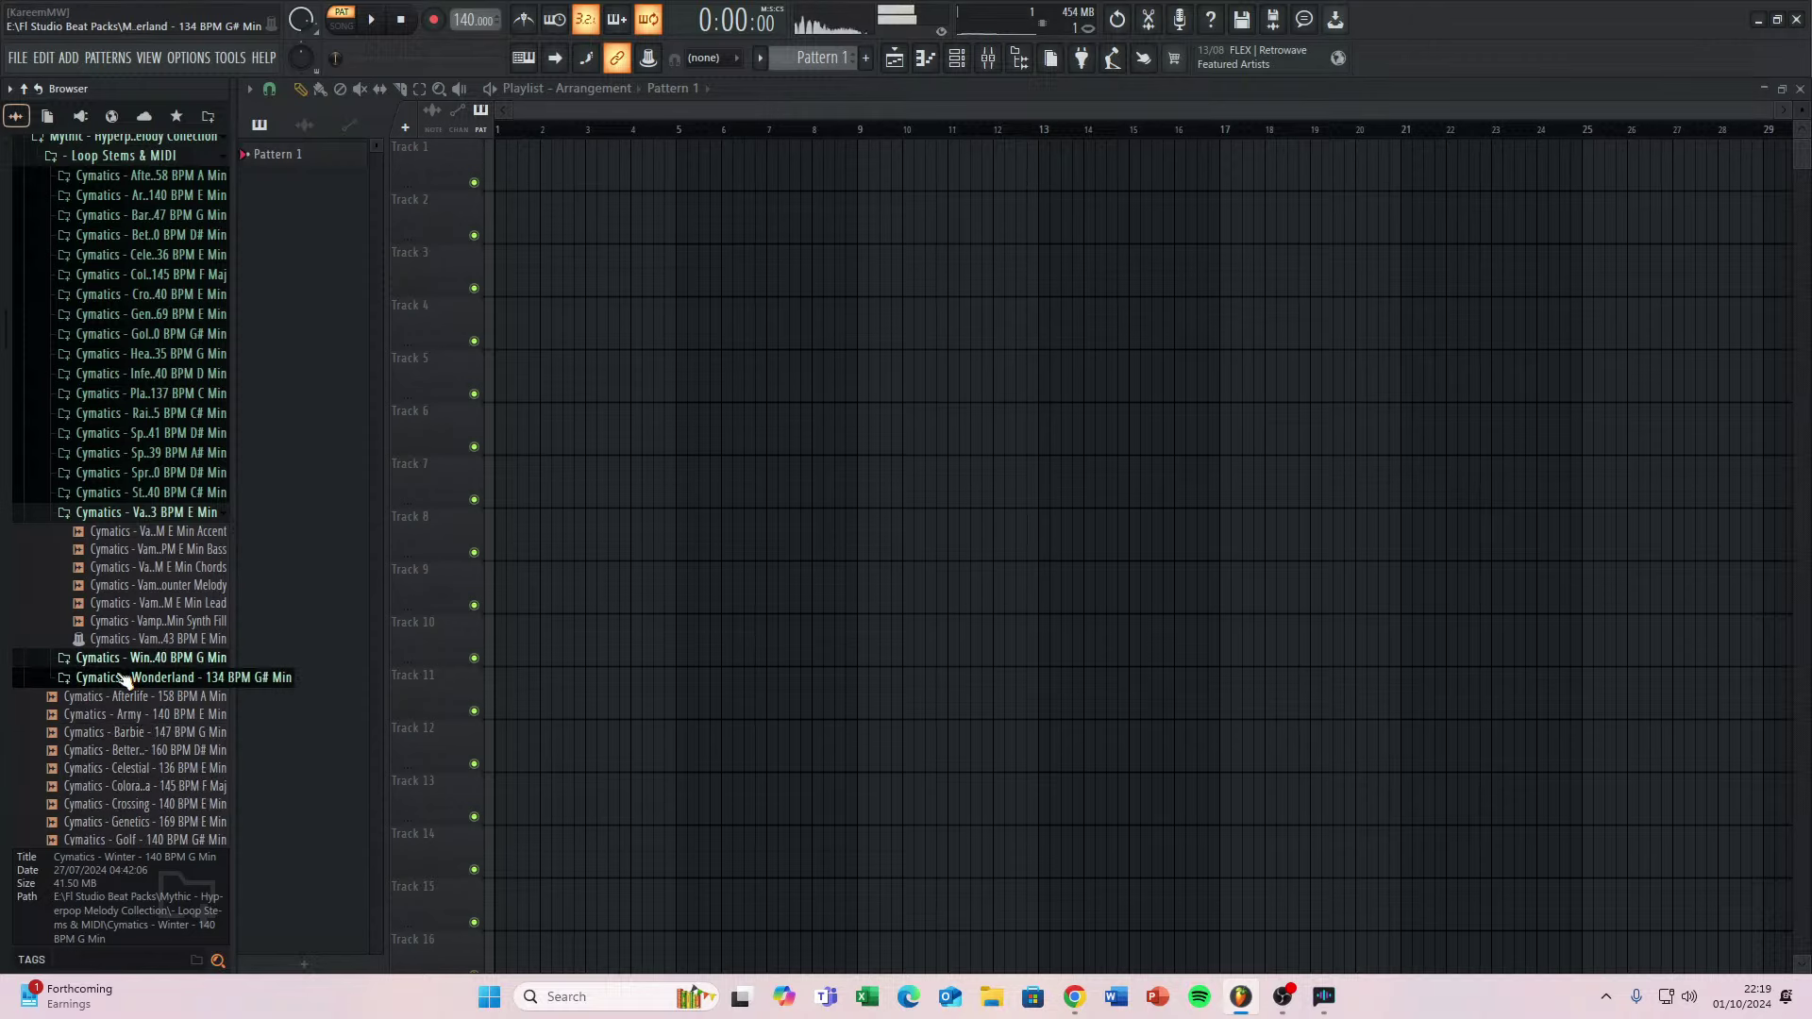
scroll(125, 667, up, 7)
scroll(124, 667, up, 5)
click(98, 782)
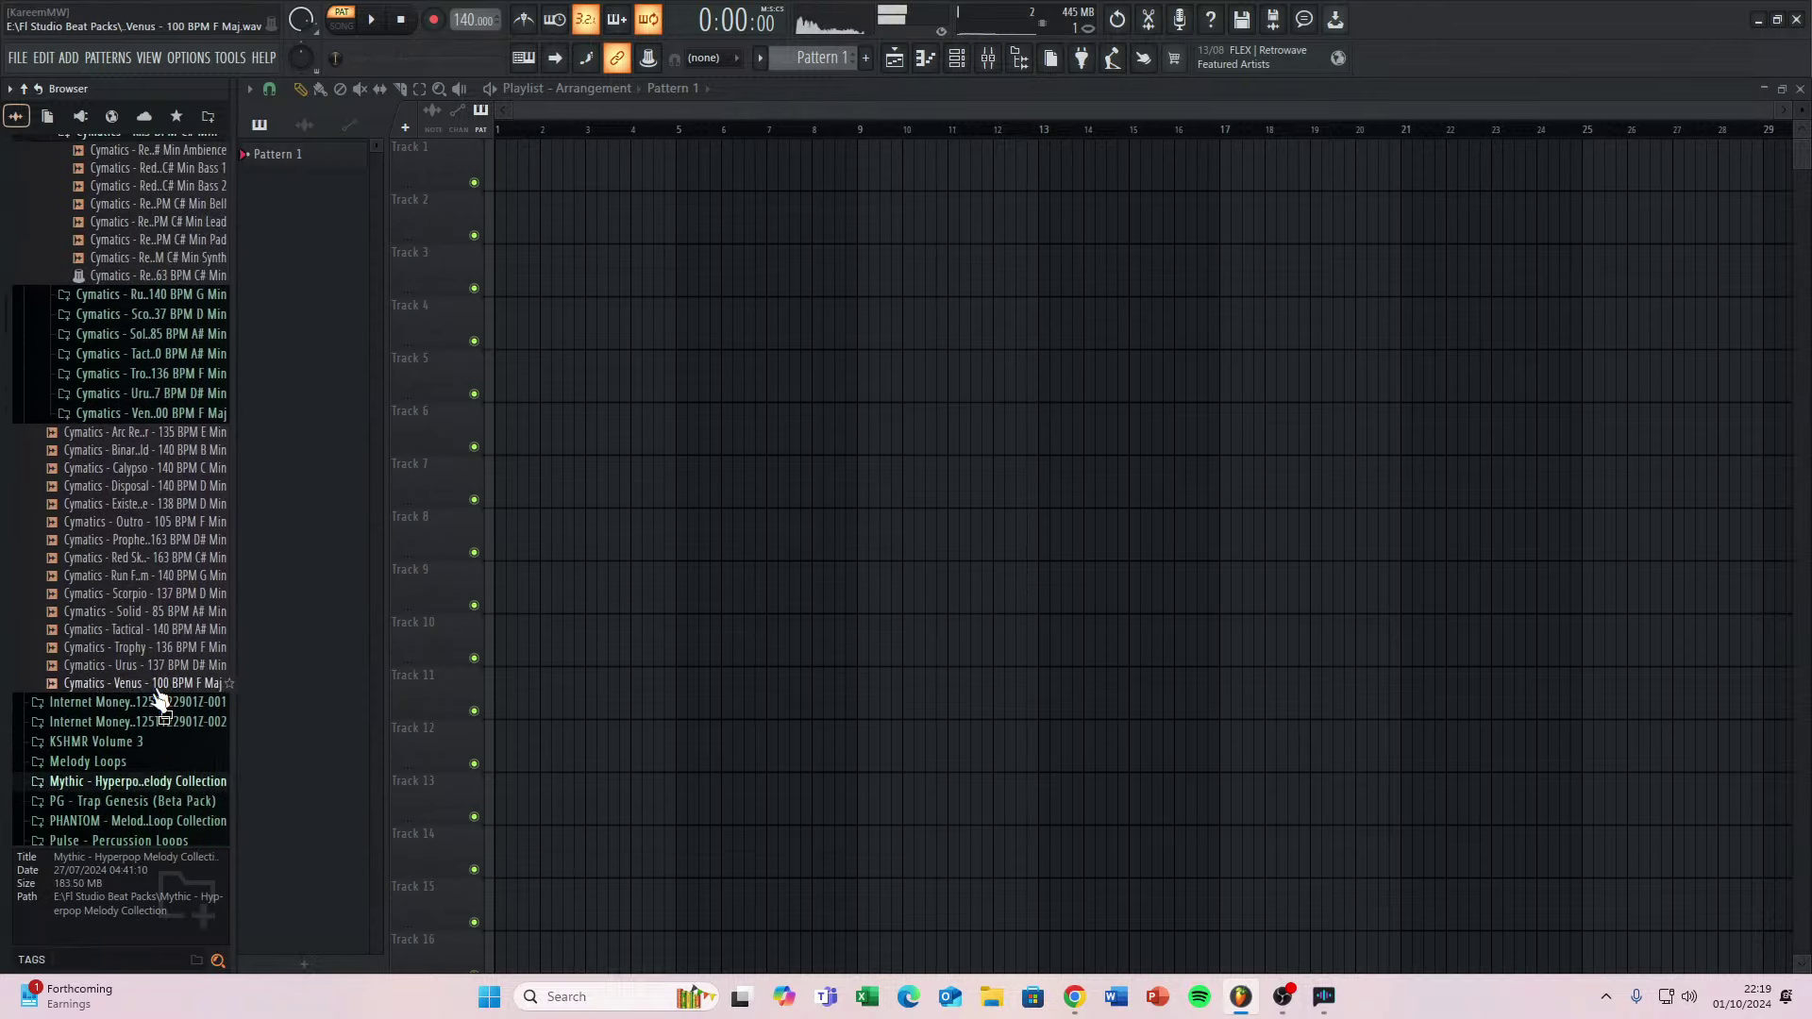
Collapse the Indigo - Premium Melody Collection and Horizons - Gospel Melody Collection folders among the sample packs.
scroll(144, 571, up, 10)
click(130, 453)
scroll(158, 634, up, 2)
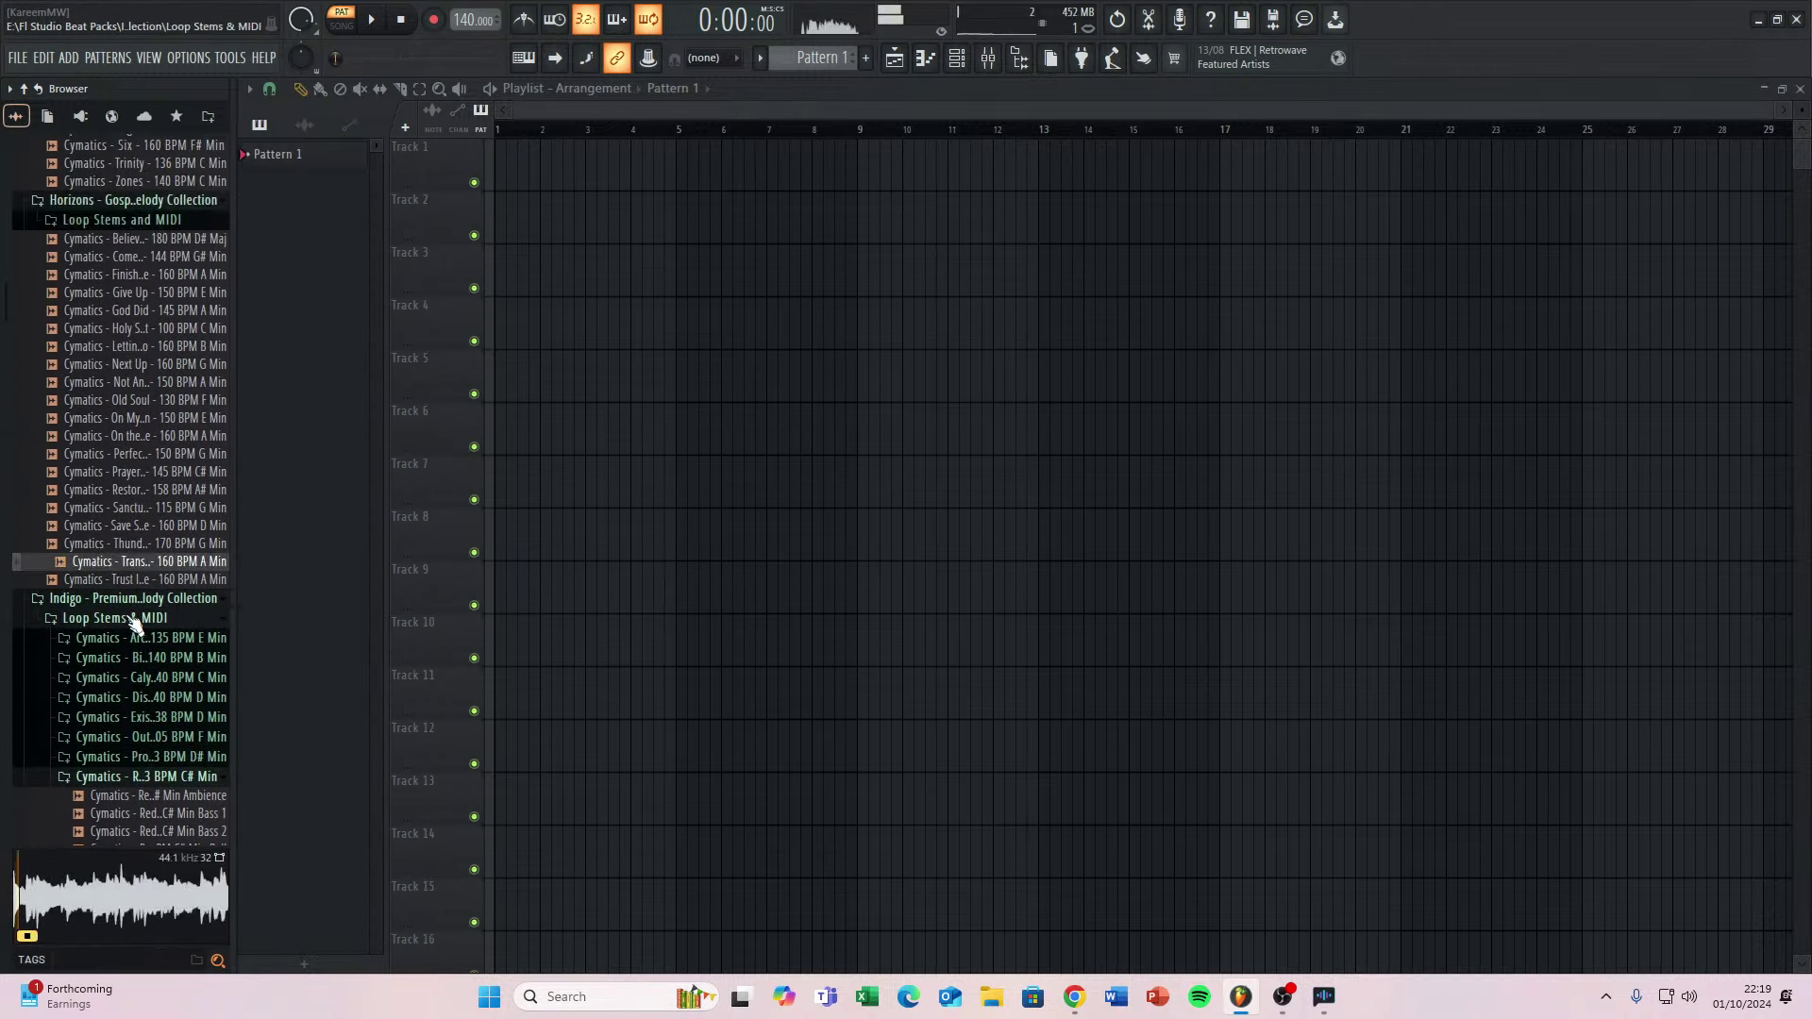
click(67, 621)
click(67, 621)
scroll(80, 566, up, 13)
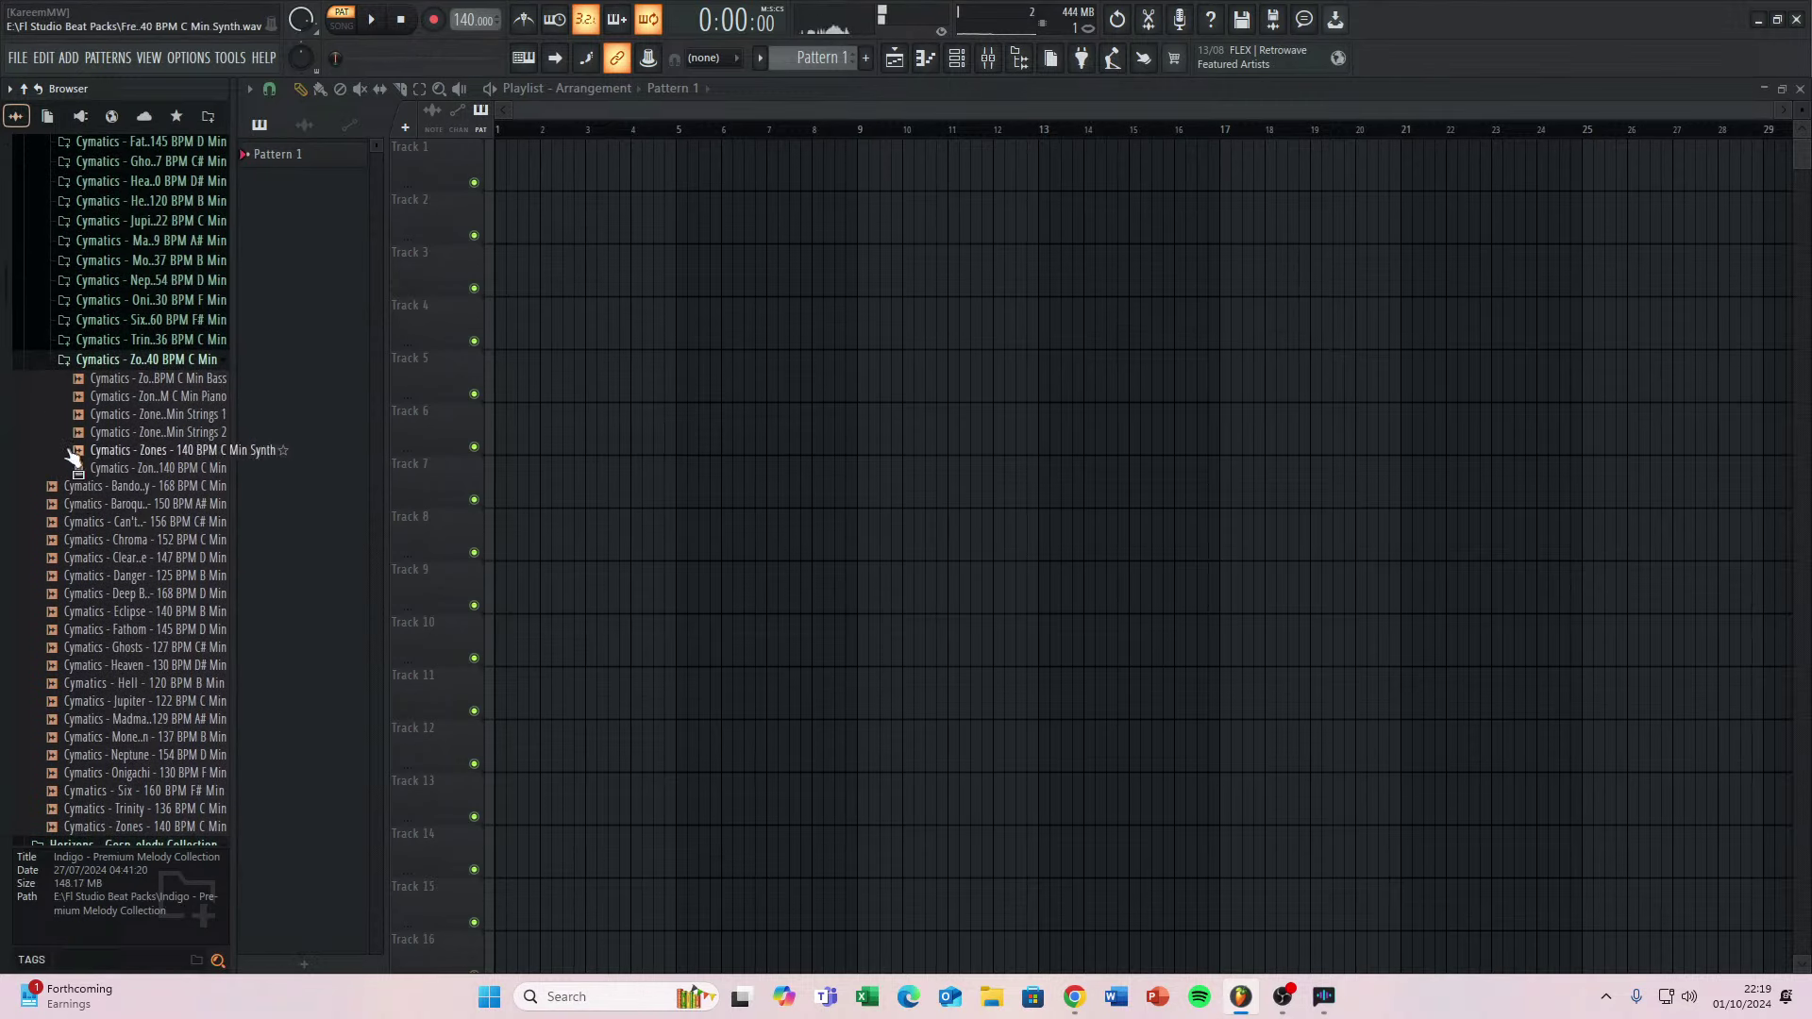
click(103, 366)
scroll(90, 537, down, 4)
click(109, 527)
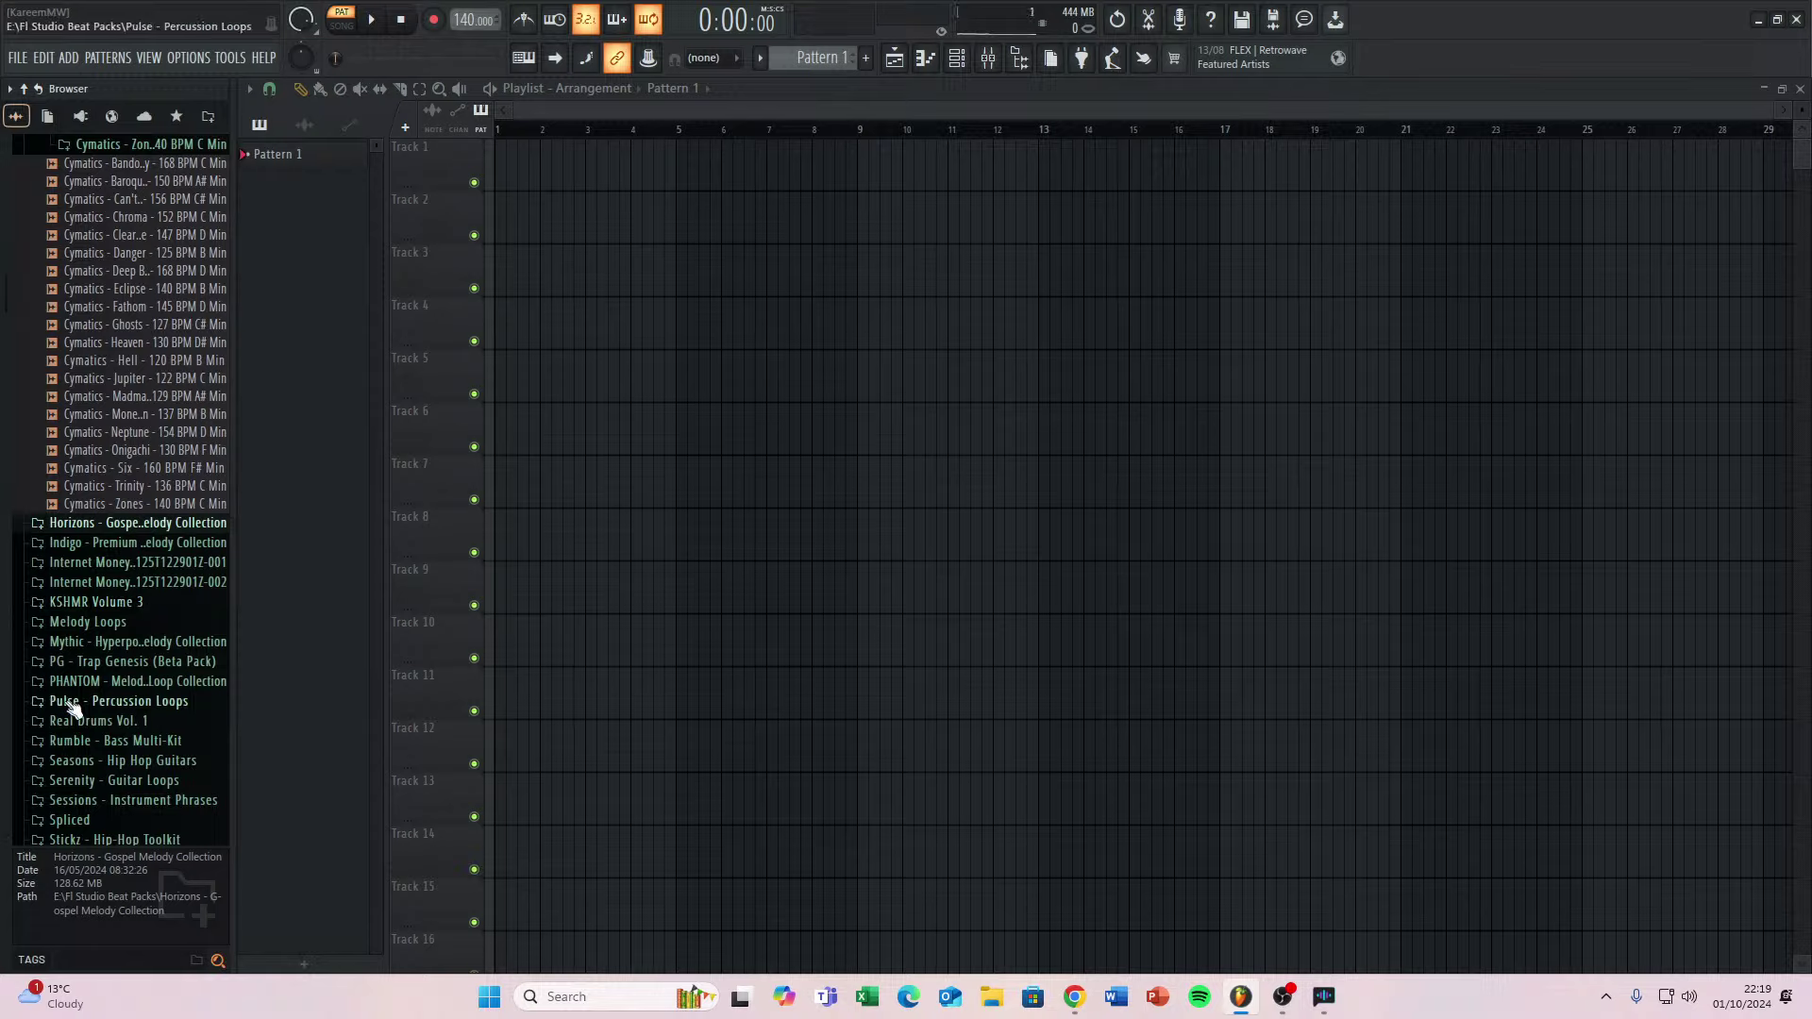
Preview the Blicky, Exchange, Gasoline and Trust loops in the Dark Trap Collection of PG - Trap Genesis (Beta Pack), and collapse the collection.
click(125, 661)
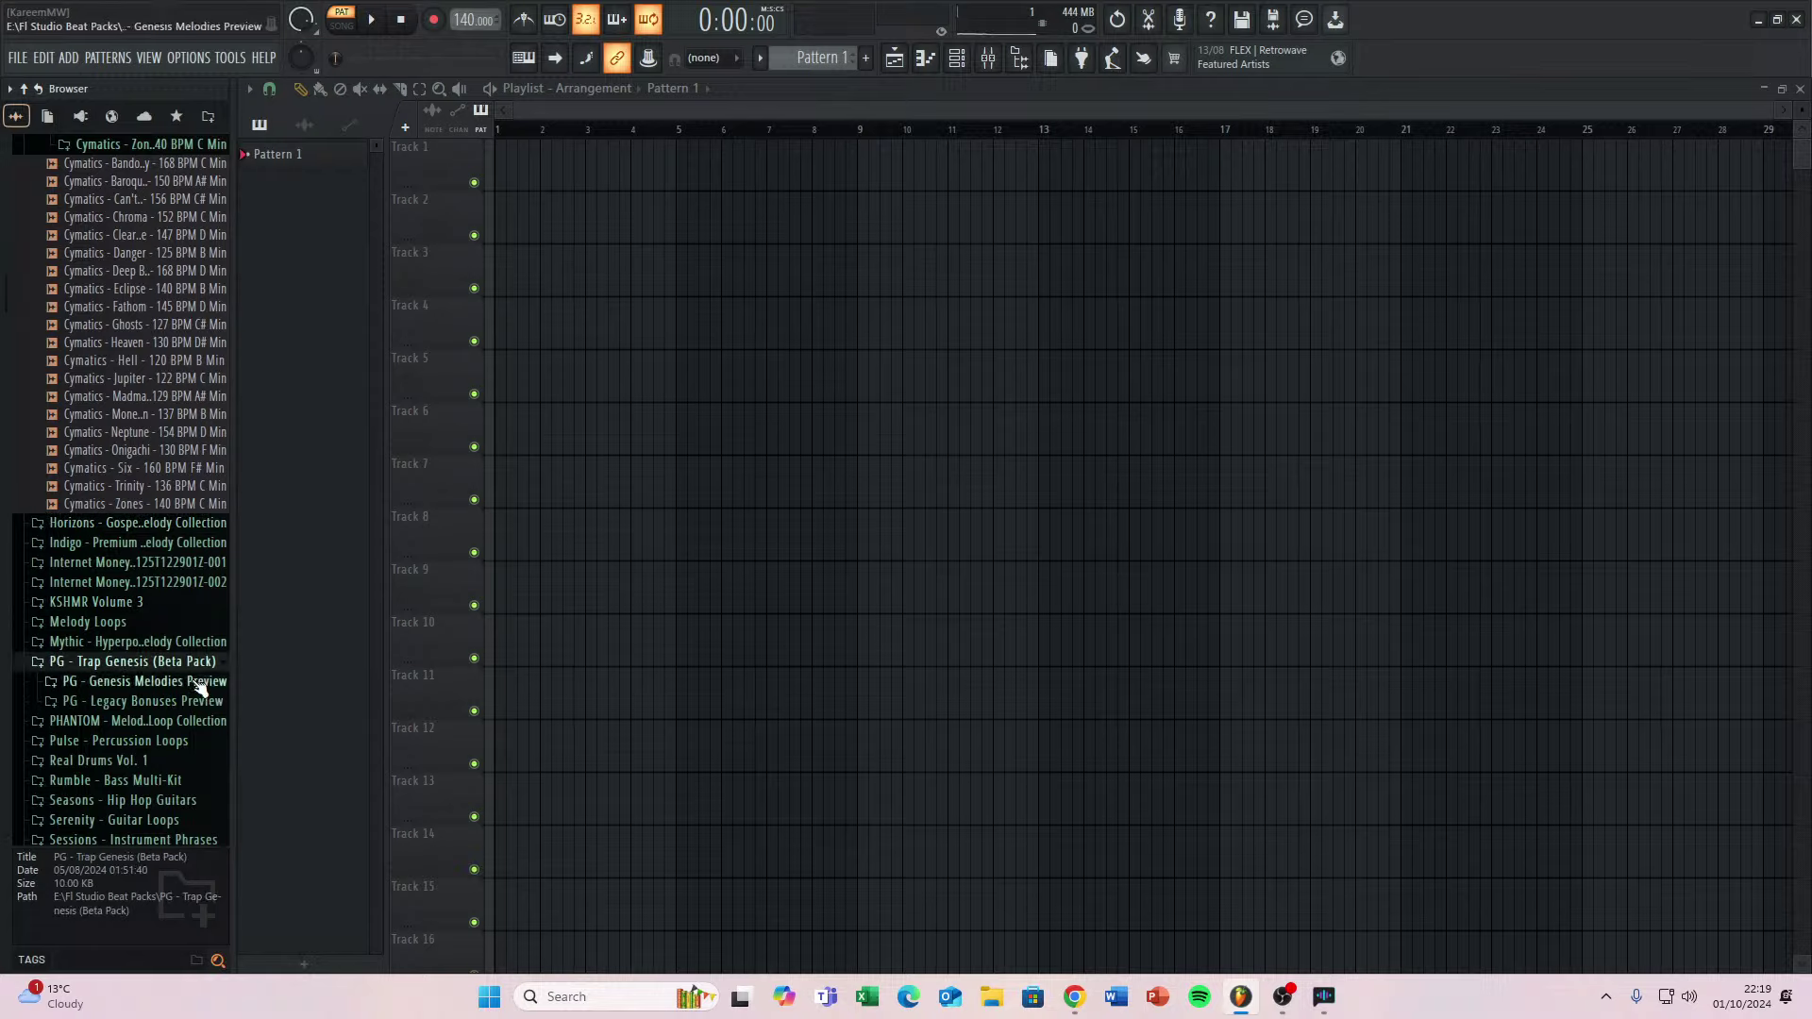
click(200, 685)
click(132, 721)
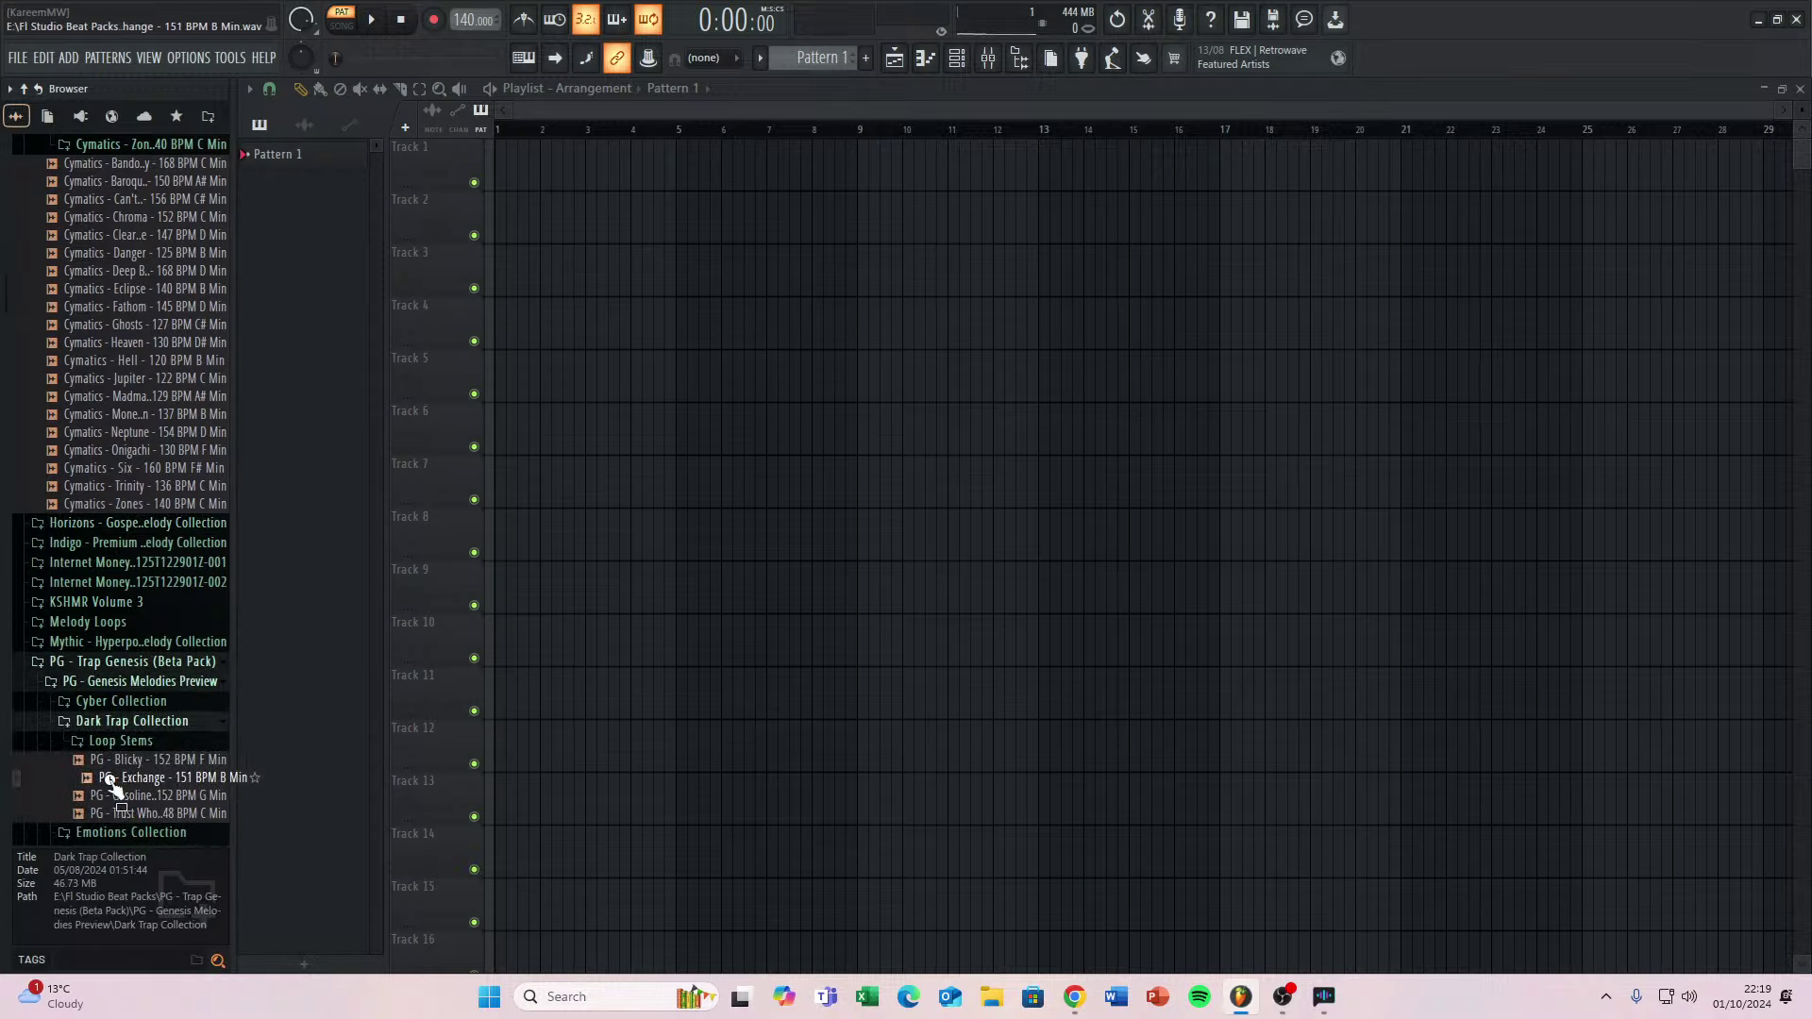
click(111, 780)
click(154, 813)
click(159, 796)
click(165, 761)
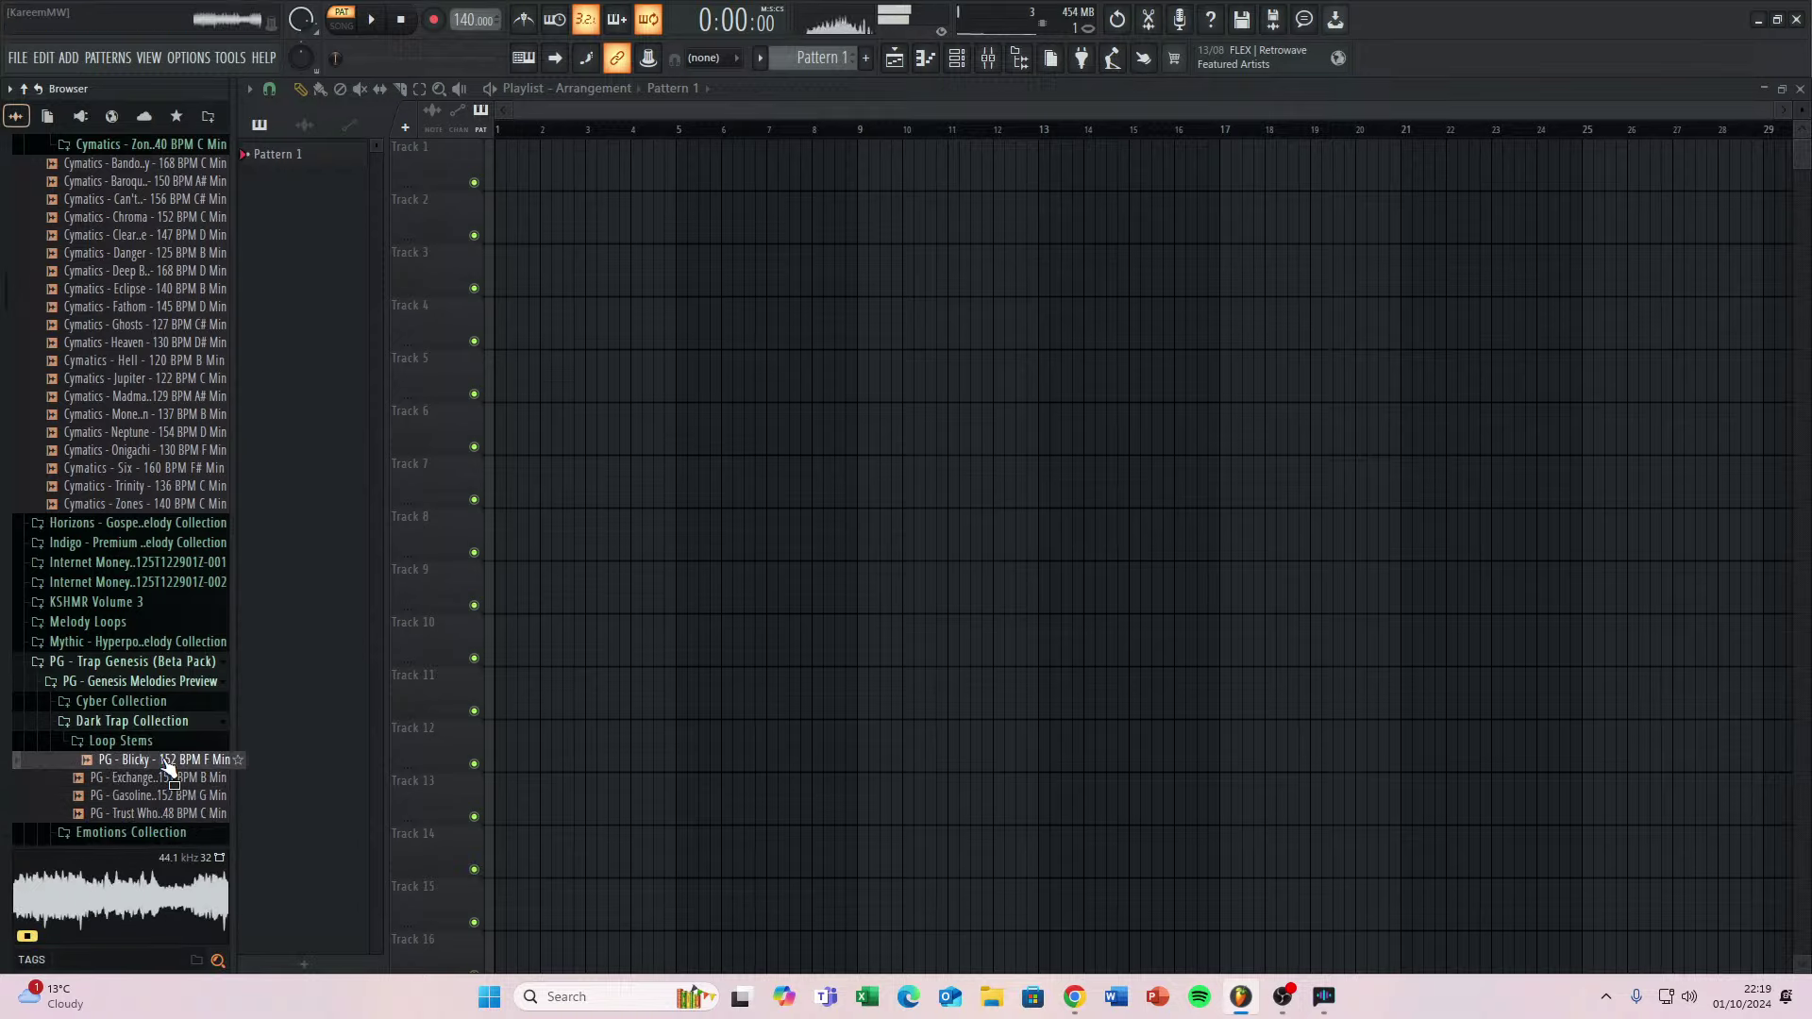
click(156, 780)
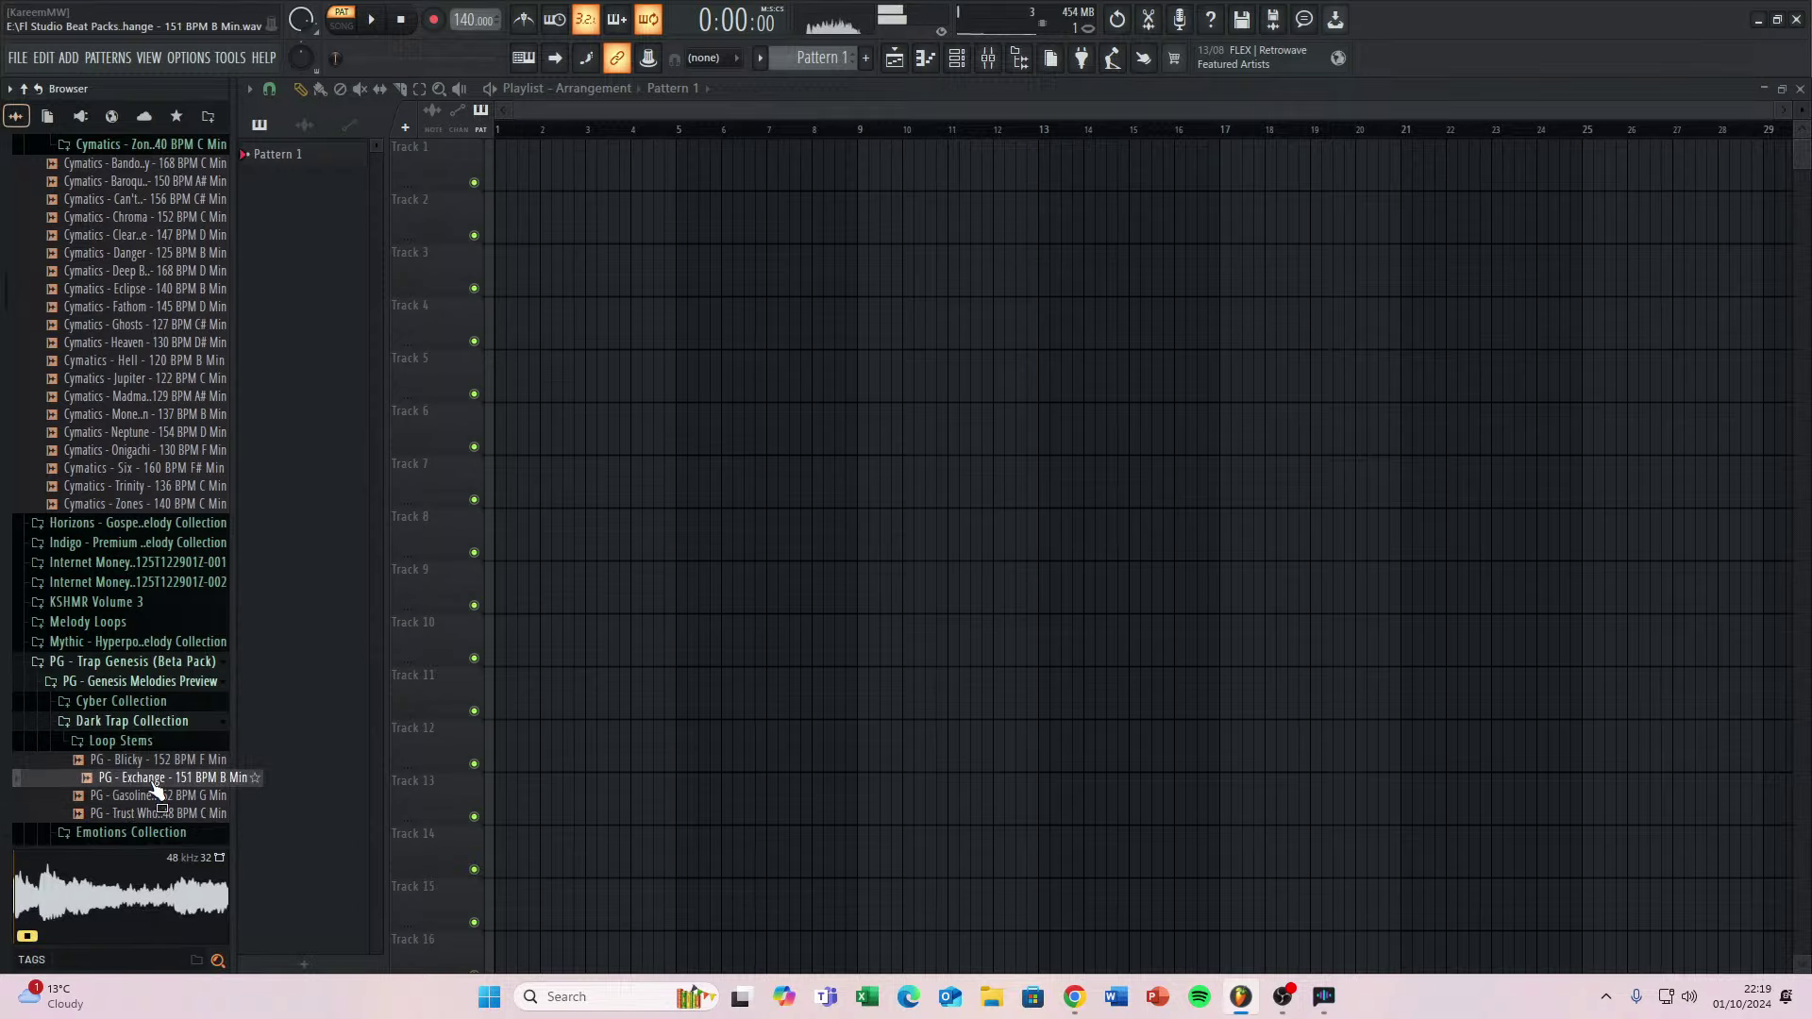
click(132, 721)
Search the sample packs for drill and preview a Canarsie Drill Piano stem and the PG - Drill Drum Loop - 156 BPM samples.
scroll(121, 775, down, 3)
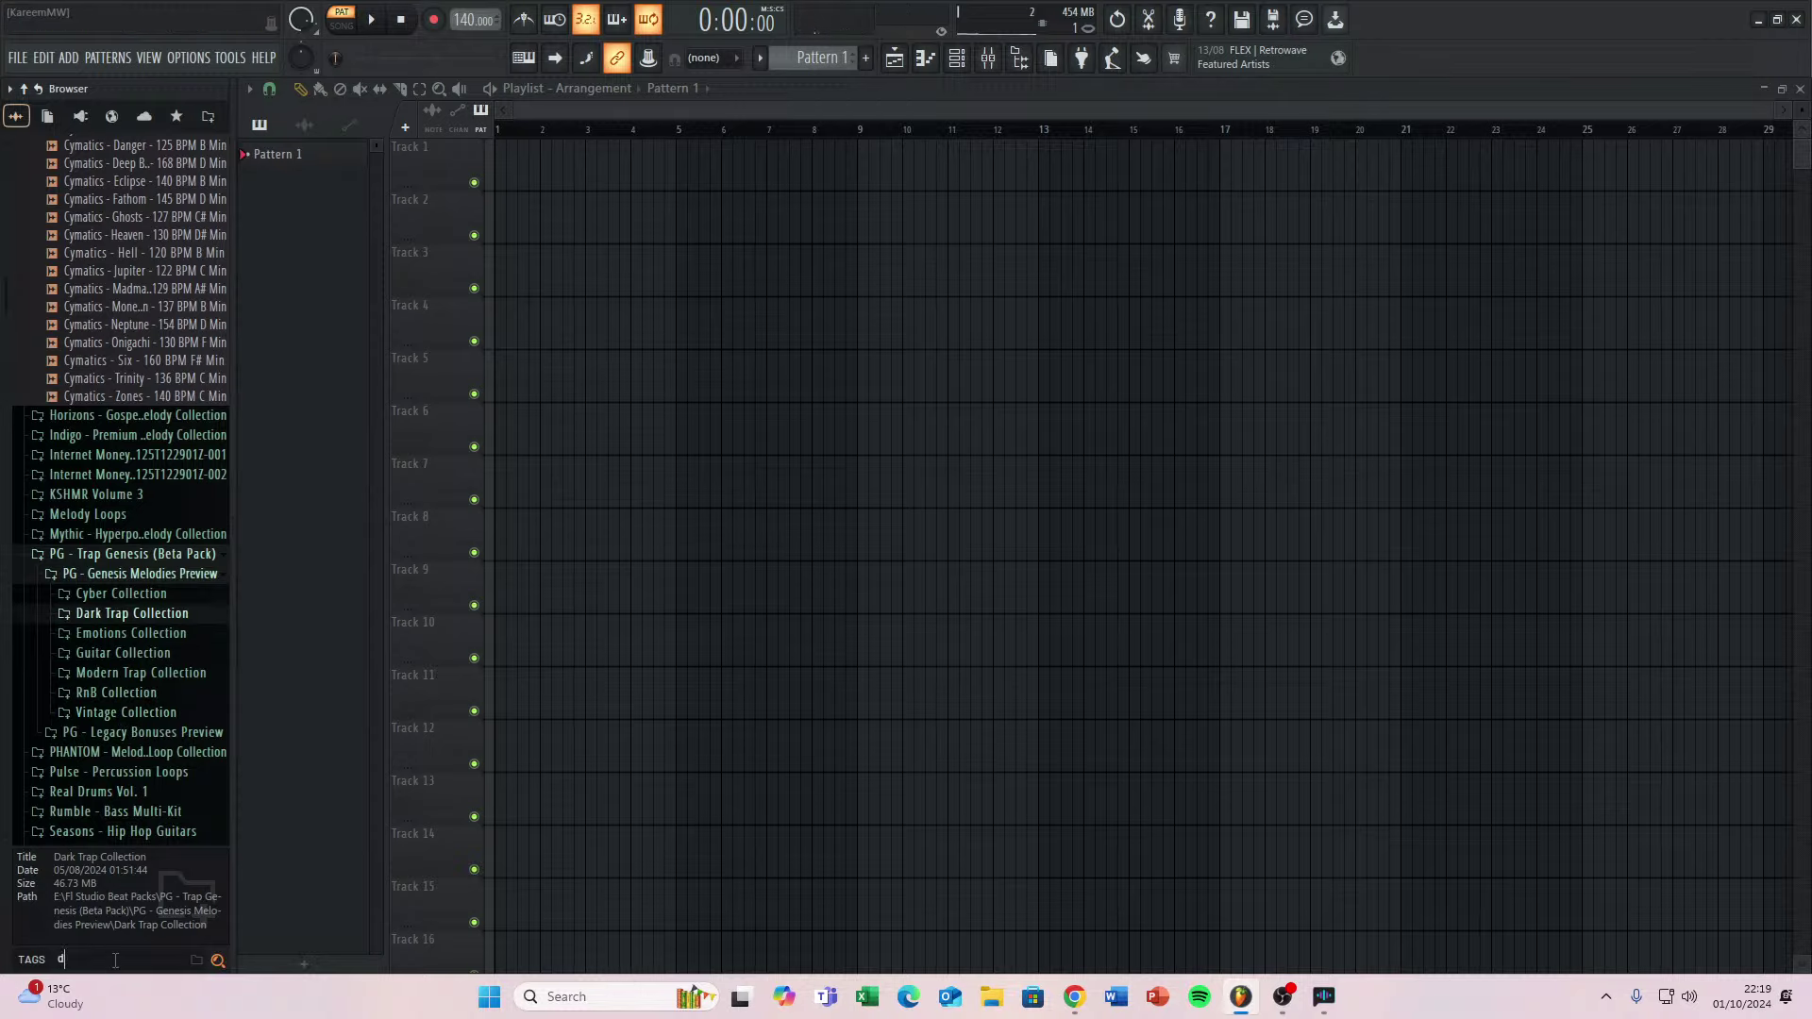
key(Return)
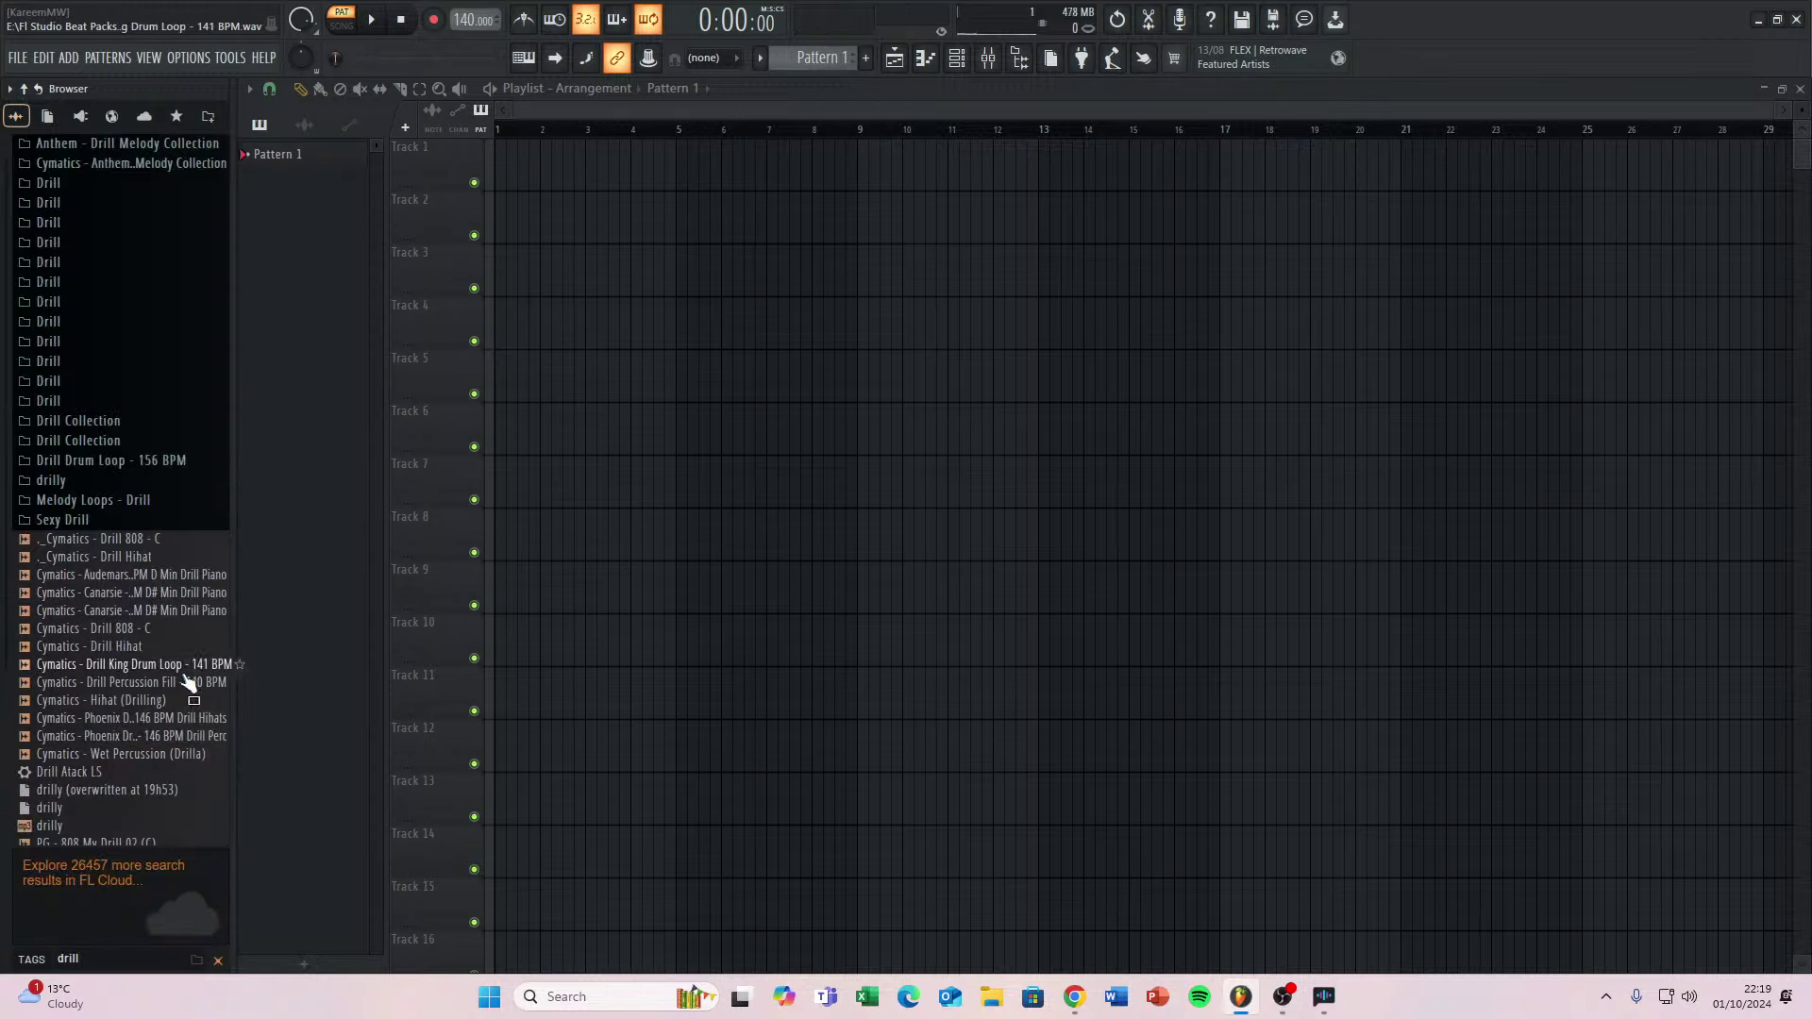
scroll(186, 682, down, 3)
click(148, 458)
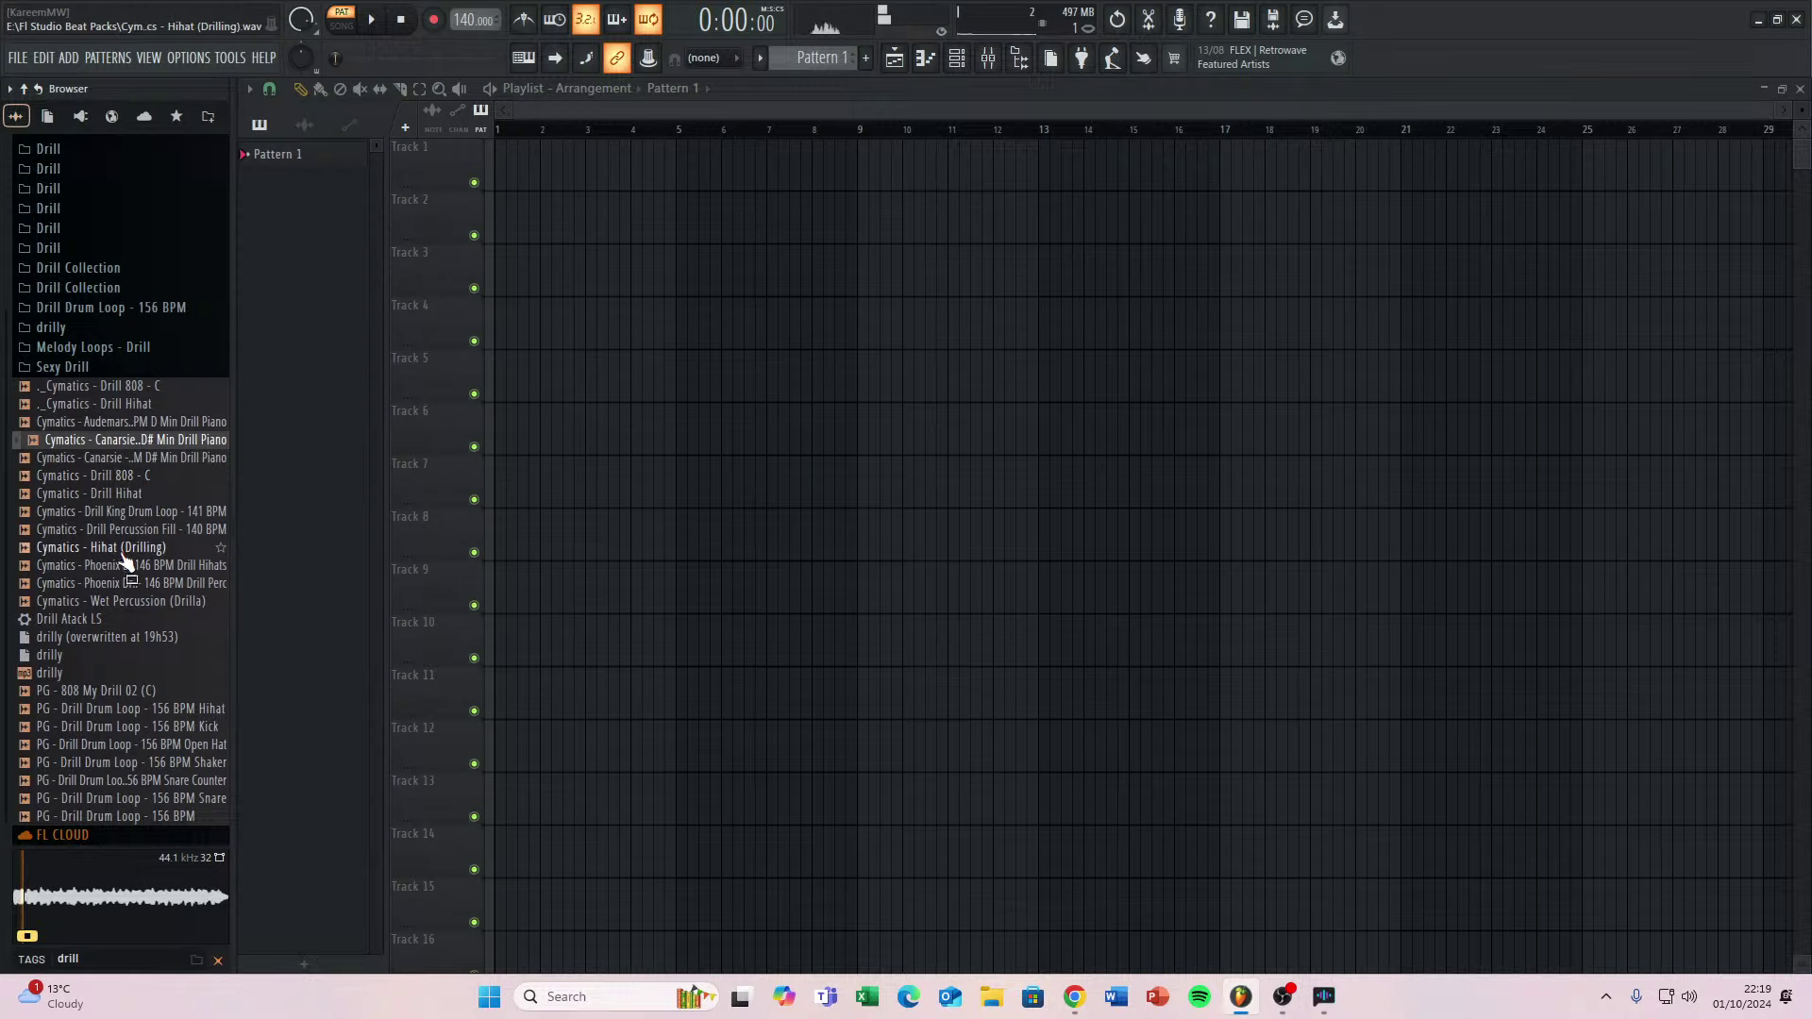
click(107, 748)
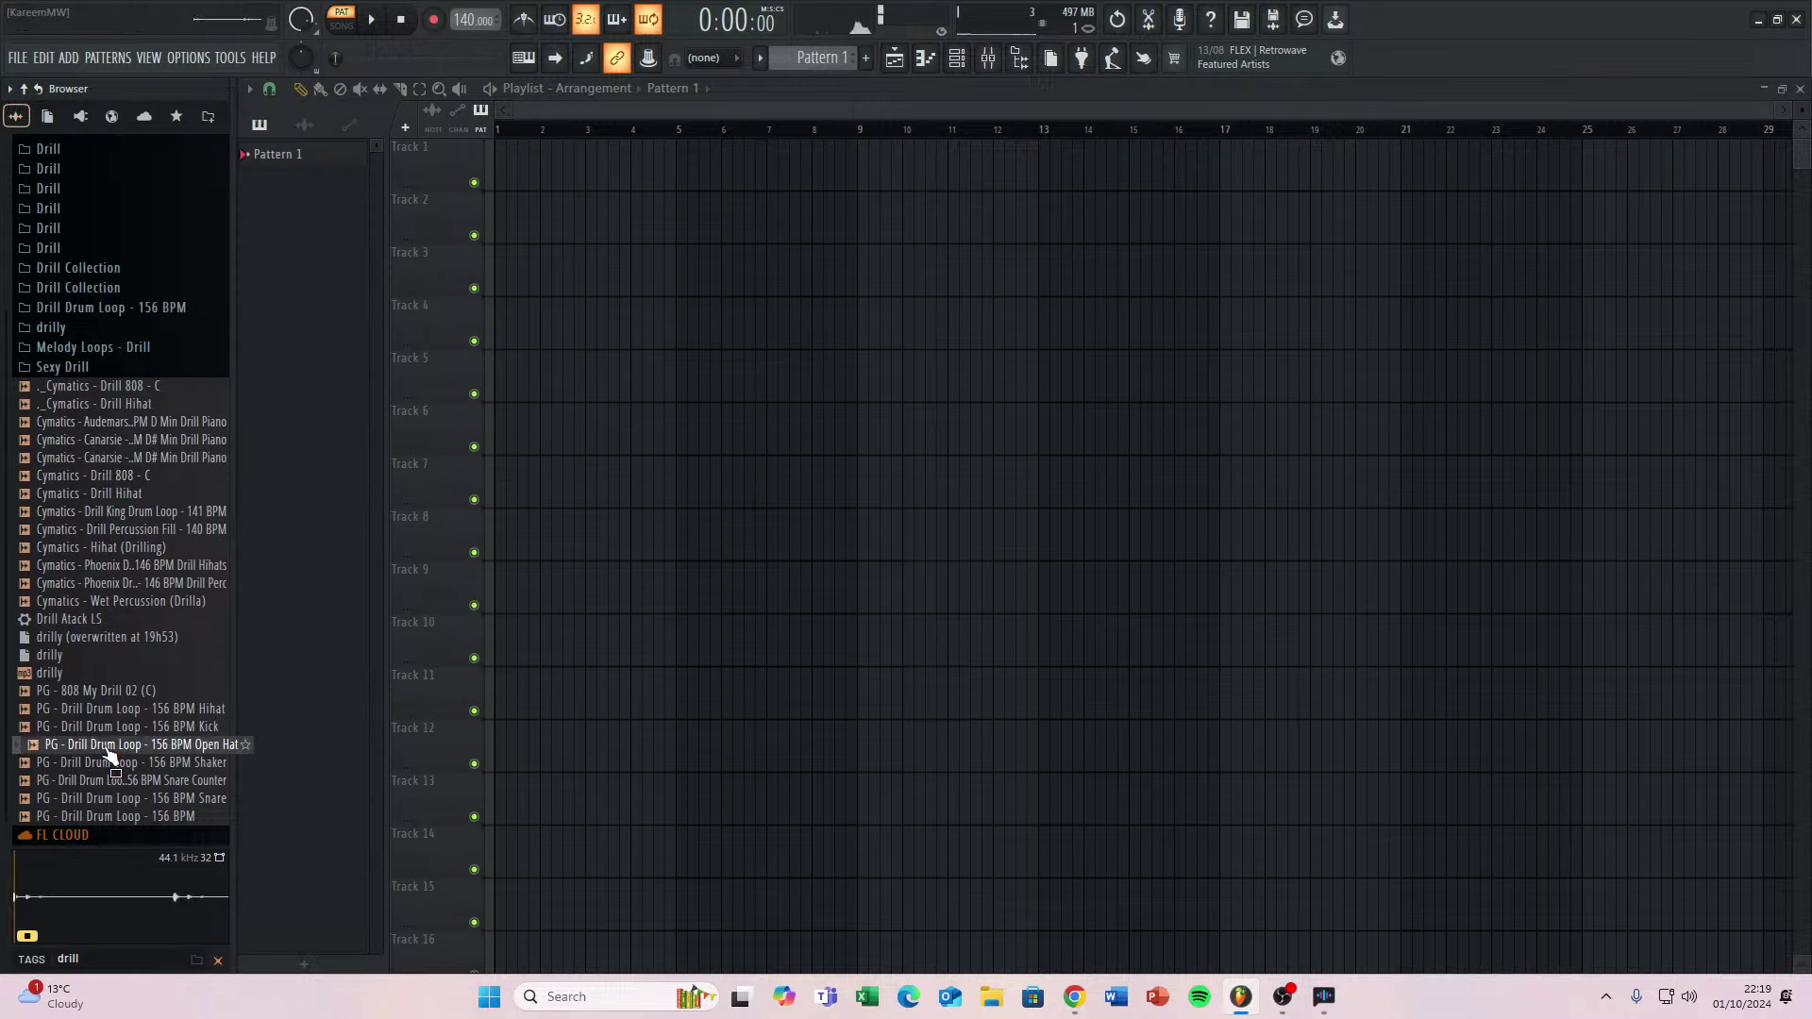
click(94, 807)
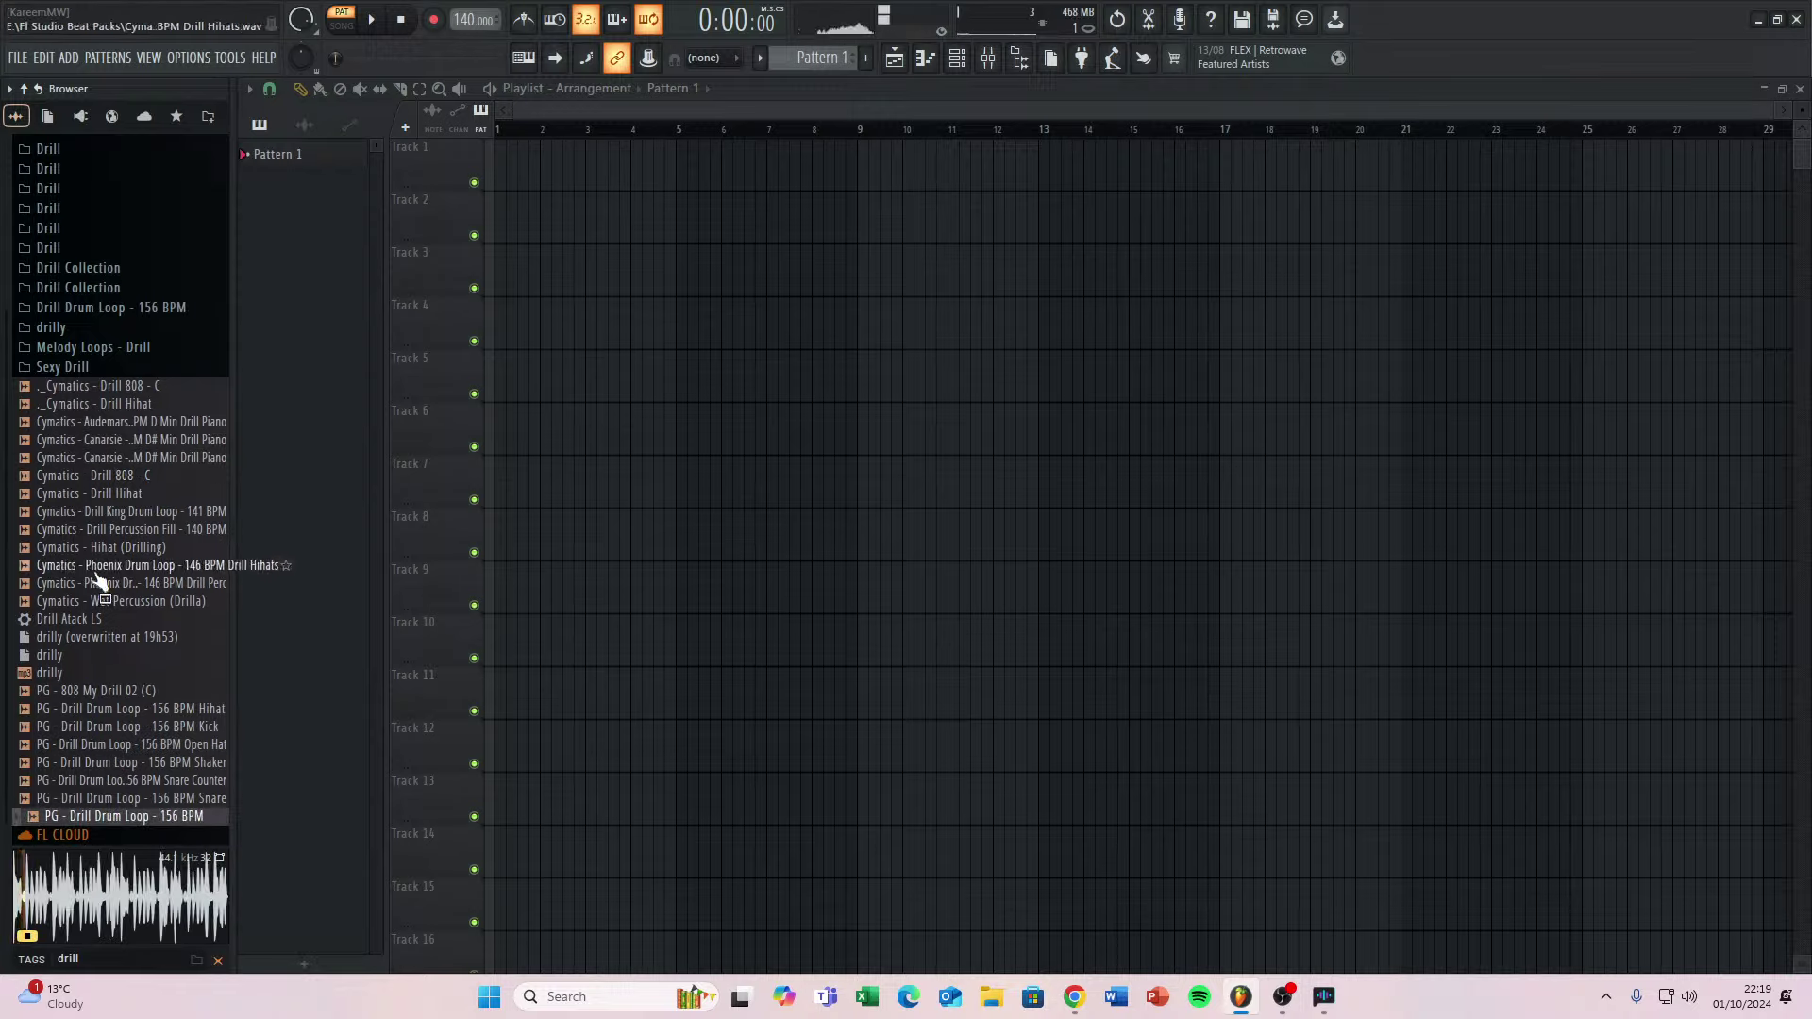
Preview the Phoenix drill percussion and hihats, Hihat (Drilling), Drill Percussion Fill, Drill King Drum Loop and Canarsie Drill Piano samples.
click(141, 582)
click(142, 547)
click(143, 566)
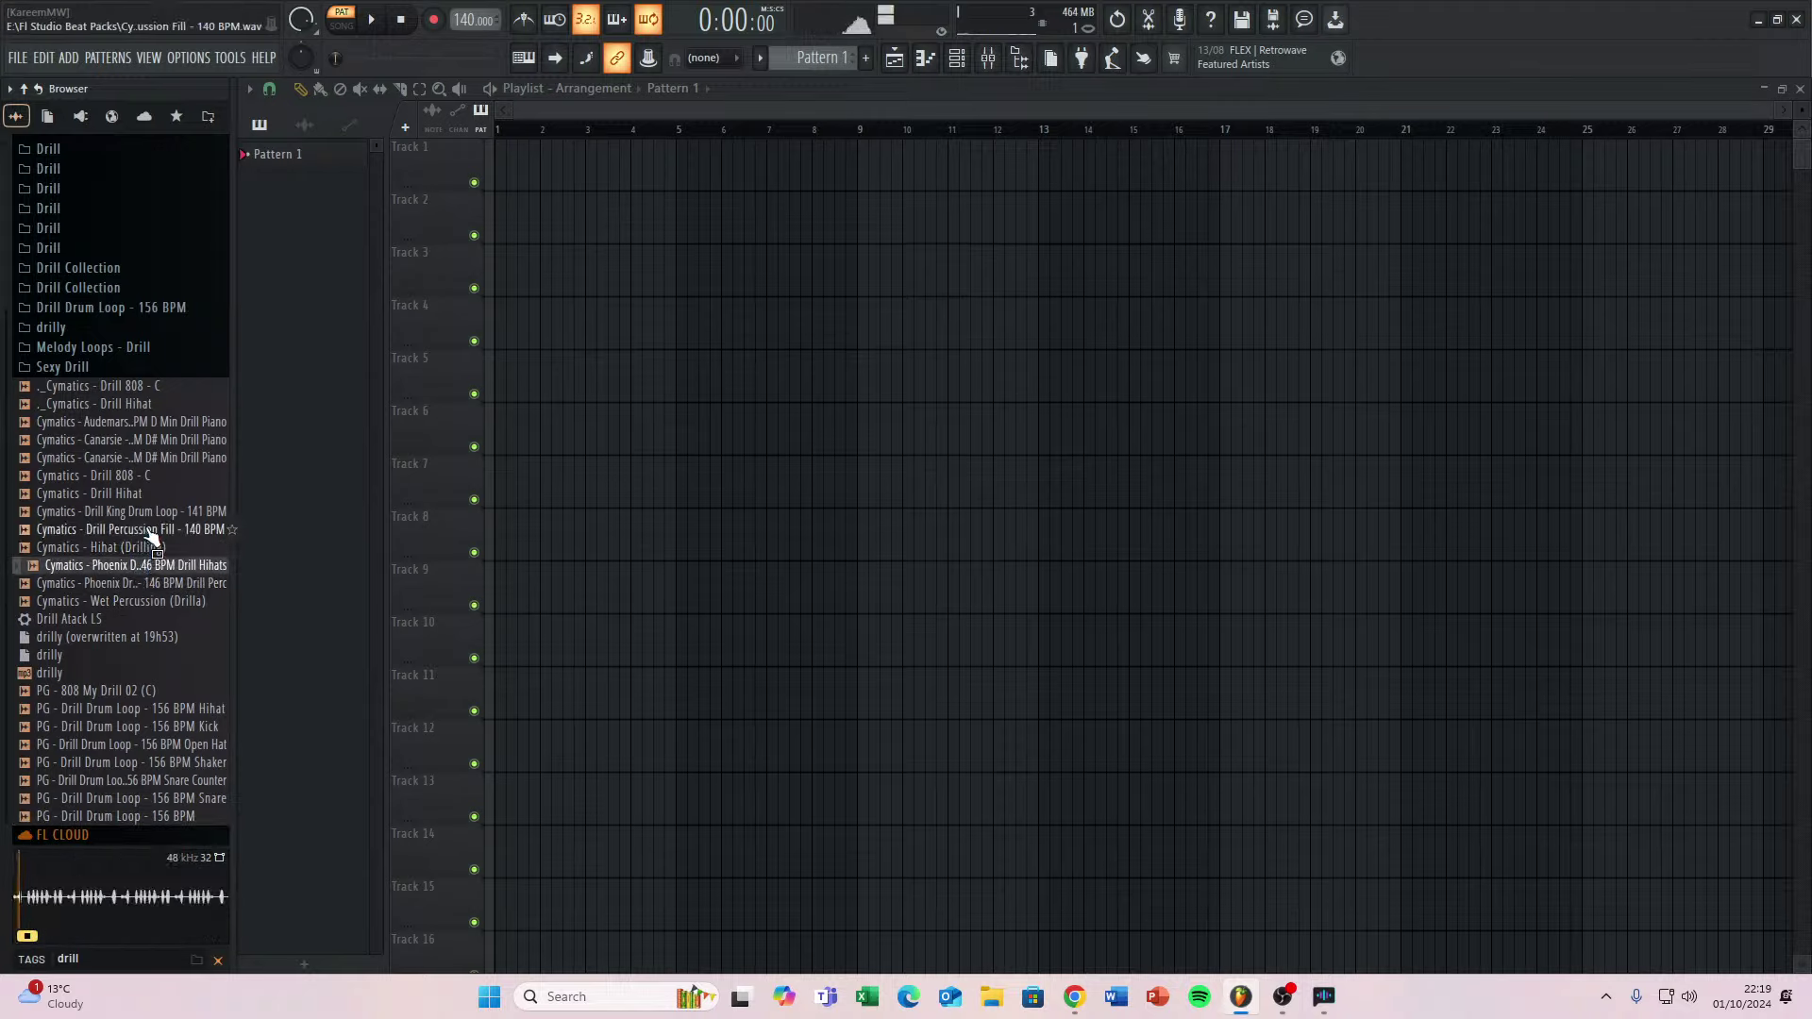
click(150, 529)
click(150, 511)
click(147, 459)
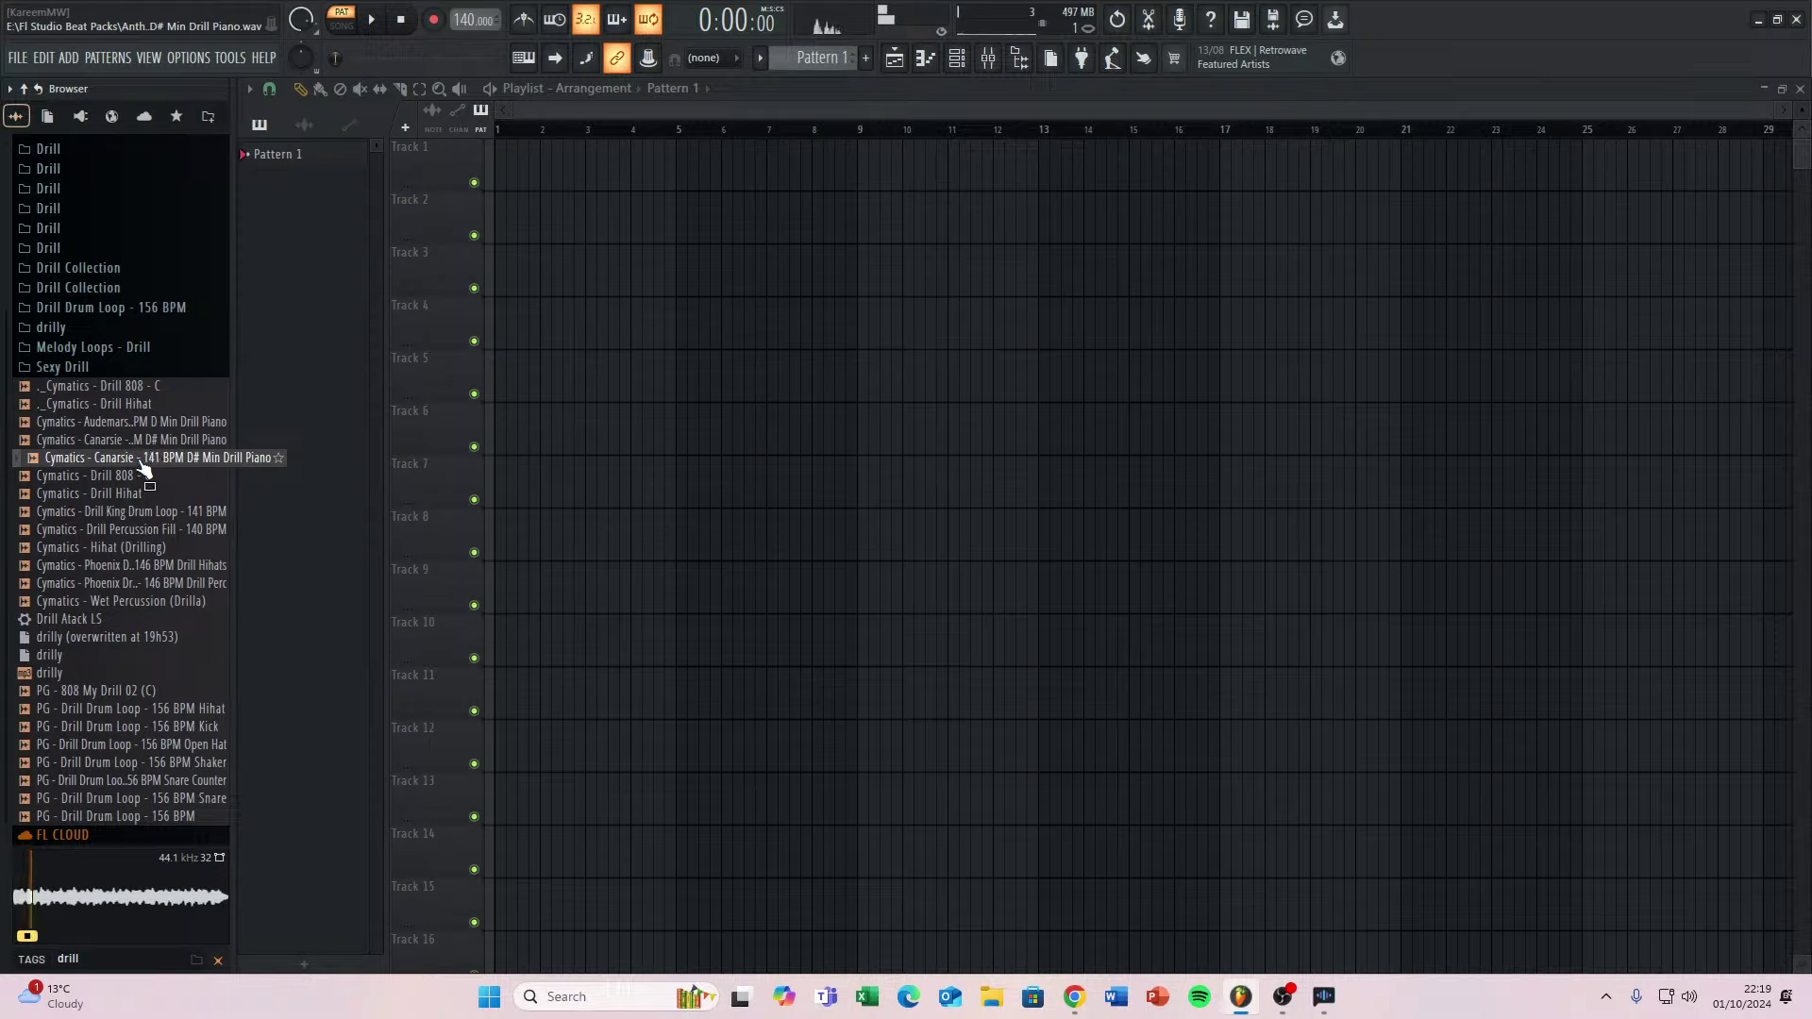
Open the Canarsie Drill Piano sample's parent folder in File Explorer, trace it up to its pack folder, and close the window.
right_click(141, 463)
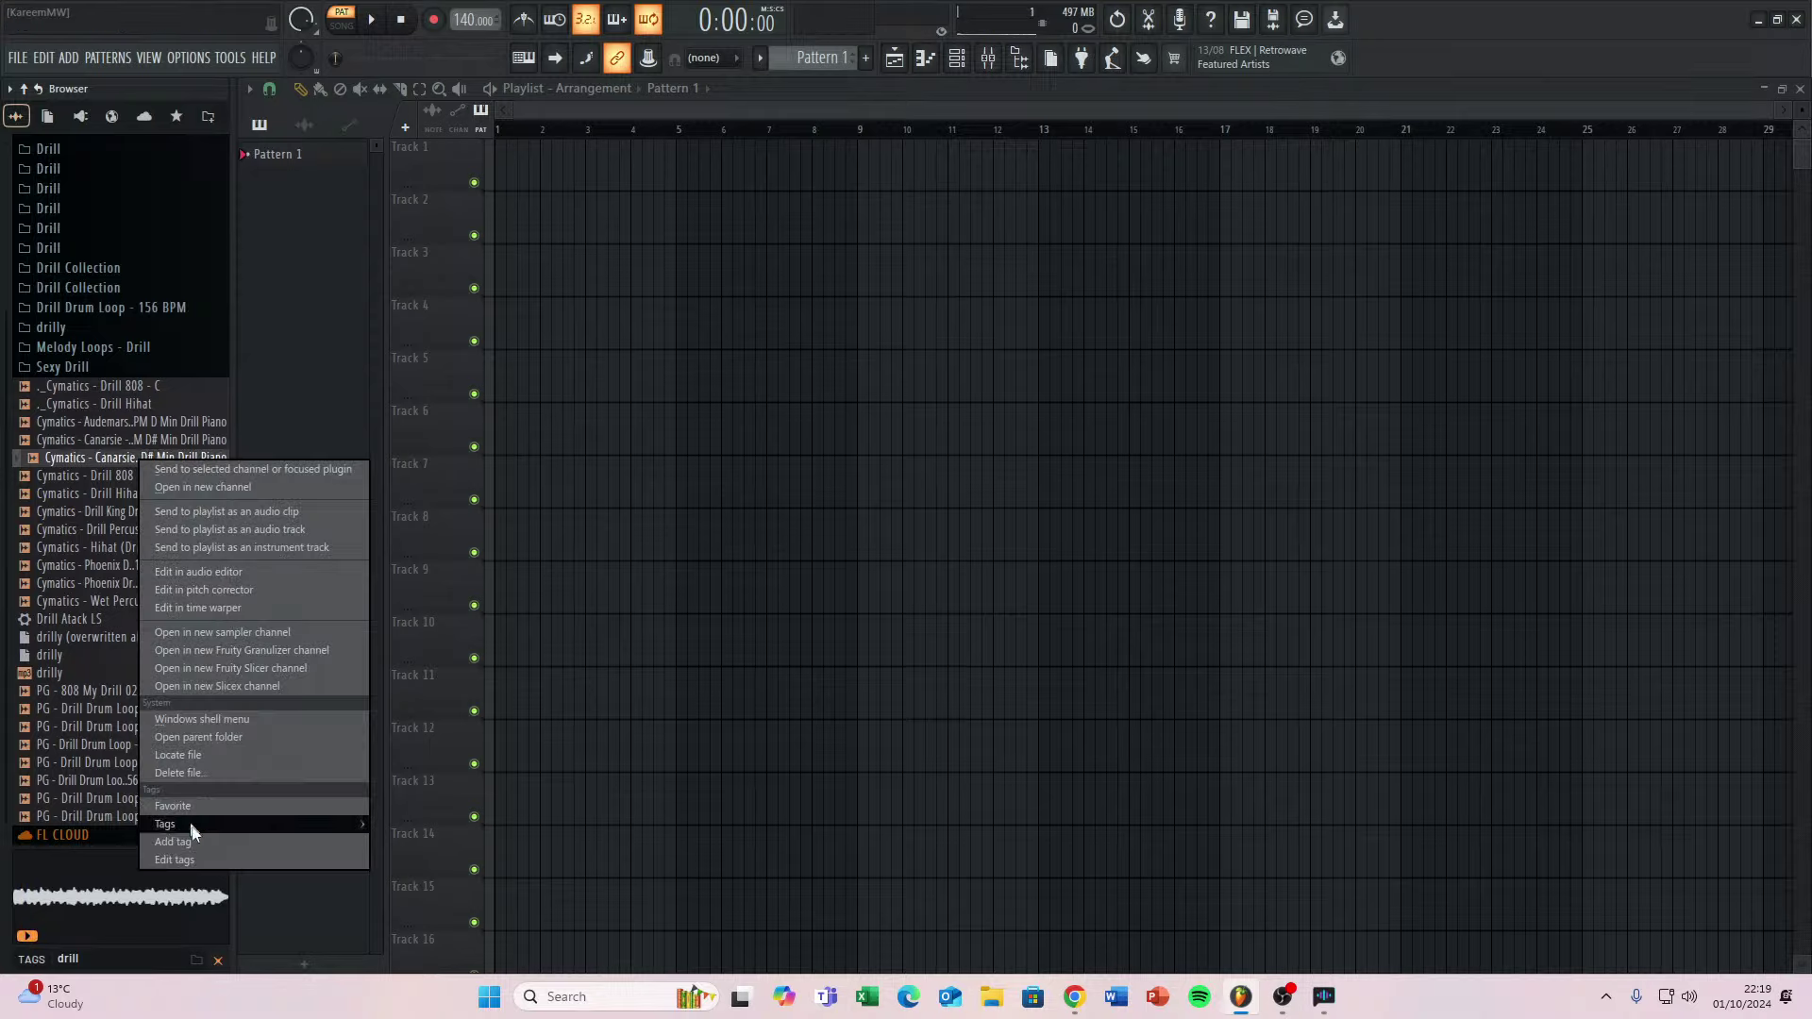
click(207, 738)
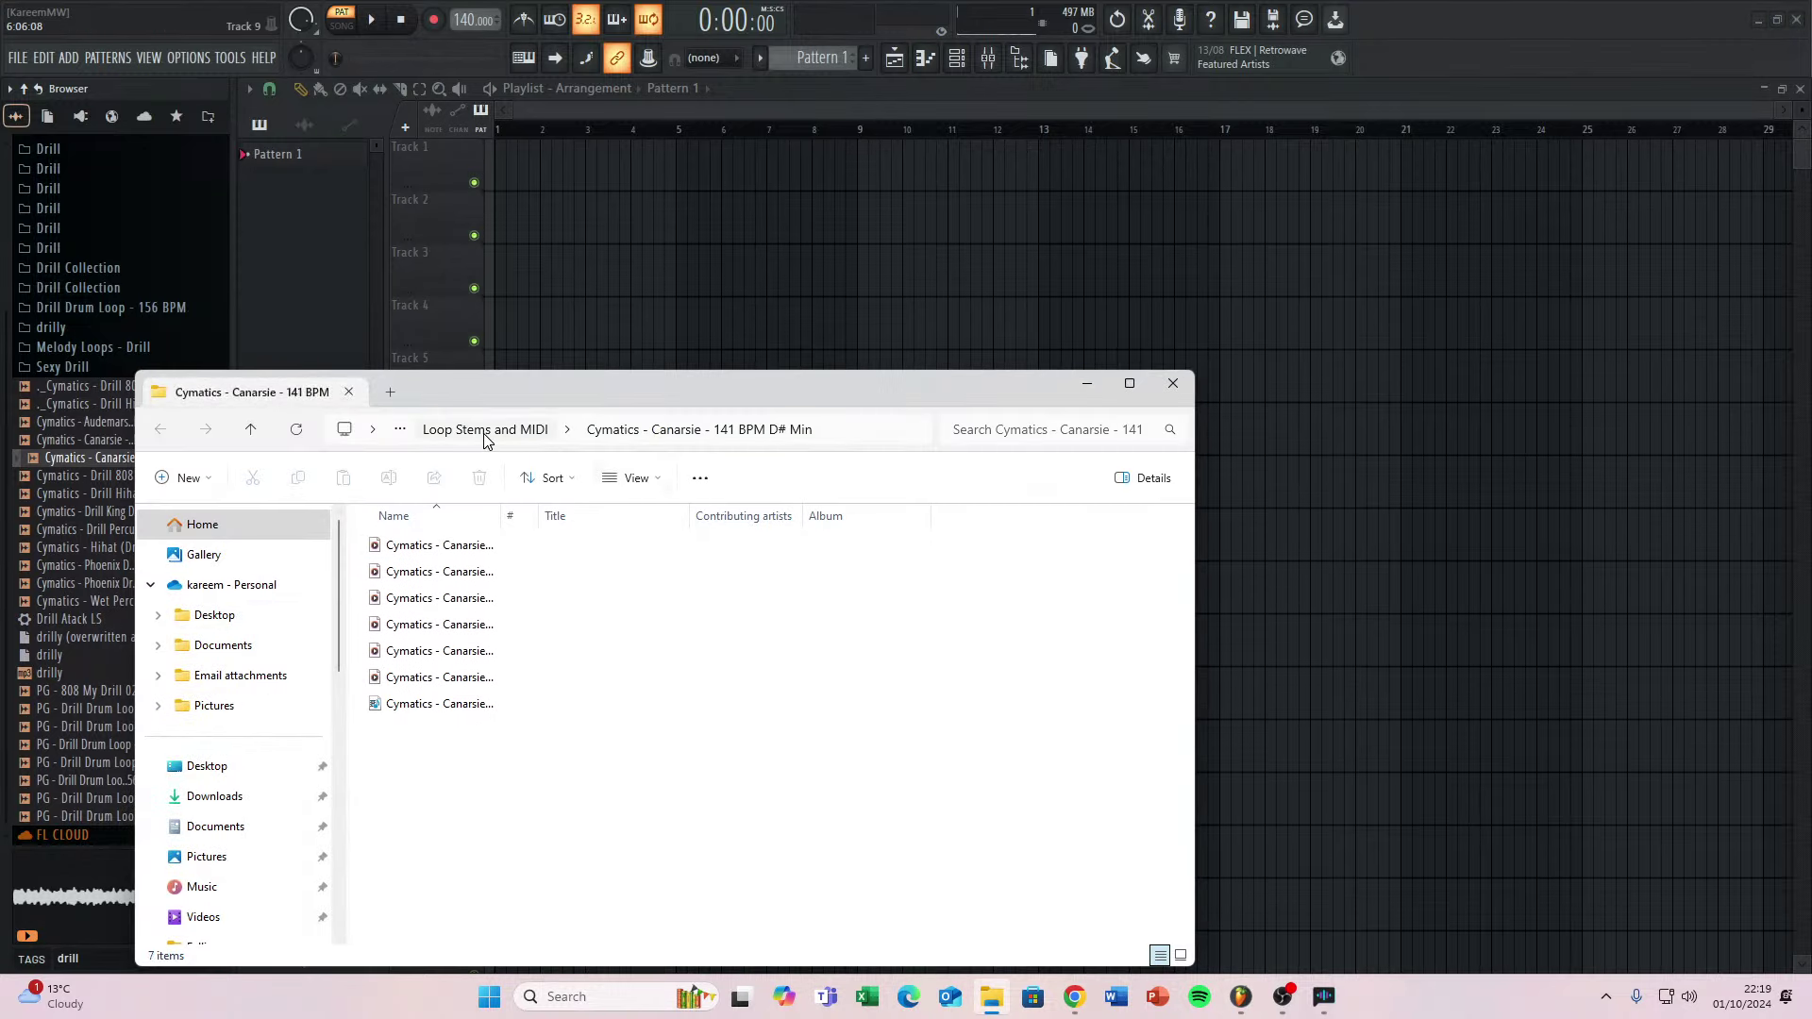
click(486, 432)
click(548, 432)
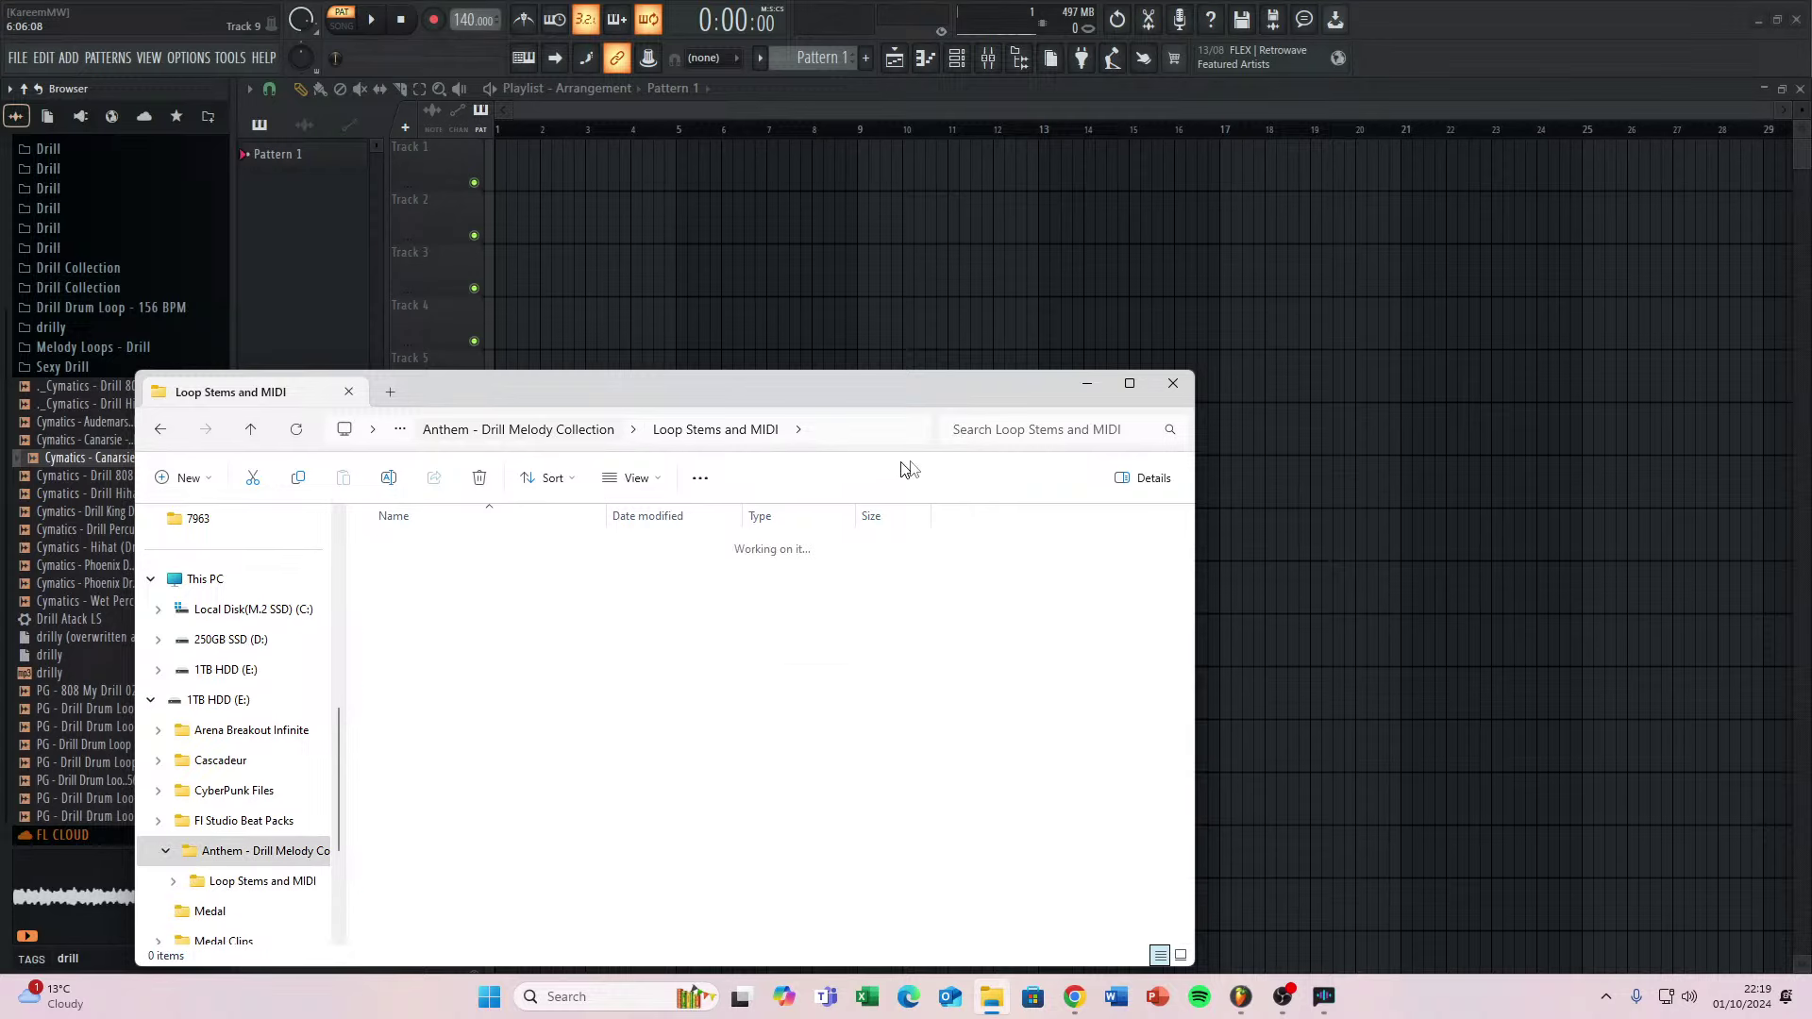
click(1172, 382)
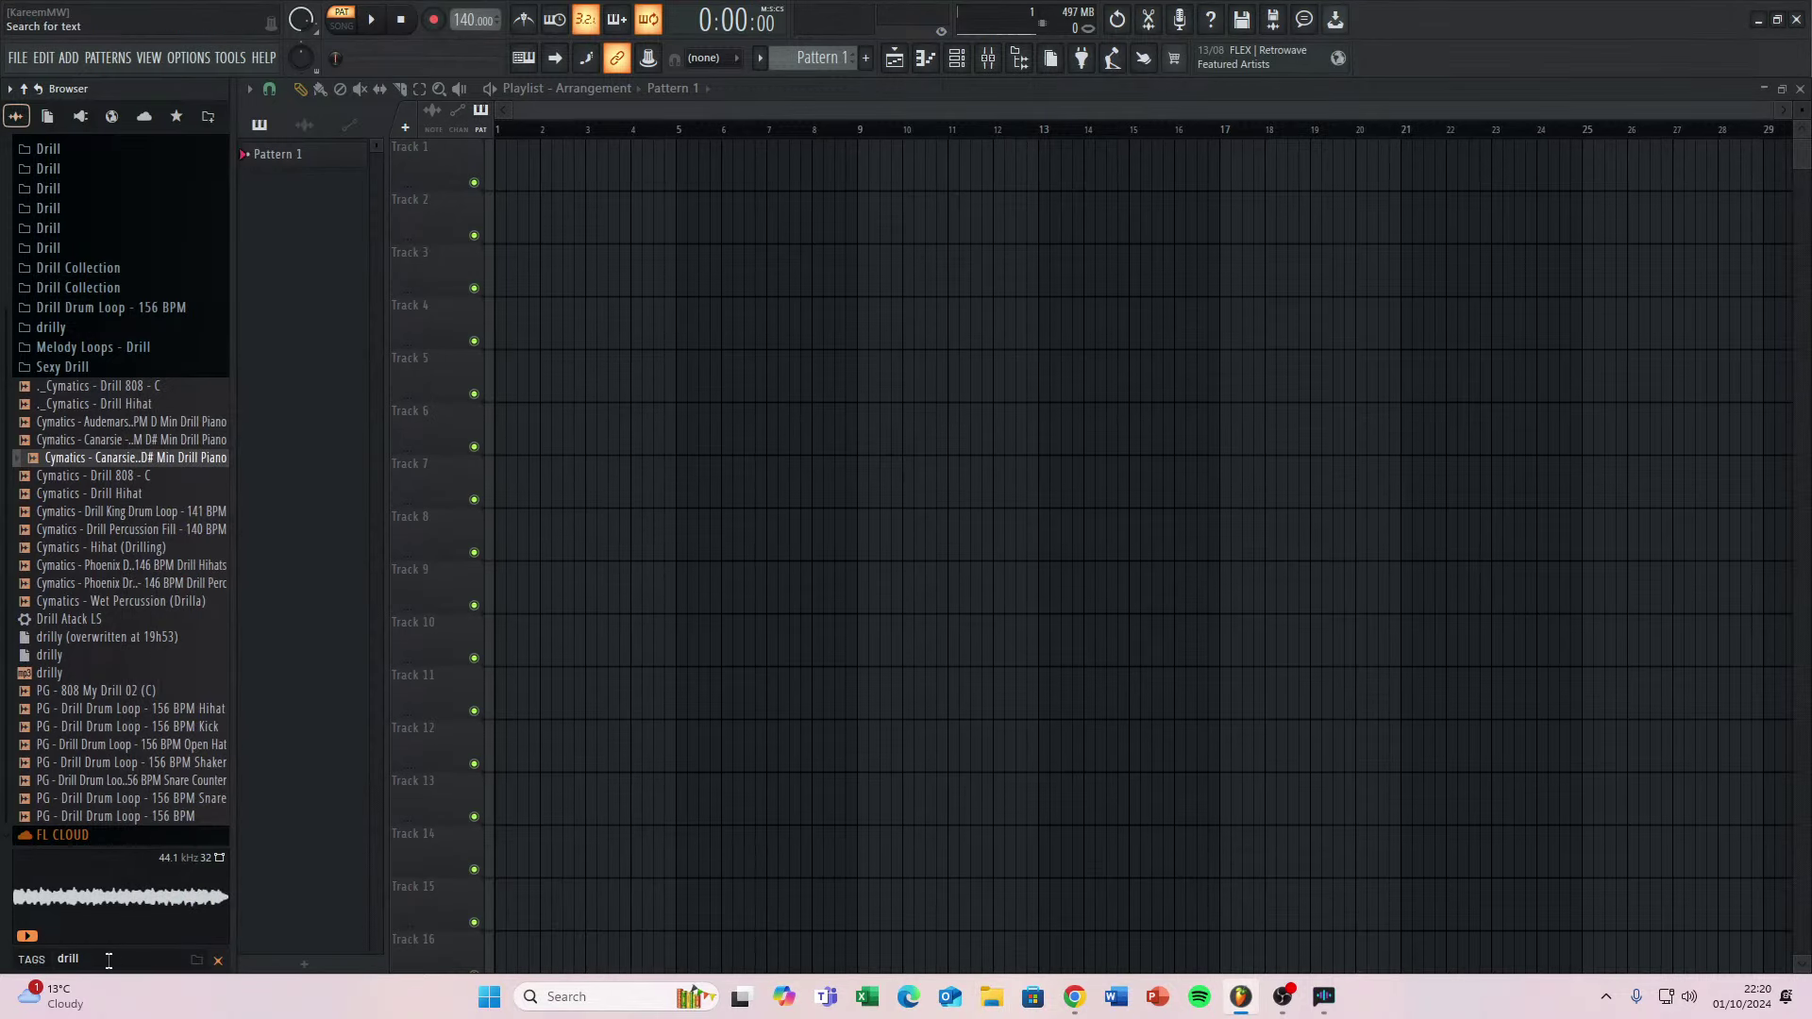
Clear the drill search and collapse the Cymatics Evolution (Preview Pack) and Eternity Sample Pack folders.
key(Escape)
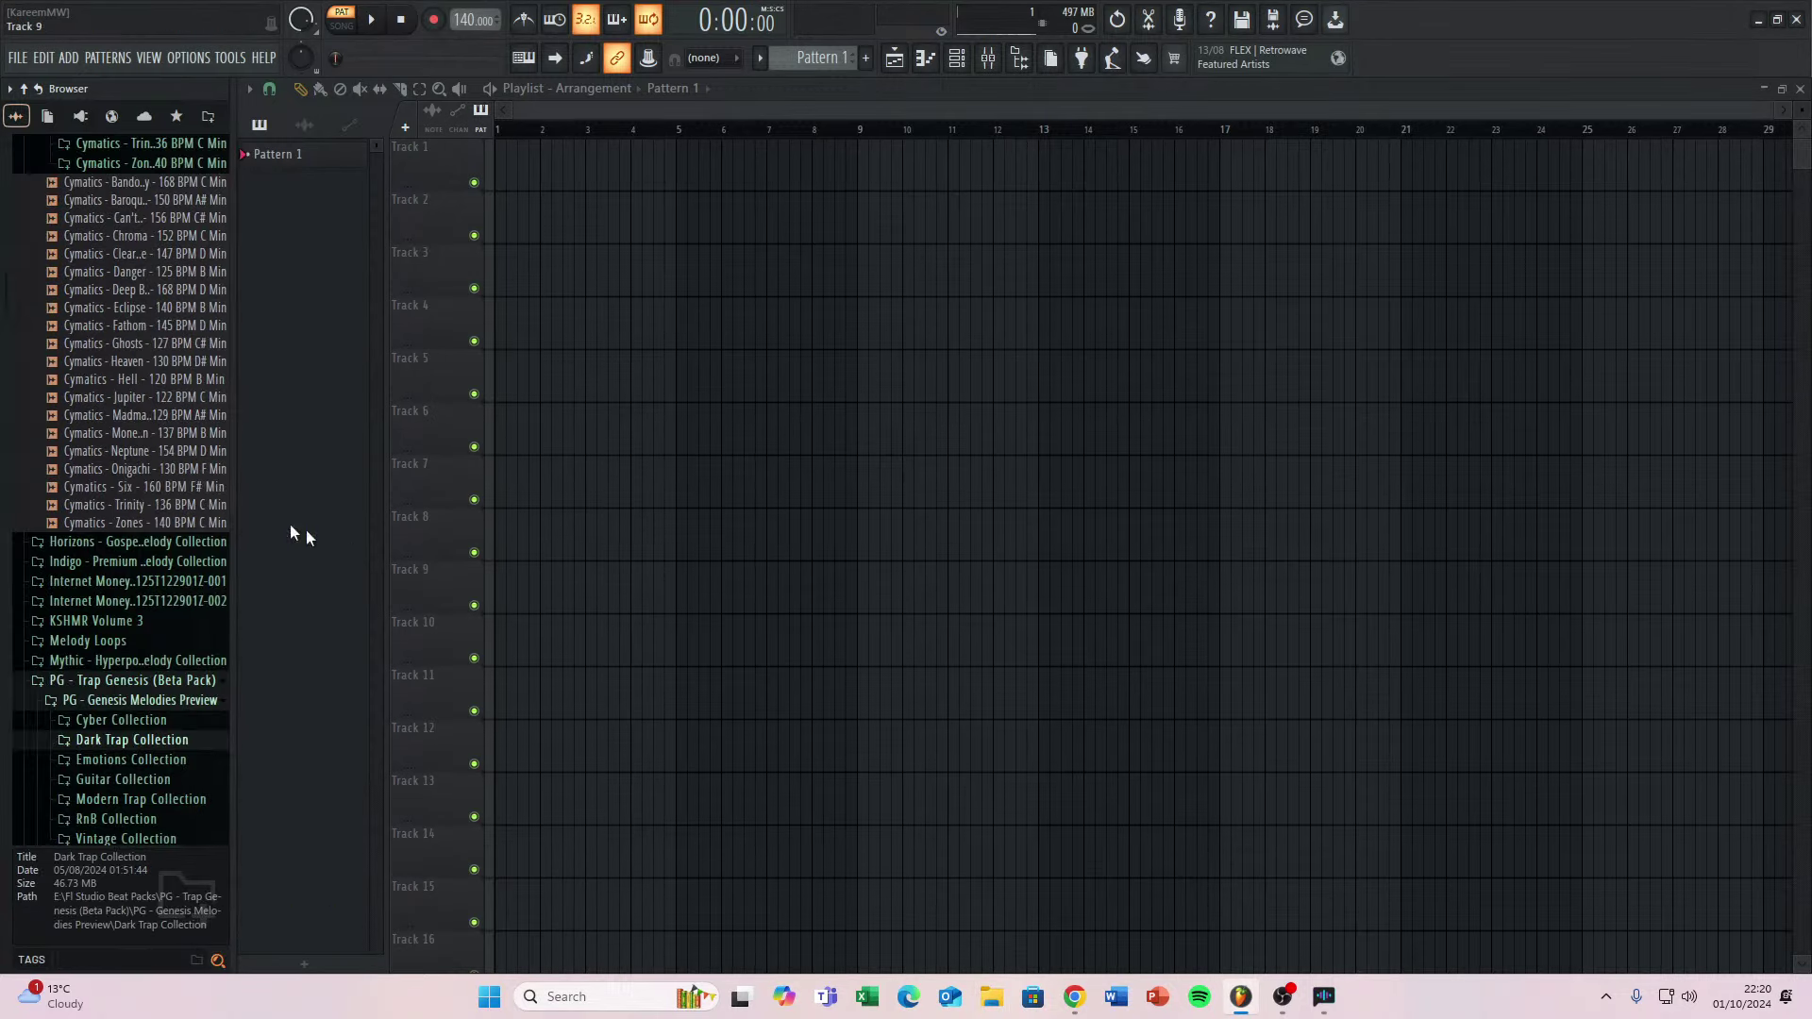
scroll(190, 400, up, 10)
scroll(163, 453, down, 4)
scroll(170, 456, down, 2)
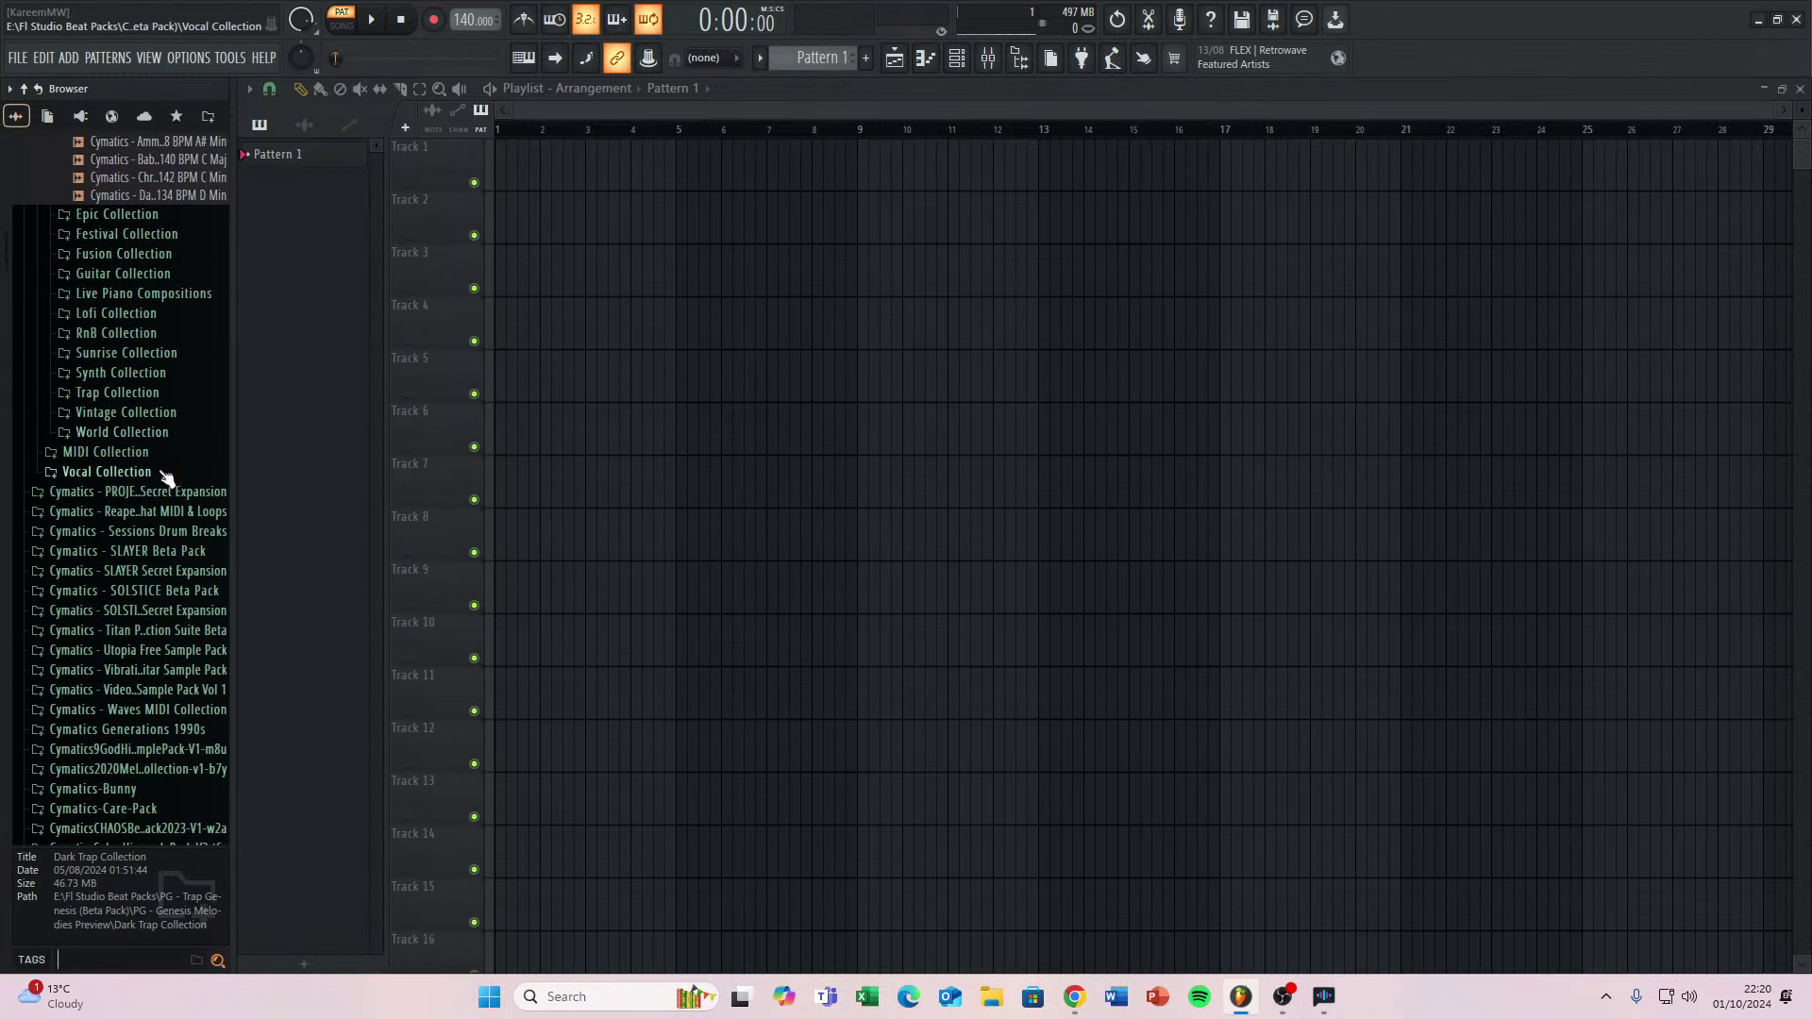
scroll(182, 598, up, 15)
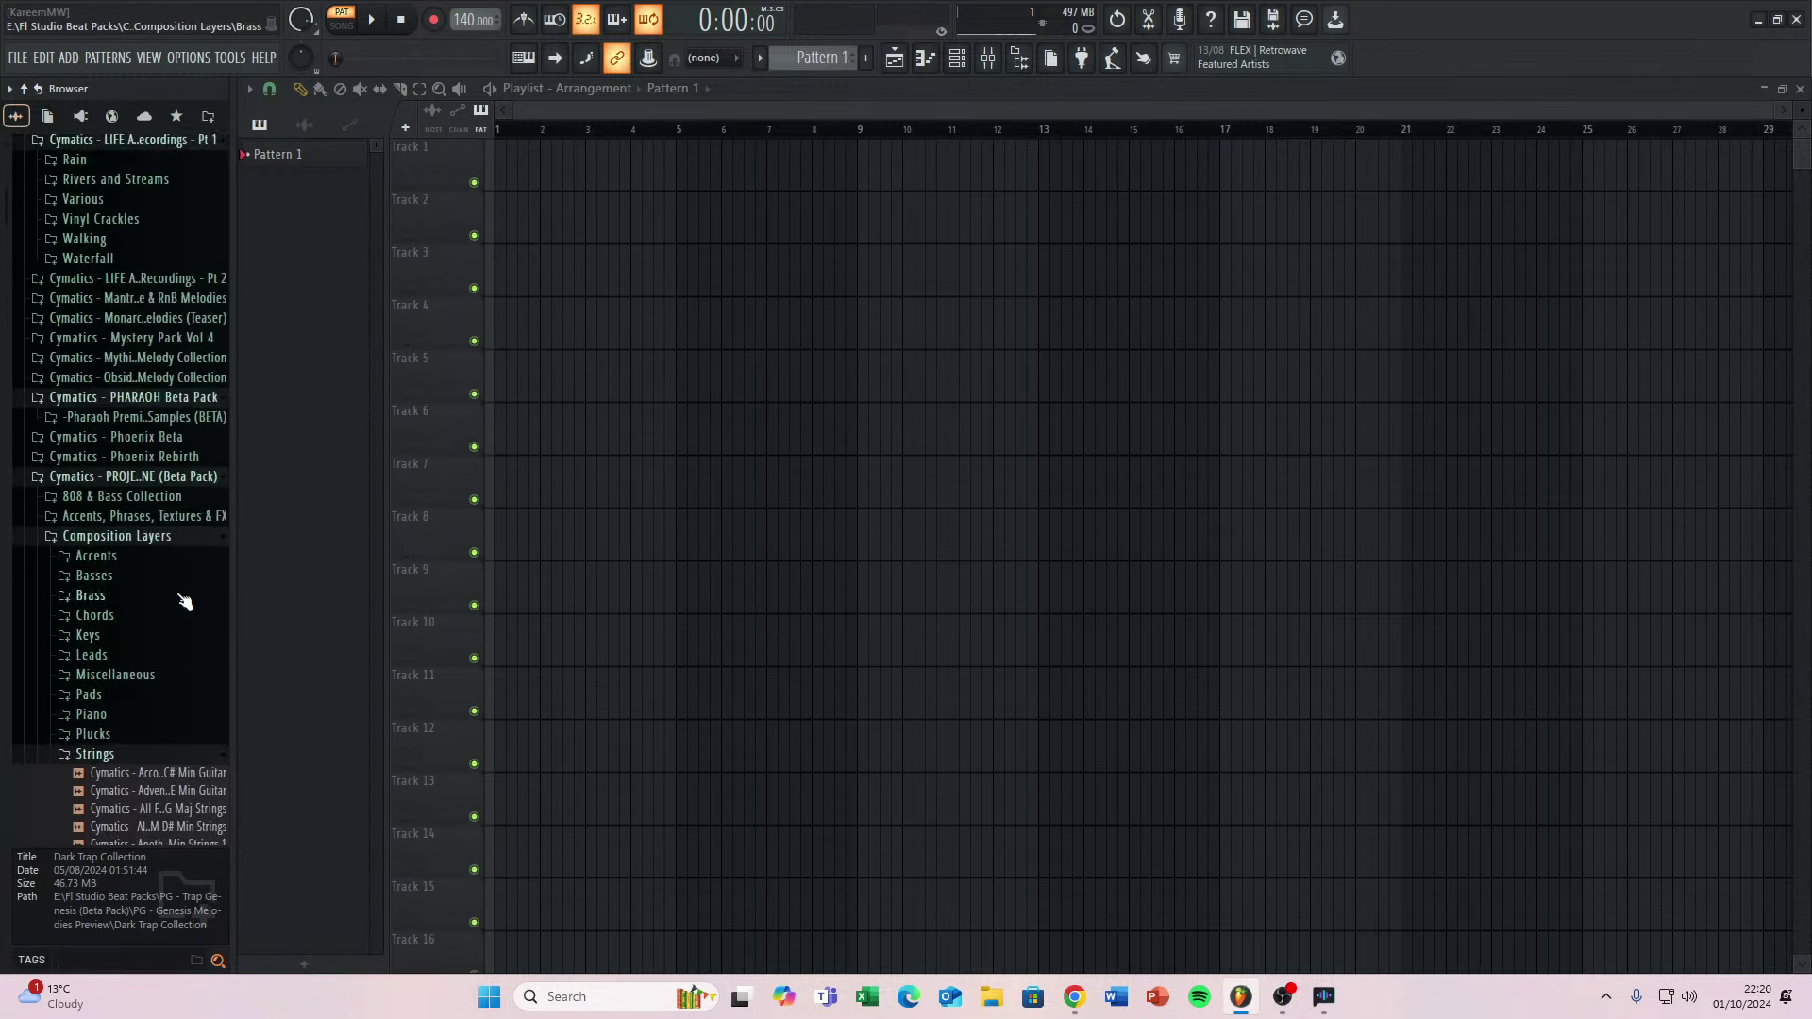
scroll(143, 493, up, 4)
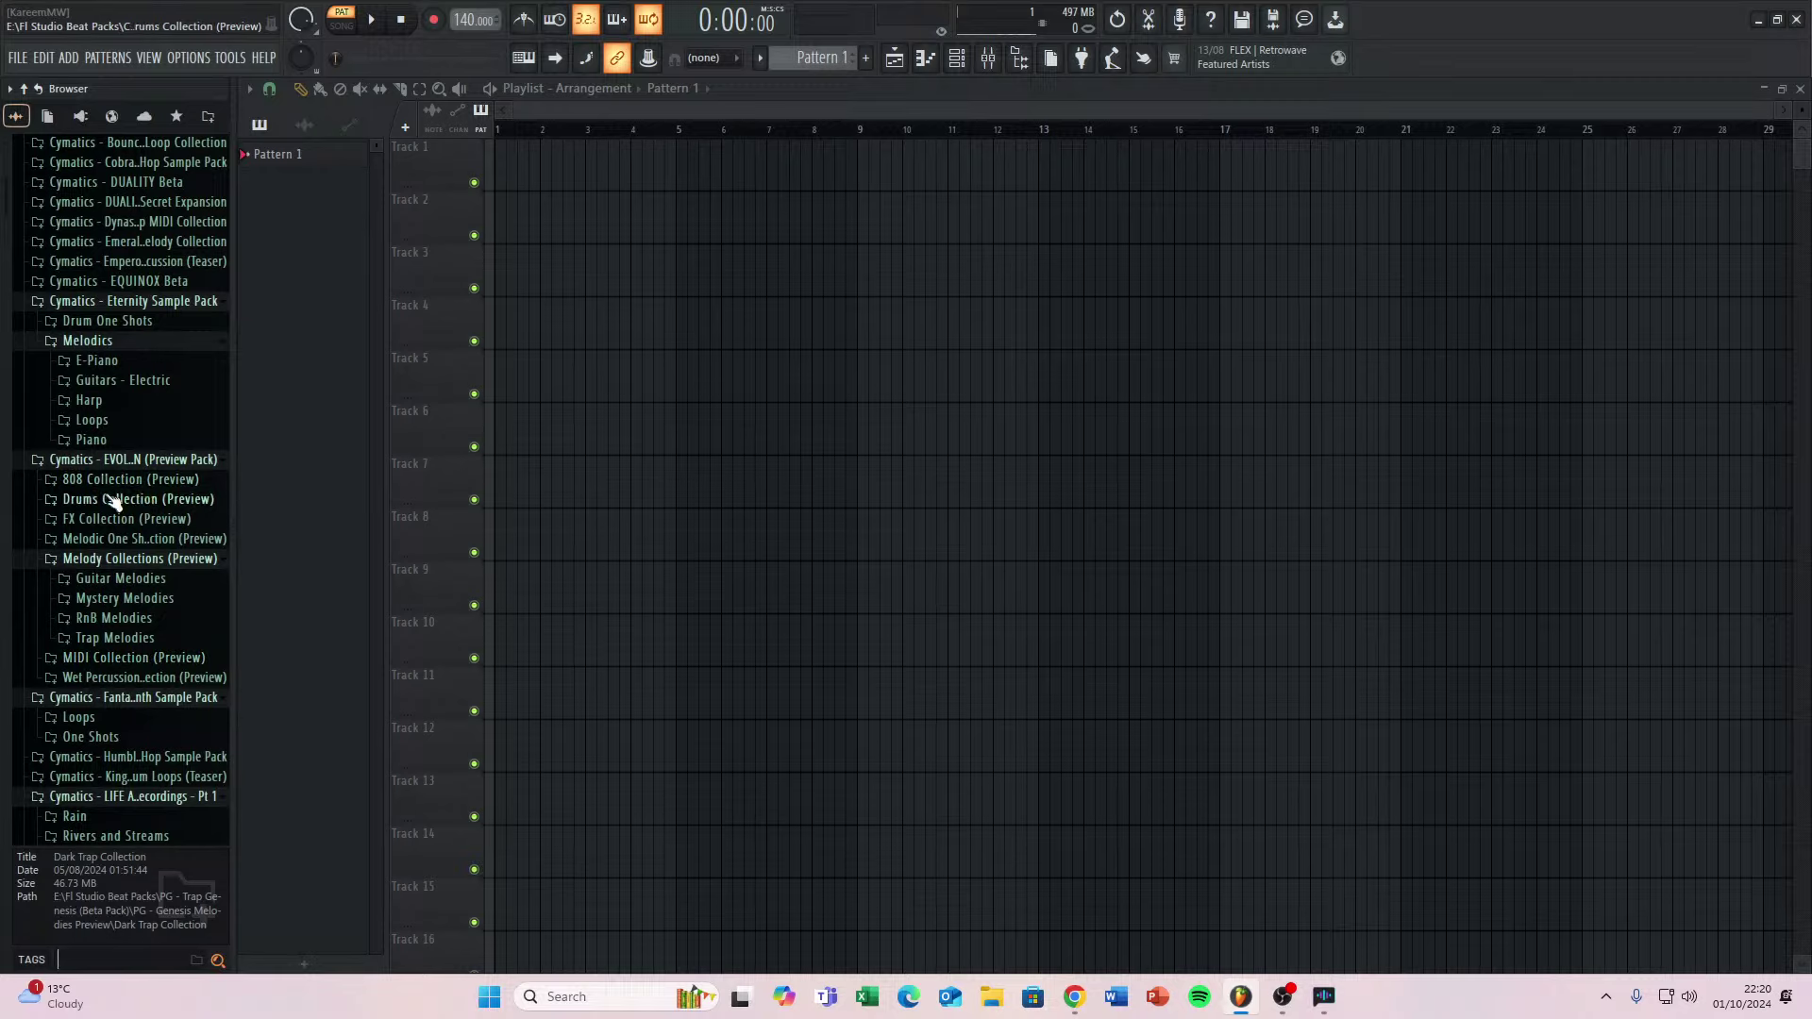
click(127, 460)
scroll(128, 467, up, 4)
click(114, 522)
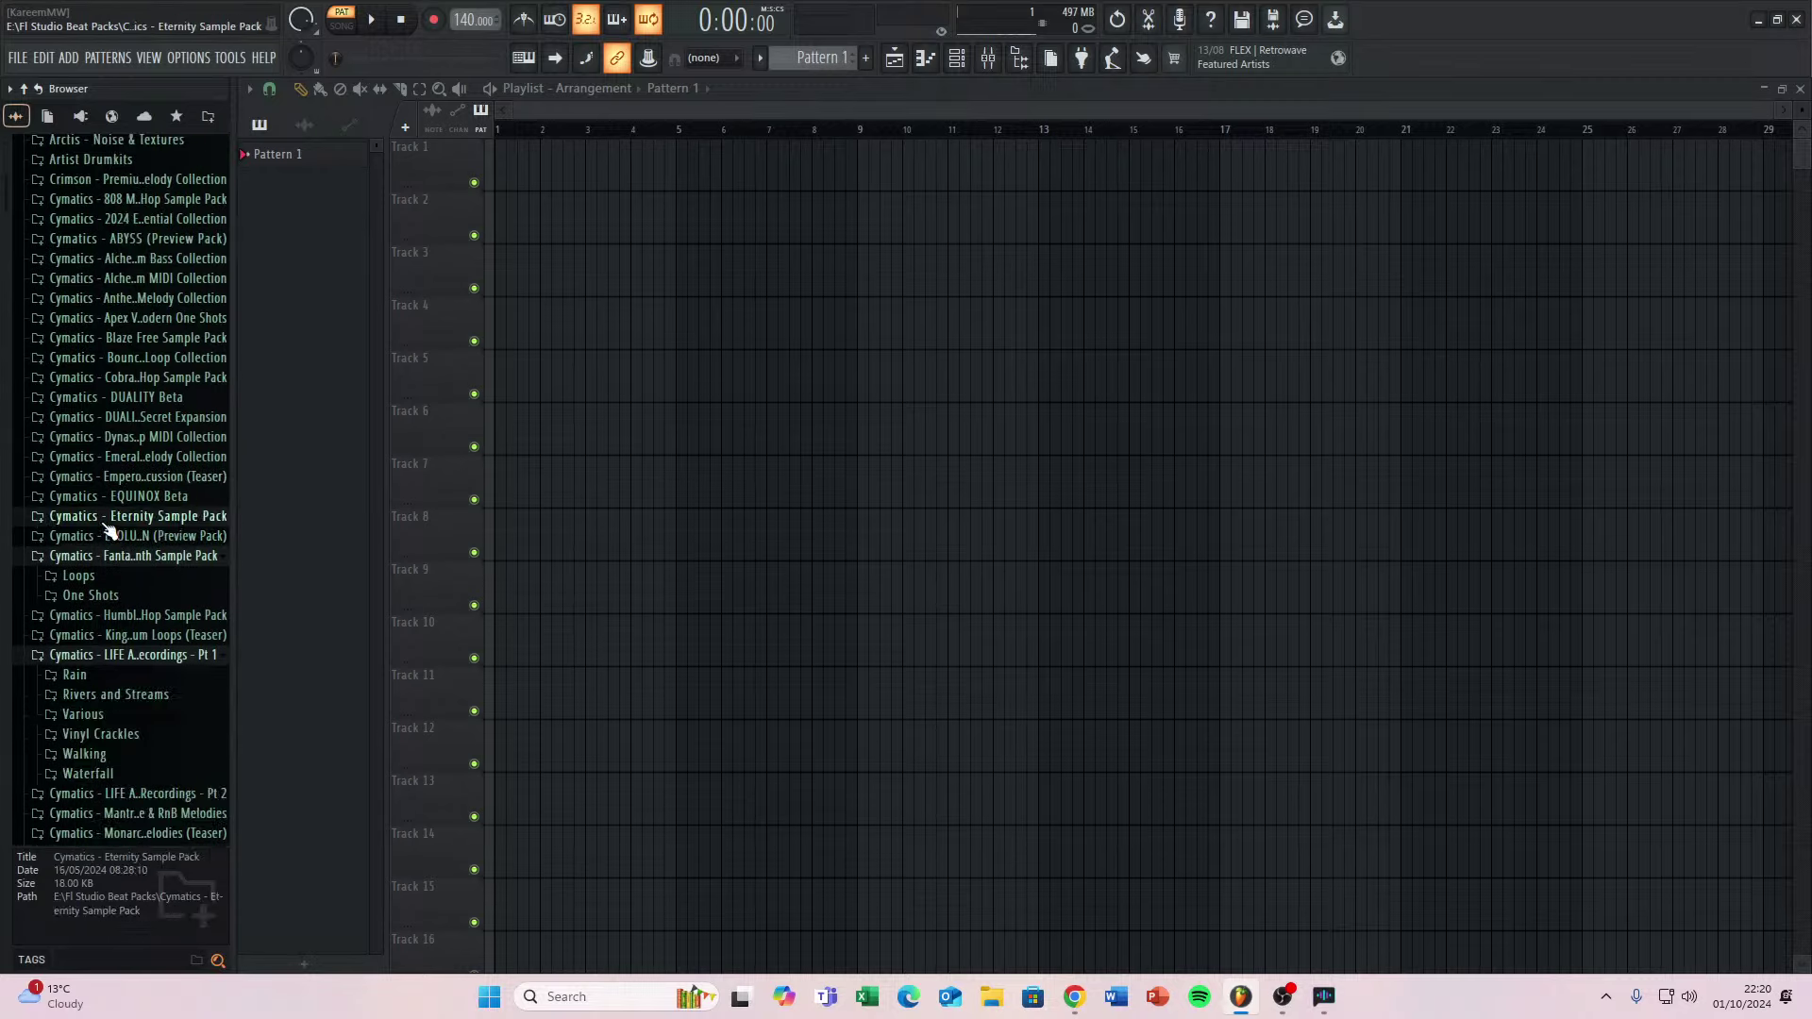
Open the Cymatics - Anthem Drill Melody Collection and preview several of its loops, including Approach and Anarchy.
scroll(118, 500, up, 2)
click(156, 410)
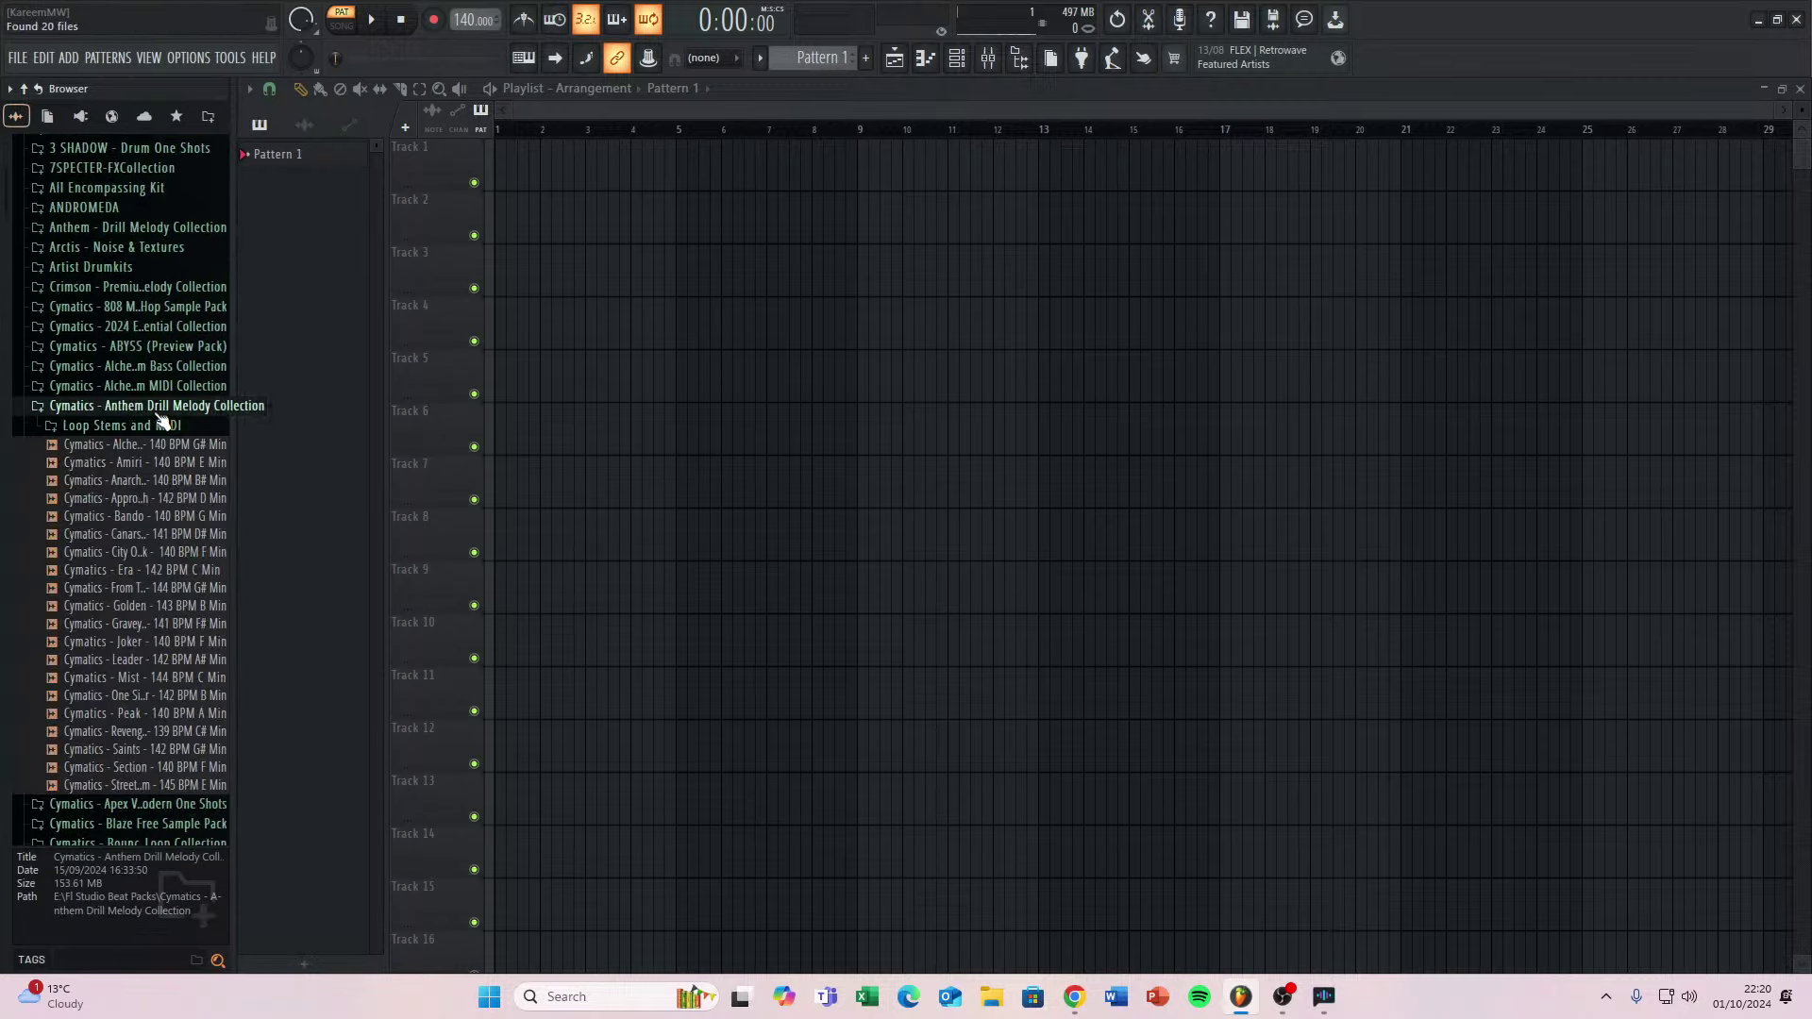
click(102, 484)
click(133, 623)
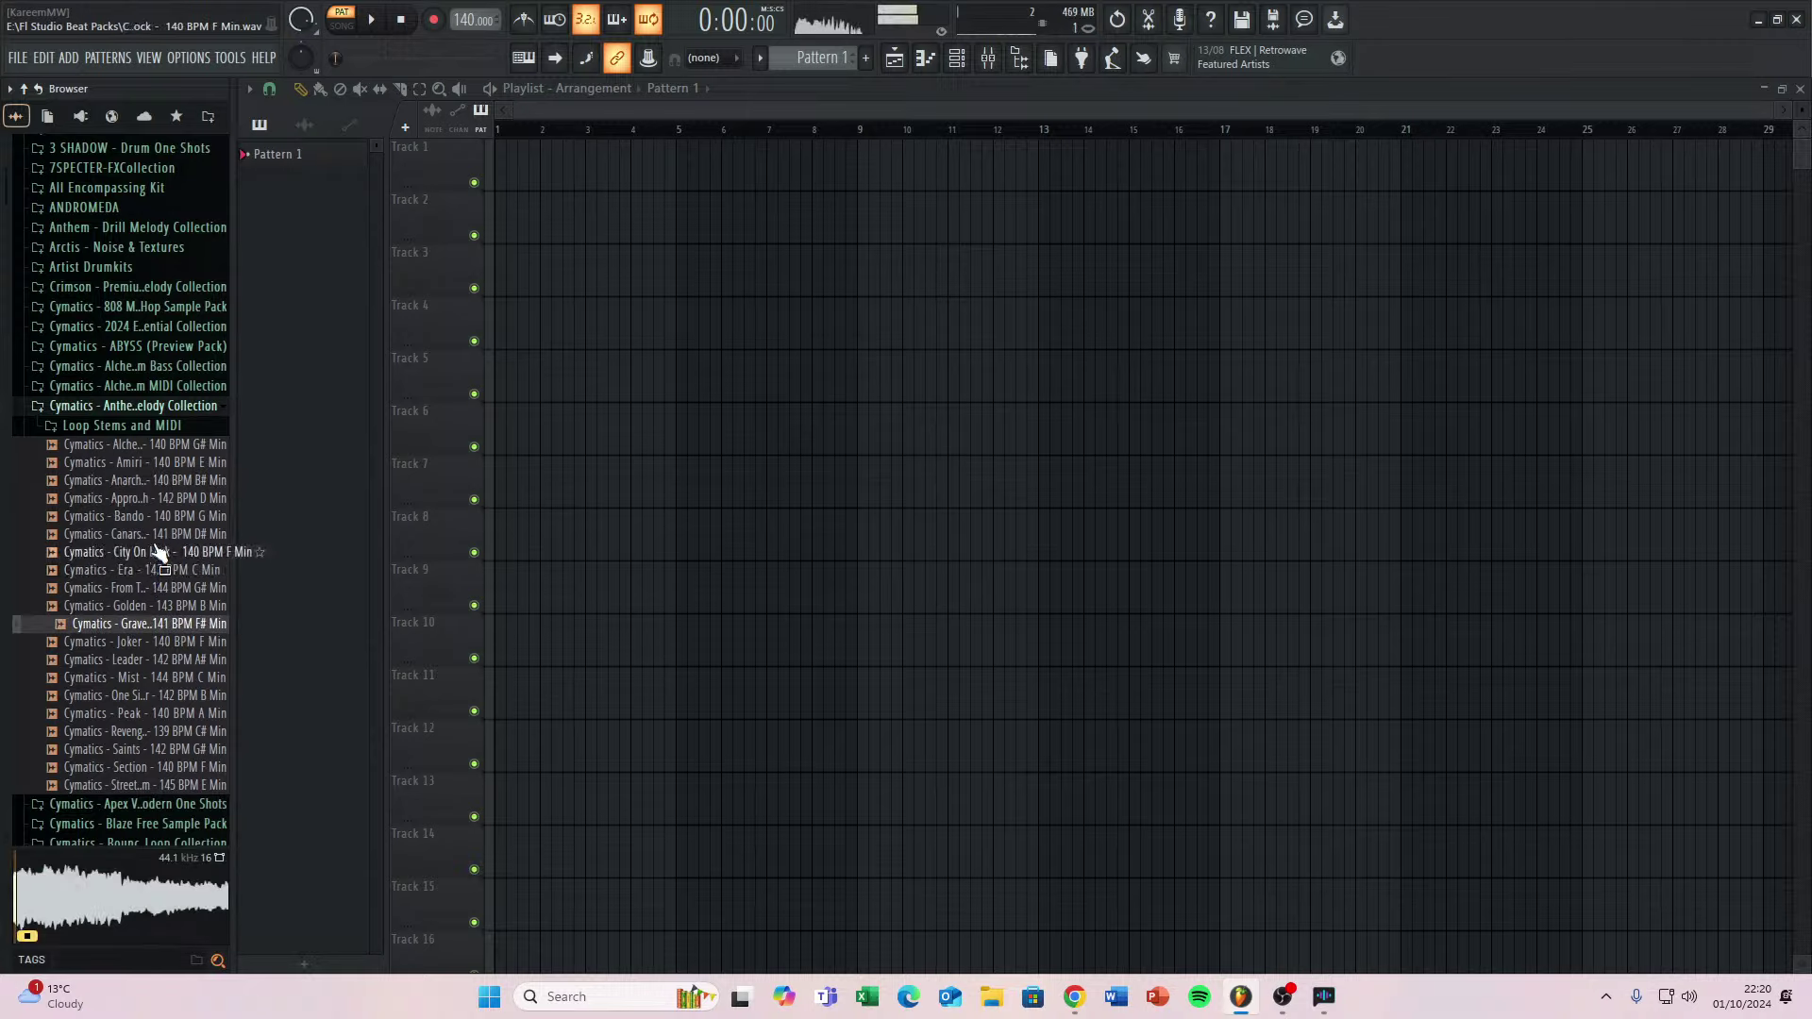
click(166, 500)
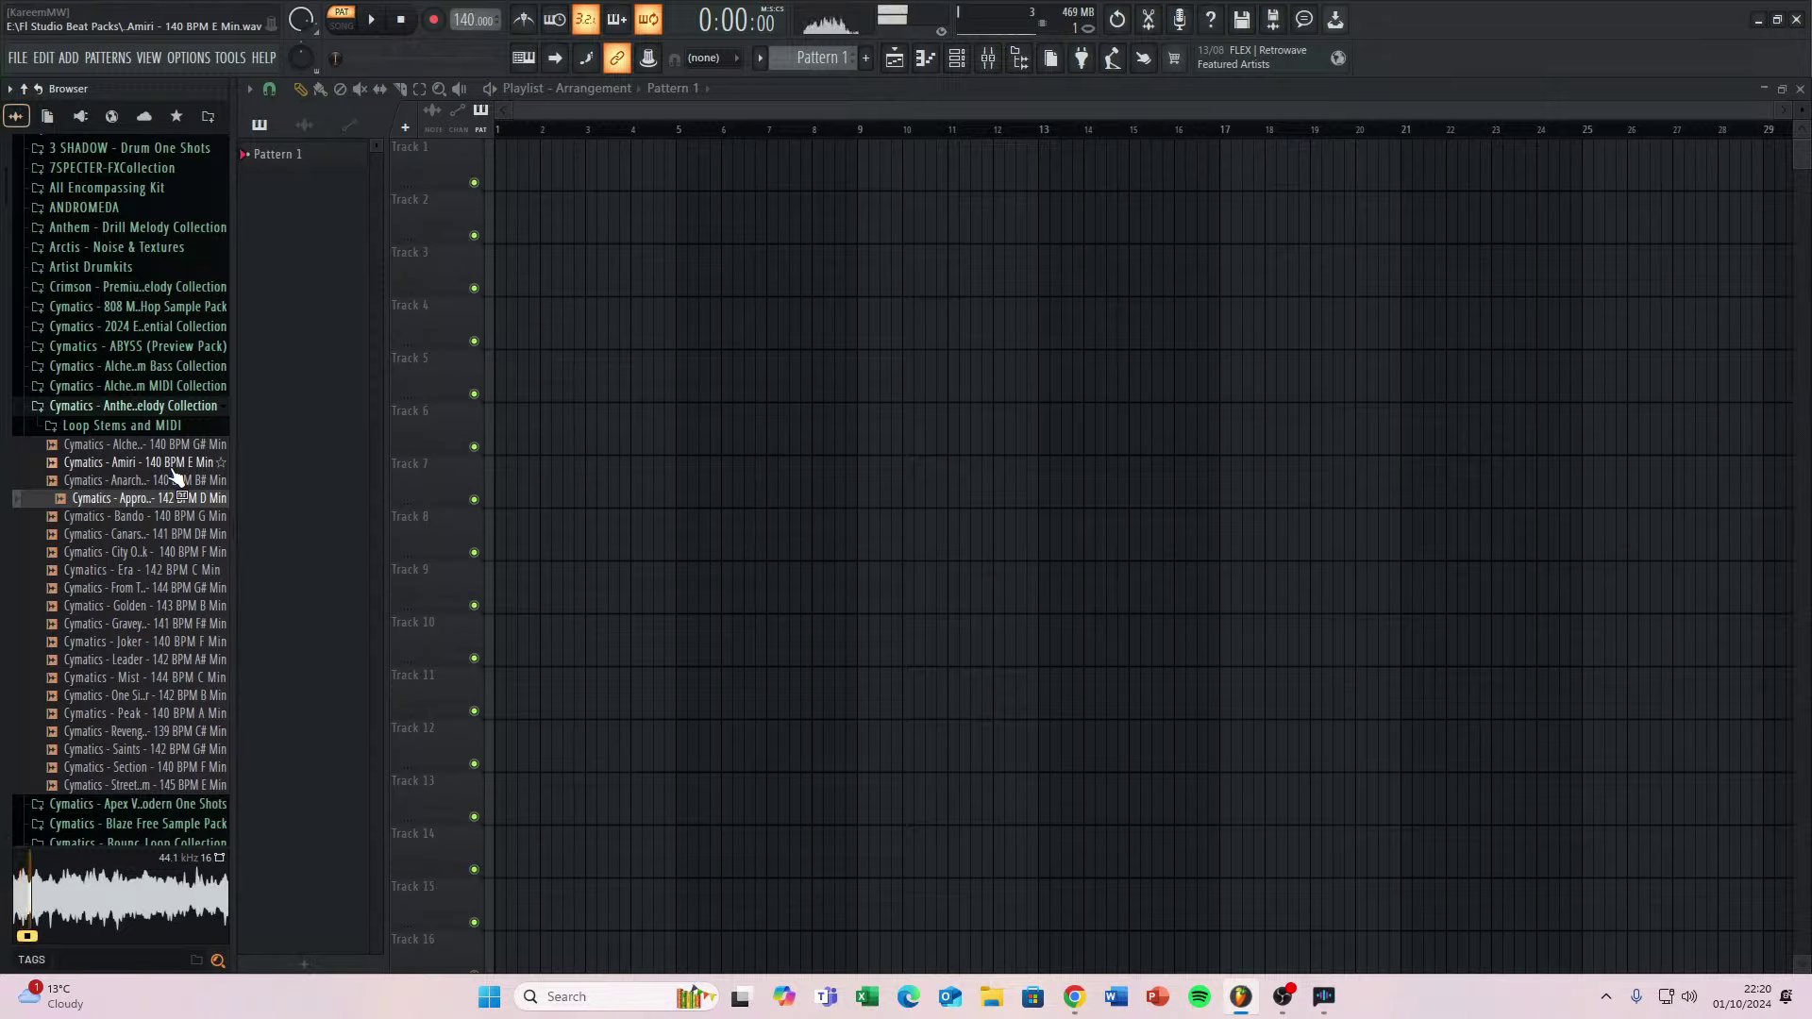
click(176, 478)
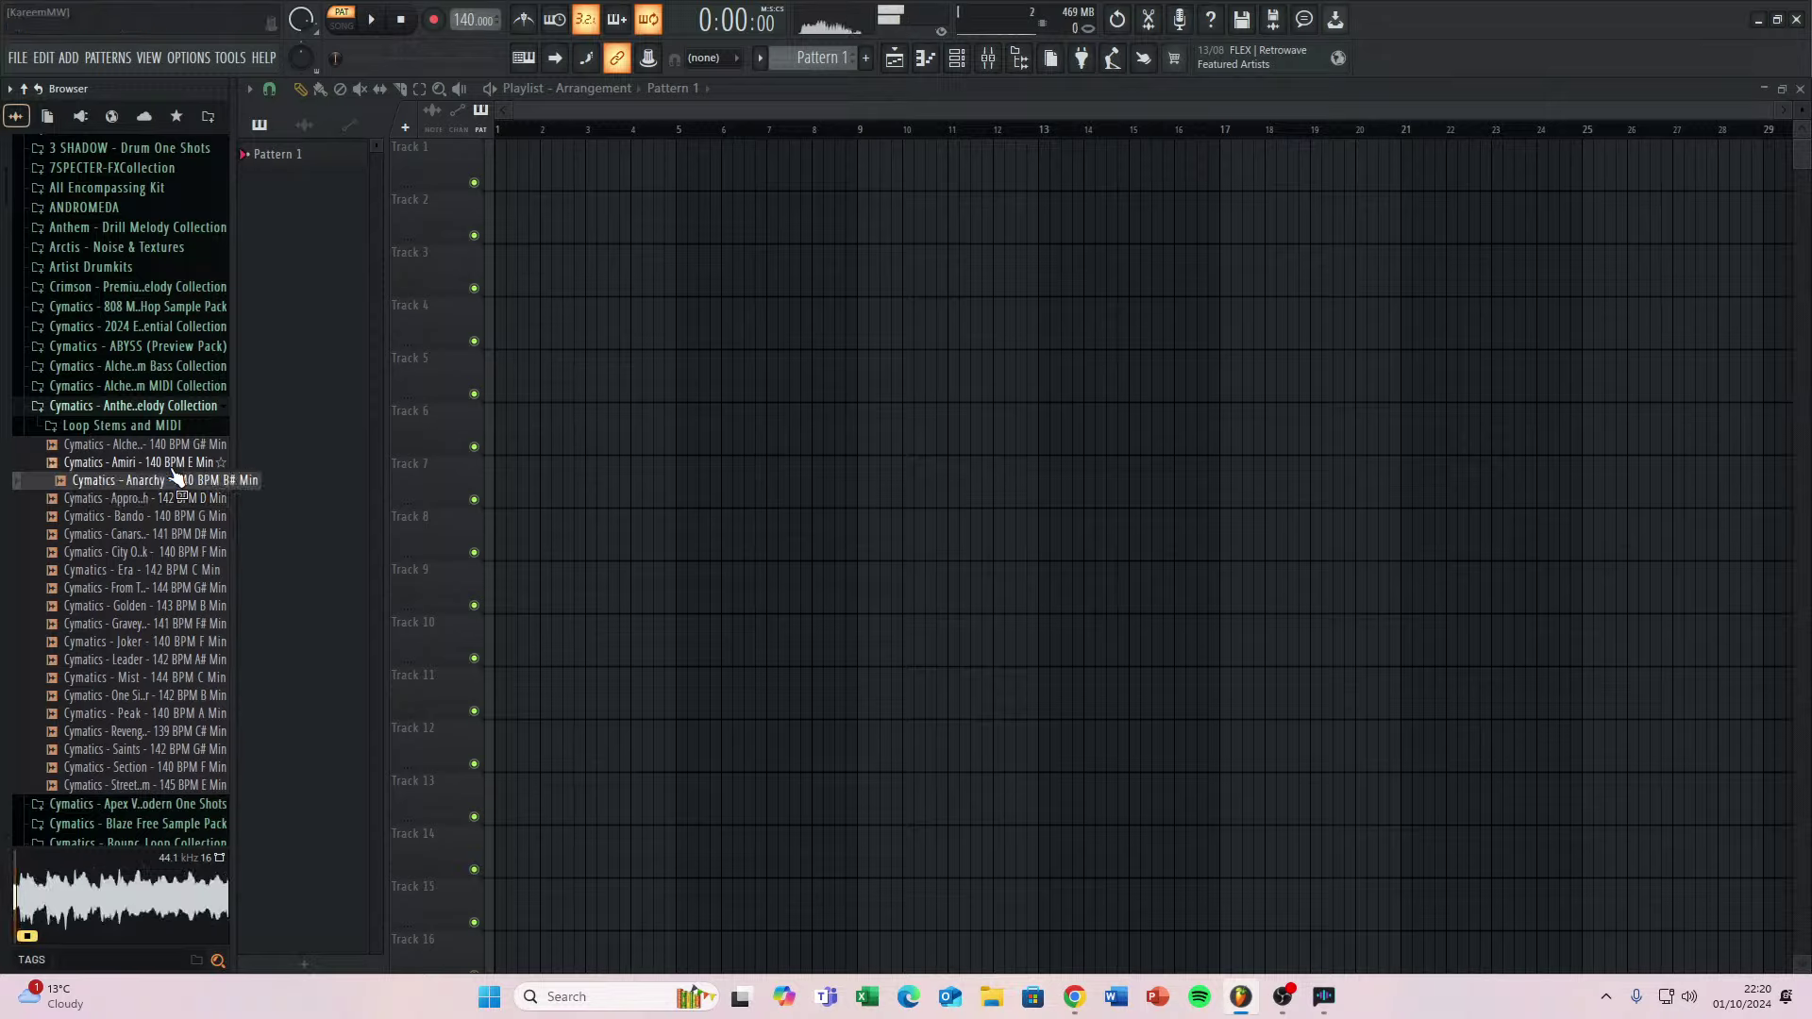
Preview the Anthem Drill Melody Collection loops one after another, from Amiri to From The Ends.
key(Up)
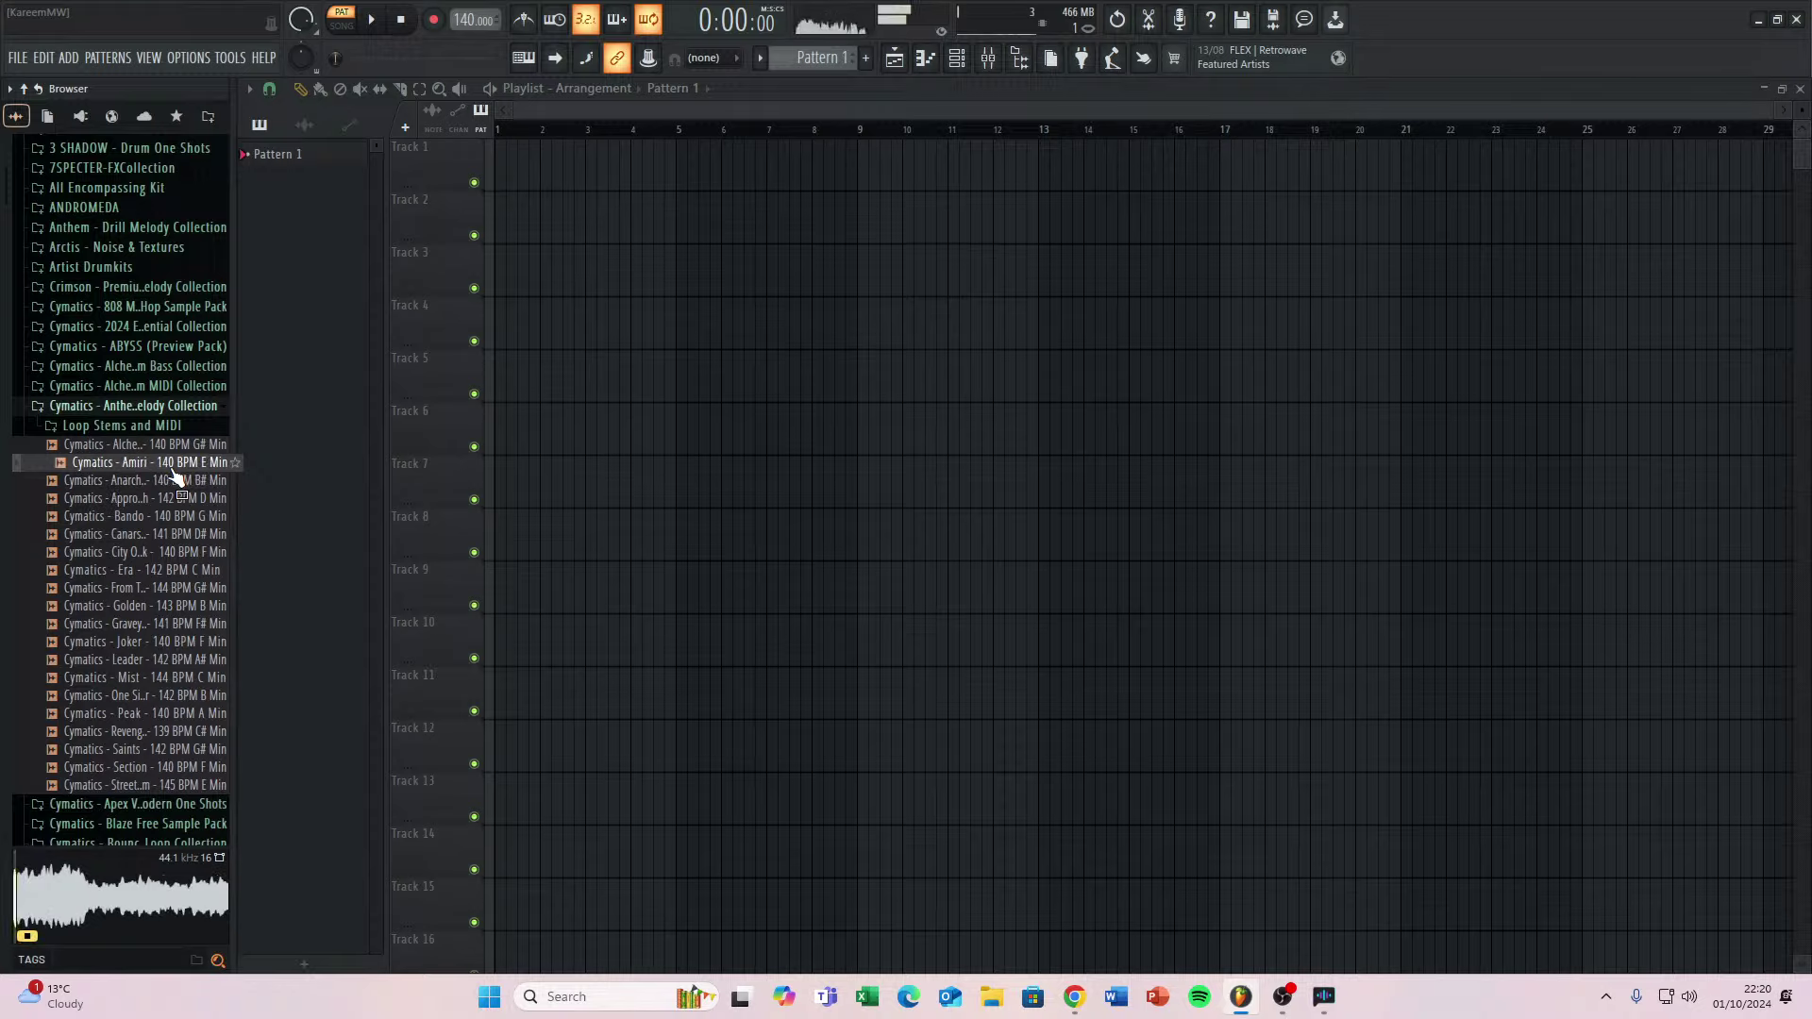
key(Down)
key(Down)
key(Down)
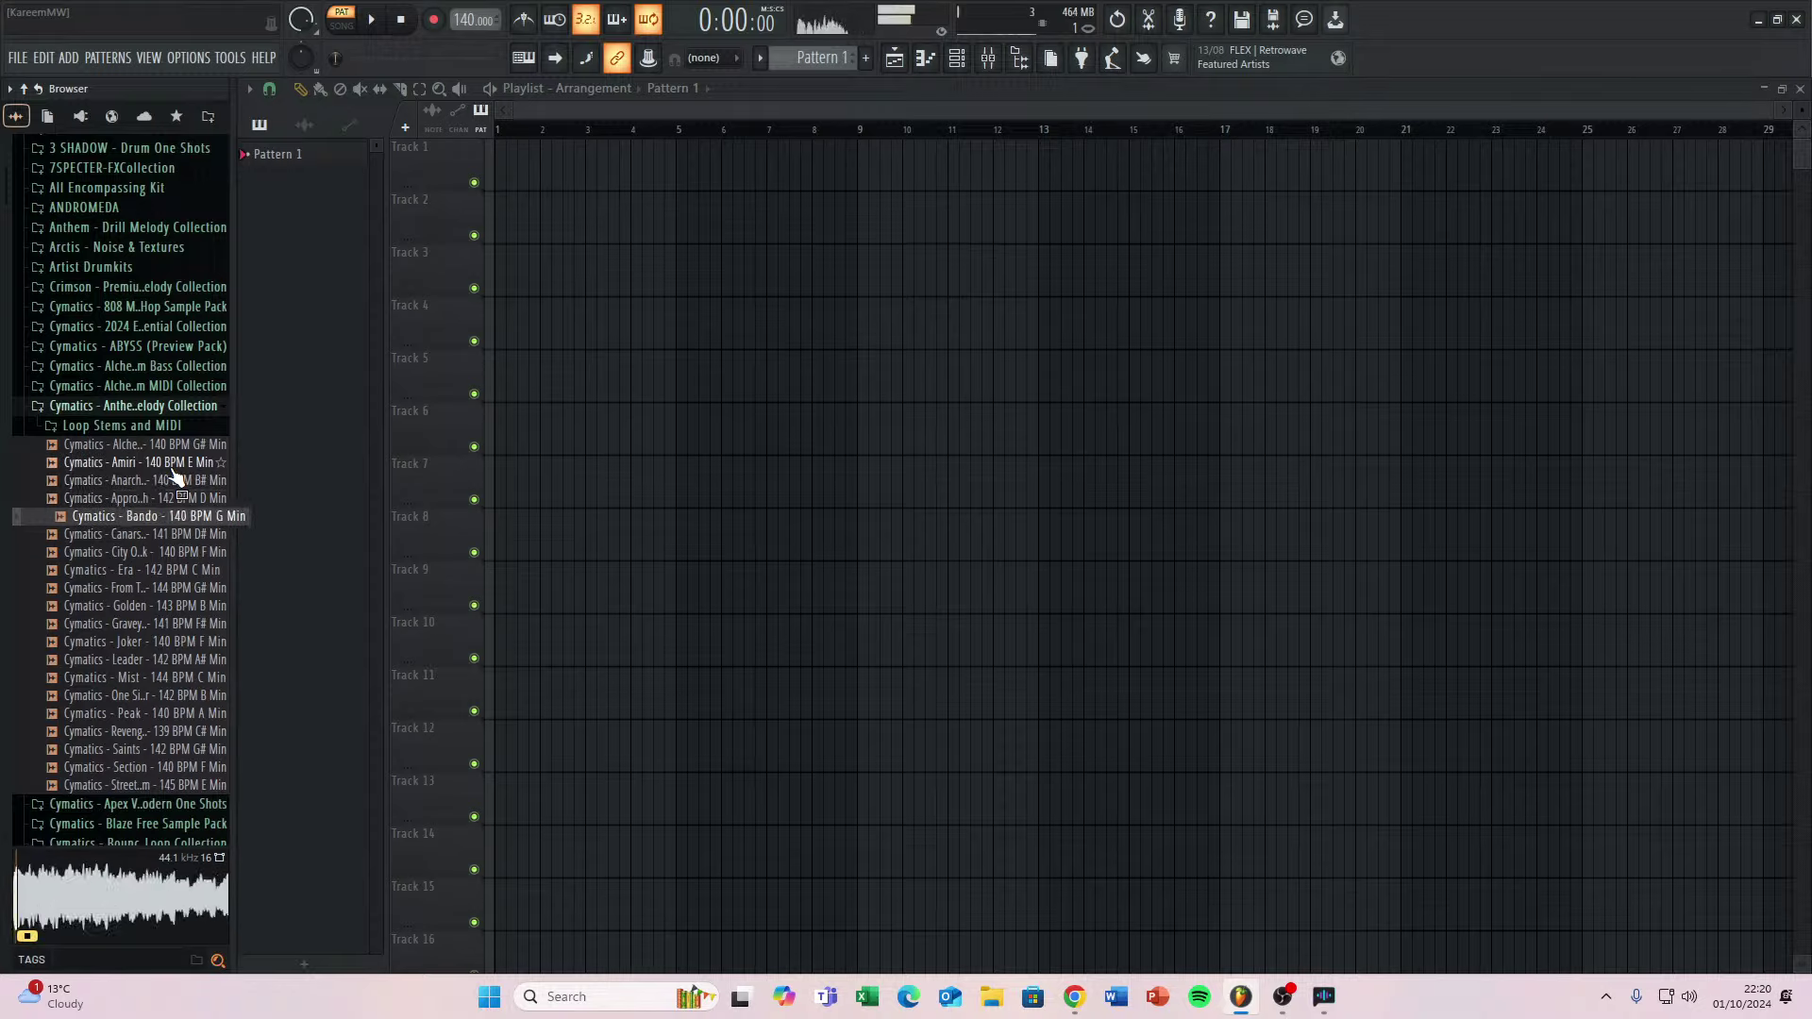
key(Up)
key(Down)
key(Down)
key(Down)
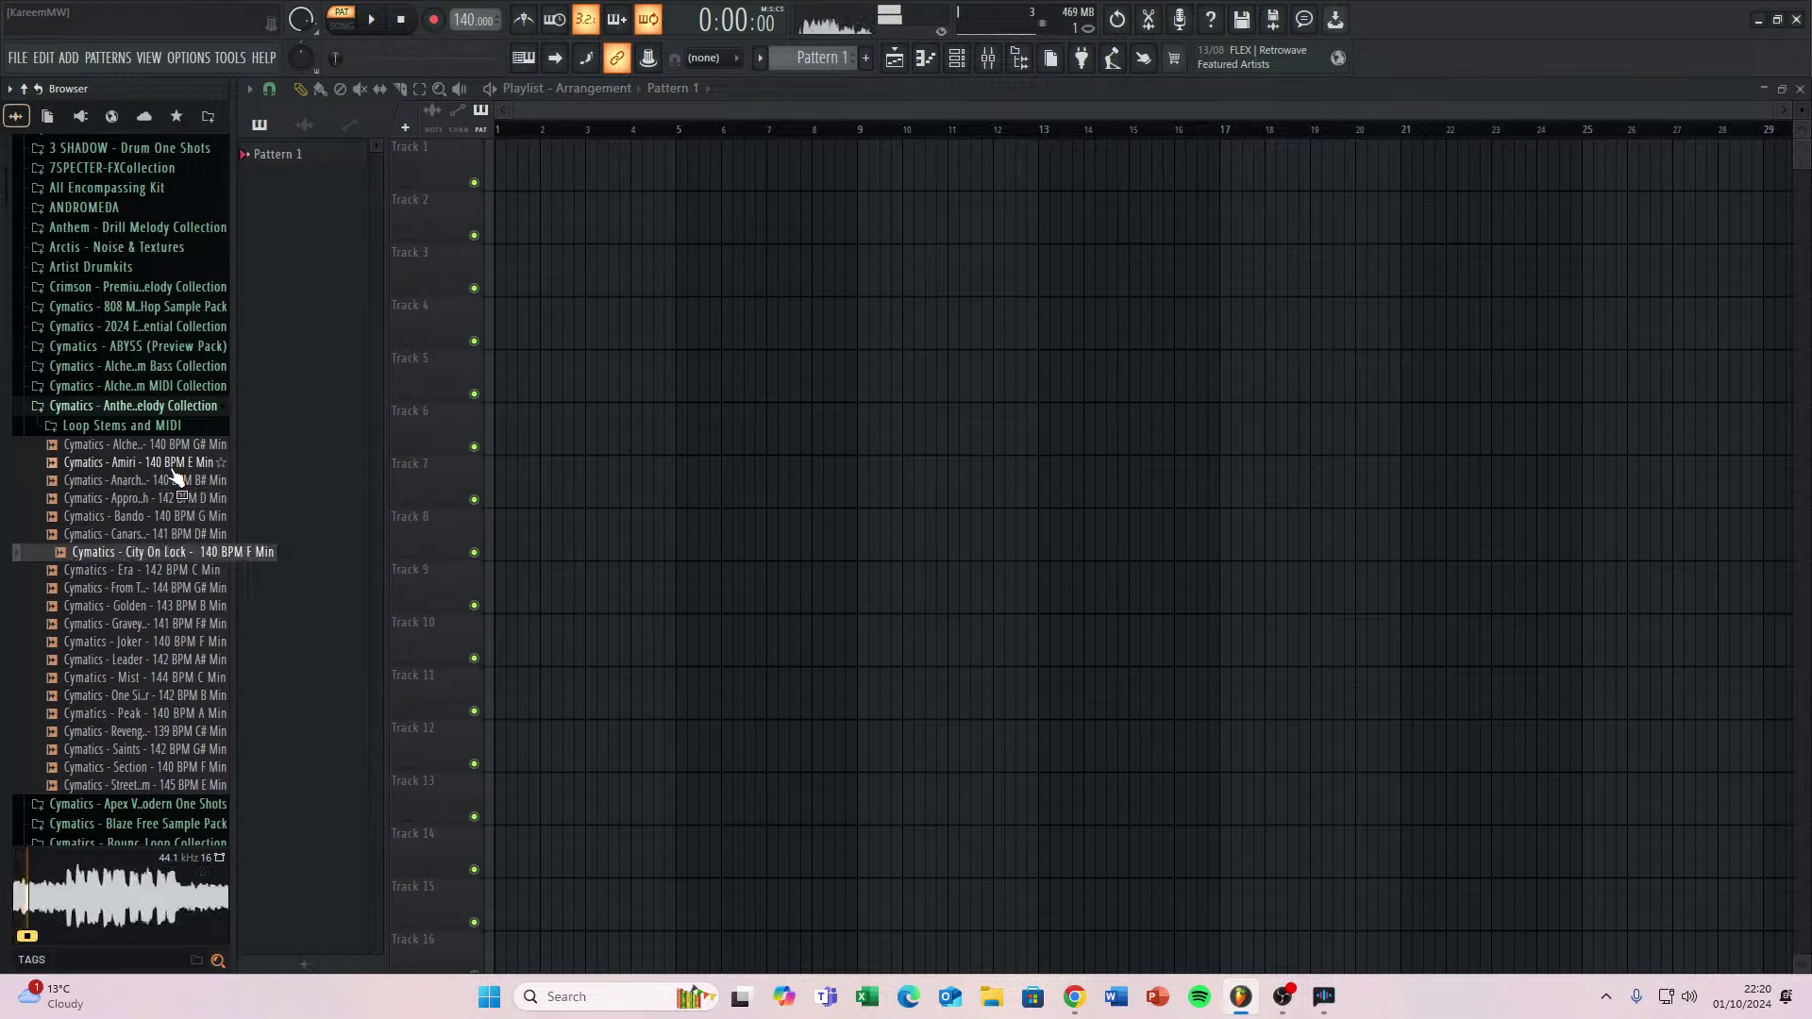
key(Down)
key(Down)
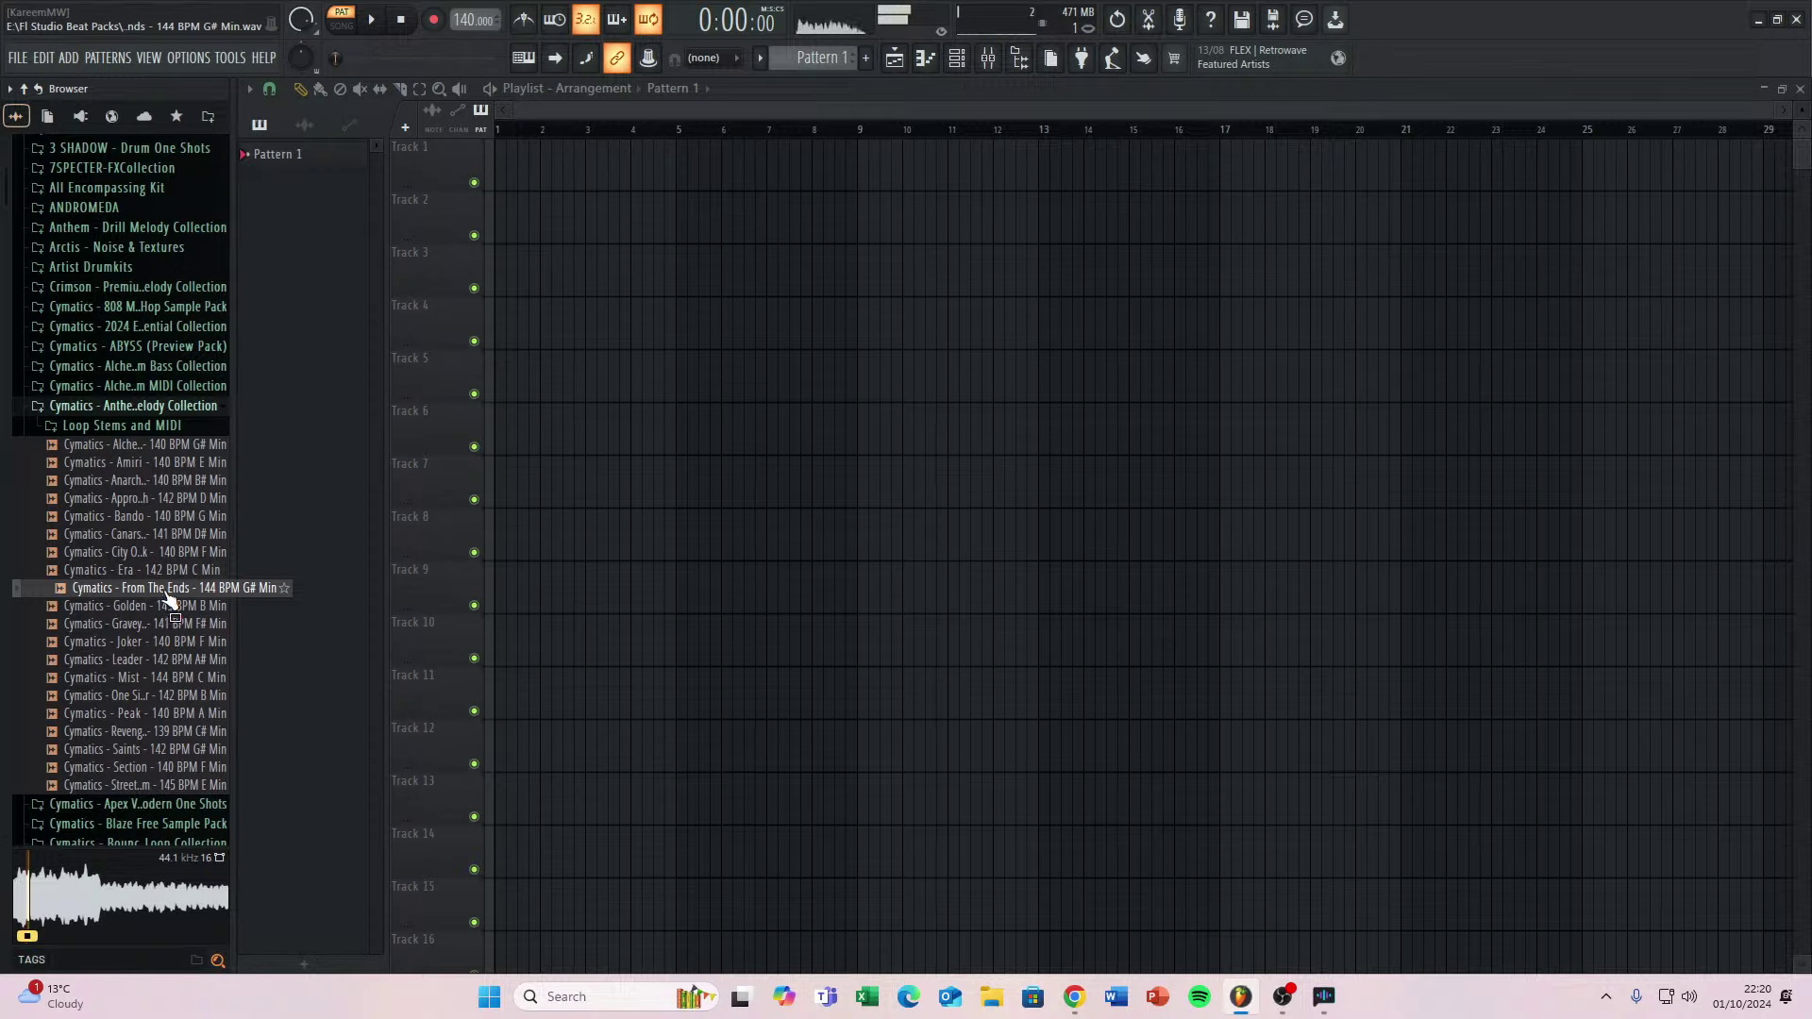
Place the From The Ends - 144 BPM G# Min loop at bar 1 of Track 1 and open its folder under Loop Stems and MIDI.
drag(168, 598, 497, 166)
scroll(226, 661, up, 3)
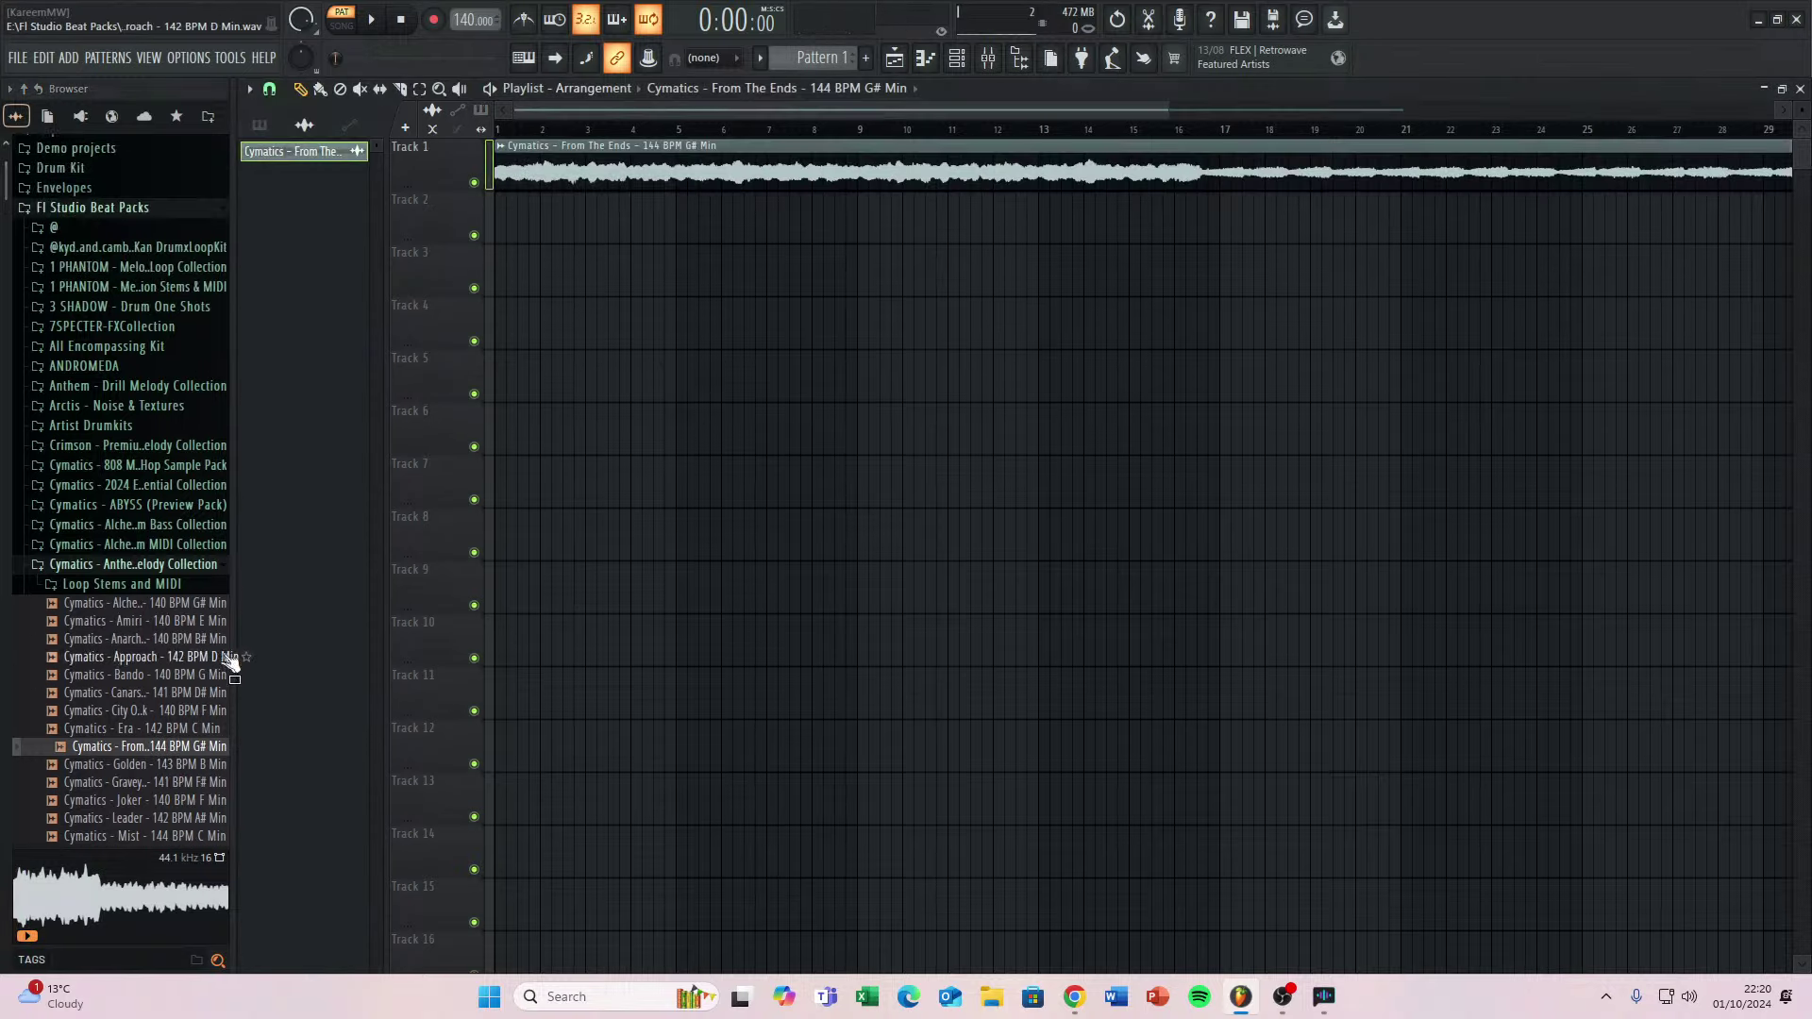
click(117, 594)
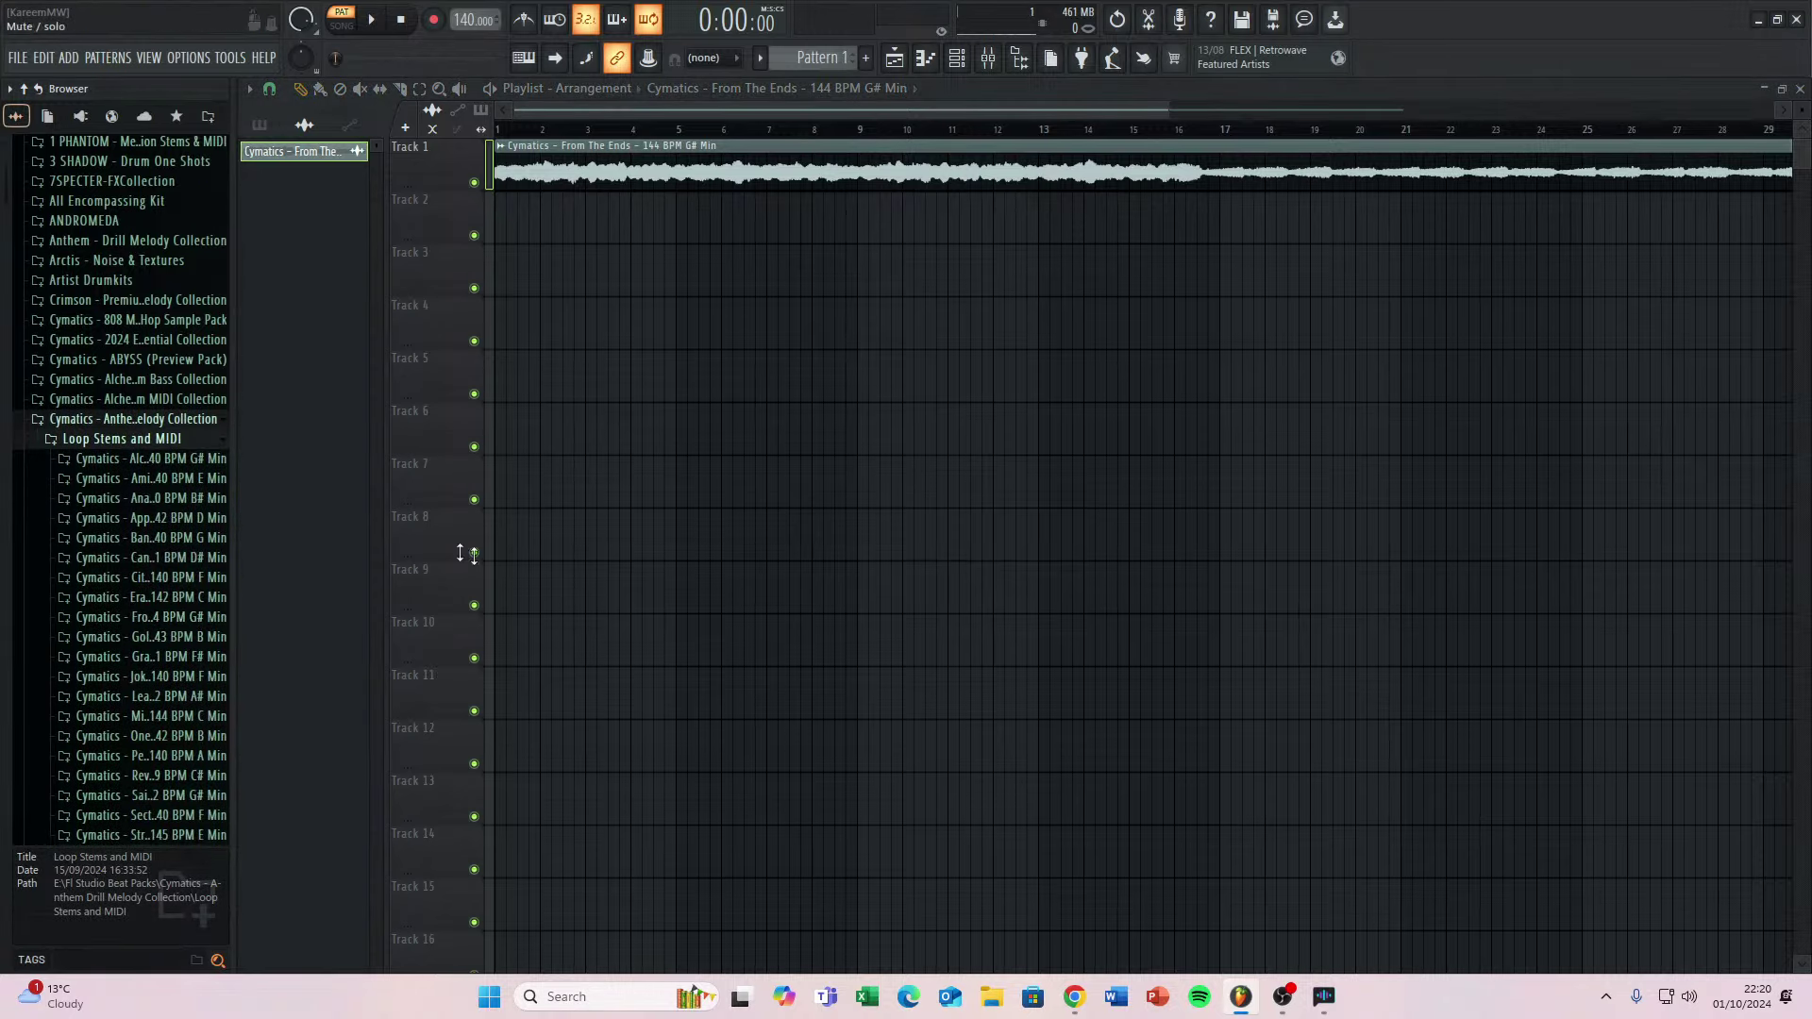
click(142, 616)
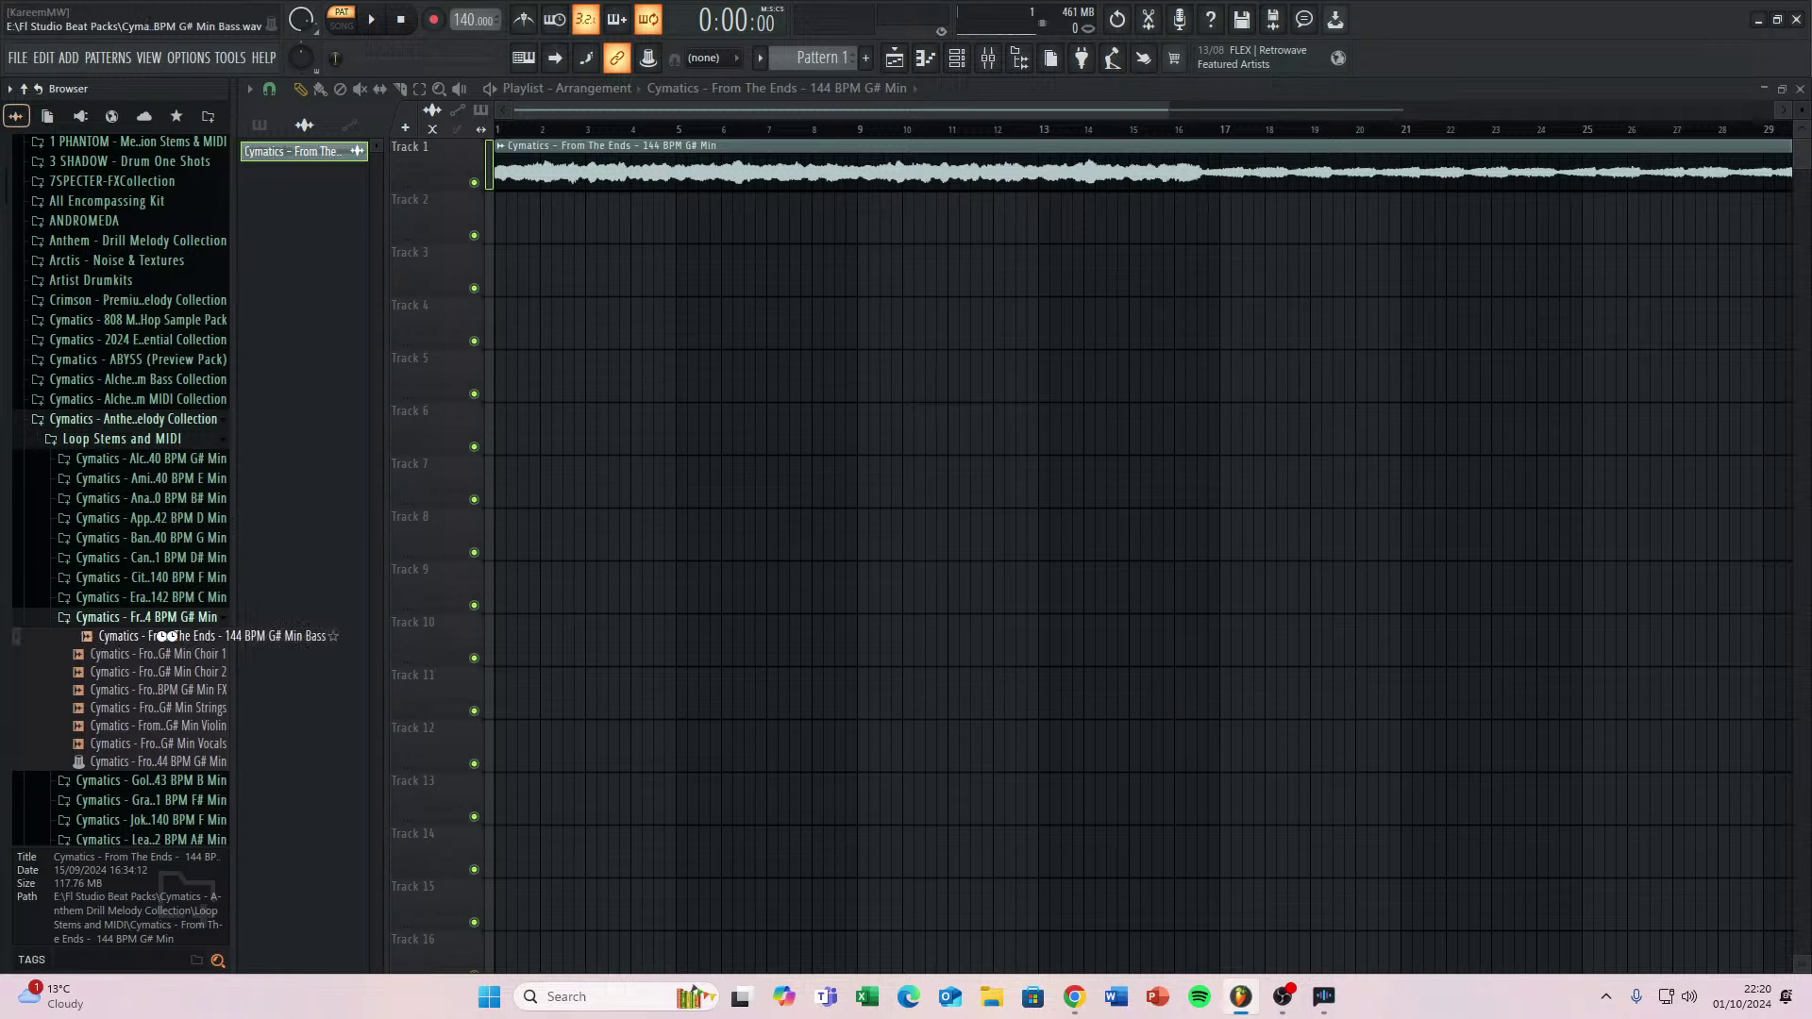
Place the From The Ends Bass, Choir 1, Choir 2, FX, Strings, Violin and Vocals stems near bar 1 on Tracks 2 to 8.
drag(165, 636, 500, 229)
drag(161, 653, 500, 268)
drag(218, 660, 500, 321)
drag(209, 690, 495, 374)
drag(160, 708, 497, 479)
drag(106, 751, 500, 533)
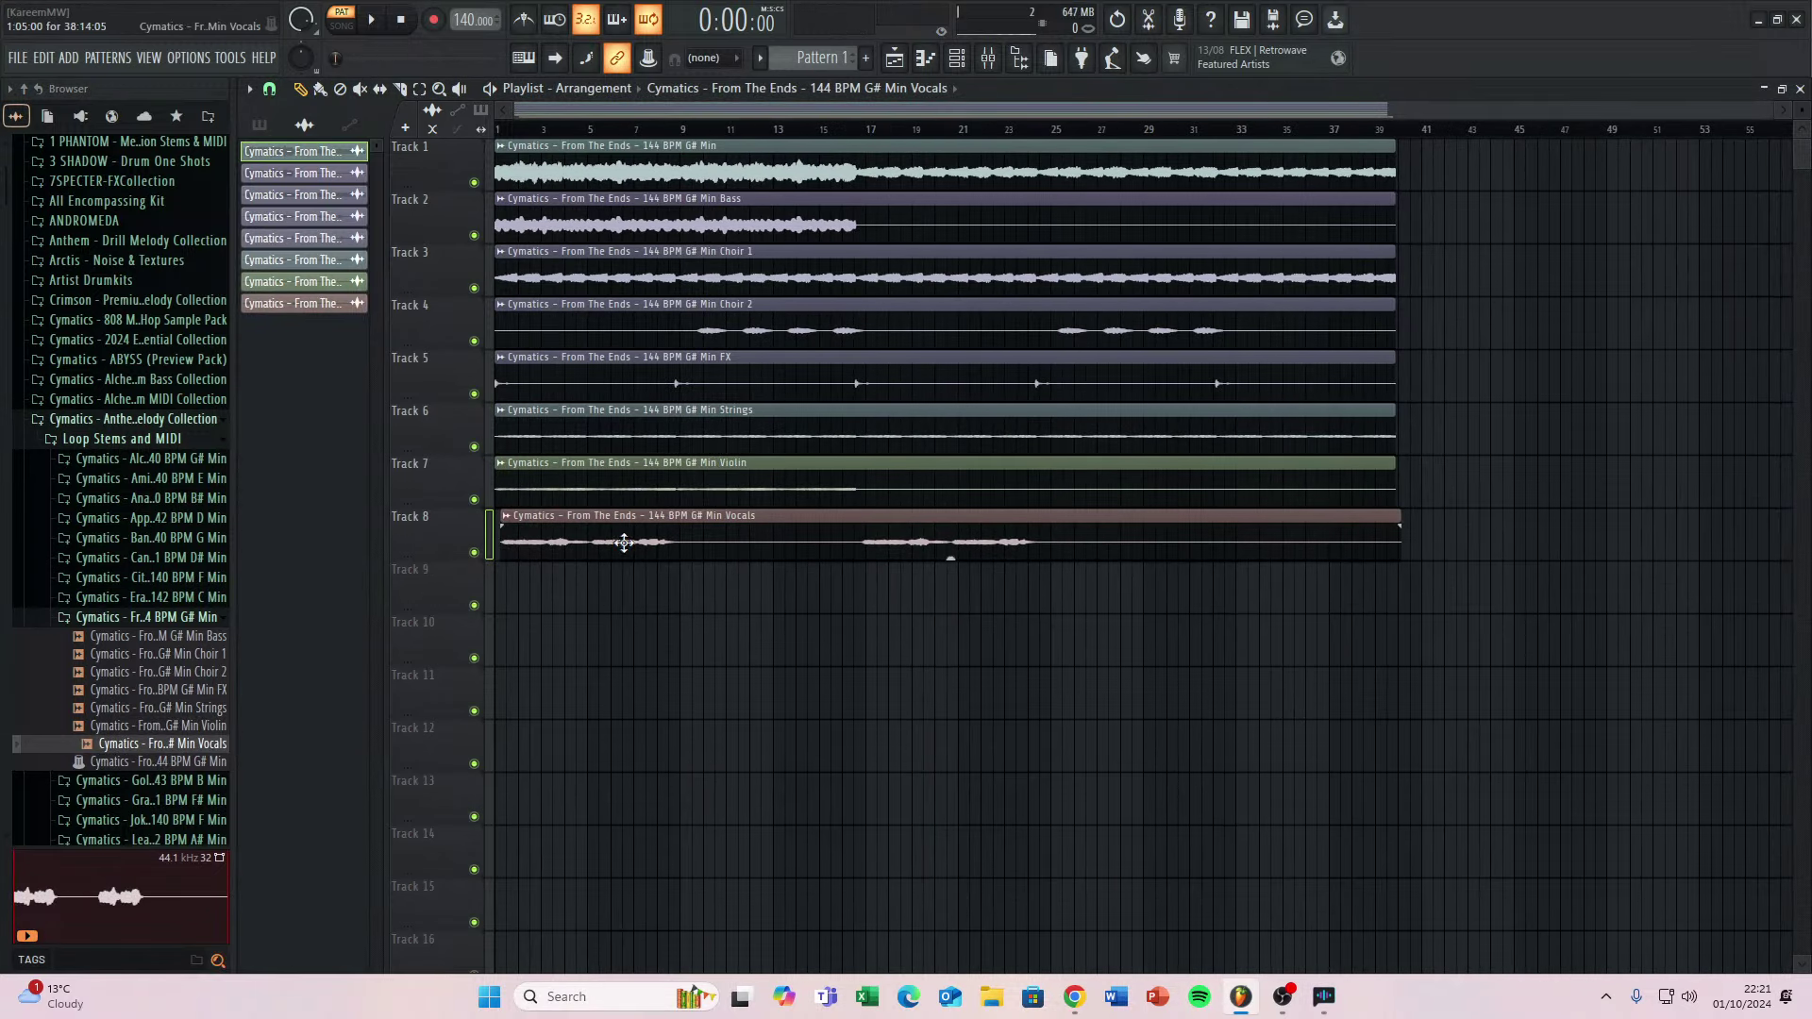
Align the Vocals stem with bar 1 on Track 8 and play the arrangement with Track 1 soloed.
drag(624, 541, 608, 540)
right_click(474, 183)
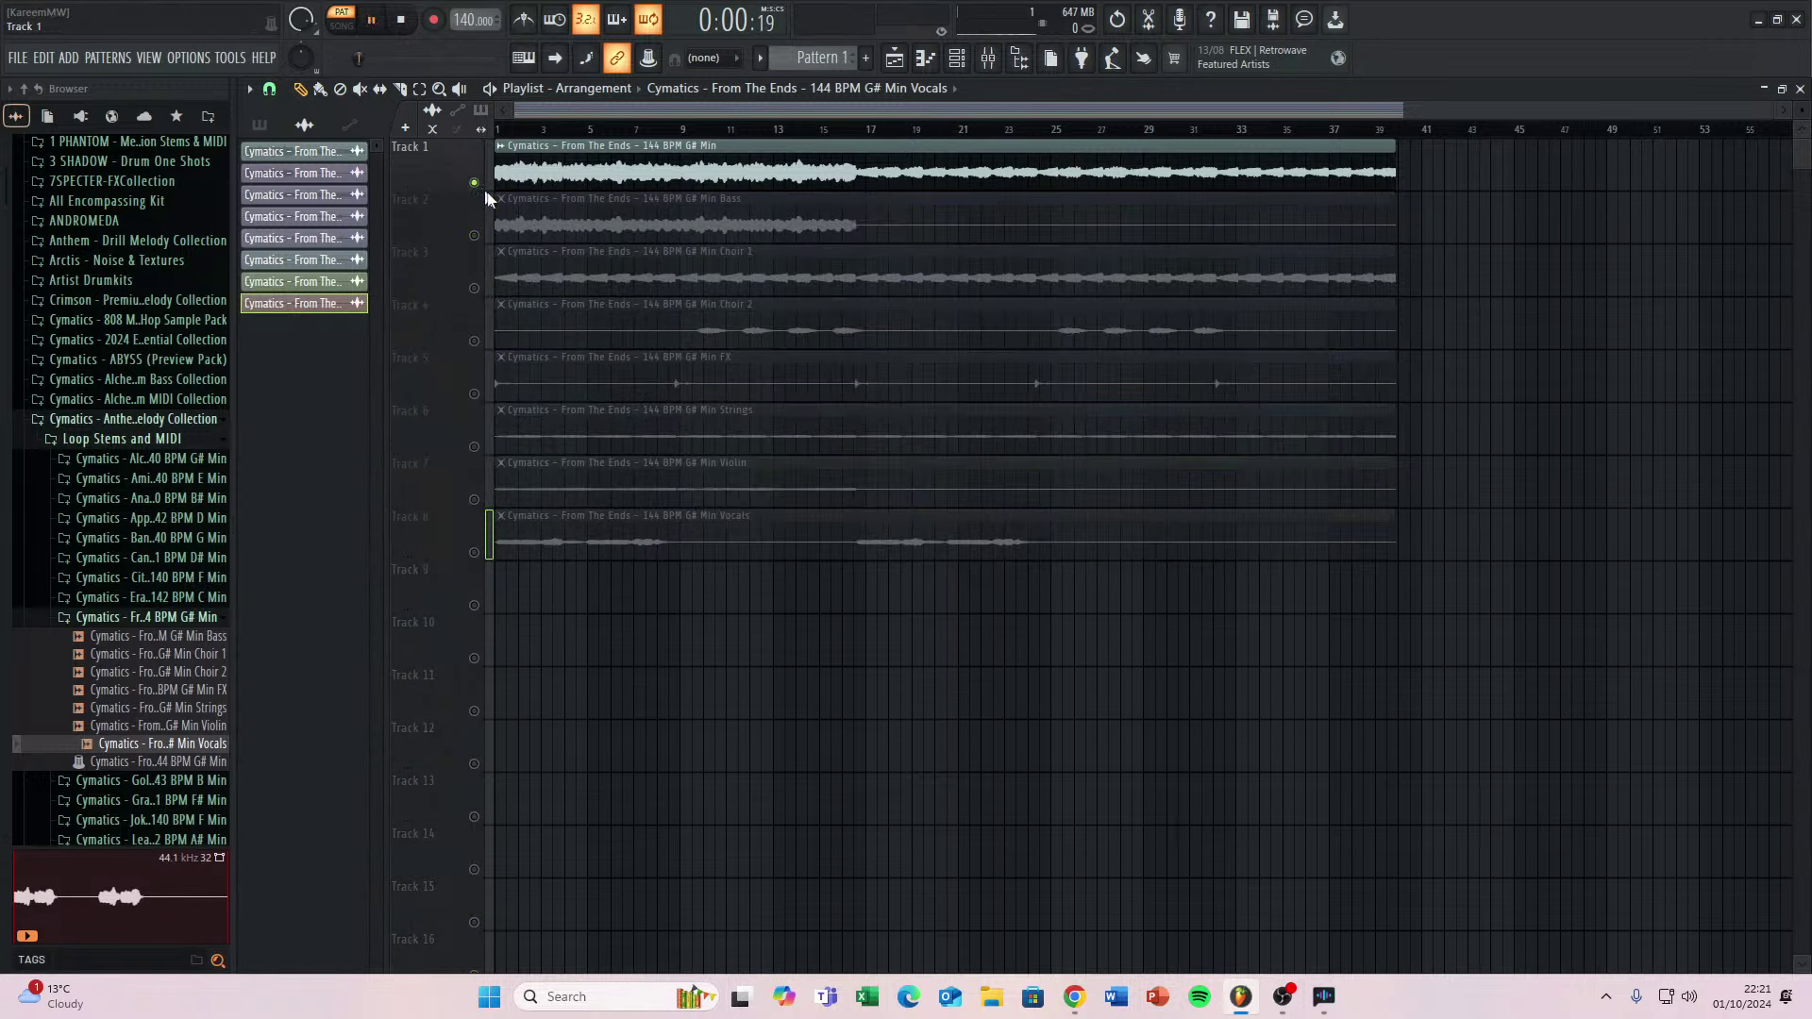
click(371, 20)
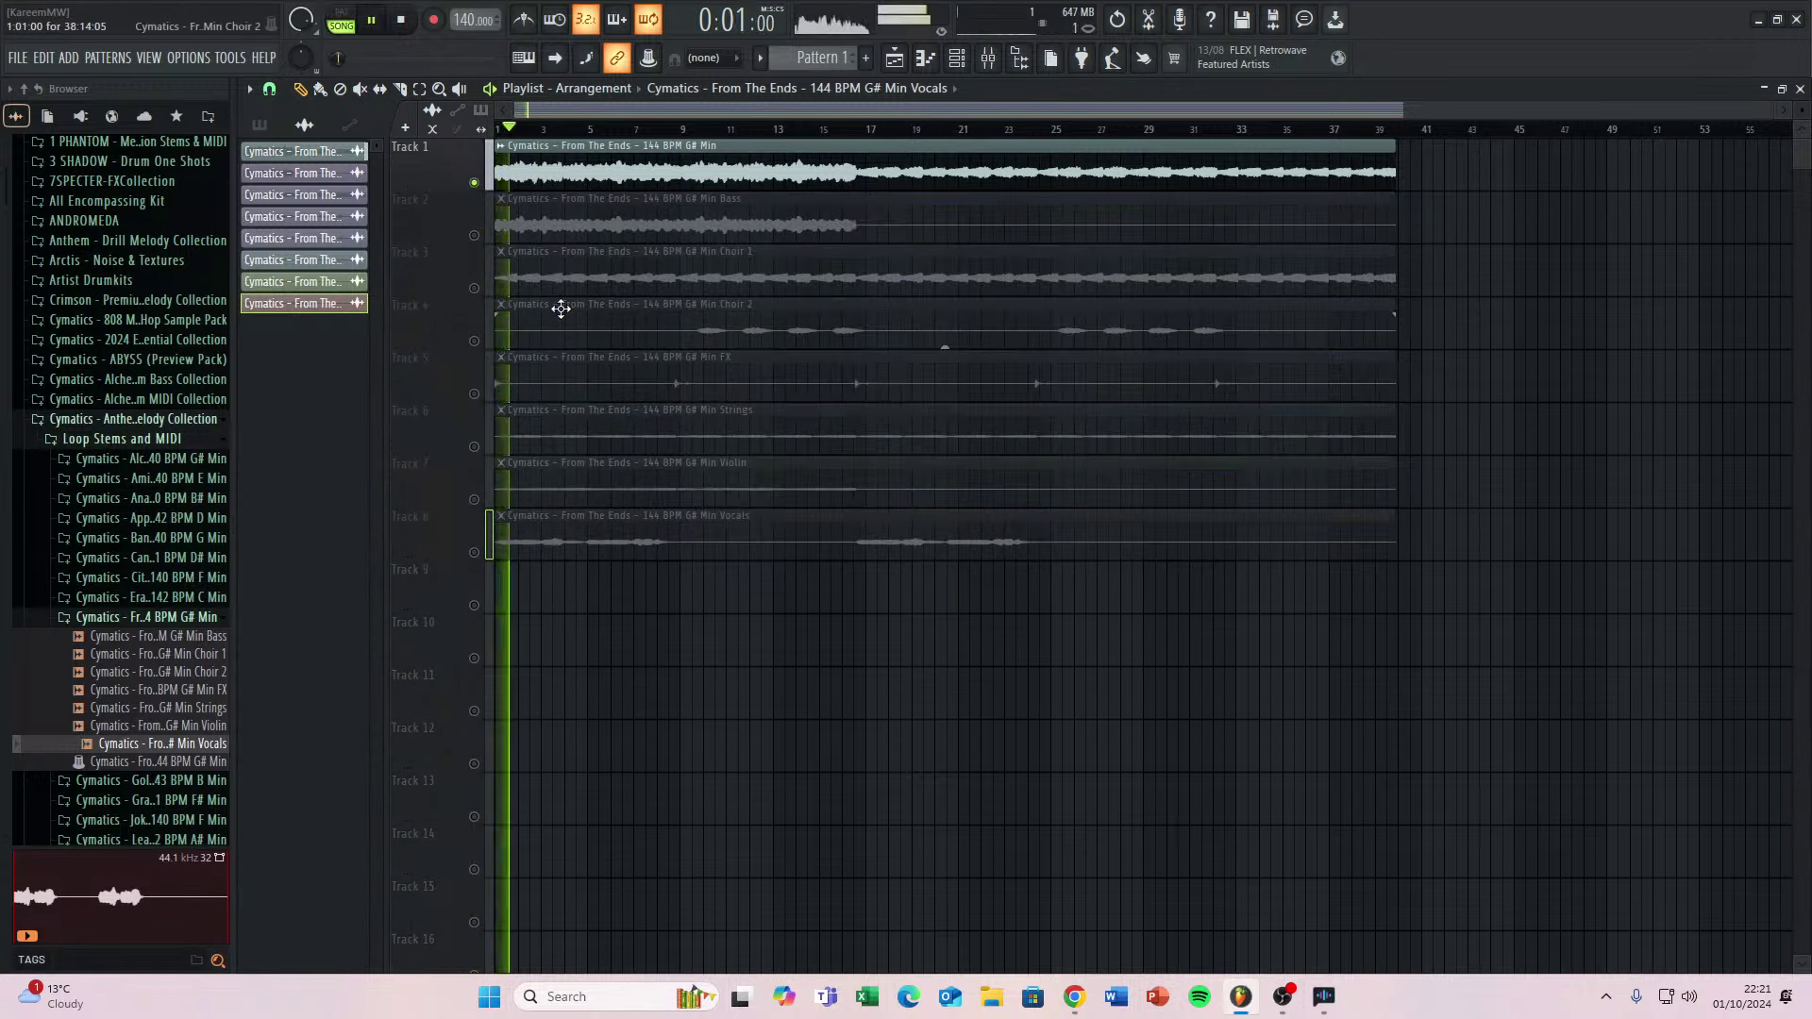
Rename Pattern 1 as Drums.
click(858, 62)
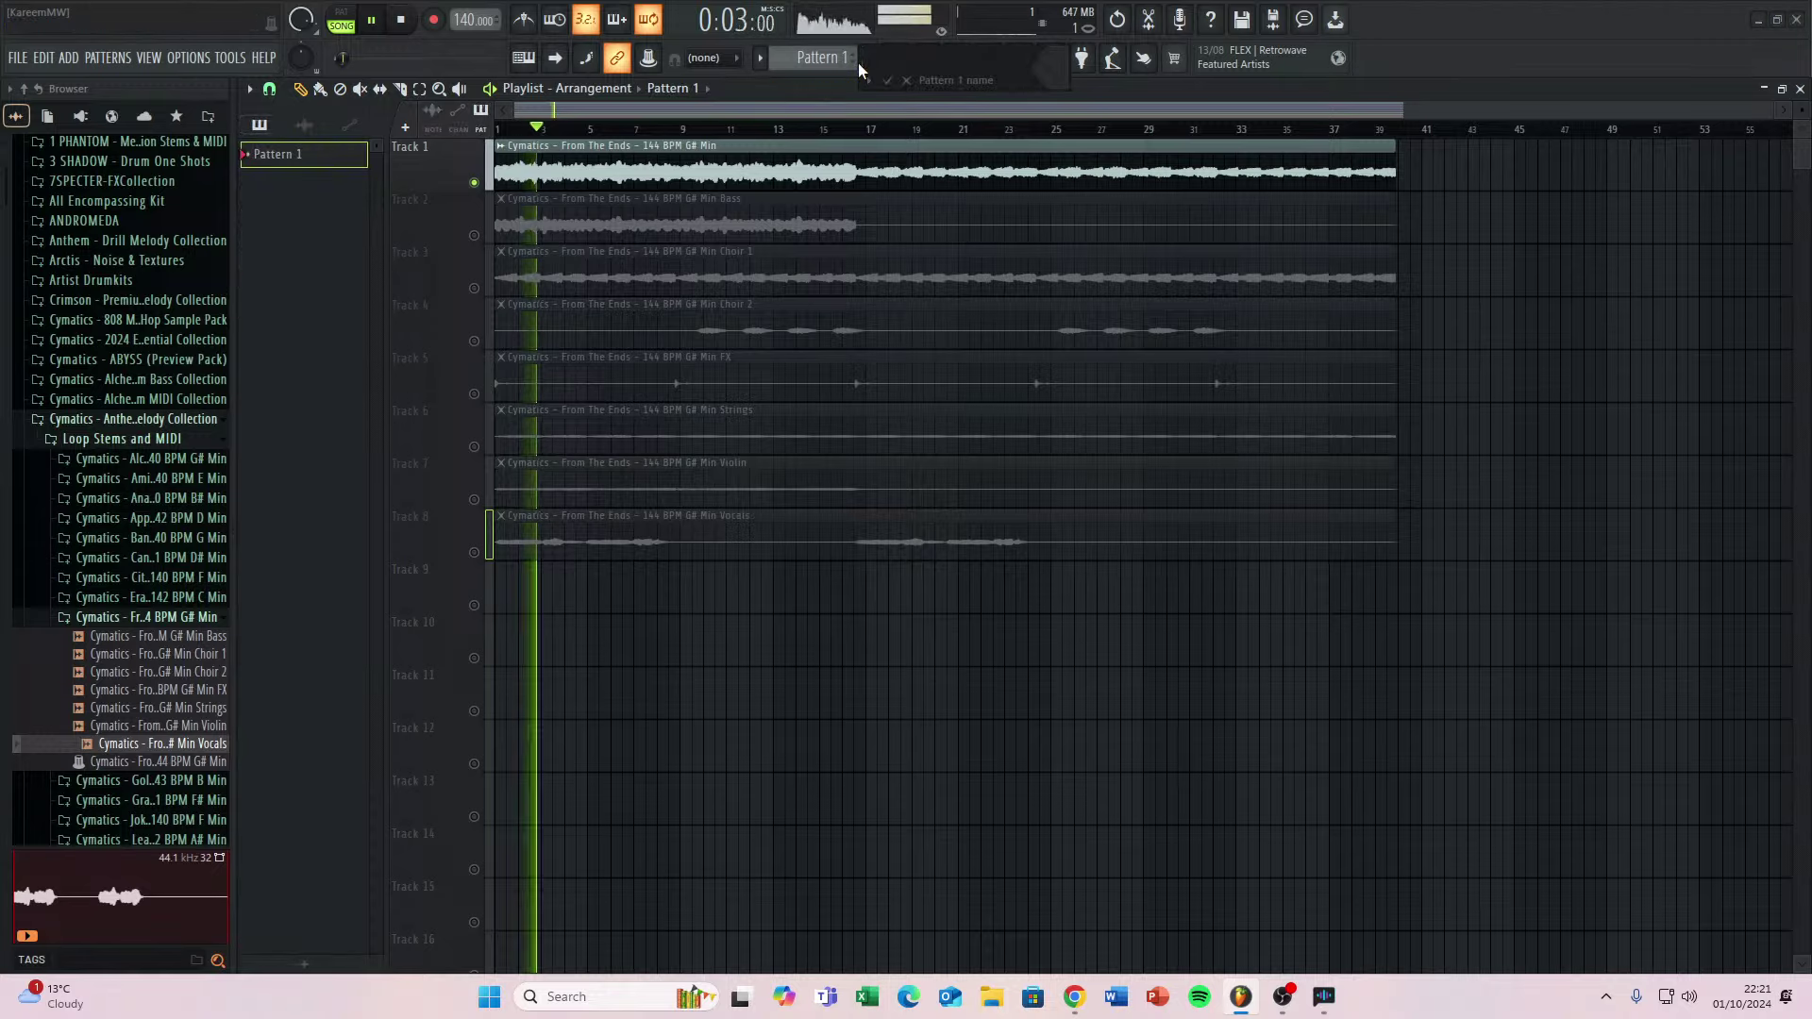
text(Drums)
key(Return)
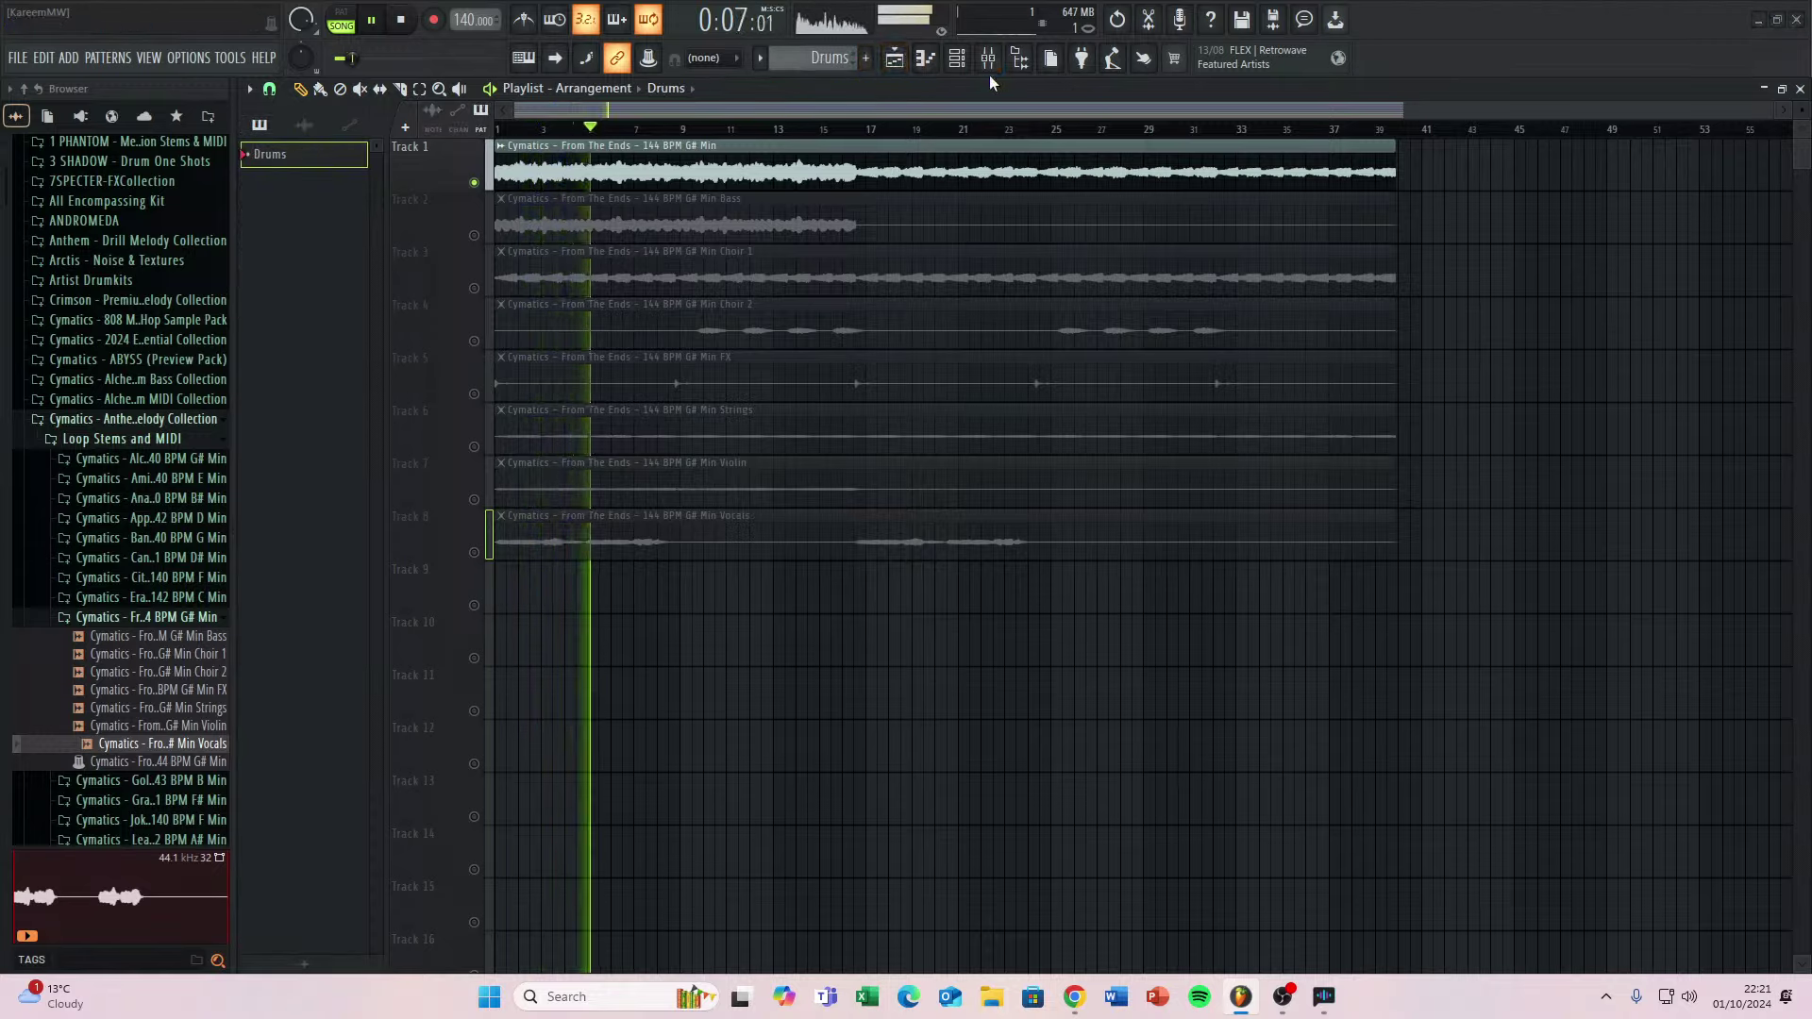
key(alt+Tab)
key(alt+Tab)
key(alt+Tab)
key(alt+Tab)
key(alt+Tab)
key(alt+Tab)
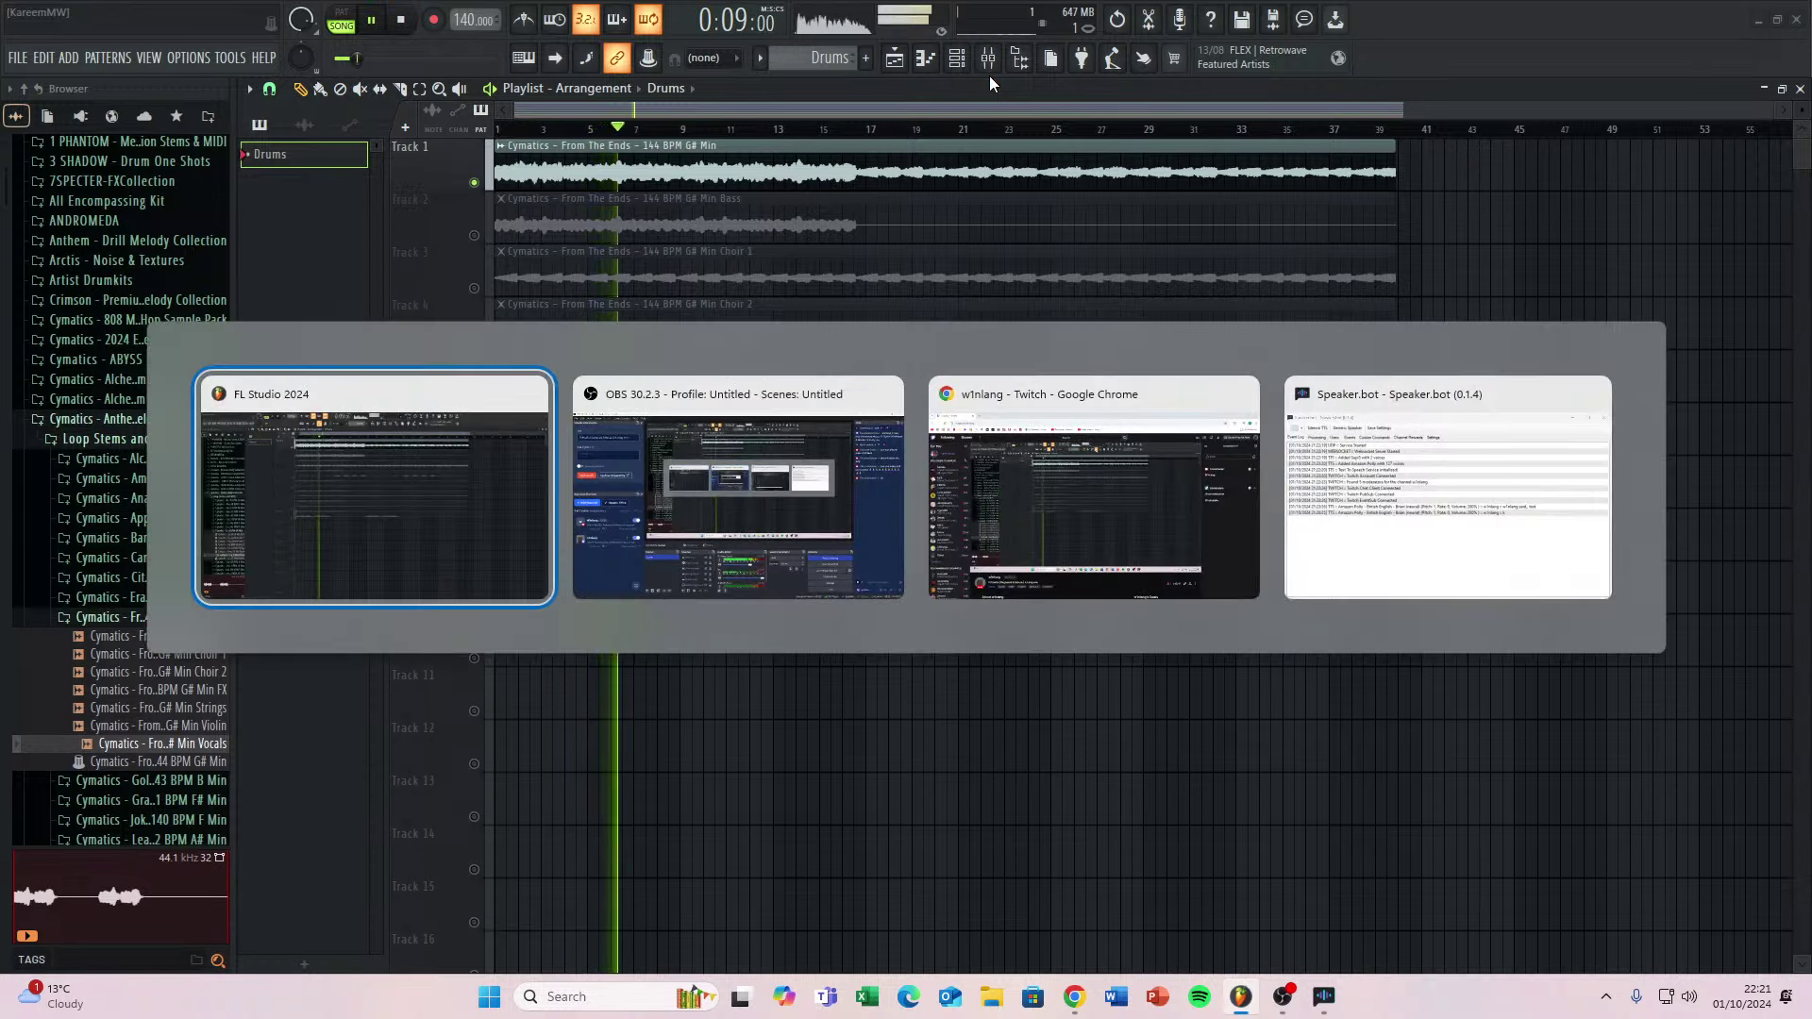
key(alt+Tab)
key(alt+Tab)
key(alt+Tab)
key(alt+Tab)
key(alt+Tab)
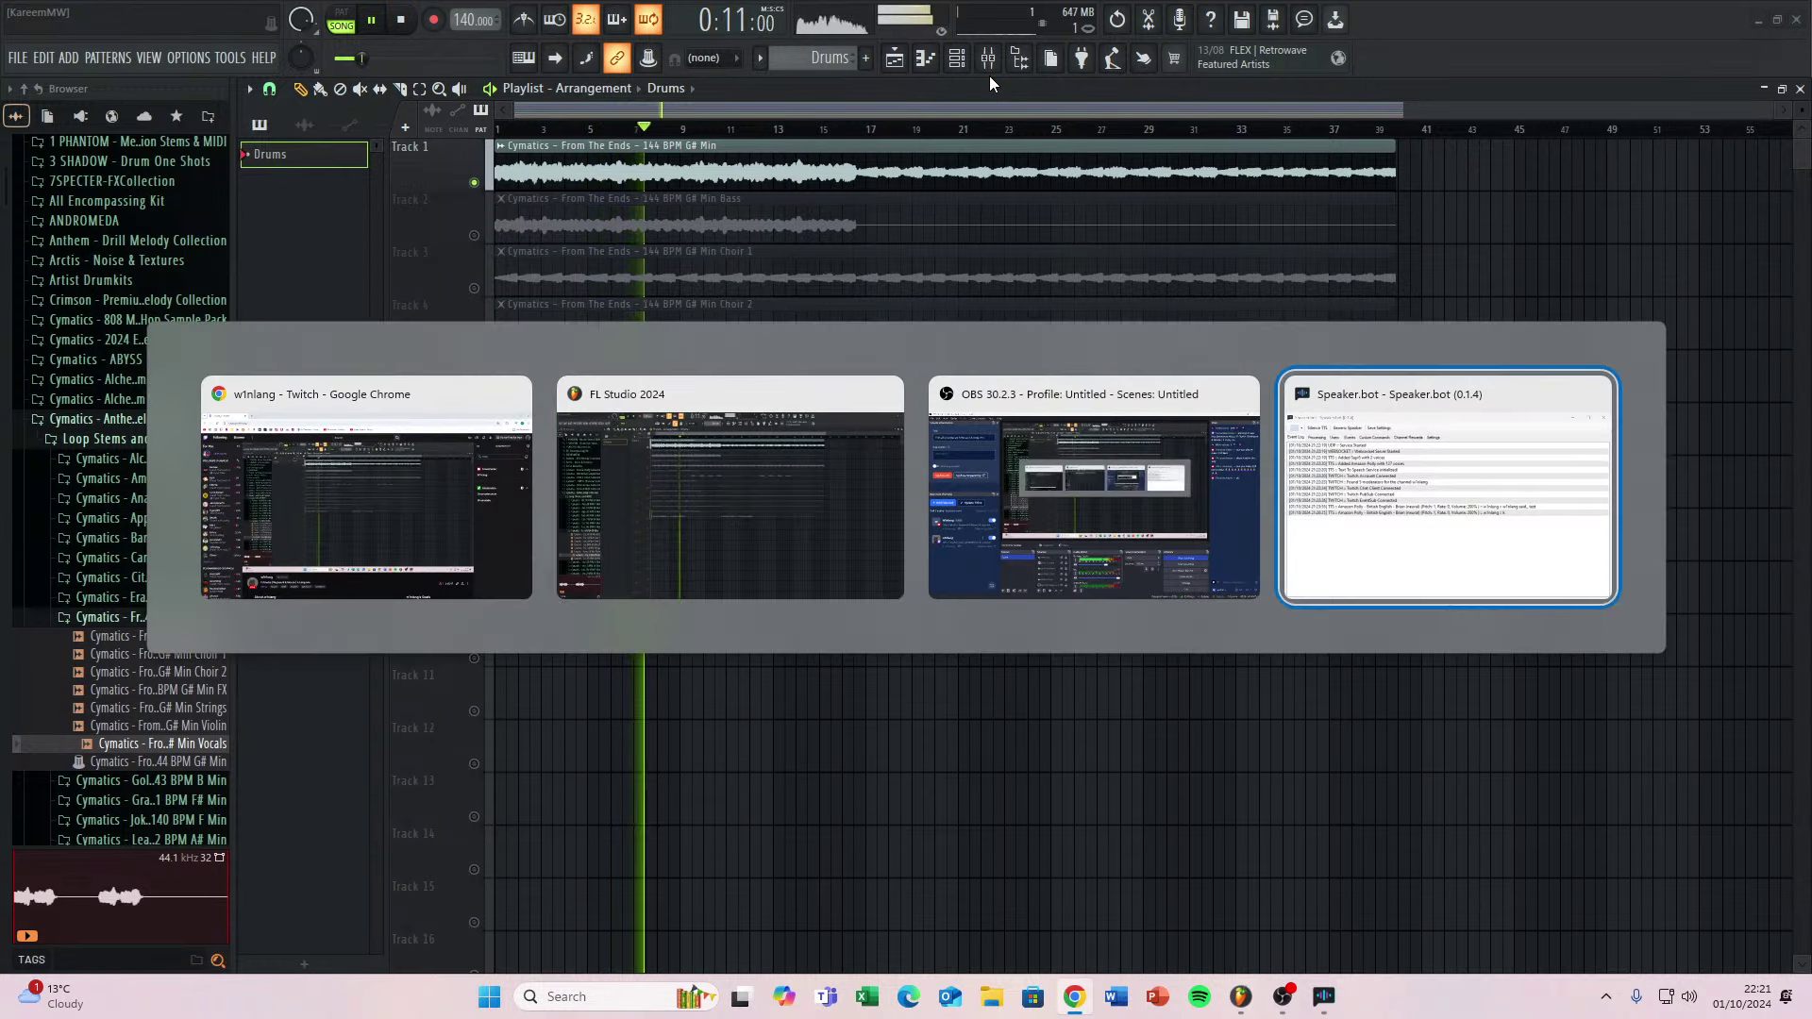
key(alt+Tab)
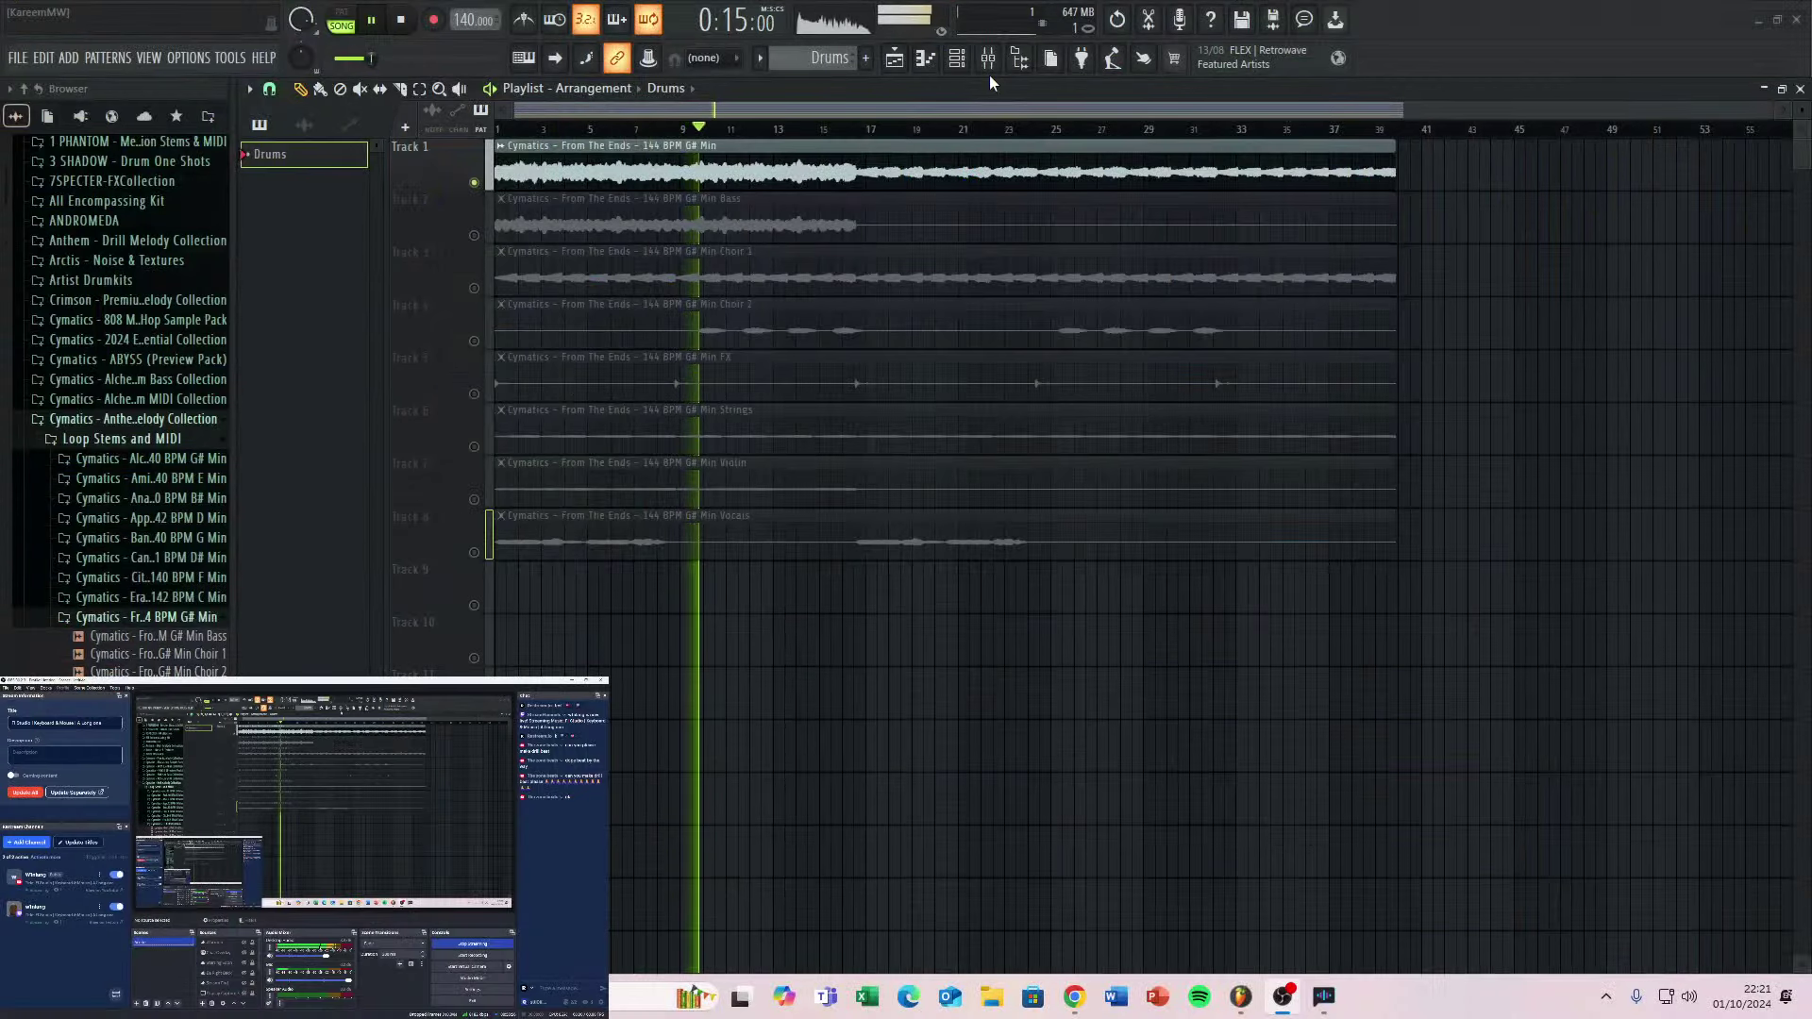
key(alt+Tab)
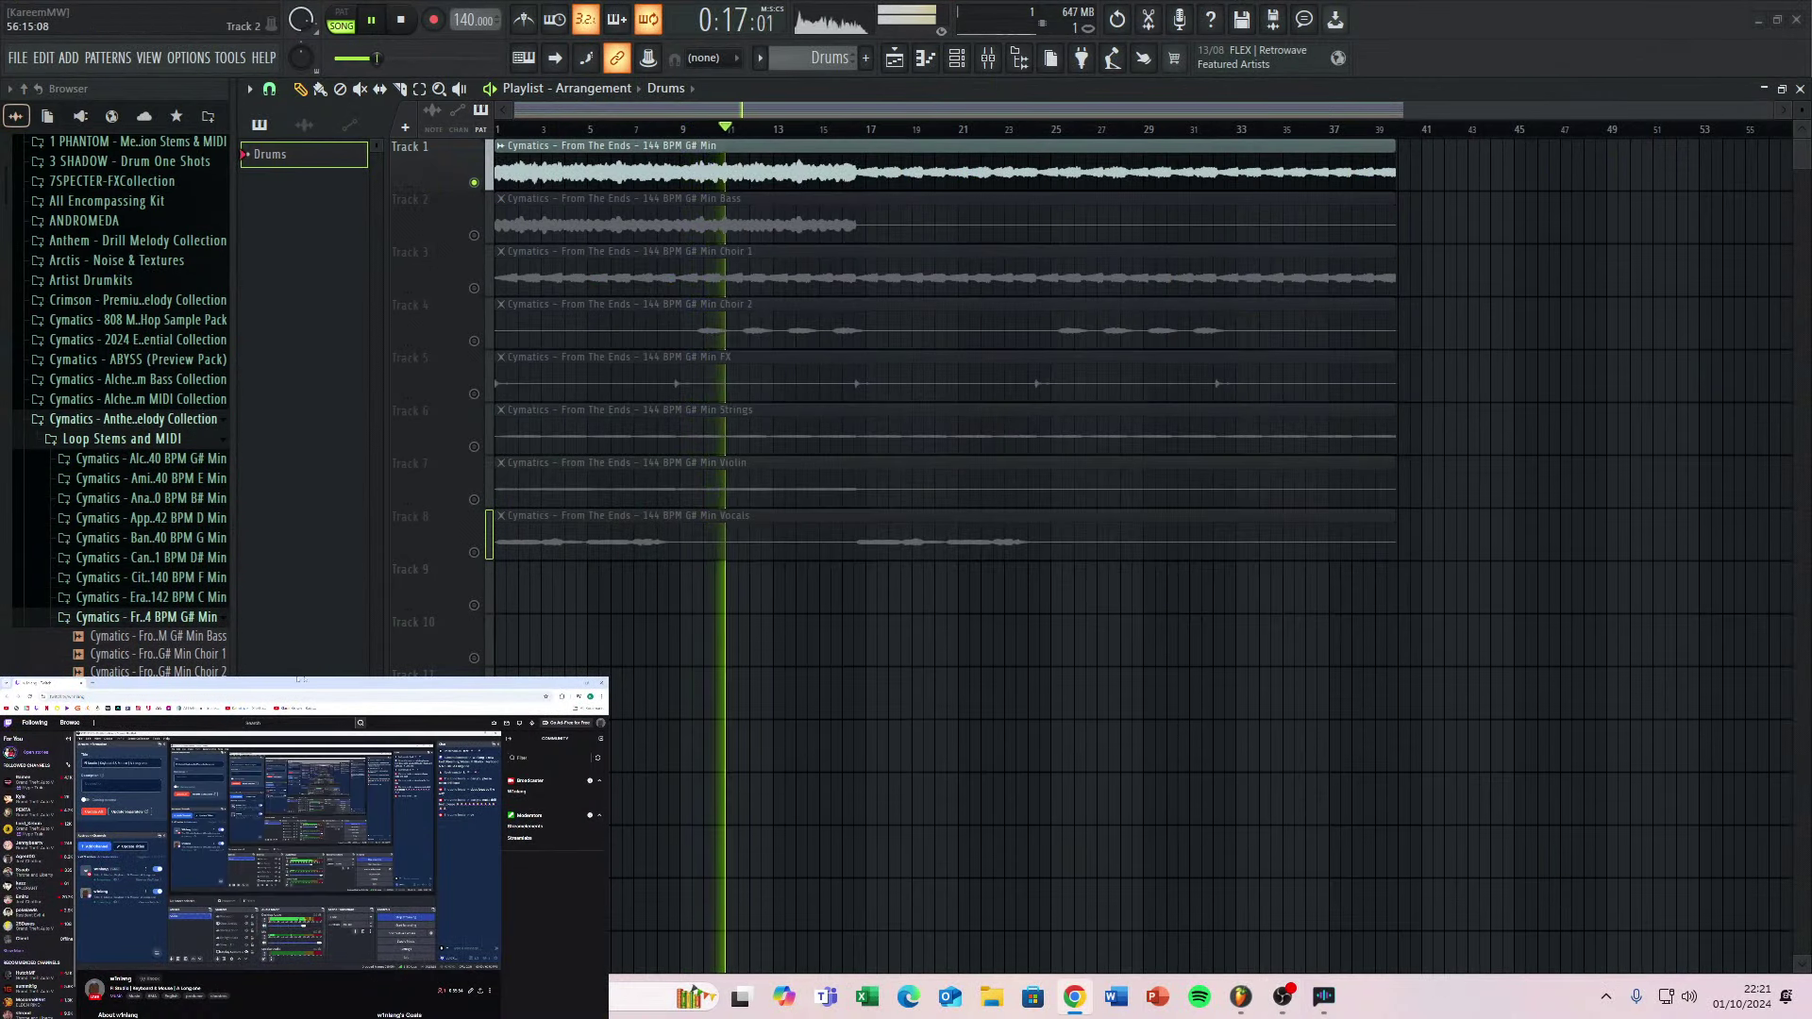
key(alt+Tab)
key(alt+Tab)
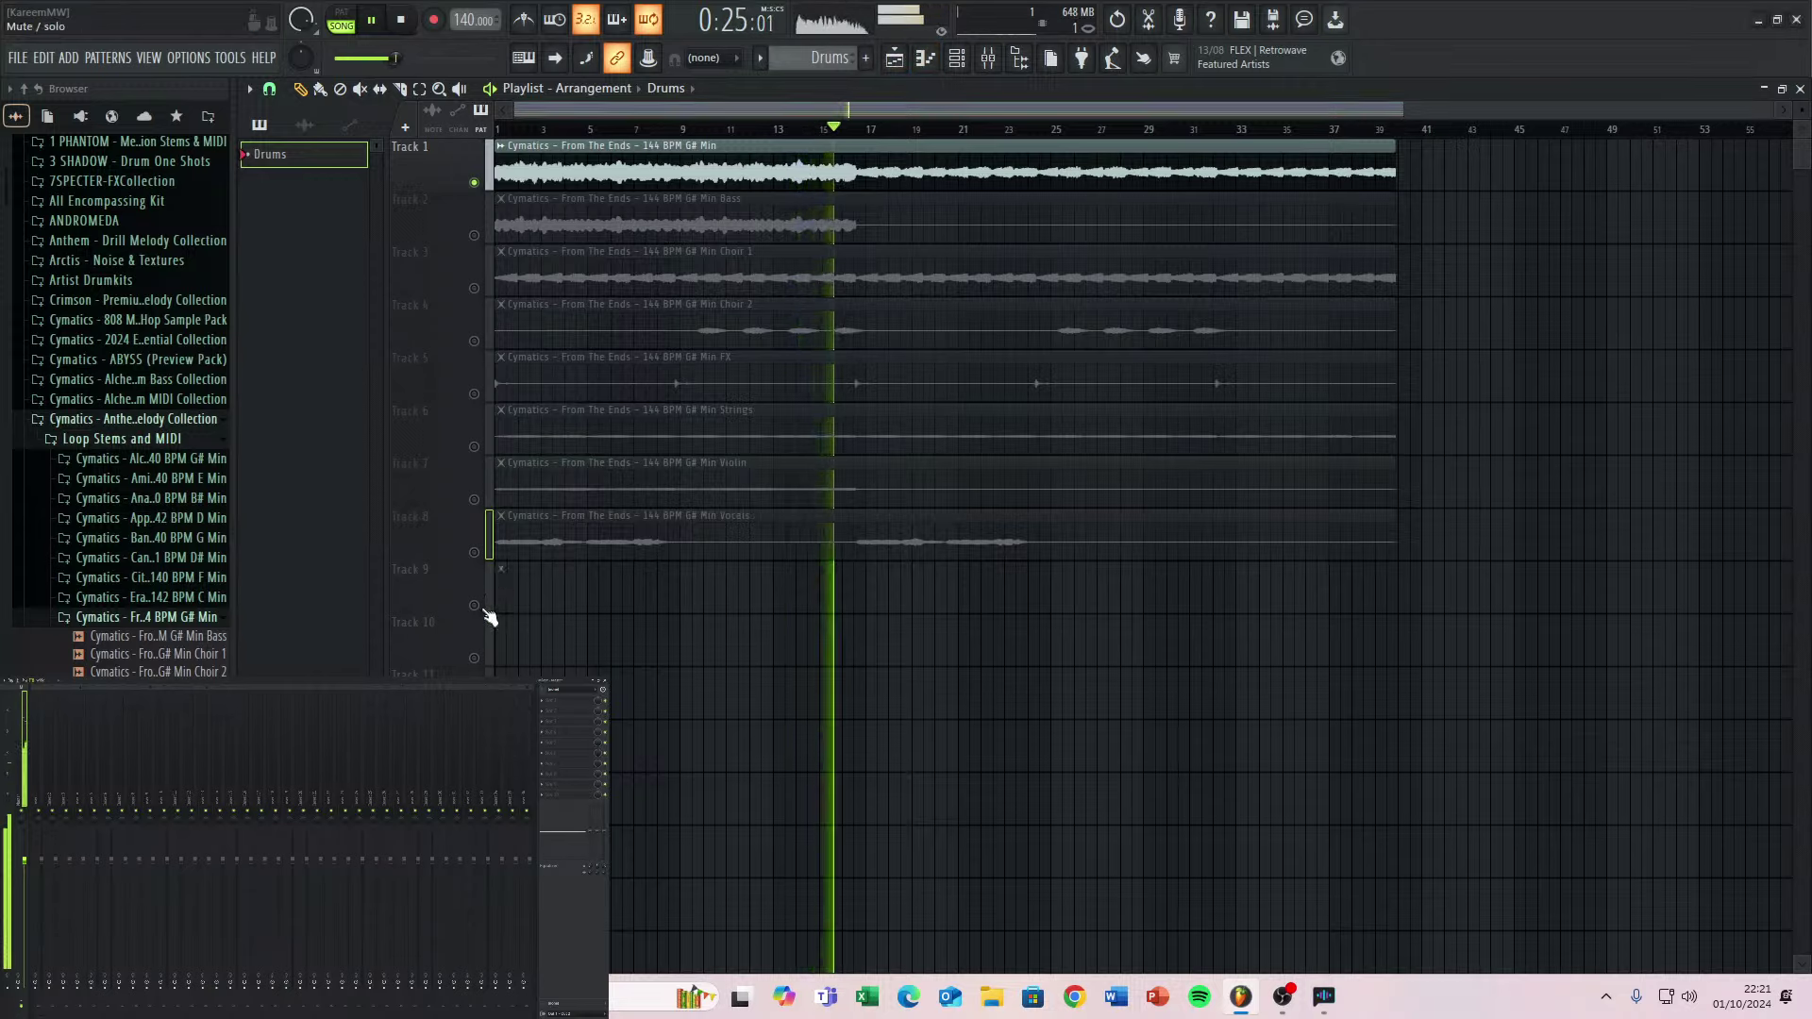
Find the Hihatz folder in the sample packs and preview the iPhone, moveit and reversed hi-hats.
scroll(103, 590, up, 6)
scroll(137, 447, down, 20)
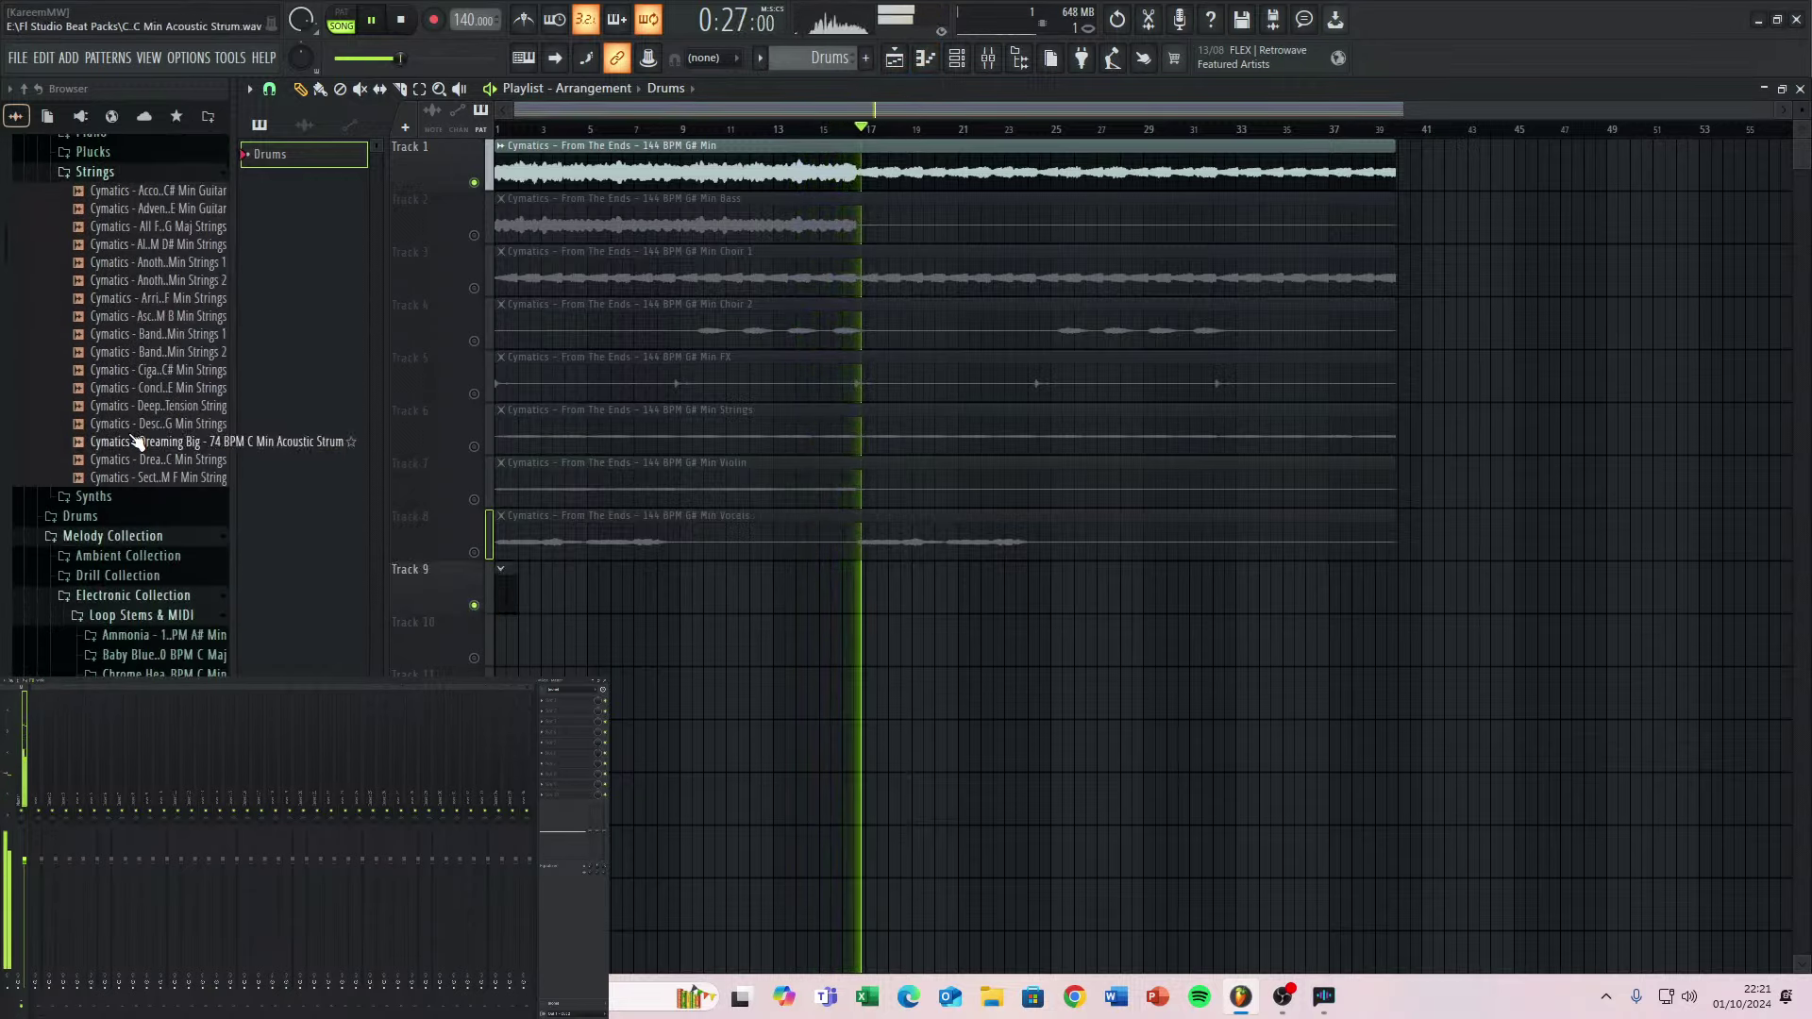
scroll(115, 457, down, 20)
scroll(396, 445, down, 4)
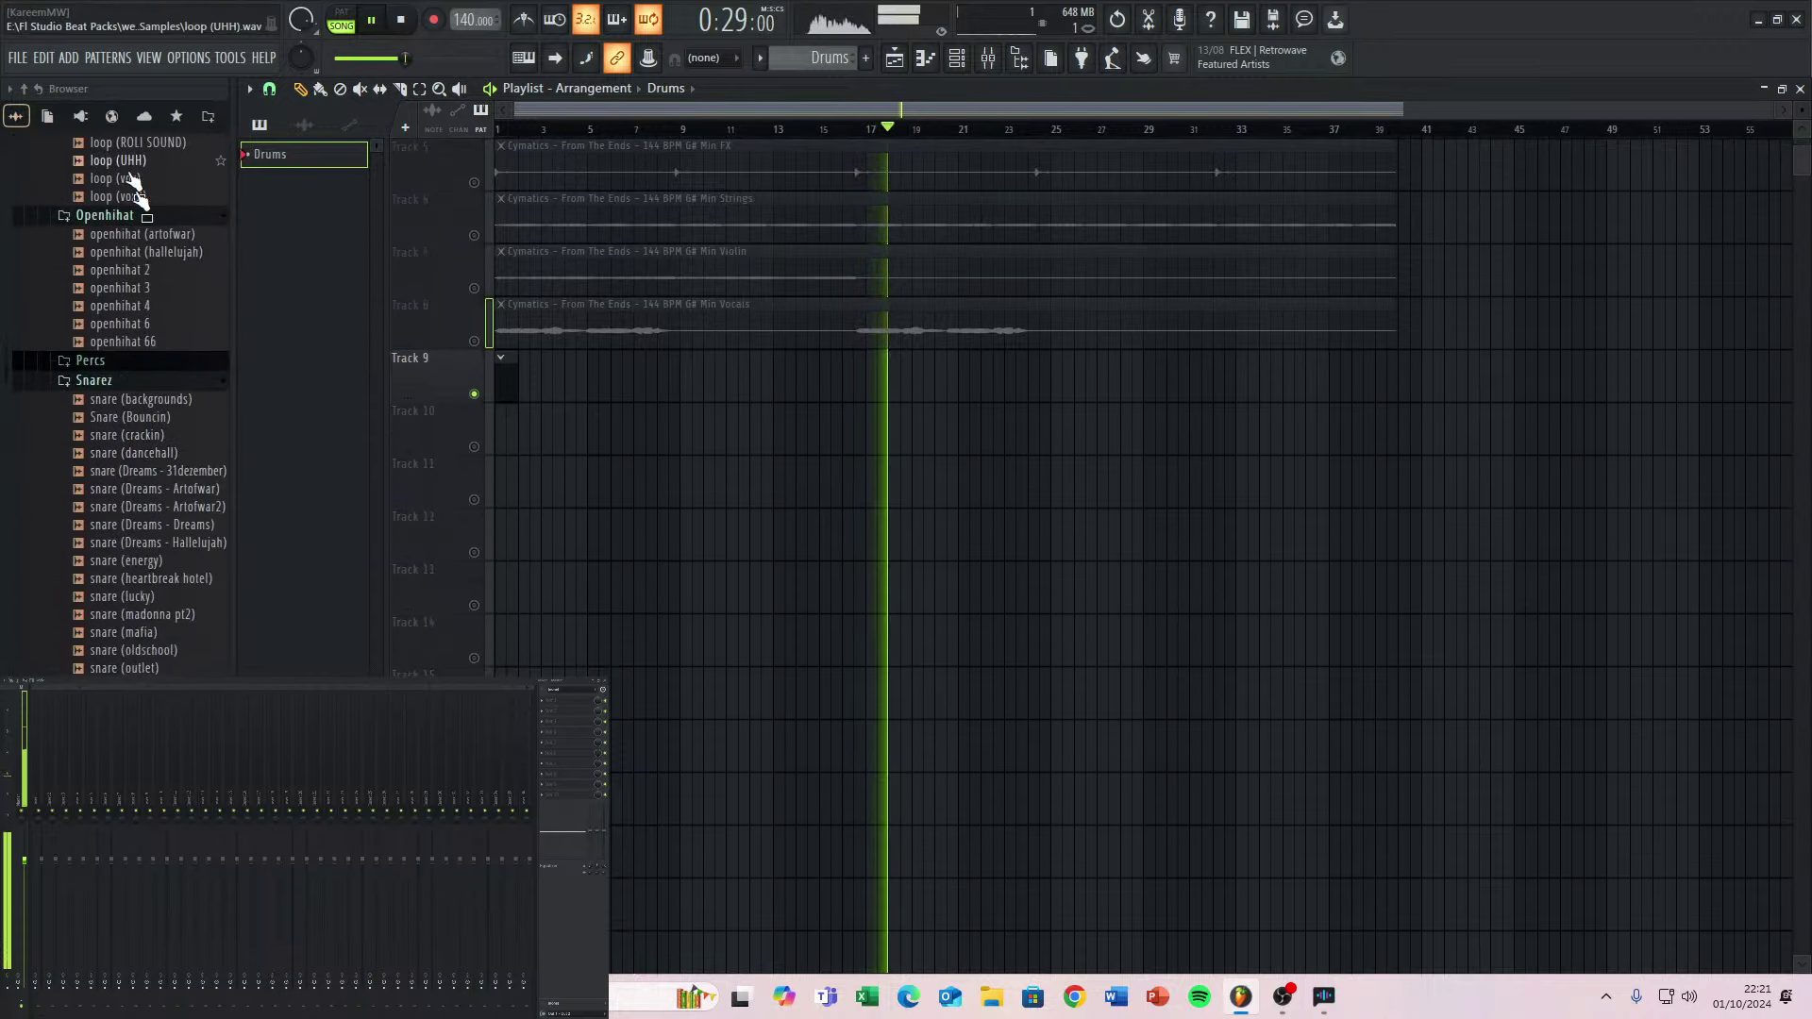
scroll(143, 415, up, 10)
scroll(123, 434, up, 12)
scroll(113, 529, down, 4)
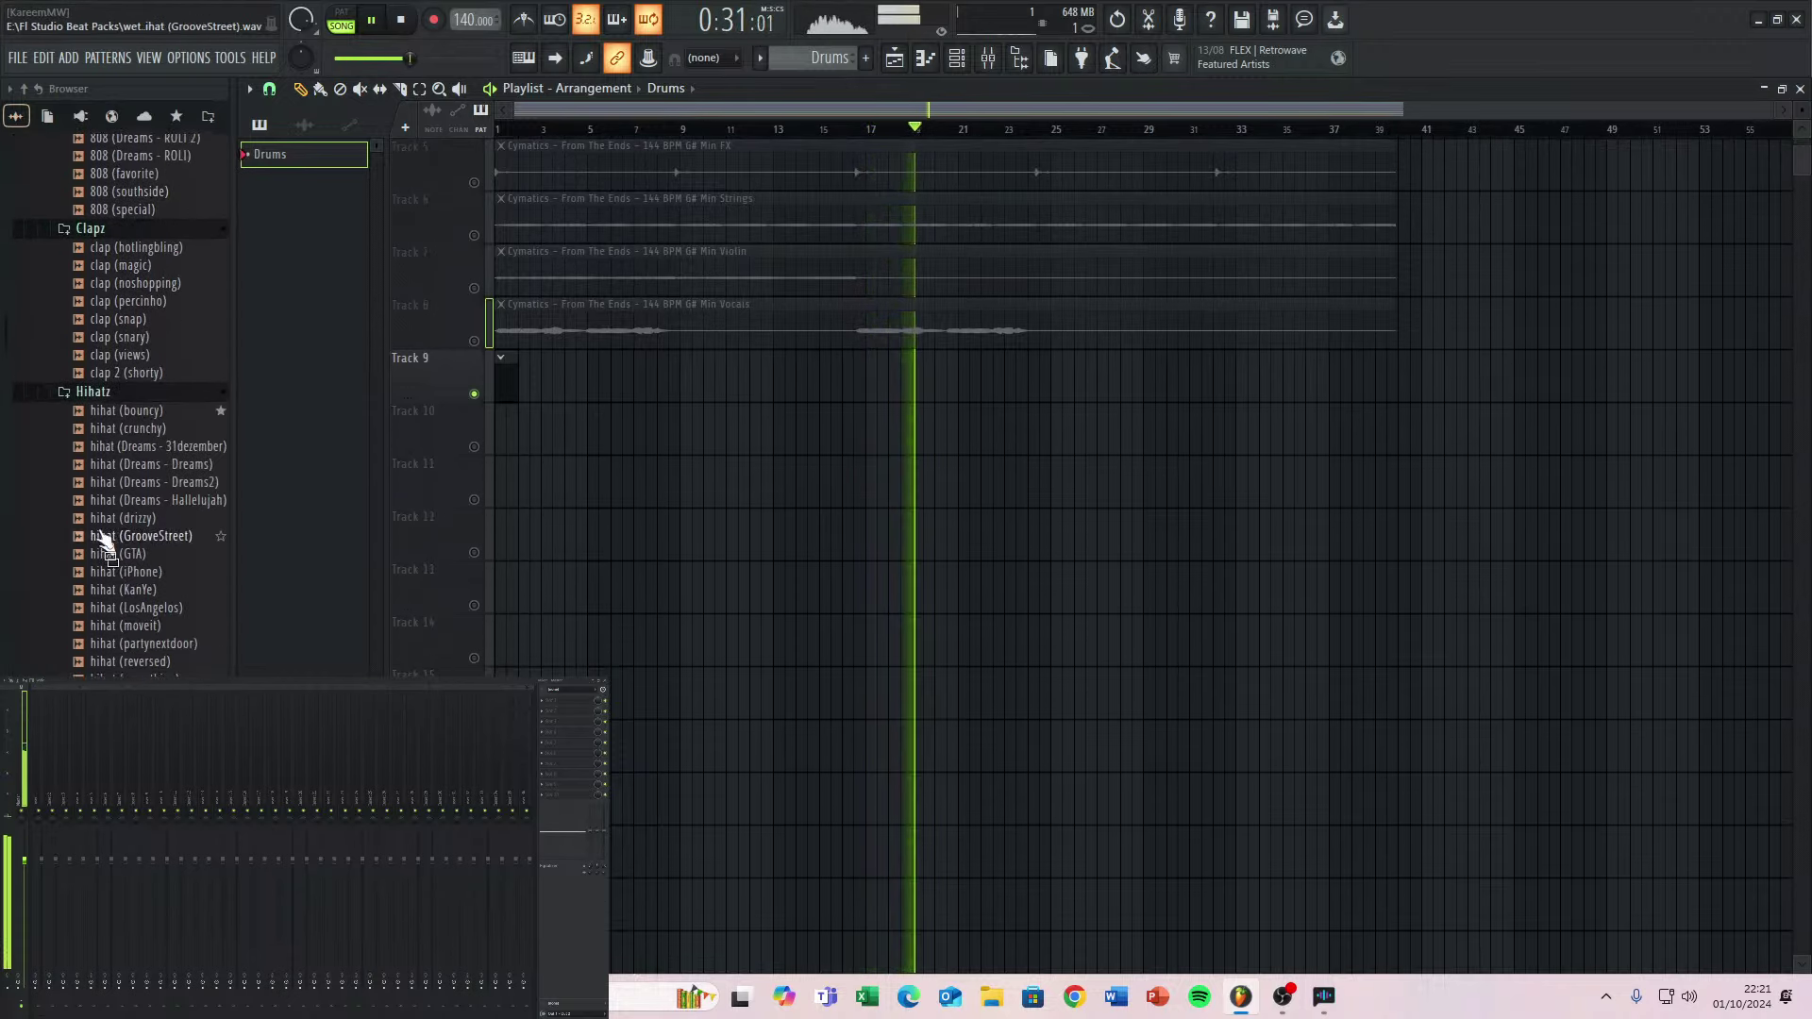
click(150, 572)
click(150, 626)
click(155, 660)
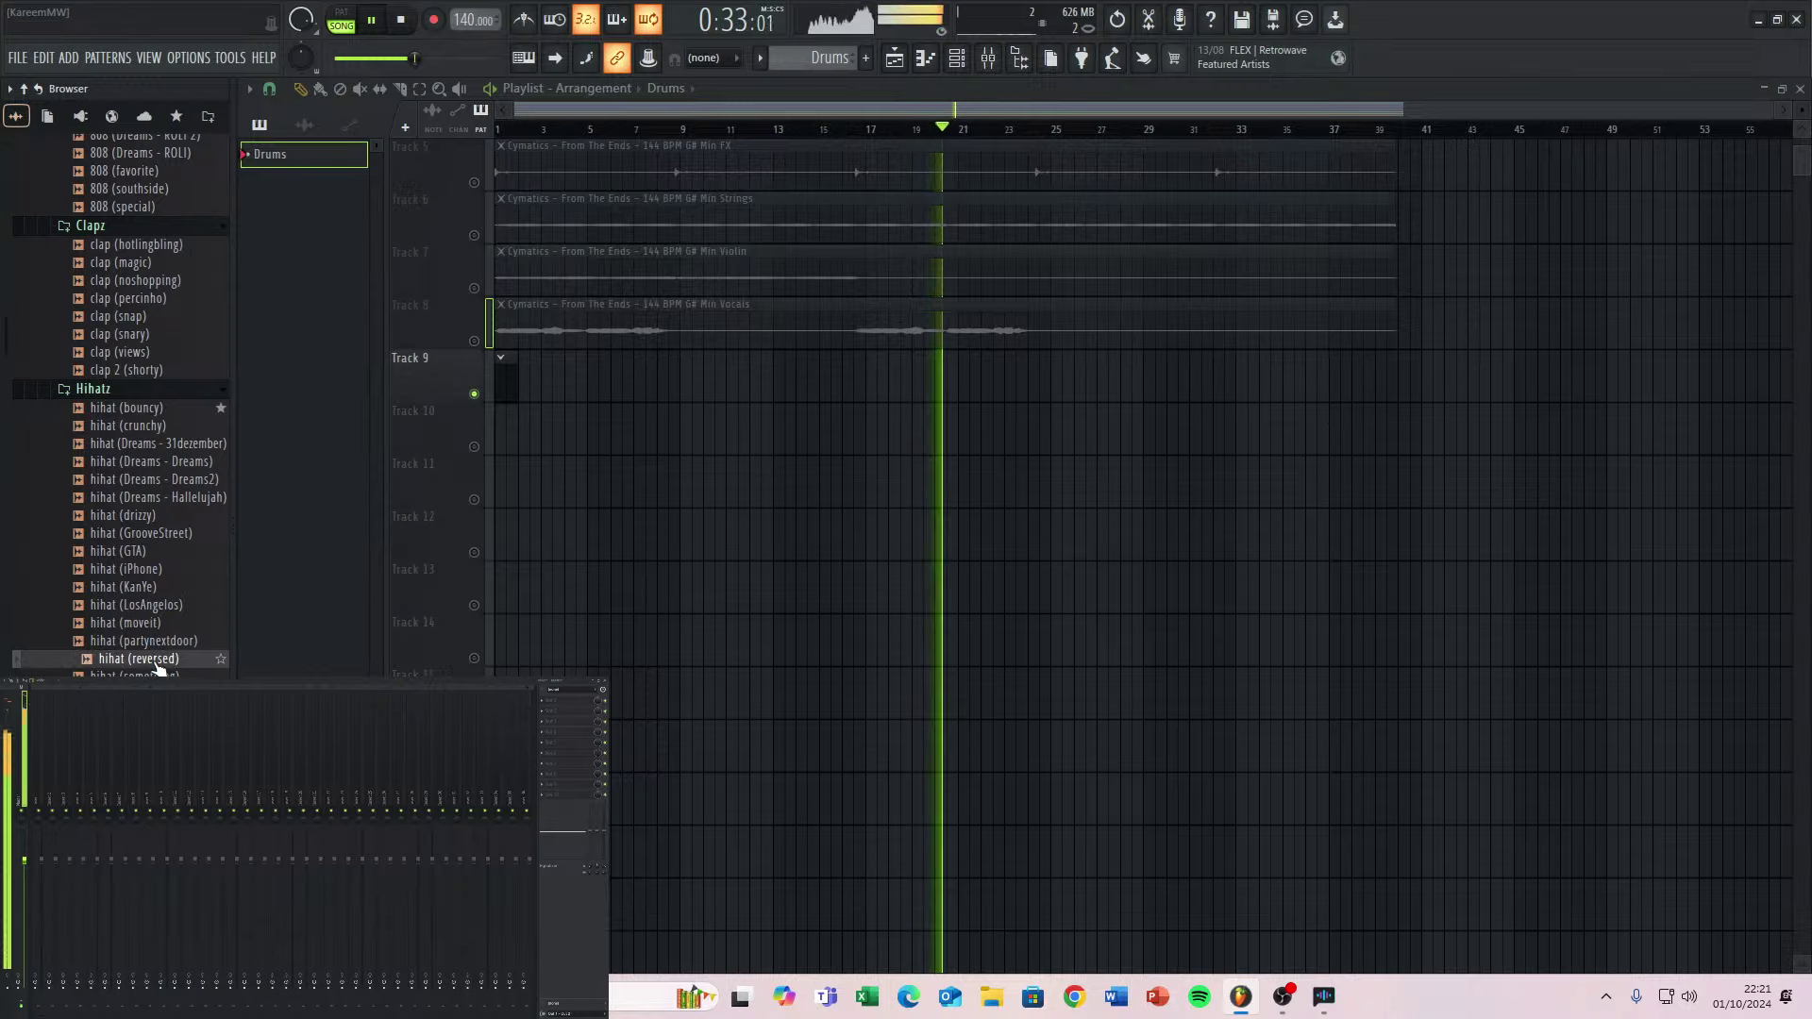
Preview the neighbouring hi-hats against the melody, going up to LosAngelos and back down to hihat (something).
key(Up)
key(Up)
key(Up)
key(Up)
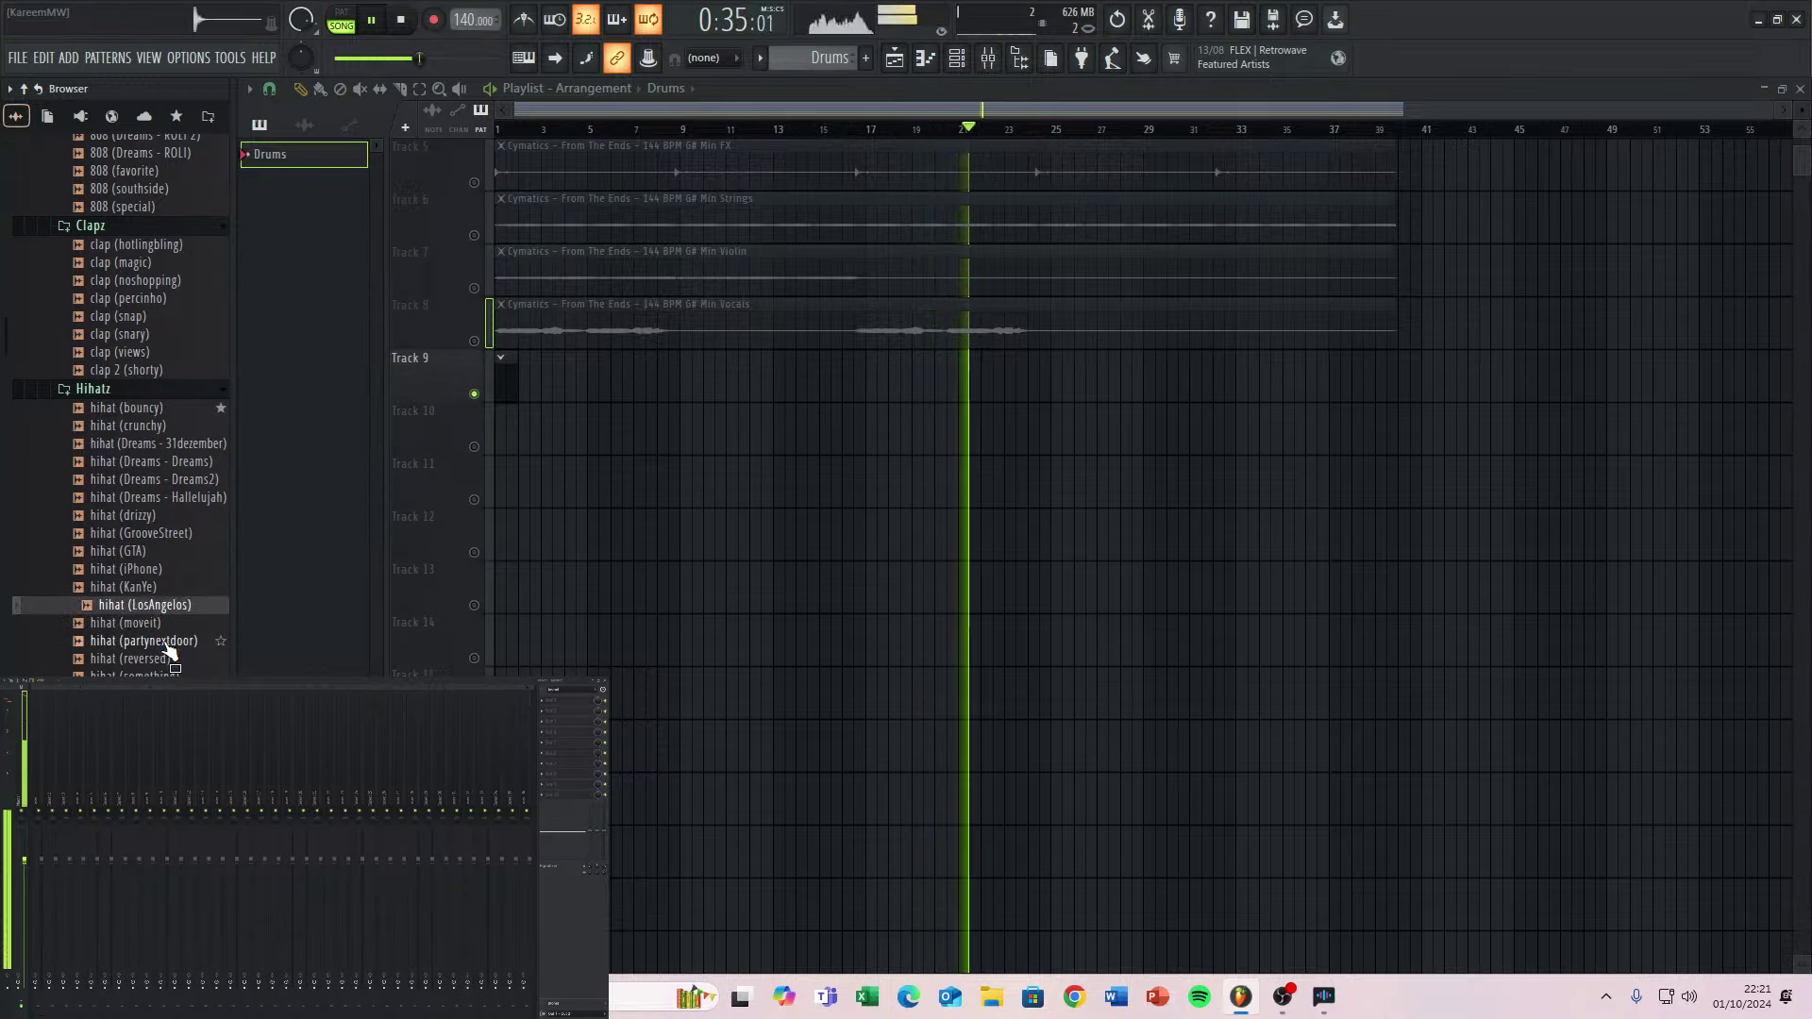
key(Down)
key(Down)
key(Down)
key(Down)
key(Down)
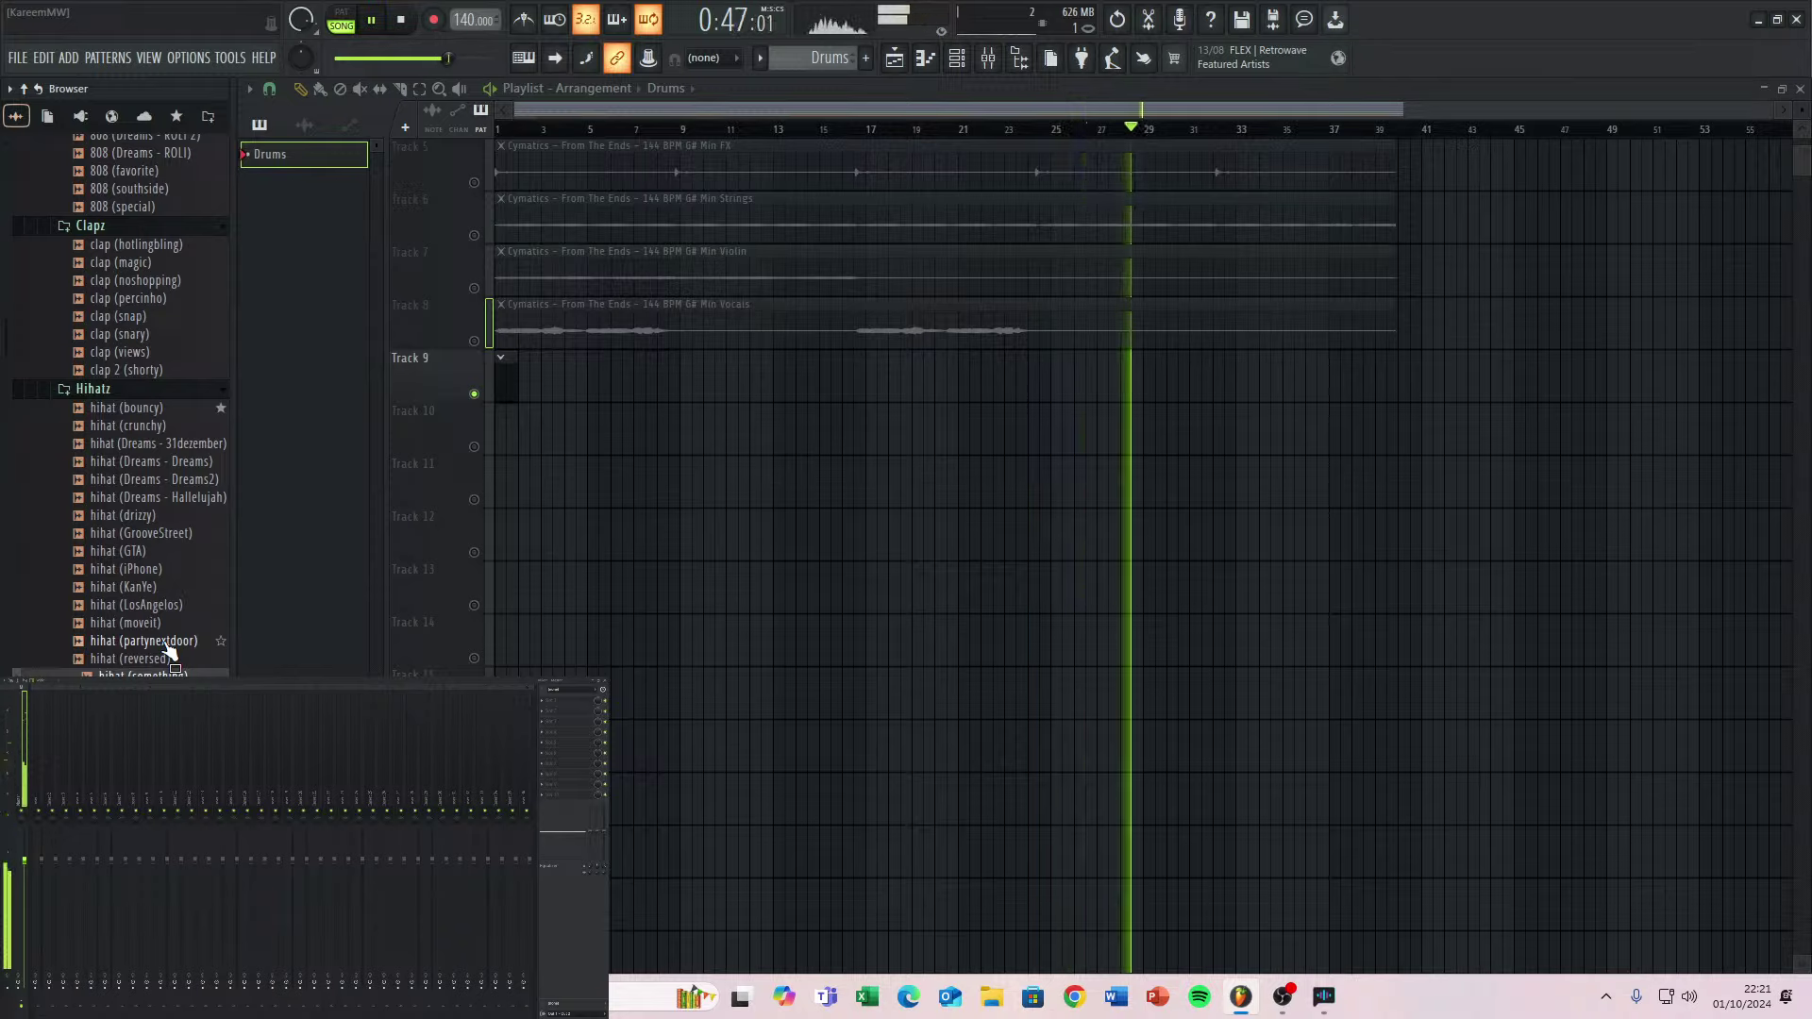
Turn on the metronome, stop playback and add hihat (something) as a new channel in the channel rack.
key(F6)
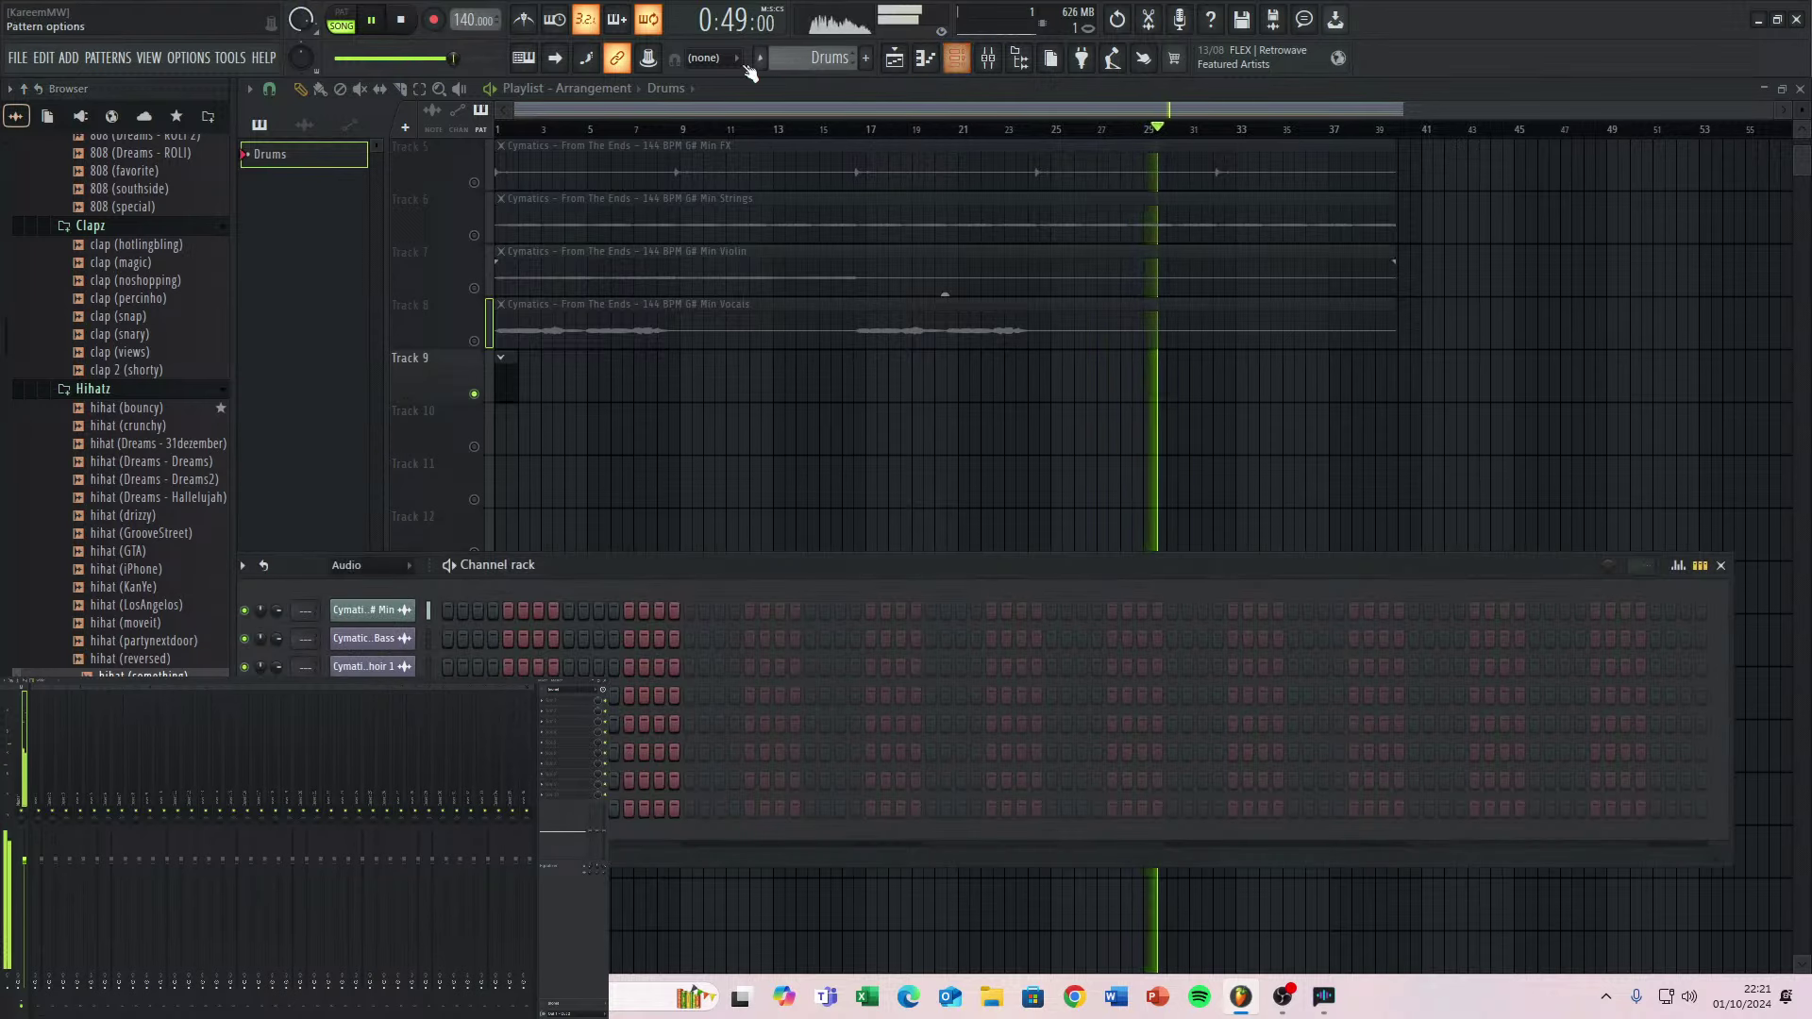
click(525, 20)
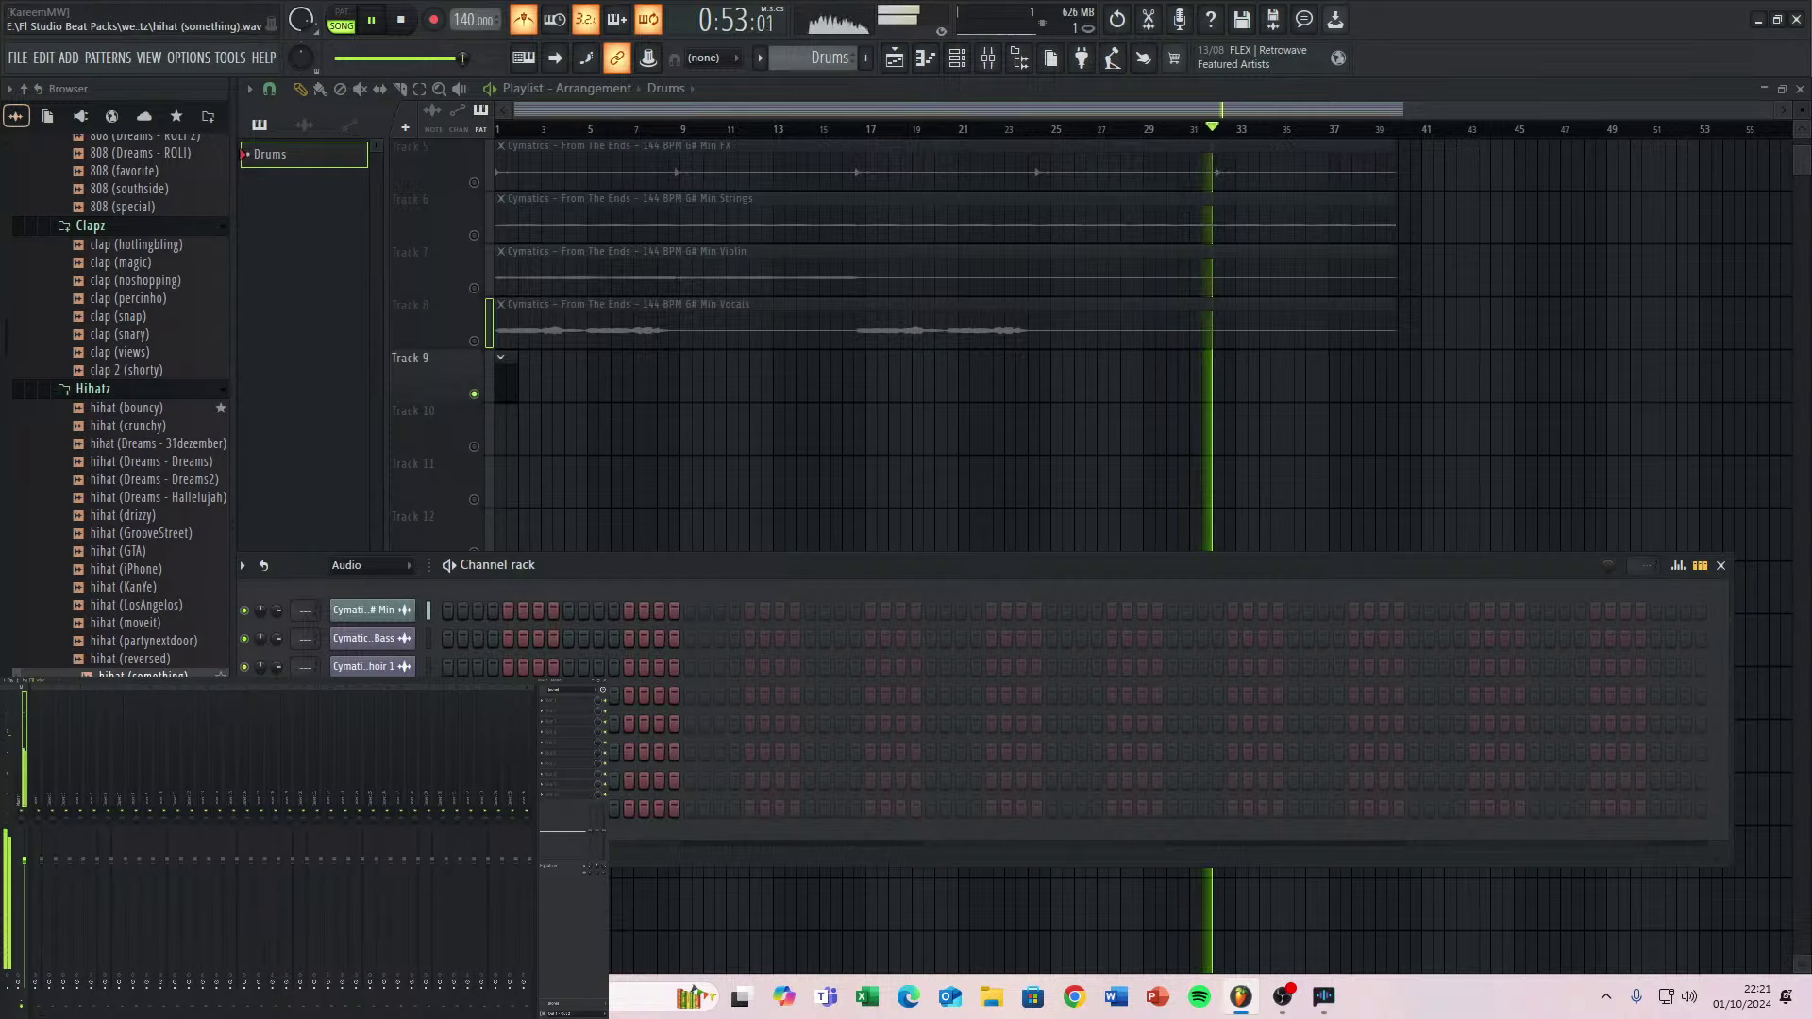
key(space)
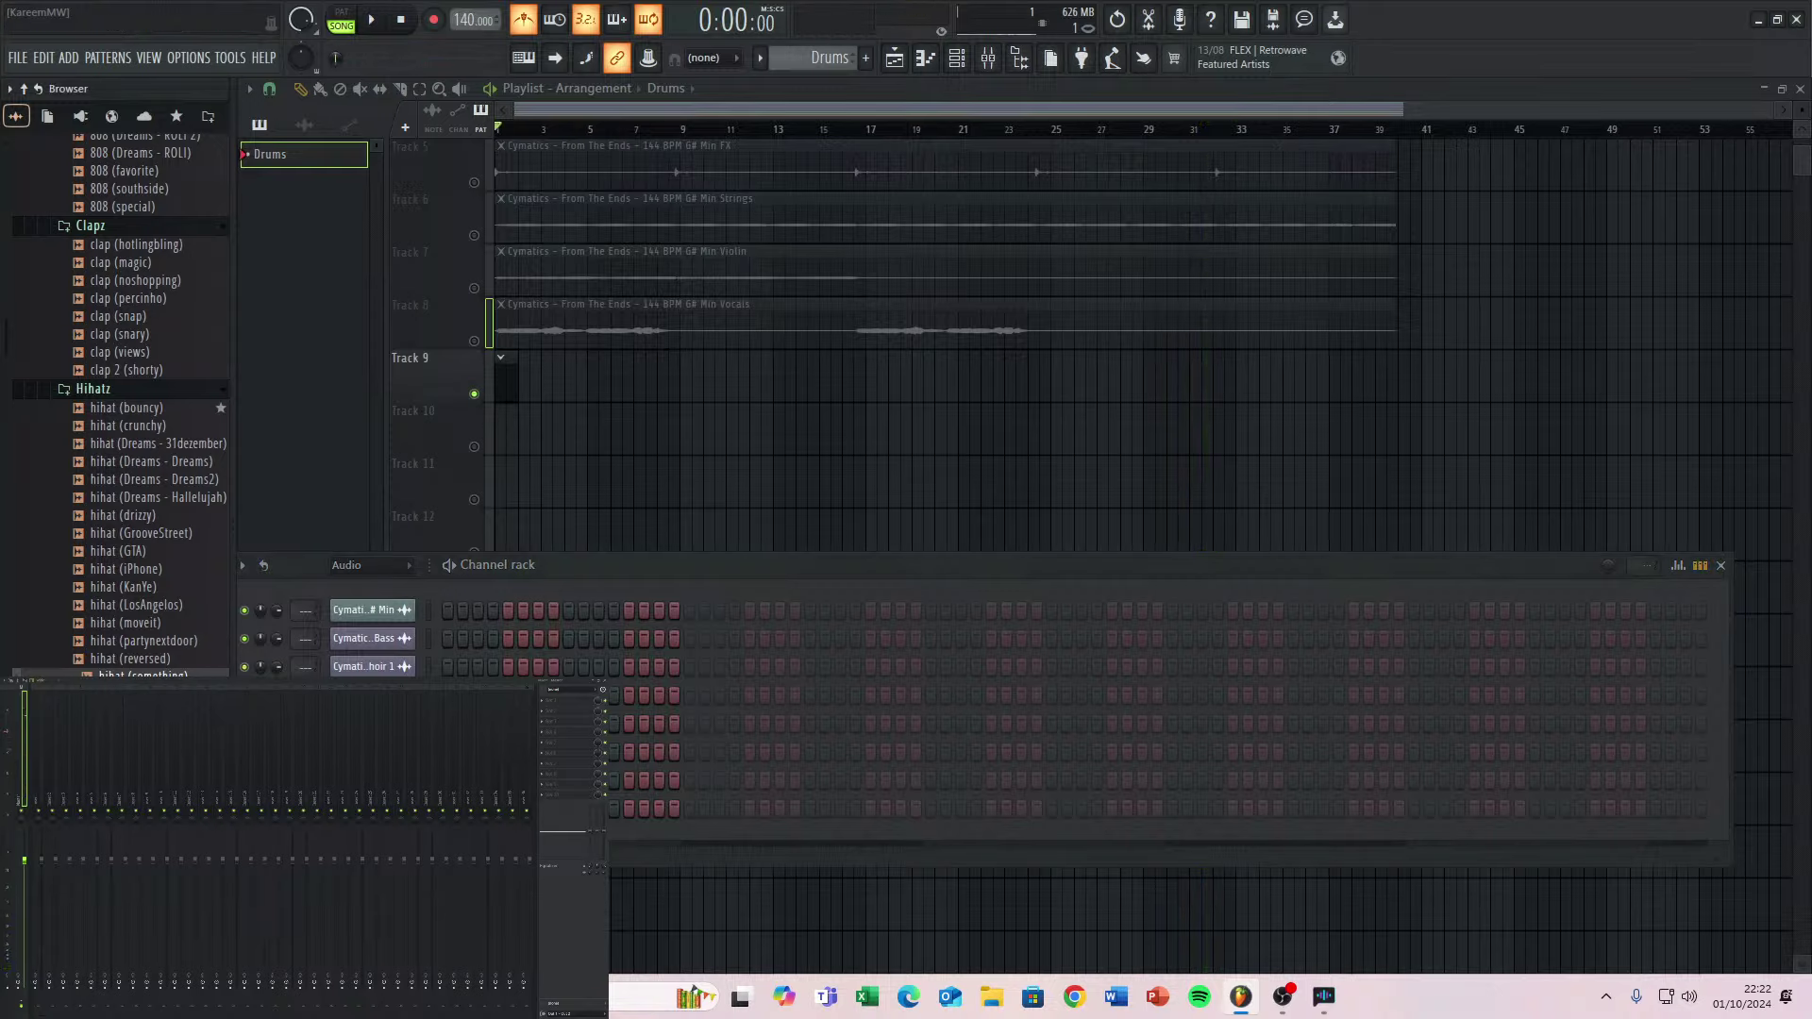
drag(142, 676, 522, 583)
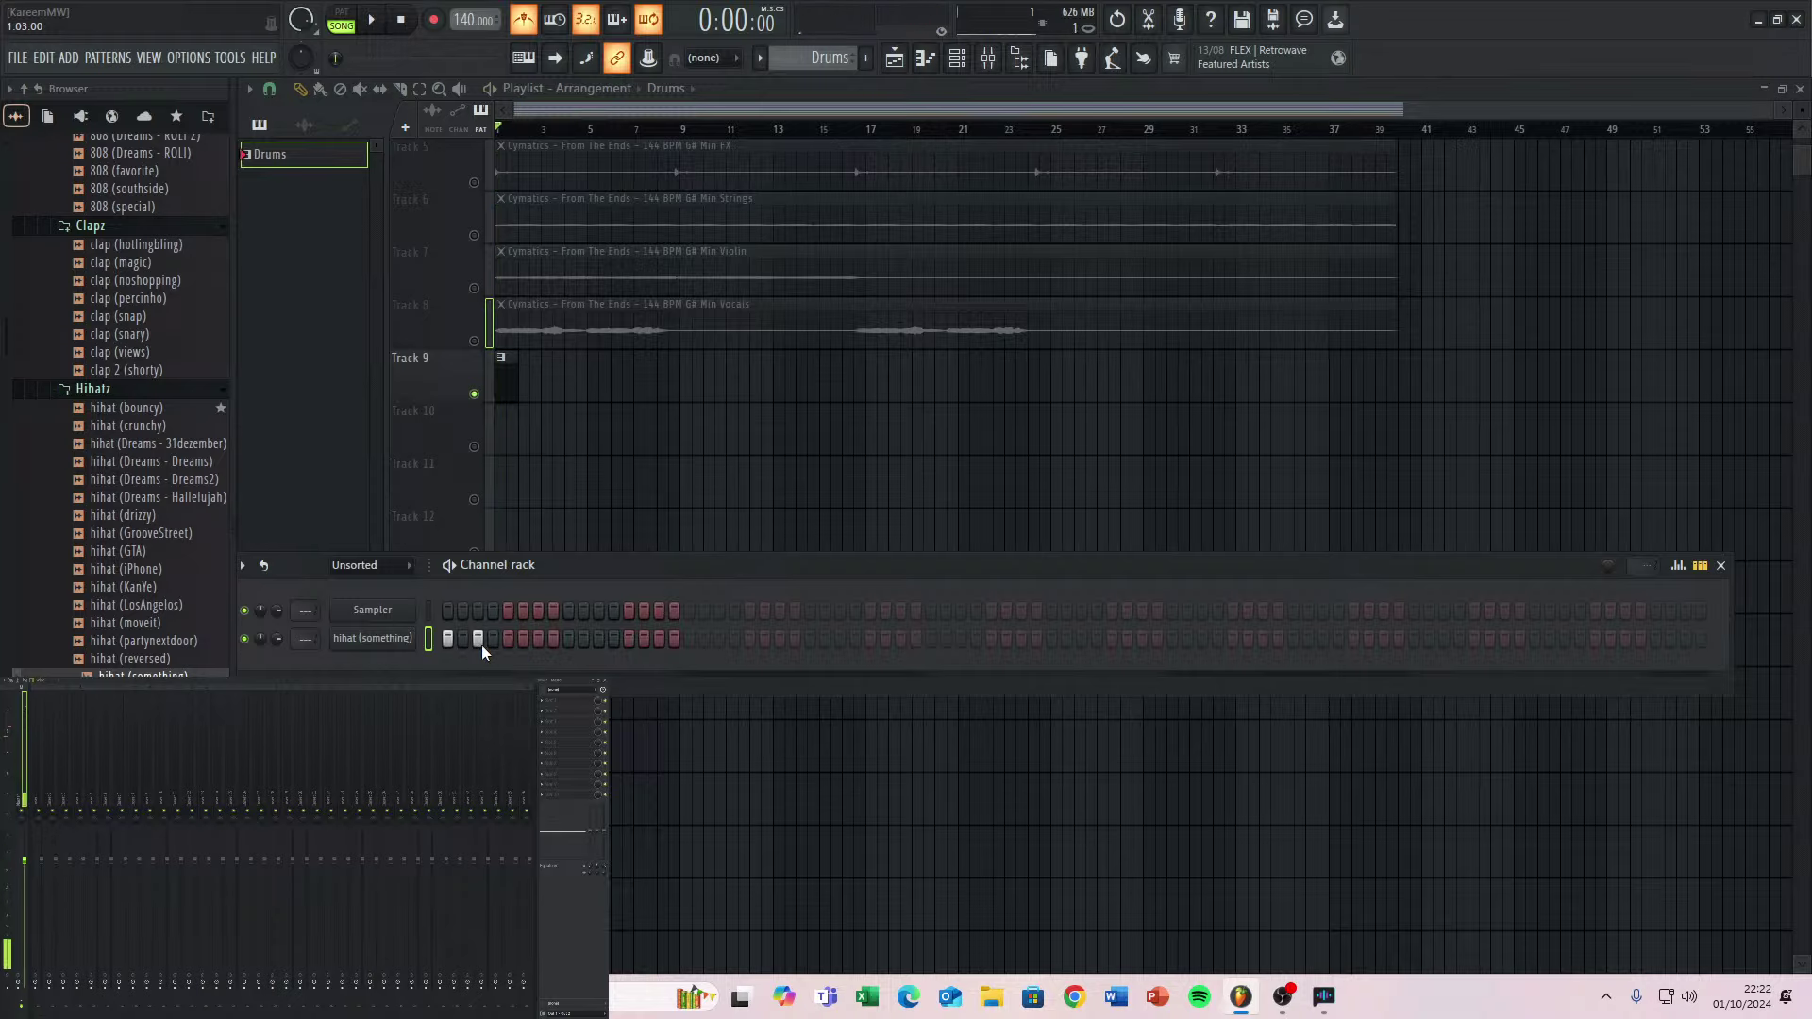
key(space)
click(1698, 566)
click(508, 639)
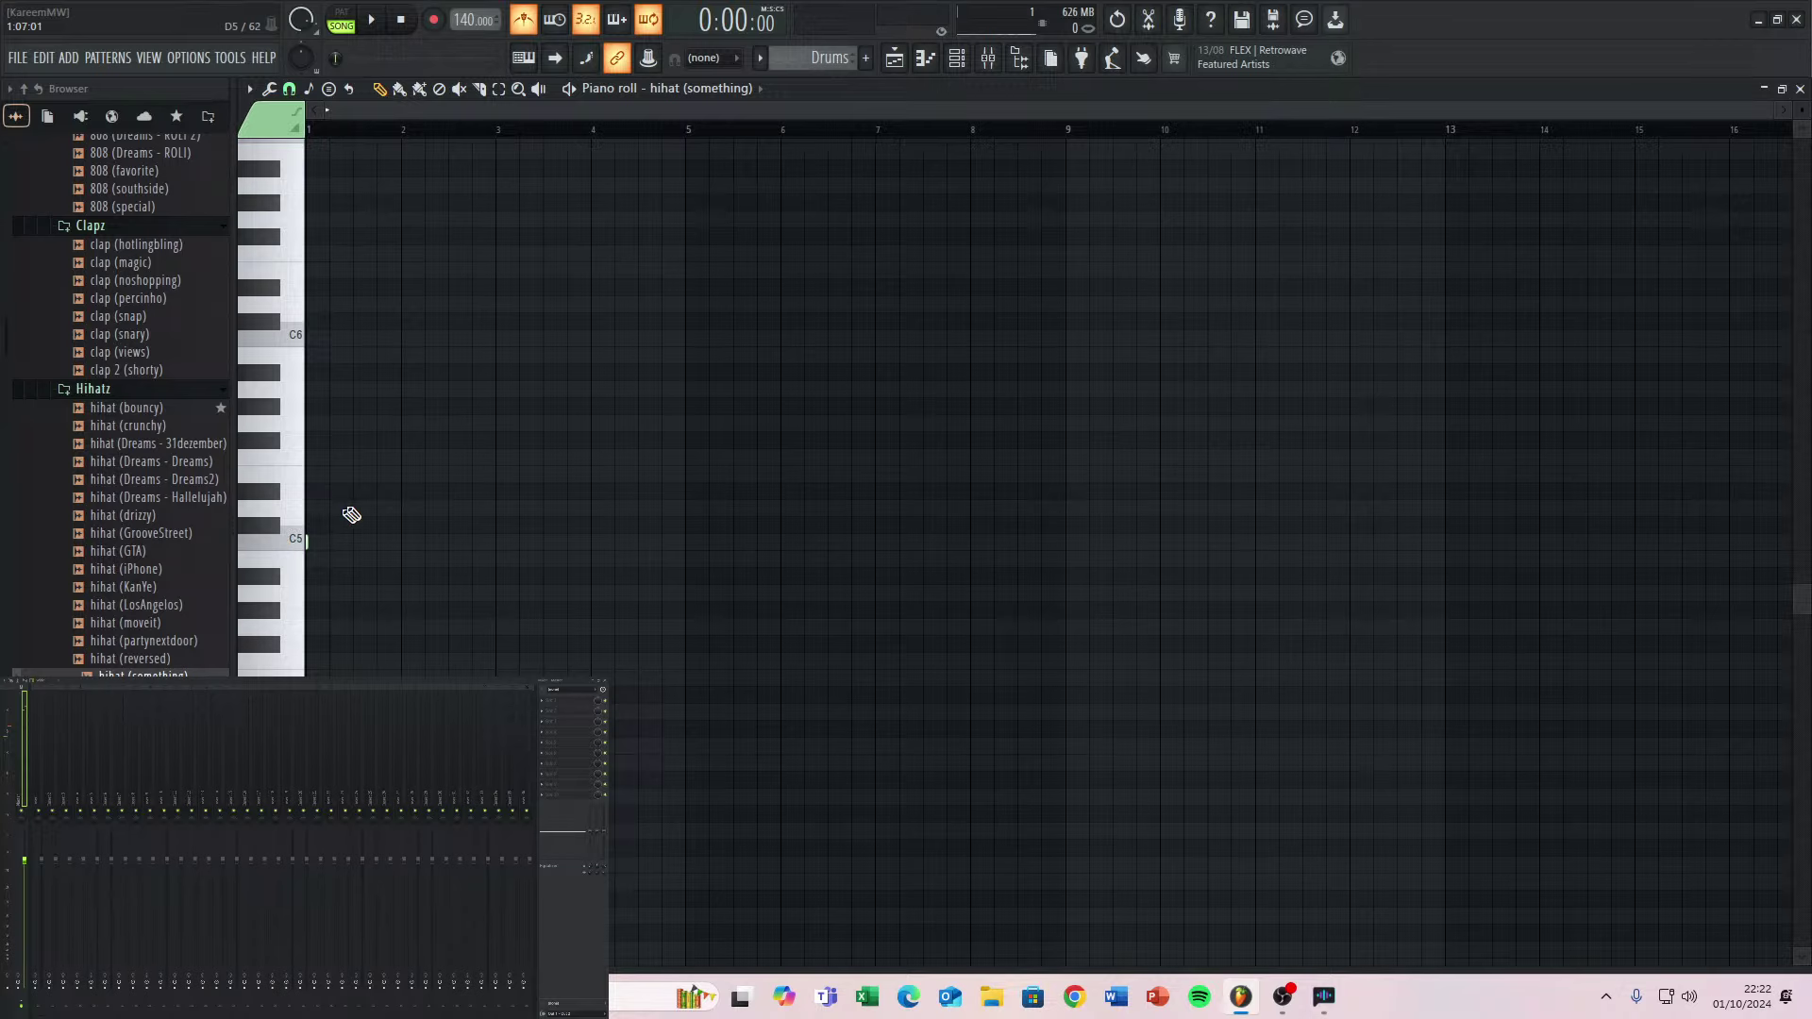
scroll(363, 529, up, 5)
scroll(604, 583, down, 3)
scroll(604, 586, down, 4)
scroll(209, 634, up, 10)
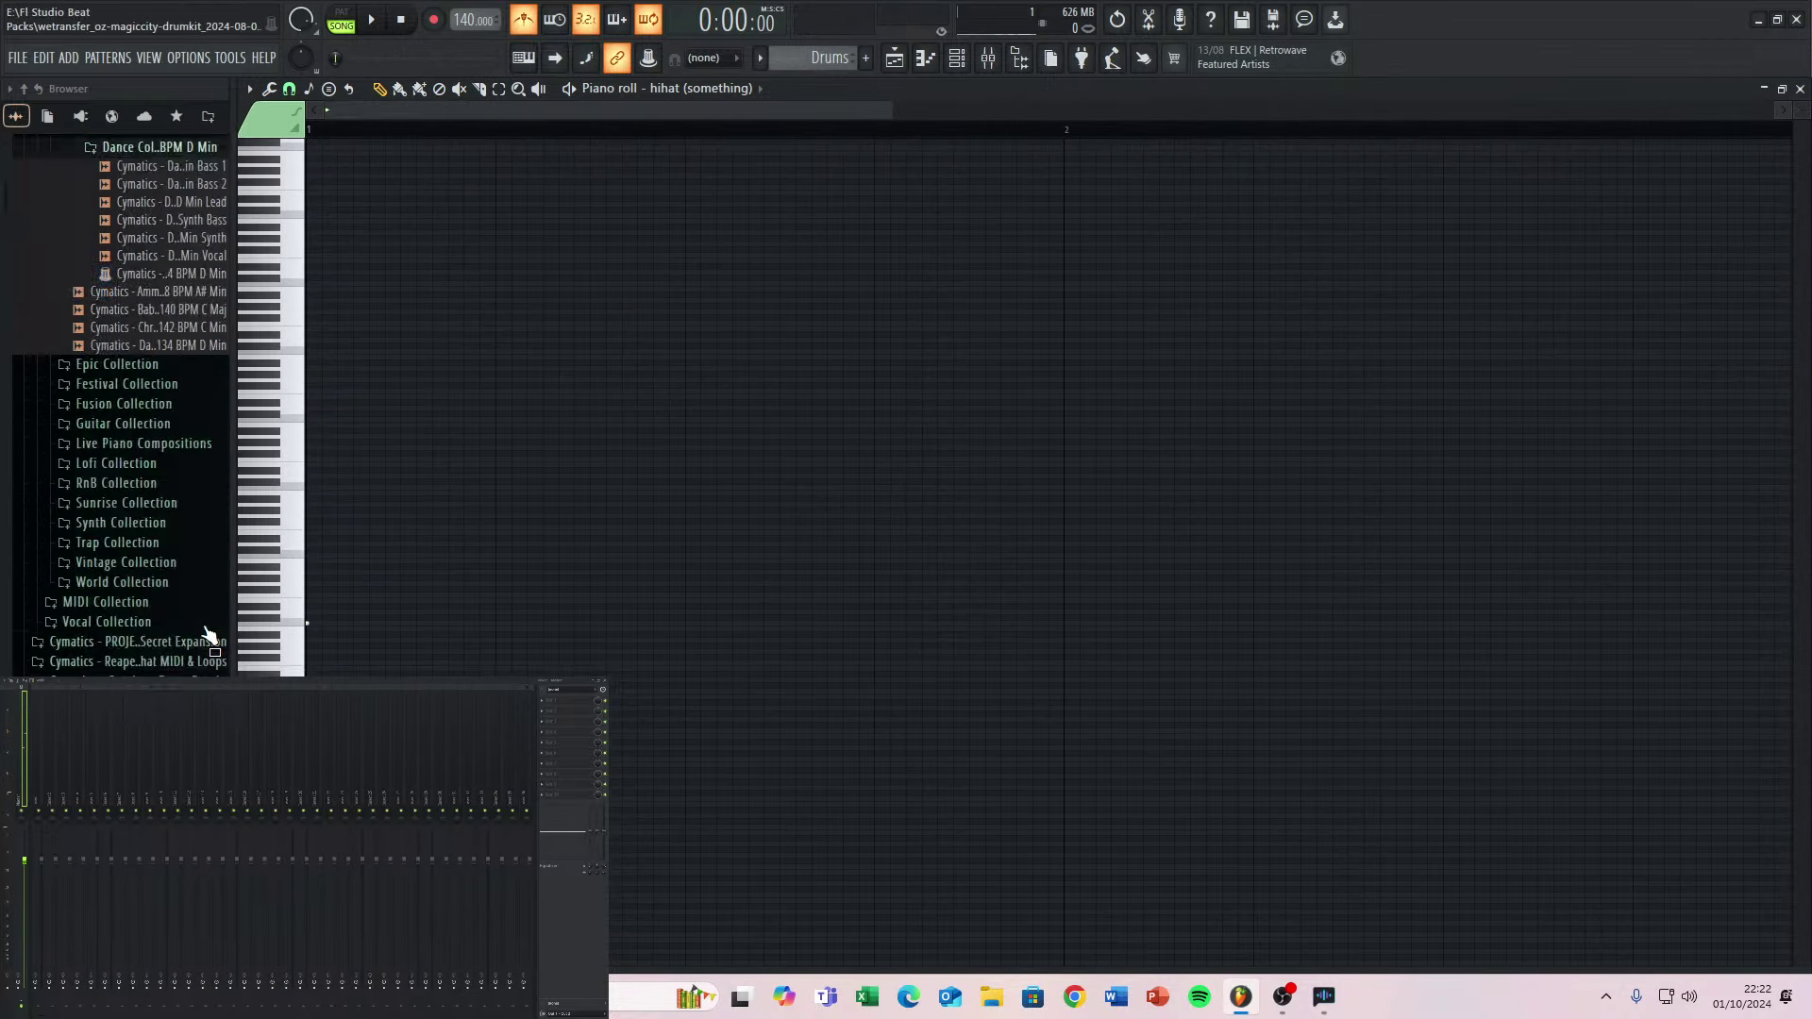
scroll(210, 634, up, 8)
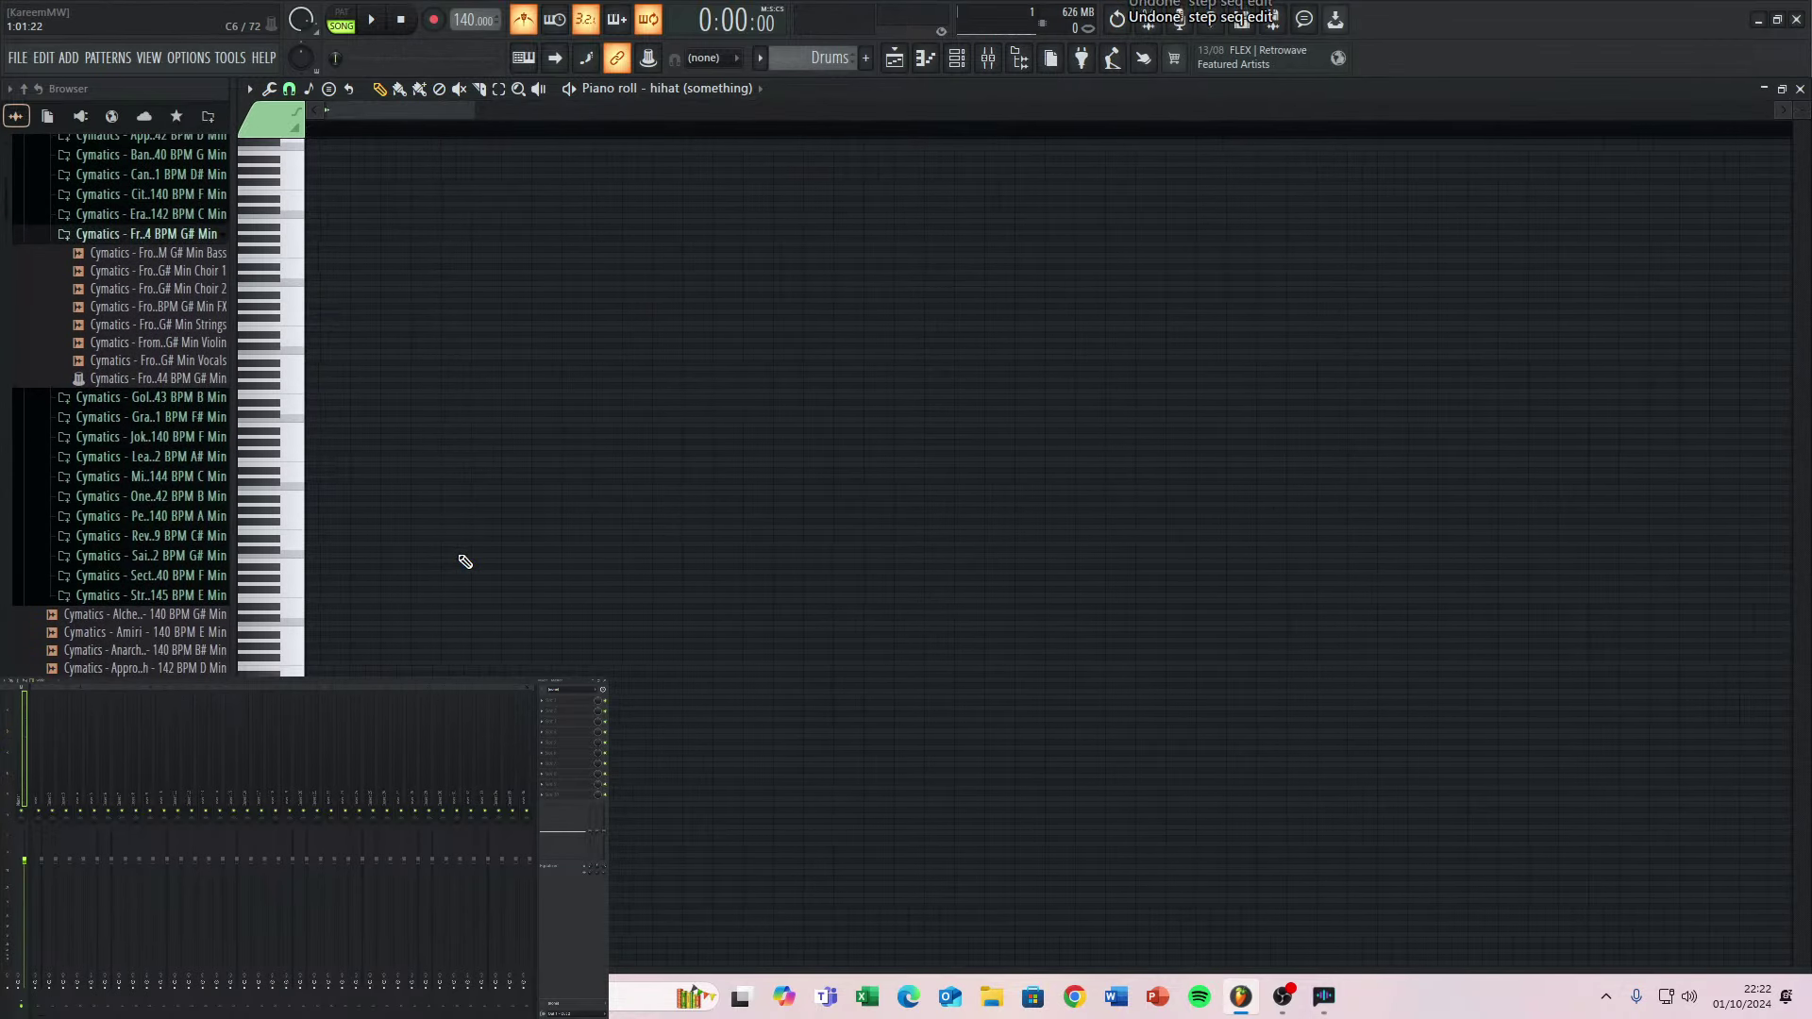
scroll(453, 566, down, 5)
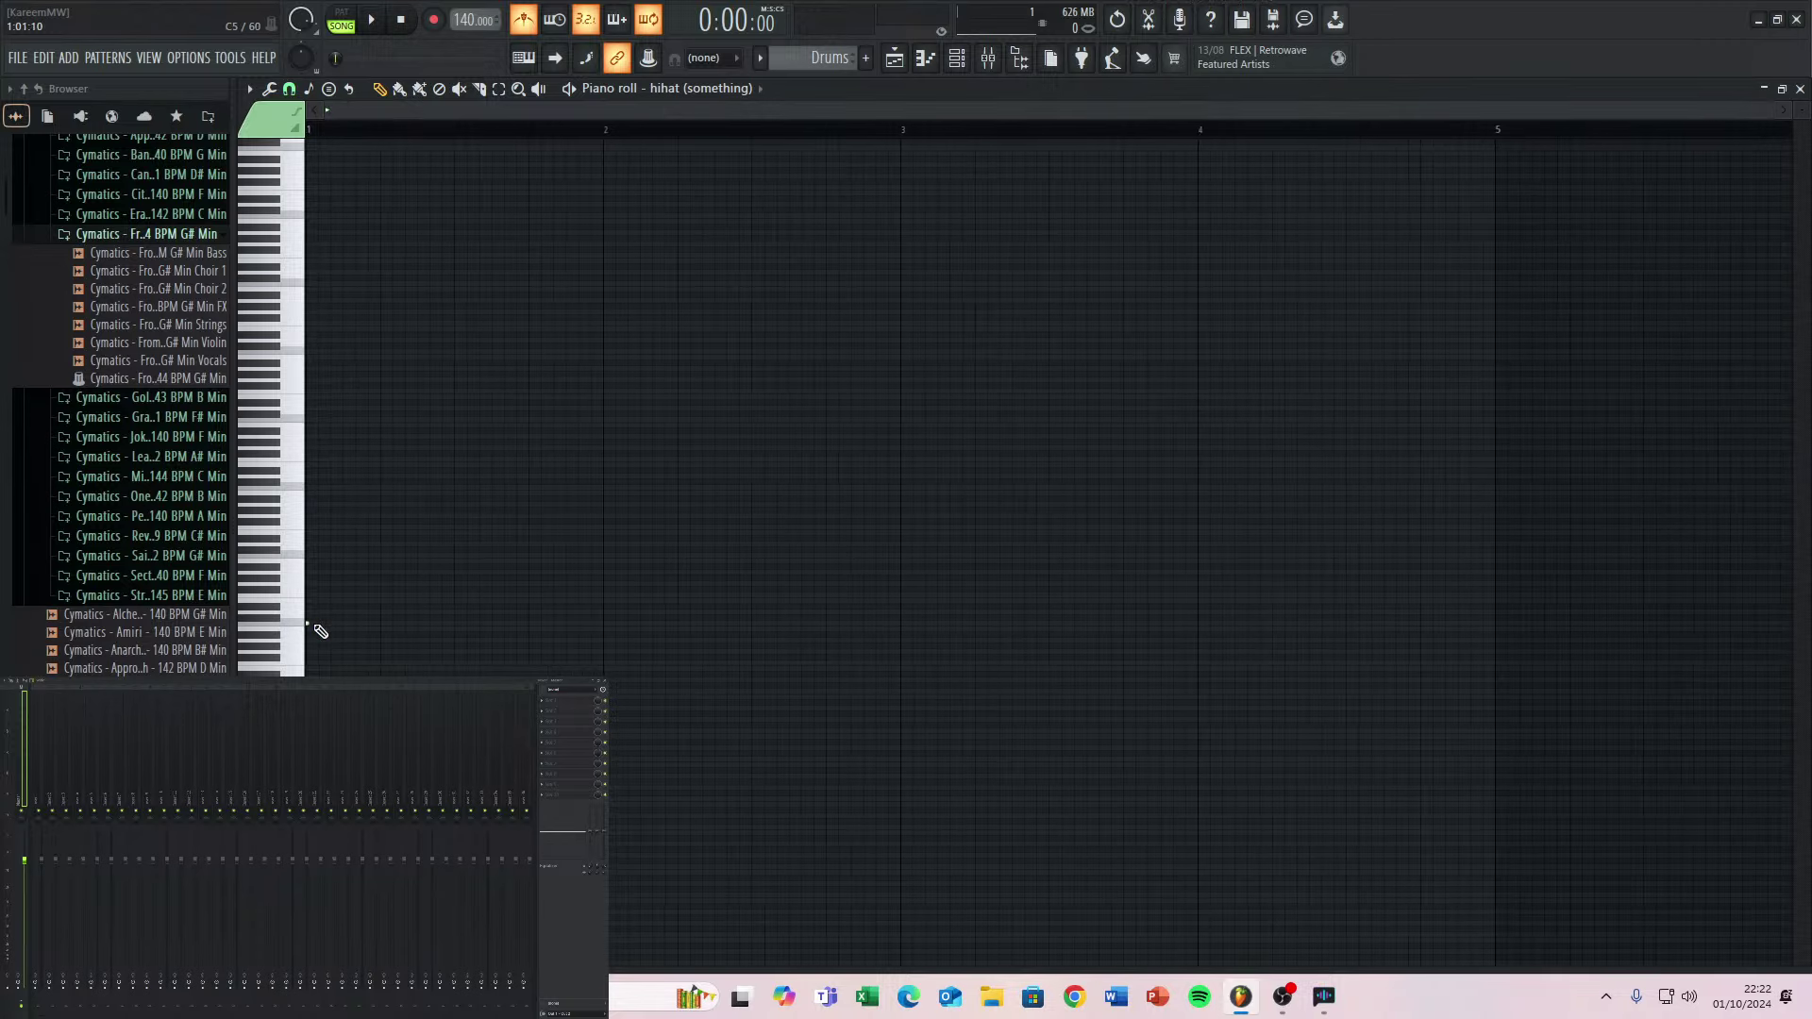
scroll(326, 631, up, 3)
scroll(334, 621, up, 2)
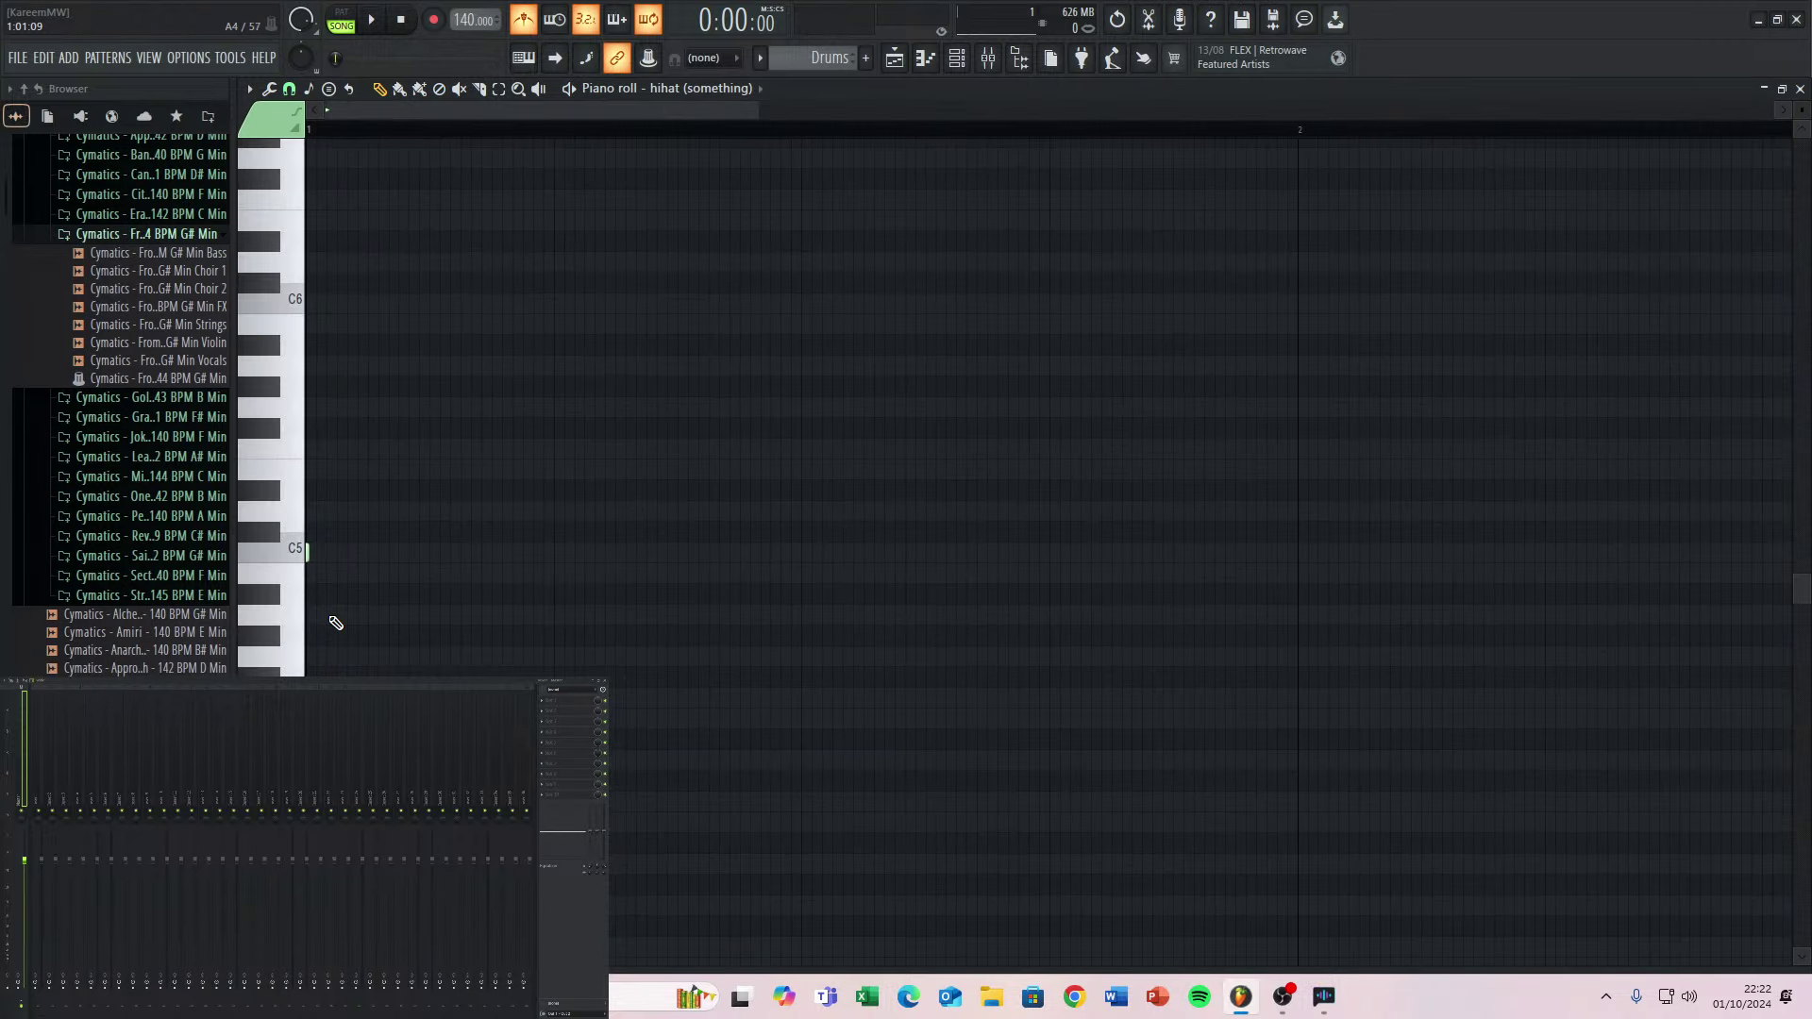
scroll(324, 566, down, 3)
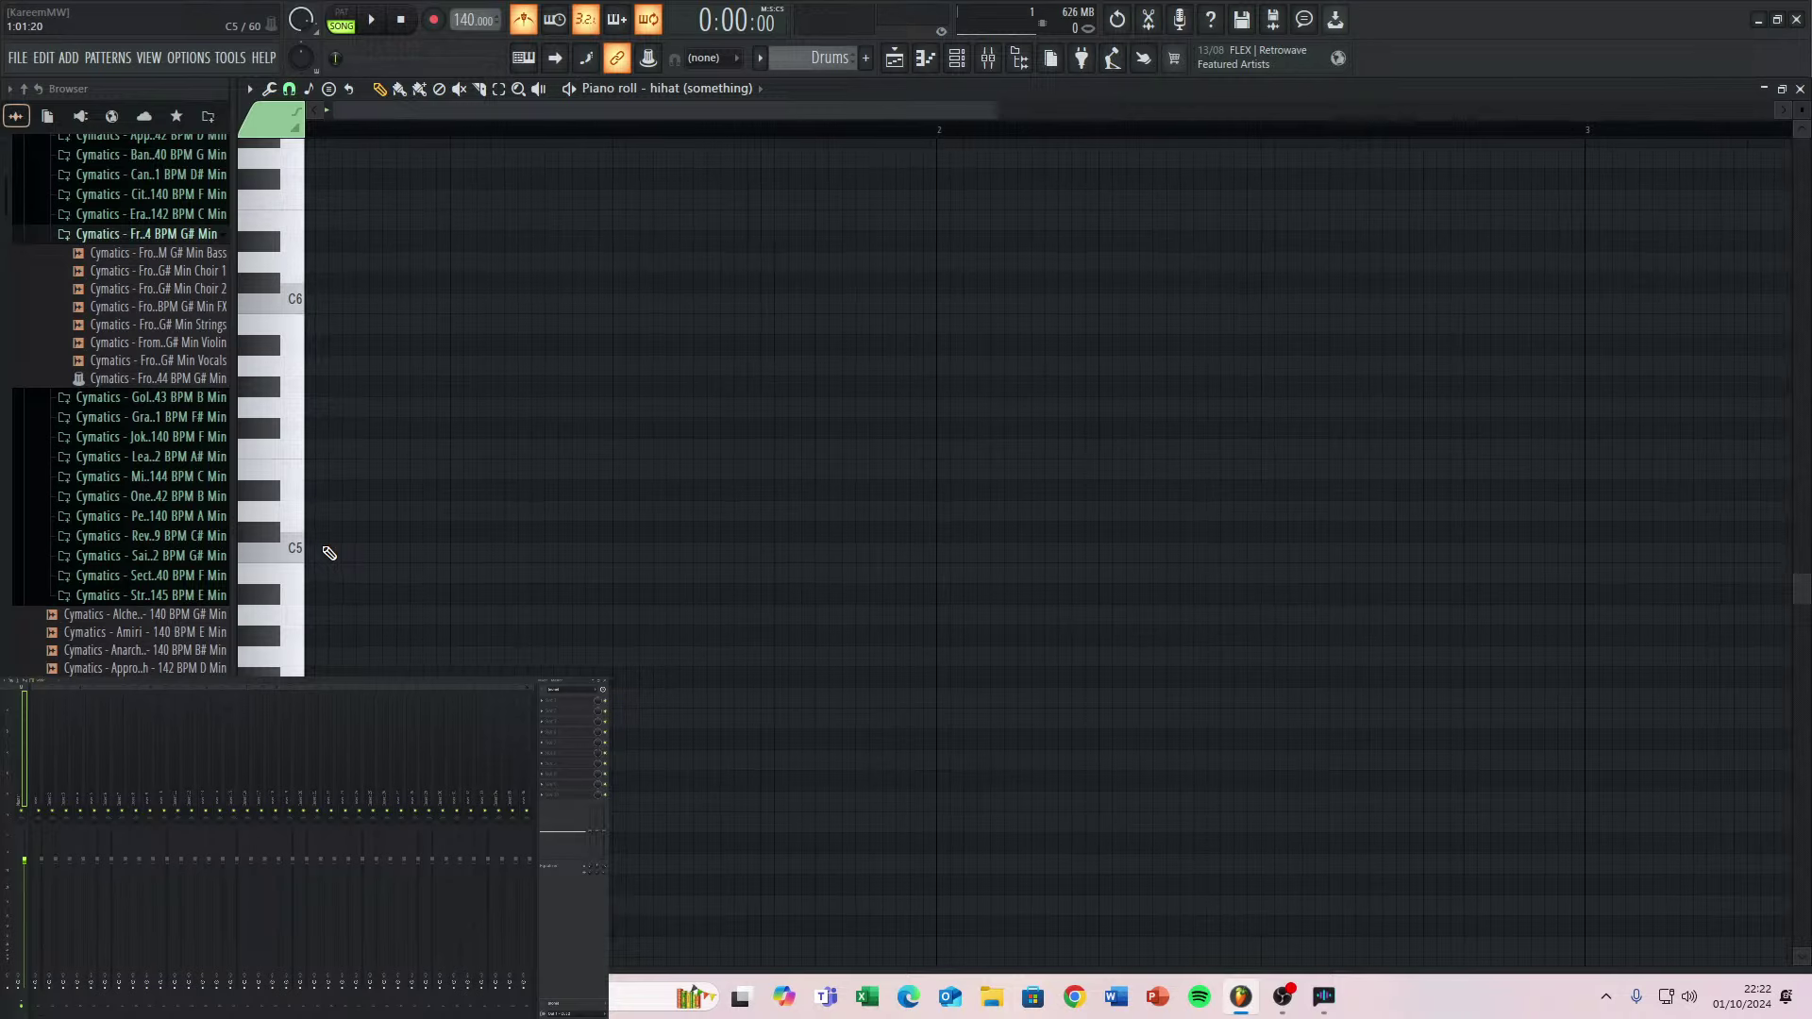
key(space)
key(space)
key(space)
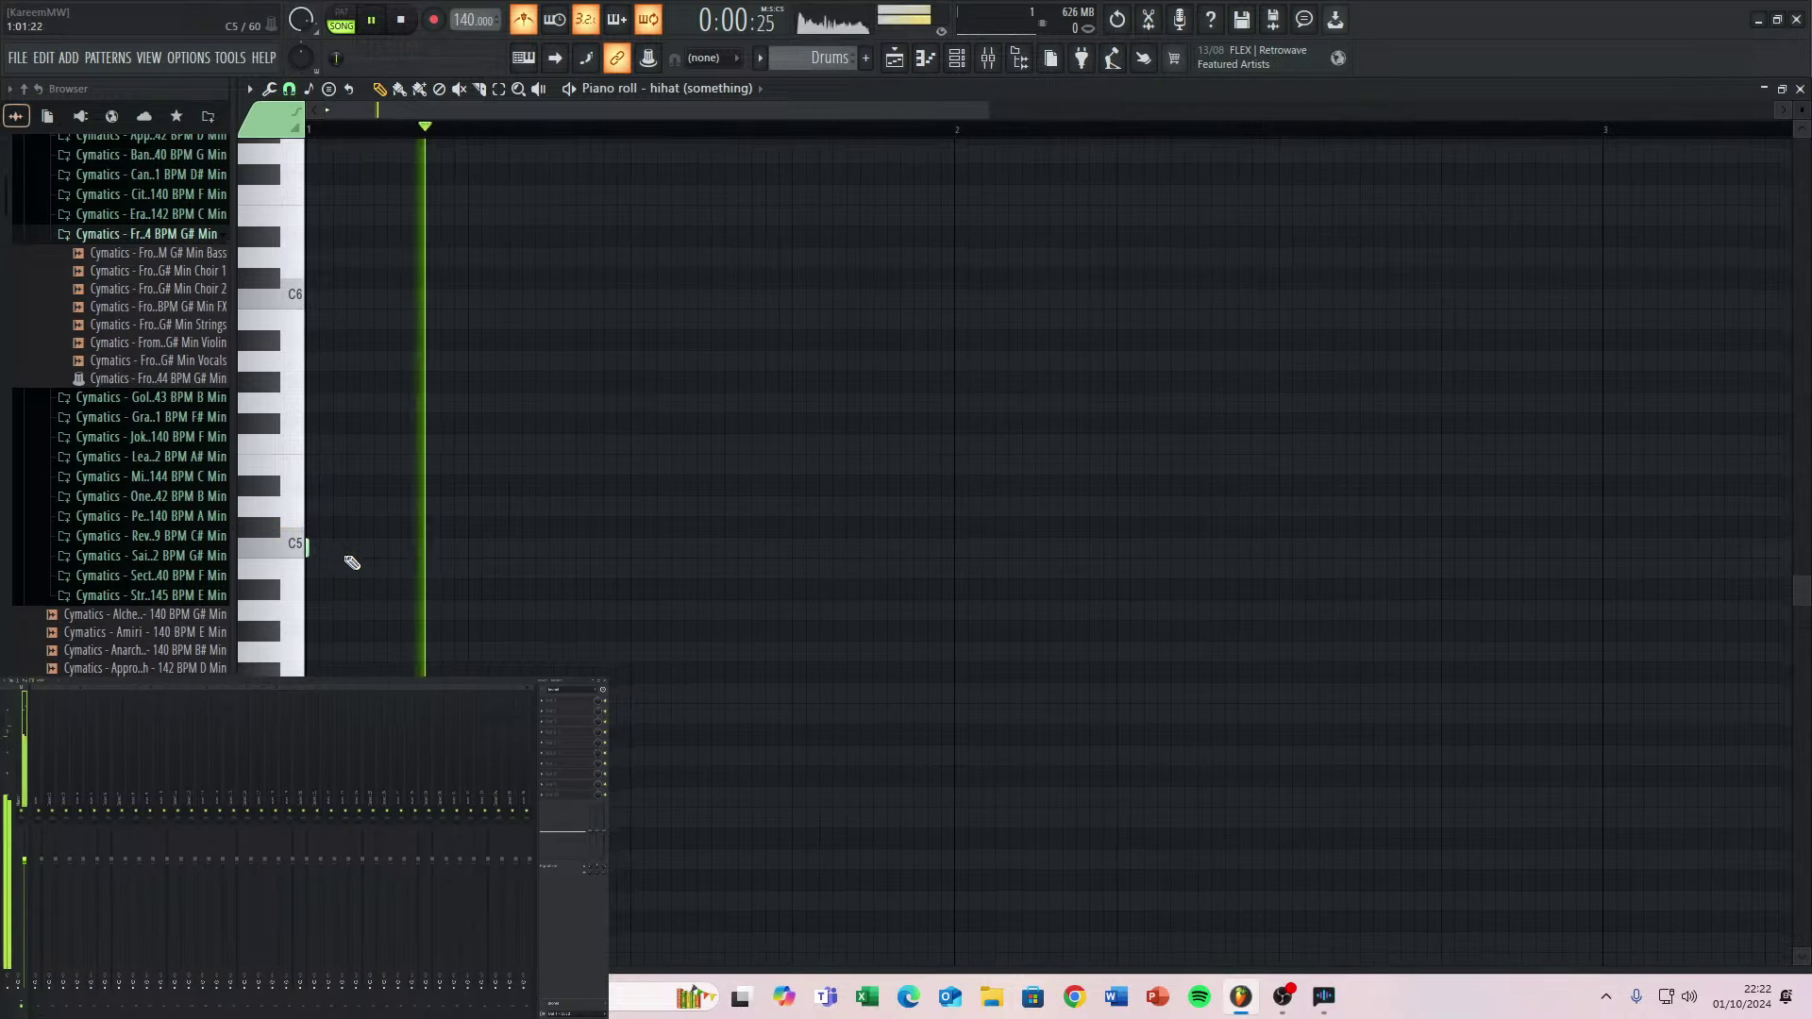
key(space)
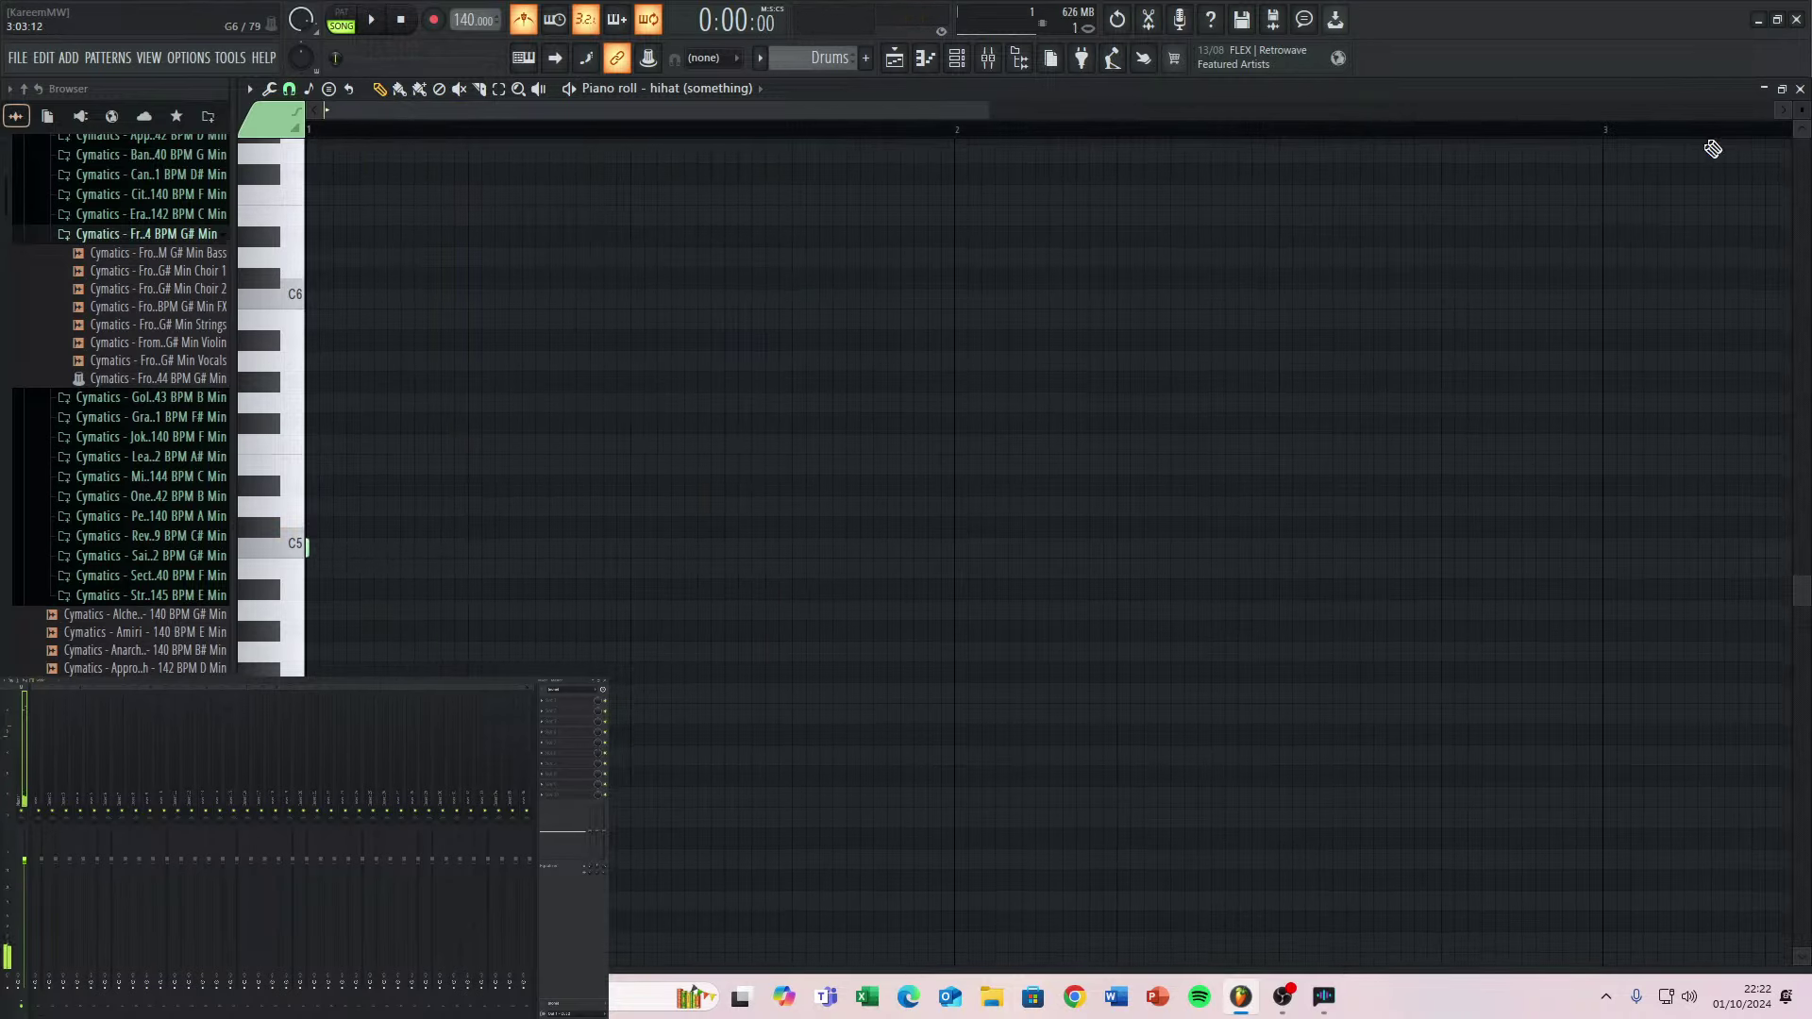
click(1799, 90)
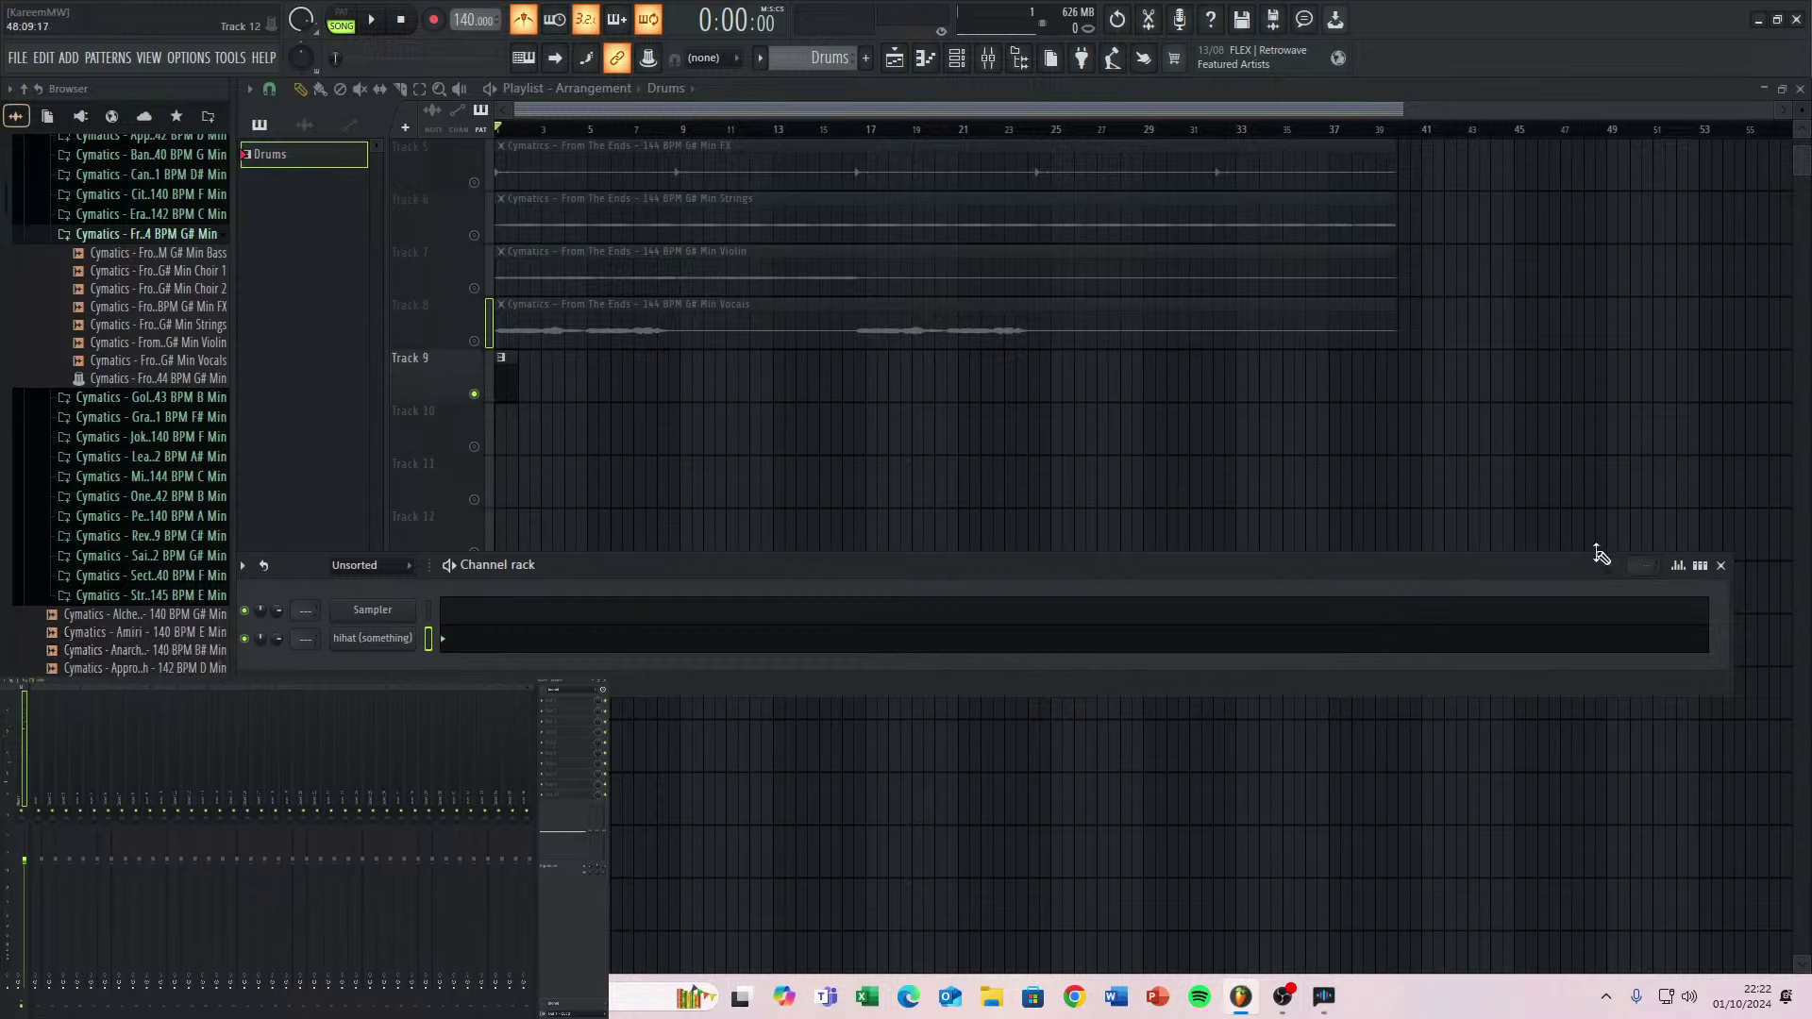
Place a few steps far along the hihat (something) row to extend the Drums pattern to about seven bars.
click(1699, 567)
click(961, 639)
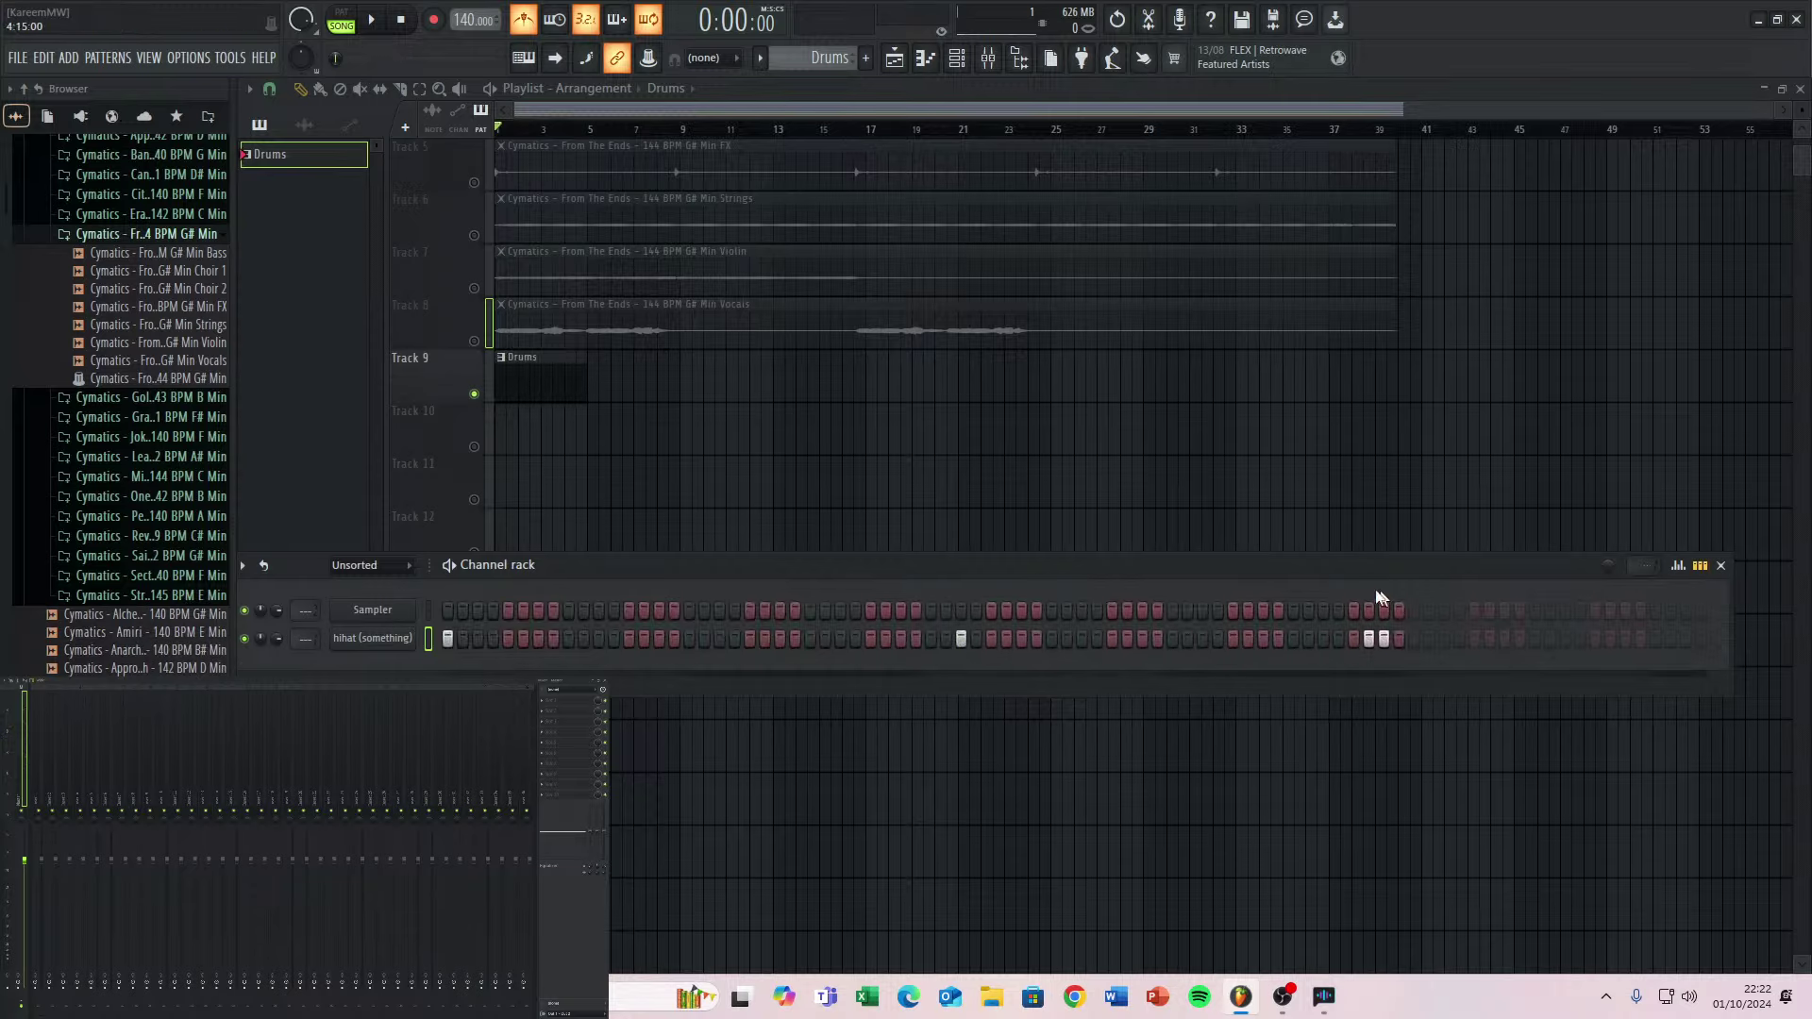
drag(1377, 599, 945, 696)
click(1036, 638)
drag(1281, 616, 1047, 651)
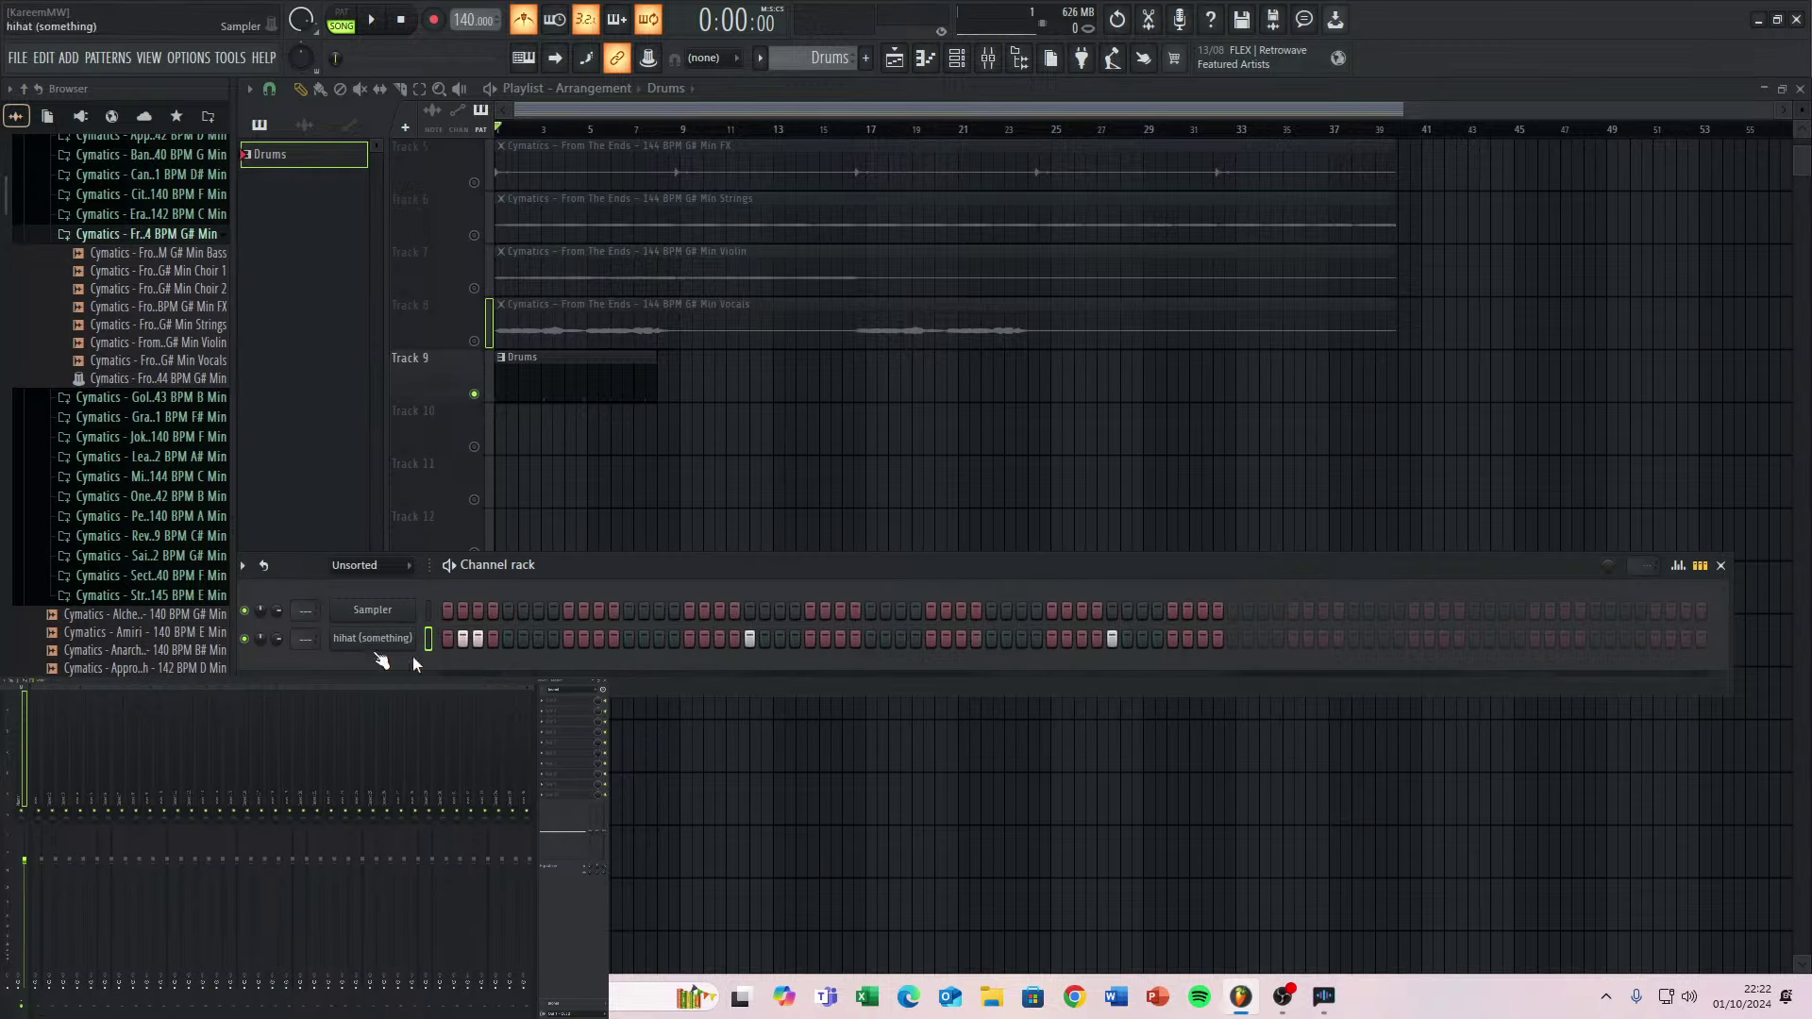
Fill the hihat (something) channel with a hit on each 4 steps and return to the start of the pattern.
key(space)
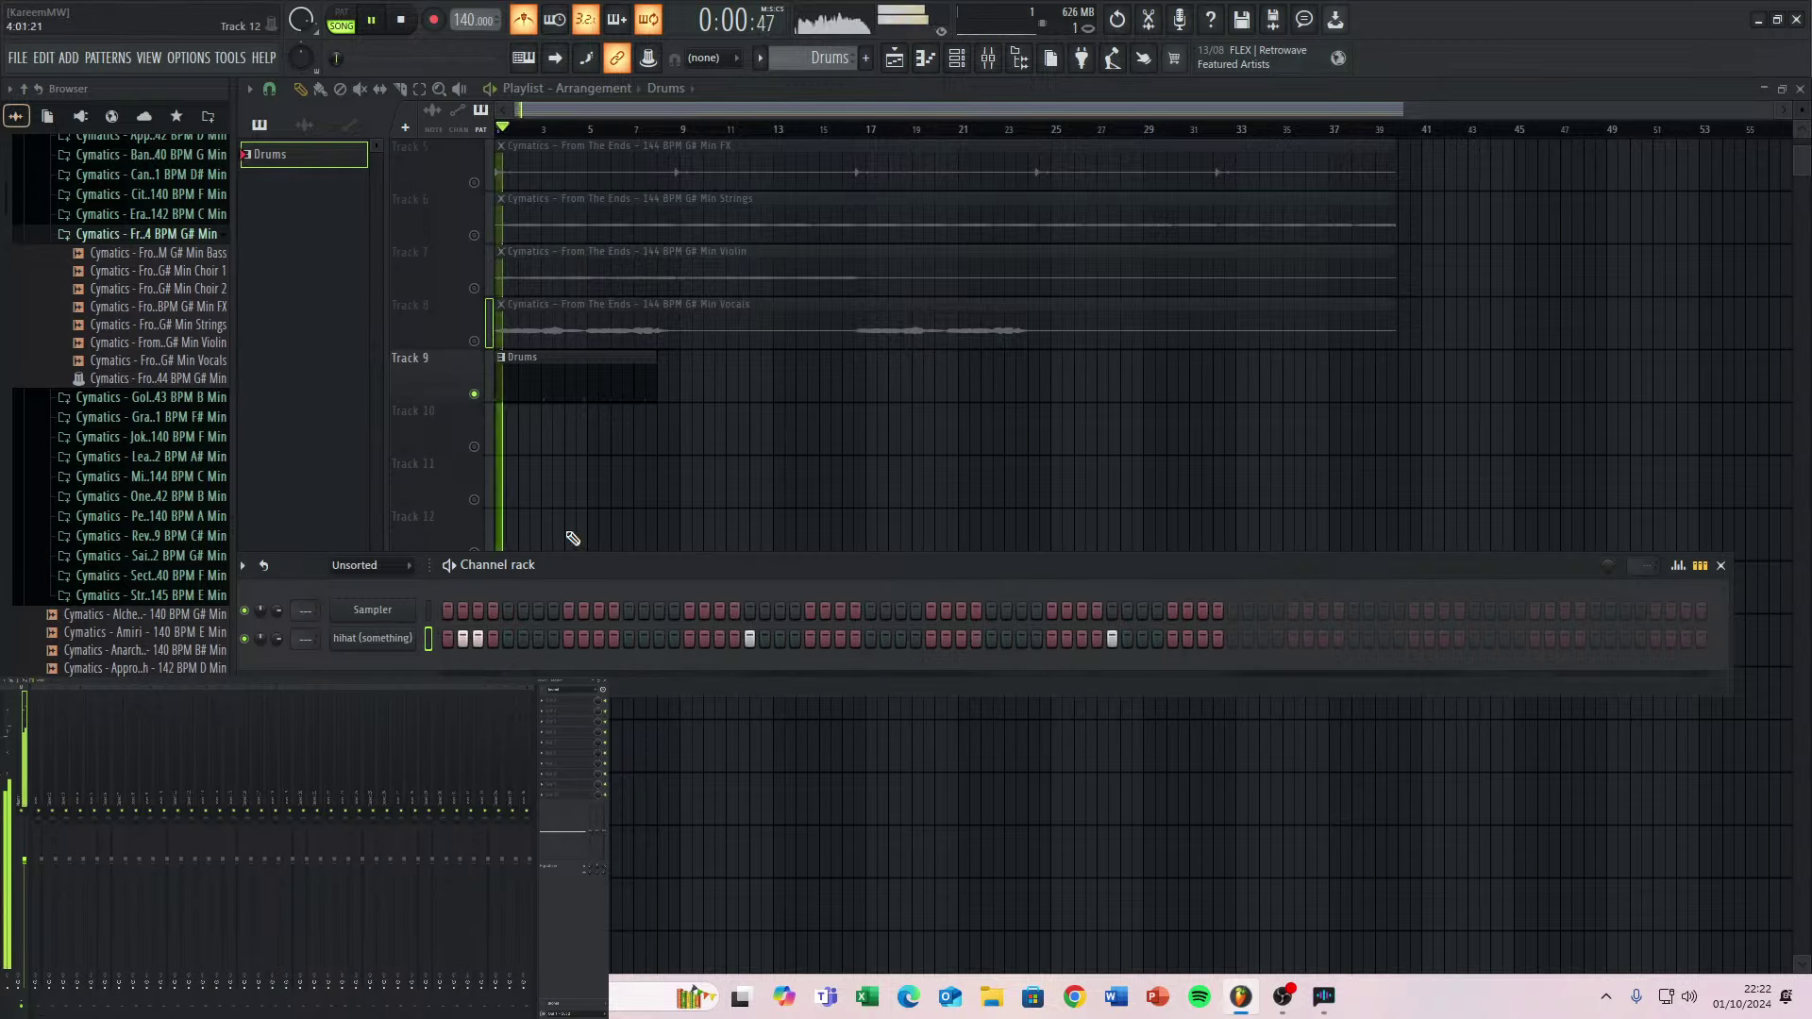
right_click(394, 642)
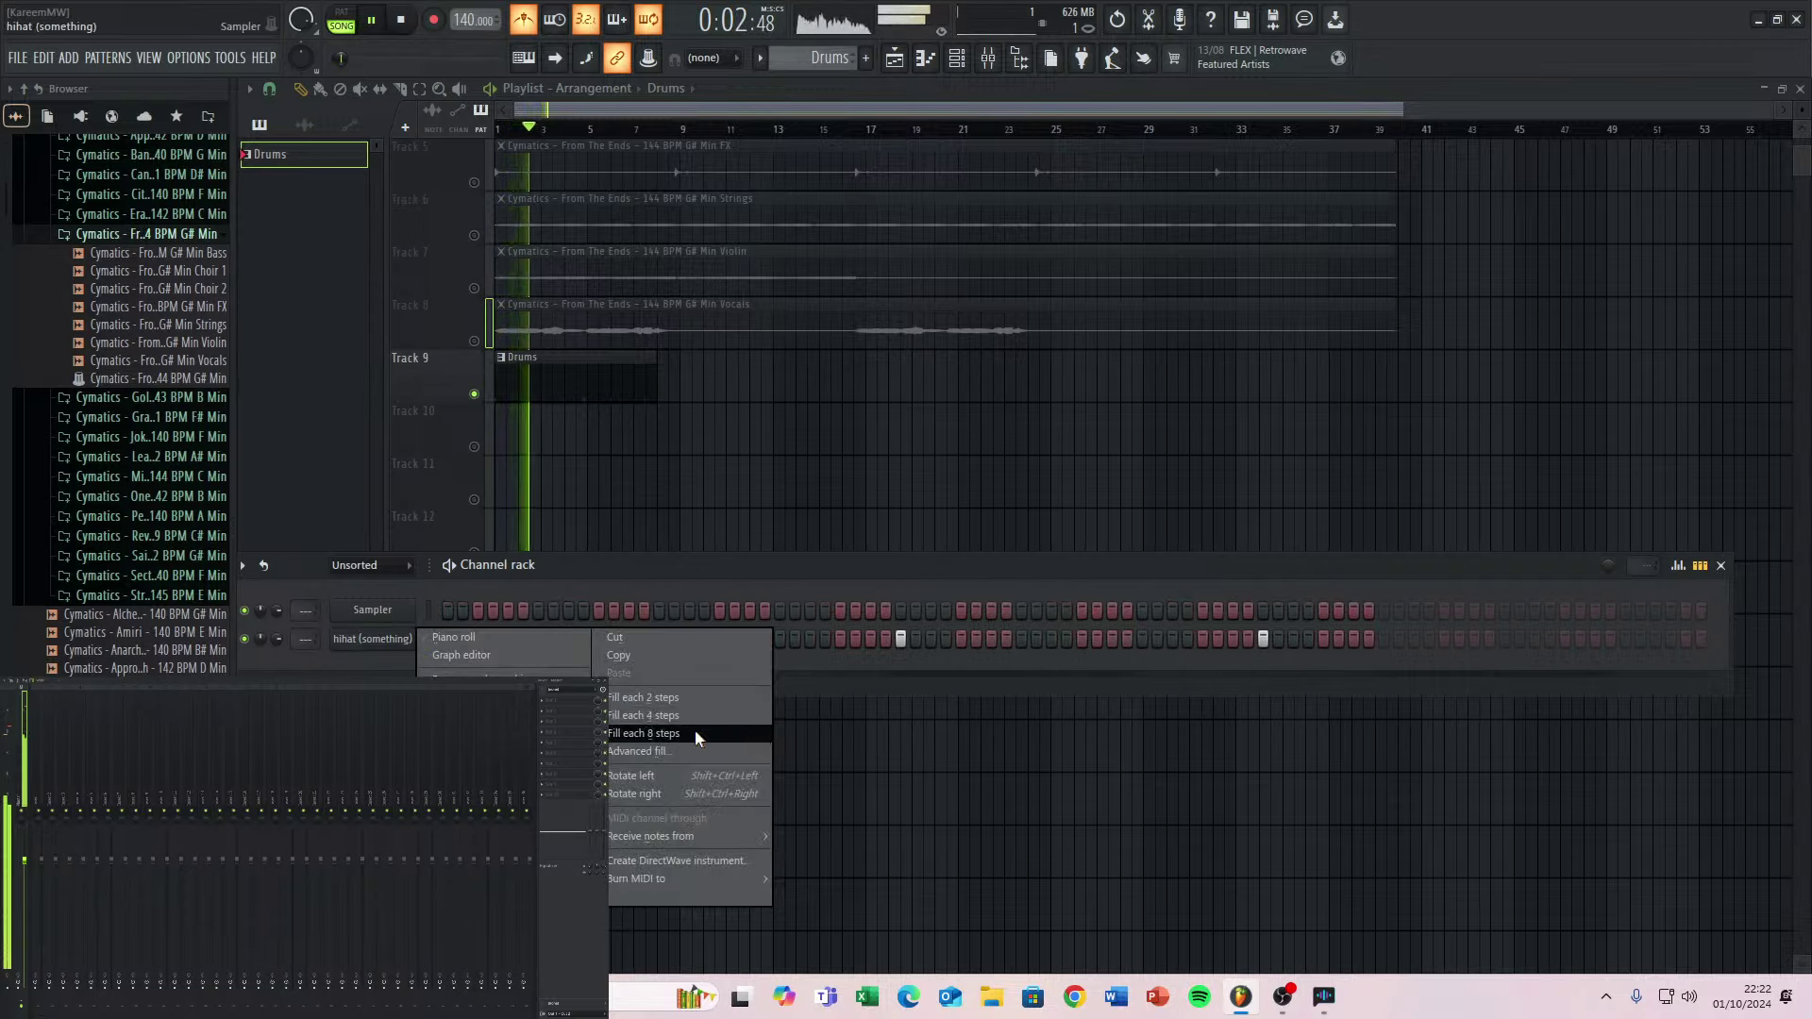
click(679, 709)
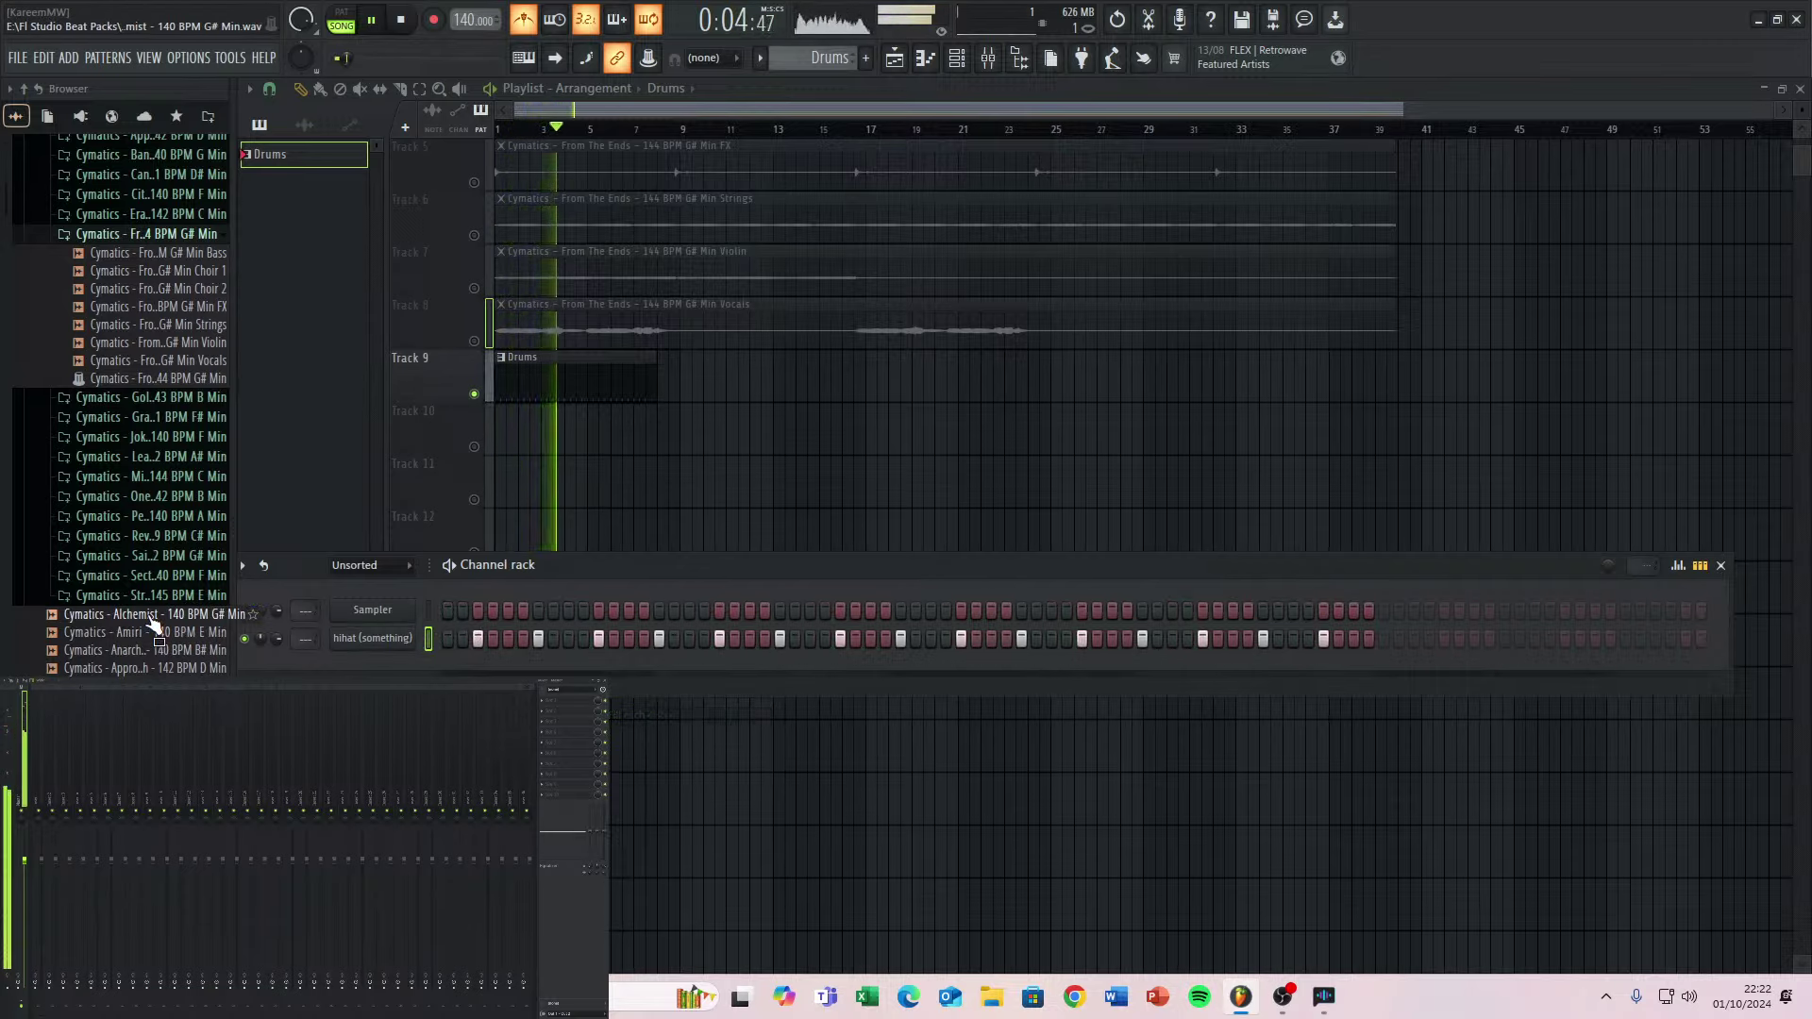
key(space)
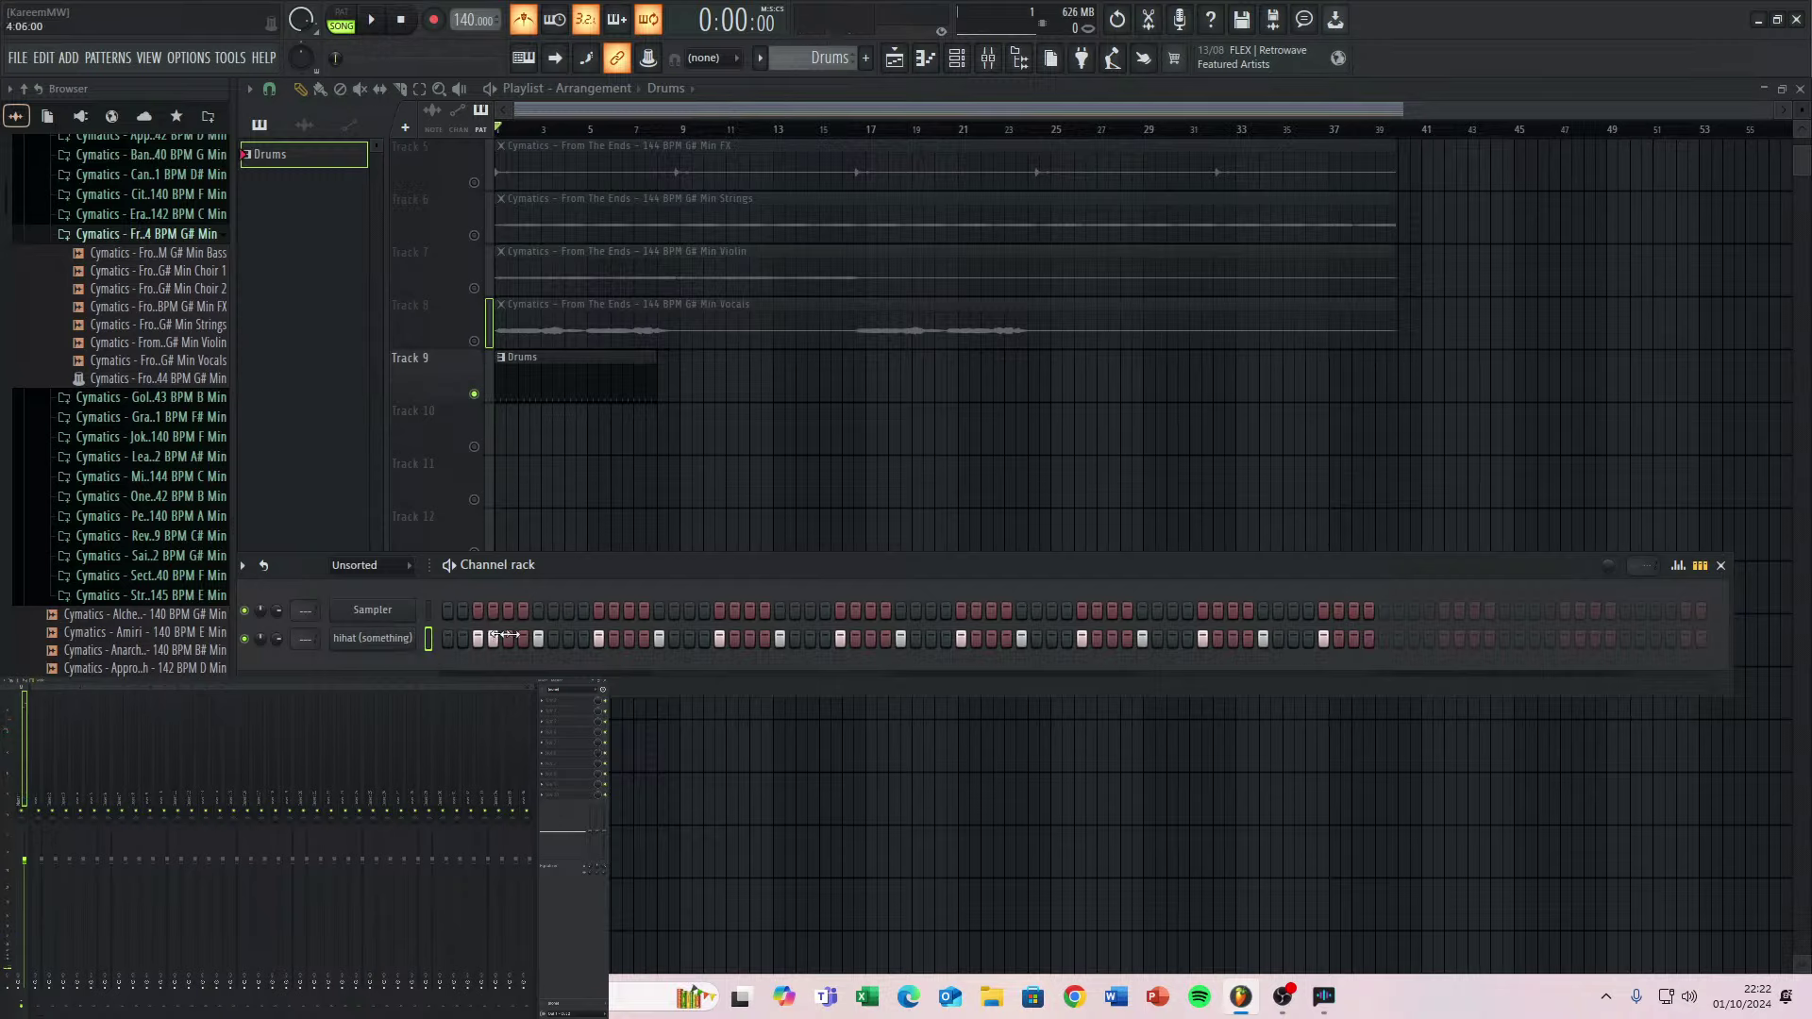
scroll(505, 634, left, 5)
scroll(468, 641, left, 3)
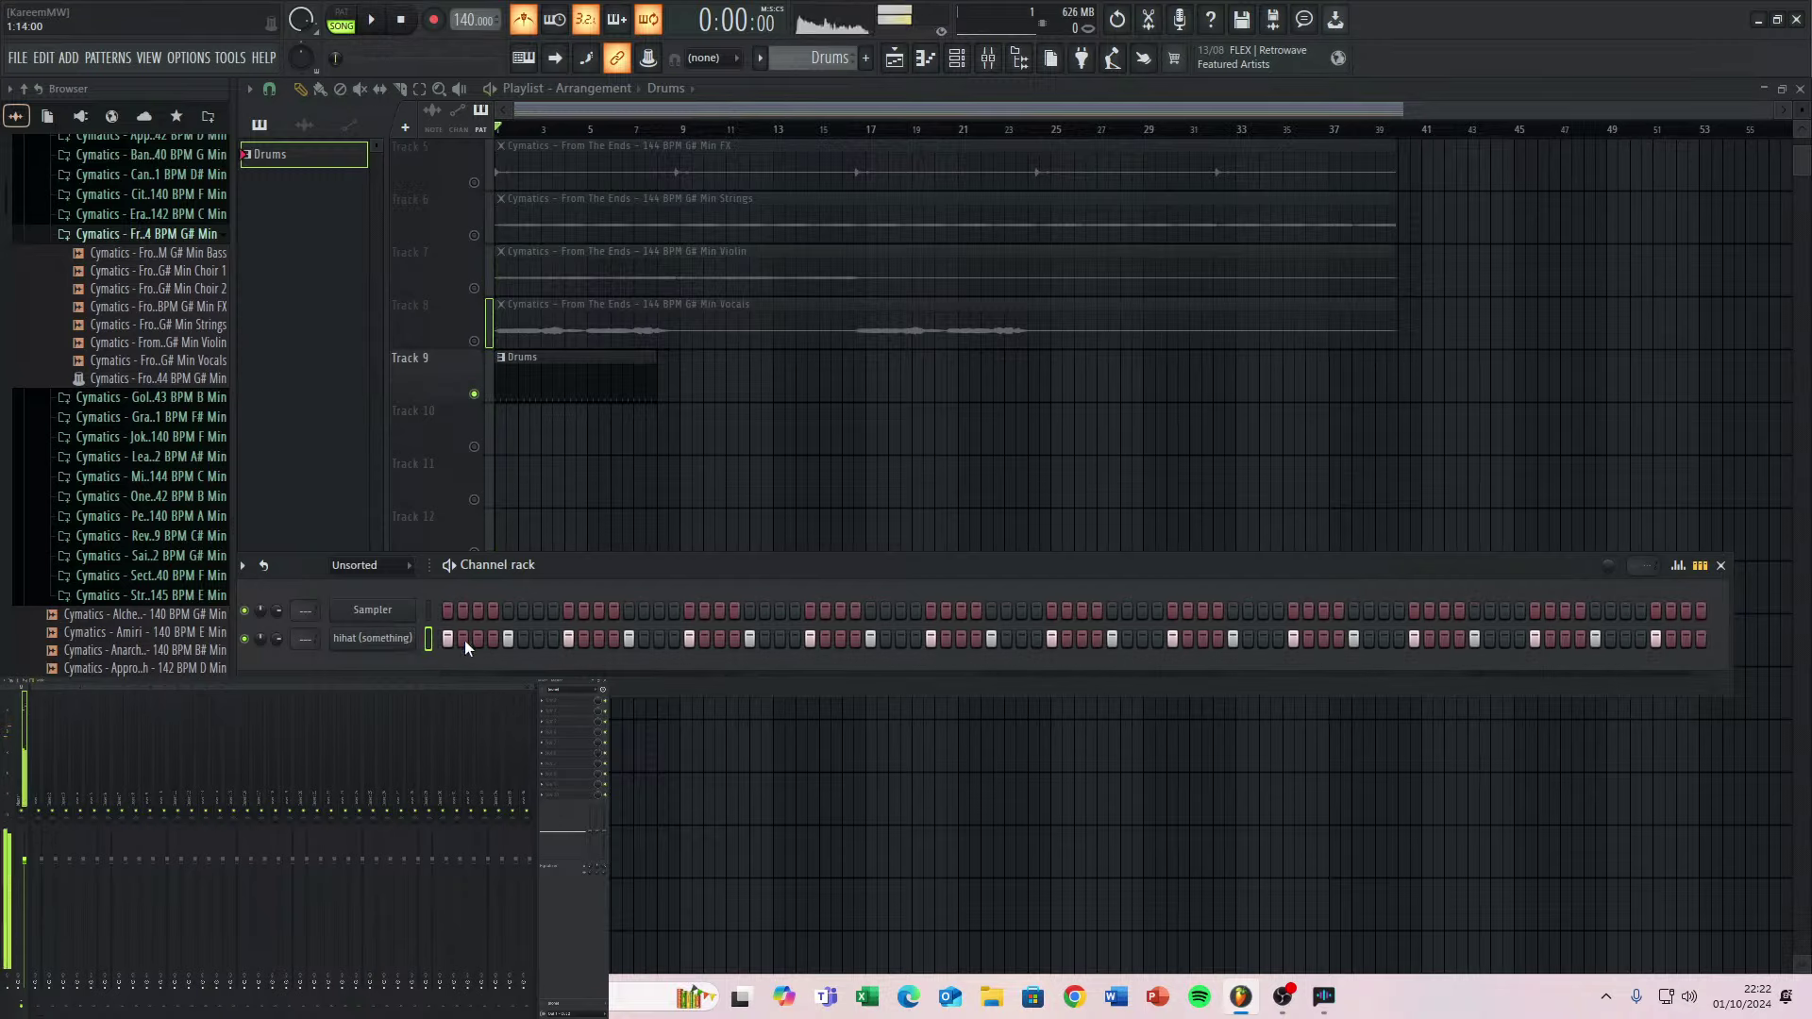
Switch the channel rack from step view to note previews and open the hihat (something) notes in the piano roll.
scroll(466, 640, left, 4)
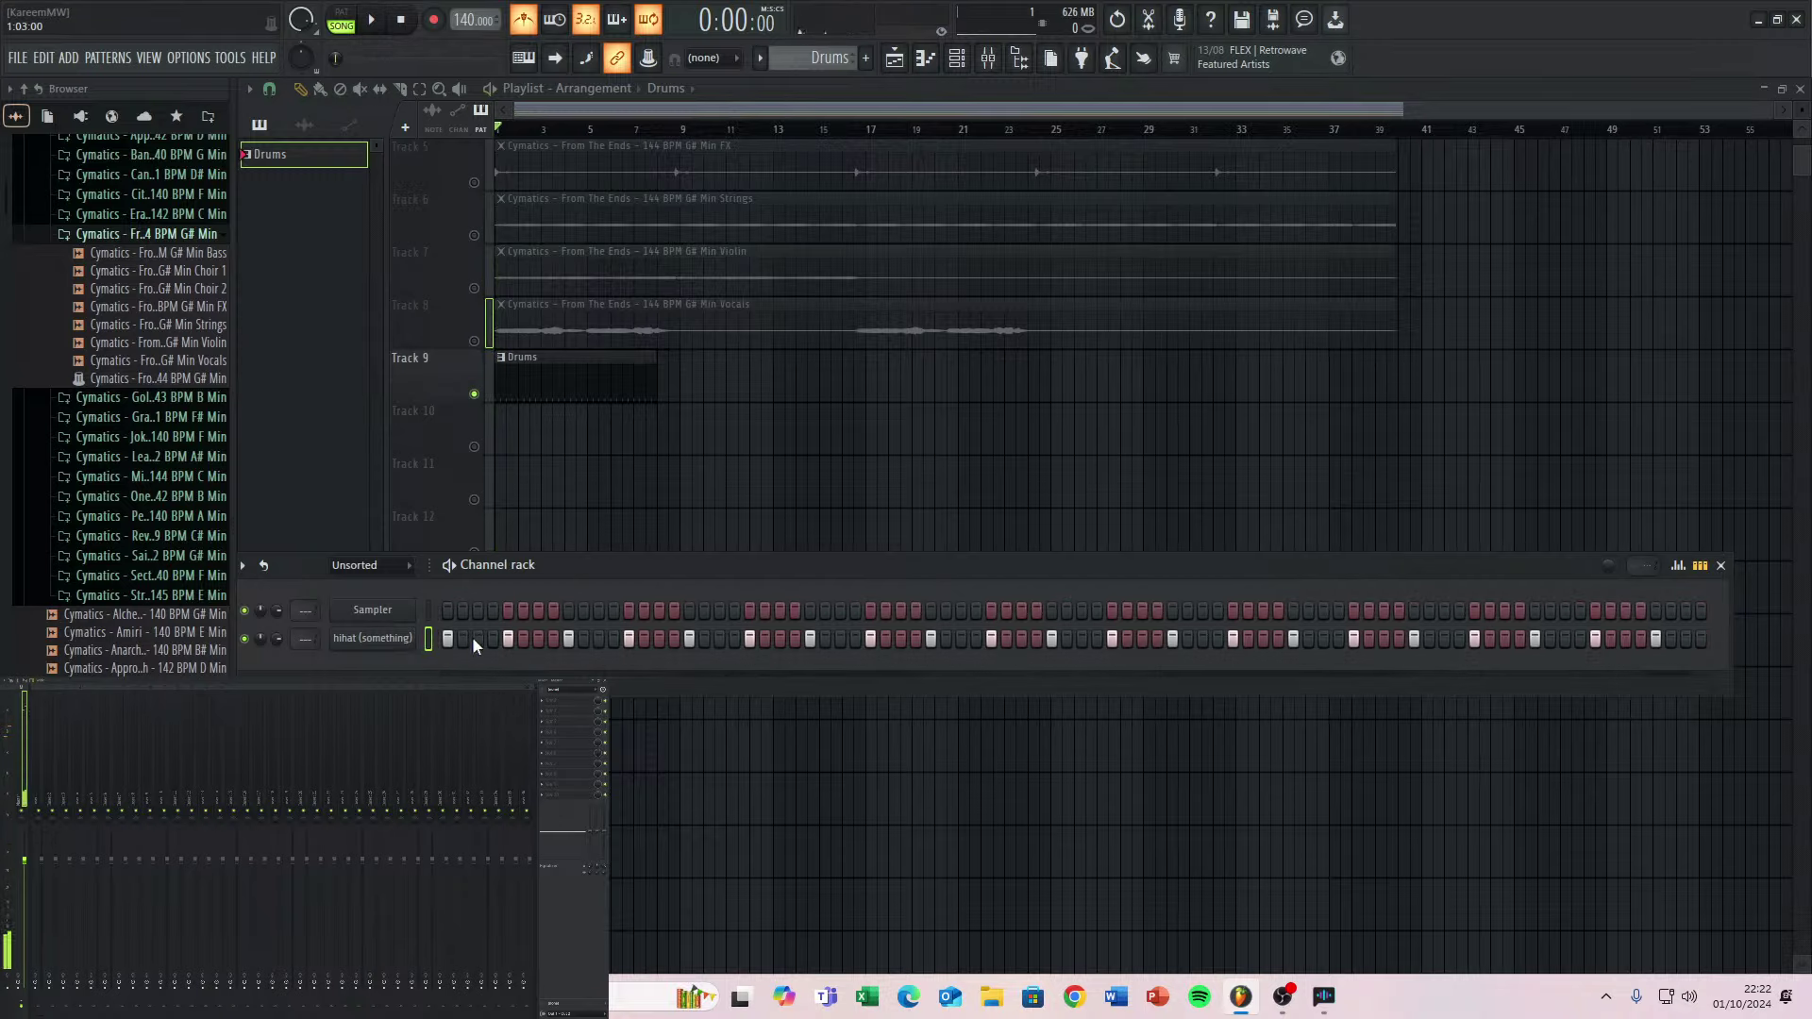
click(1681, 567)
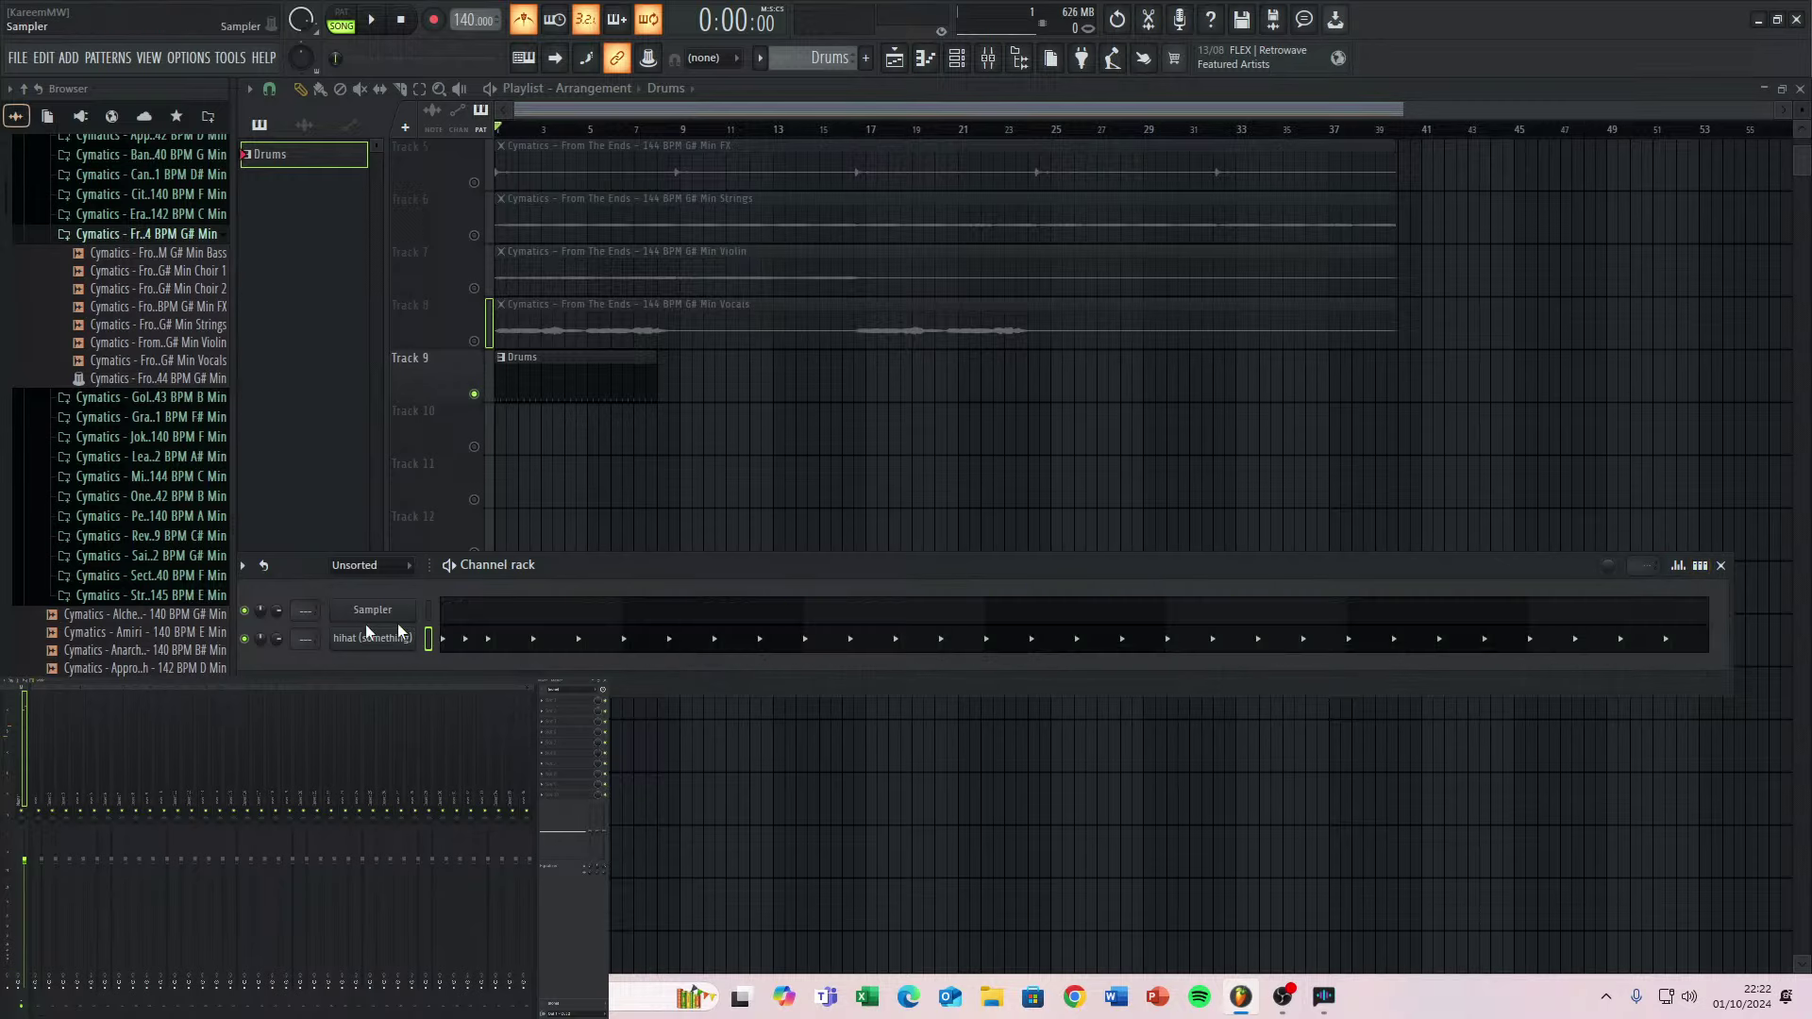
click(487, 648)
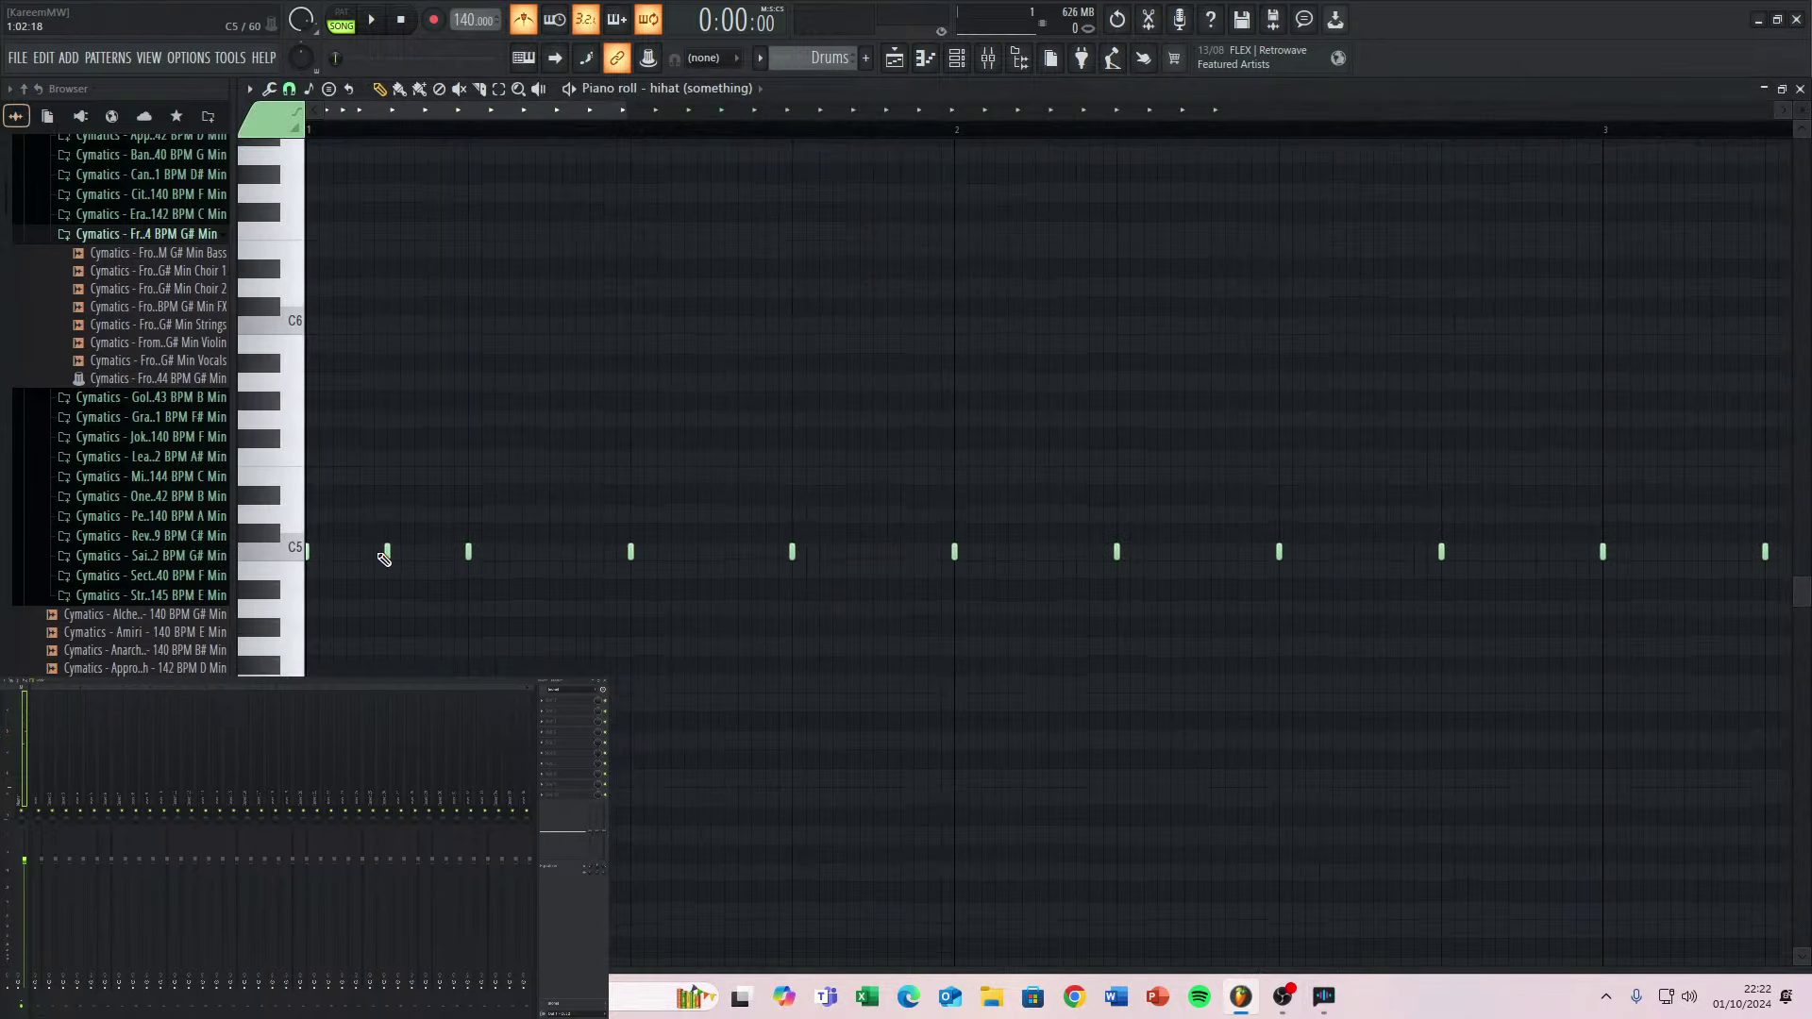
Turn off the metronome and delete the first two C5 hi-hat notes of bar 1 while auditioning the pattern.
key(space)
key(space)
key(space)
key(space)
right_click(312, 556)
key(space)
key(space)
key(space)
key(space)
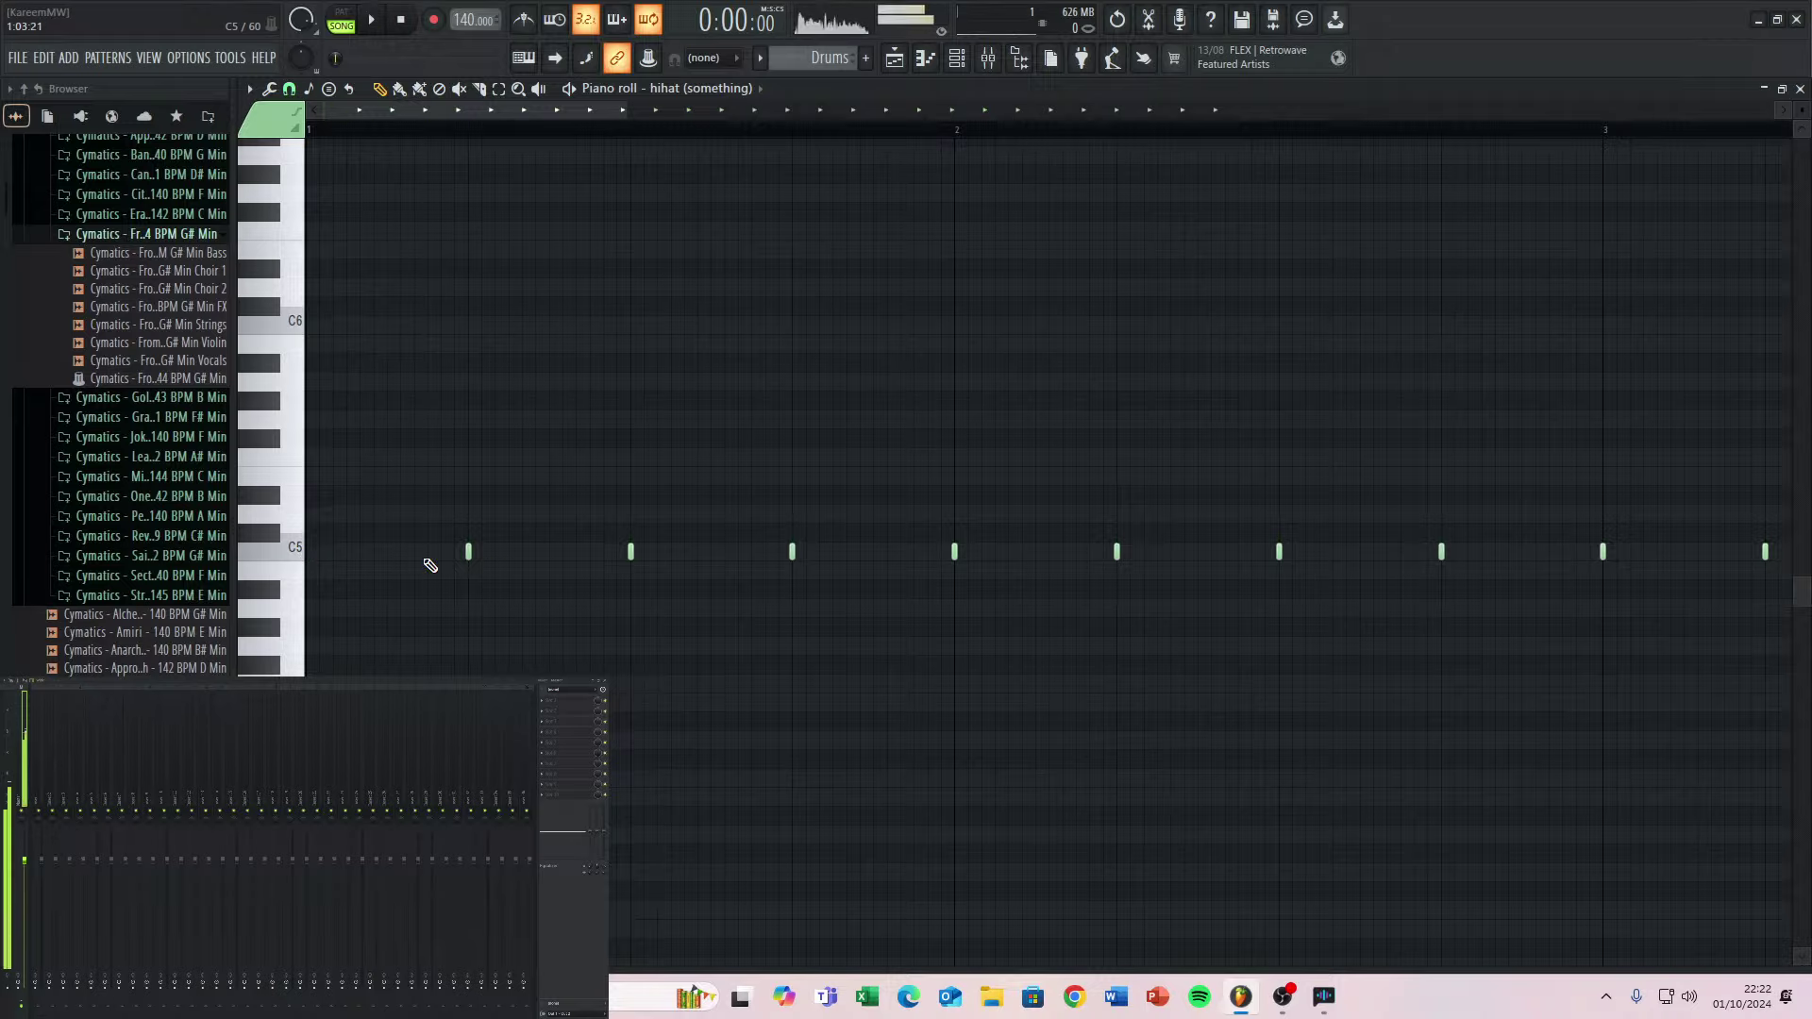
Place a C5 hi-hat just before beat two of bar 1 and delete the original note on beat two.
click(413, 560)
right_click(471, 558)
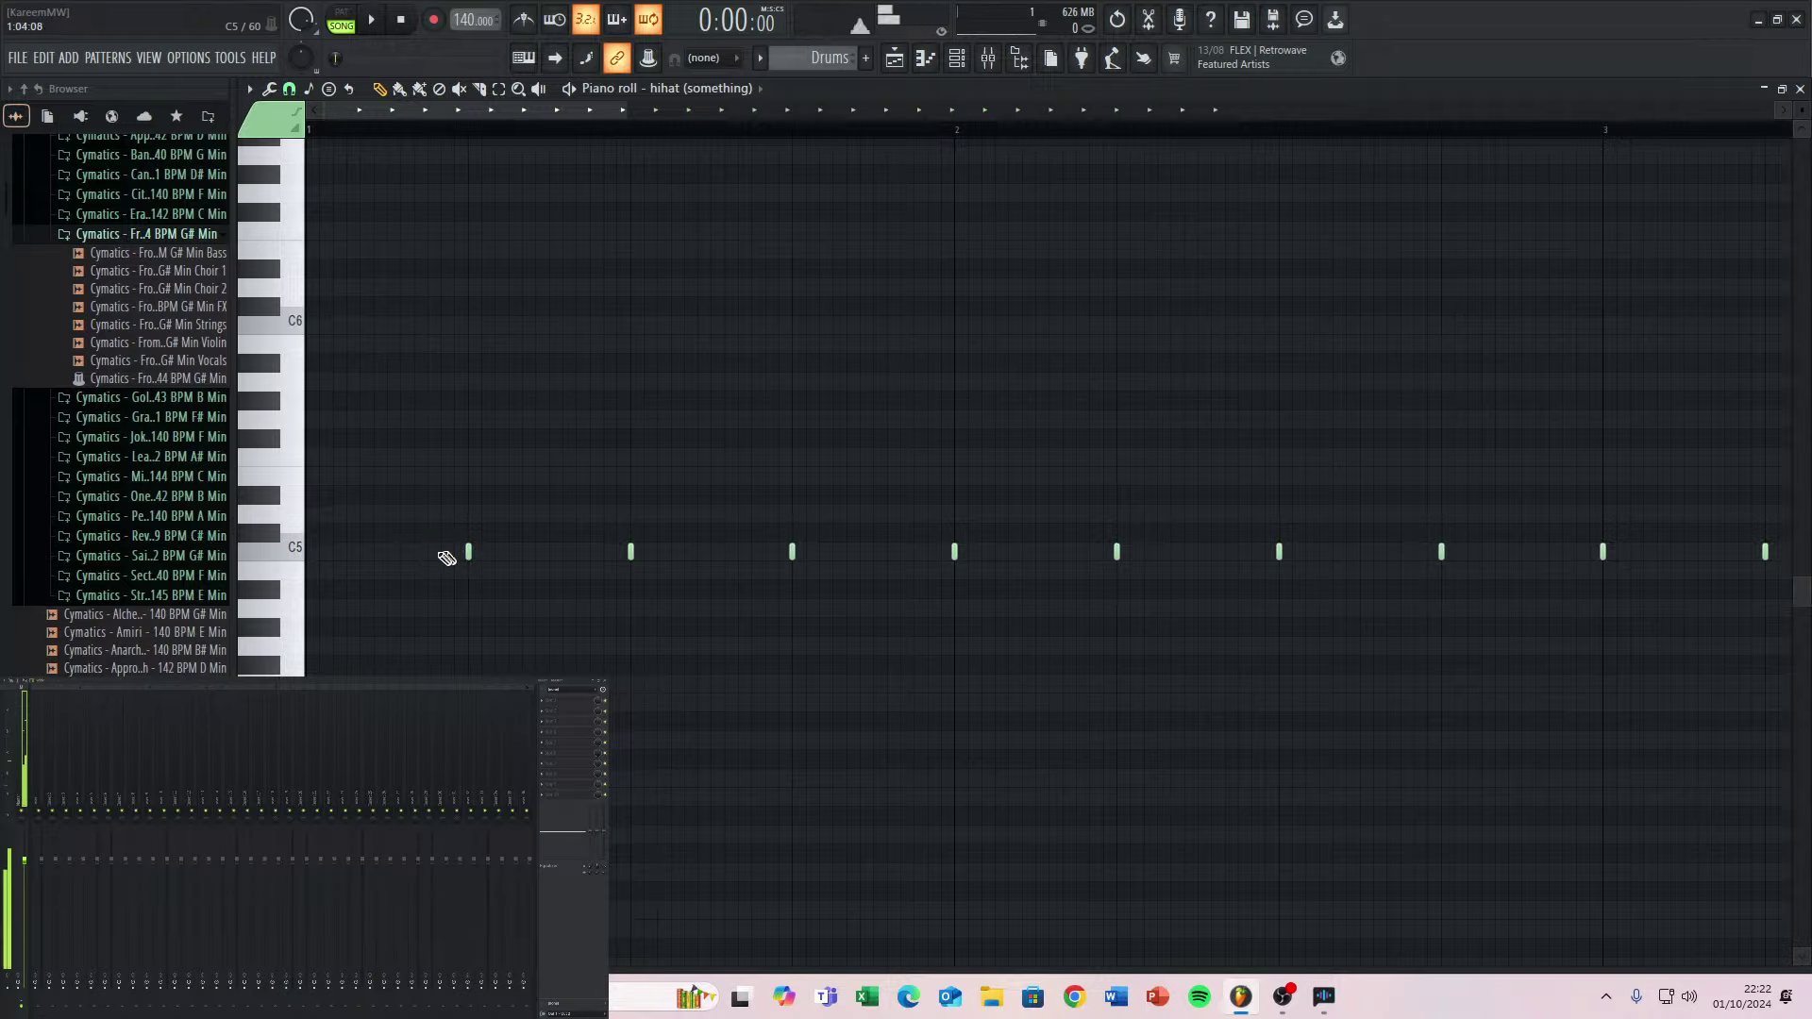
scroll(408, 572, up, 2)
scroll(378, 618, down, 4)
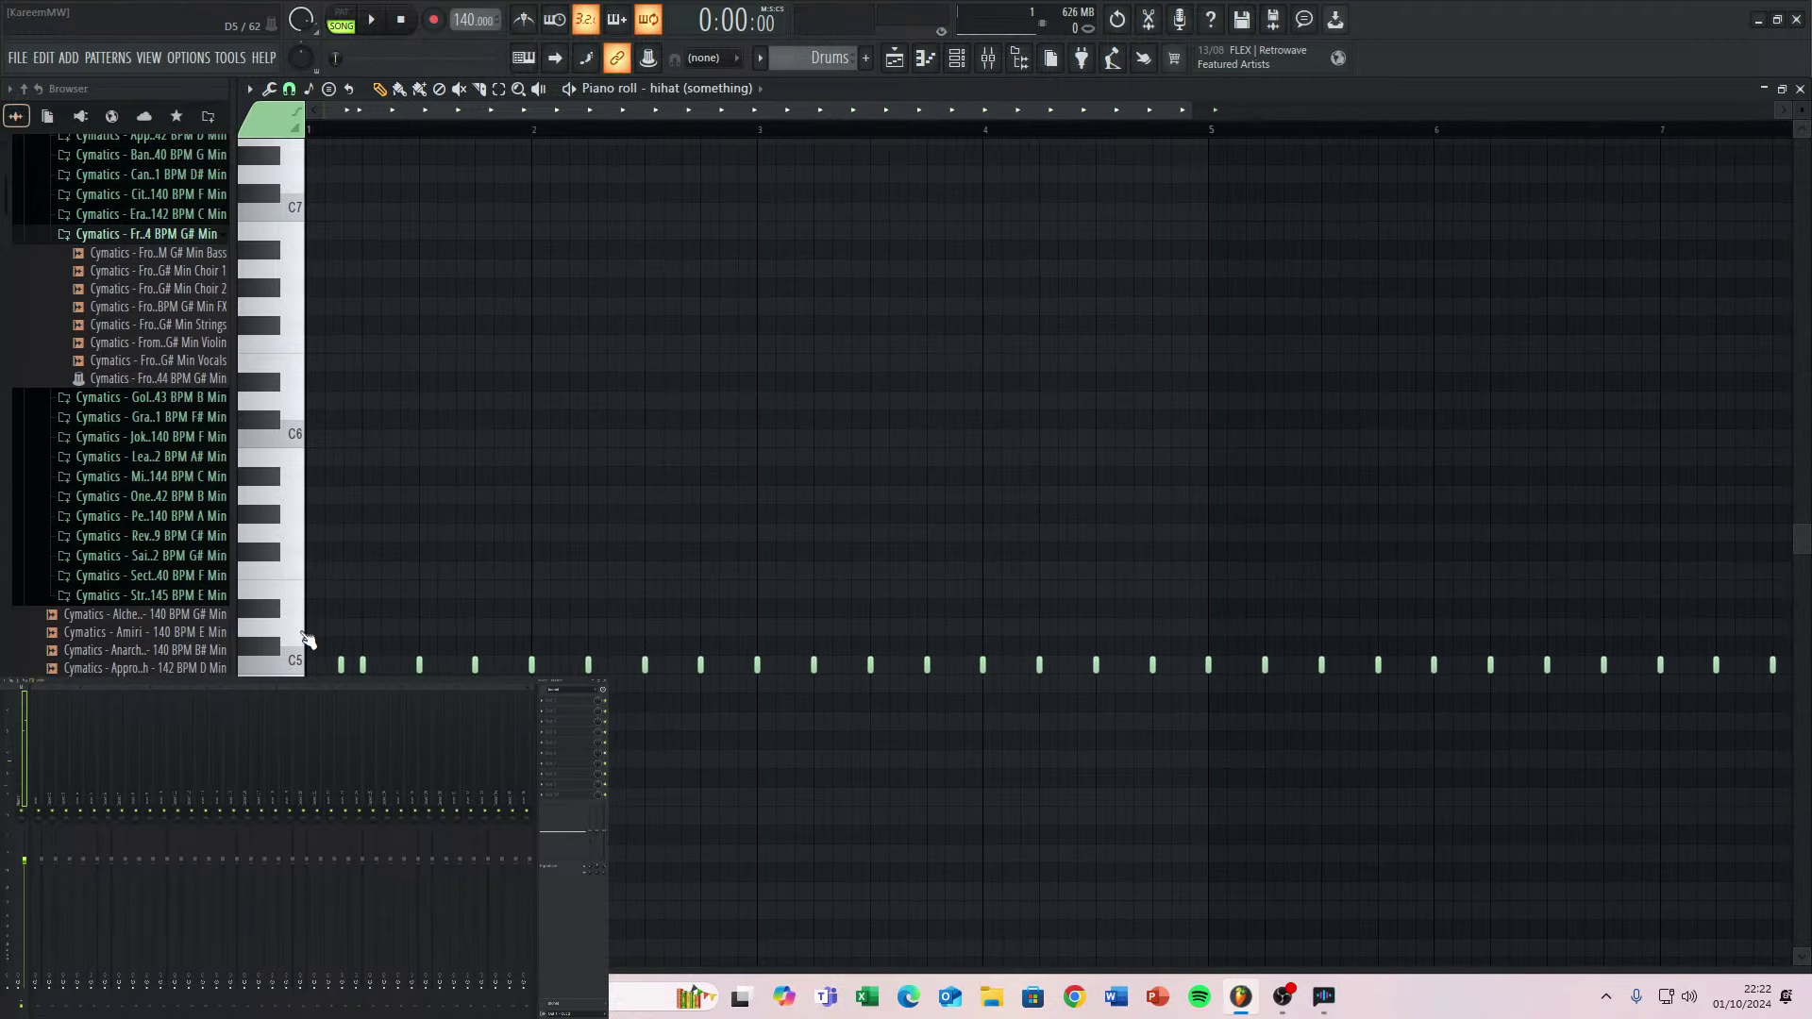
scroll(341, 664, up, 2)
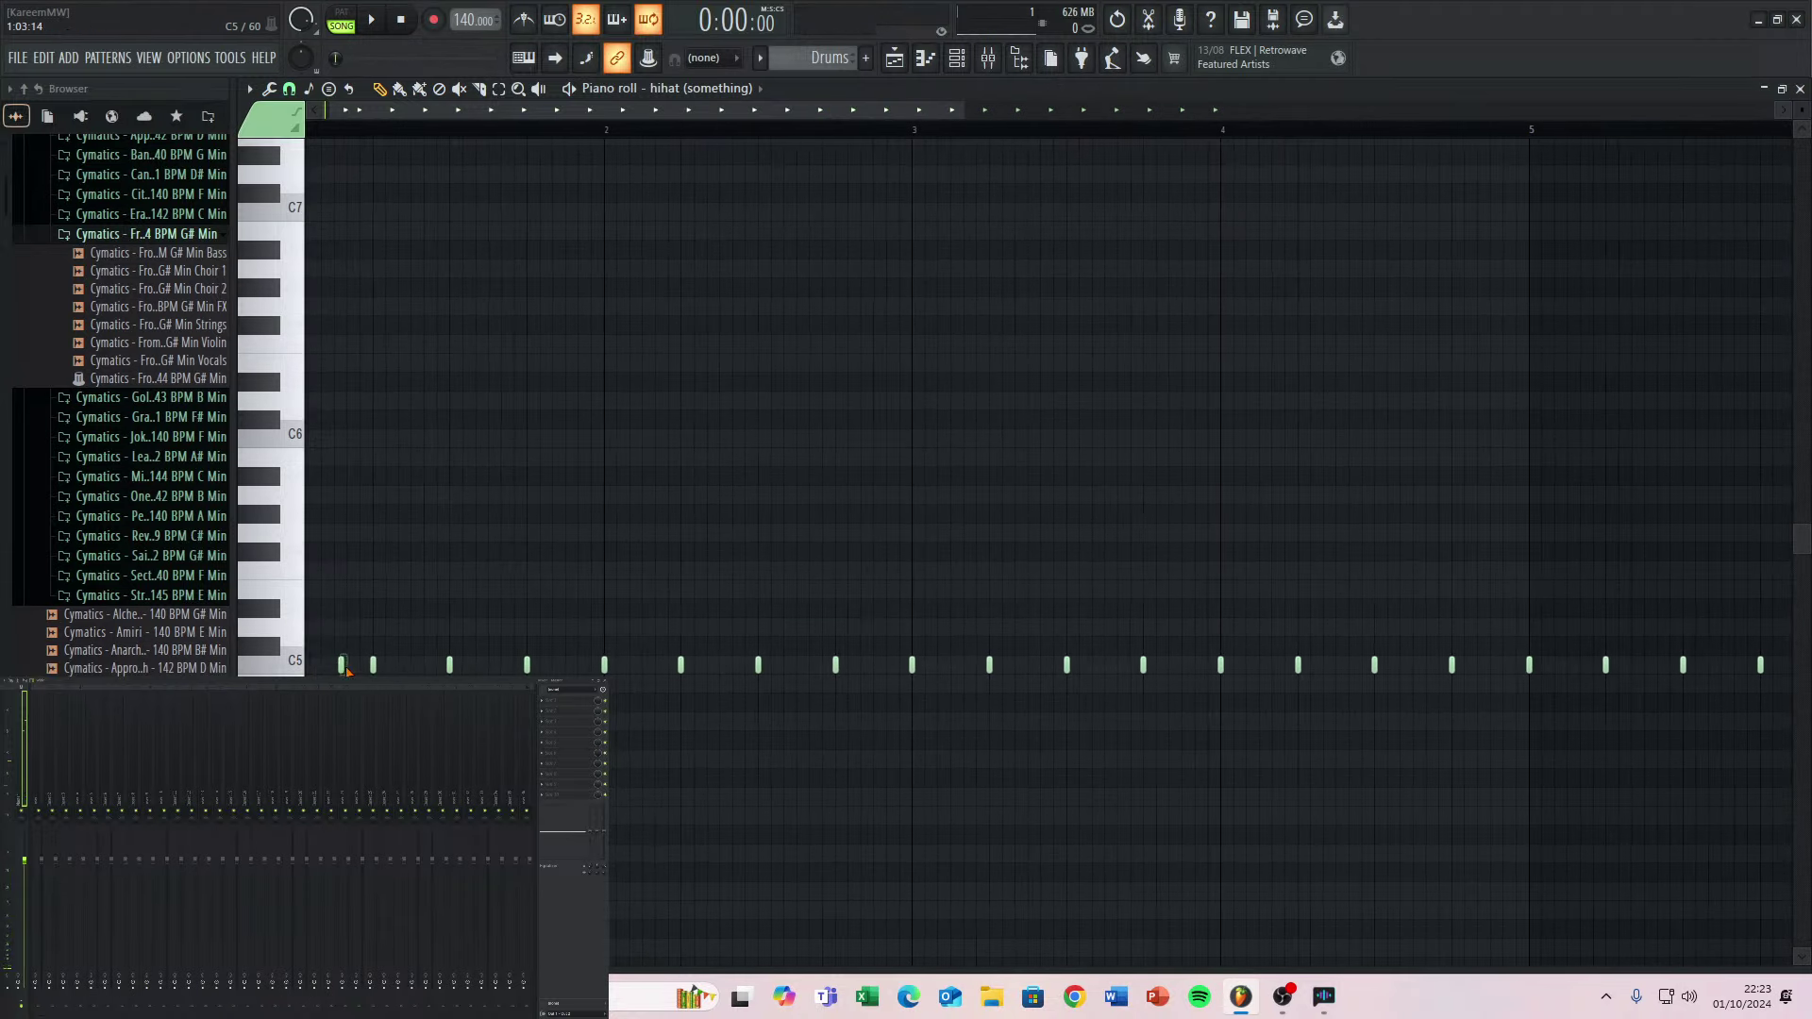
scroll(366, 566, down, 3)
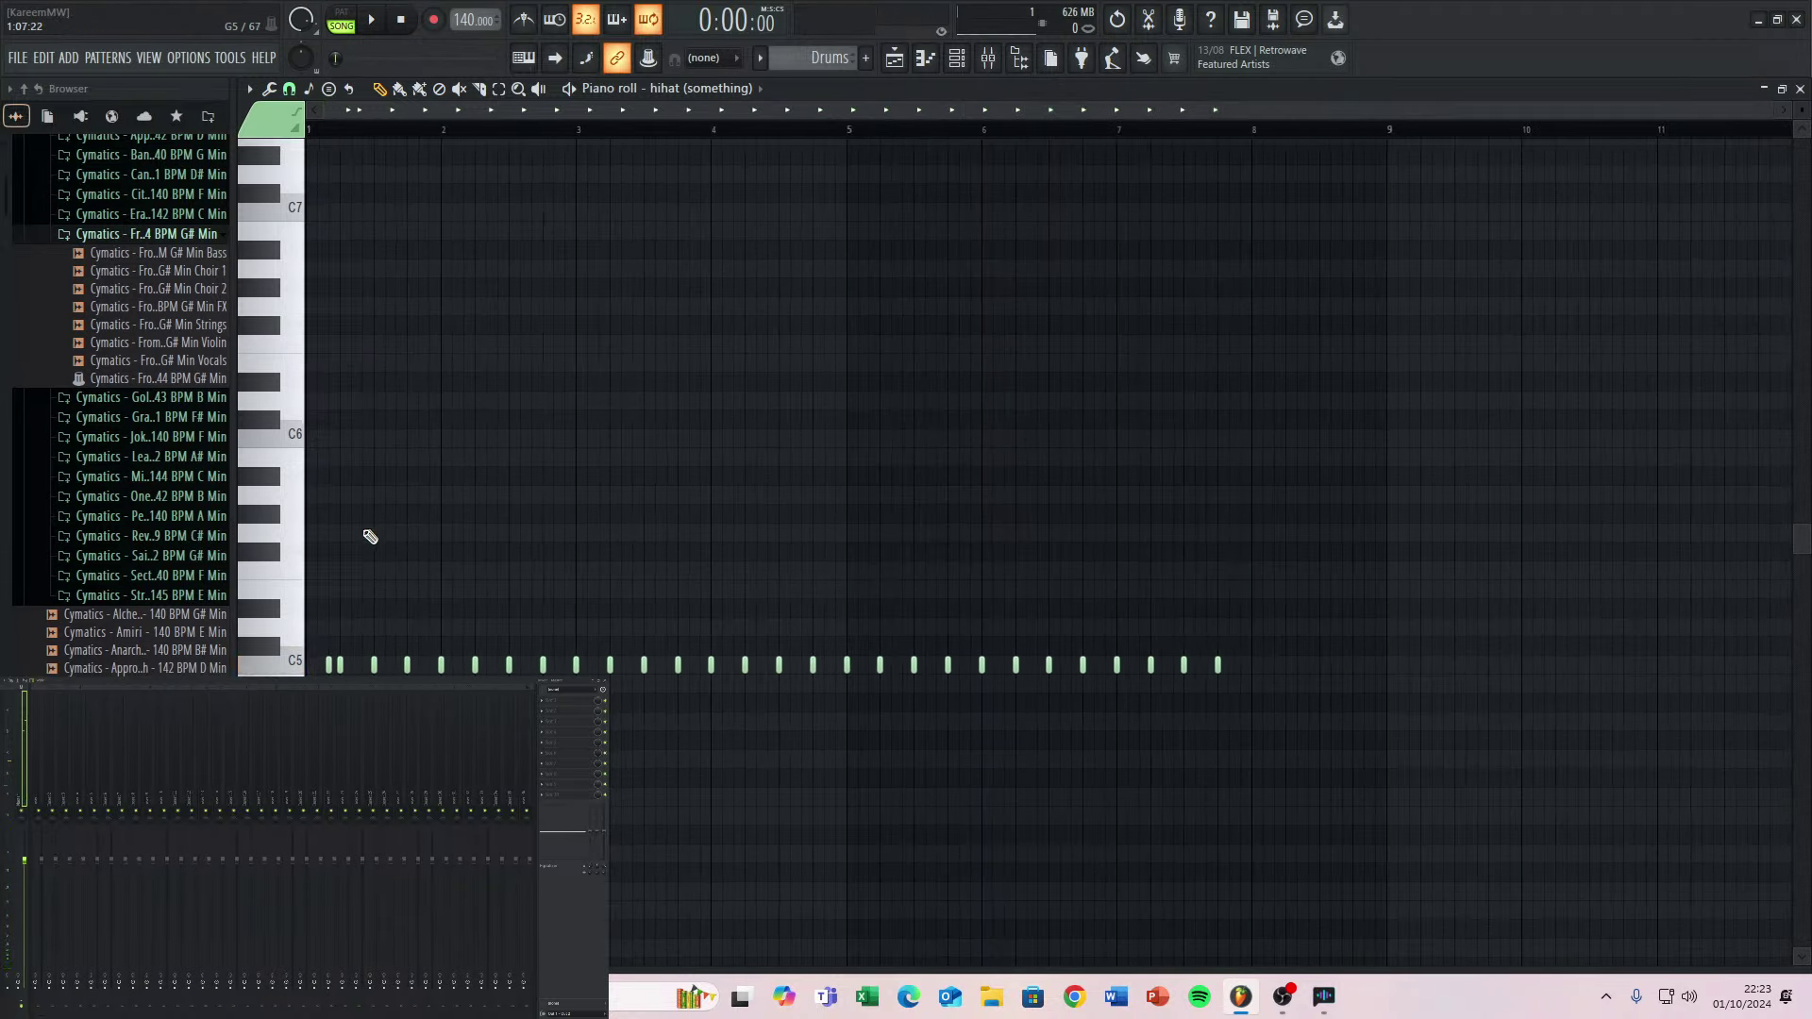
key(space)
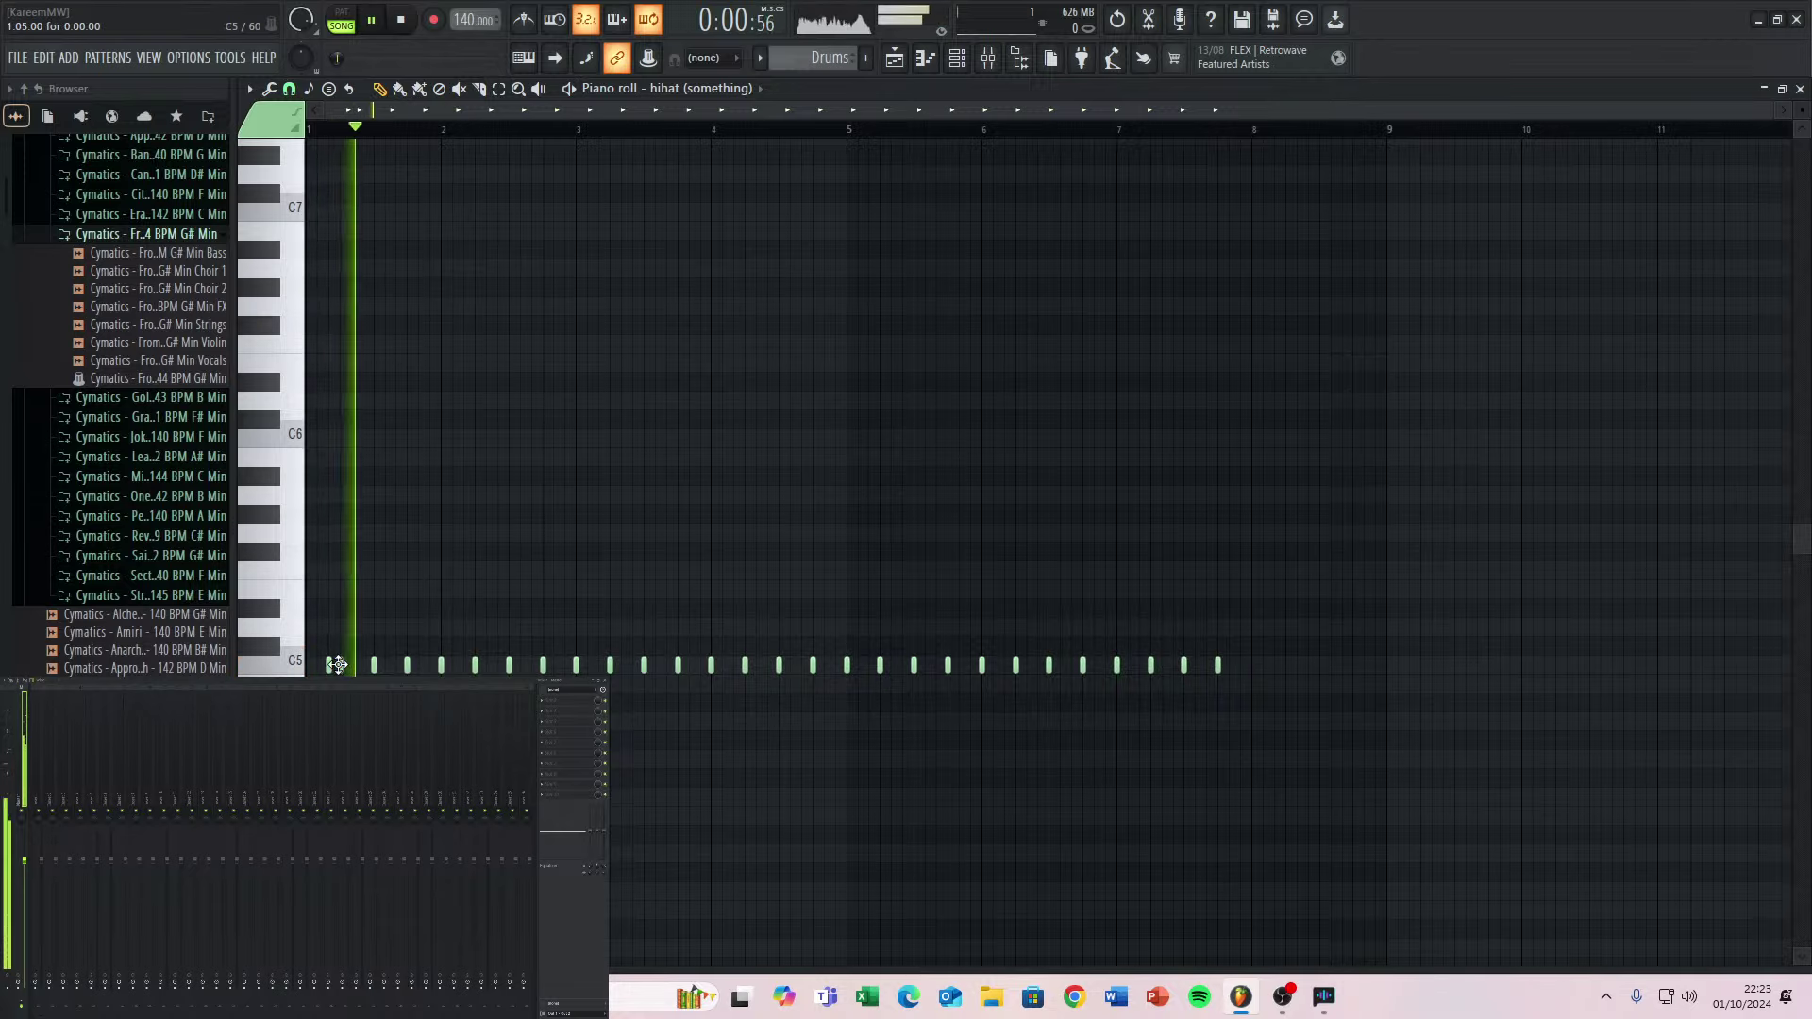
key(space)
scroll(338, 664, up, 2)
scroll(334, 664, up, 5)
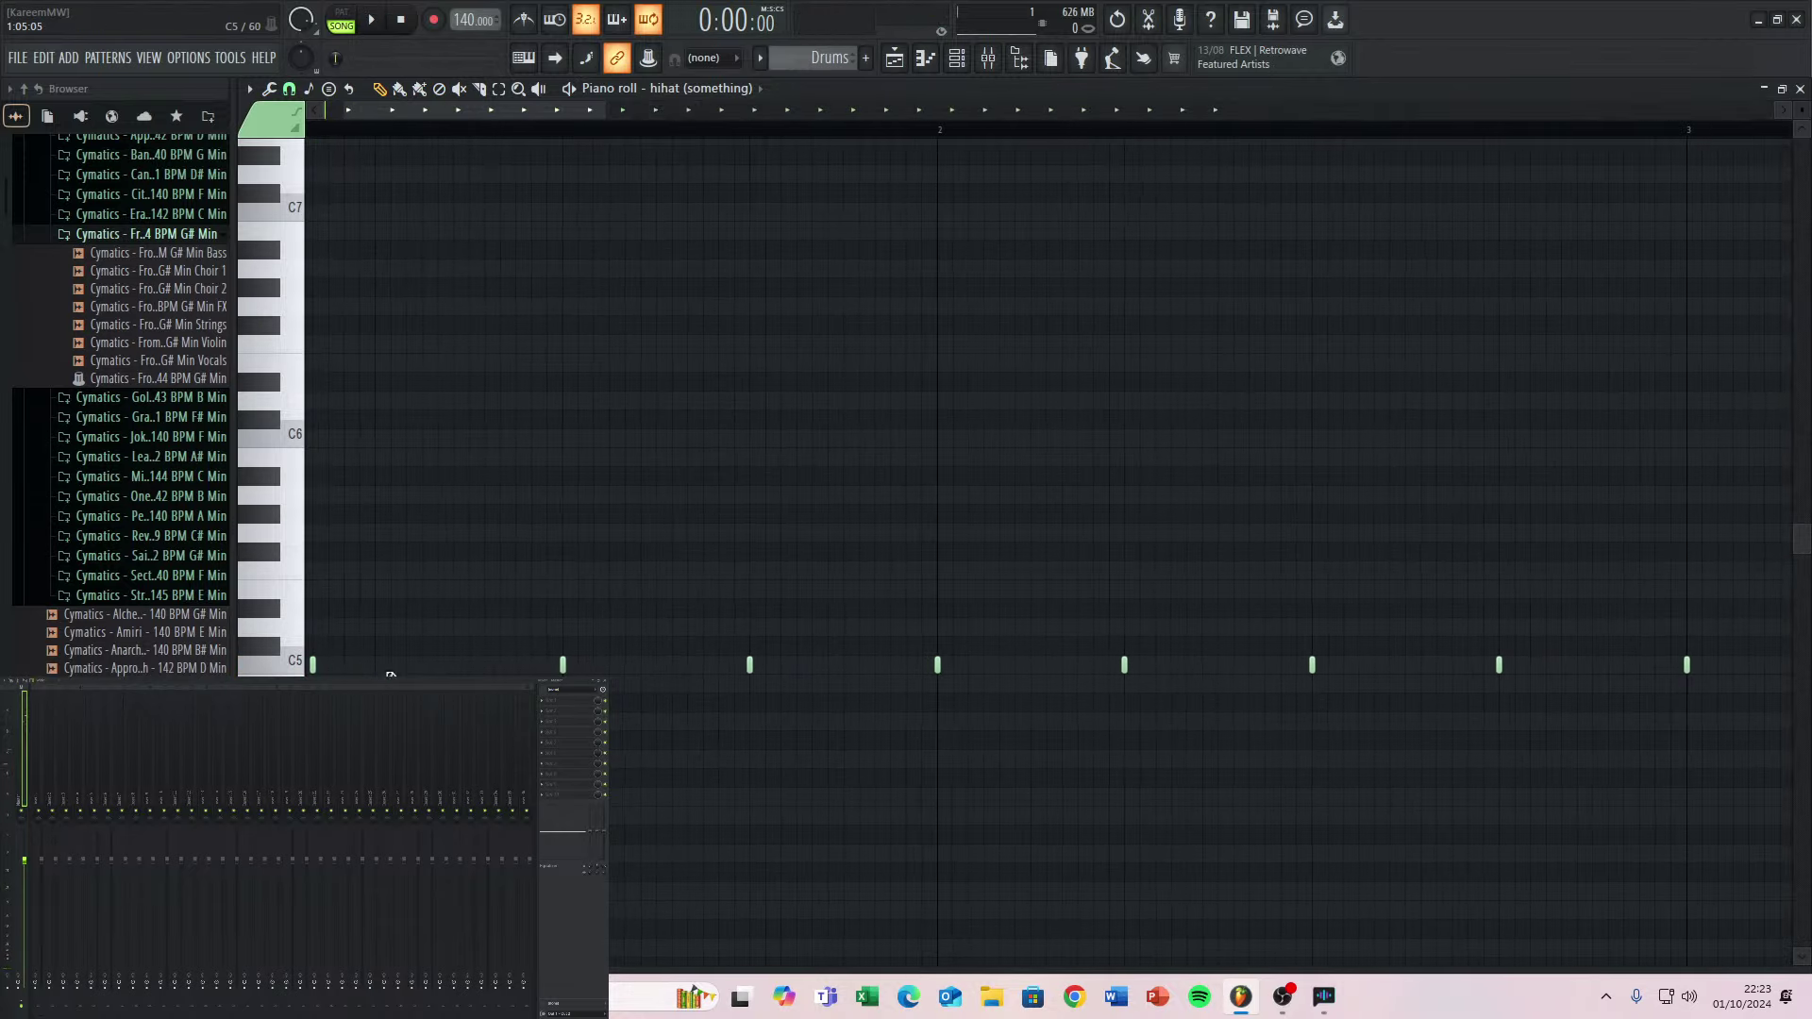
Add a C5 hi-hat halfway between beats two and three of bar 1 and audition the rhythm.
key(space)
key(space)
key(space)
key(space)
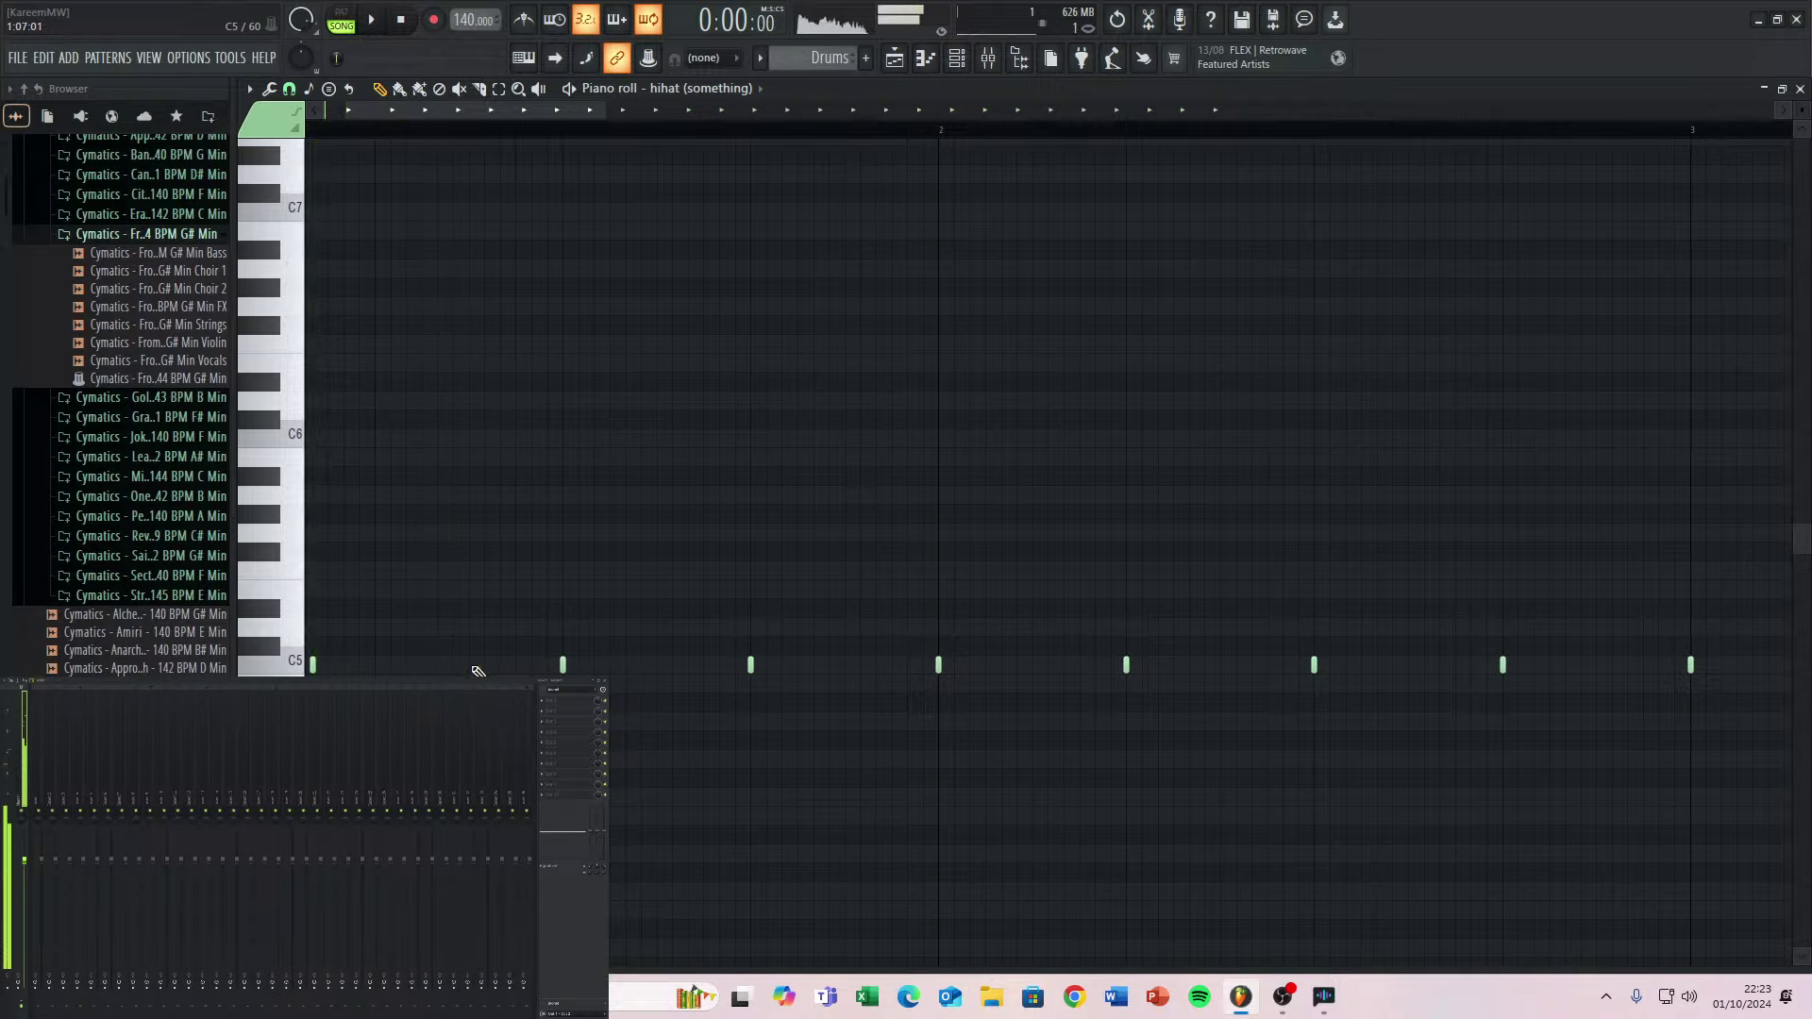
click(472, 665)
key(space)
key(space)
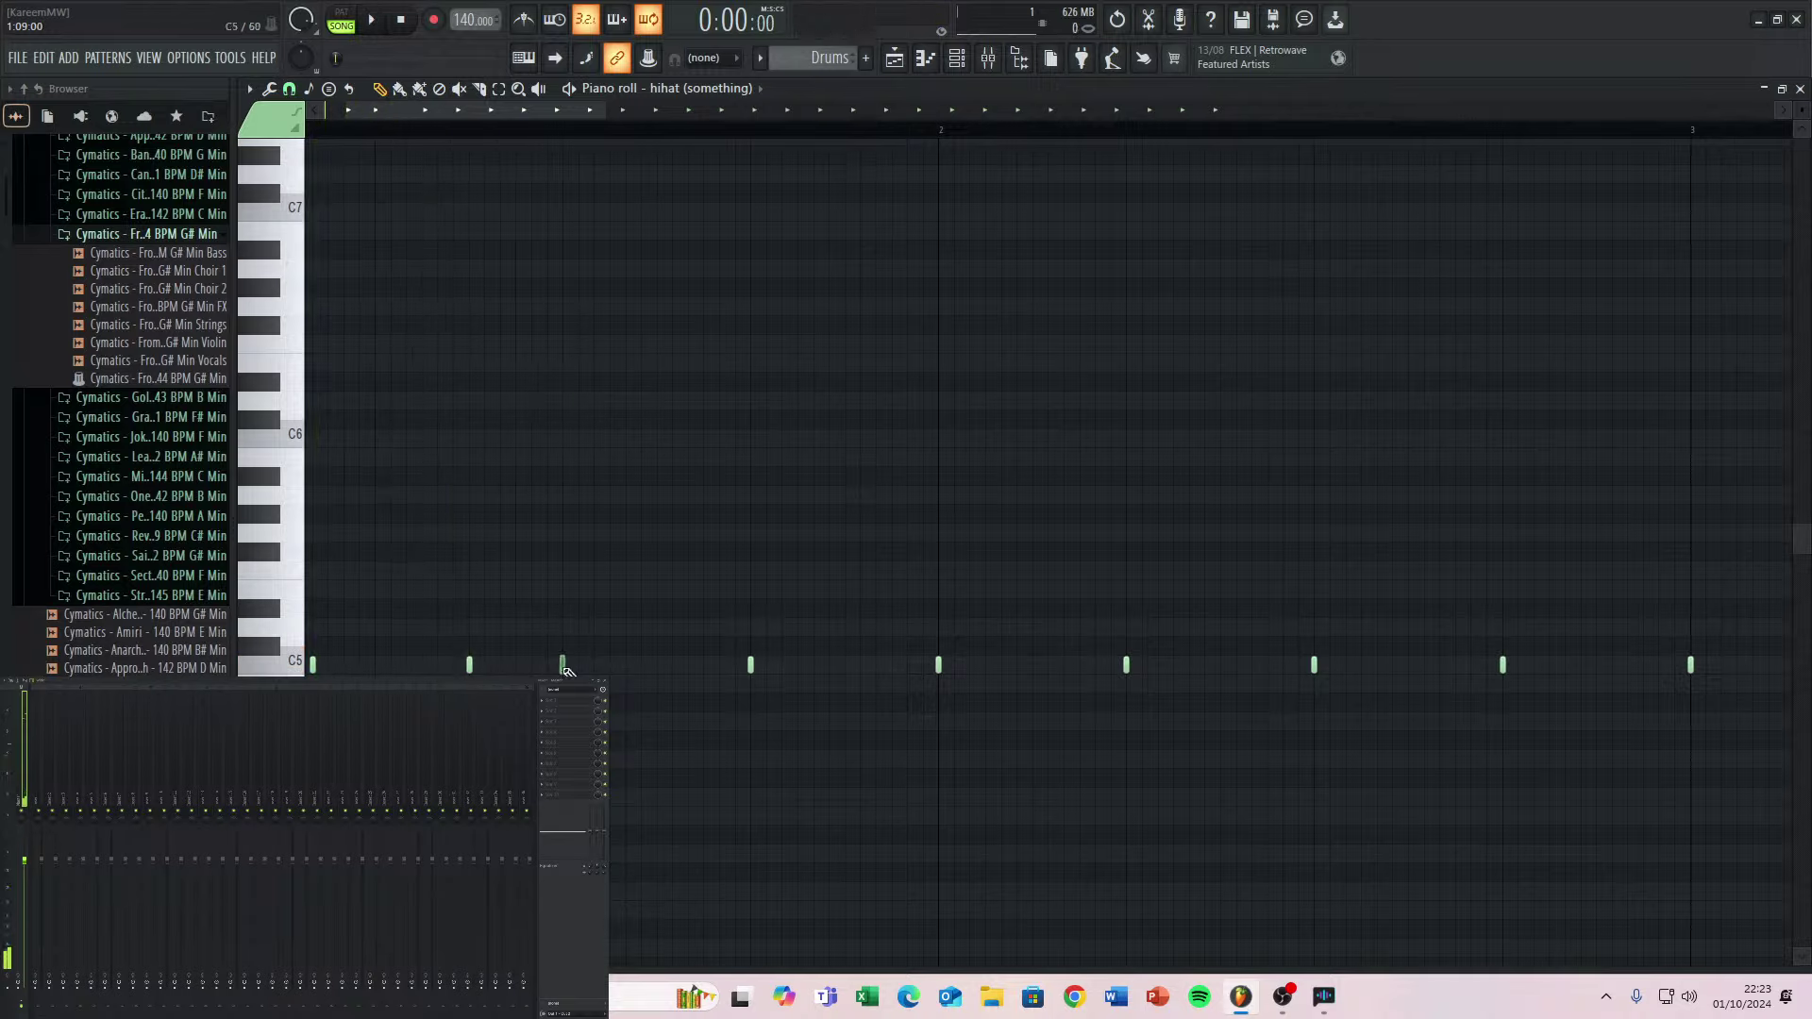
Delete the hi-hat notes on beats three and four of bar 1, playing the pattern to check the timing.
right_click(563, 664)
key(space)
key(space)
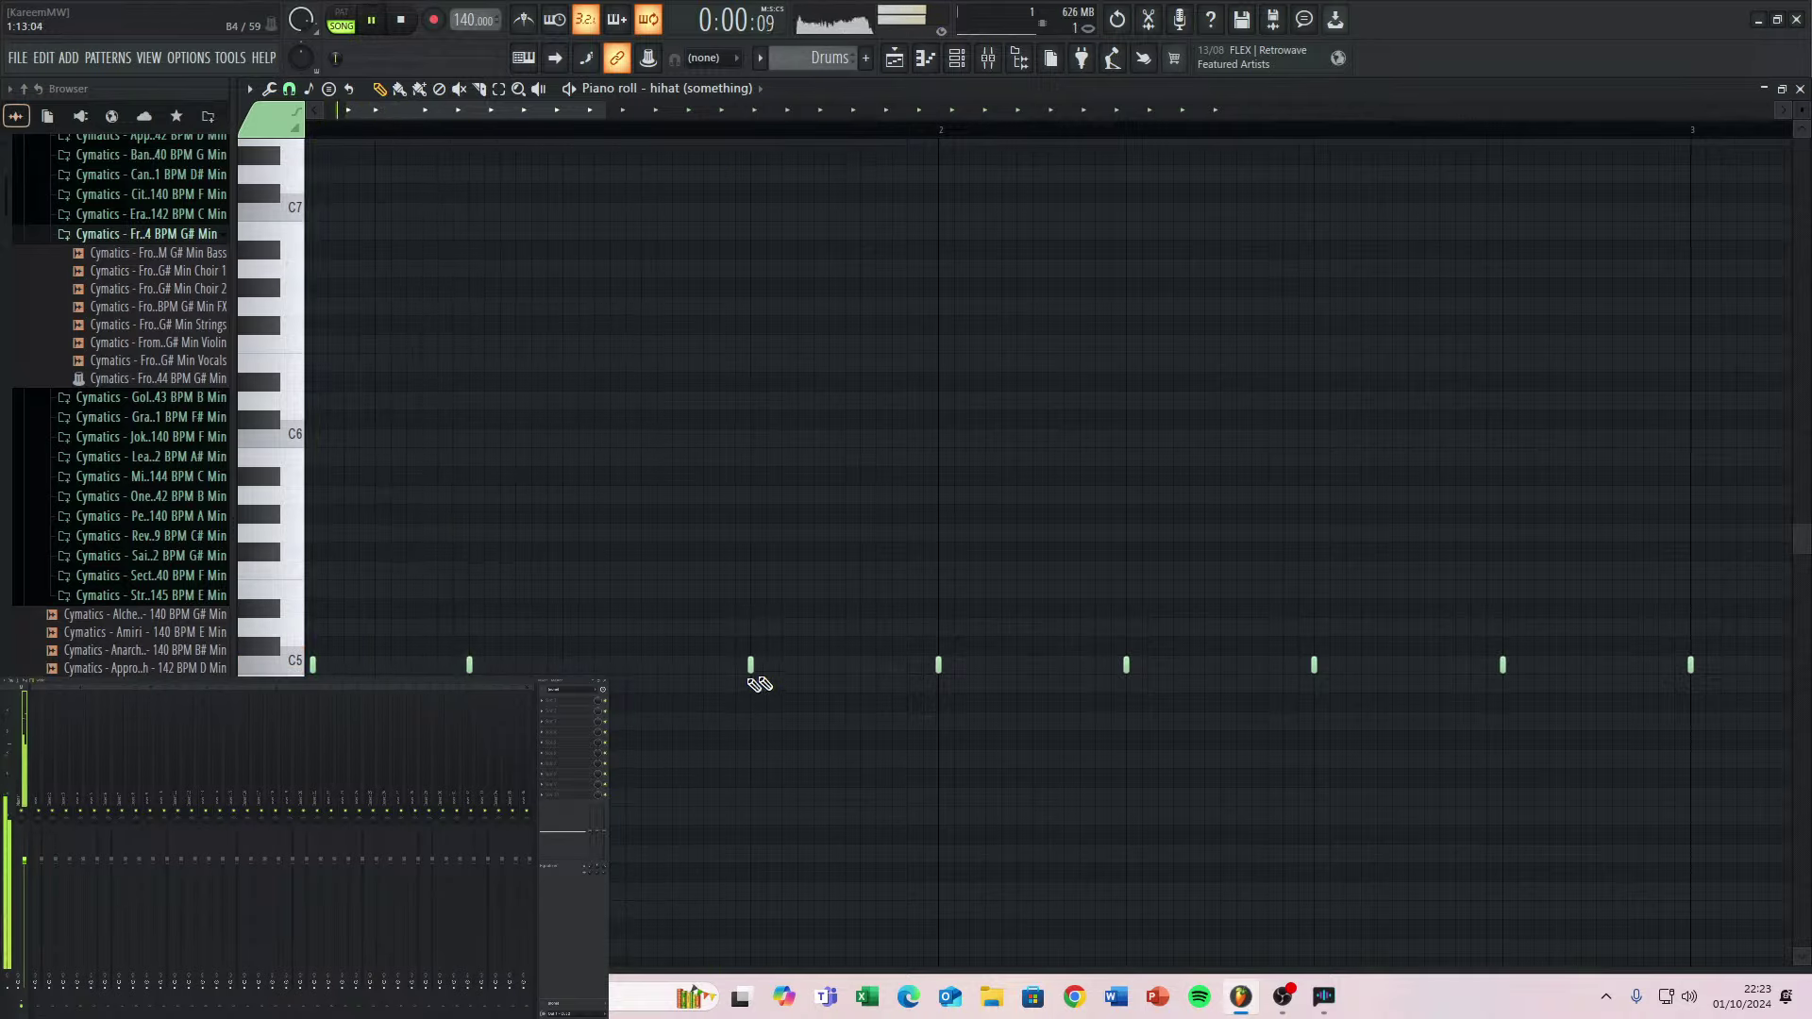
key(space)
key(space)
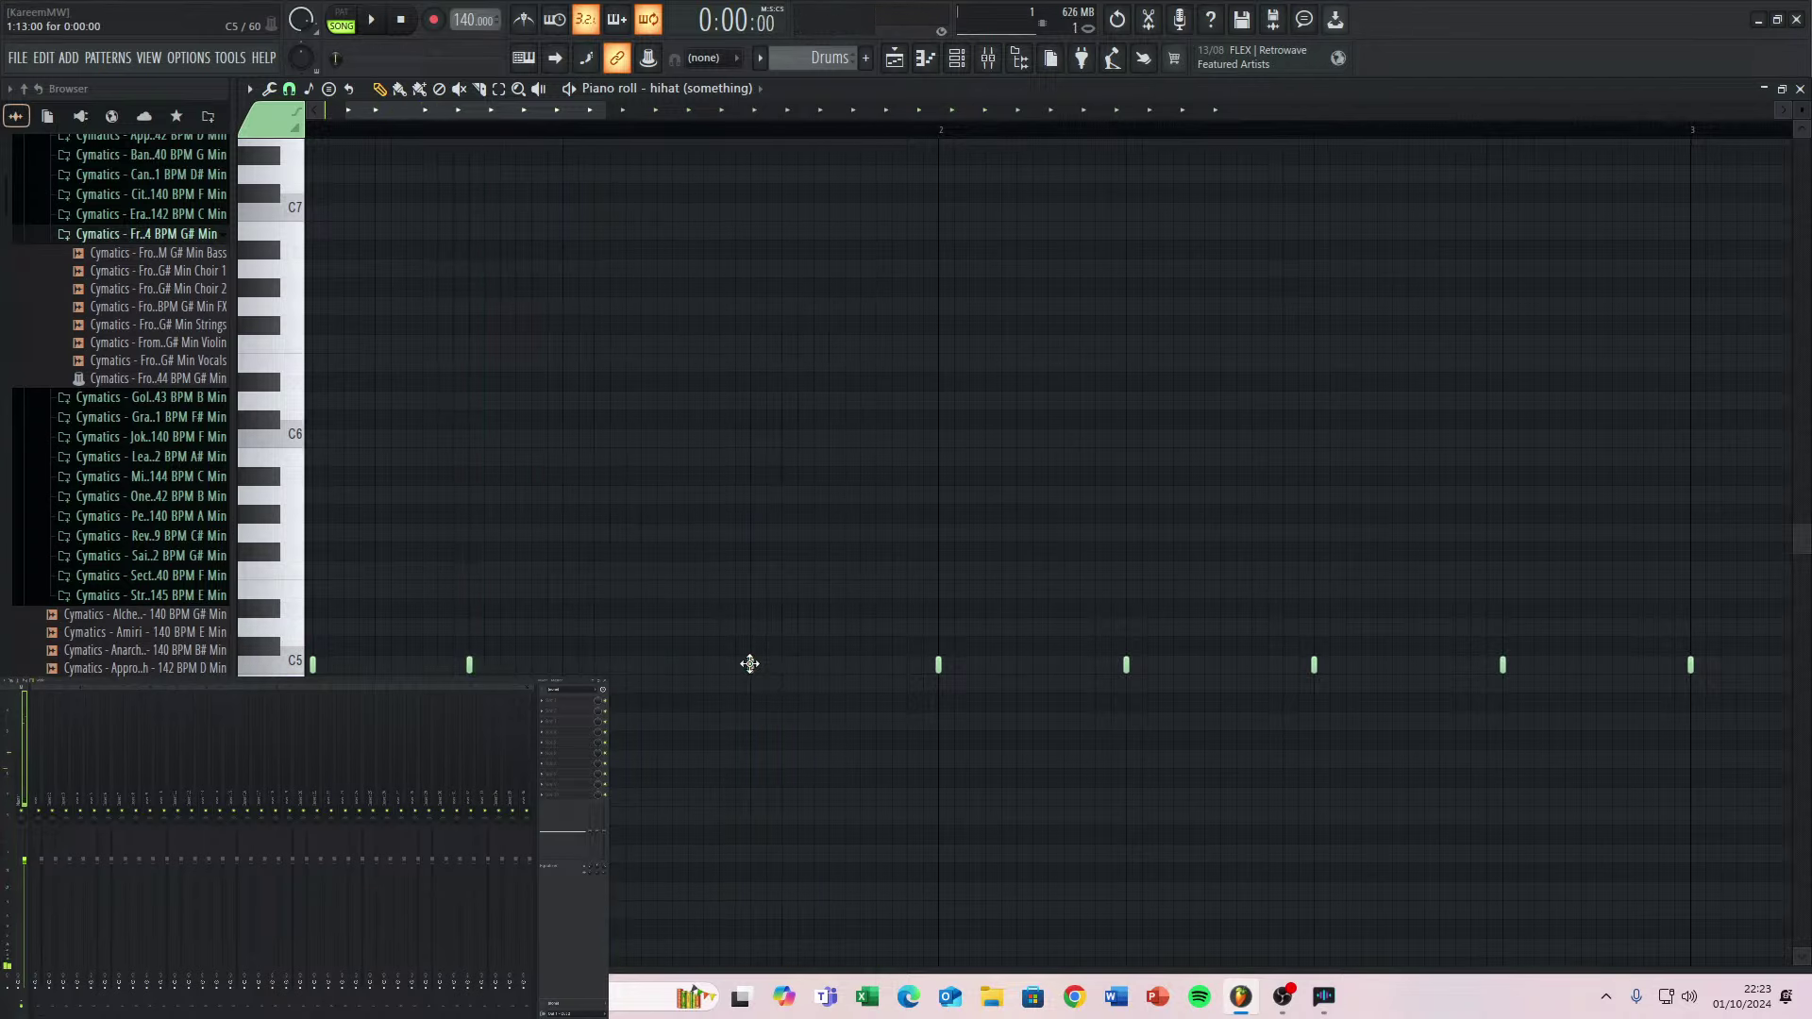
Select all hi-hat notes from bar 2 onward and delete them, keeping only the two notes in bar 1.
scroll(521, 651, down, 5)
scroll(518, 564, down, 5)
scroll(453, 459, up, 4)
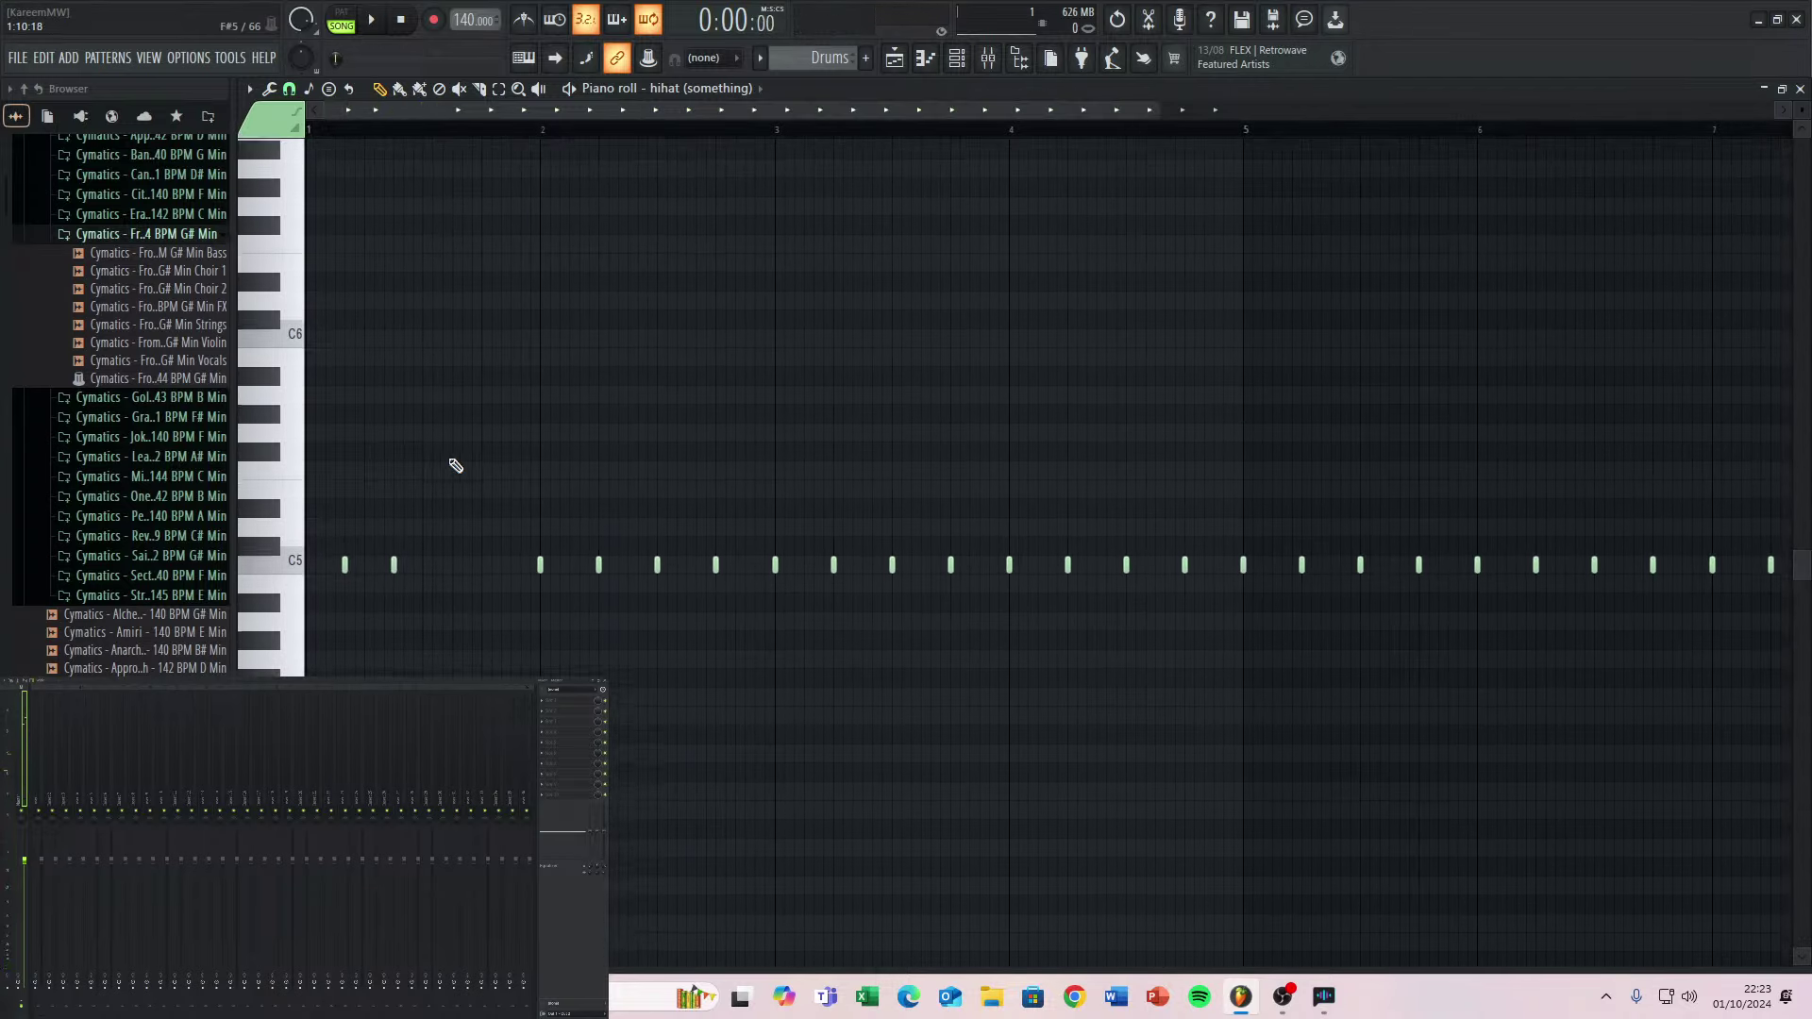
drag(522, 479, 1456, 679)
scroll(804, 625, down, 3)
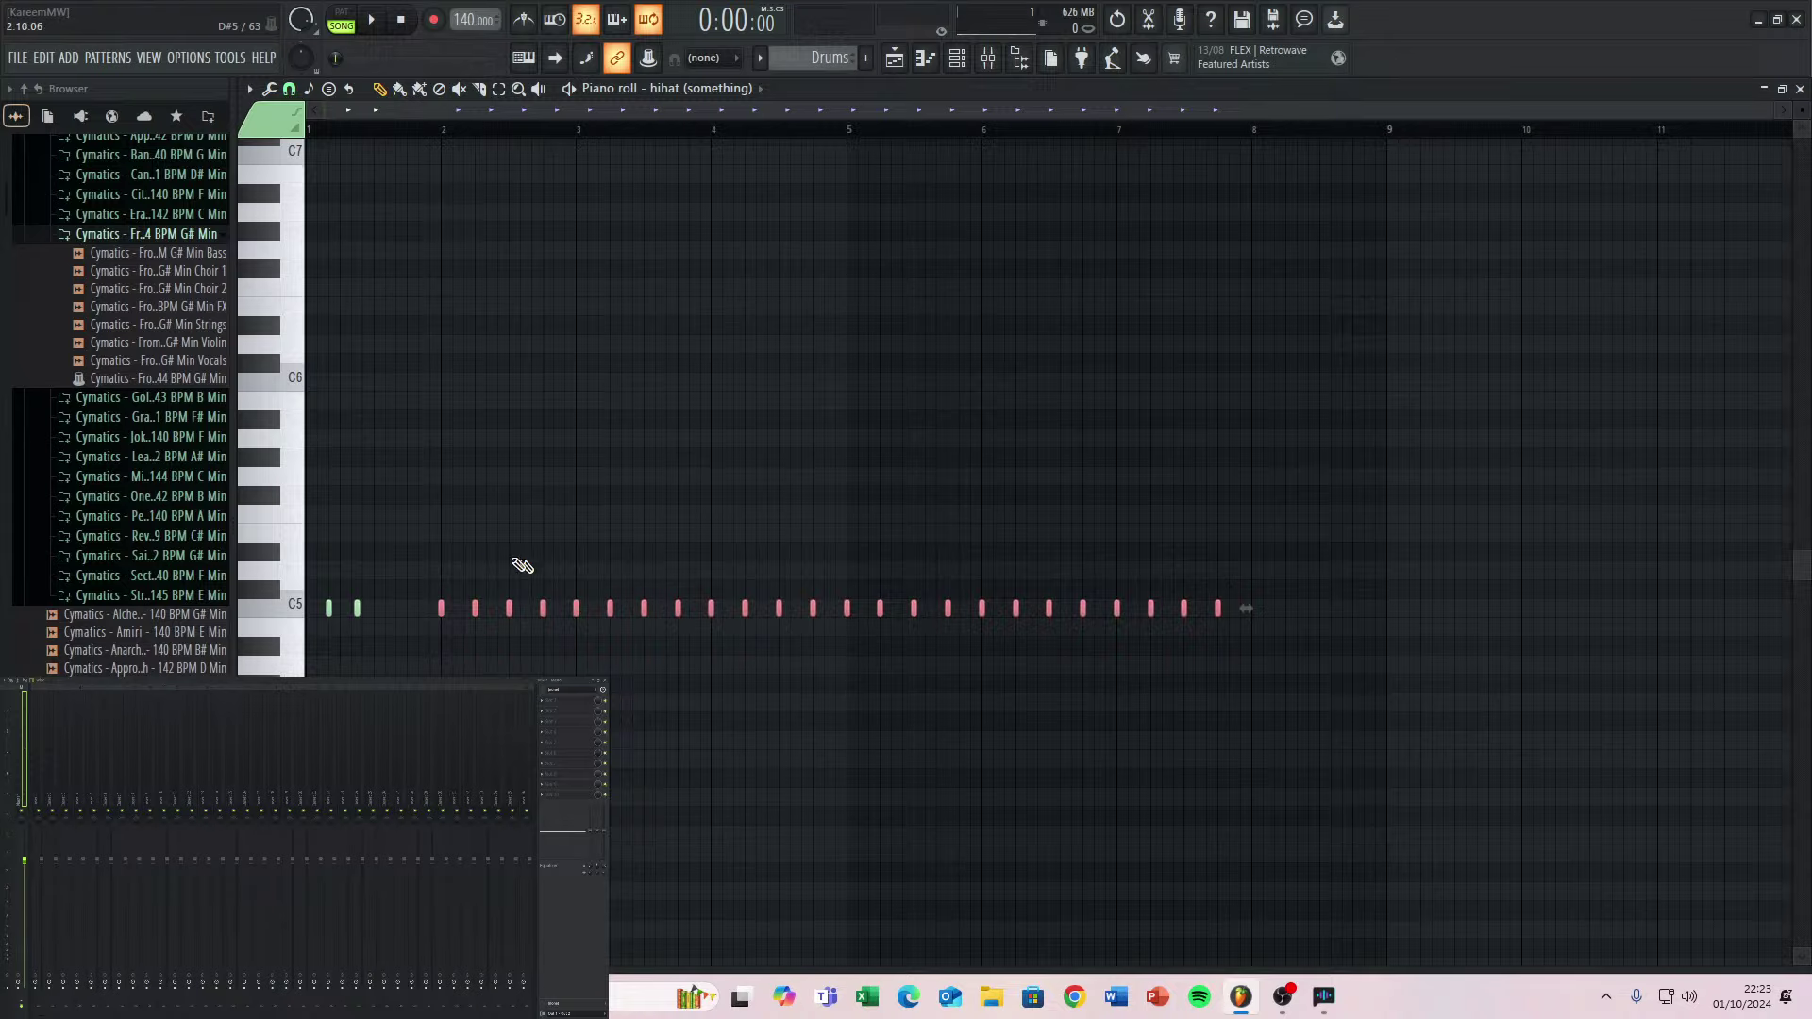
drag(405, 562, 1218, 720)
key(Delete)
Duplicate the two remaining hi-hat notes into the second half of bar 1 on C5 and audition their placement.
scroll(324, 583, up, 4)
drag(324, 561, 470, 694)
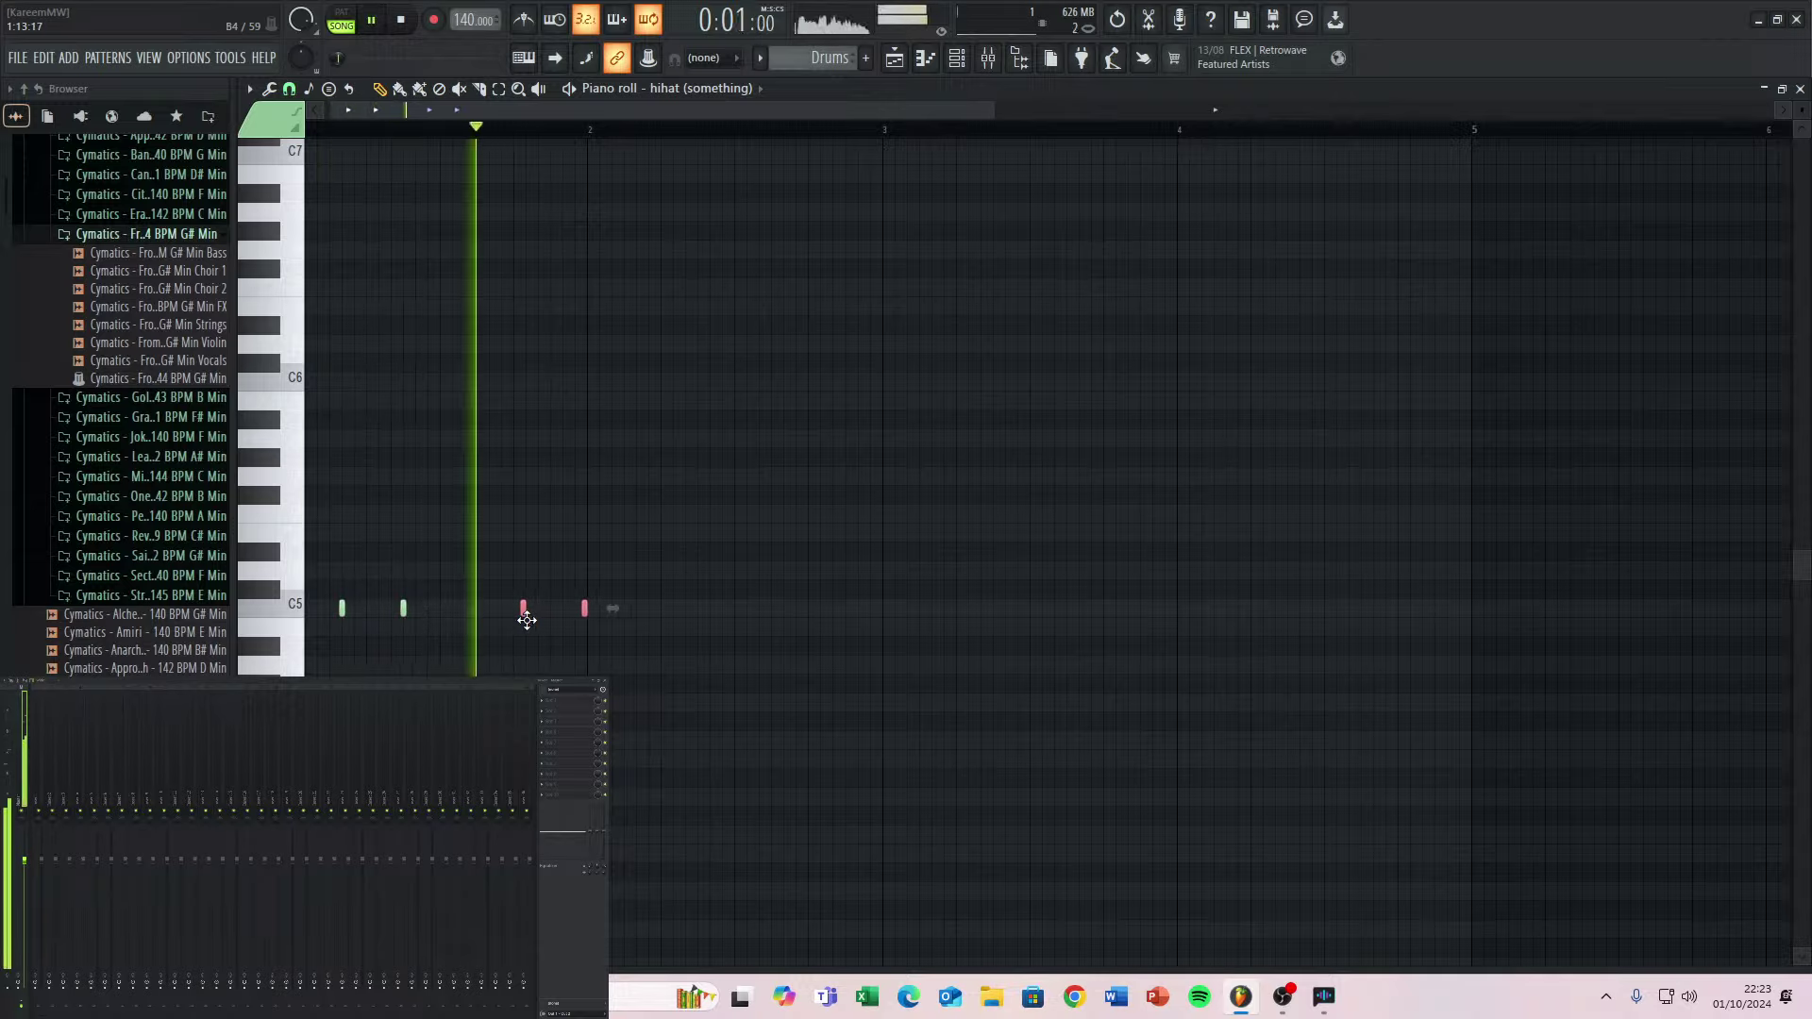
drag(530, 620, 541, 624)
key(space)
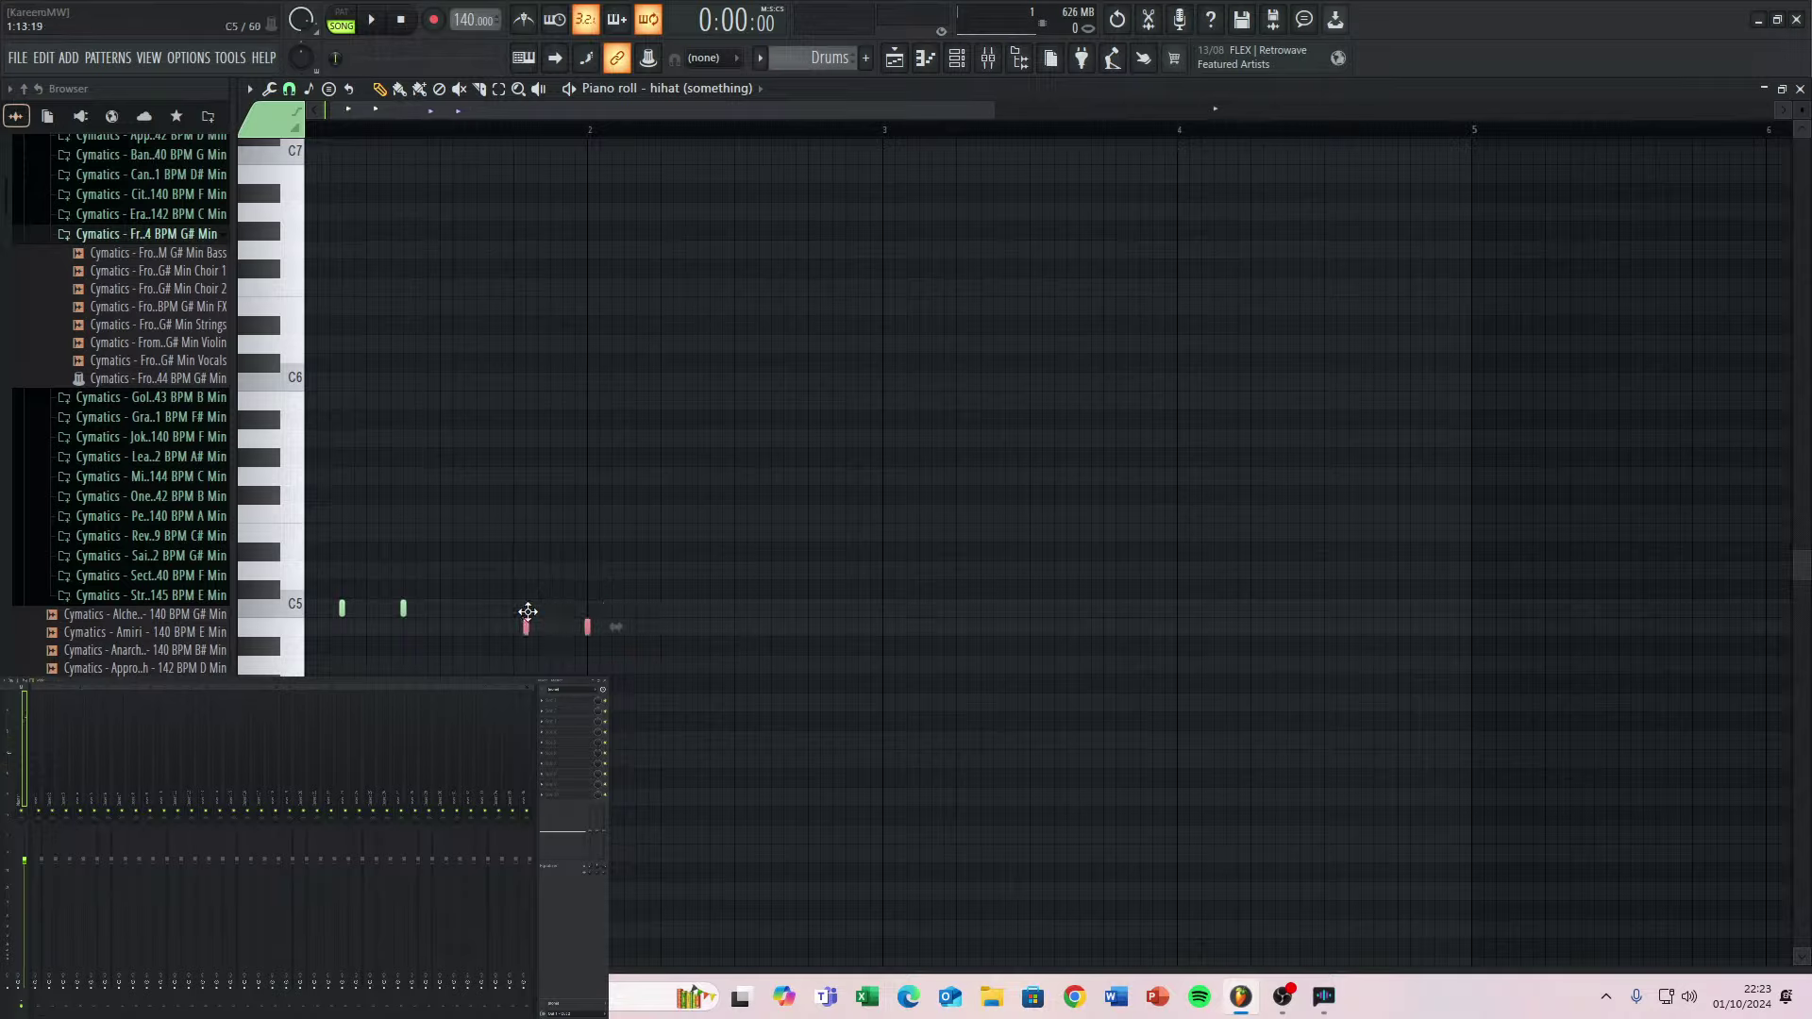
key(space)
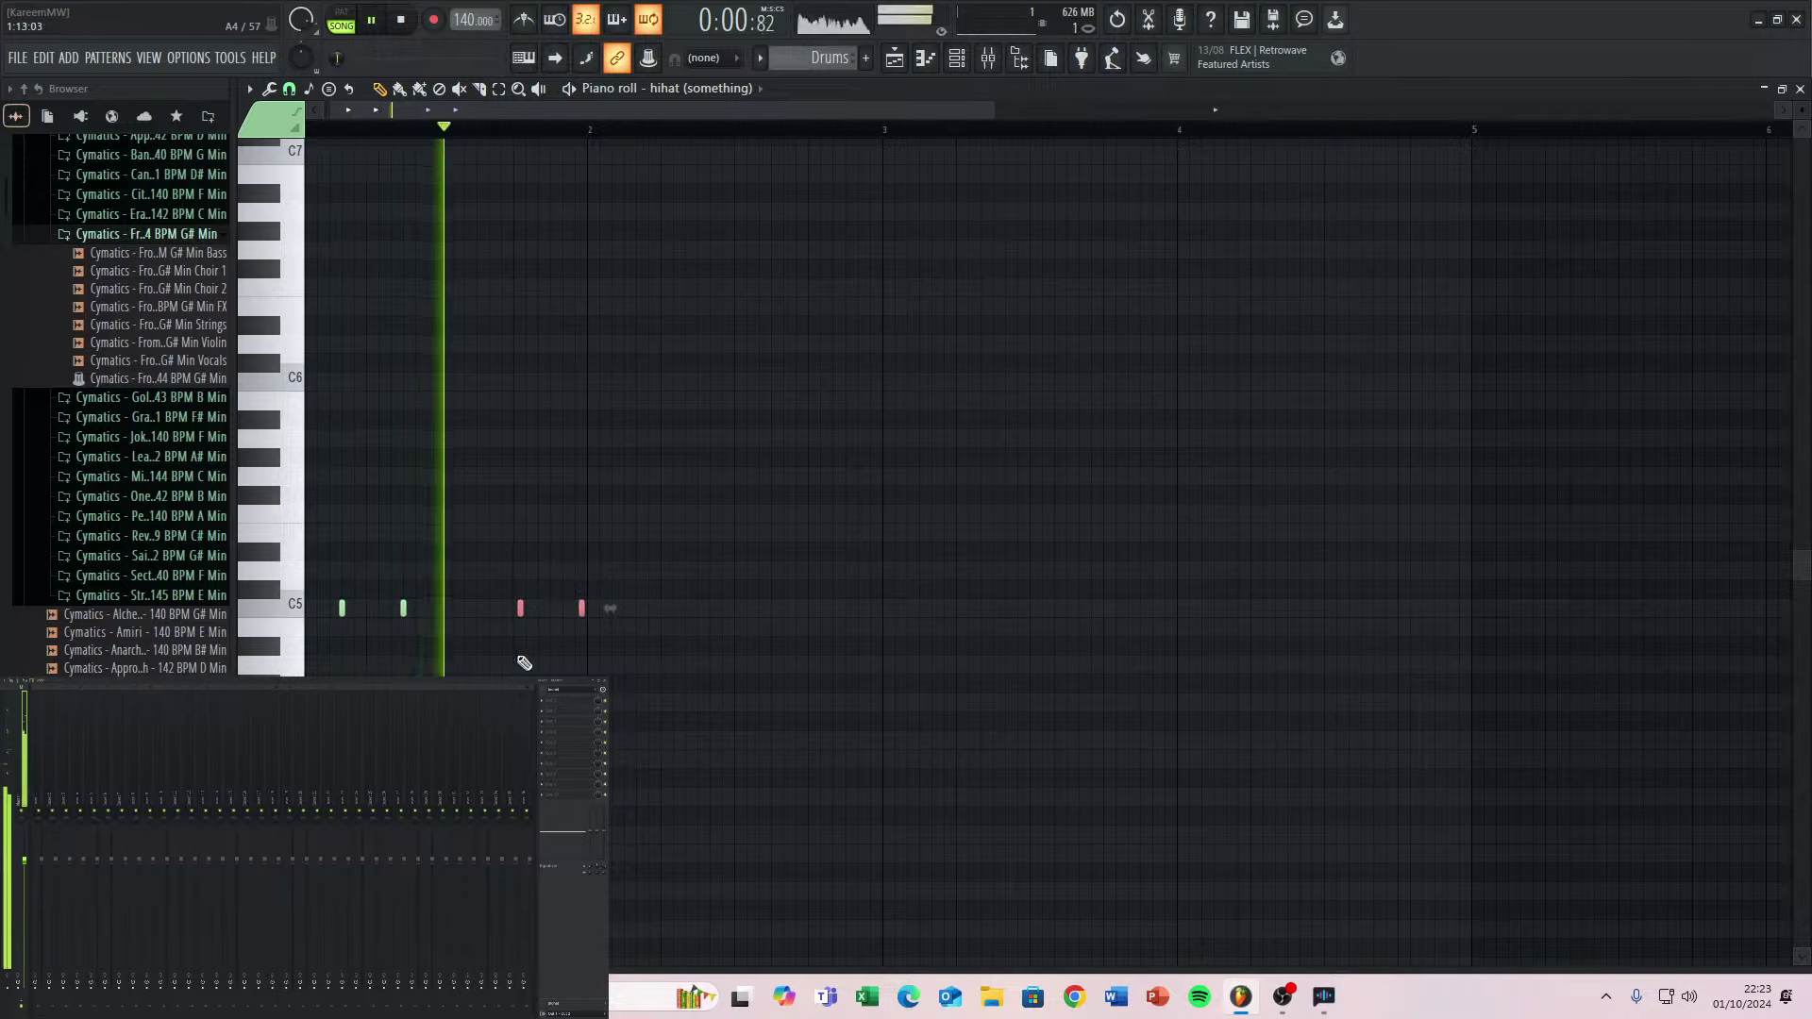
key(space)
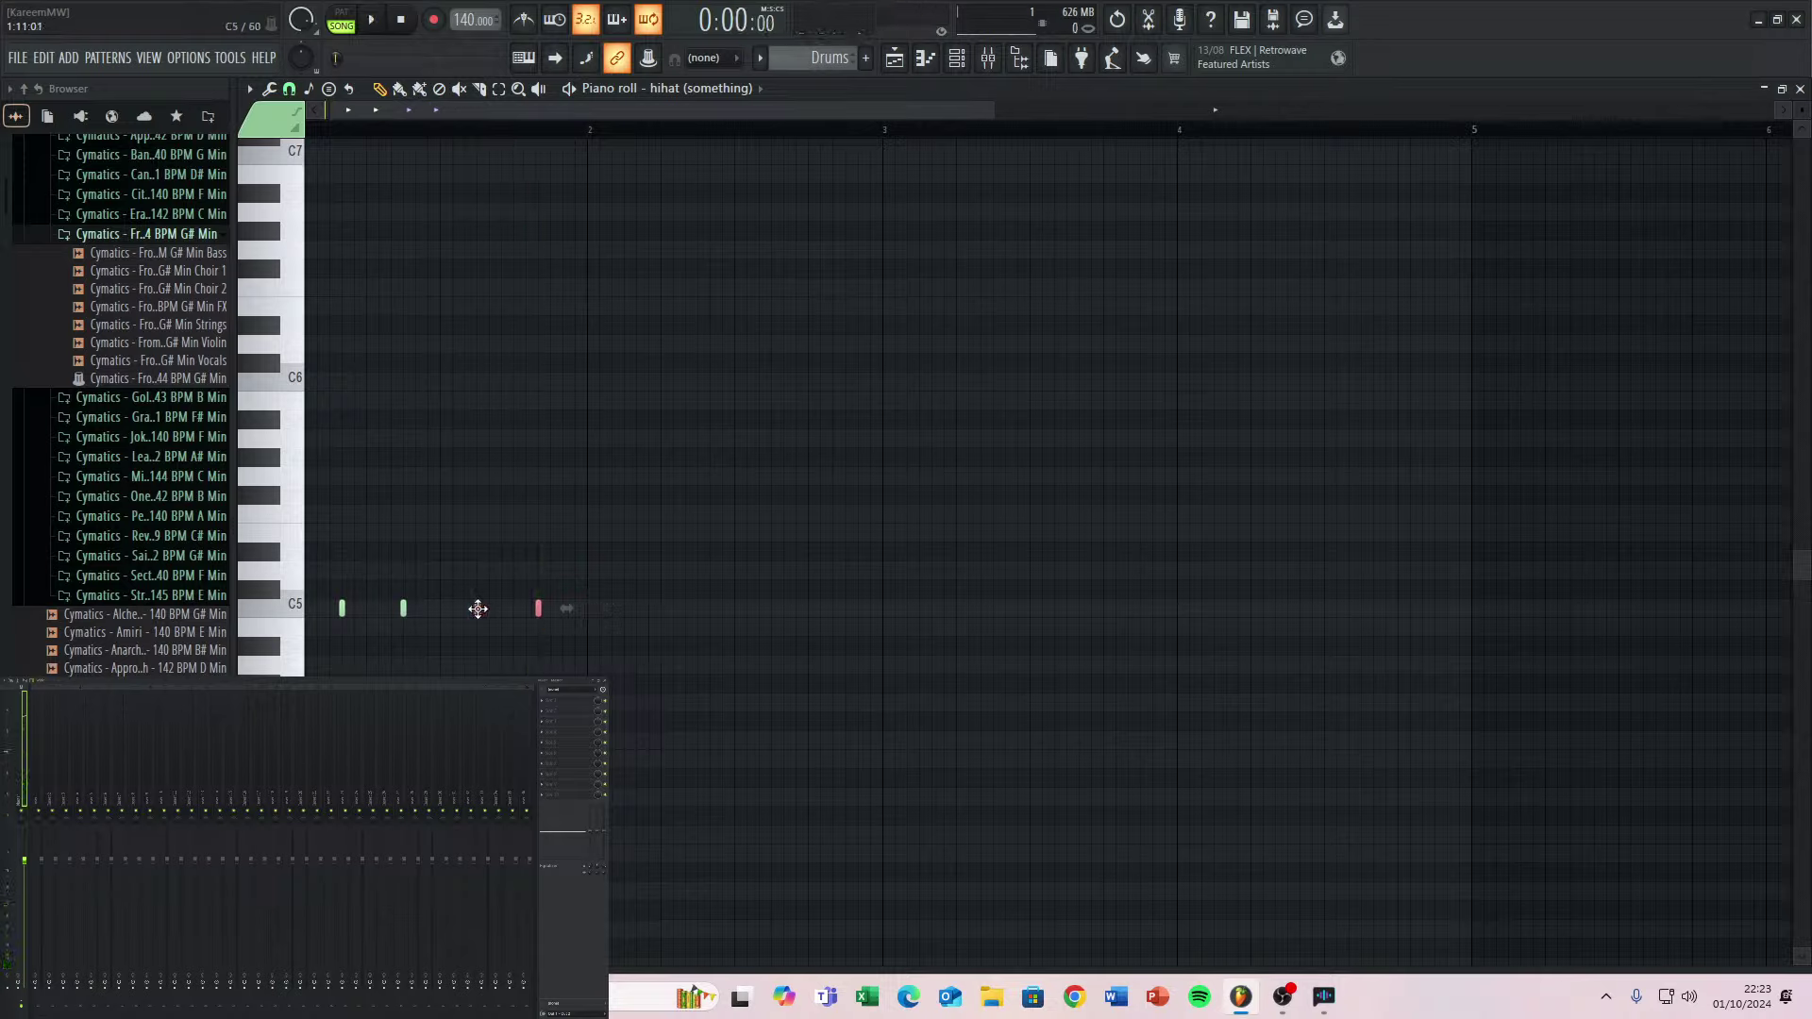
Nudge the copied hi-hat pair to start at about 1:11:16 and play the pattern back.
key(space)
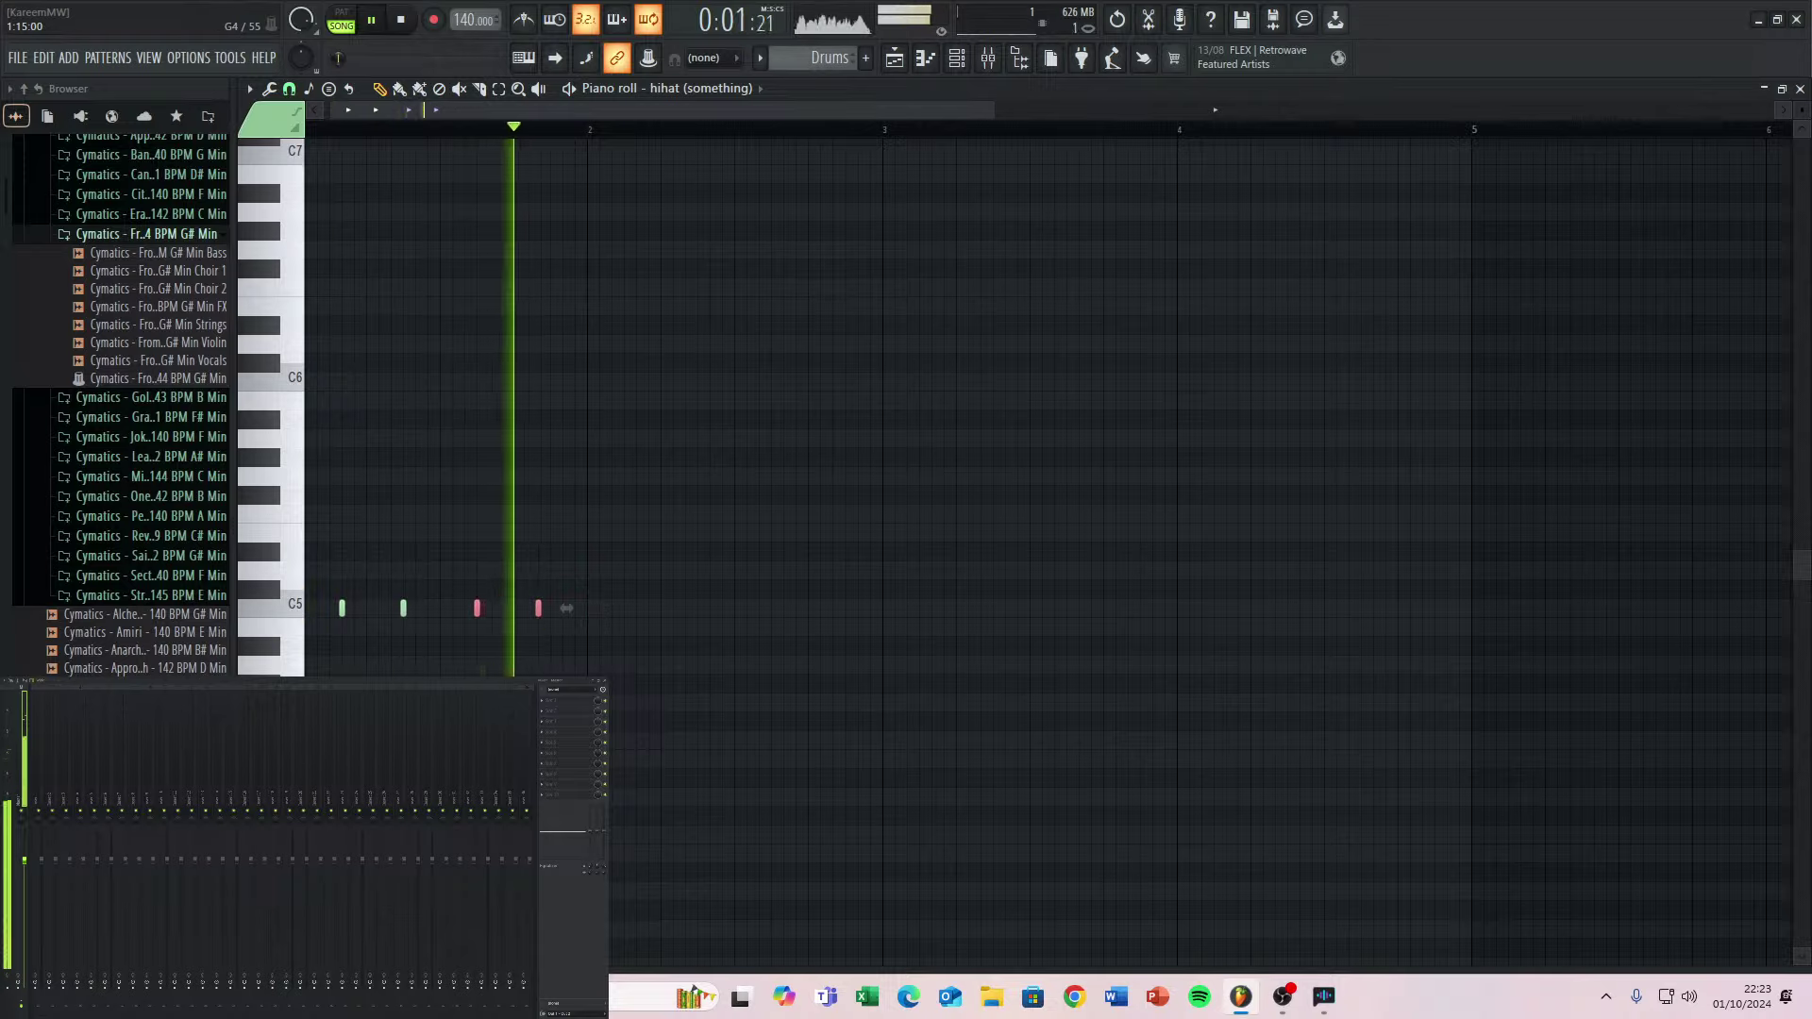
key(space)
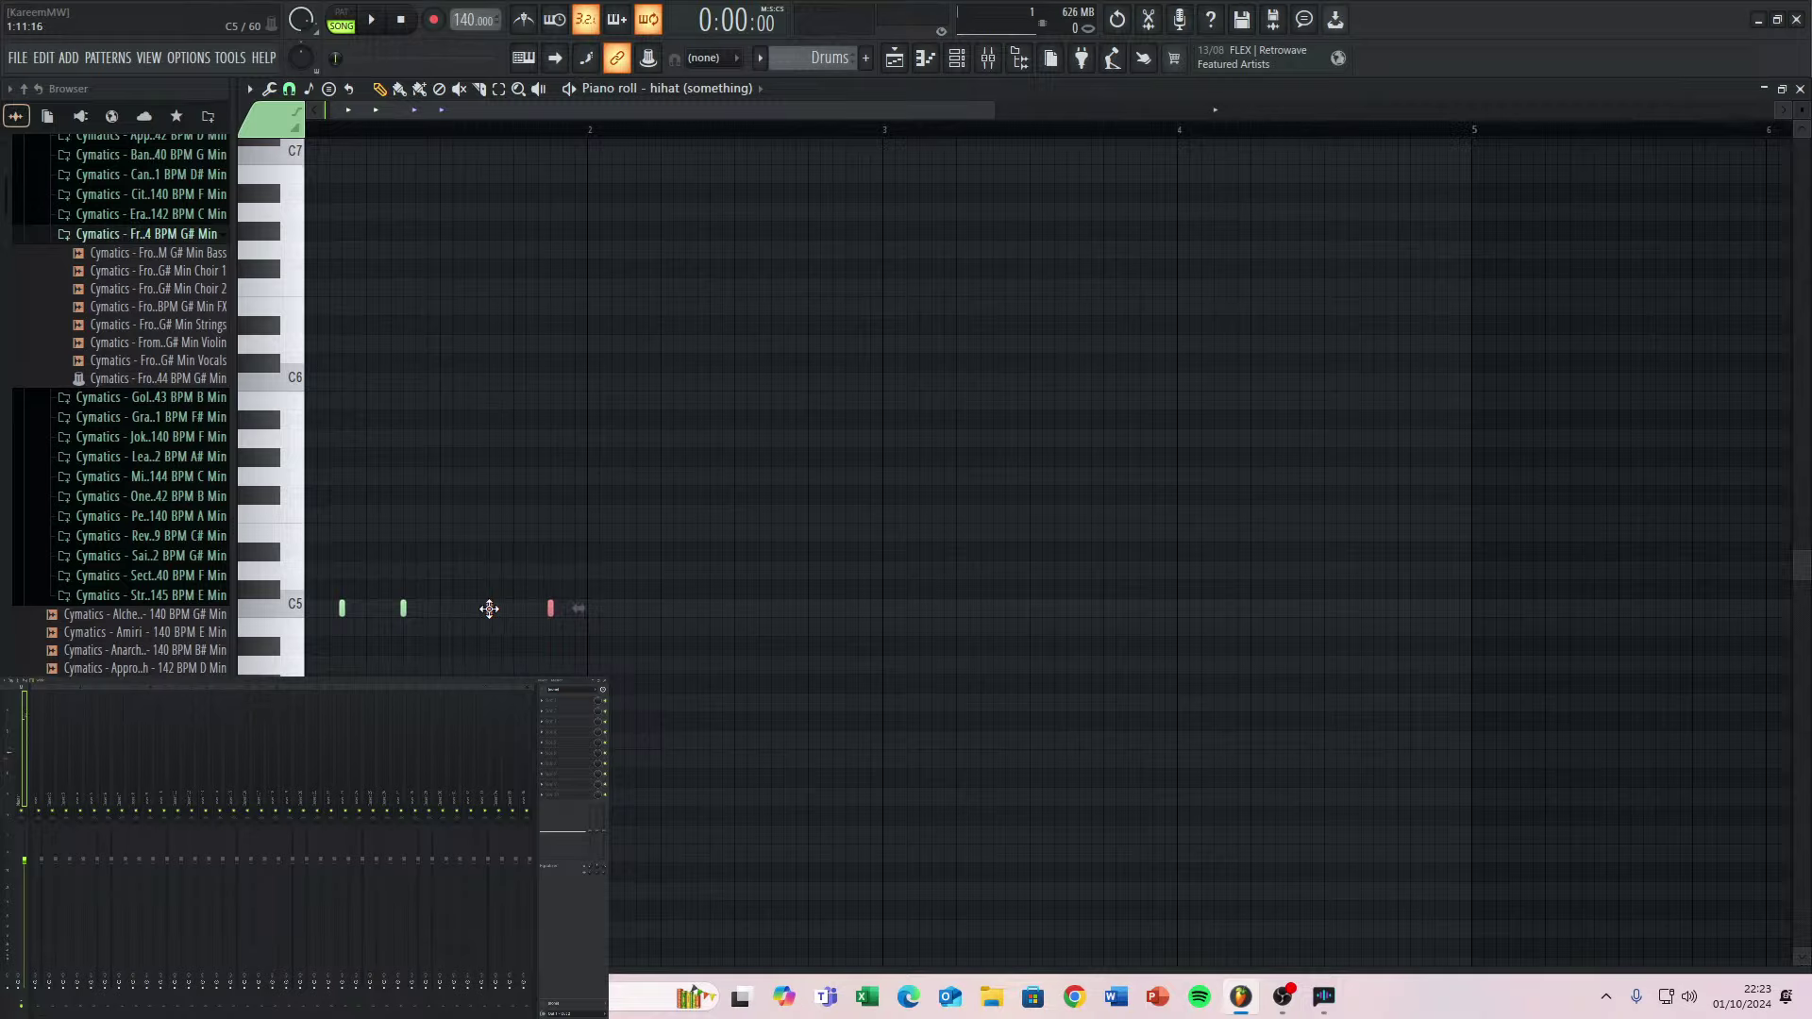
key(space)
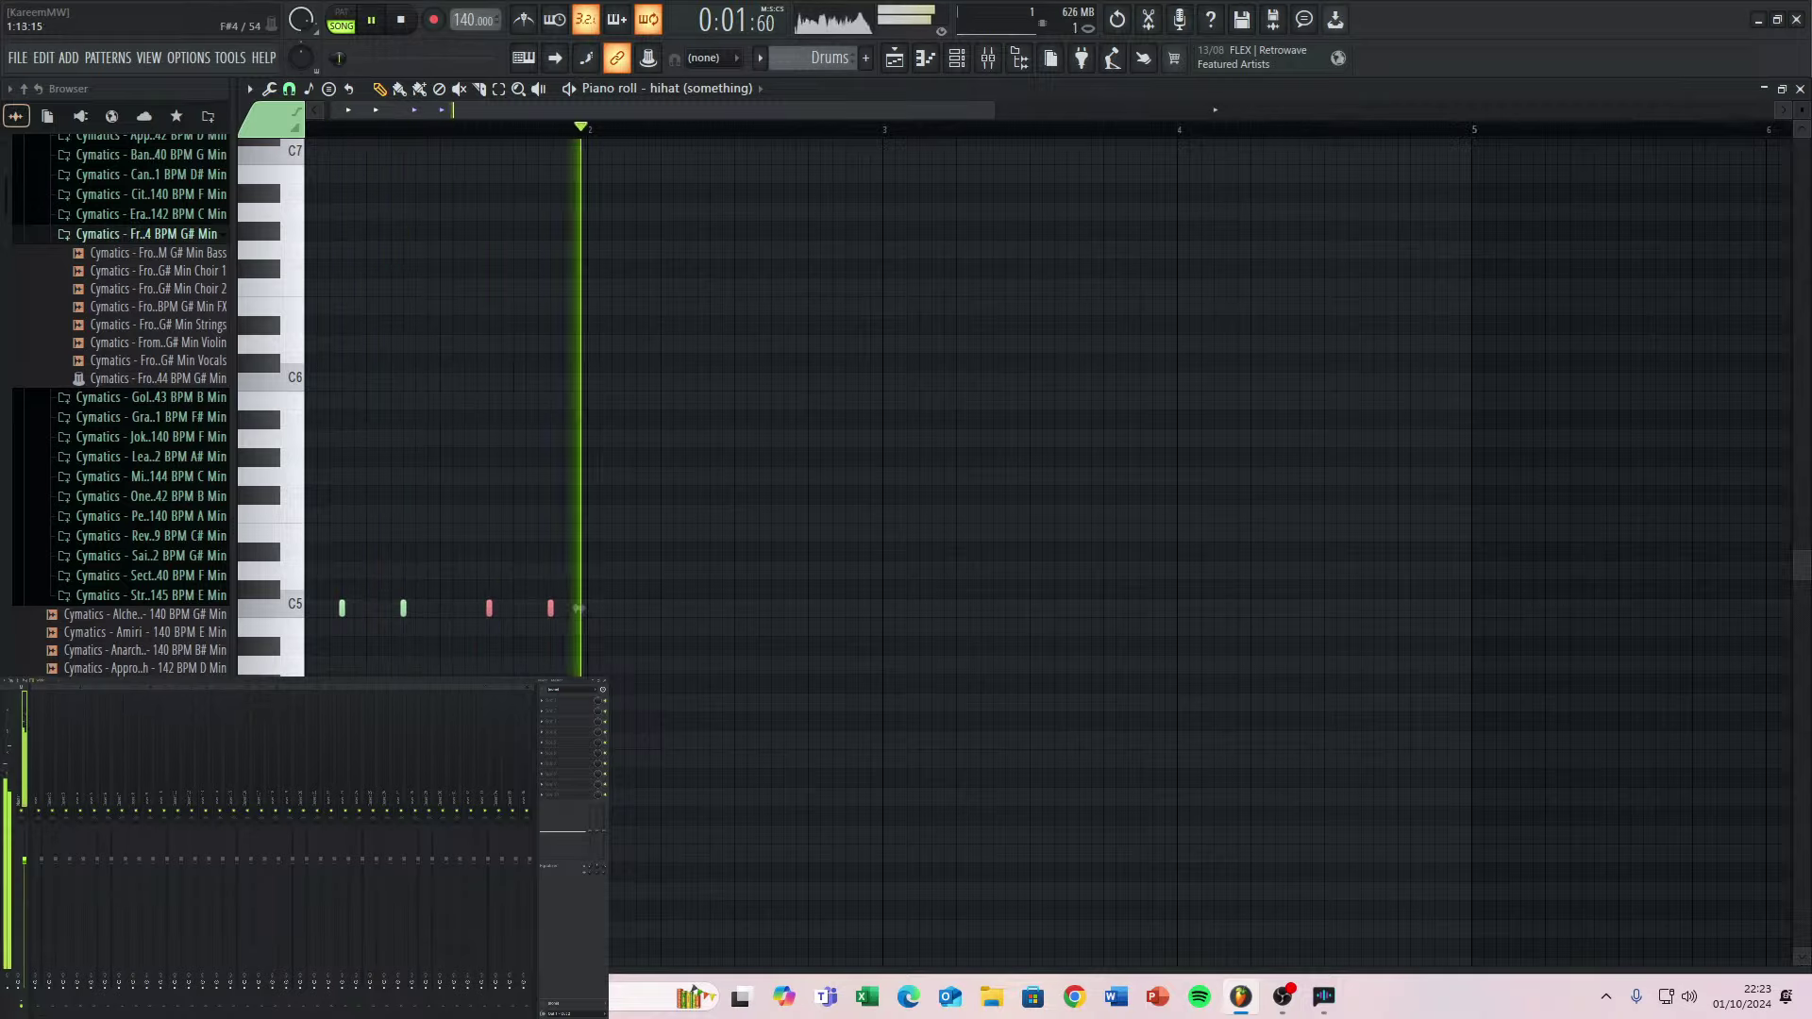
Duplicate the four-note hi-hat rhythm of bar 1 into bar 2 and play it back.
key(space)
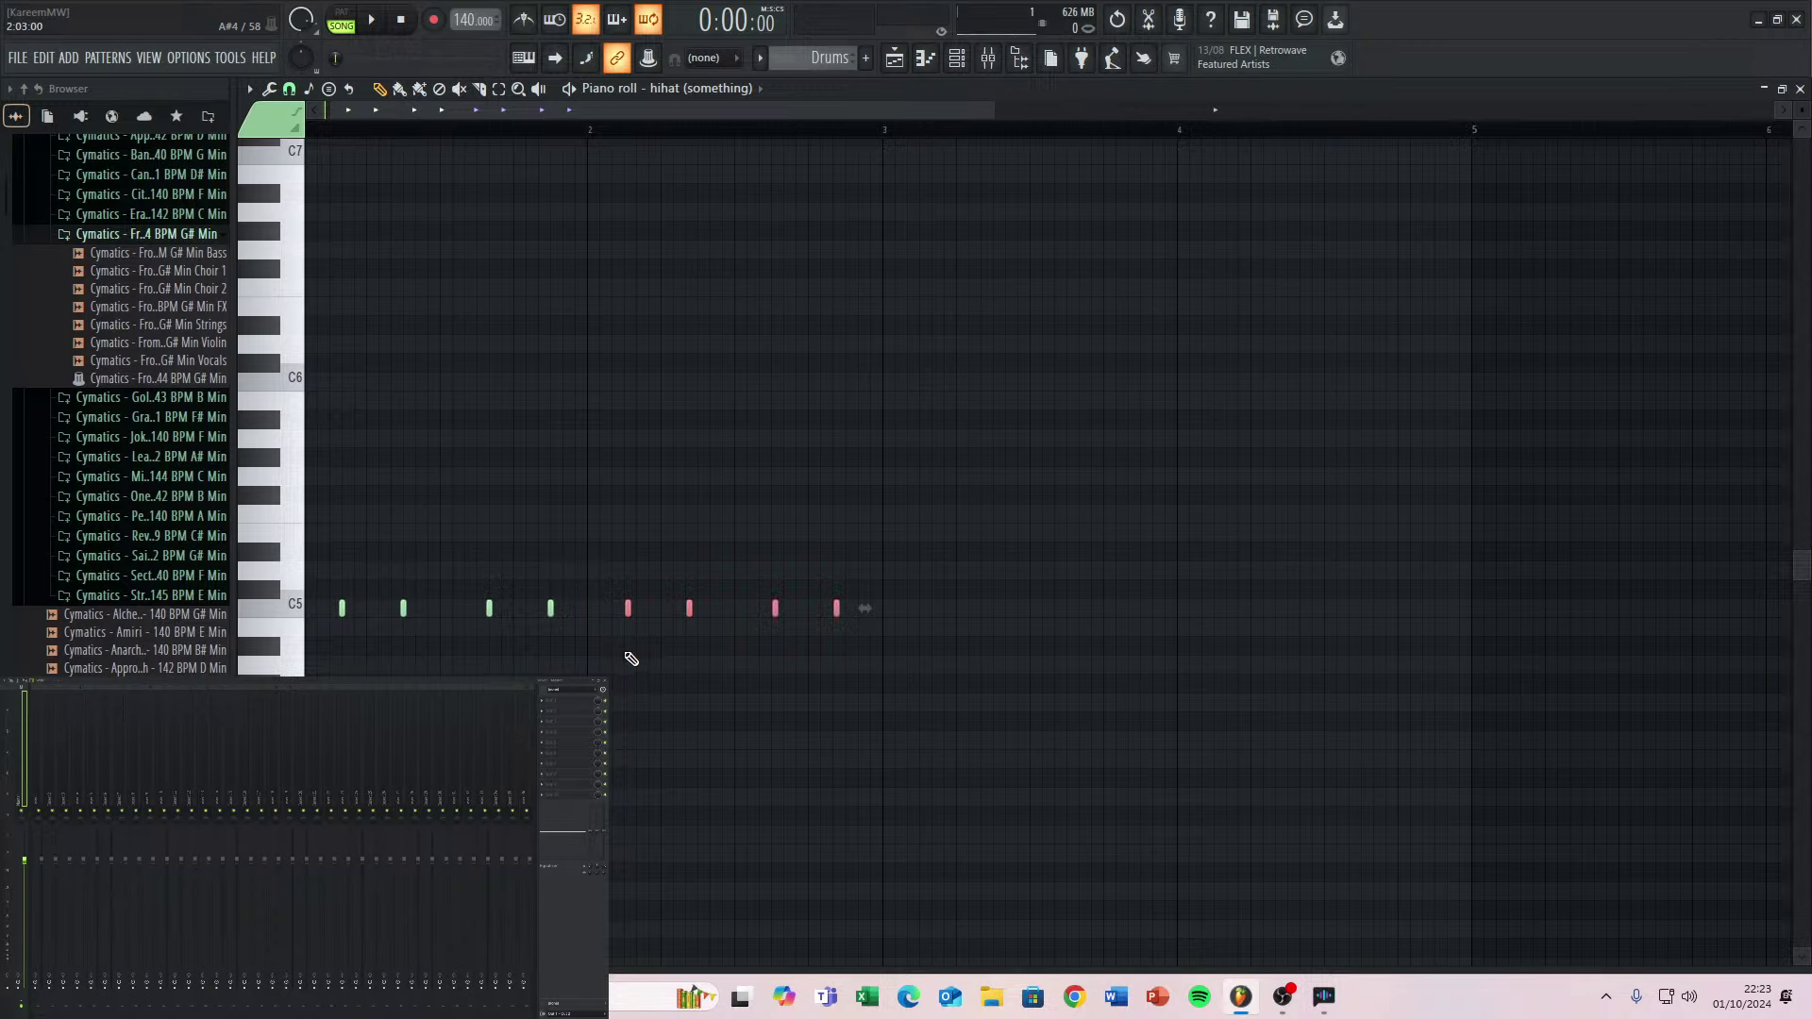
scroll(632, 657, up, 2)
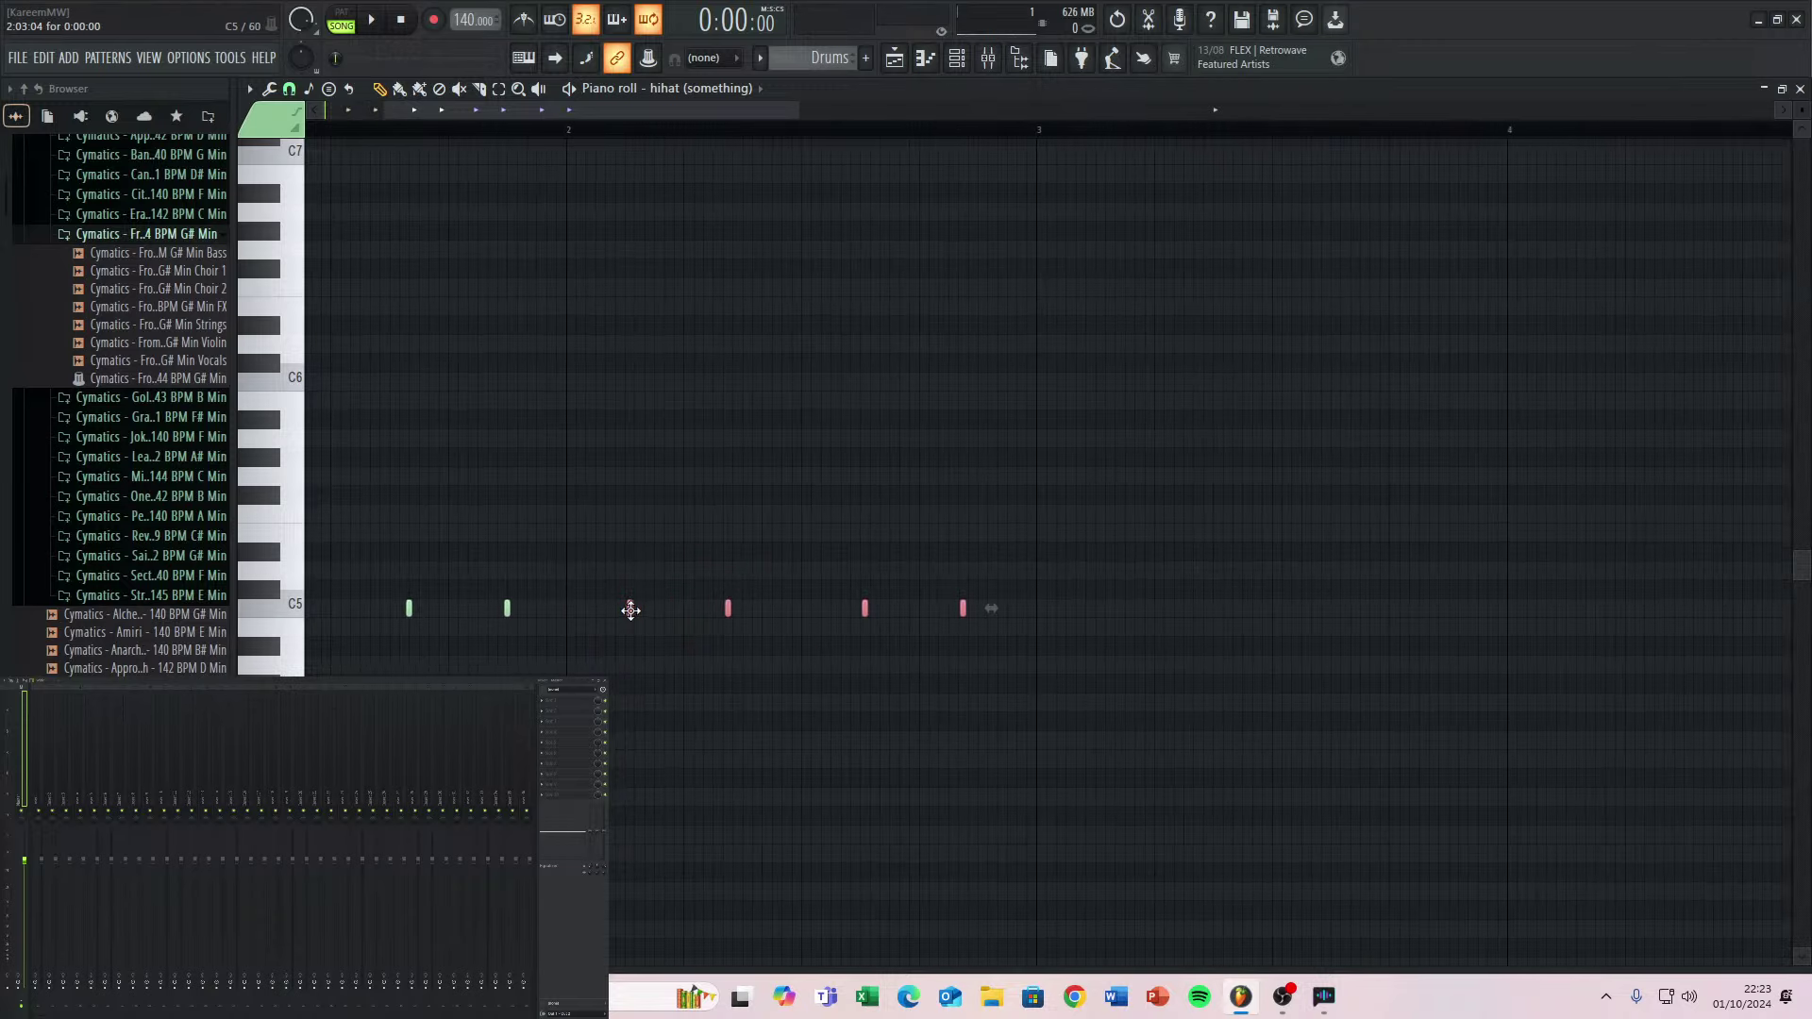
scroll(348, 636, down, 3)
scroll(315, 631, up, 6)
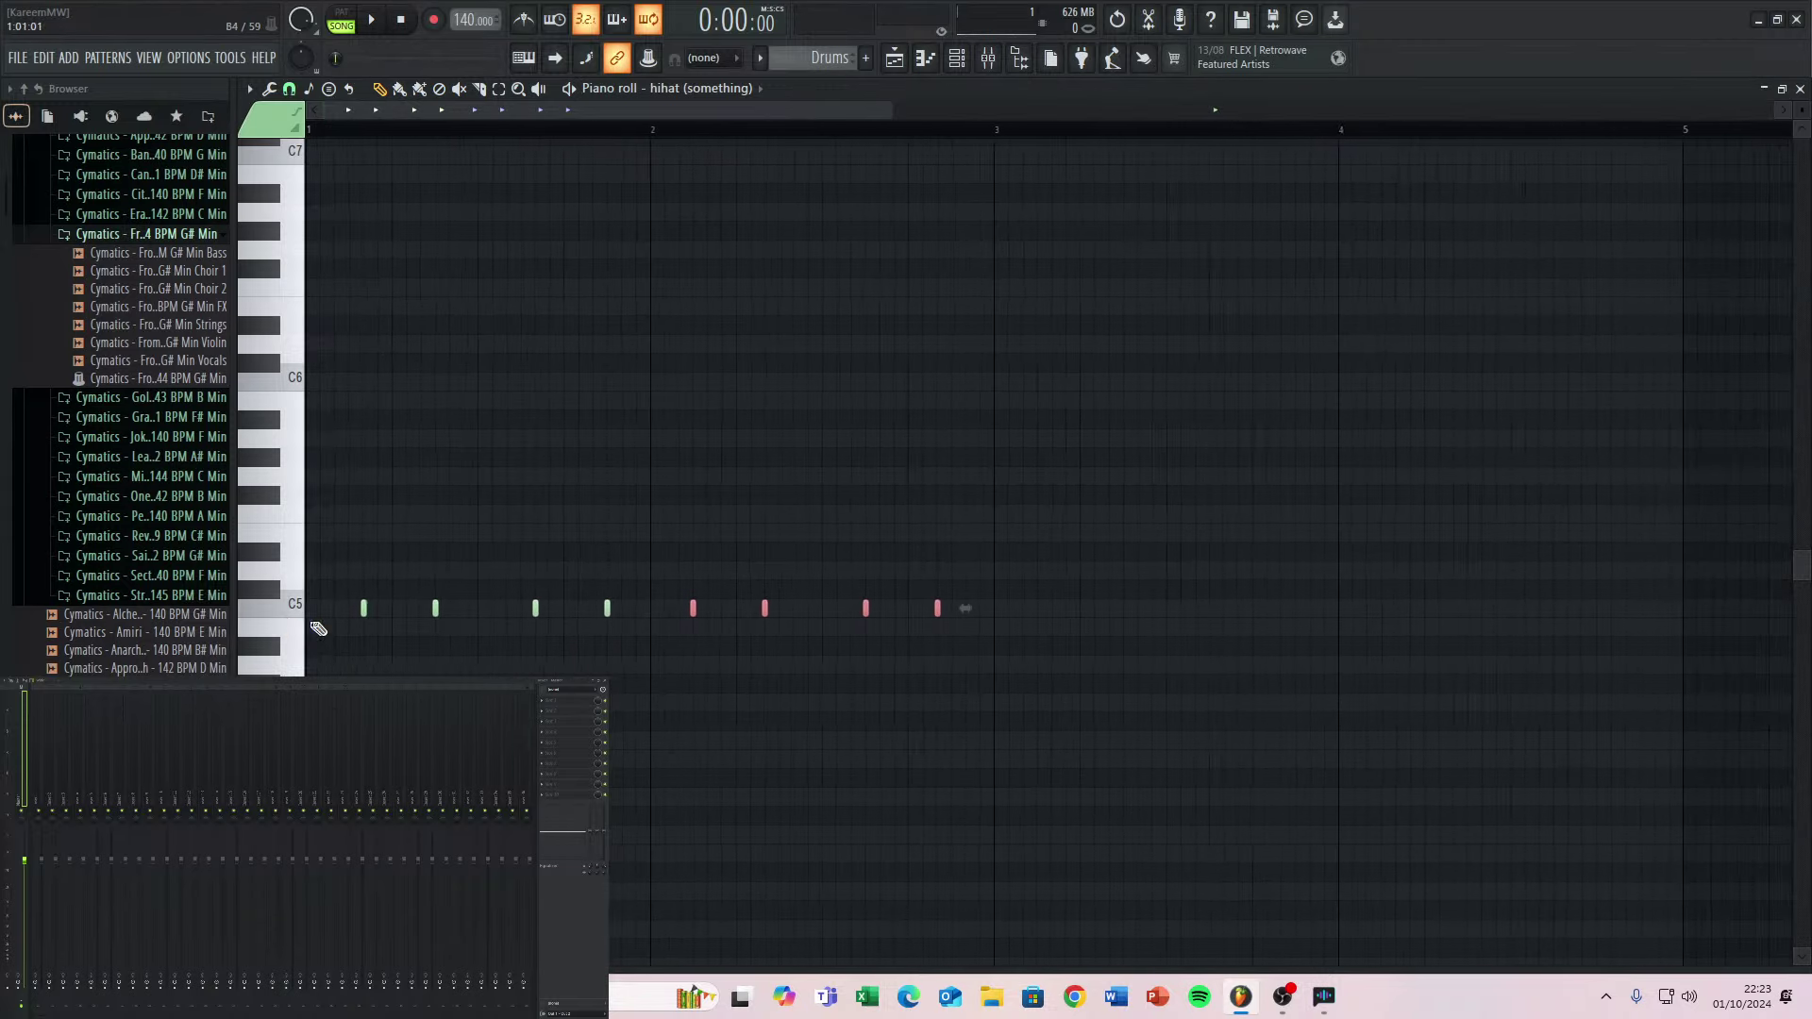
key(space)
scroll(391, 648, down, 4)
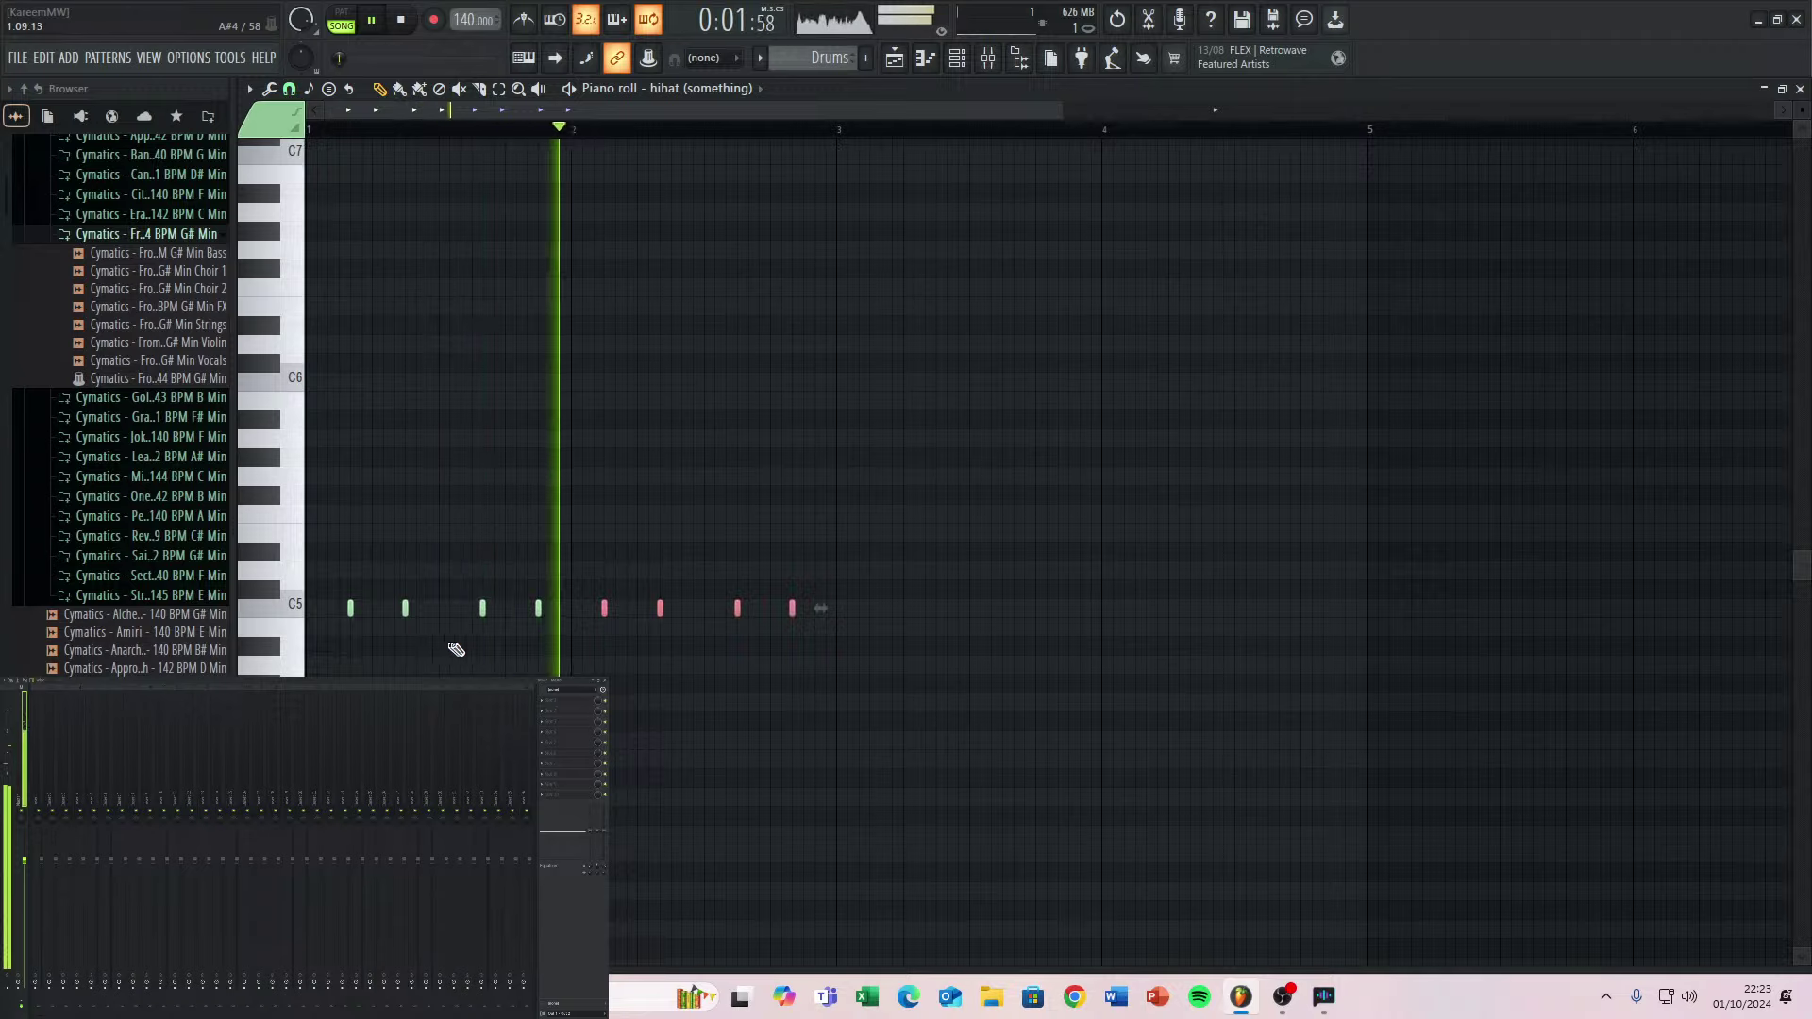
Shift the four copied hi-hats in bar 2 slightly later, starting at about 2:03:17, and audition the result.
drag(594, 543, 982, 675)
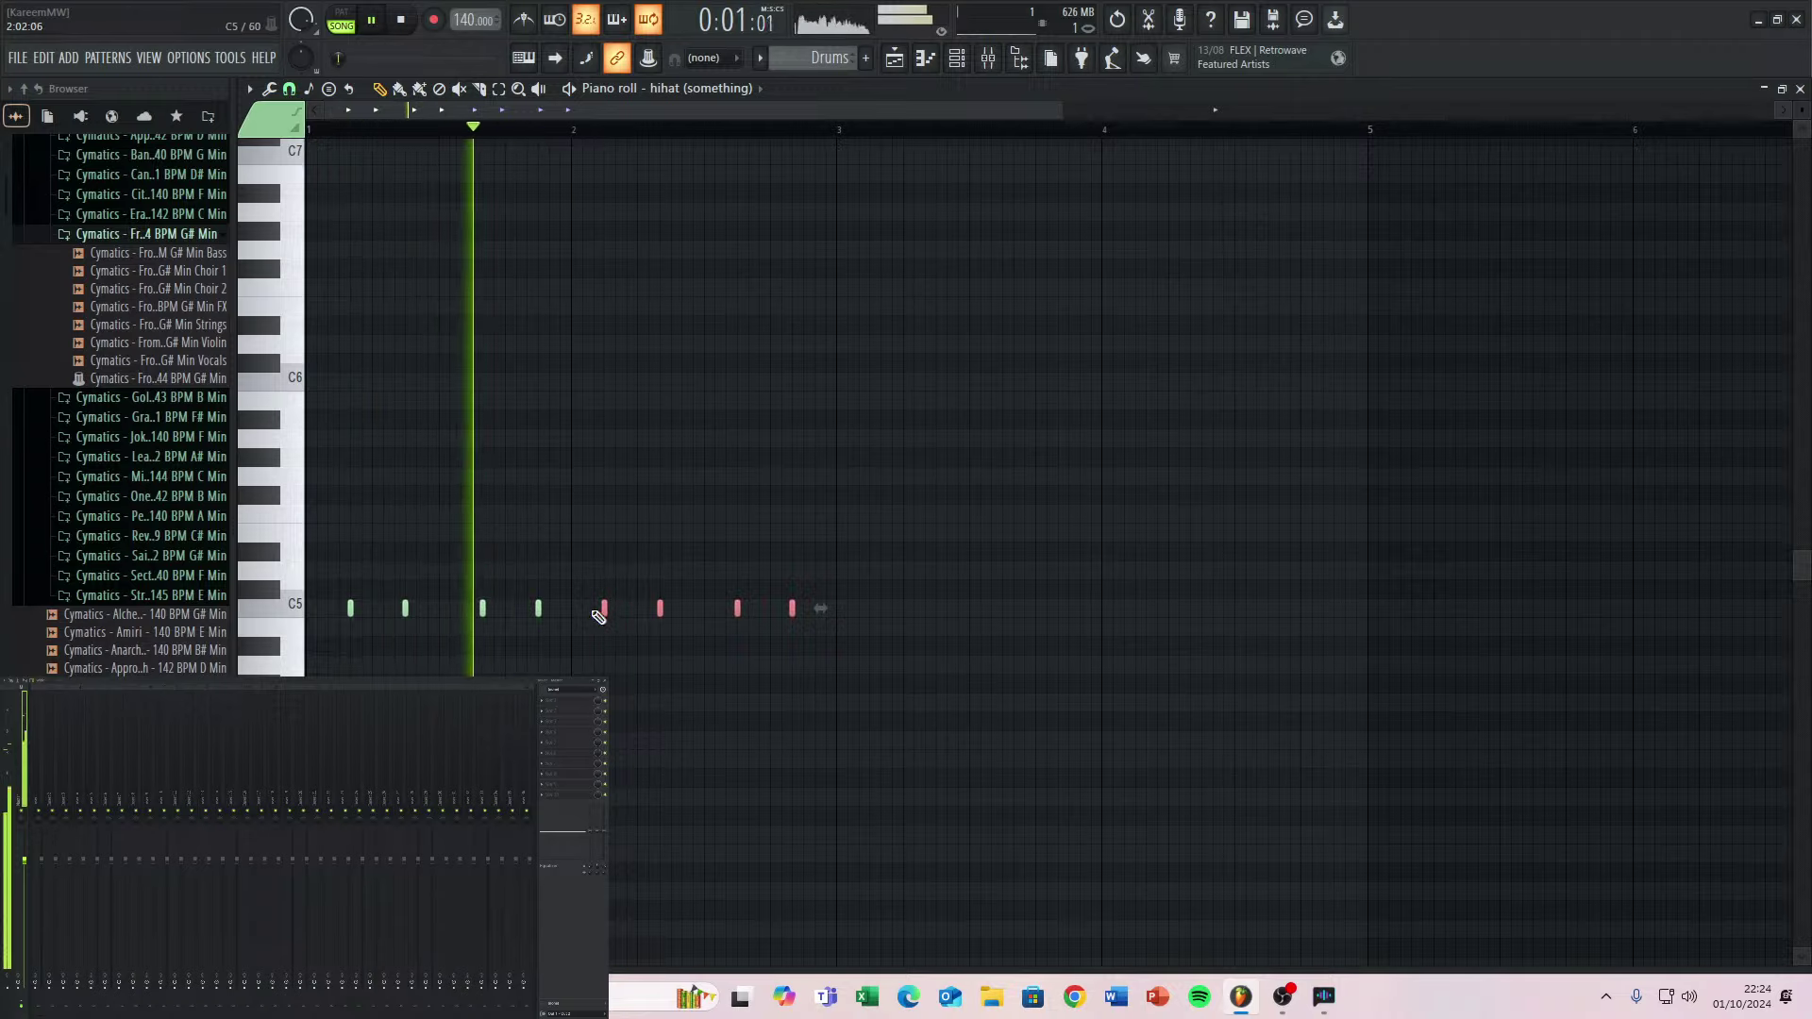
mouse_move(607, 610)
mouse_down()
mouse_move(640, 611)
mouse_move(623, 611)
mouse_up()
key(space)
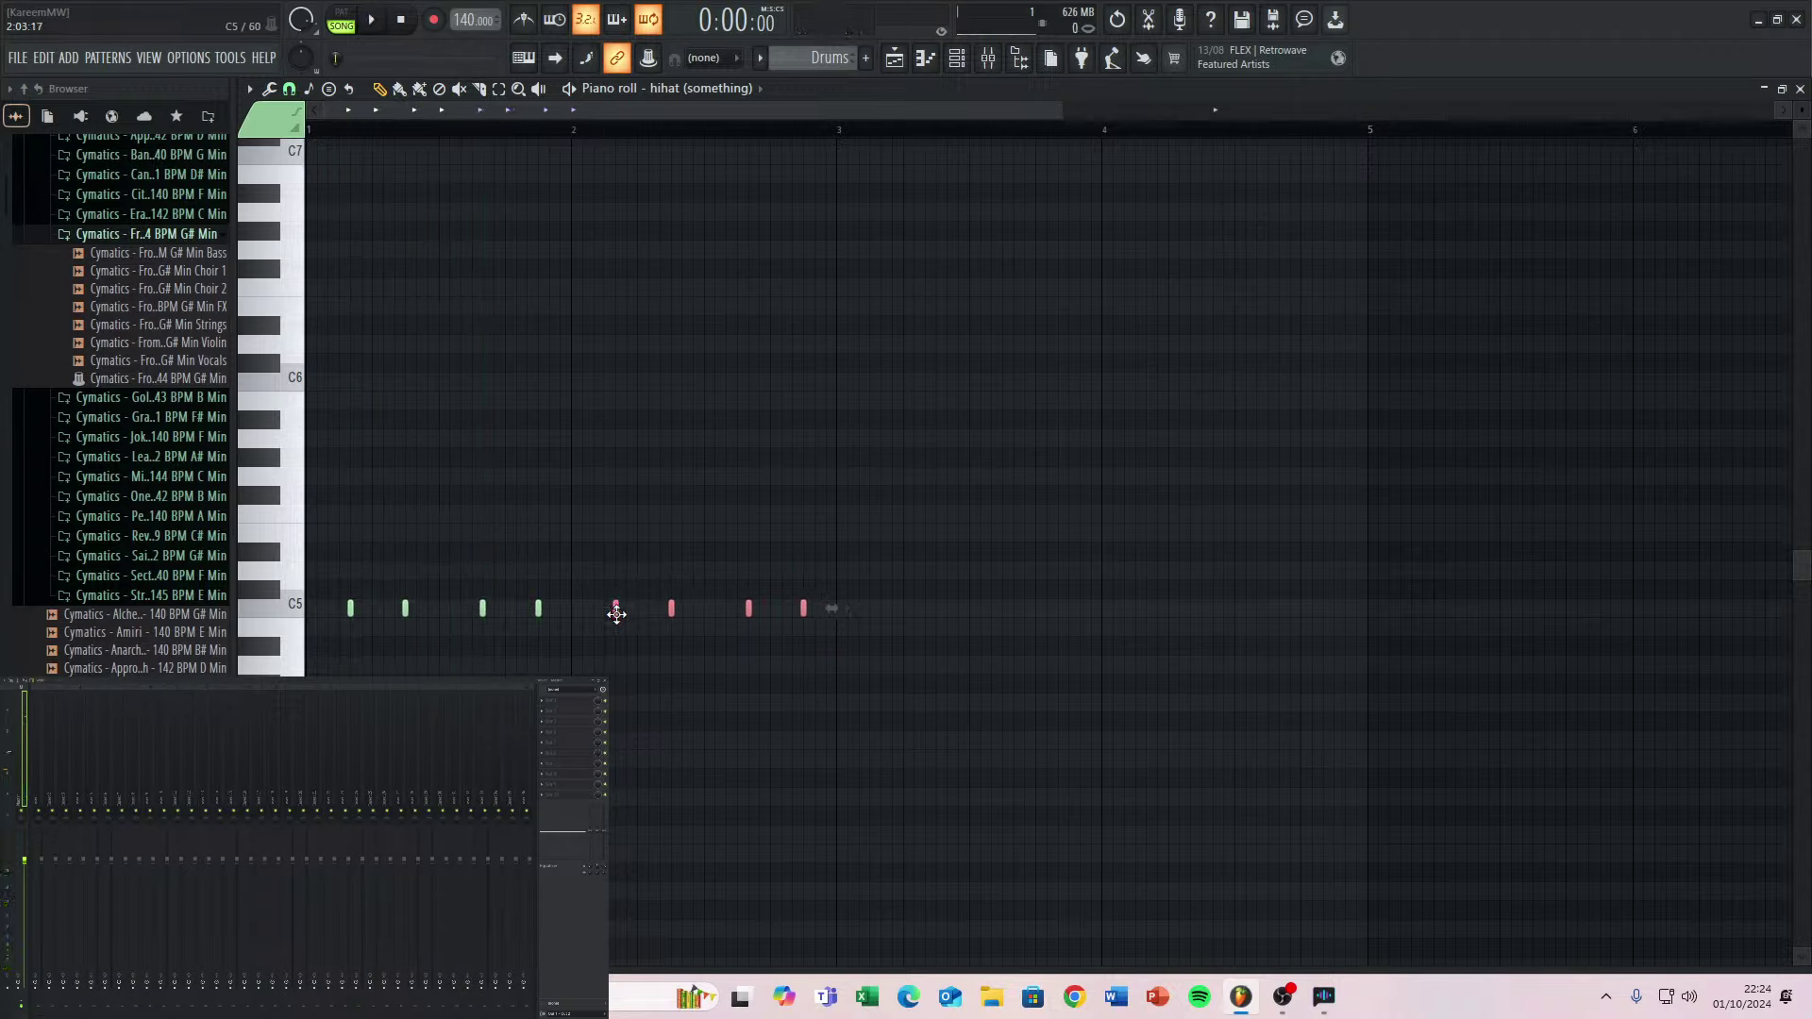
key(space)
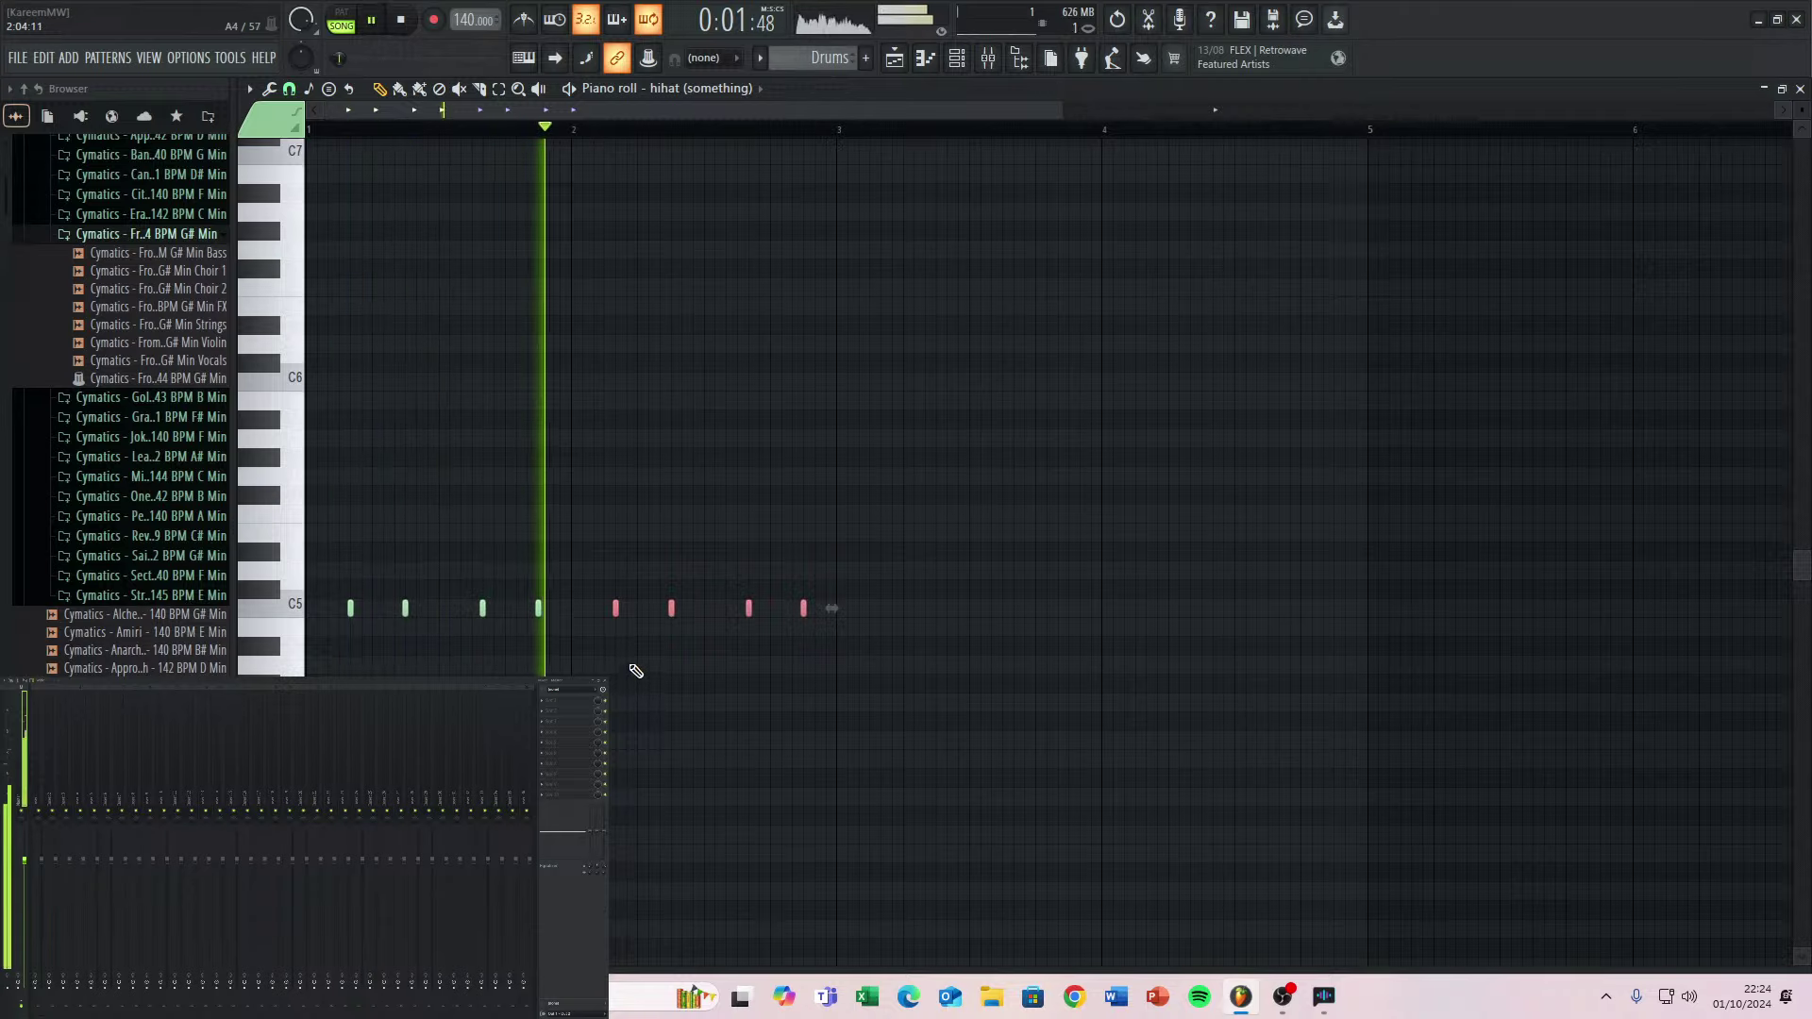
key(space)
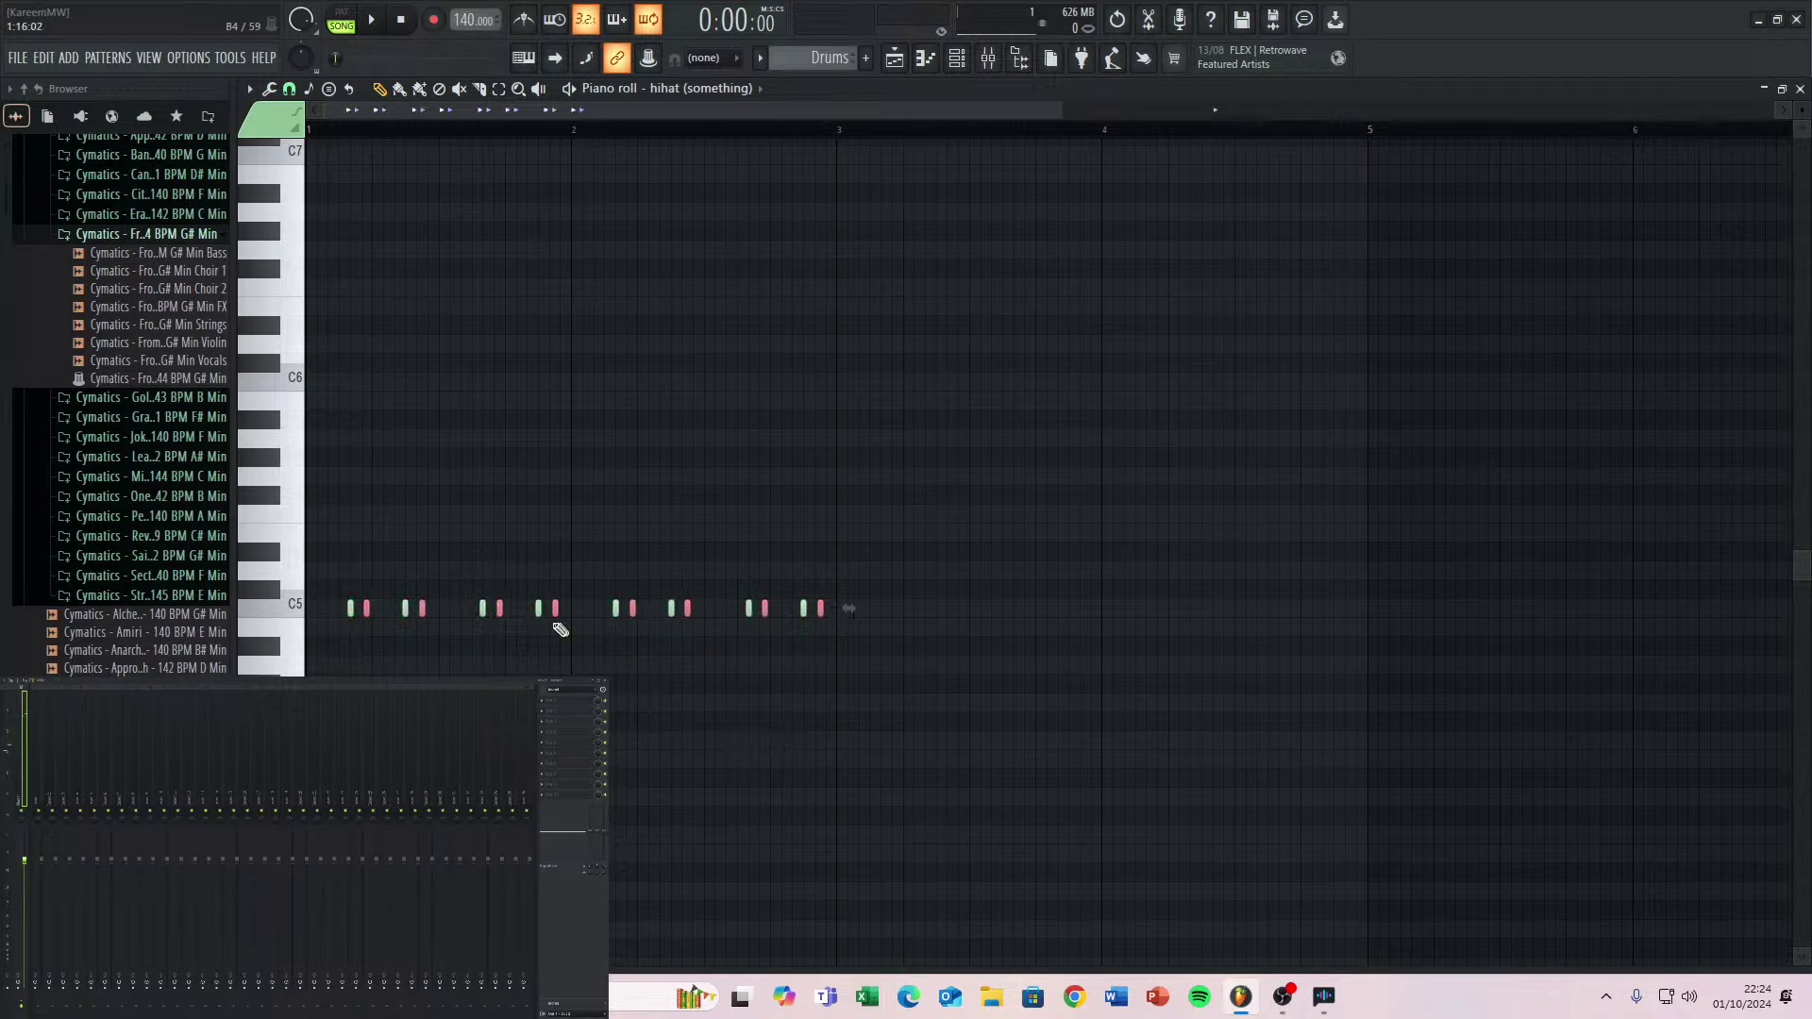
Duplicate the eight hi-hat notes of bars 1 and 2 into bars 3 and 4 and play the four-bar rhythm.
drag(367, 609, 881, 598)
key(space)
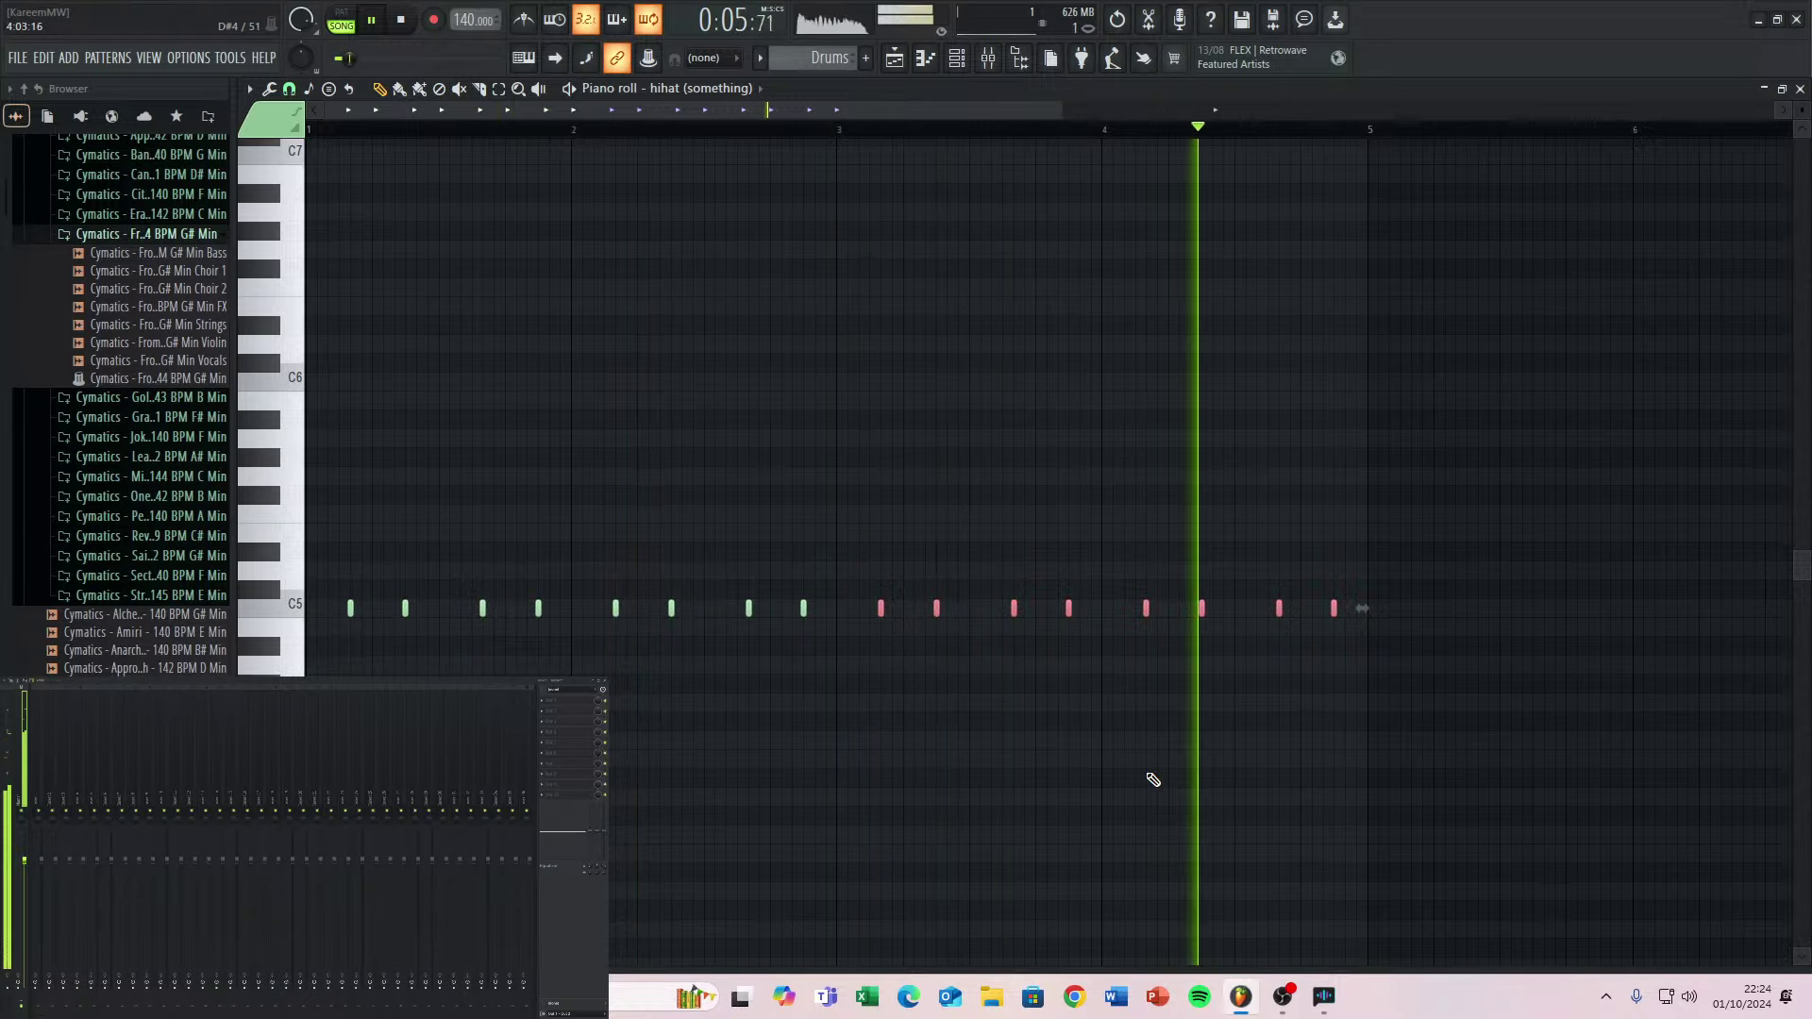
key(space)
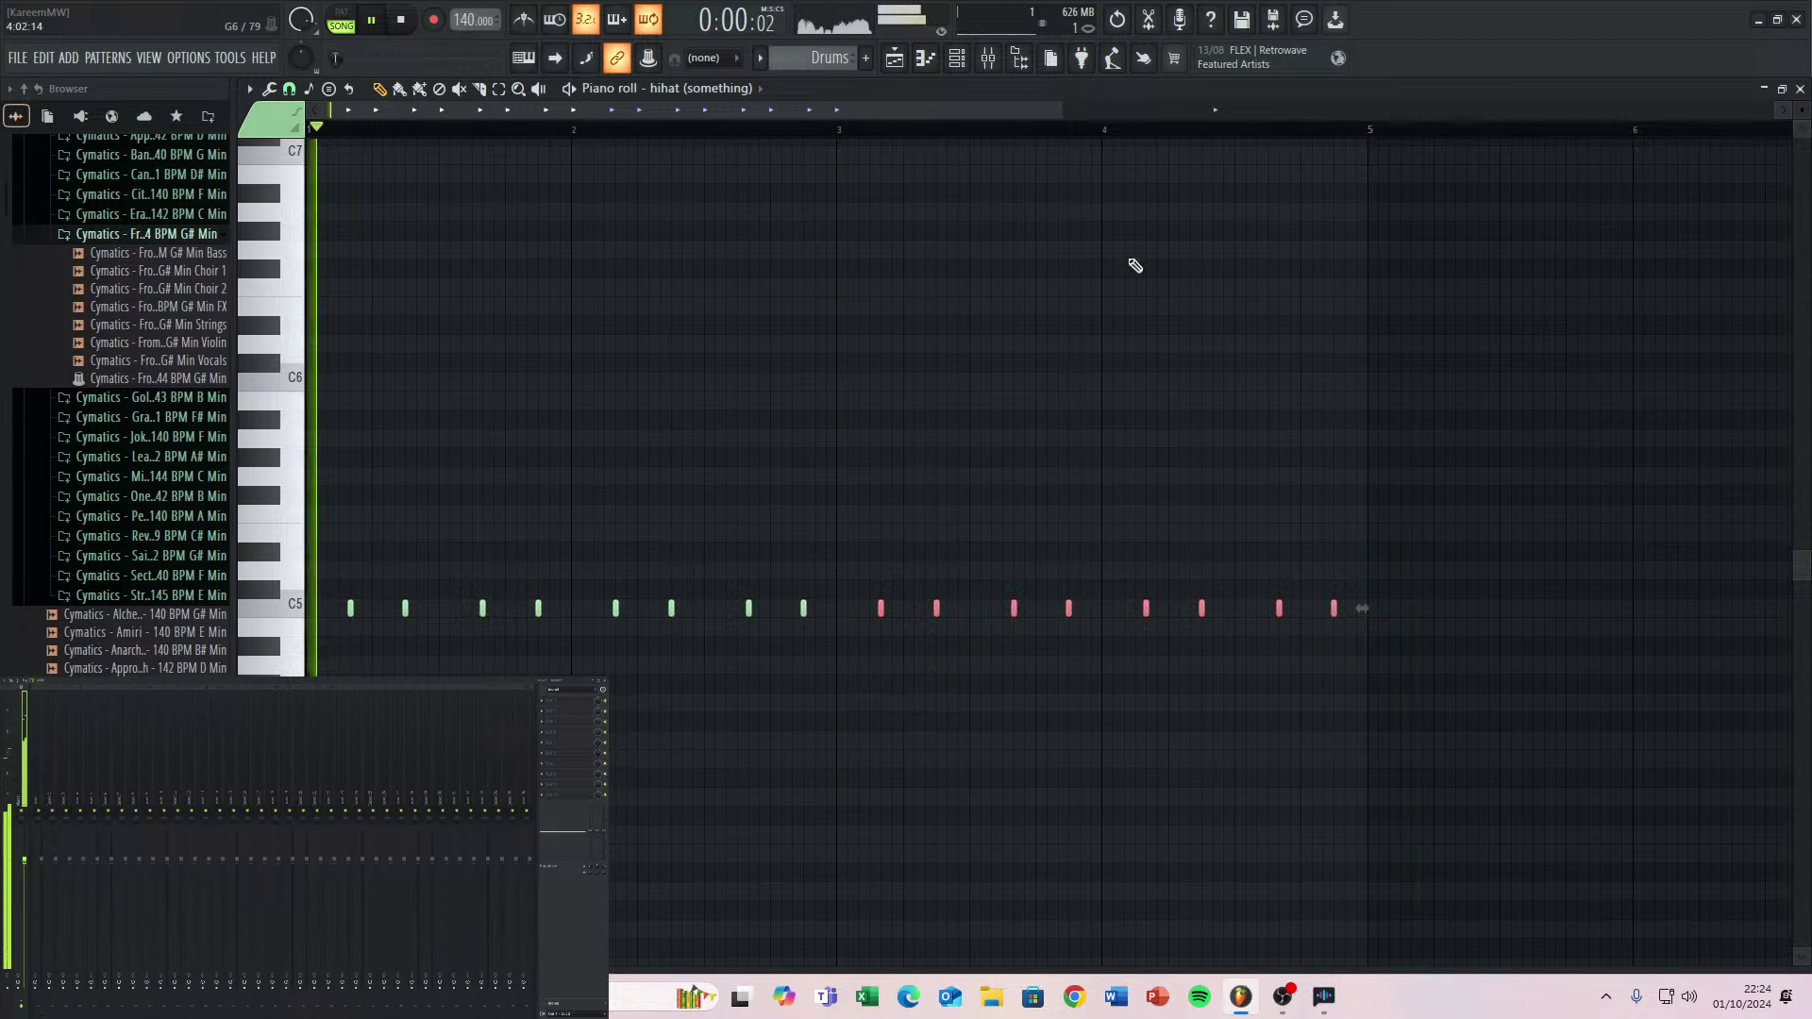
Close the hihat (something) piano roll and go back to the start of the browser's folder list.
click(1800, 88)
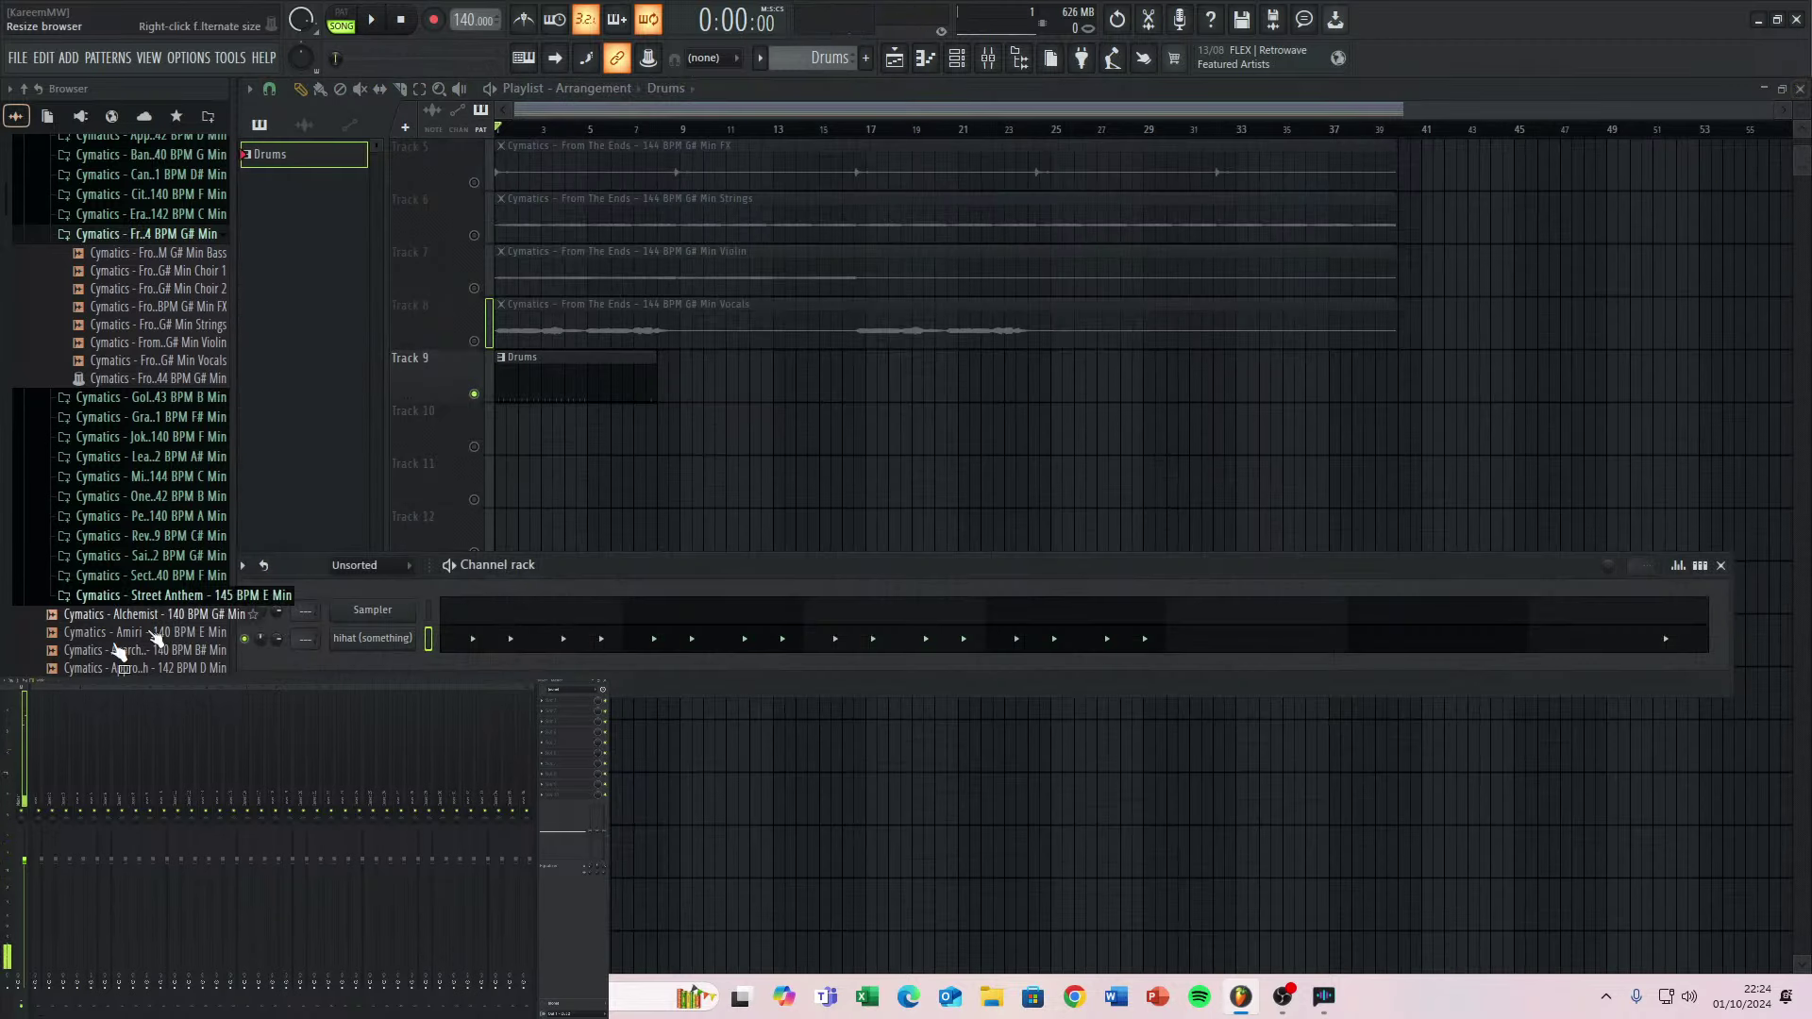
scroll(84, 491, up, 15)
scroll(89, 463, up, 2)
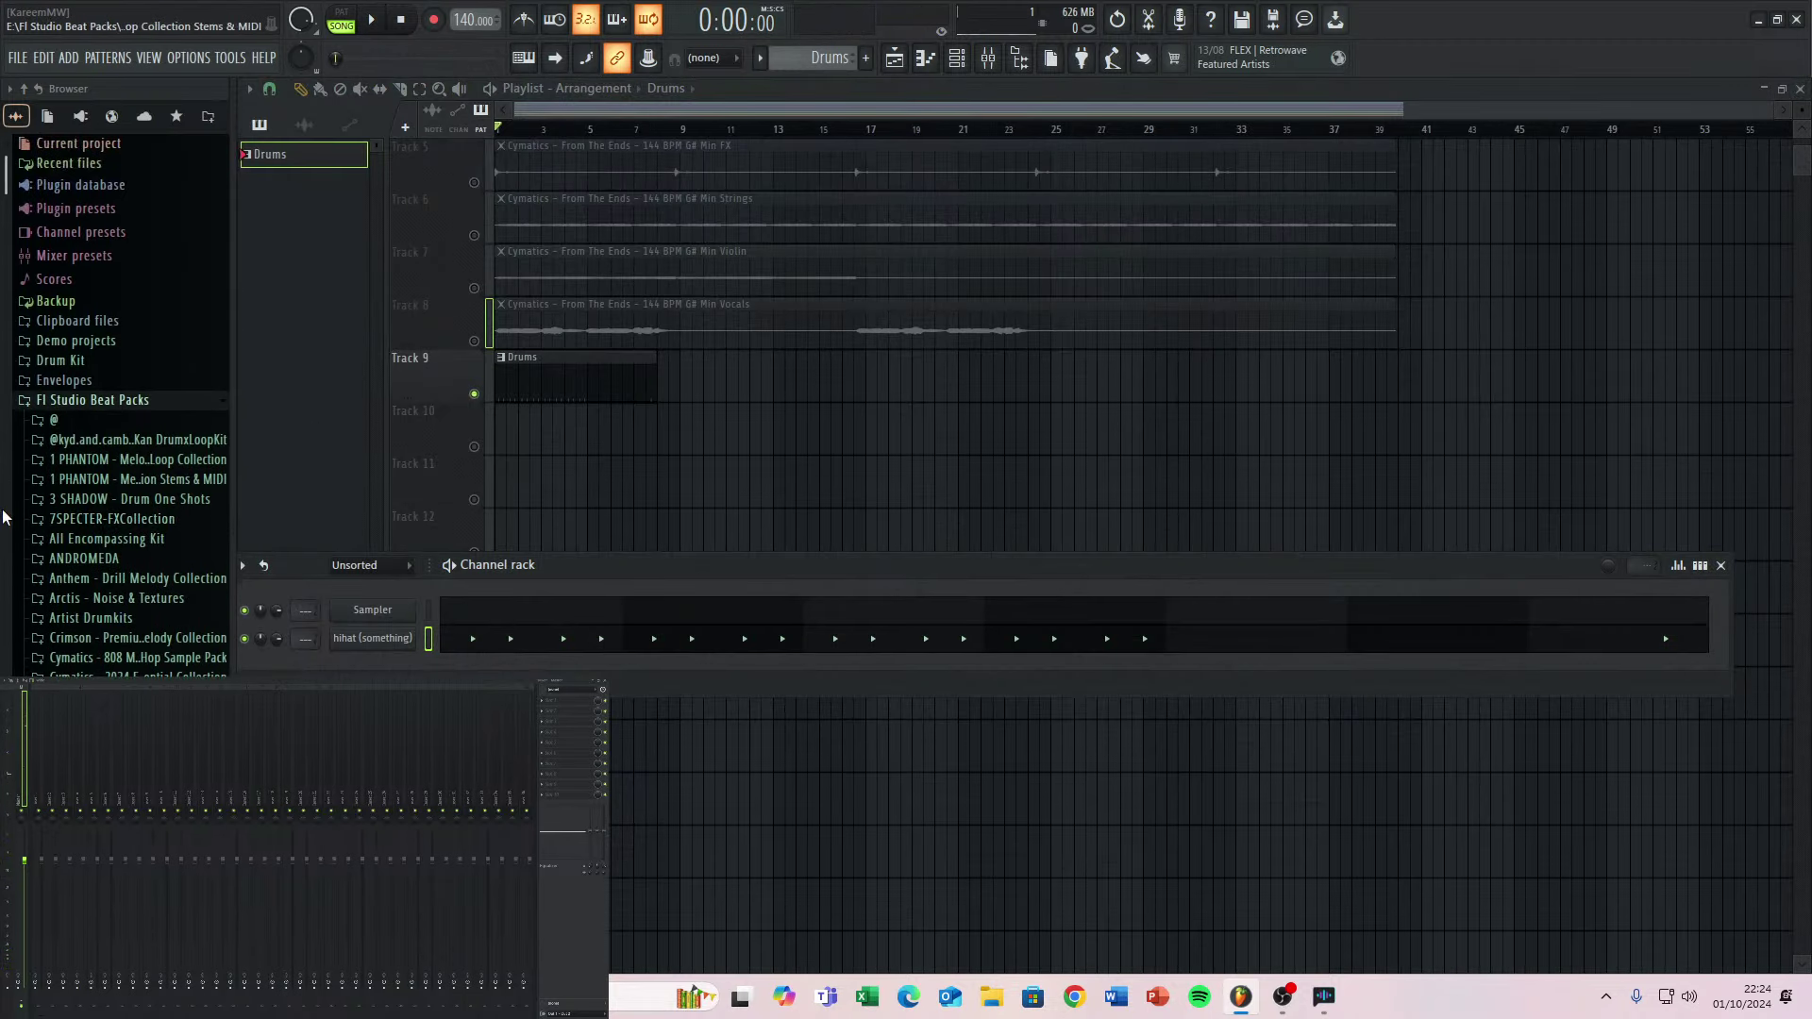
Close the mixer and minimise the streaming window behind it.
click(597, 681)
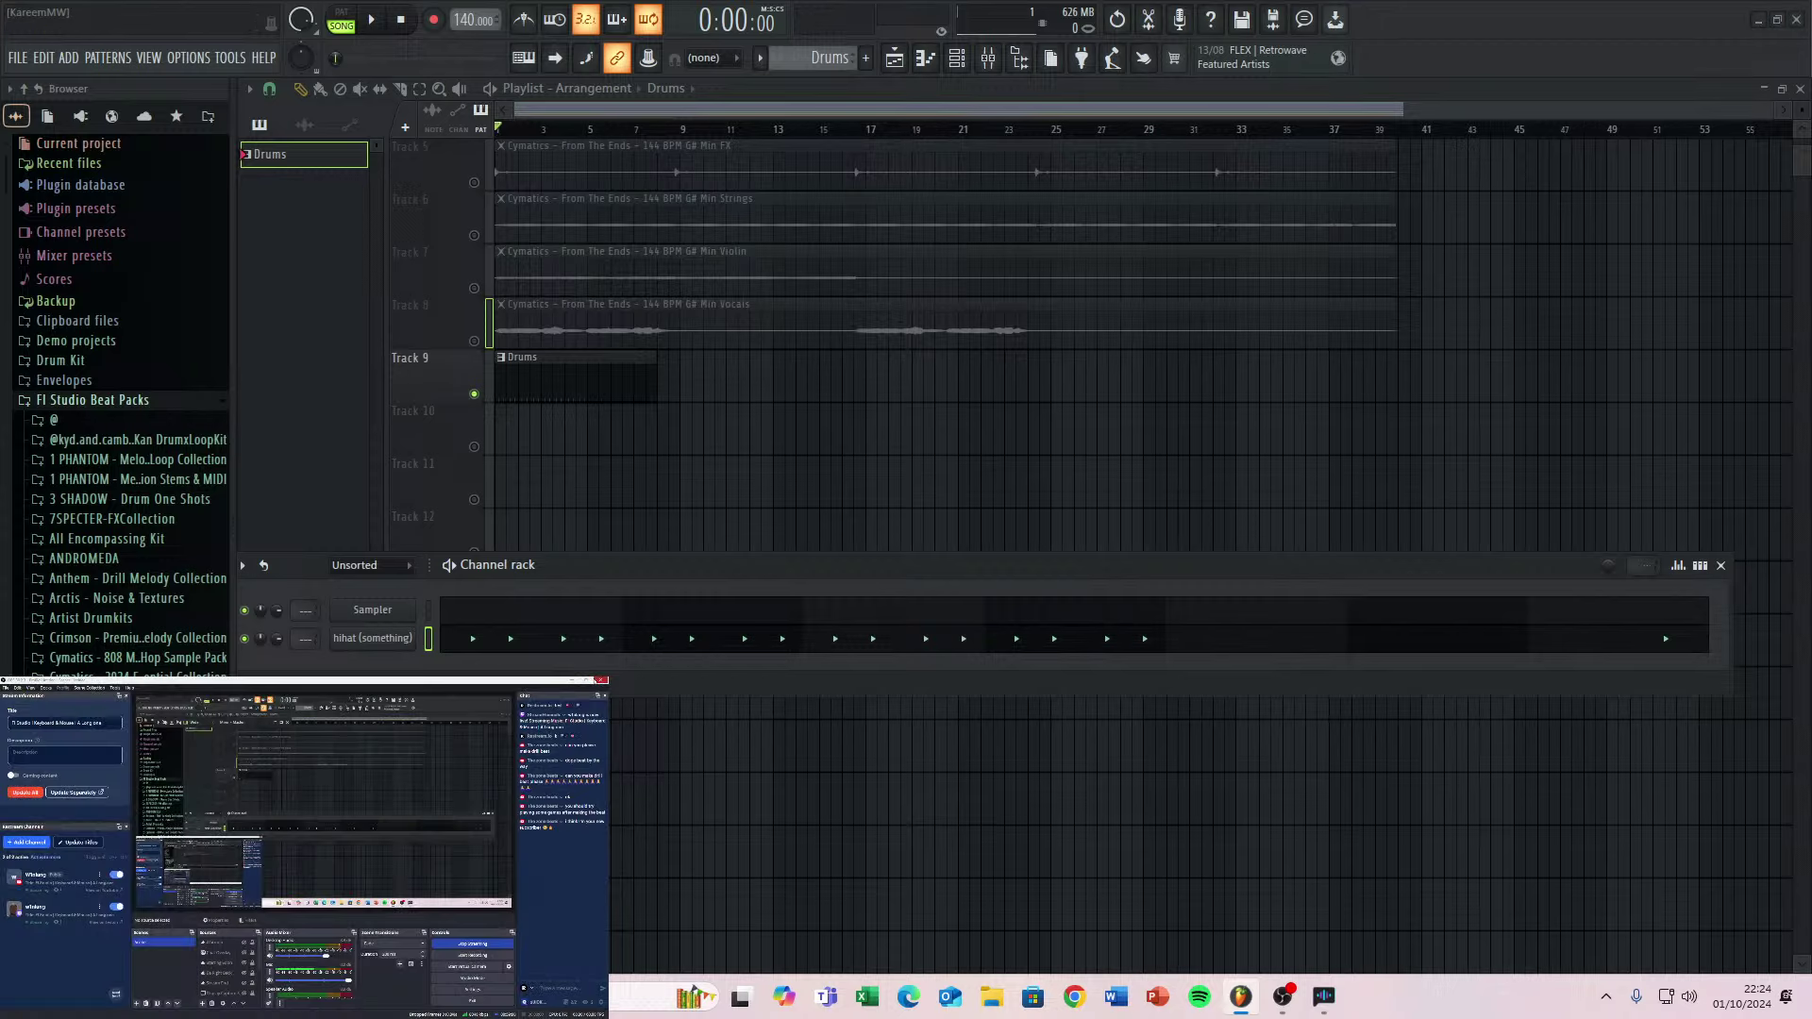
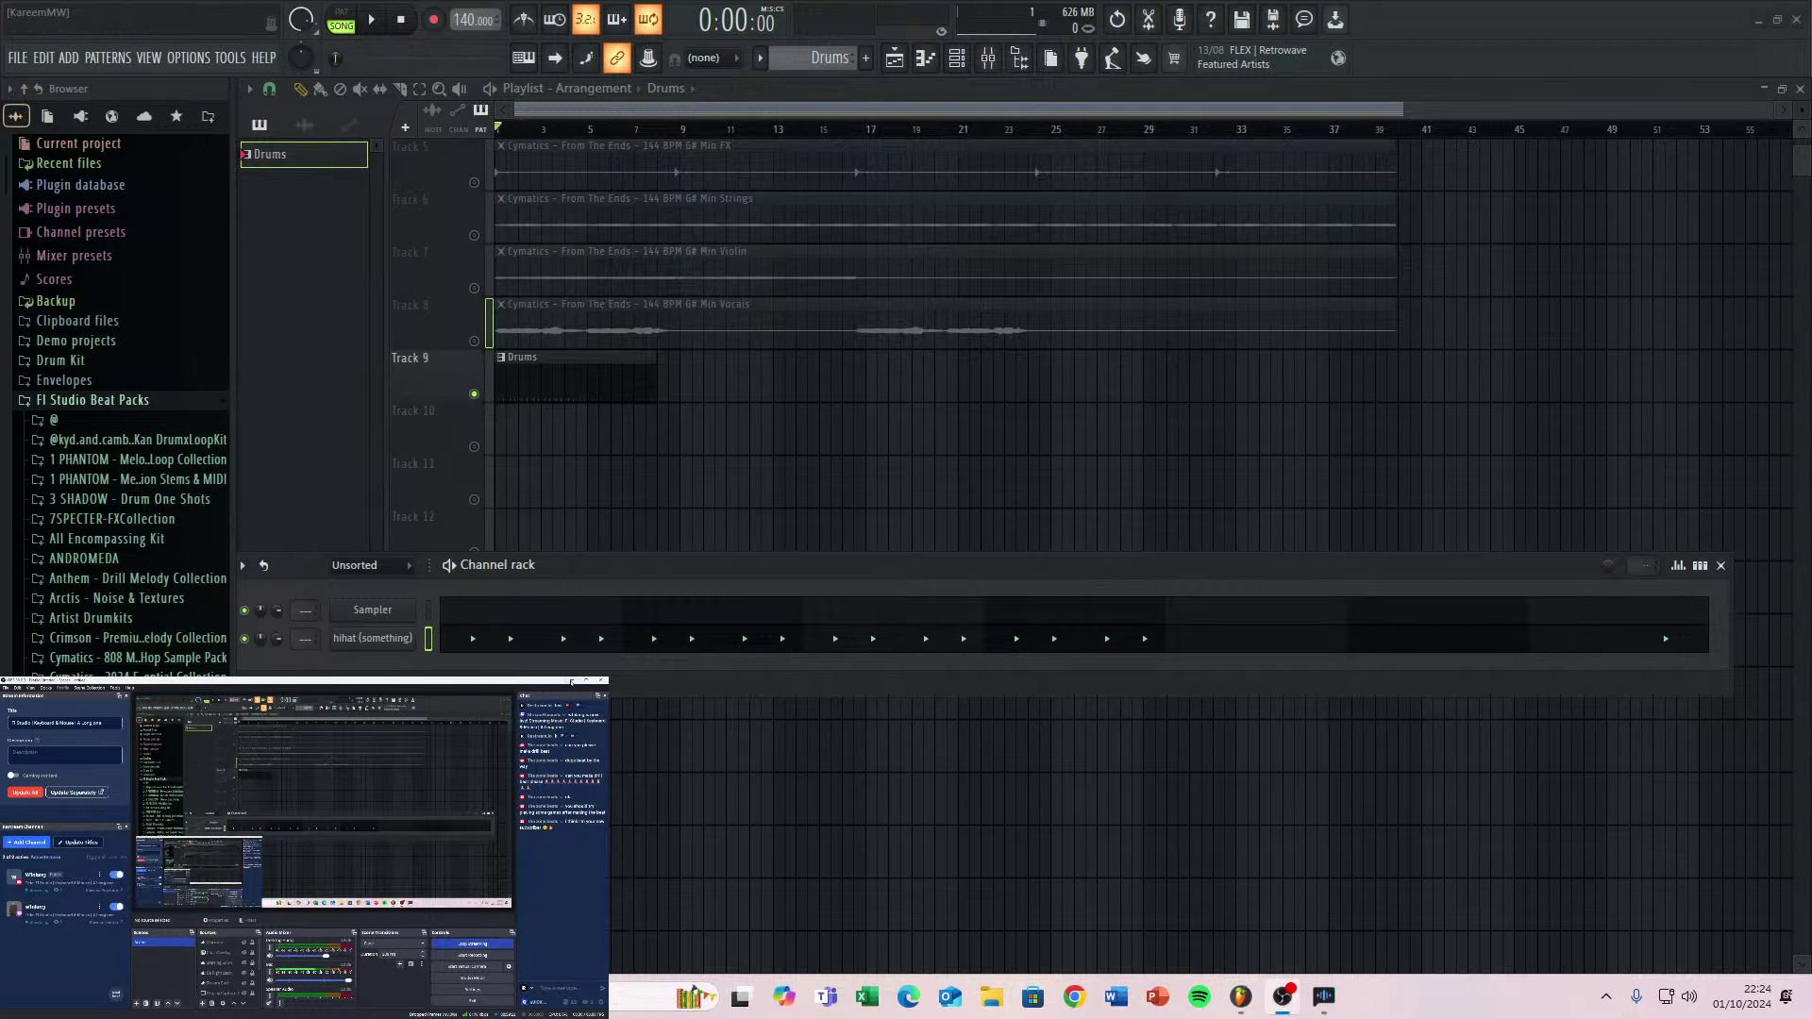
click(570, 680)
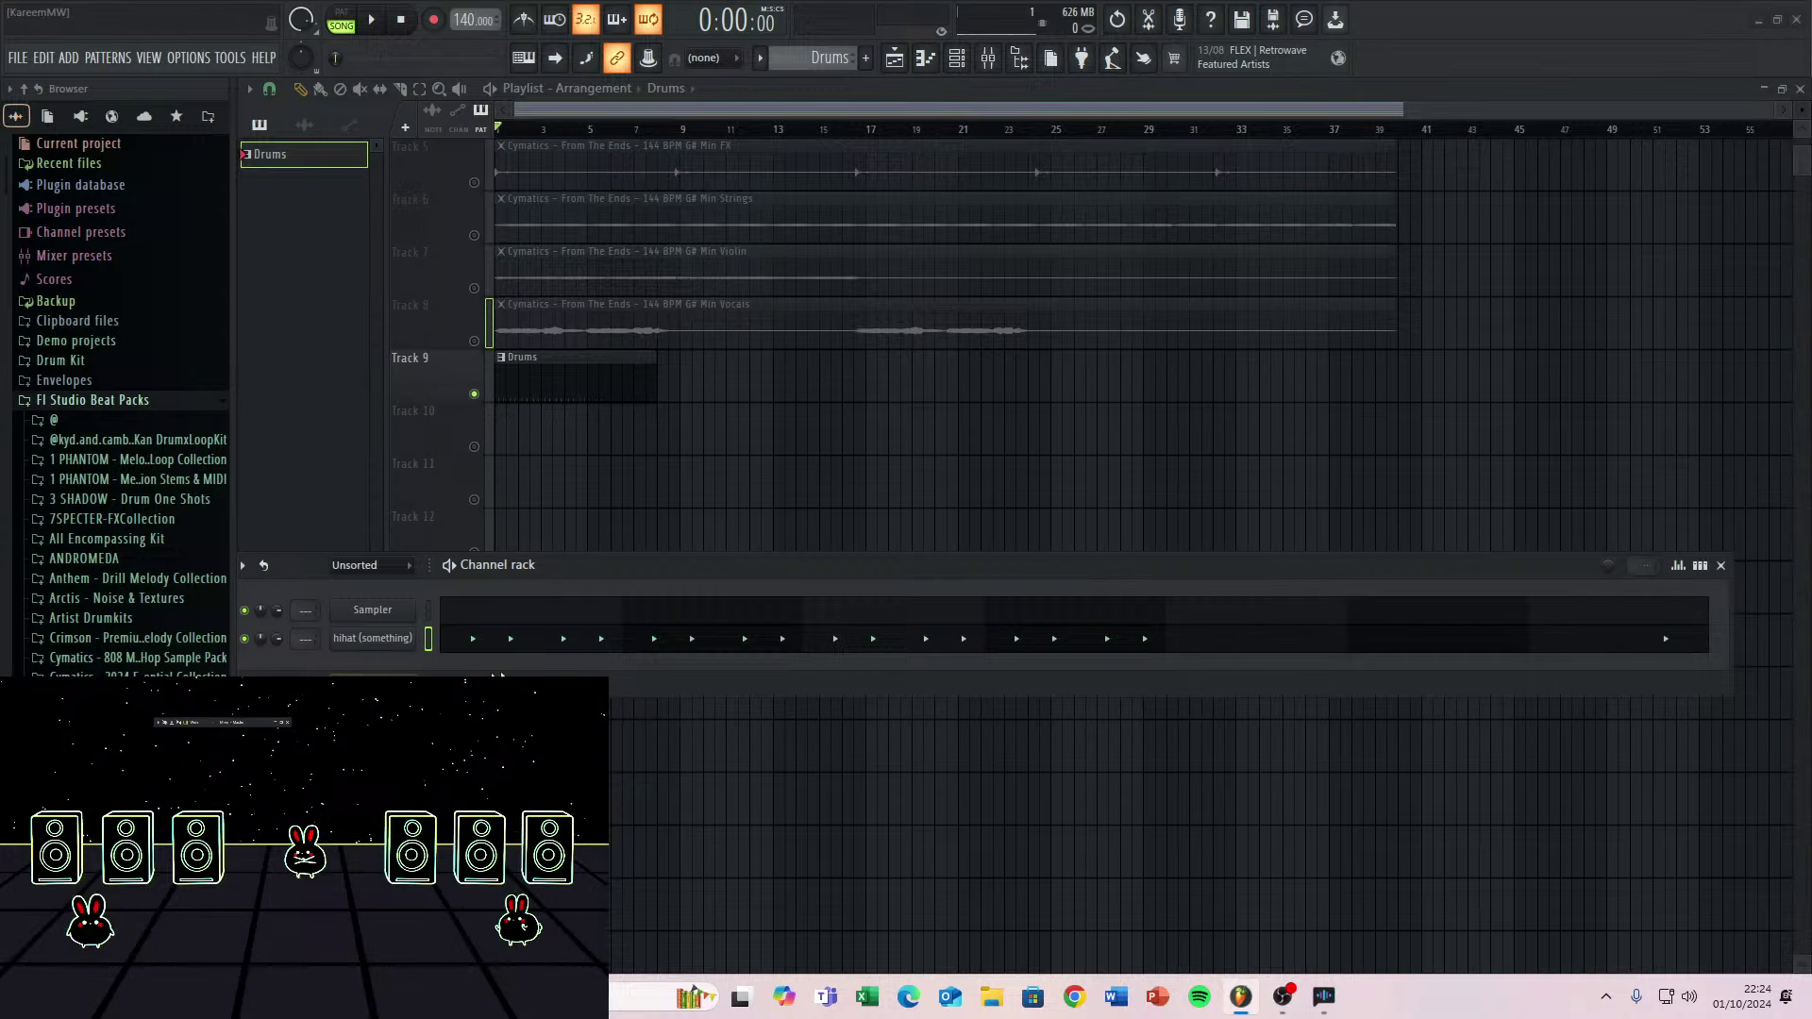
Open the hihat (something) piano roll, play the hi-hat rhythm against the melody, and close the piano roll.
click(1402, 644)
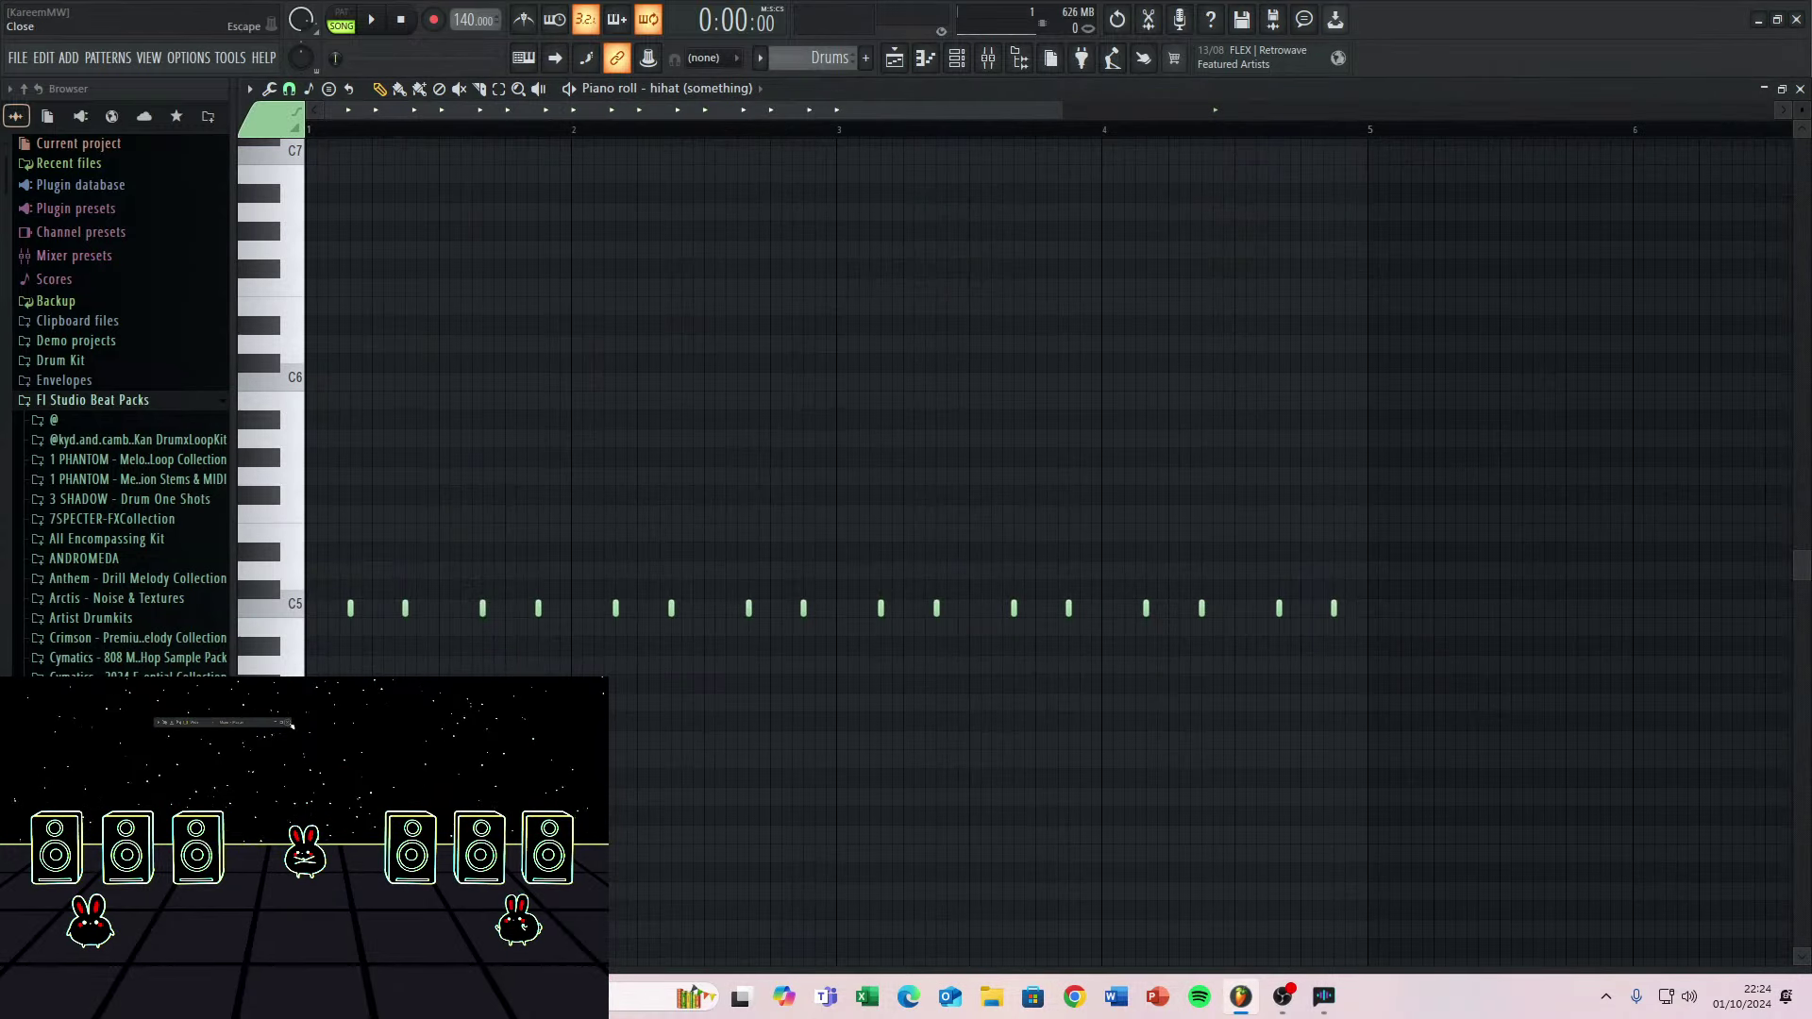
scroll(576, 604, down, 3)
scroll(756, 506, down, 3)
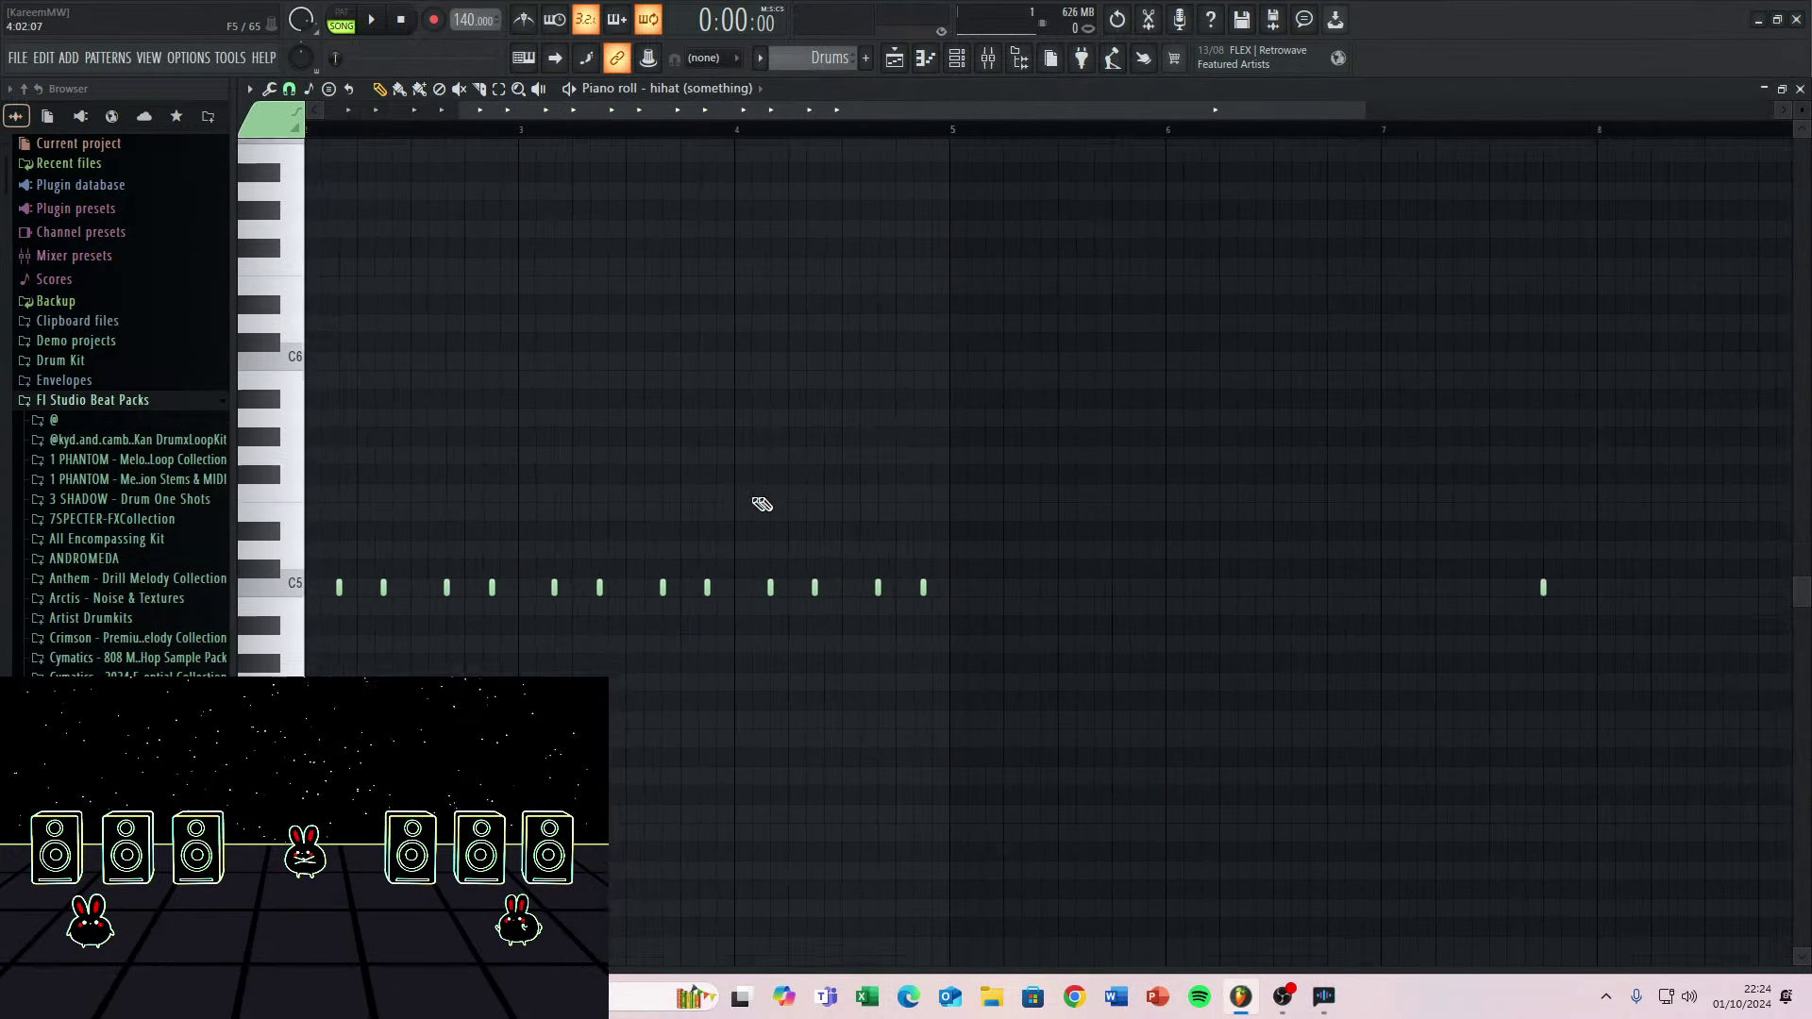
scroll(547, 400, up, 1)
key(space)
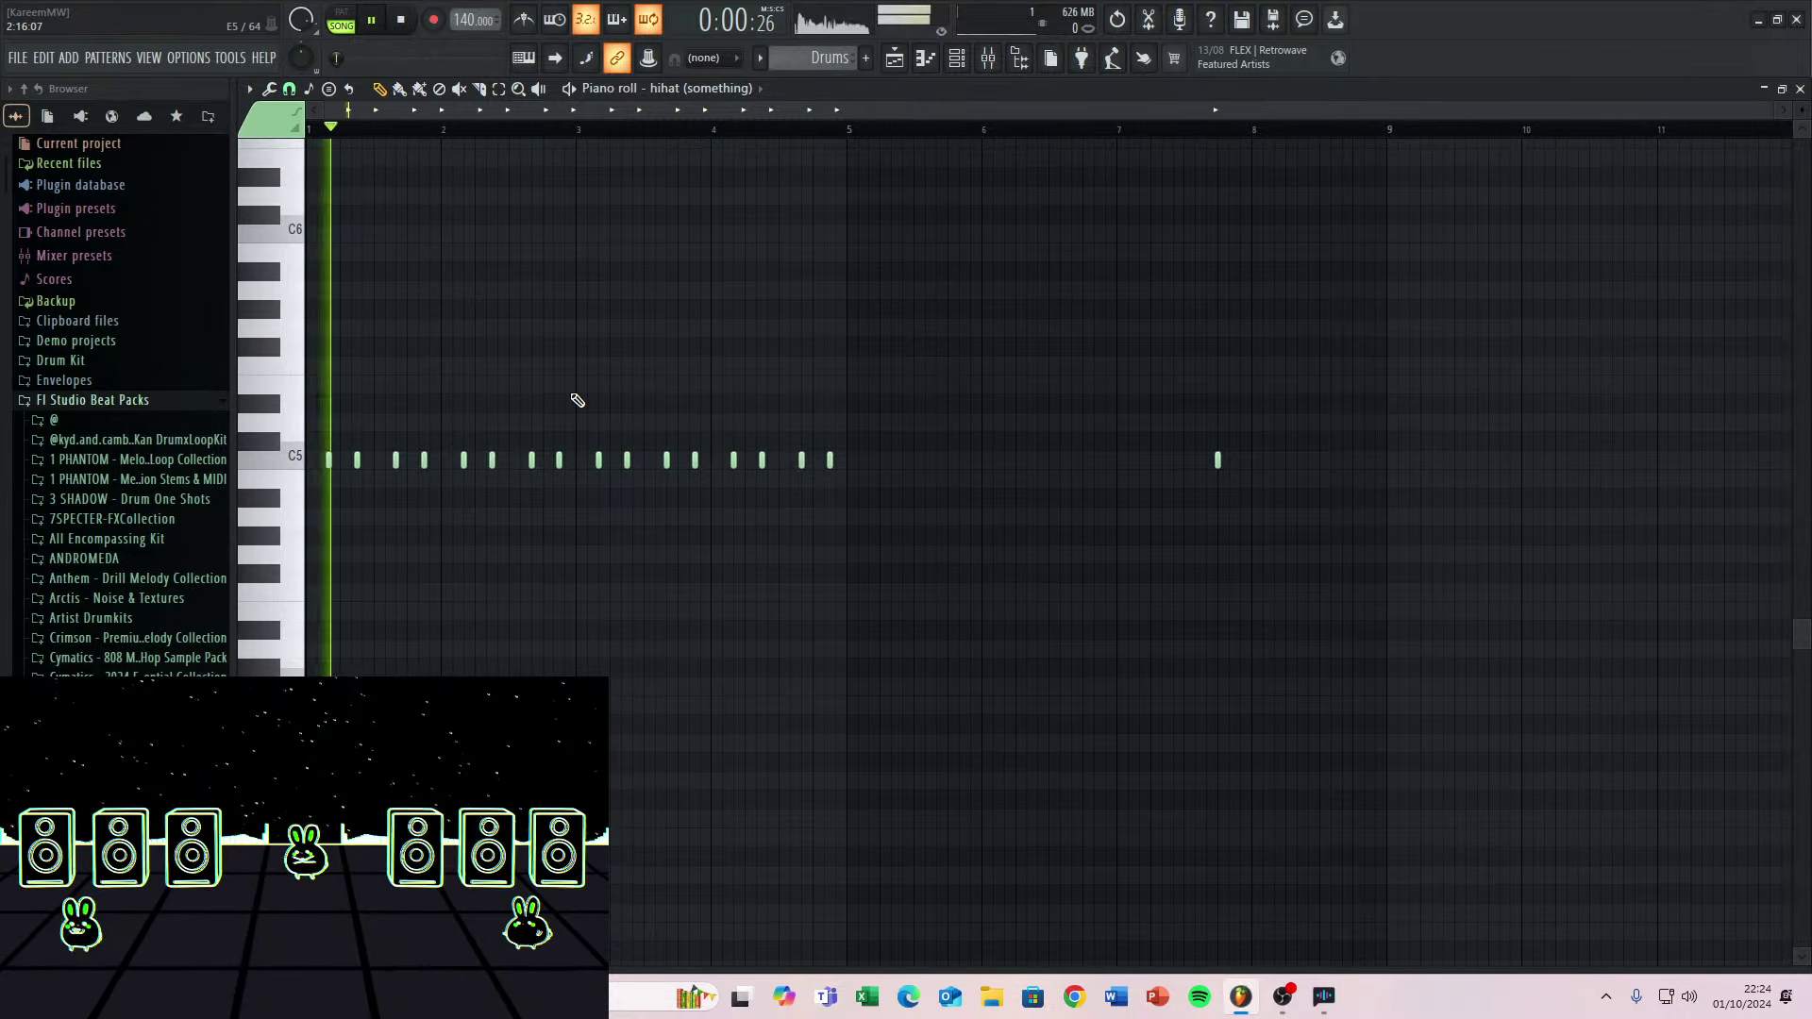
scroll(326, 230, up, 3)
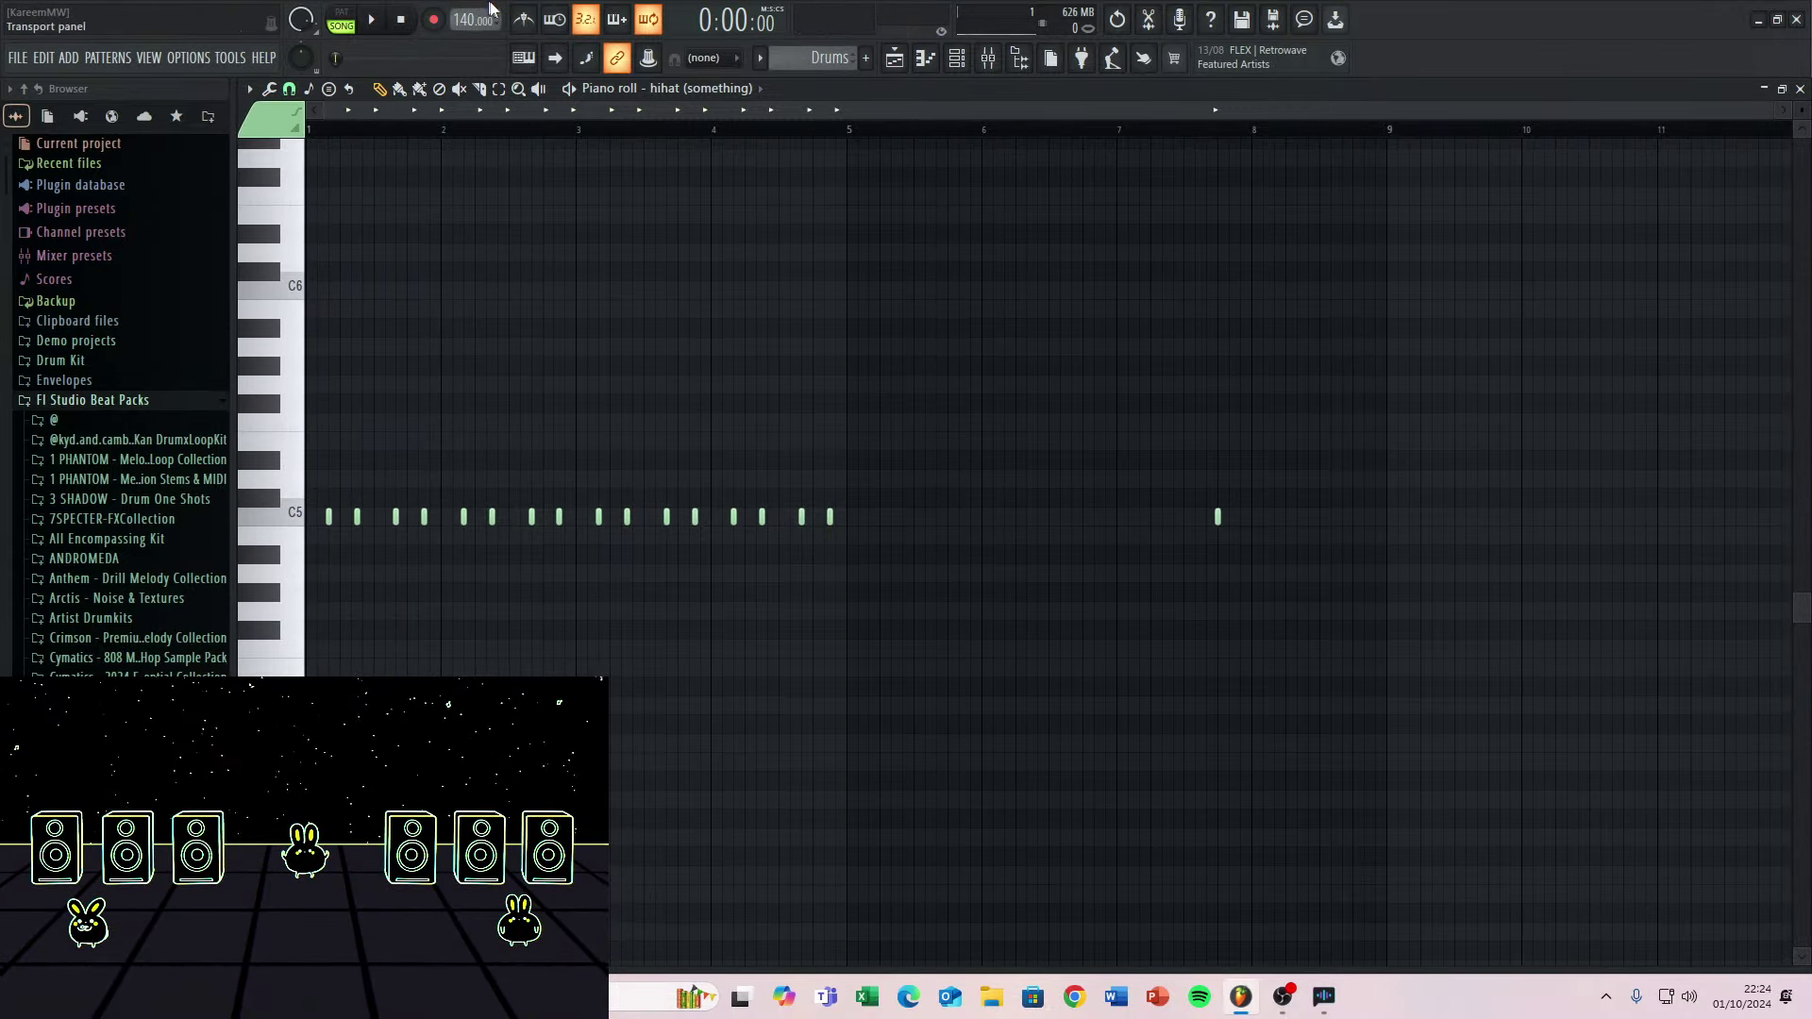
key(space)
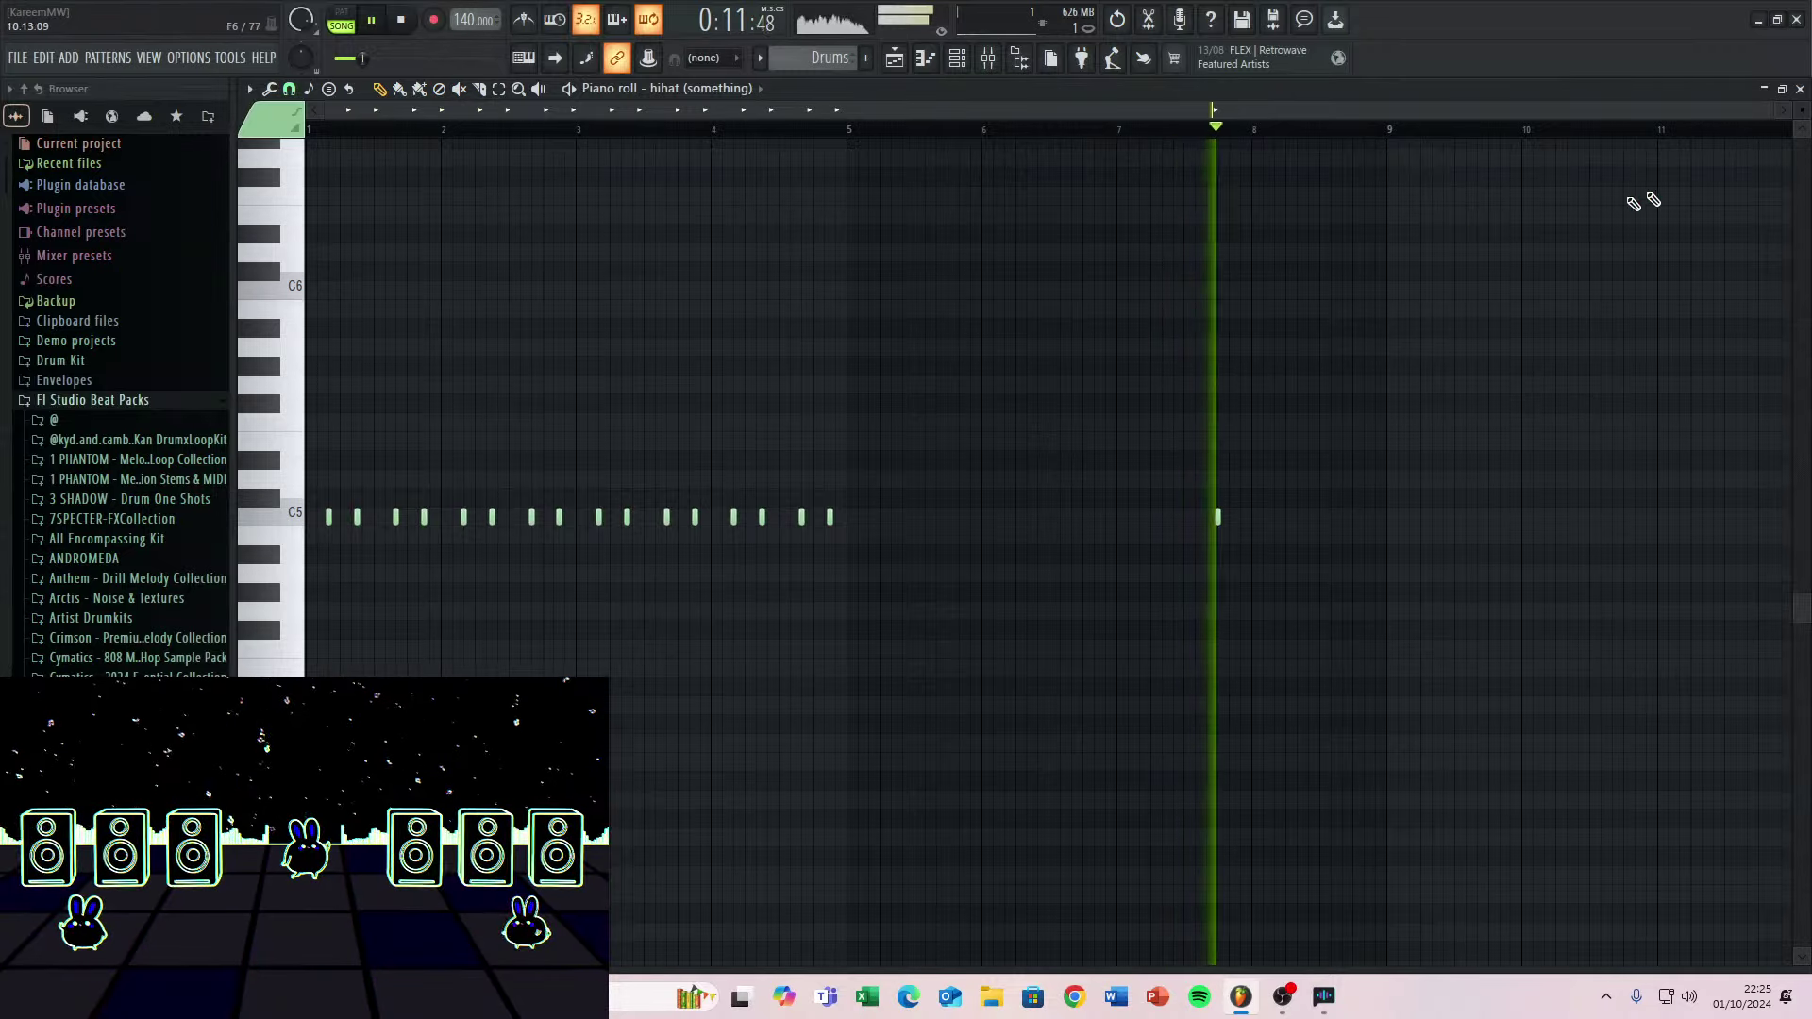
key(space)
click(1800, 88)
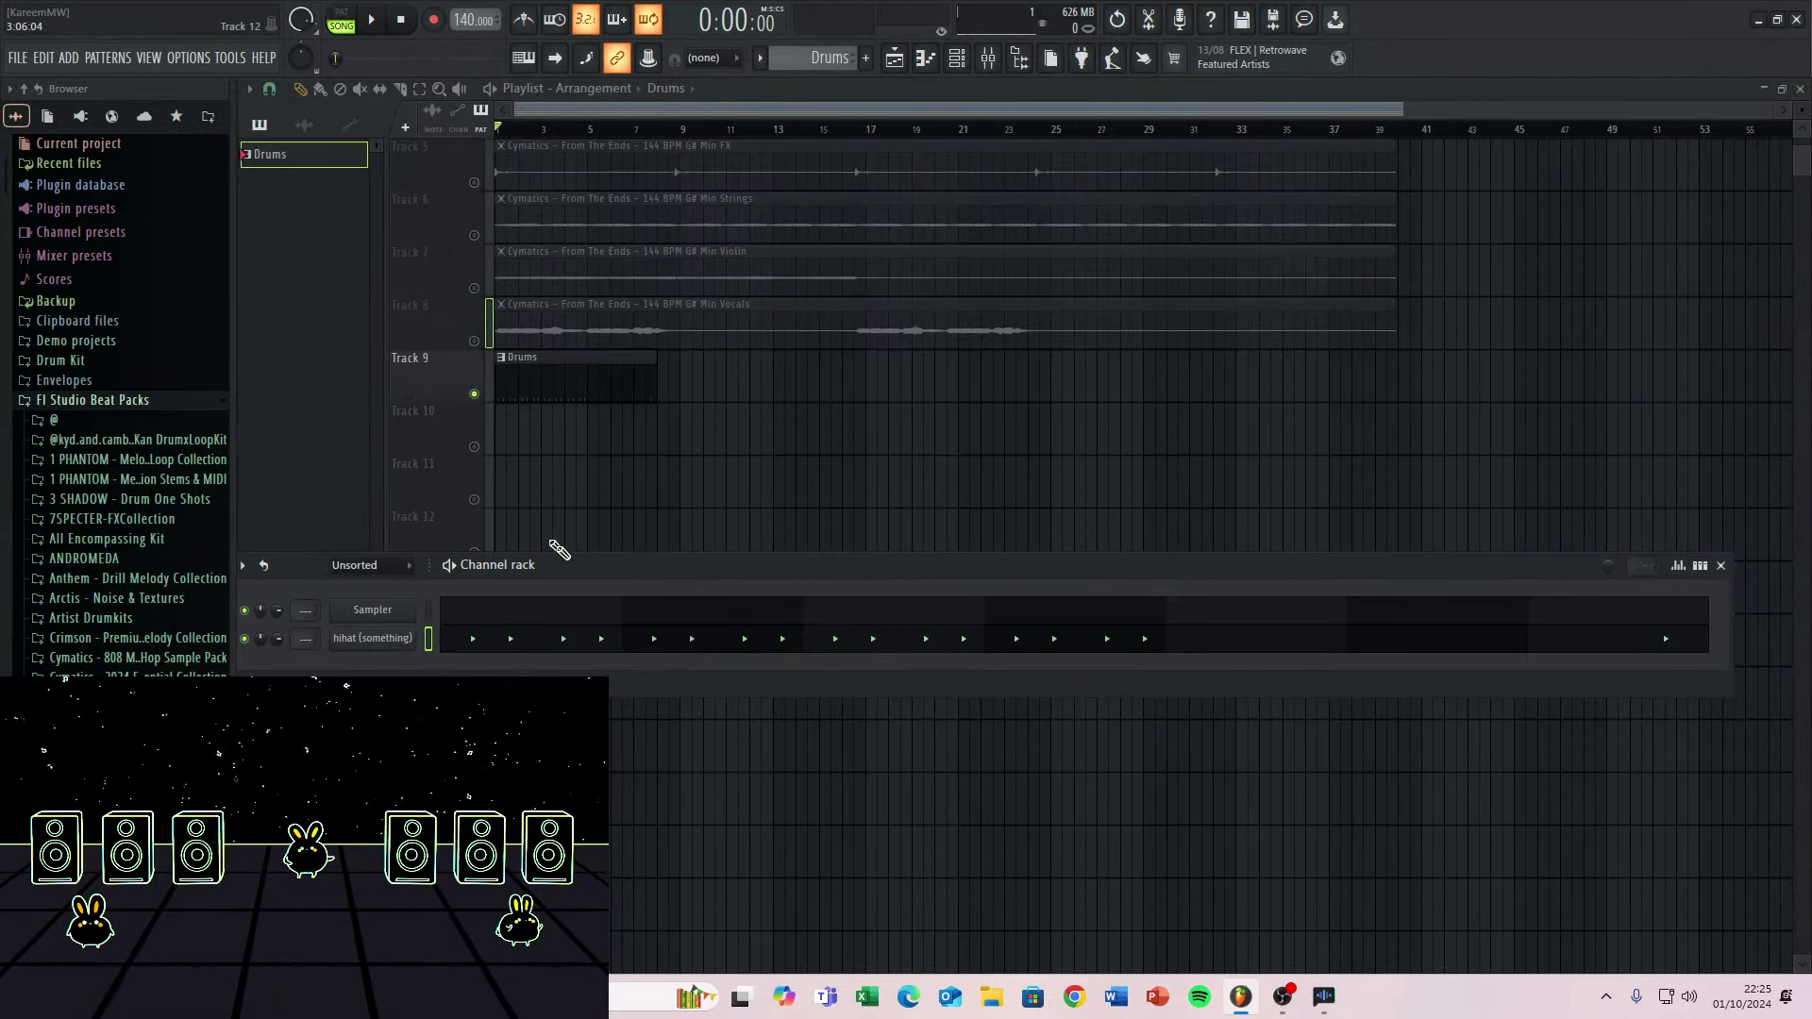
Play the start of the arrangement, then raise the project tempo to 144 BPM to match the From The Ends stems.
scroll(659, 292, up, 4)
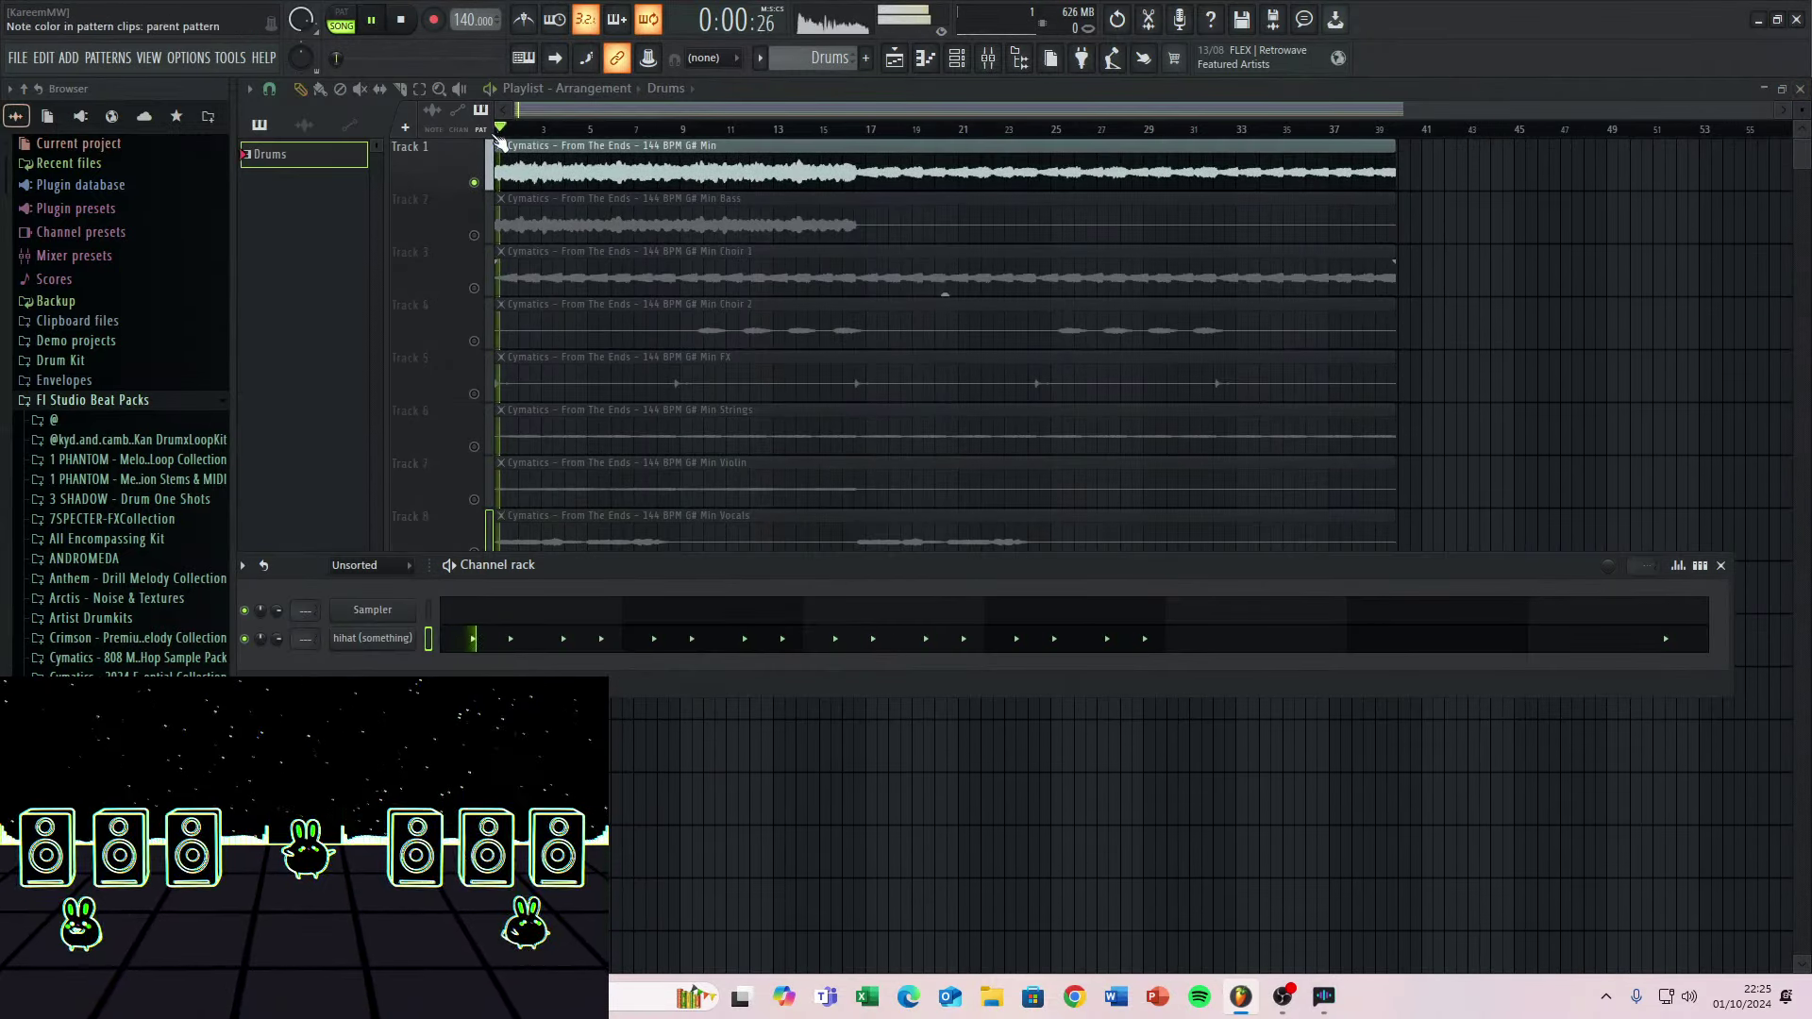
scroll(465, 18, up, 4)
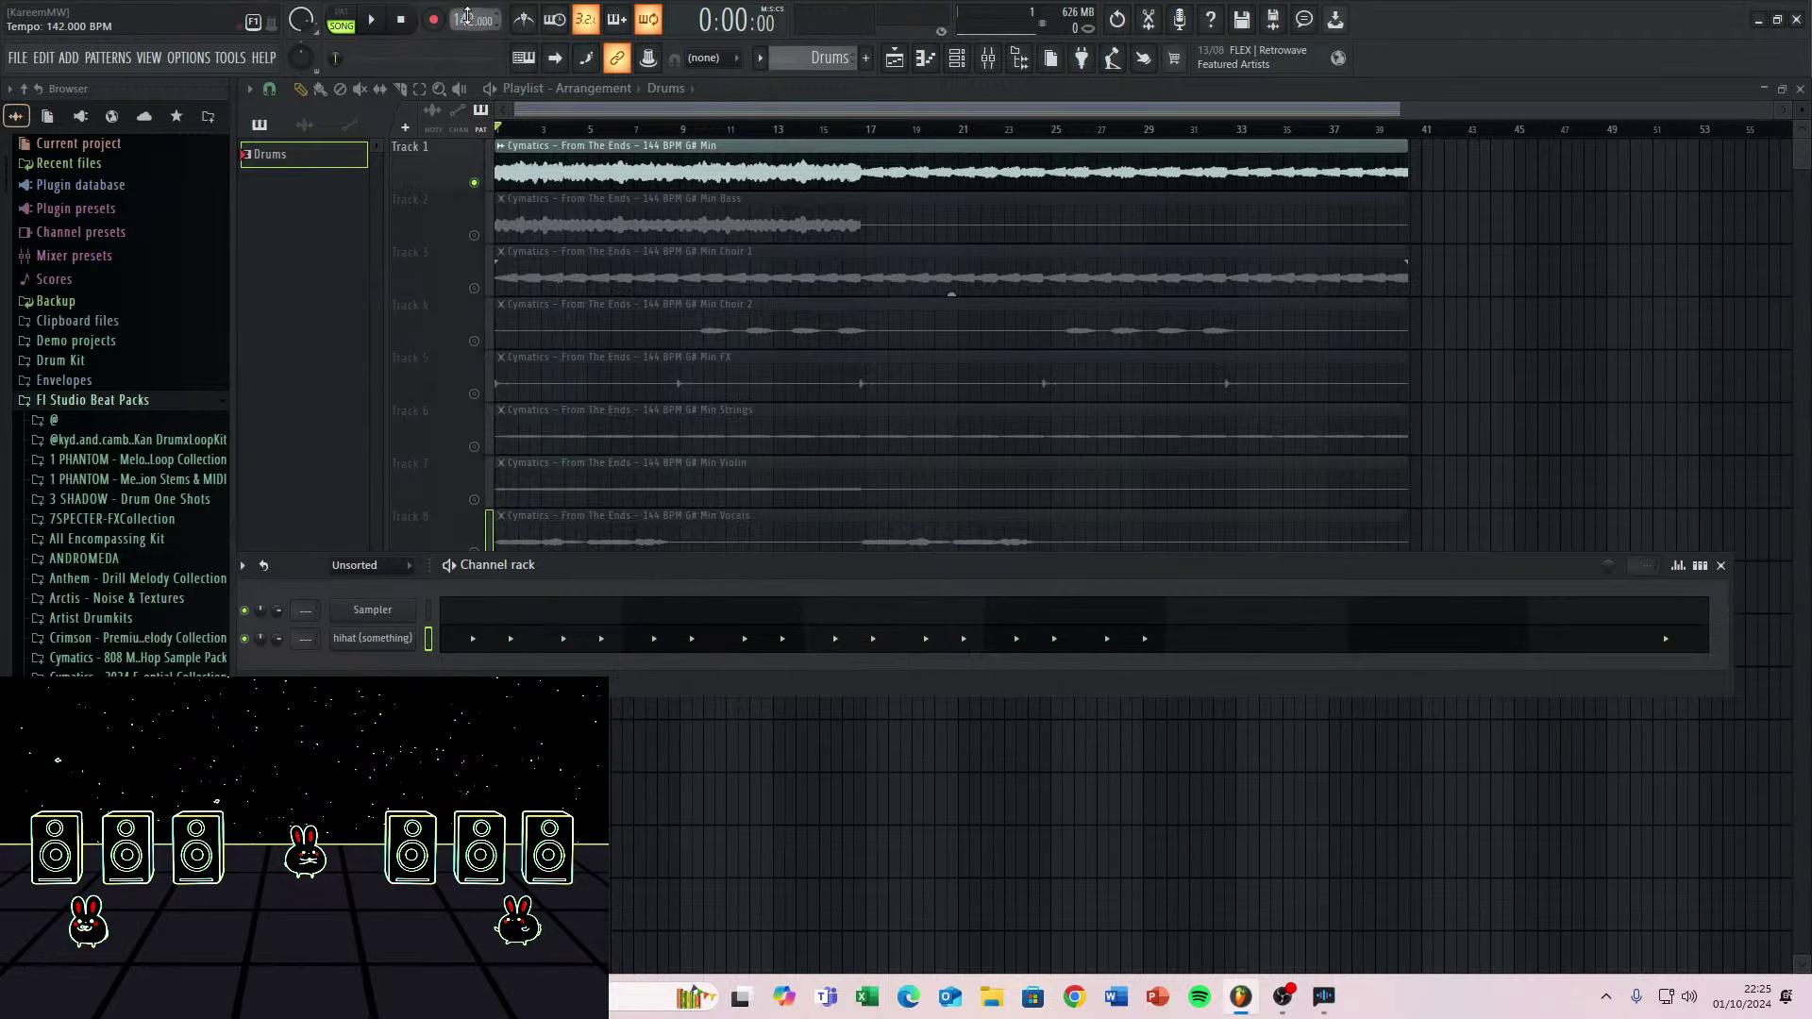
scroll(1313, 405, down, 1)
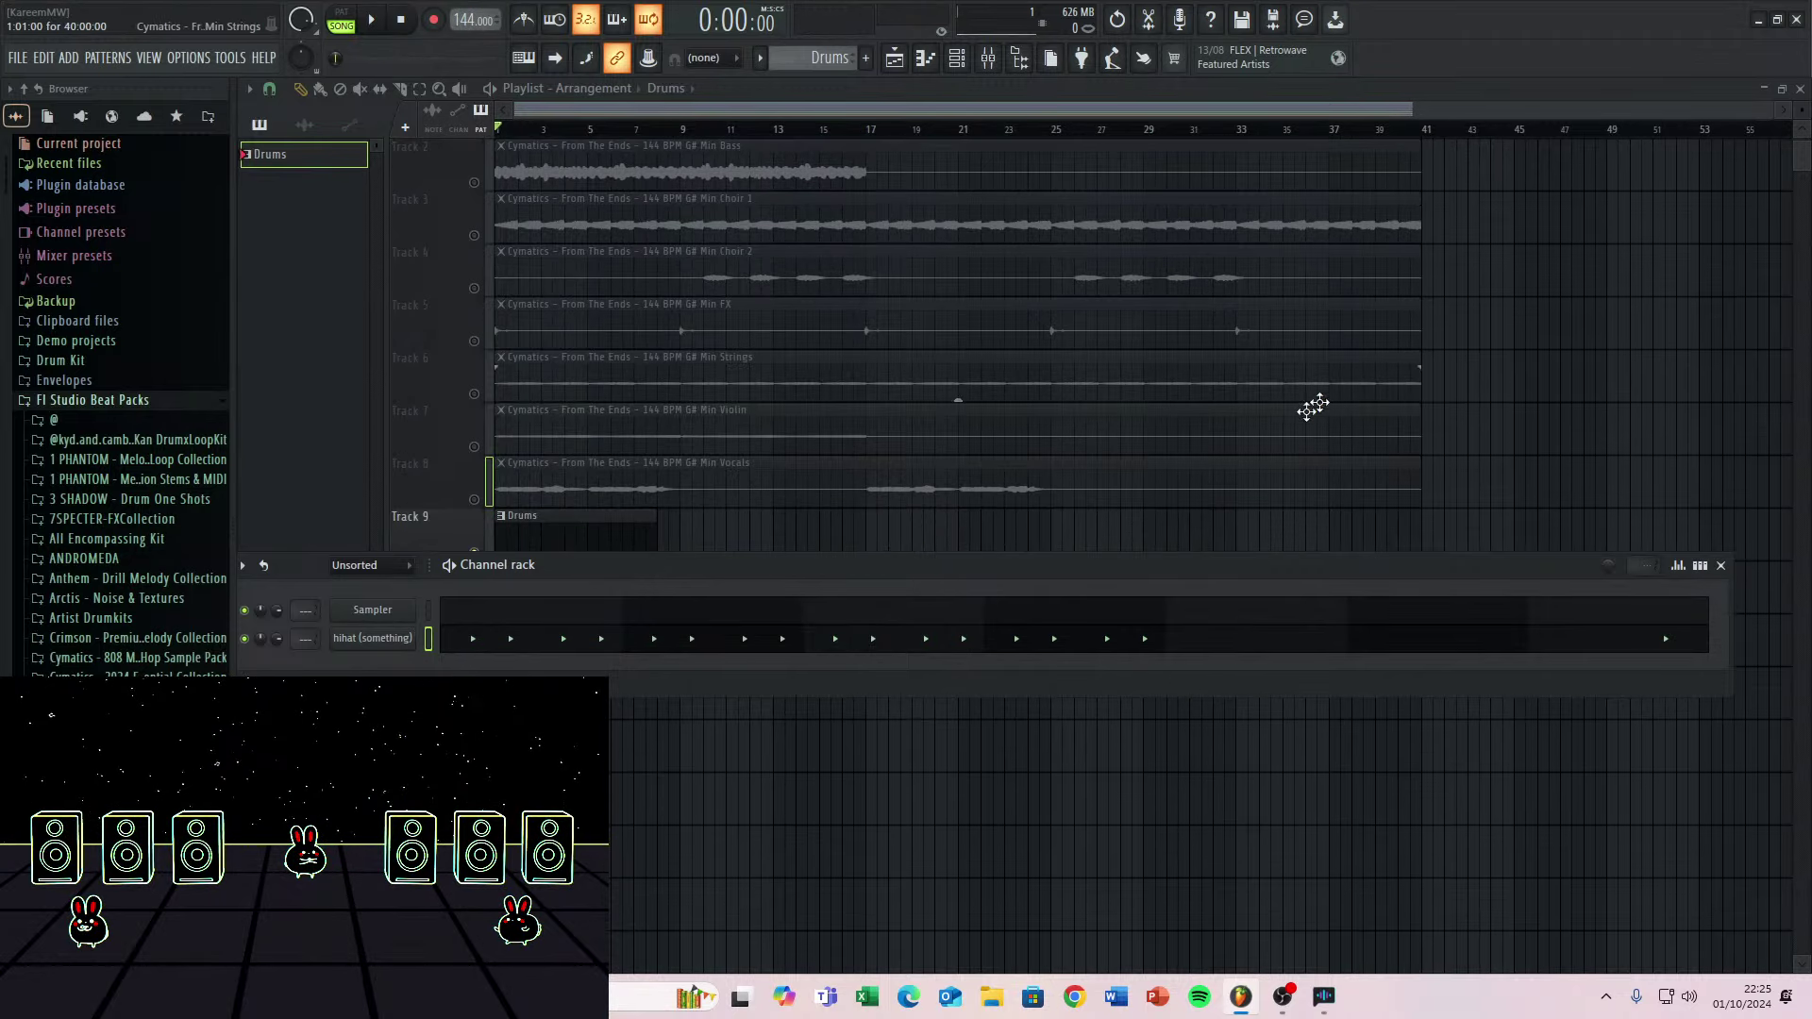
Reopen the hihat (something) piano roll and audition the hi-hat rhythm with the melody at the new tempo.
click(587, 650)
key(space)
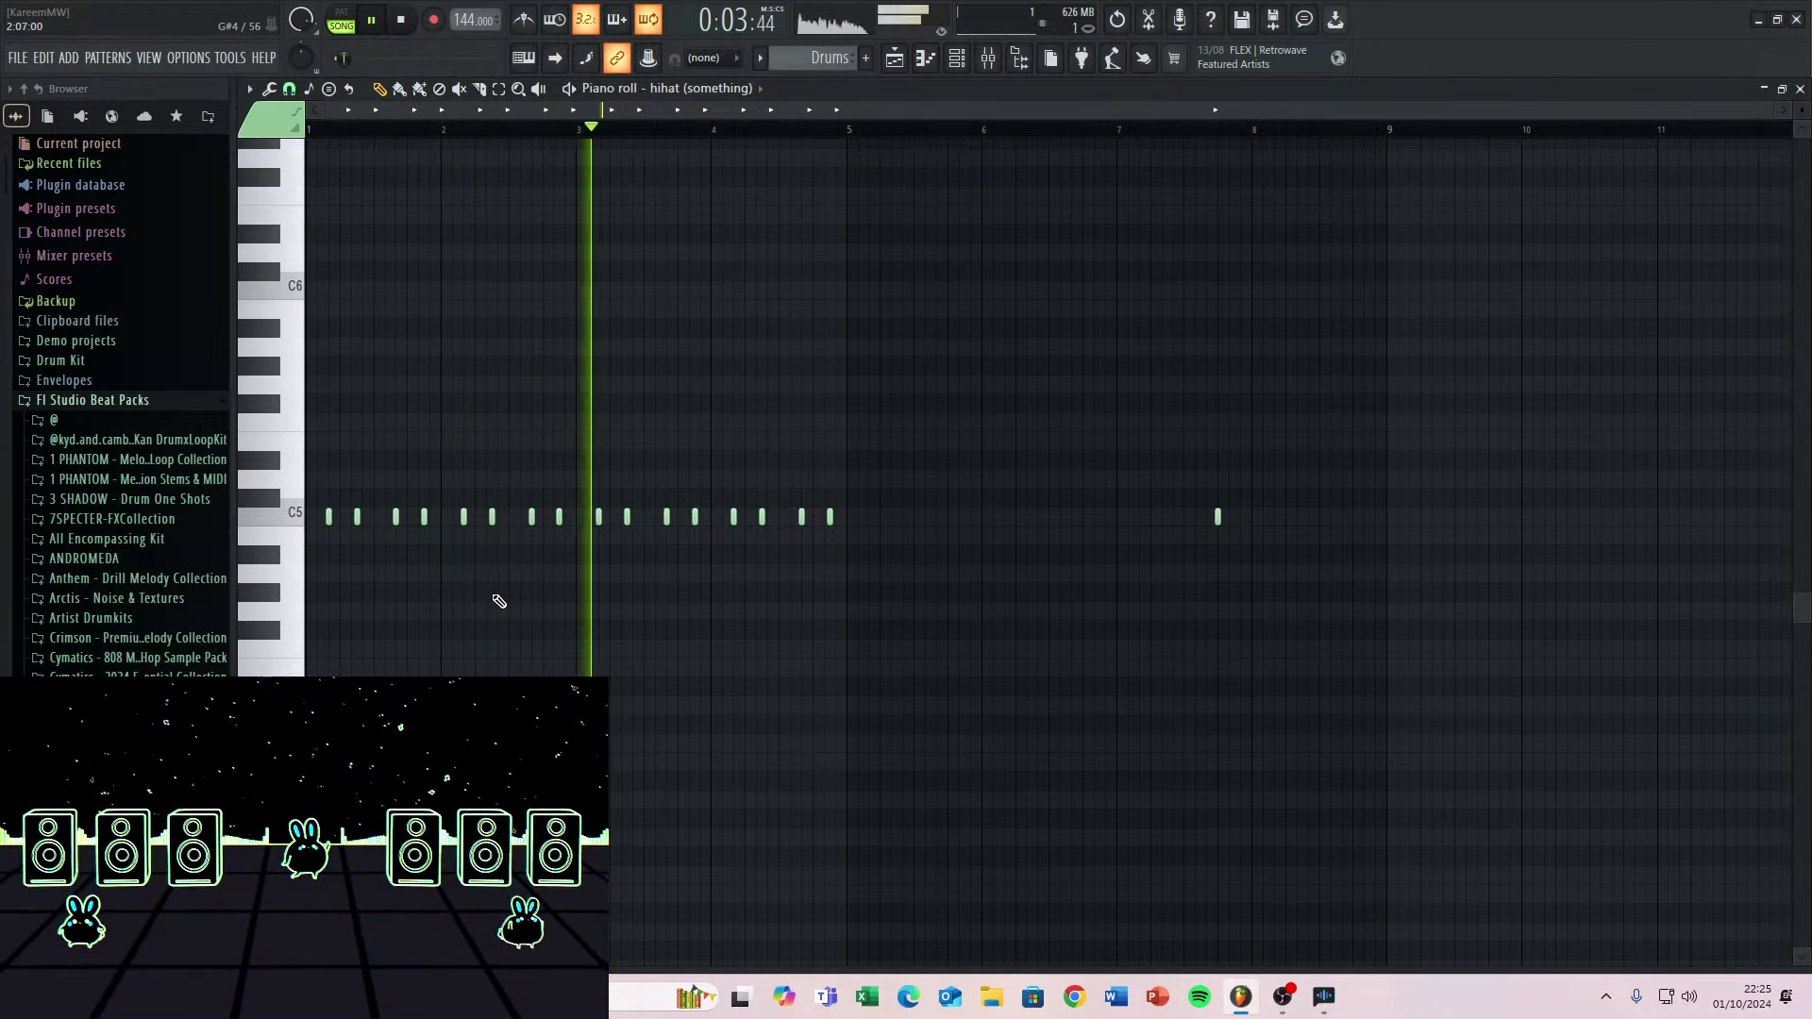
key(space)
key(space)
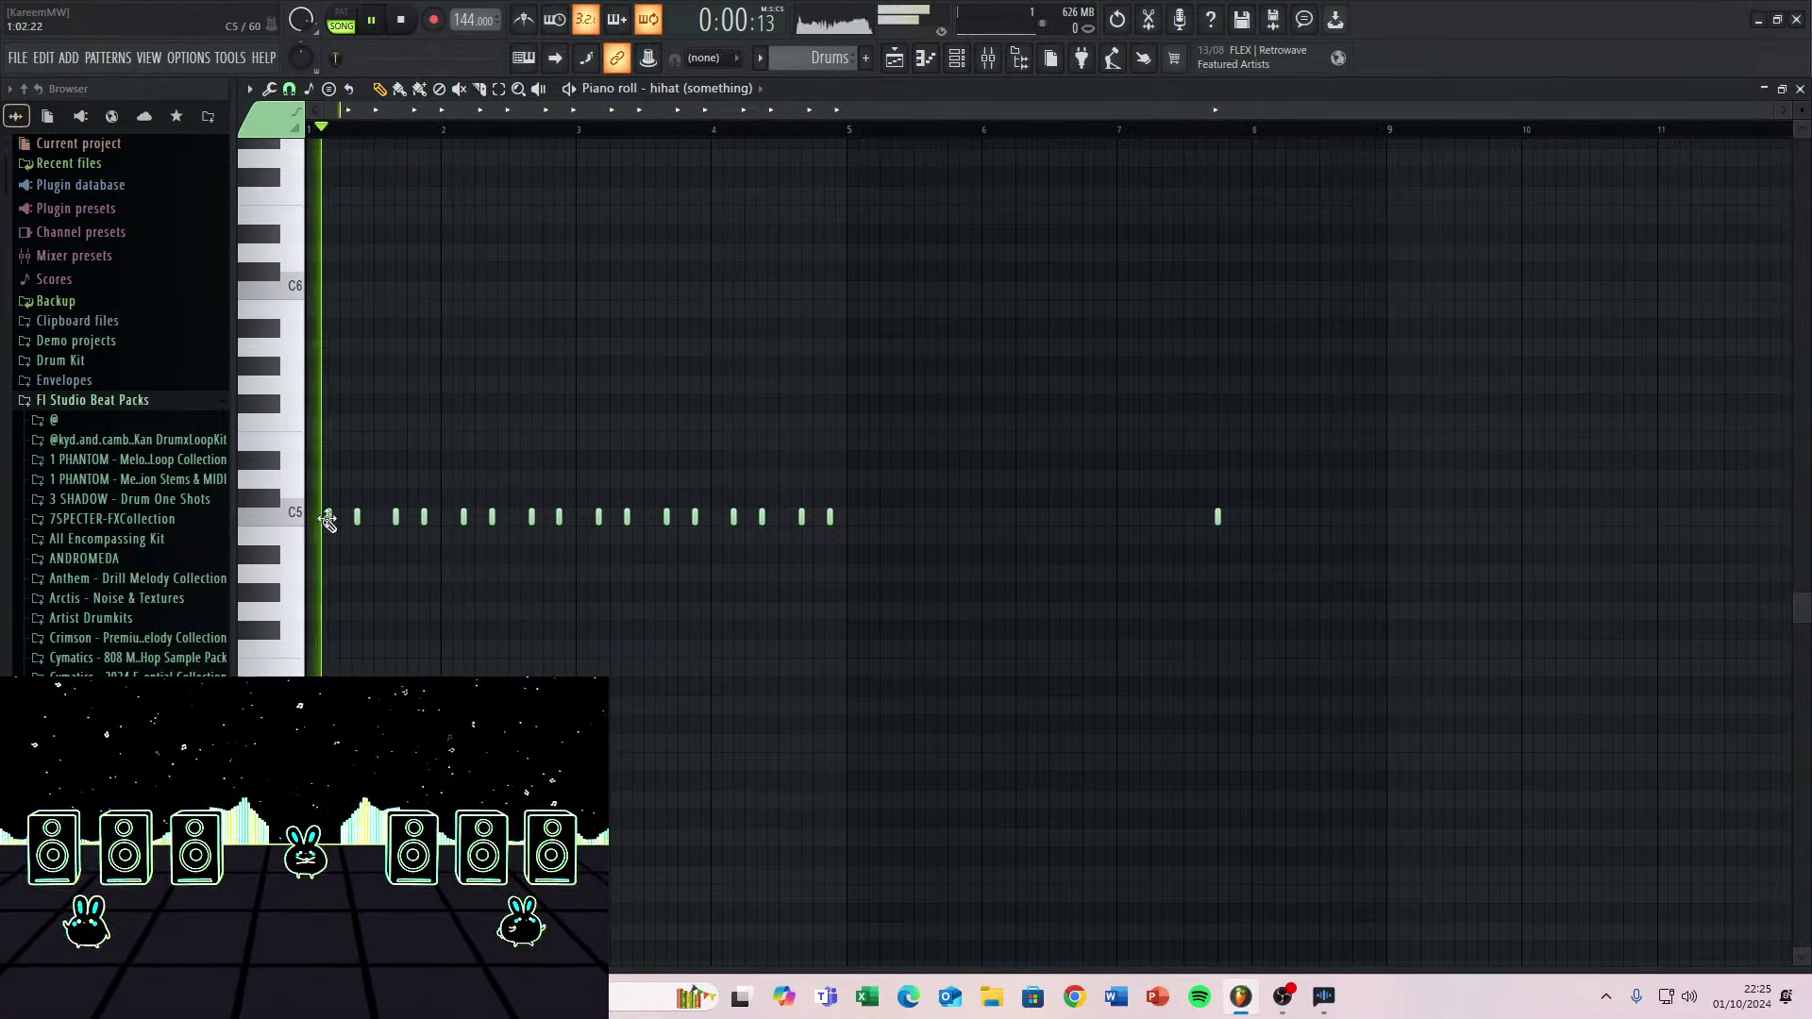
key(space)
Delete all hi-hat notes from the hihat (something) piano roll and turn on the metronome.
drag(323, 517, 849, 523)
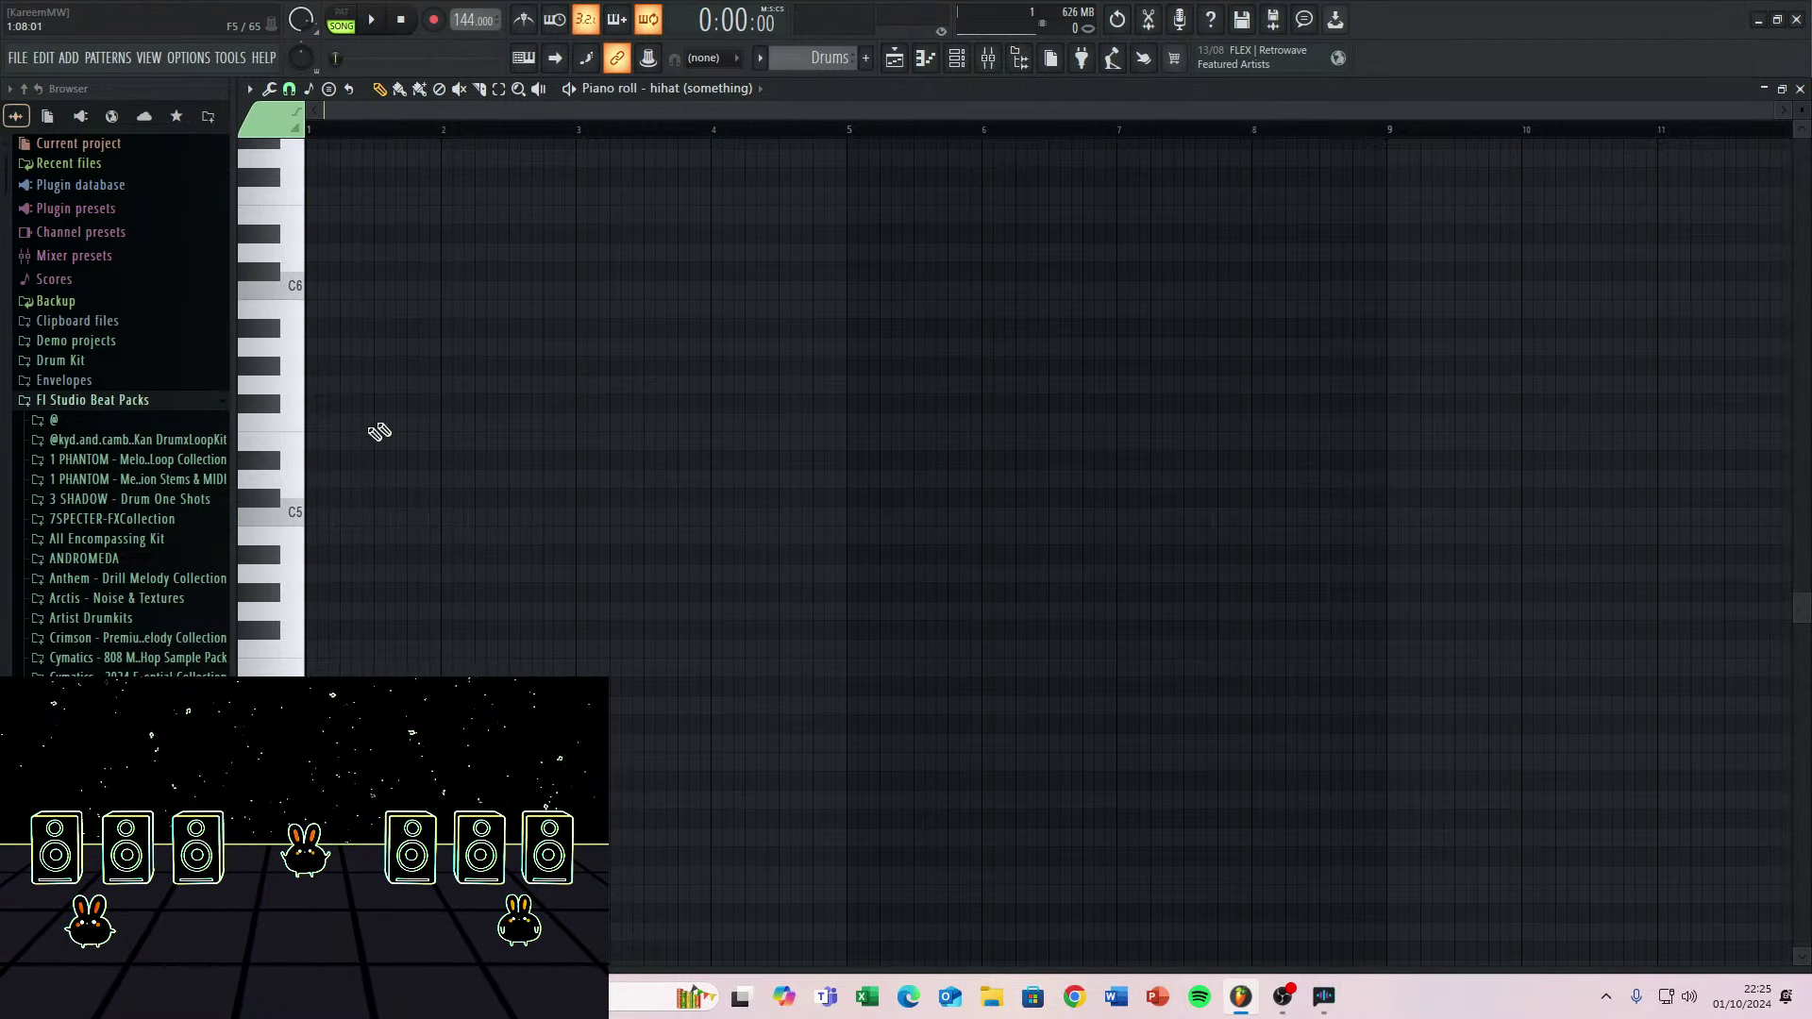
scroll(399, 294, up, 3)
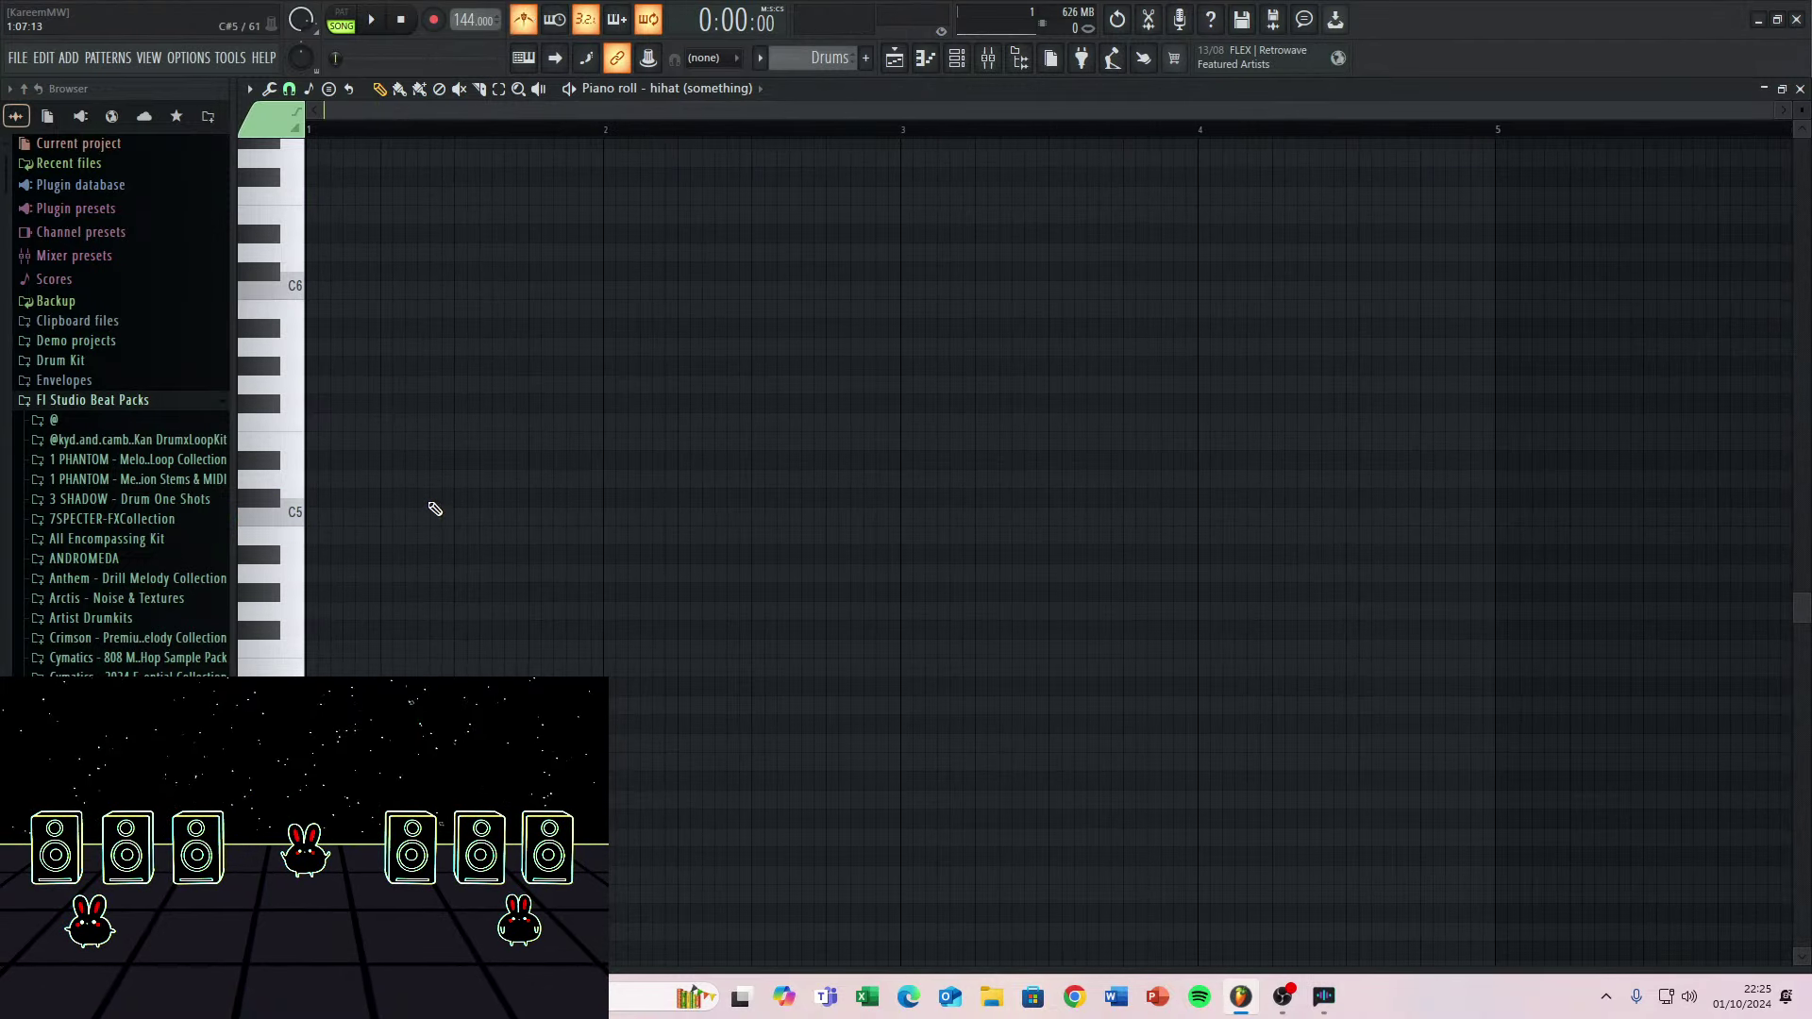
Place two hi-hat notes on C5 in the first half of bar 1, timing them against playback.
key(space)
key(space)
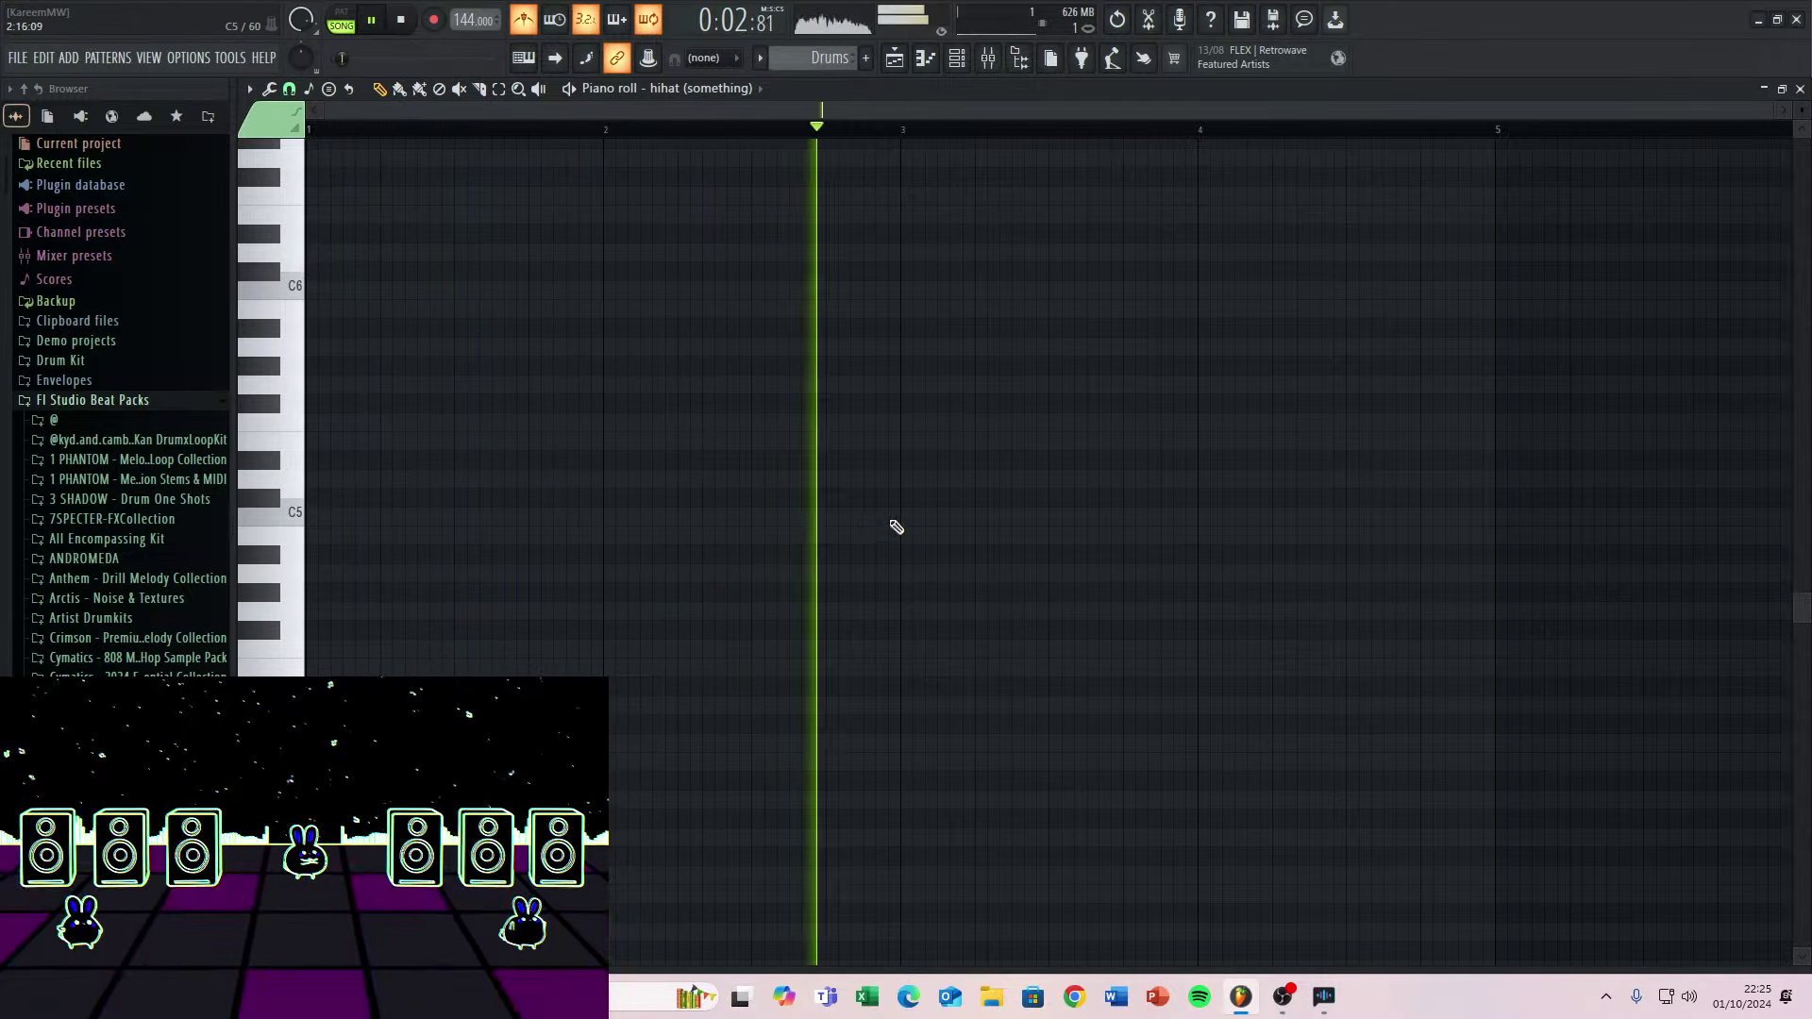
key(space)
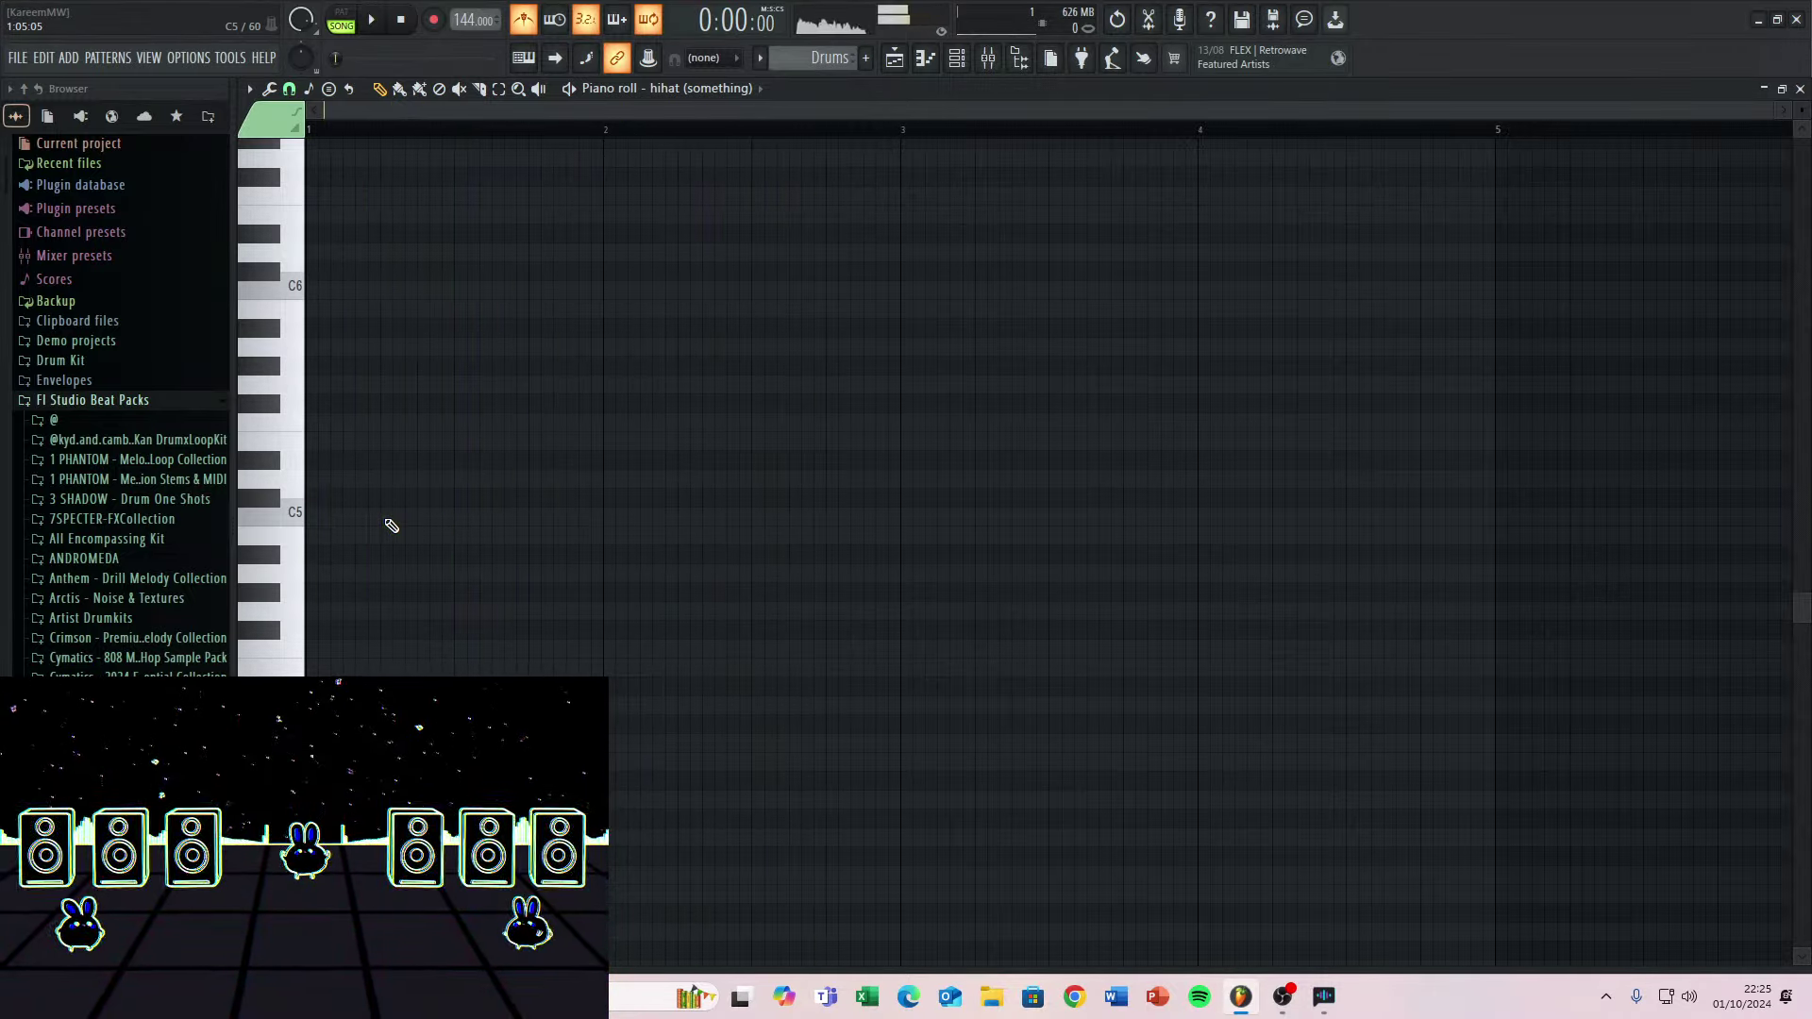
scroll(312, 553, up, 3)
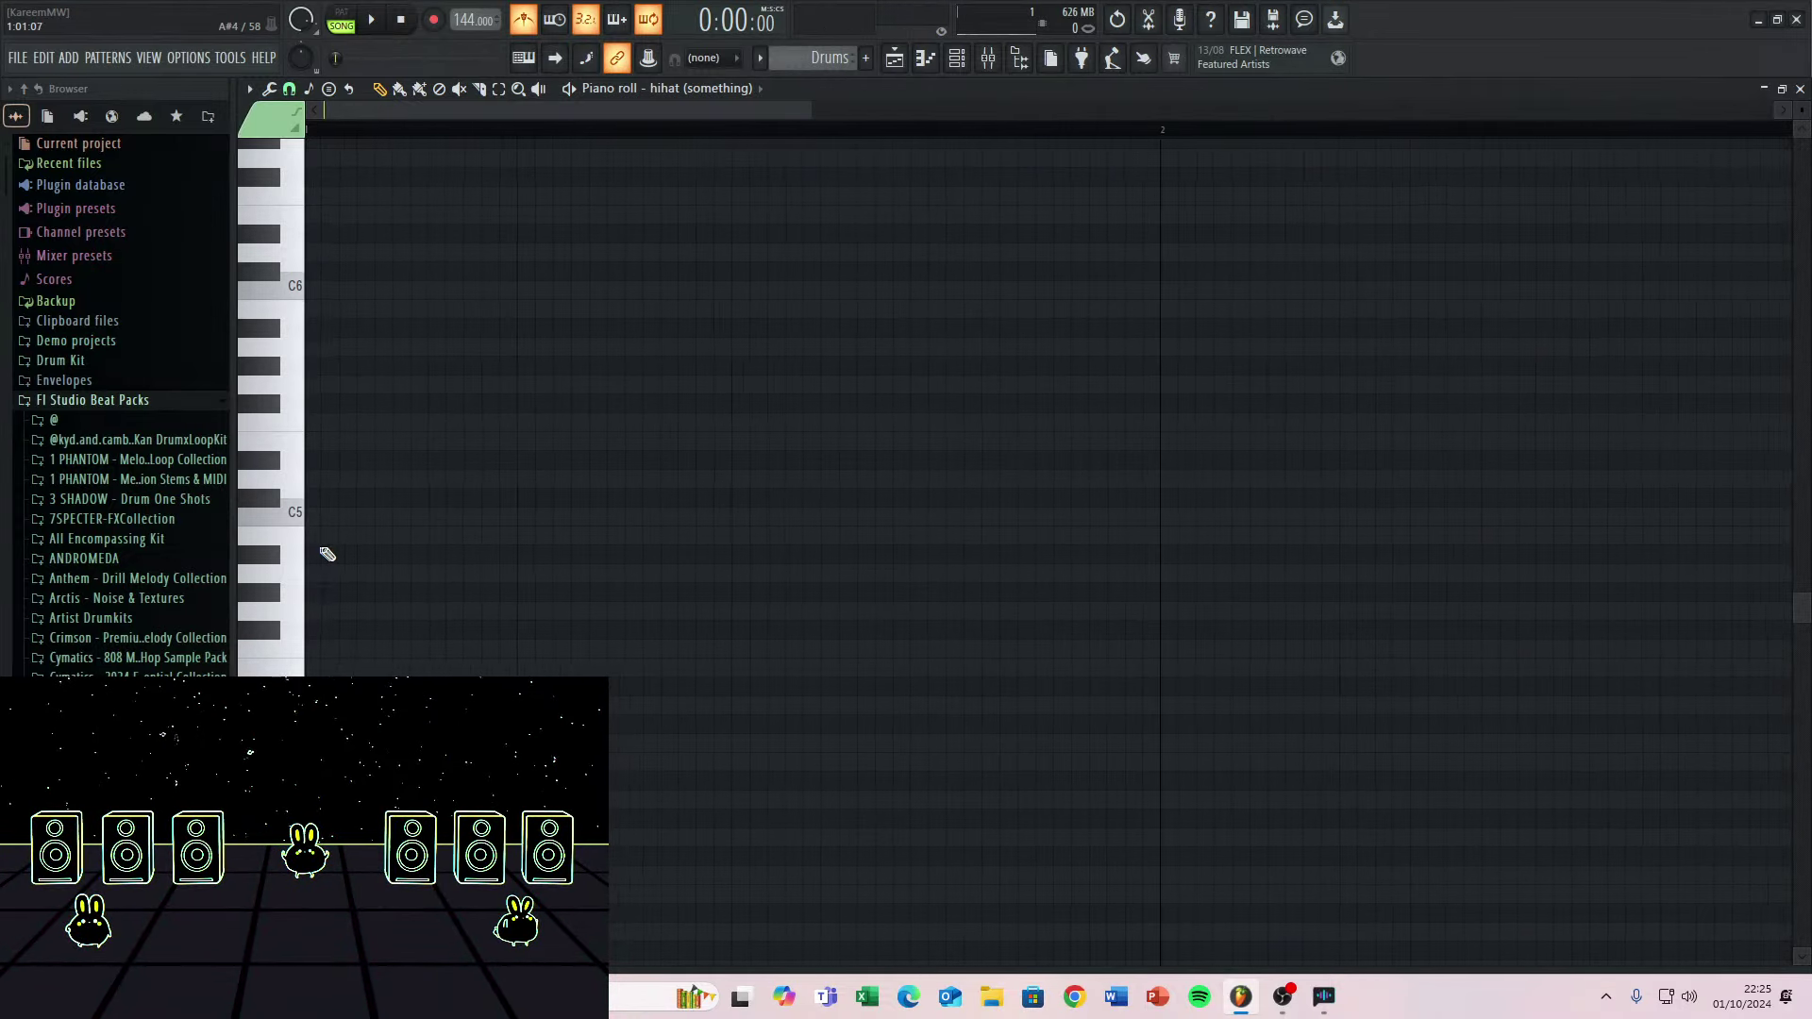
click(469, 517)
key(space)
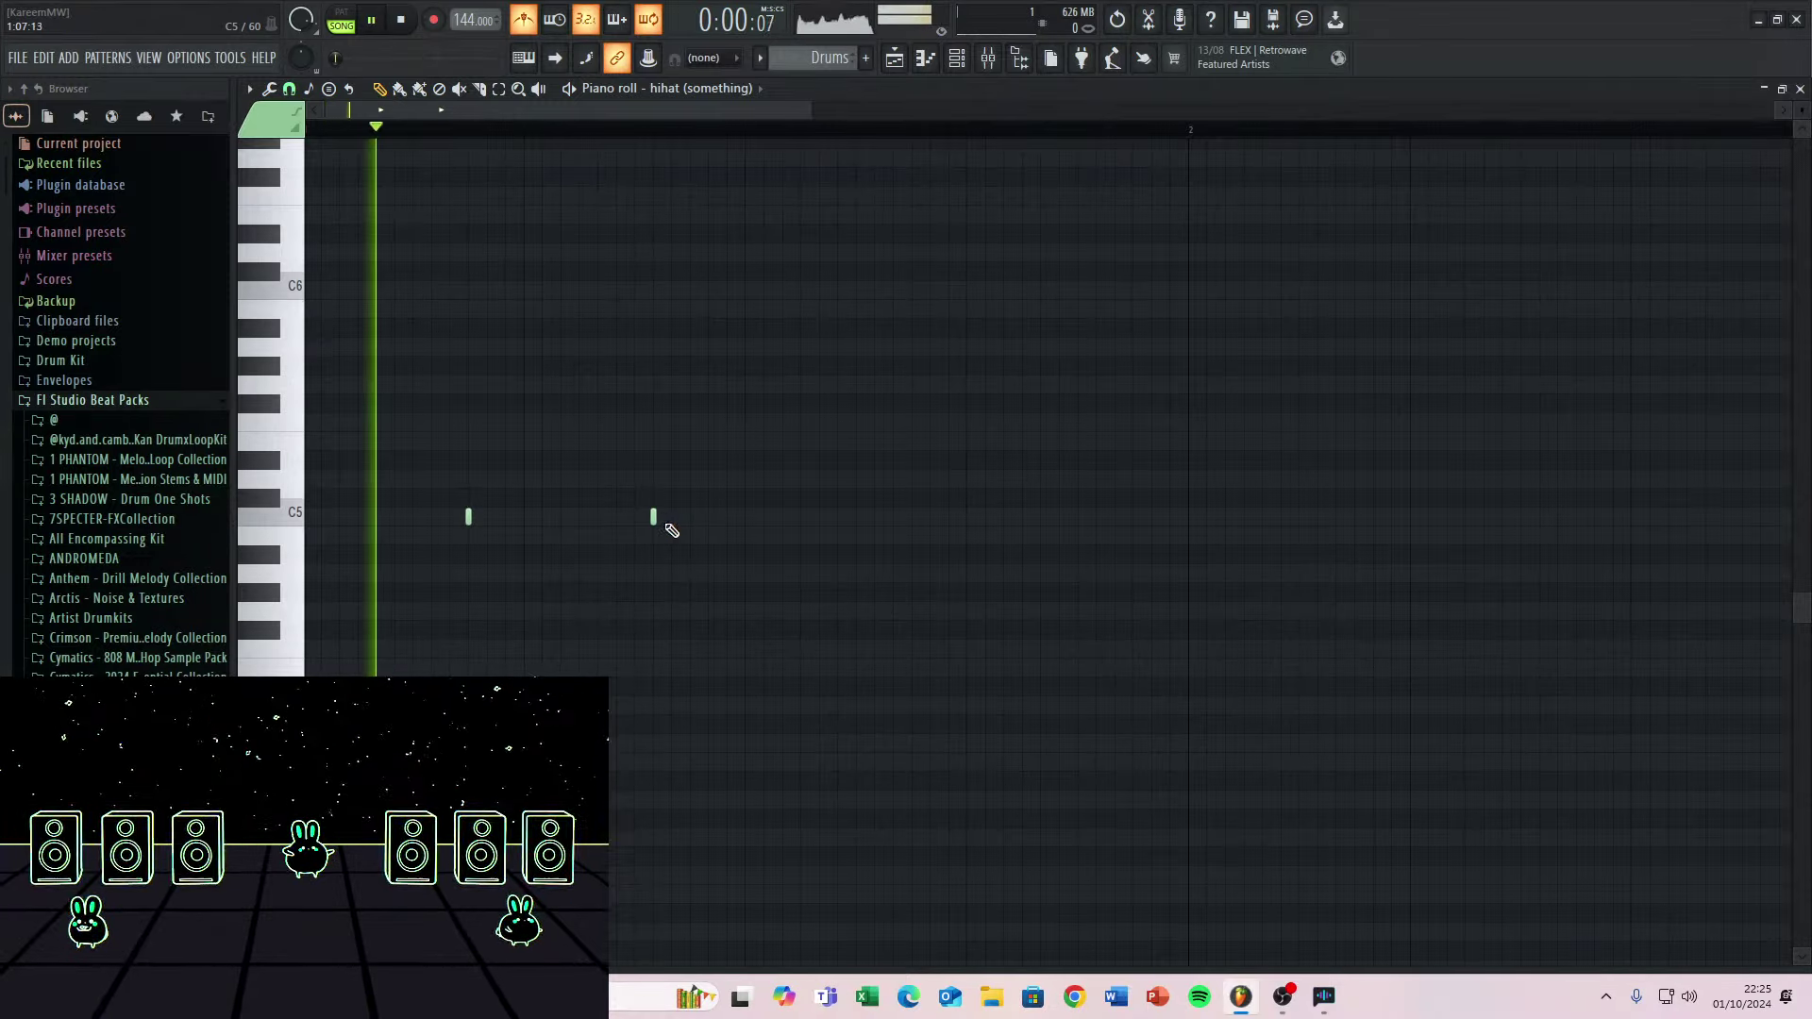
click(653, 517)
key(space)
Add a third and a fourth C5 hi-hat note in the second half of bar 1, checking their timing with playback.
key(space)
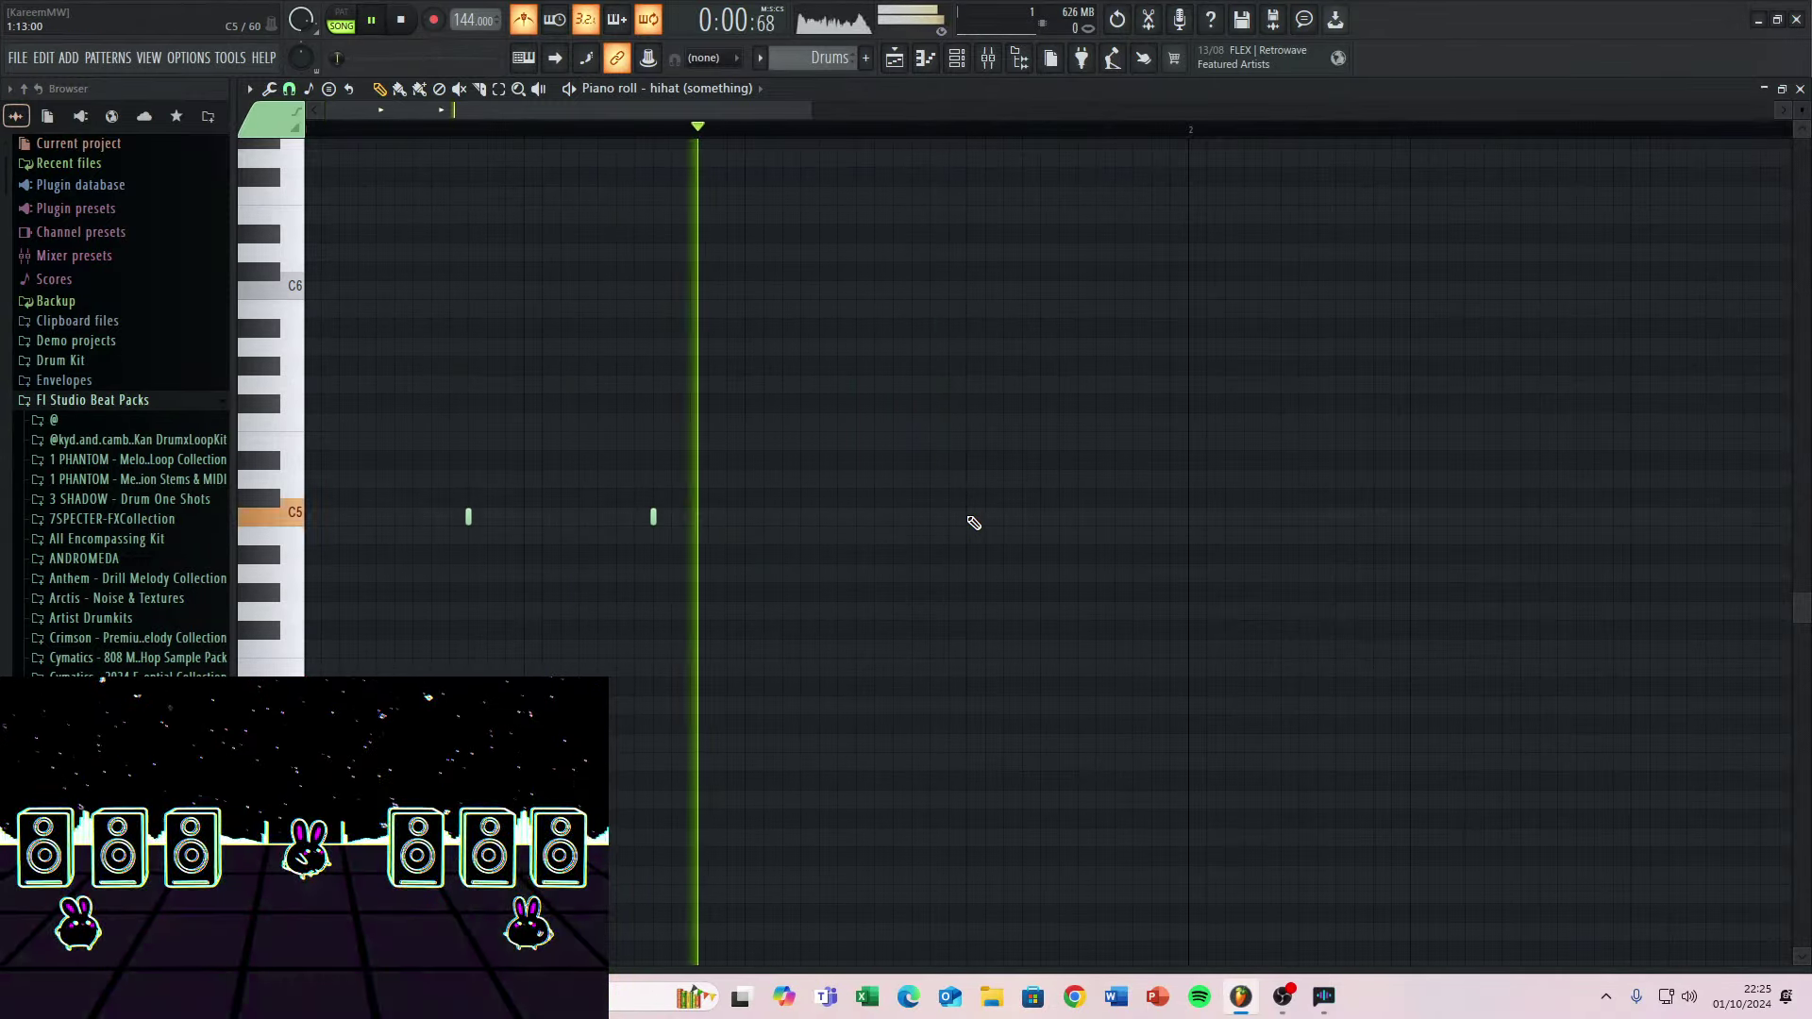
key(space)
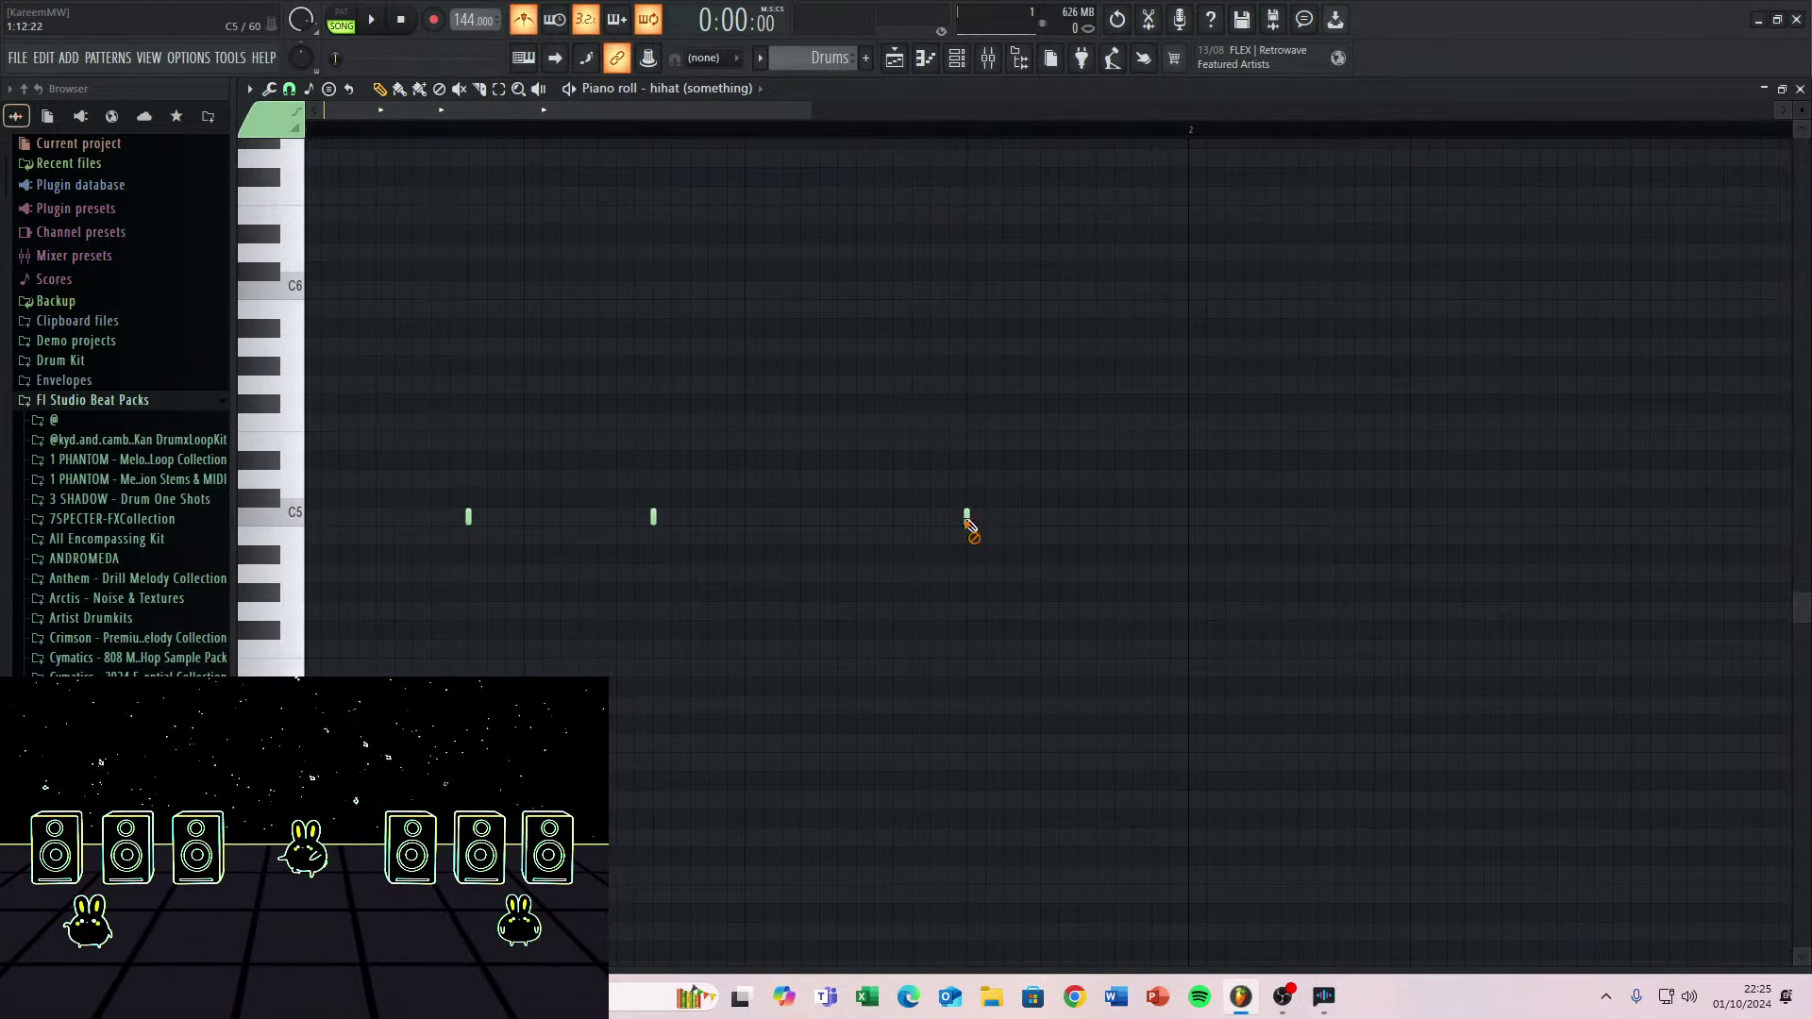
key(space)
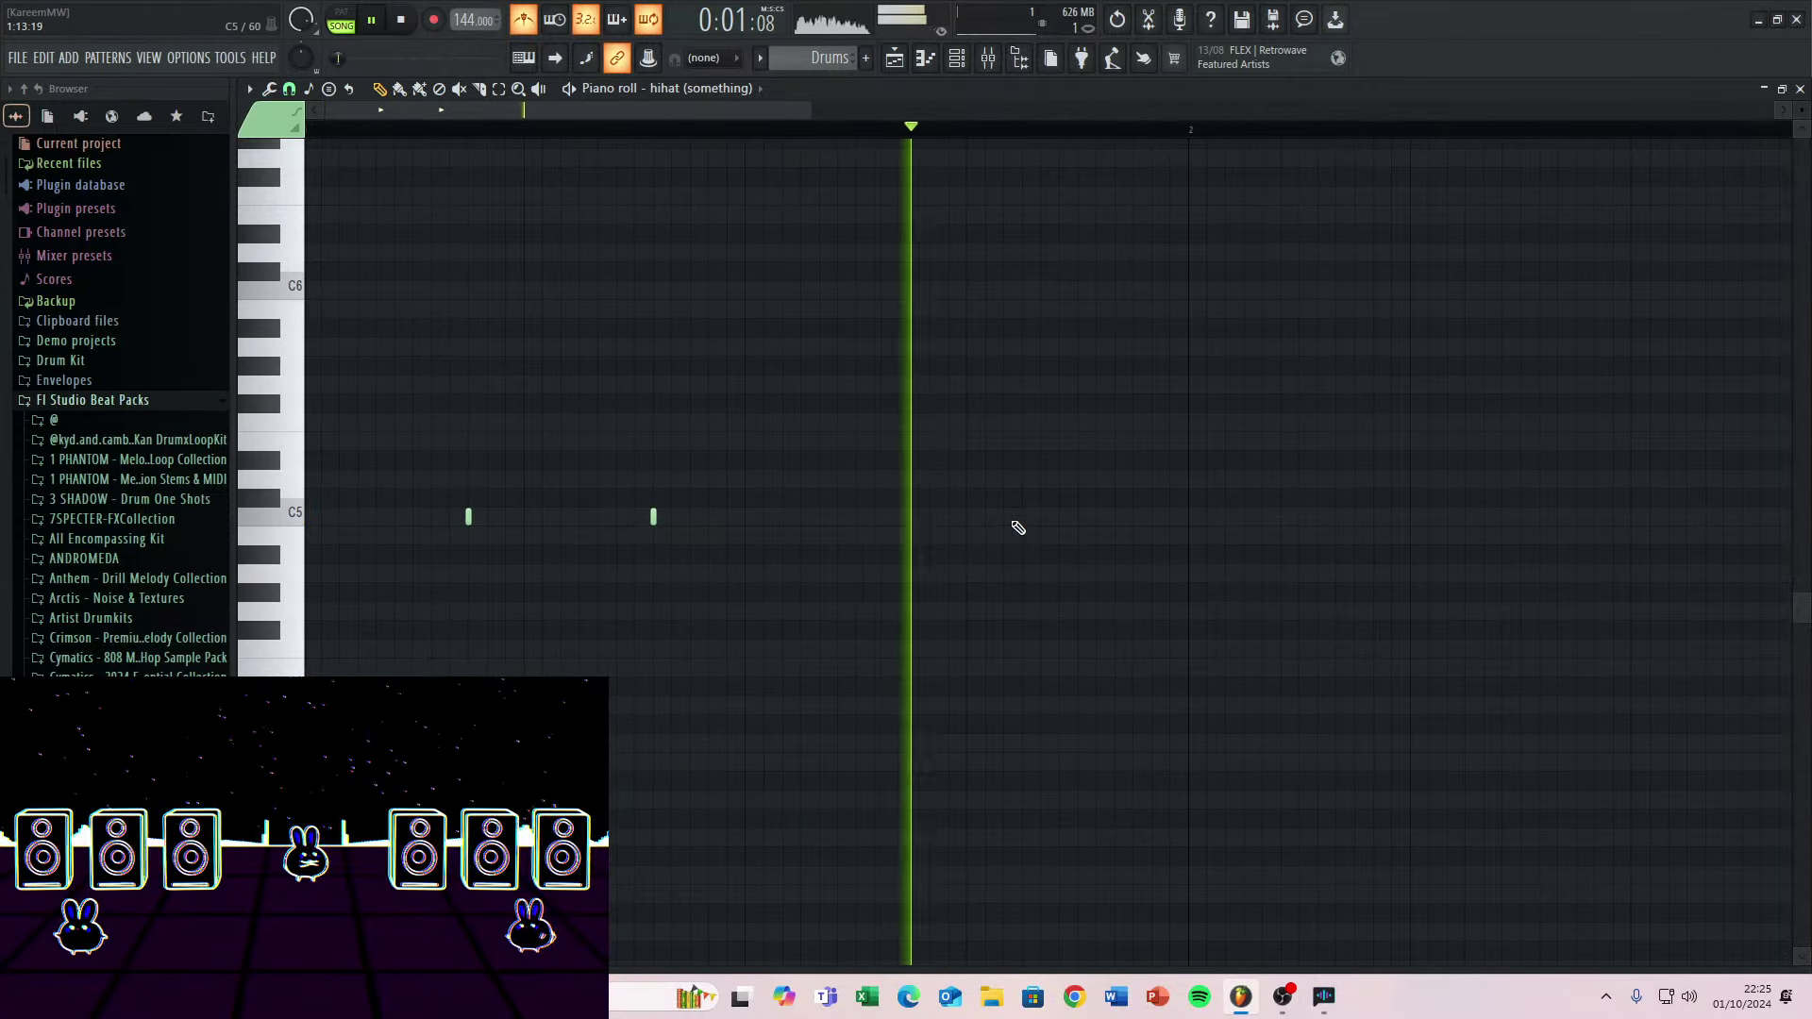
key(space)
key(space)
click(925, 524)
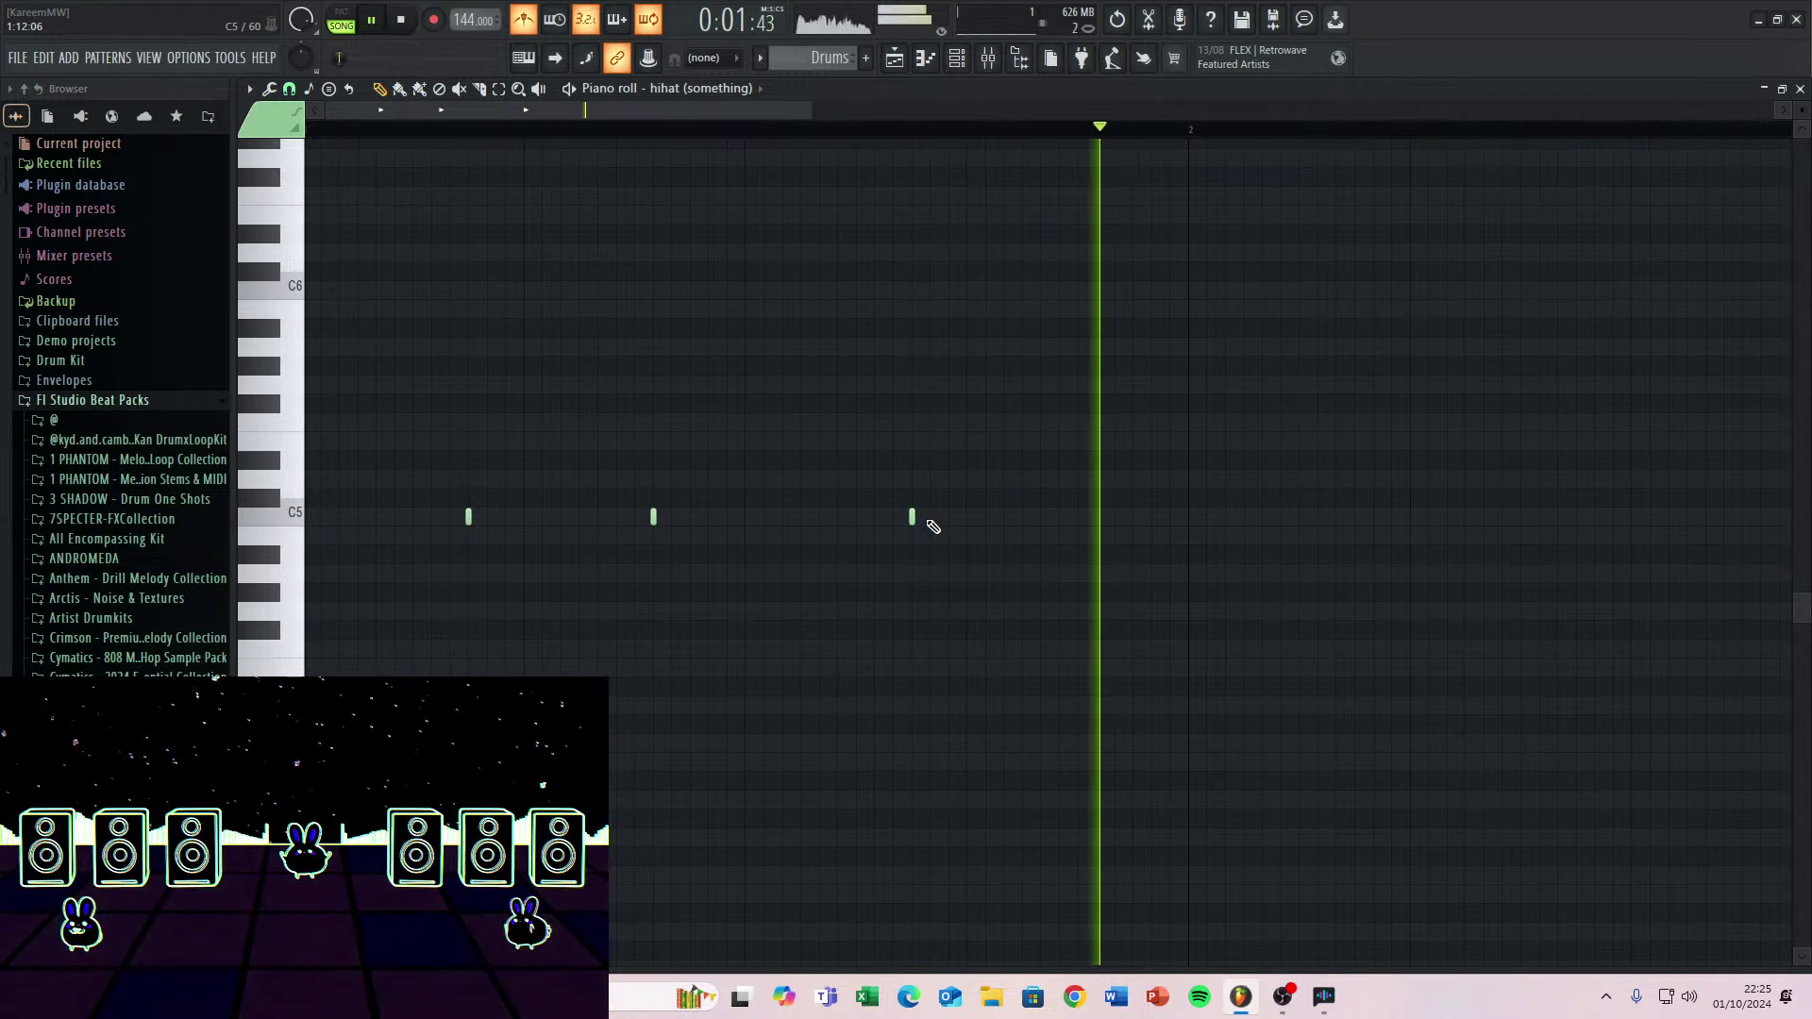
key(space)
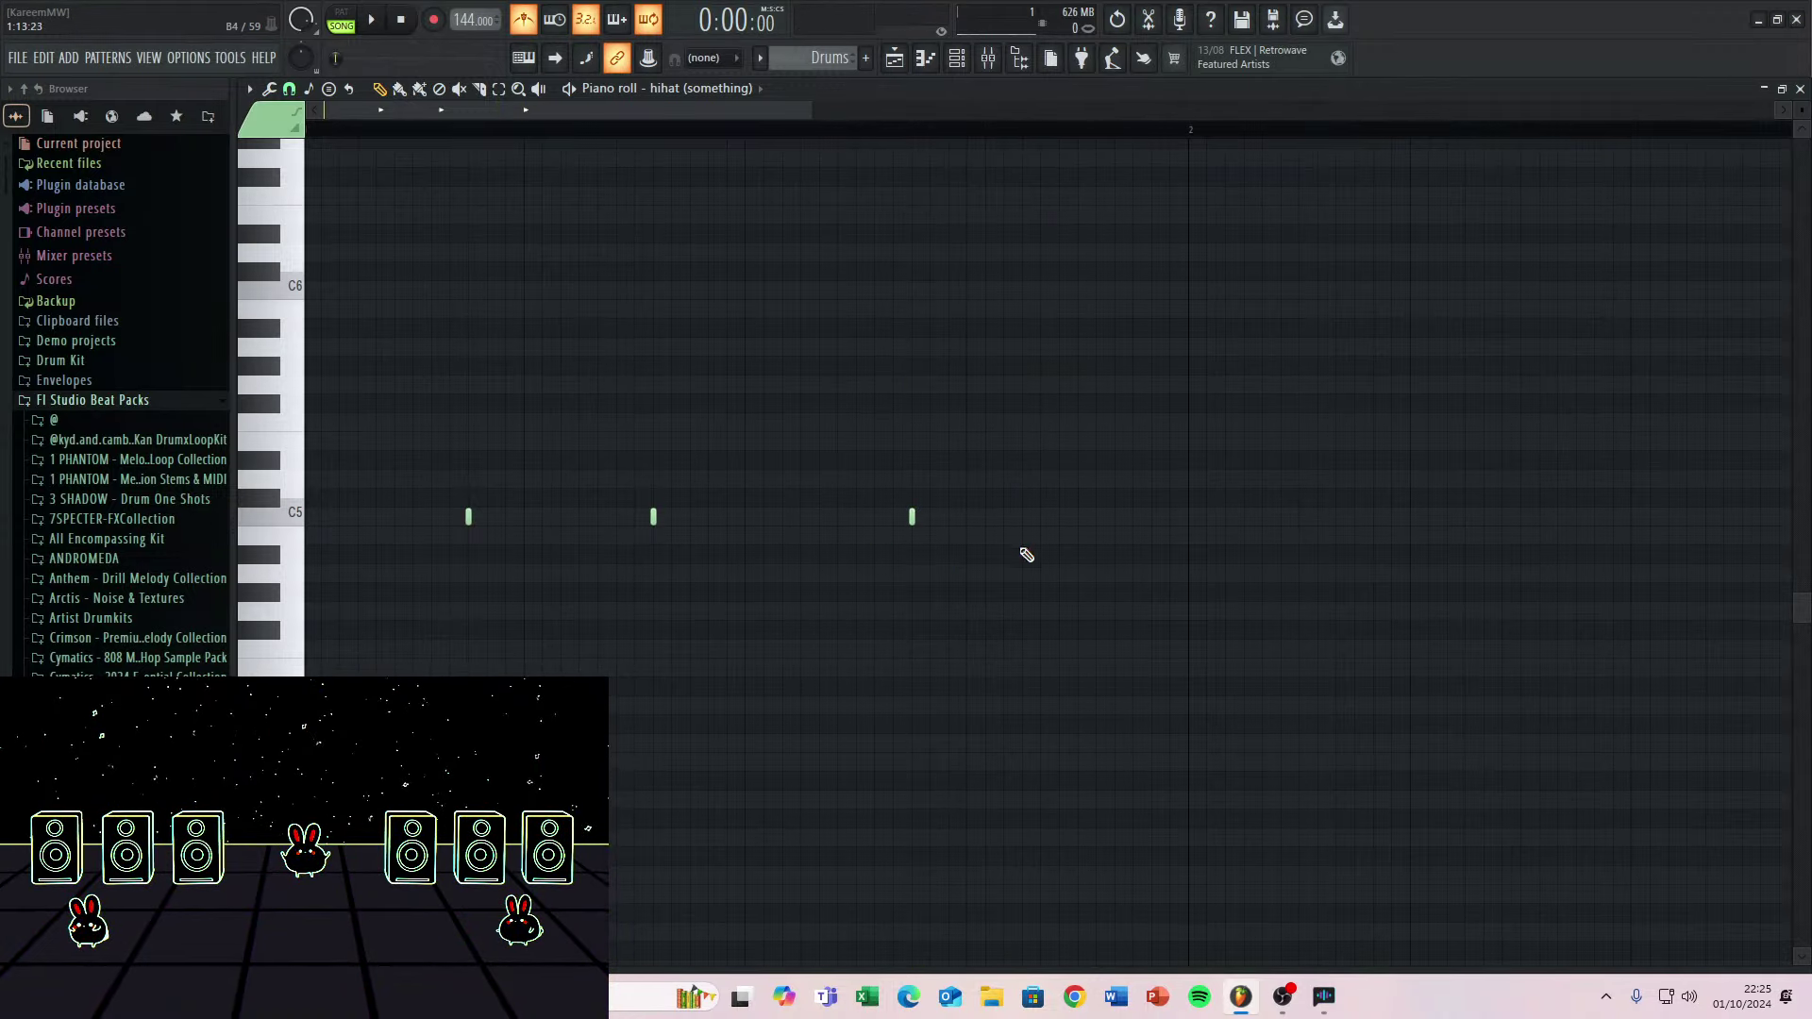
click(1087, 521)
scroll(706, 434, down, 4)
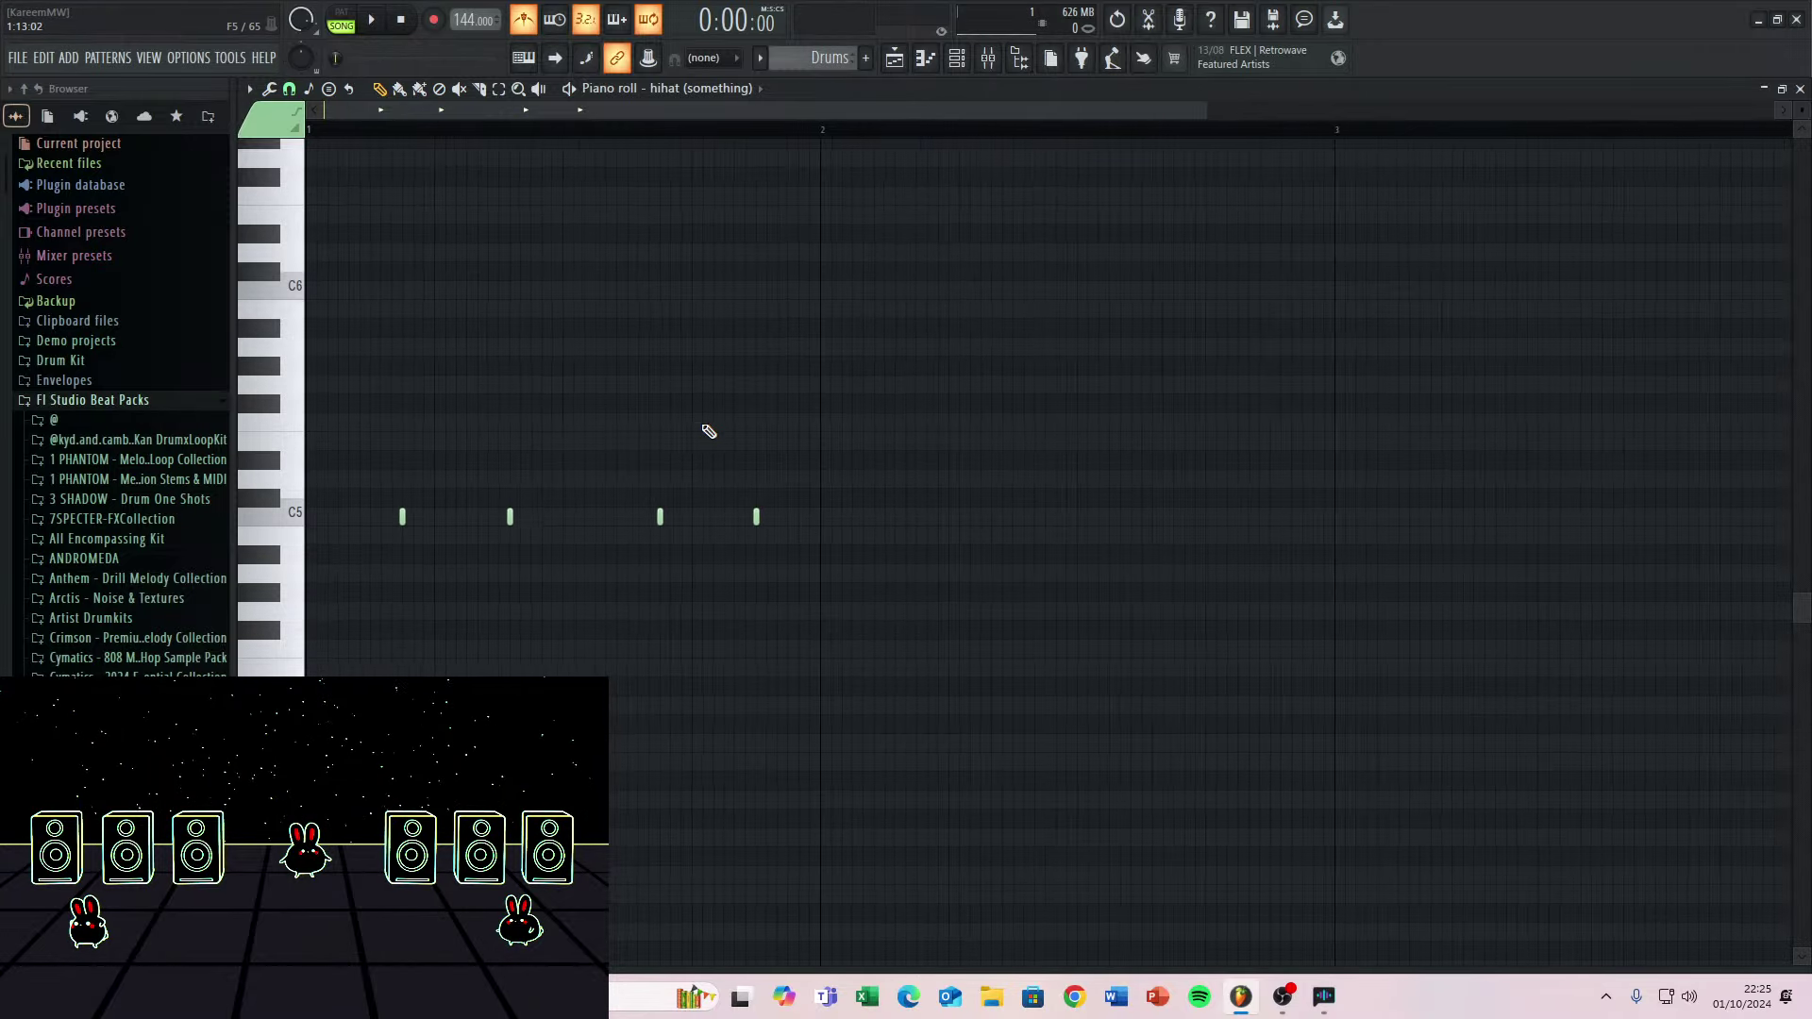
key(space)
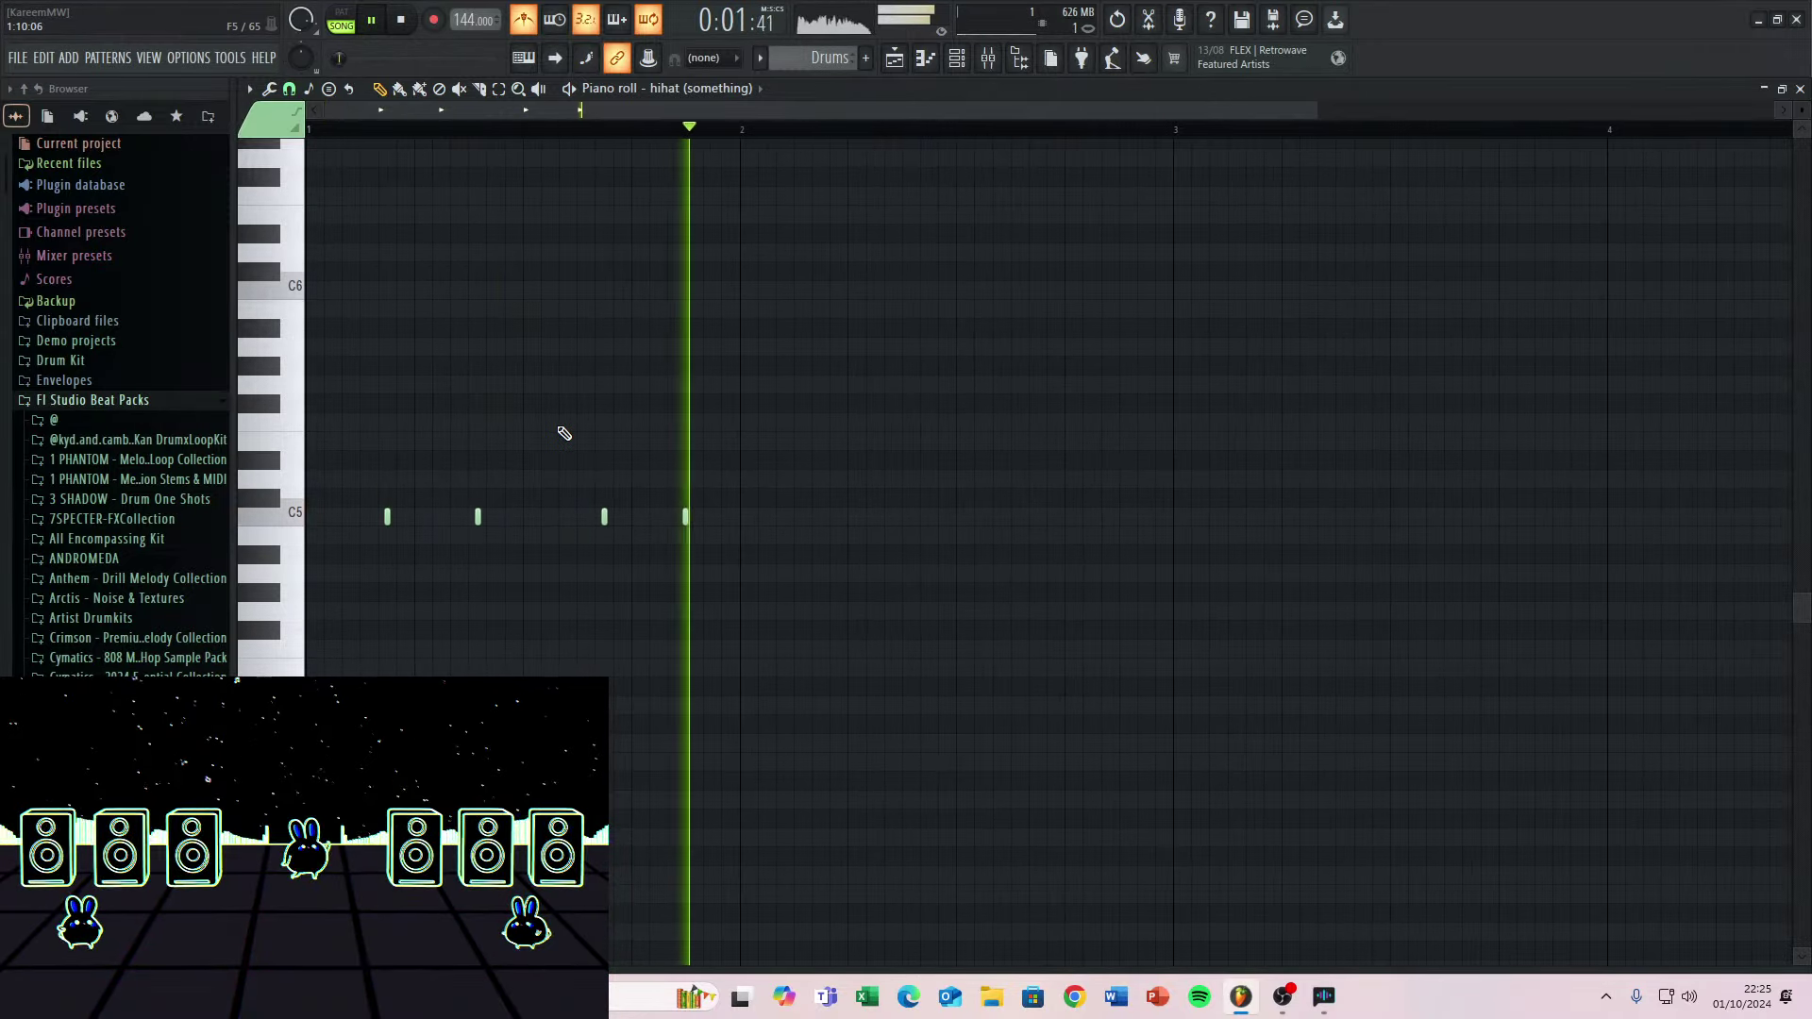
key(space)
Select all four hi-hat notes and try to nudge the last one.
drag(344, 465, 790, 553)
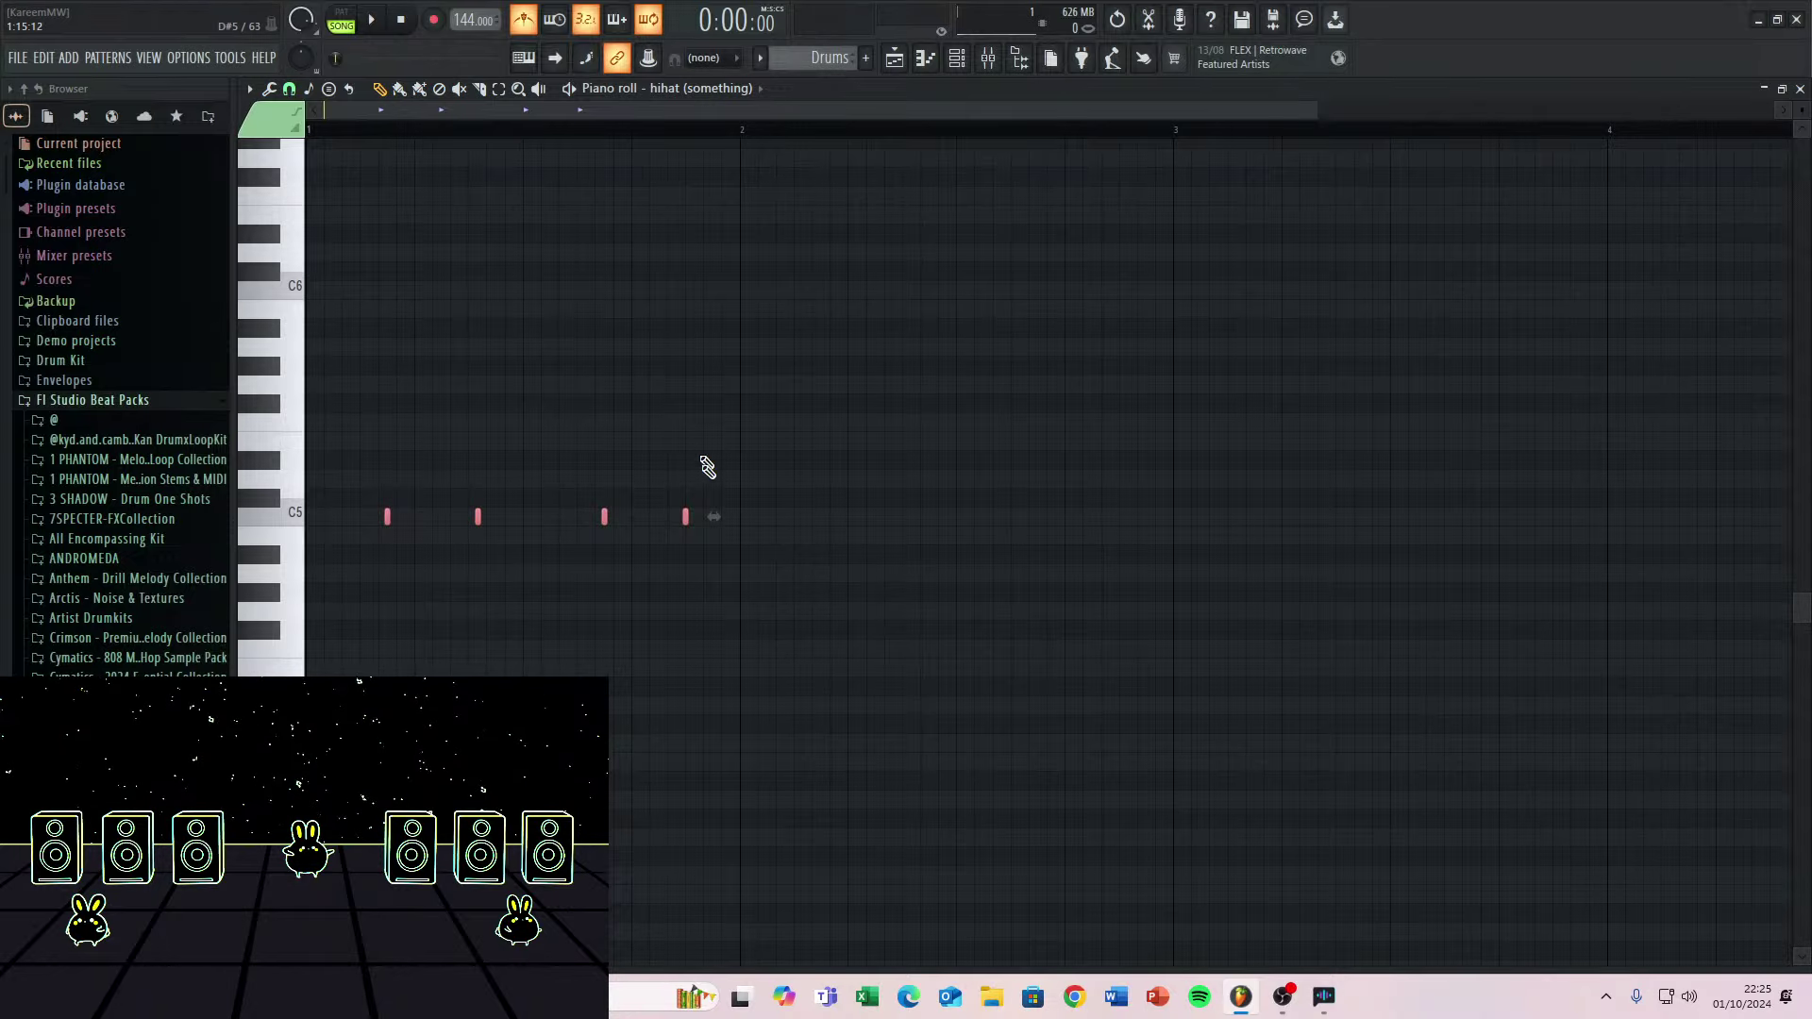
key(space)
key(space)
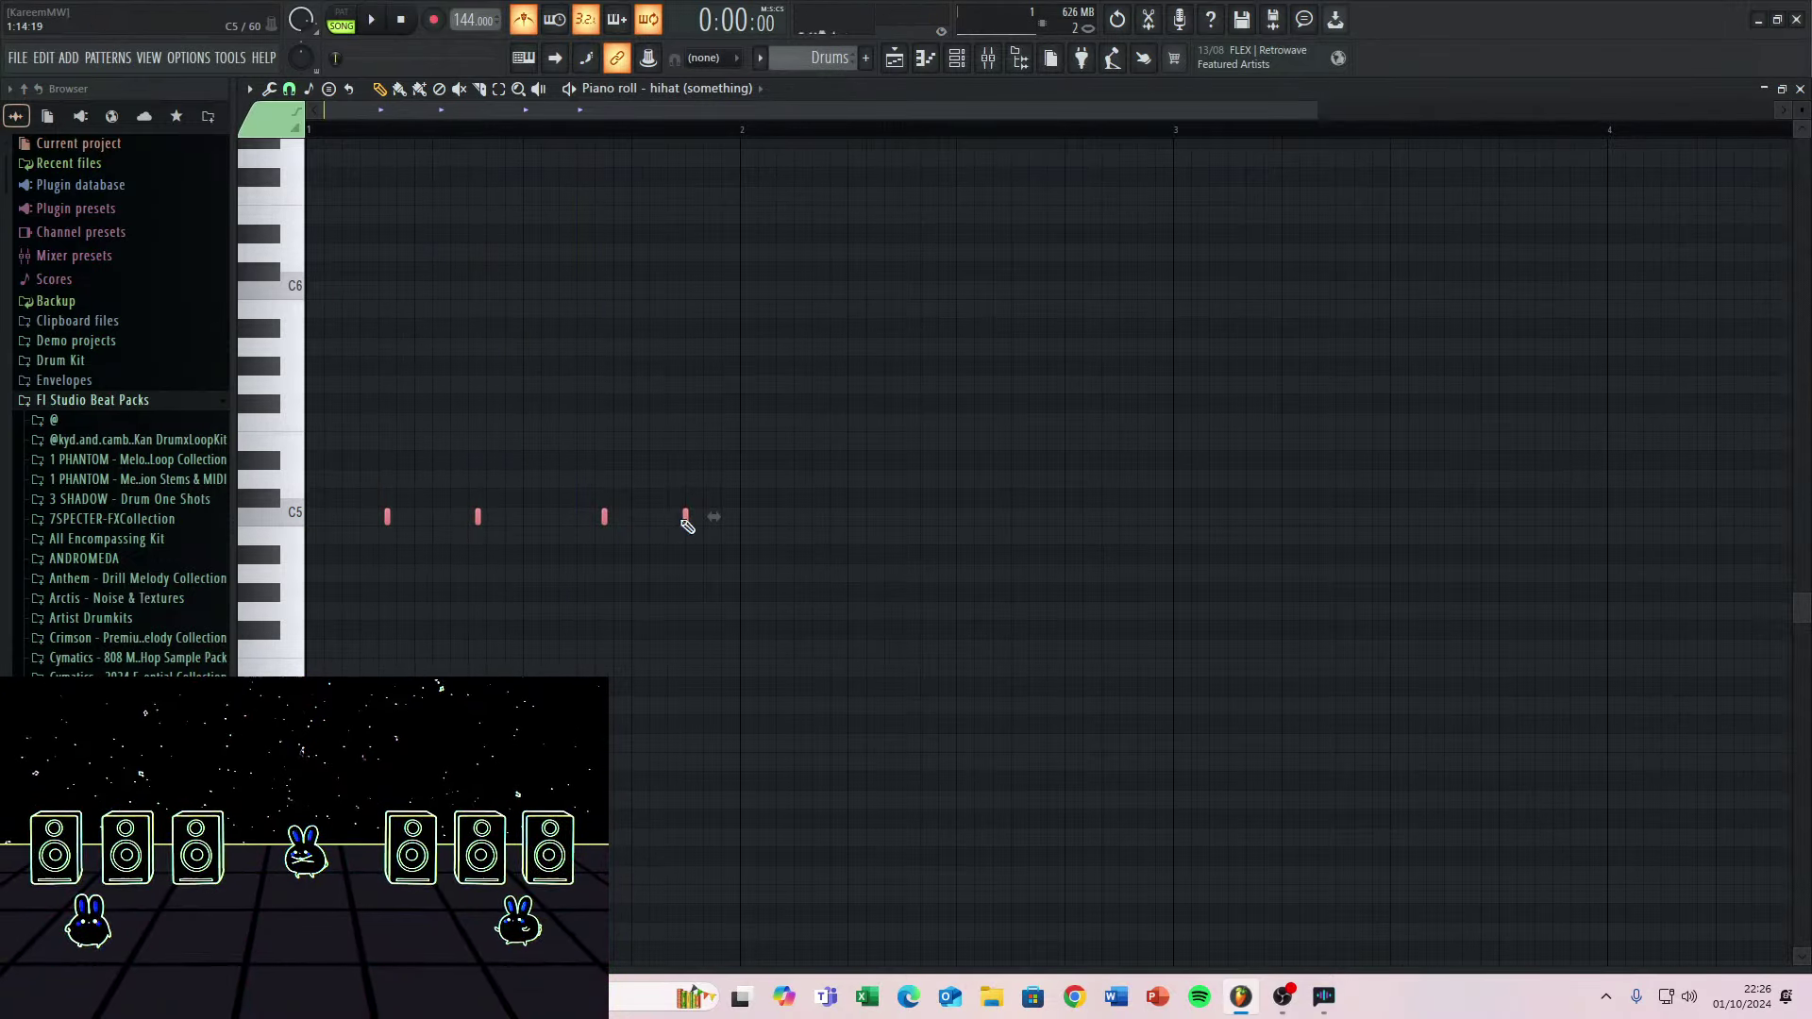
scroll(683, 521, up, 5)
drag(686, 522, 689, 521)
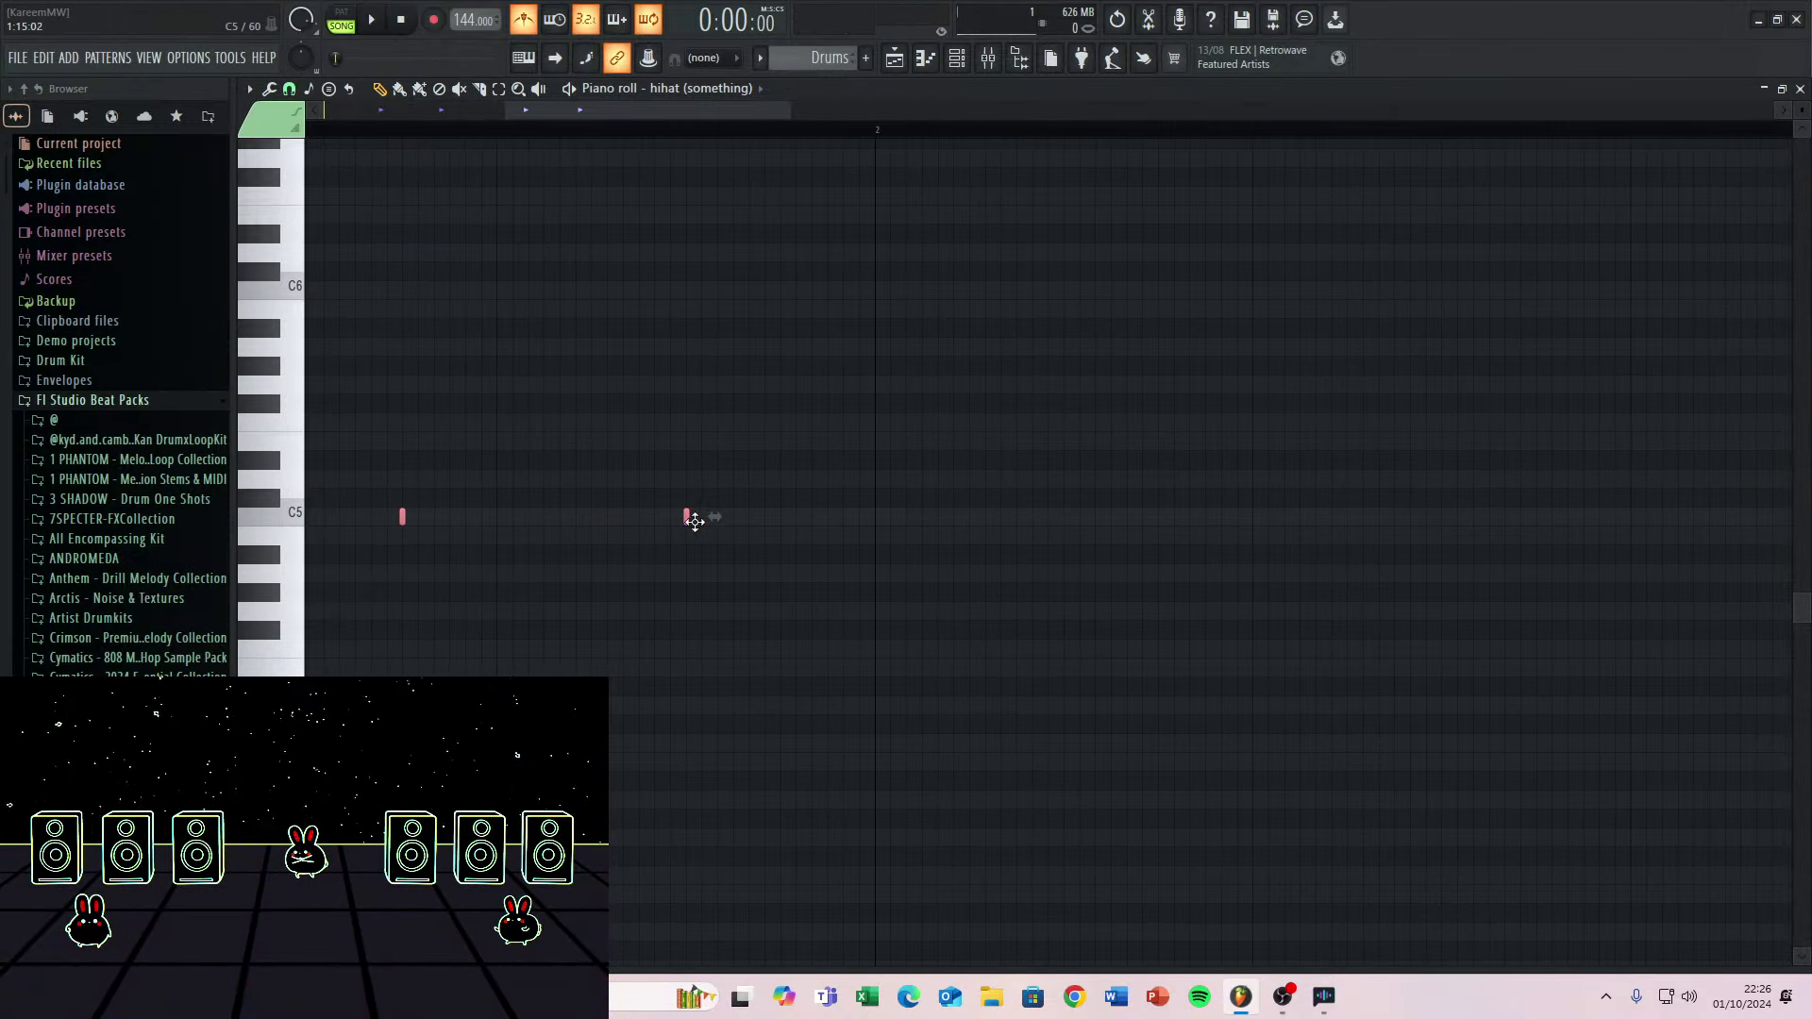
Replace the last two hi-hat notes with copies of the first two, placed in the second half of bar 1.
ctrl+right_click(728, 417)
drag(951, 459, 1340, 563)
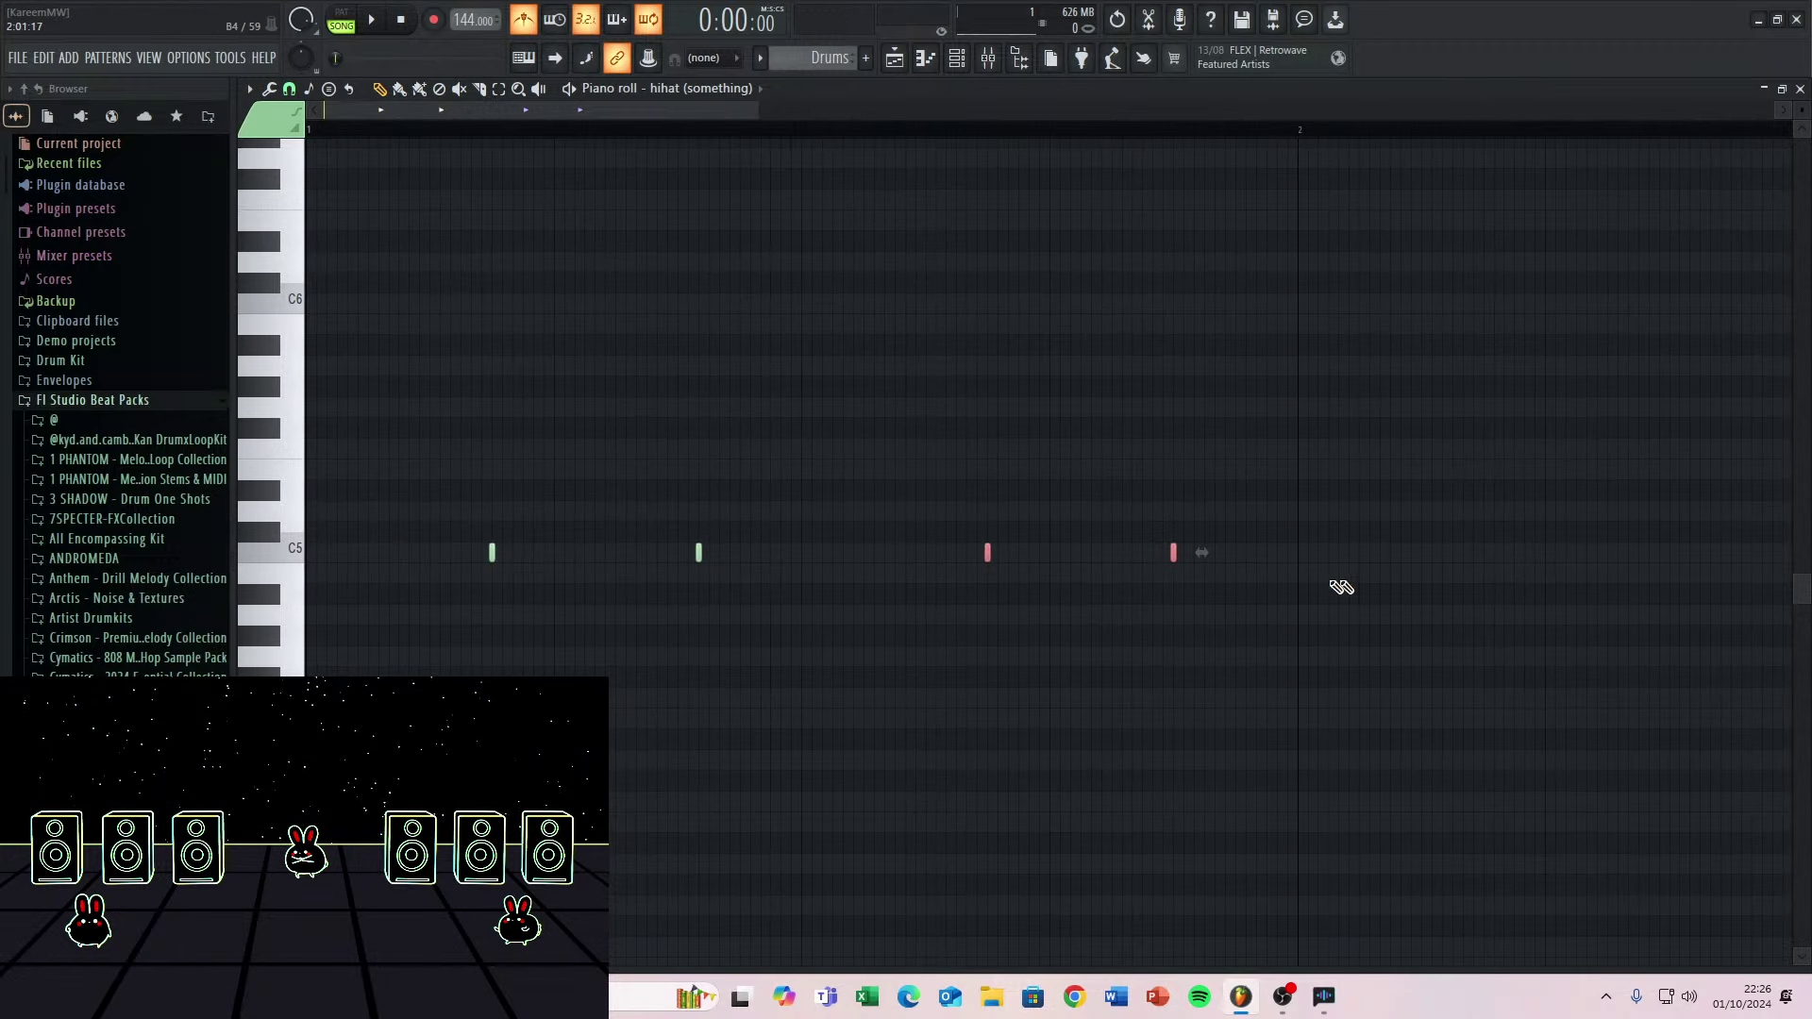
drag(462, 457, 868, 666)
key(space)
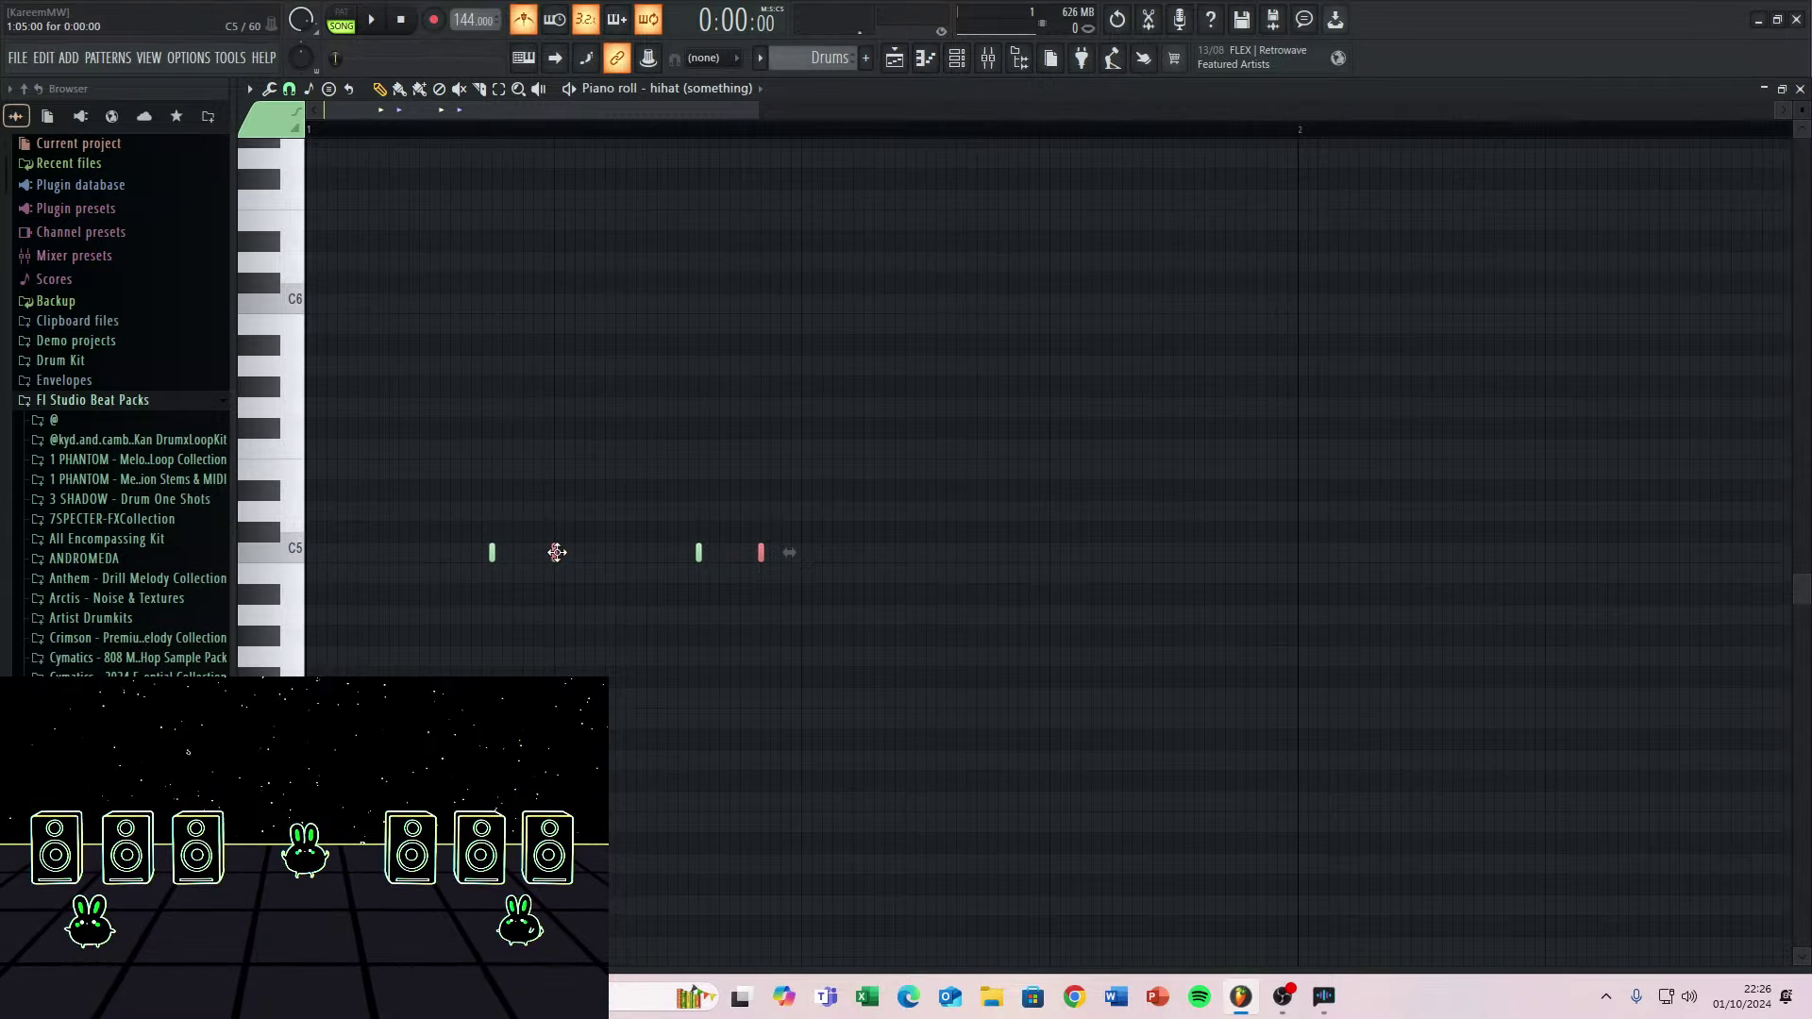
drag(557, 553, 1002, 565)
key(space)
scroll(889, 408, down, 4)
scroll(889, 407, down, 2)
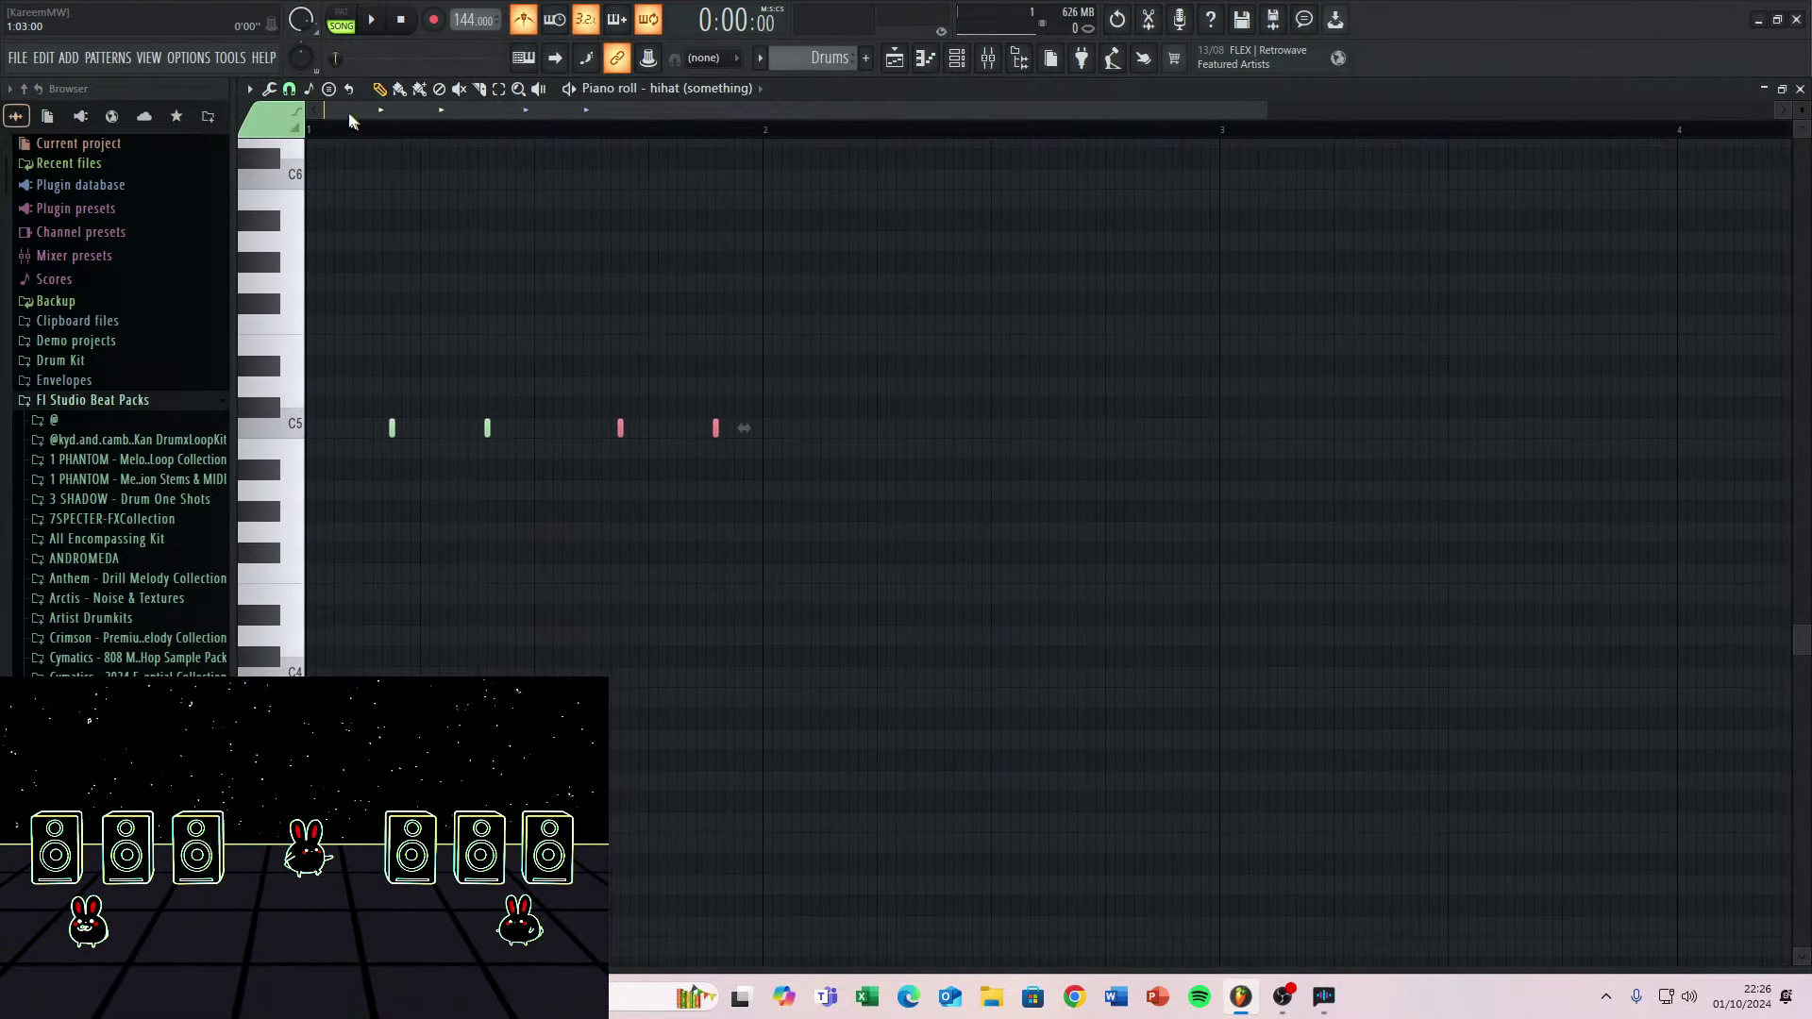
Set the piano roll snap to 1/4 step and nudge the second hi-hat note slightly later.
click(291, 89)
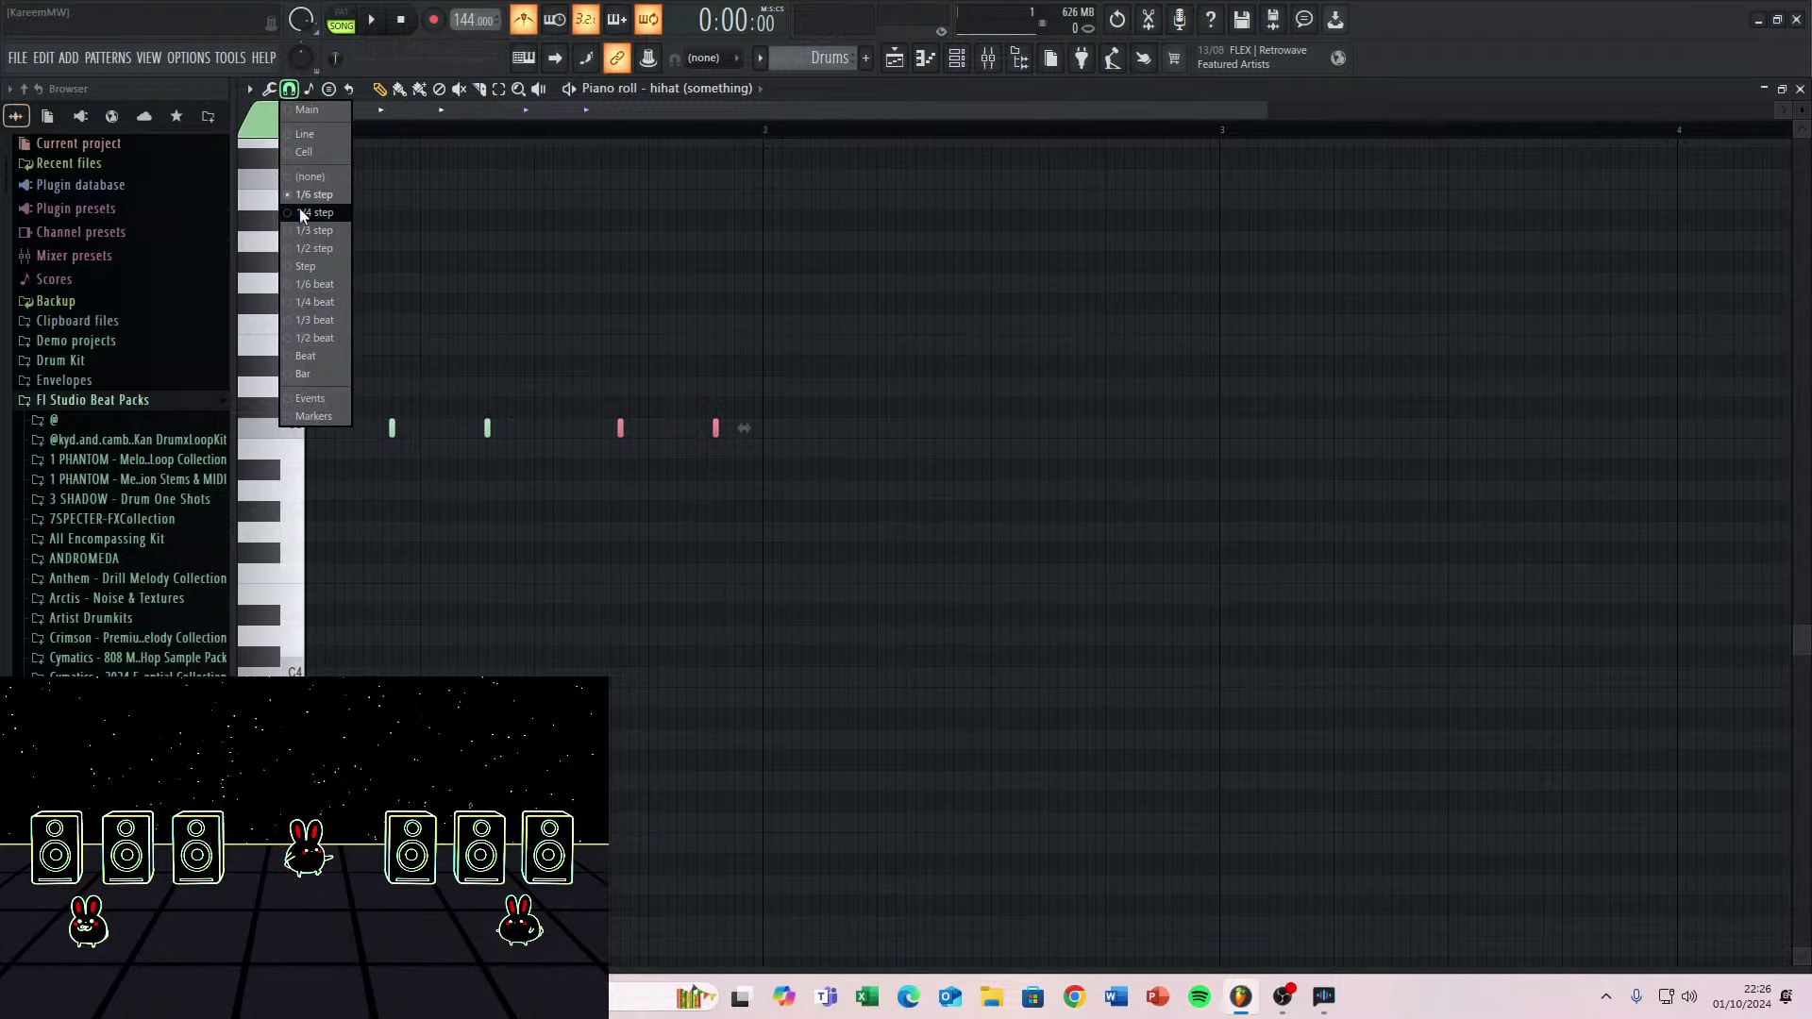
click(300, 210)
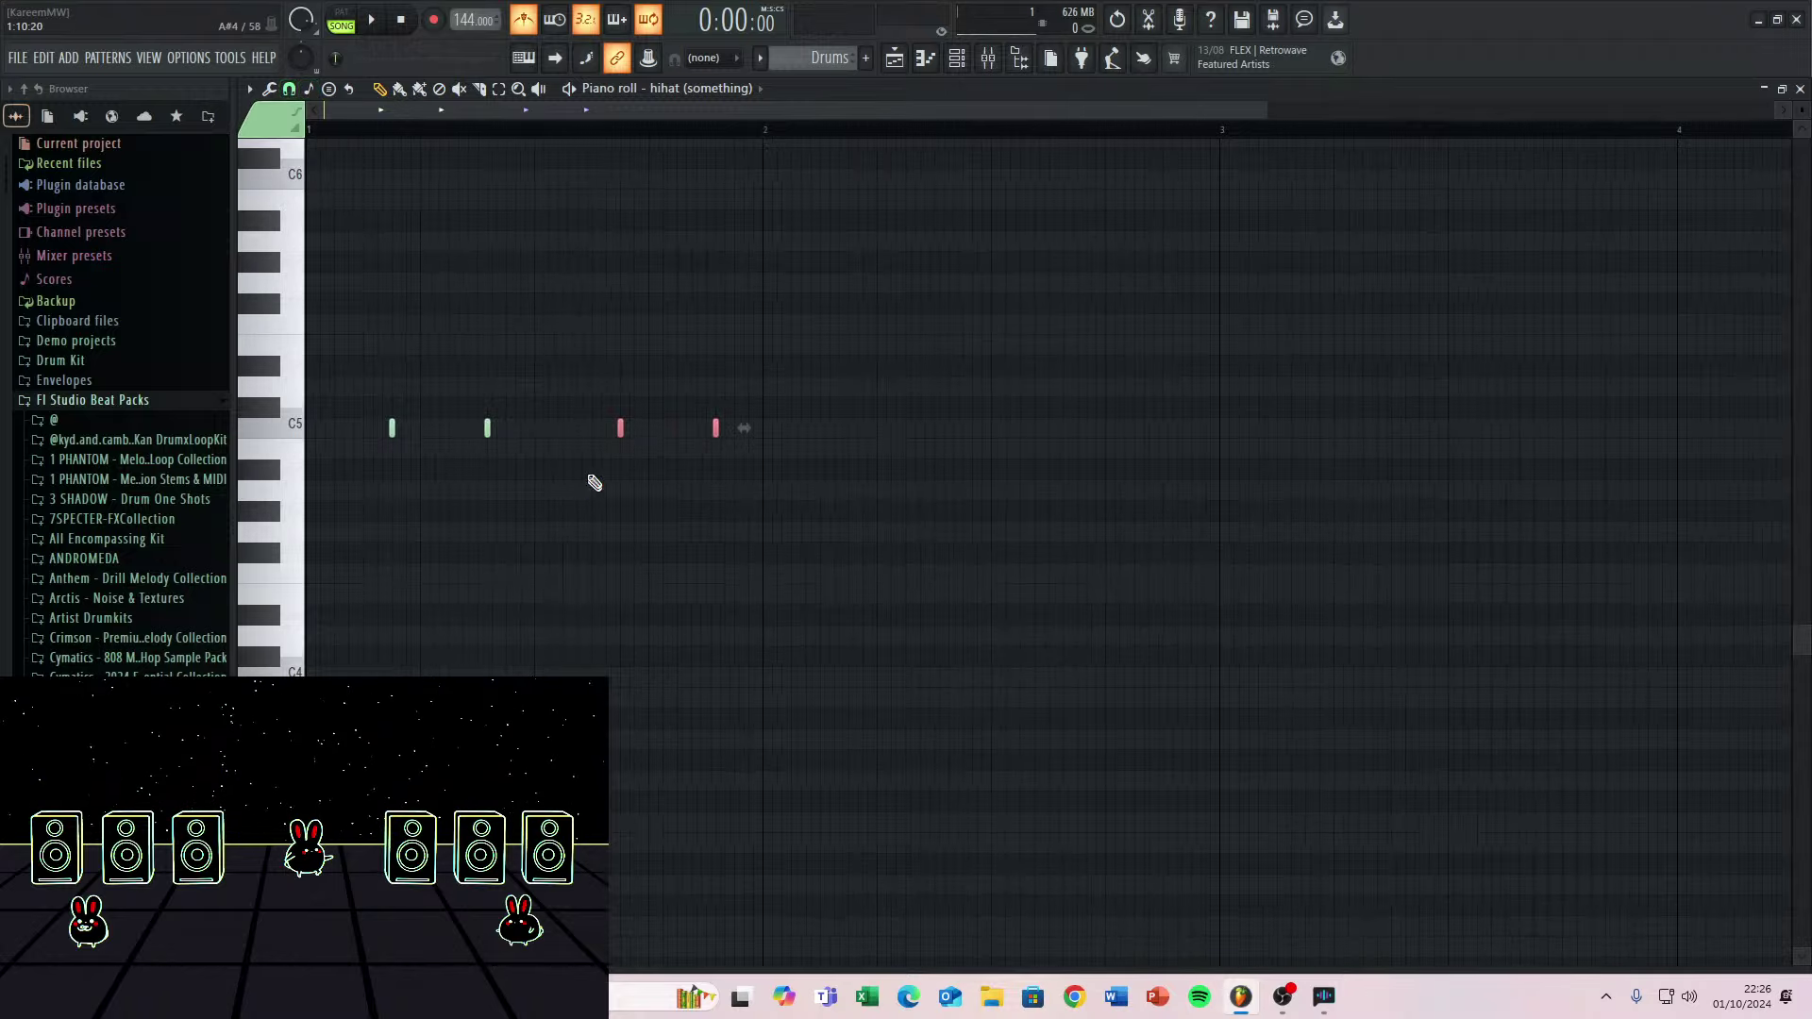
key(space)
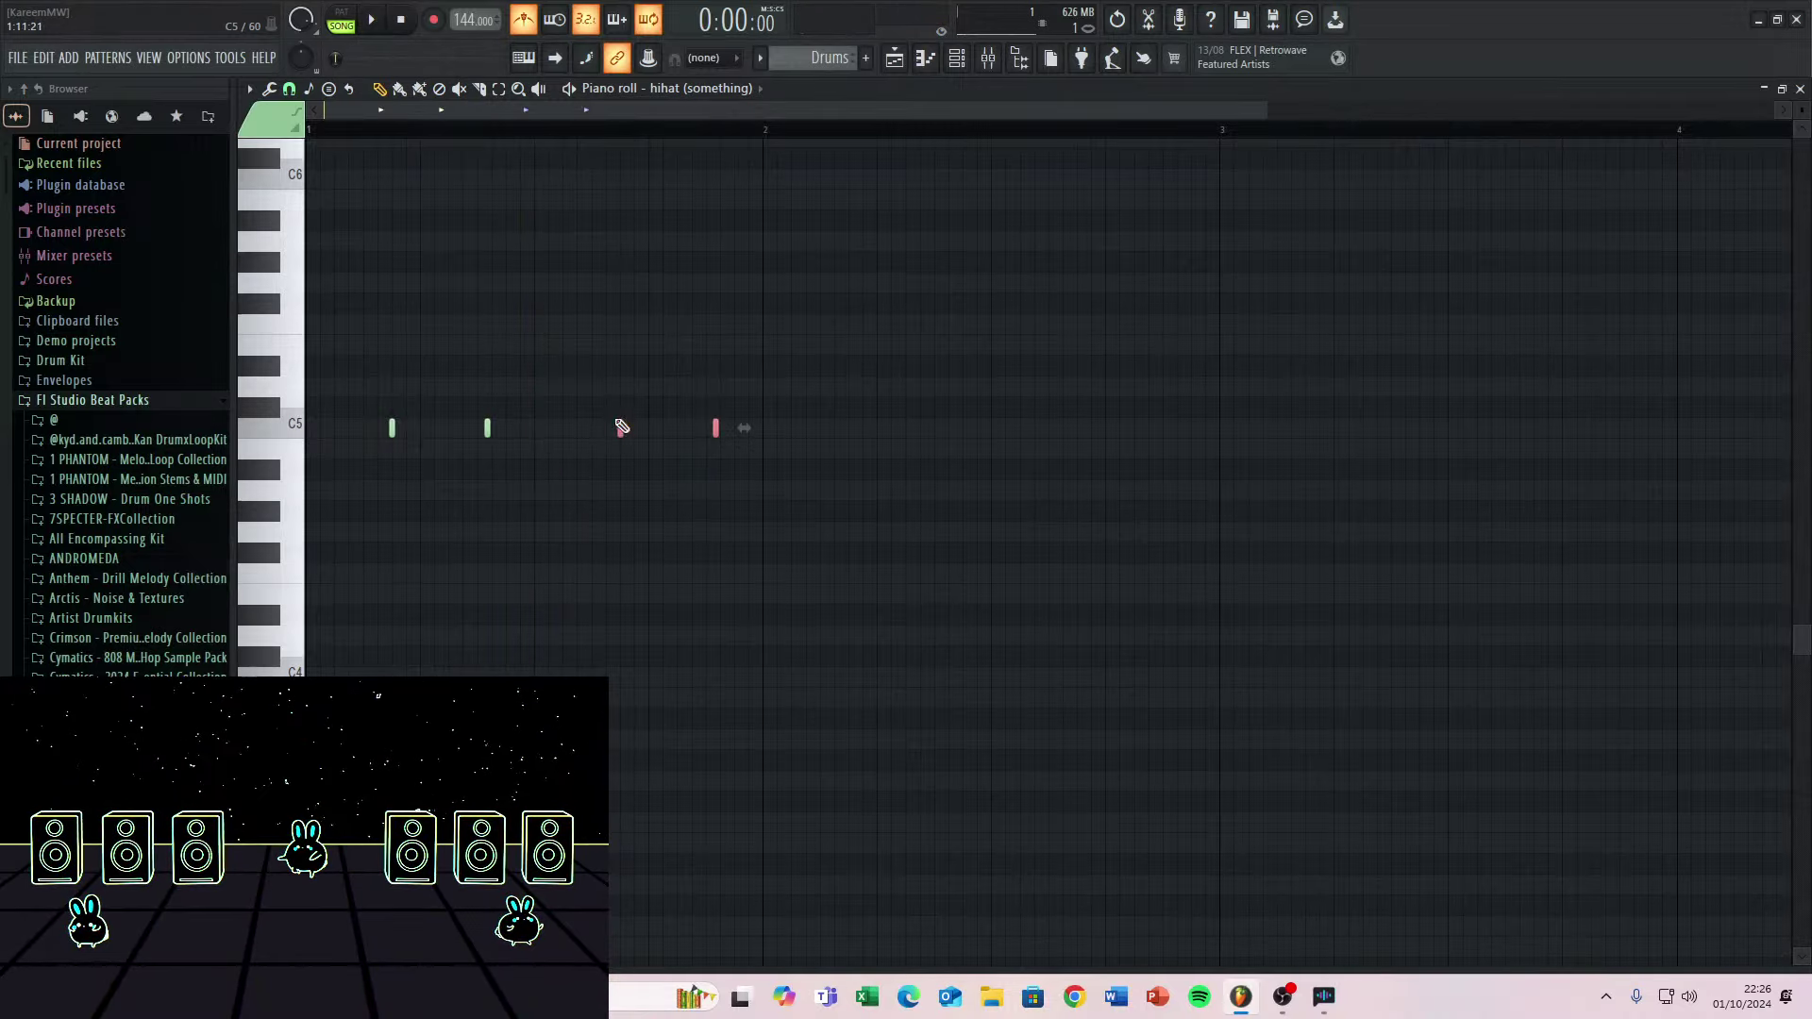
key(space)
scroll(485, 433, up, 3)
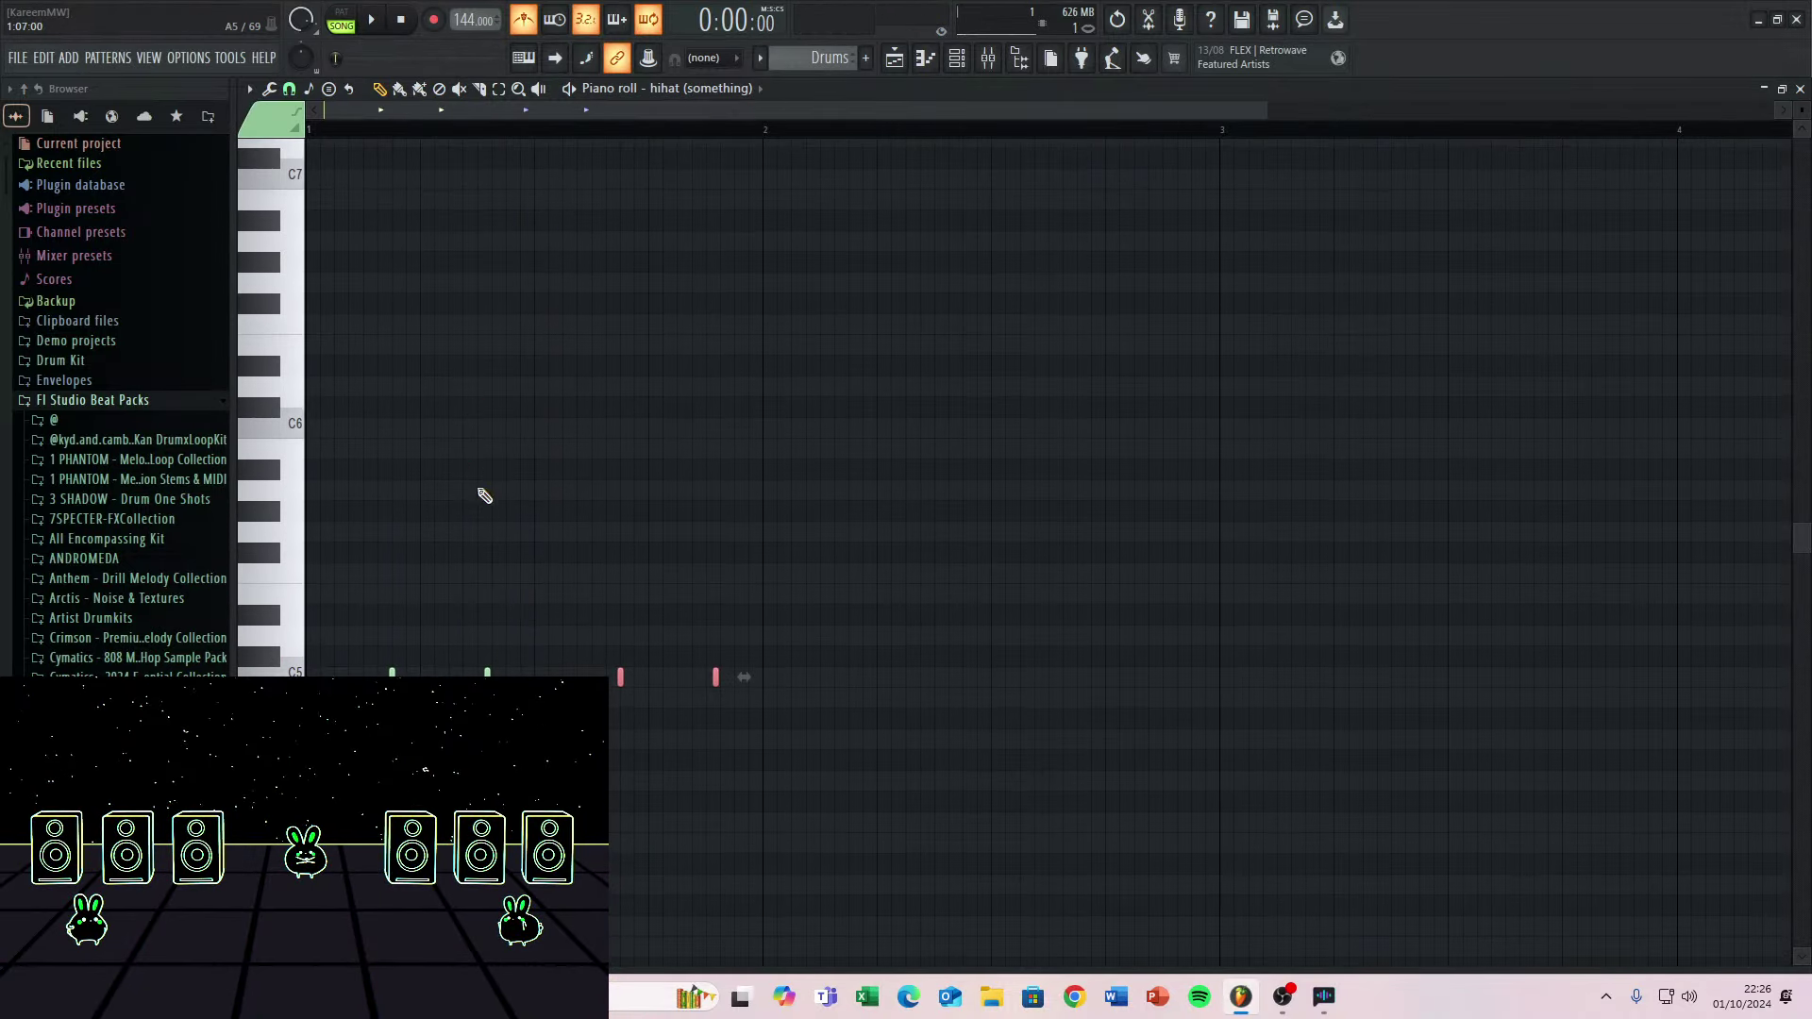
scroll(477, 494, up, 2)
scroll(483, 671, up, 2)
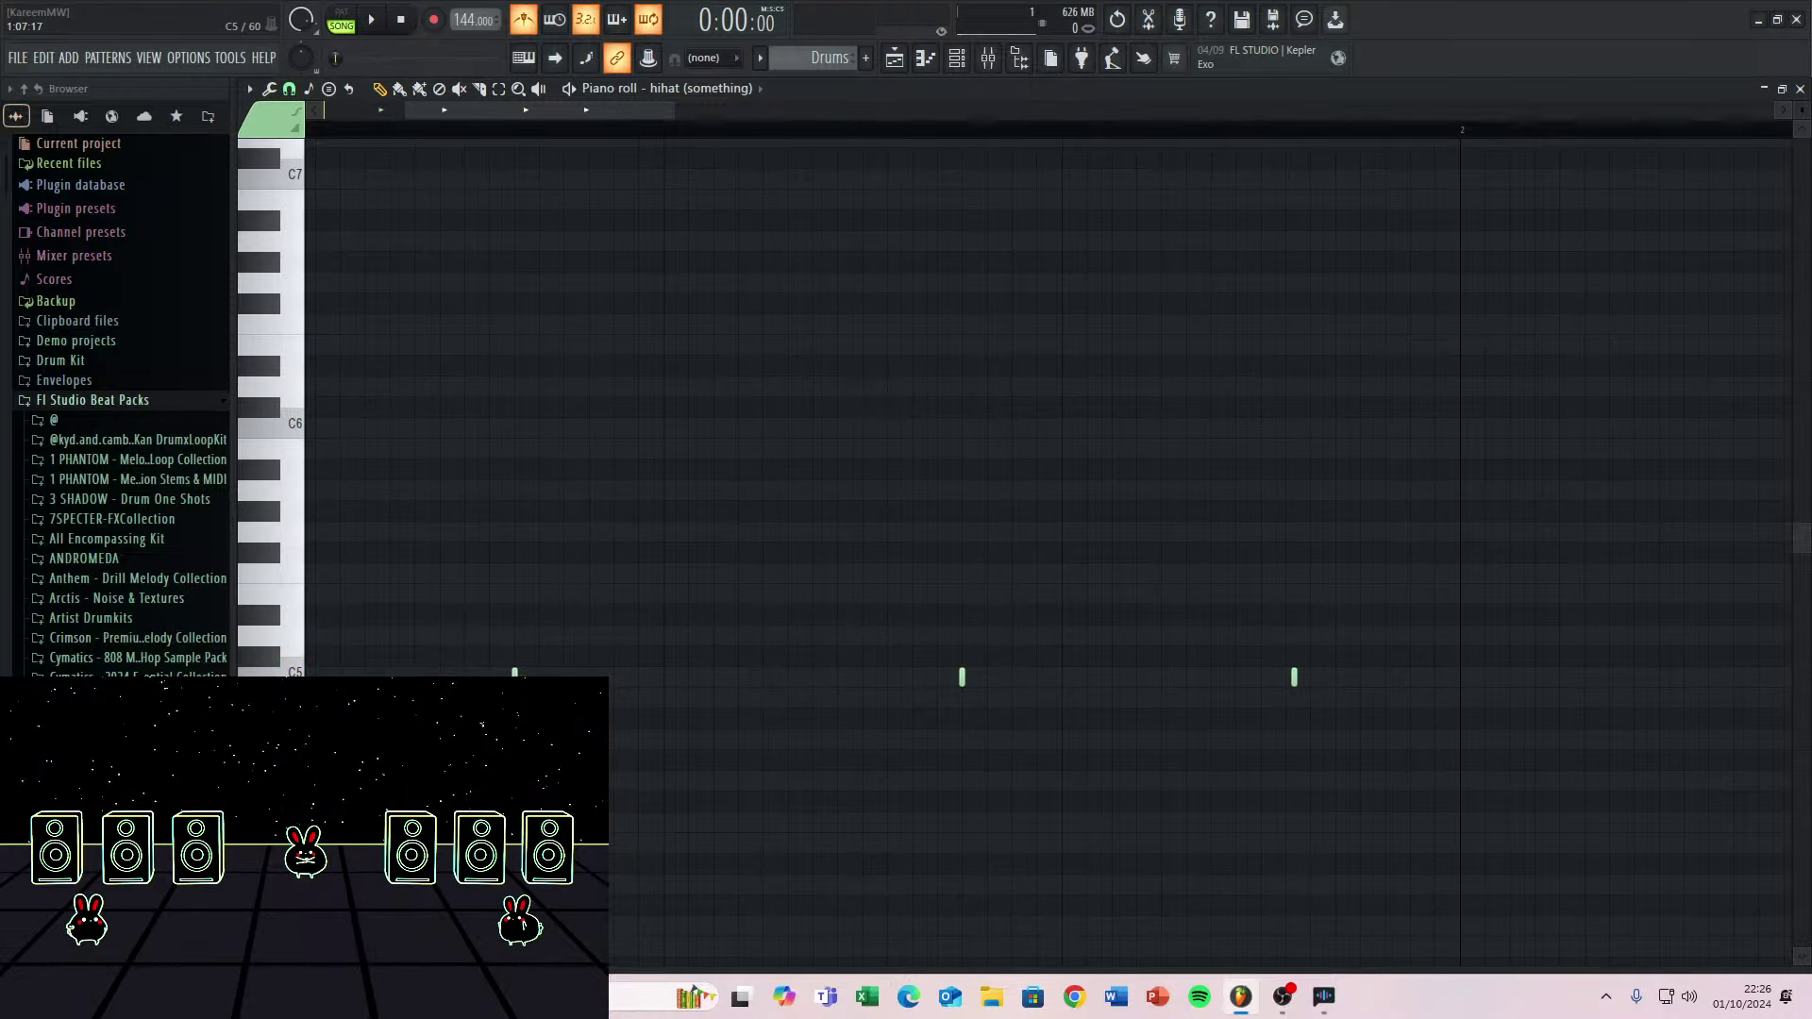
key(space)
key(space)
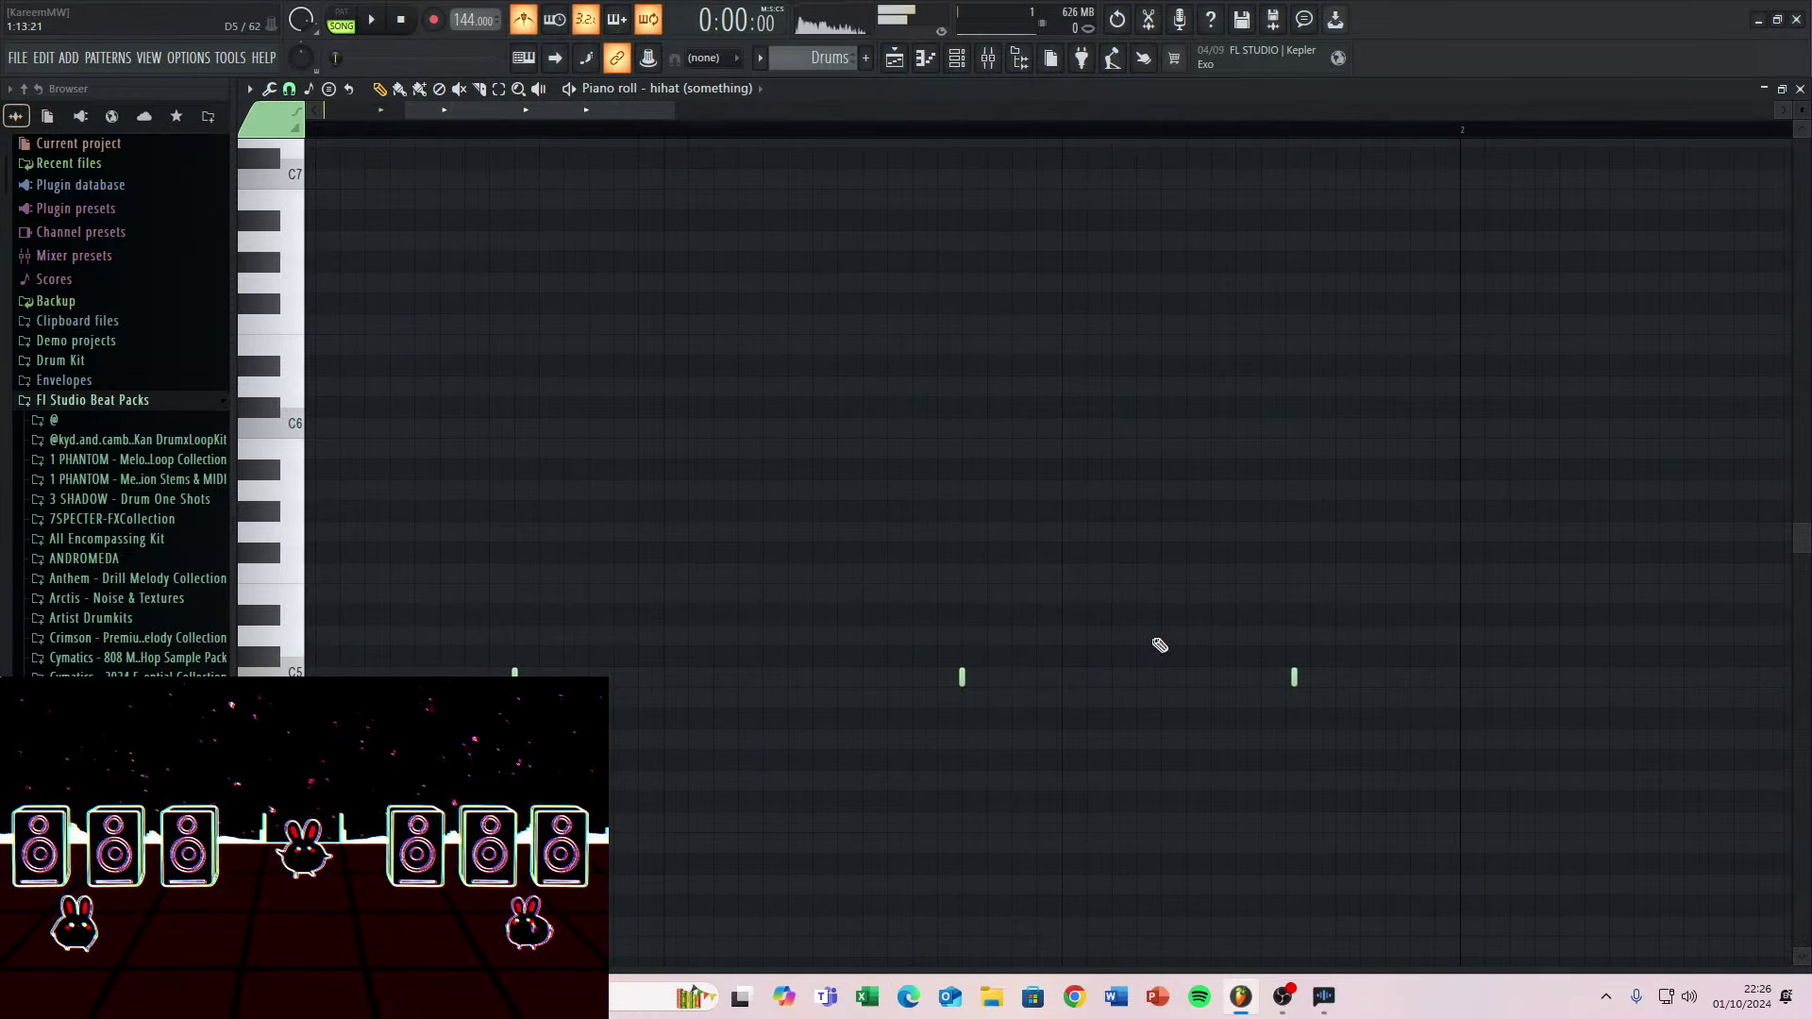
Move the second hi-hat note back slightly earlier and set the snap to 1/6 step.
key(space)
key(space)
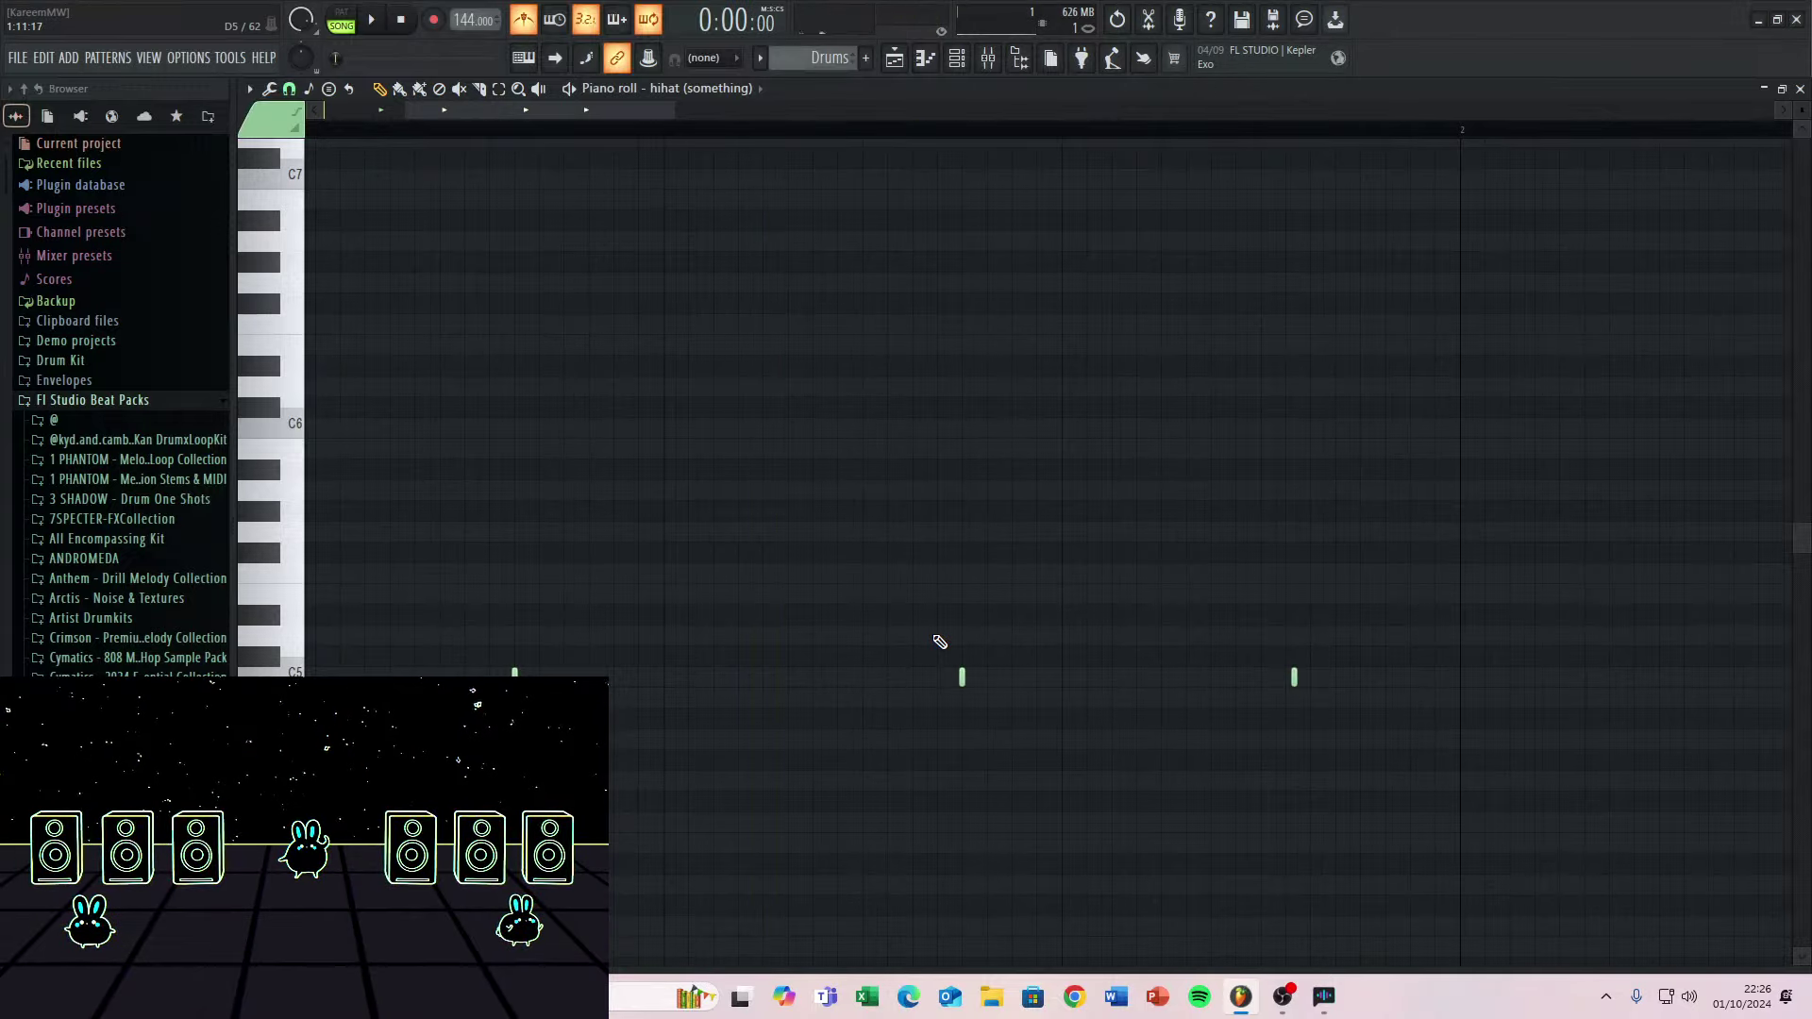
key(space)
key(space)
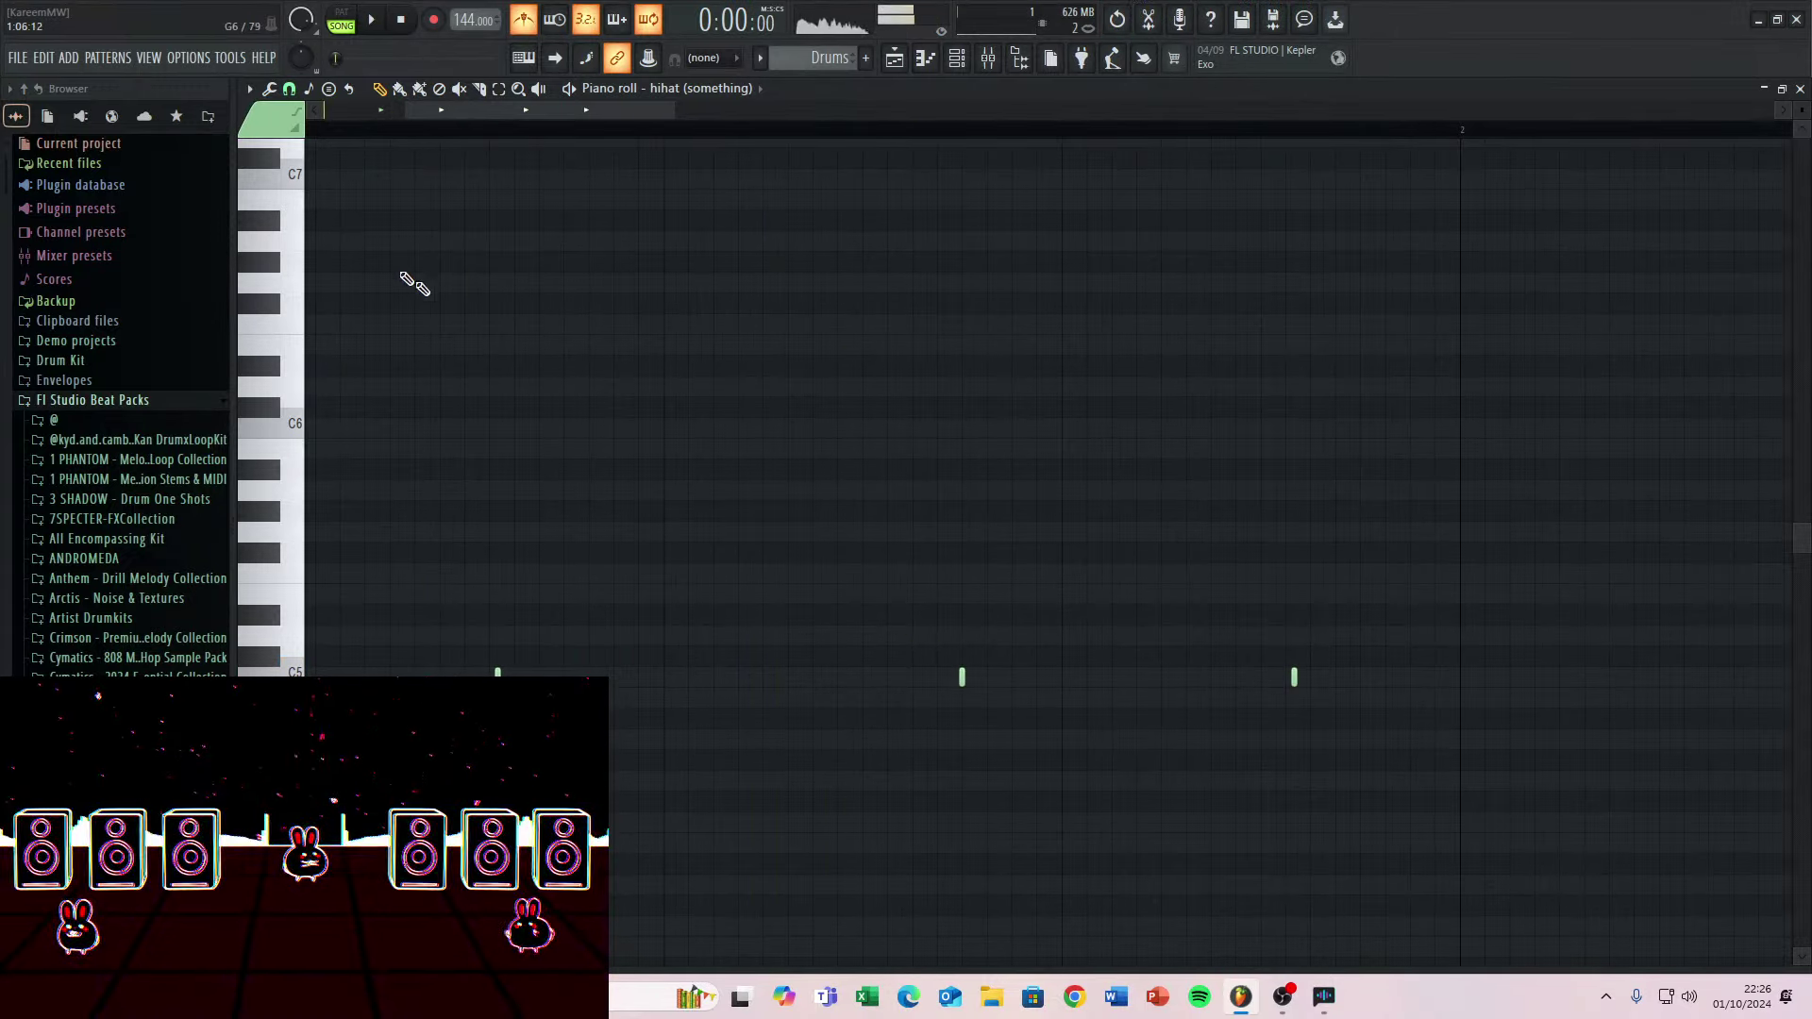
click(289, 88)
click(308, 195)
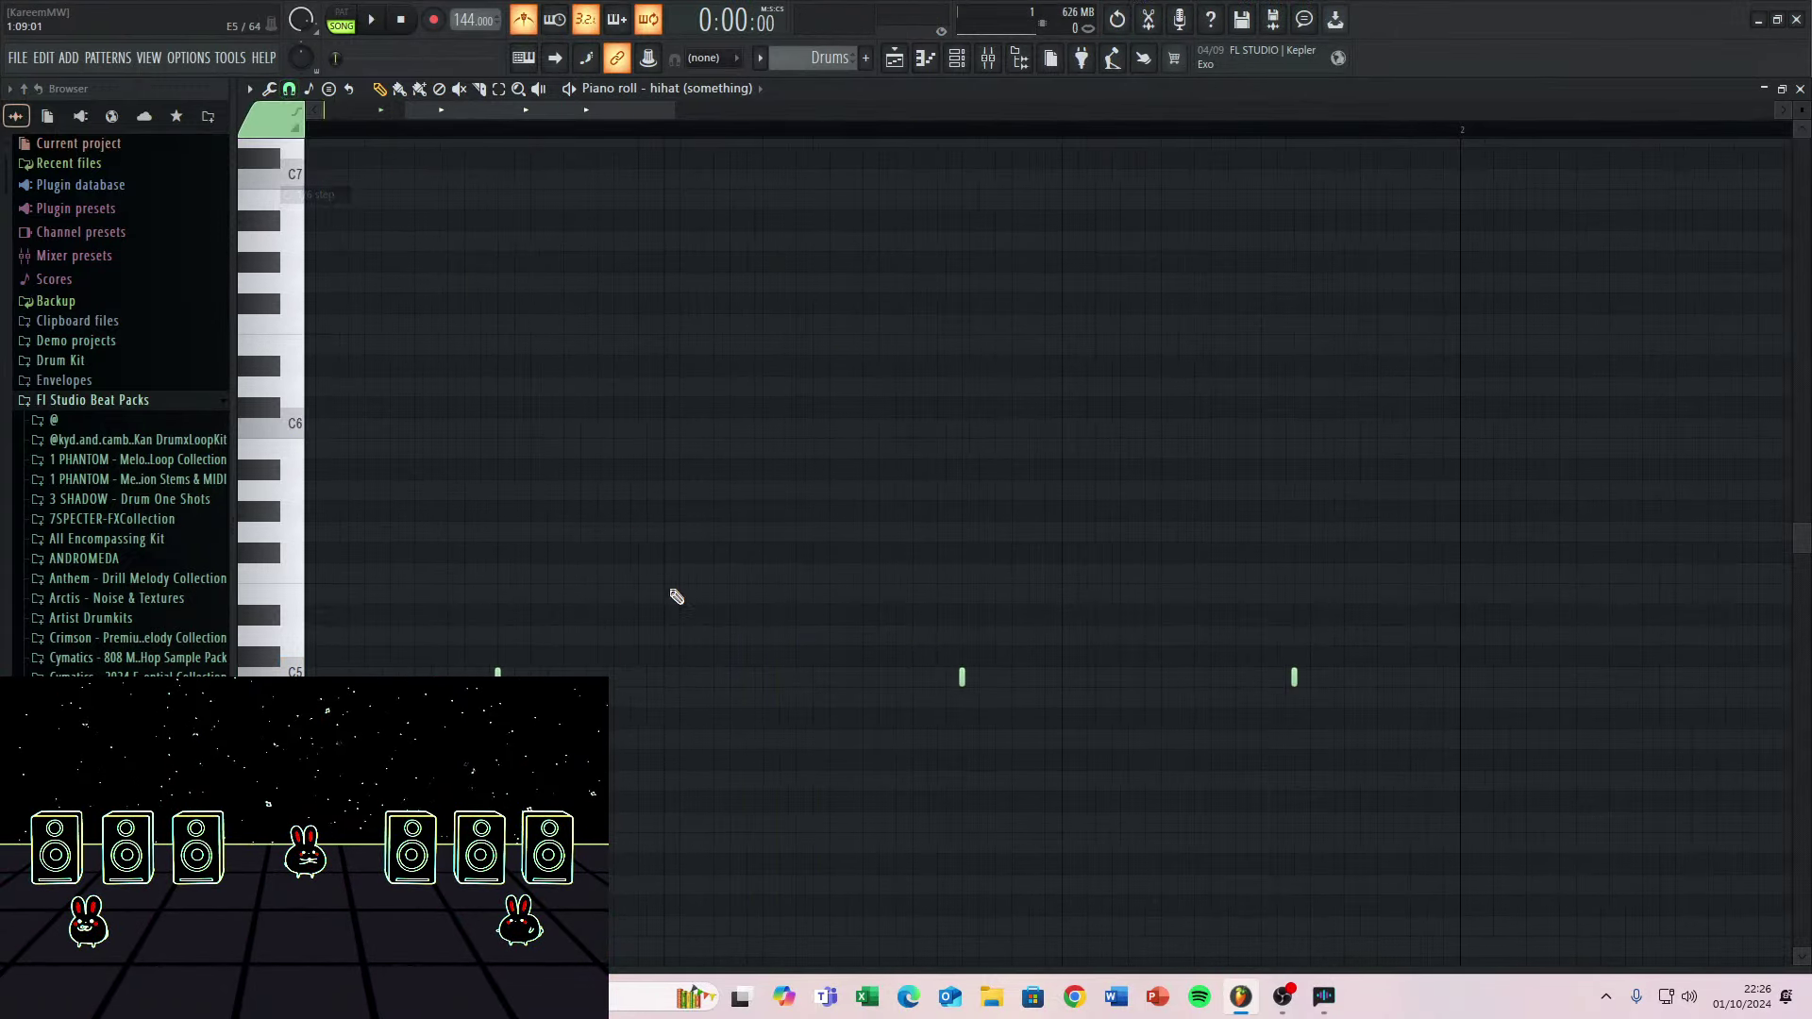
Play back the hi-hat pattern and delete the last two notes in bar 1.
key(space)
key(space)
scroll(1038, 585, down, 5)
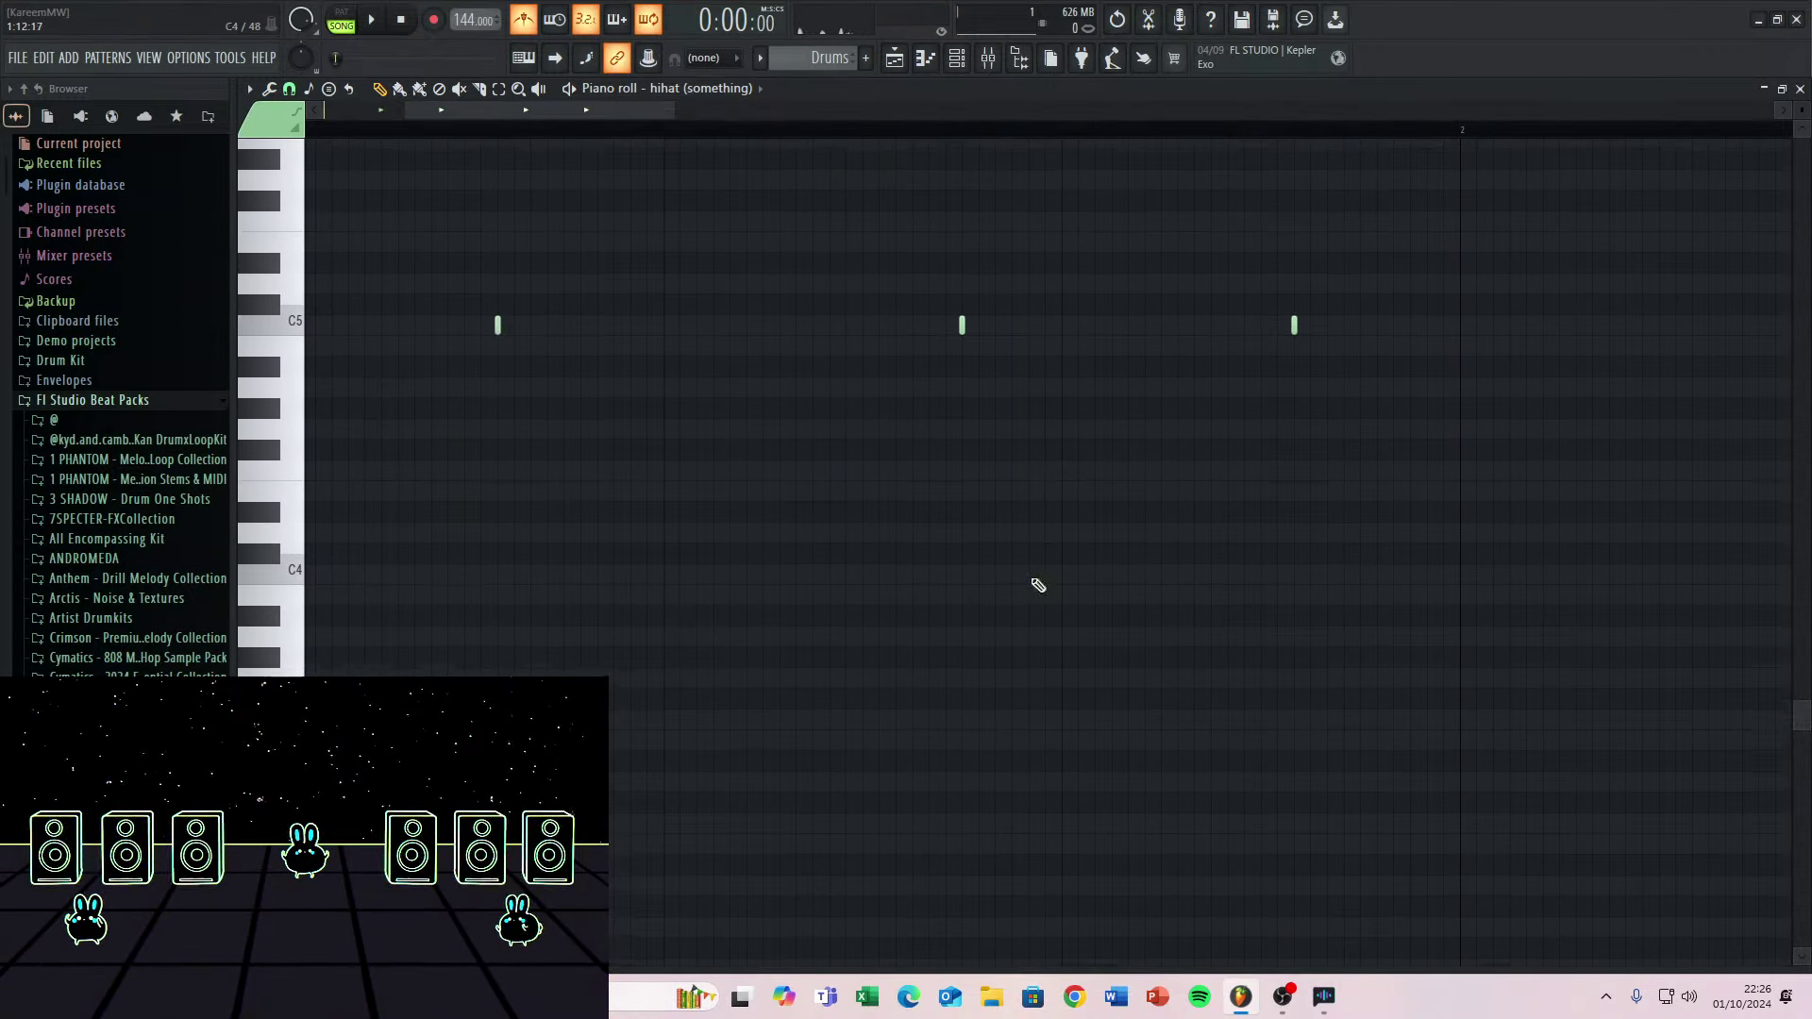
scroll(1038, 585, down, 3)
scroll(717, 423, up, 5)
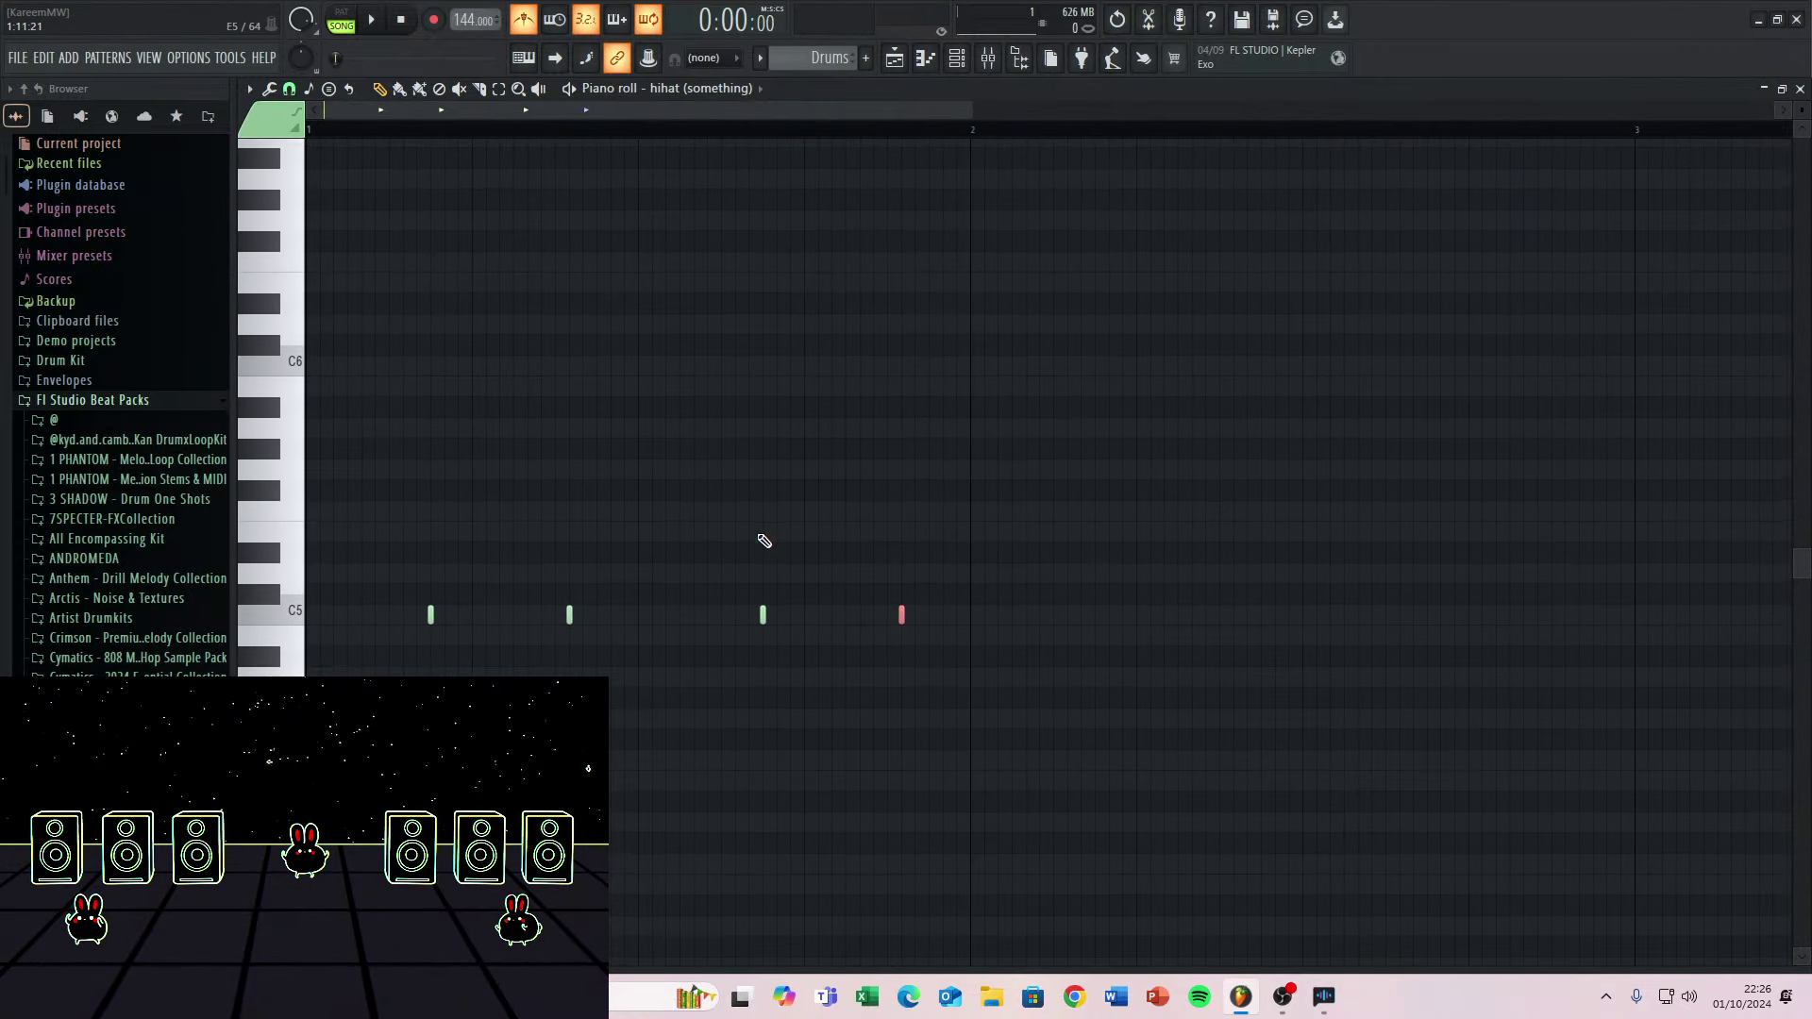
key(alt+Tab)
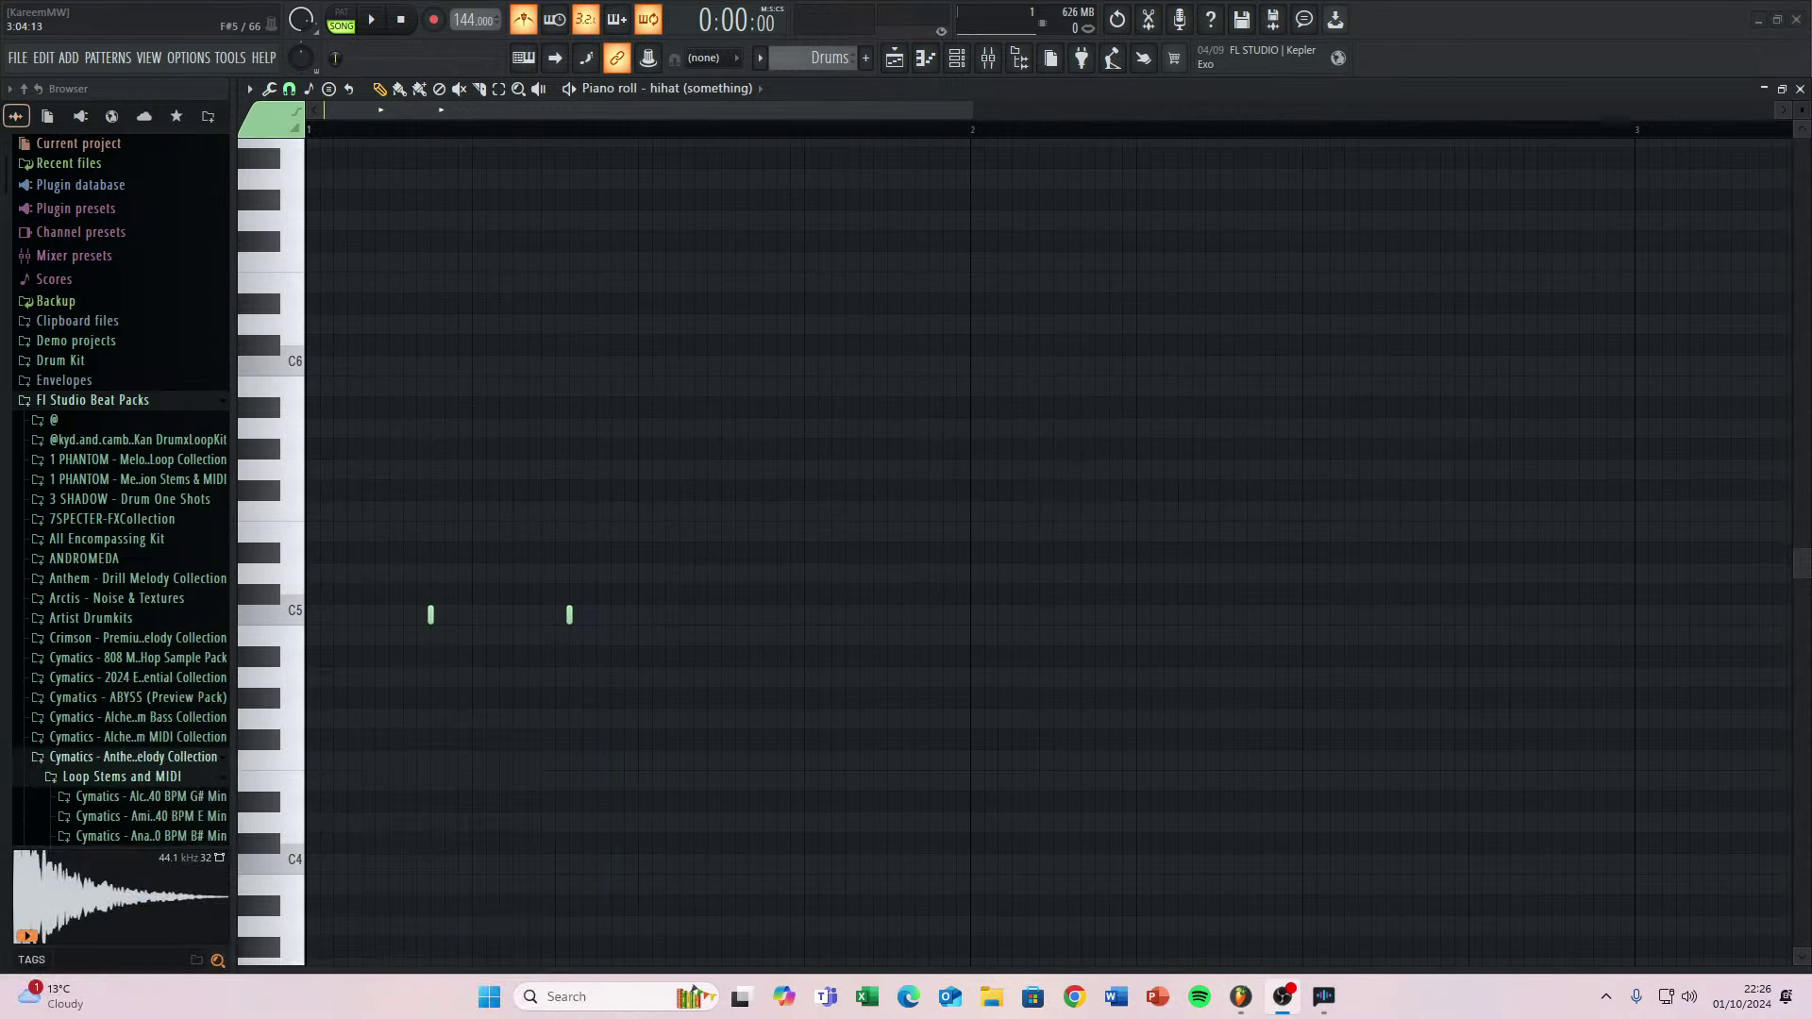
key(alt+Tab)
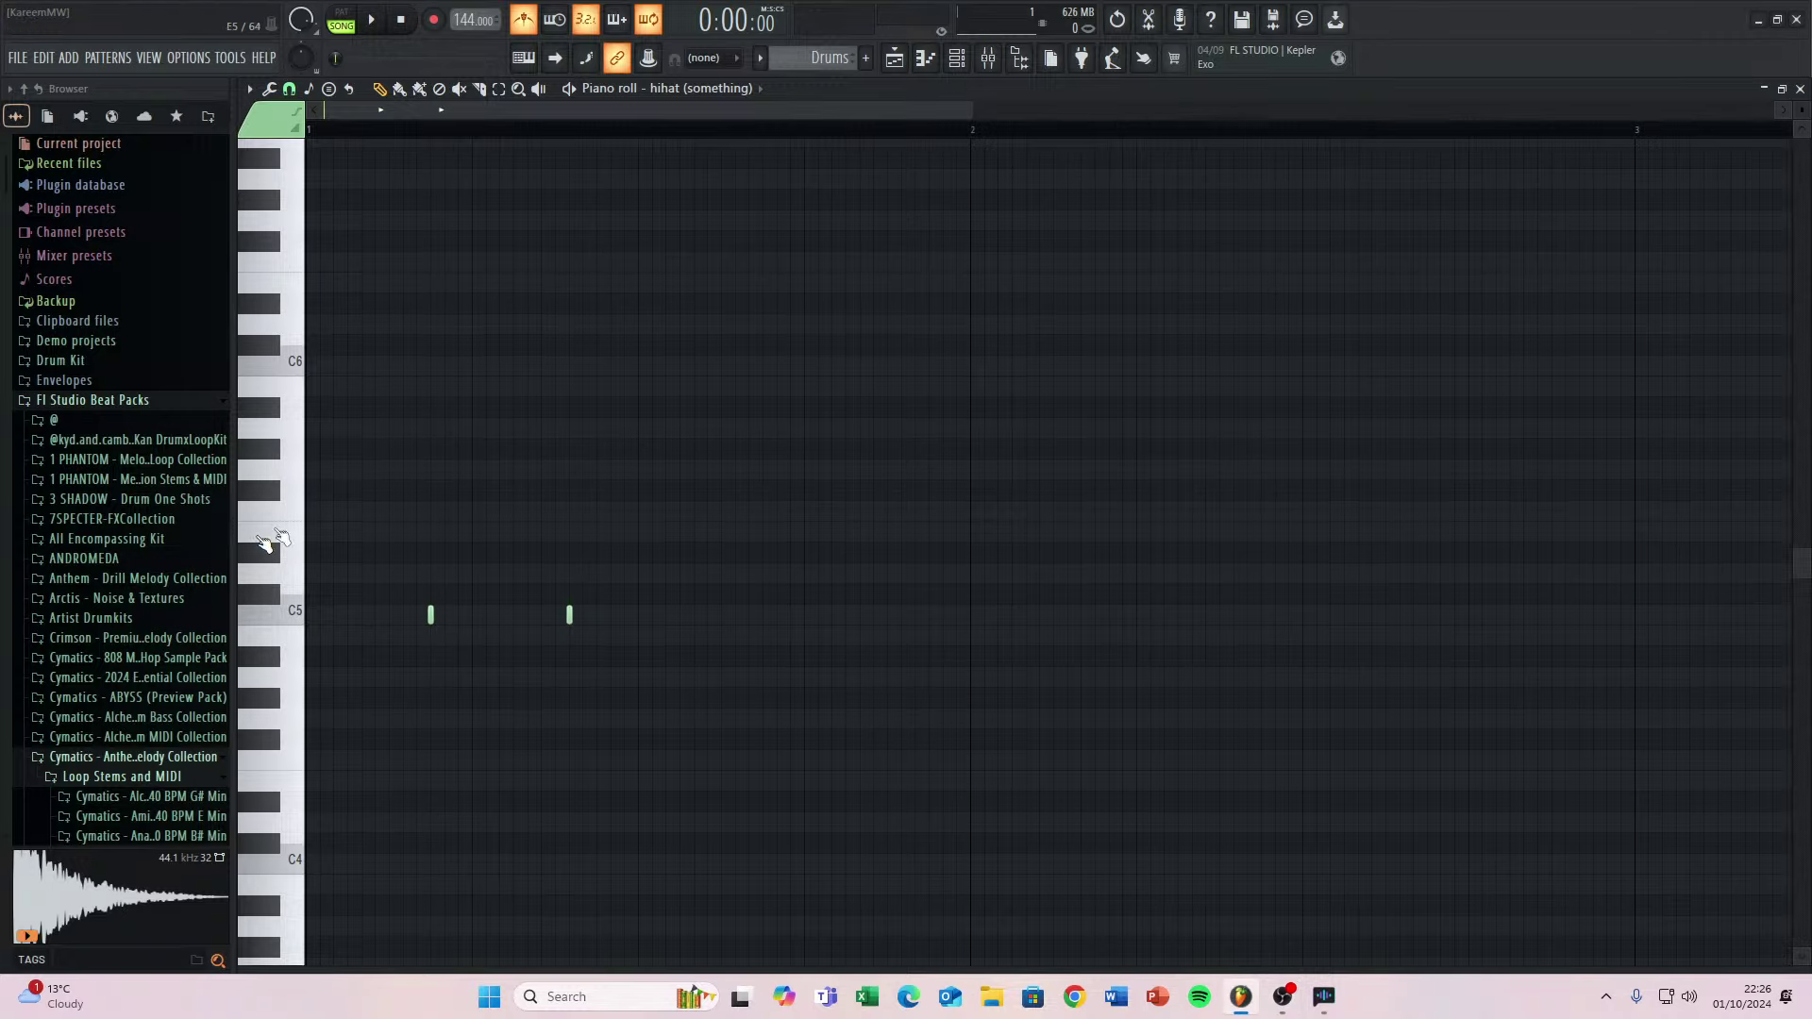
Duplicate the first two C5 hi-hat notes and place the copies in the second half of bar 1.
key(space)
scroll(774, 558, down, 2)
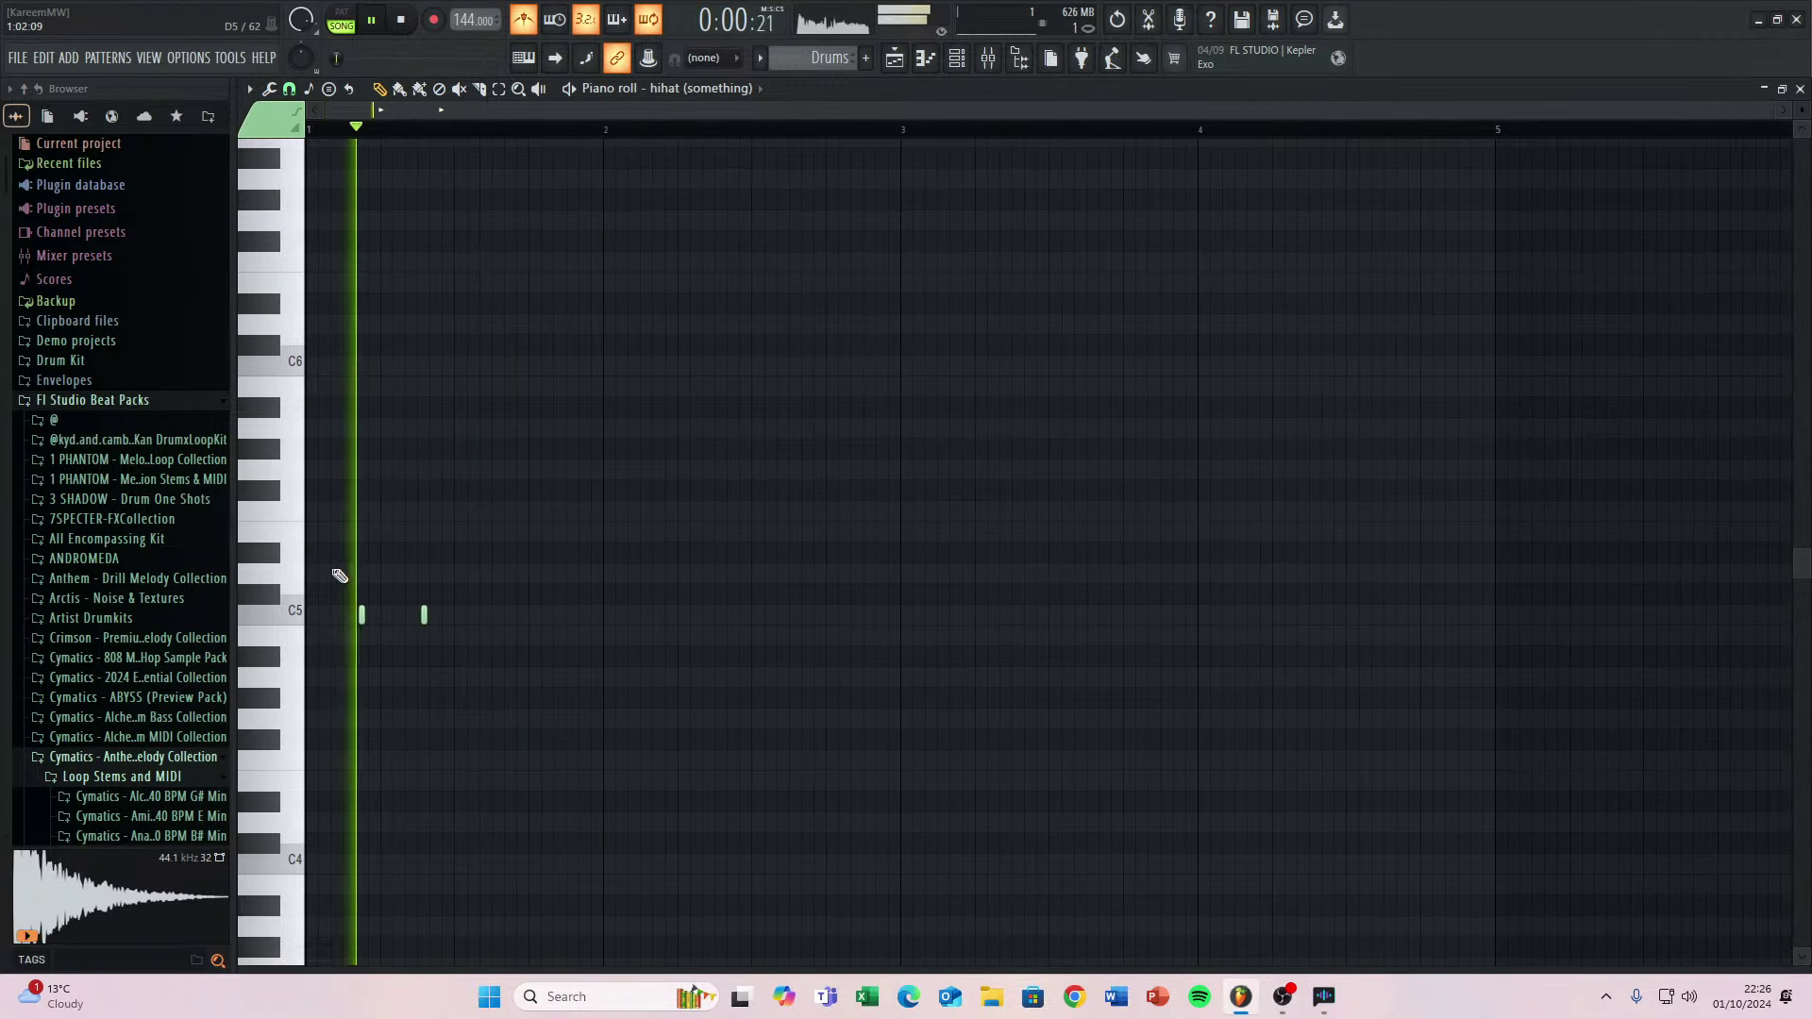
key(space)
mouse_move(333, 557)
mouse_down()
mouse_move(395, 643)
mouse_move(610, 718)
mouse_up()
right_click(606, 718)
drag(333, 482, 548, 675)
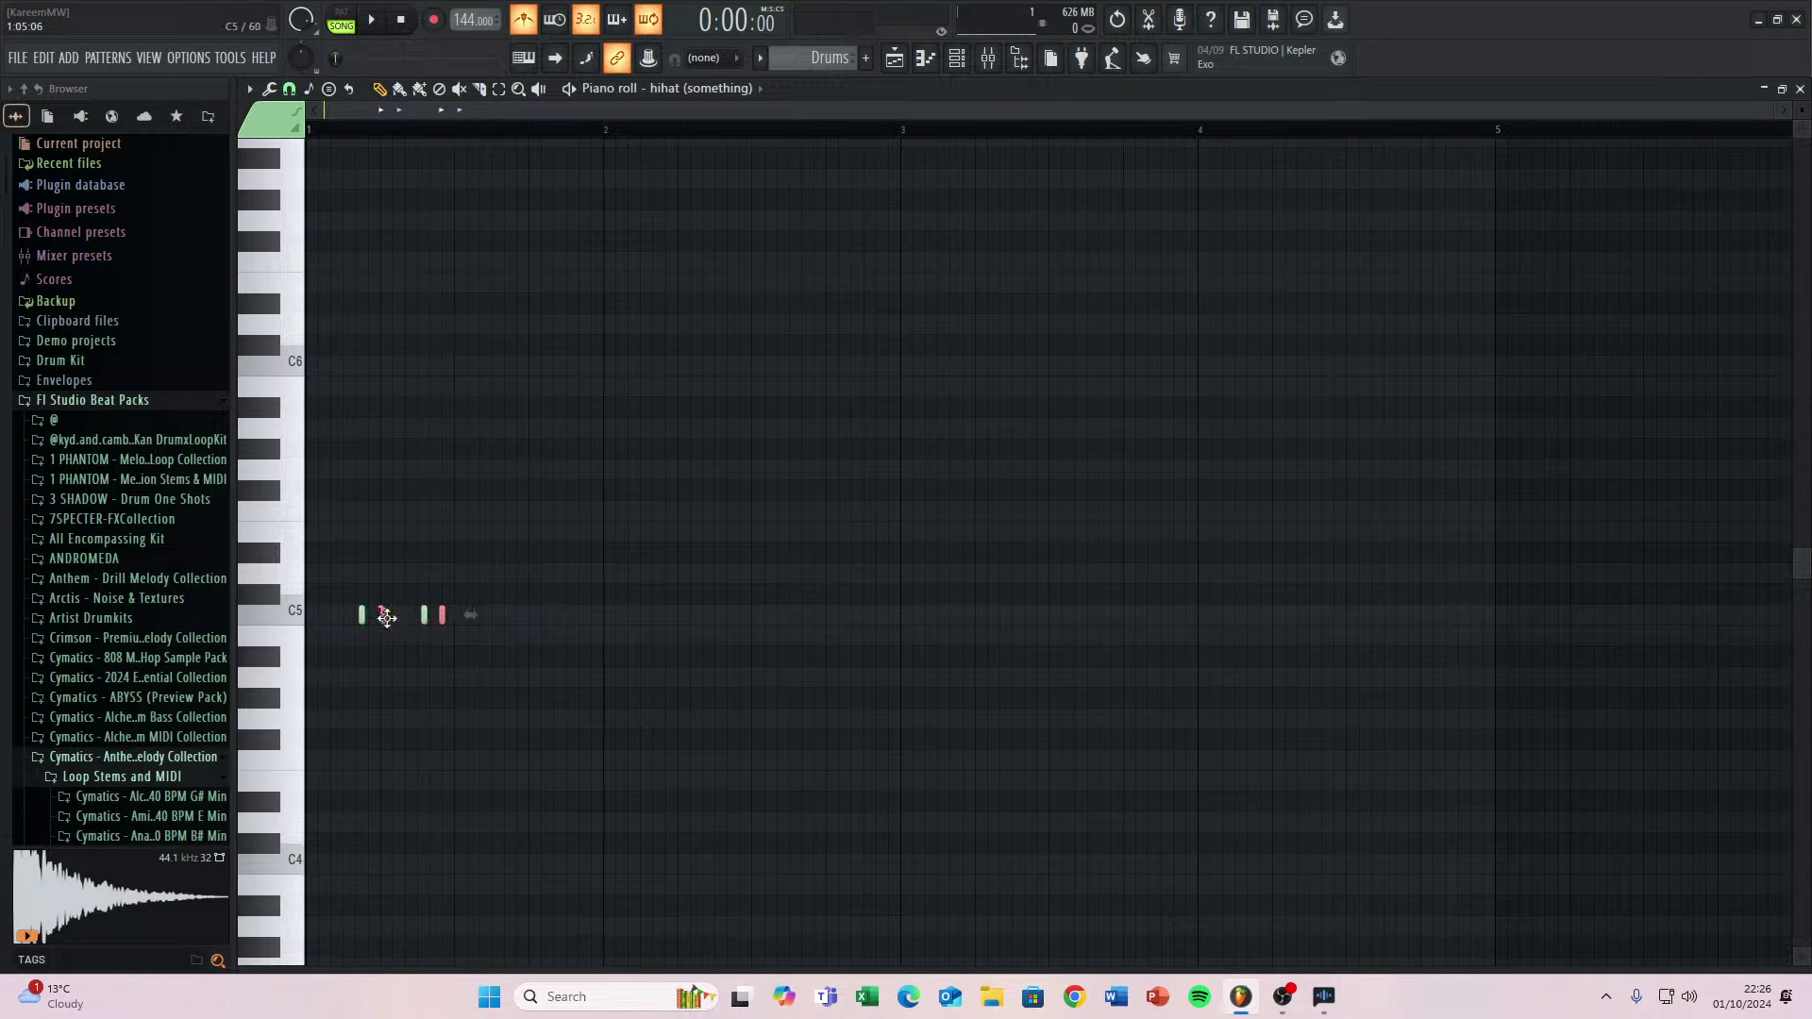
key(space)
drag(386, 617, 510, 617)
Shift the copied pair of hi-hat notes slightly later in bar 1 and play back the pattern.
ctrl+scroll(509, 622, up, 3)
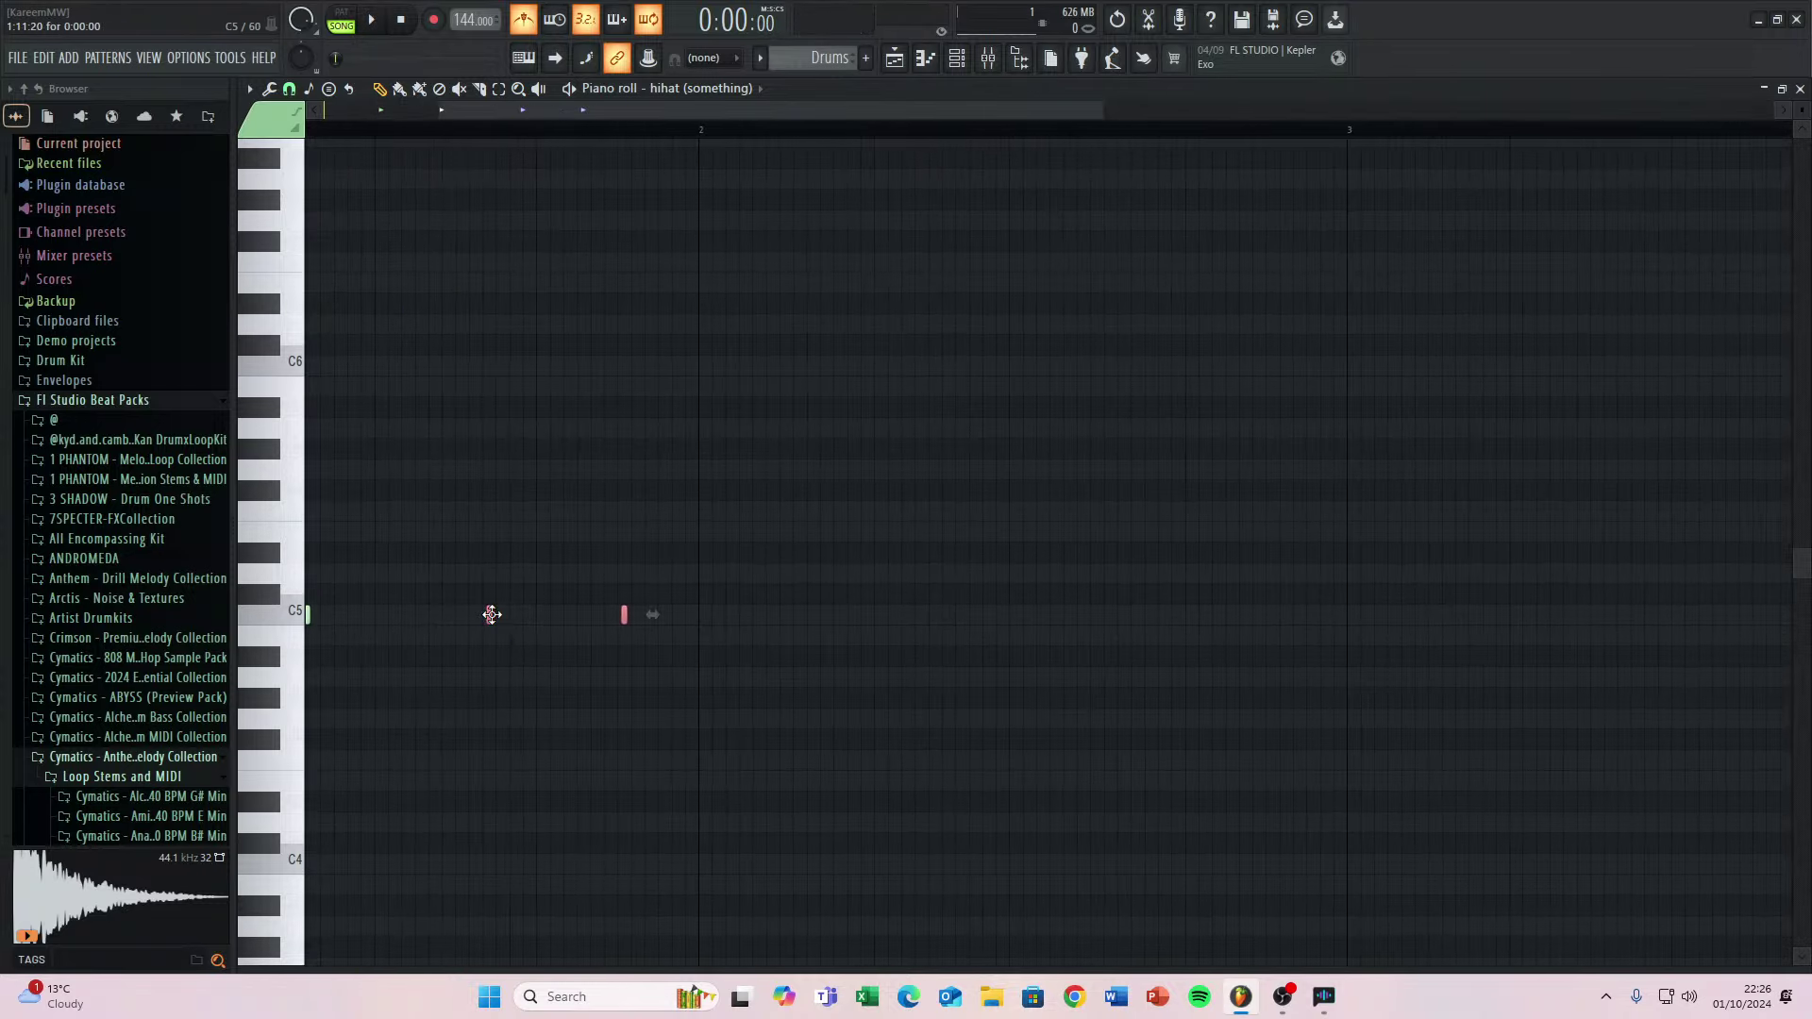
ctrl+scroll(562, 647, up, 4)
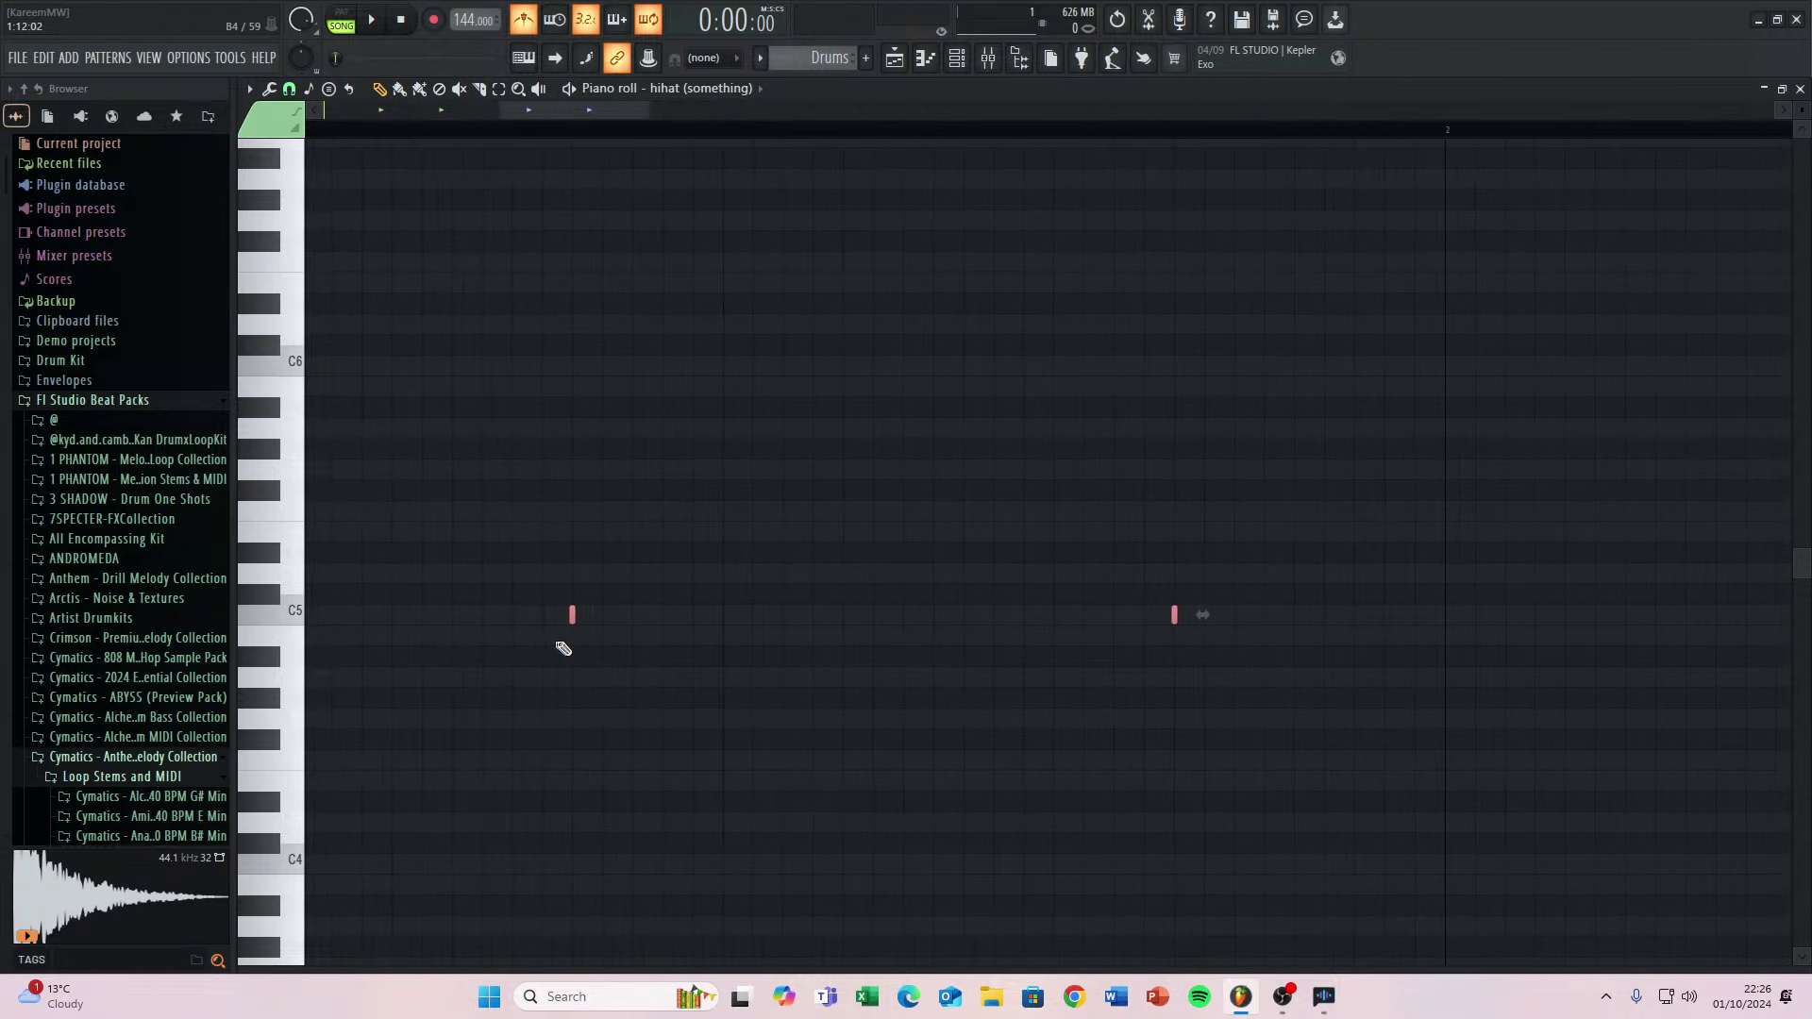
key(space)
ctrl+scroll(578, 649, down, 5)
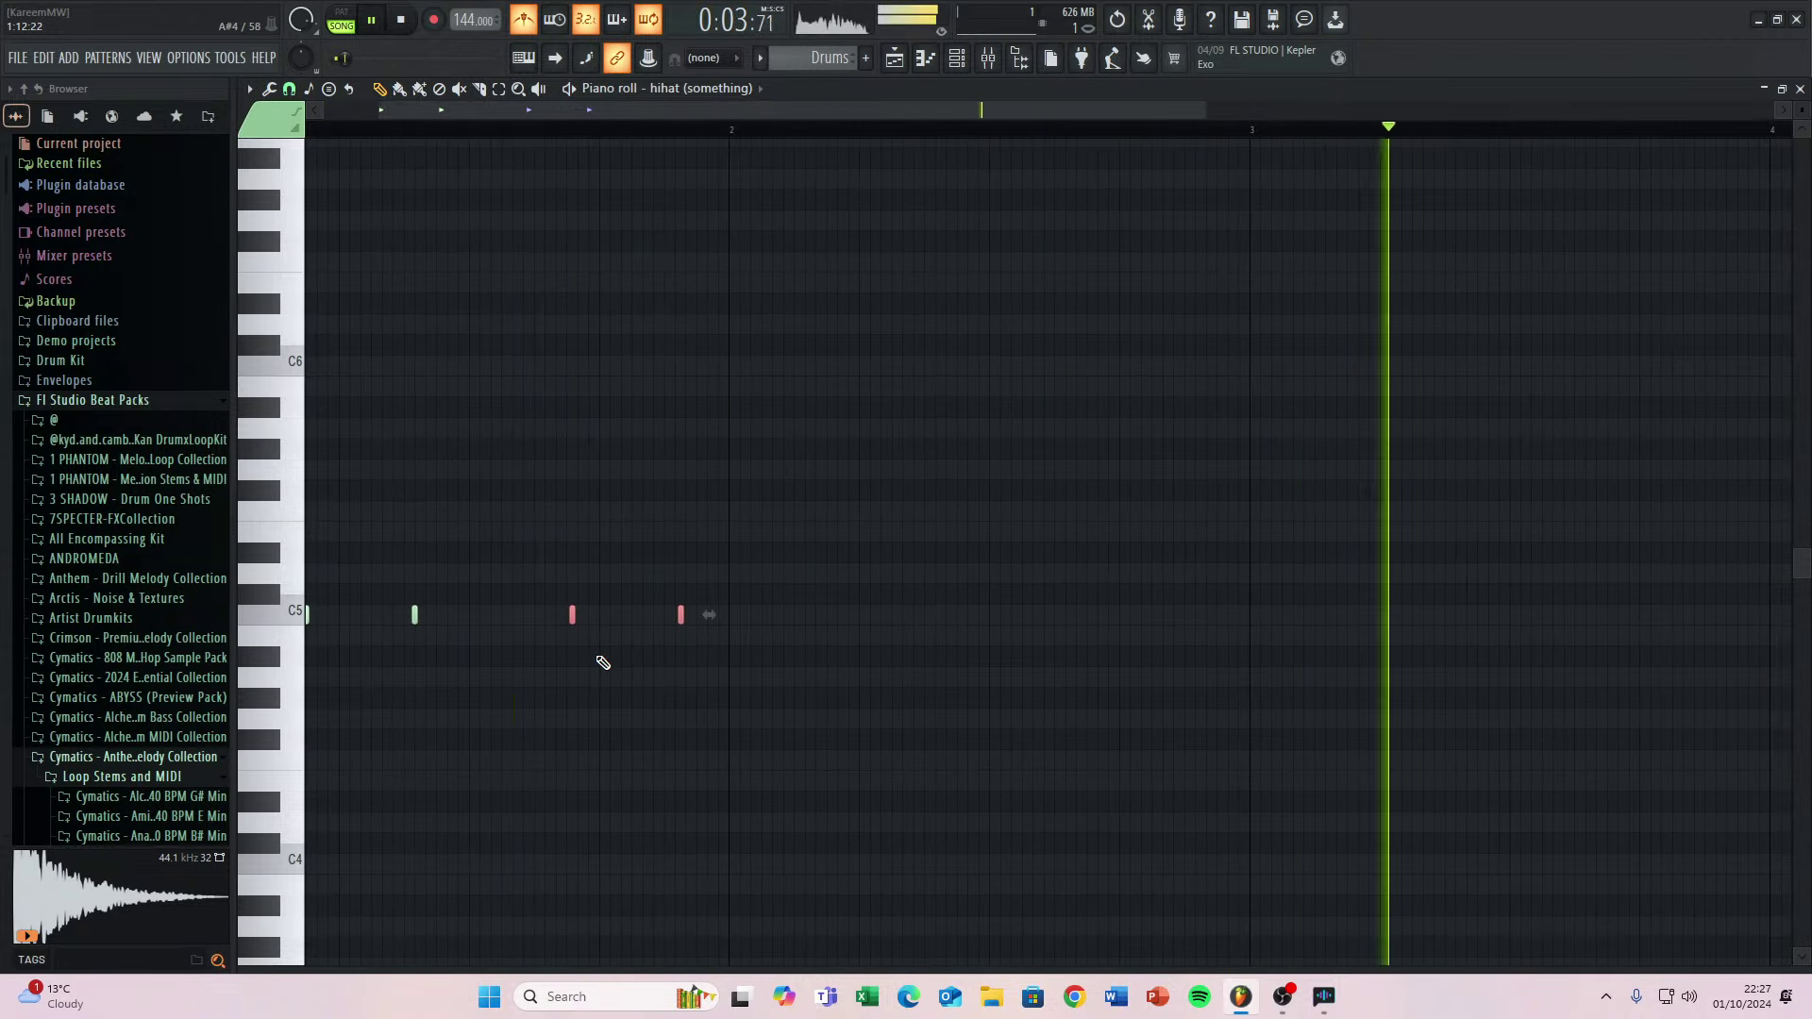
Duplicate the four C5 hi-hat notes of bar 1 and place the copies at the matching positions in bar 2.
ctrl+click(467, 702)
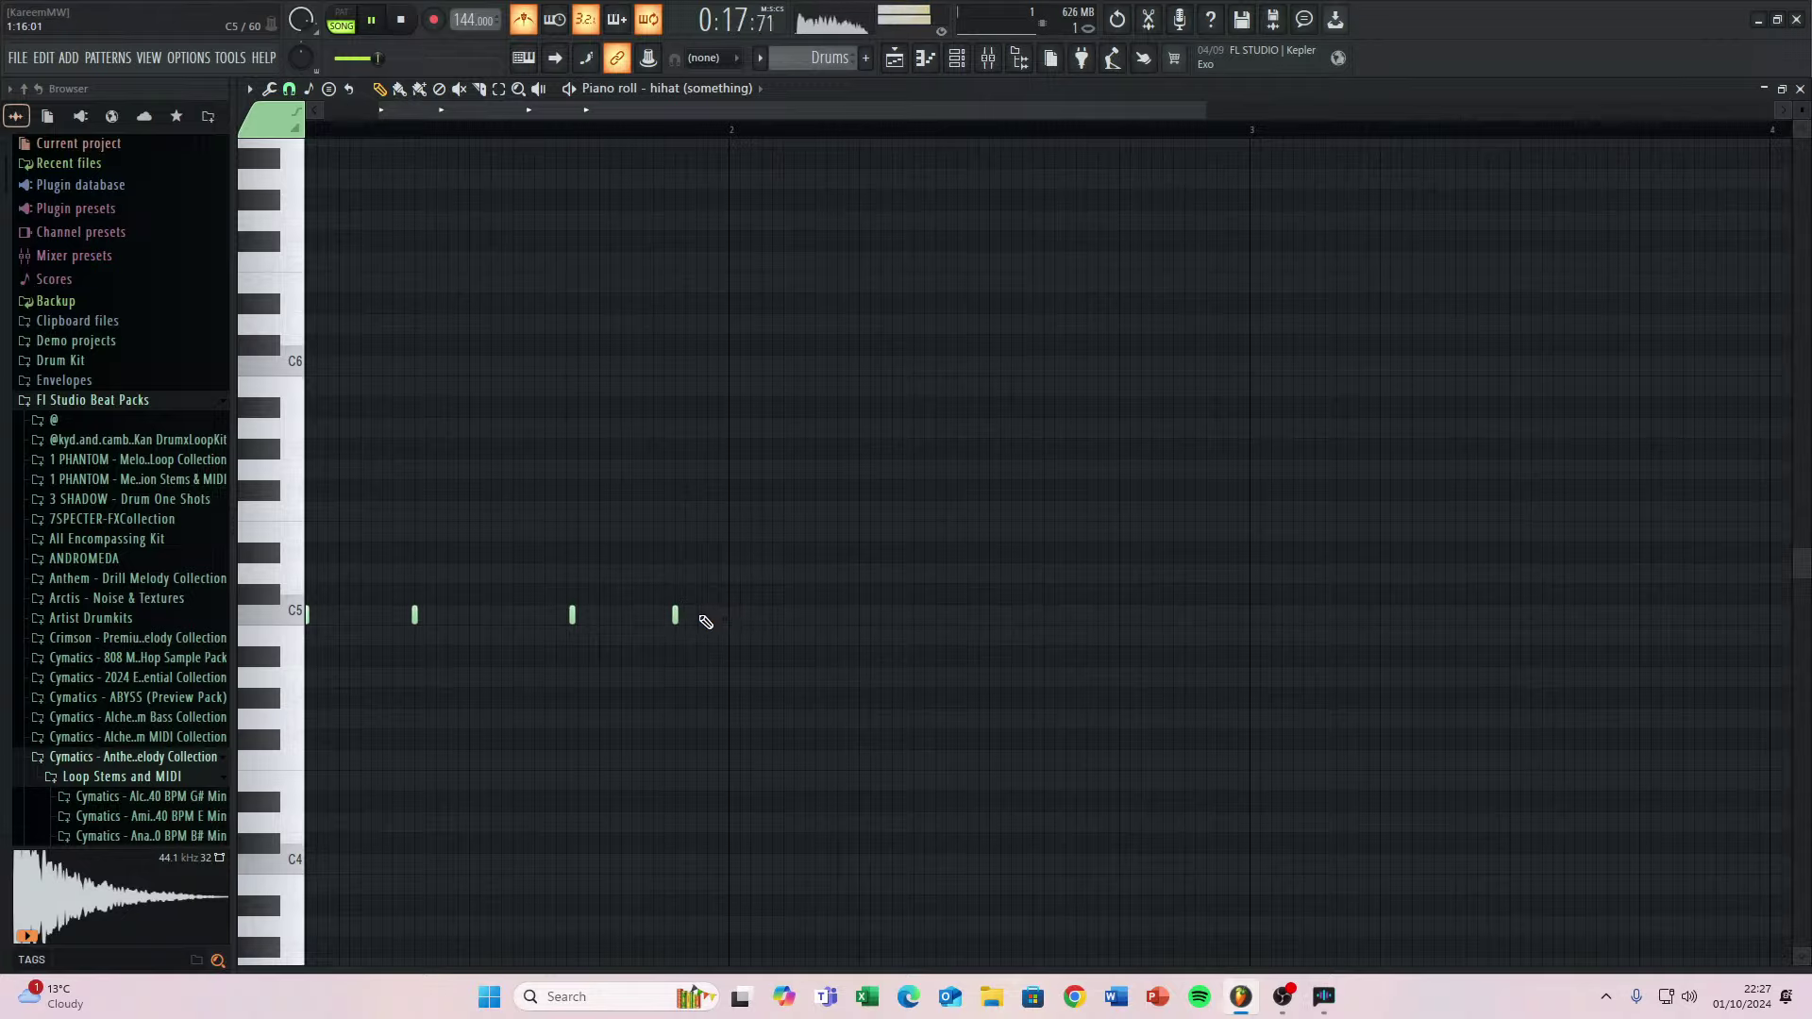
scroll(619, 566, down, 3)
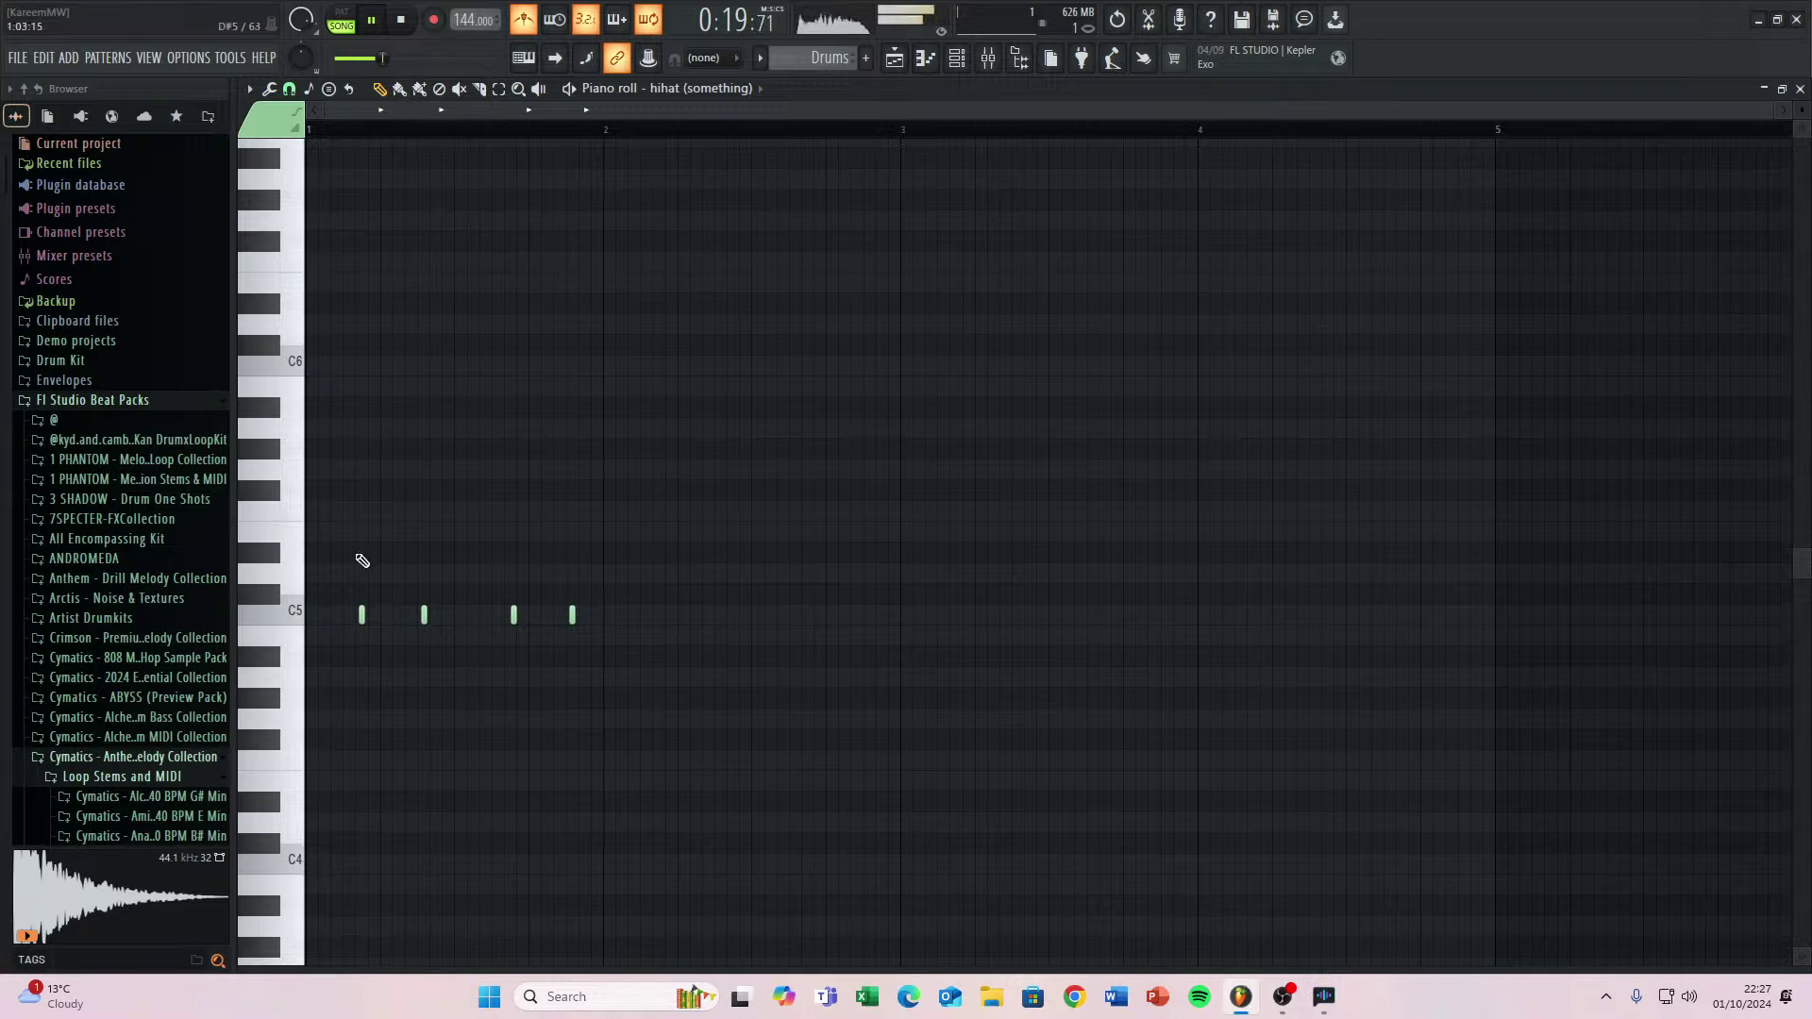
drag(349, 545, 835, 769)
drag(570, 615, 570, 615)
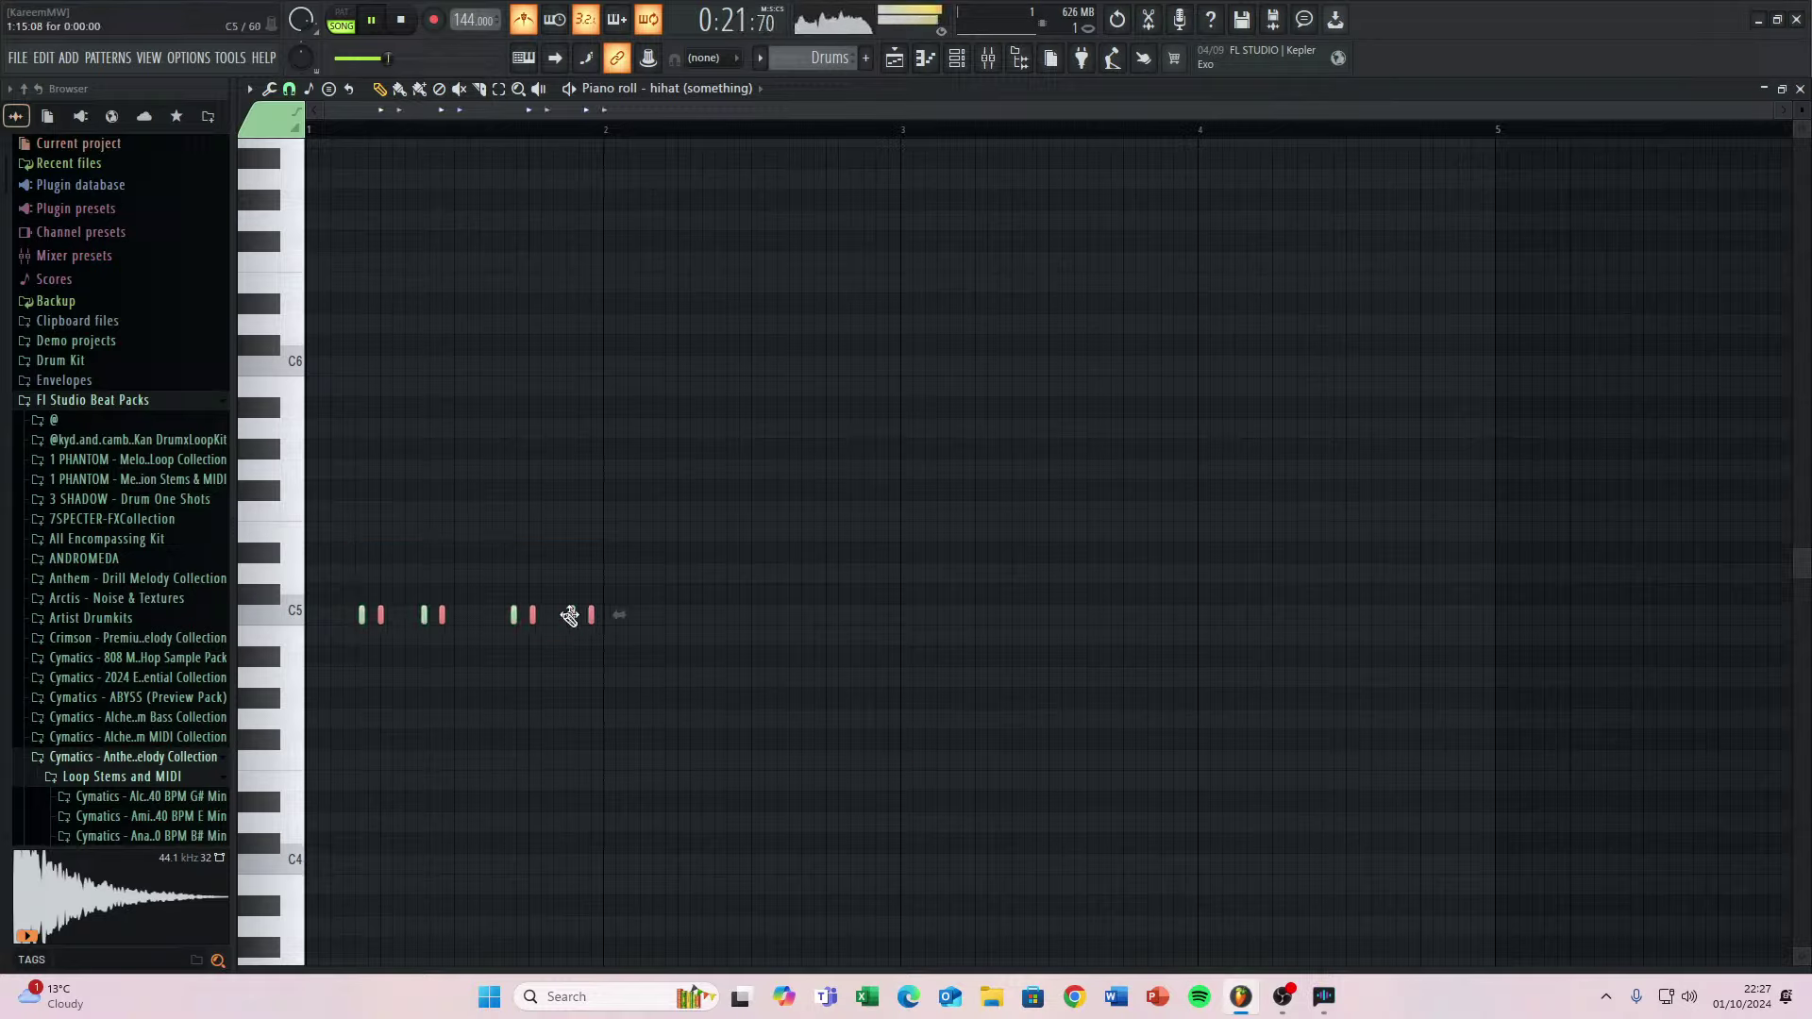
drag(378, 614, 661, 623)
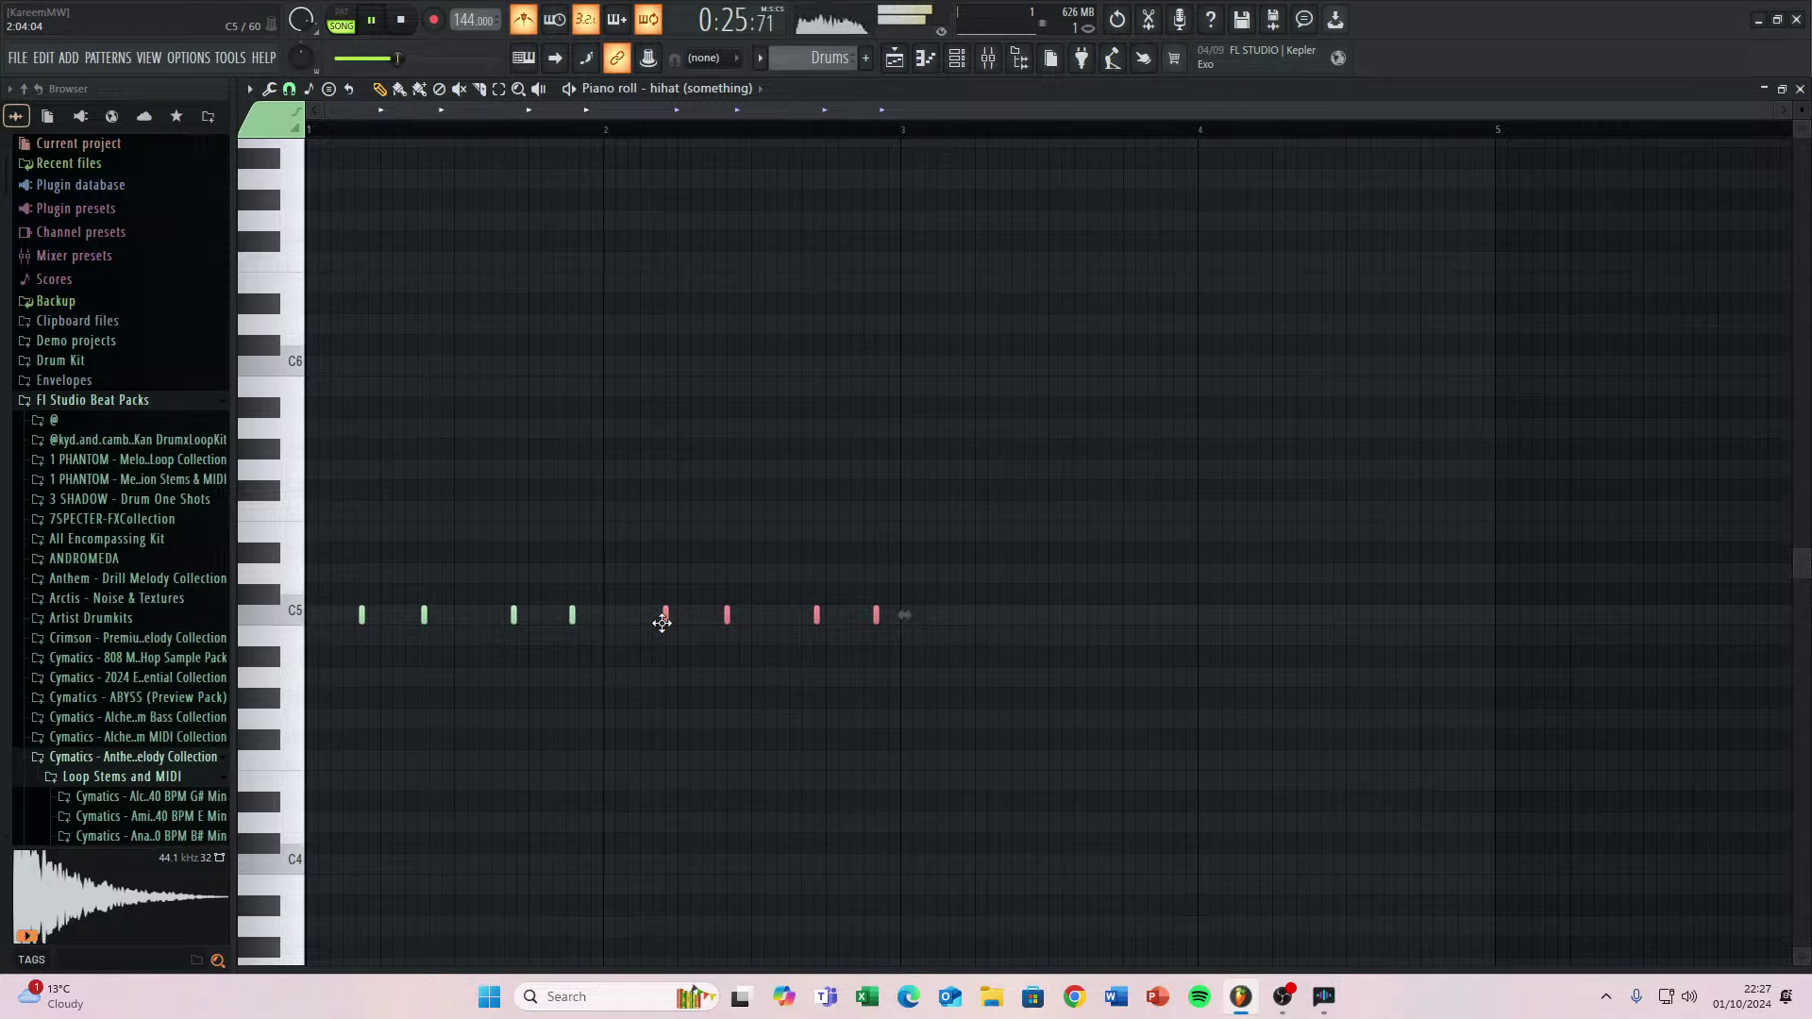
drag(662, 623, 670, 621)
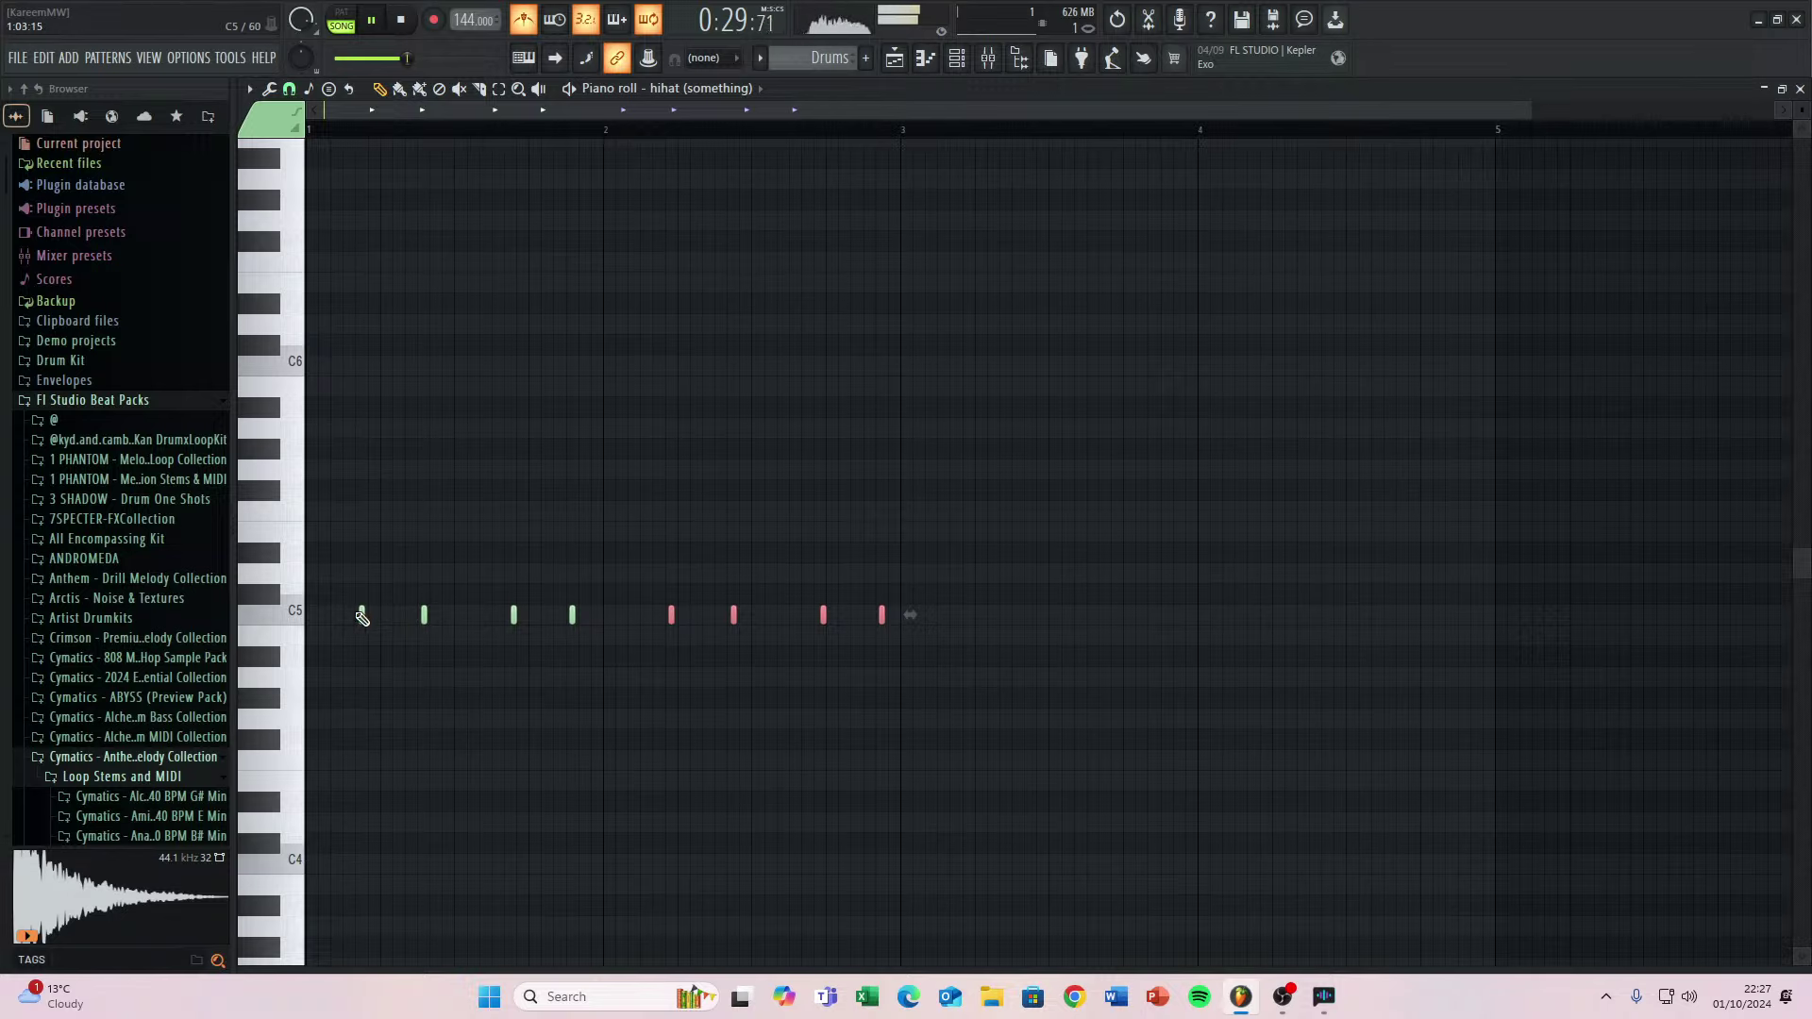
scroll(566, 626, up, 4)
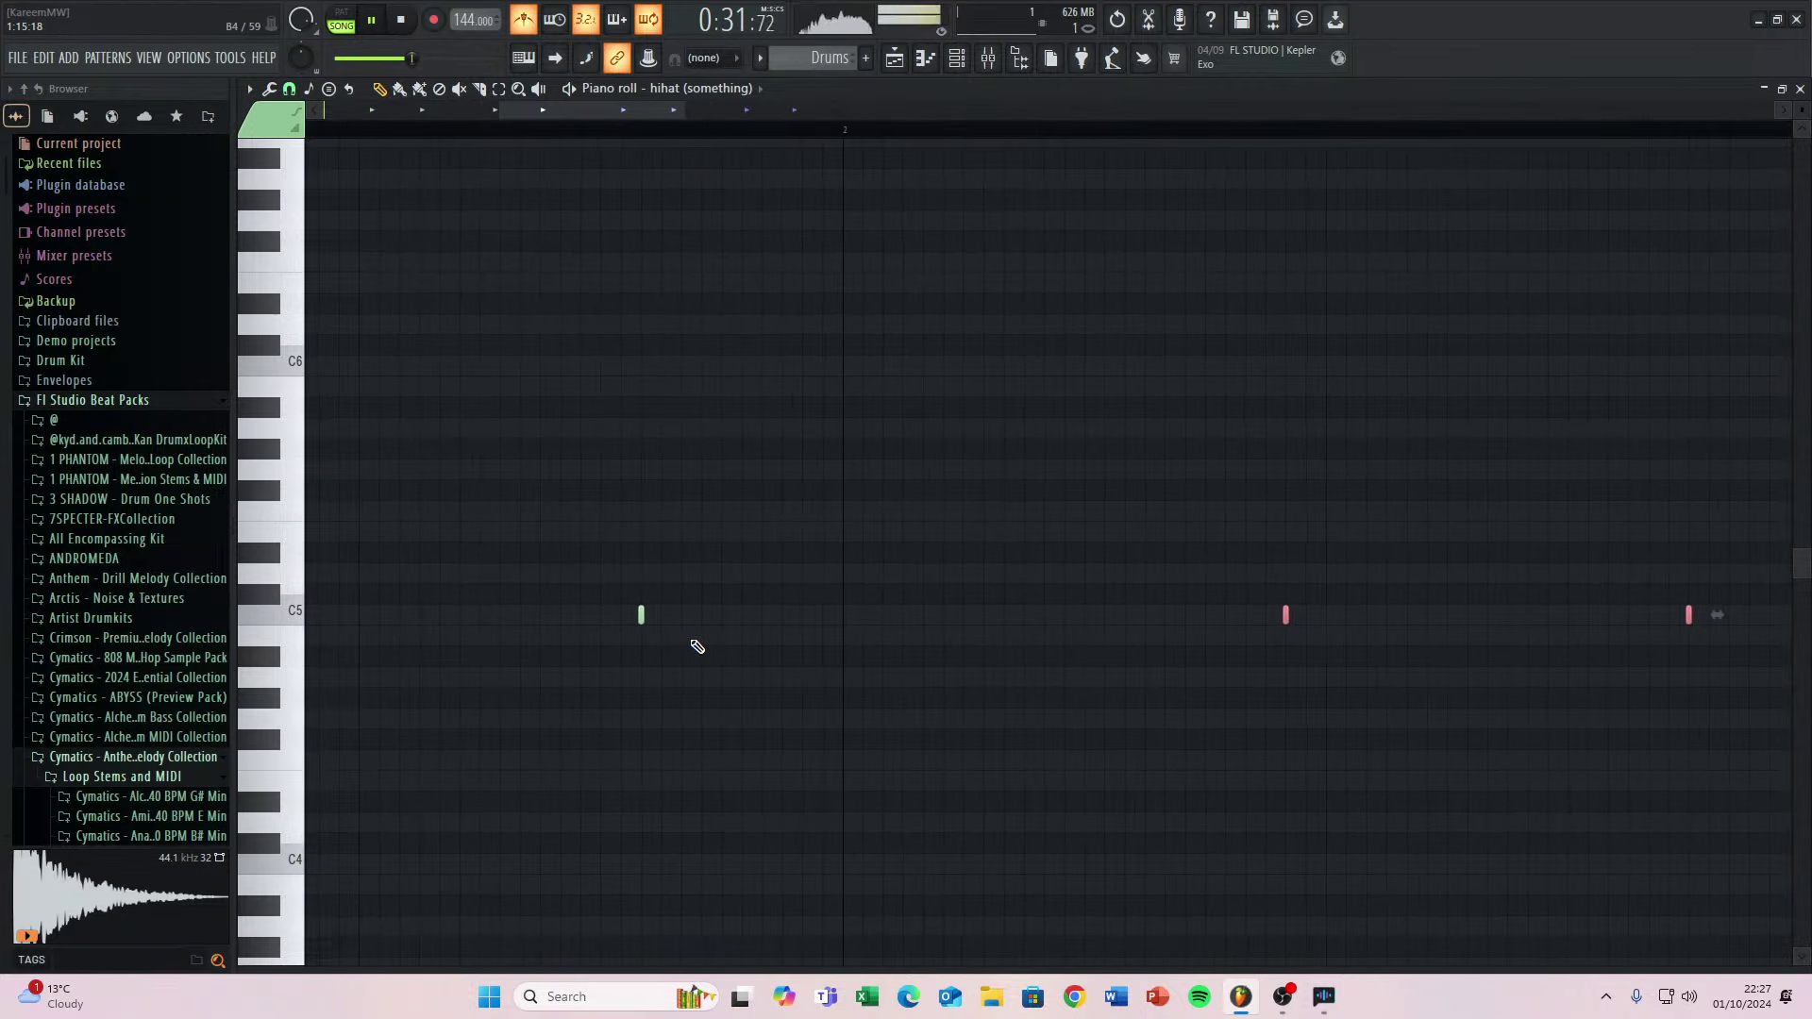
scroll(1221, 659, down, 3)
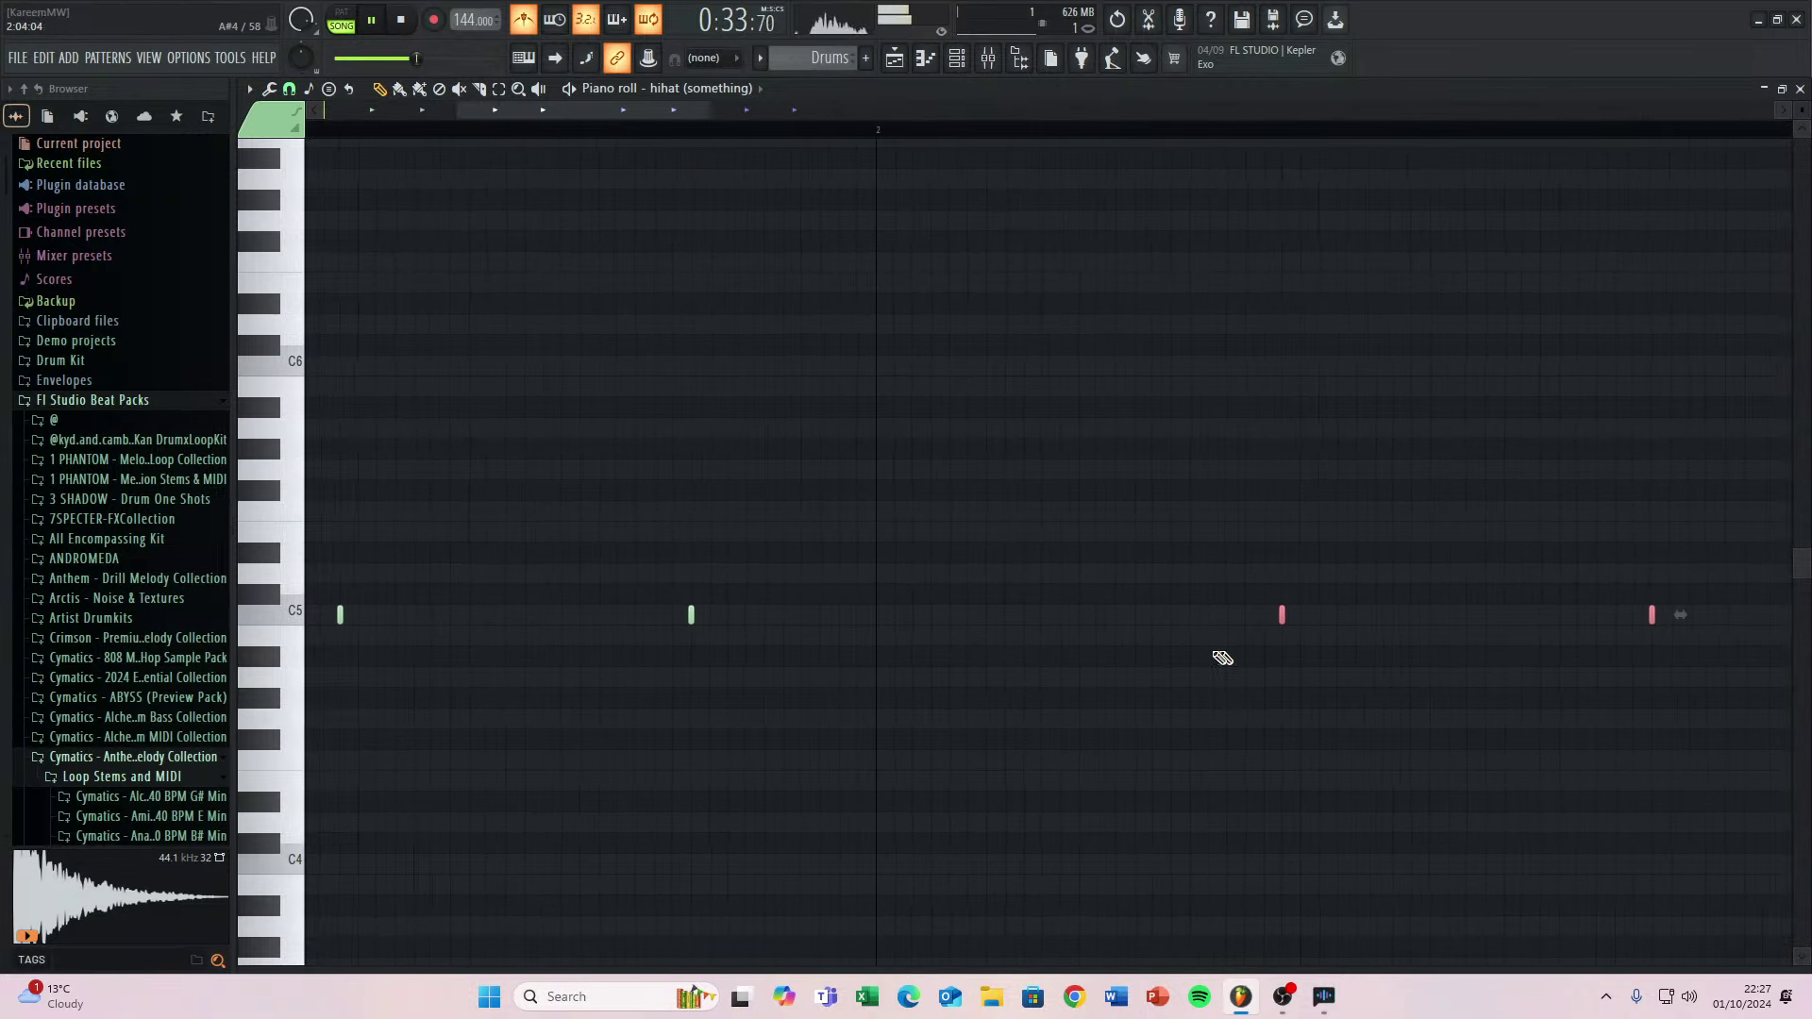
scroll(1033, 652, up, 1)
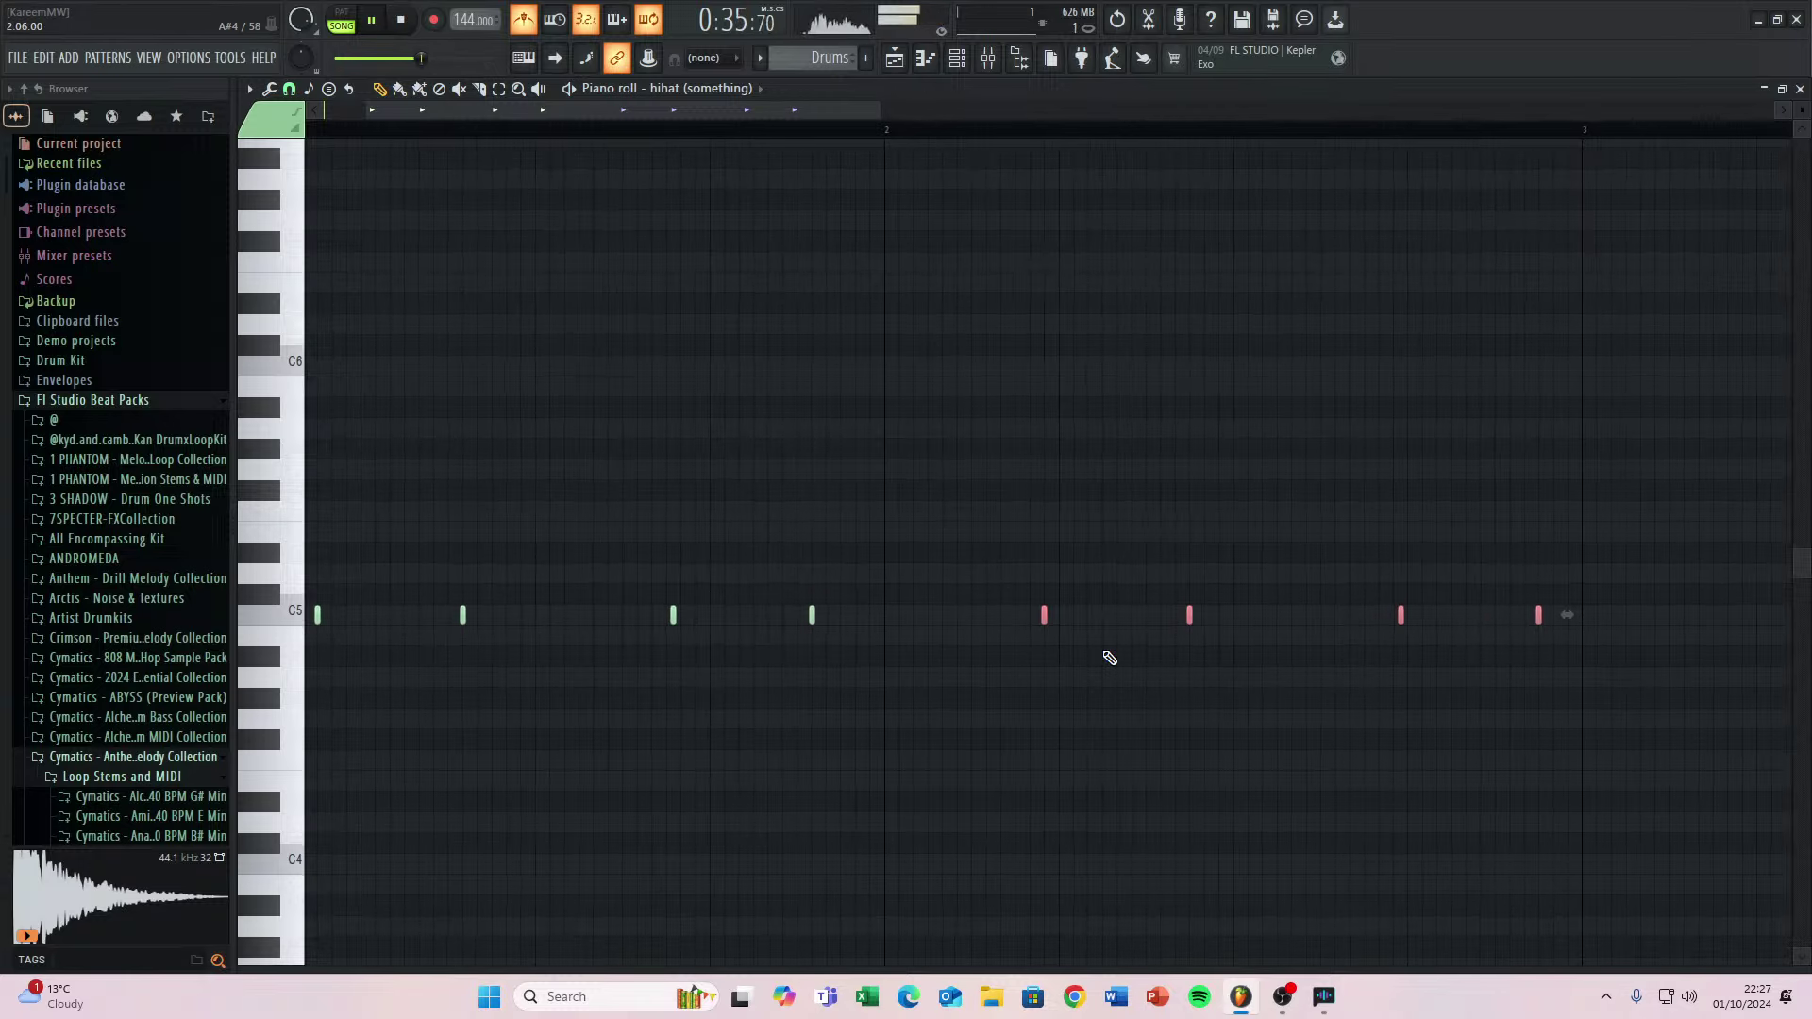
scroll(850, 658, down, 2)
scroll(871, 658, up, 2)
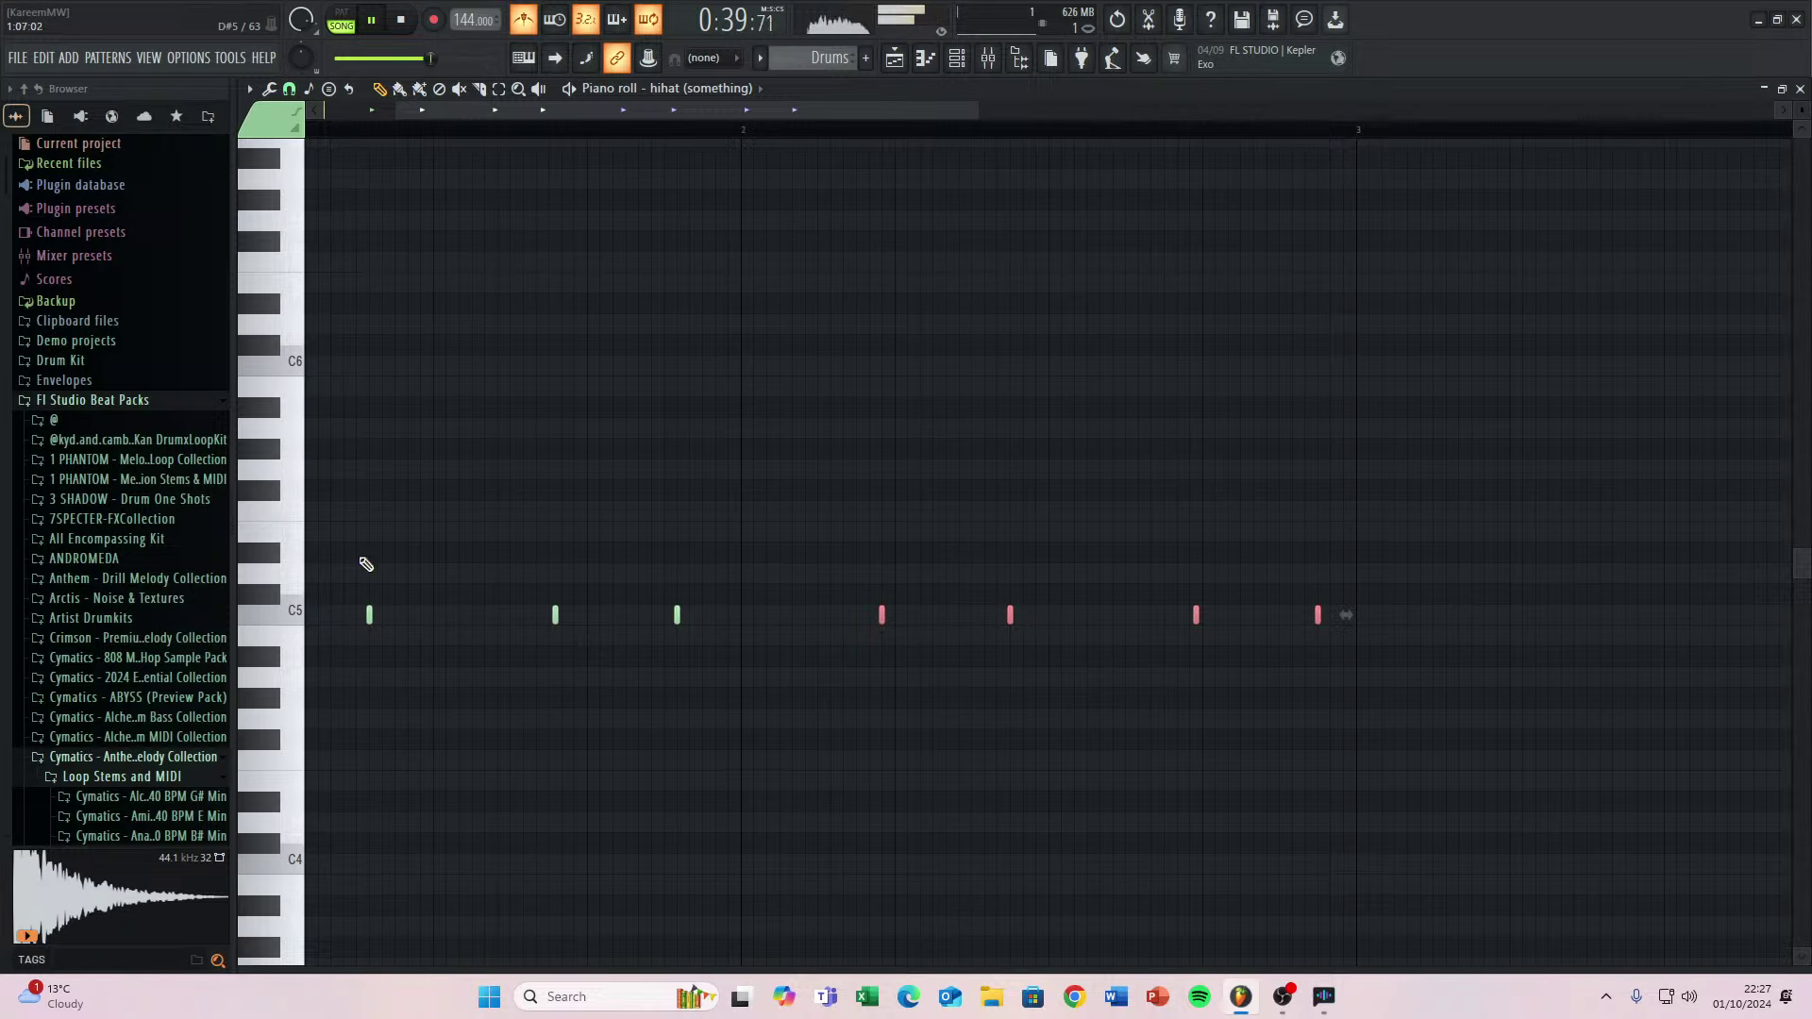
Duplicate the two-bar C5 hi-hat pattern and place the copies at the matching positions in bars 3 and 4.
drag(472, 550, 755, 599)
drag(452, 600, 724, 586)
scroll(463, 629, up, 1)
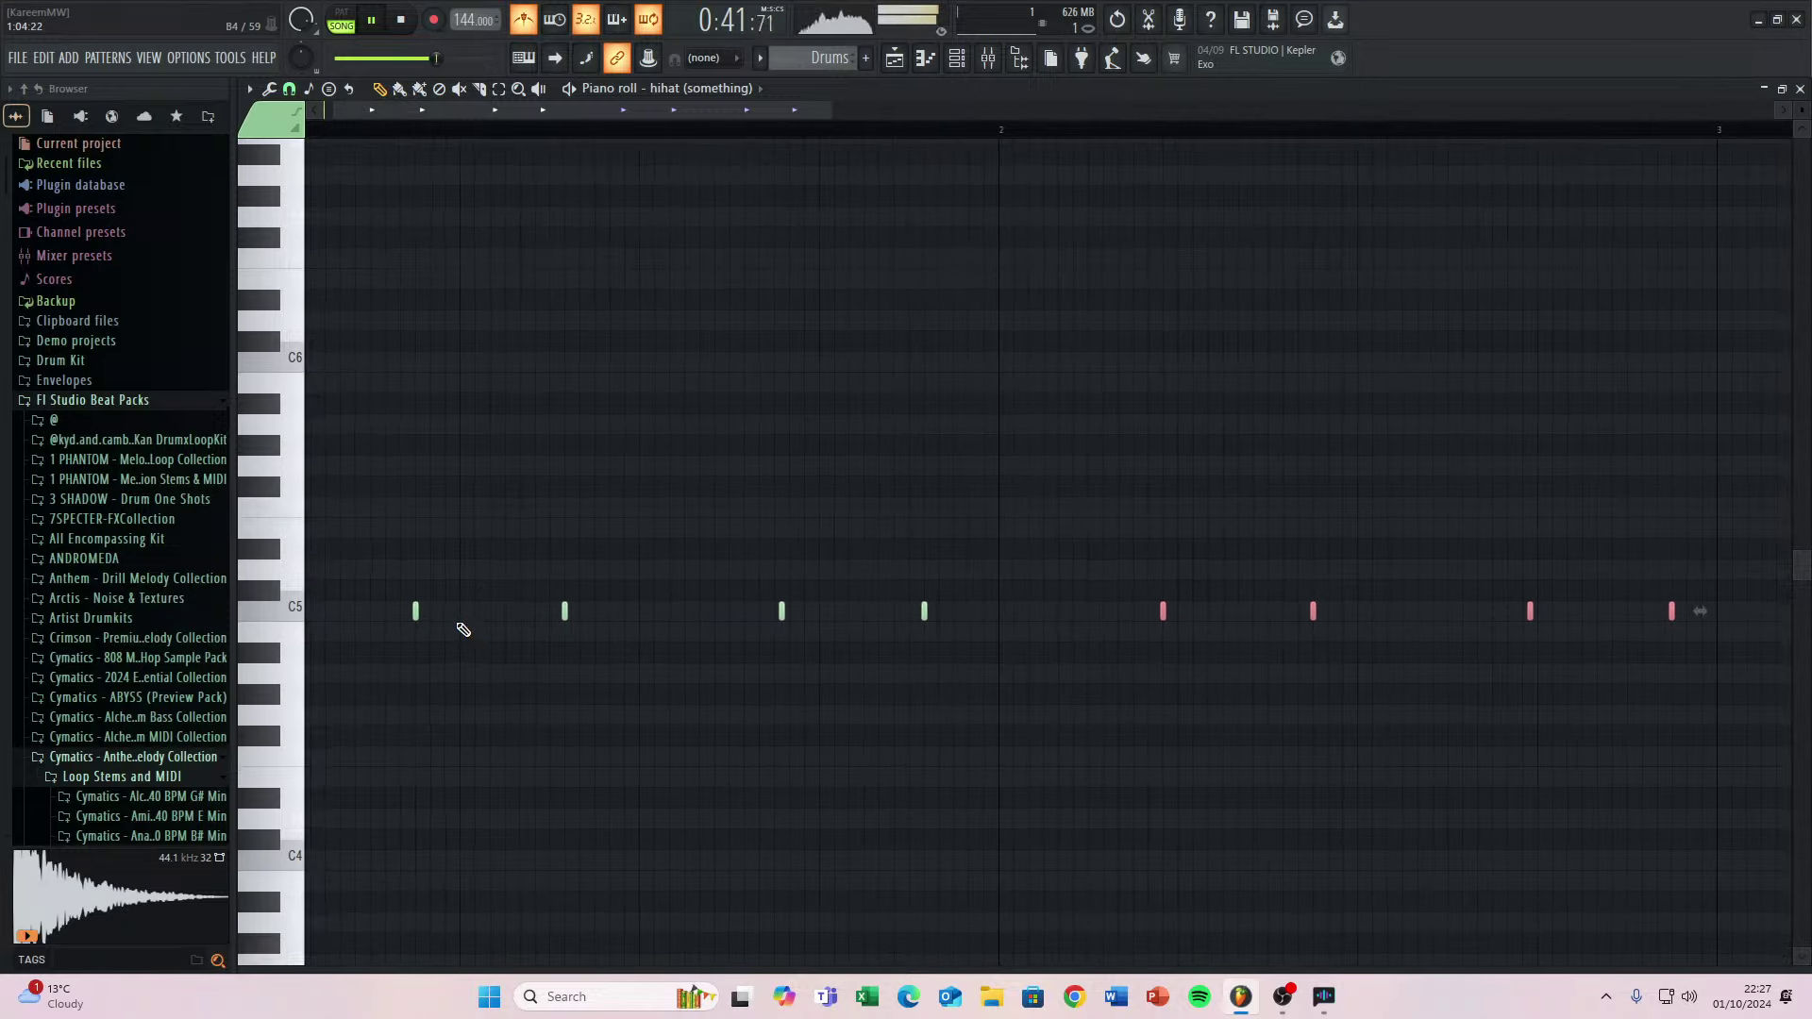
scroll(777, 505, down, 2)
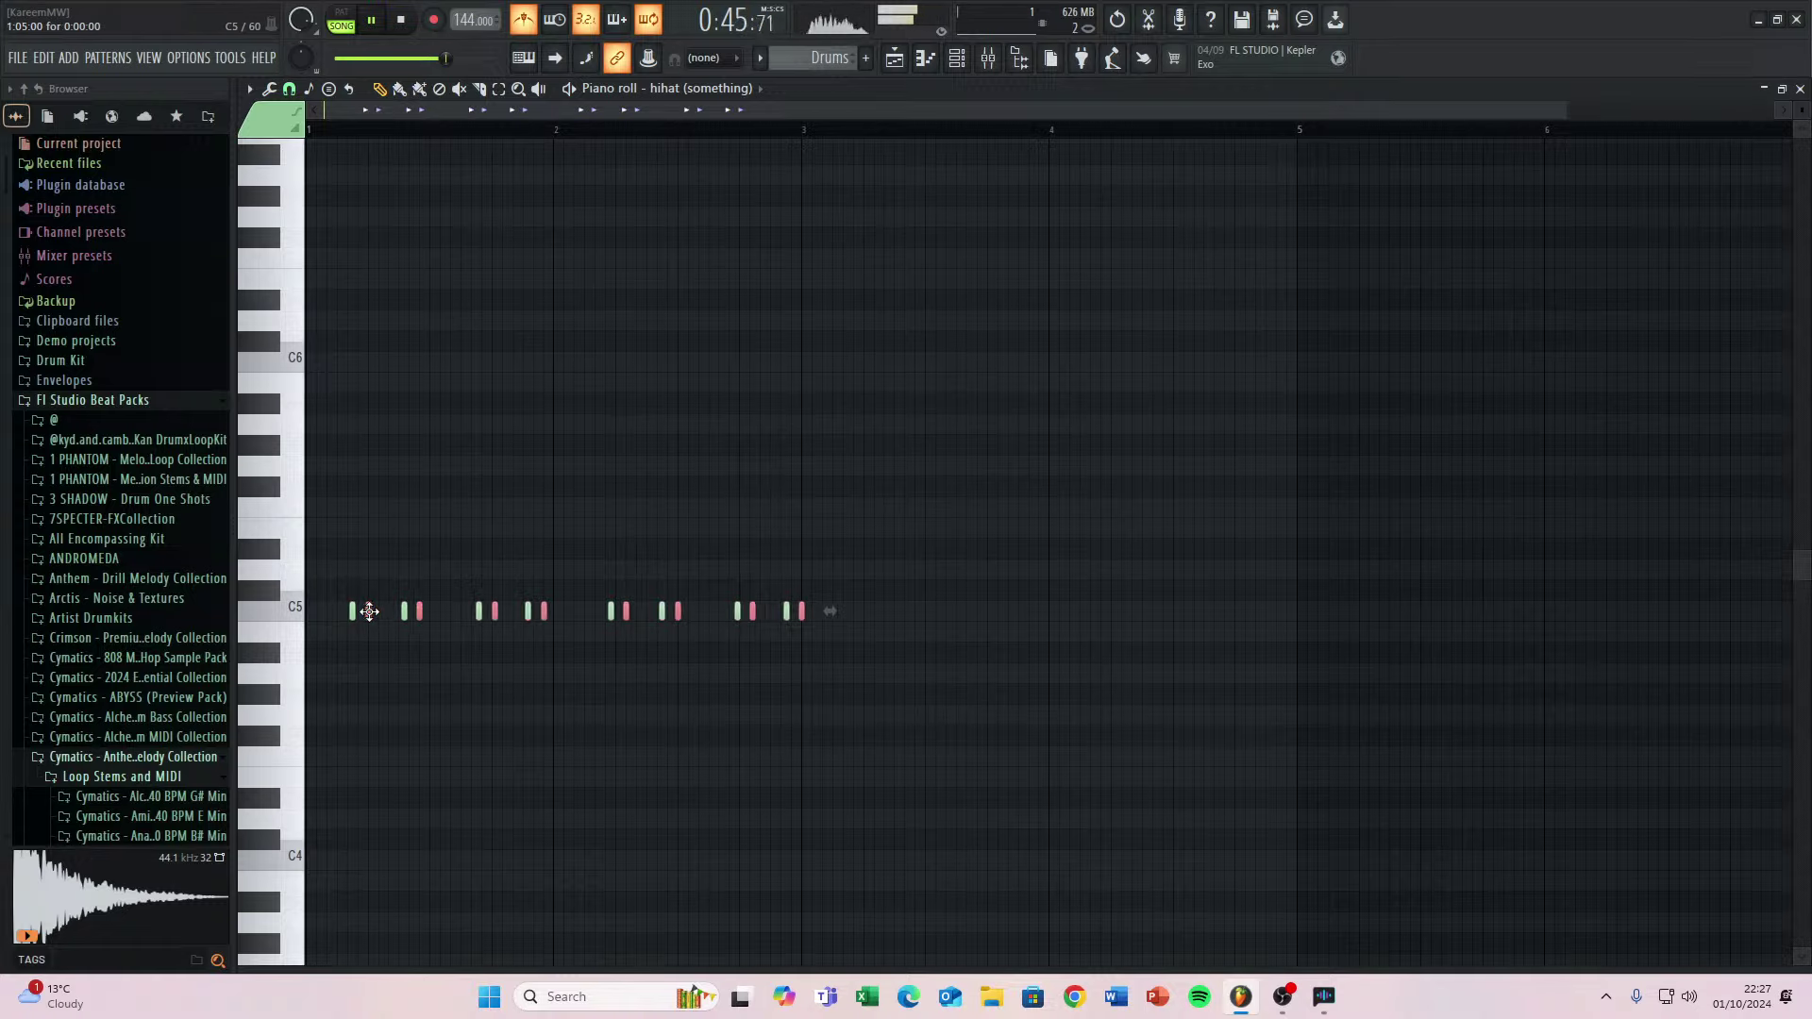
drag(356, 610, 853, 615)
scroll(853, 614, up, 4)
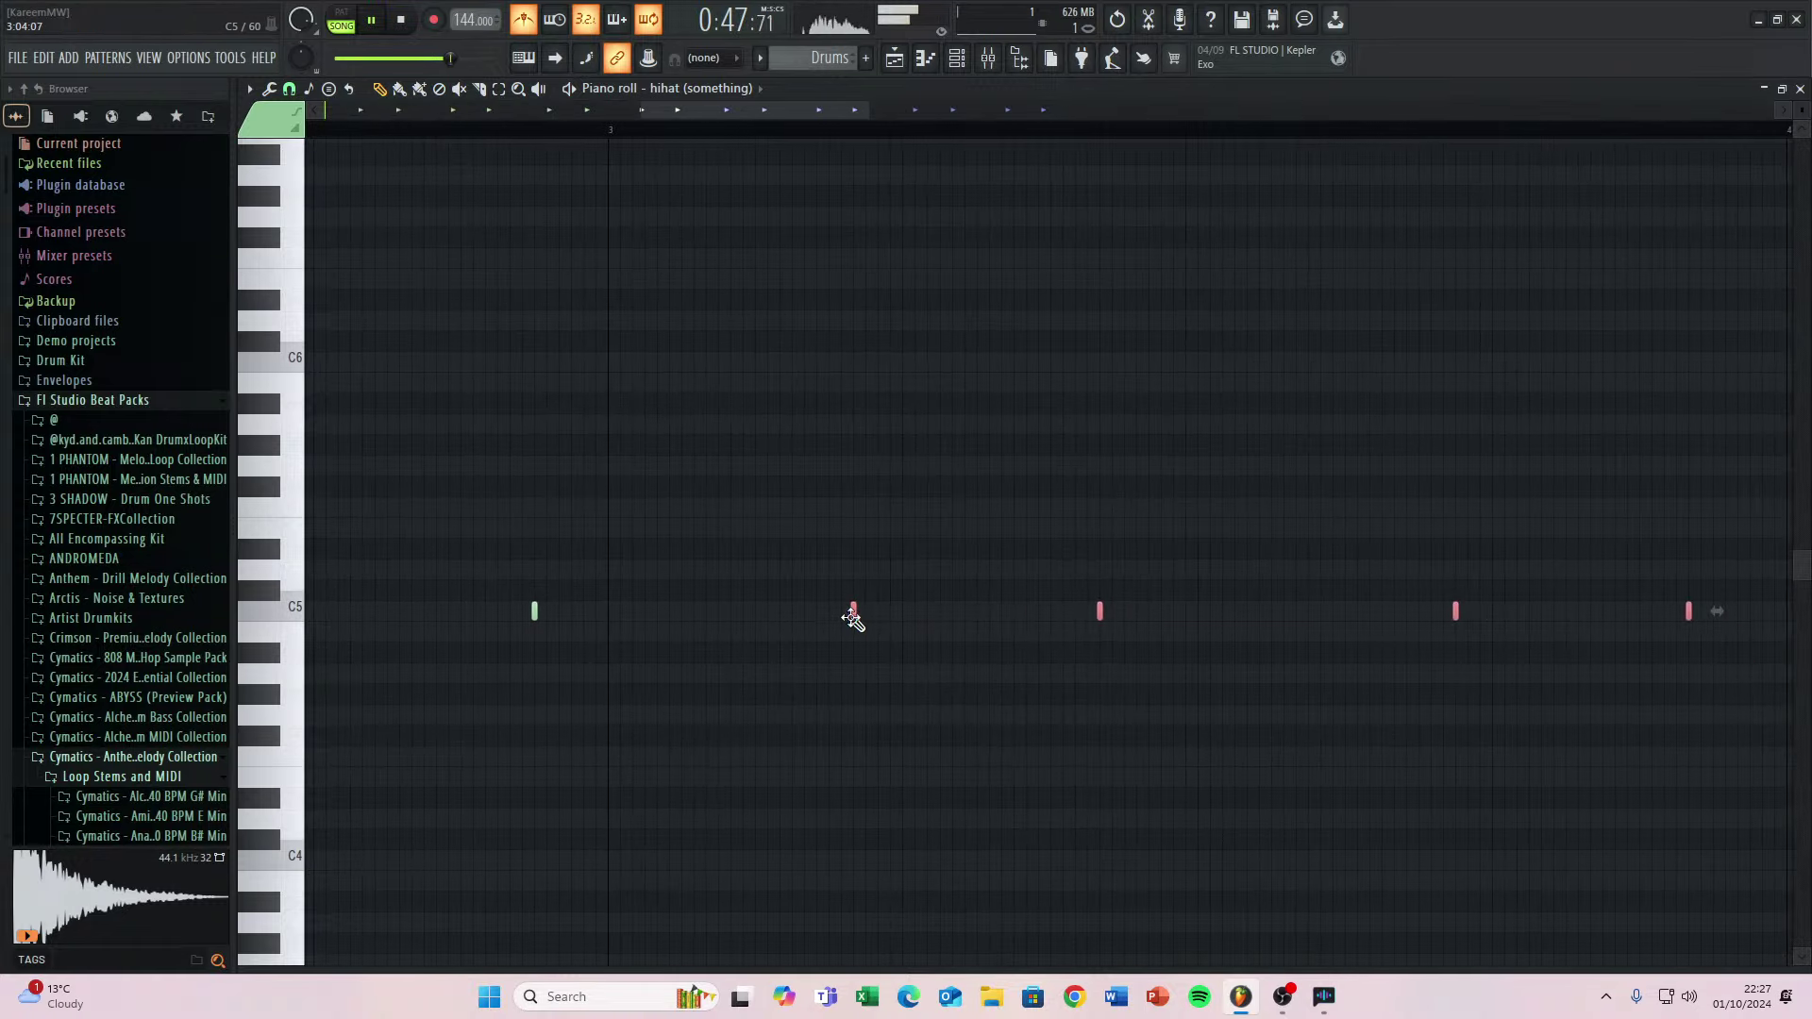
scroll(852, 614, up, 2)
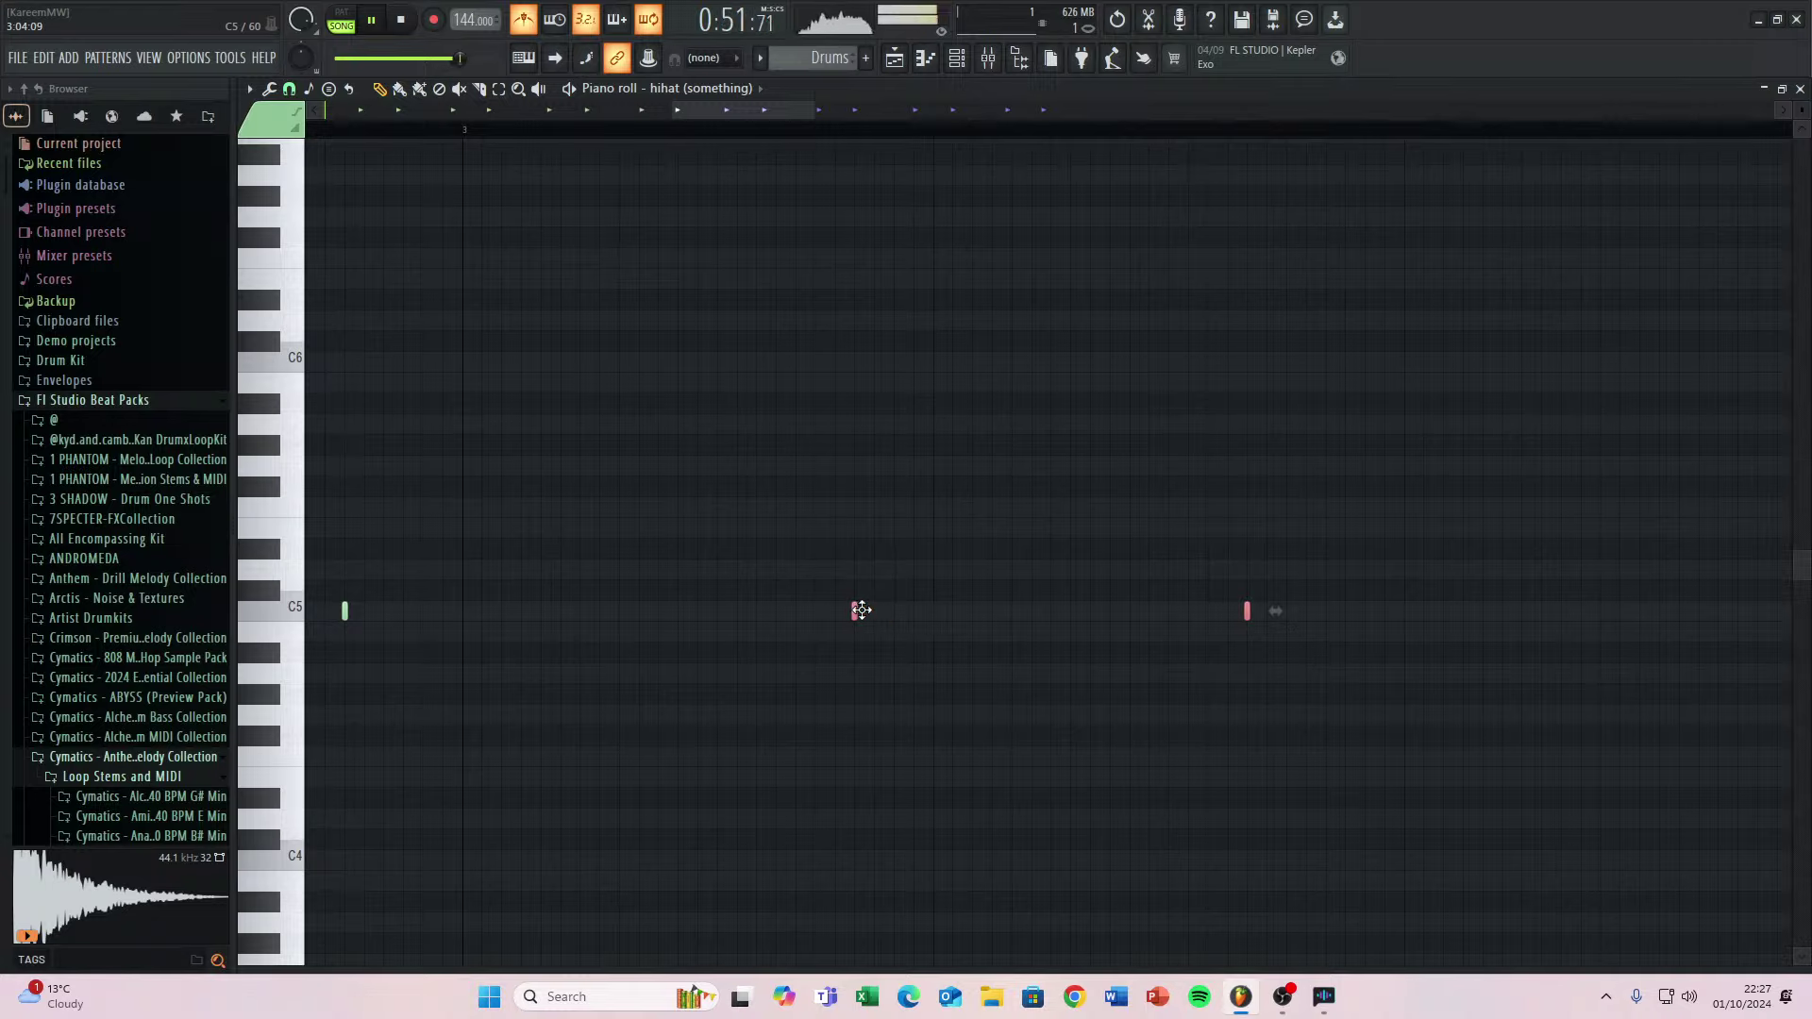
scroll(875, 668, down, 6)
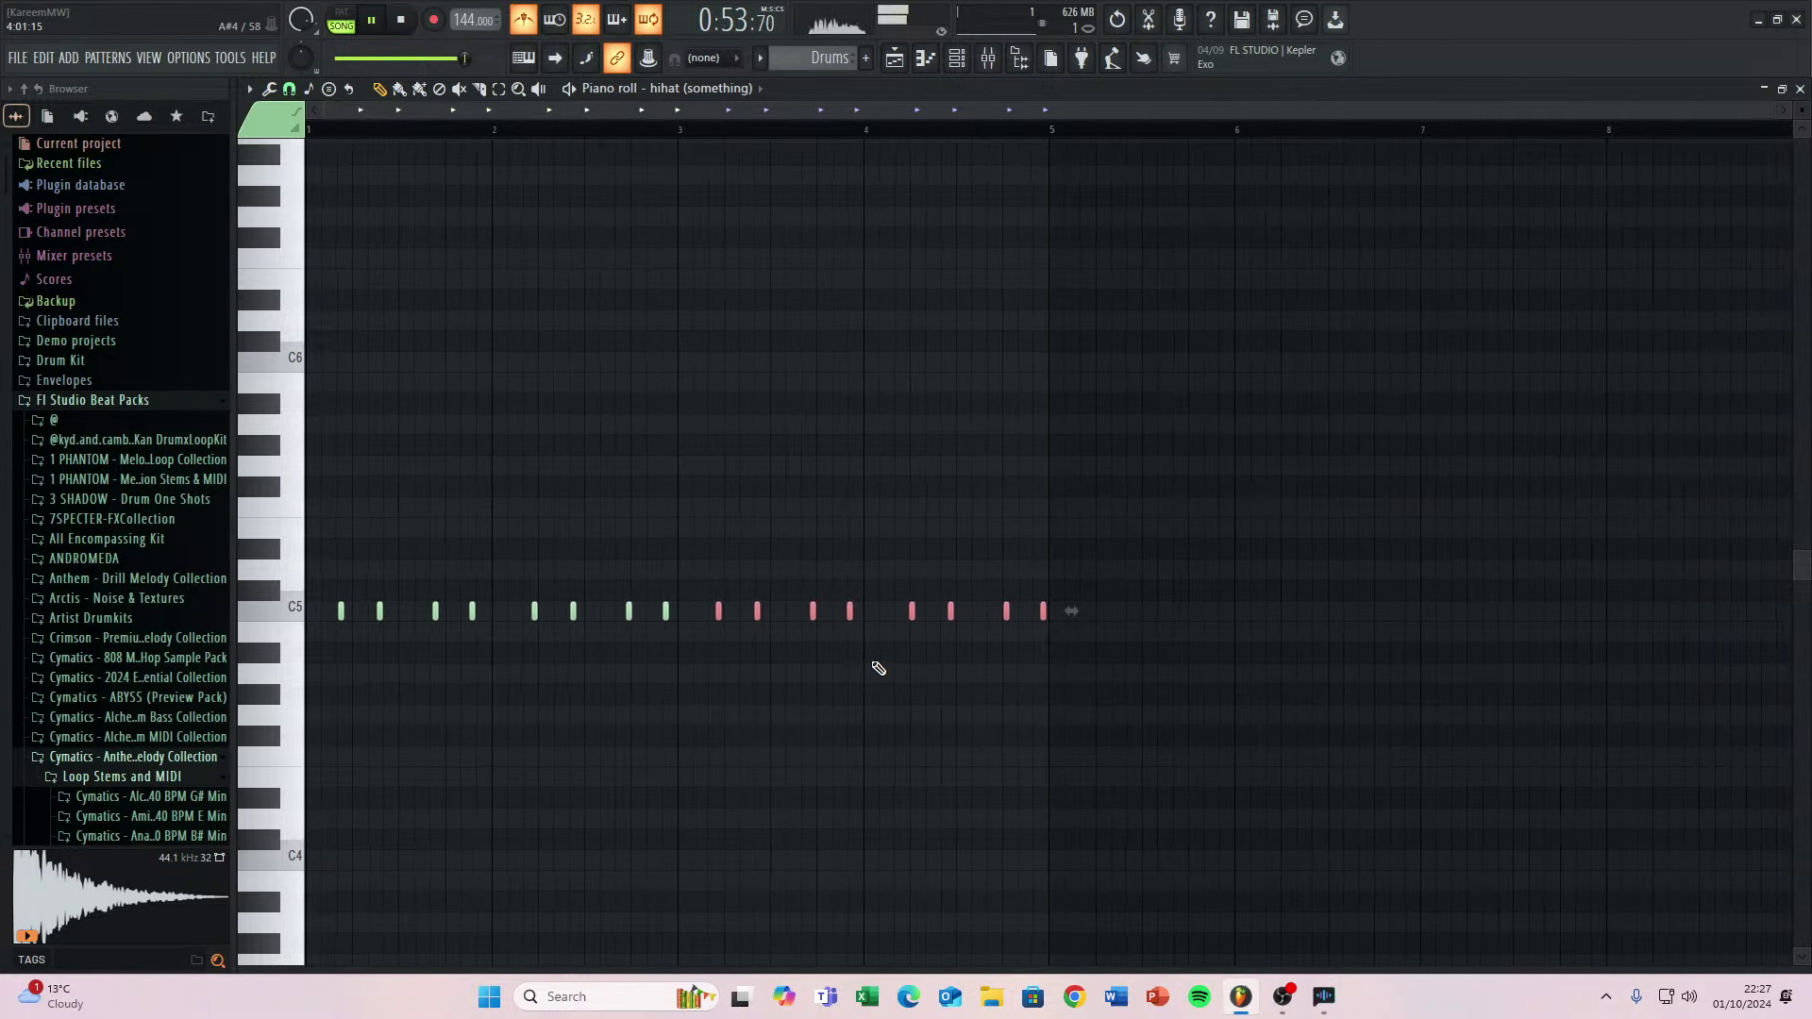
Play back the start of the four-bar hi-hat pattern twice, stopping after each listen.
key(space)
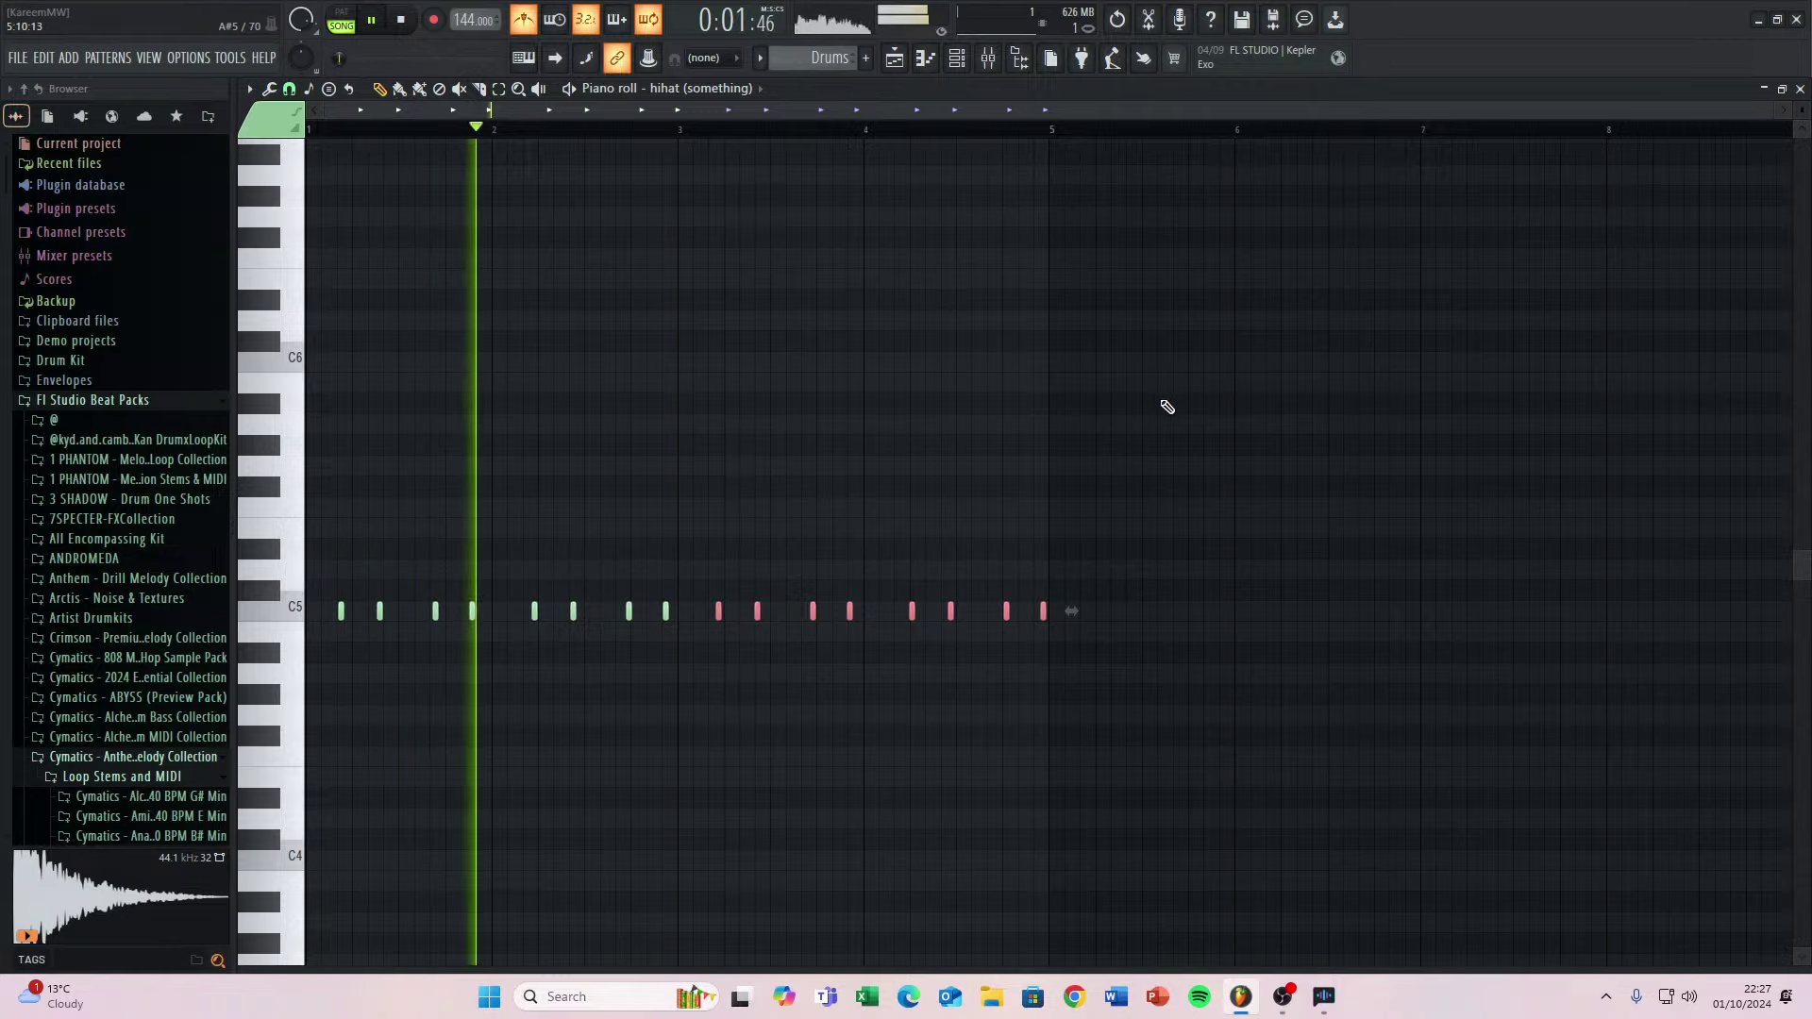
key(space)
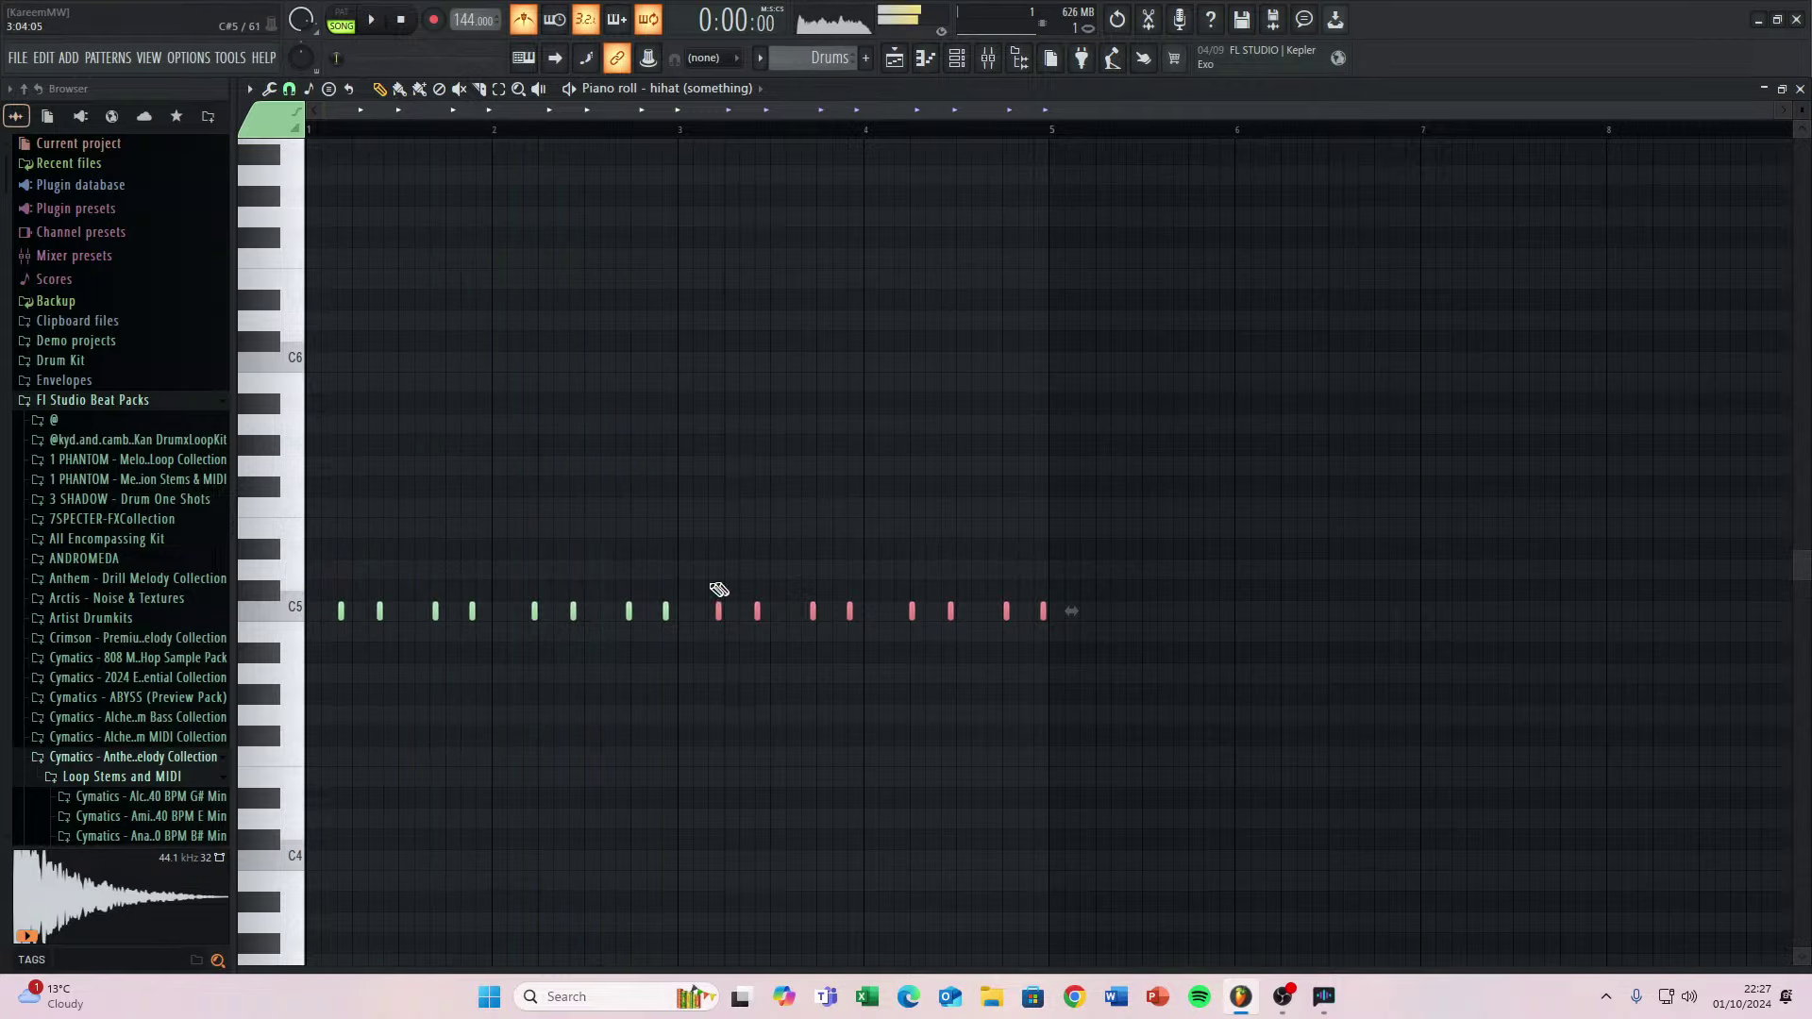
key(space)
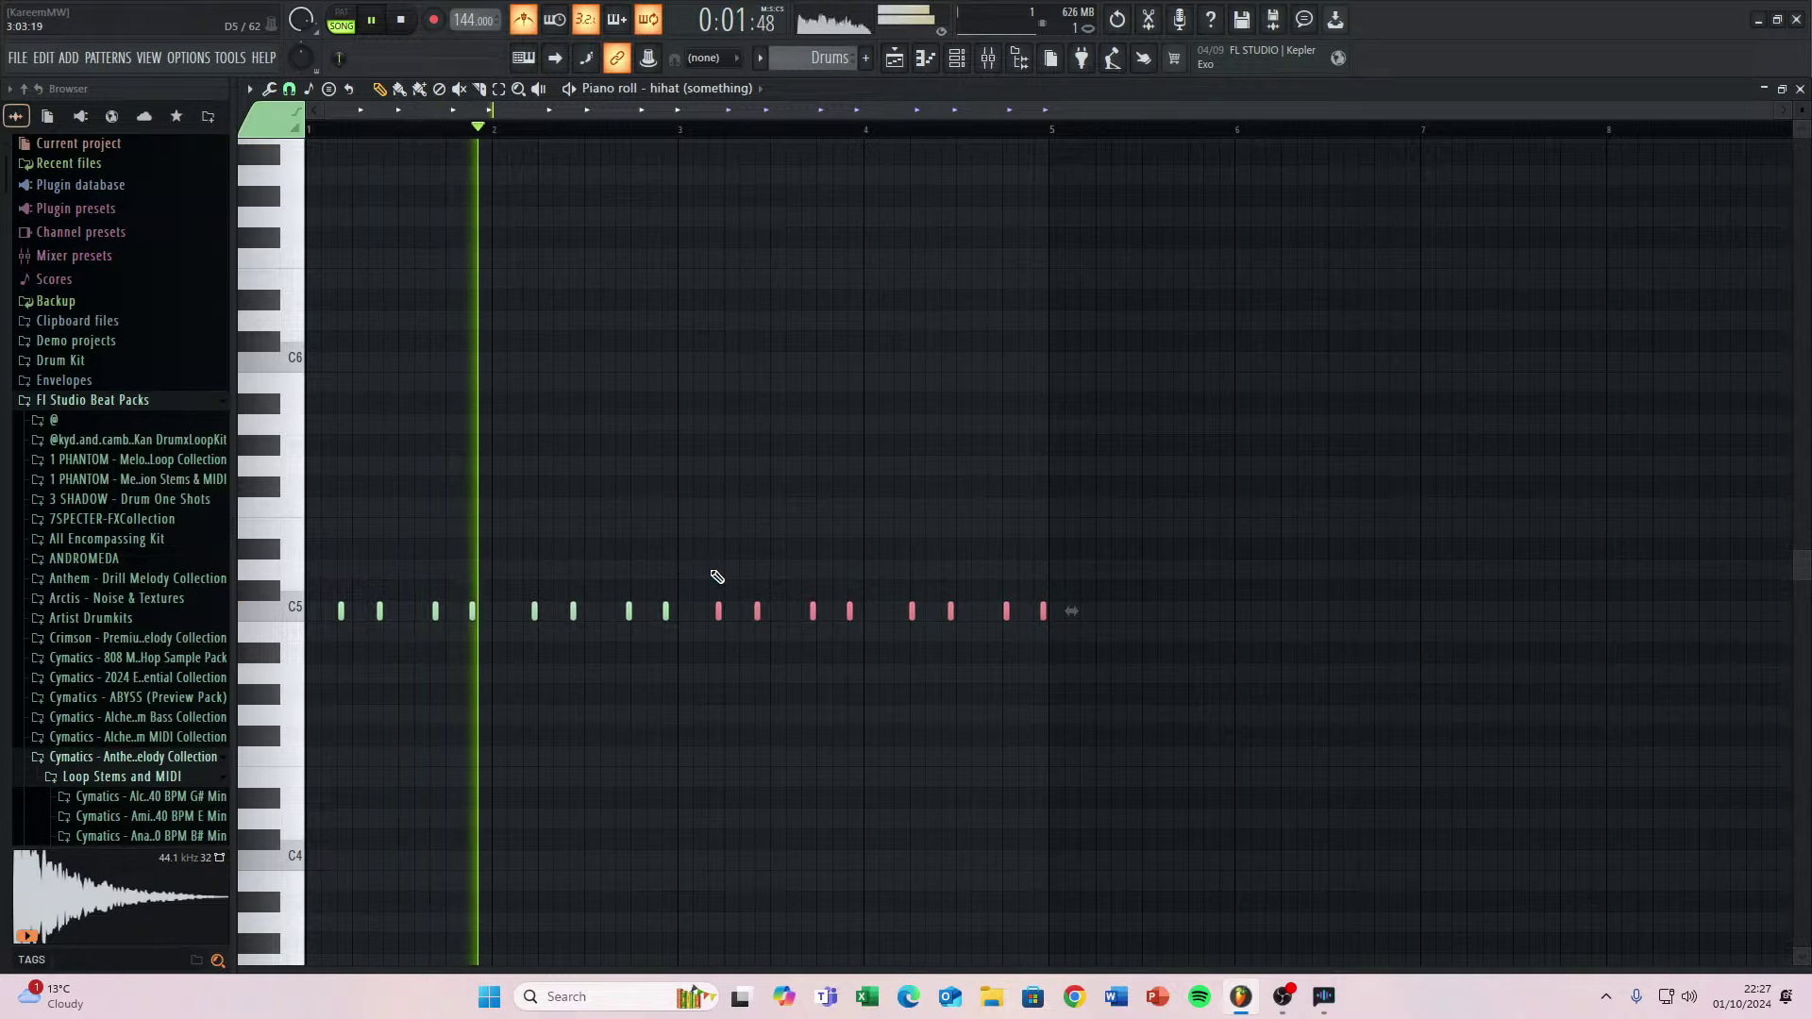
key(space)
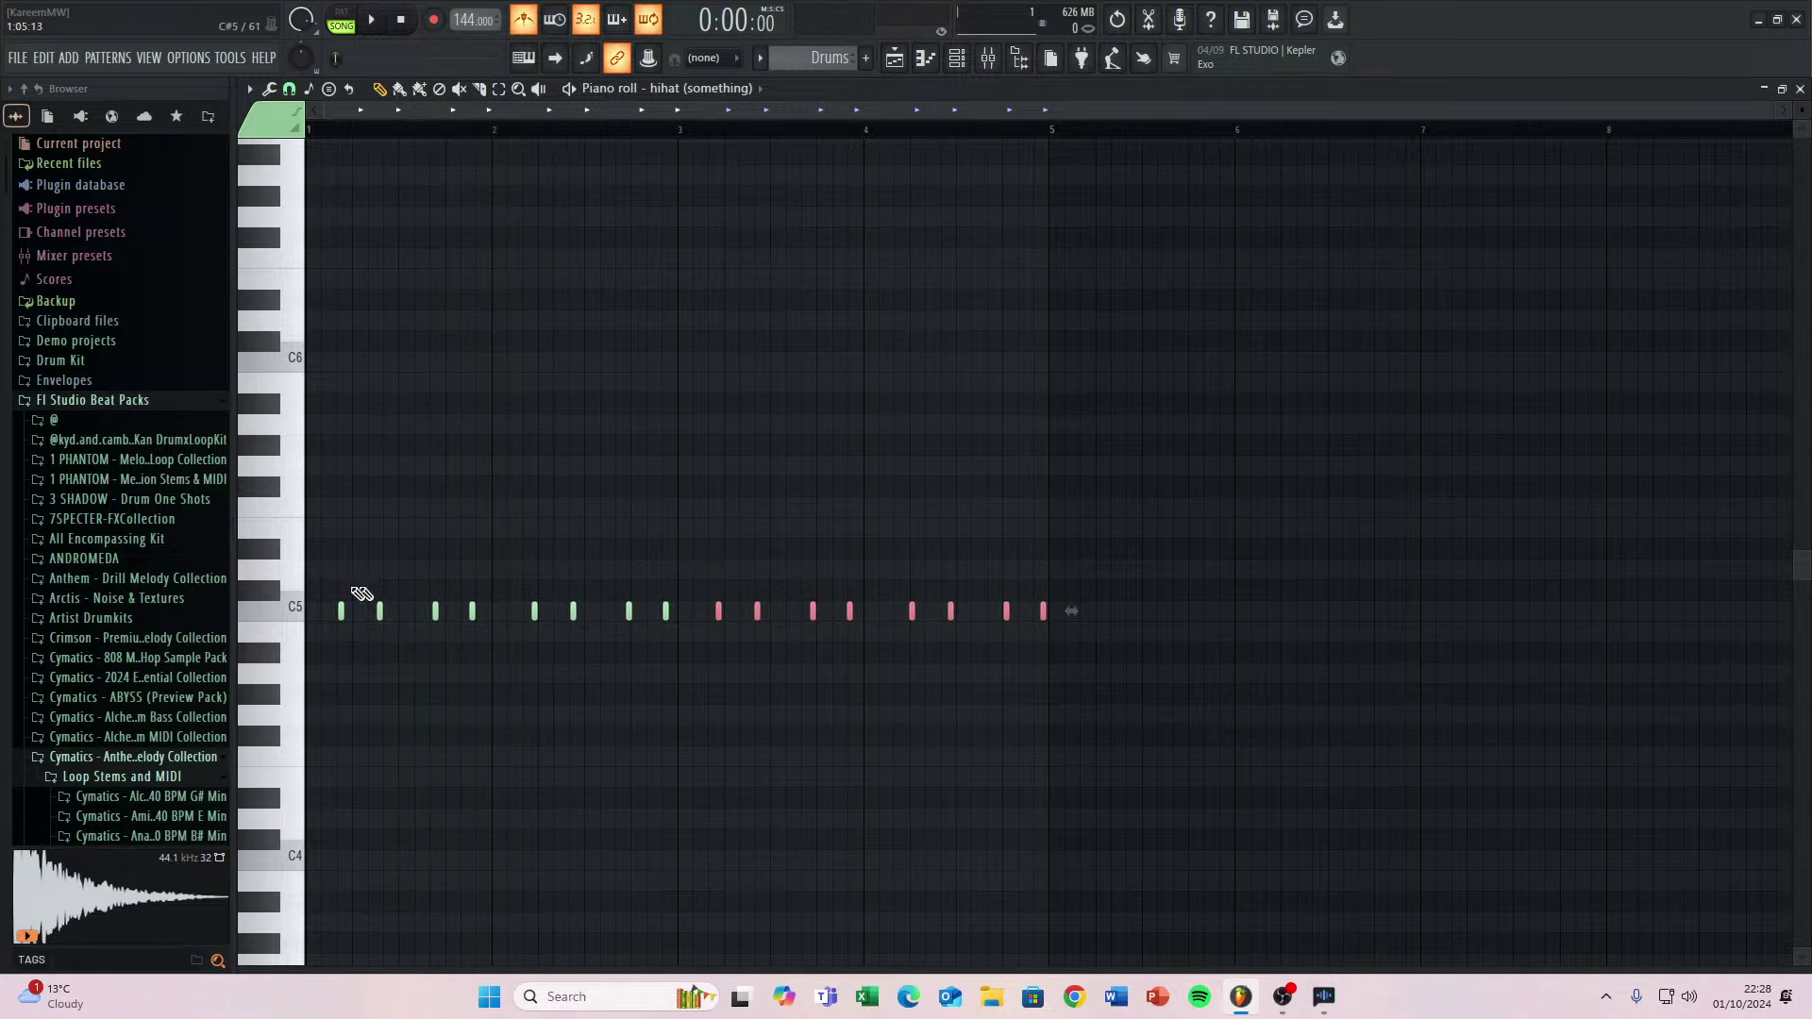
Delete all hi-hat notes from the four bars and close the piano roll.
drag(310, 471, 1095, 797)
key(Delete)
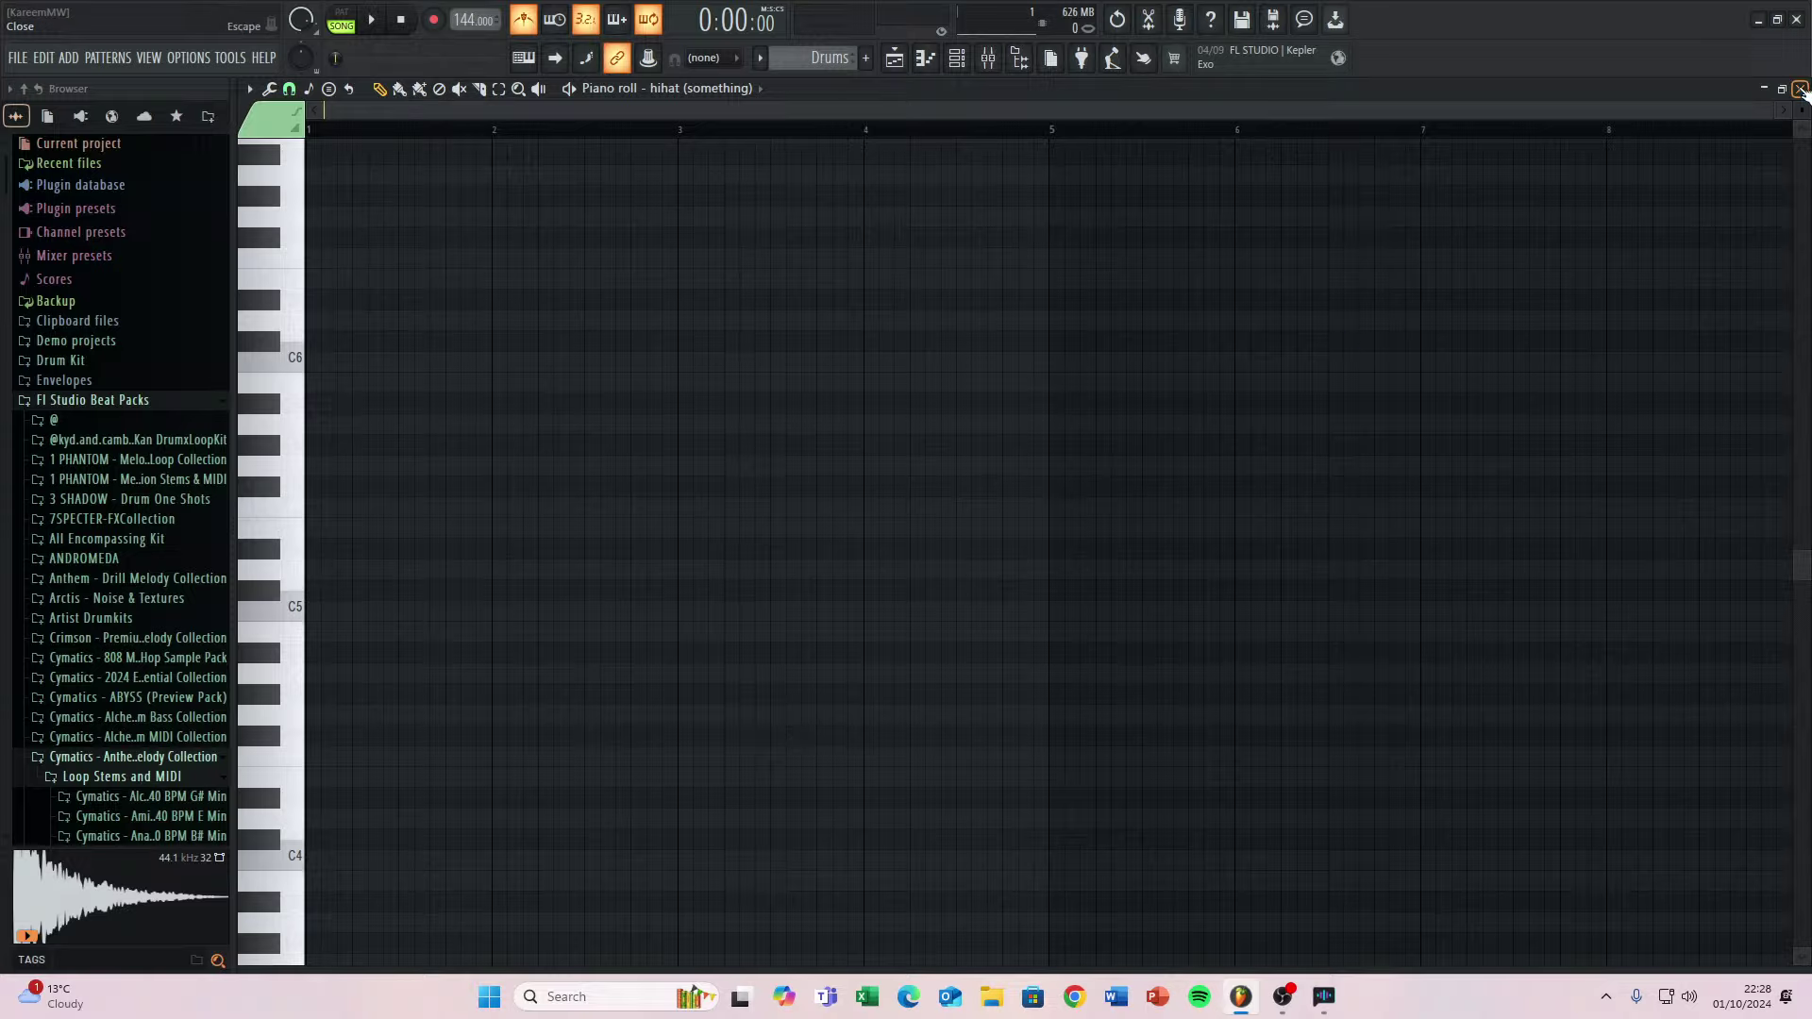
click(1799, 88)
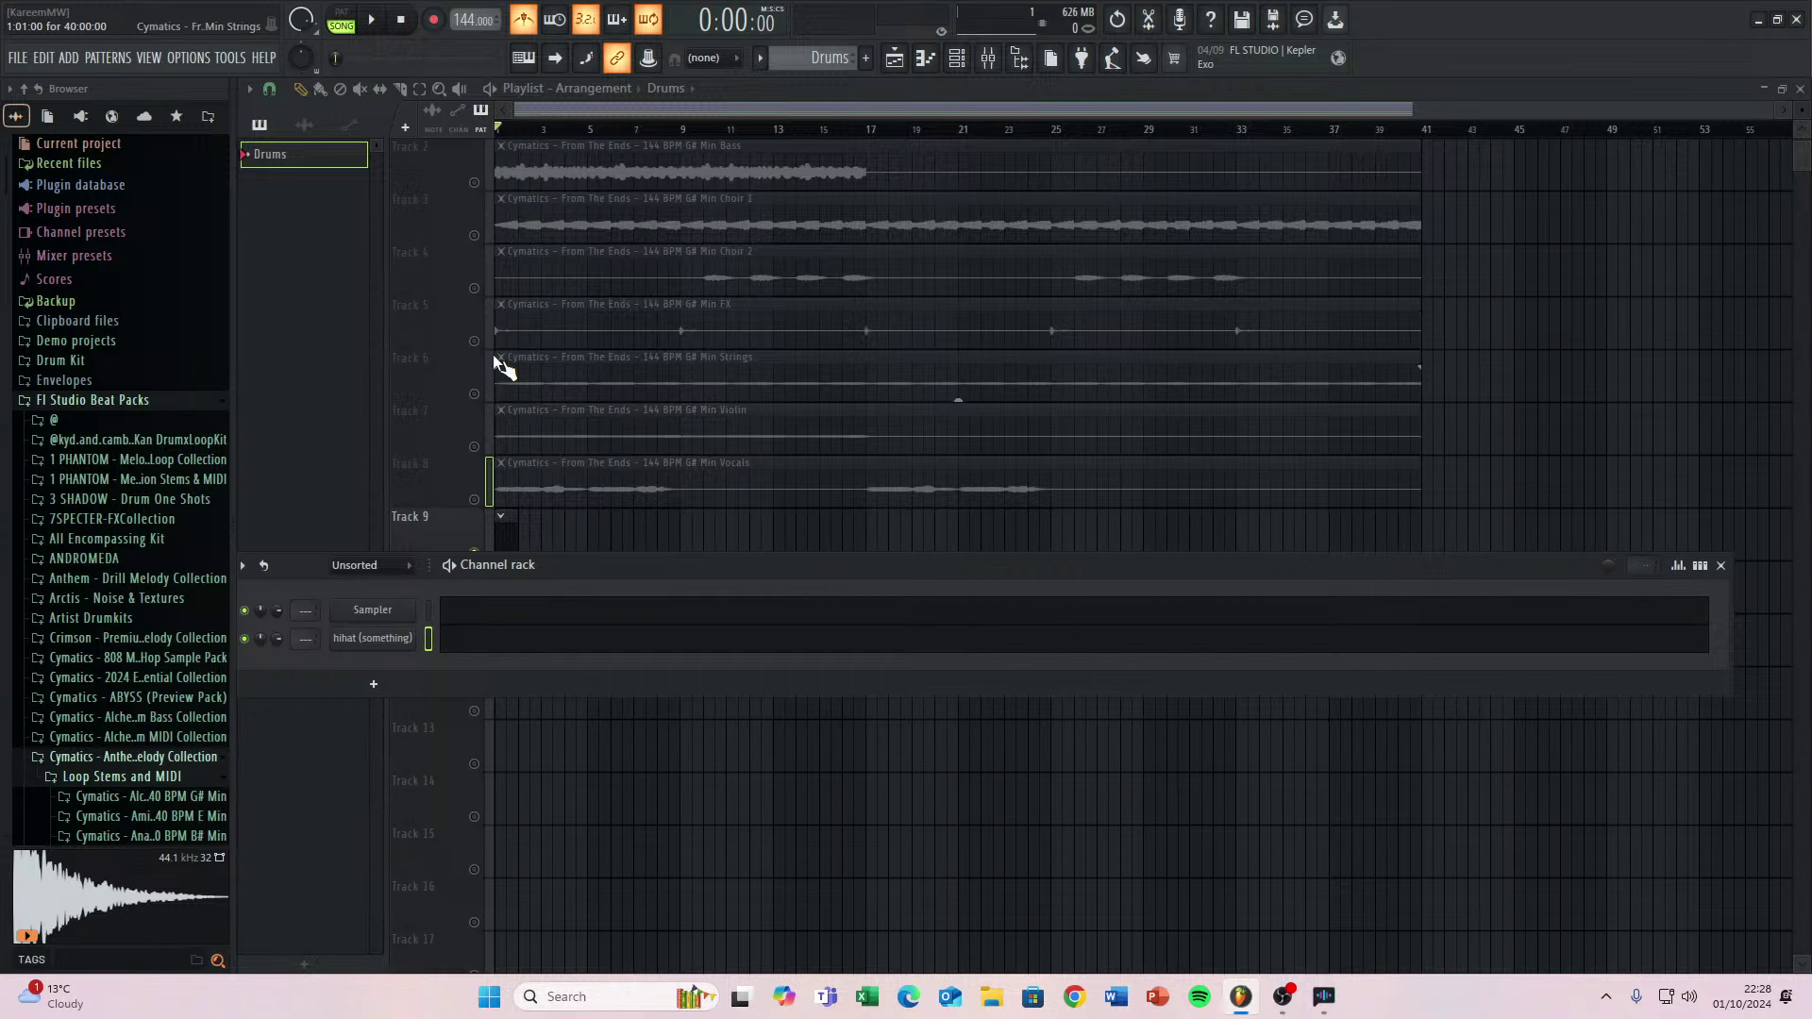
scroll(231, 462, down, 8)
scroll(232, 463, up, 10)
key(alt+Tab)
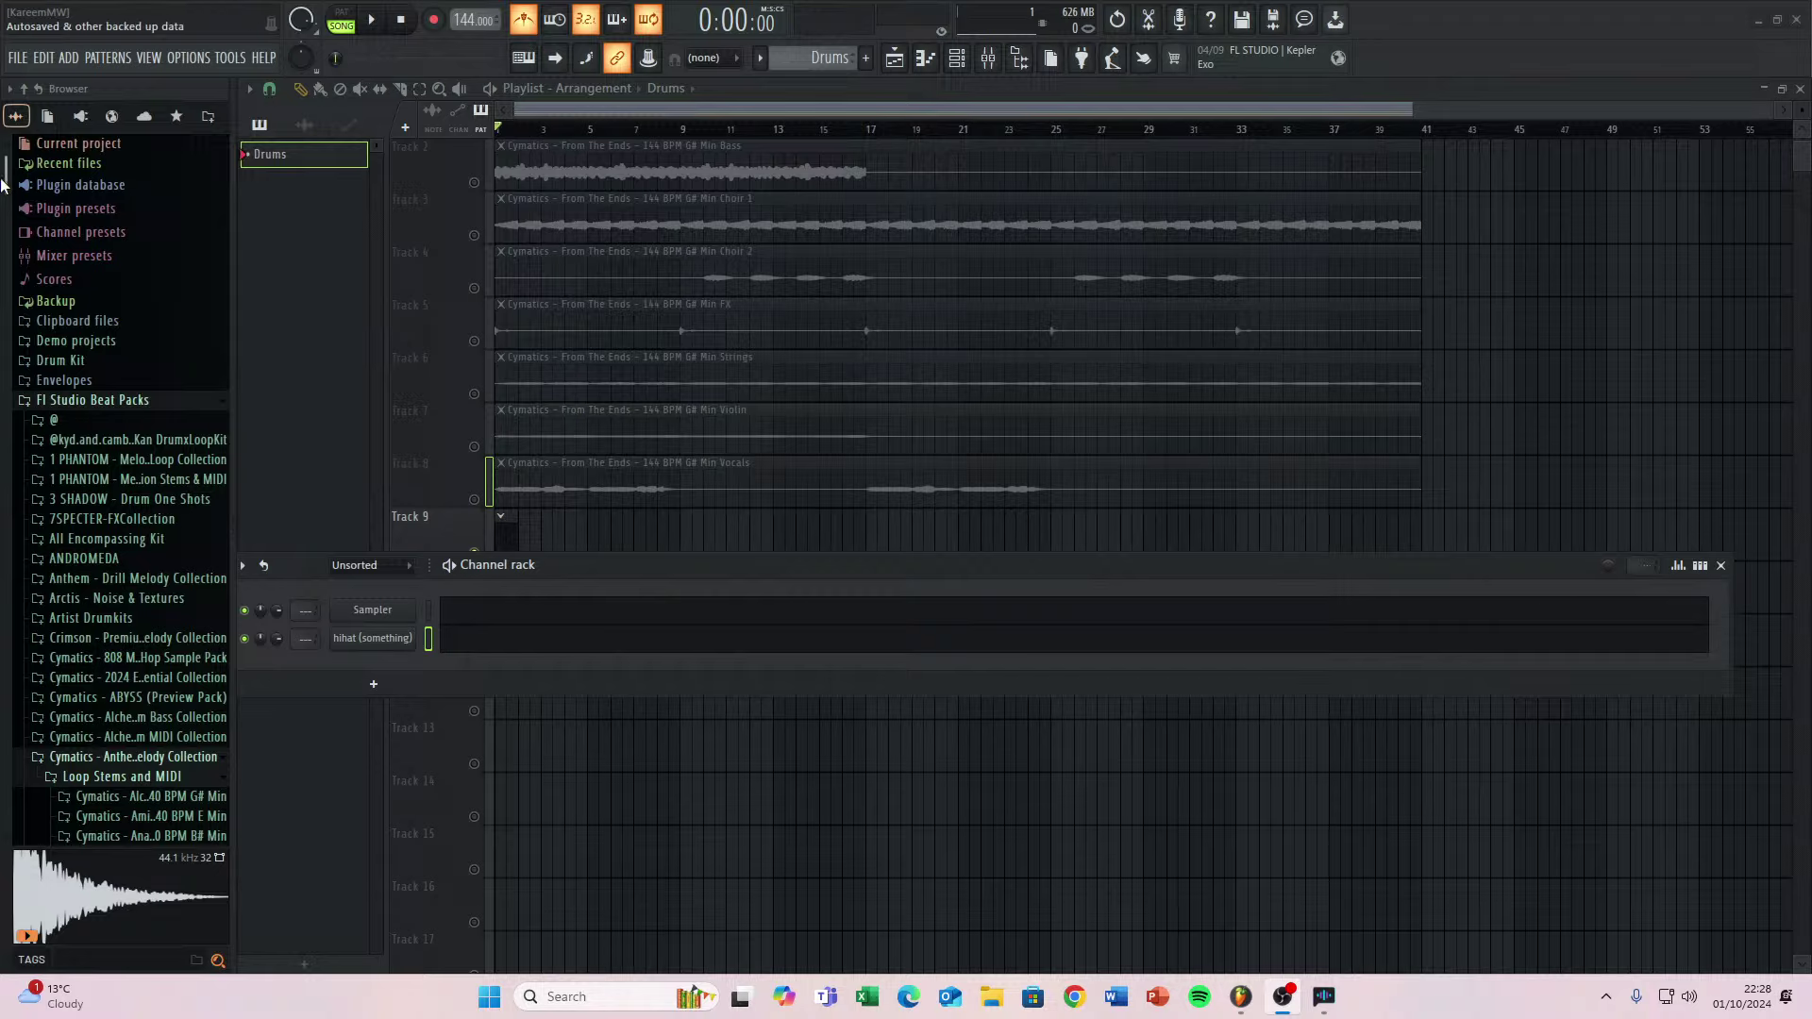
click(342, 317)
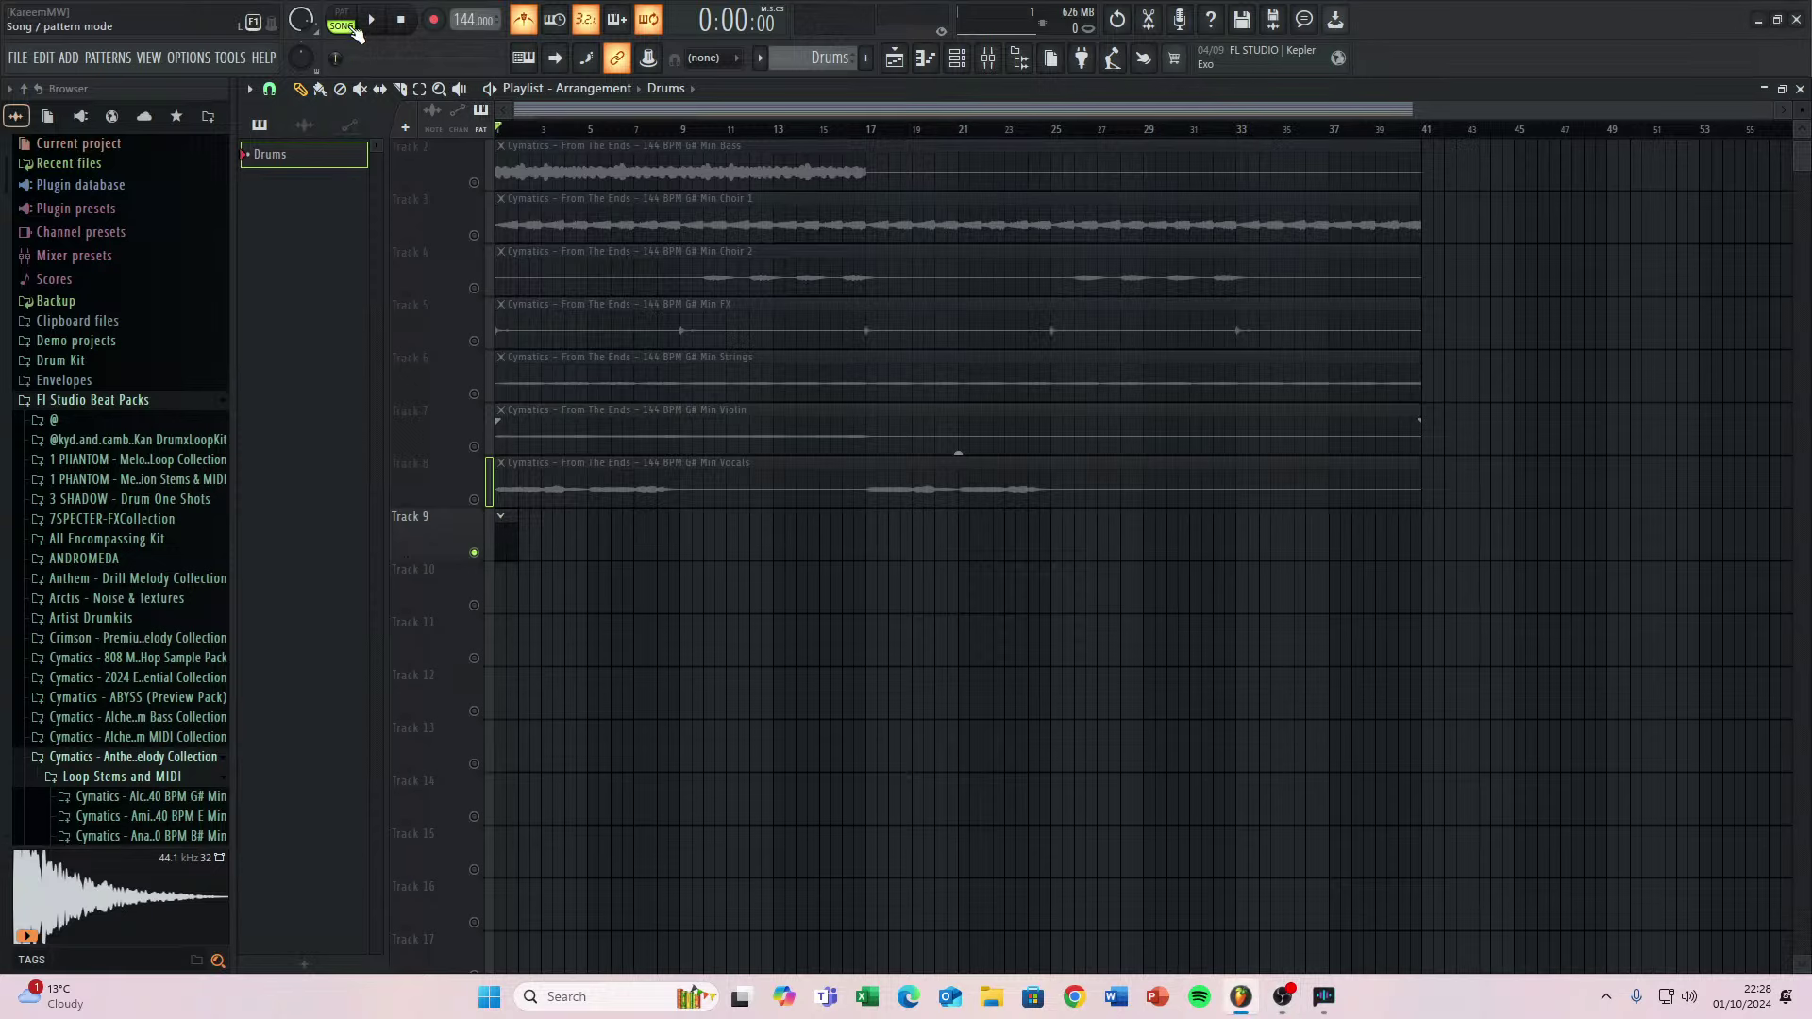
Start song playback, show the channel rack's step grid and fill the hihat (something) channel on each 2 steps.
key(space)
key(F7)
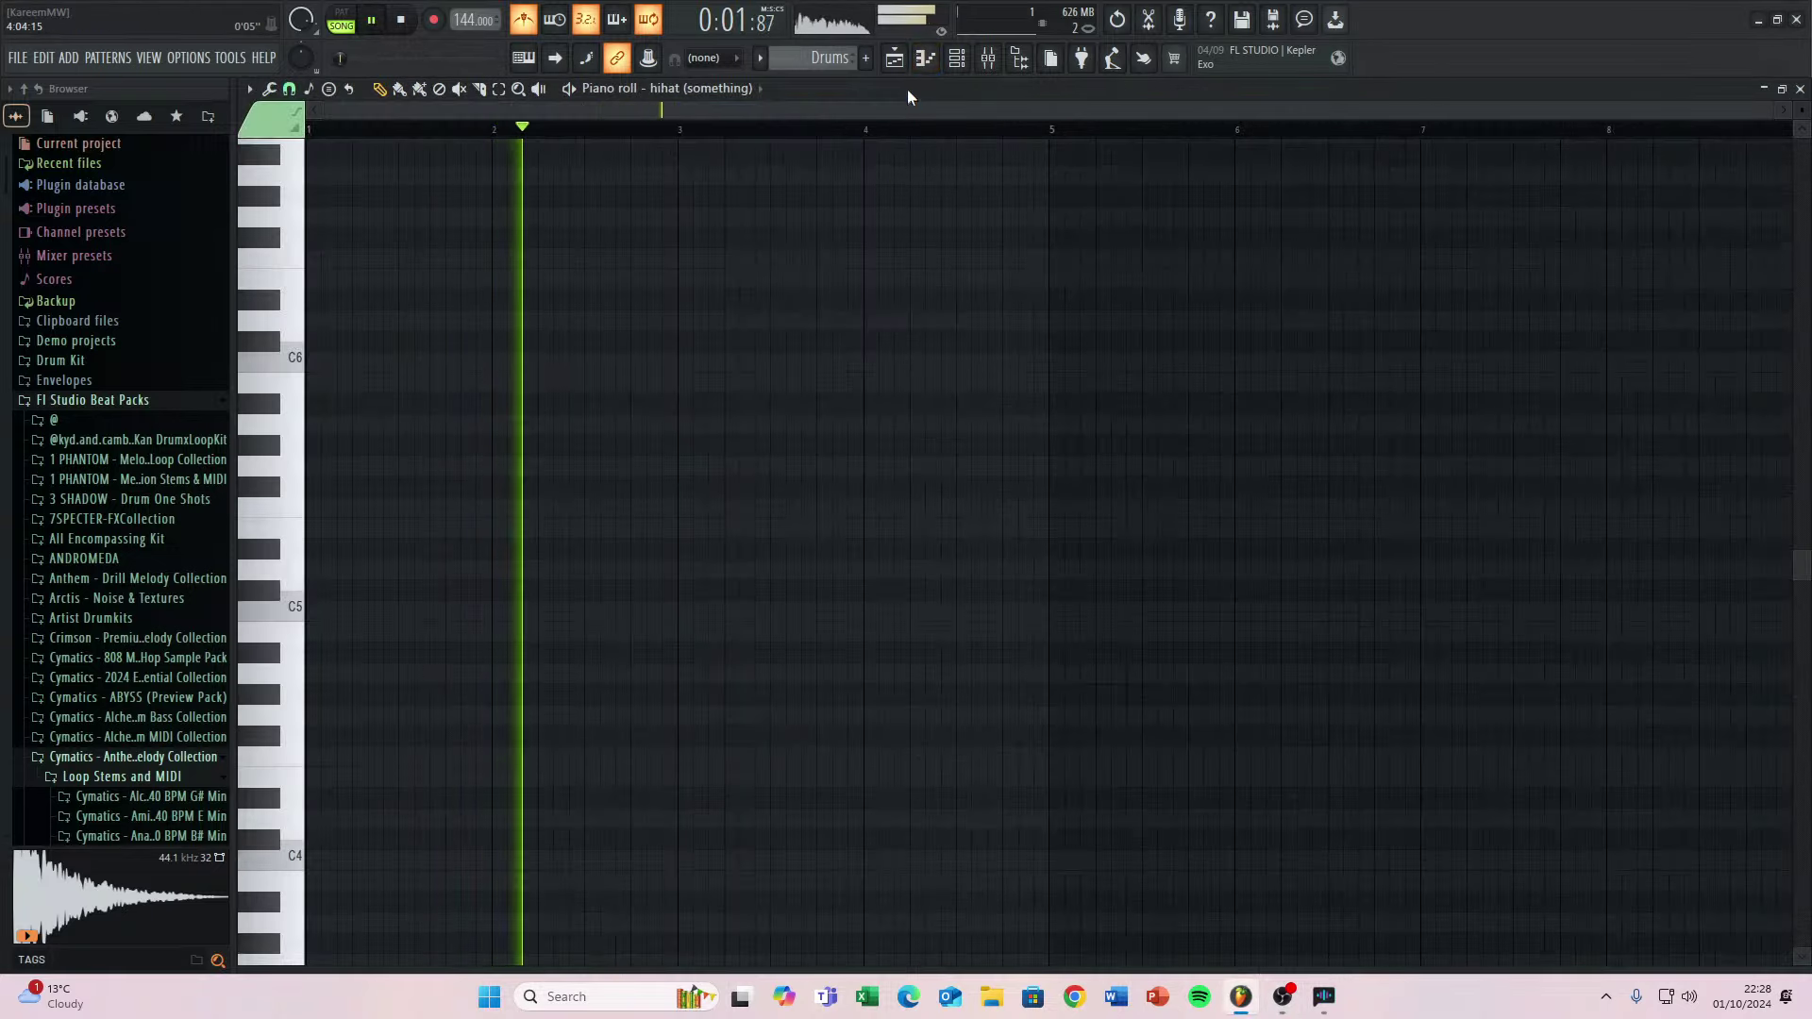
key(F5)
key(F6)
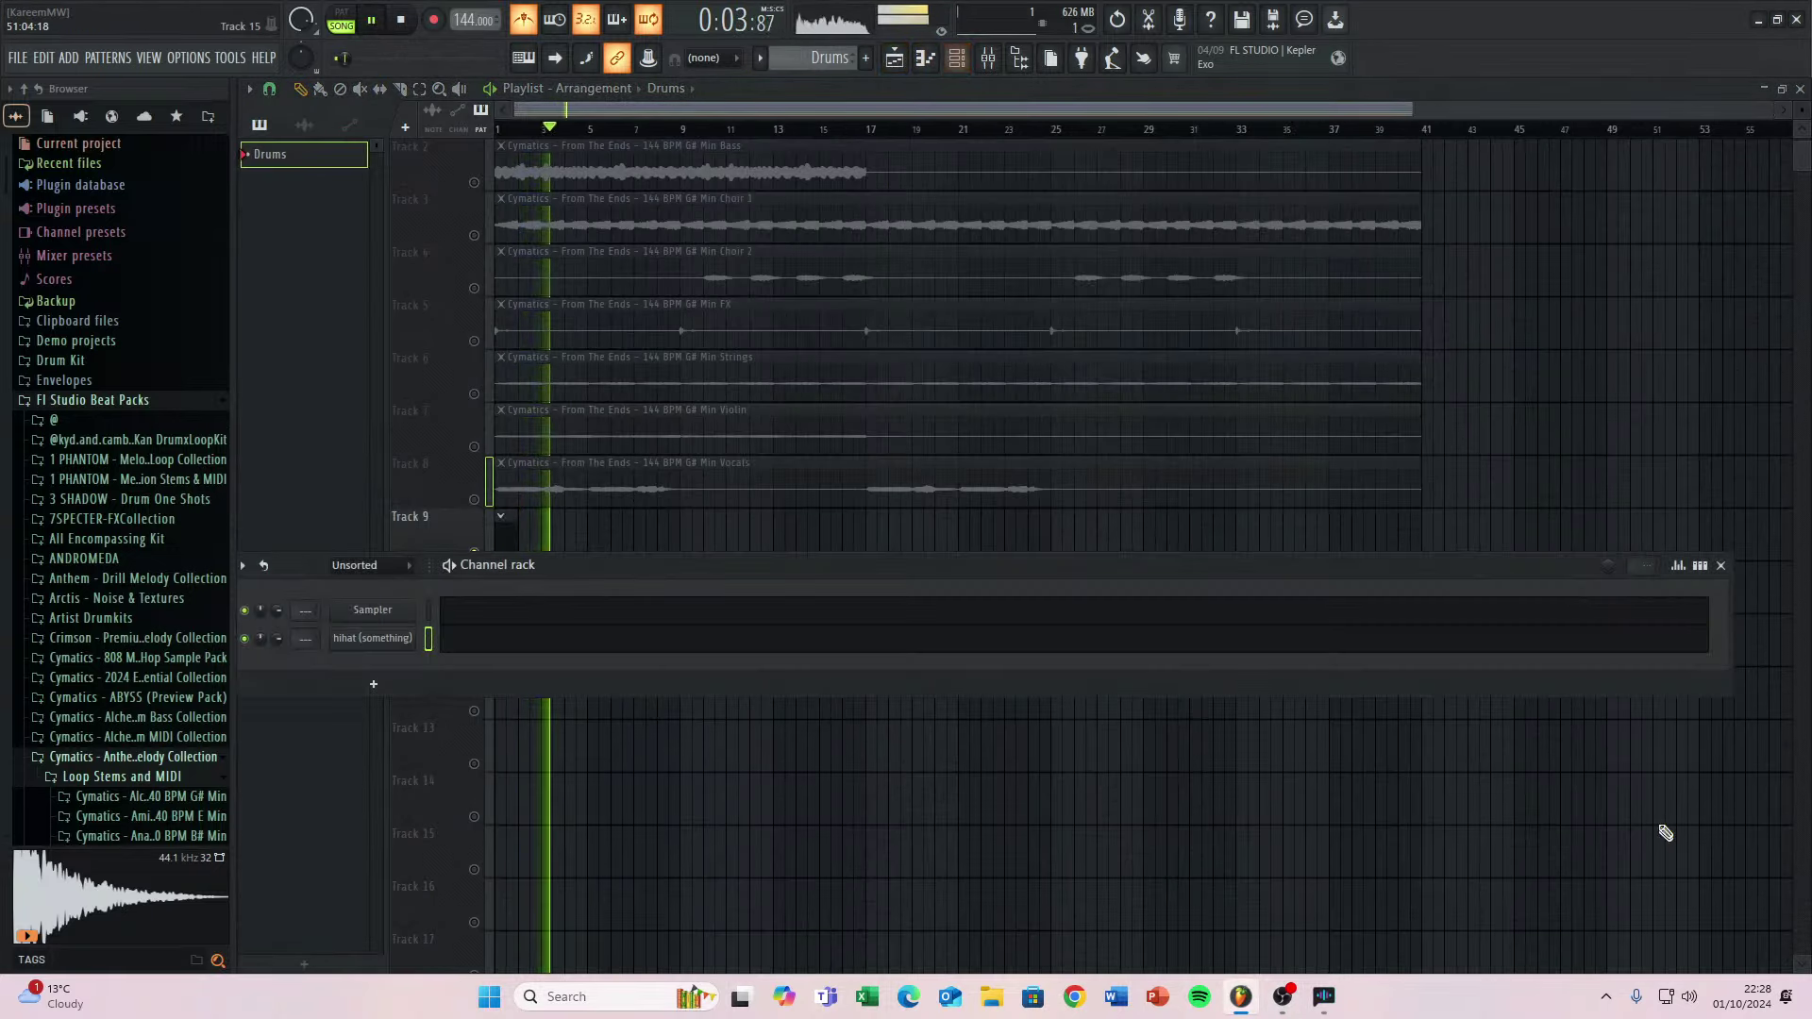
click(1699, 565)
right_click(368, 638)
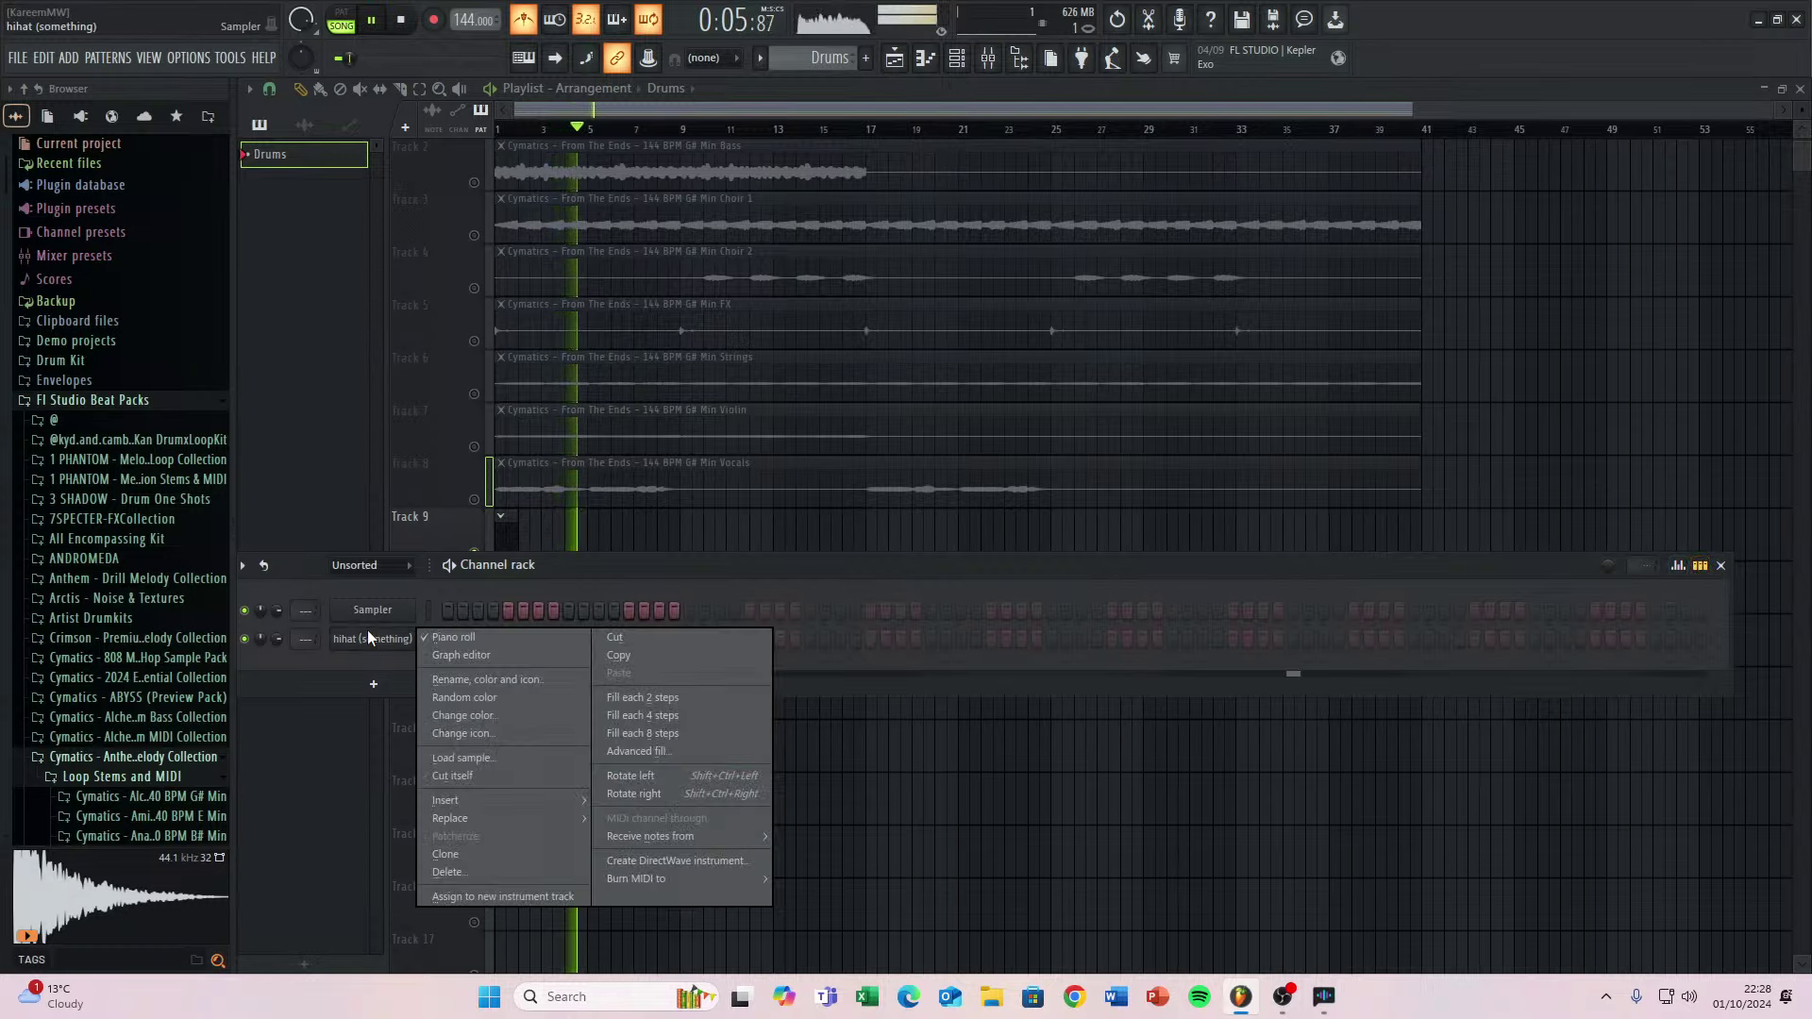
click(677, 704)
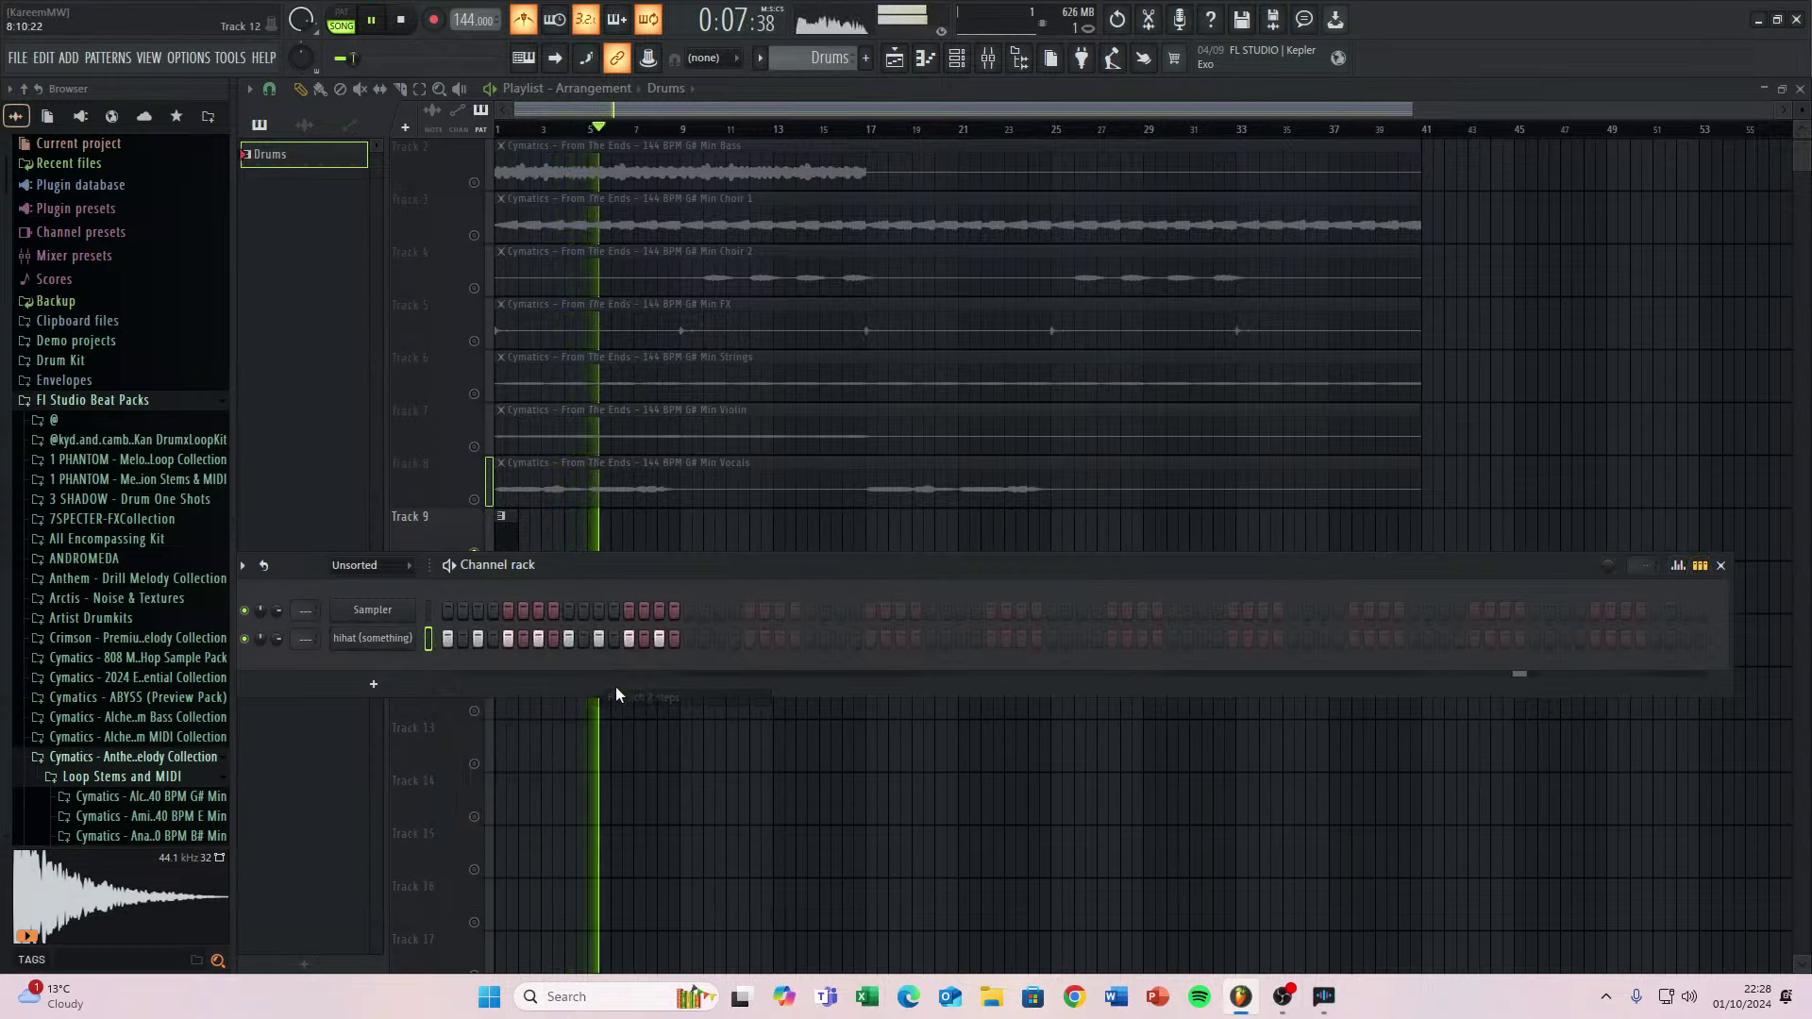
Add scattered hi-hat steps further along the step grid to extend the Drums pattern to eight bars.
click(1064, 642)
click(1534, 639)
click(1609, 640)
scroll(1226, 648, right, 3)
click(1202, 641)
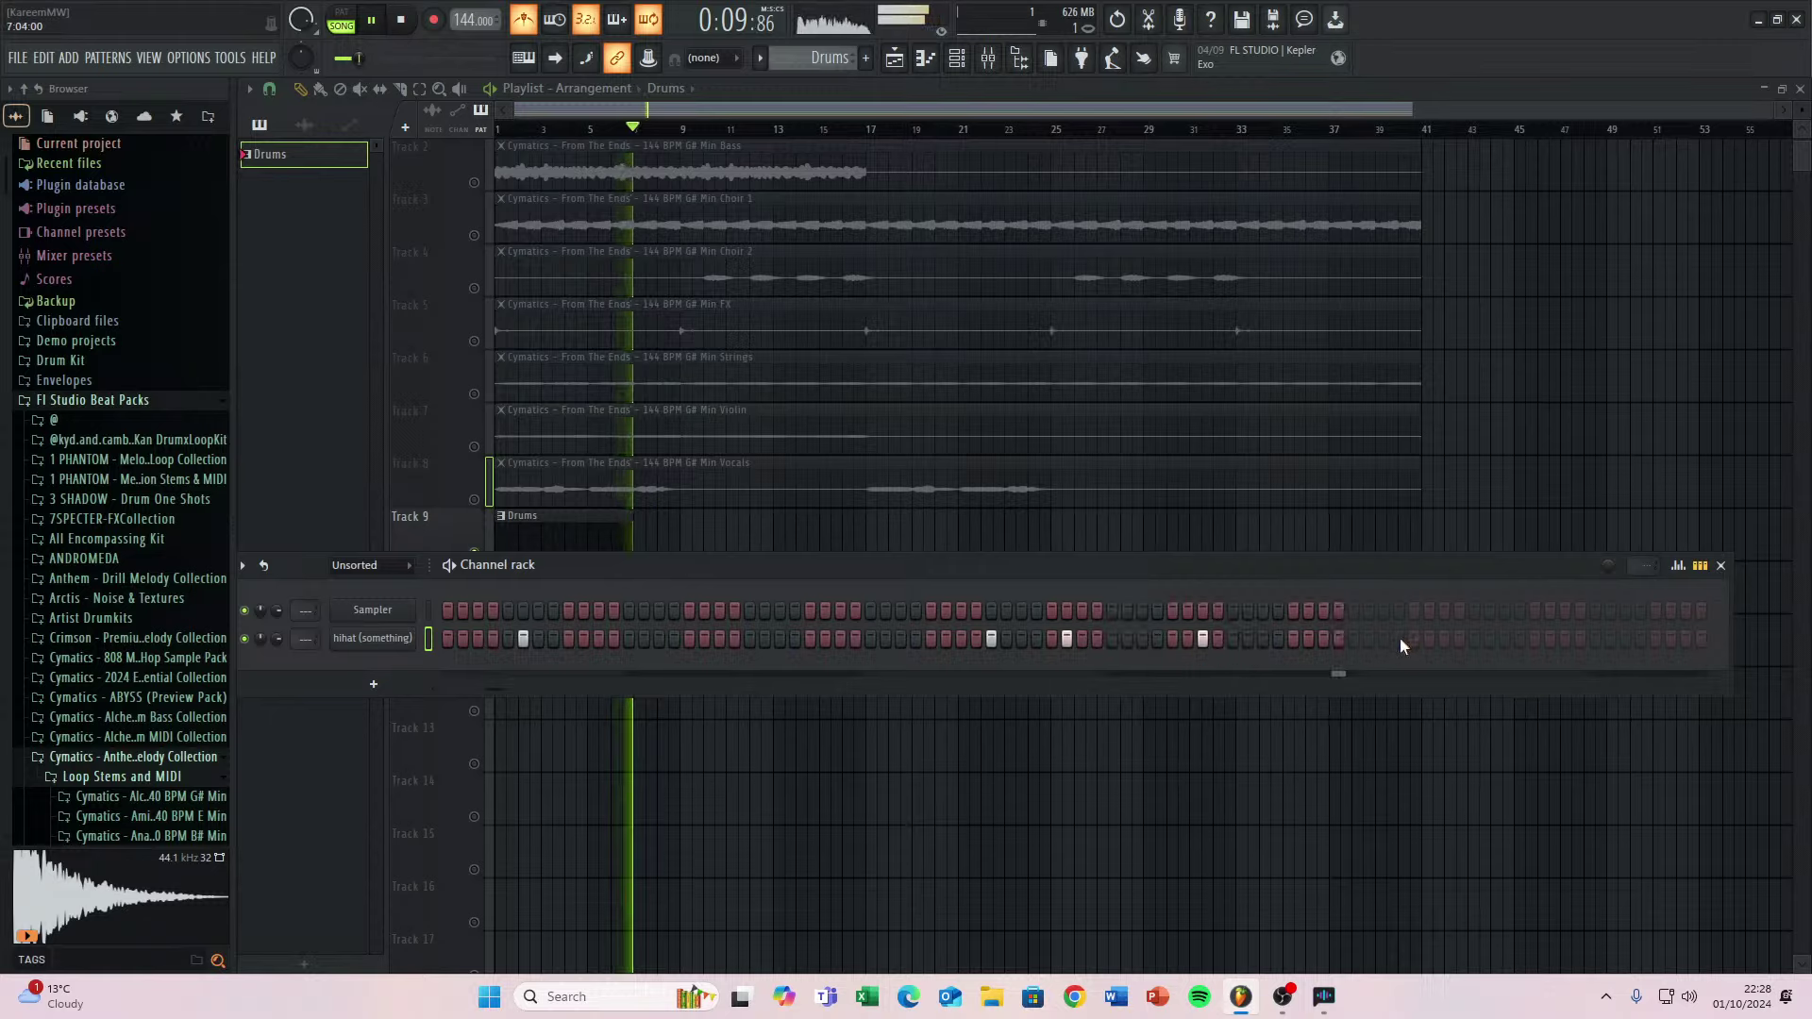
click(1412, 640)
scroll(1451, 619, right, 3)
drag(1134, 641, 1144, 639)
scroll(1347, 604, right, 1)
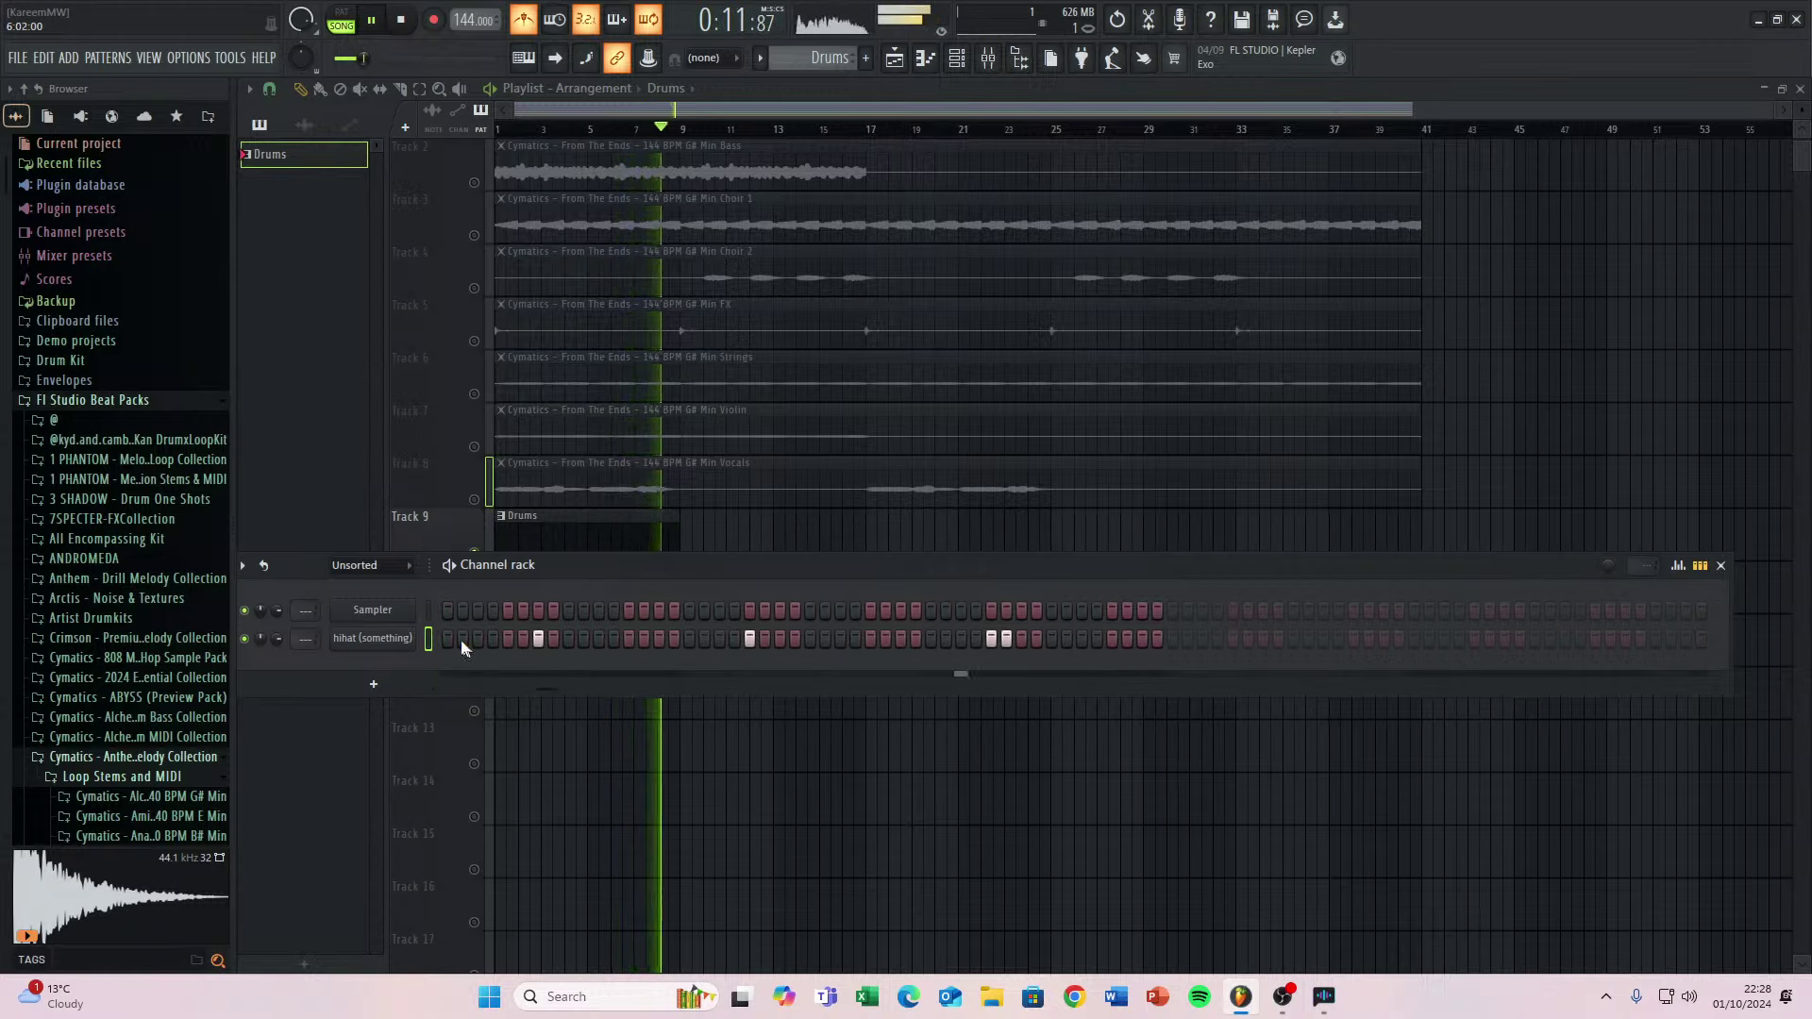
Fill the hihat (something) channel on each 4 steps and restart song playback.
right_click(461, 638)
click(698, 717)
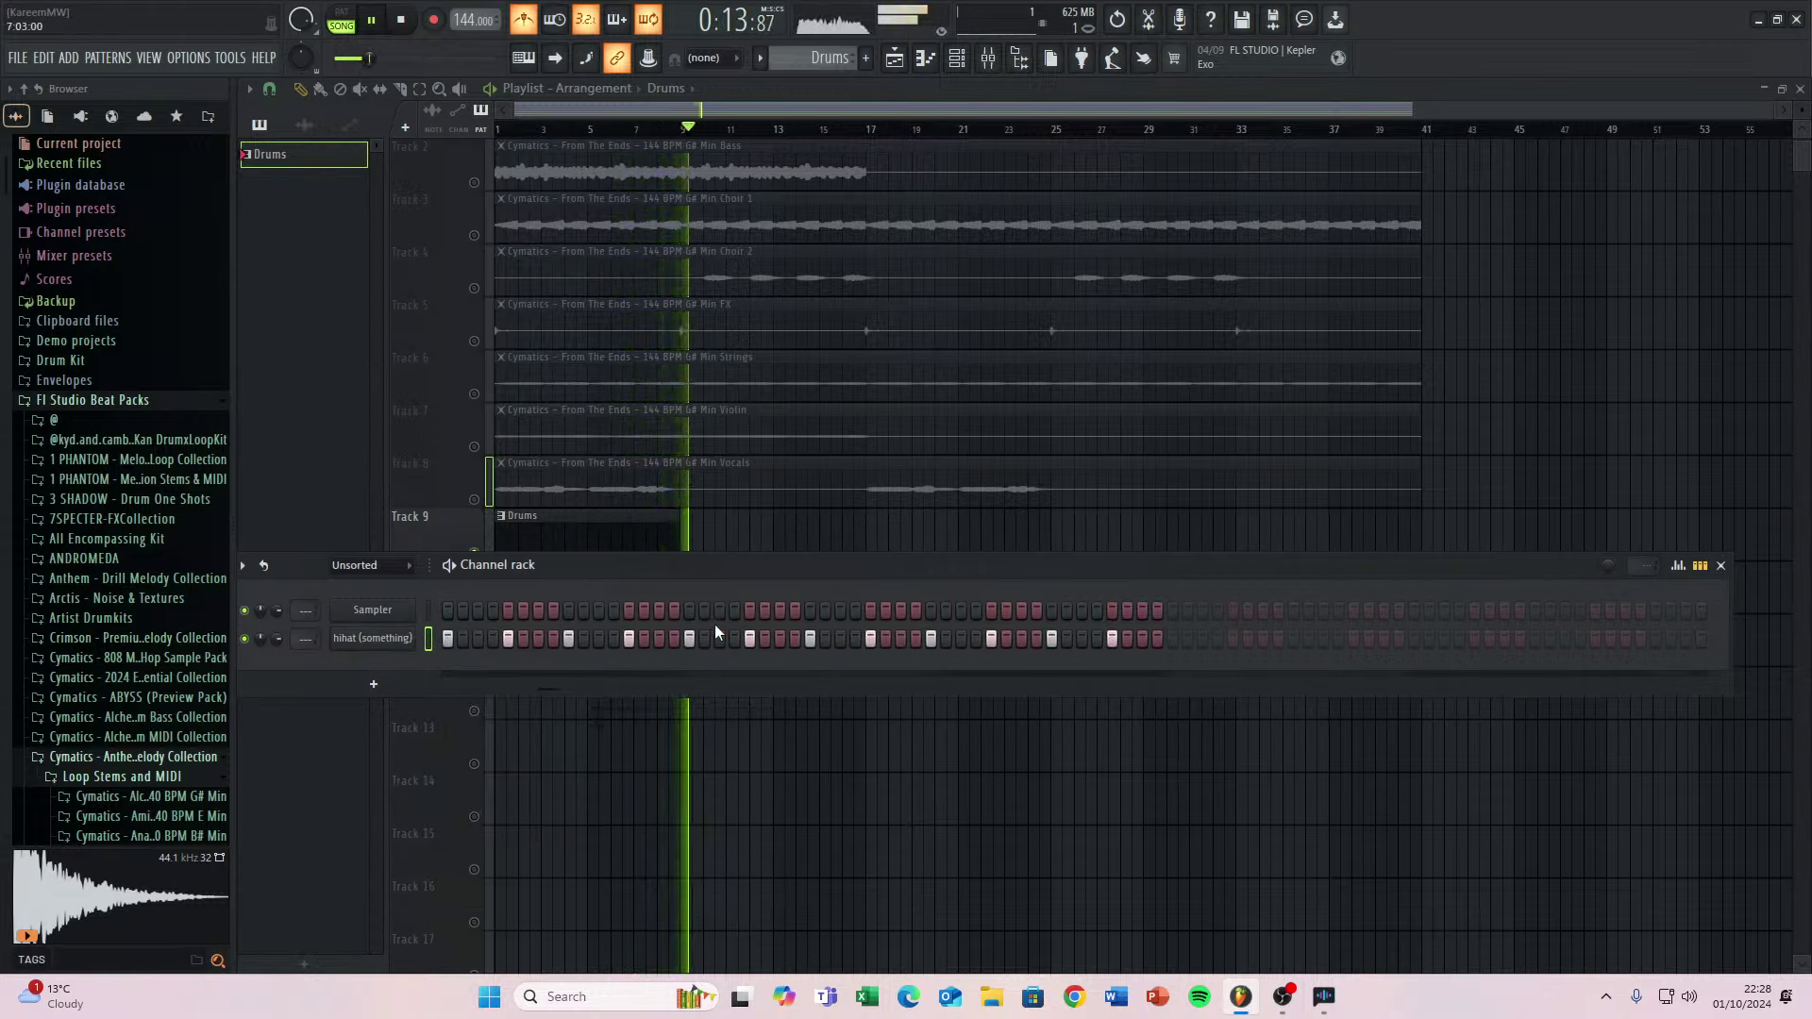
key(space)
key(space)
Hide the channel rack and place Drums pattern clips on Track 9 at bars 9, 17, 25 and 33.
key(F6)
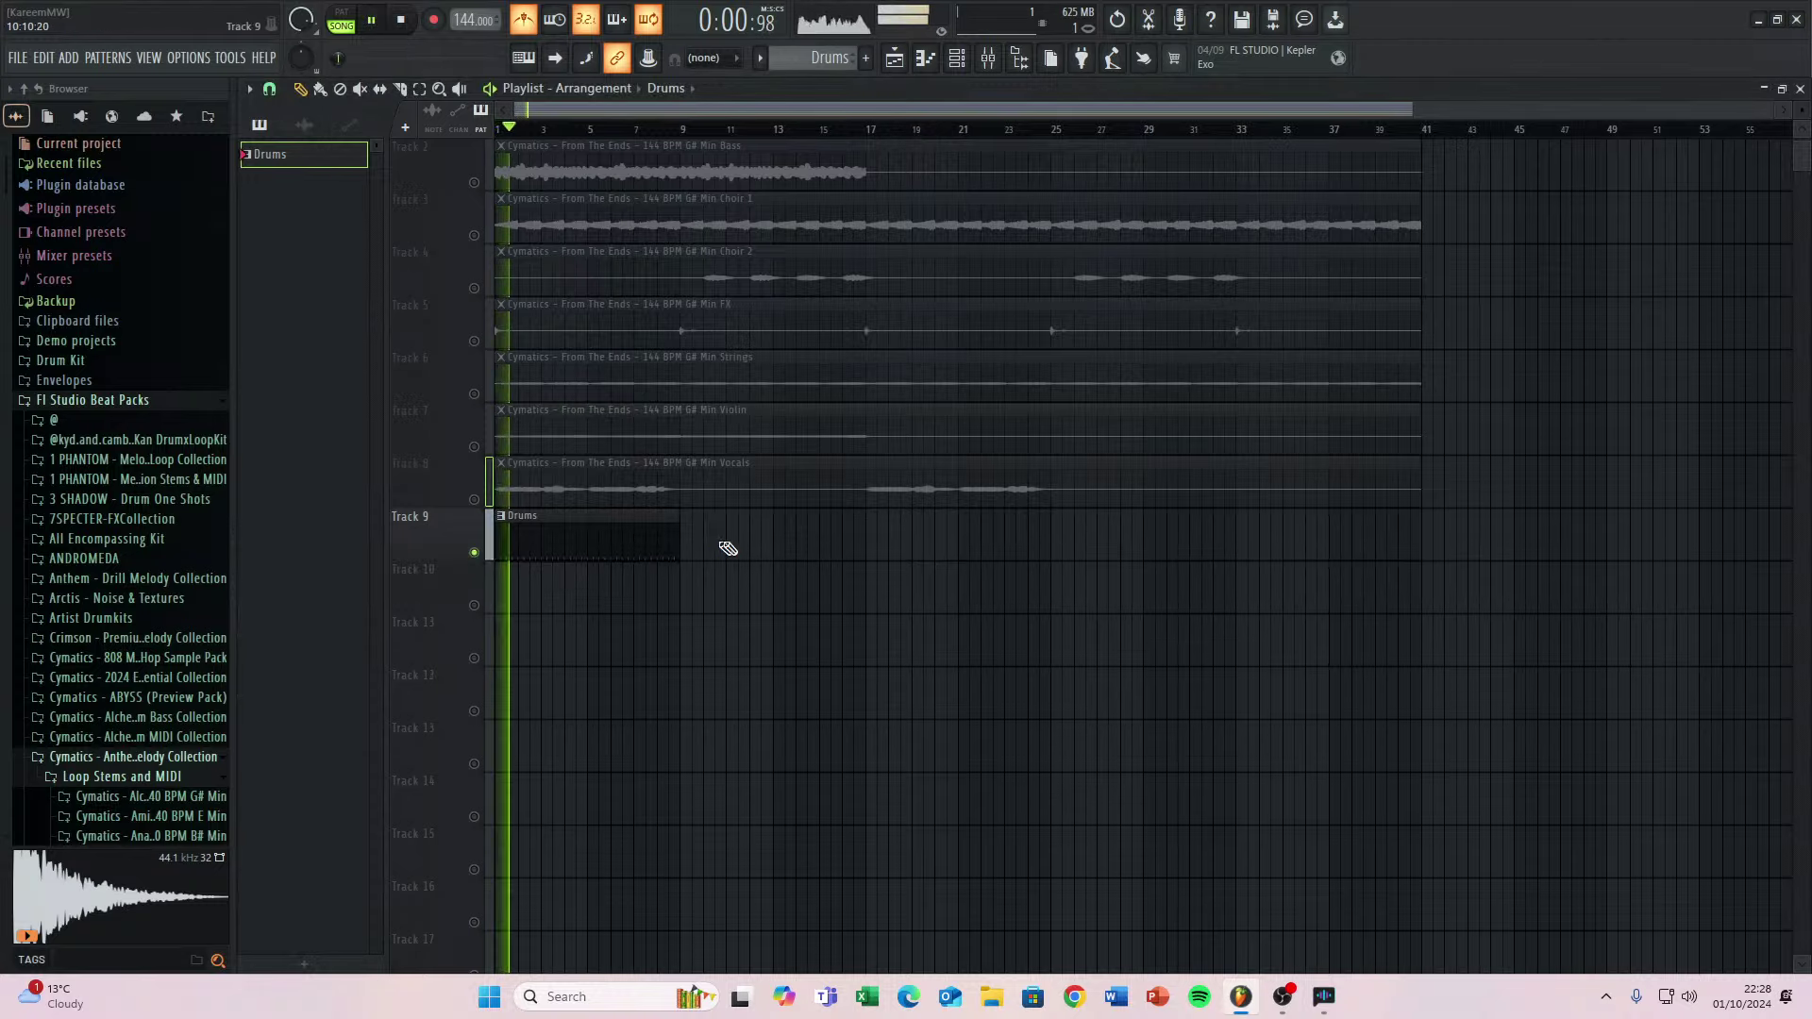
click(684, 539)
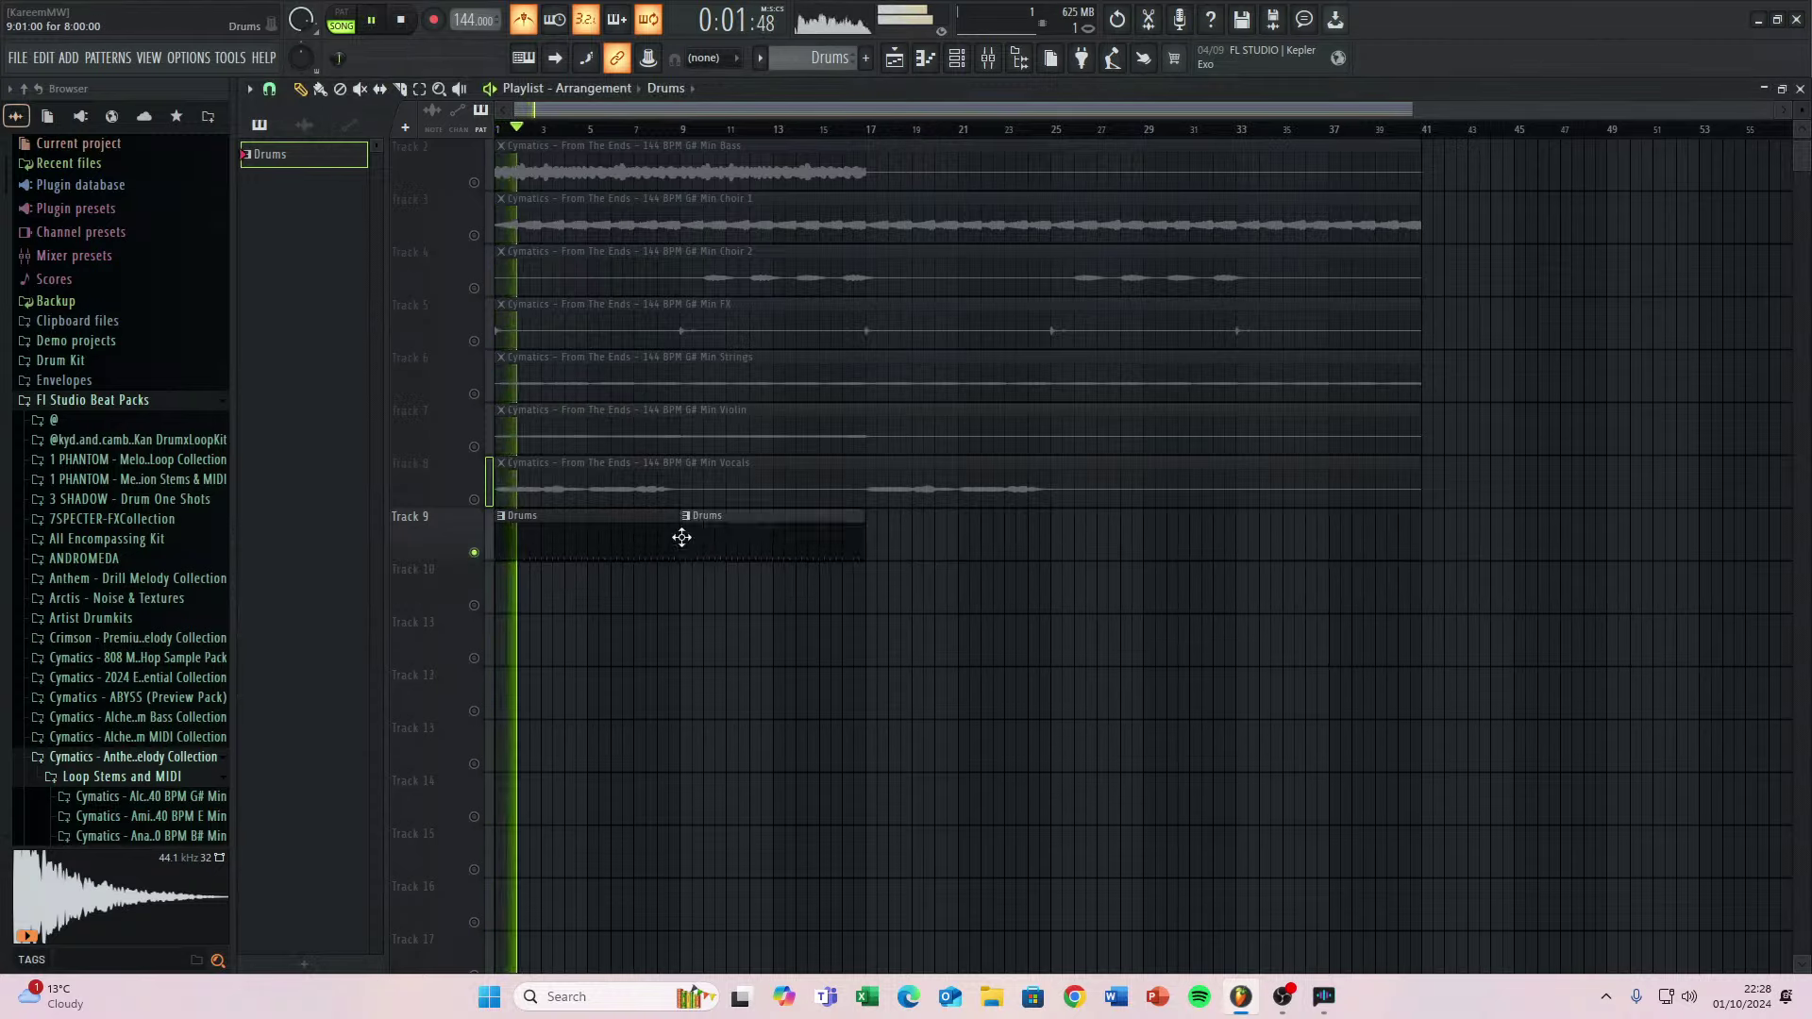
click(875, 535)
click(1254, 542)
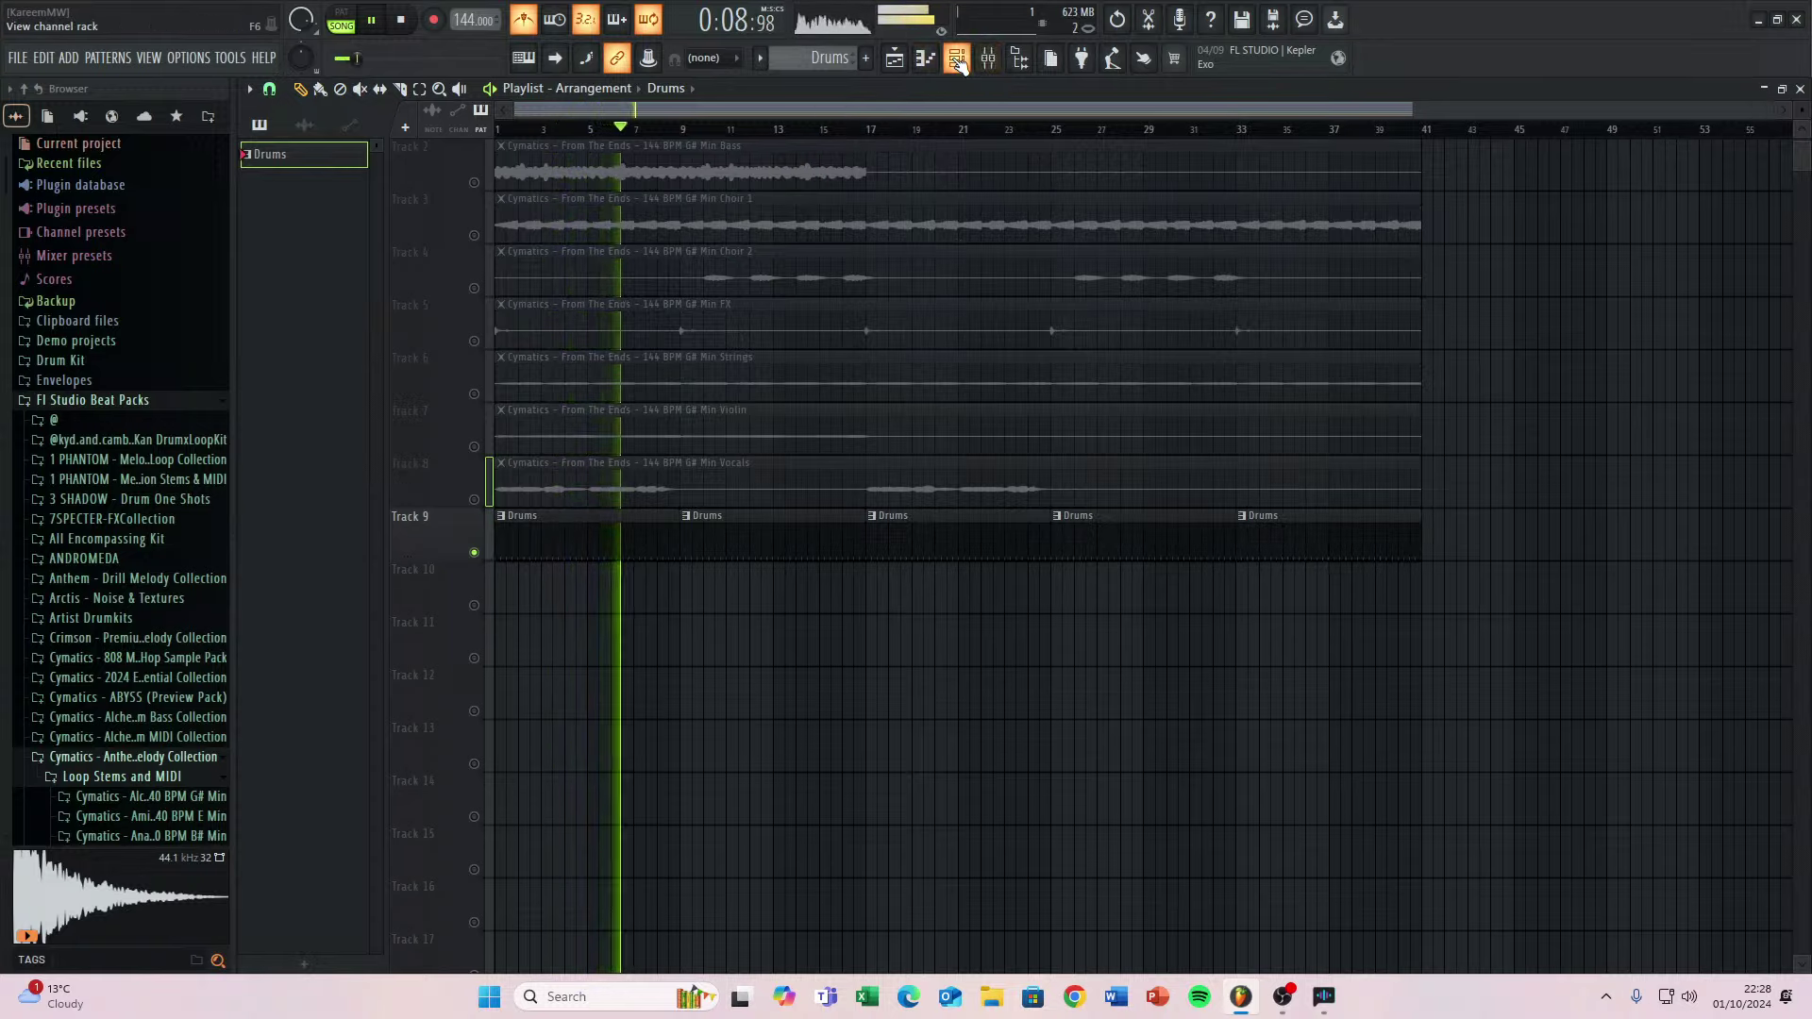
Open the Drums clip's hi-hat piano roll and bring the C5 notes of the first bars into close view.
double_click(619, 518)
ctrl+scroll(472, 444, down, 2)
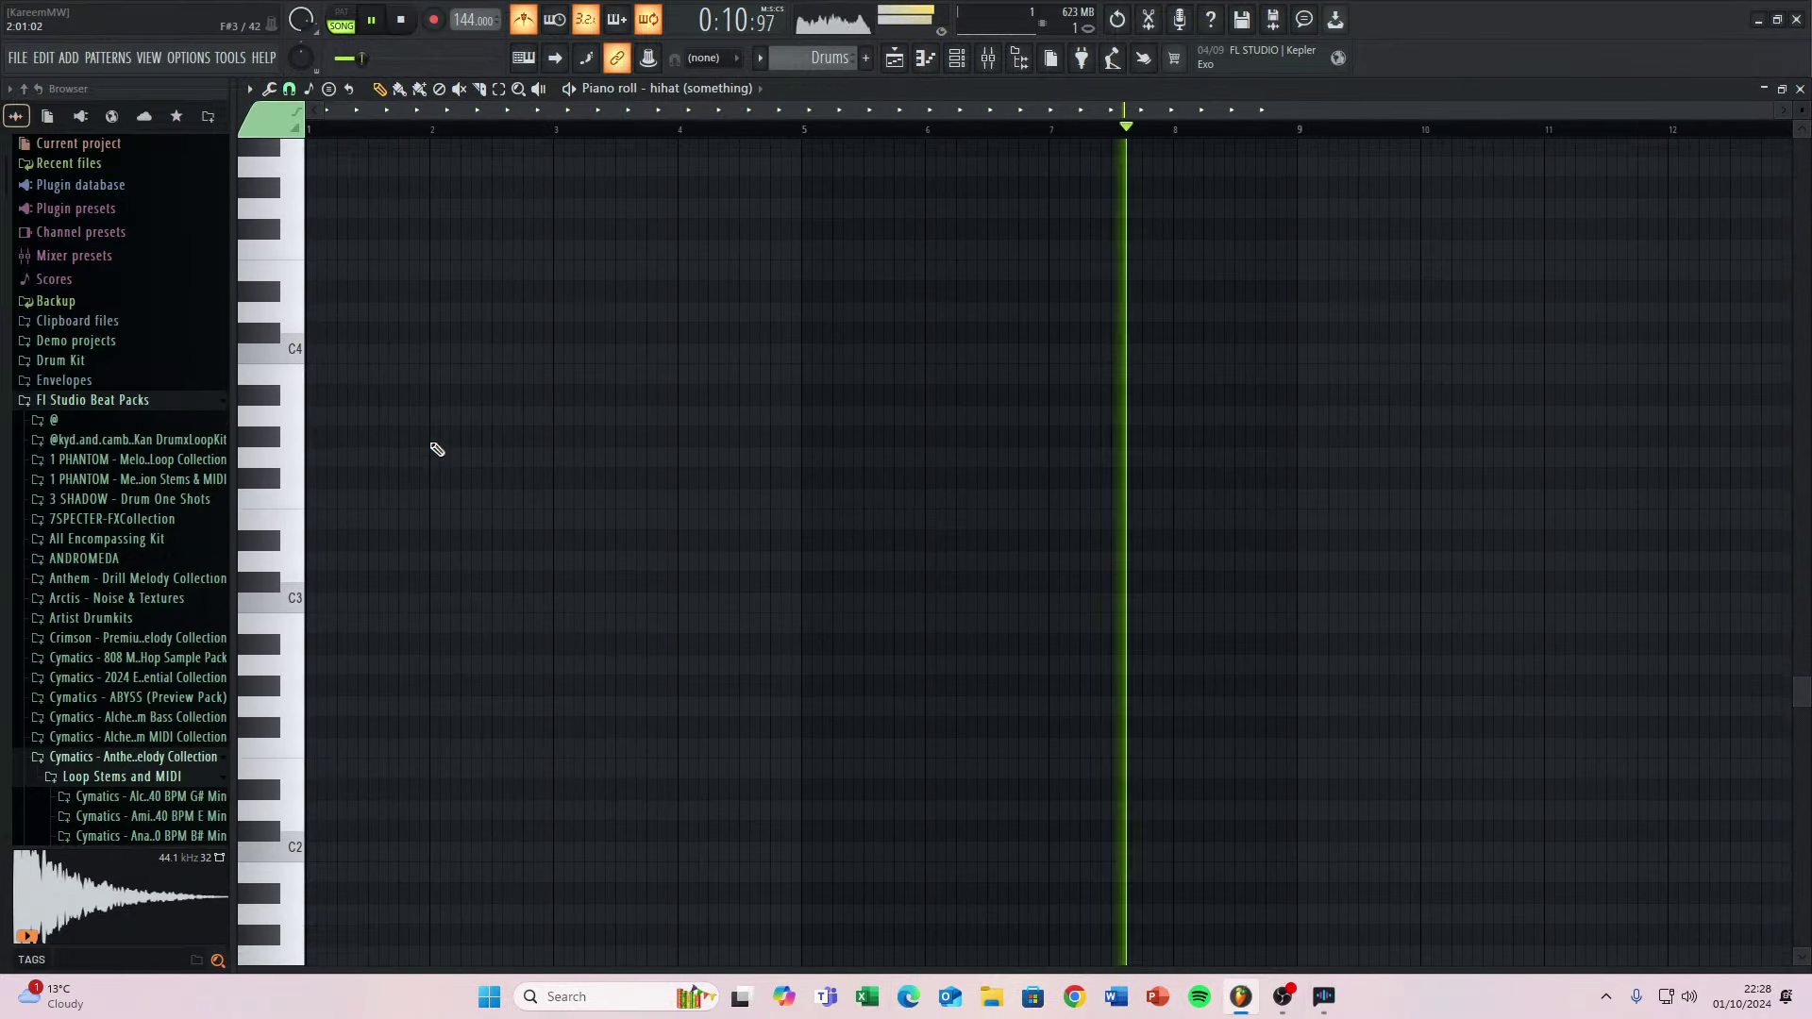
scroll(377, 396, up, 3)
scroll(566, 424, down, 4)
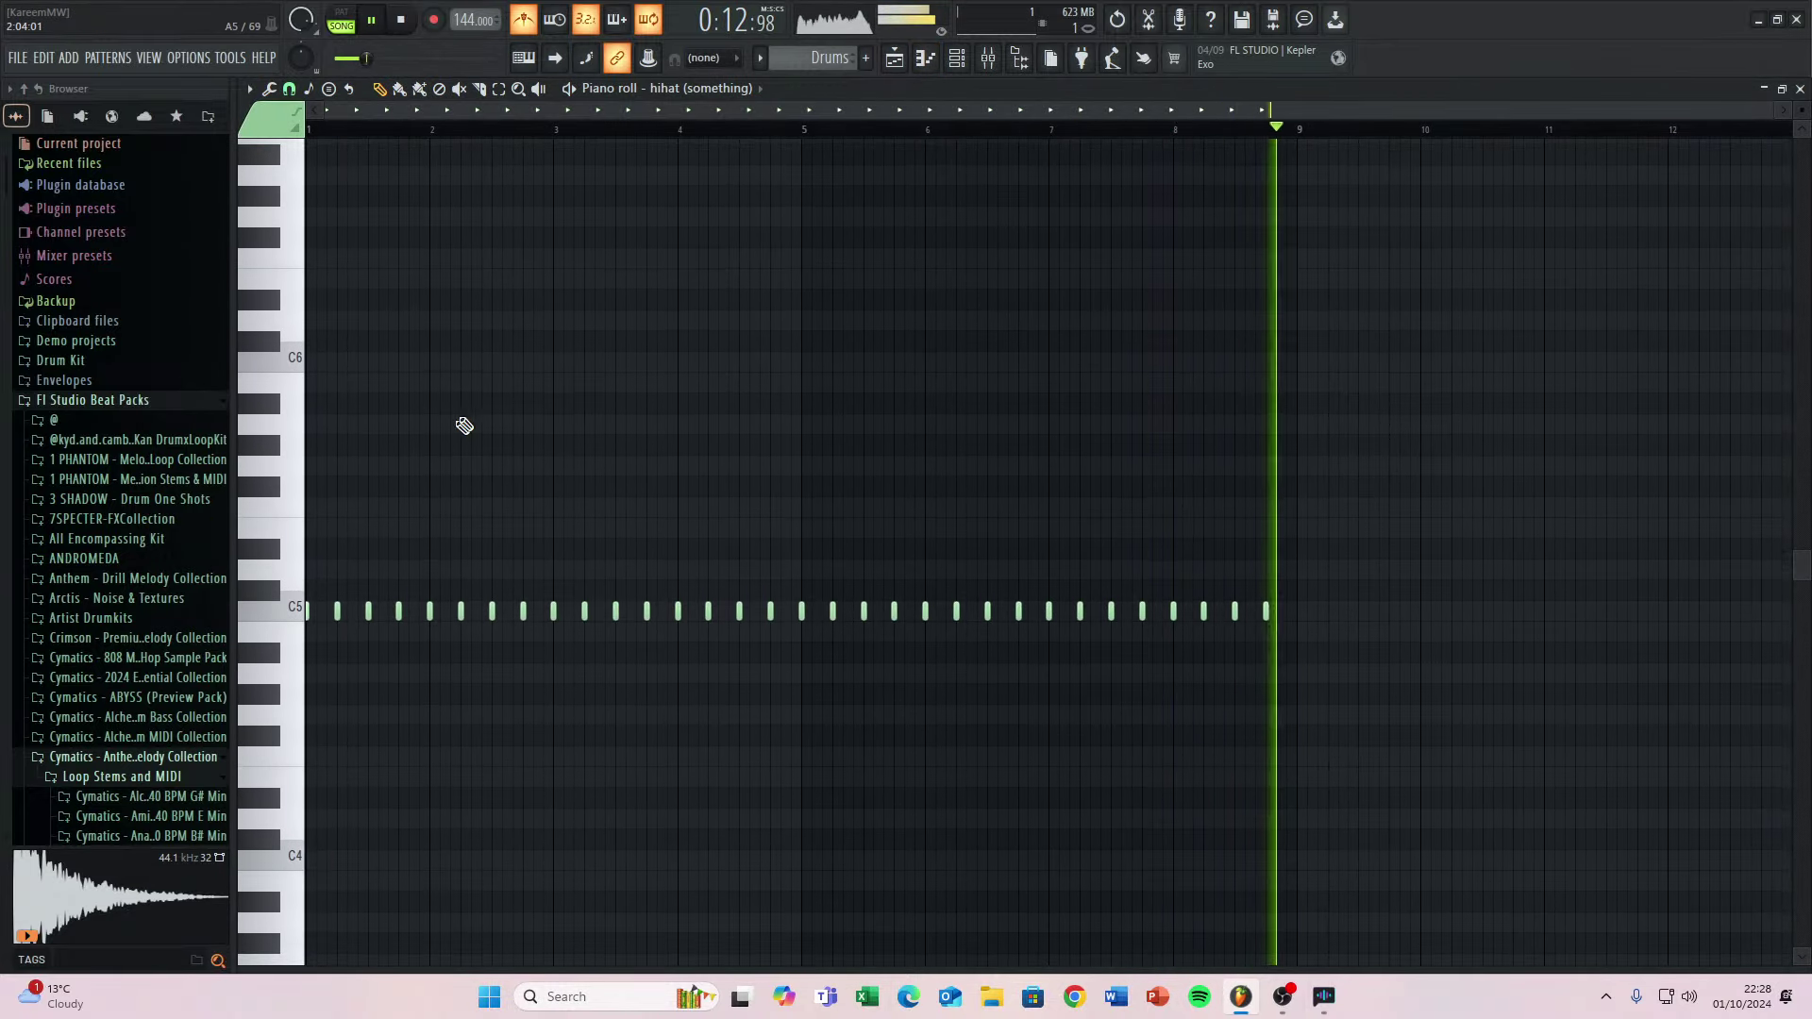
ctrl+scroll(320, 580, up, 4)
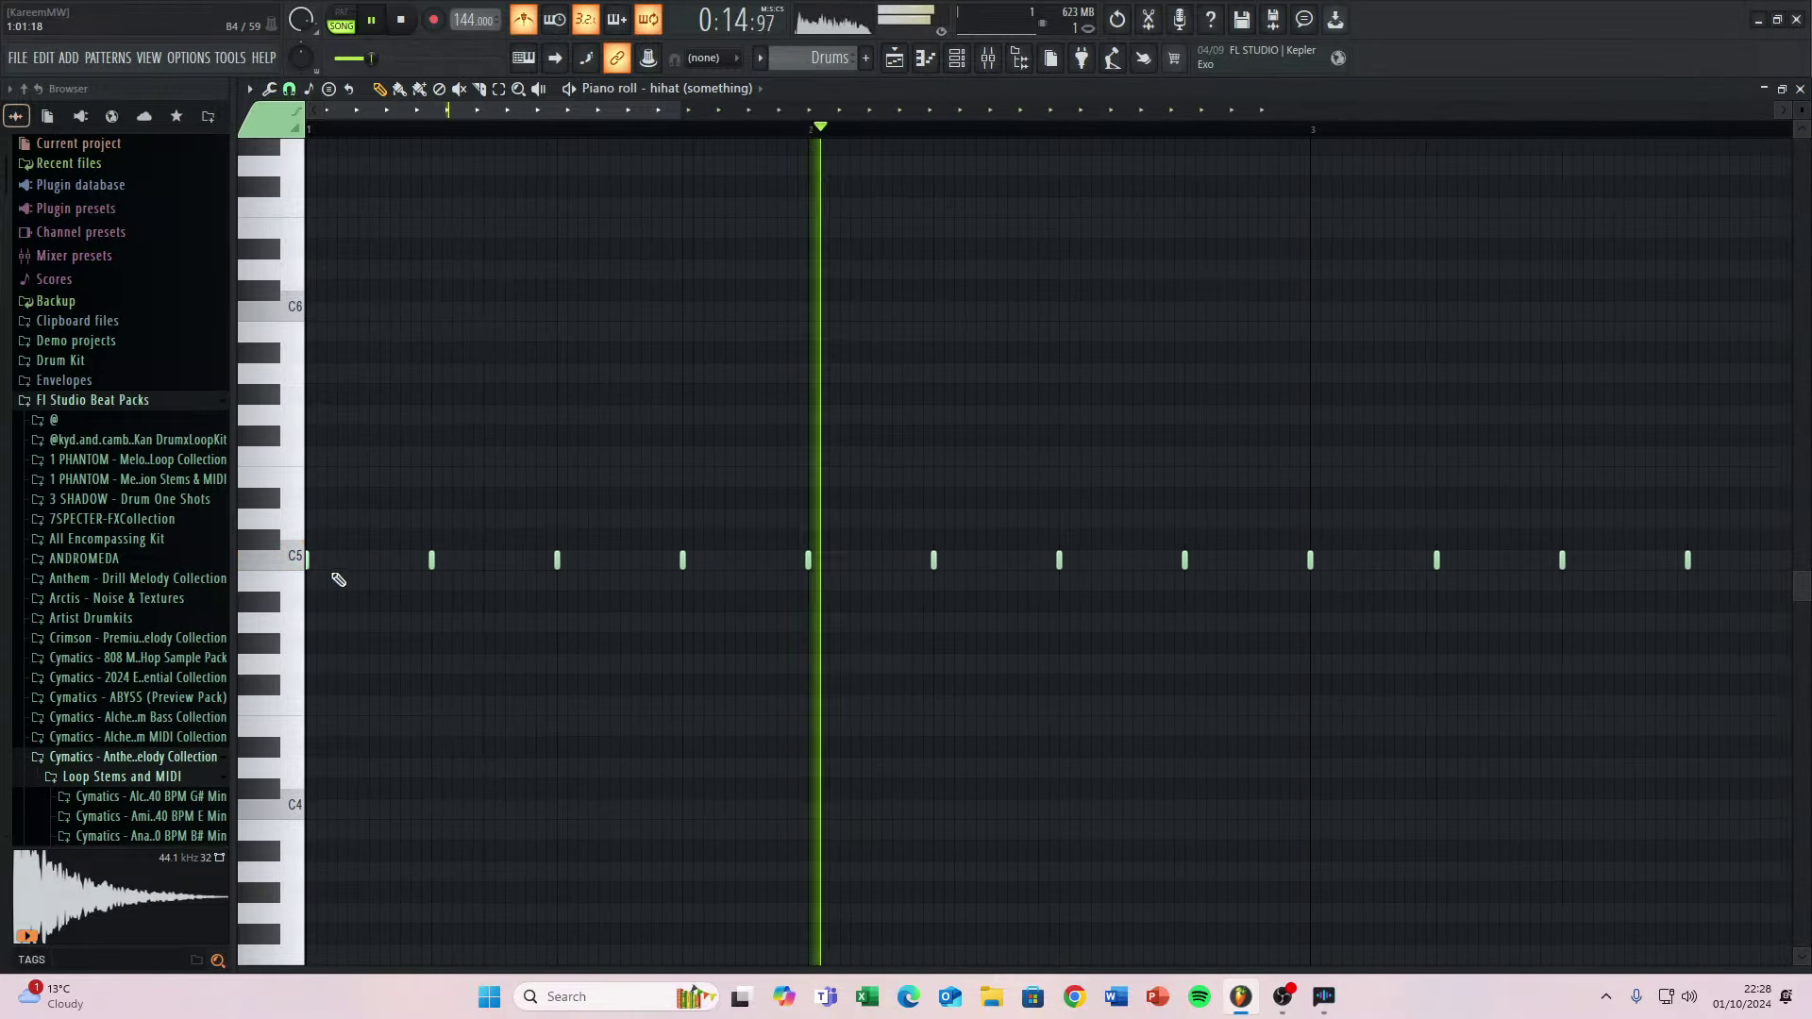
Insert an extra C5 hi-hat note halfway between the first two notes of bar 1 and close the piano roll.
ctrl+scroll(358, 563, down, 1)
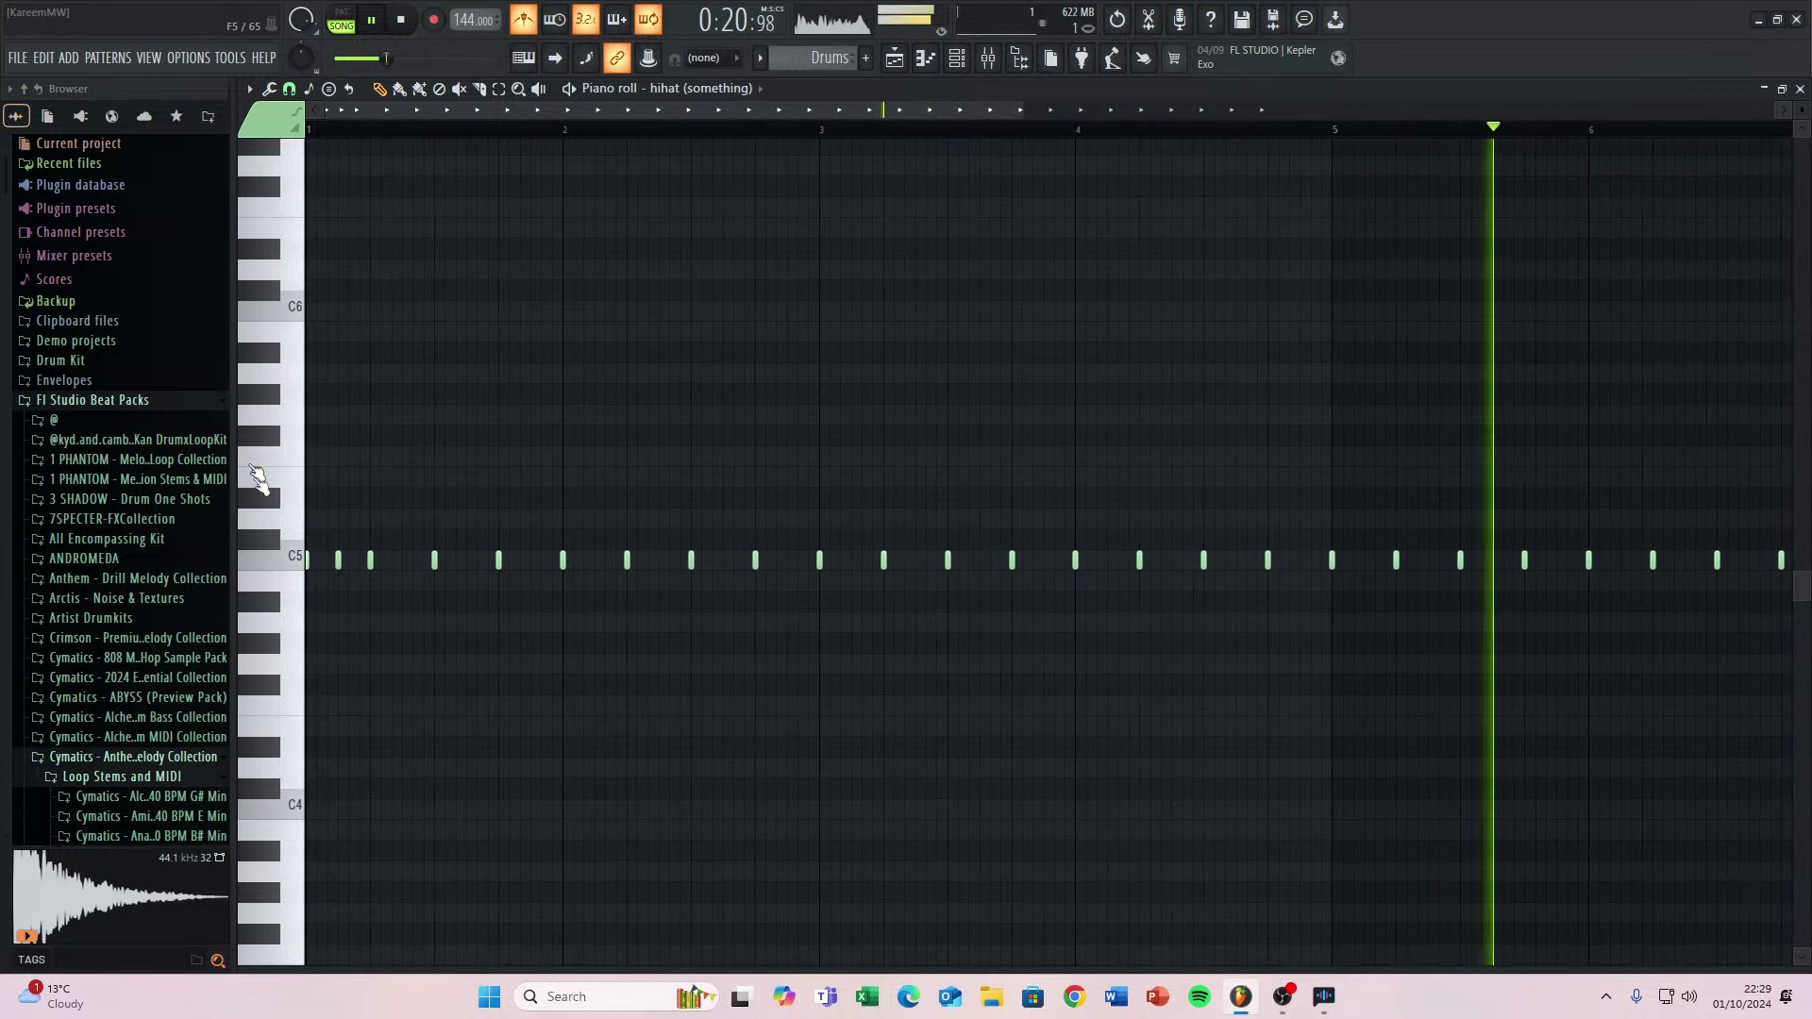
ctrl+scroll(326, 604, up, 2)
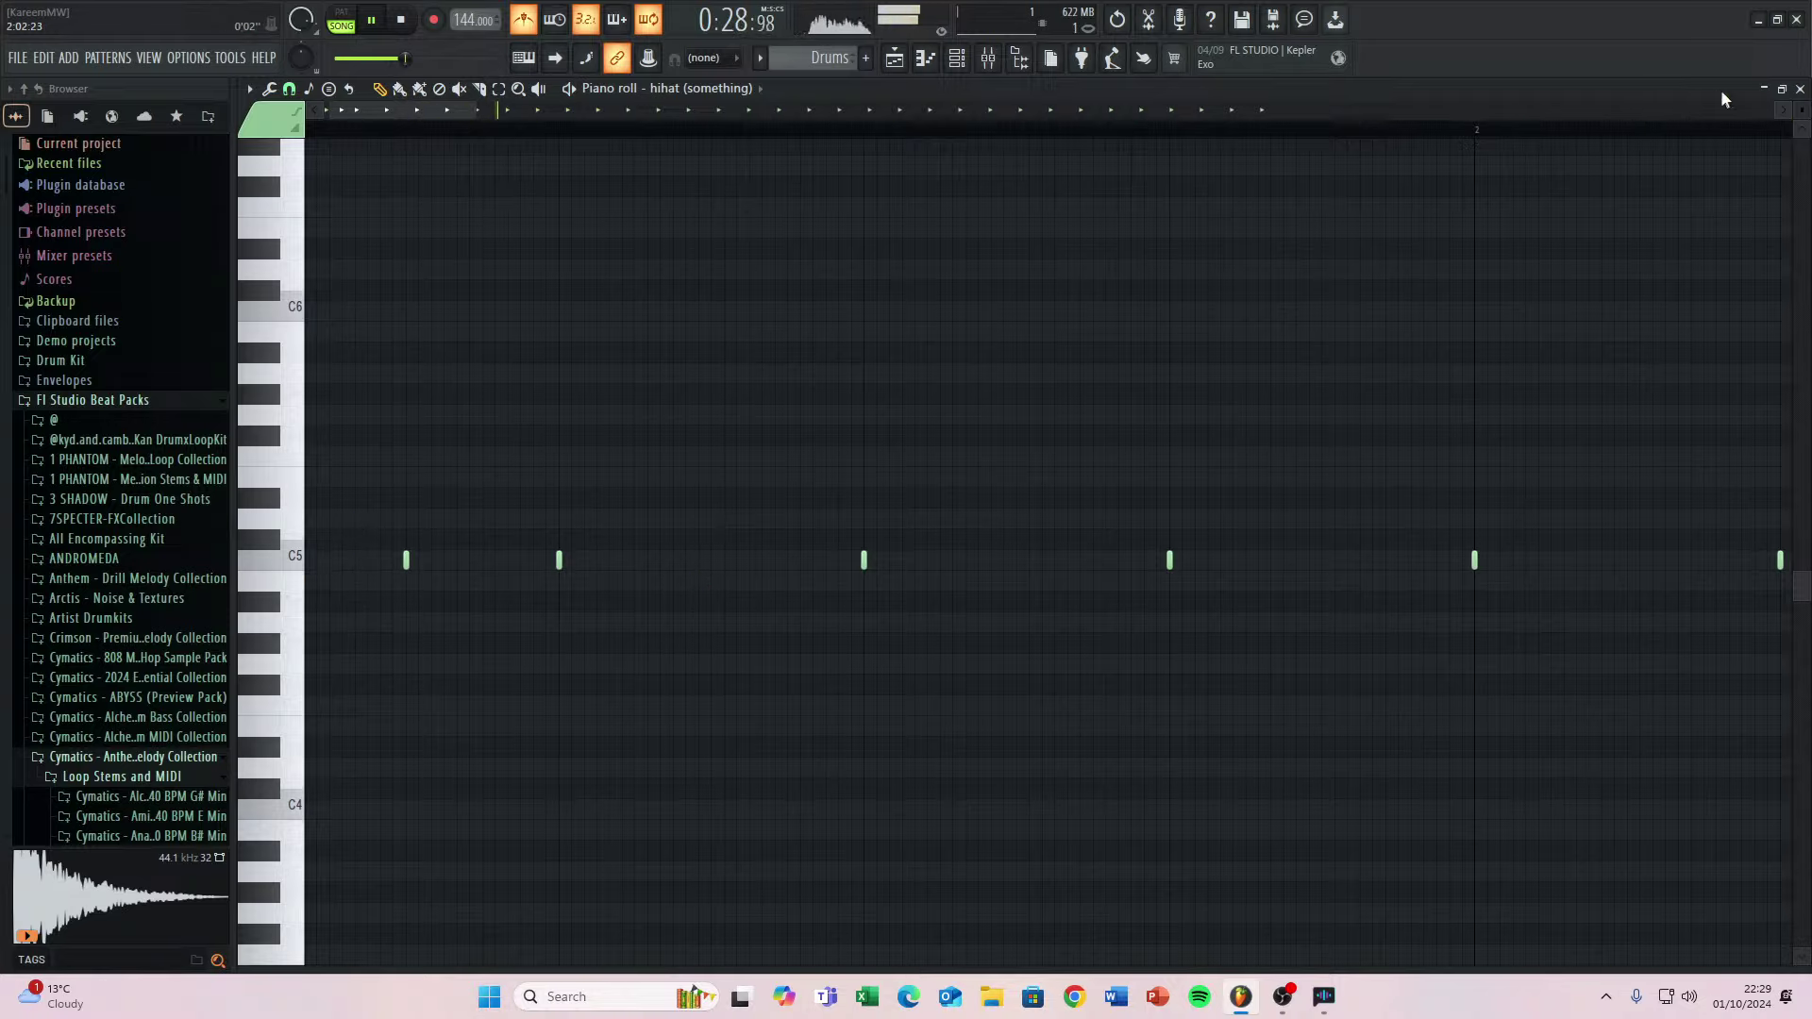
click(1793, 91)
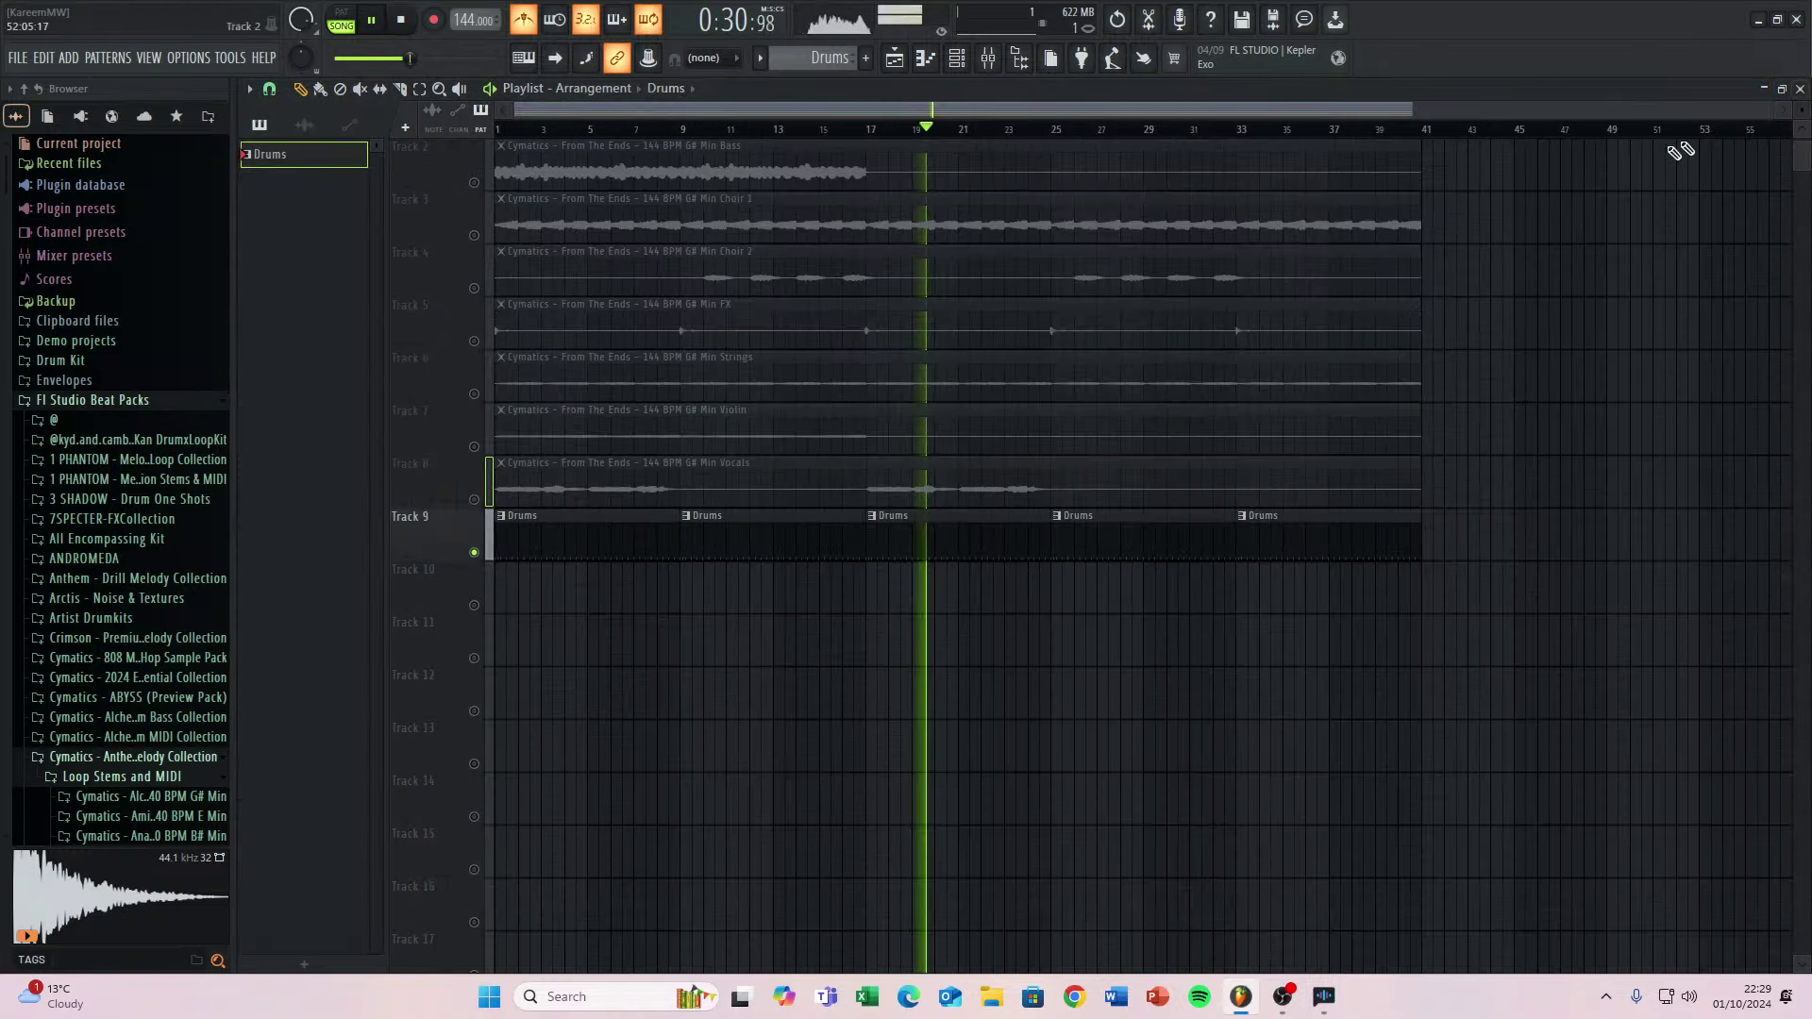
Fill the hihat (something) channel on each 2 steps and show the step grid from its beginning.
click(955, 60)
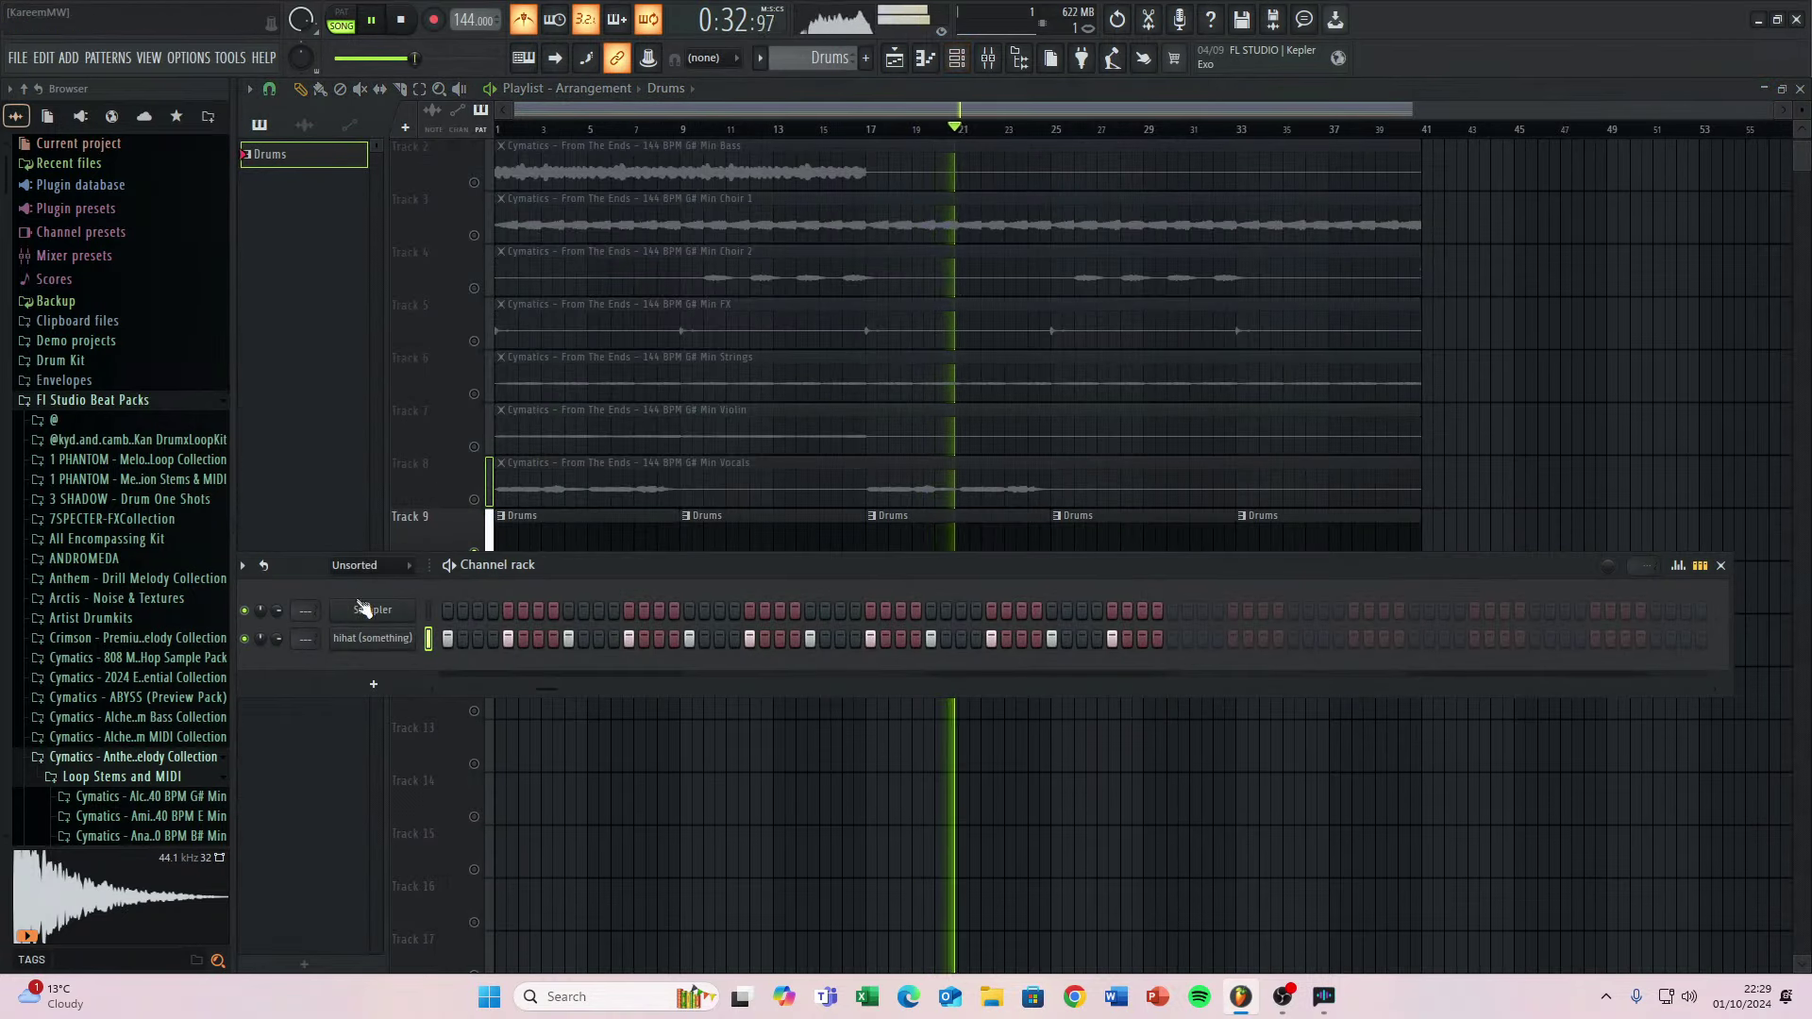
right_click(411, 630)
click(646, 694)
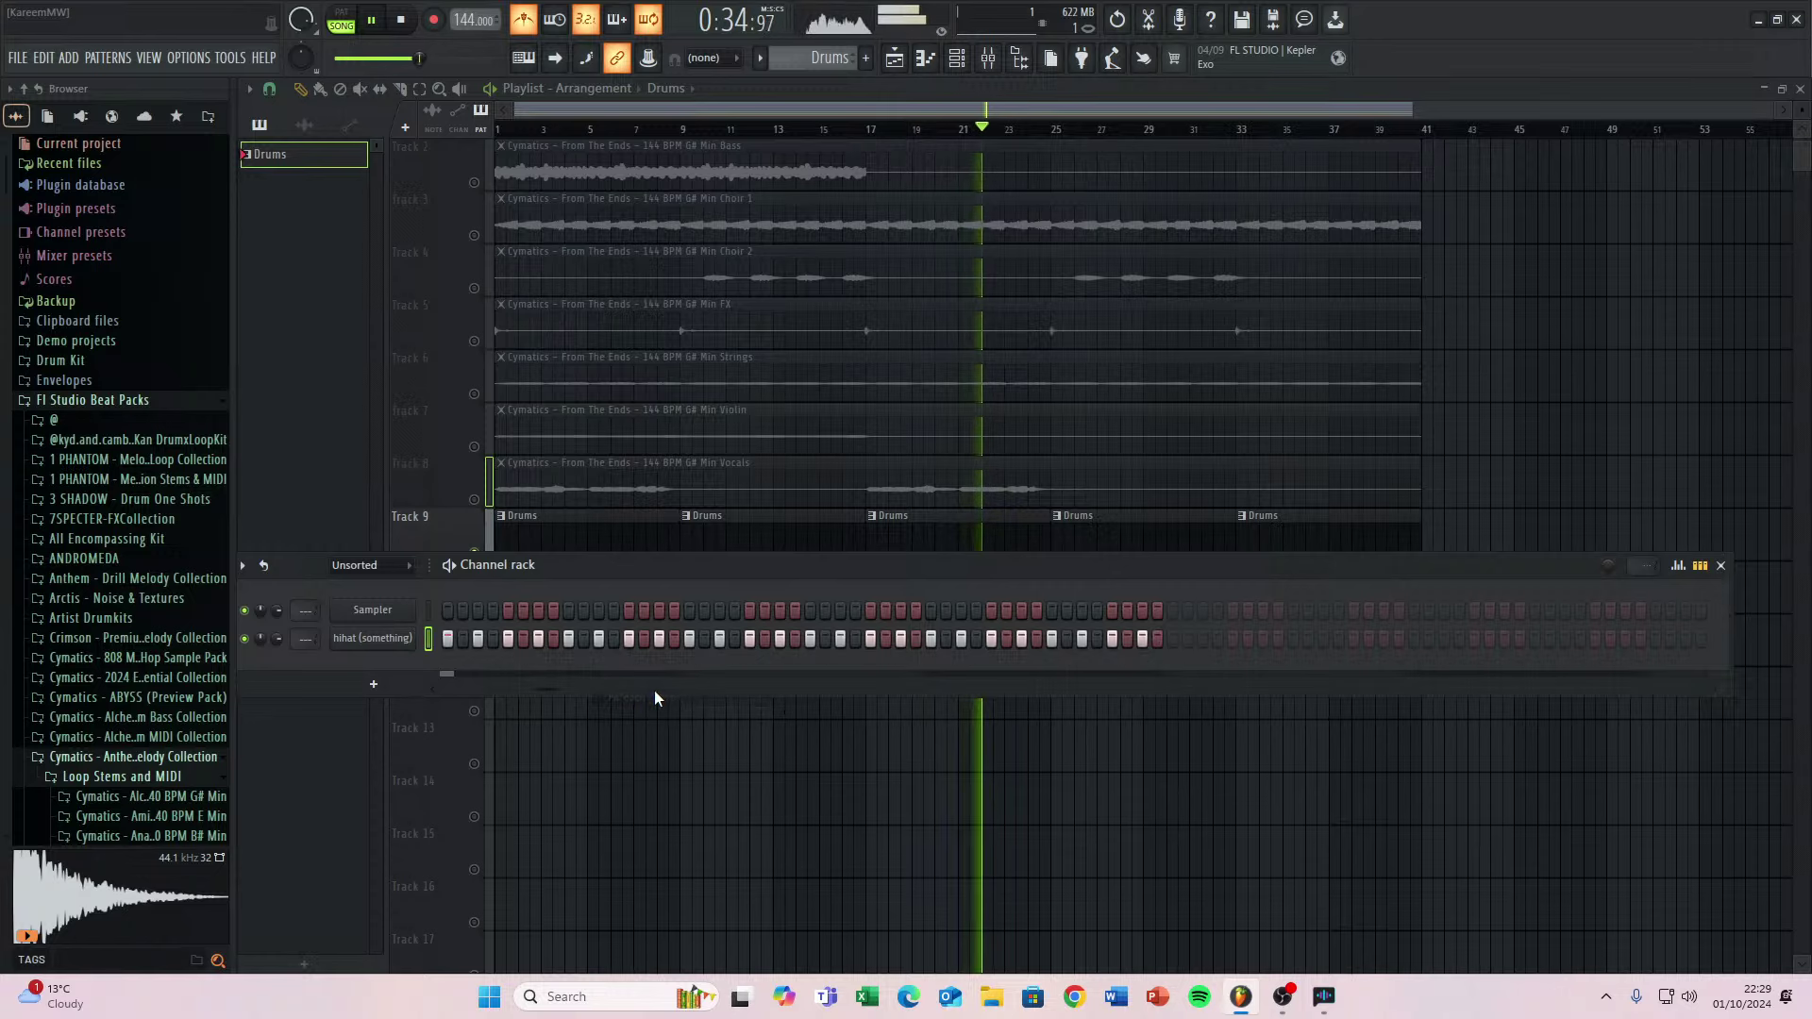
scroll(570, 709, up, 3)
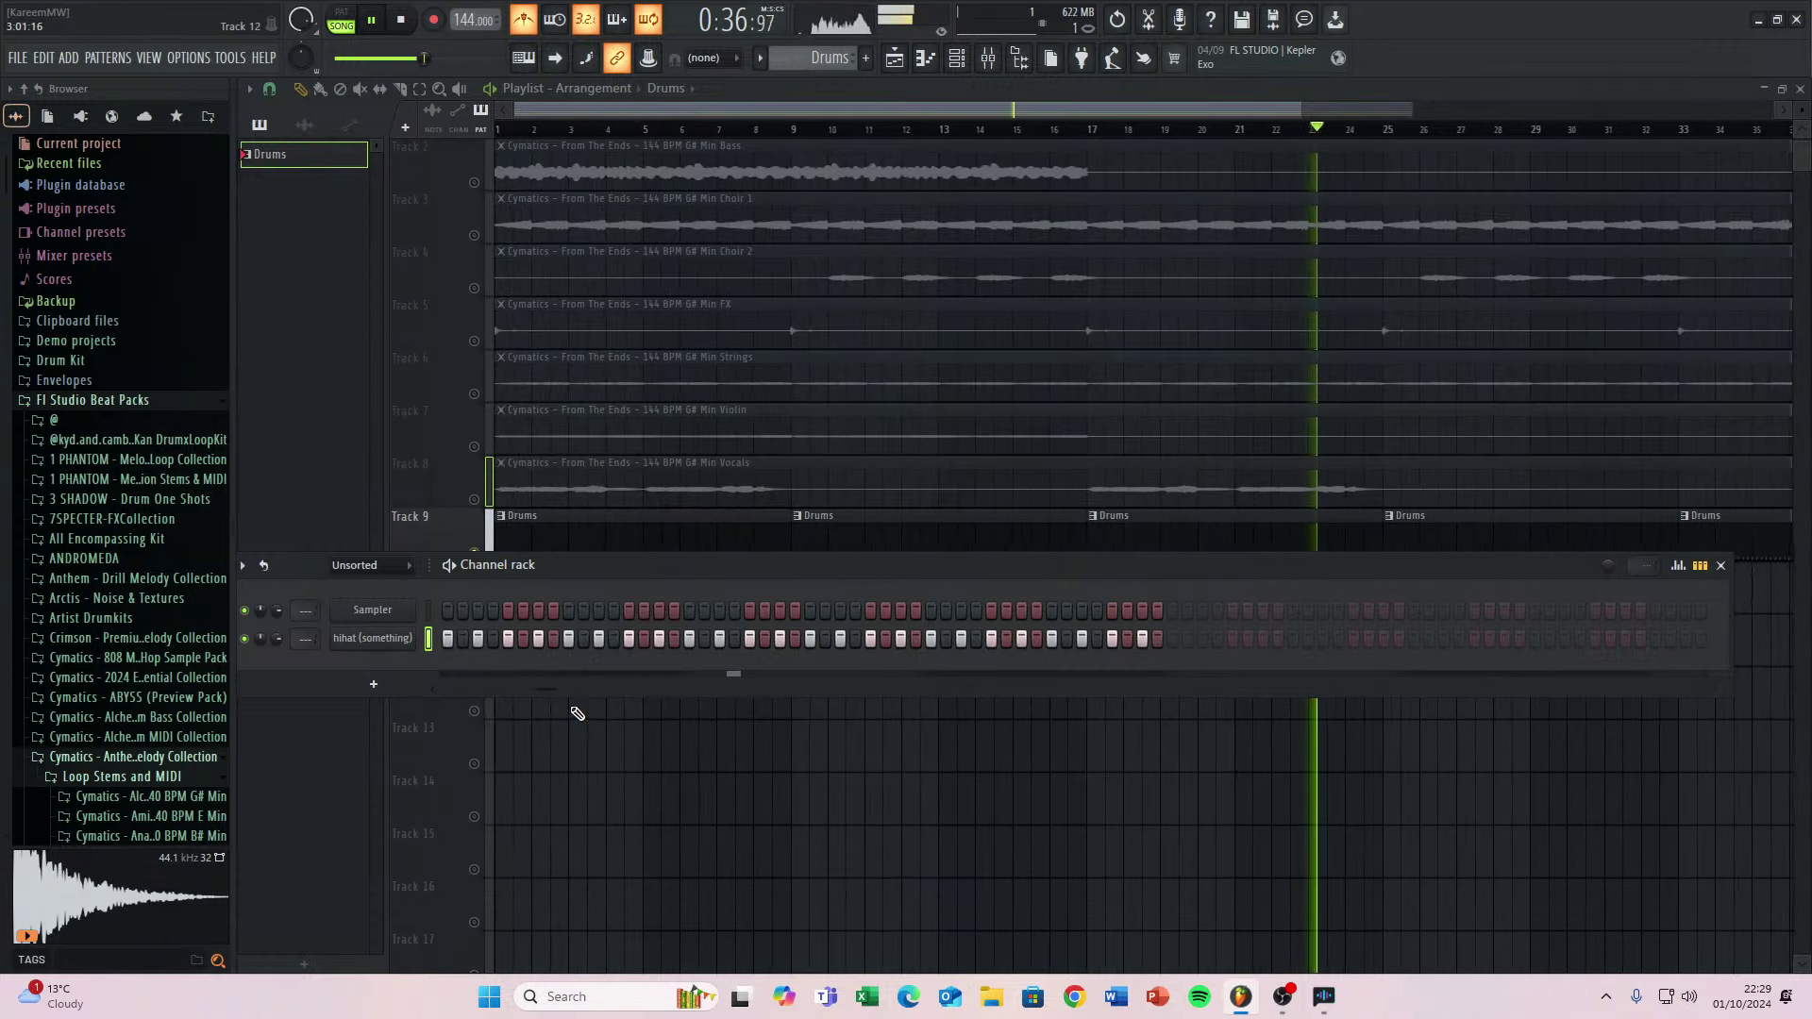
drag(545, 686, 265, 687)
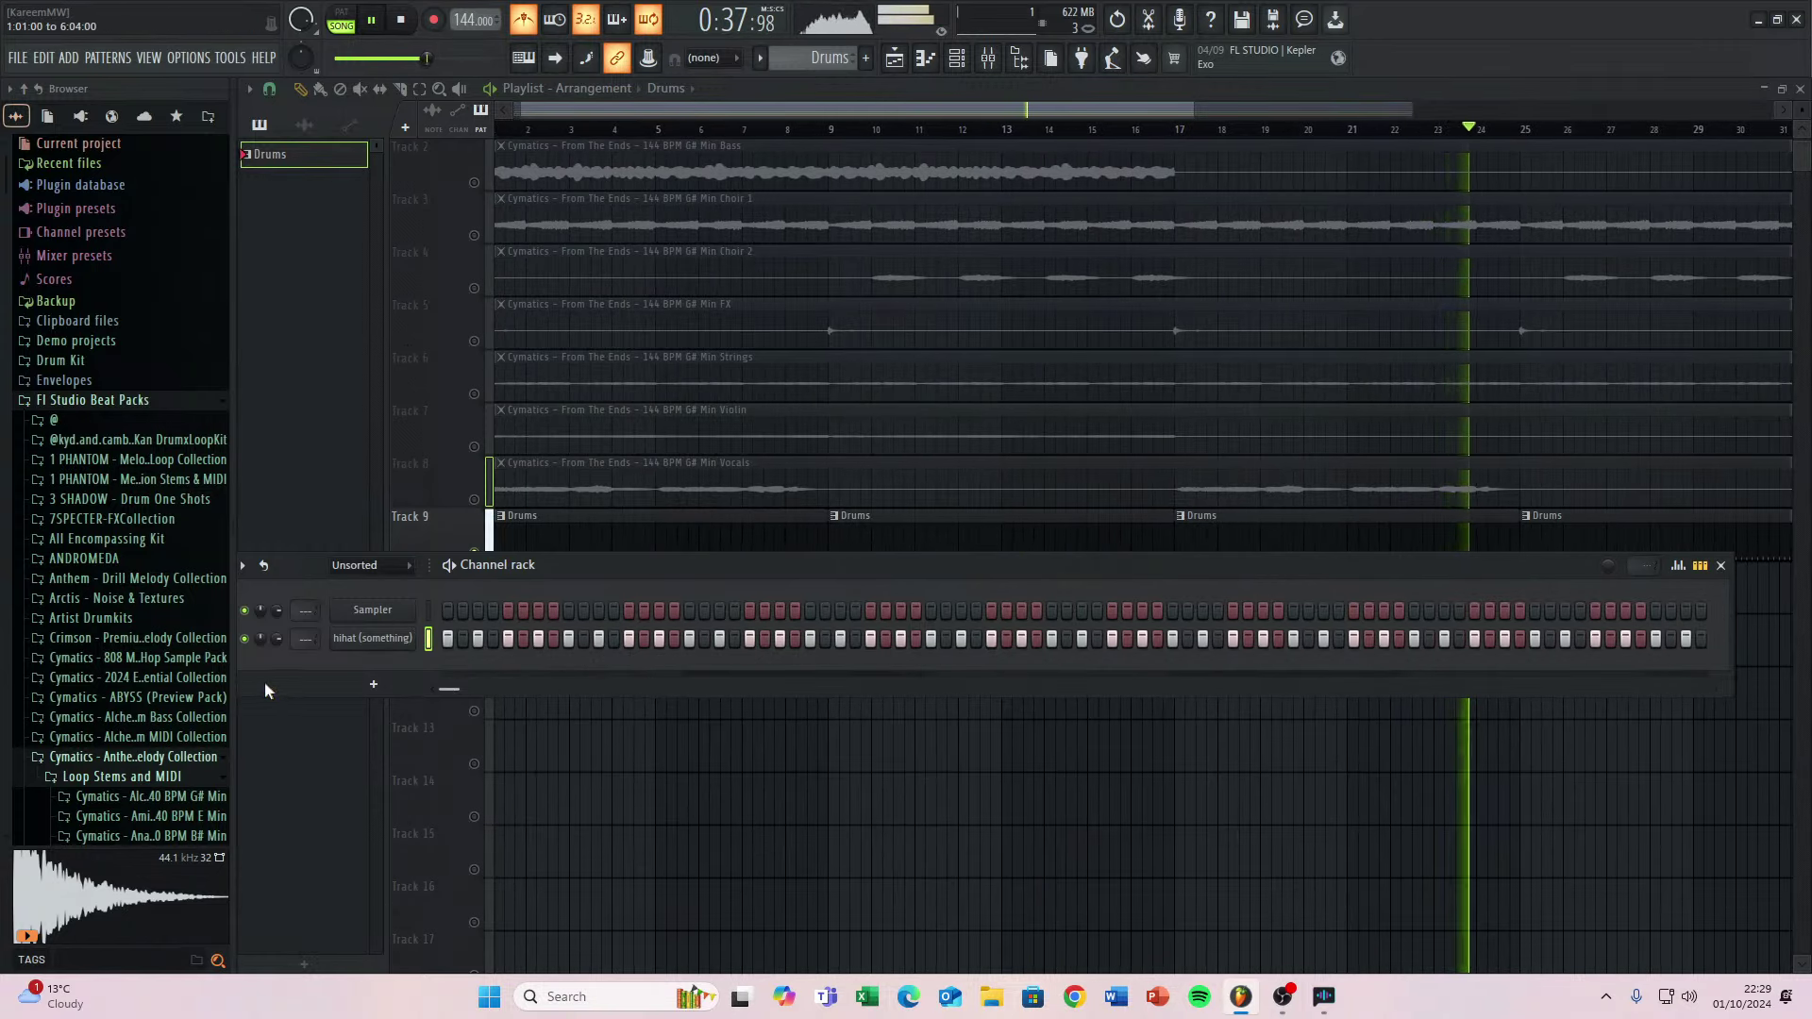
Open the hihat (something) piano roll and insert an extra C5 note on step 4 of the first bar.
click(1677, 565)
click(1678, 565)
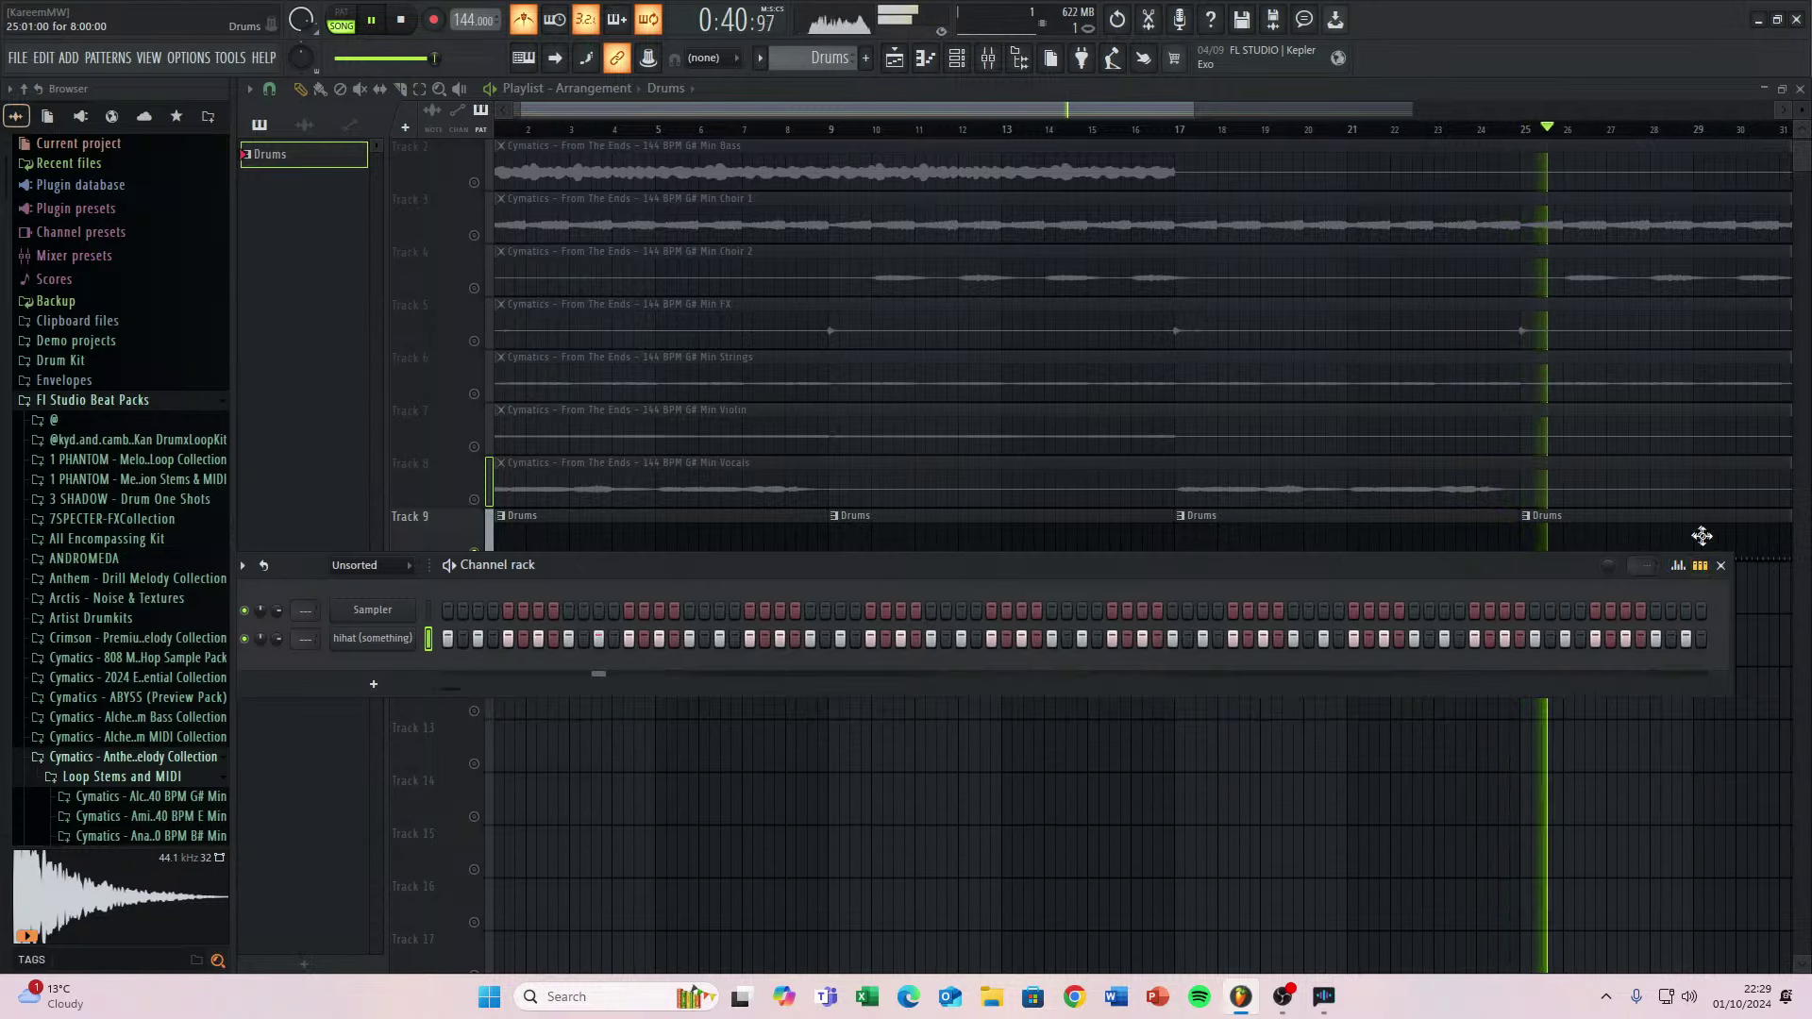
click(1699, 565)
click(1302, 645)
scroll(324, 578, down, 3)
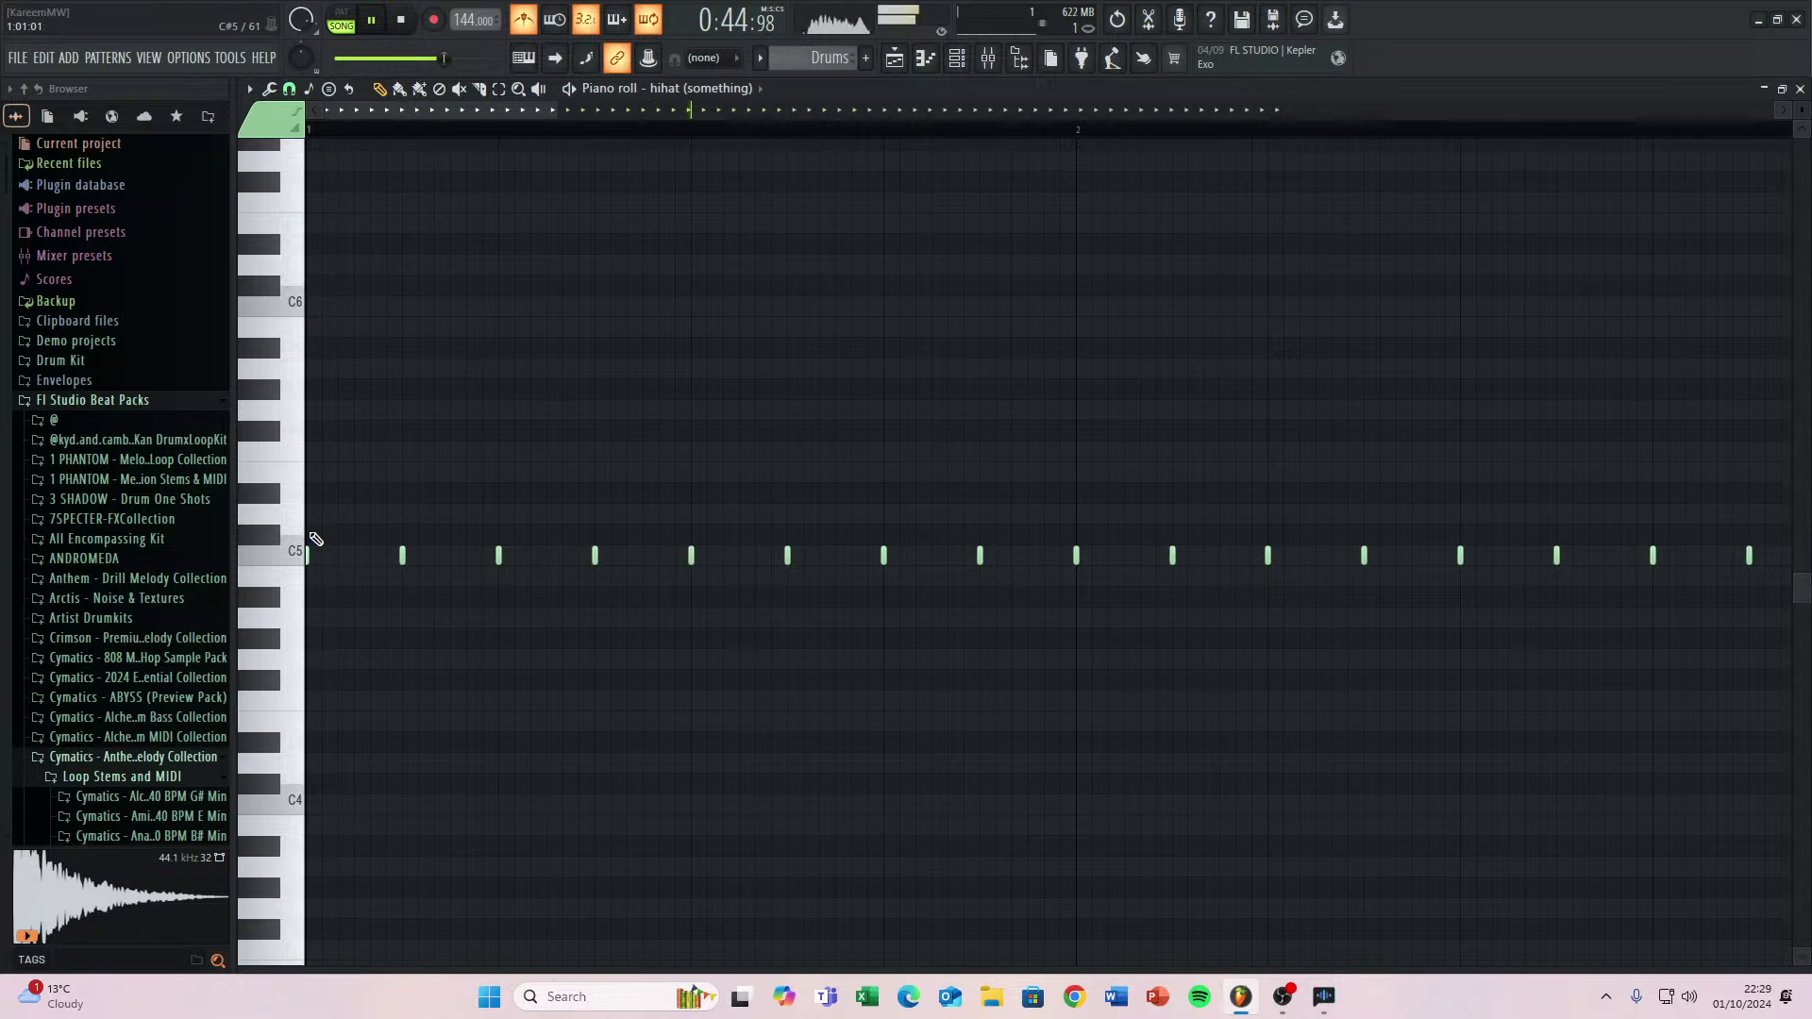
scroll(383, 581, up, 1)
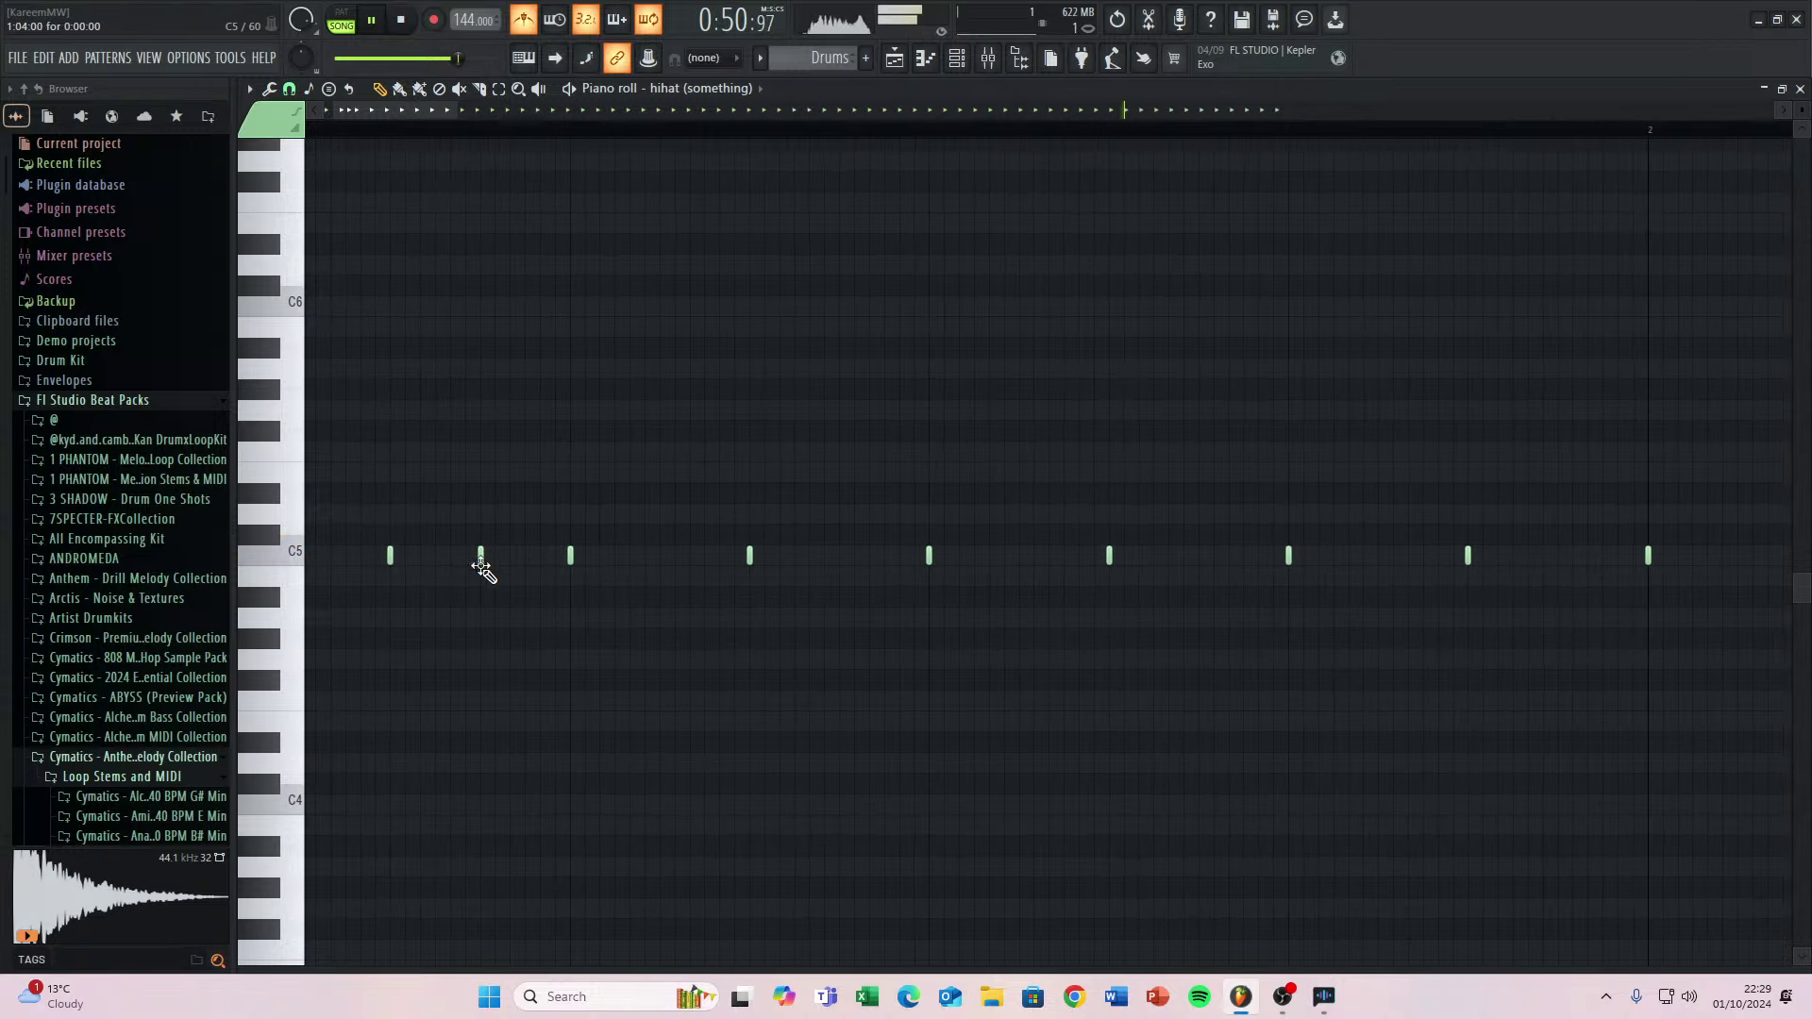
scroll(482, 566, down, 3)
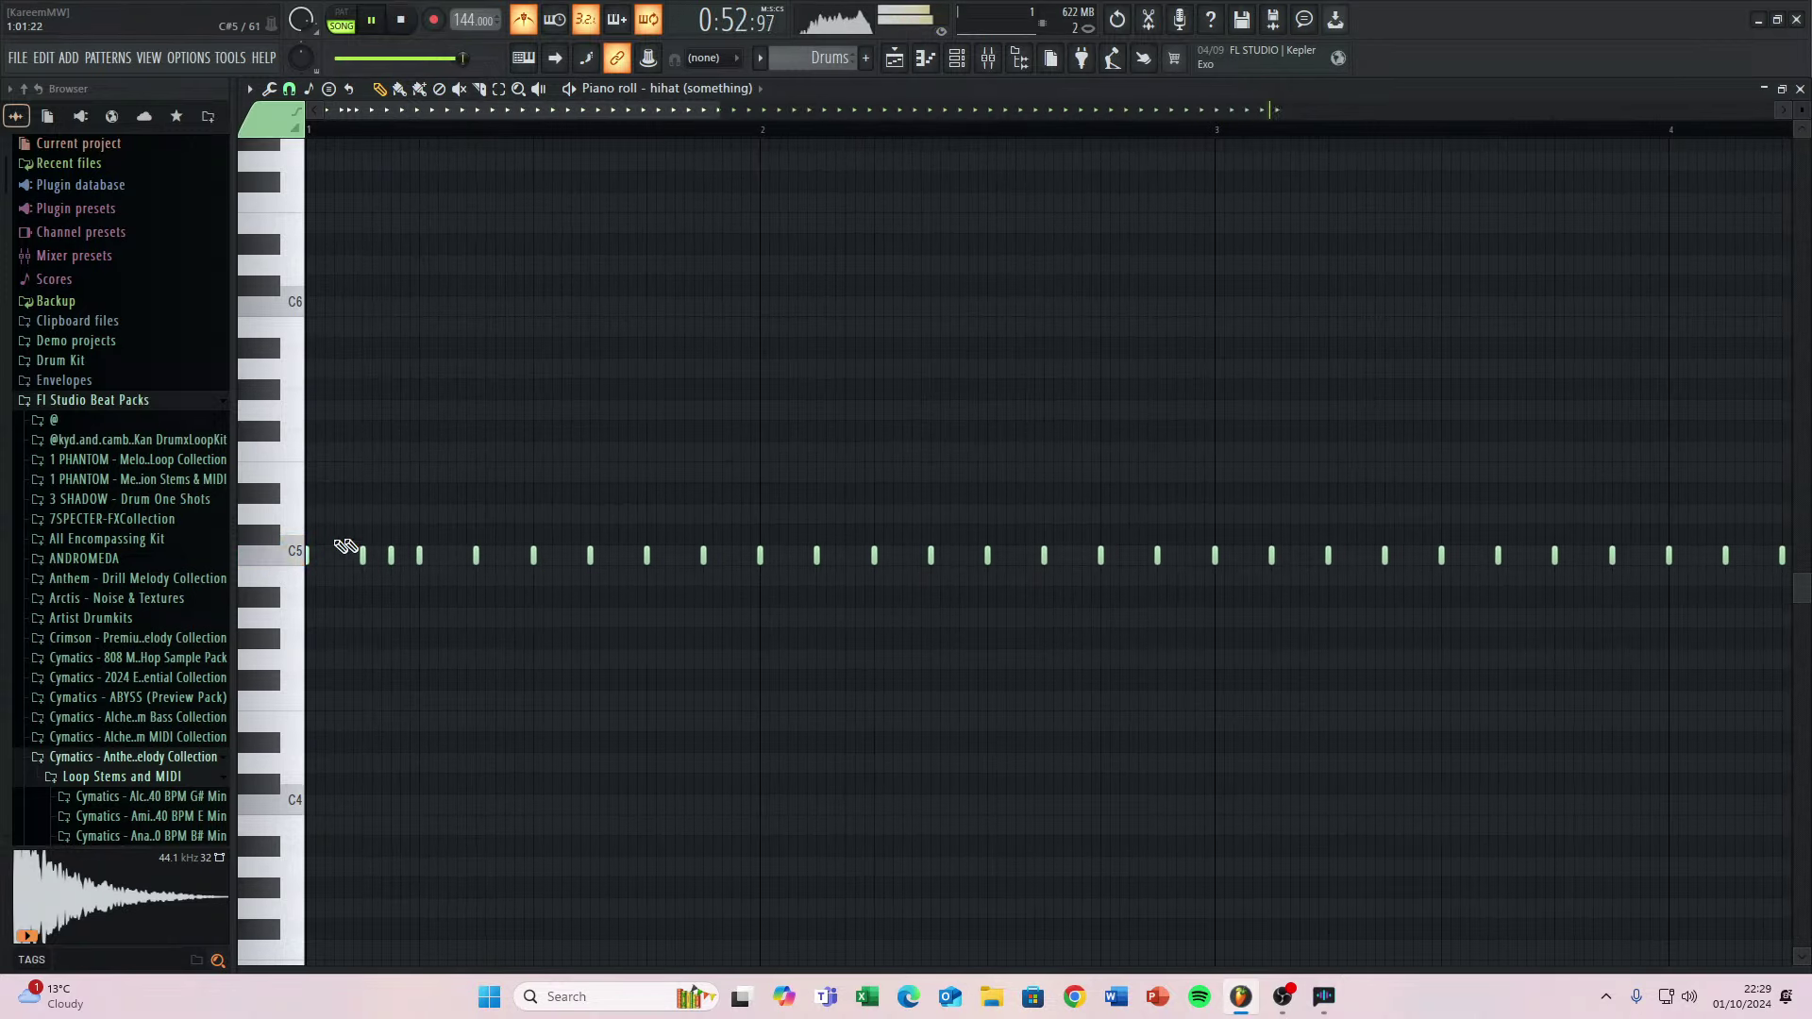
Replace the first bar's C5 notes on steps 3 and 4 with a single note on step 4, checking against playback.
key(space)
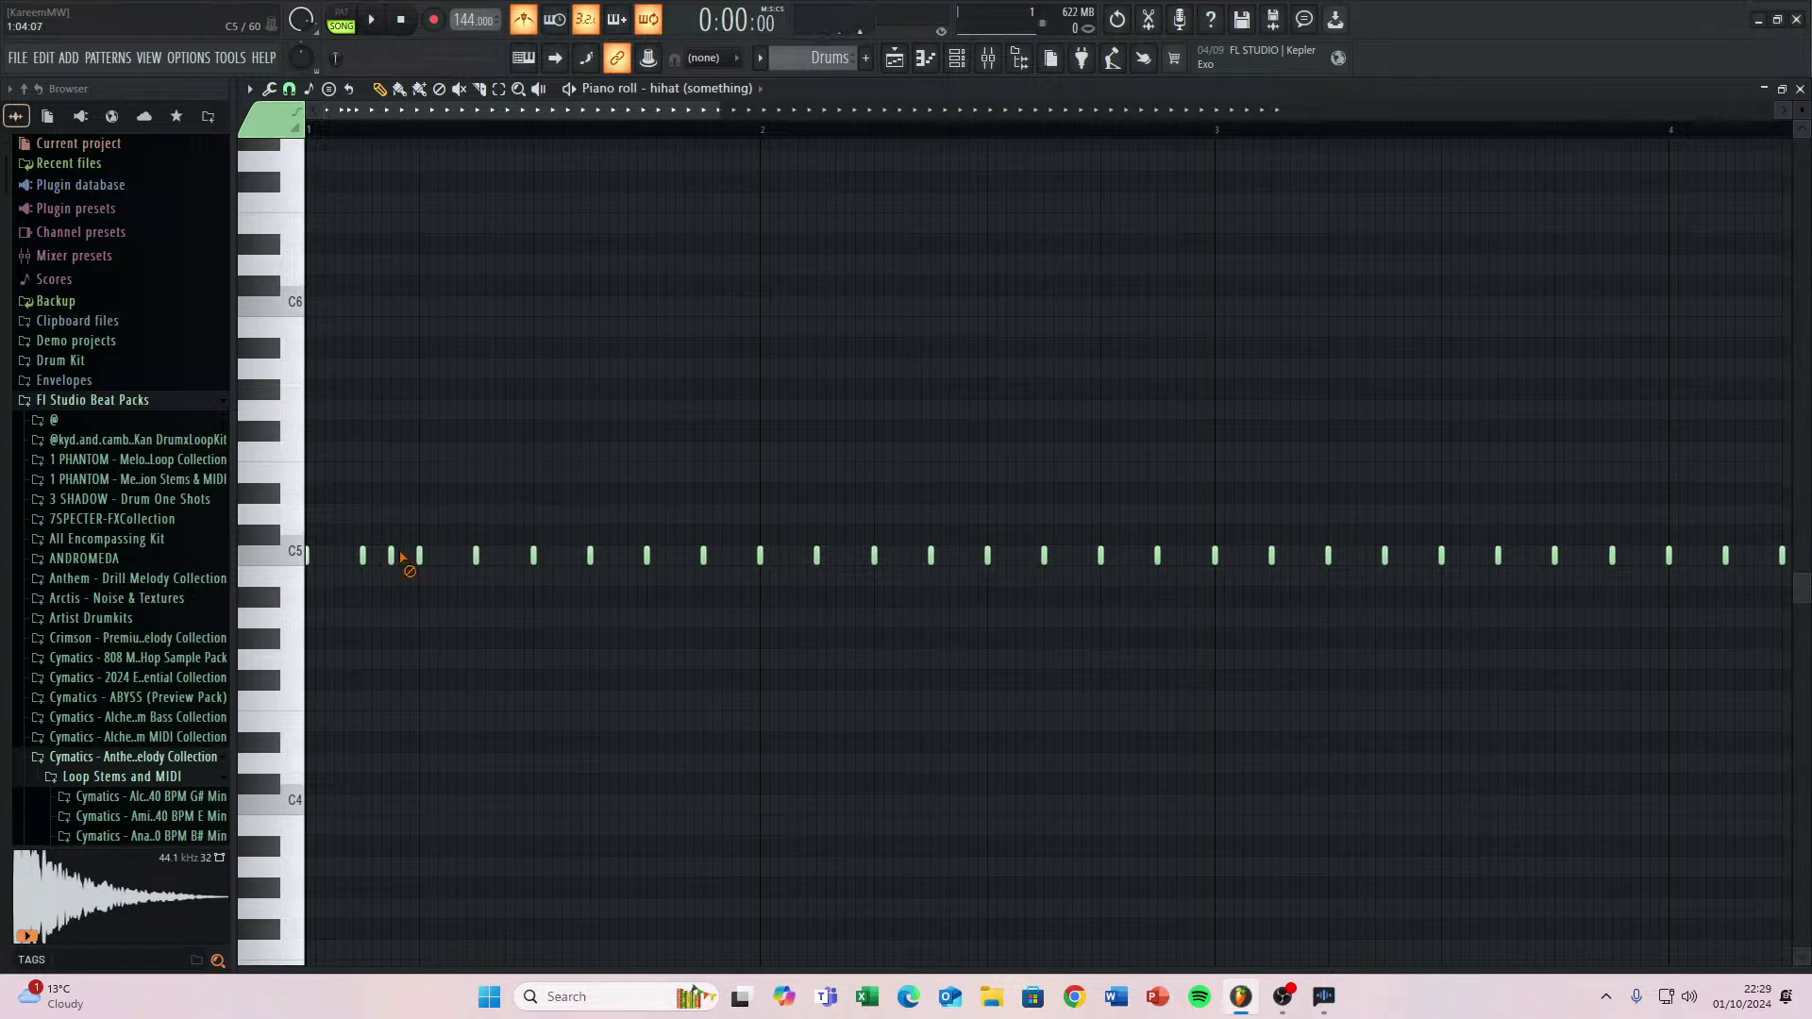
key(space)
key(space)
key(space)
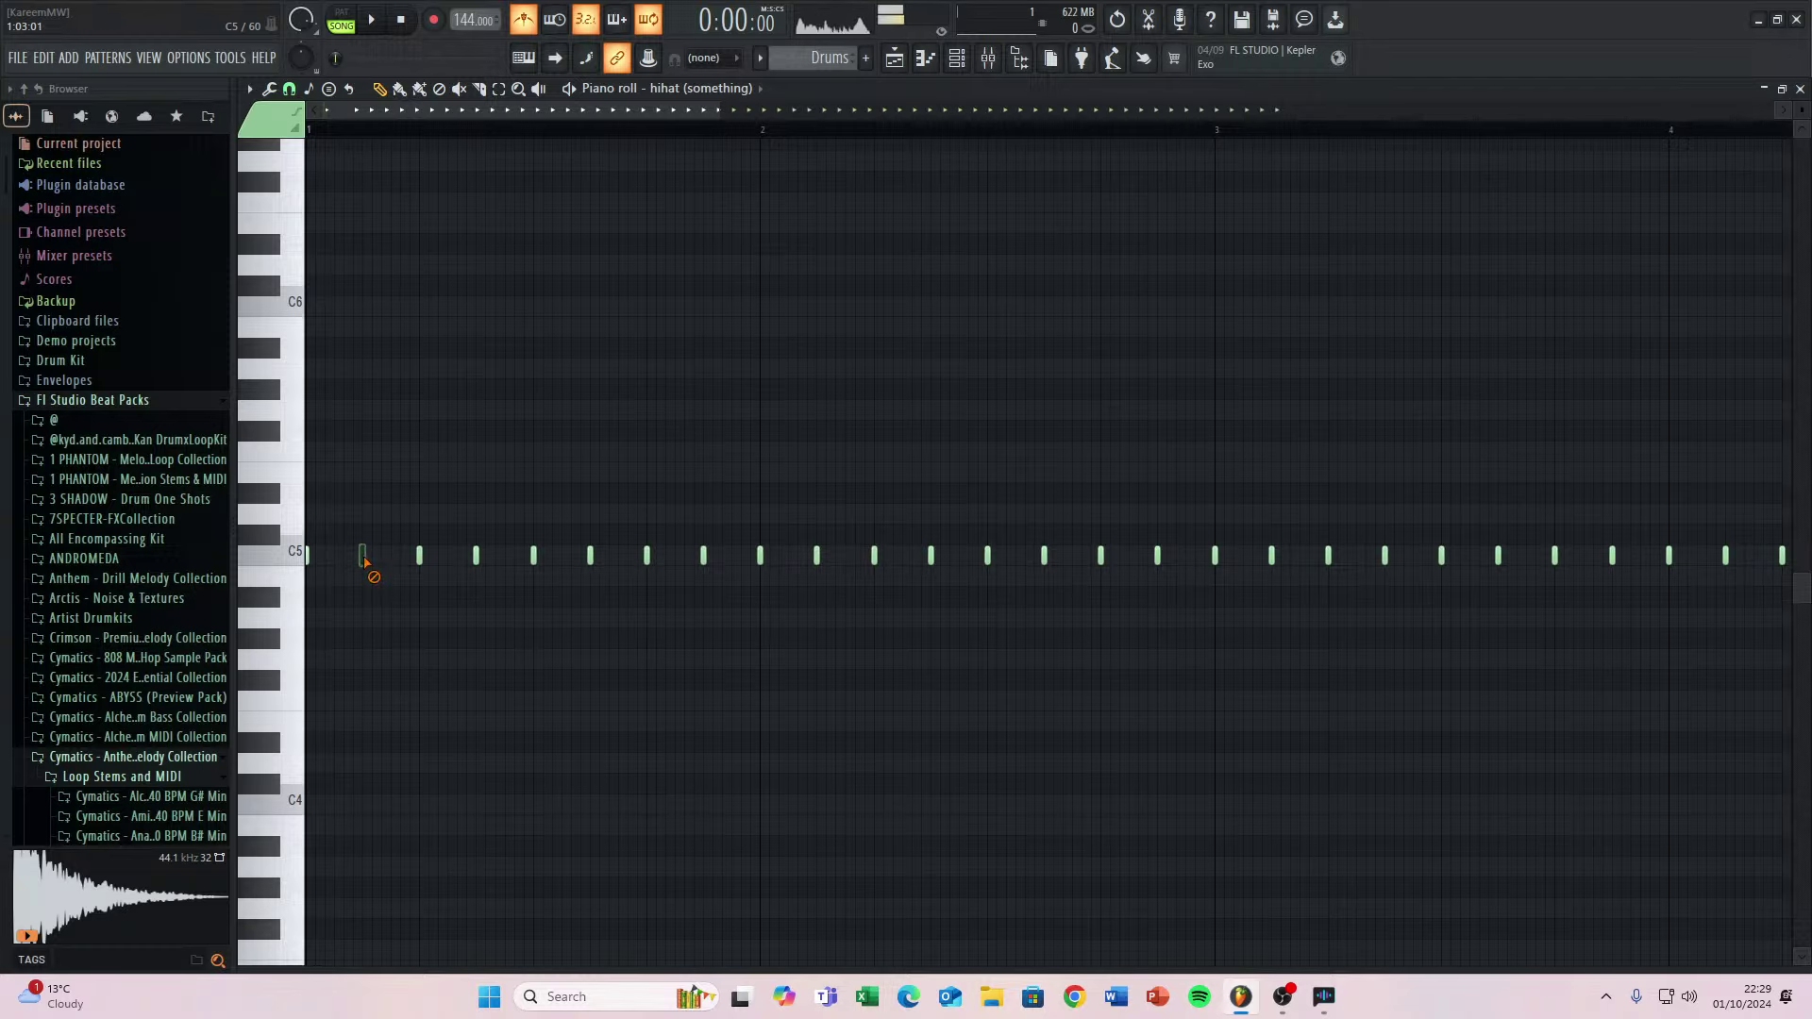
ctrl+scroll(381, 582, up, 3)
key(space)
key(space)
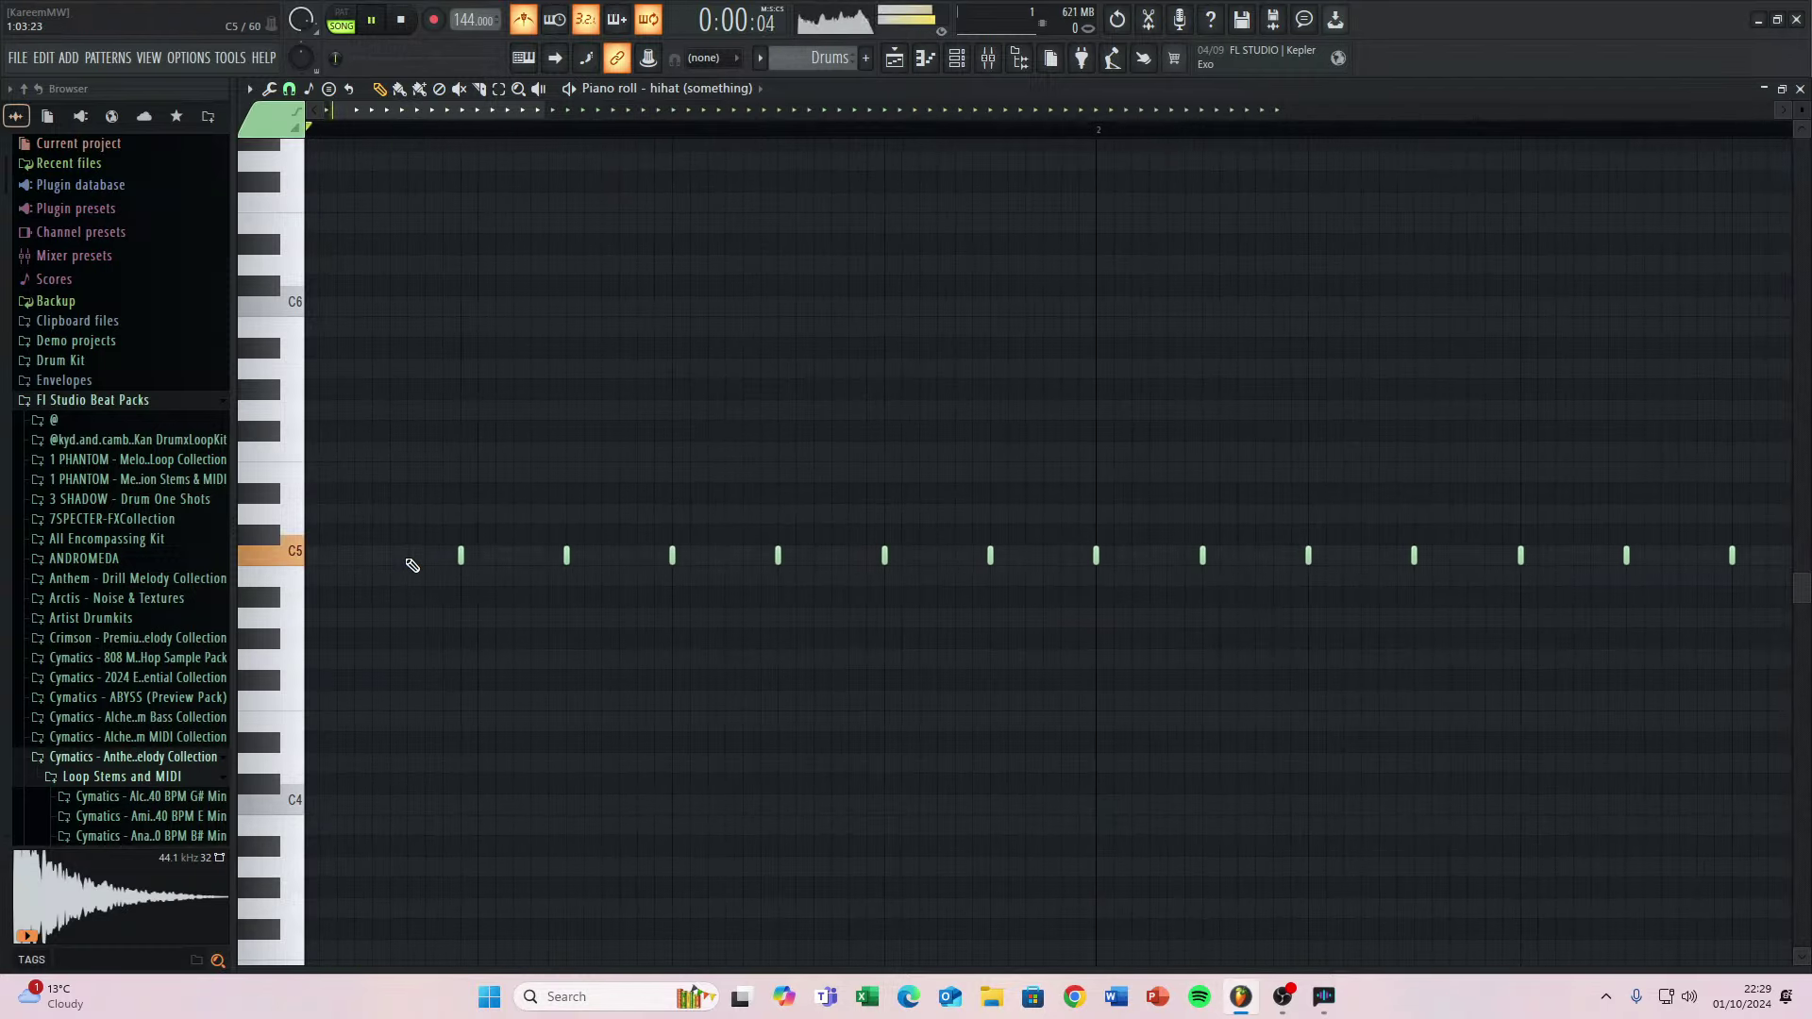
key(space)
key(space)
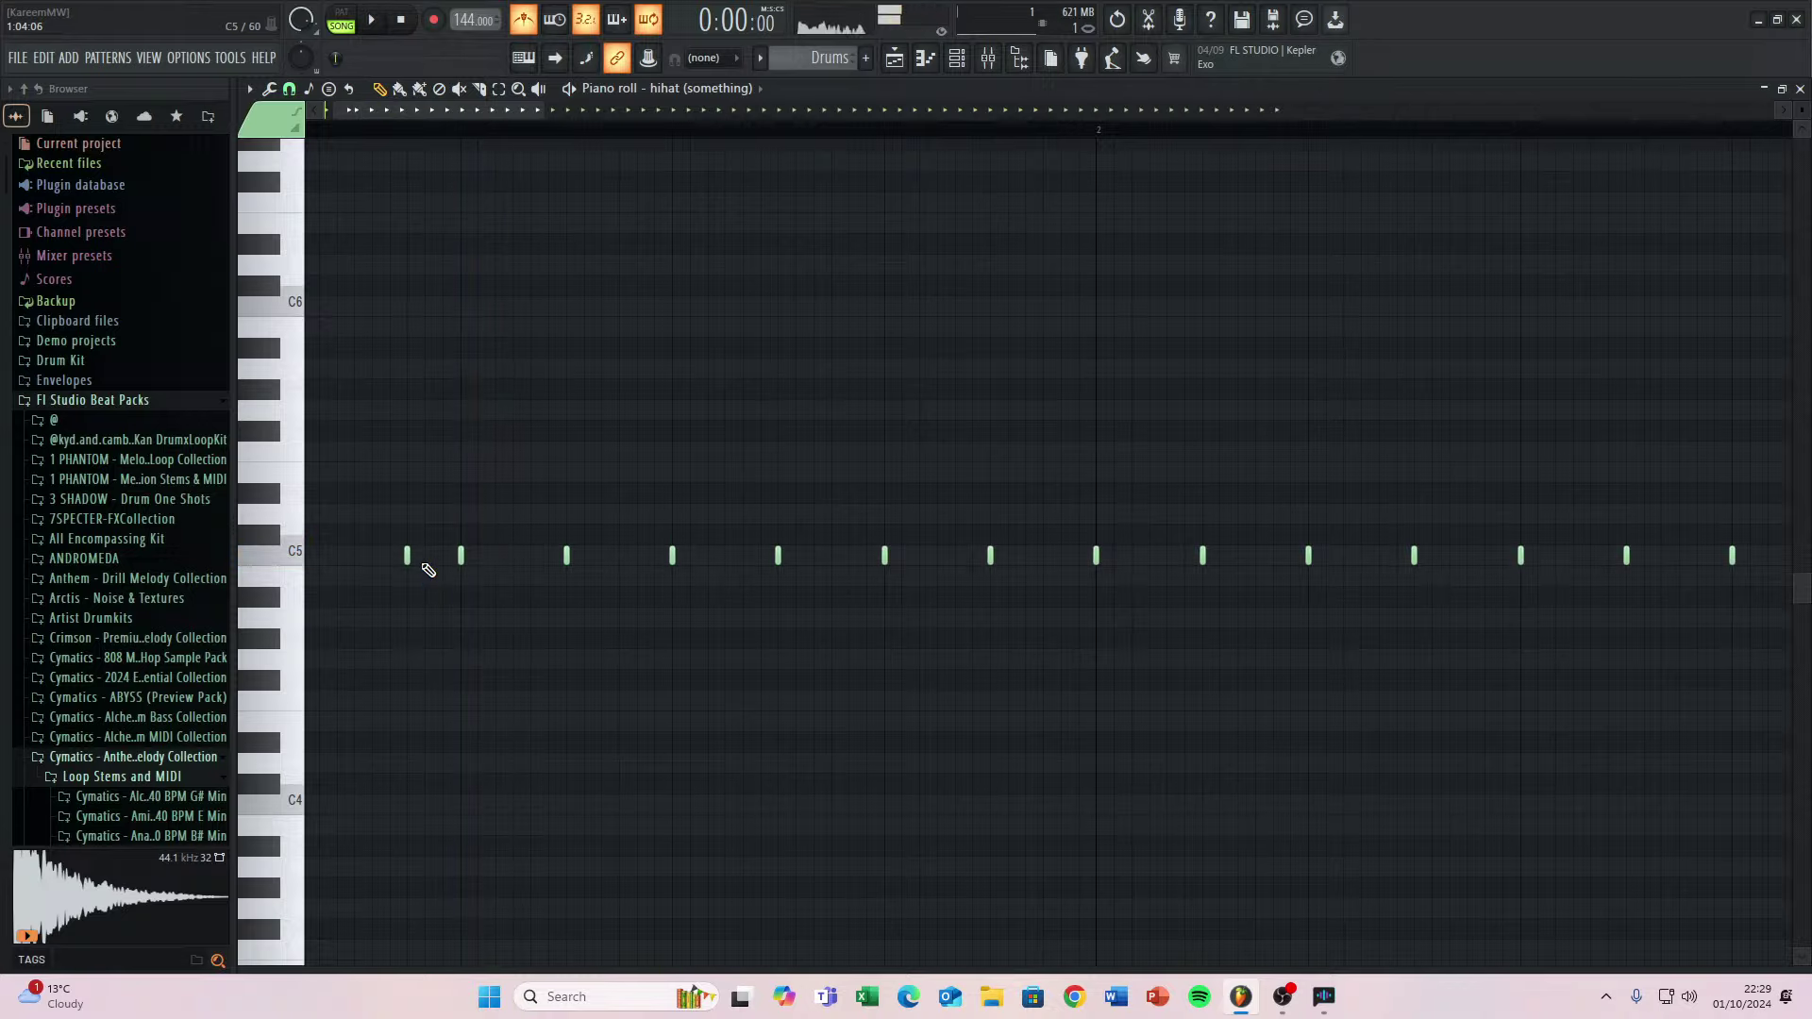
Delete the C5 notes on steps 5 and 11 of the first bar while playing the song.
key(space)
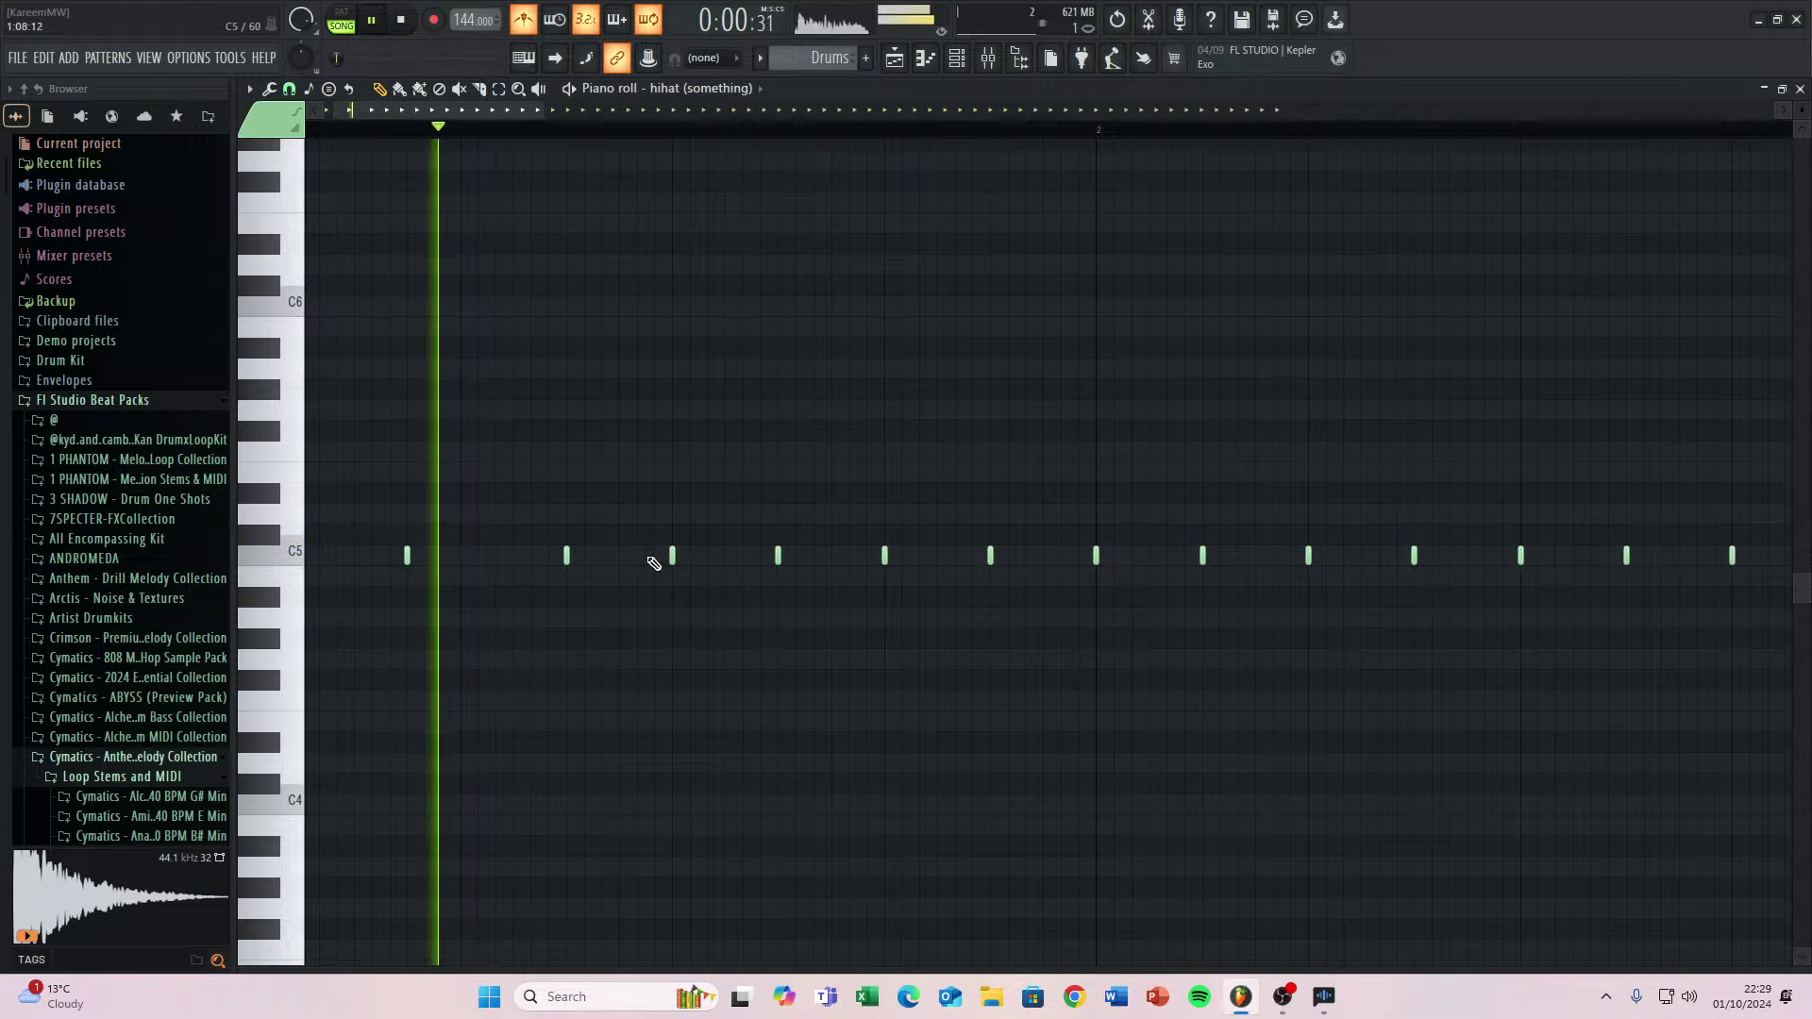
scroll(653, 548, down, 2)
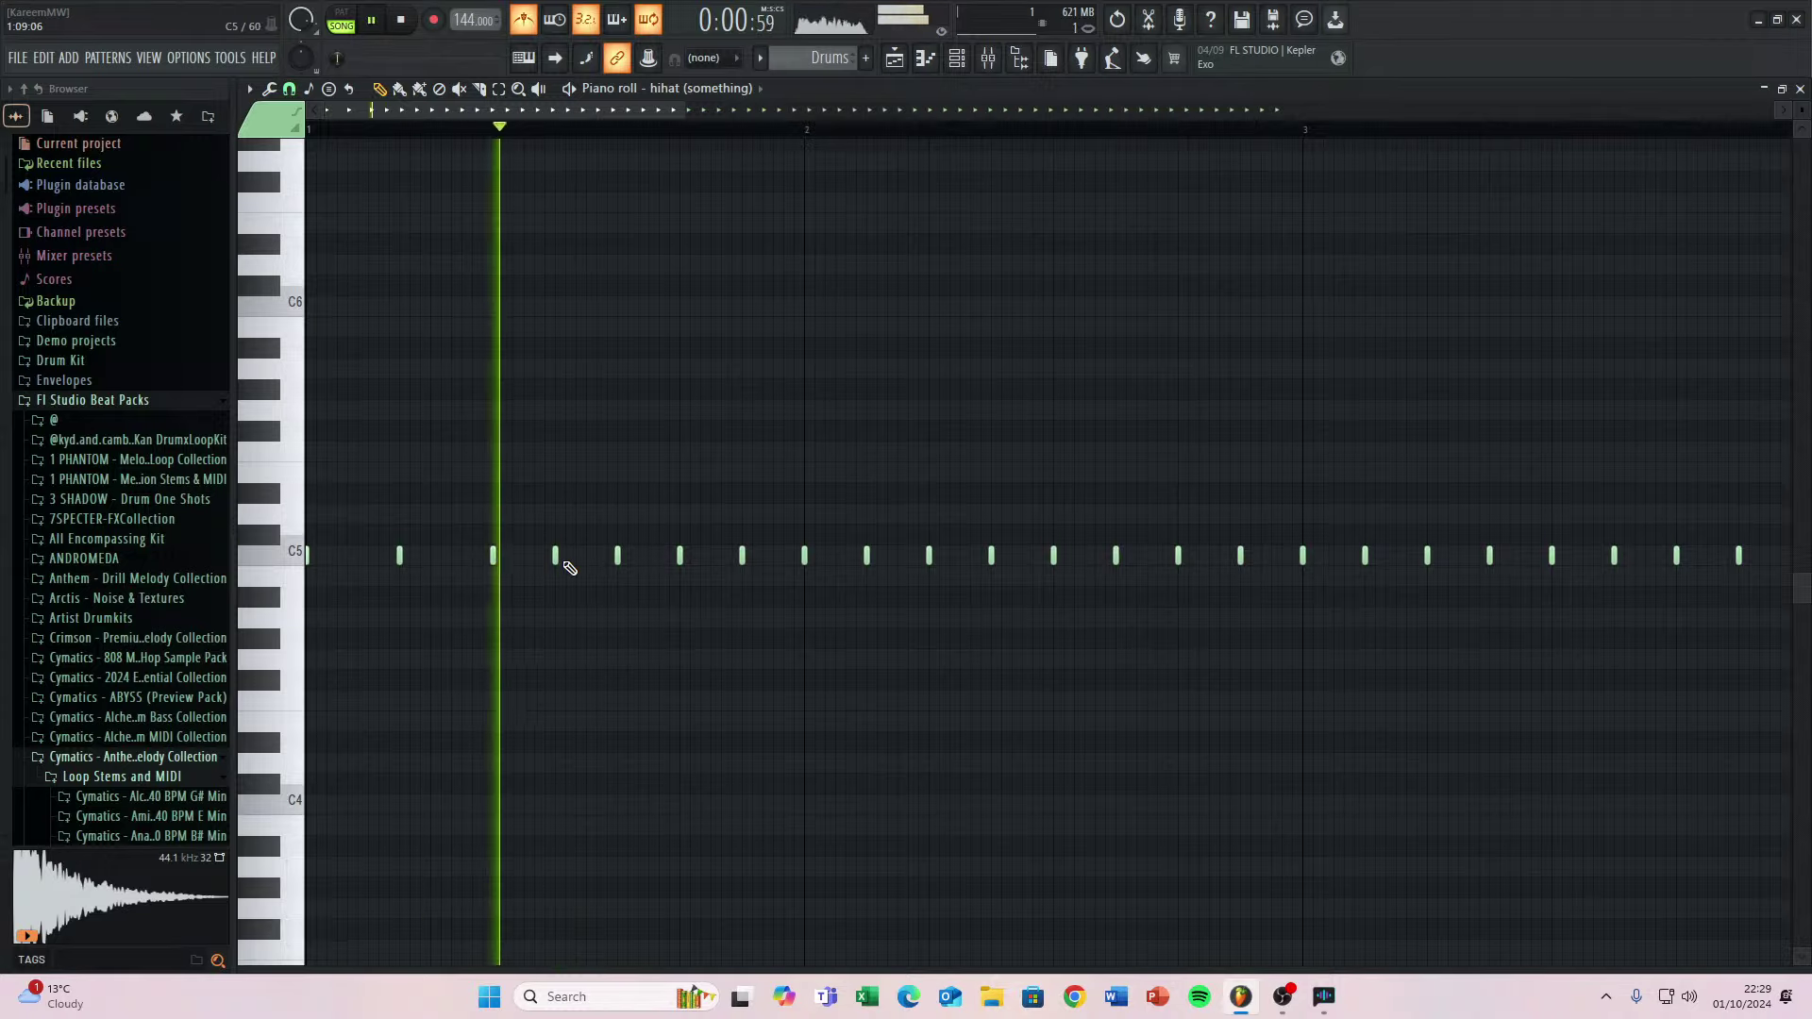
key(space)
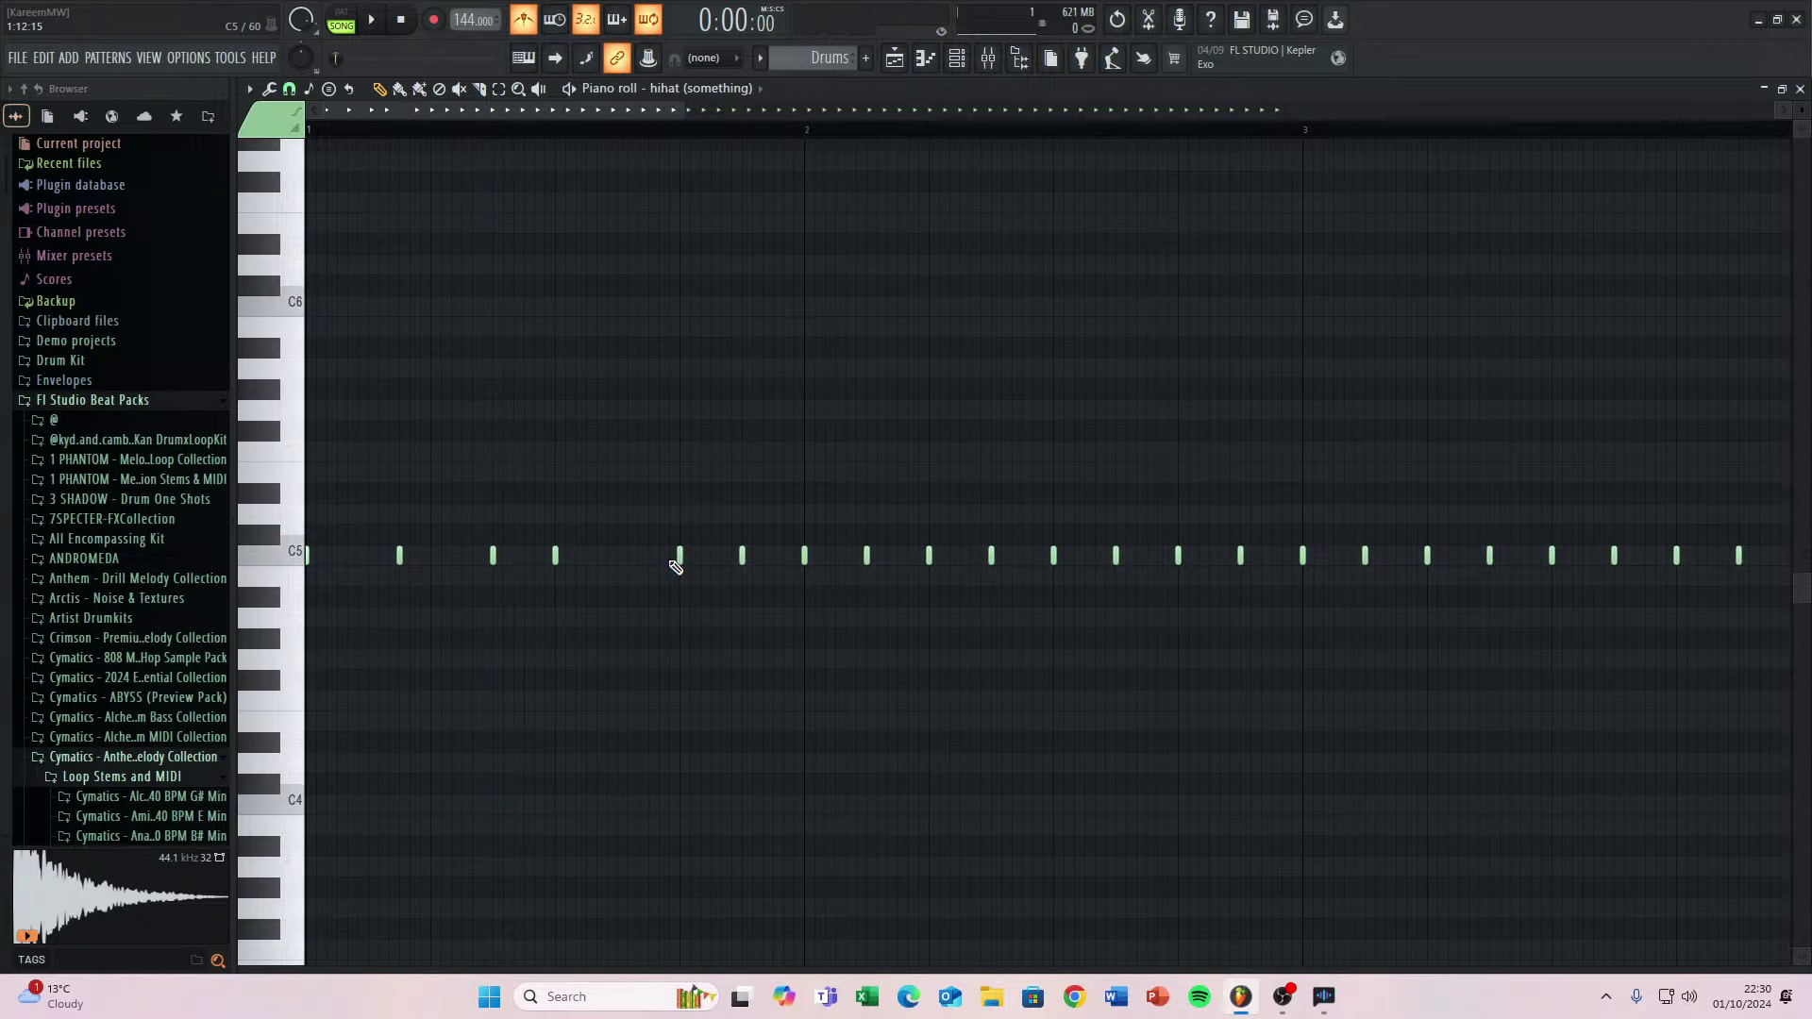
Play the song from the start several times to check the hi-hat rhythm of the first bar.
scroll(670, 561, up, 2)
scroll(666, 563, down, 3)
scroll(641, 562, up, 3)
scroll(651, 561, down, 2)
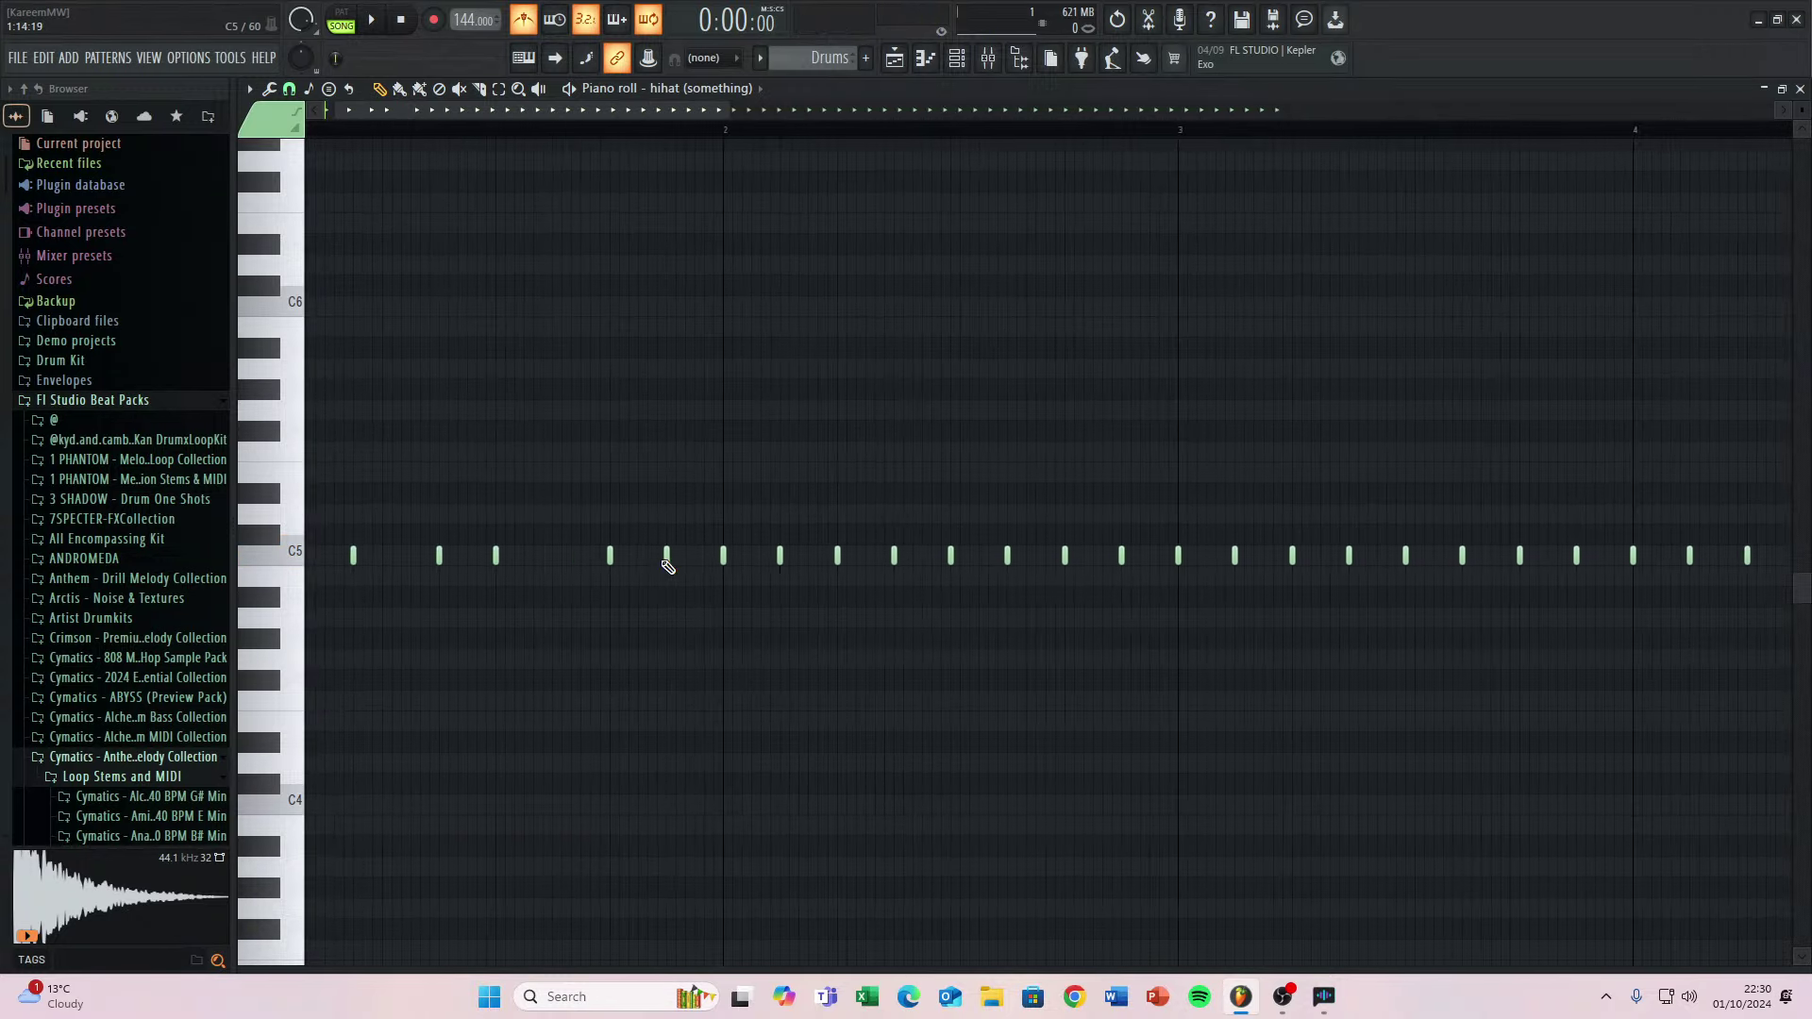
key(space)
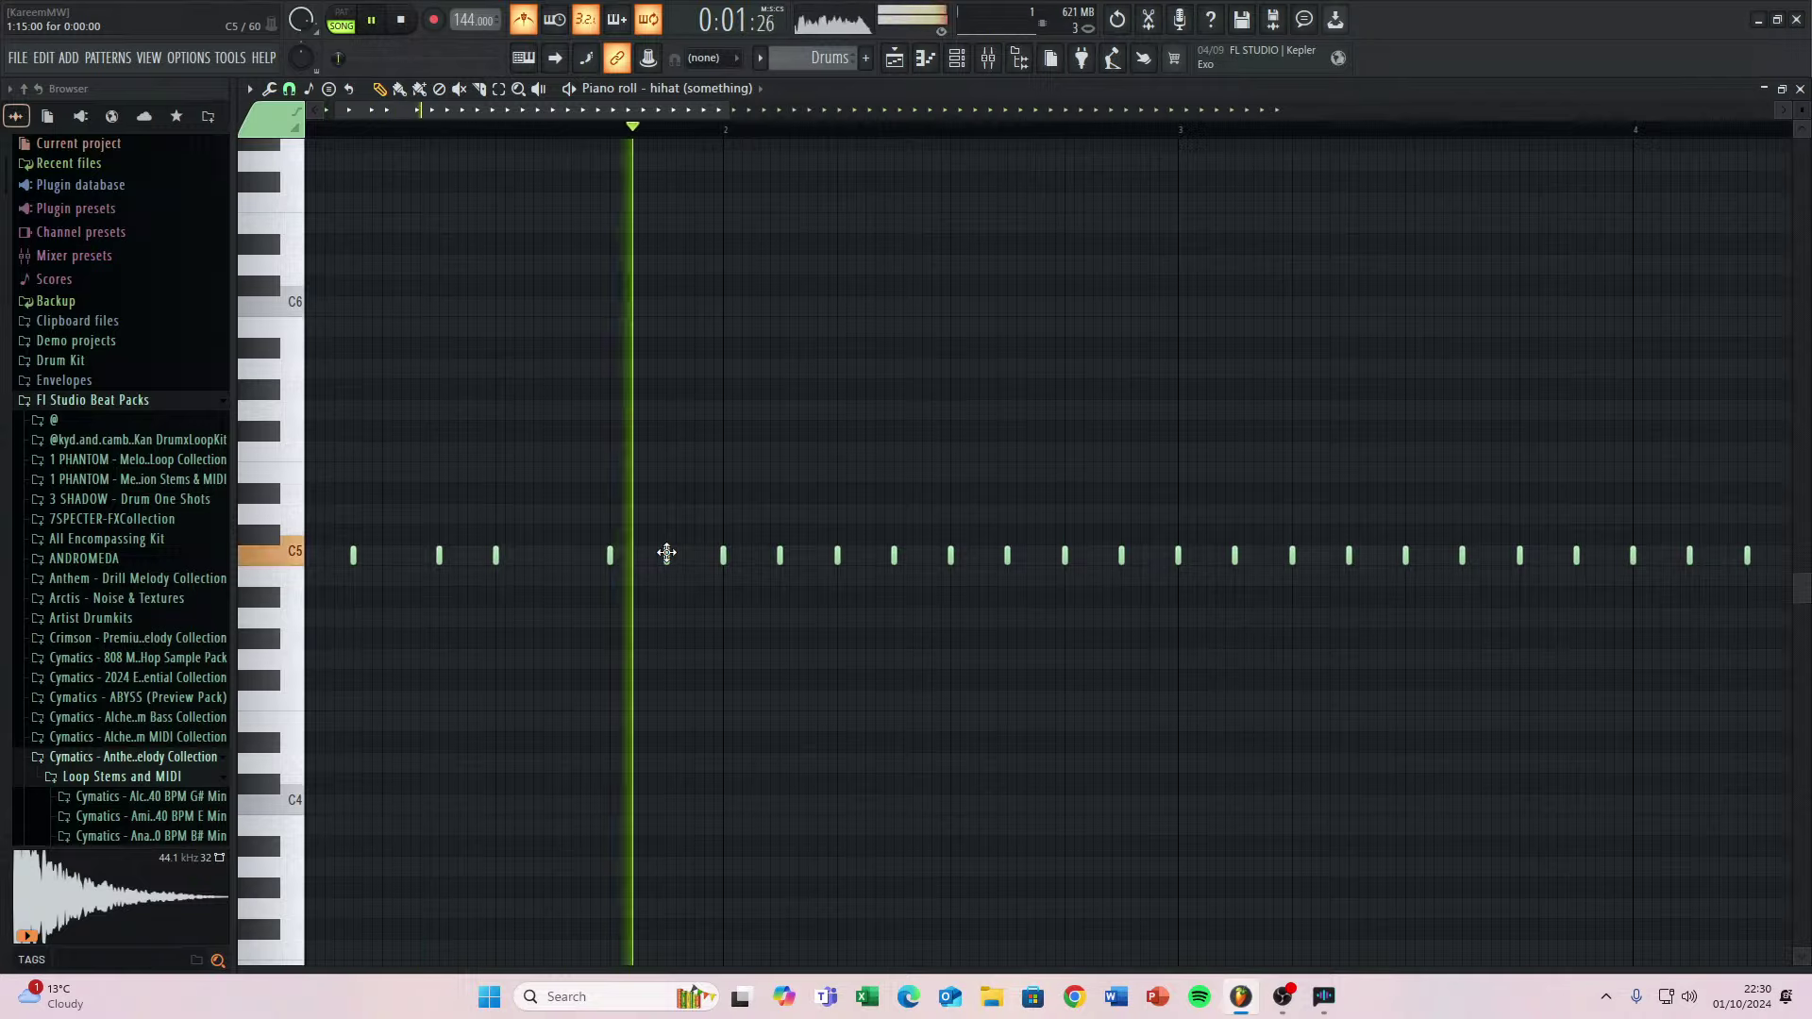
key(space)
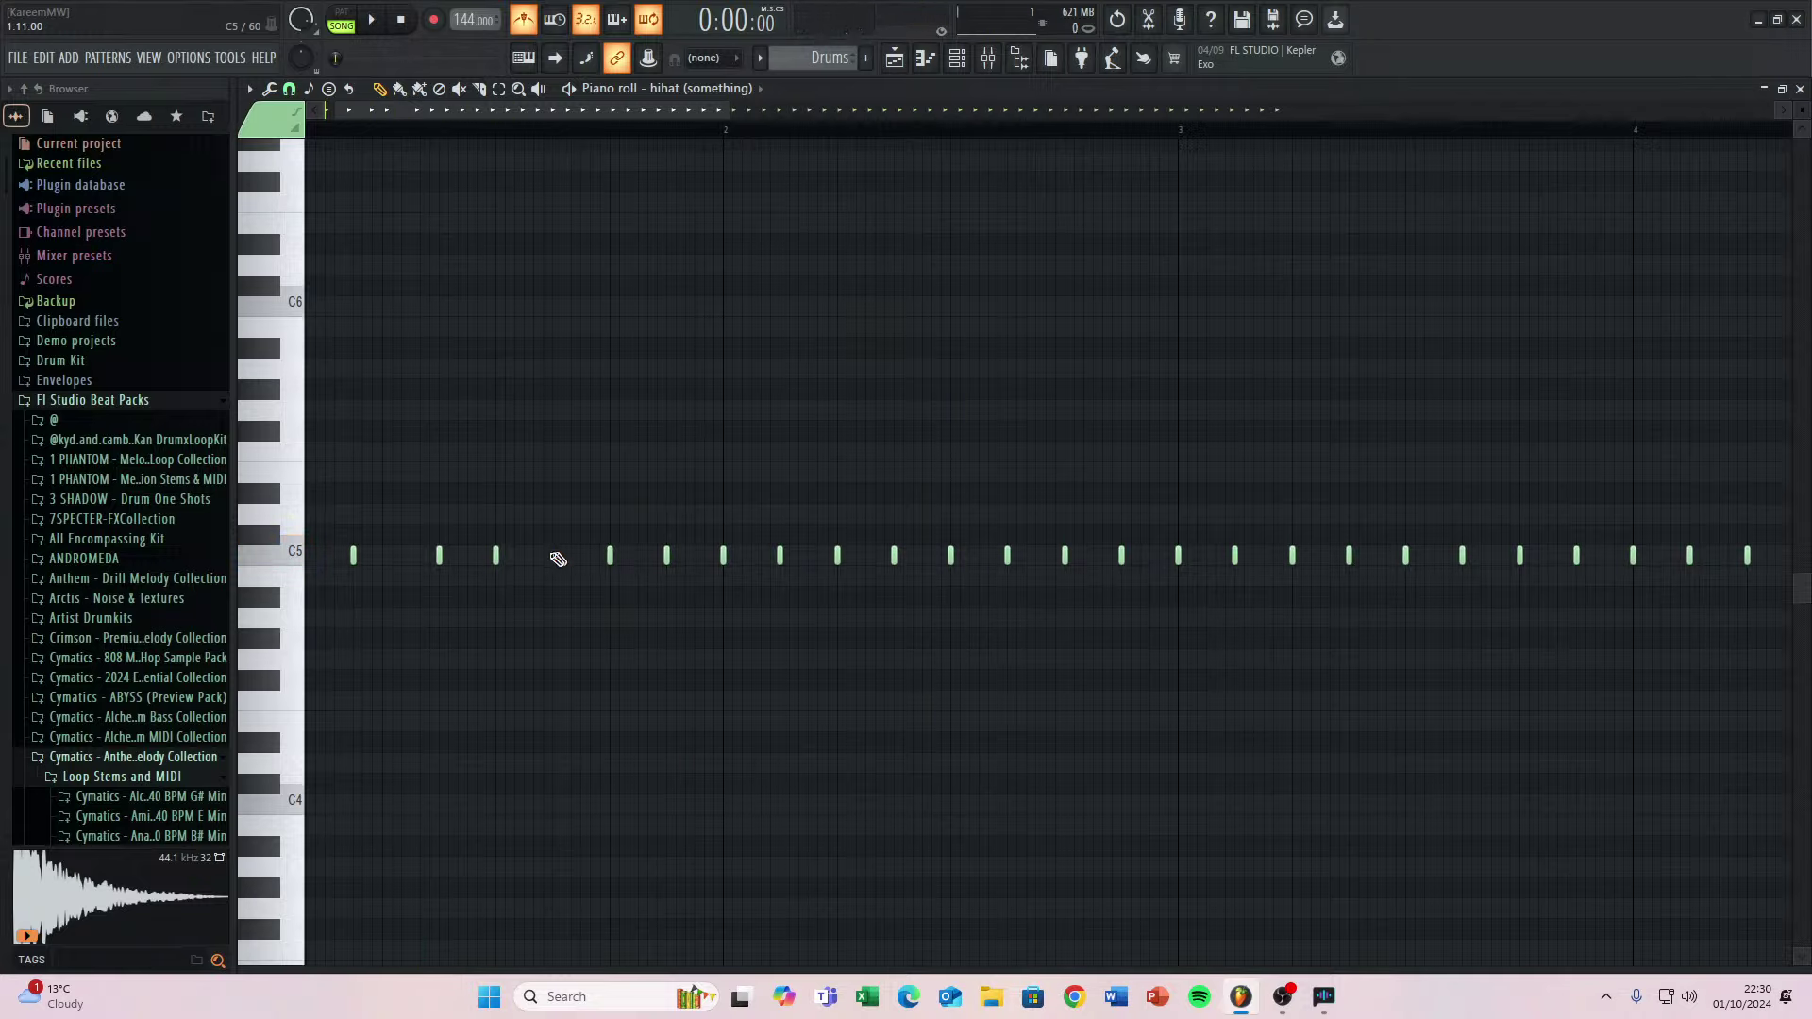
key(space)
key(space)
key(space)
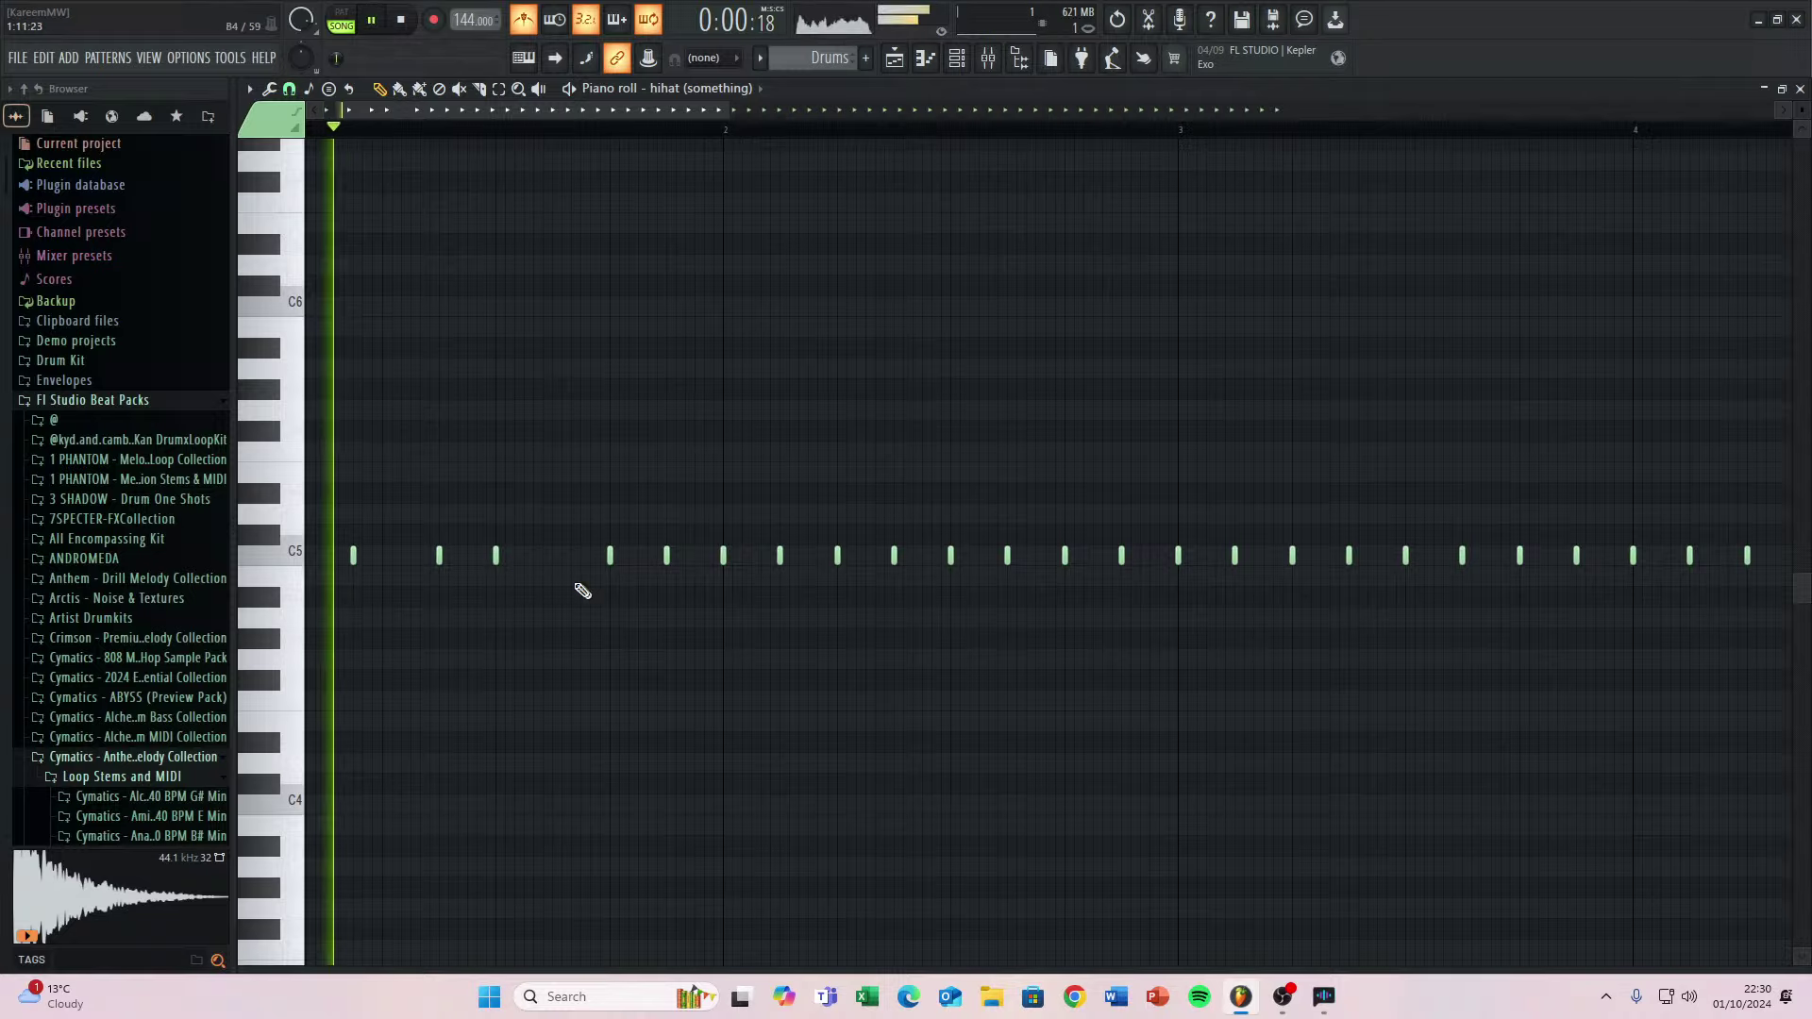
key(space)
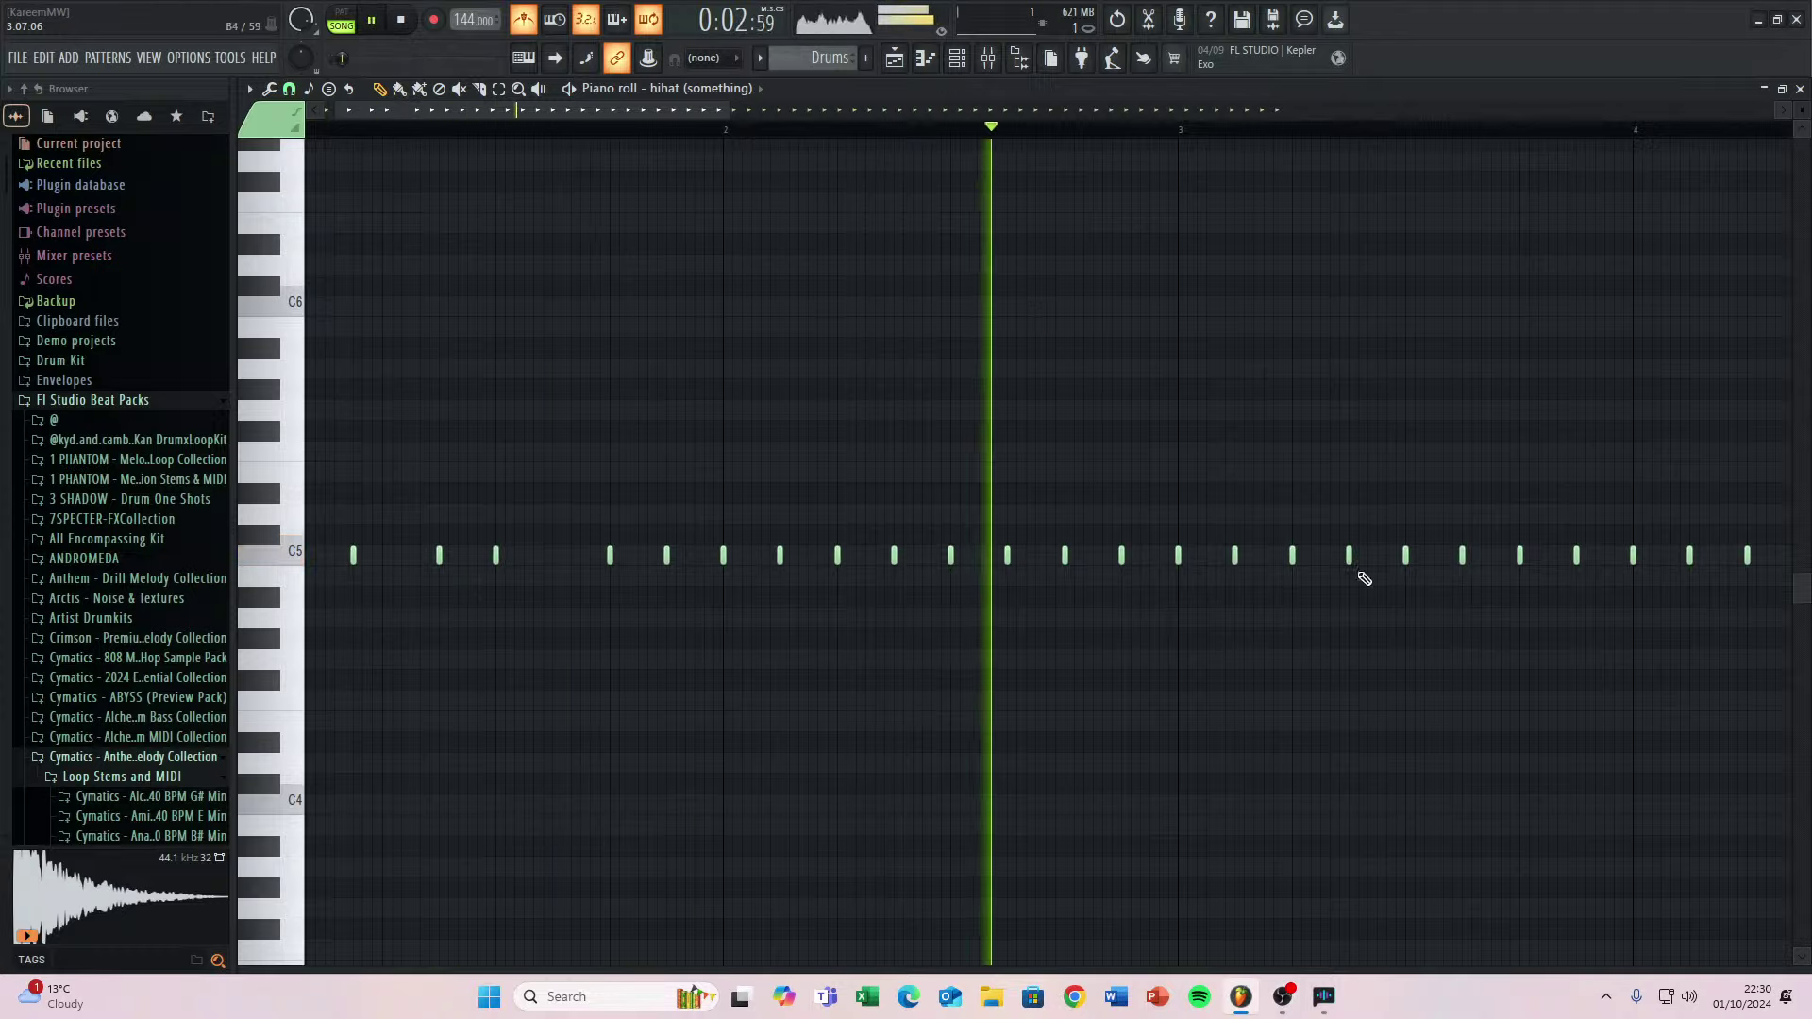
key(space)
key(space)
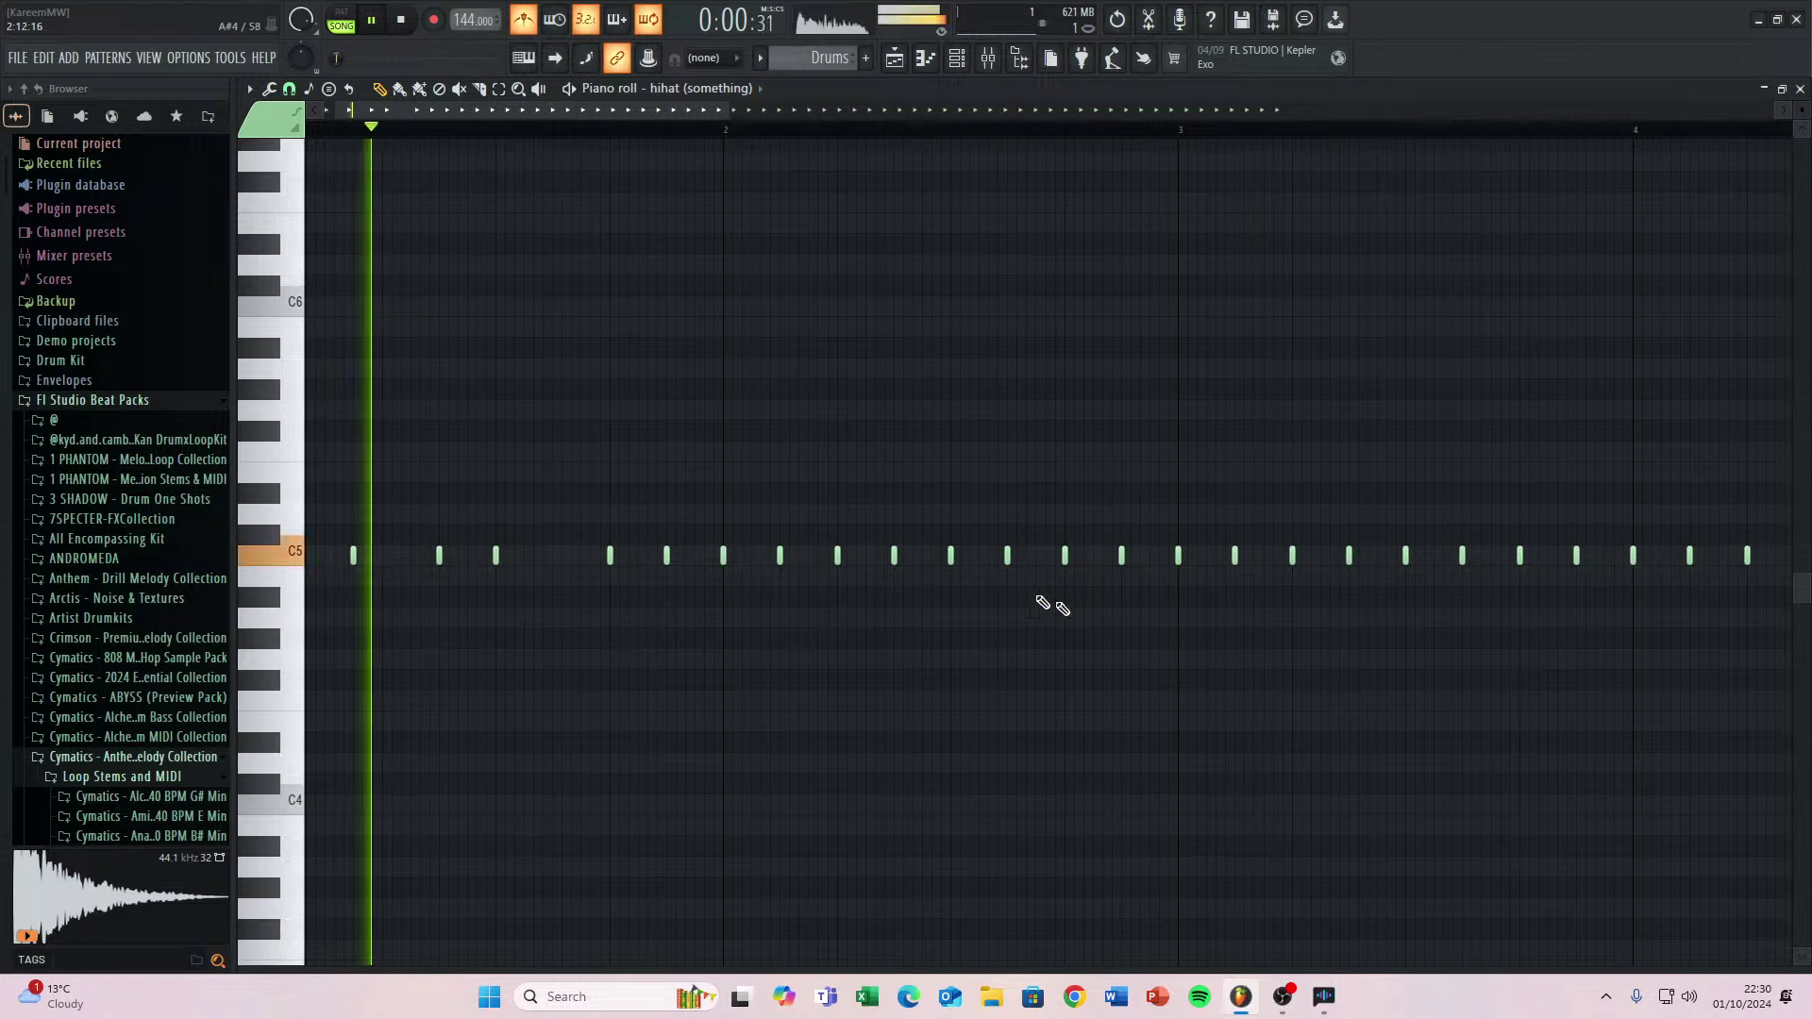
key(space)
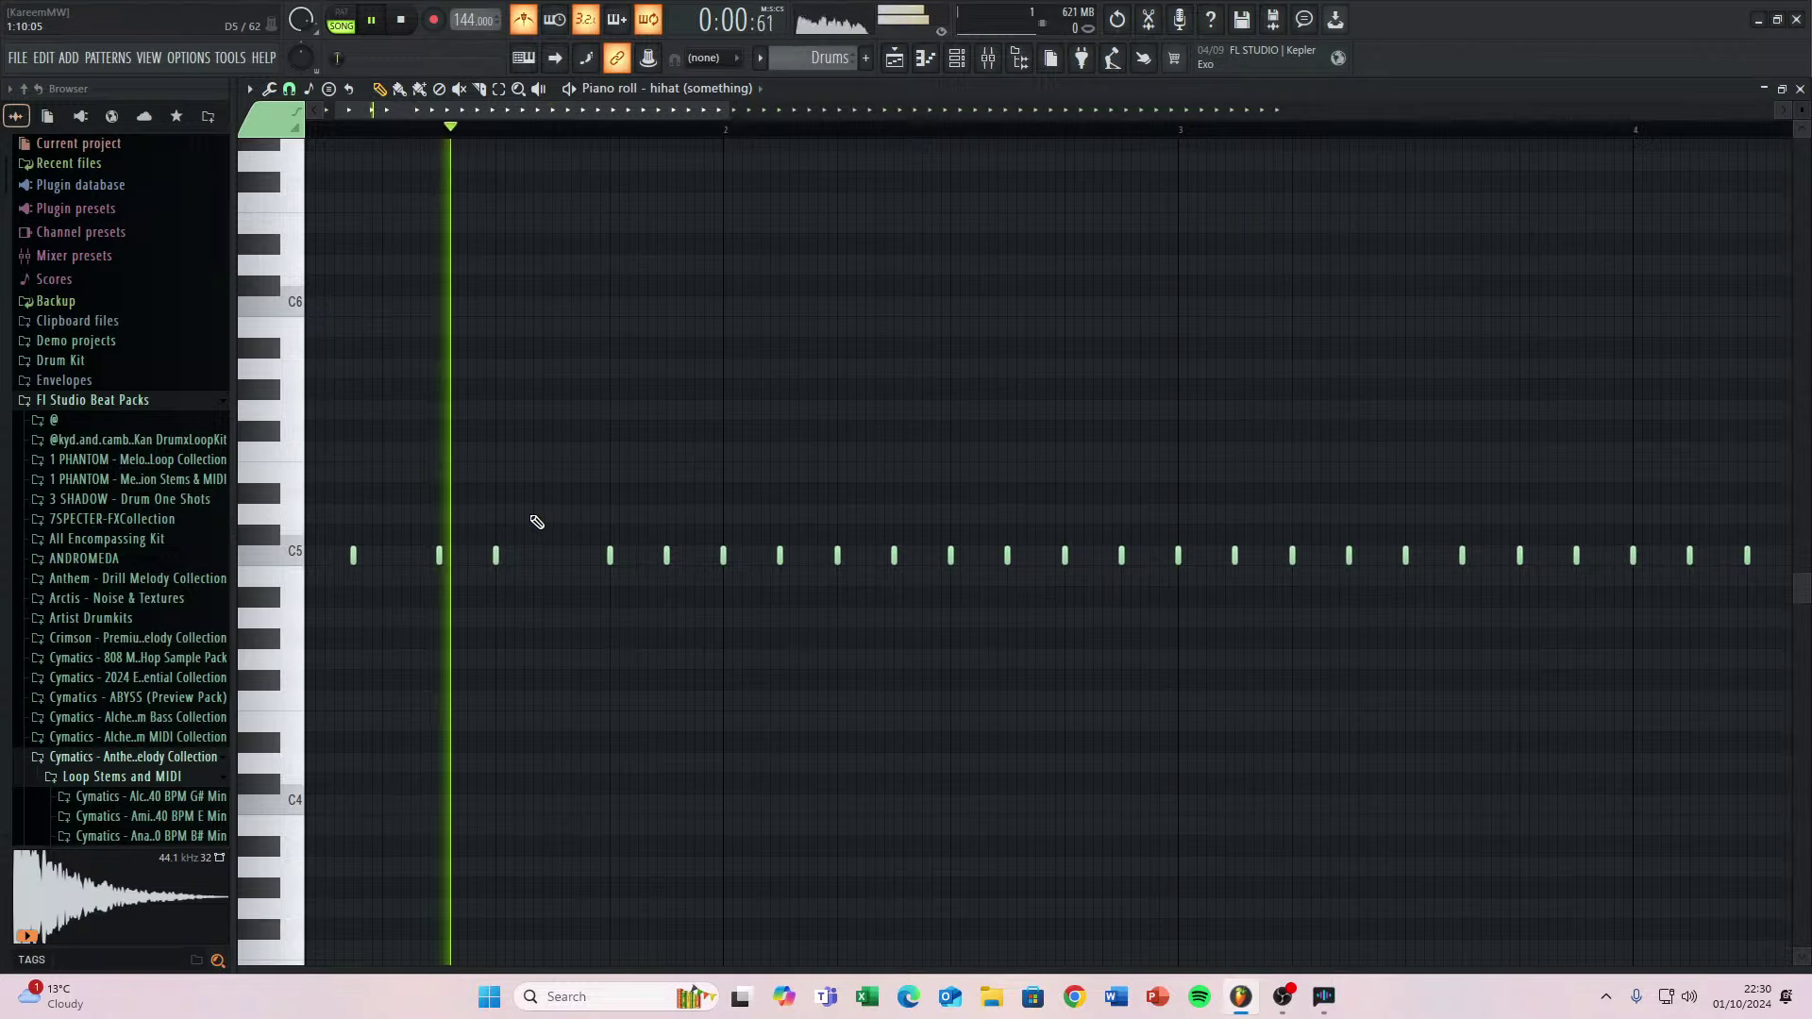
key(space)
key(space)
key(space)
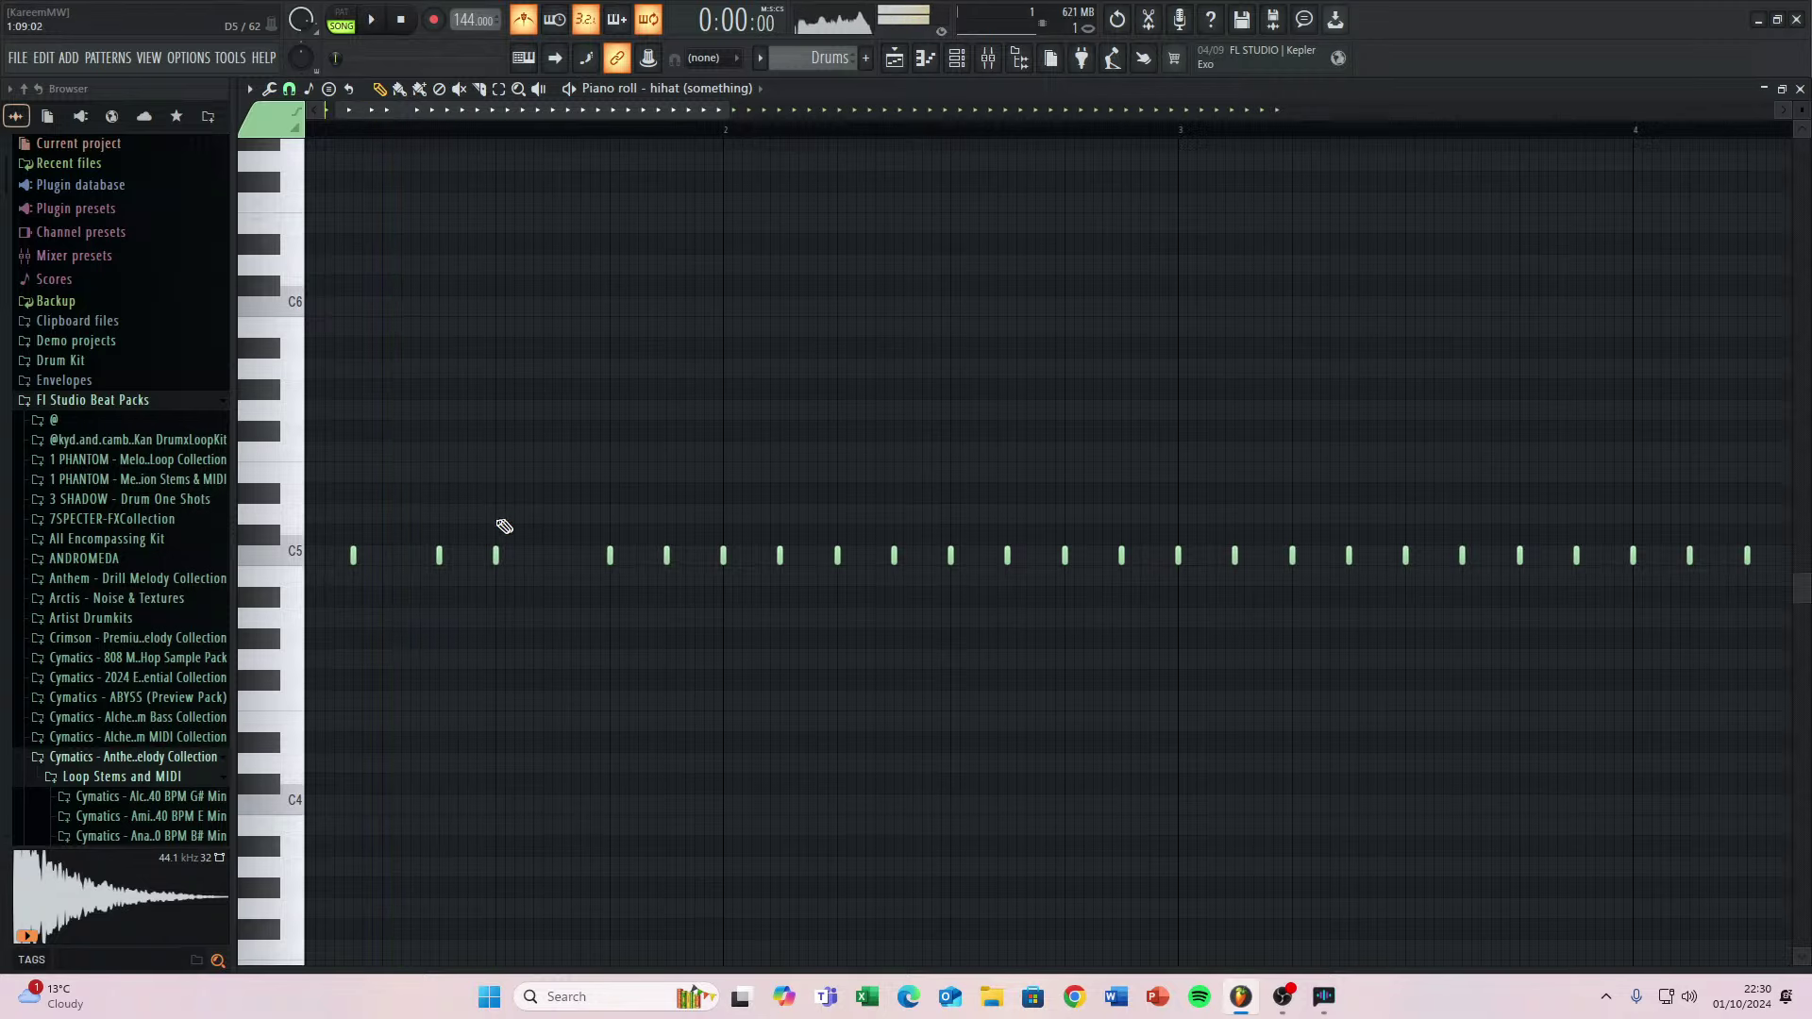
Copy the first bar's early C5 notes so the copies land on steps 12 and 14, and remove the step 13 note.
scroll(463, 555, down, 3)
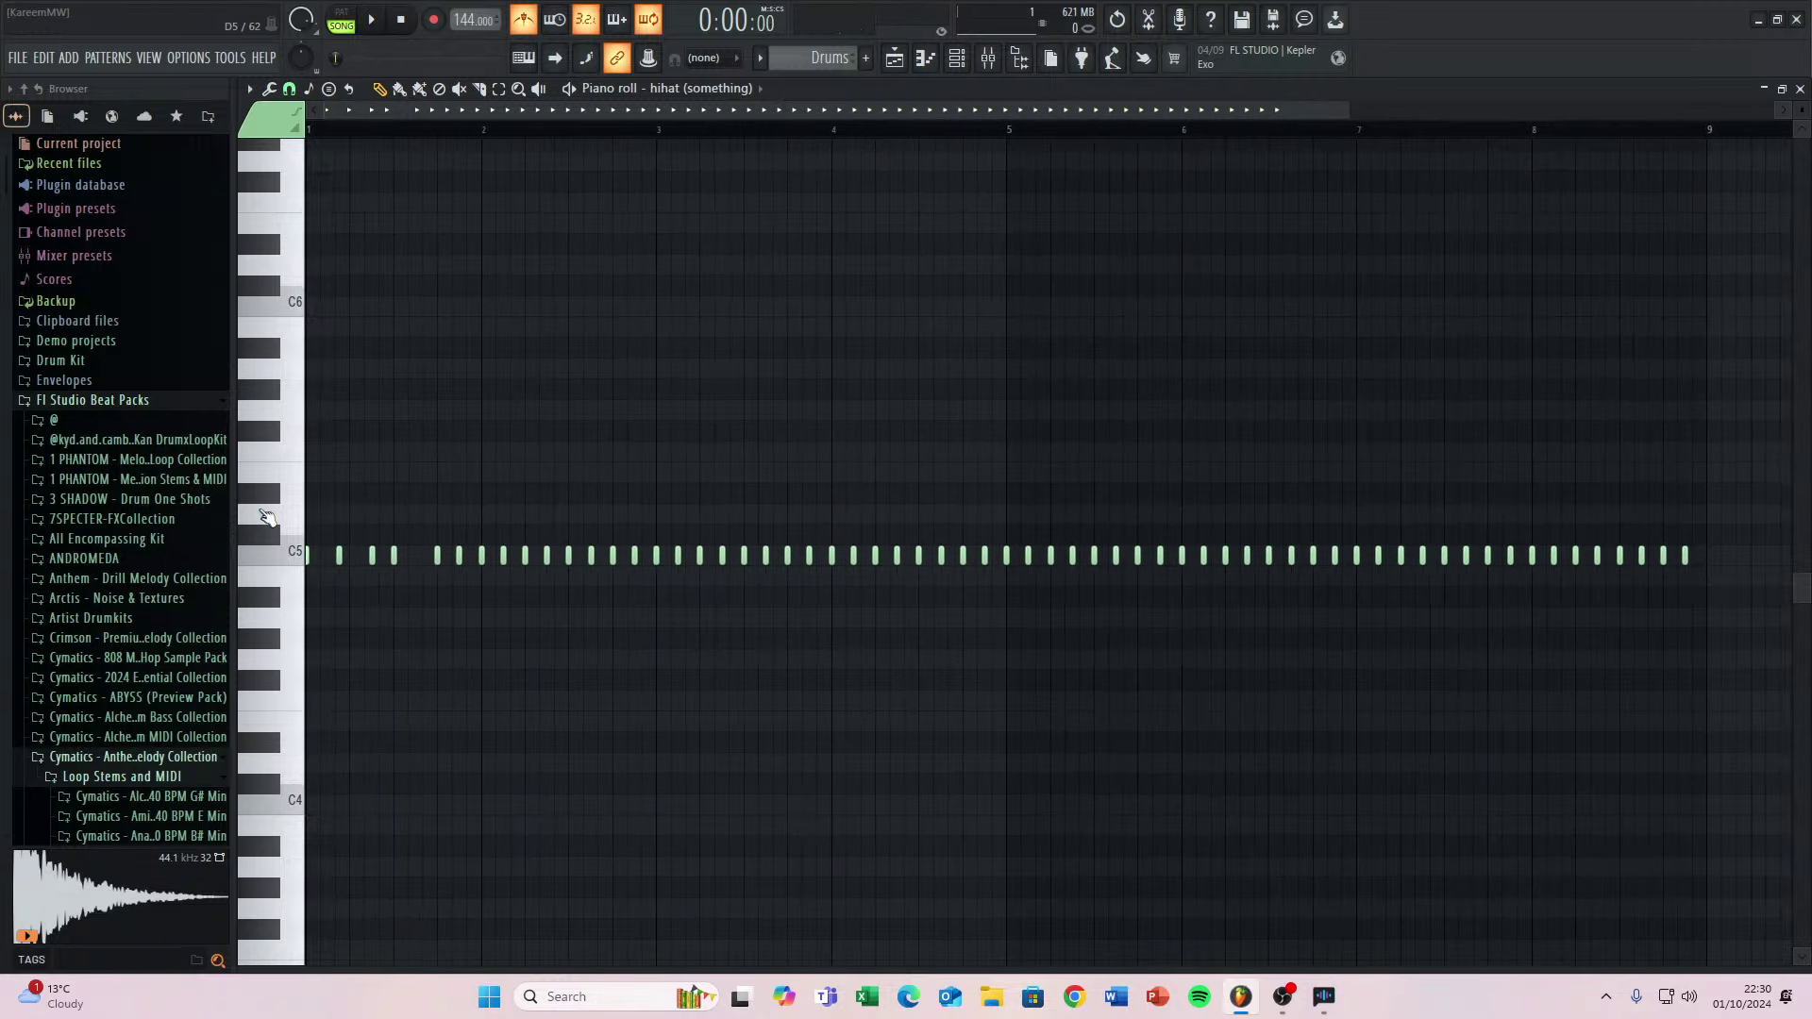
scroll(342, 531, up, 1)
key(space)
key(space)
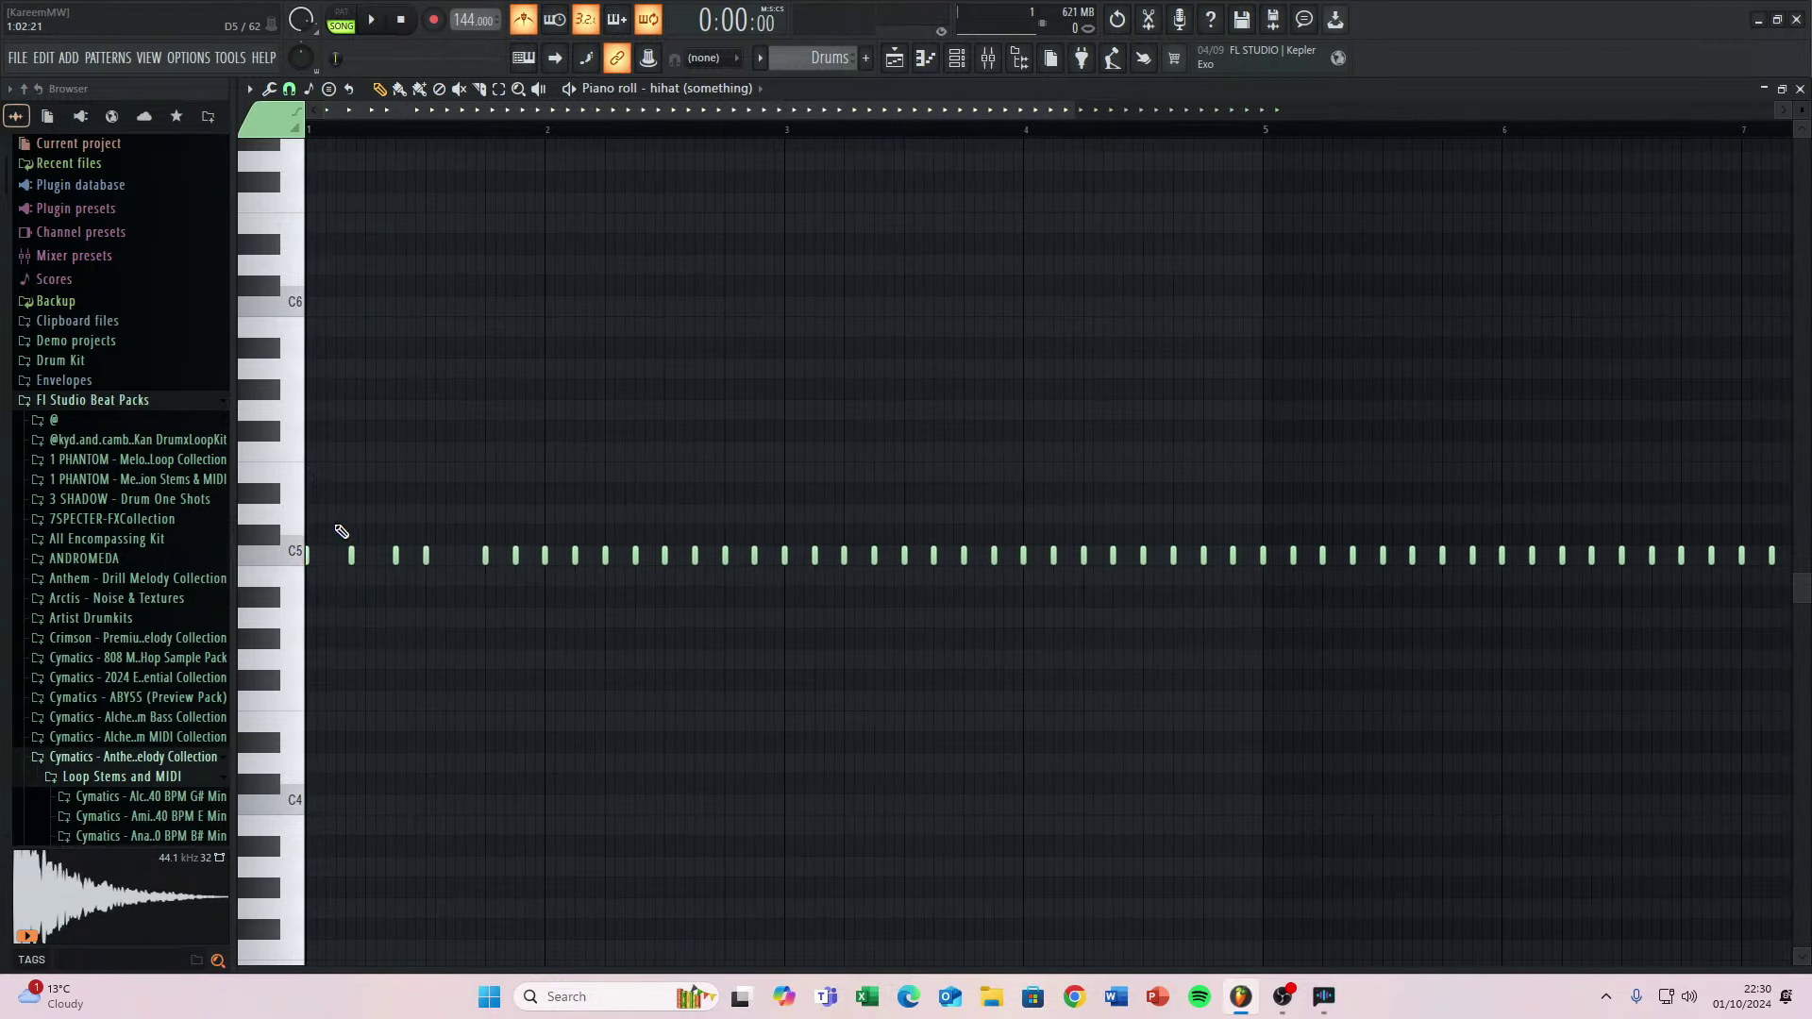
drag(342, 531, 445, 596)
scroll(432, 613, up, 4)
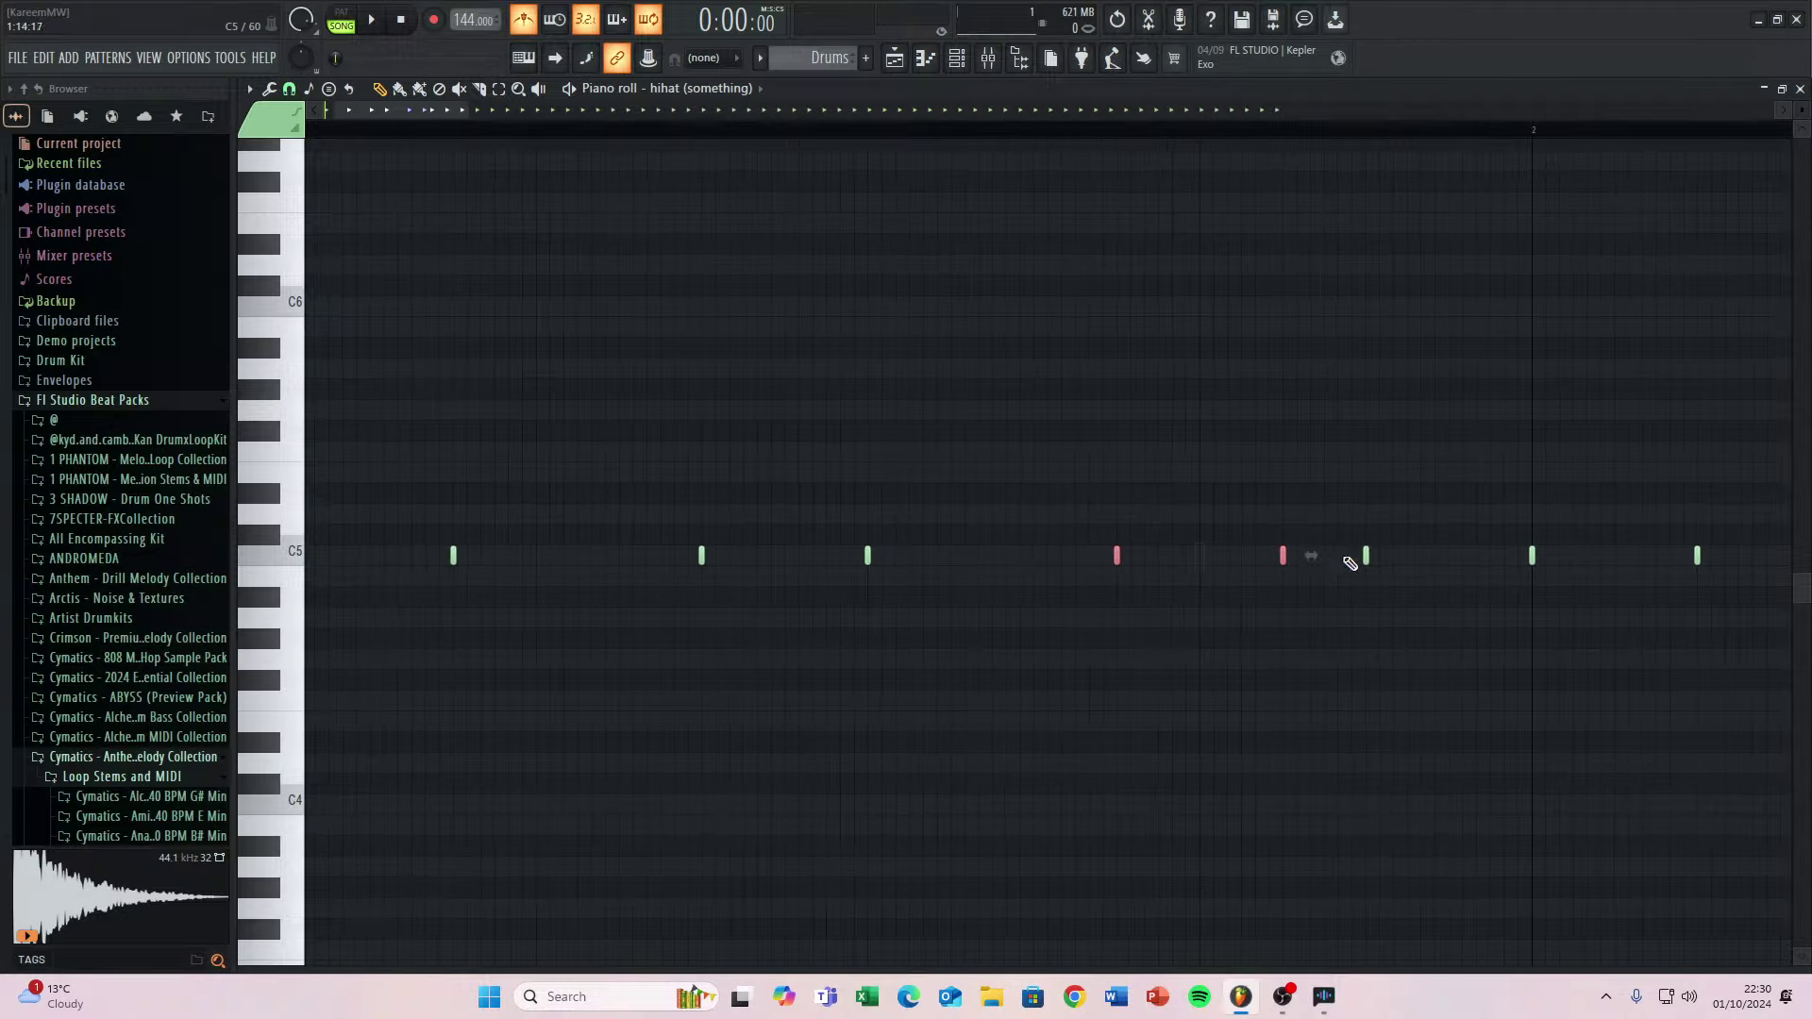
Delete the C5 notes on steps 14 and 15 of the first bar and play back the shortened rhythm.
key(space)
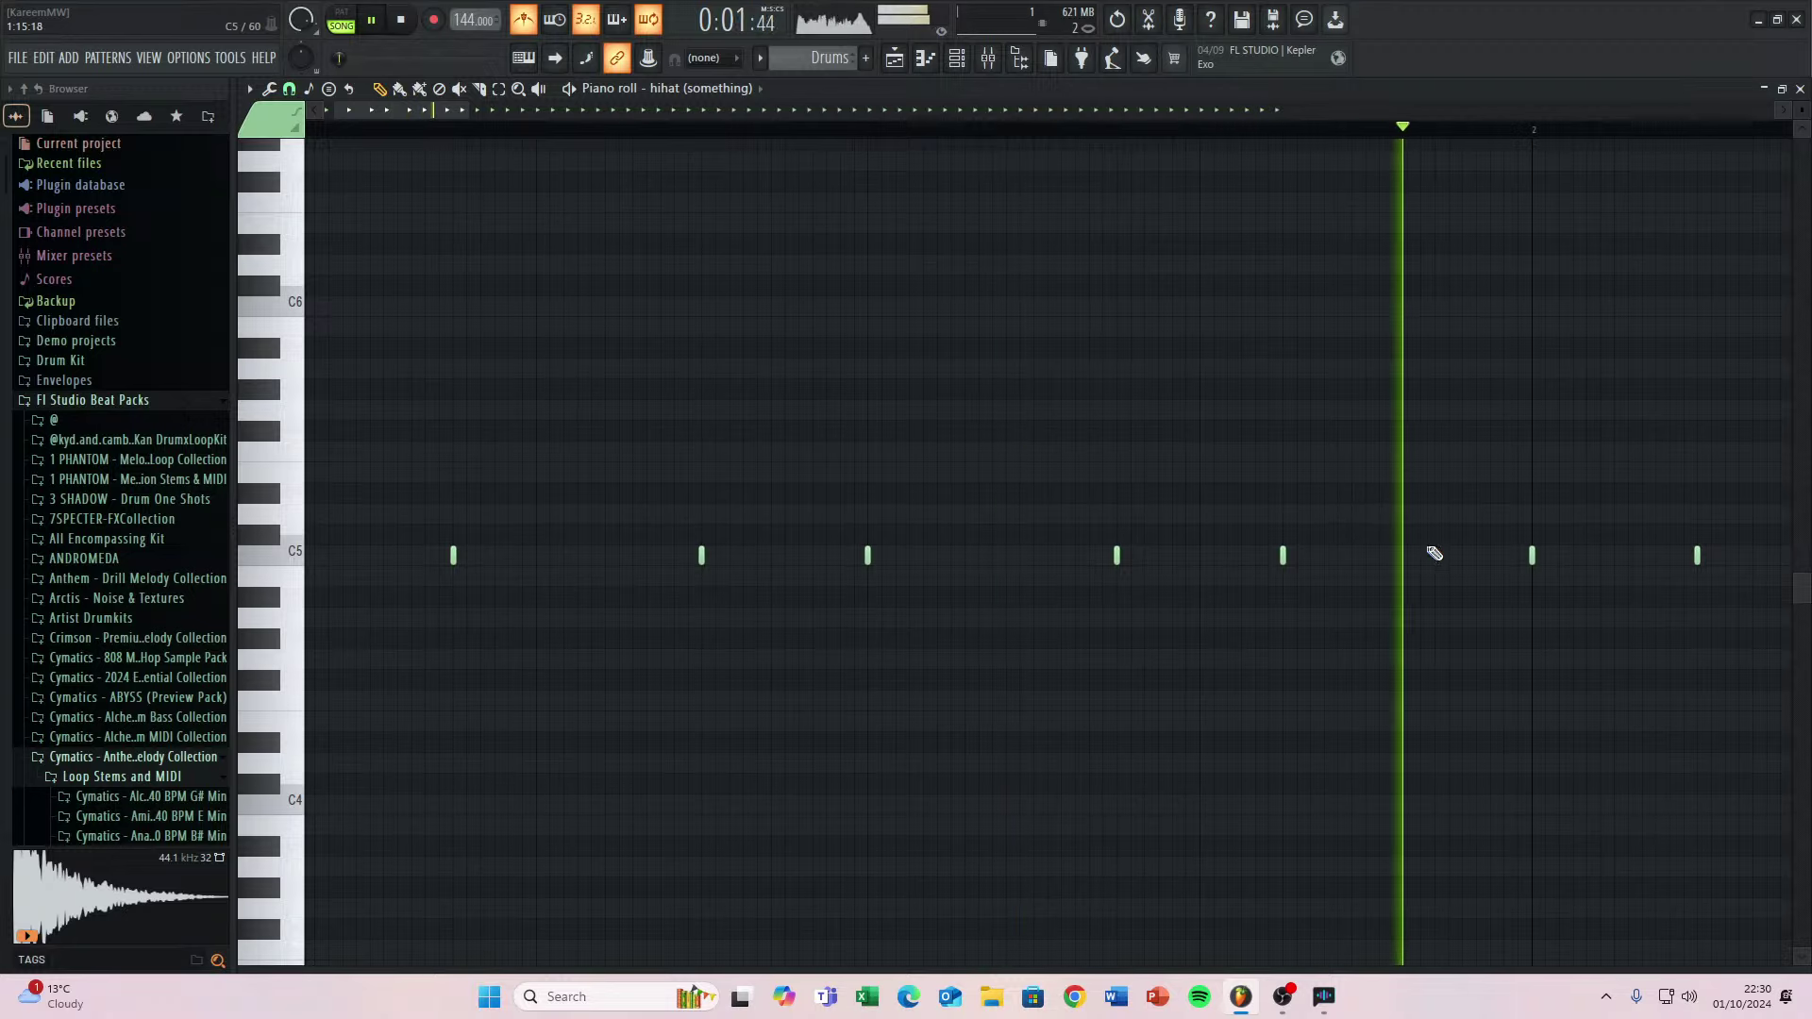
key(space)
key(space)
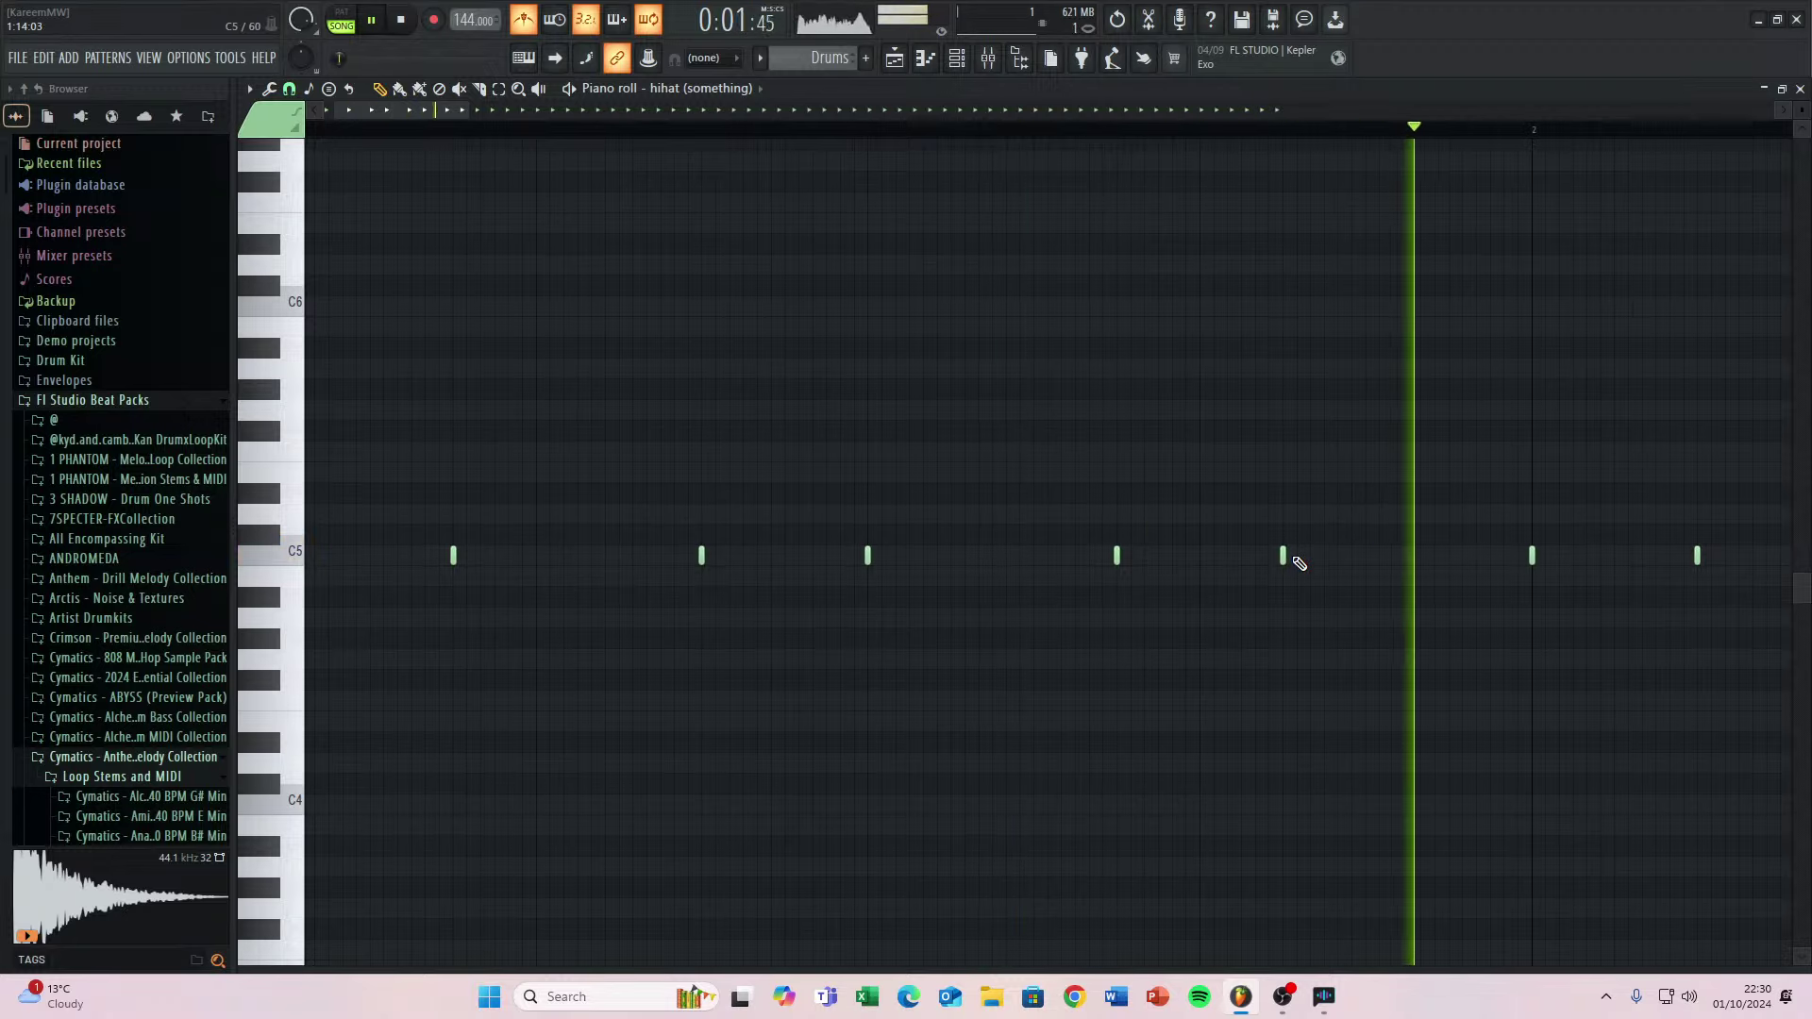
right_click(1285, 555)
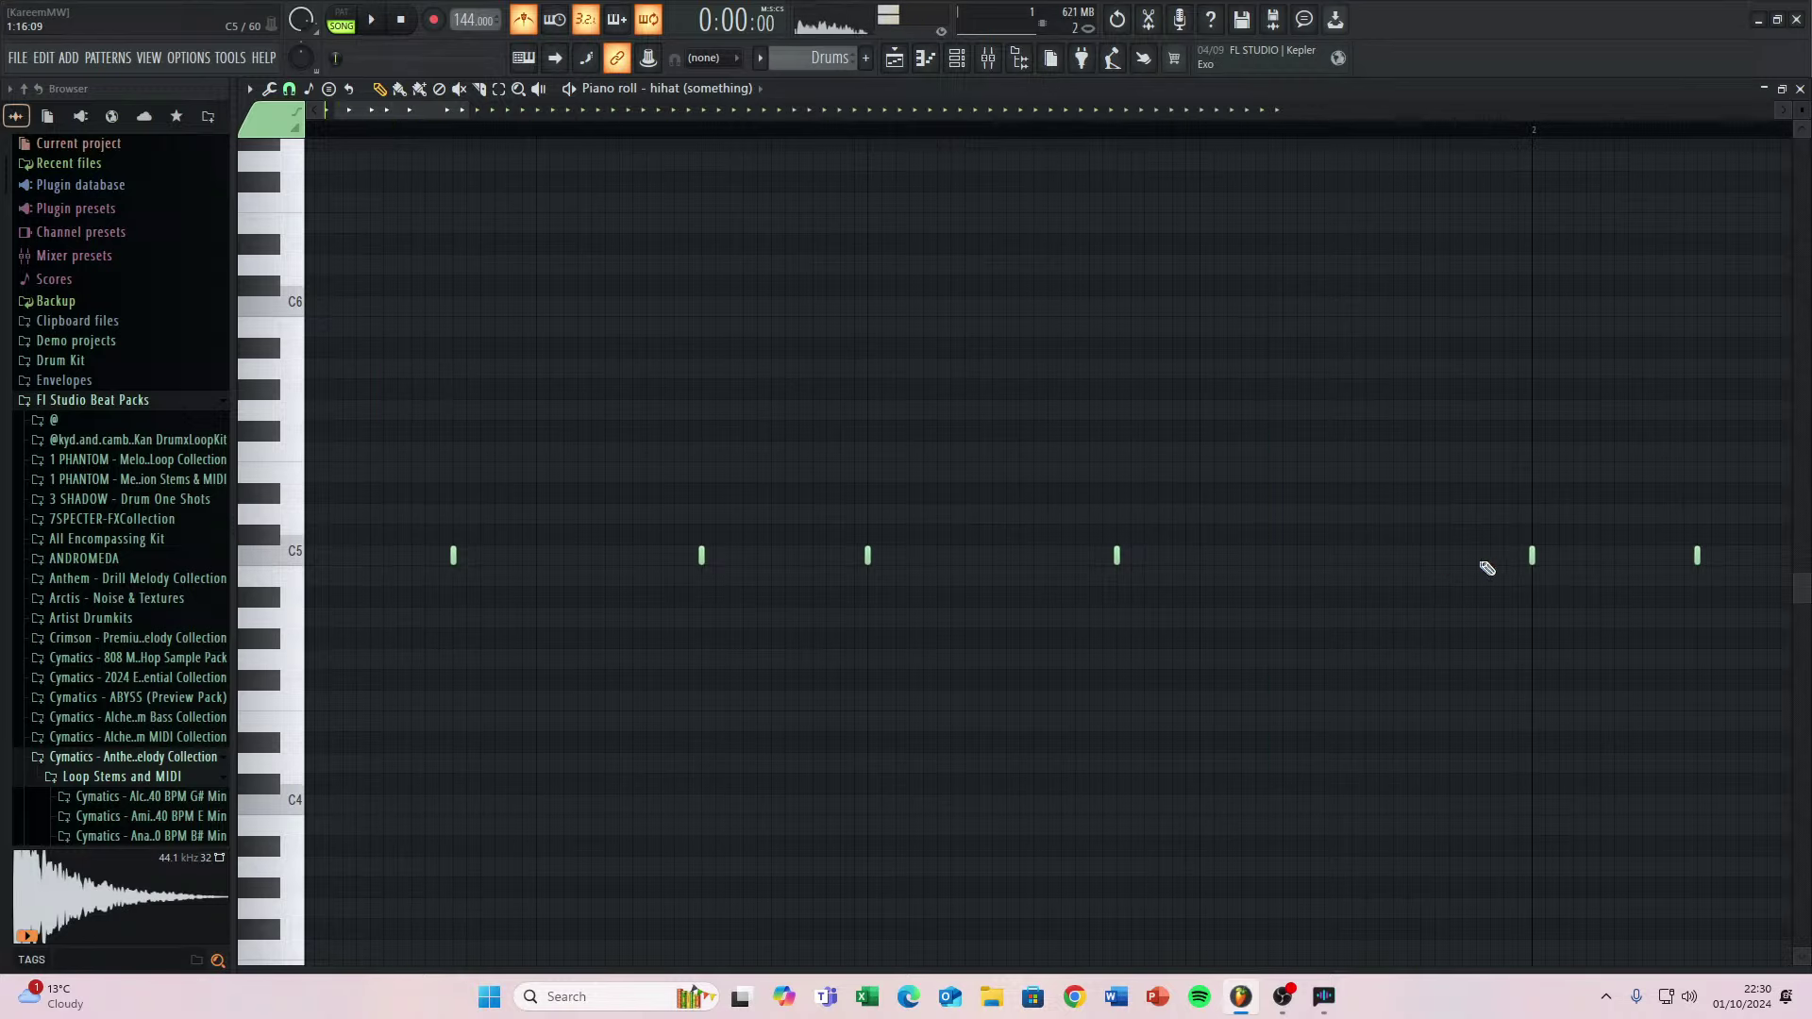
key(space)
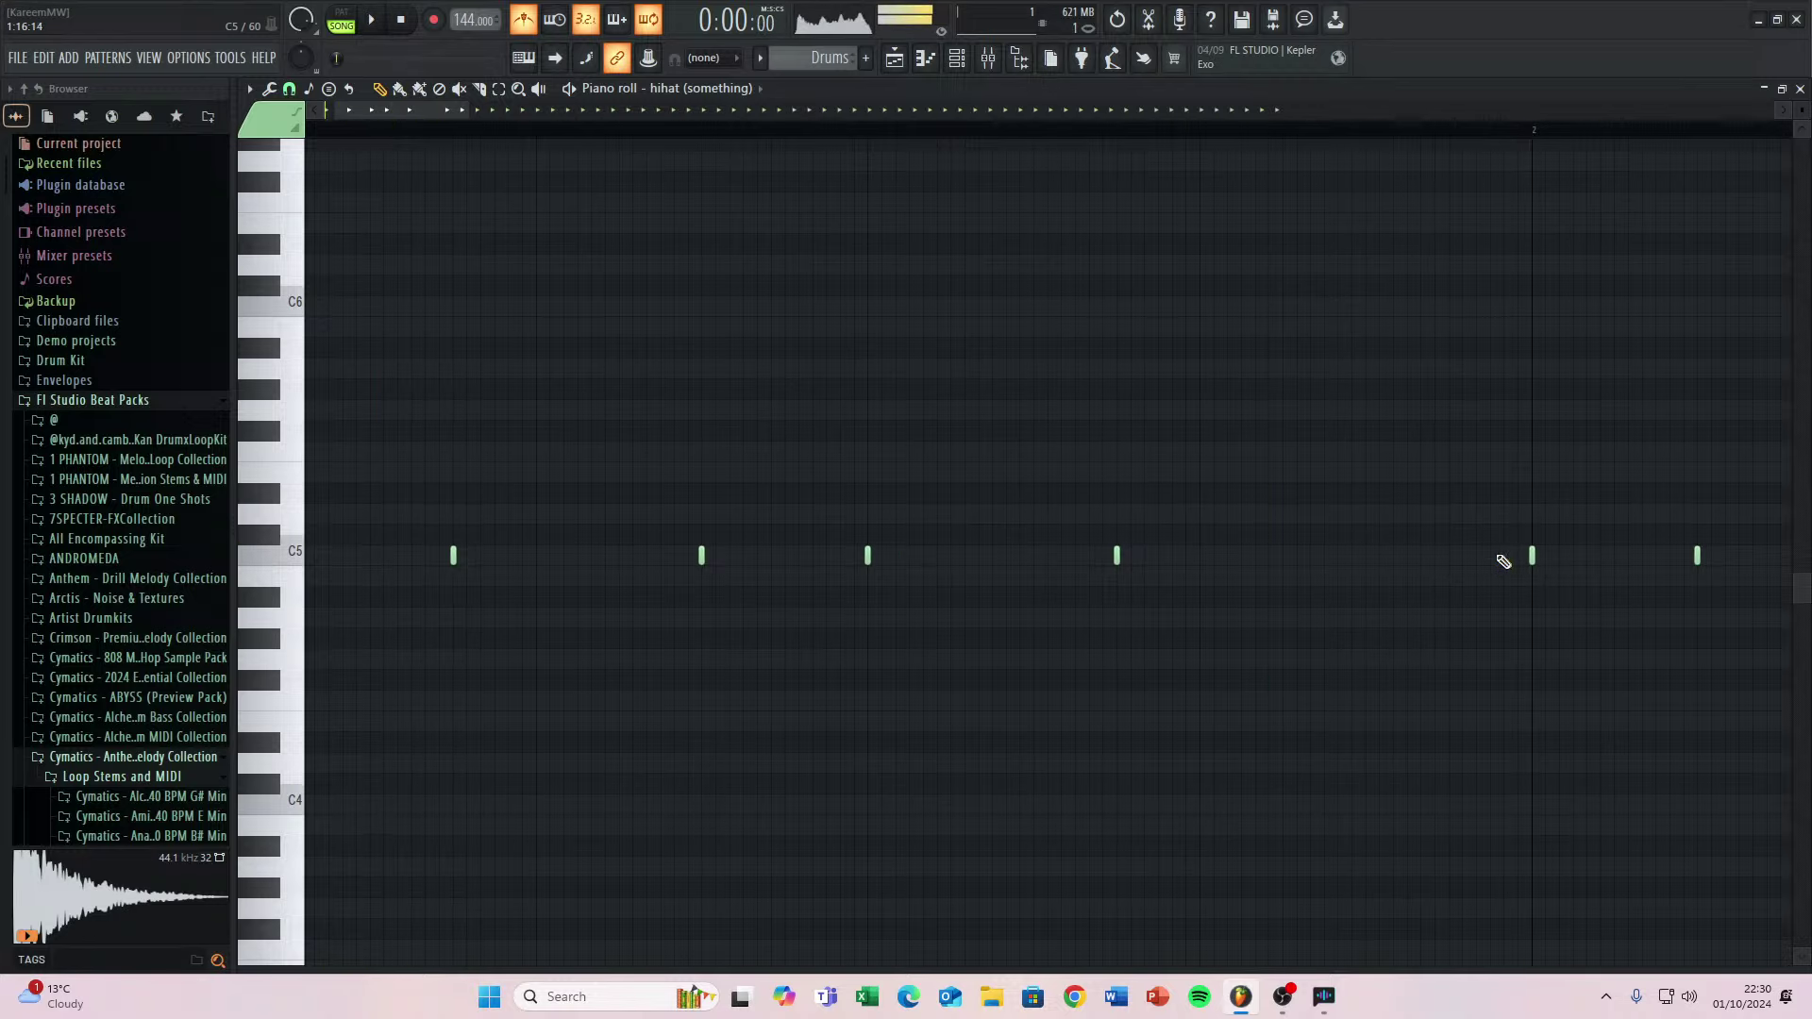
scroll(490, 518, down, 3)
key(space)
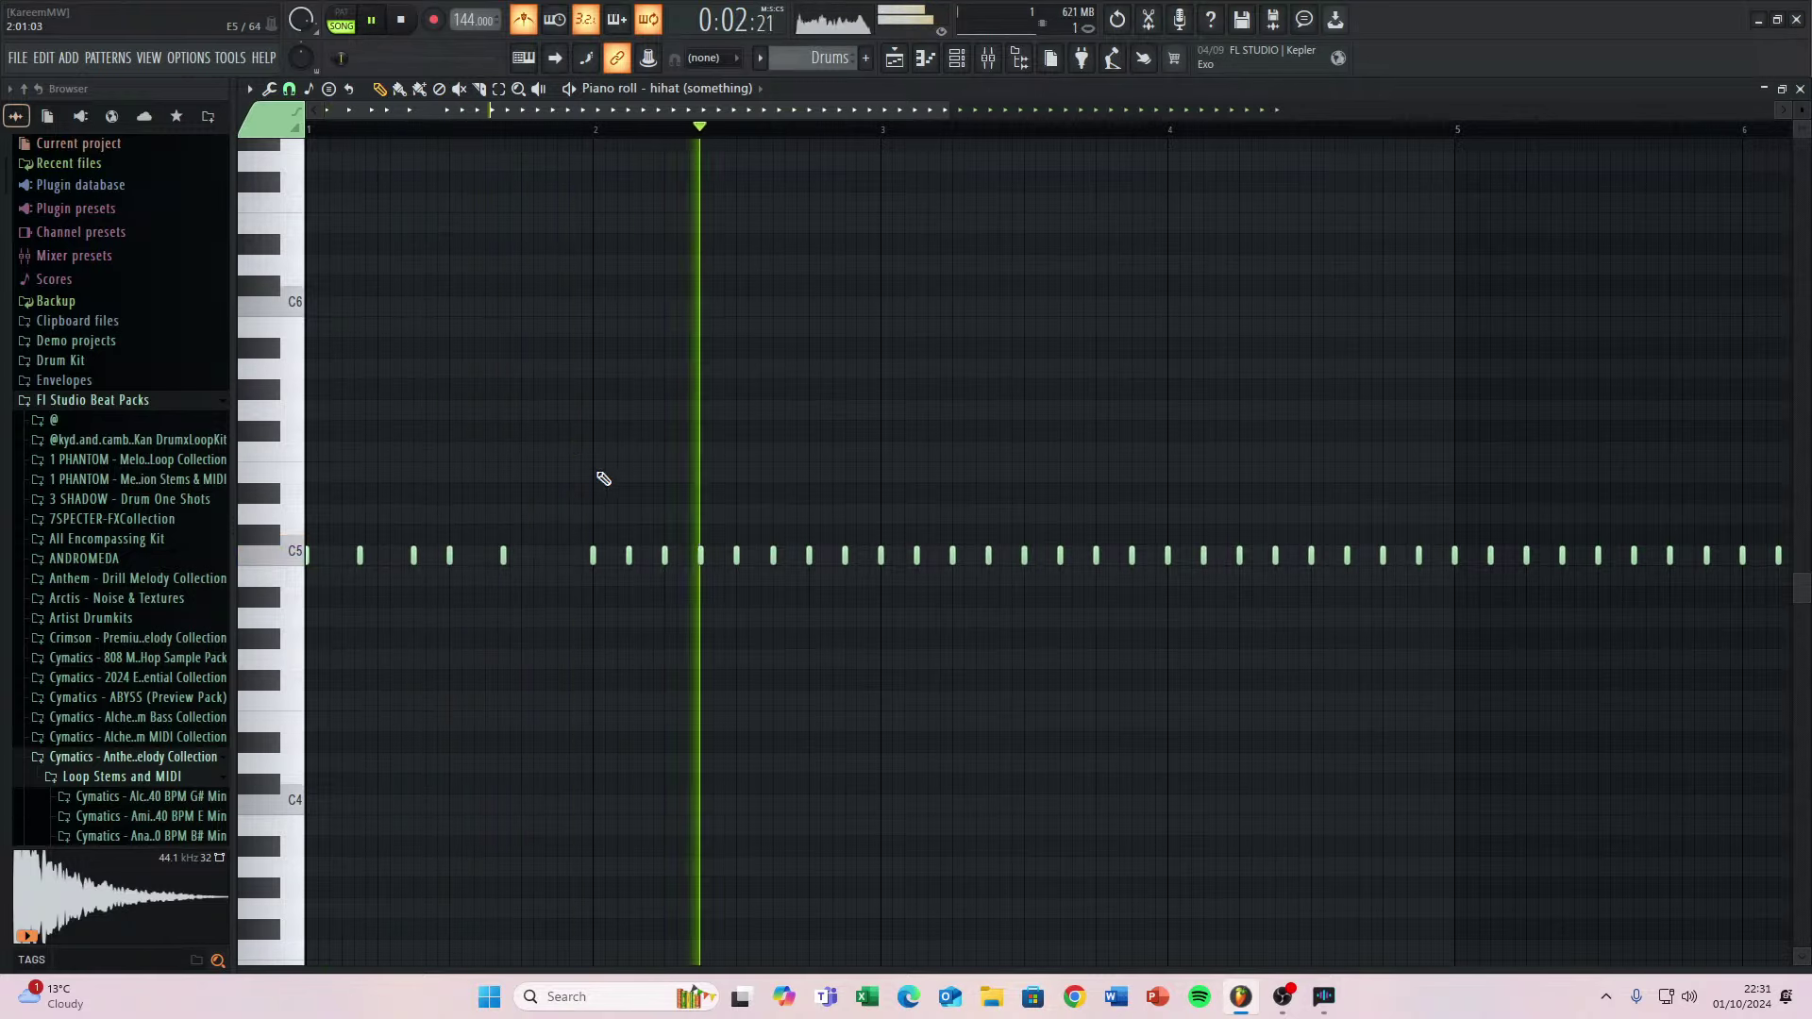
Stop playback and delete all C5 notes from bar 2 through bar 8.
key(space)
scroll(465, 434, down, 3)
drag(462, 432, 1746, 557)
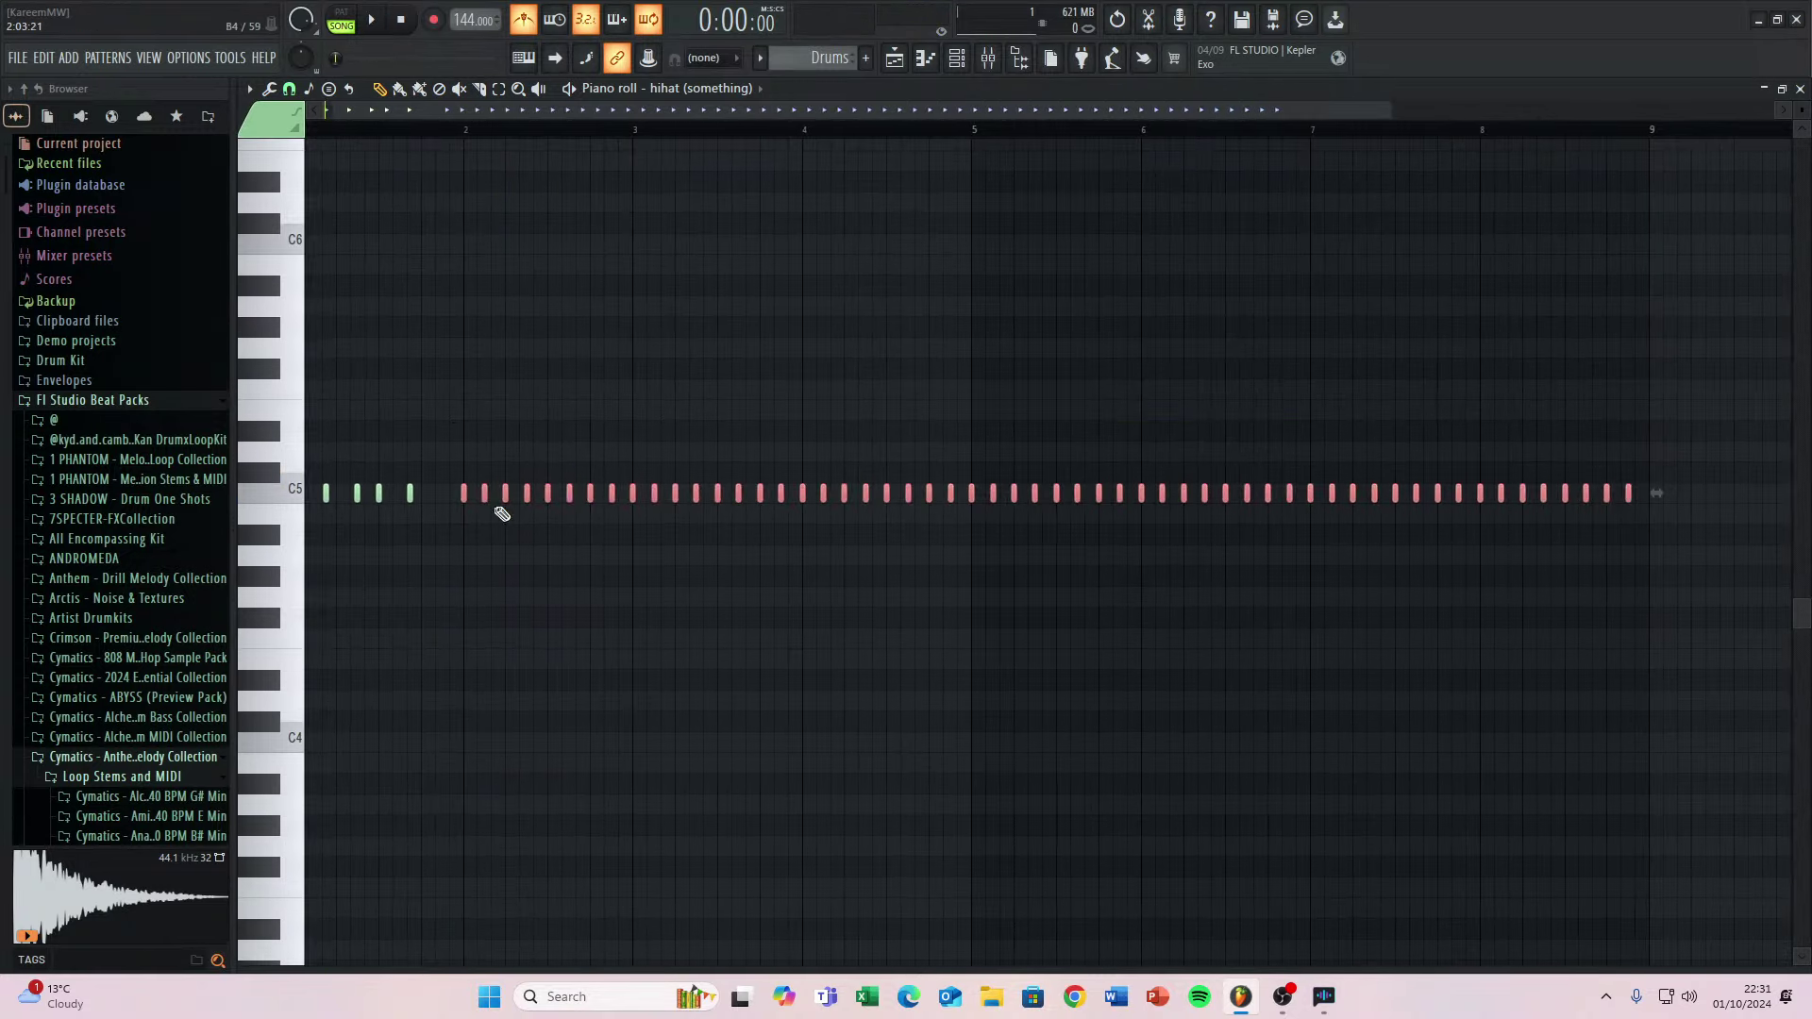
key(Delete)
Copy the first bar's five C5 notes to the start of bar 2 and play the song.
scroll(213, 491, down, 3)
scroll(336, 472, up, 3)
key(ctrl+a)
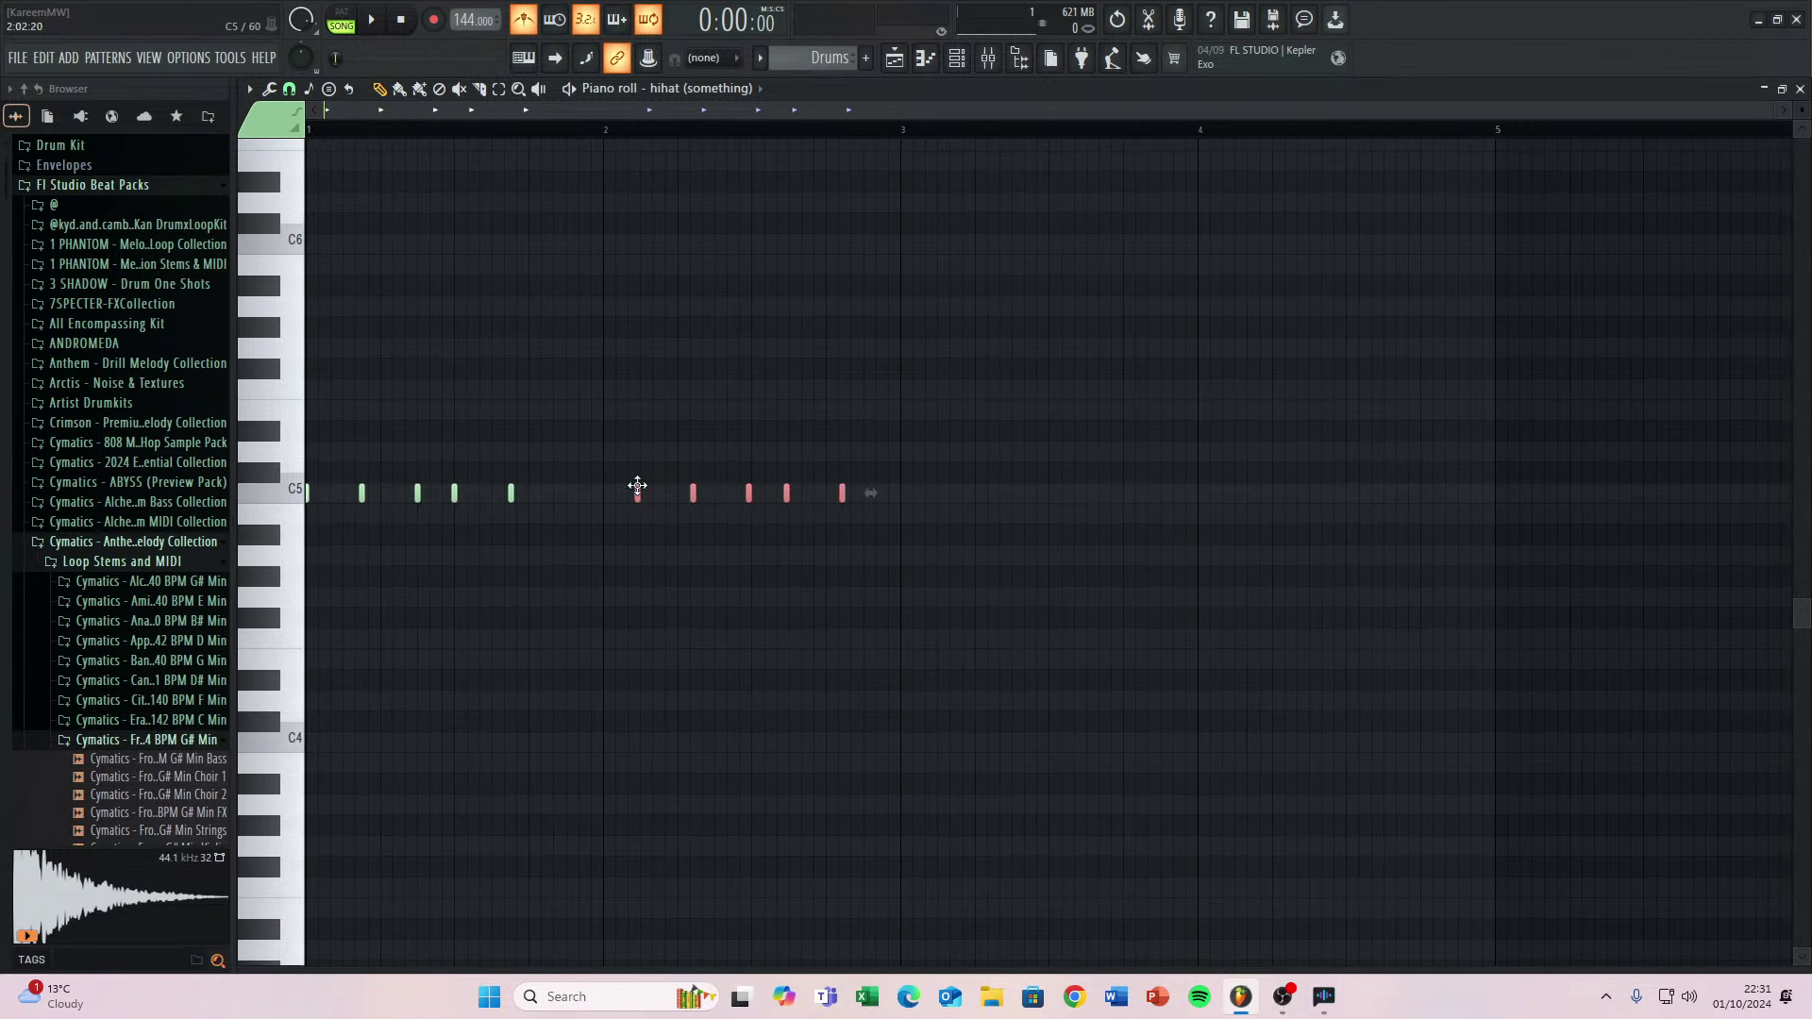
scroll(615, 604, down, 1)
scroll(619, 627, up, 4)
key(space)
scroll(624, 519, down, 4)
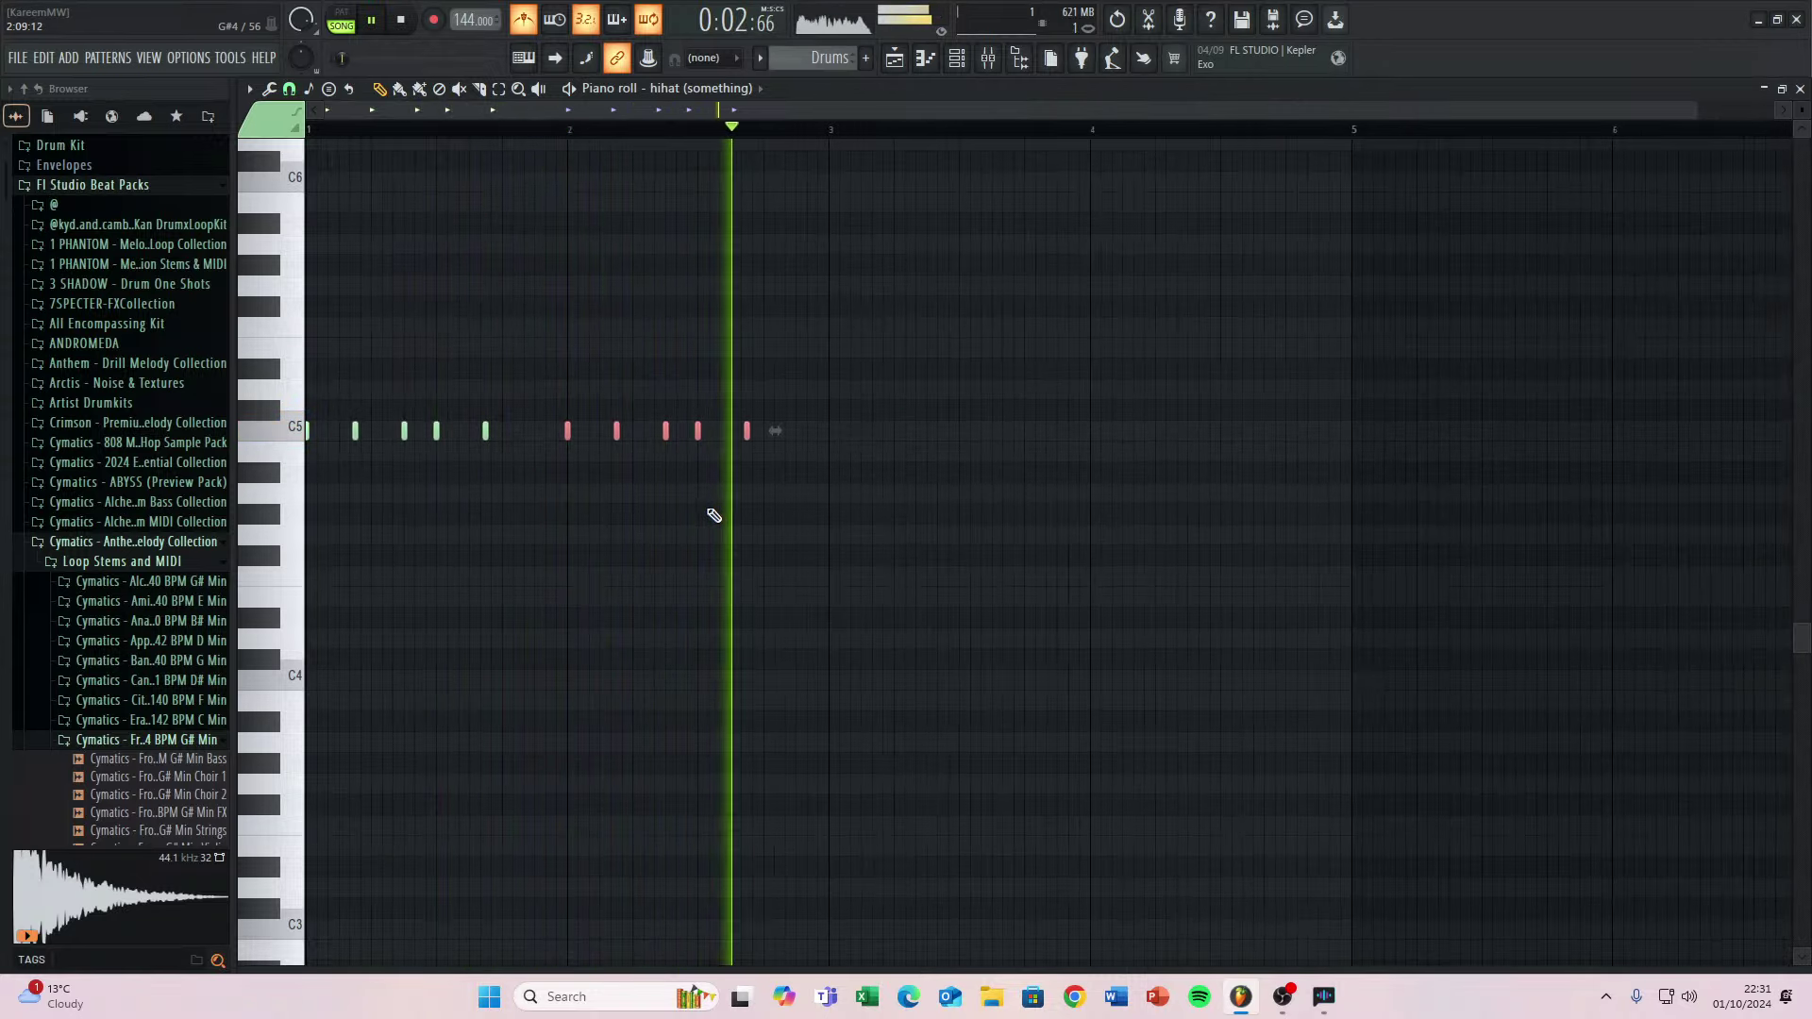
Paste the five-note hi-hat rhythm on C5 at the start of bar 3 and again at bar 4.
key(space)
key(ctrl+v)
key(ctrl+v)
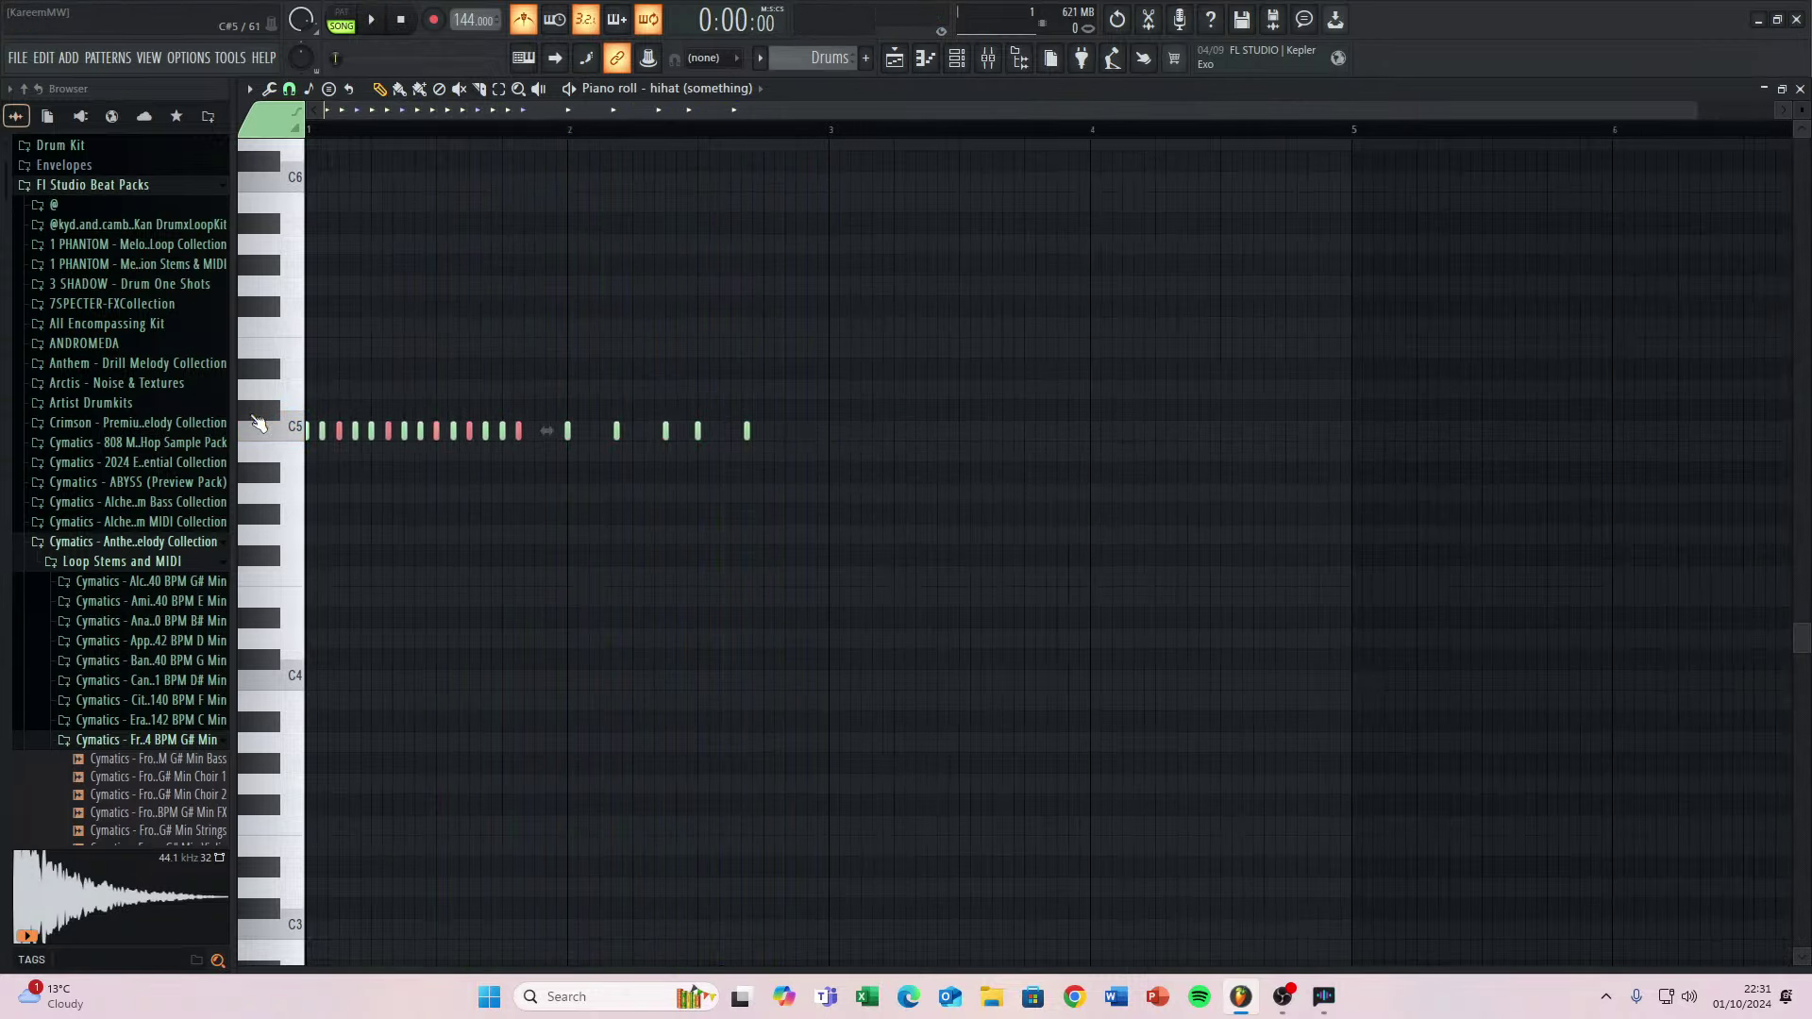
key(ctrl+z)
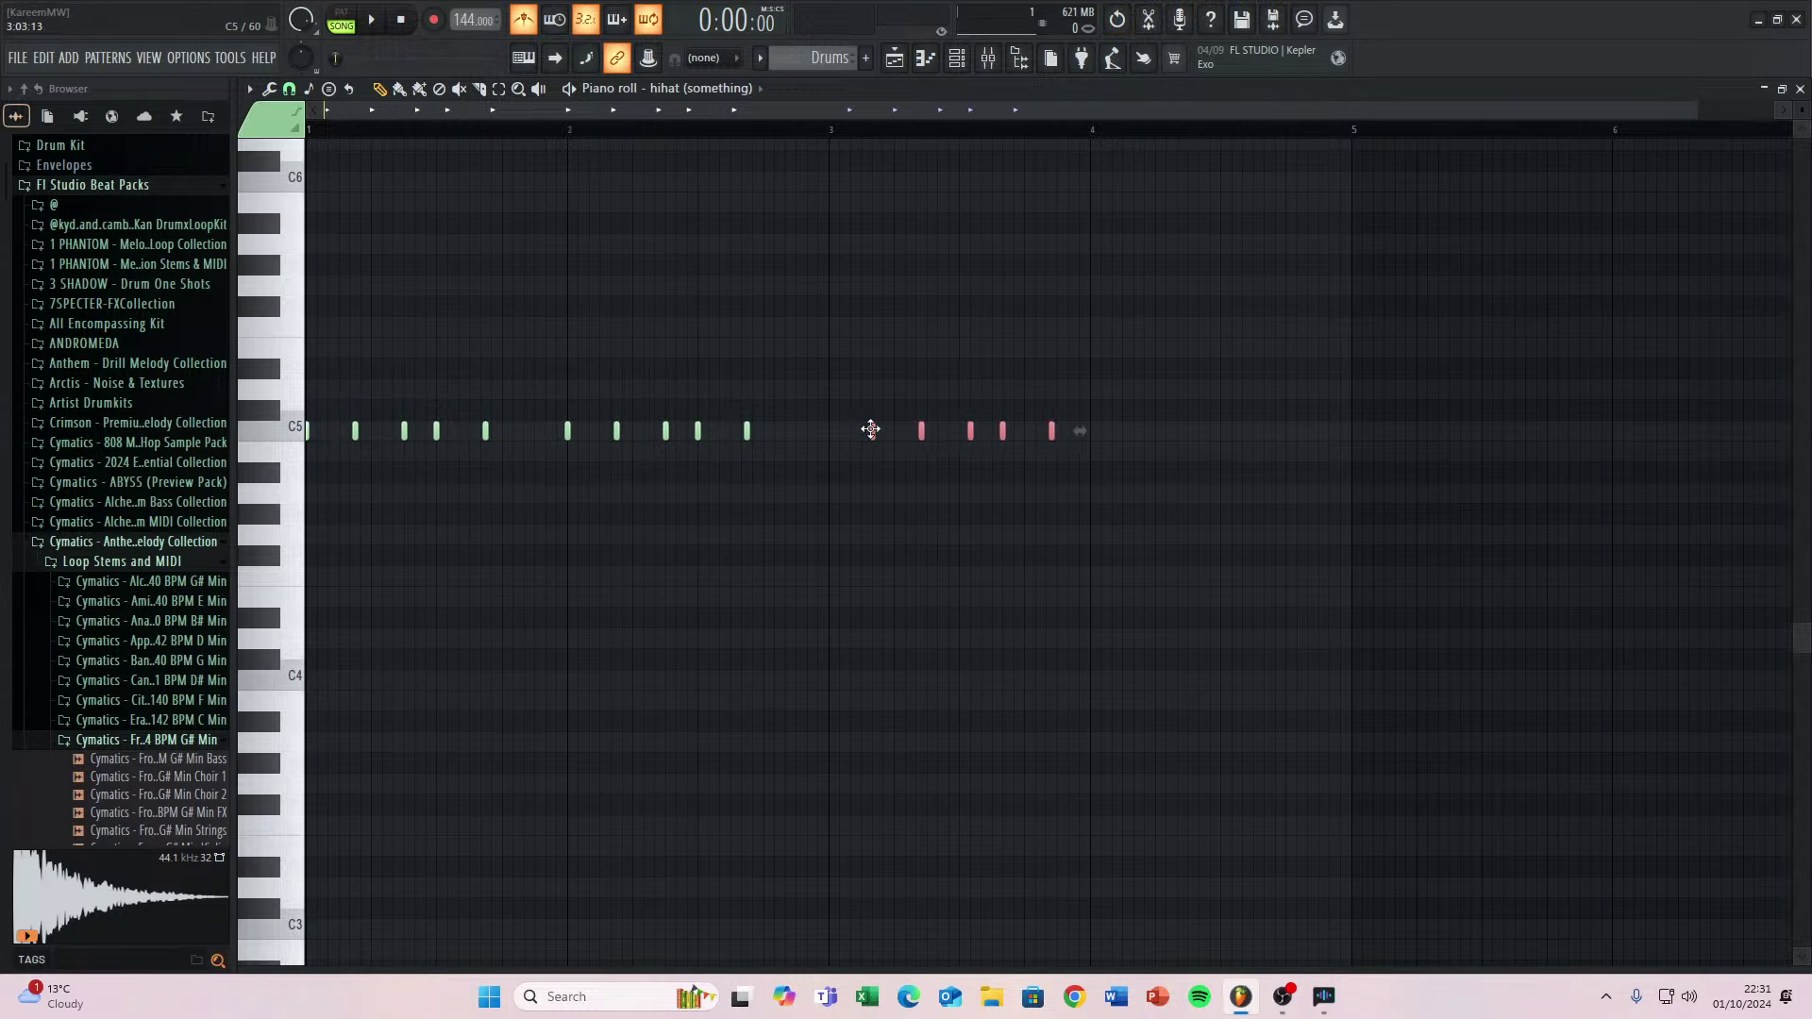
ctrl+scroll(829, 431, up, 4)
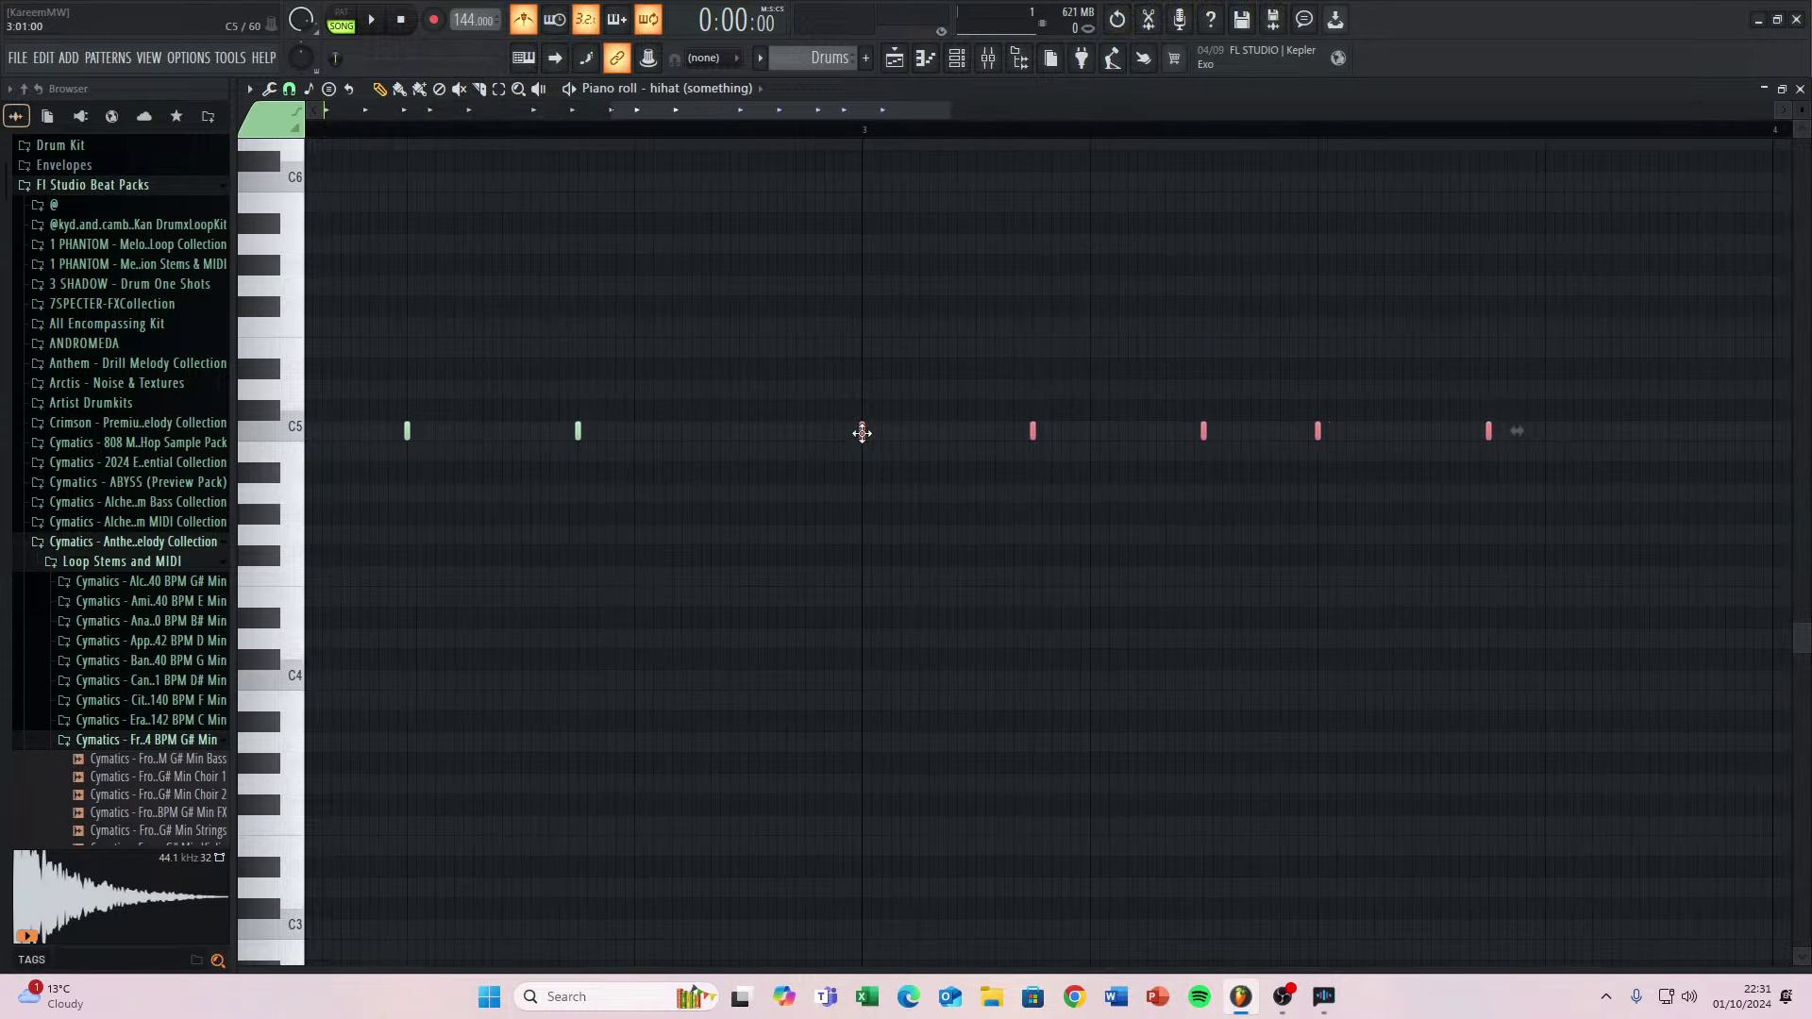
ctrl+scroll(826, 512, down, 4)
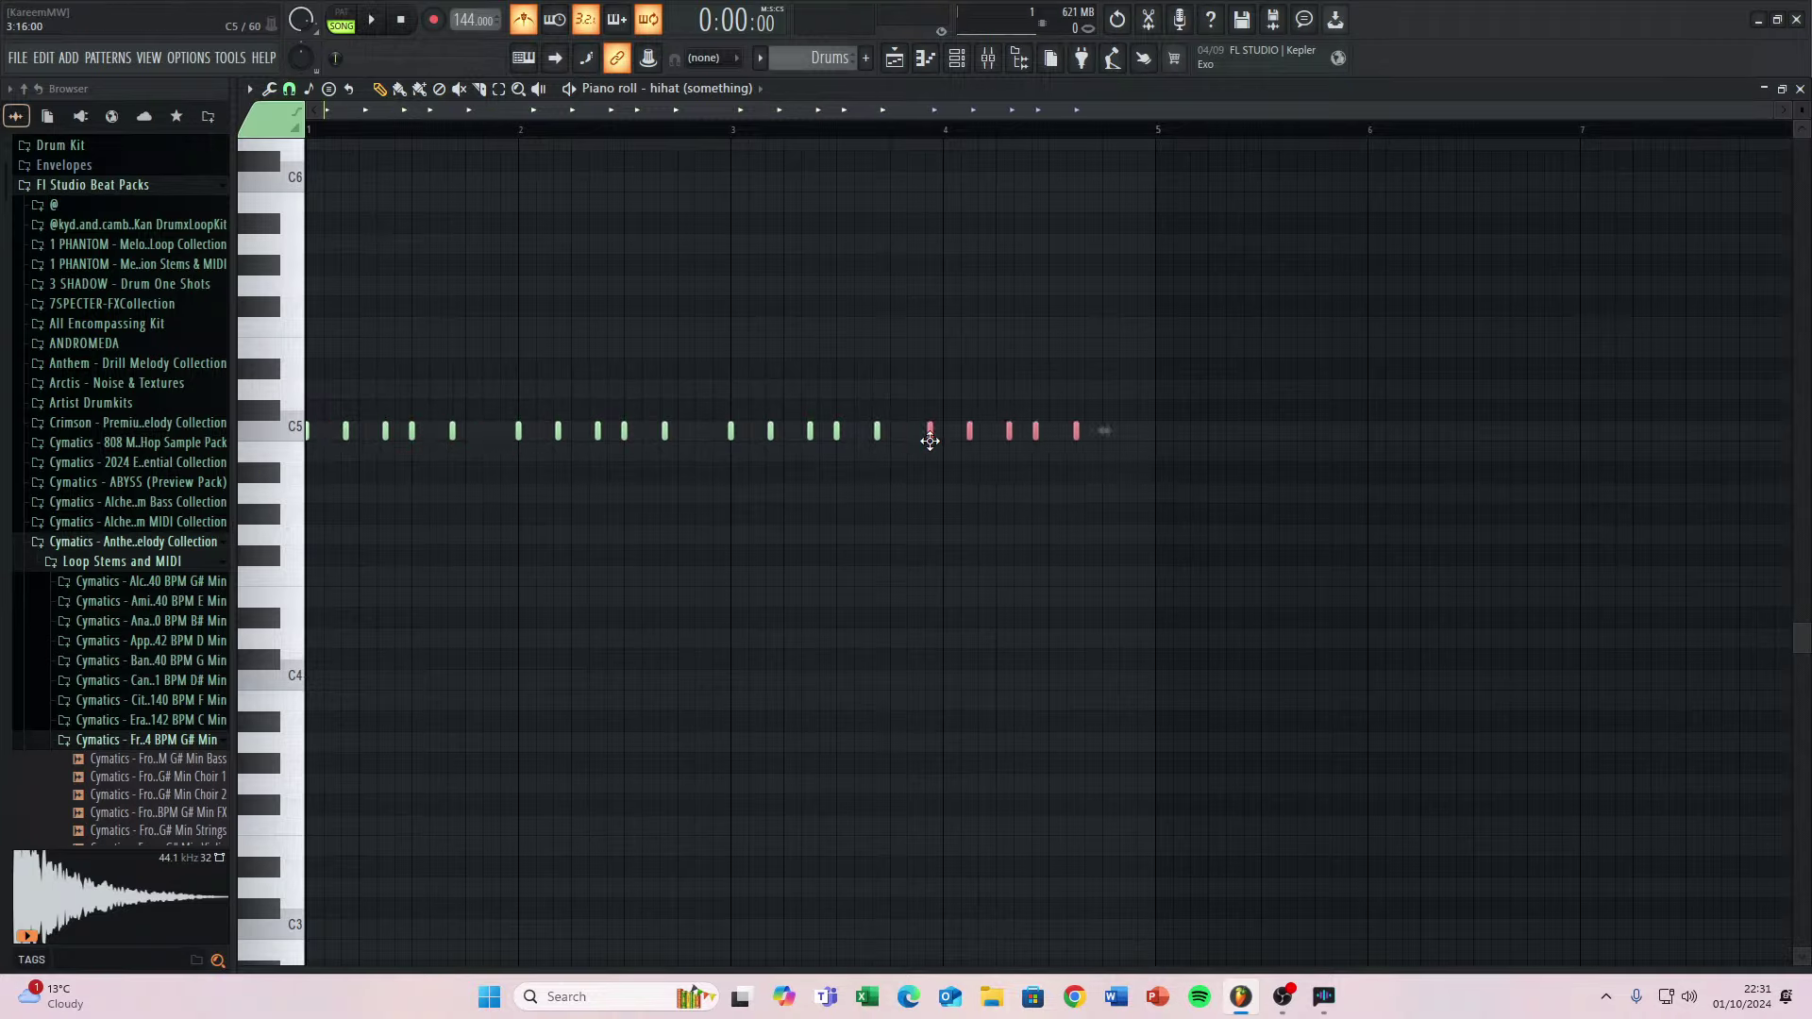
ctrl+scroll(942, 471, up, 4)
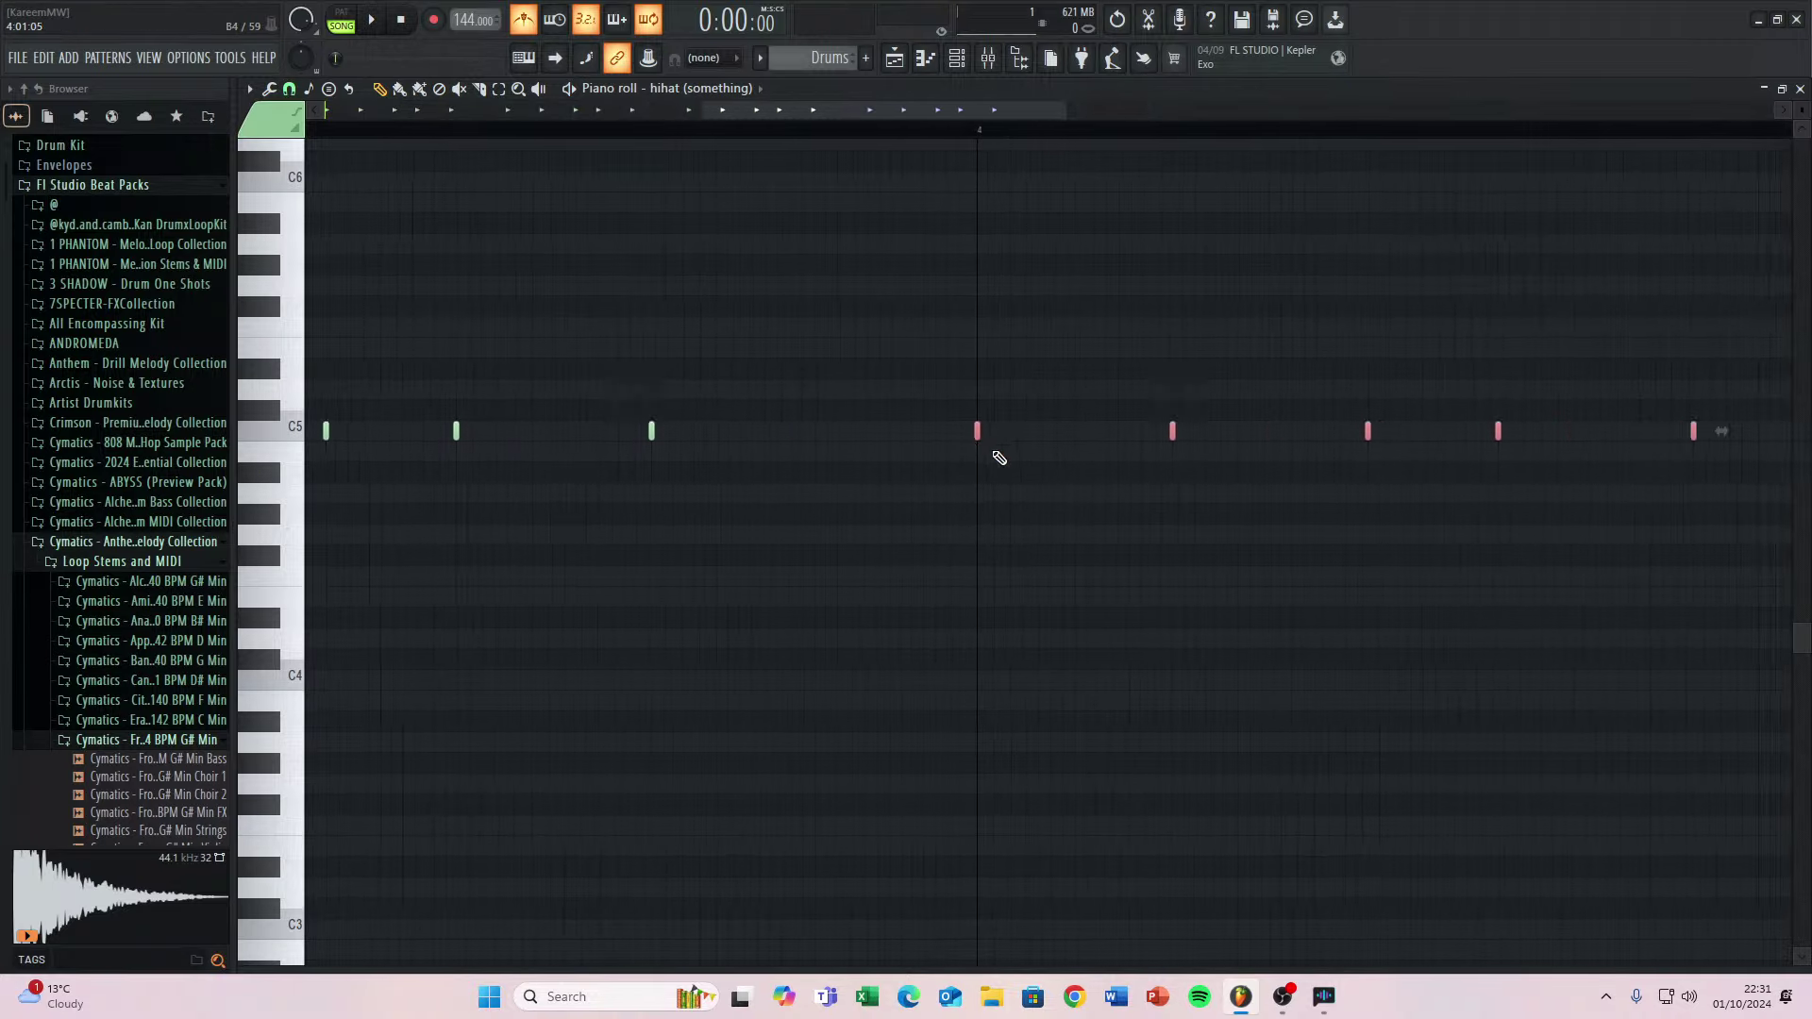
ctrl+scroll(999, 458, up, 2)
ctrl+scroll(1130, 444, down, 5)
Play back the four-bar hi-hat pattern and check its notes in the channel rack.
key(space)
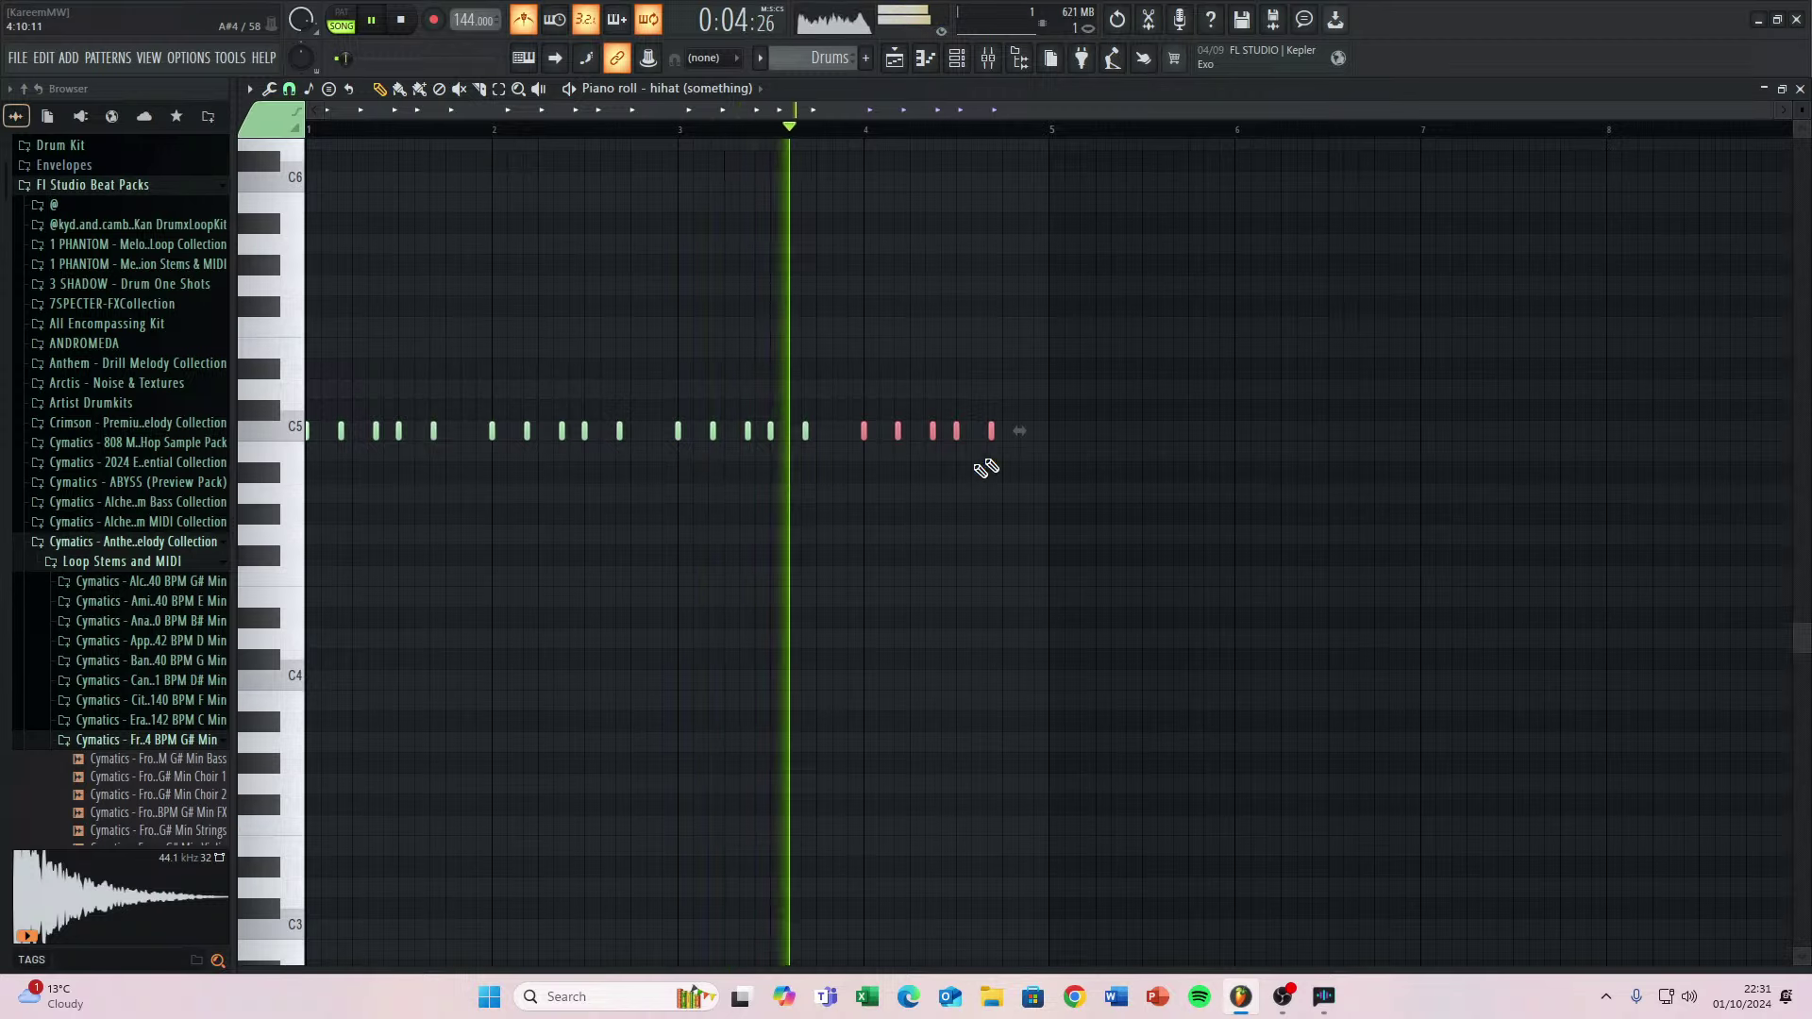
click(1800, 89)
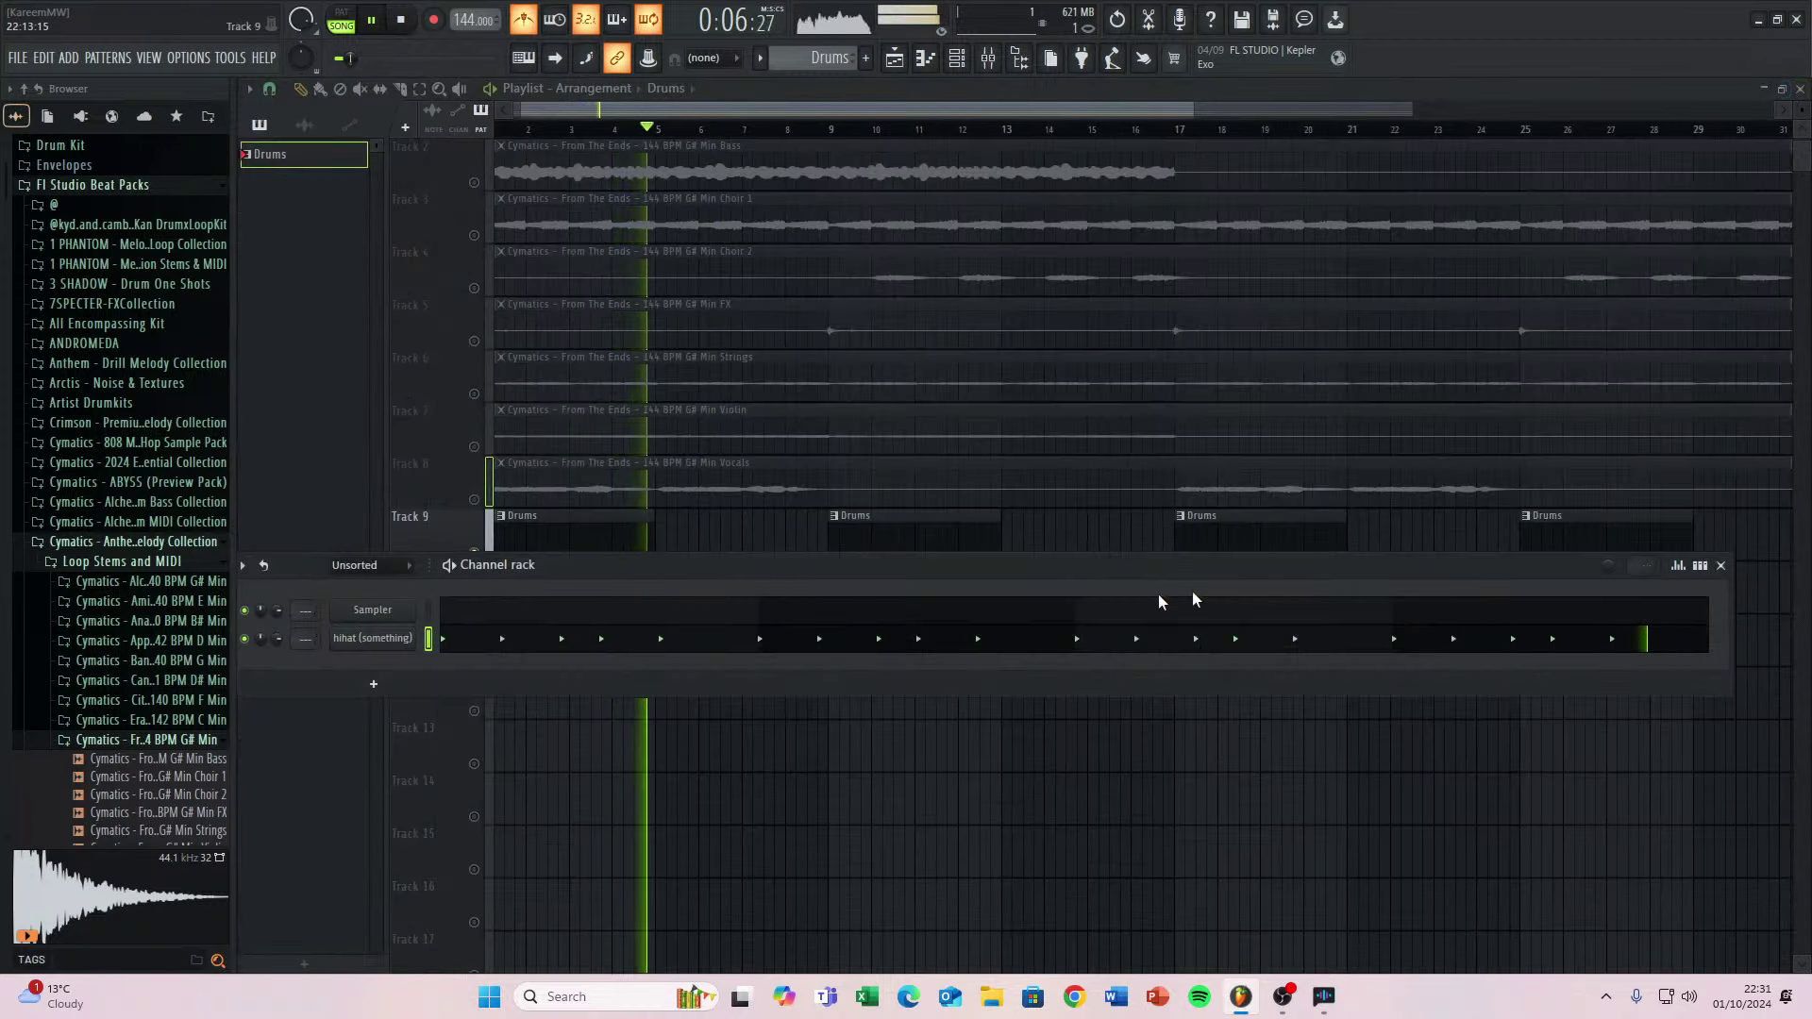
click(1133, 638)
key(space)
Duplicate the hi-hat notes of bars 1 to 4 into bars 5 to 8 and play the song.
drag(313, 328, 1049, 434)
key(ctrl+c)
key(ctrl+v)
key(shift+Right)
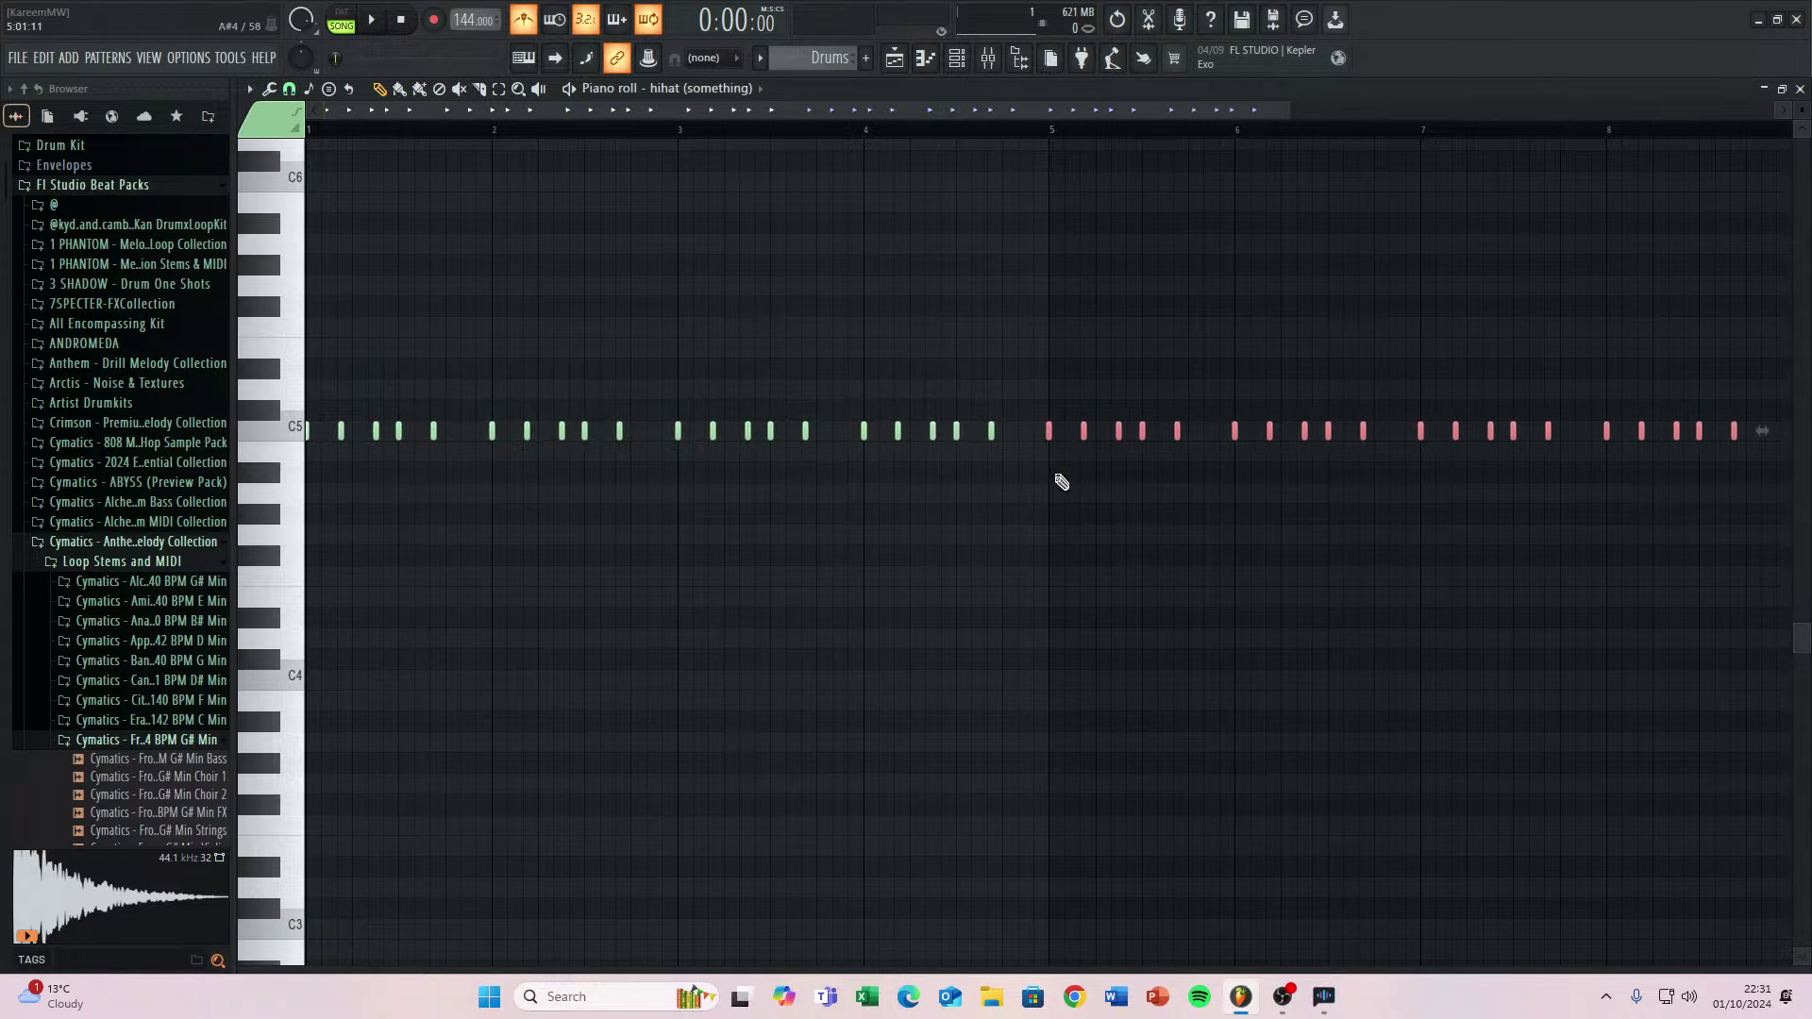
key(space)
scroll(970, 509, down, 2)
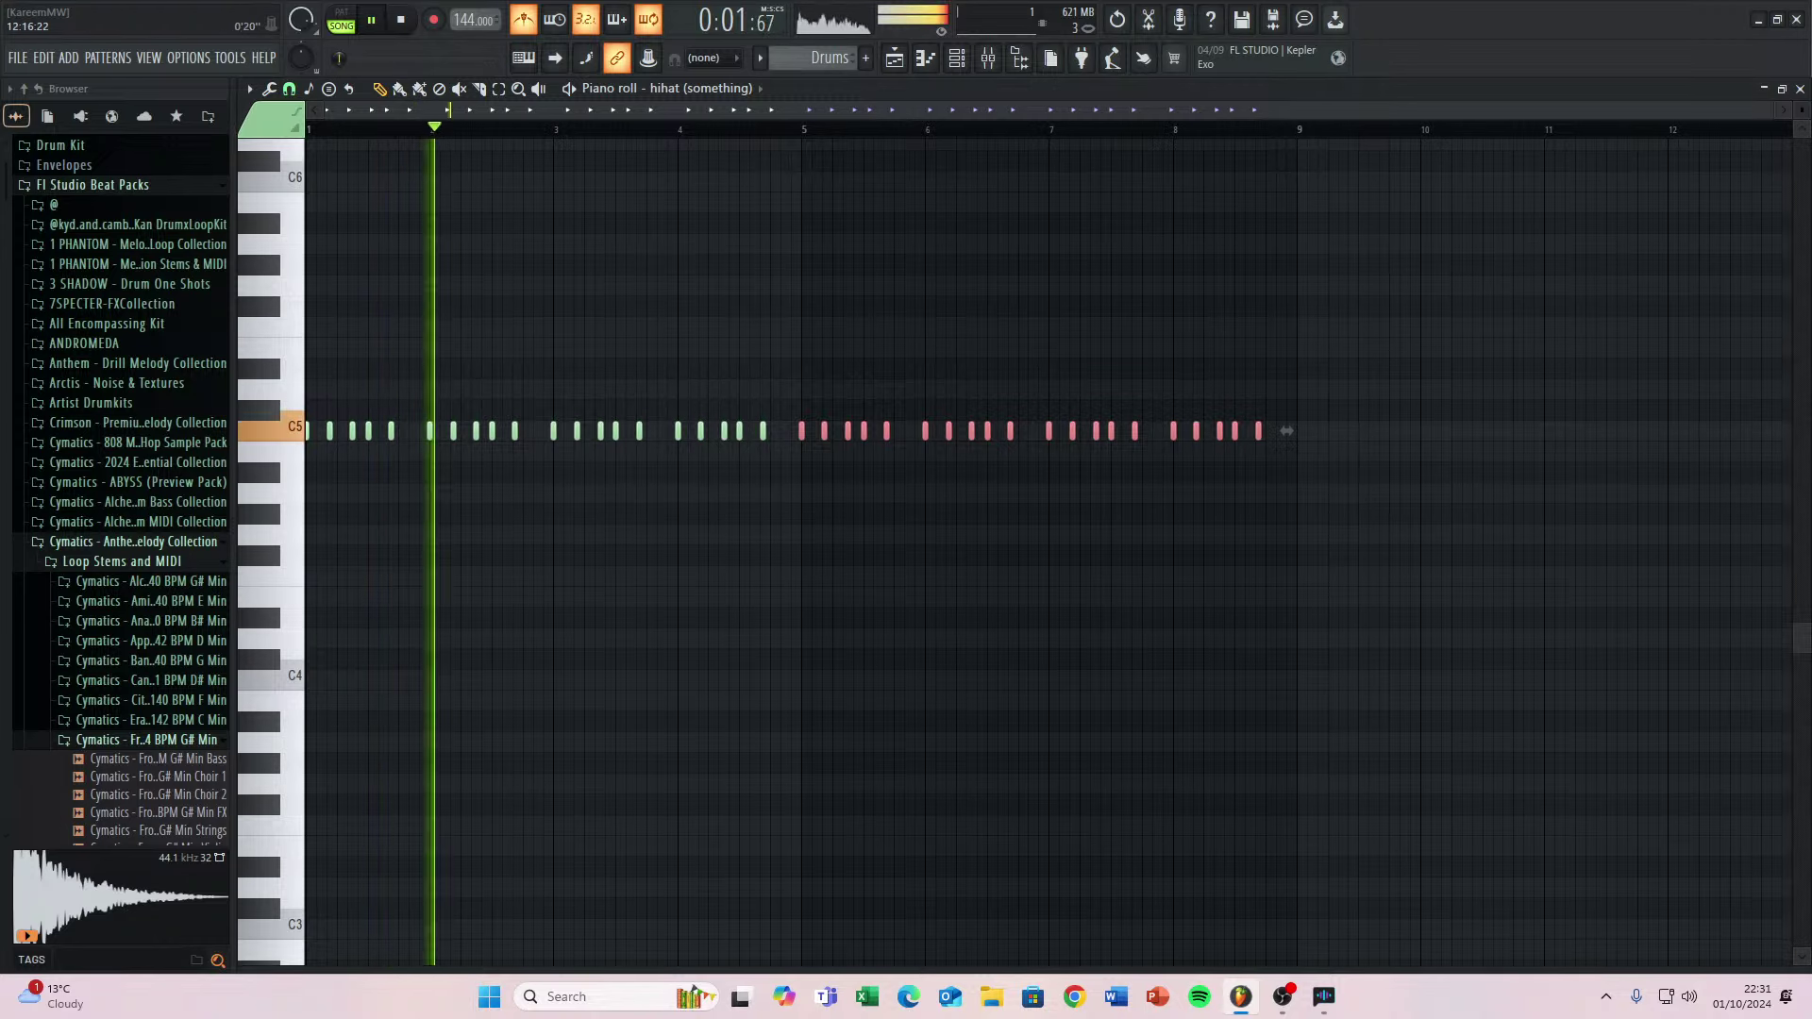
Close the piano roll, preview the kick (hard) sample from the OZ - MagicCity Drumkit and add it as a new channel.
click(1799, 87)
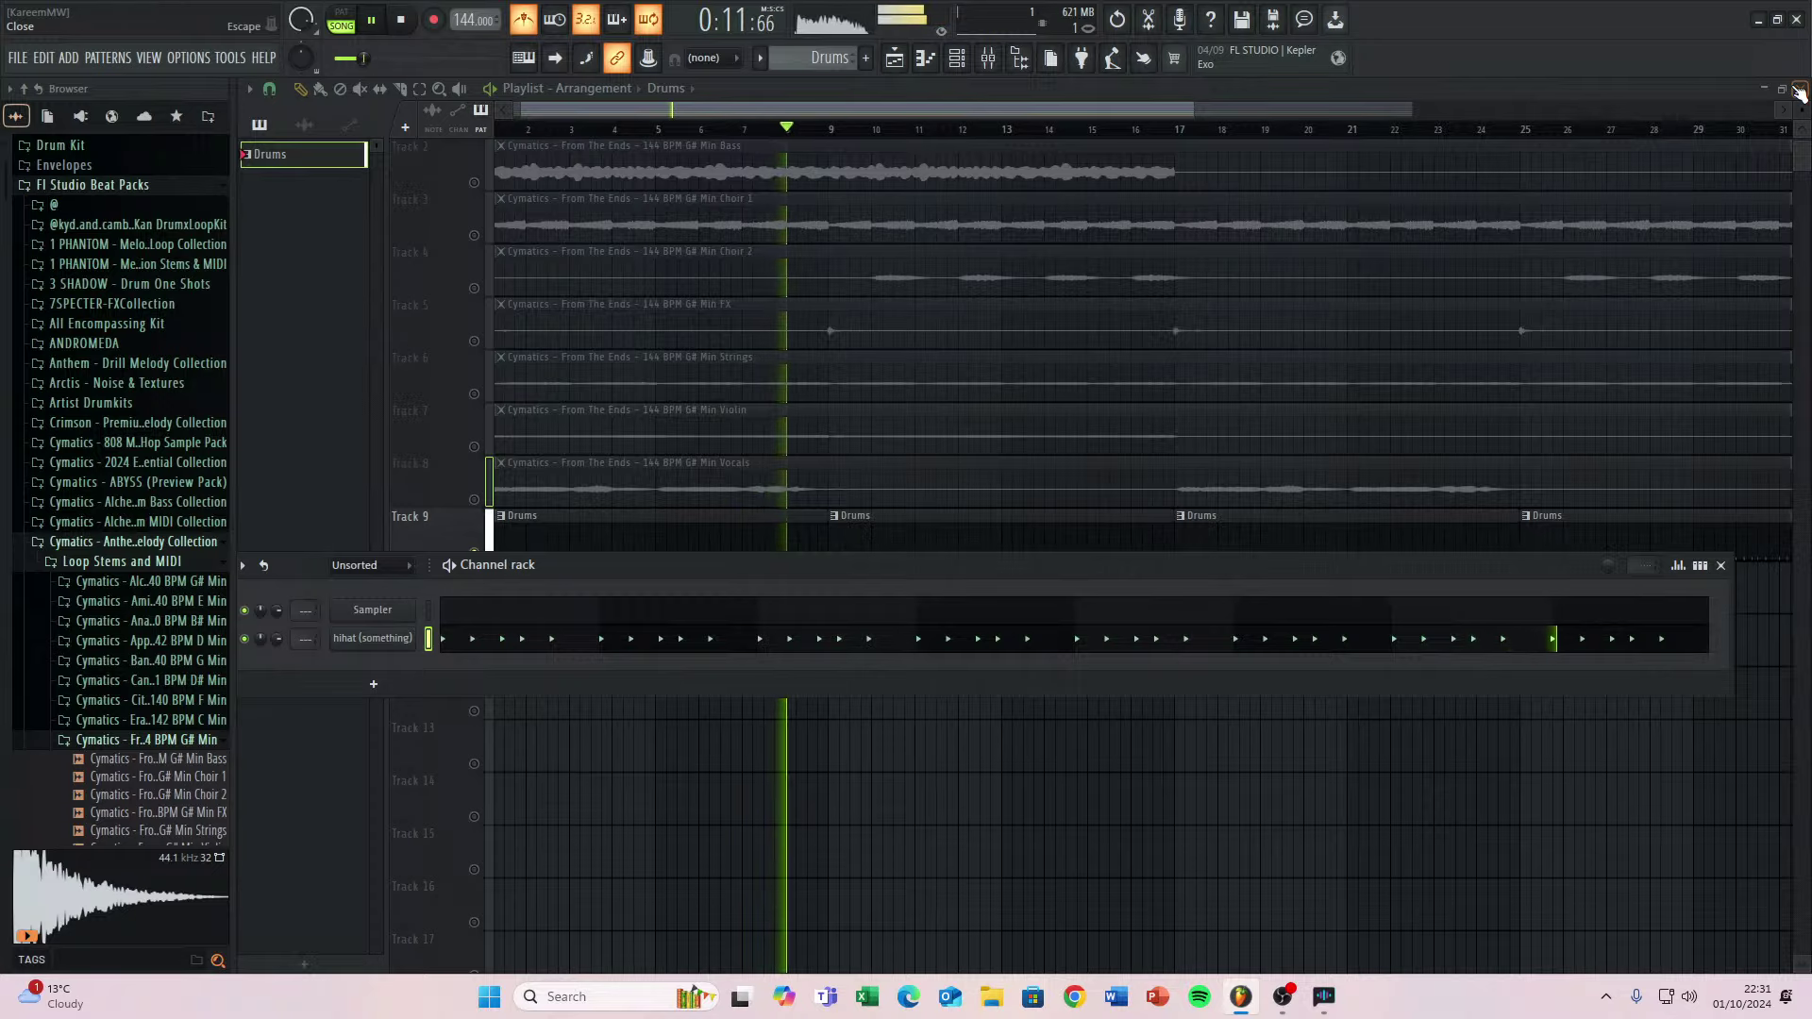
scroll(107, 484, down, 10)
scroll(107, 484, down, 15)
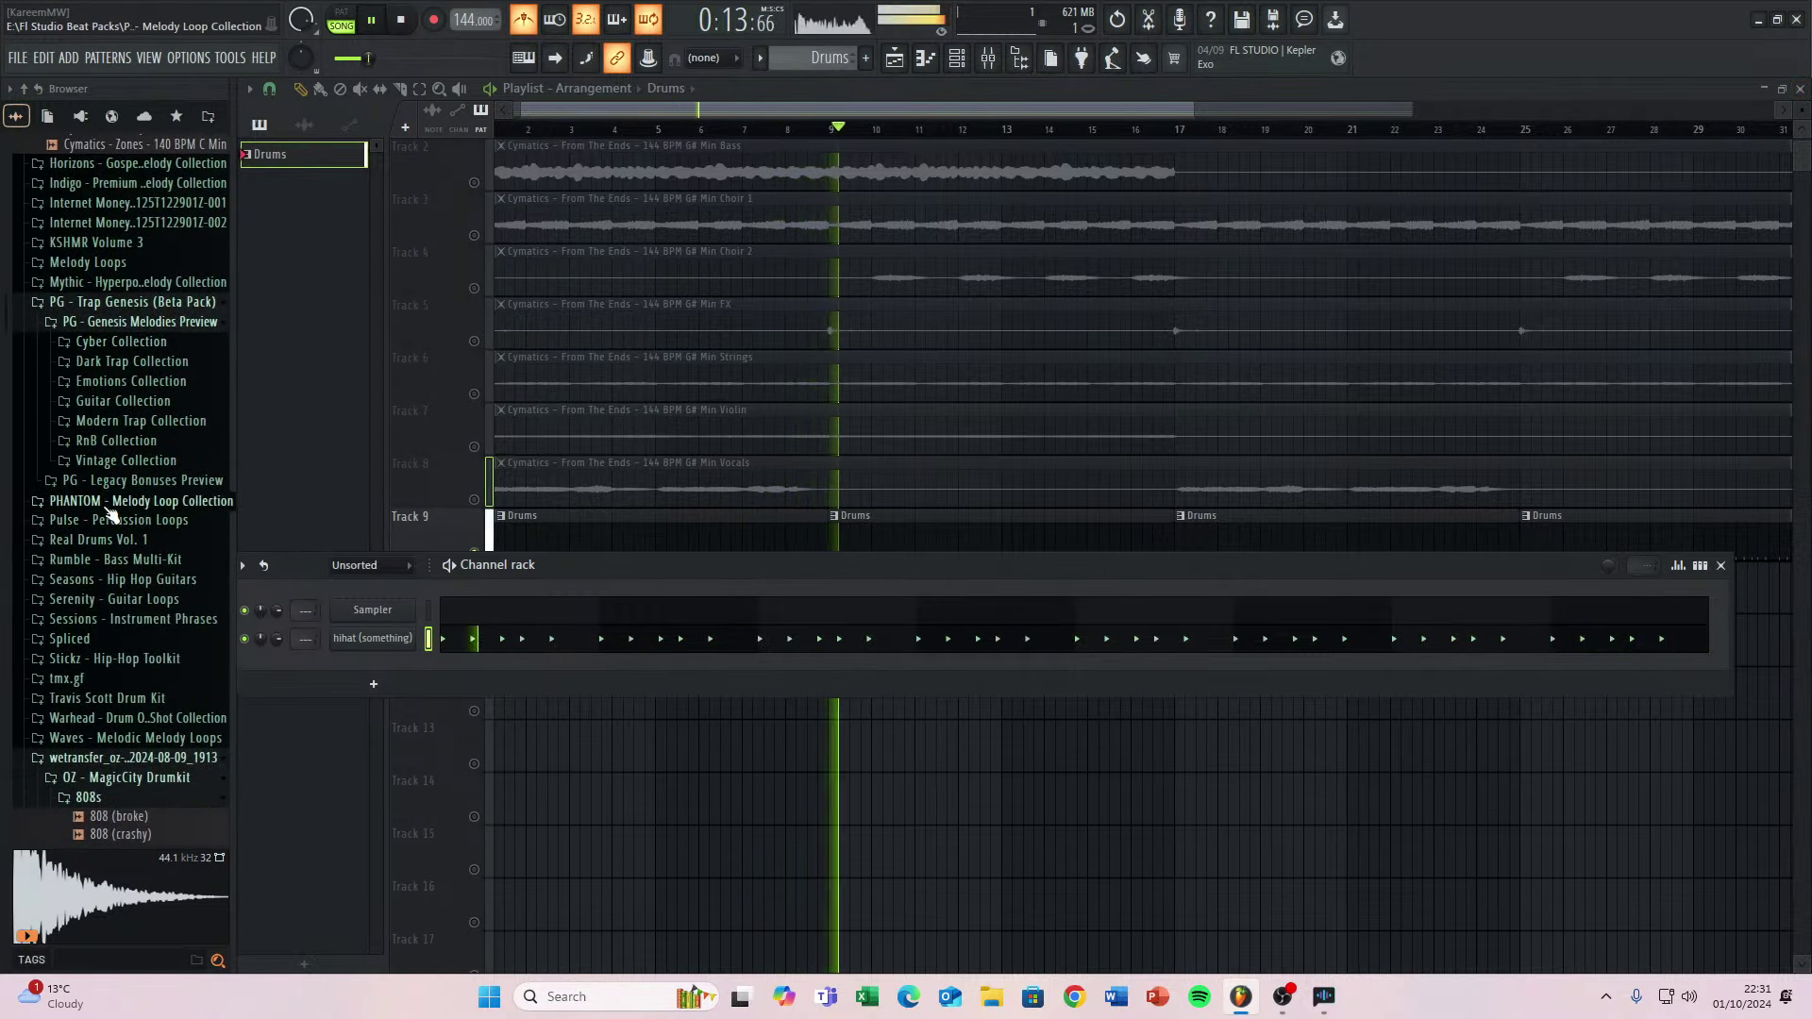
scroll(427, 402, down, 3)
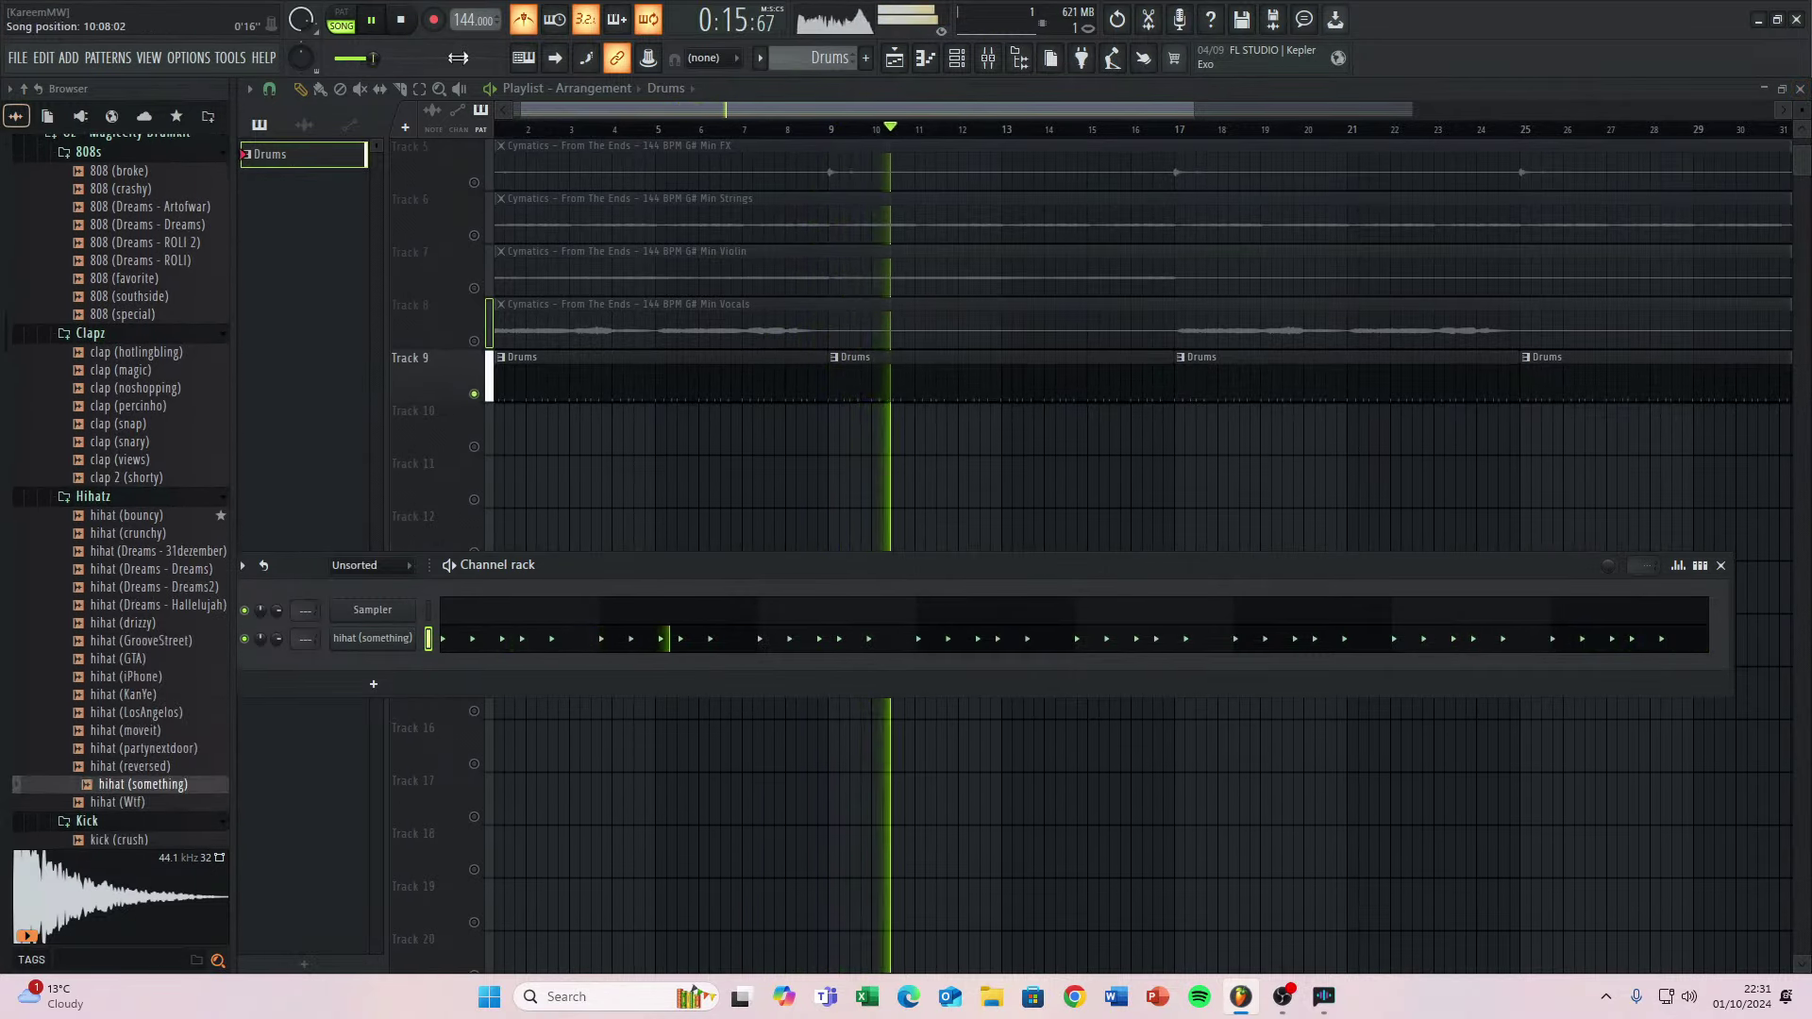
scroll(119, 414, down, 12)
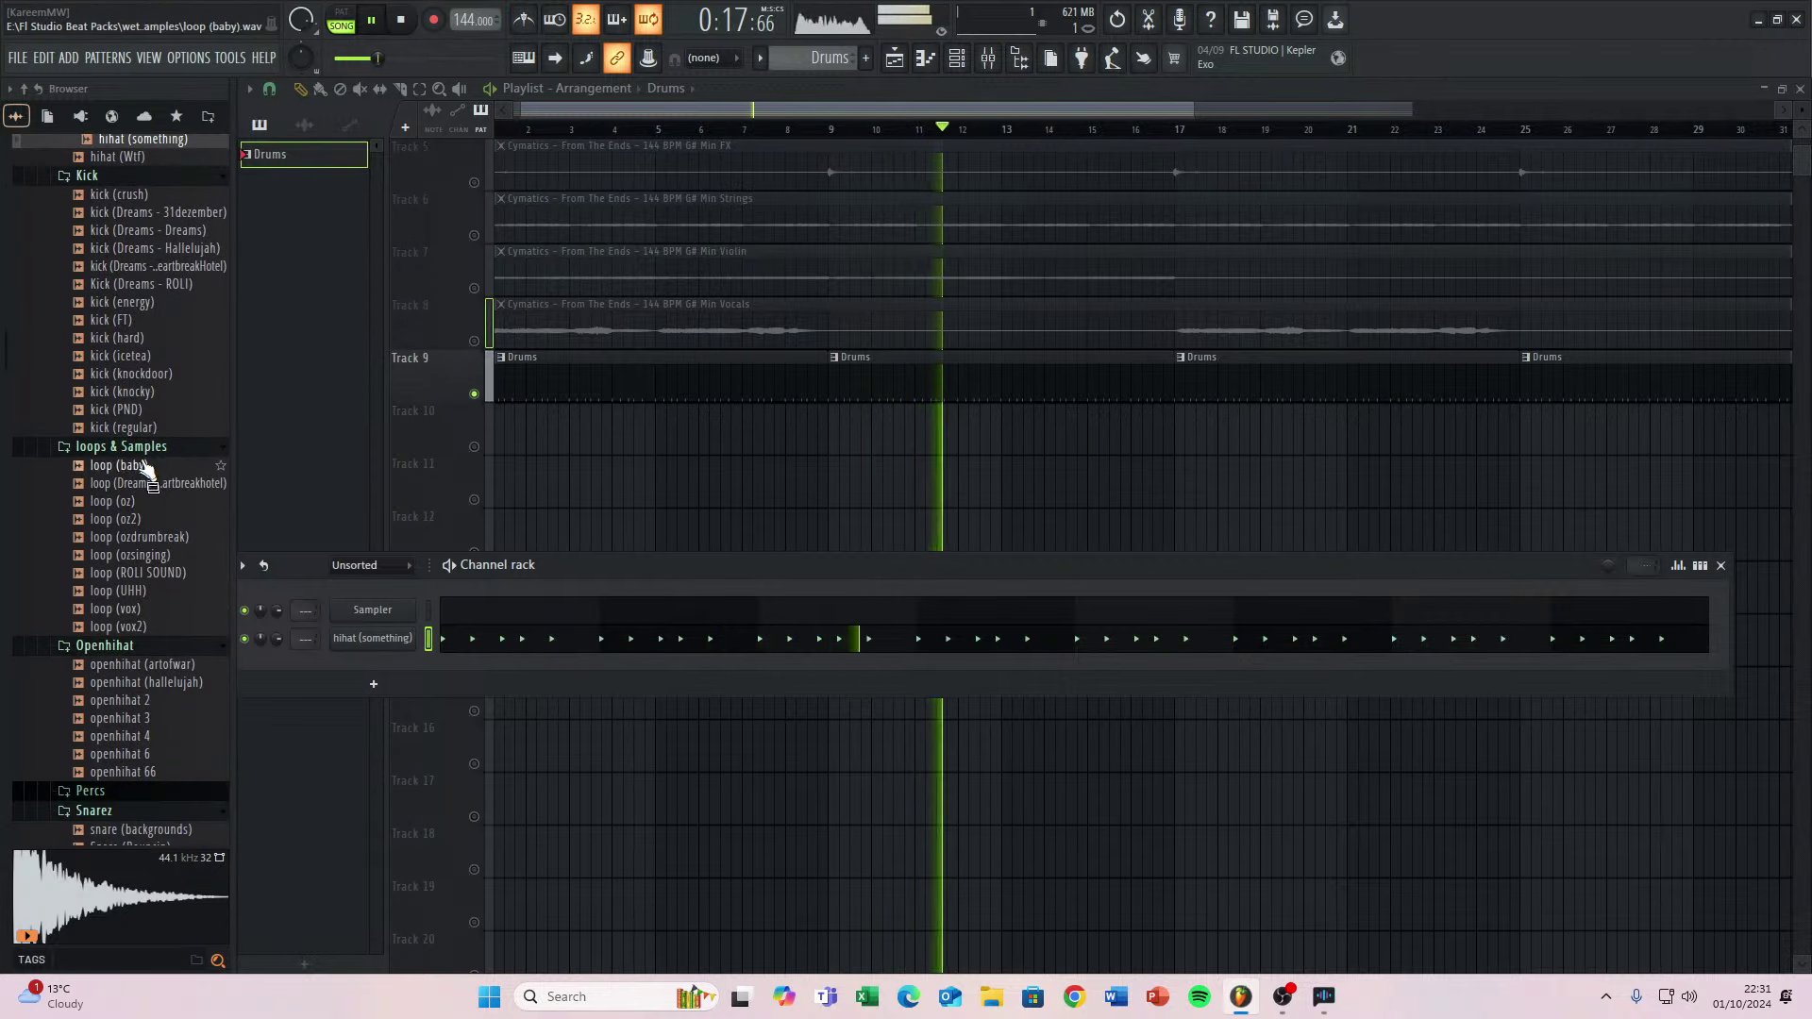
scroll(142, 472, up, 3)
click(95, 450)
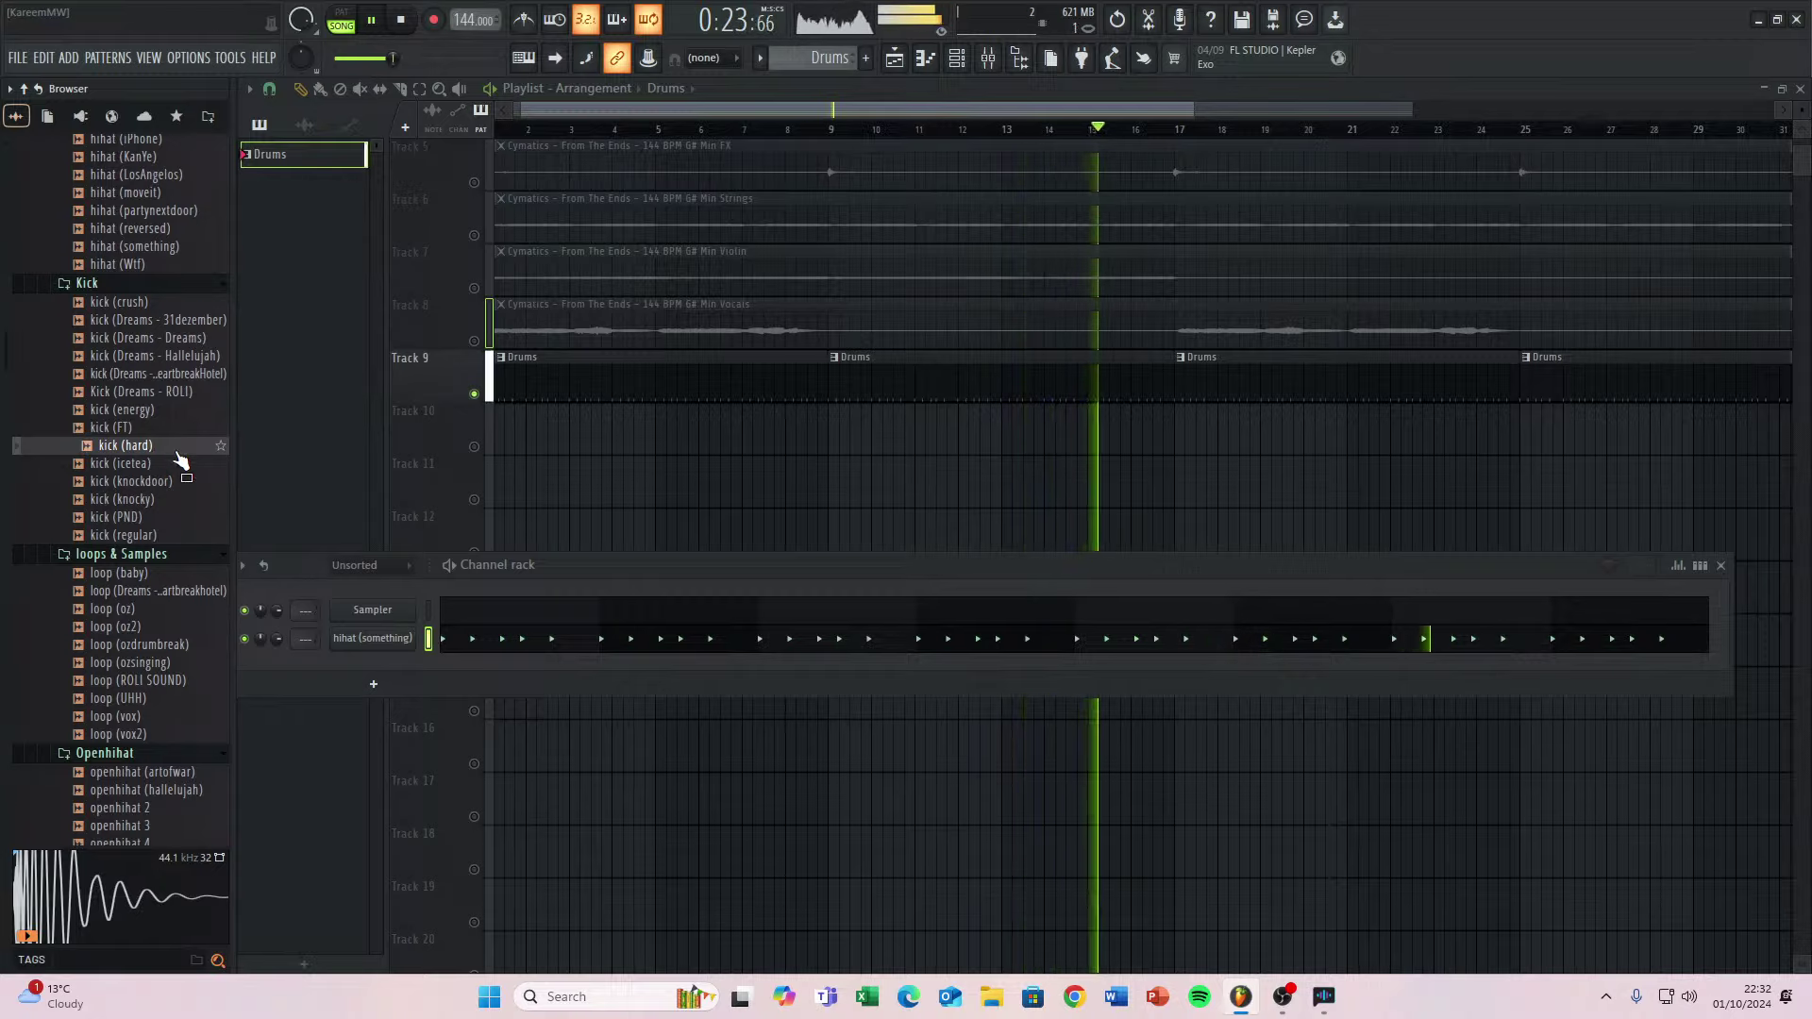
drag(165, 459, 374, 664)
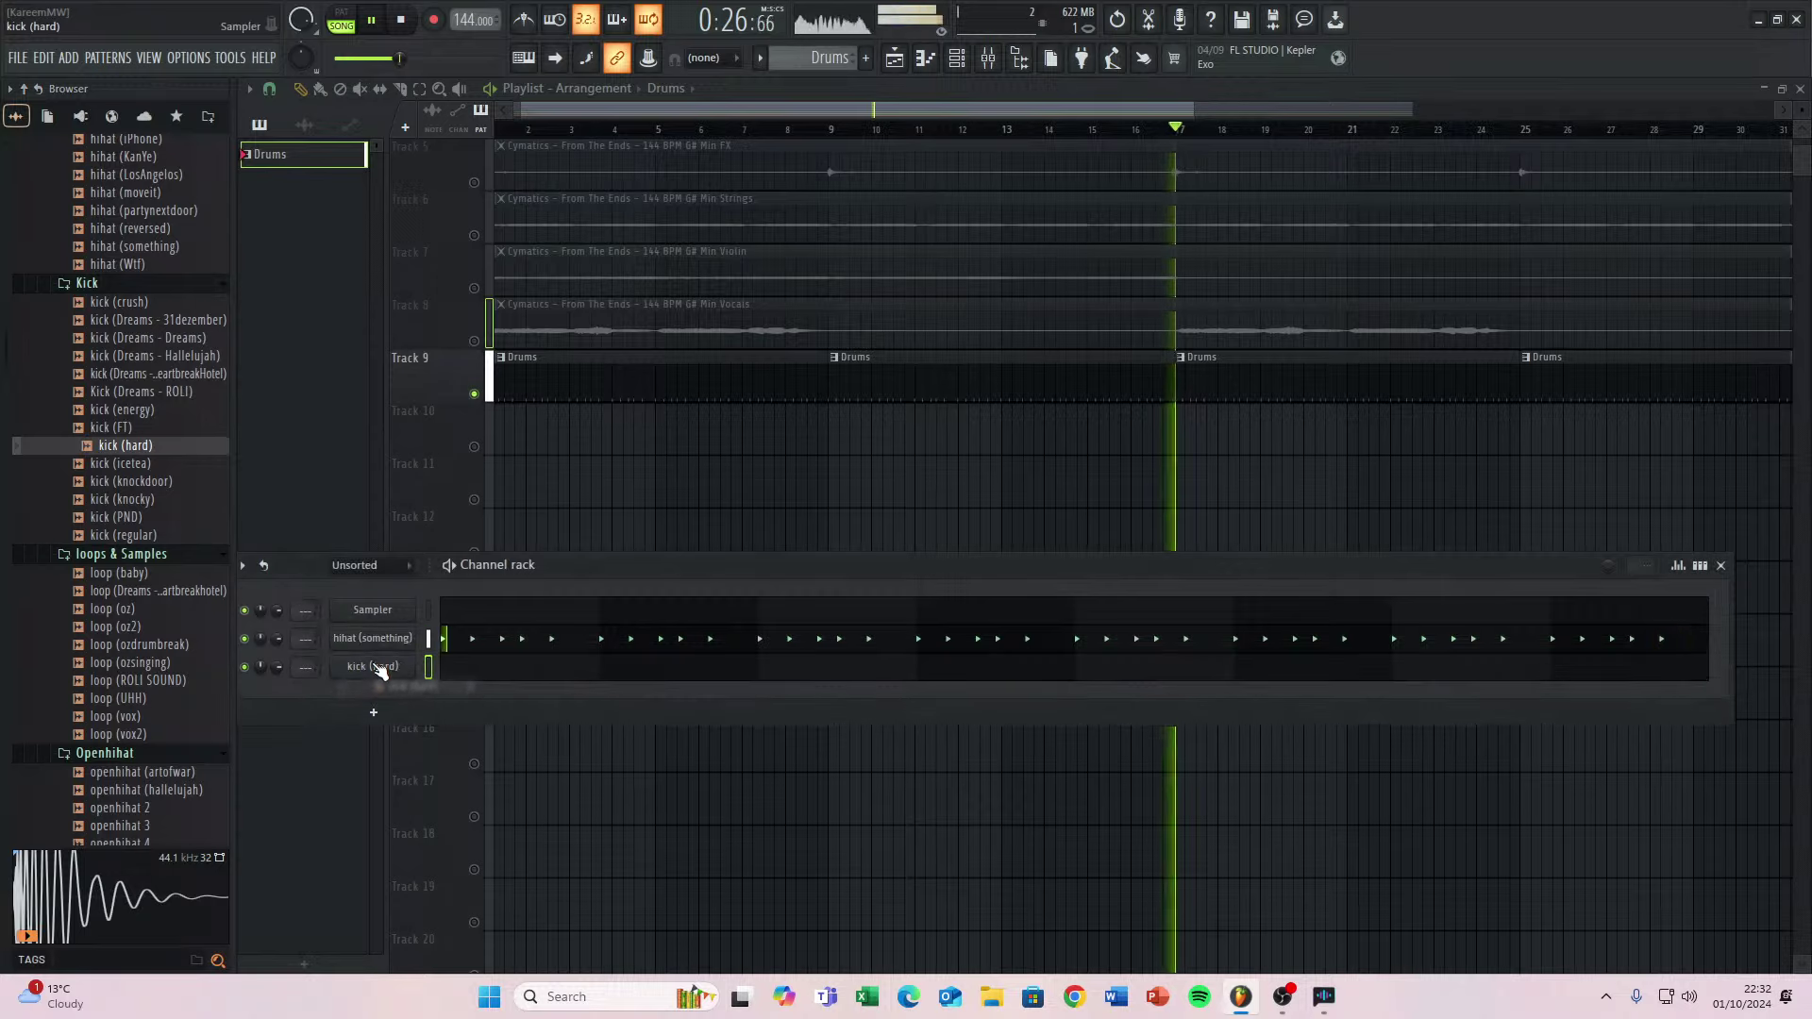
Show the channel rack's step grid and place kick (hard) on steps 1 and 13 of bar 1, restarting the song.
click(1700, 565)
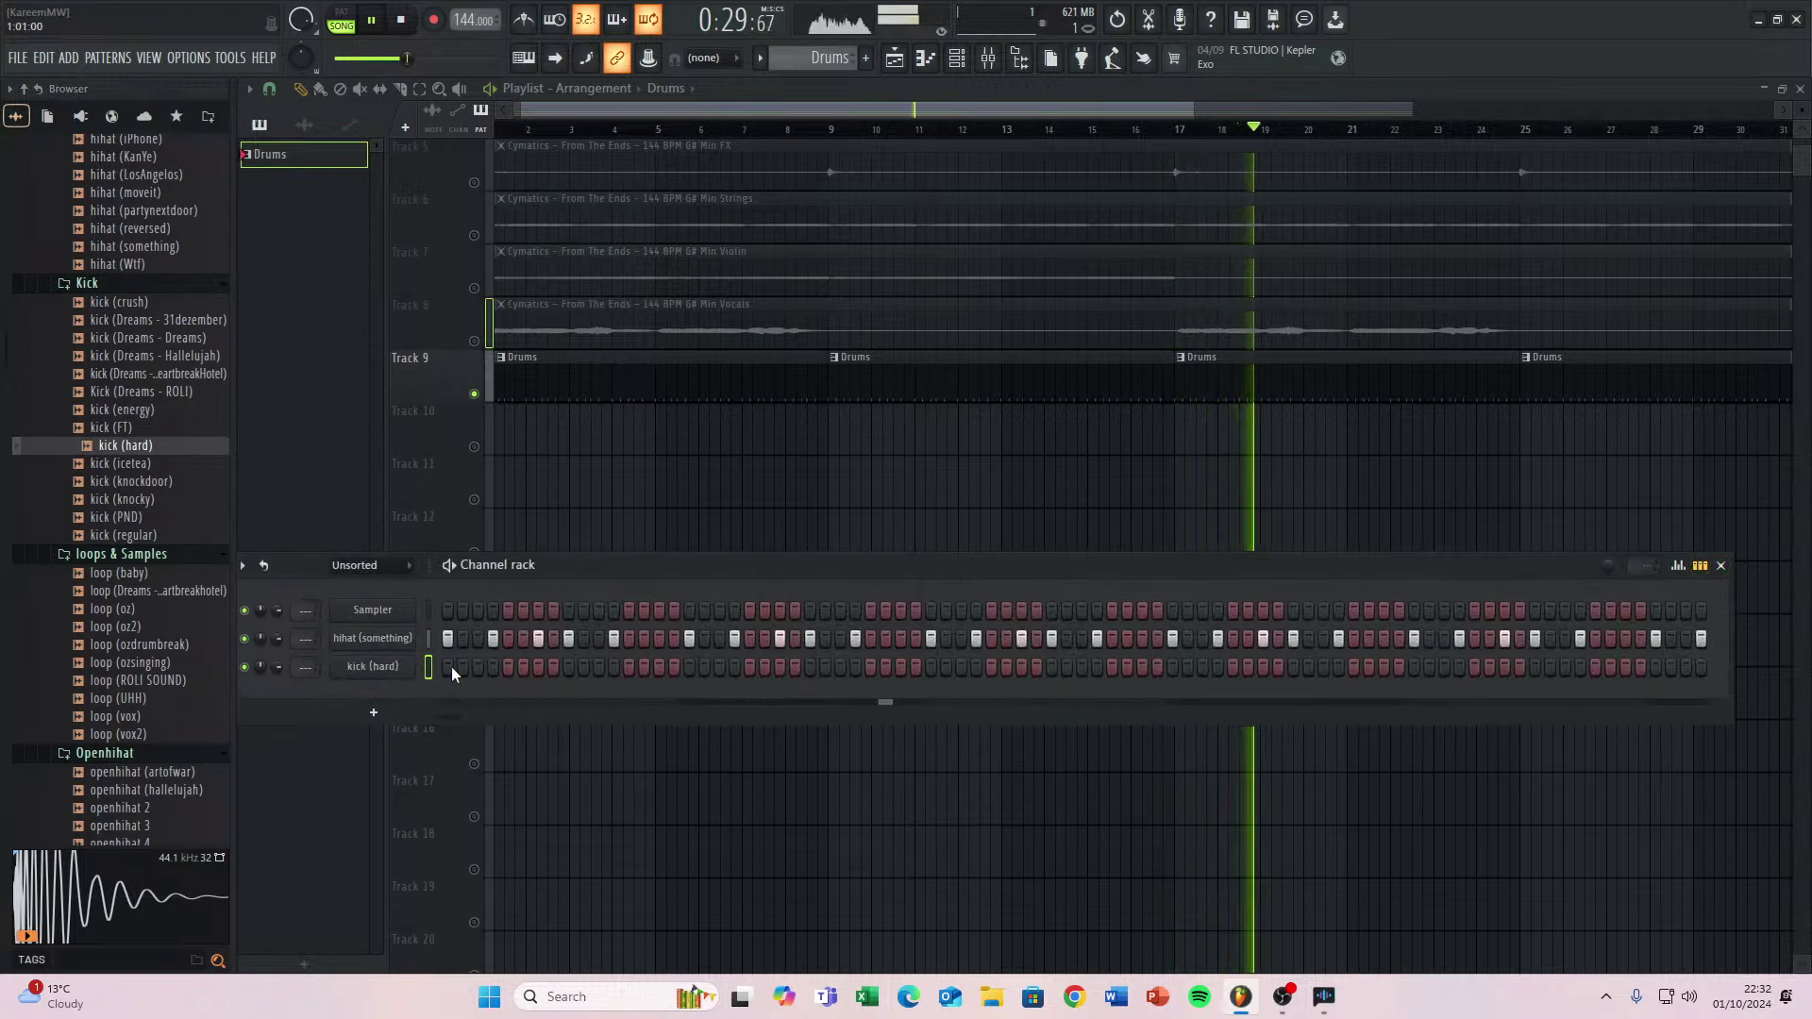
key(space)
key(space)
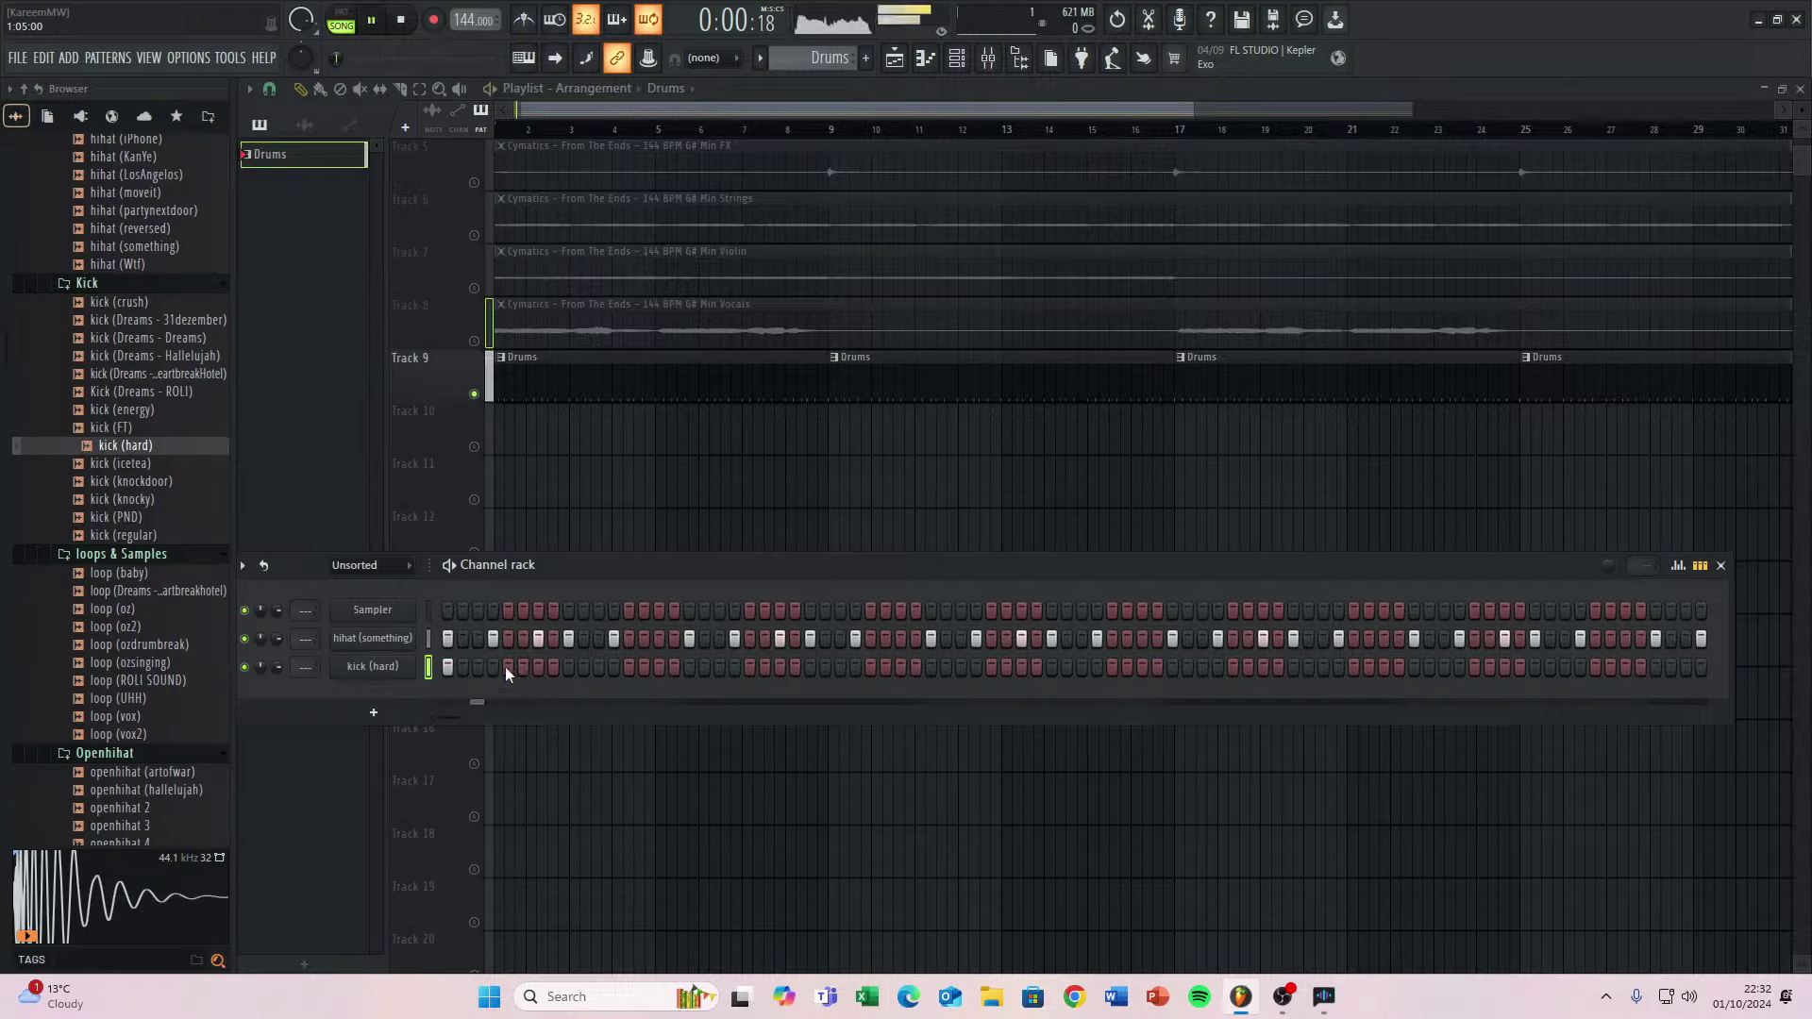
key(space)
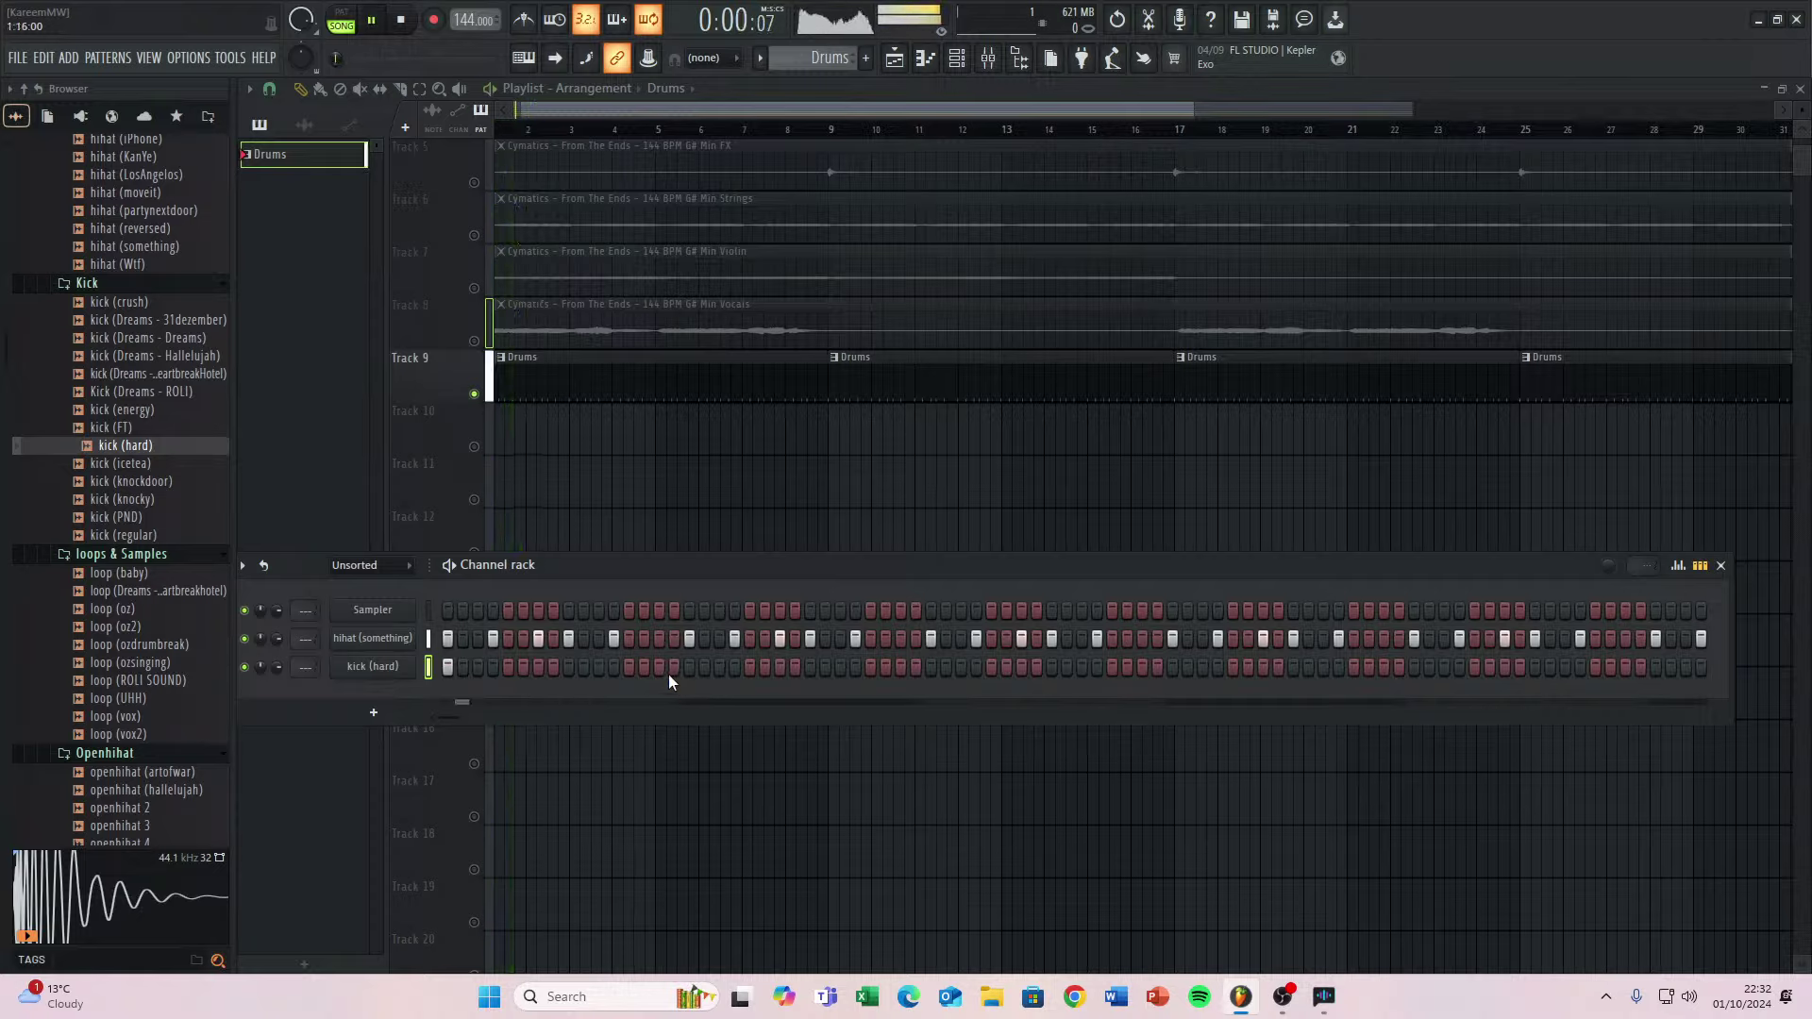
key(space)
key(space)
click(629, 666)
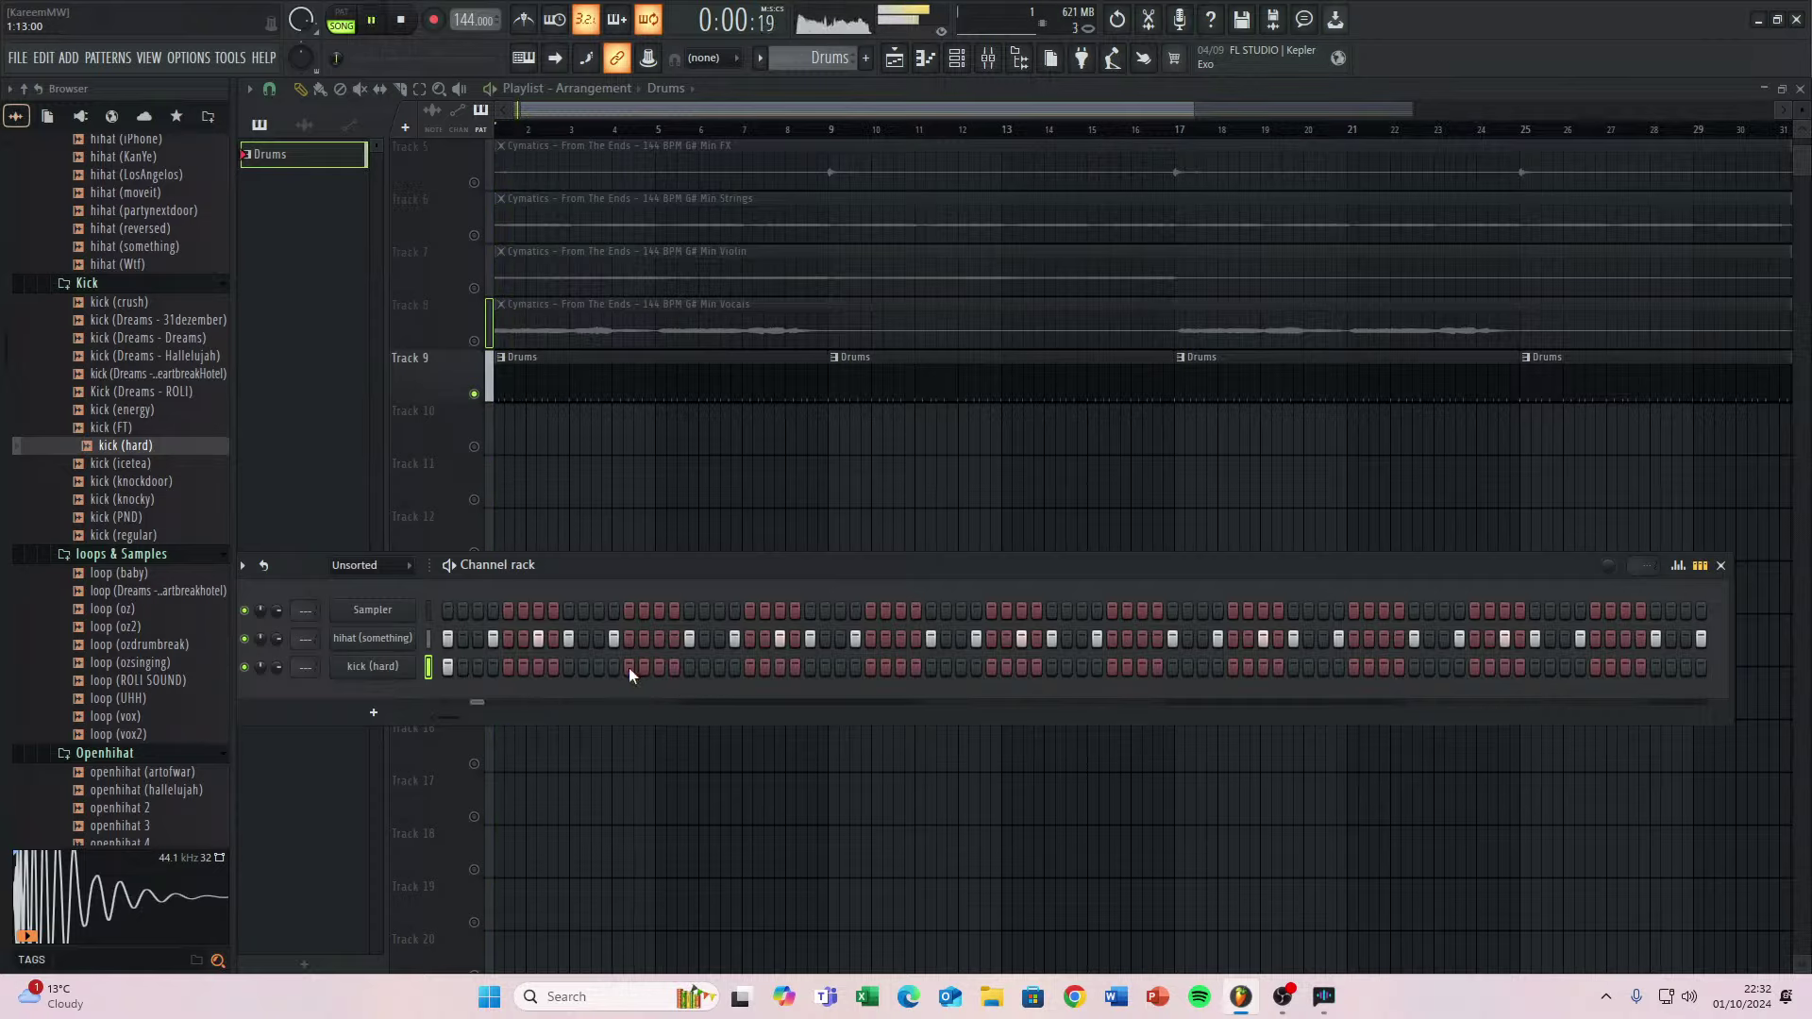
key(space)
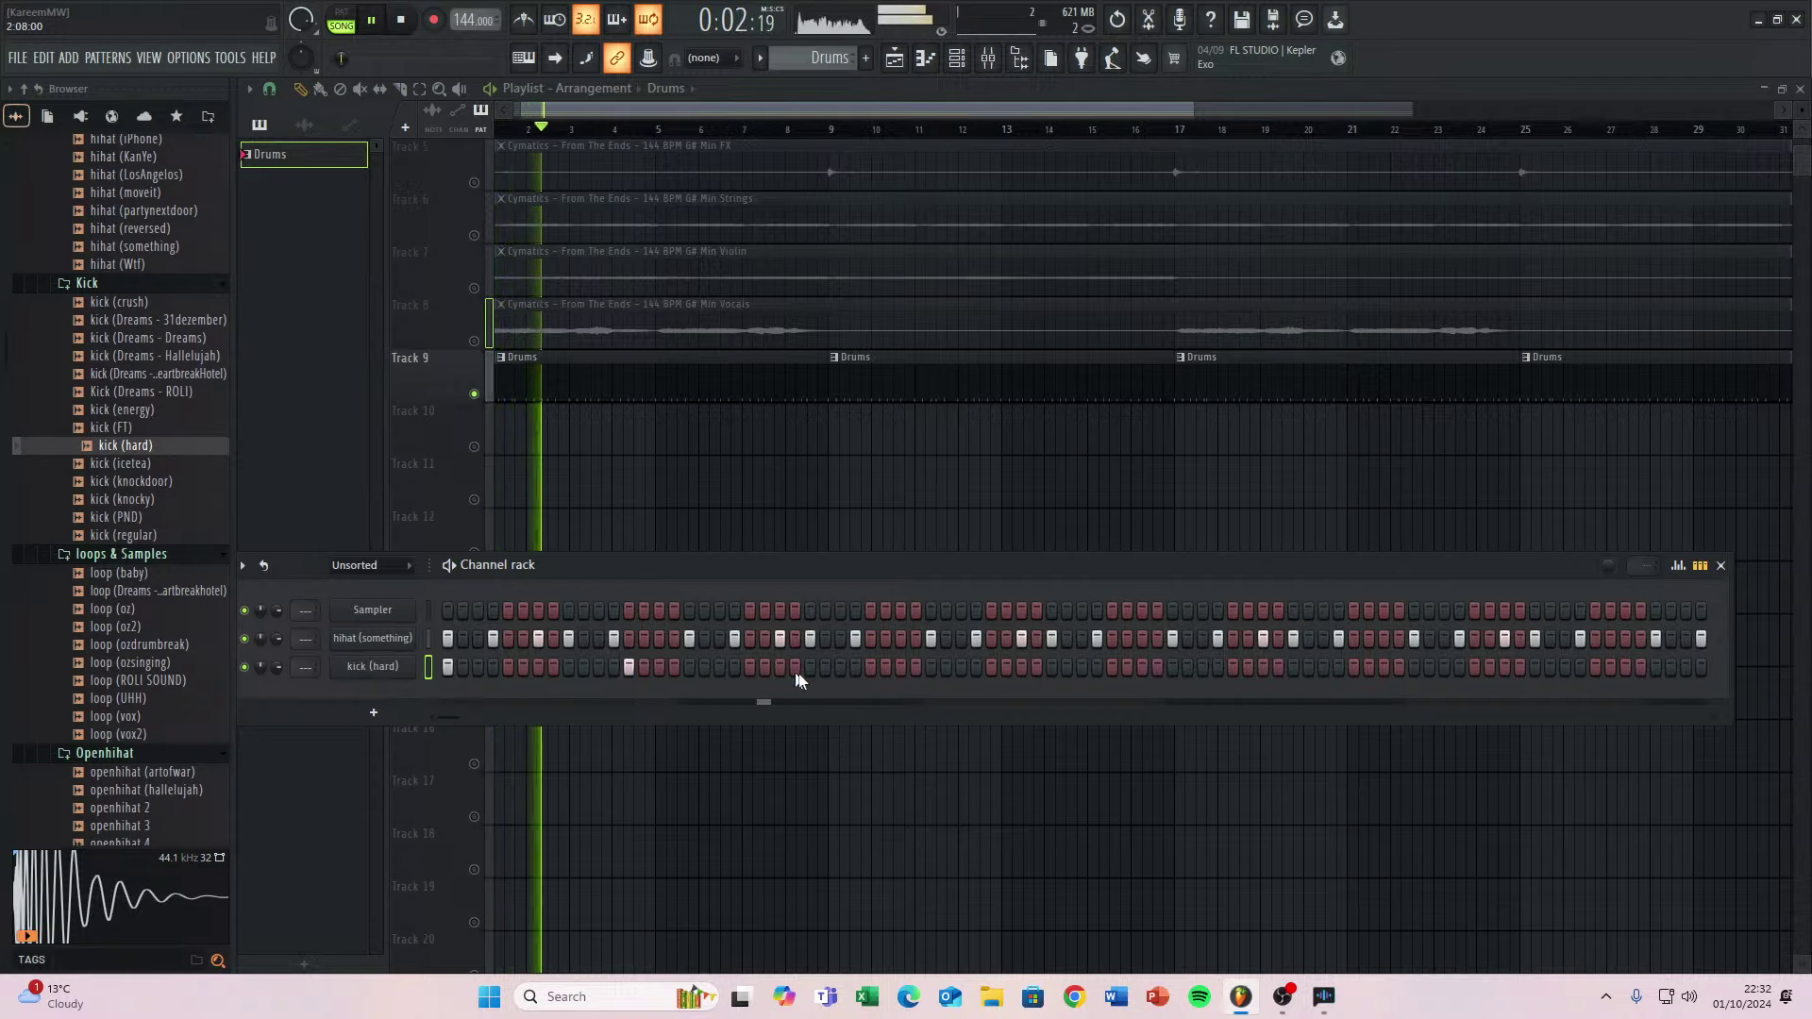
Place kick (hard) on step 1 of bars 3, 5 and 7 and on step 13 of bars 5 and 7.
click(932, 666)
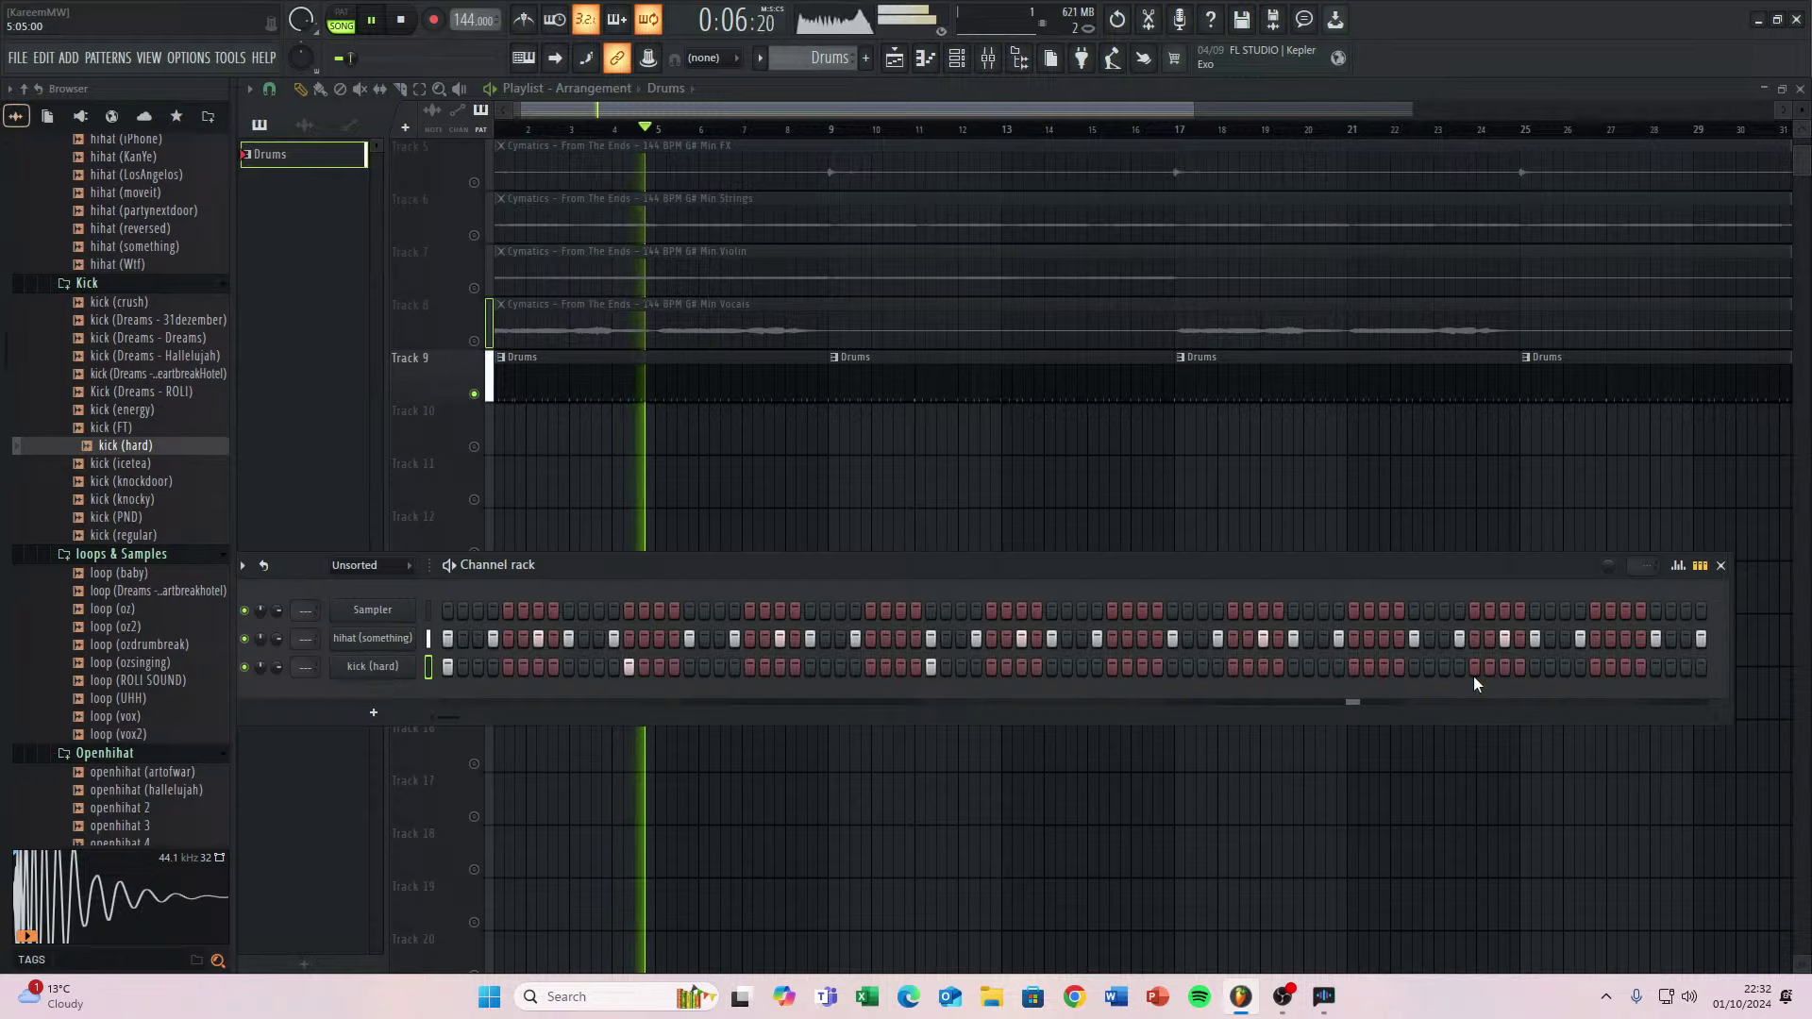
click(1413, 667)
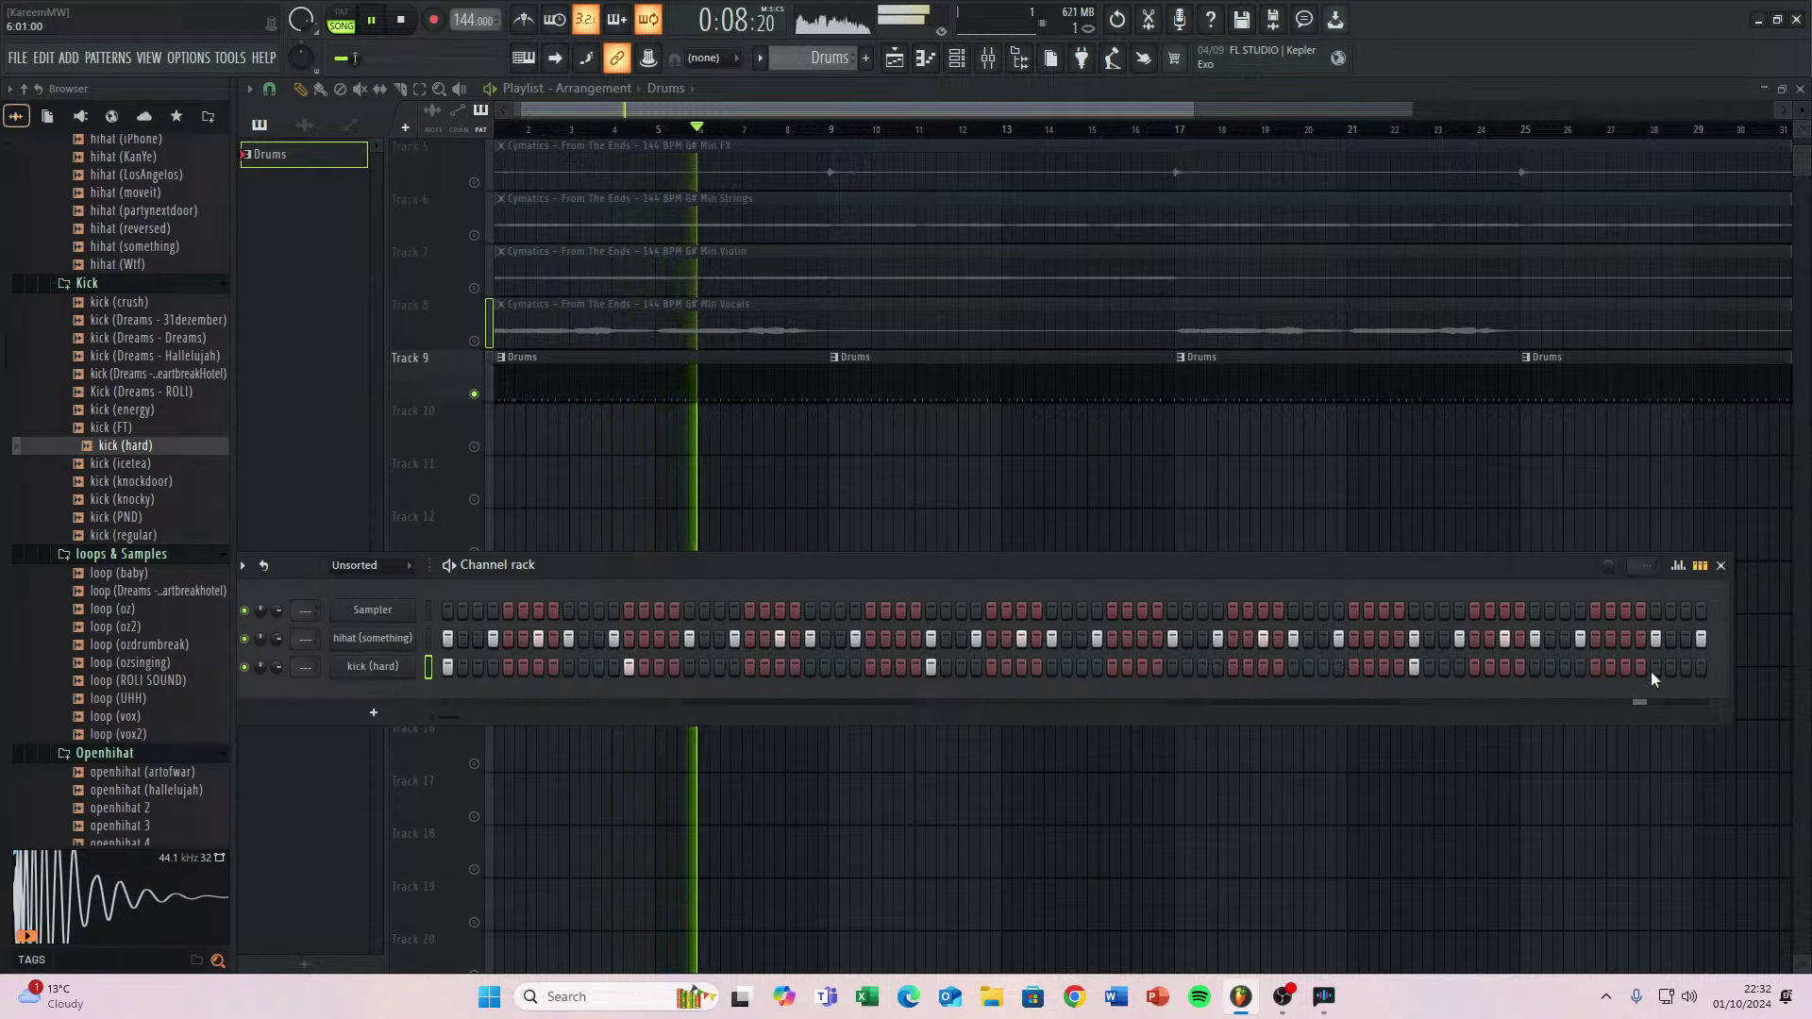
click(1600, 668)
drag(1578, 664, 1123, 658)
click(1438, 667)
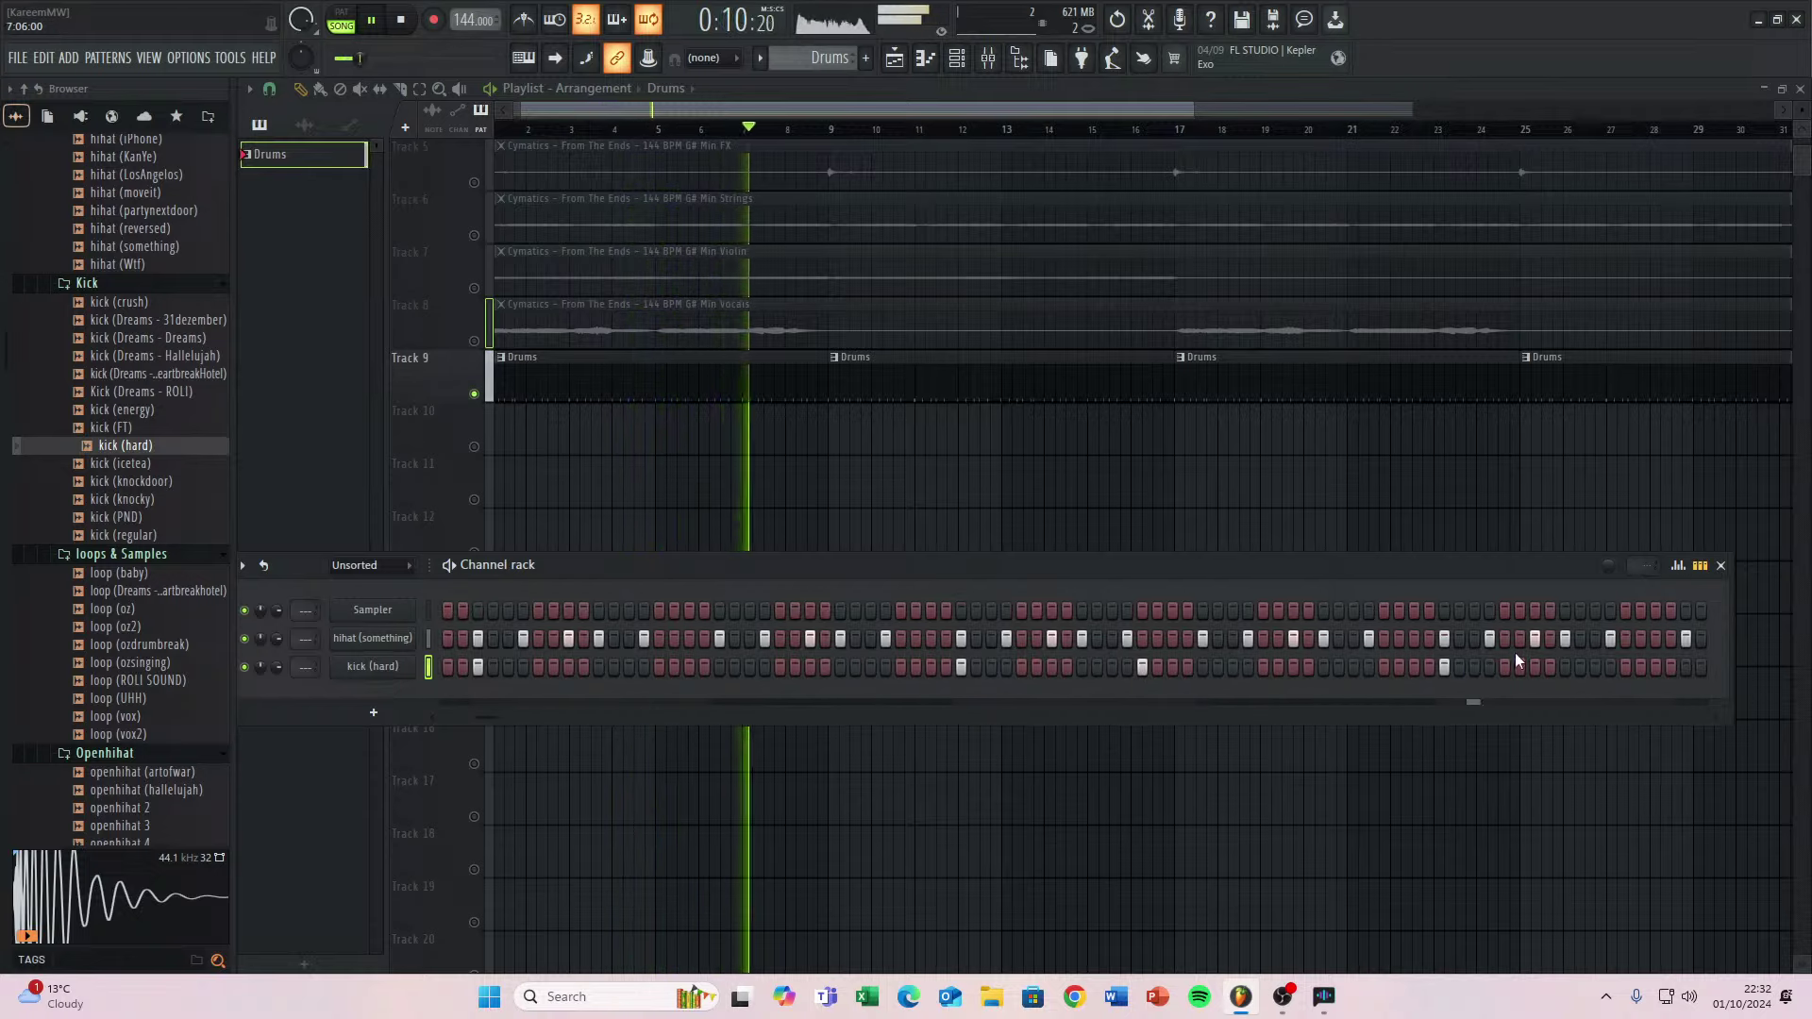
drag(1746, 670, 1386, 681)
click(1263, 668)
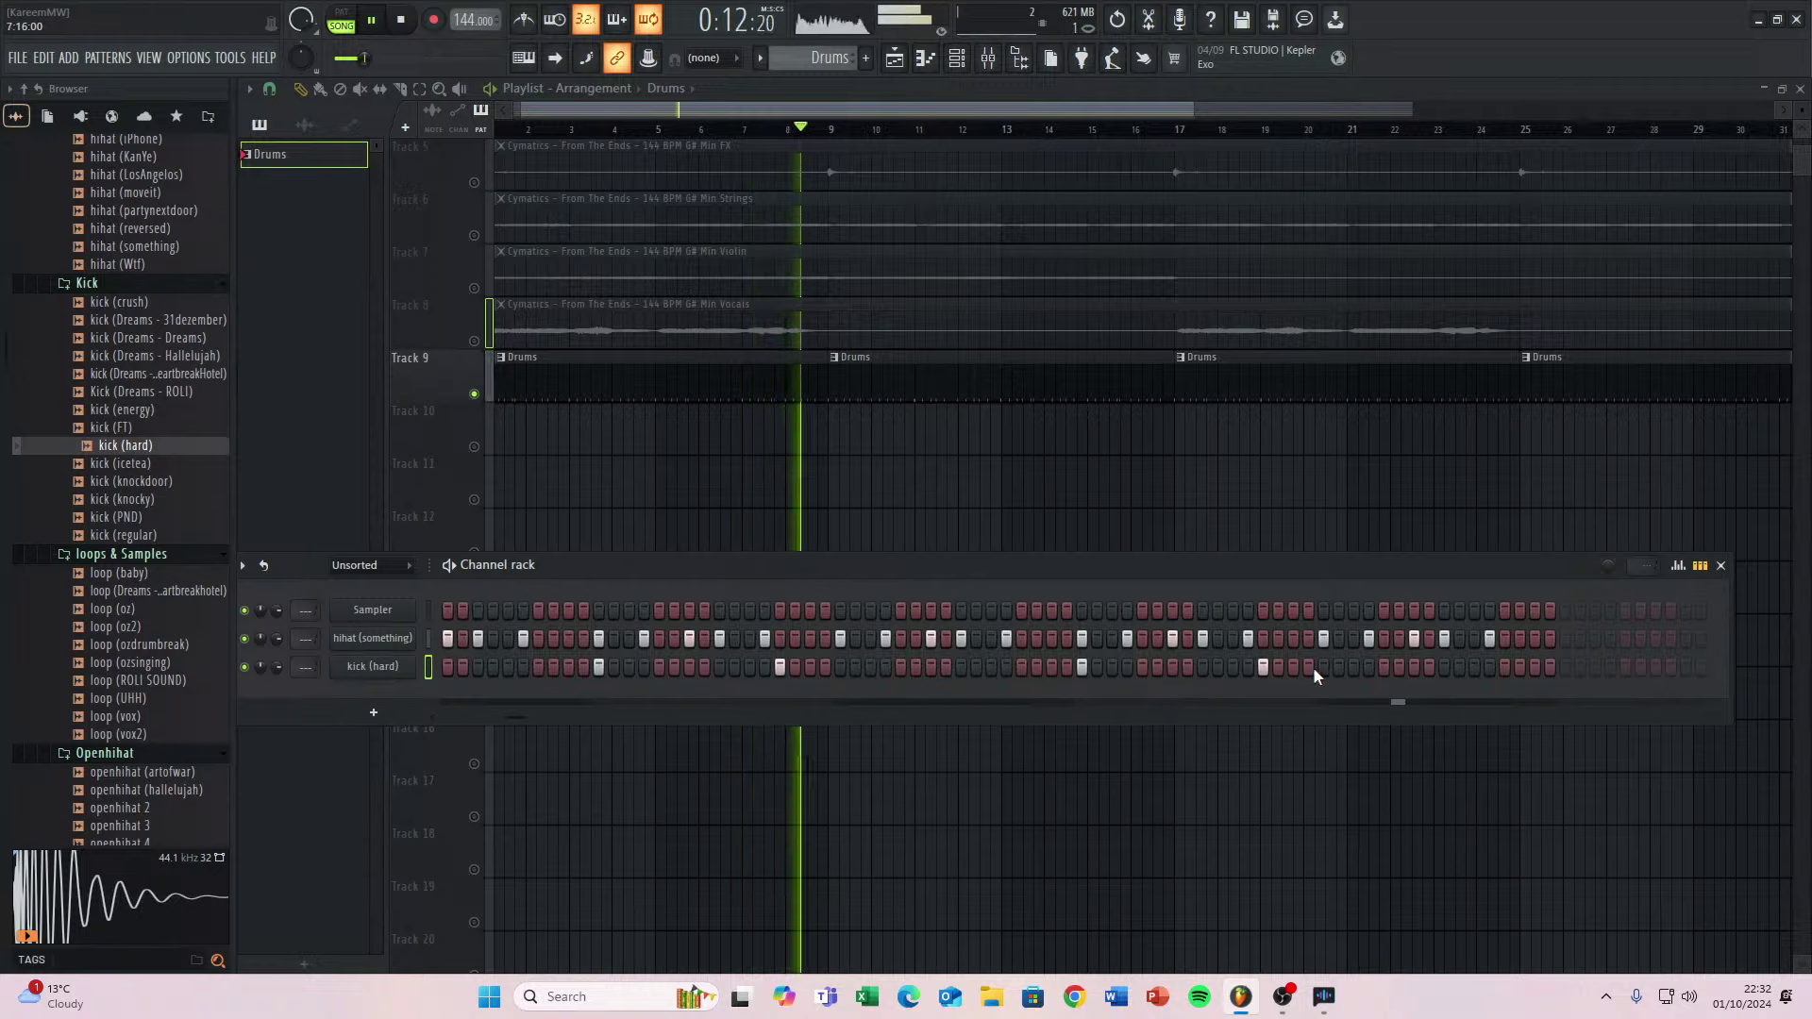
Add kicks on step 13 of bar 3 and steps 9 and 13 of bar 4, and restart playback.
drag(807, 636, 1526, 638)
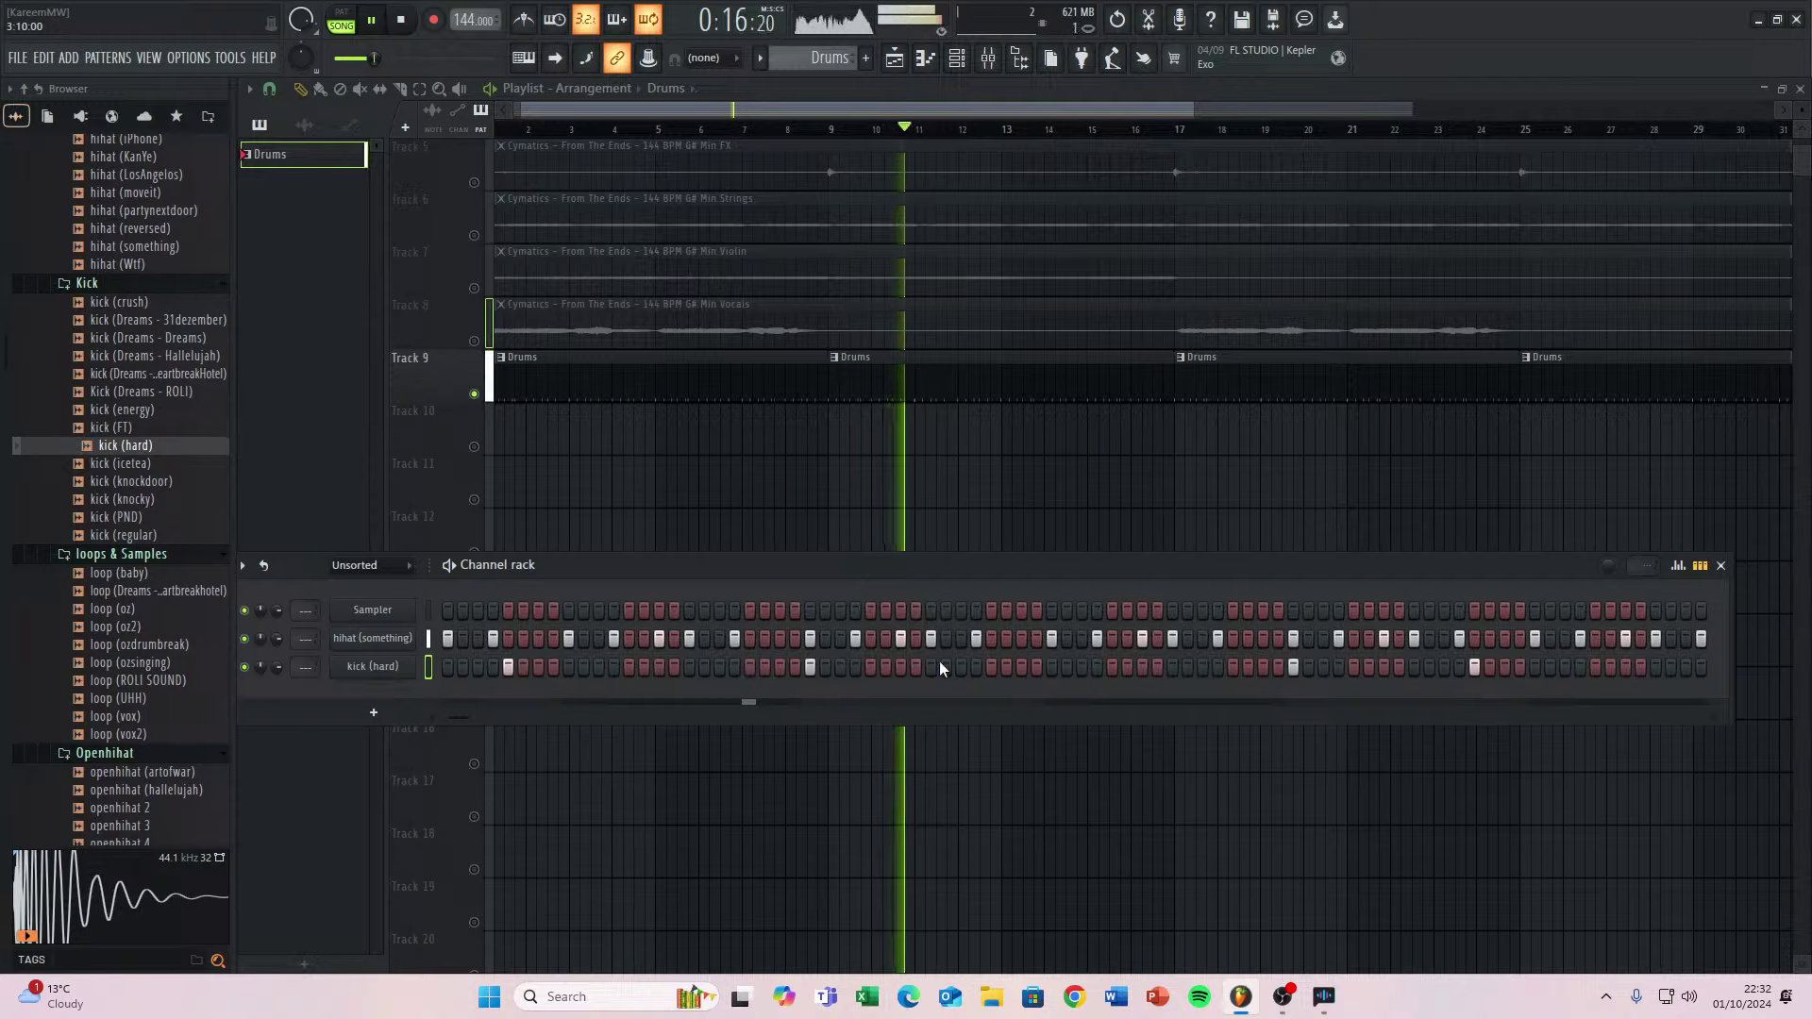
click(993, 670)
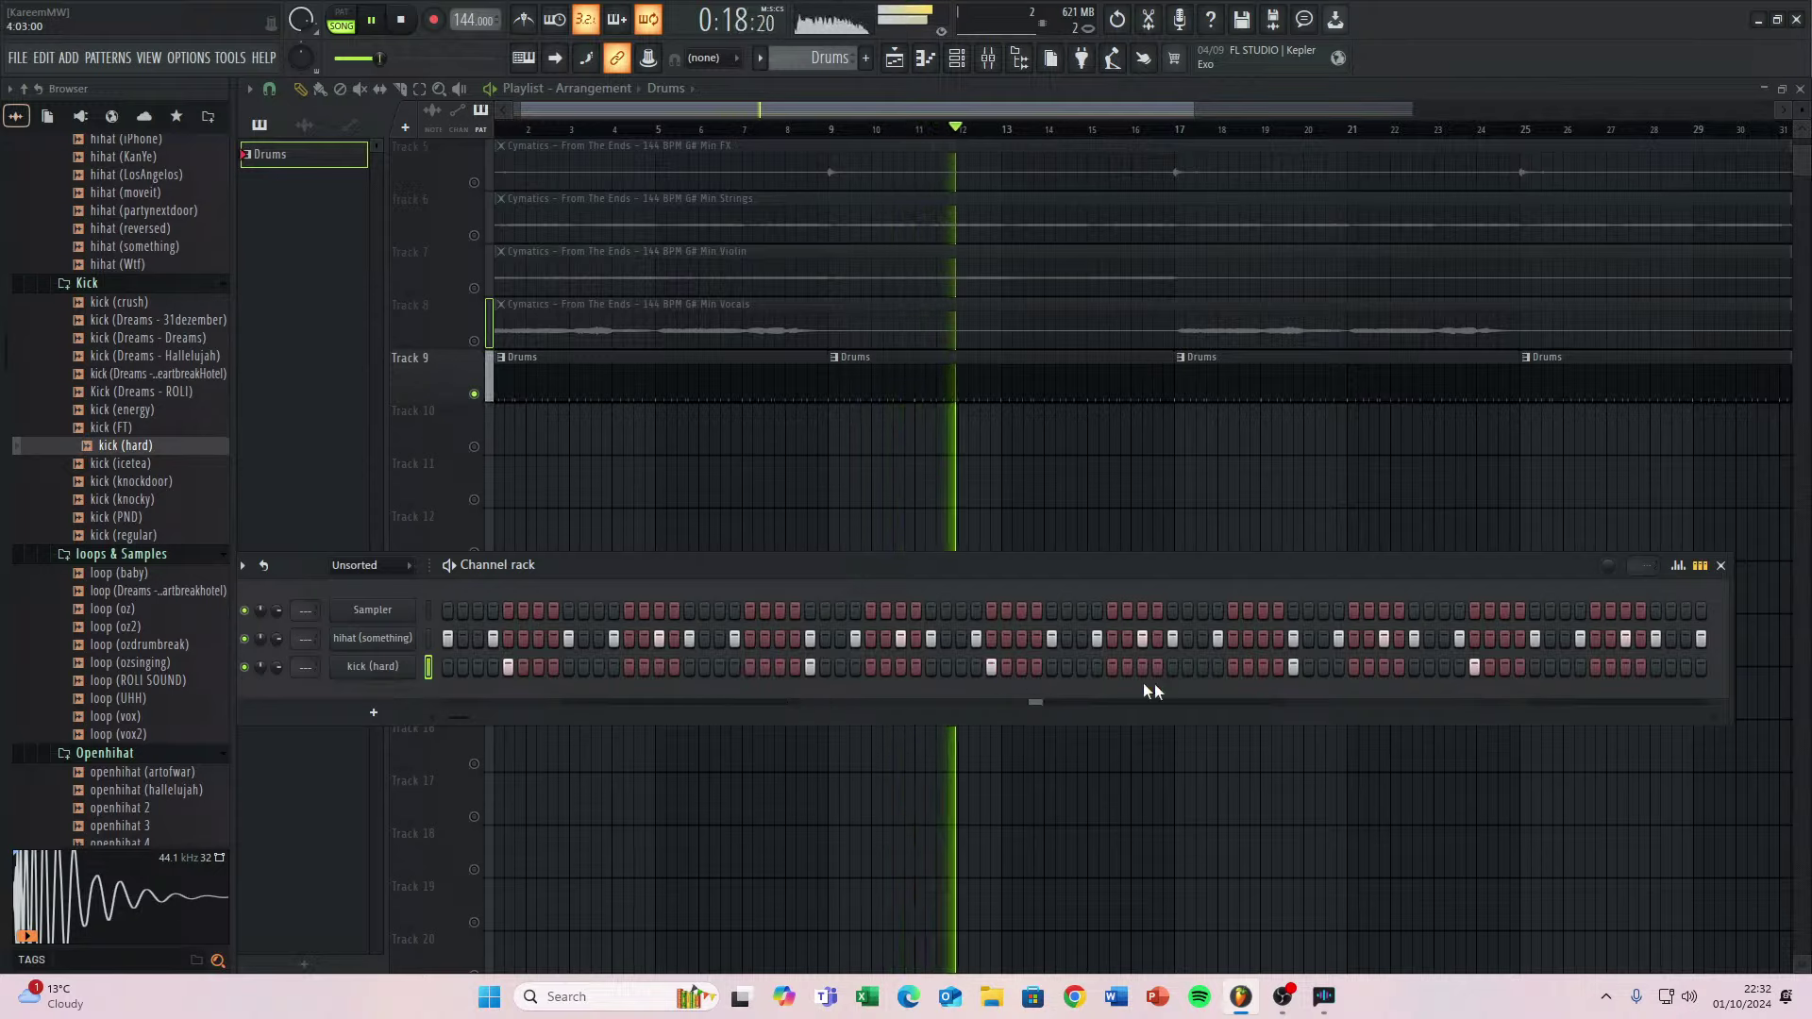
click(1185, 668)
key(space)
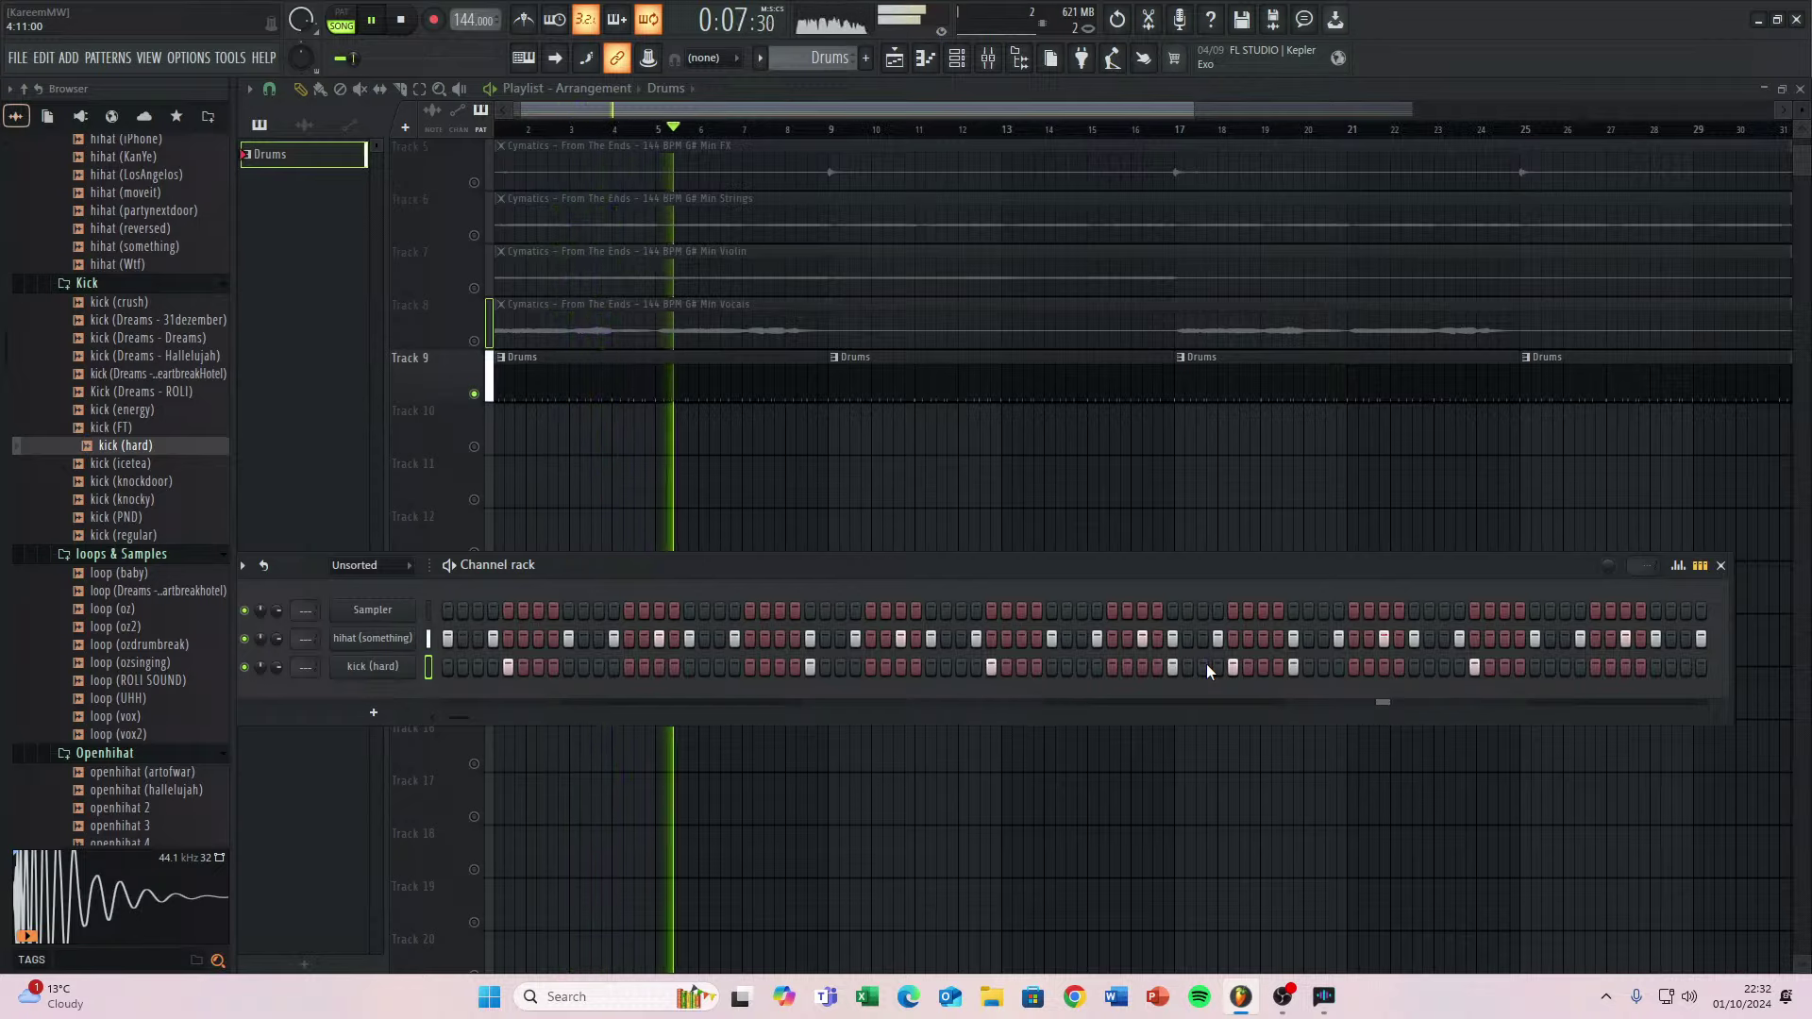
Place a kick on step 9 of bar 8 in place of one tried on step 11.
scroll(1210, 621, right, 3)
drag(1463, 687, 1000, 663)
drag(1224, 666, 1129, 666)
click(1128, 667)
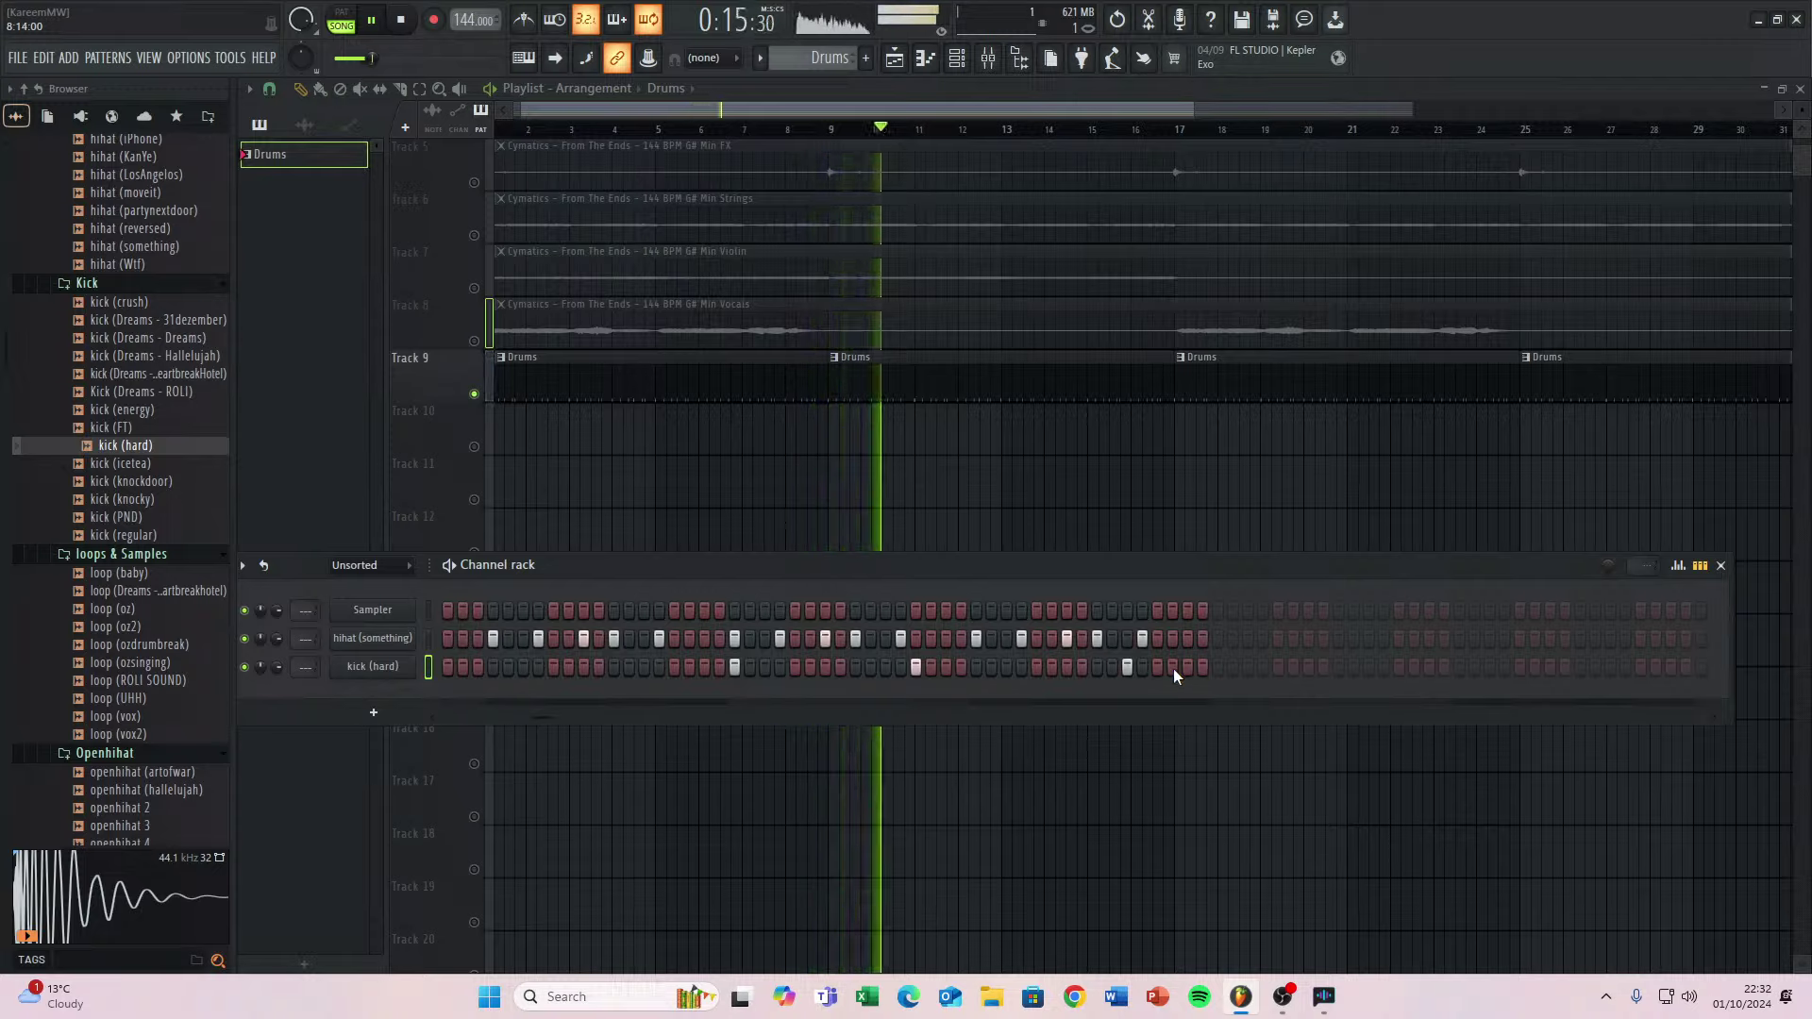
click(1098, 667)
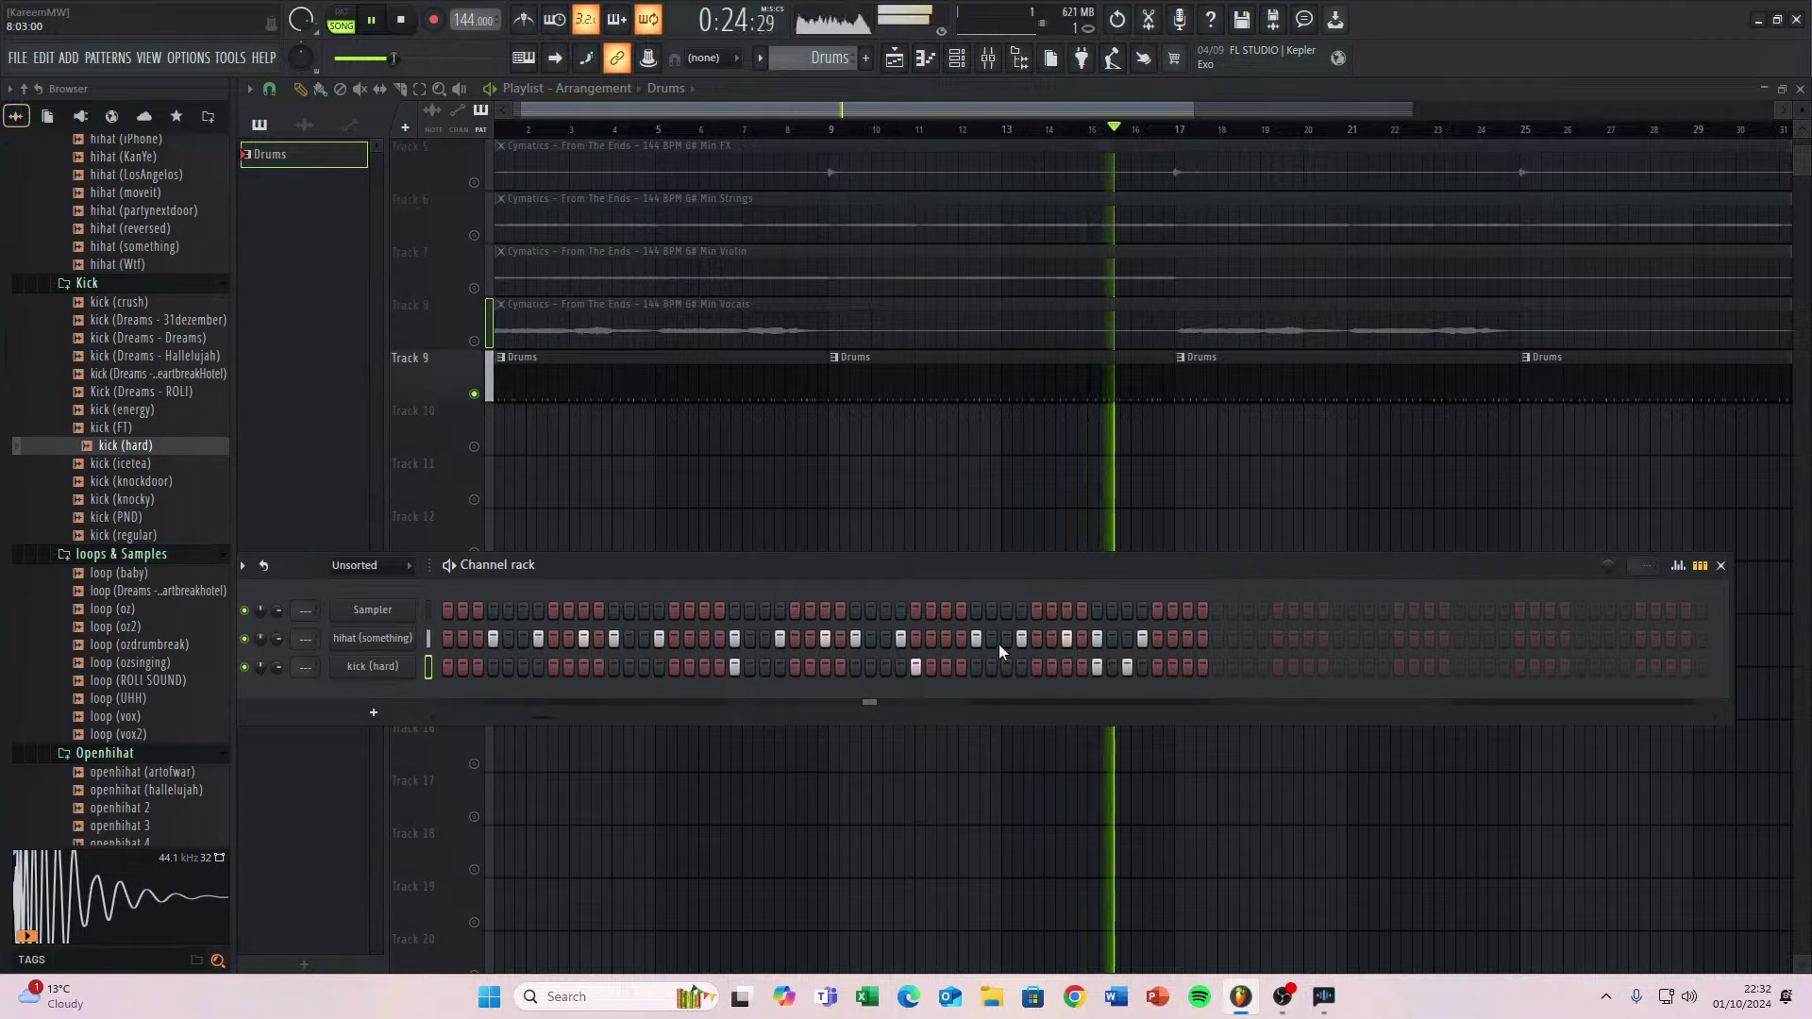
click(1128, 666)
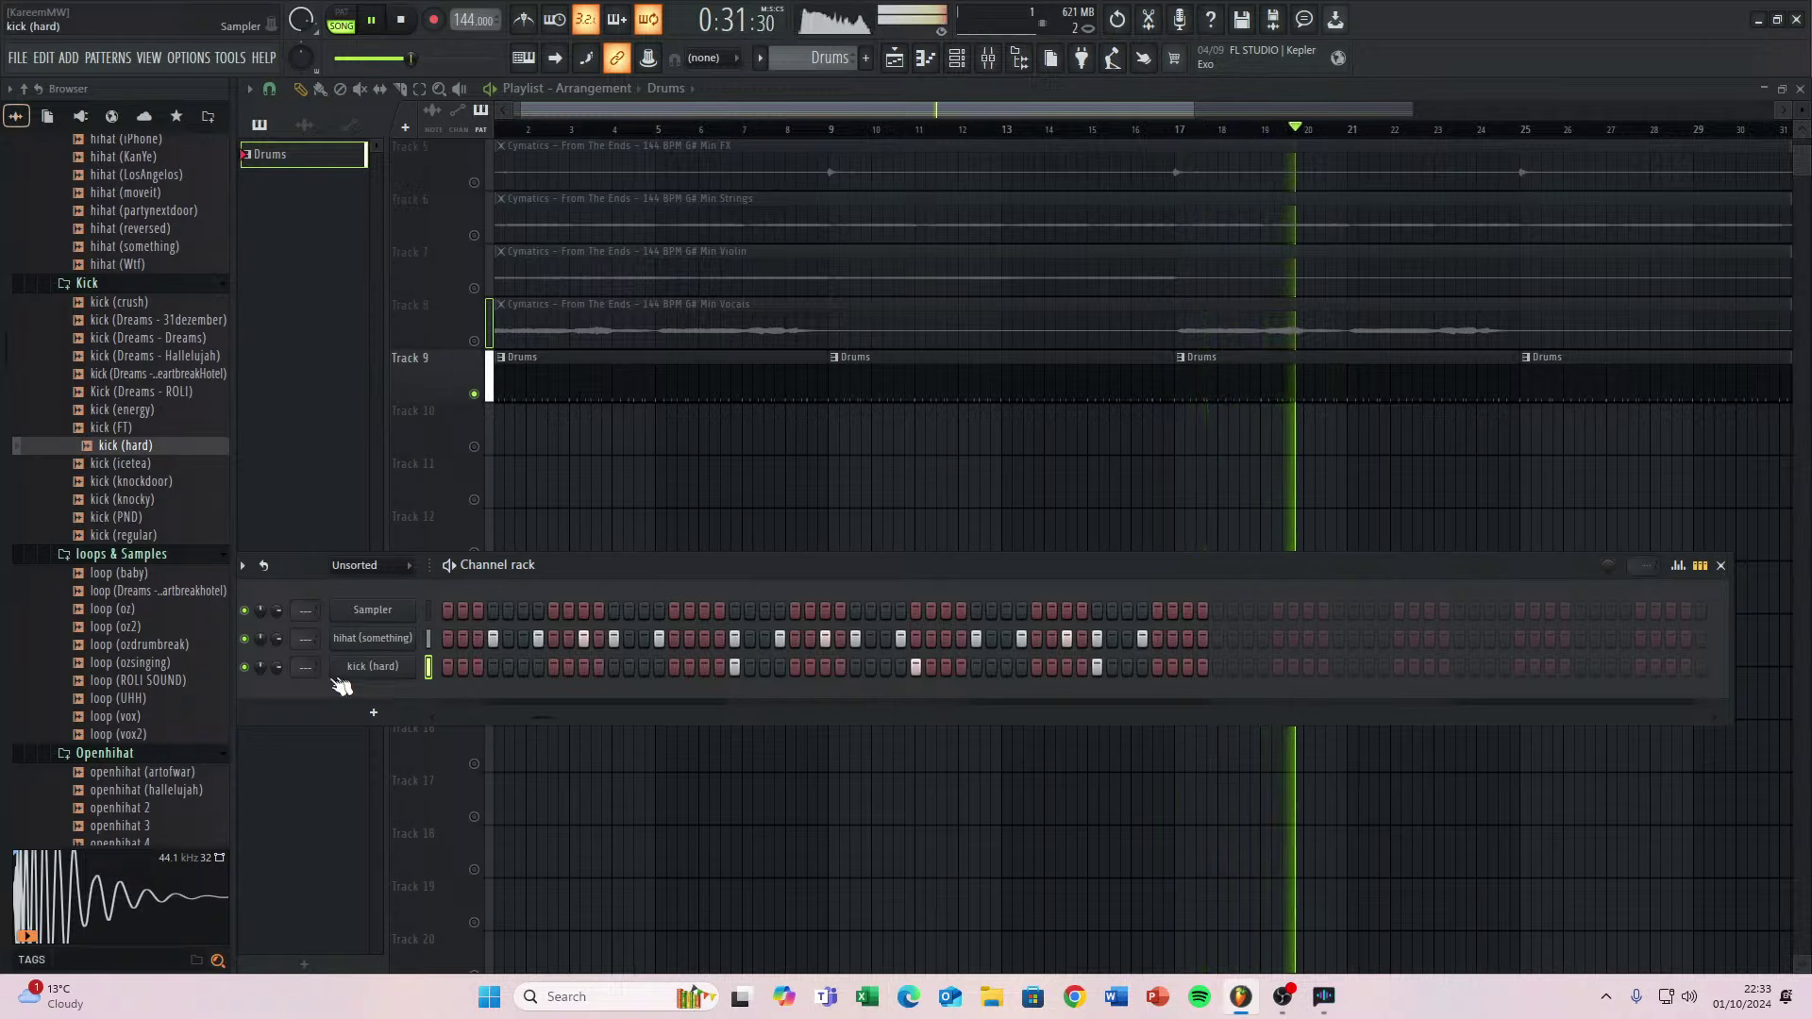
Browse the drum kit samples and preview hihat (Wtf) while the song plays.
scroll(104, 613, down, 8)
scroll(104, 600, up, 15)
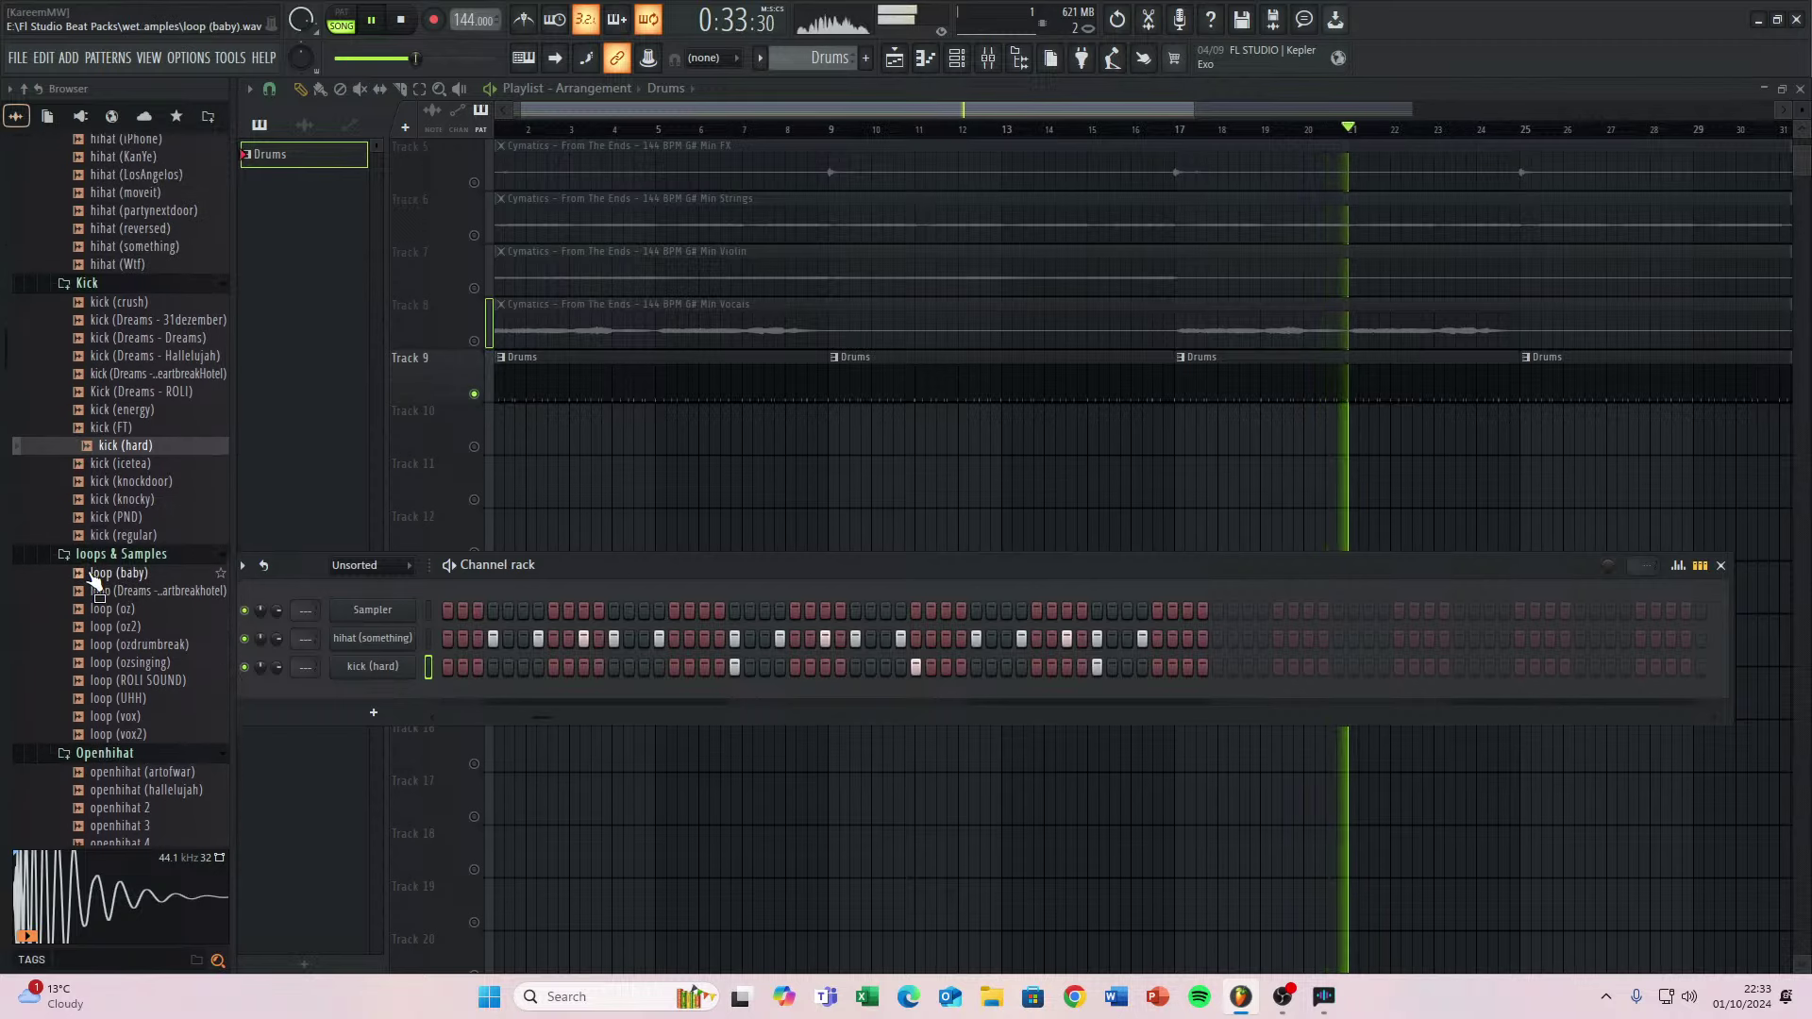
scroll(107, 603, down, 2)
click(132, 696)
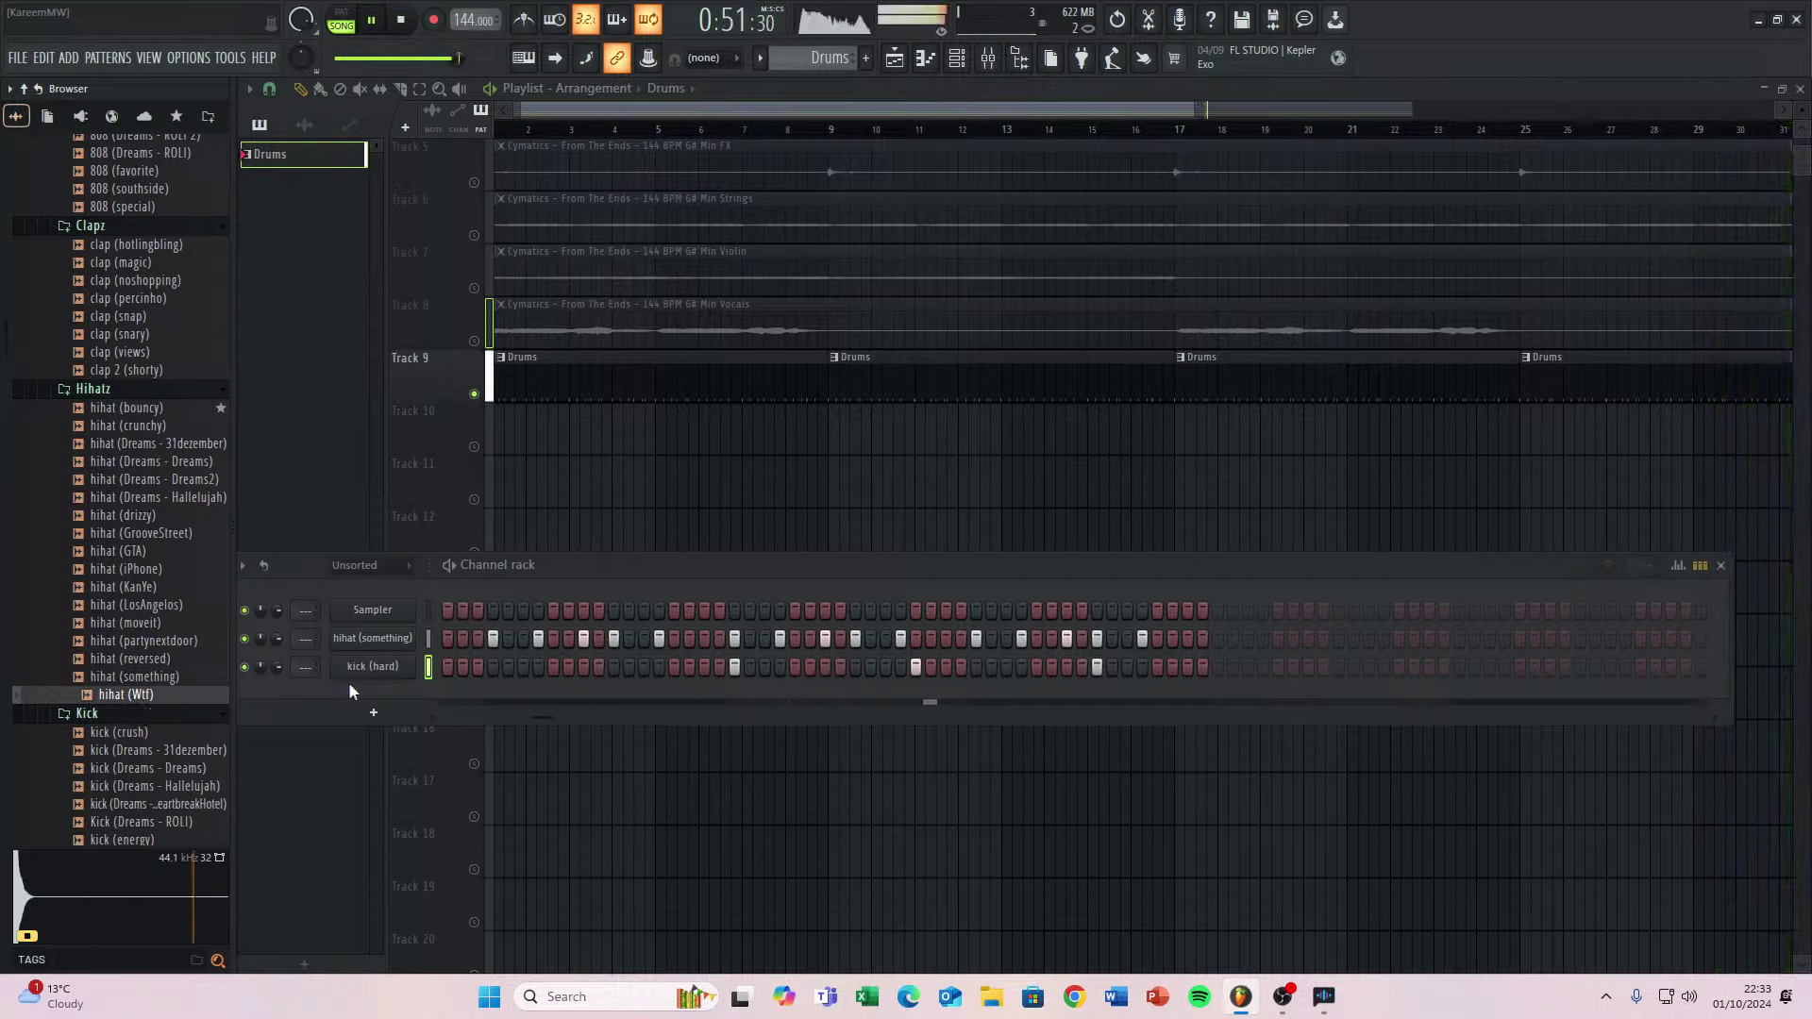
Load the hihat (Wtf) sample as a new channel and place a hit on step 1 of bar 1.
drag(337, 672, 340, 696)
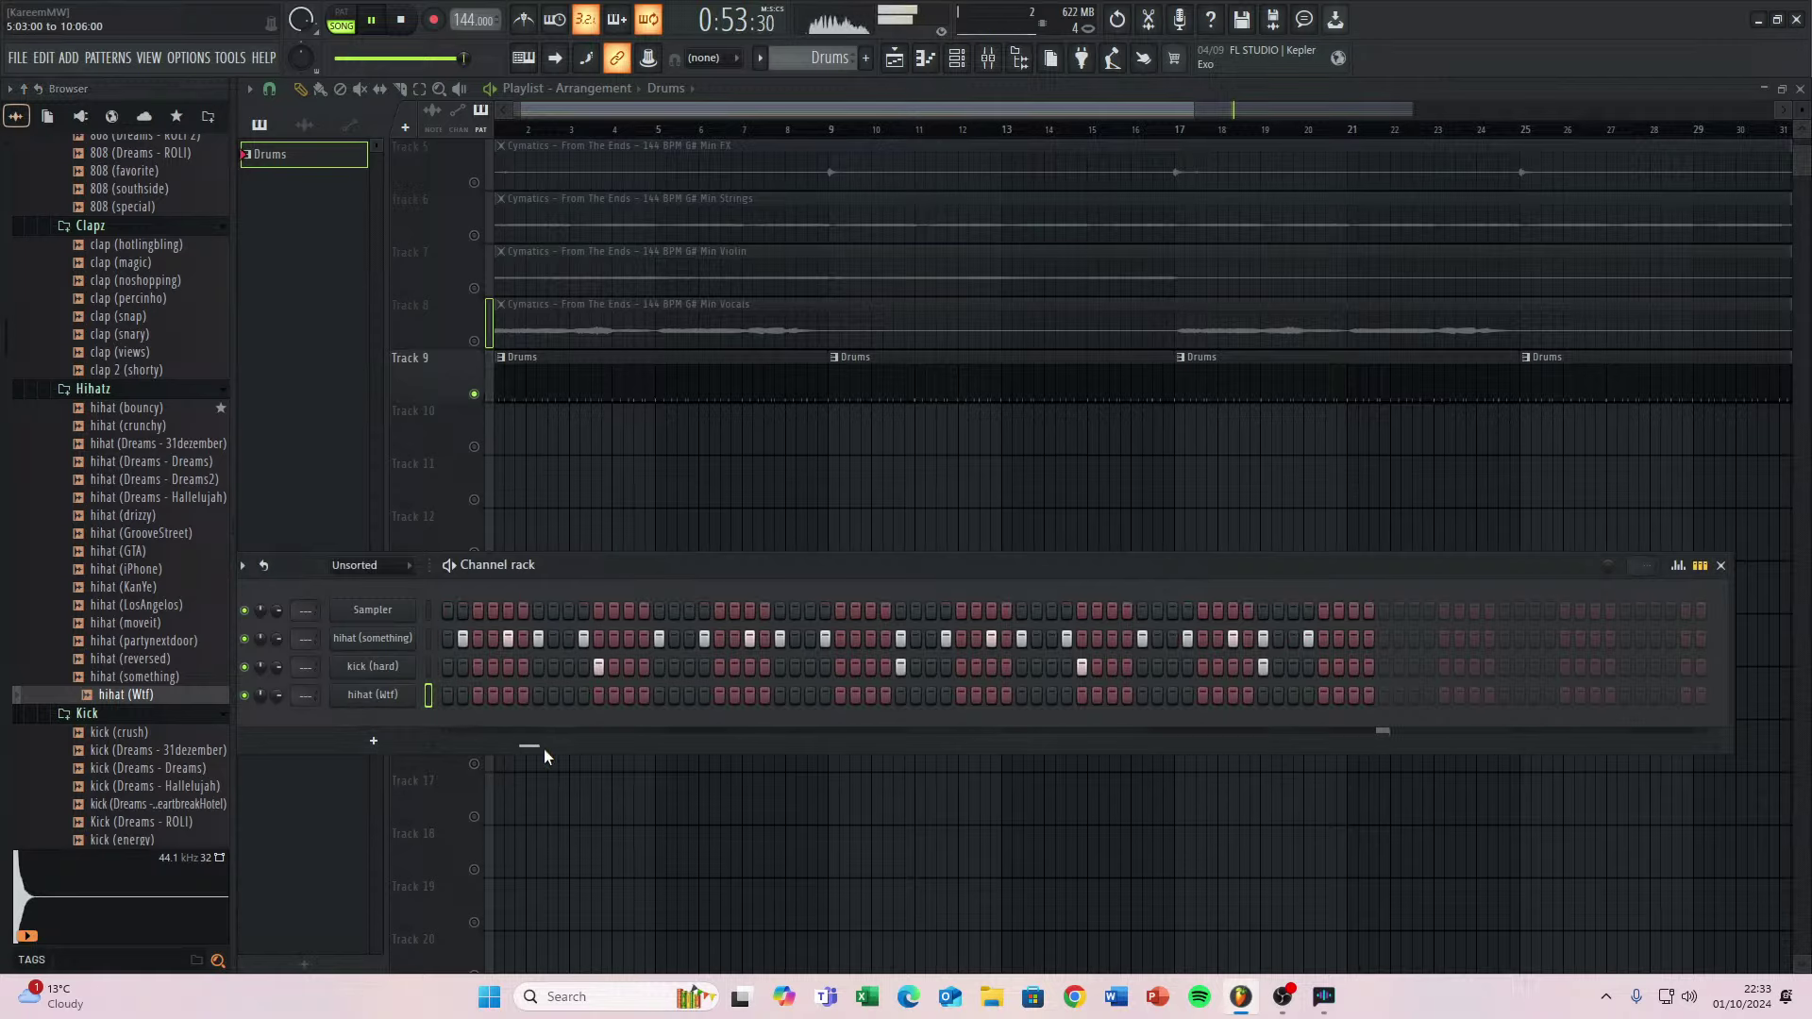
key(space)
click(449, 696)
key(space)
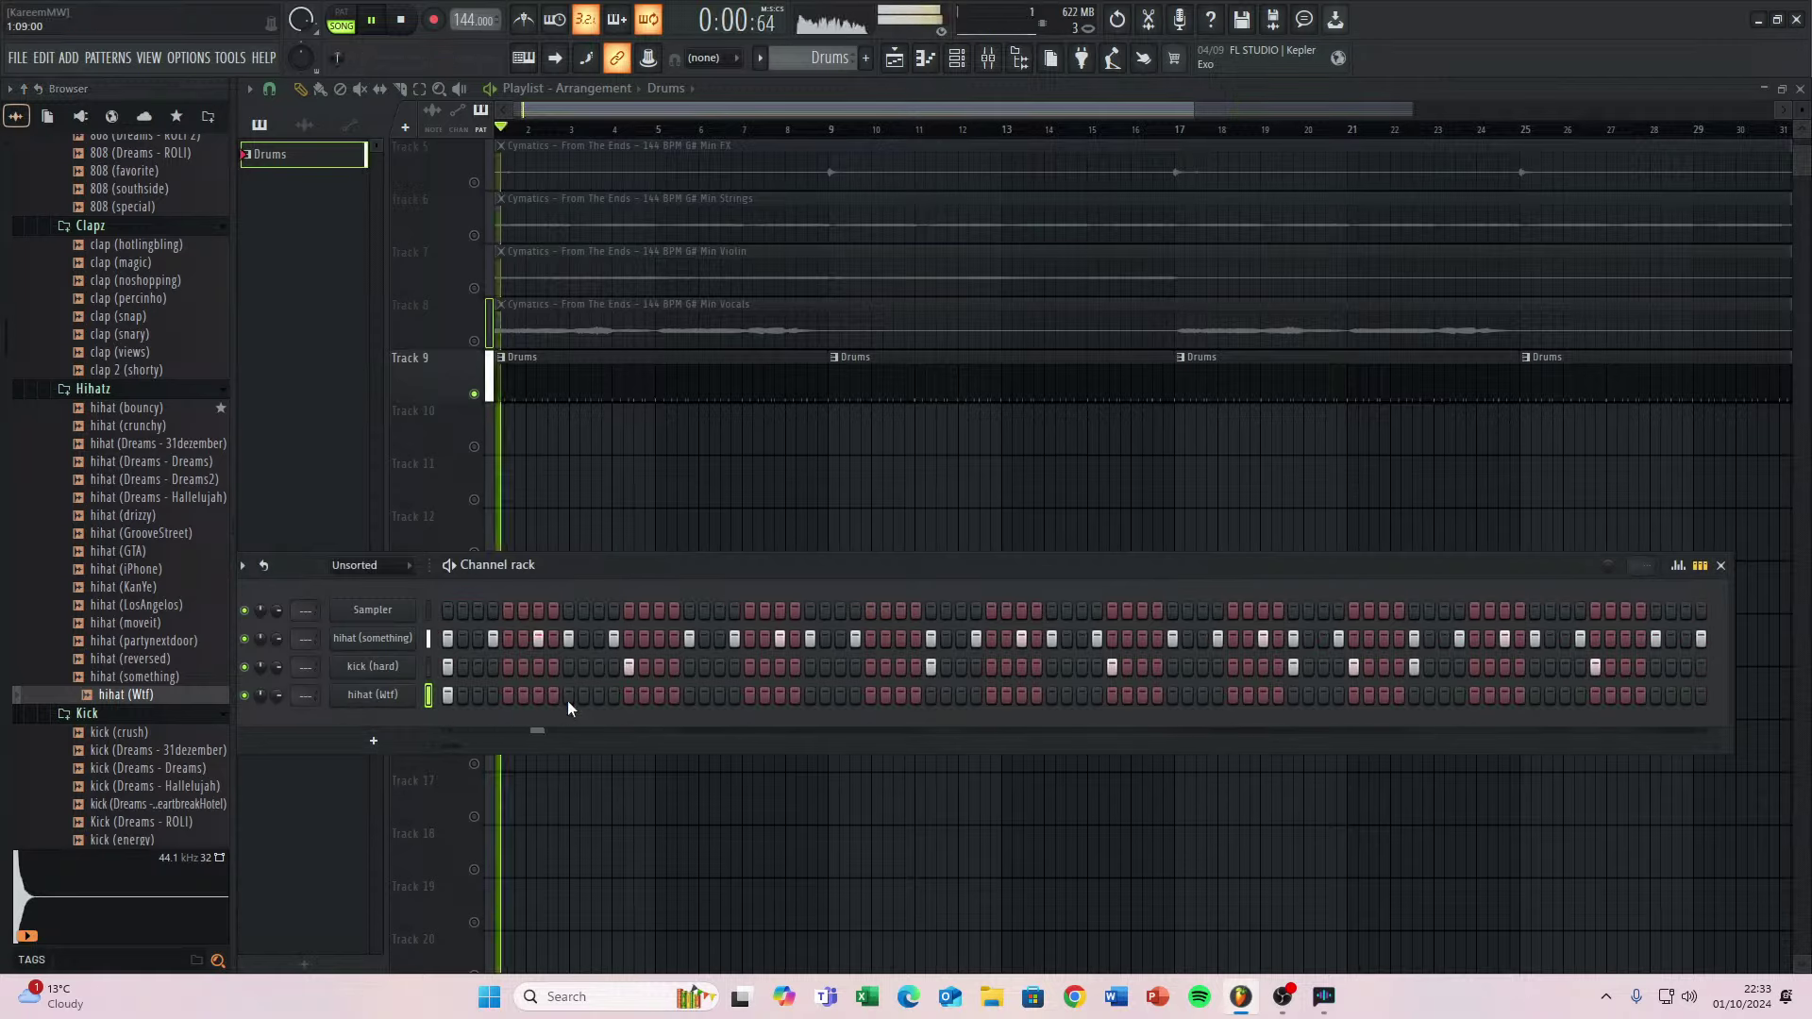
Place hihat (Wtf) hits on steps 7 and 13 of bar 1, replacing the one tried on step 9.
click(569, 695)
key(space)
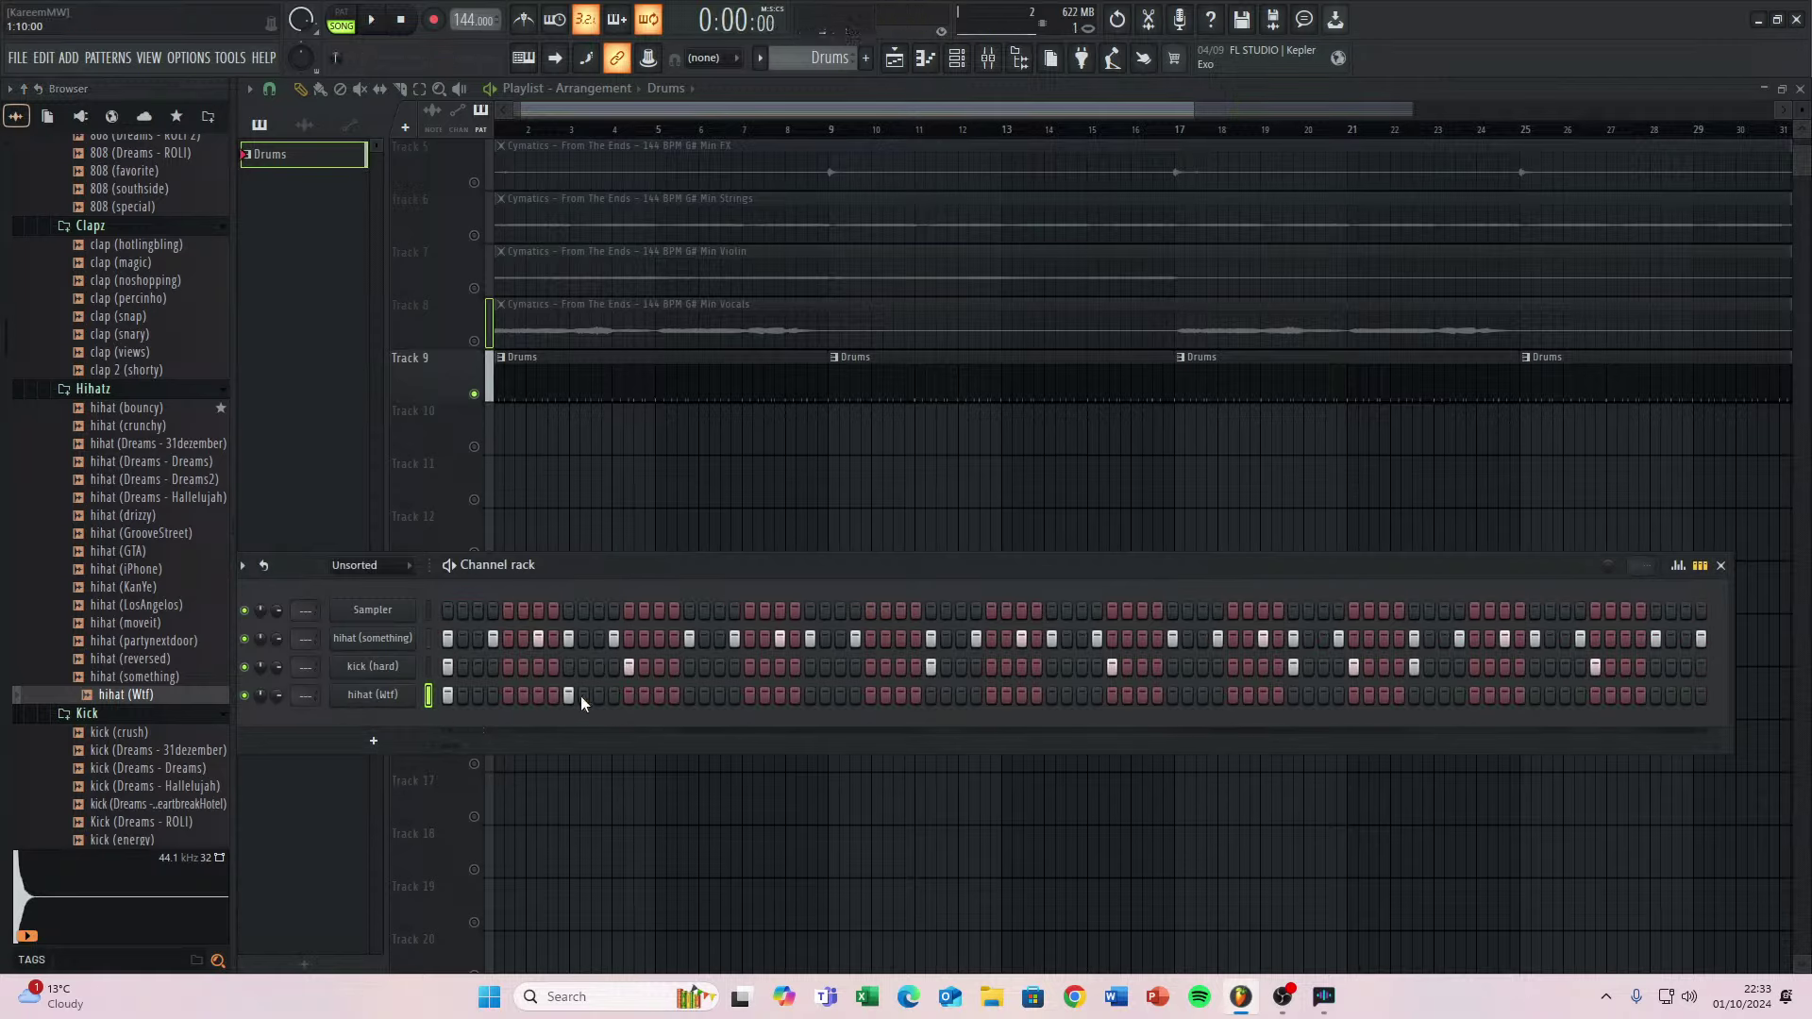
click(537, 695)
key(space)
click(628, 696)
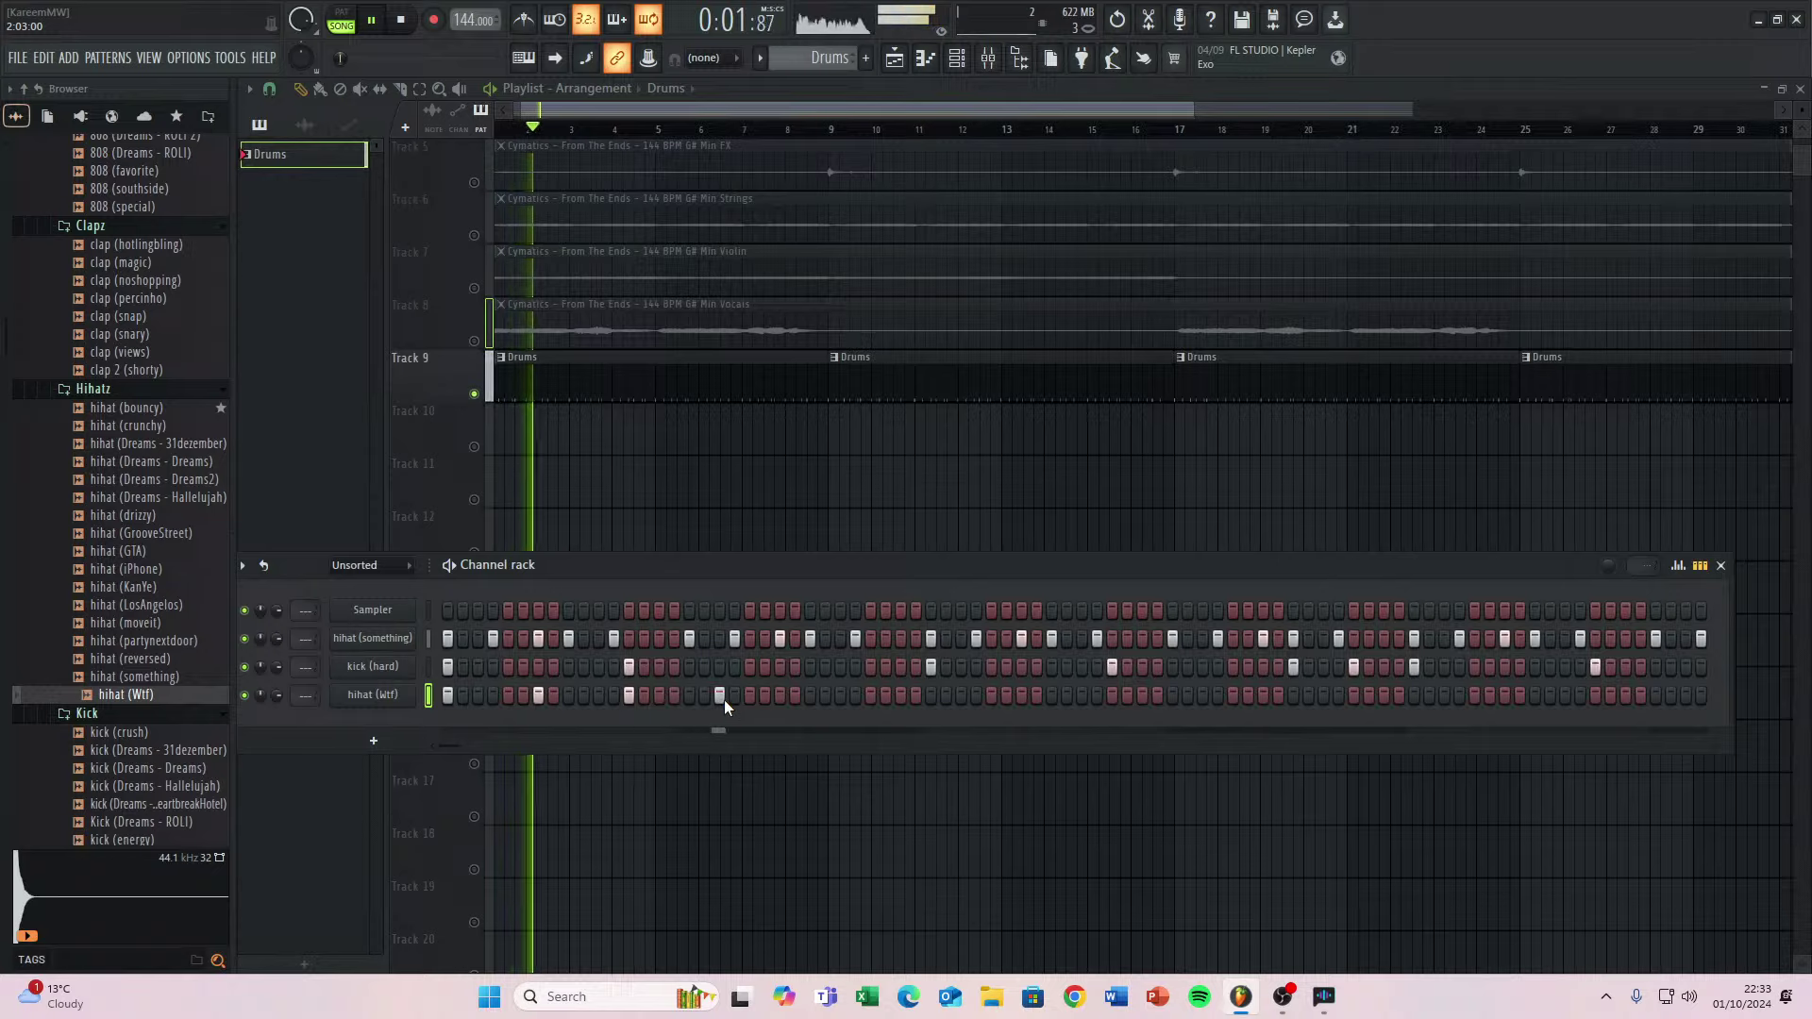
Continue the hihat (Wtf) rhythm with hits on steps 1 and 7 of bar 2 while checking playback.
click(689, 696)
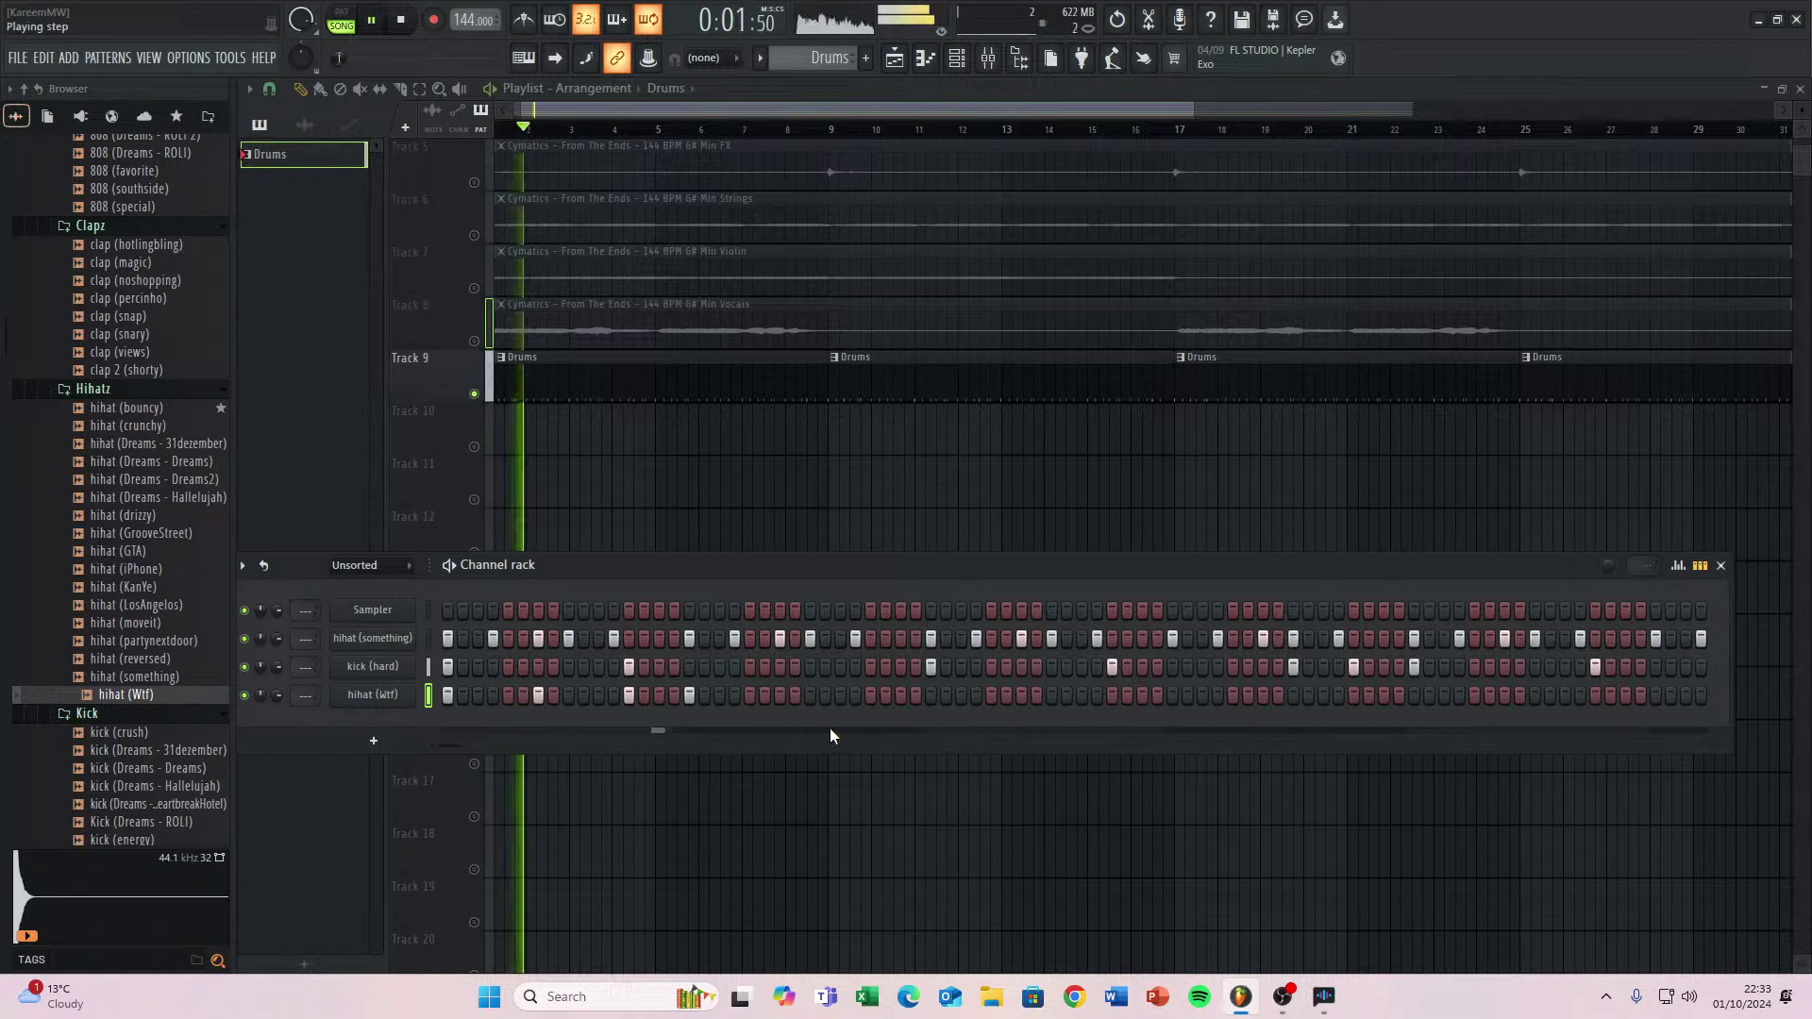
key(space)
click(779, 695)
key(space)
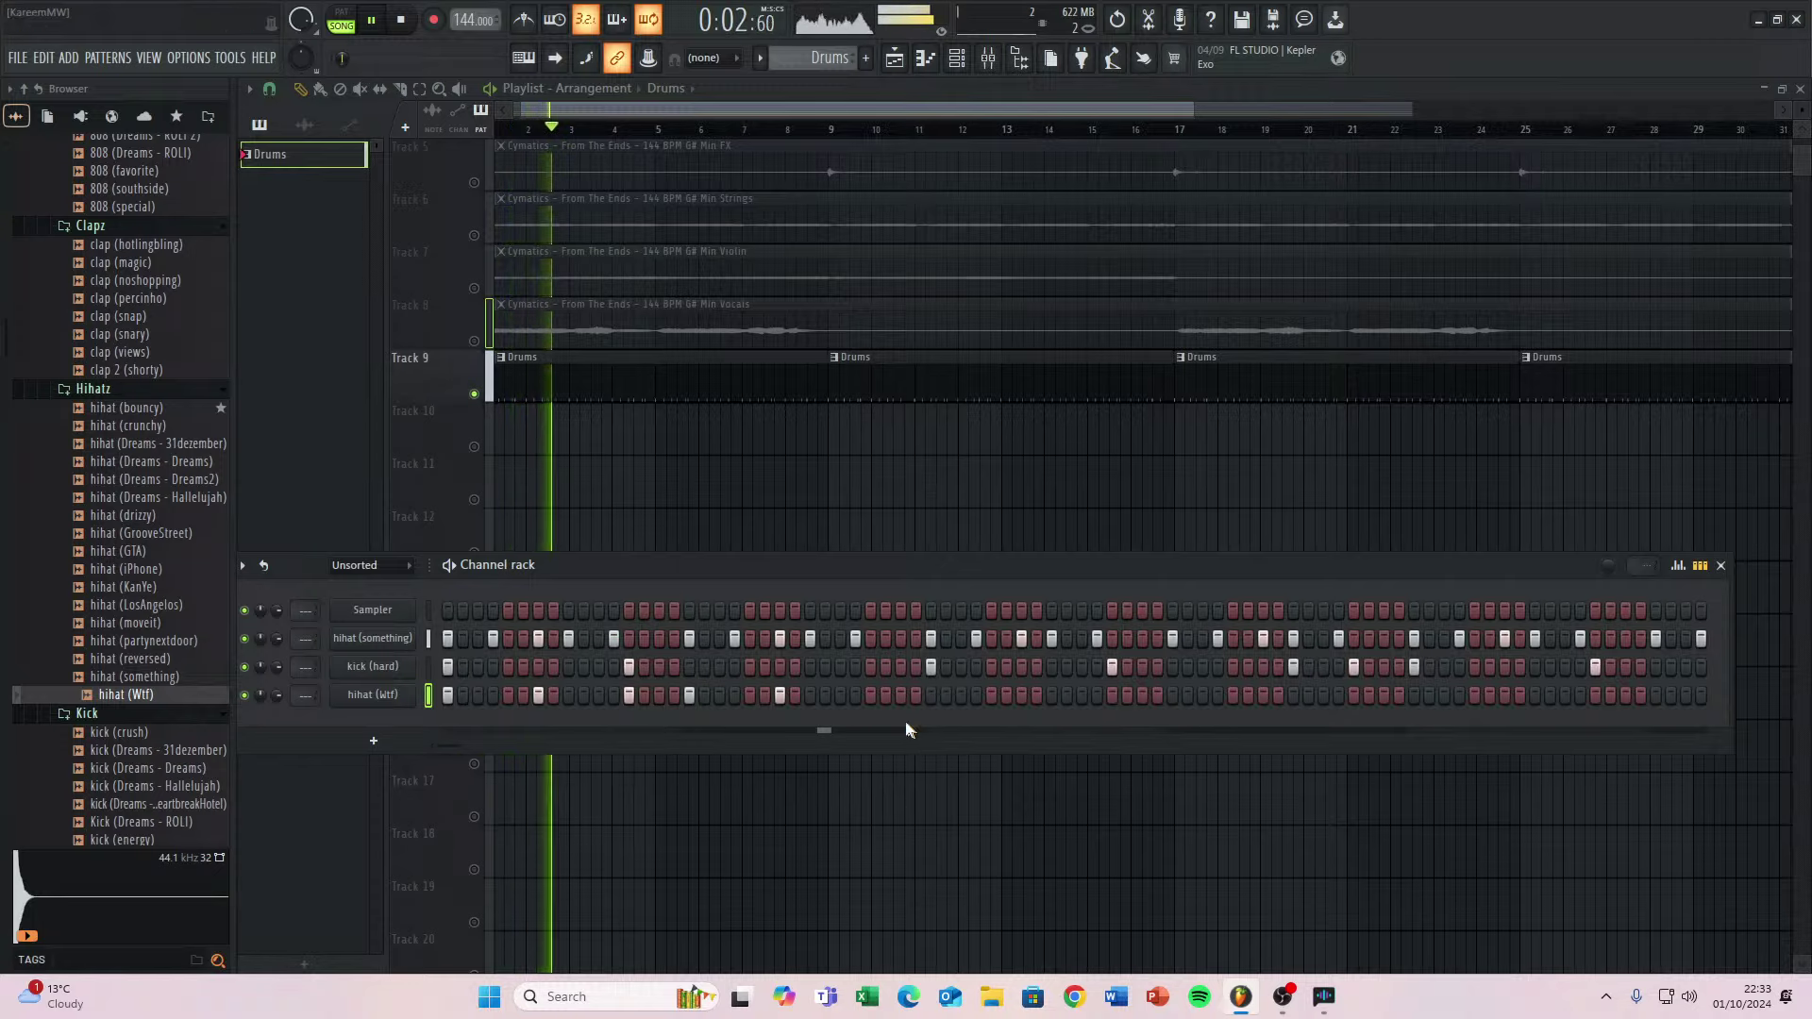
Add hihat (Wtf) hits on step 13 of bar 2, steps 1, 7 and 13 of bar 3, and steps 1 and 7 of bar 4.
click(870, 696)
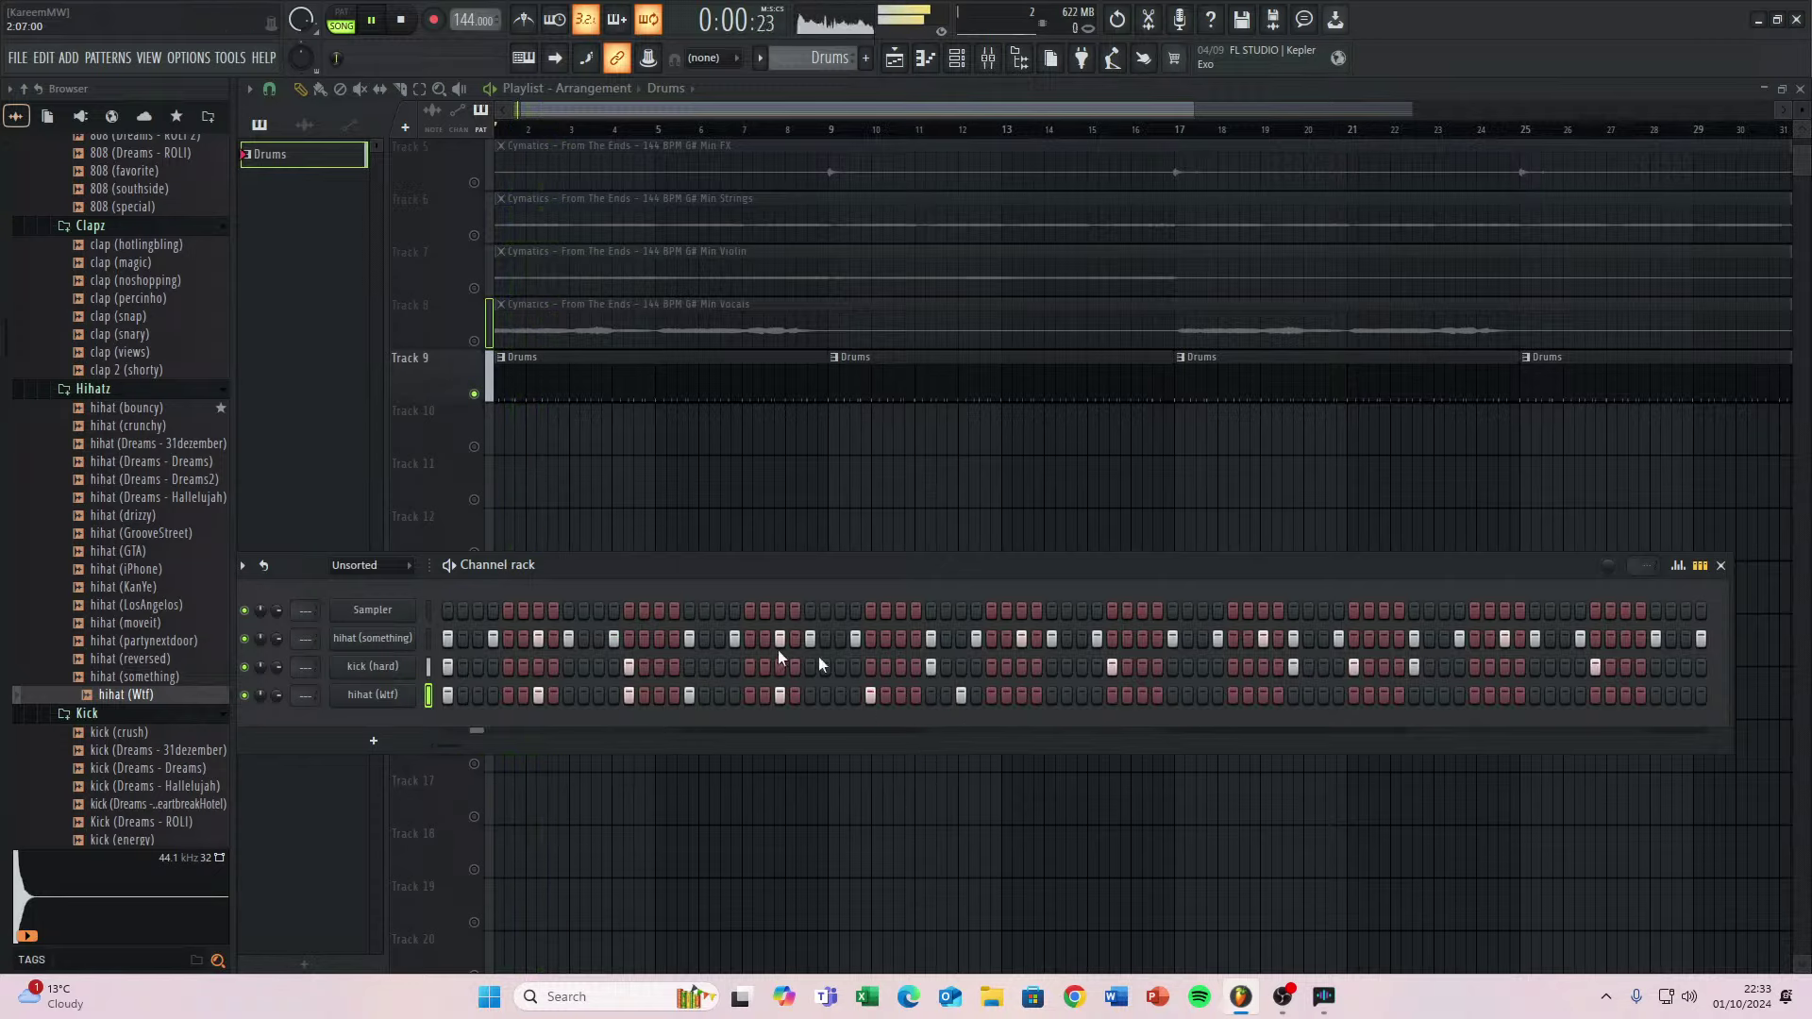
click(930, 695)
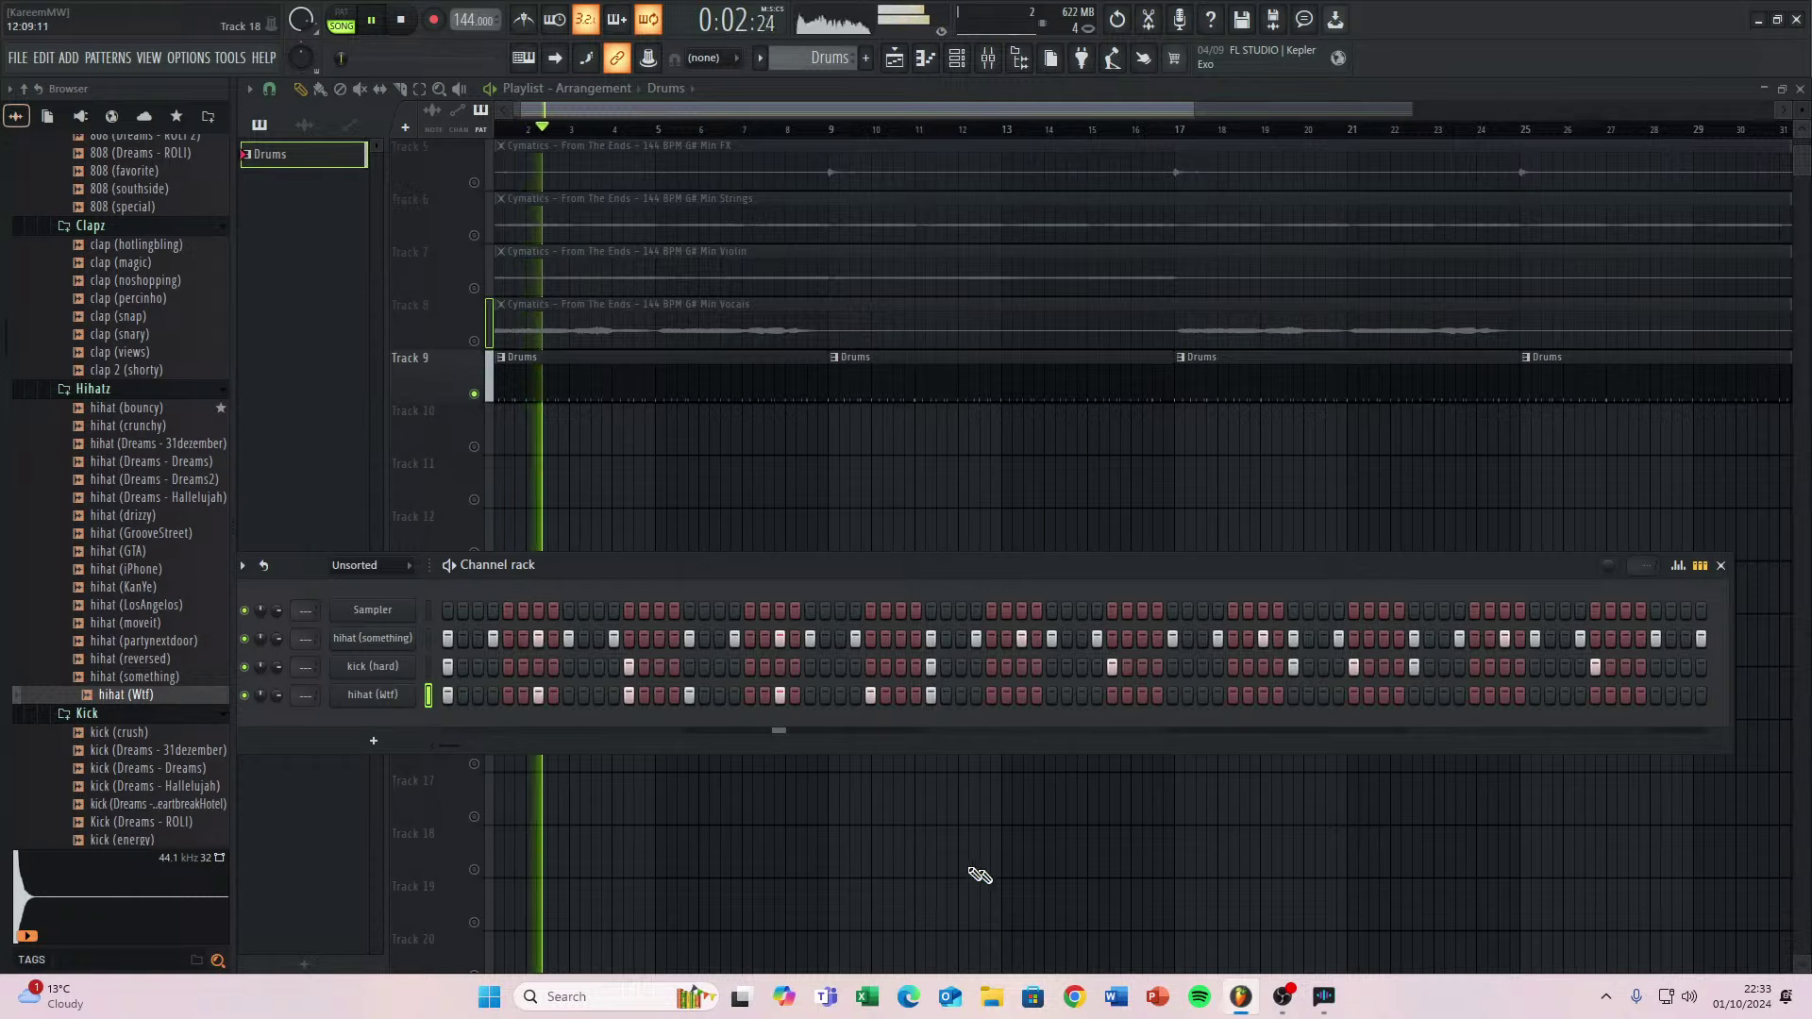
click(1112, 696)
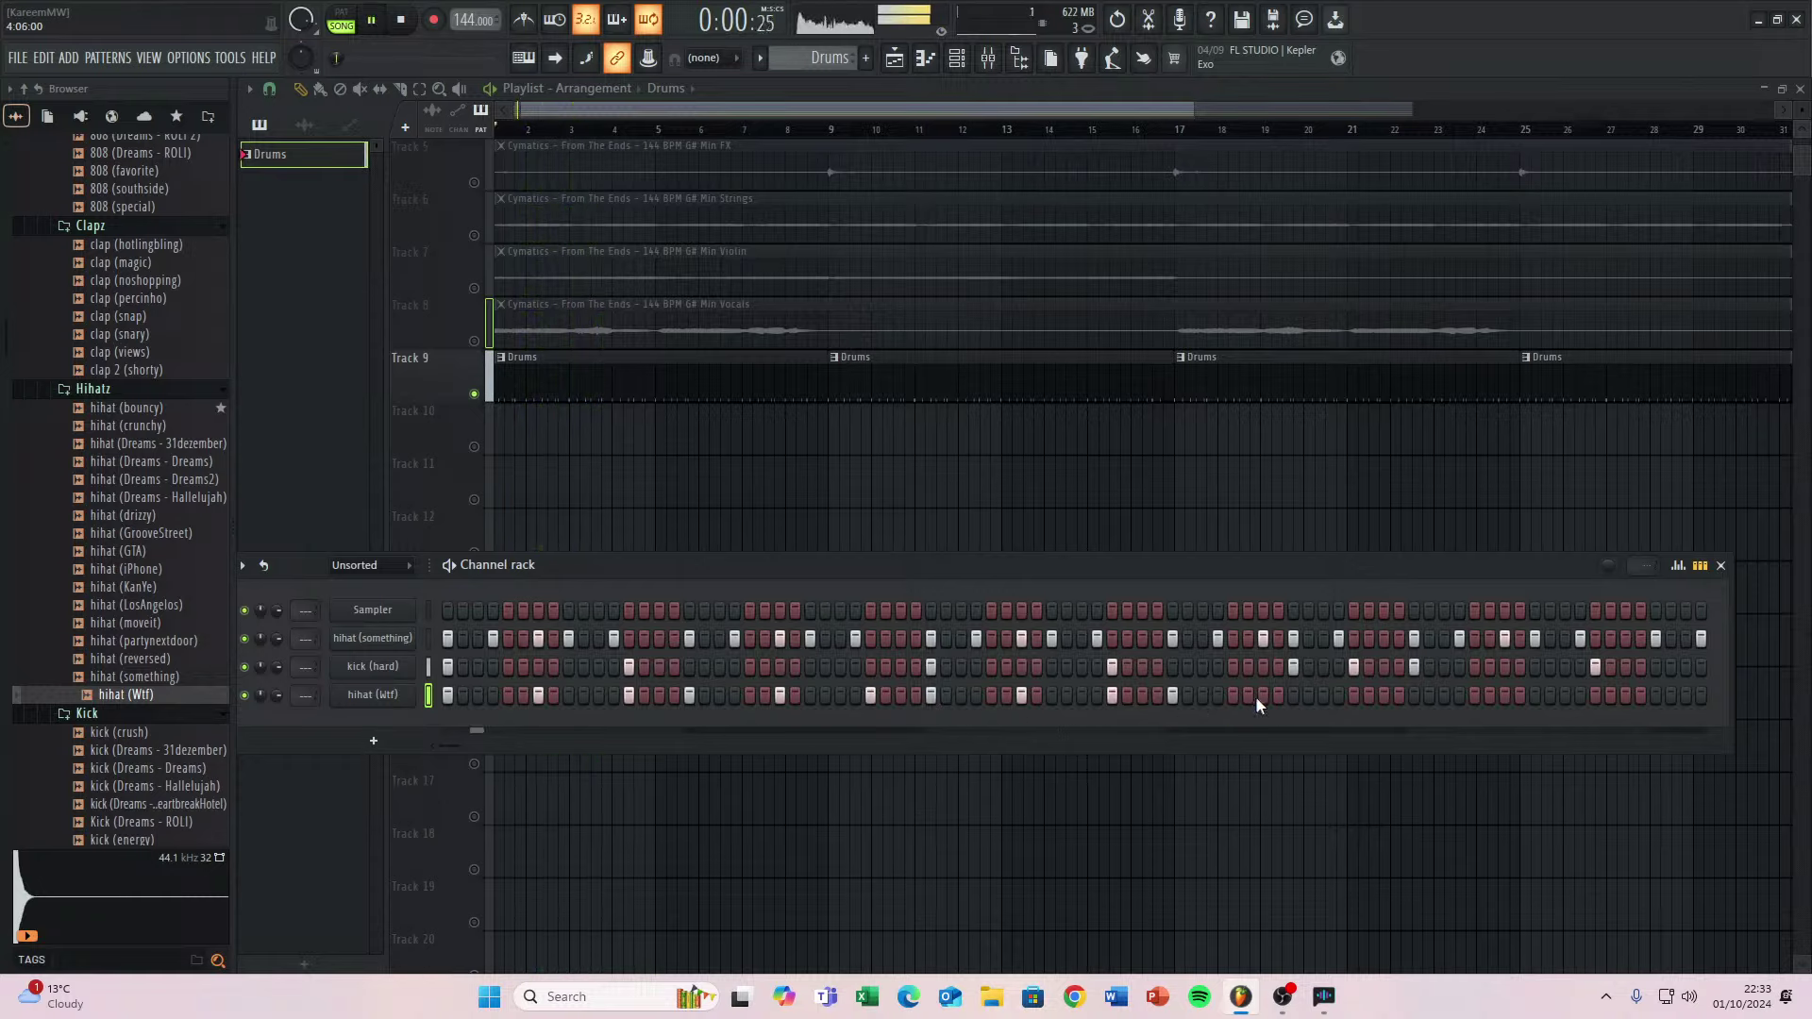
Stop playback and examine the hihat (Wtf) notes in the piano roll against the other channels' notes.
click(1699, 565)
click(755, 696)
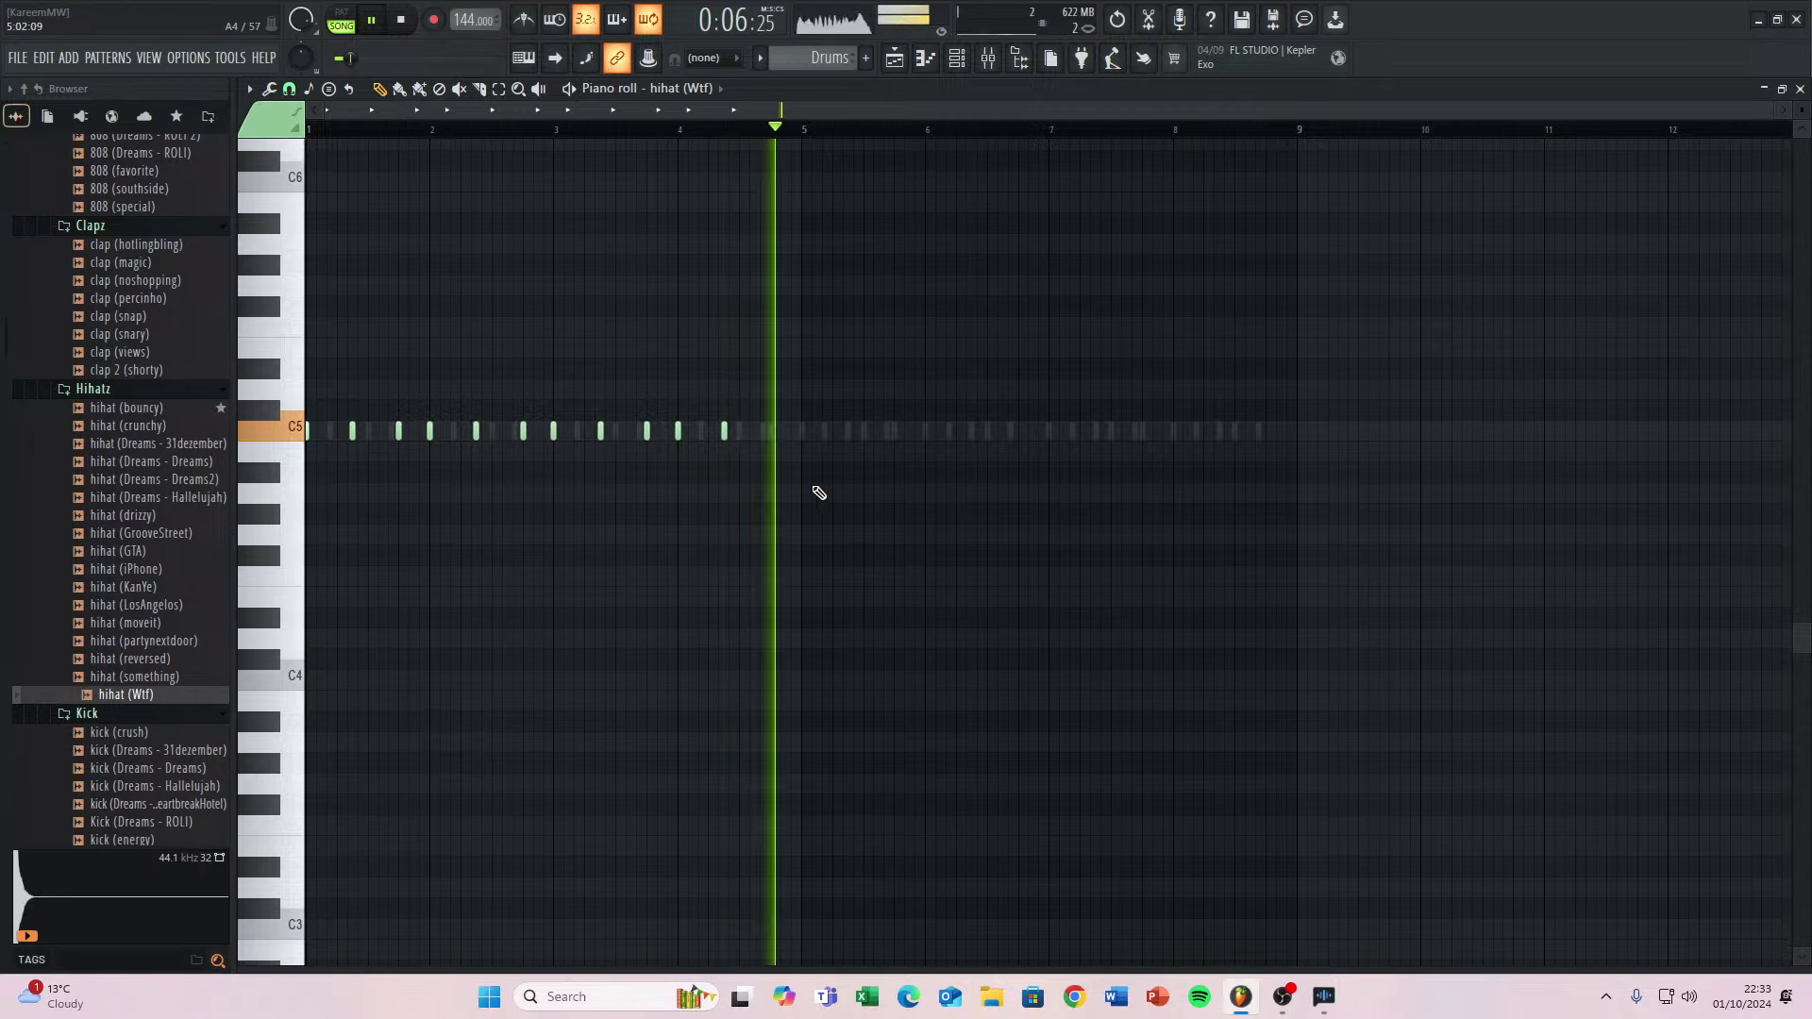
key(space)
click(1799, 89)
click(986, 703)
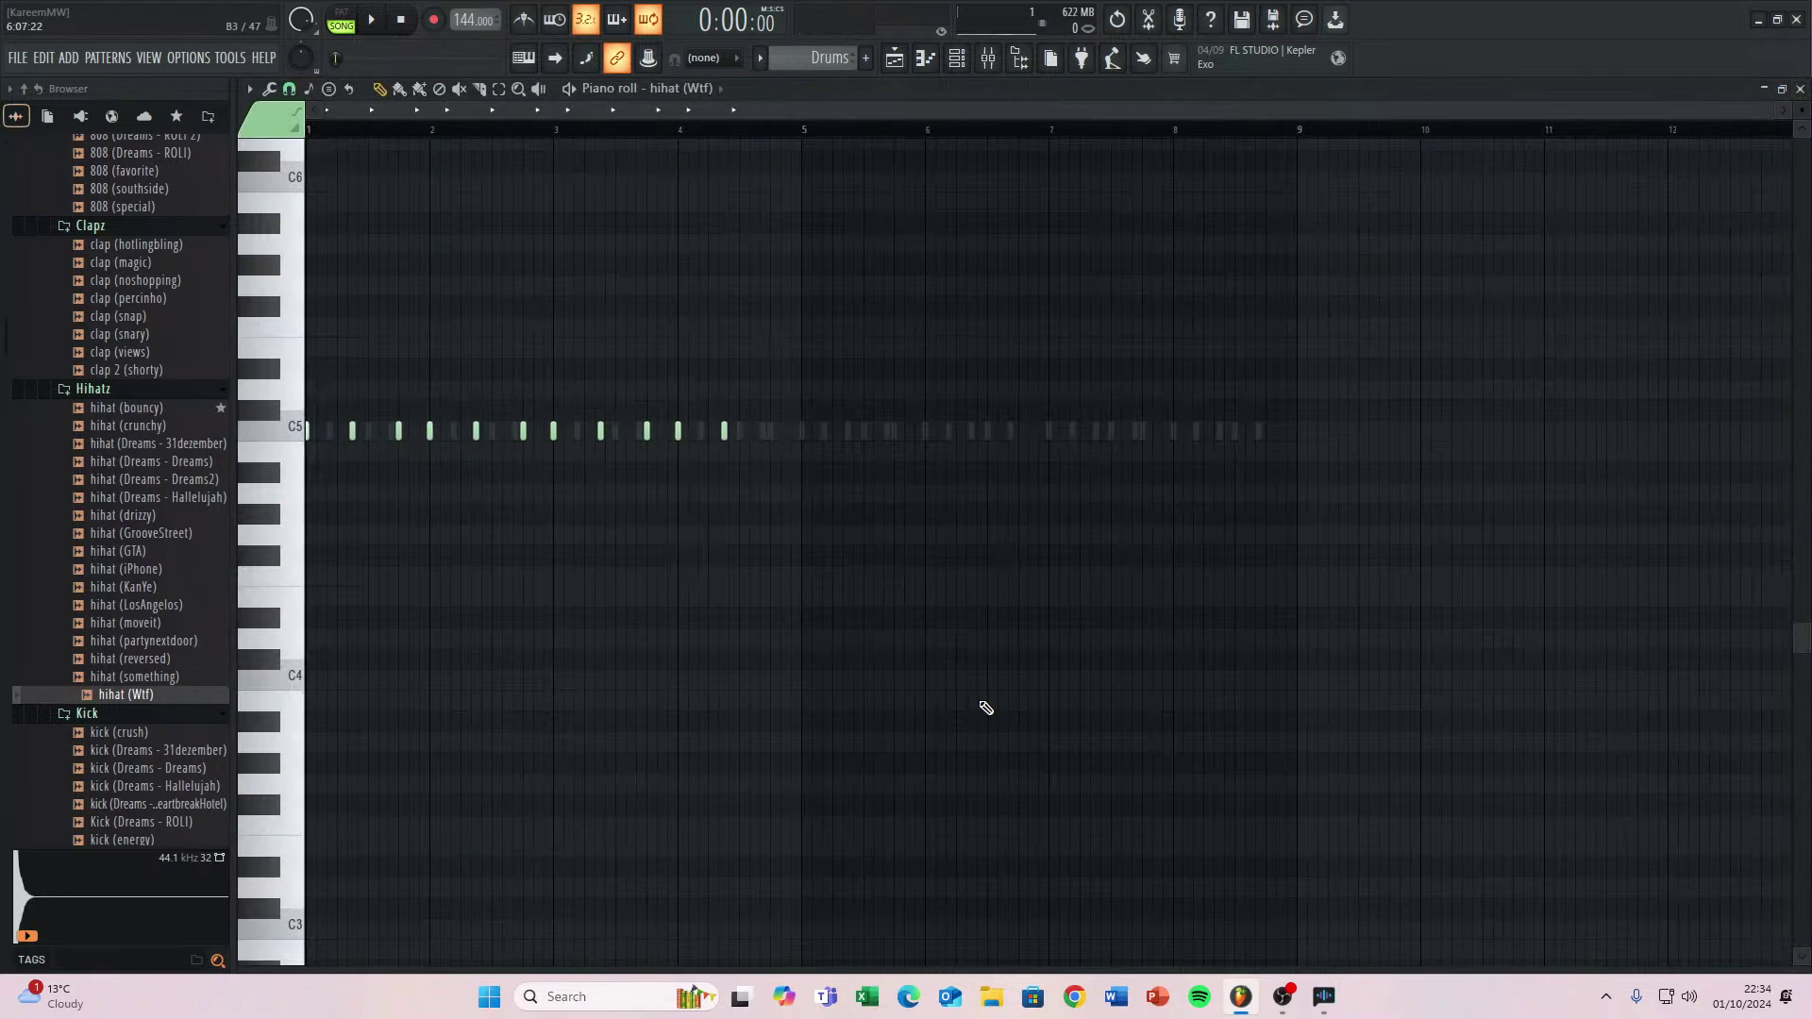
scroll(766, 445, up, 3)
scroll(733, 497, down, 3)
scroll(732, 497, up, 2)
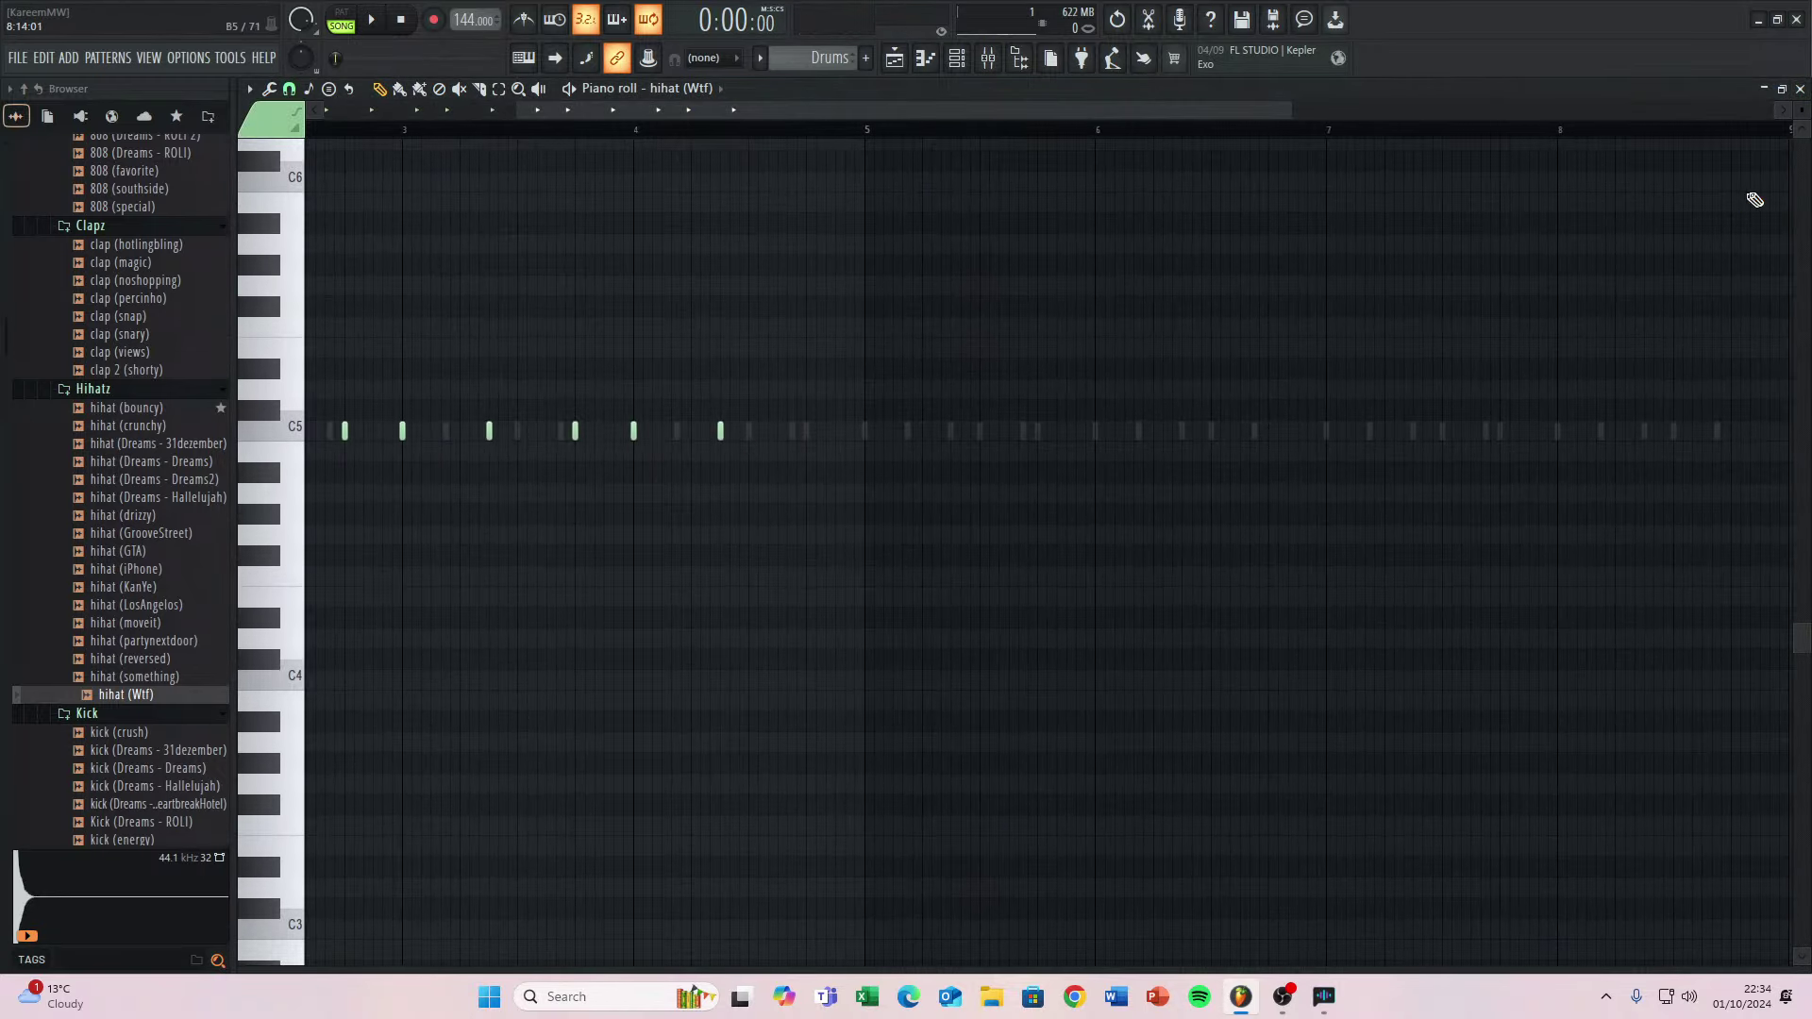
click(1799, 91)
click(1699, 565)
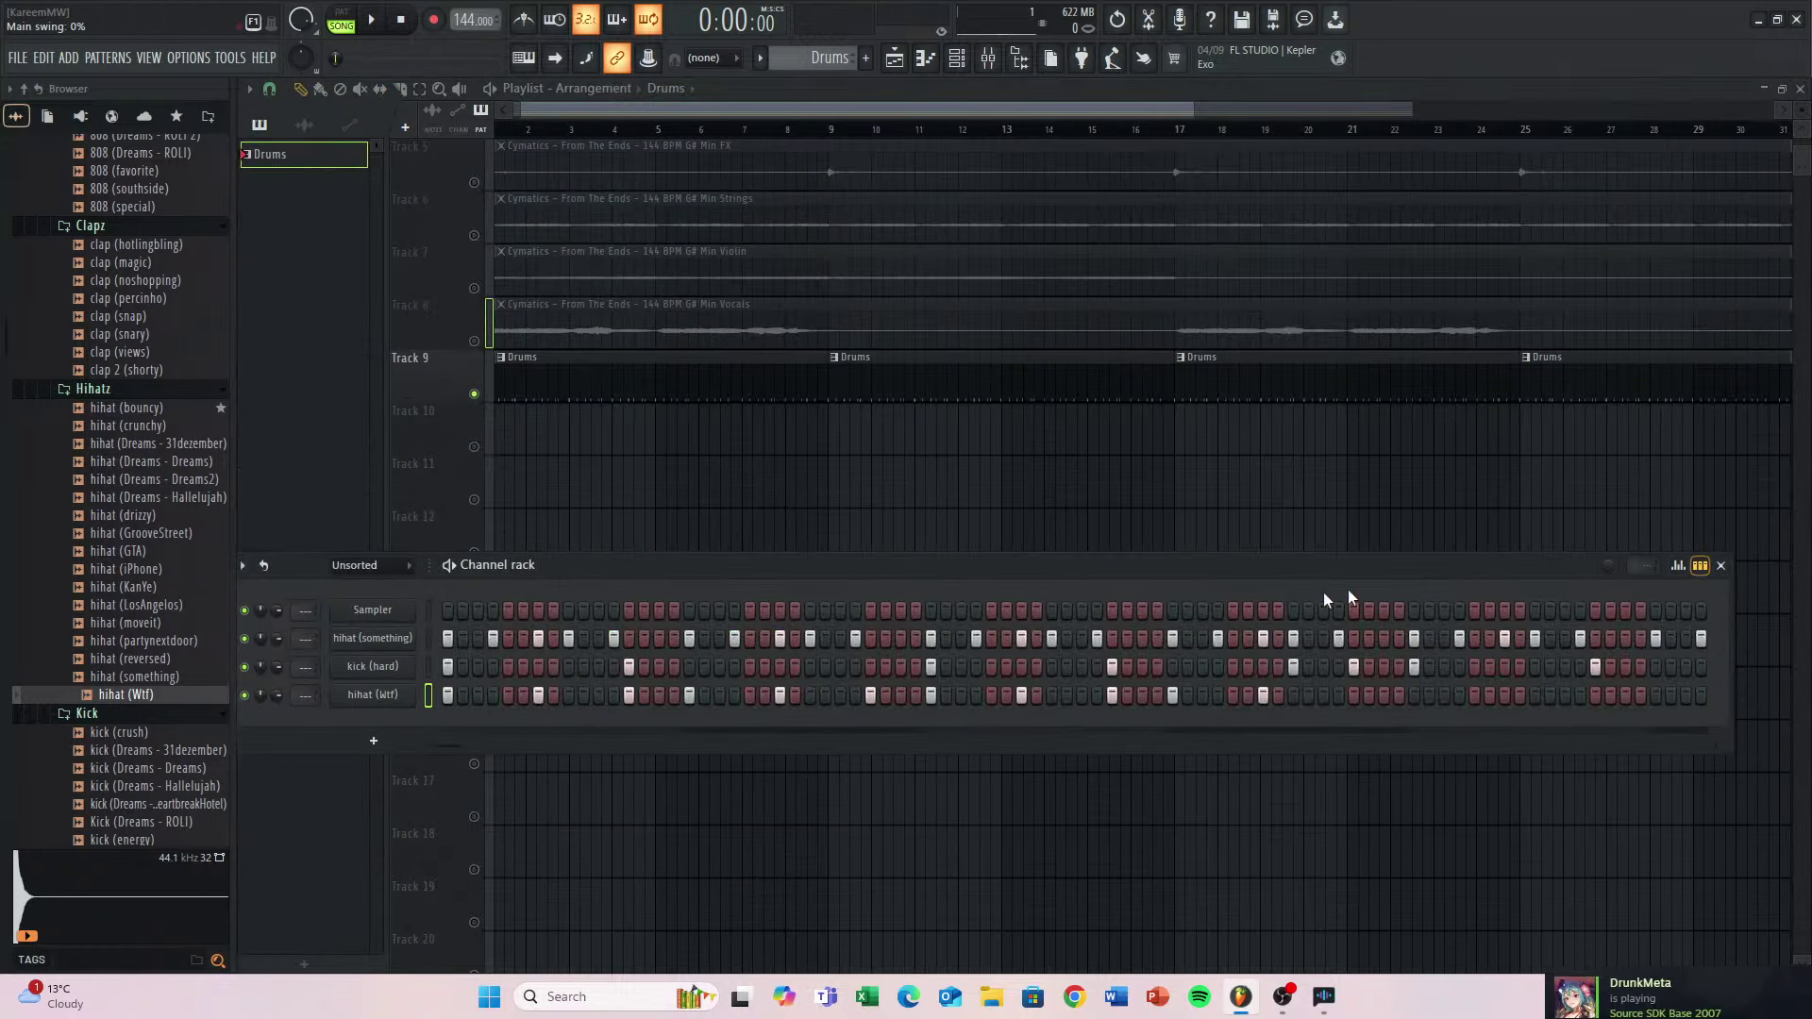
Add a hihat (Wtf) hit on step 13 of bar 4 and duplicate the four-bar rhythm into bars 5 to 8.
key(space)
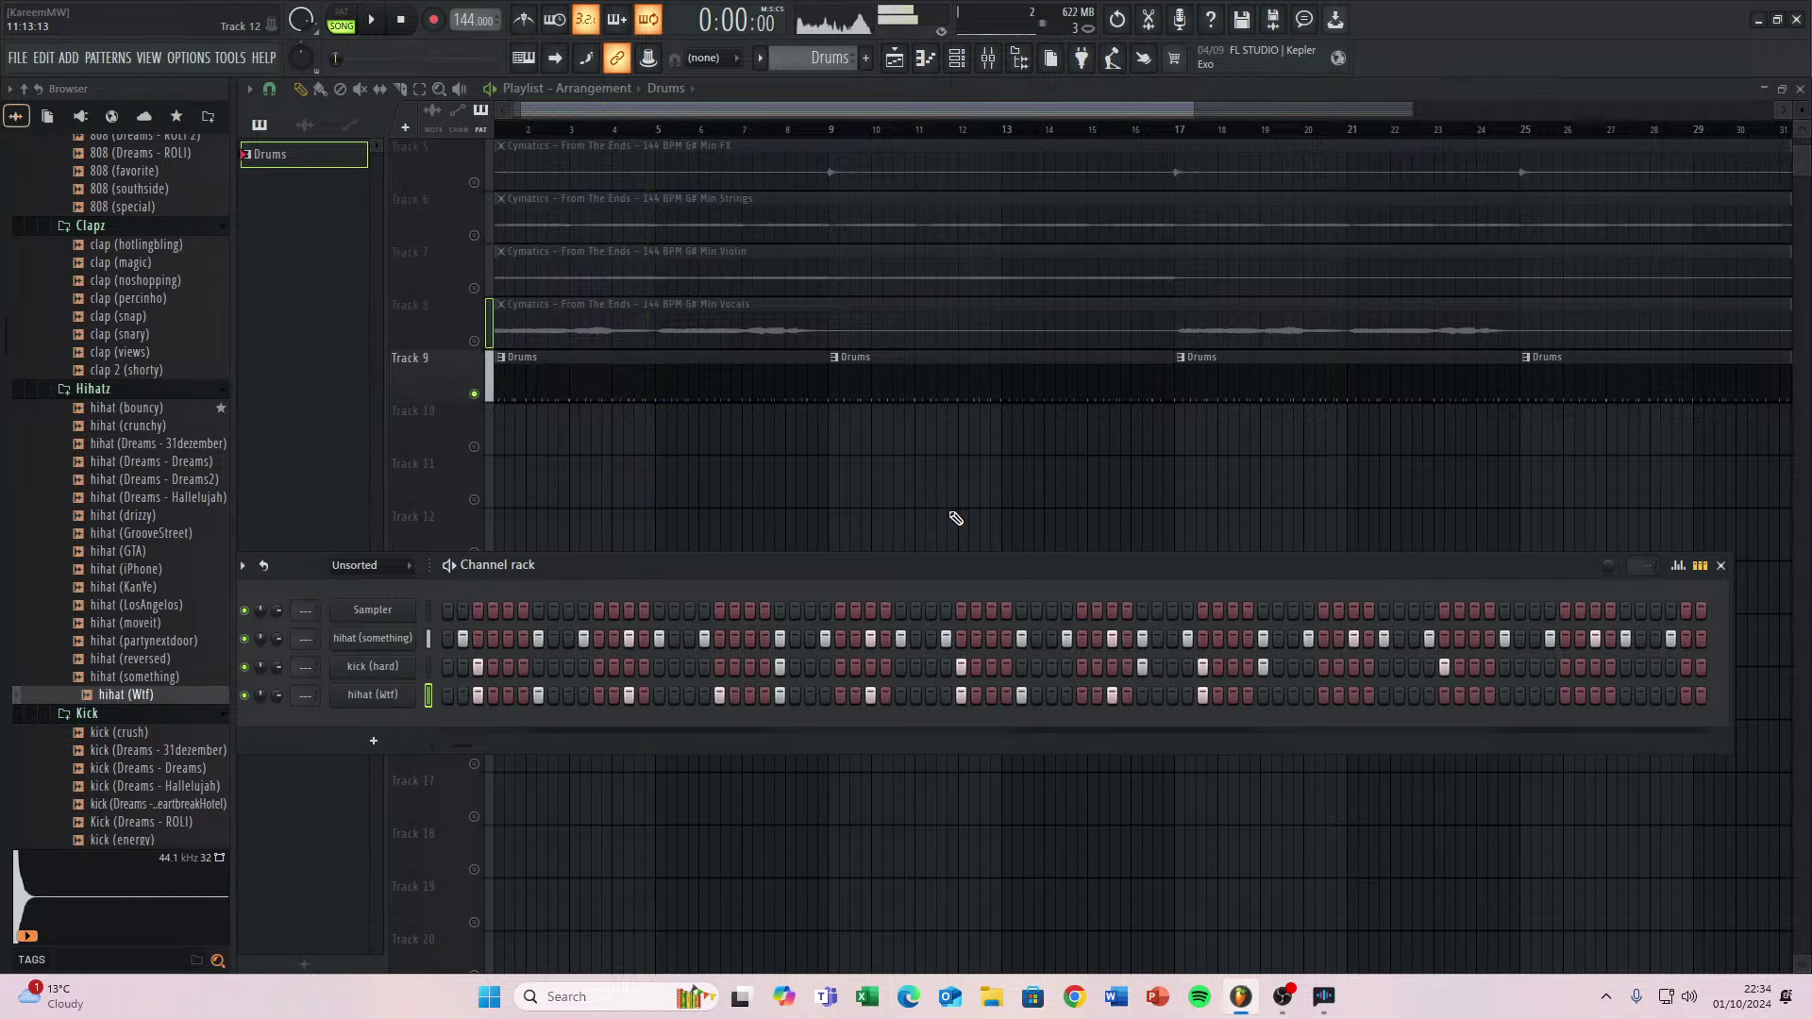
click(1700, 567)
click(929, 703)
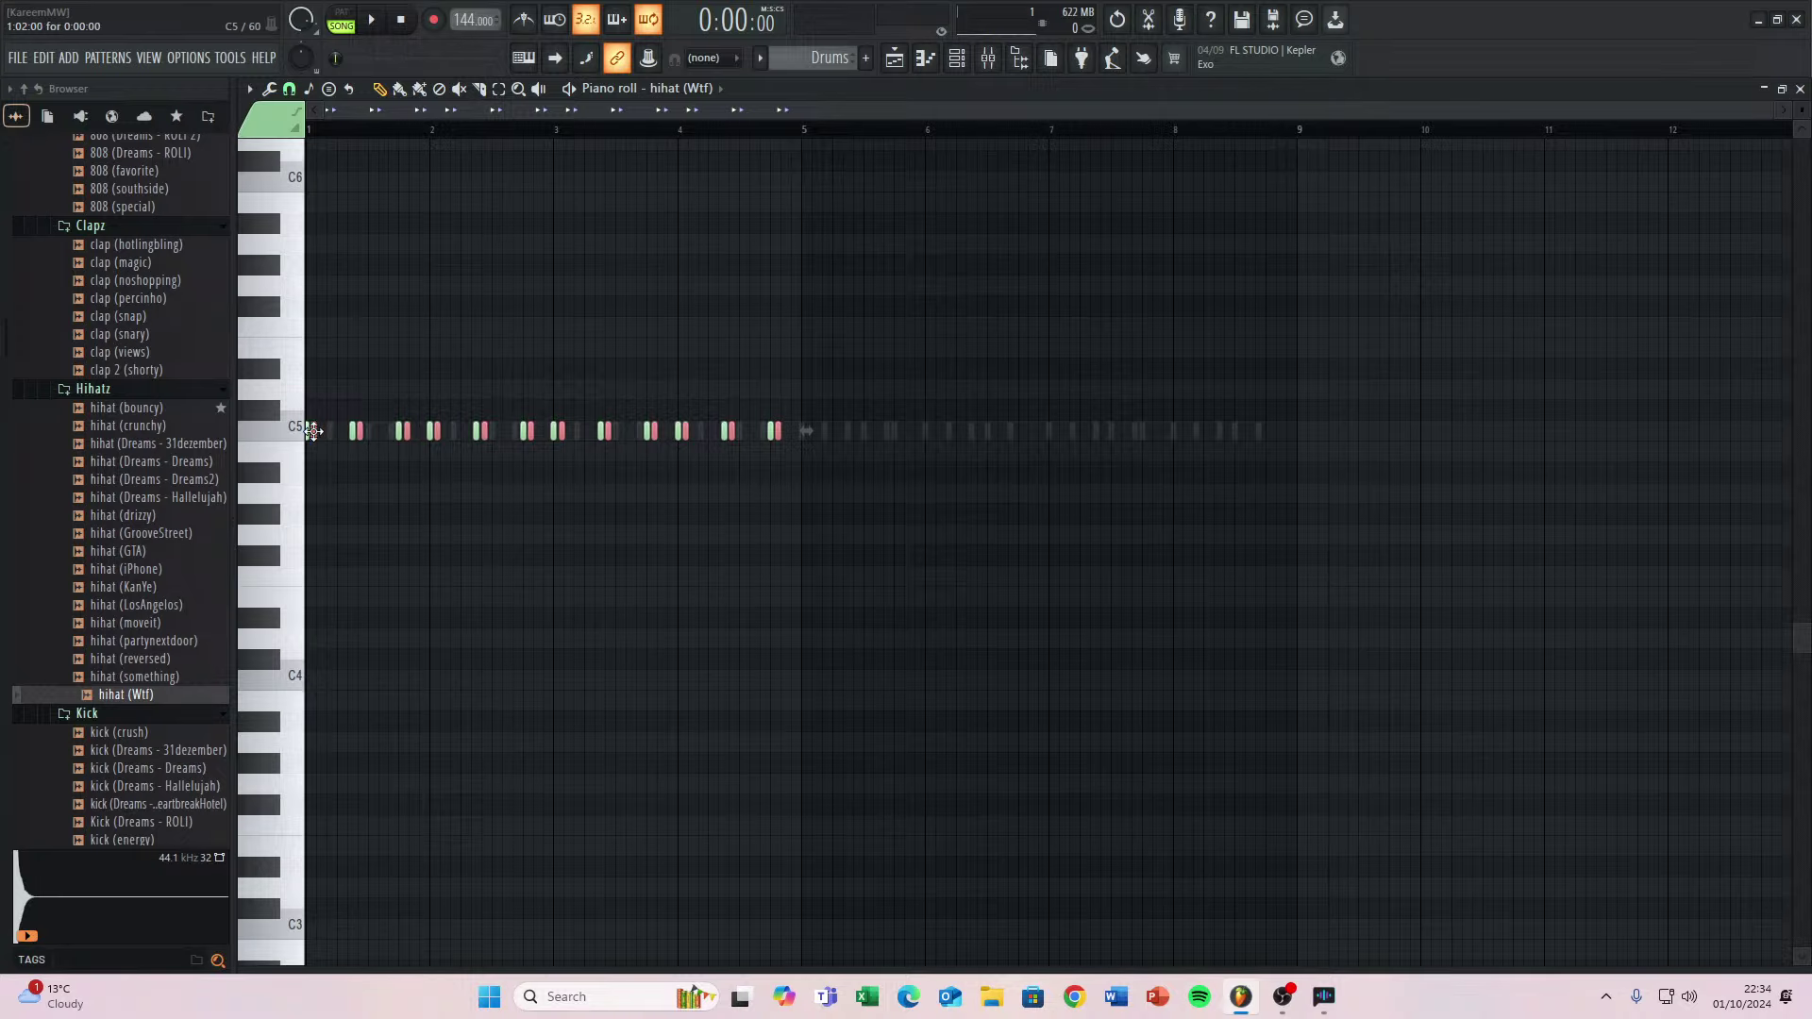
scroll(807, 529, up, 8)
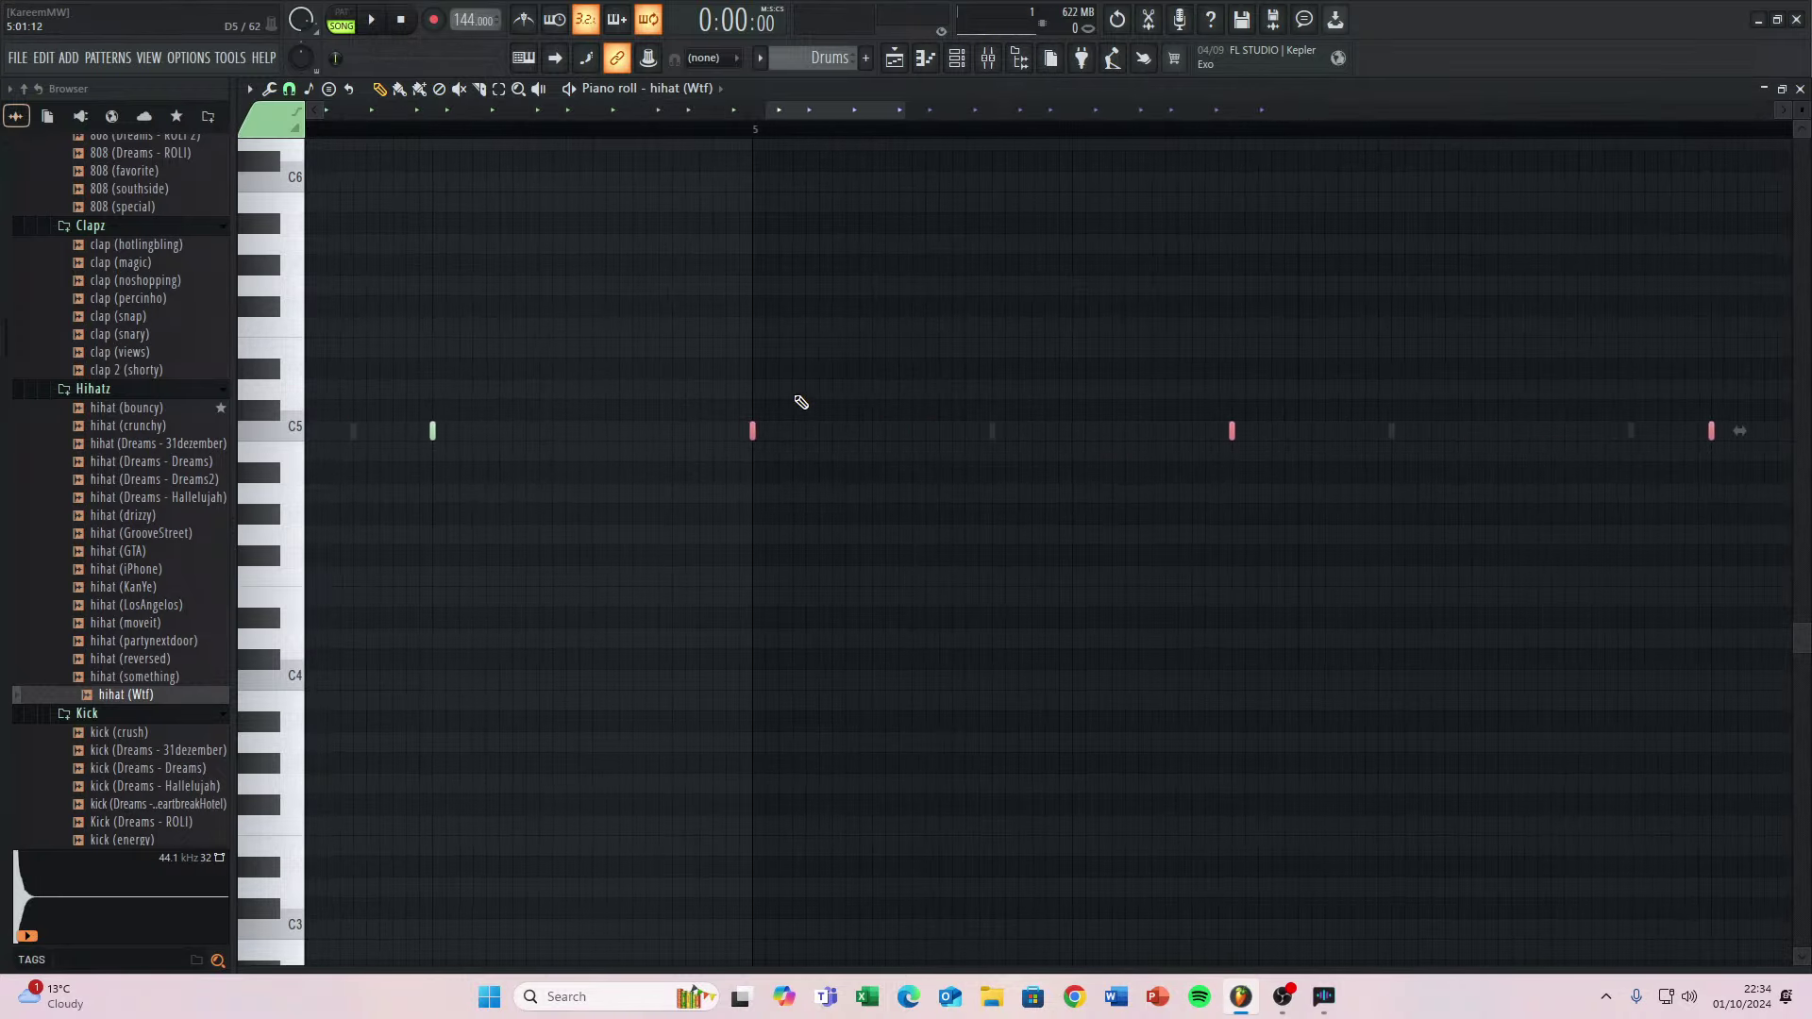
scroll(826, 585, down, 8)
key(space)
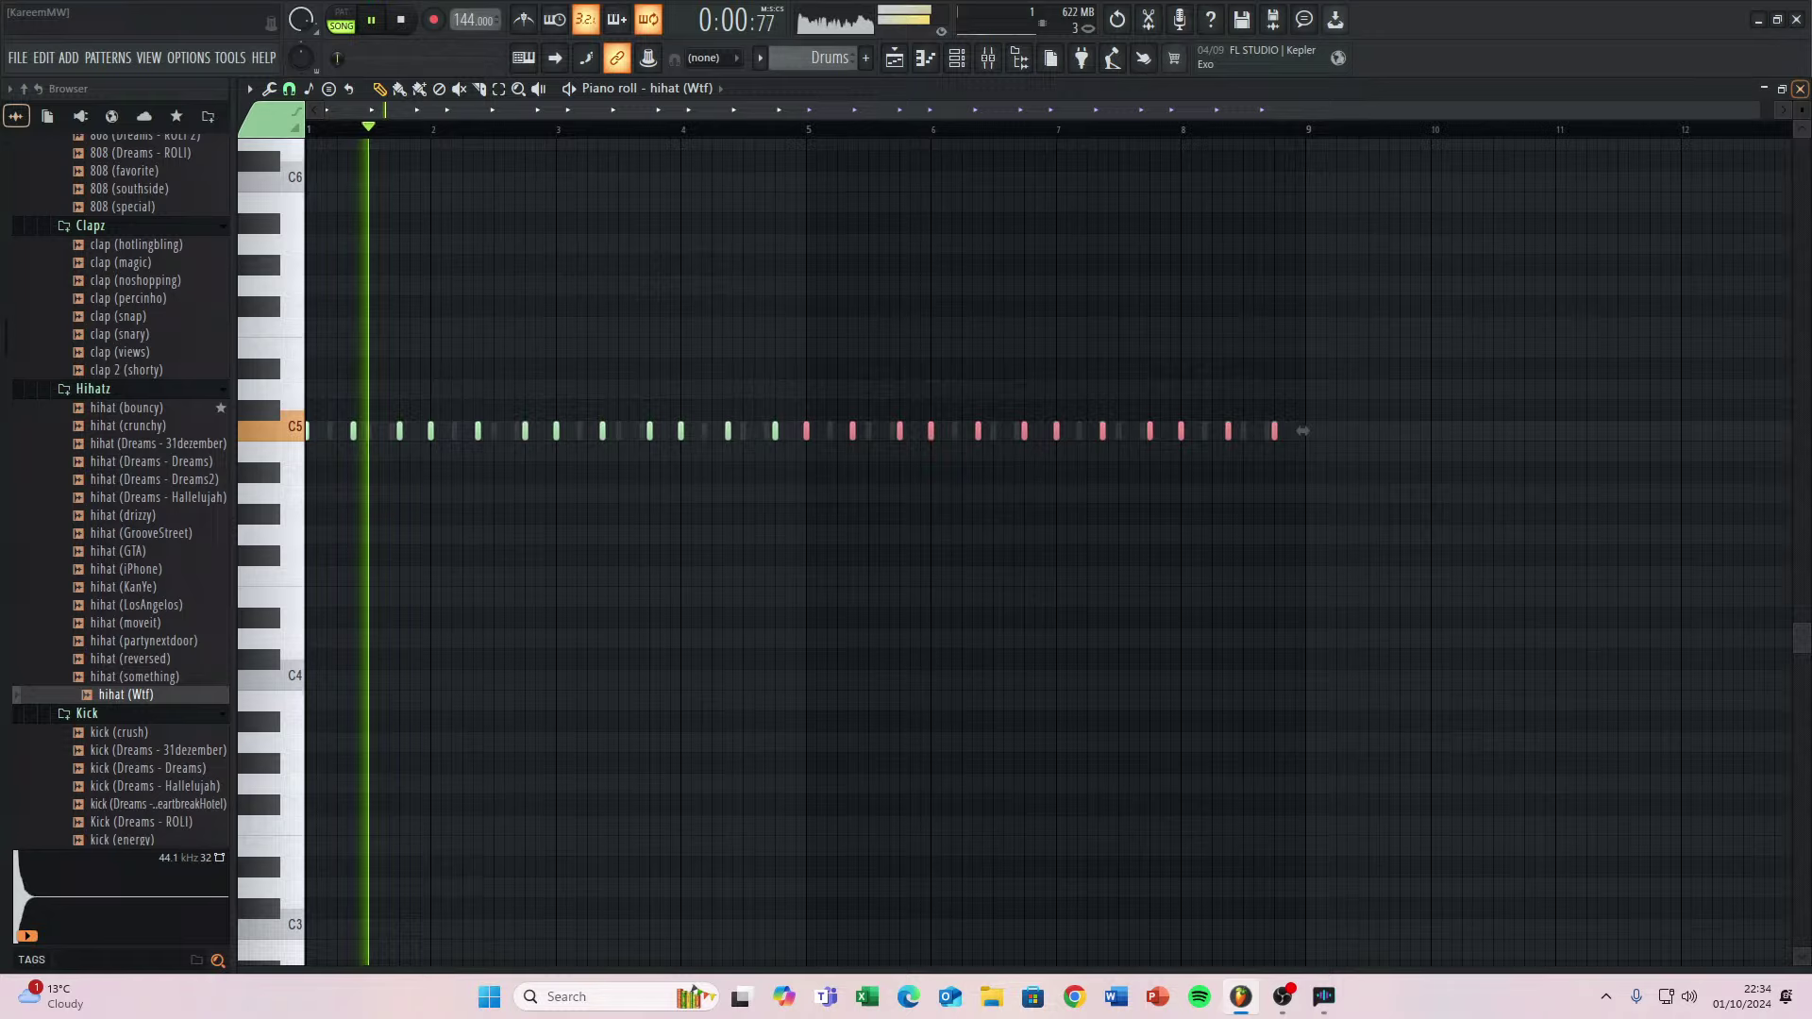
click(1799, 89)
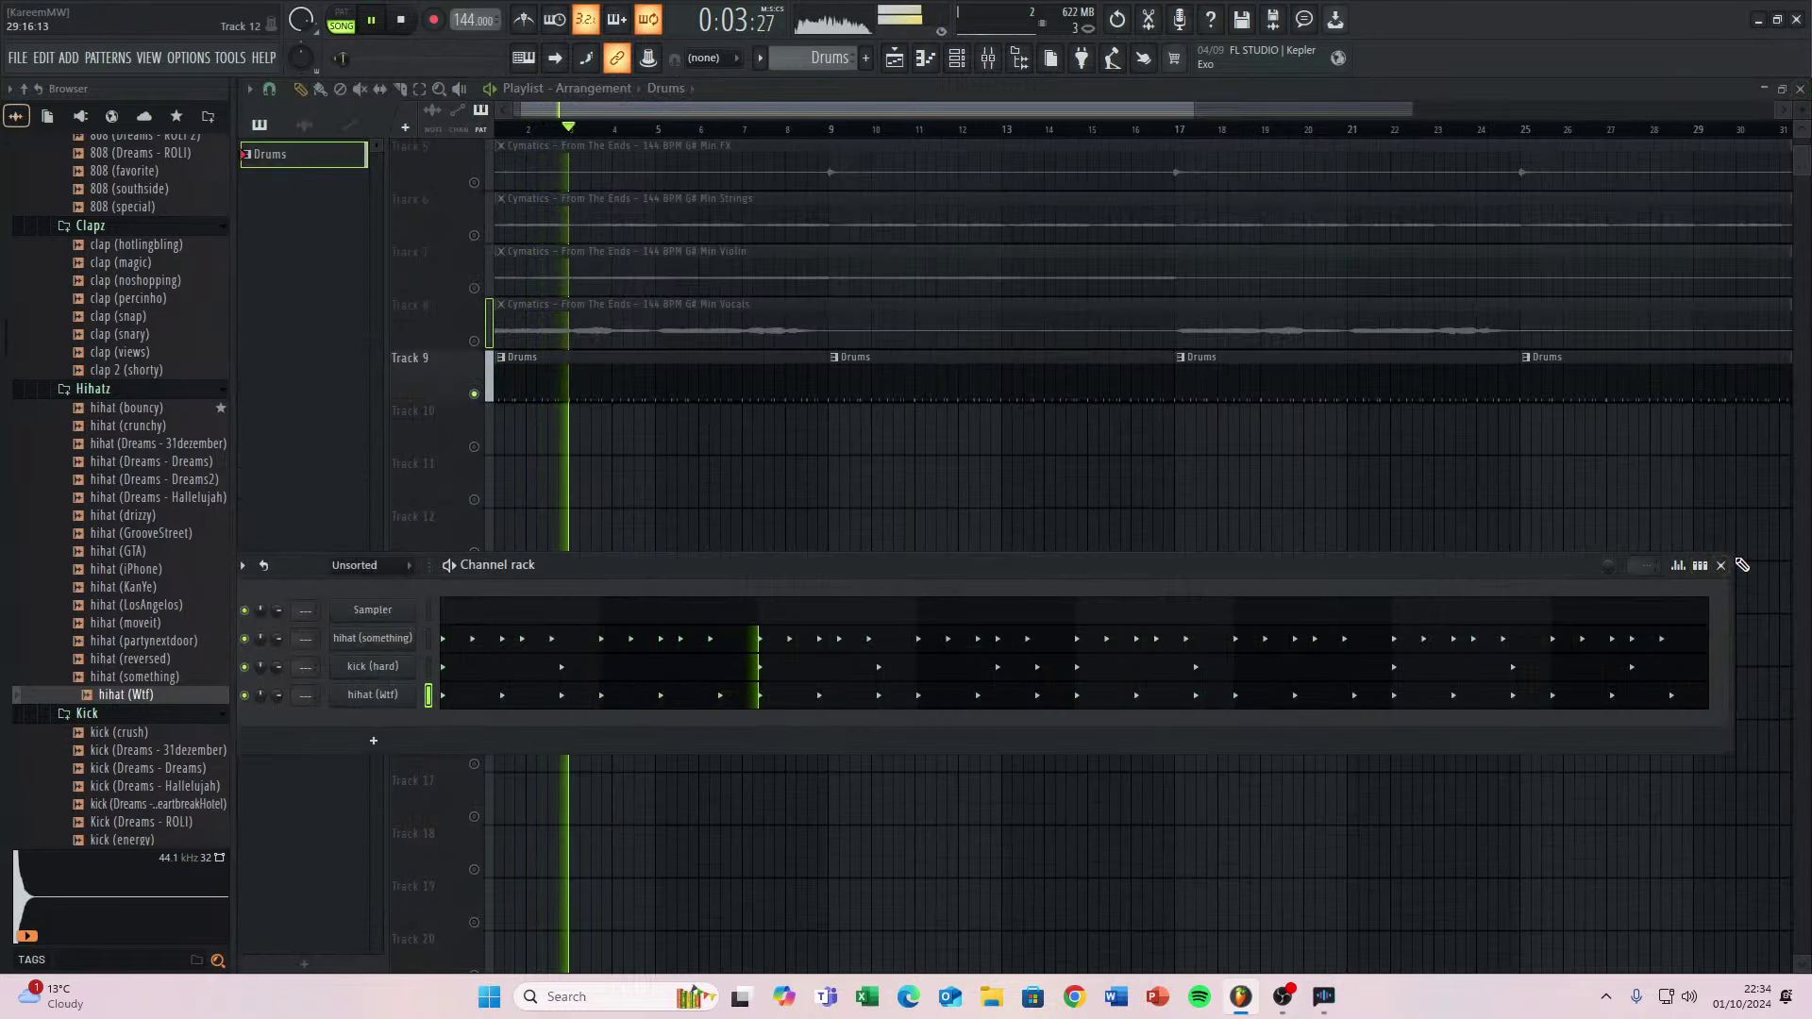
Browse the OZ - MagicCity Drumkit and preview its clap samples, including clap (snary), while the song plays.
scroll(118, 562, down, 6)
scroll(116, 559, up, 12)
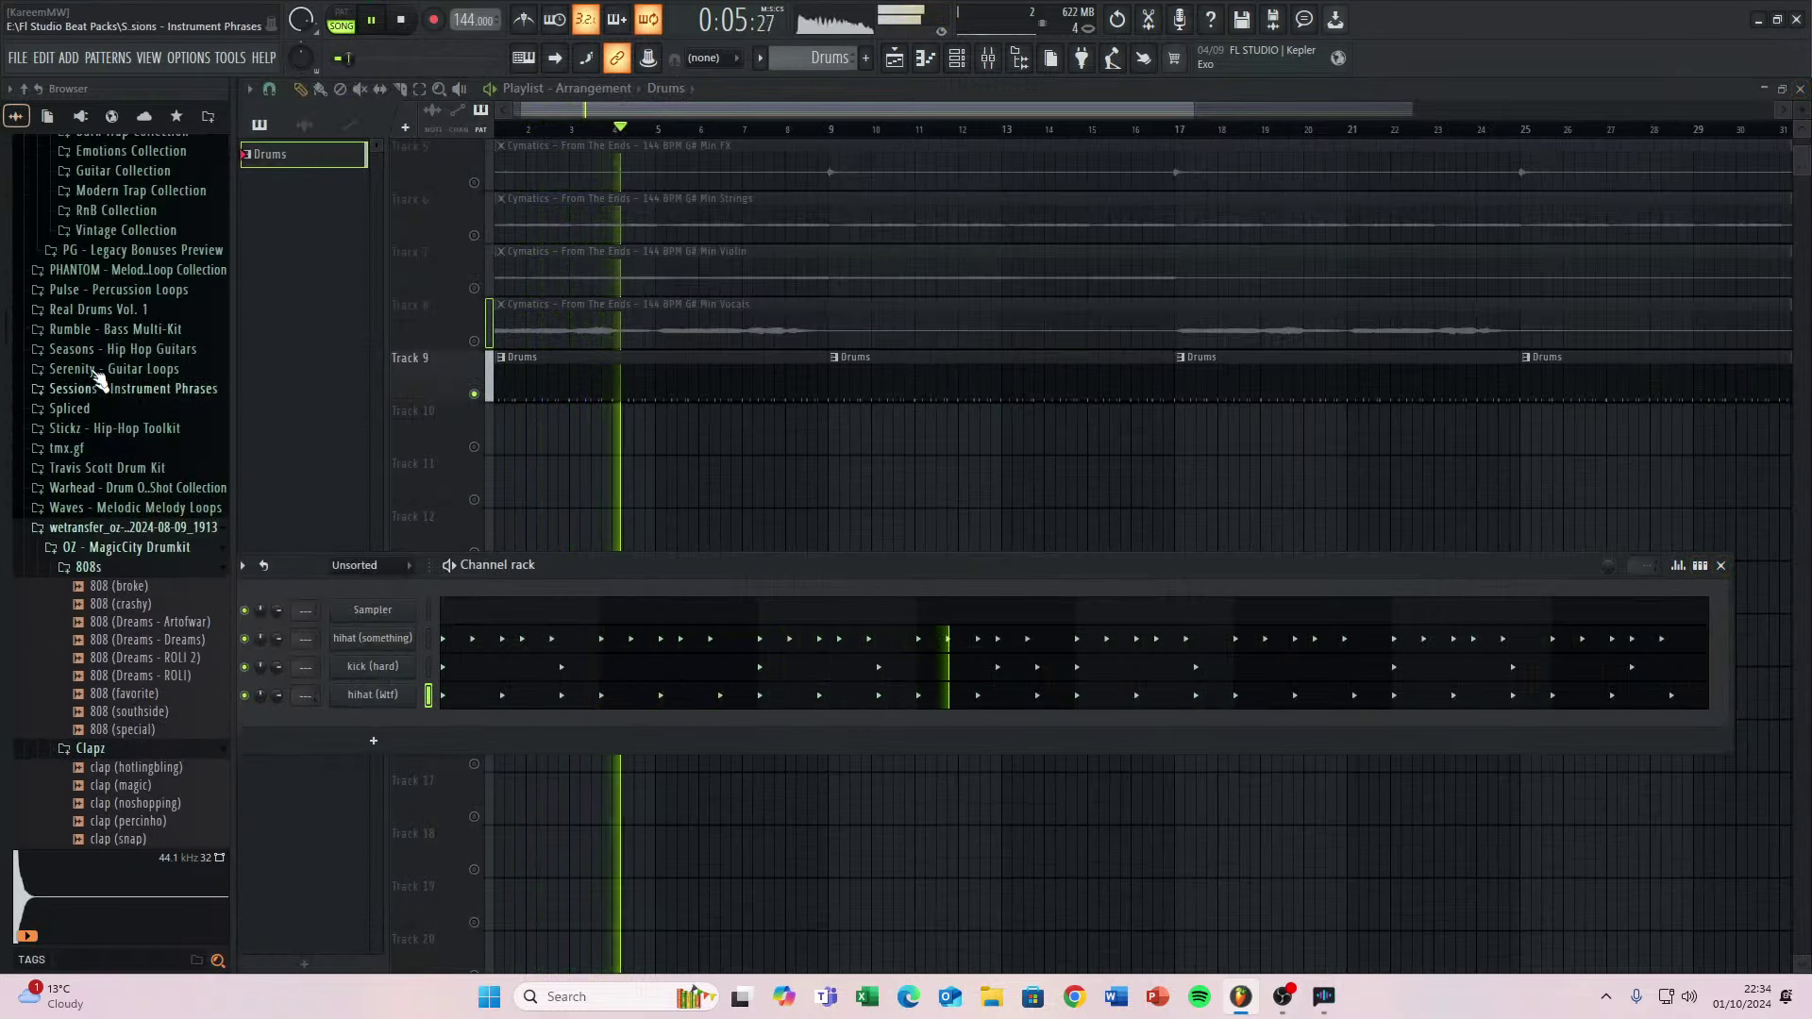
click(119, 768)
scroll(128, 555, down, 14)
scroll(129, 559, up, 10)
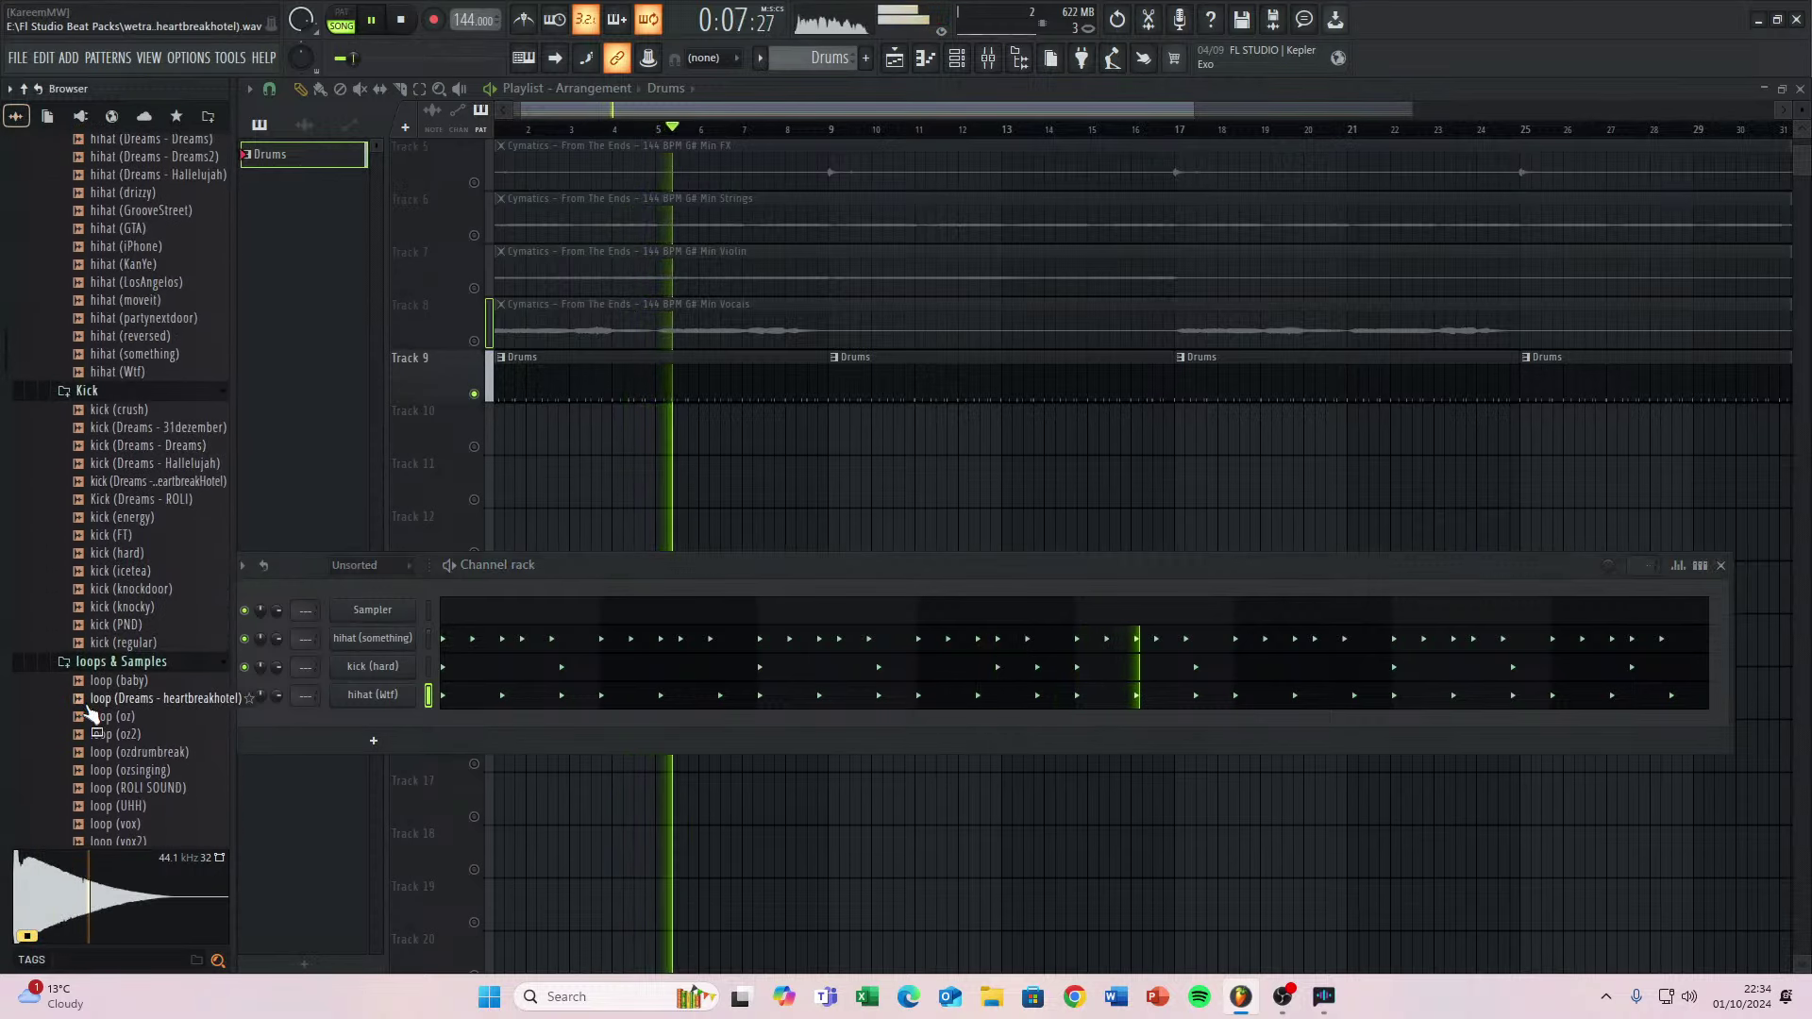
click(132, 299)
click(132, 372)
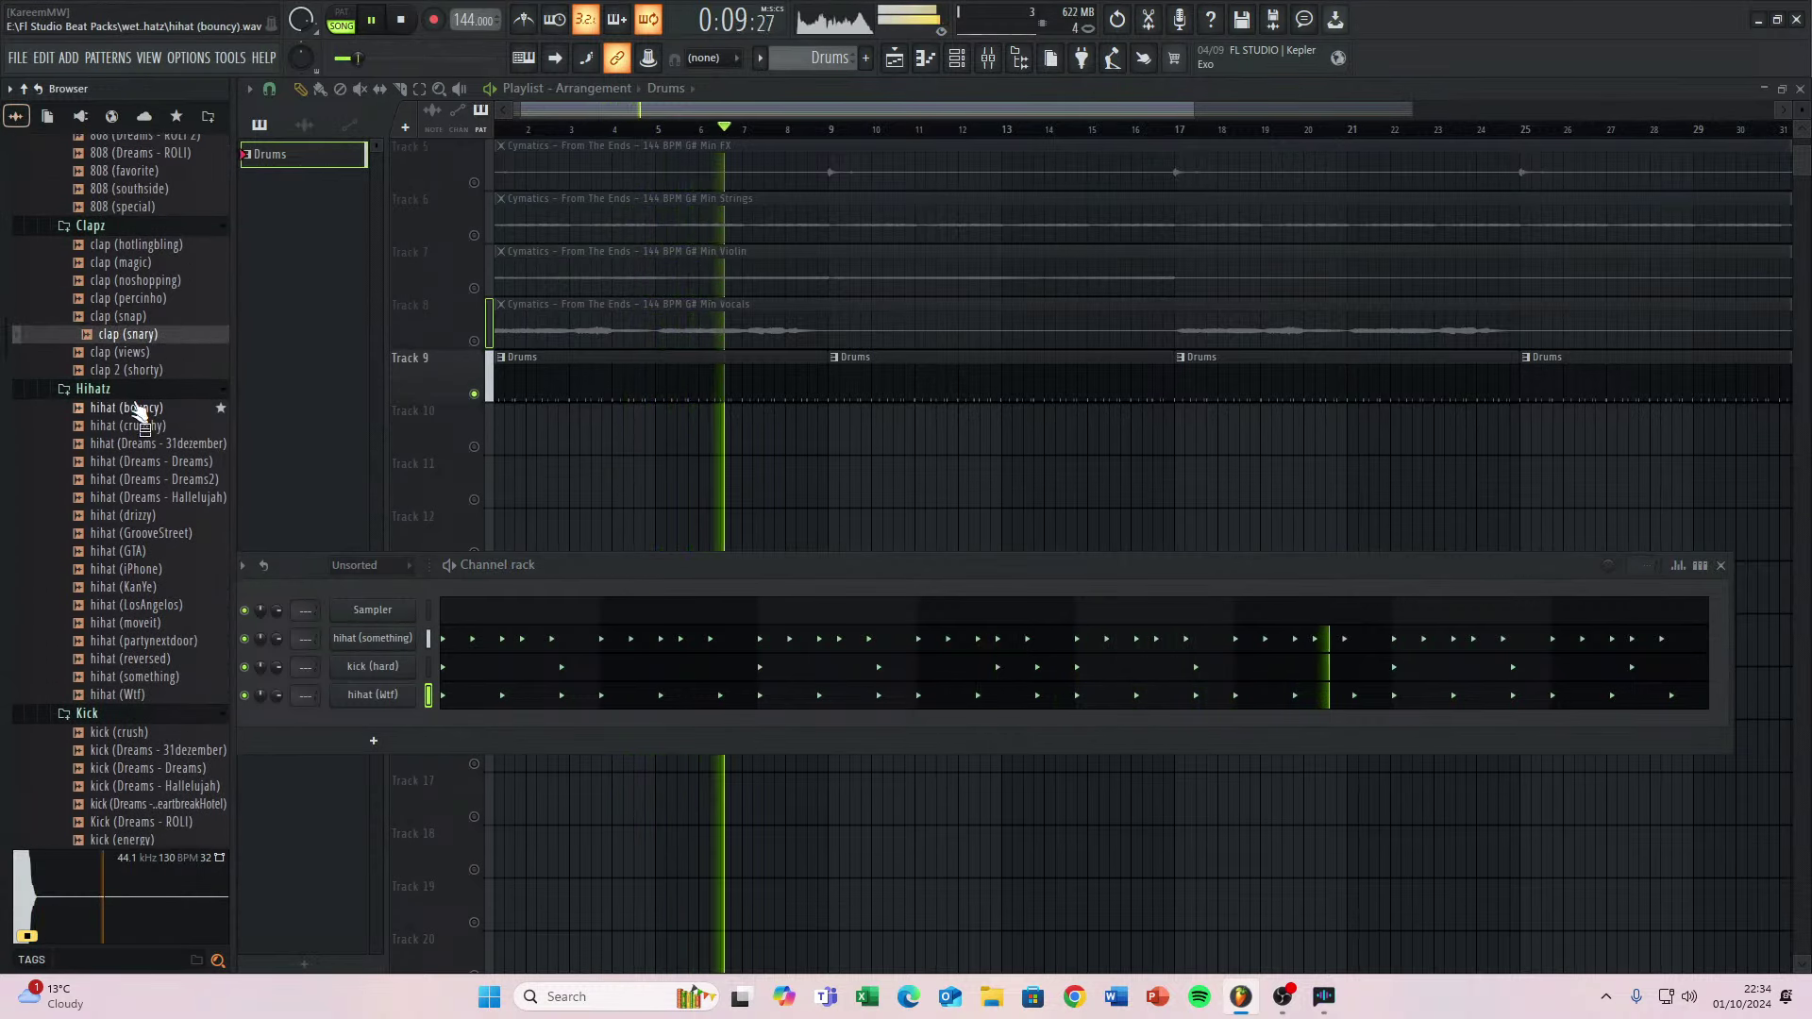
click(137, 336)
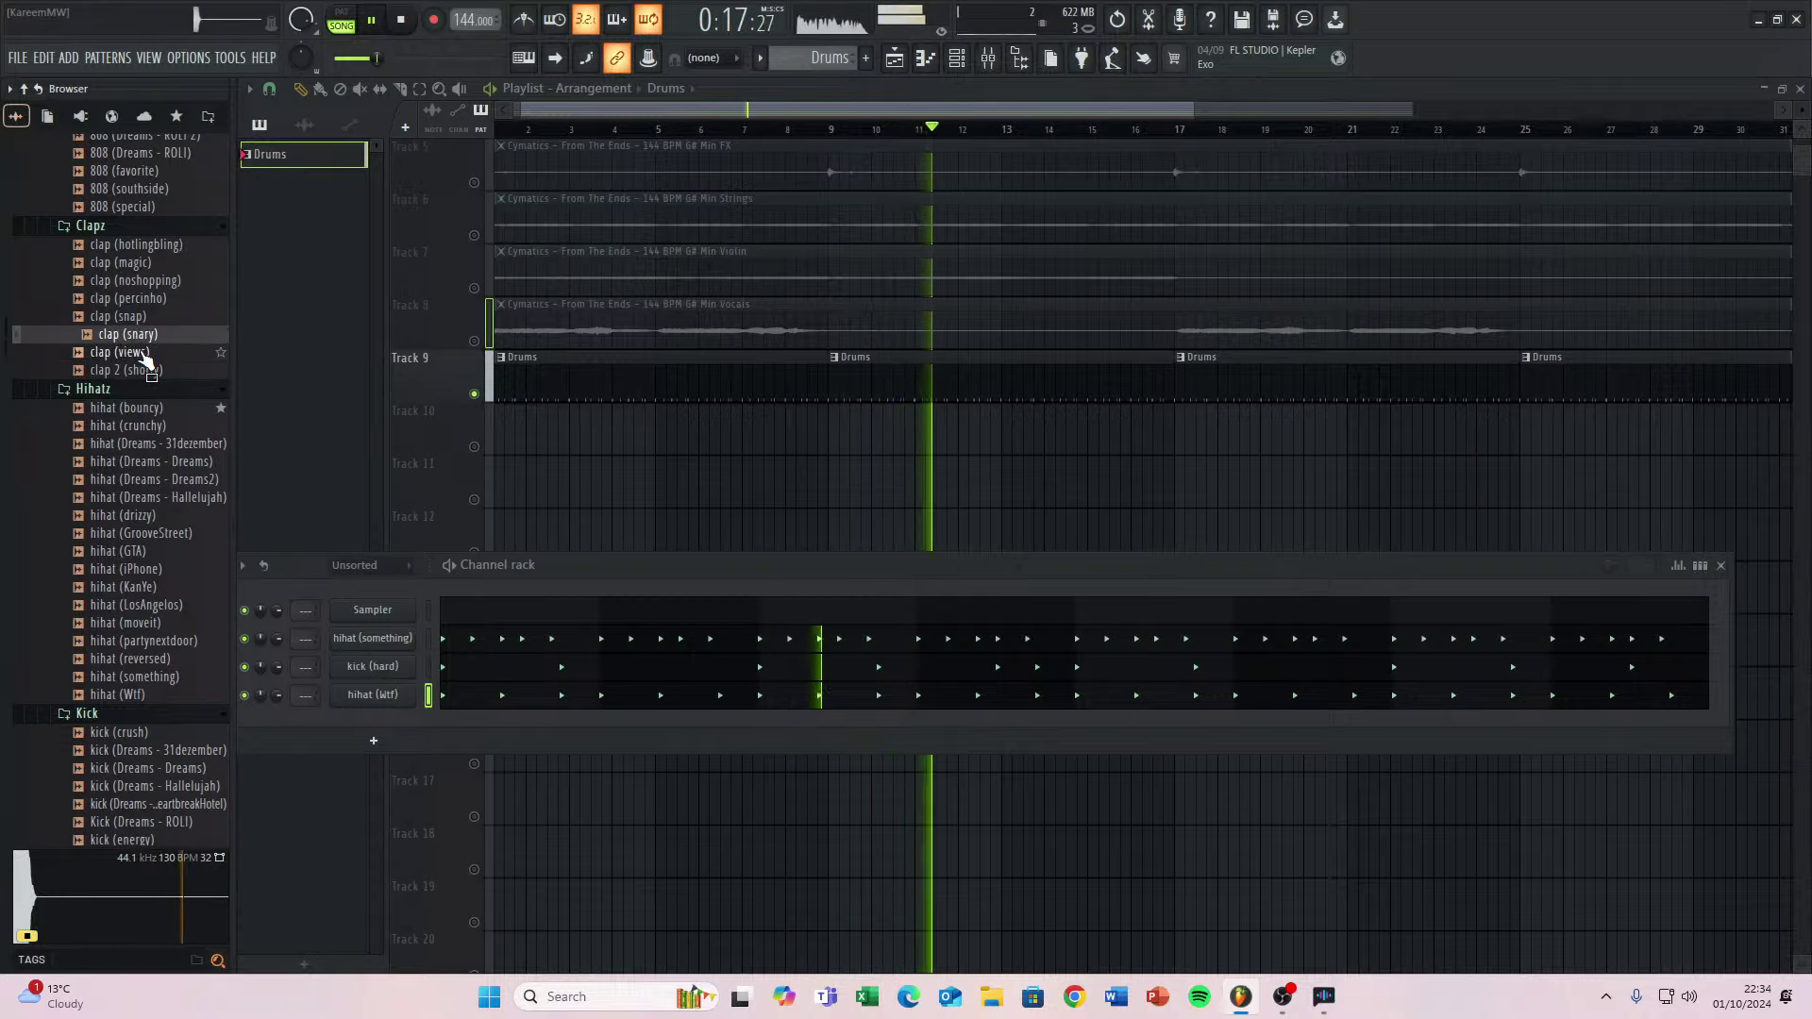
click(142, 353)
Browse the other drum kit's Claps folder and compare samples such as CLAP1 and CLAP2 against the beat.
scroll(132, 406, up, 5)
scroll(123, 455, down, 15)
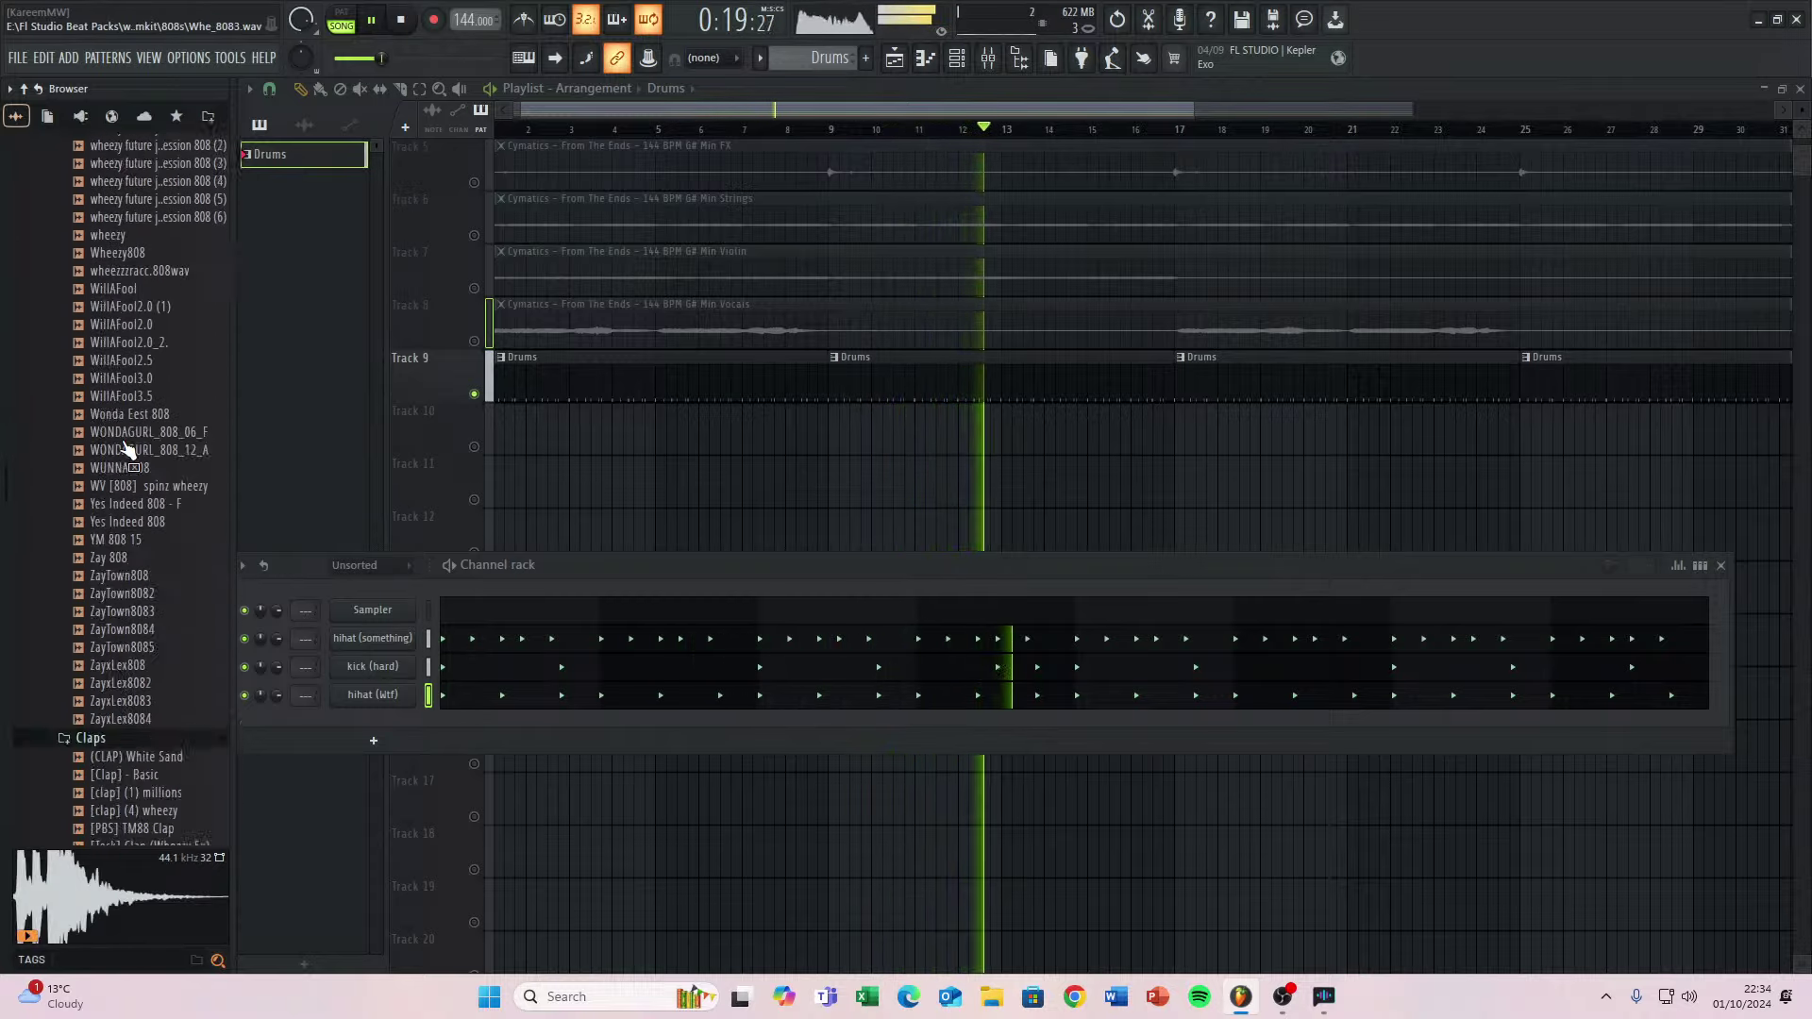
scroll(130, 447, up, 12)
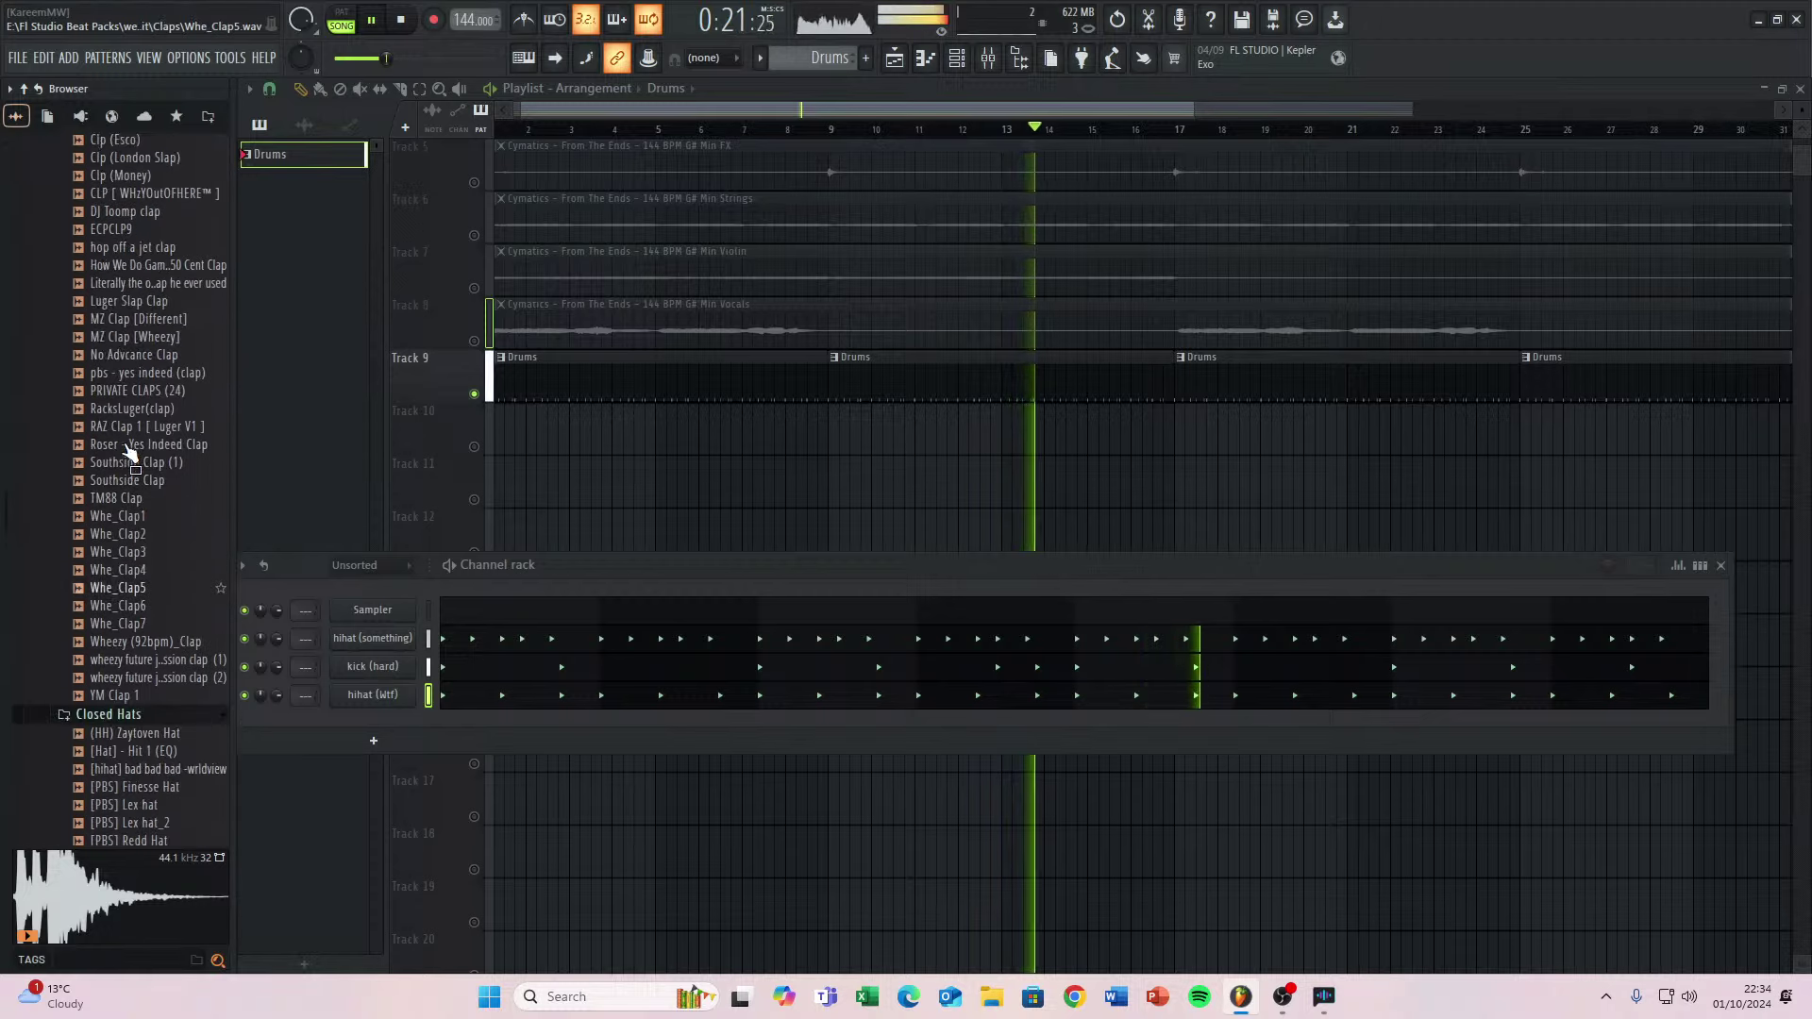
click(134, 426)
click(135, 373)
click(131, 243)
key(Up)
key(Up)
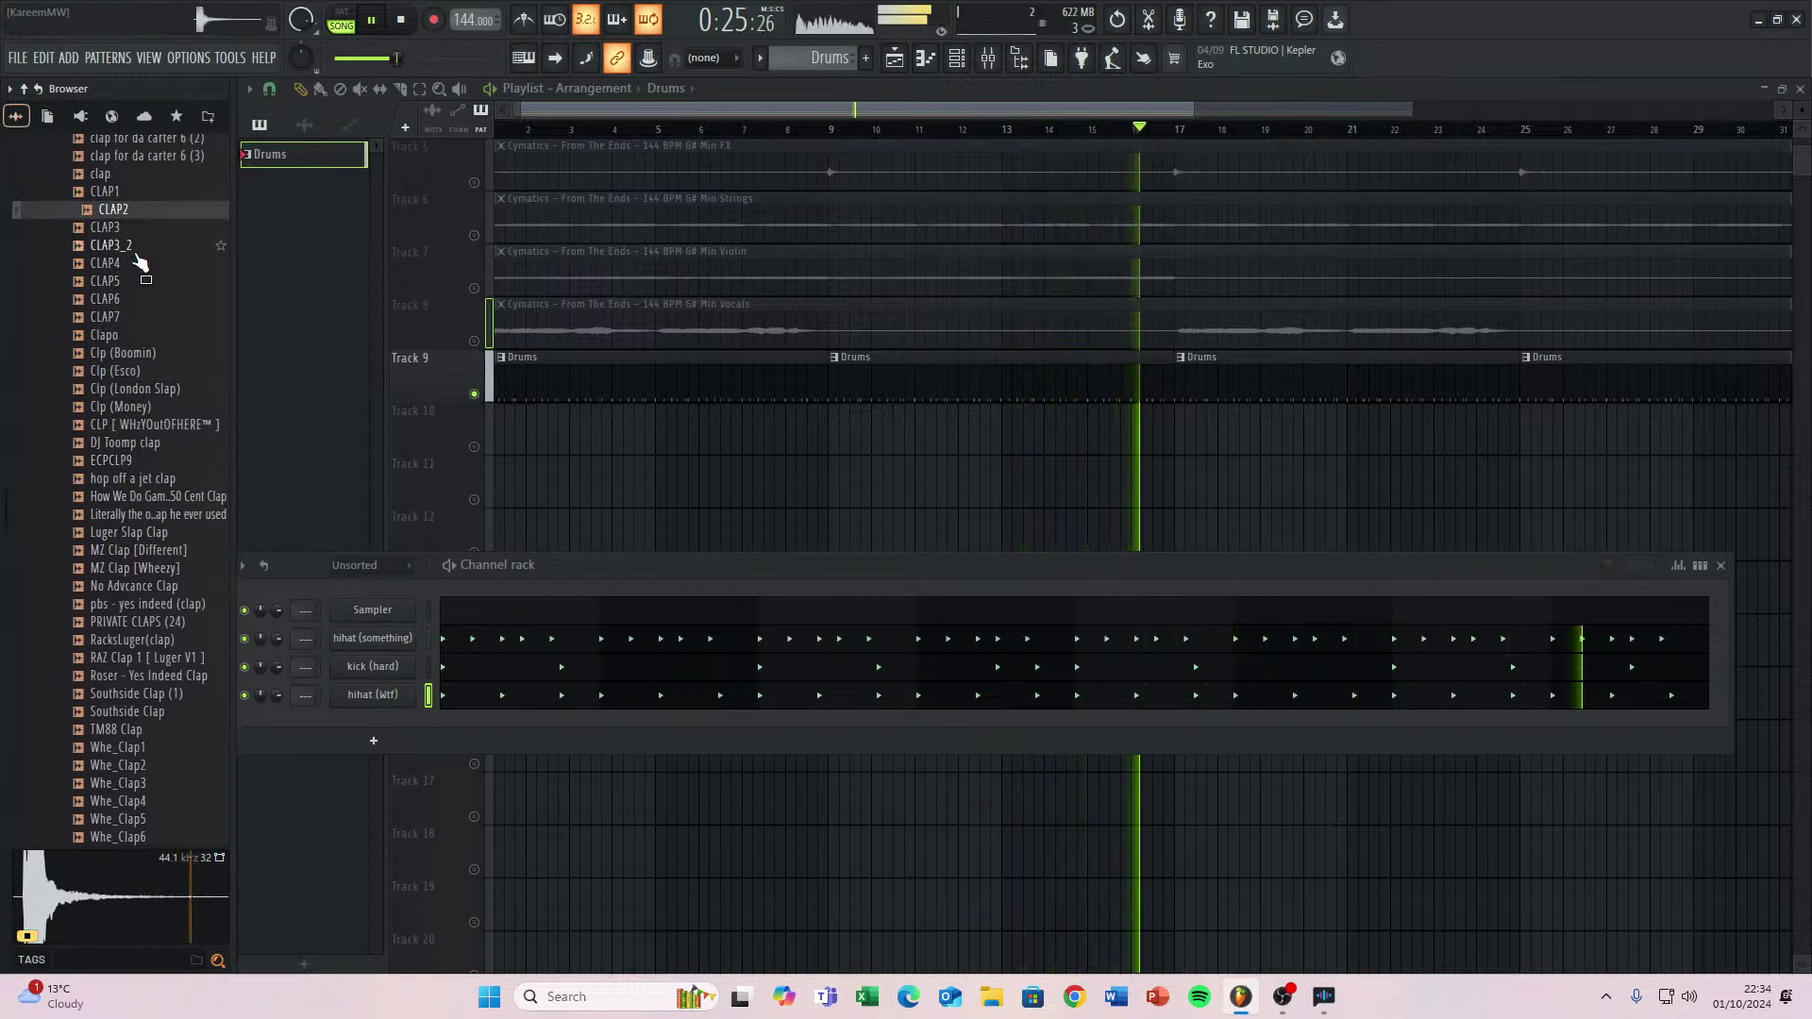
key(Down)
key(Up)
key(Up)
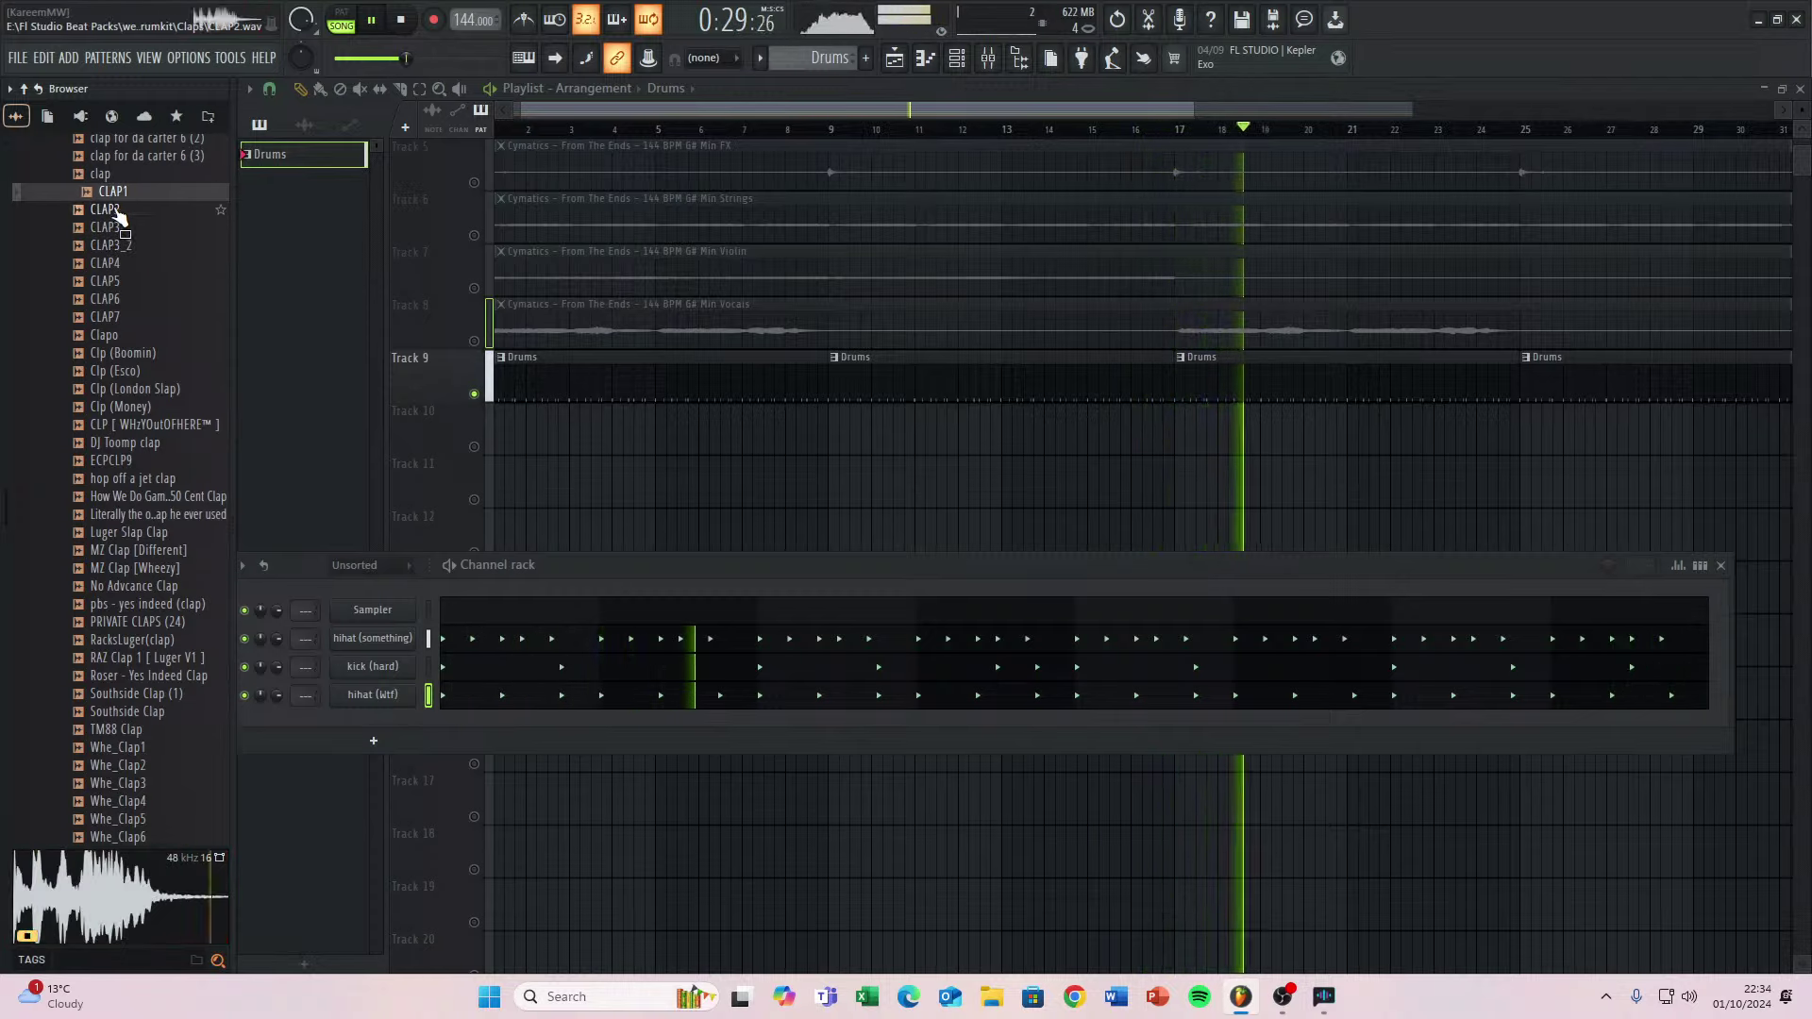
Load CLAP1 as a new channel and place claps on step 9 of bars 2, 3 and 4.
drag(122, 195, 378, 723)
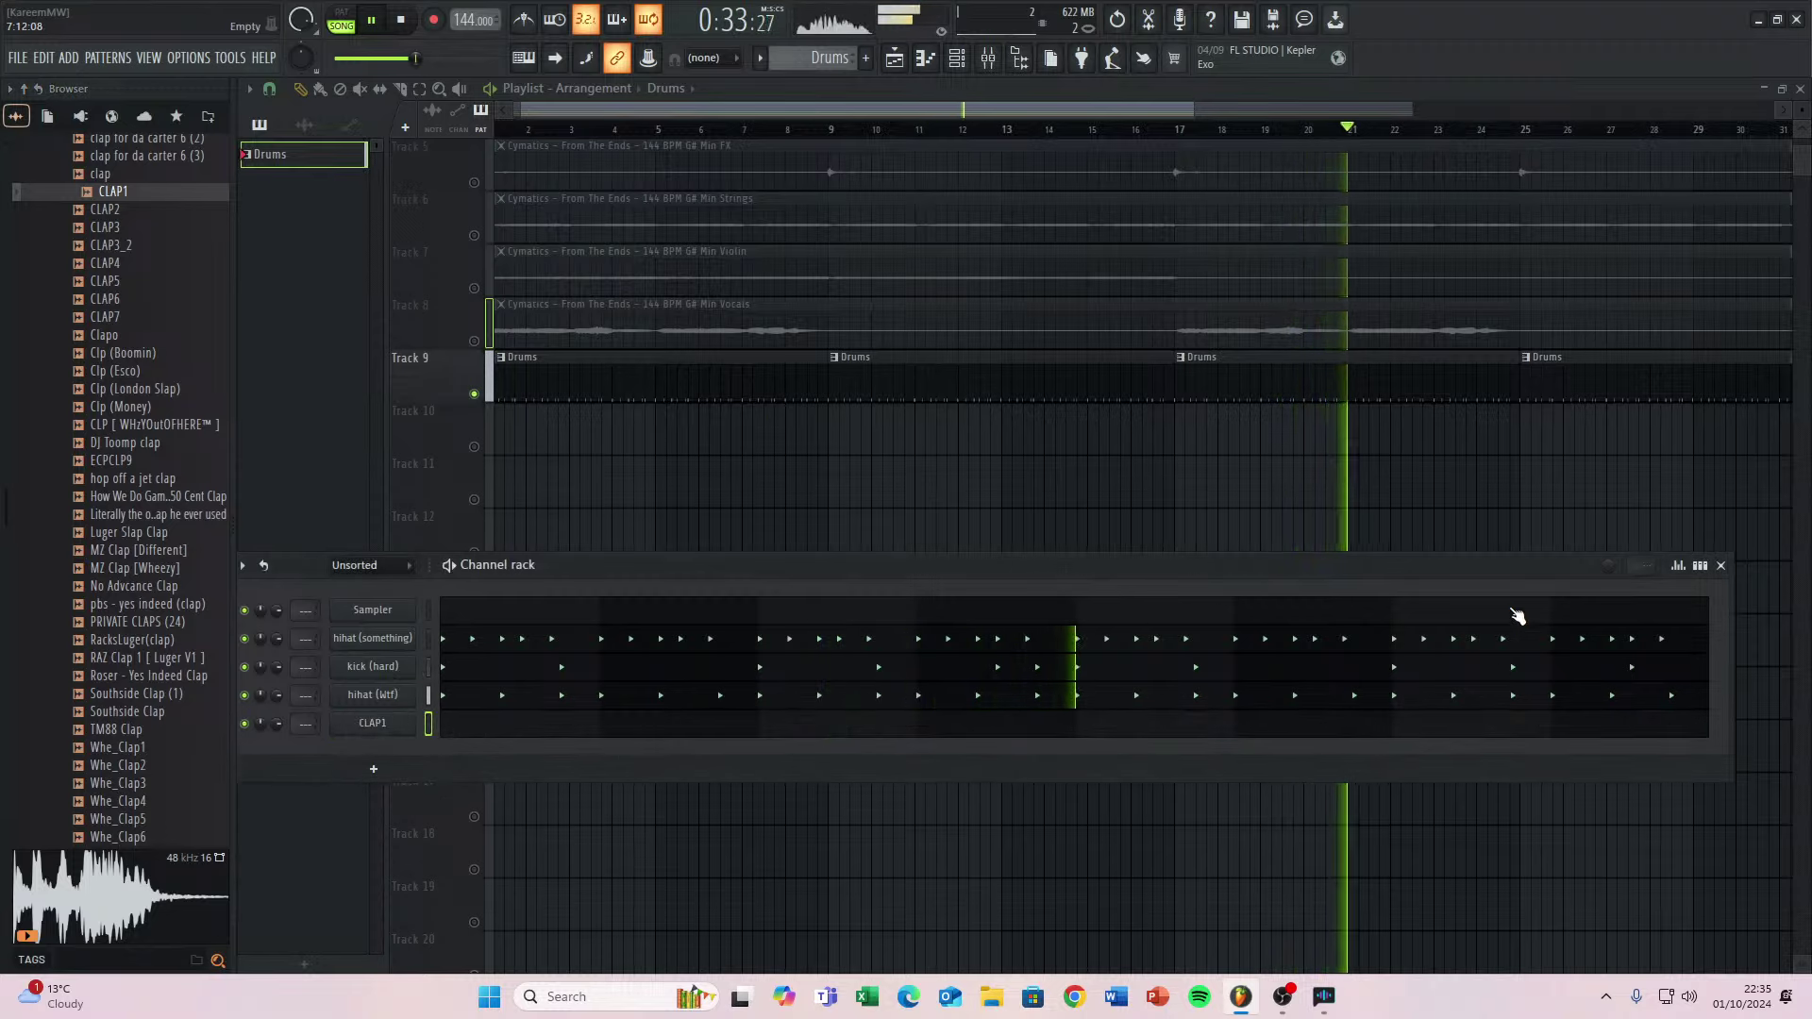
click(1699, 565)
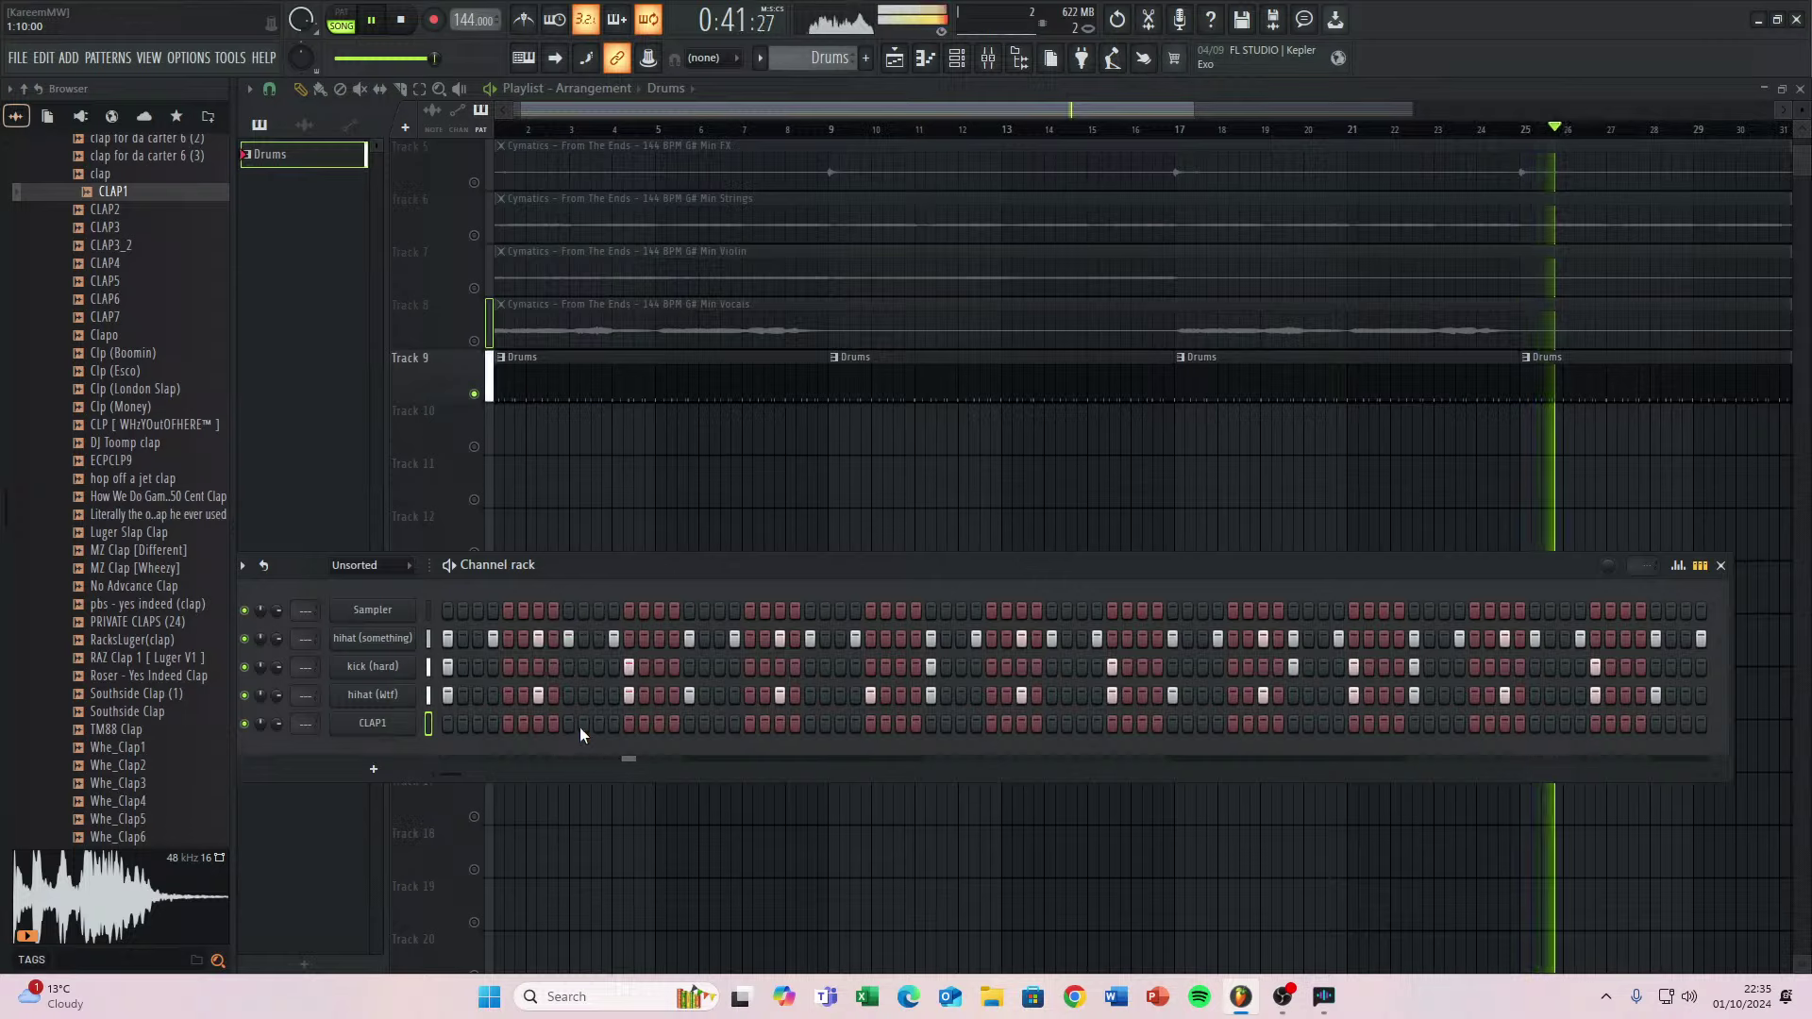
click(811, 725)
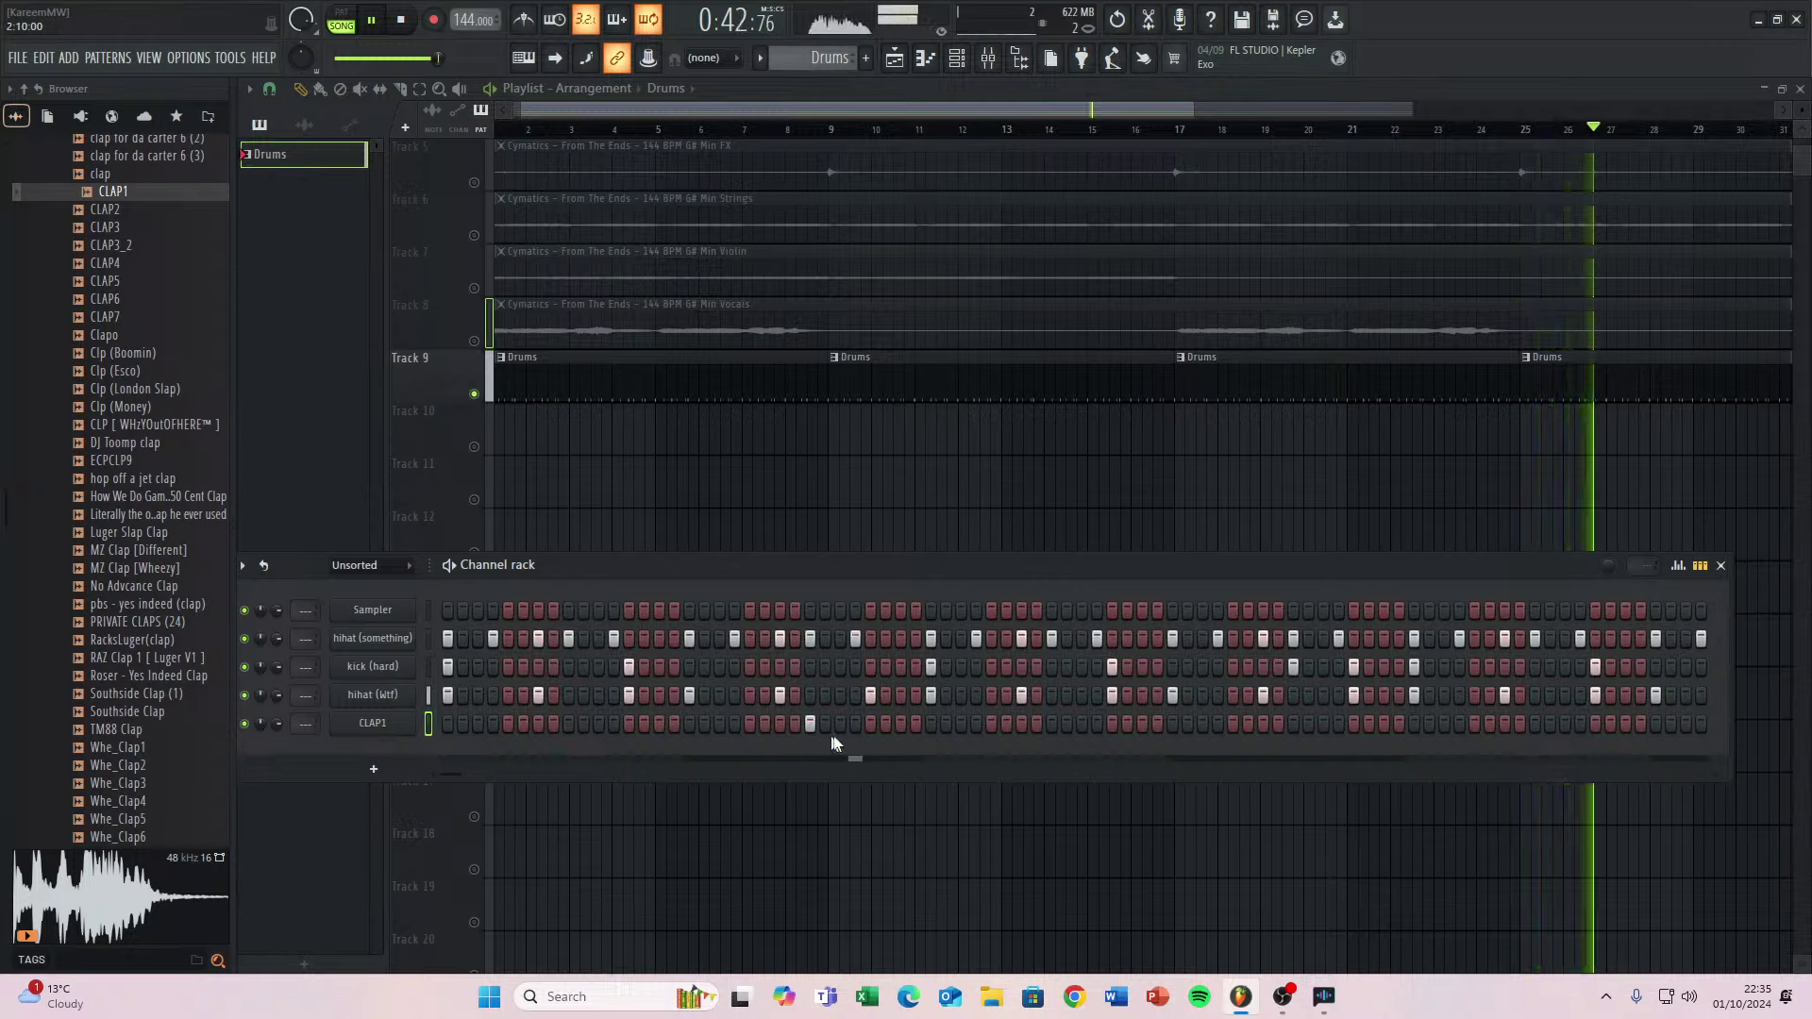
click(1051, 727)
scroll(1132, 726, right, 3)
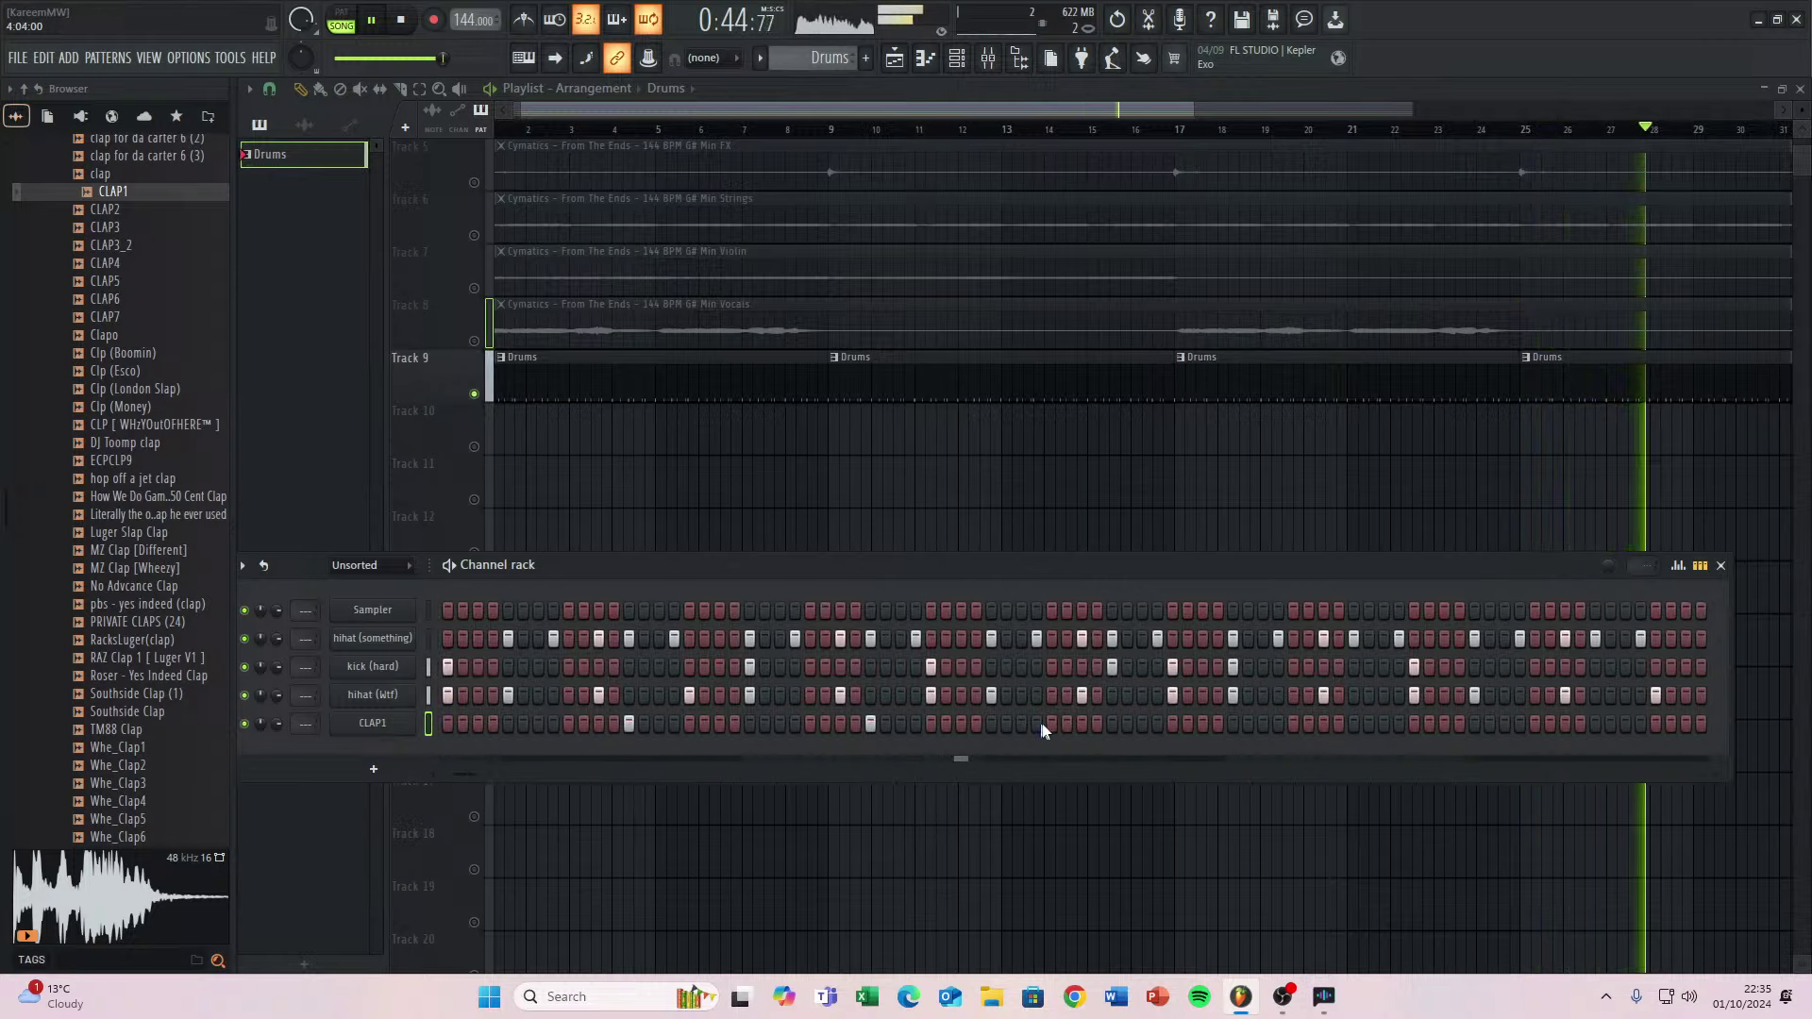
click(1112, 725)
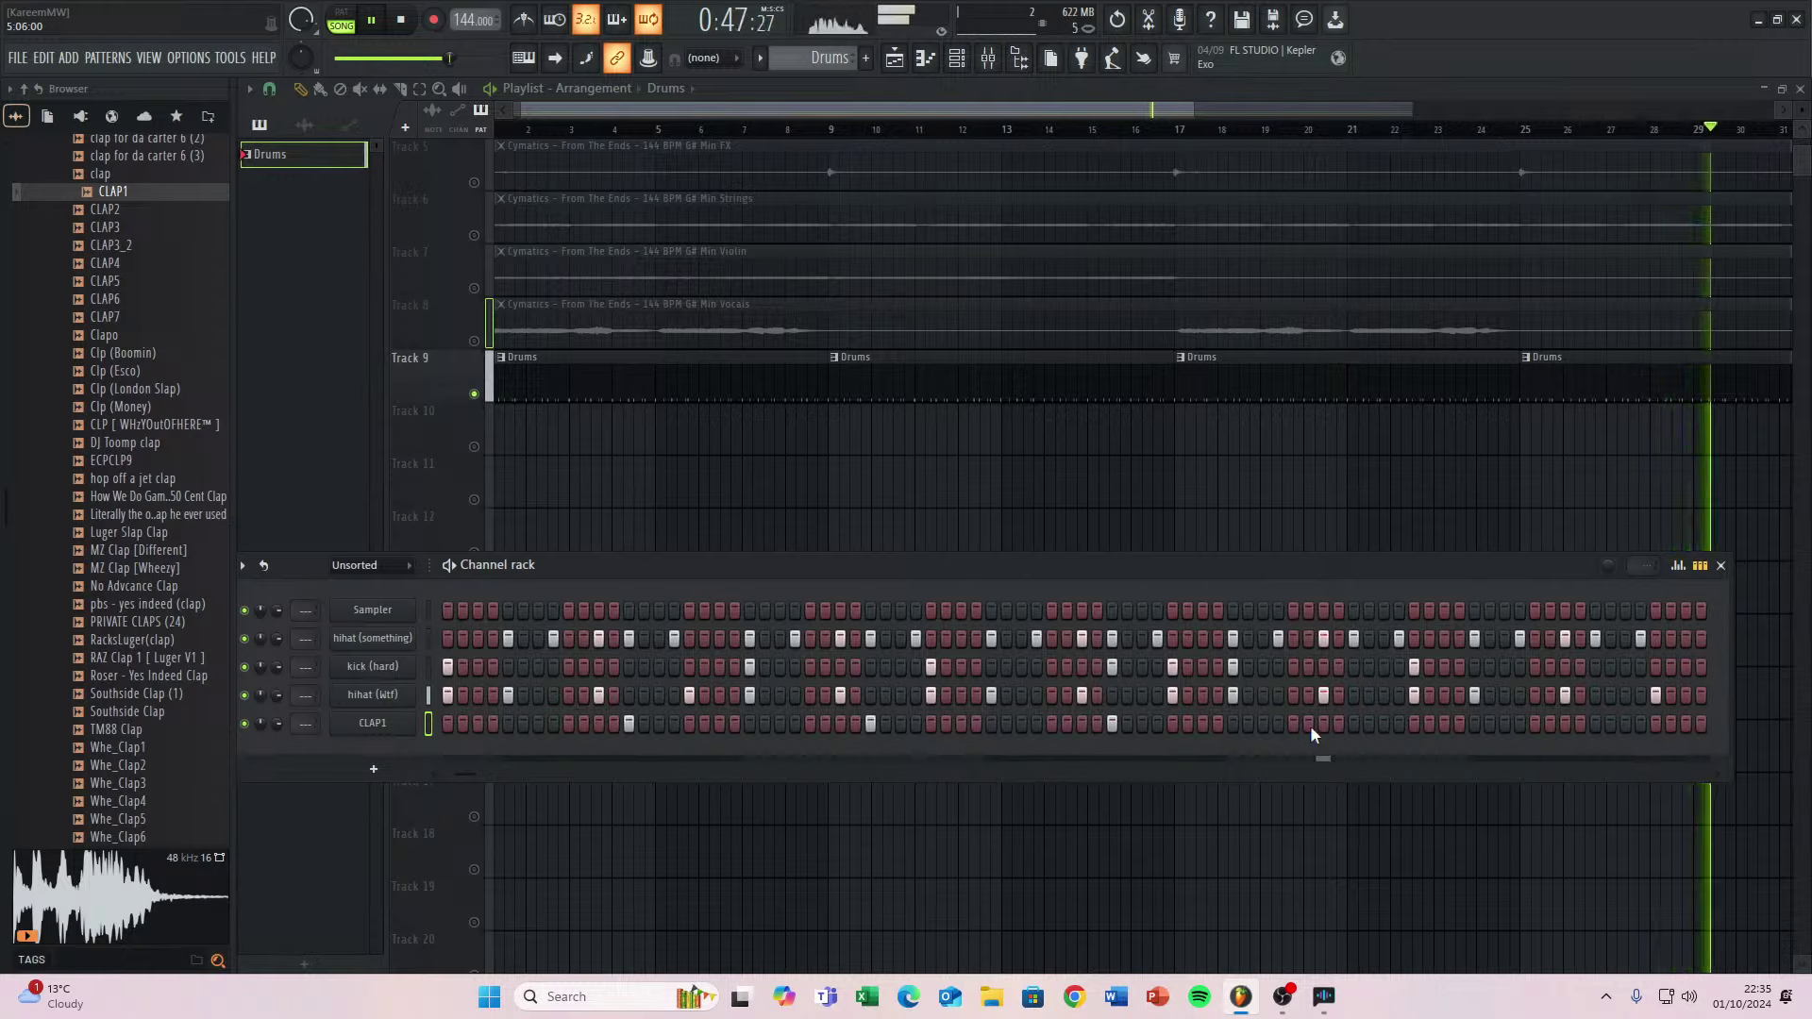
Place CLAP1 on step 9 of bars 5 to 8 and add an extra clap on step 13 of bar 8.
scroll(1003, 728, right, 7)
click(1279, 726)
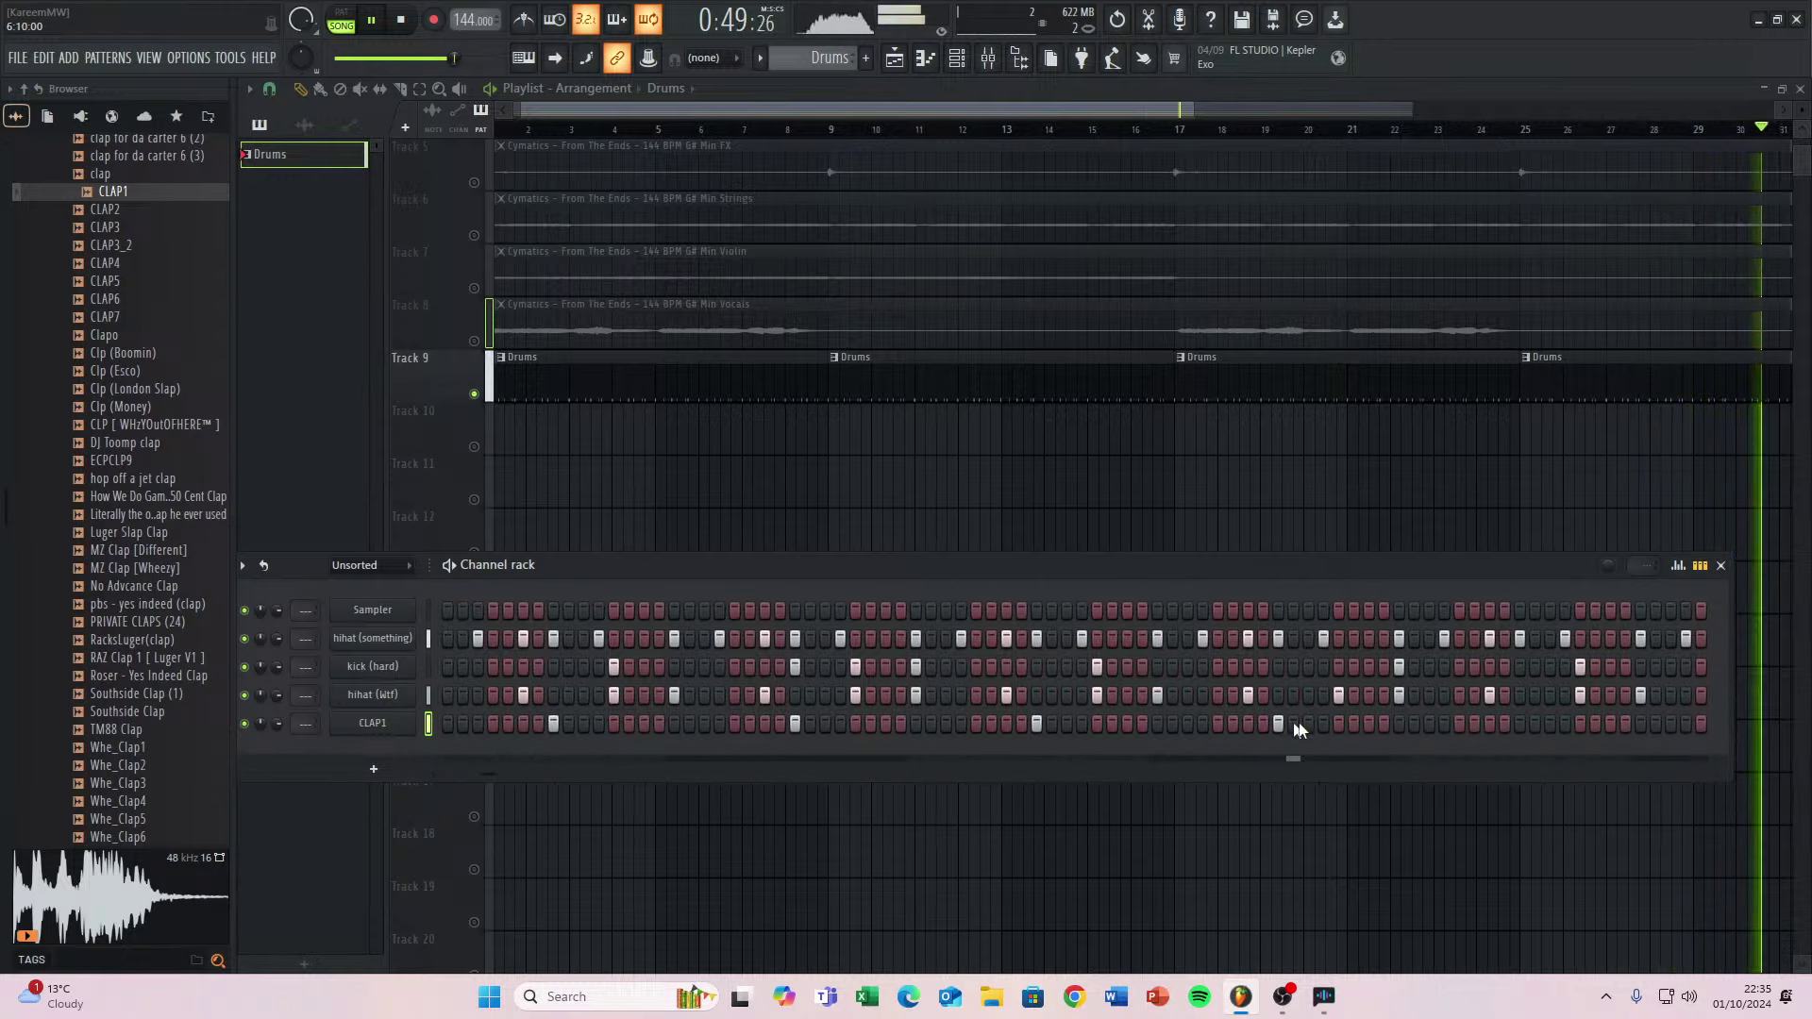
scroll(1145, 748, right, 9)
click(1115, 723)
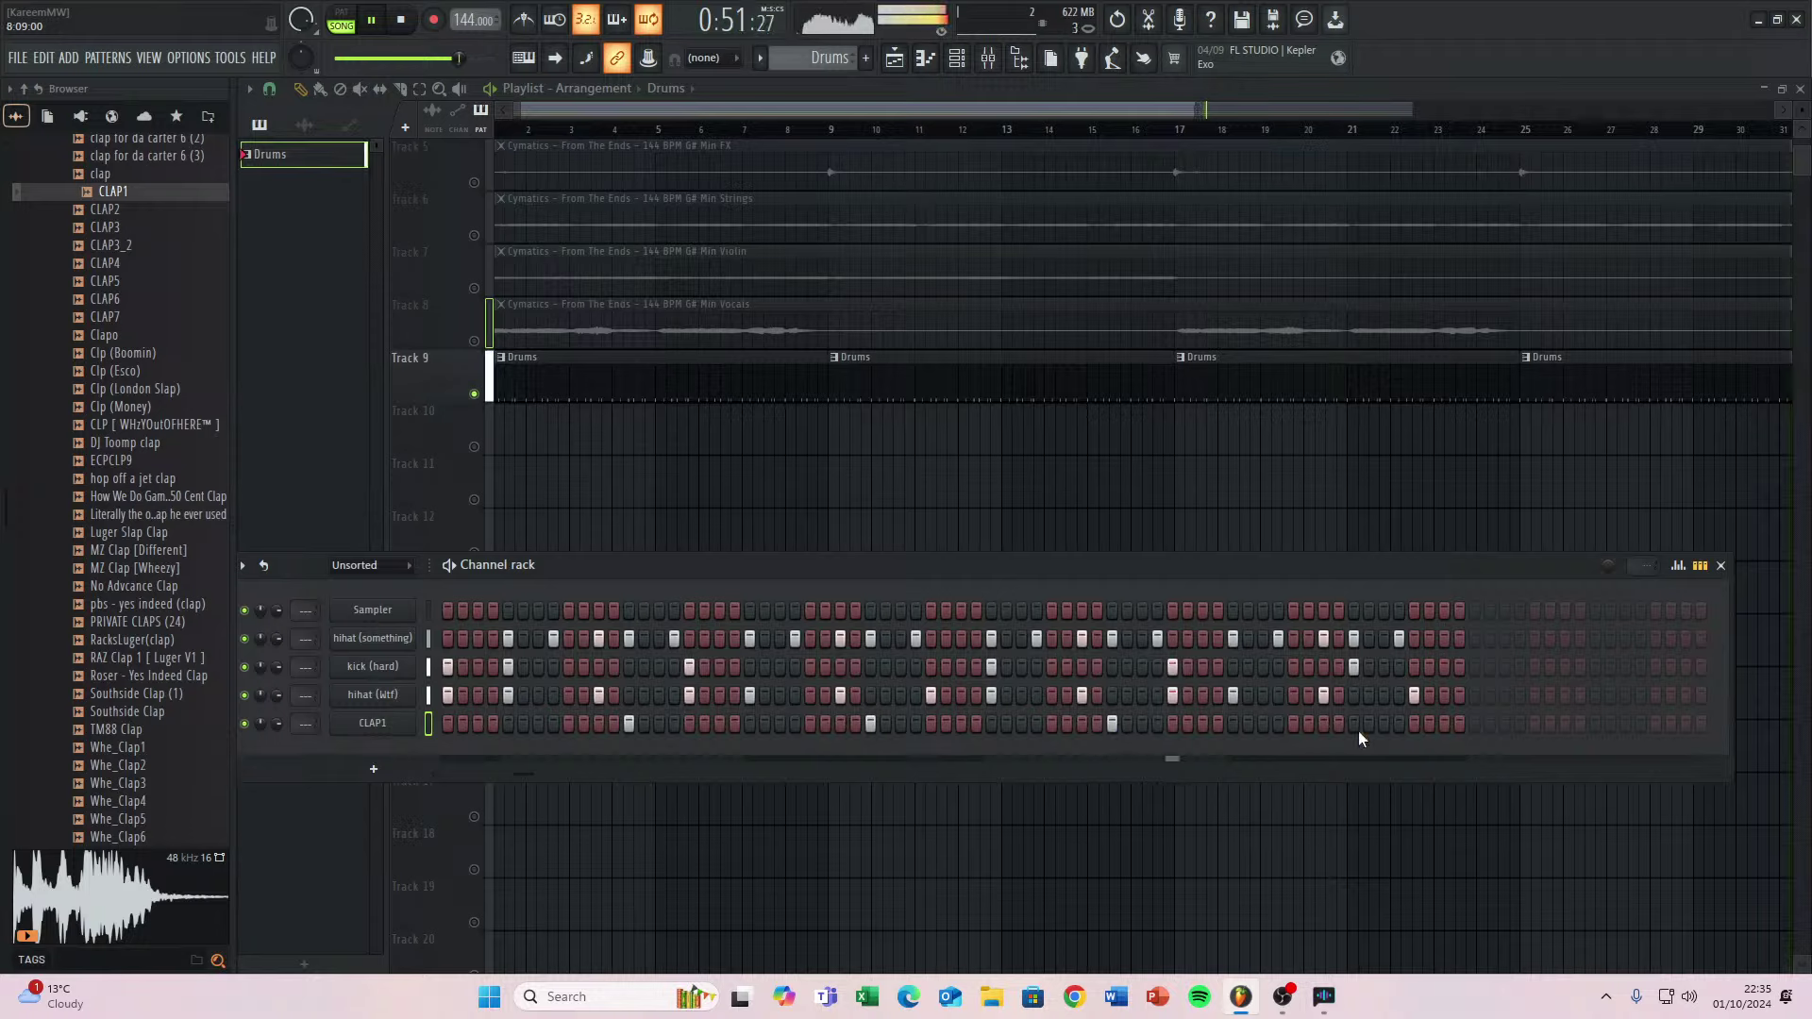
click(1413, 726)
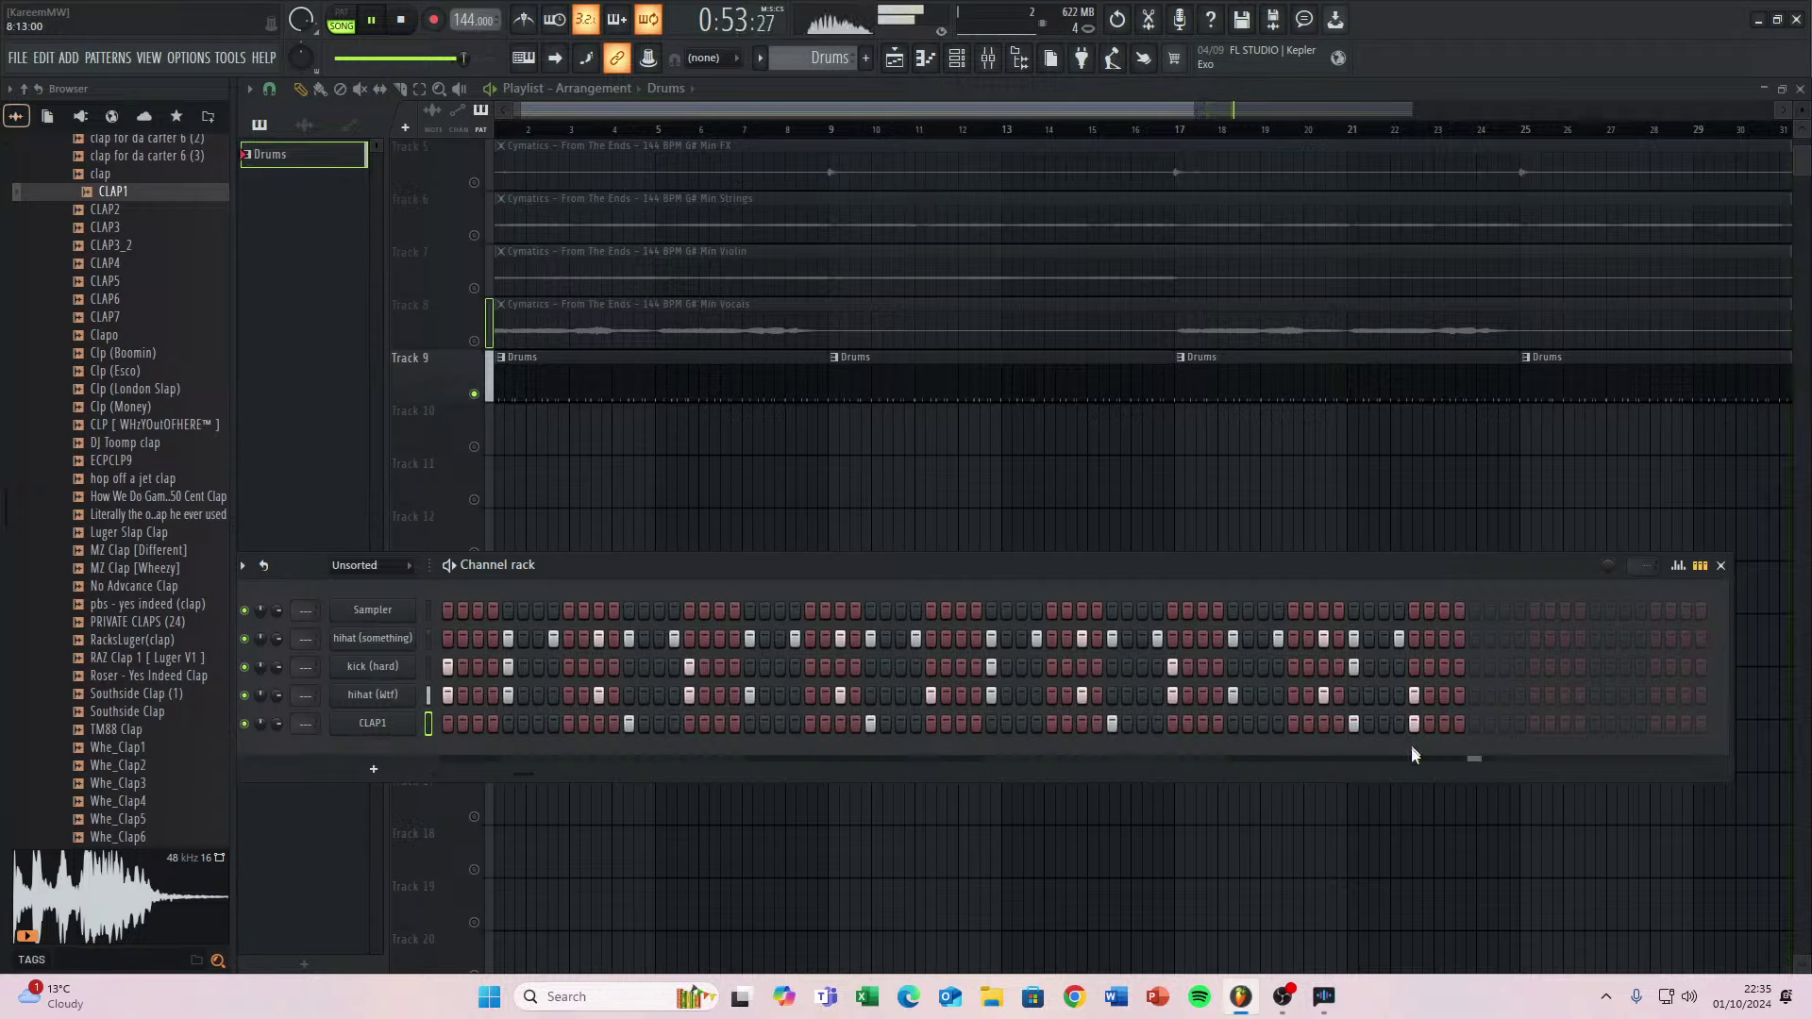
scroll(893, 703, left, 7)
scroll(1077, 677, left, 5)
scroll(717, 719, right, 5)
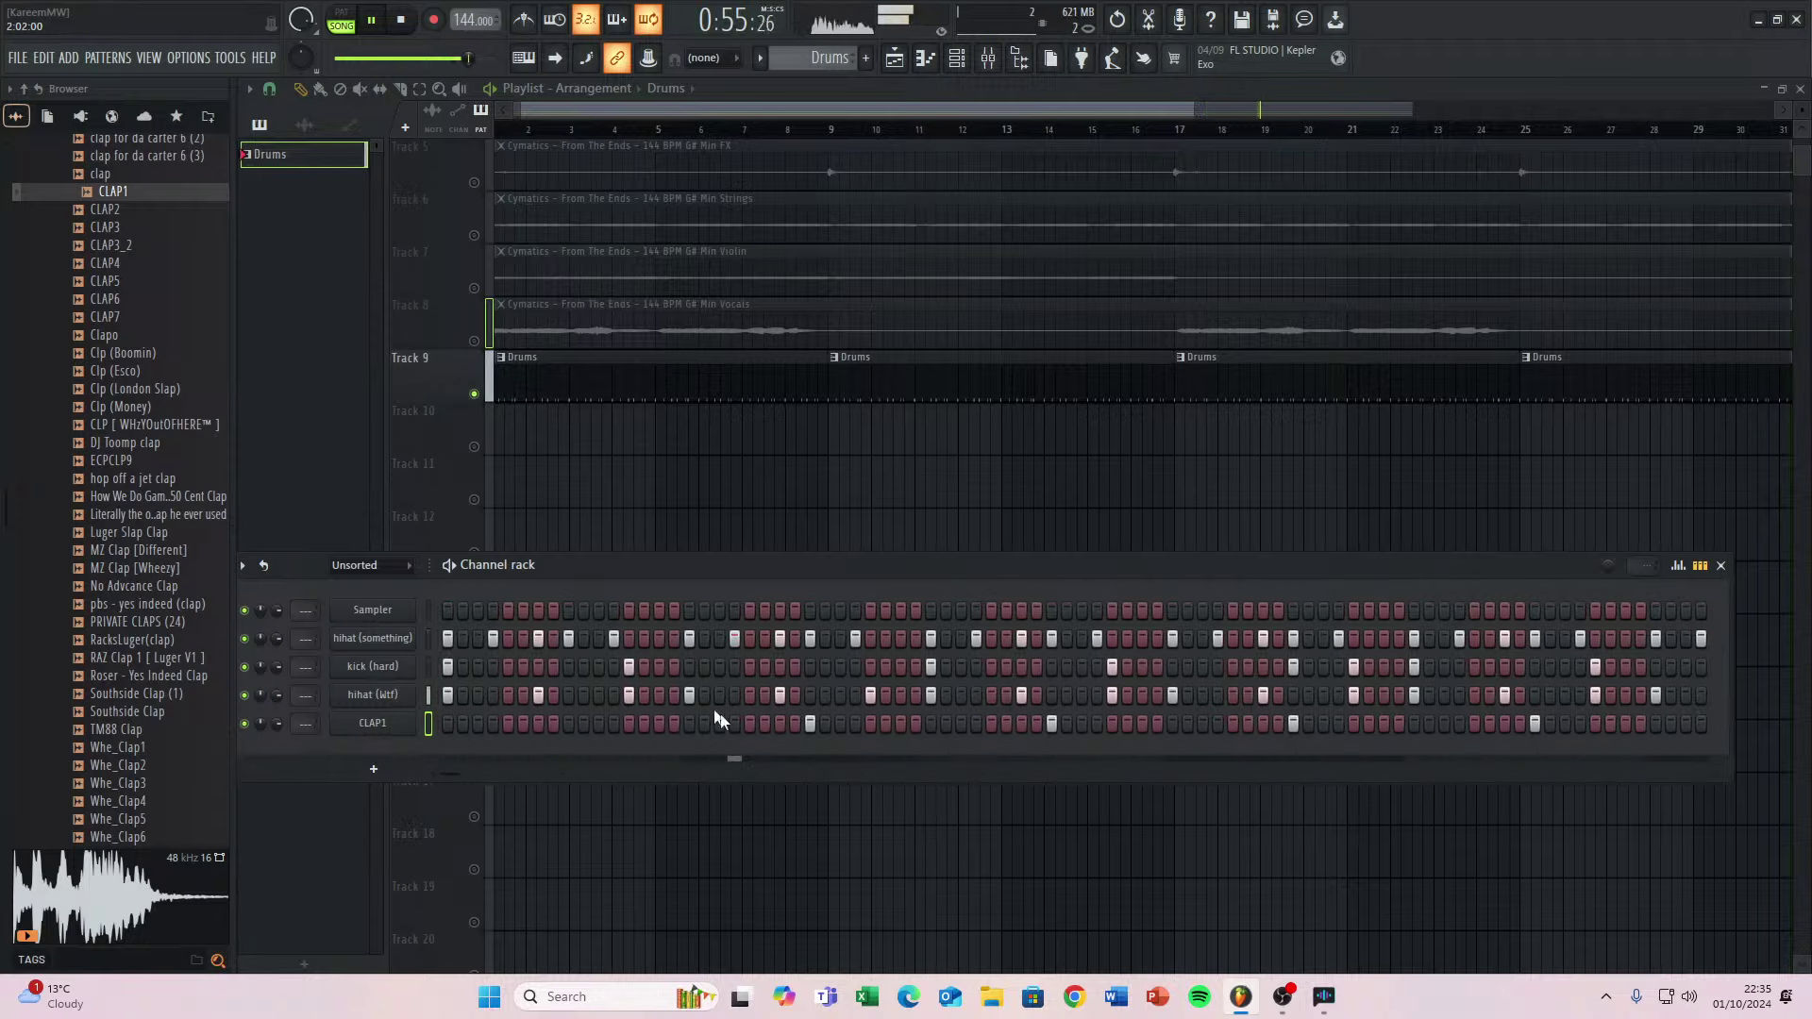
Add a clap on step 9 of bar 1 and, after auditioning alternatives, replace the CLAP1 sample with Whe_Clap5.
click(569, 724)
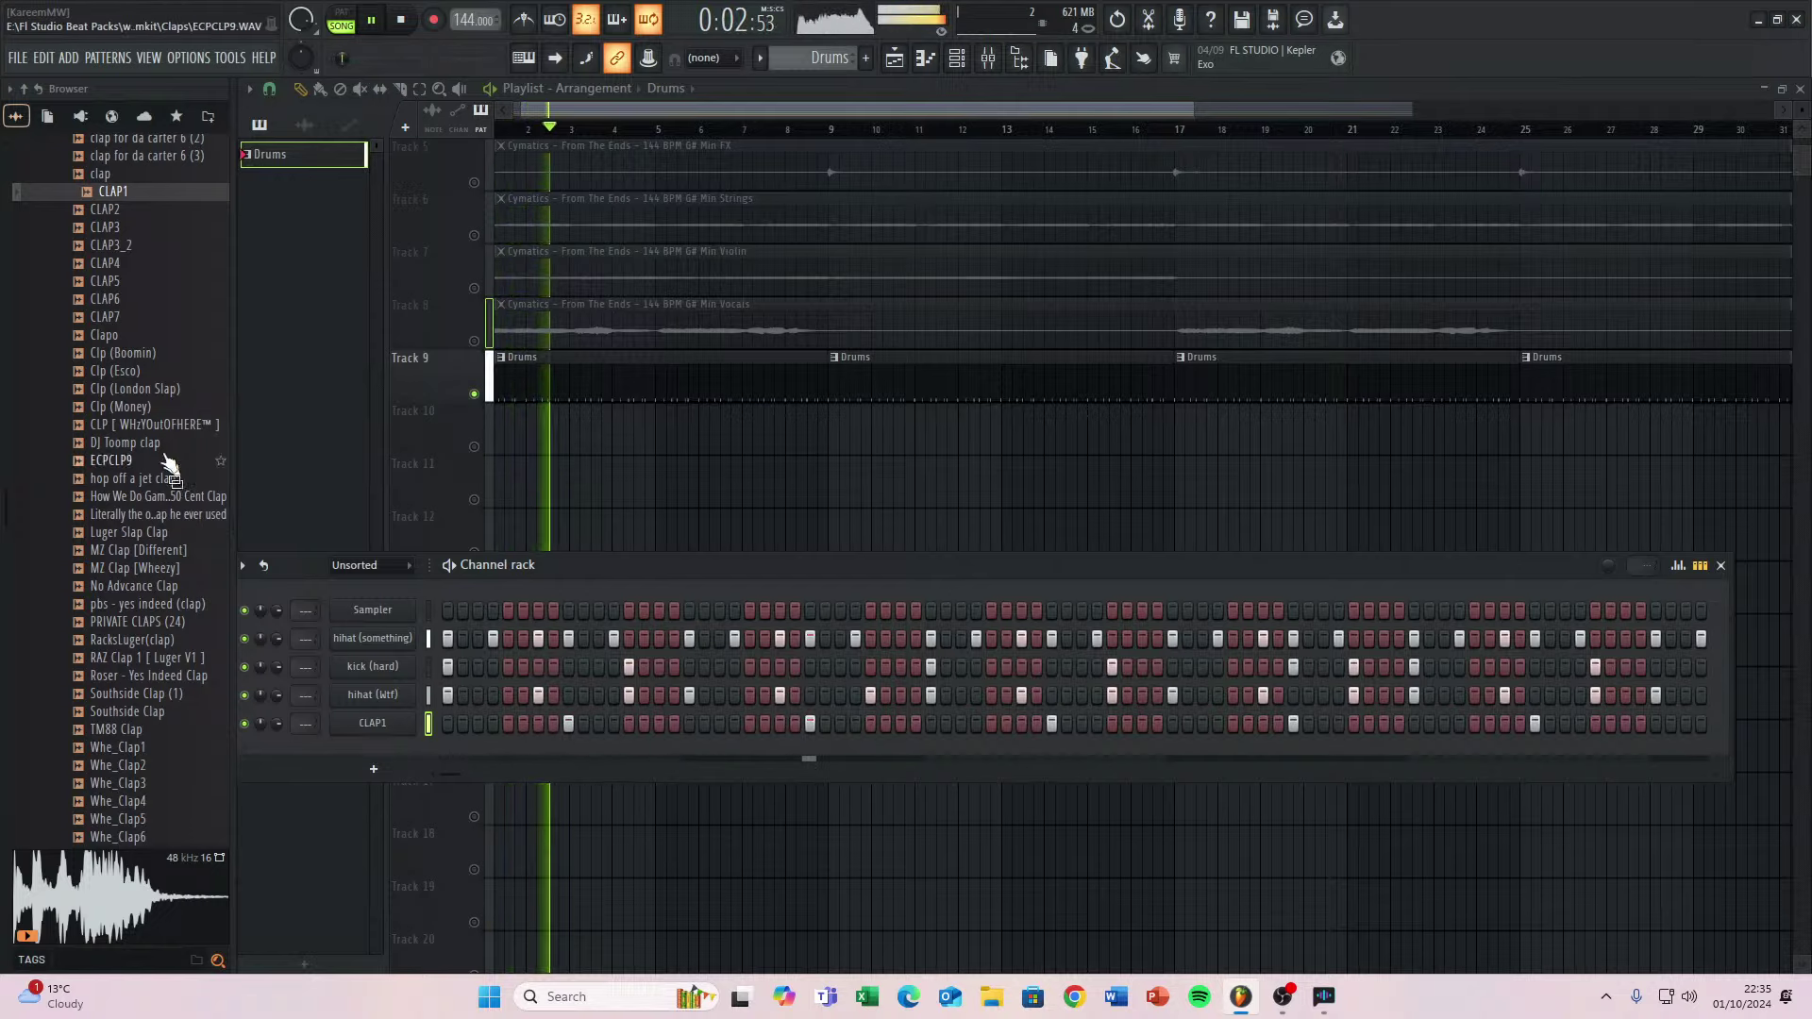
click(126, 390)
click(138, 515)
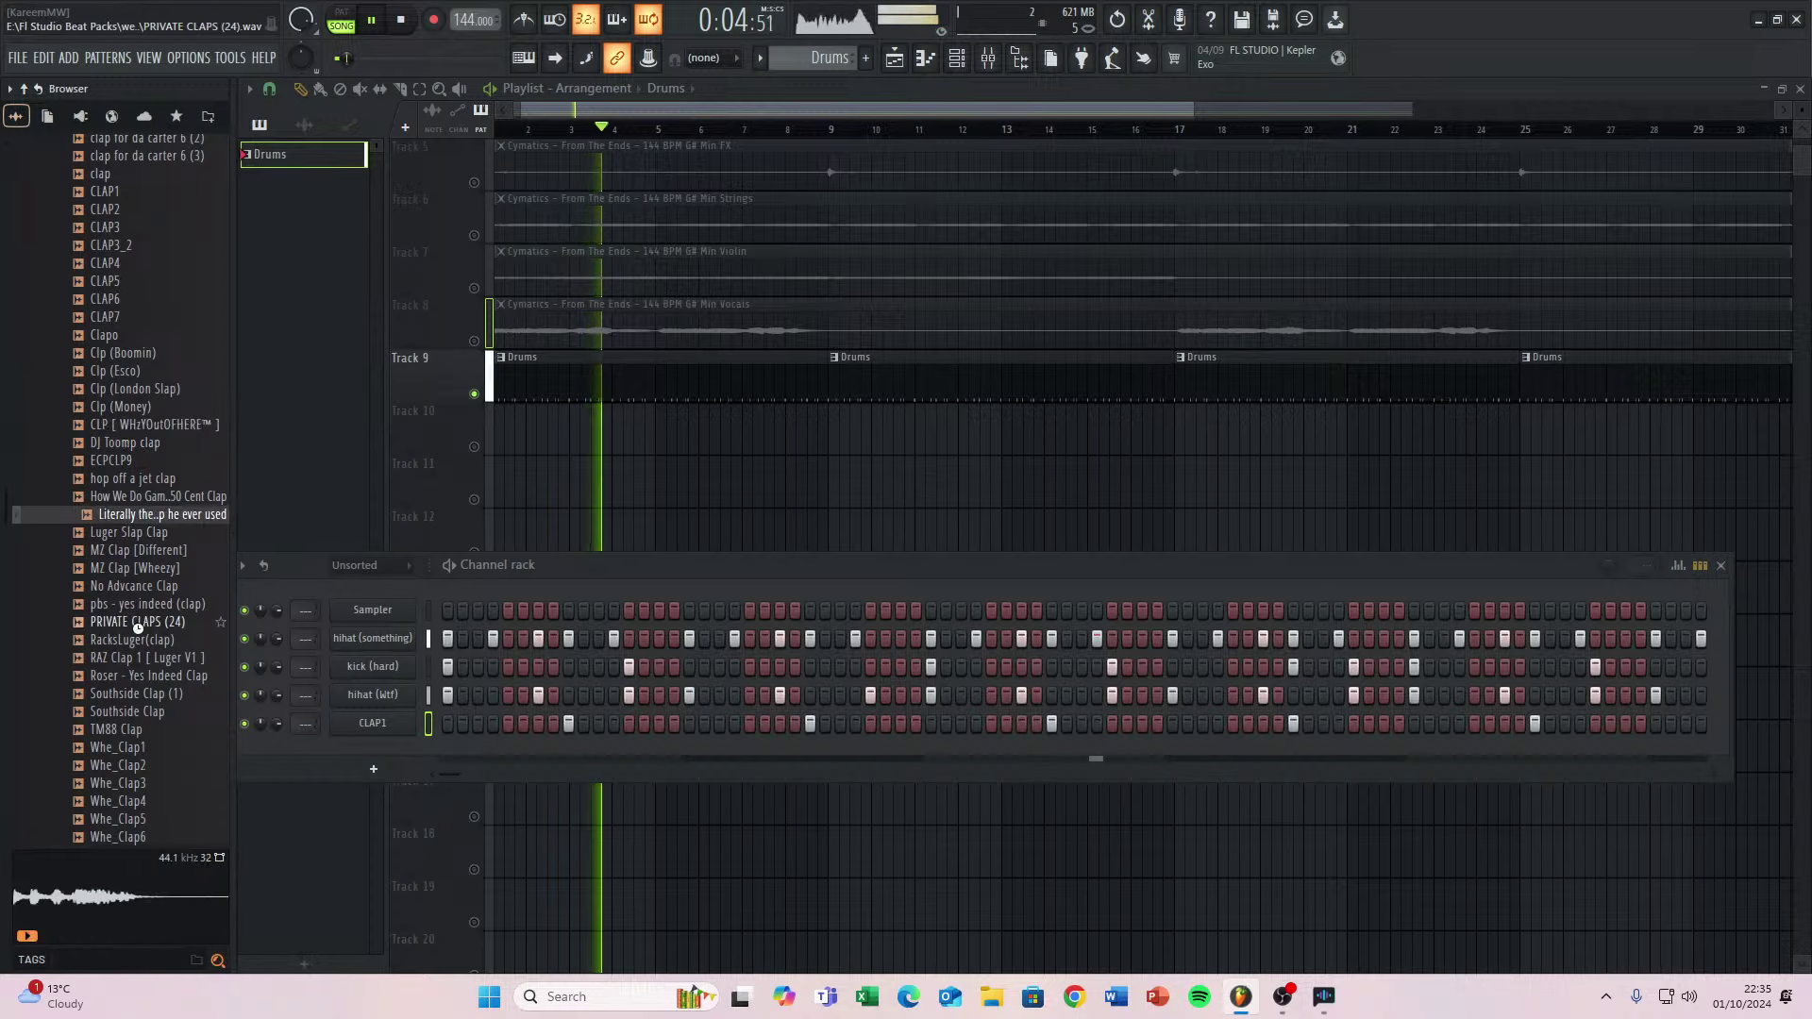
click(138, 625)
click(126, 714)
click(123, 766)
click(117, 818)
click(123, 785)
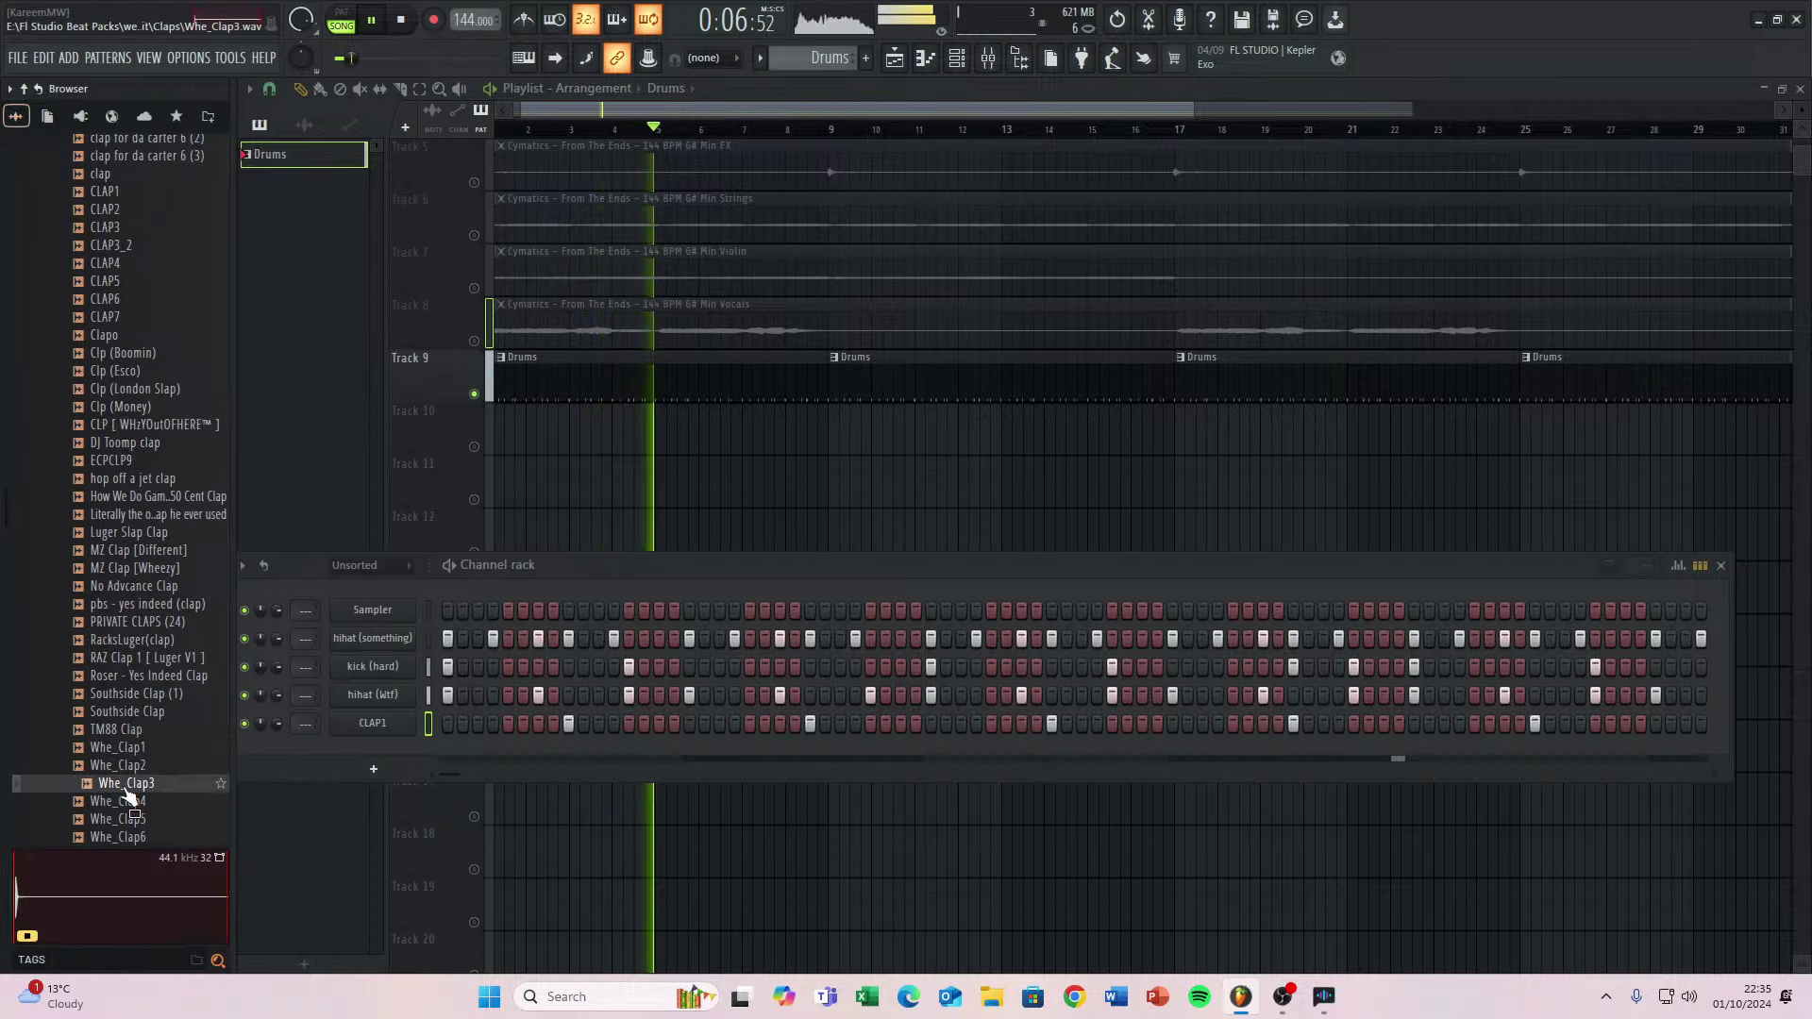
click(115, 803)
click(125, 820)
drag(127, 822, 410, 721)
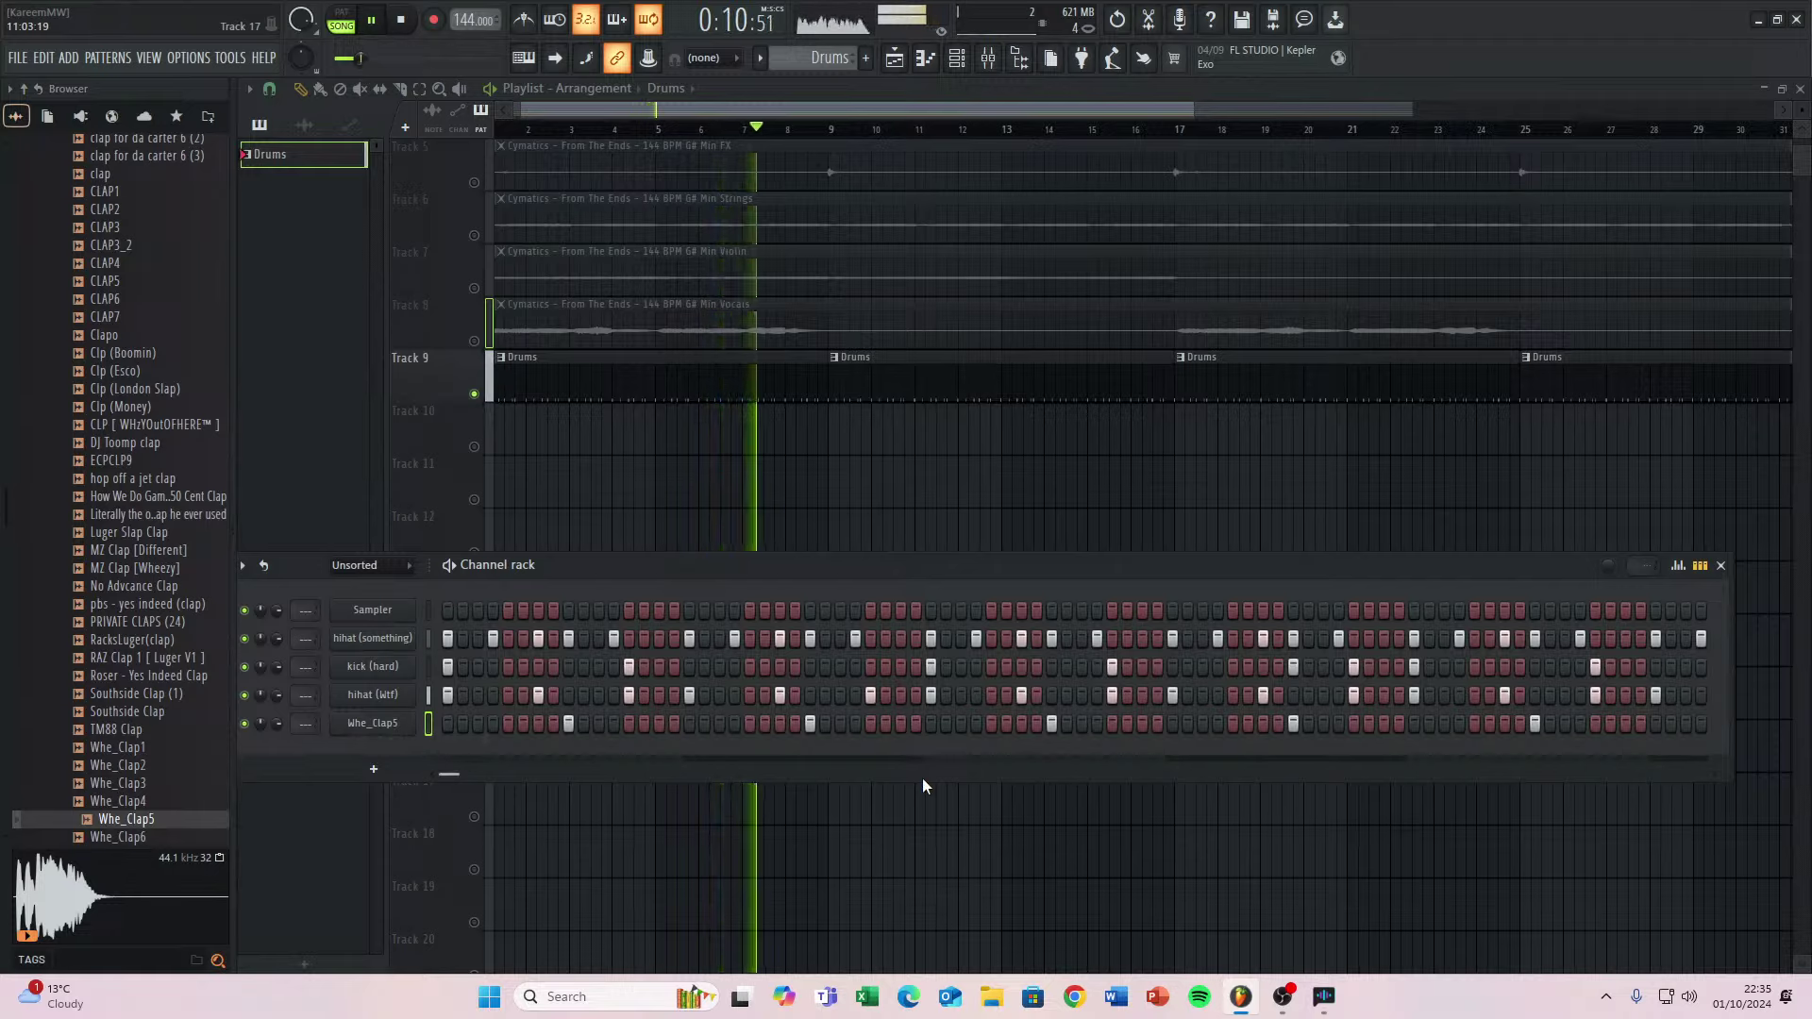
Audition more samples in the Claps folder, from Whe_Clap4 and the wheezy future session claps to hop off a jet clap.
click(153, 804)
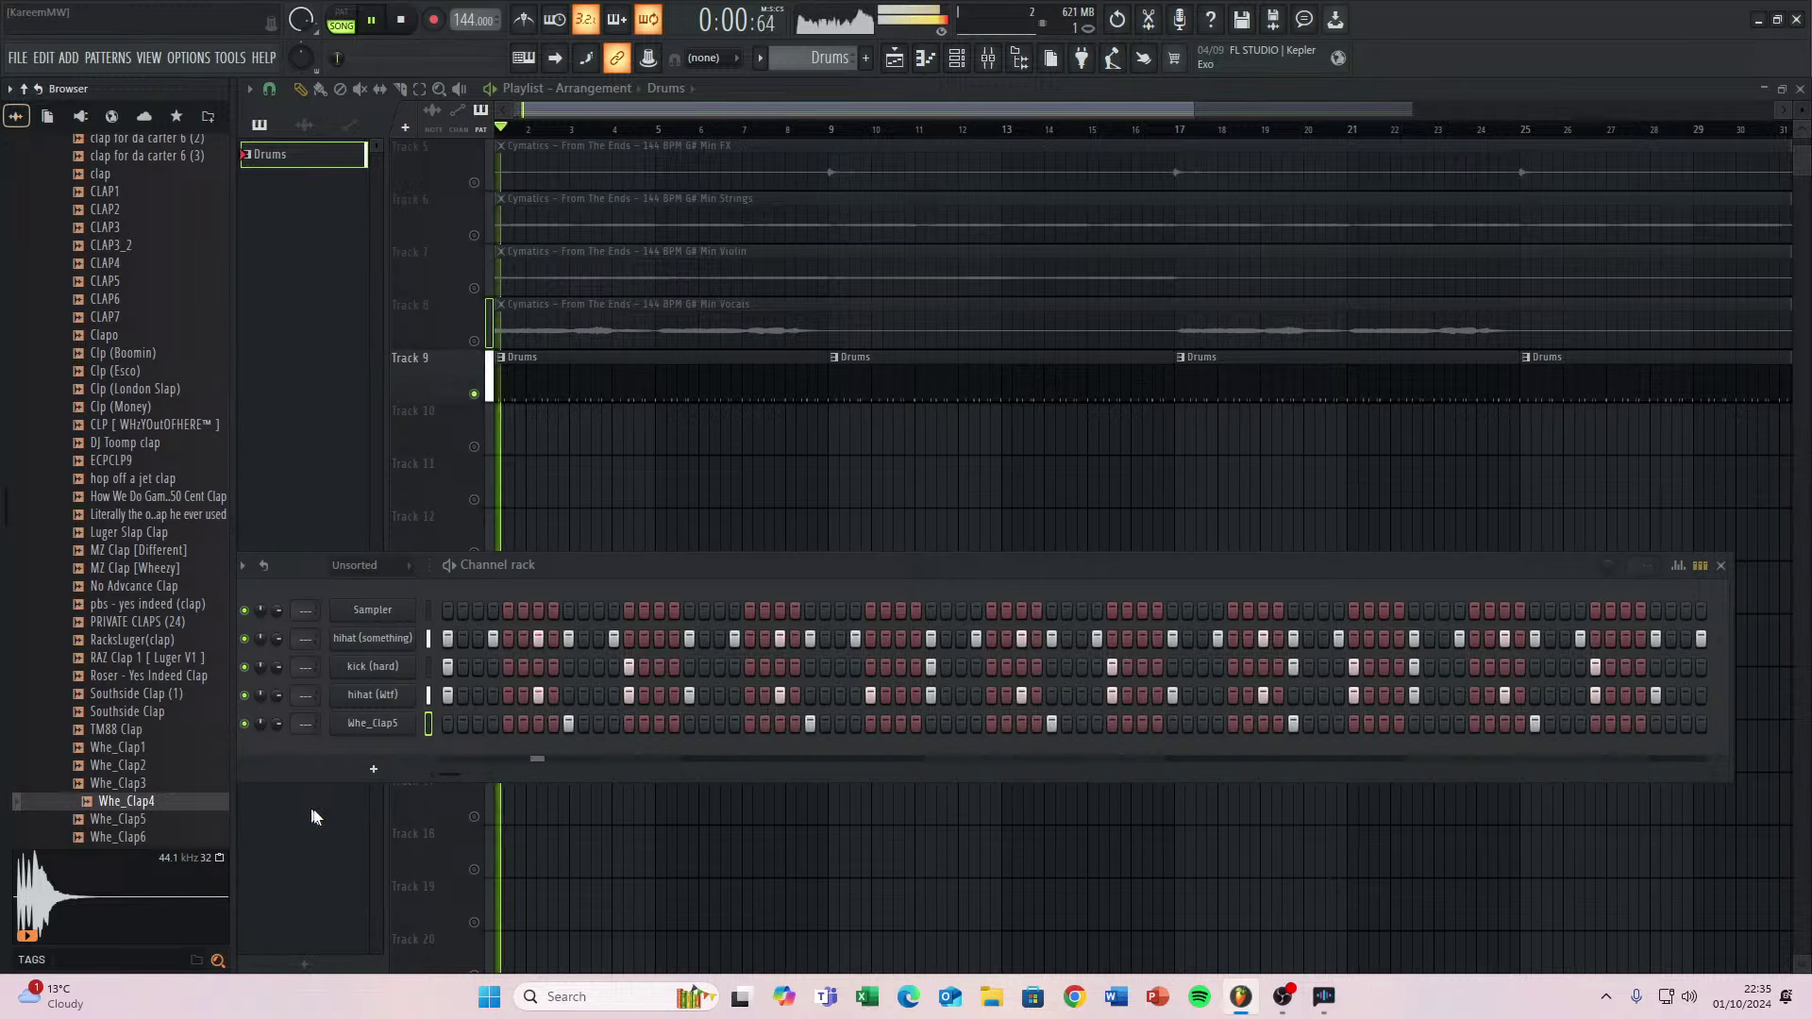
scroll(141, 660, down, 6)
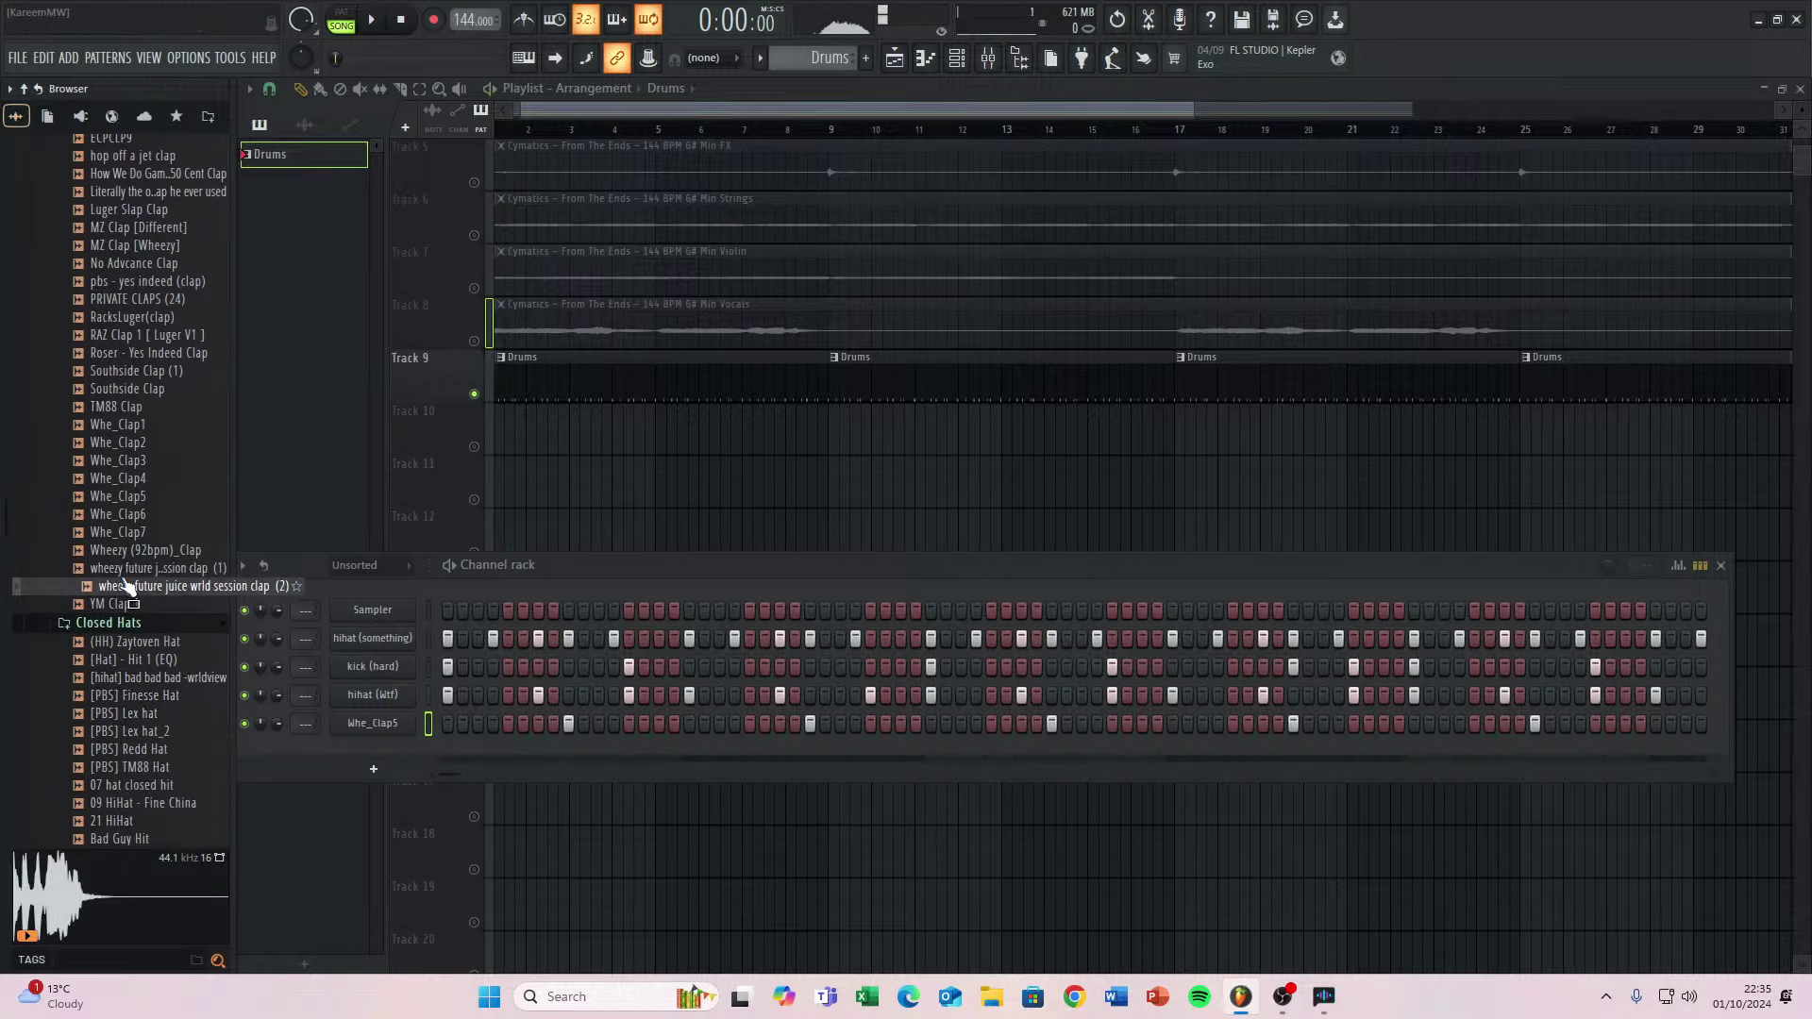
click(125, 370)
key(Up)
key(Up)
key(Up)
key(Up)
key(Up)
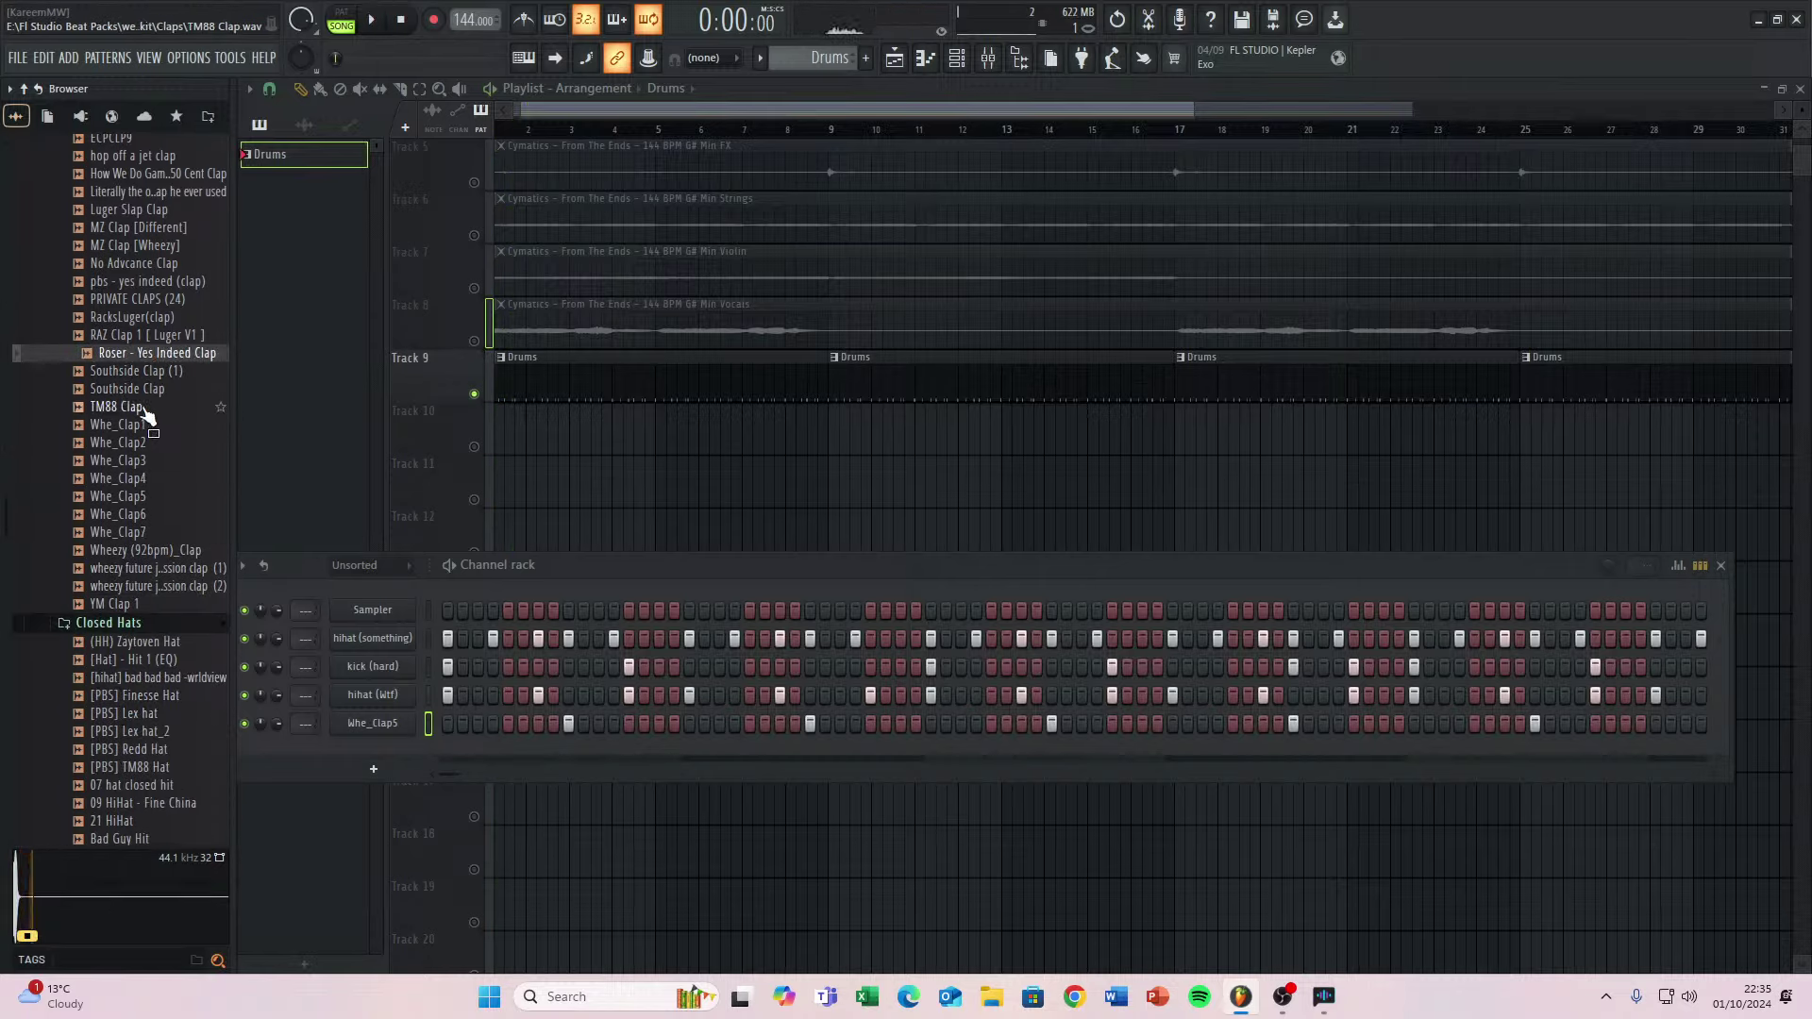
key(Up)
key(Up)
key(Up)
key(Up)
key(Up)
key(Up)
key(Up)
key(Up)
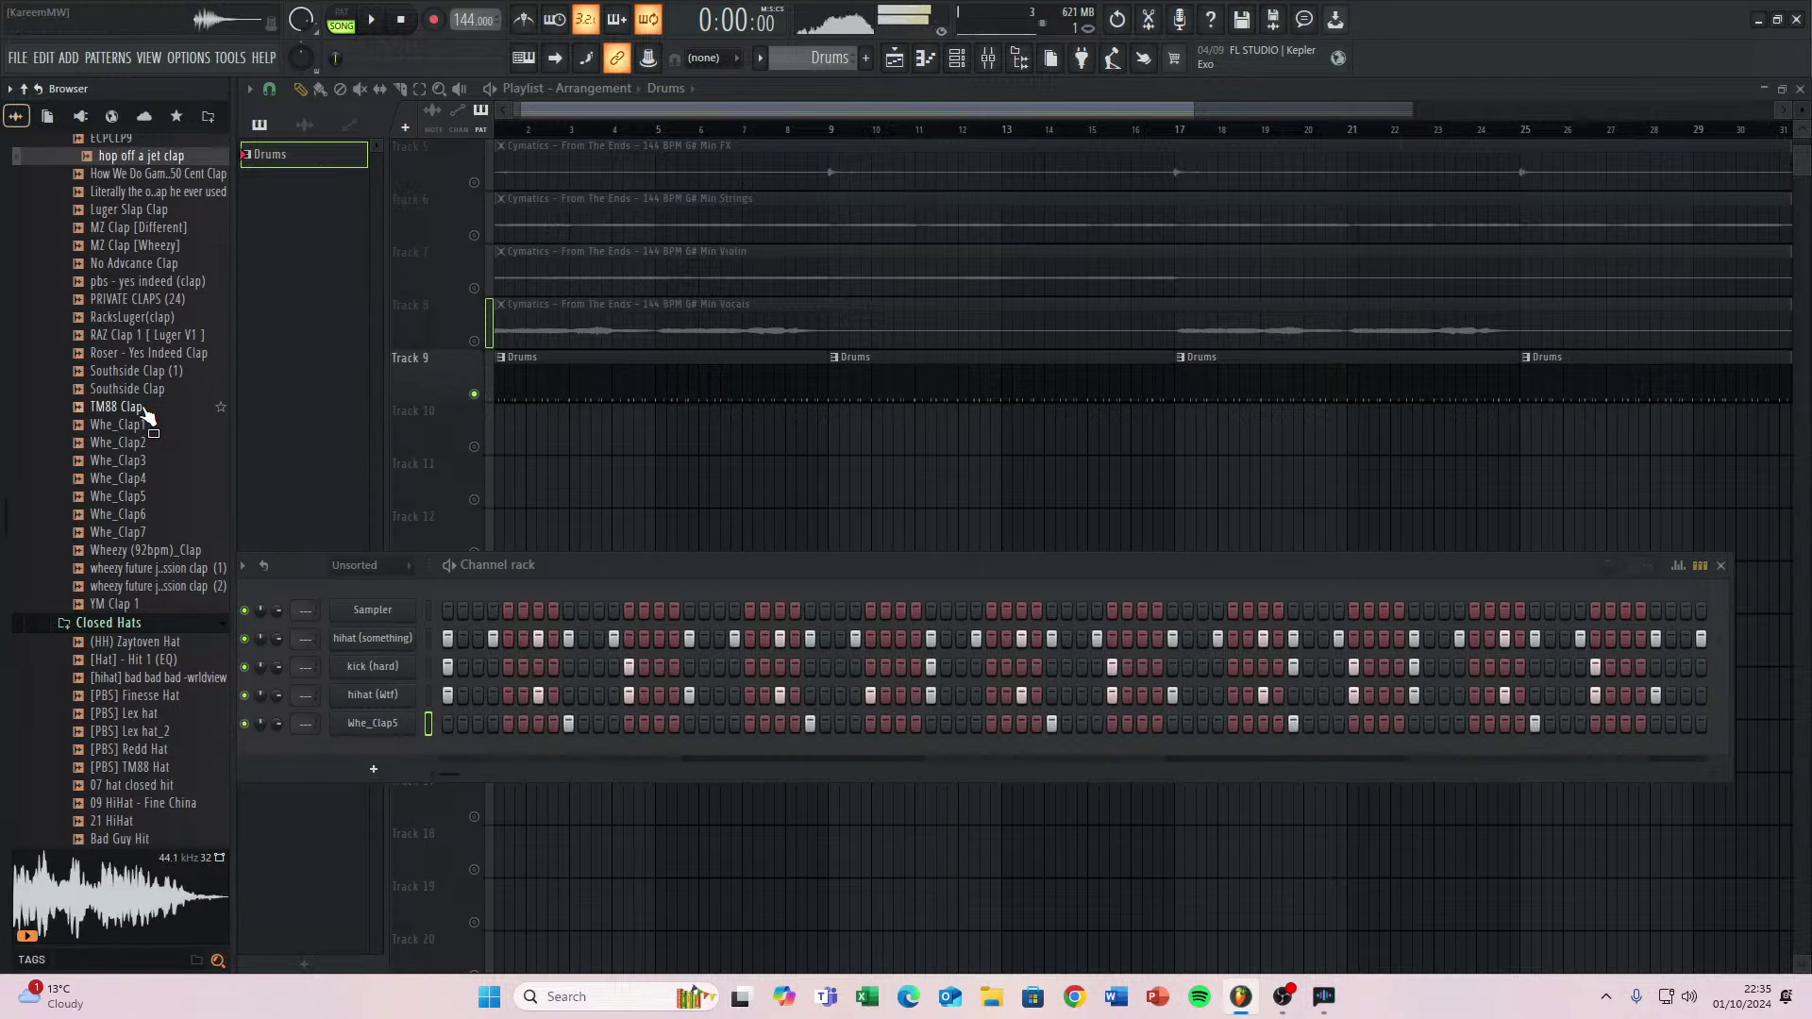
key(Up)
key(Up)
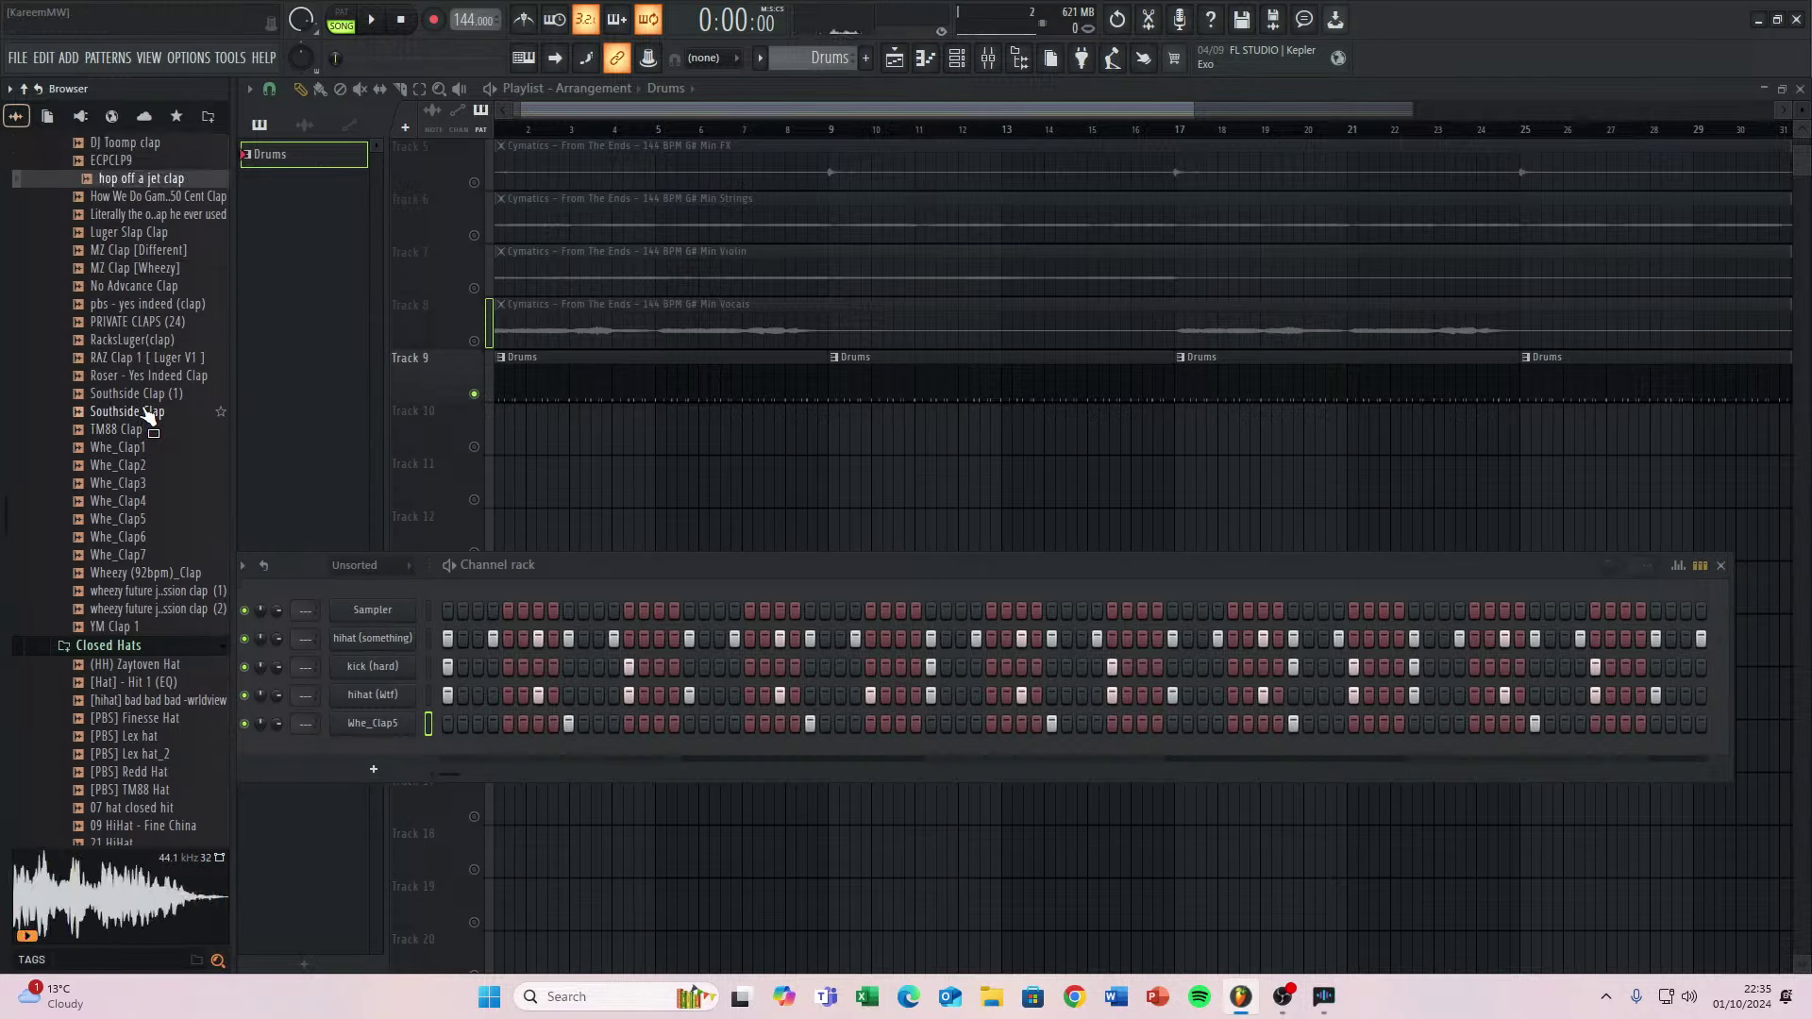
Compare Clp (London Slap) with Clp (Esco) and load Clp (Esco) into the clap channel in place of Whe_Clap5.
key(Up)
key(Up)
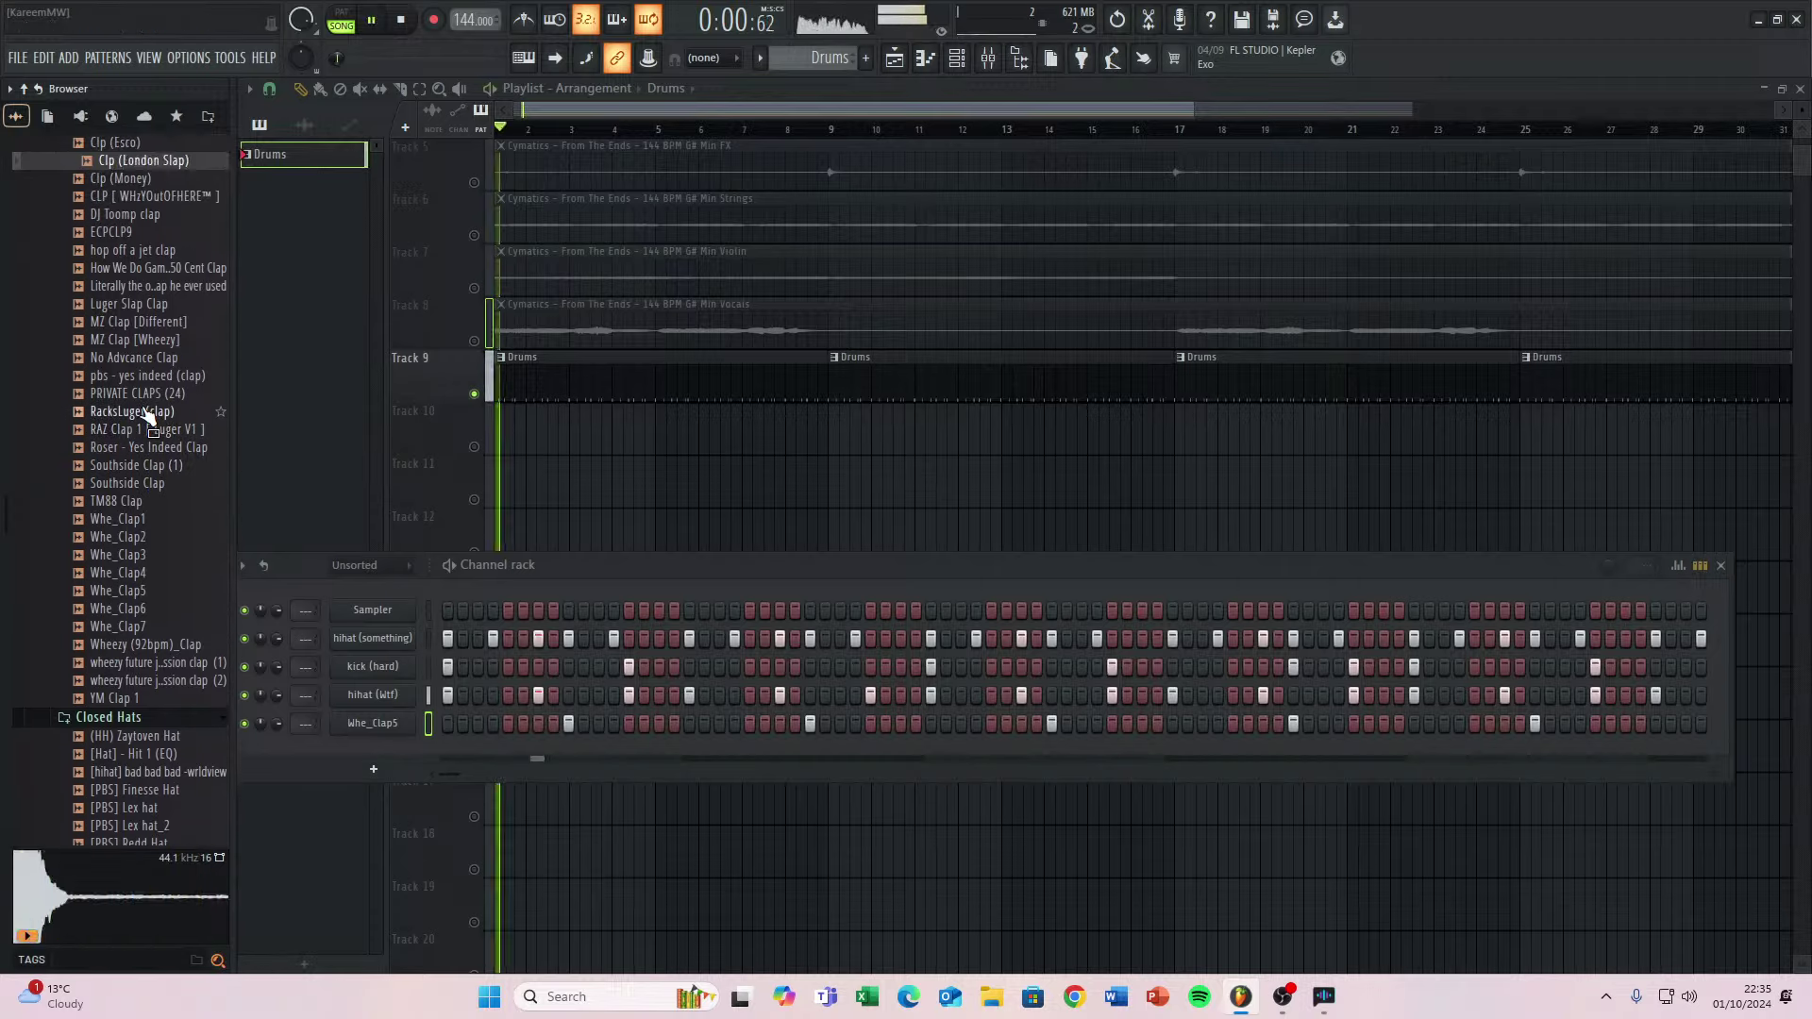
key(Up)
key(Down)
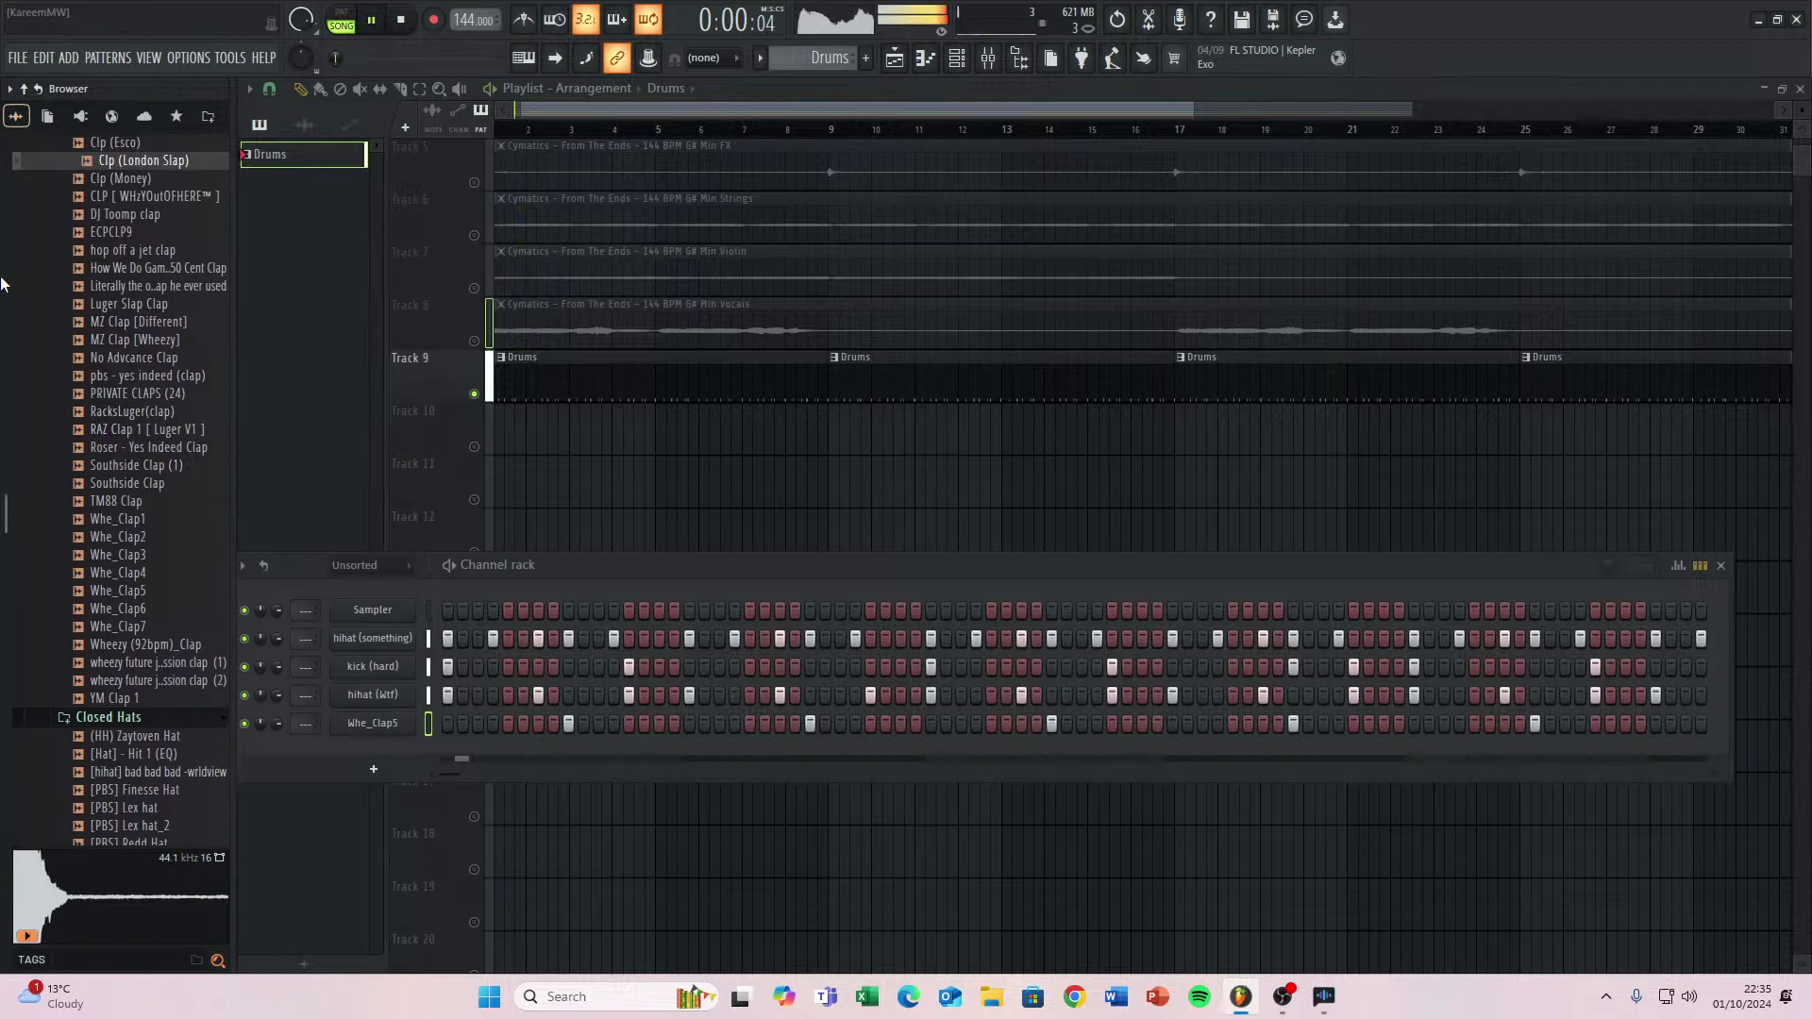
key(Up)
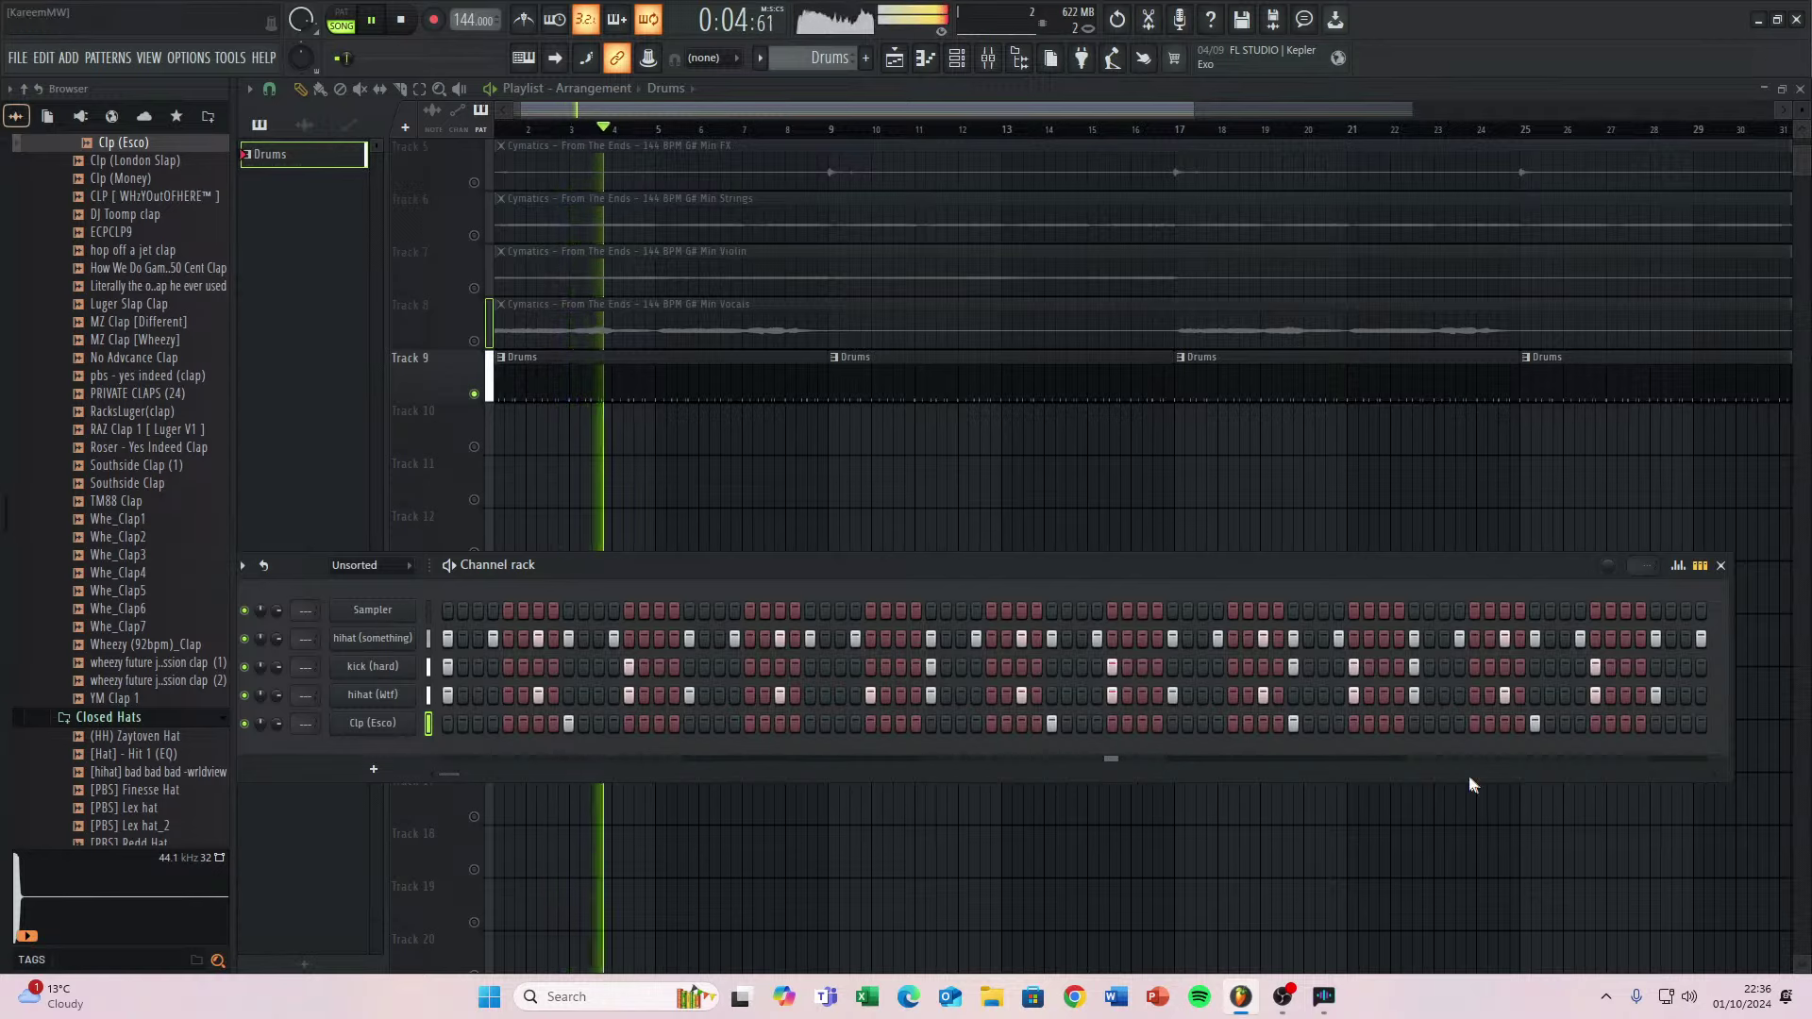
Add a Clp (Esco) hit on step 13 of bar 4 and put the clap back on step 9 of bar 2.
drag(1347, 696, 1108, 705)
drag(1310, 719, 1062, 689)
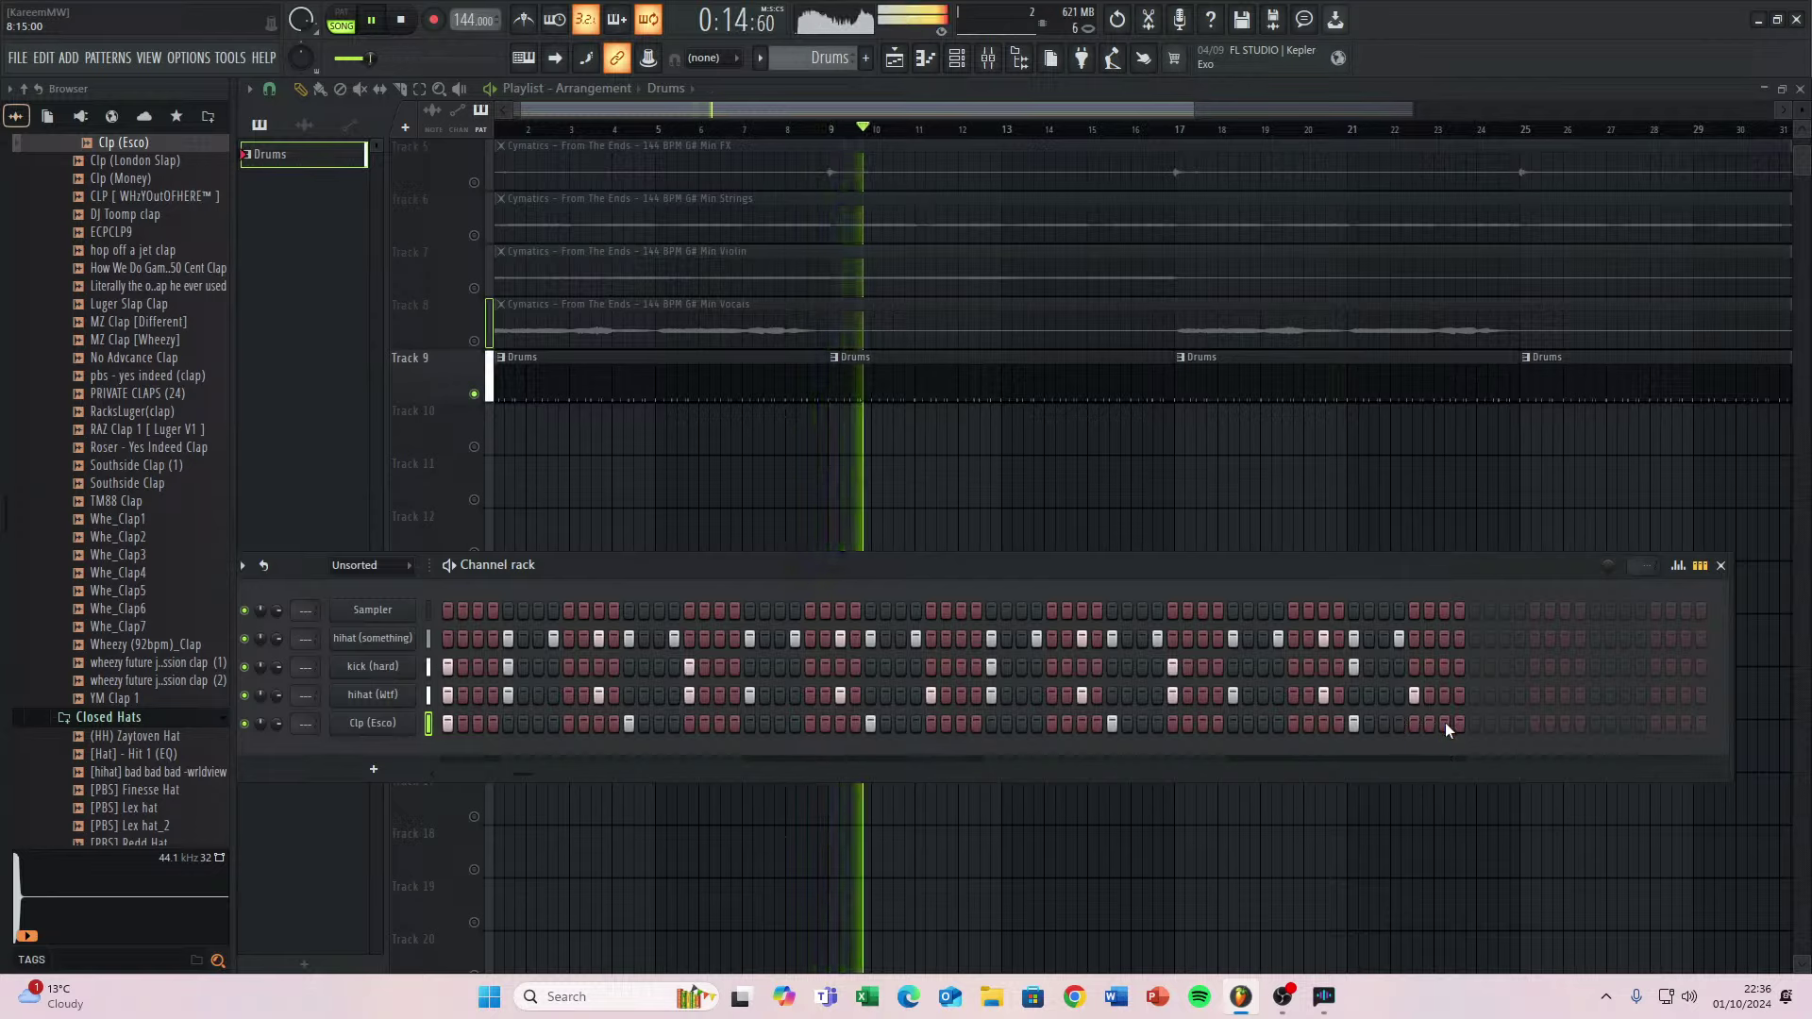
drag(956, 710, 1334, 697)
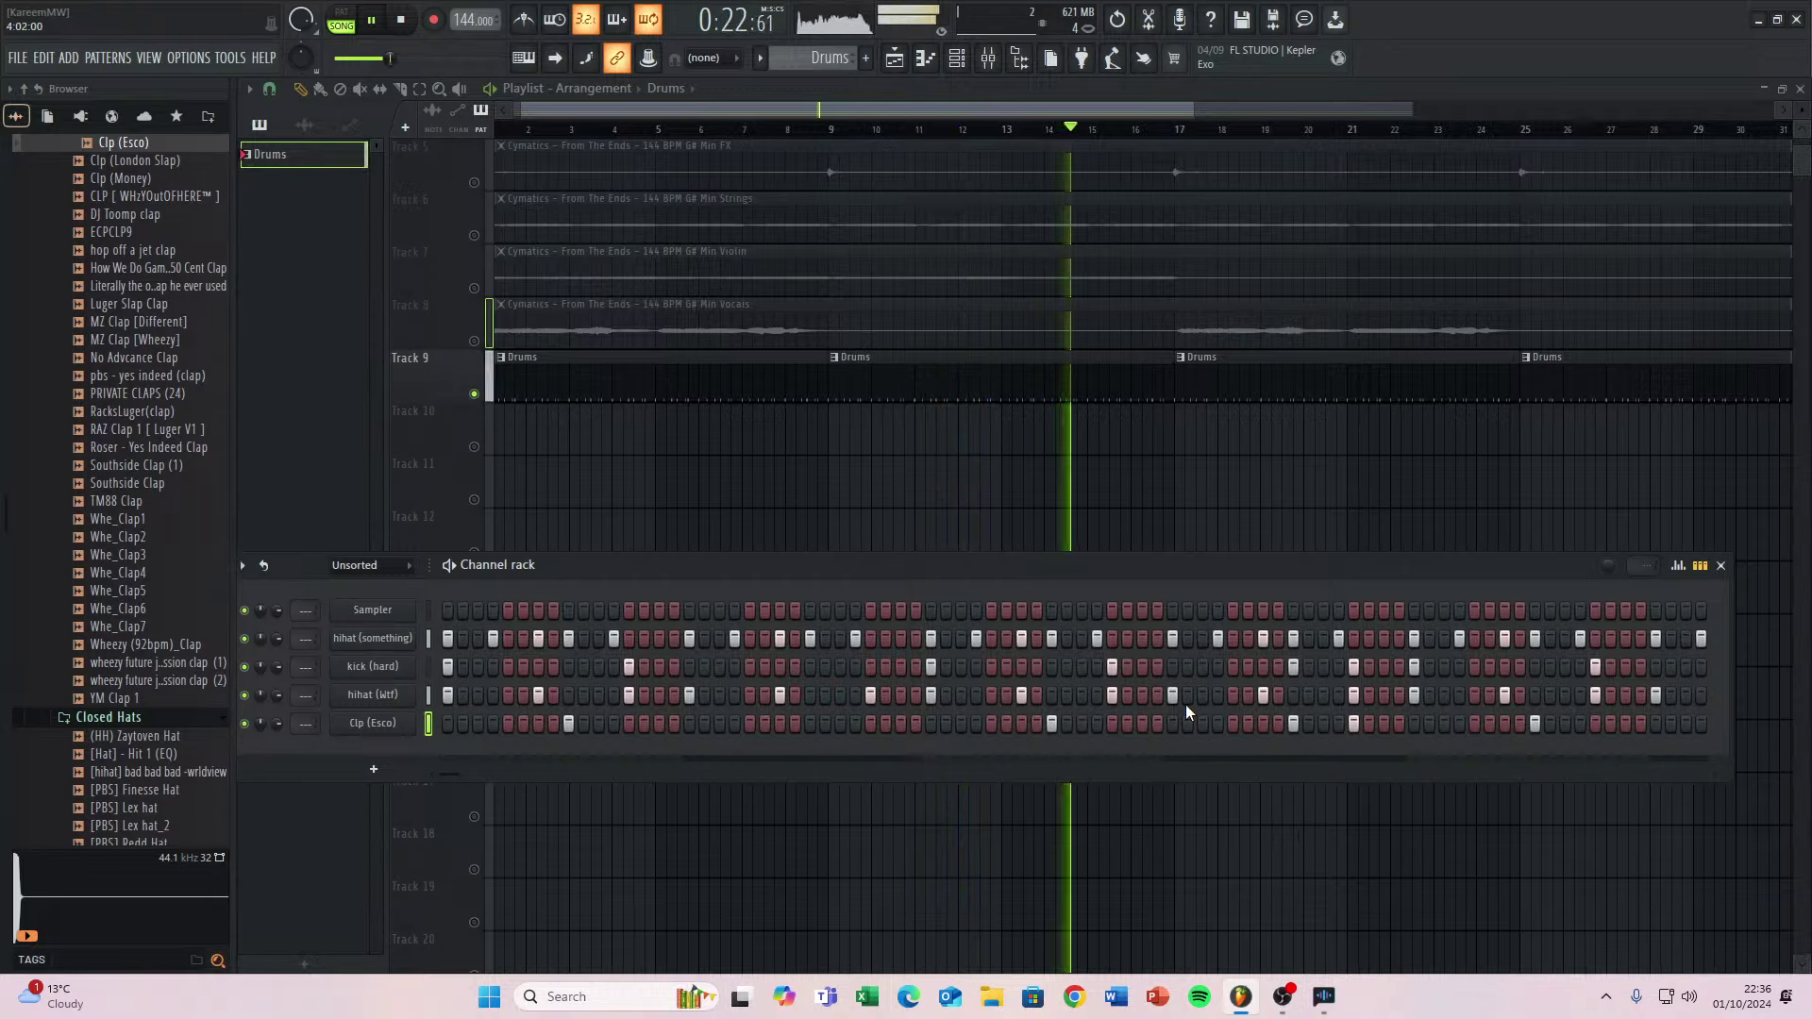
drag(1185, 706, 253, 720)
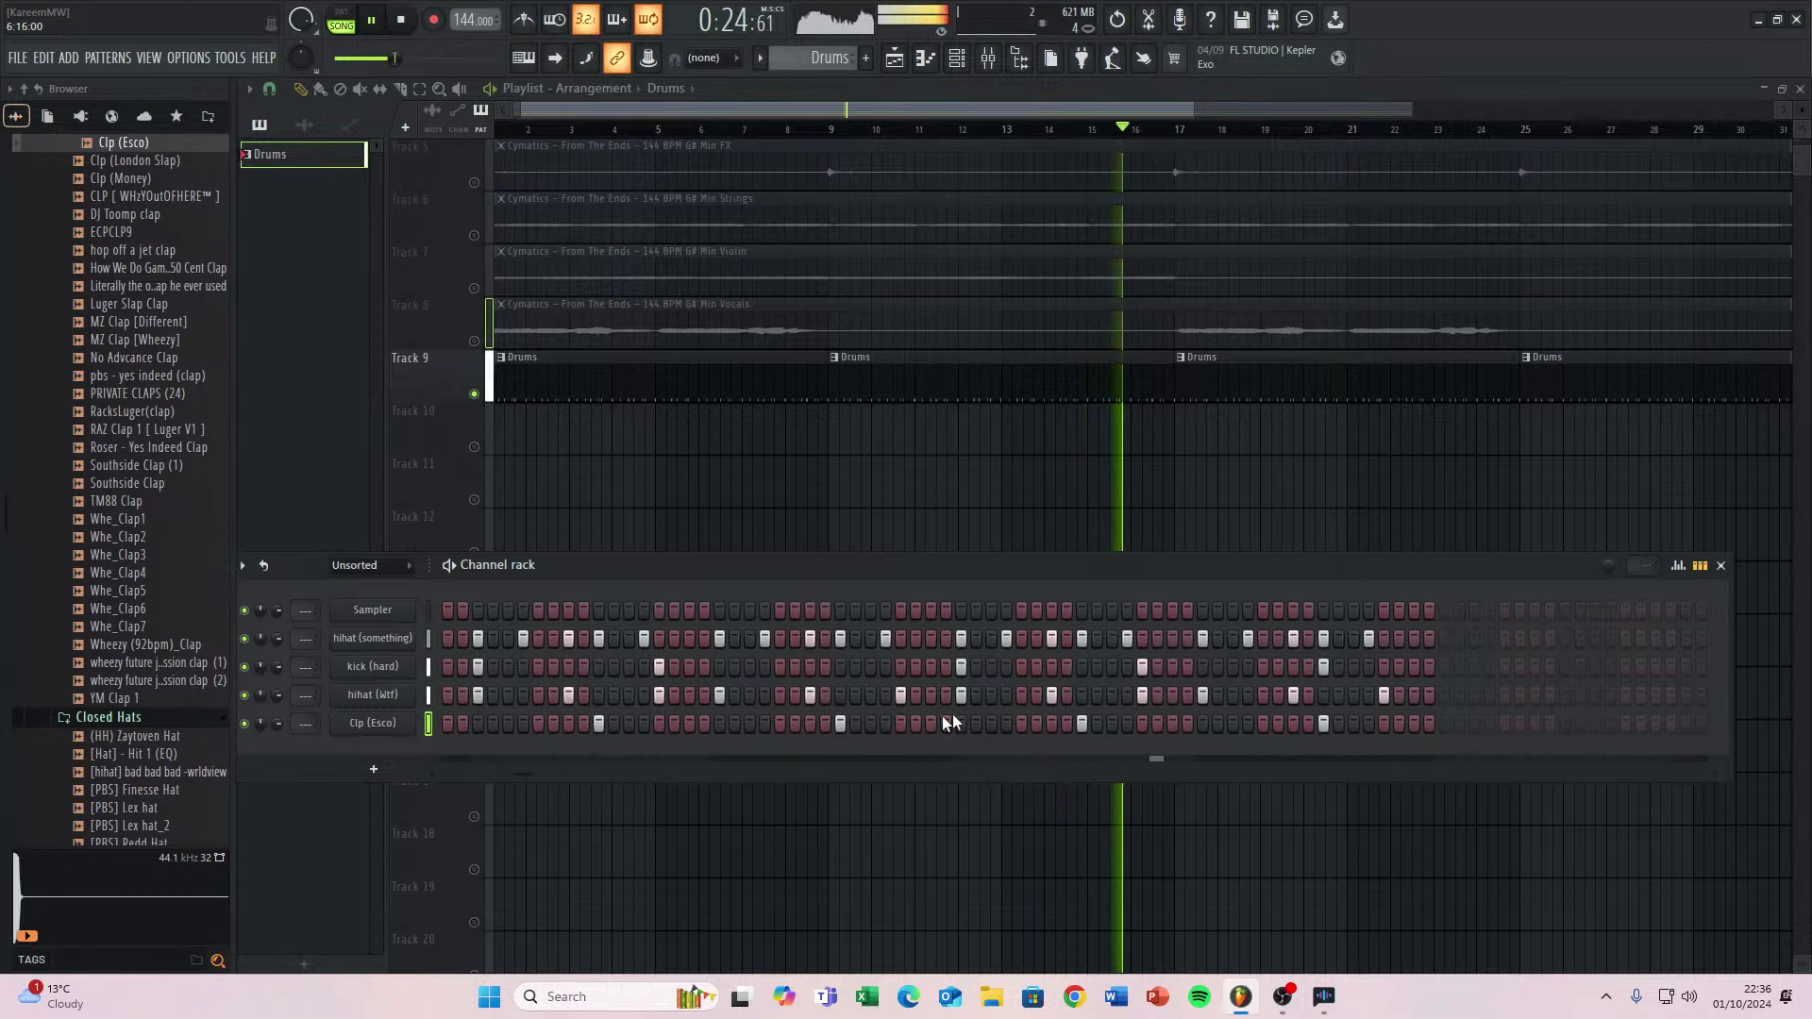
drag(1353, 680, 1182, 684)
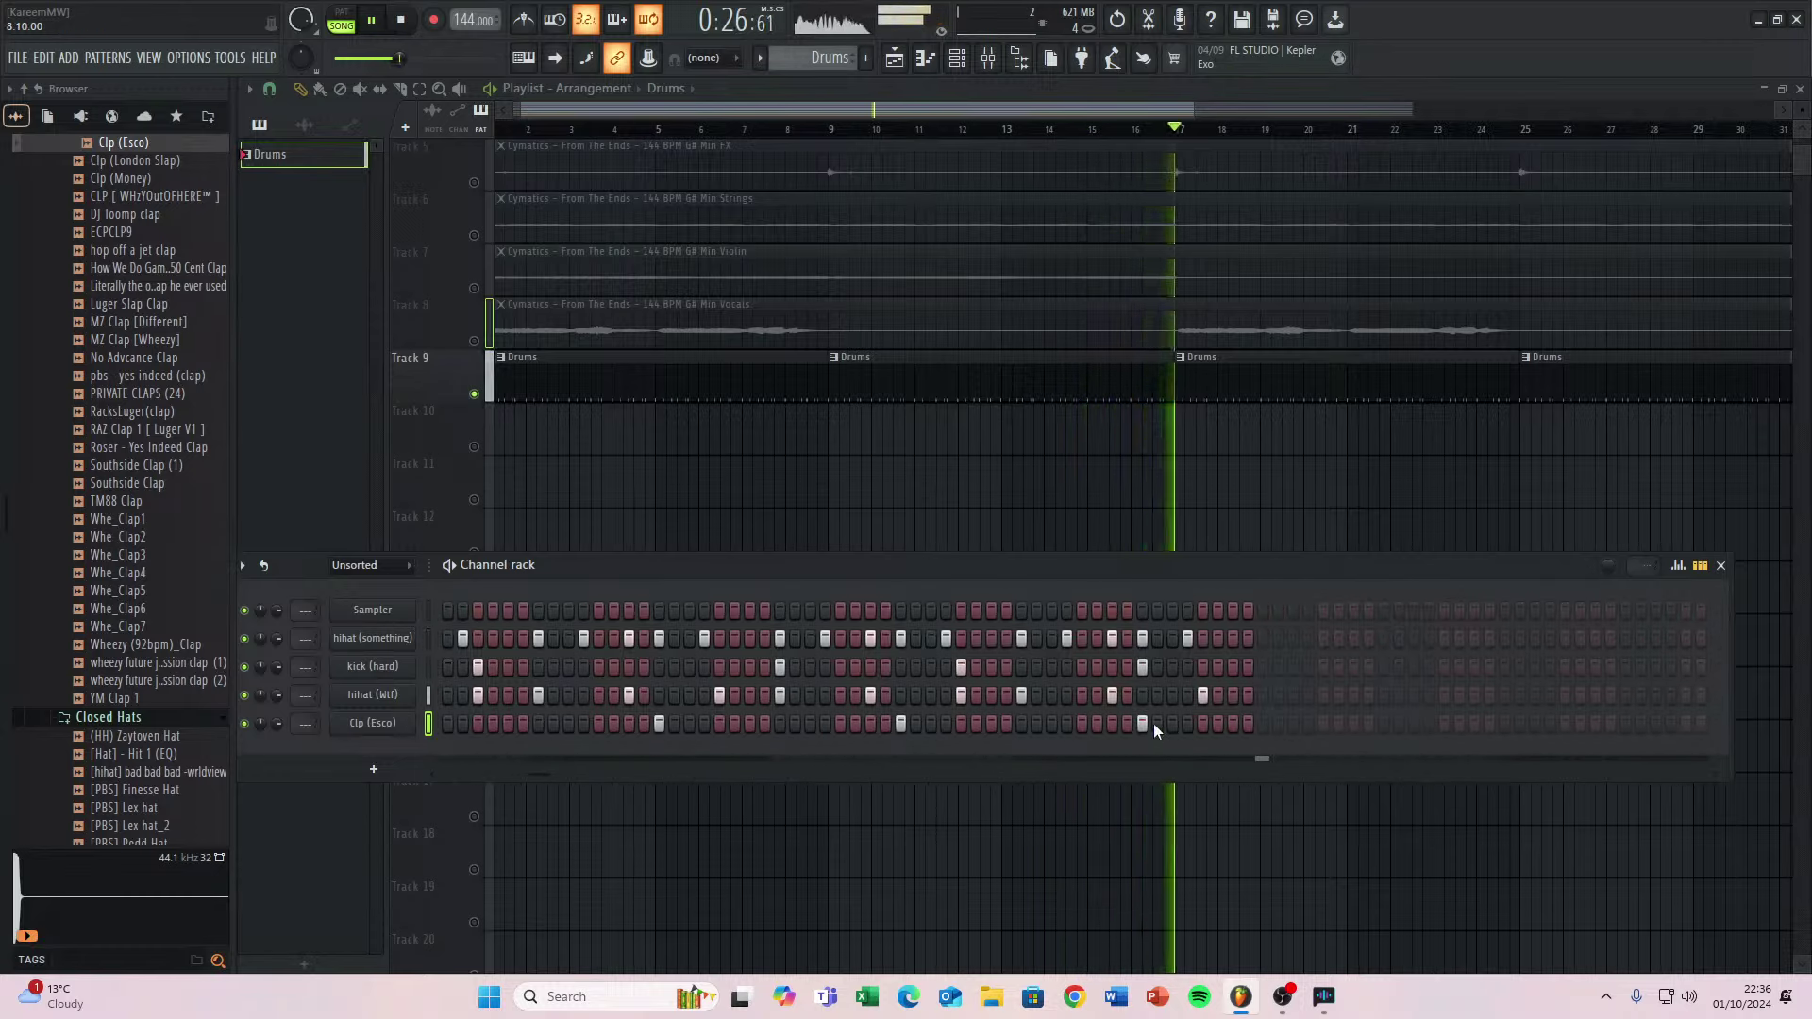
drag(993, 689, 1414, 671)
drag(604, 703, 911, 710)
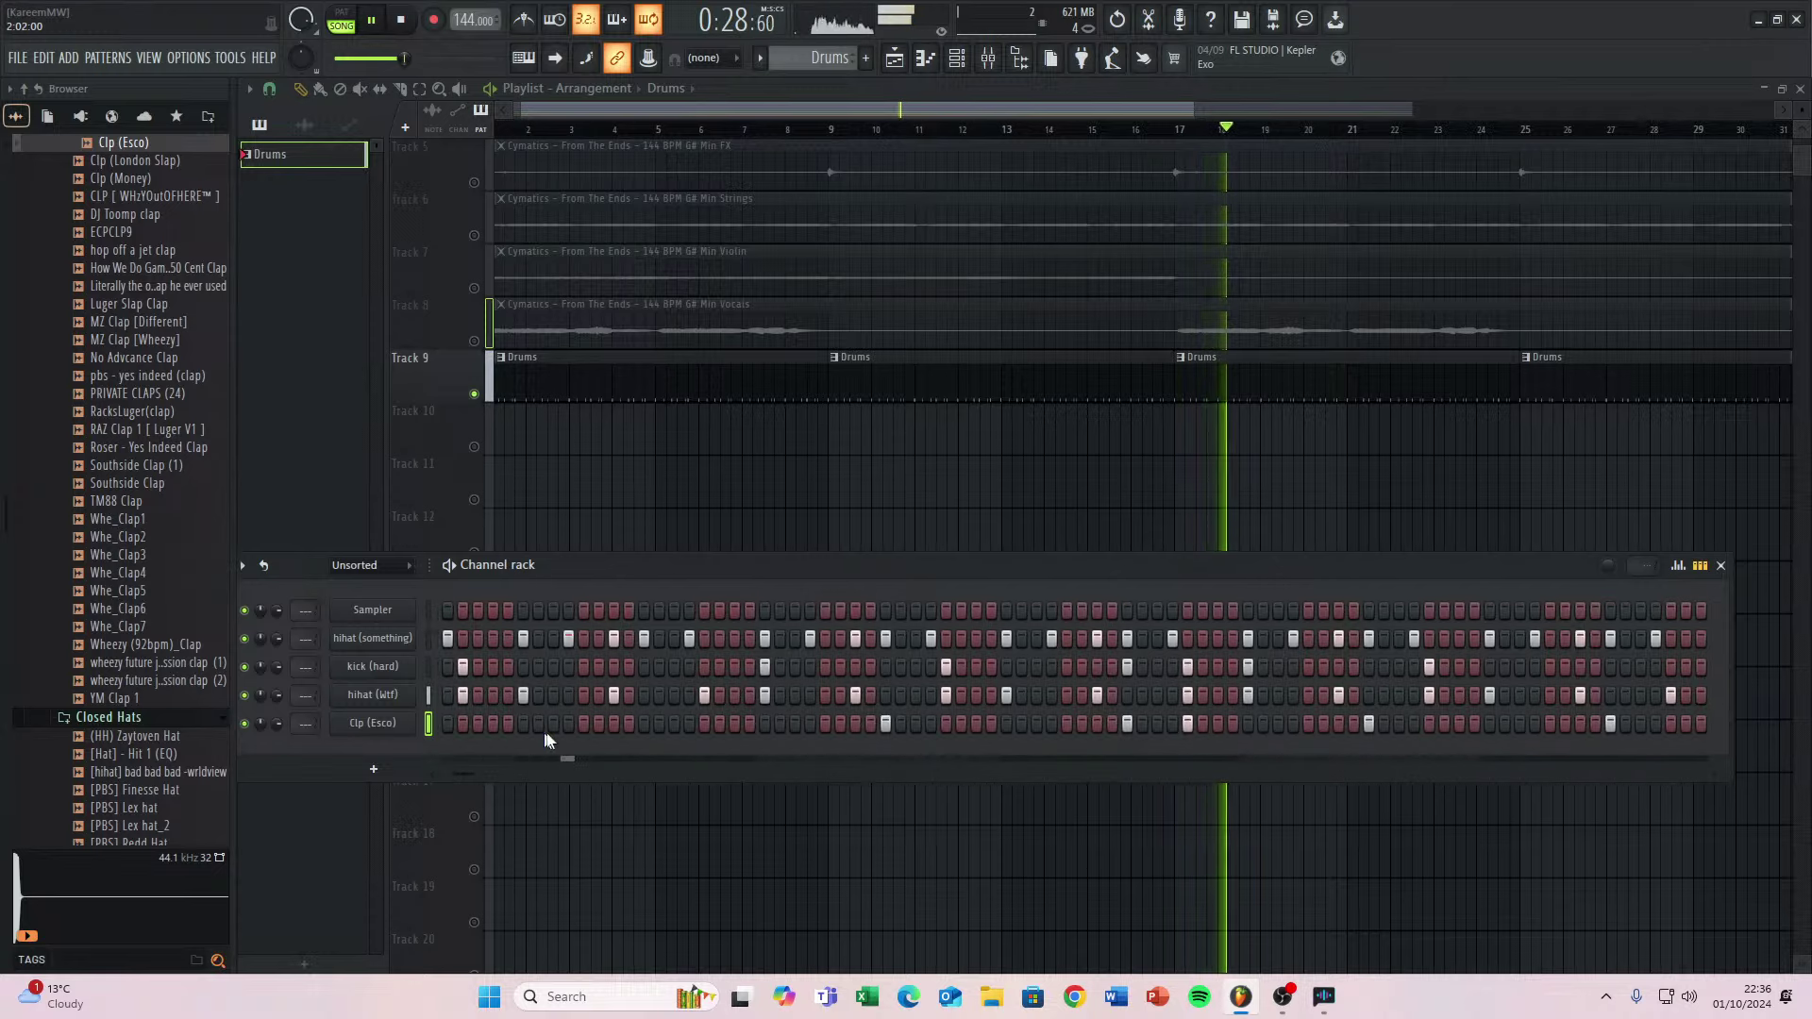
drag(545, 730, 707, 720)
drag(897, 705, 675, 706)
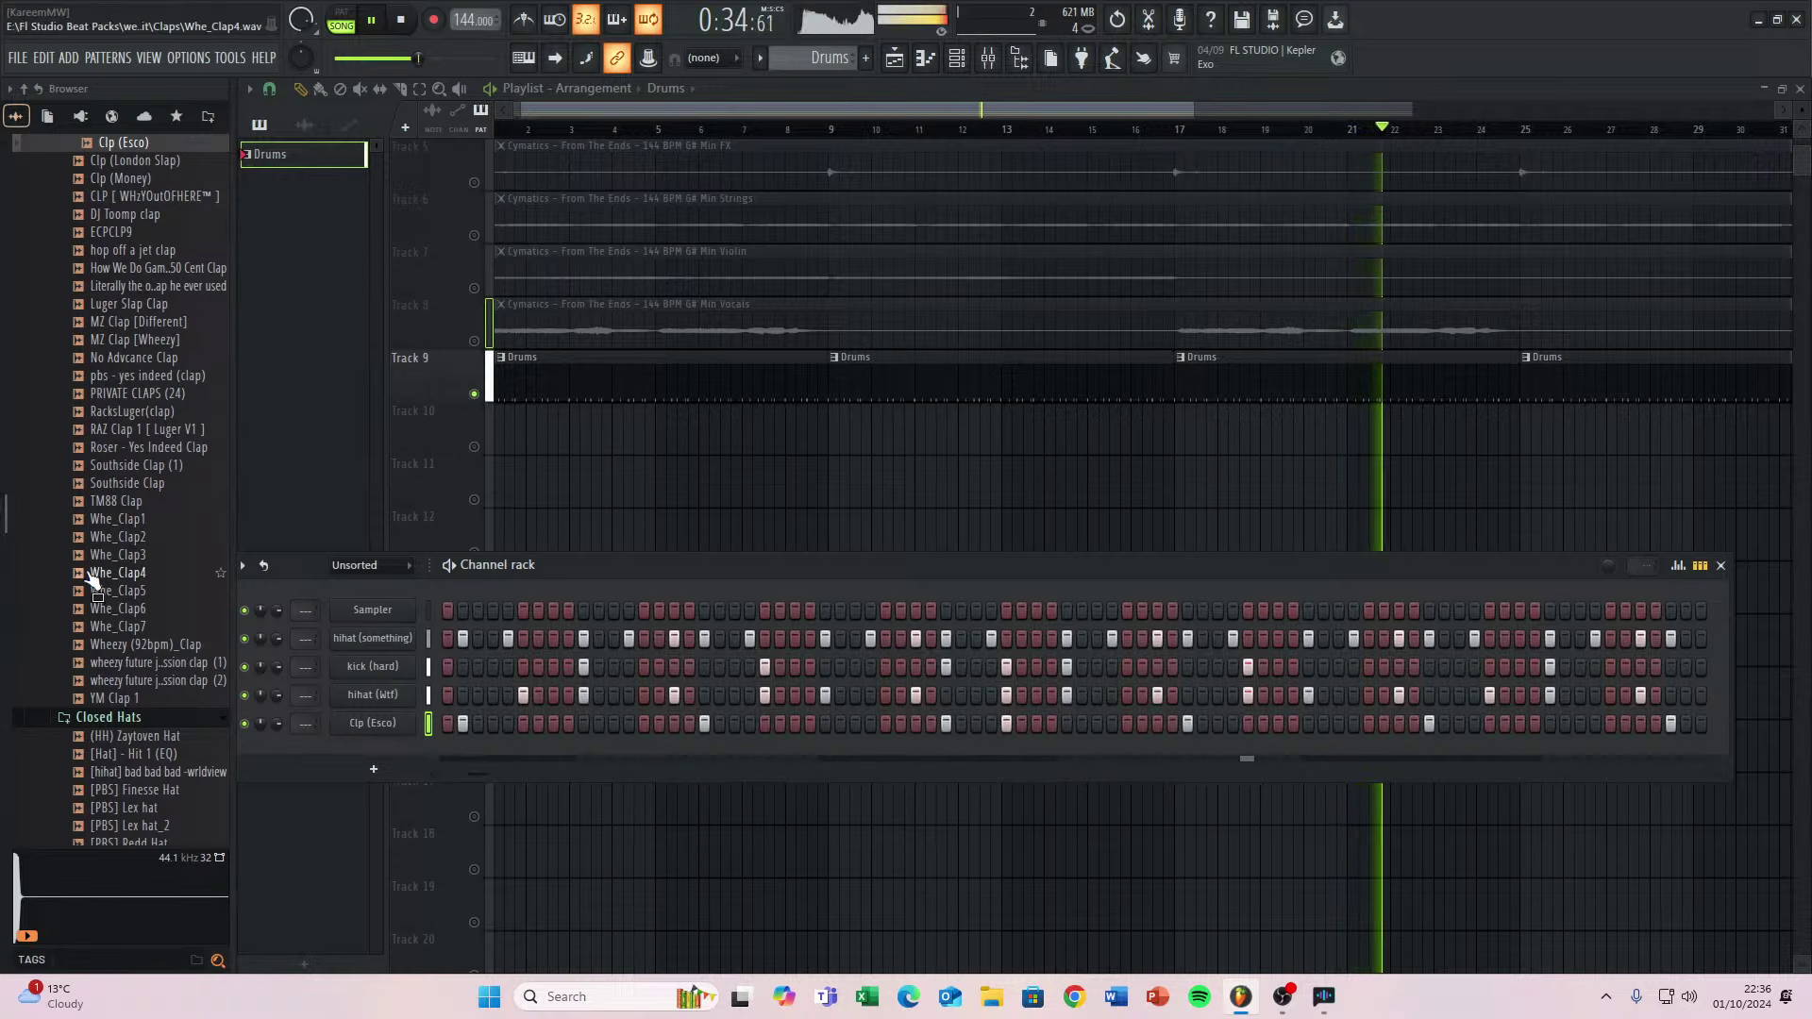
Browse the drum kit's 808s and Claps folders, auditioning samples such as Whe_8081 and Clap 3 [ slaps ] against the beat.
scroll(103, 578, up, 10)
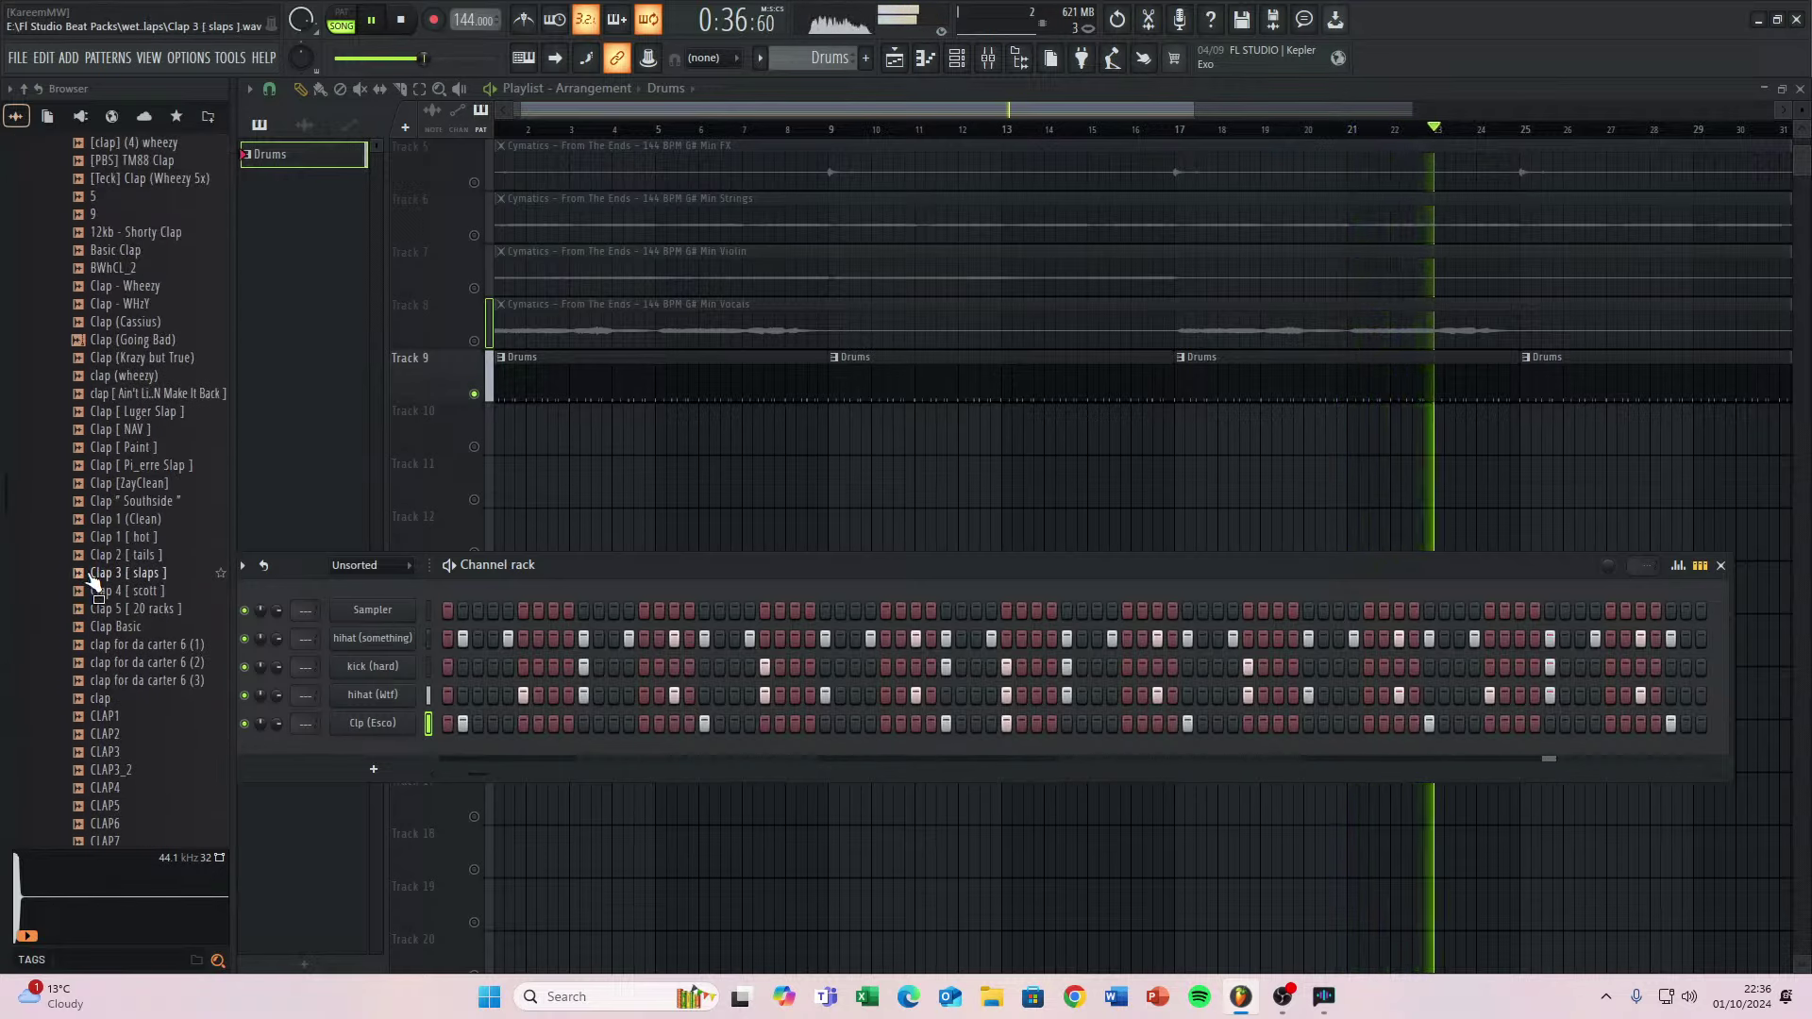
scroll(102, 578, down, 20)
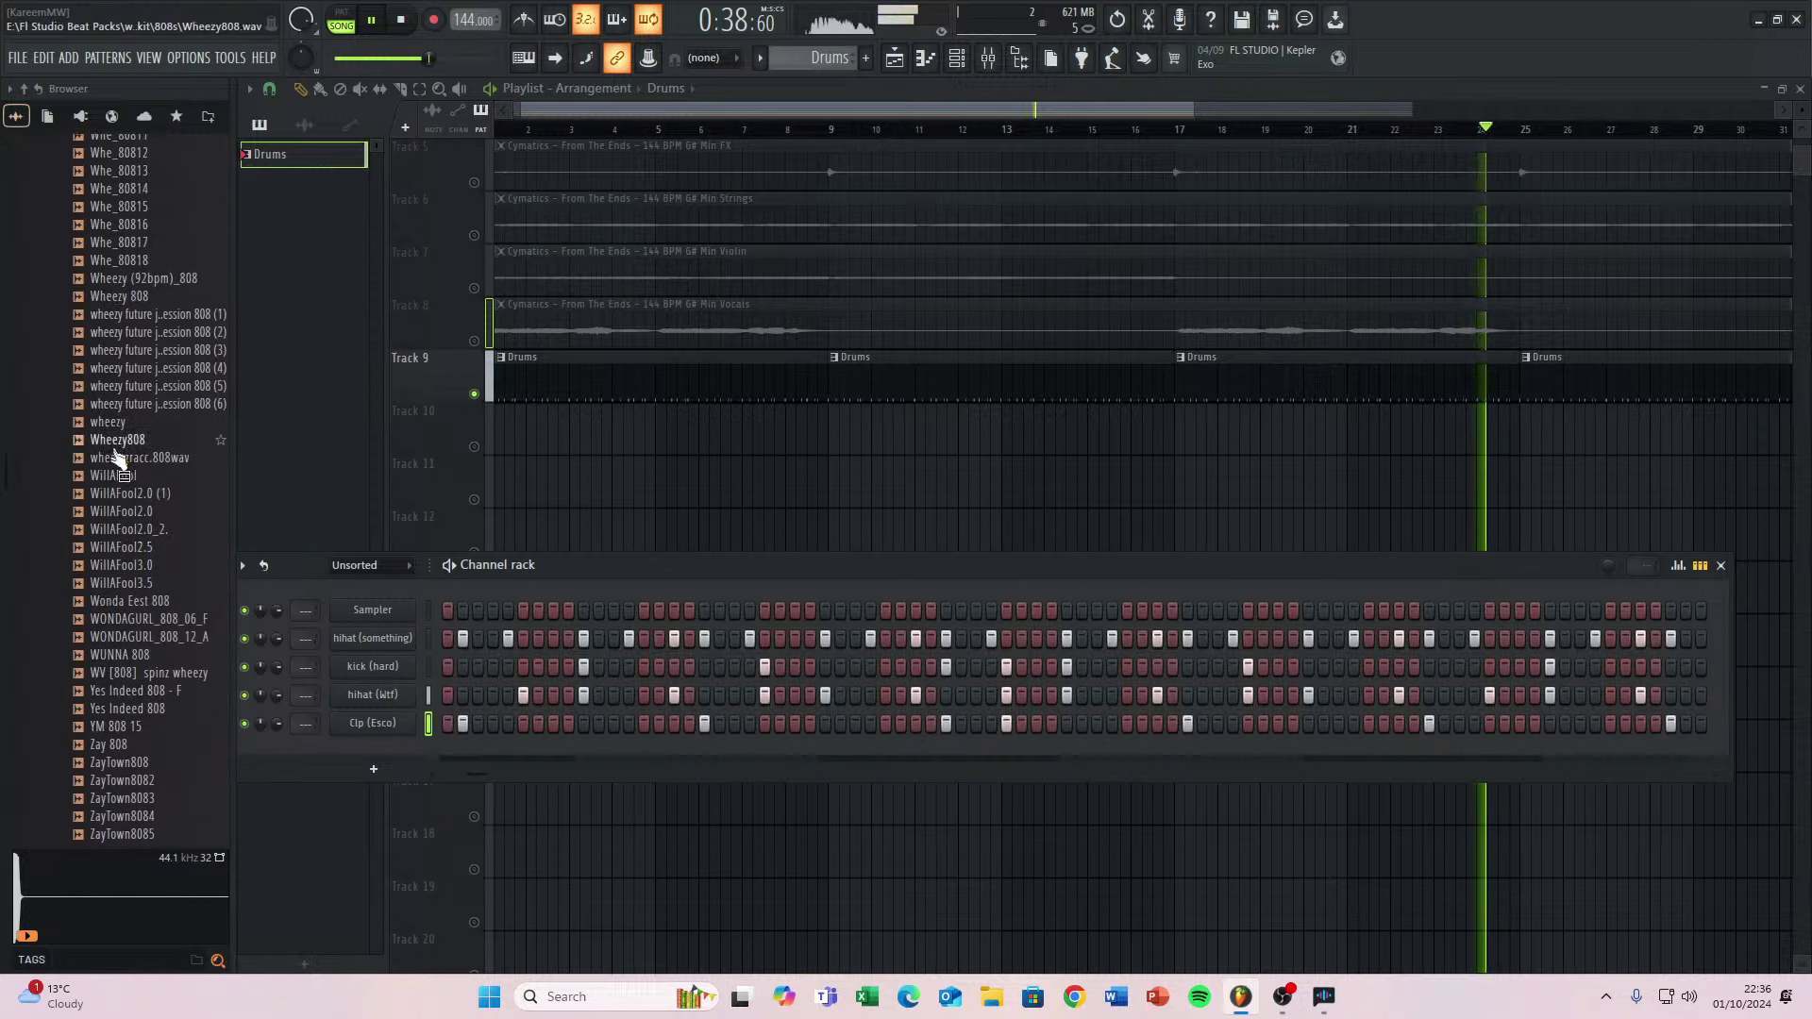
scroll(101, 583, up, 6)
click(115, 505)
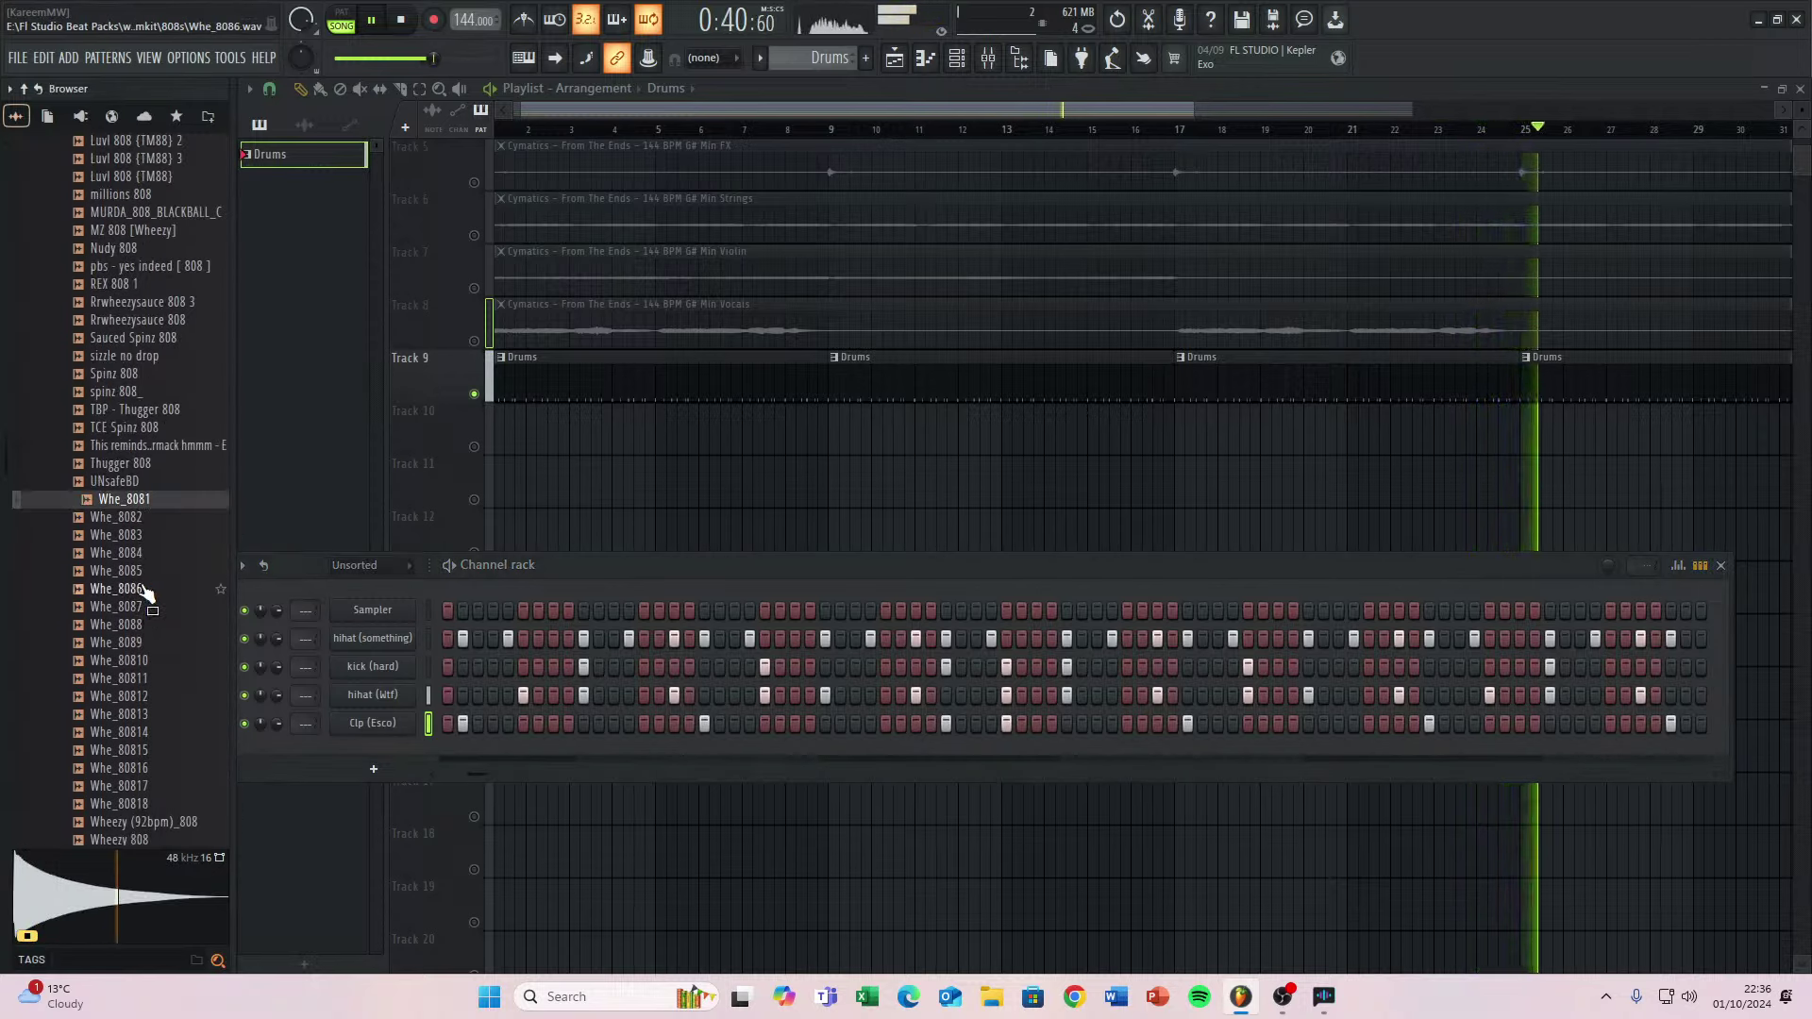
scroll(138, 592, down, 16)
scroll(118, 548, down, 10)
click(113, 457)
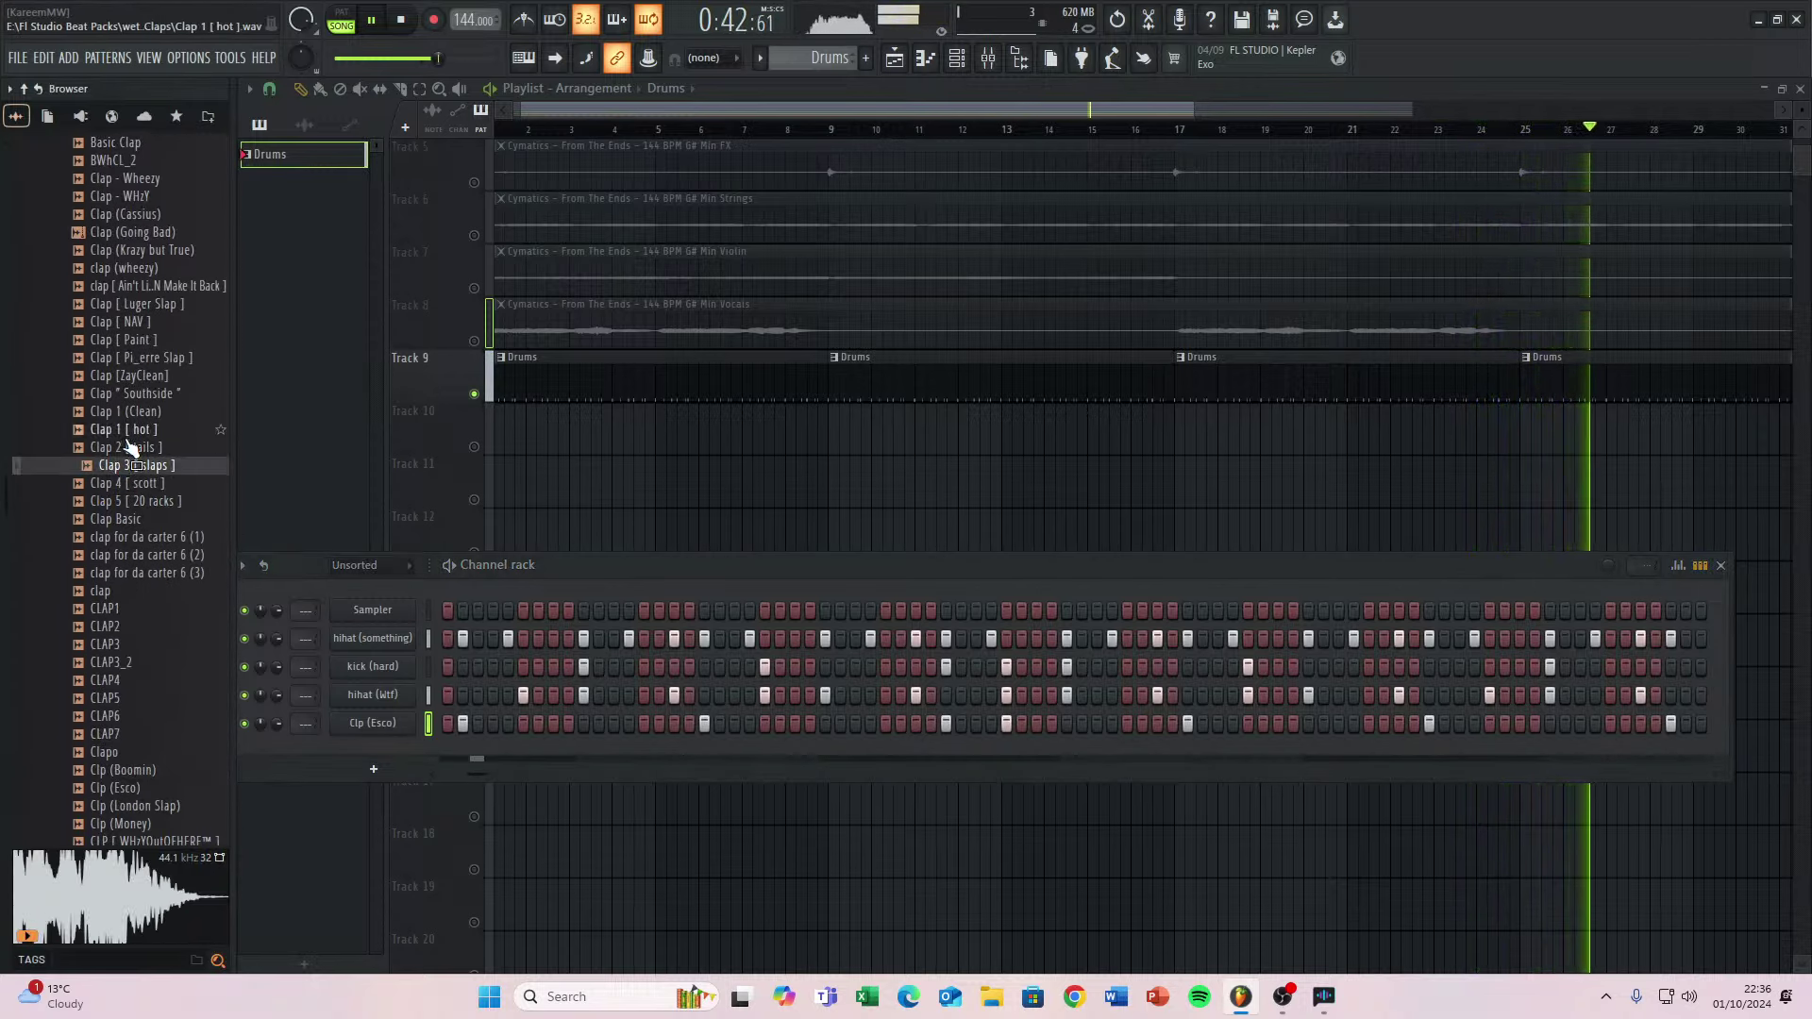
scroll(132, 651, up, 6)
scroll(125, 614, up, 3)
click(117, 572)
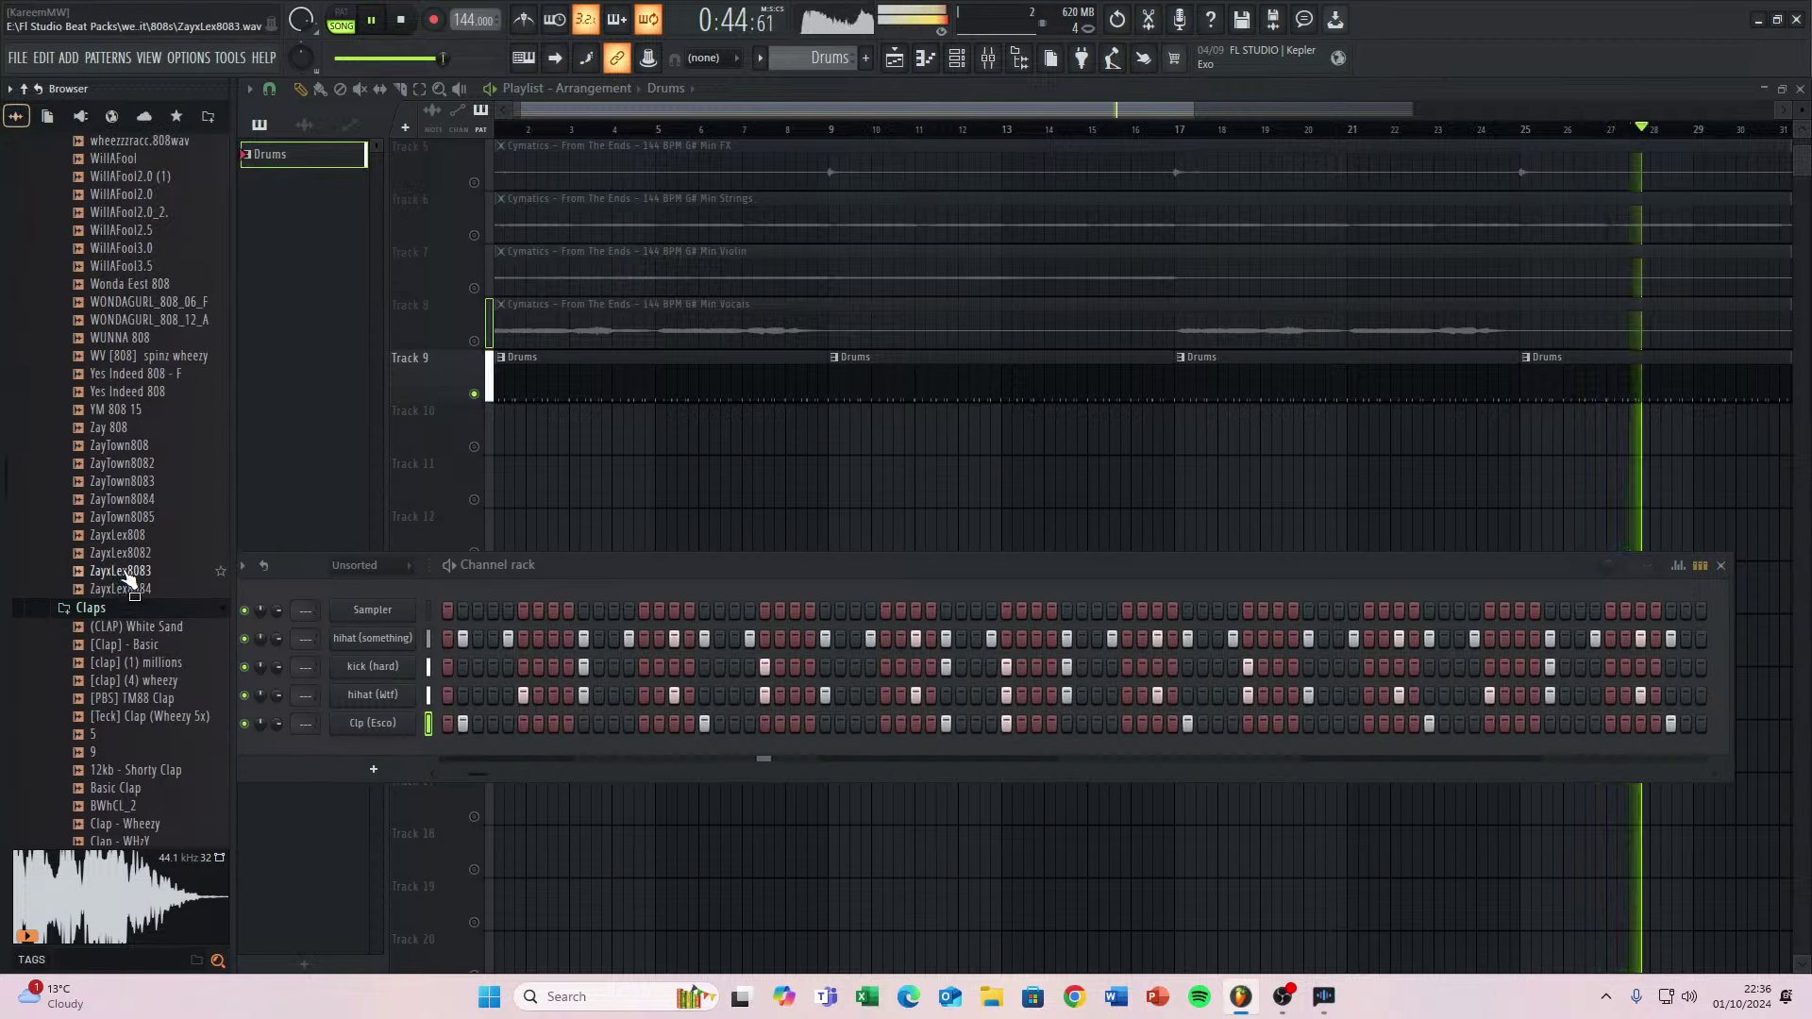
scroll(130, 578, down, 10)
click(134, 591)
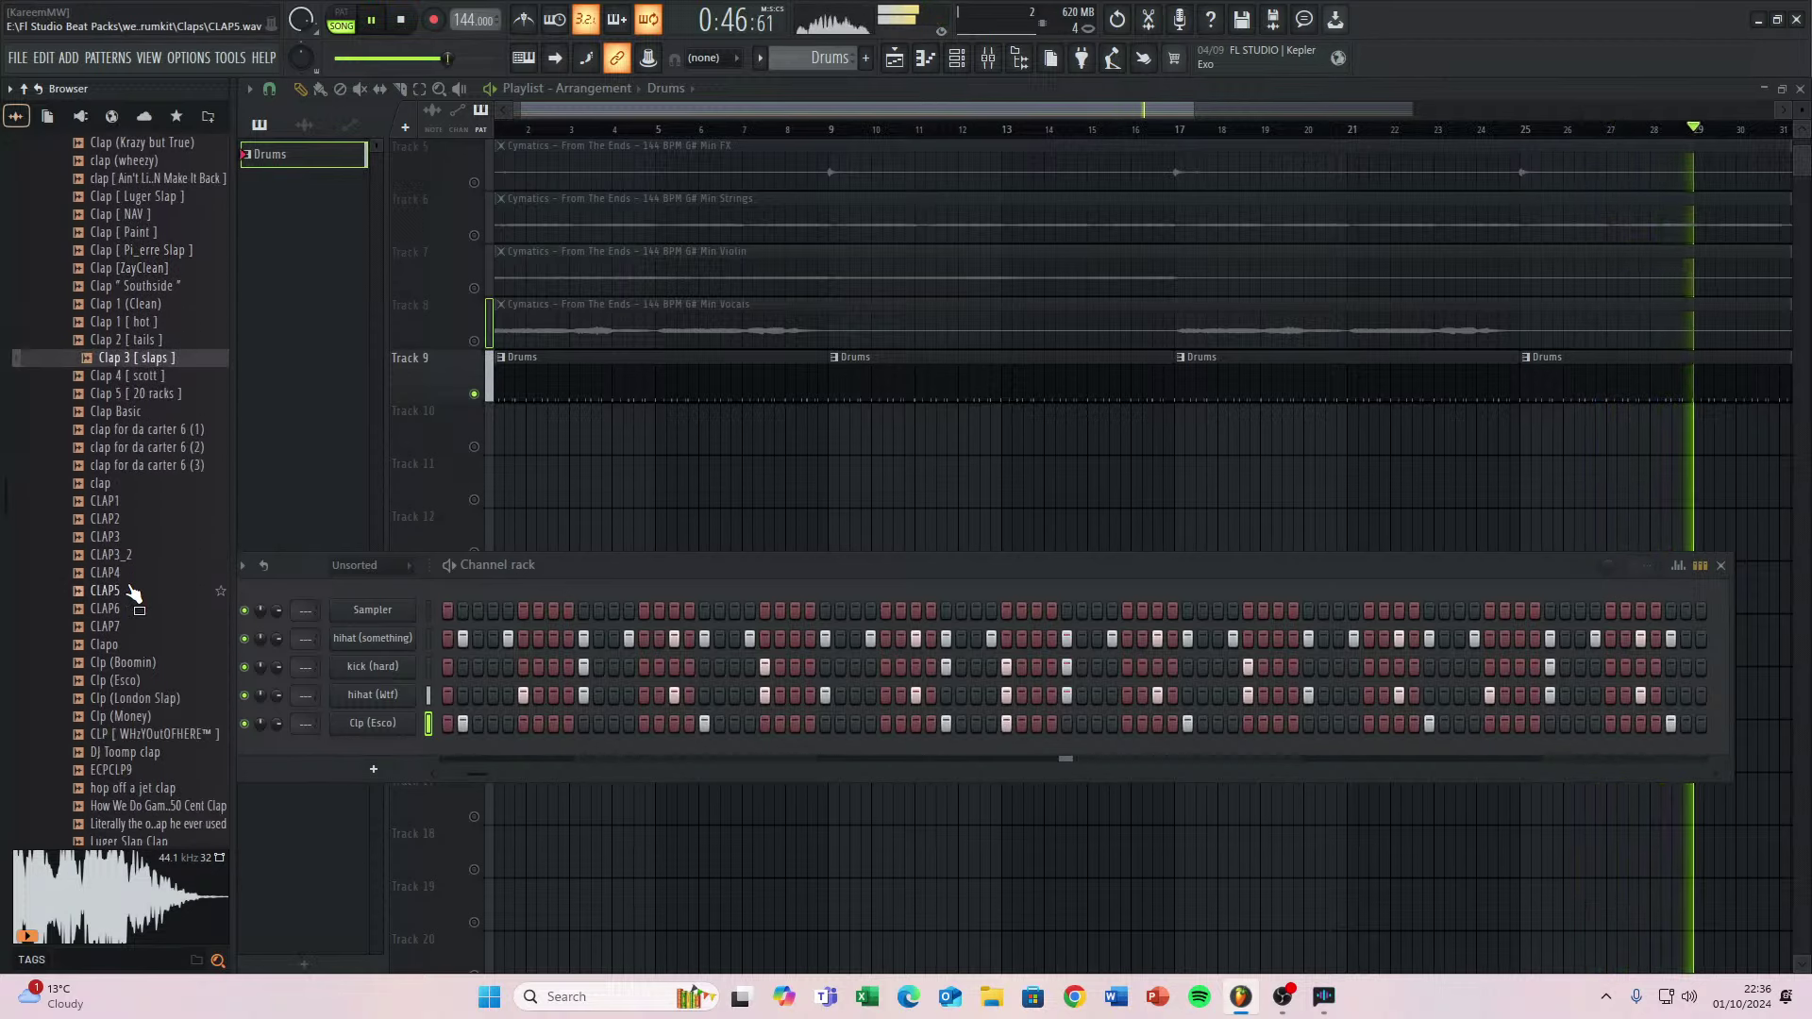
scroll(134, 590, down, 6)
click(134, 591)
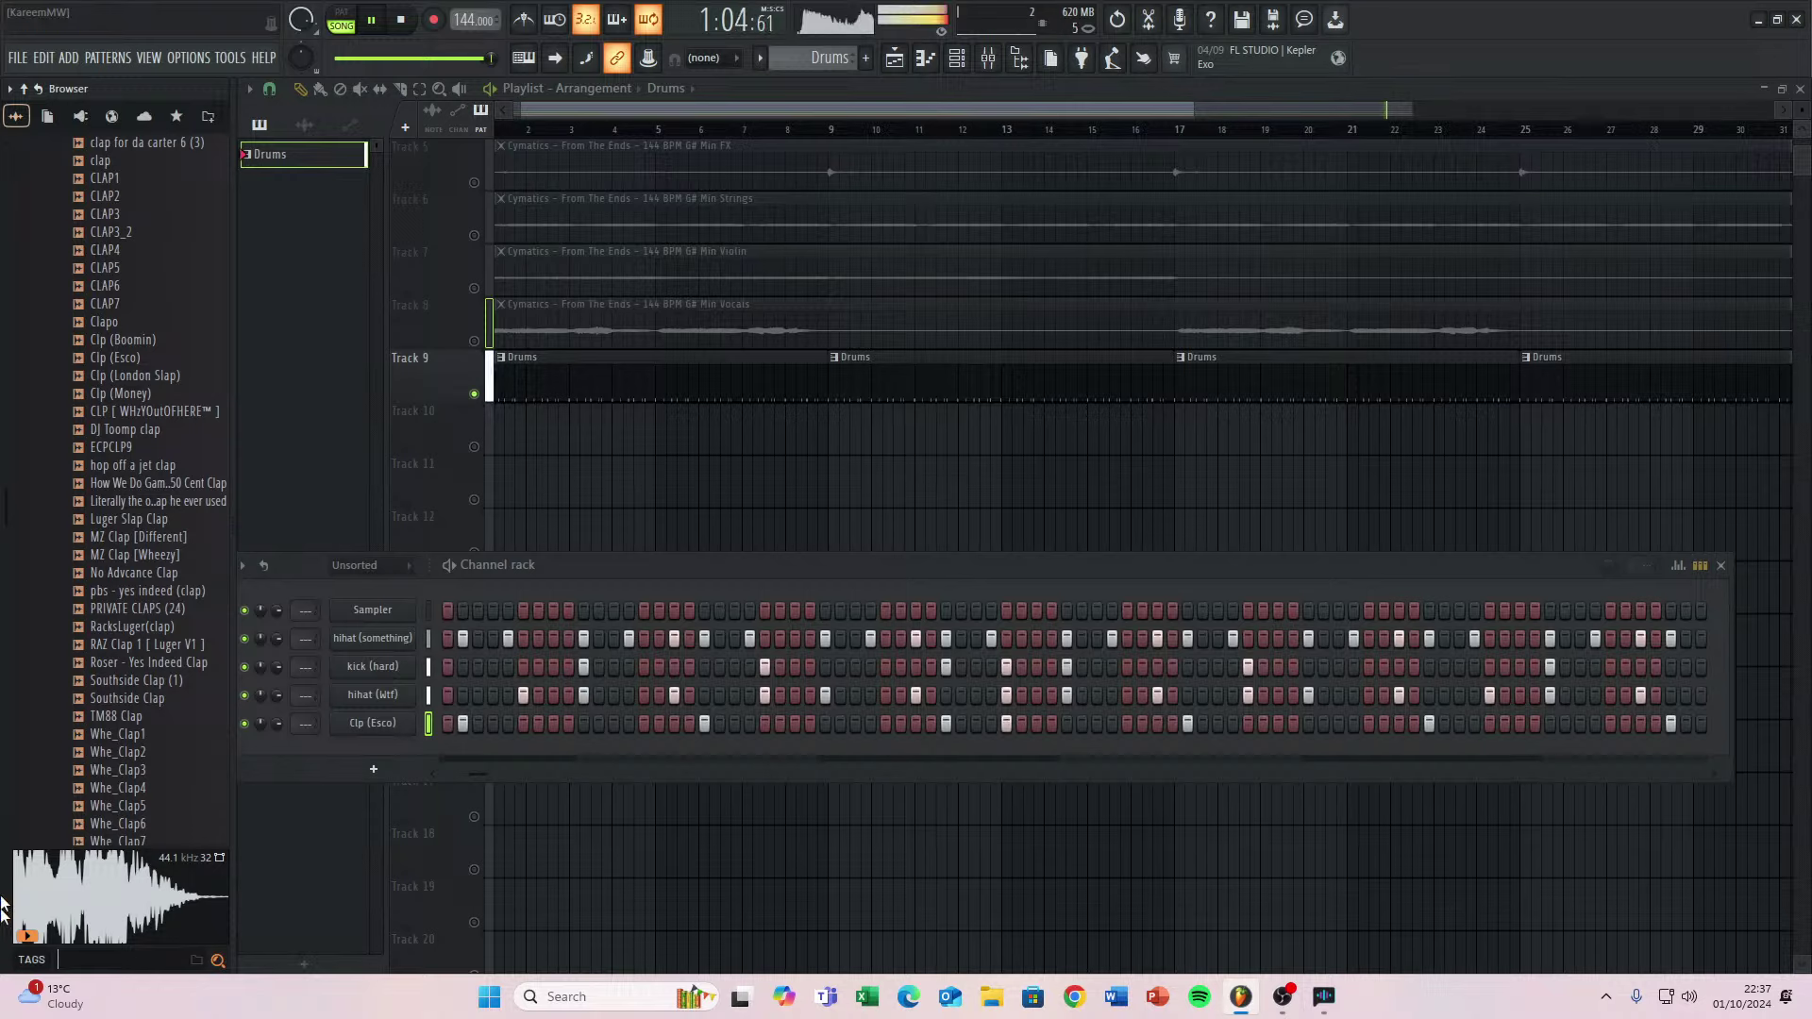
Audition the 808 2 sample from the 808s folder and load it as a new channel below Clp (Esco).
scroll(141, 547, up, 15)
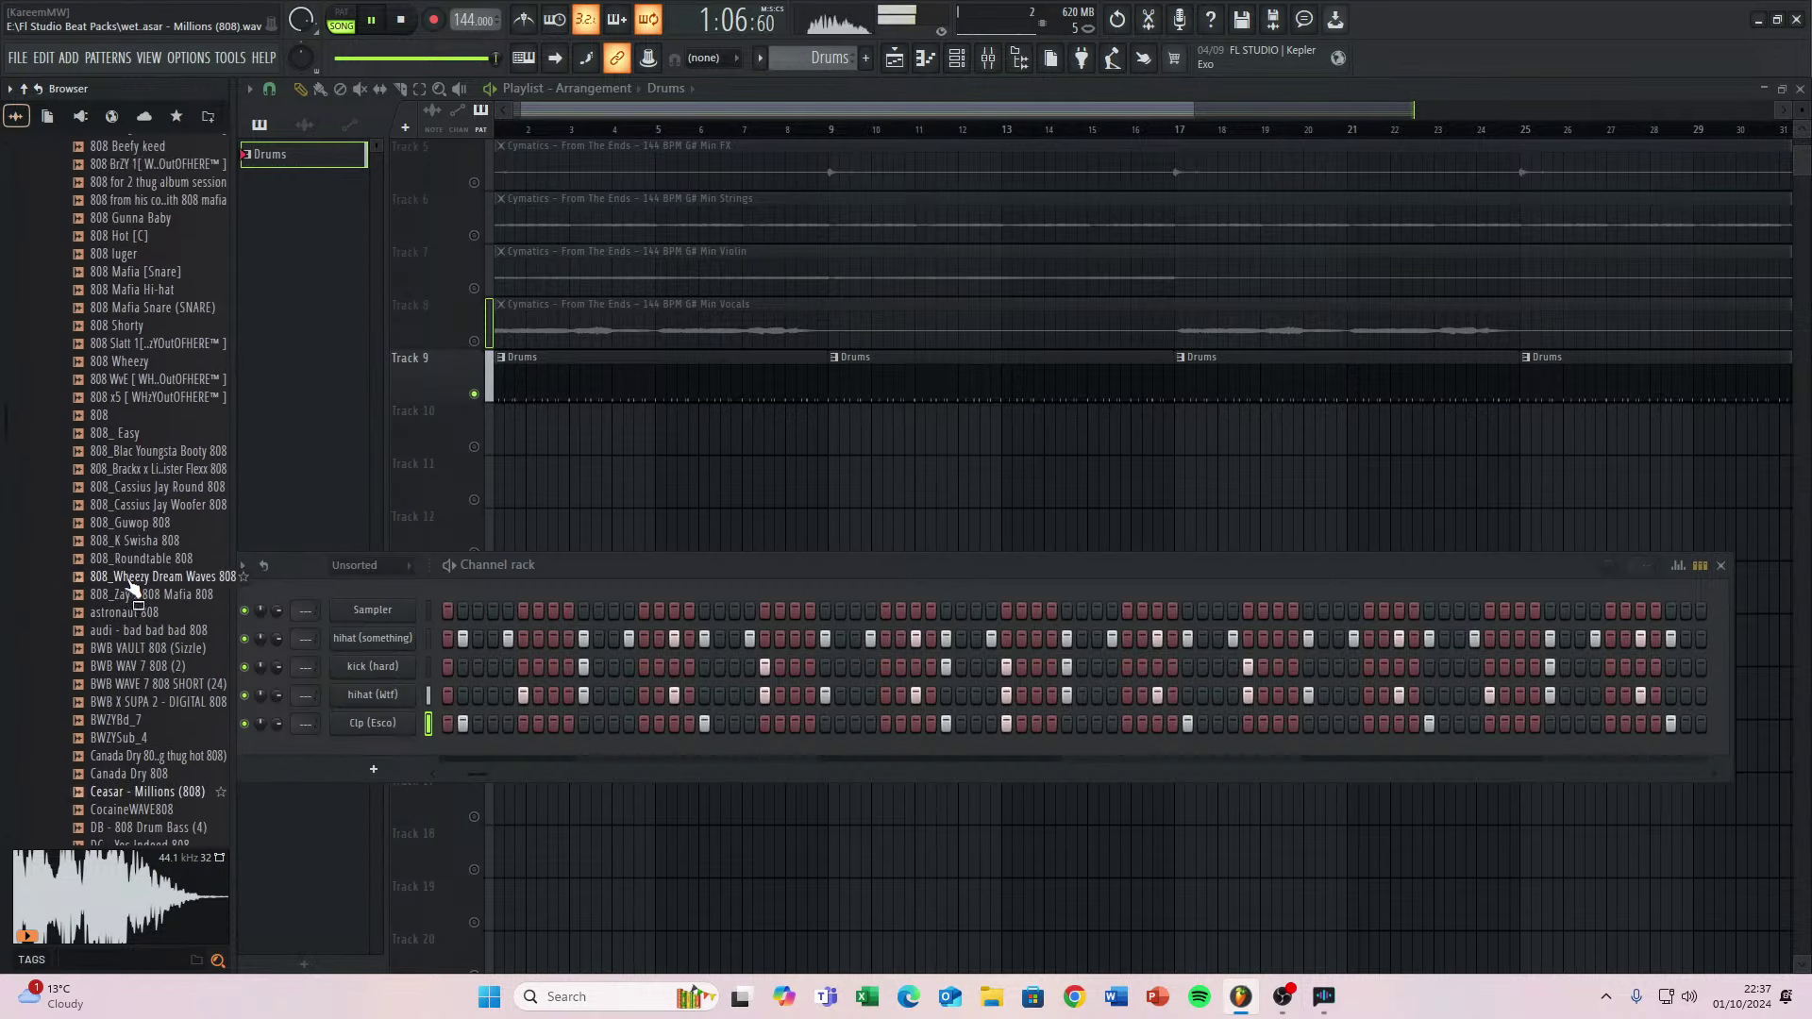
scroll(132, 567, up, 8)
click(134, 321)
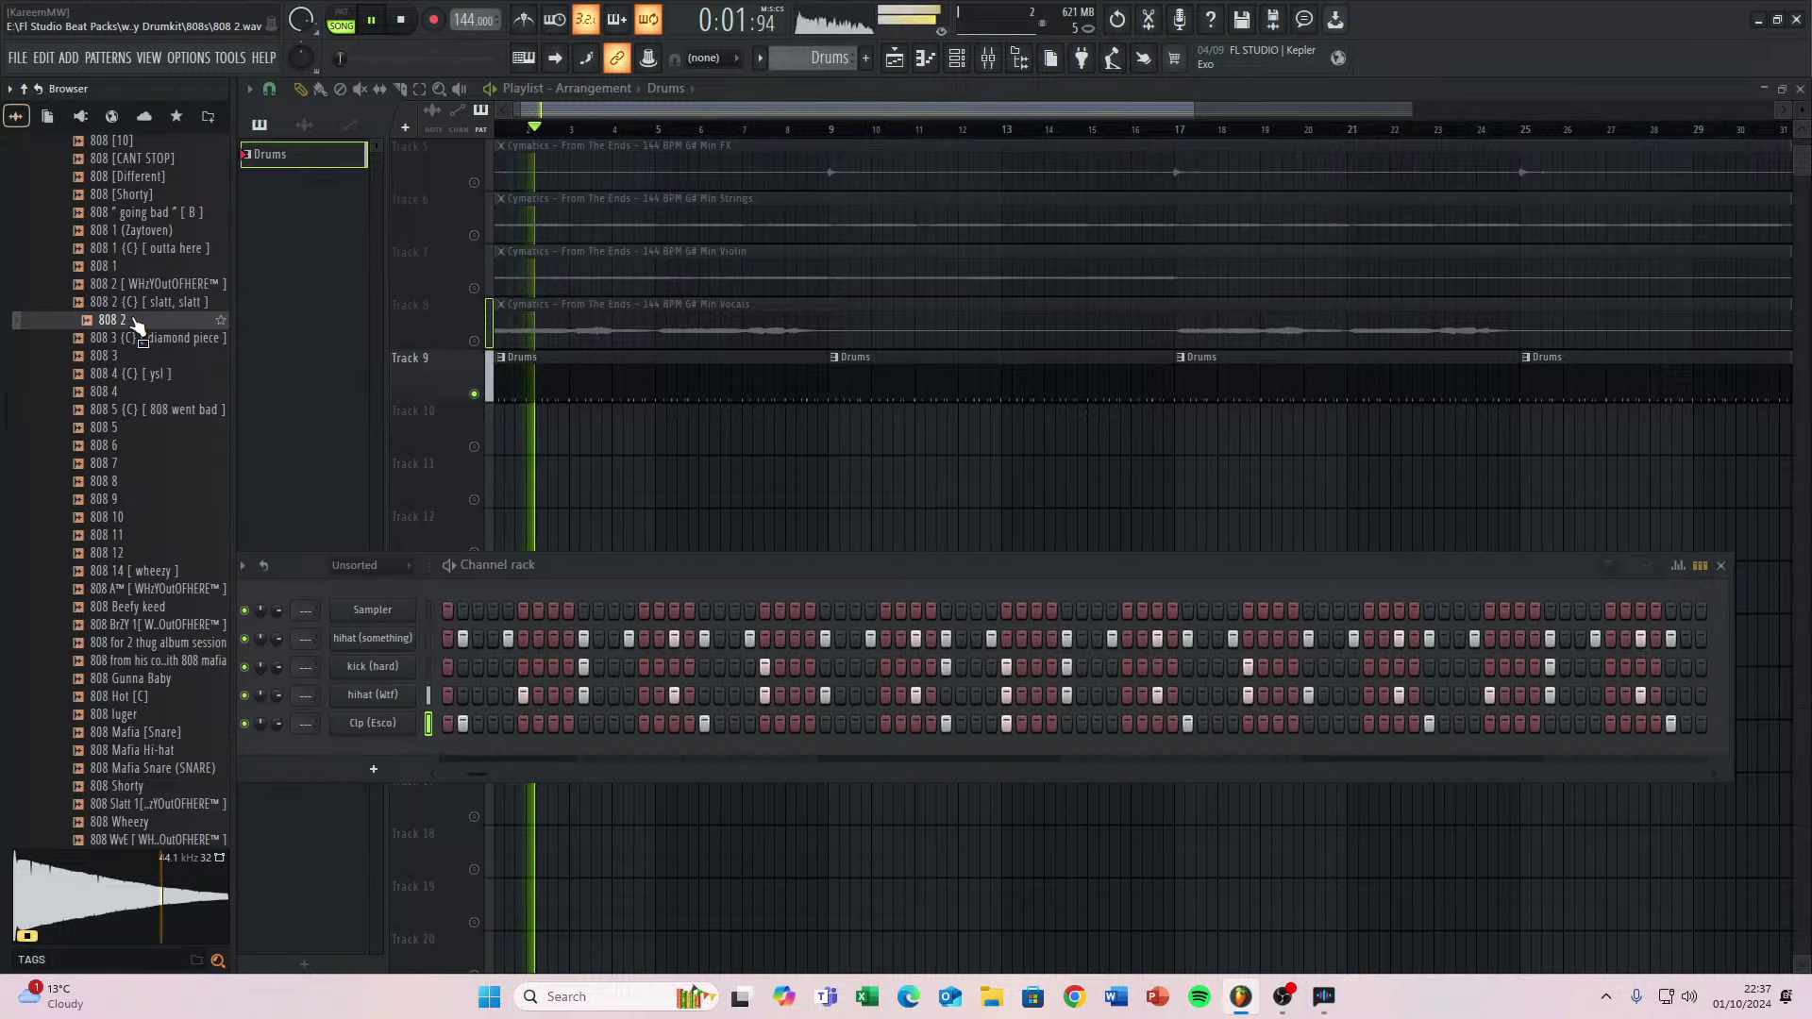
click(135, 320)
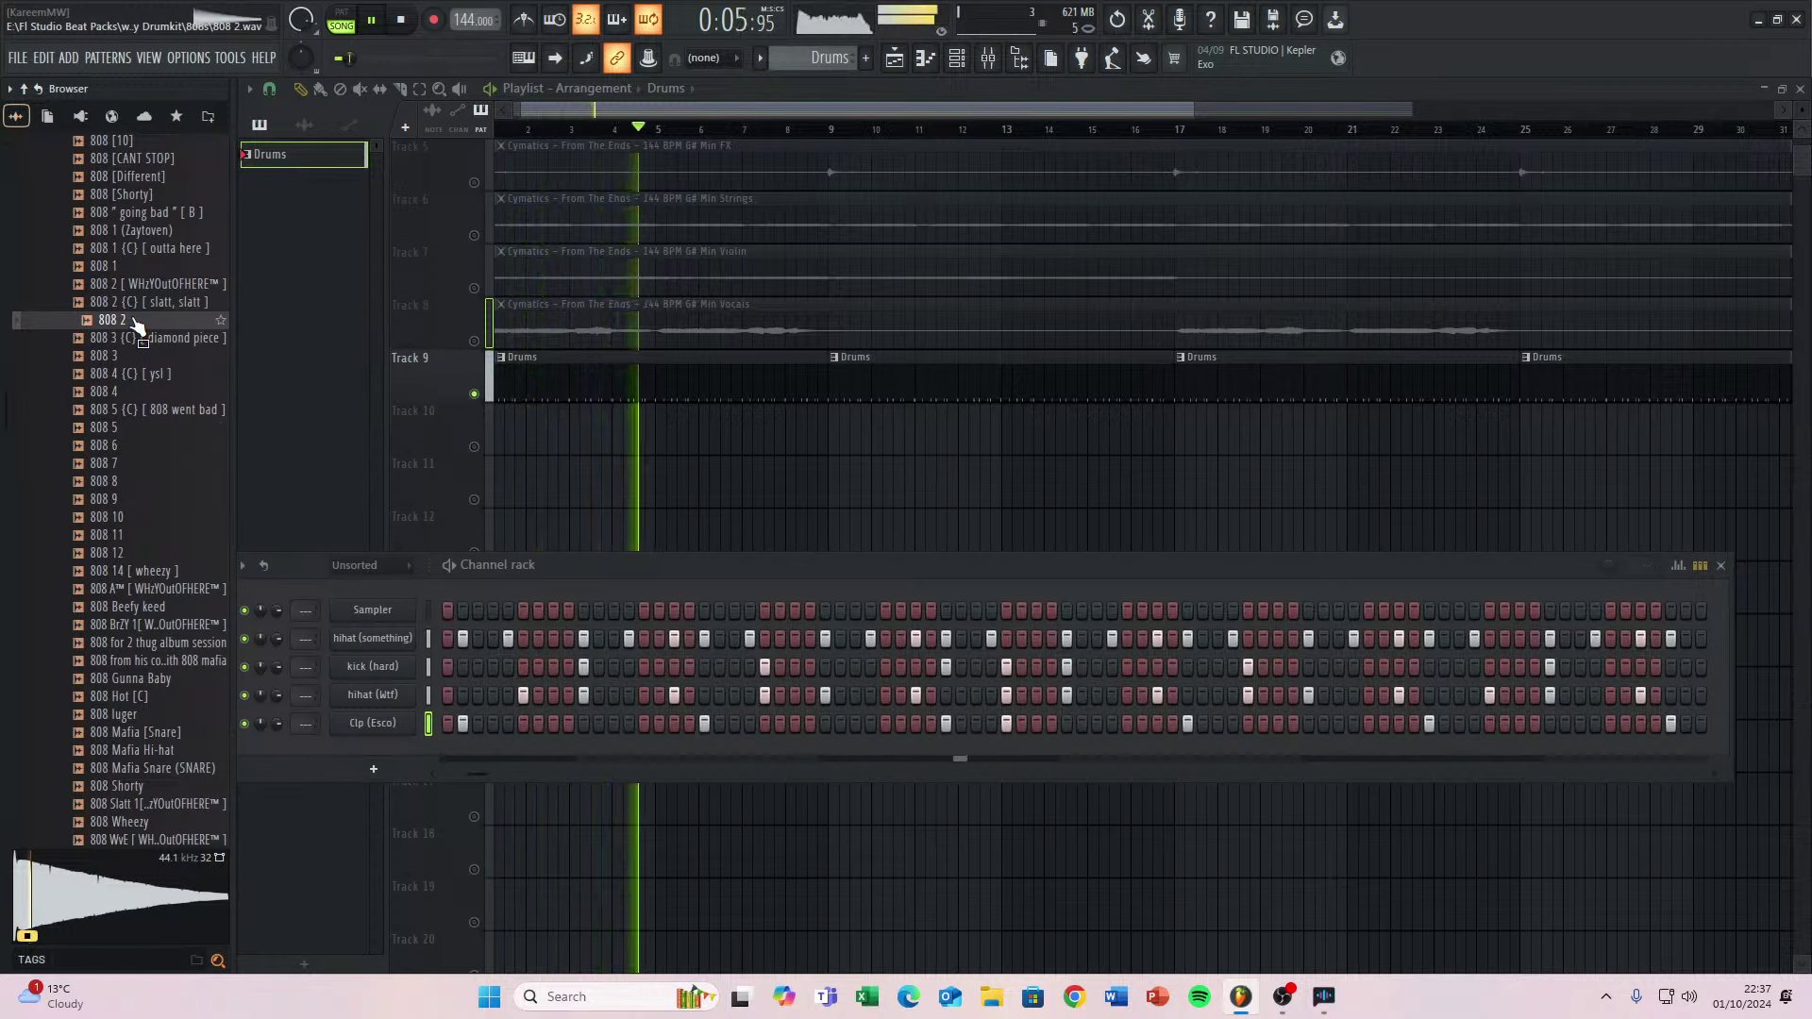
drag(134, 322, 509, 811)
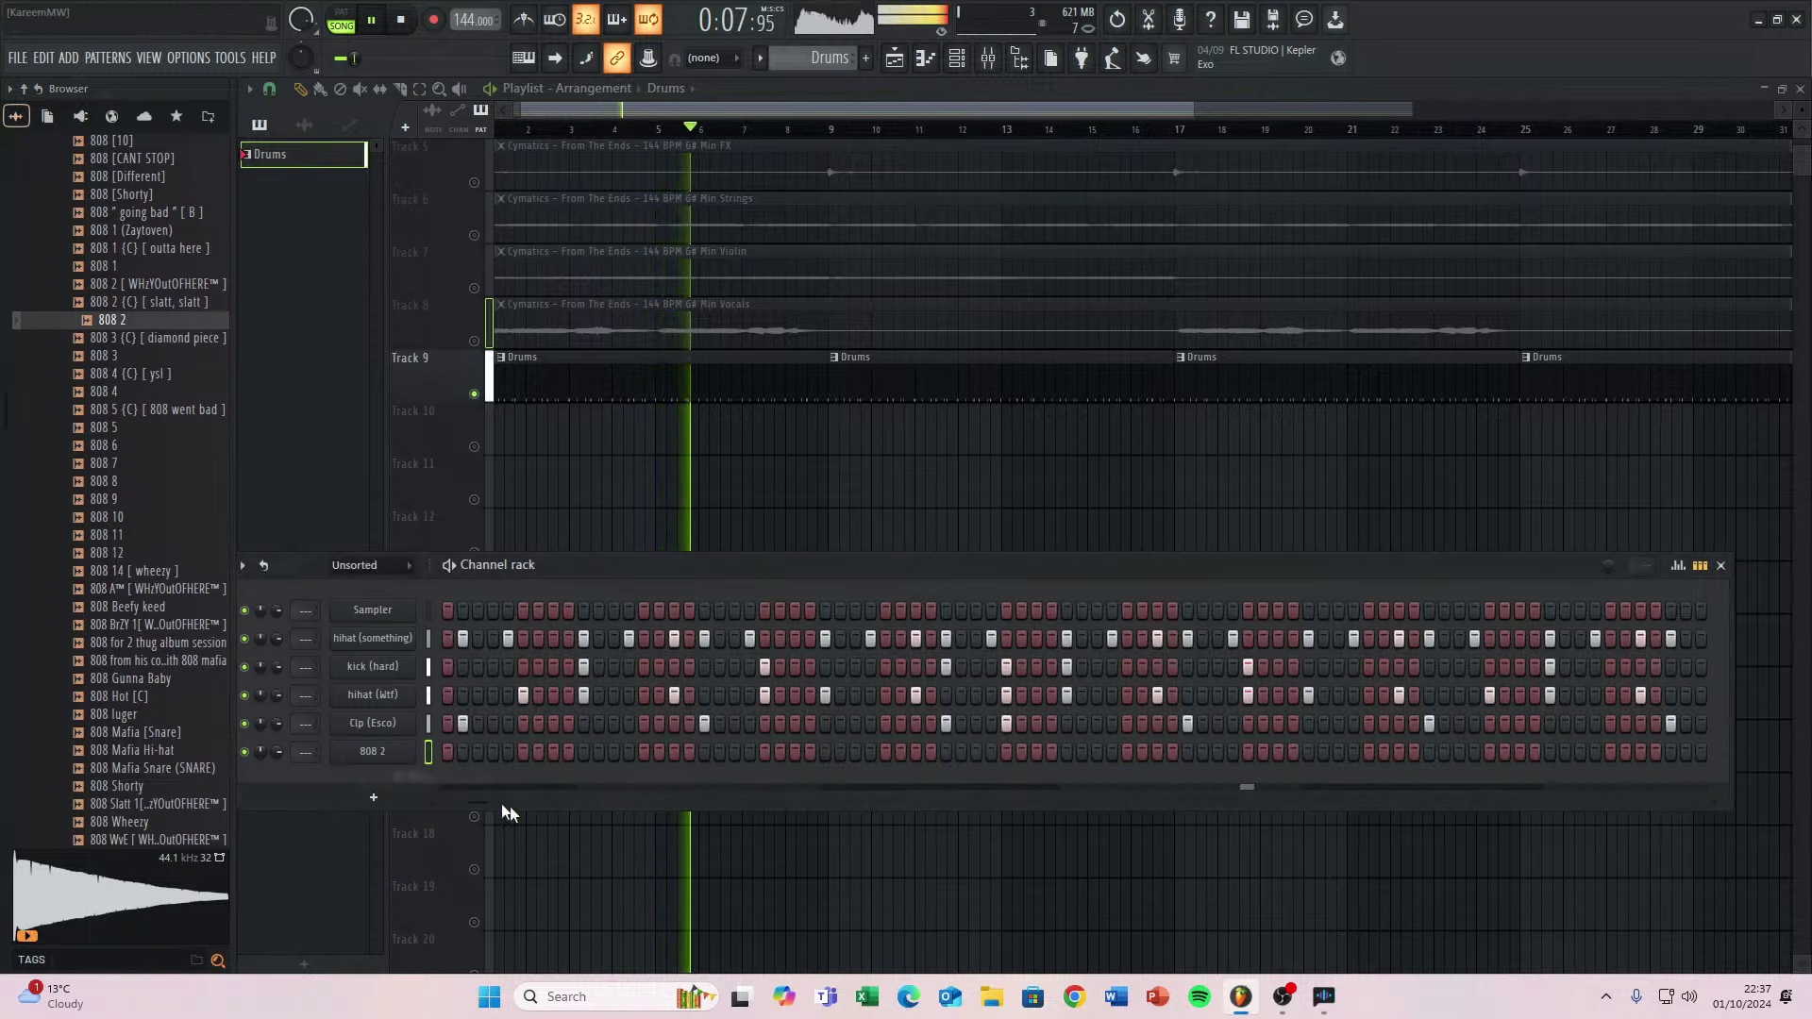
Enable the volume envelope on the 808 2 channel, removing its attack and raising its hold.
click(389, 753)
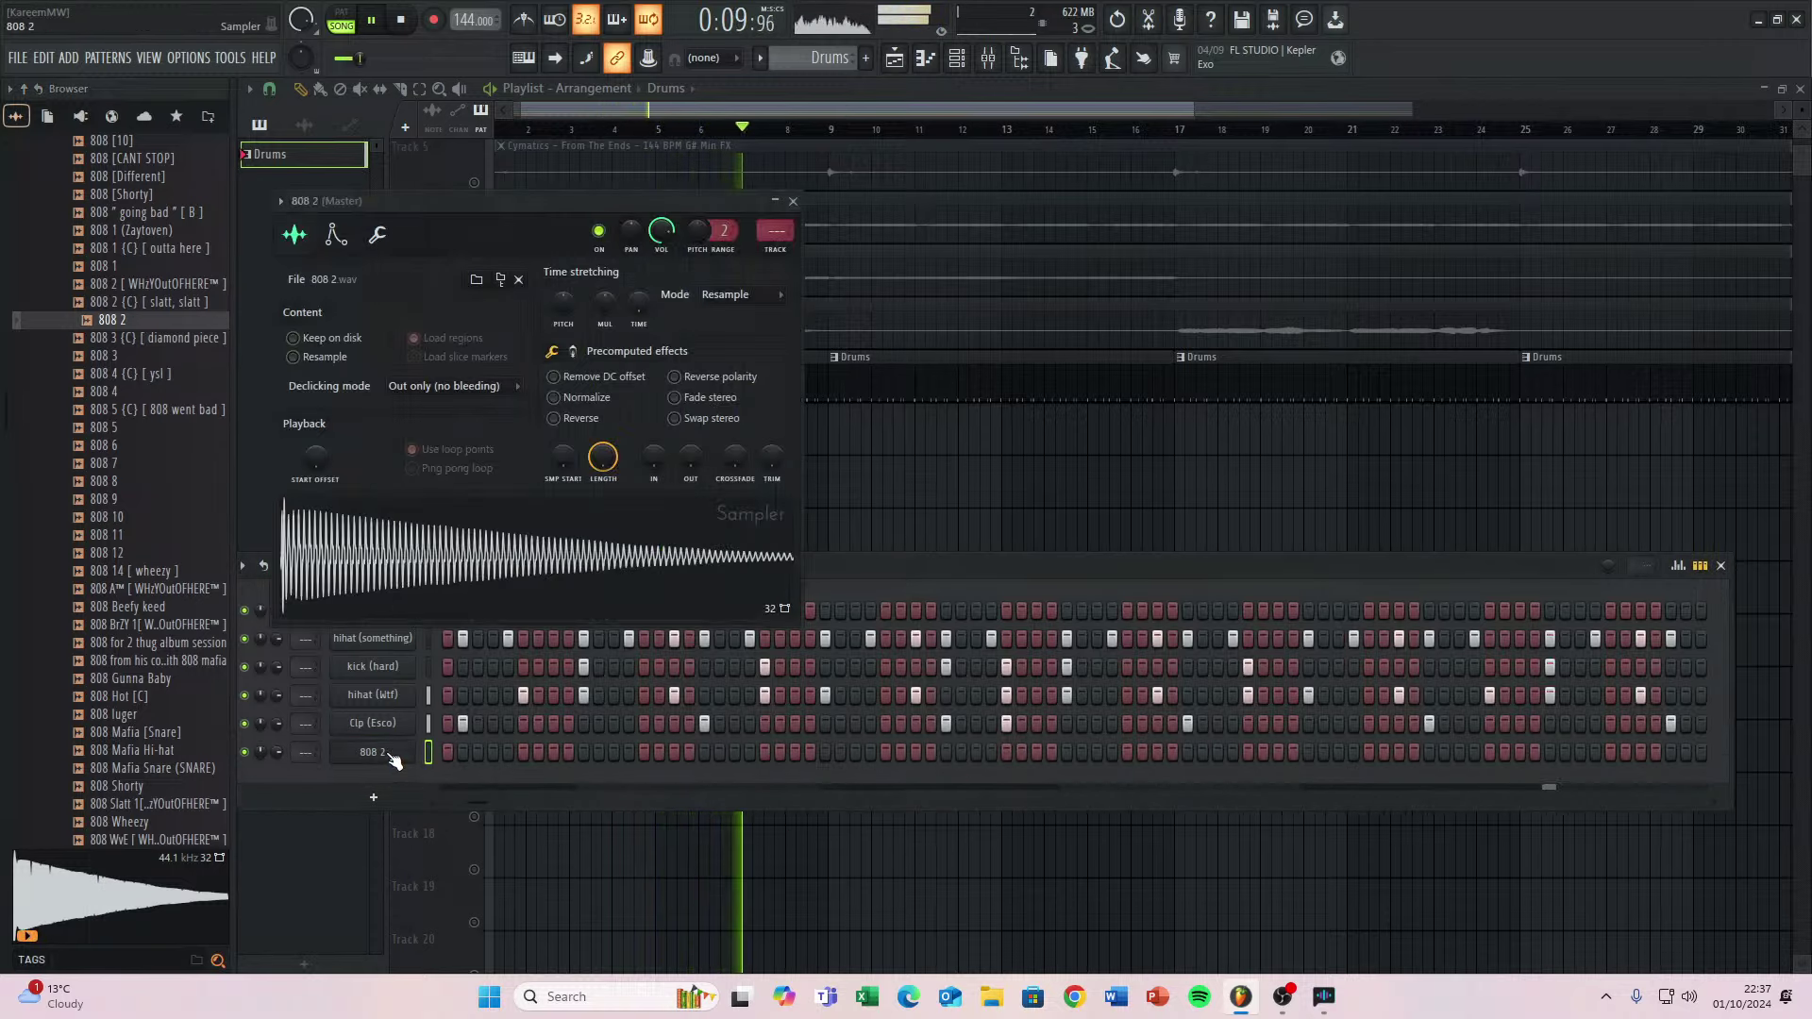
click(335, 236)
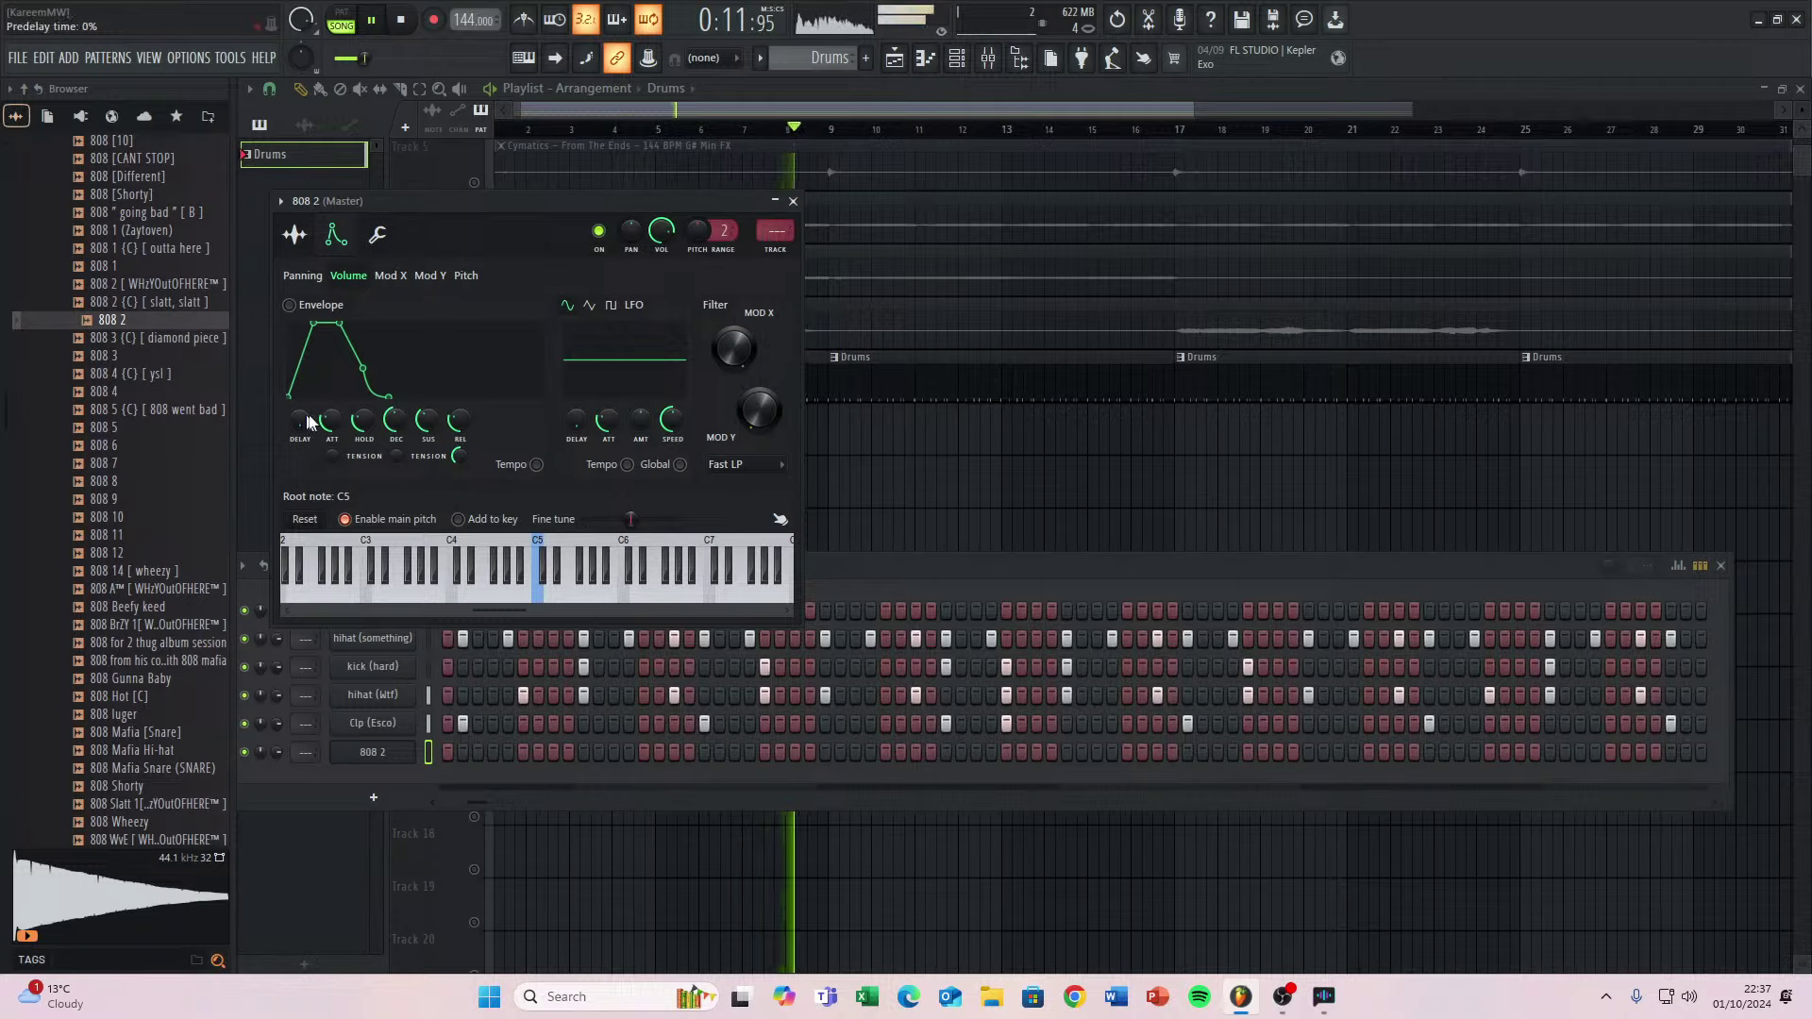
drag(393, 353, 393, 302)
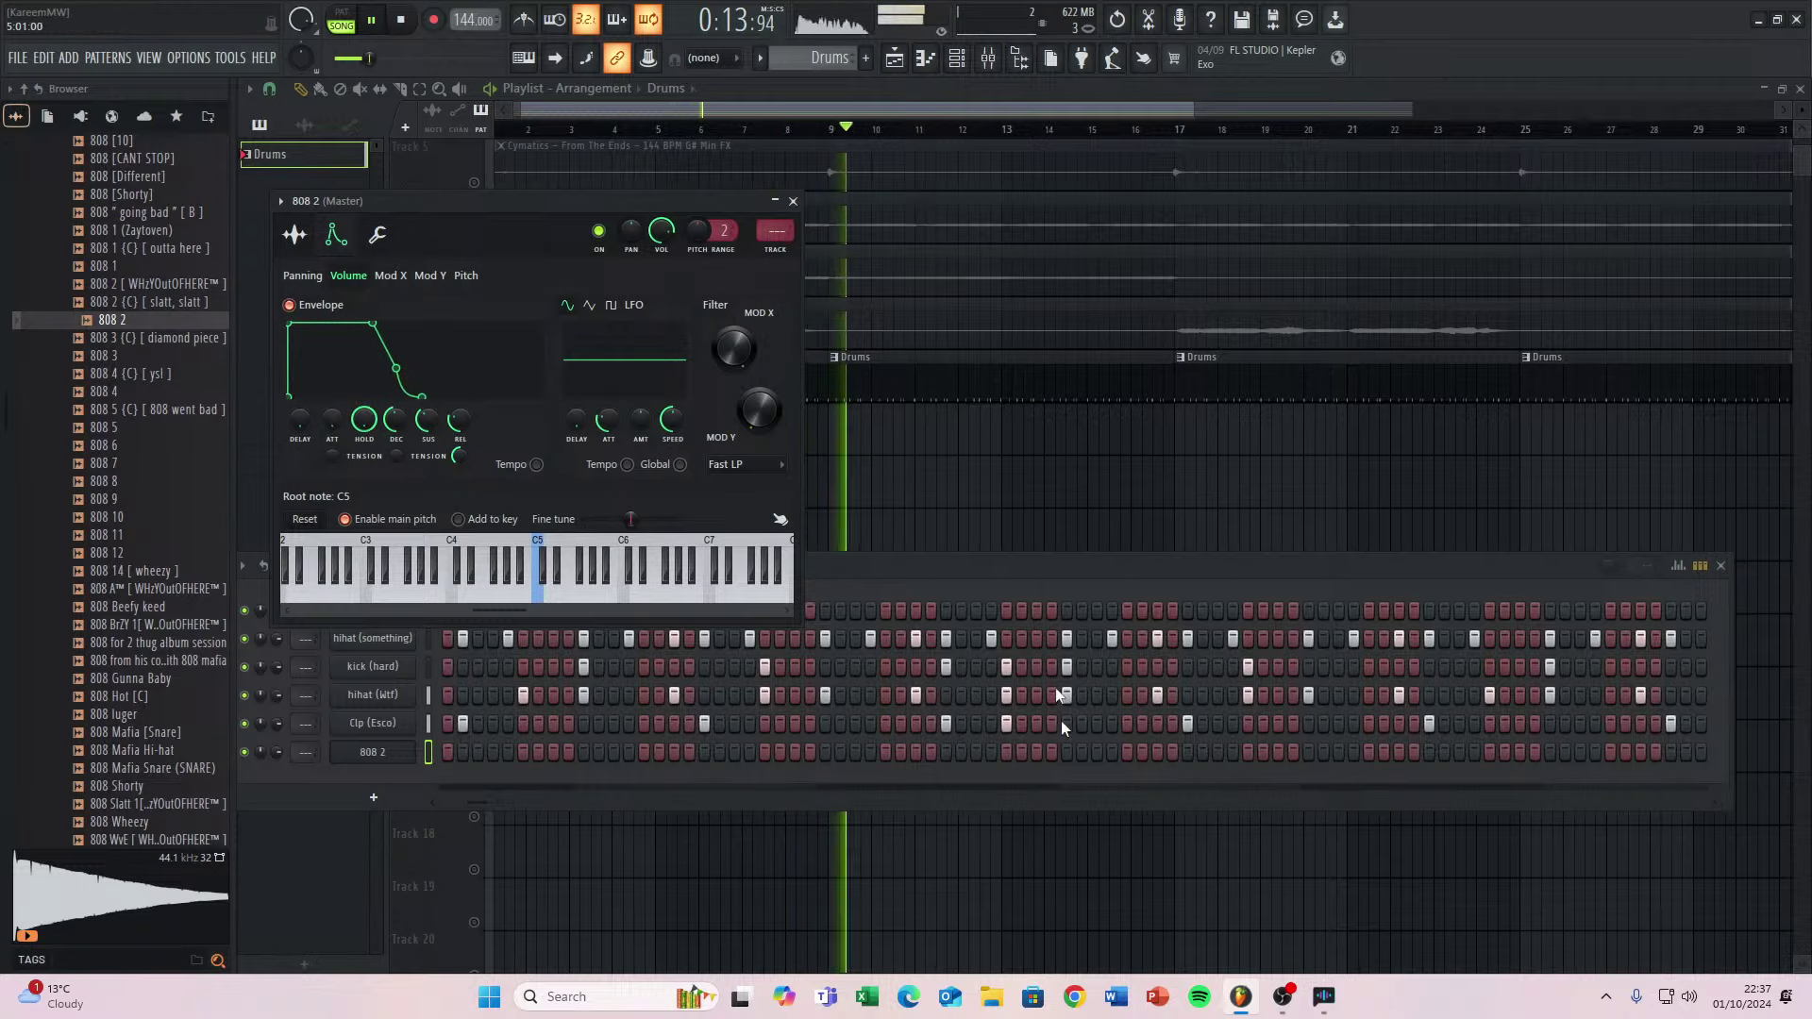
click(793, 202)
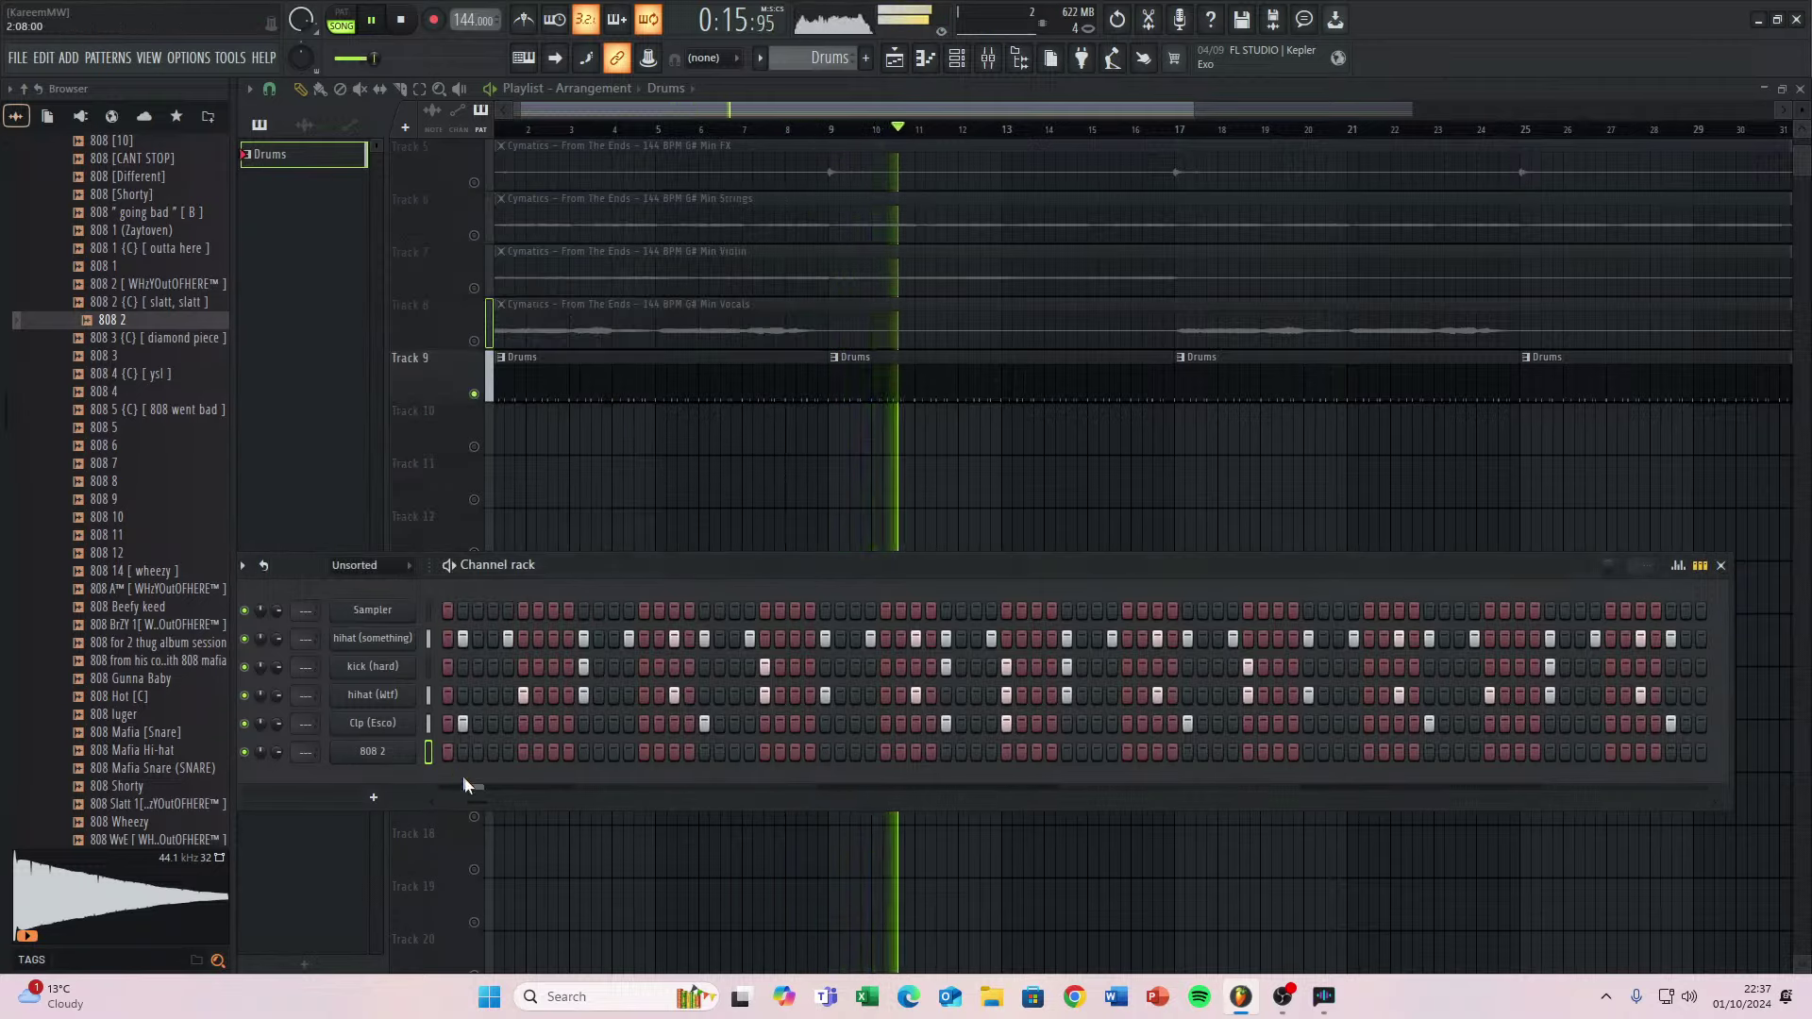
Switch the channel rack from steps to note previews and open the piano roll for 808 2.
click(1678, 566)
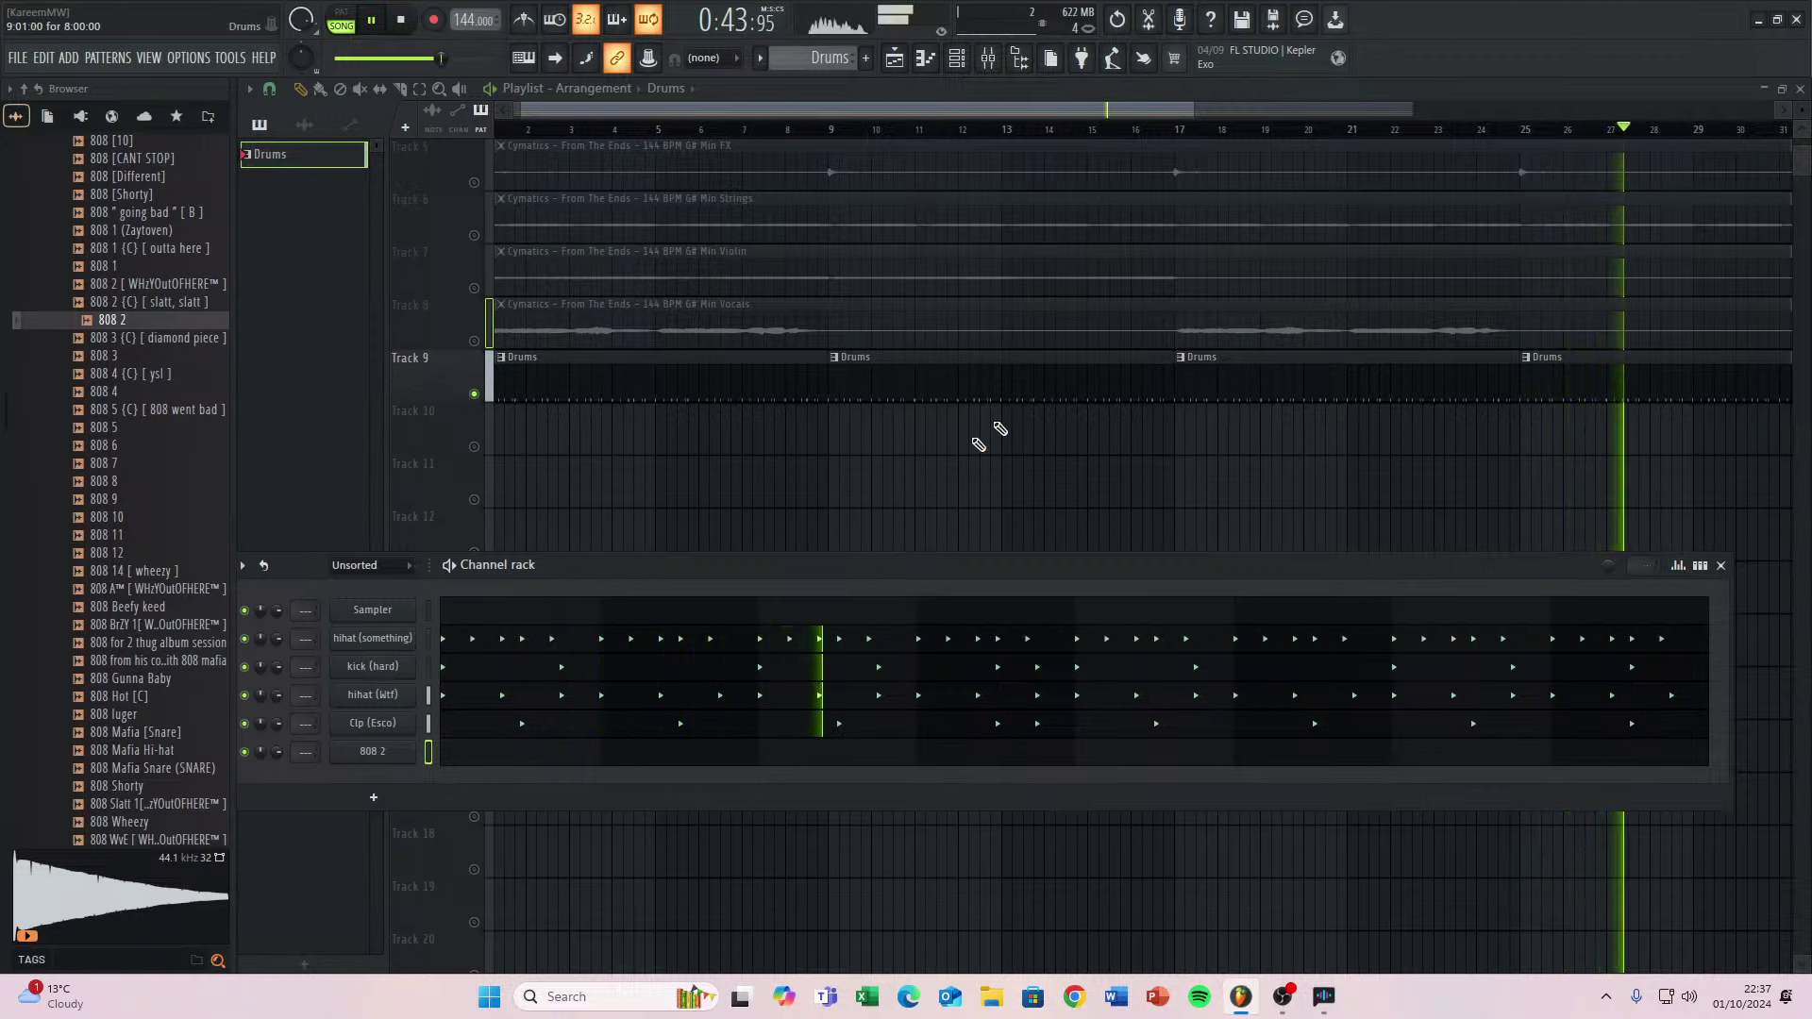
click(712, 755)
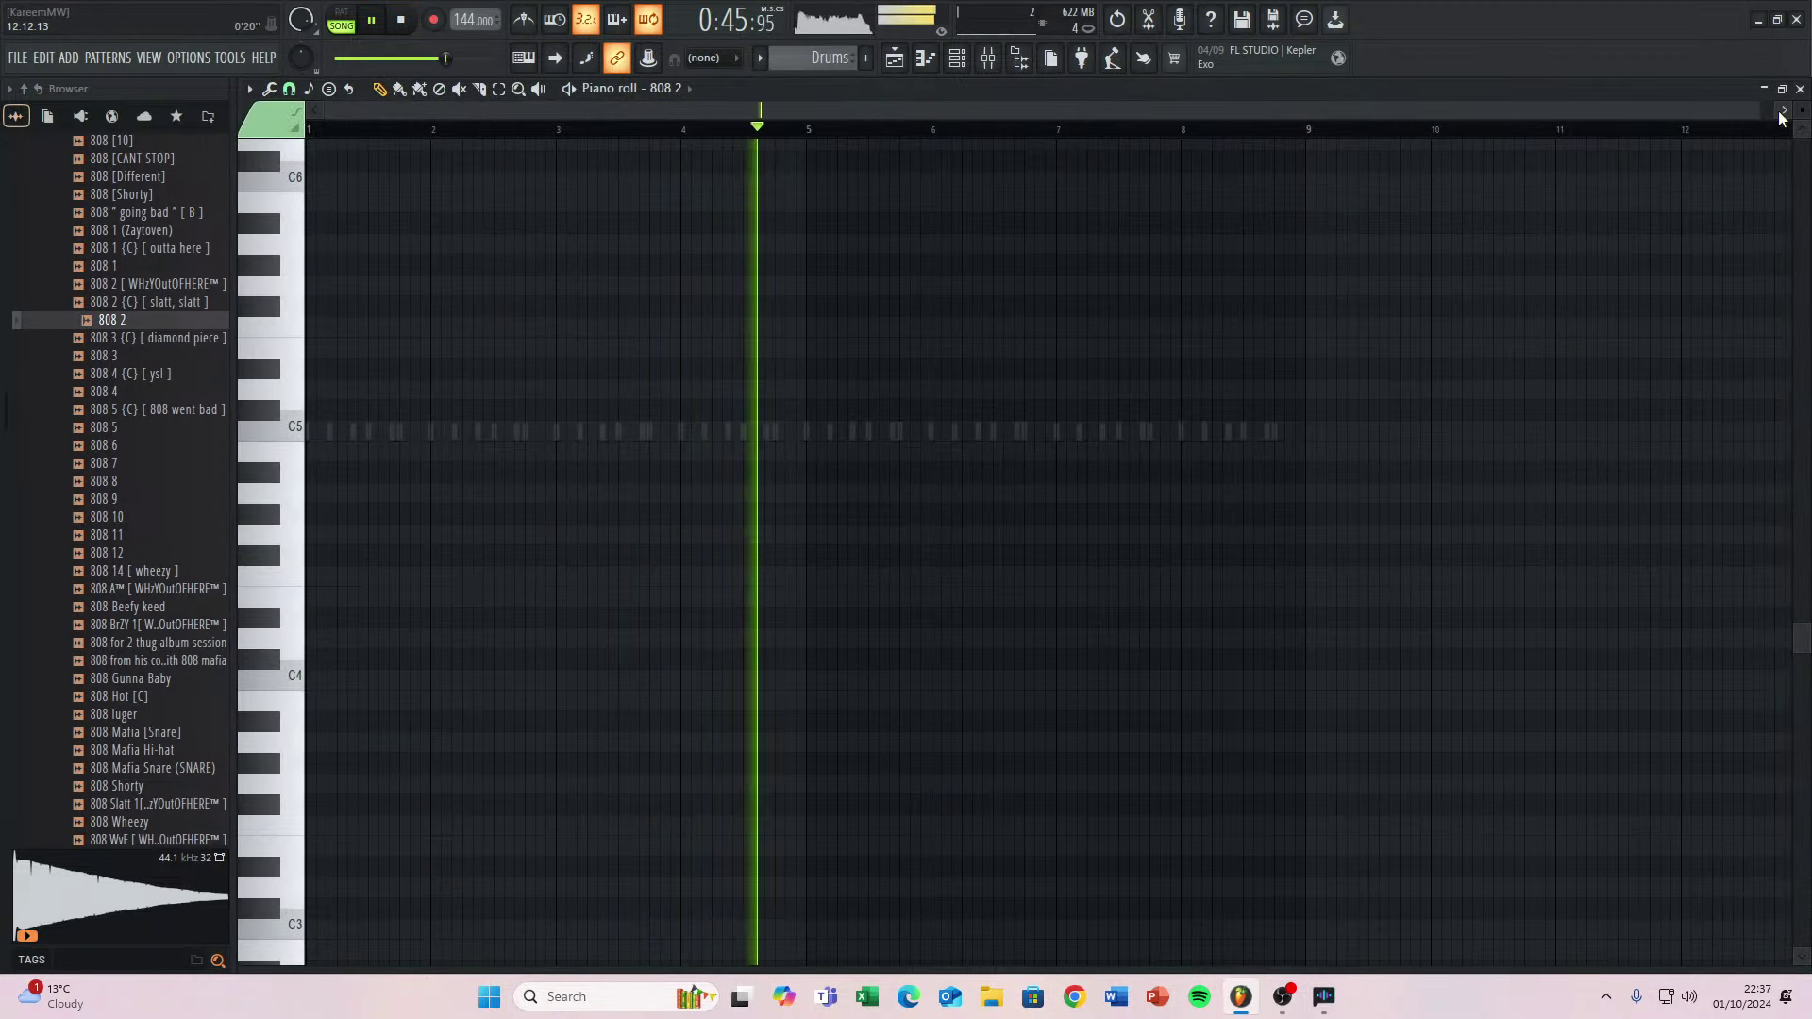
Close the 808 2 piano roll and the channel rack to return to the playlist.
click(1801, 89)
scroll(632, 491, up, 4)
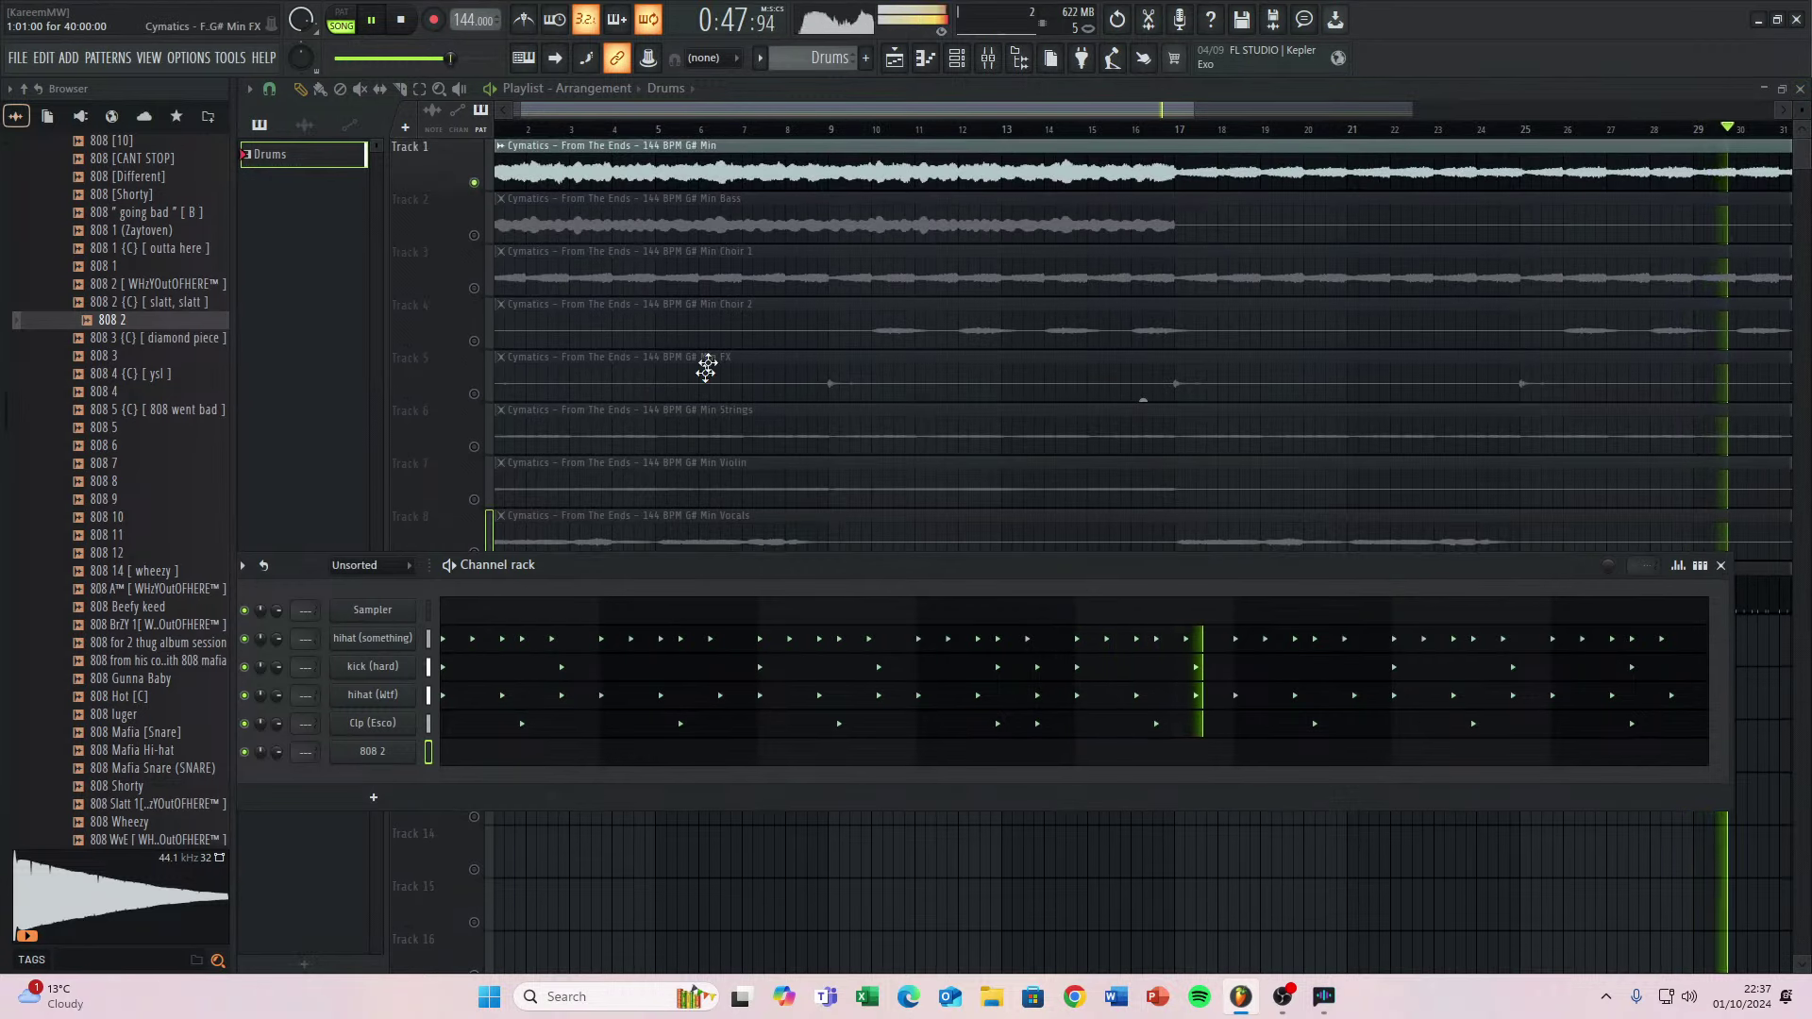
scroll(874, 444, down, 1)
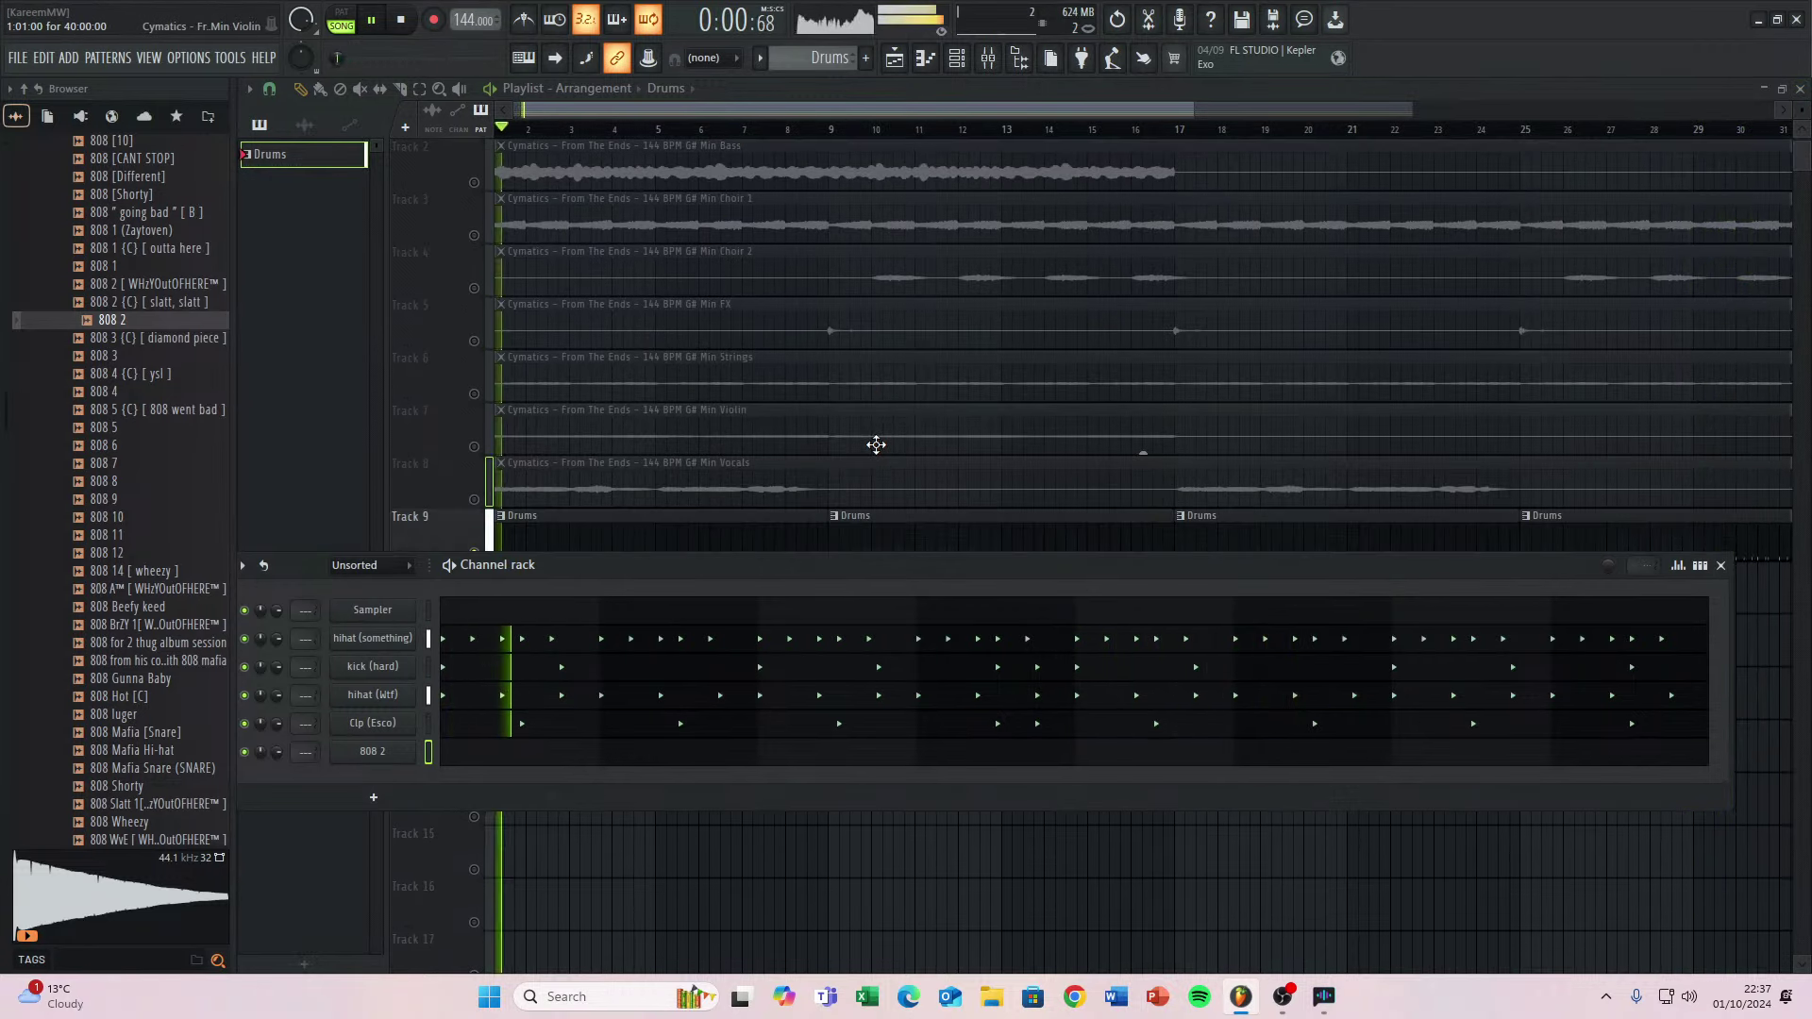
click(1720, 564)
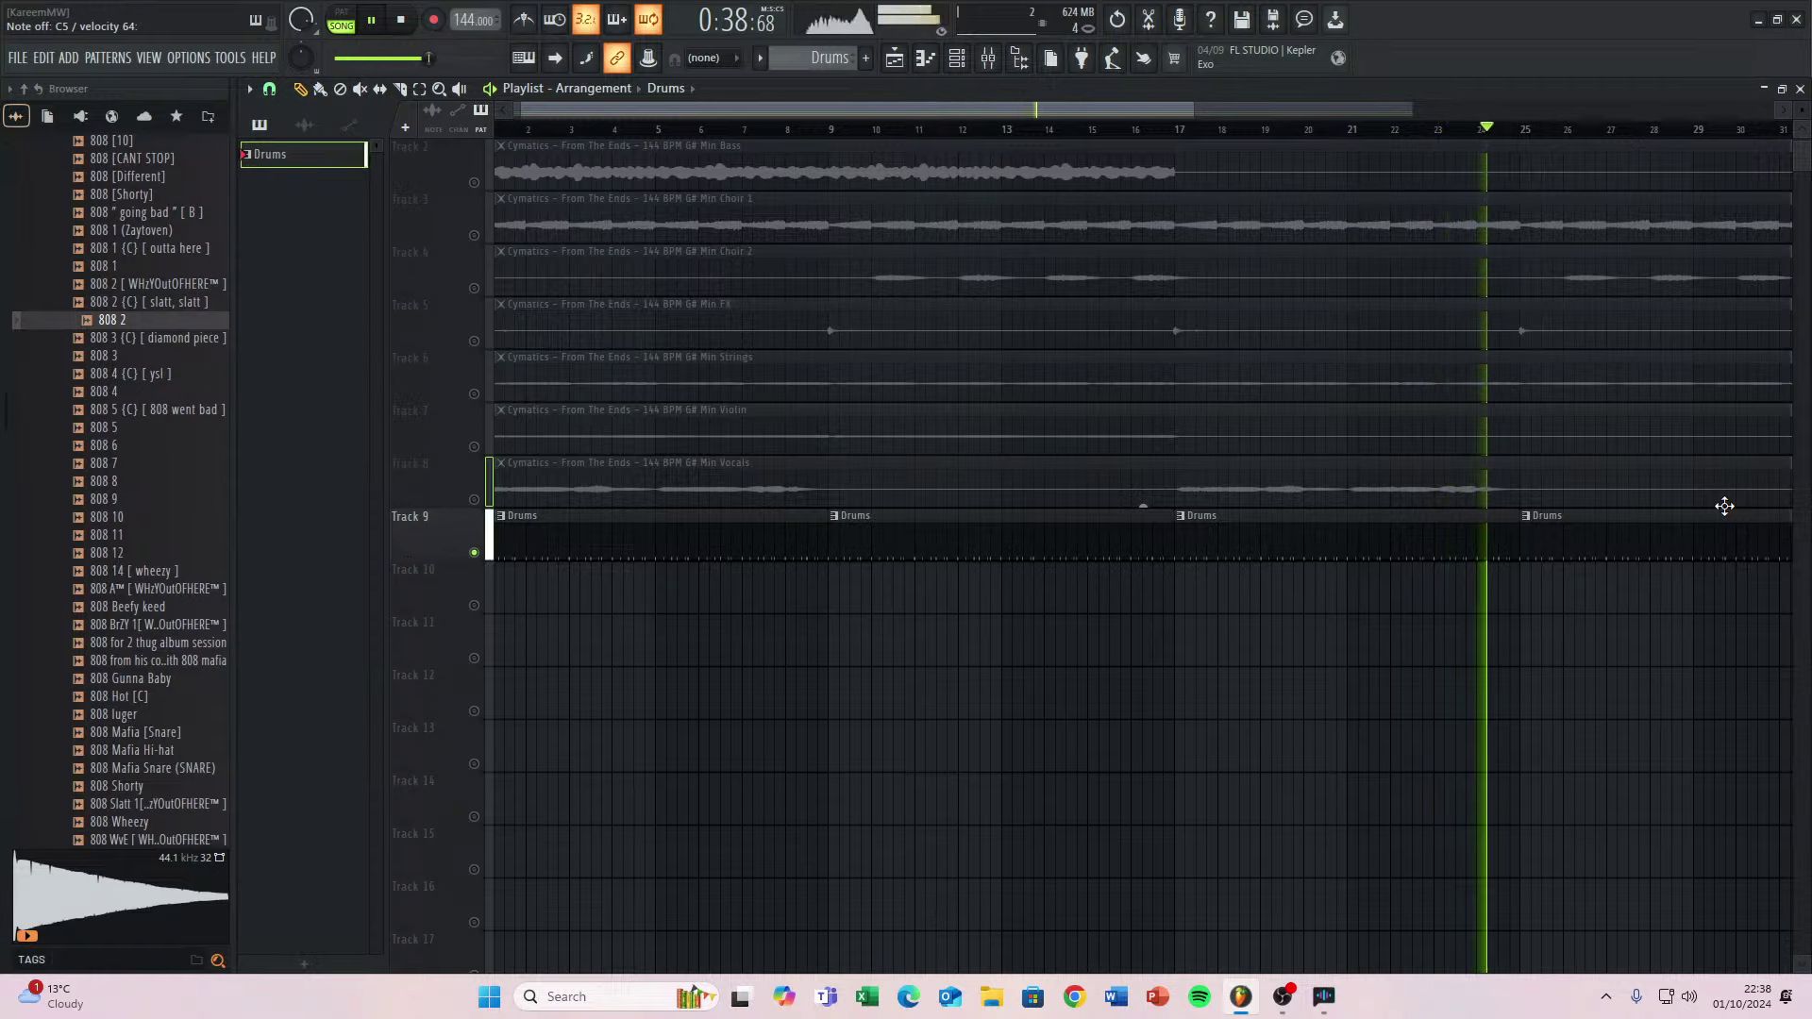
Unmute the Choir 1, Choir 2, FX, Strings, Violin and Vocals tracks in the playlist, keeping the Bass track muted after trying it.
scroll(732, 328, up, 1)
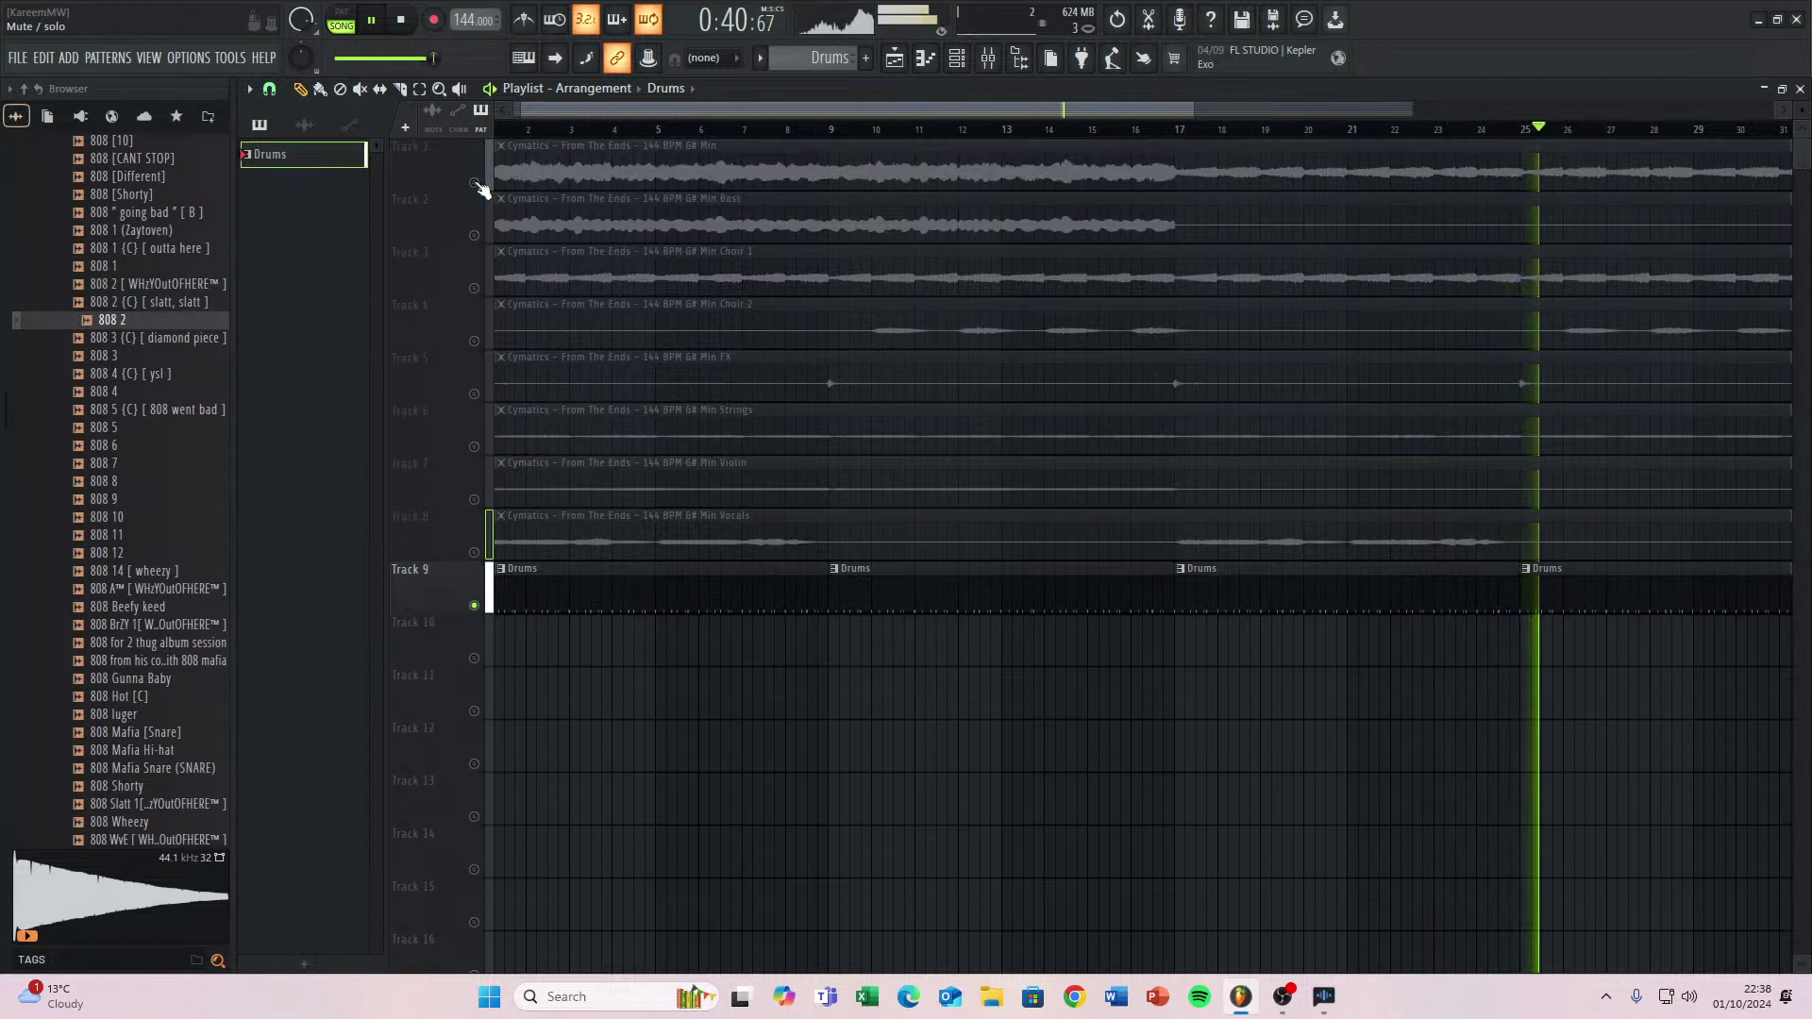
click(475, 235)
click(475, 288)
click(474, 340)
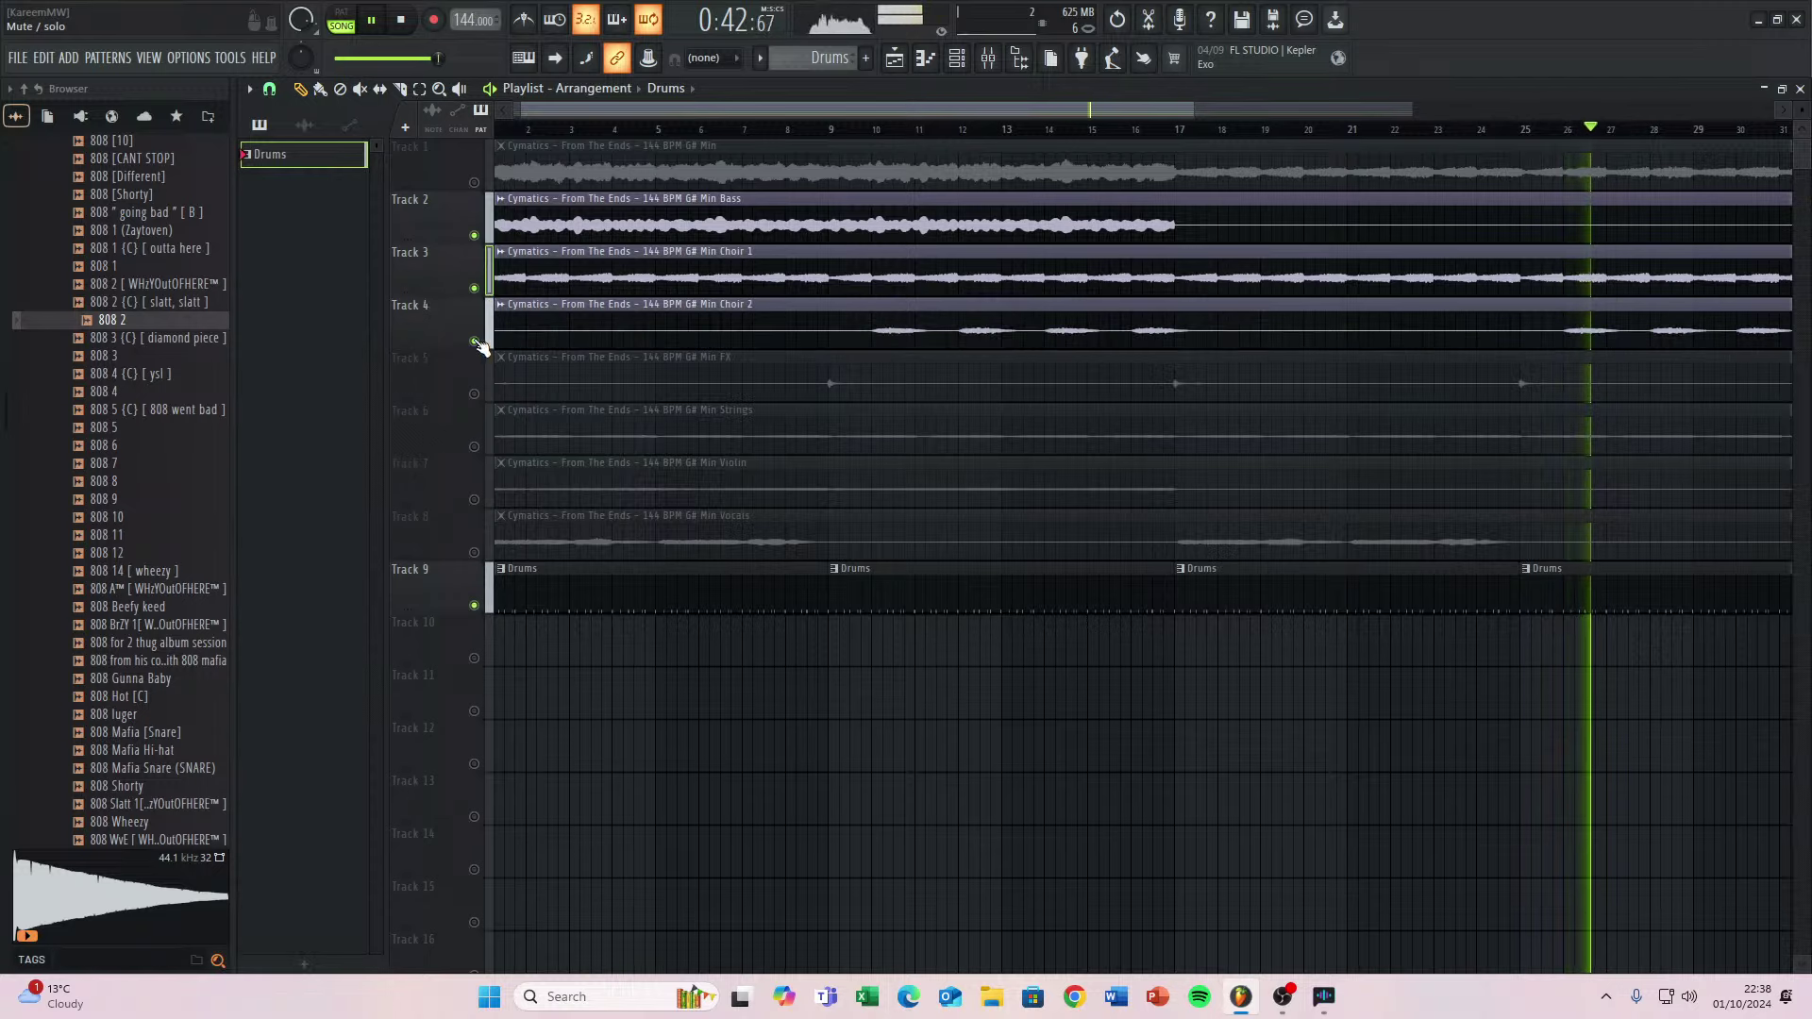
click(475, 393)
click(475, 447)
click(475, 499)
click(475, 552)
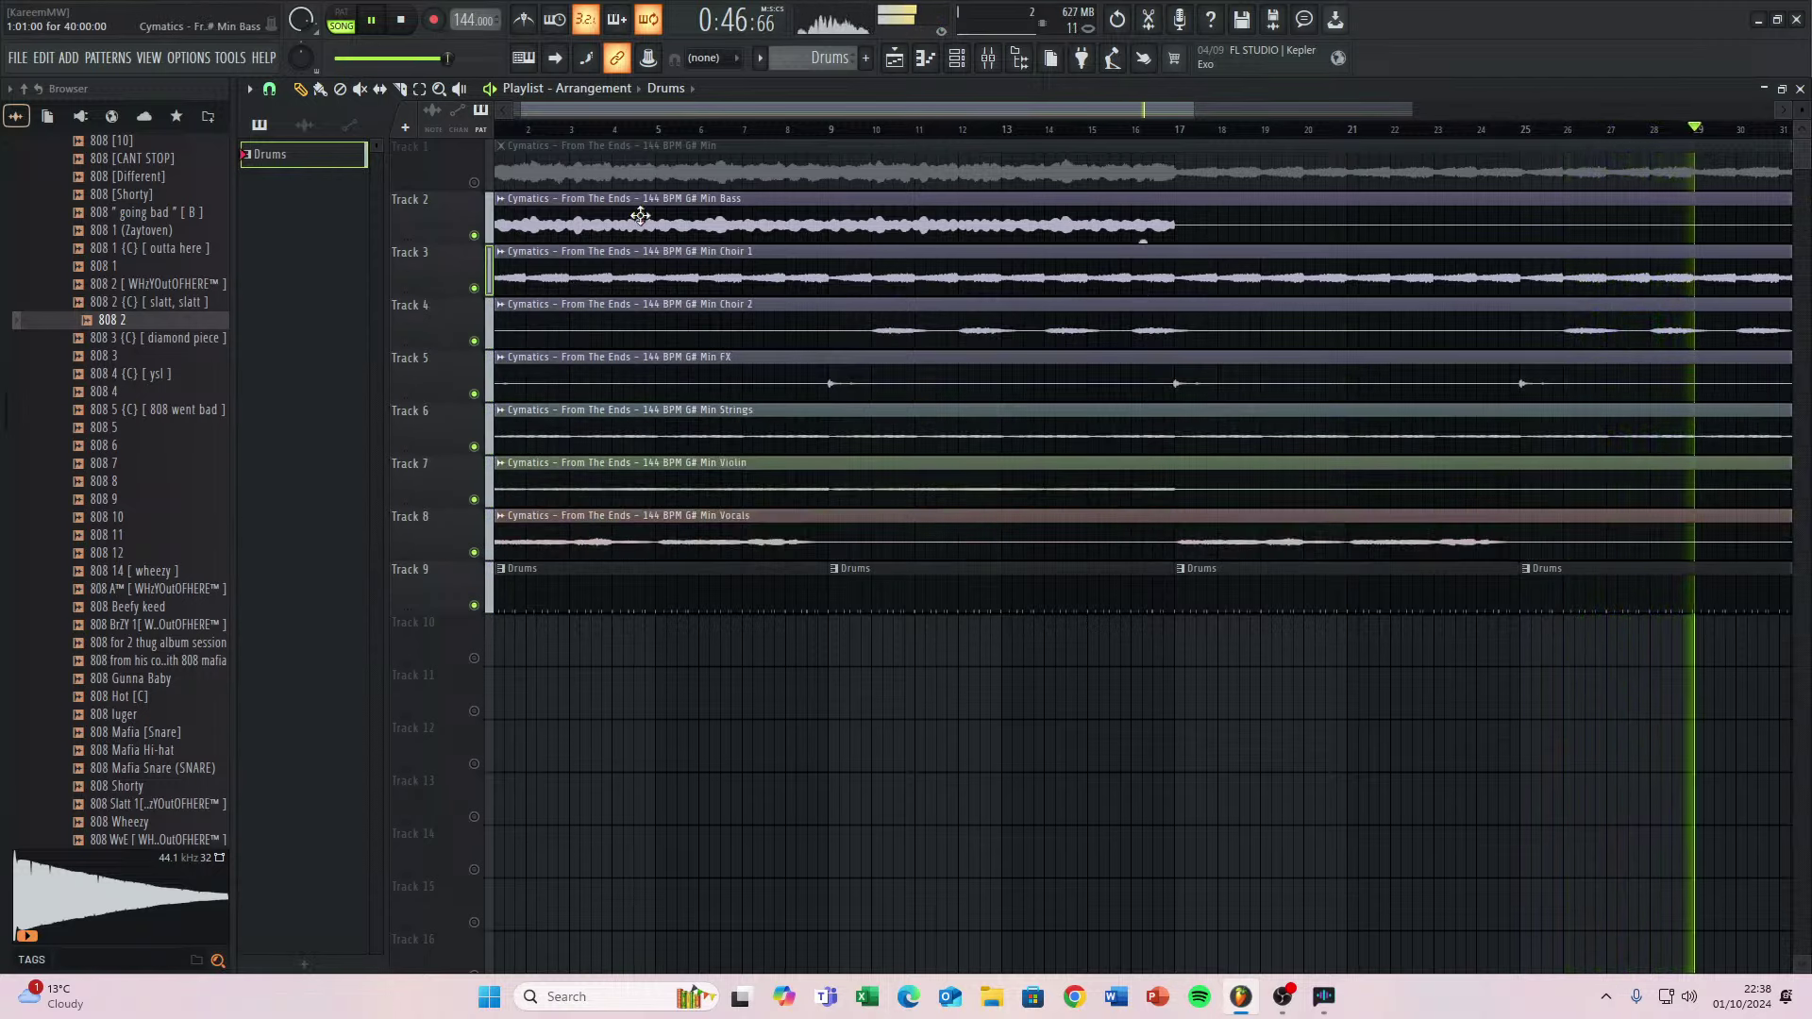
click(475, 235)
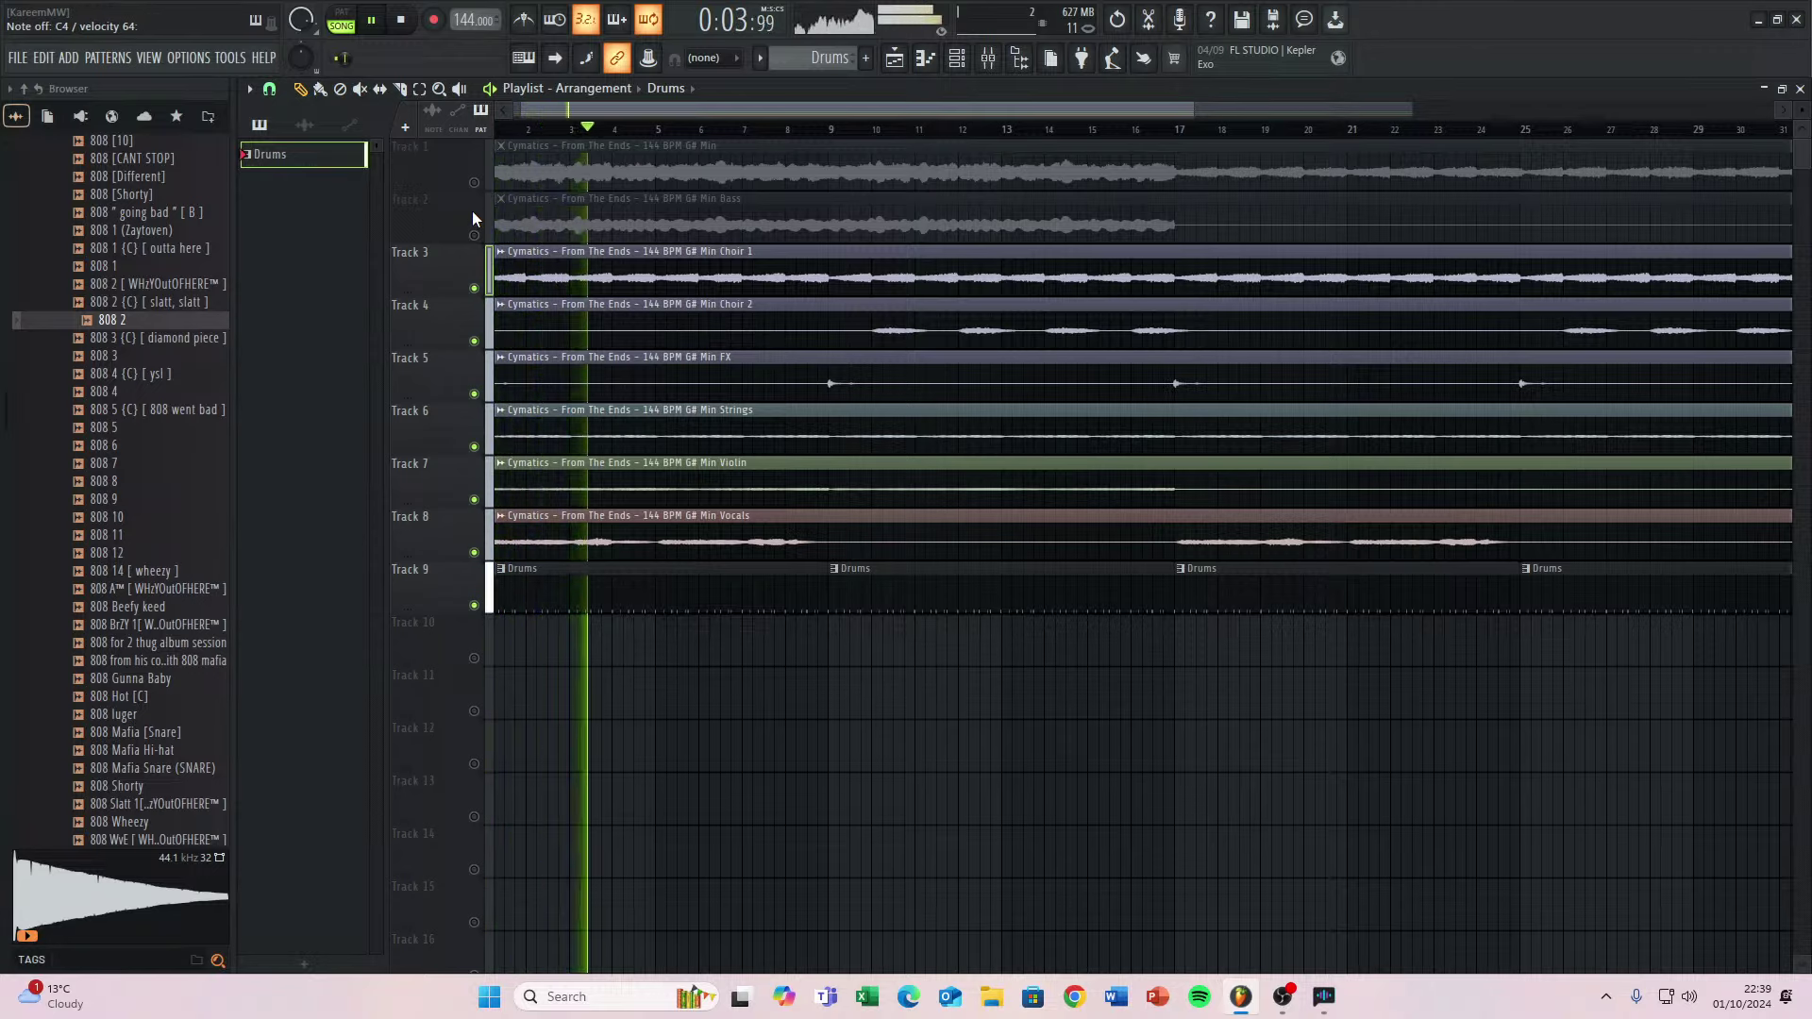
Review the 808 2 channel's envelope and sample settings, returning to the channel rack.
click(959, 60)
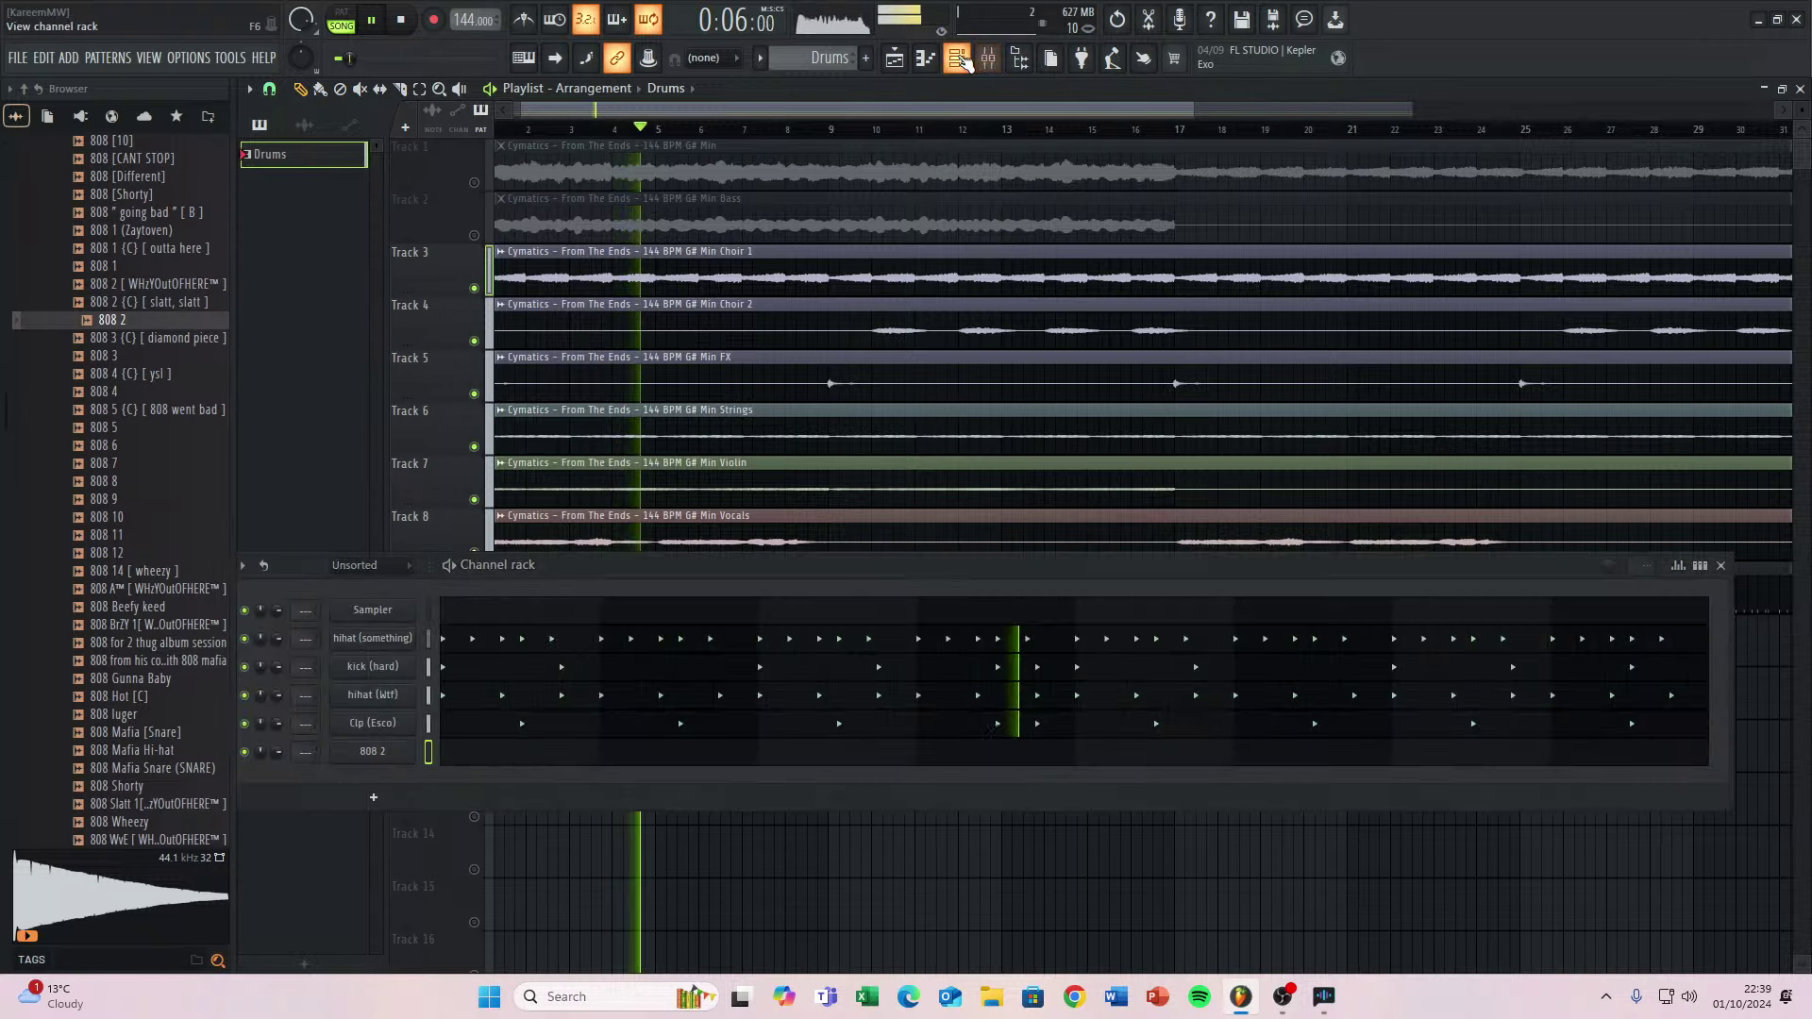
click(377, 754)
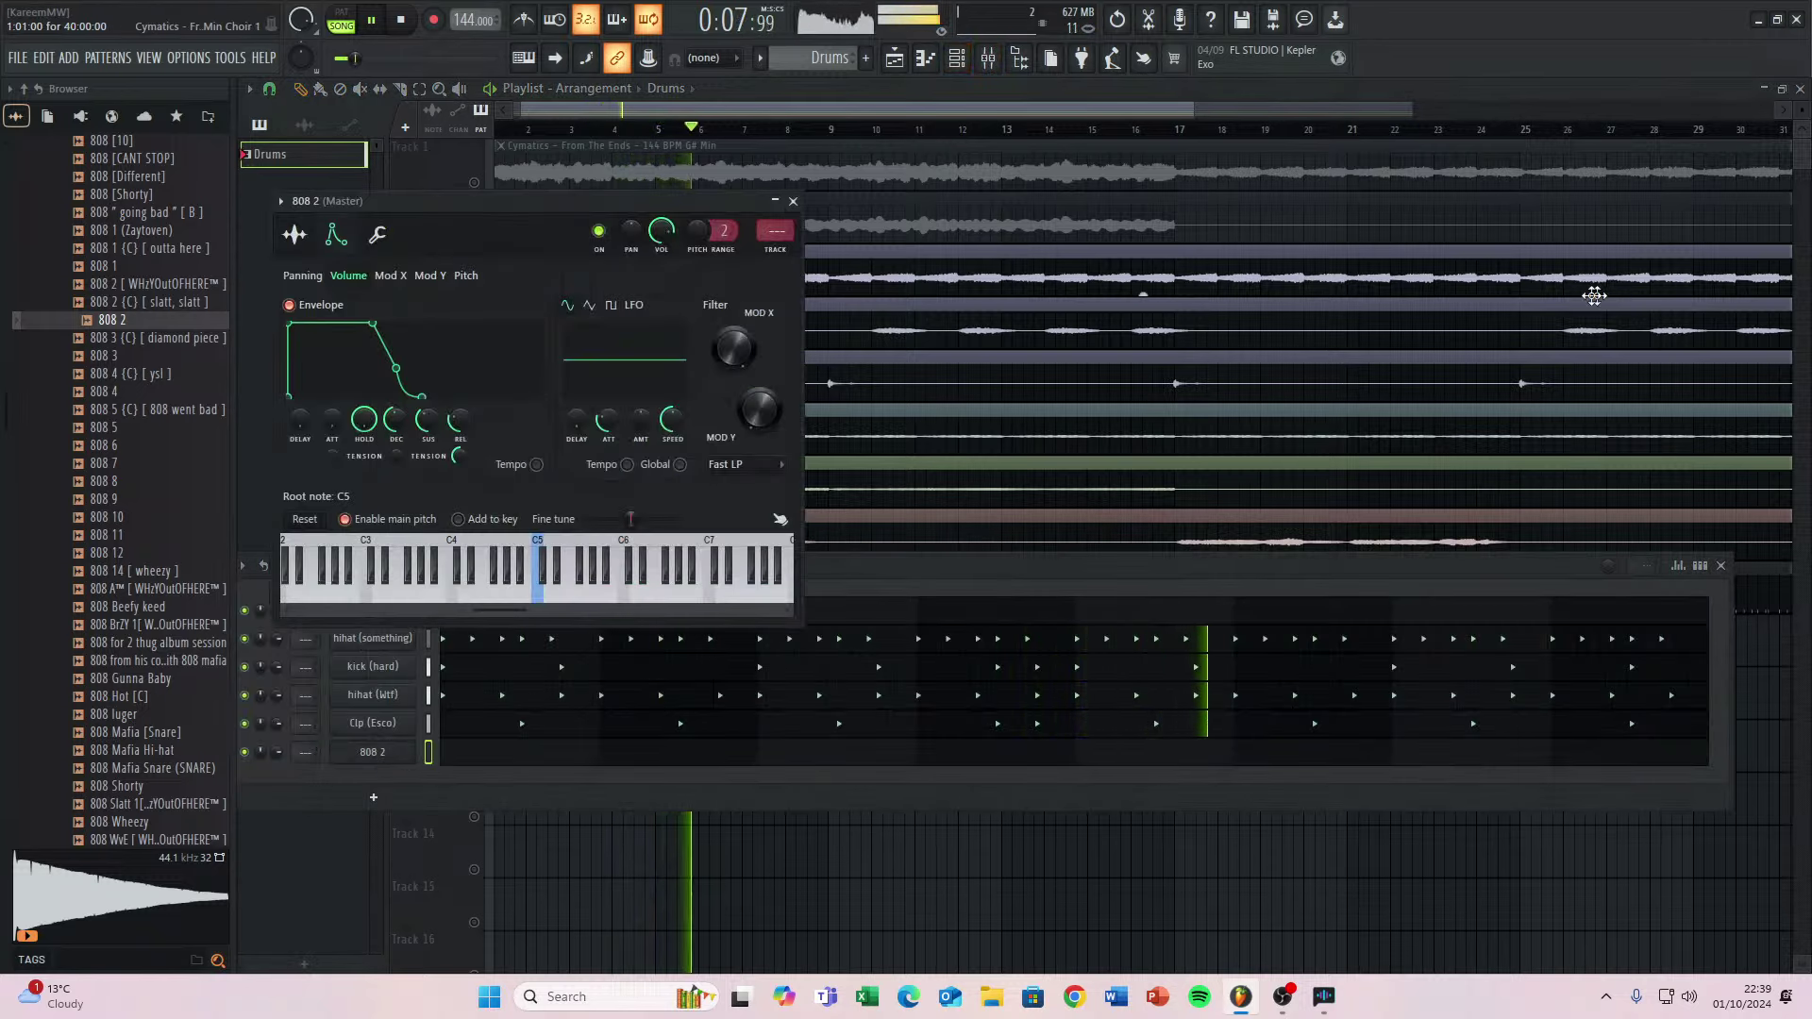
click(295, 234)
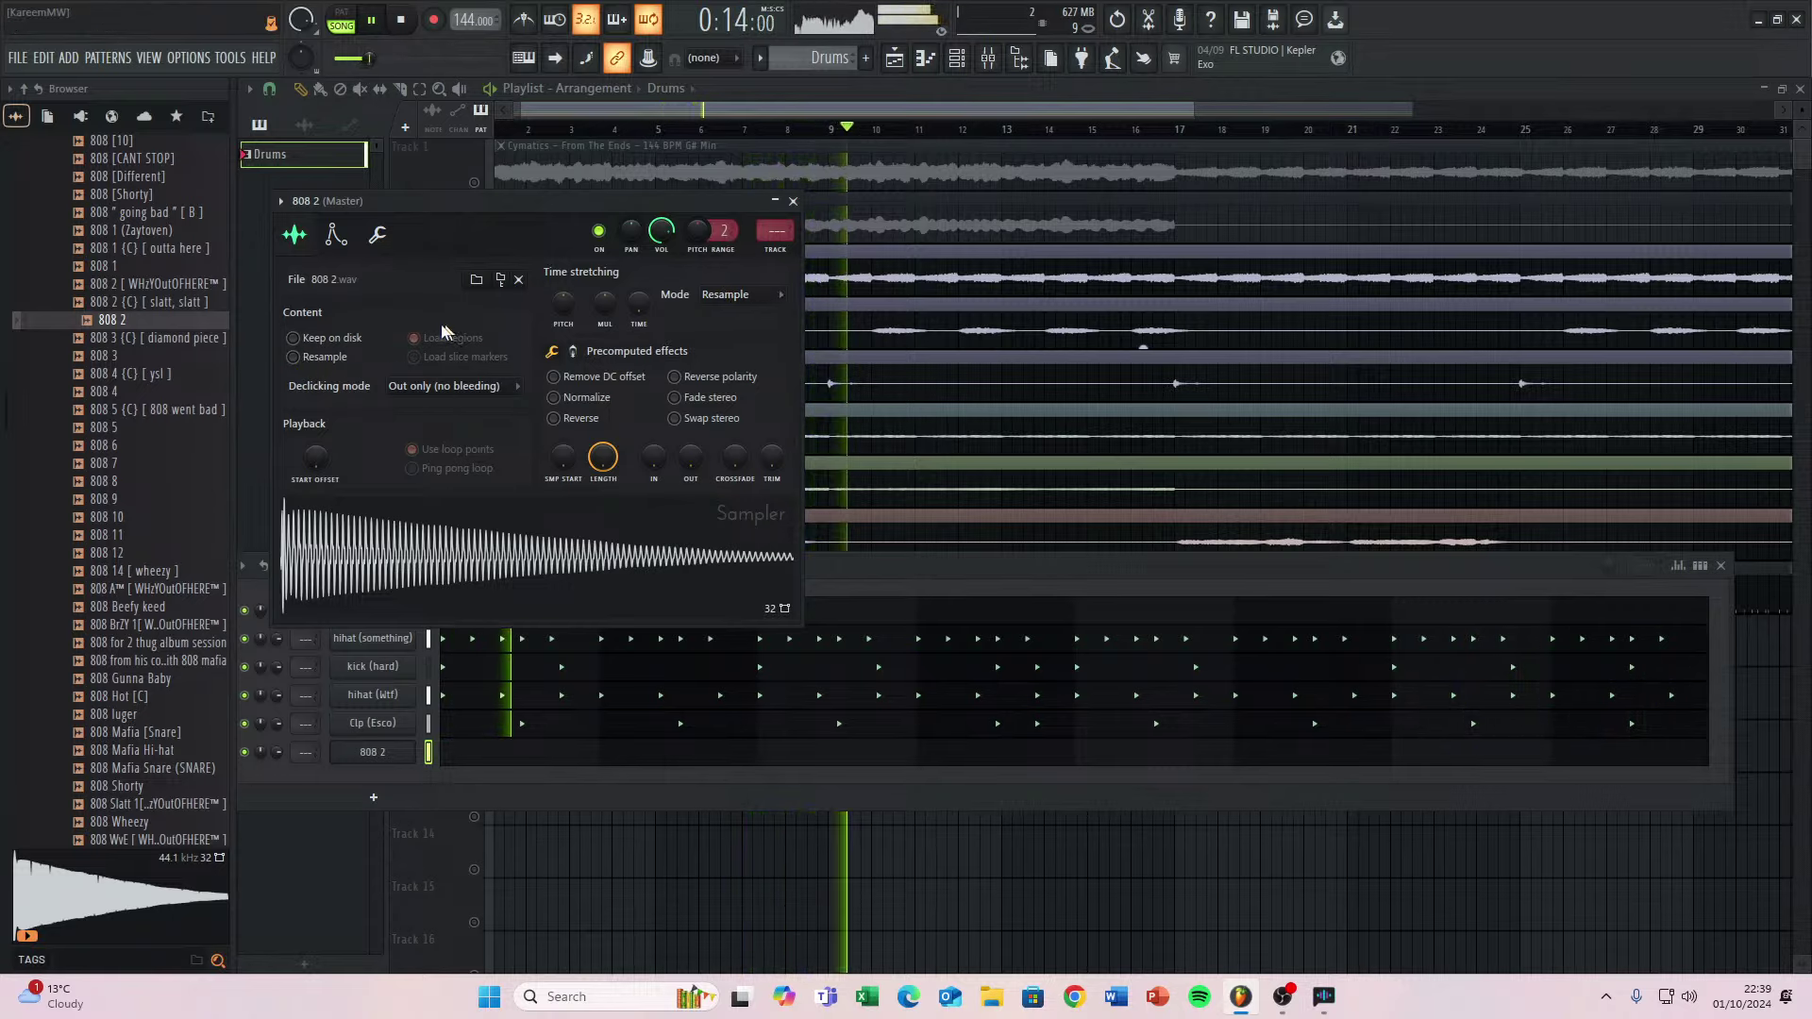
click(793, 201)
click(956, 59)
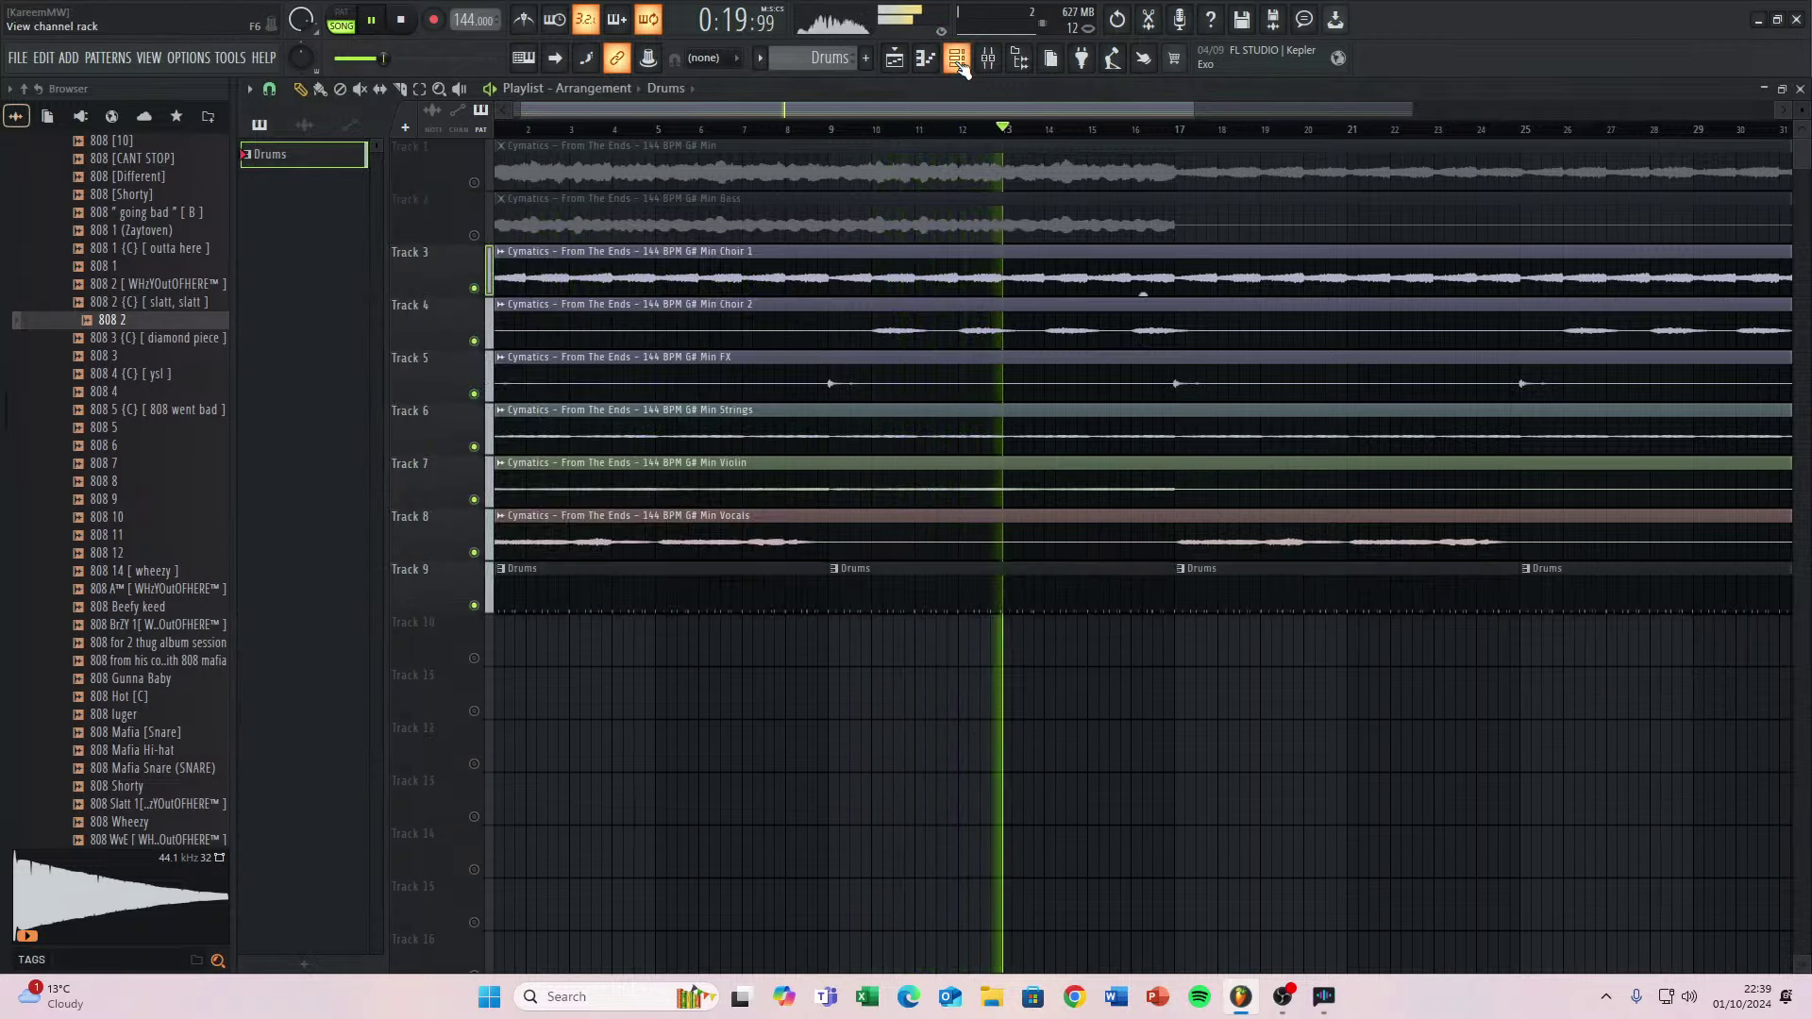
click(955, 58)
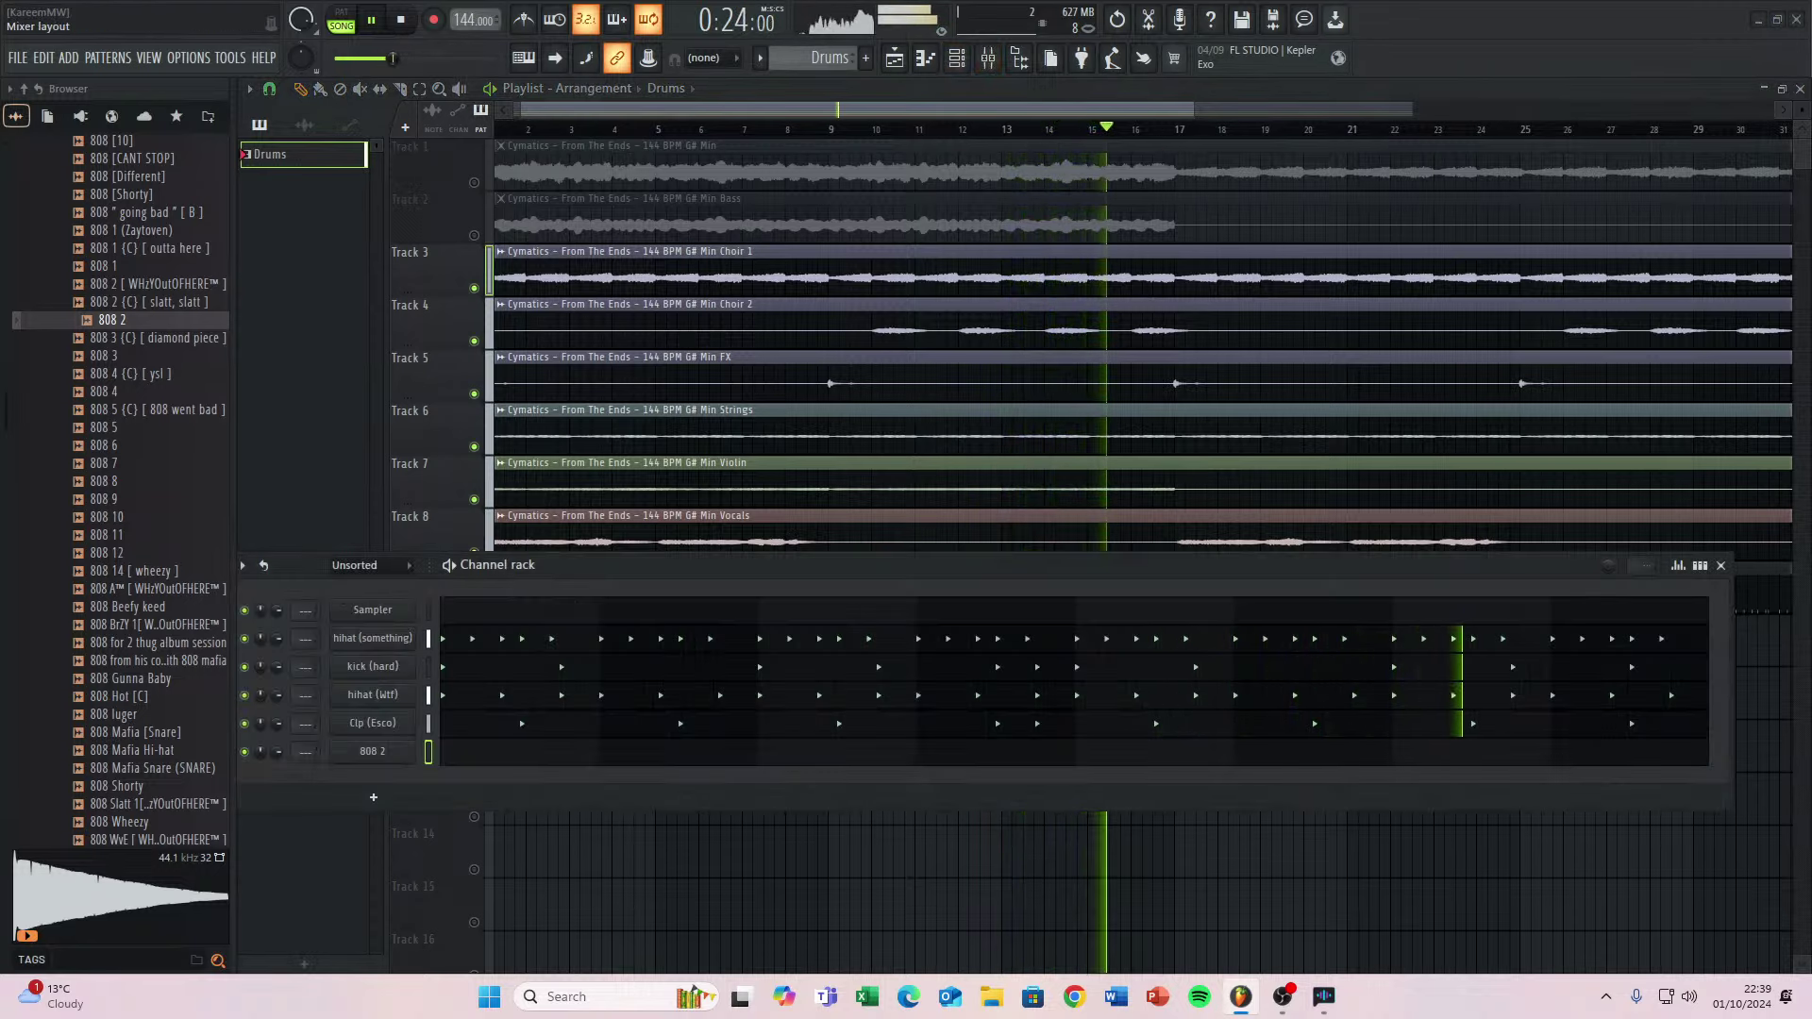
Move the mixer window into the visible workspace, maximise it briefly and restore its compact size.
drag(1811, 151, 1173, 273)
click(1298, 273)
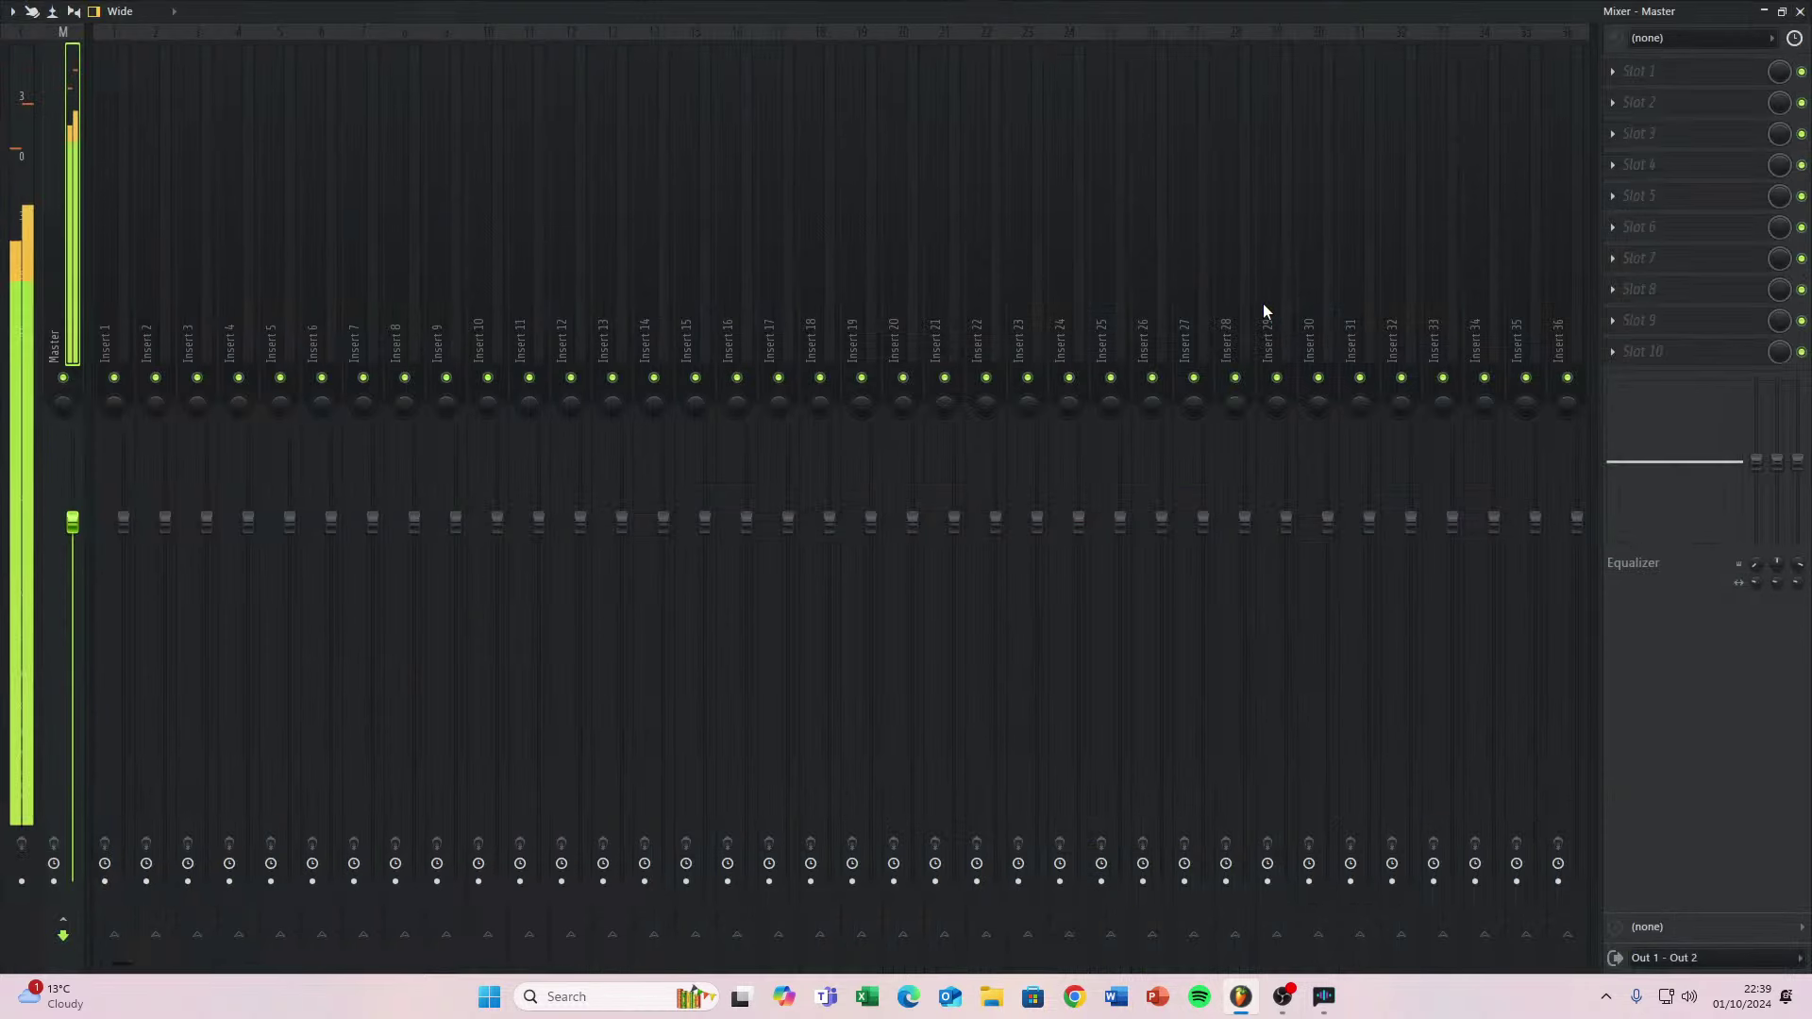
click(1781, 11)
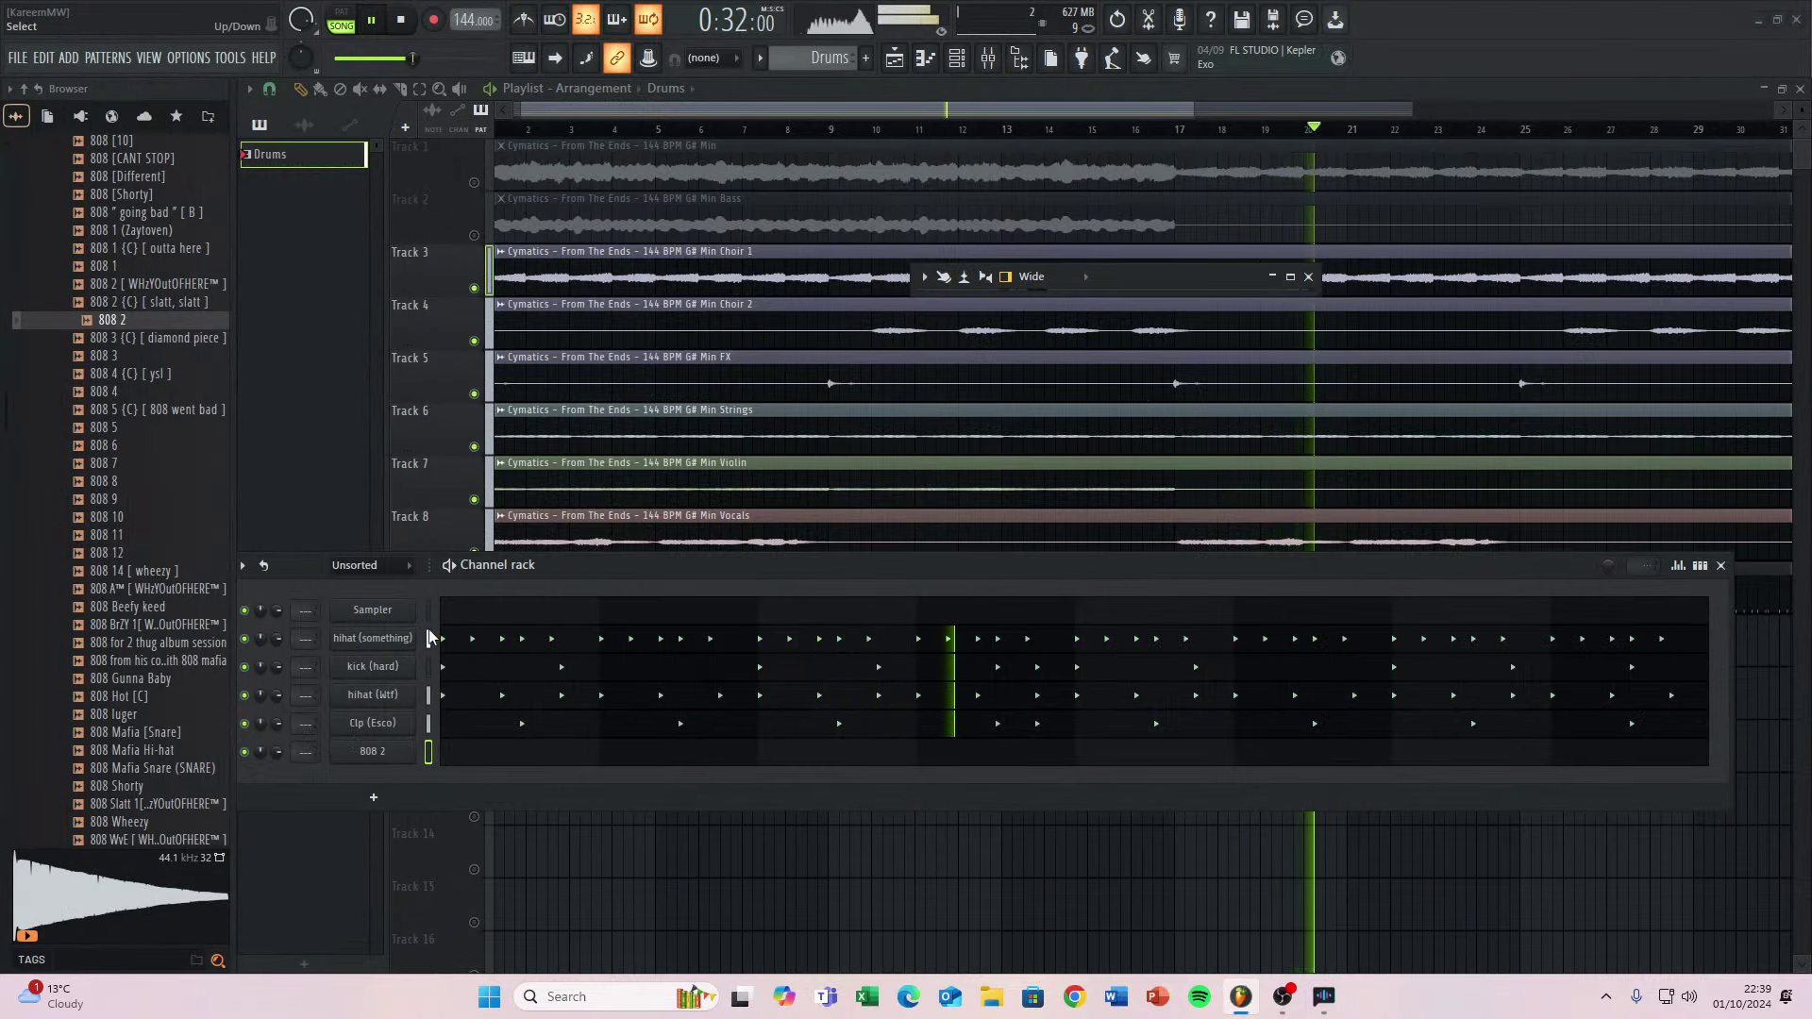
Show all channels in the channel rack and select every channel from the Cymatics Bass loop down to 808 2.
click(364, 564)
click(373, 587)
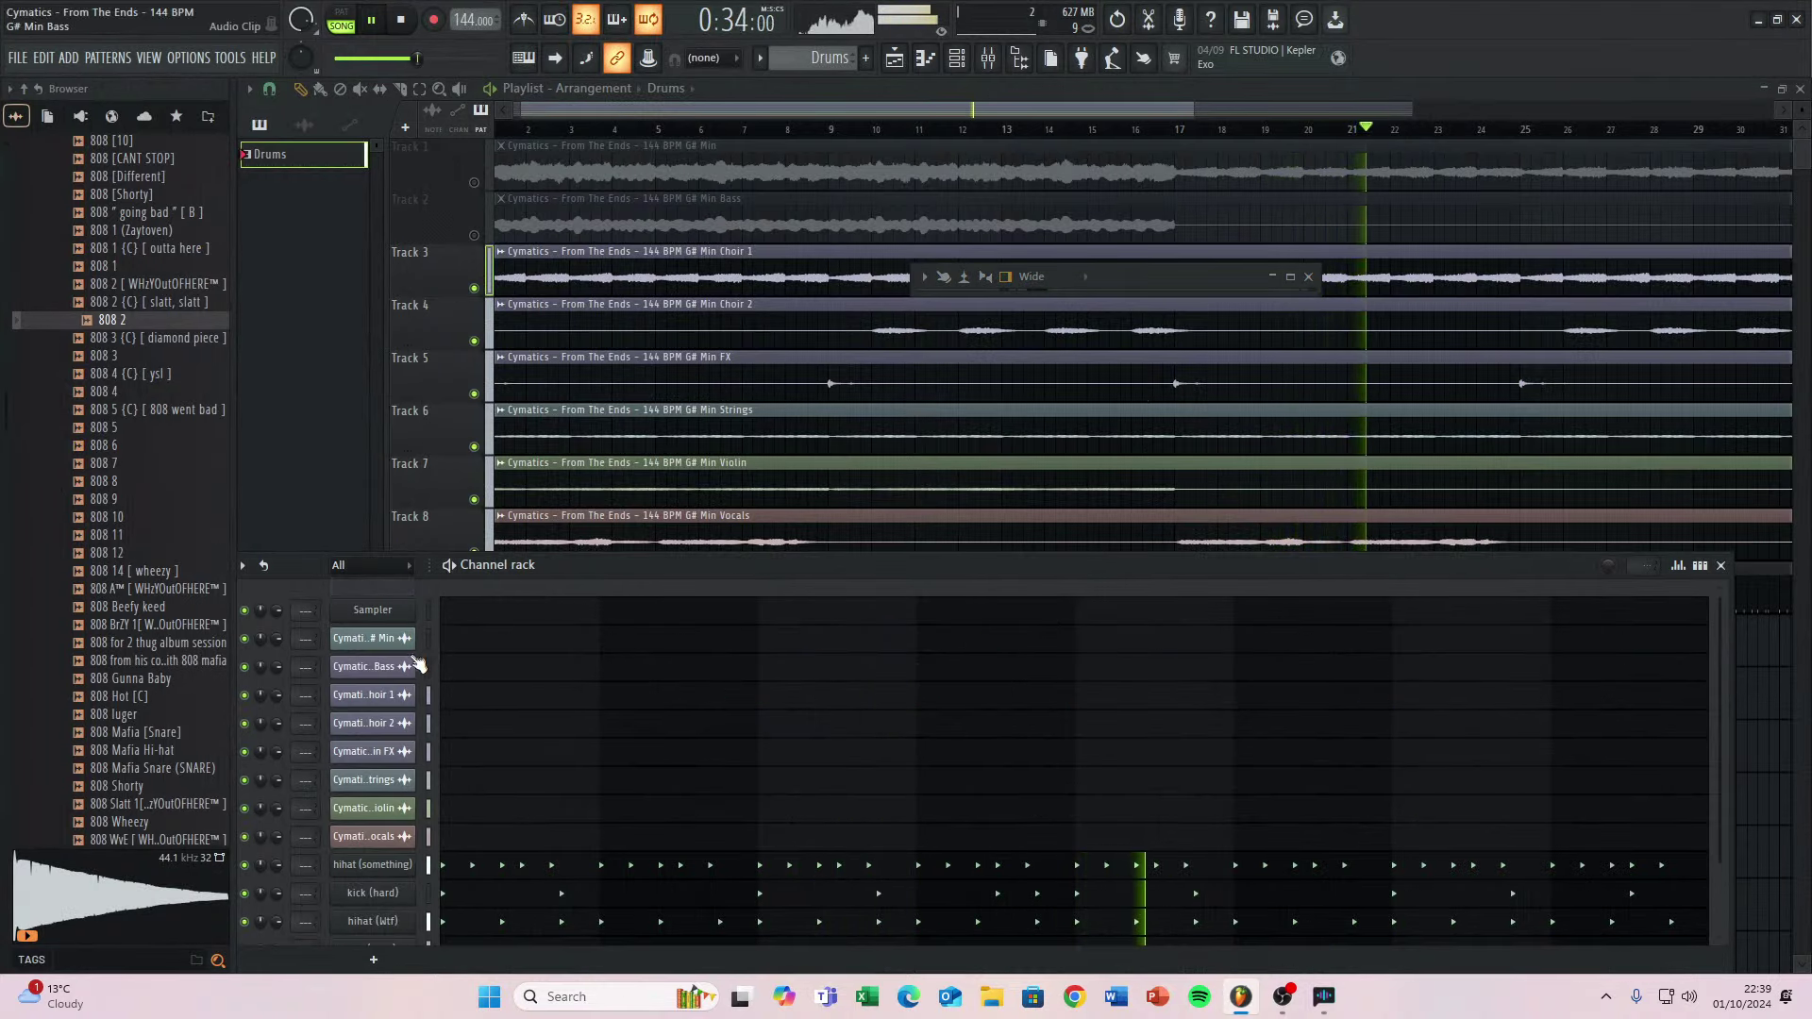
drag(428, 668, 433, 968)
scroll(437, 802, down, 2)
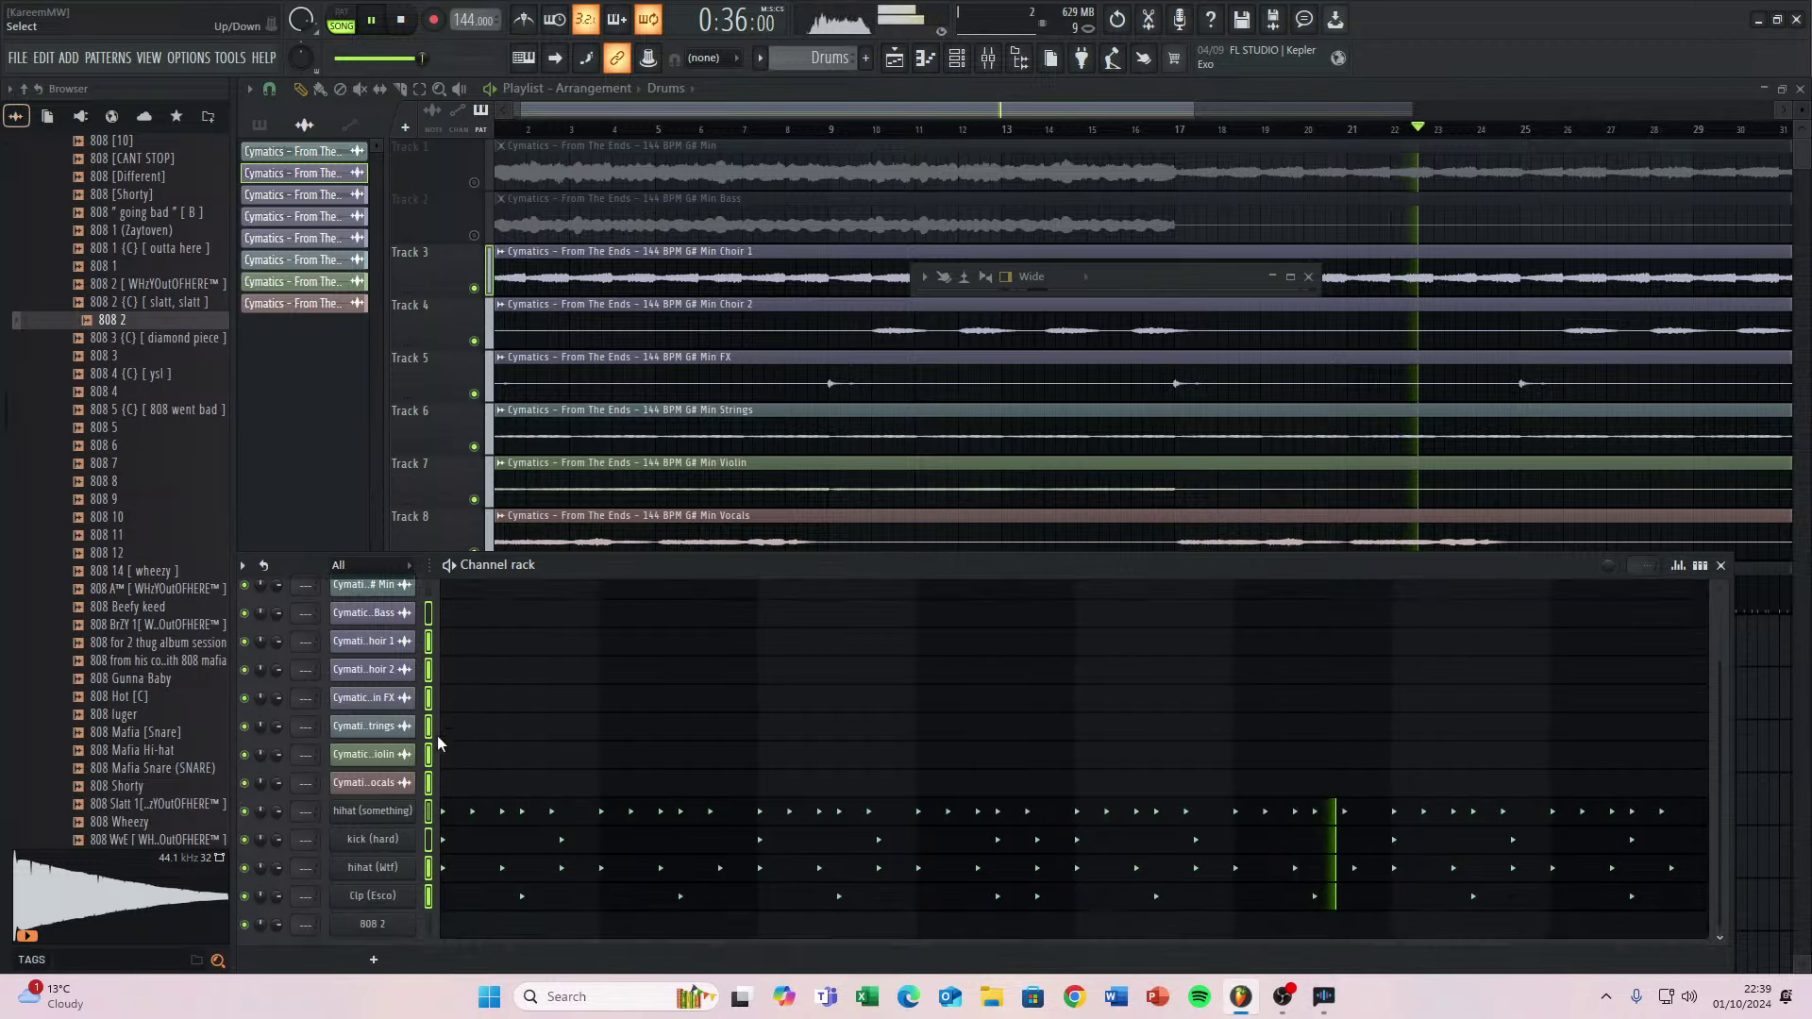
drag(430, 604, 436, 895)
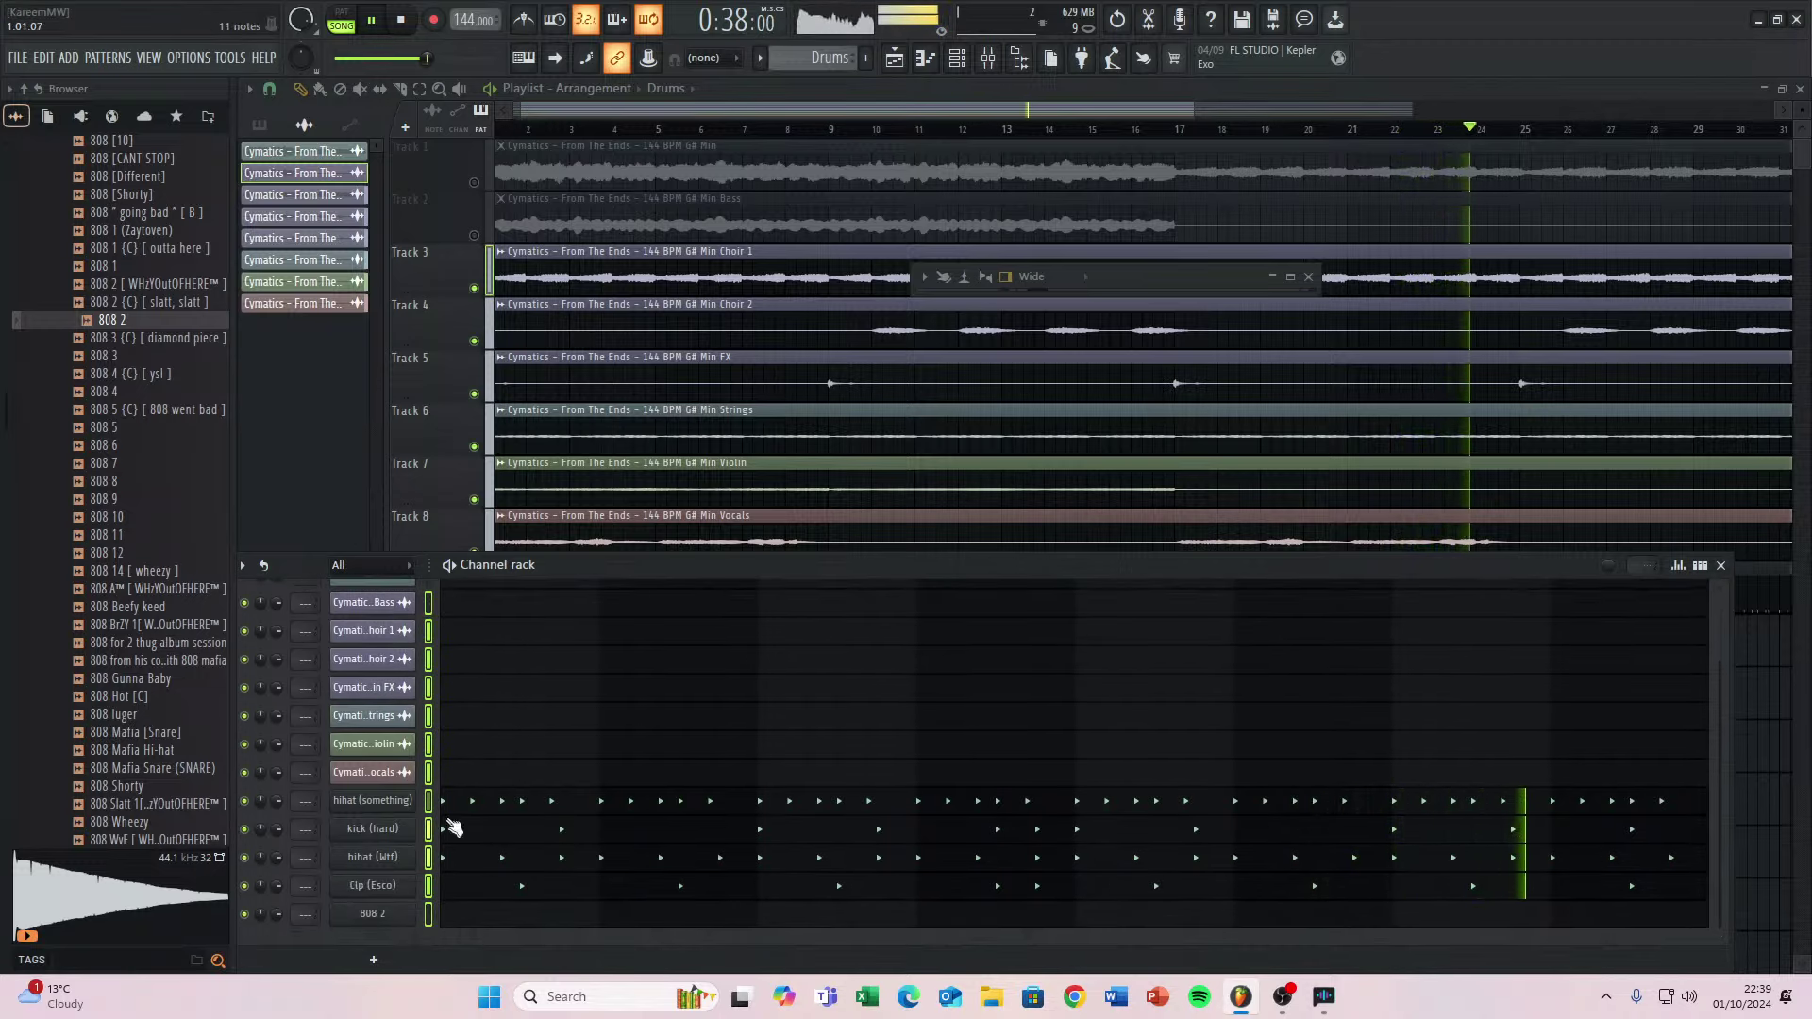
click(957, 61)
click(957, 61)
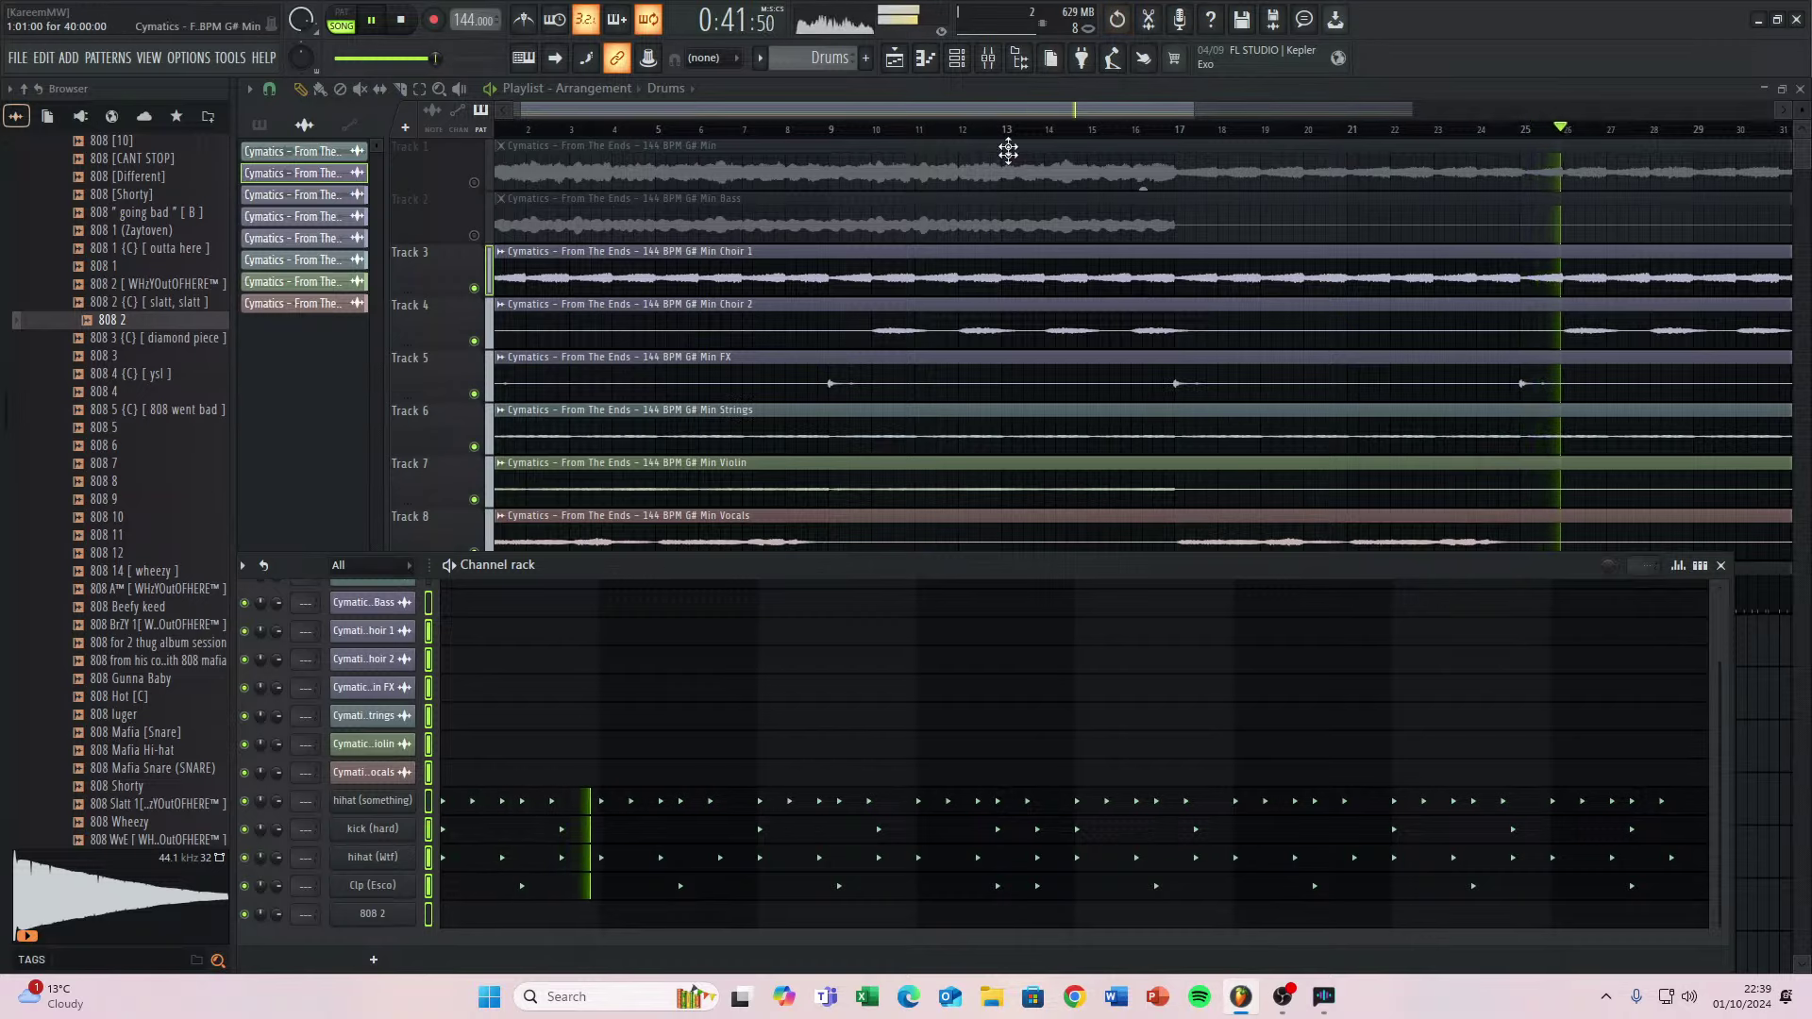
Route the selected channels to consecutive mixer tracks starting from Insert 1, and close the mixer.
click(988, 60)
click(1290, 277)
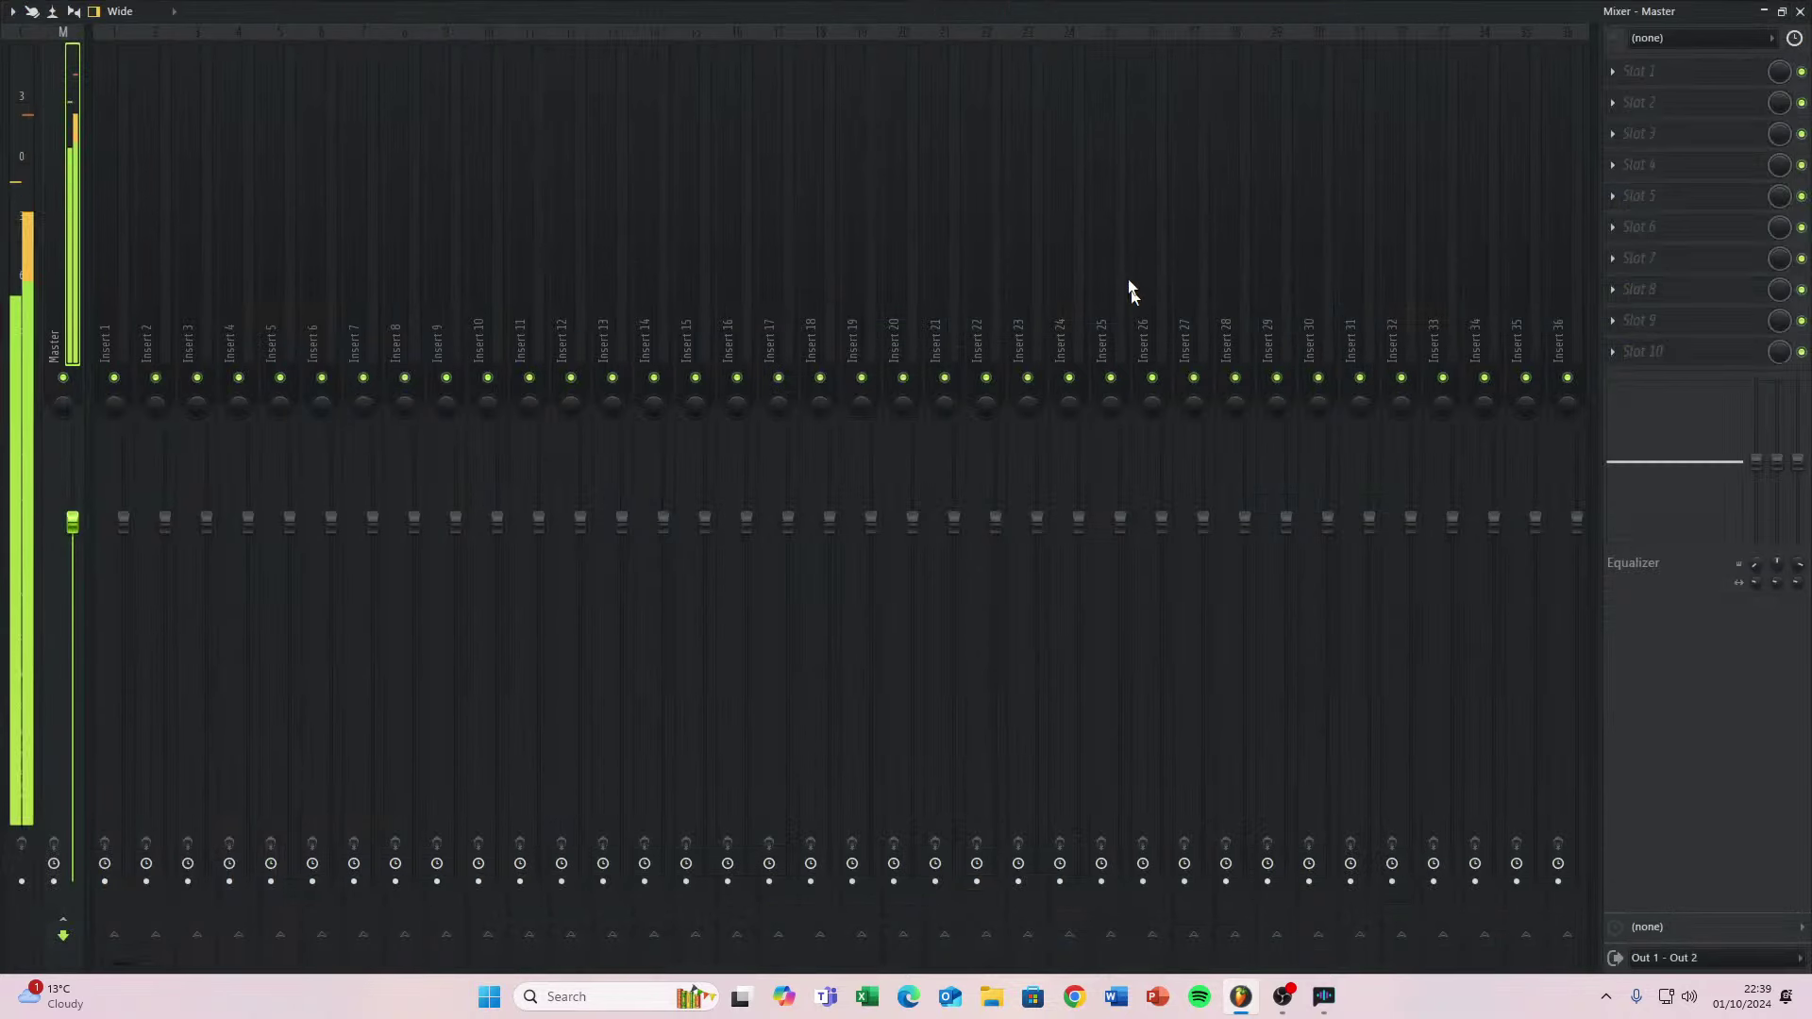
right_click(105, 241)
mouse_move(274, 255)
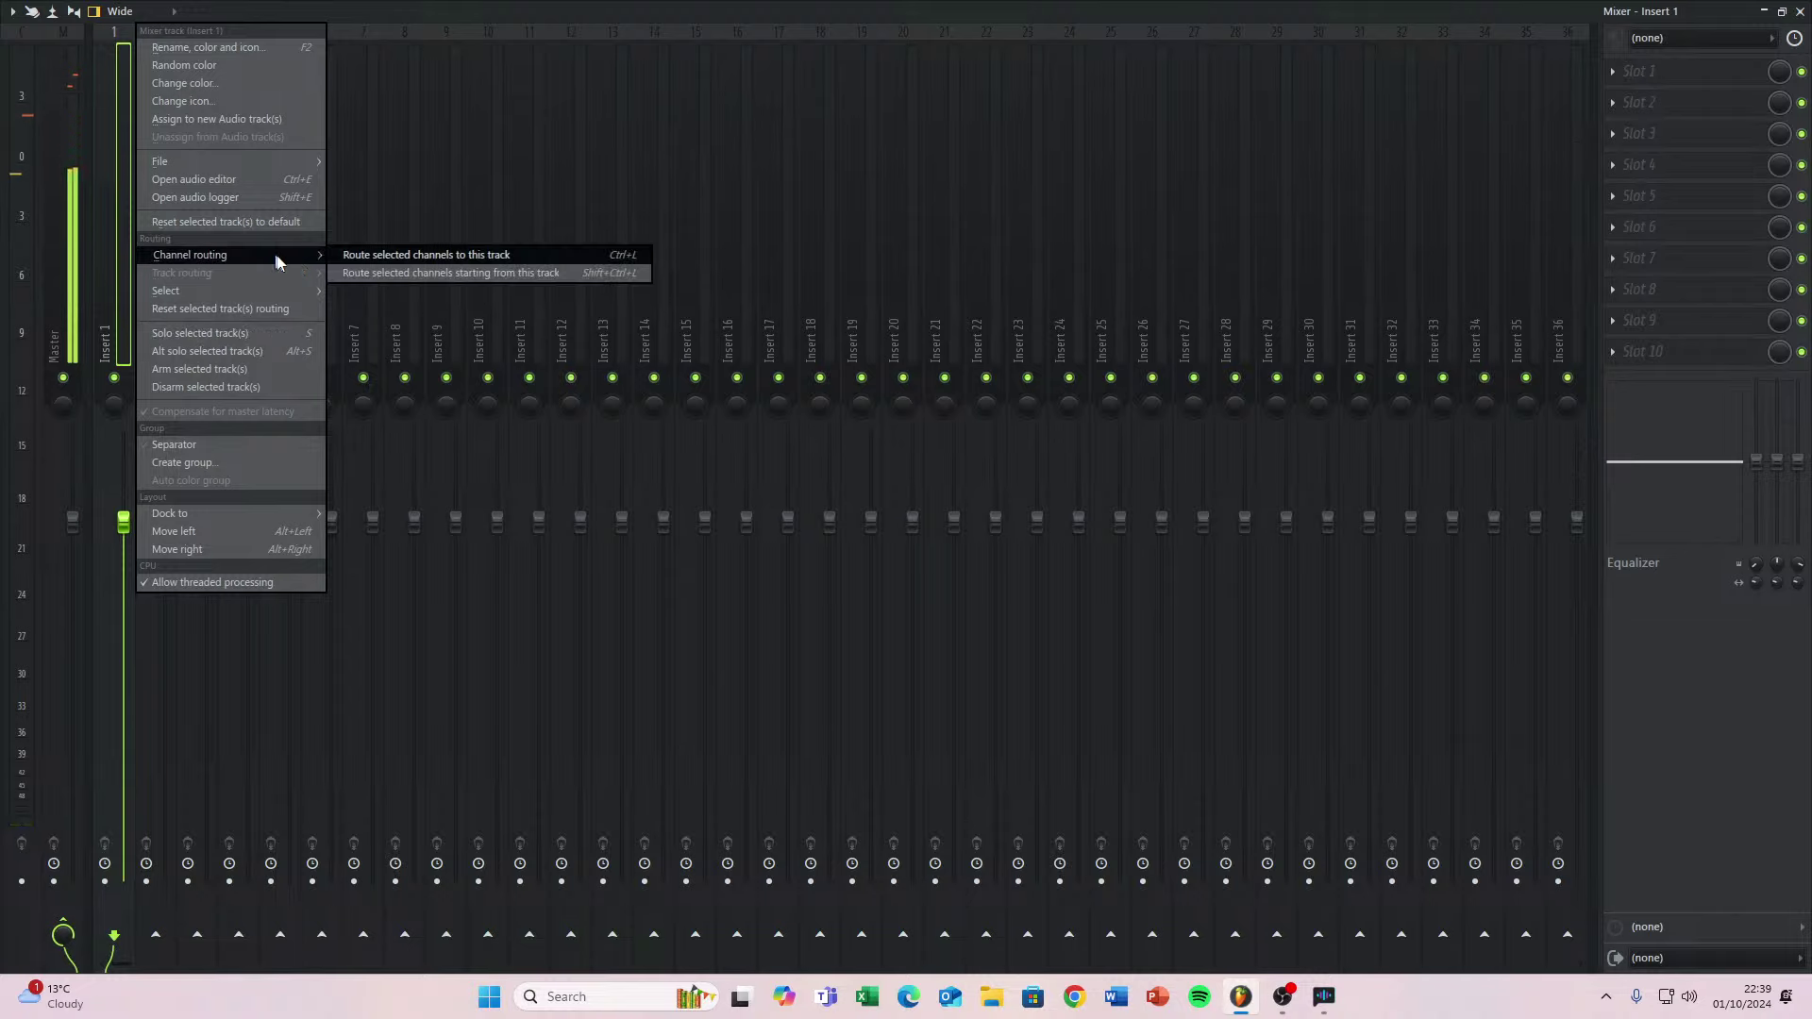
click(370, 276)
click(577, 515)
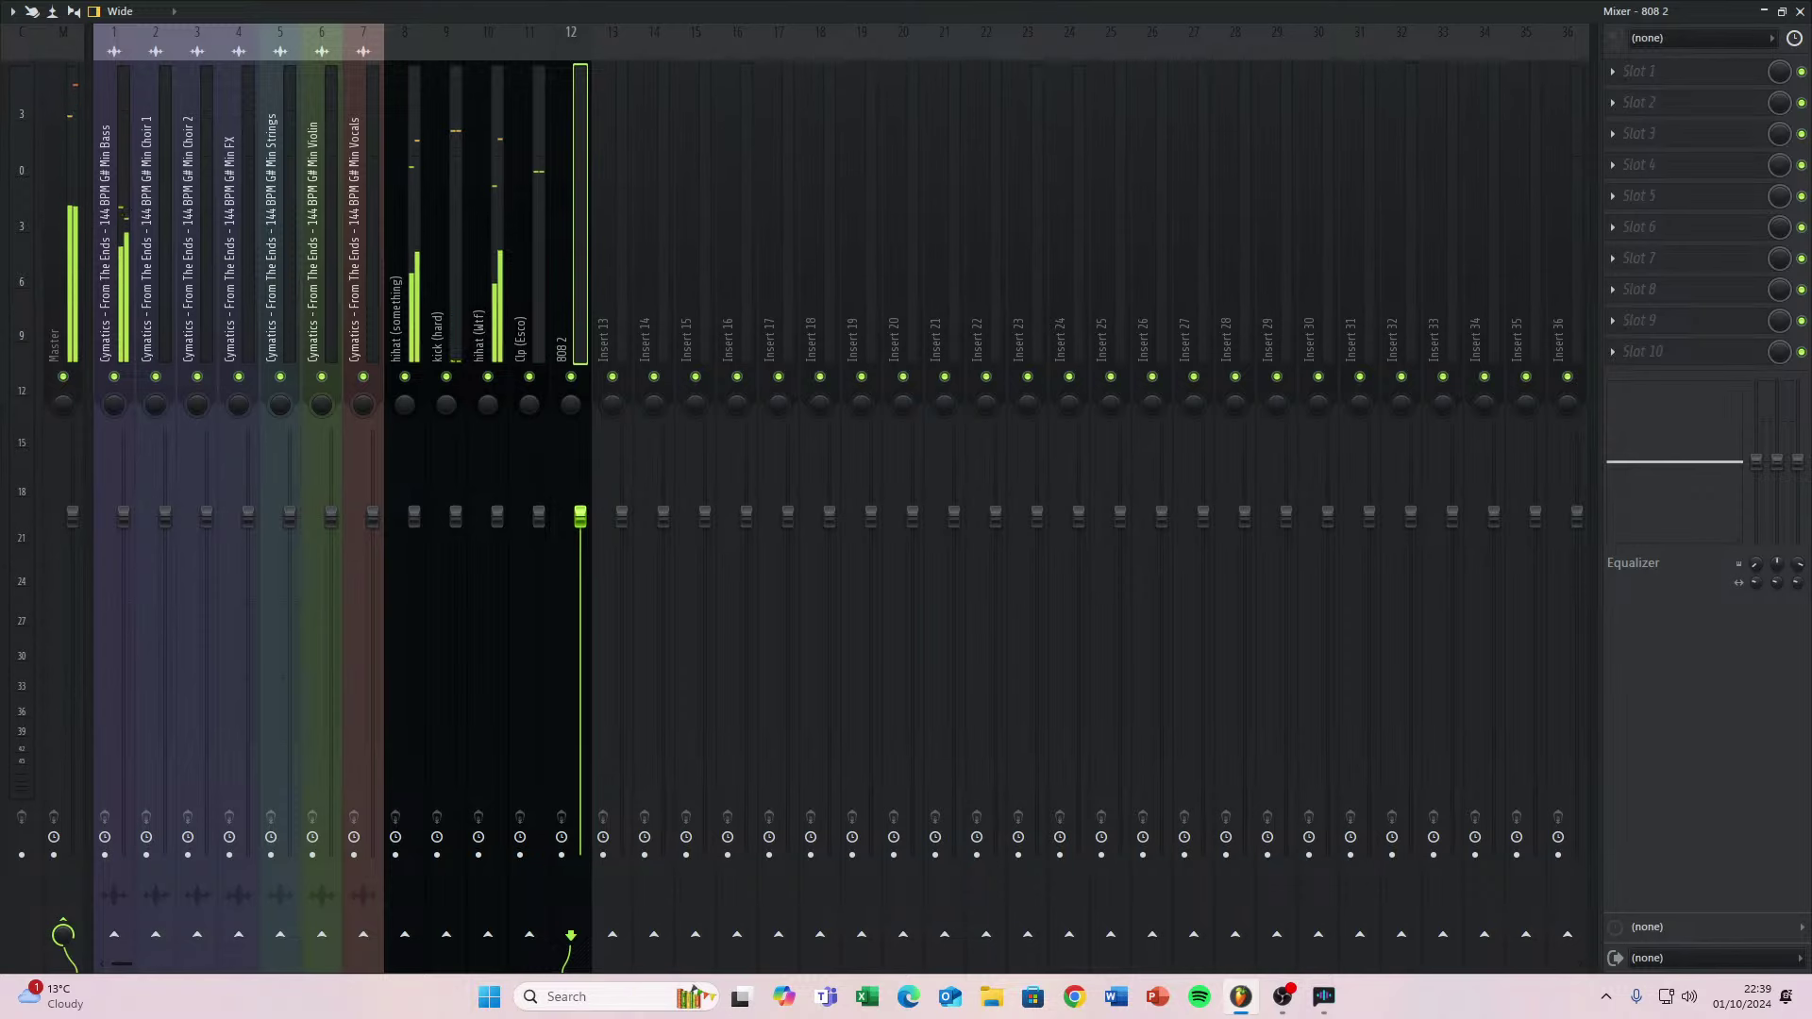
click(1799, 11)
Select only the 808 2 channel and audition it against the loops with its sampler settings in view.
click(374, 914)
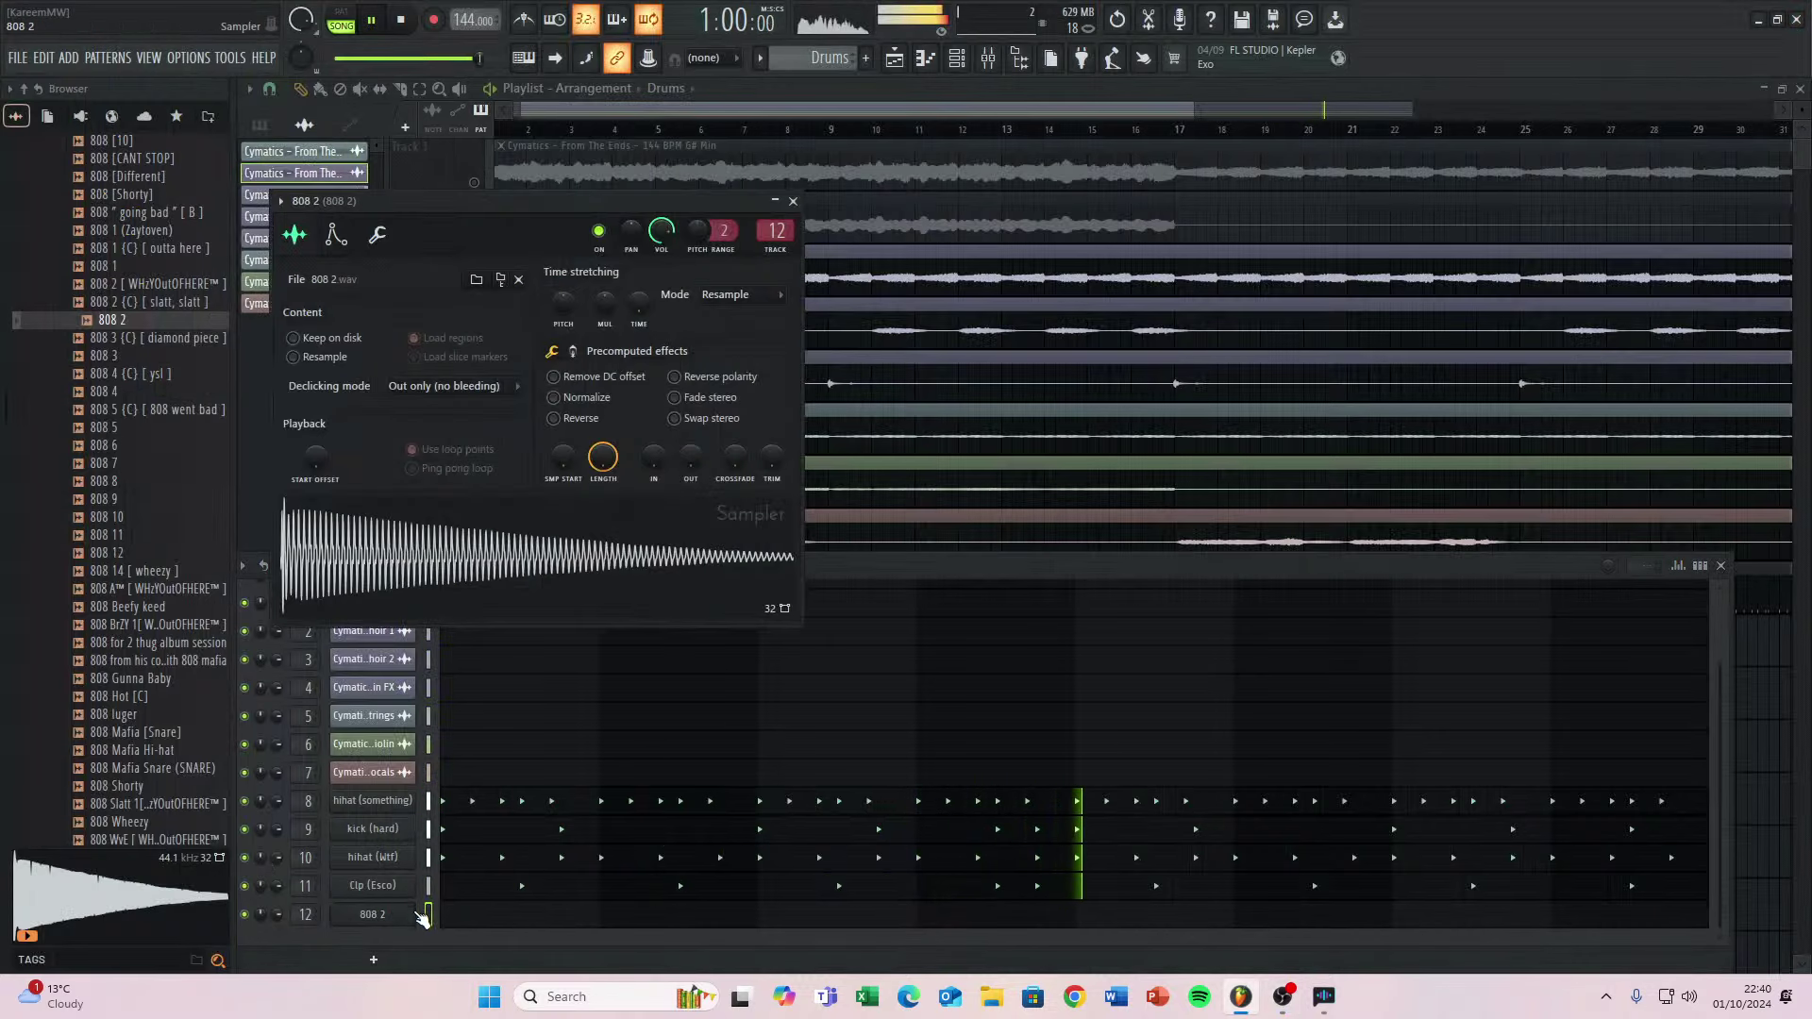
click(424, 918)
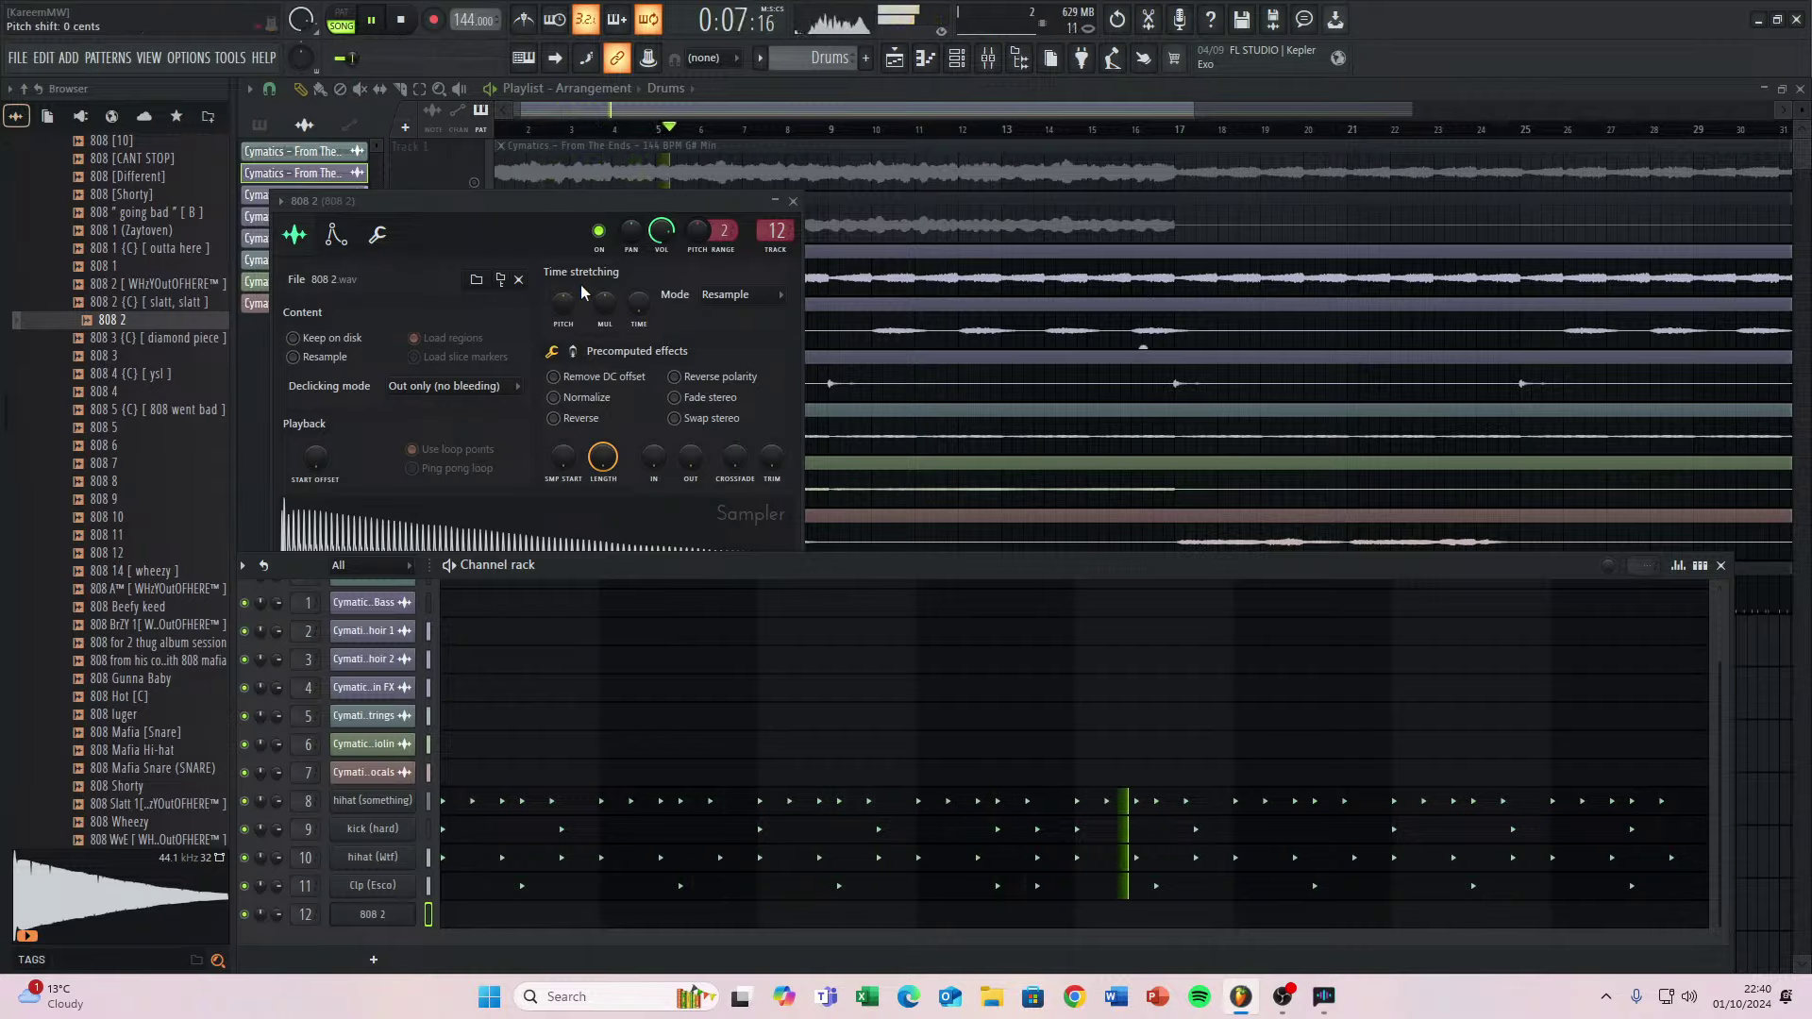
click(792, 201)
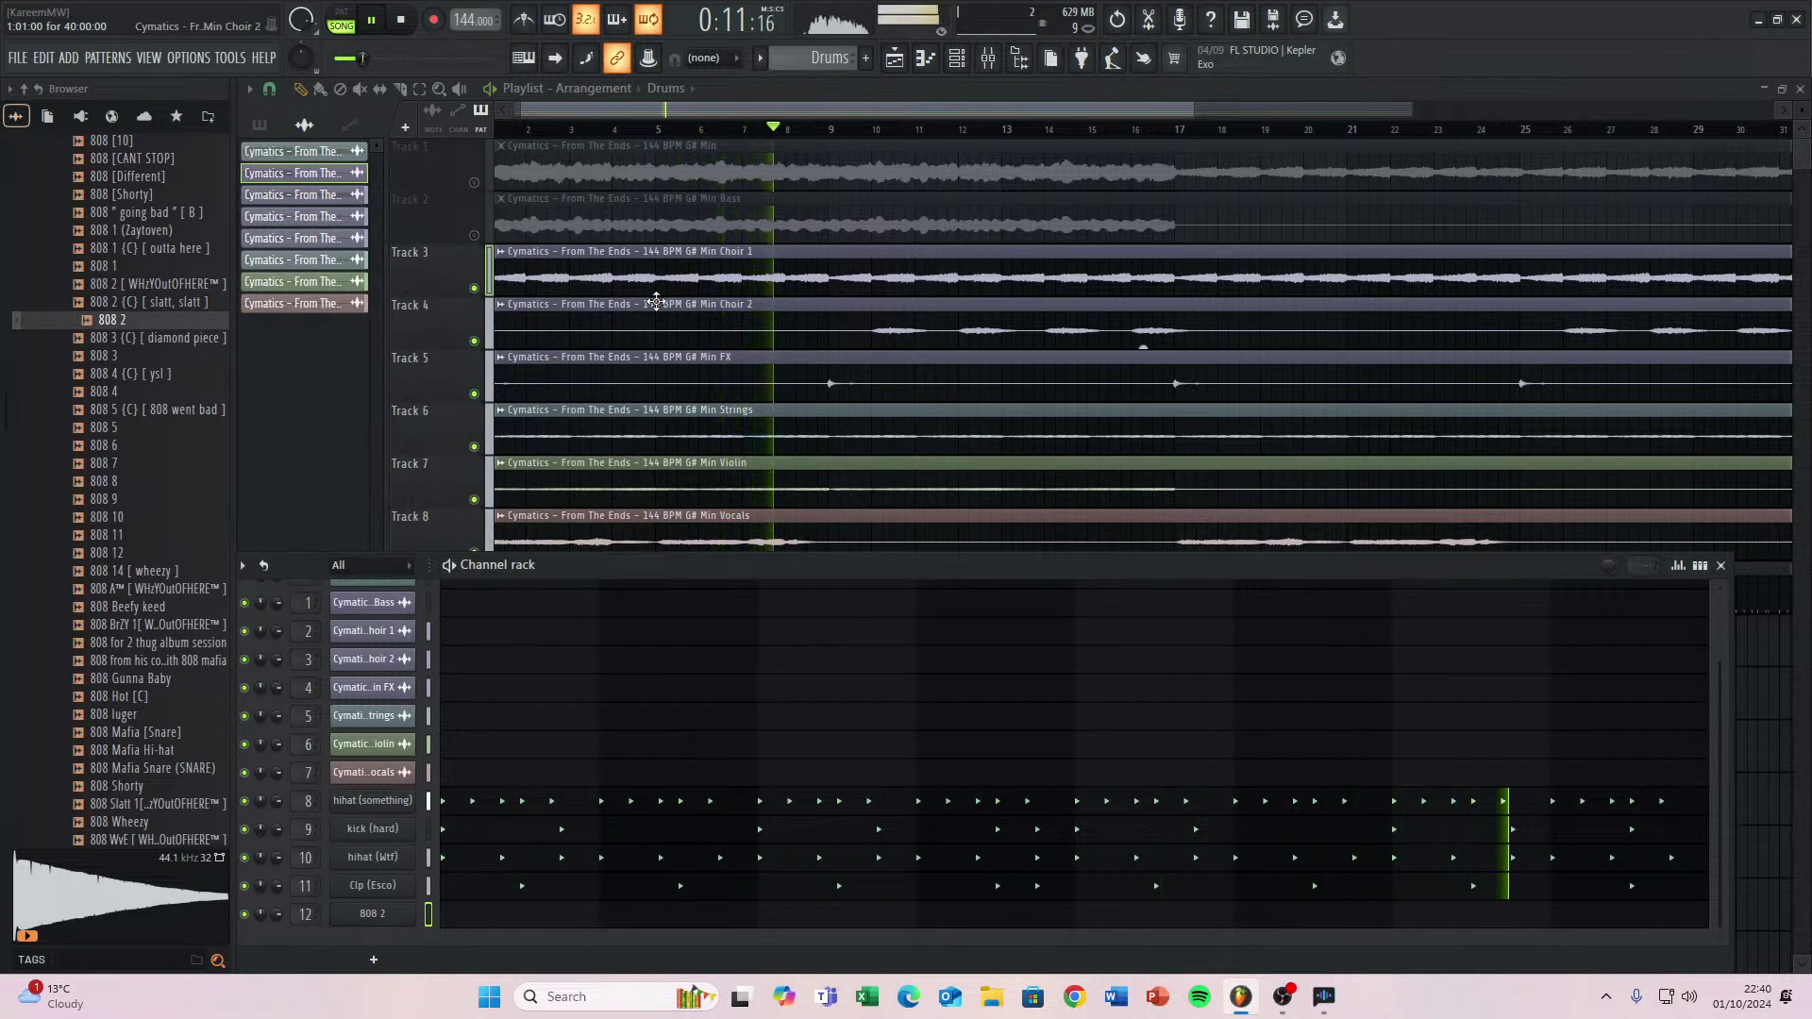
scroll(660, 300, down, 1)
scroll(789, 434, up, 1)
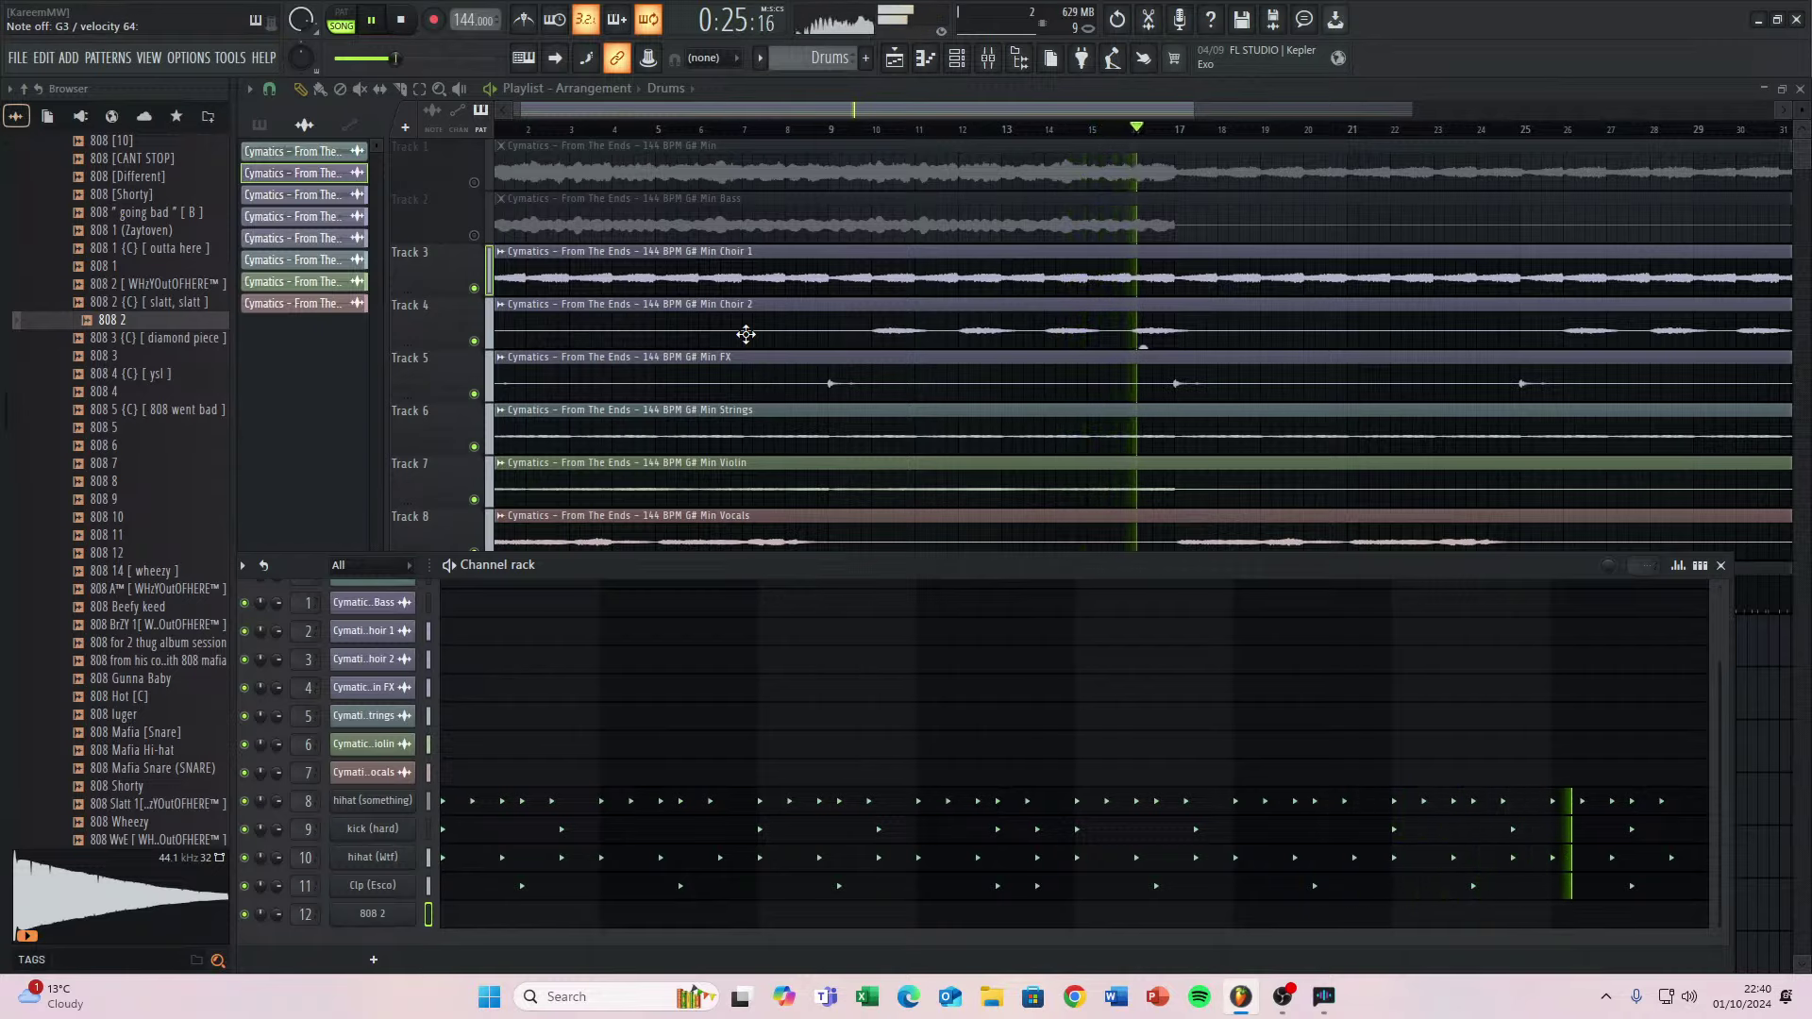
Add an Analog Lab V channel and list its full set of Bass presets.
click(374, 960)
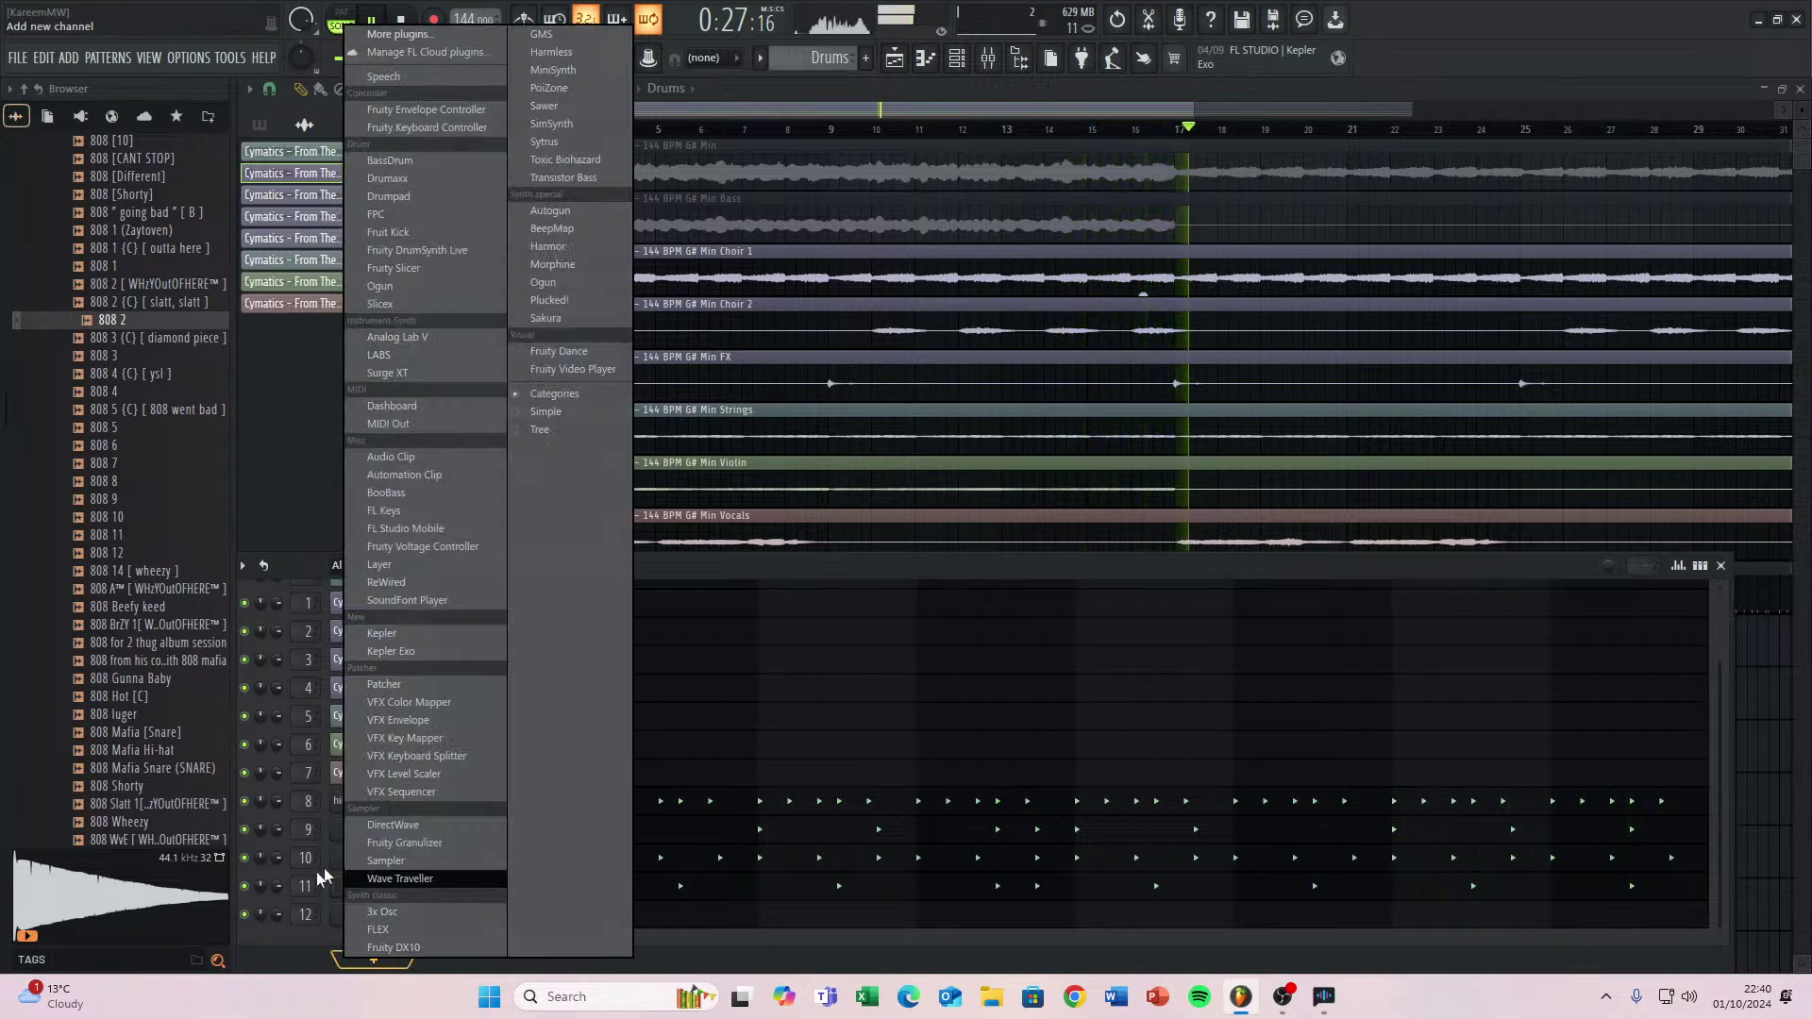
click(443, 337)
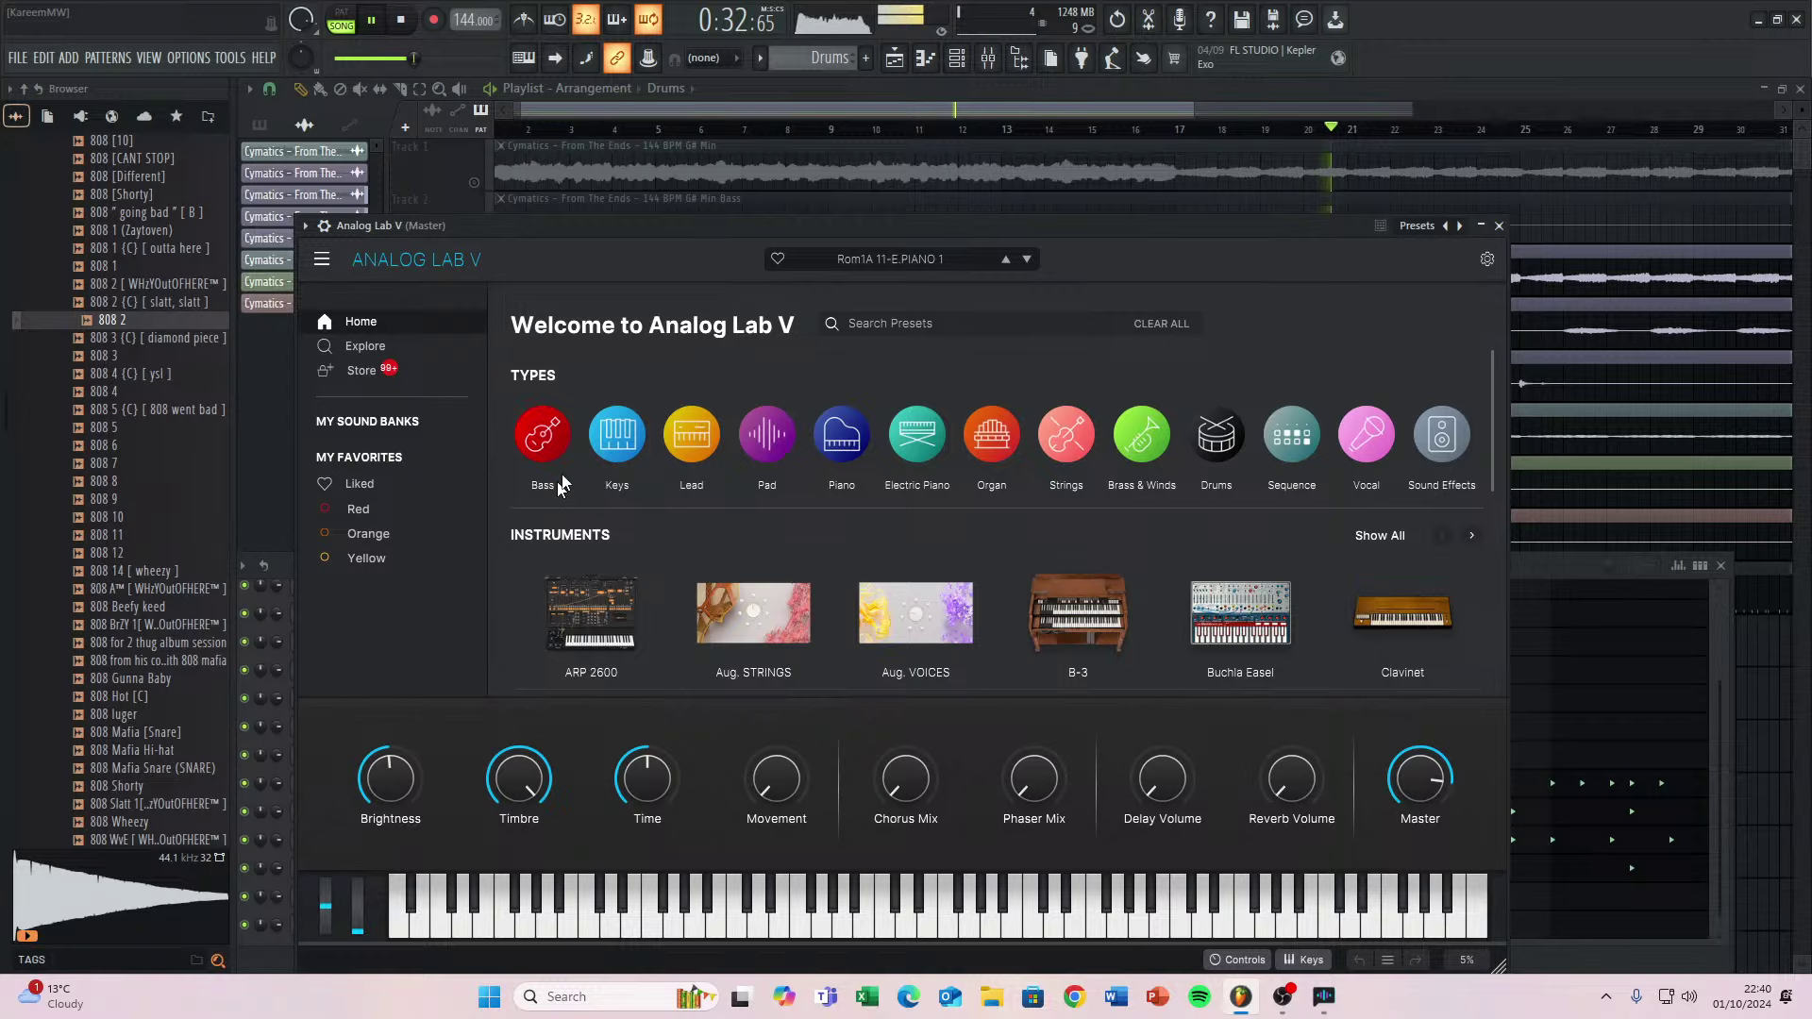
mouse_move(560, 485)
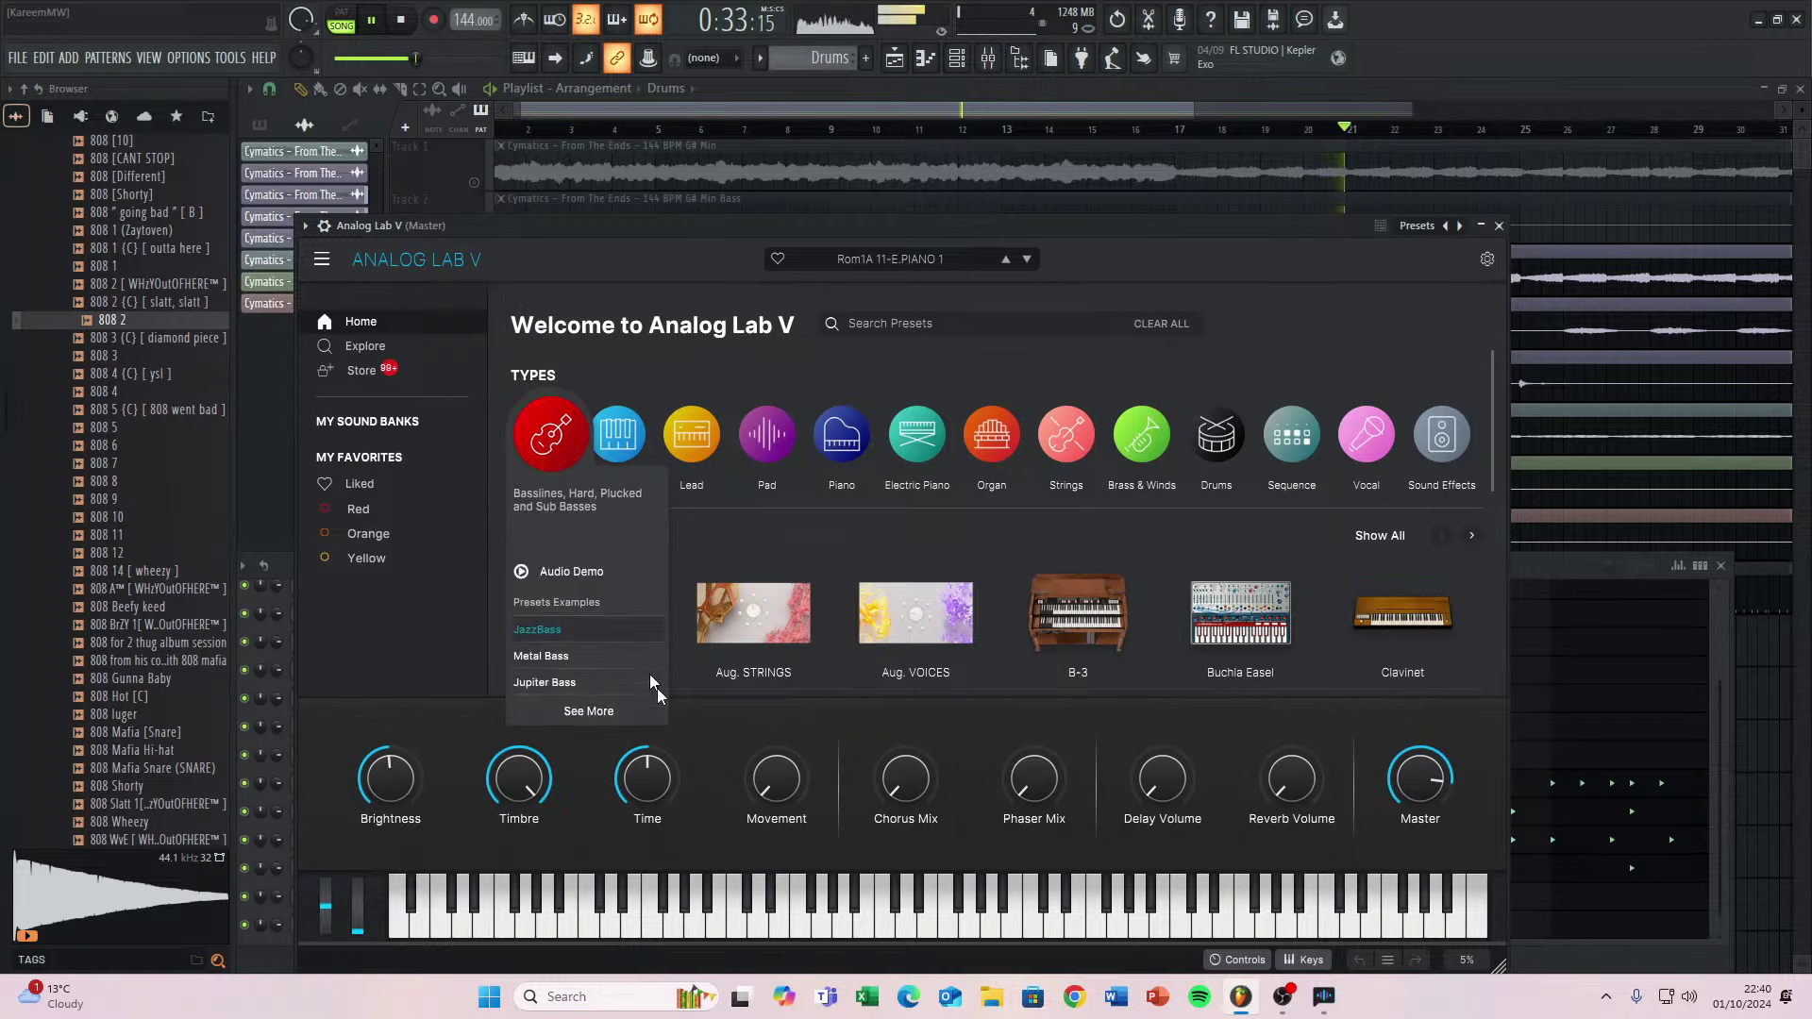
click(606, 713)
Audition the Big Bottom Bass, Chunk 808, Club Sub and Cool Brass presets against the beat, and load Bass Celm.
click(639, 561)
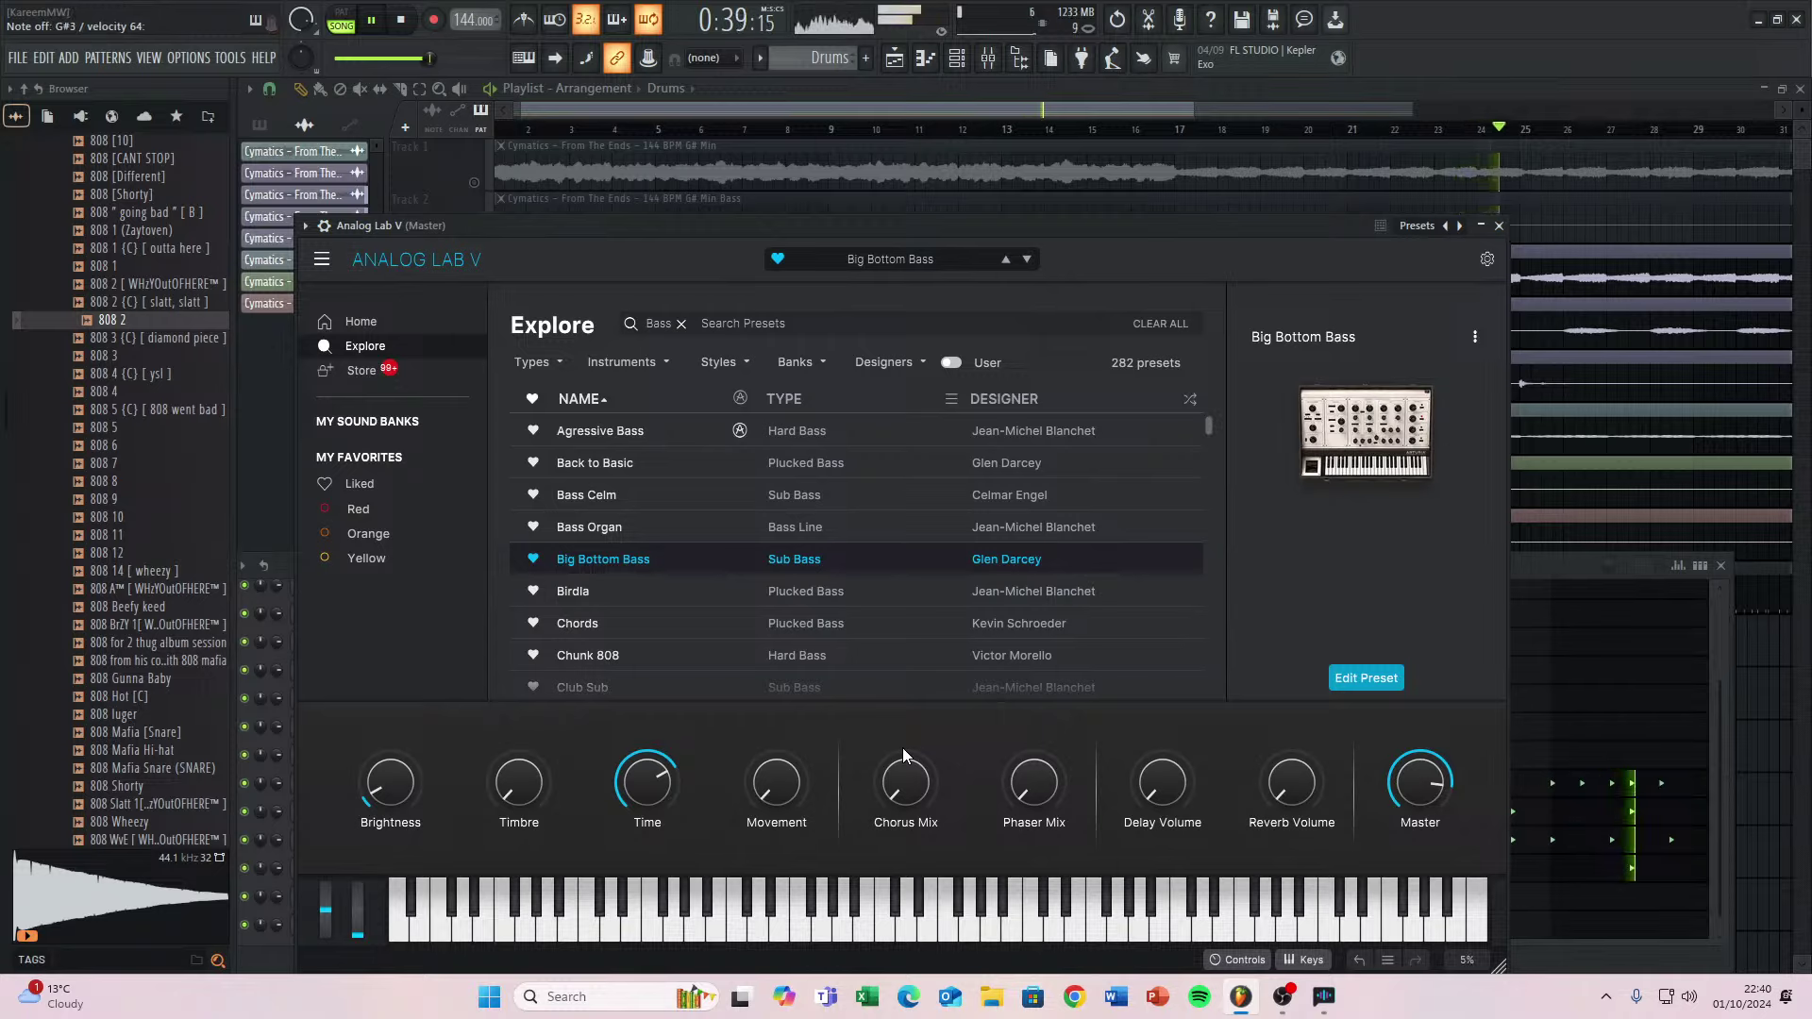
click(644, 654)
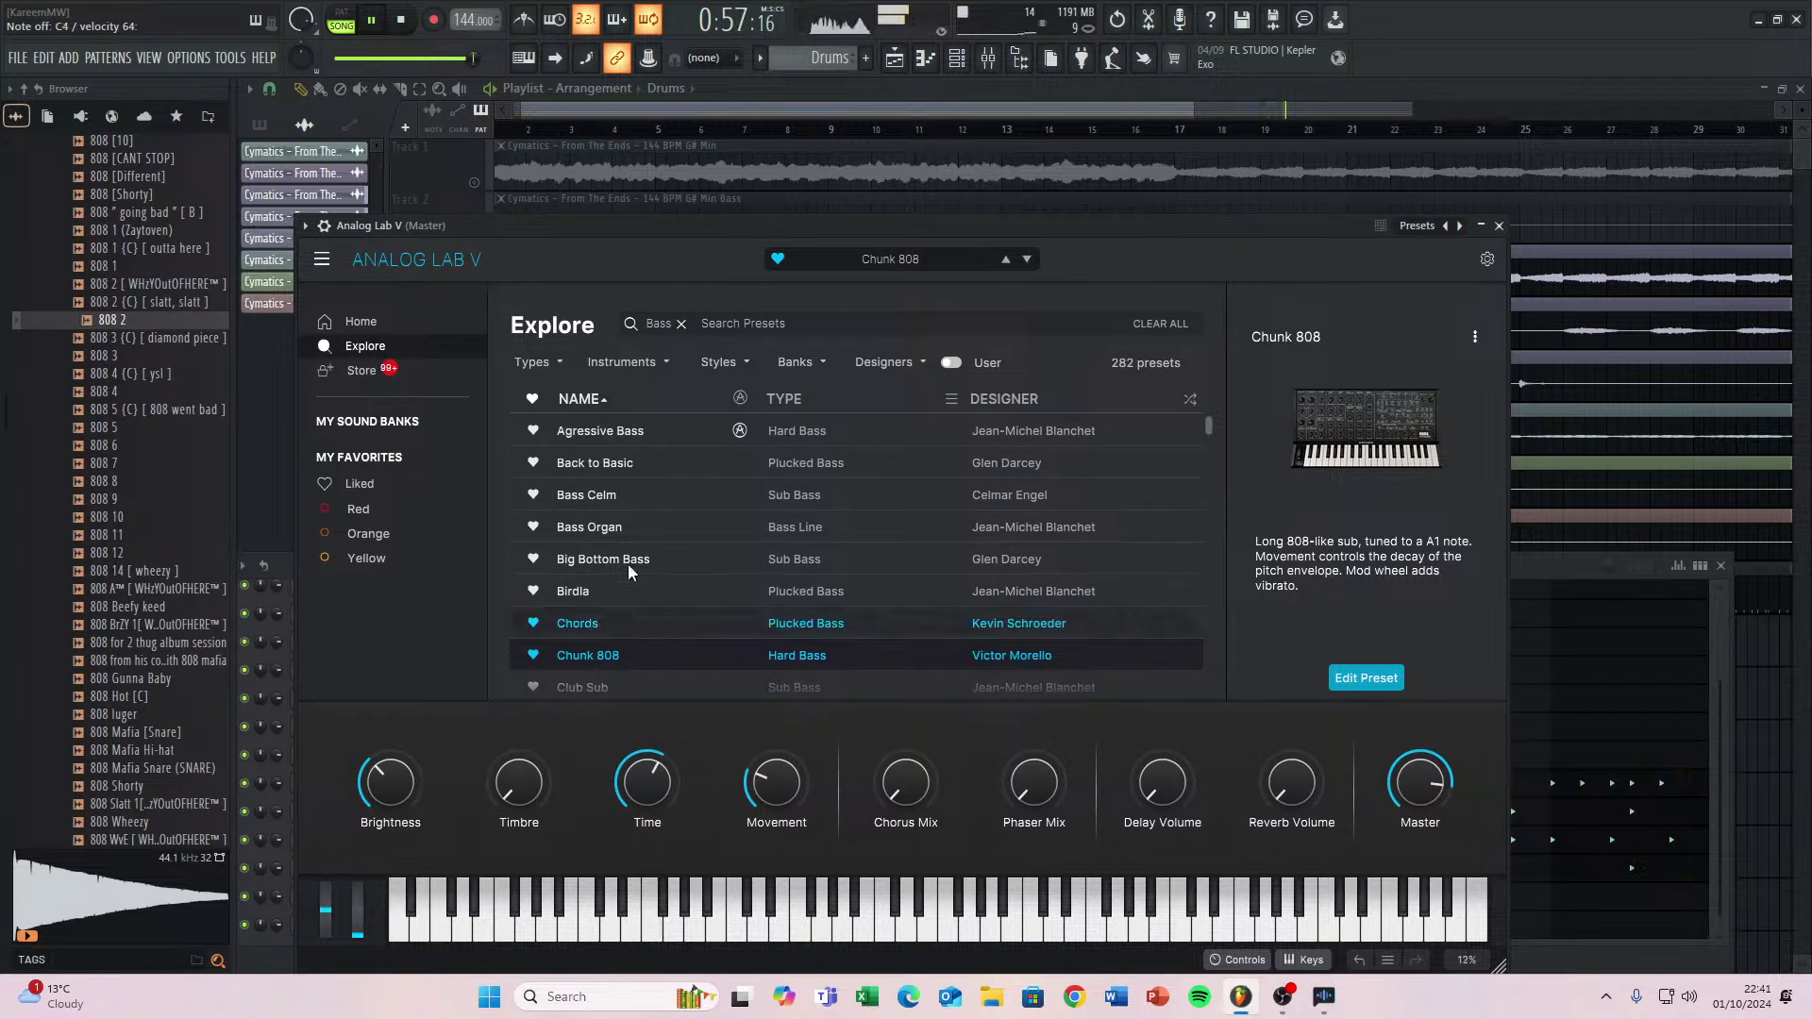
scroll(600, 689, down, 2)
click(633, 587)
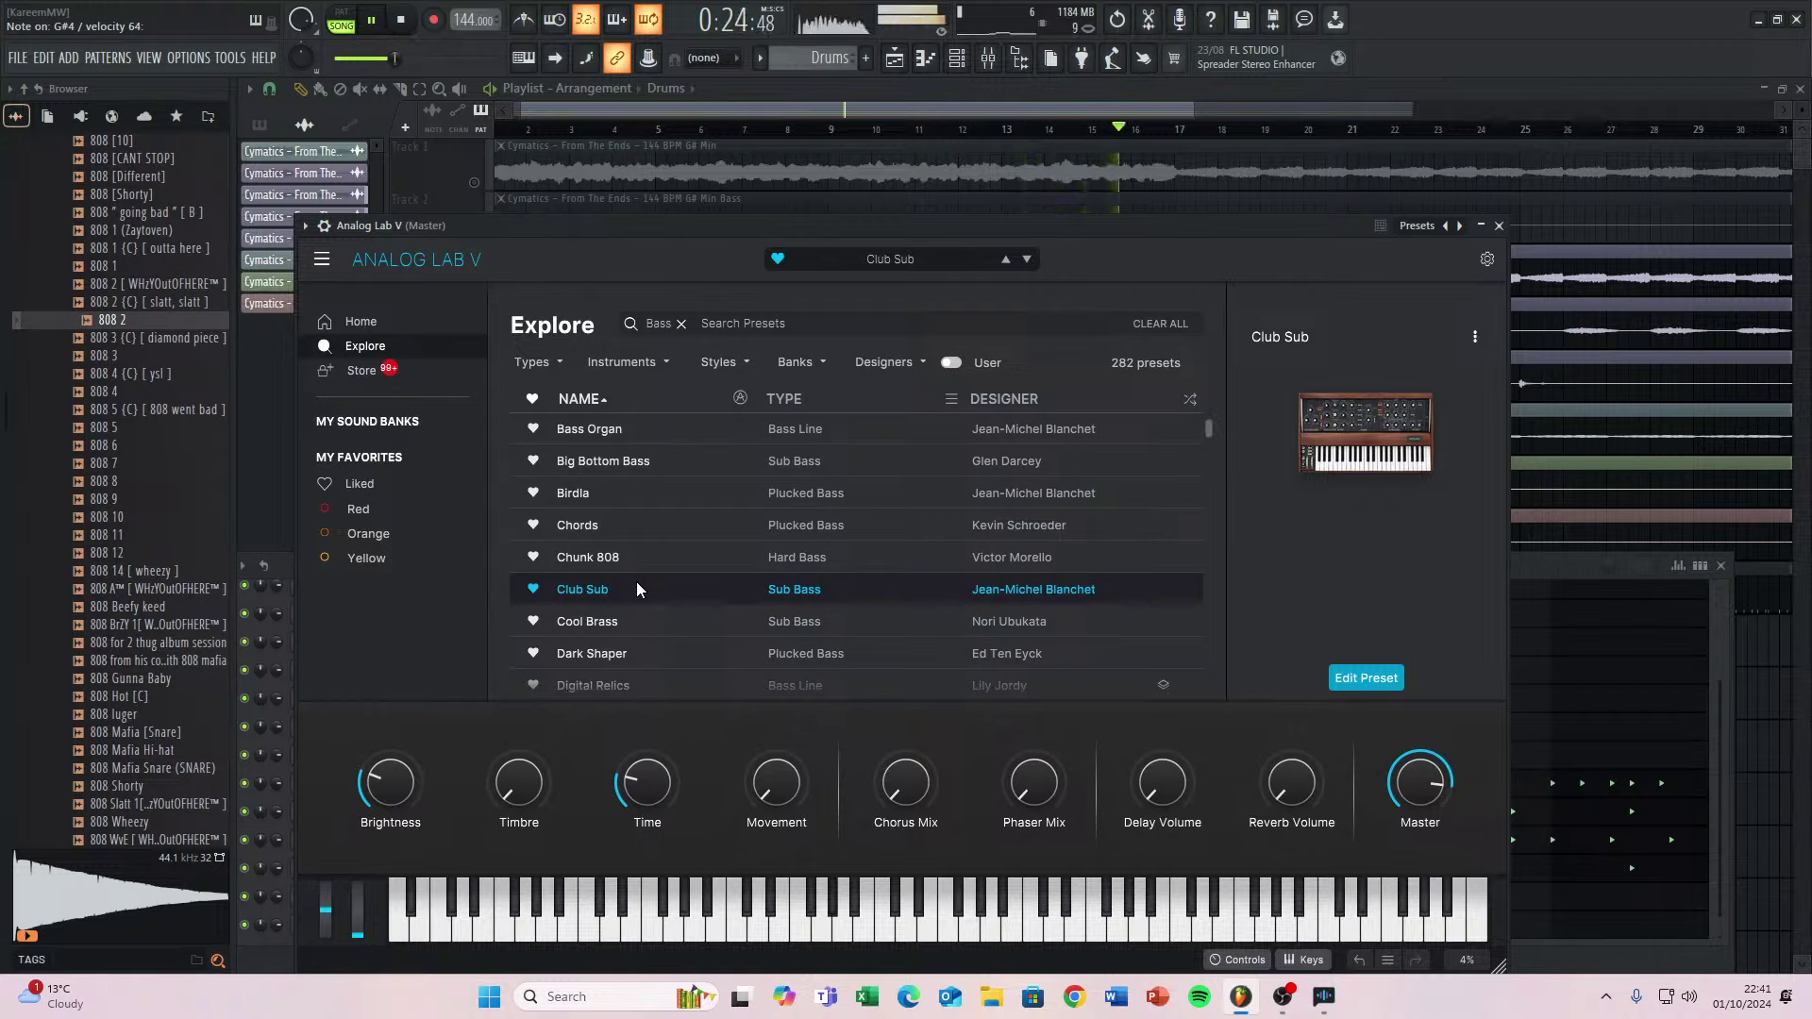
click(662, 619)
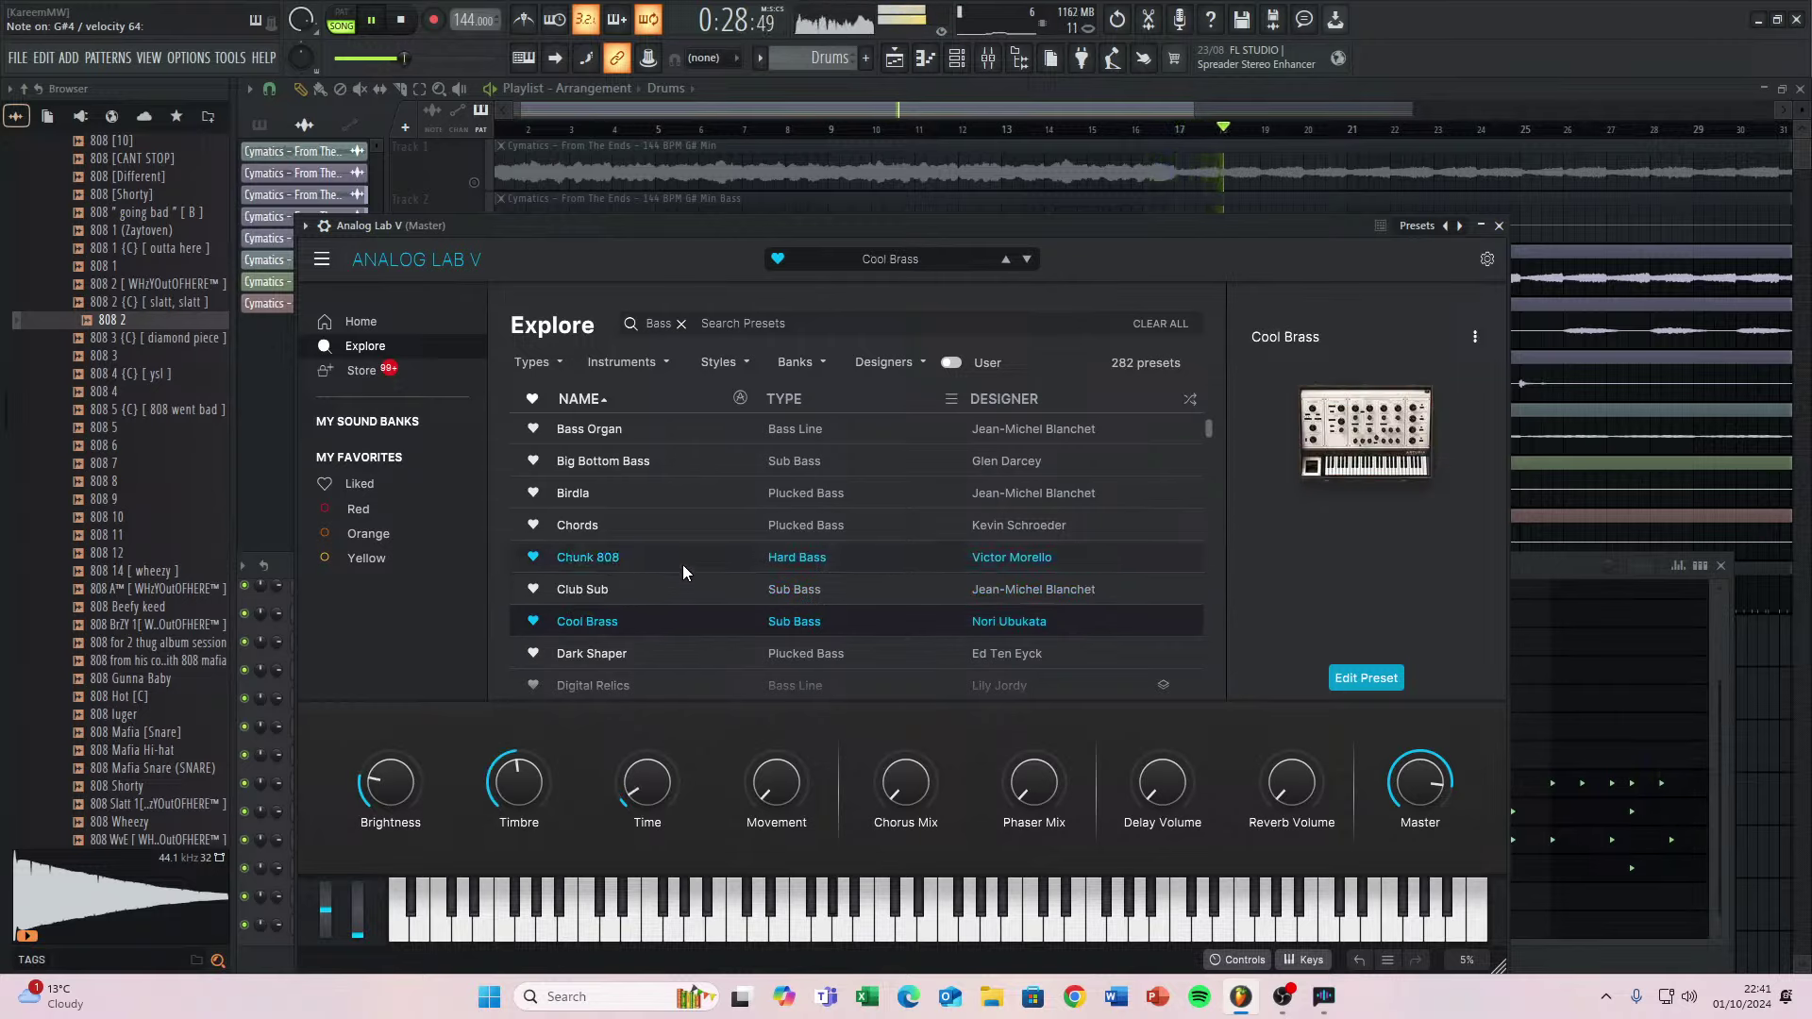
click(677, 464)
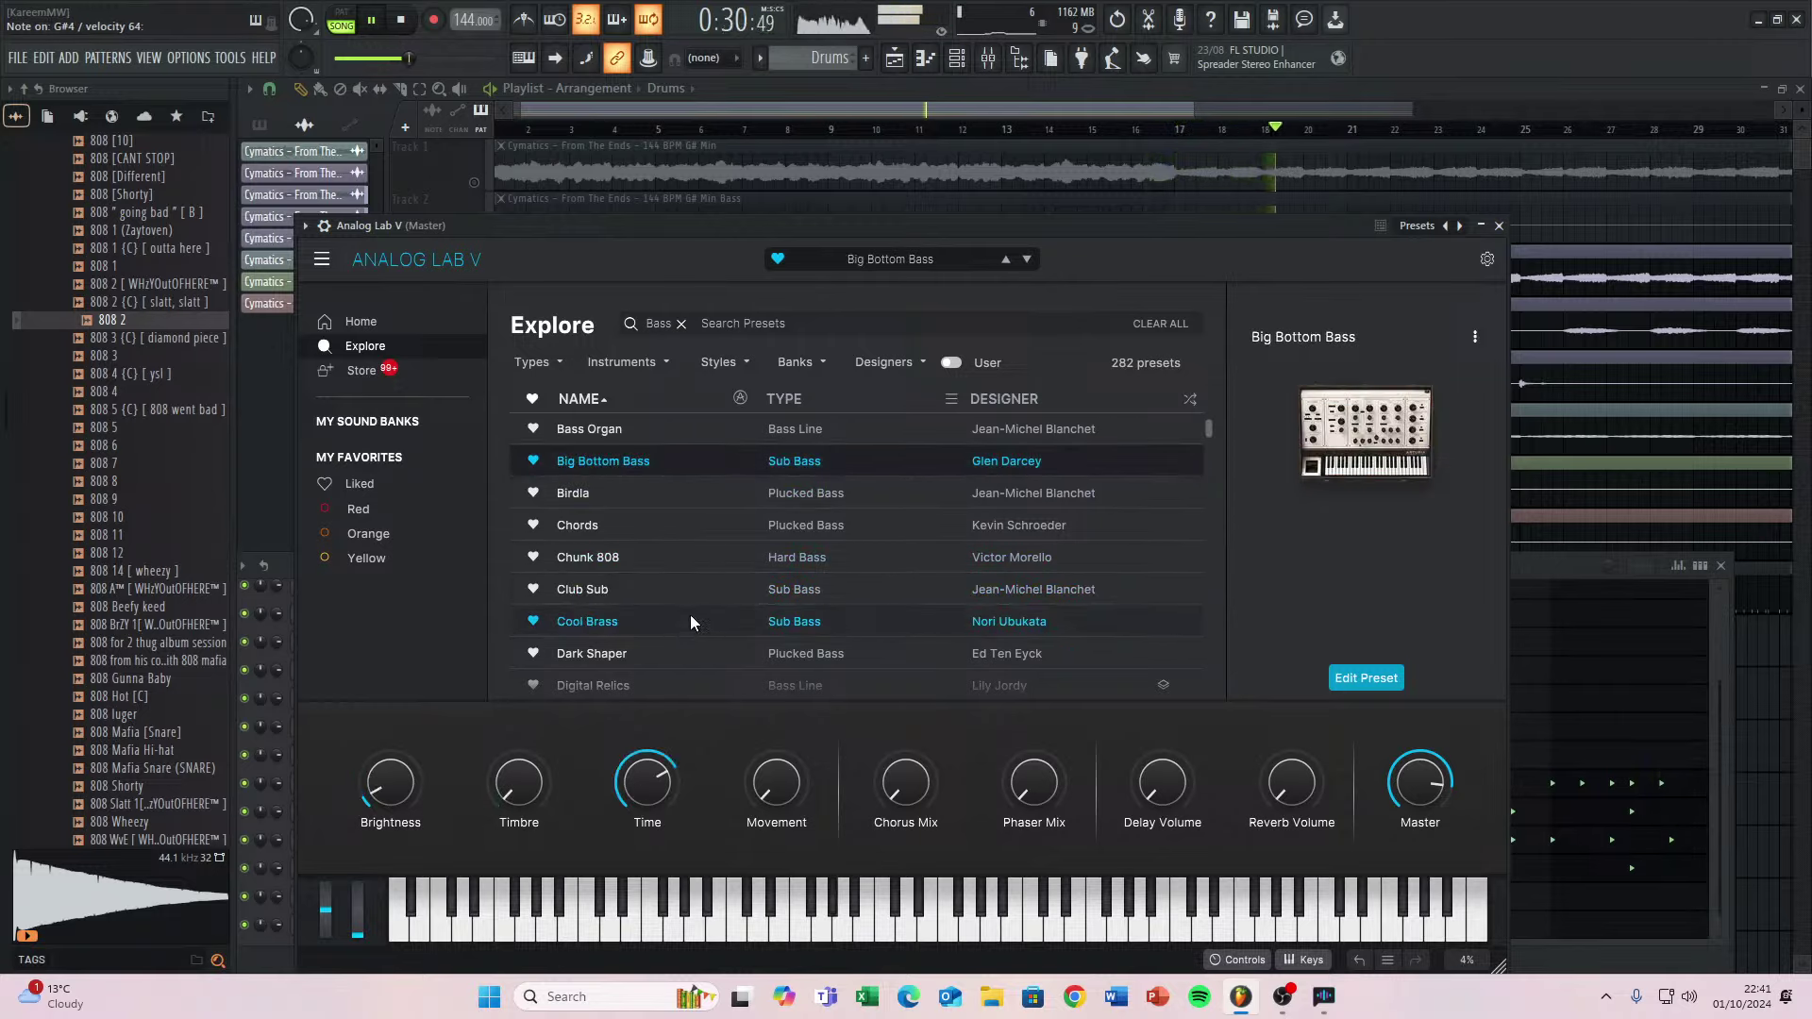
scroll(683, 604, up, 2)
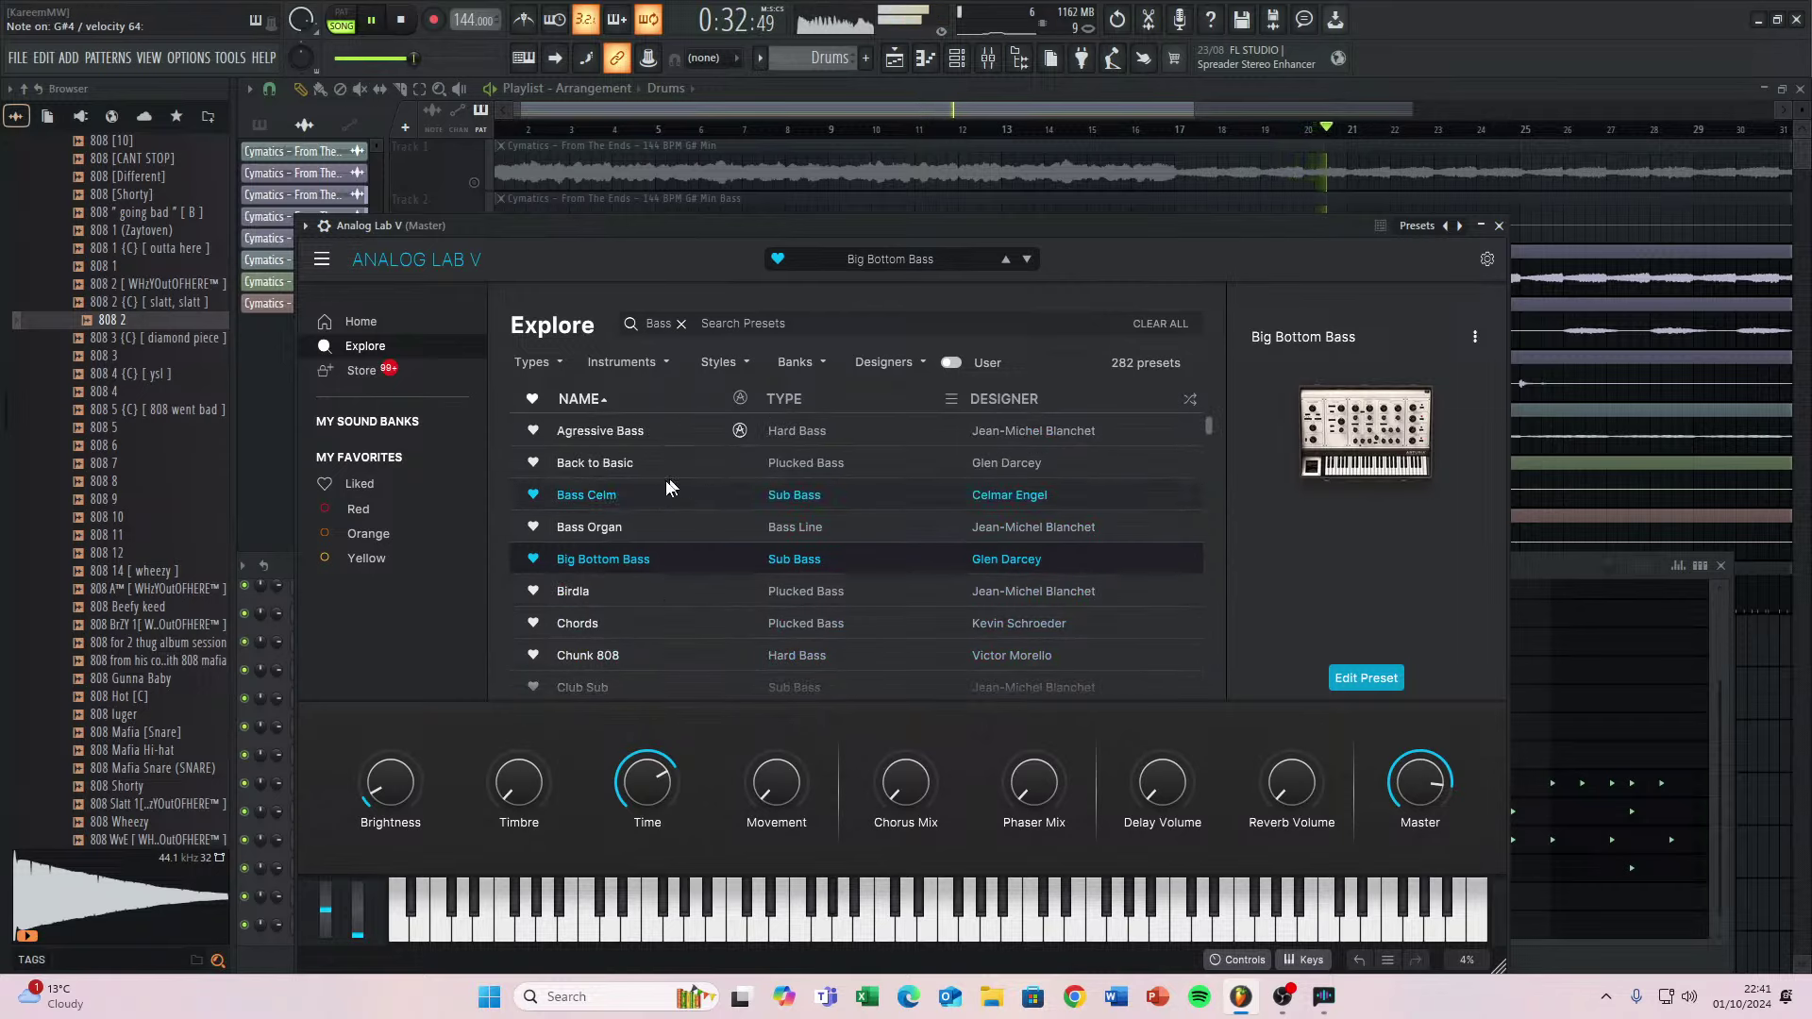
click(660, 490)
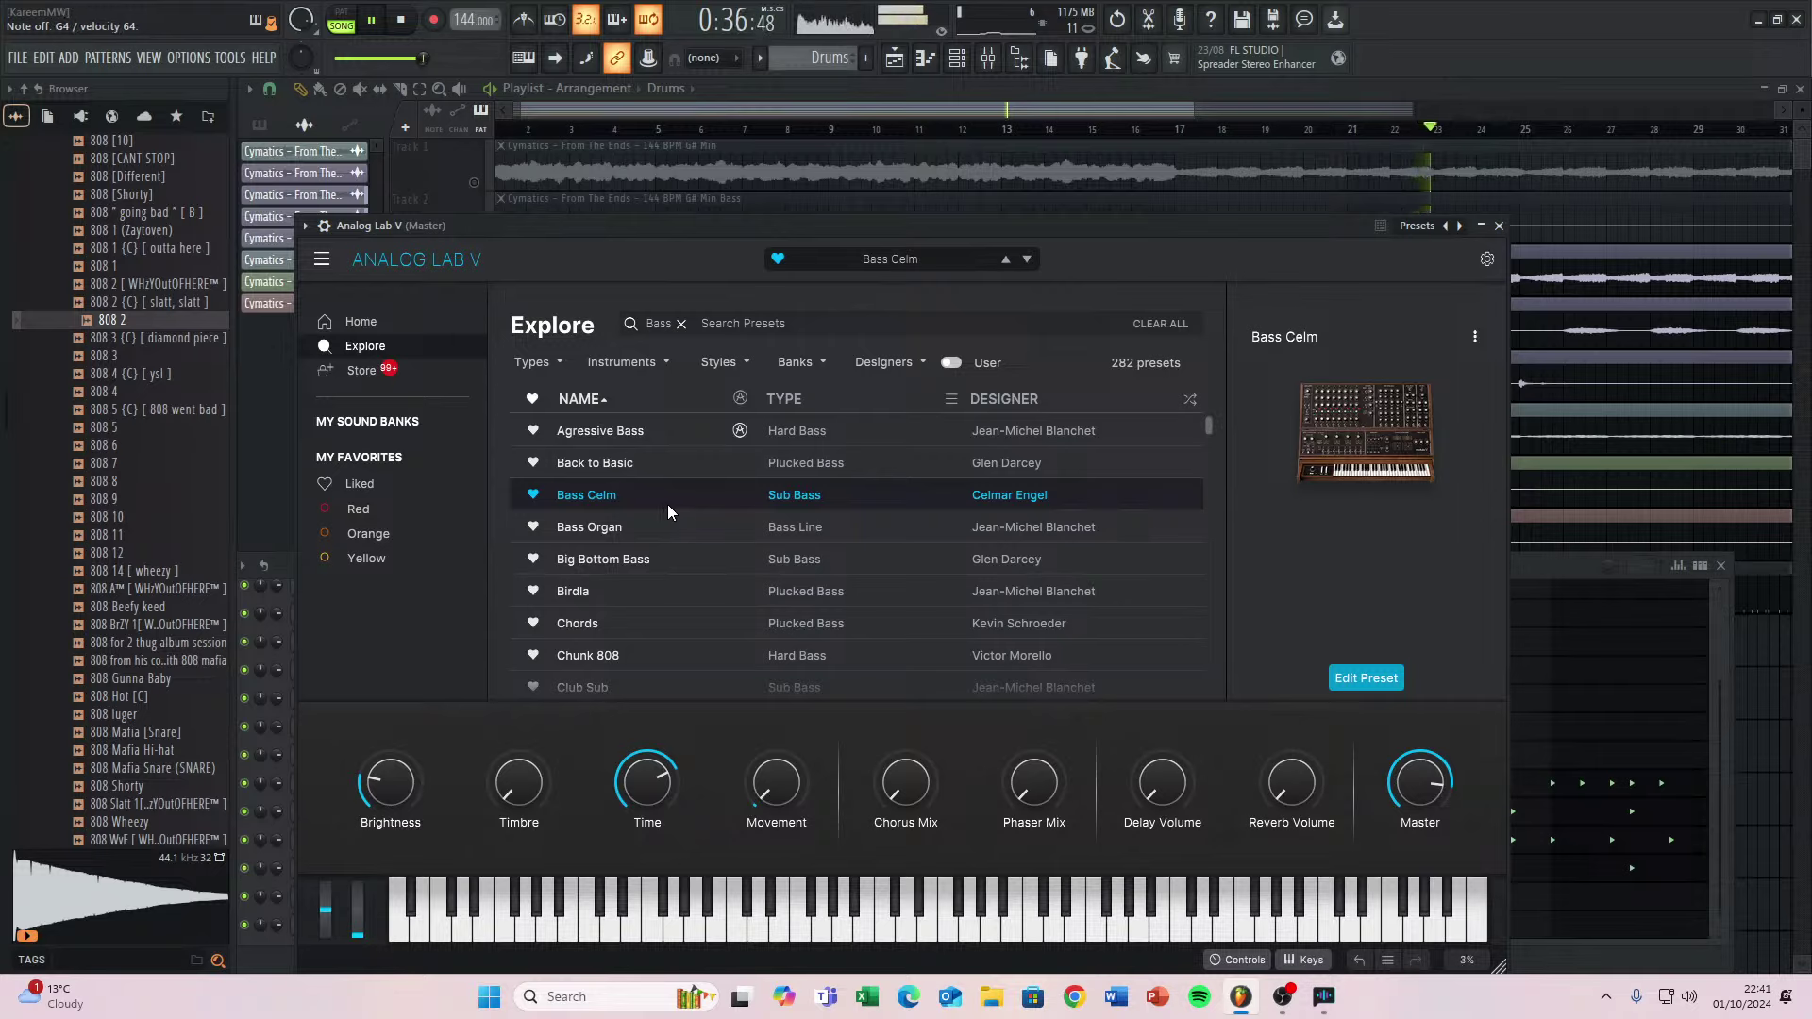
Audition the Back to Basic and Cool Brass presets in Analog Lab V against the beat.
click(630, 476)
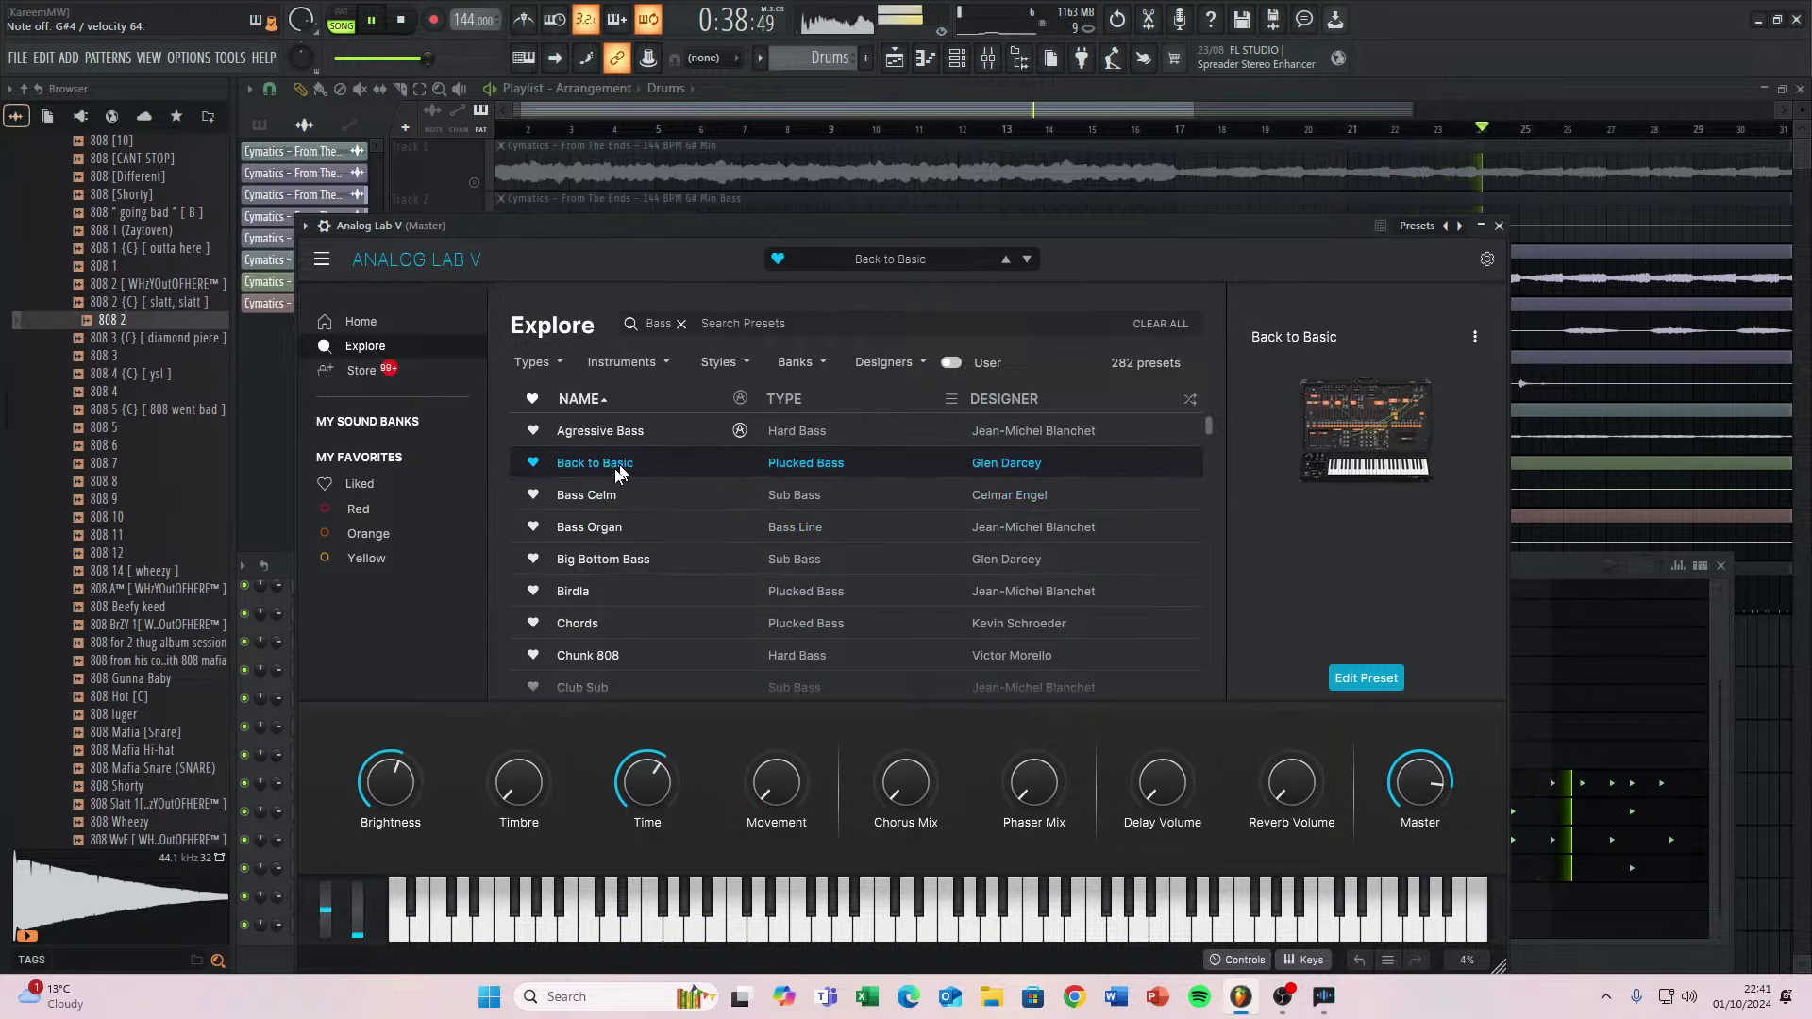
scroll(623, 547, down, 1)
click(611, 619)
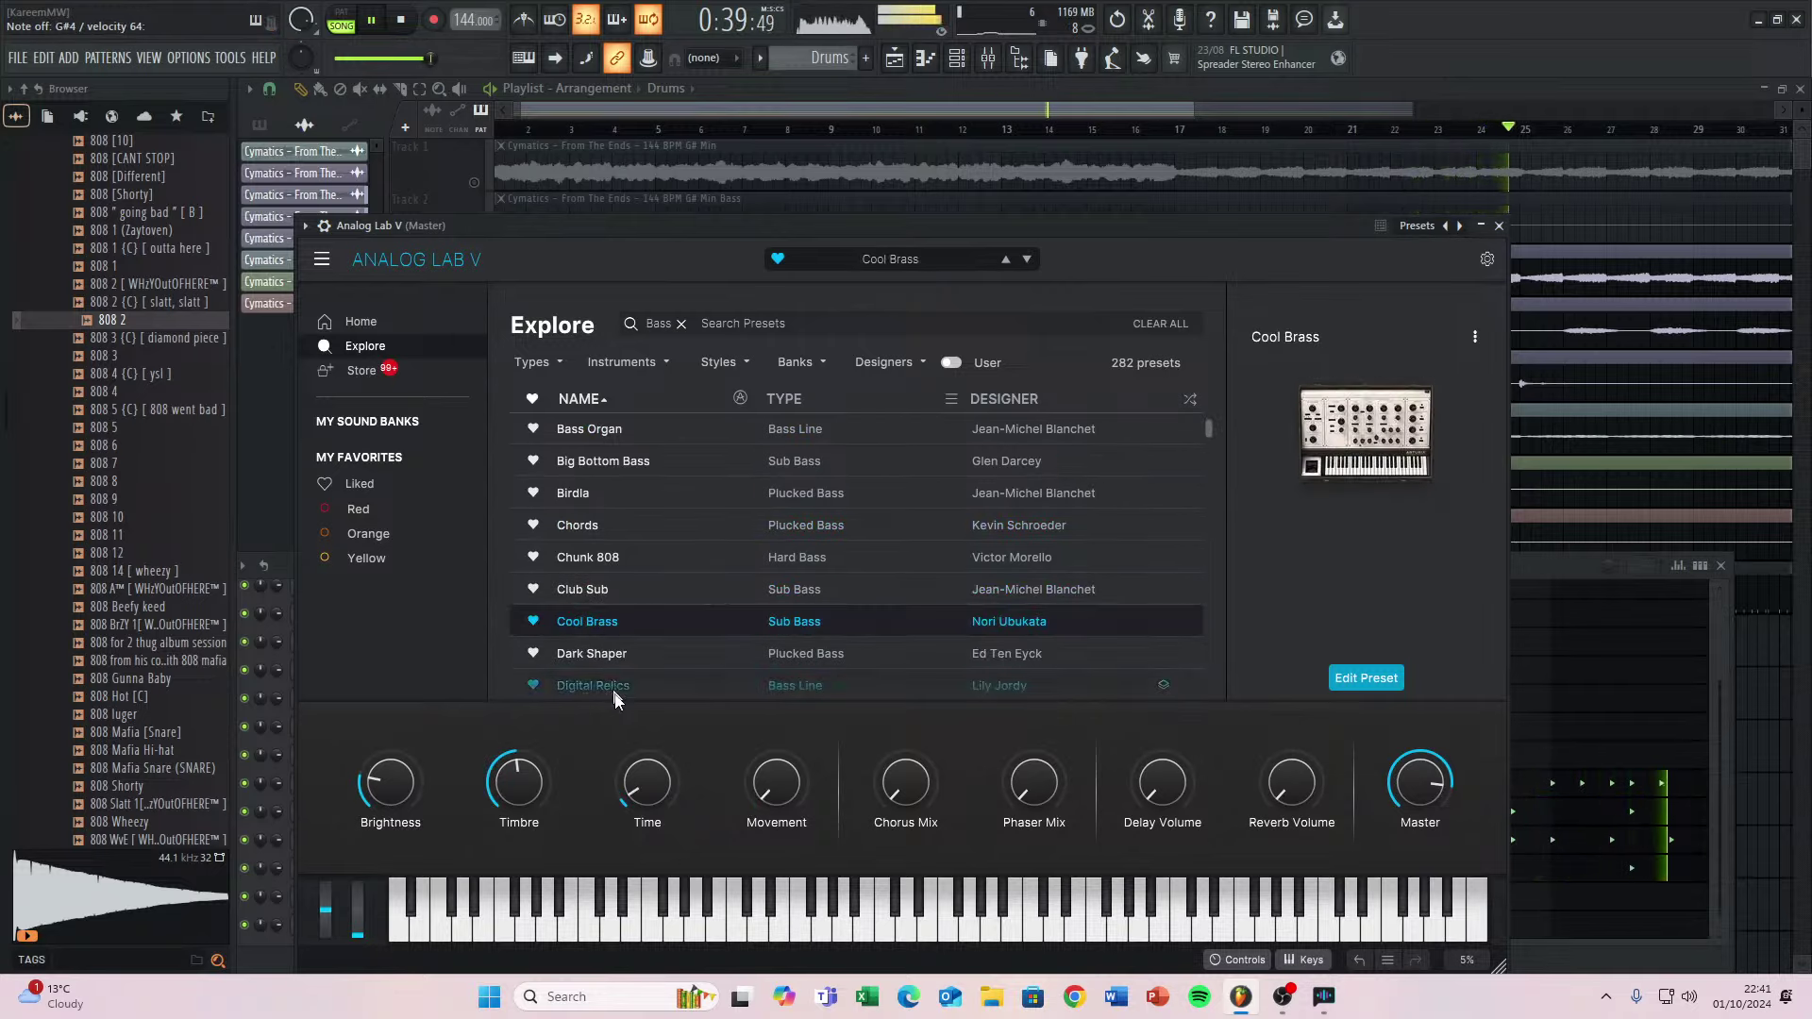
Preview 808 samples from the browser for comparison, including 808 8, 808 2 (C) [ slatt, slatt ] and 808 2.
click(118, 466)
click(130, 486)
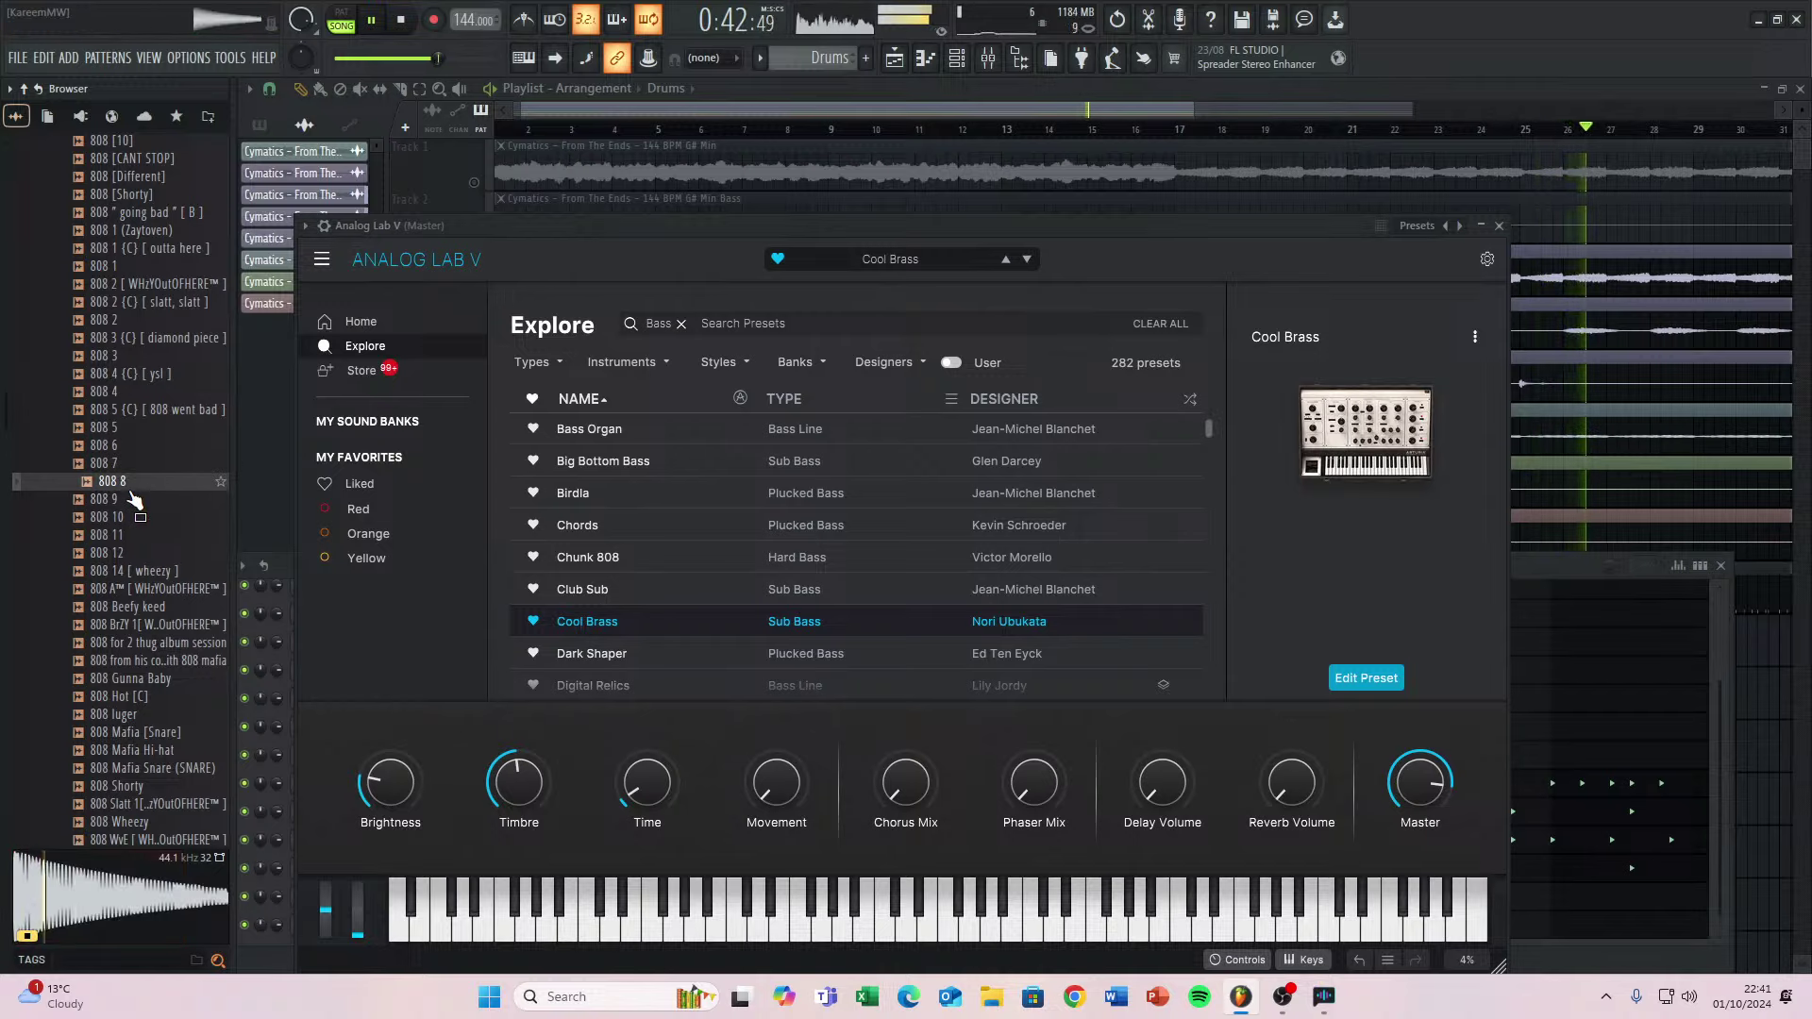
click(141, 376)
click(153, 303)
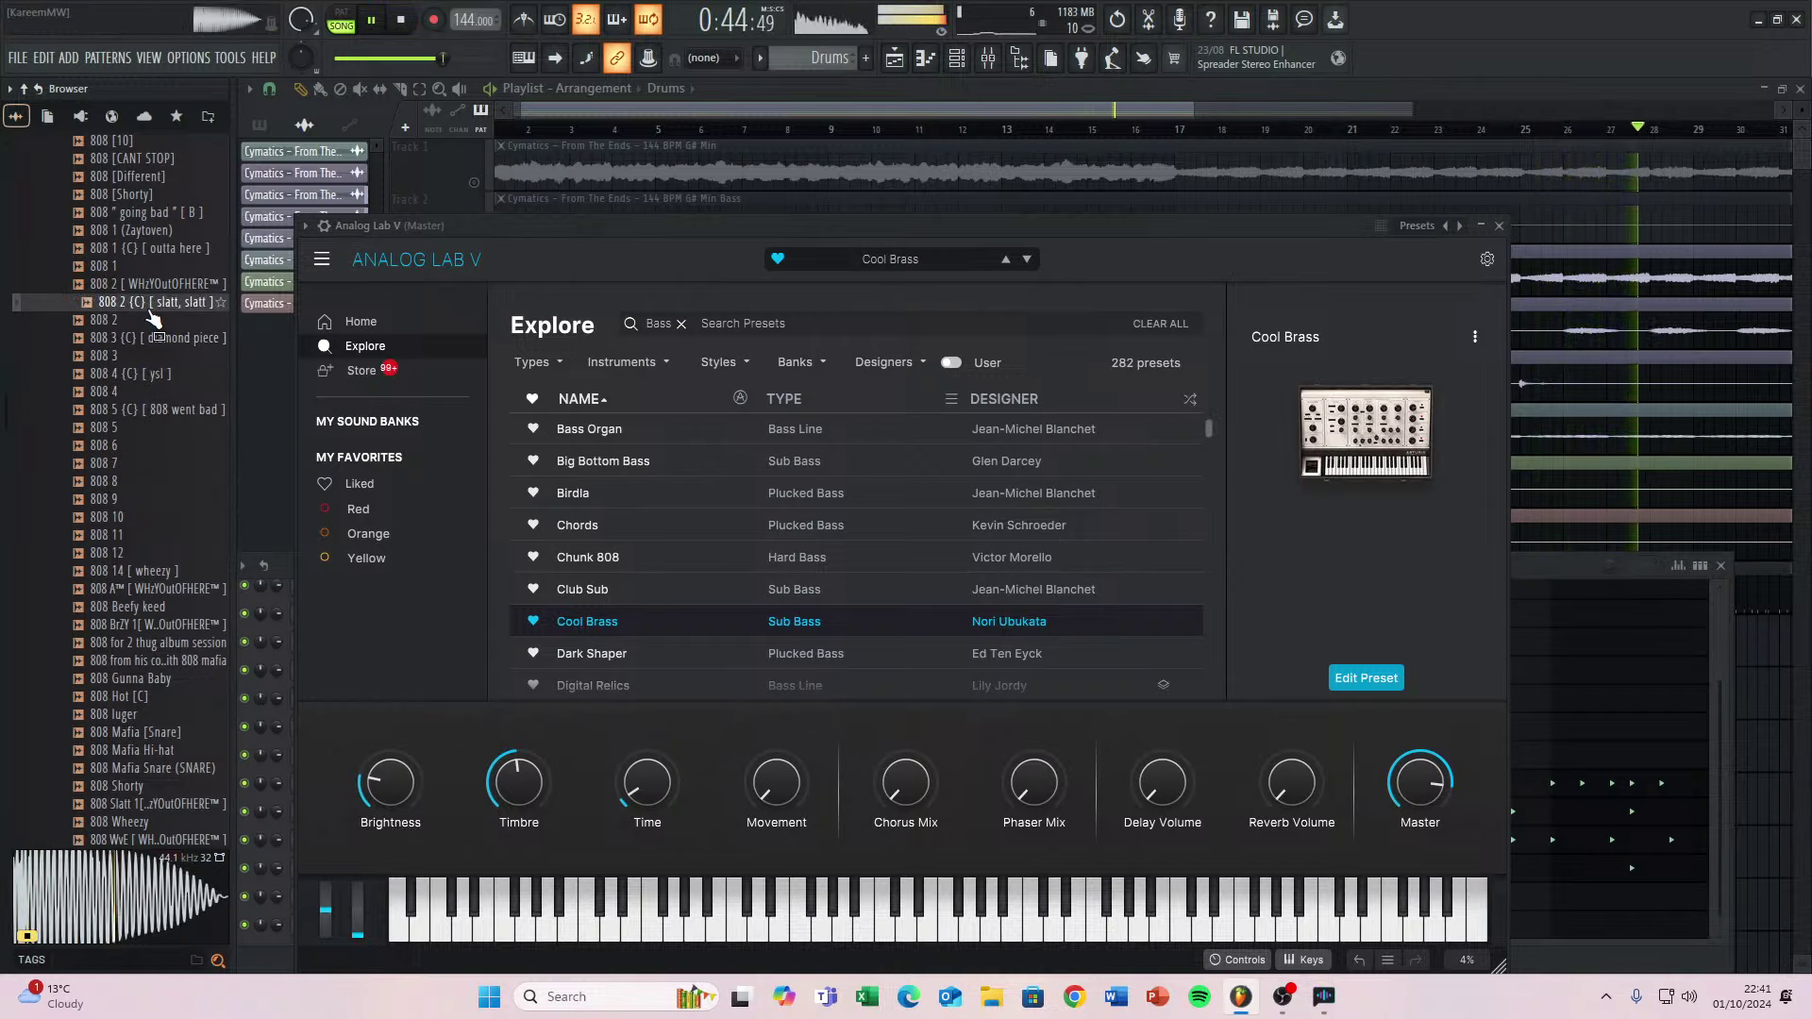
click(141, 320)
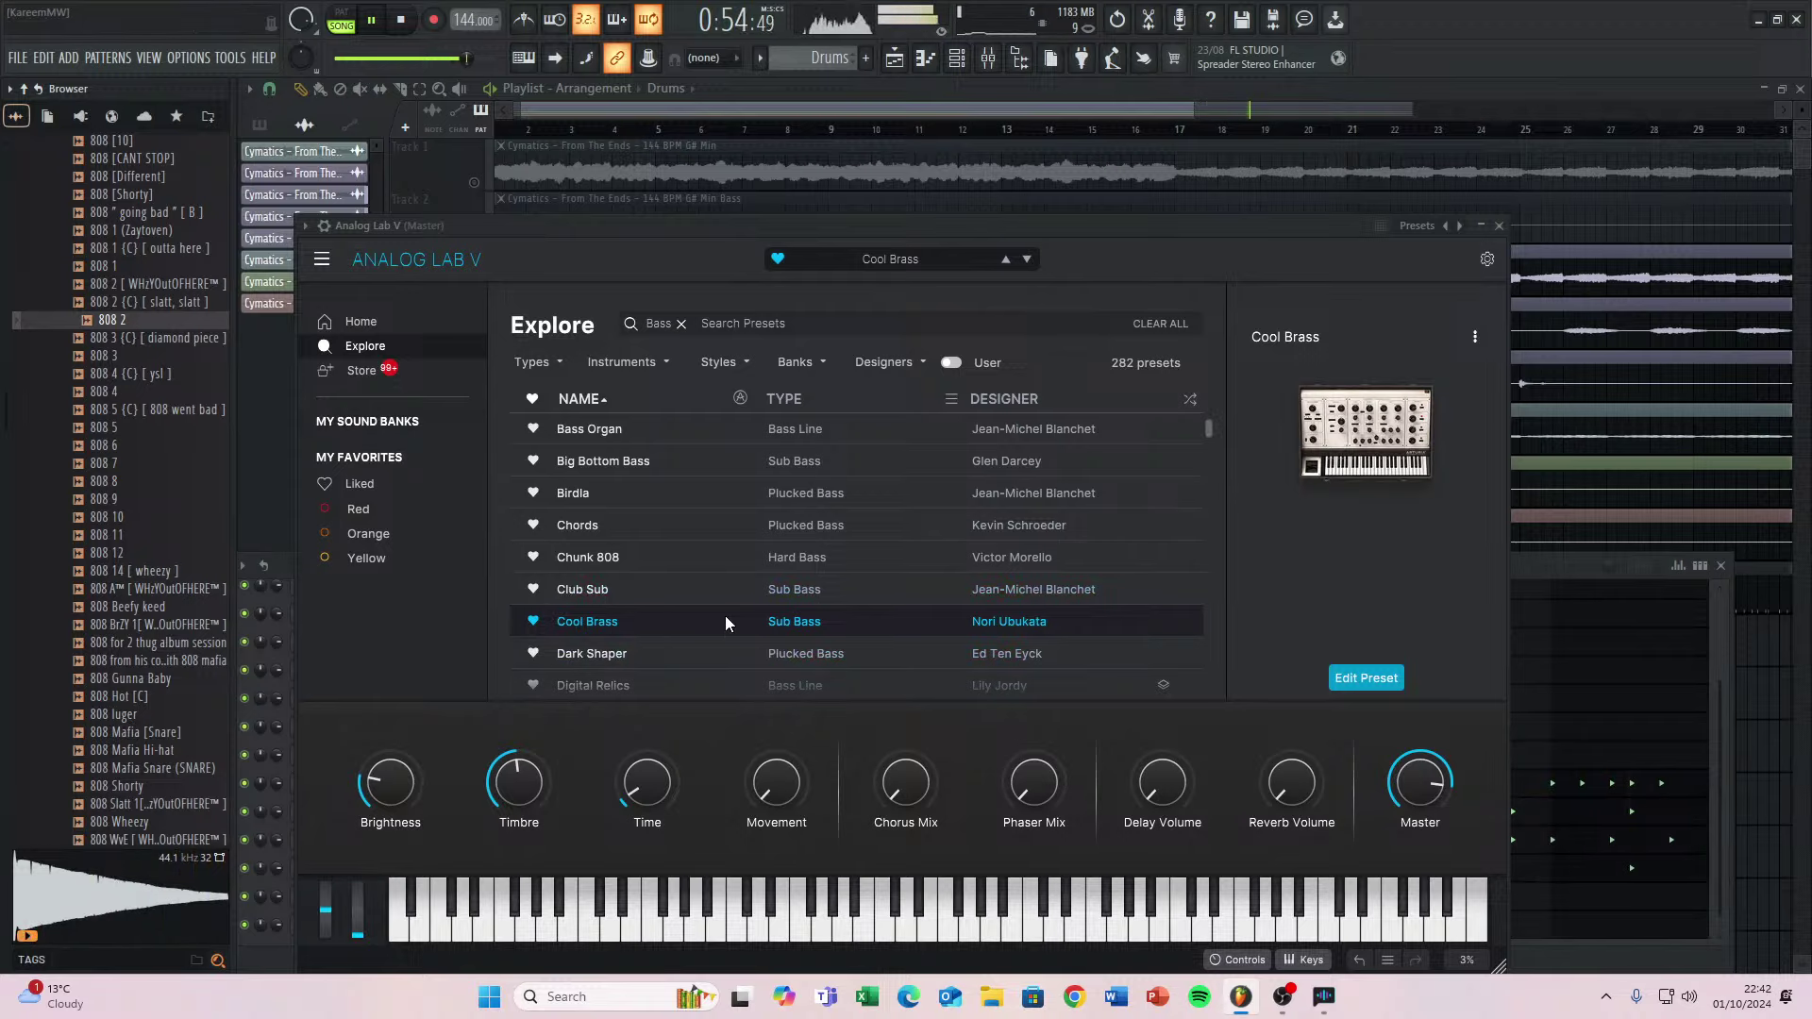
Load the Club Sub preset as the Analog Lab V bass sound and close the plugin window.
scroll(661, 632, down, 1)
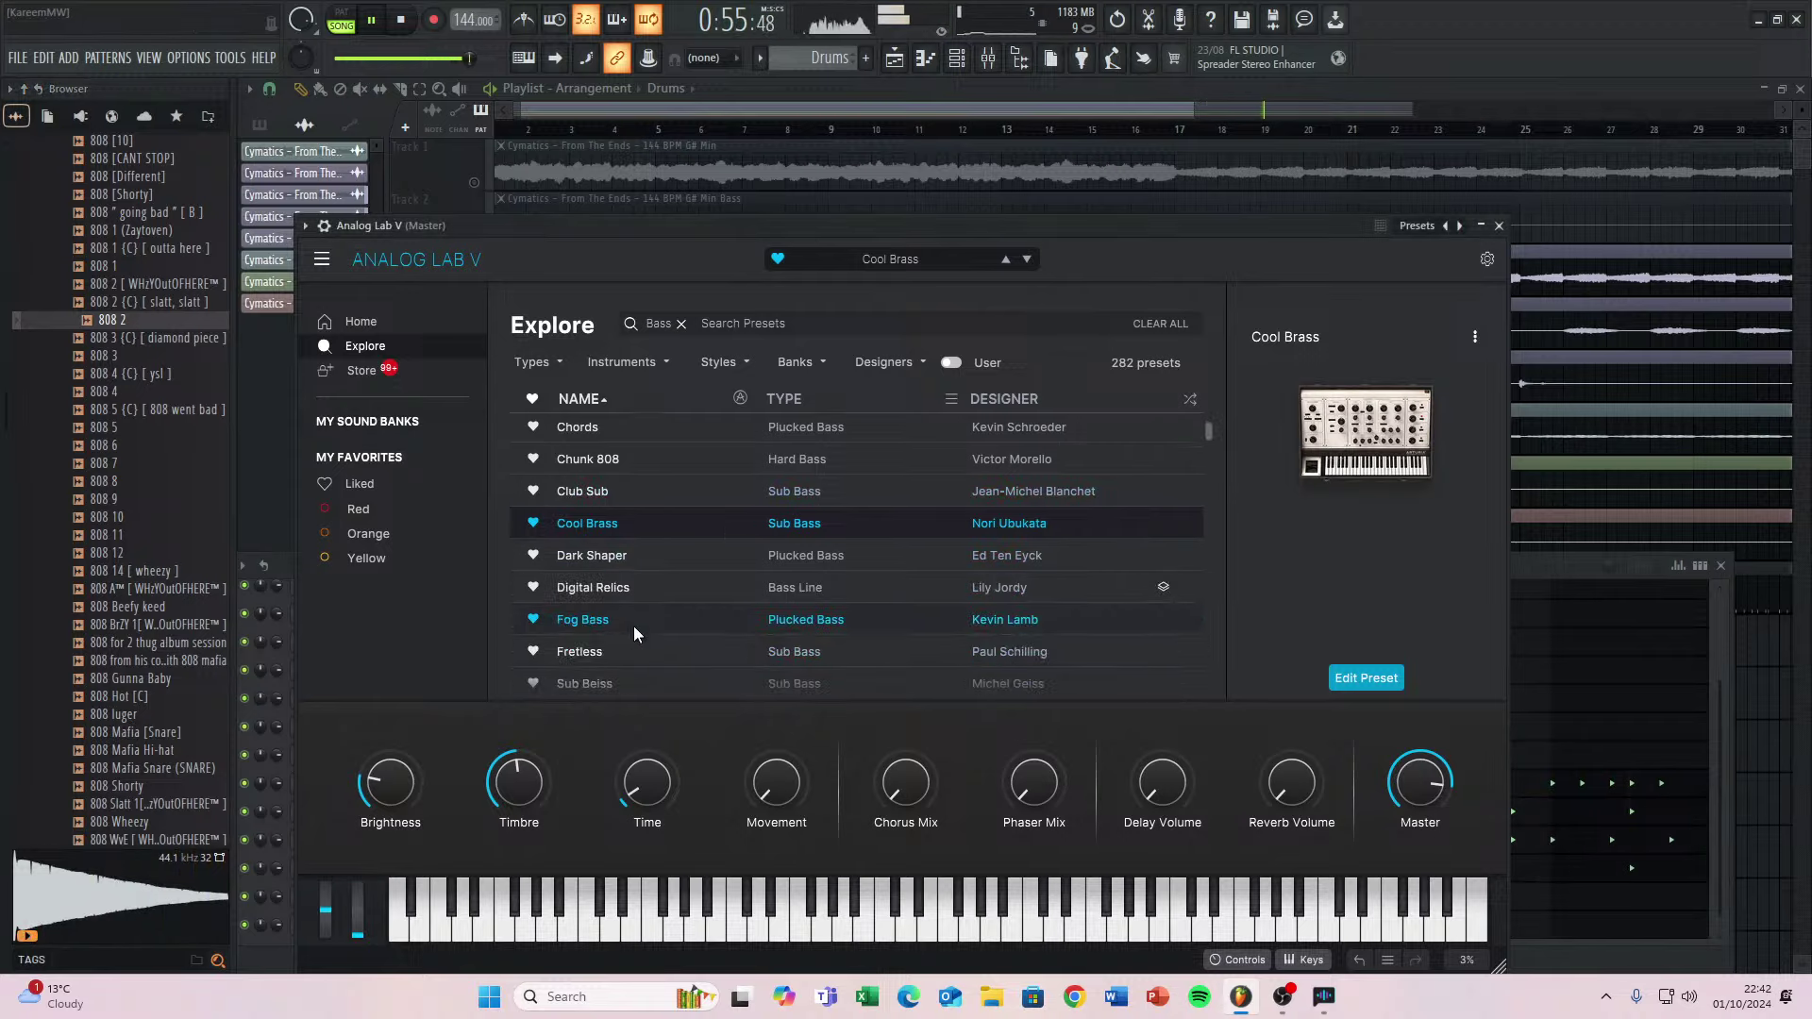
click(590, 683)
click(607, 502)
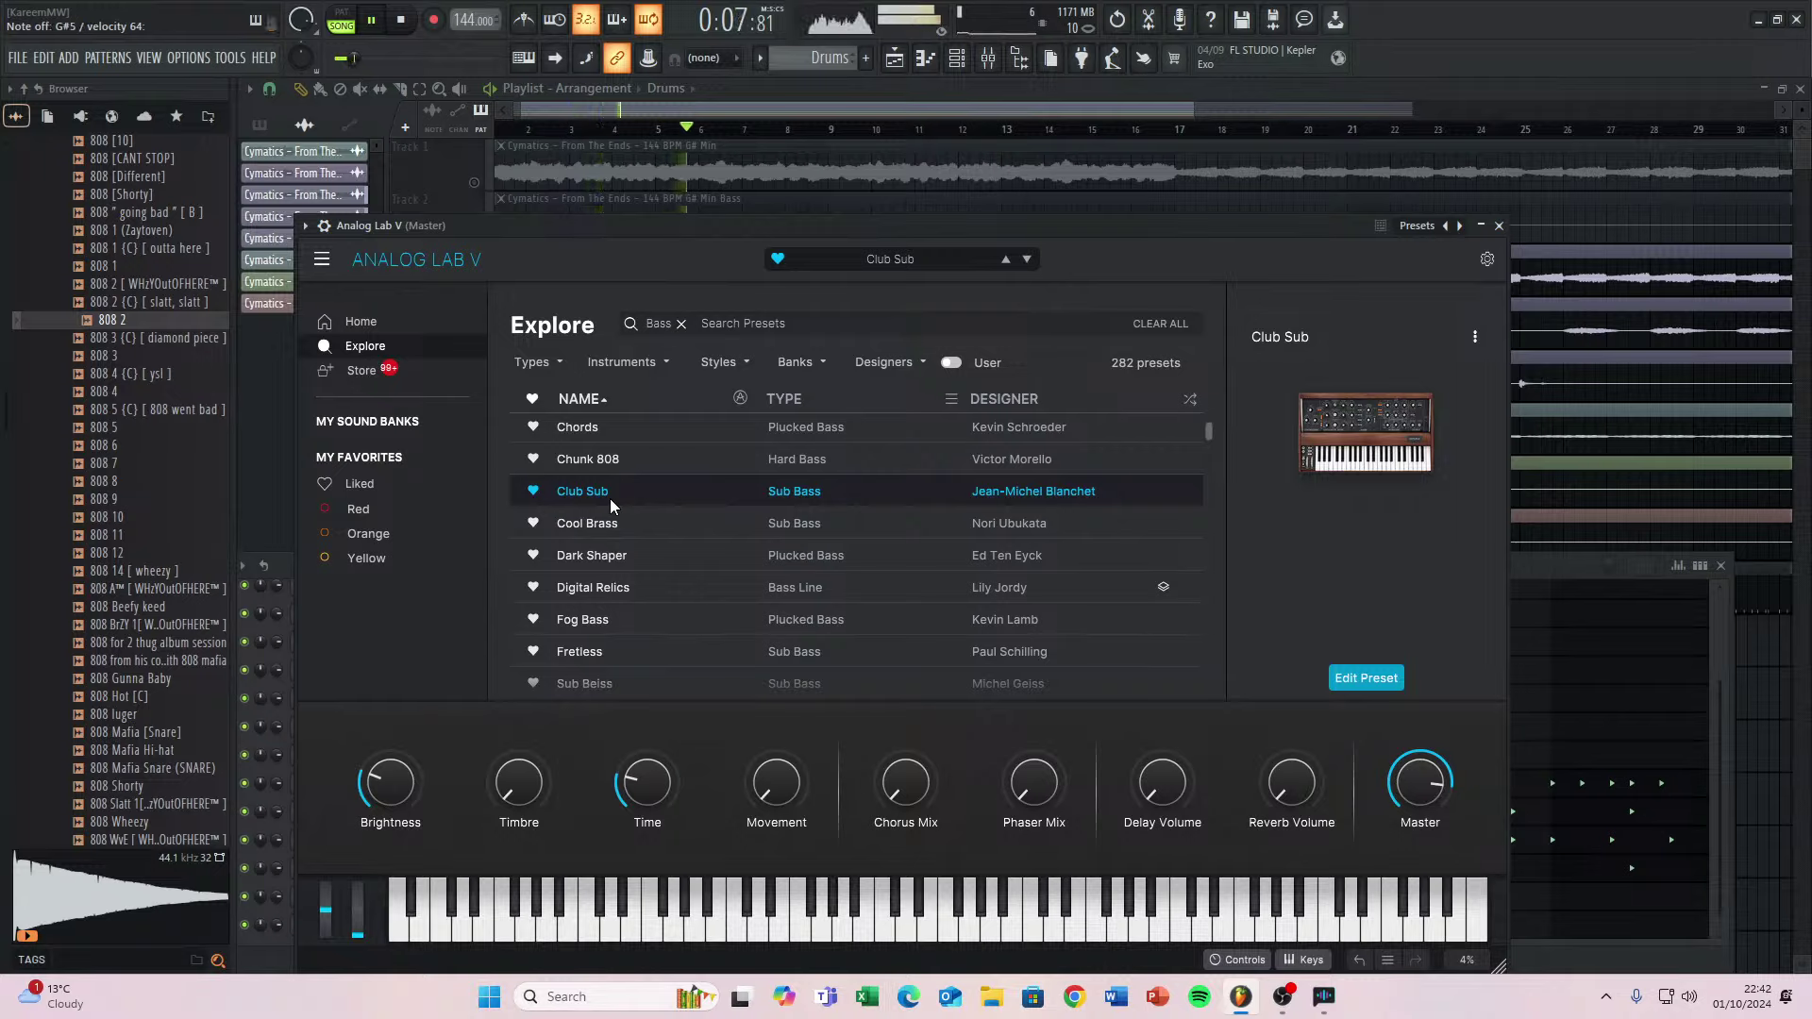
click(1498, 226)
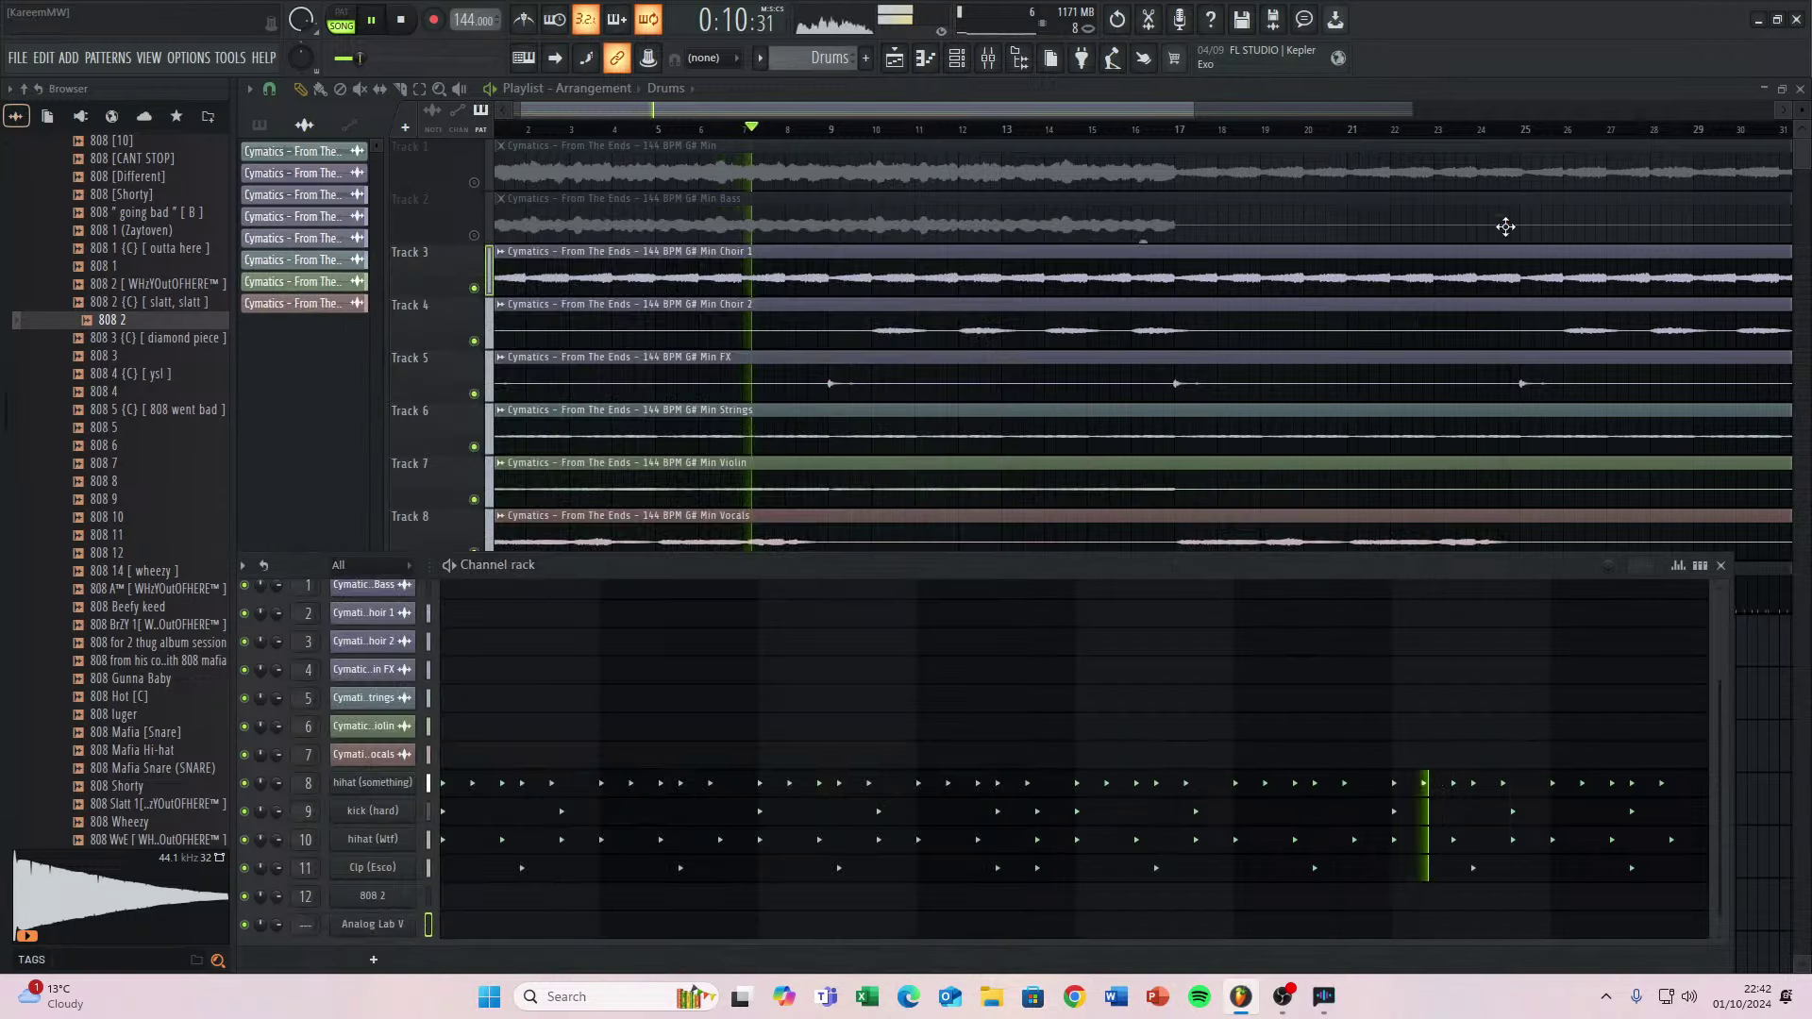
Delete the 808 2 channel from the channel rack and confirm the deletion.
click(1722, 566)
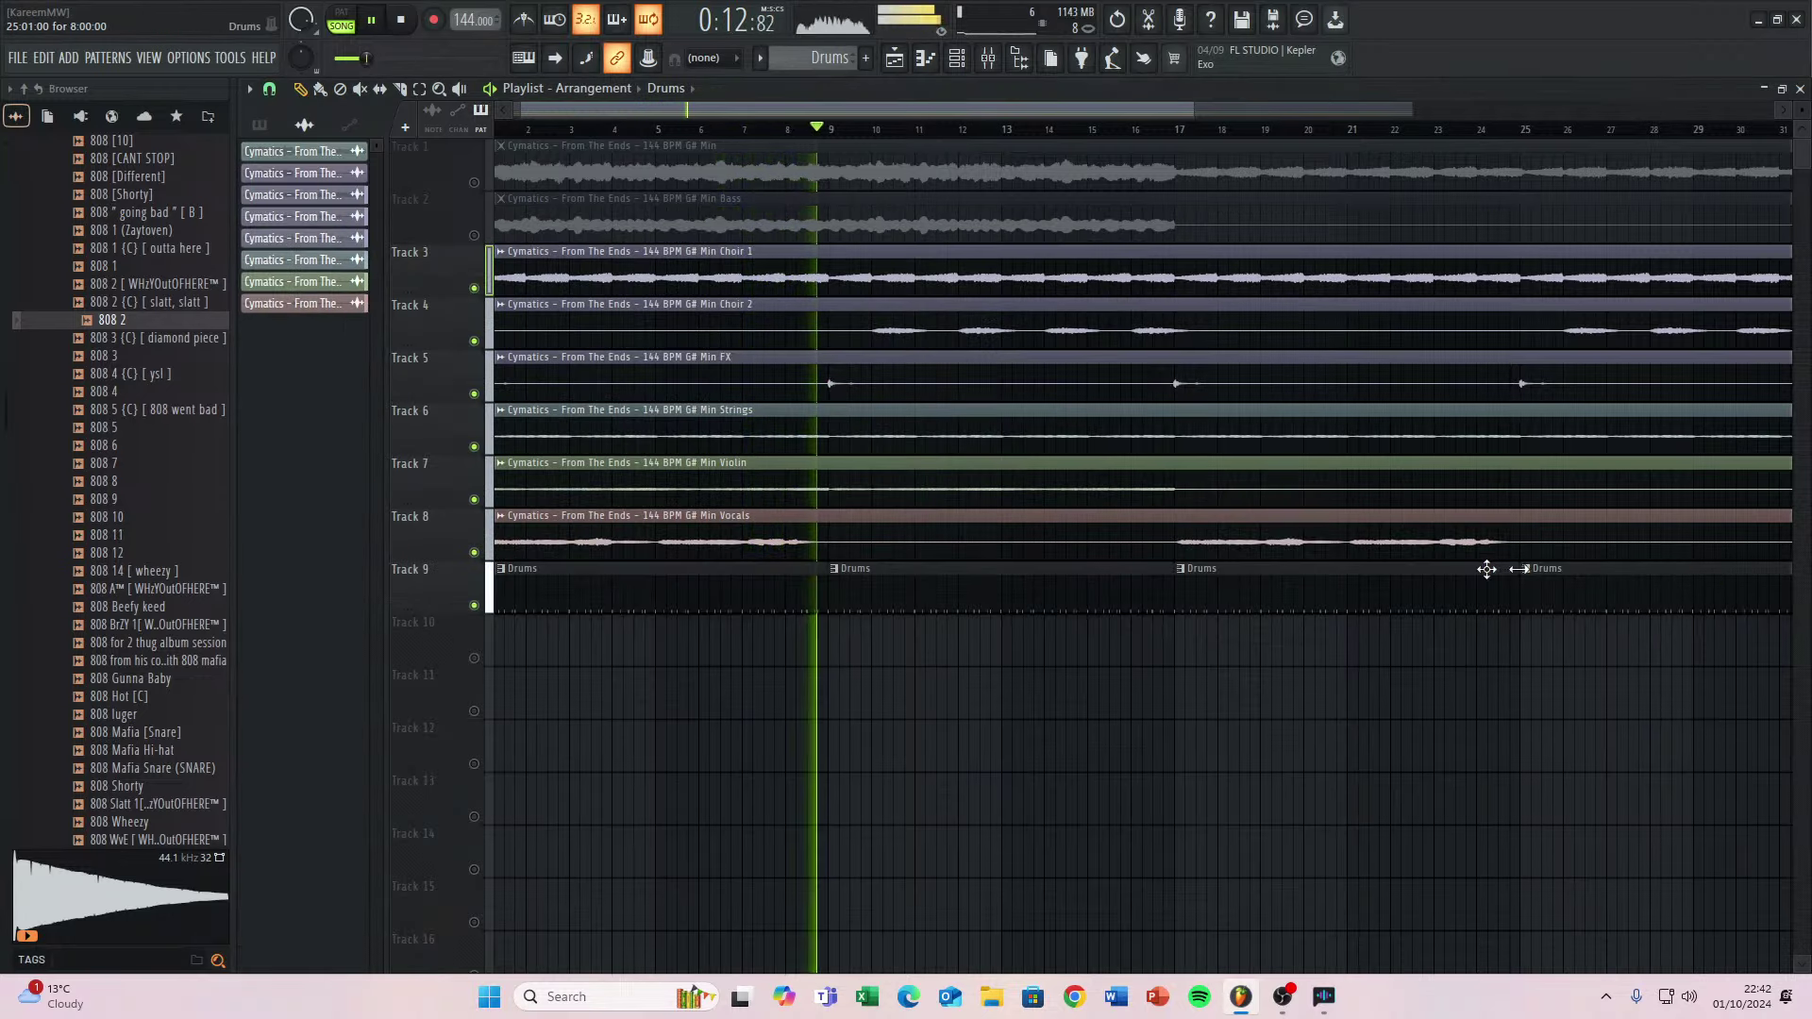
click(922, 59)
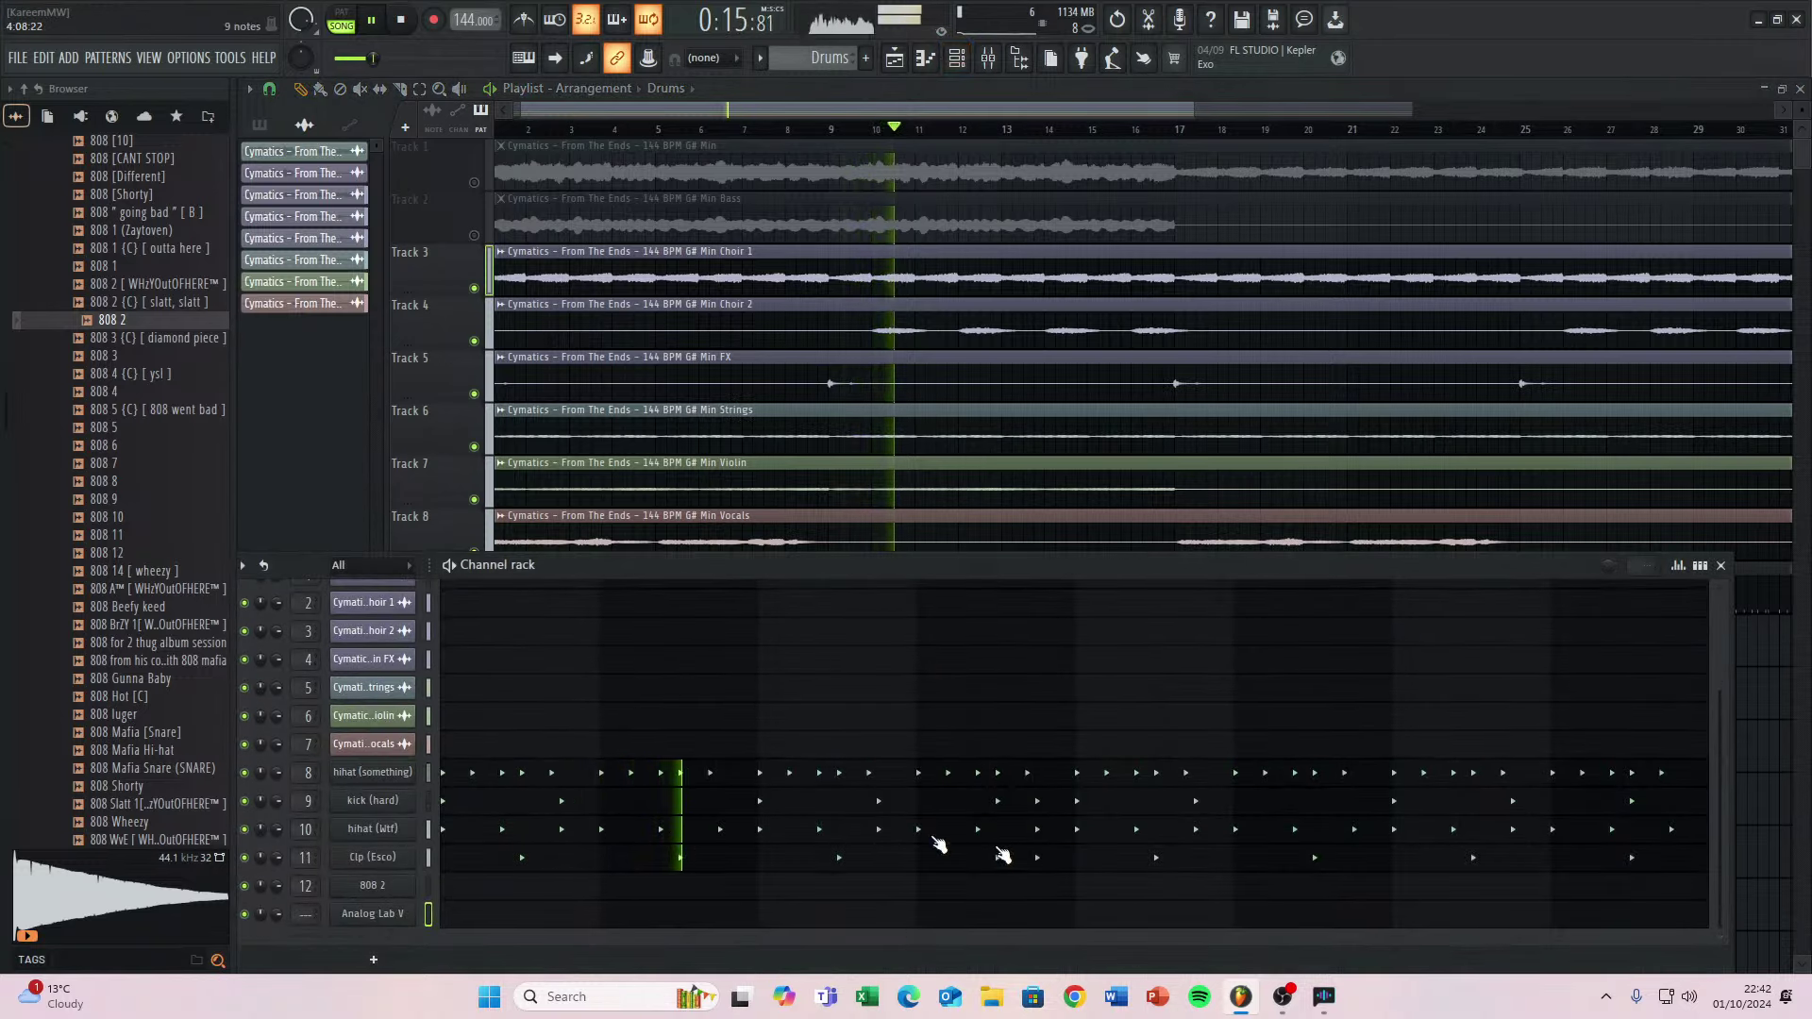
right_click(411, 913)
click(502, 925)
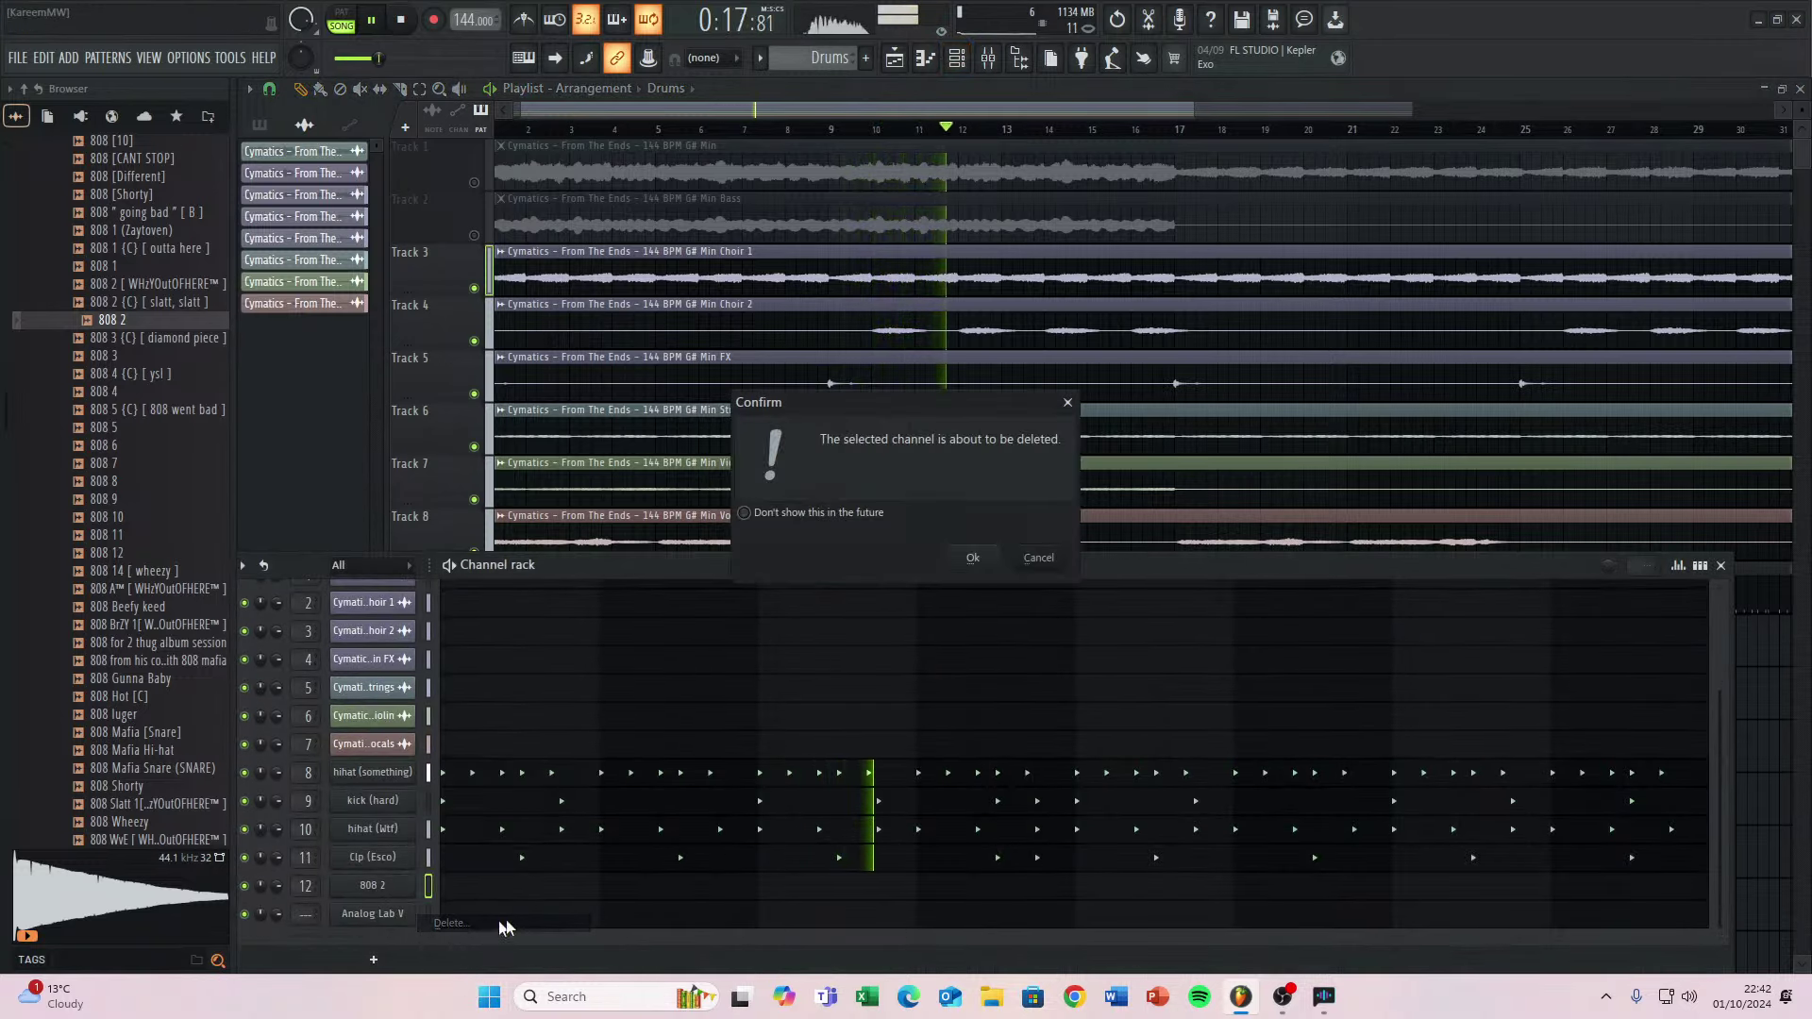
click(970, 558)
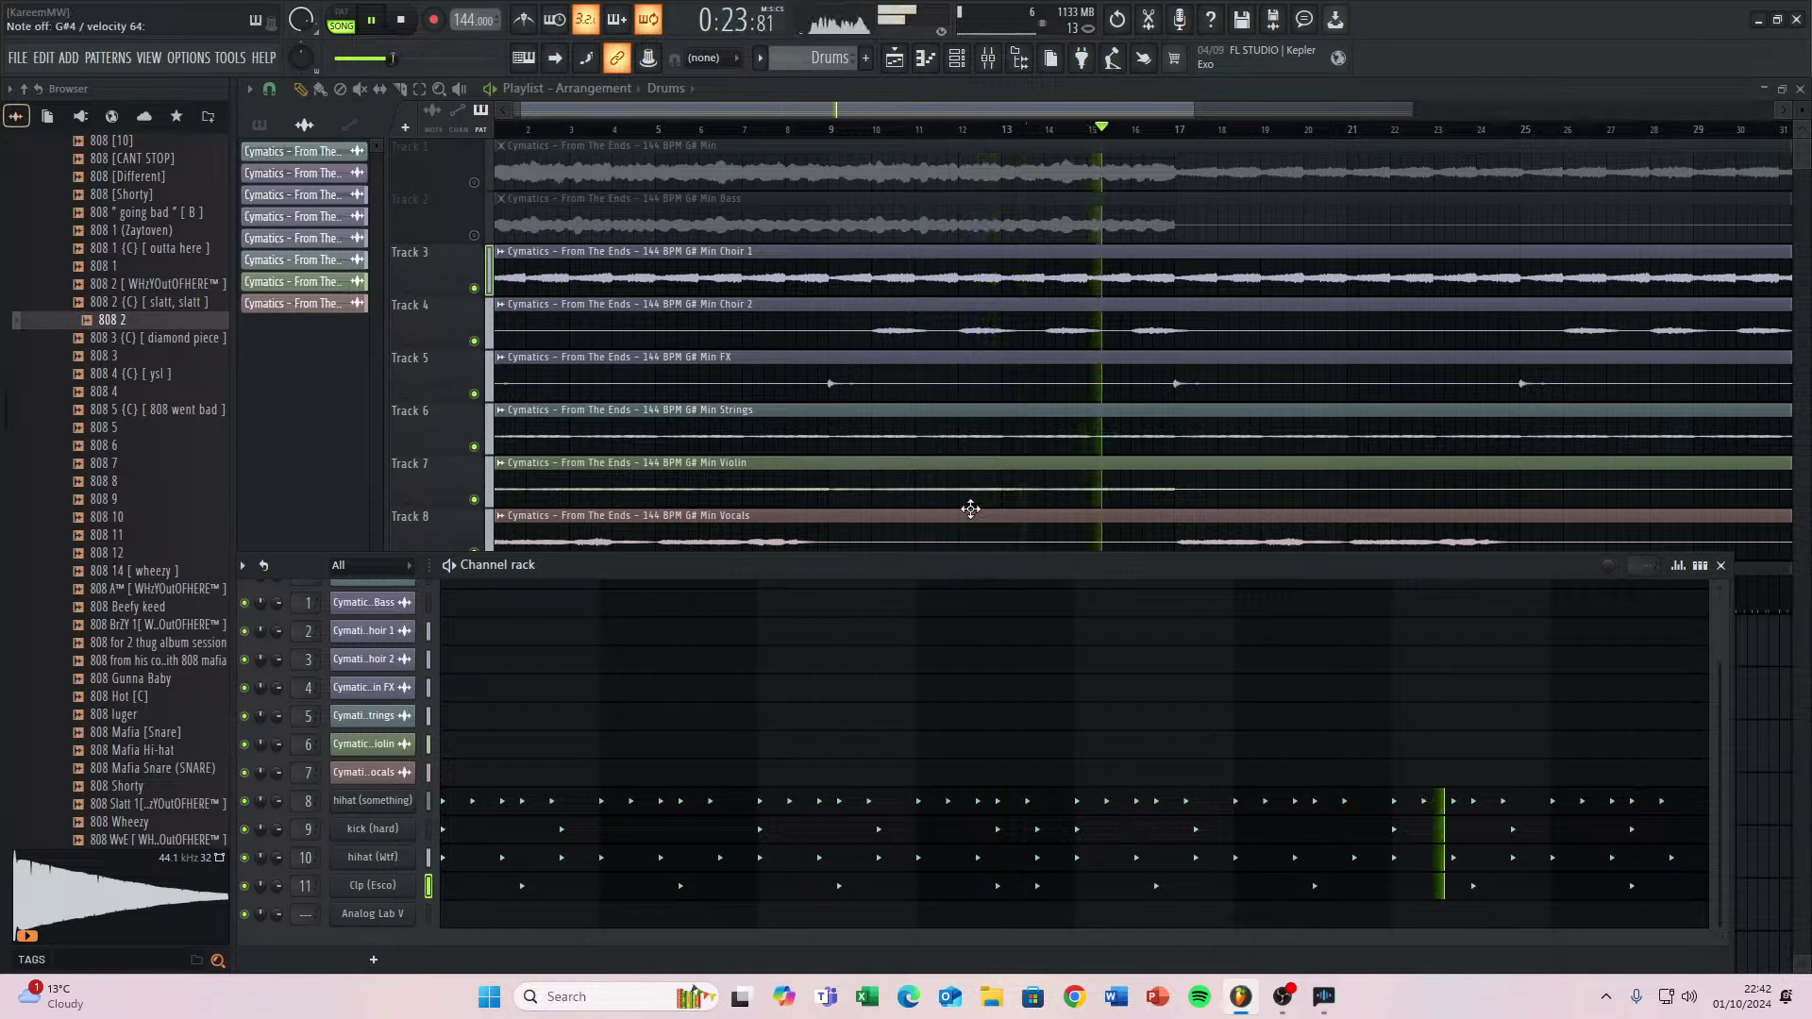
Select only the Analog Lab V channel and record a G#4 bass line into the Drums pattern over the loops.
click(429, 914)
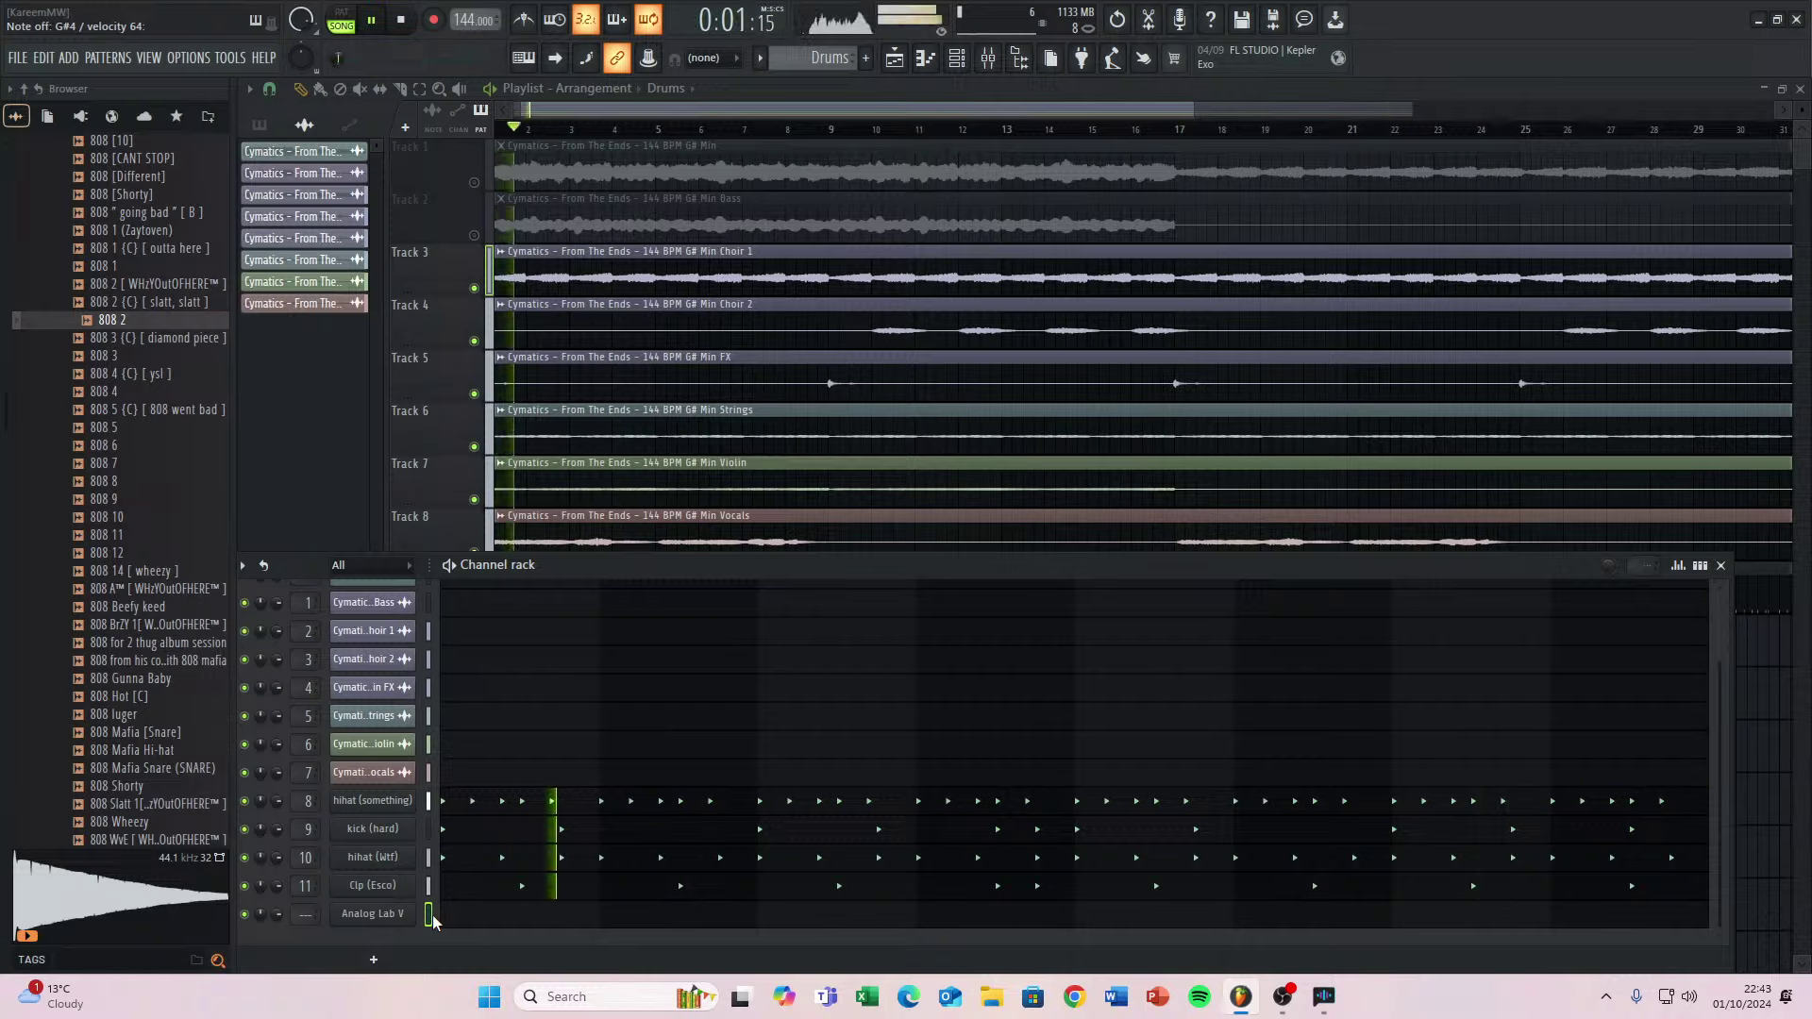
click(401, 19)
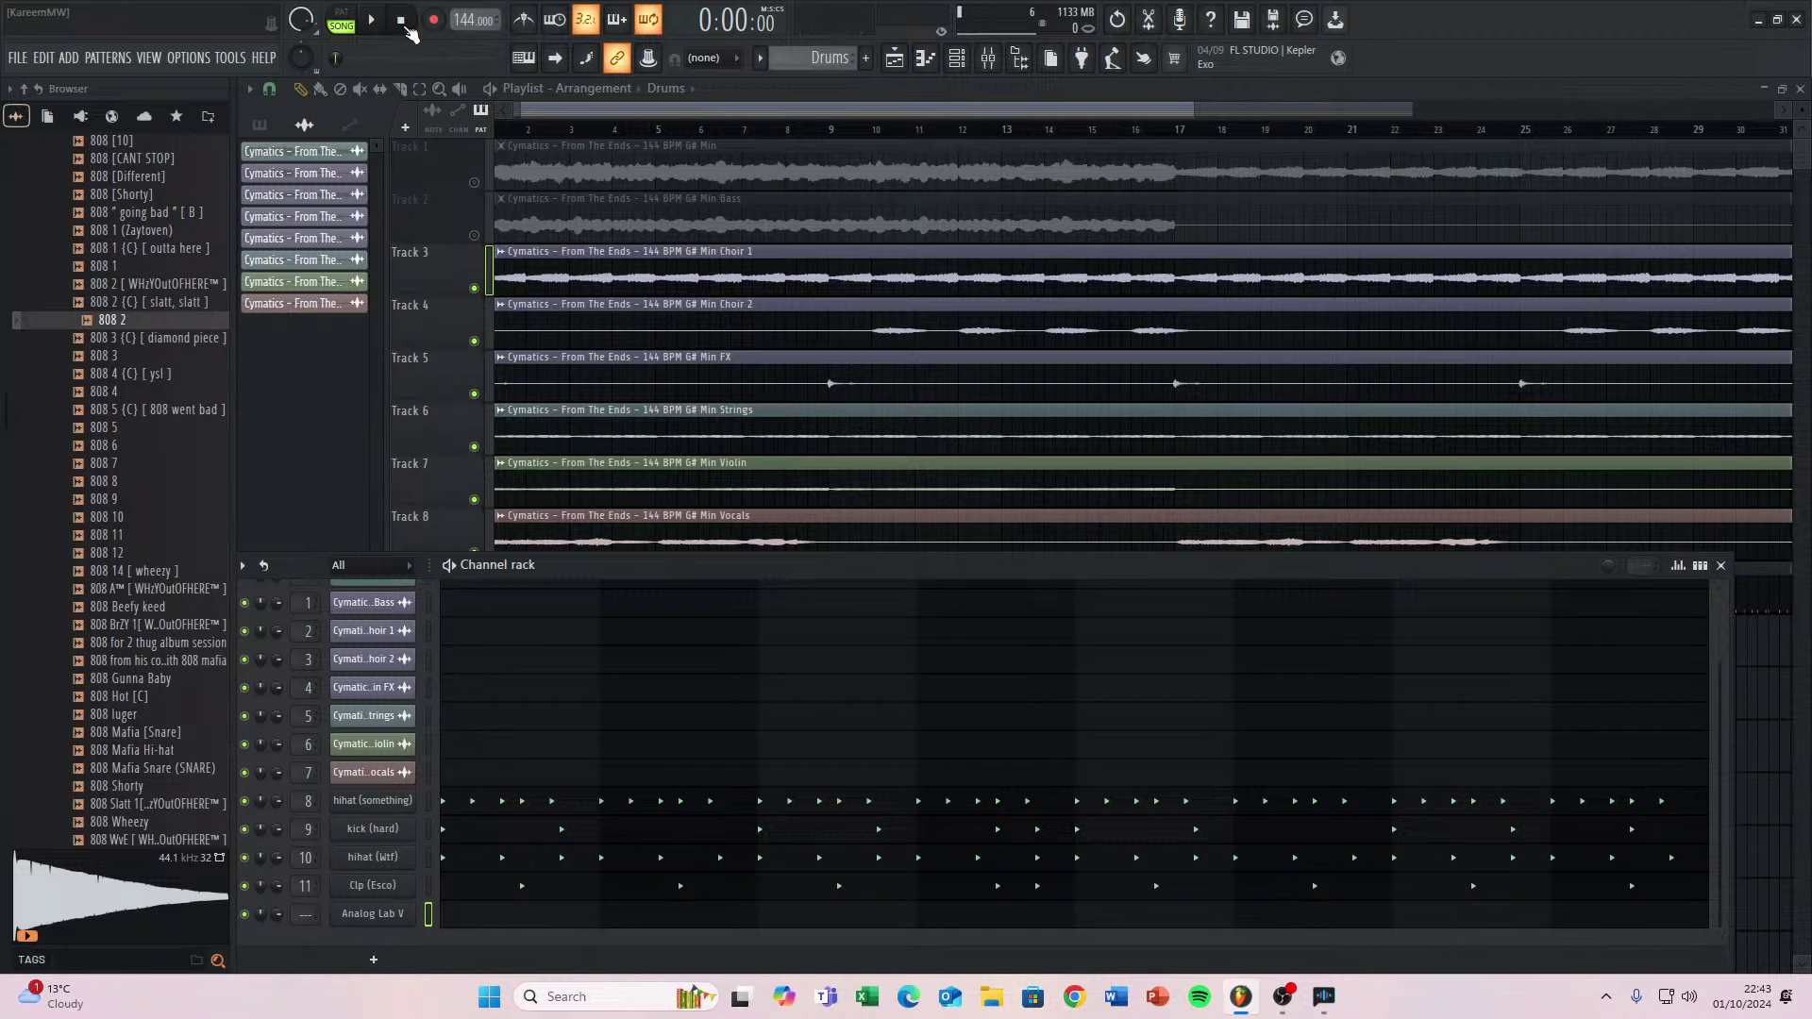
click(1722, 564)
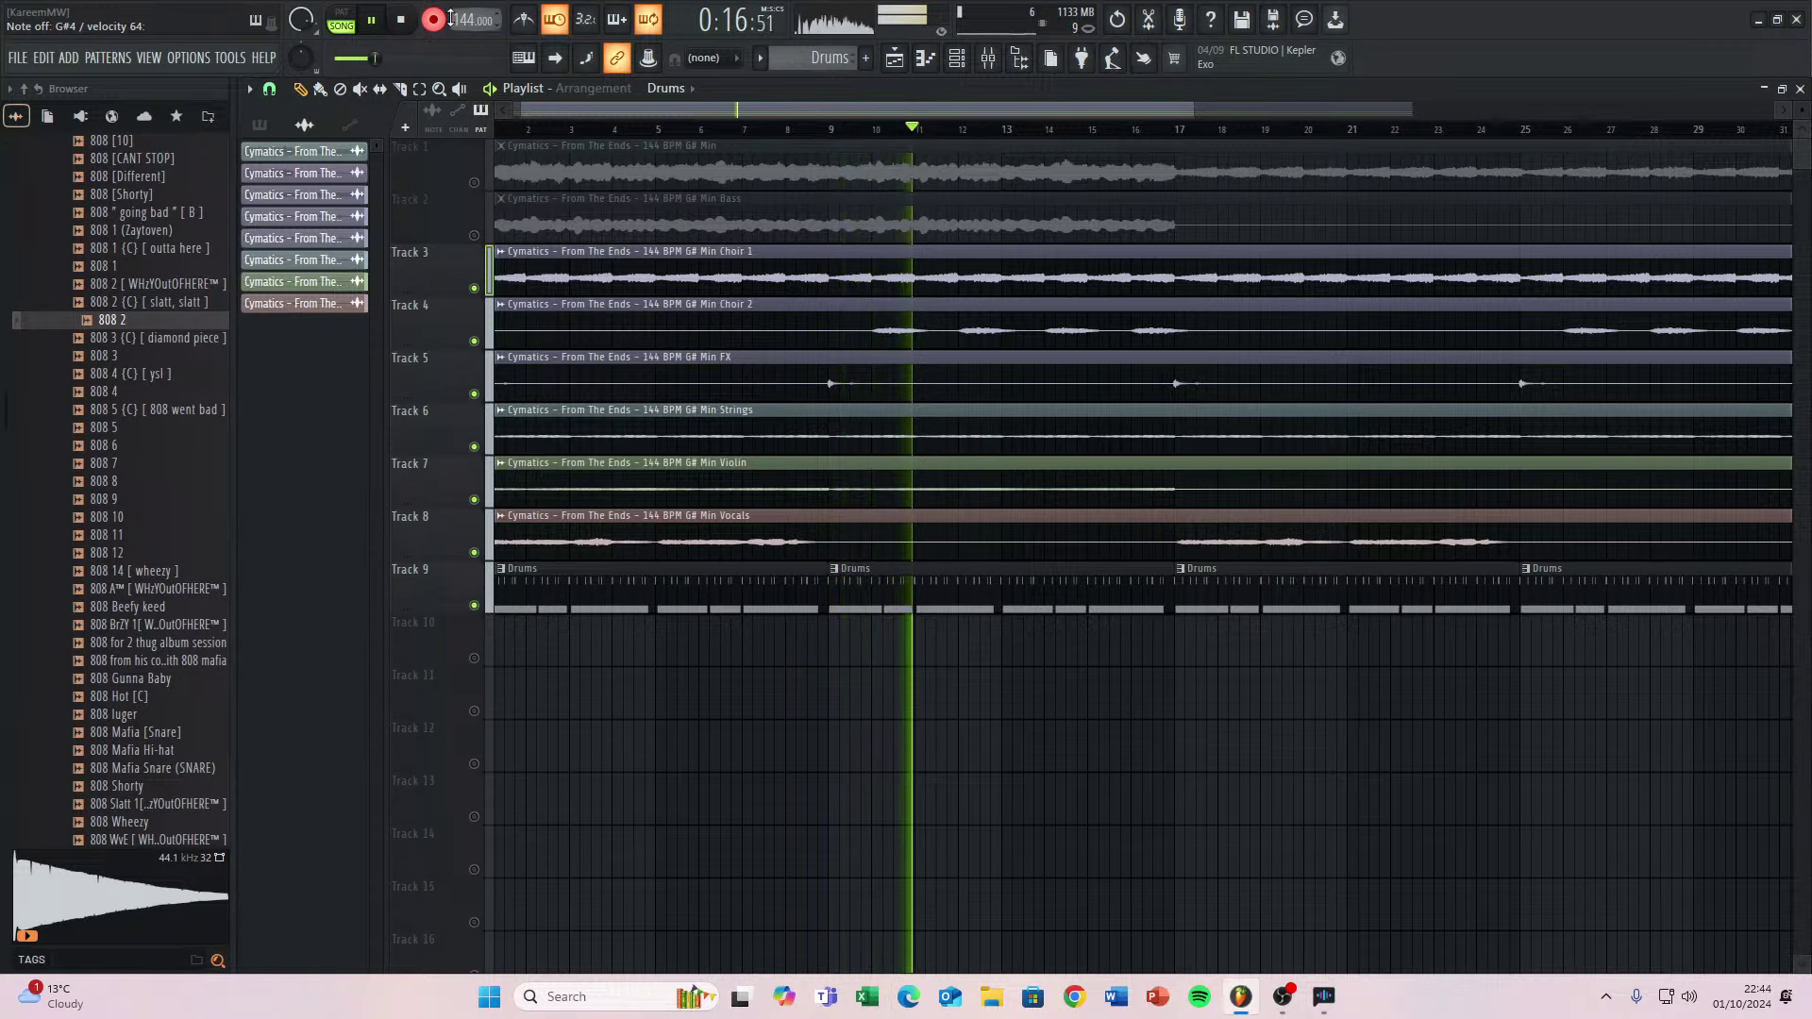
click(400, 20)
Open the recorded Analog Lab V notes in the piano roll and shift them all so the first starts at bar 1.
double_click(605, 611)
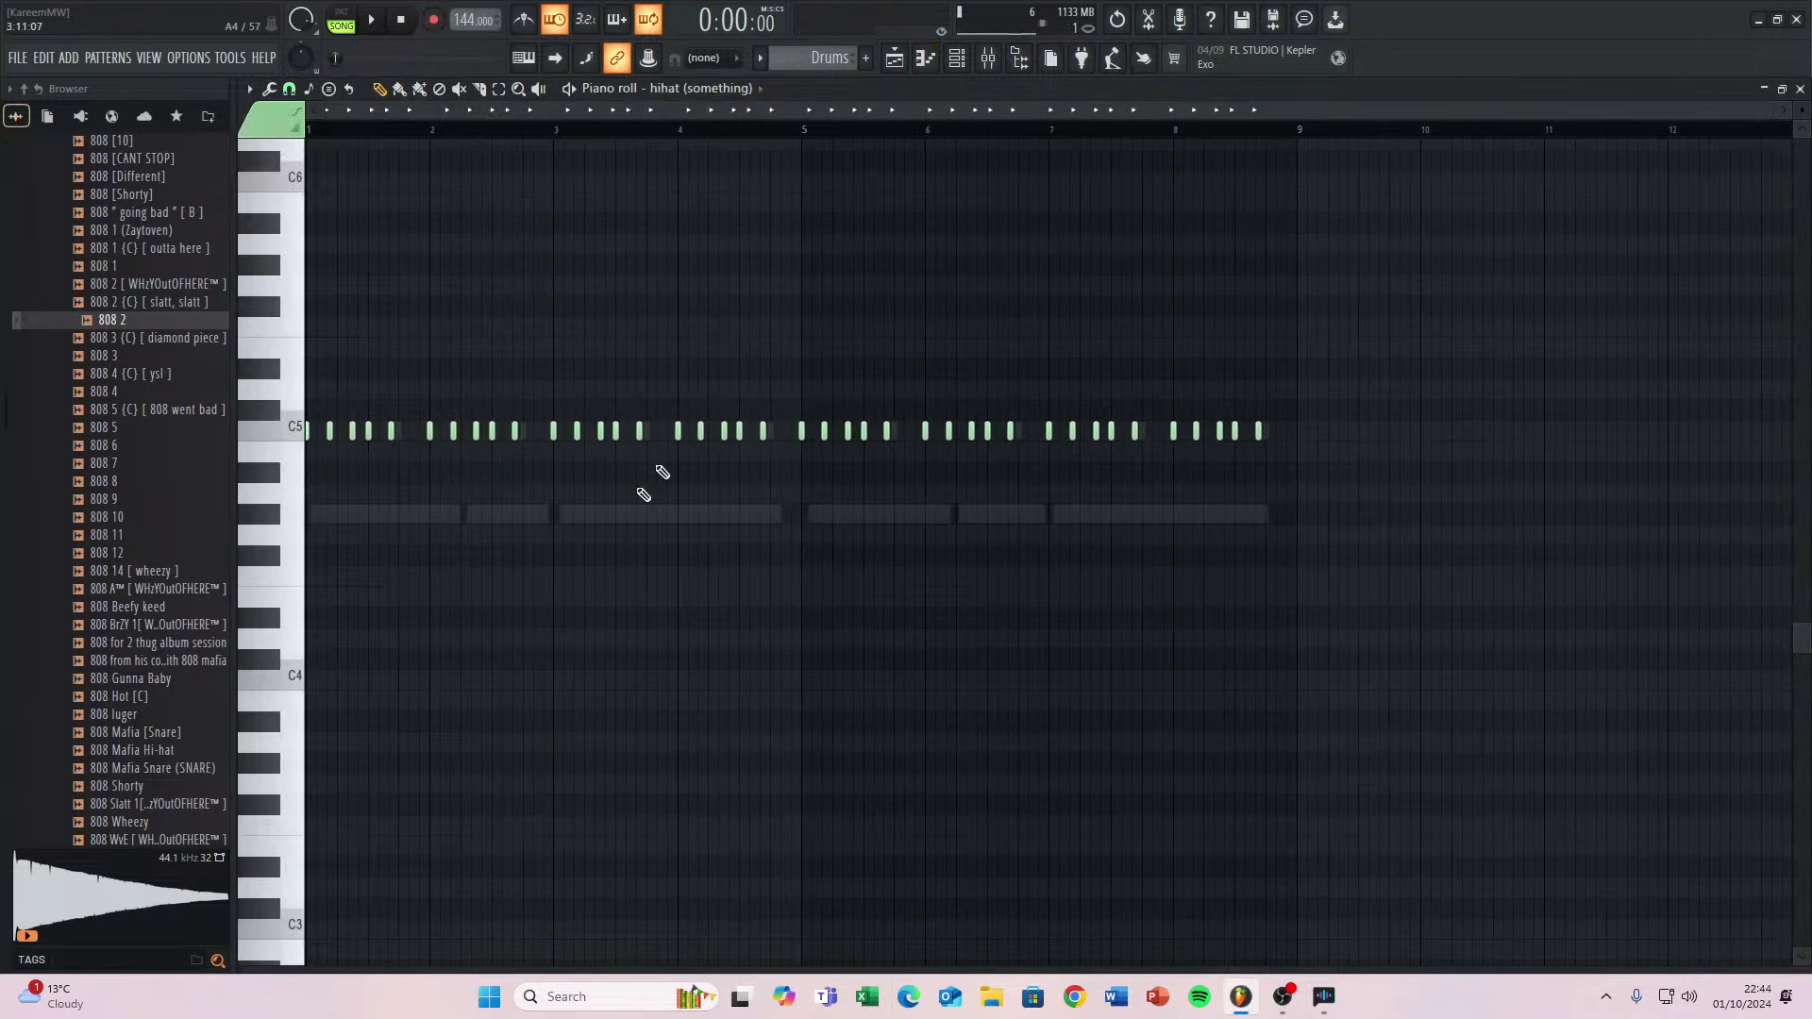
click(1800, 88)
click(960, 59)
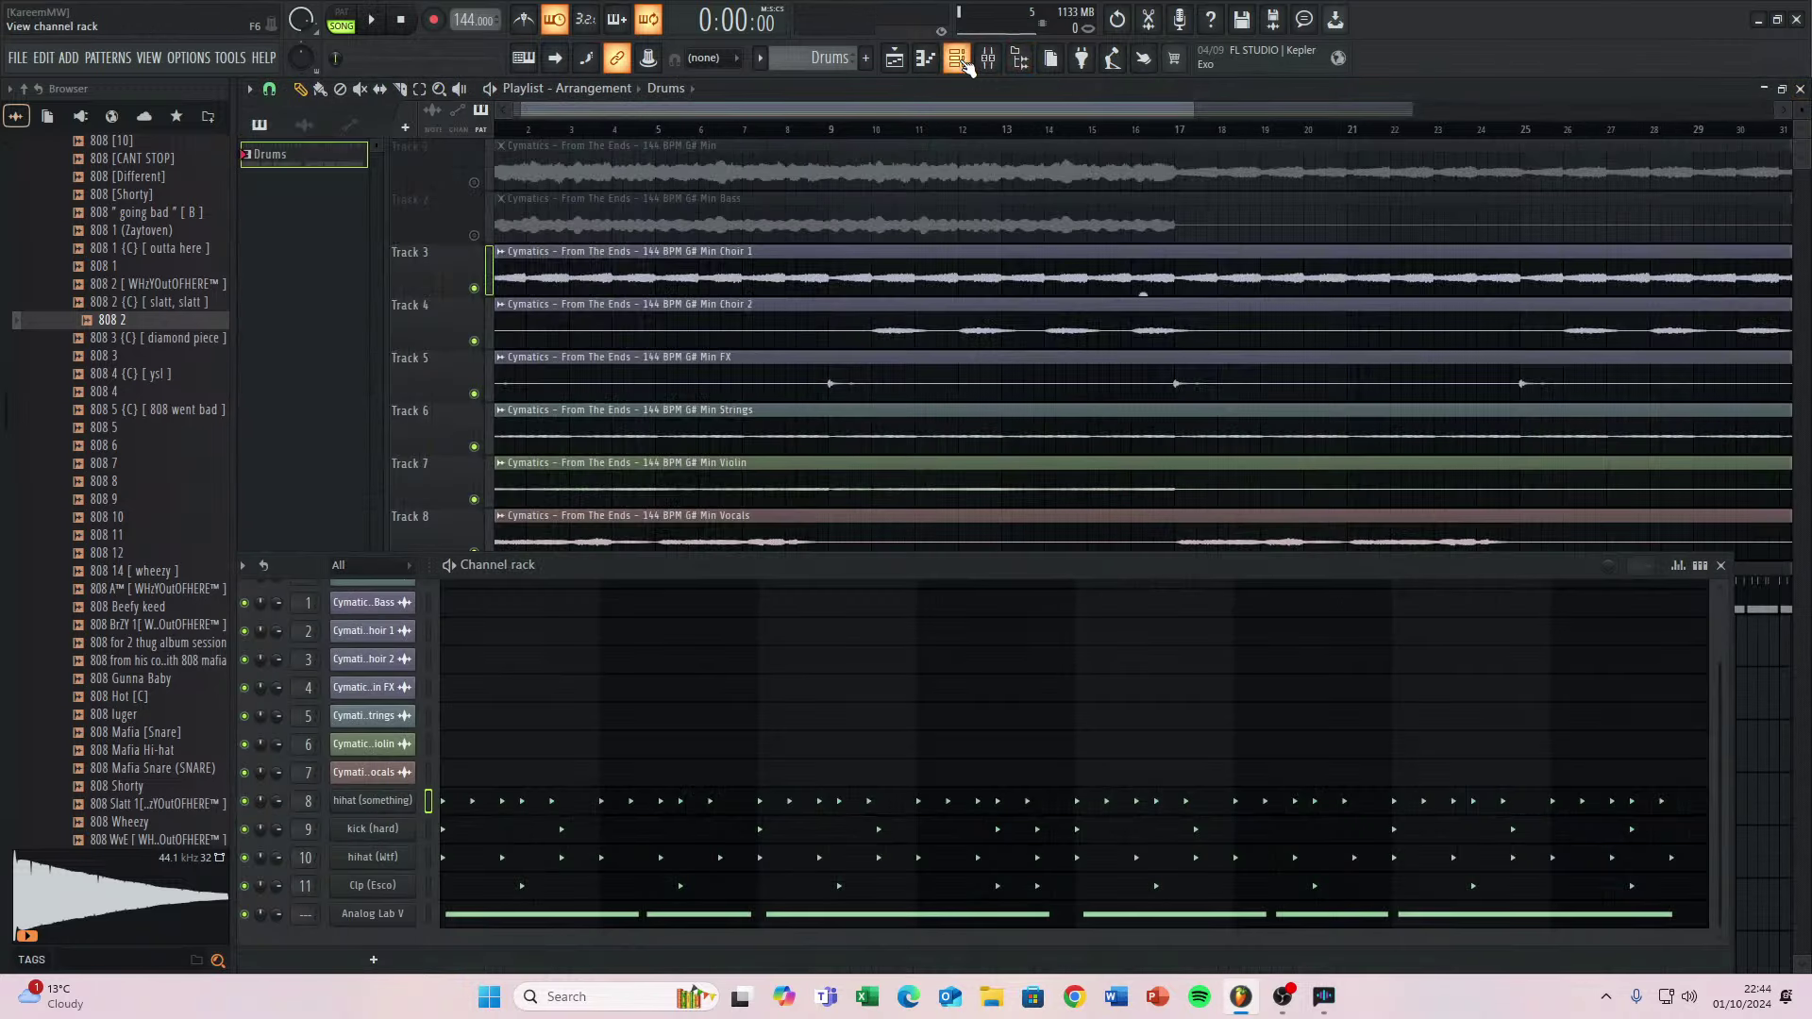
click(504, 915)
key(ctrl+a)
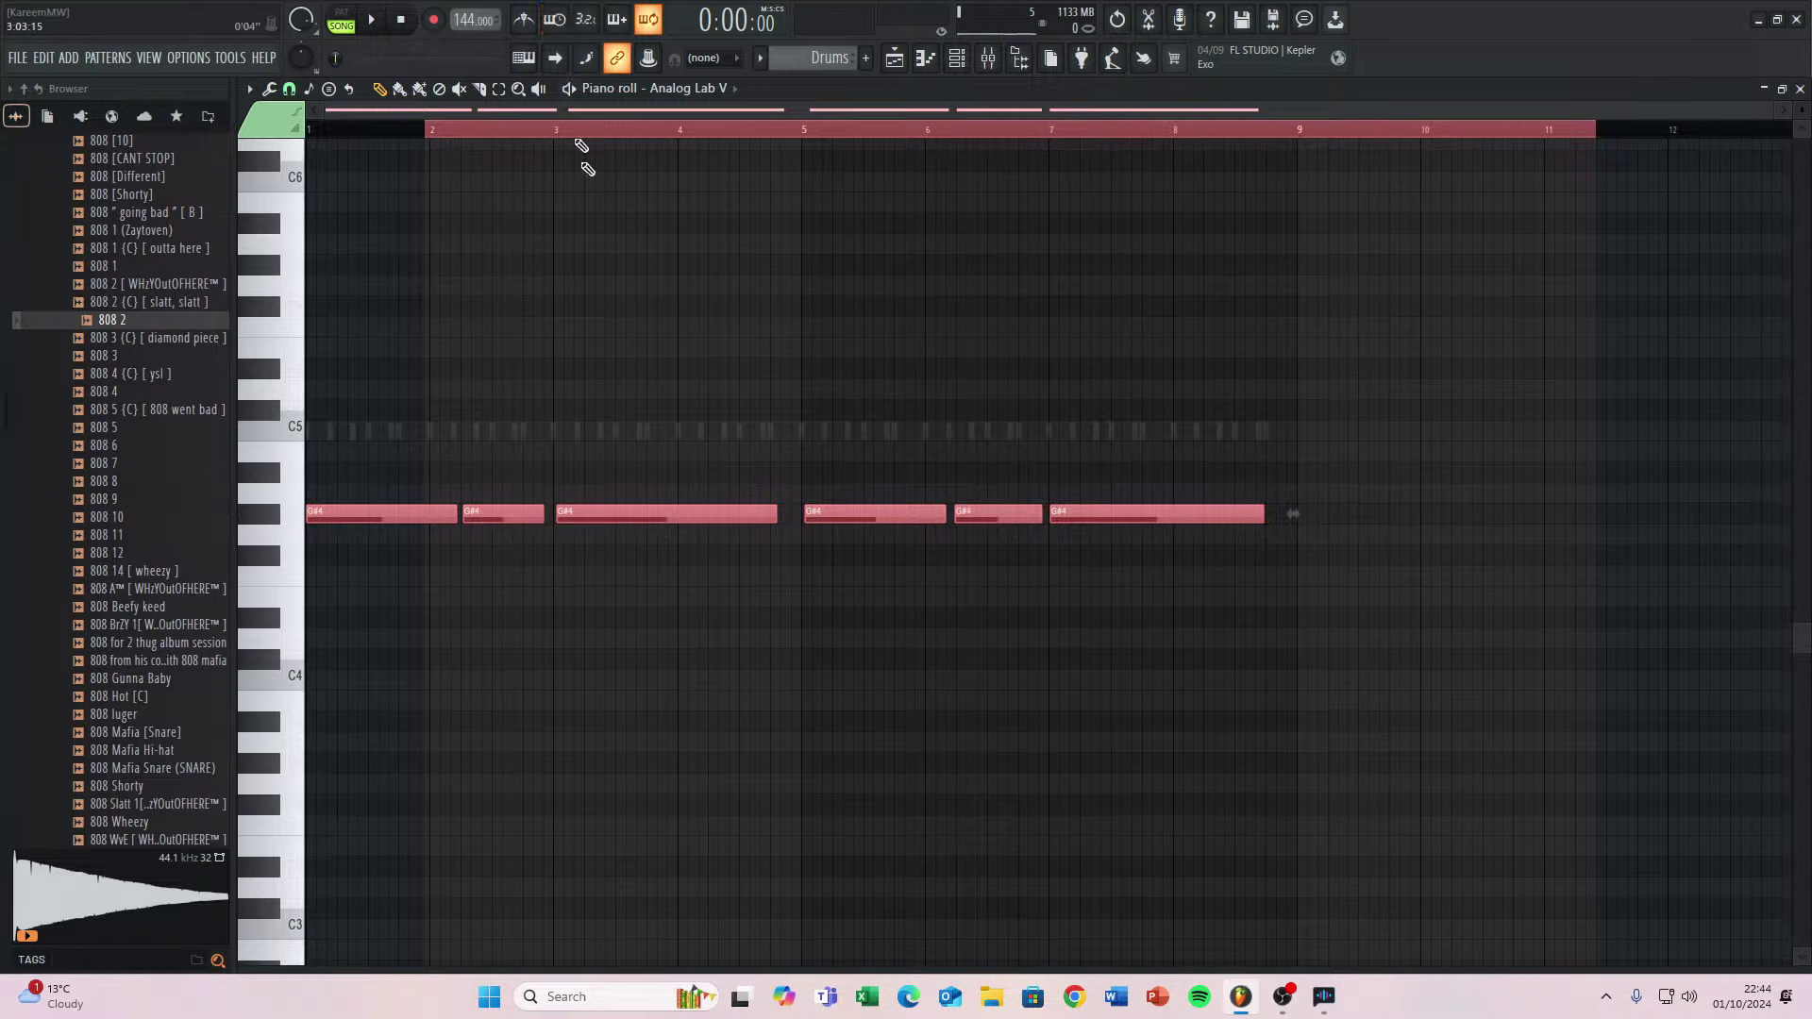
Play back the Analog Lab V bass notes with the beat and examine their timing and lengths in the piano roll.
key(space)
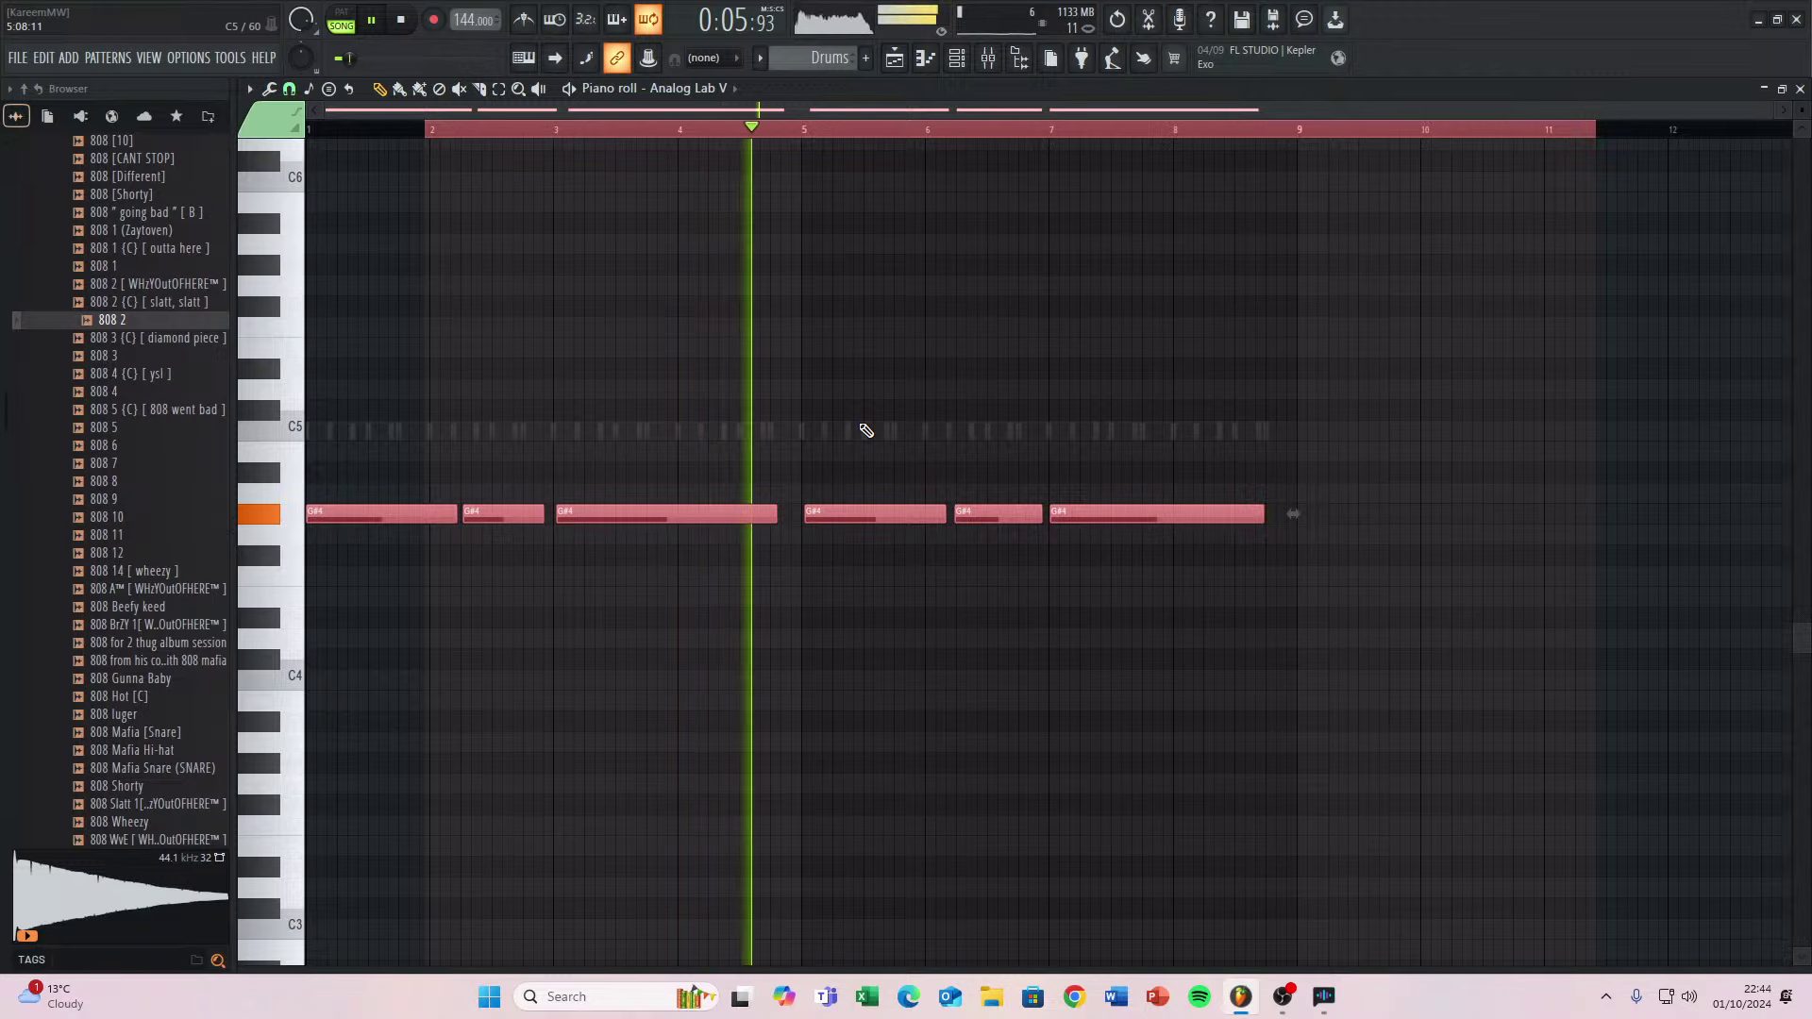
key(space)
scroll(800, 509, up, 1)
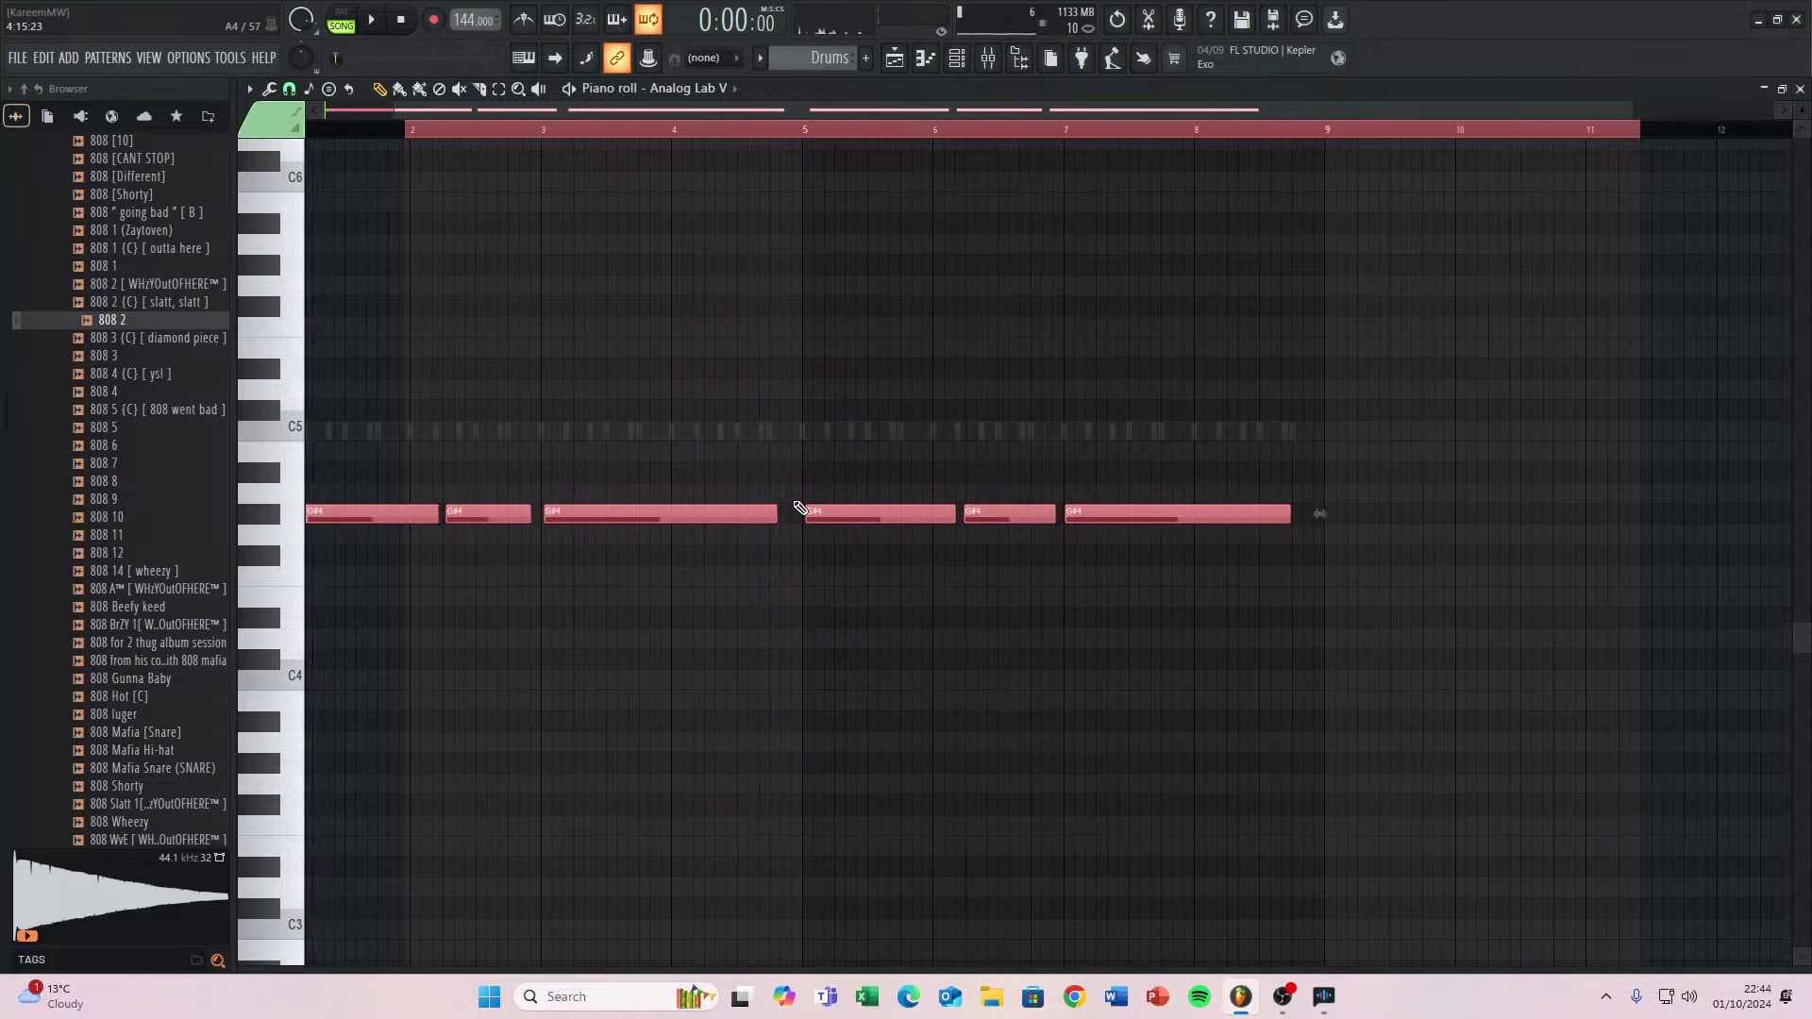
scroll(800, 510, up, 1)
scroll(387, 474, up, 2)
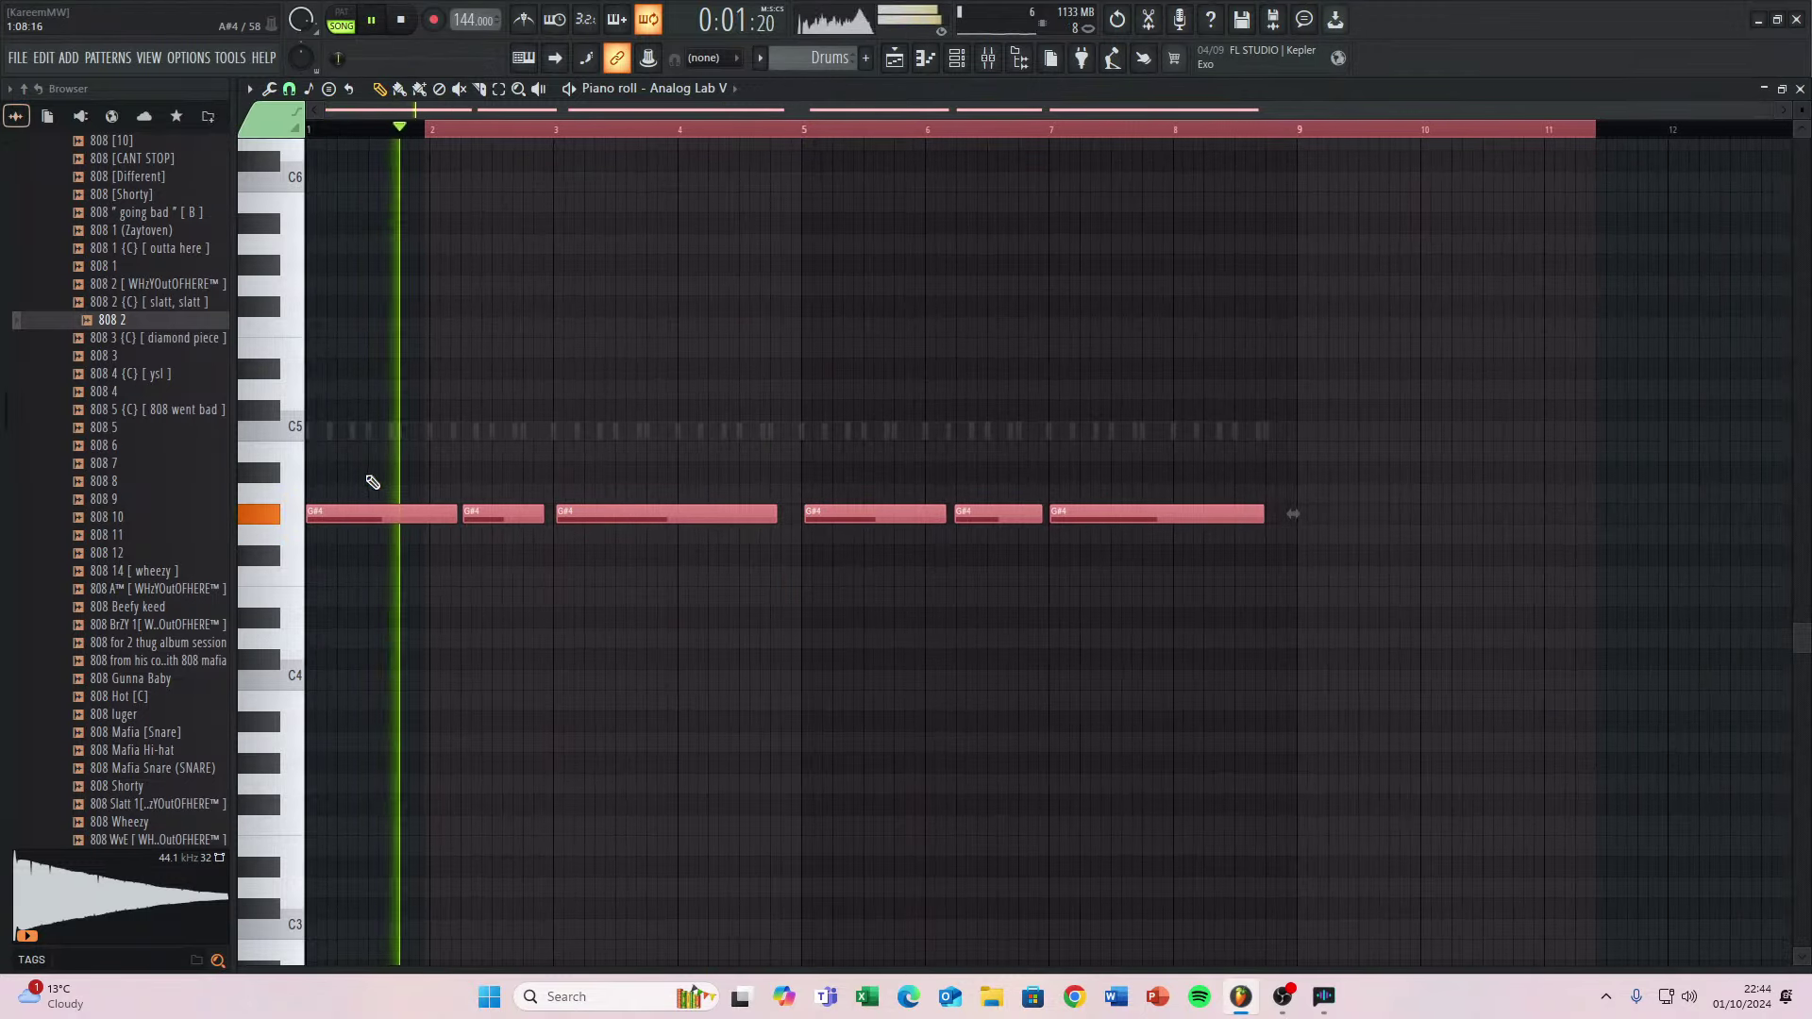
scroll(456, 699, up, 2)
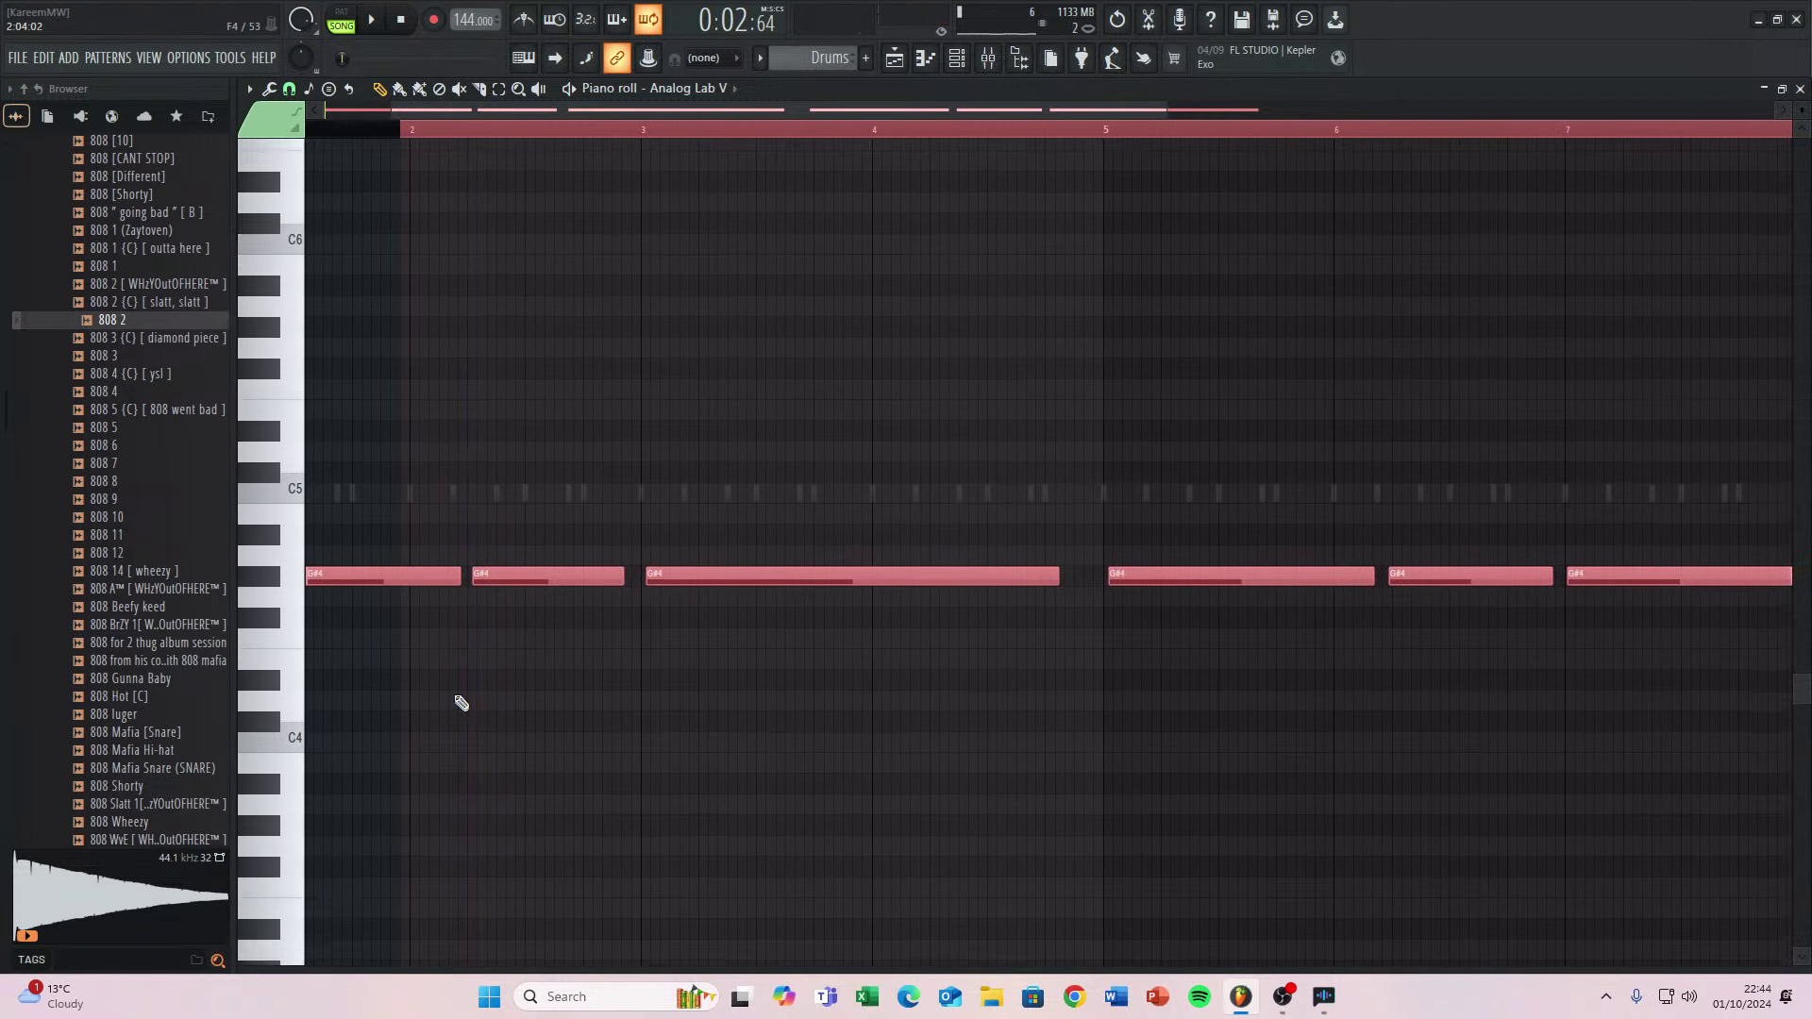
scroll(457, 501, down, 4)
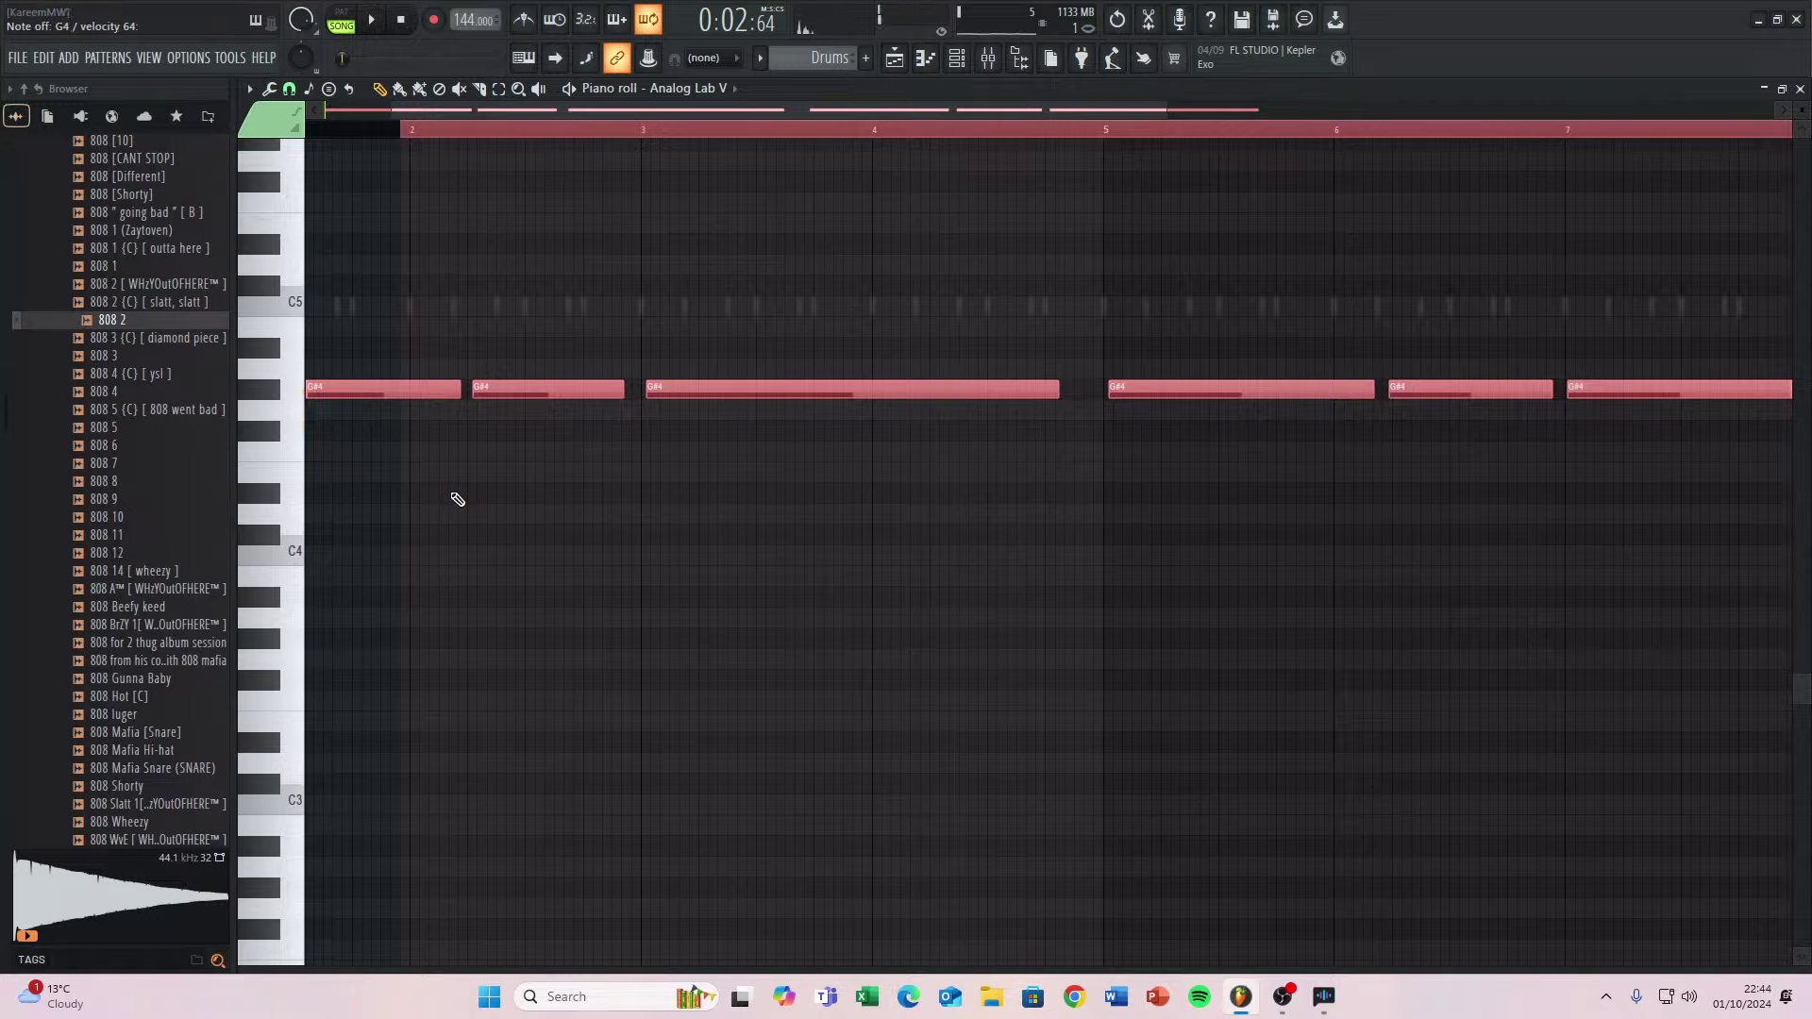
key(space)
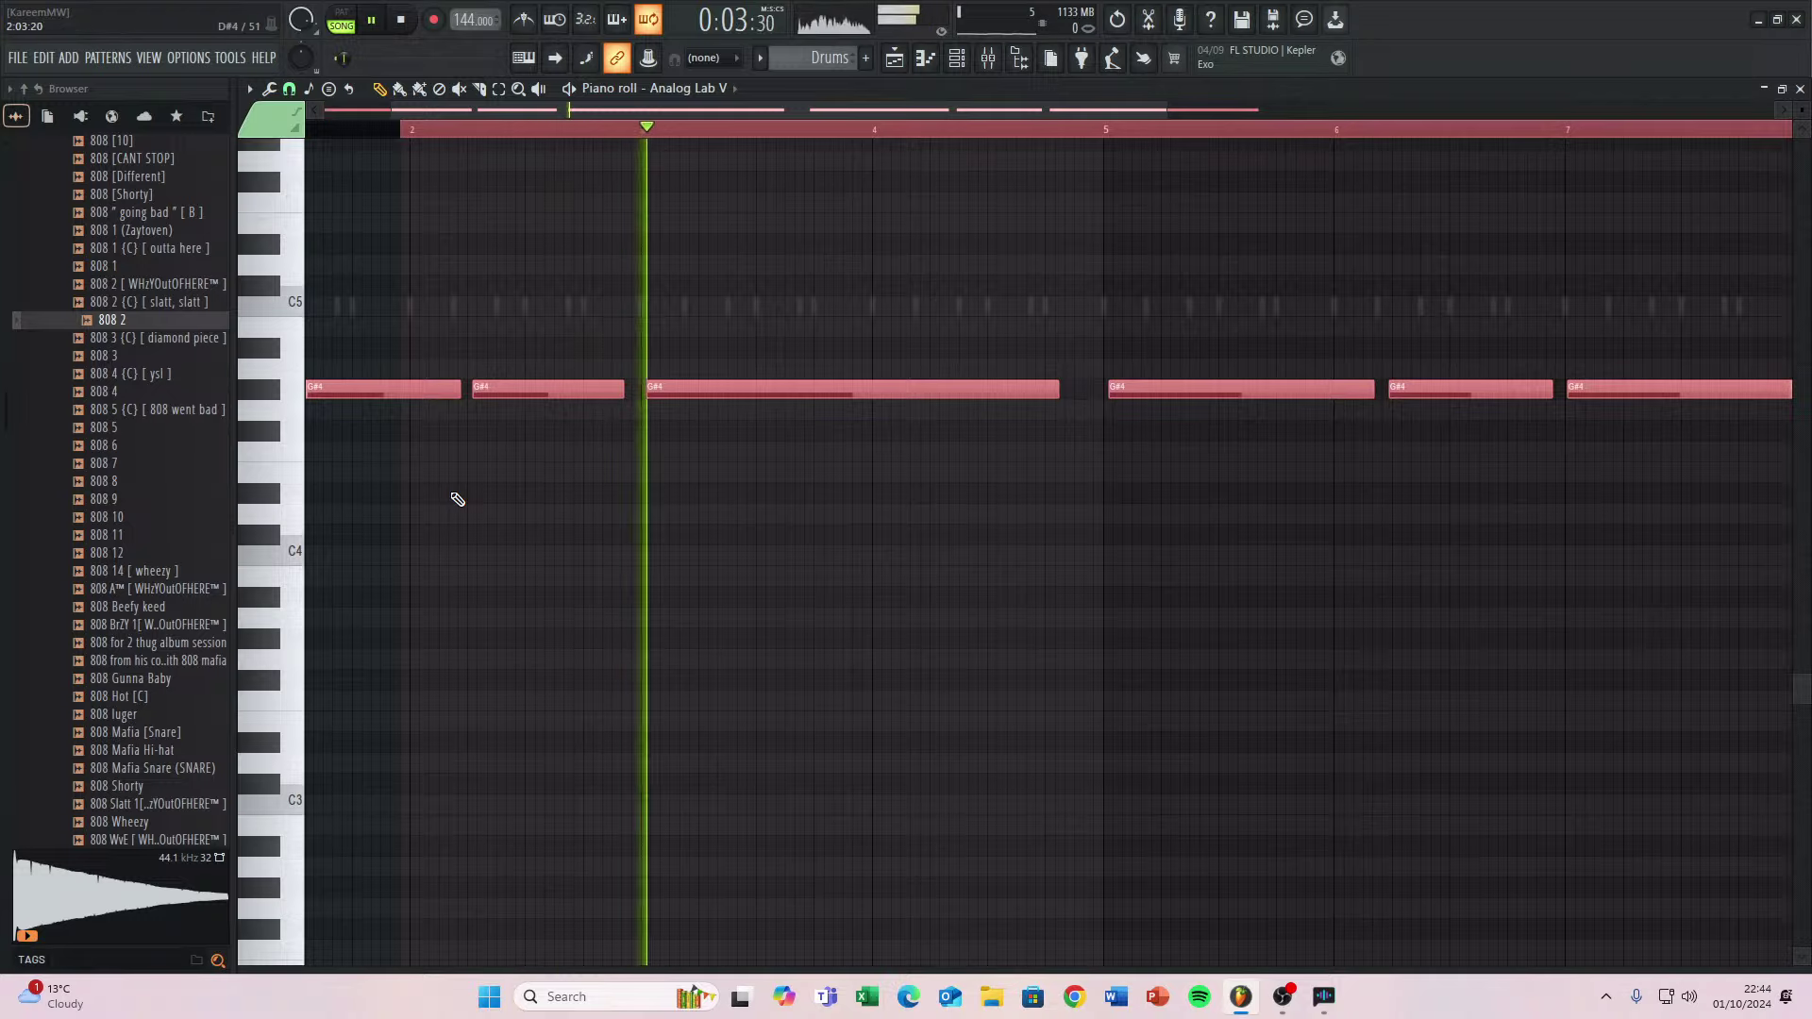
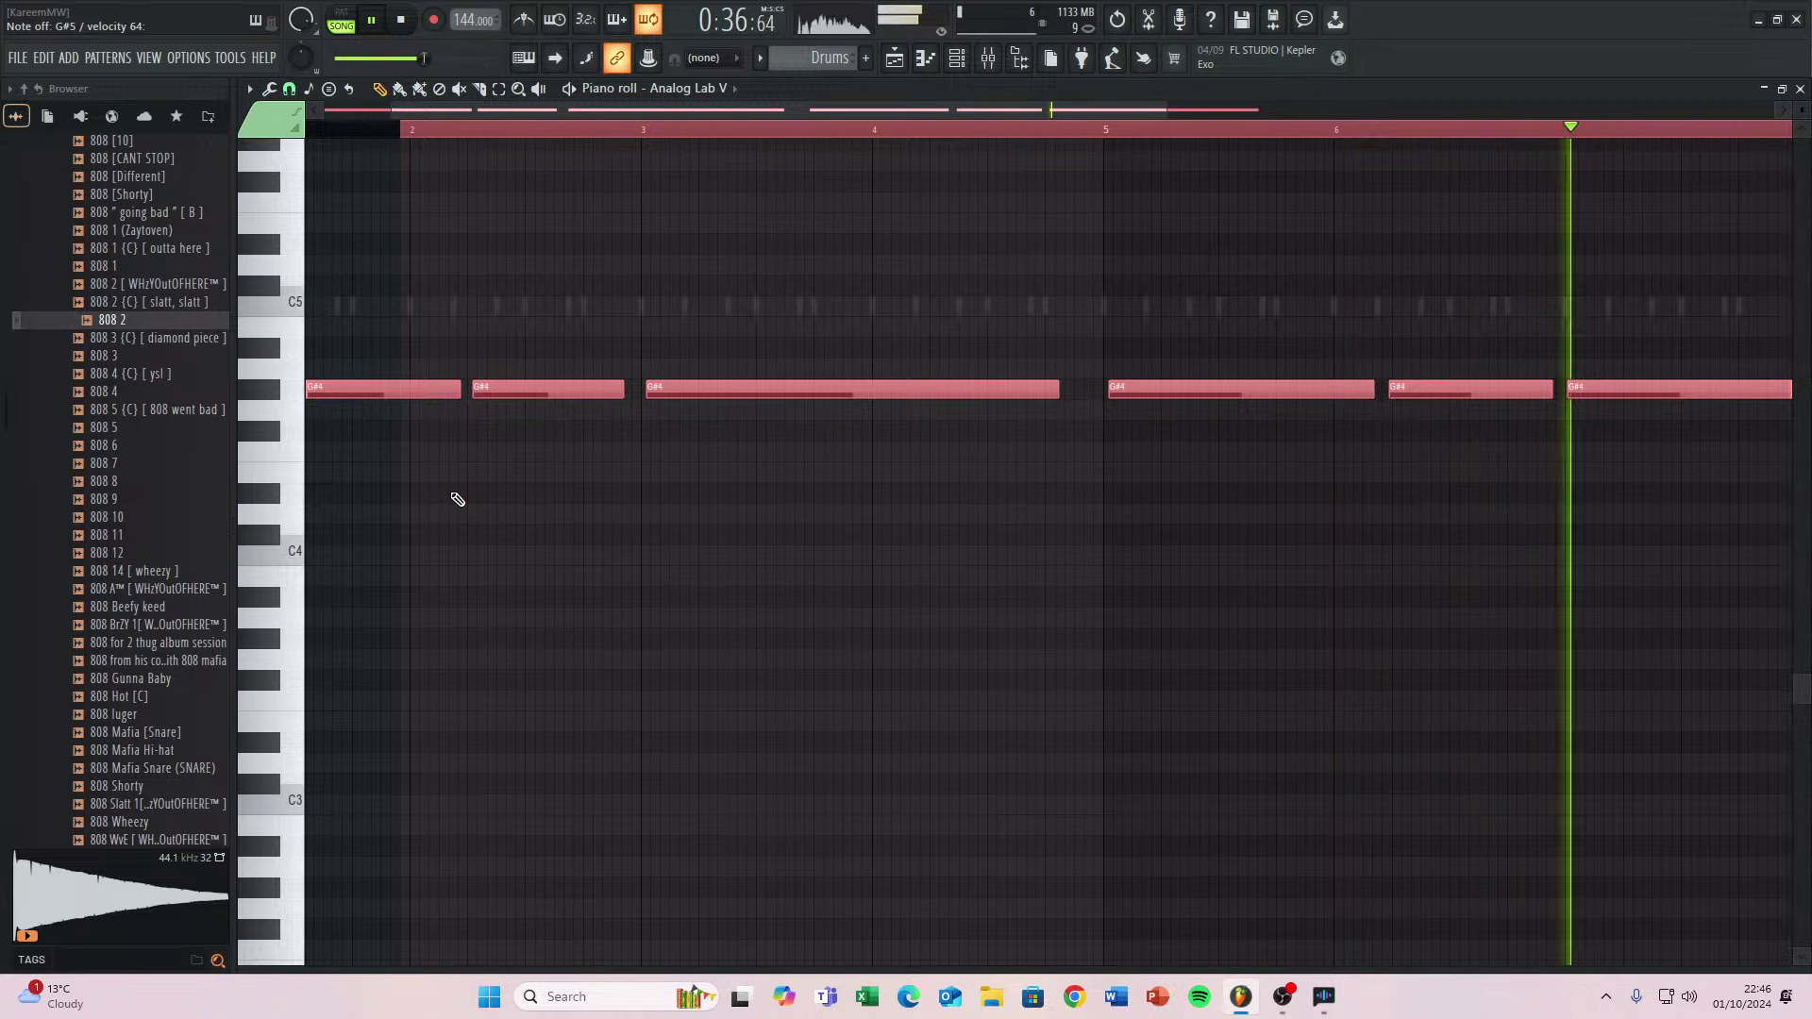
scroll(481, 488, down, 2)
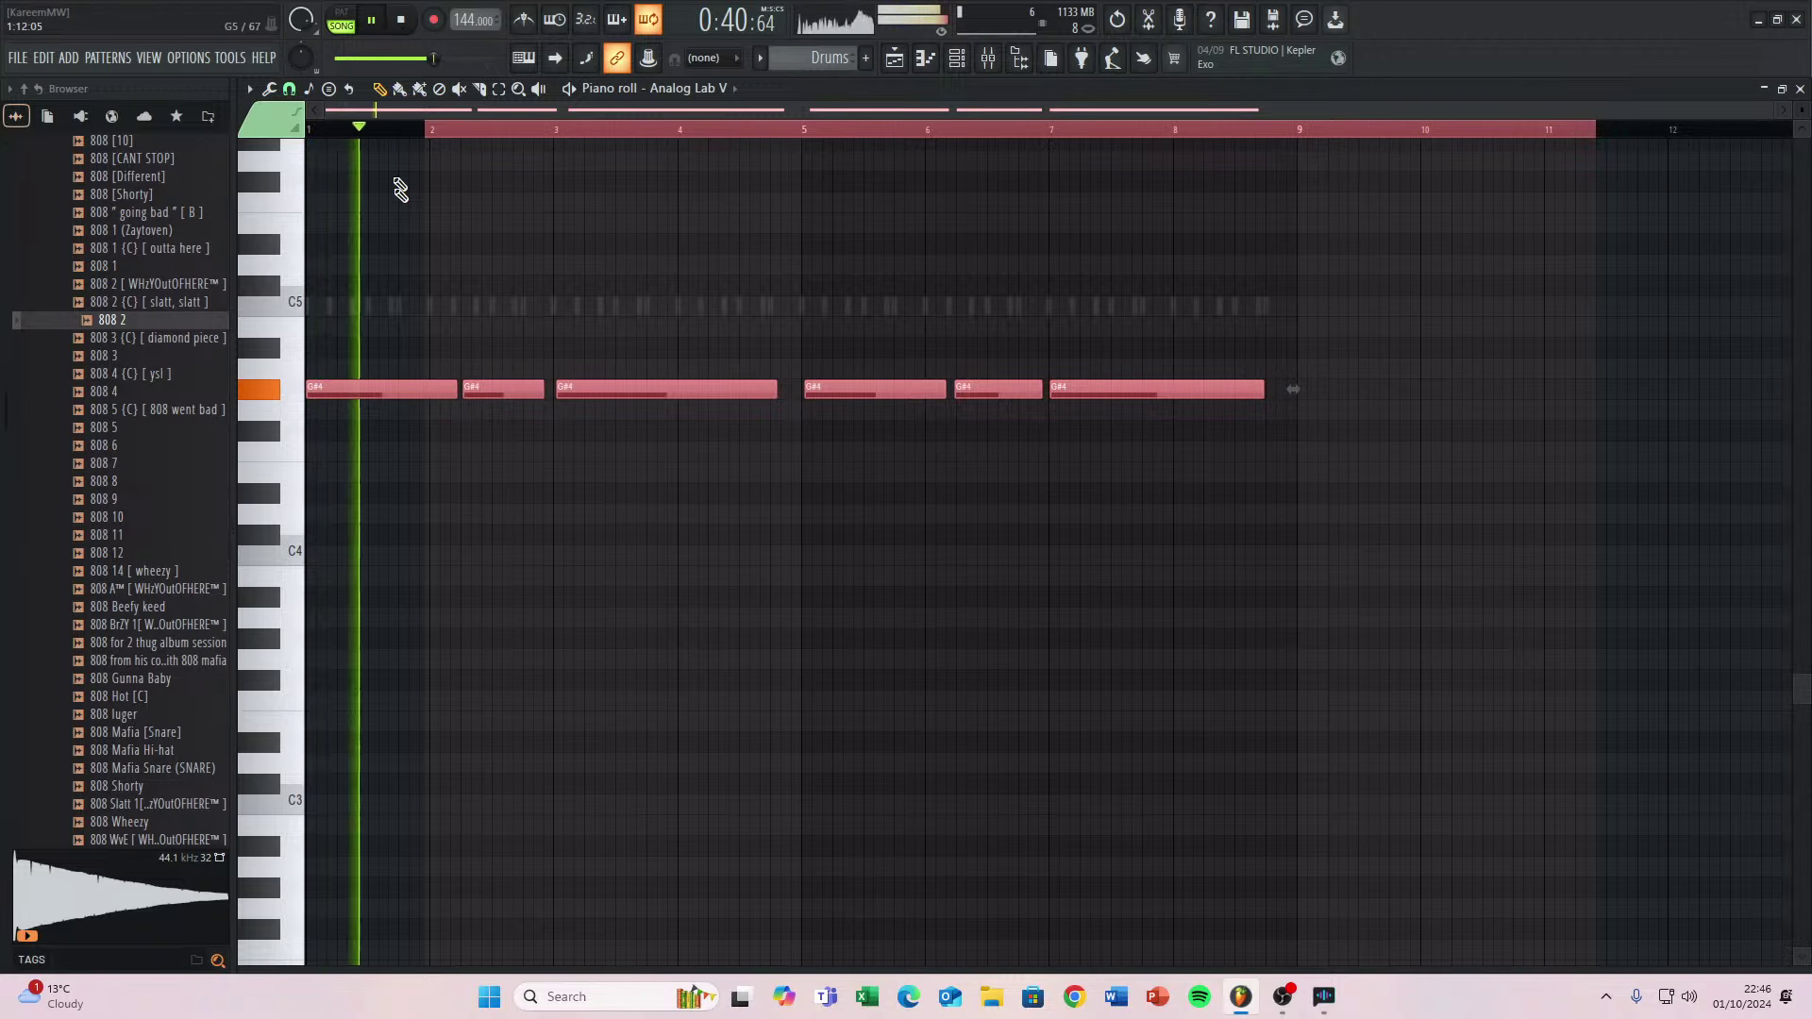
scroll(398, 245, up, 1)
key(space)
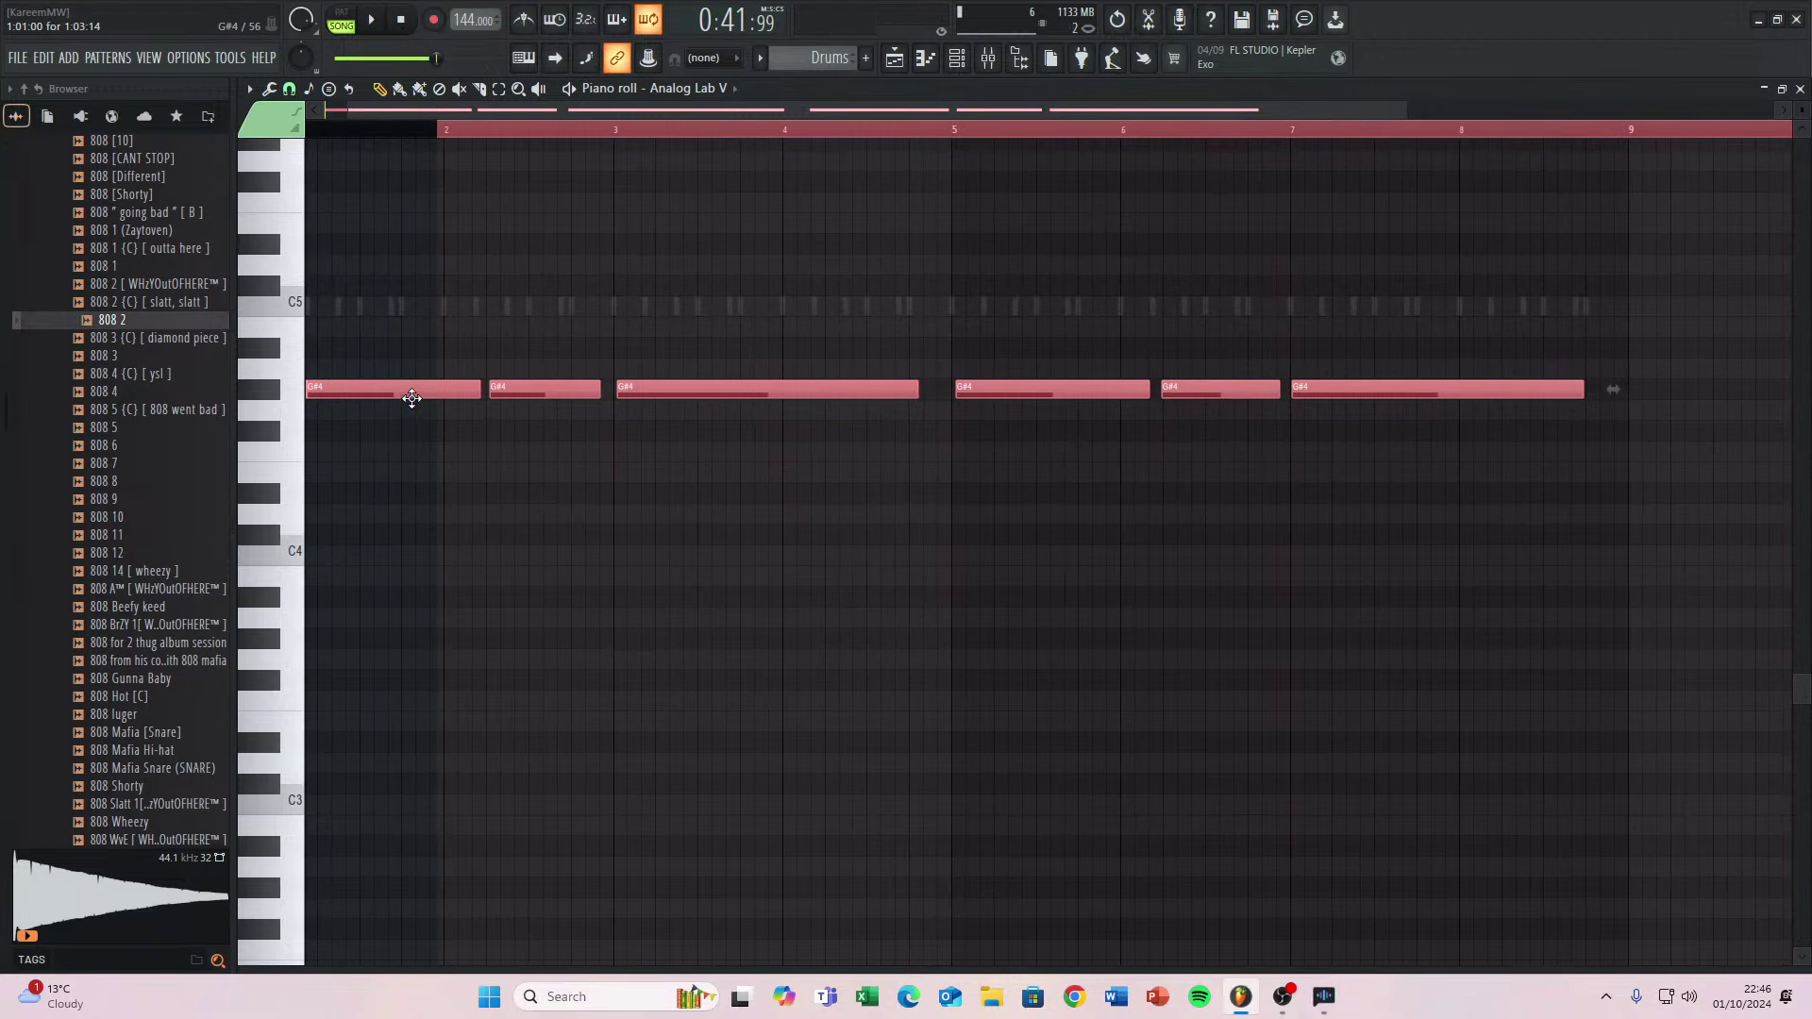
key(space)
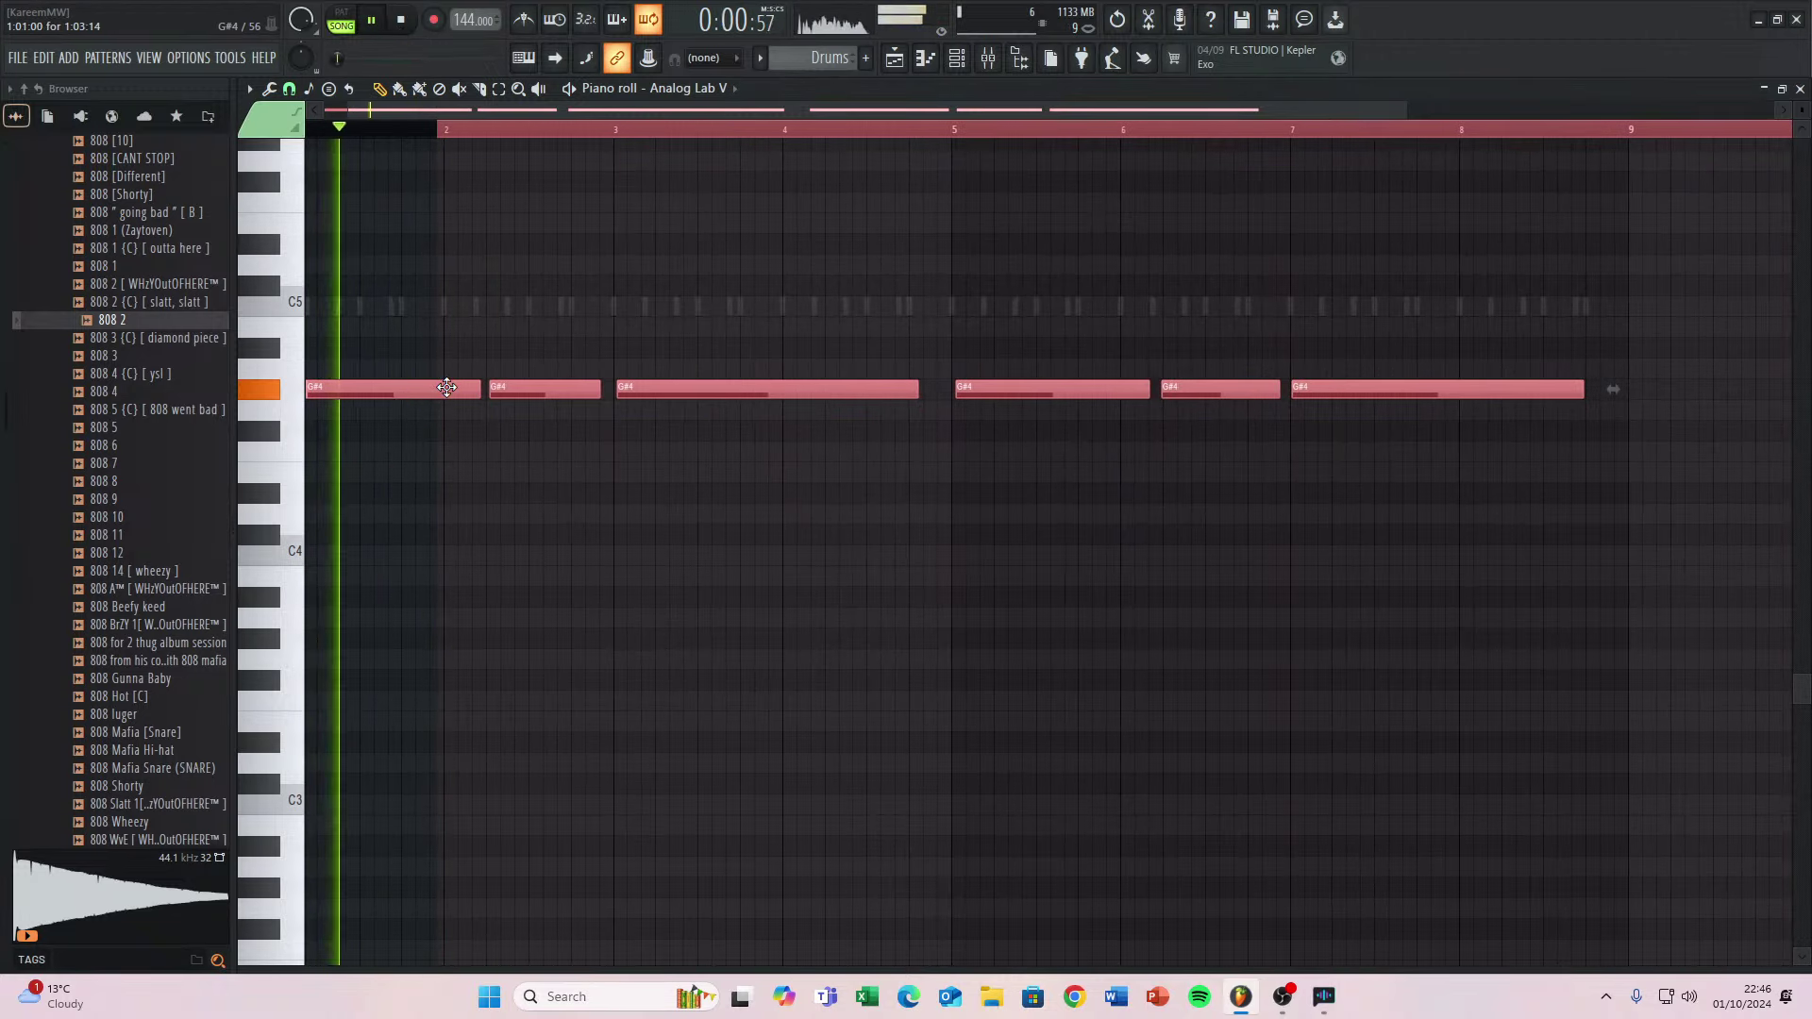
key(space)
scroll(449, 397, up, 2)
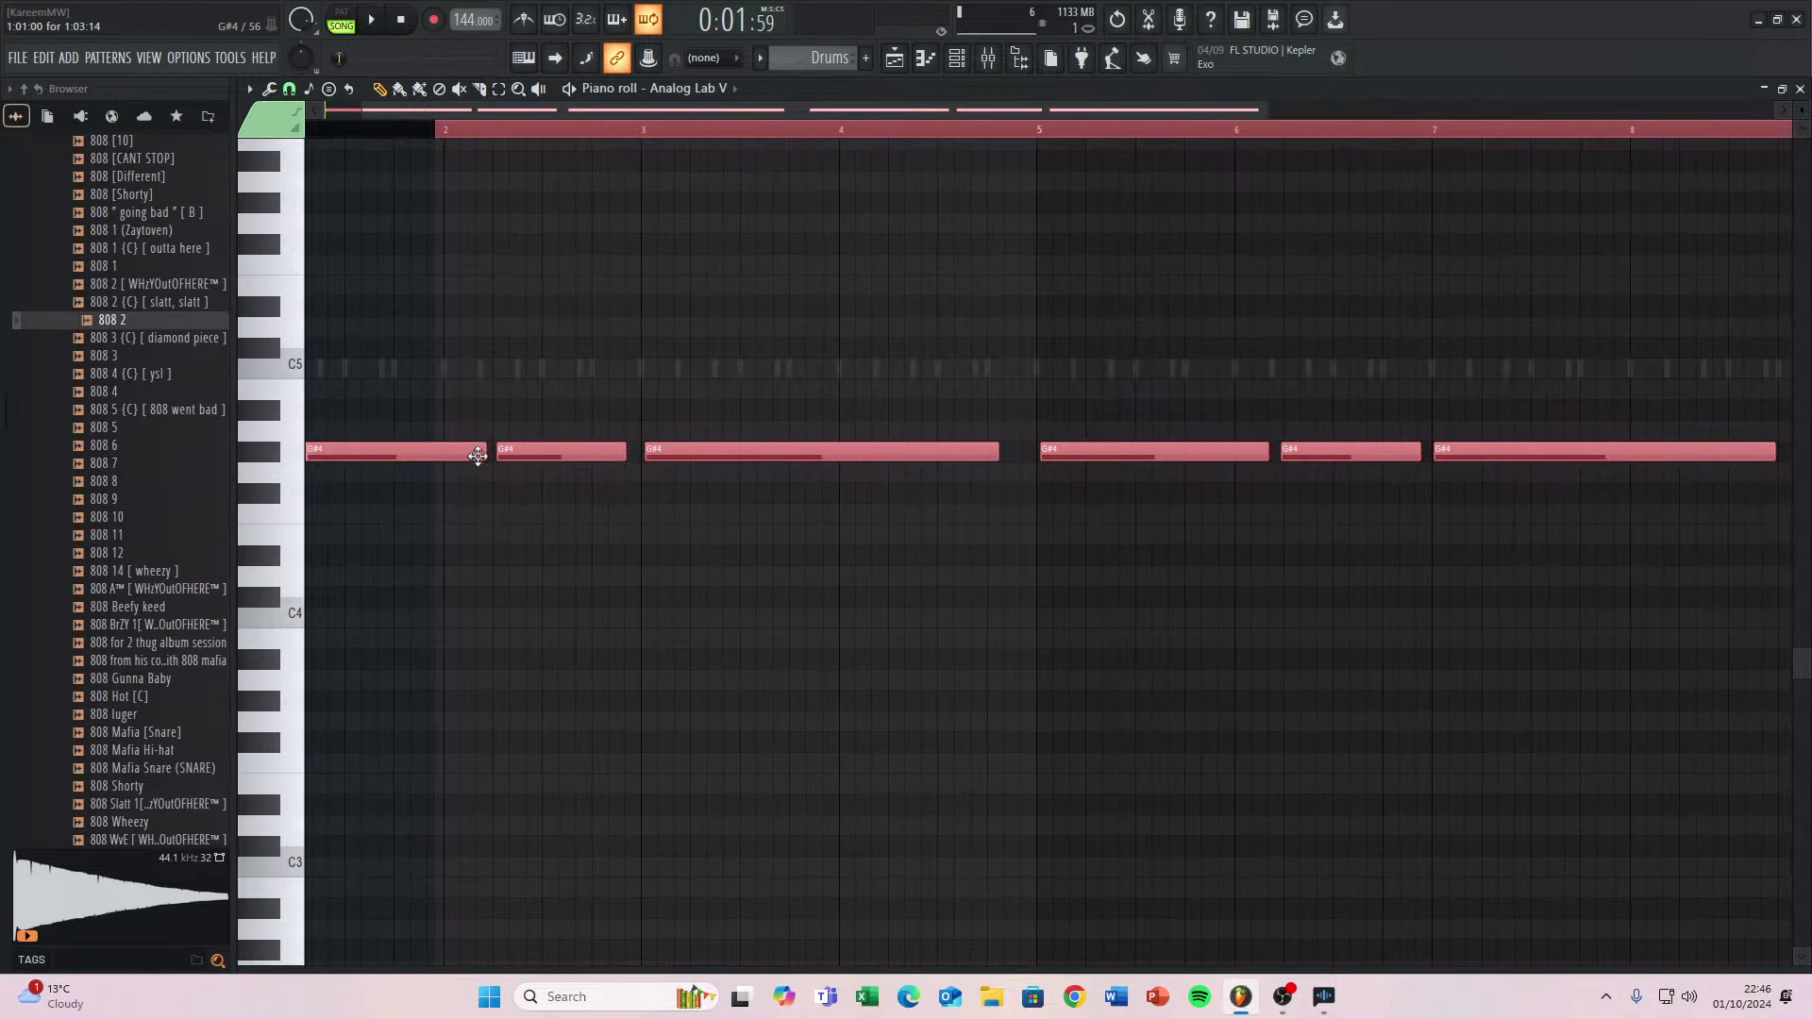
Deselect the bass notes and shorten the first G#4 note to a length of 0:11:22.
click(440, 530)
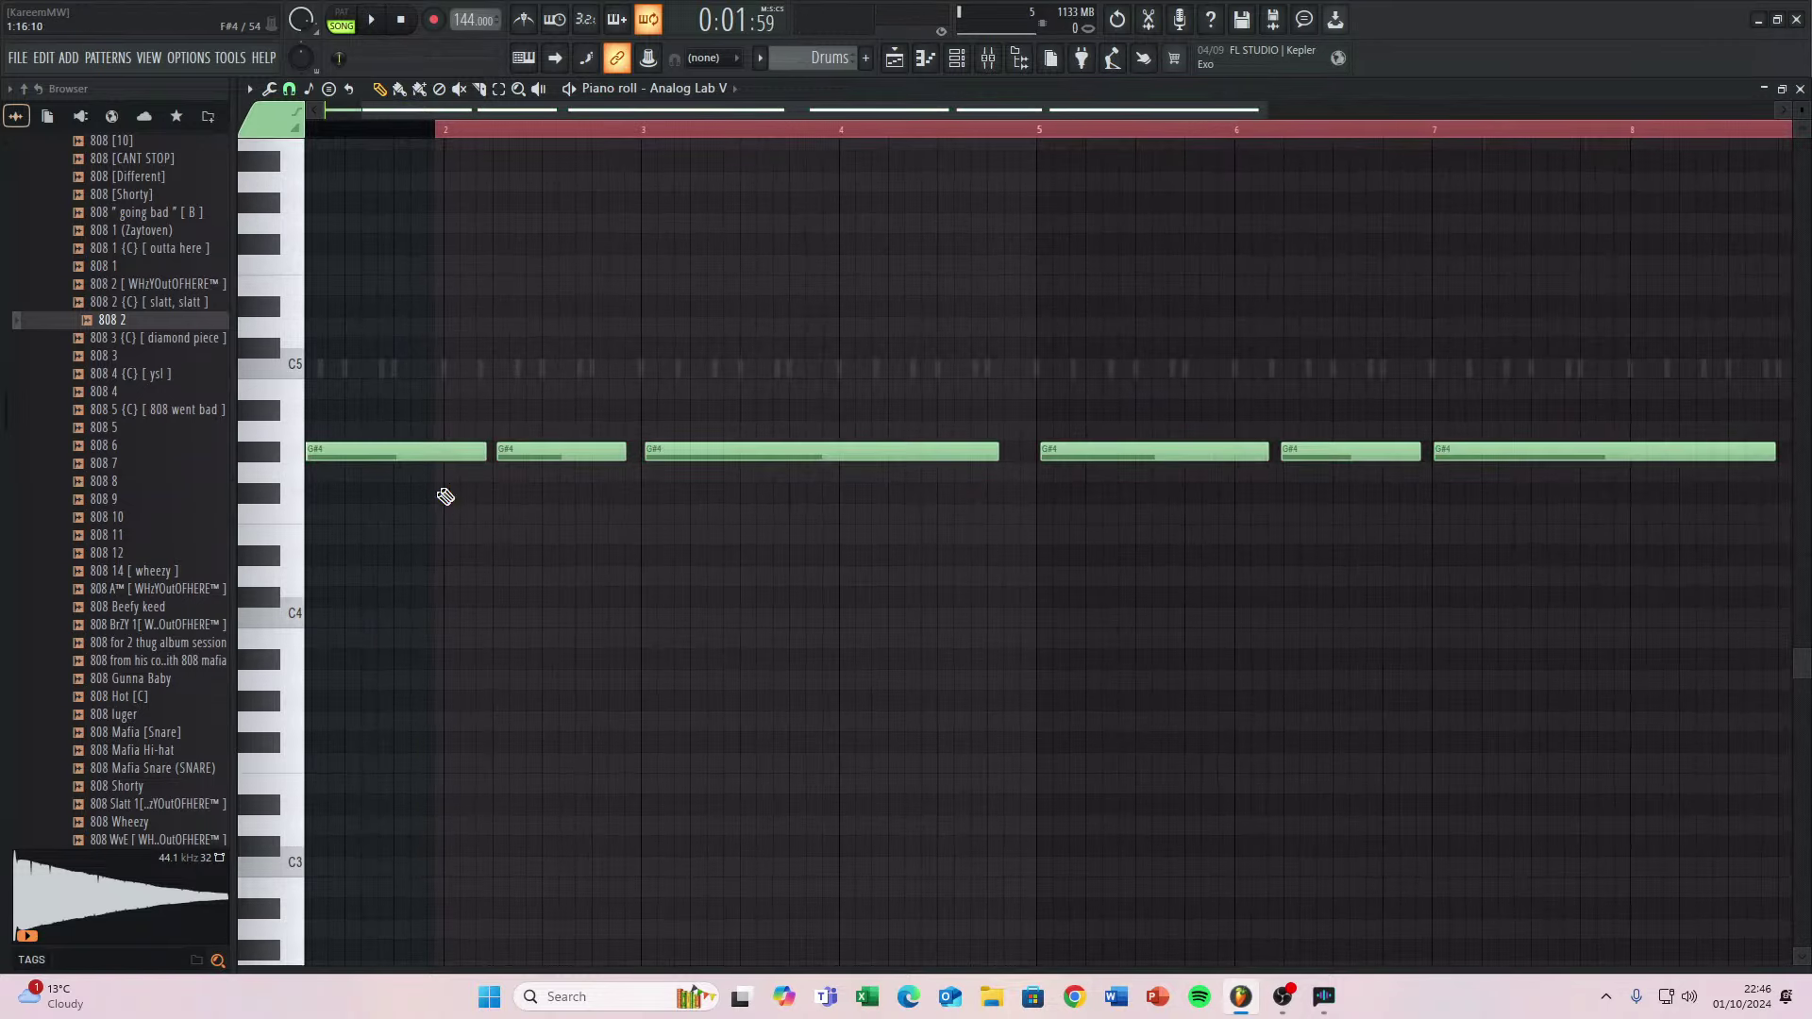
key(space)
drag(480, 453, 390, 455)
key(space)
scroll(385, 455, up, 5)
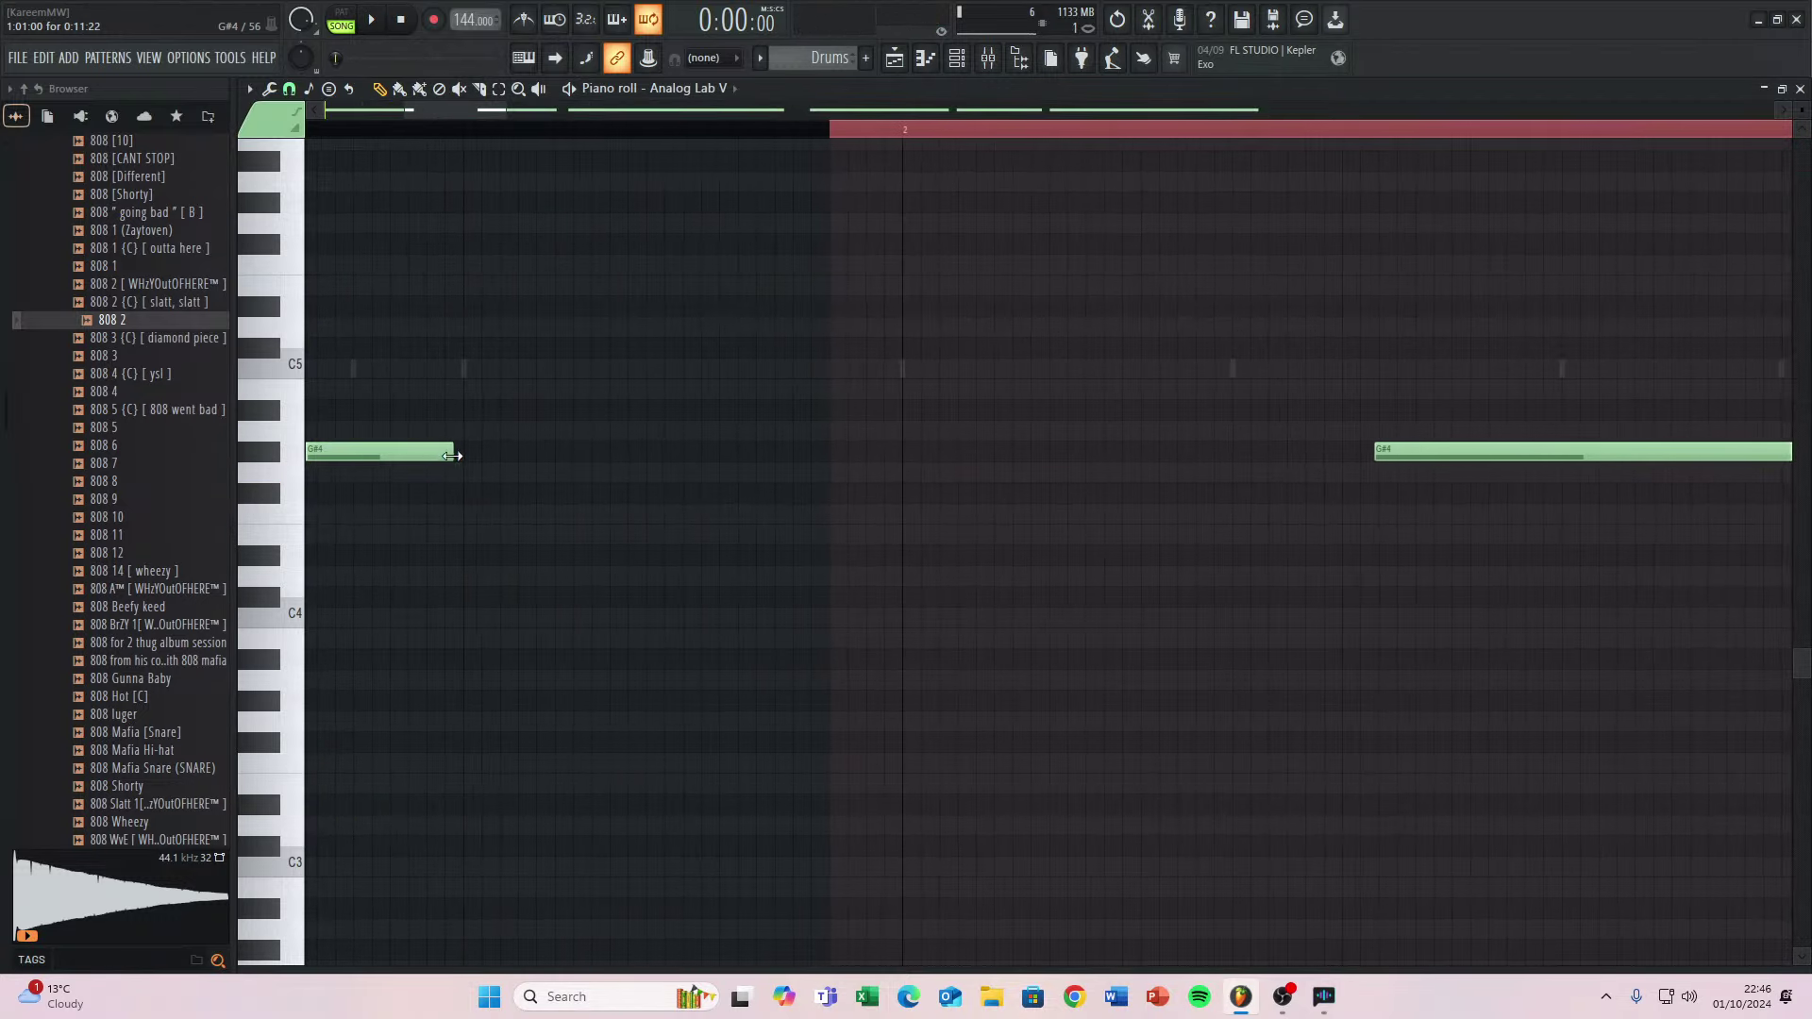
Add a G#4 bass note at 1:13:00 that fills the gap up to the next note, and play it back.
click(469, 453)
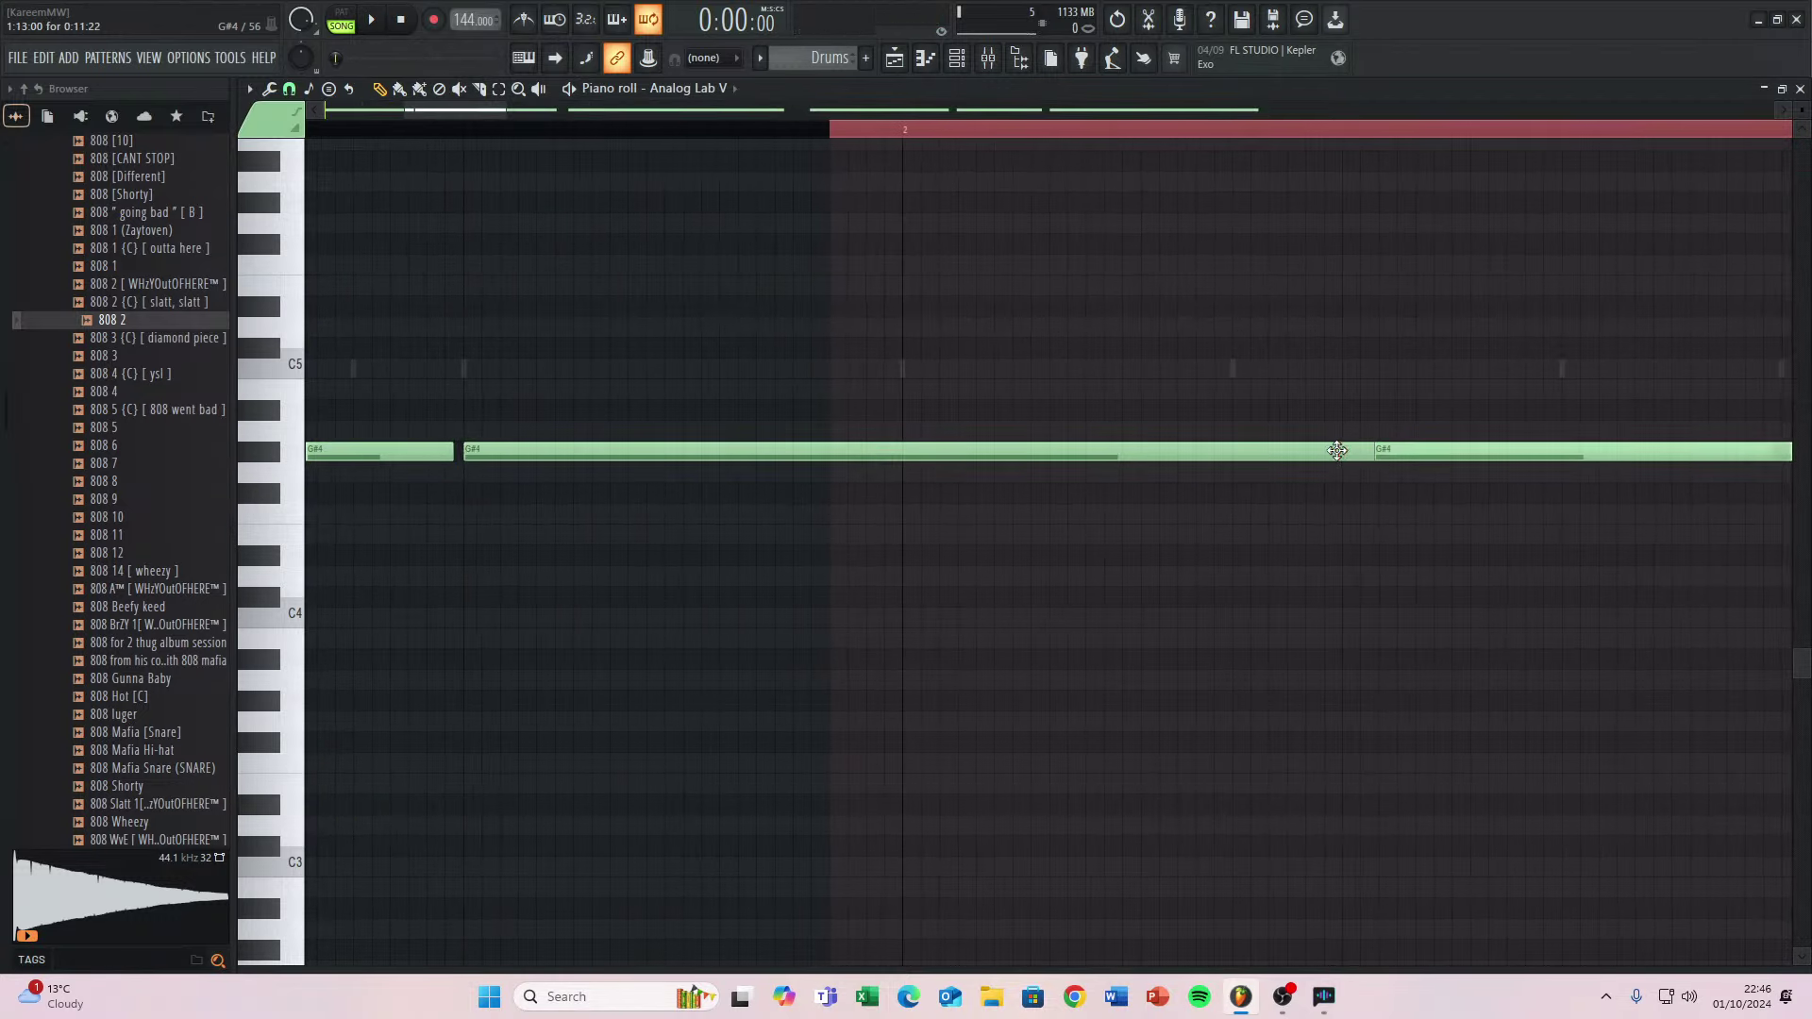
drag(1223, 462, 1205, 540)
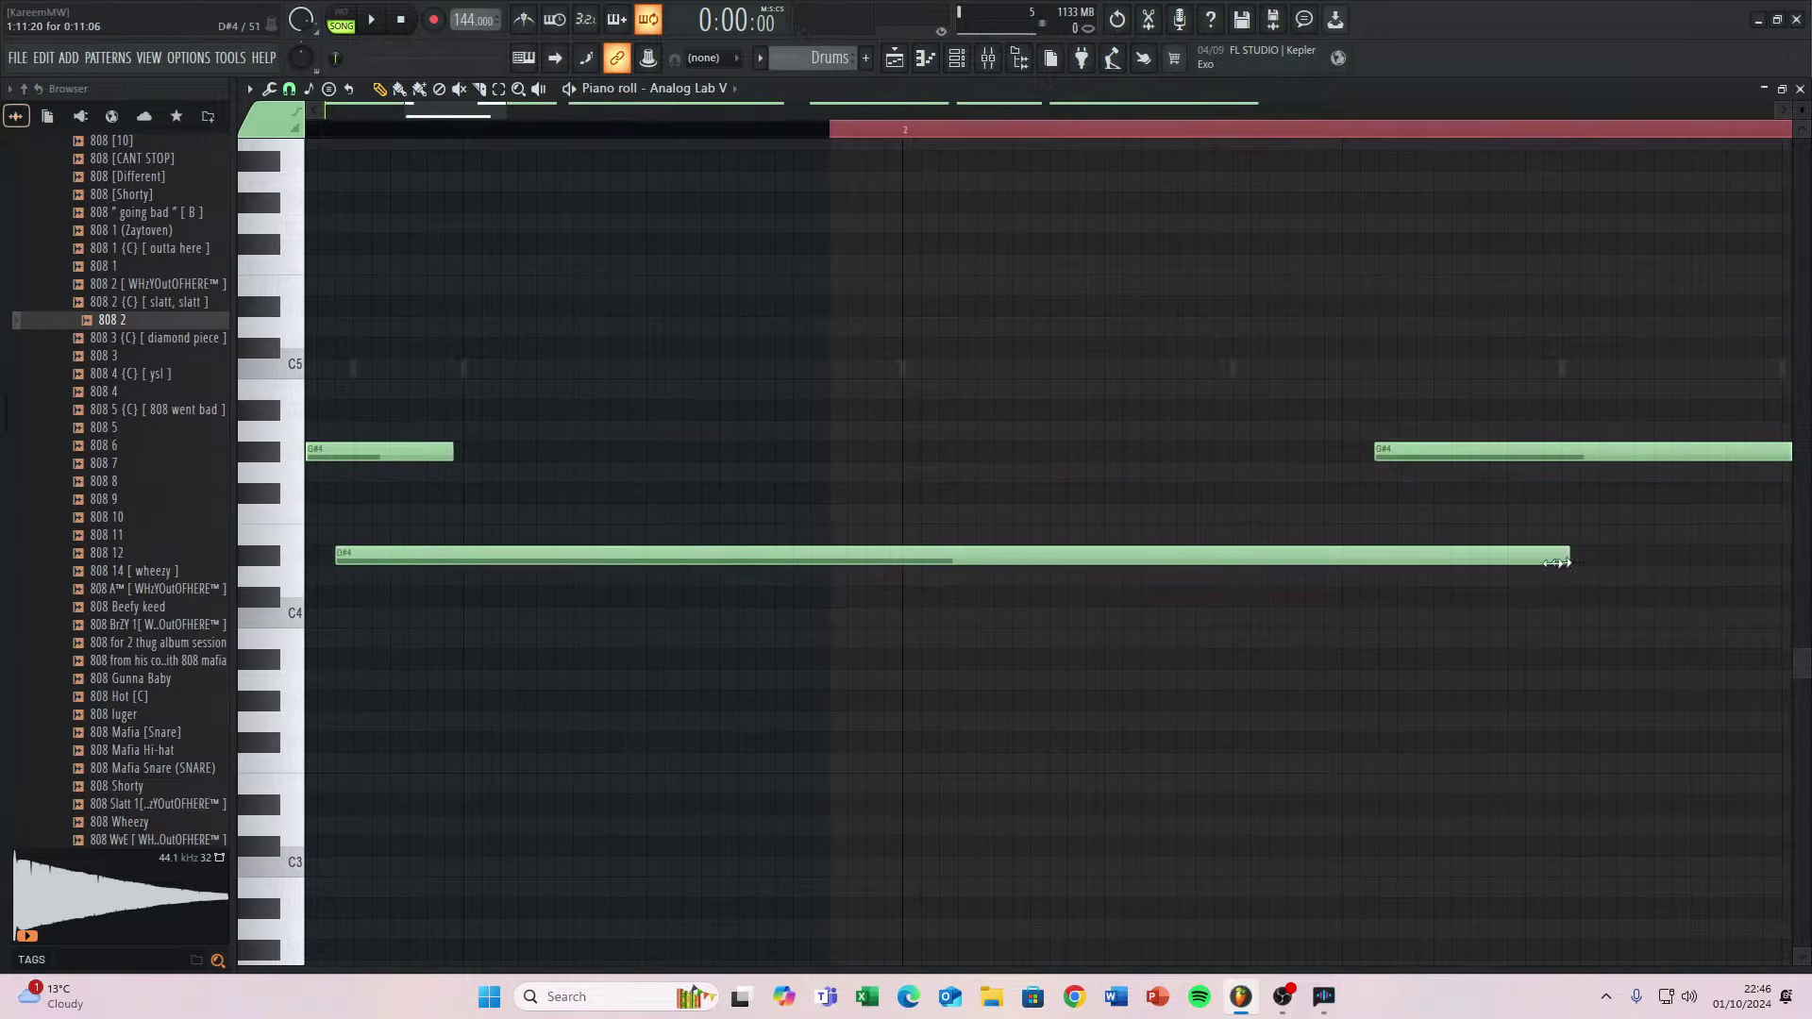
drag(710, 557, 843, 442)
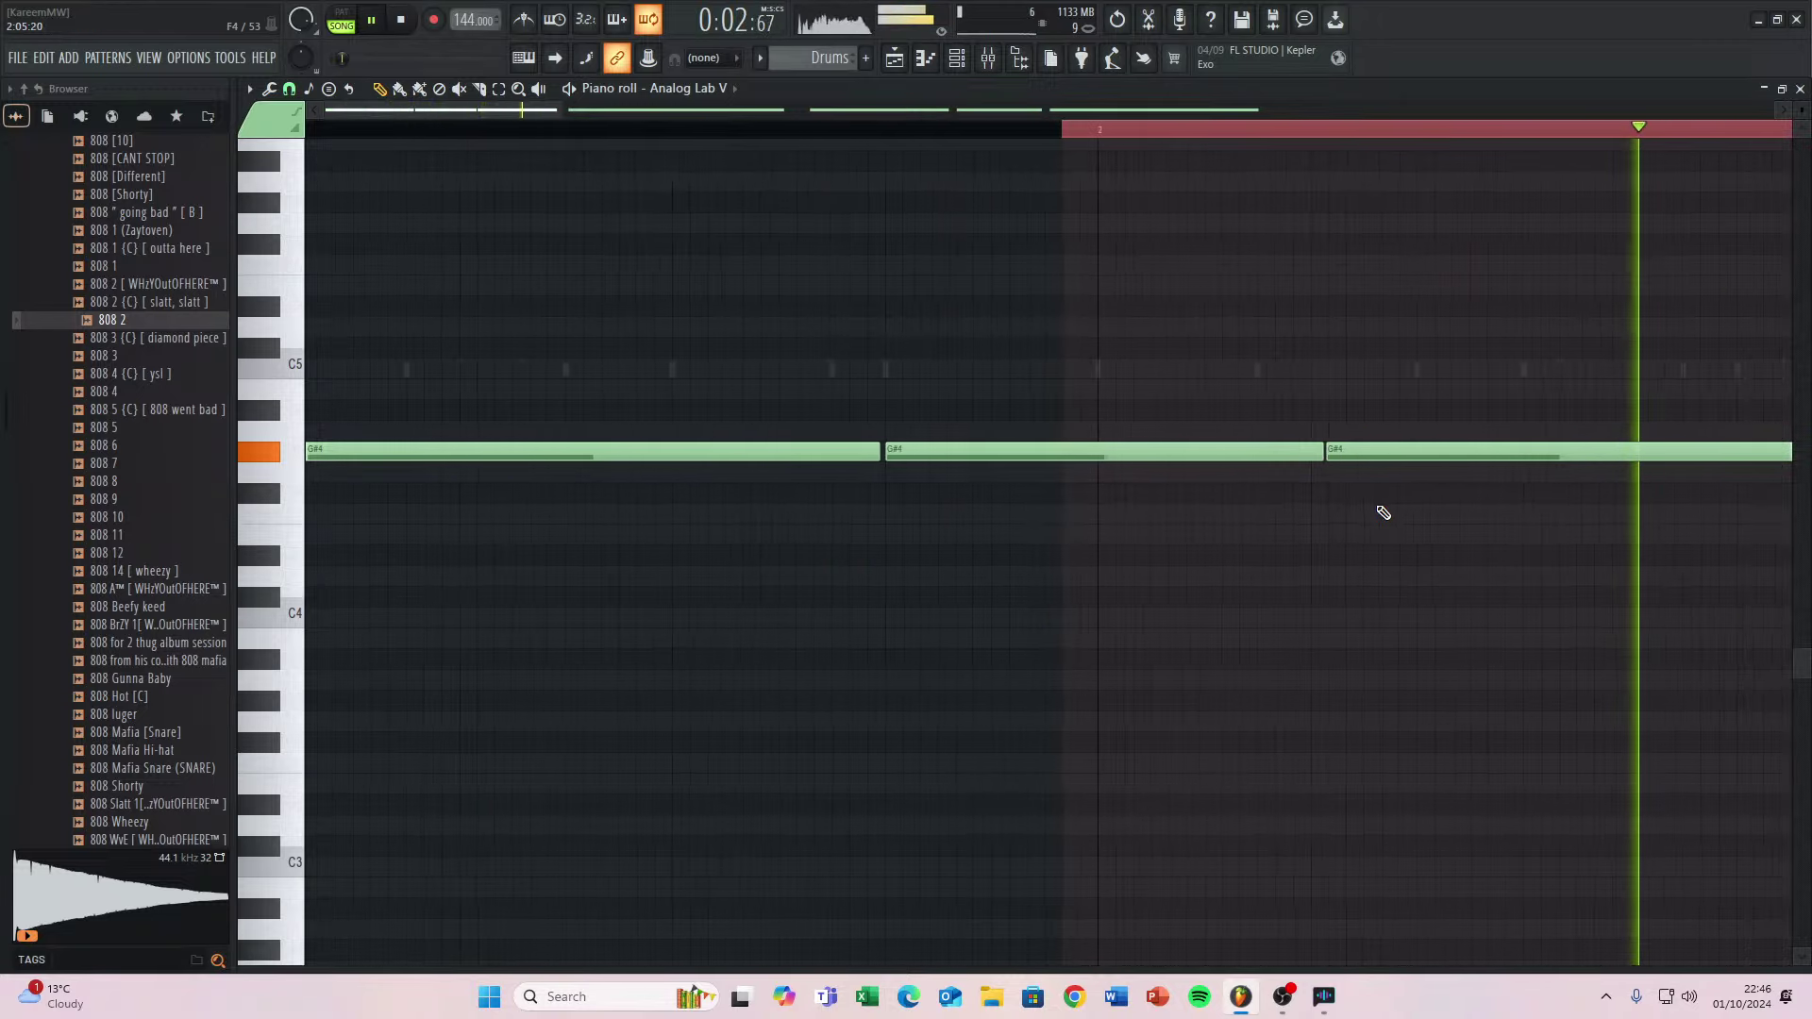
scroll(1390, 516, down, 2)
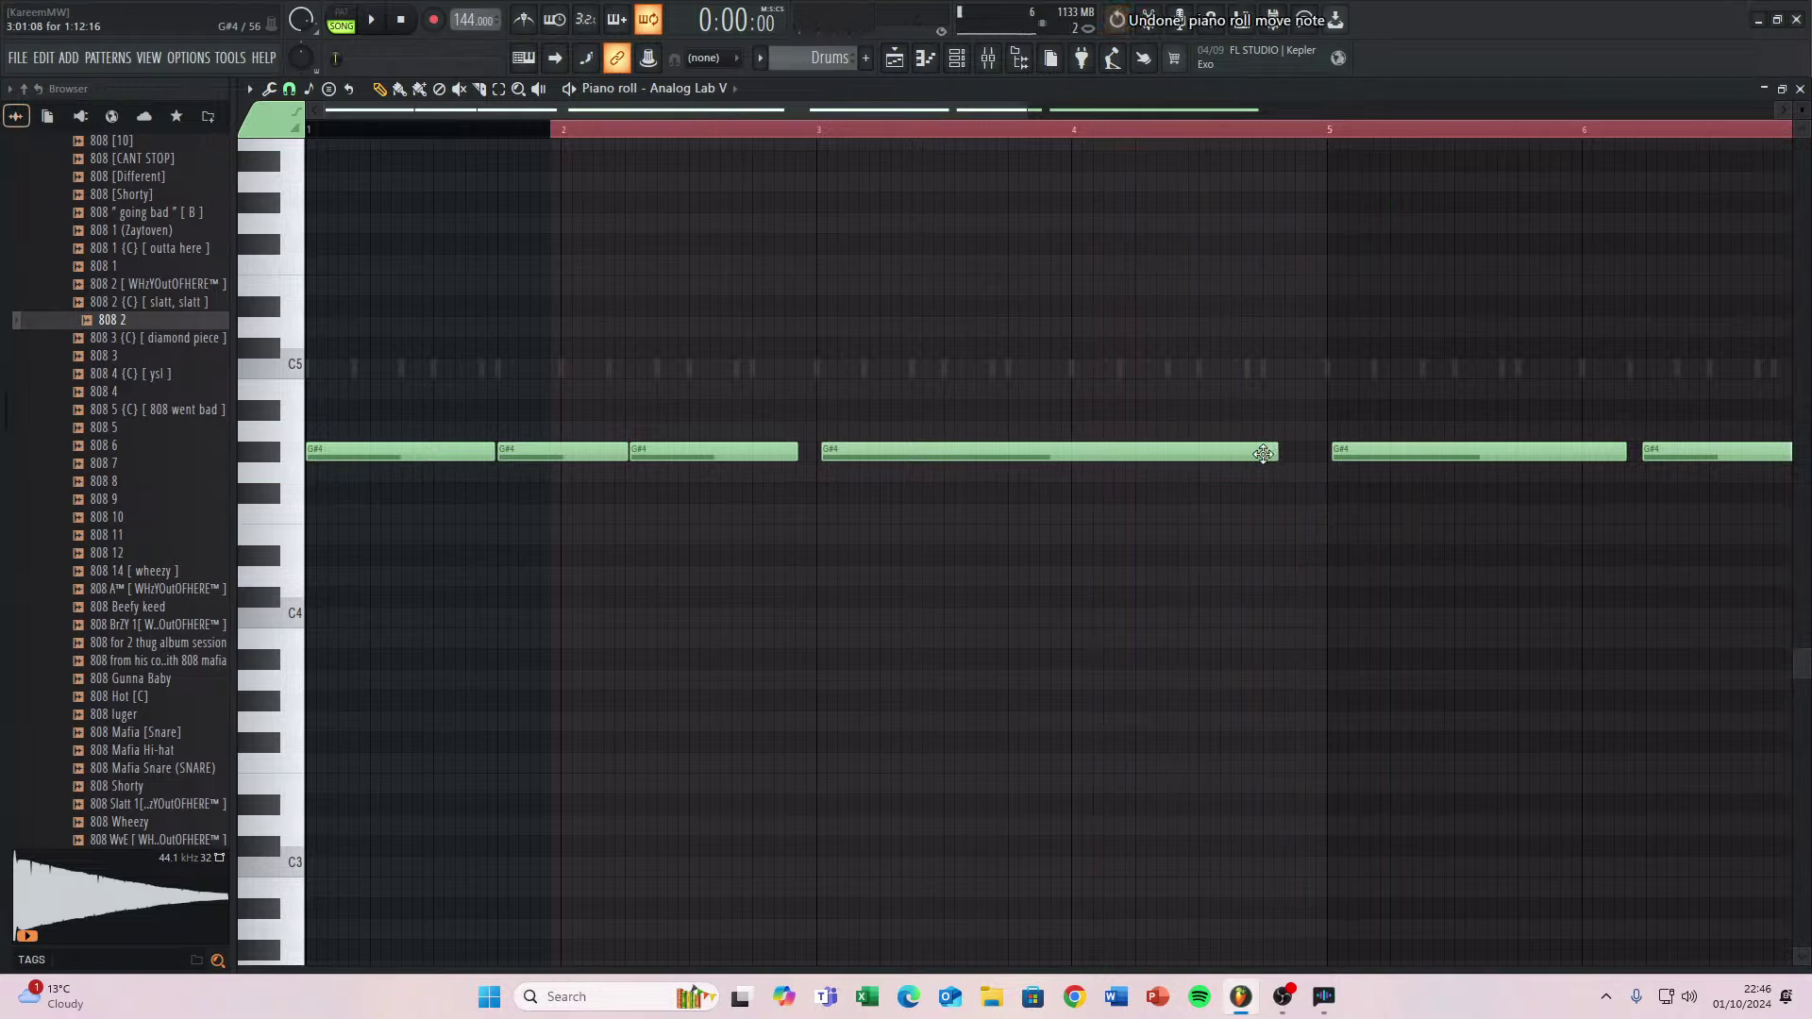
Shorten the bar-3 G#4 bass note to a length of 0:15:12 and add a matching G#4 note at 4:01:00.
key(space)
drag(1263, 454, 1064, 455)
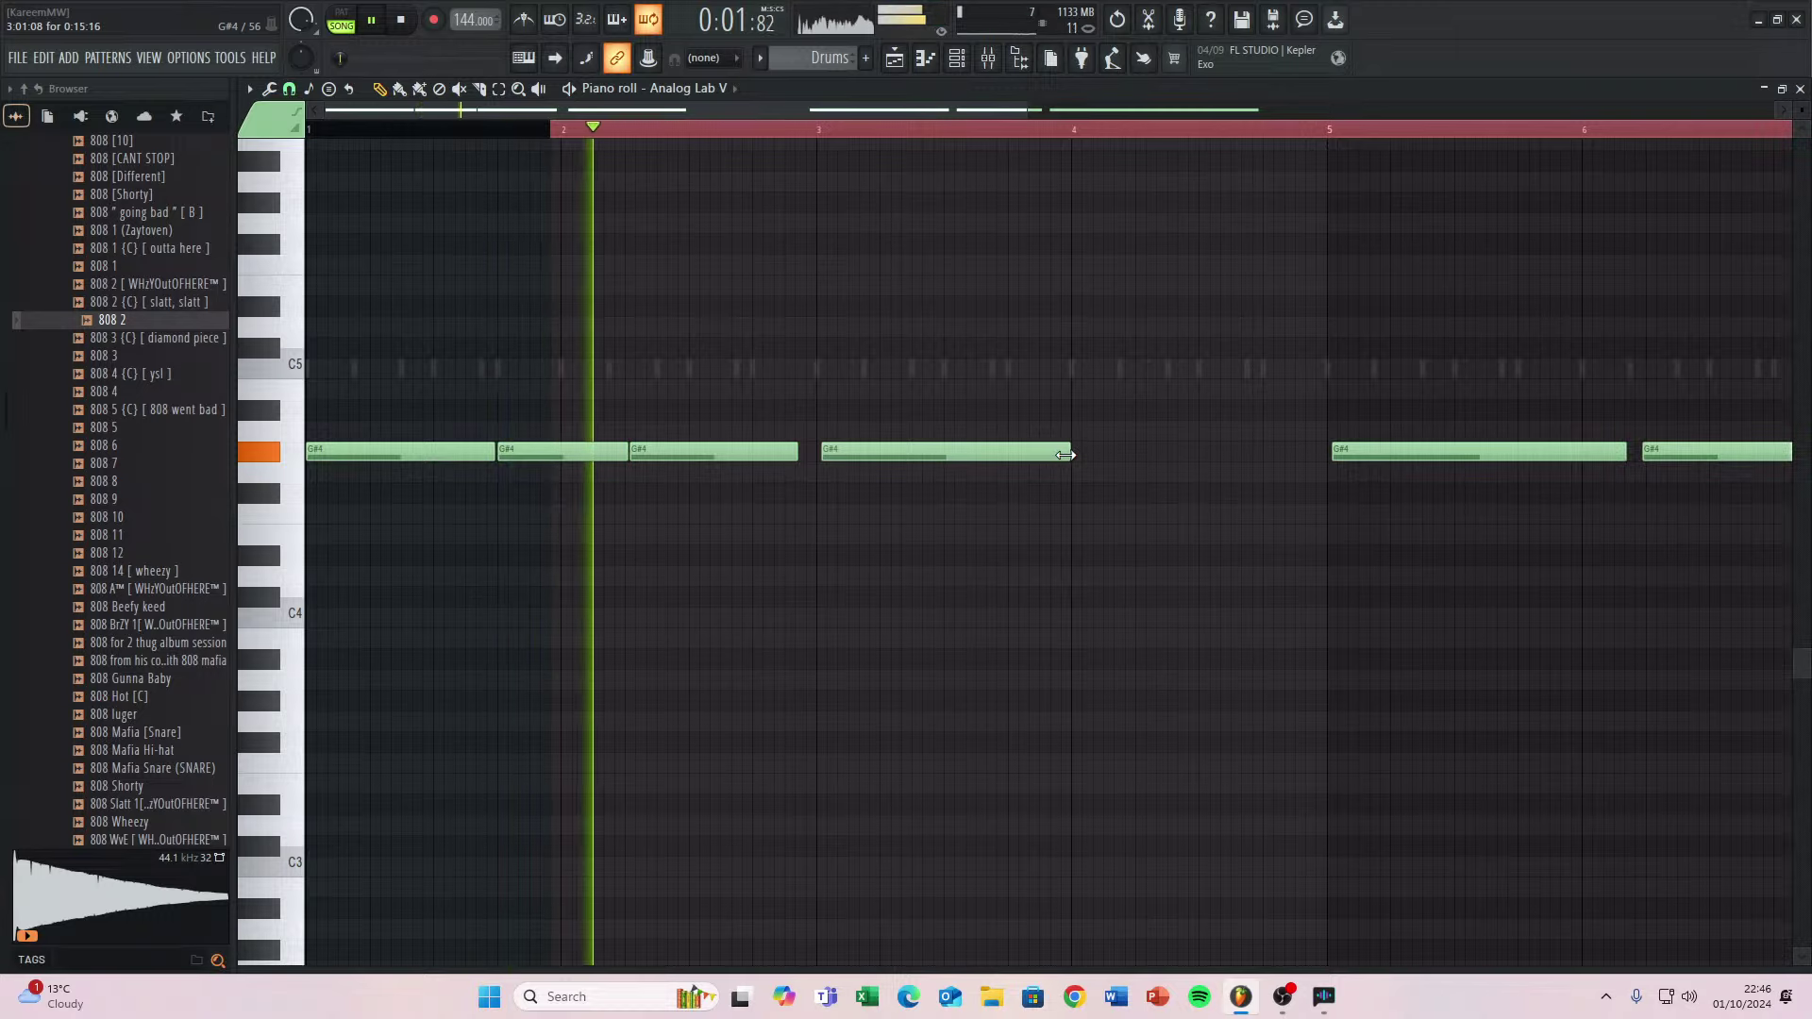
scroll(1064, 454, up, 3)
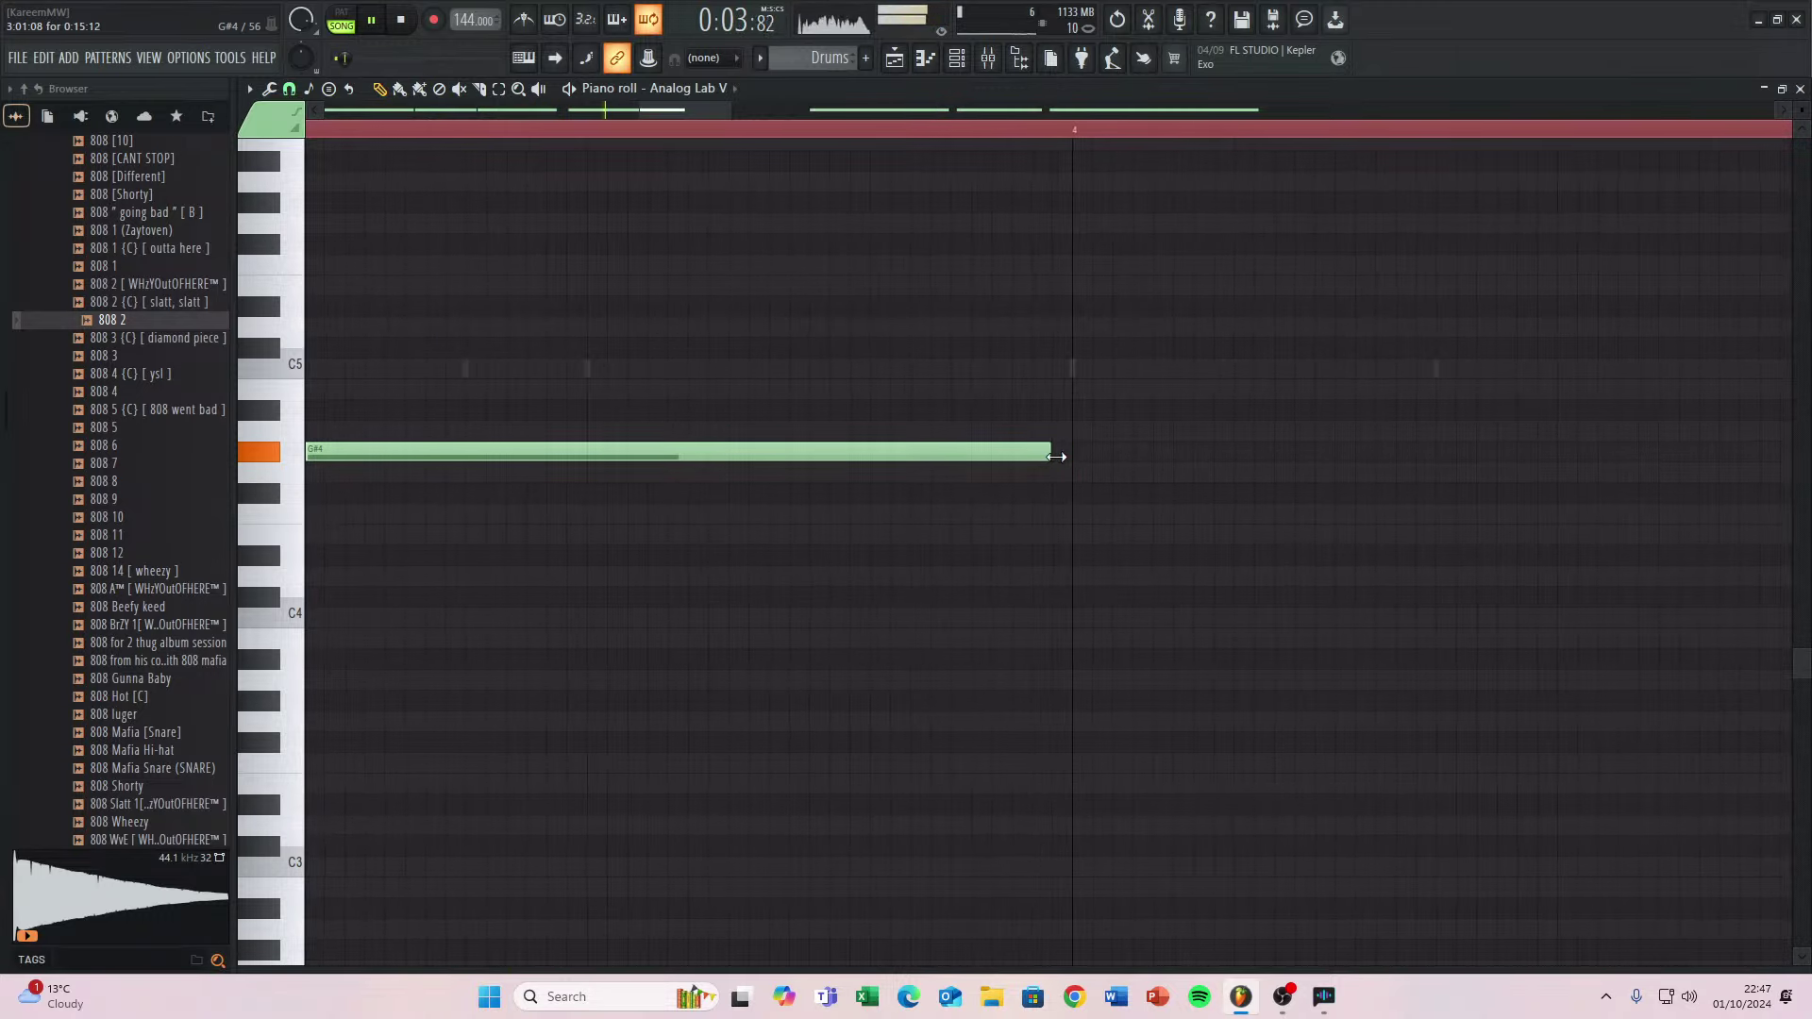
click(1087, 455)
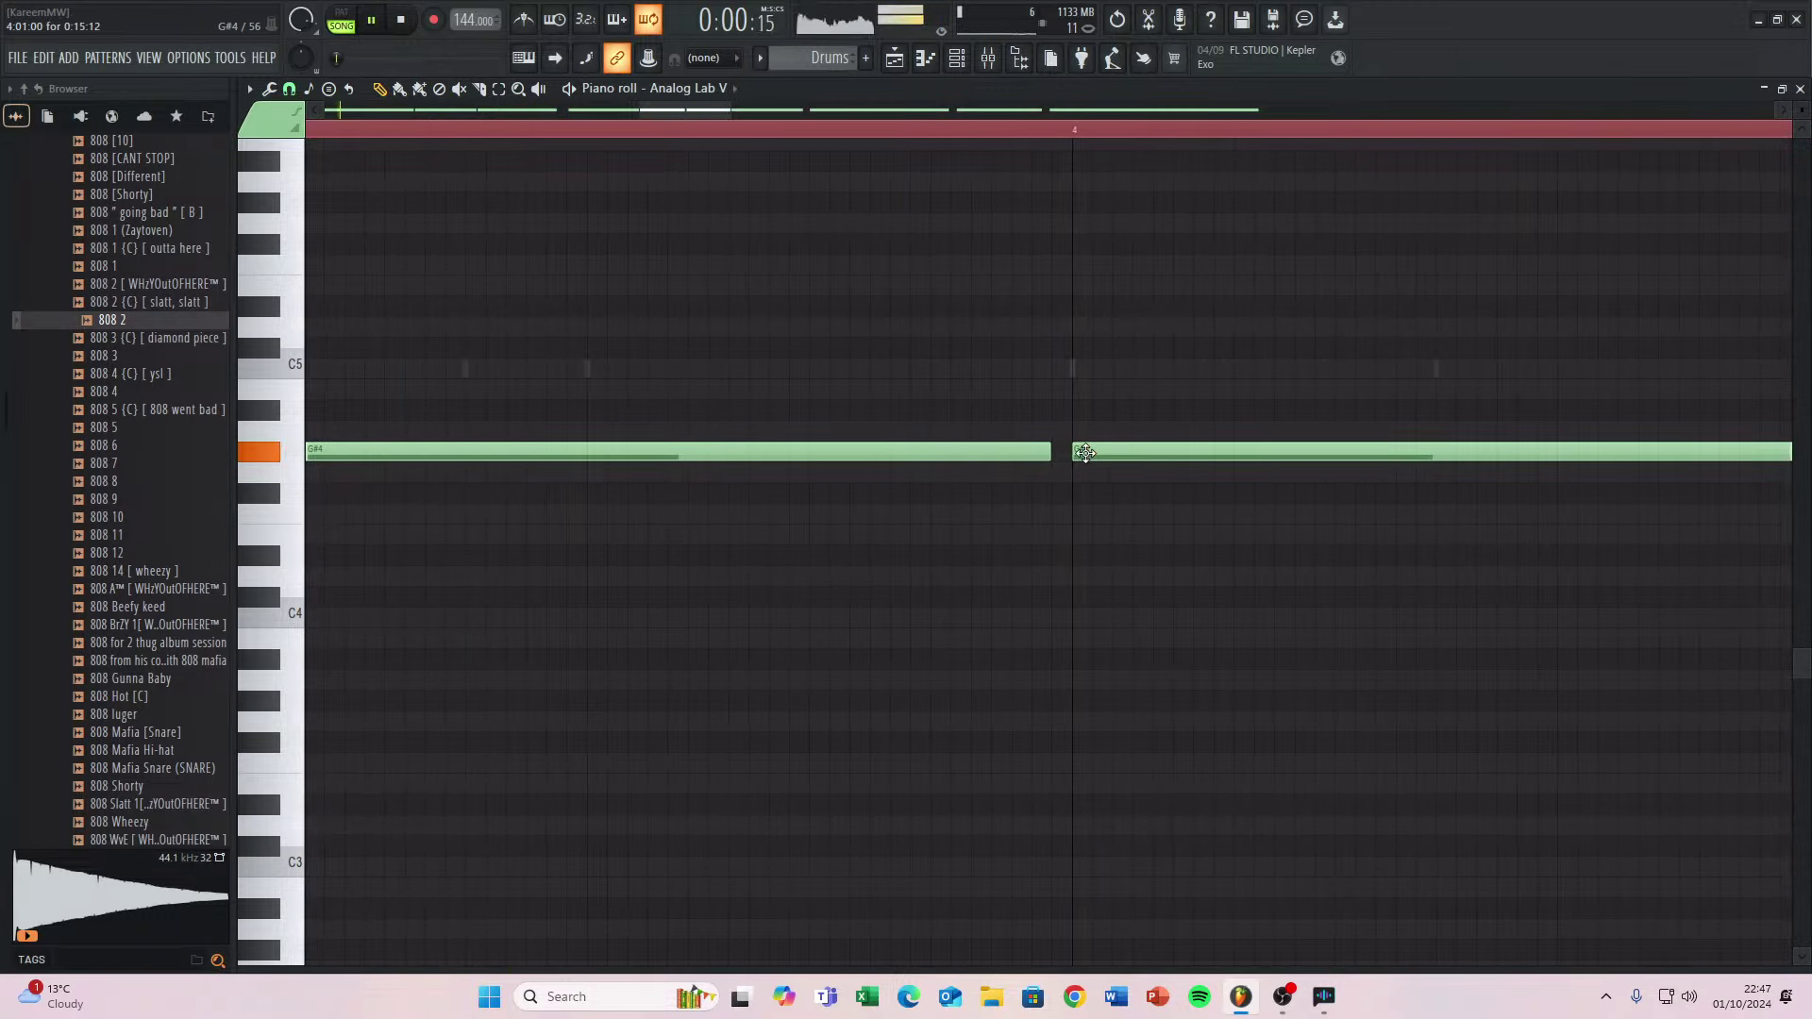
scroll(1010, 444, down, 5)
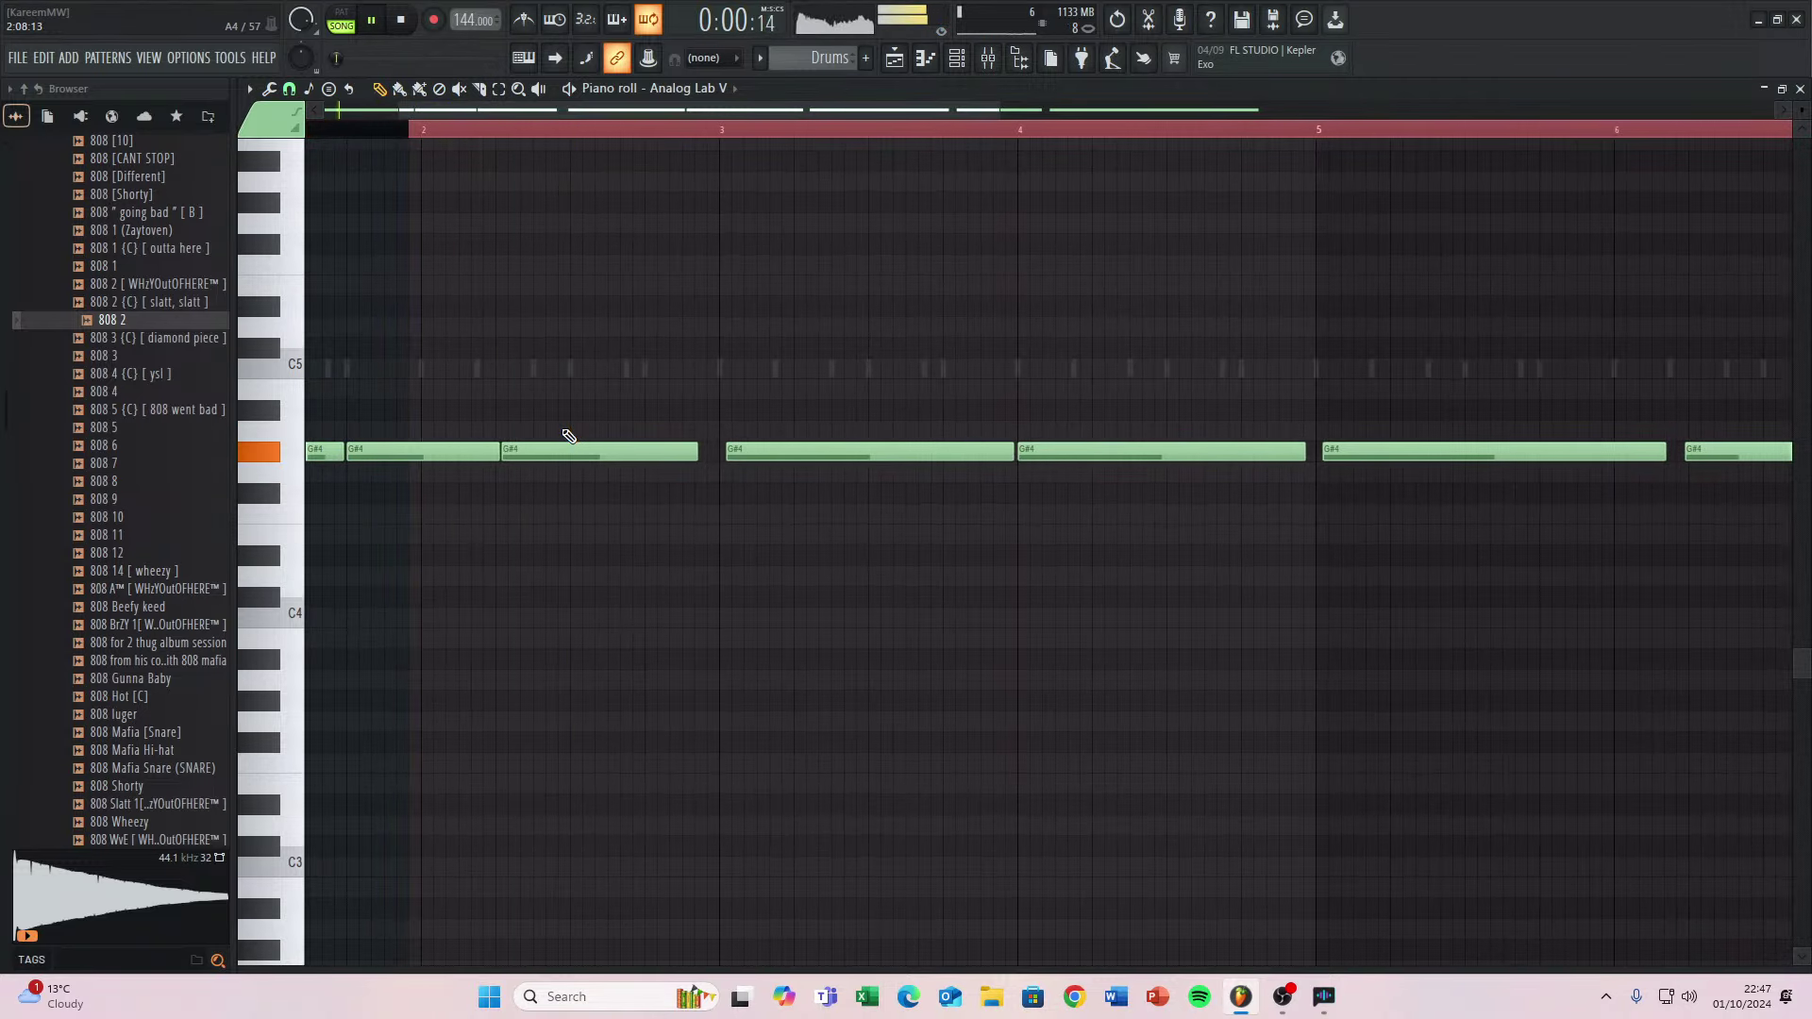
Move the bar-3 G#4 note so it starts exactly on bar 3, and play back the bass line.
scroll(569, 435, down, 3)
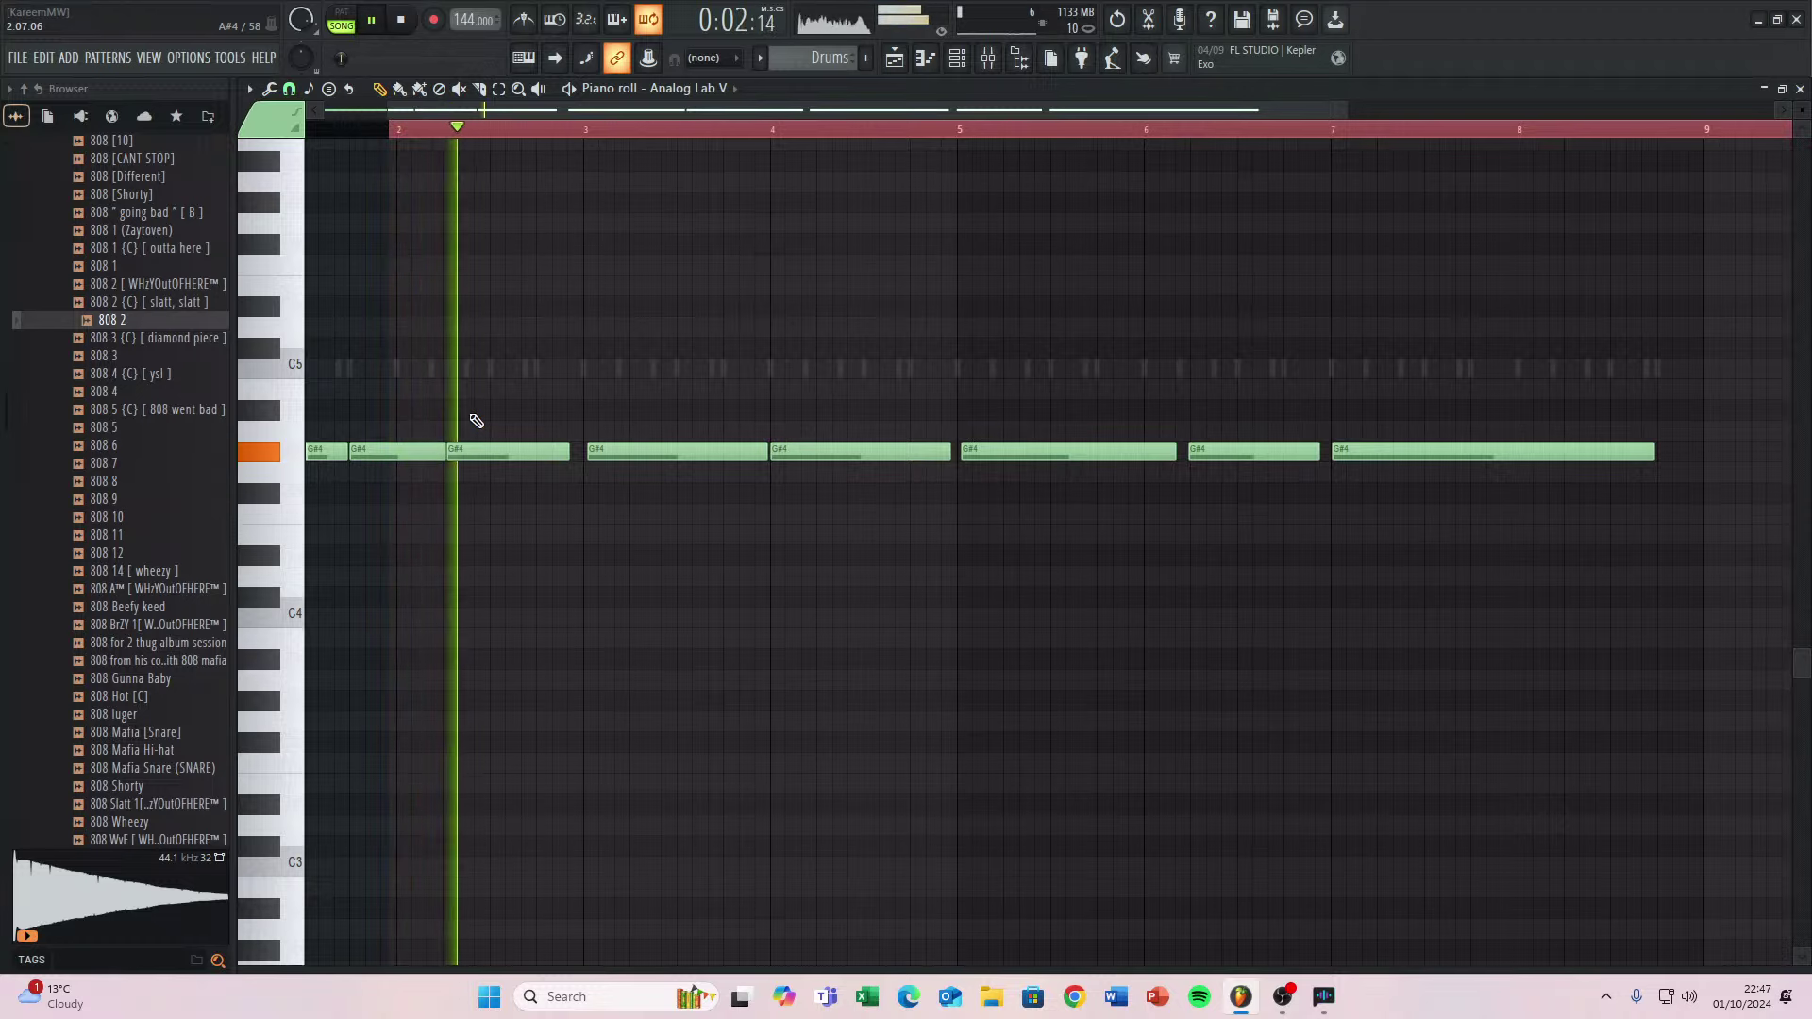
scroll(476, 420, up, 5)
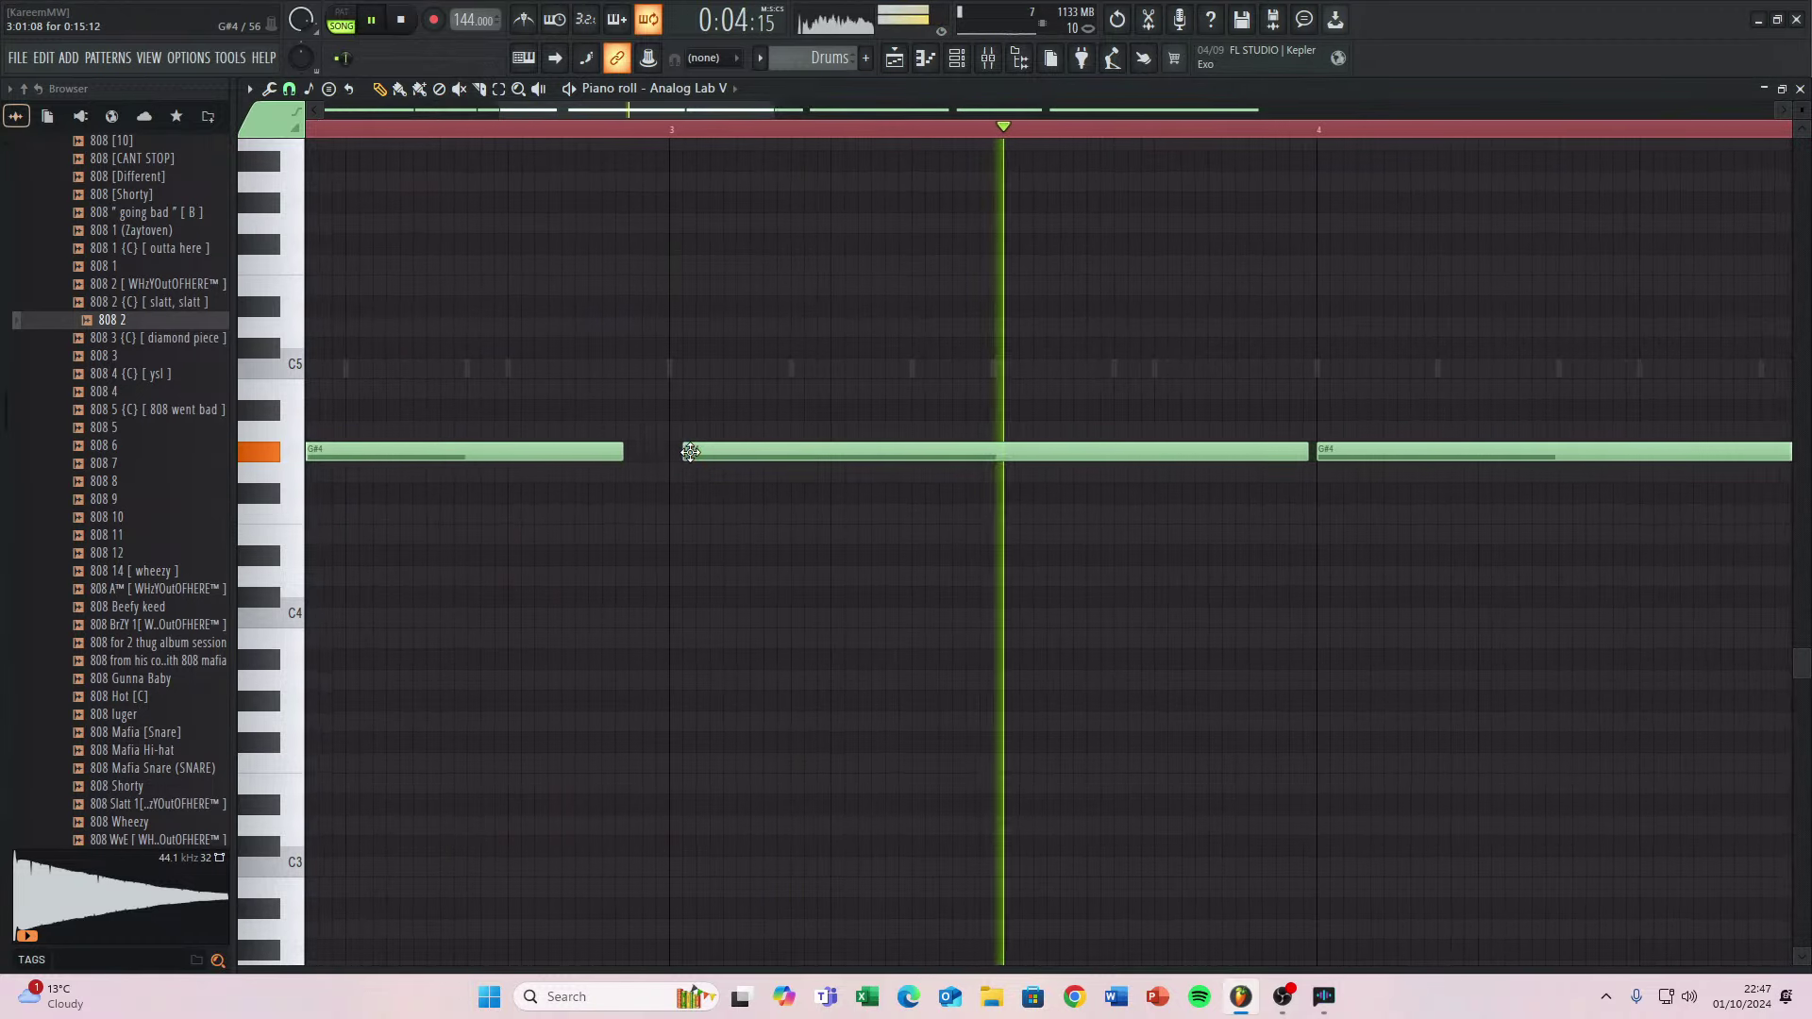
key(space)
scroll(689, 452, up, 2)
scroll(693, 516, down, 3)
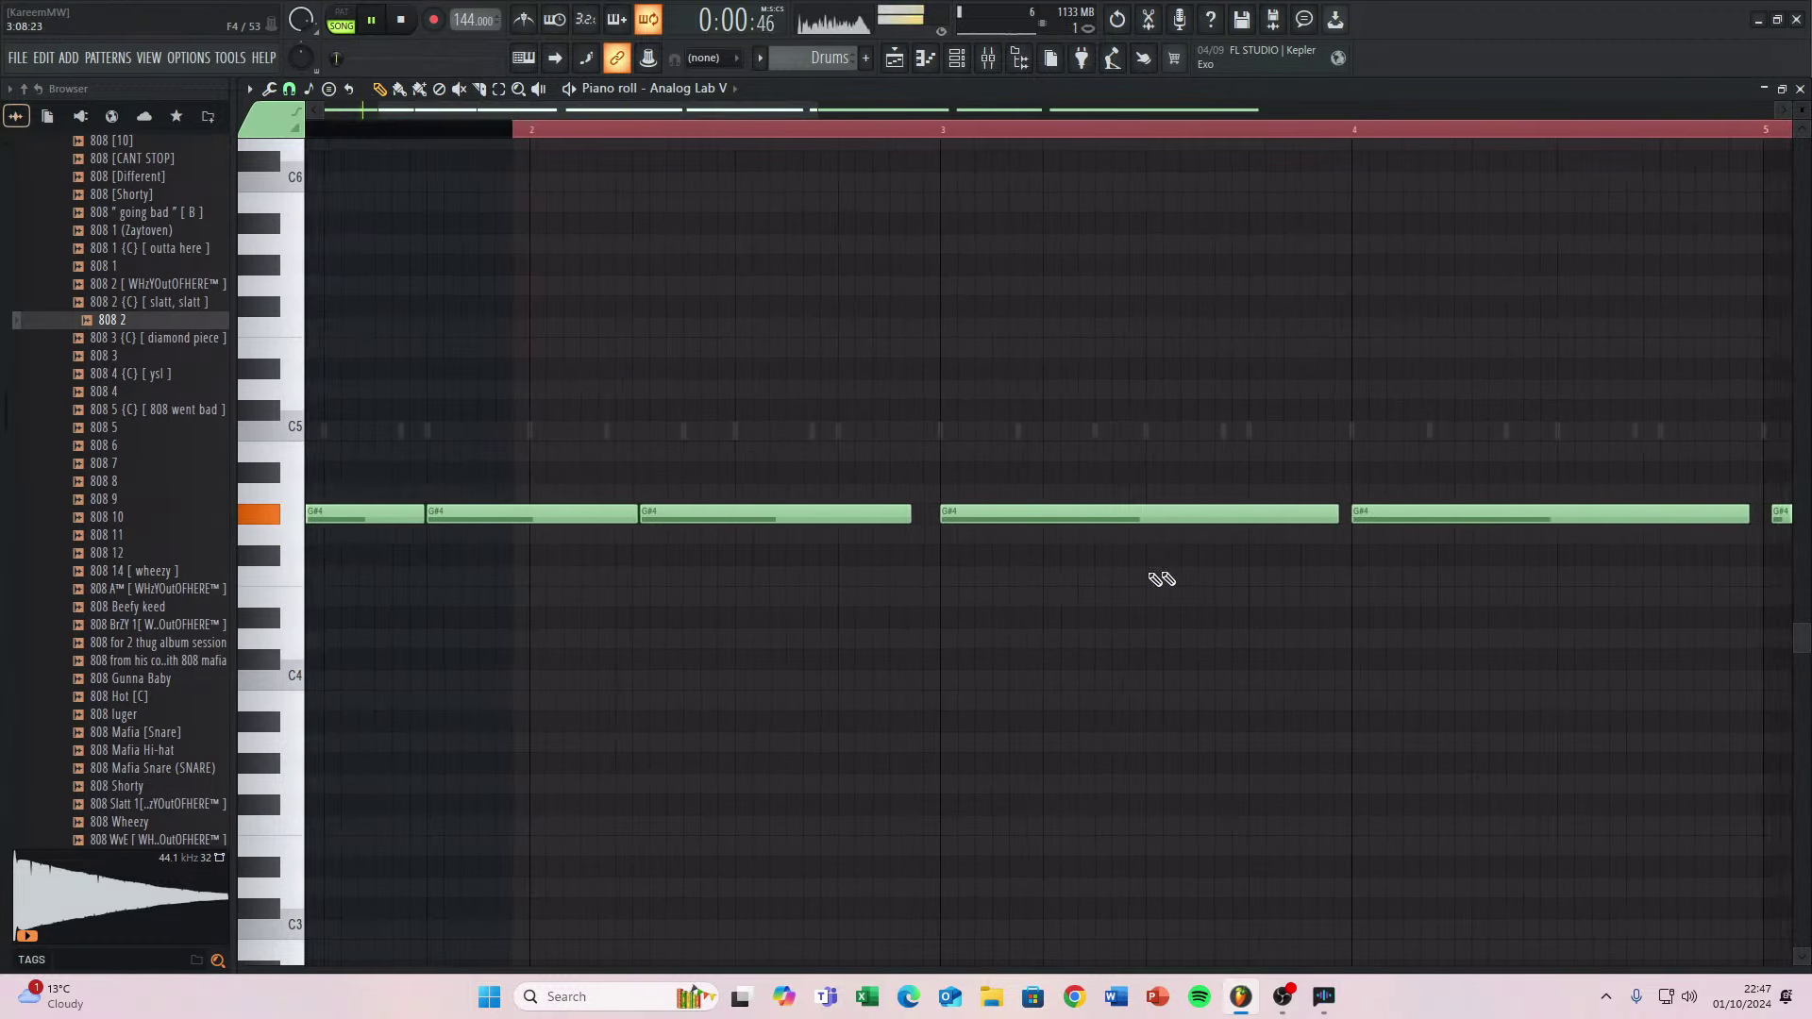
key(space)
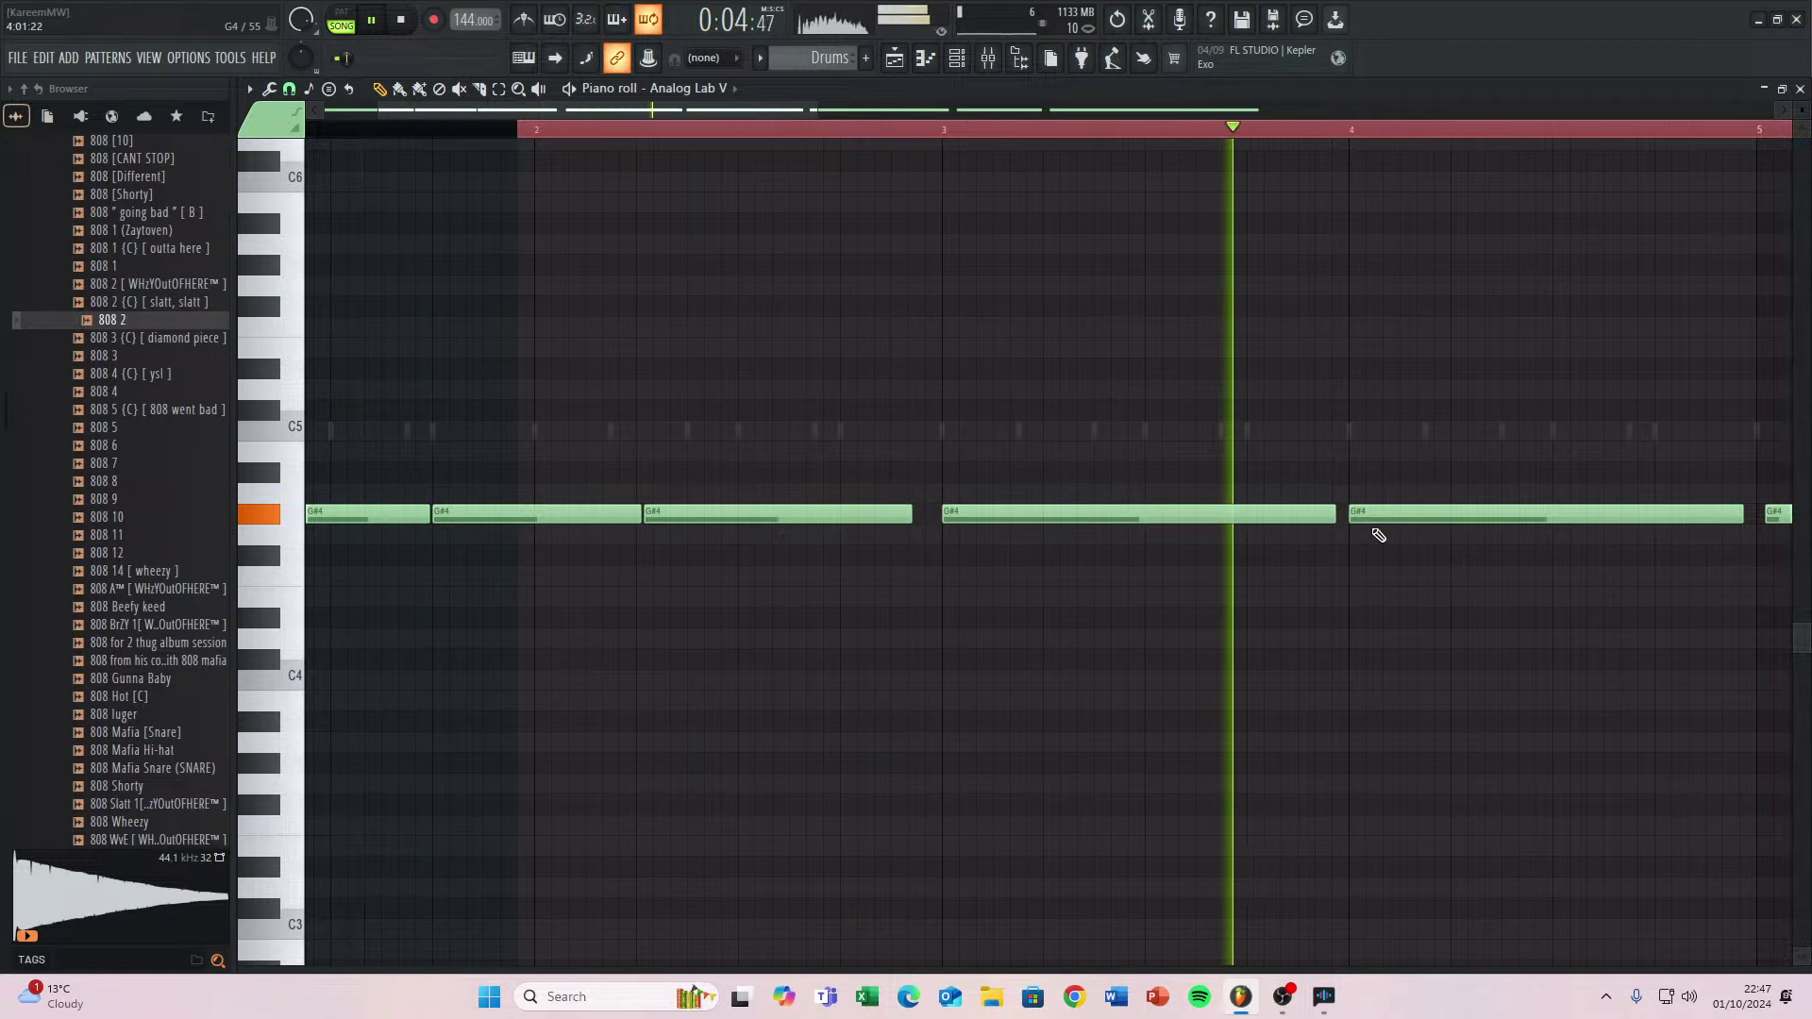
End the bar-3 note at 3:13:00 and fill the gap up to bar 4 with a short G#4 note, trying F#4 first.
key(space)
scroll(1340, 520, up, 4)
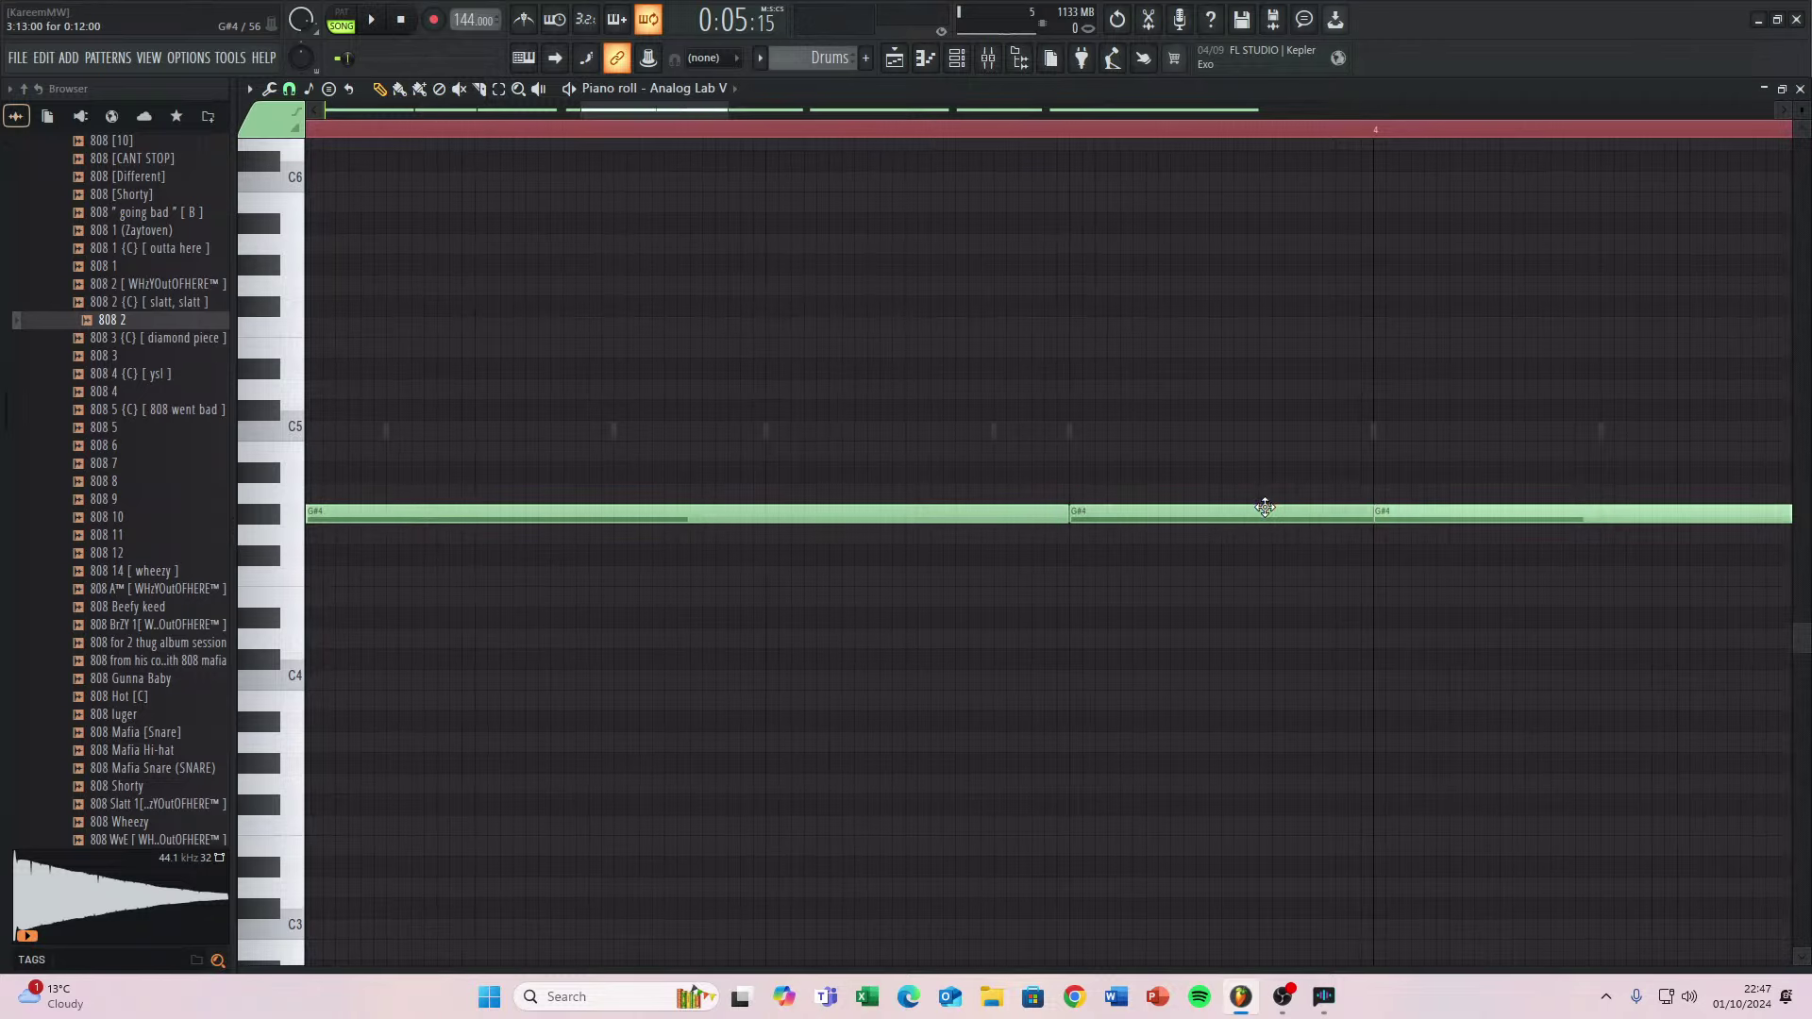
drag(1265, 507, 1273, 547)
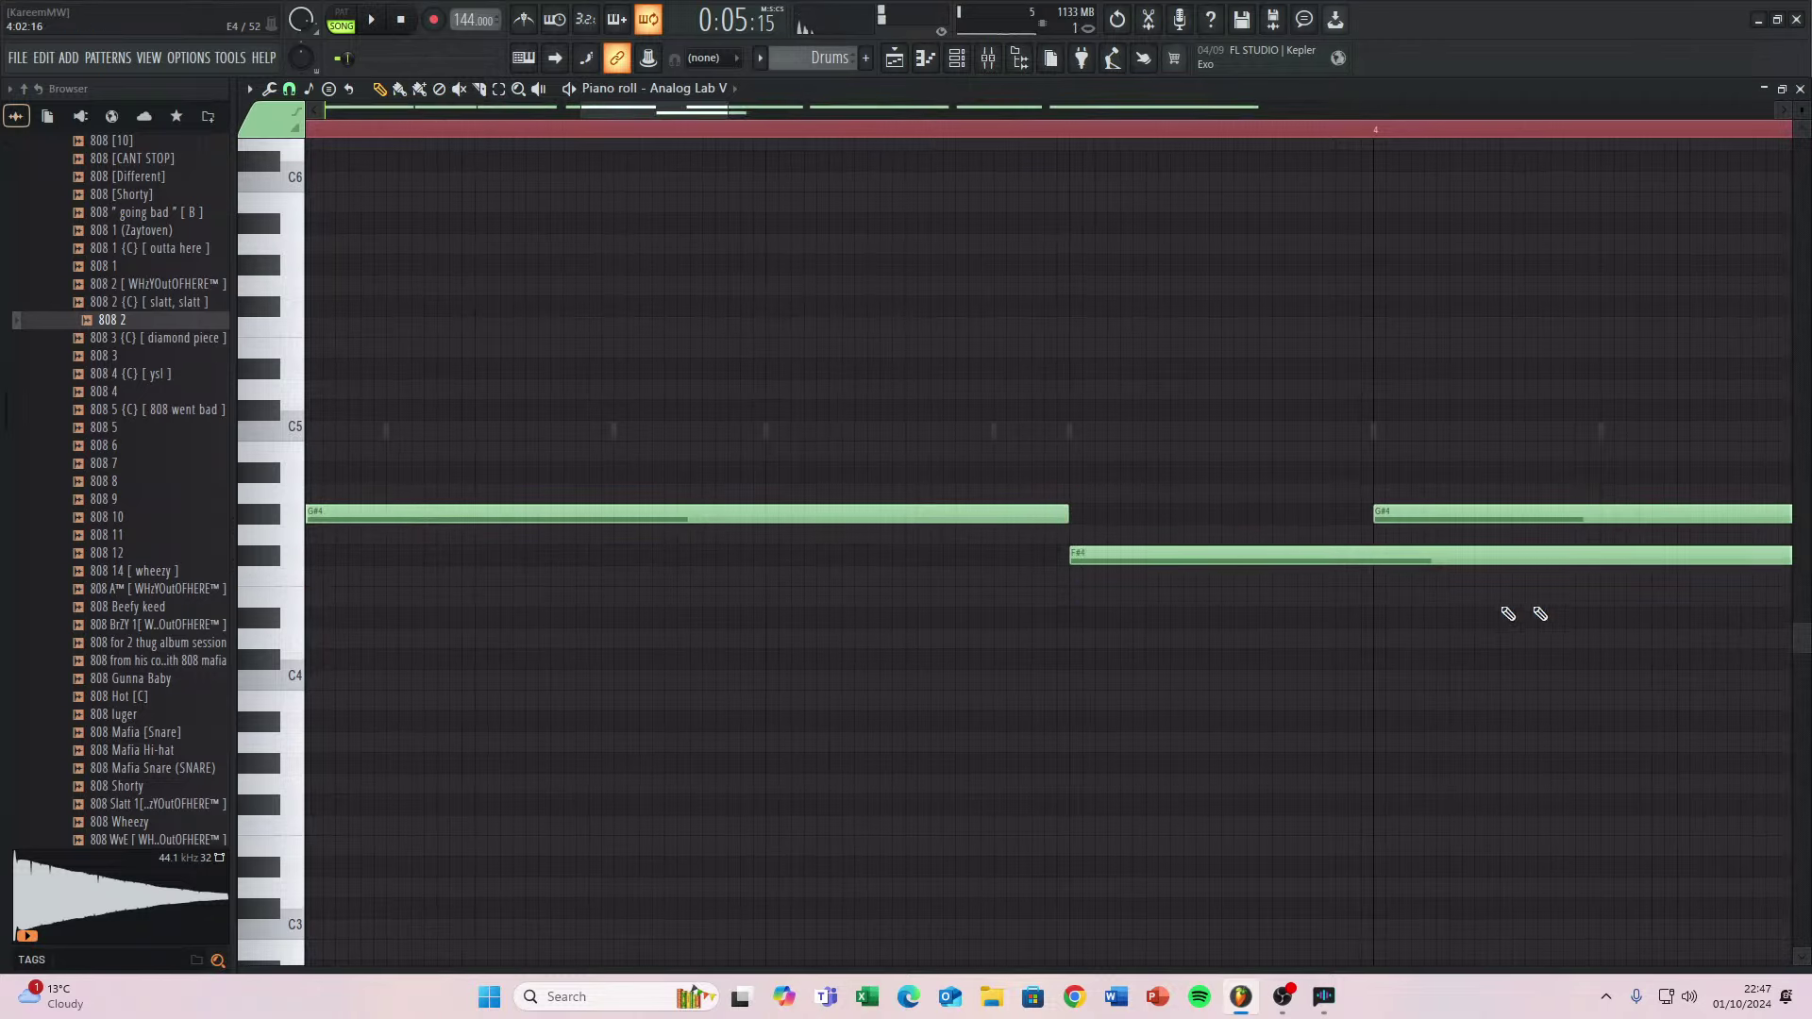
scroll(1508, 615, down, 4)
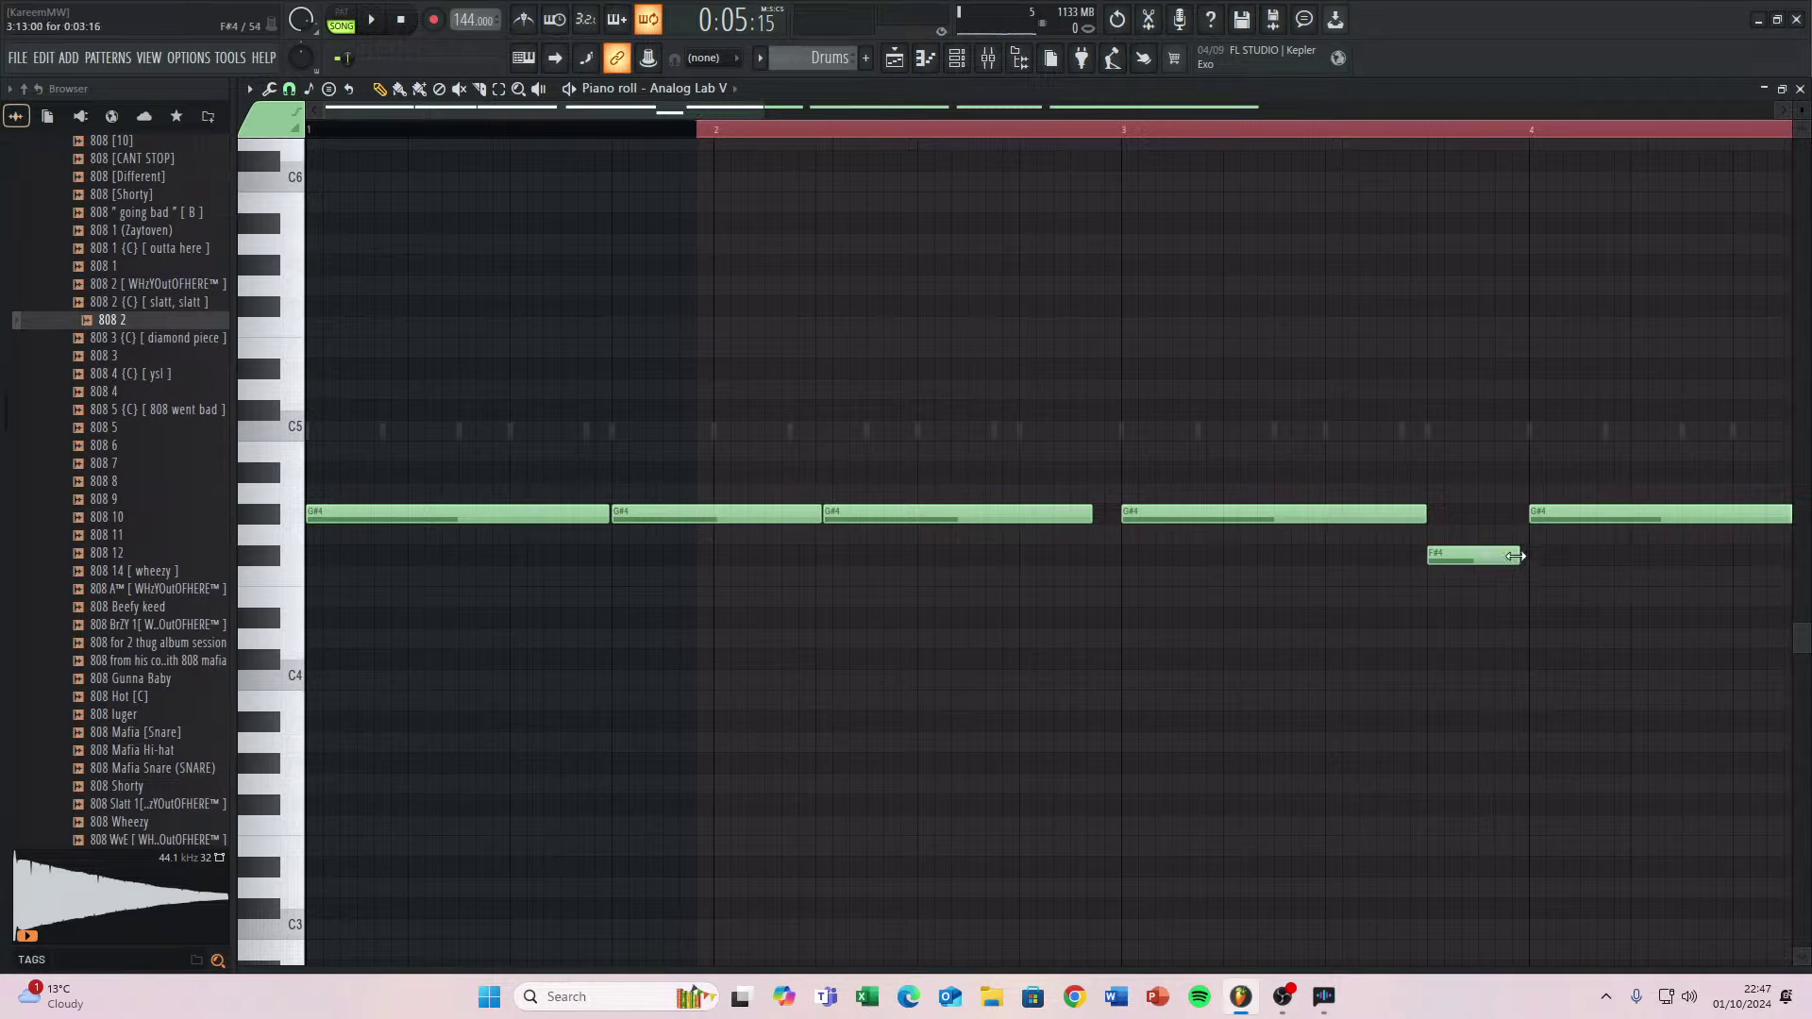
scroll(1220, 510, up, 4)
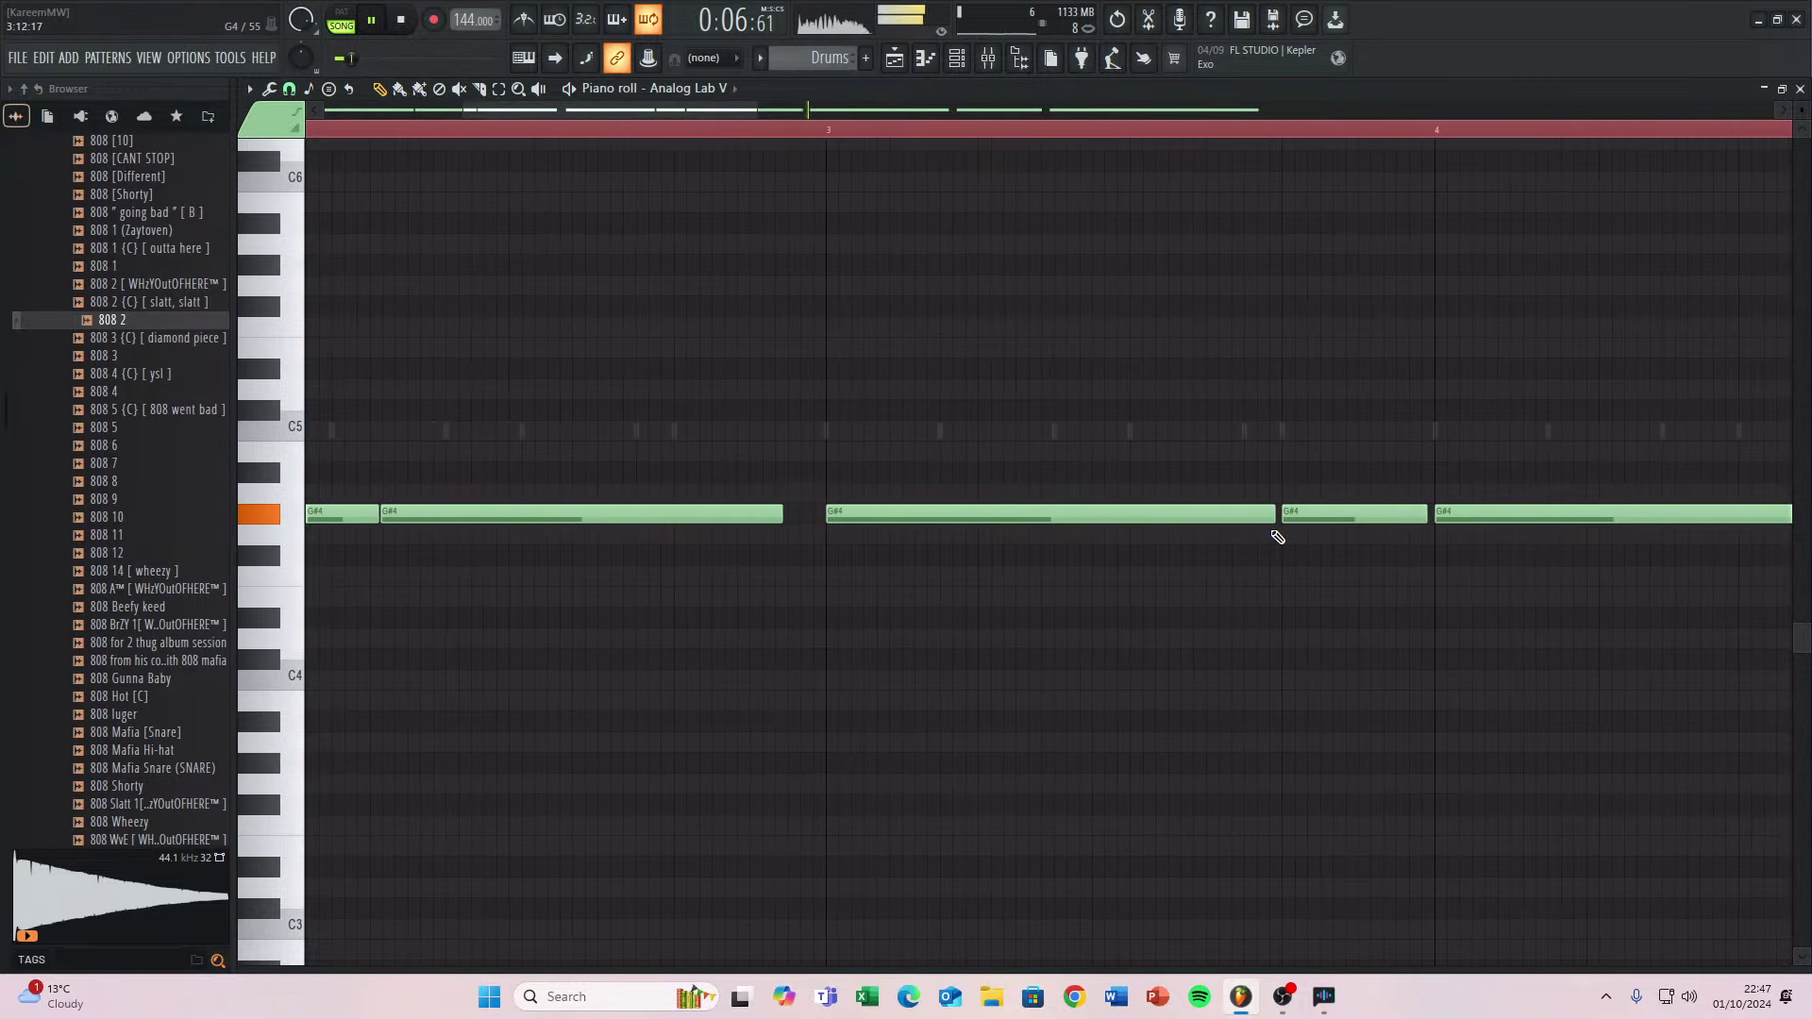
Play back the bass line with the beat and examine the note spacing from bar 1 through bar 8.
scroll(1277, 537, down, 3)
scroll(1132, 526, down, 1)
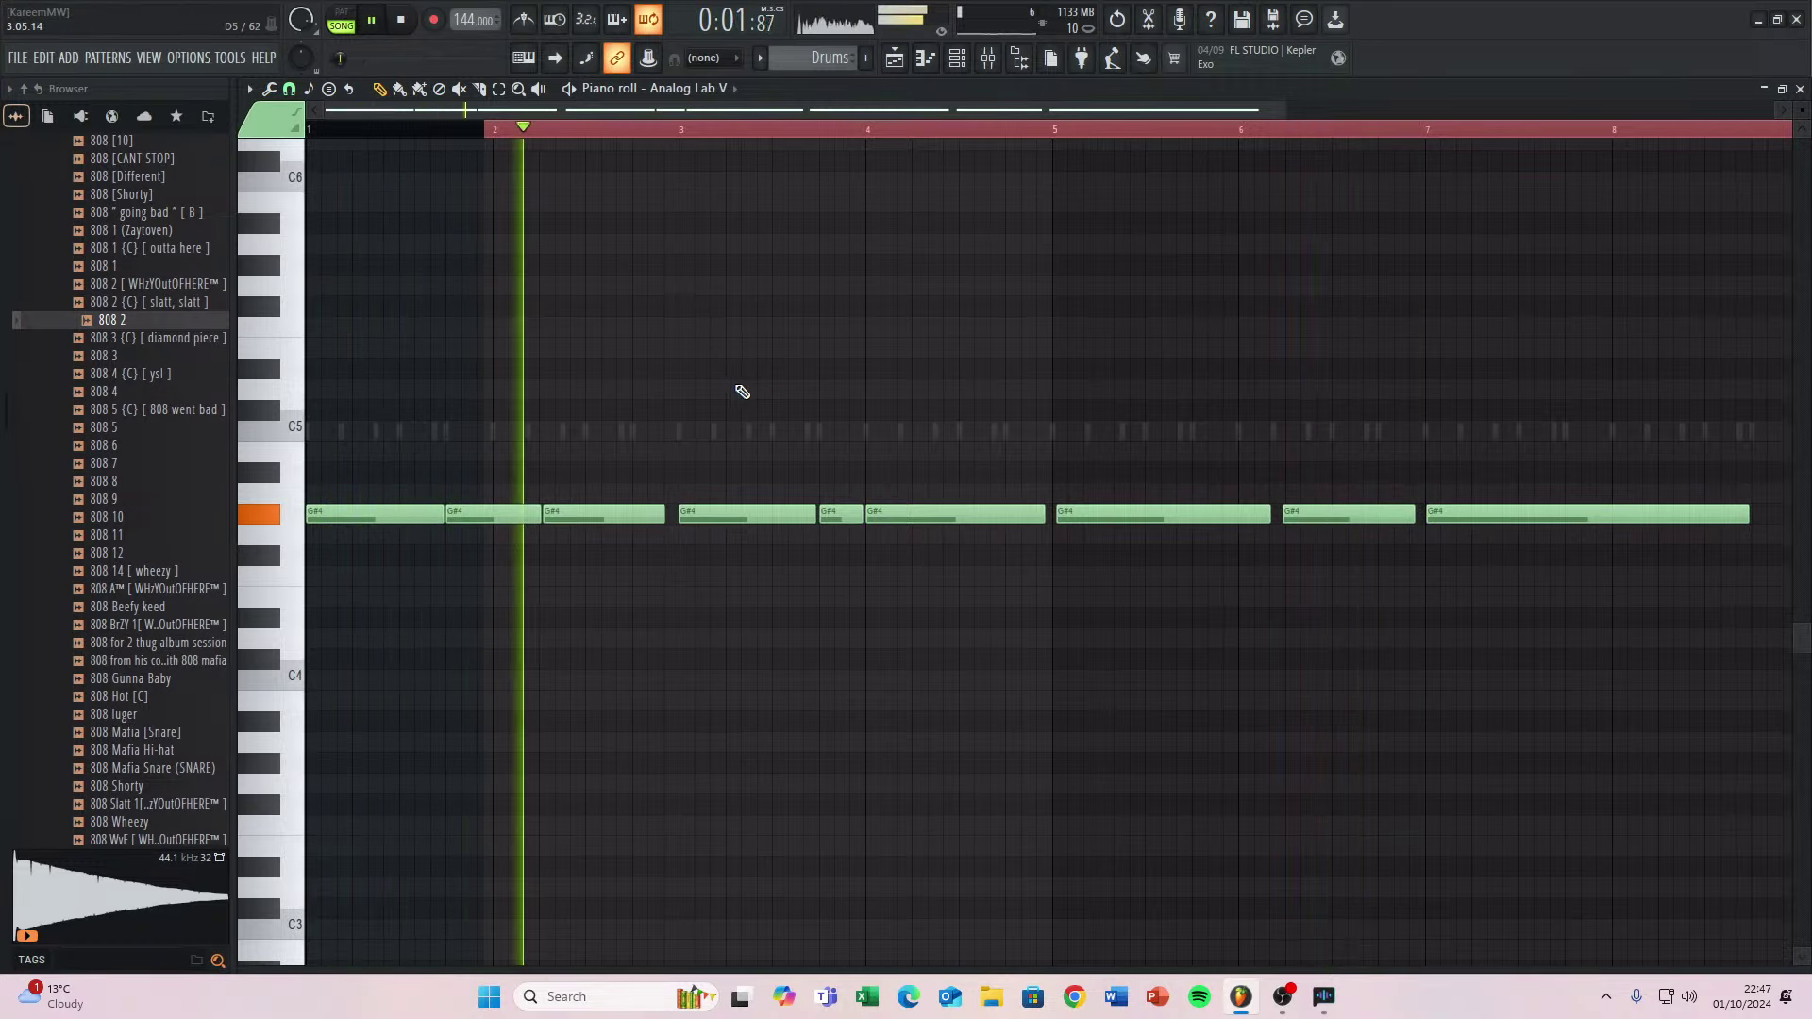
scroll(782, 458, up, 2)
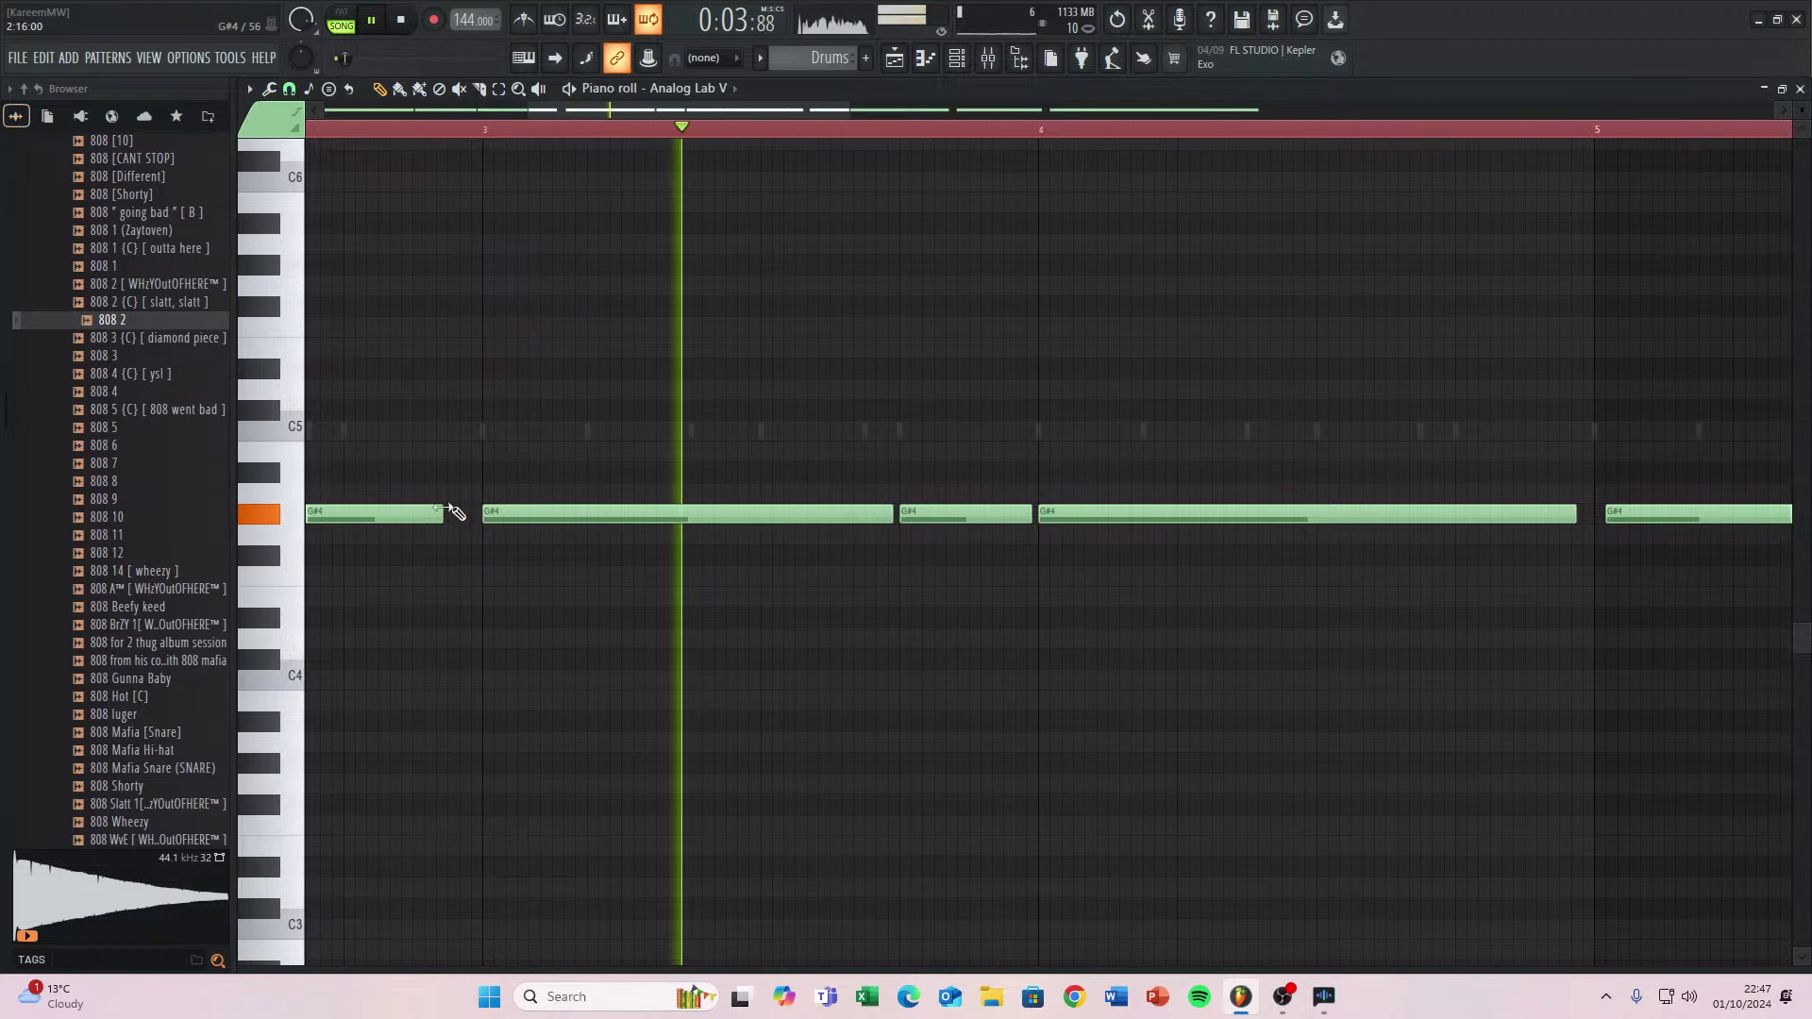
scroll(457, 514, up, 2)
scroll(943, 470, down, 3)
scroll(1038, 469, down, 3)
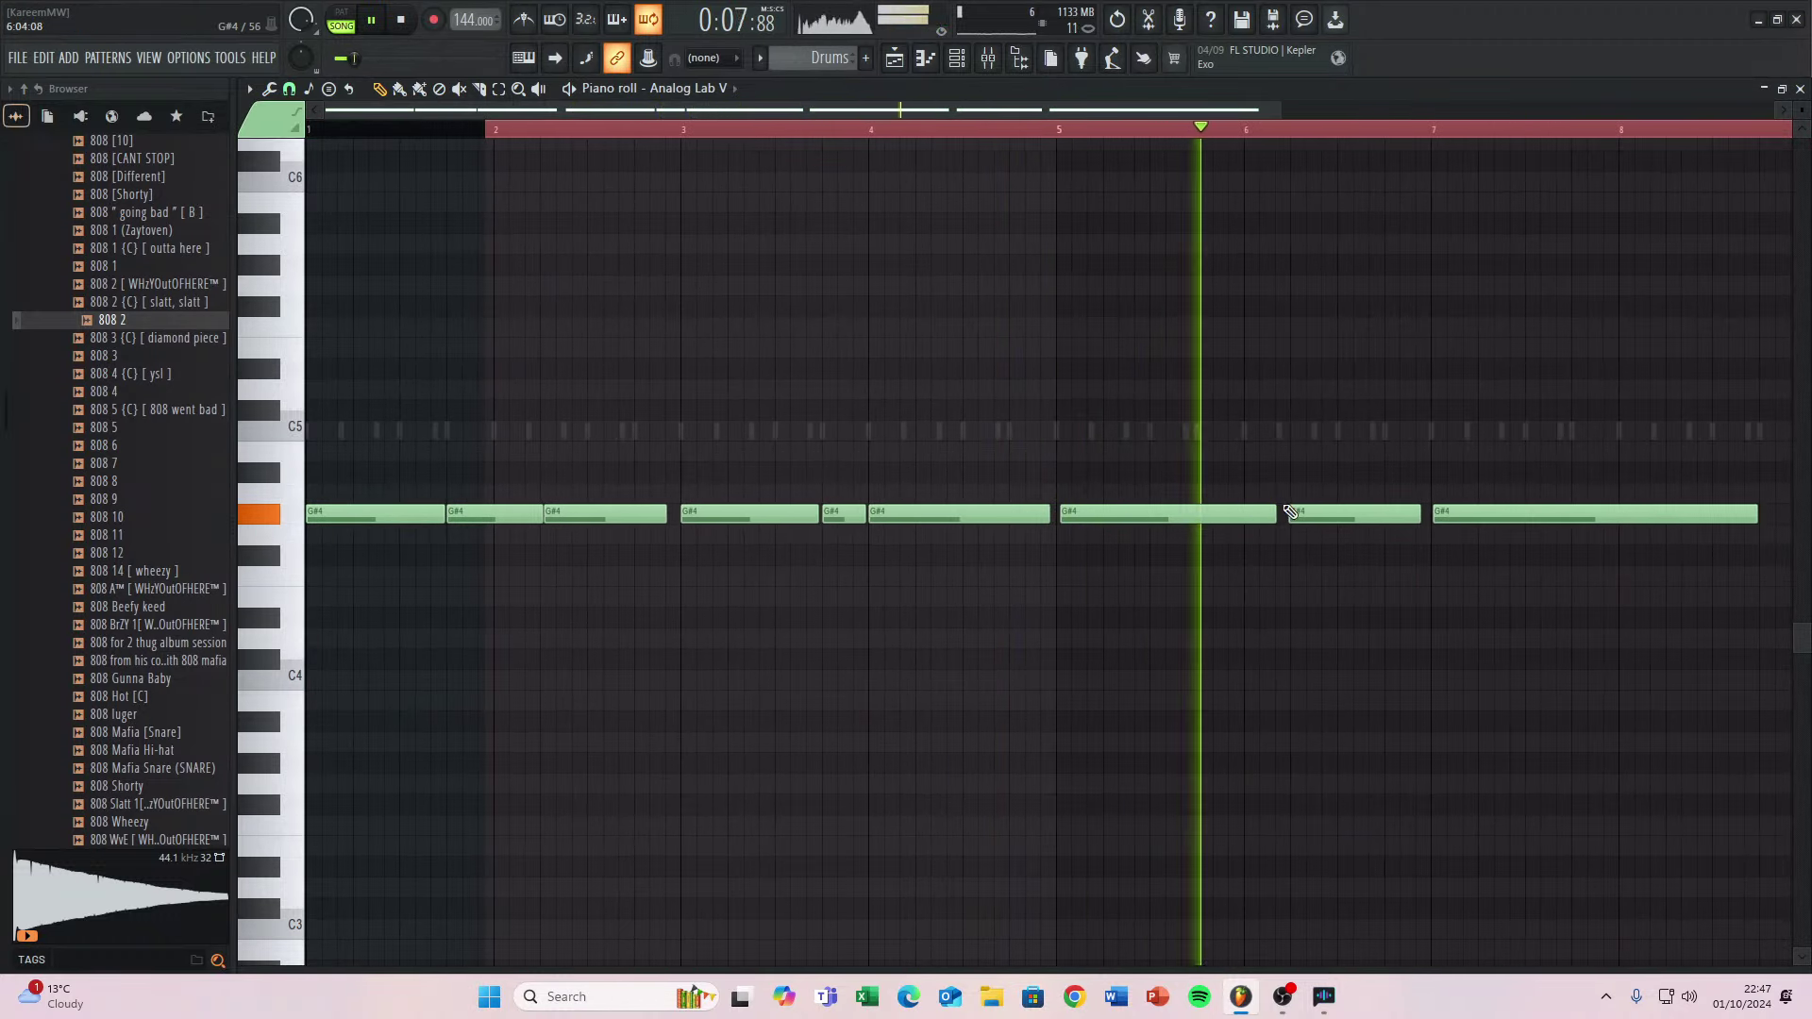
key(space)
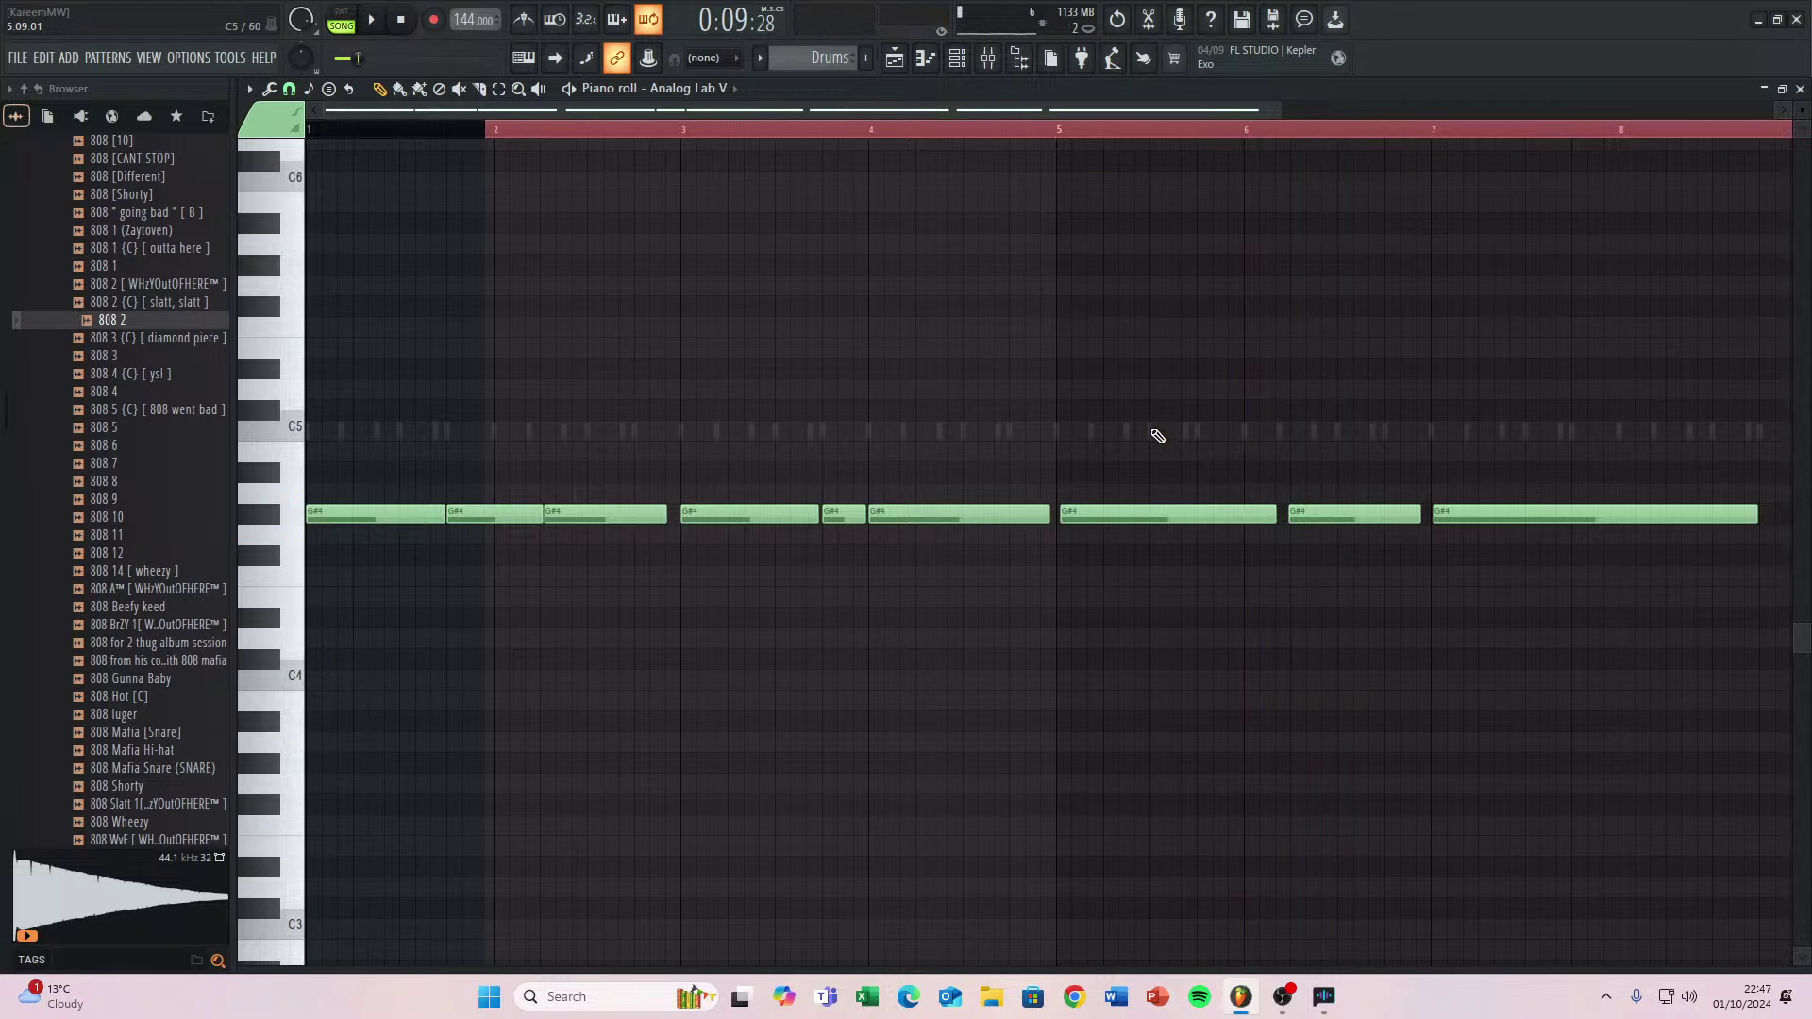
Delete the G#4 notes from bar 5 onward and copy the first four bars of bass notes to start at bar 5.
drag(1145, 444, 1746, 601)
key(Delete)
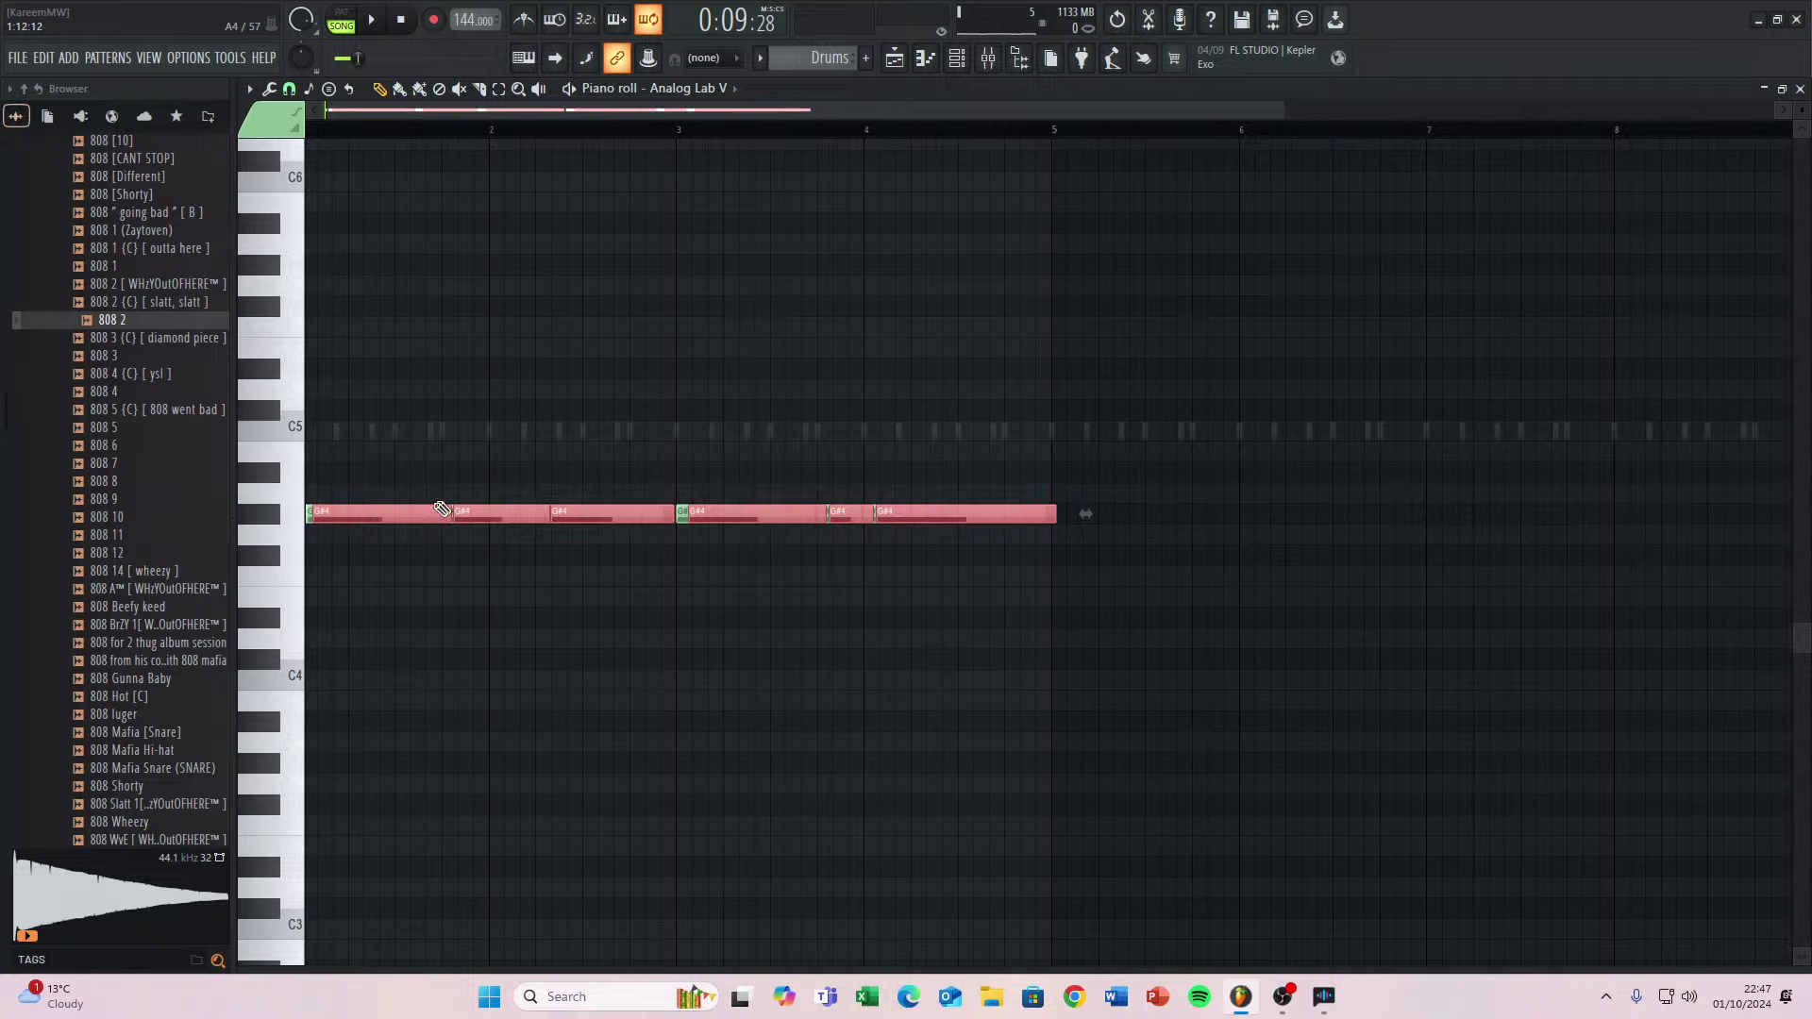
drag(696, 515, 1155, 513)
scroll(1151, 515, up, 3)
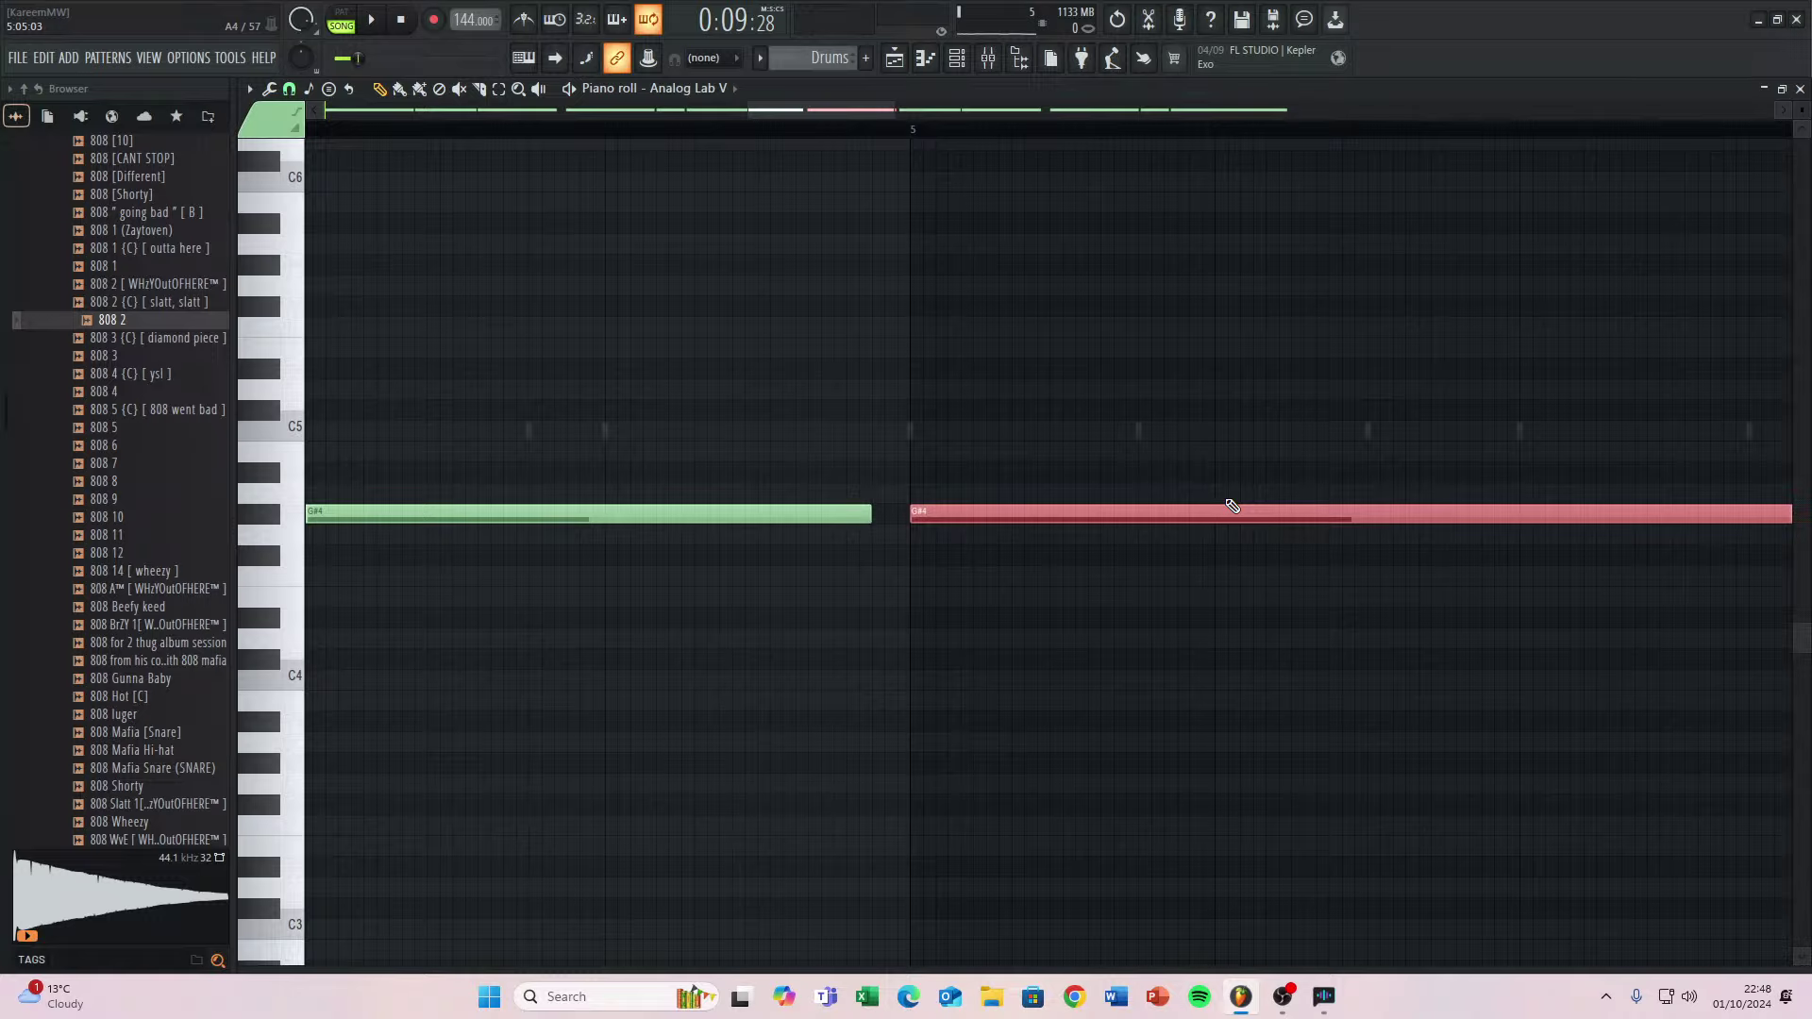
scroll(971, 699, up, 1)
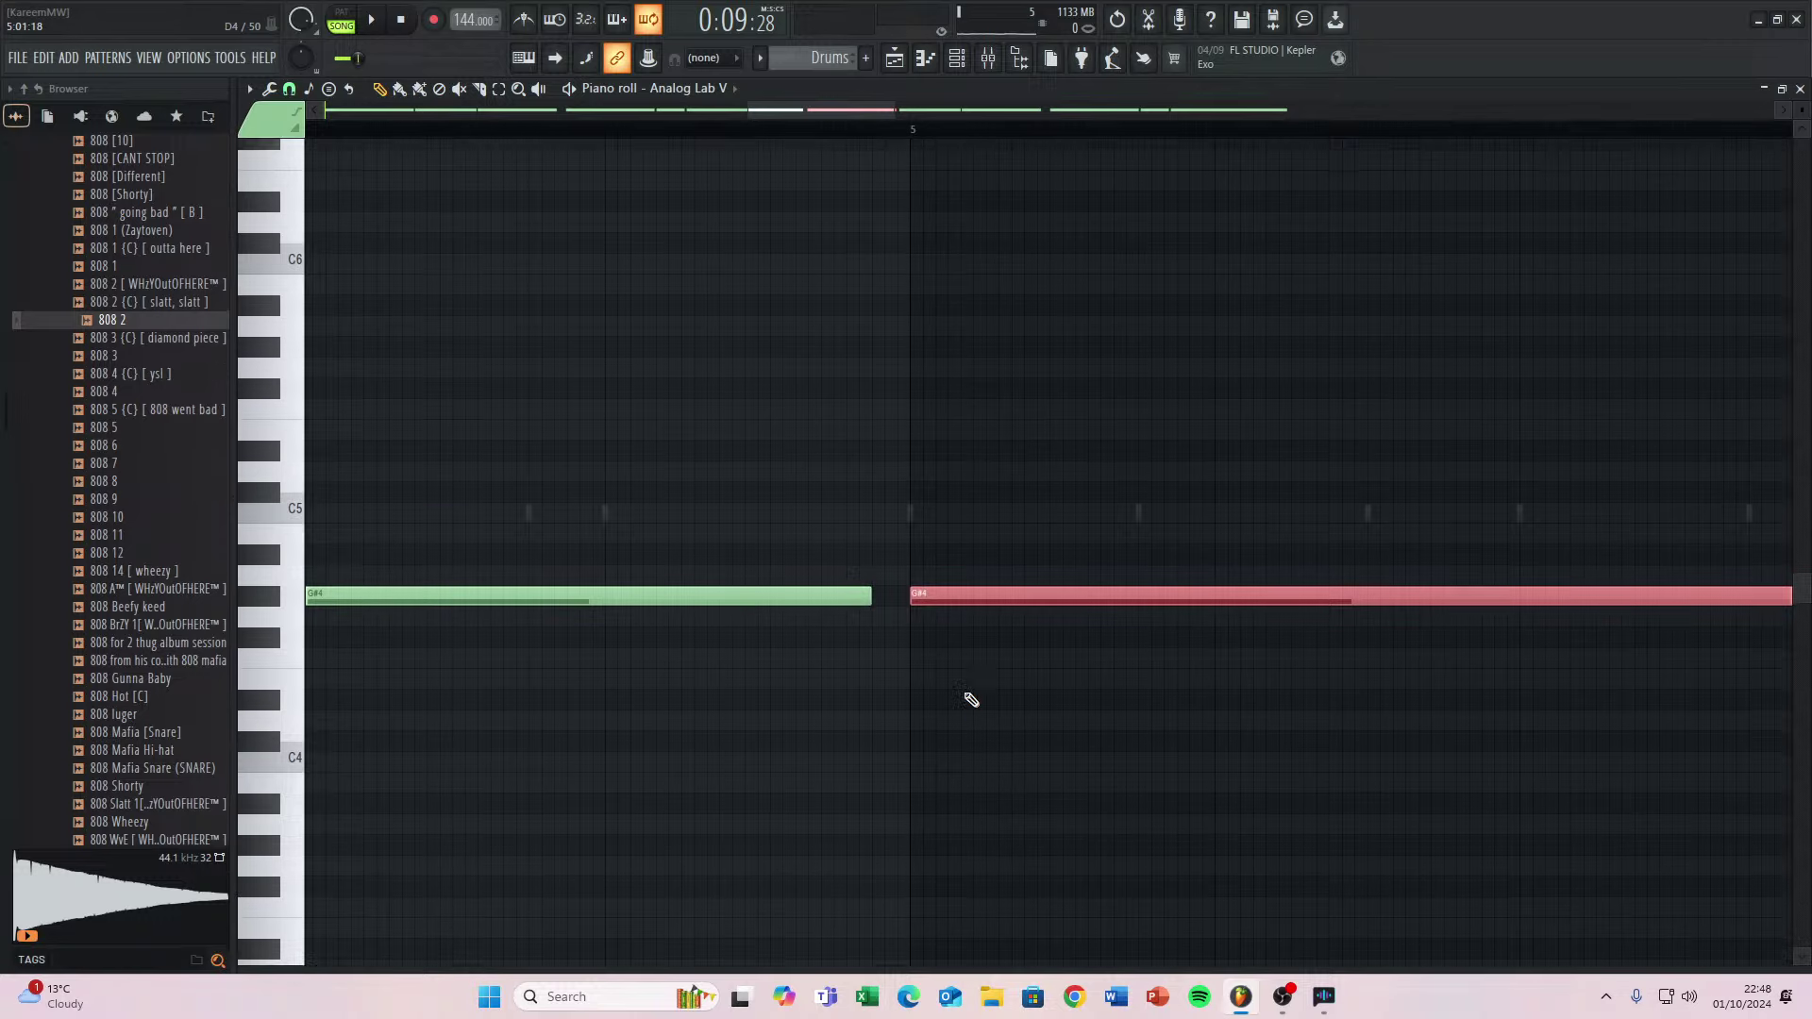
Play back the duplicated eight-bar bass line and examine how the notes line up across both four-bar halves.
scroll(1038, 773, down, 5)
scroll(1134, 477, down, 5)
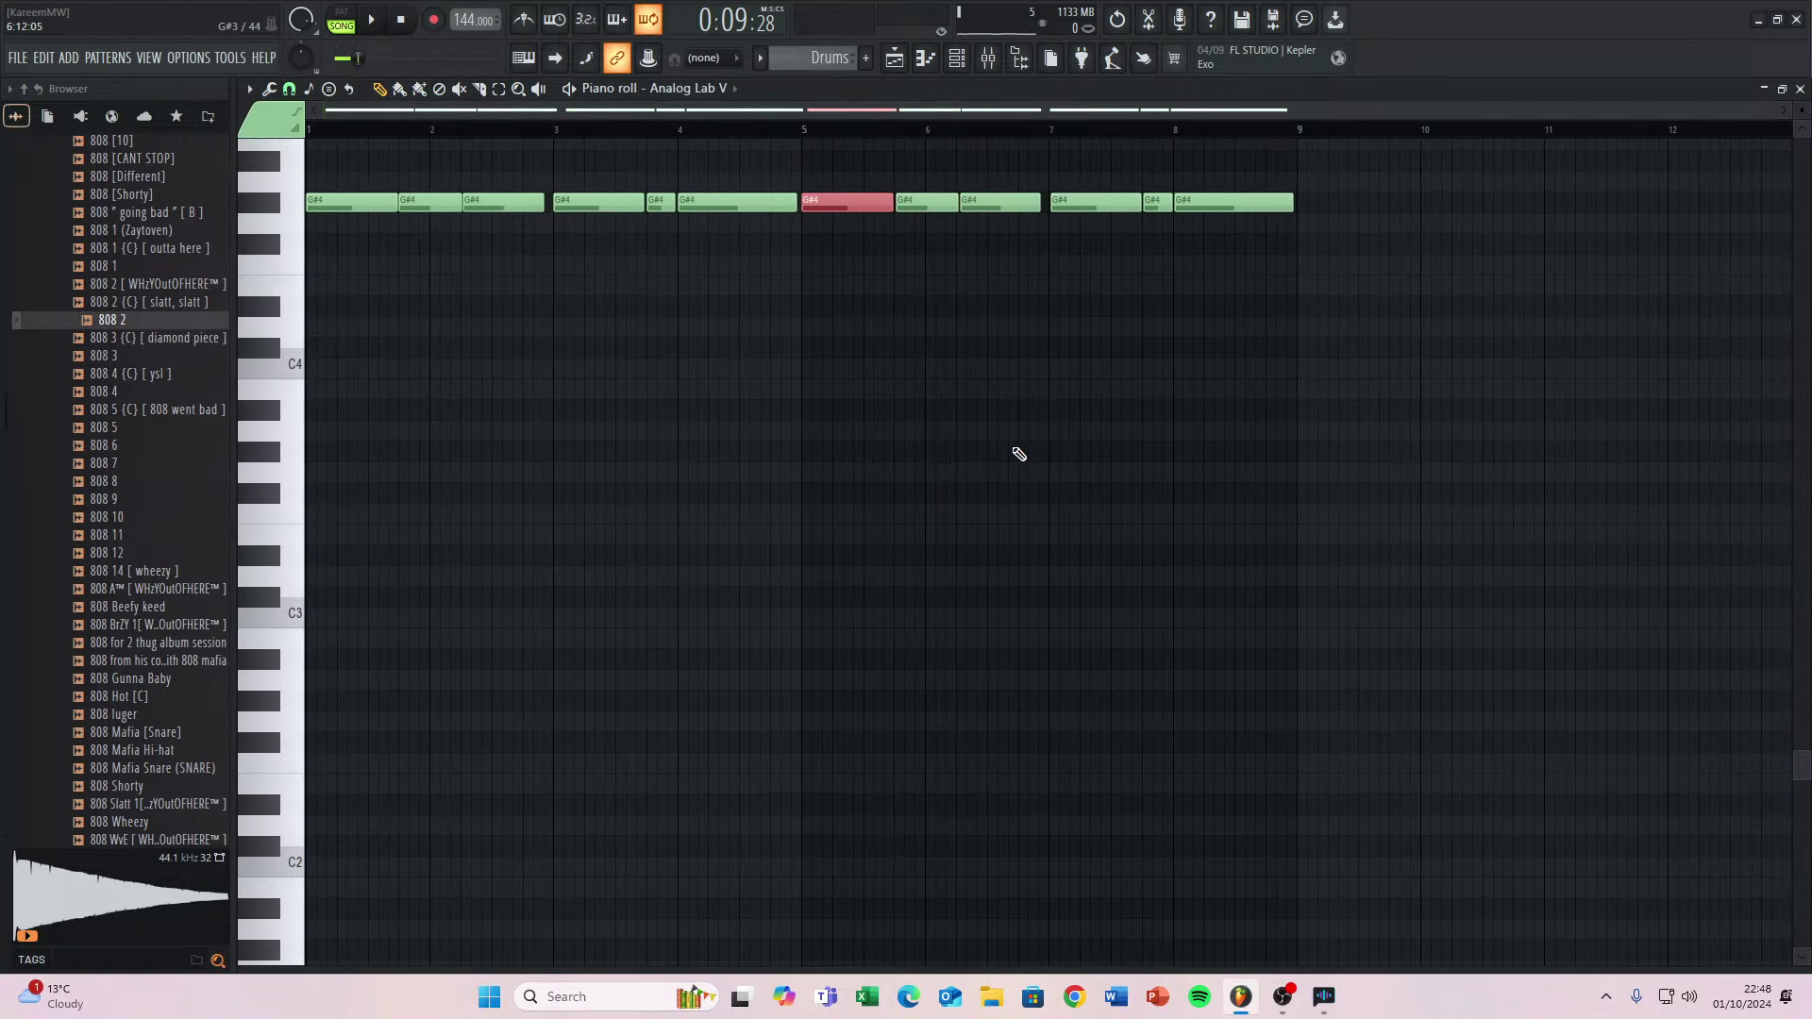
scroll(566, 456, up, 10)
scroll(627, 488, down, 8)
scroll(613, 487, up, 4)
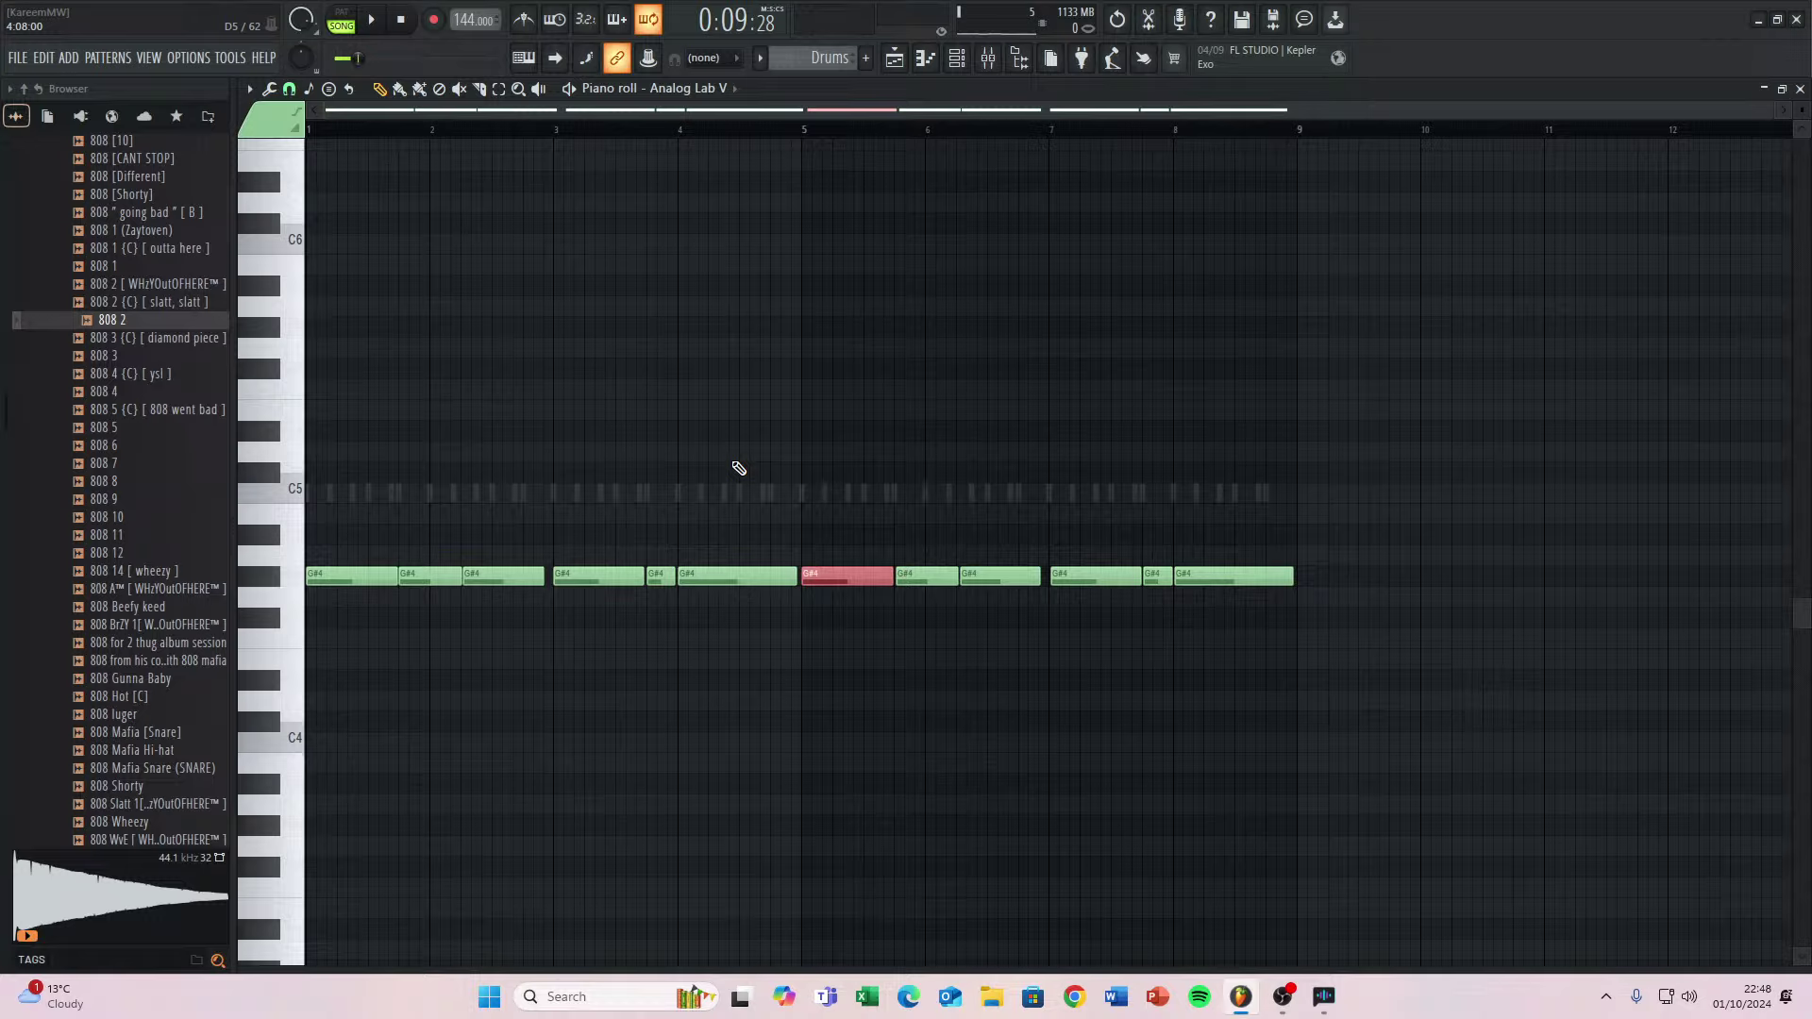
click(375, 26)
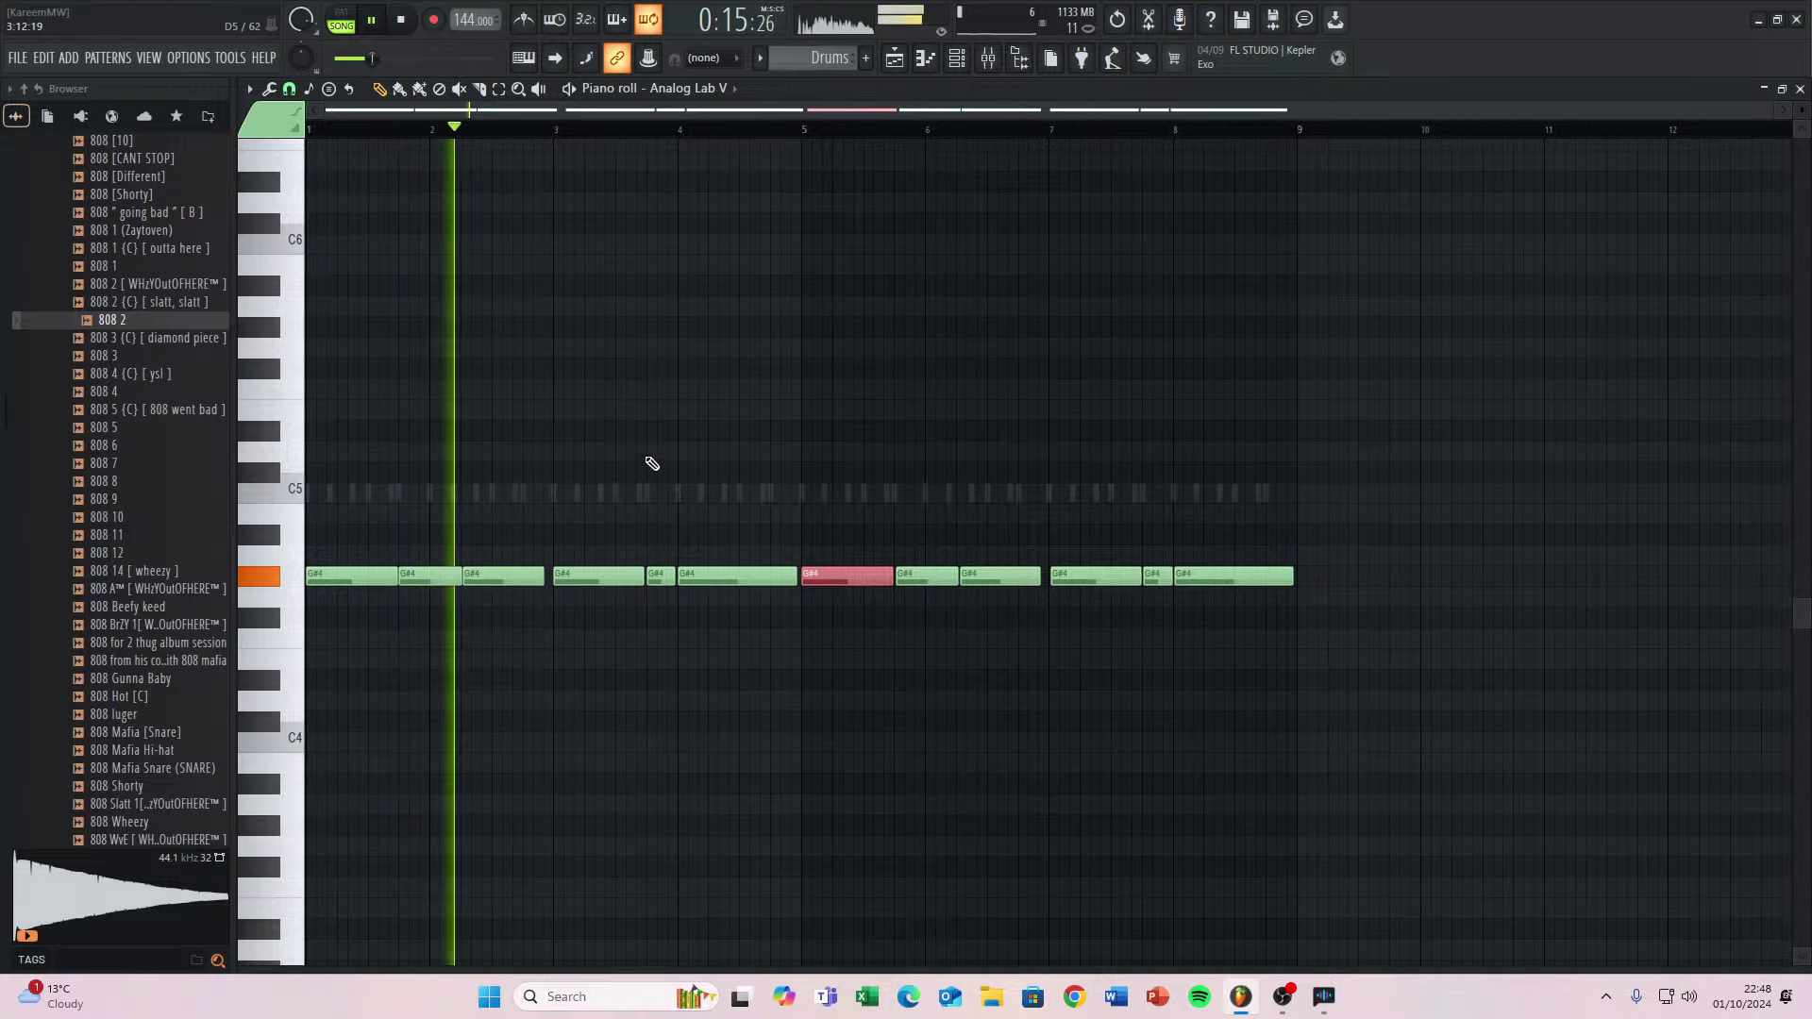
ctrl+scroll(652, 464, up, 3)
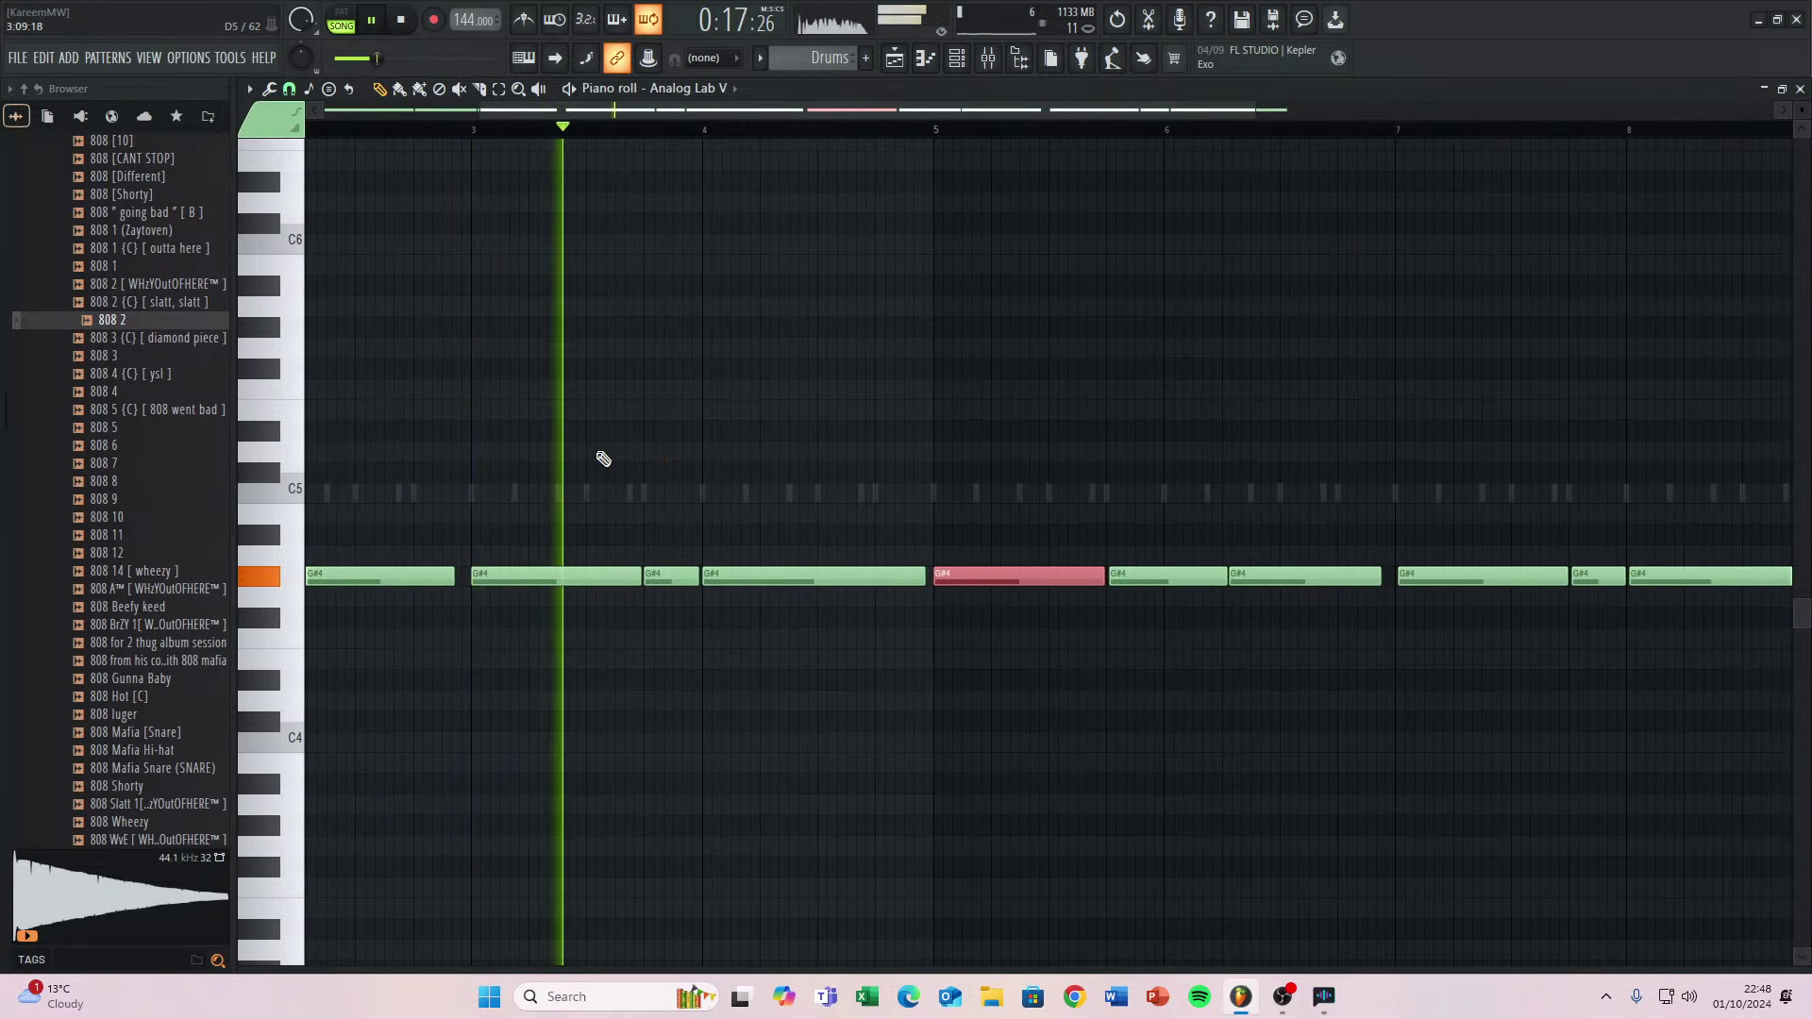
ctrl+scroll(600, 462, down, 3)
ctrl+scroll(416, 538, up, 3)
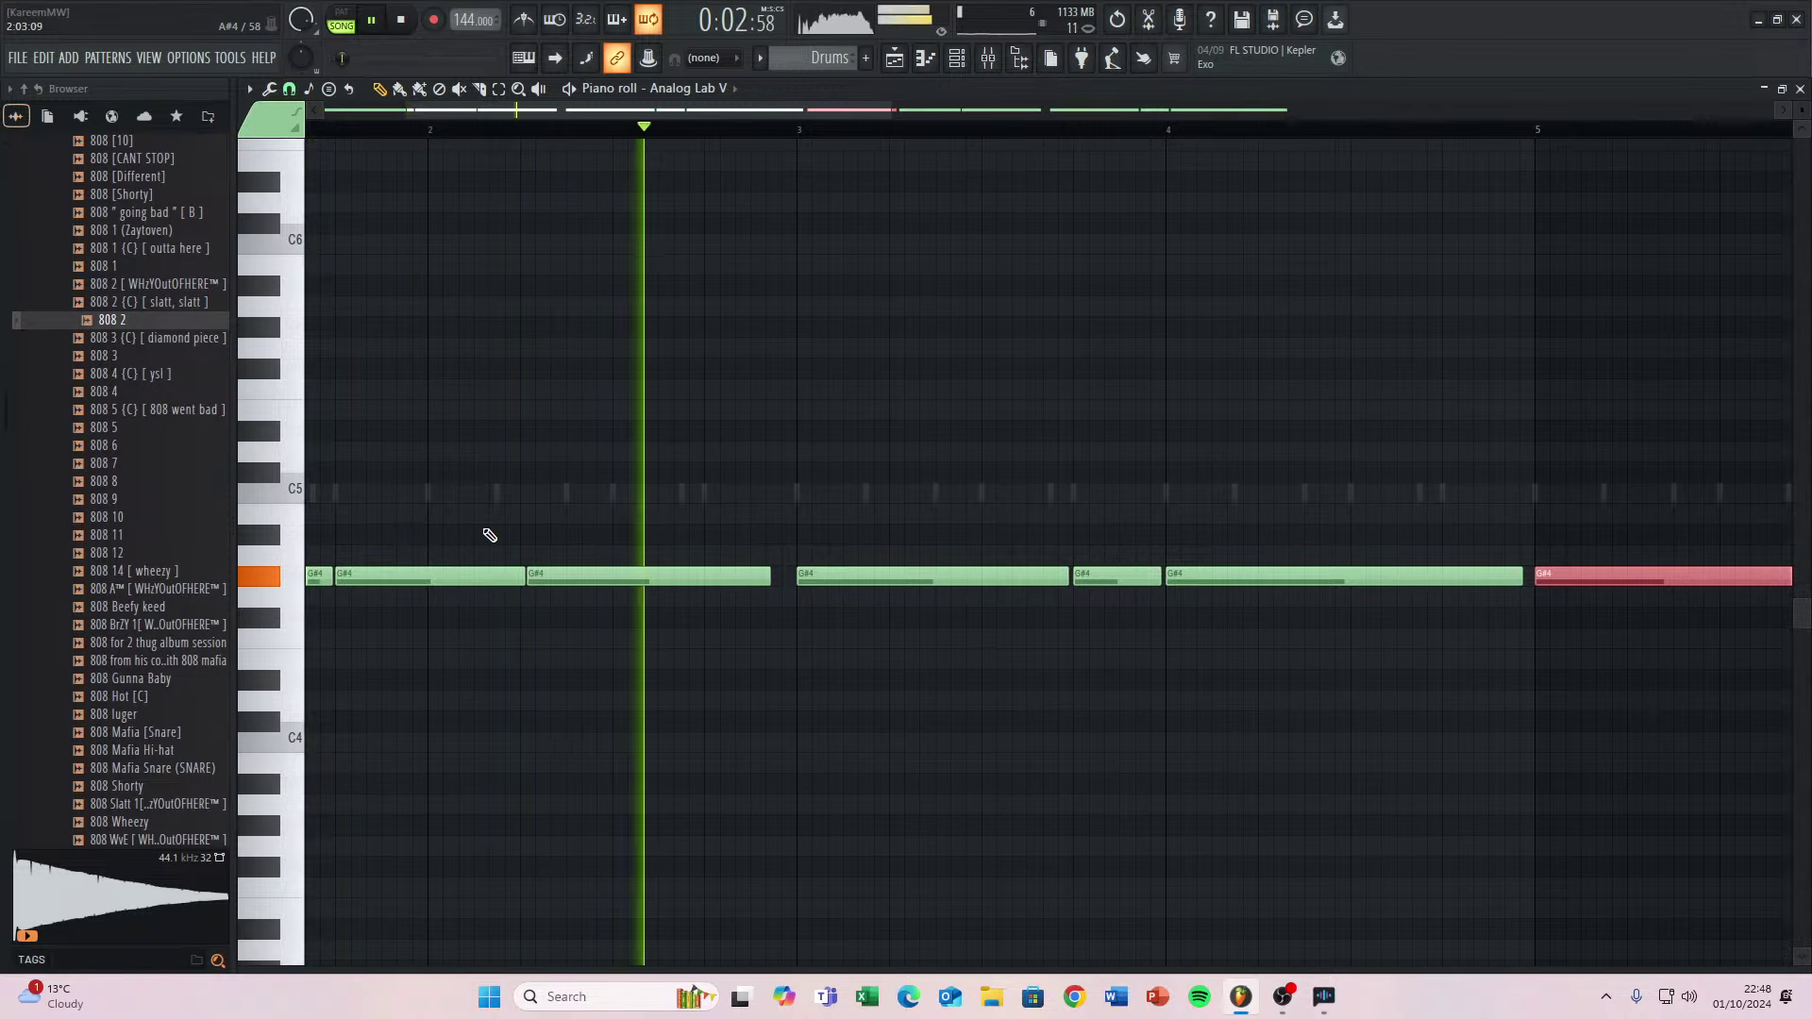
ctrl+scroll(973, 559, down, 1)
ctrl+scroll(973, 558, down, 3)
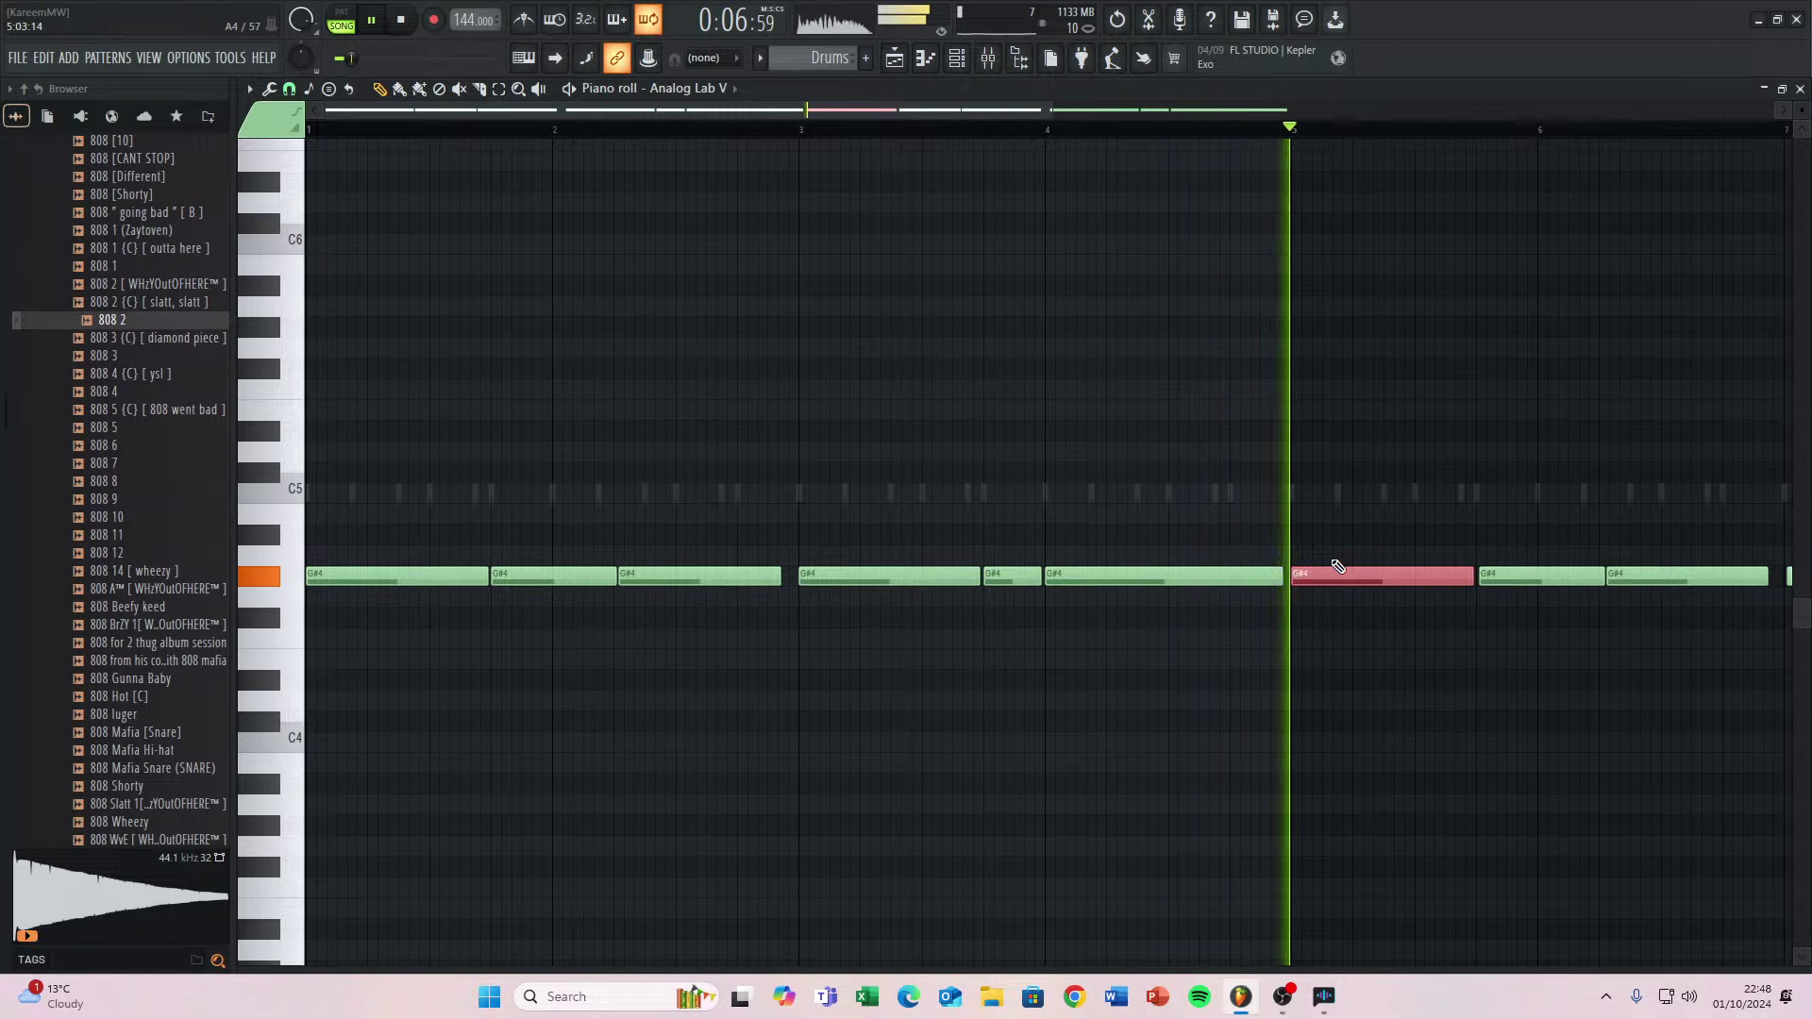
scroll(1510, 533, up, 2)
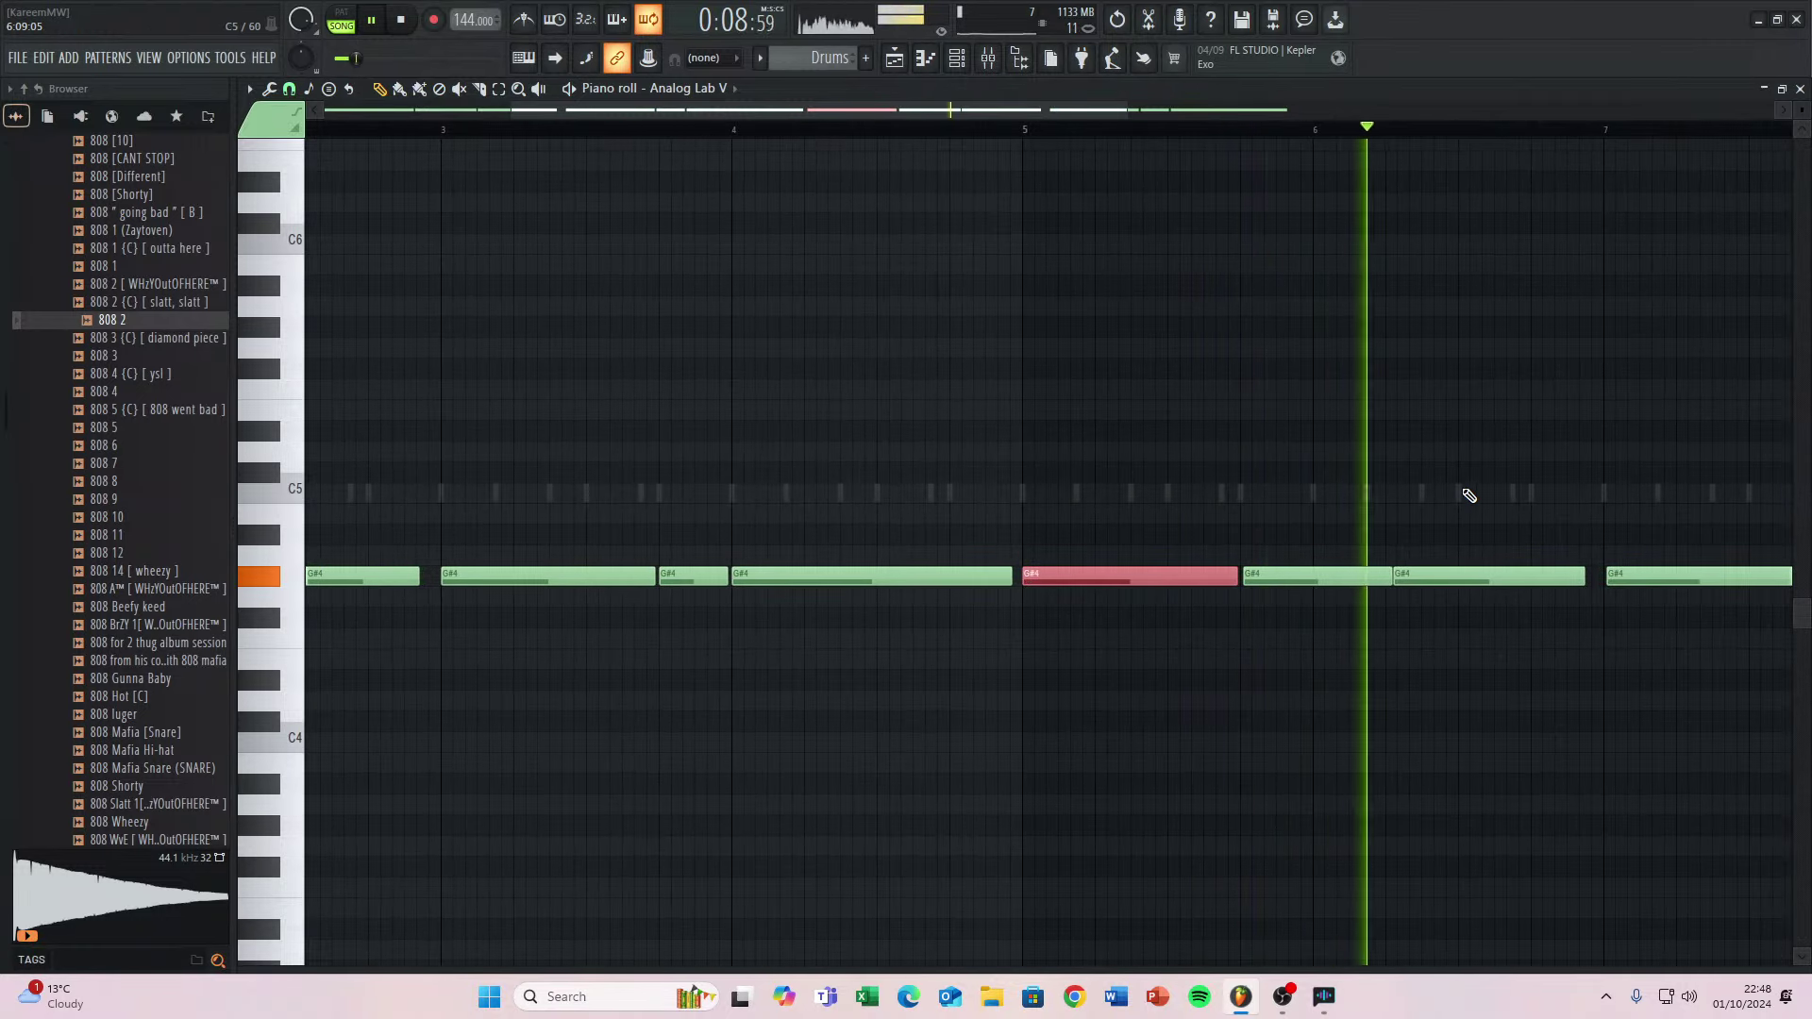
Replace the last G#4 note with one at 8:09:00 of length 0:08:00, and extend the 7:13:04 note to 0:11:12.
scroll(1510, 491, up, 1)
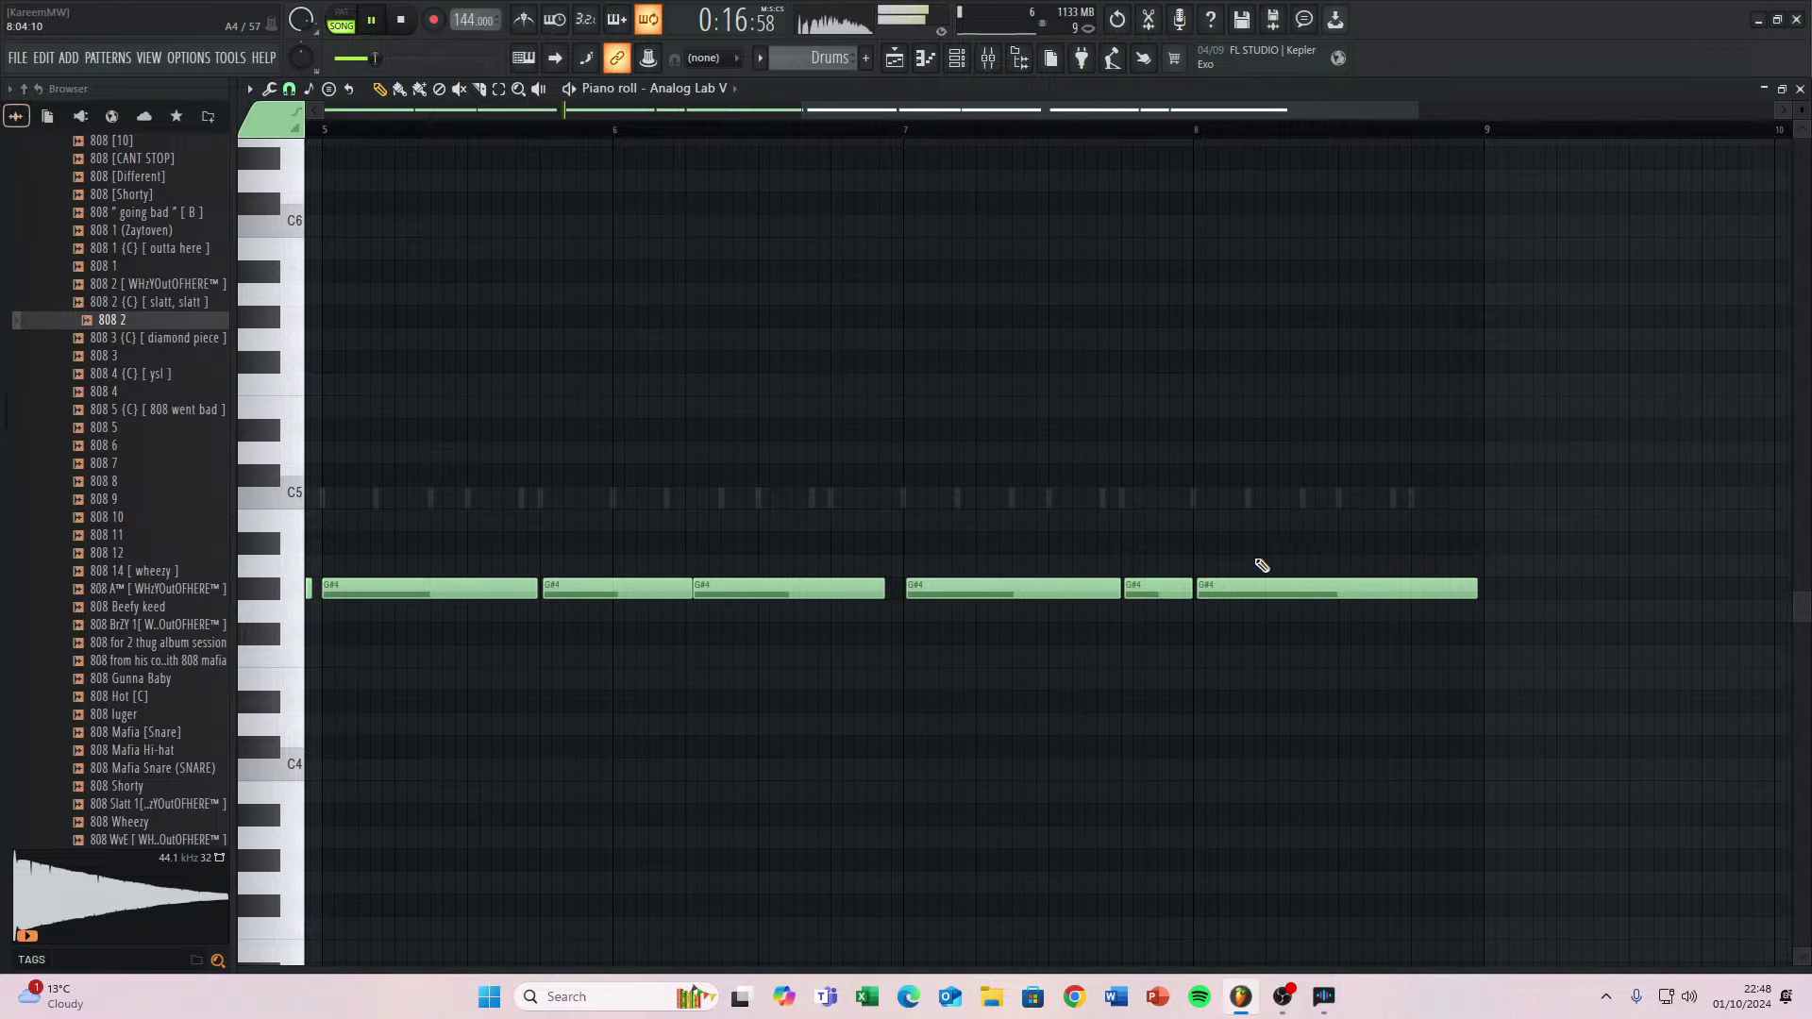
scroll(1217, 566, down, 4)
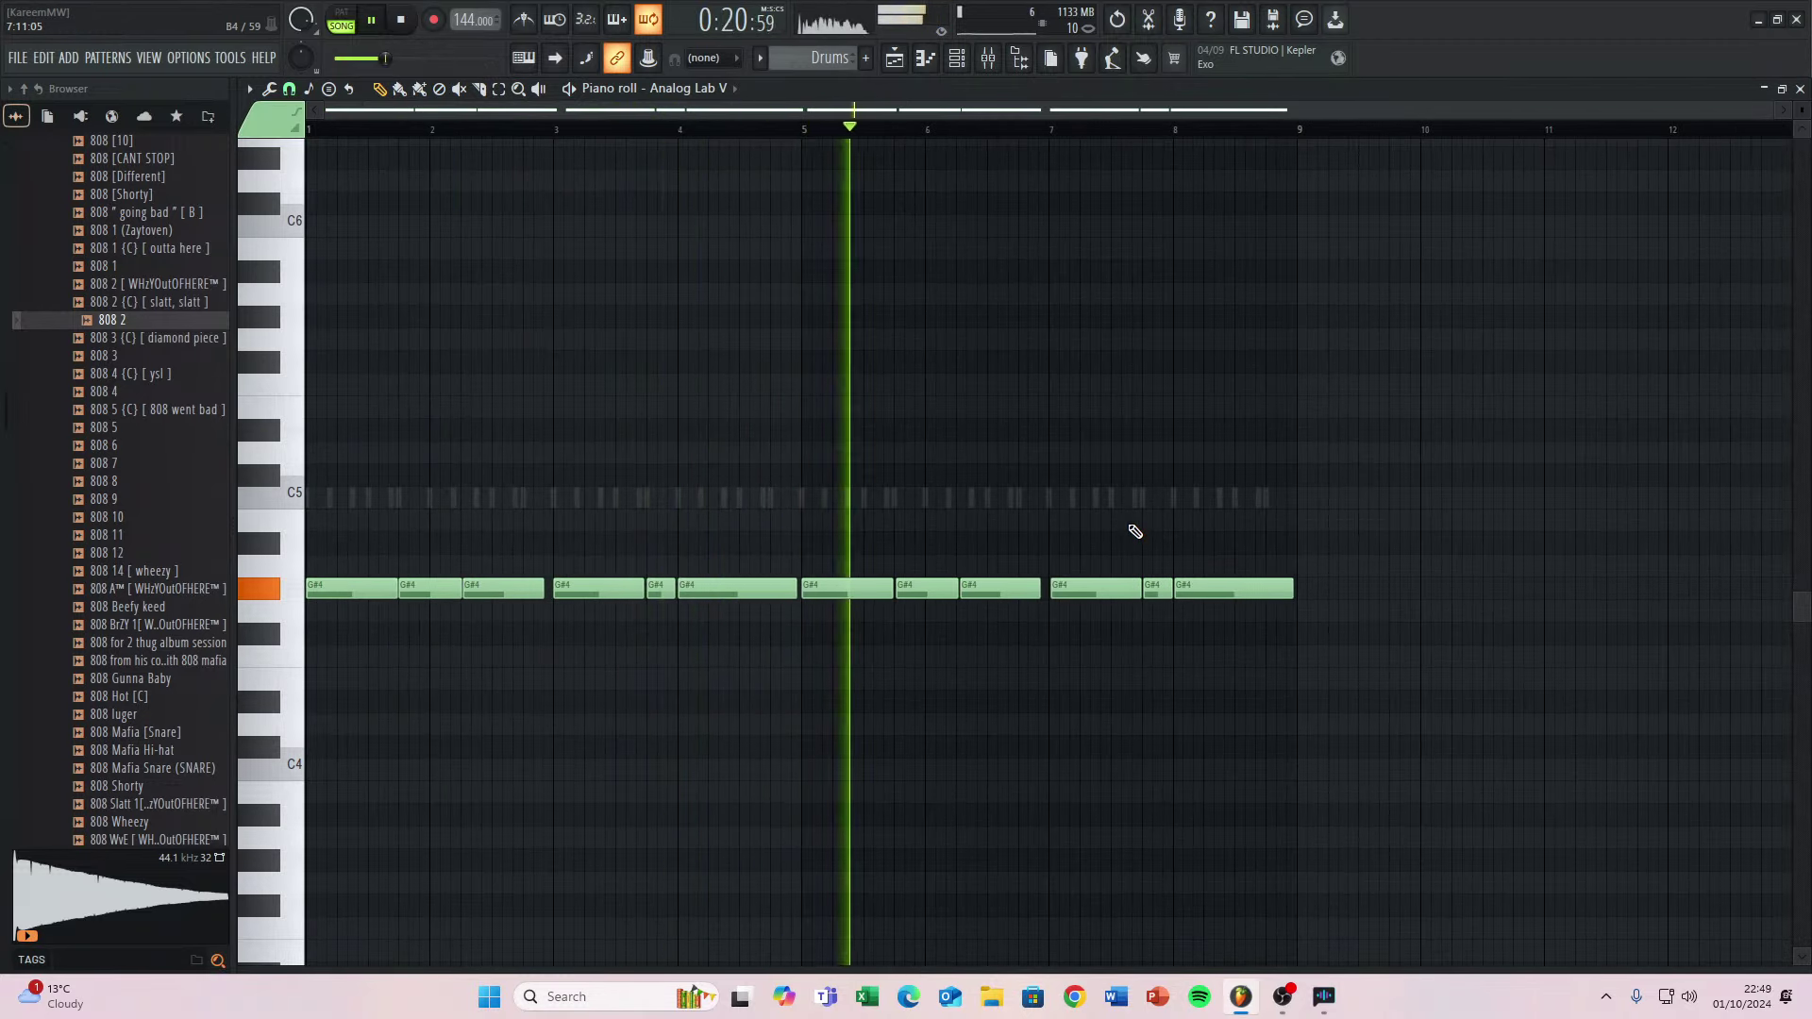
scroll(1127, 531, up, 2)
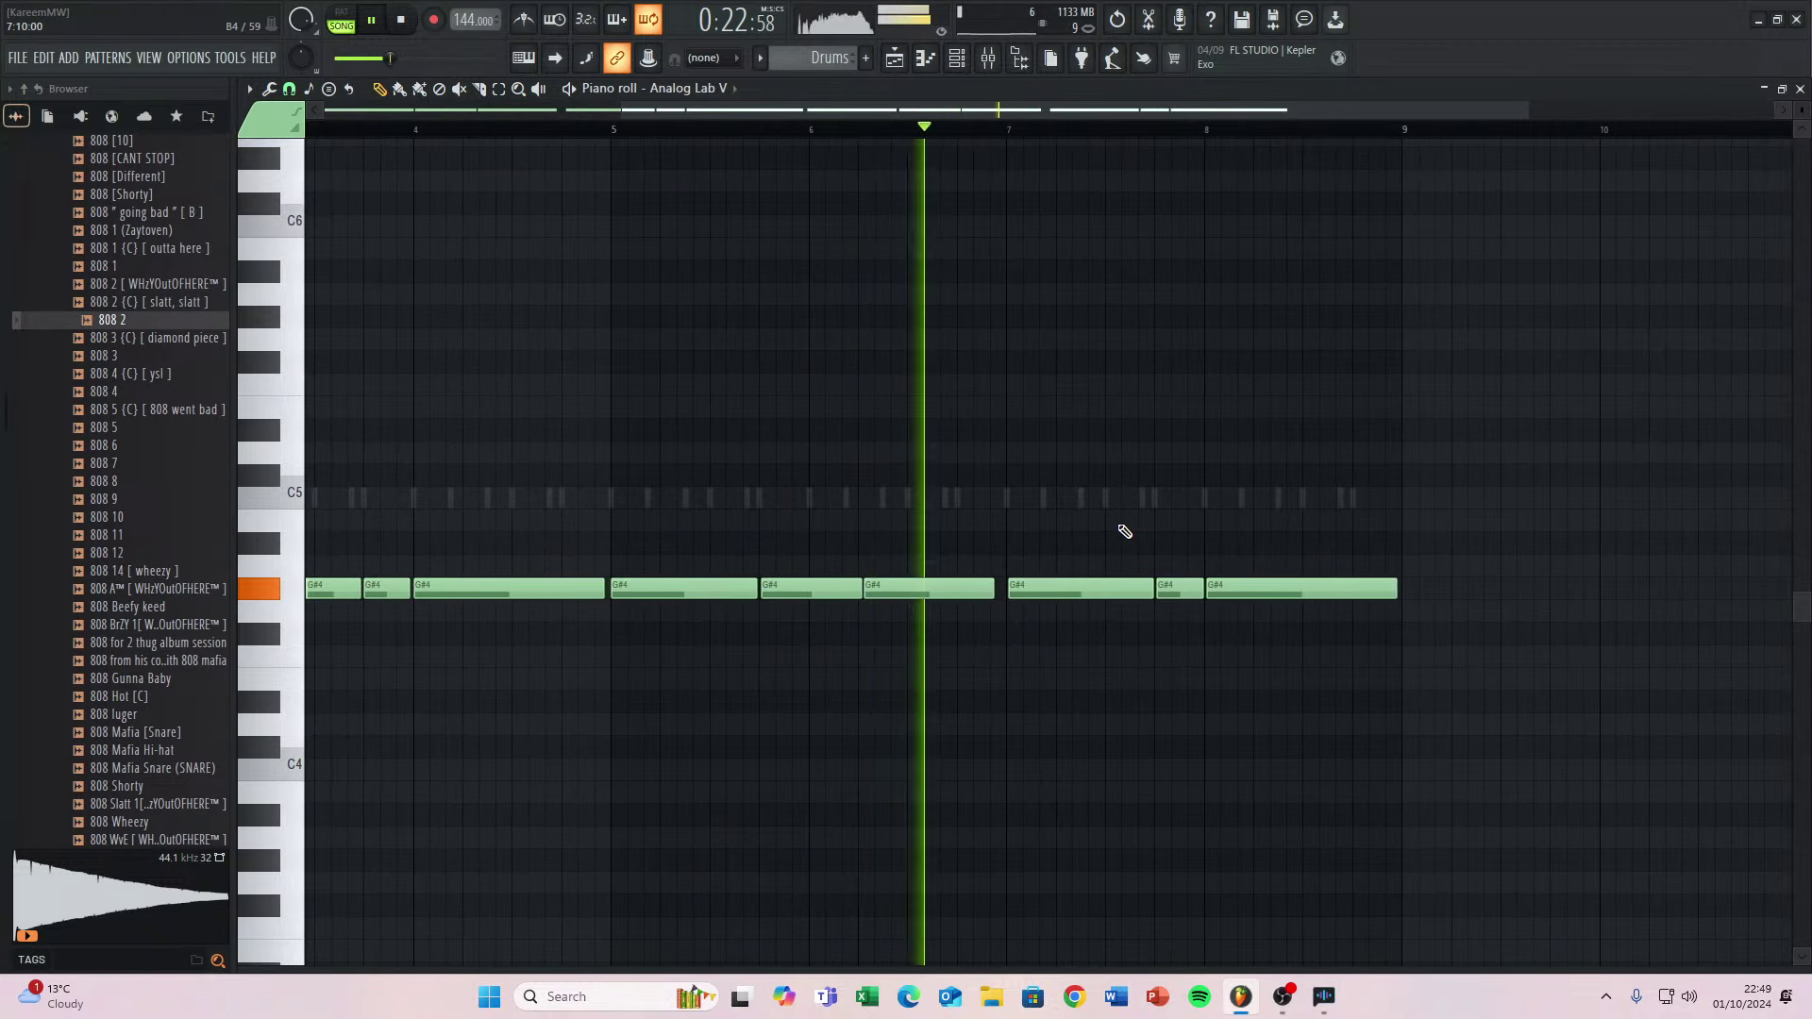
scroll(1170, 532, up, 2)
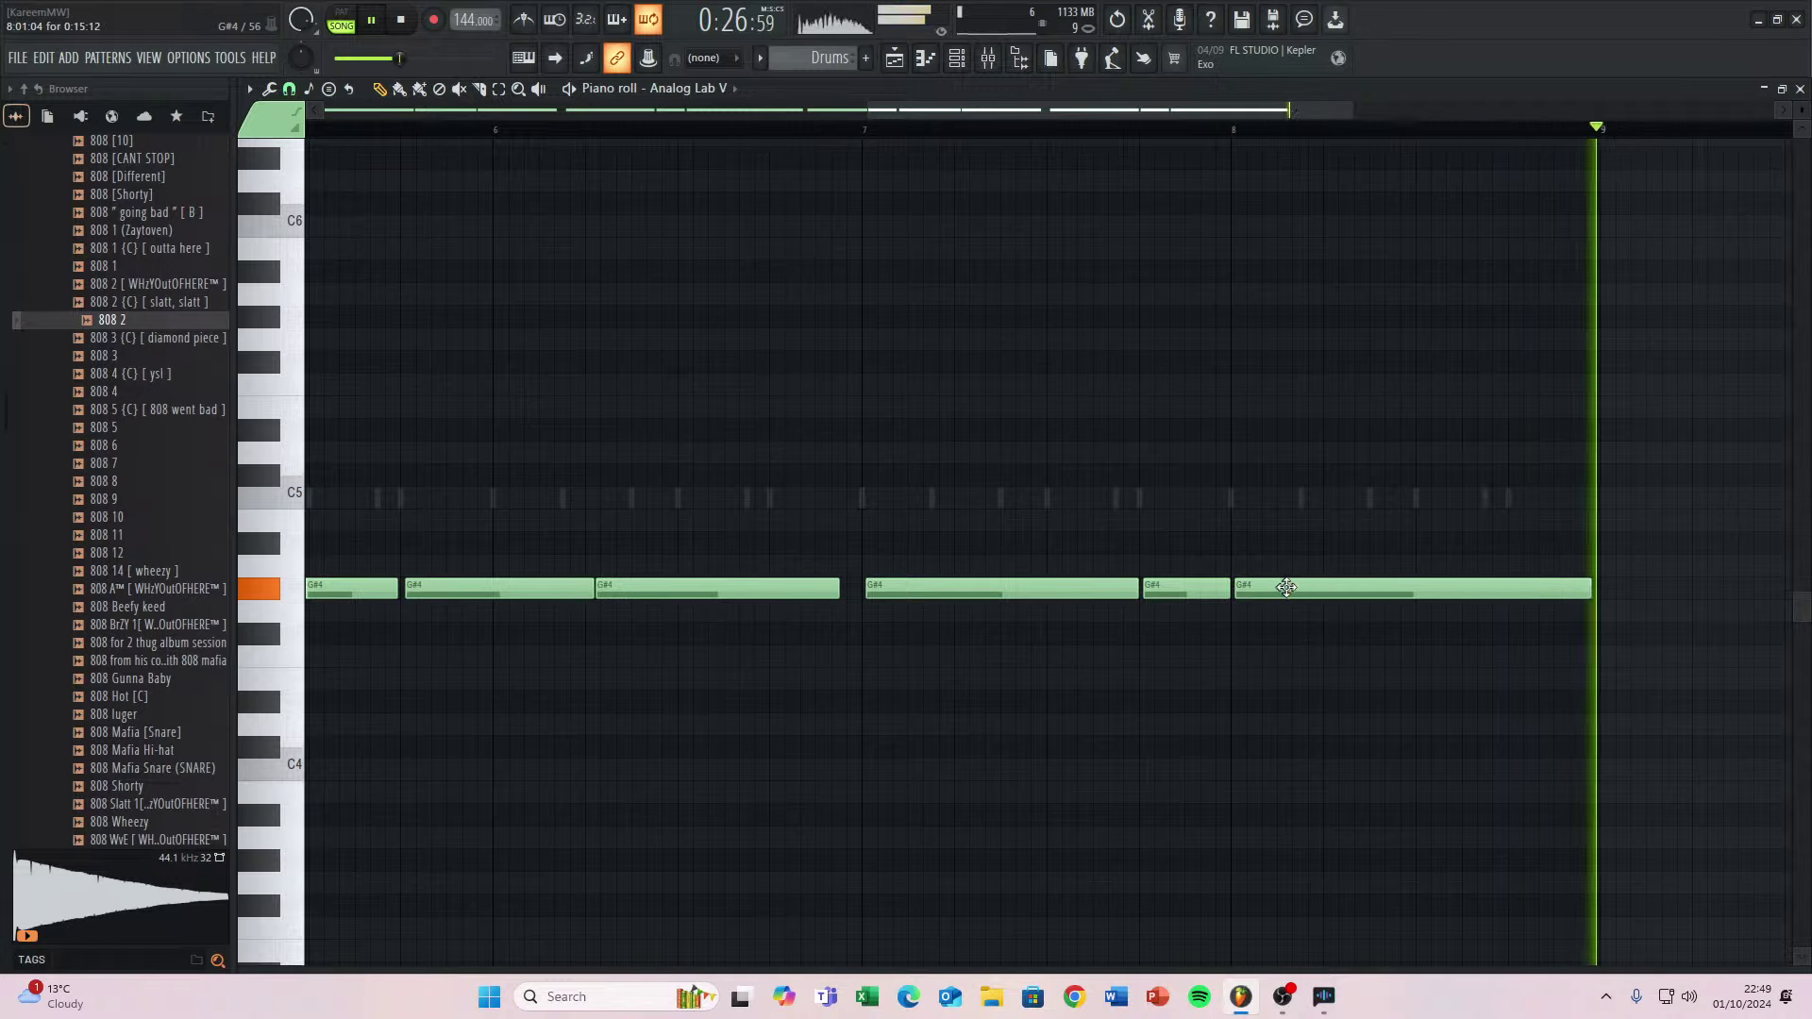
right_click(1286, 587)
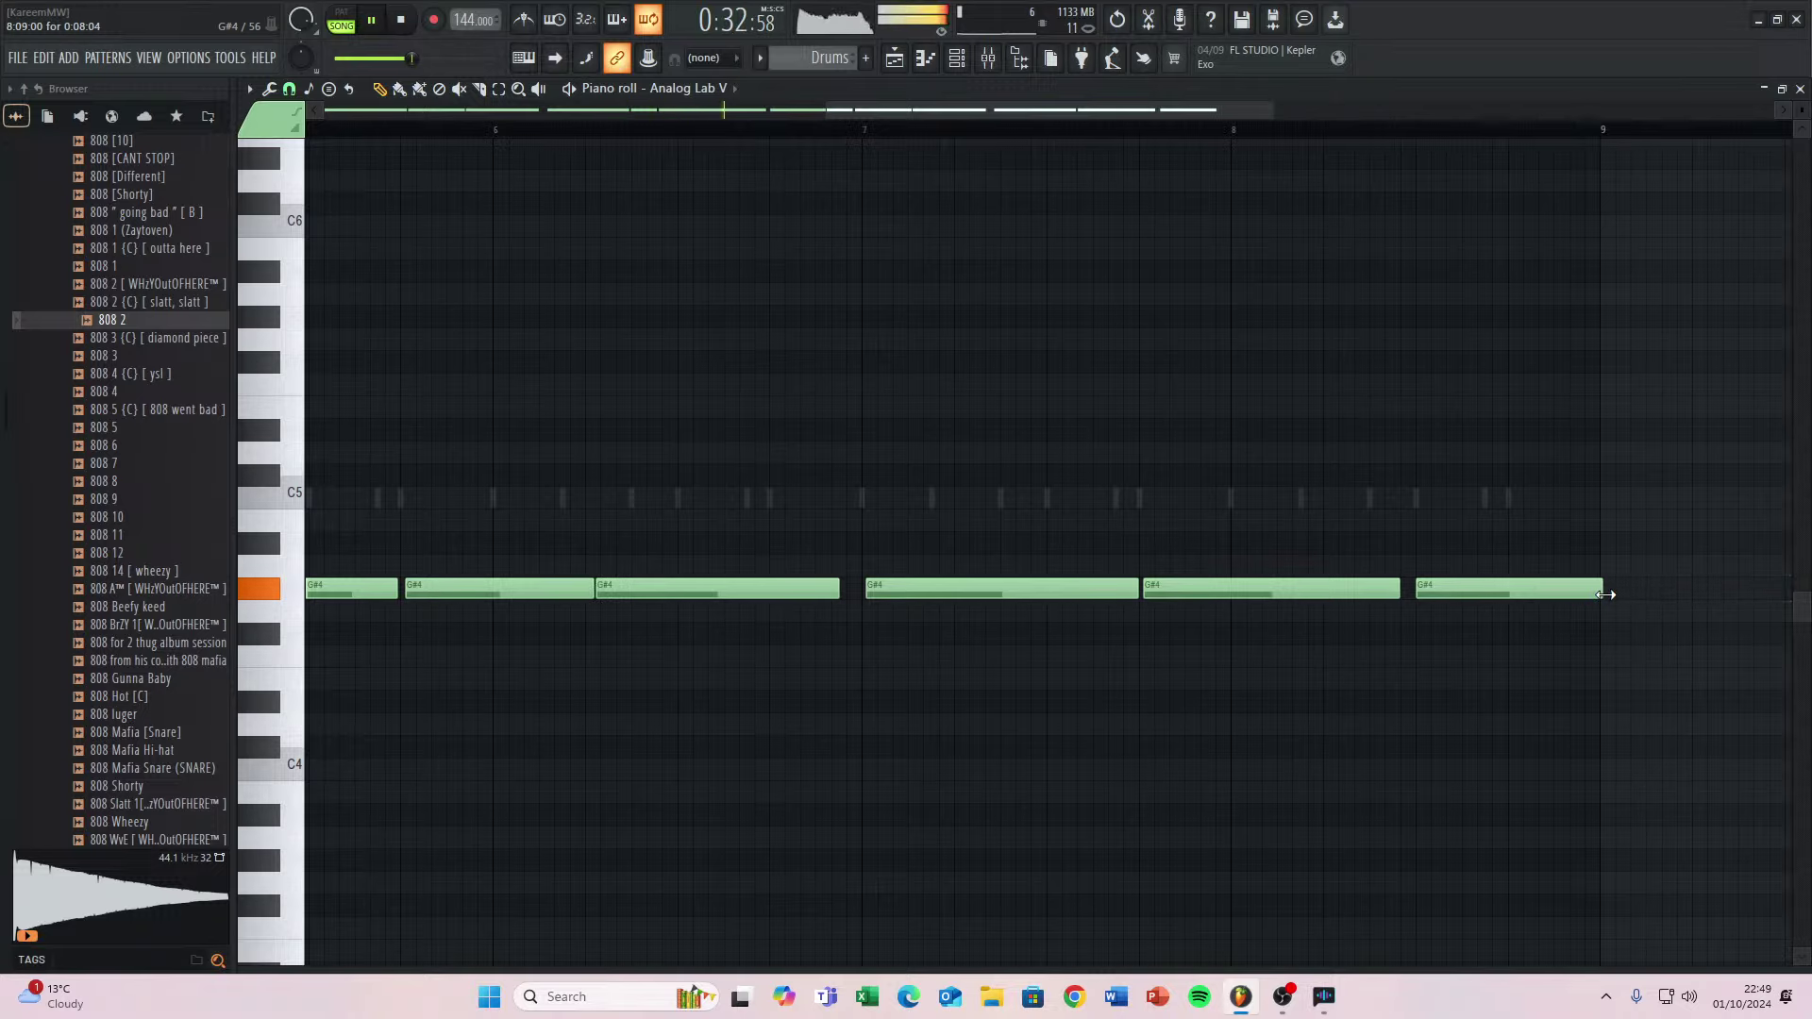
ctrl+scroll(1197, 575, up, 3)
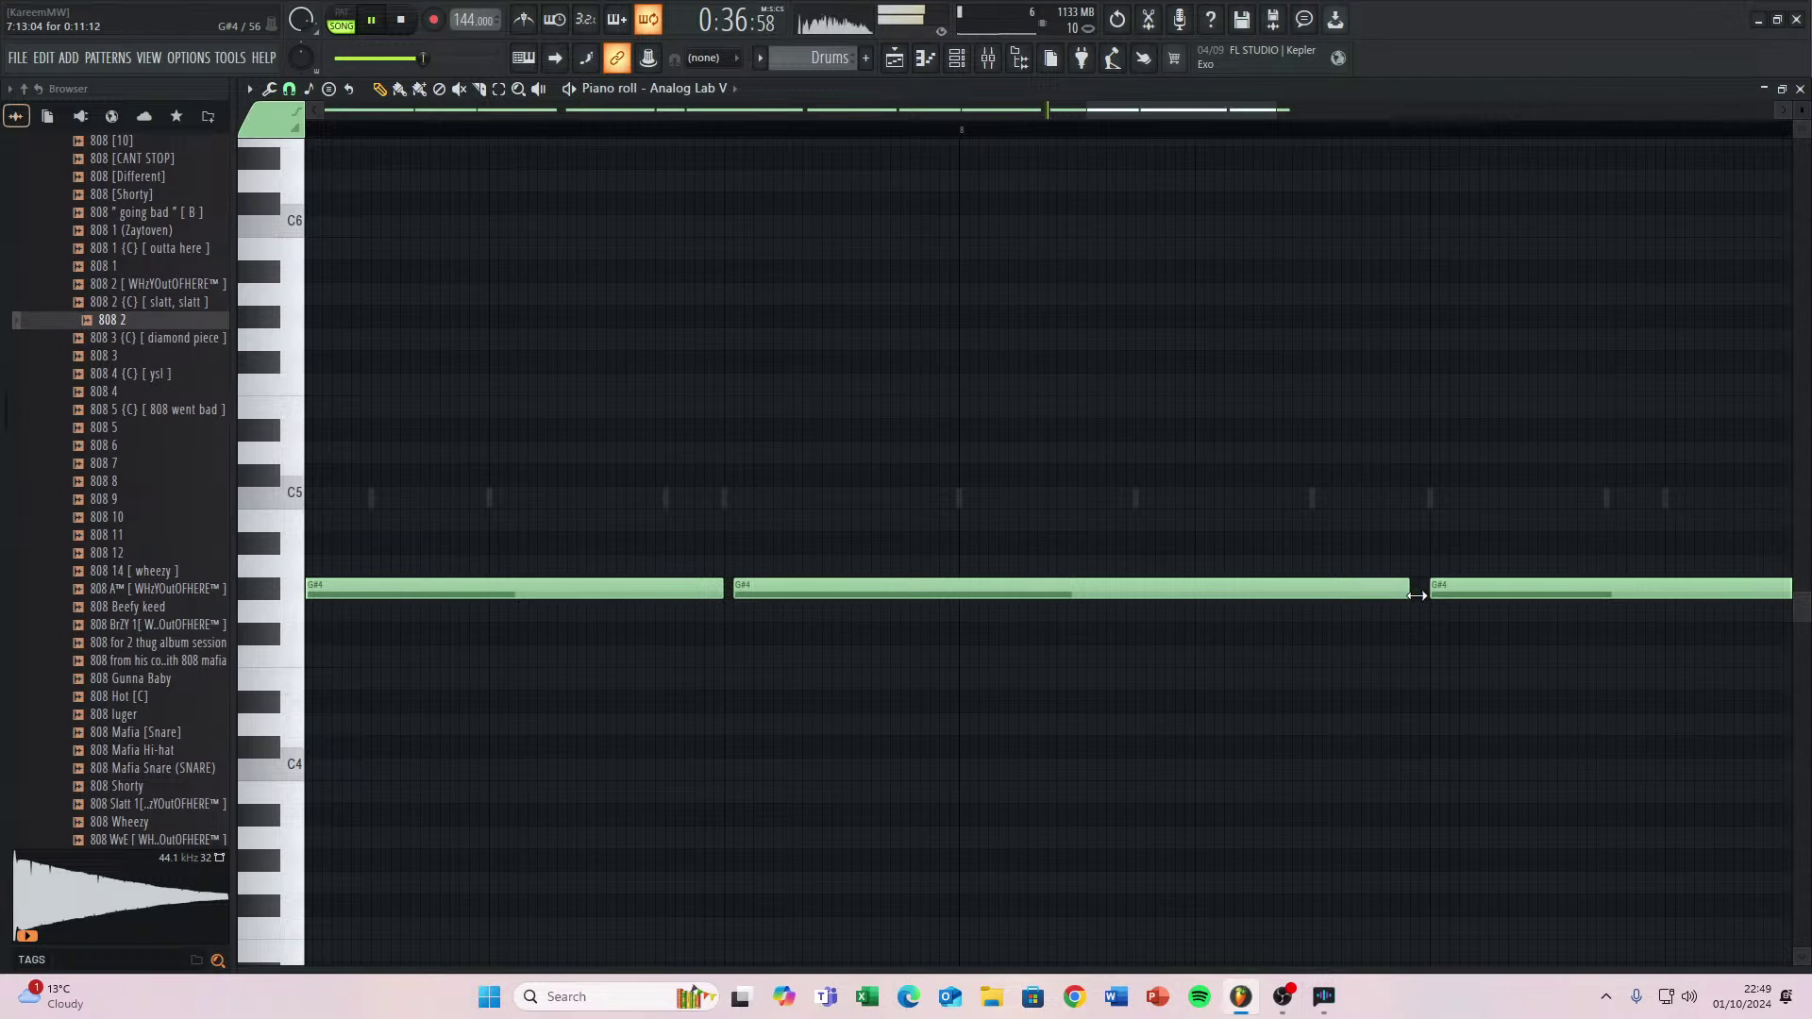
ctrl+scroll(1312, 586, down, 4)
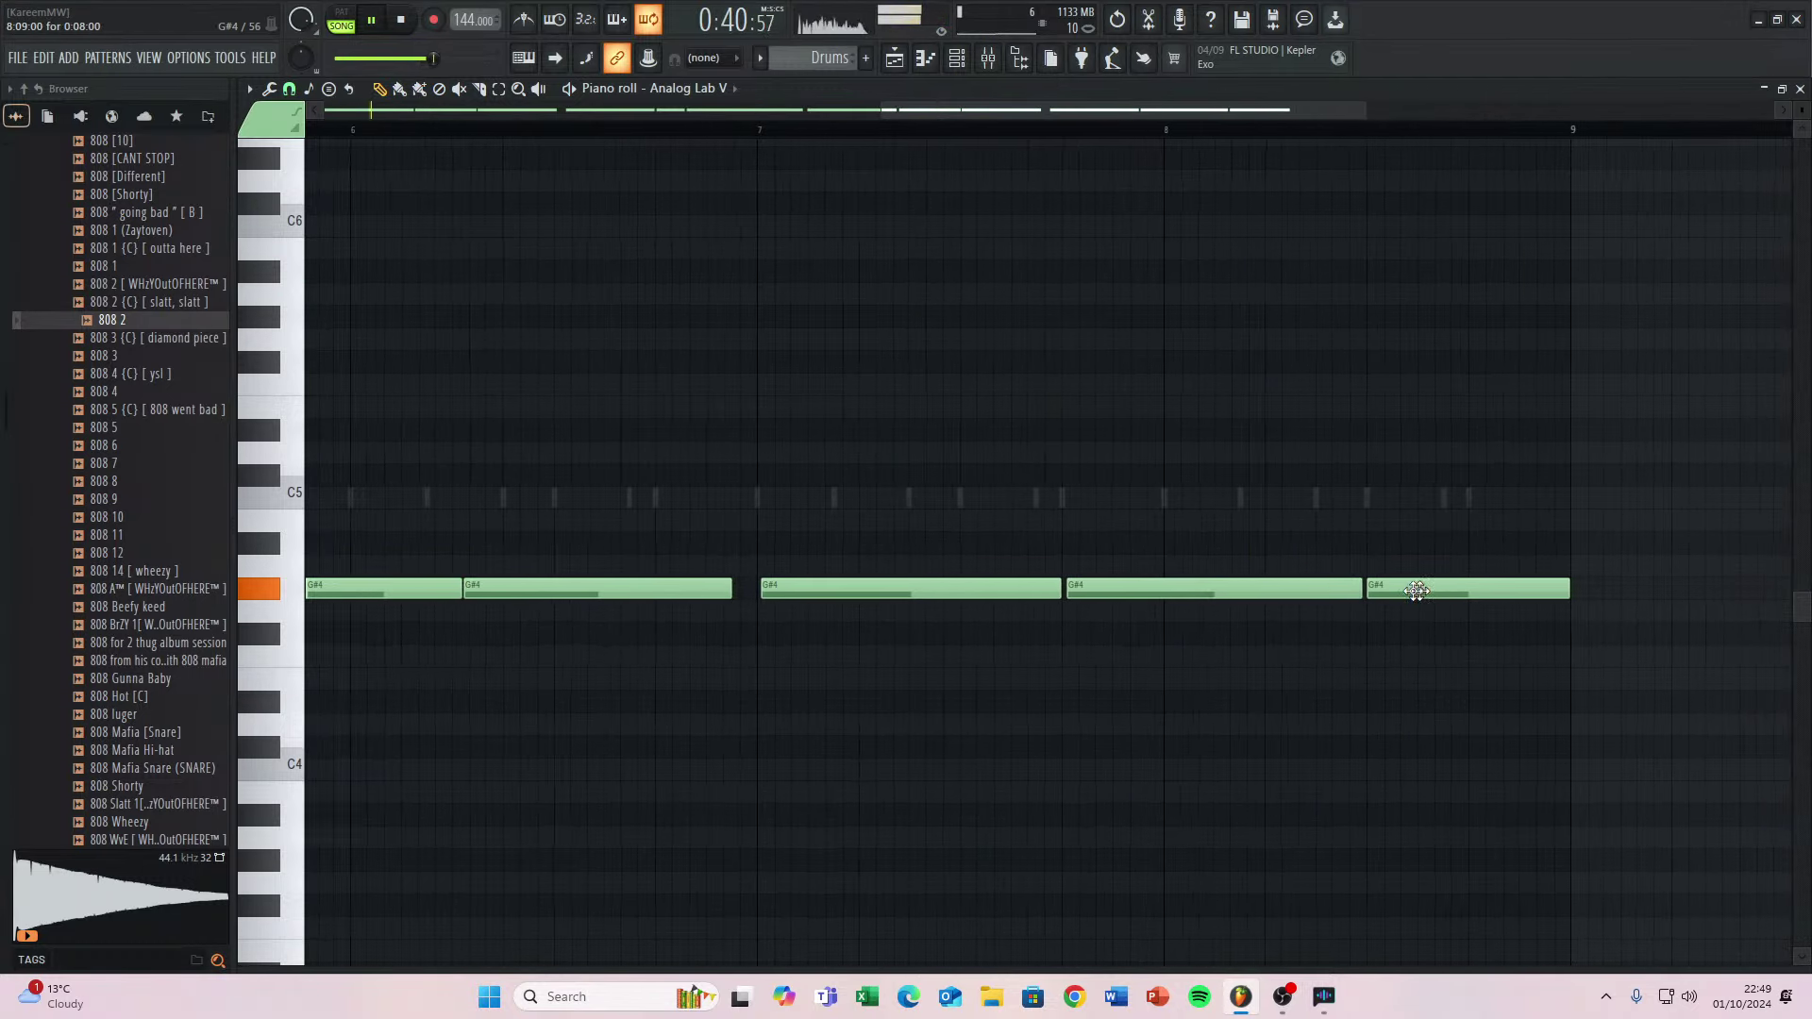
Play back the bass line with its revised ending, check the notes across the pattern, and stop playback.
ctrl+scroll(1100, 525, down, 5)
ctrl+scroll(687, 545, up, 2)
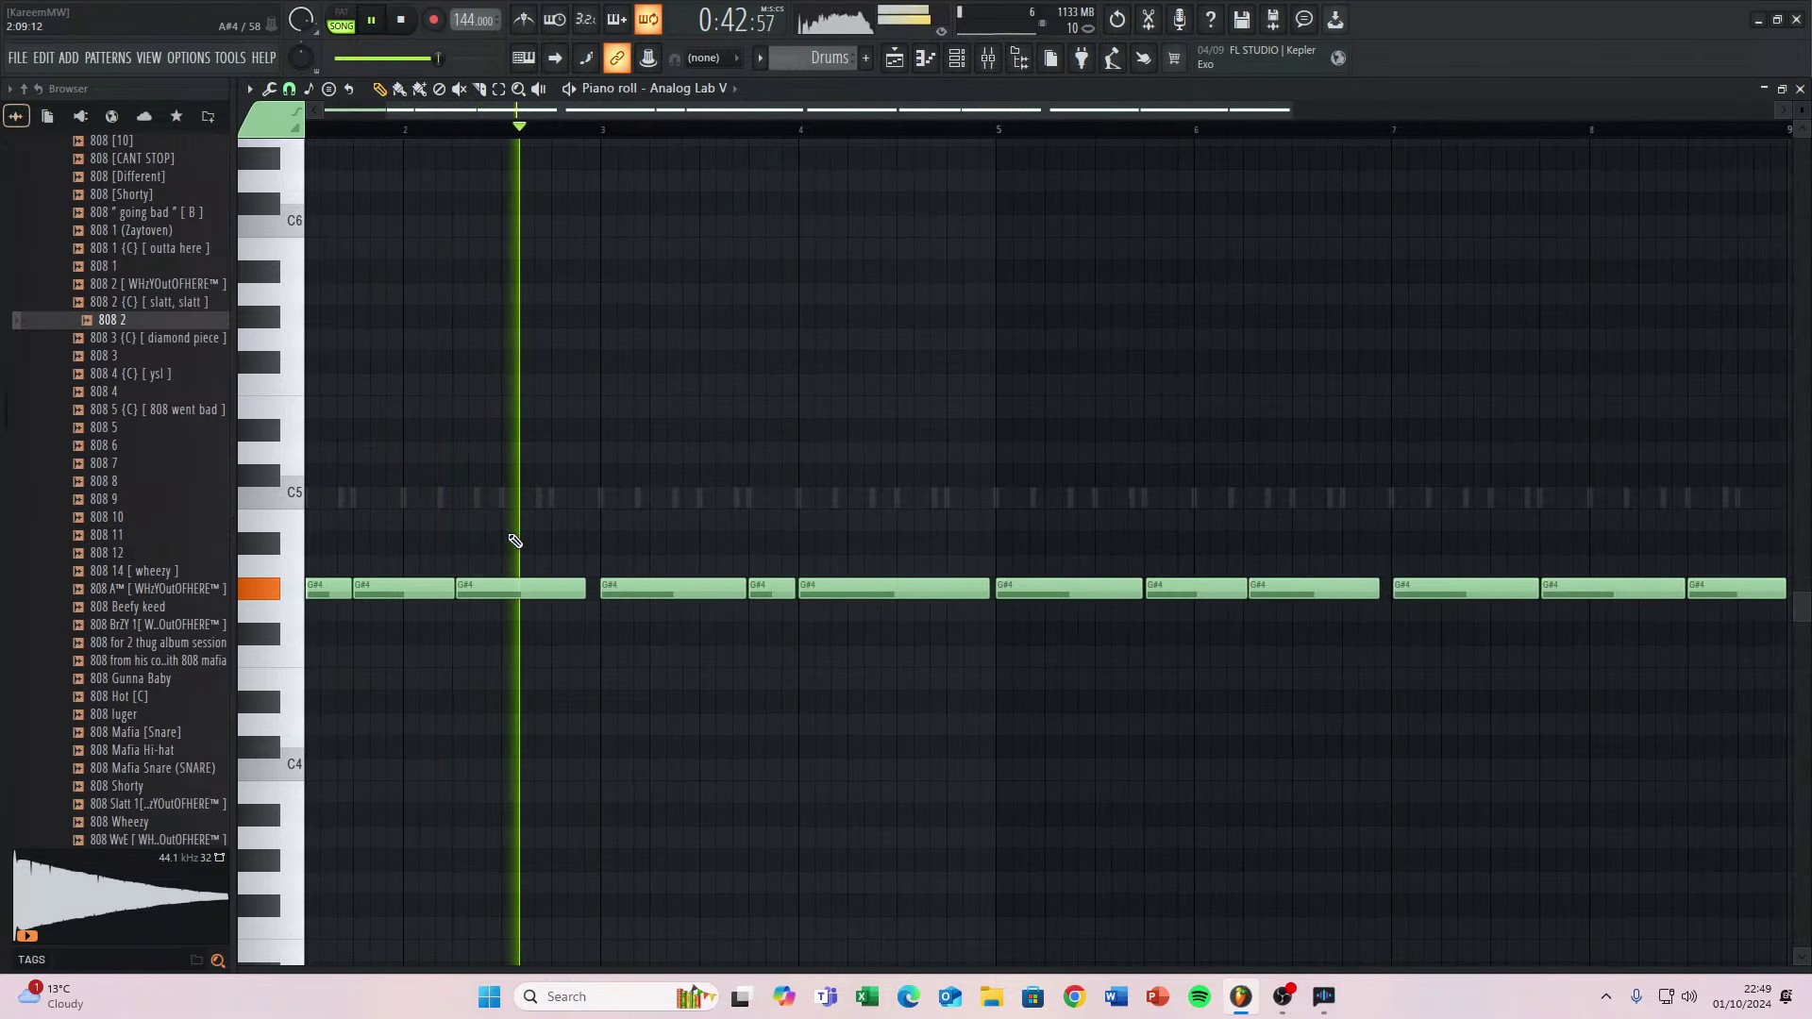
ctrl+scroll(515, 540, up, 2)
key(space)
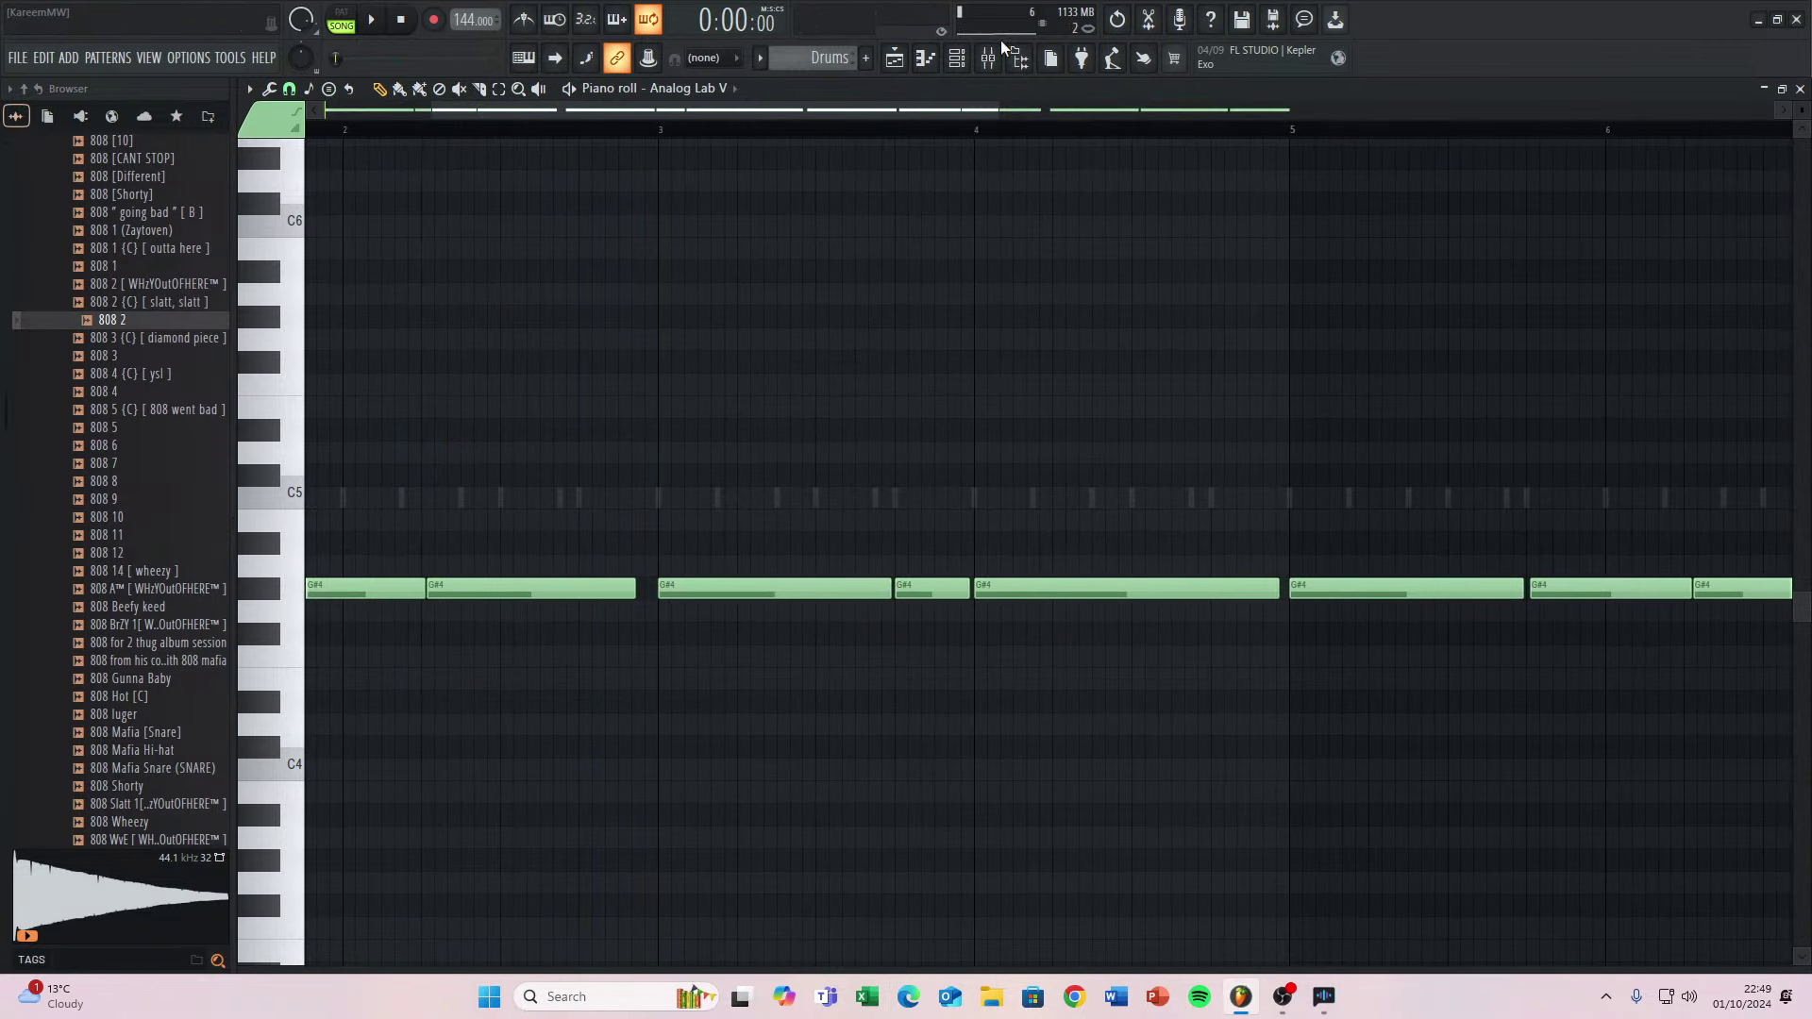
Show the Channel rack as a step grid over the Playlist to view the Drums pattern.
key(F9)
click(1799, 11)
click(957, 61)
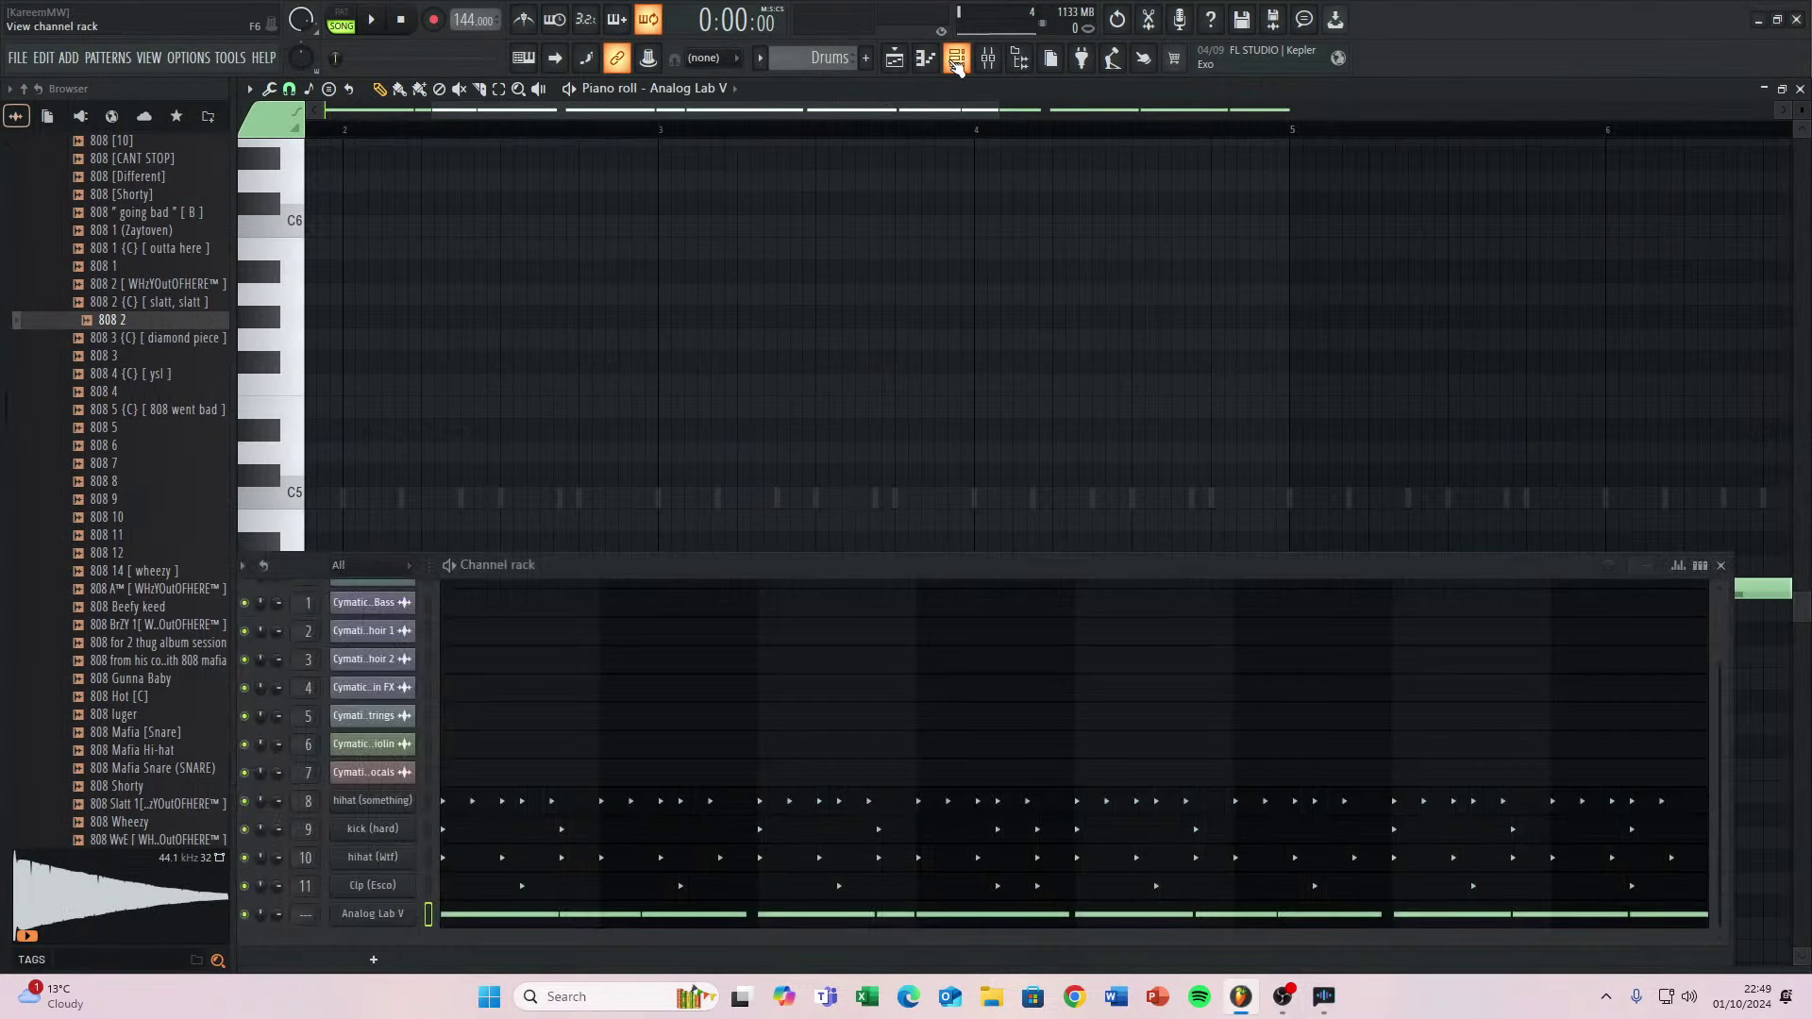
click(604, 810)
click(1782, 90)
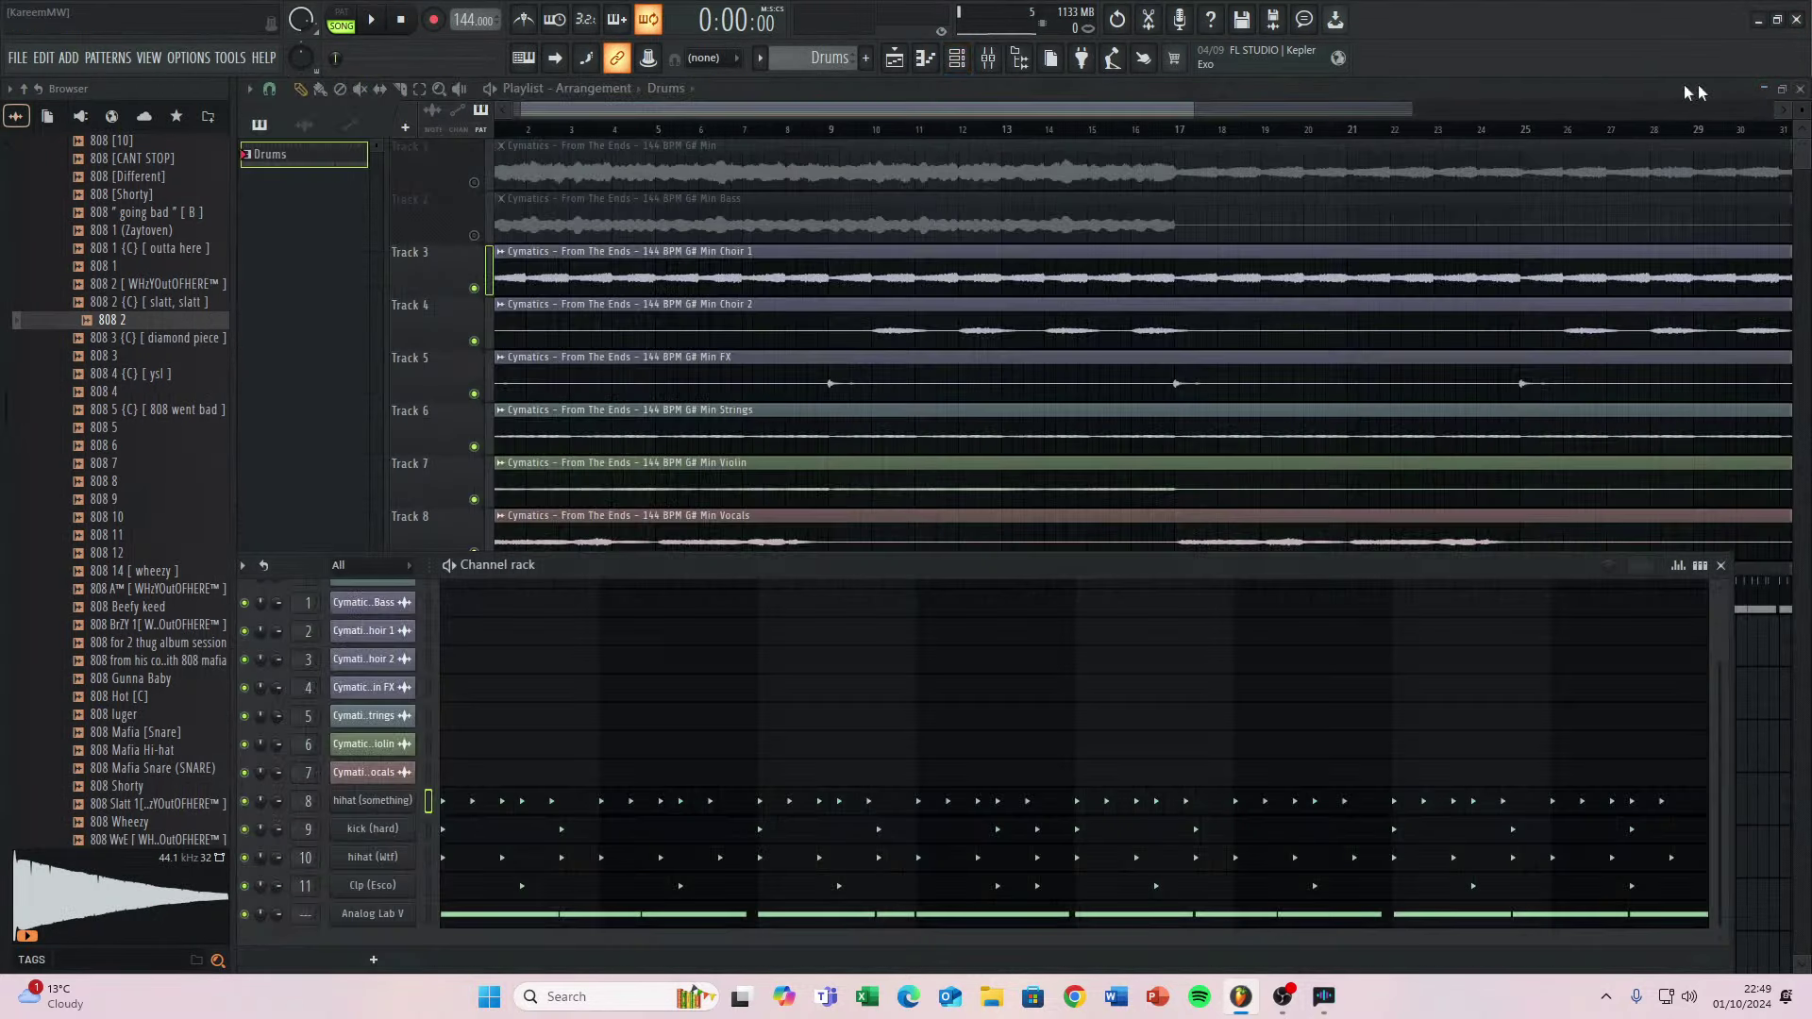
click(957, 64)
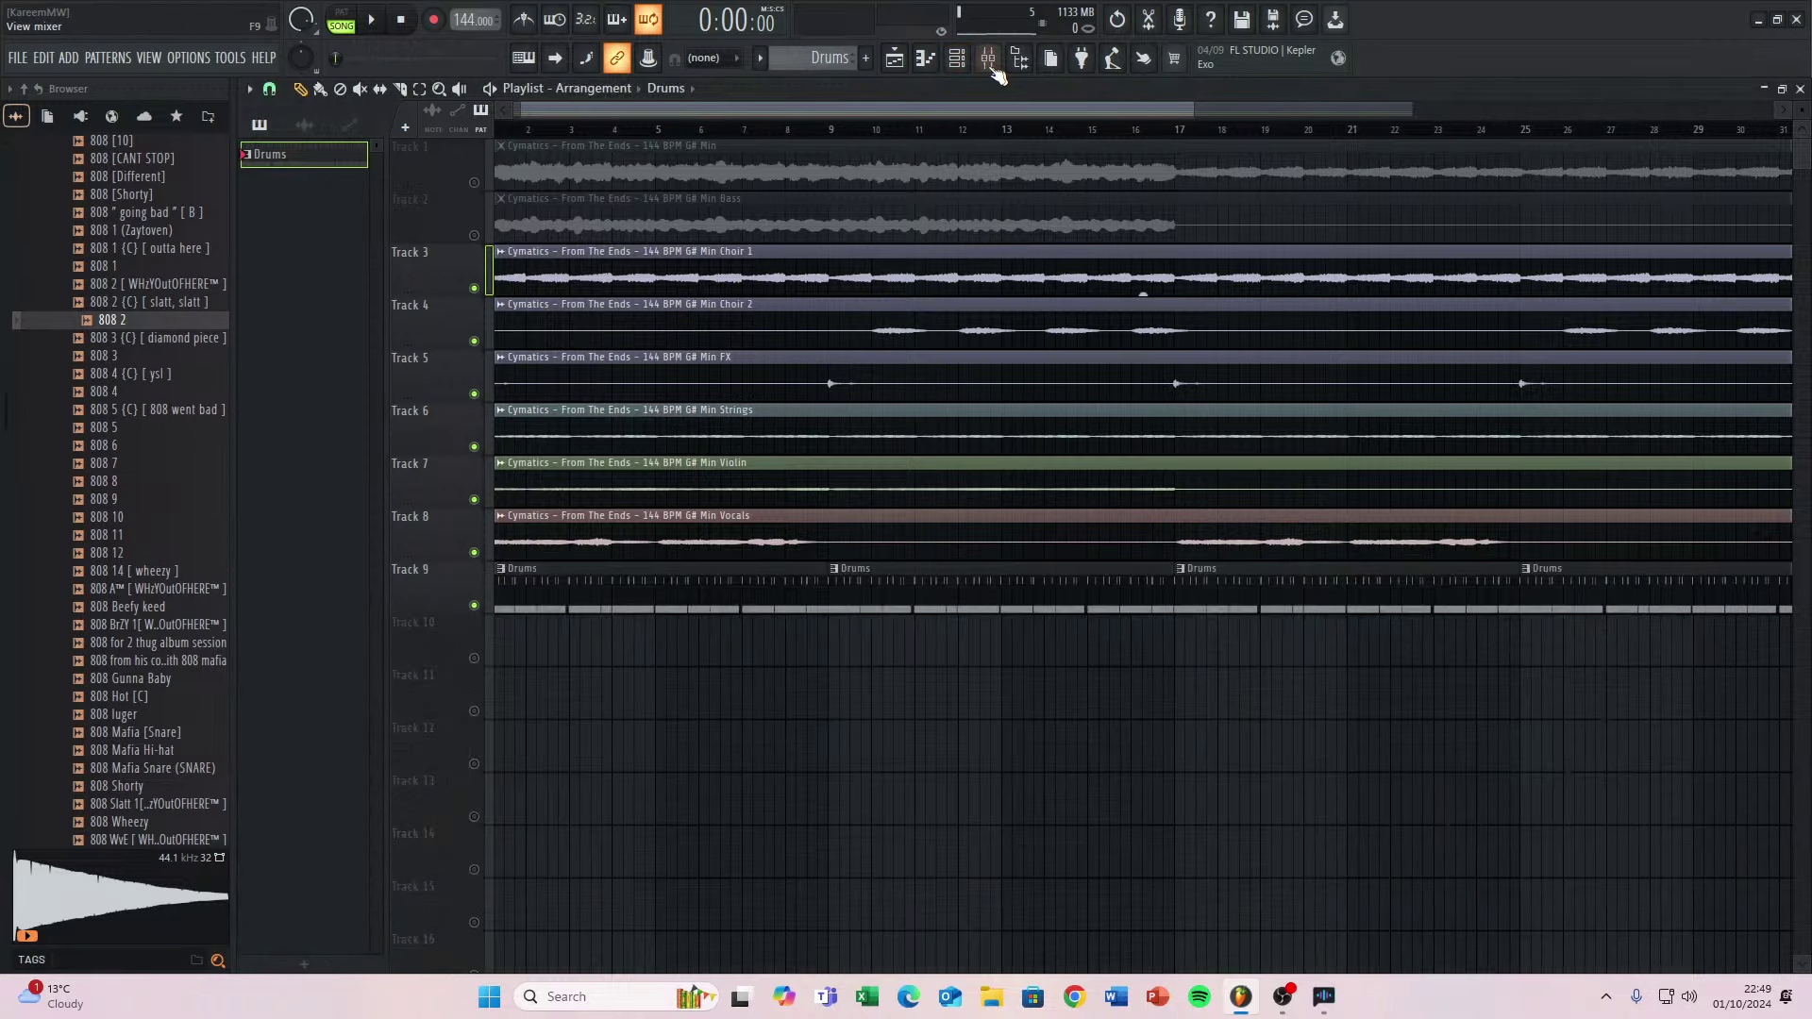
click(957, 59)
click(1700, 566)
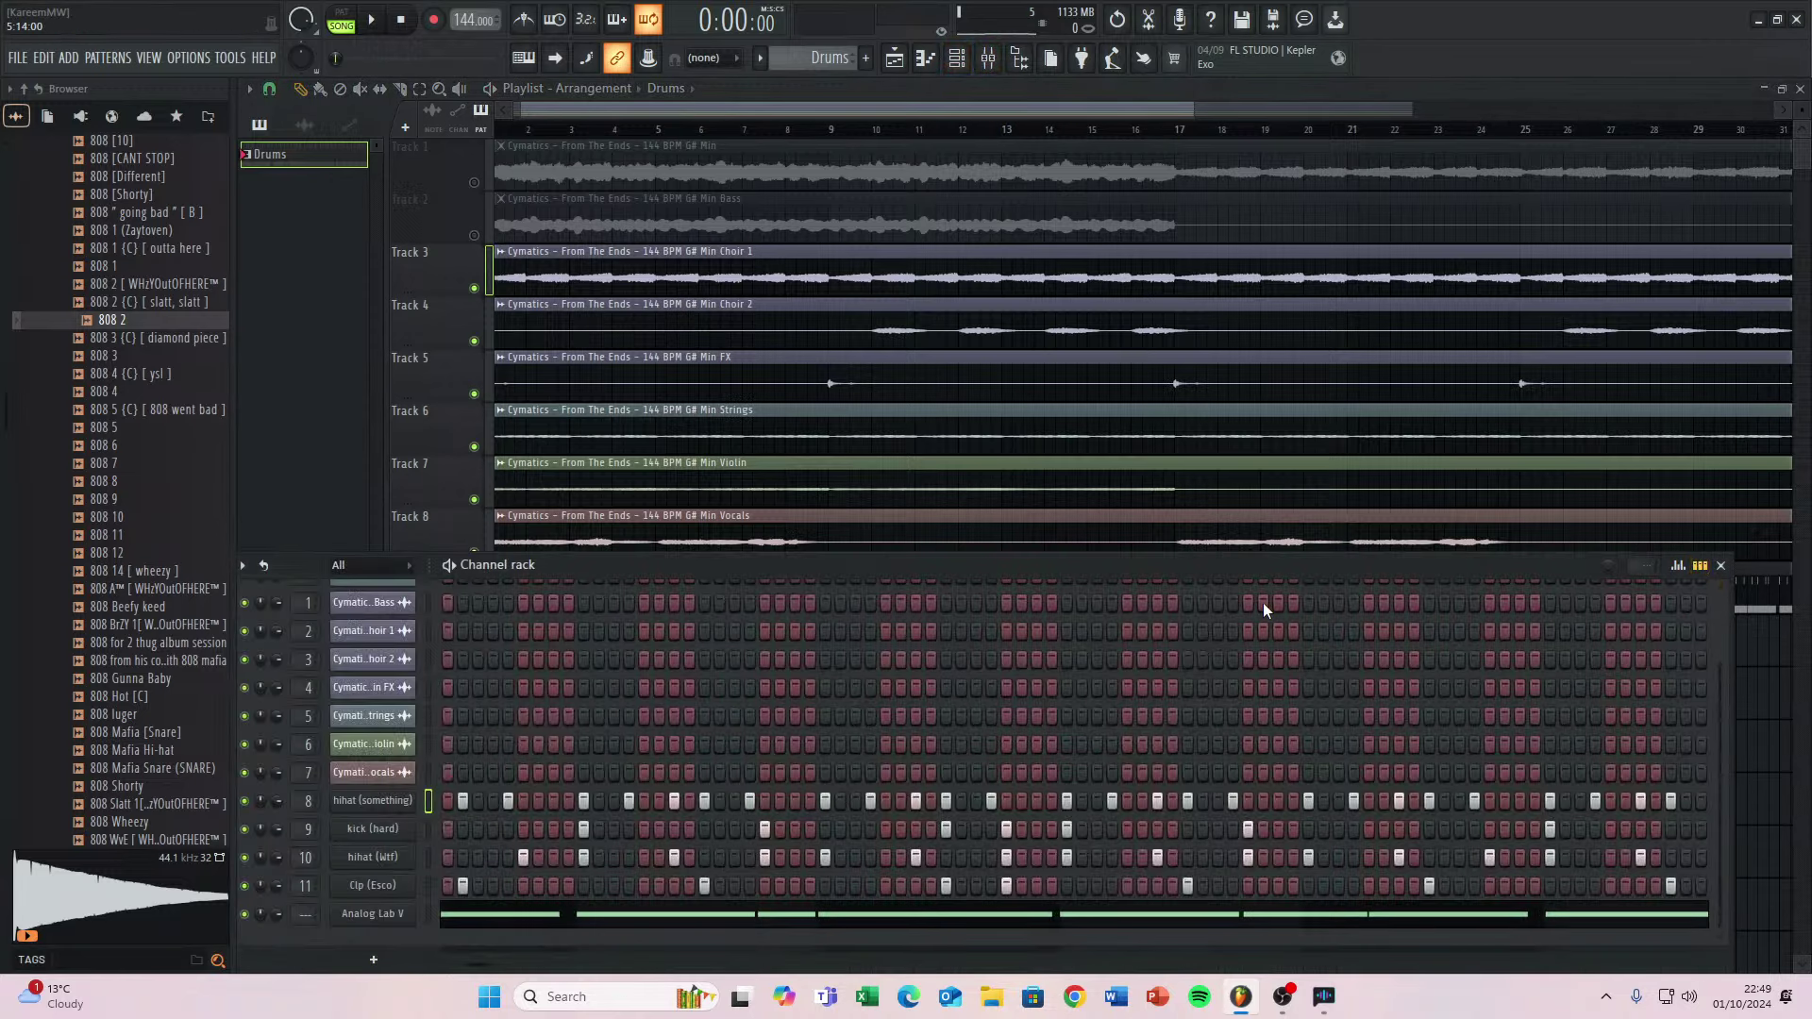
Move the Channel rack higher over the Playlist and play the song from the start, following the drum steps.
key(space)
drag(956, 567, 1015, 431)
key(space)
drag(536, 831, 271, 808)
key(space)
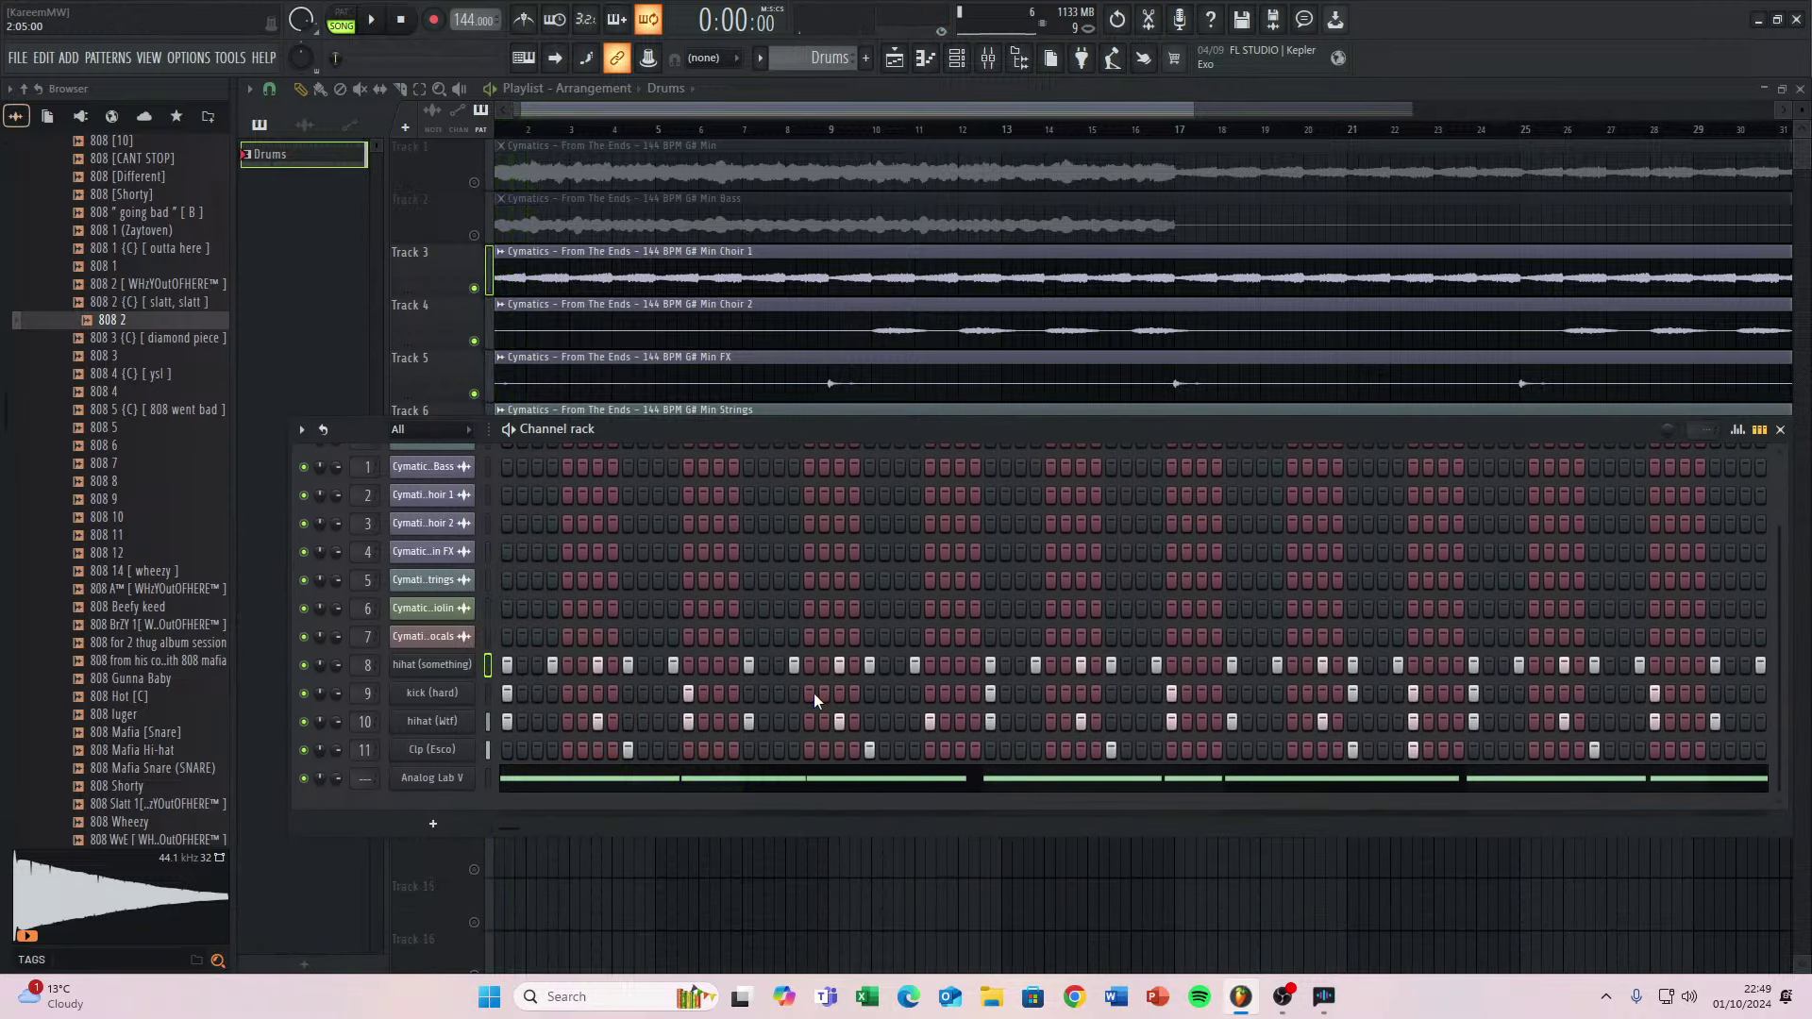
key(space)
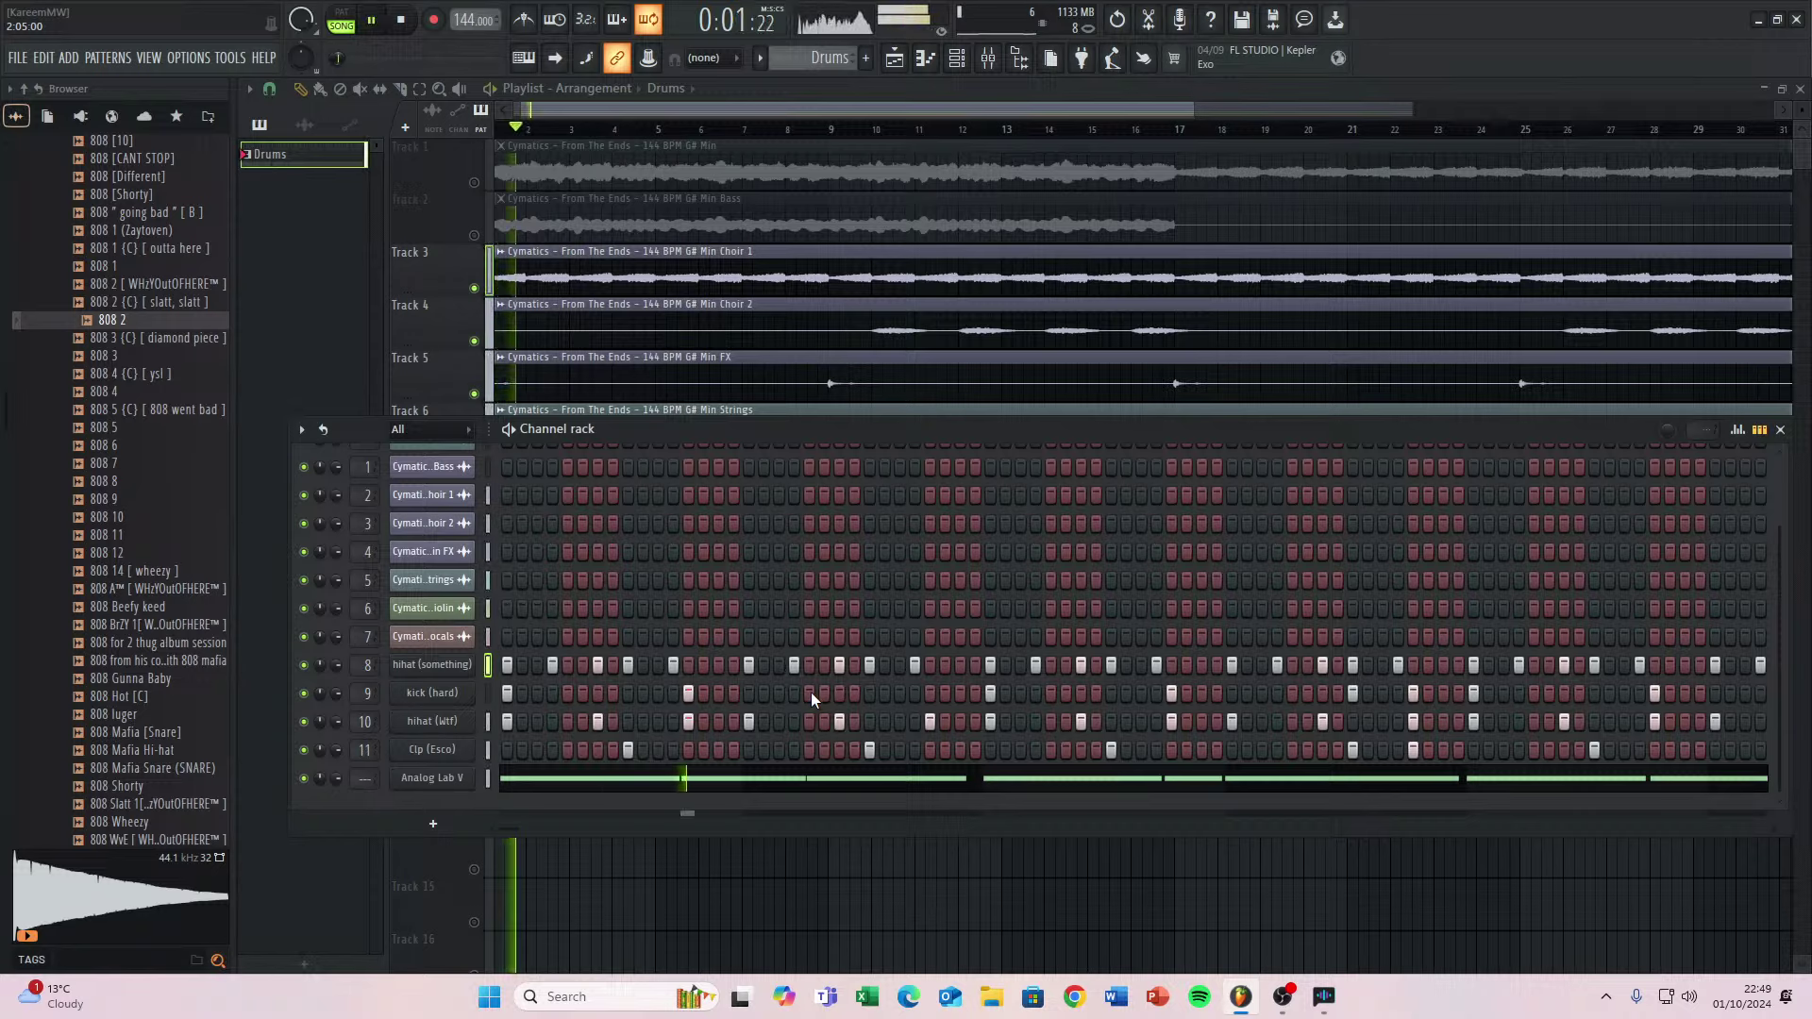
click(810, 694)
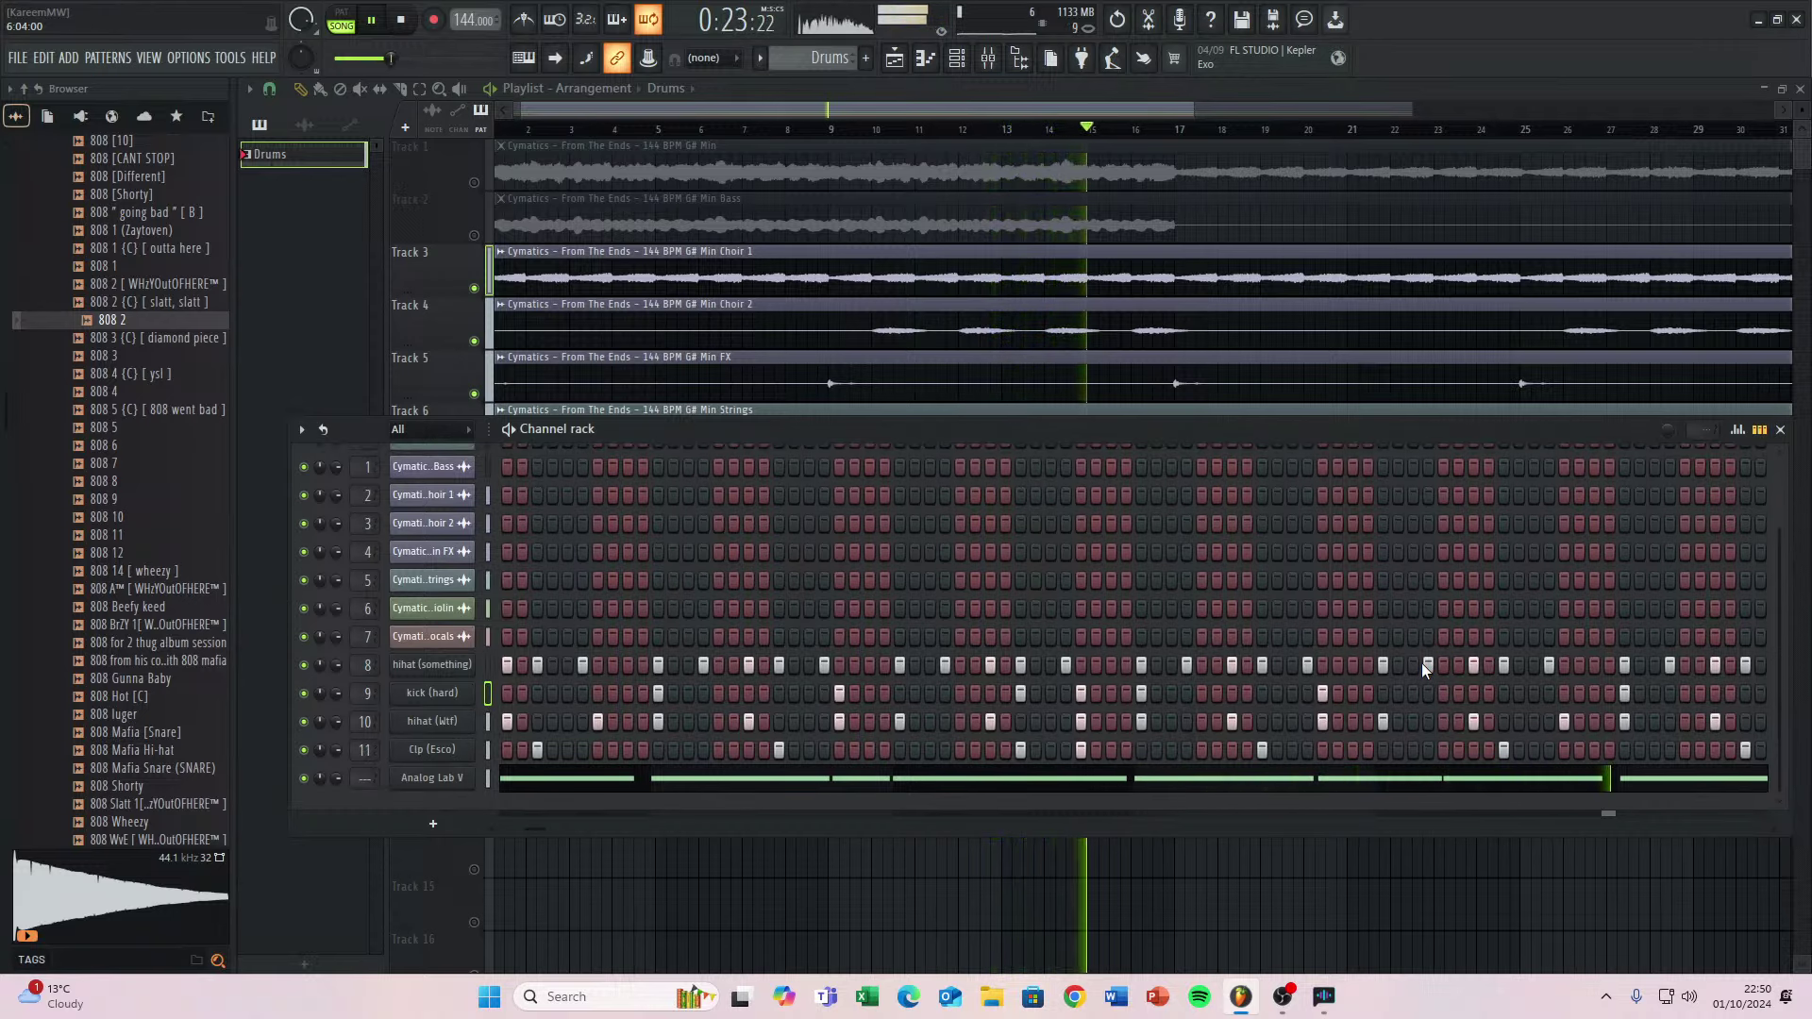
Review the Analog Lab V bass notes in the Piano roll during playback, then stop and close the Piano roll.
click(723, 776)
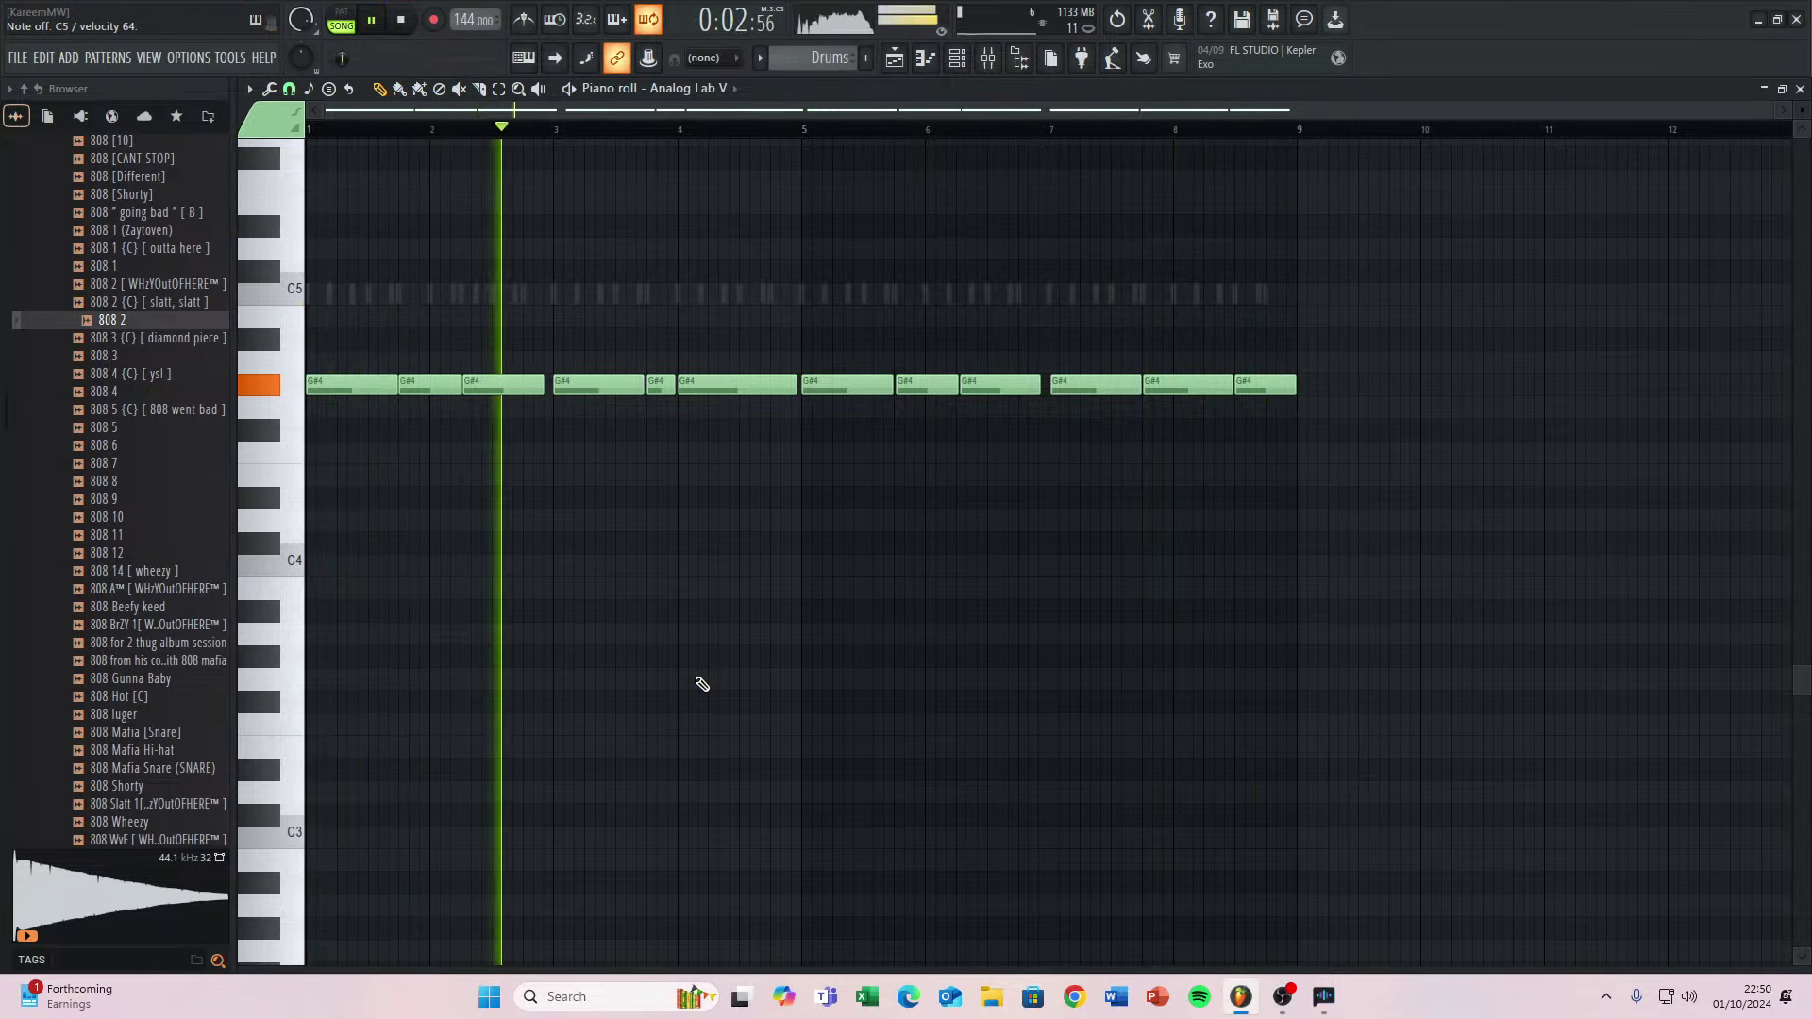
key(b)
key(space)
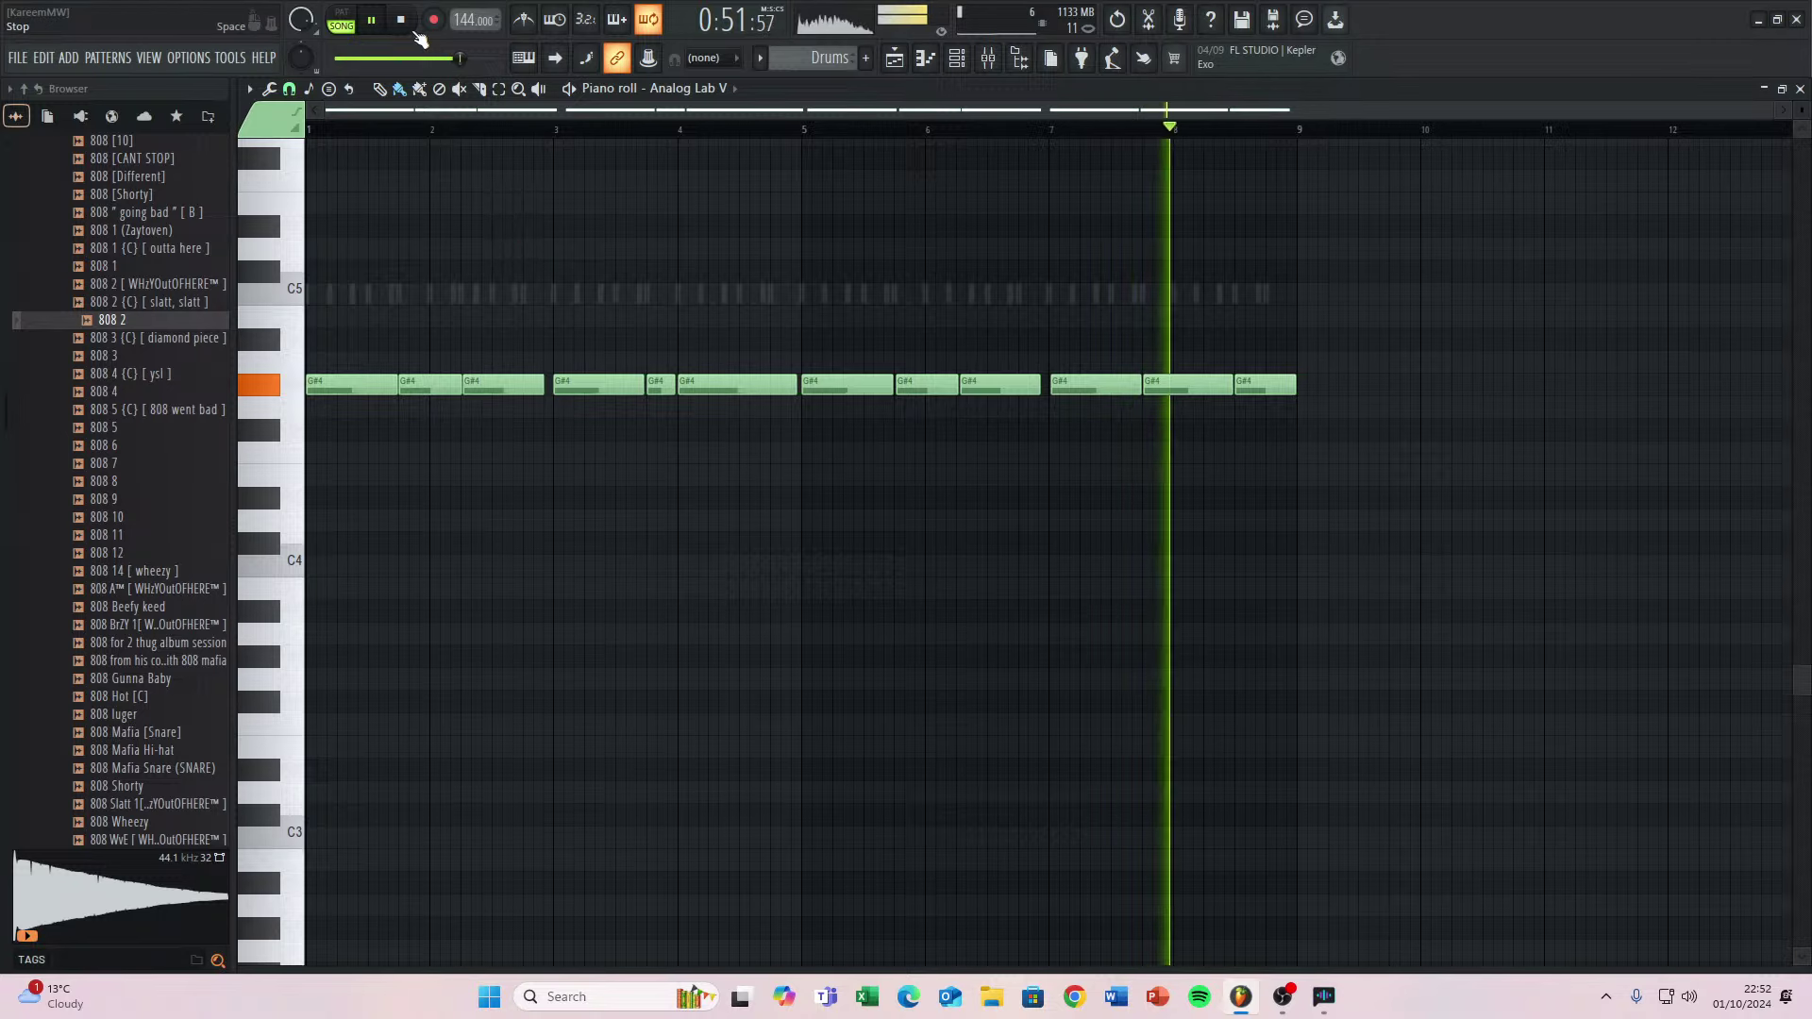
key(space)
click(1800, 89)
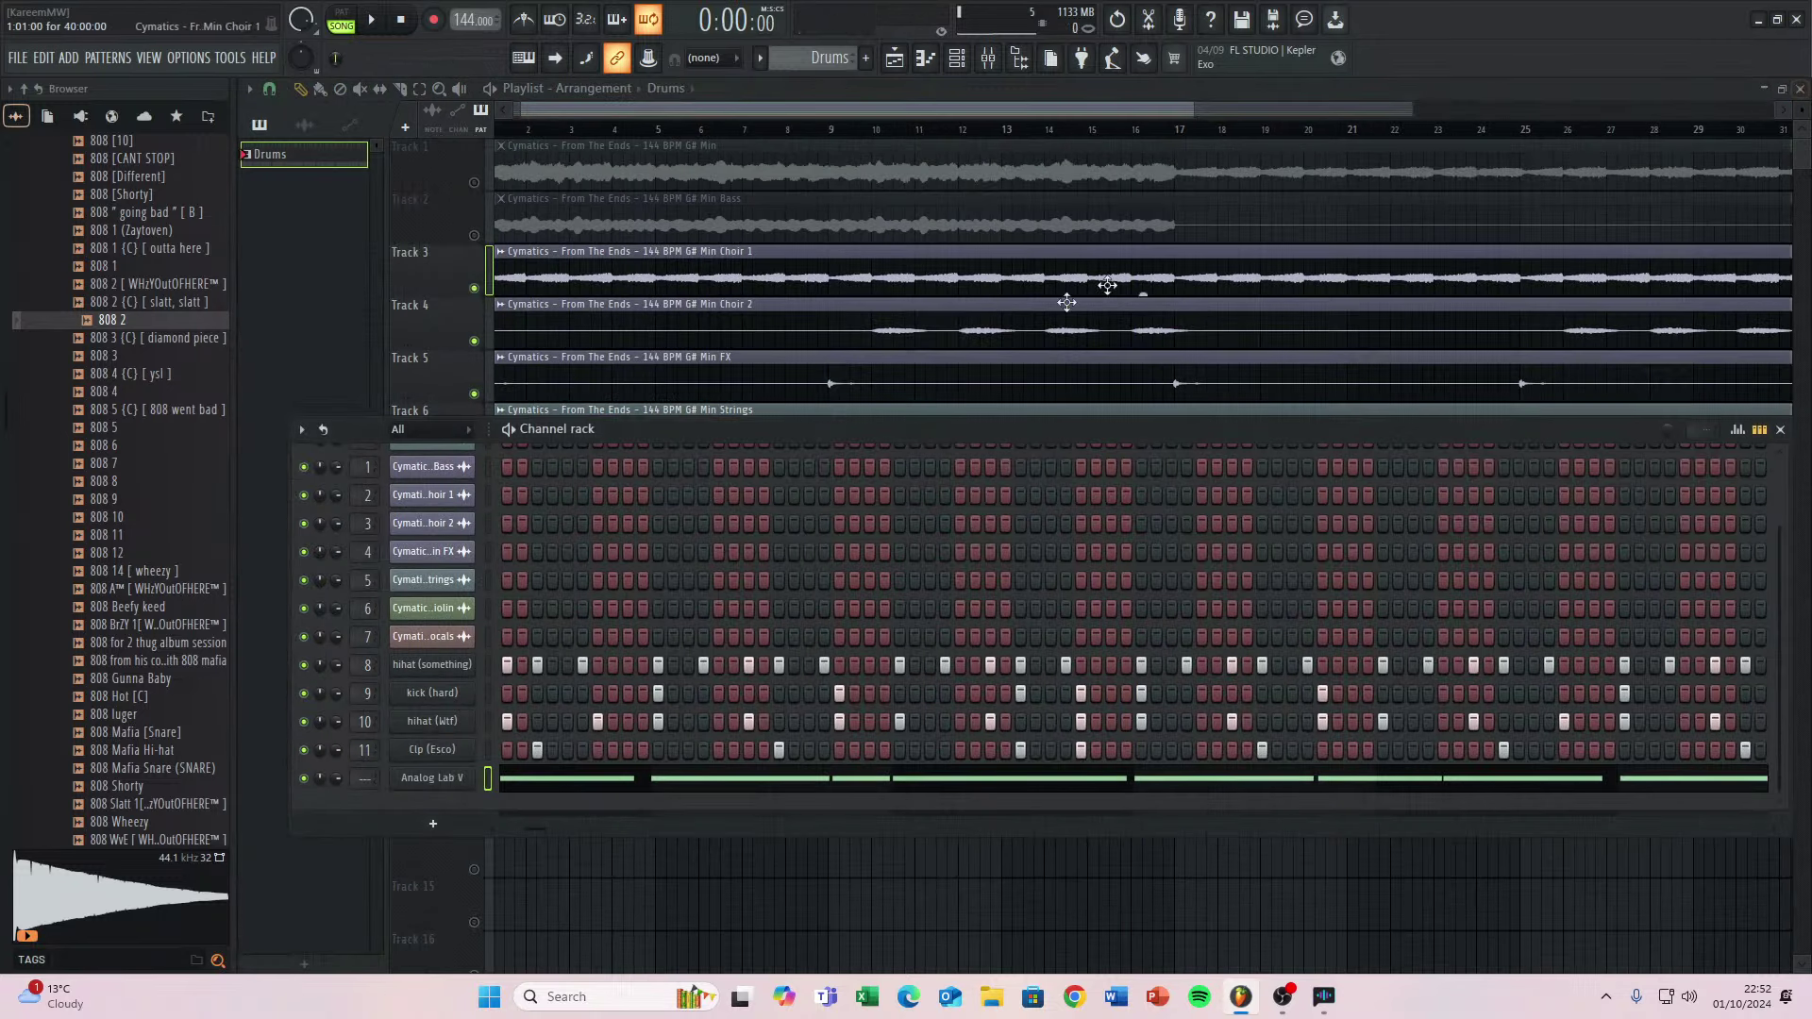
Clone the Analog Lab V channel and load the Club Sub bass preset in the clone.
right_click(472, 783)
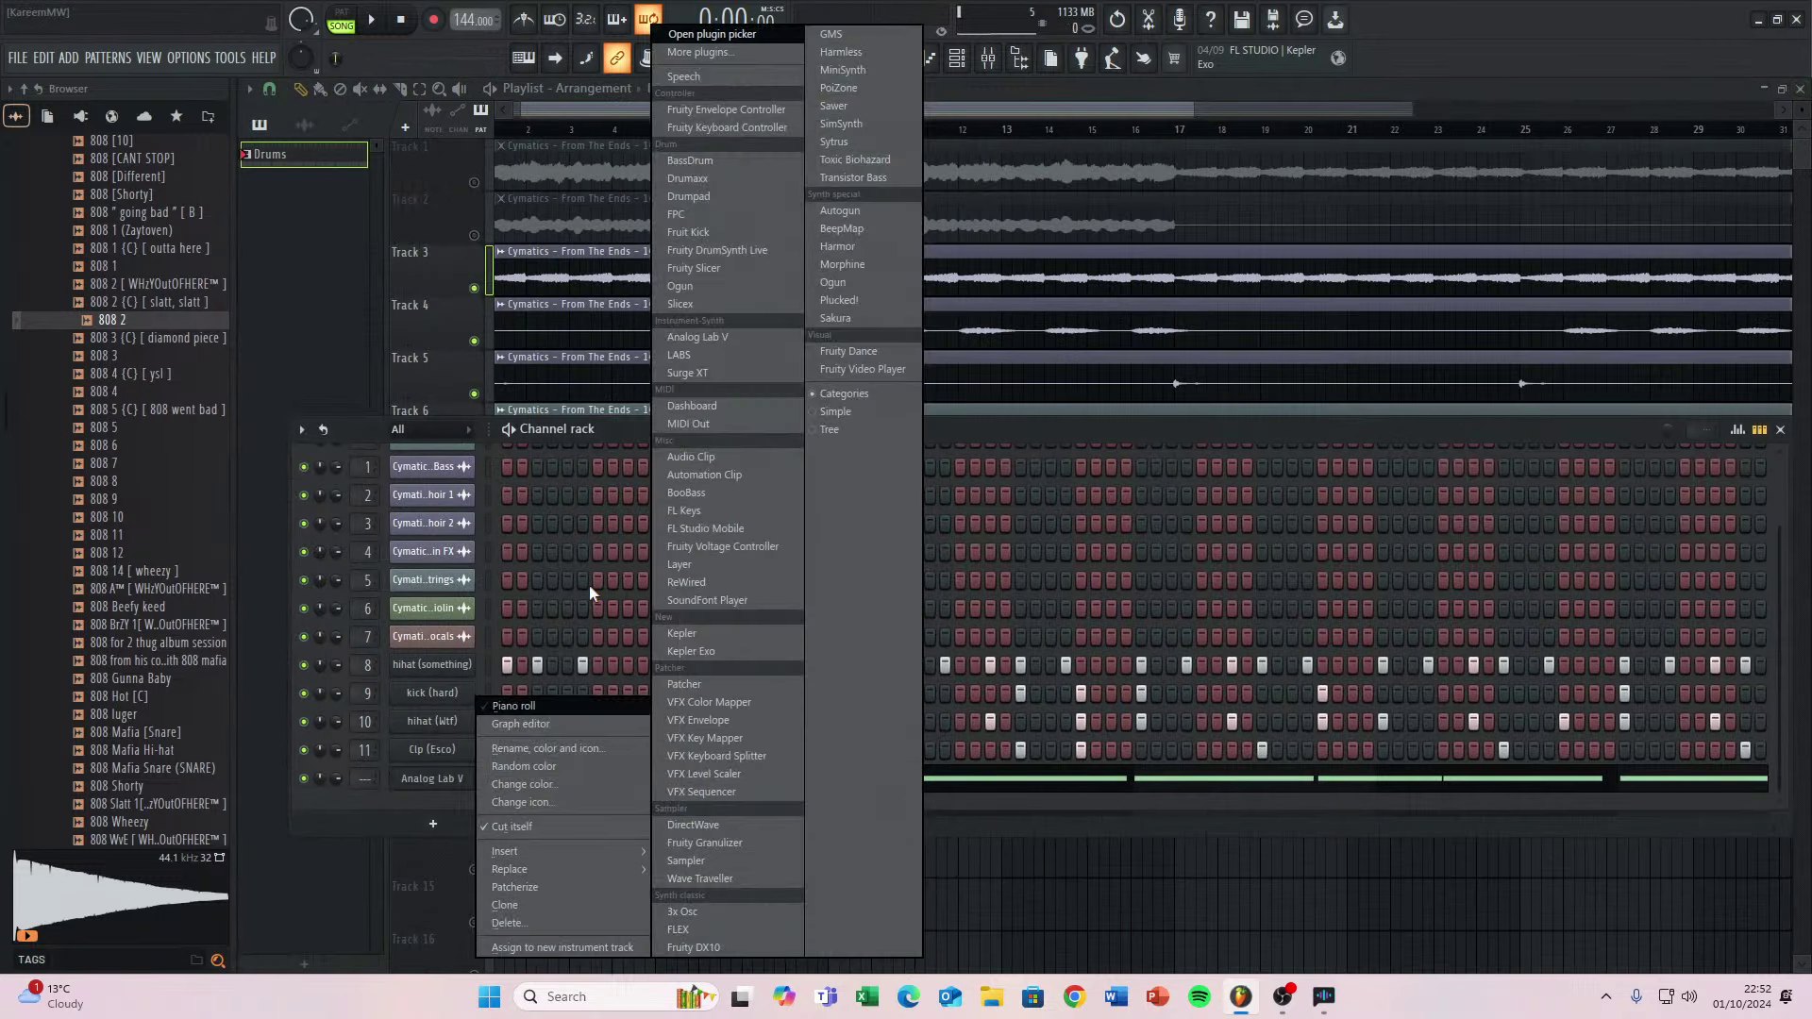
click(530, 906)
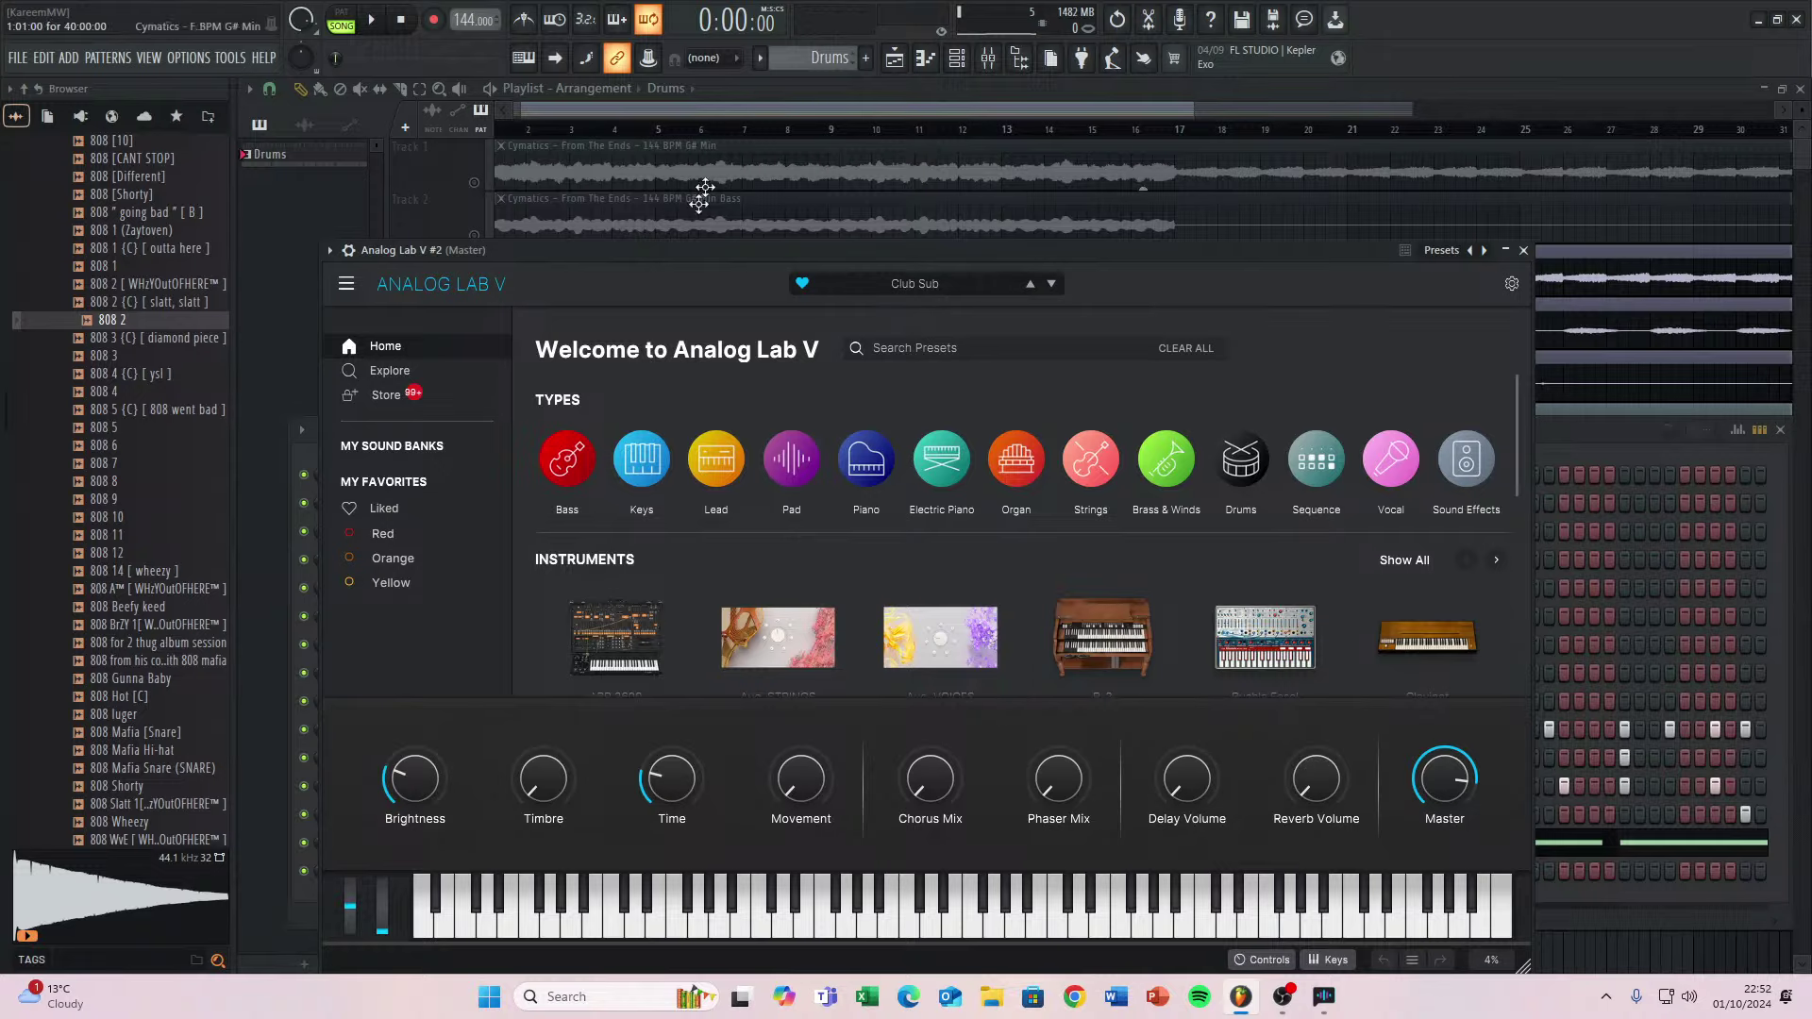
mouse_move(578, 476)
click(610, 737)
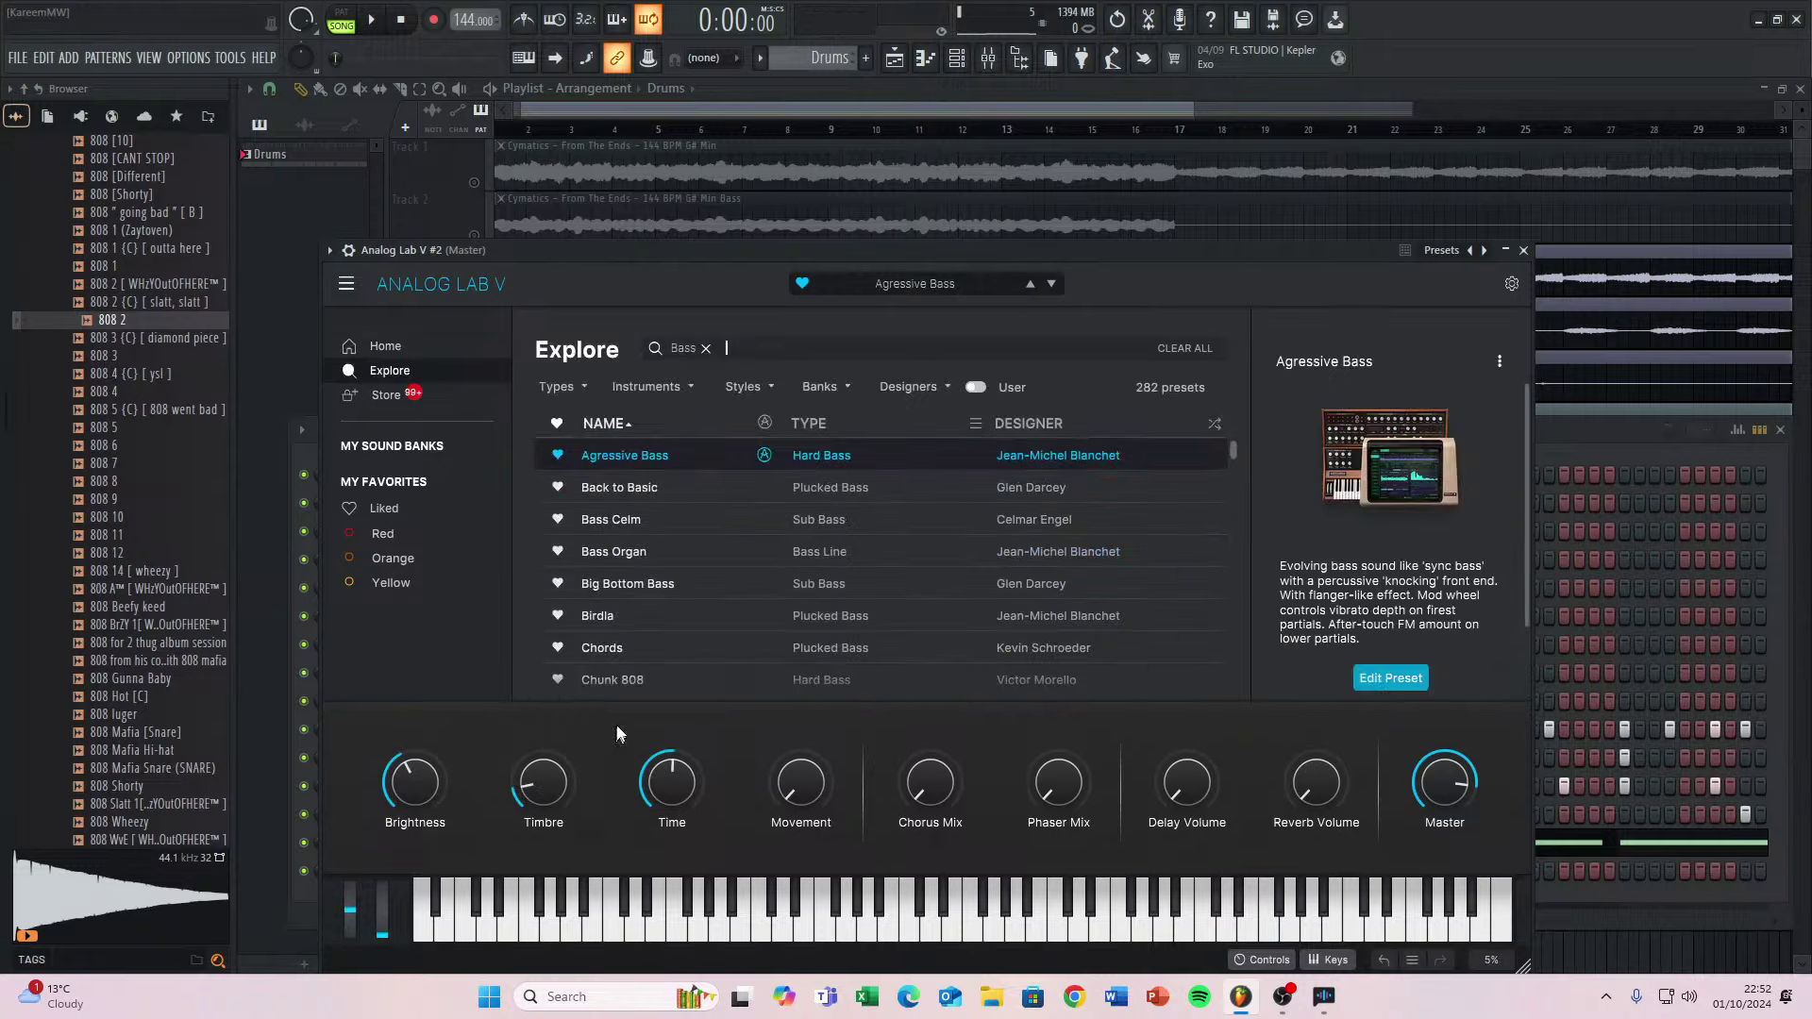
scroll(594, 544, down, 1)
click(611, 613)
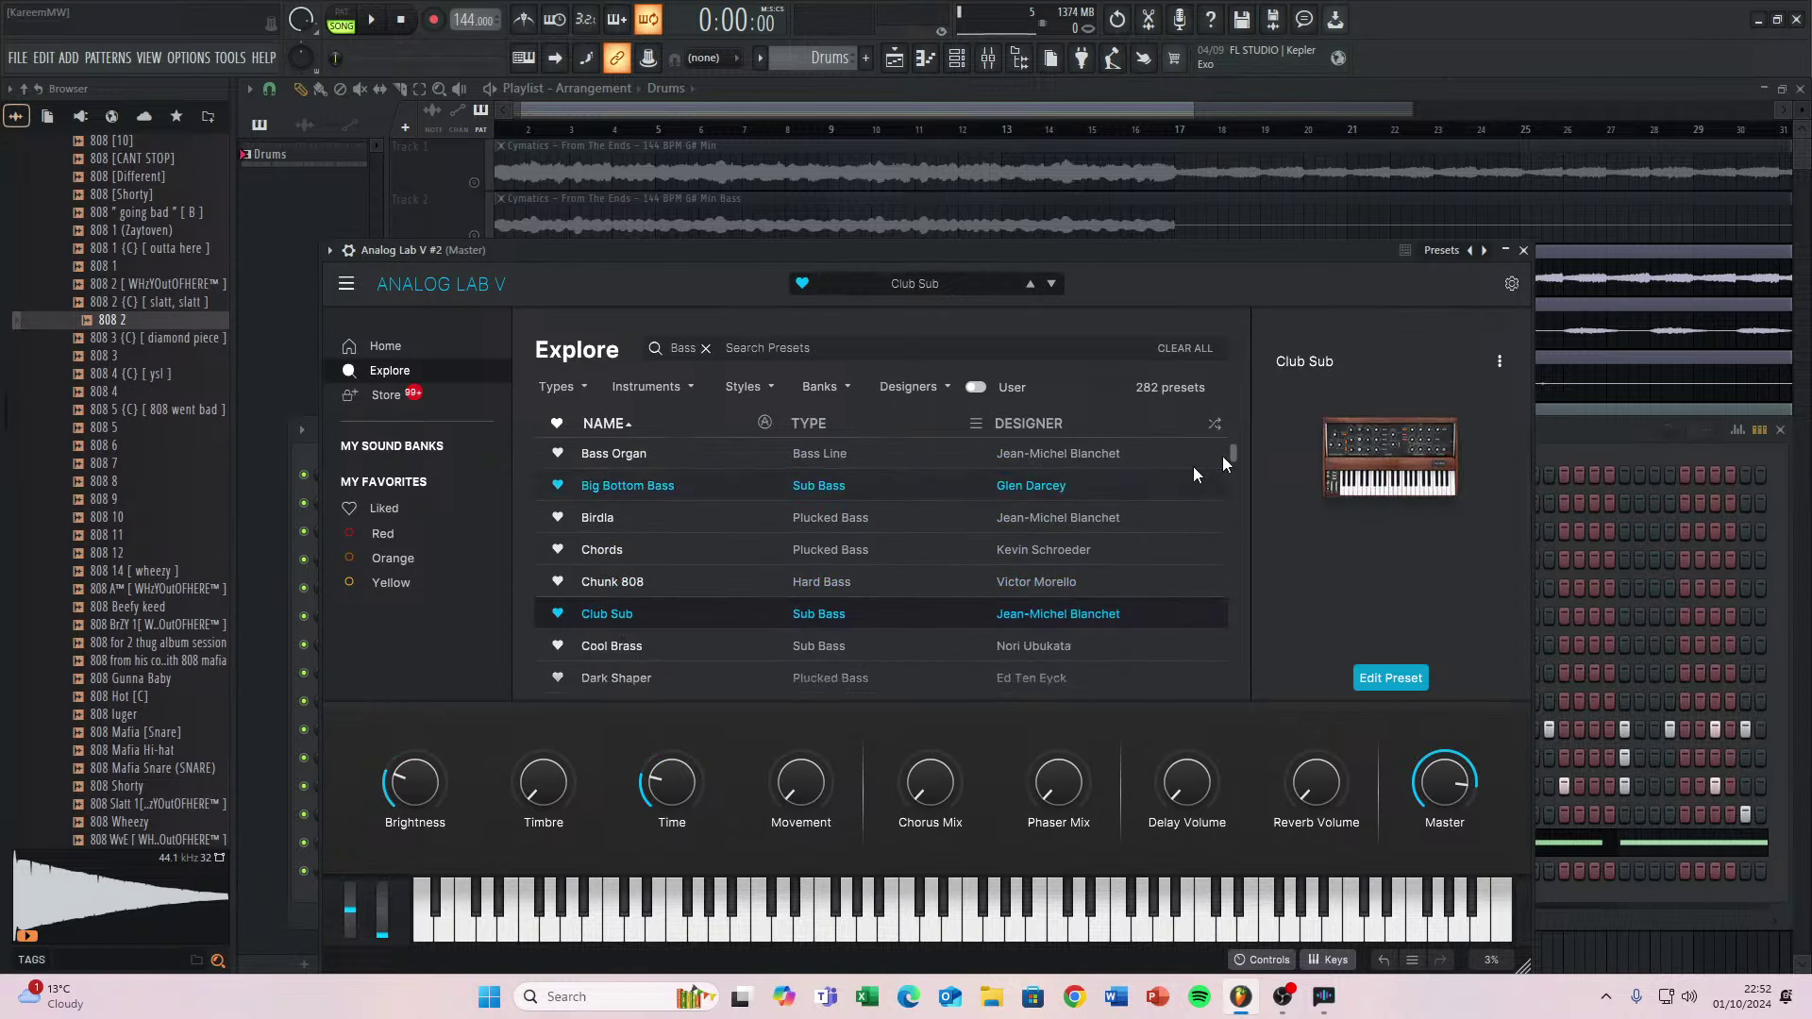
click(1524, 250)
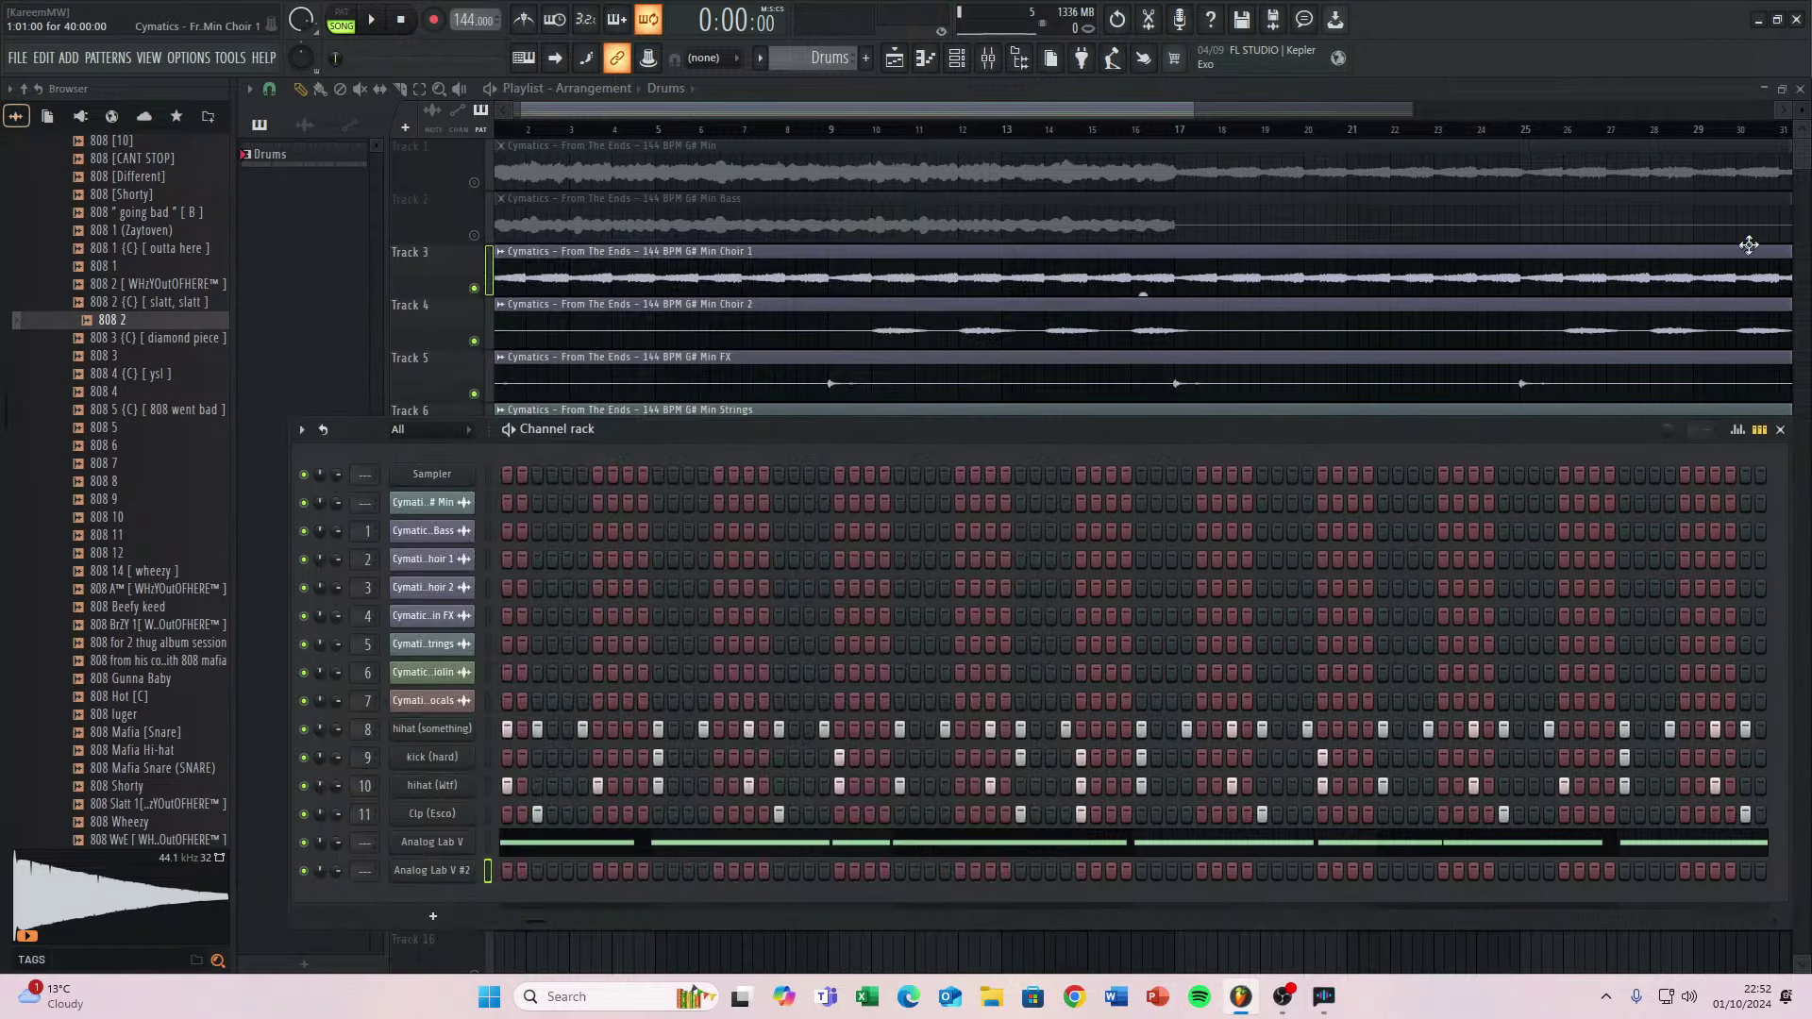
Record live fill notes in bars 4 and 8 on the cloned Analog Lab V channel during song playback.
click(1759, 429)
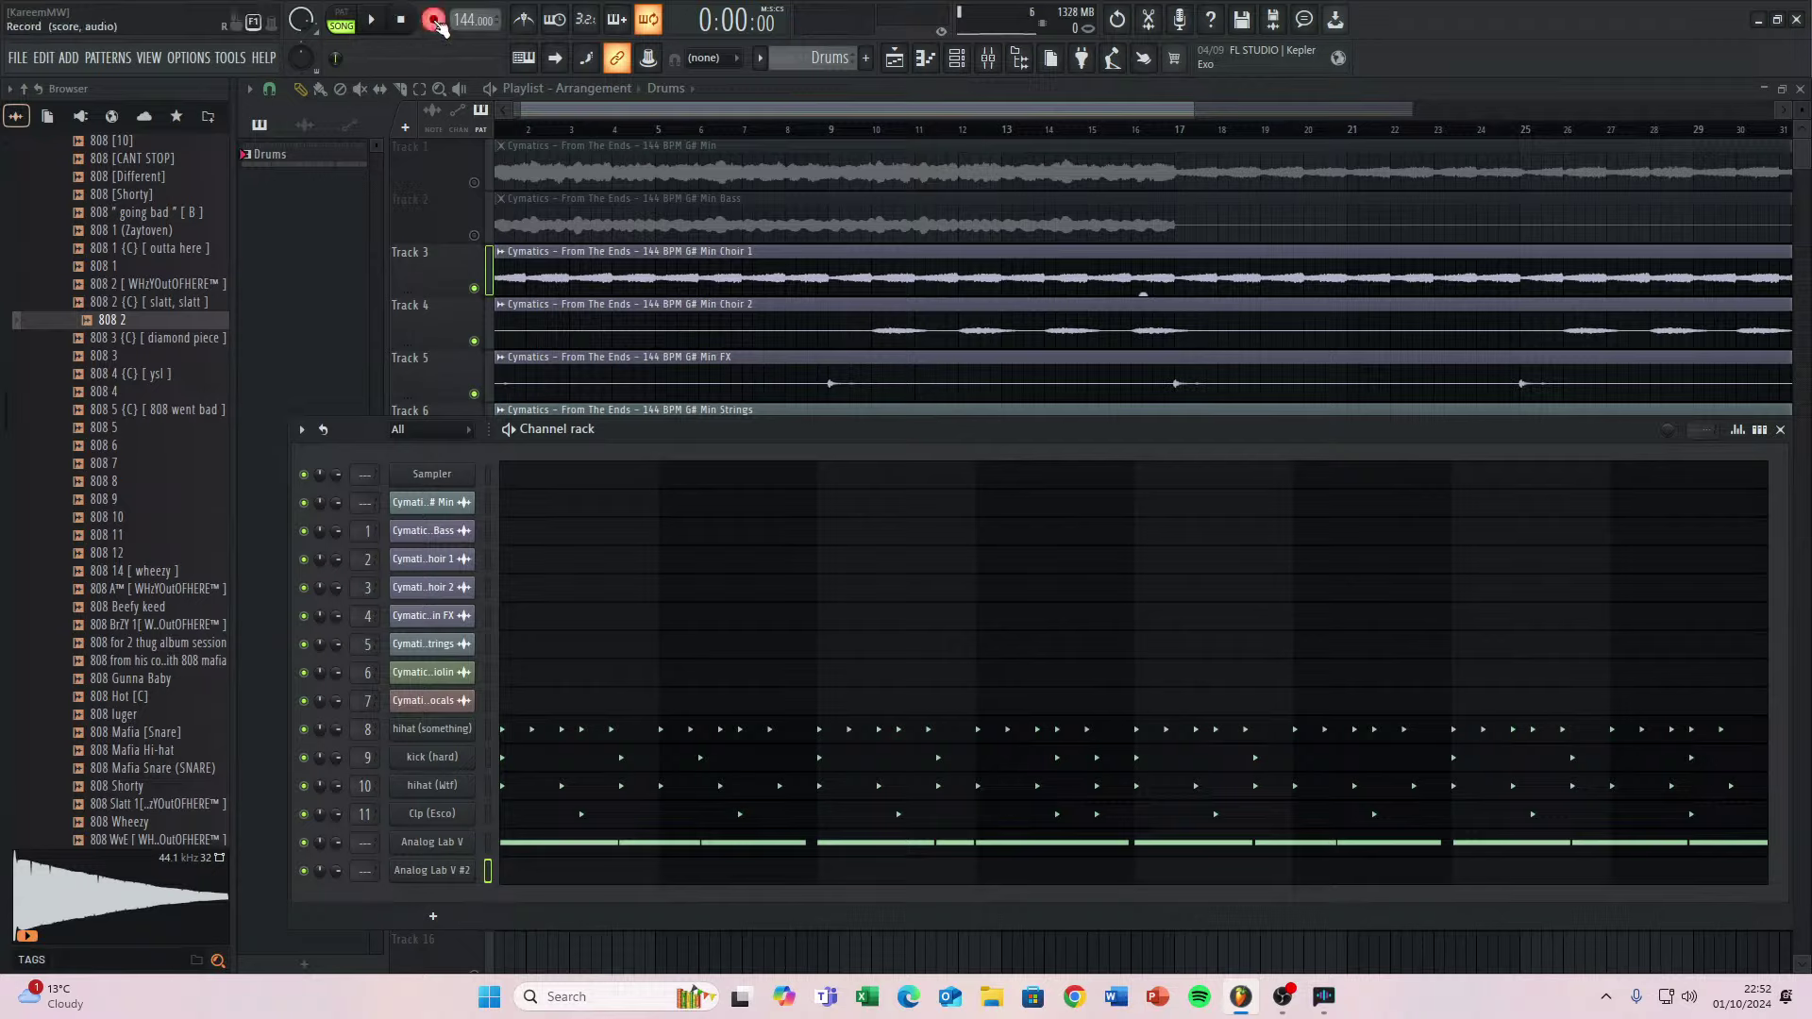
key(space)
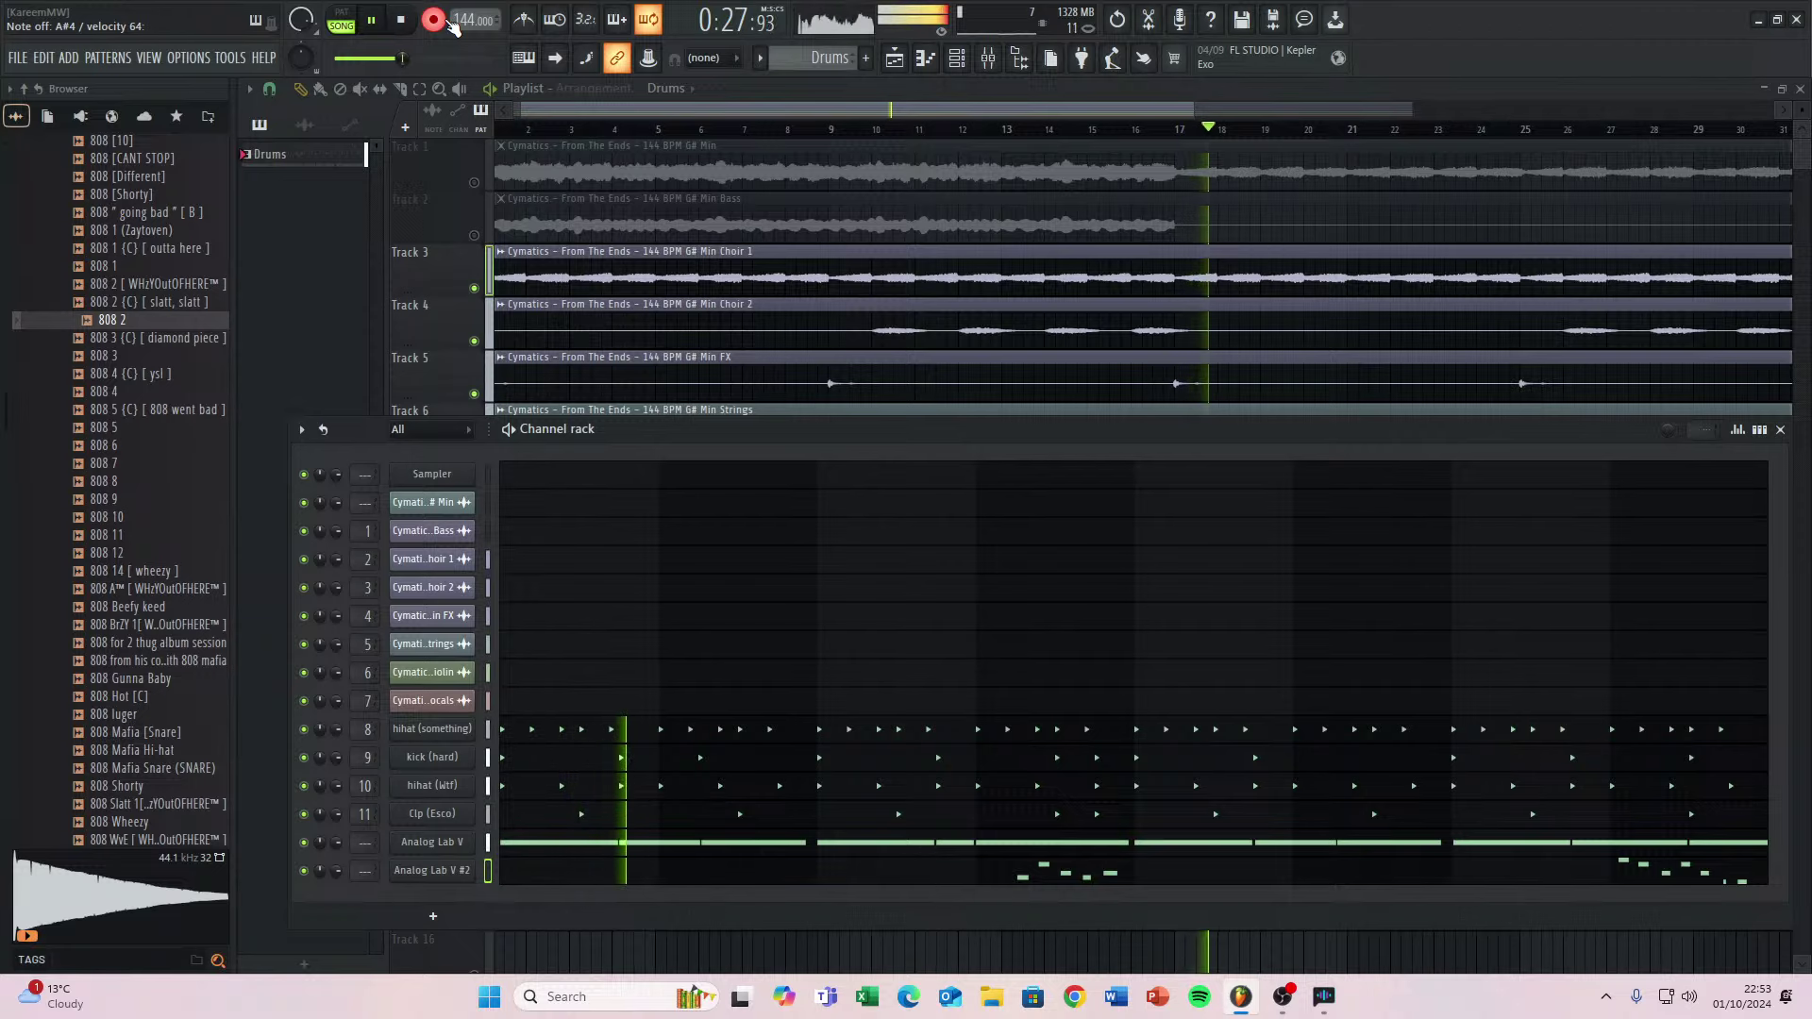
click(447, 20)
key(space)
key(space)
Try deleting the long G#4 bass note in bar 4 of the original Analog Lab V channel, undo it and stop playback.
scroll(530, 235, down, 4)
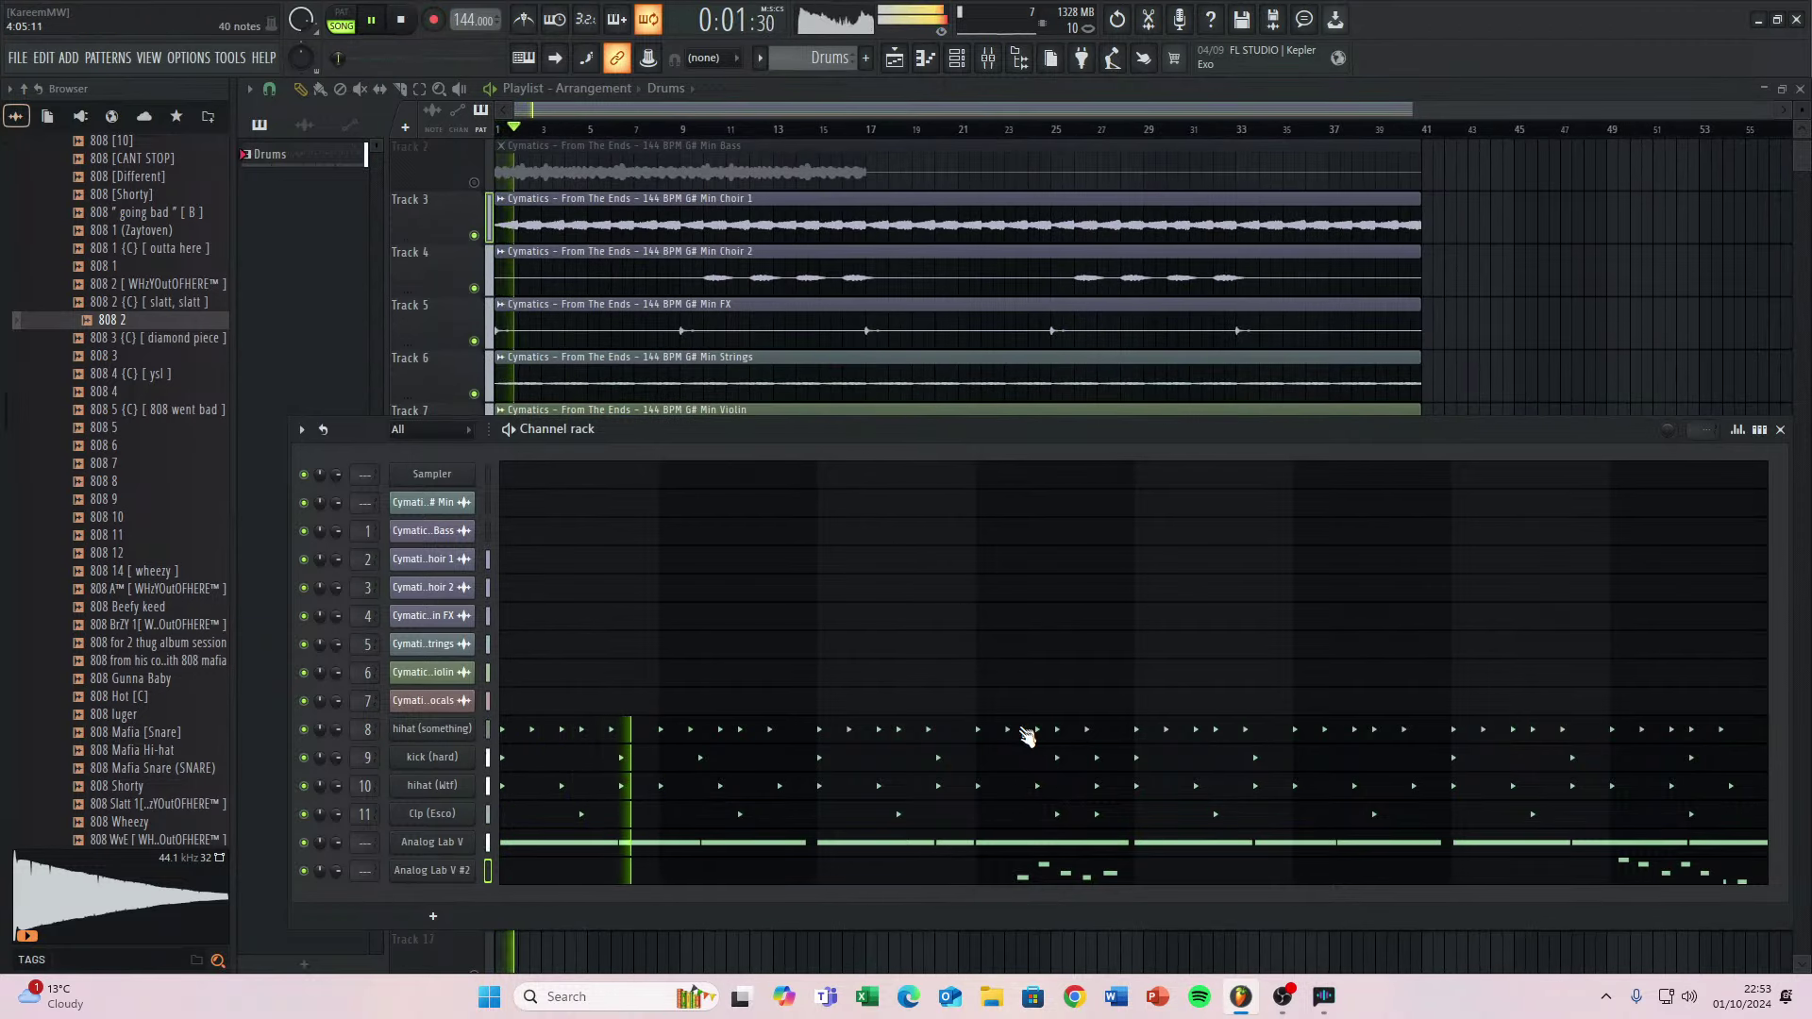
click(1030, 843)
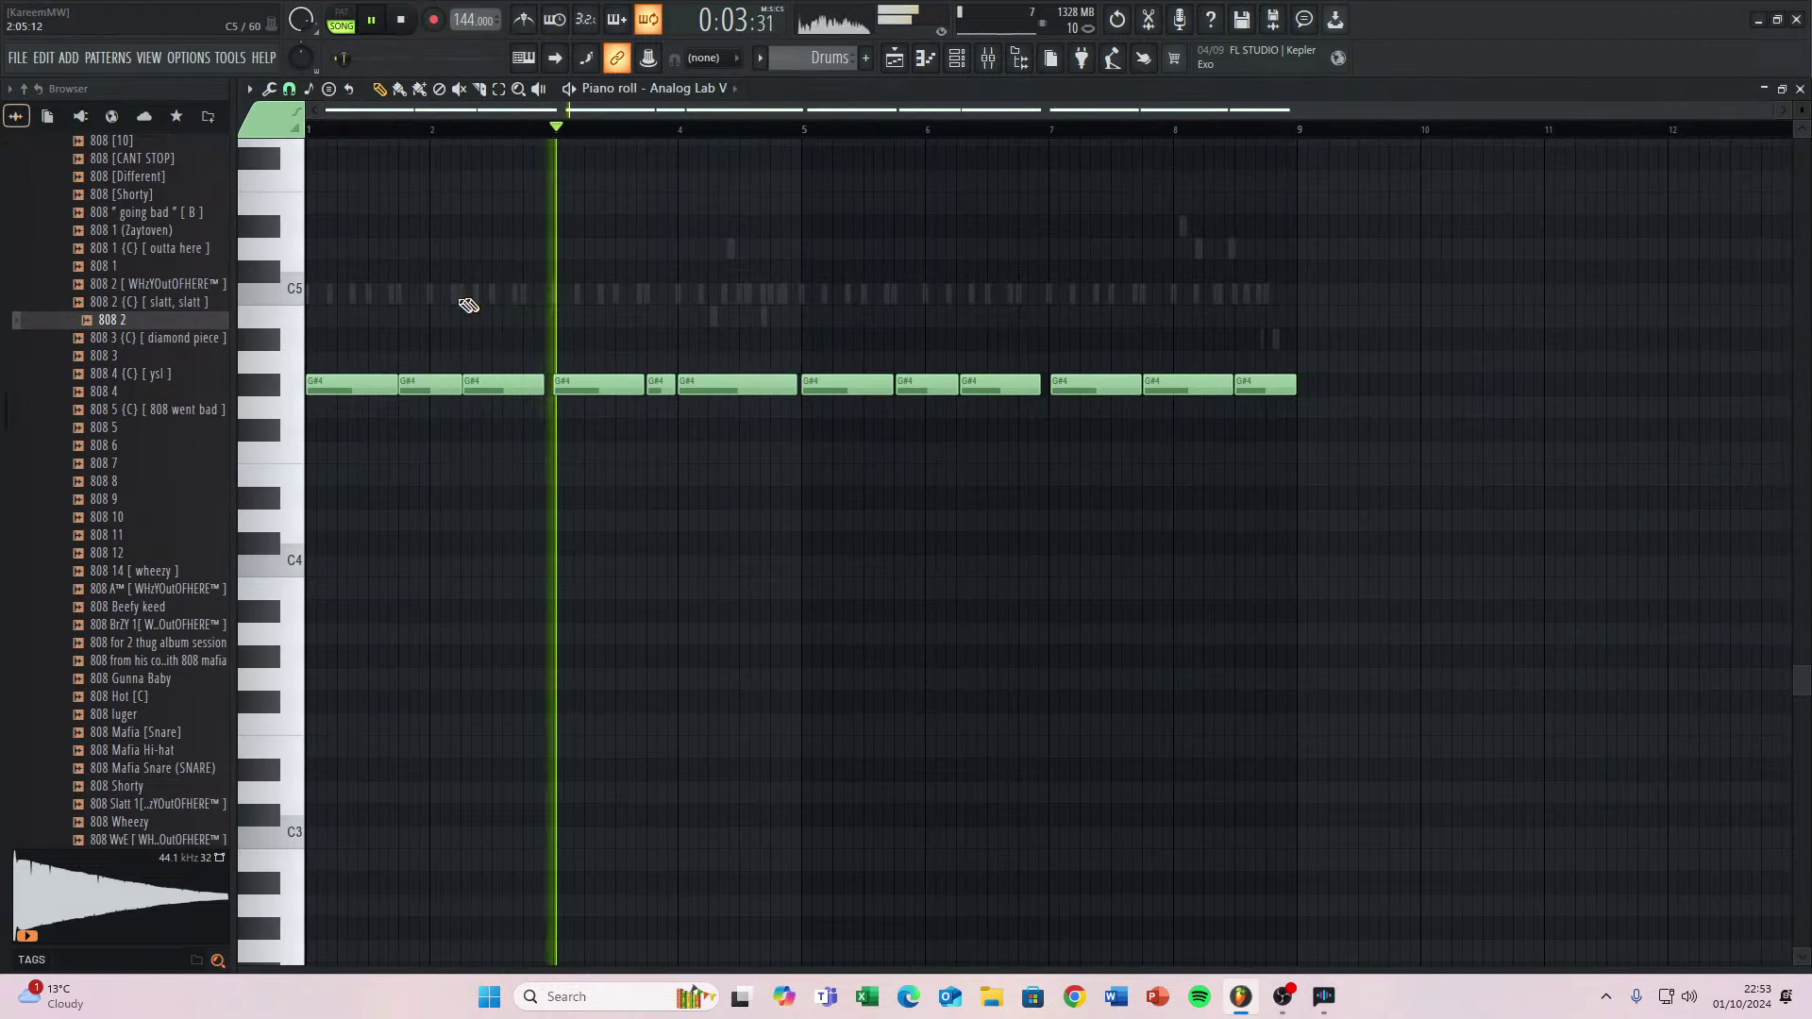
right_click(753, 393)
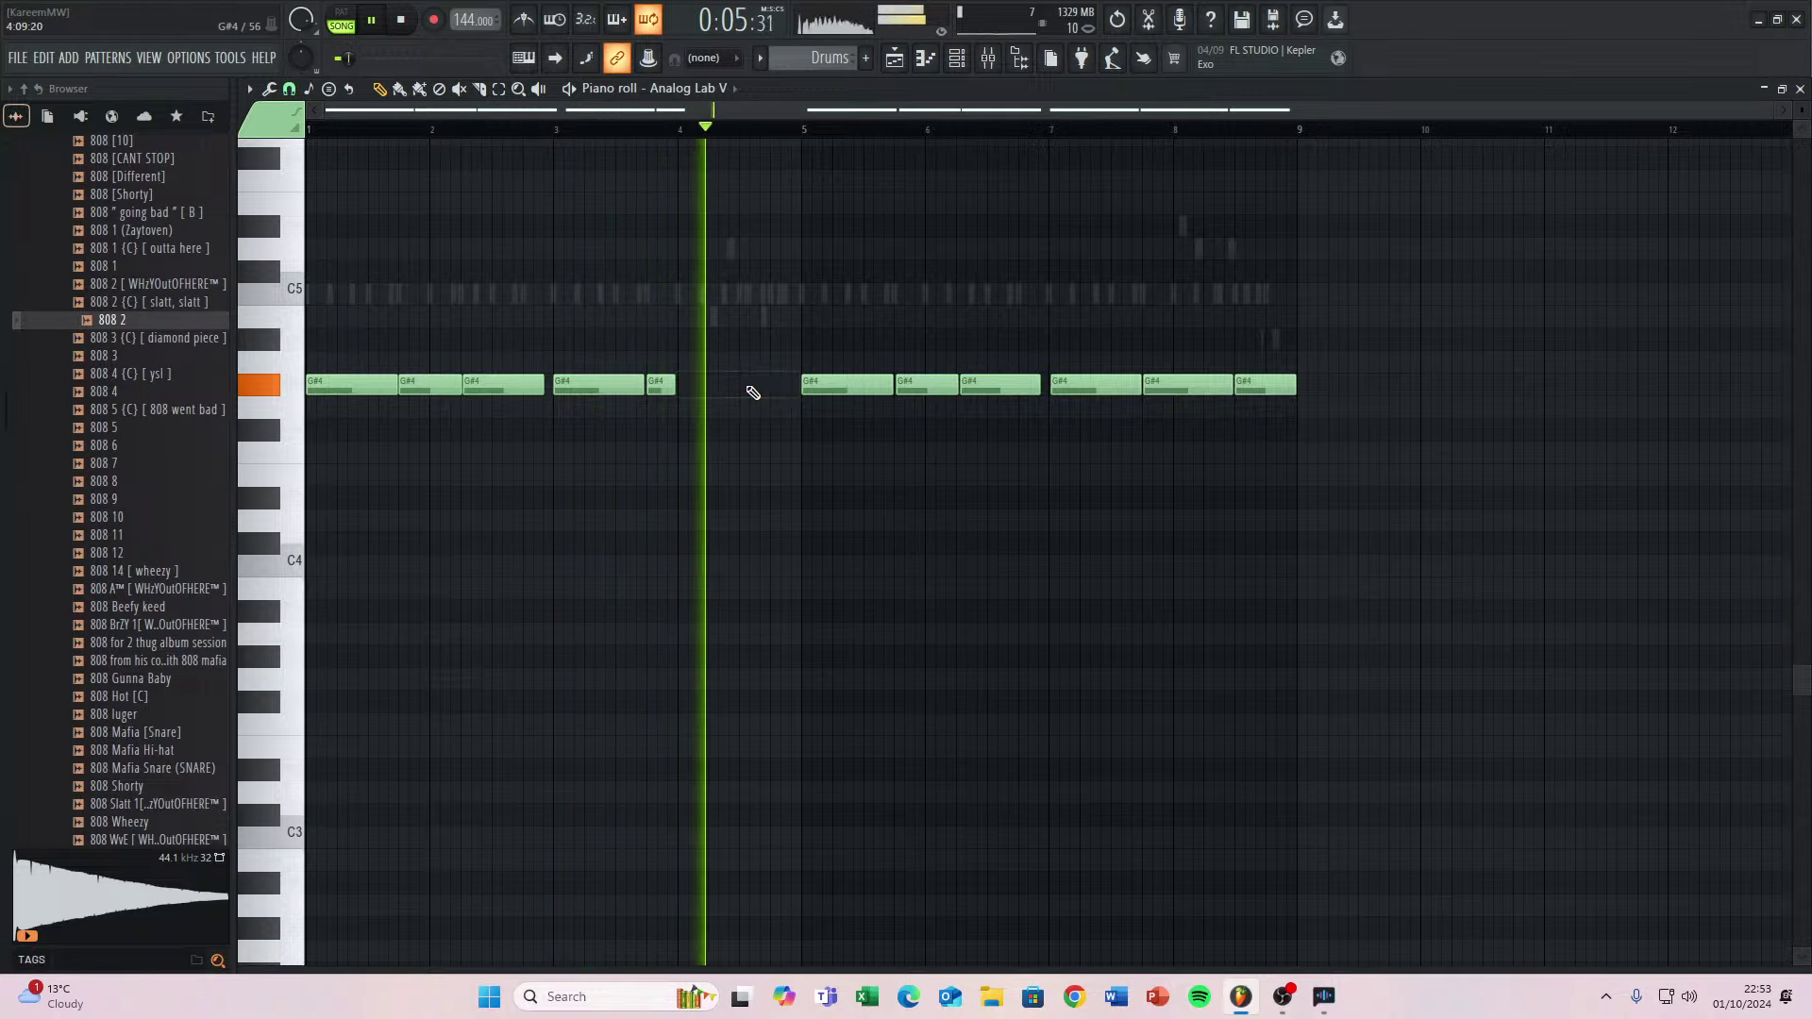
key(ctrl+z)
key(space)
key(space)
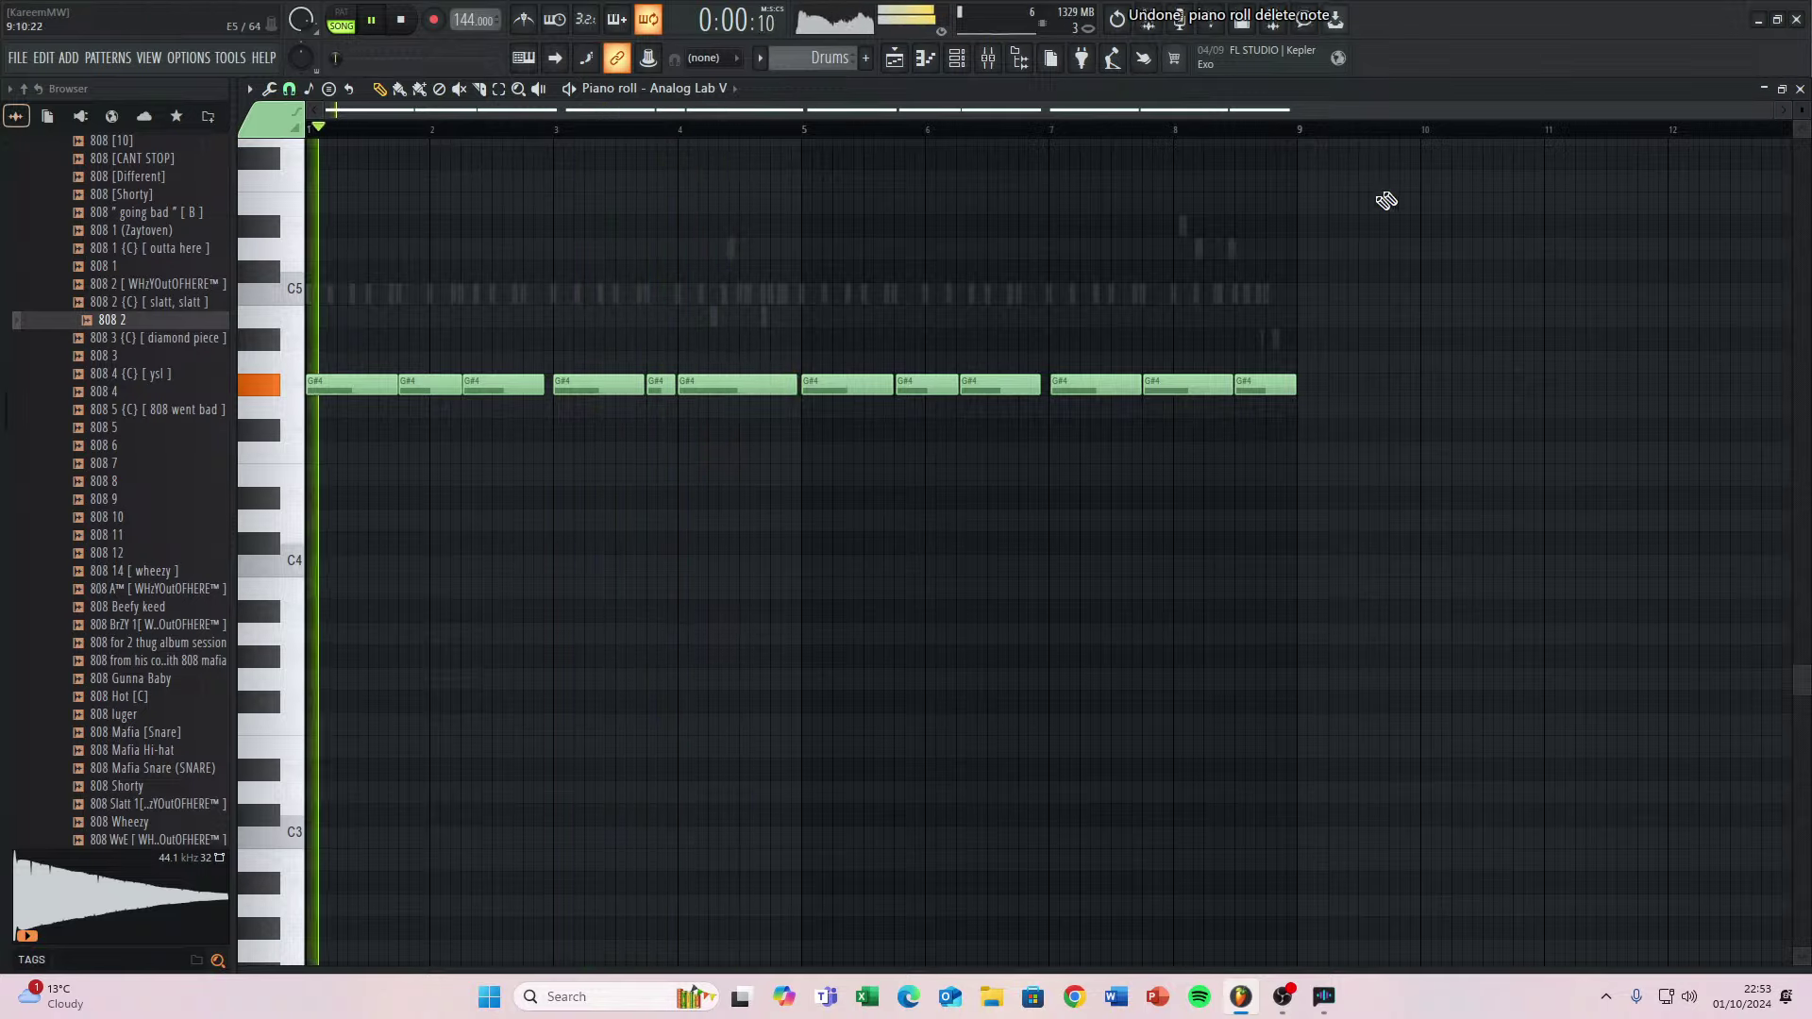
key(space)
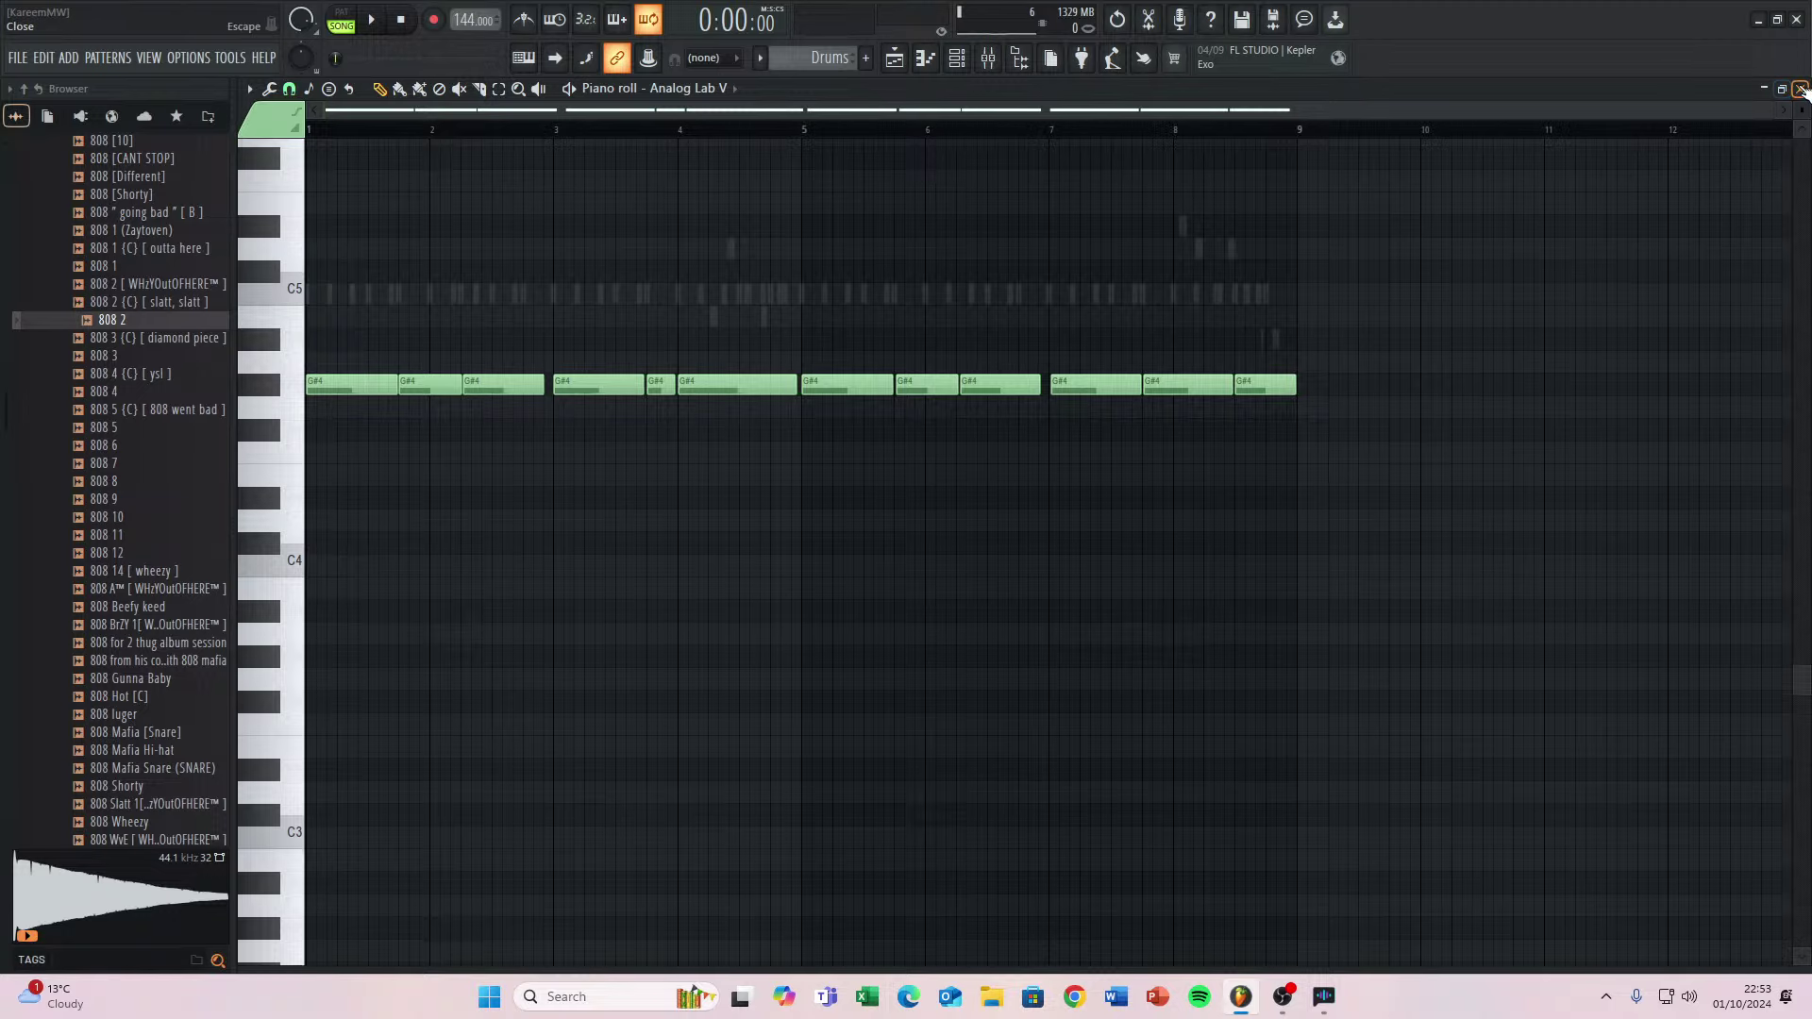
Delete all the recorded fill notes from the cloned Analog Lab V channel and close its Piano roll.
click(1799, 88)
click(436, 843)
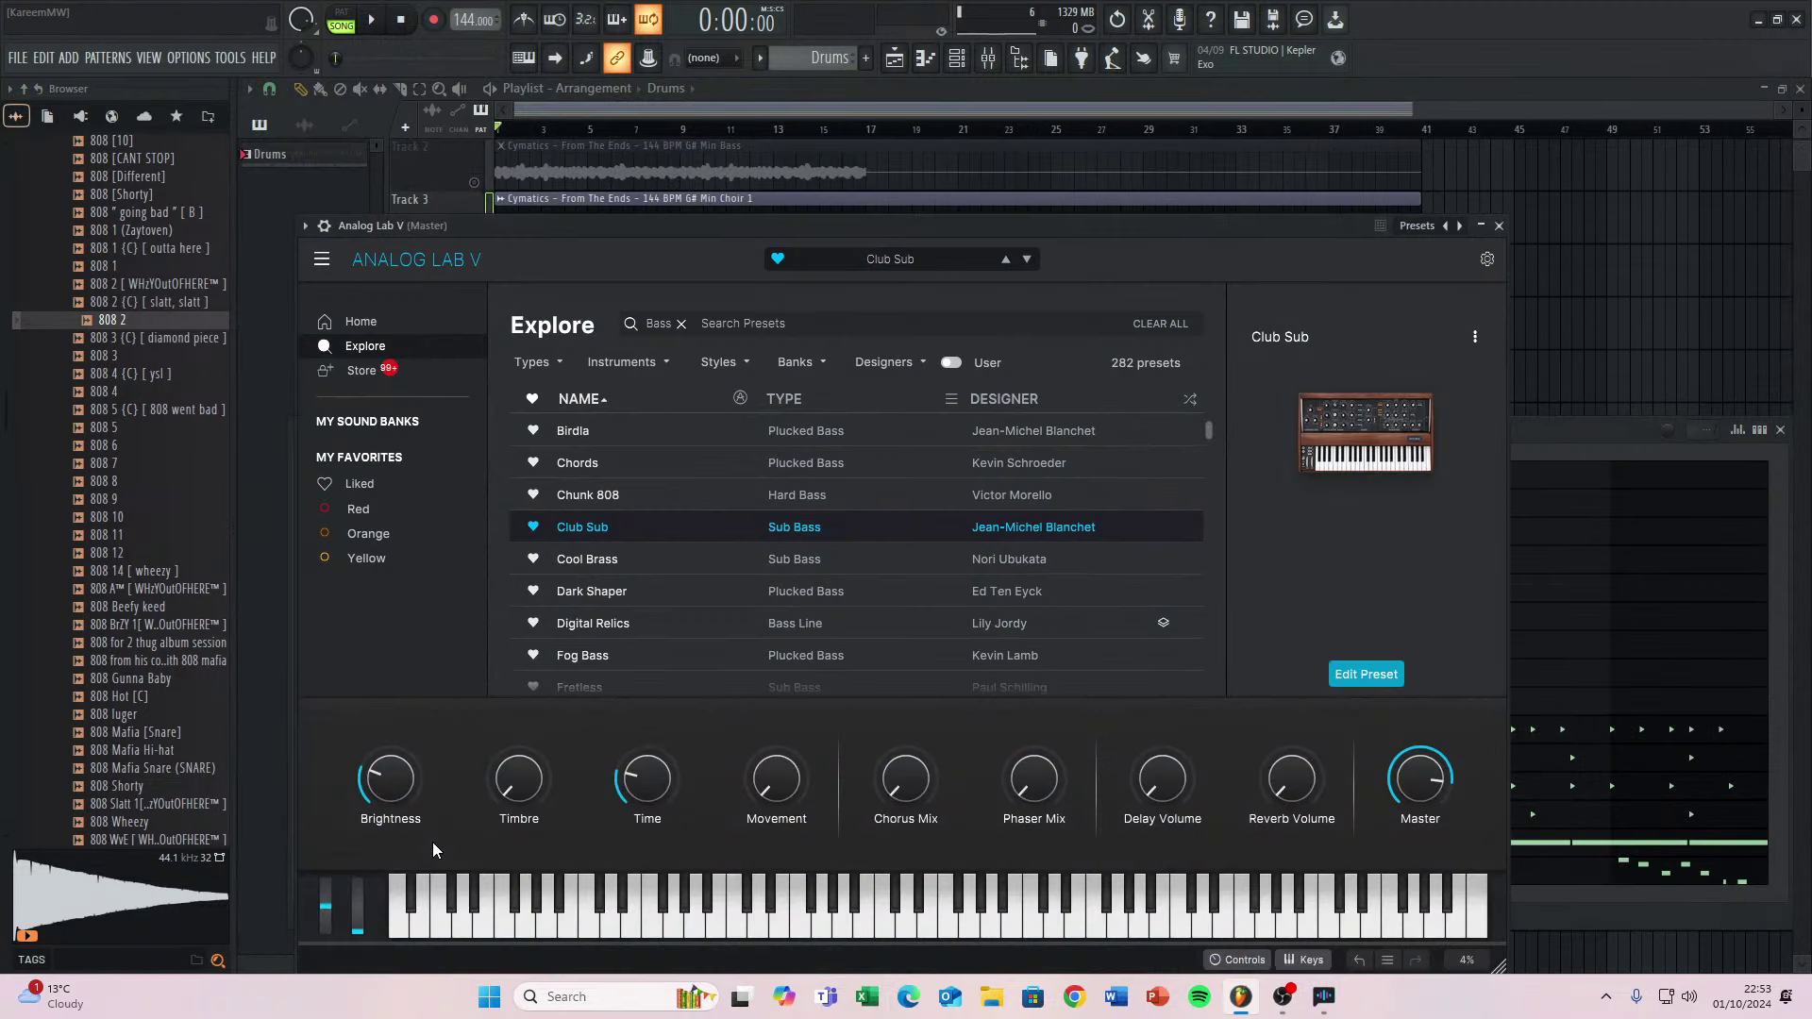
click(1499, 227)
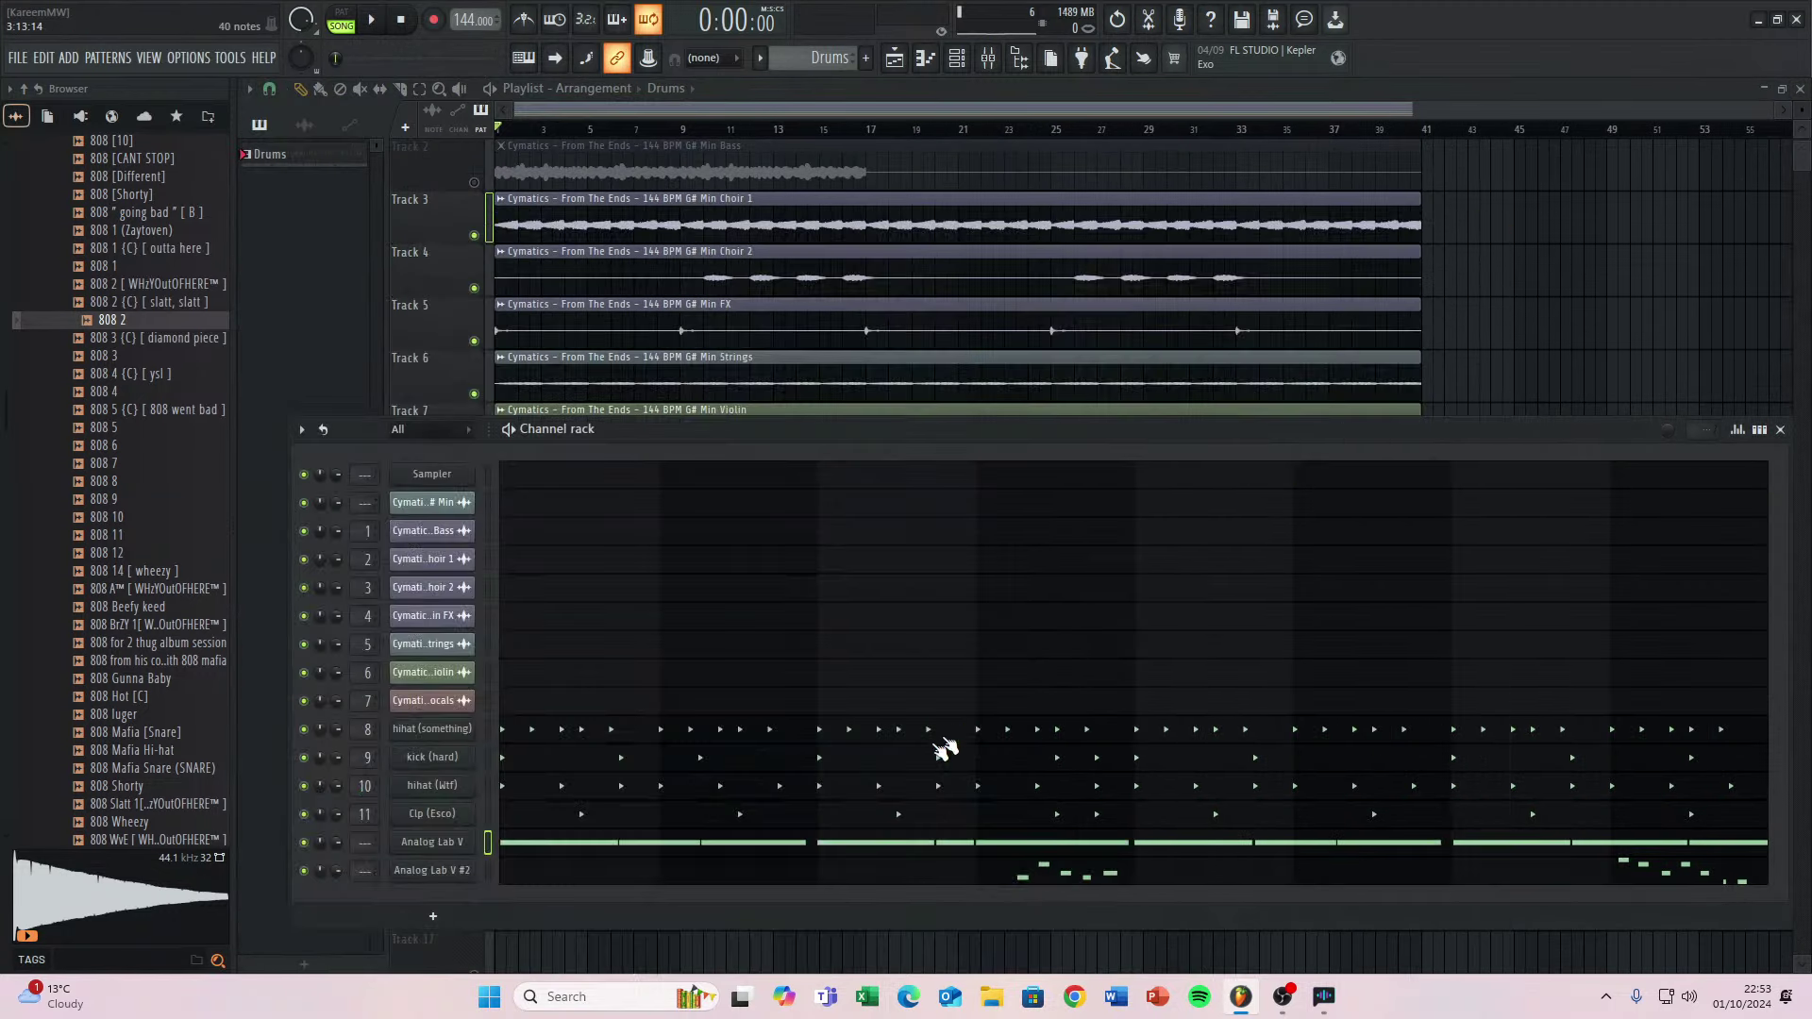
click(691, 881)
scroll(769, 453, up, 3)
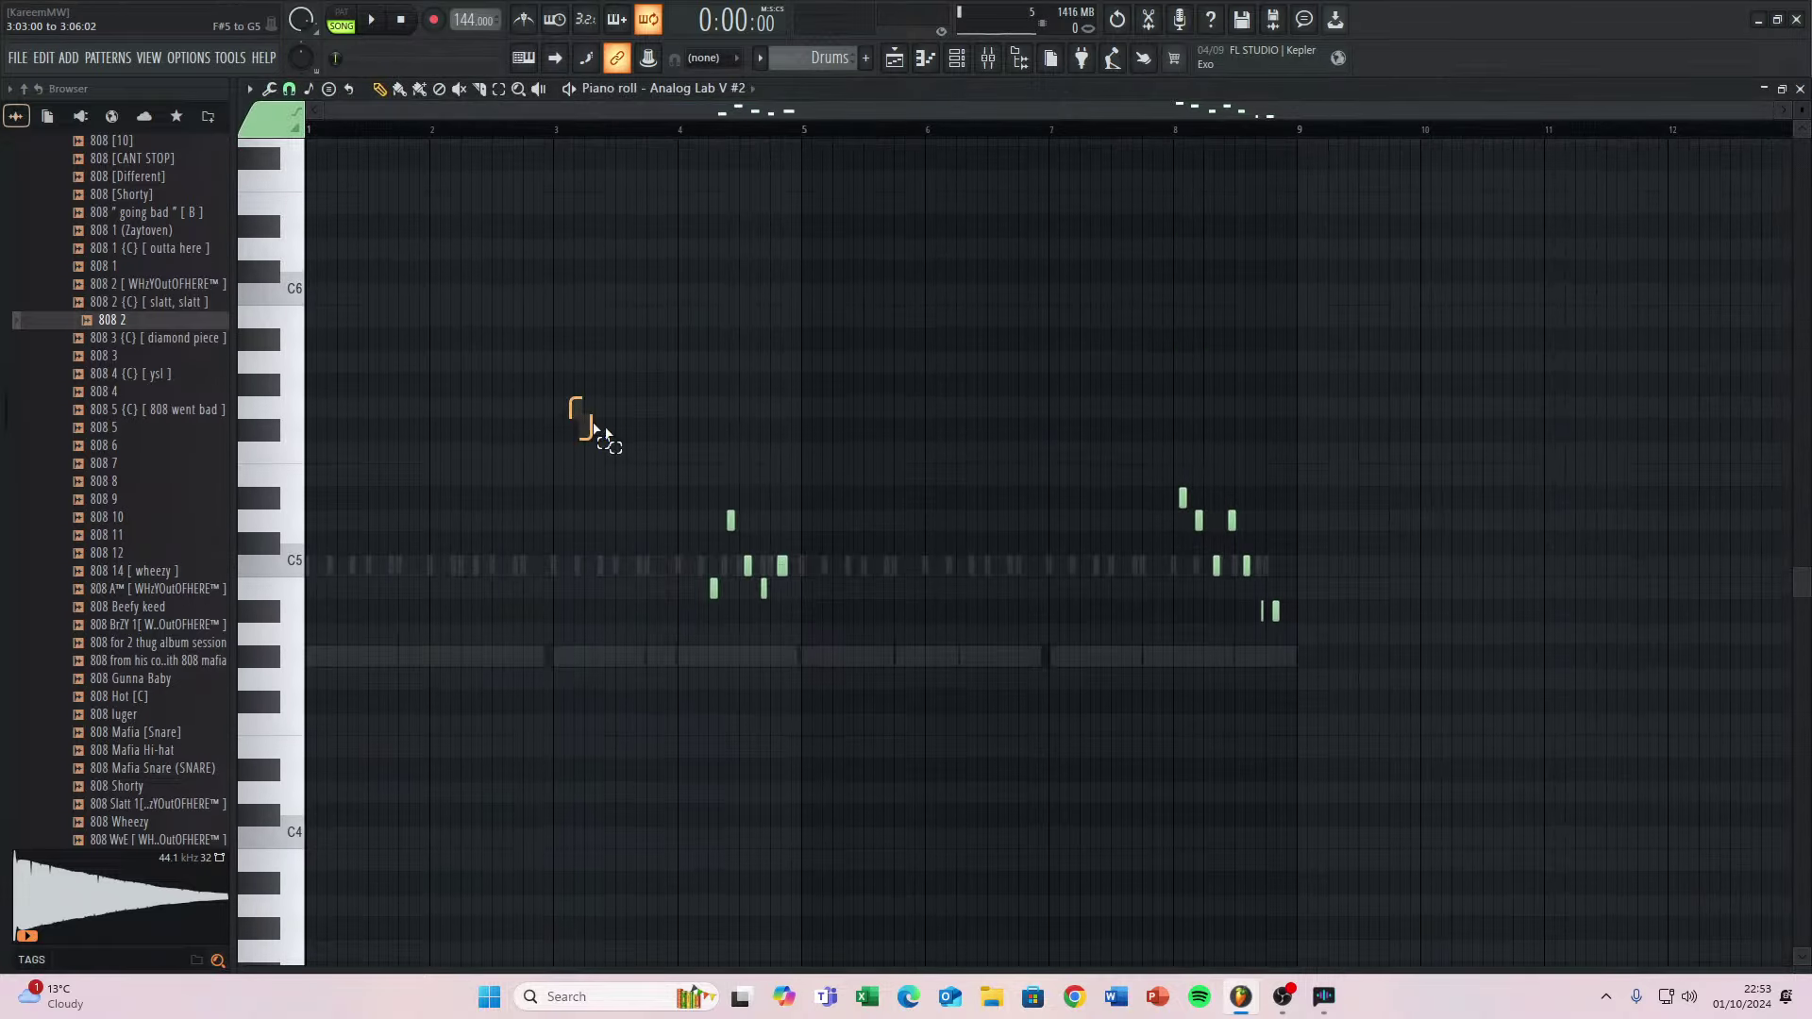
key(space)
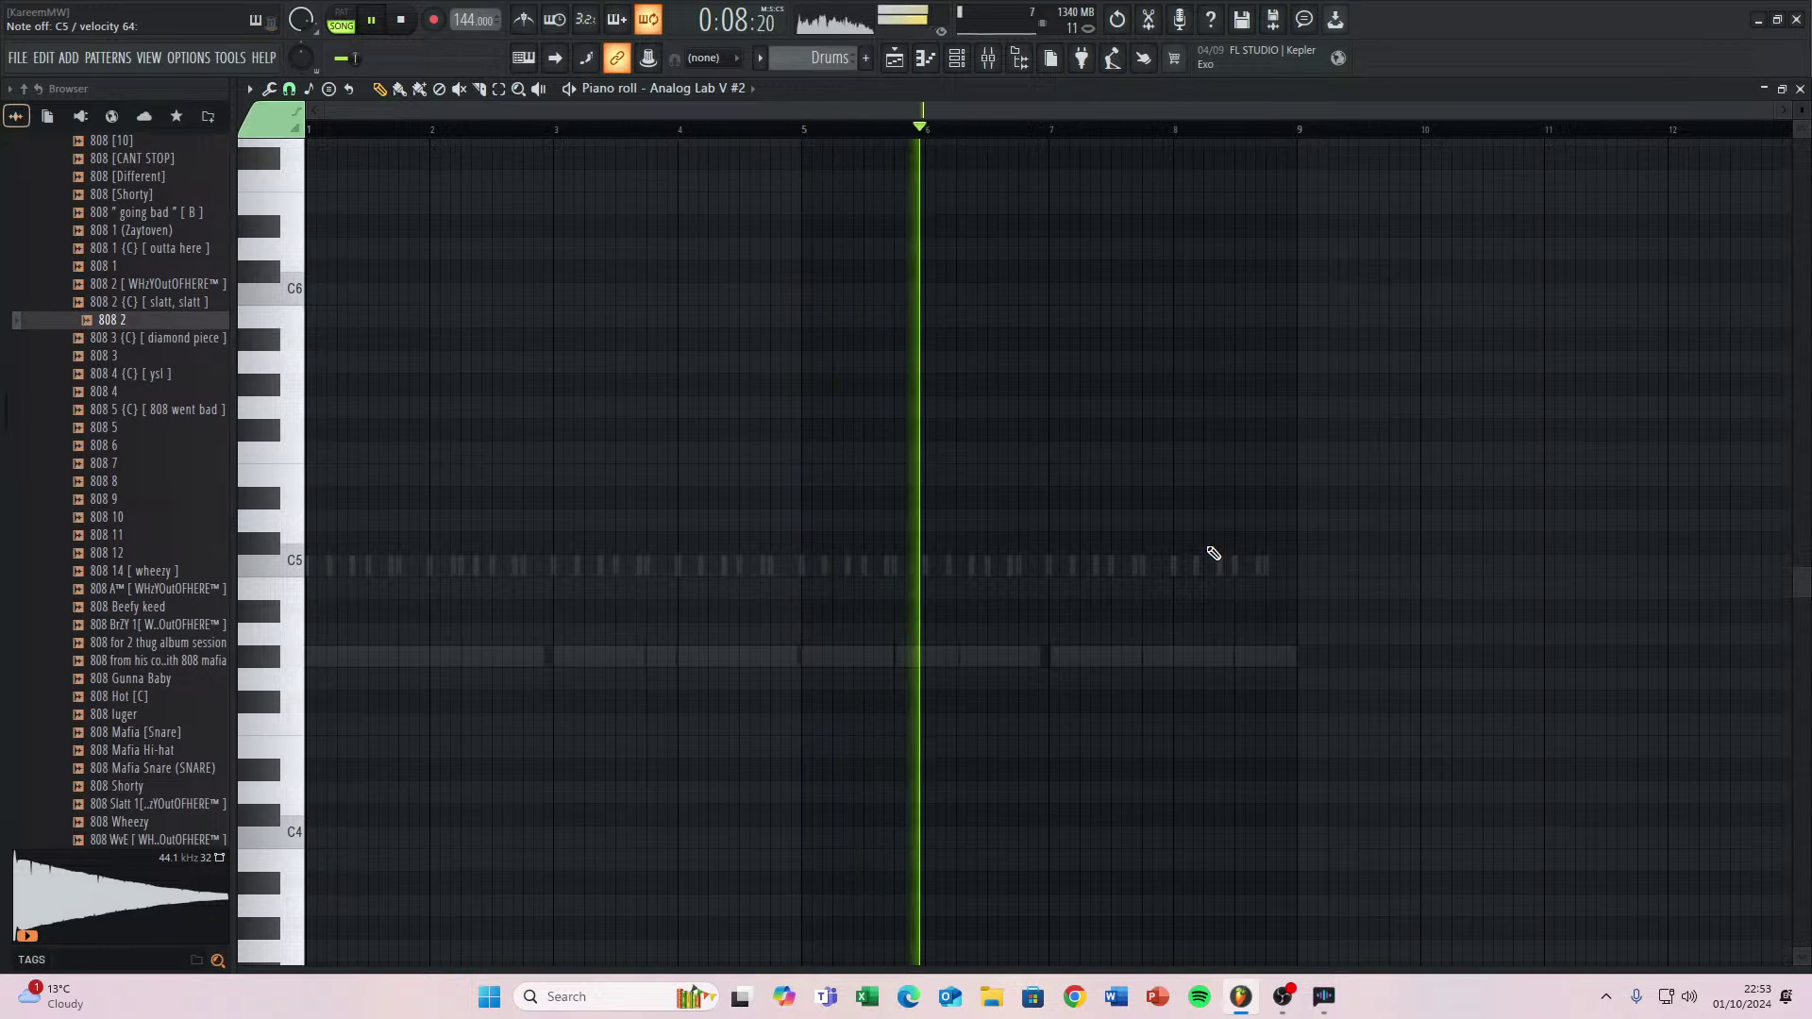
click(1799, 88)
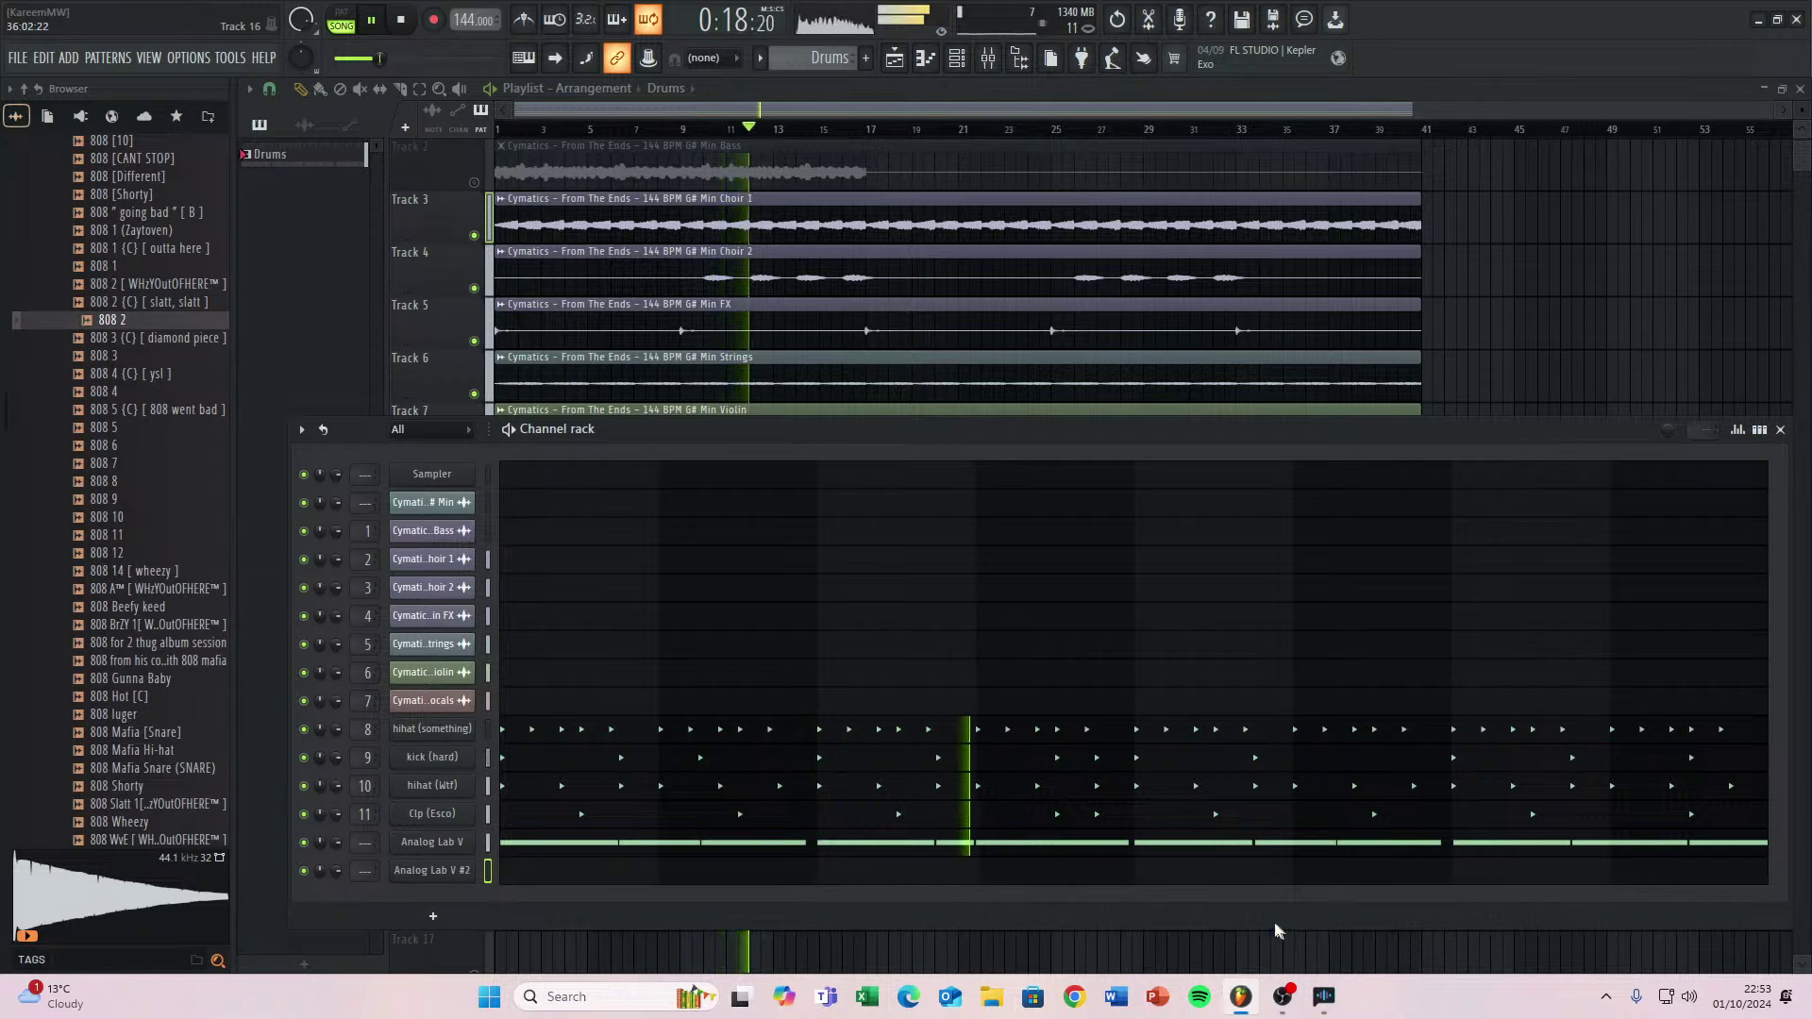
Rehearse over playback, then record new fills on the cloned Analog Lab V channel: A4, B4, C#5 in bar 4 and a descending run in bar 8.
key(space)
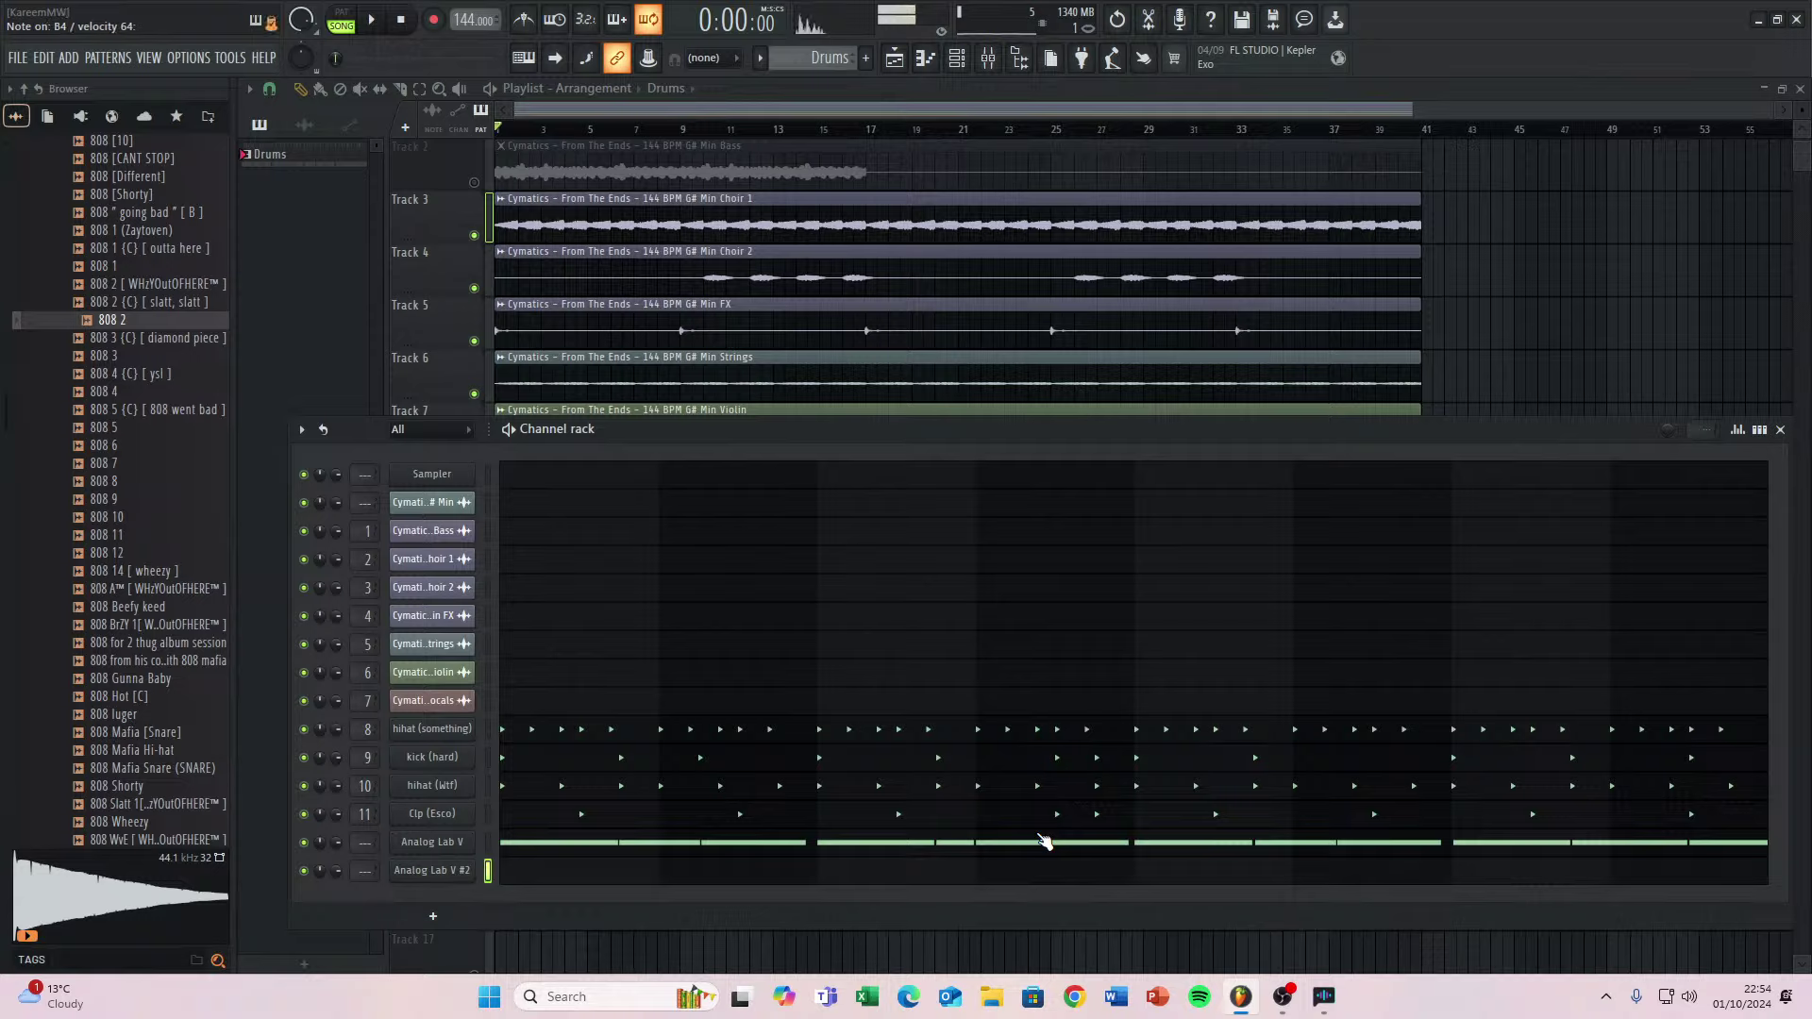
key(space)
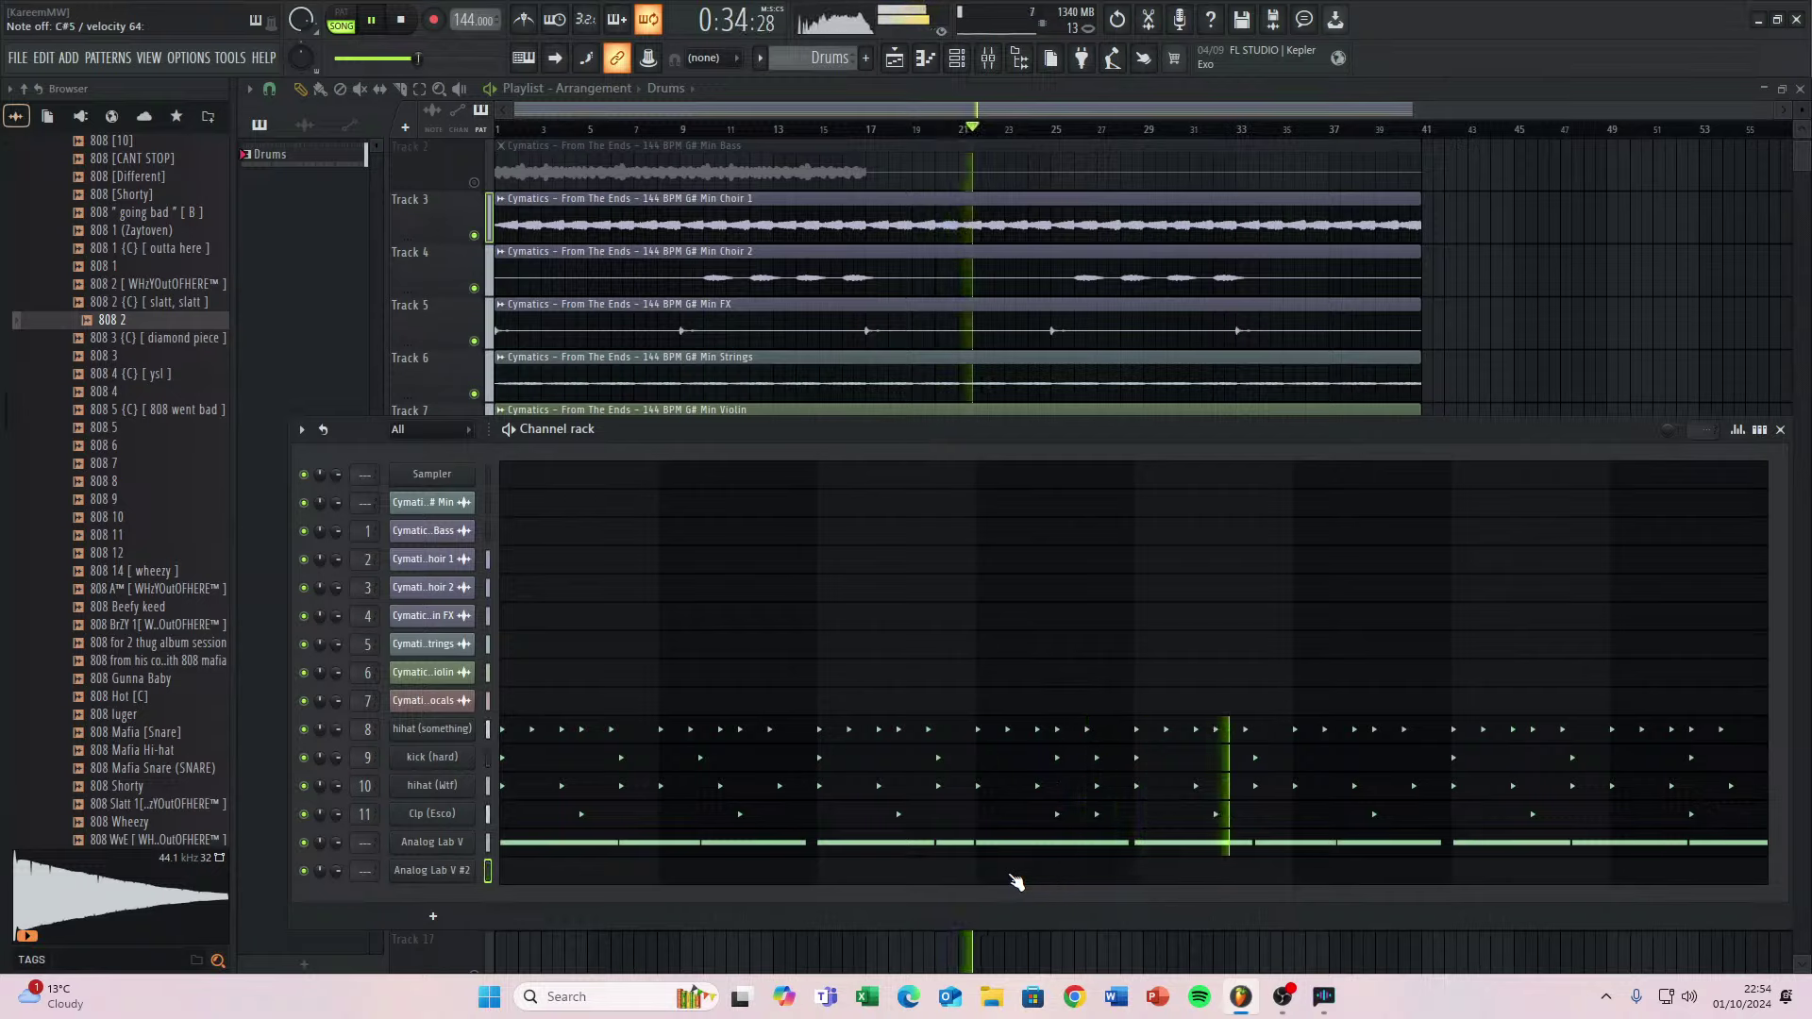
key(space)
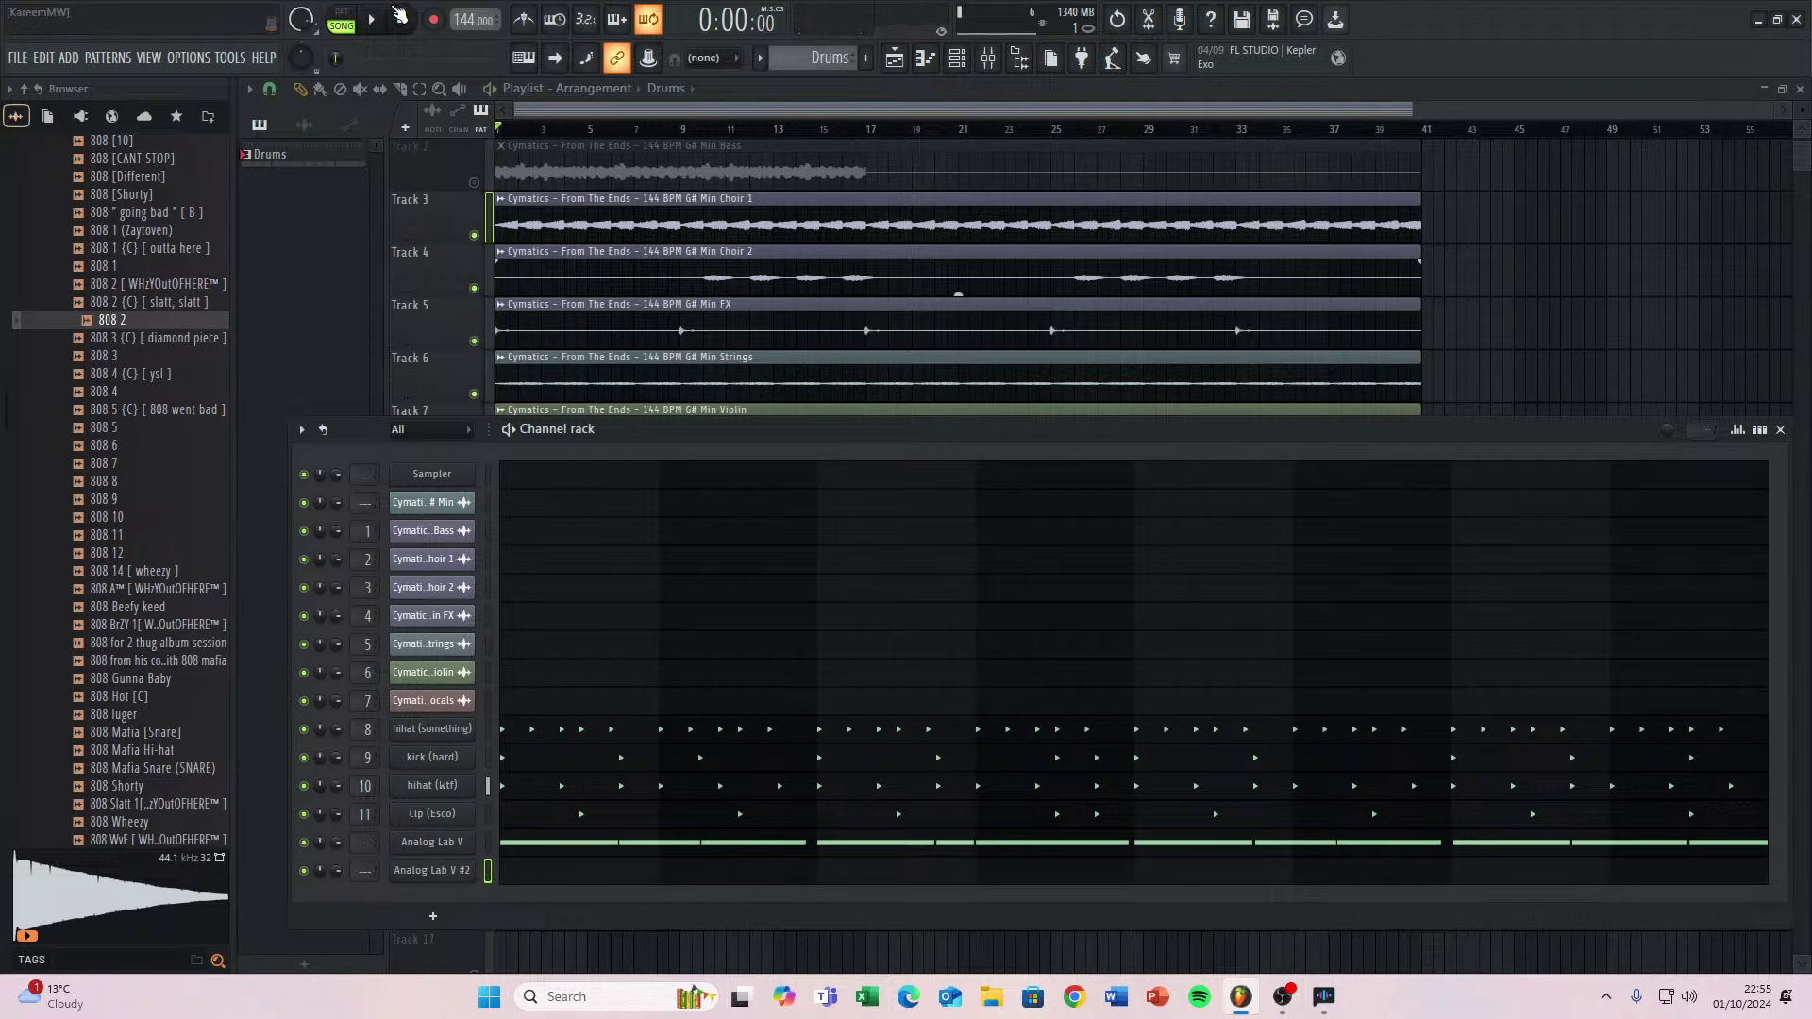
key(space)
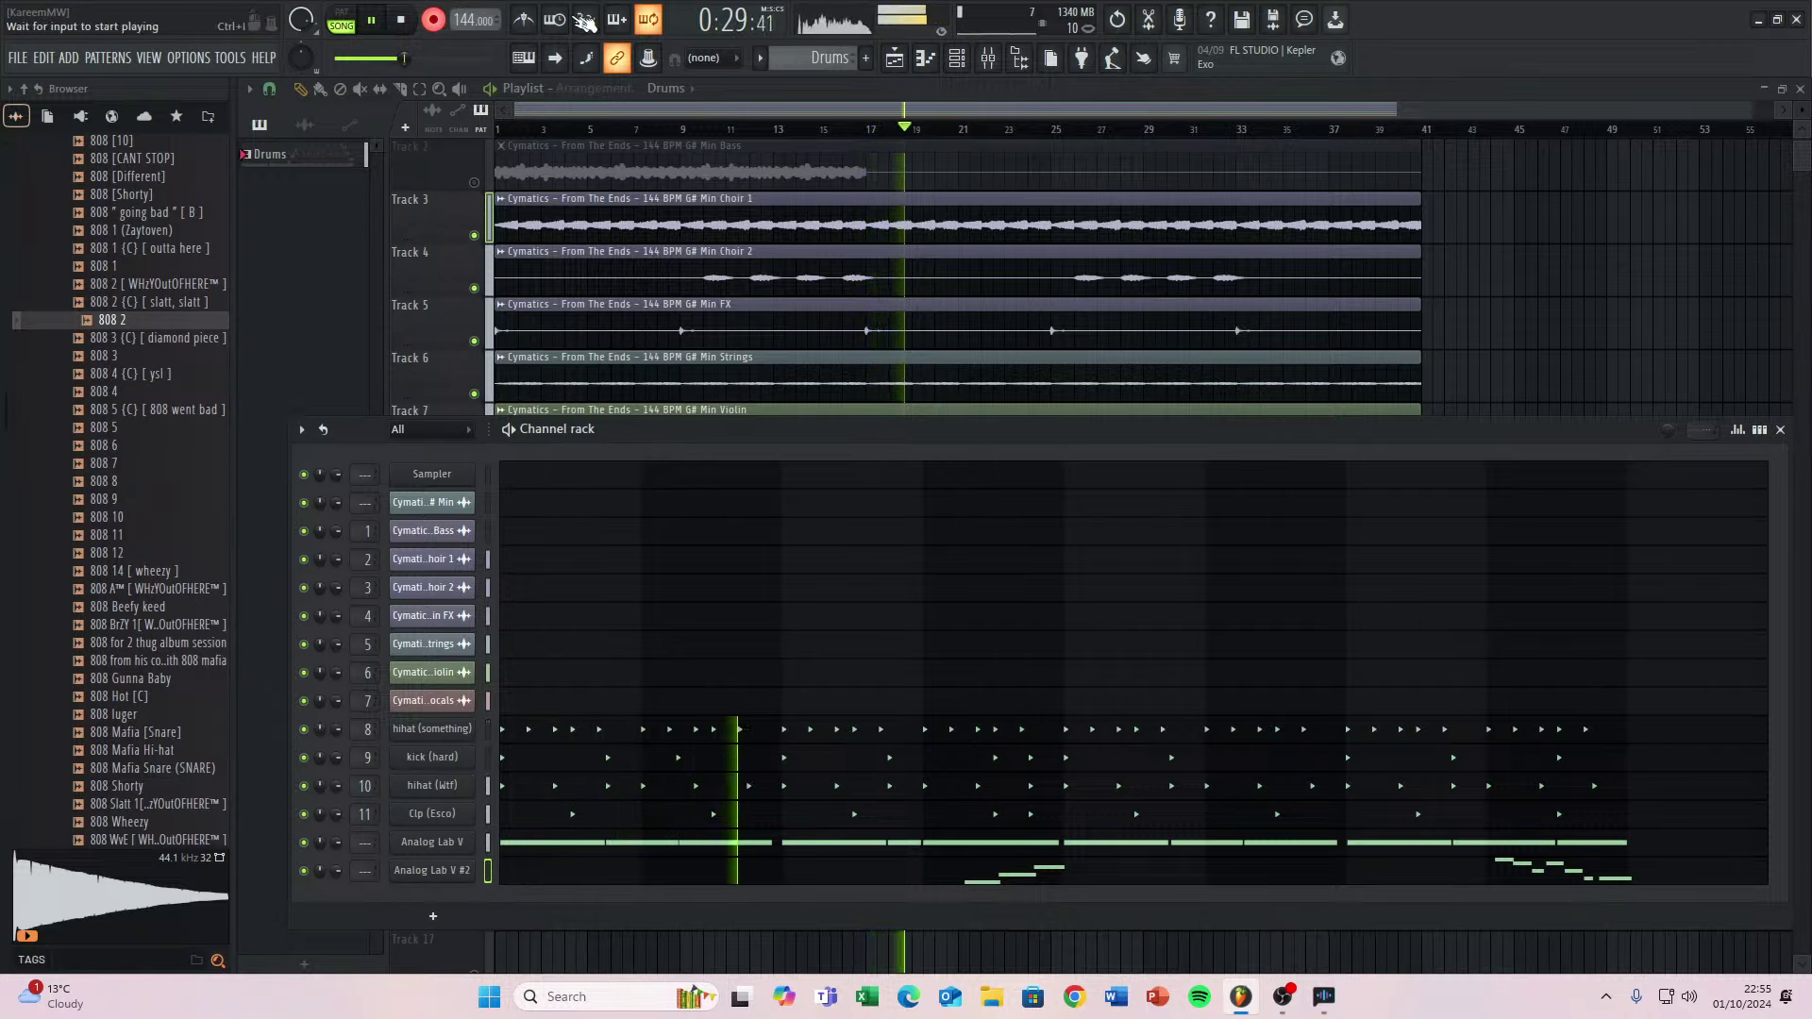
Delete the long G#4 bass note in bar 4 of the original Analog Lab V channel and replay the song.
click(986, 845)
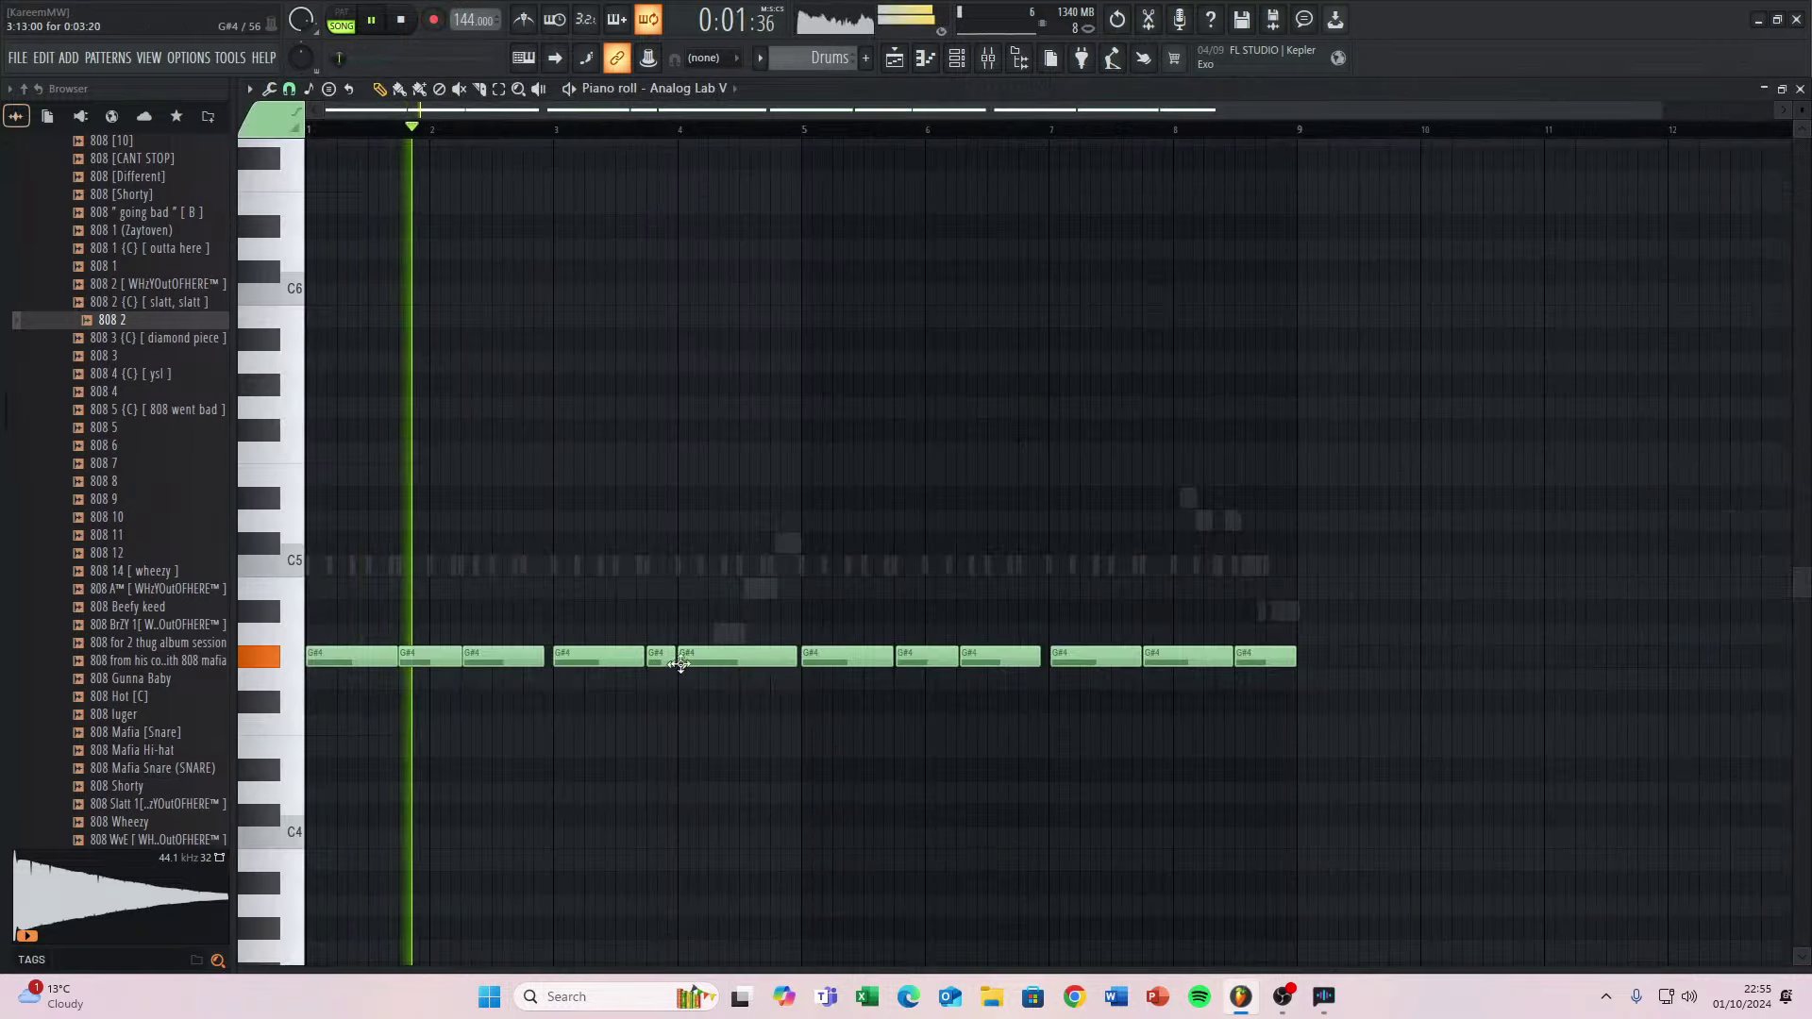
scroll(727, 663, up, 1)
right_click(728, 661)
scroll(724, 670, up, 2)
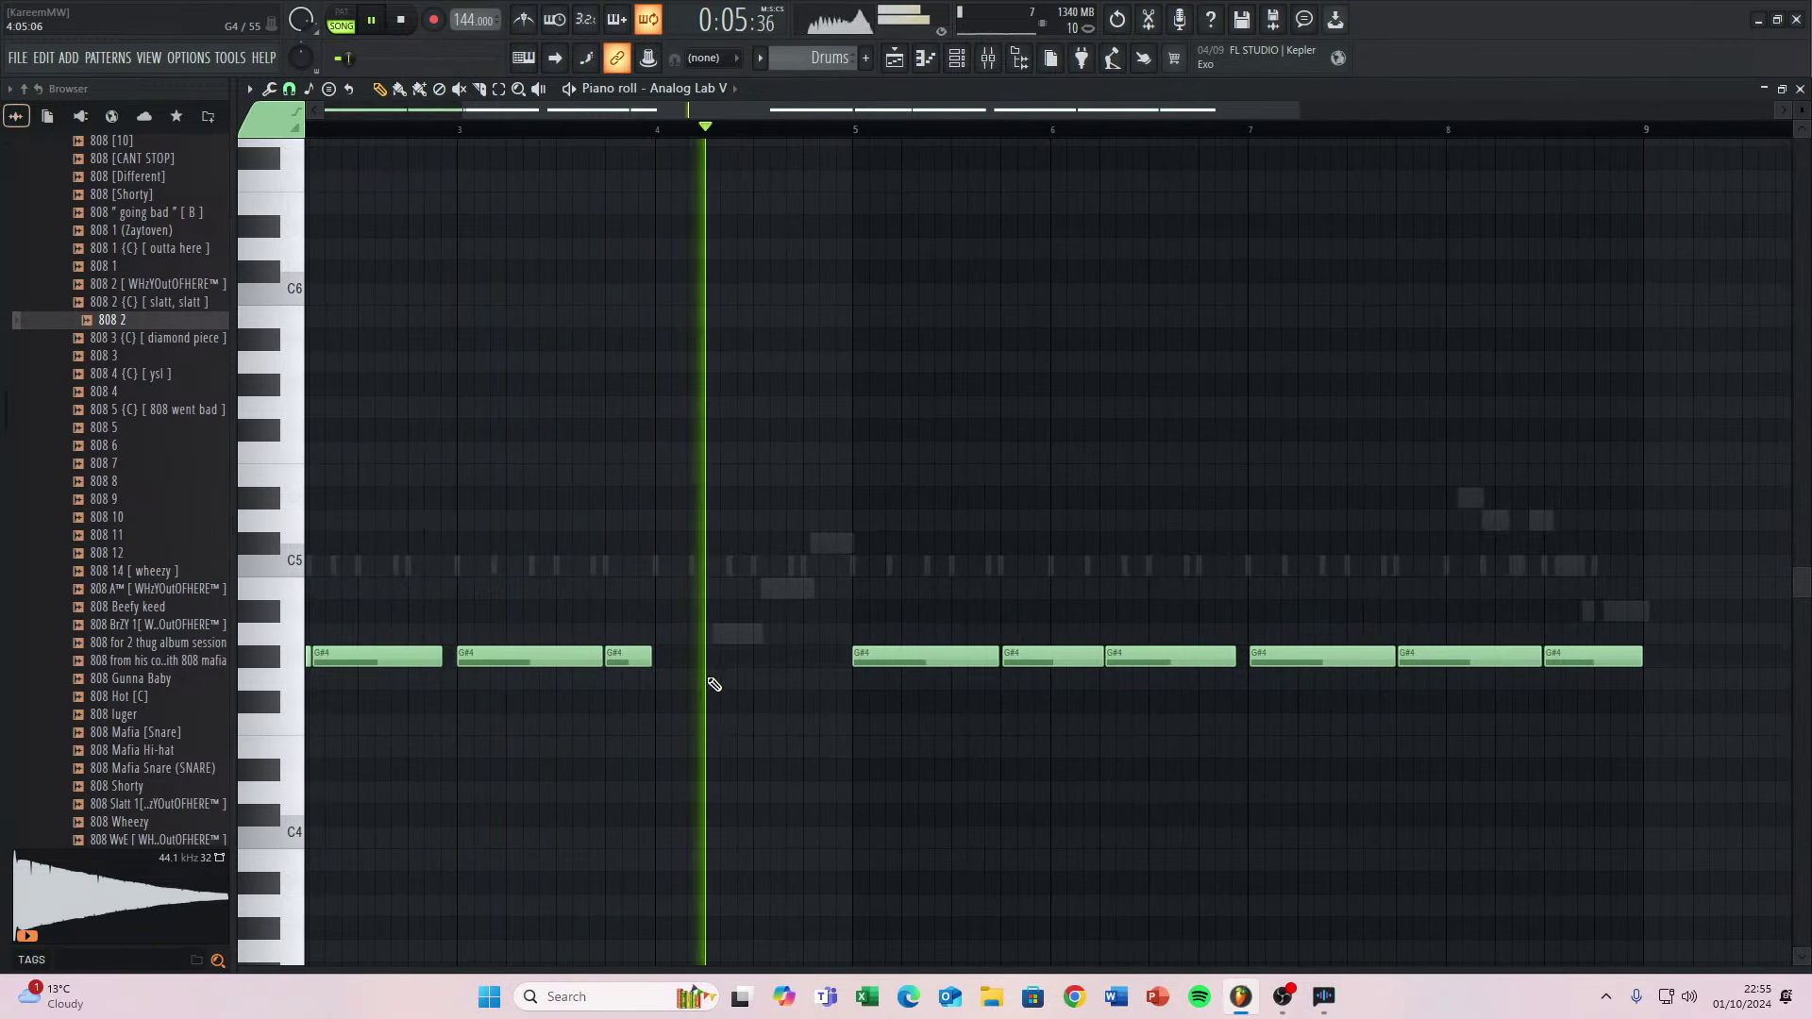
key(space)
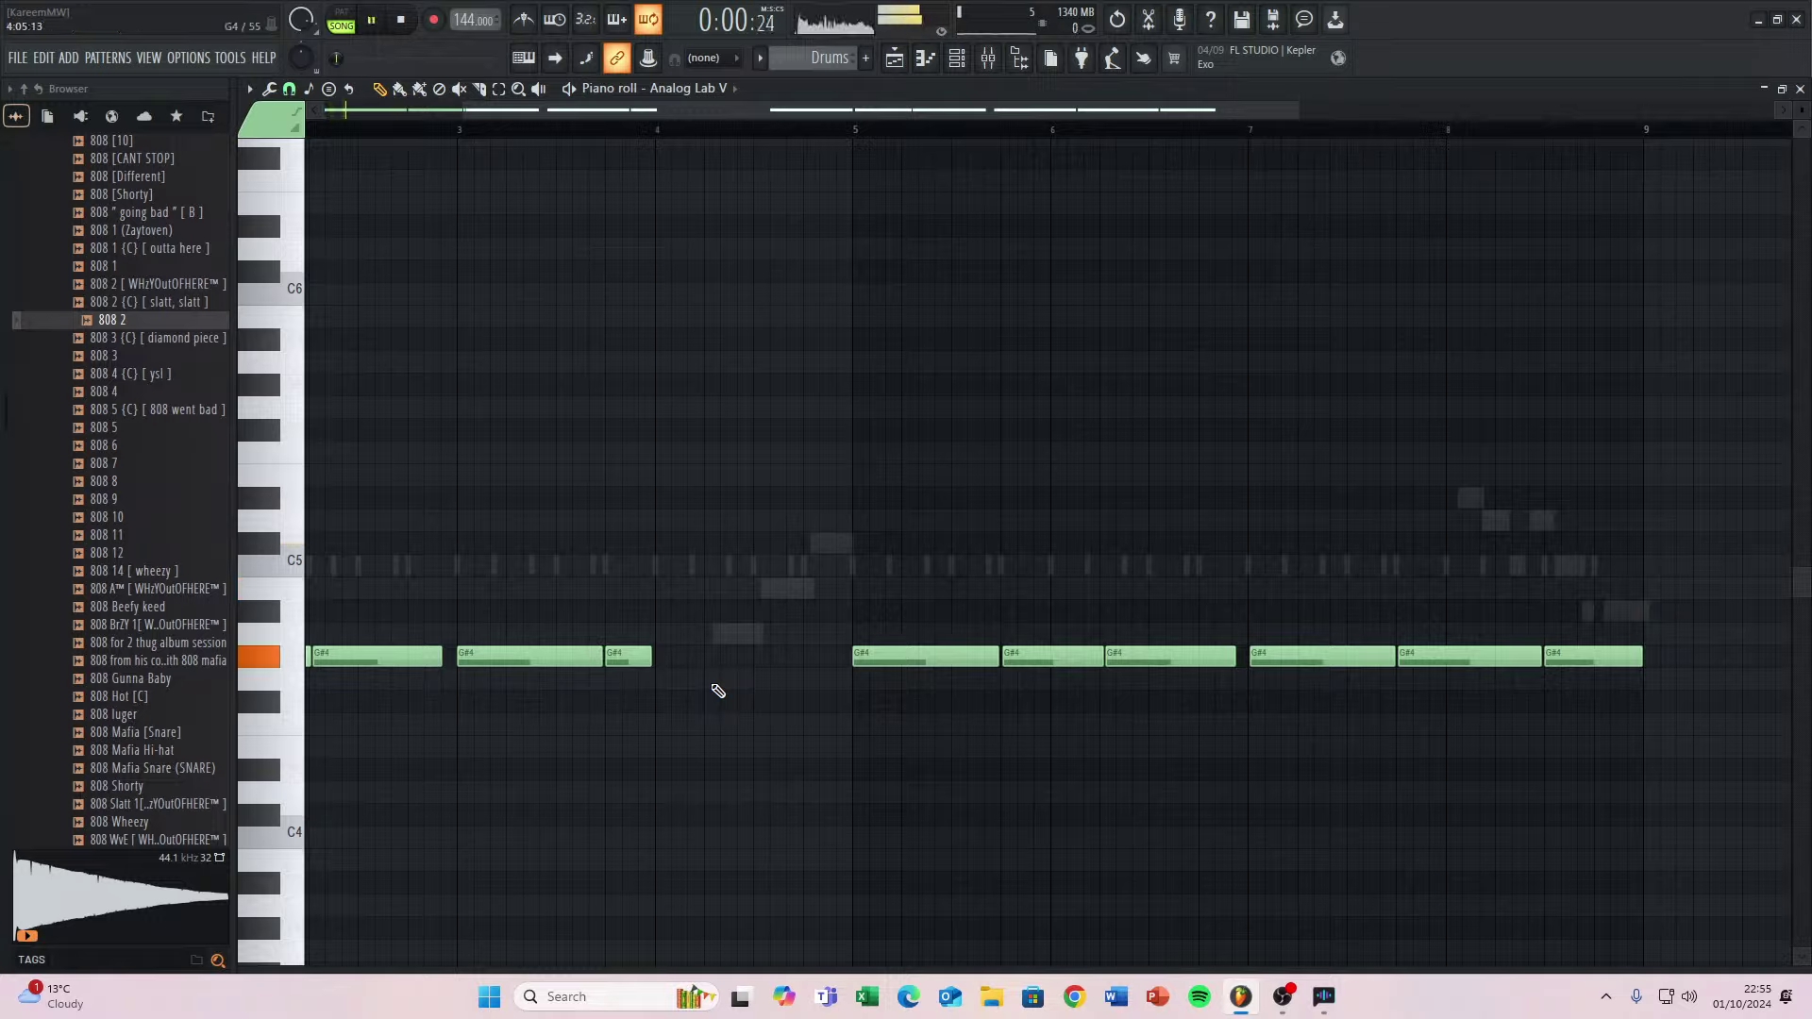
scroll(796, 631, down, 3)
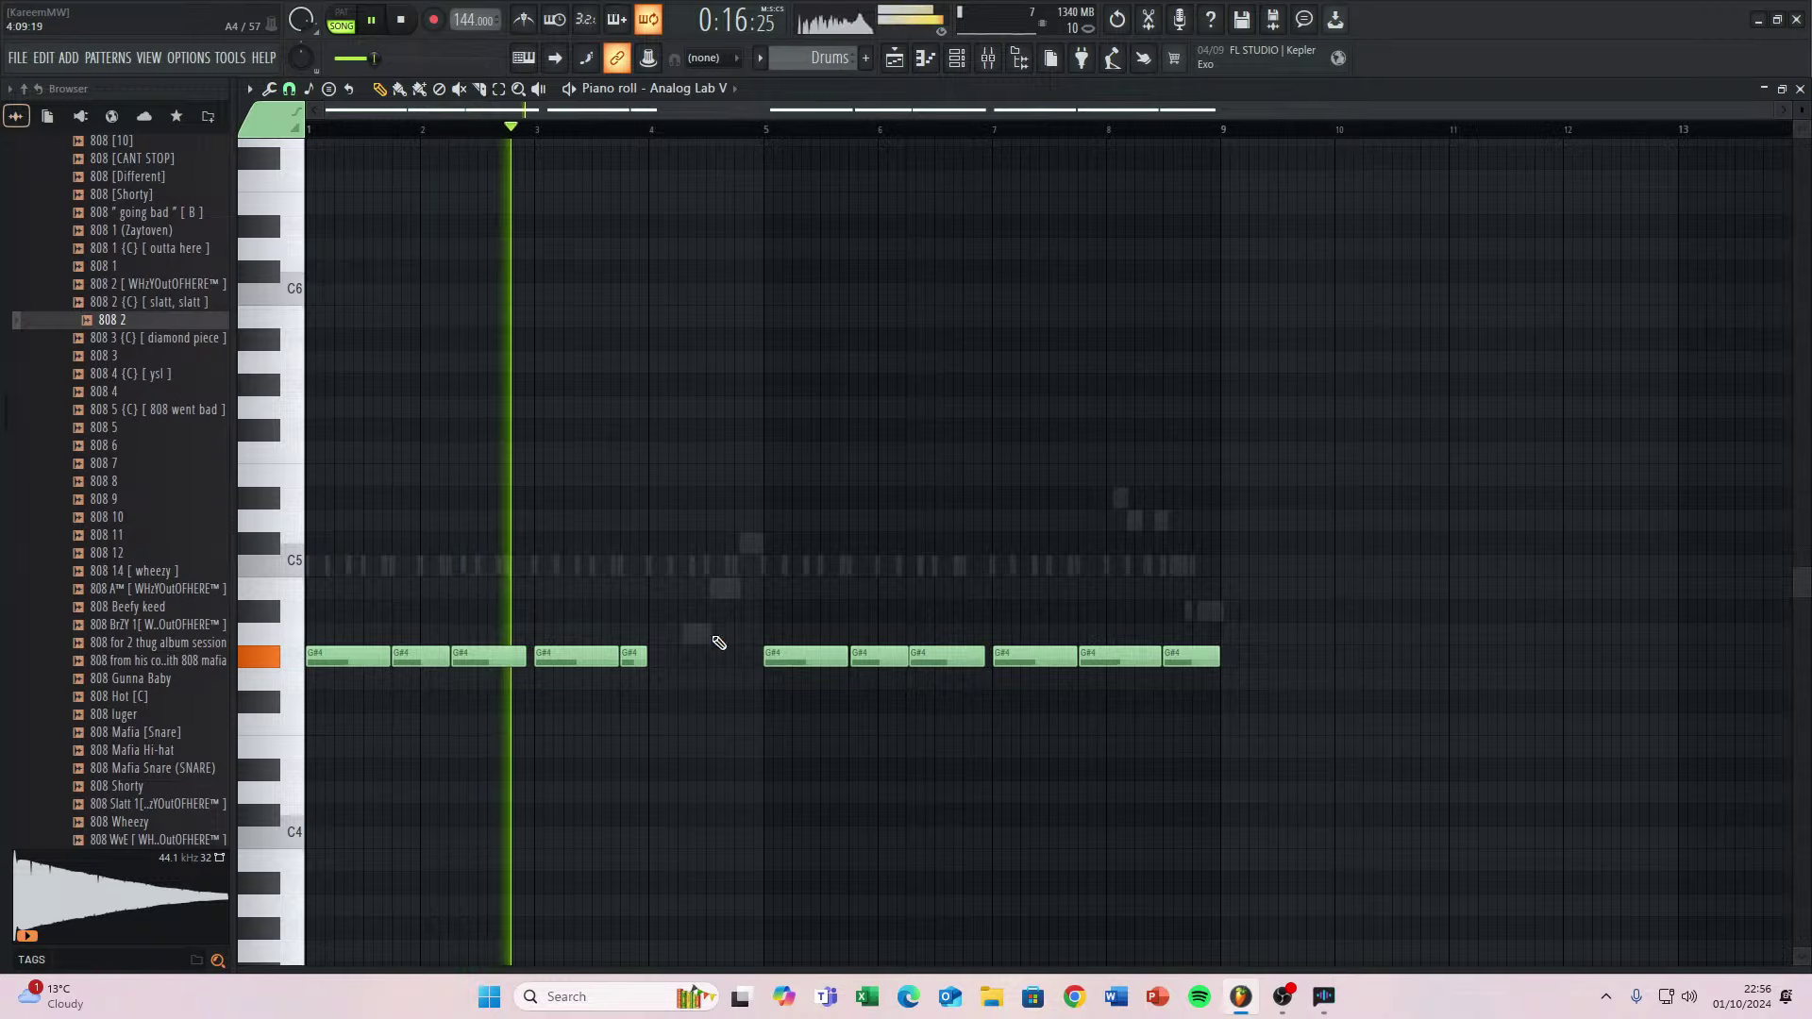
Undo the deletion of the long G#4 bass note in bar 4, stop playback and close the Piano roll.
click(661, 656)
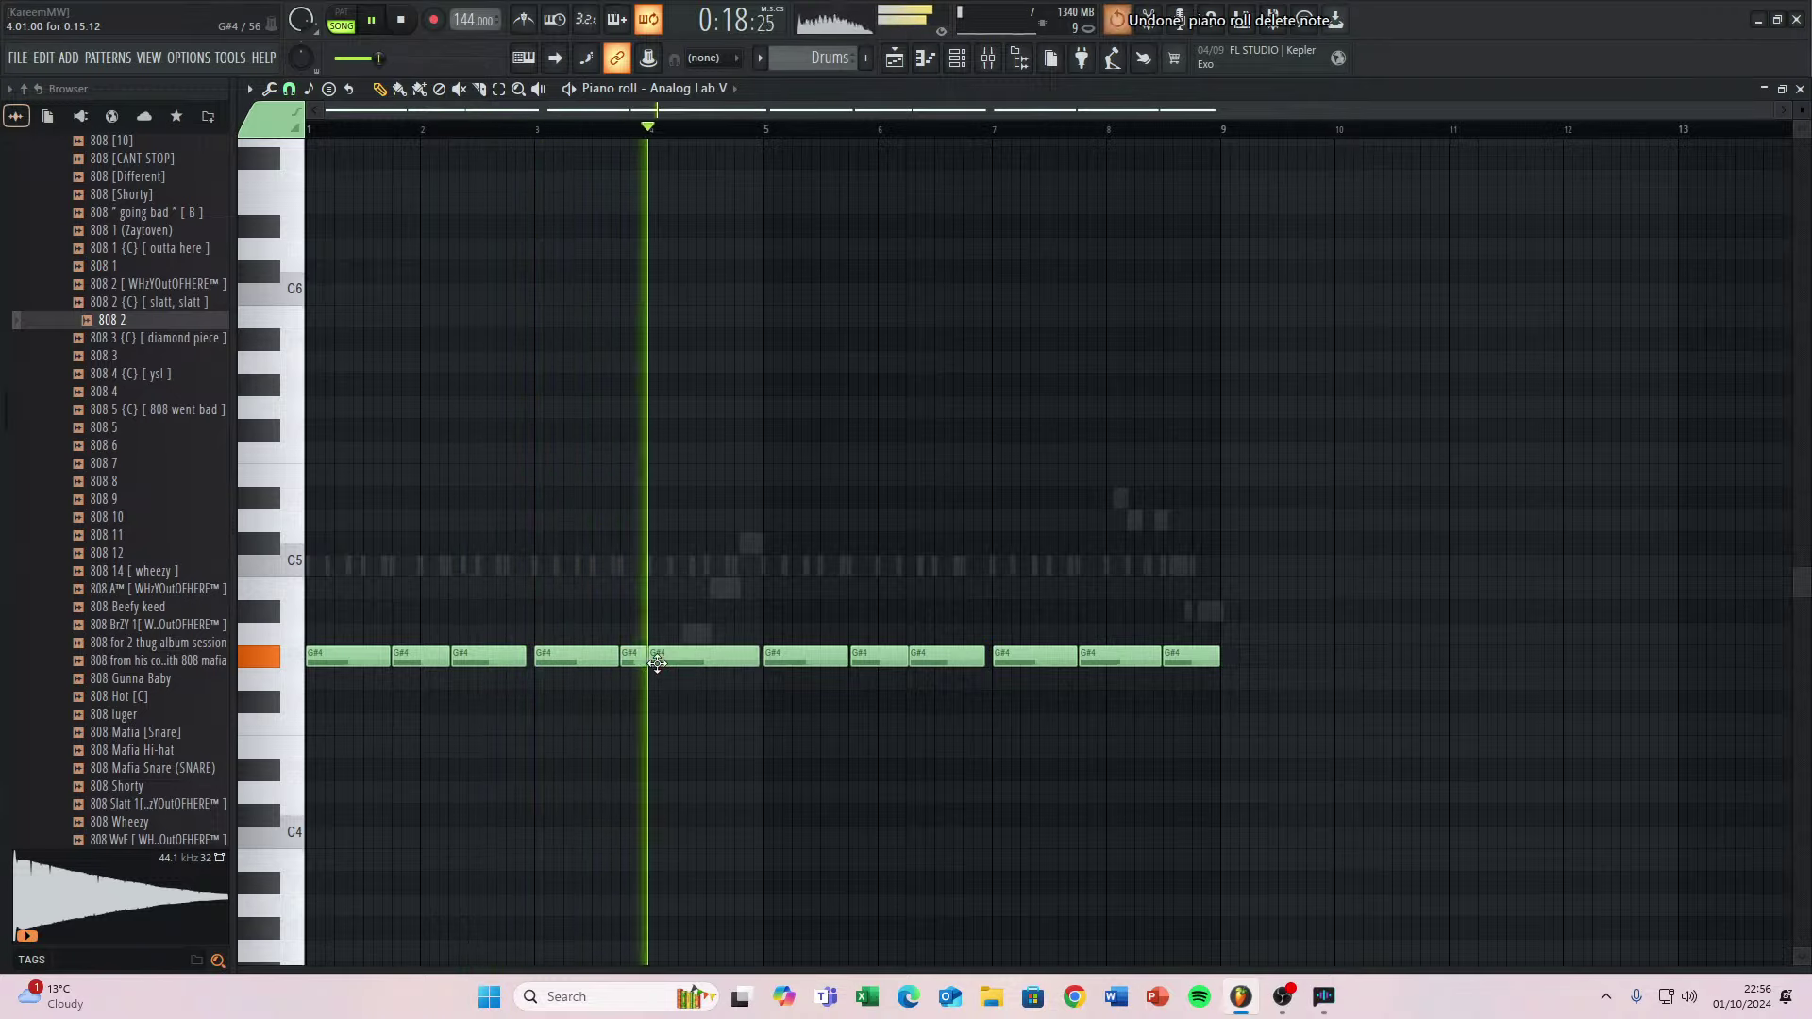
key(space)
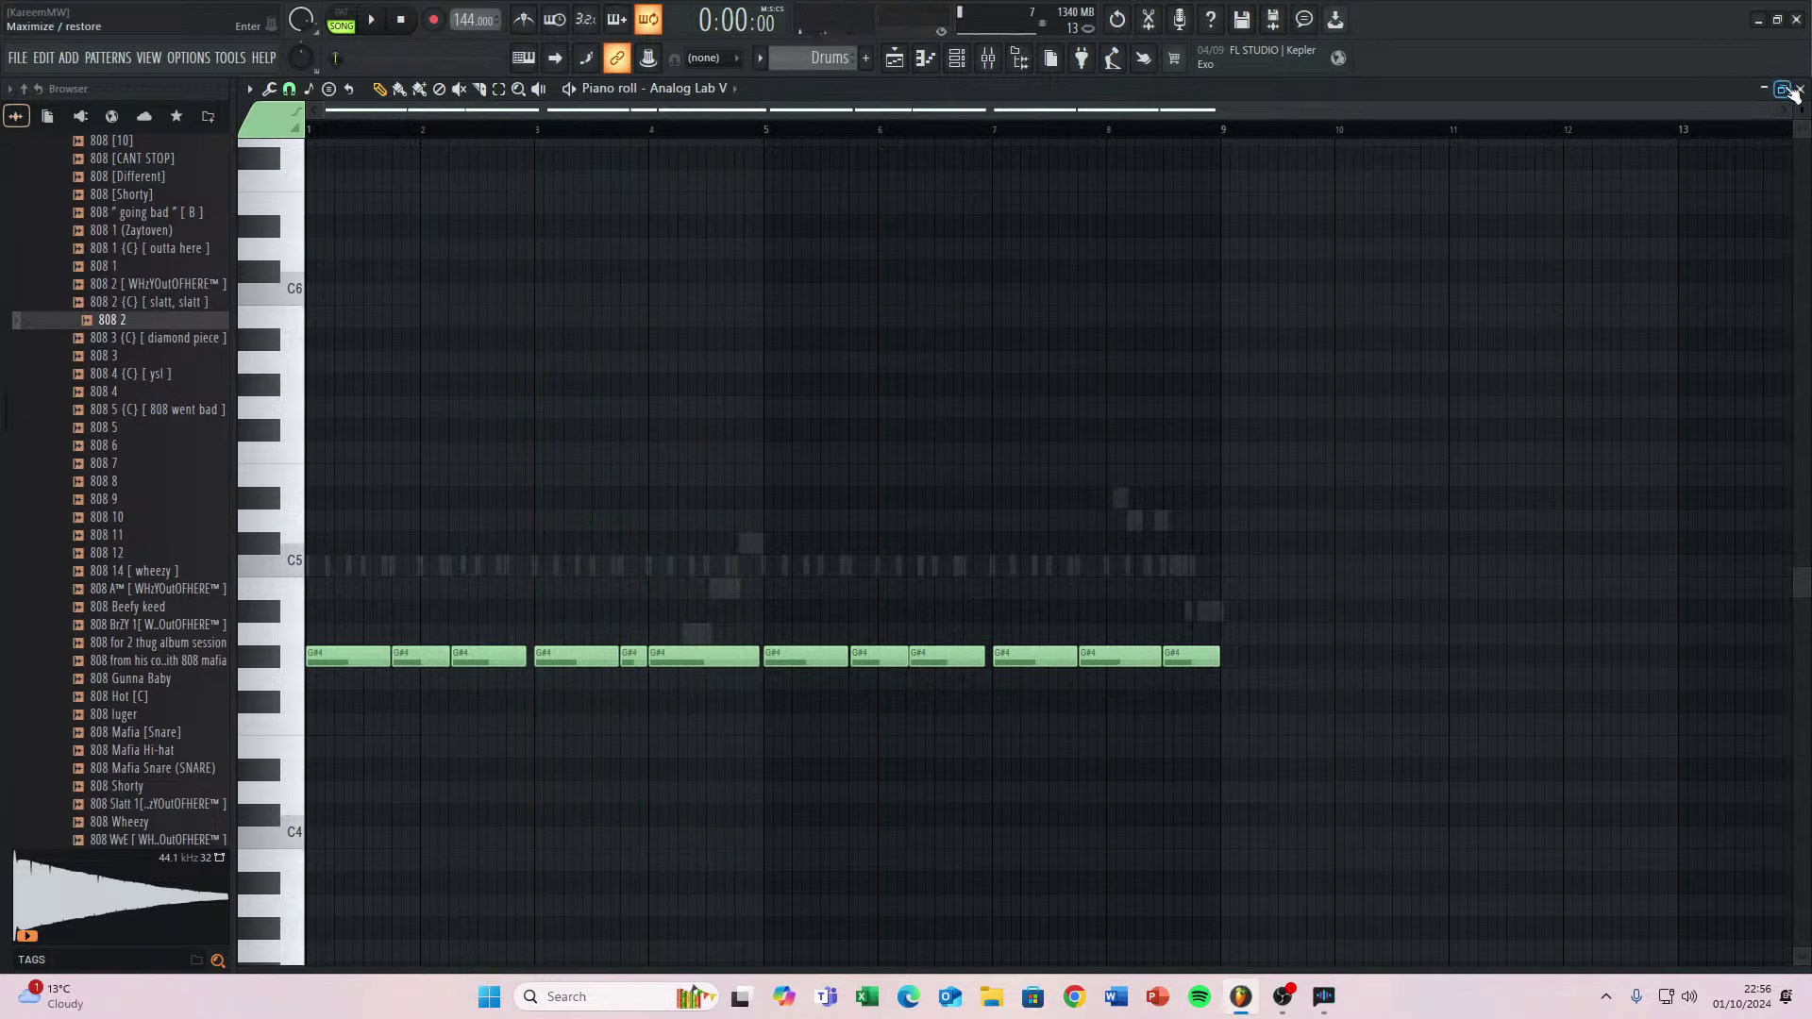
click(1799, 90)
Delete the cloned Analog Lab V #2 channel and close the Channel rack.
right_click(434, 876)
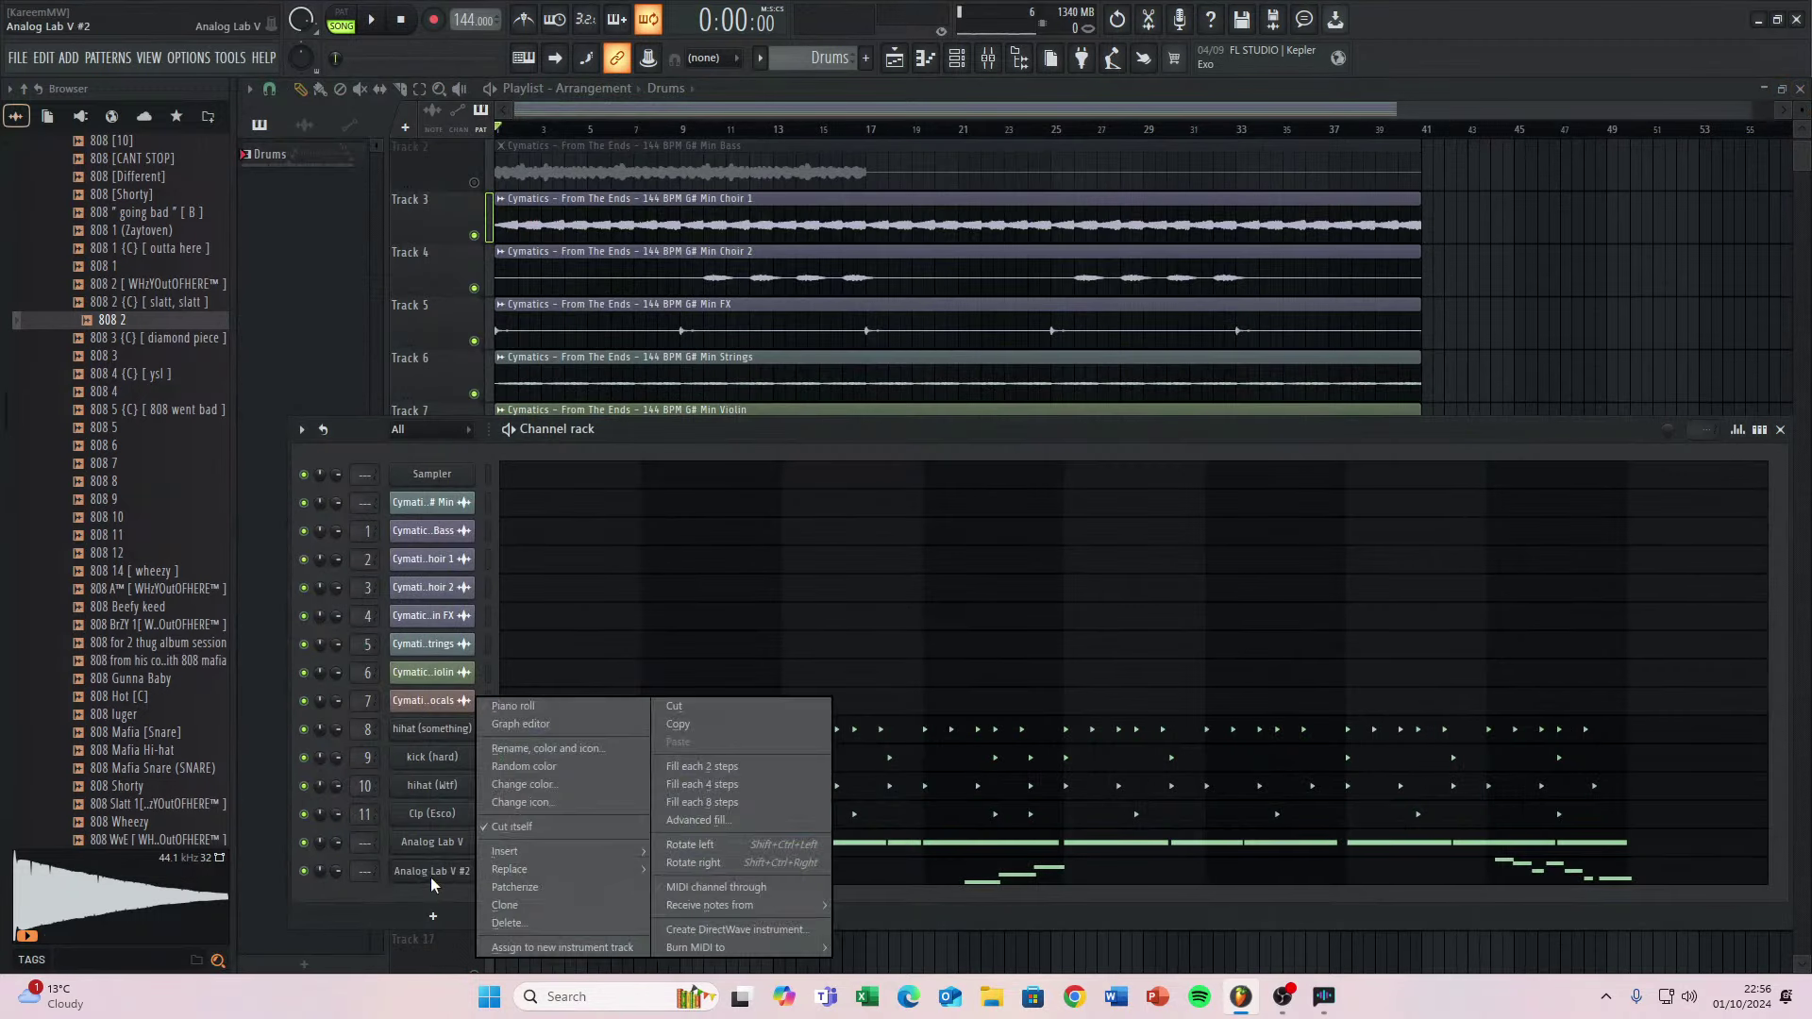
click(508, 923)
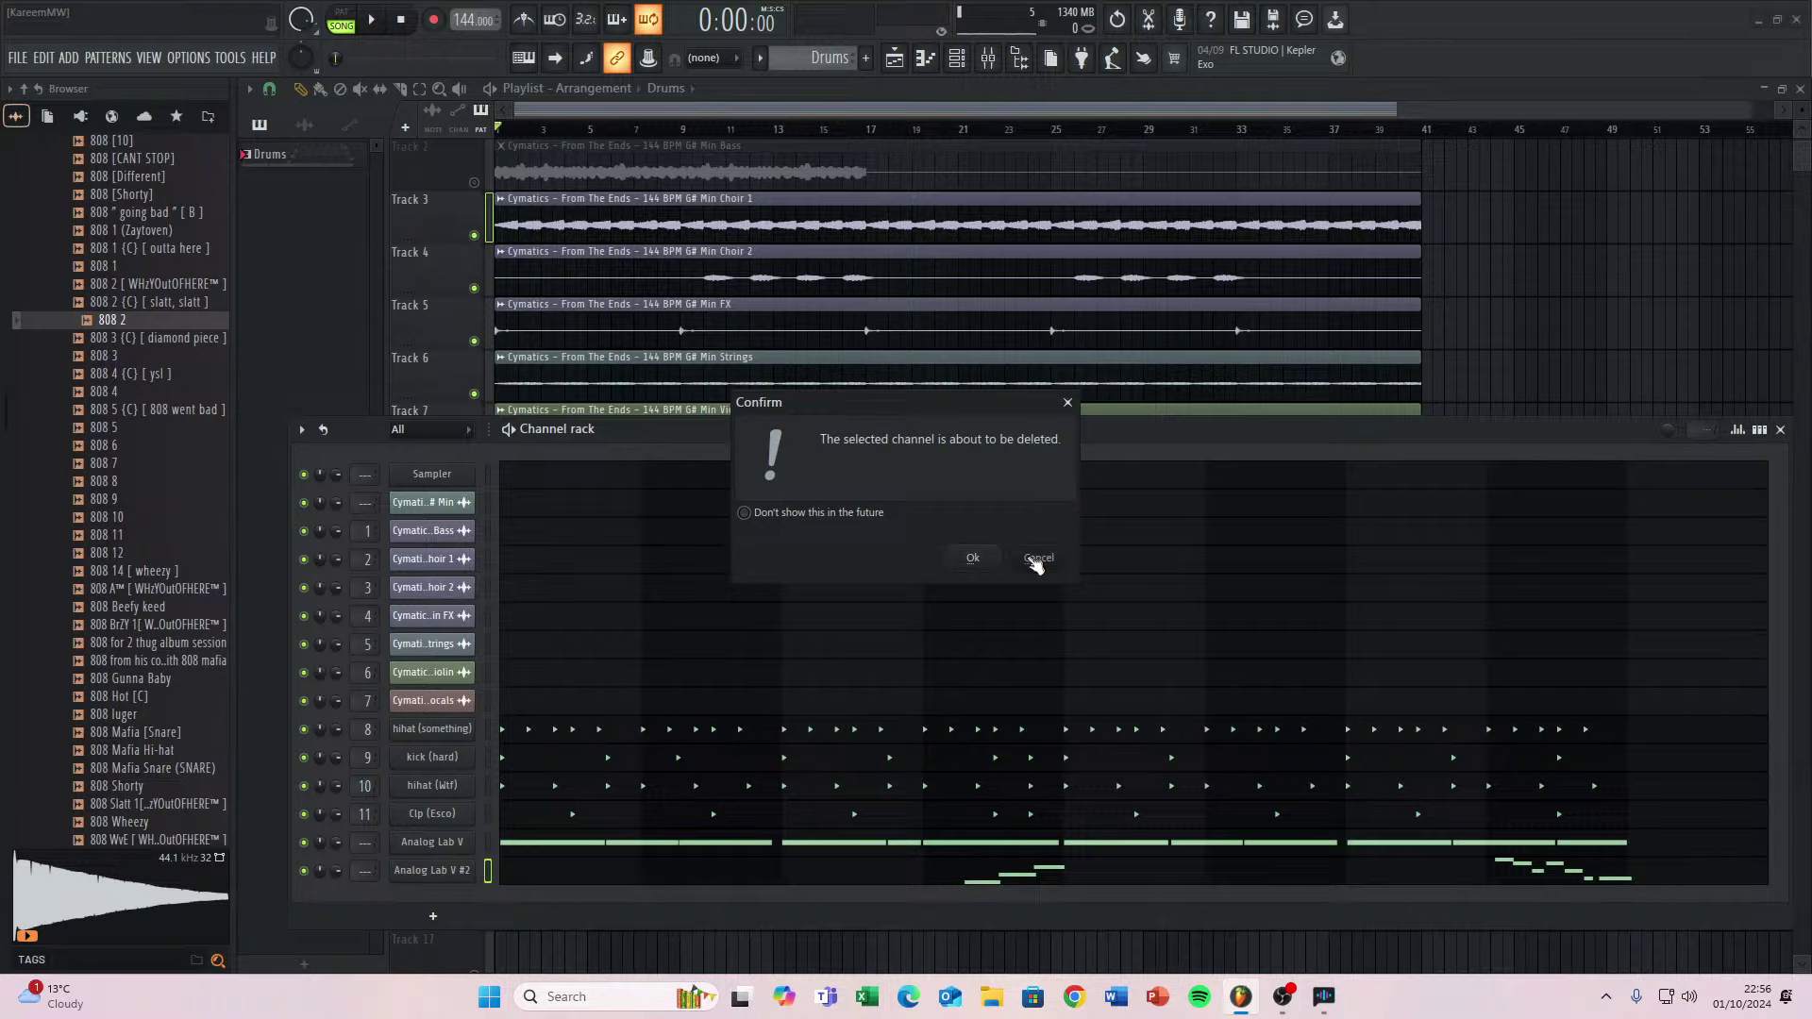
click(970, 559)
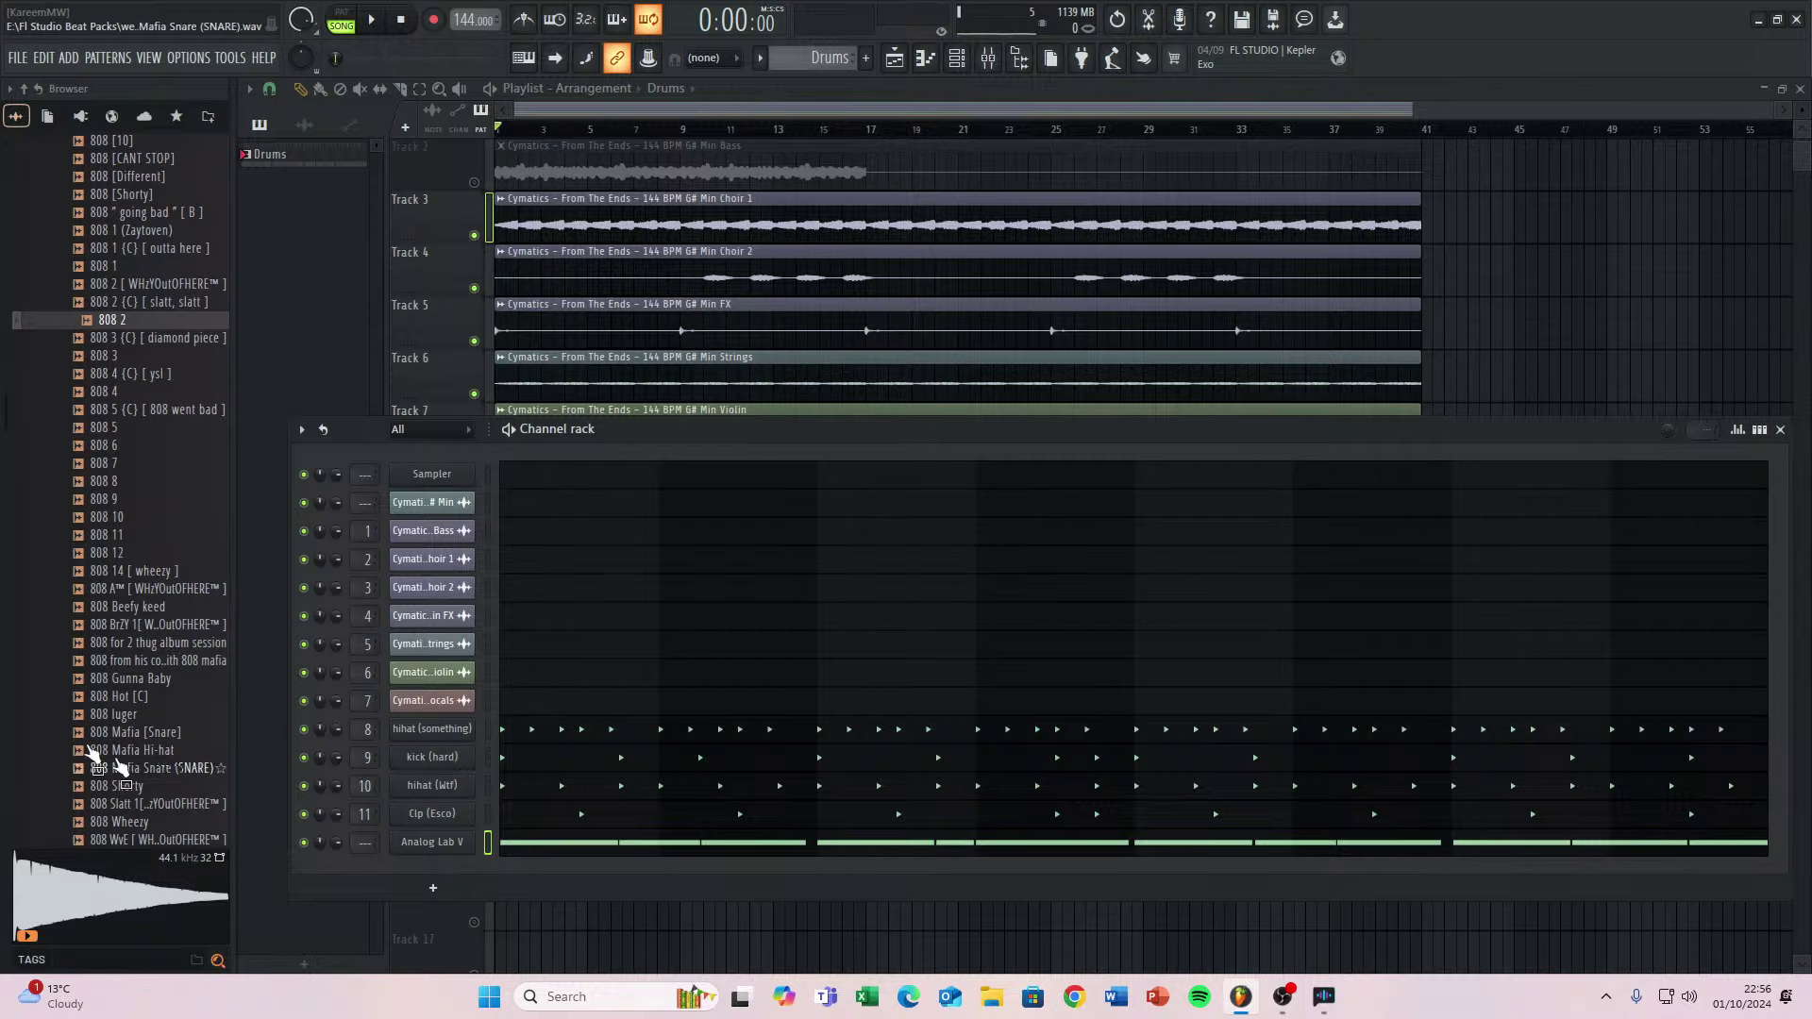
click(1783, 430)
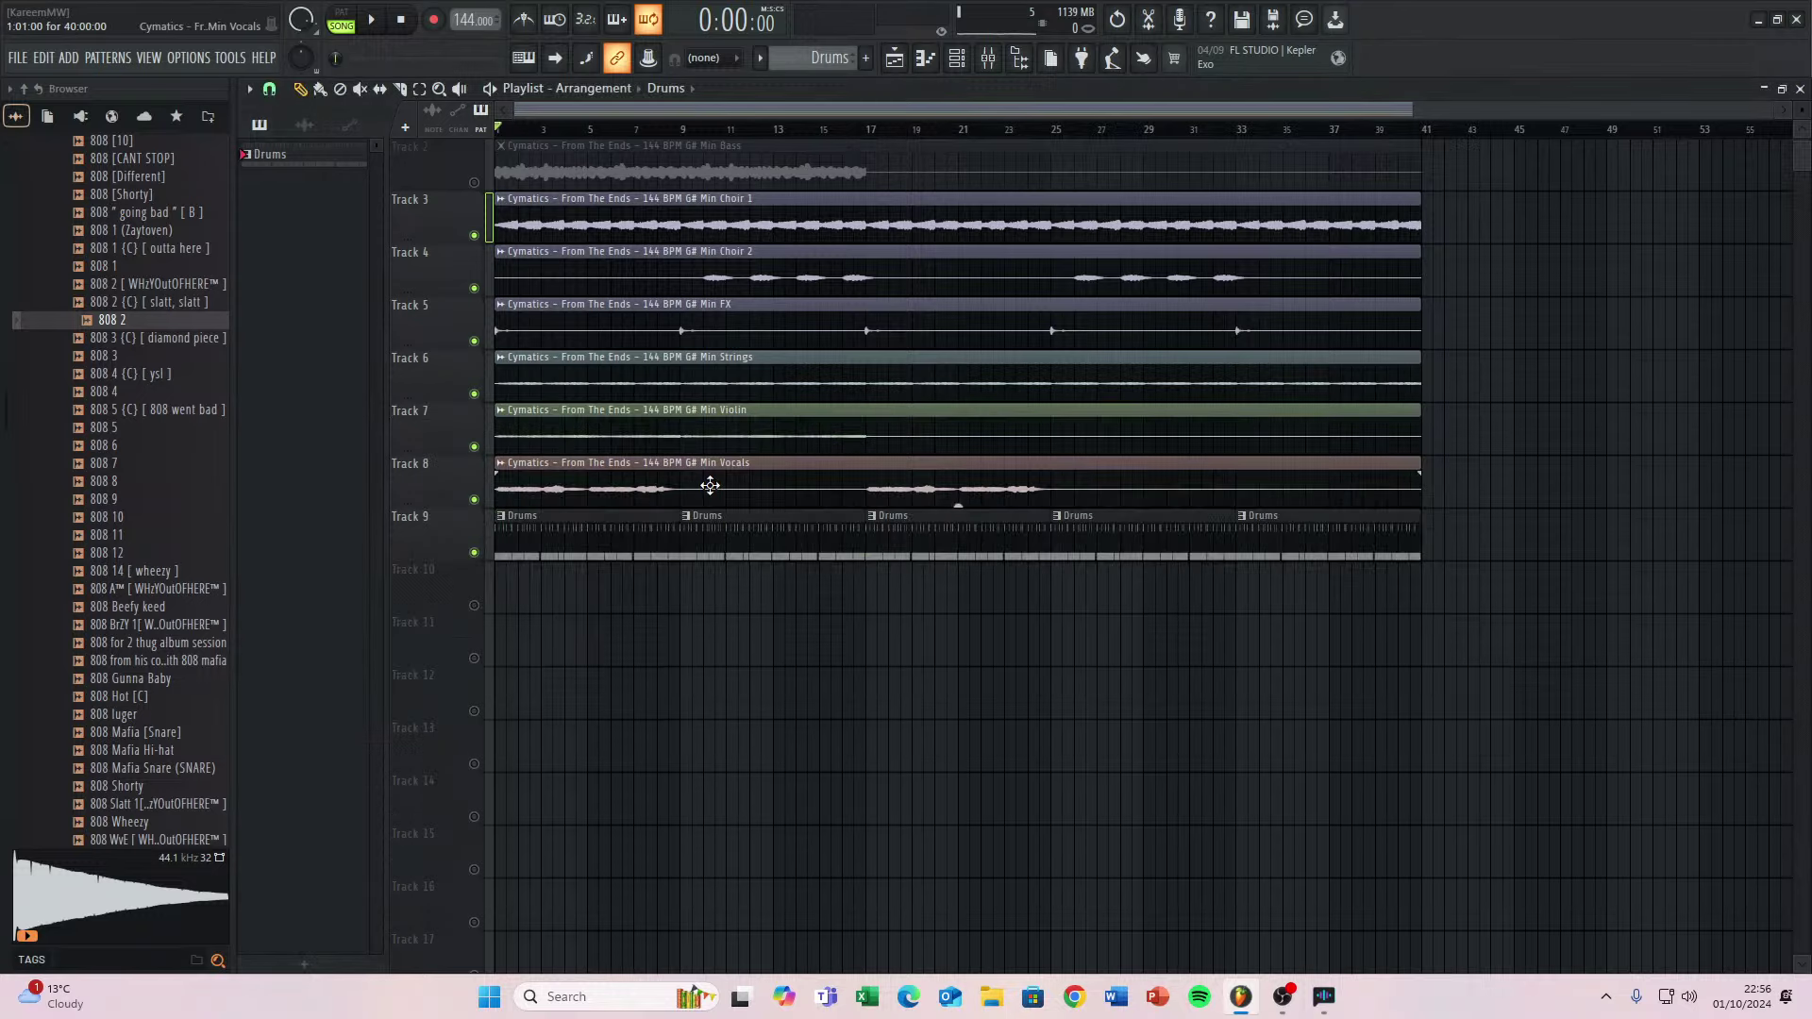
Save the project under the name ends in a new project folder.
click(22, 61)
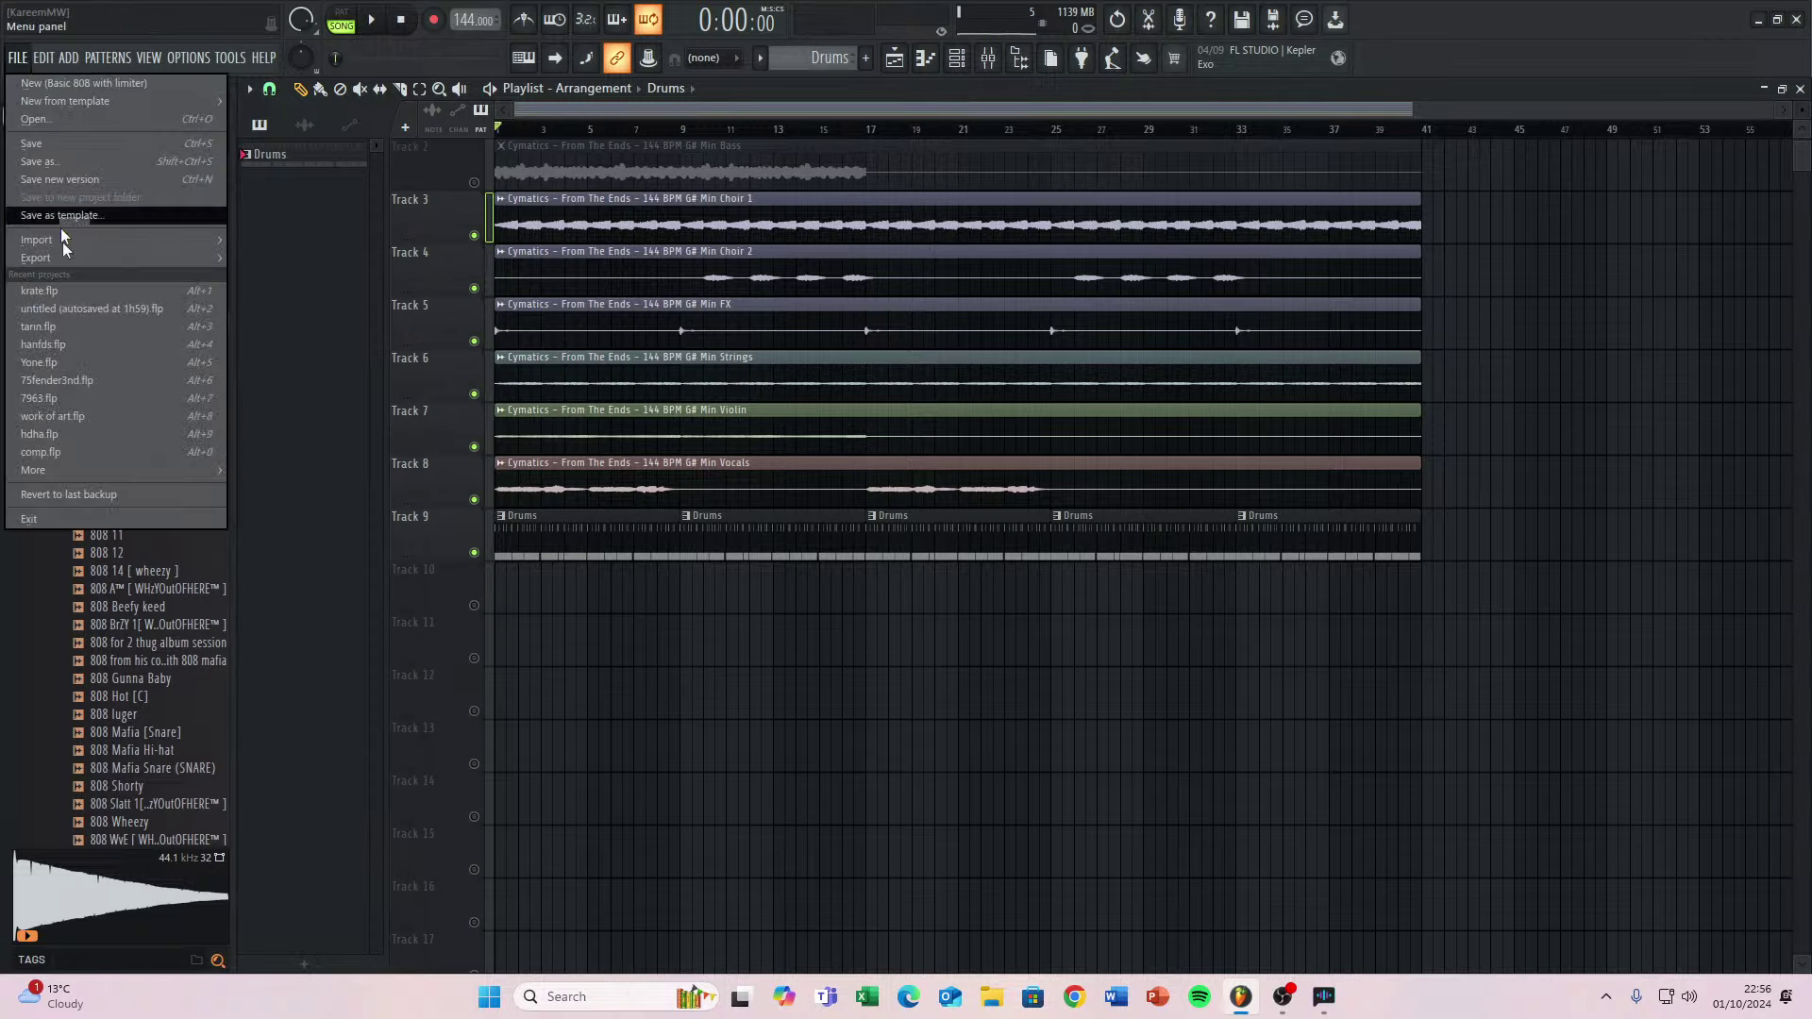
click(70, 145)
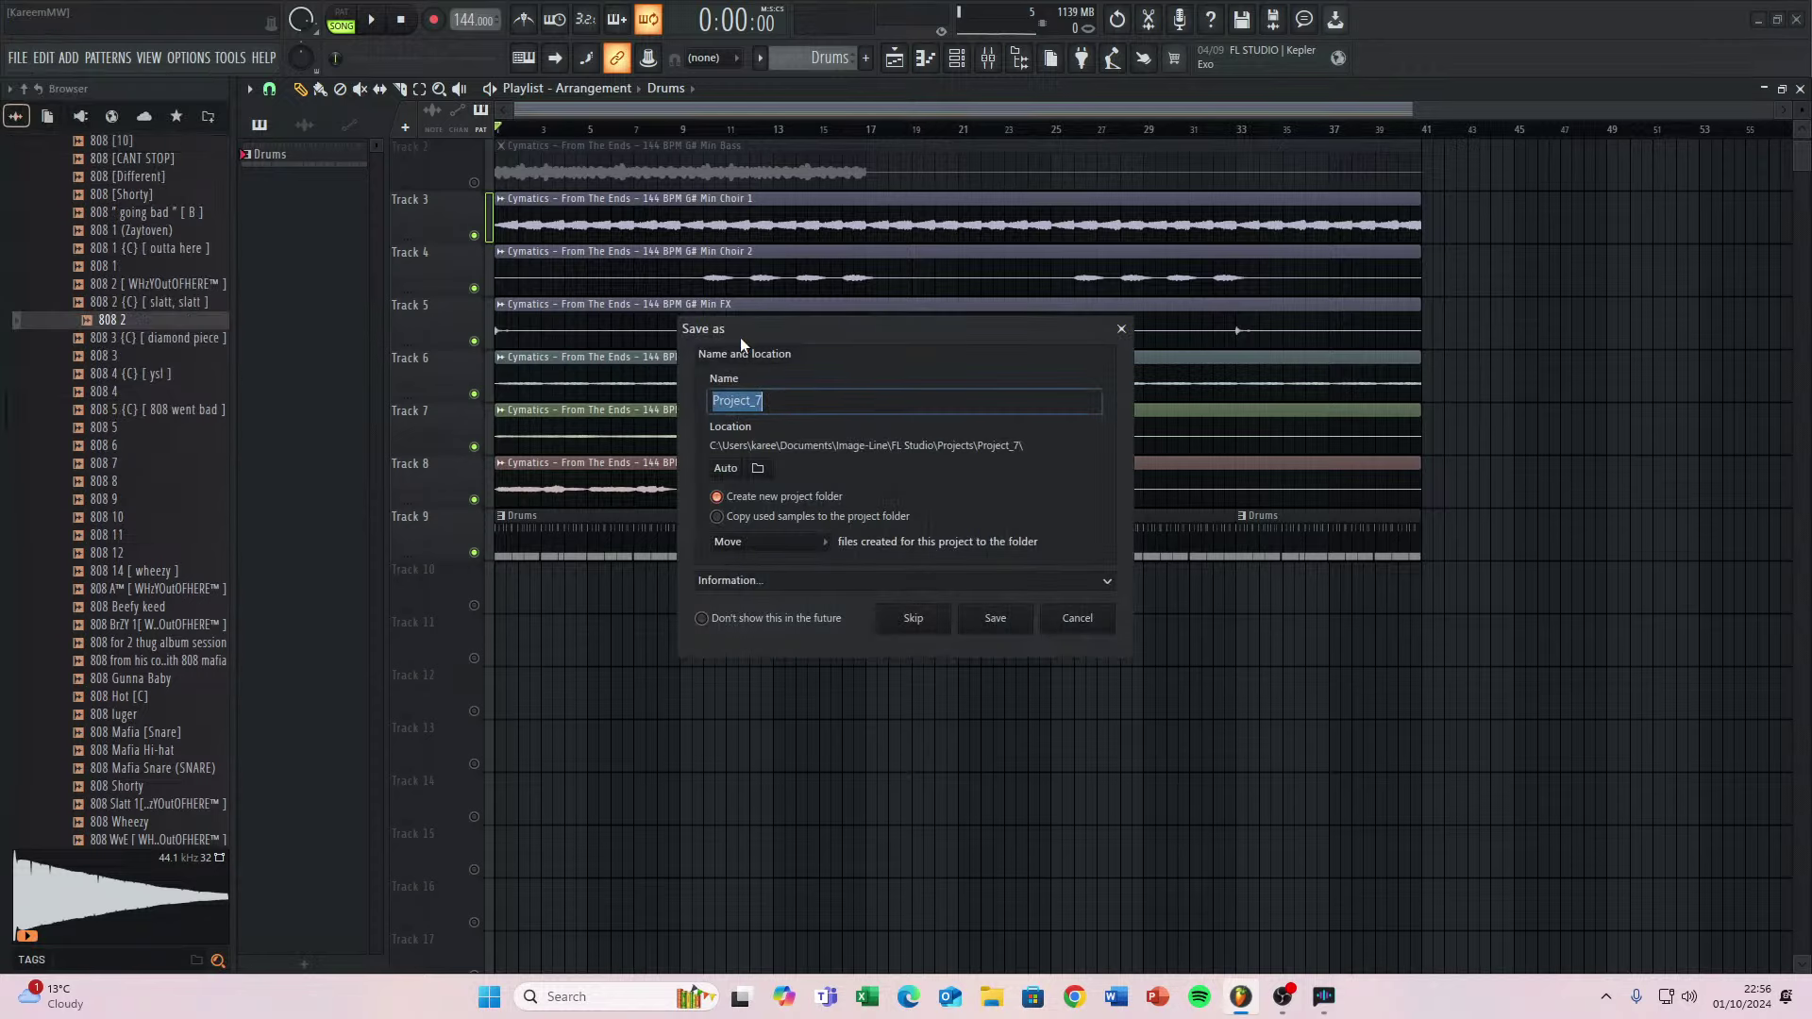
text(ends)
key(Return)
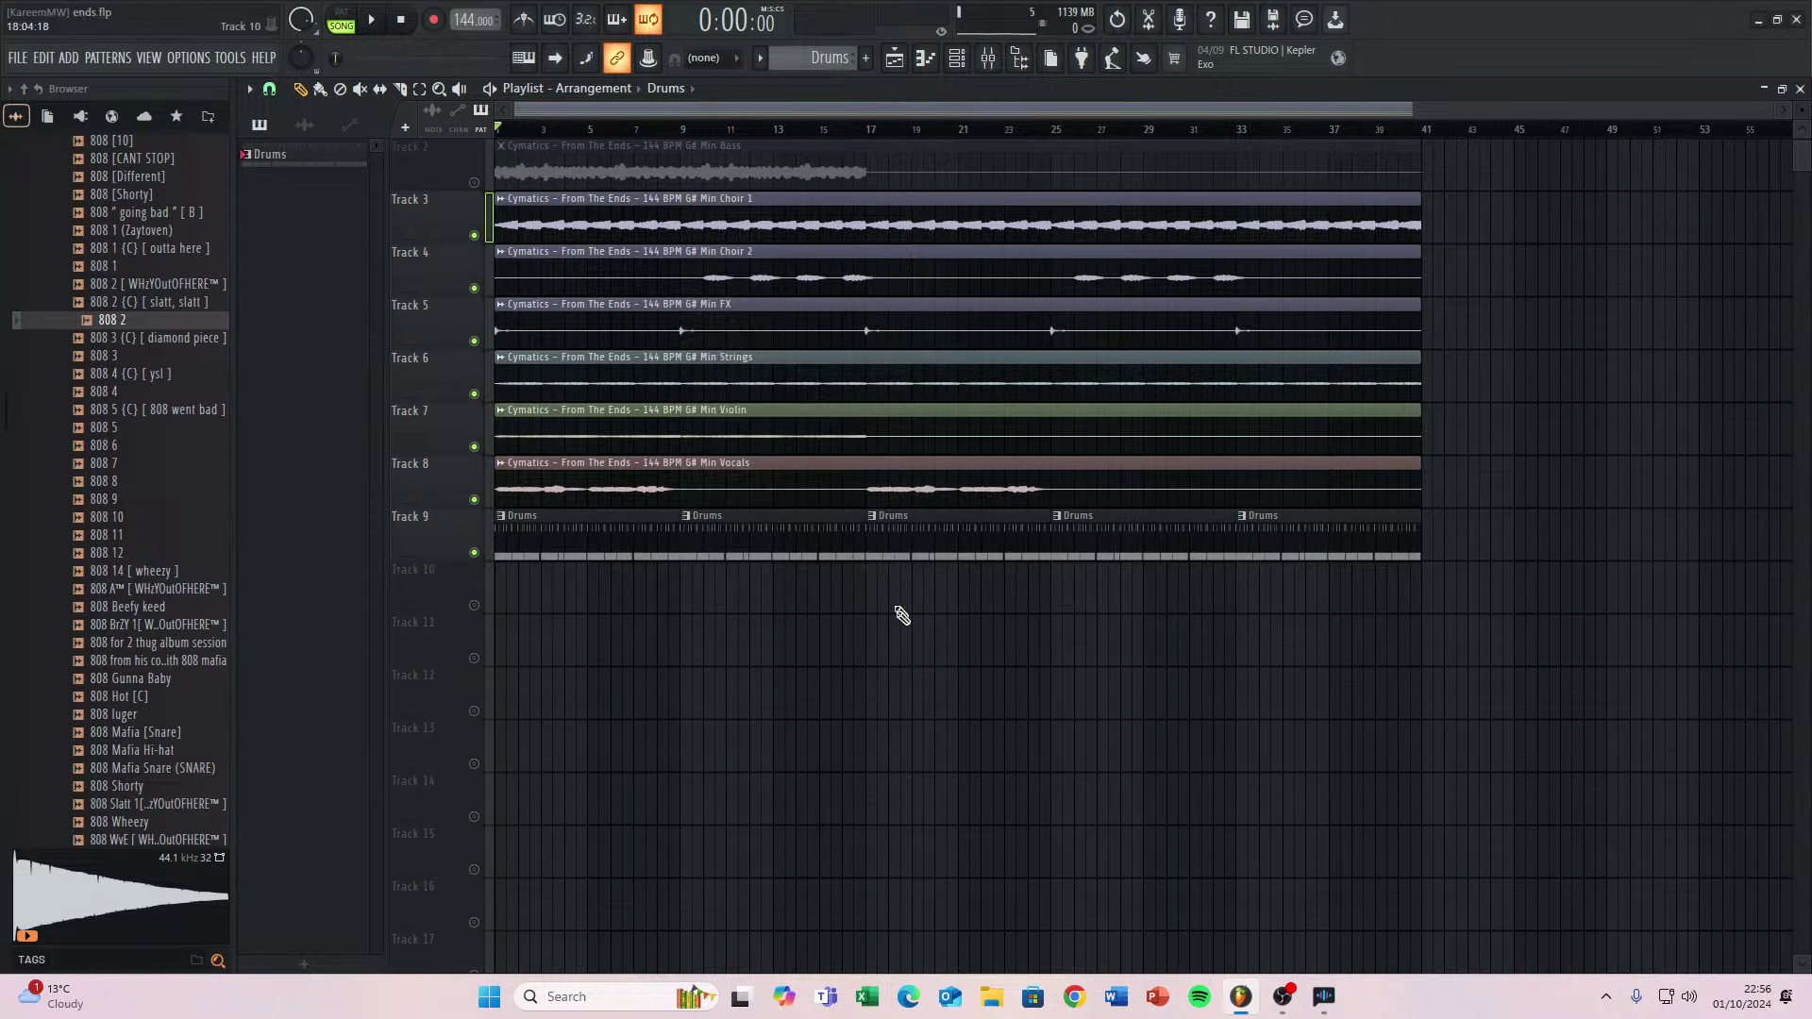
Open the recent project 75fender3nd.flp and play its arrangement from the start.
click(8, 57)
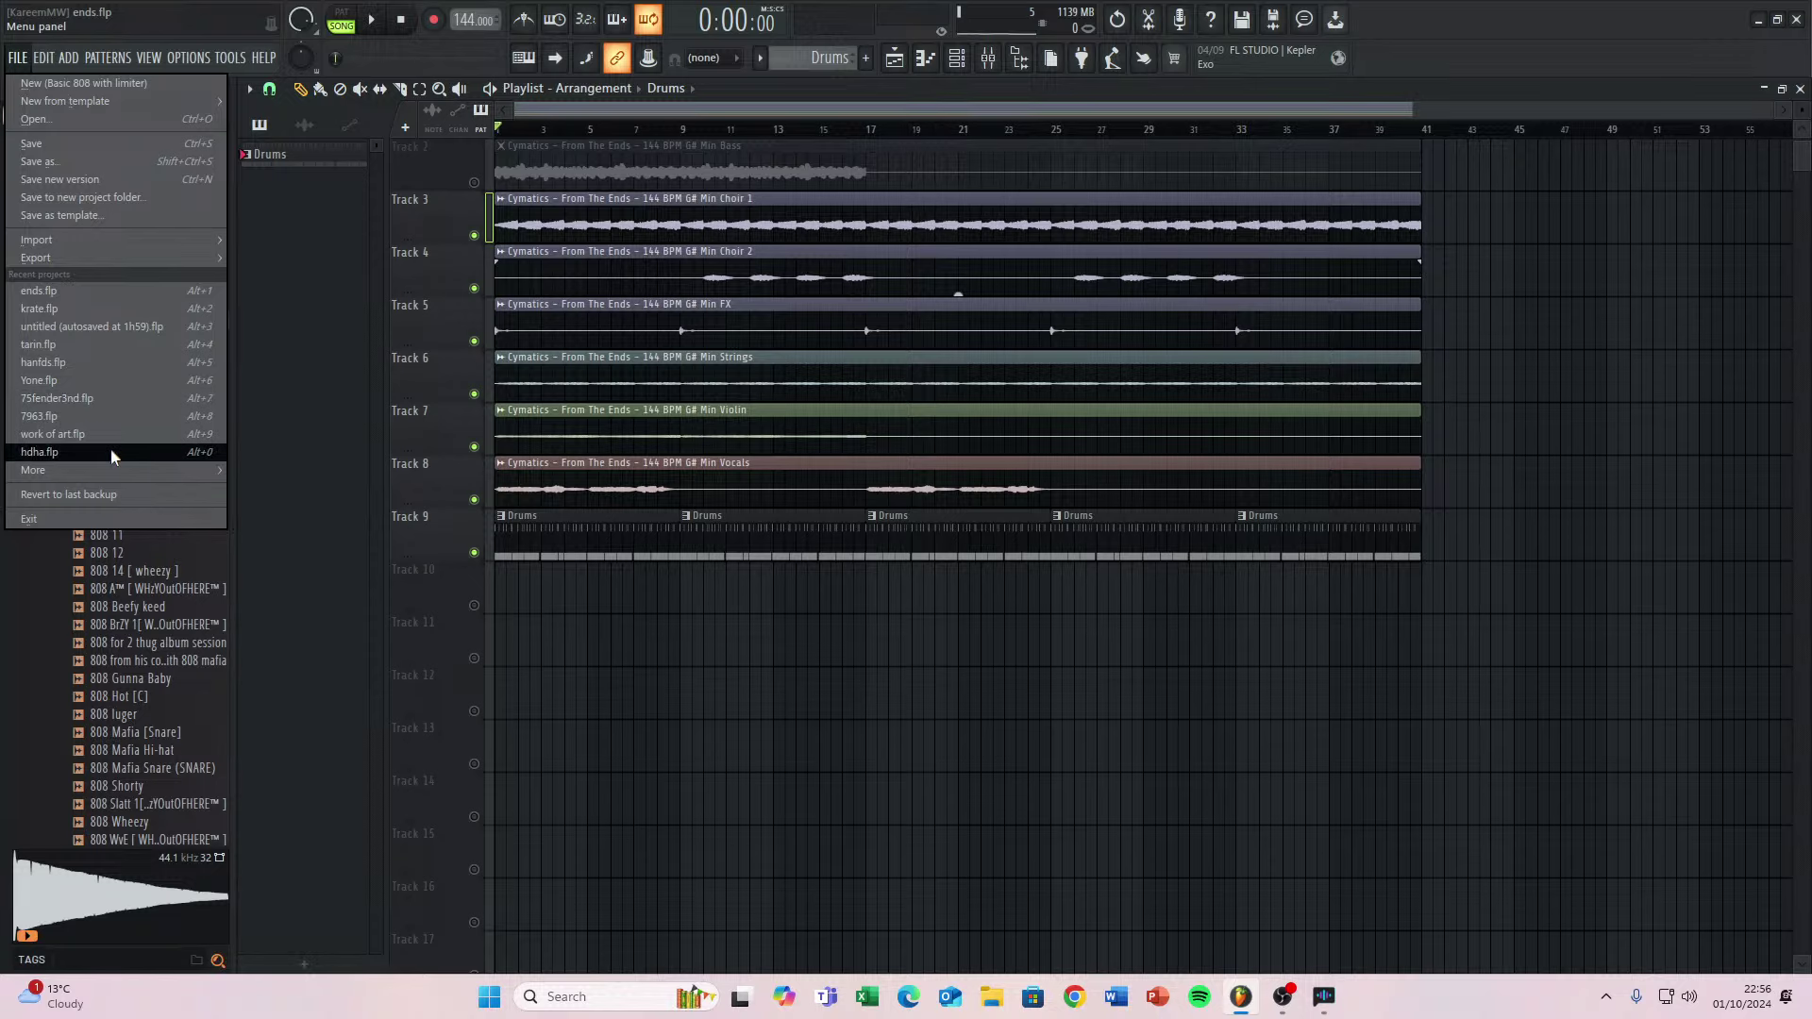
click(56, 397)
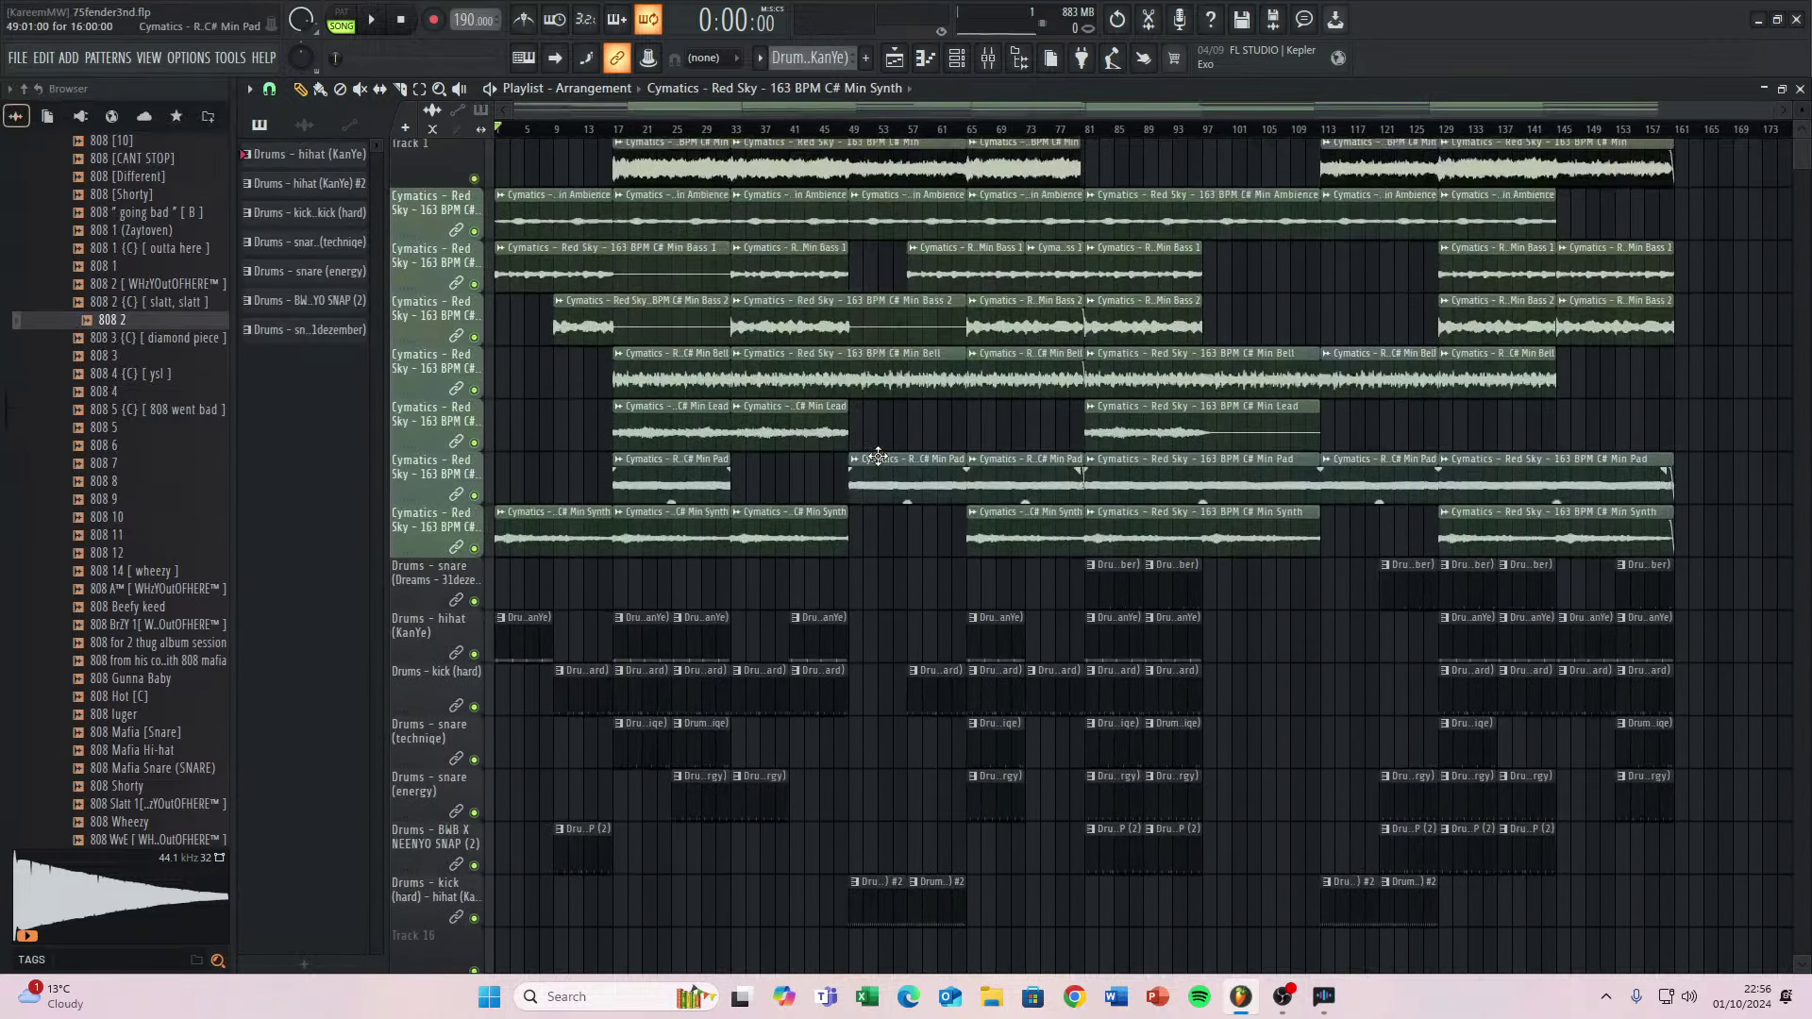
key(space)
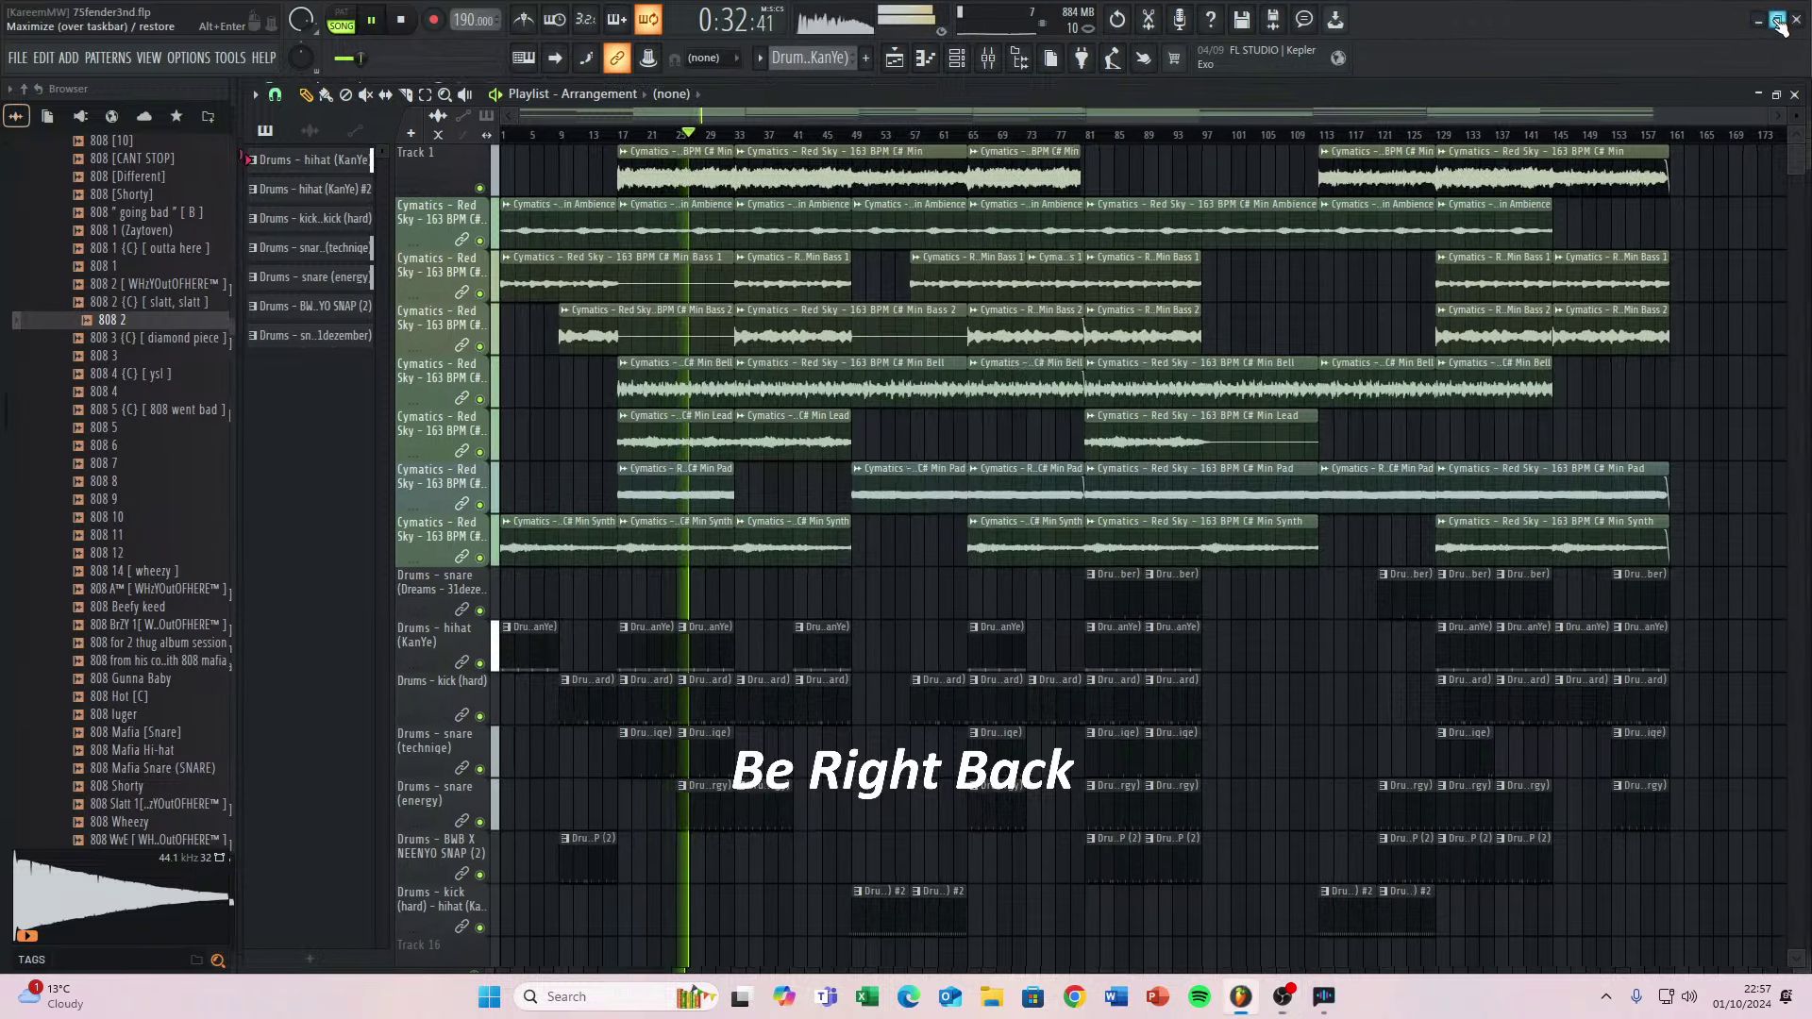
click(1772, 21)
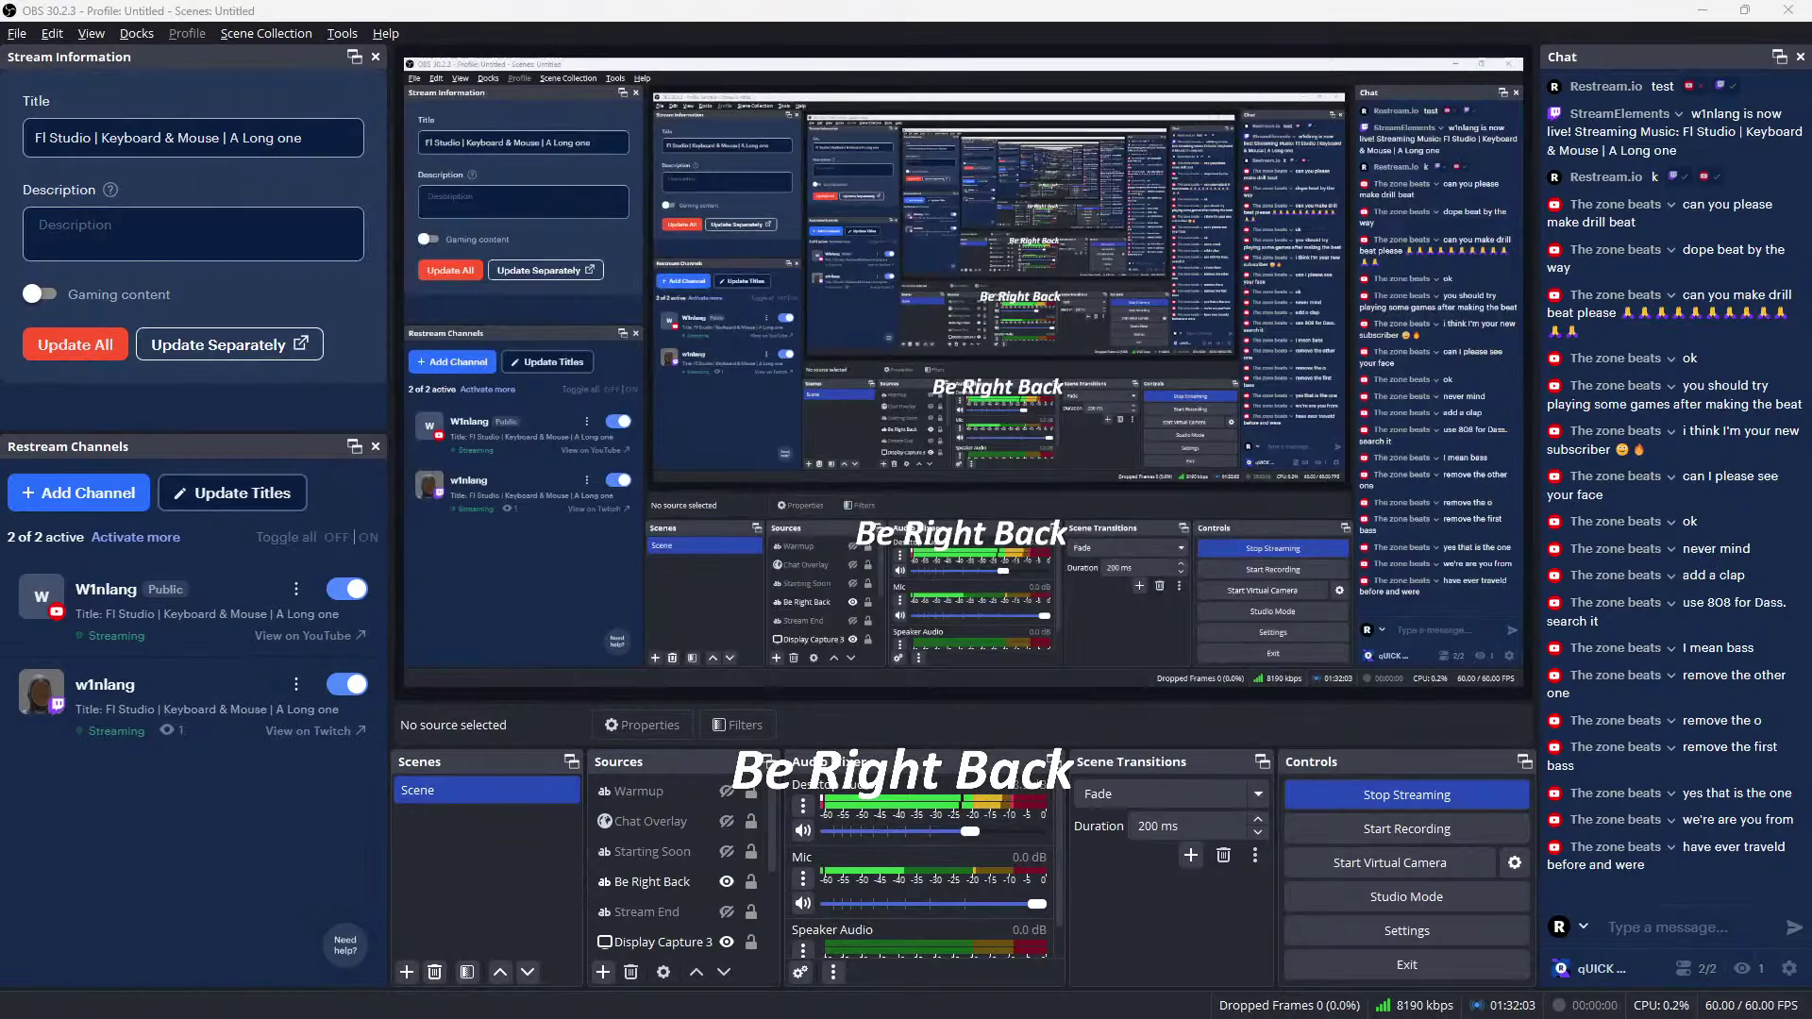
drag(1544, 61, 1482, 60)
click(1687, 60)
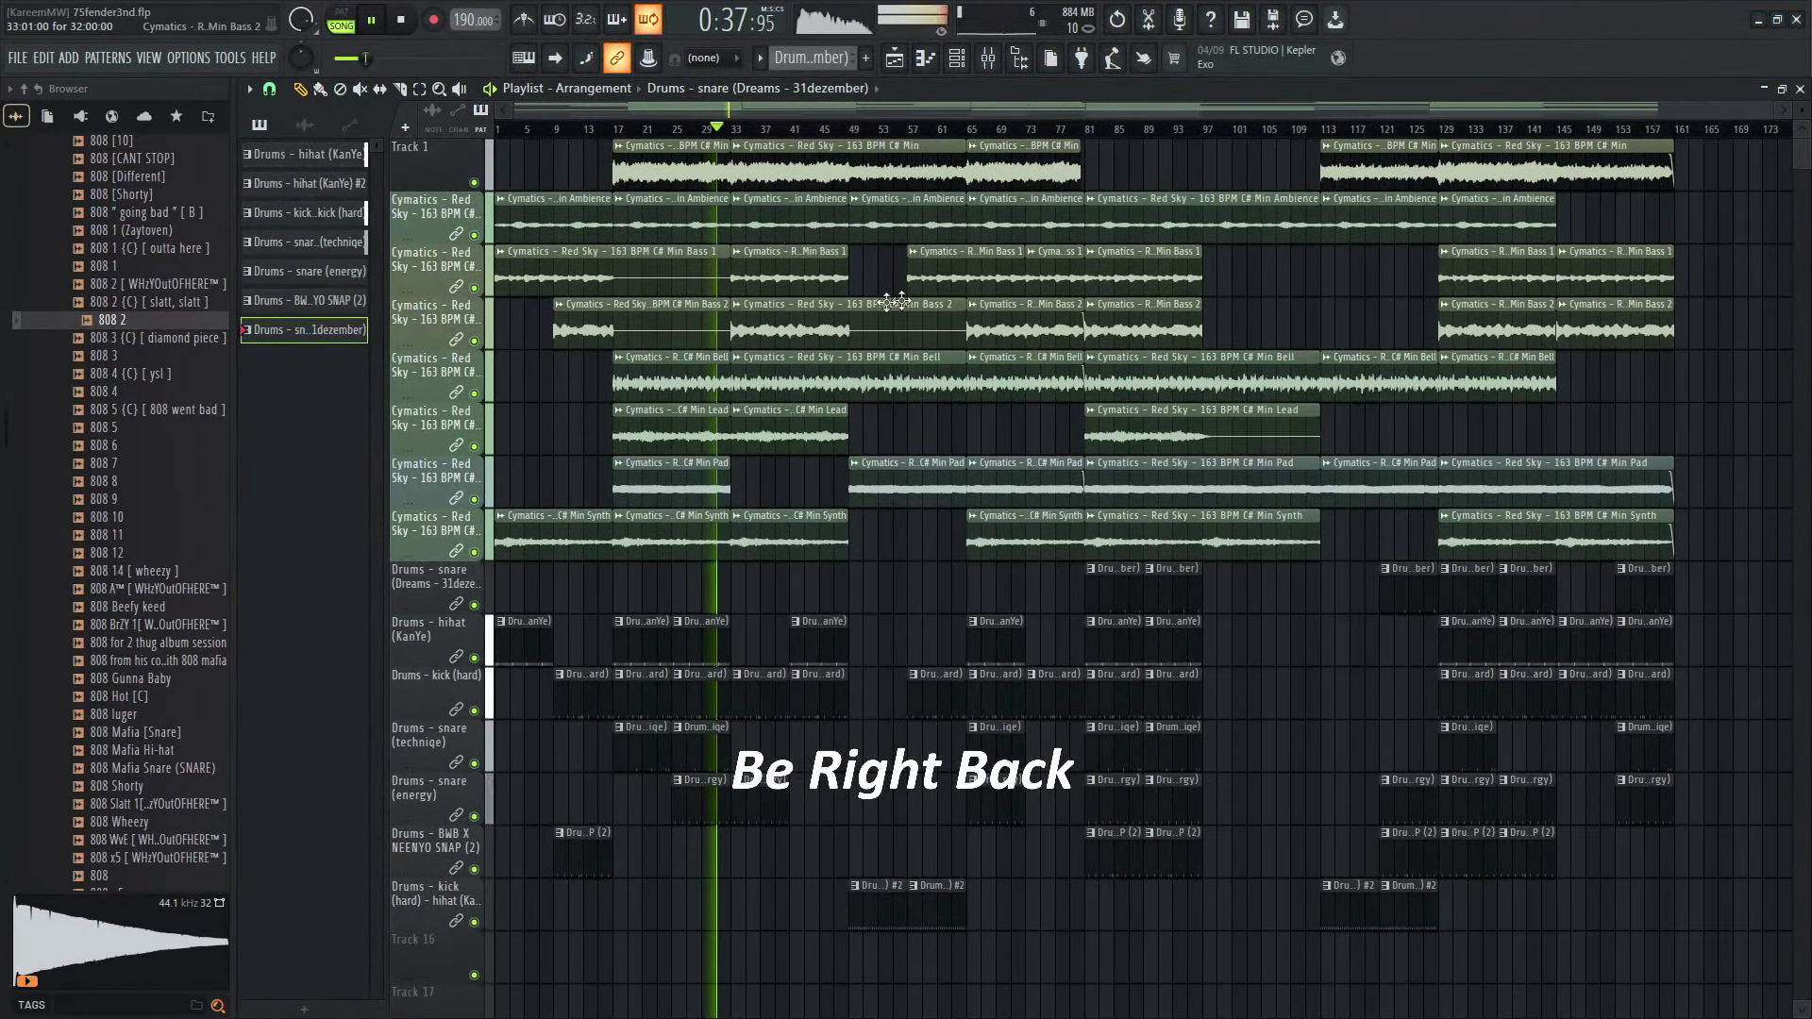